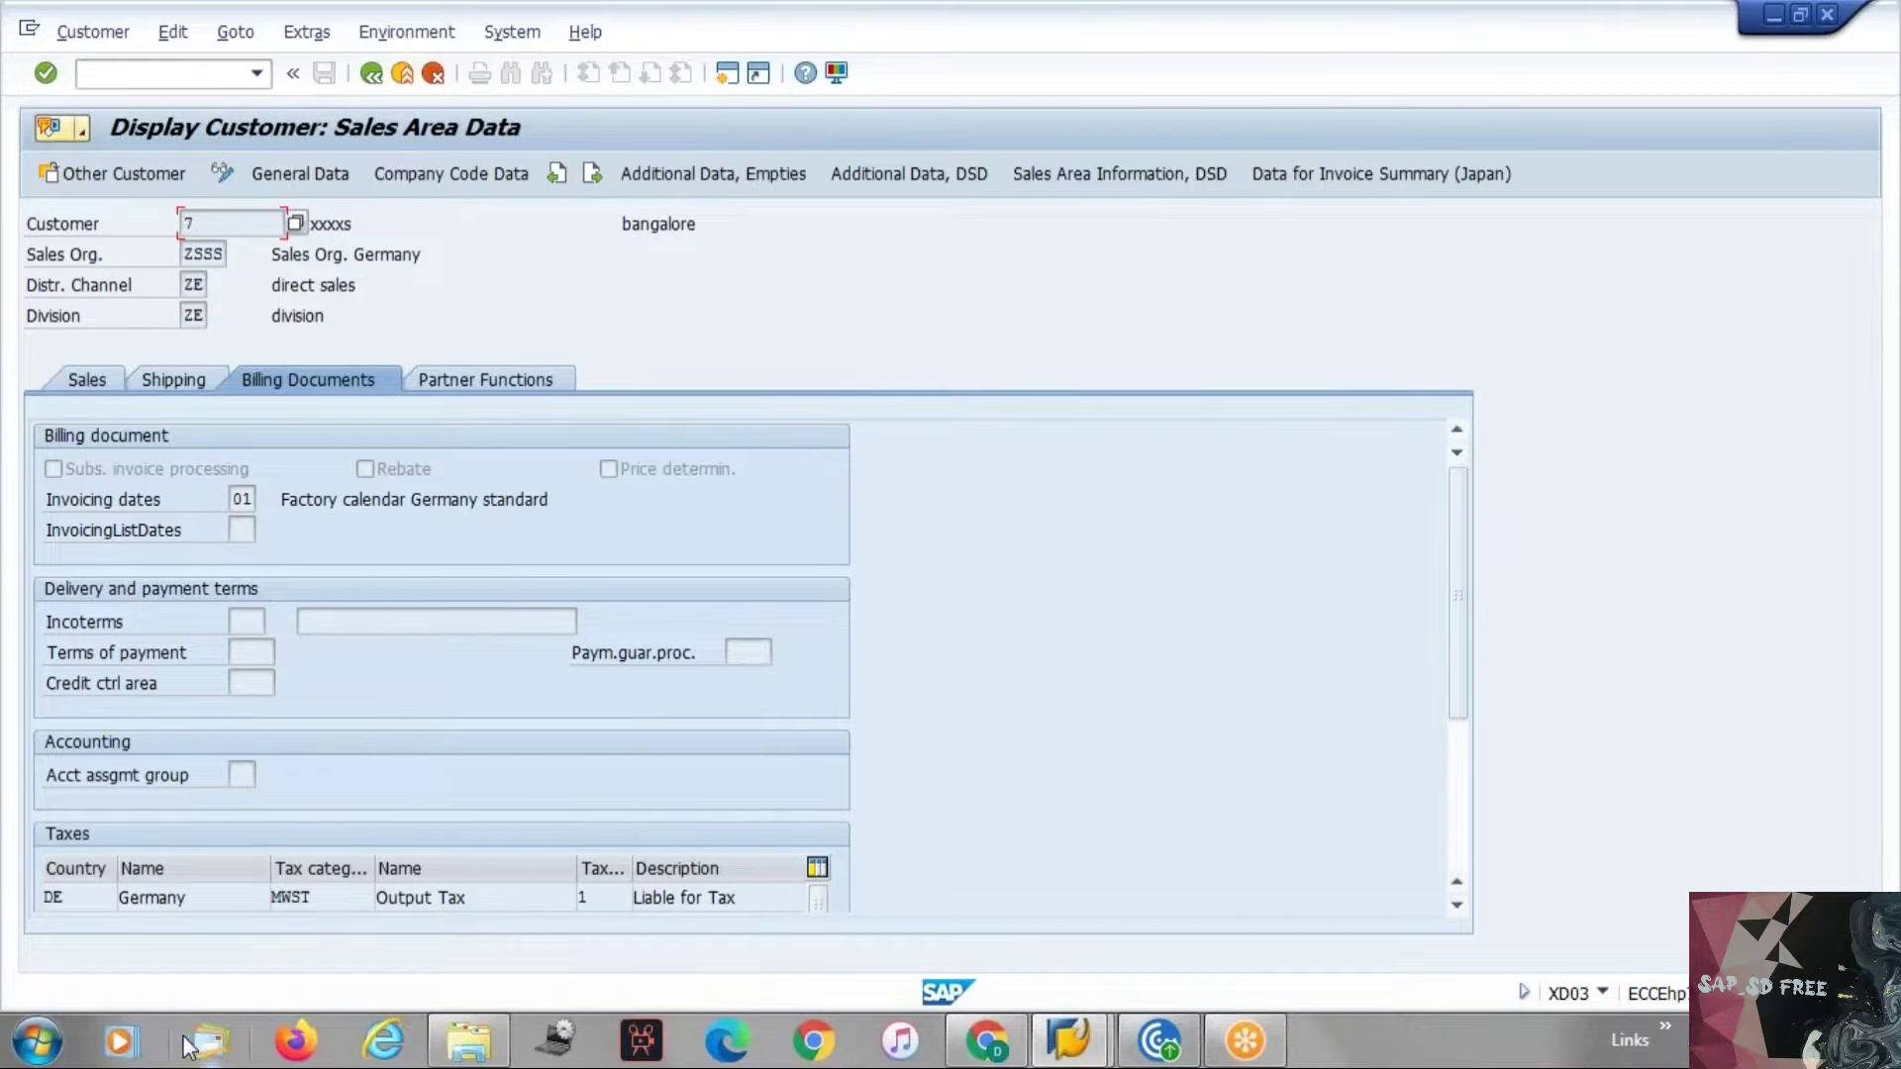
# Open the SAP SD workbook from the recent Excel files and maximize its window.
pyautogui.click(38, 1040)
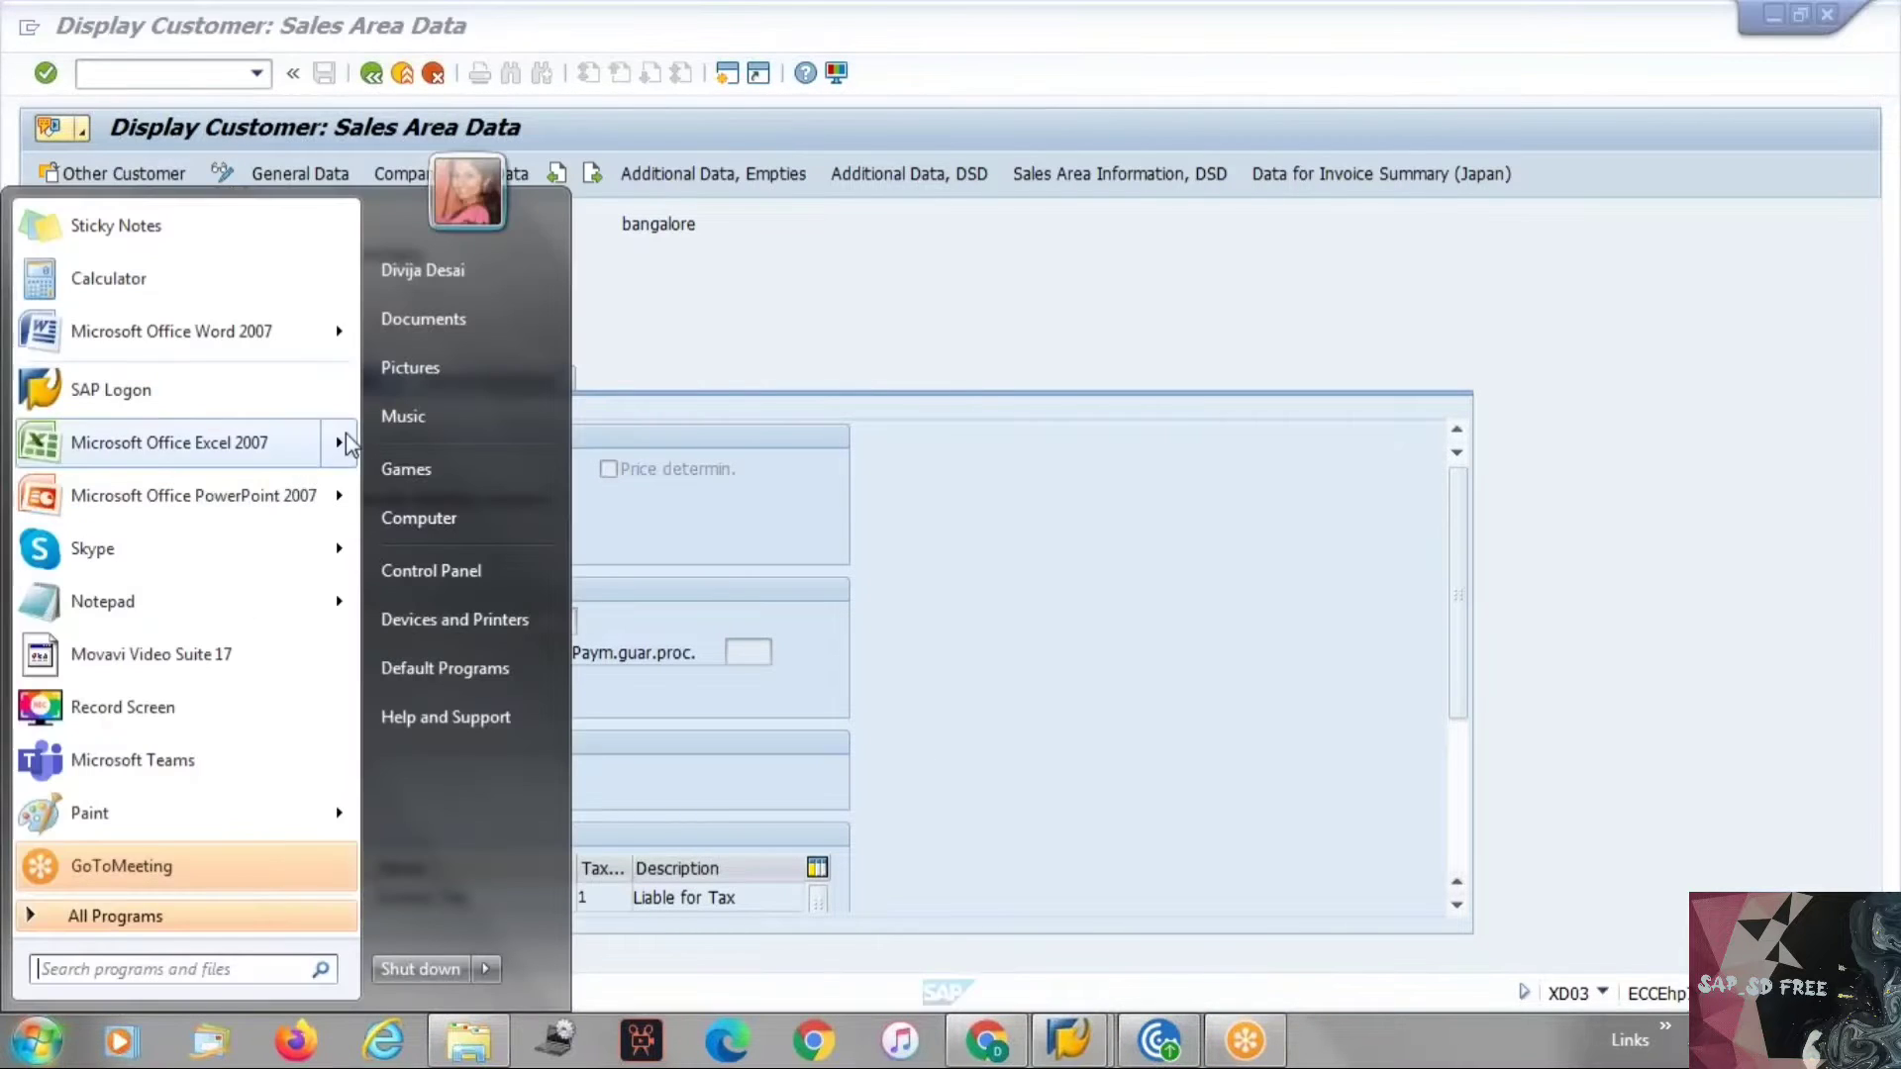
pyautogui.moveTo(338, 453)
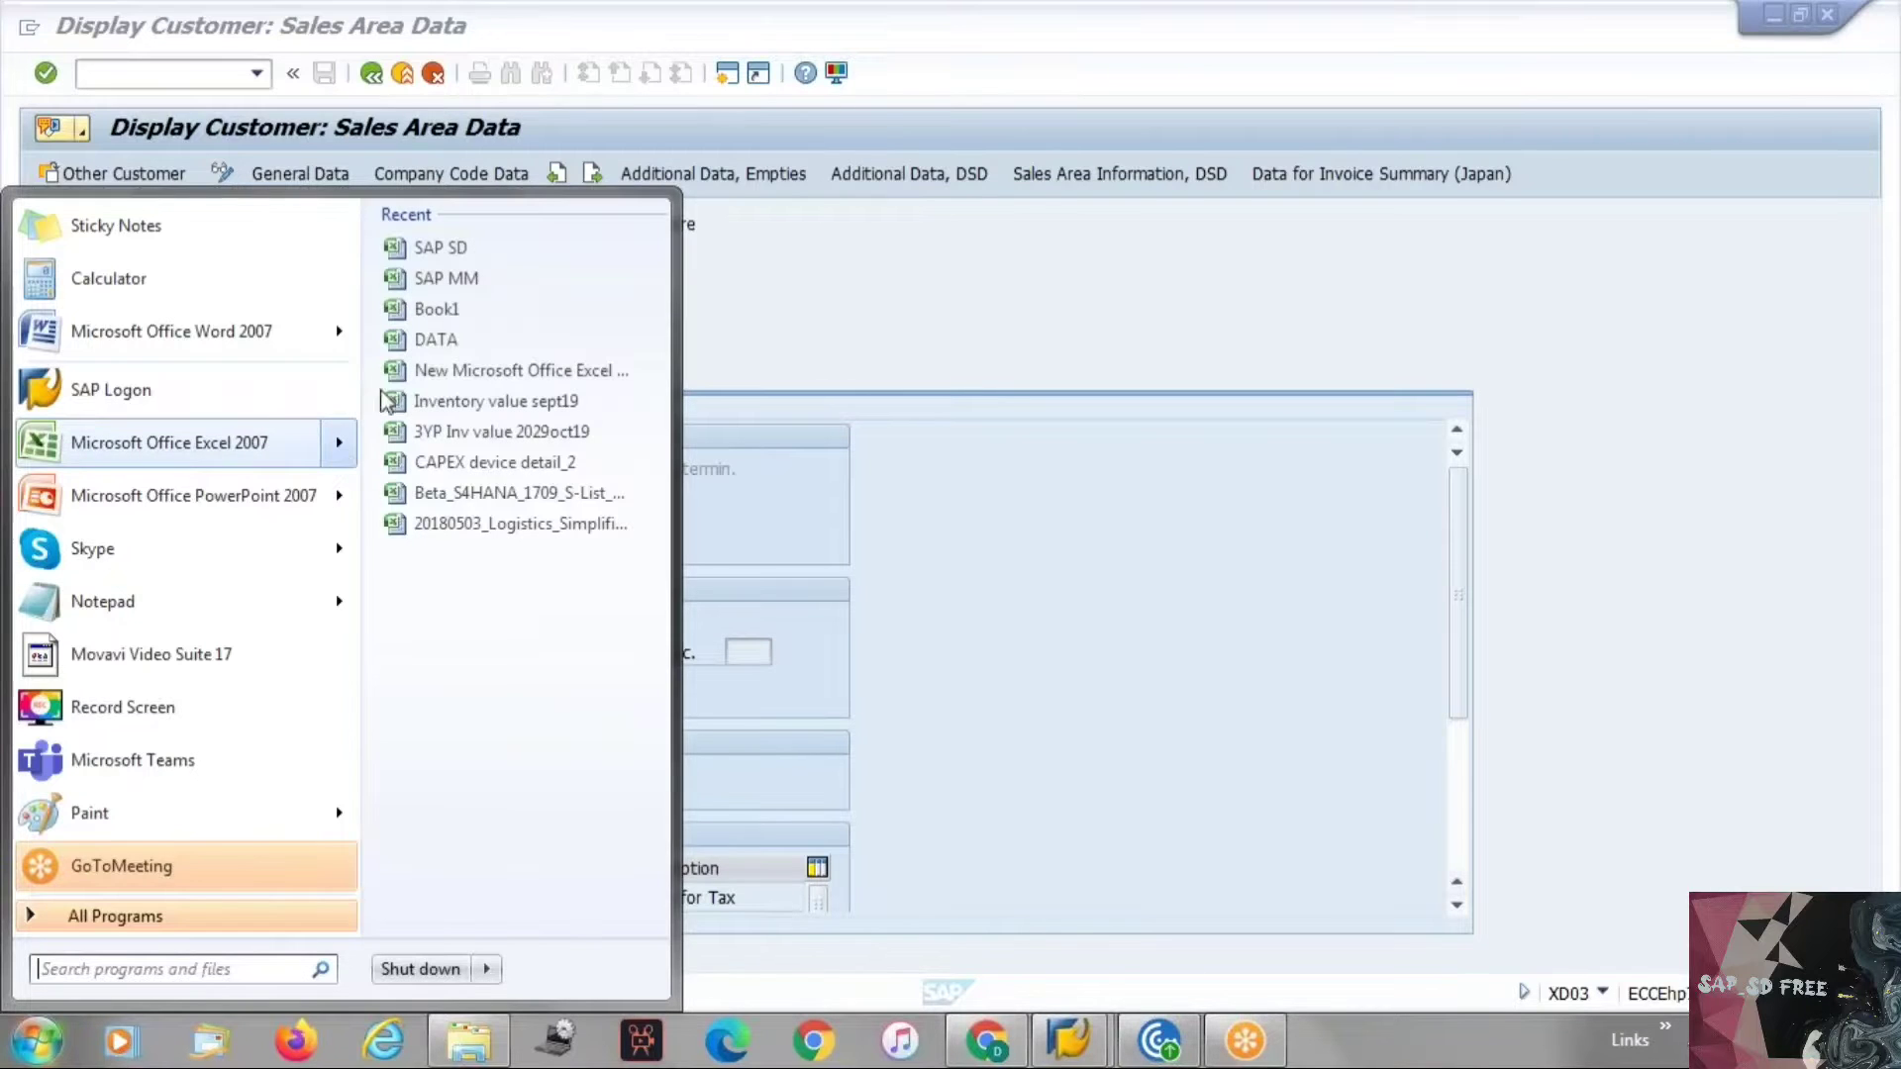
pyautogui.click(455, 249)
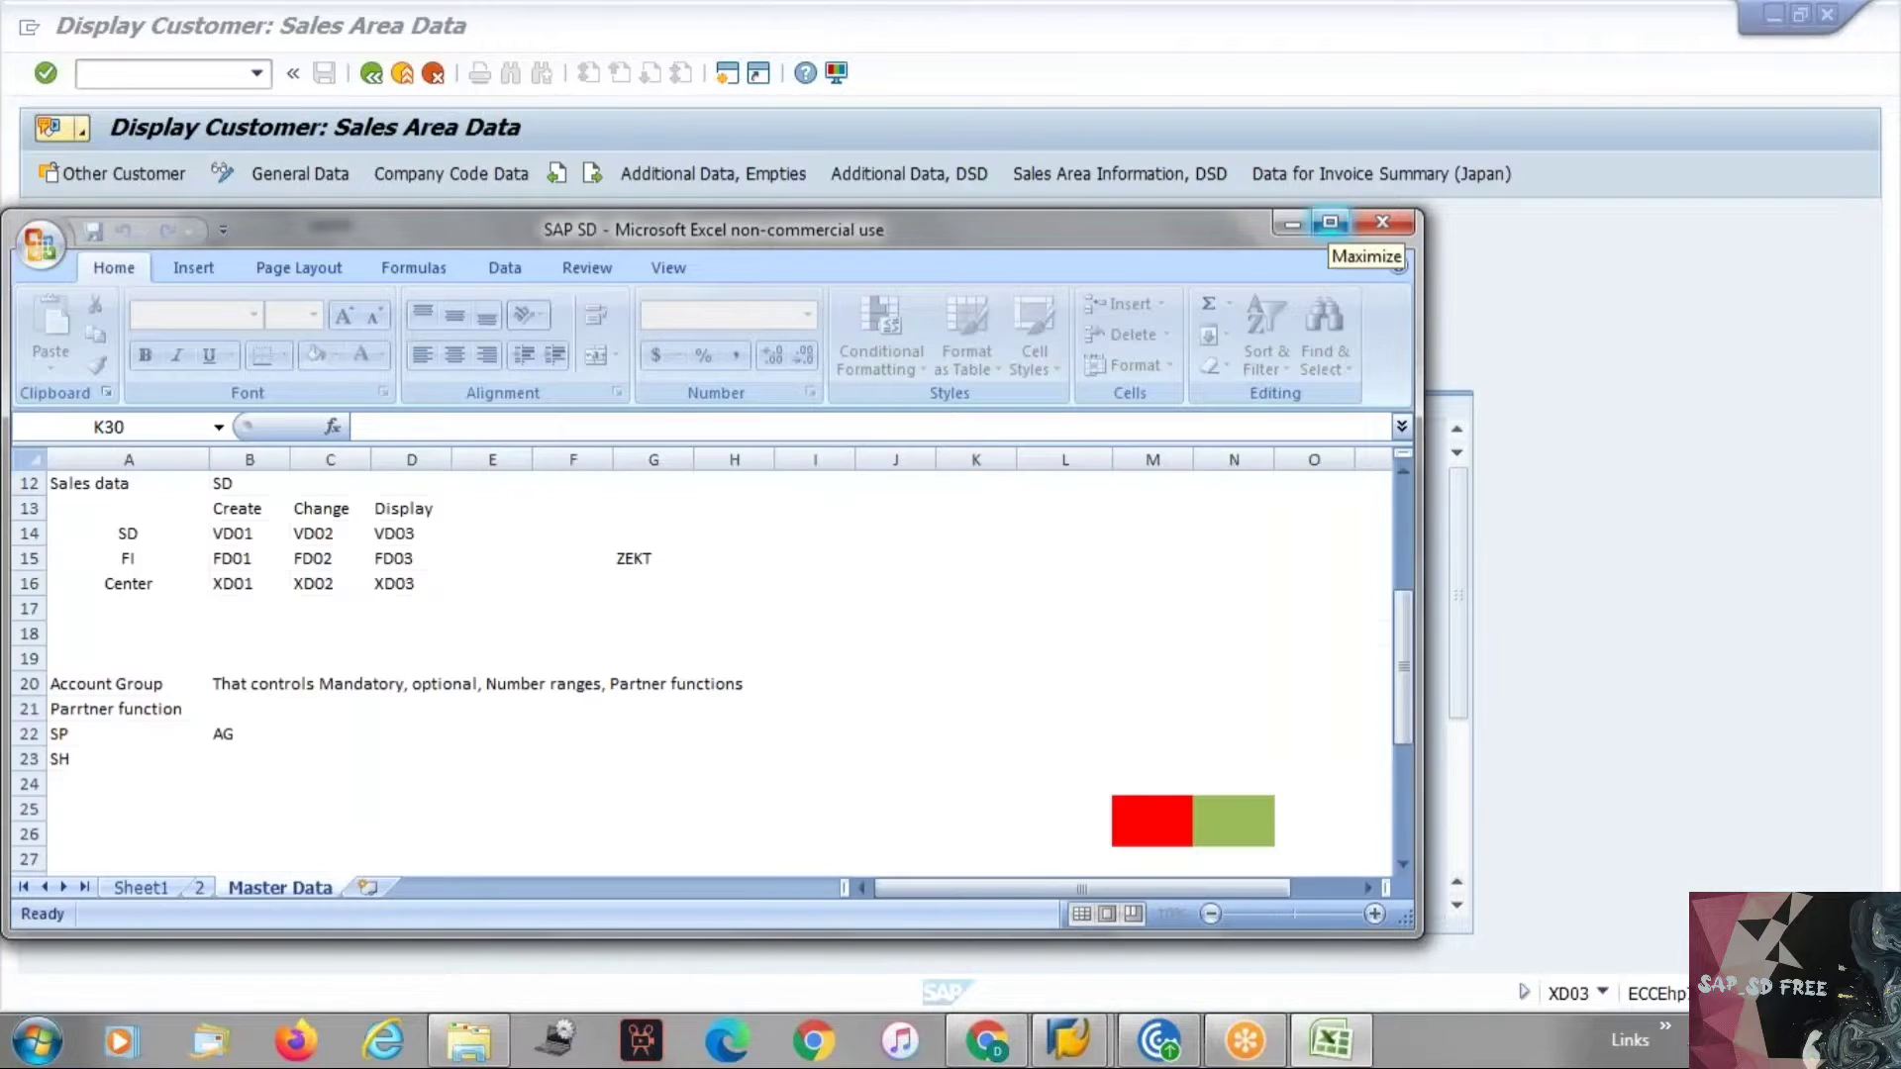
pyautogui.click(1330, 223)
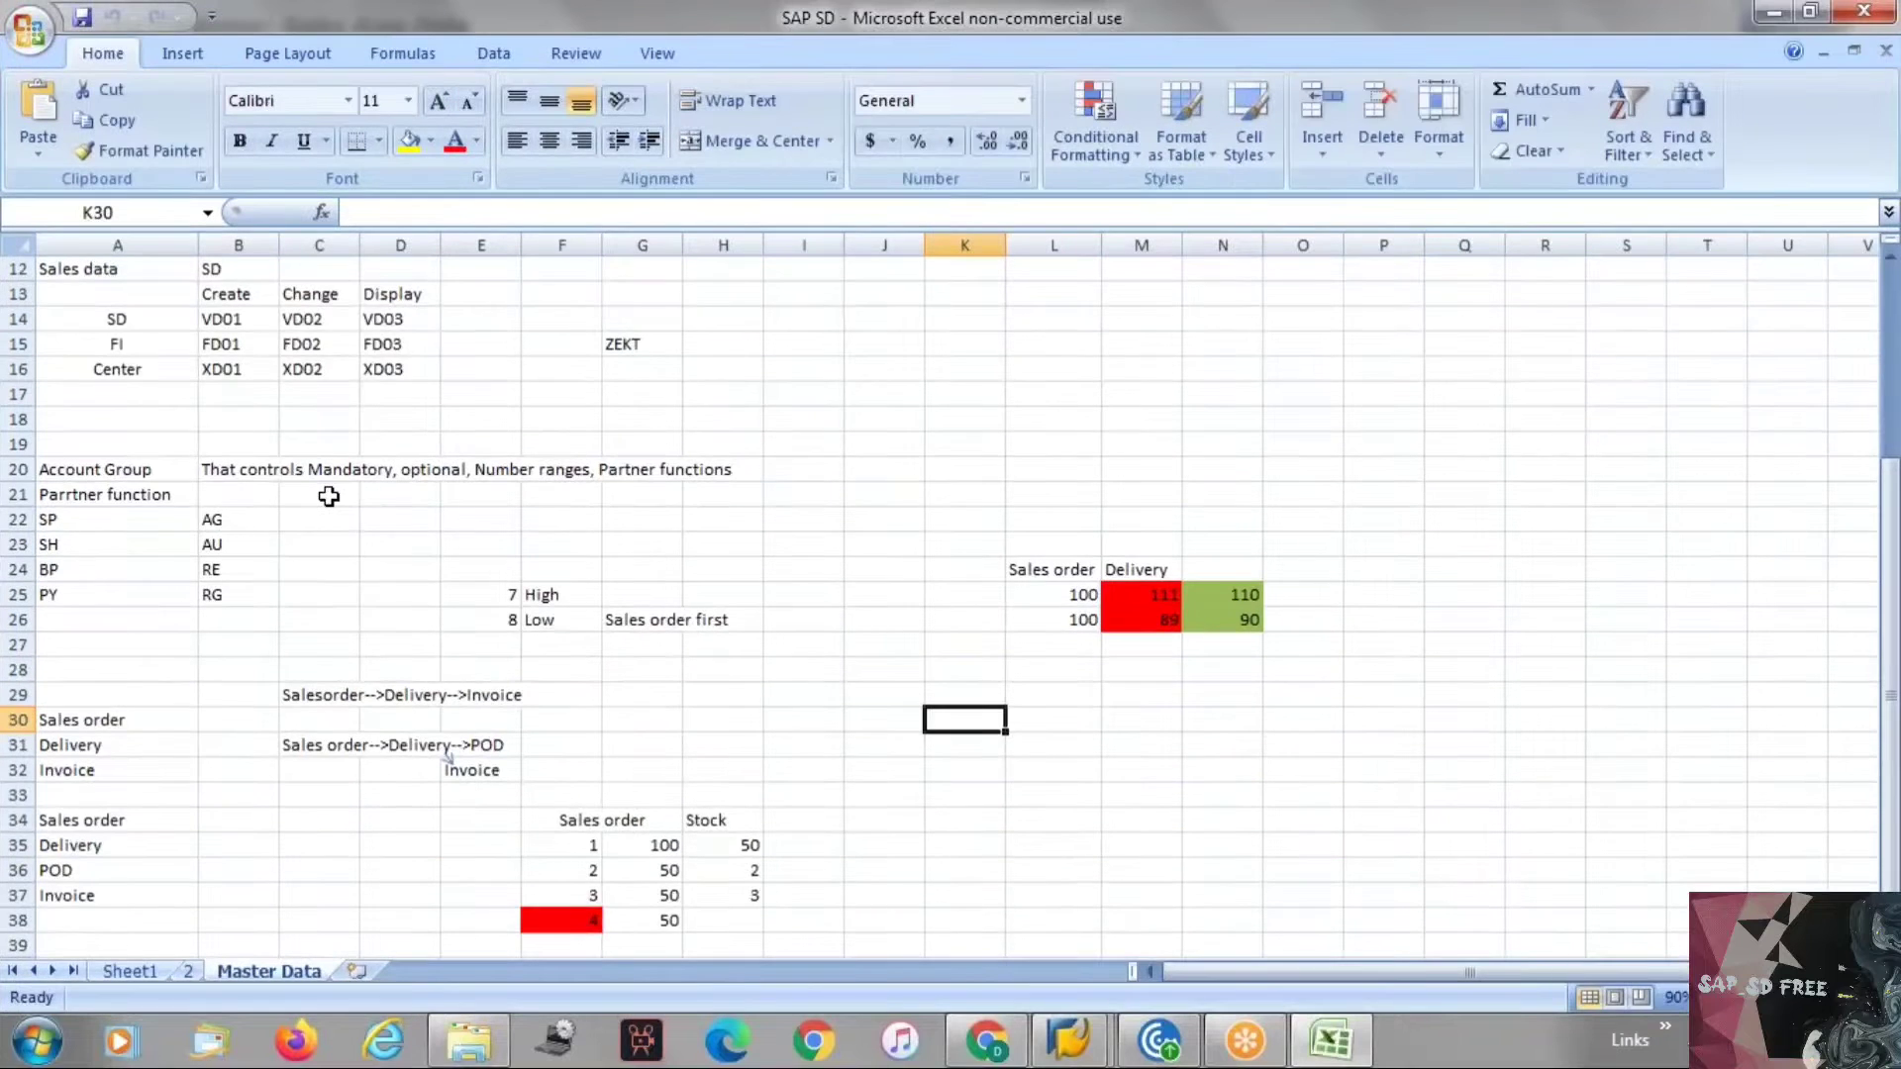
pyautogui.scroll(-3, 329, 496)
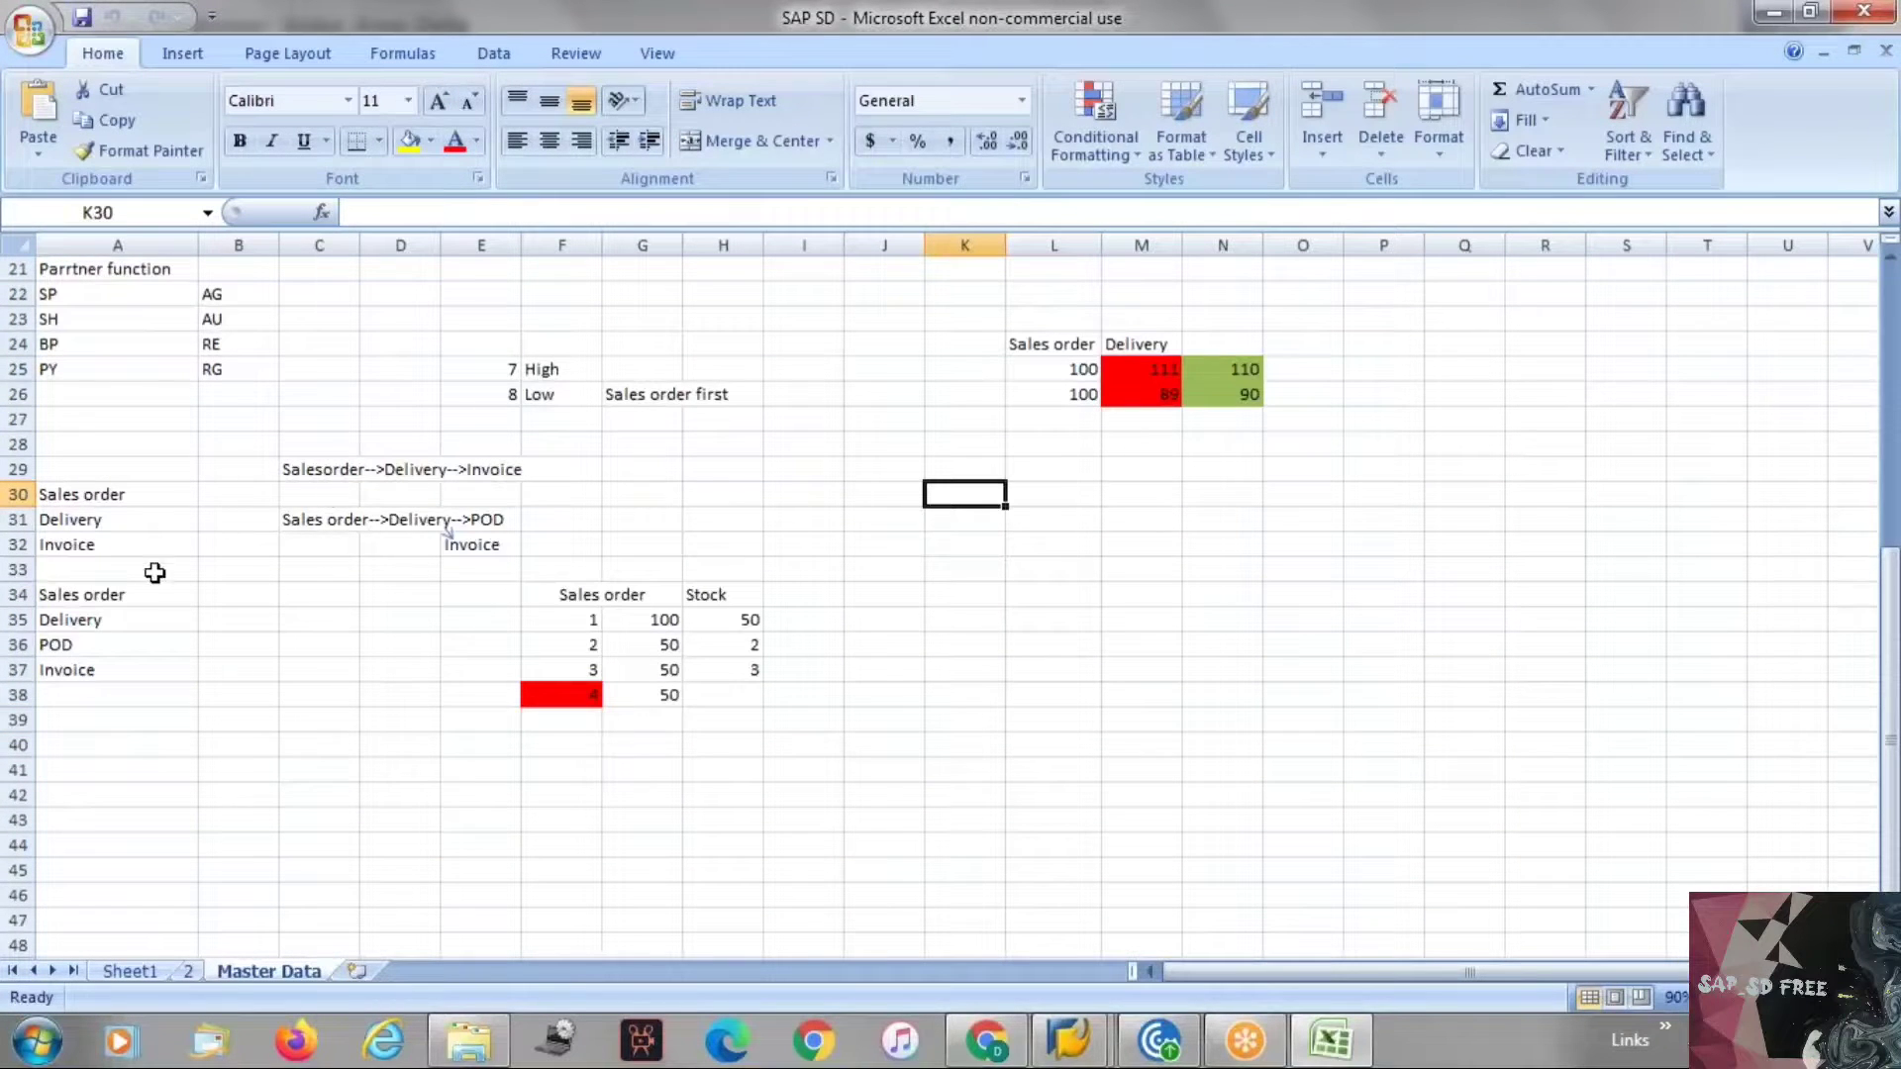
pyautogui.click(110, 621)
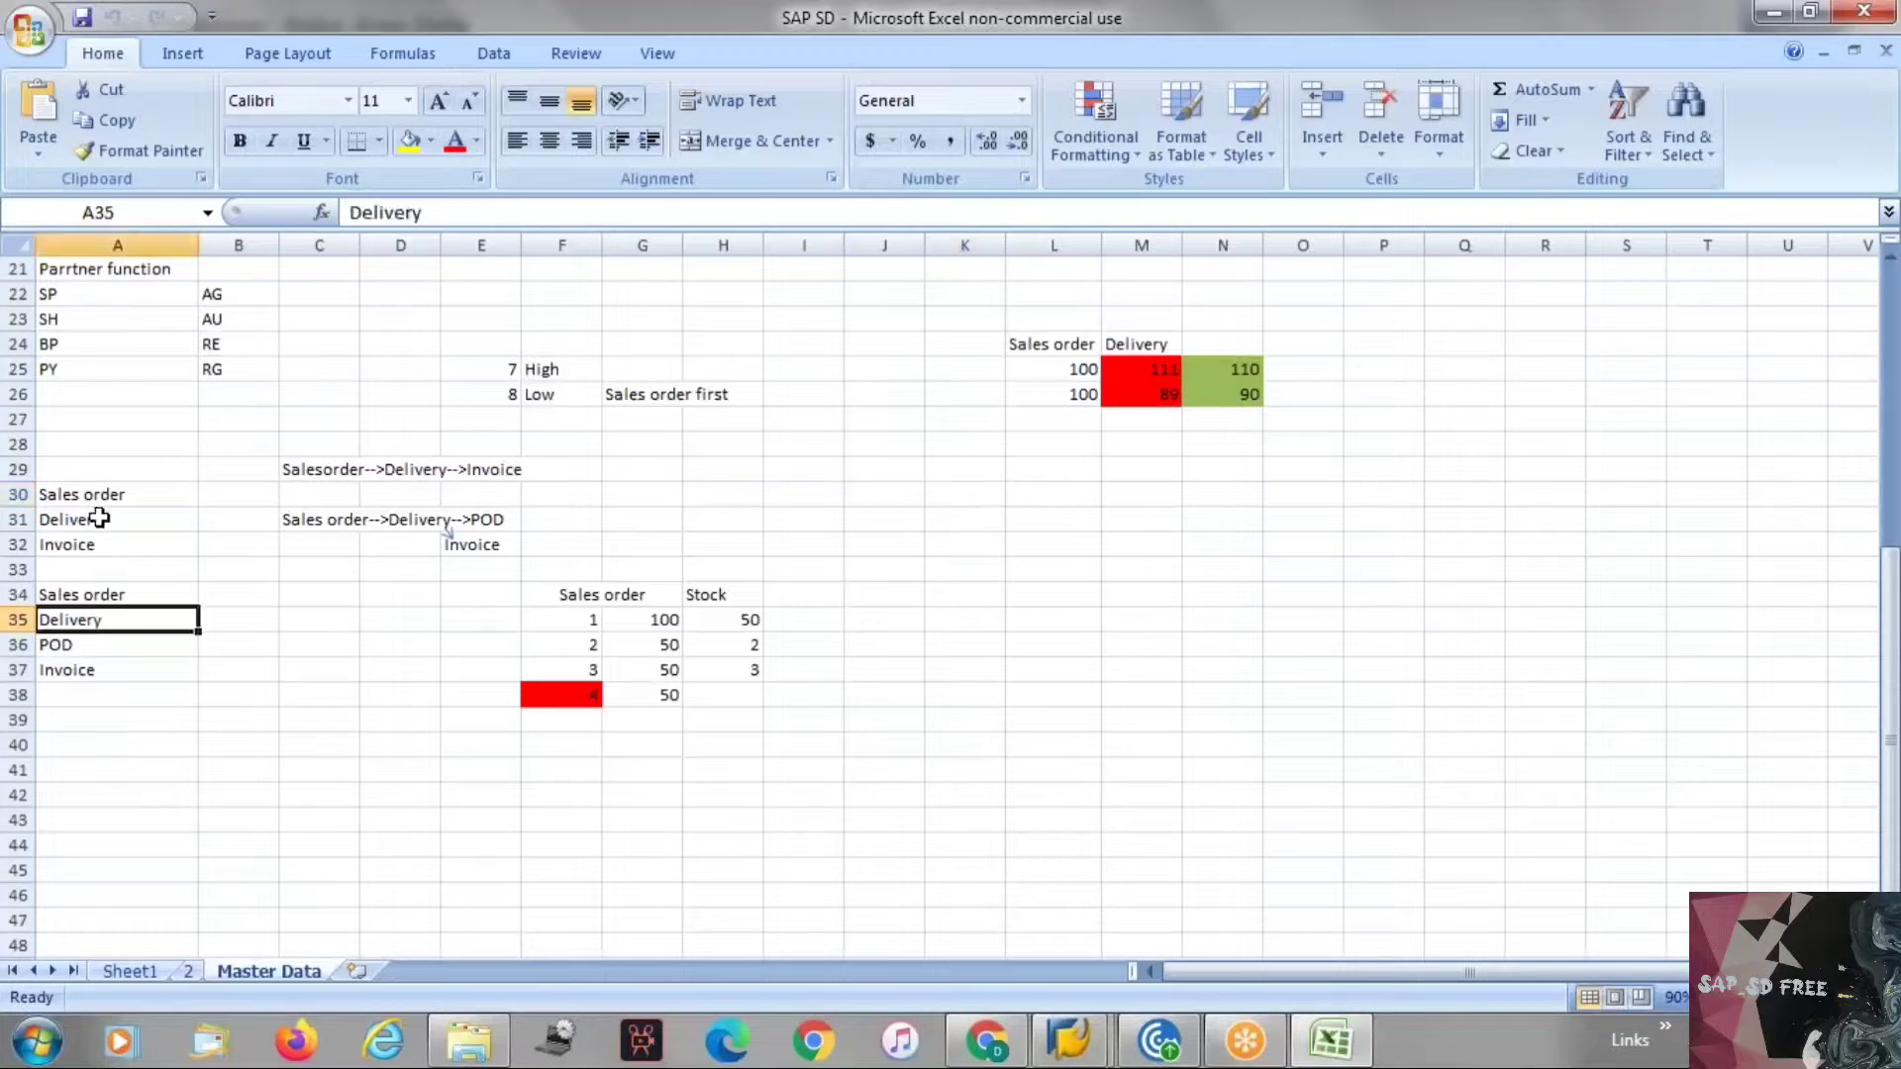
pyautogui.moveTo(87, 494); pyautogui.dragTo(87, 539)
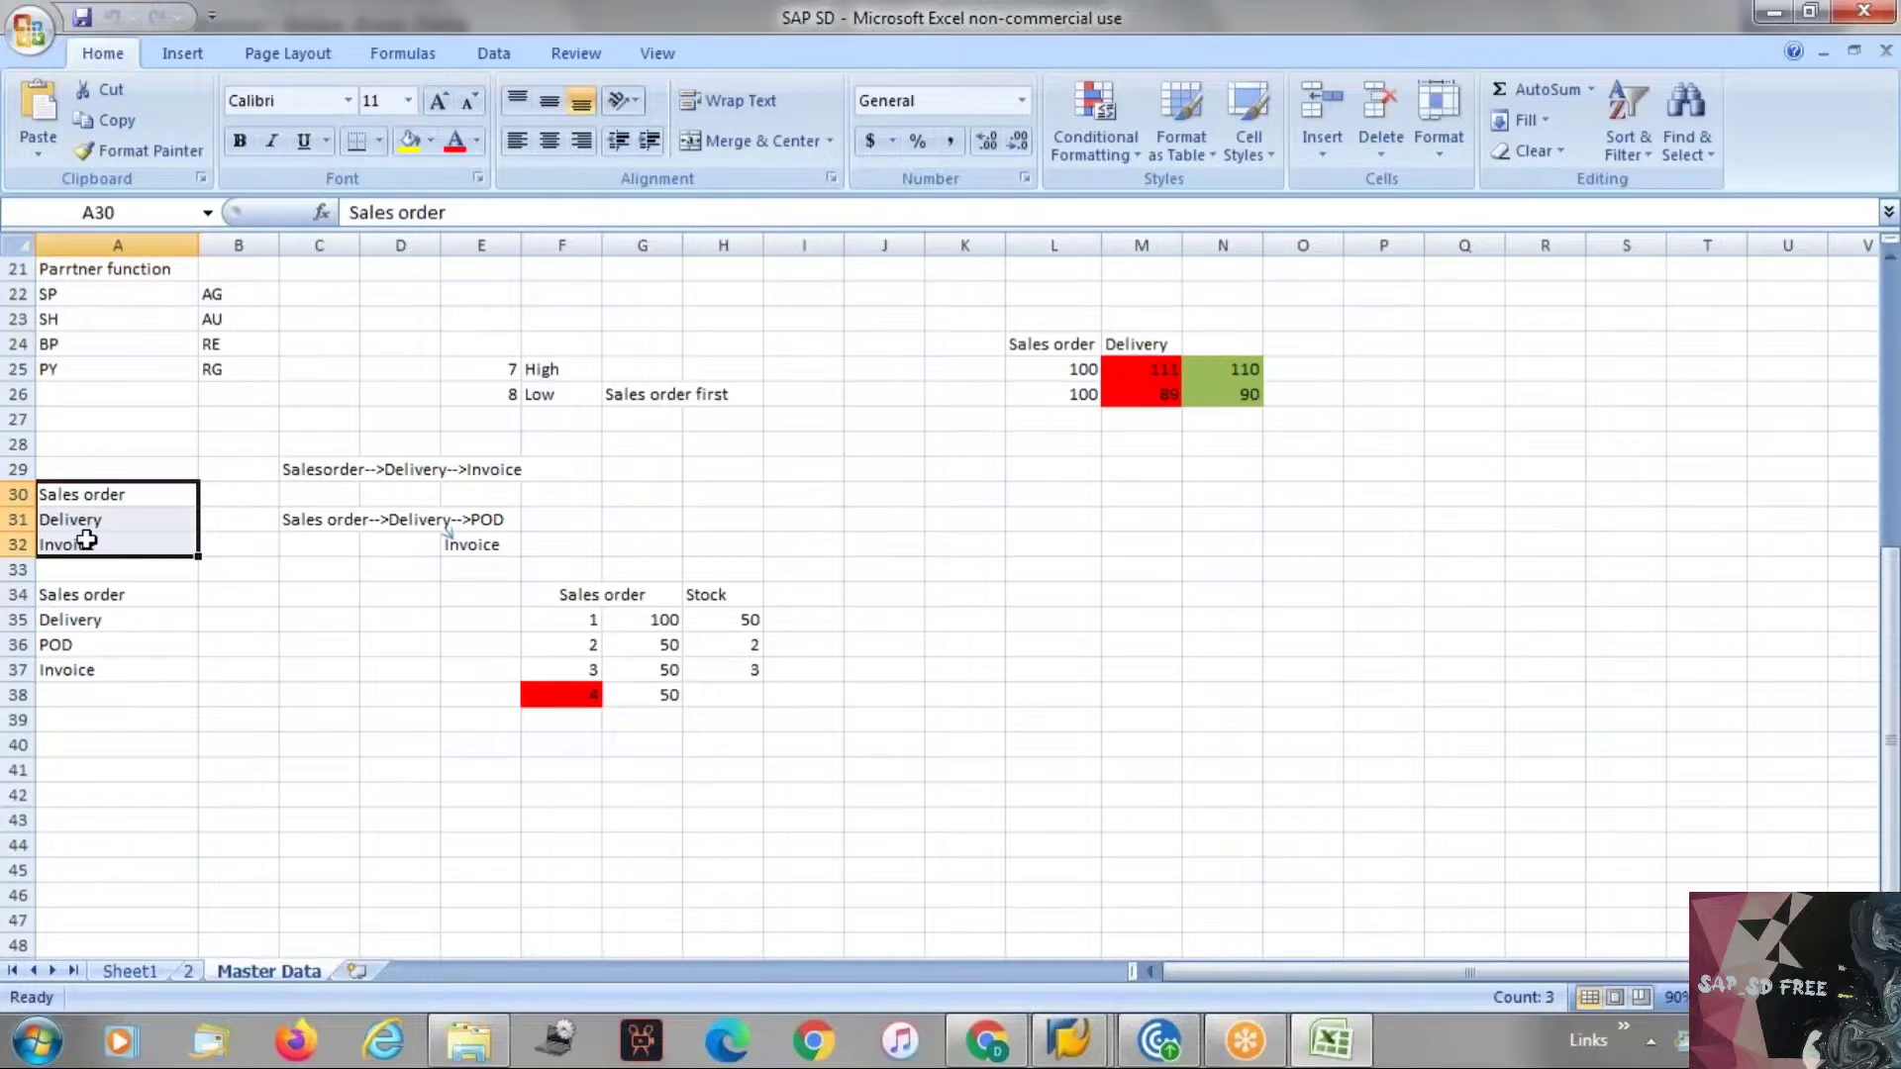
pyautogui.write('v')
pyautogui.hotkey('ctrl', 'z')
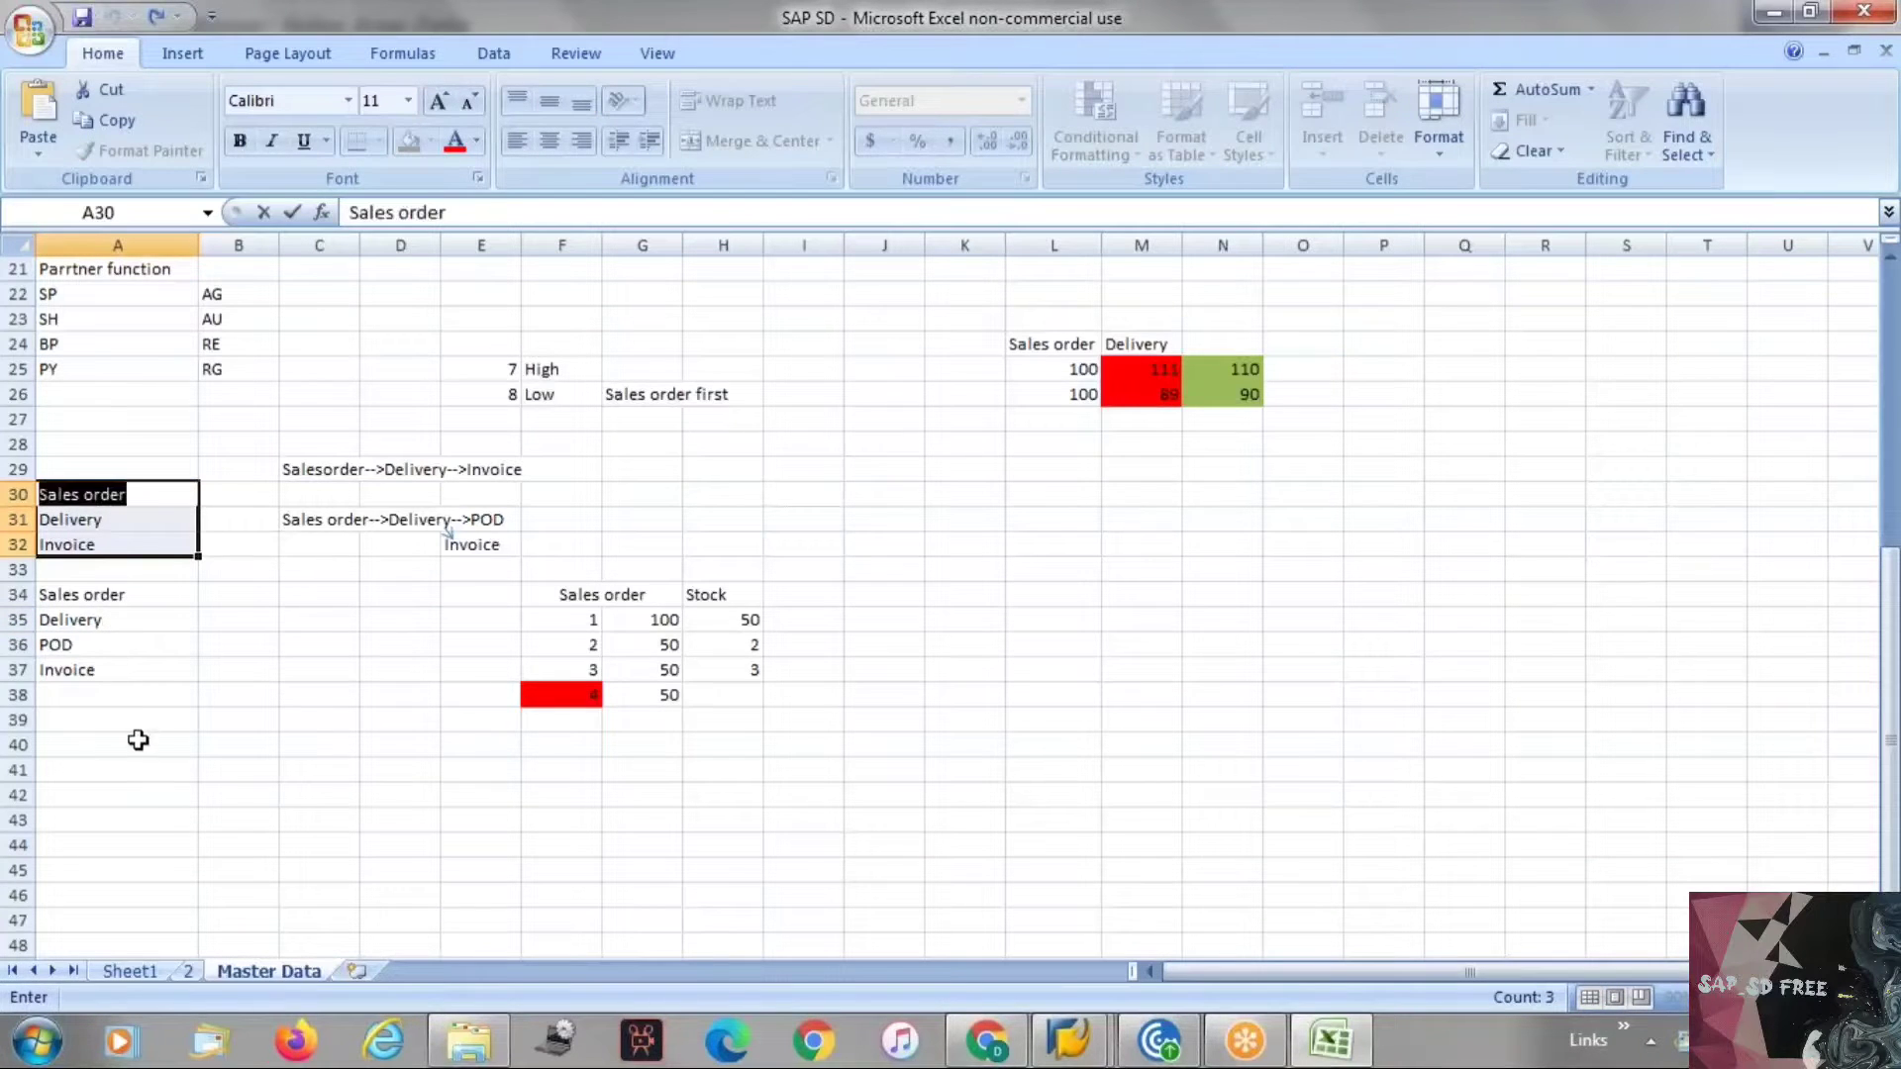
# Copy the Sales order, Delivery, Invoice list from A30:A32 into cells A41:A43.
pyautogui.click(142, 737)
pyautogui.moveTo(136, 493); pyautogui.dragTo(114, 551)
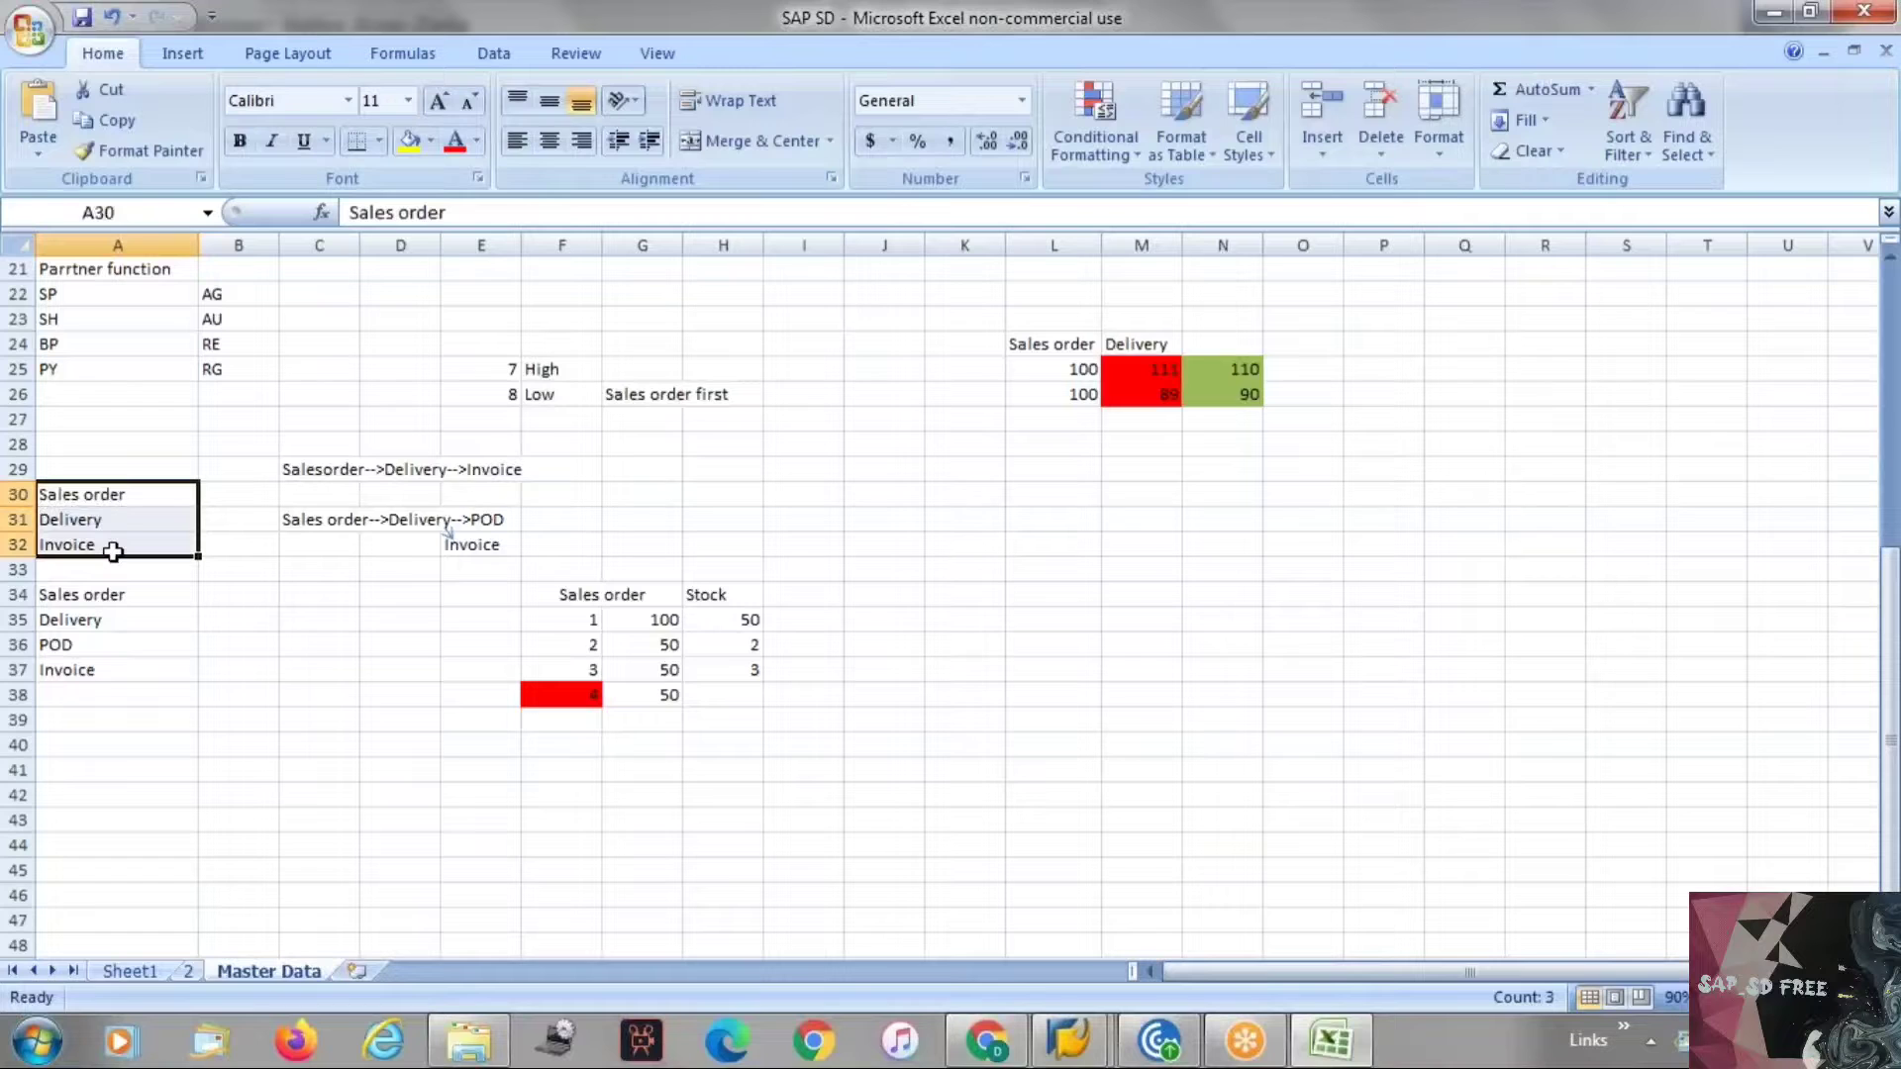
pyautogui.hotkey('ctrl', 'c')
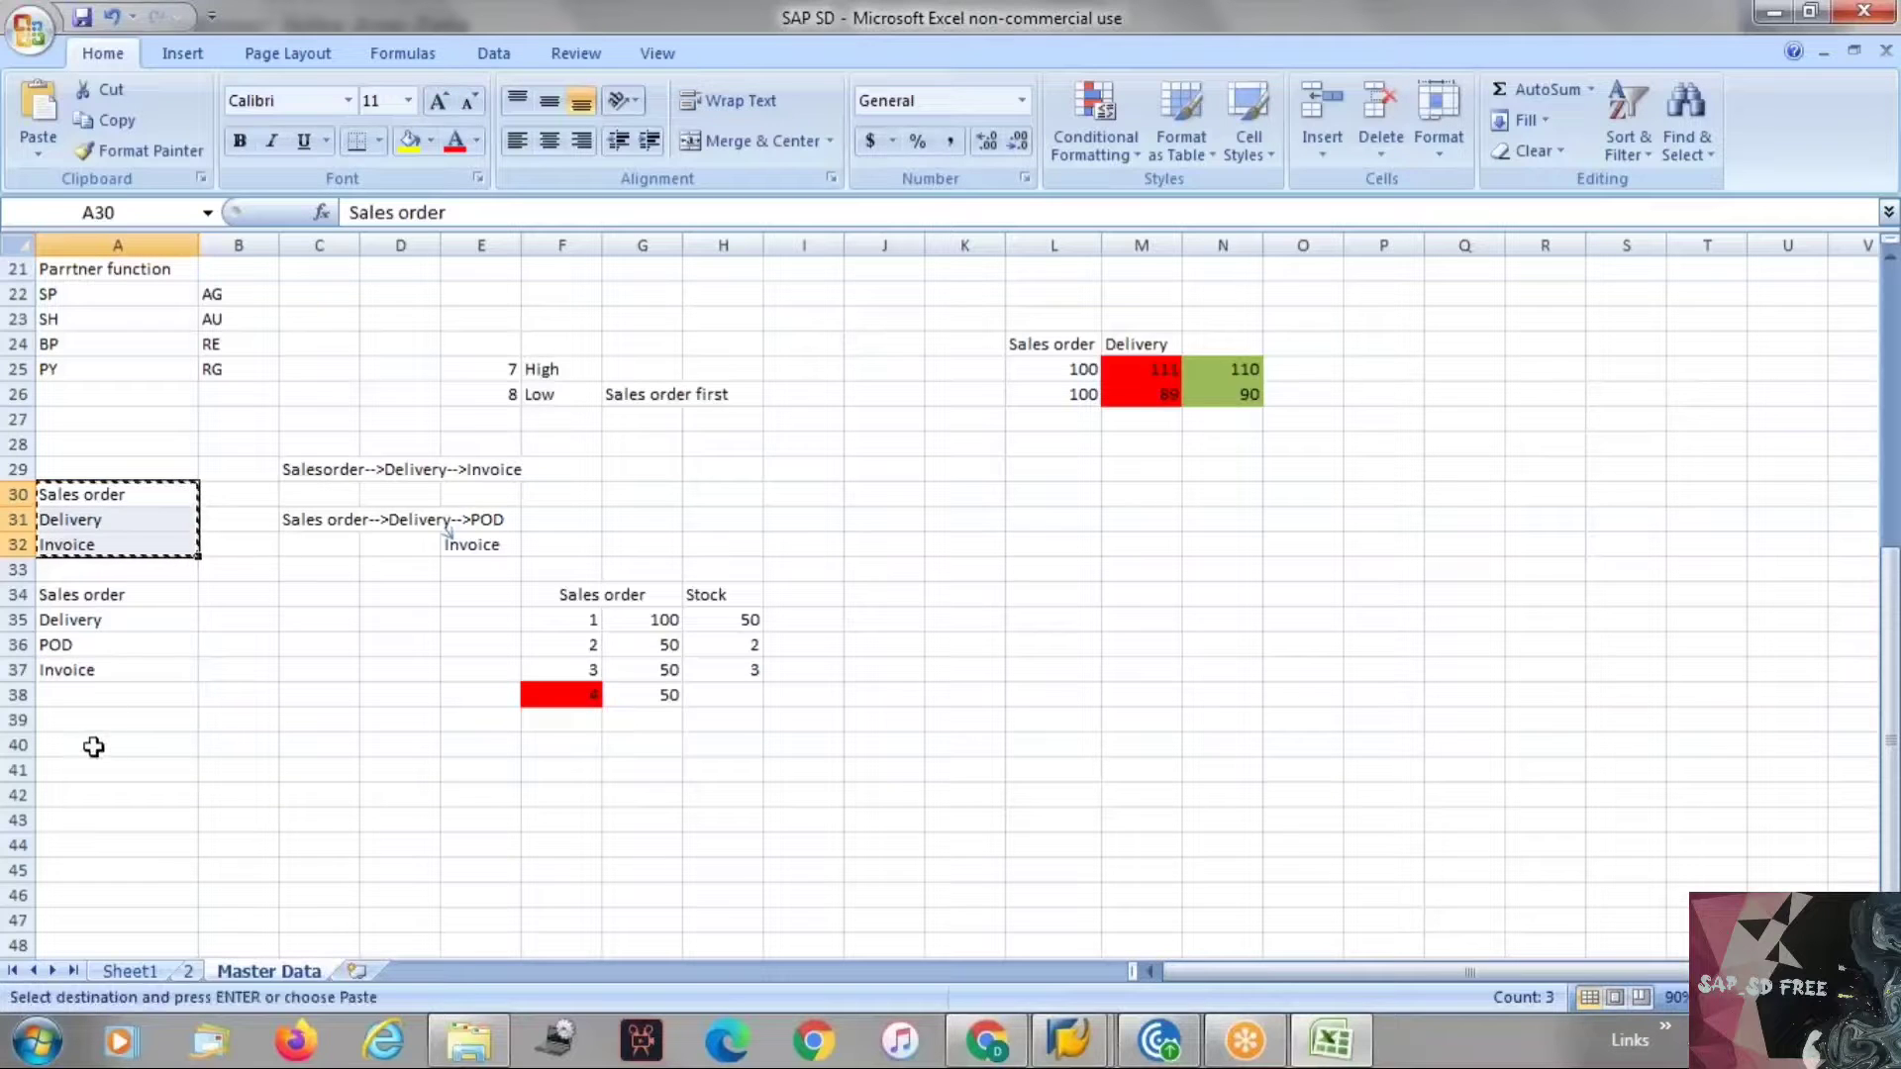
pyautogui.click(94, 745)
pyautogui.click(105, 779)
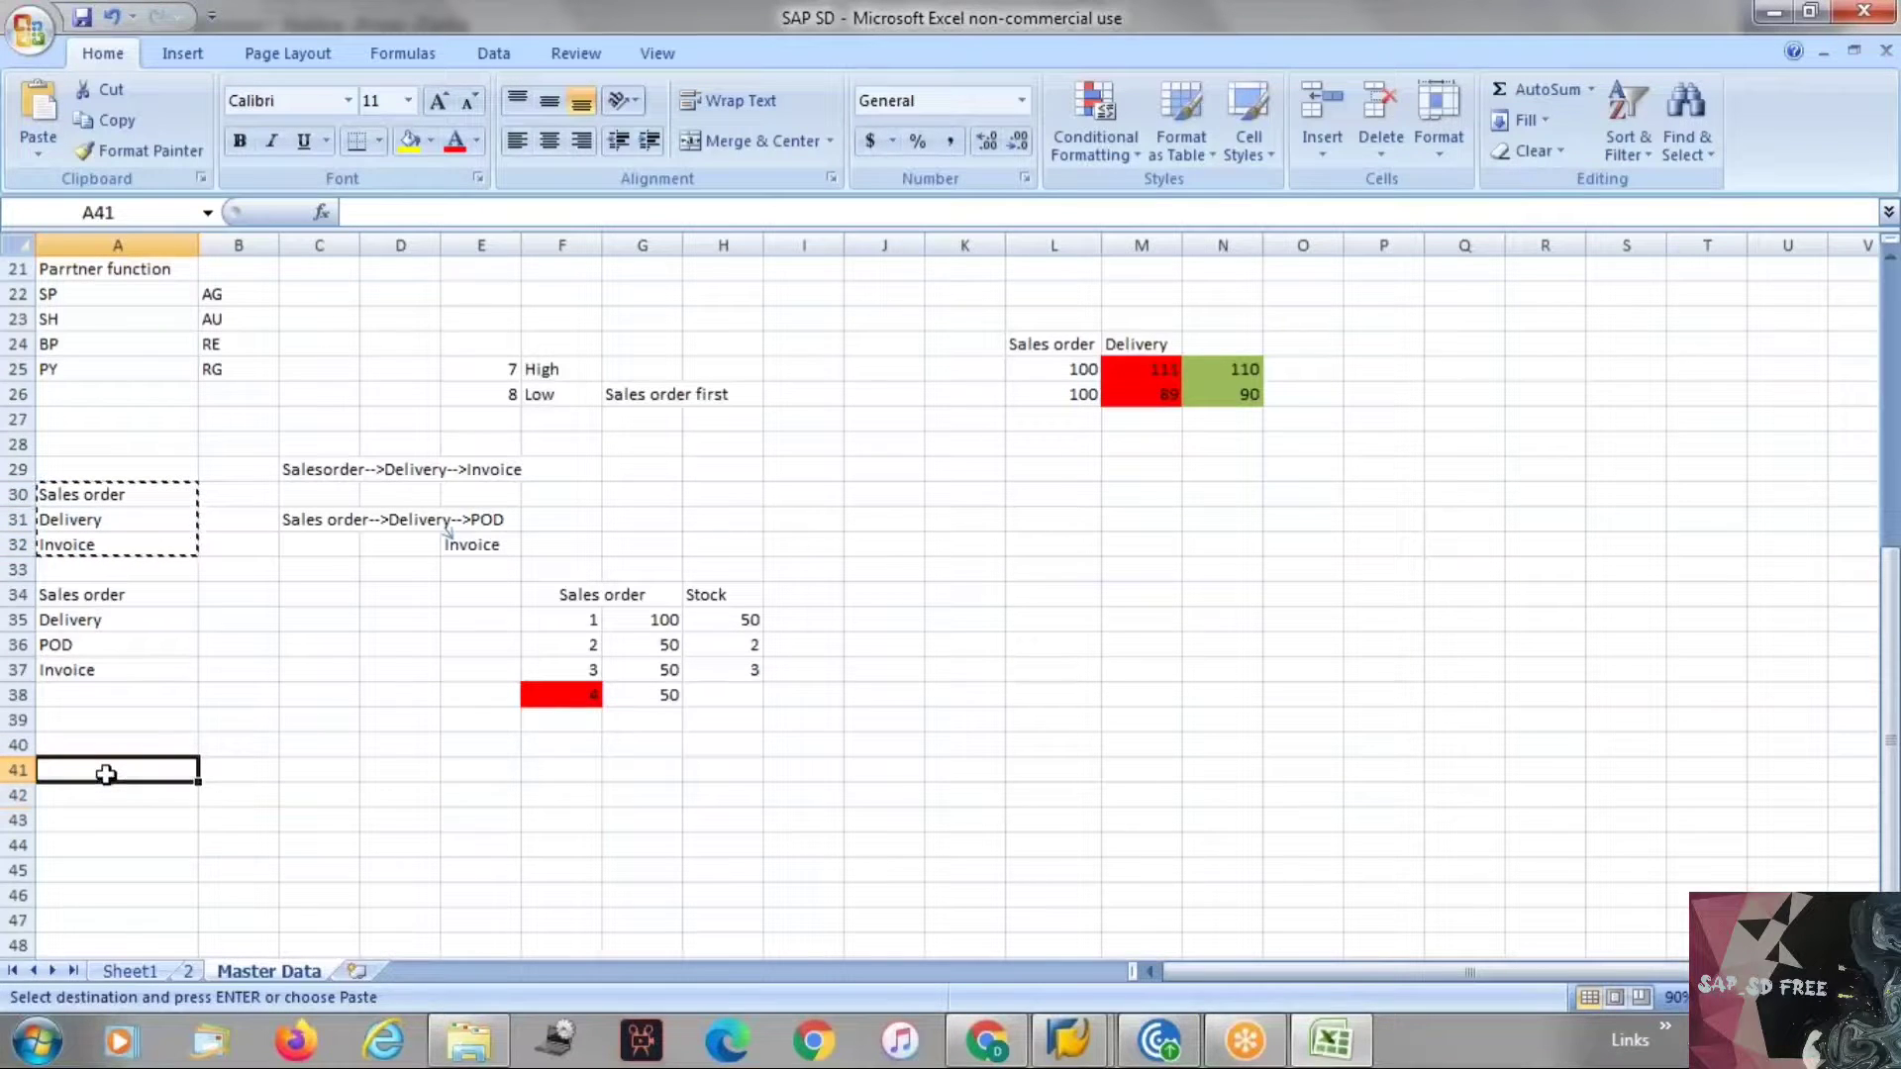
pyautogui.hotkey('ctrl', 'v')
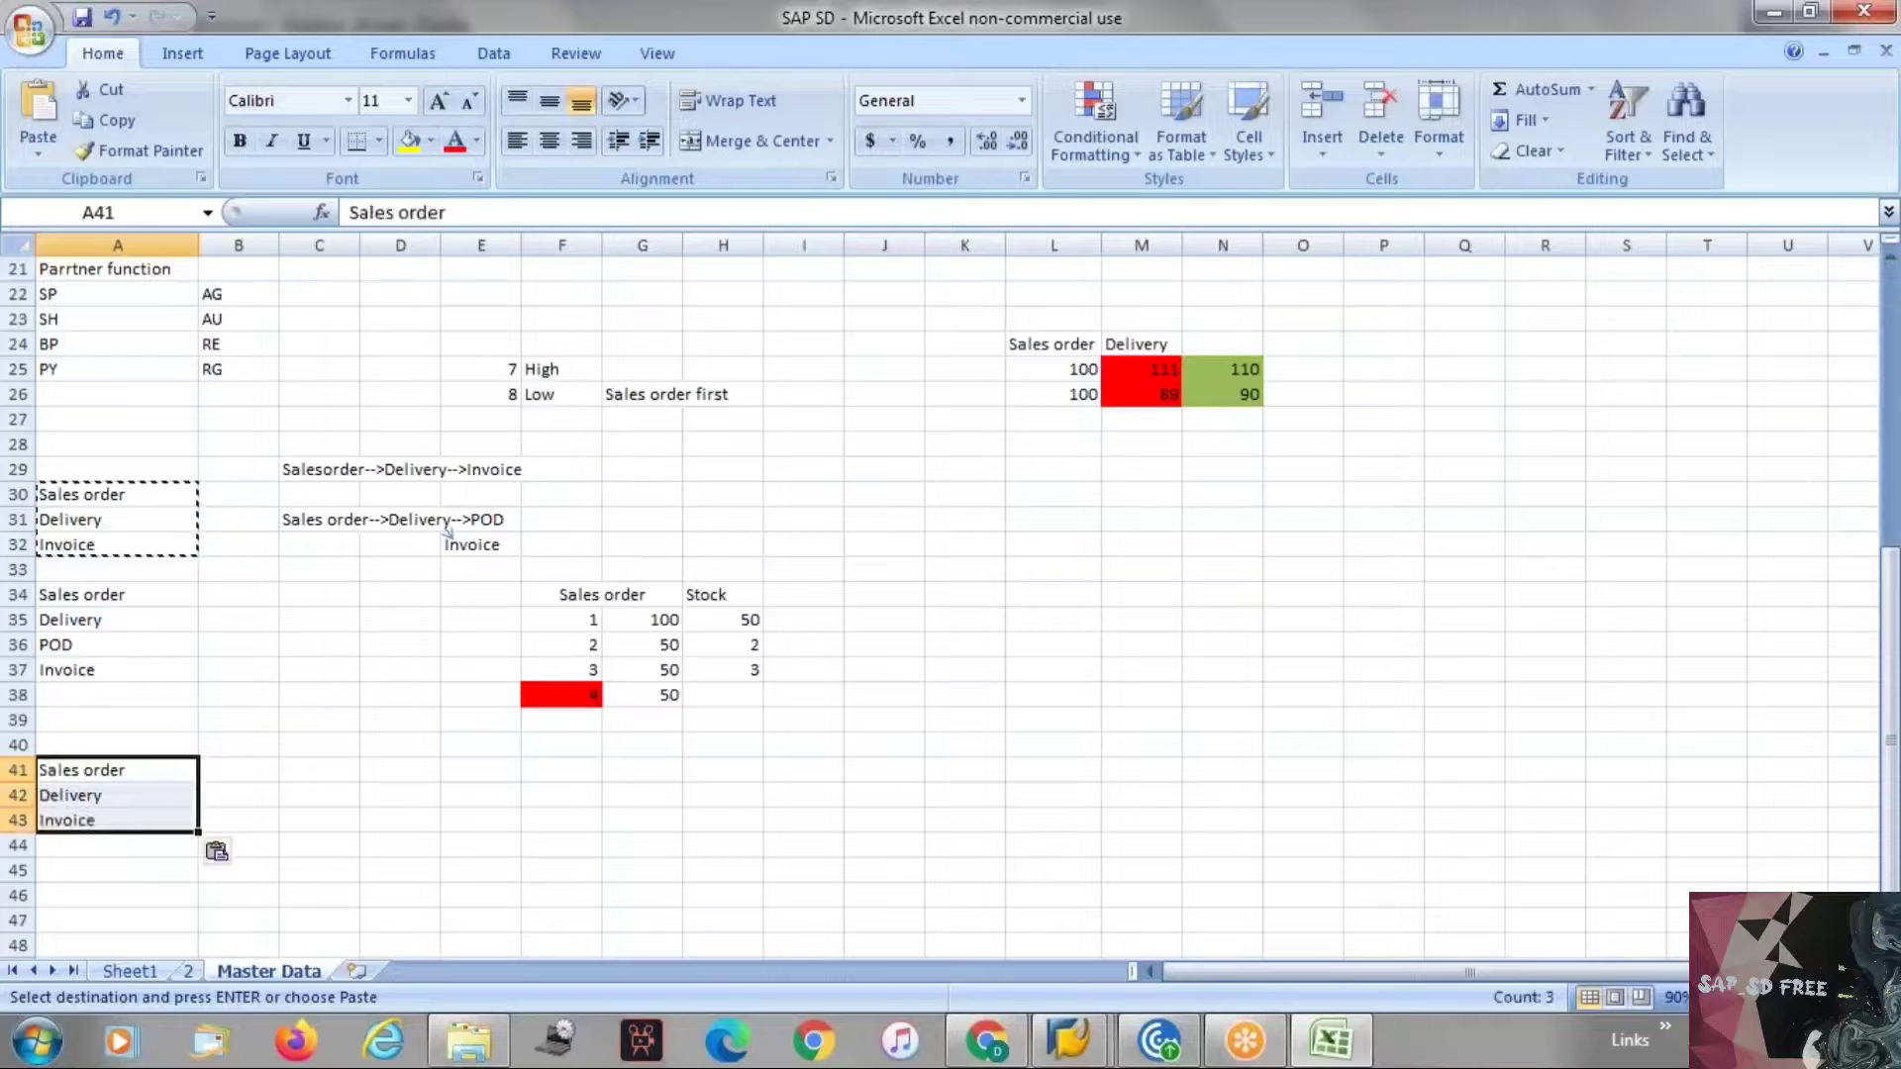
pyautogui.press('Escape')
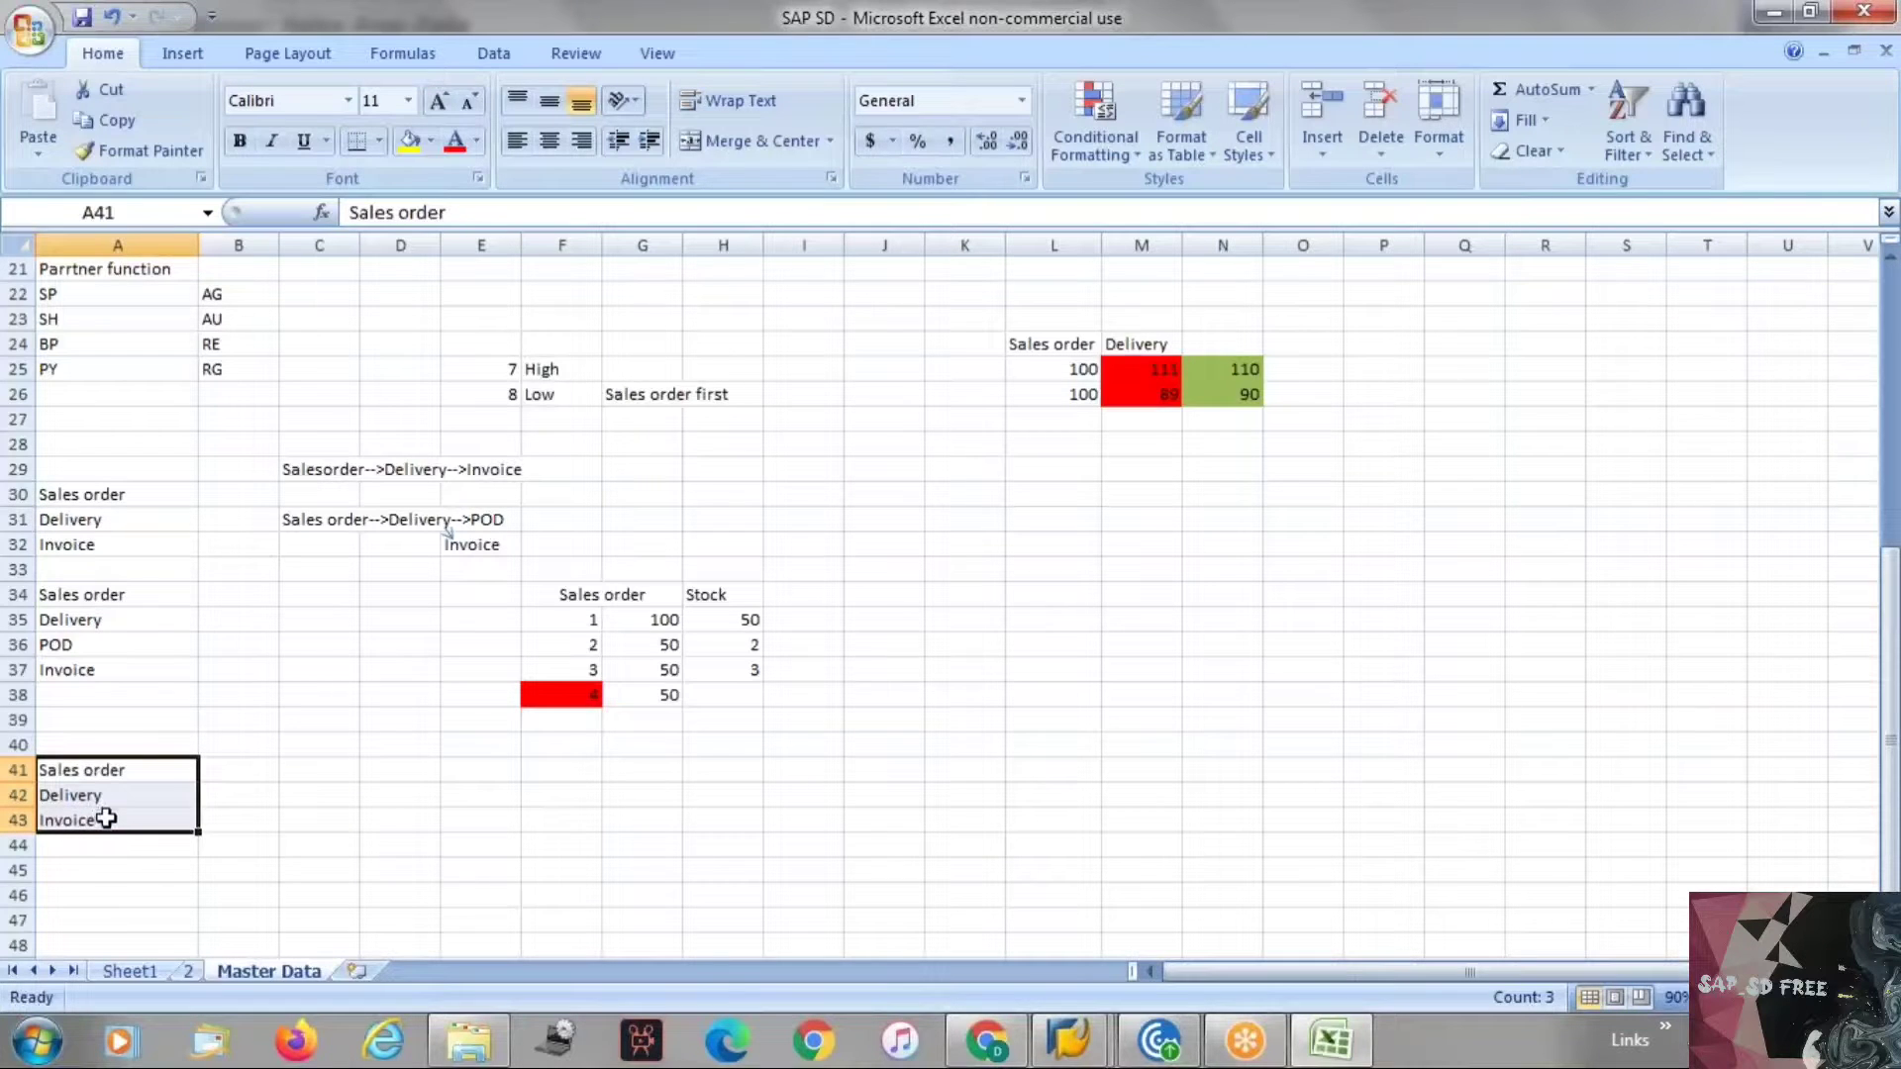
# Change the text in cell A43 to Invoice/Accounting Entry.
pyautogui.click(489, 215)
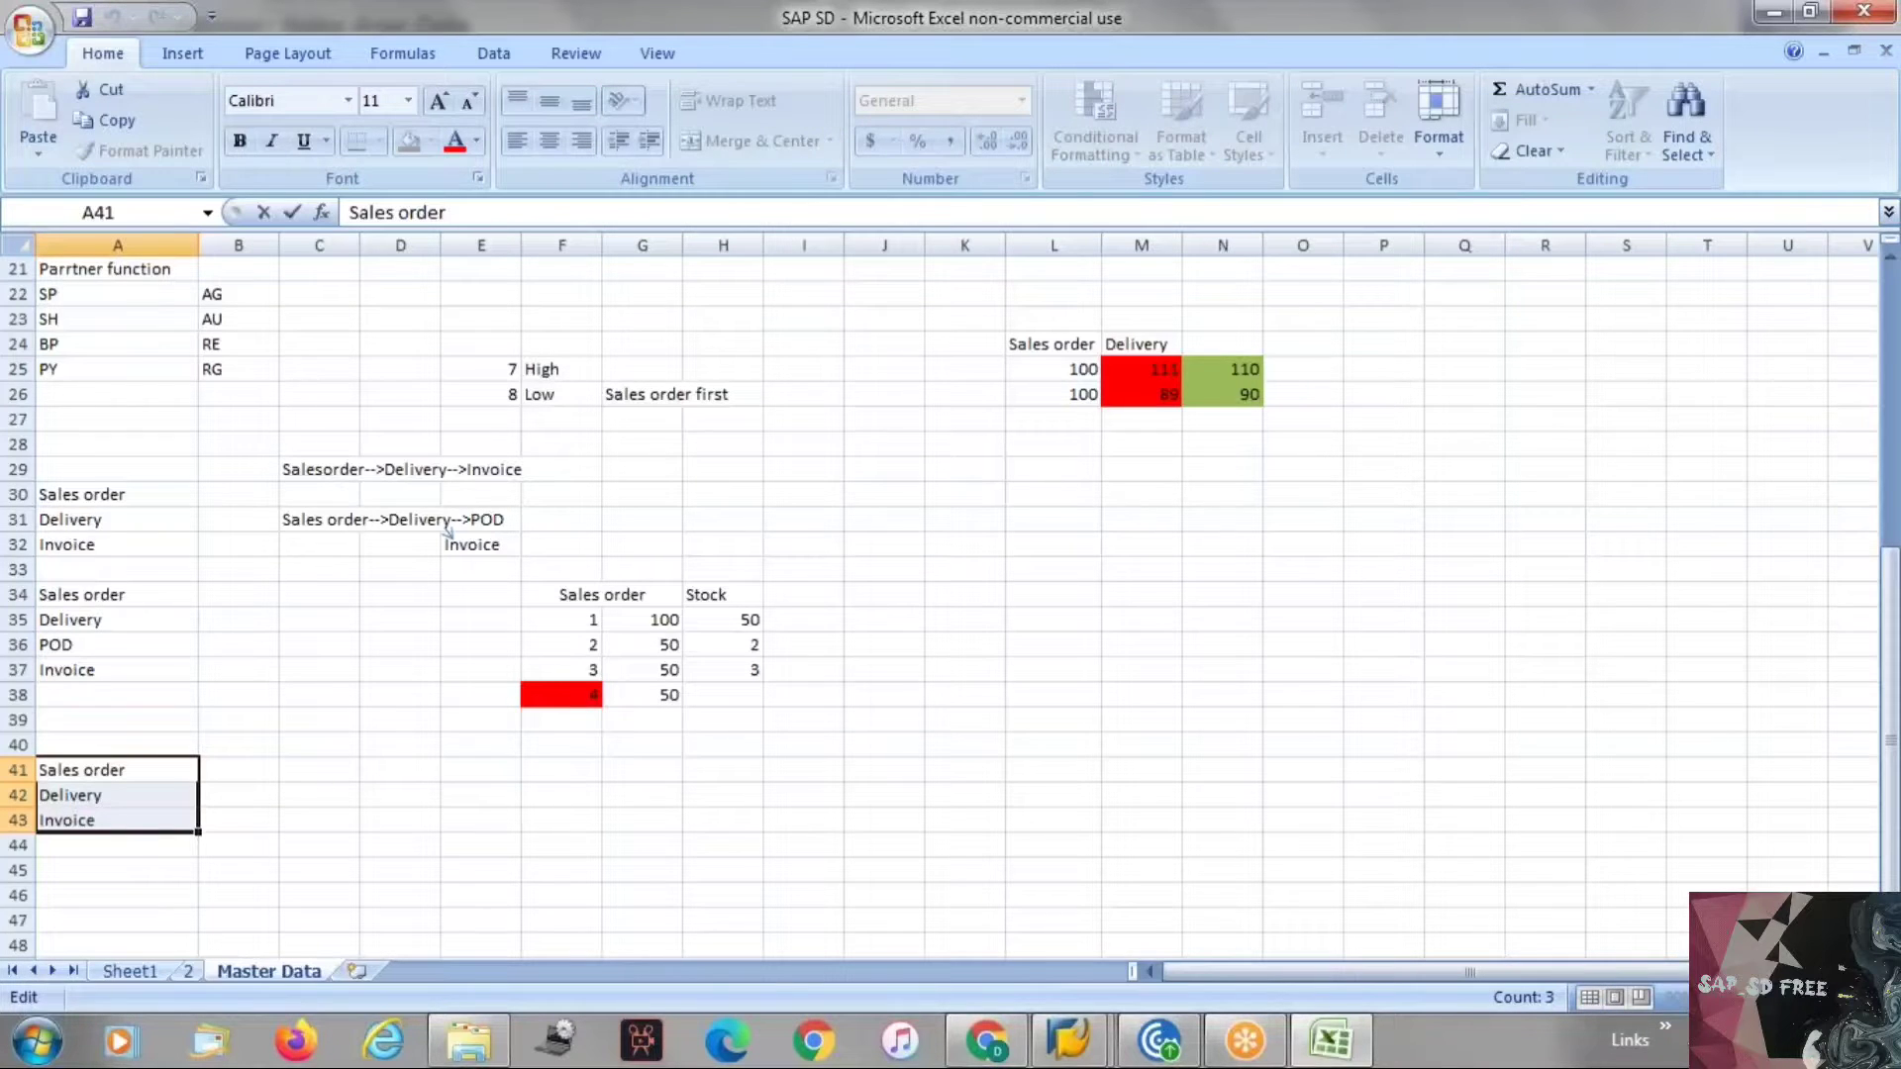
pyautogui.click(115, 820)
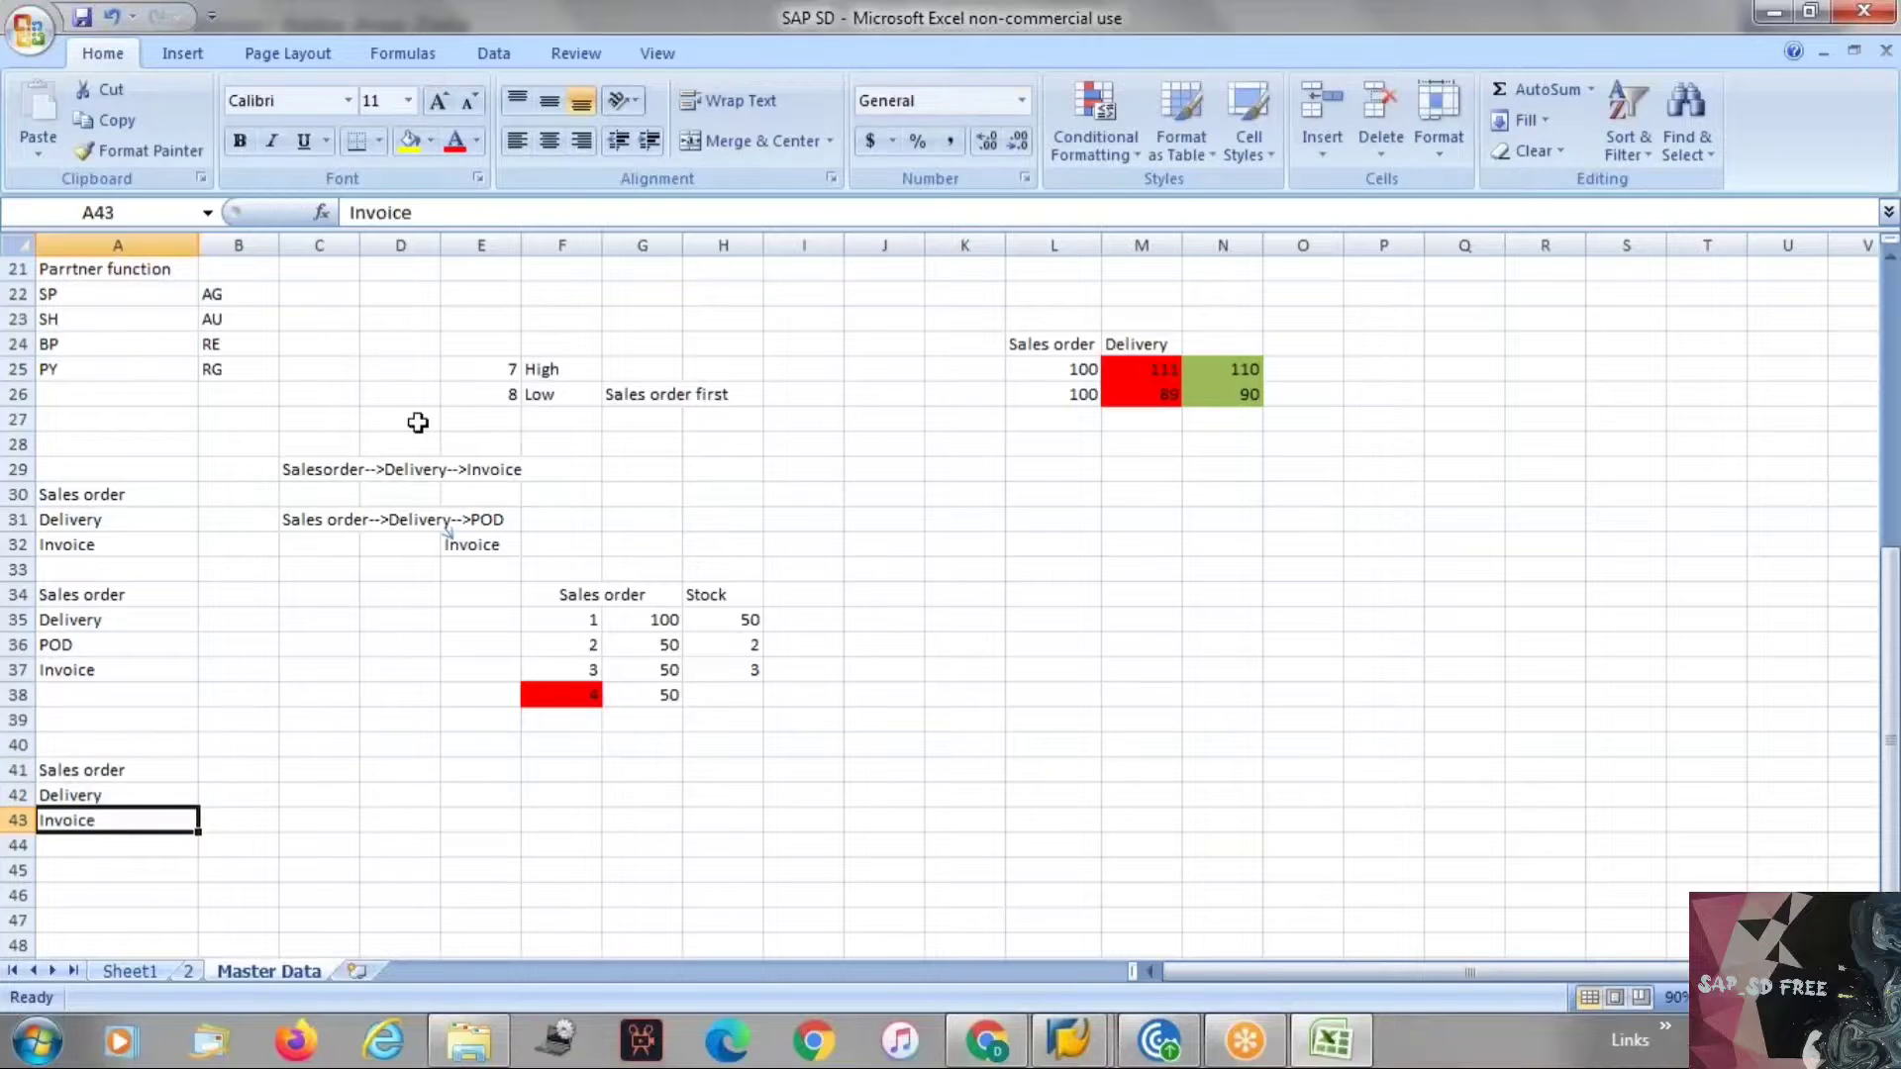
pyautogui.click(468, 199)
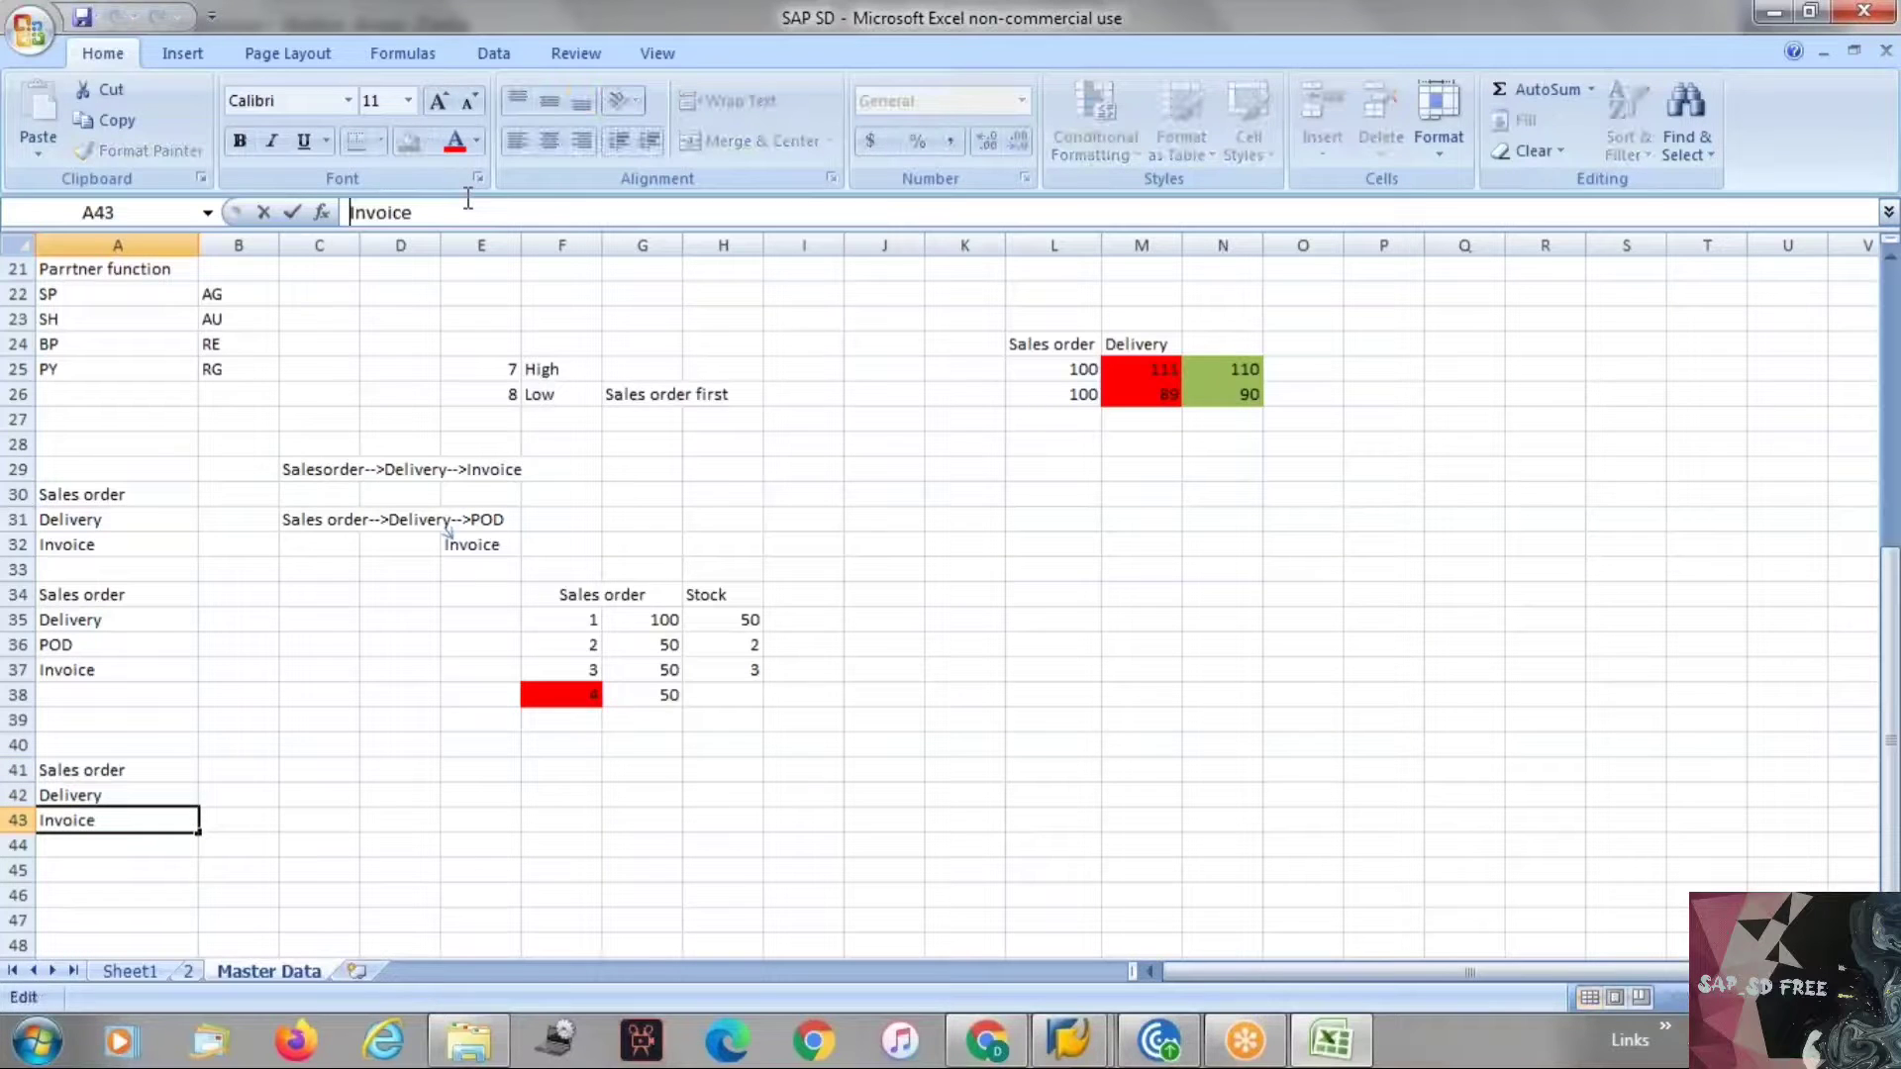
pyautogui.click(449, 213)
pyautogui.write('/Accounting Entry')
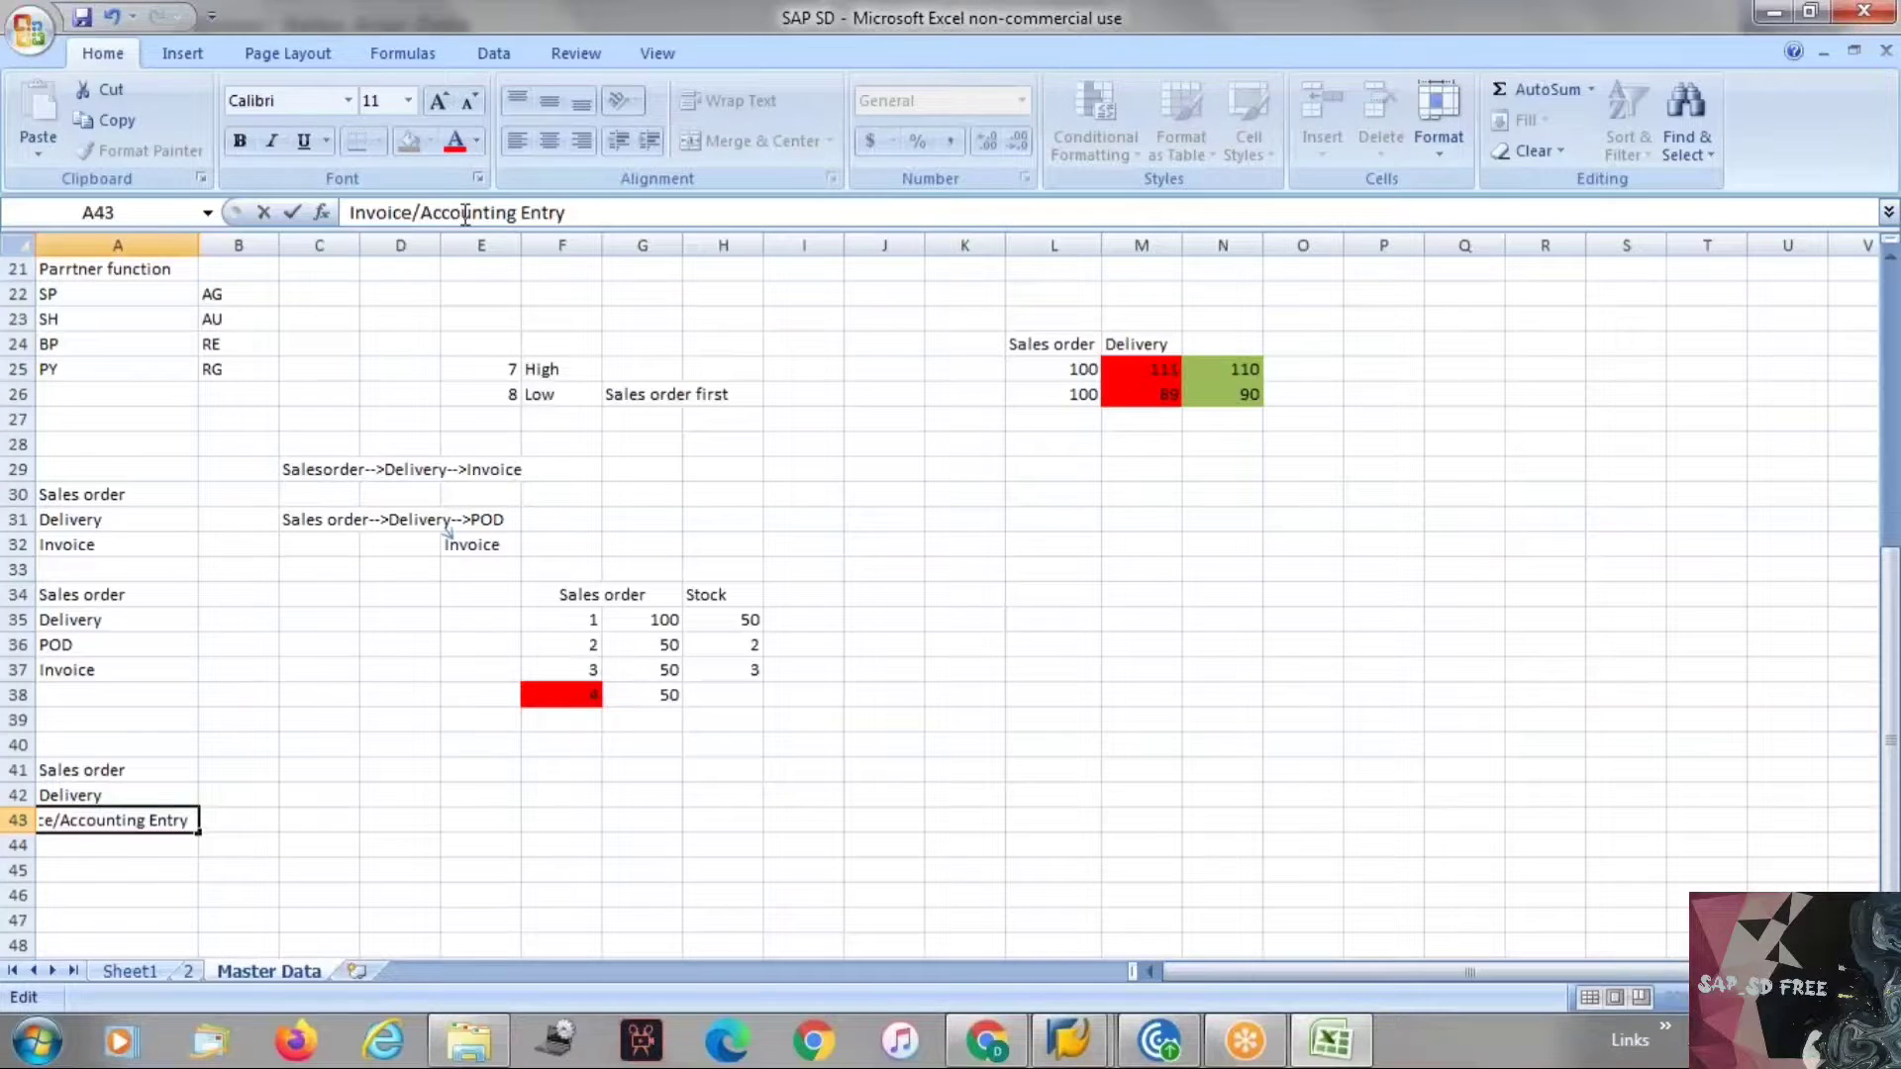
pyautogui.click(297, 913)
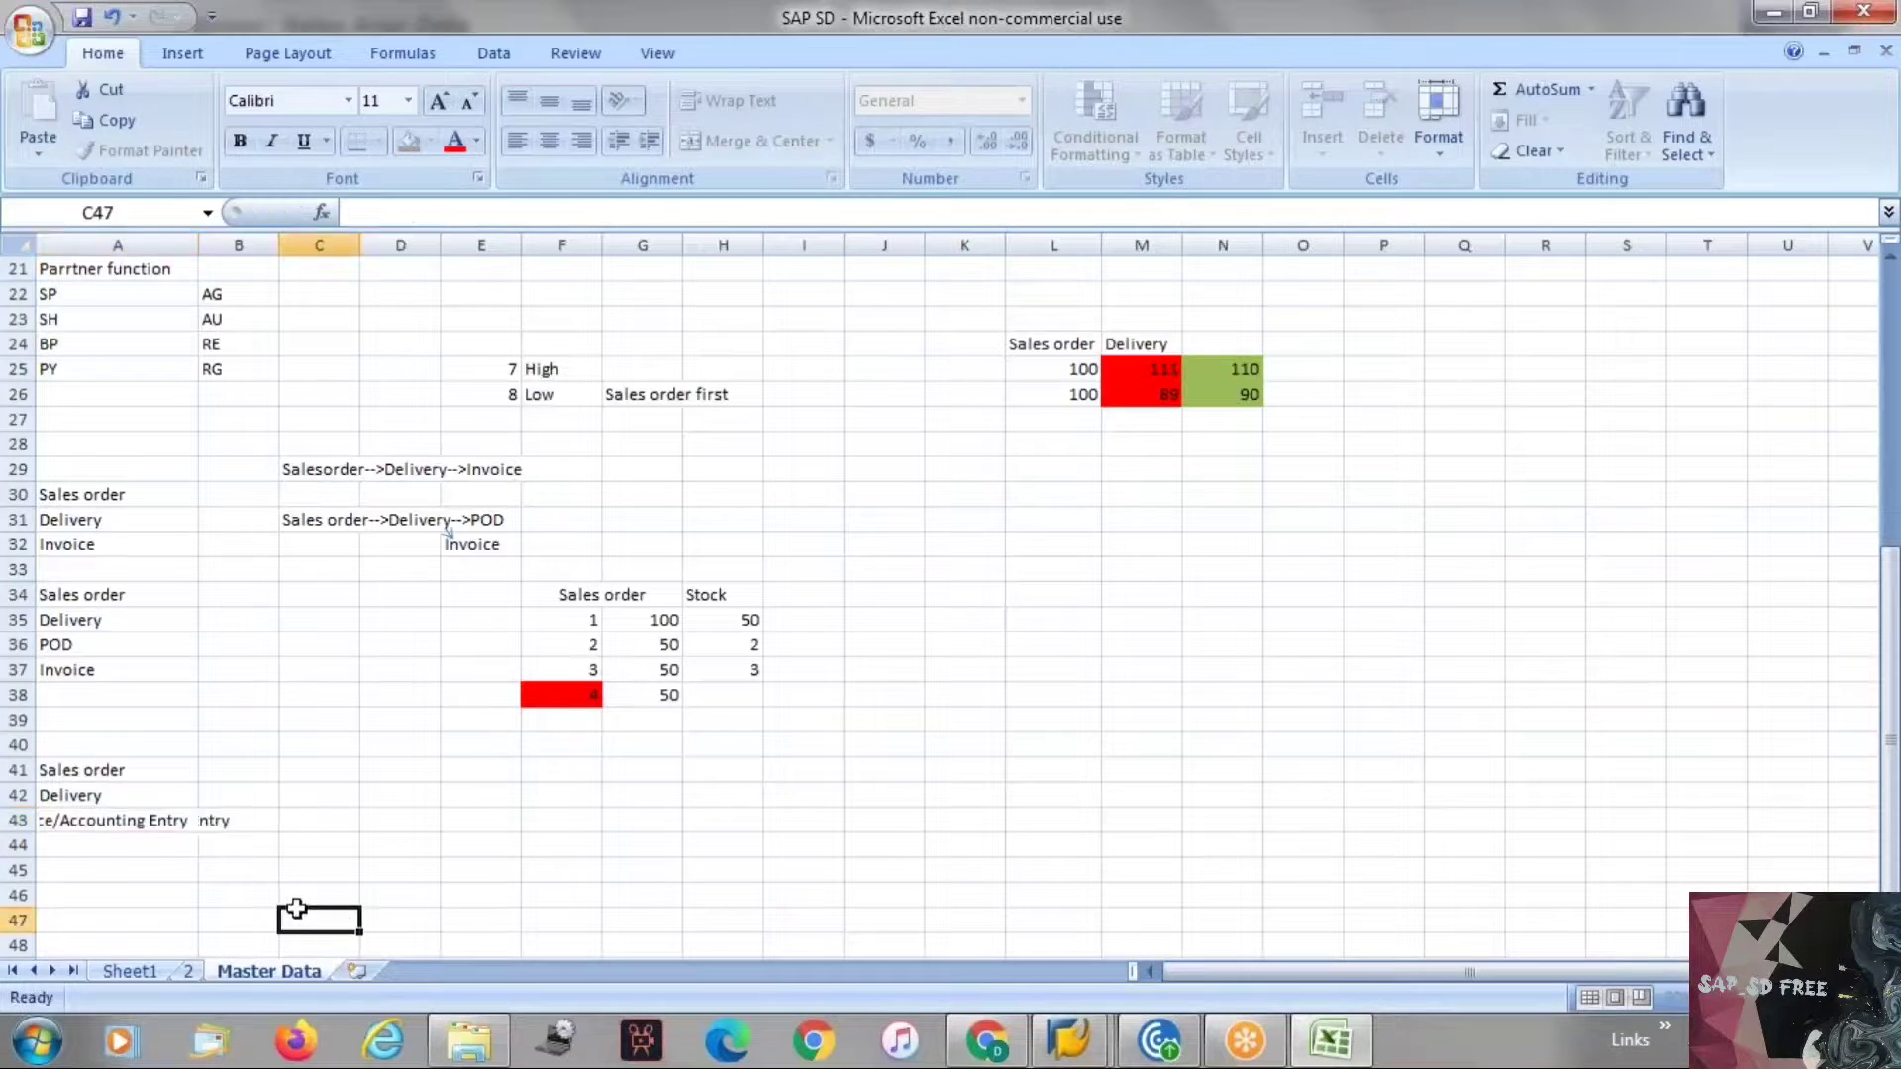
pyautogui.click(76, 824)
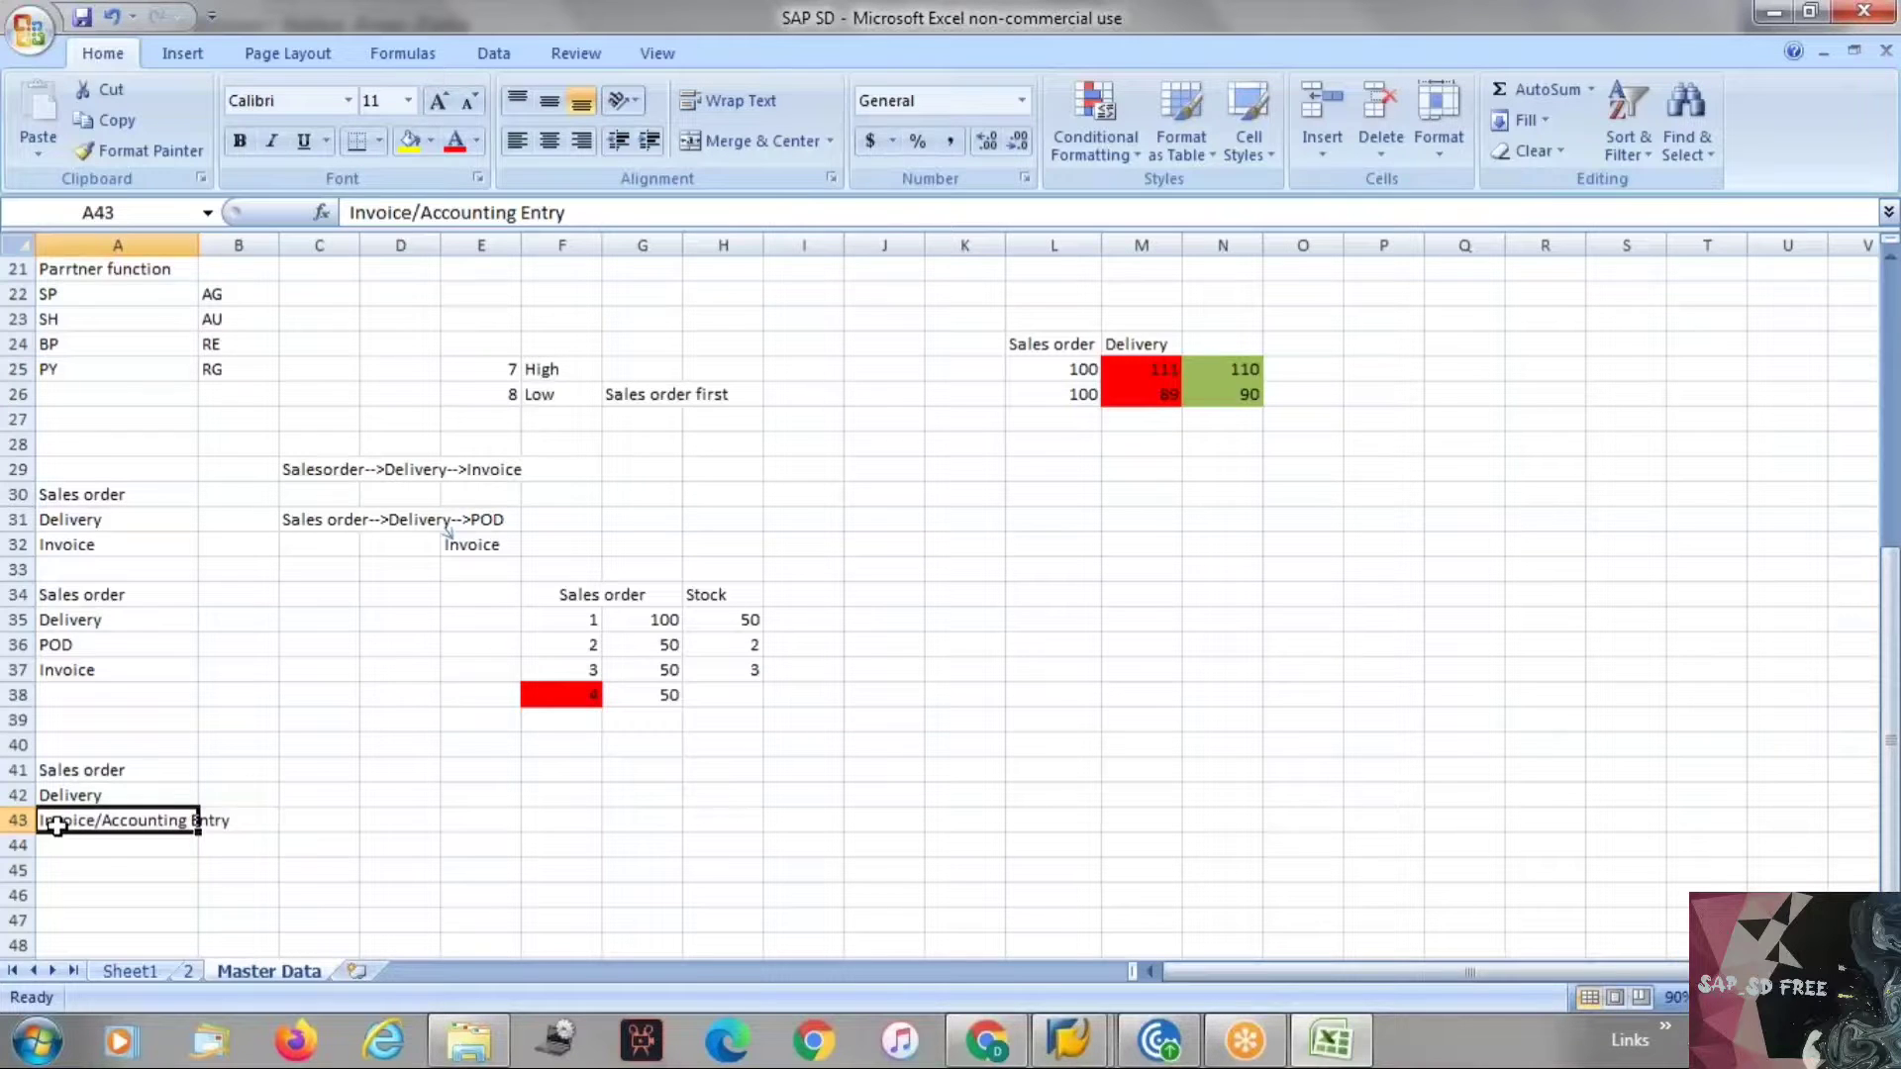
pyautogui.click(109, 848)
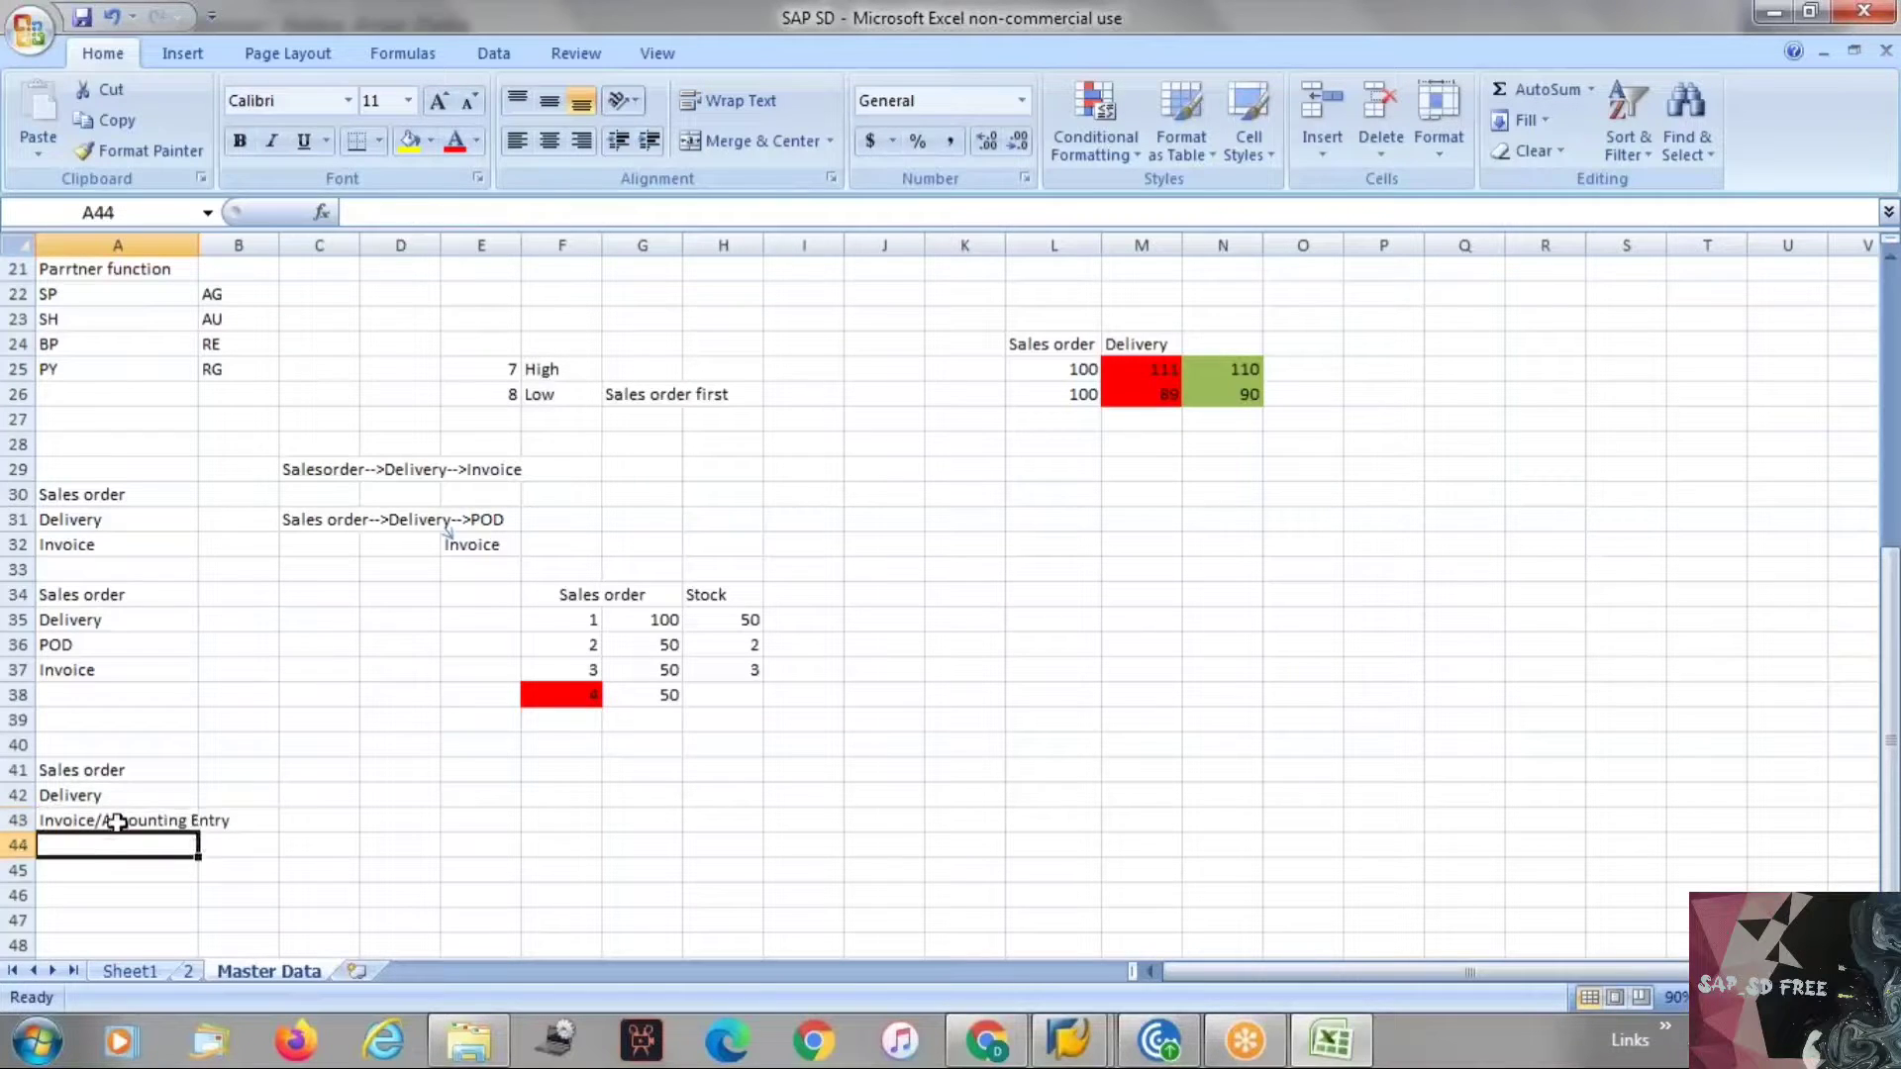
pyautogui.click(117, 822)
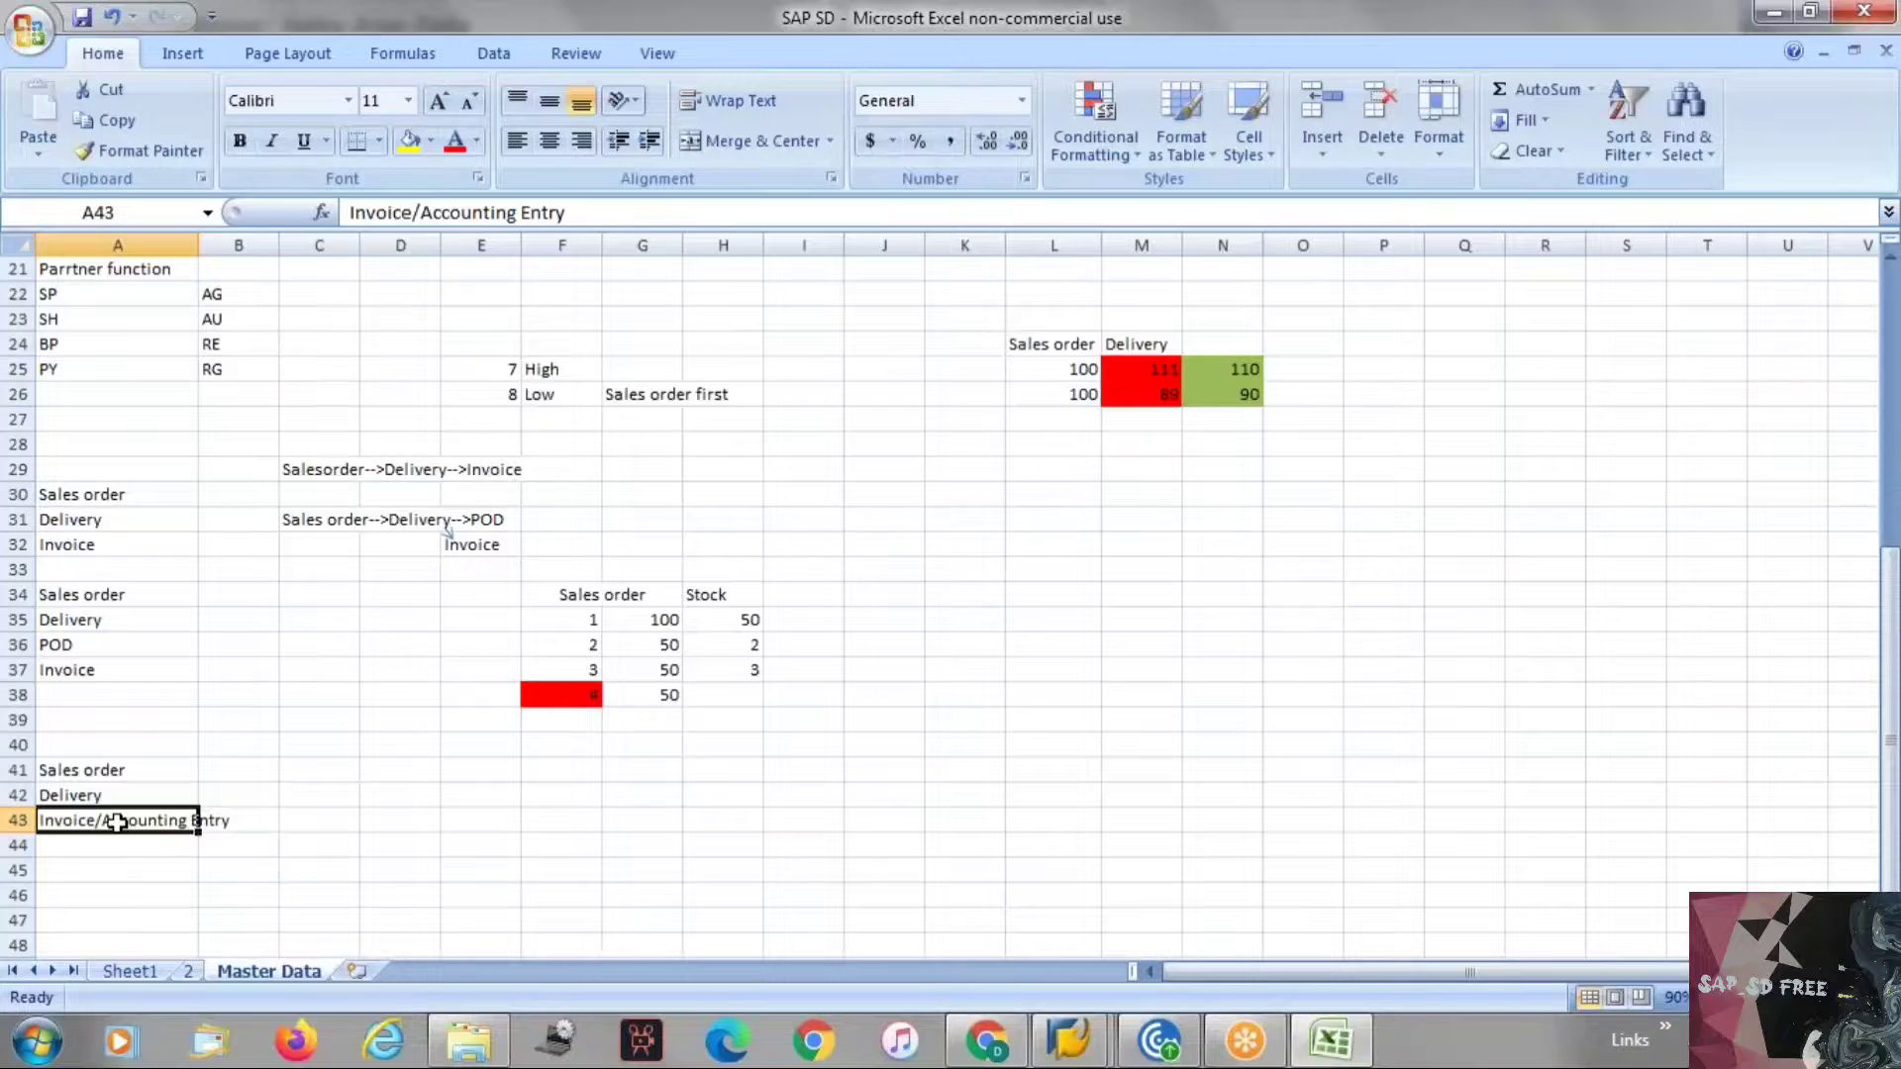
# Switch the customer's sales area data to change mode and tick Subs. invoice processing.
pyautogui.hotkey('alt', 'Tab')
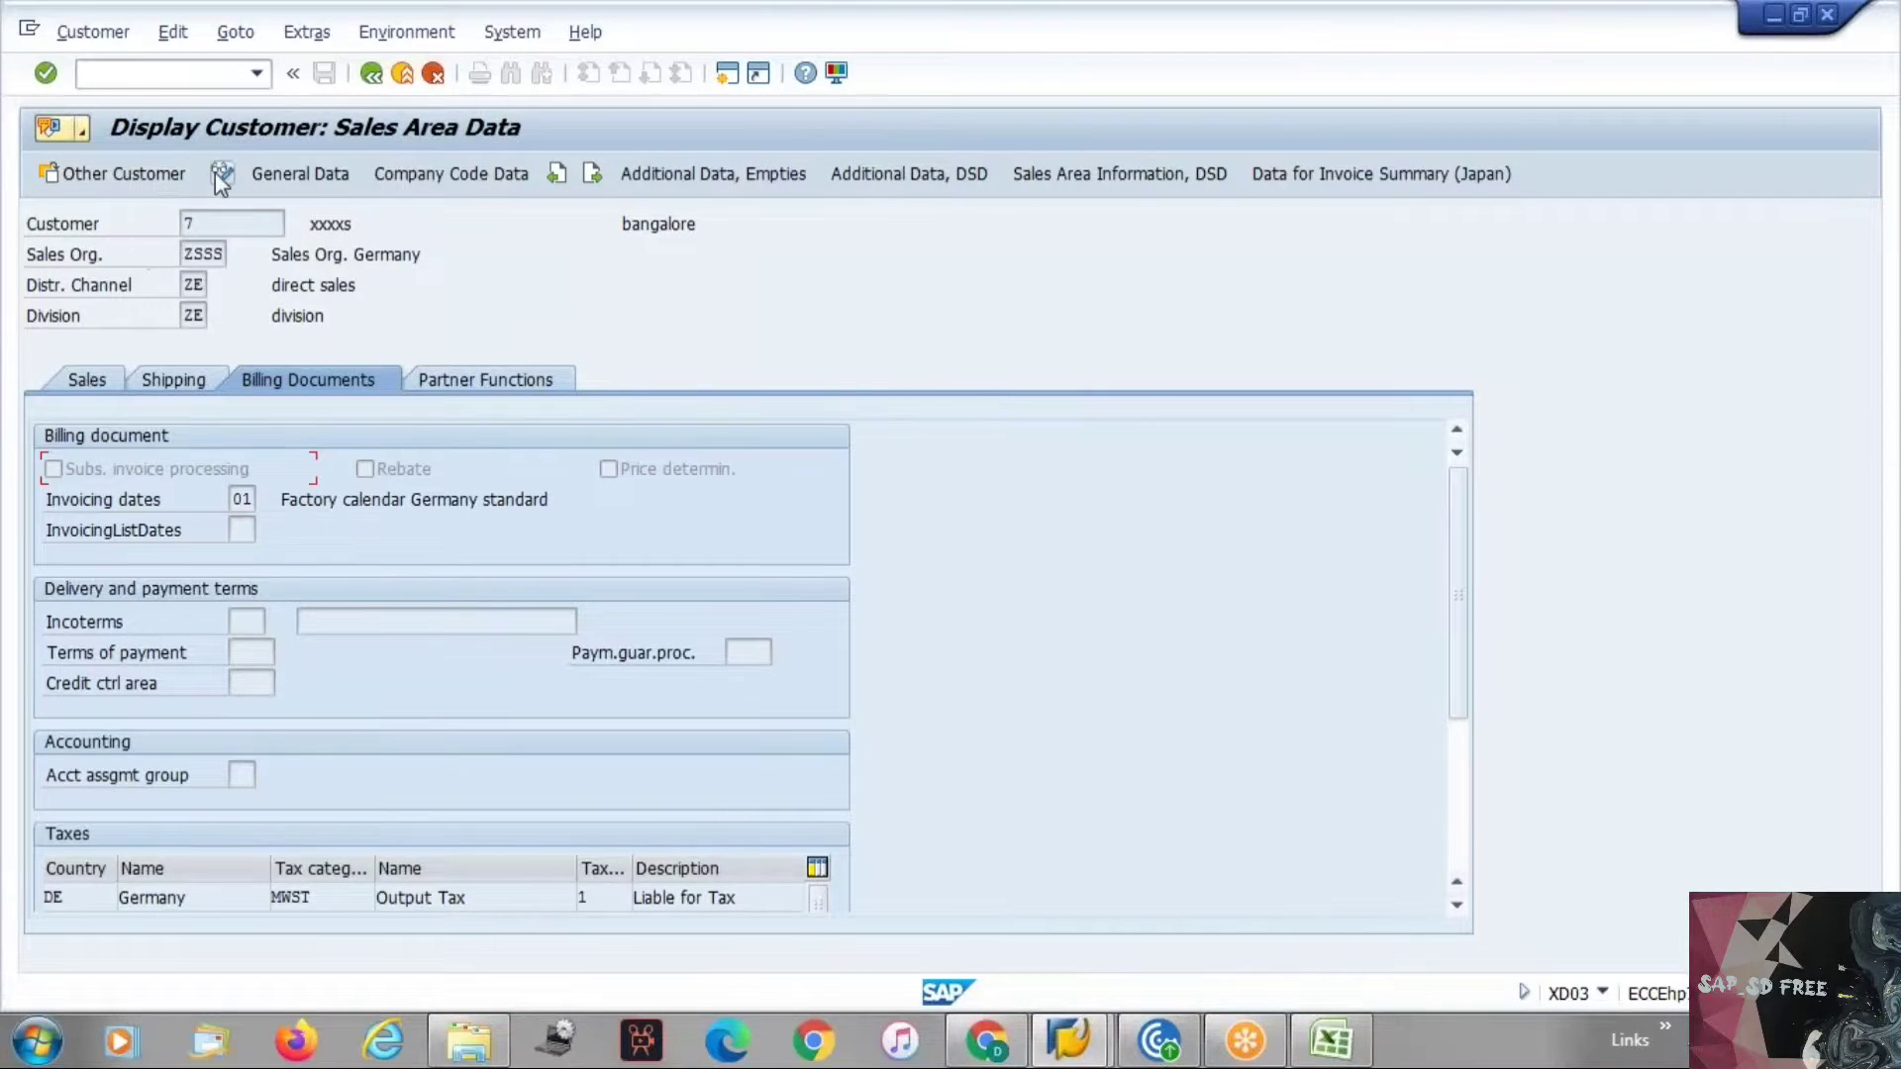
pyautogui.click(219, 175)
pyautogui.click(83, 470)
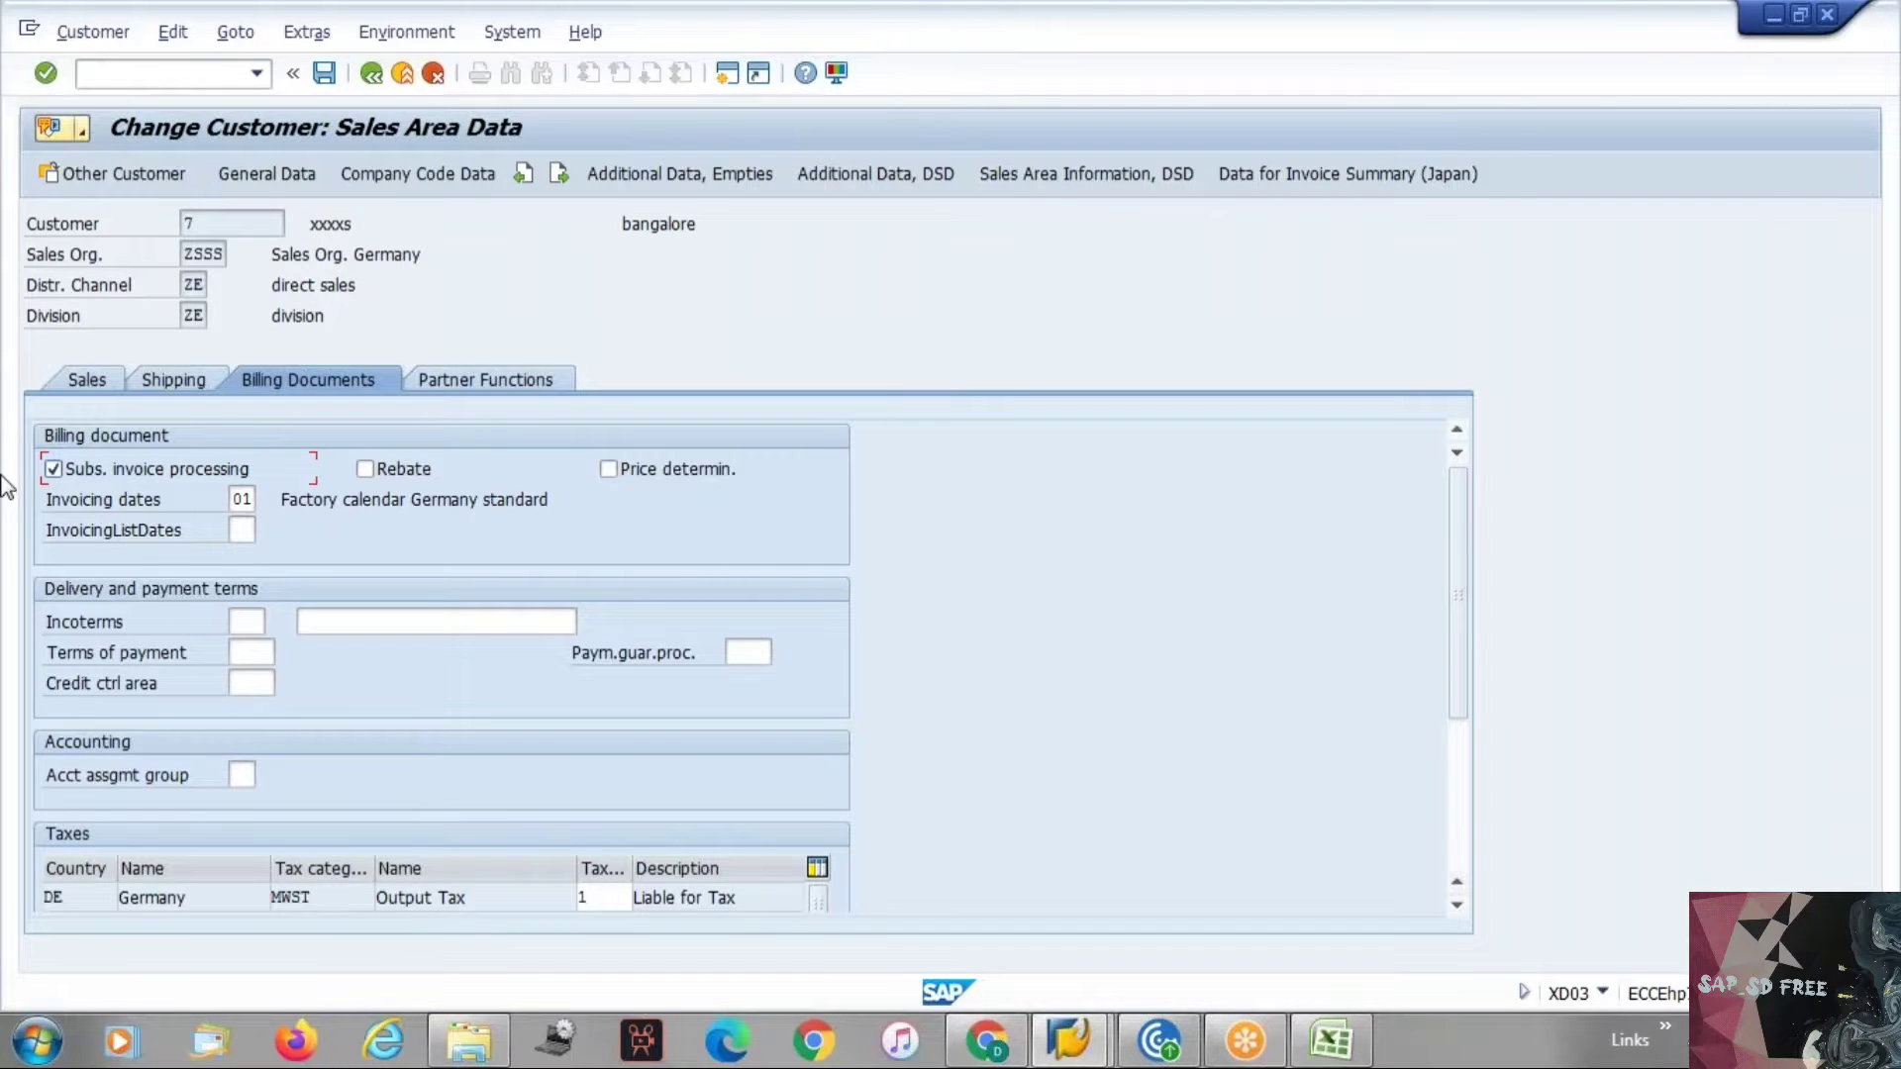
# Open transaction VFX3, Release Billing Documents for Accounting, in a new session.
pyautogui.hotkey('alt', 'Tab')
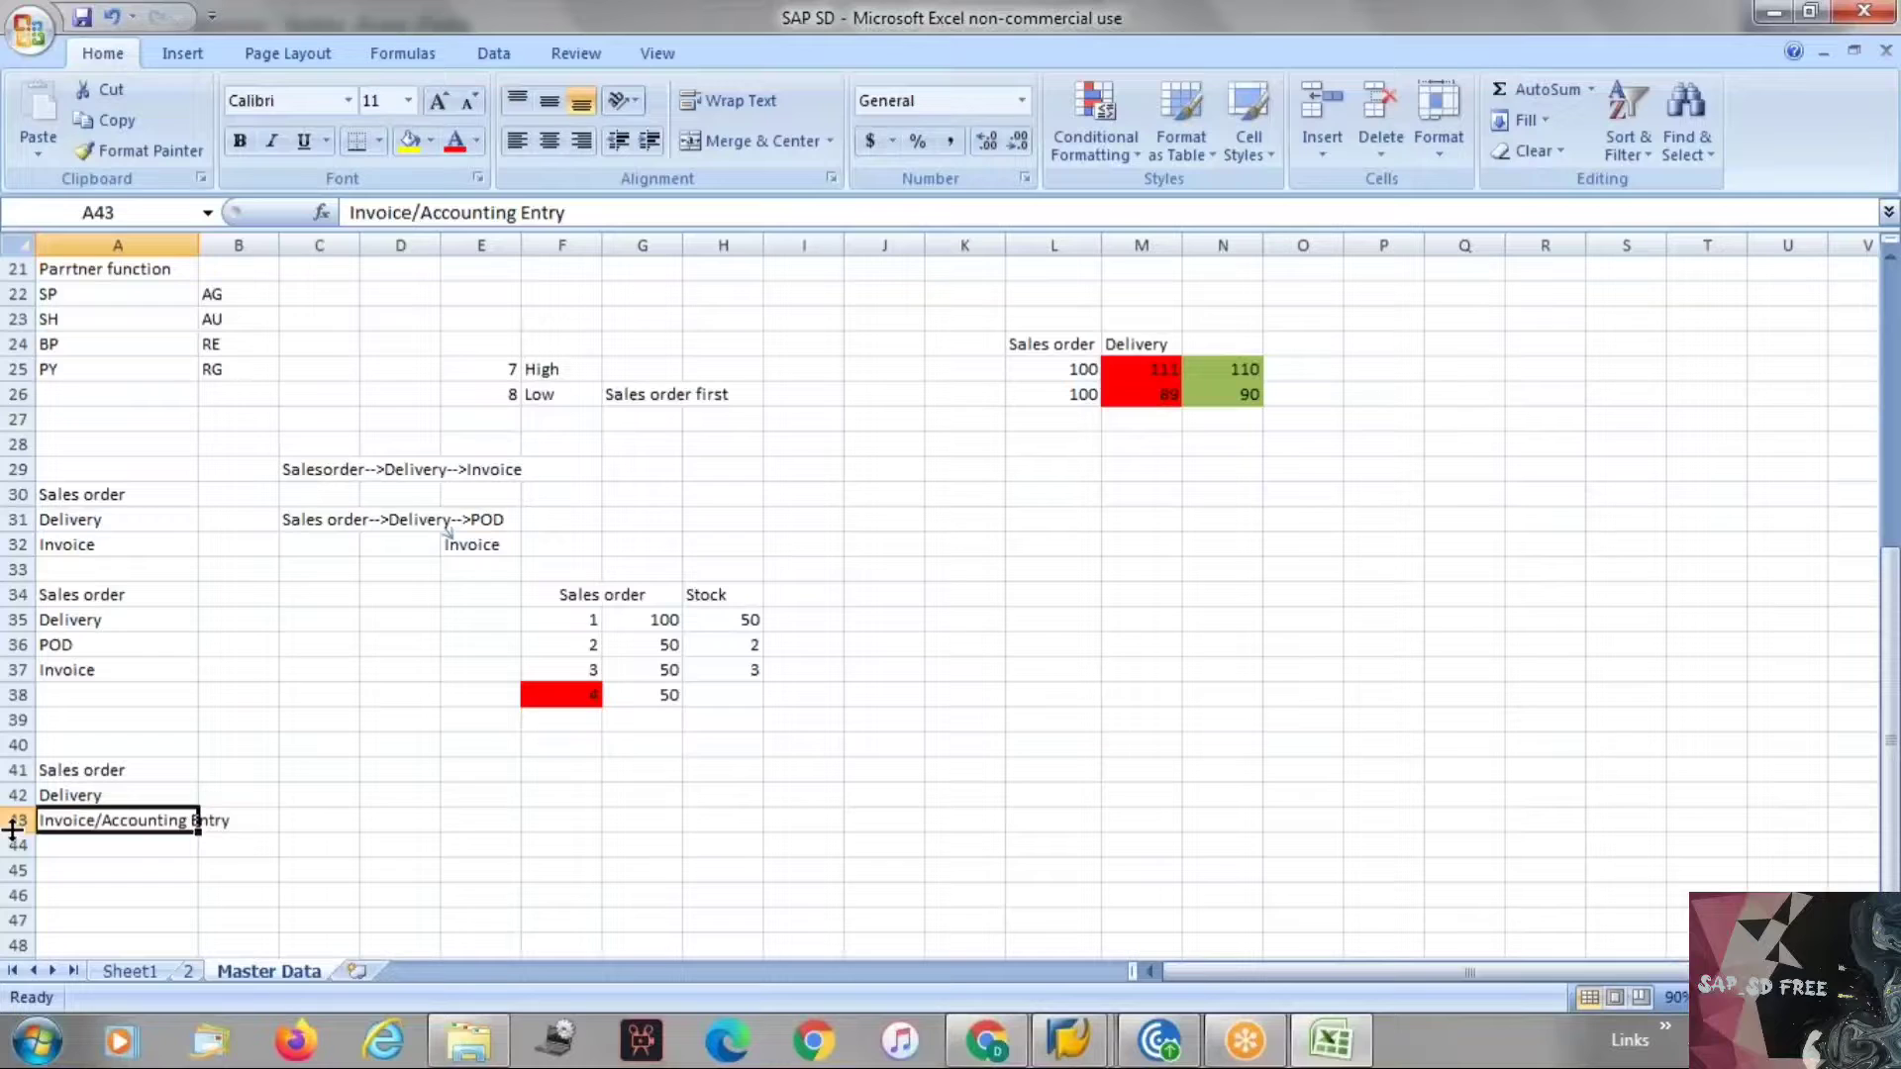
pyautogui.hotkey('alt', 'Tab')
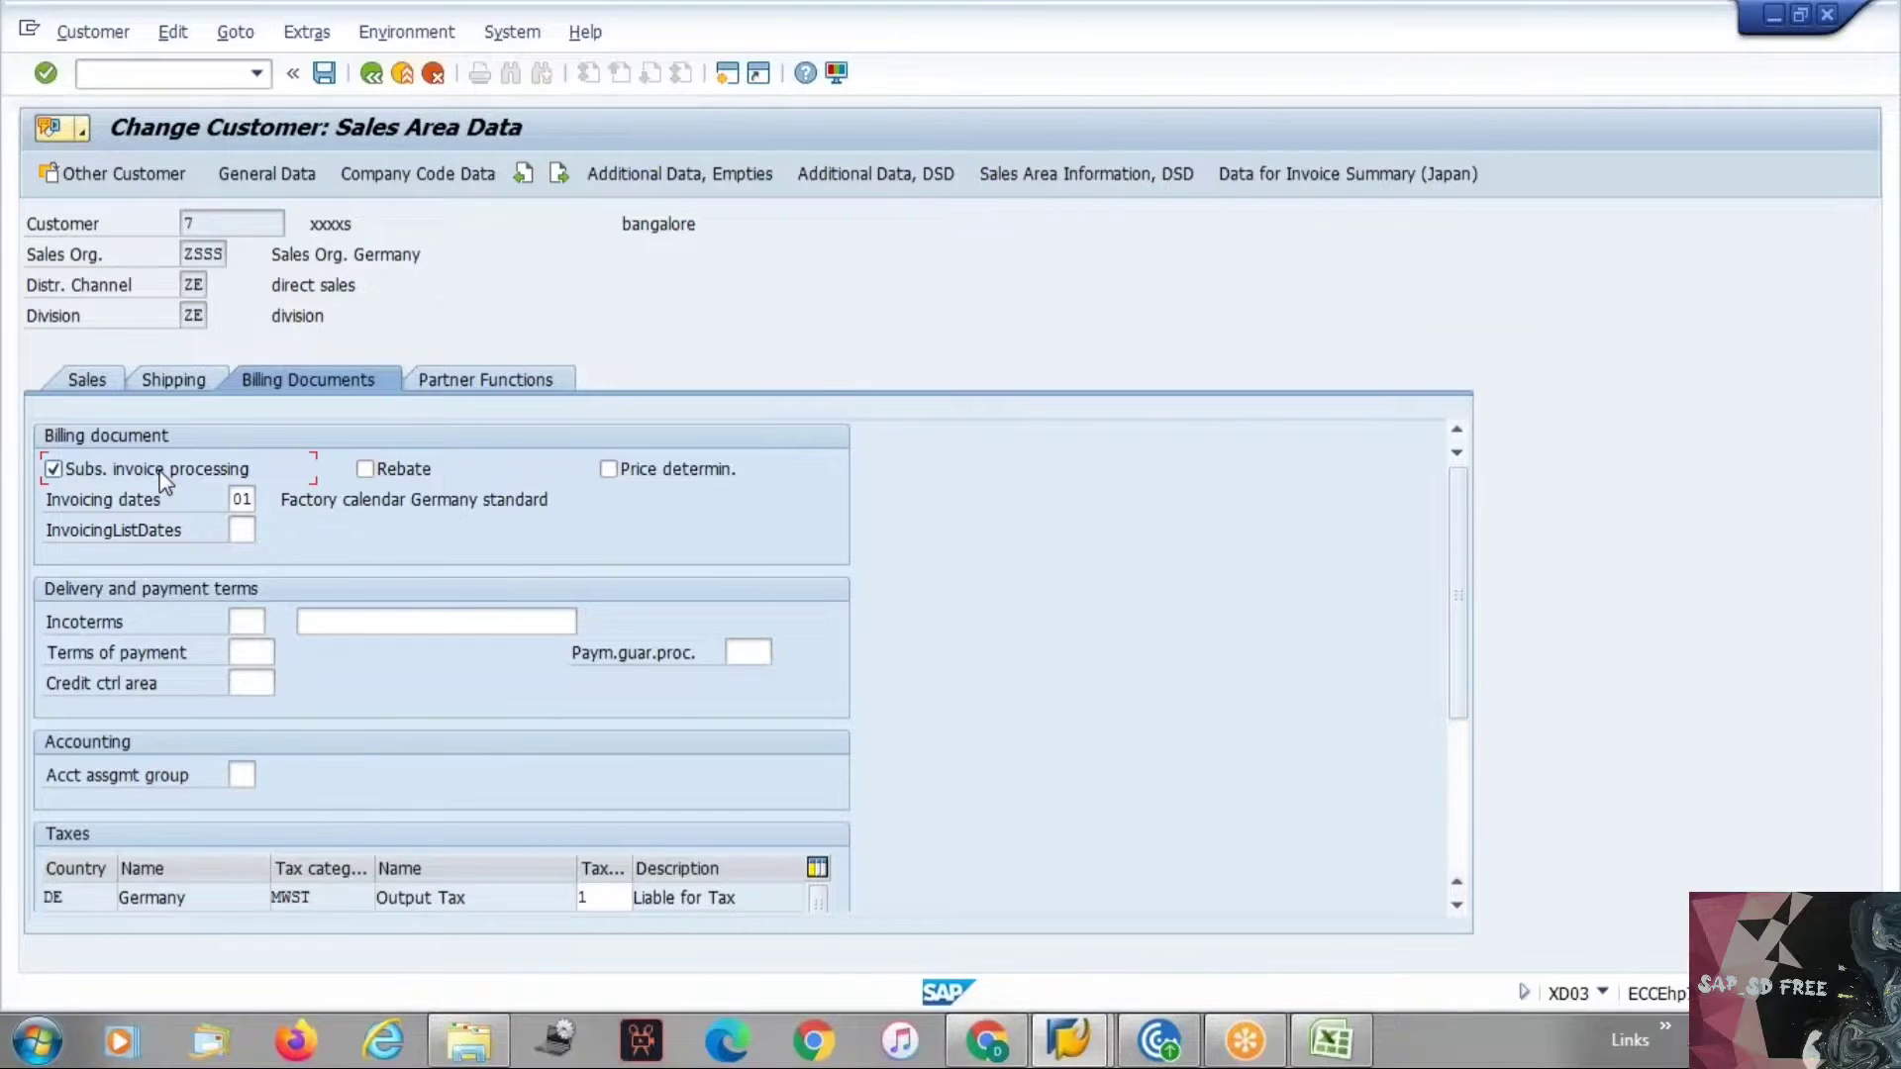
pyautogui.hotkey('alt', 'Tab')
pyautogui.hotkey('alt', 'Tab')
pyautogui.click(147, 78)
pyautogui.write('/ovfx3')
pyautogui.press('Return')
pyautogui.hotkey('alt', 'Tab')
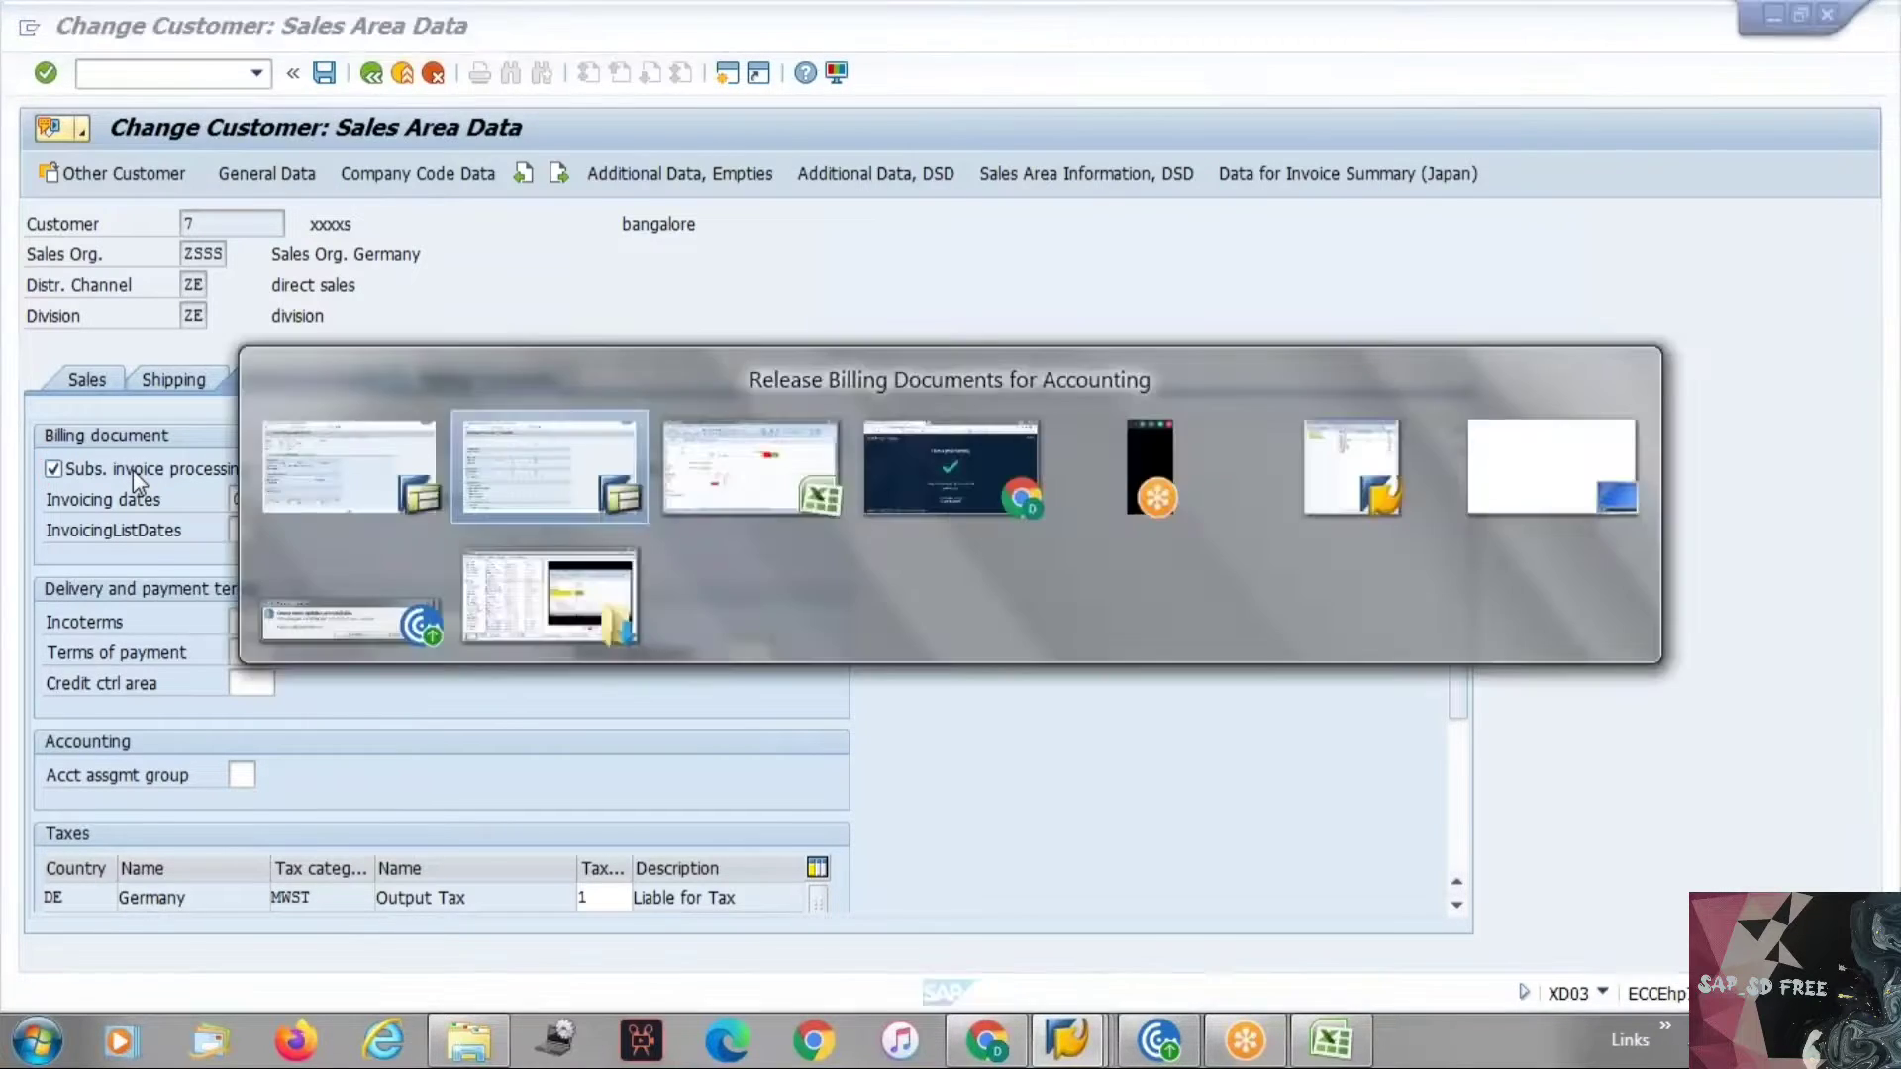
pyautogui.click(256, 75)
pyautogui.click(256, 75)
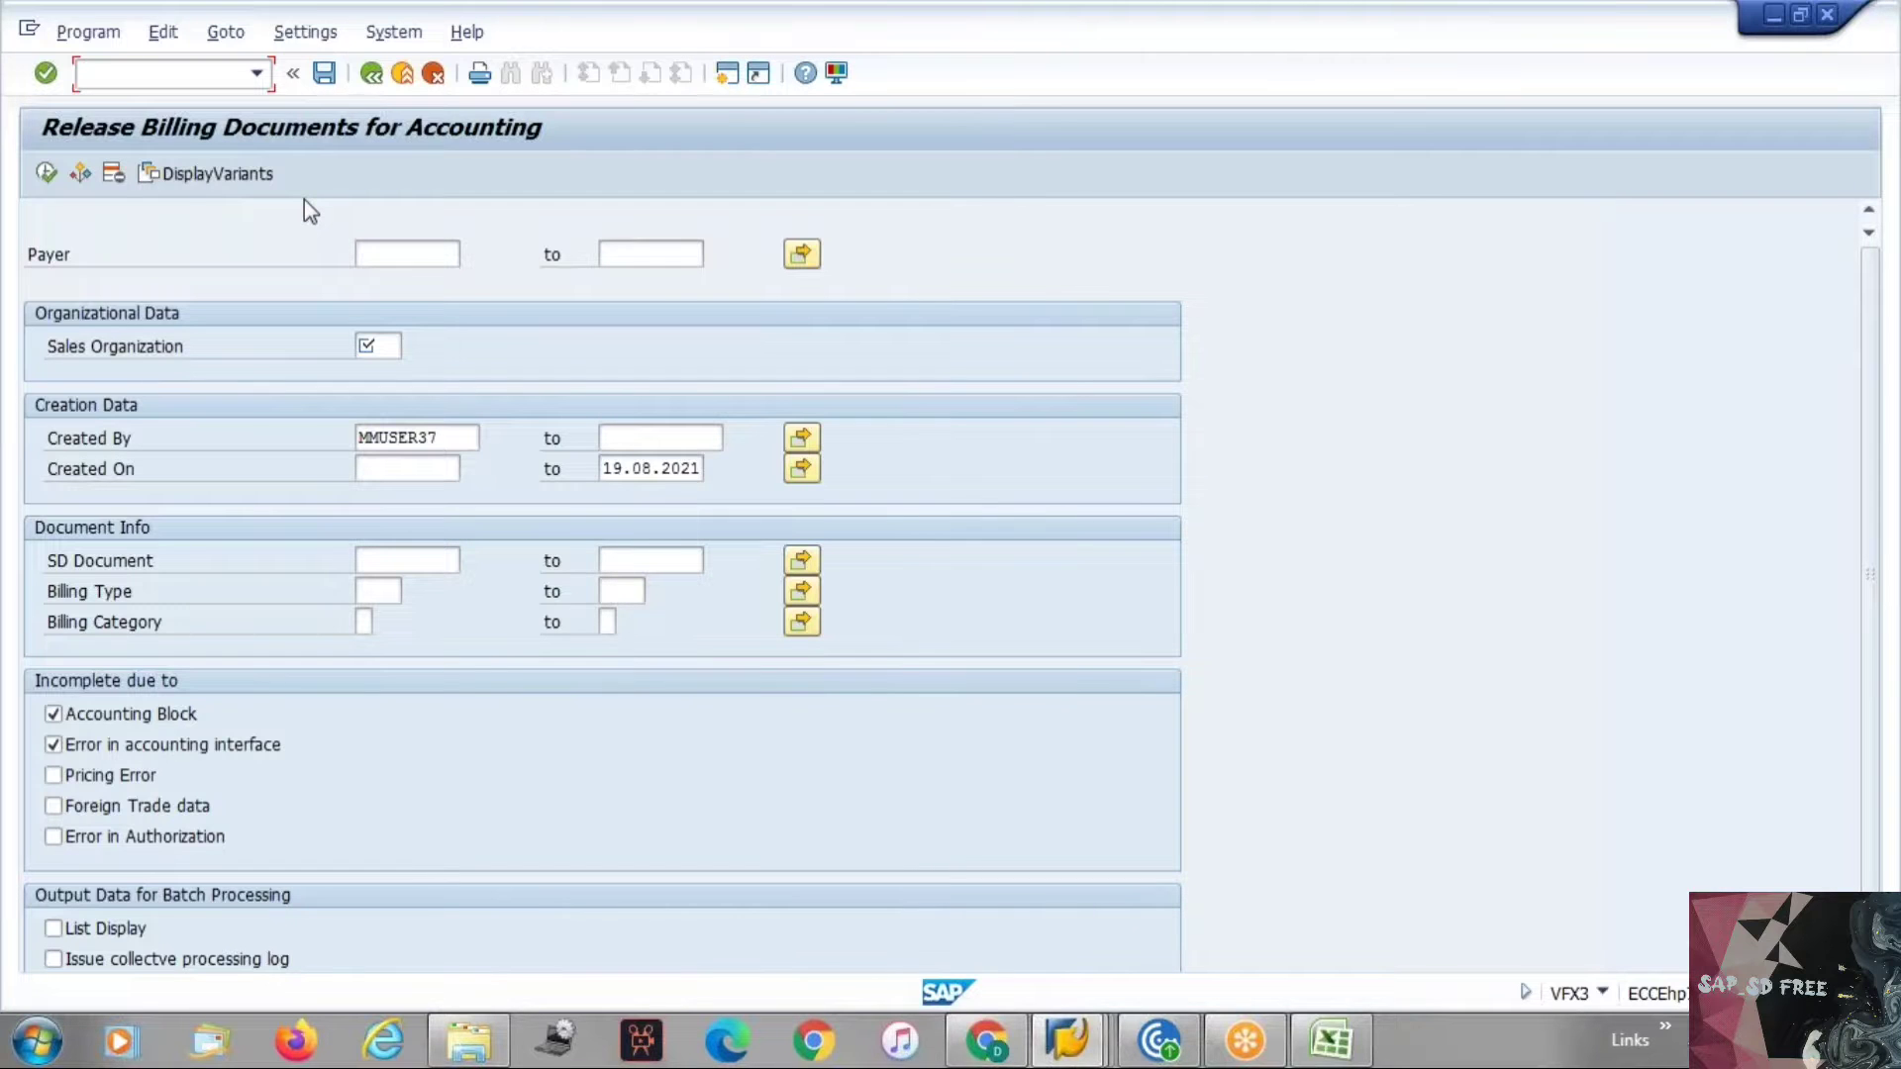
# Examine the Rebate option in the customer's billing document data.
pyautogui.hotkey('alt', 'Tab')
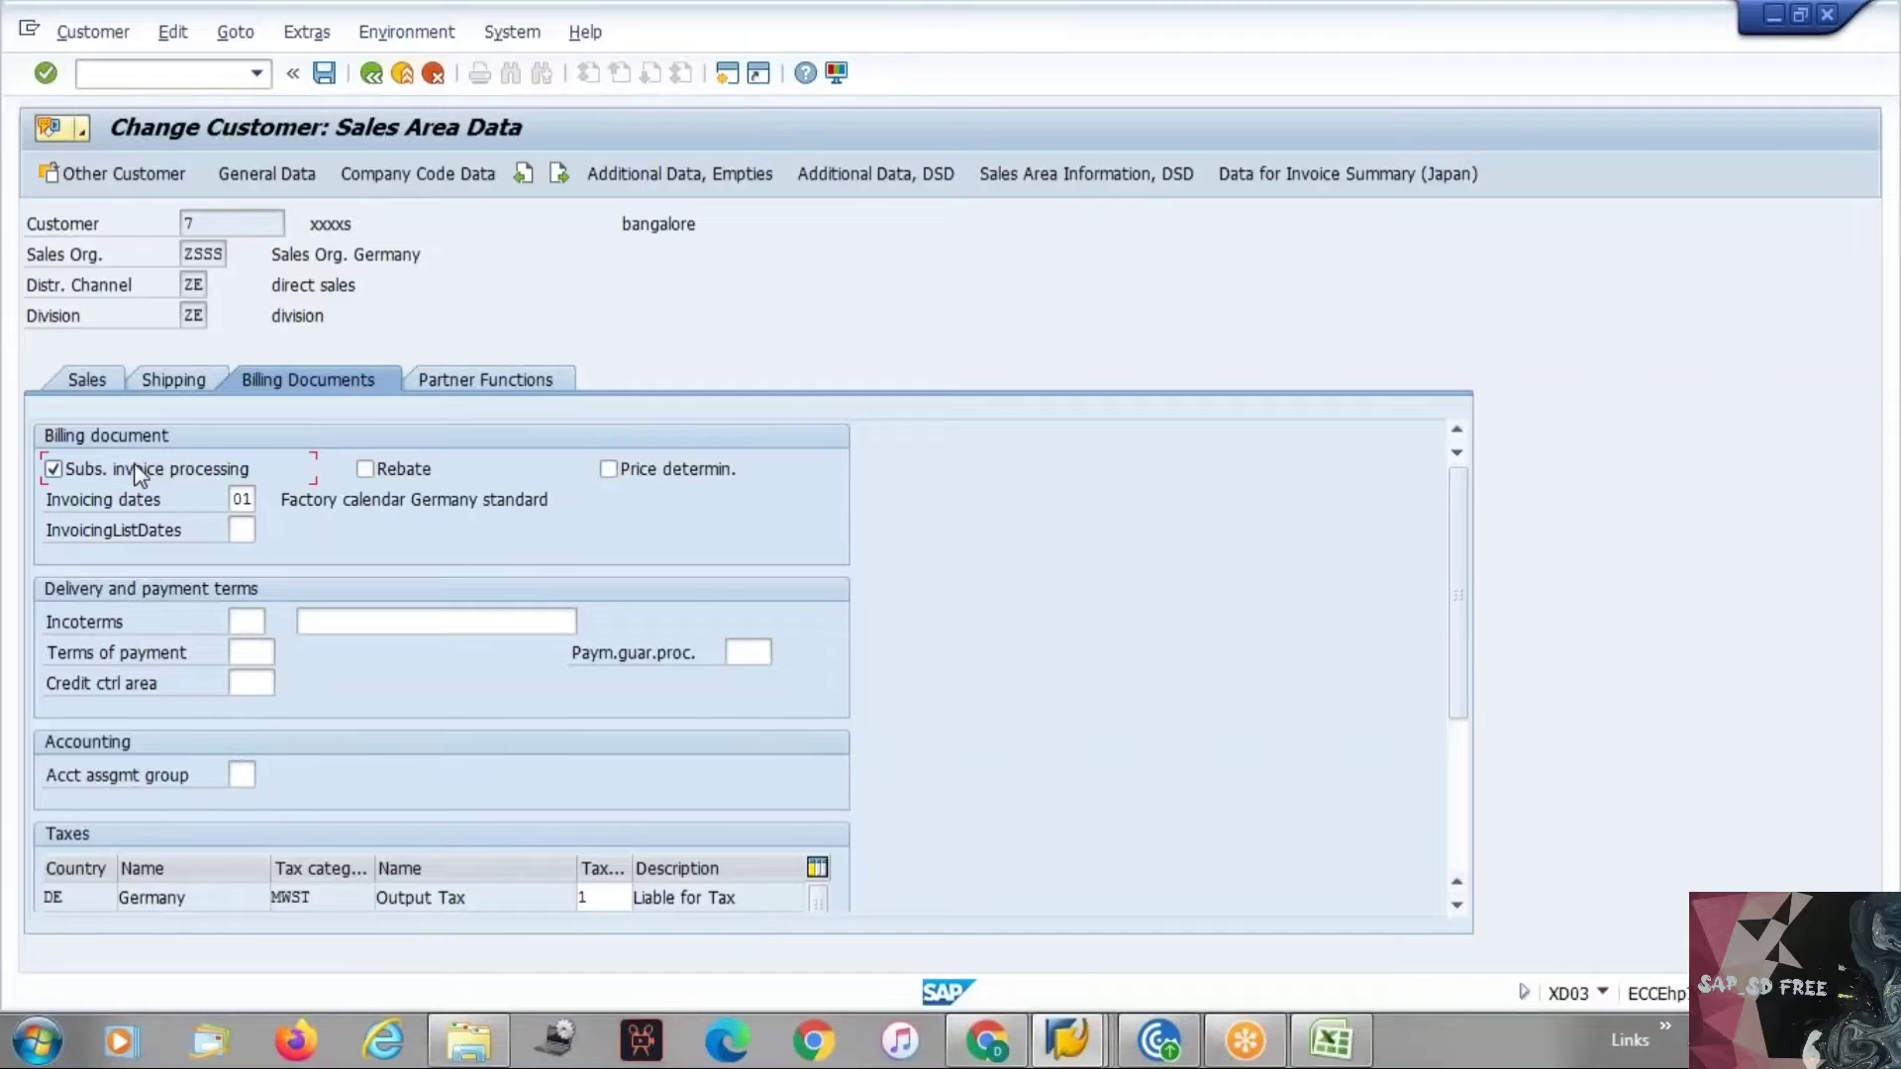
pyautogui.click(400, 469)
pyautogui.hotkey('alt', 'Tab')
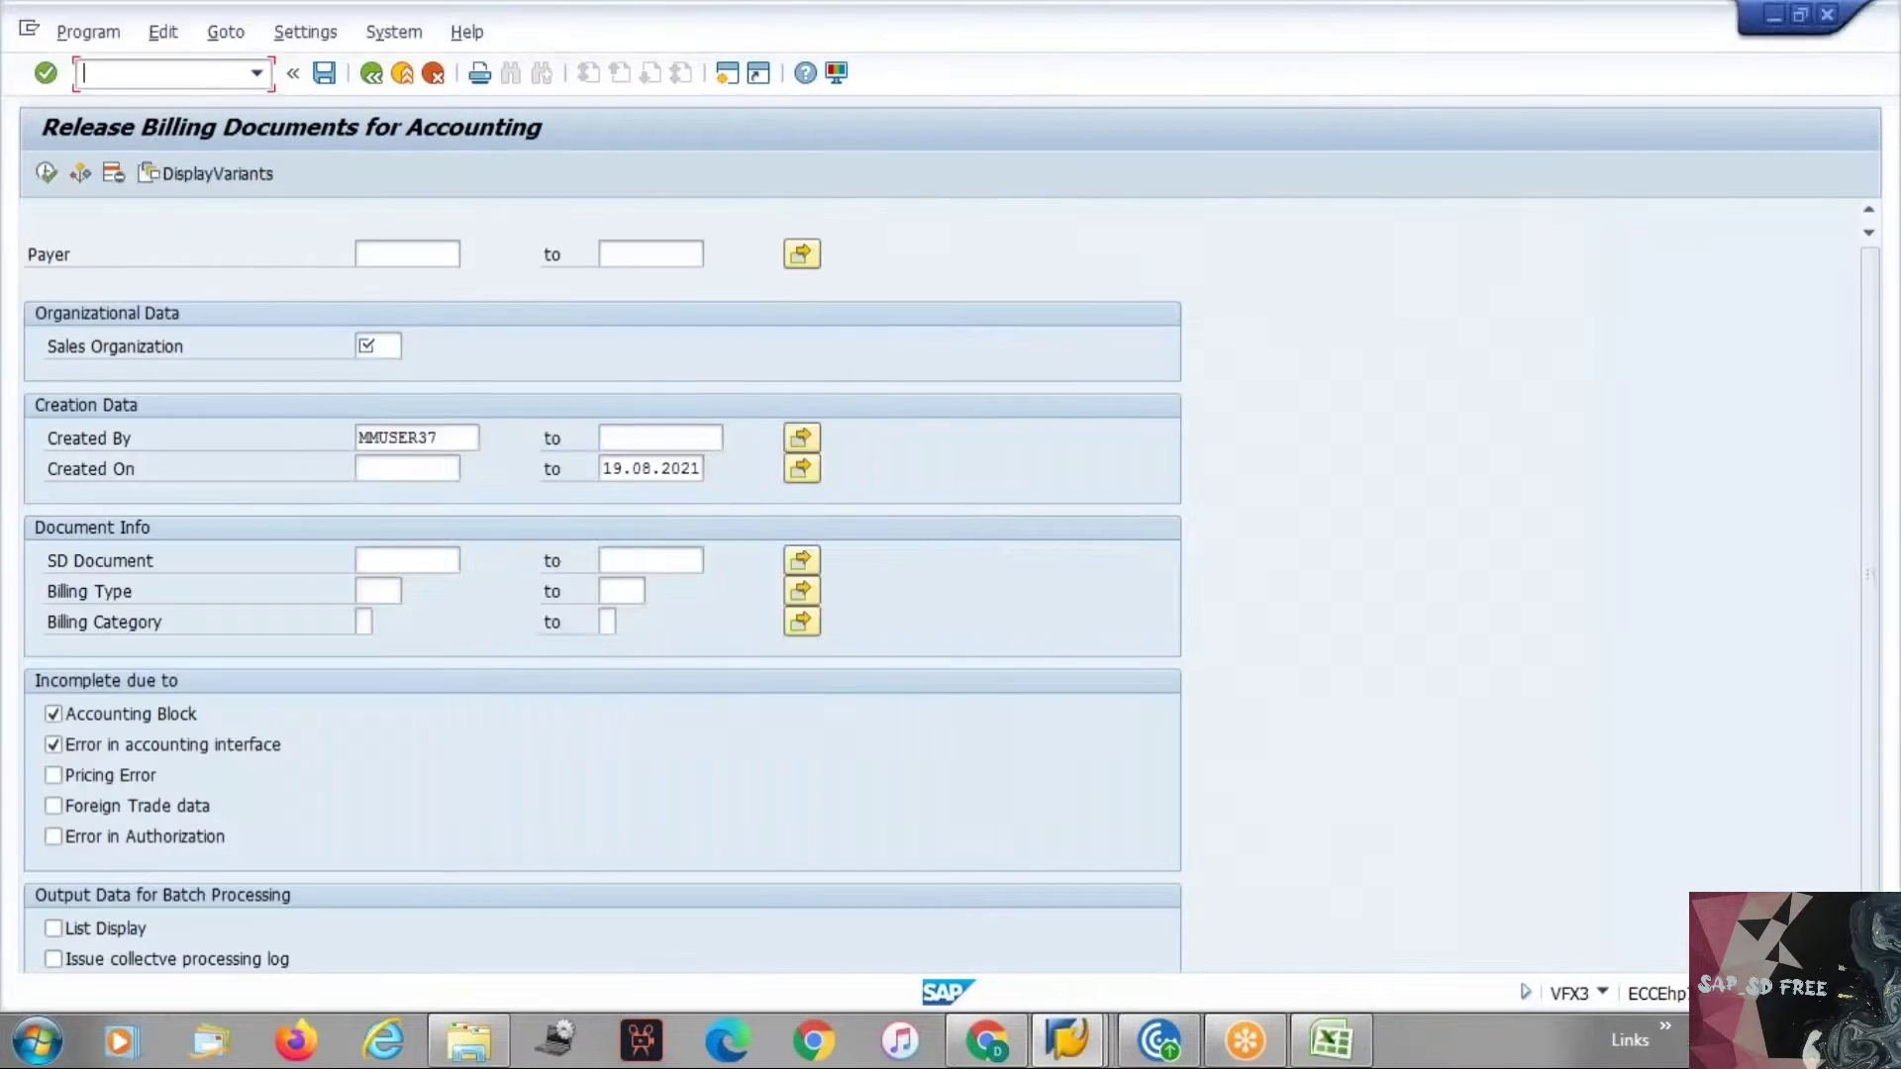
pyautogui.hotkey('alt', 'Tab')
pyautogui.press('Tab')
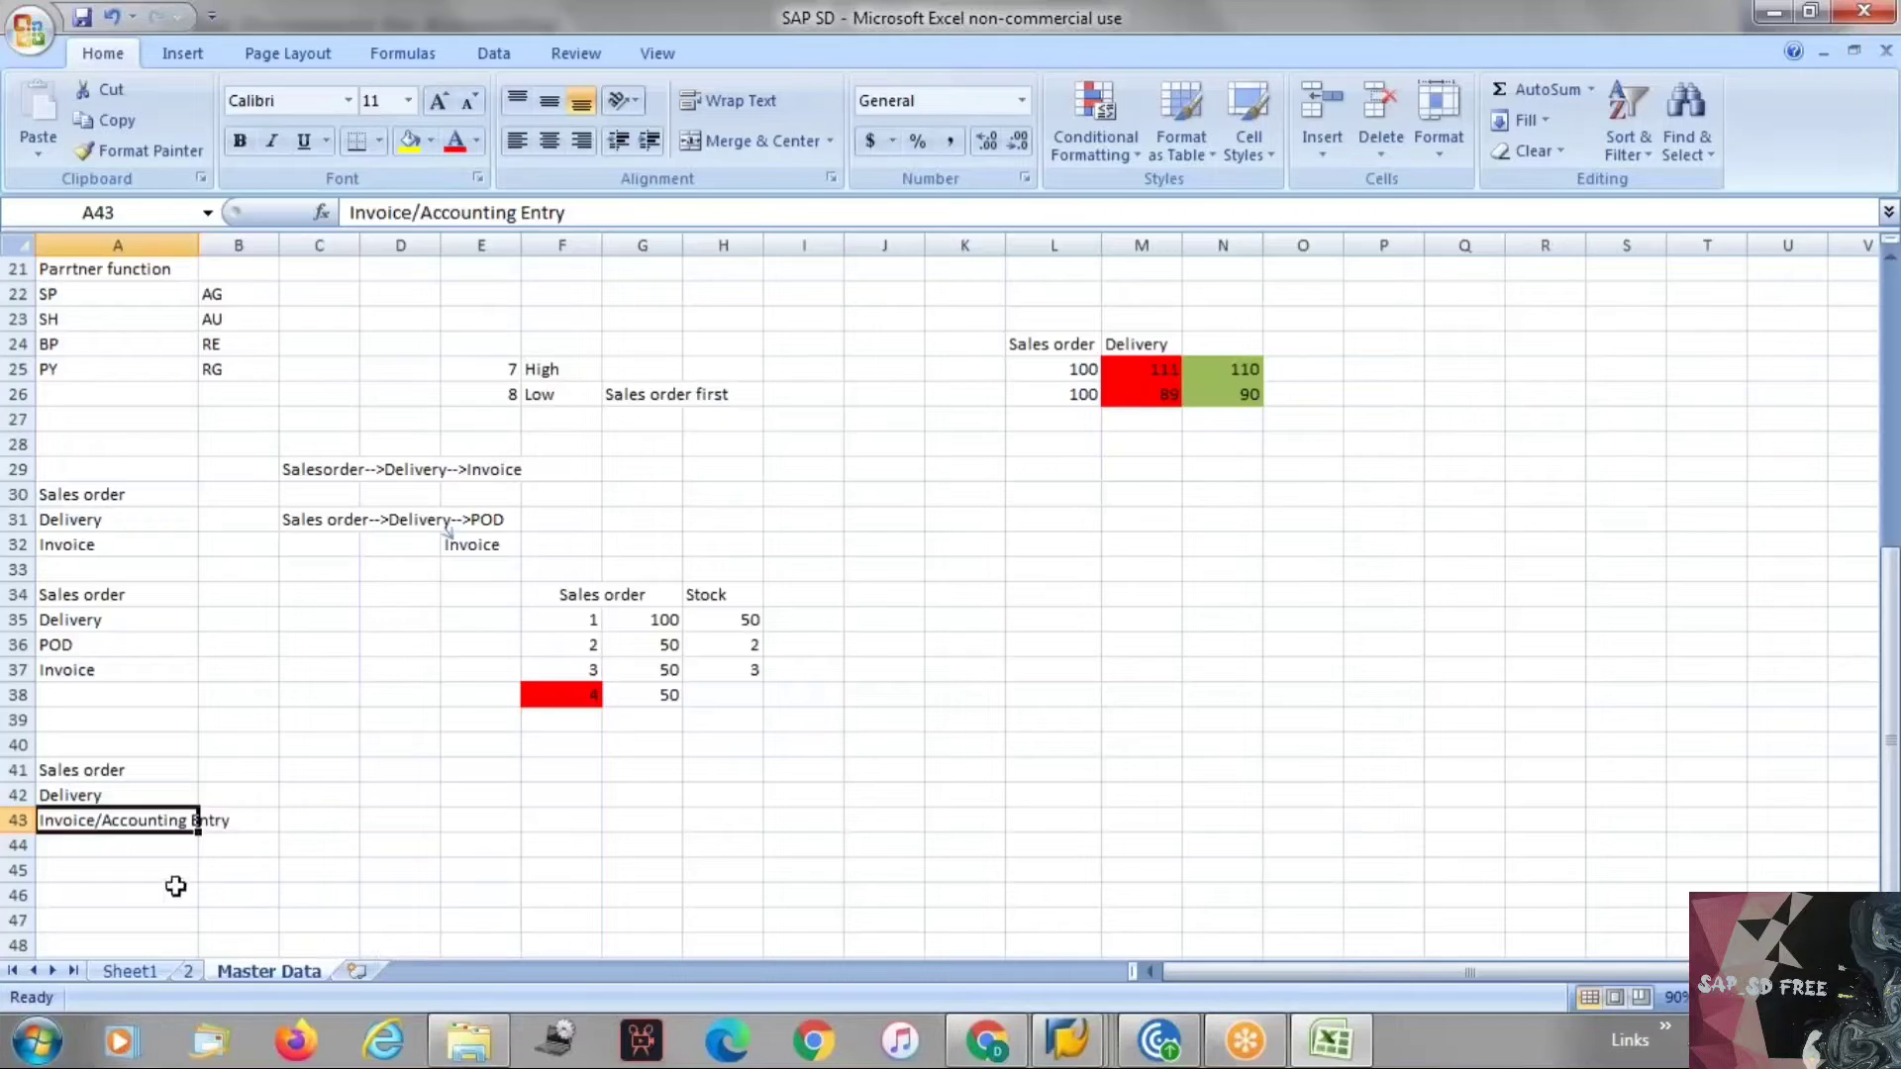
# Enter Rebate in cell A45 of the notes sheet.
pyautogui.click(107, 872)
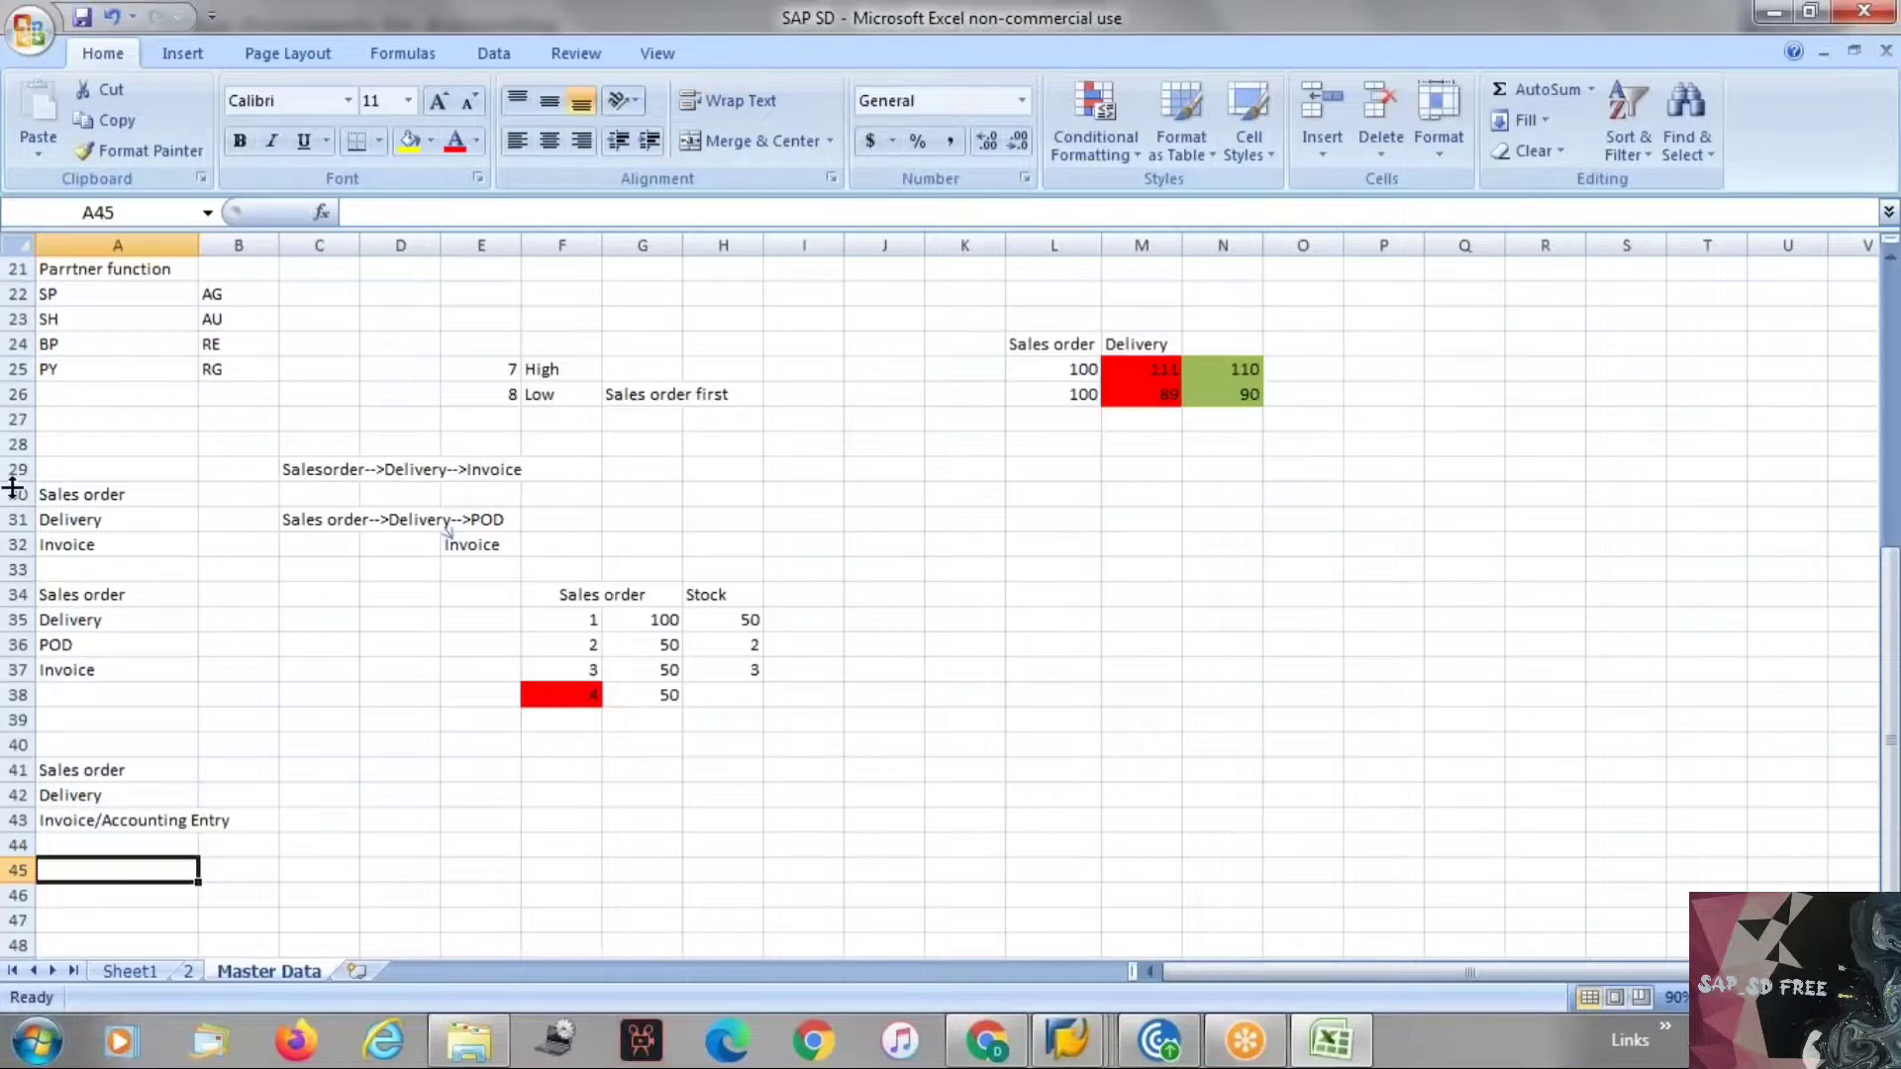
pyautogui.write('Rebate')
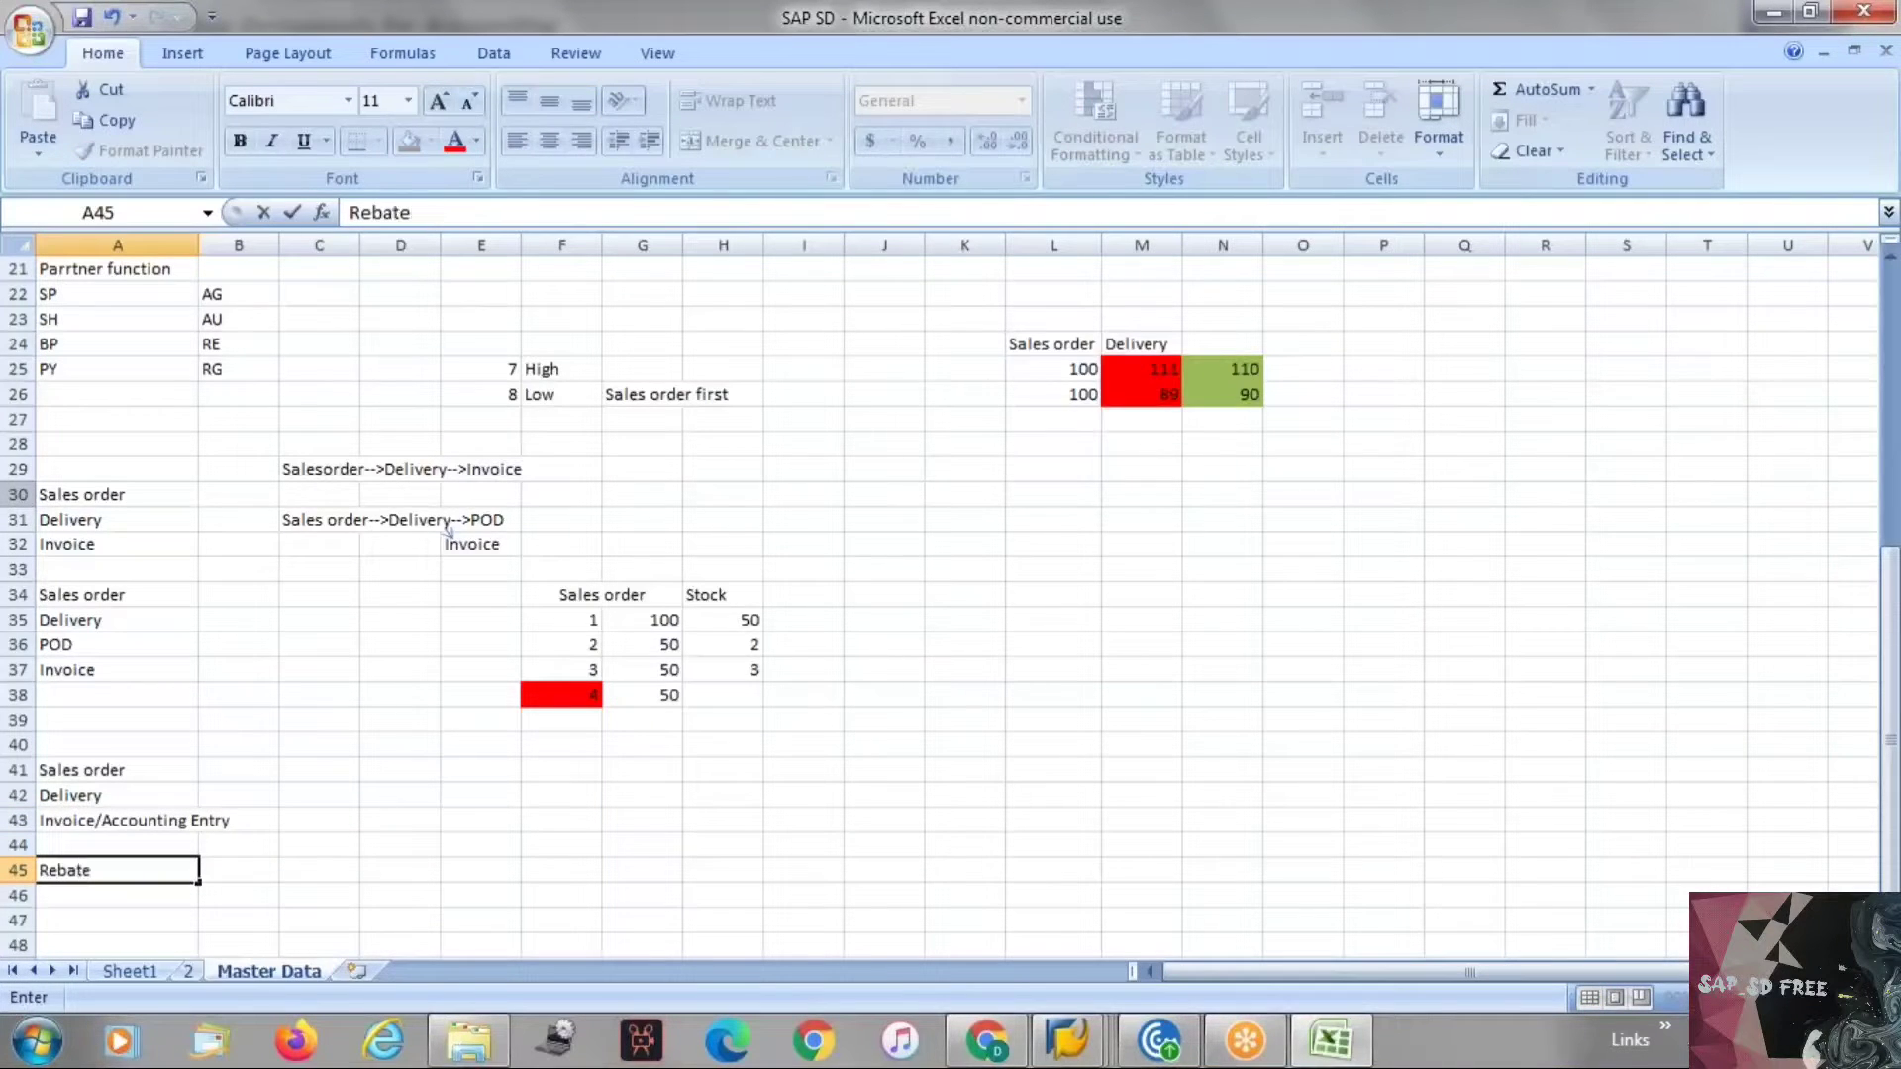
pyautogui.press('Return')
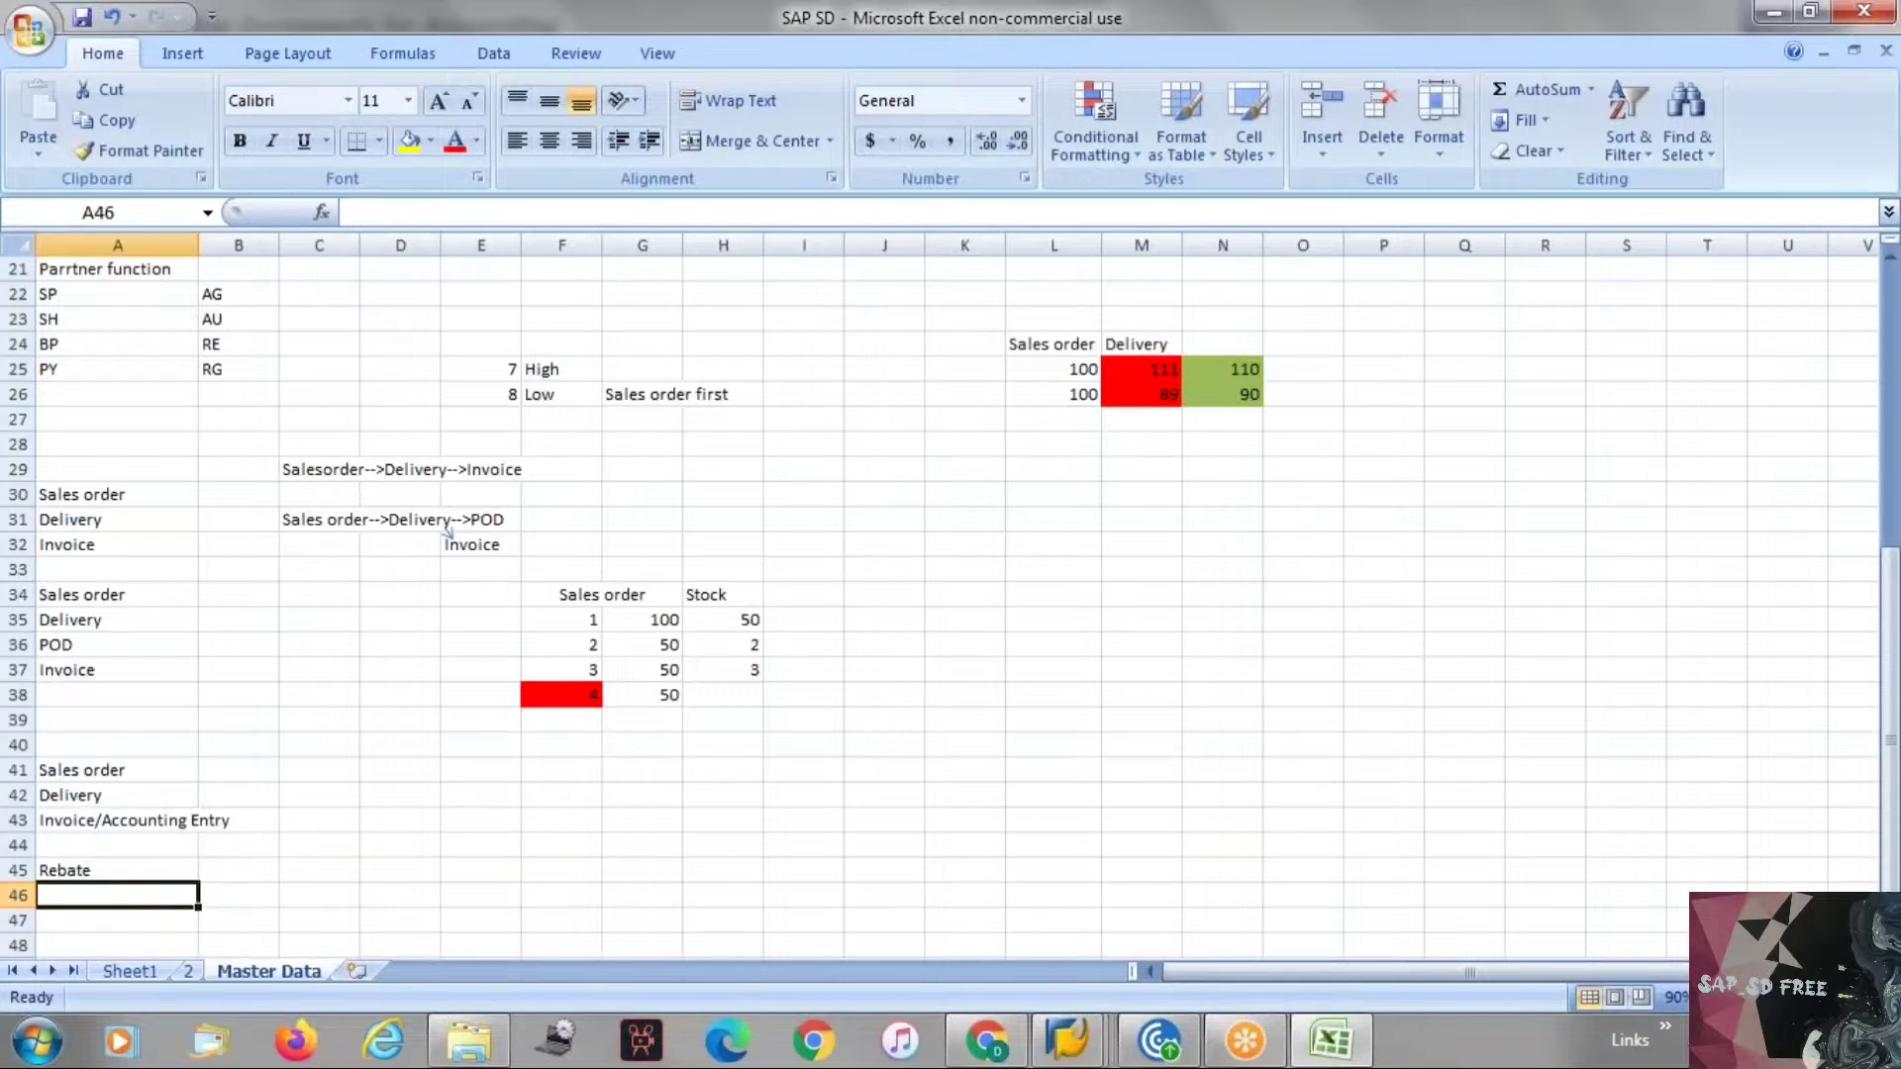
# Enter 1000000 INR in cell A46 below the Rebate heading.
pyautogui.write('100000')
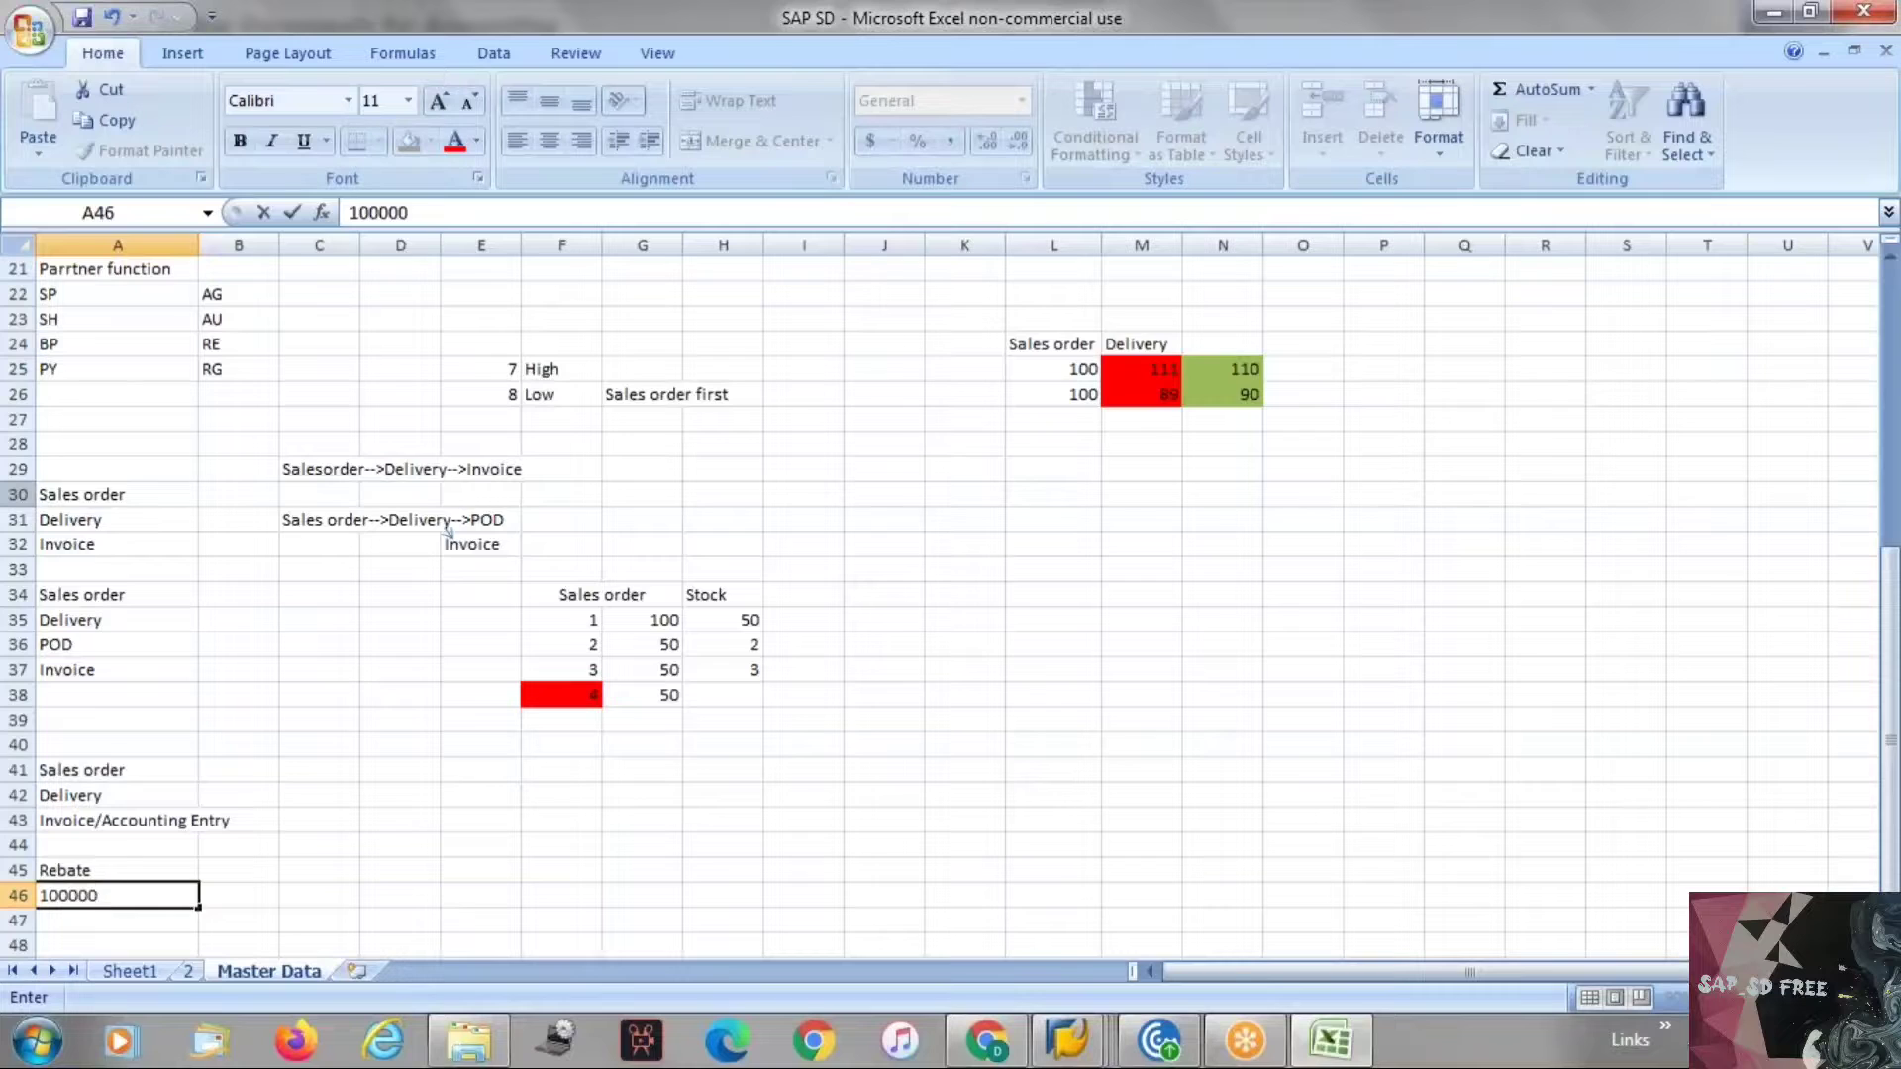
pyautogui.press('BackSpace')
pyautogui.press('BackSpace')
pyautogui.press('BackSpace')
pyautogui.press('BackSpace')
pyautogui.write('00000 INR')
pyautogui.press('Return')
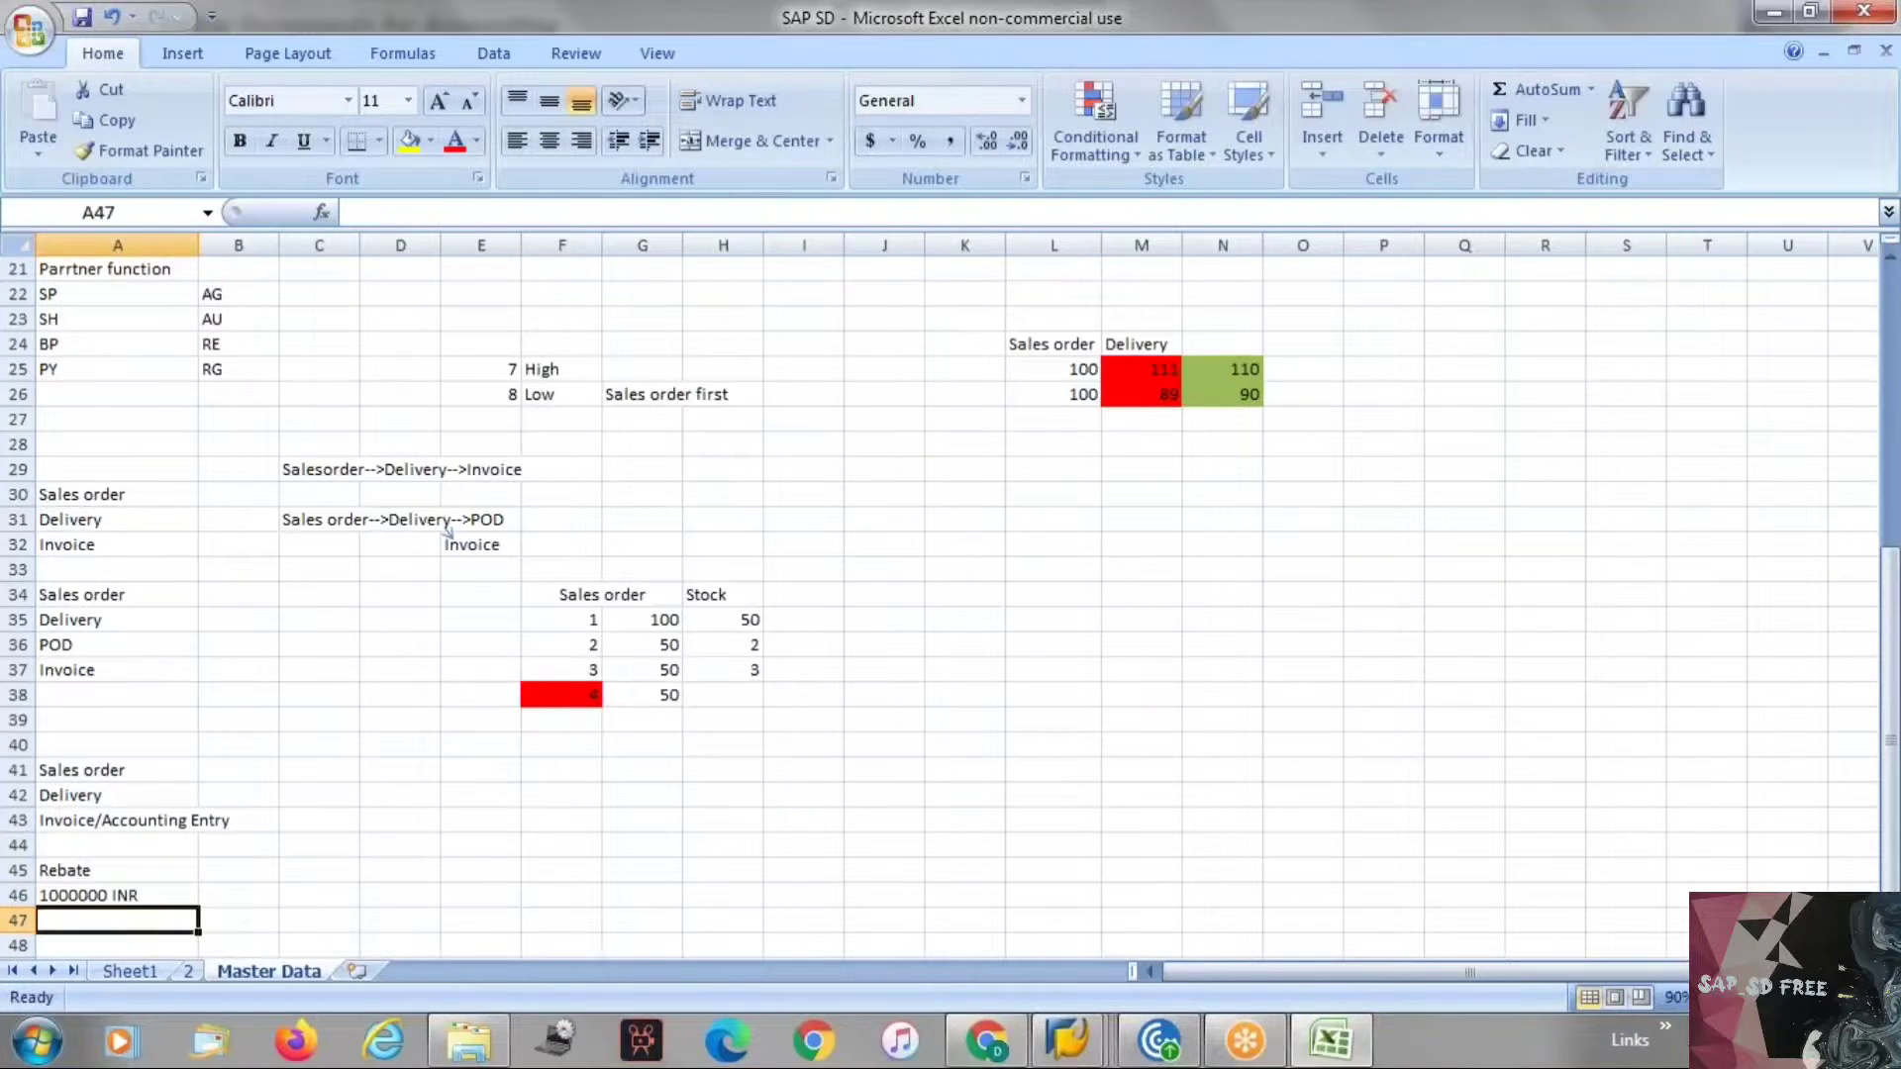
# Enter the rebate validity dates 01/01/2021 and 31/12/2021 in cells B46 and C46.
pyautogui.press('Up')
pyautogui.press('Right')
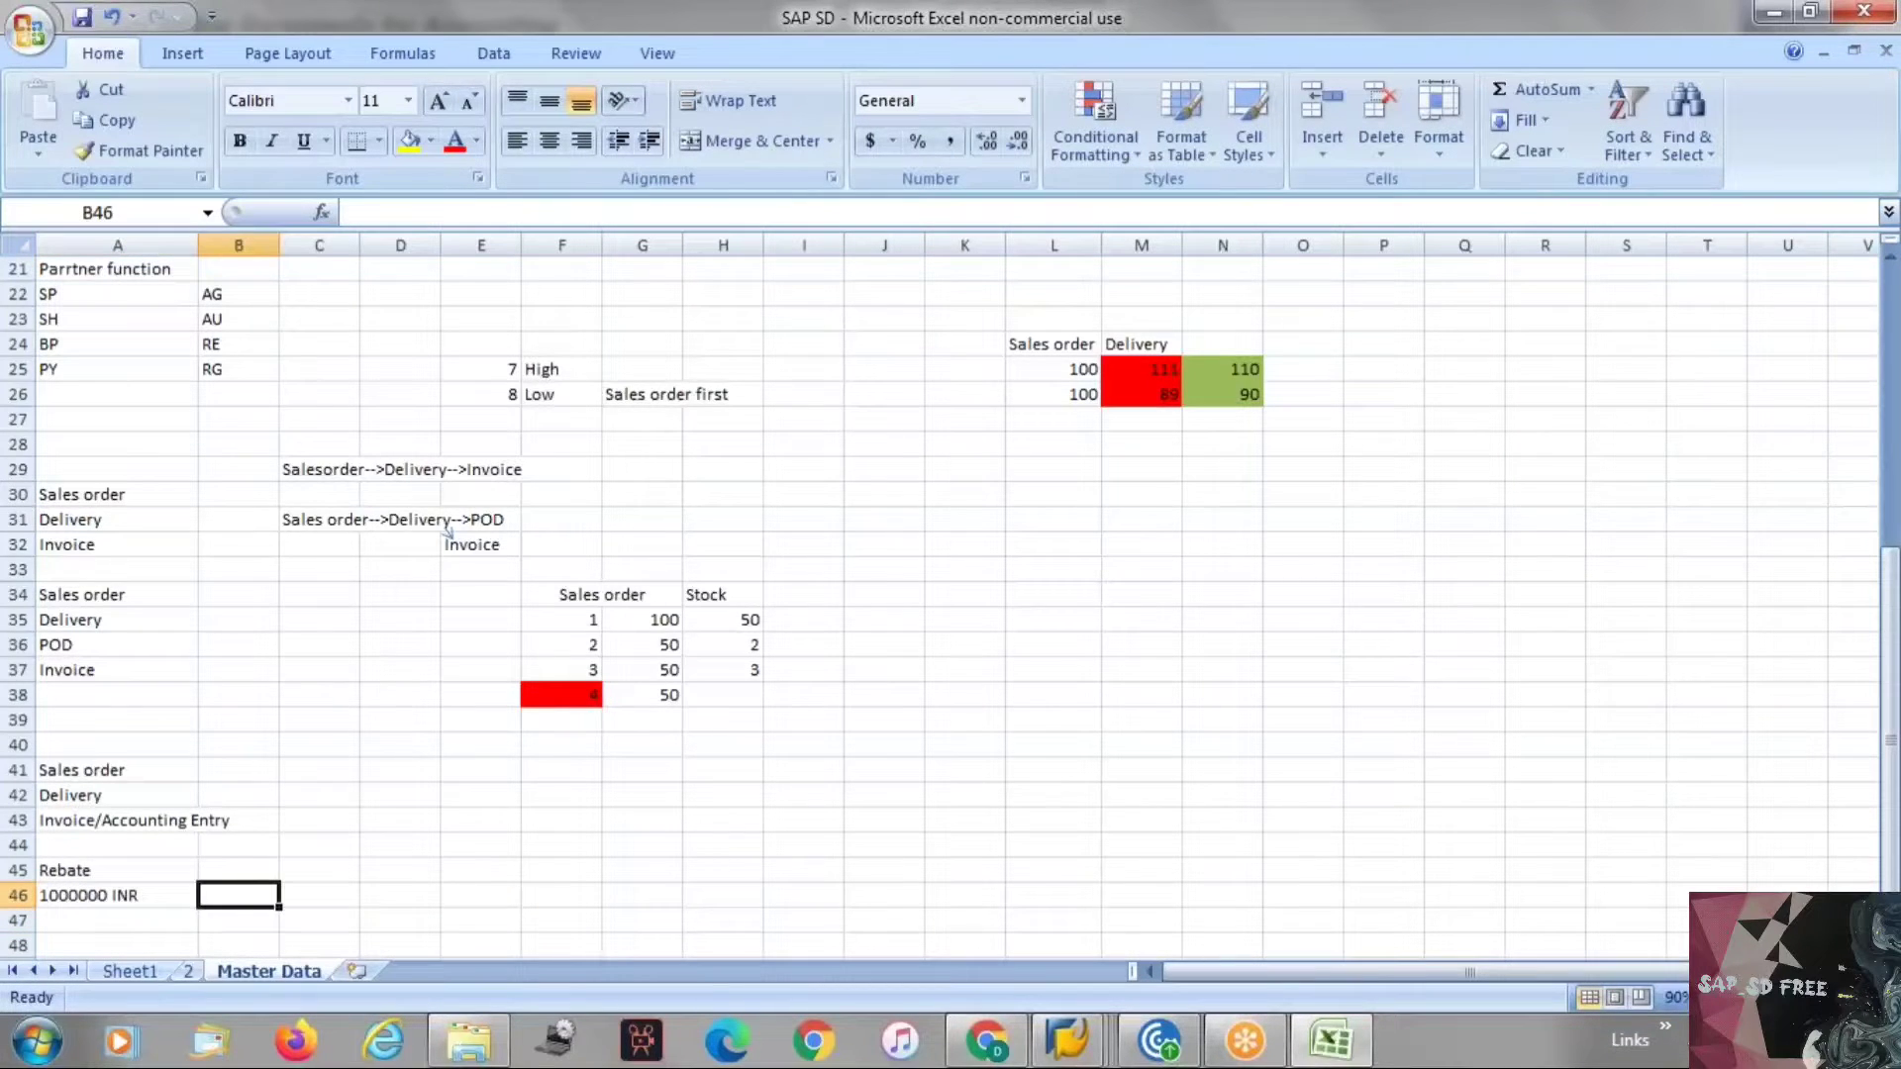
pyautogui.write('01/01/')
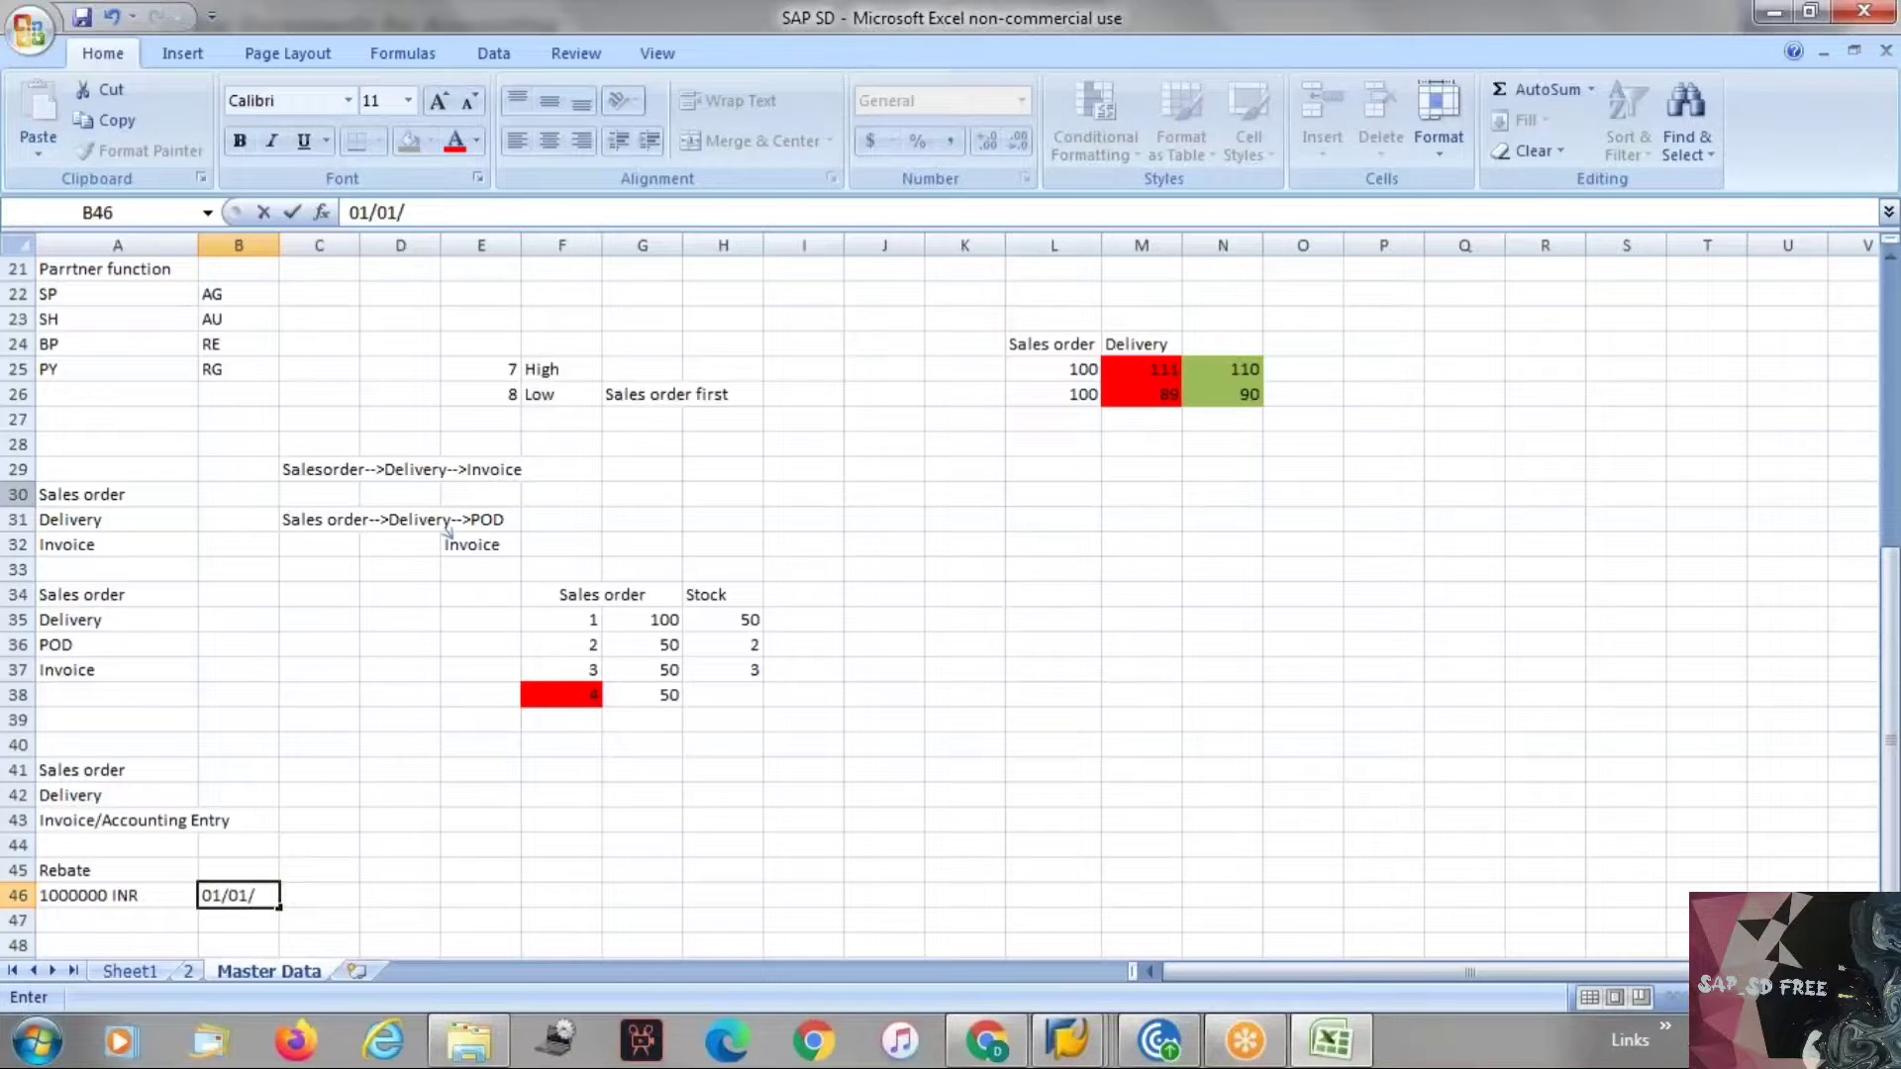
pyautogui.write('2021')
pyautogui.press('Tab')
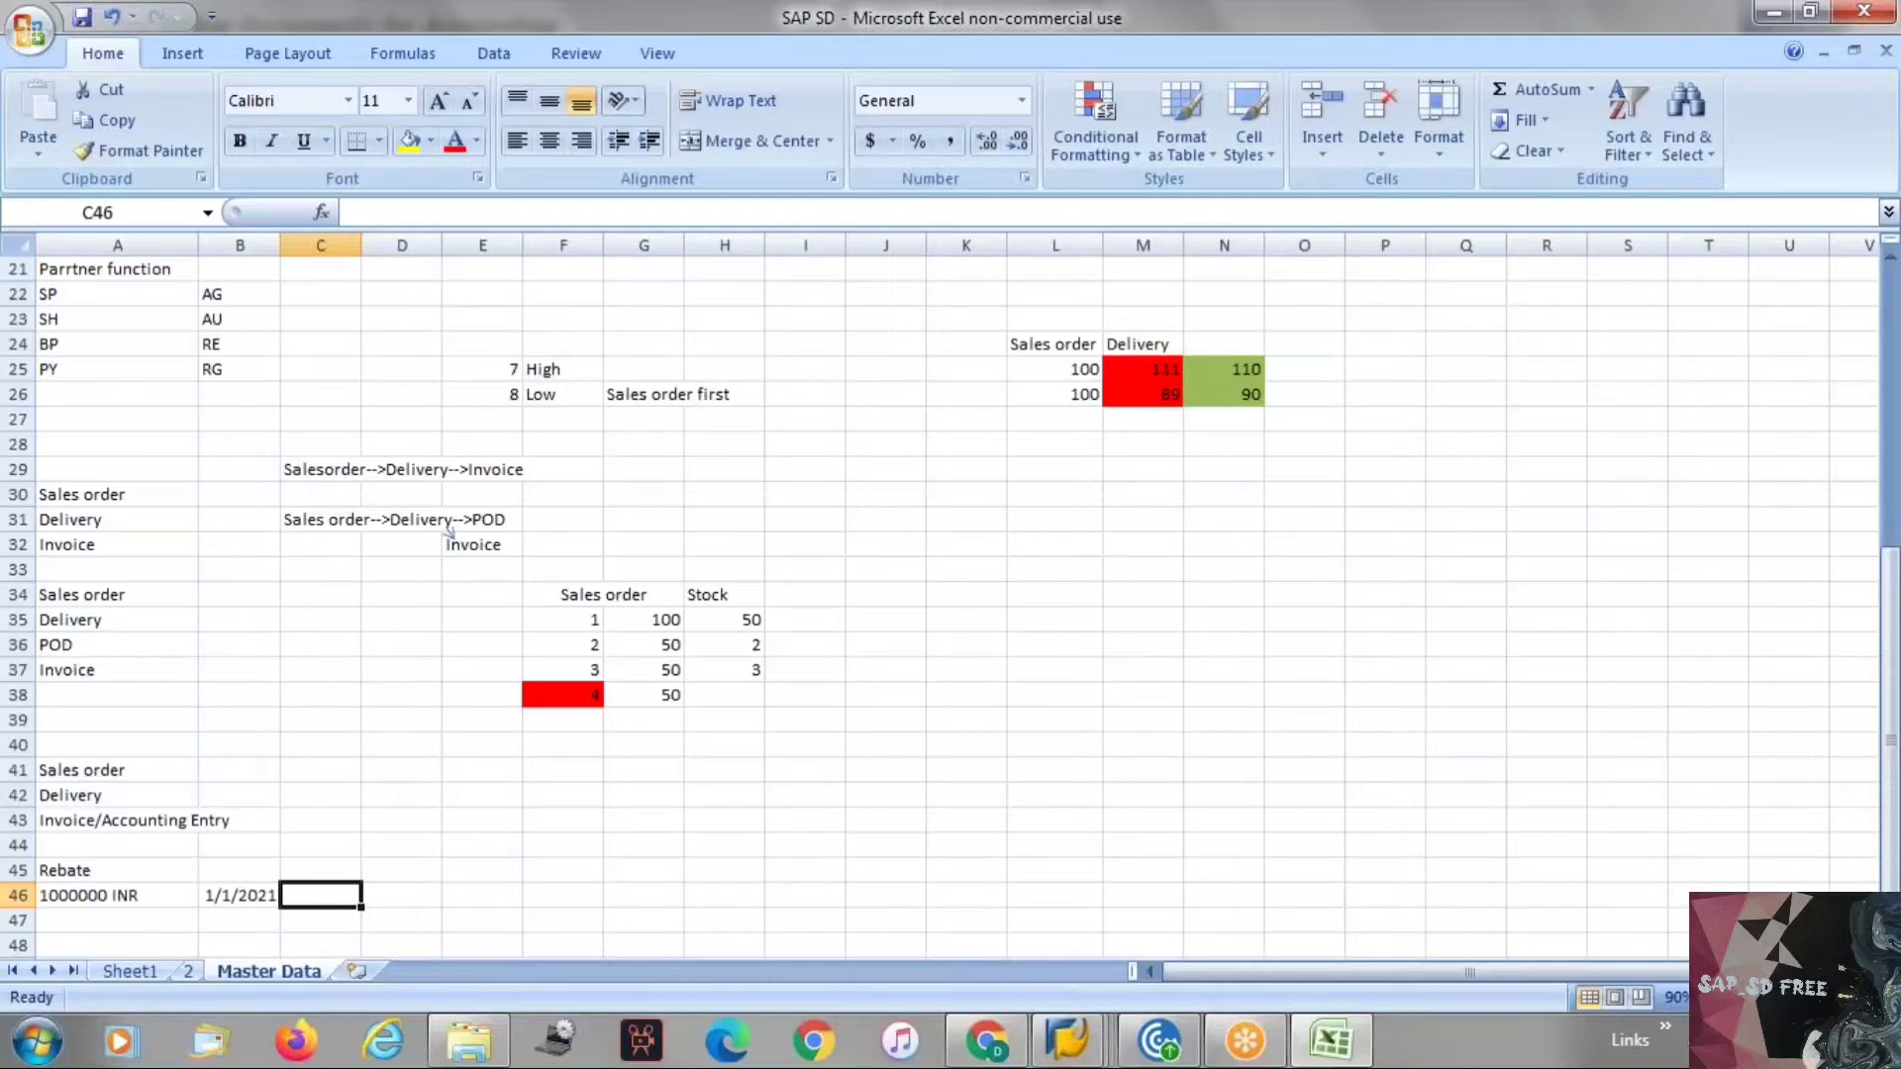
pyautogui.write('31/12/')
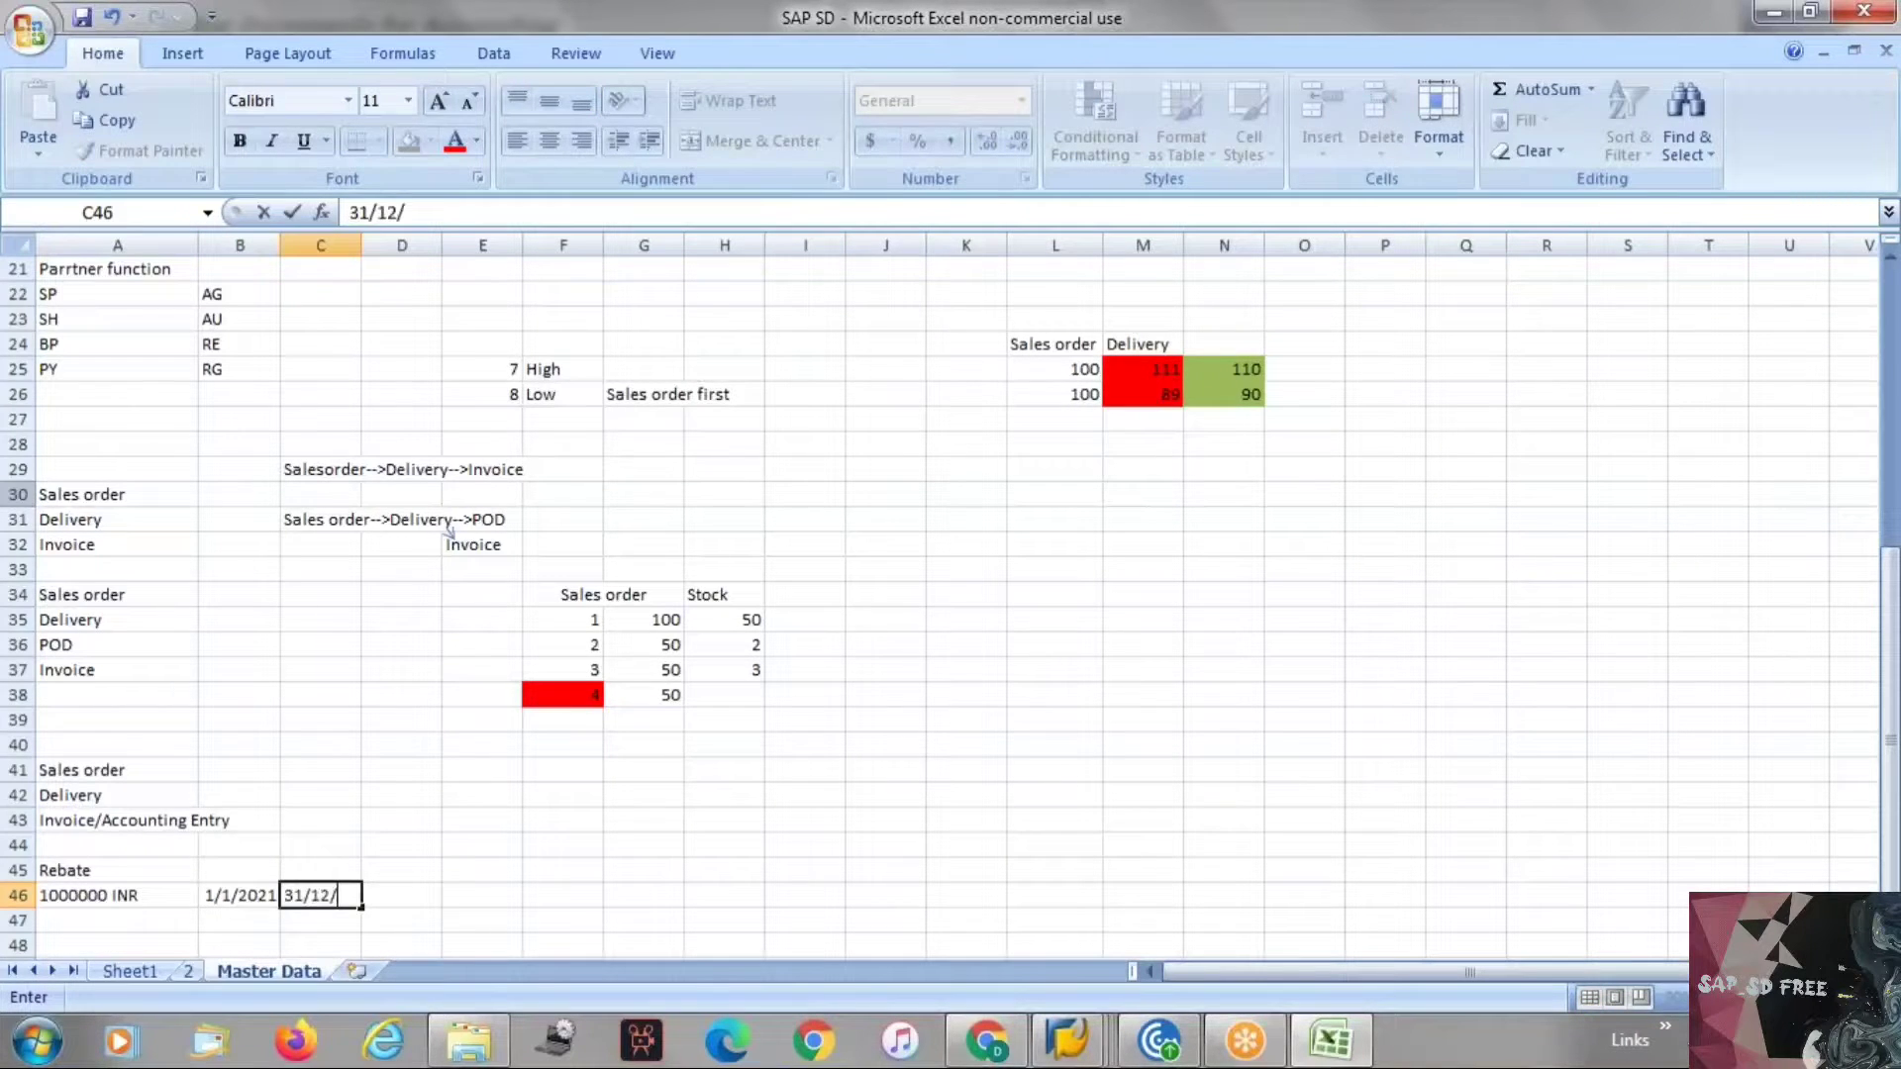
pyautogui.write('2021')
pyautogui.press('Return')
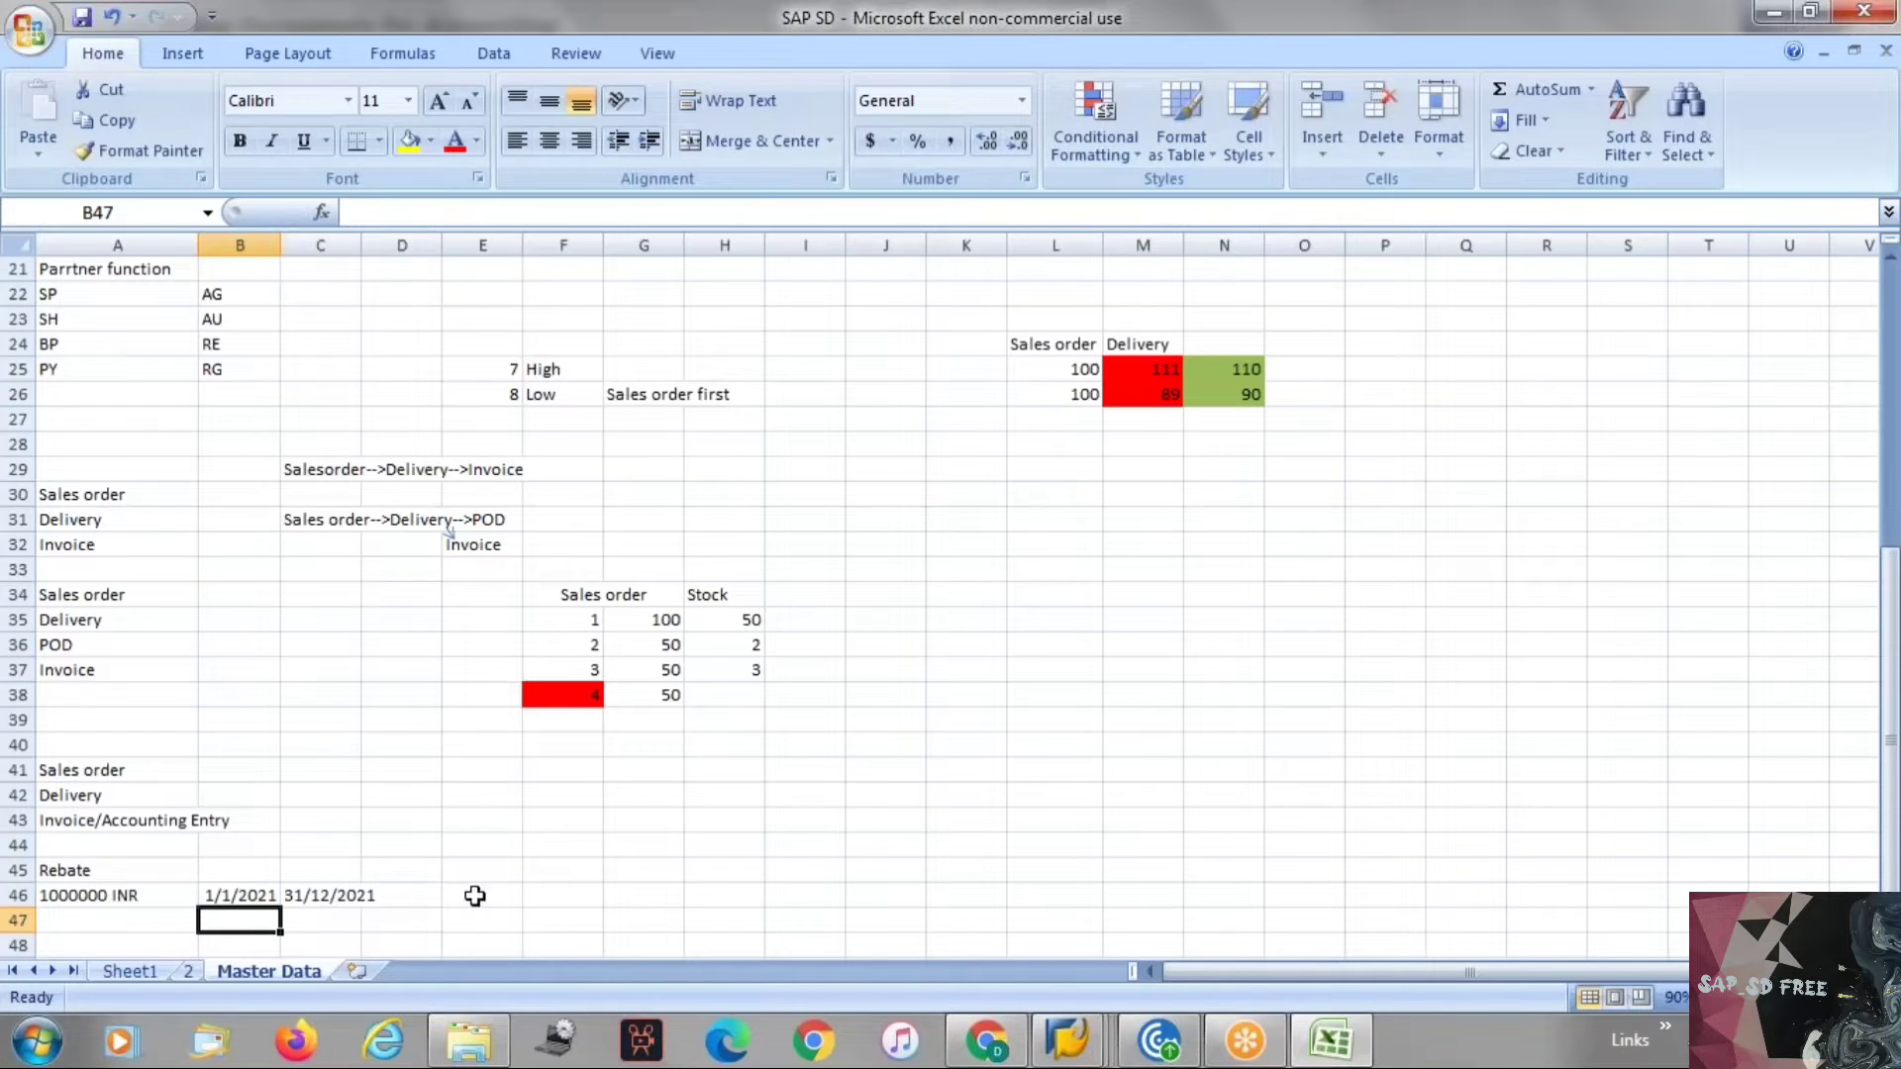
# Enter the rebate rate 10 % in cell D46.
pyautogui.click(405, 897)
pyautogui.write('10')
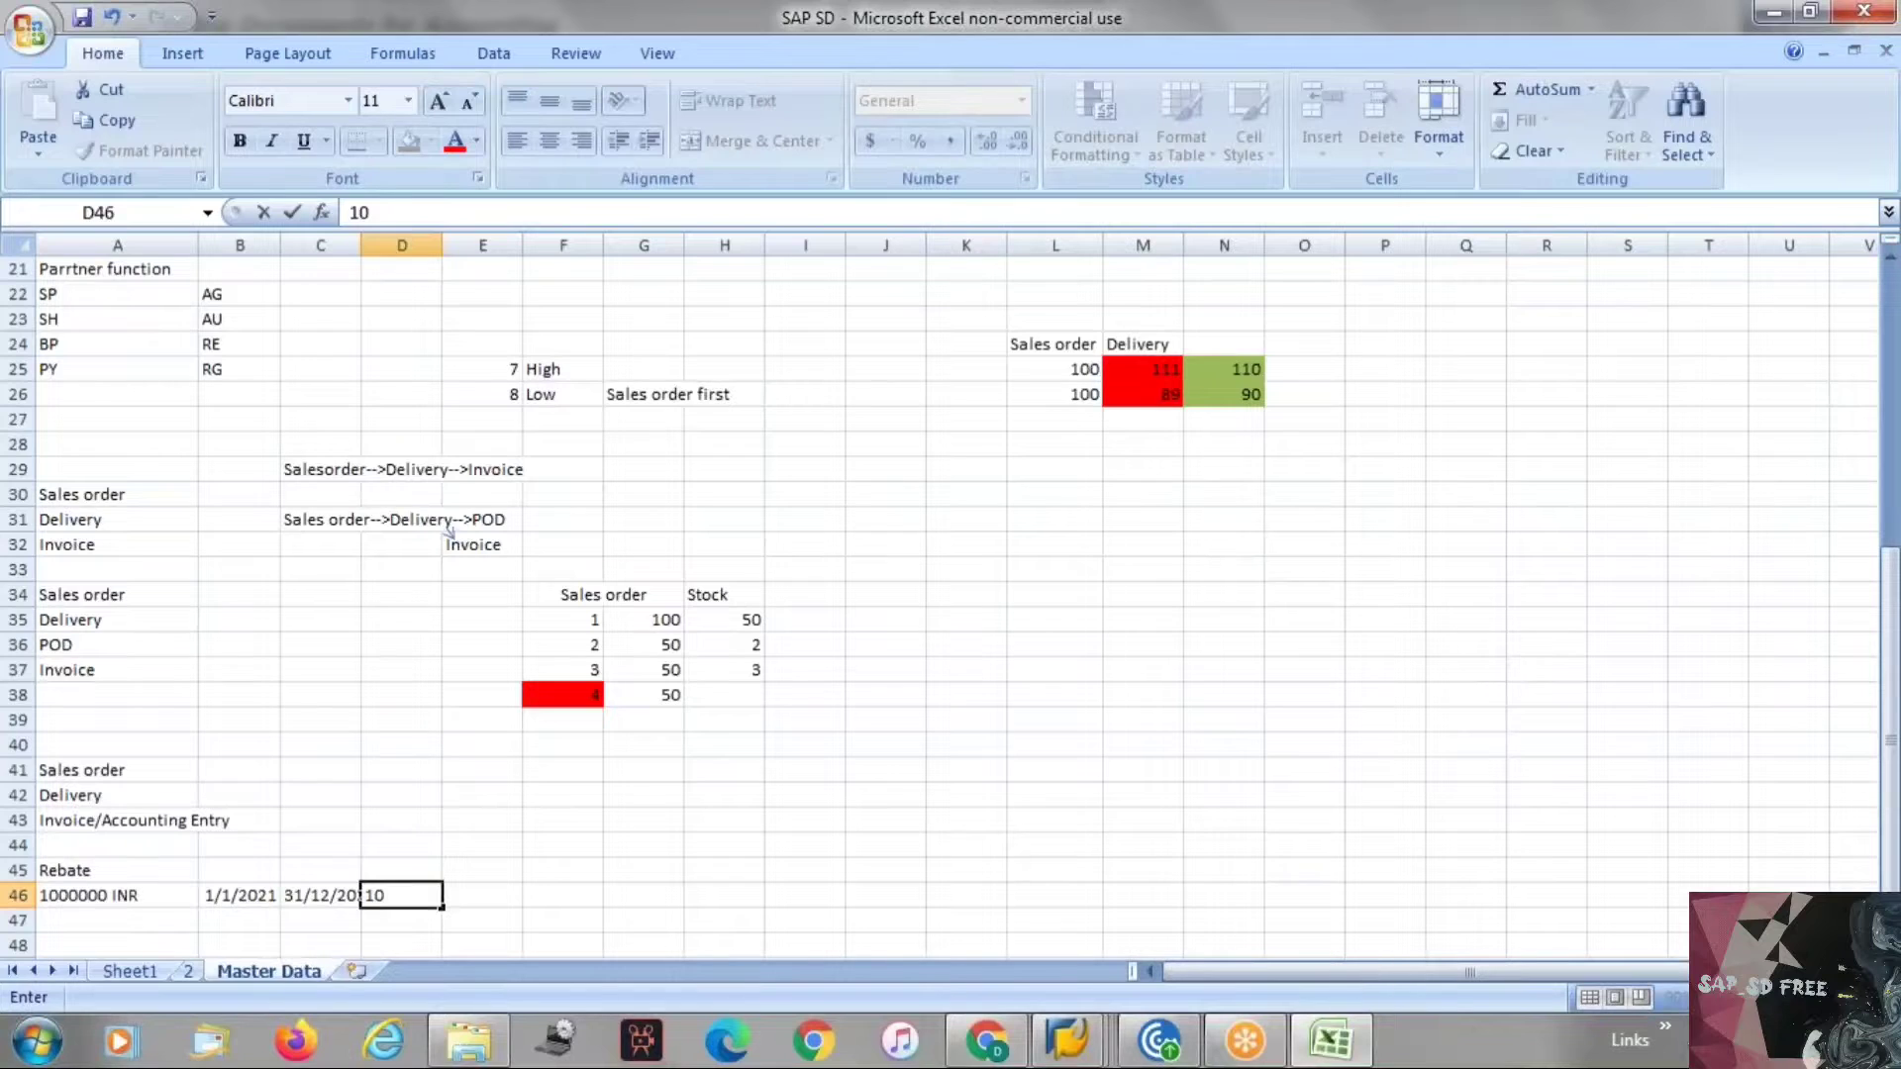
pyautogui.write(' %')
pyautogui.click(347, 922)
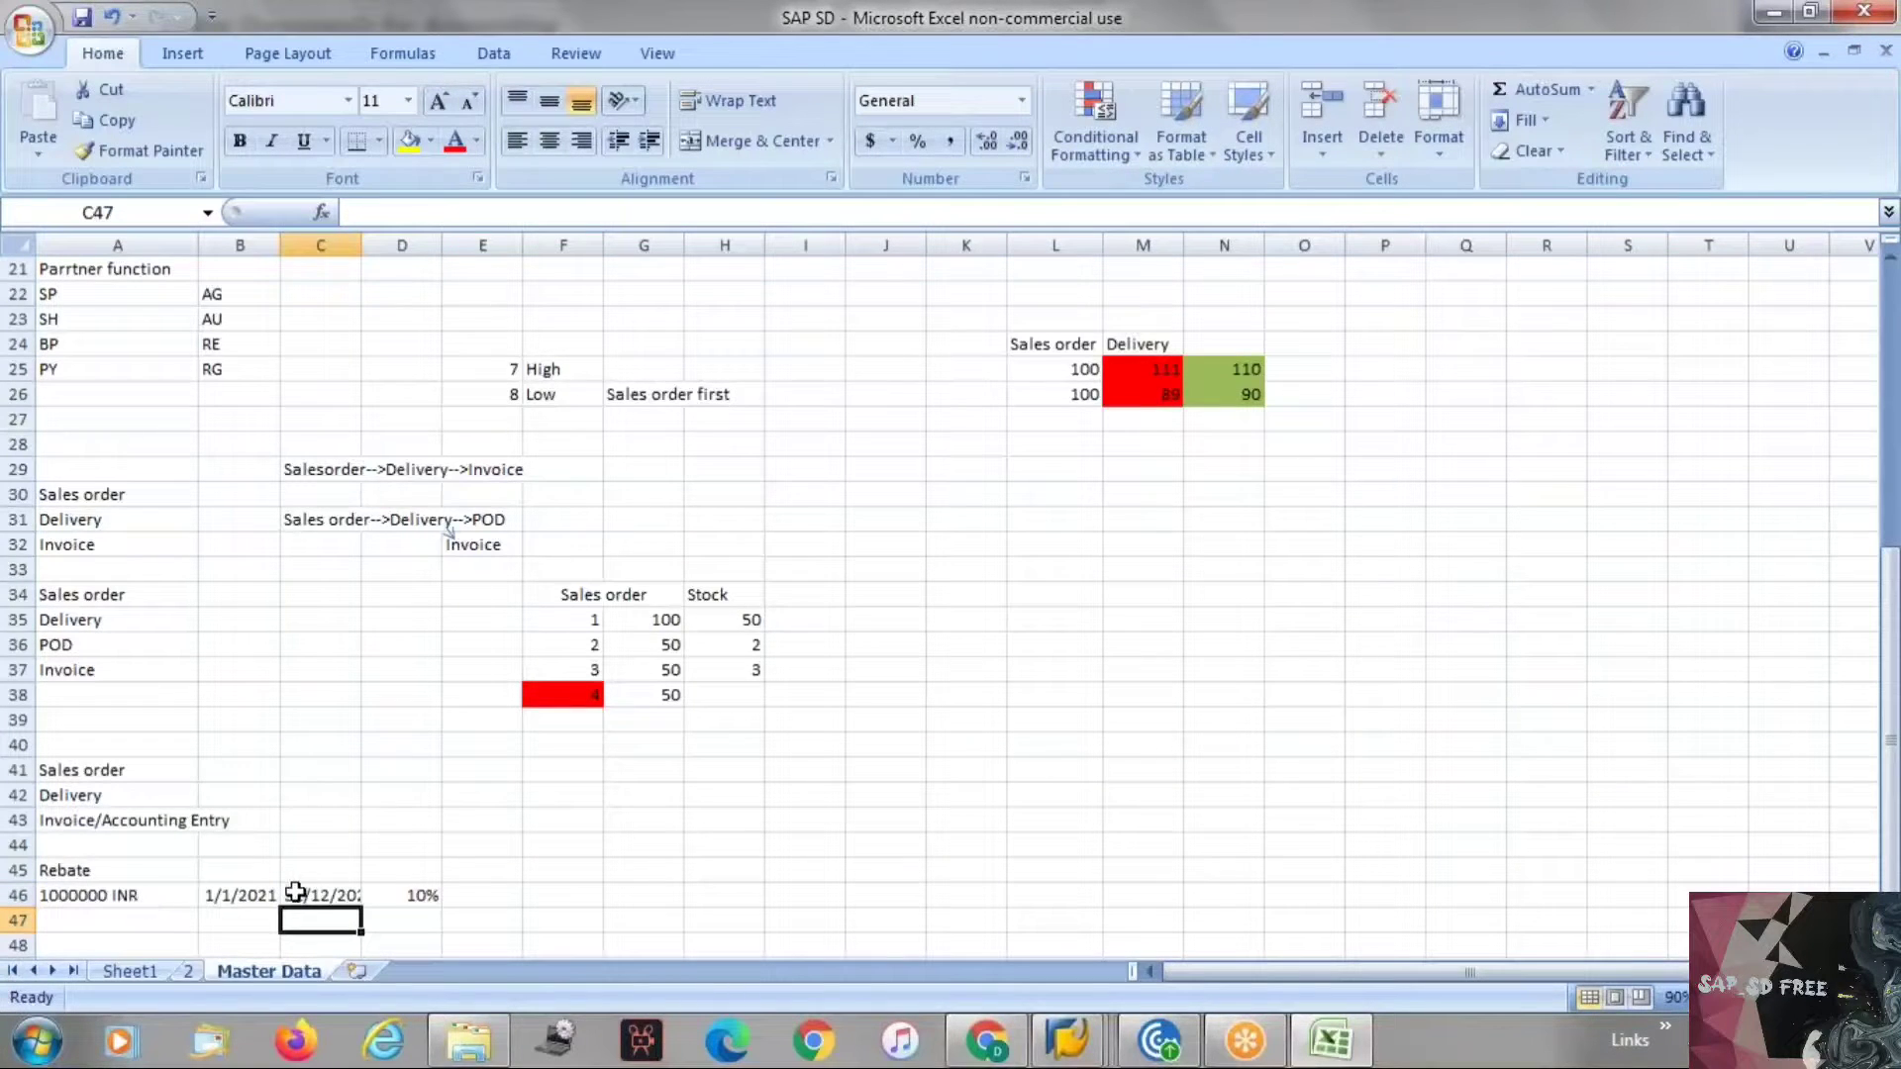
# Enter the date 01/06/2021 in cell B45 beside the Rebate heading.
pyautogui.click(218, 872)
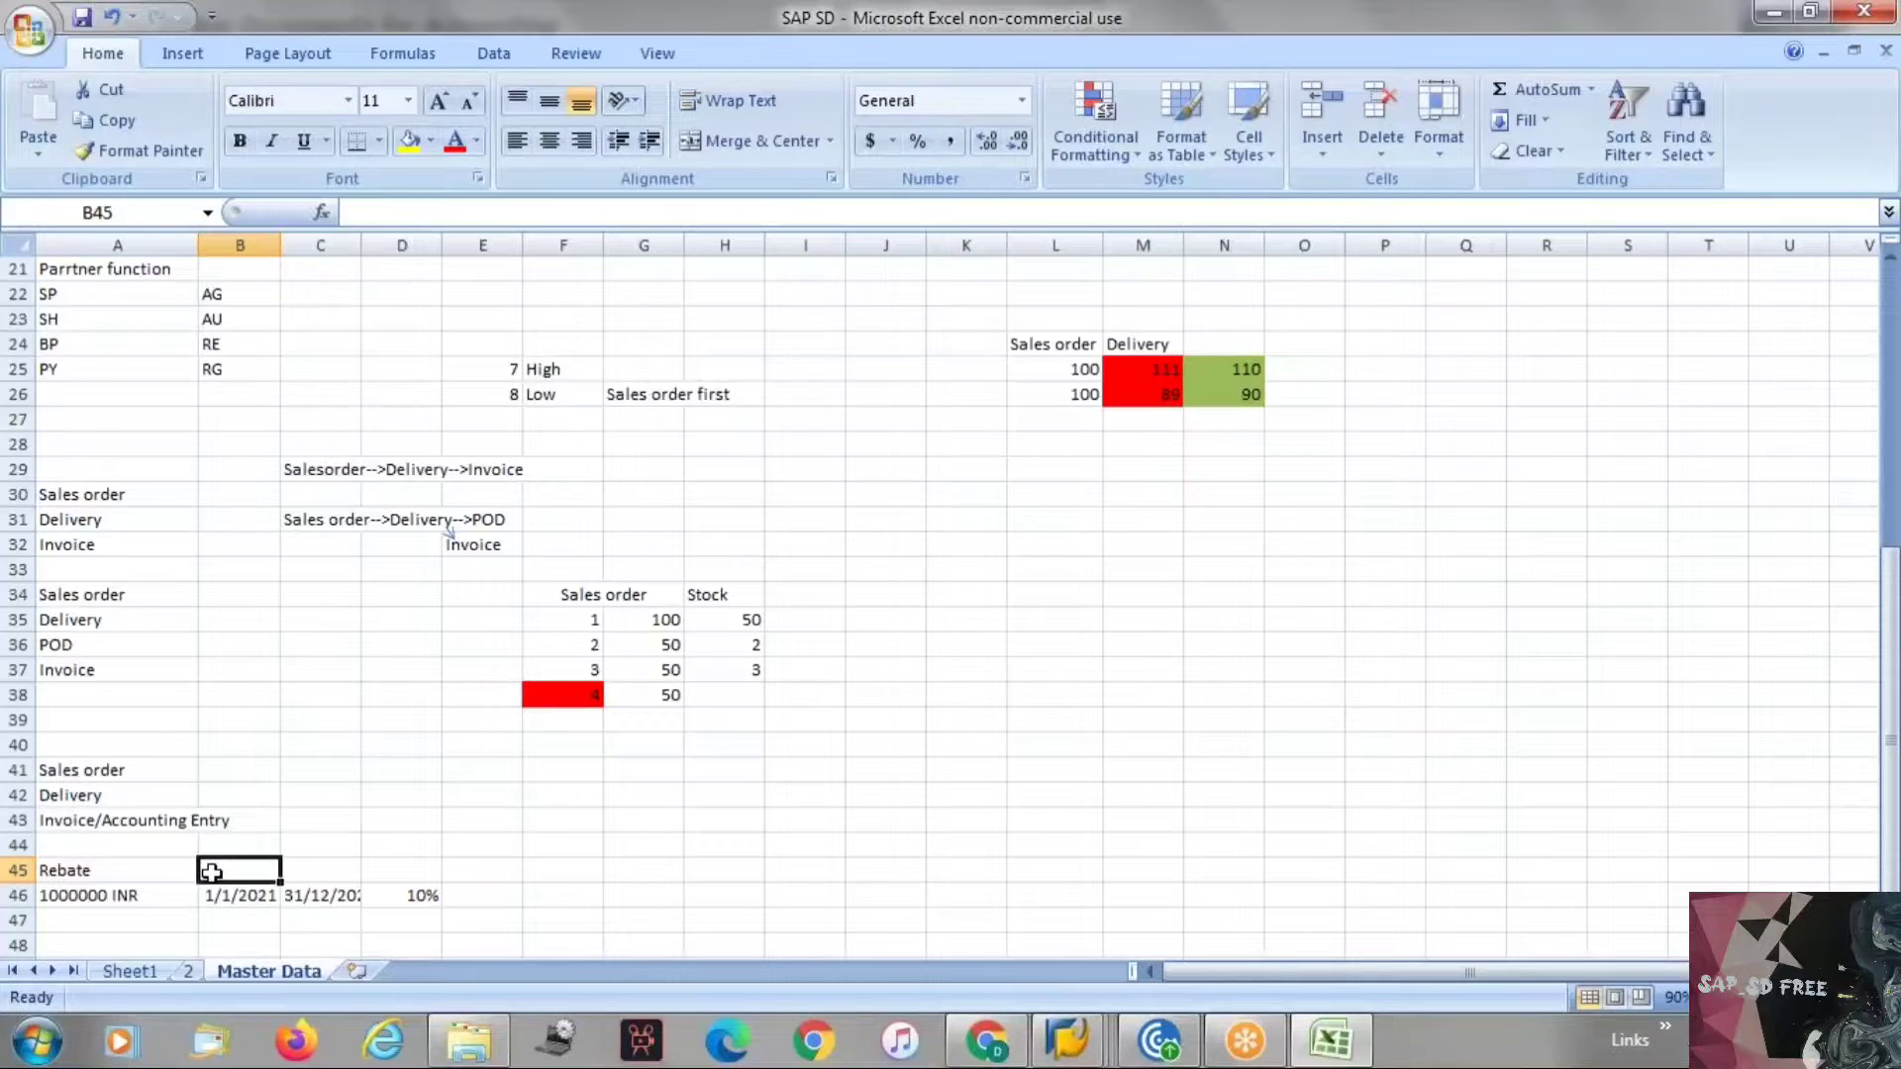
pyautogui.write('01/')
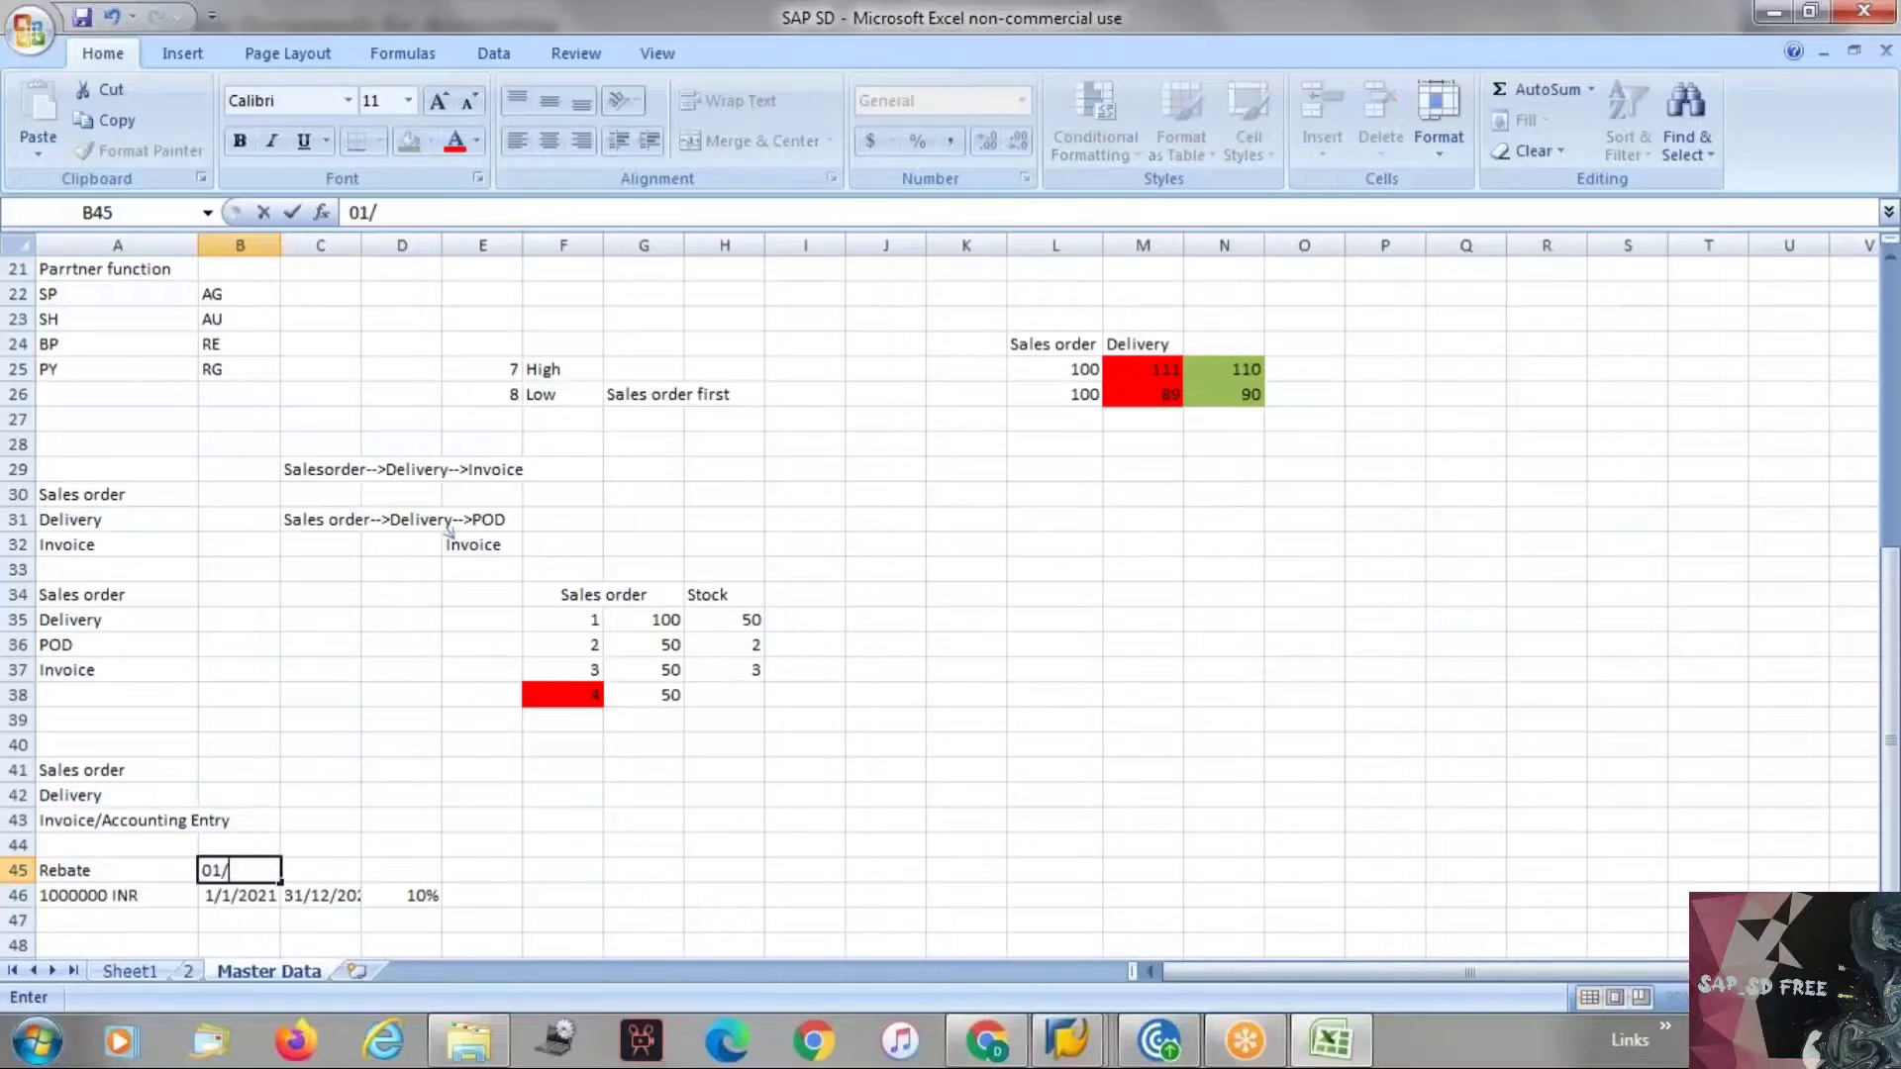
pyautogui.write('06/2021')
pyautogui.press('Return')
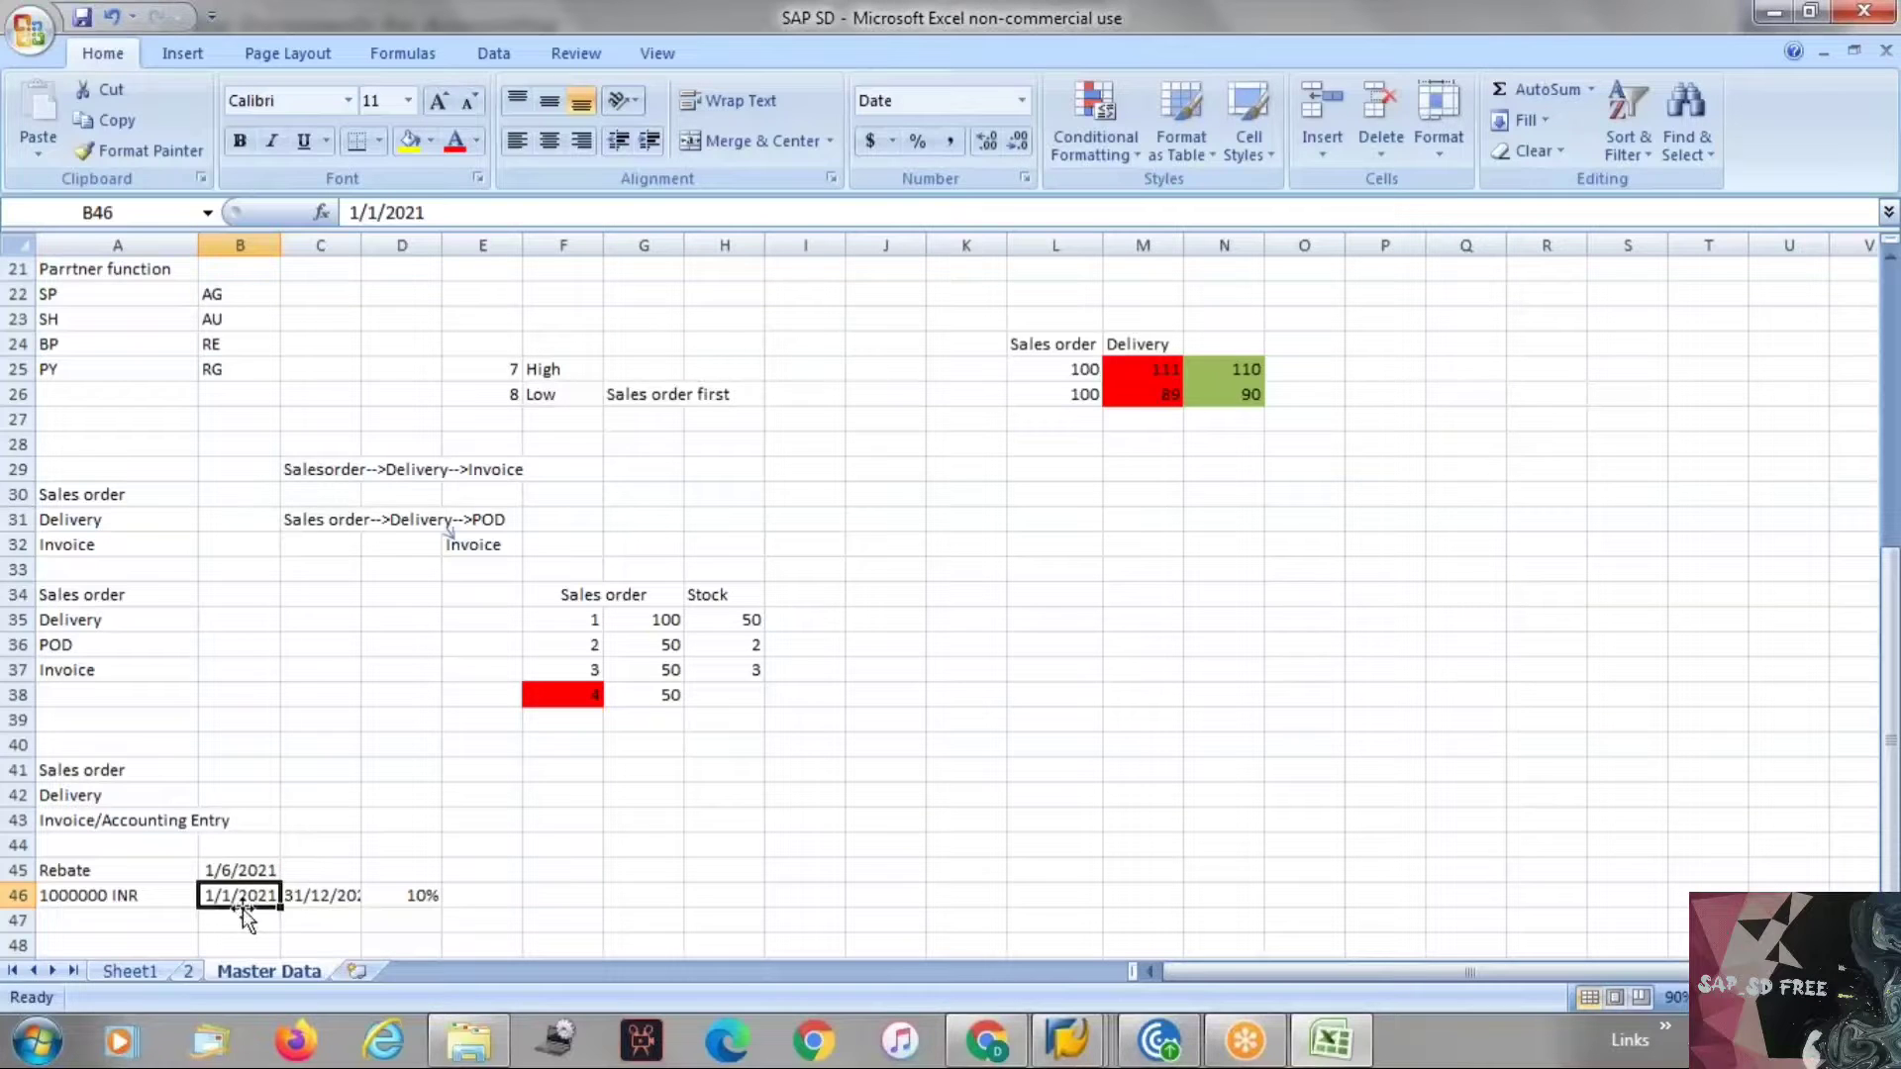
# Widen column C of the notes sheet to fit the end date.
pyautogui.scroll(-1, 242, 909)
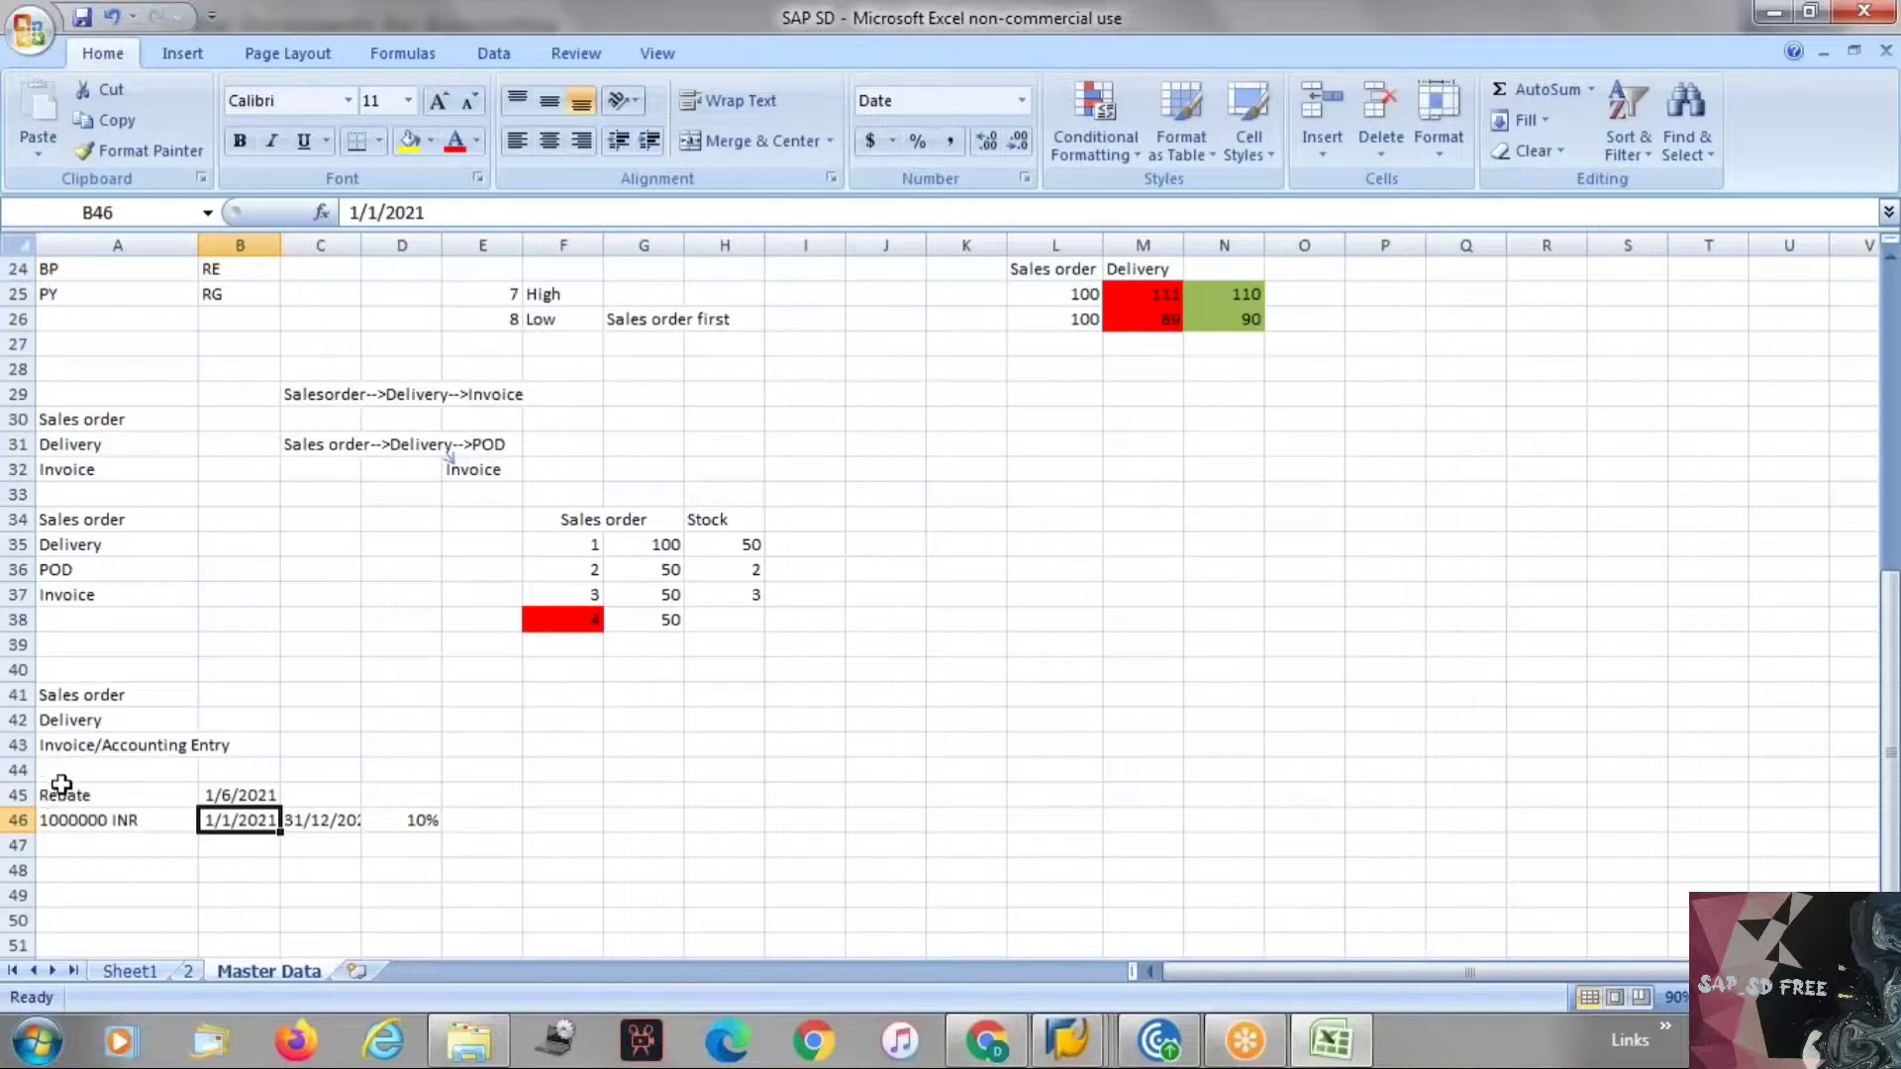
pyautogui.click(220, 800)
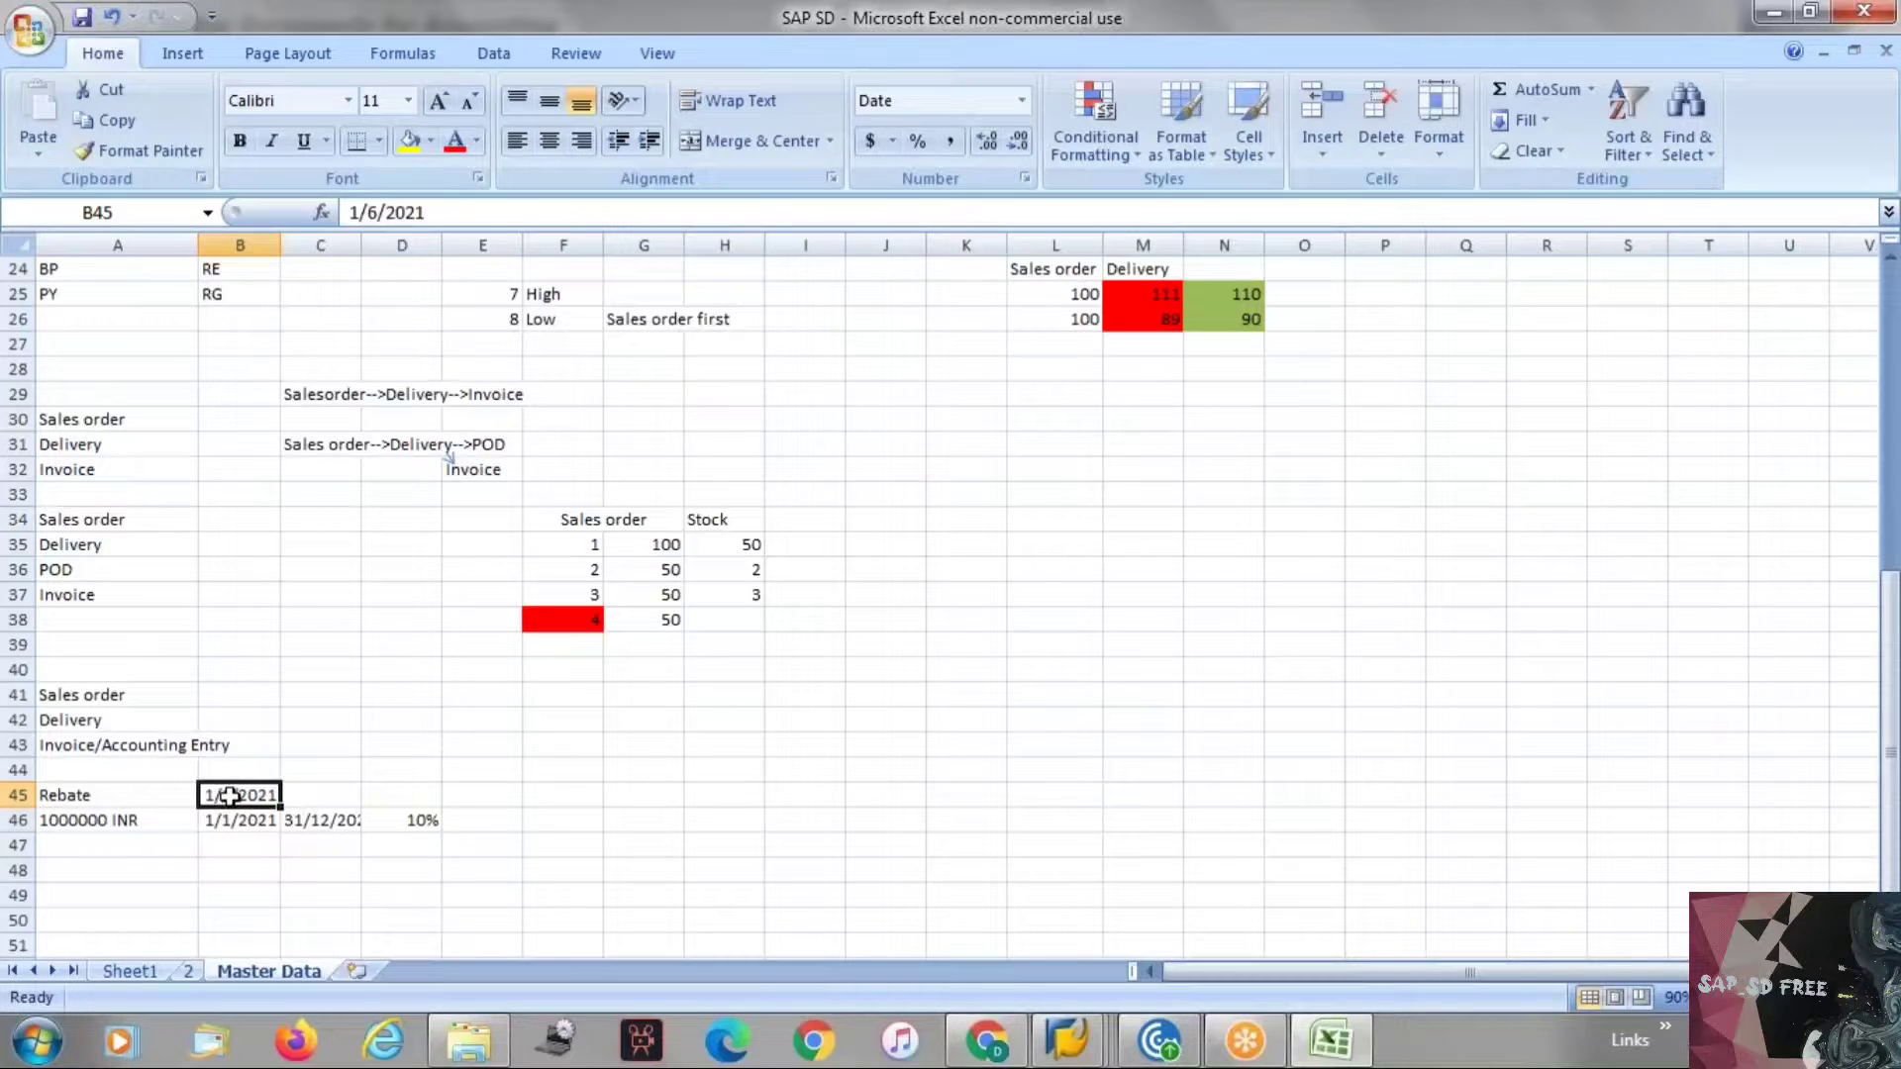
pyautogui.click(416, 821)
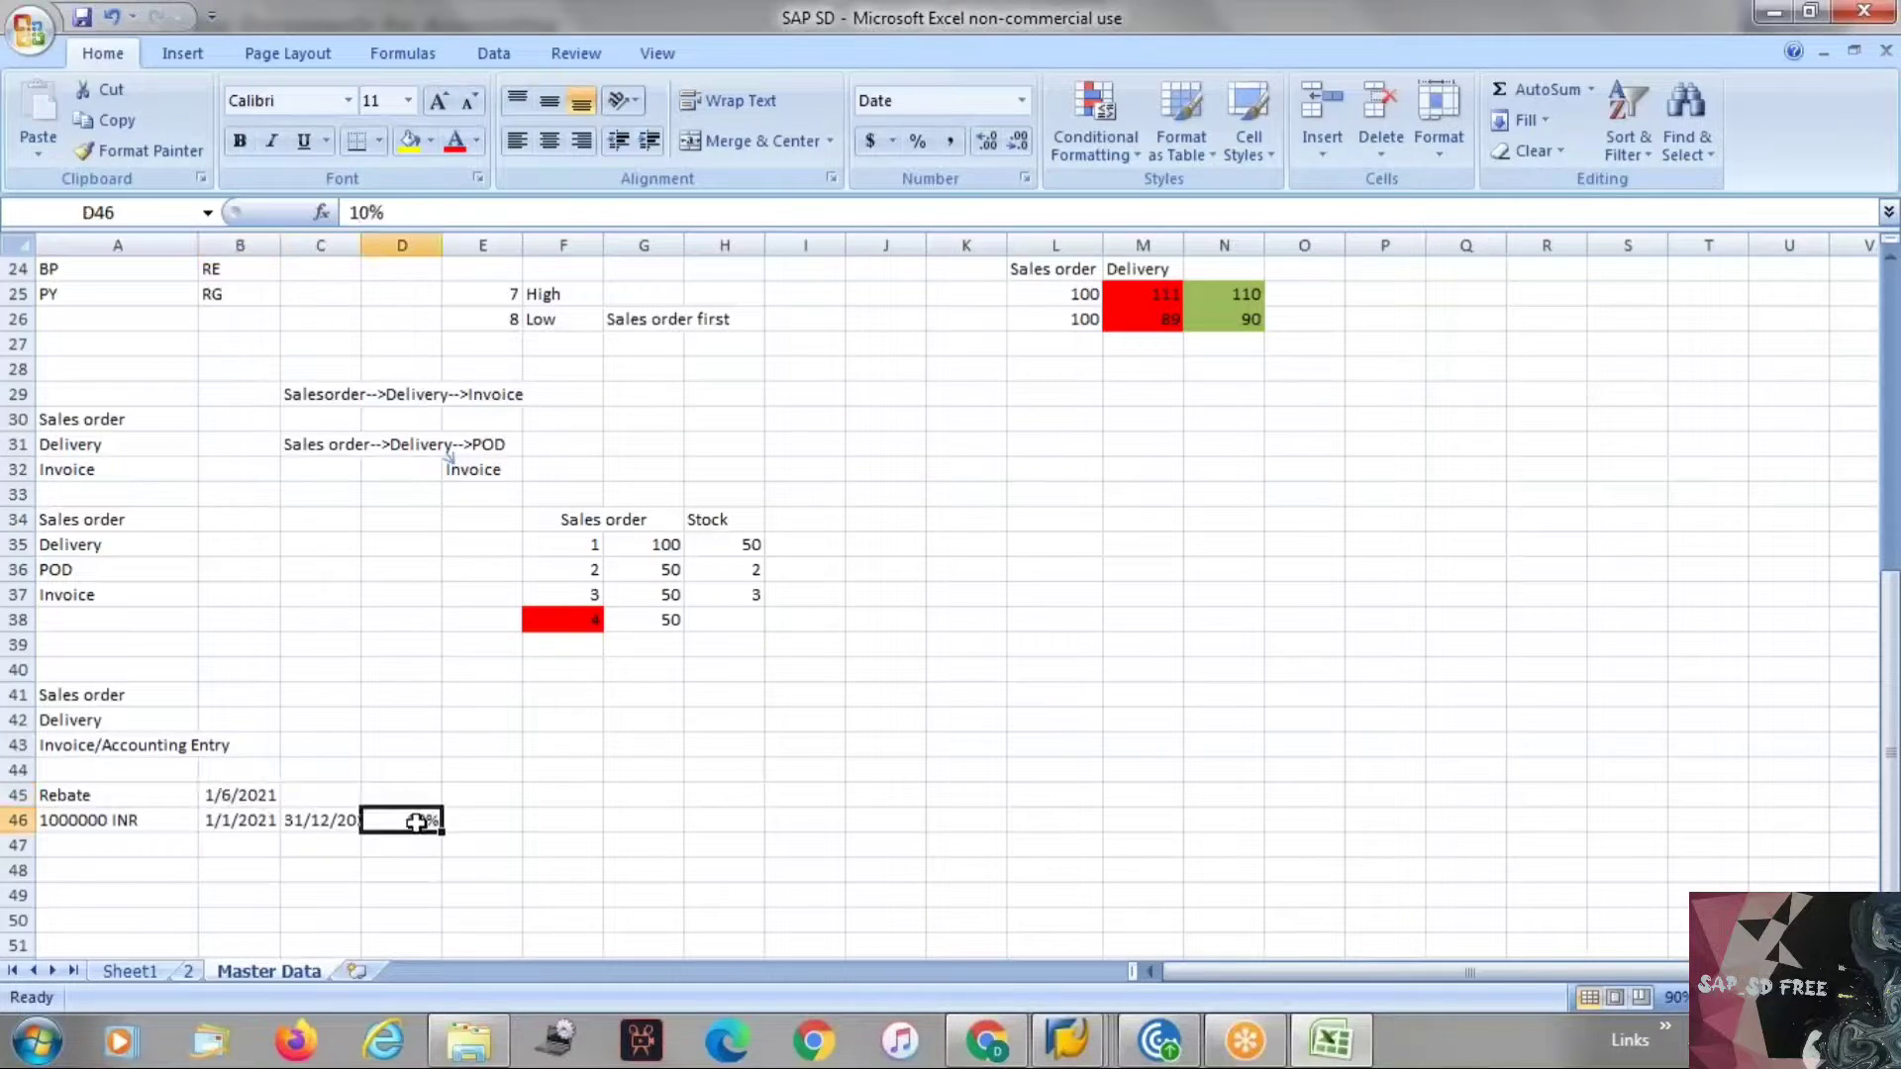
pyautogui.hotkey('ctrl', 'c')
pyautogui.click(348, 796)
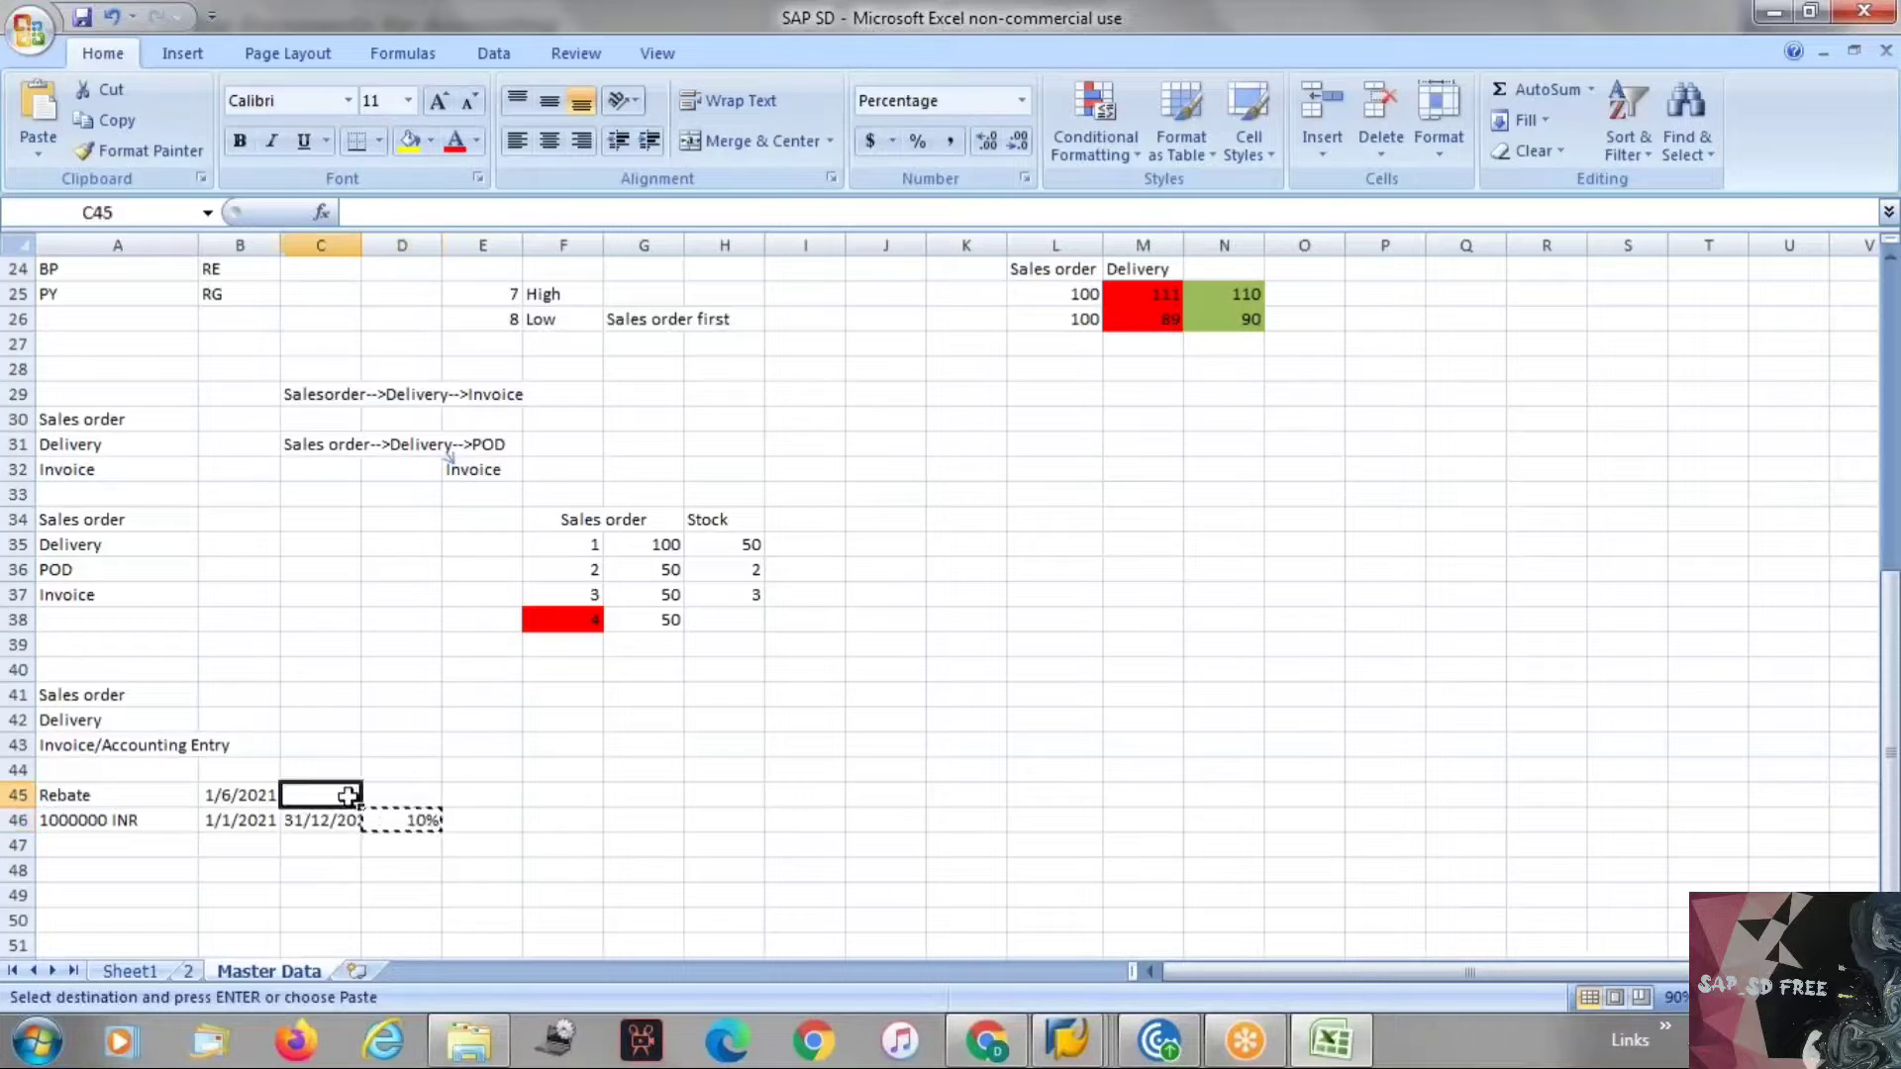
pyautogui.press('Escape')
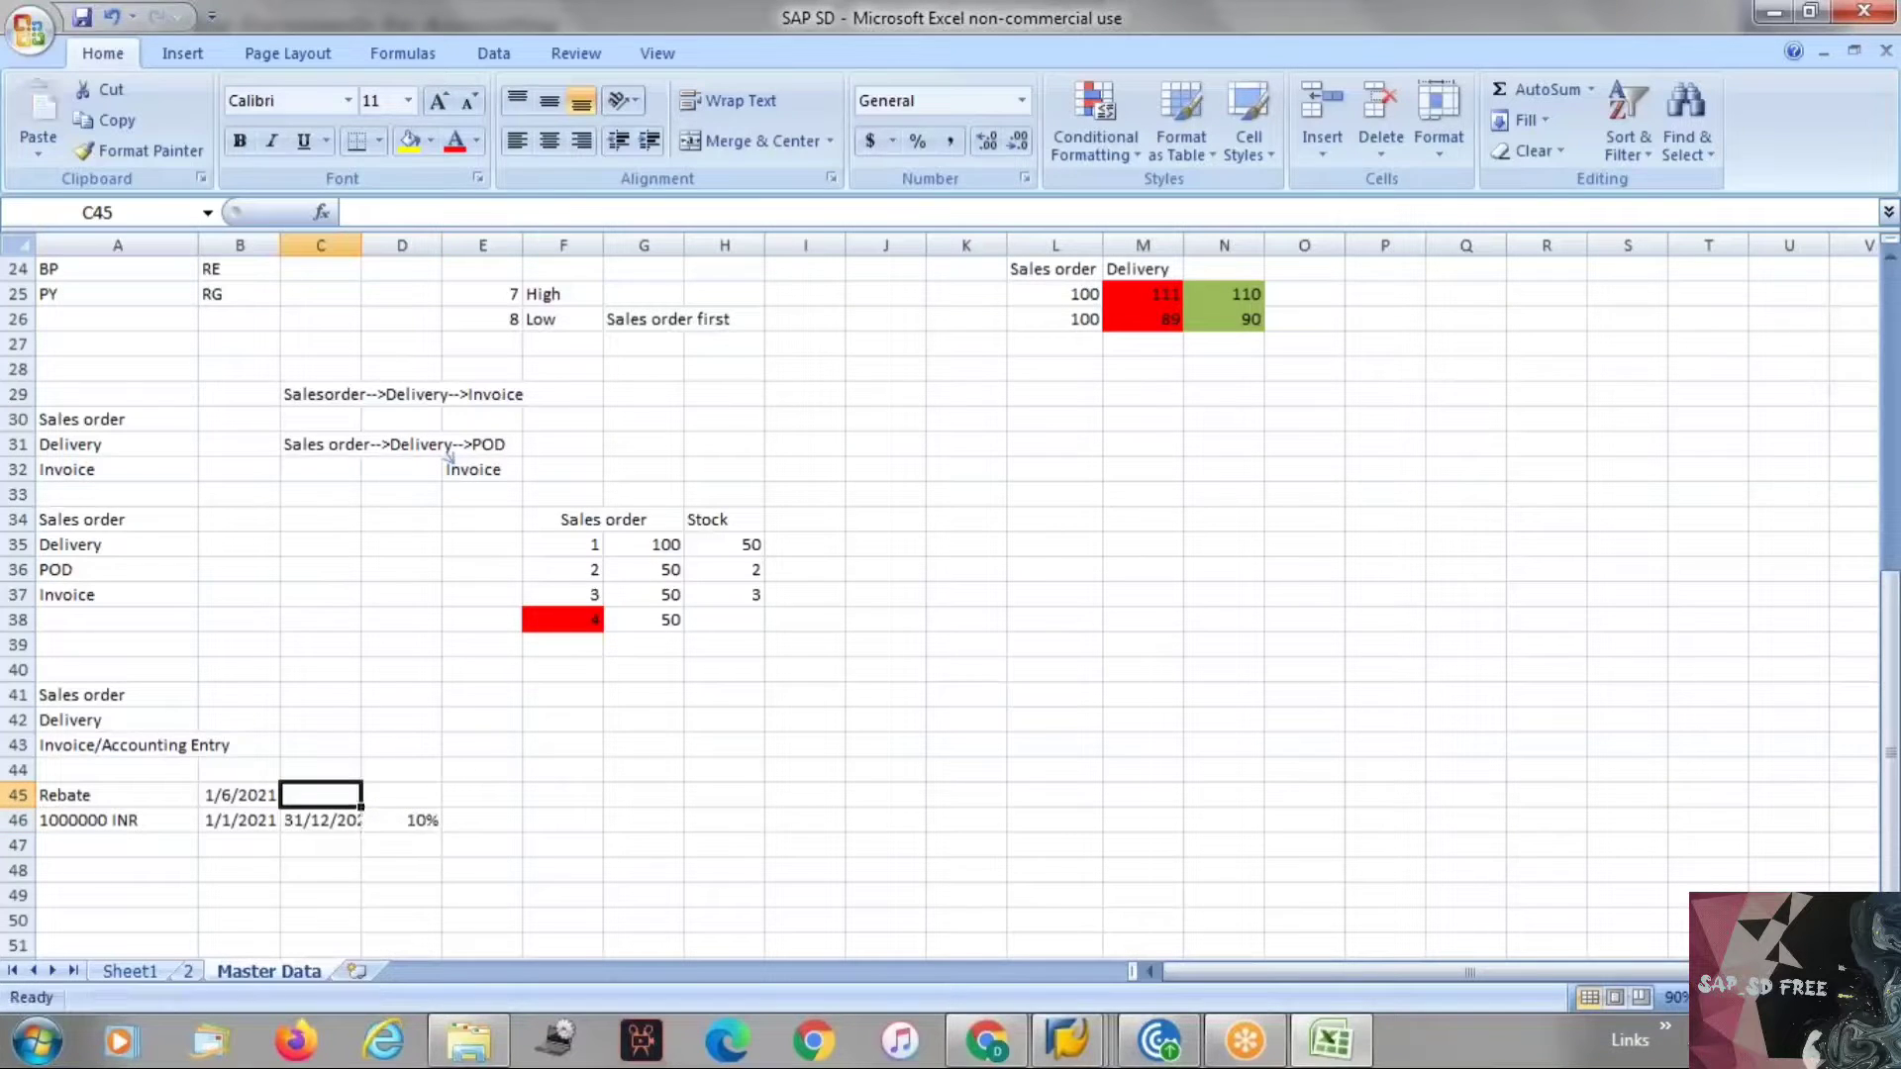
pyautogui.click(113, 826)
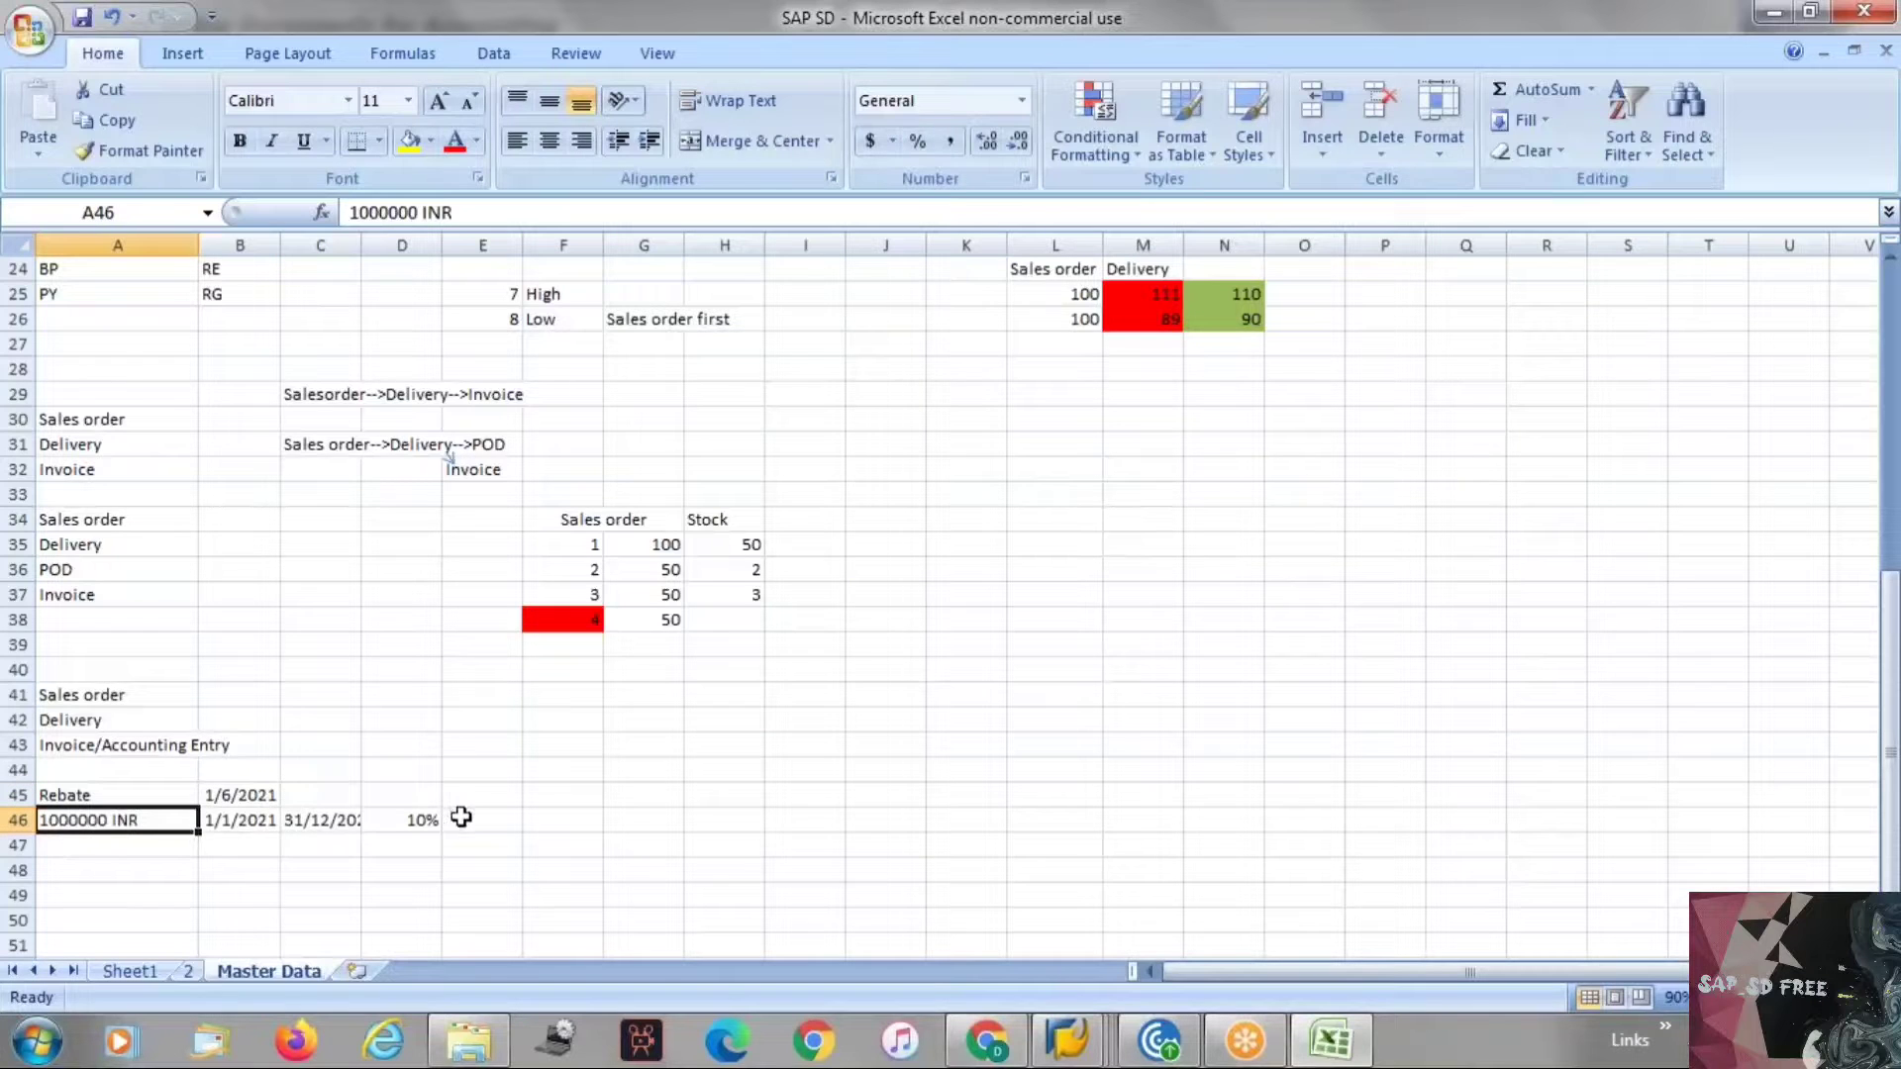
pyautogui.click(411, 821)
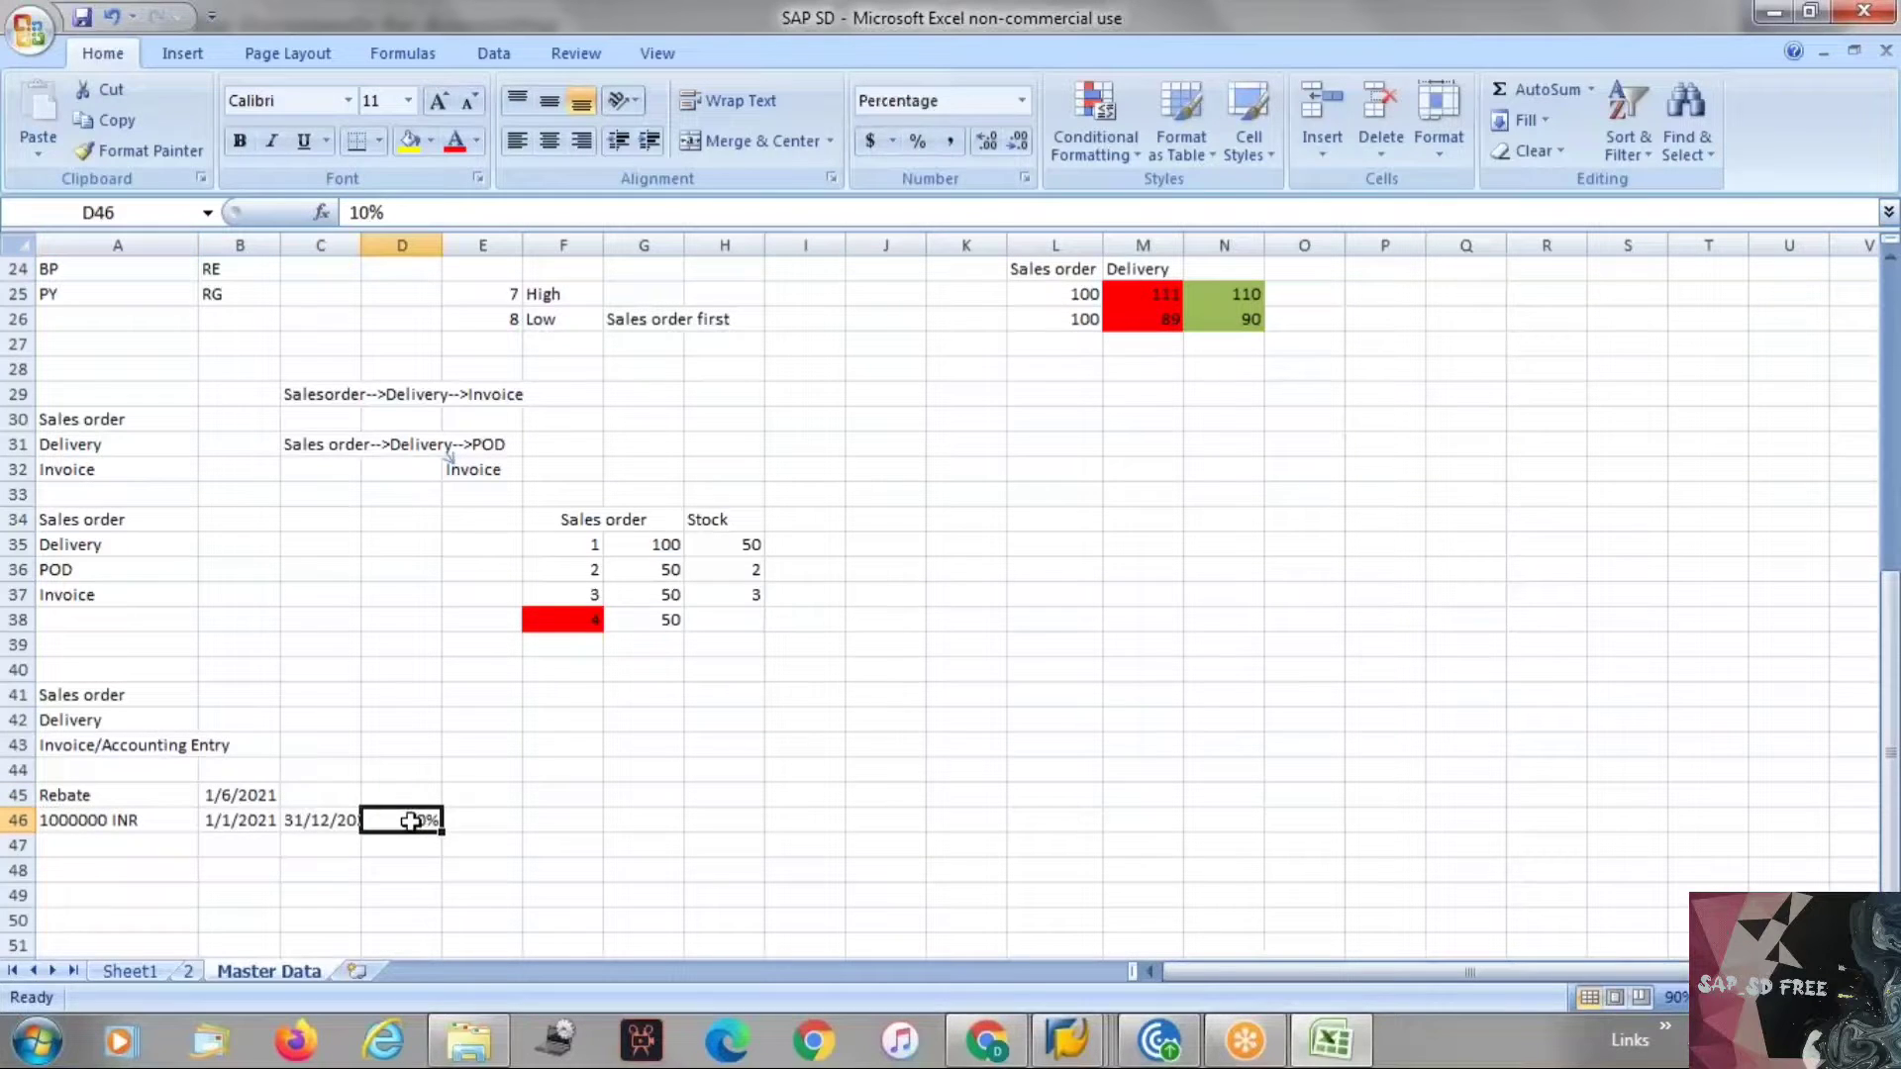
pyautogui.moveTo(243, 820); pyautogui.dragTo(297, 821)
pyautogui.click(234, 868)
pyautogui.click(269, 820)
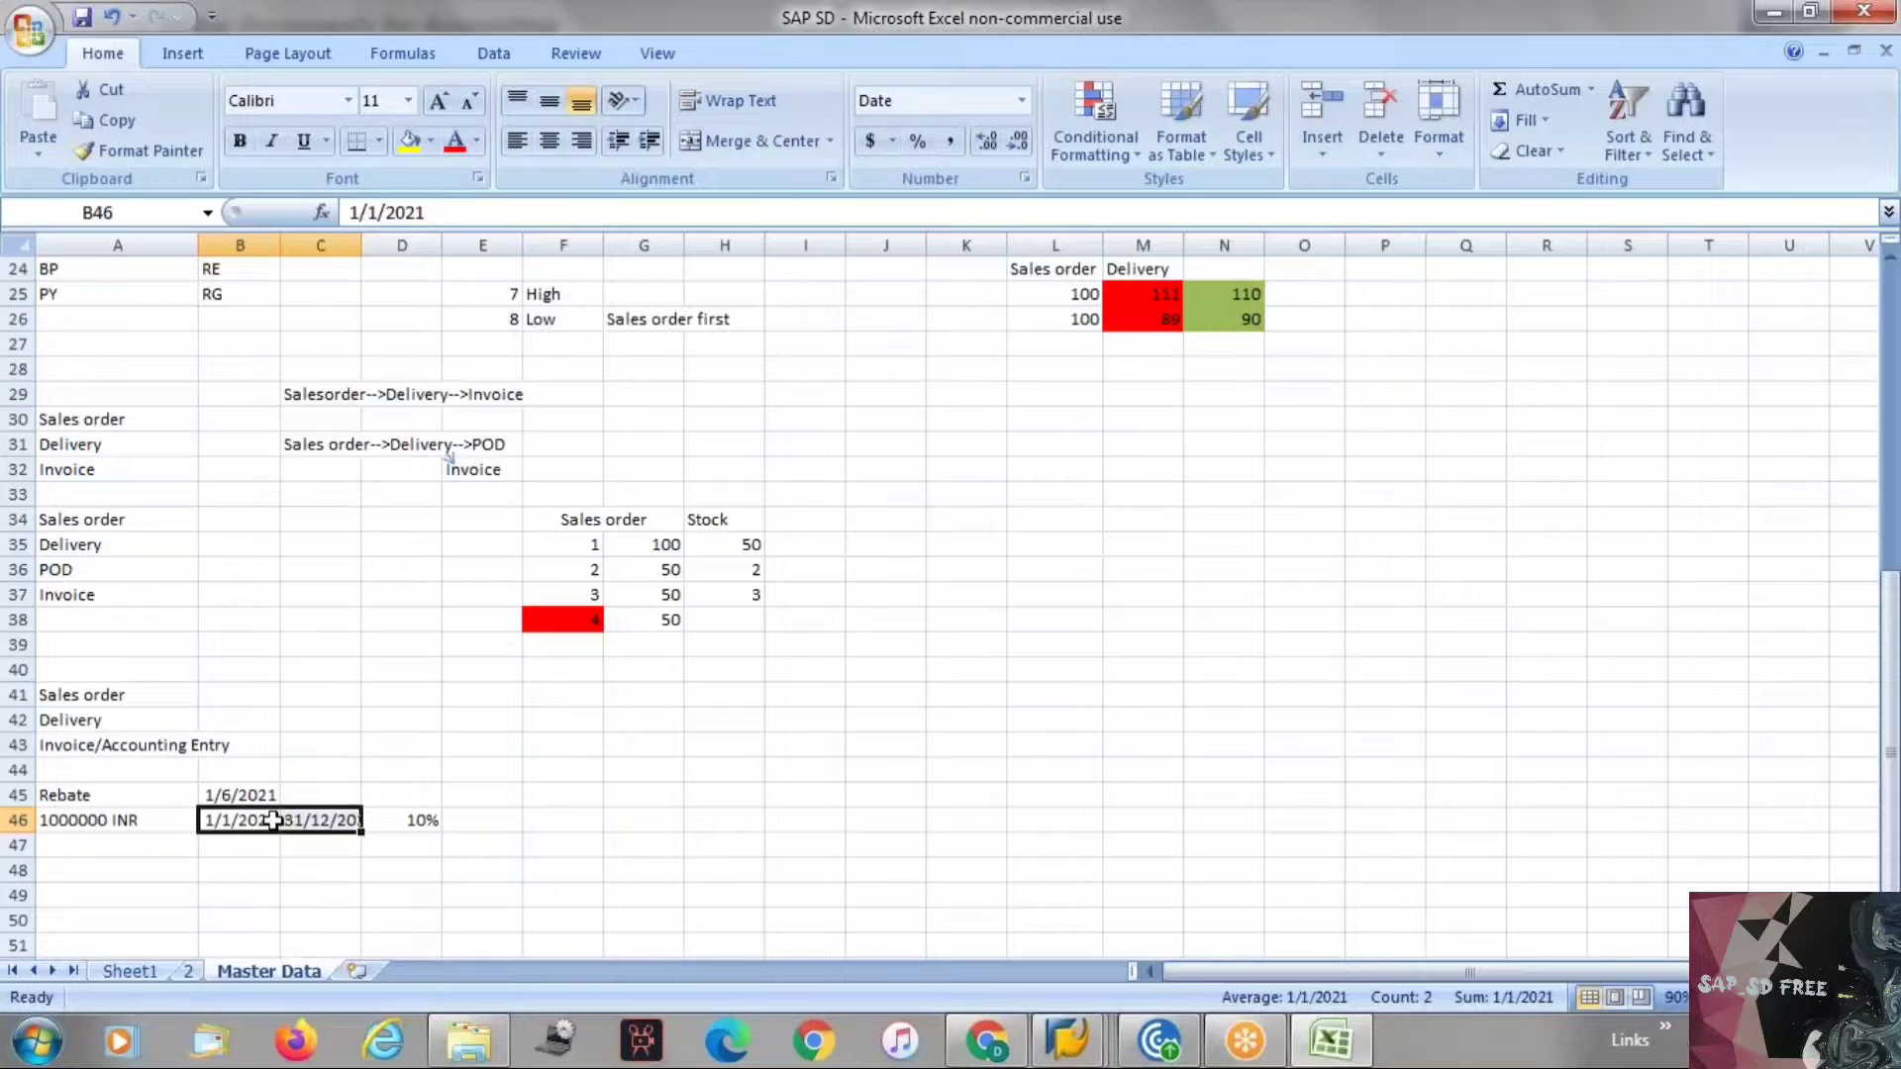
pyautogui.moveTo(357, 246); pyautogui.dragTo(413, 259)
pyautogui.click(365, 843)
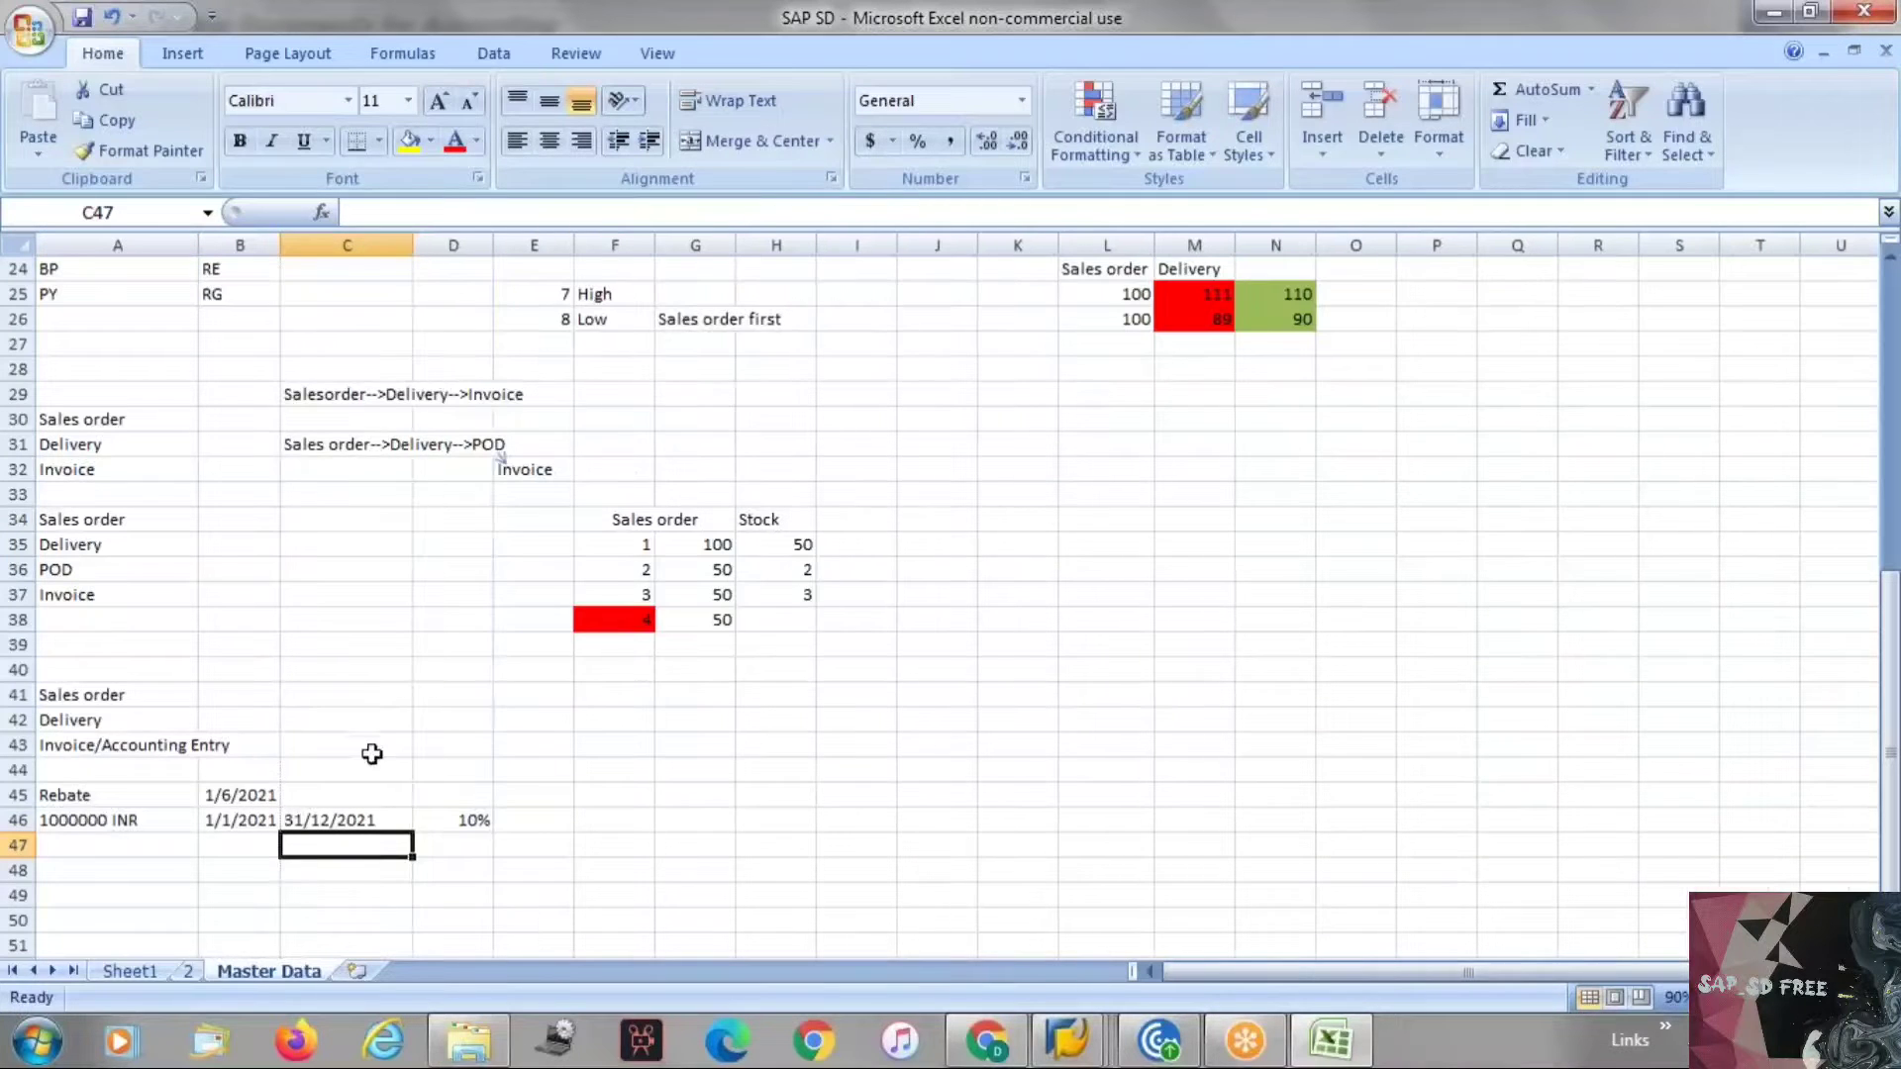
# Compare the rebate notes with the customer's billing document fields, including Invoicing dates and InvoicingListDates.
pyautogui.click(451, 824)
pyautogui.click(269, 800)
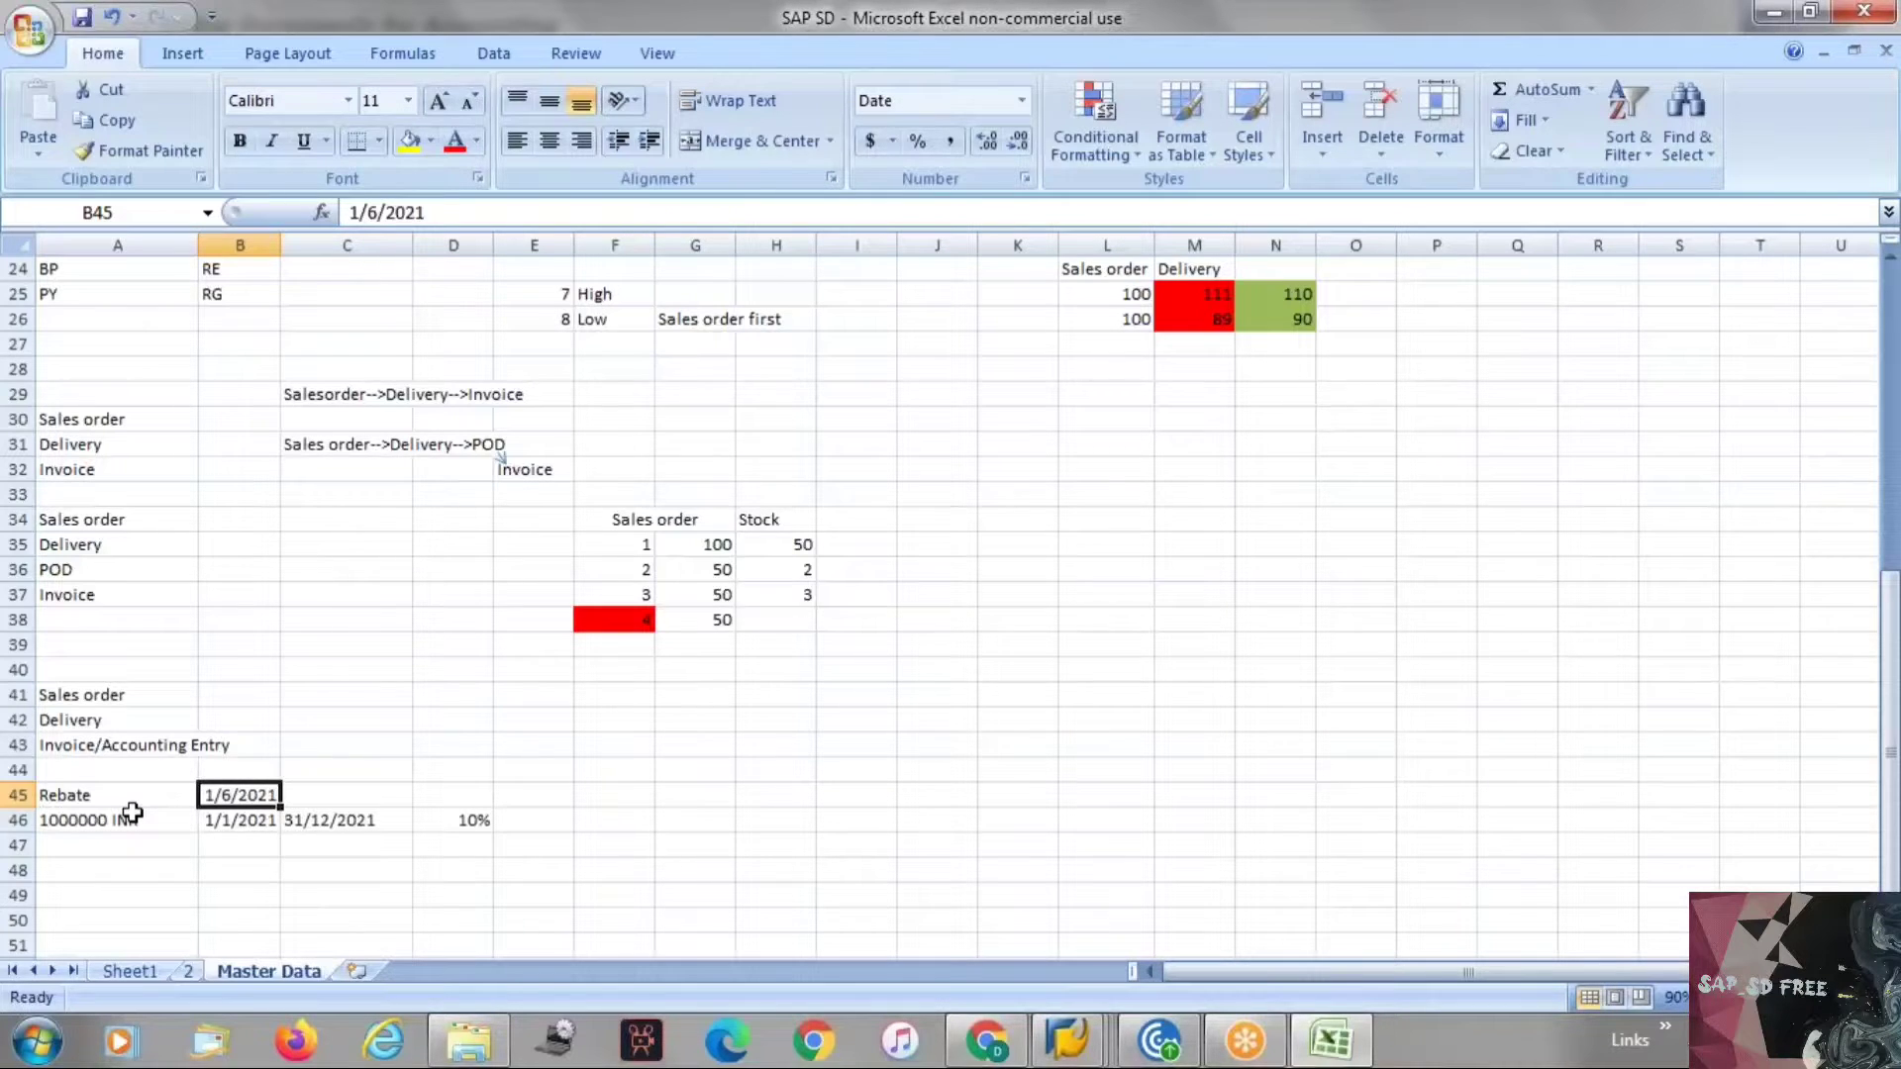
pyautogui.click(212, 867)
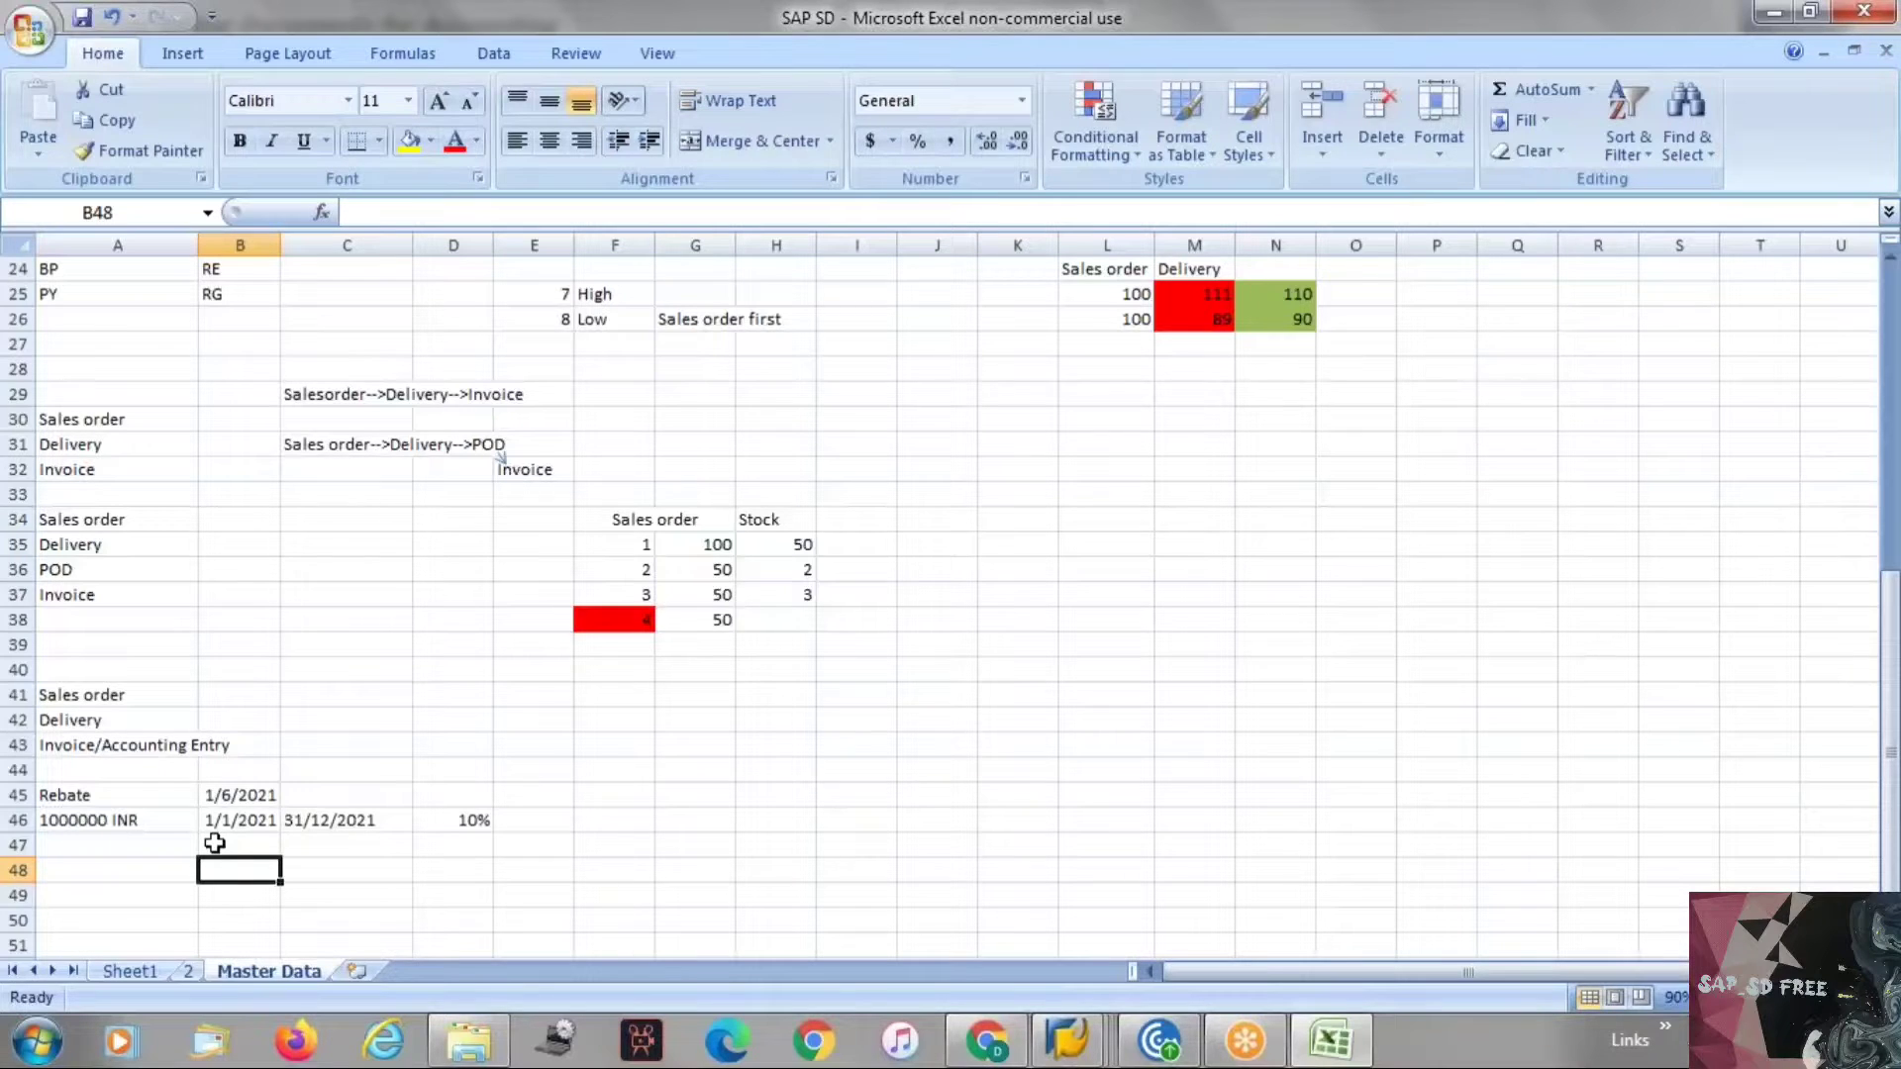
pyautogui.click(109, 795)
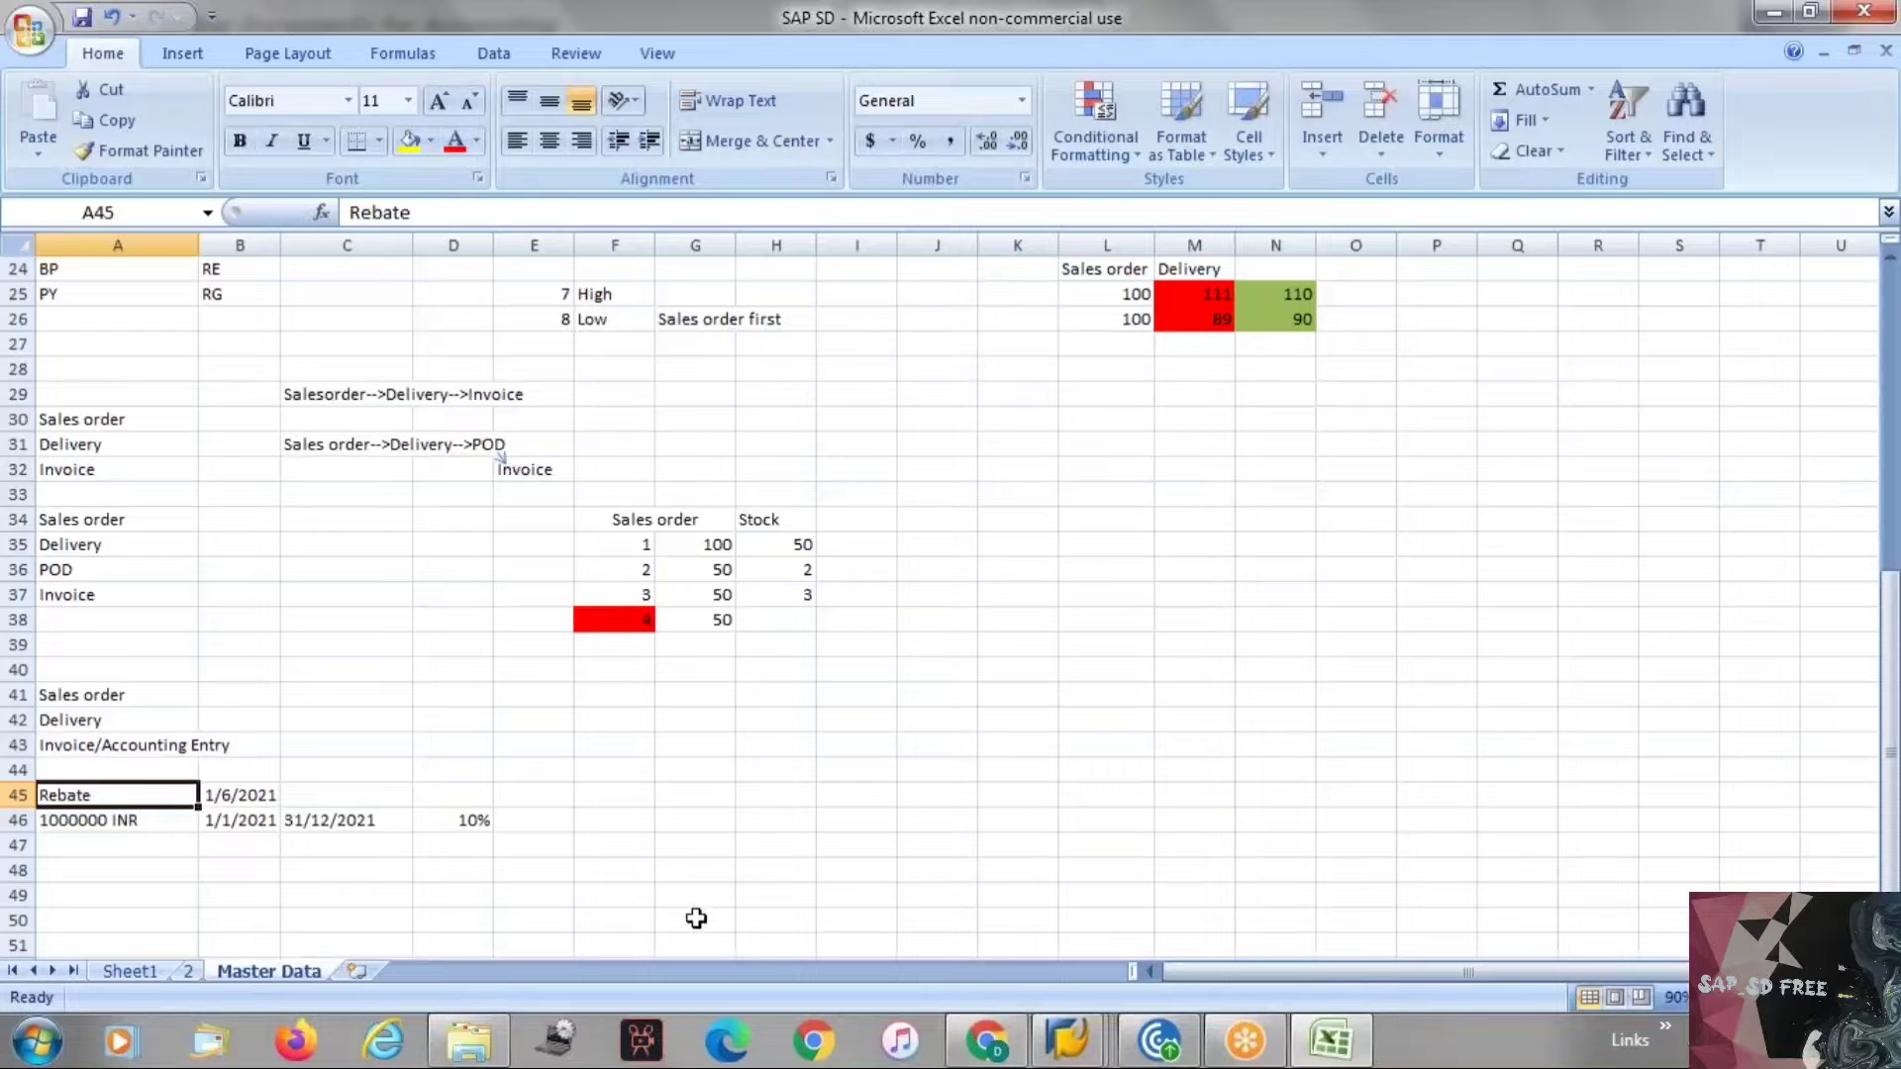
pyautogui.click(154, 822)
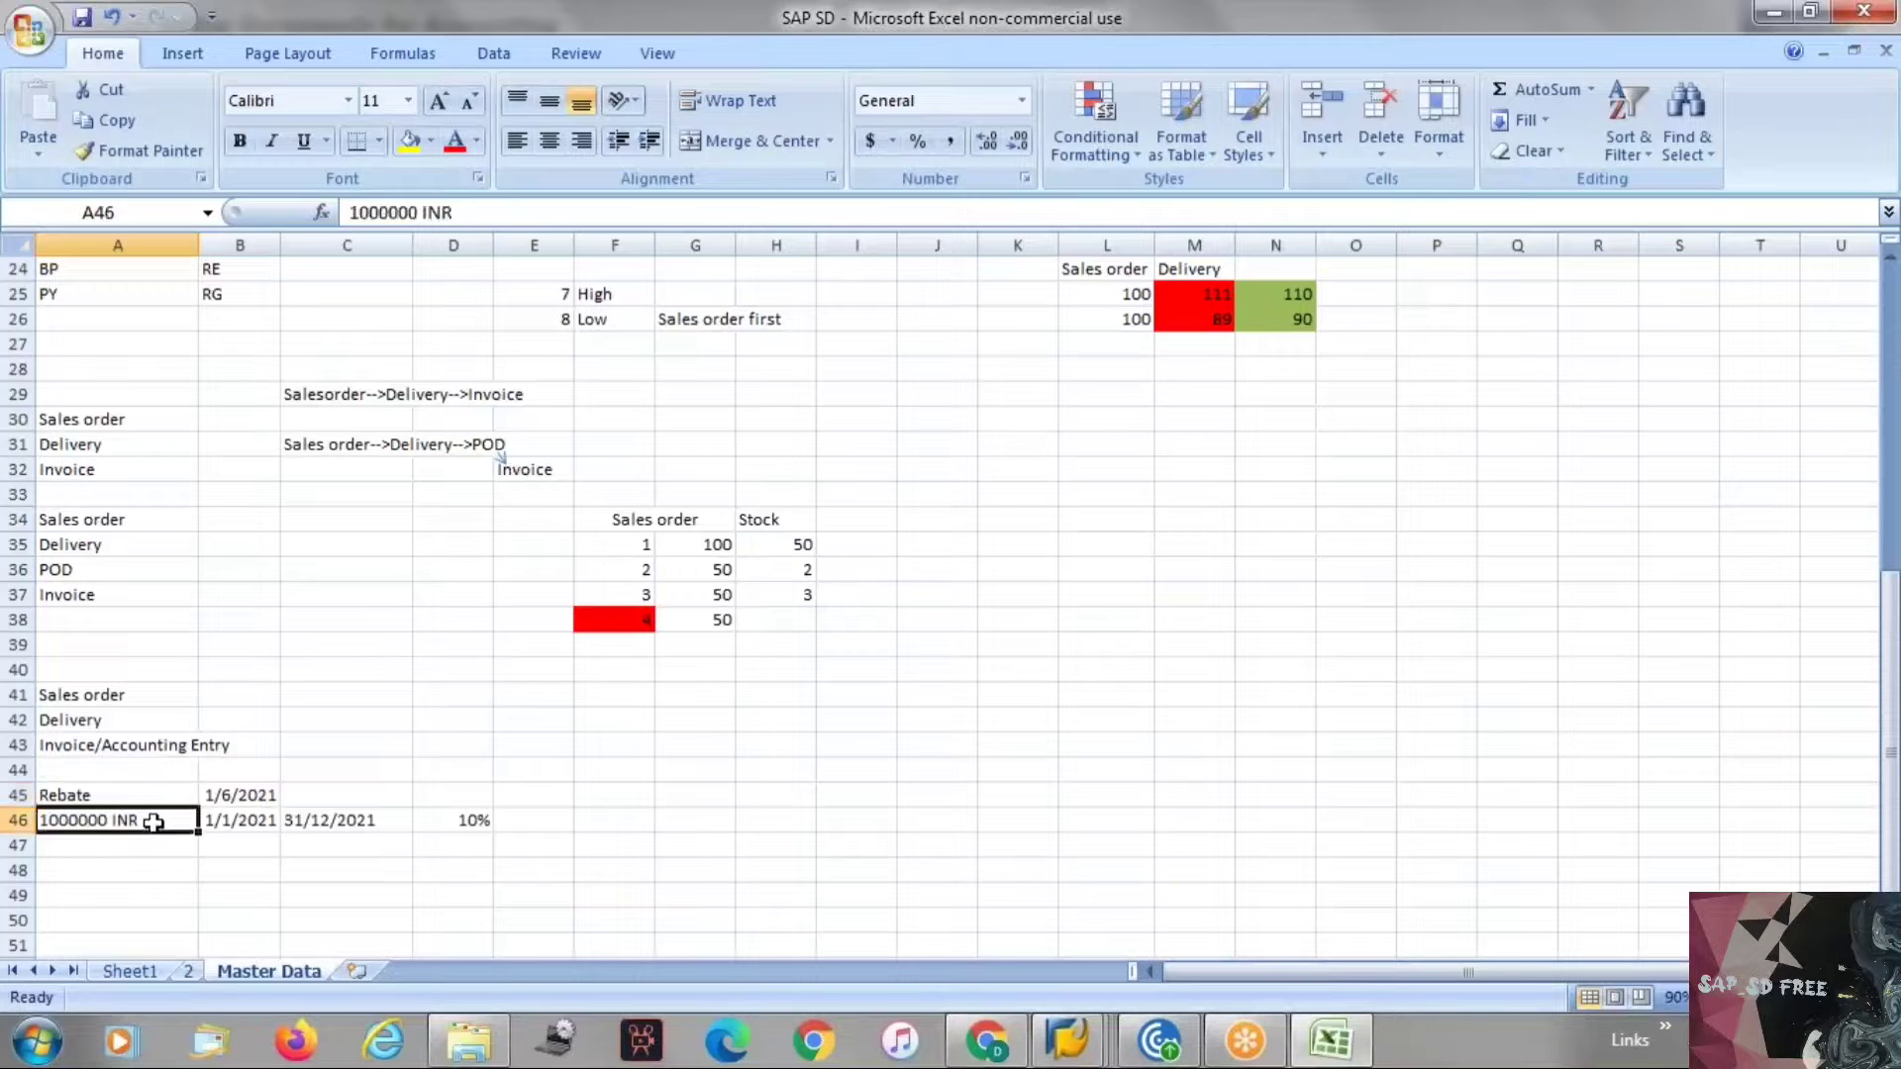
pyautogui.hotkey('alt', 'Tab')
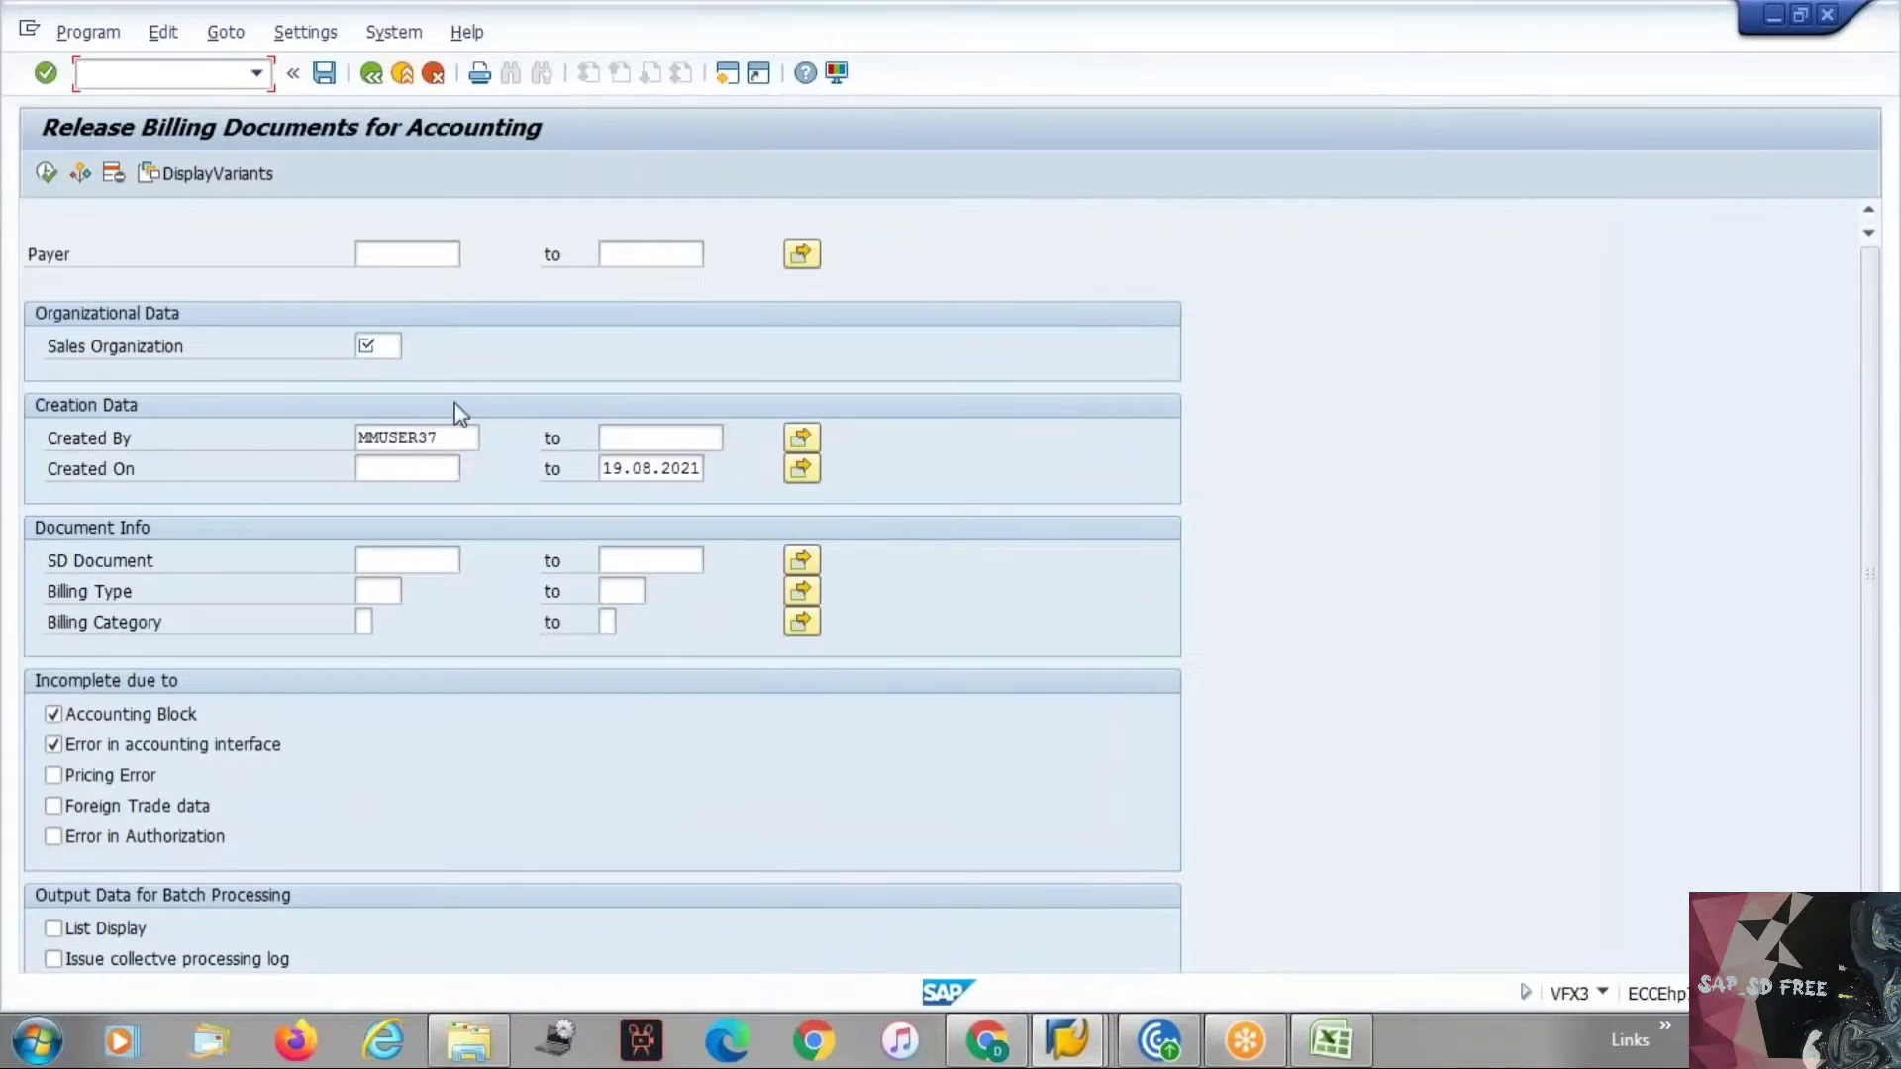
pyautogui.hotkey('alt', 'Tab')
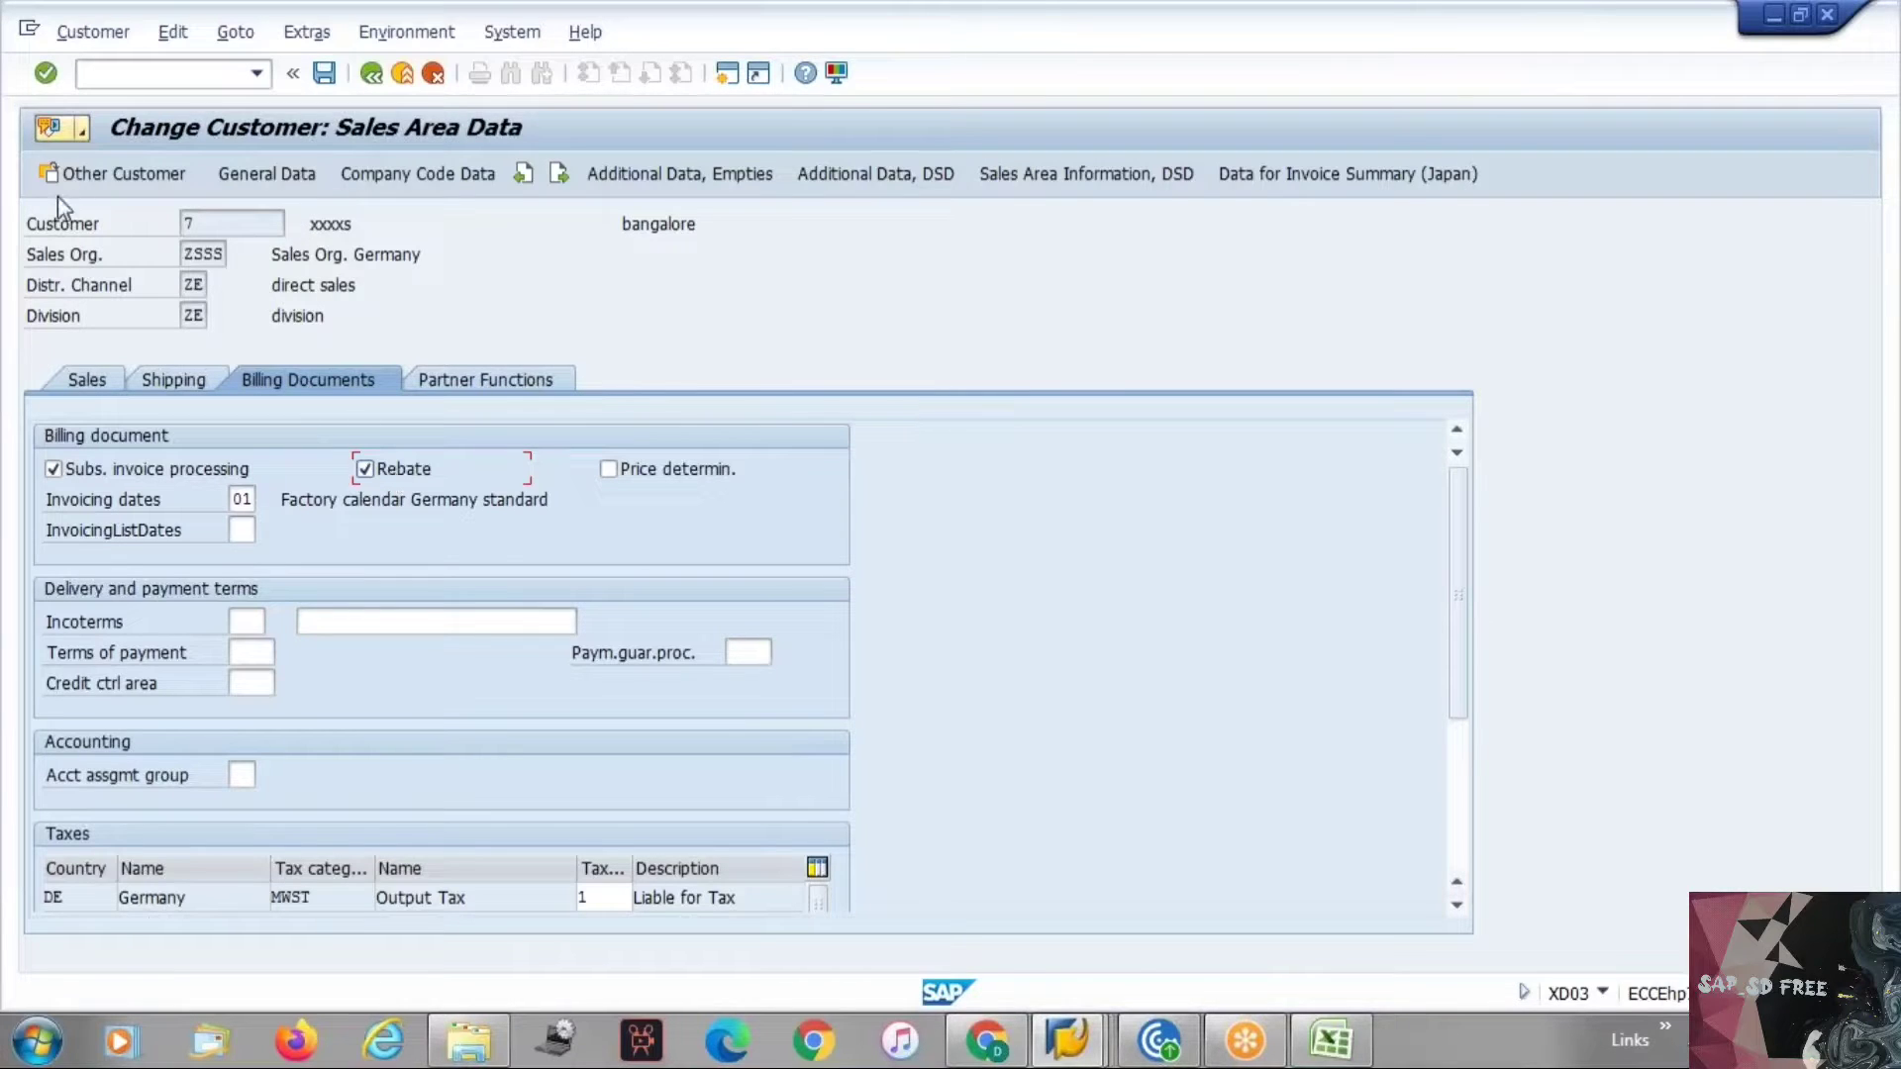
pyautogui.click(186, 224)
pyautogui.hotkey('alt', 'Tab')
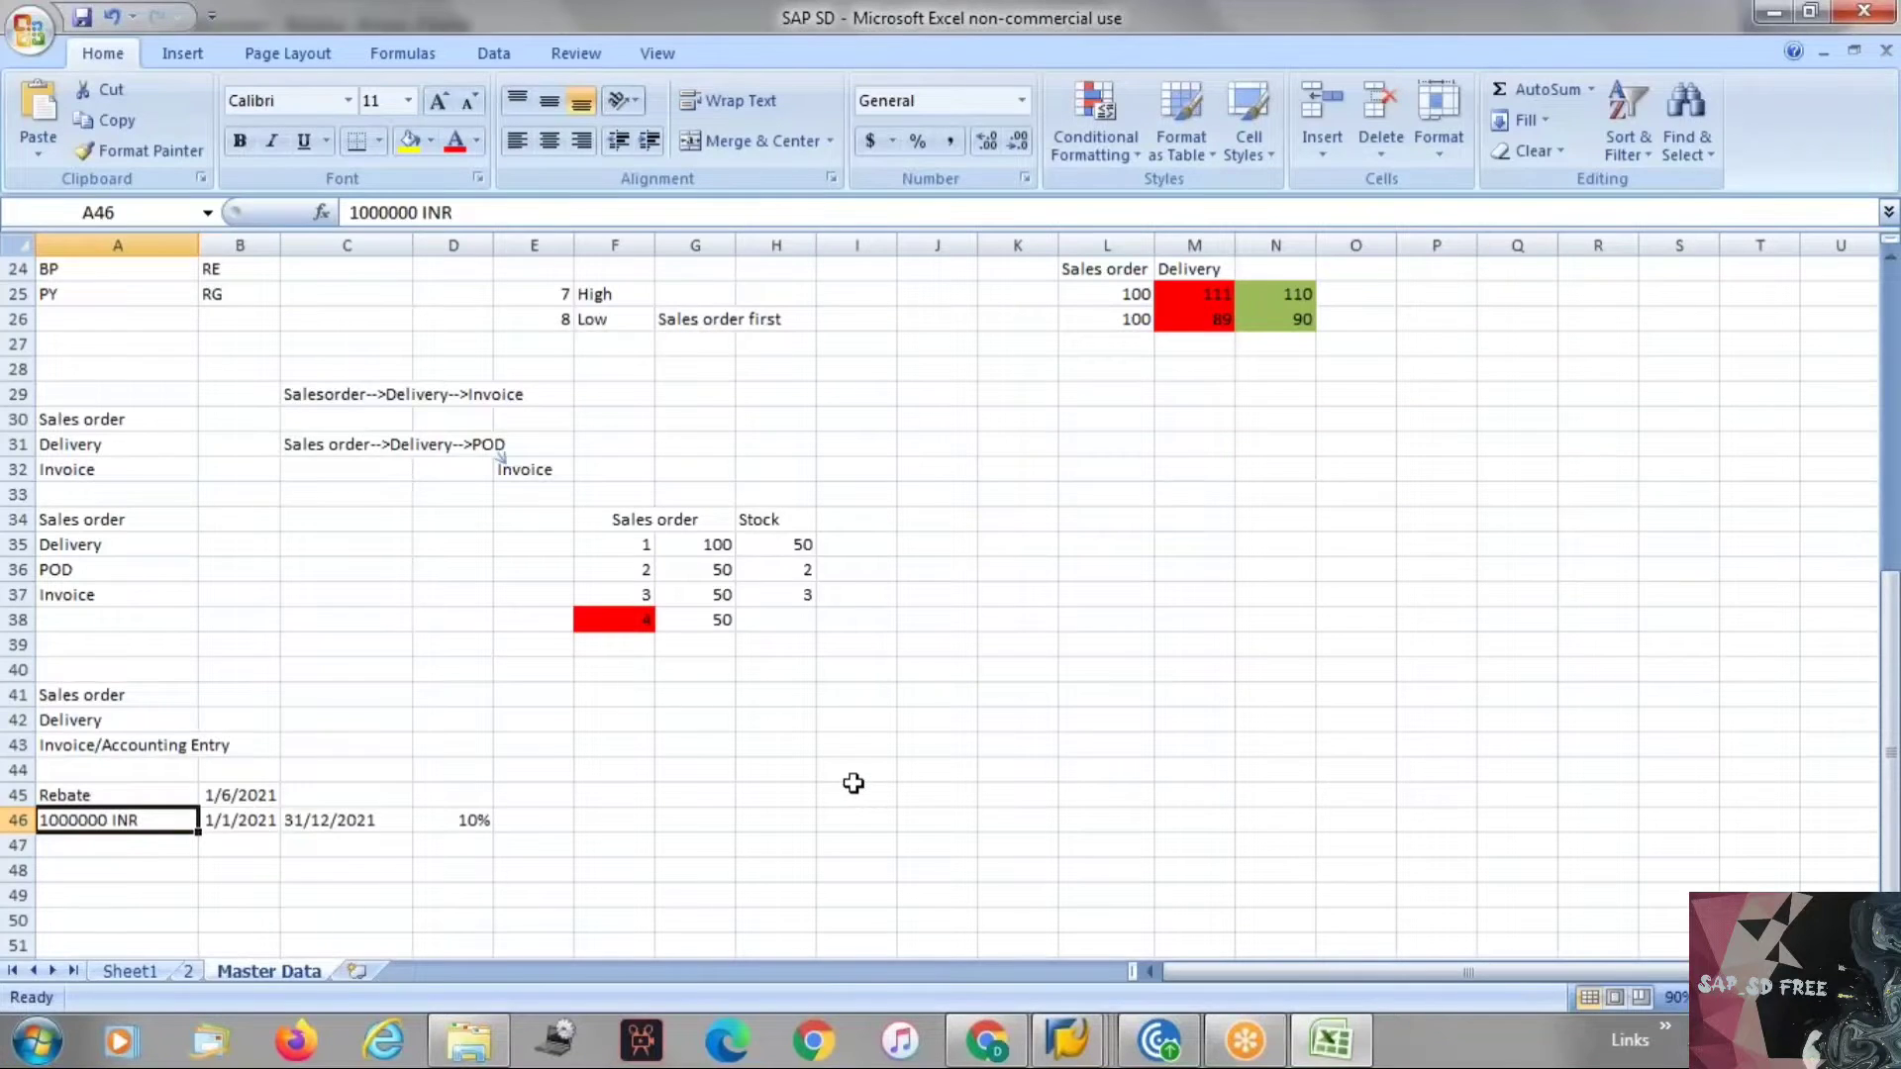
pyautogui.hotkey('alt', 'Tab')
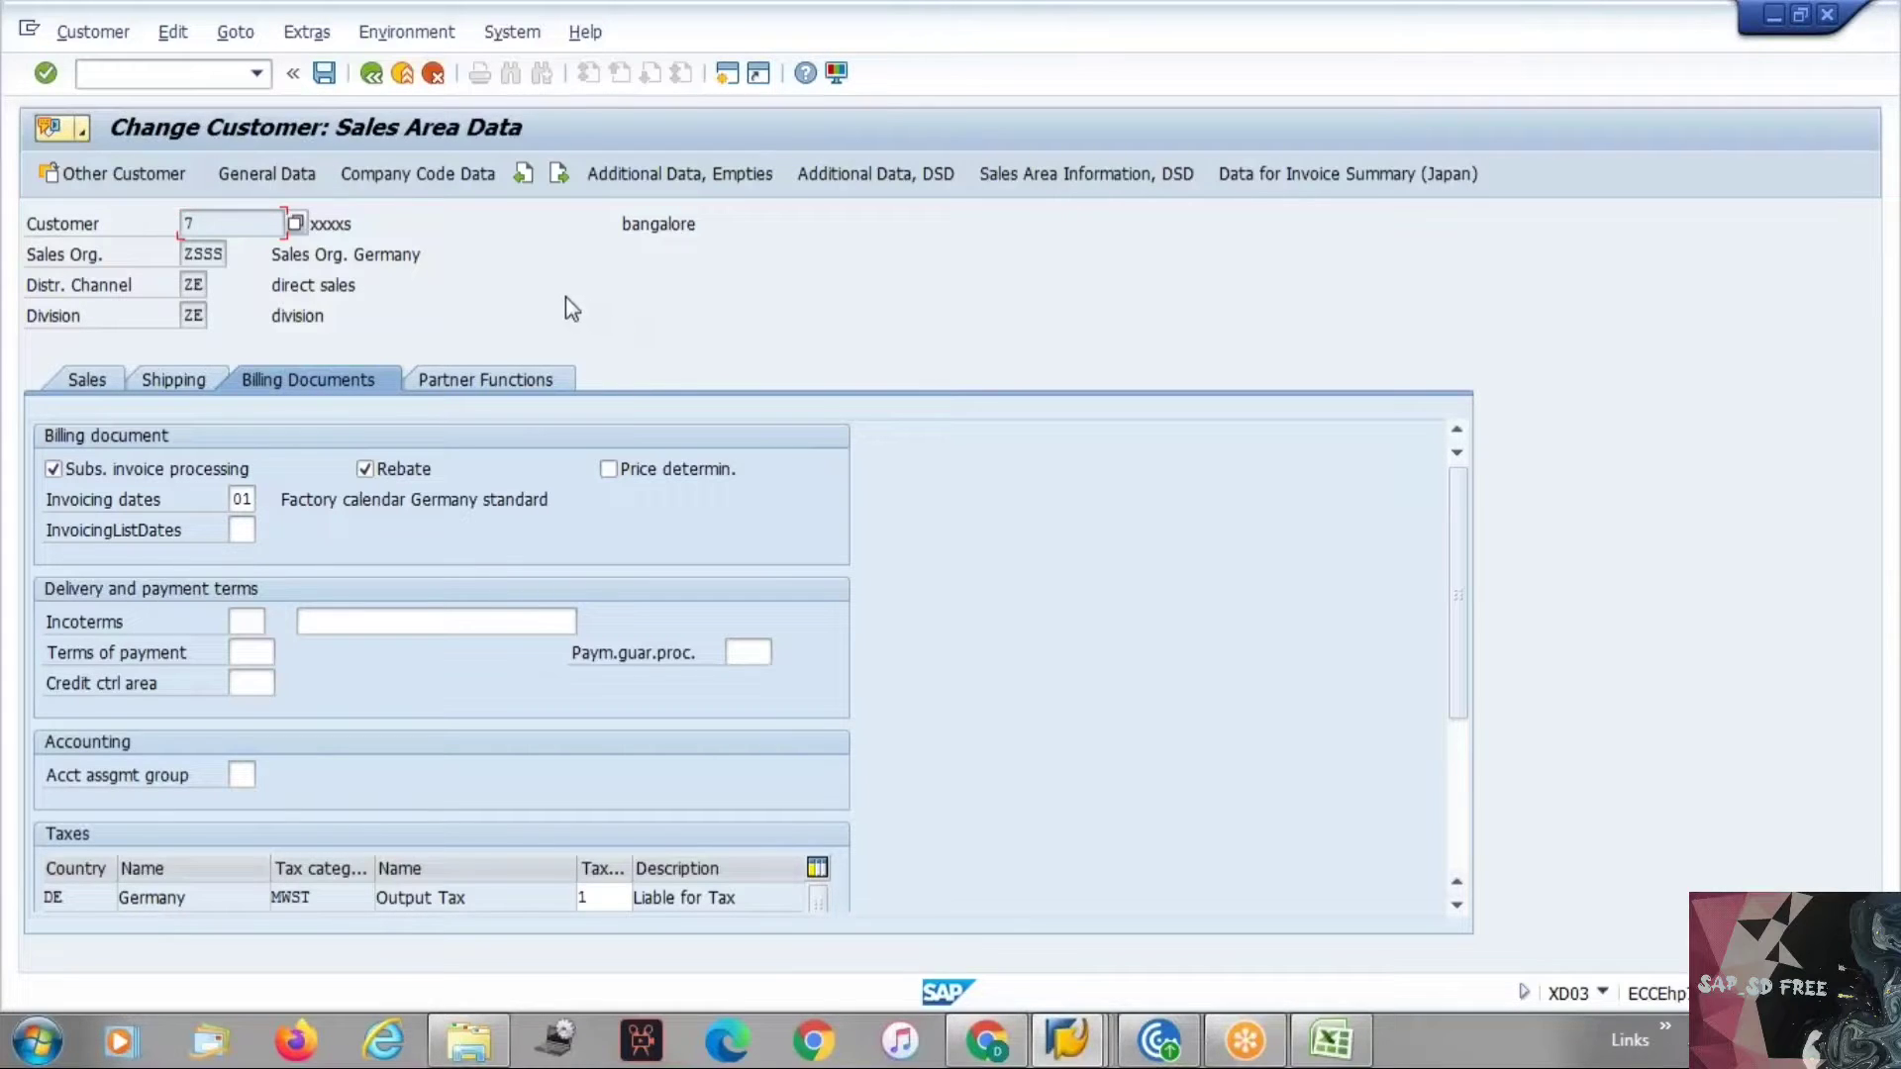
pyautogui.hotkey('alt', 'Tab')
pyautogui.click(321, 672)
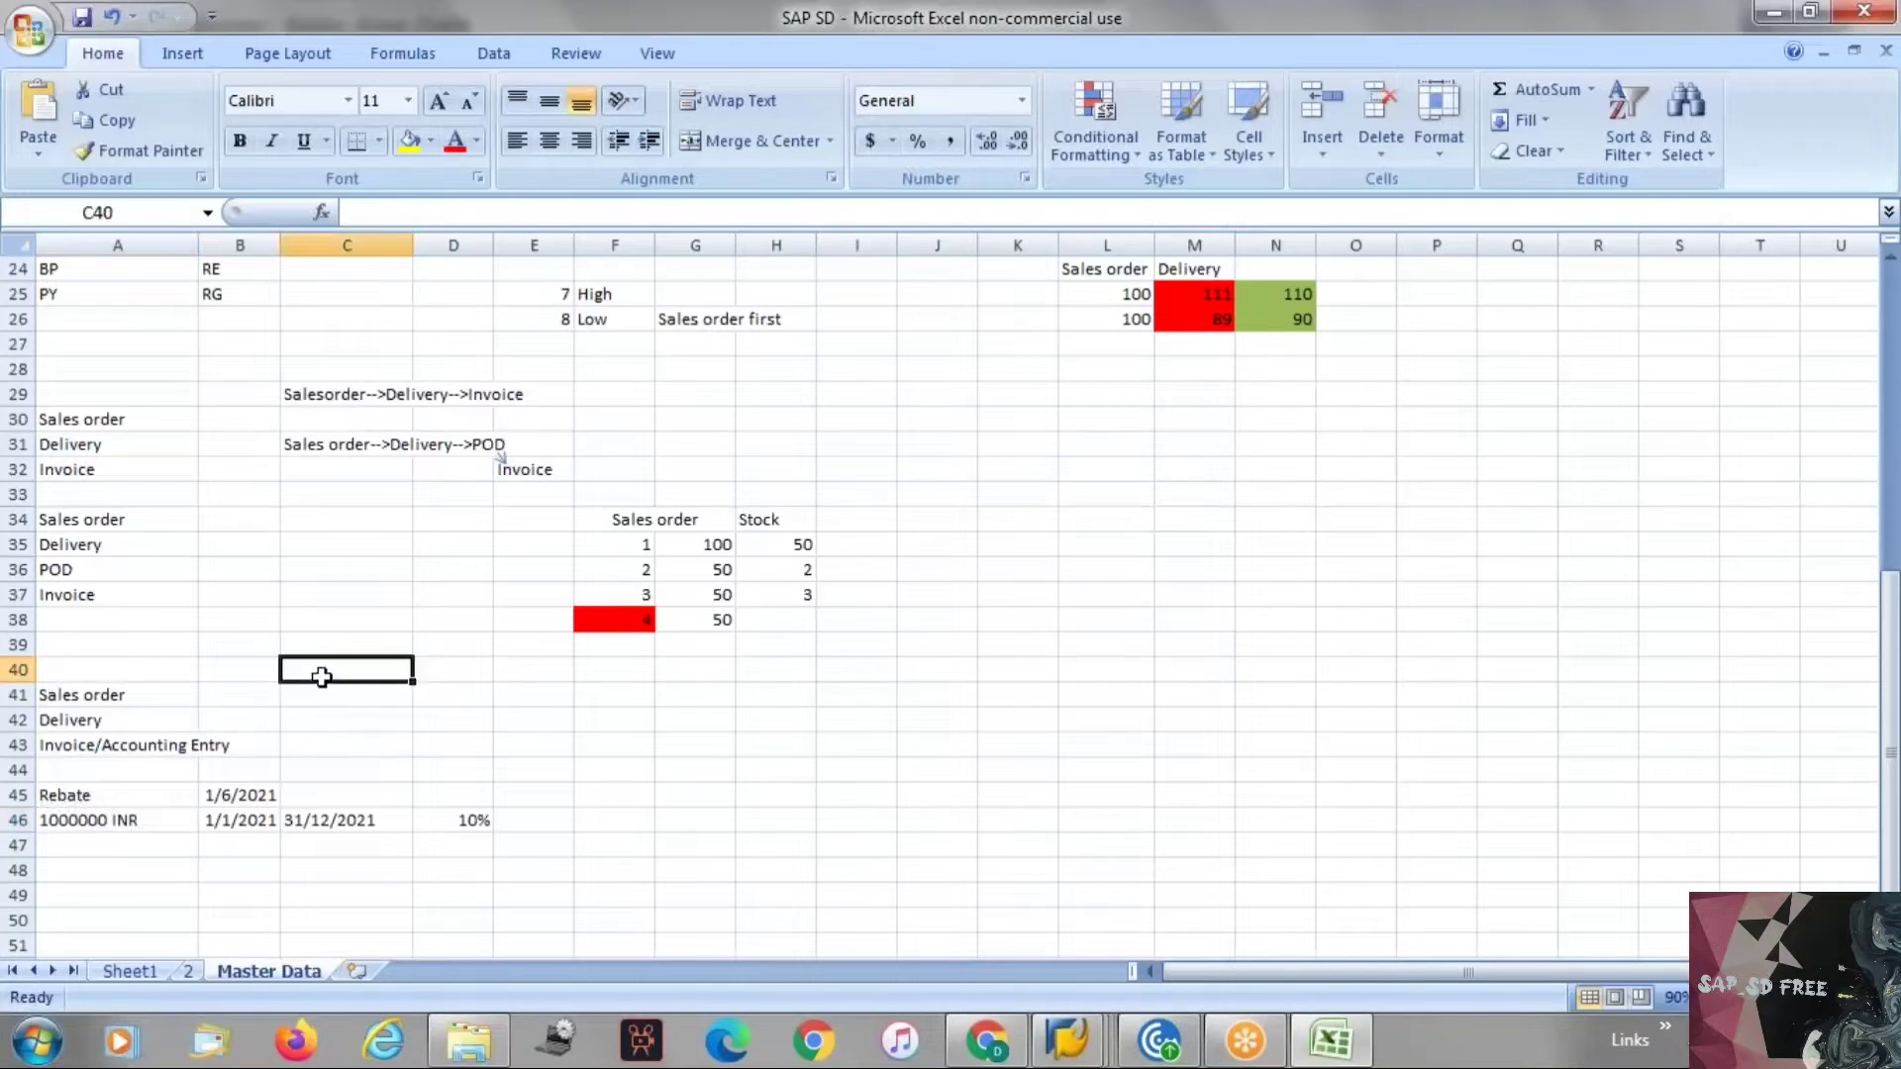
pyautogui.click(127, 704)
pyautogui.click(100, 730)
pyautogui.click(100, 750)
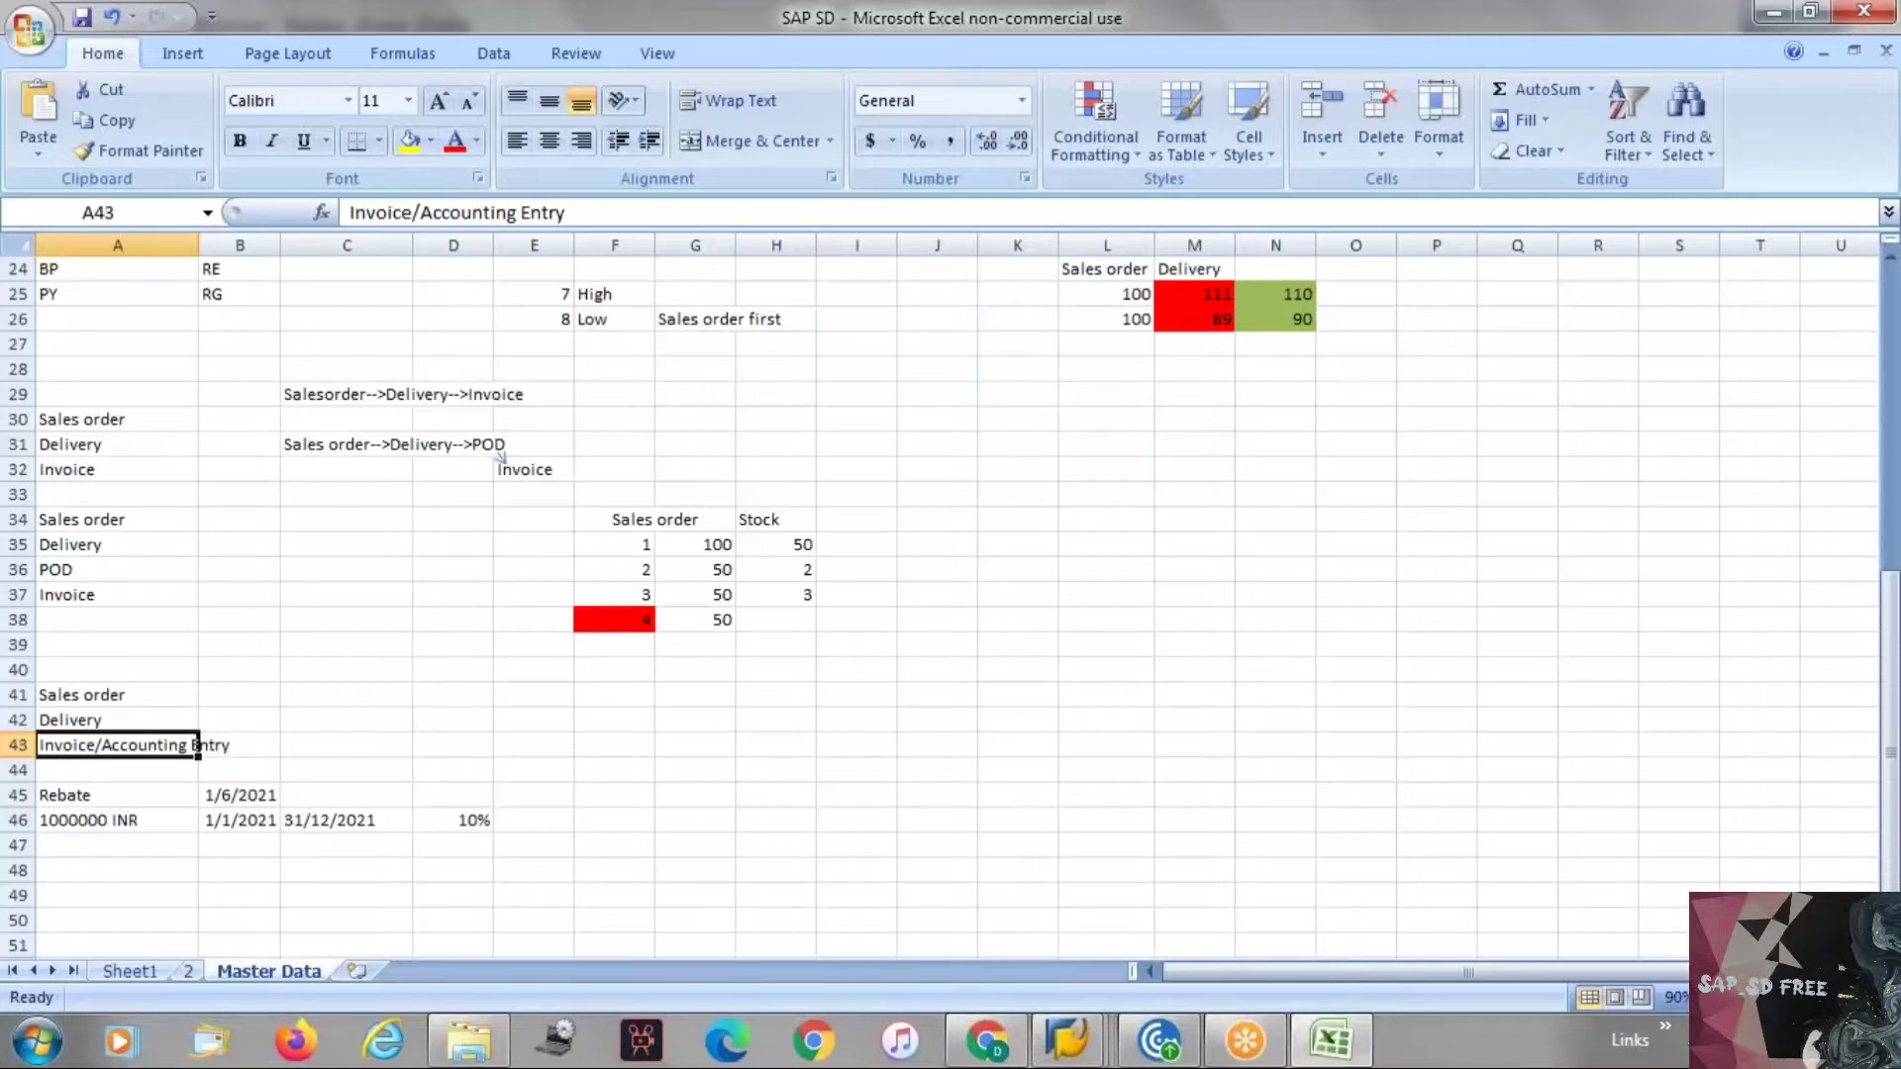
pyautogui.hotkey('alt', 'Tab')
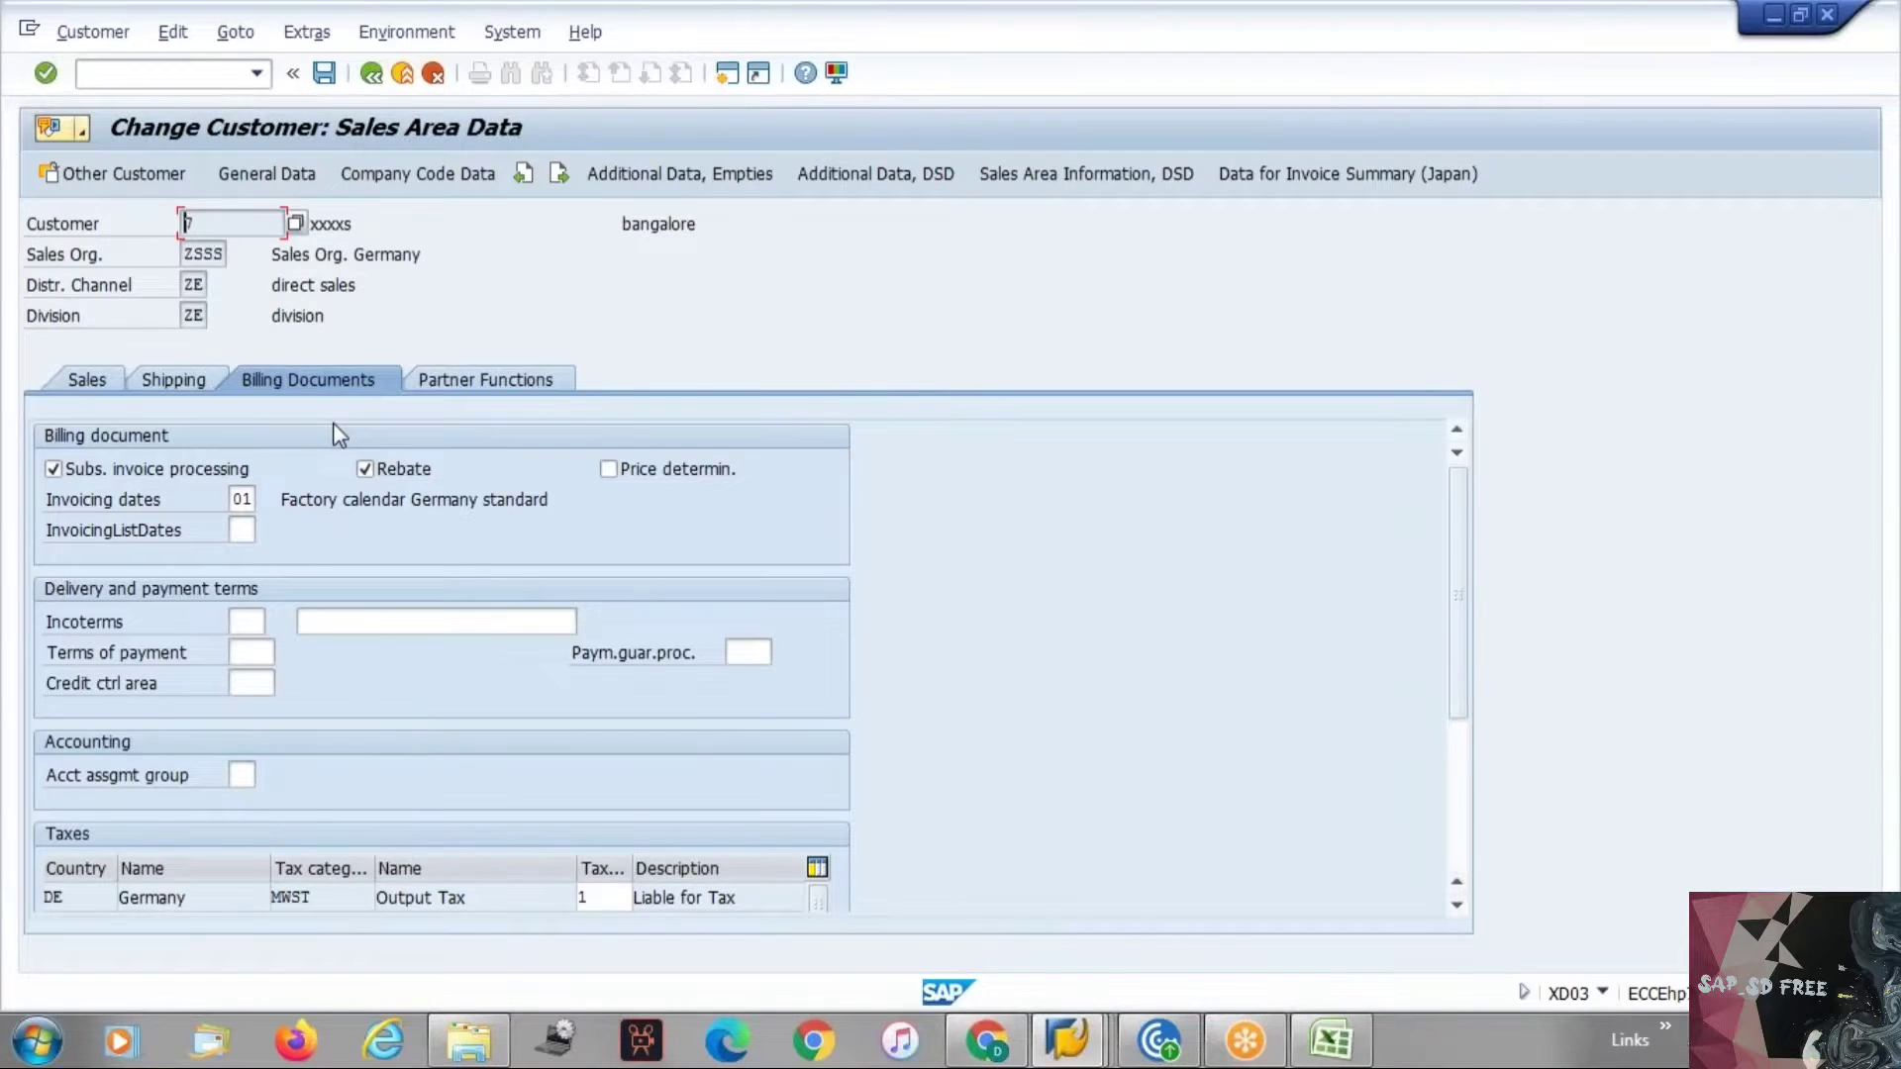
pyautogui.click(242, 530)
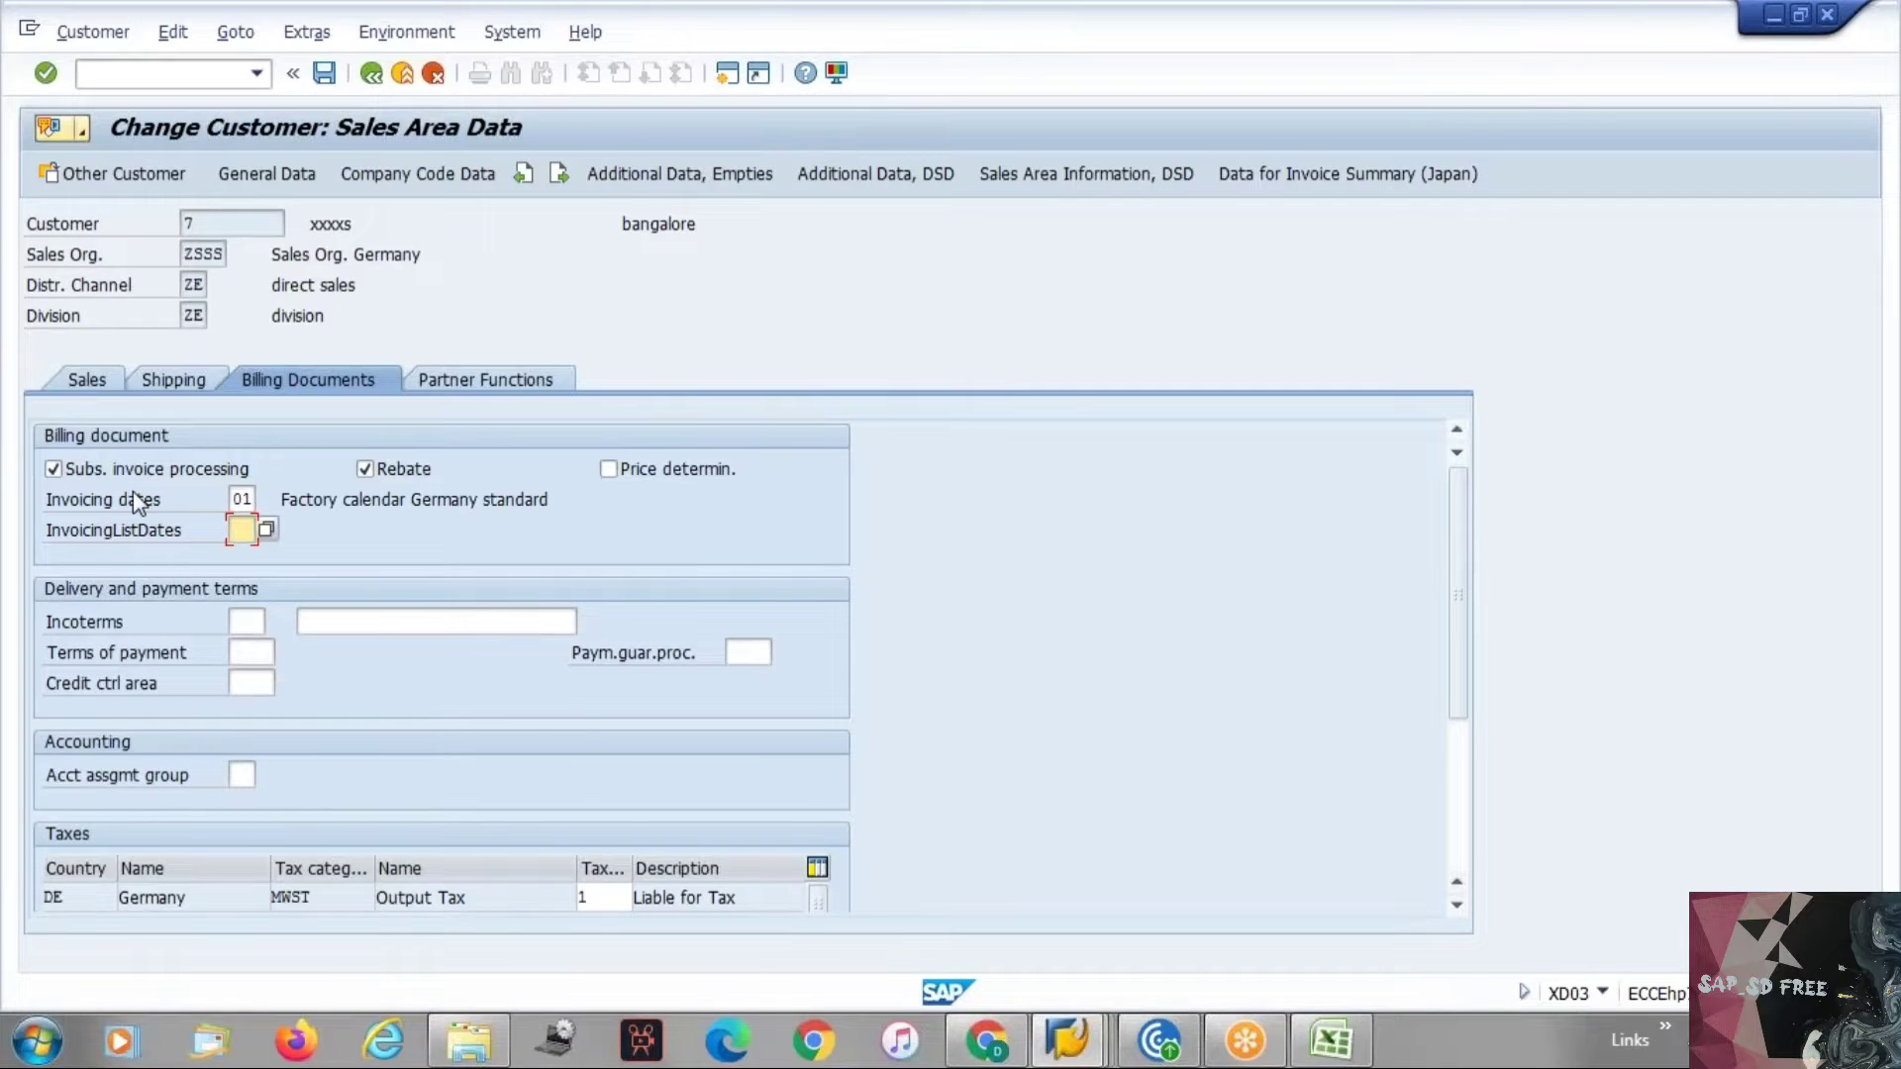
pyautogui.moveTo(48, 503); pyautogui.dragTo(195, 501)
pyautogui.click(179, 497)
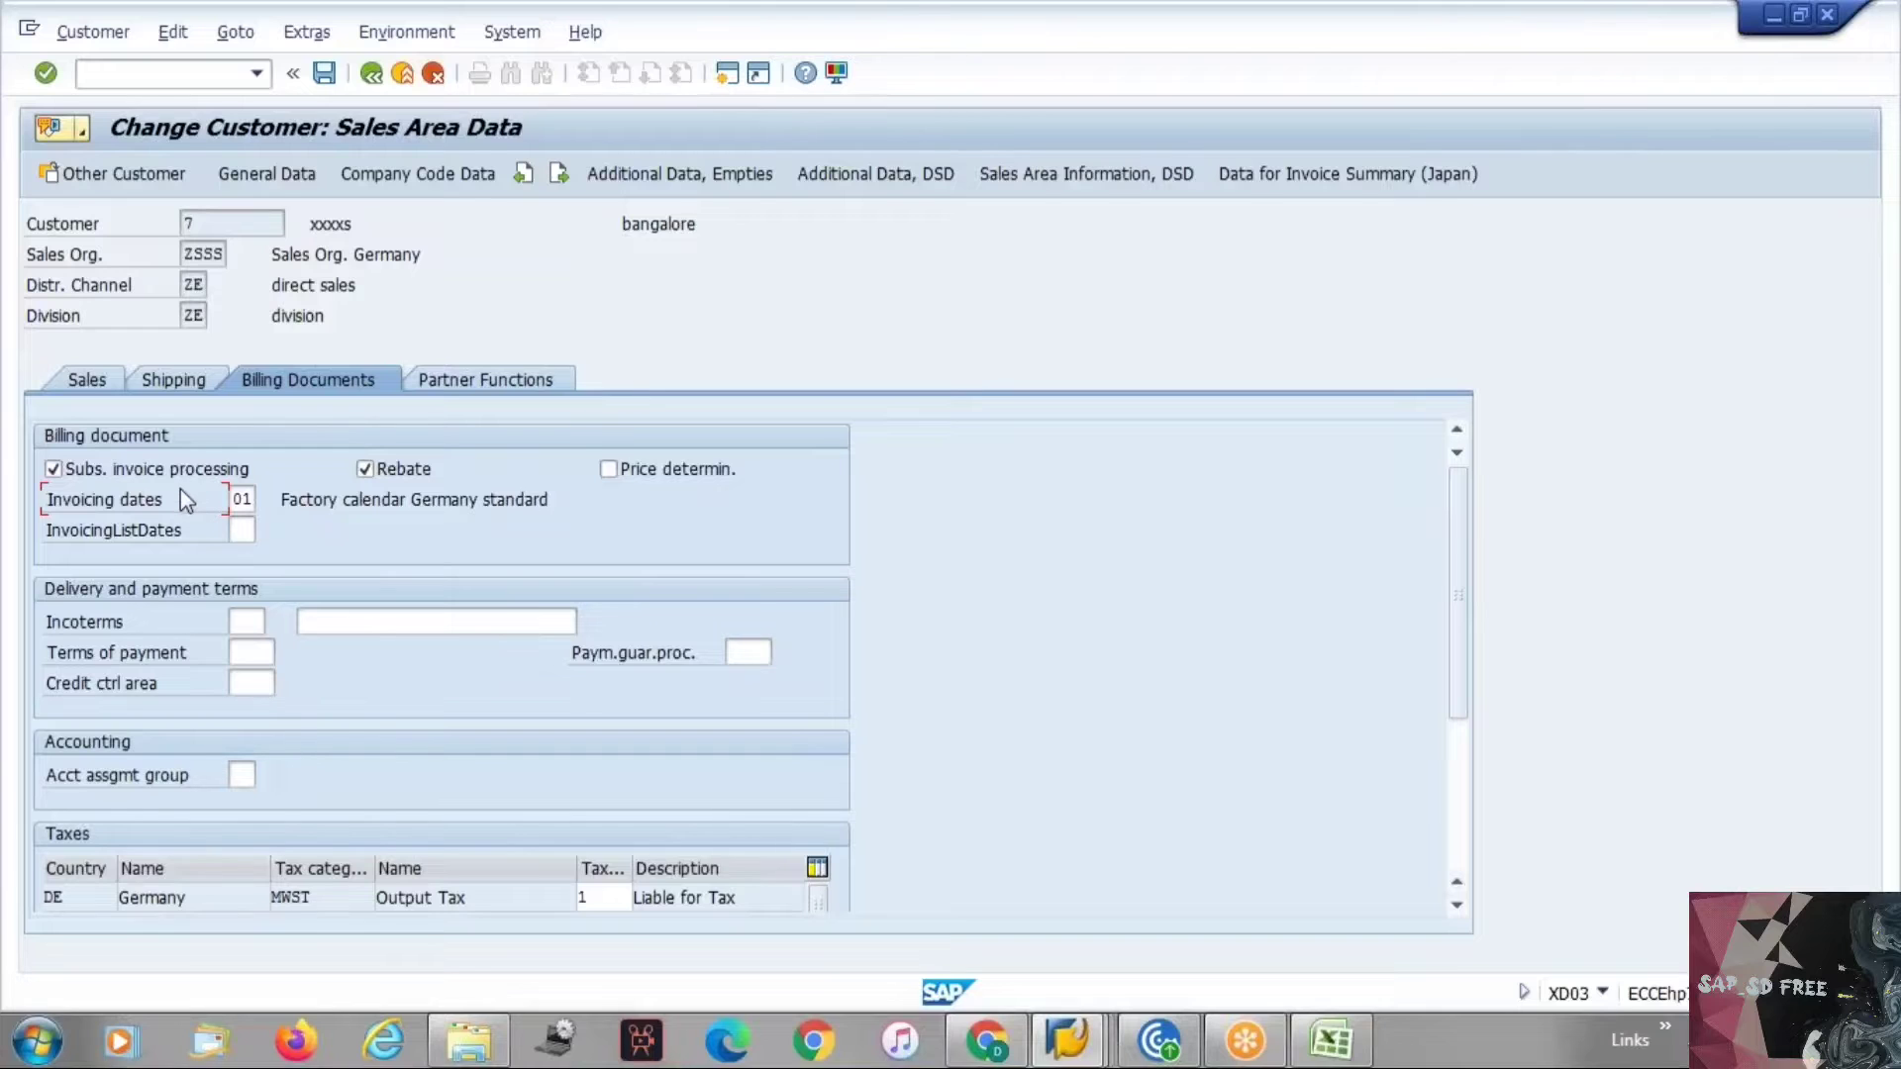
pyautogui.hotkey('alt', 'Tab')
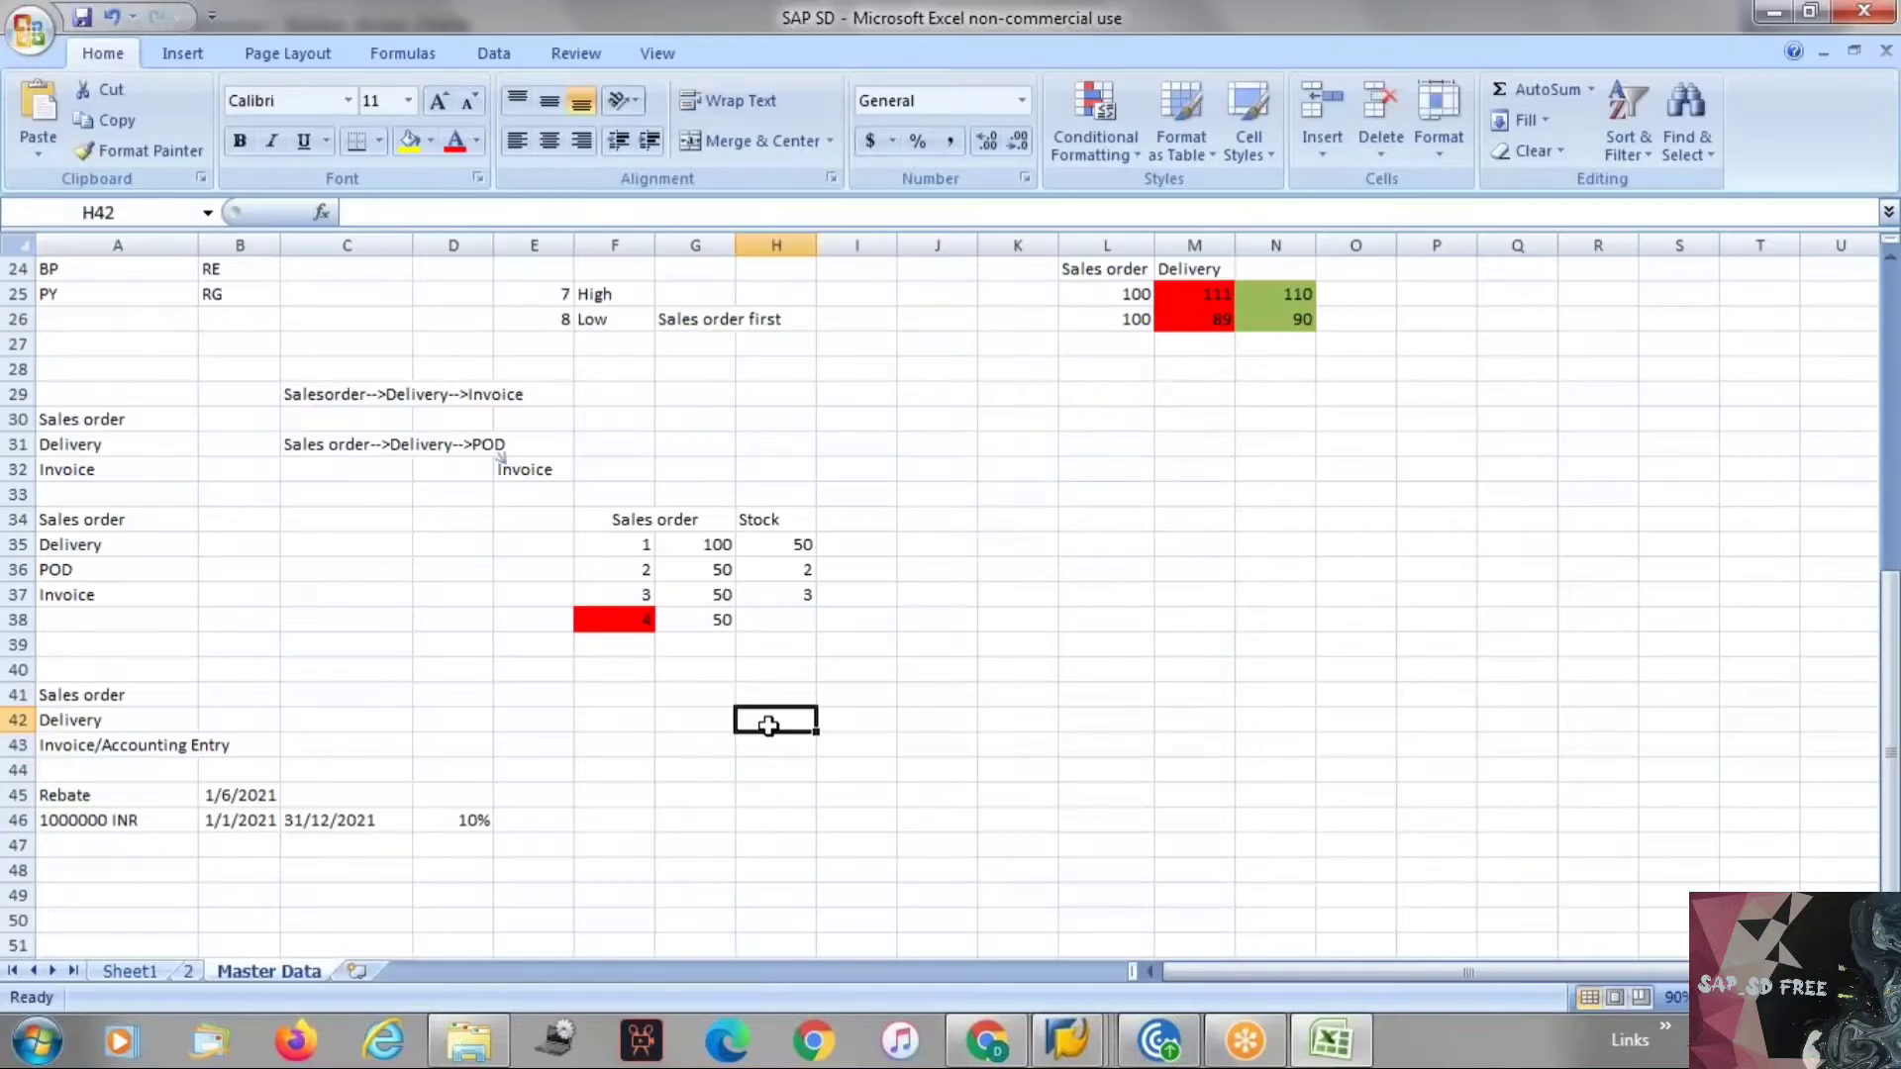
# Enter the partner labels Sold to party, Ship to party, Bill to Party and Payer in G43:G46, then widen column G.
pyautogui.click(700, 746)
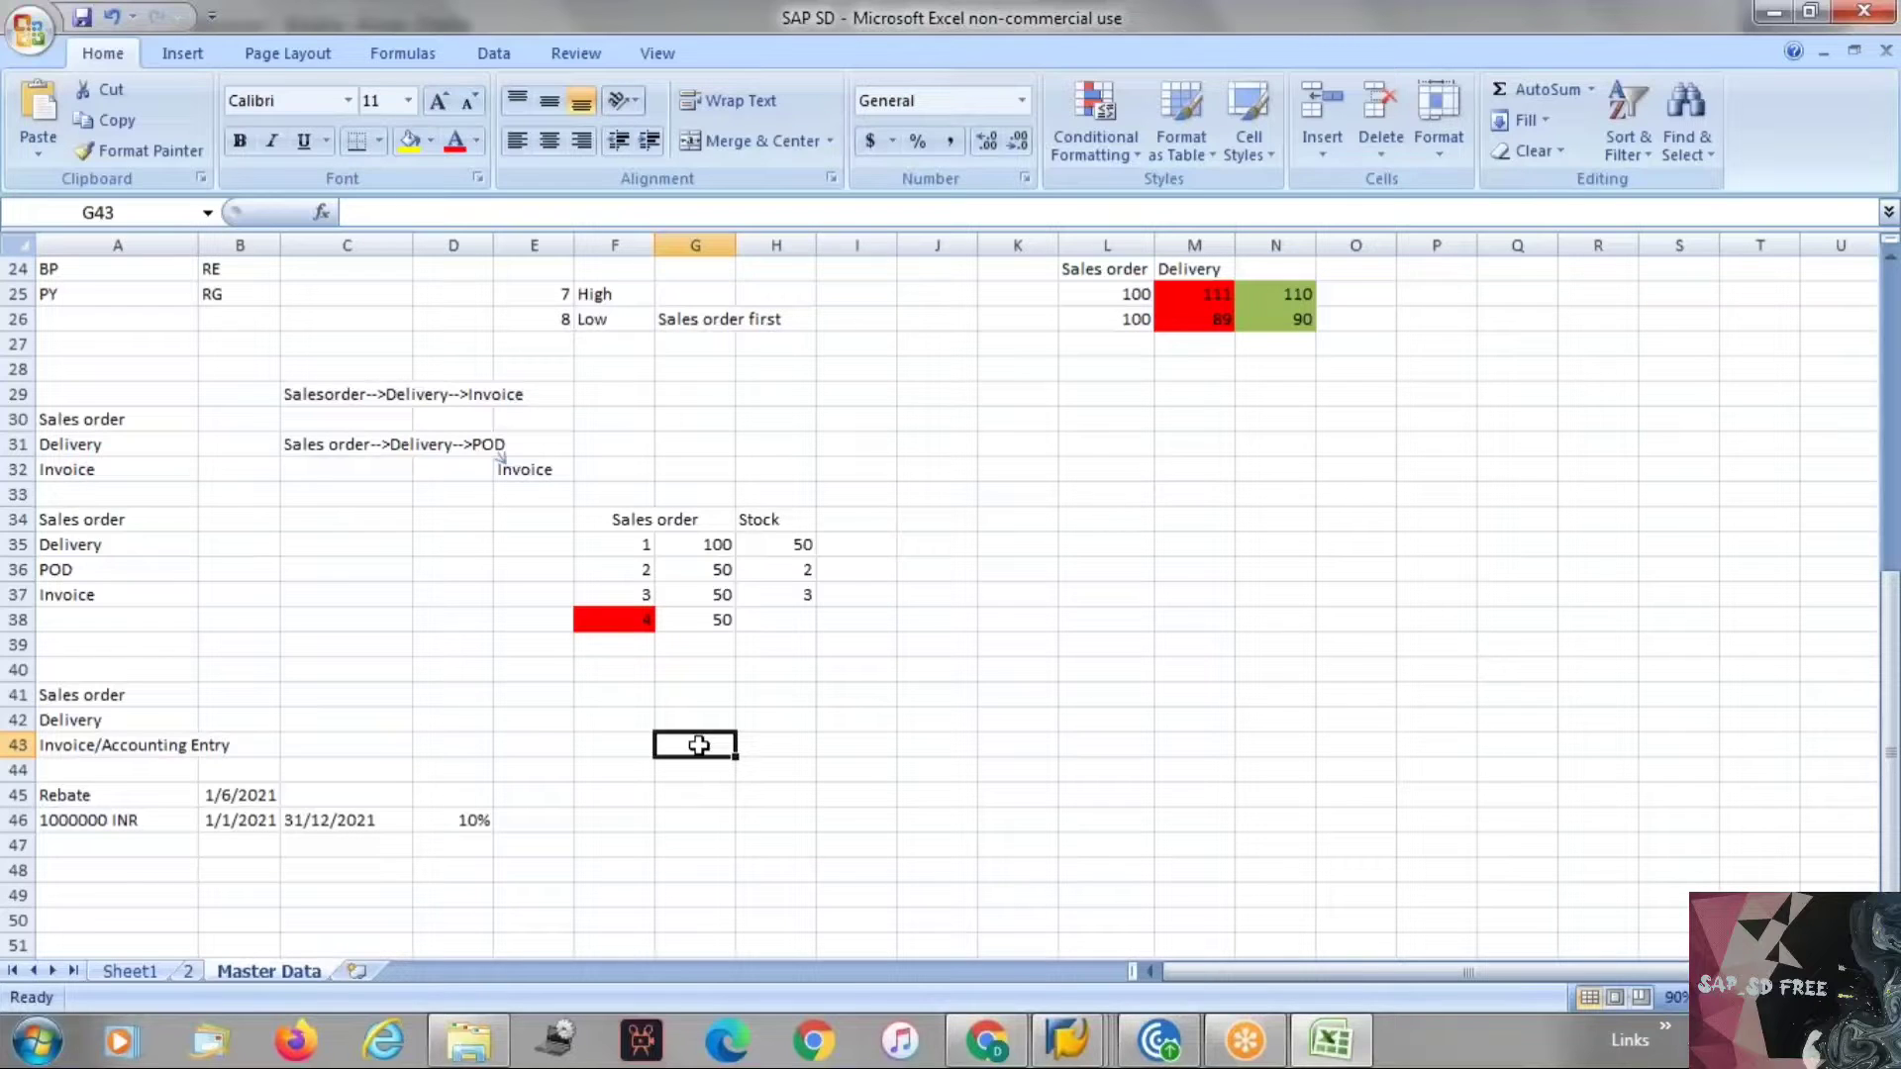
pyautogui.write('So')
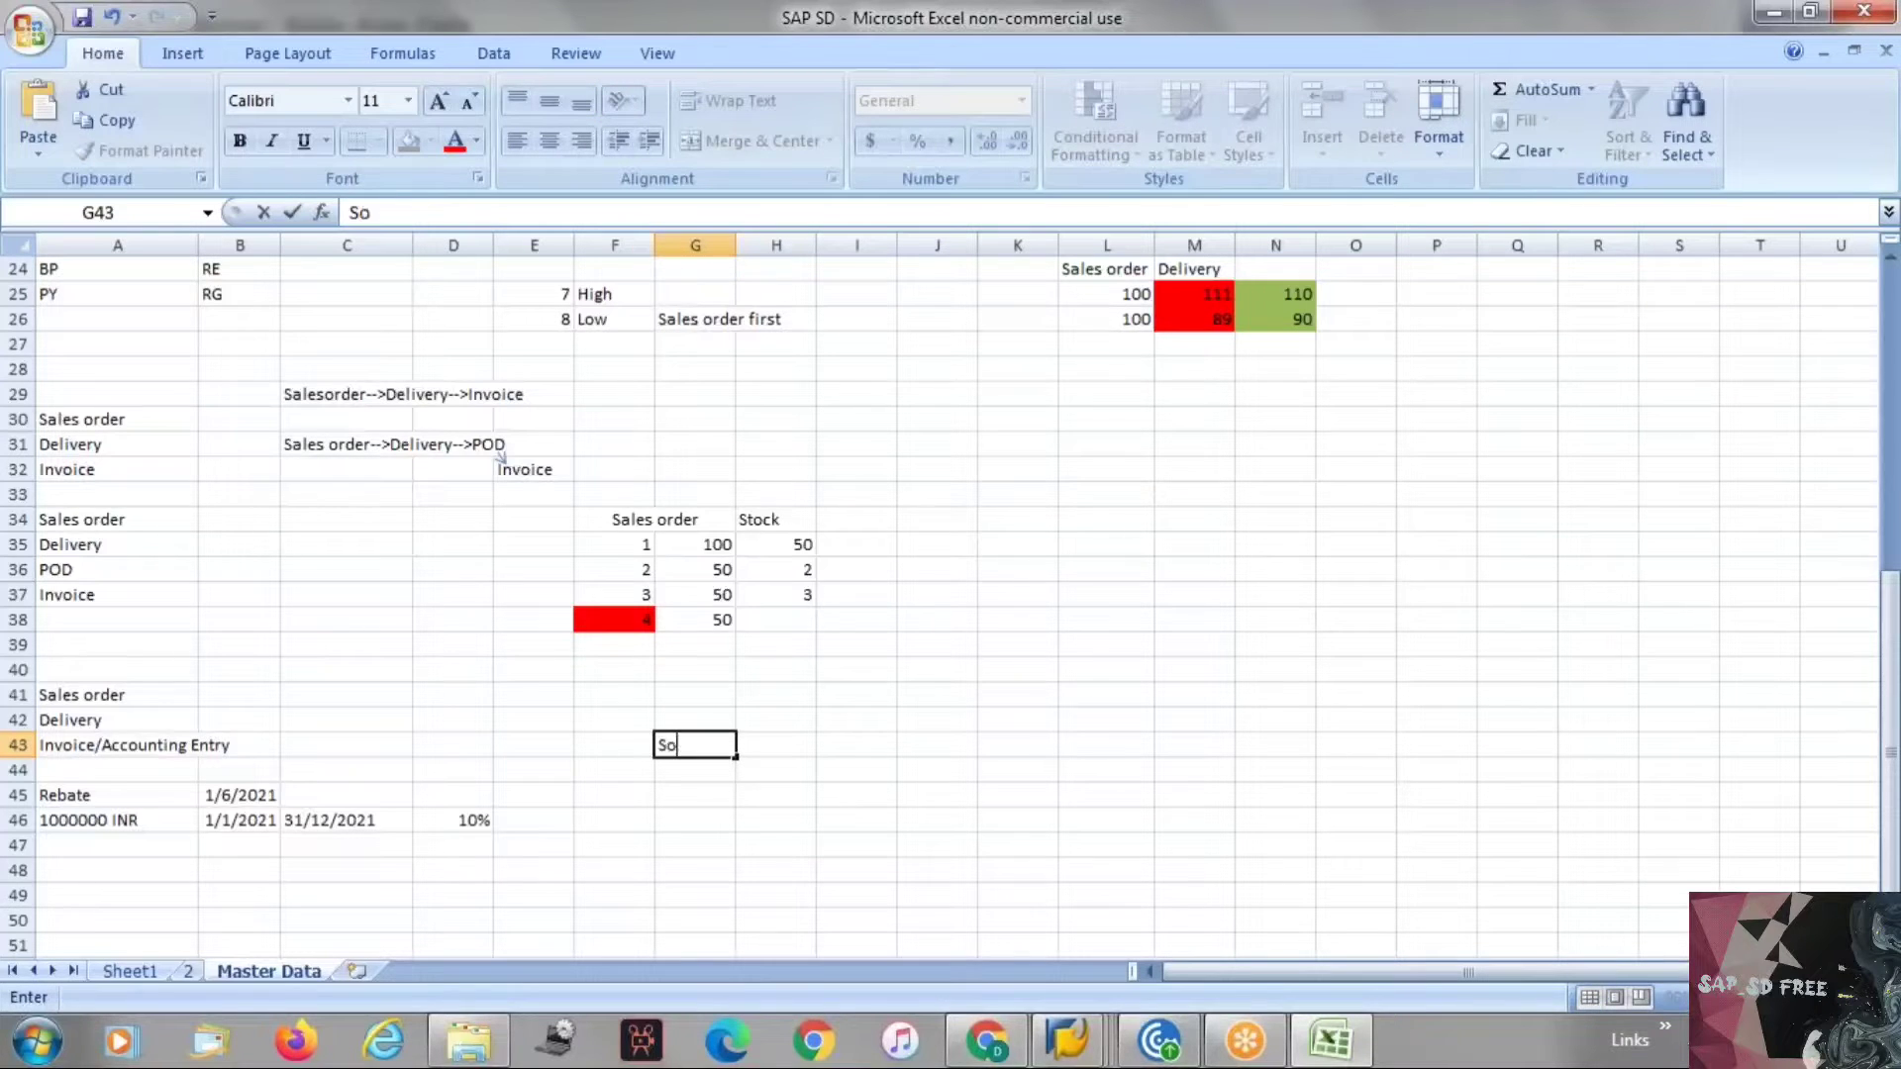
pyautogui.write('ld to party')
pyautogui.press('Return')
pyautogui.write('Sh')
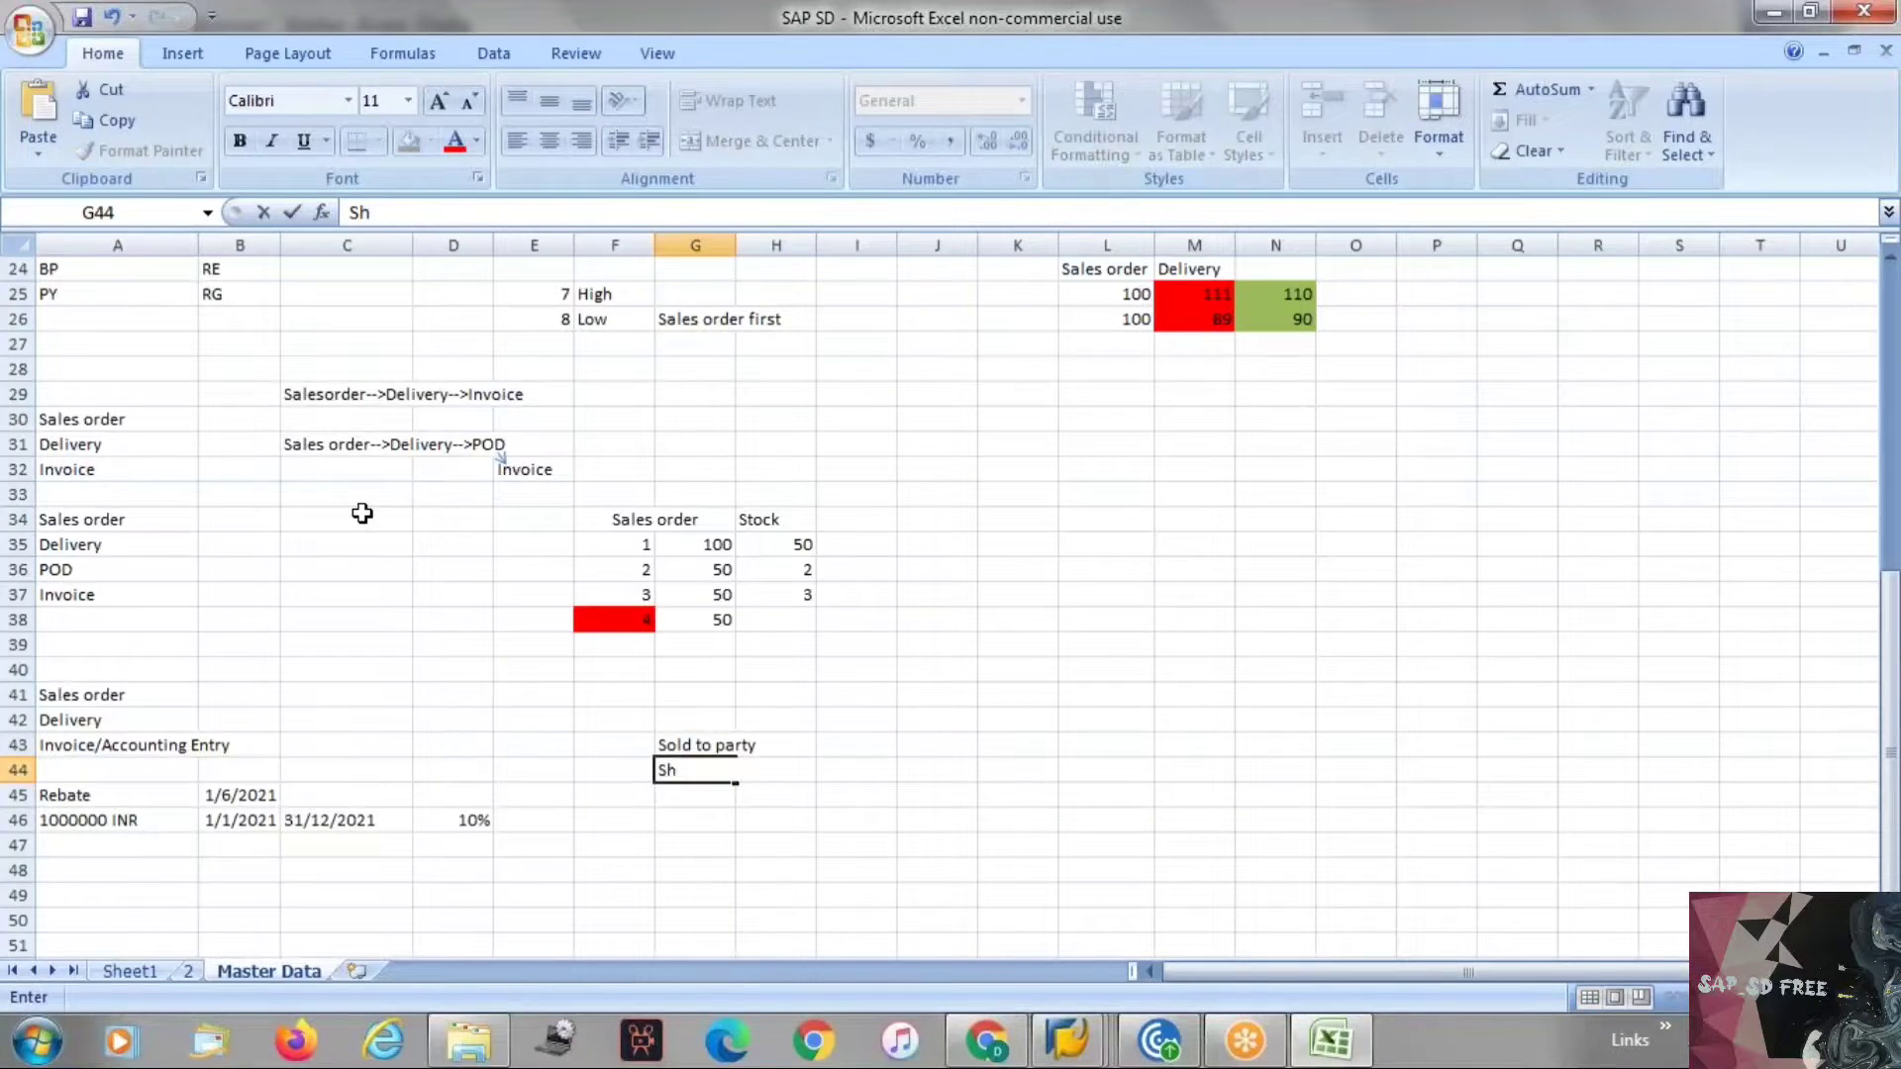
pyautogui.write('ip to party')
pyautogui.press('Return')
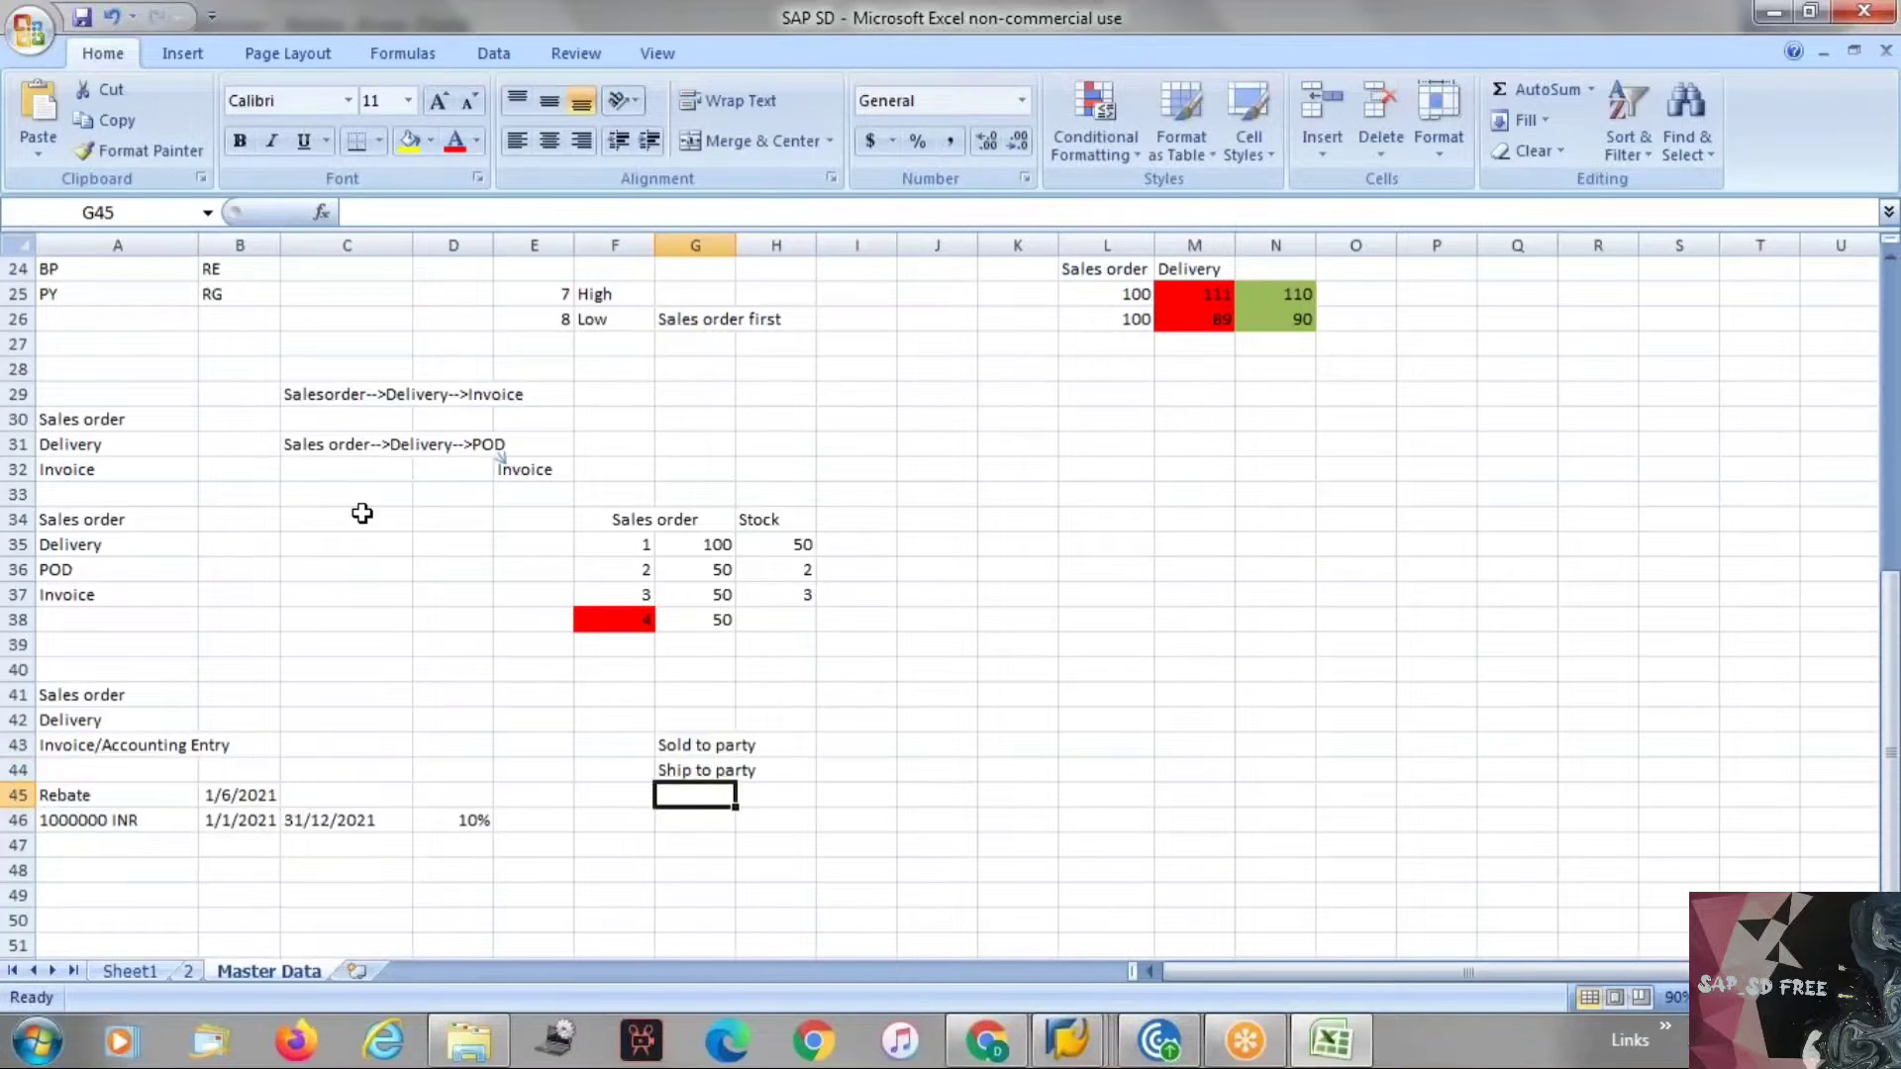
pyautogui.write('Bill to Party')
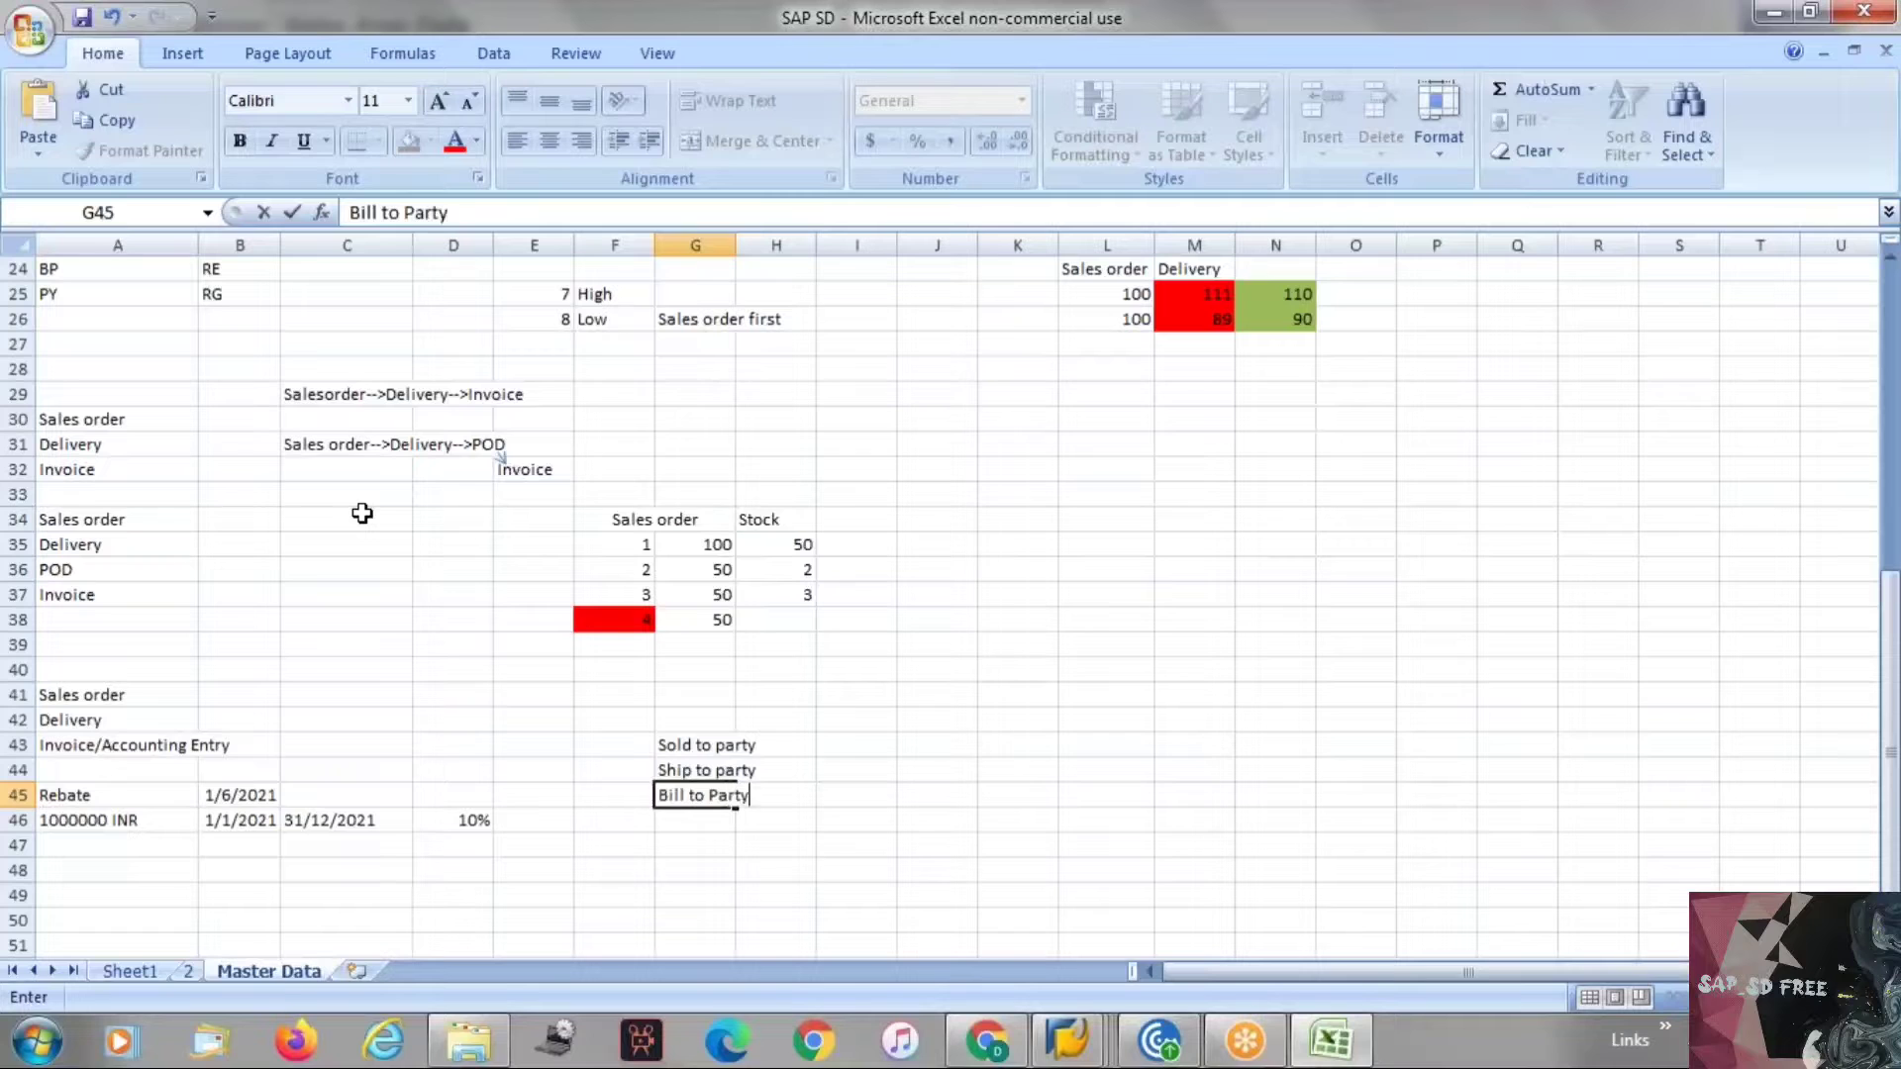
pyautogui.press('Return')
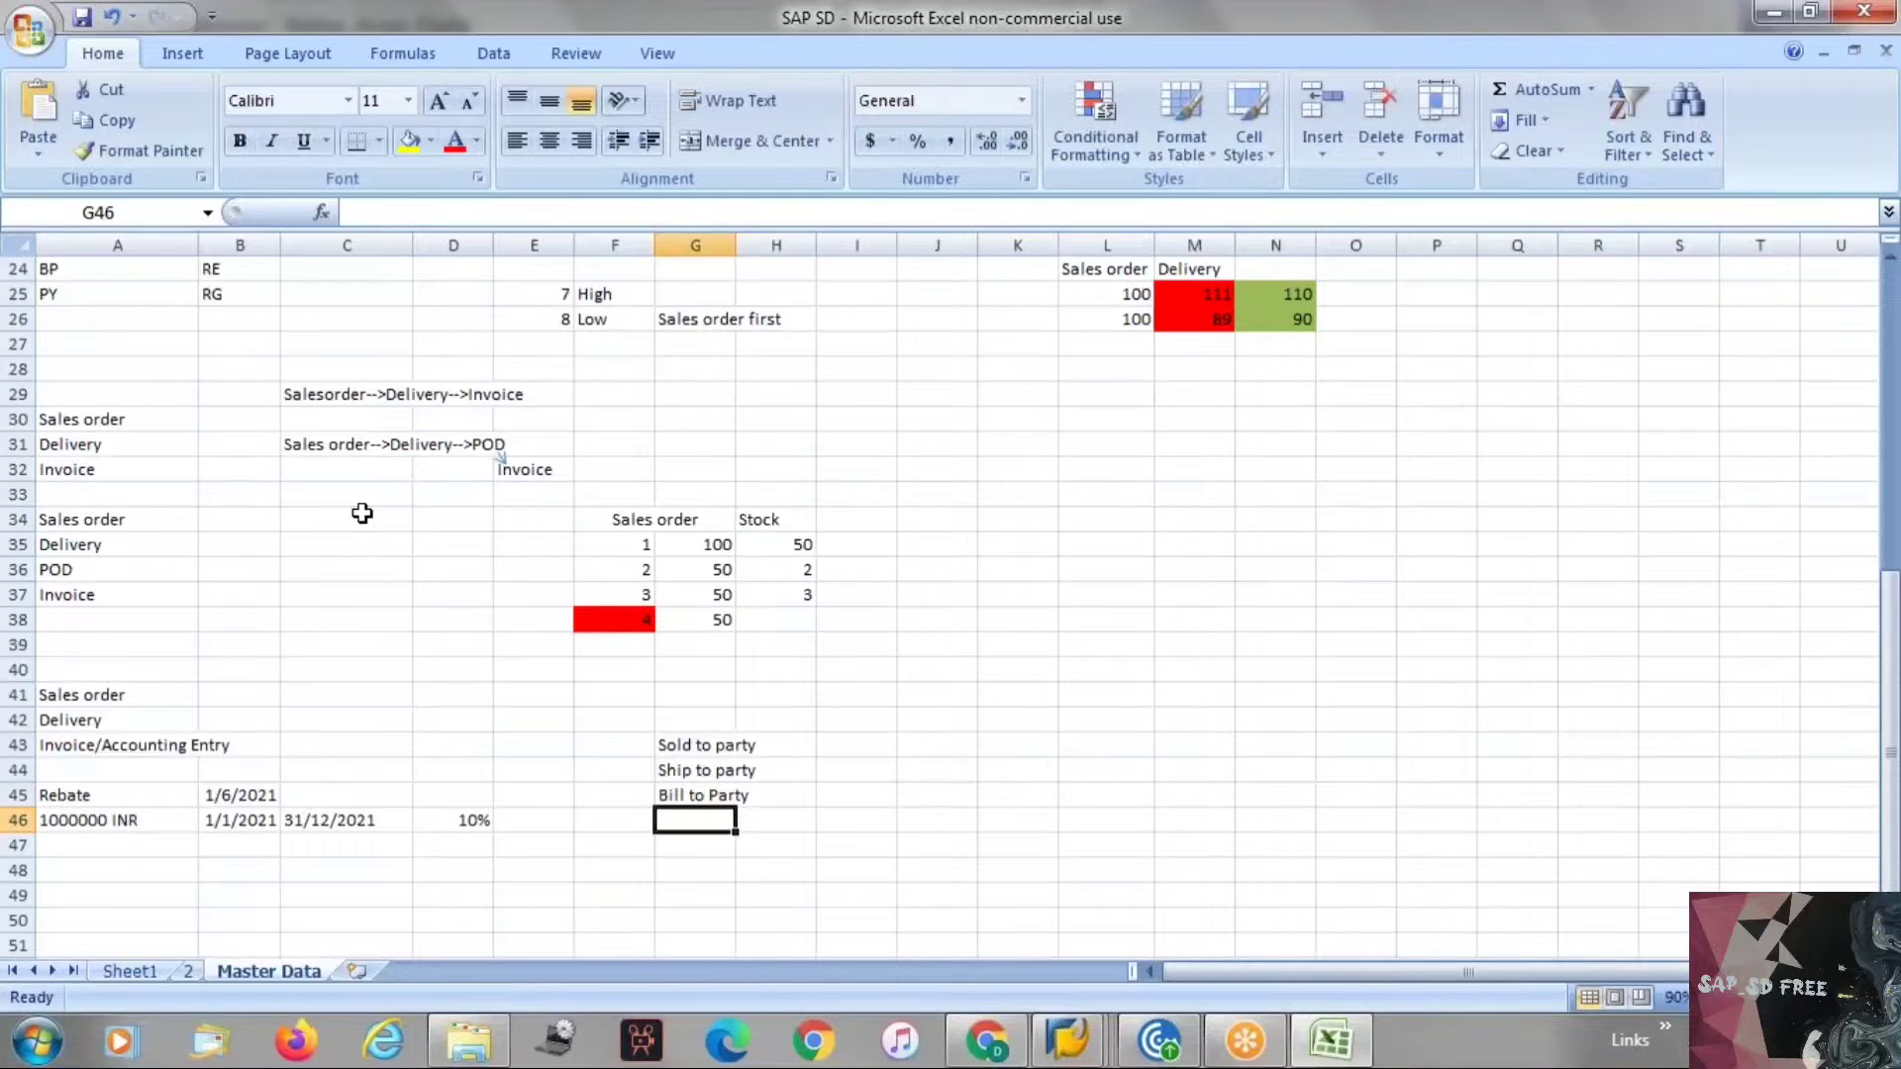
pyautogui.write('Paye')
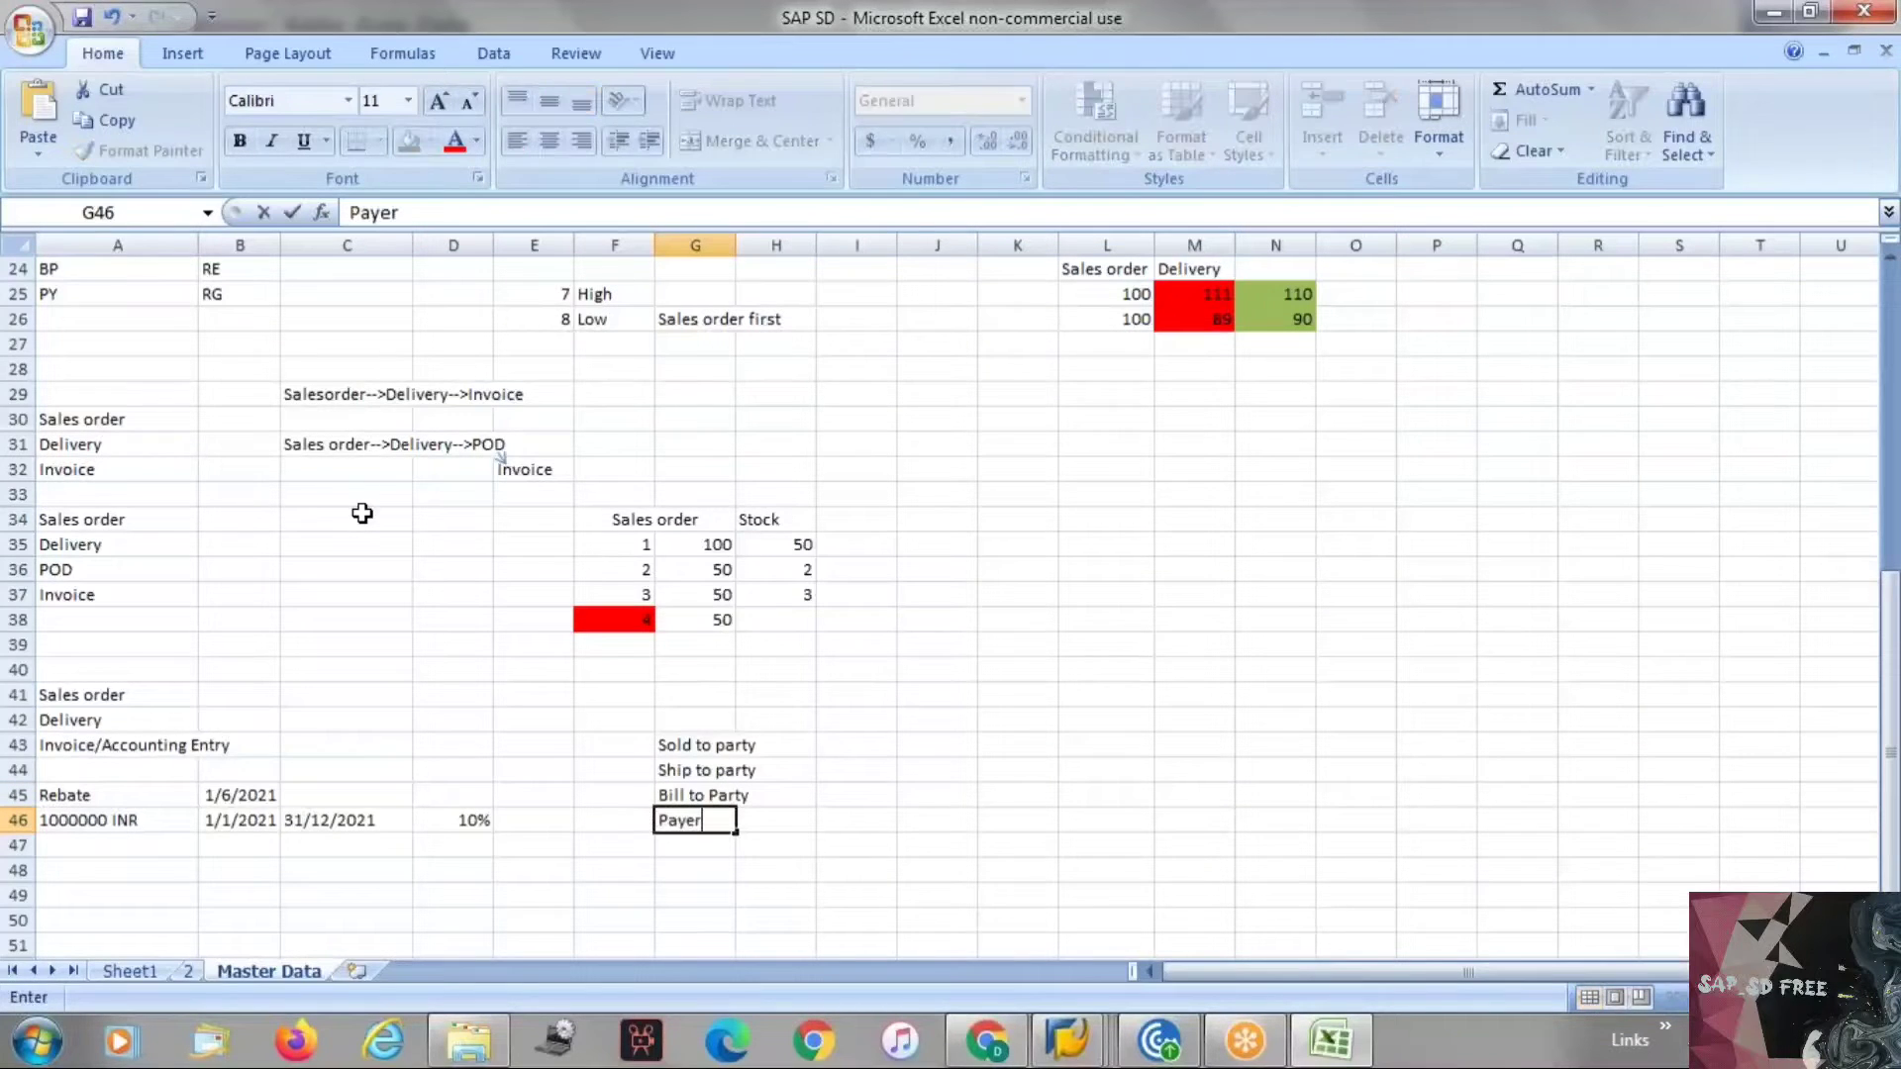
pyautogui.write('r')
pyautogui.press('Return')
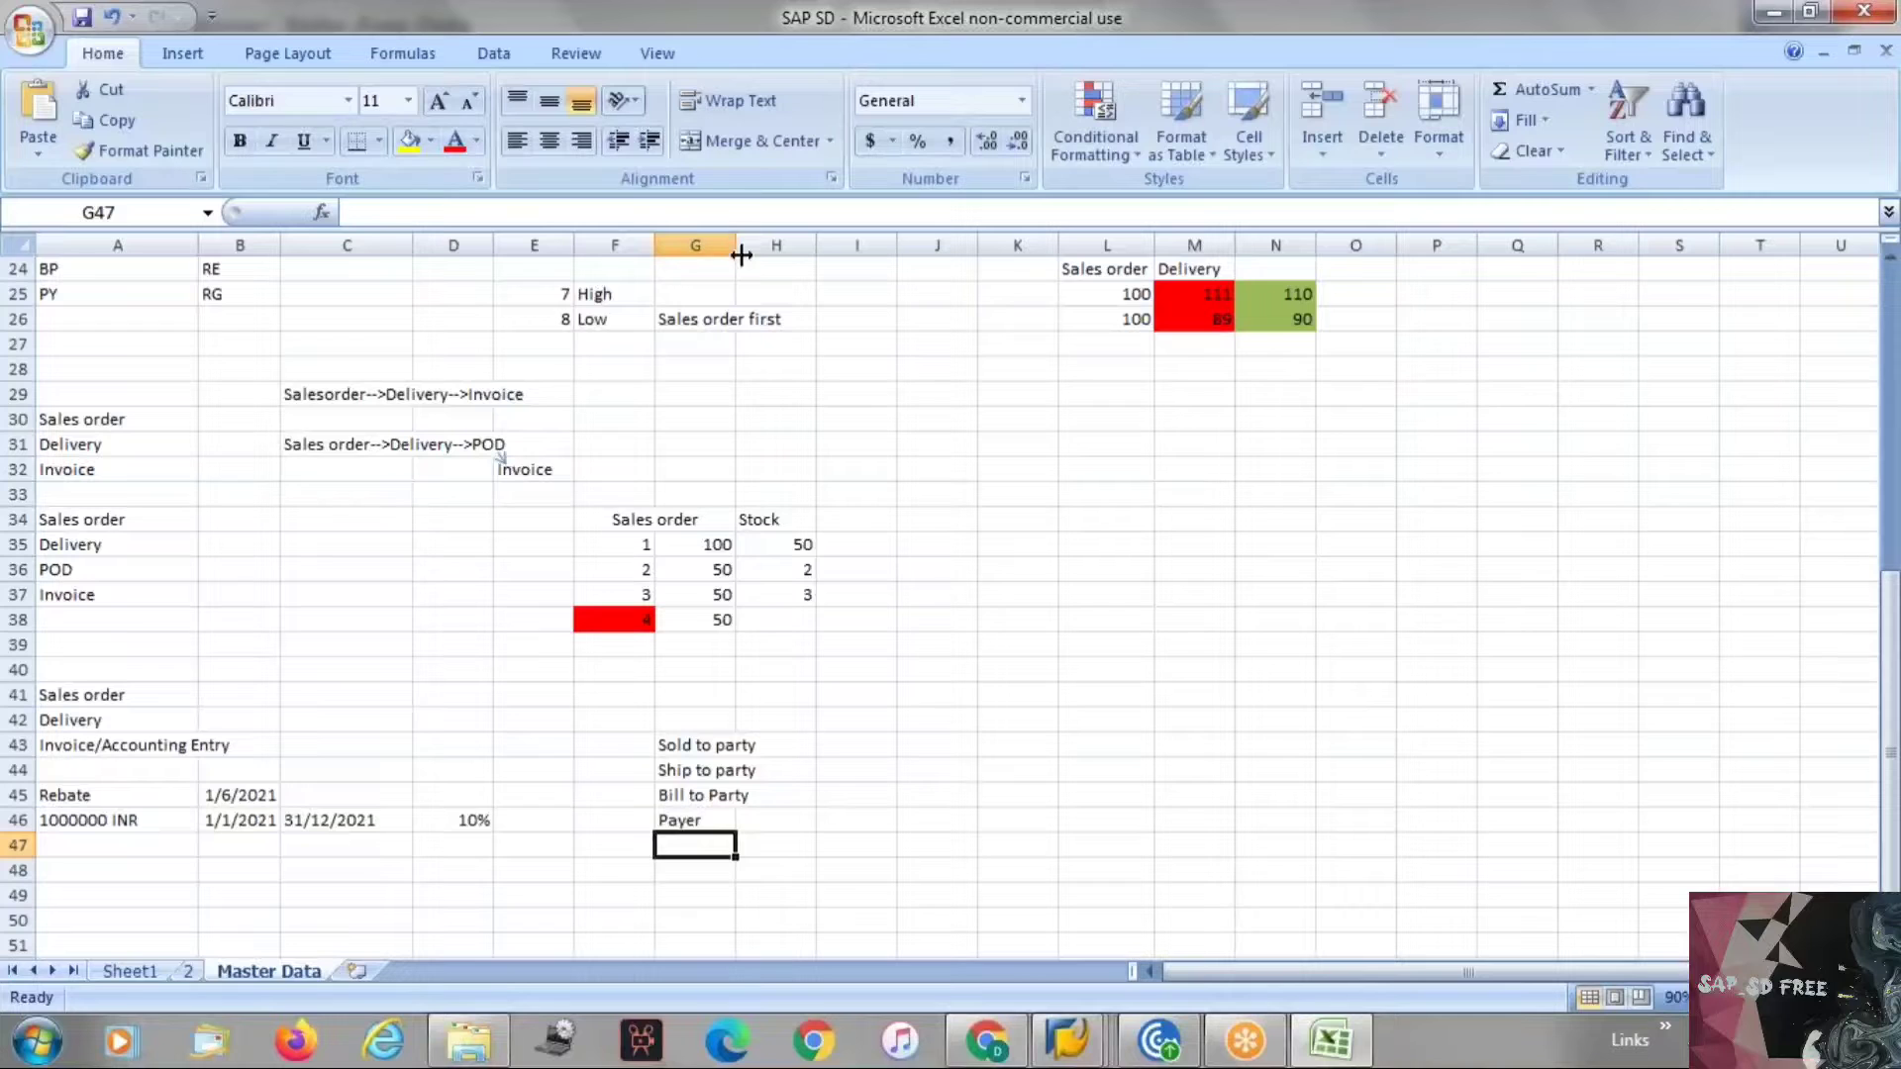
pyautogui.moveTo(740, 255); pyautogui.dragTo(789, 255)
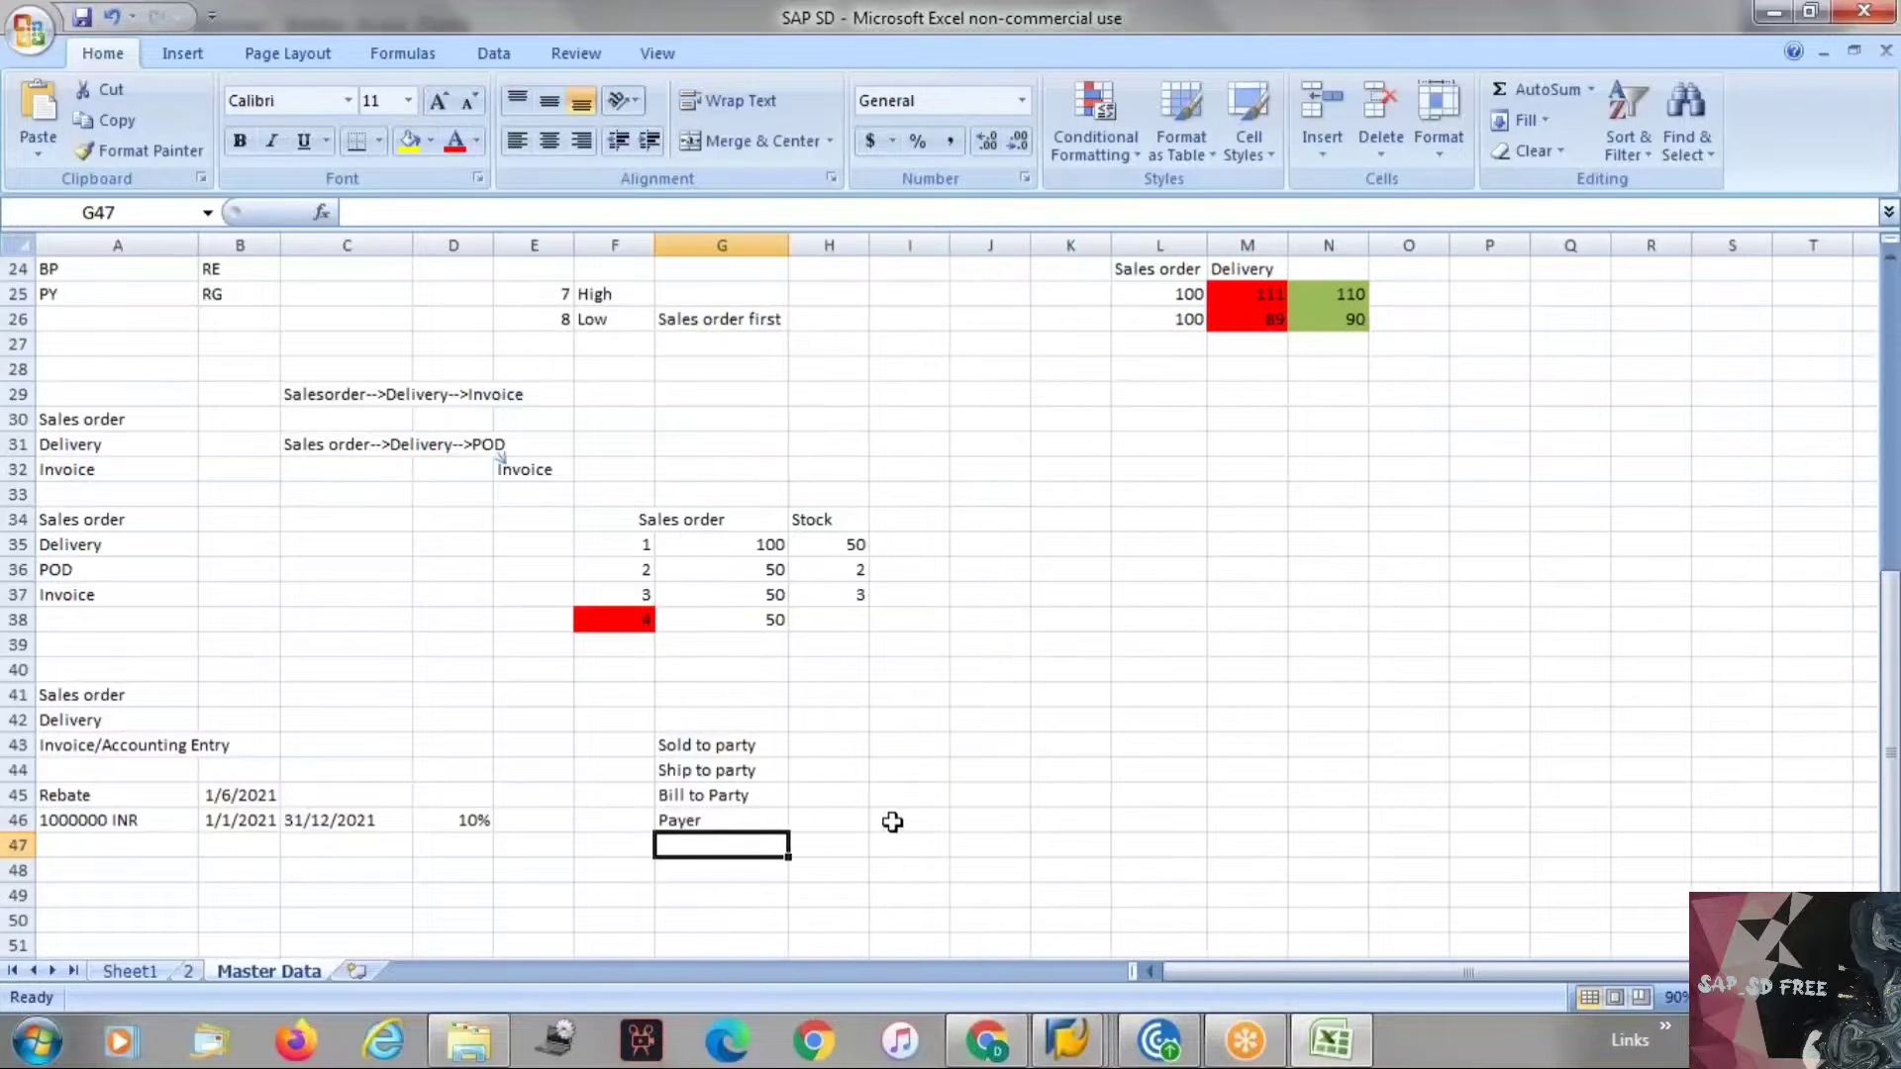
# Enter the customer name Star Bazar in H42 and KA in I42.
pyautogui.click(828, 714)
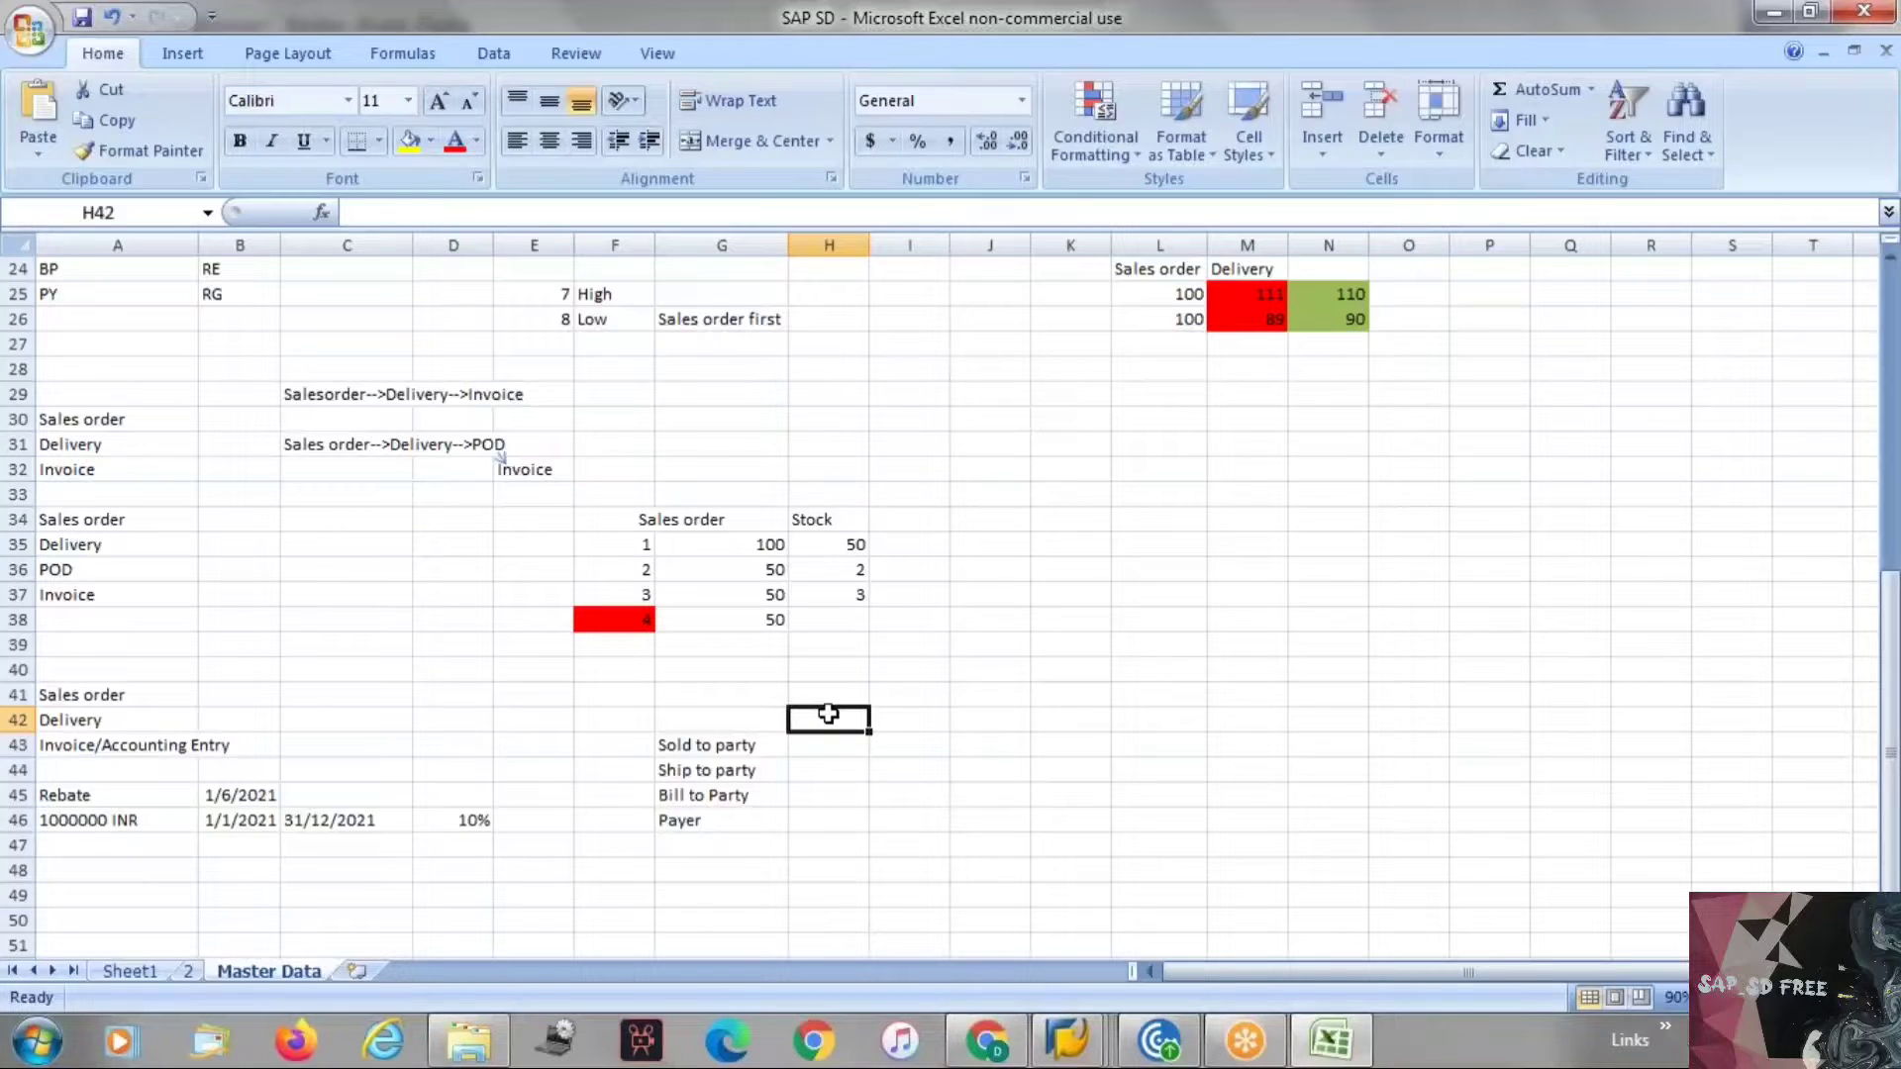
pyautogui.write('S')
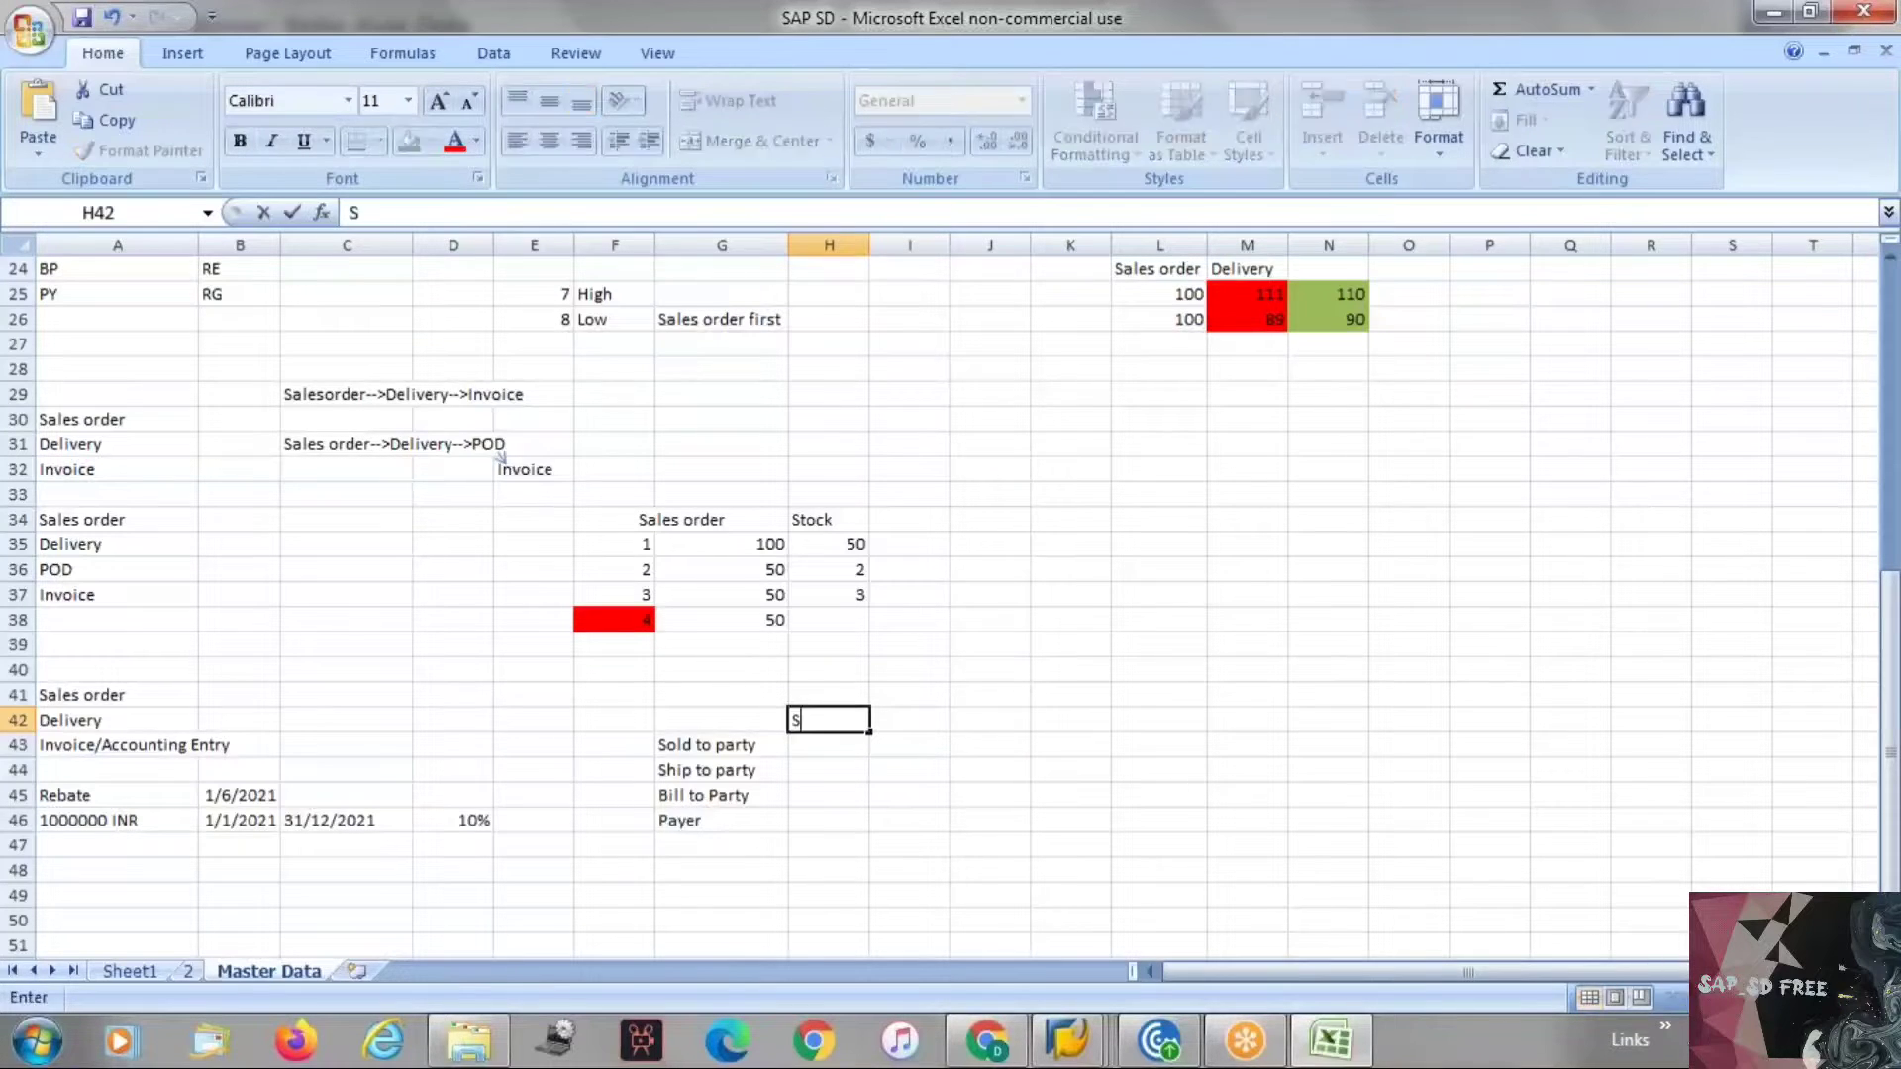
pyautogui.write('tart')
pyautogui.press('BackSpace')
pyautogui.write('Bazar')
pyautogui.press('Return')
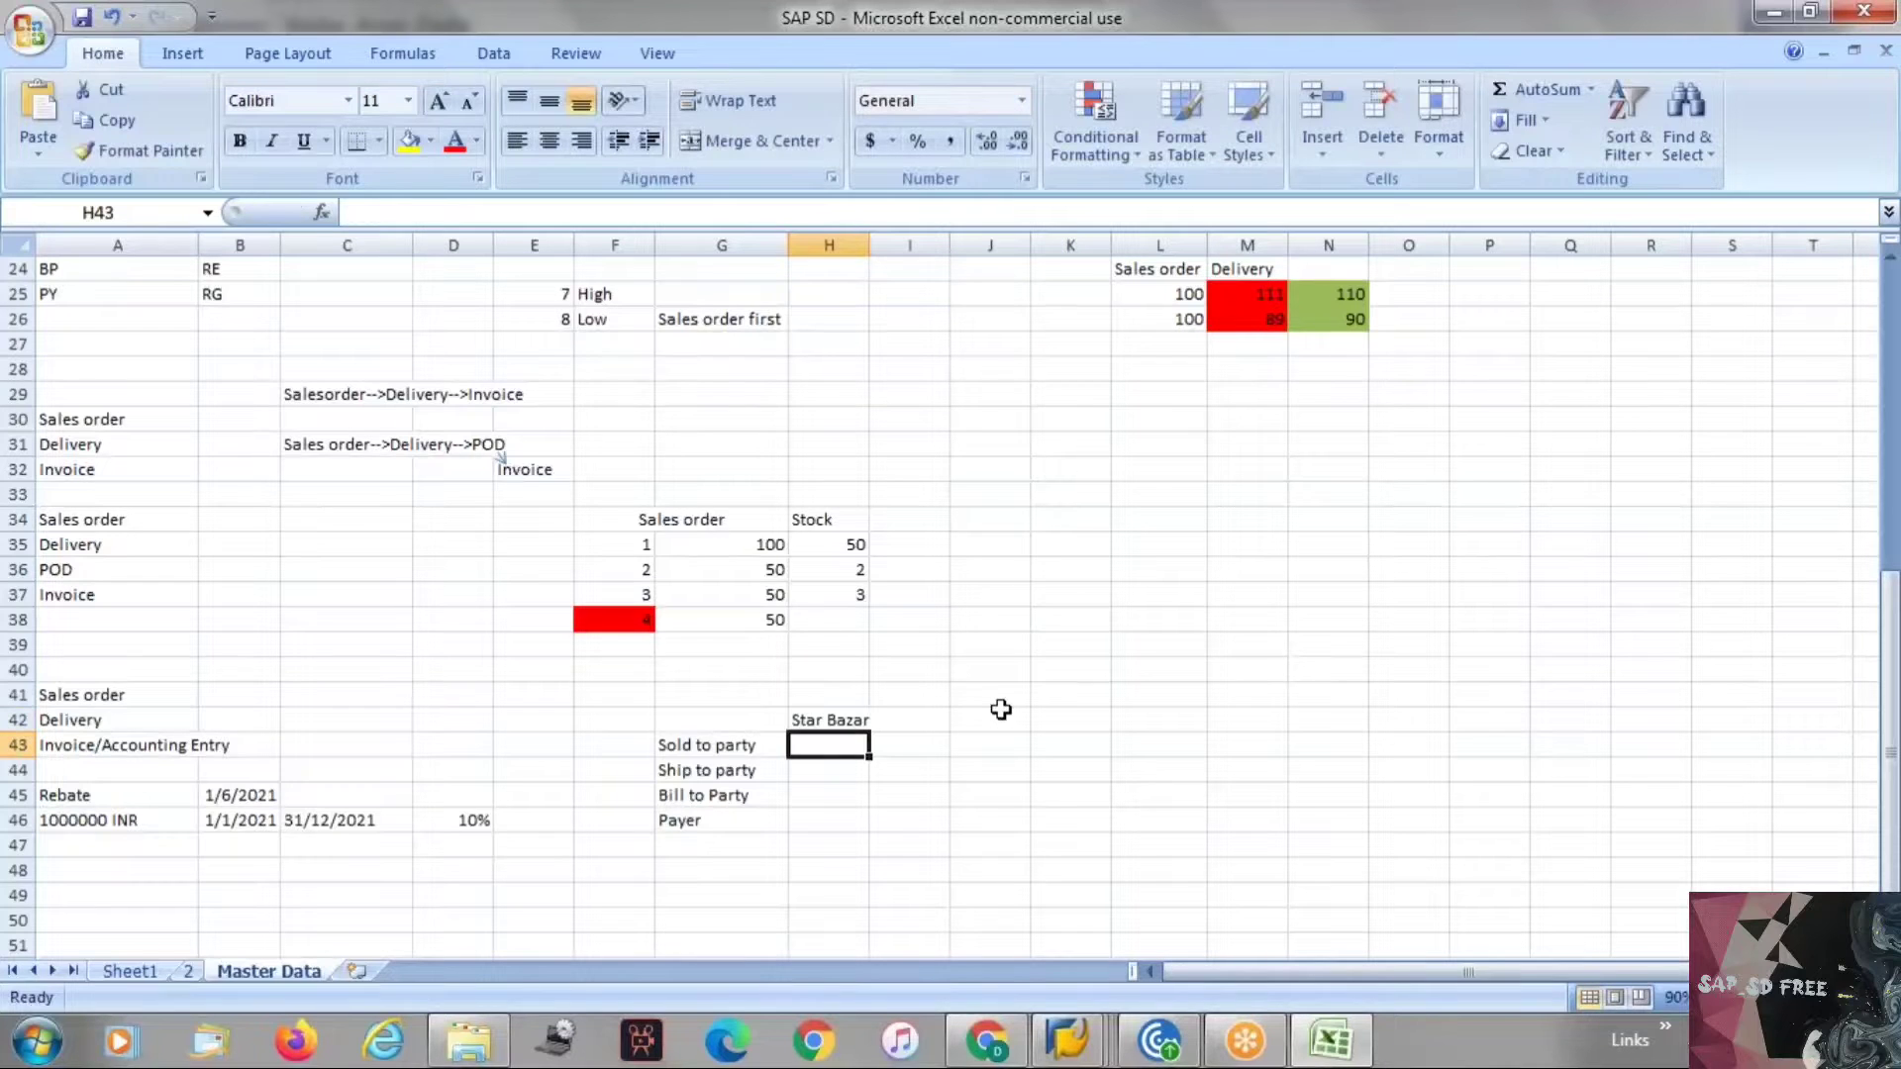
pyautogui.press('Up')
pyautogui.press('Right')
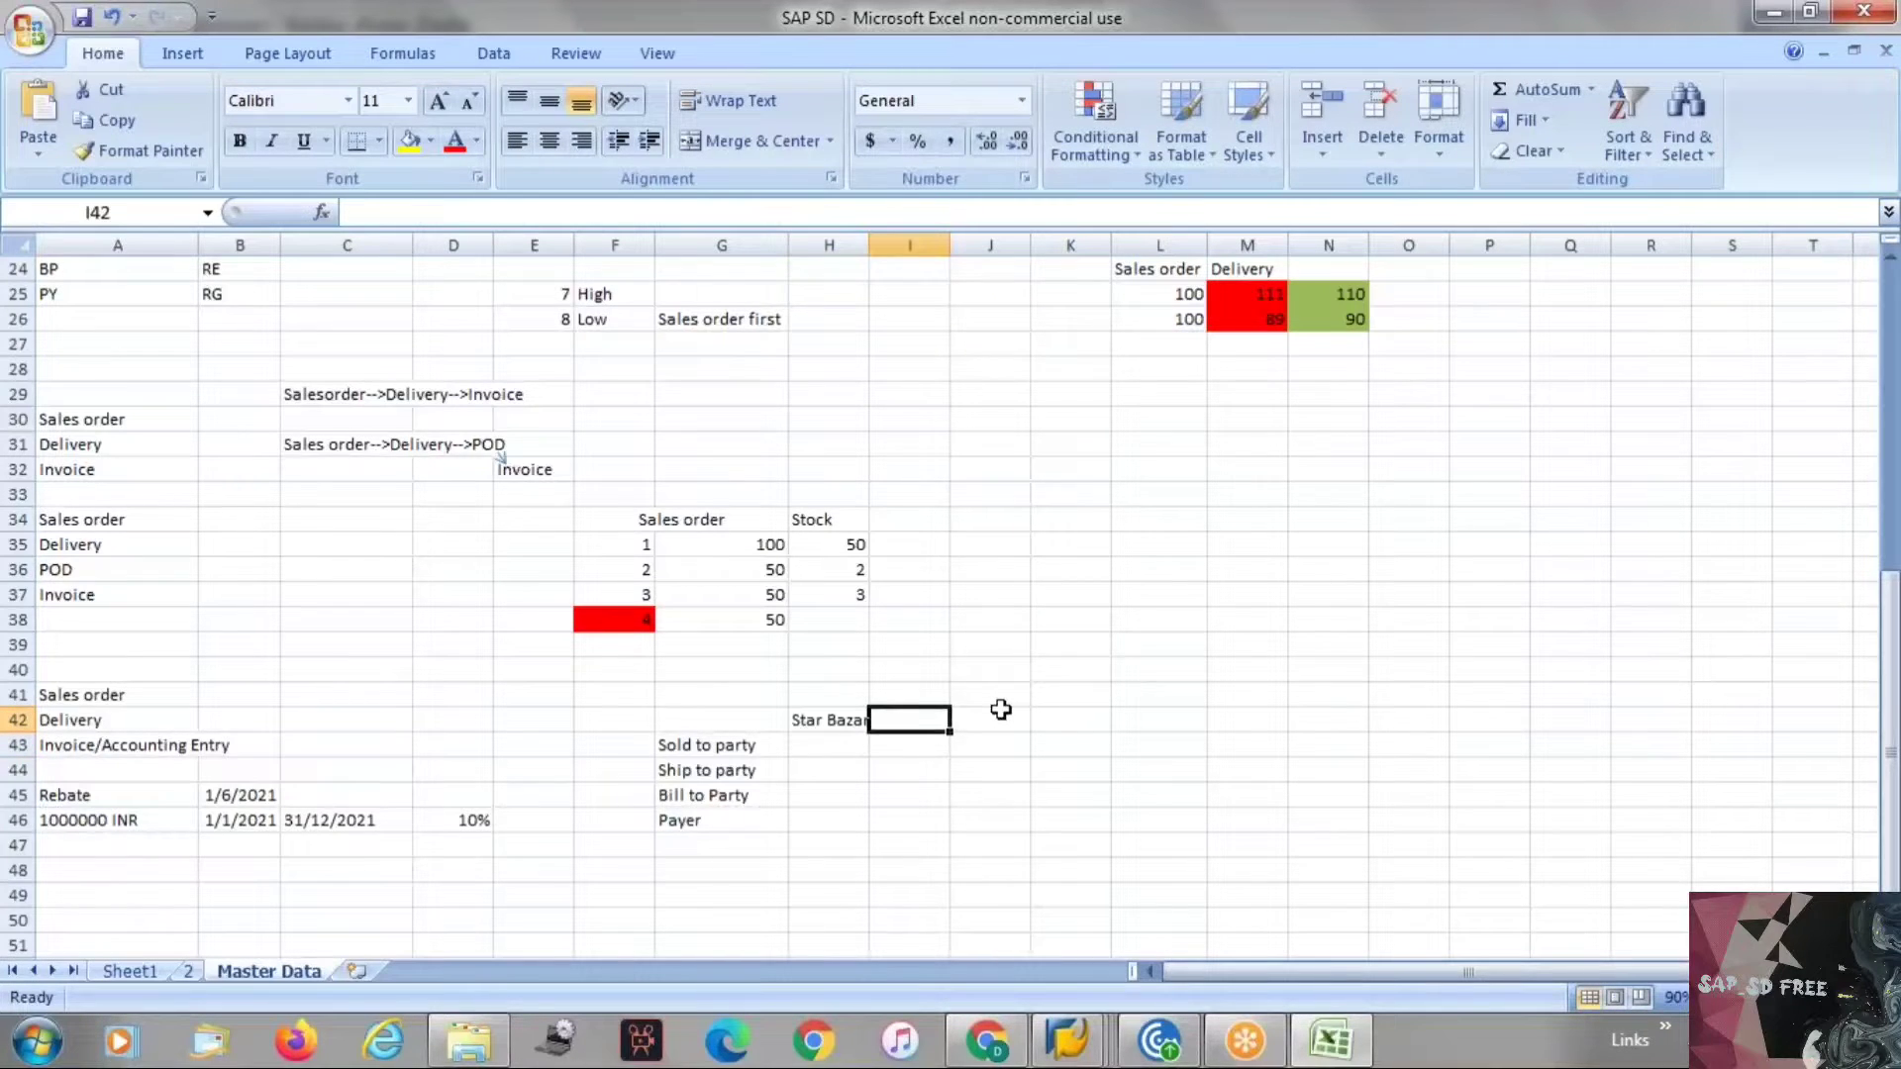
pyautogui.press('Up')
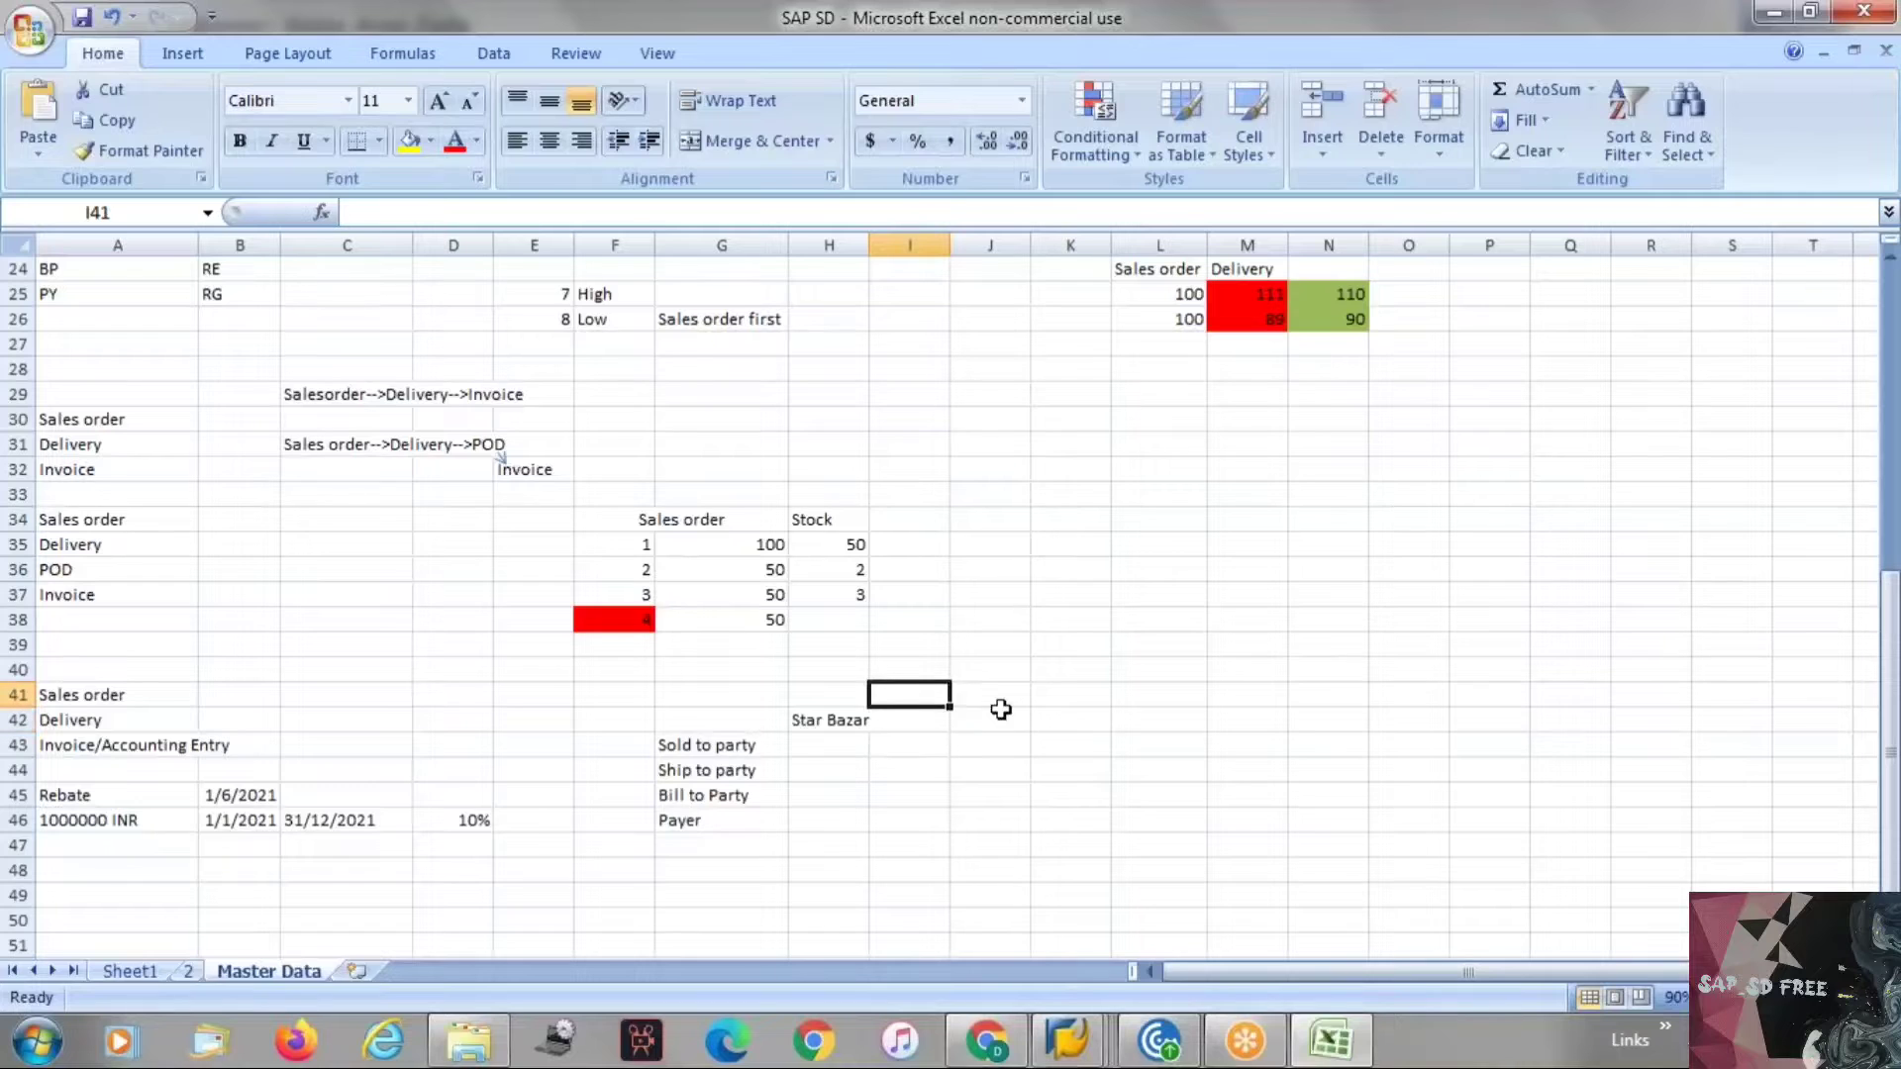
pyautogui.press('Left')
pyautogui.press('Right')
pyautogui.press('Down')
pyautogui.write('KA')
pyautogui.press('Return')
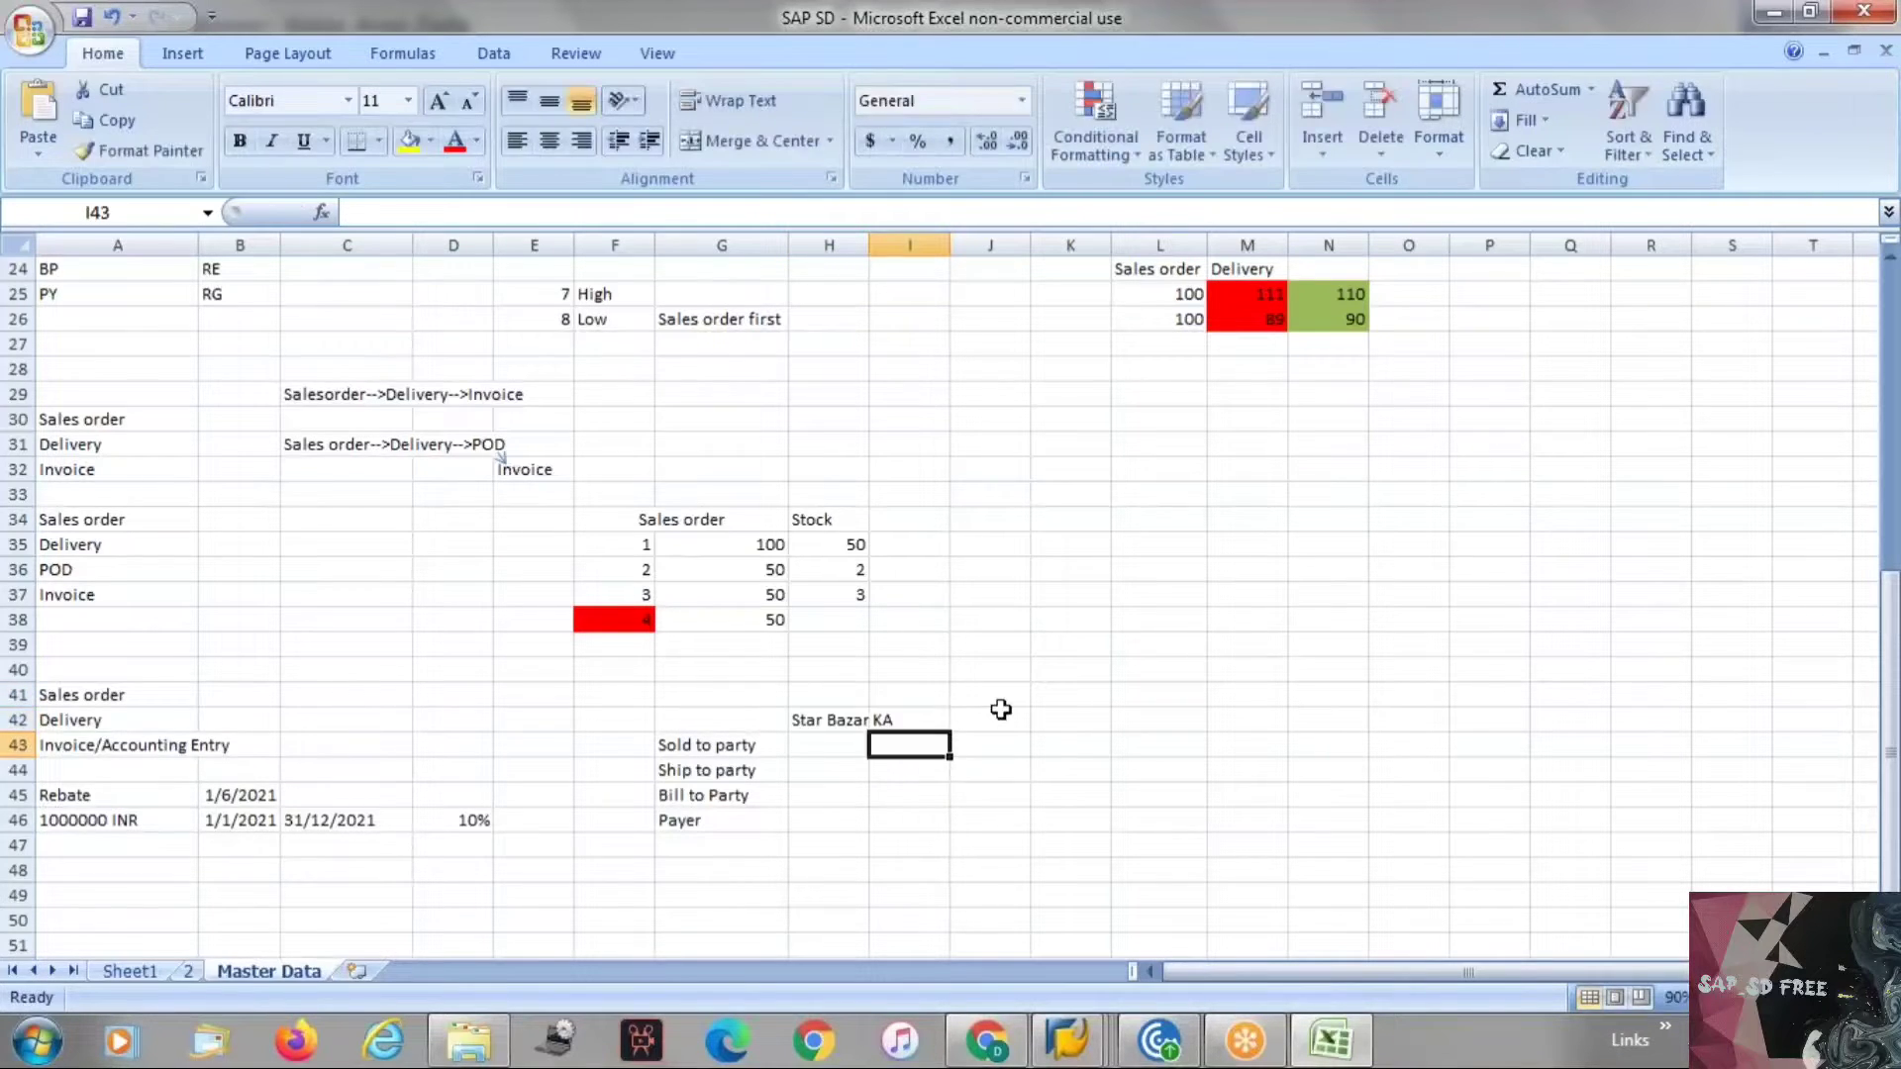
# Enter the sold-to locations Bangalore, Mysore and Mandya across I43:K43.
pyautogui.write('Ban')
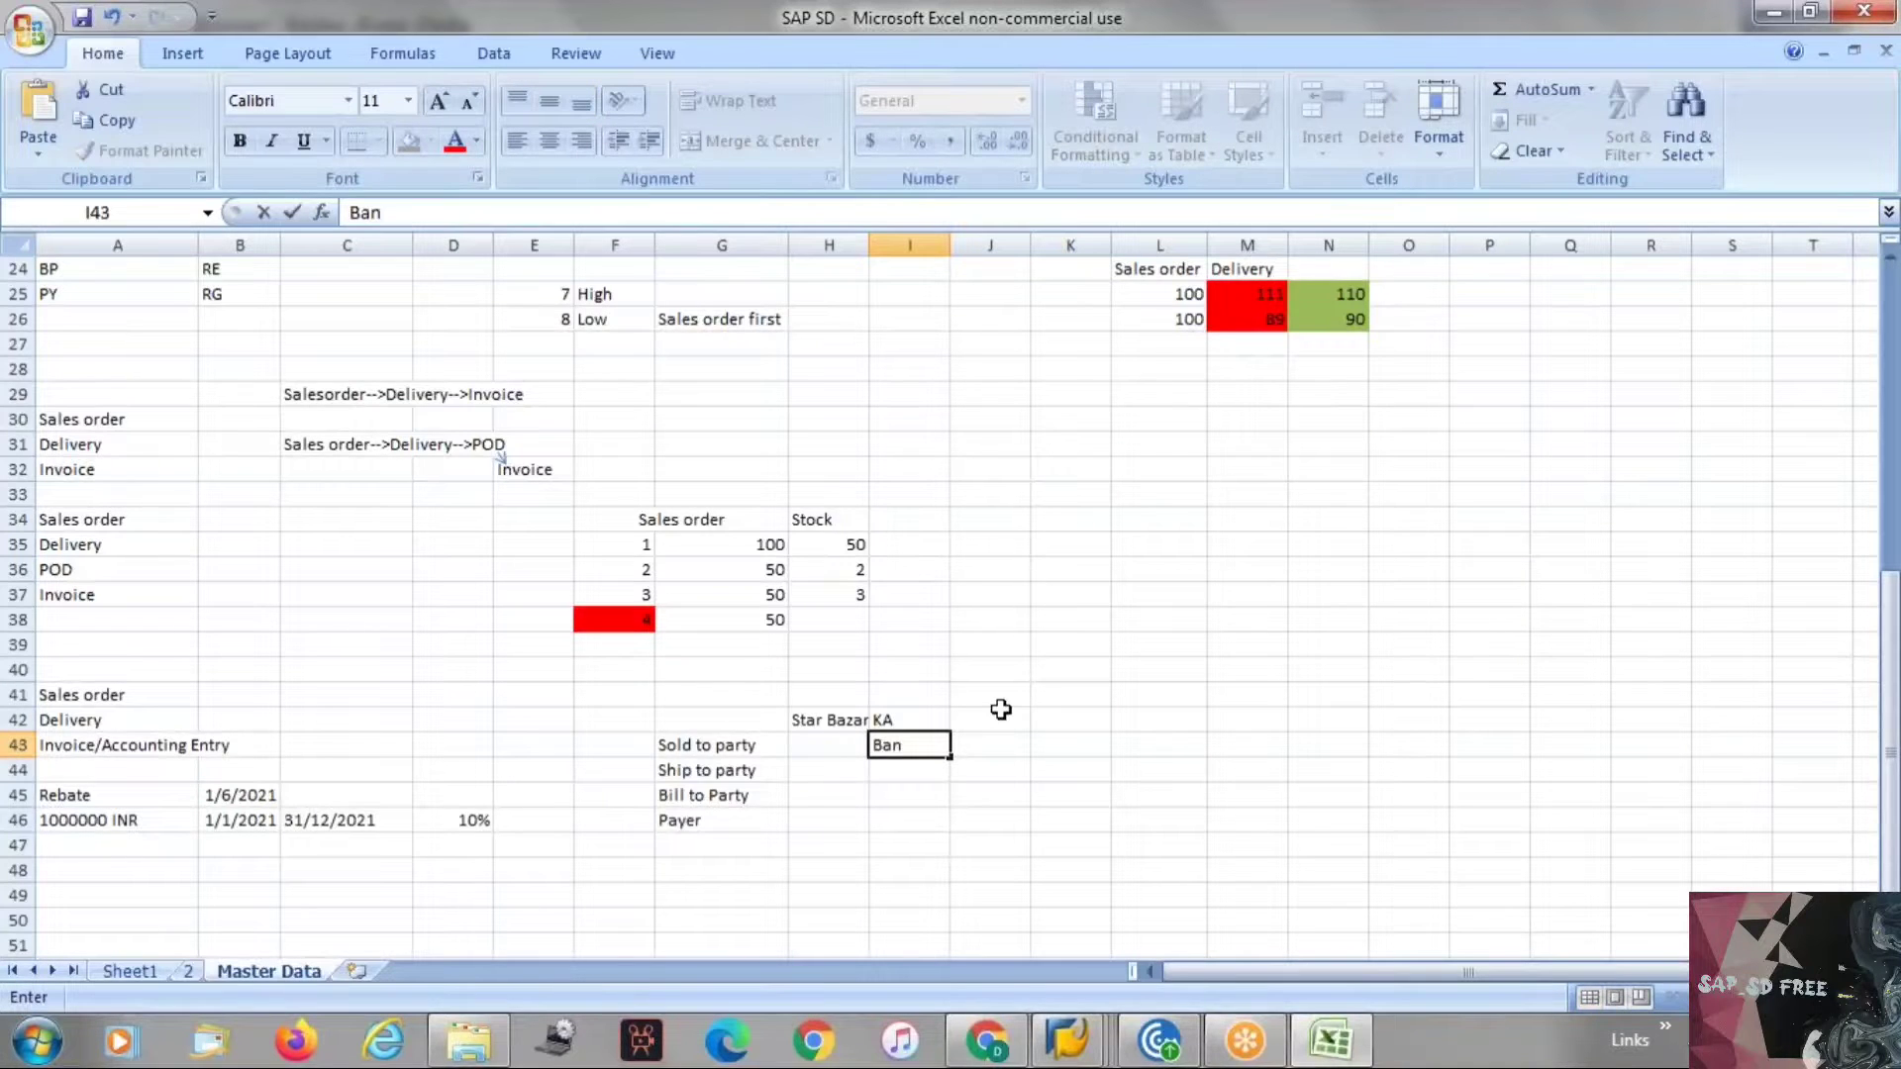
pyautogui.write('galore')
pyautogui.press('Return')
pyautogui.press('Right')
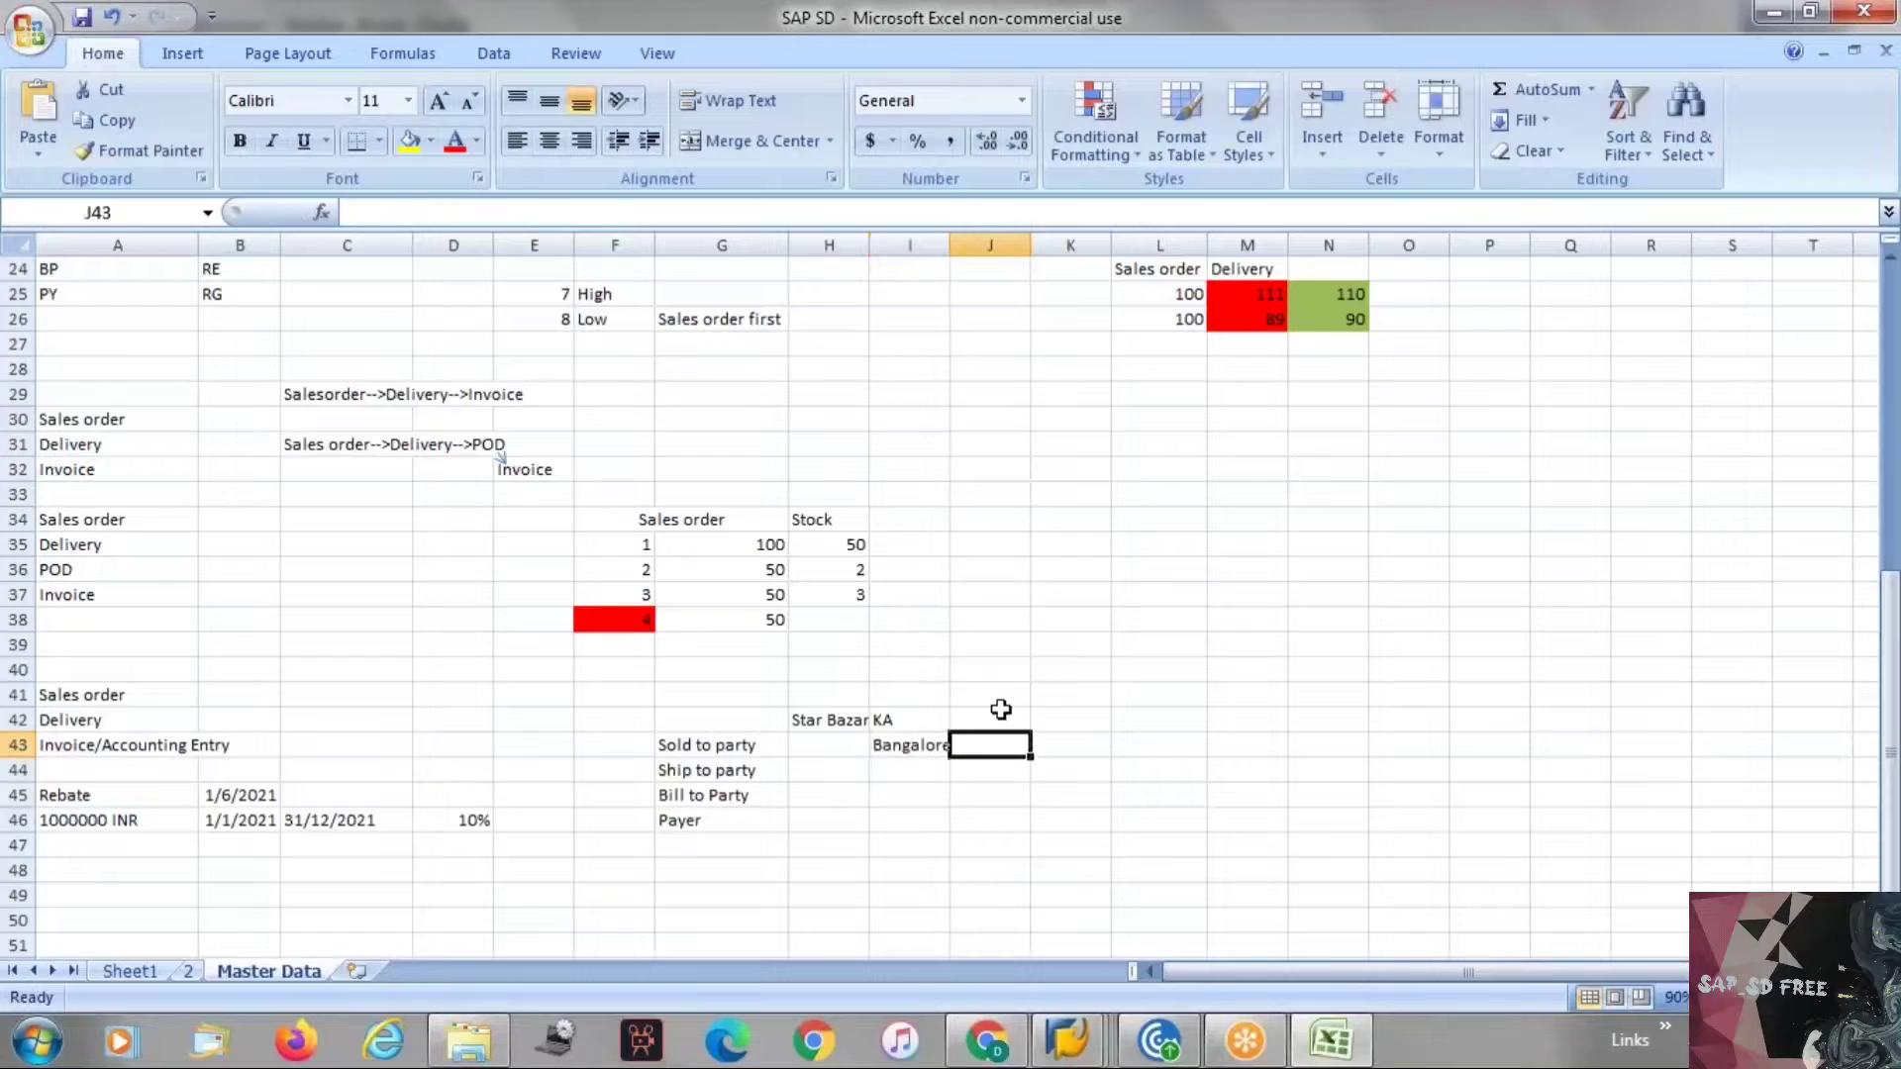
pyautogui.write('Mysore')
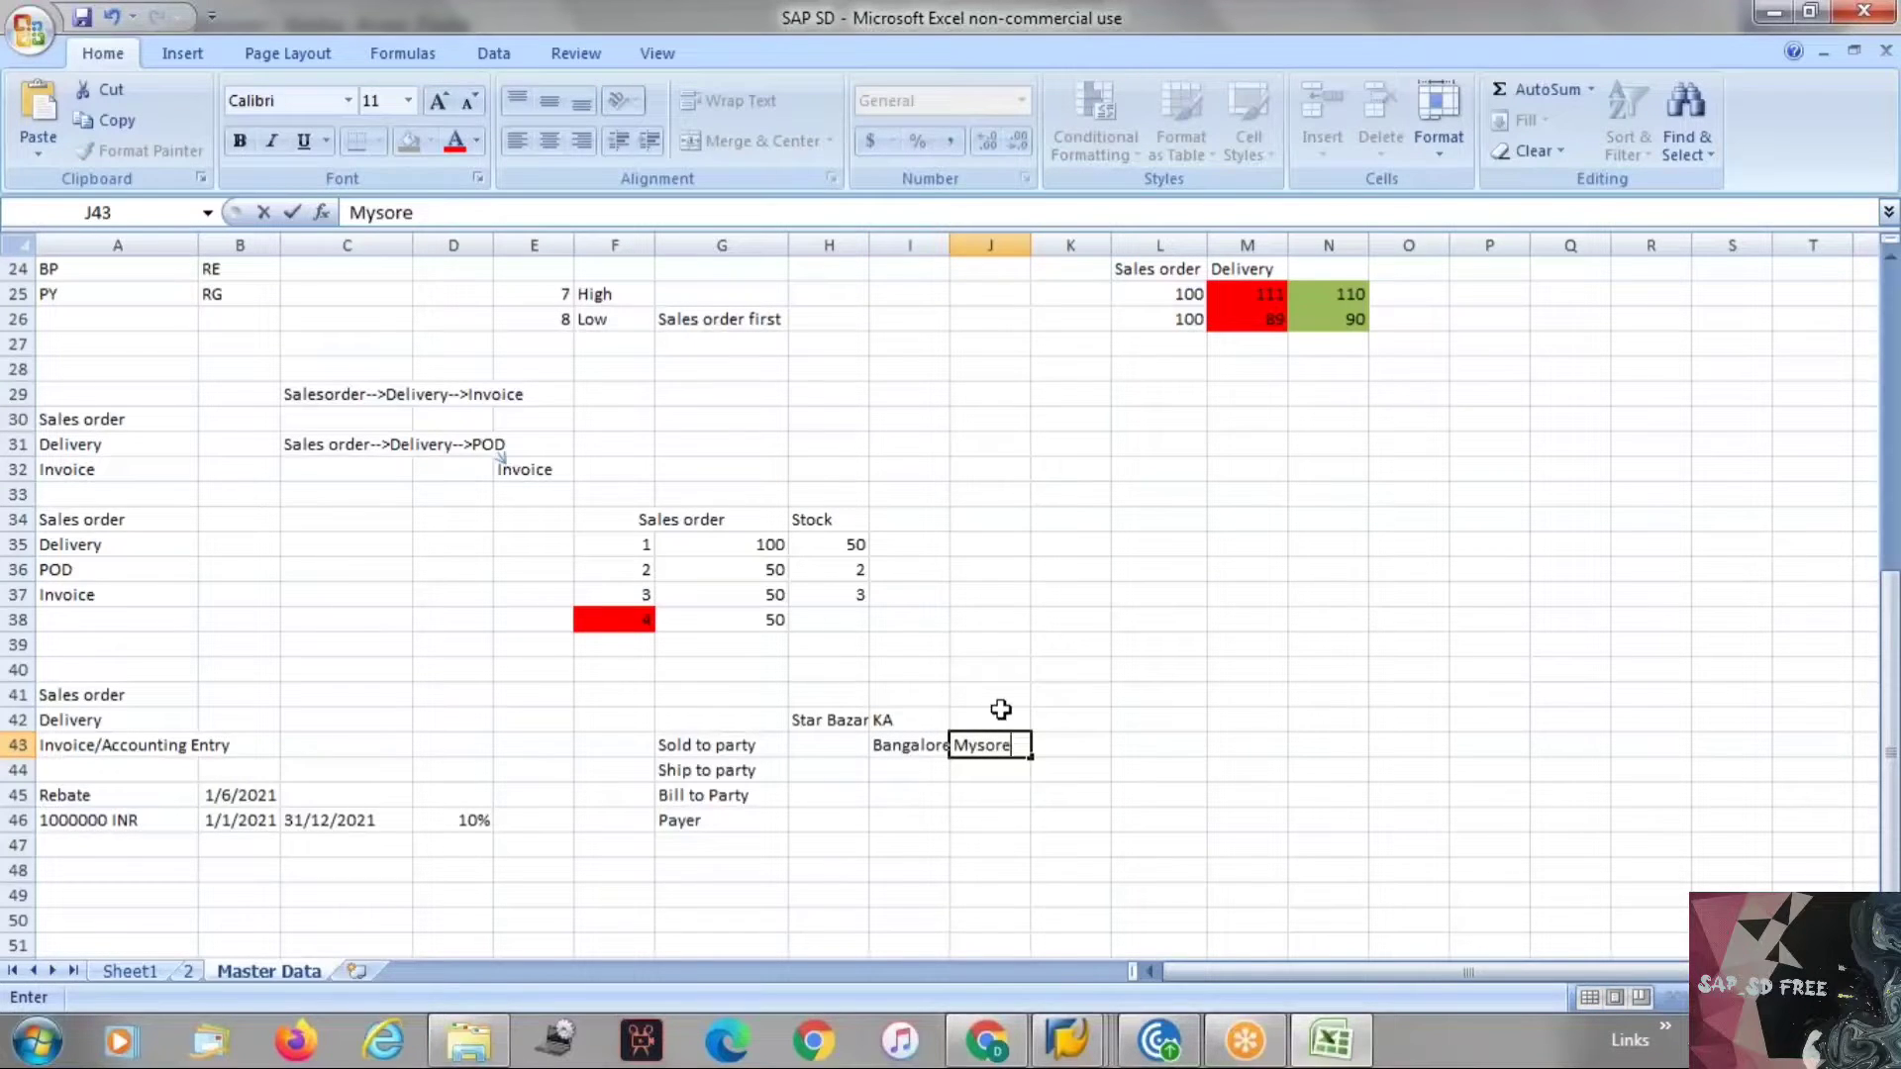
pyautogui.press('Right')
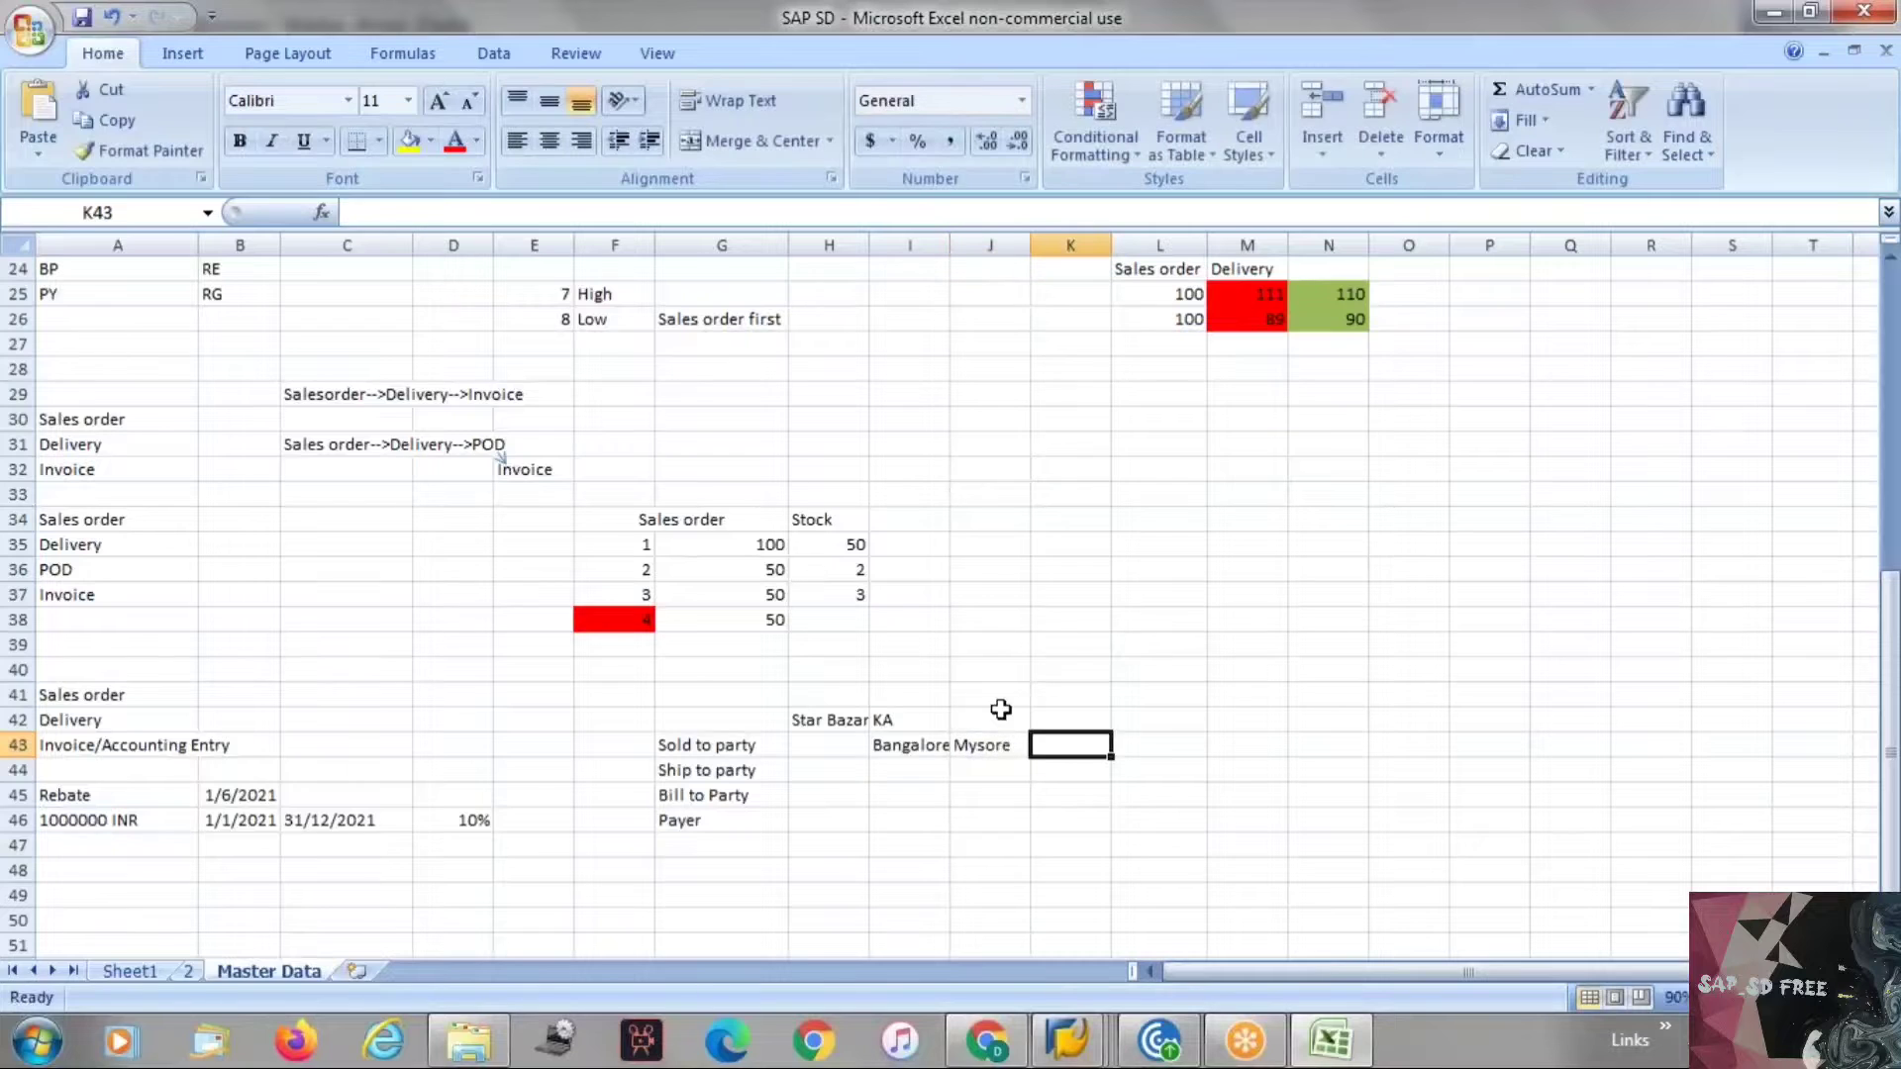
pyautogui.write('mAN')
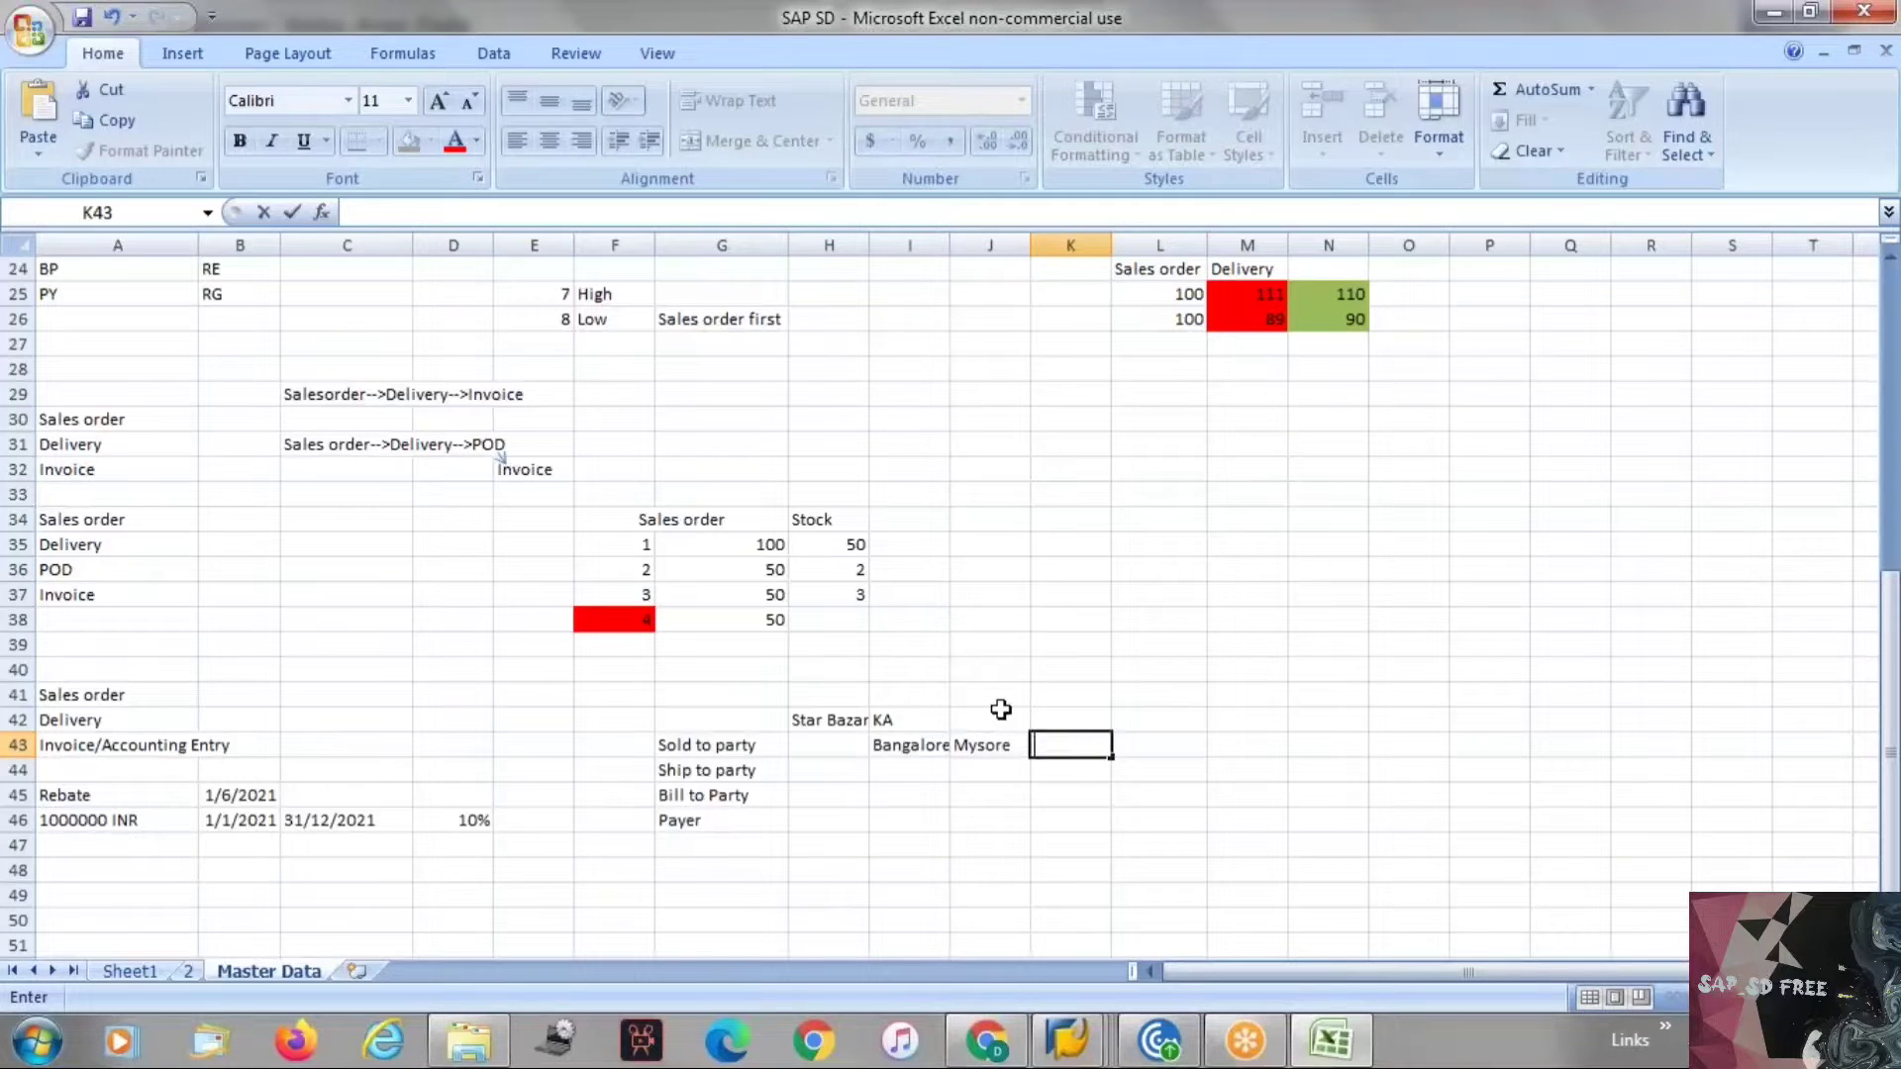
pyautogui.write('Manga')
pyautogui.press('BackSpace')
pyautogui.press('BackSpace')
pyautogui.press('BackSpace')
pyautogui.write('dya')
pyautogui.press('Return')
pyautogui.press('Left')
pyautogui.press('Down')
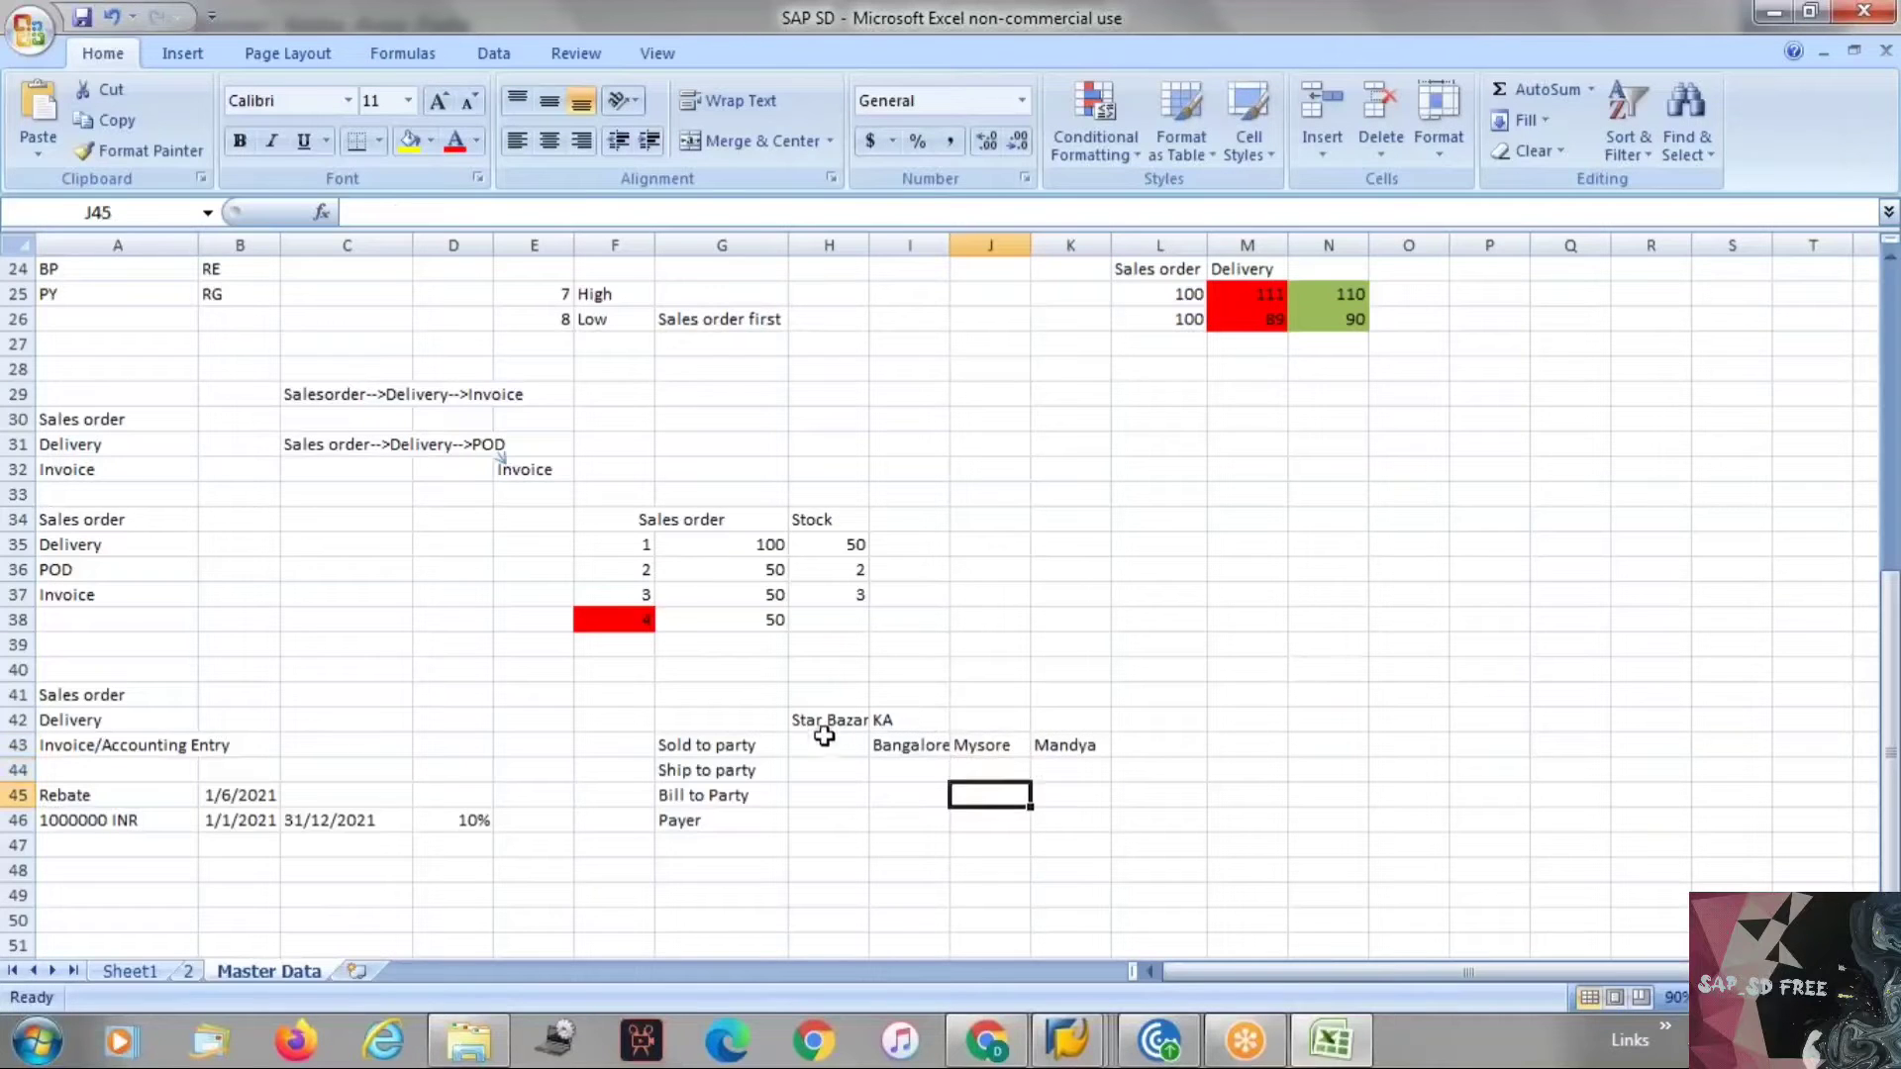
# Enter East, West, North and South in I44:I47 below Bangalore.
pyautogui.press('Left')
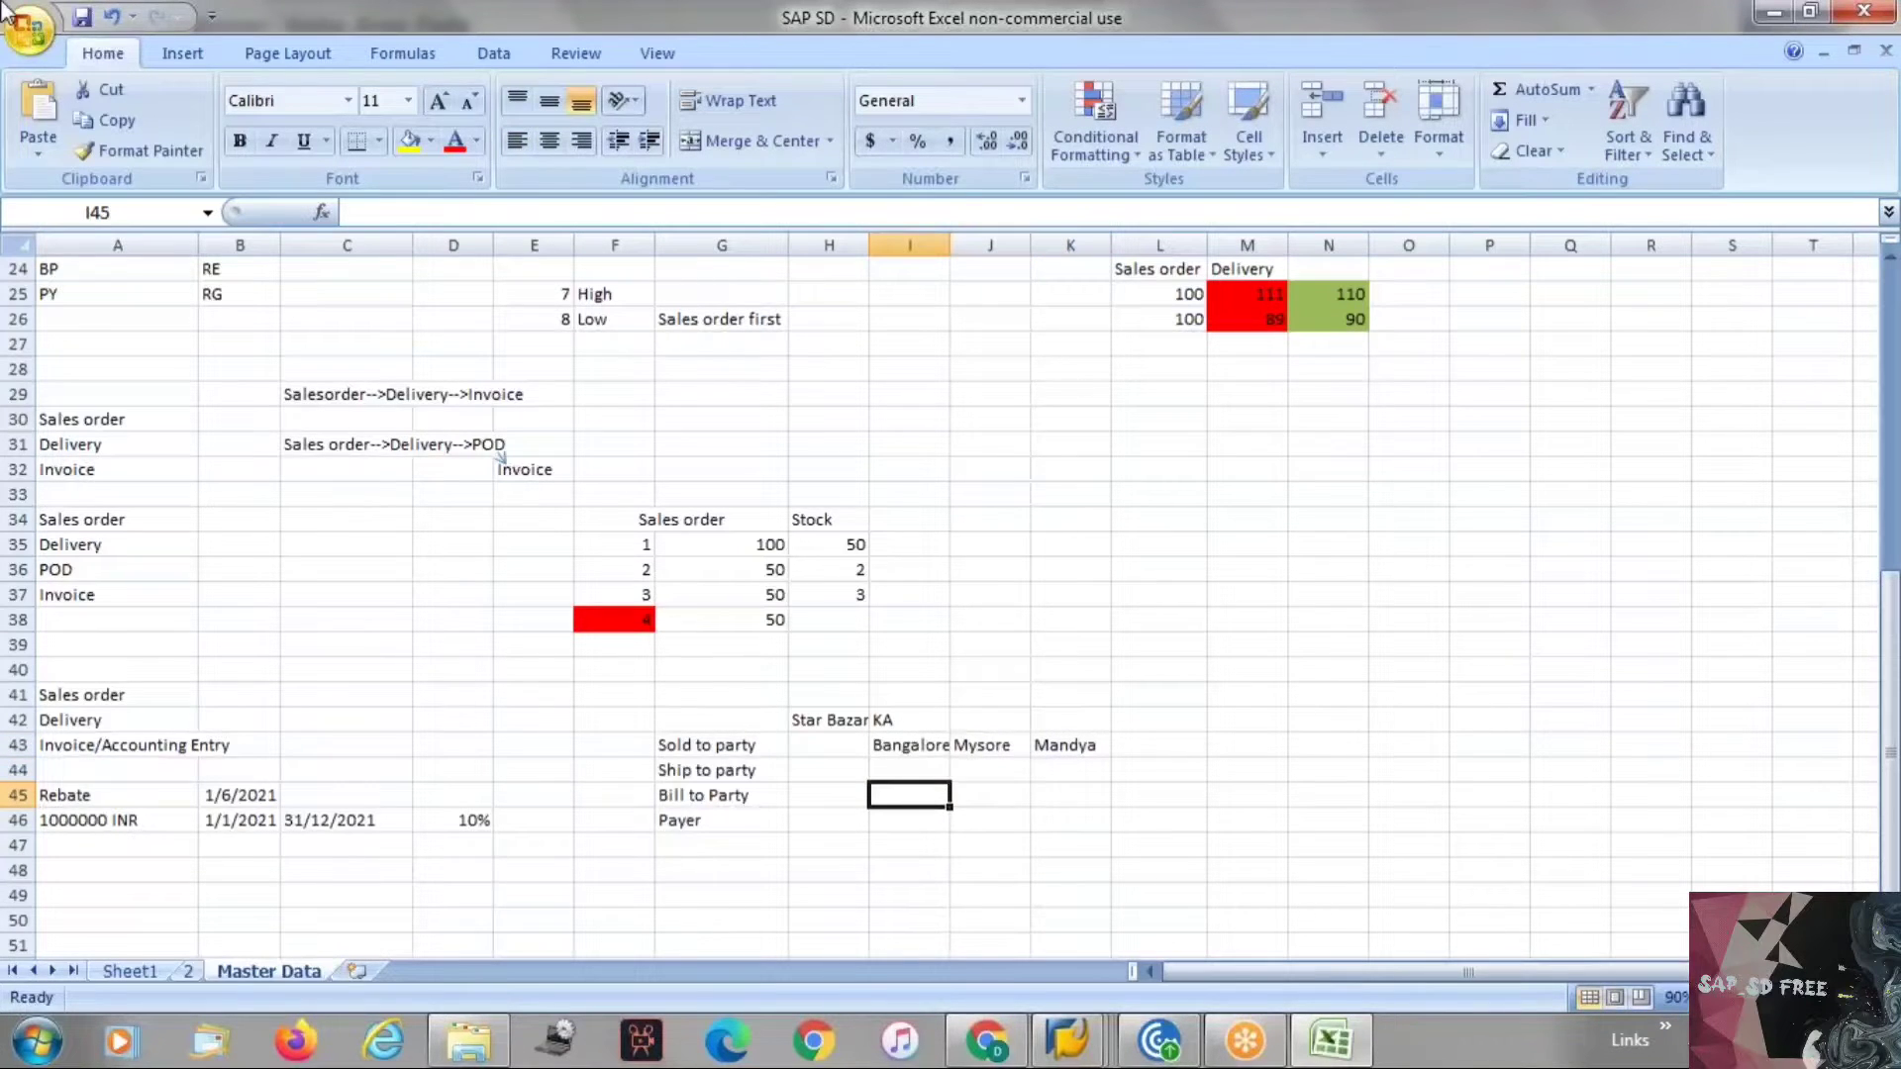
pyautogui.press('Up')
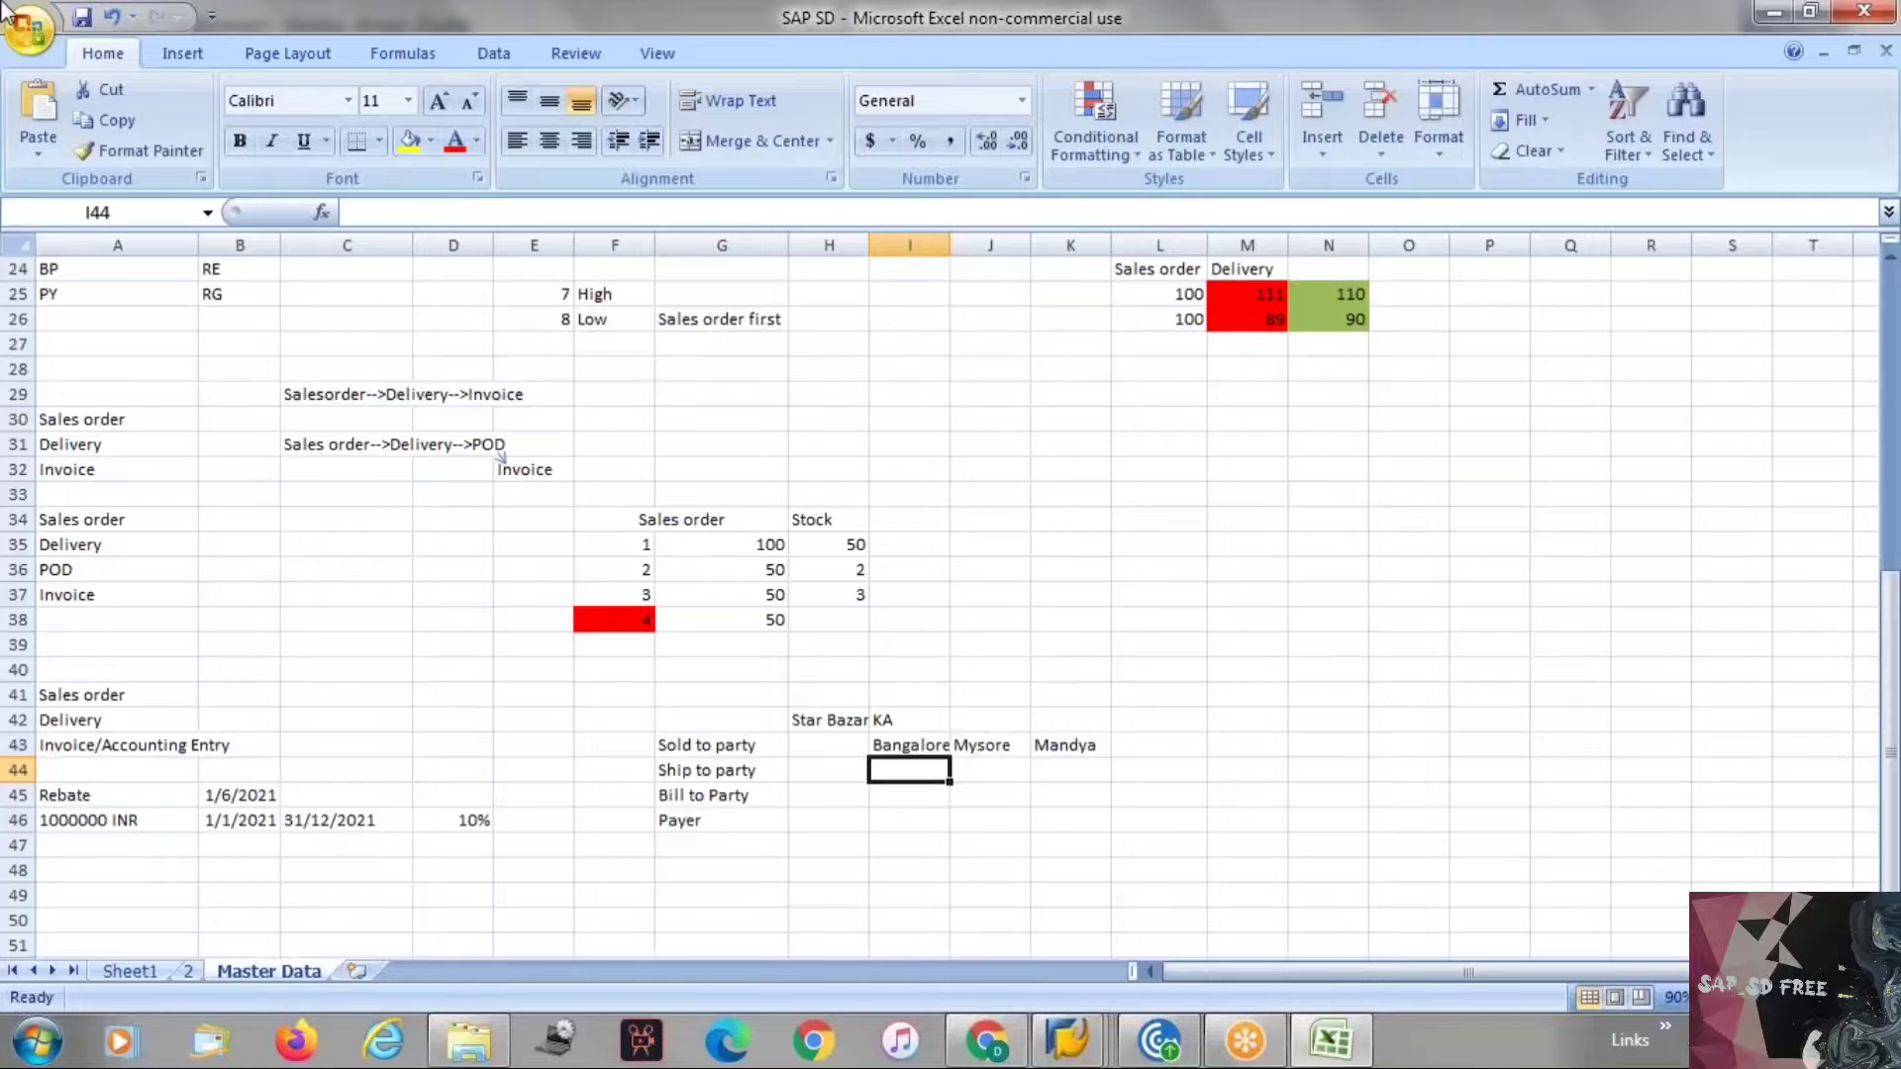
pyautogui.write('East')
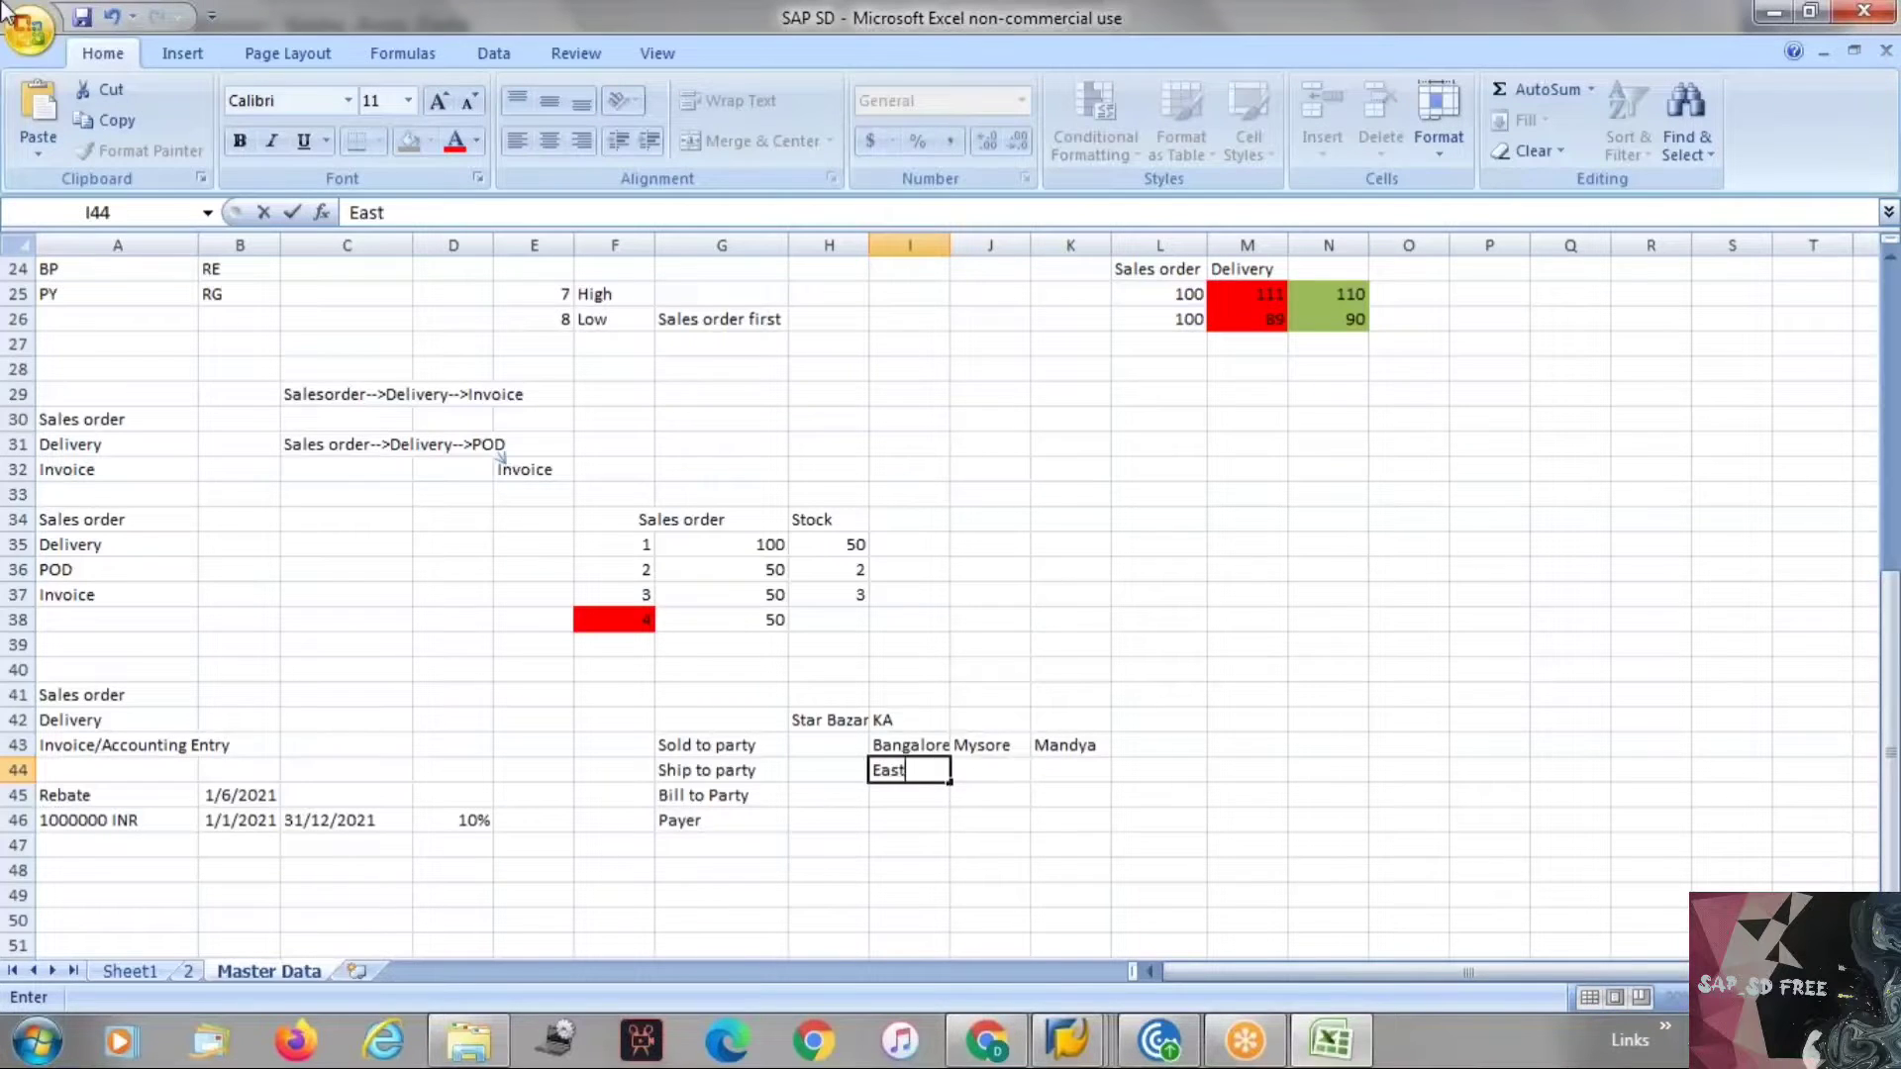
pyautogui.press('Return')
pyautogui.write('We')
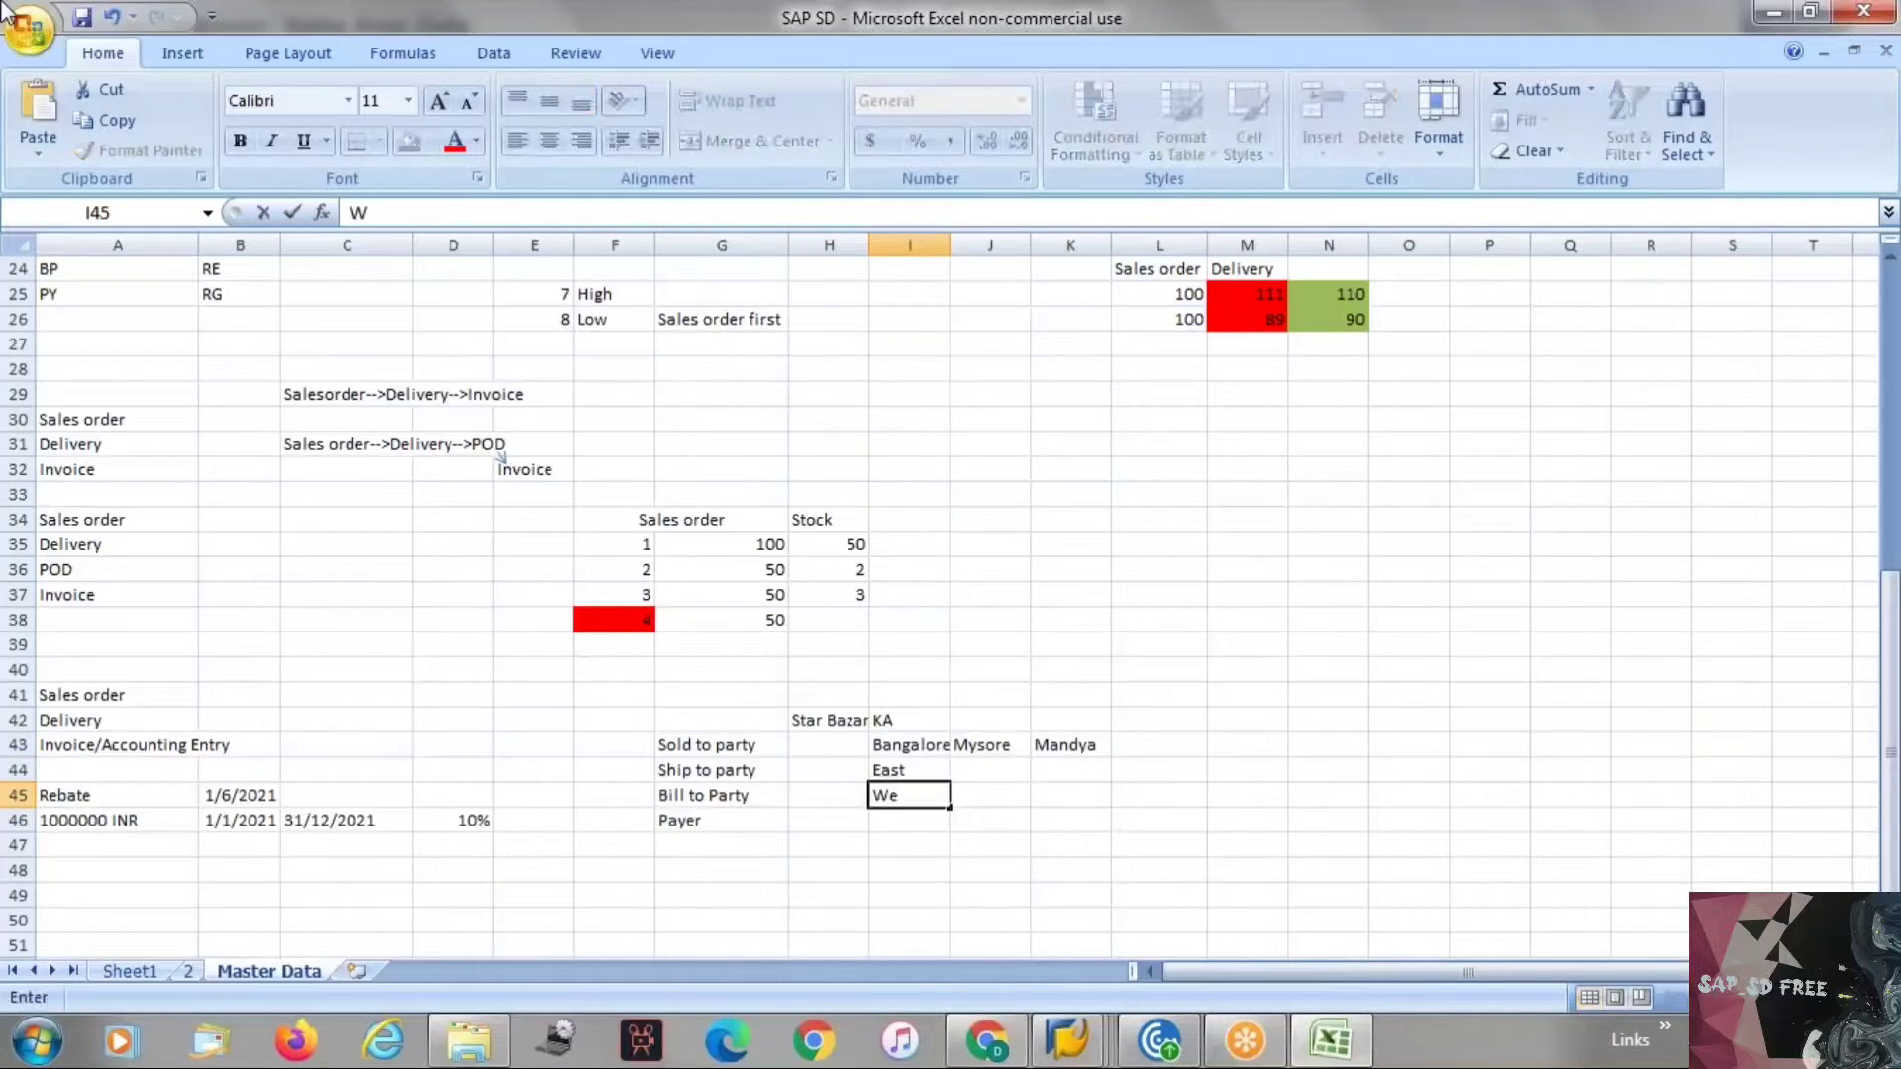
pyautogui.write('st')
pyautogui.press('Return')
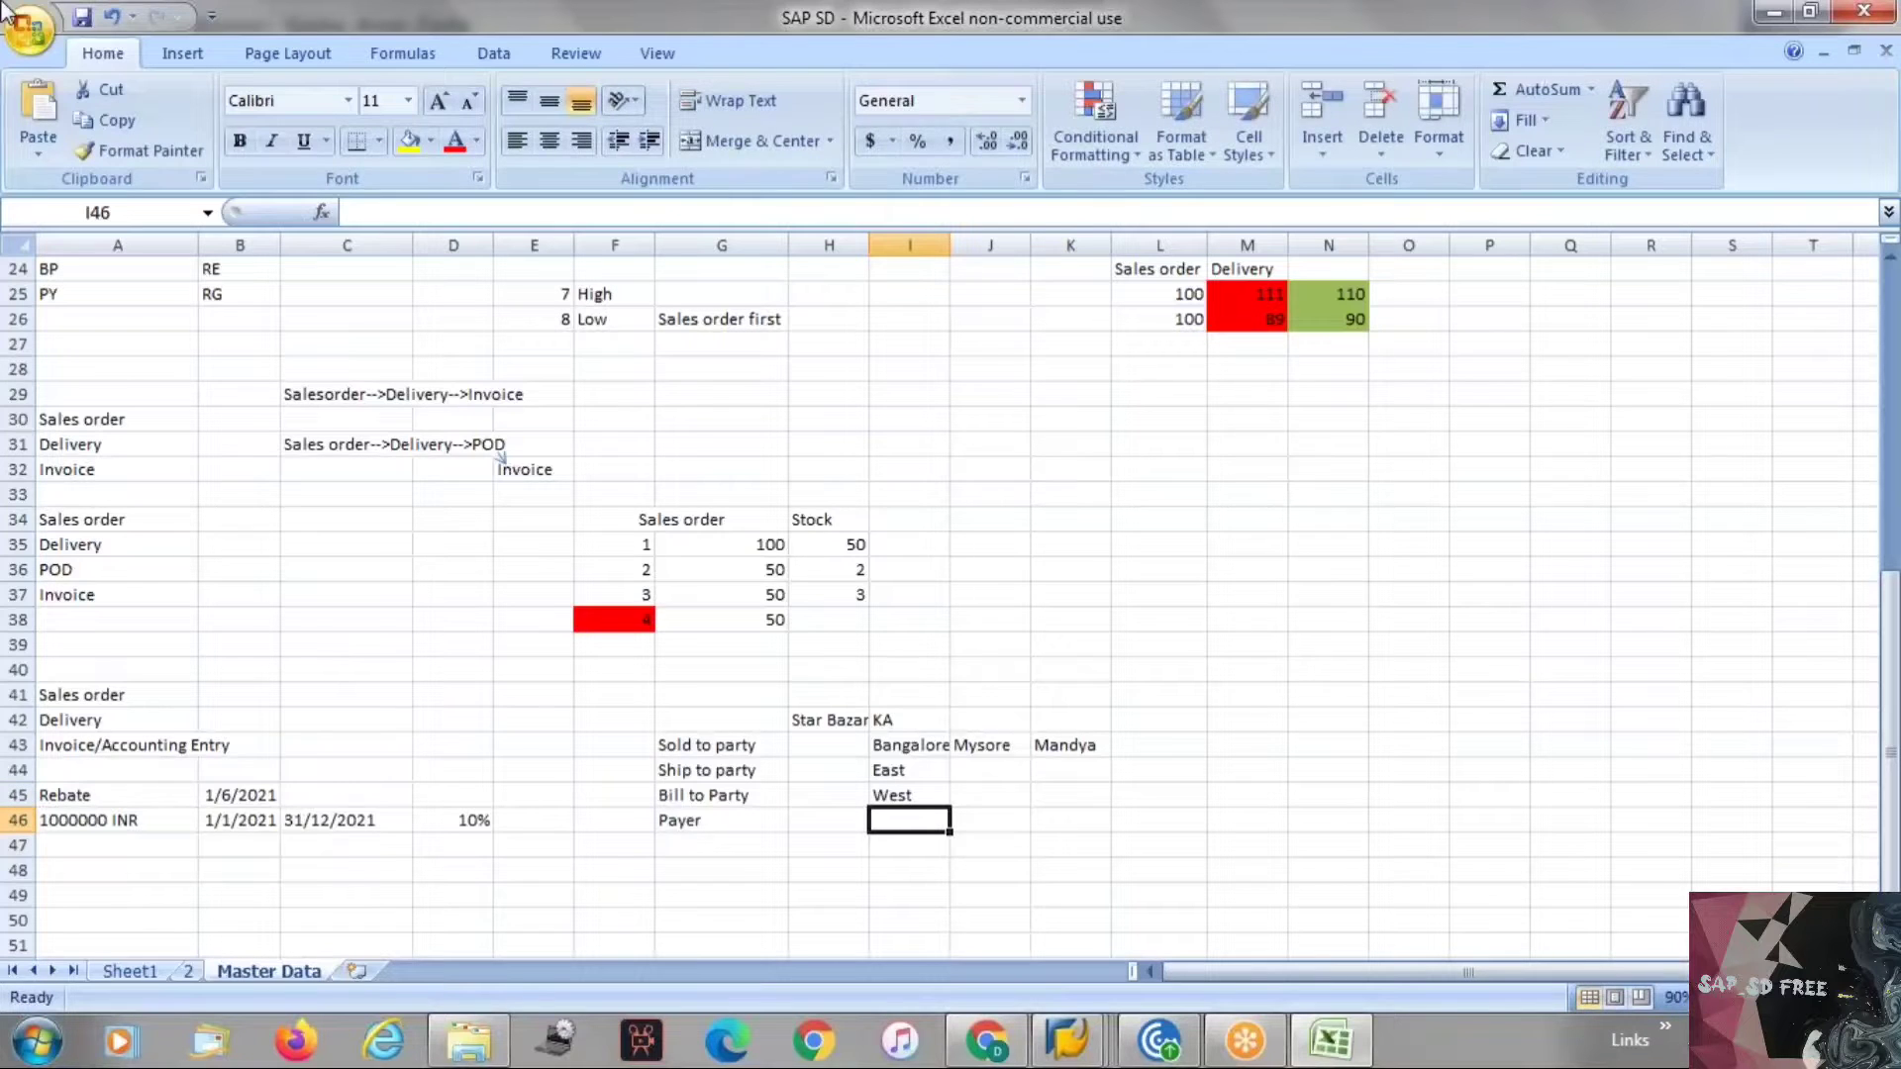
pyautogui.write('N')
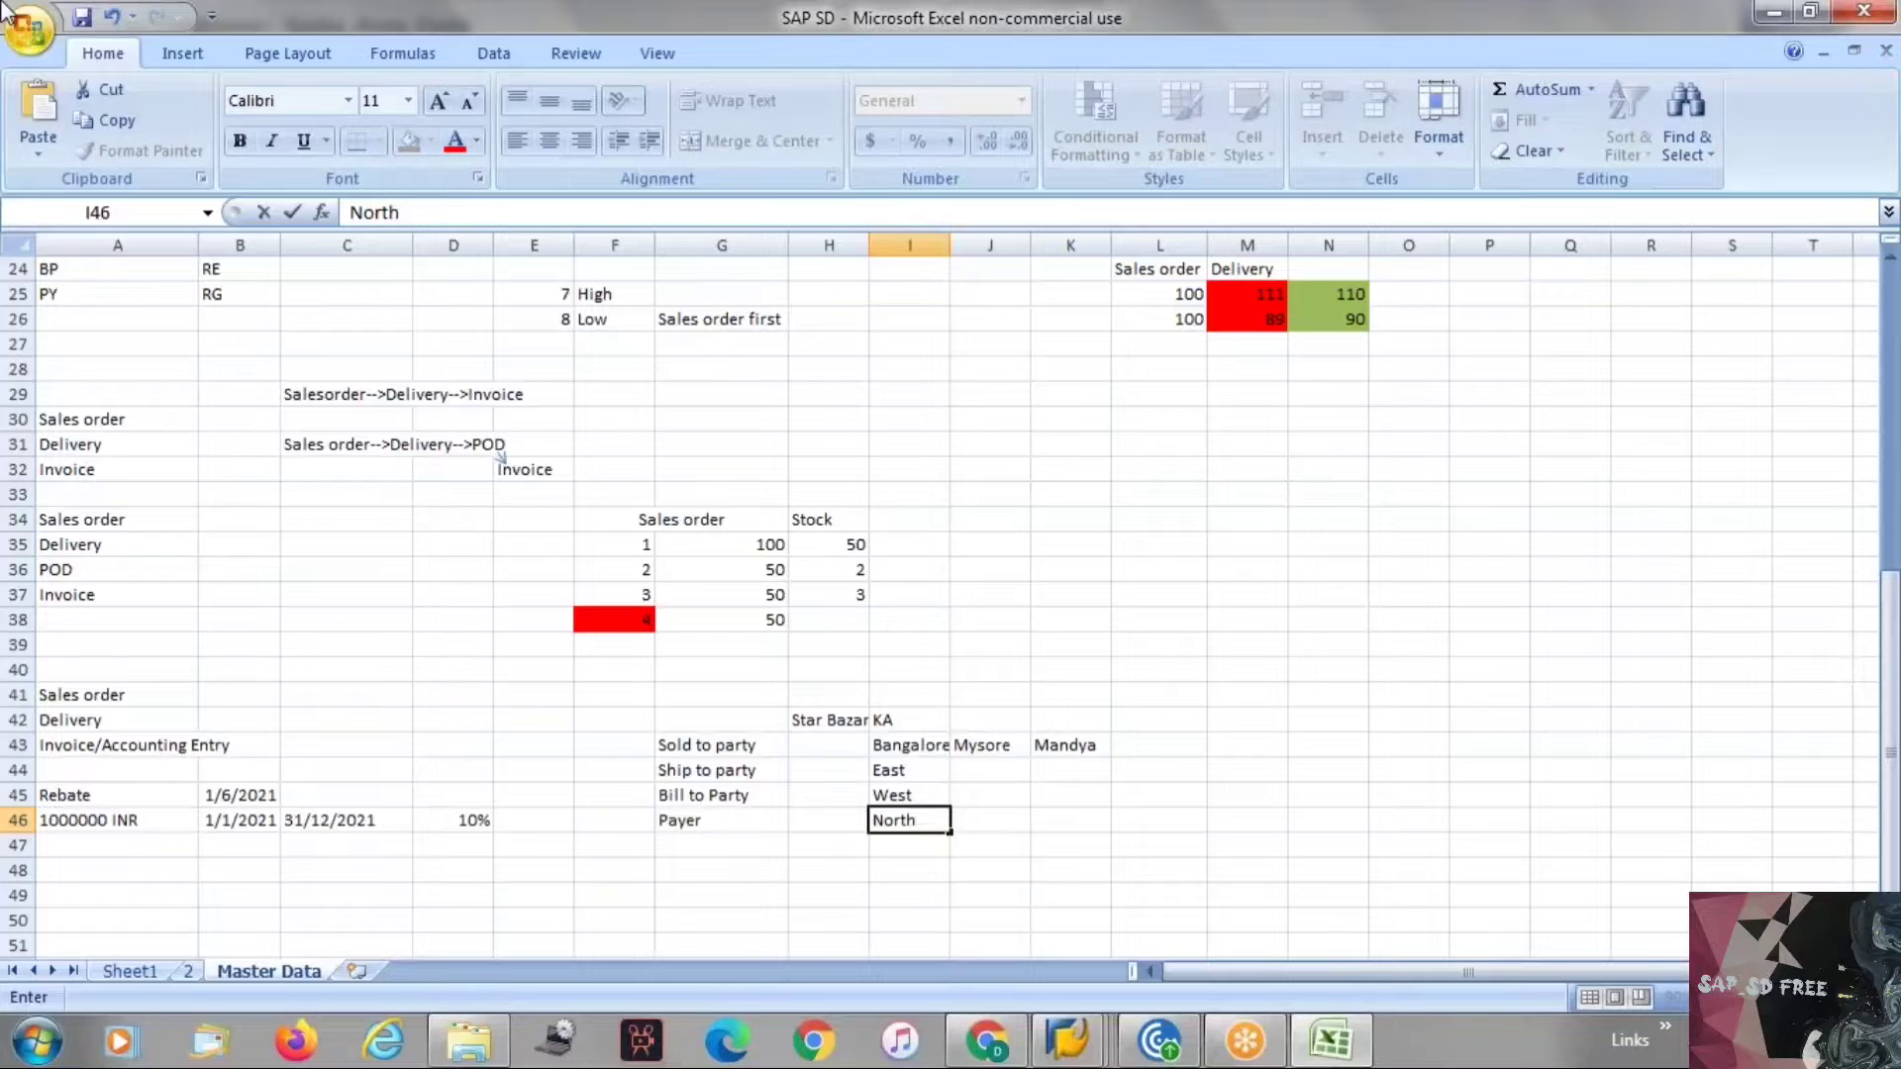
pyautogui.write('orth')
pyautogui.press('Return')
pyautogui.write('So')
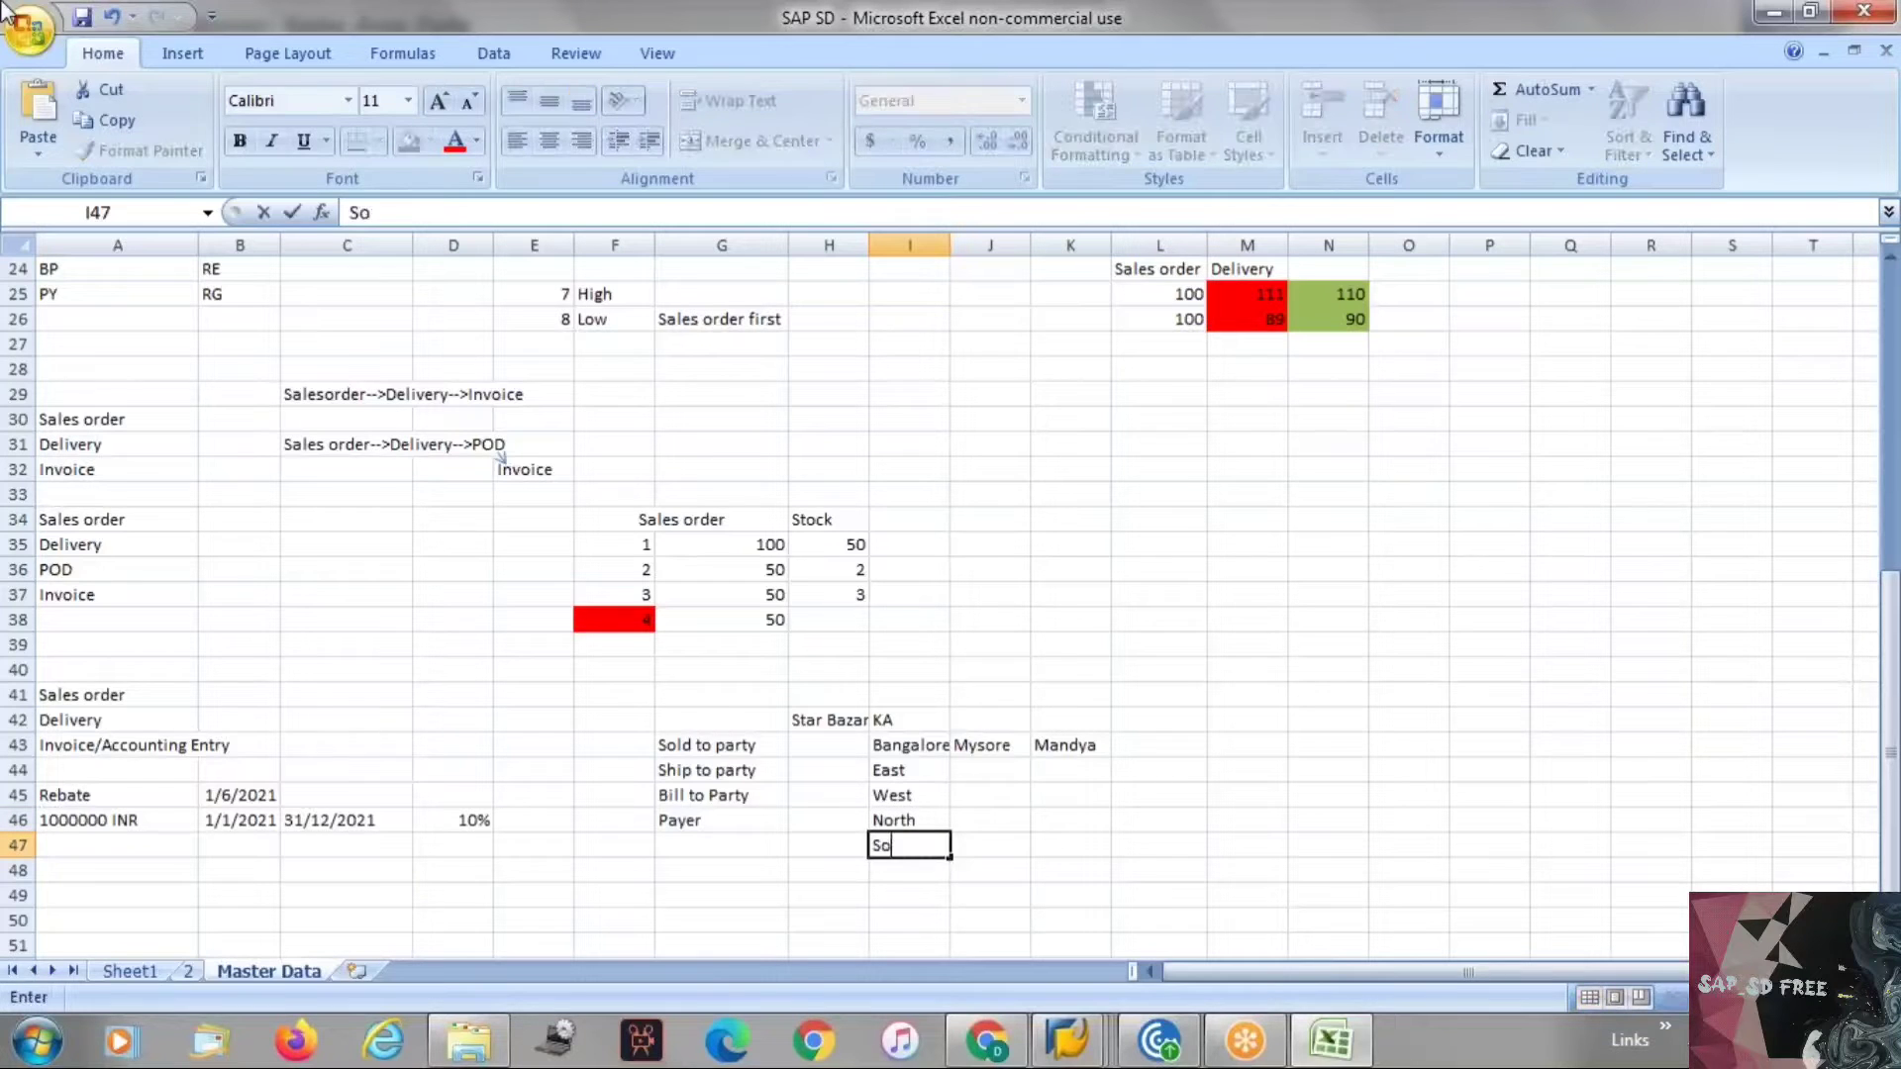
pyautogui.write('uth')
pyautogui.hotkey('ctrl', 'Return')
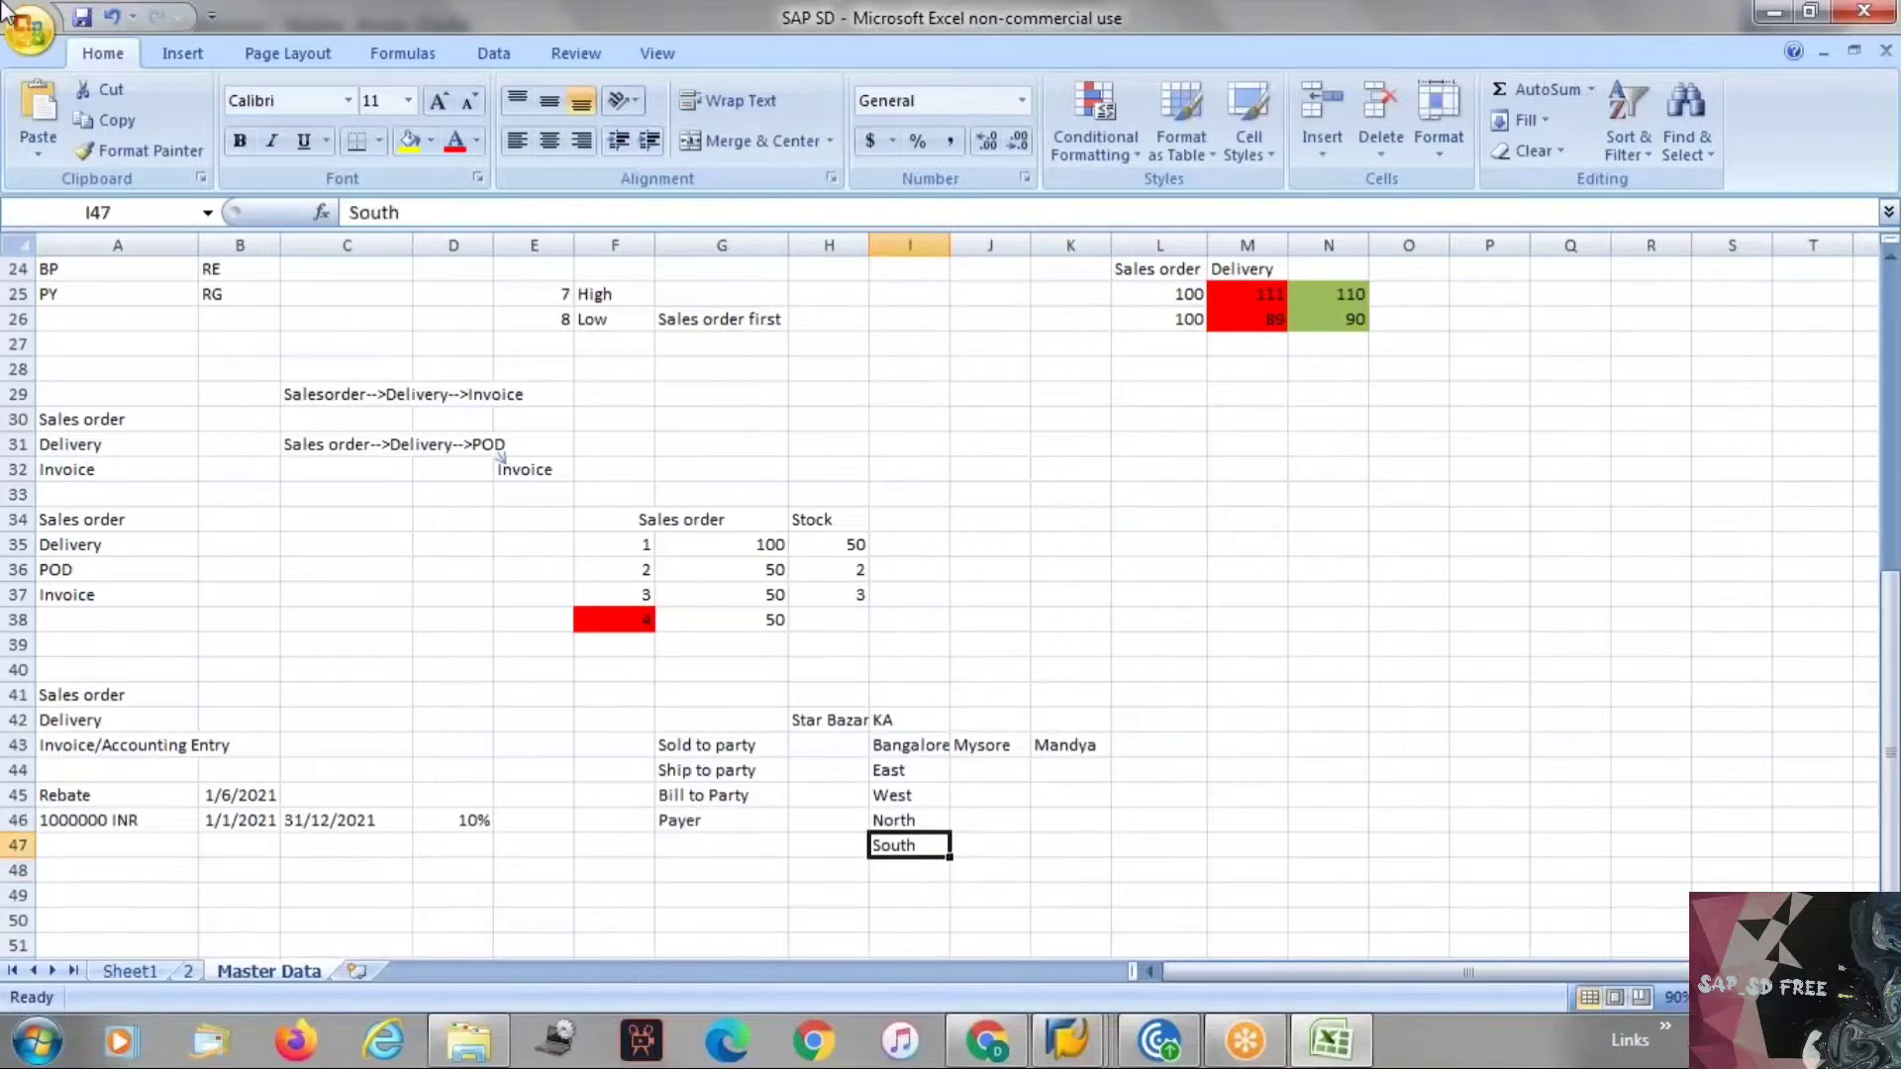
# Copy the East, West, North, South entries into columns J and K beneath Mysore and Mandya.
pyautogui.press('Up')
pyautogui.press('Up')
pyautogui.press('Up')
pyautogui.hotkey('ctrl', 'shift', 'Down')
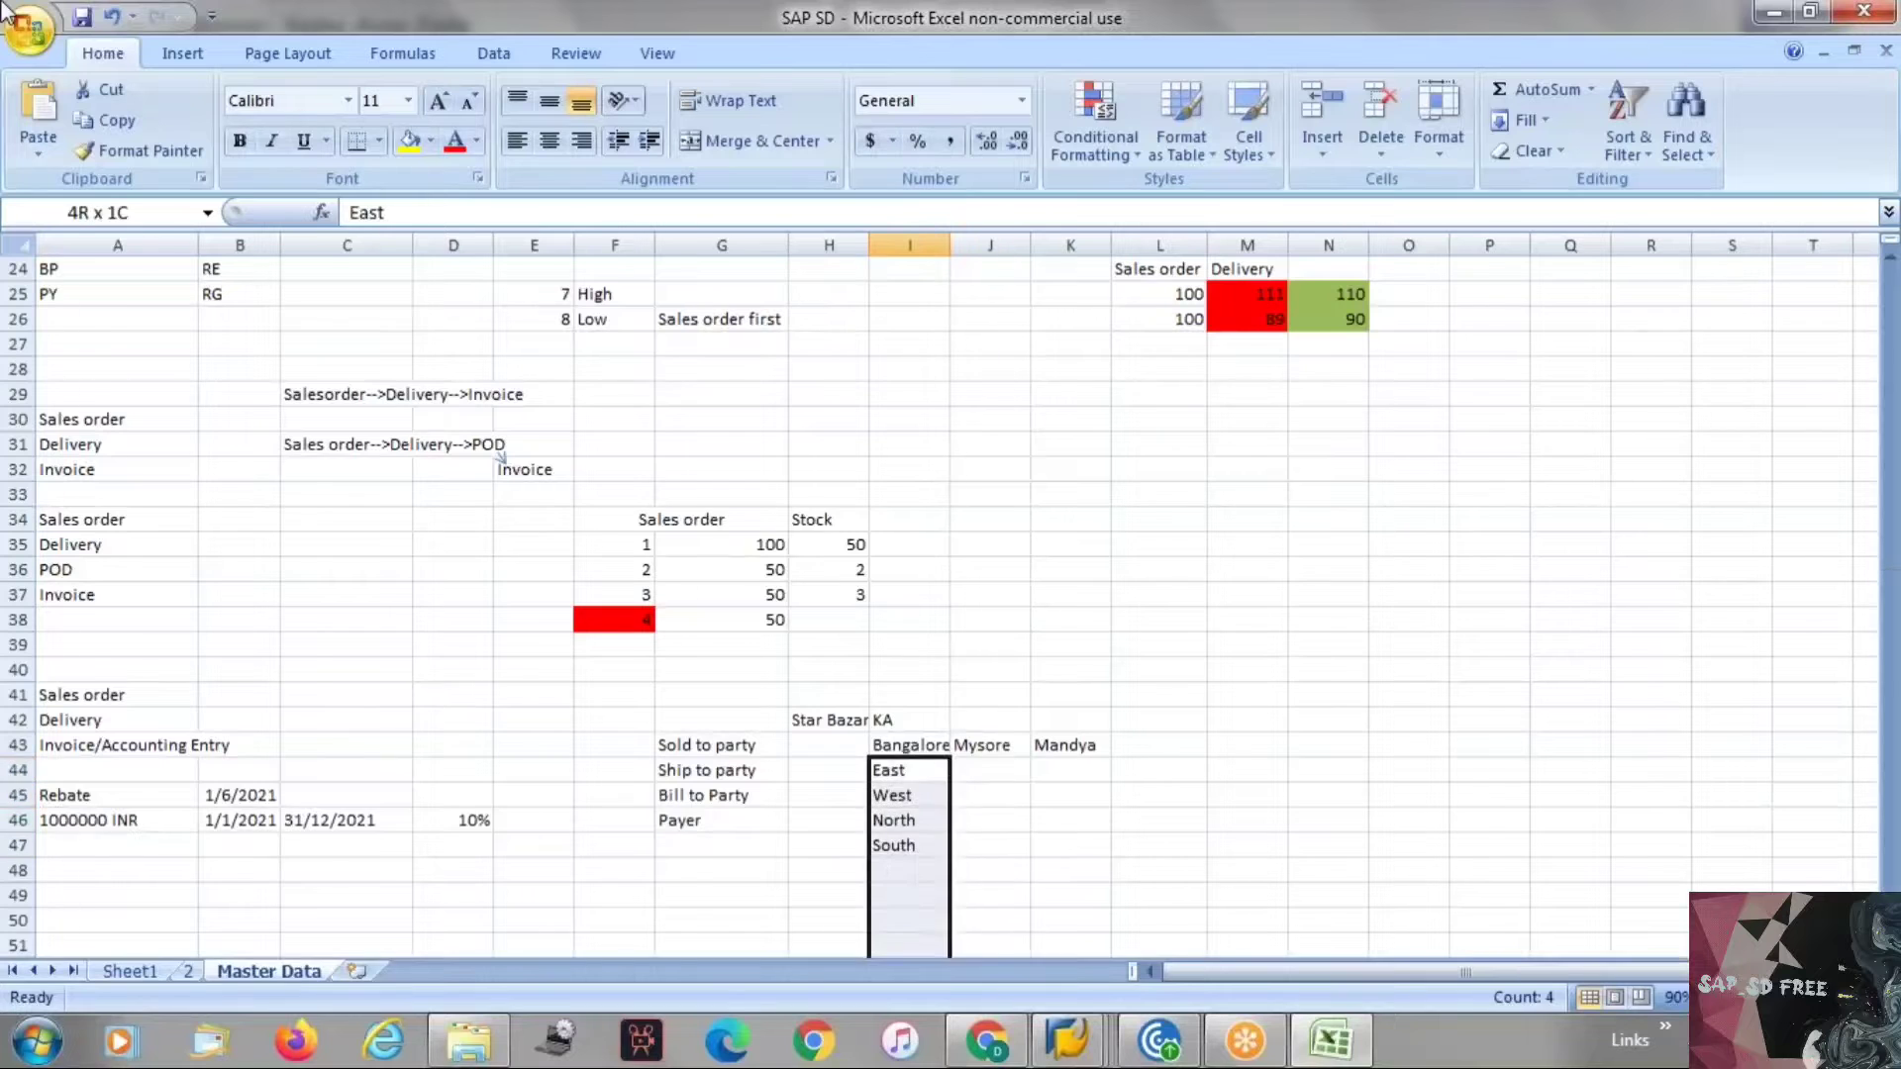
pyautogui.hotkey('ctrl', 'shift', 'Down')
pyautogui.hotkey('ctrl', 'shift', 'Up')
pyautogui.press('Up')
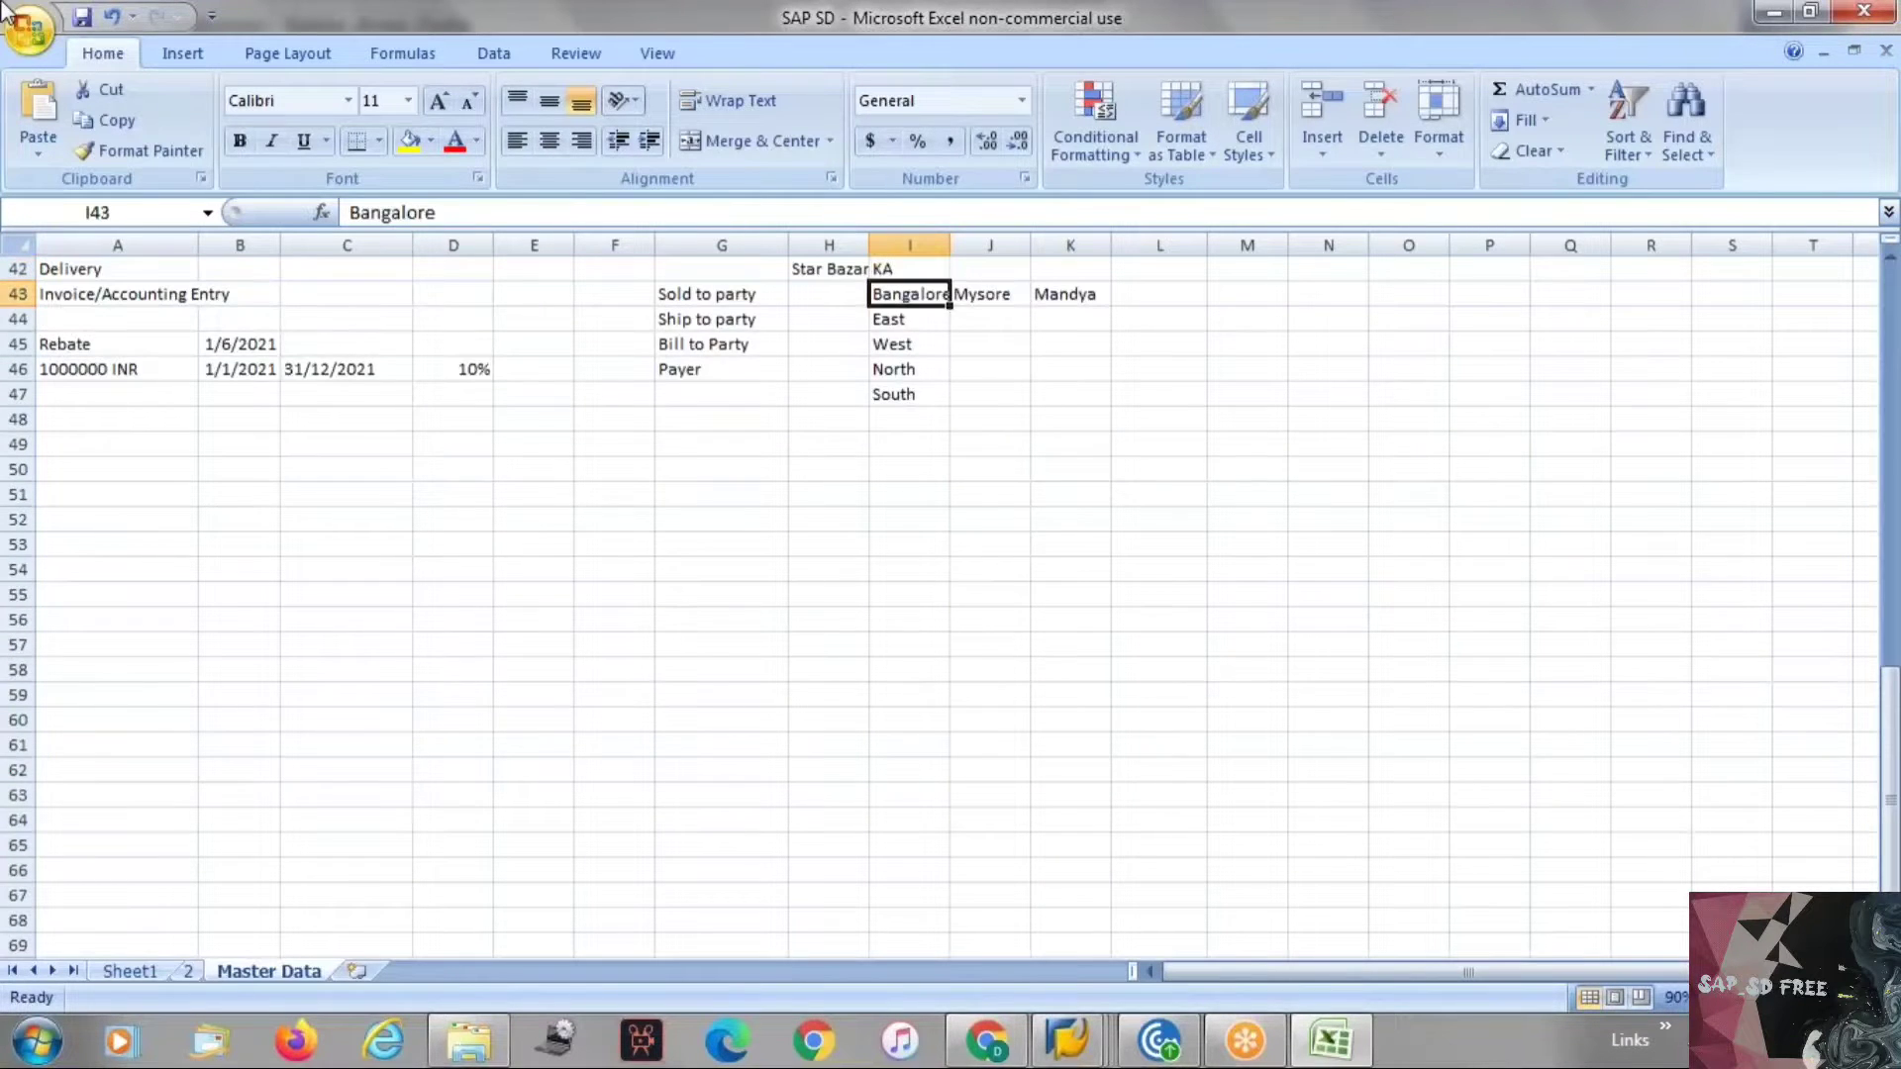
pyautogui.press('Down')
pyautogui.hotkey('shift', 'Down')
pyautogui.hotkey('shift', 'Down')
pyautogui.hotkey('shift', 'Down')
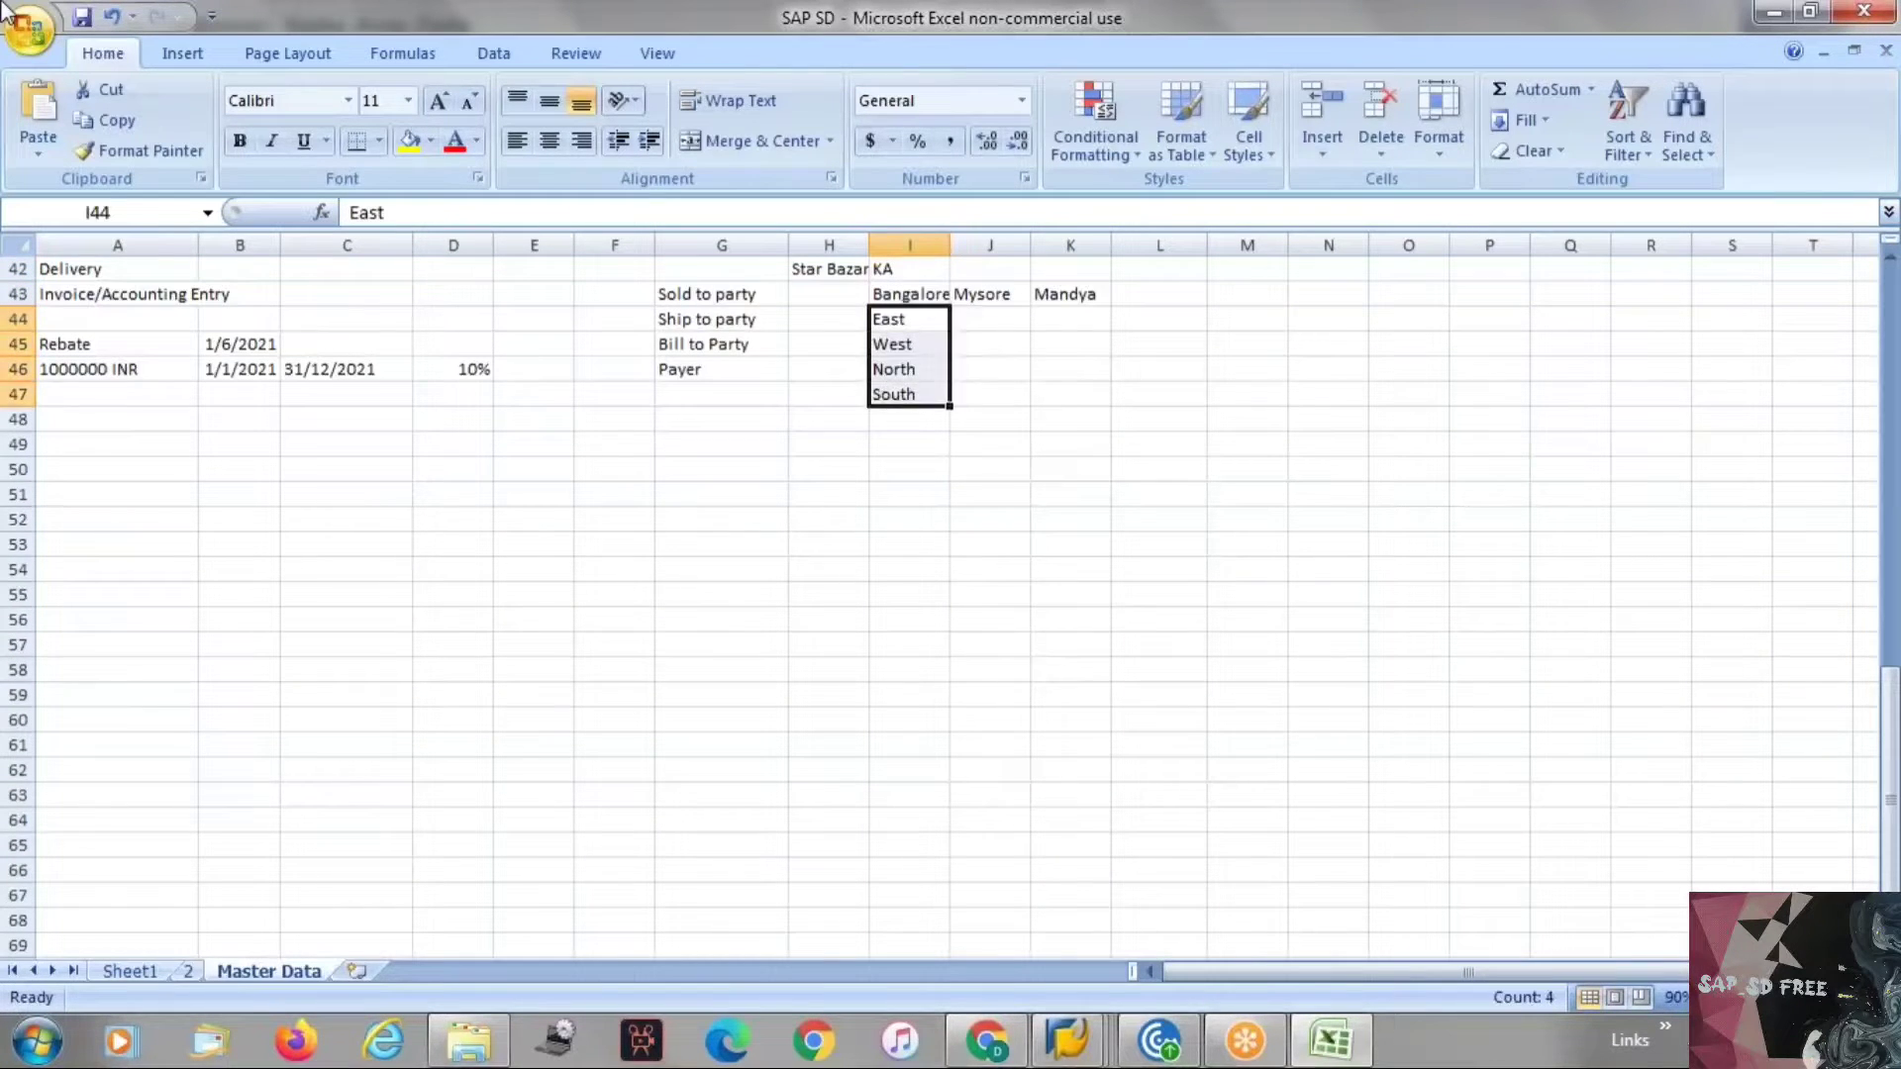
pyautogui.hotkey('ctrl', 'c')
pyautogui.press('Right')
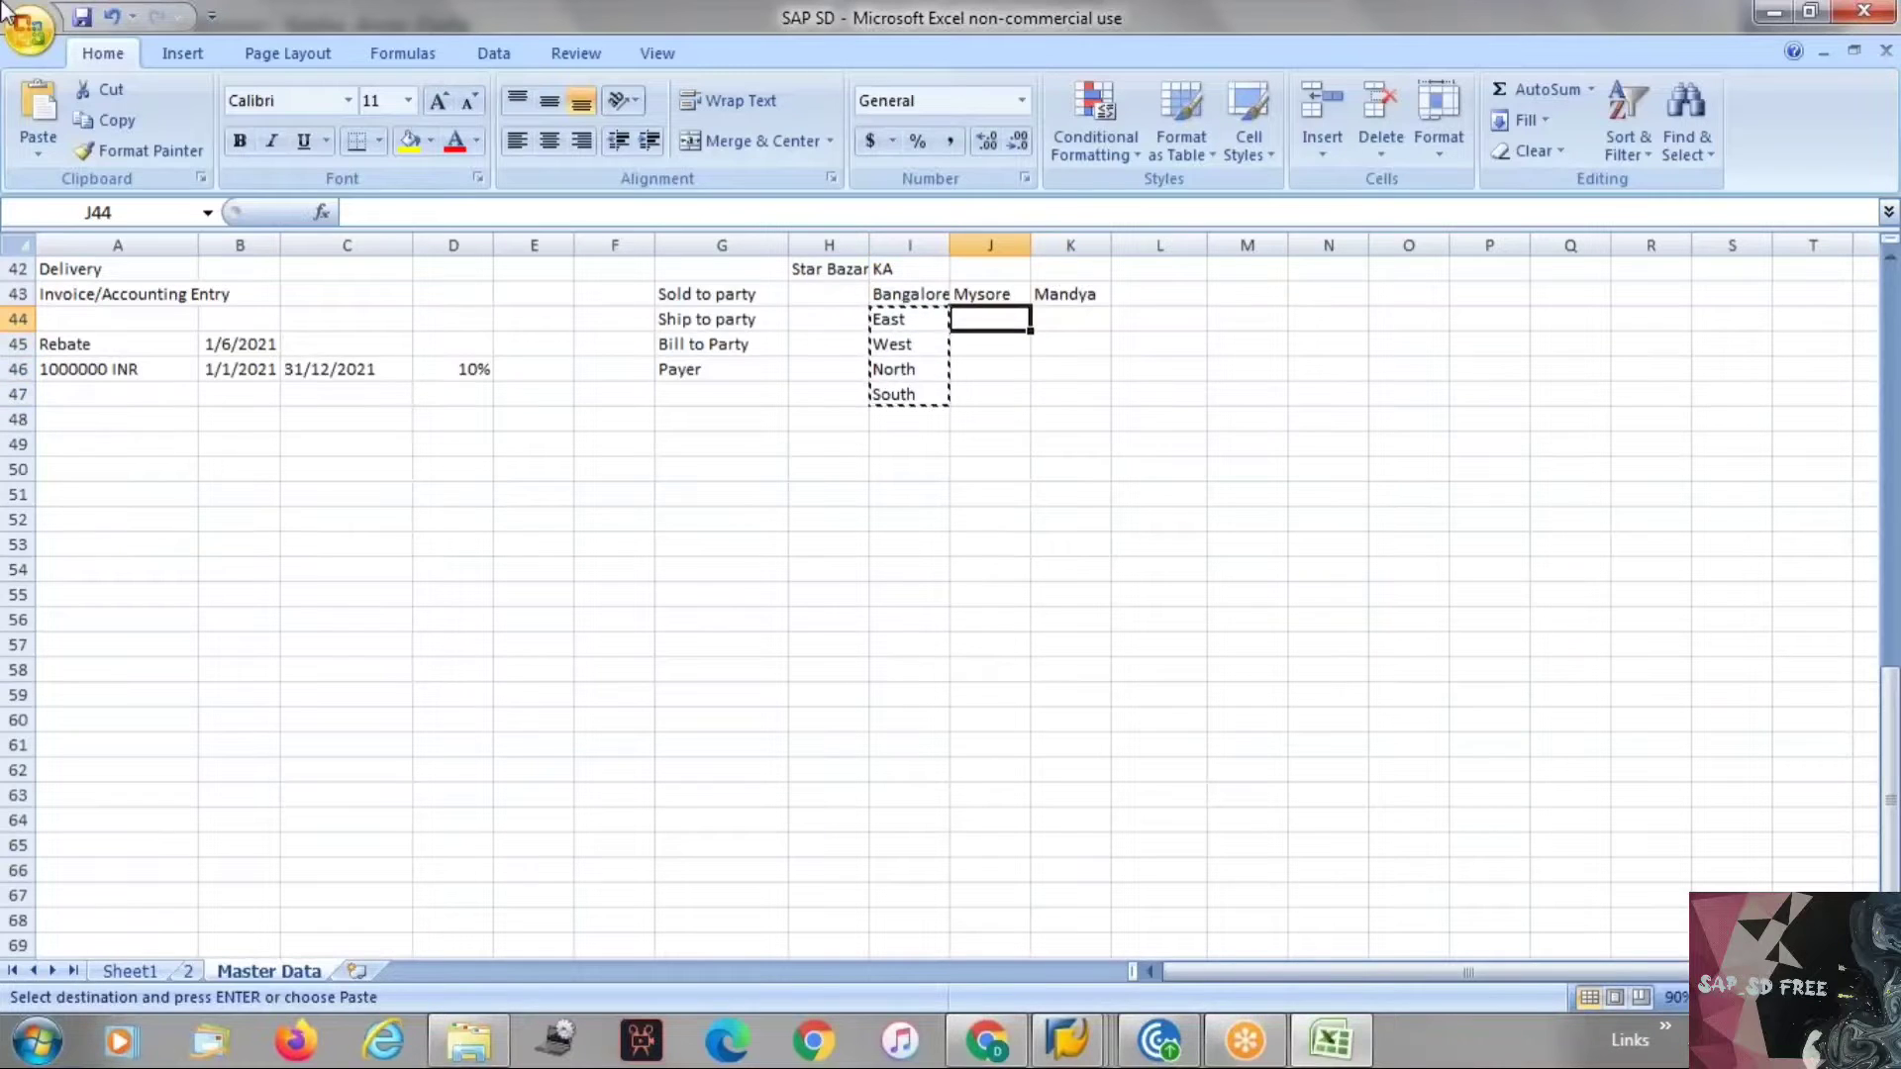
pyautogui.hotkey('ctrl', 'v')
pyautogui.press('Right')
pyautogui.hotkey('ctrl', 'v')
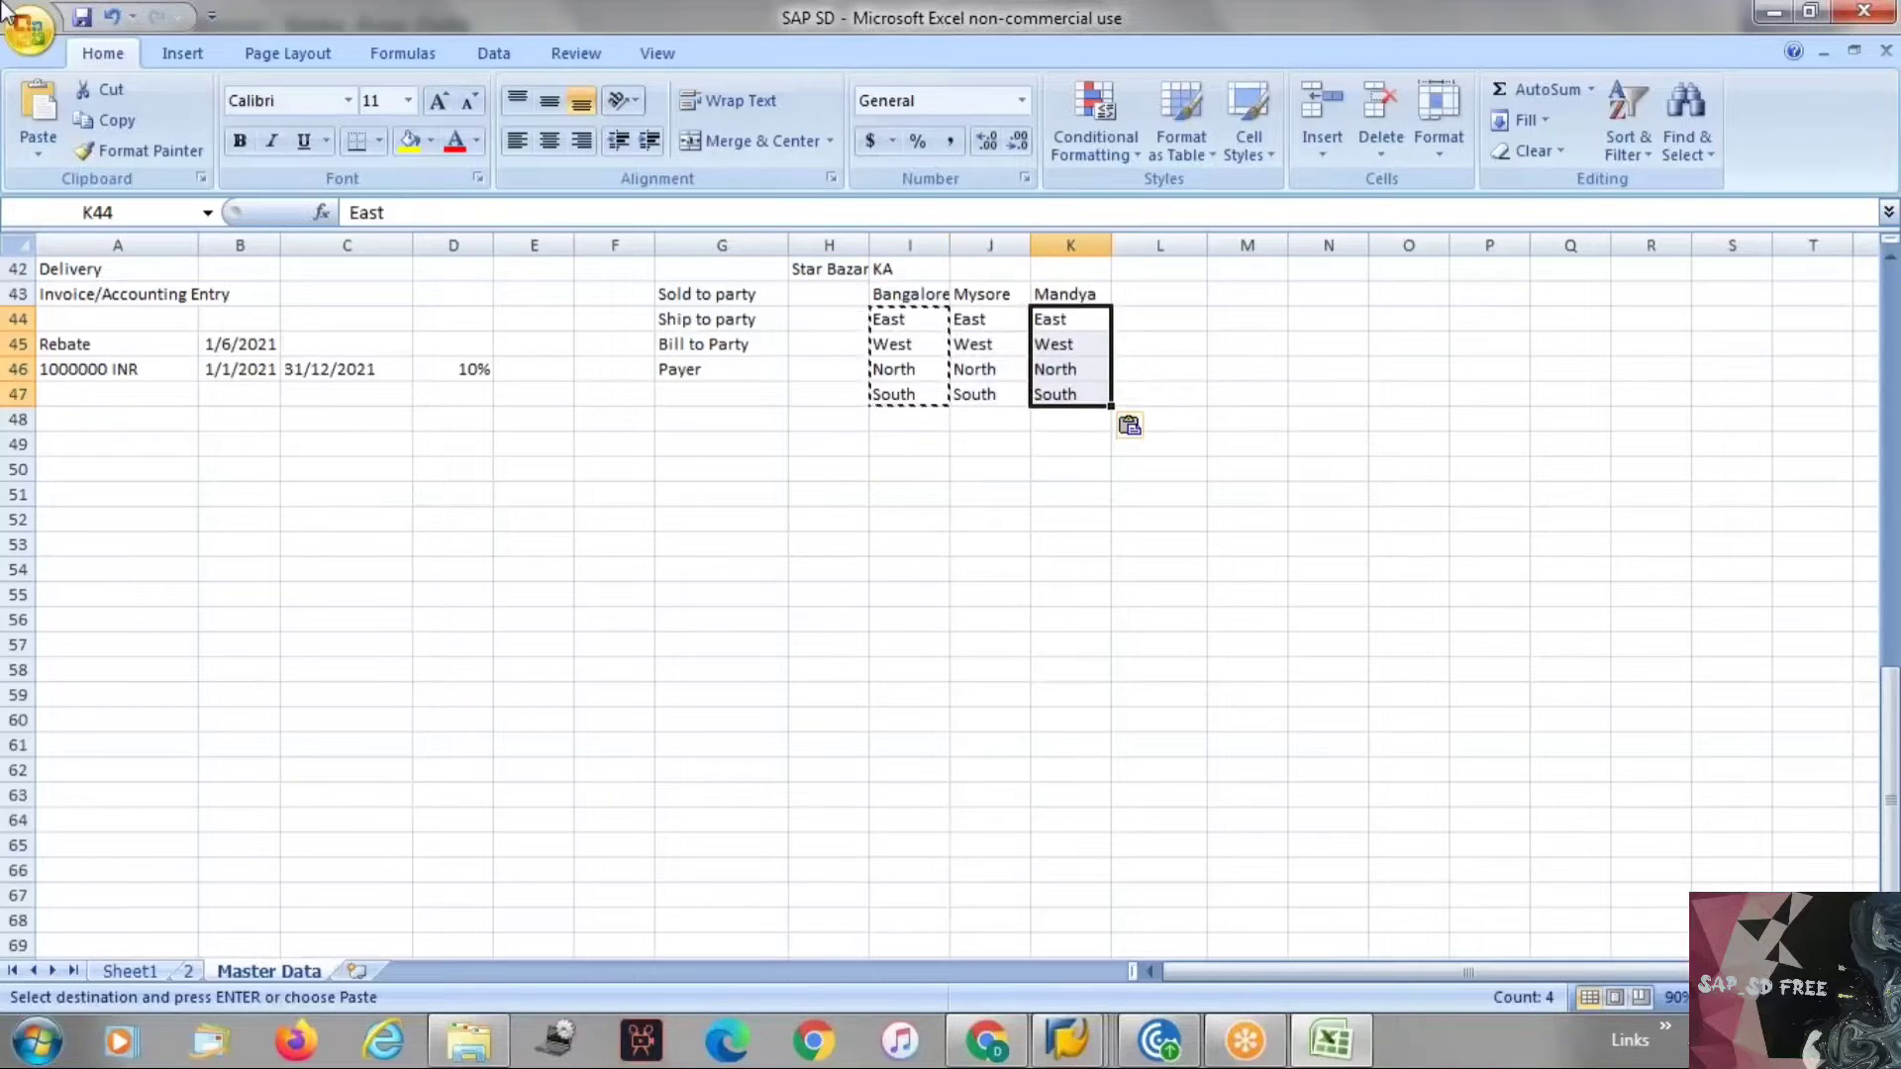
pyautogui.press('Escape')
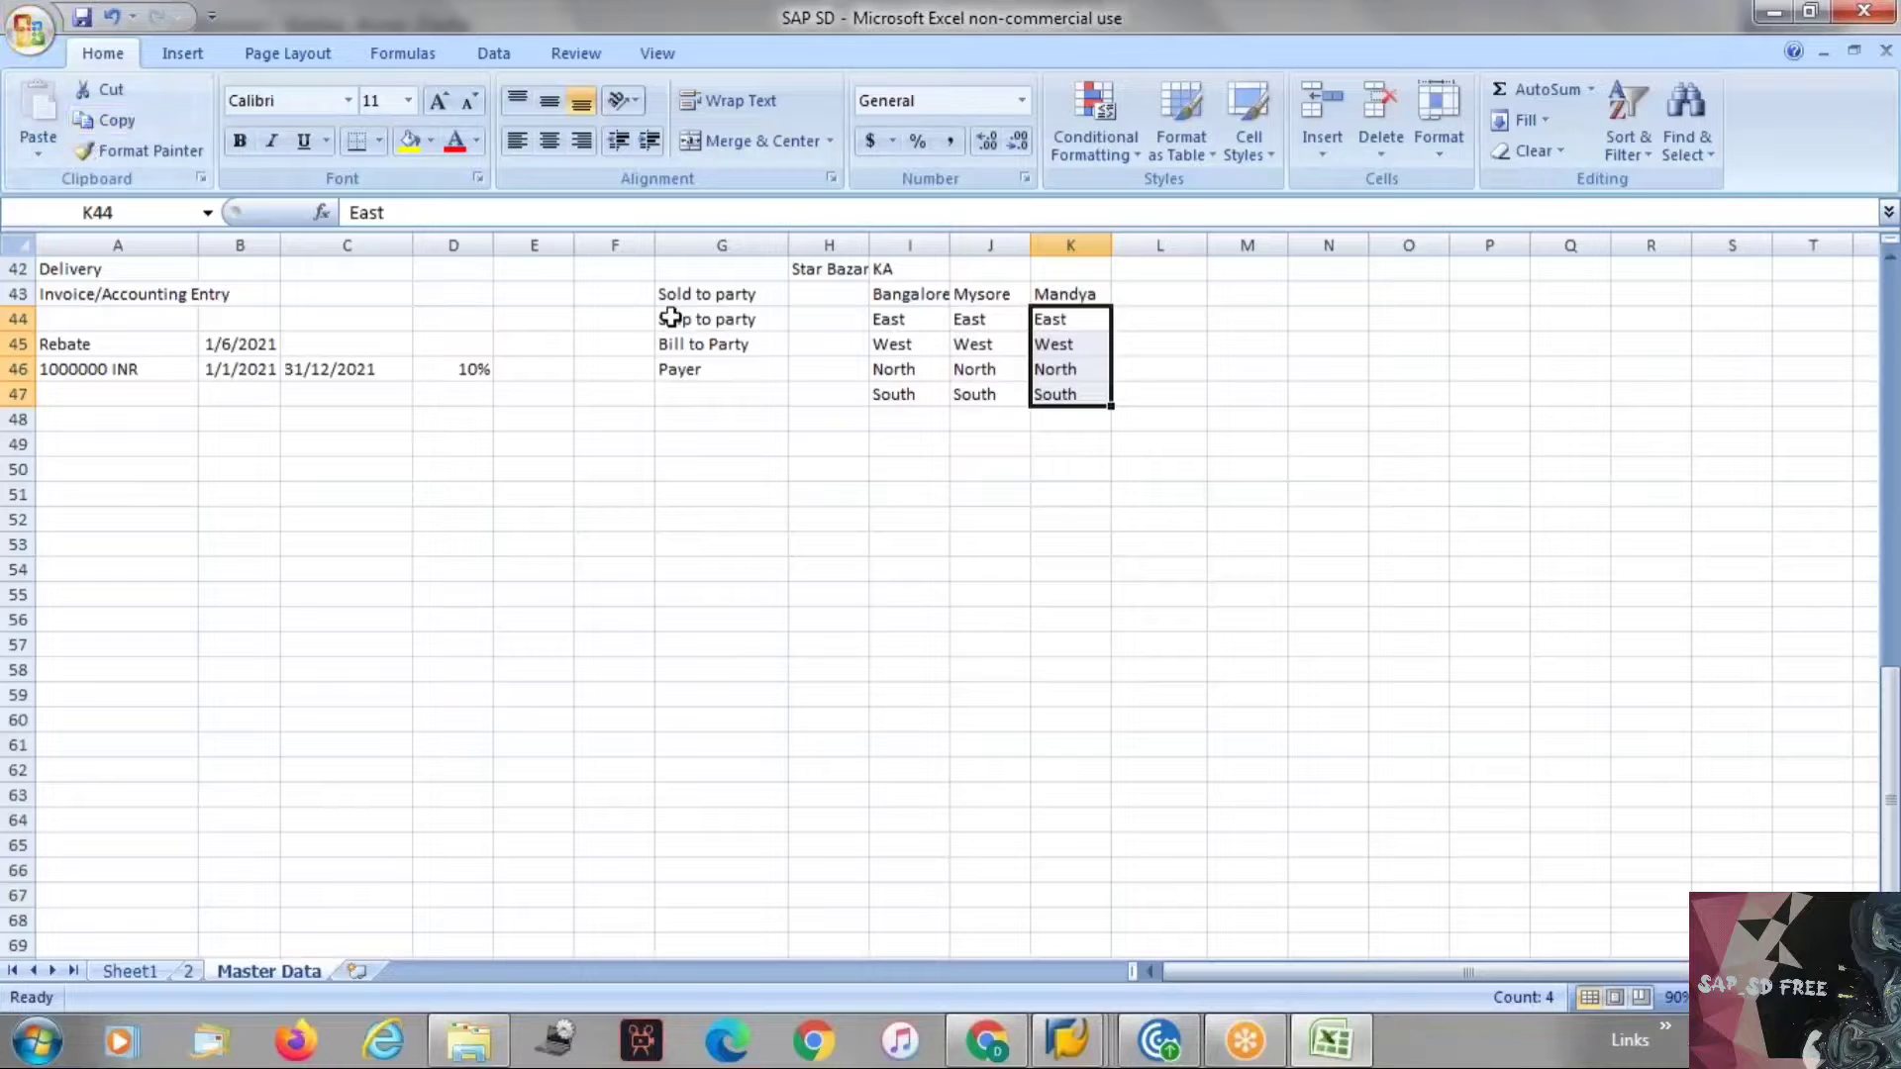
# Copy the East entry from I44 into I49.
pyautogui.click(894, 318)
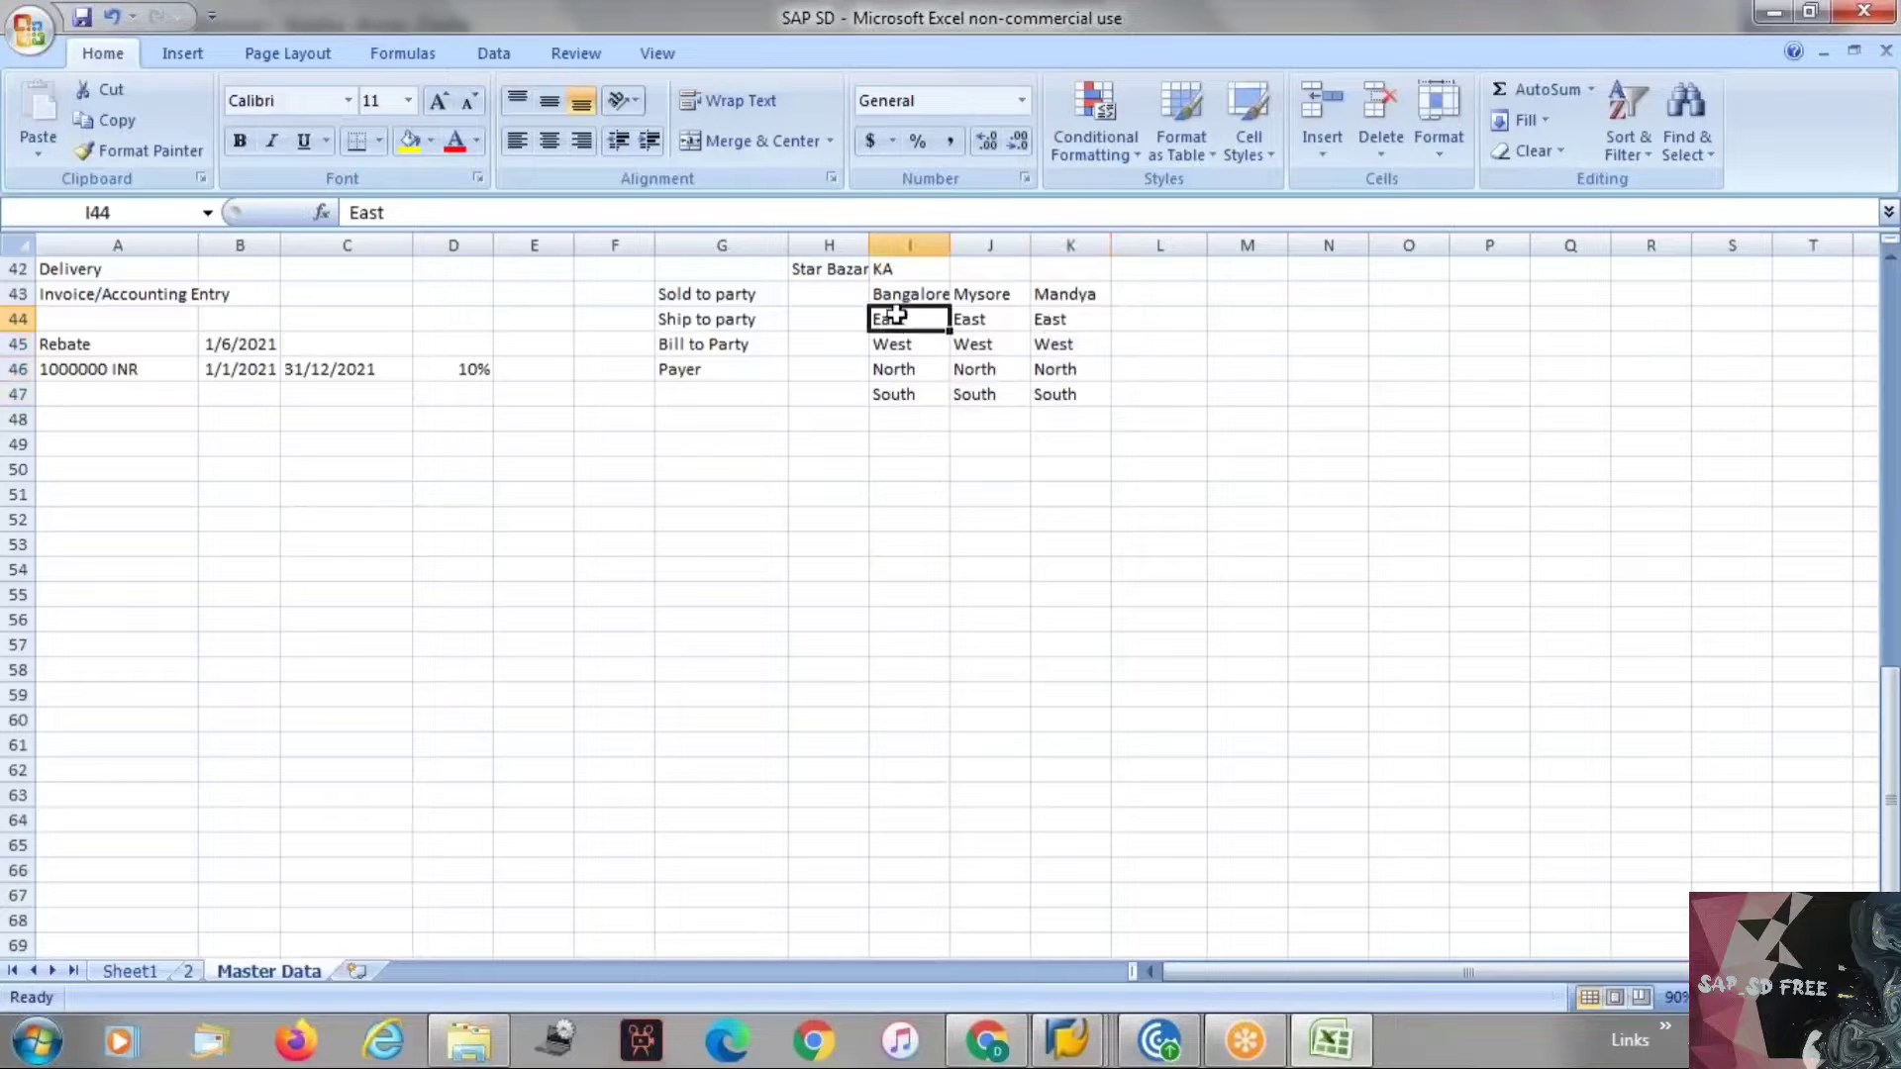
pyautogui.hotkey('ctrl', 'c')
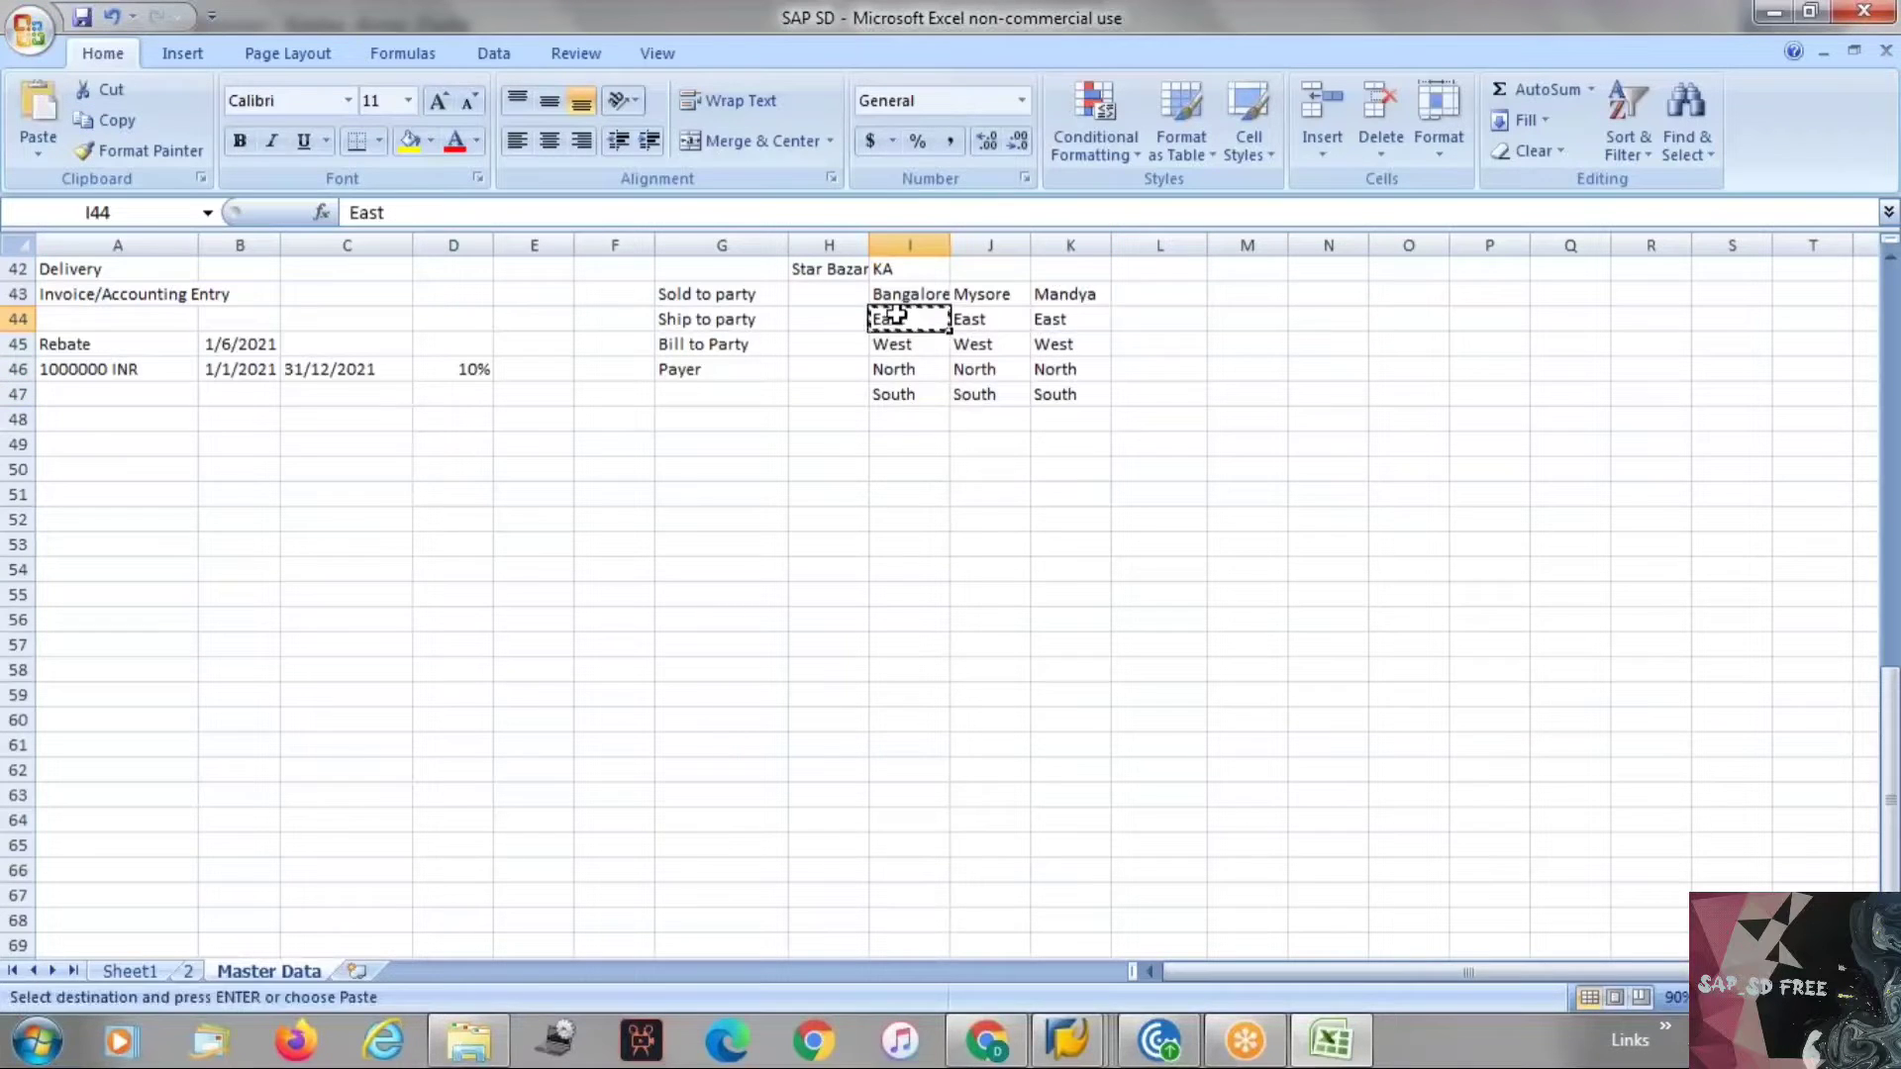
pyautogui.click(905, 448)
pyautogui.hotkey('ctrl', 'v')
pyautogui.press('Escape')
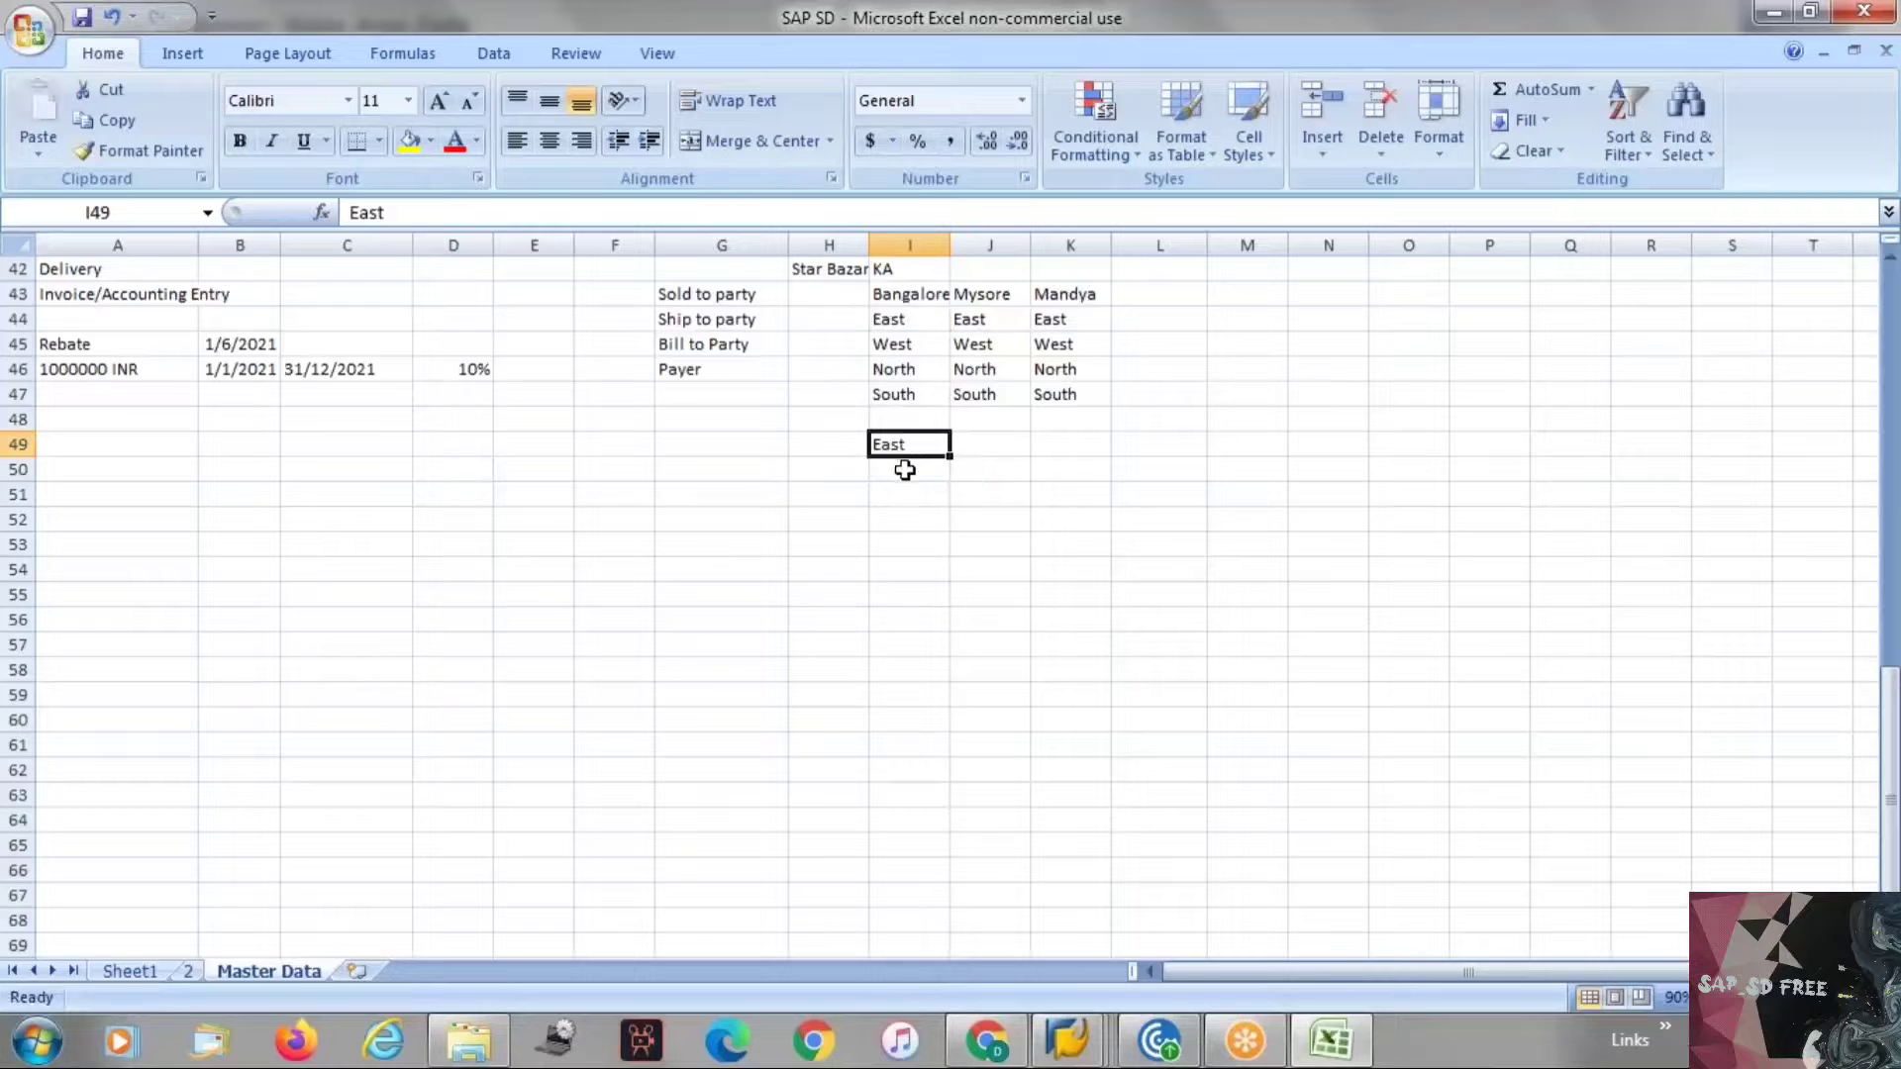
# Enter Whiteeild in I50 and OMR in I51 below East.
pyautogui.click(905, 470)
pyautogui.write('WHiteeild')
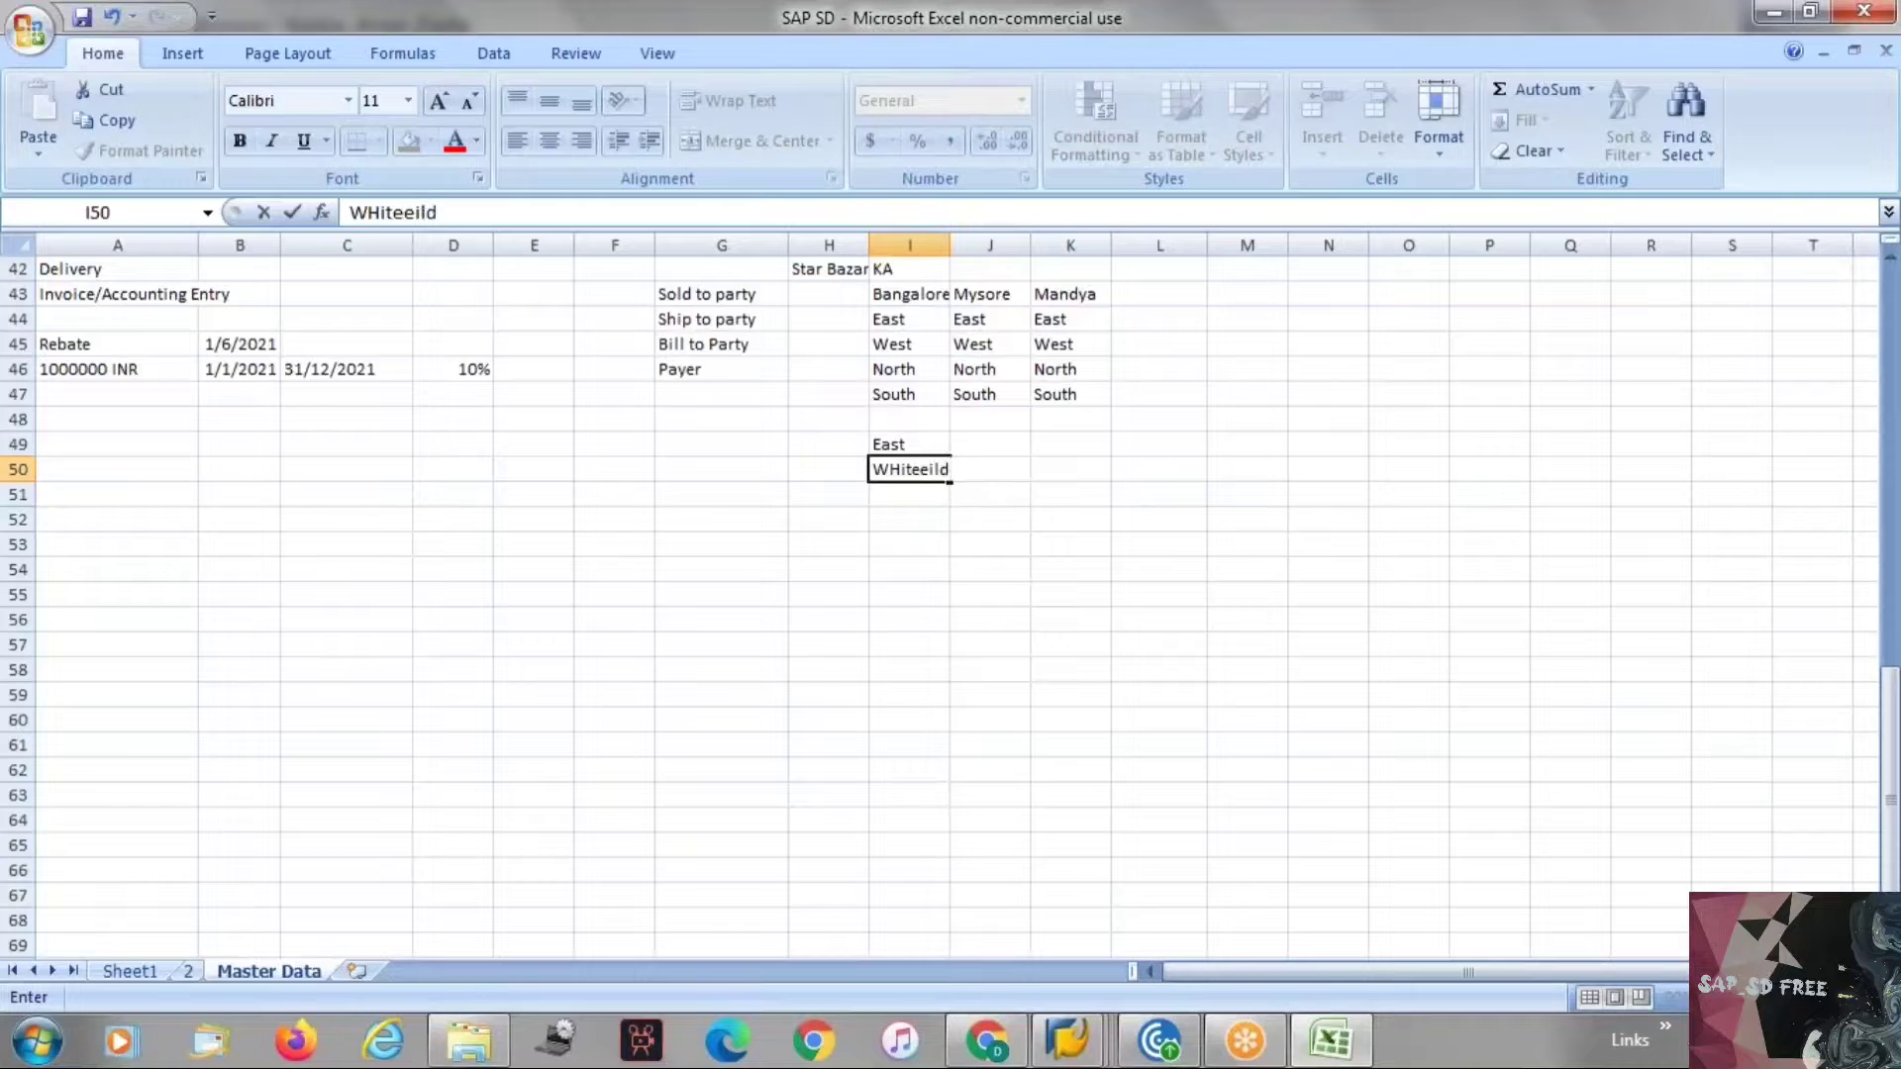
pyautogui.press('Return')
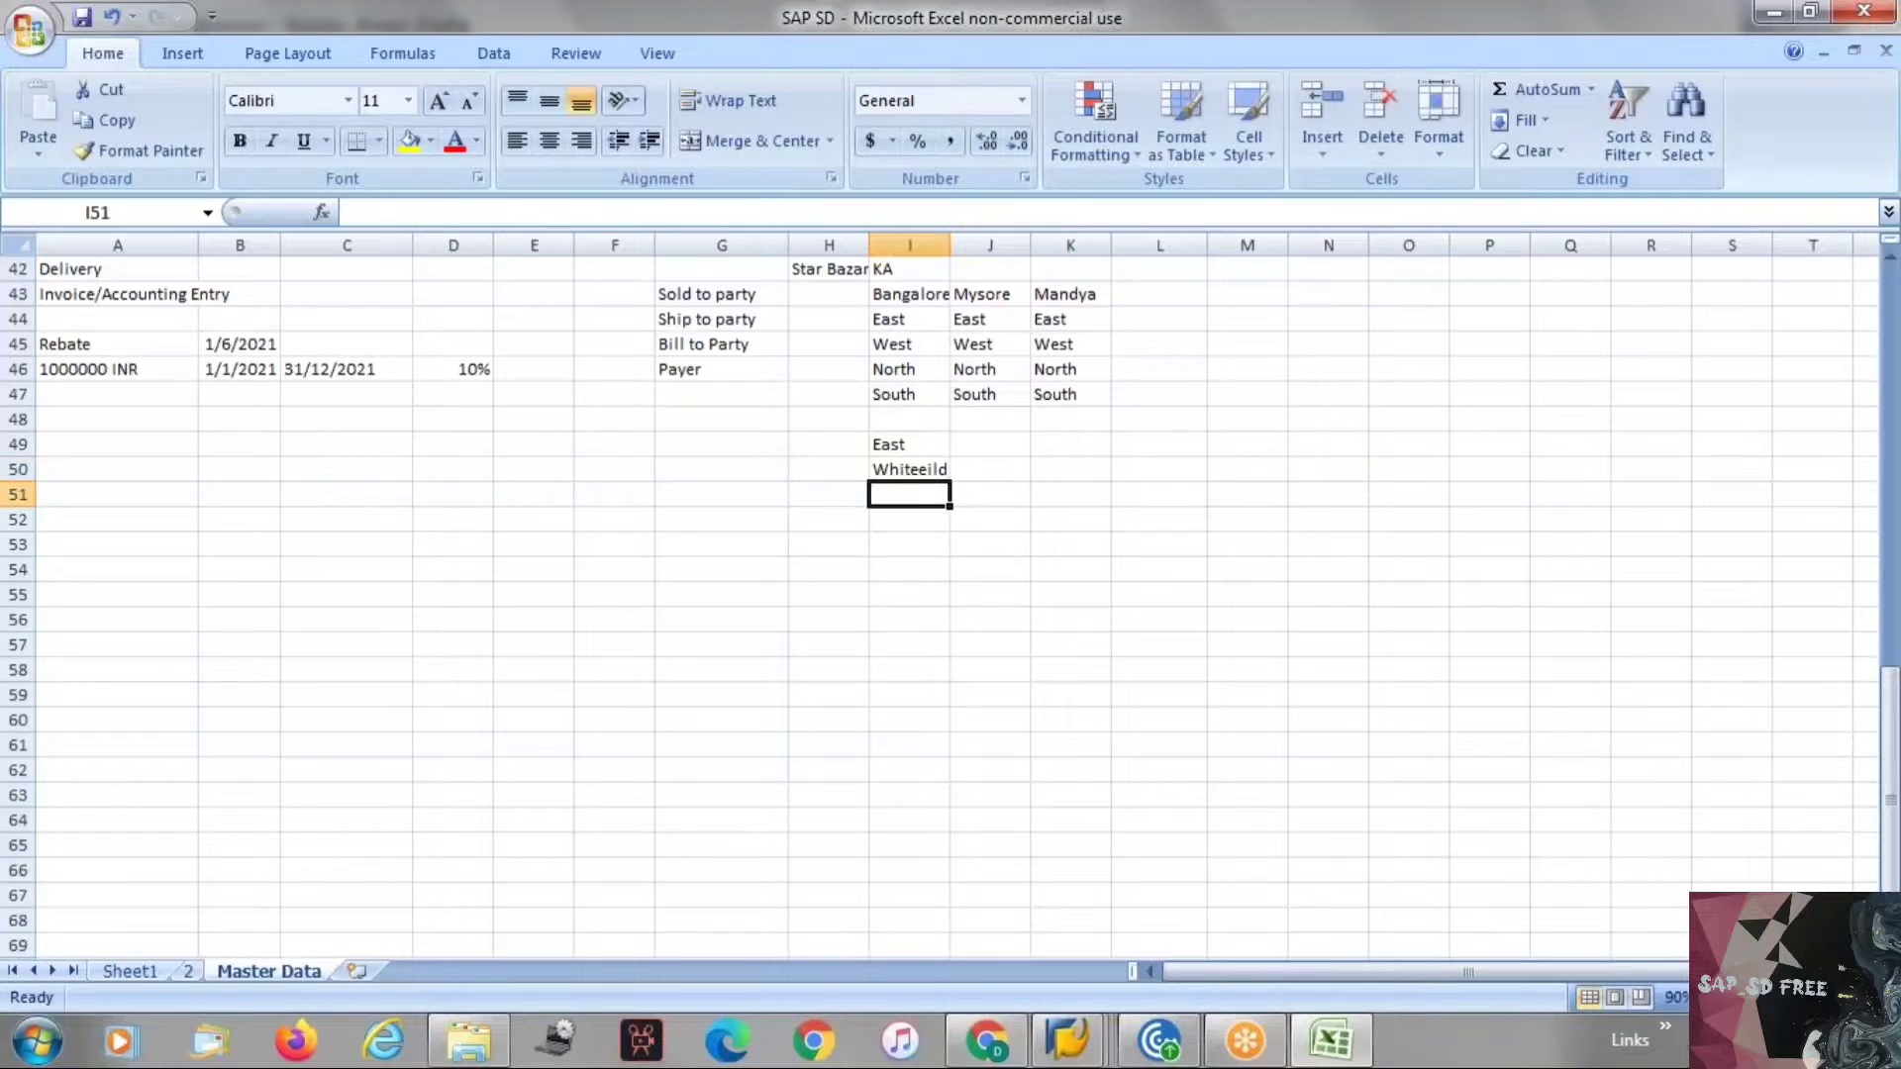
pyautogui.write('OMR')
pyautogui.press('Return')
# Switch briefly to the other sheet and back, then review the partner function and location entries.
pyautogui.hotkey('ctrl', 'pageup')
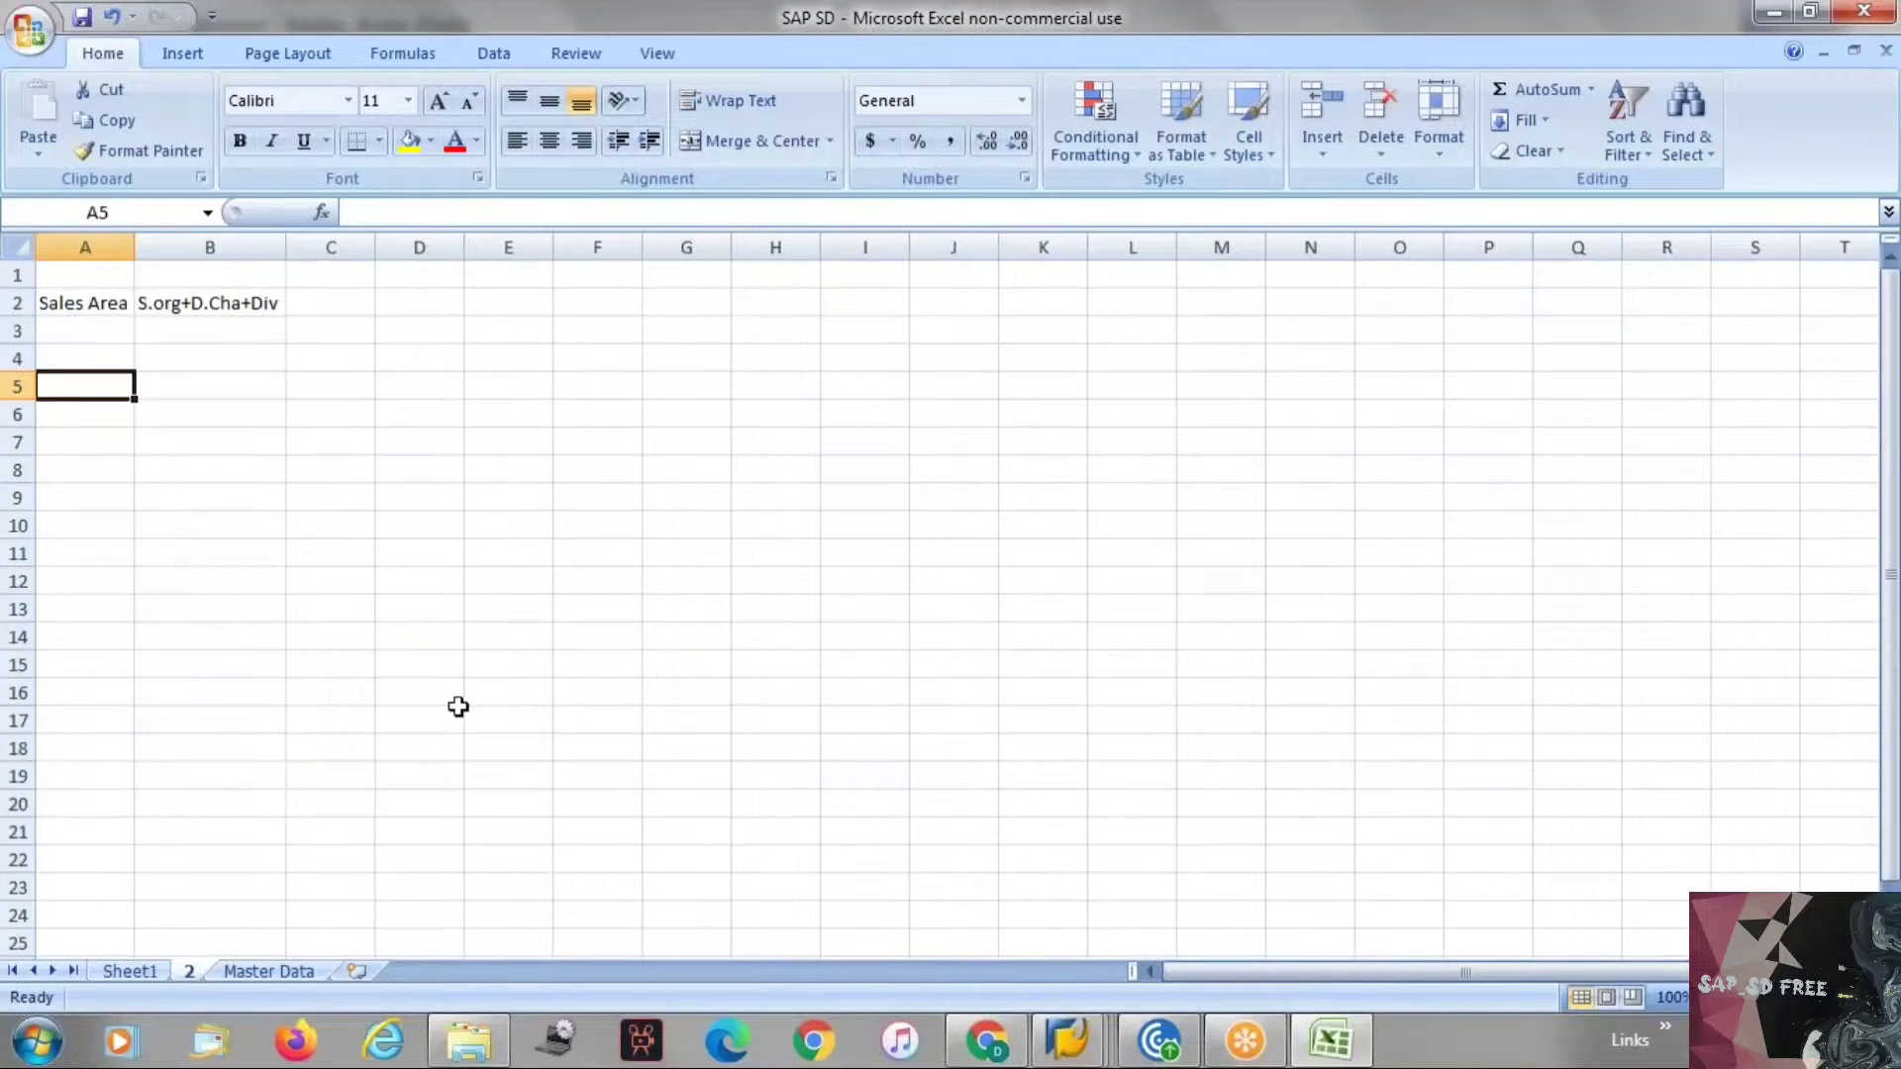
pyautogui.hotkey('ctrl', 'pagedown')
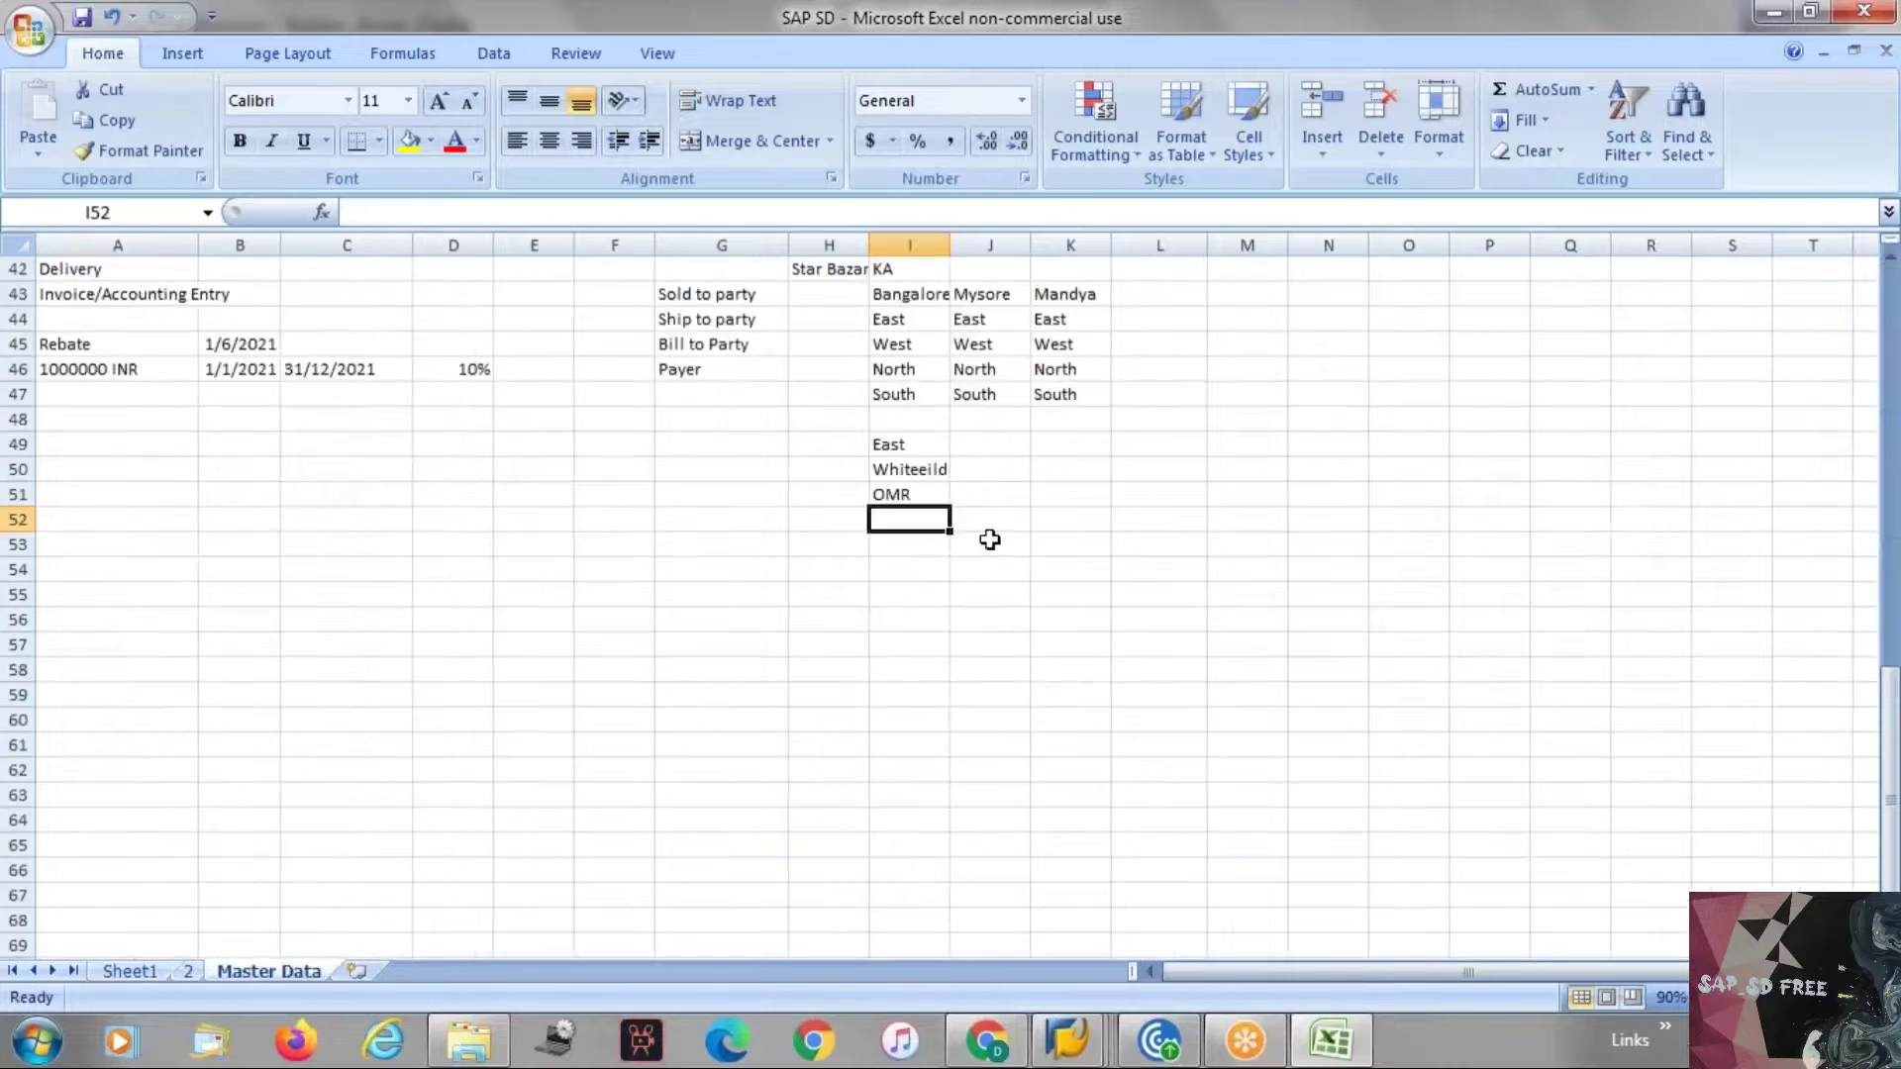
pyautogui.click(903, 495)
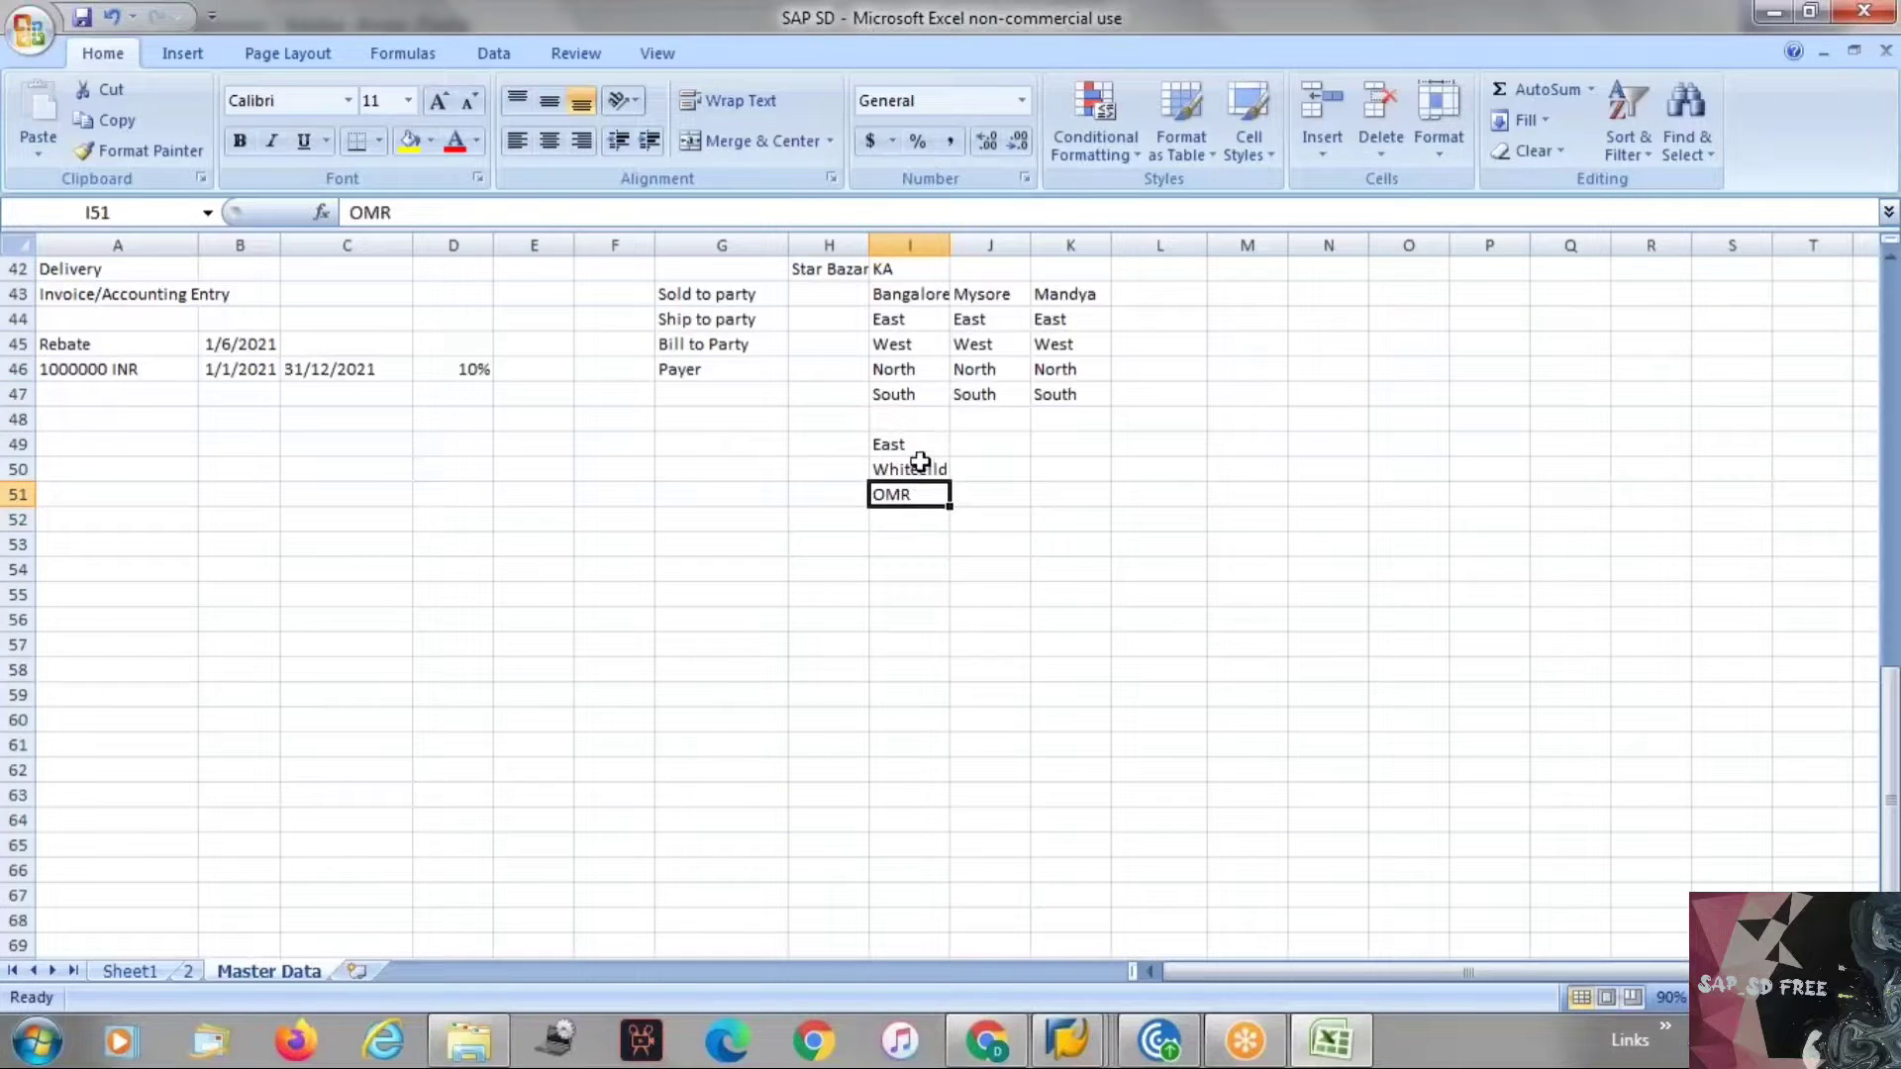
pyautogui.click(920, 463)
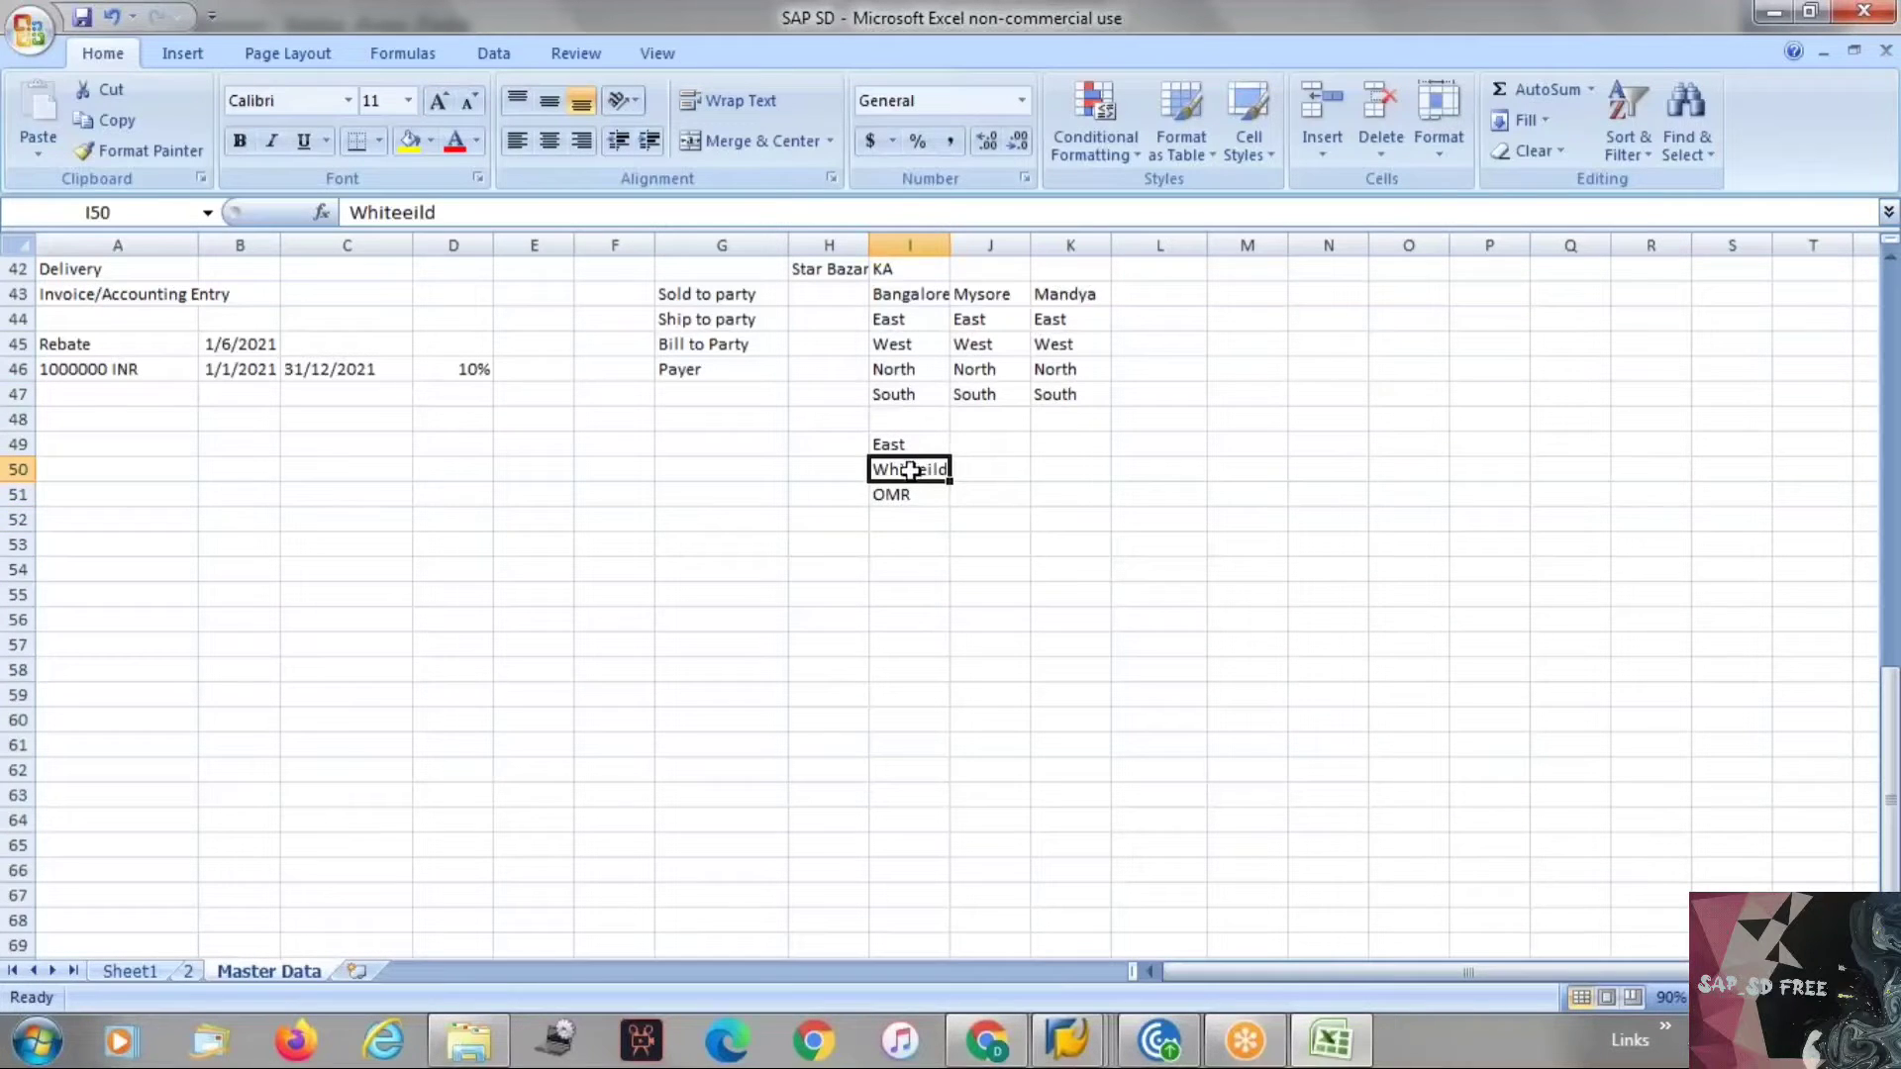
pyautogui.click(894, 345)
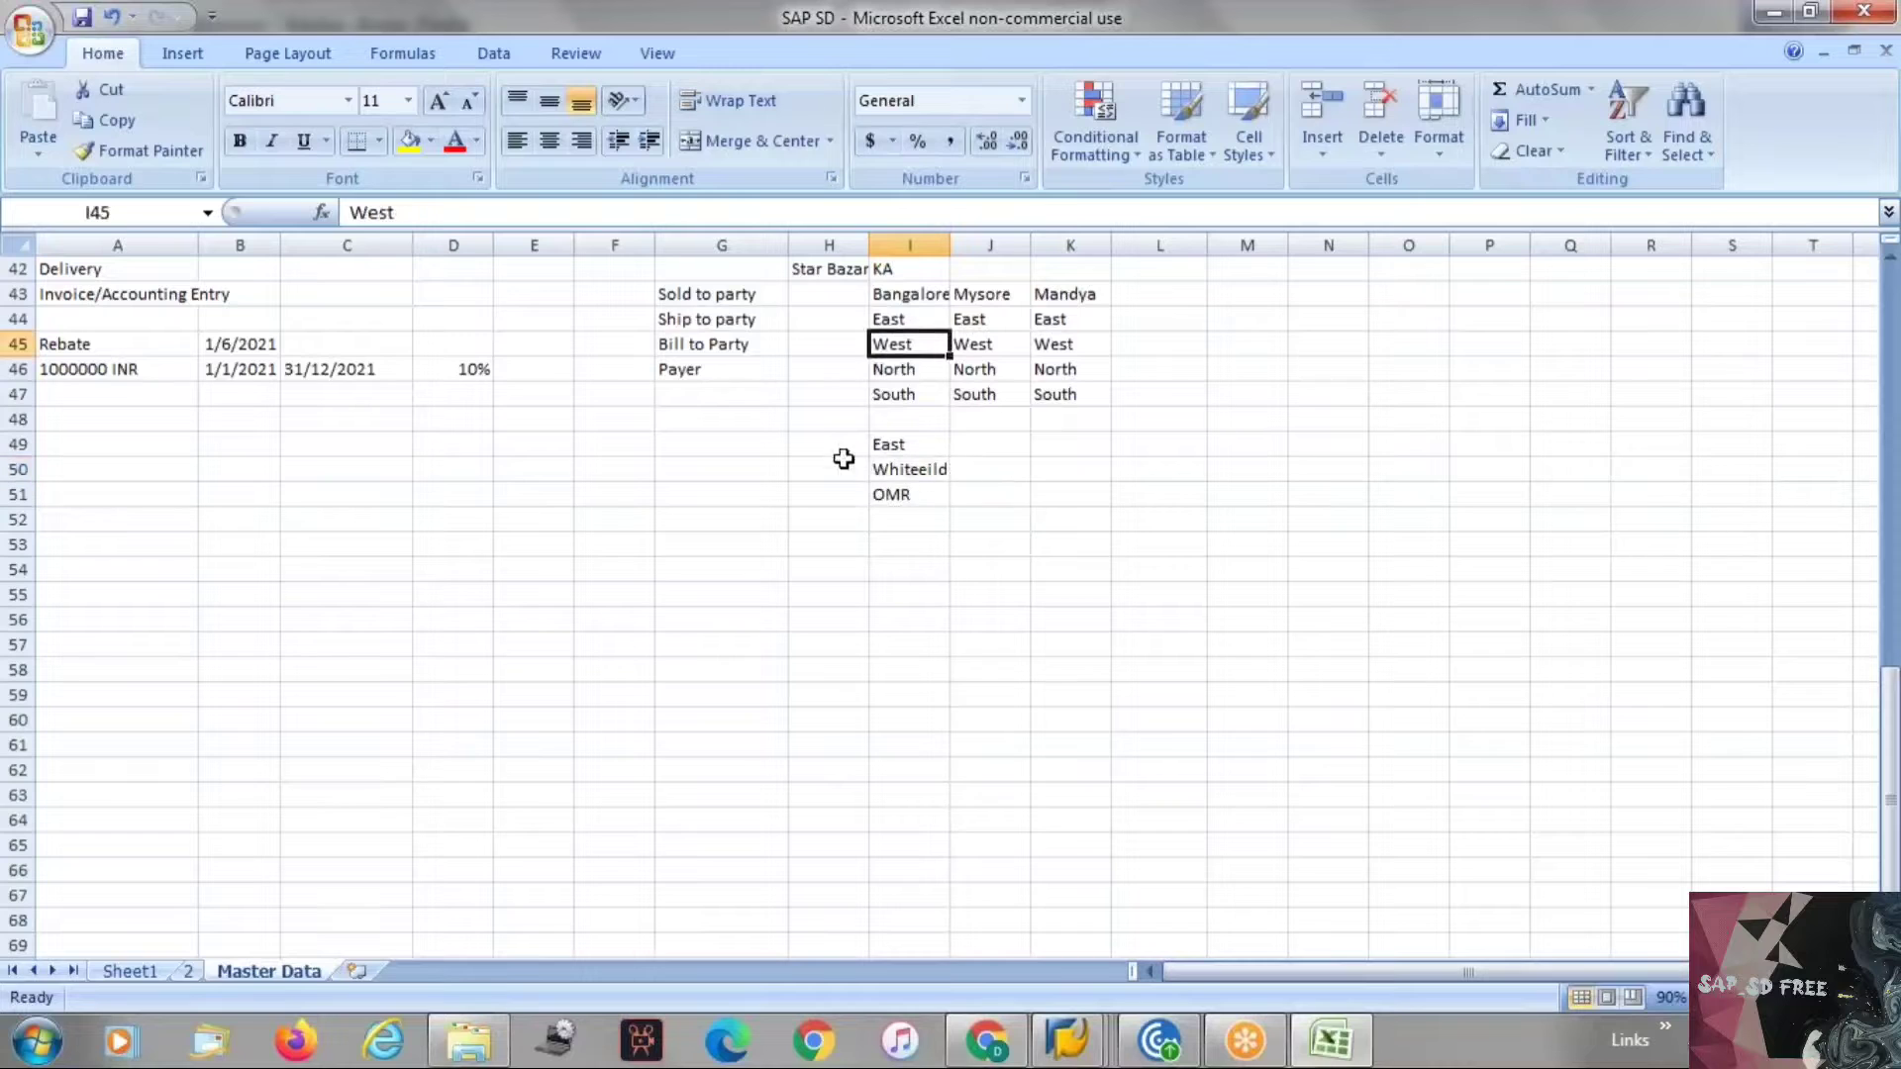
pyautogui.click(905, 368)
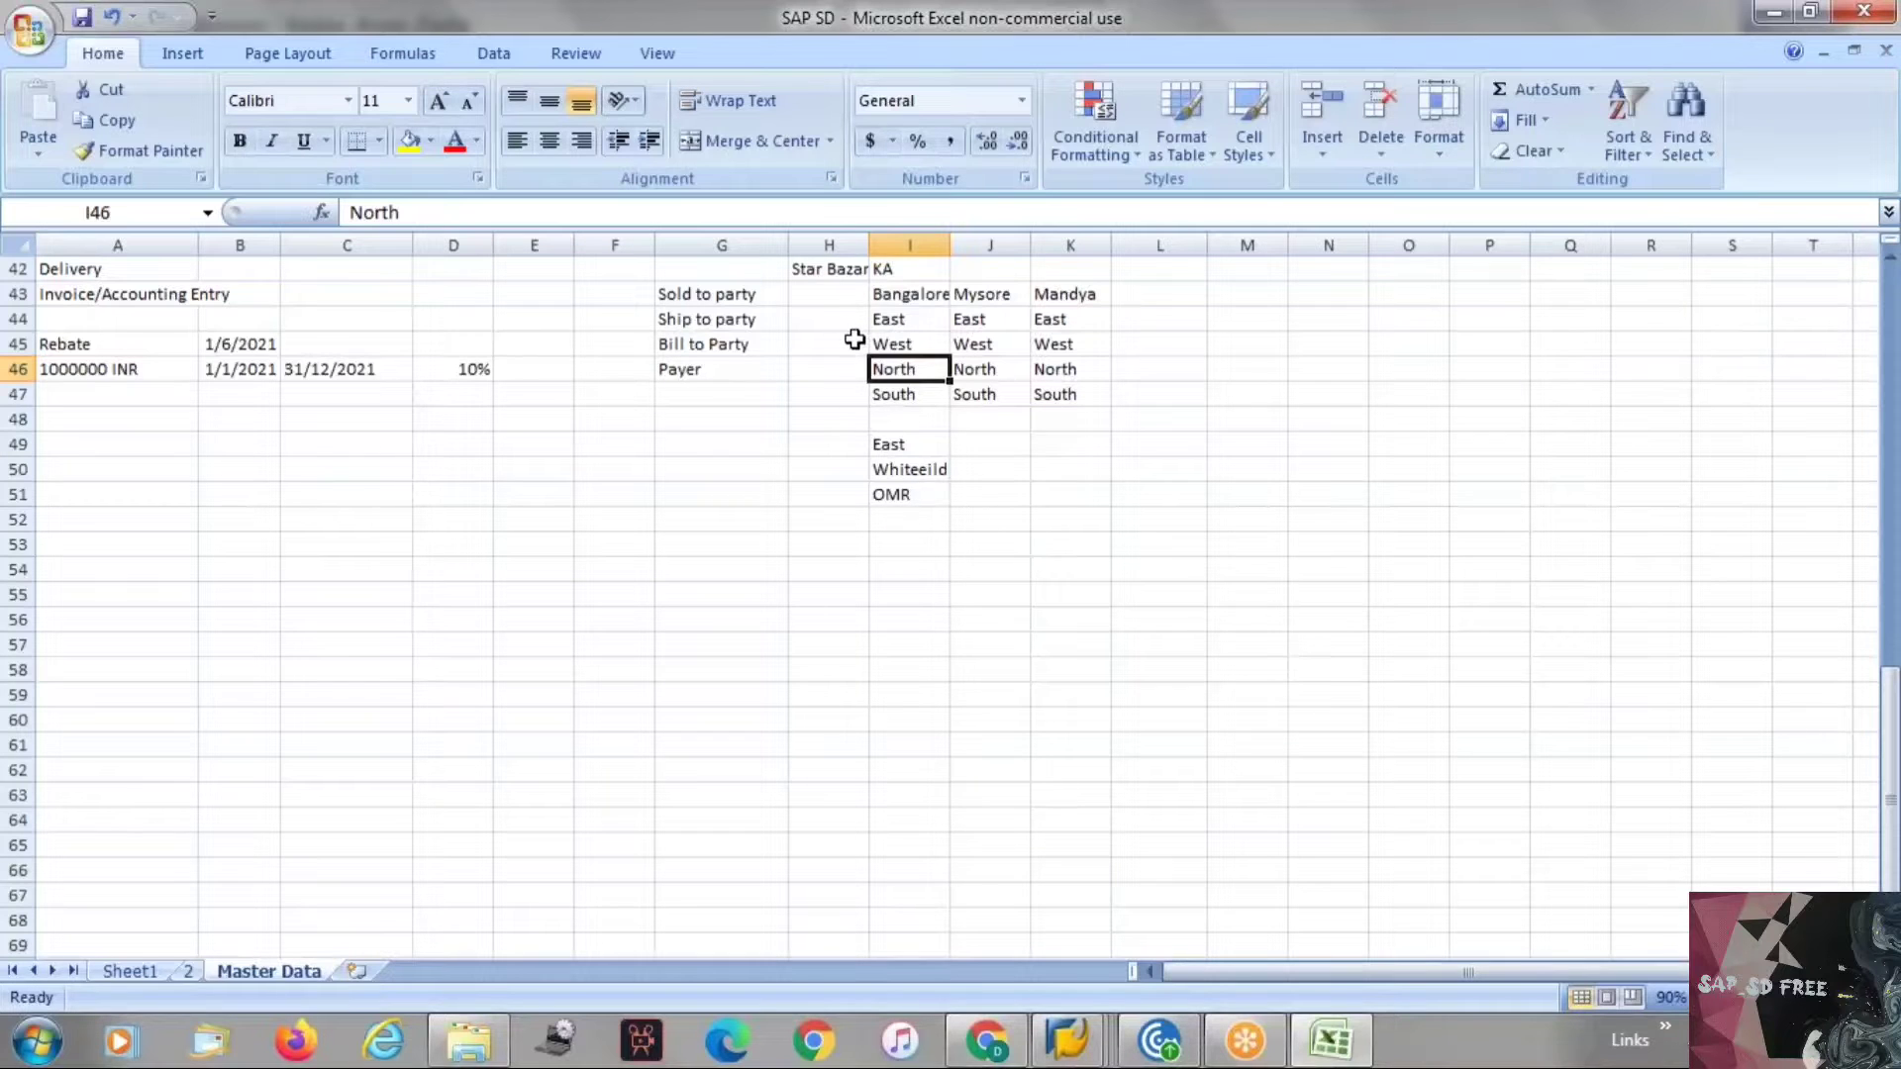
pyautogui.click(892, 469)
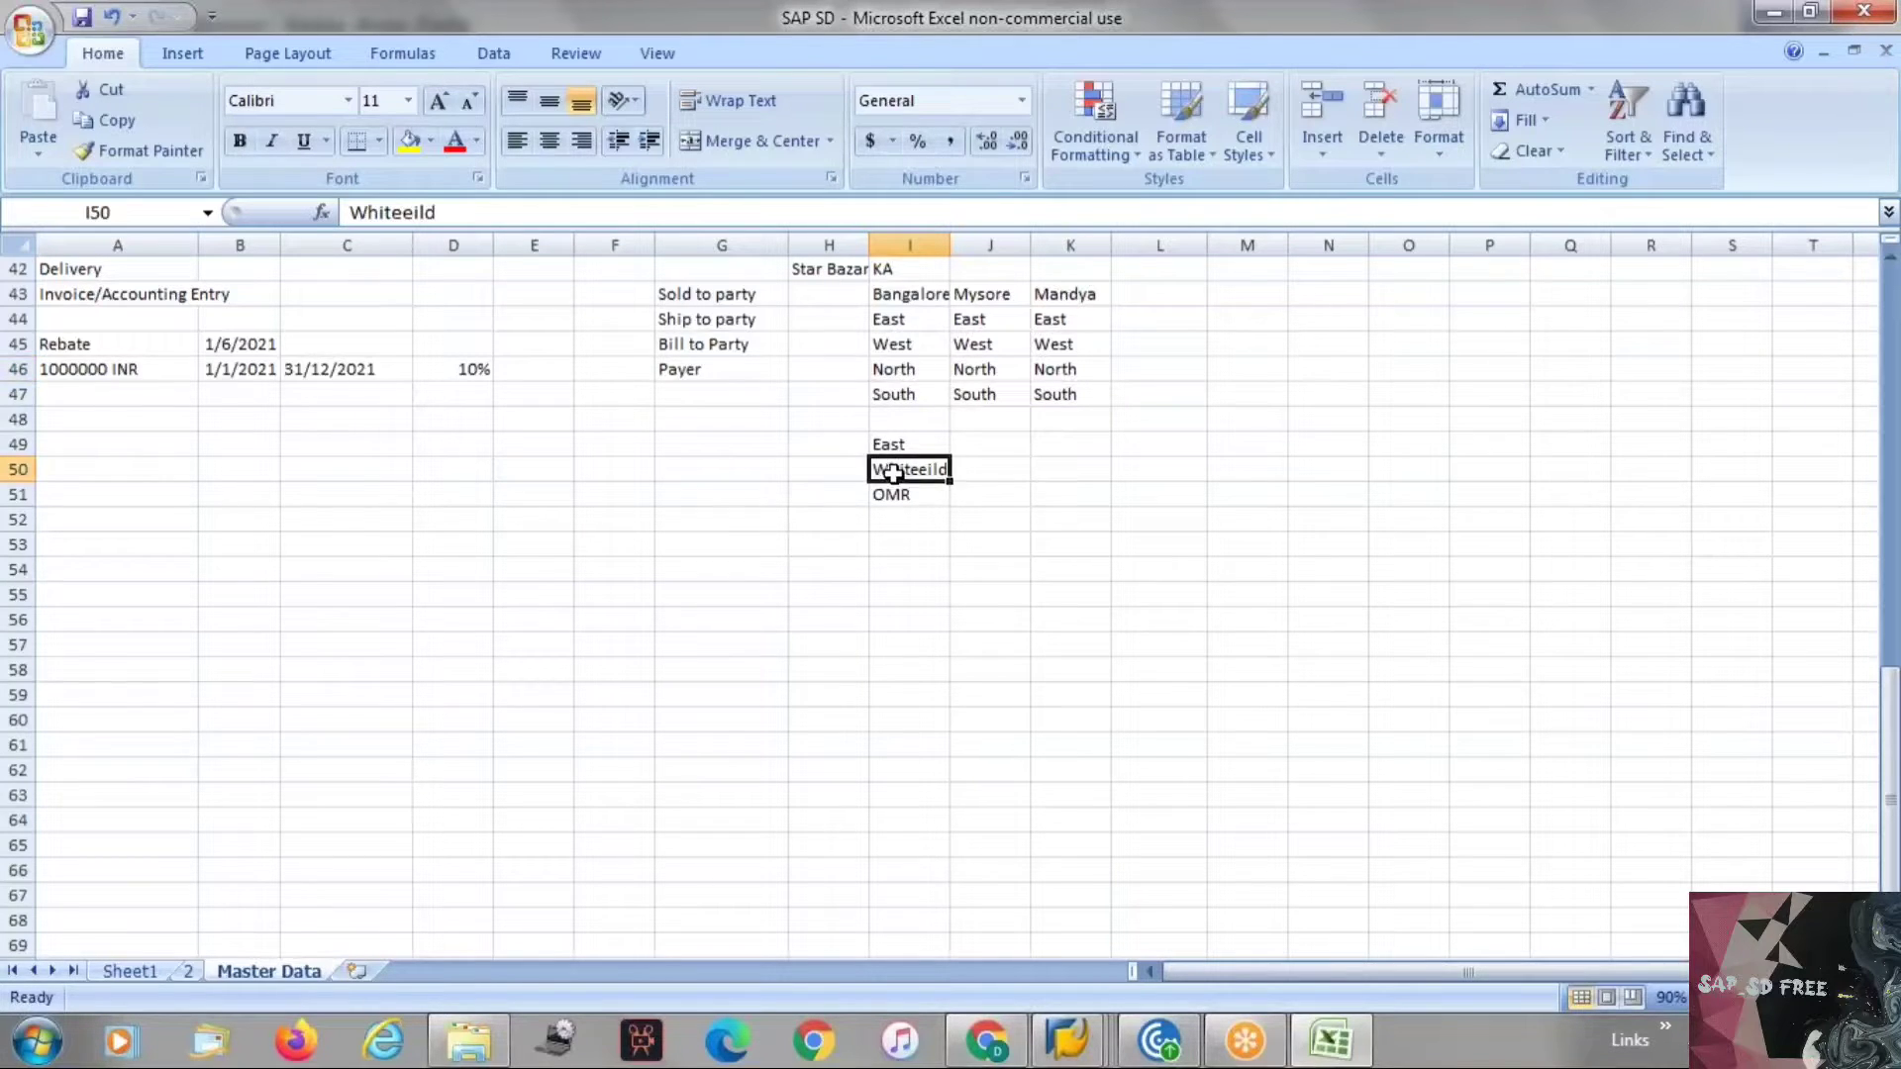
pyautogui.click(888, 493)
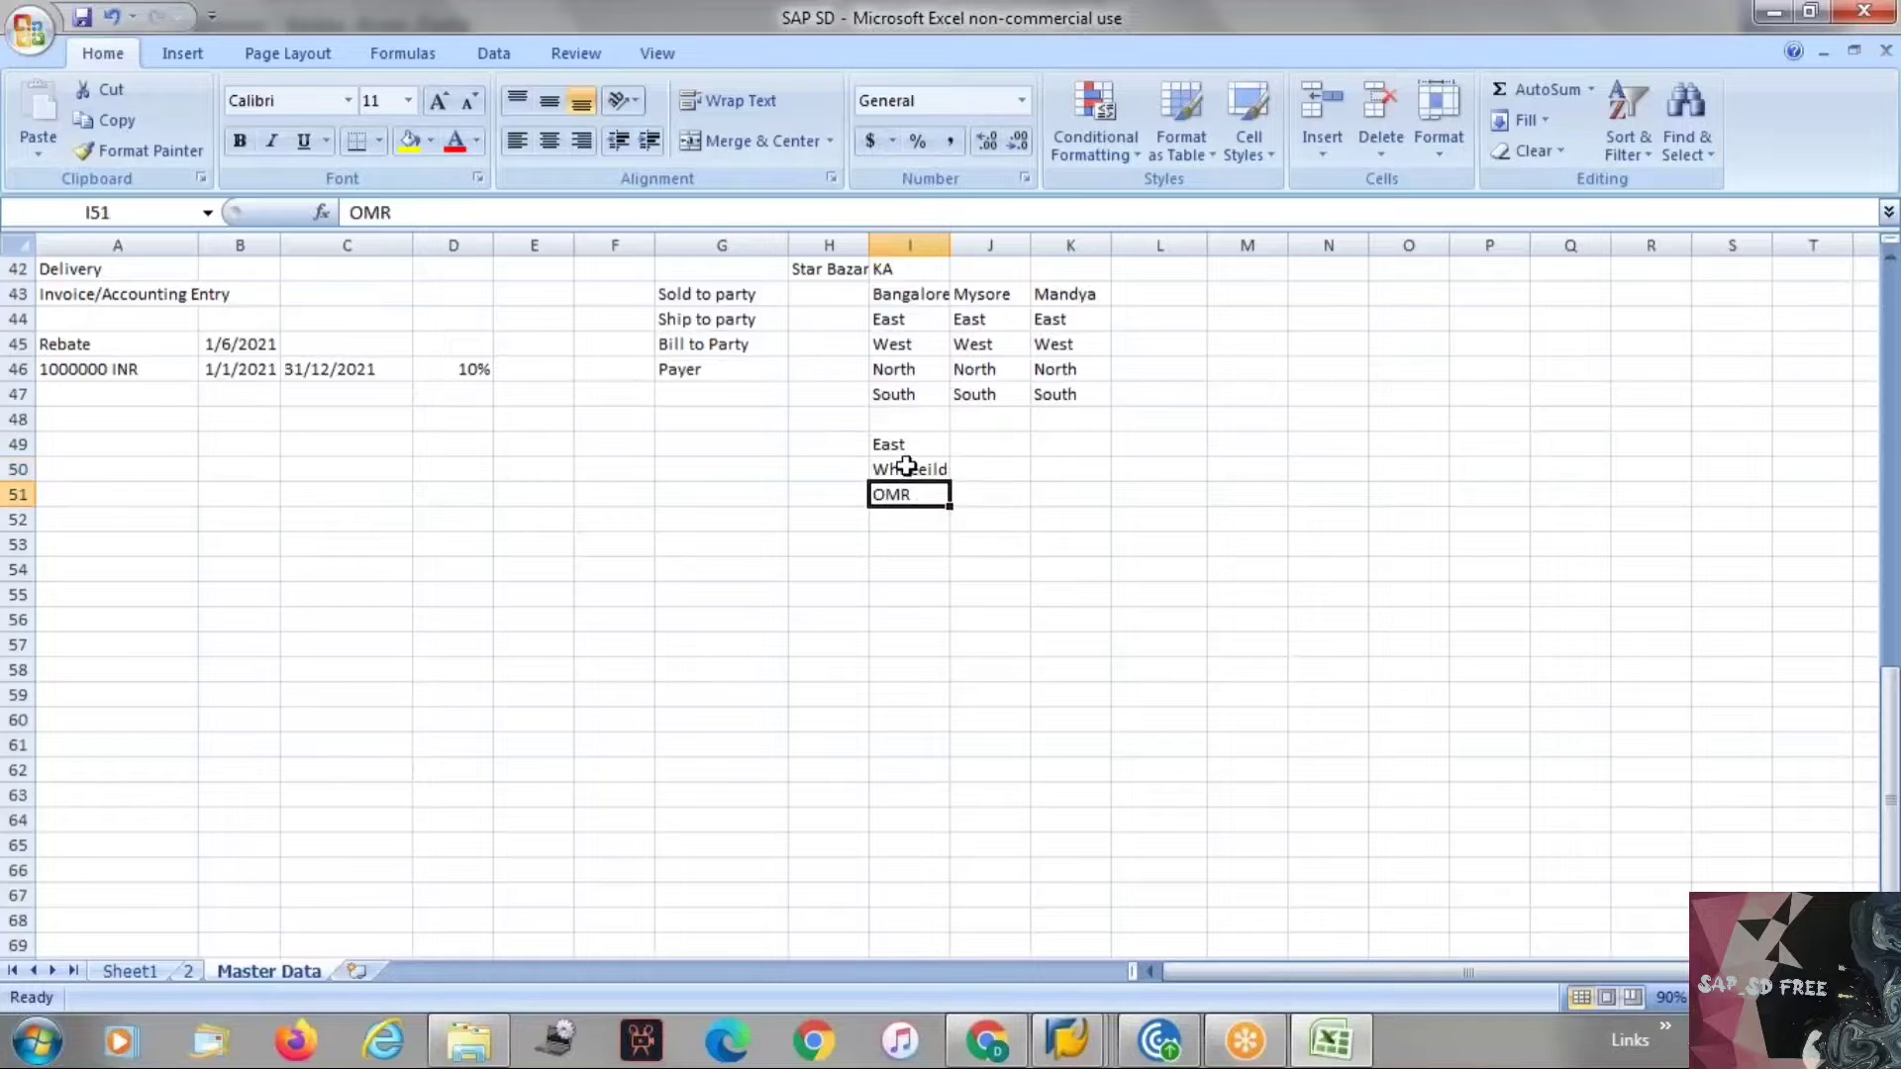
# Fill cells I50:I51 with green.
pyautogui.moveTo(904, 471); pyautogui.dragTo(900, 493)
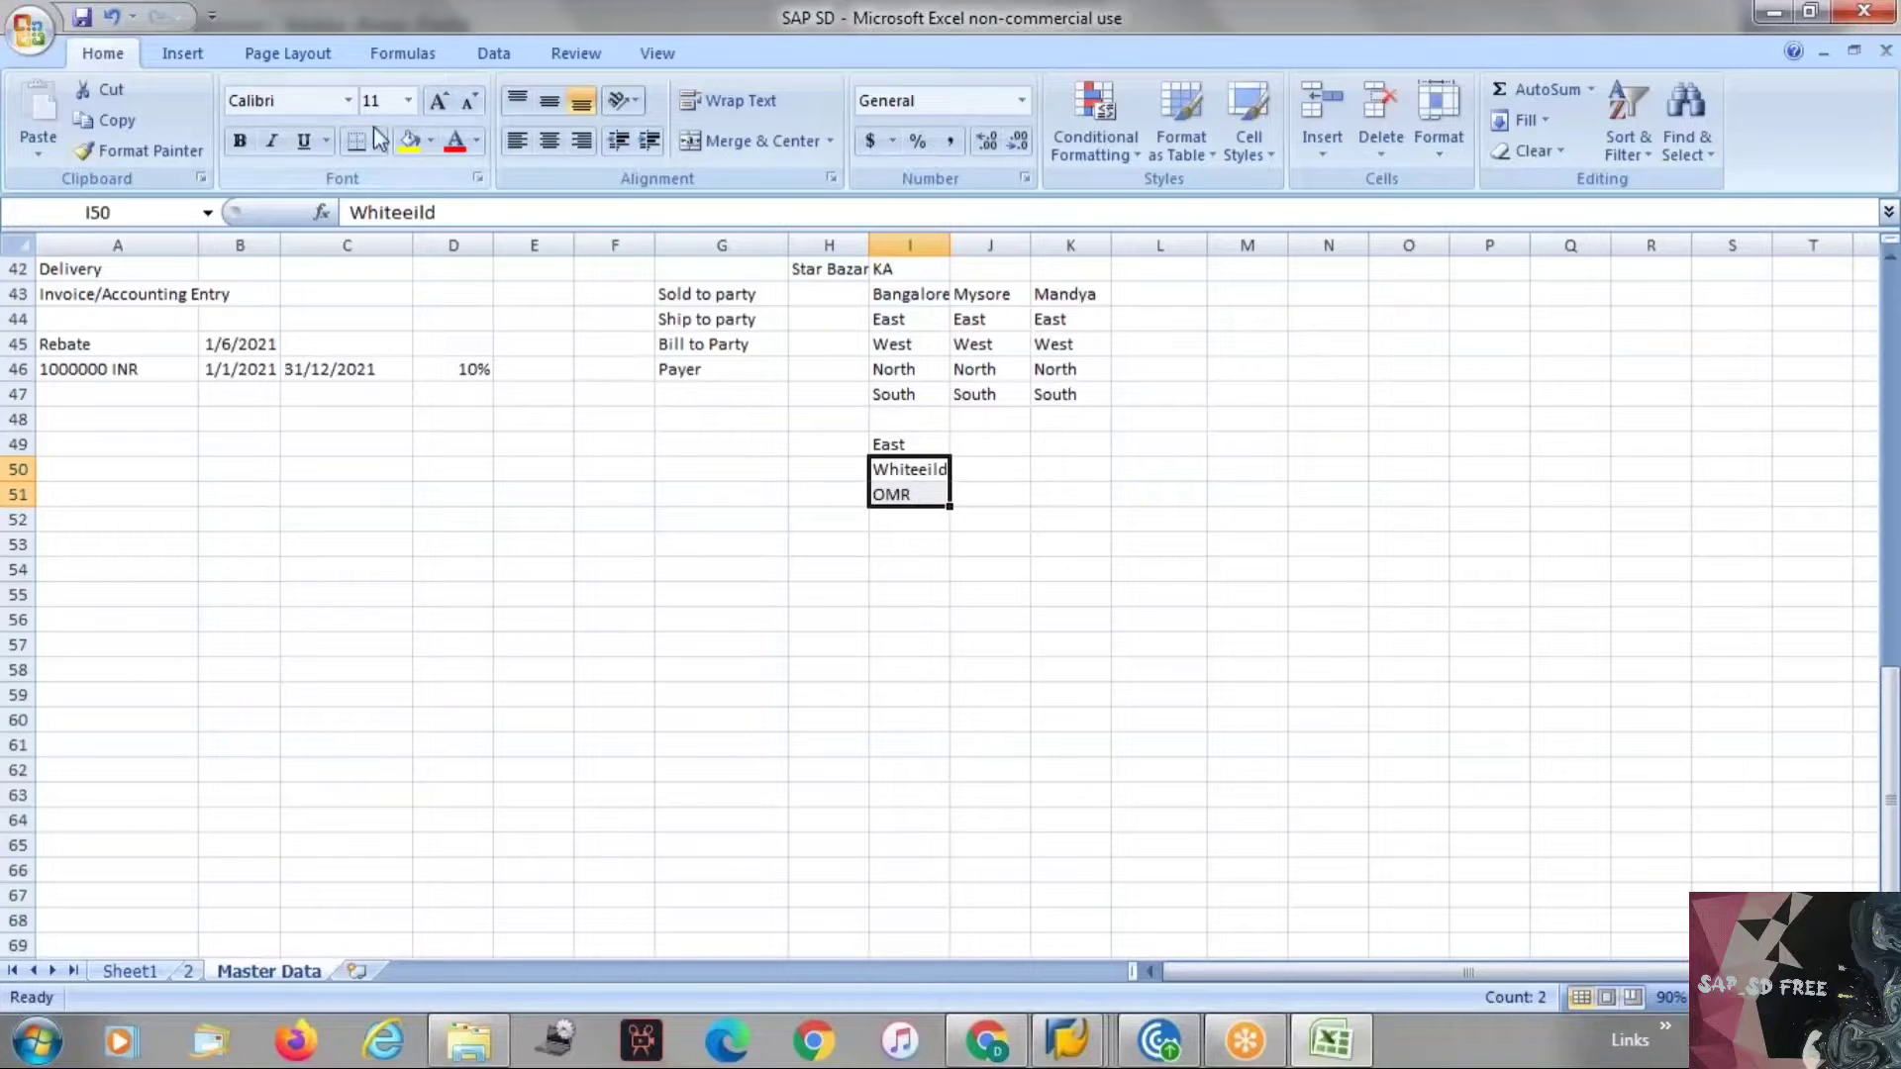
pyautogui.click(431, 140)
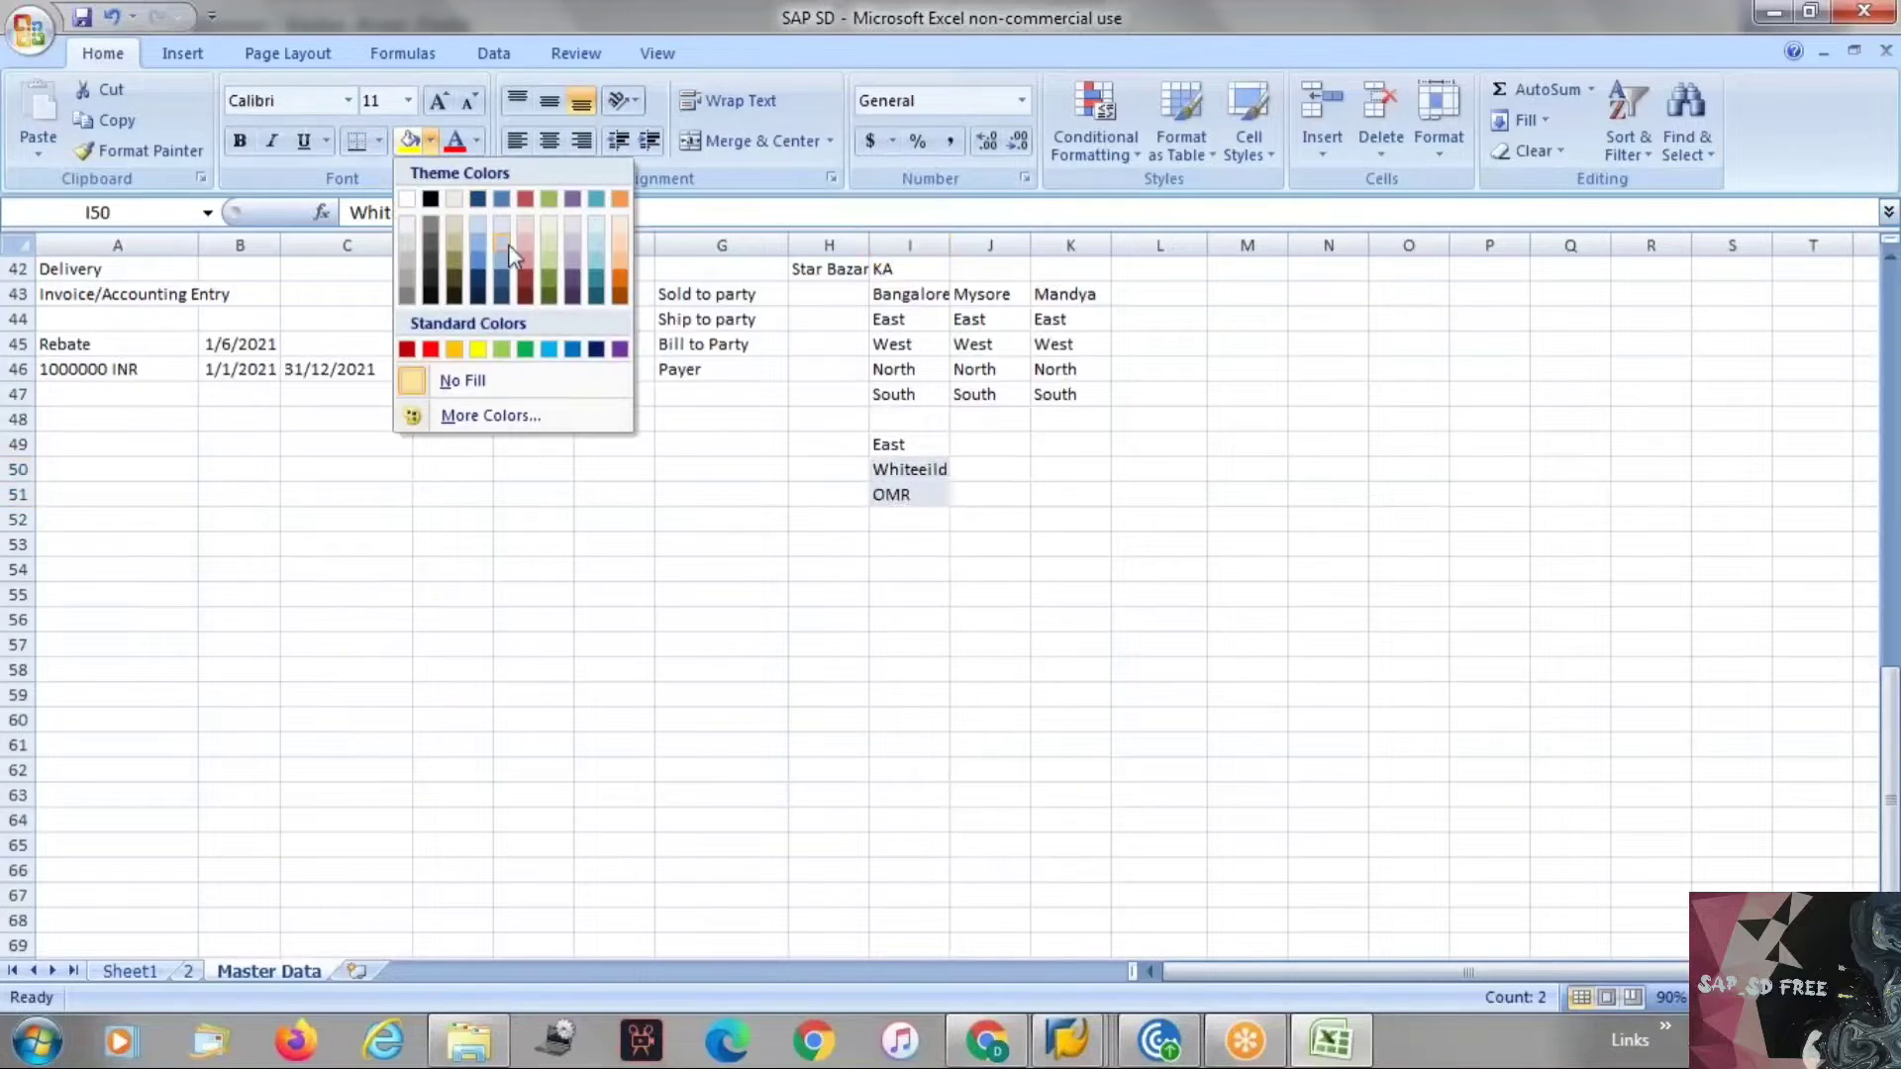
pyautogui.click(523, 349)
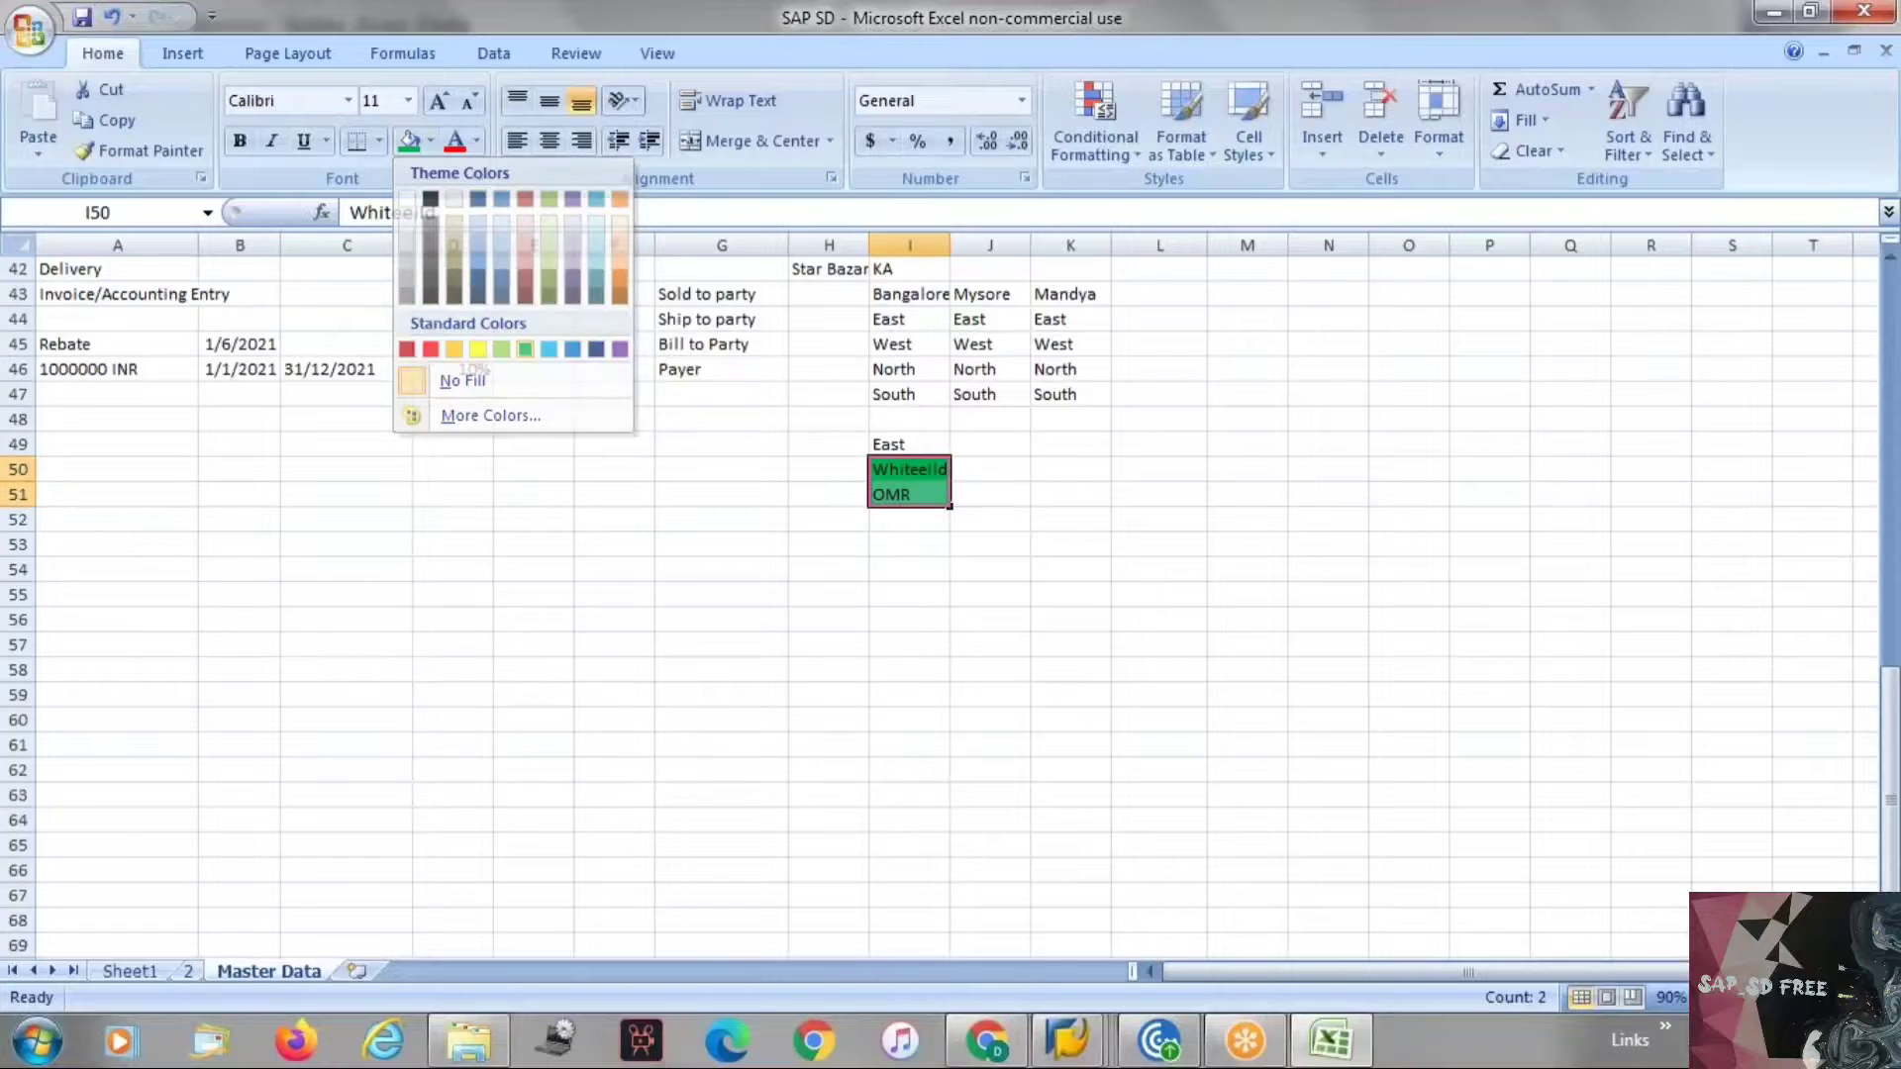
pyautogui.click(651, 417)
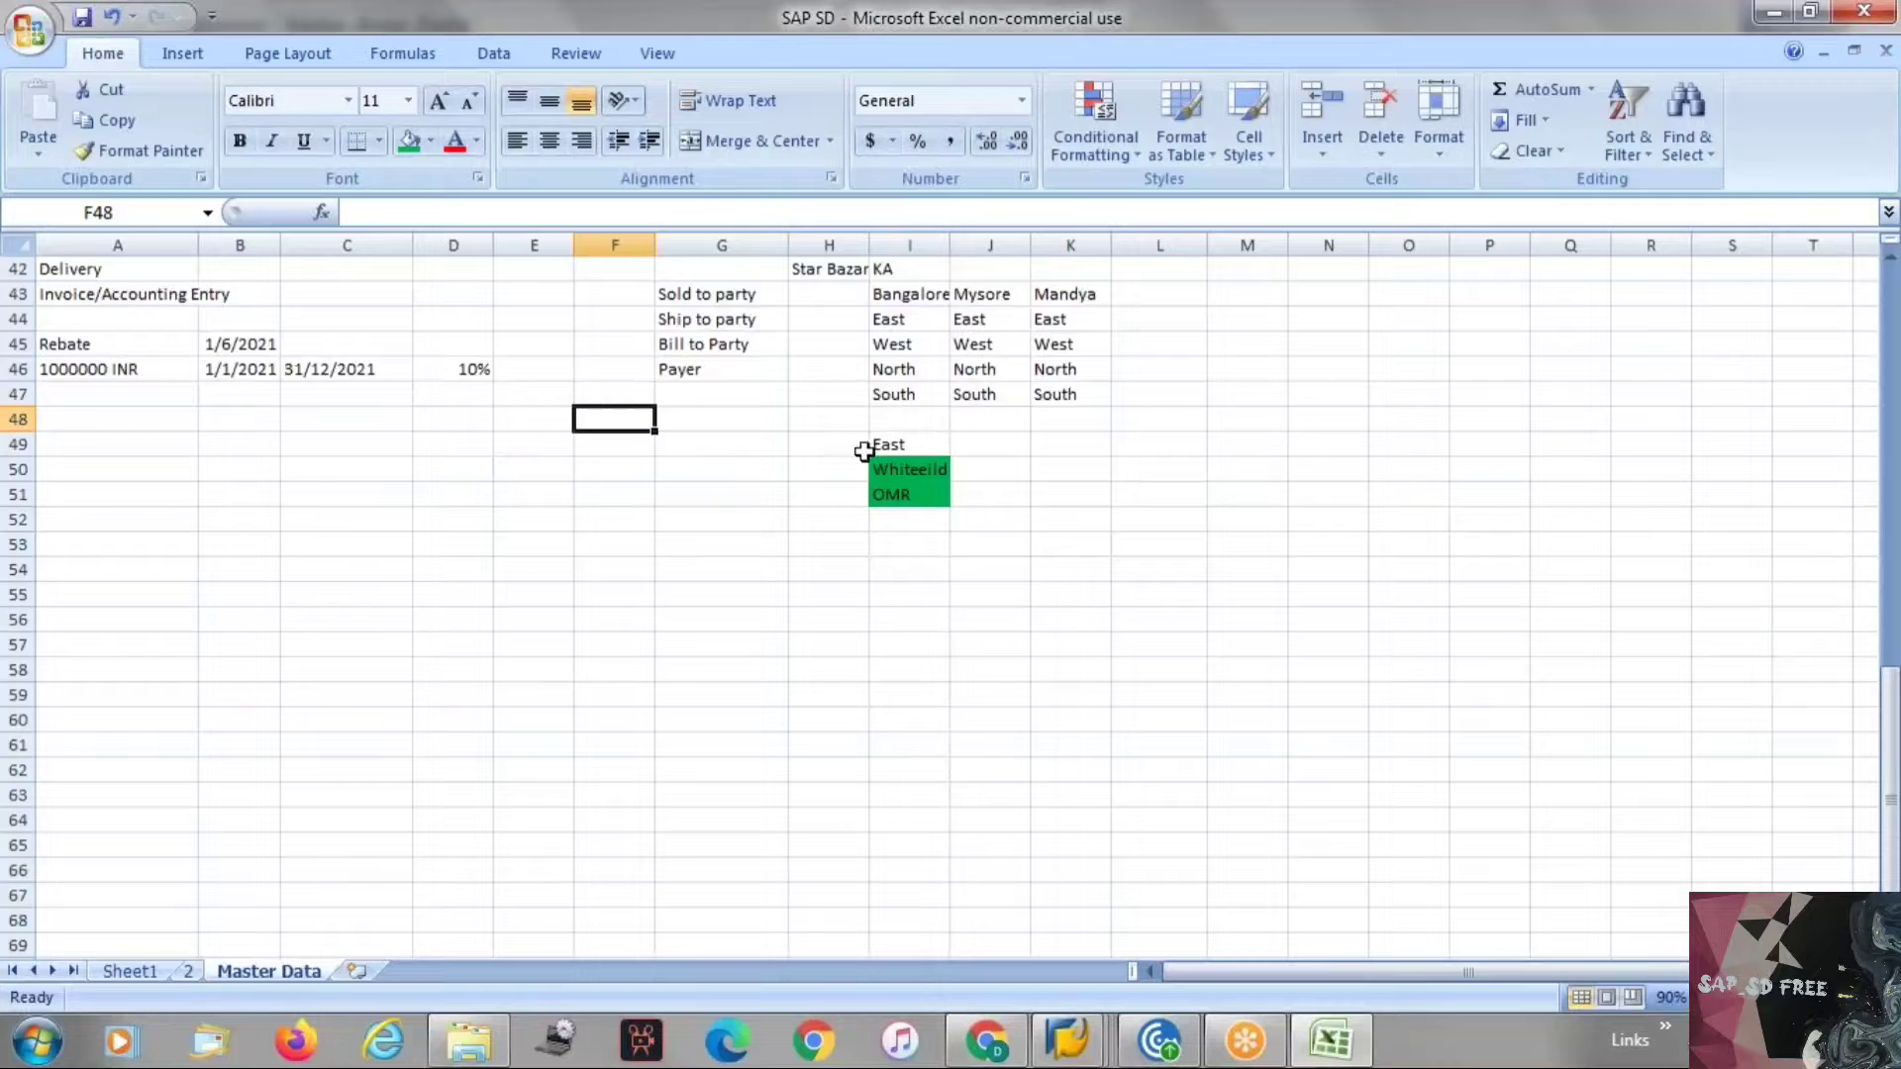
# Copy the Sold to party label from G43 into H50.
pyautogui.click(731, 346)
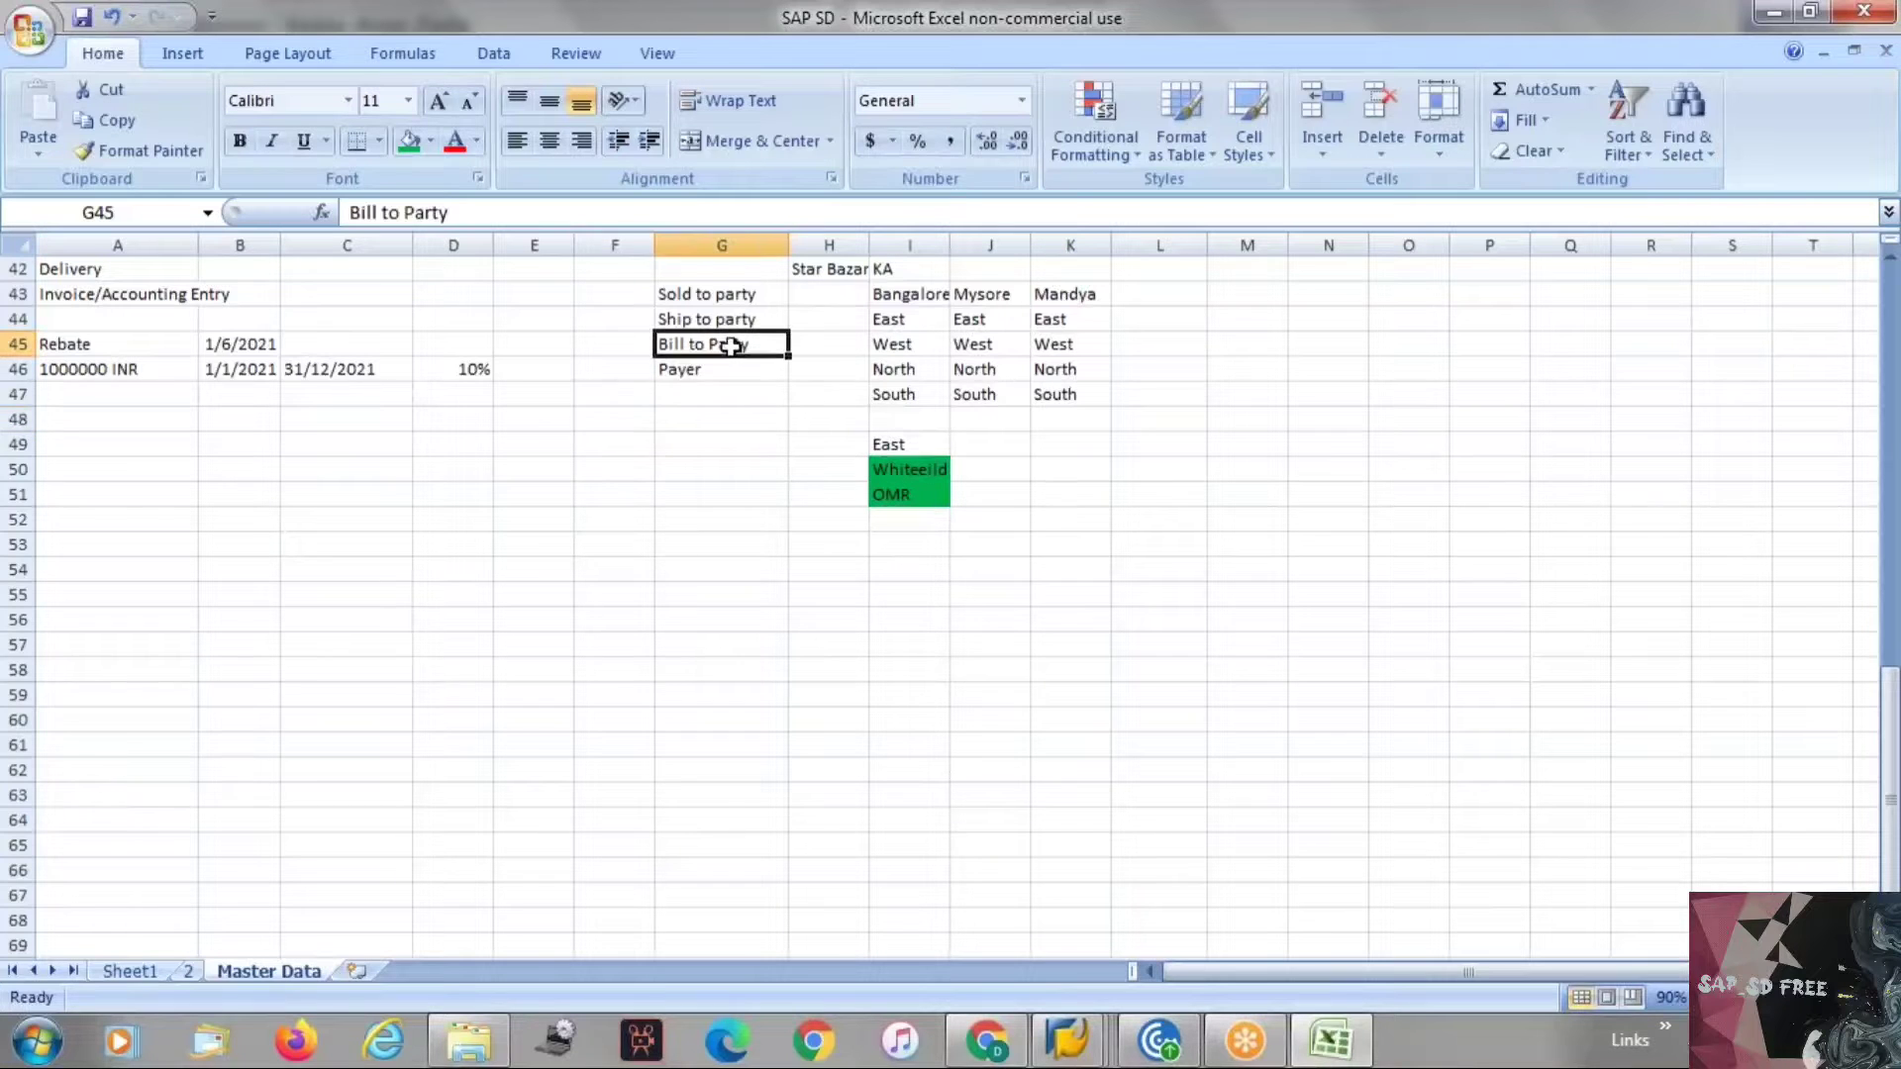
pyautogui.click(907, 300)
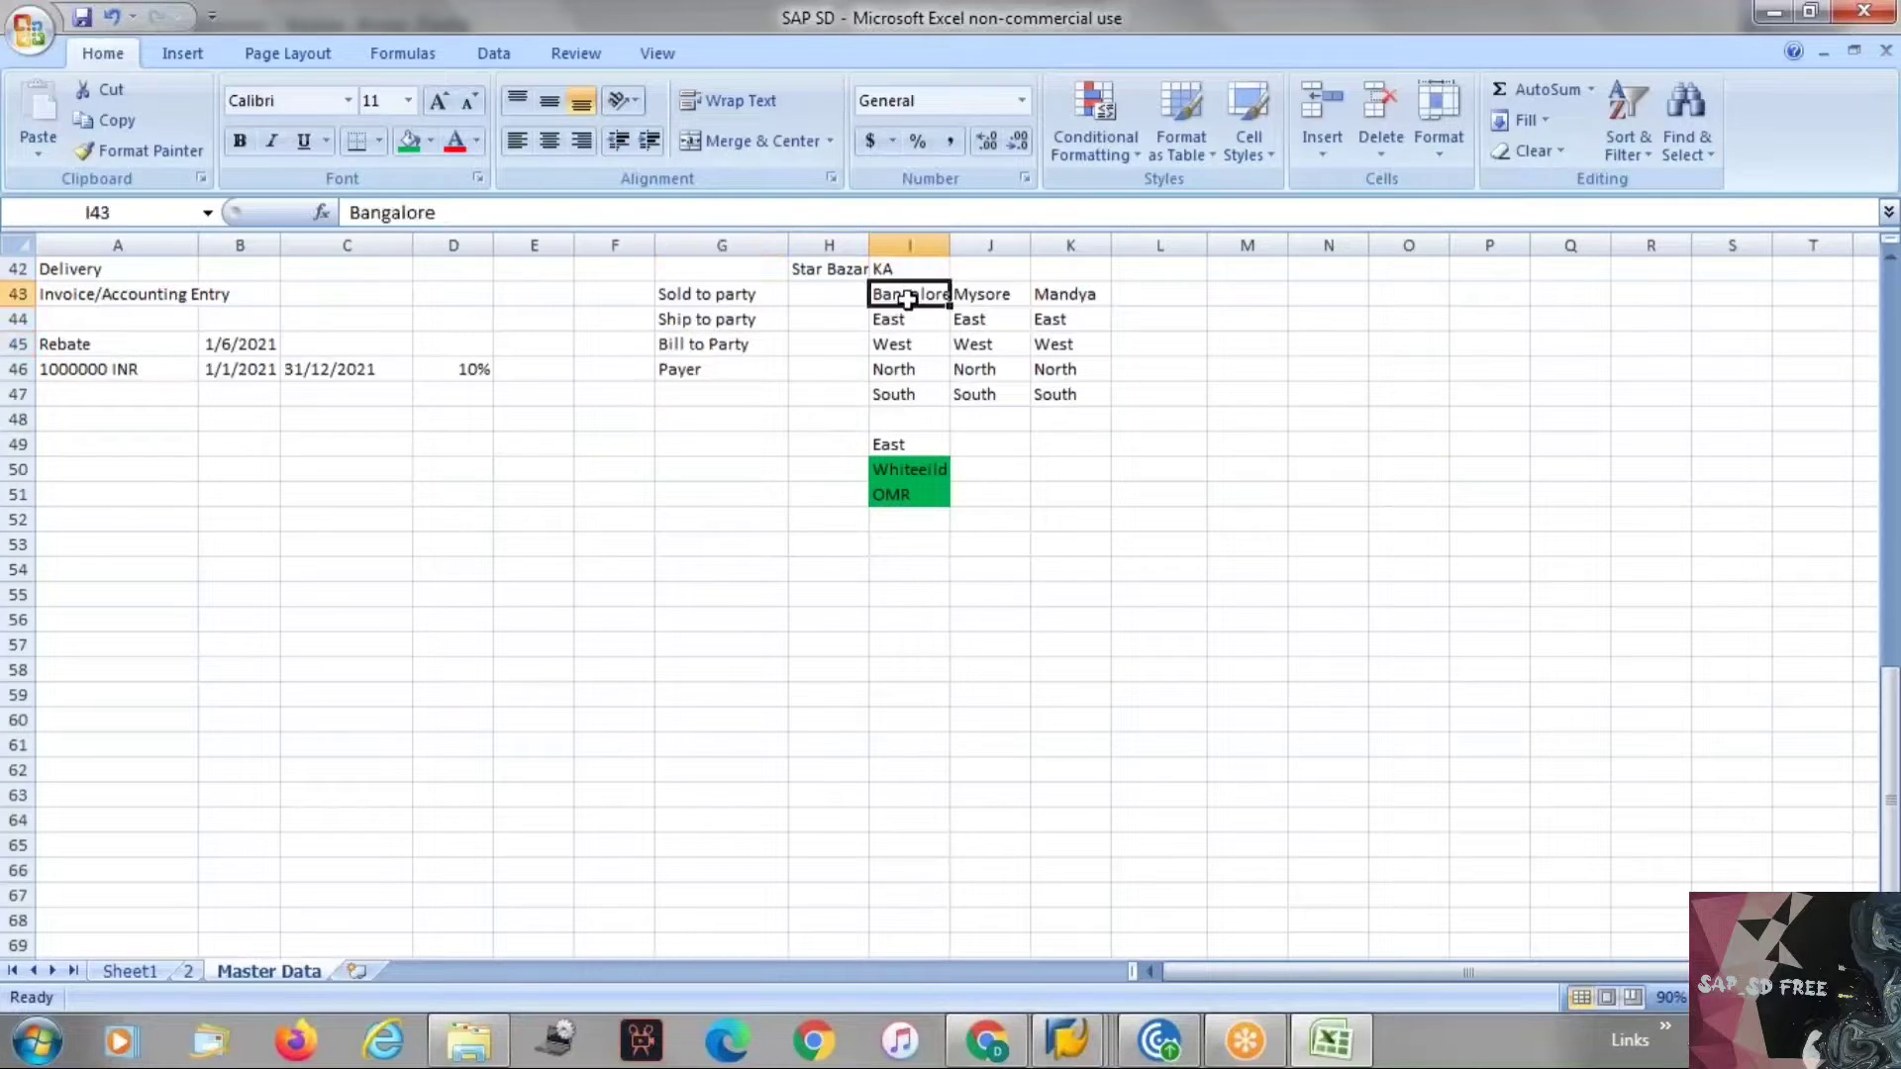
pyautogui.click(720, 298)
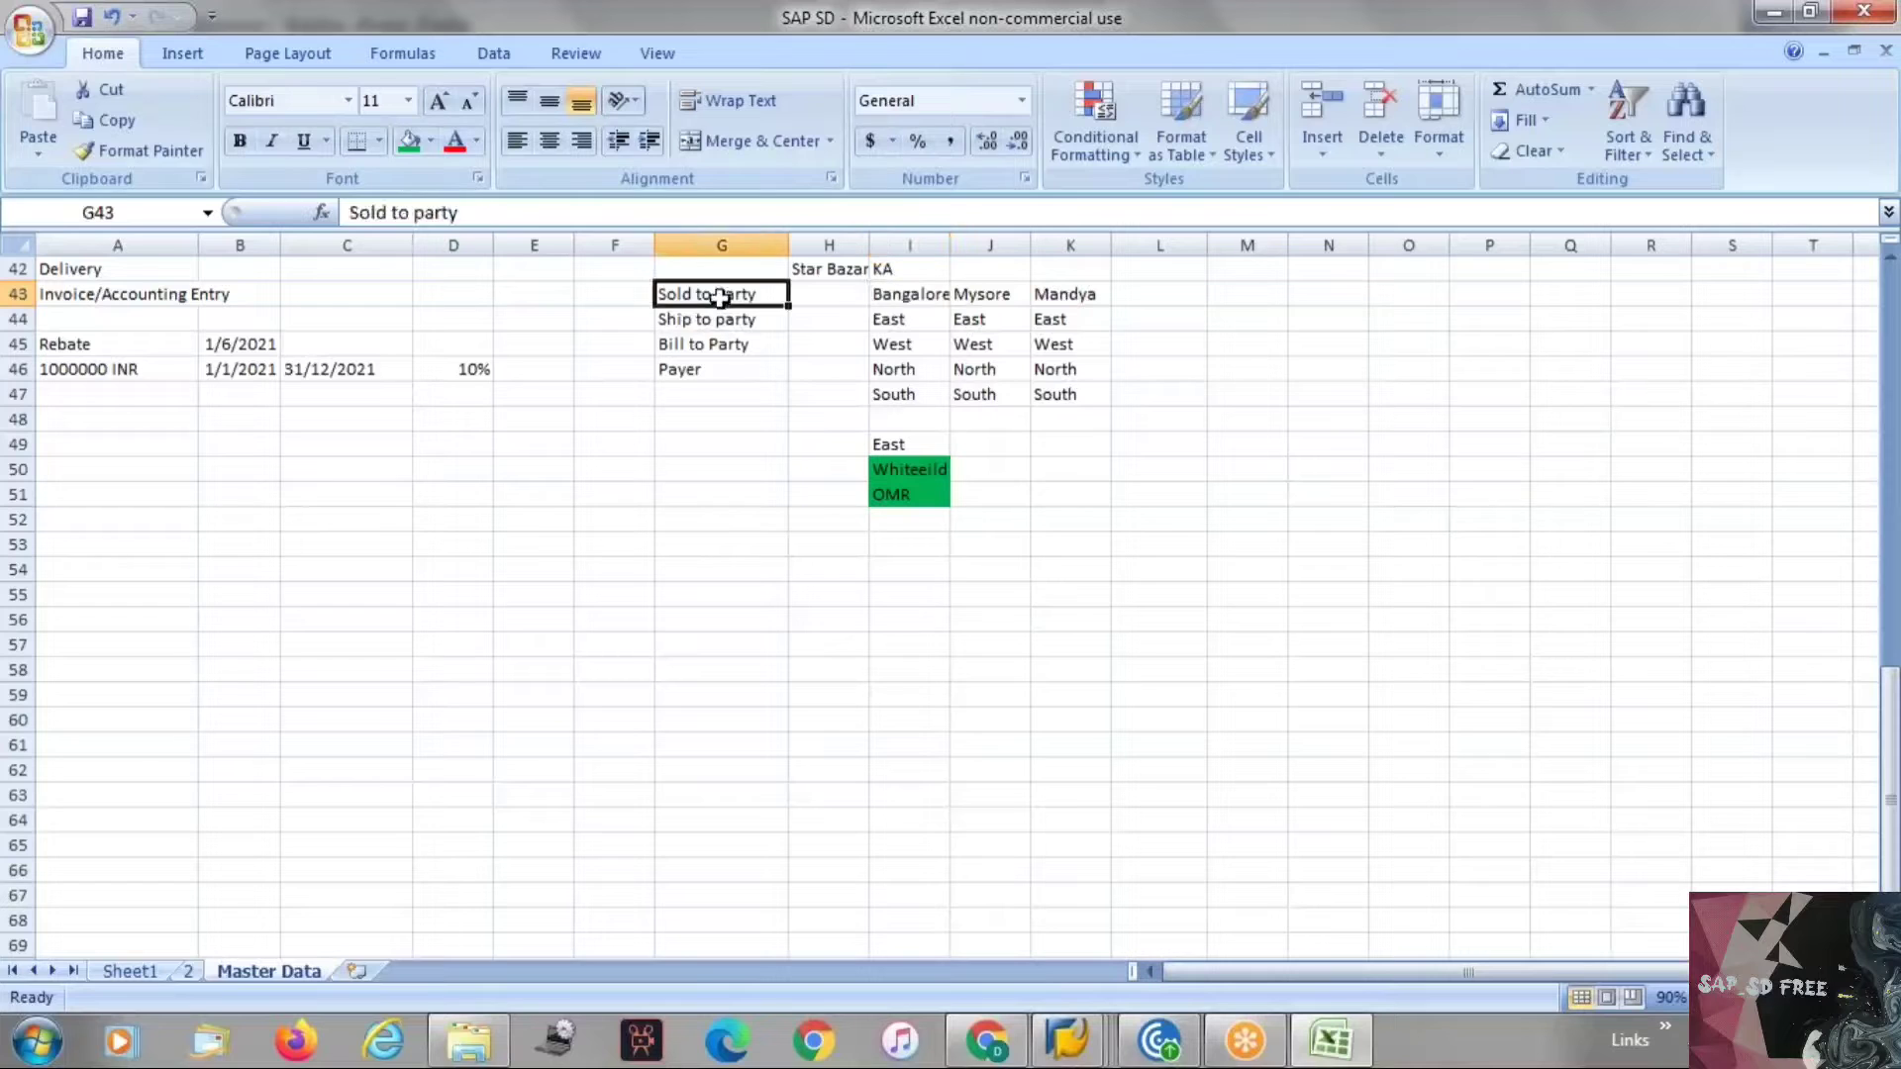
pyautogui.hotkey('ctrl', 'c')
pyautogui.click(810, 472)
pyautogui.hotkey('ctrl', 'v')
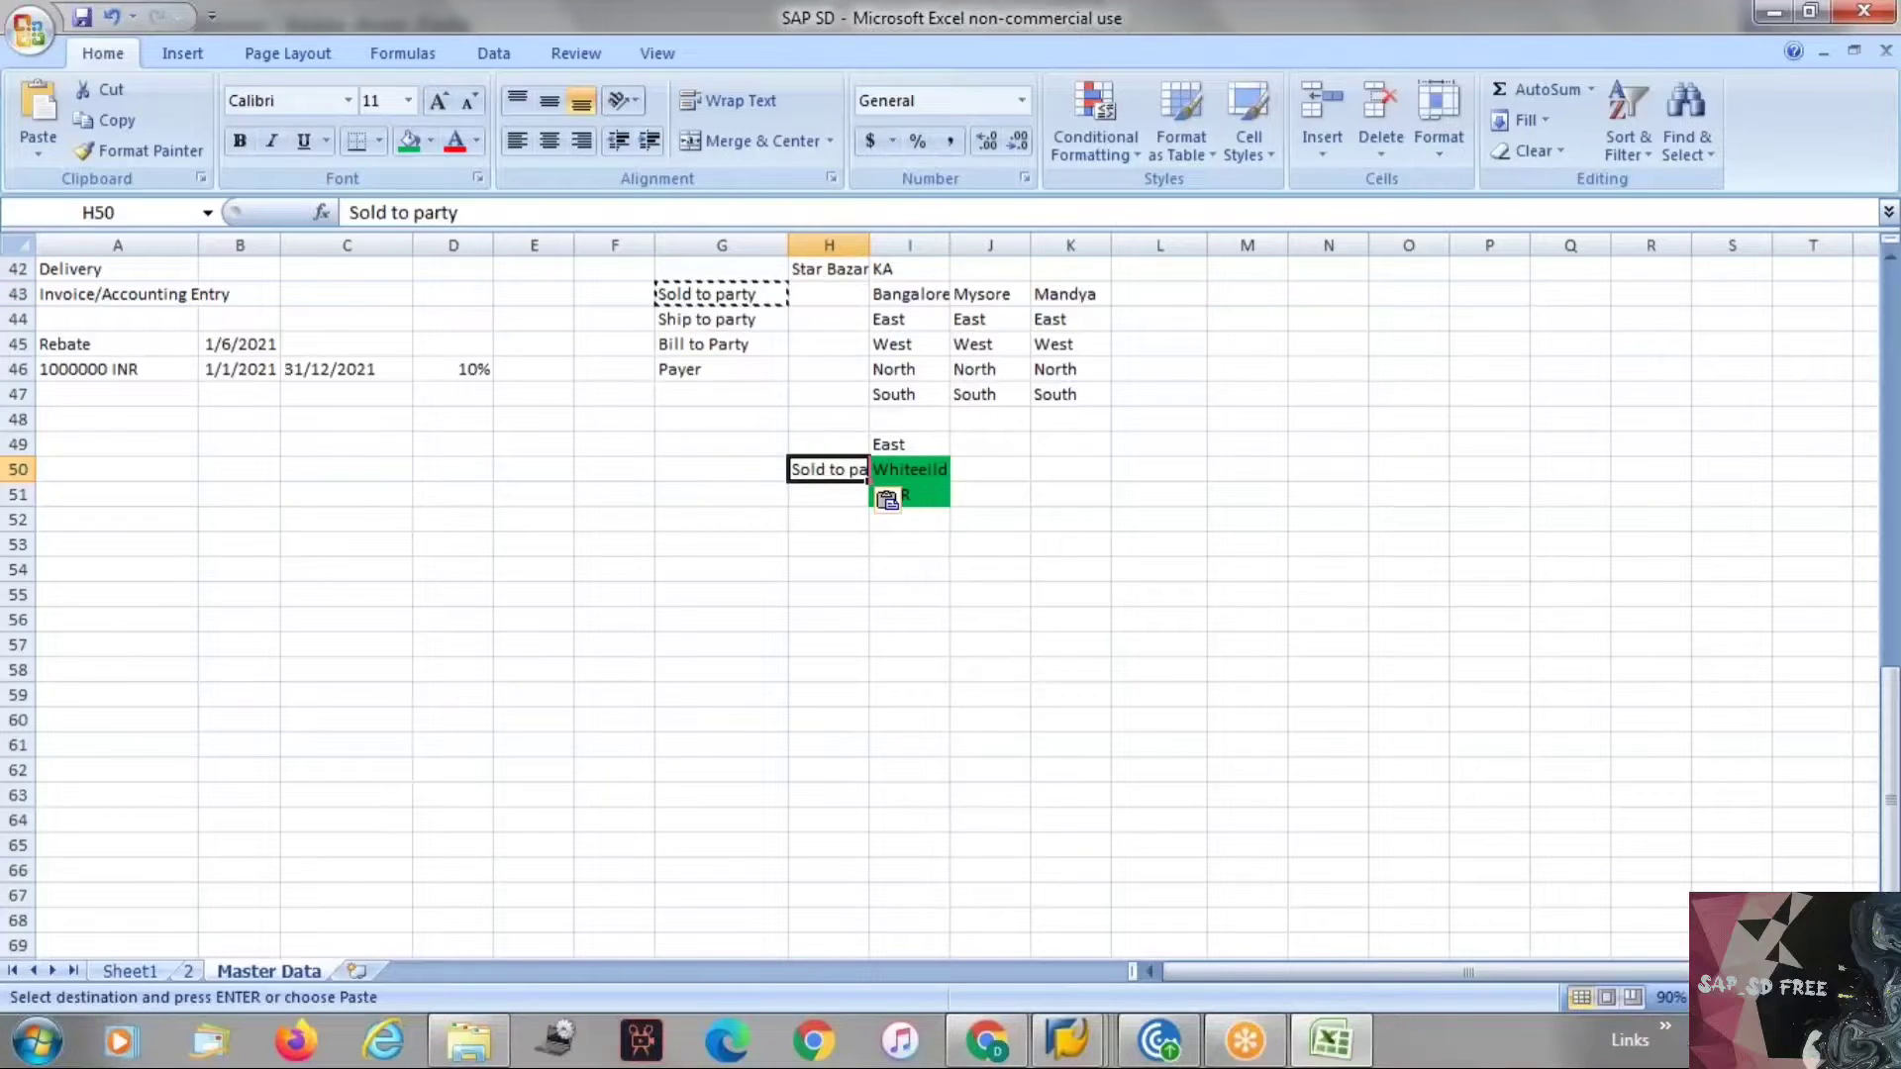
pyautogui.press('F1')
pyautogui.click(1205, 120)
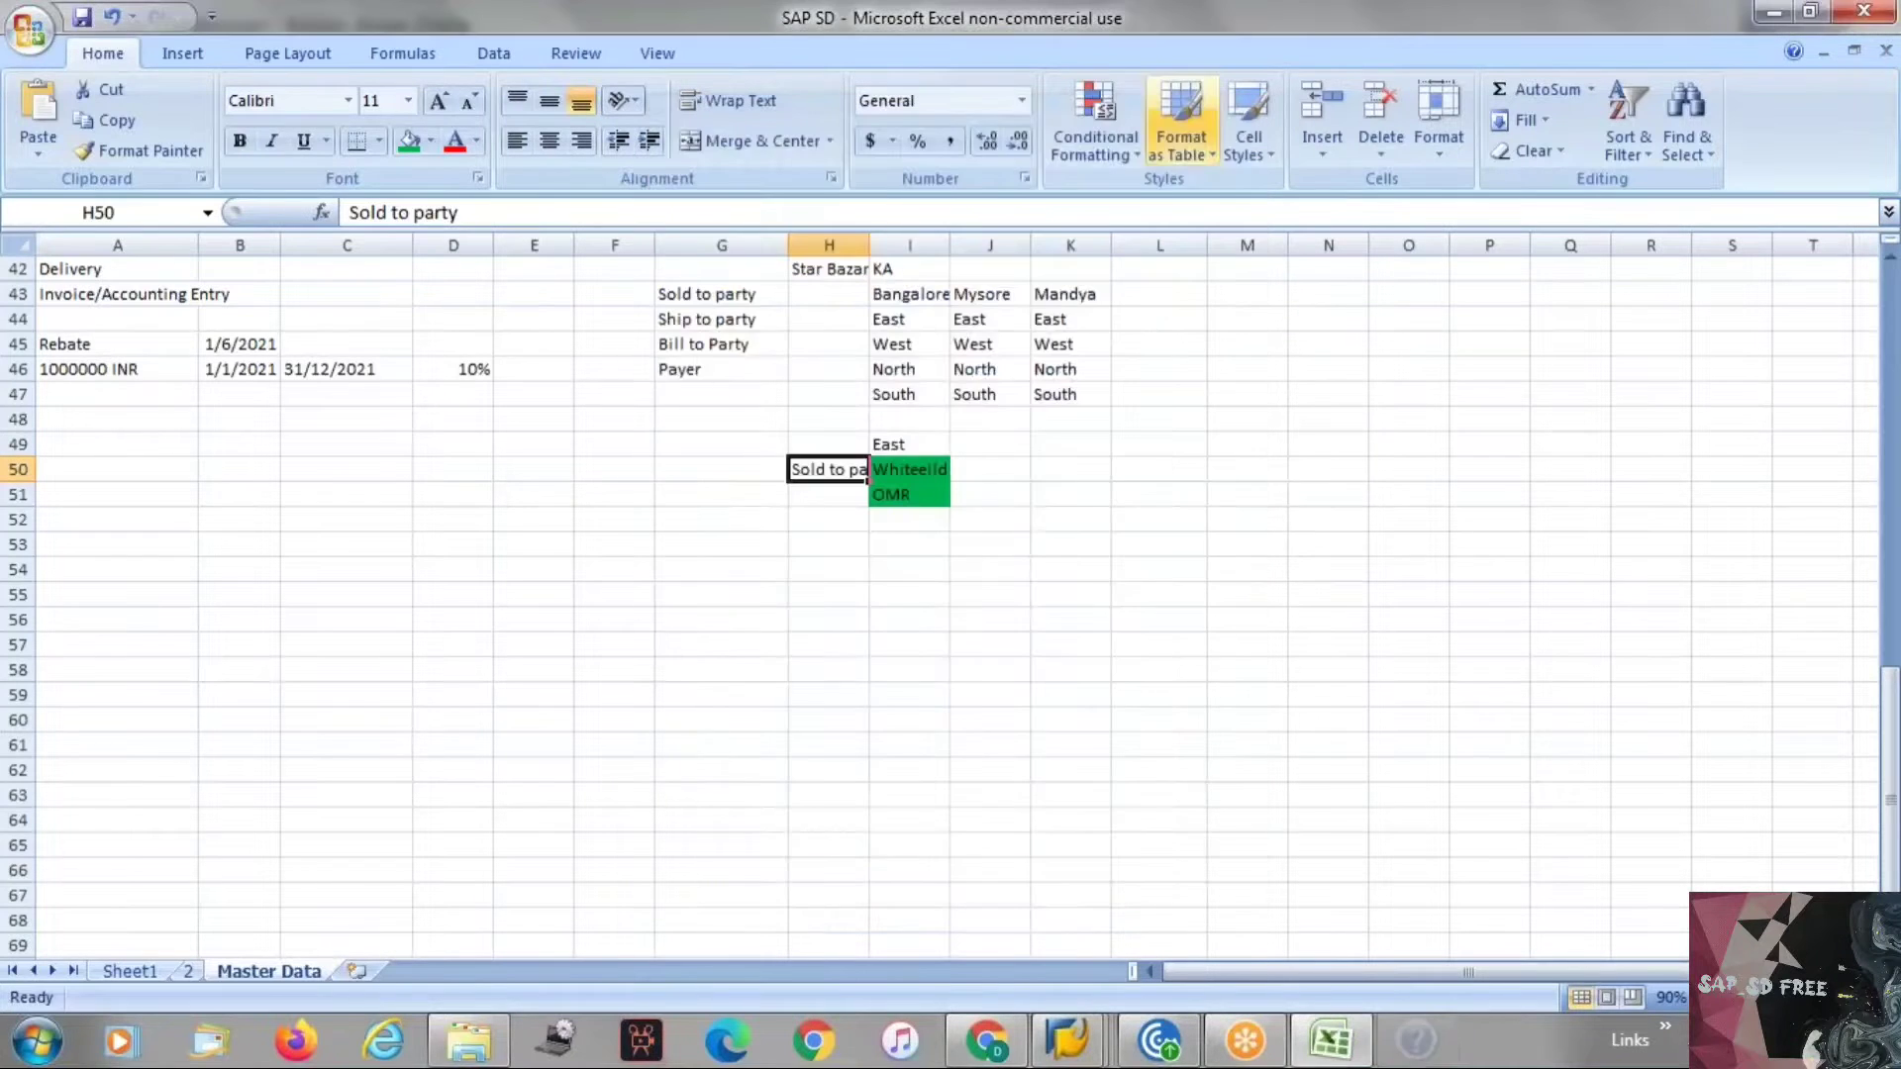
pyautogui.click(958, 515)
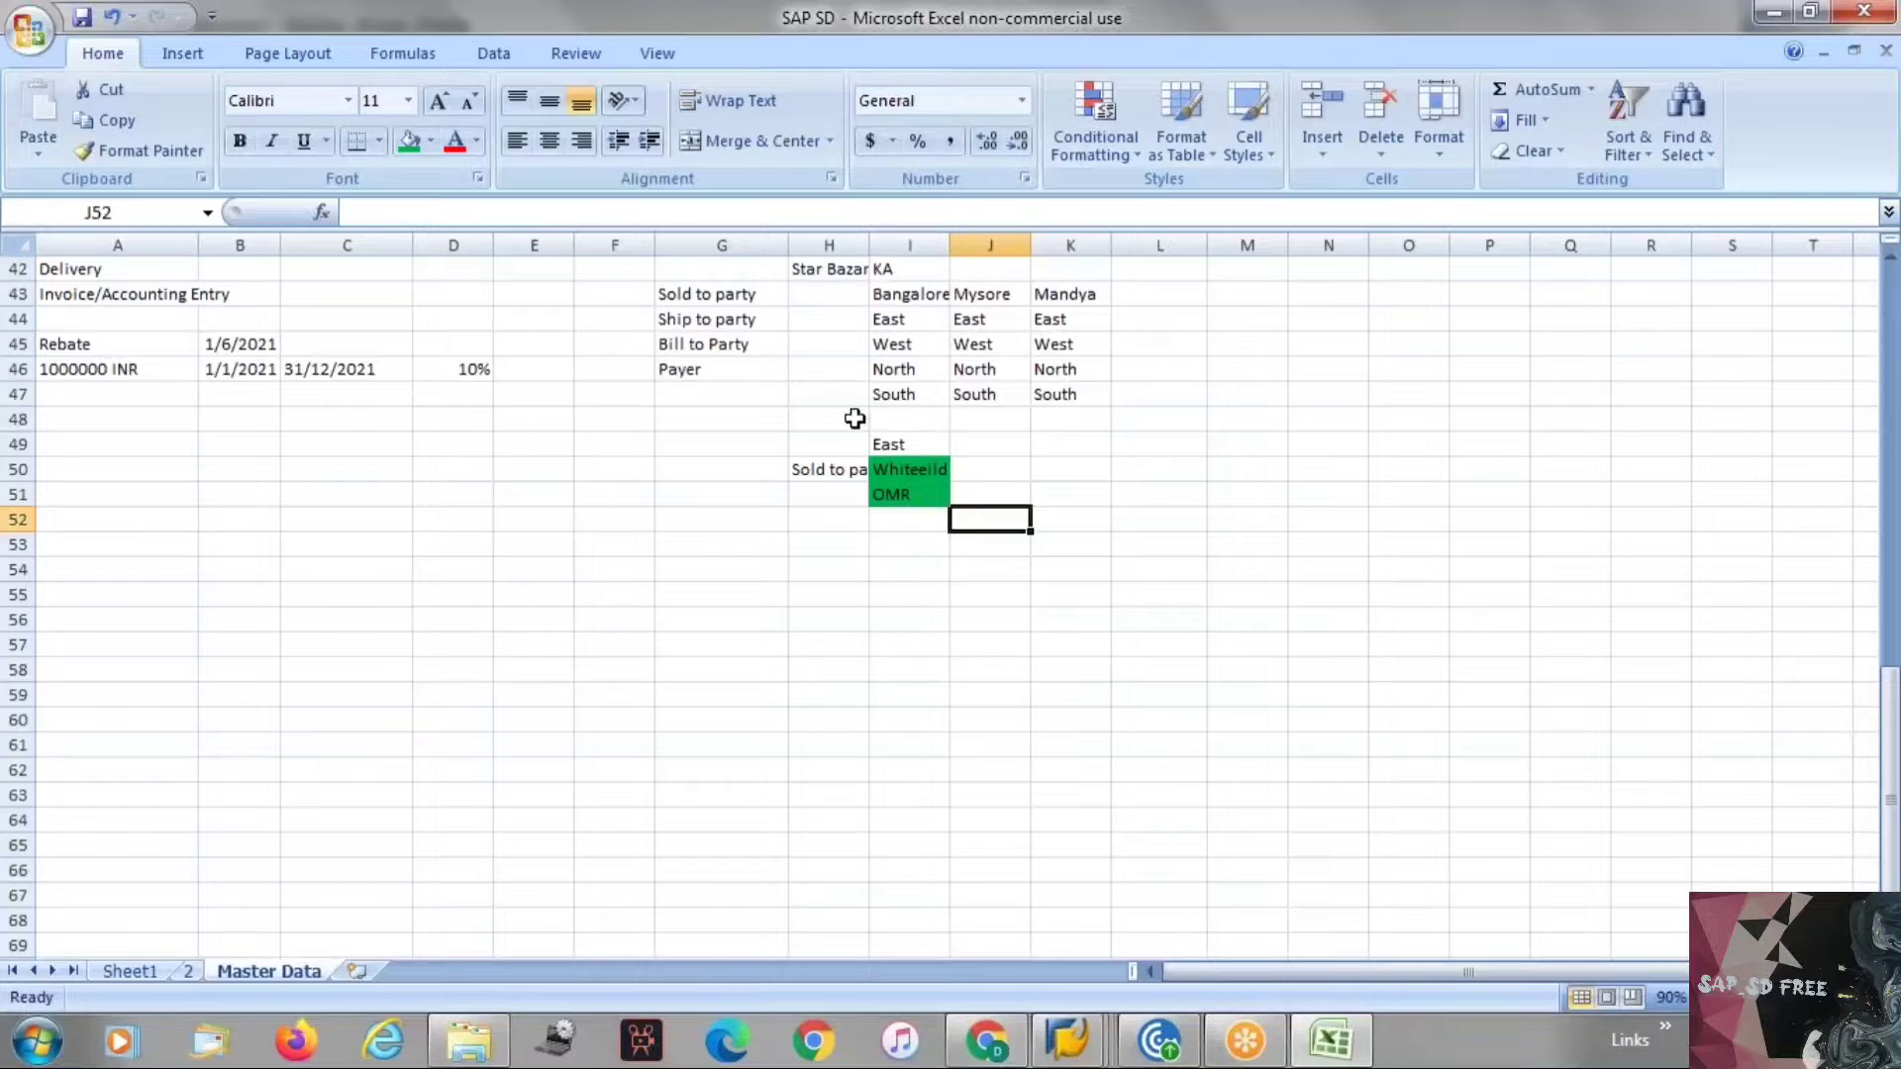
# Copy the Sold to party label from H50 up into H49, beside East.
pyautogui.click(895, 325)
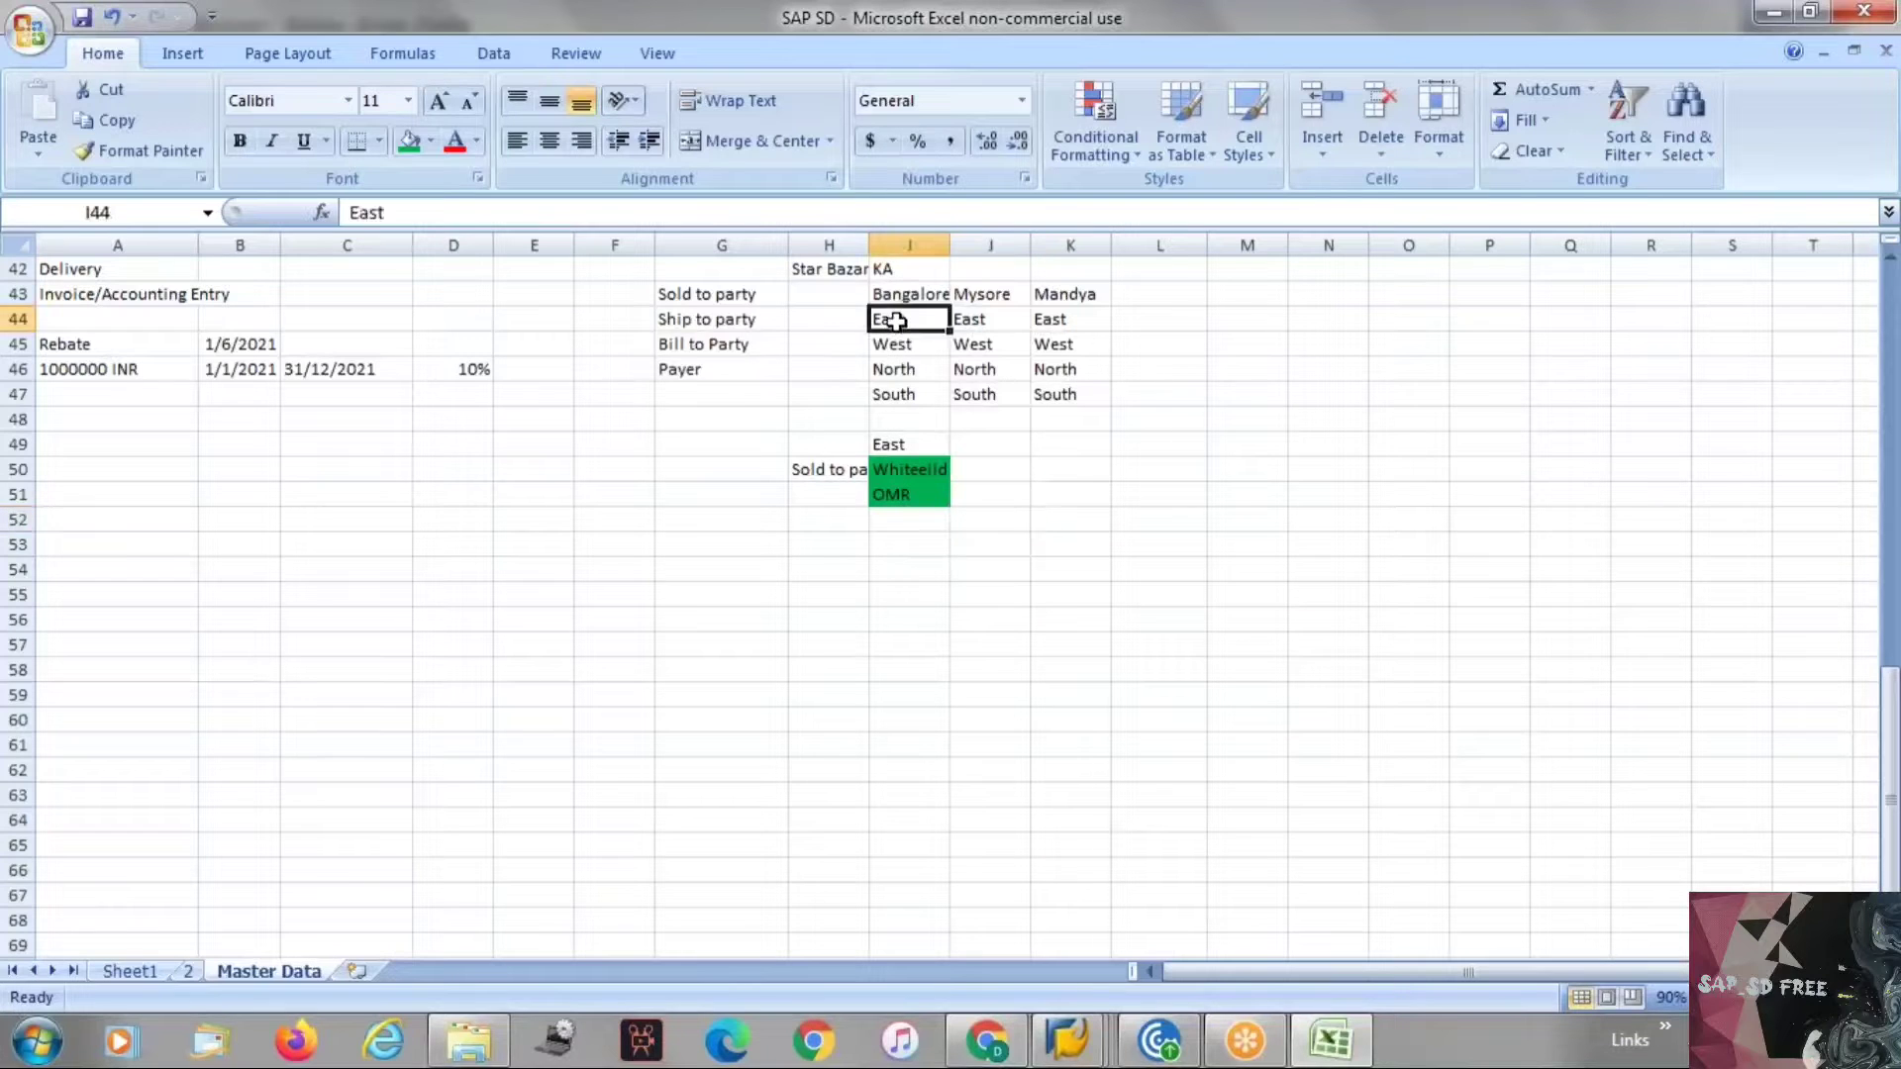
pyautogui.click(849, 476)
pyautogui.hotkey('ctrl', 'c')
pyautogui.click(829, 442)
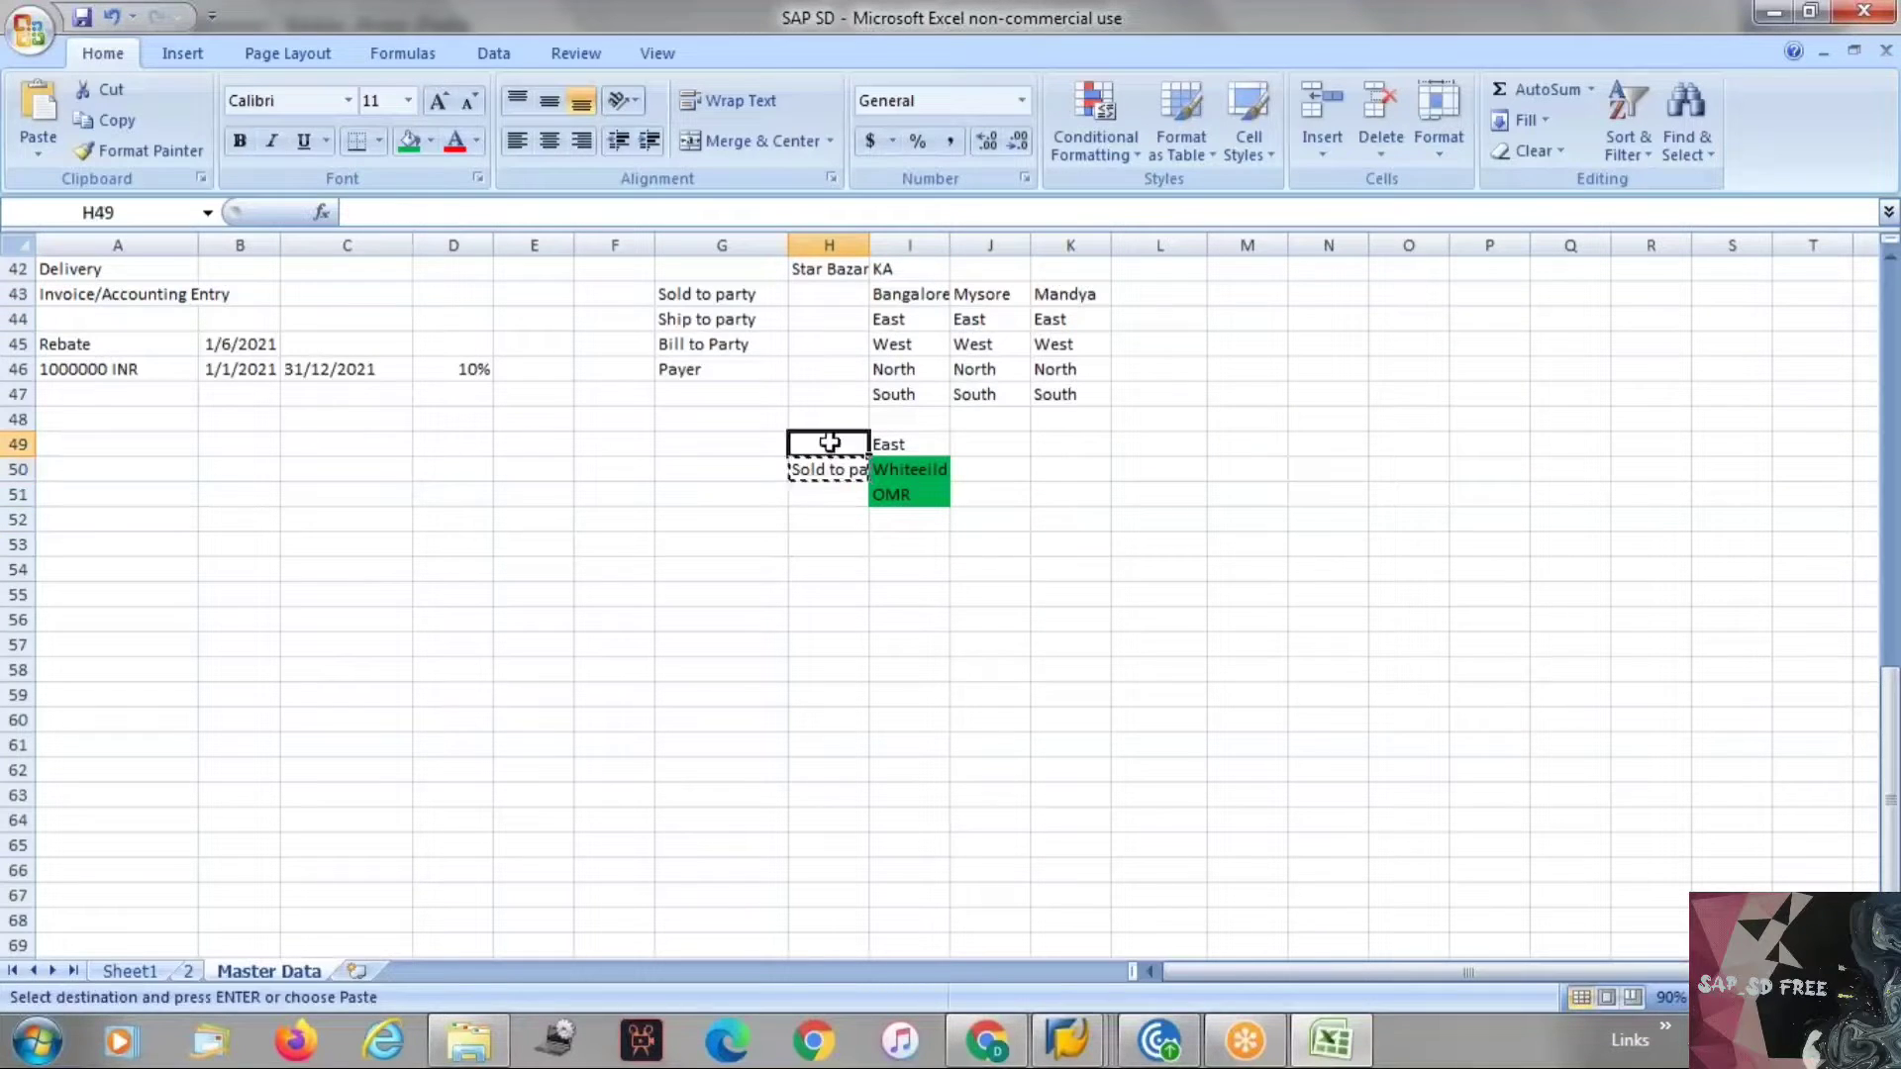
pyautogui.press('Return')
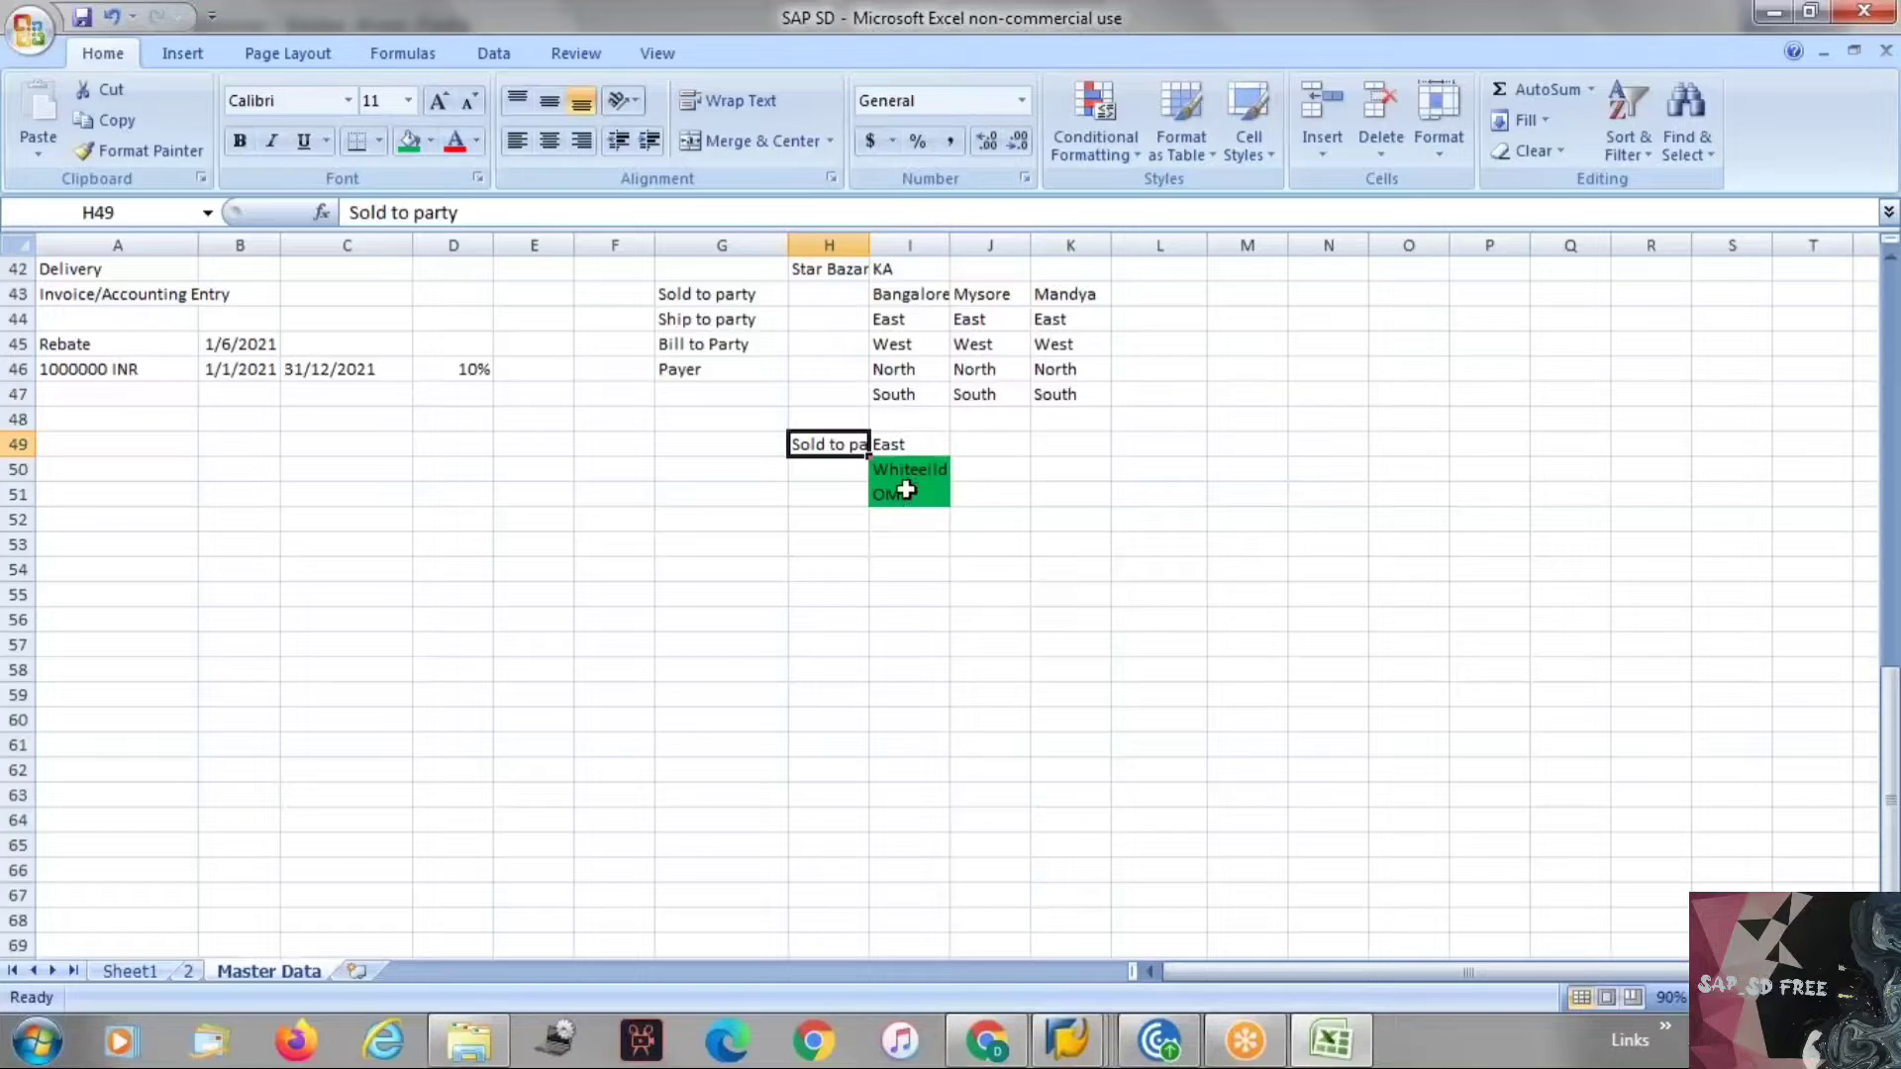
pyautogui.click(887, 441)
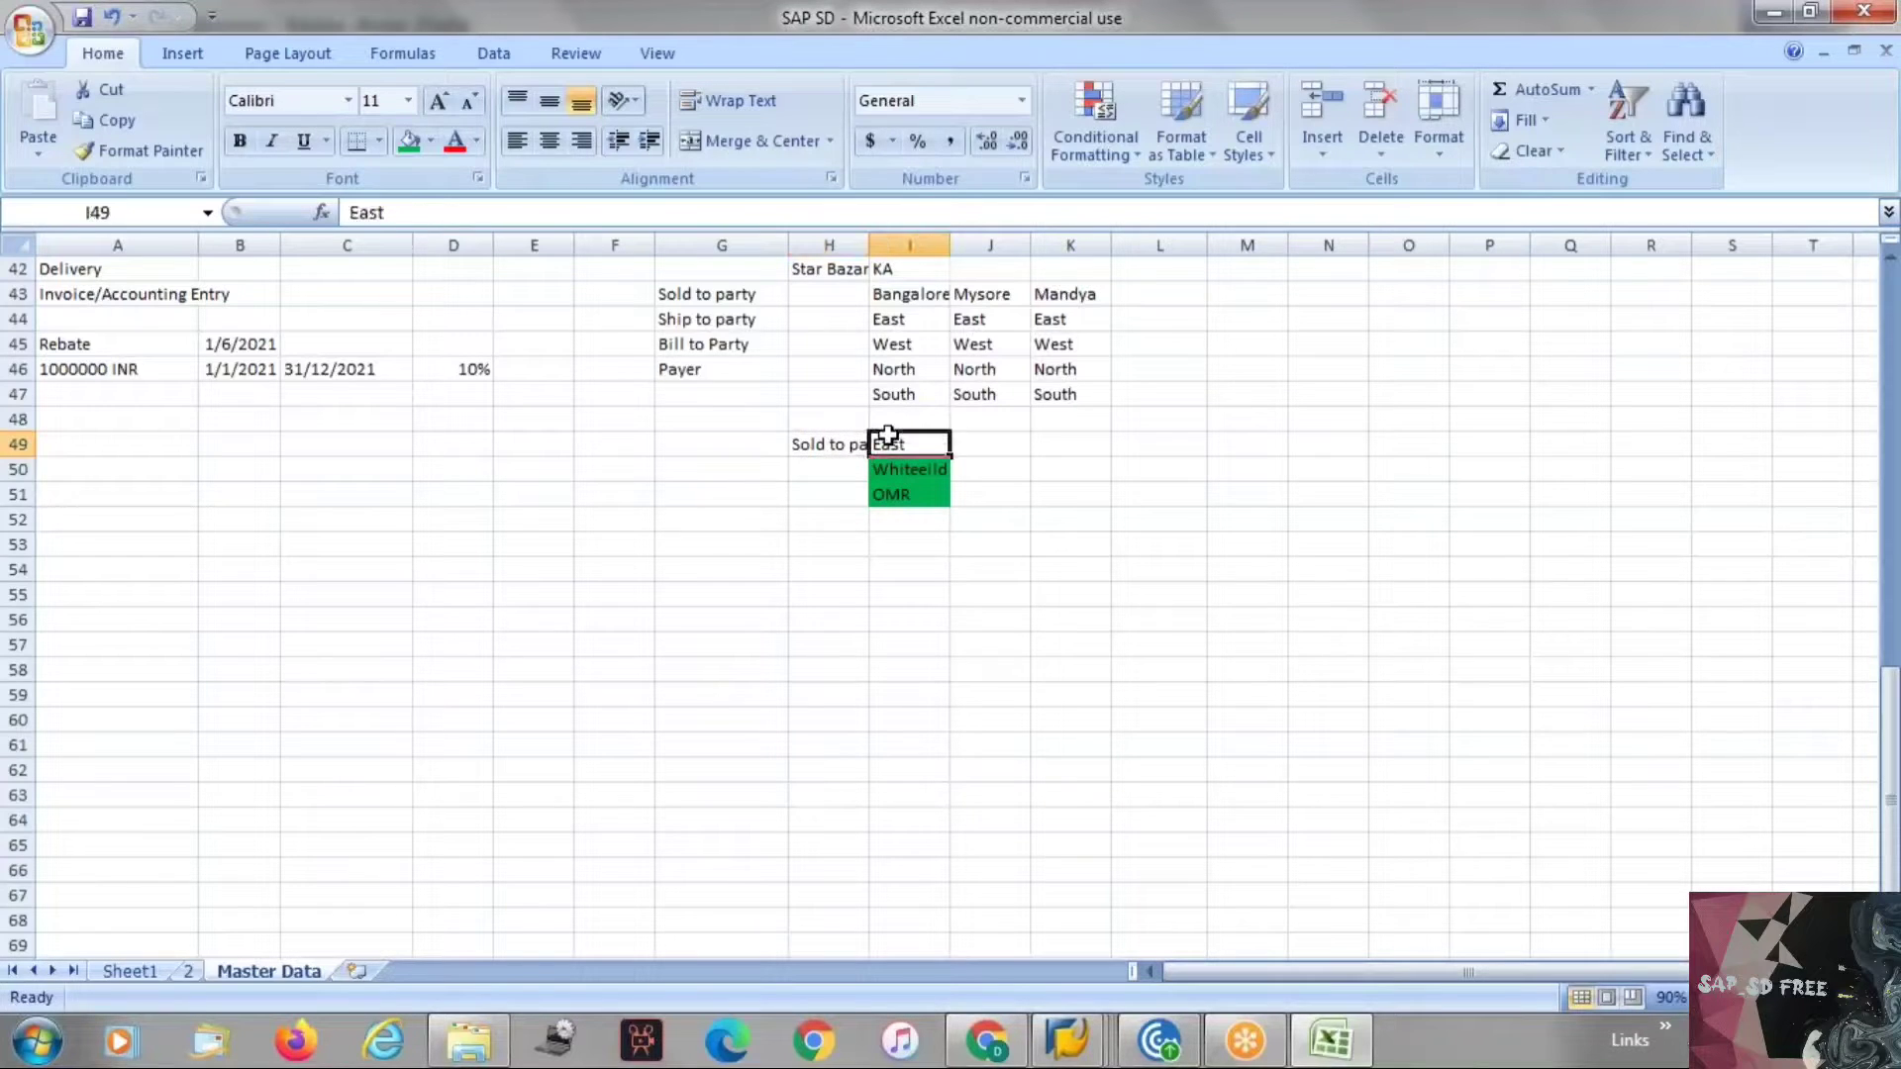
# Paste the Ship to party label into H50:H51 beside the green cells.
pyautogui.click(704, 319)
pyautogui.hotkey('ctrl', 'c')
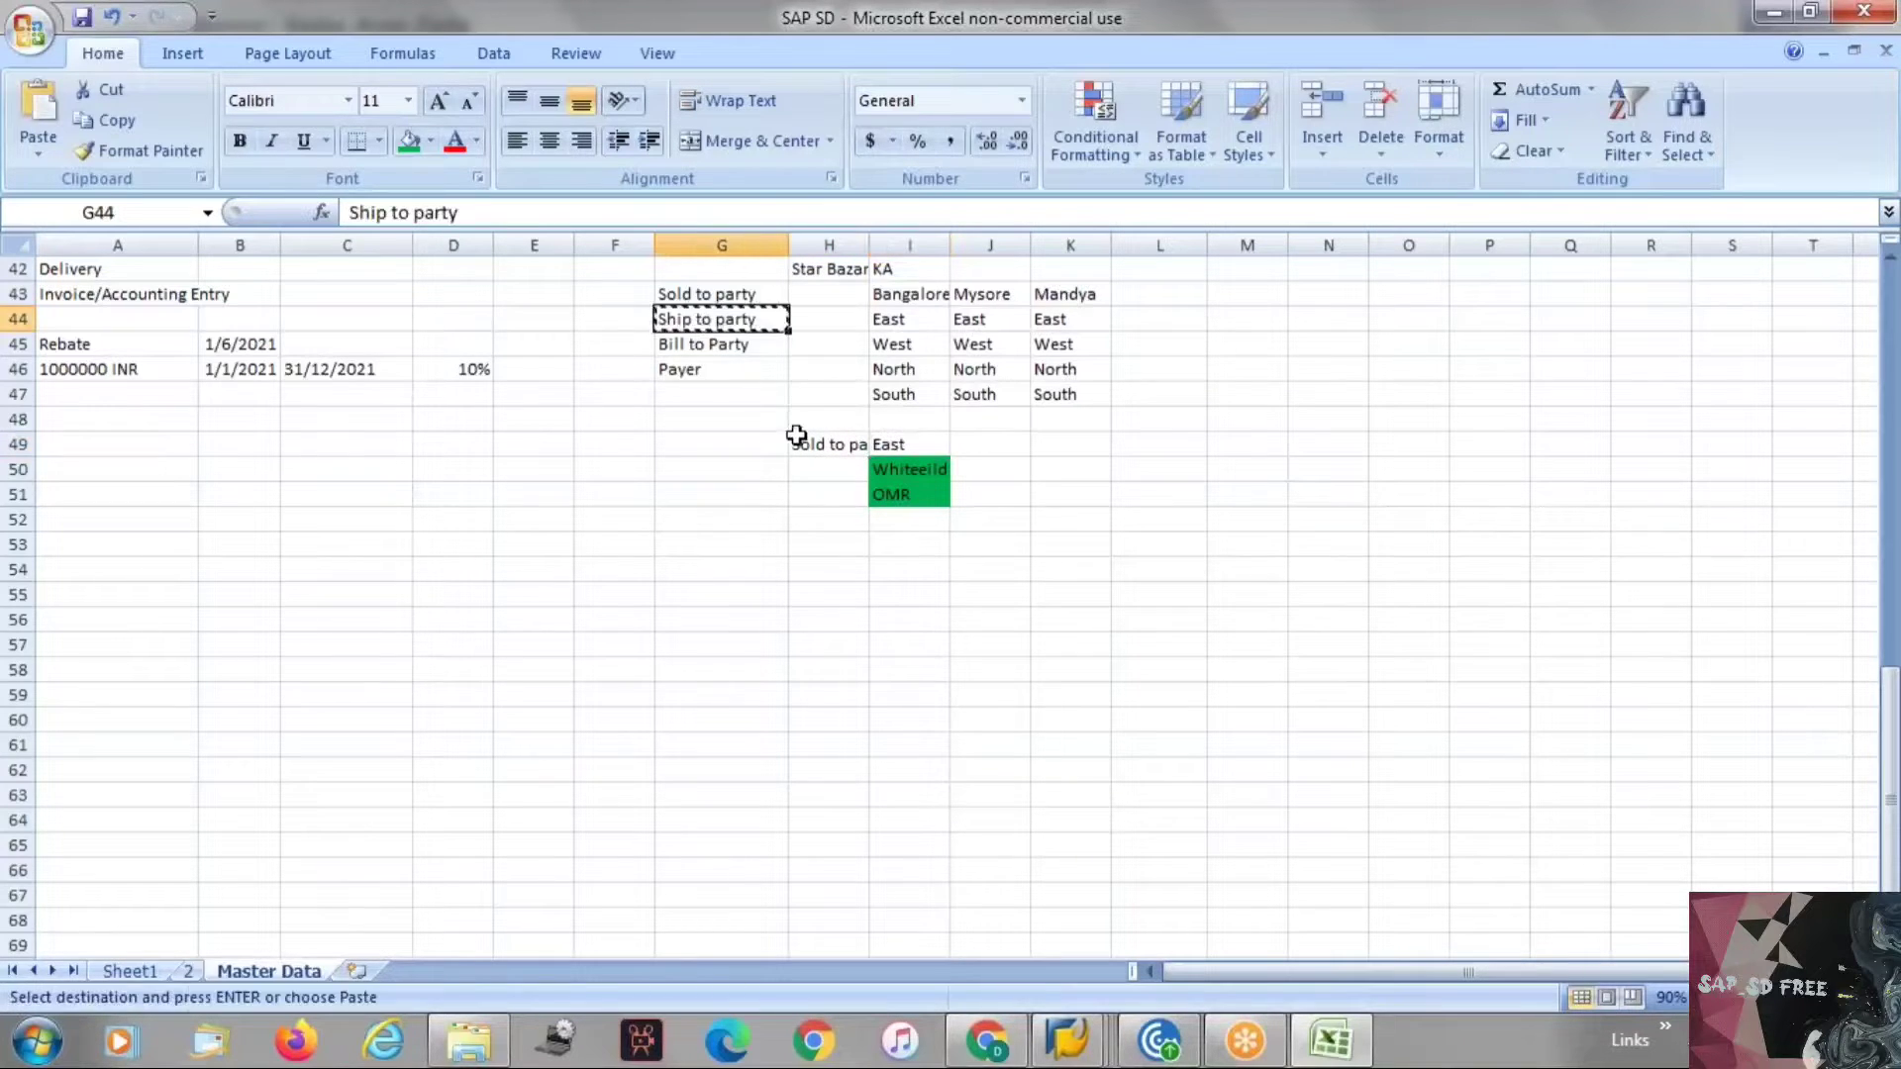
pyautogui.moveTo(828, 474); pyautogui.dragTo(830, 493)
pyautogui.hotkey('ctrl', 'v')
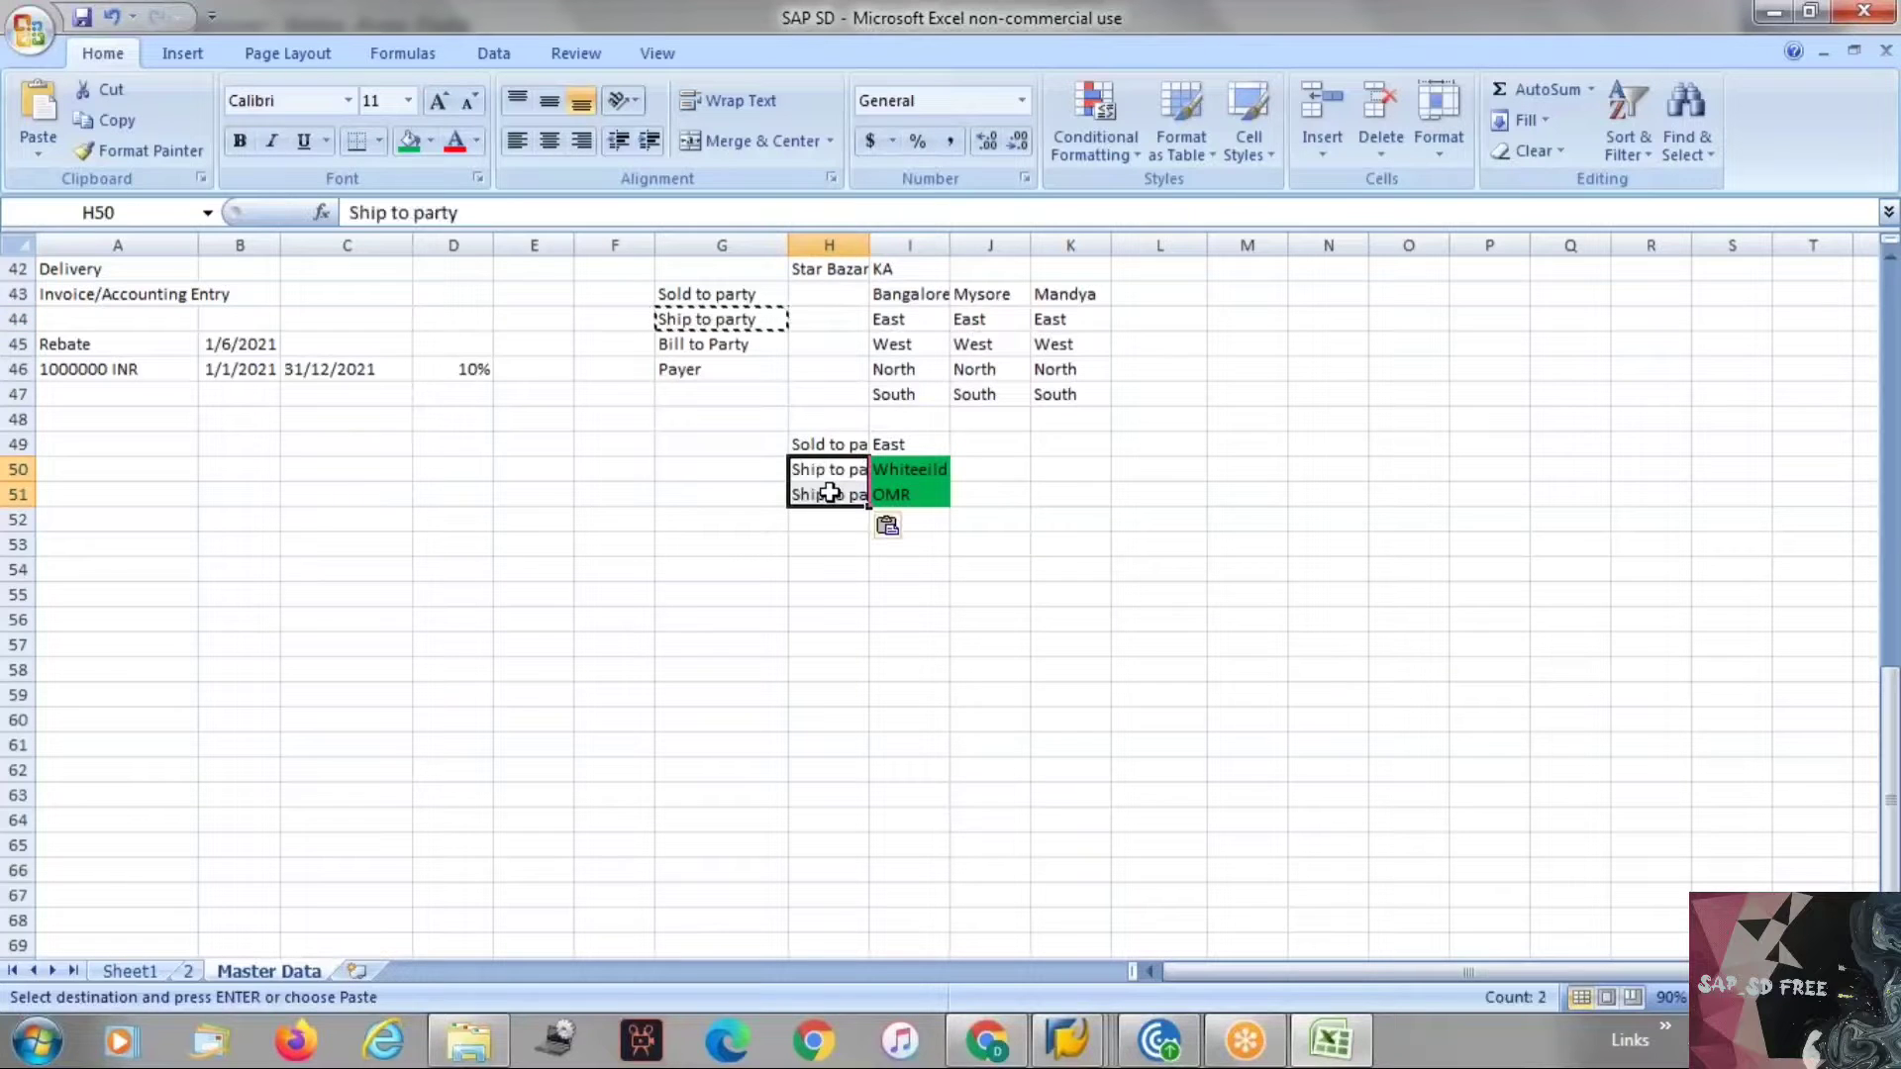
pyautogui.press('Escape')
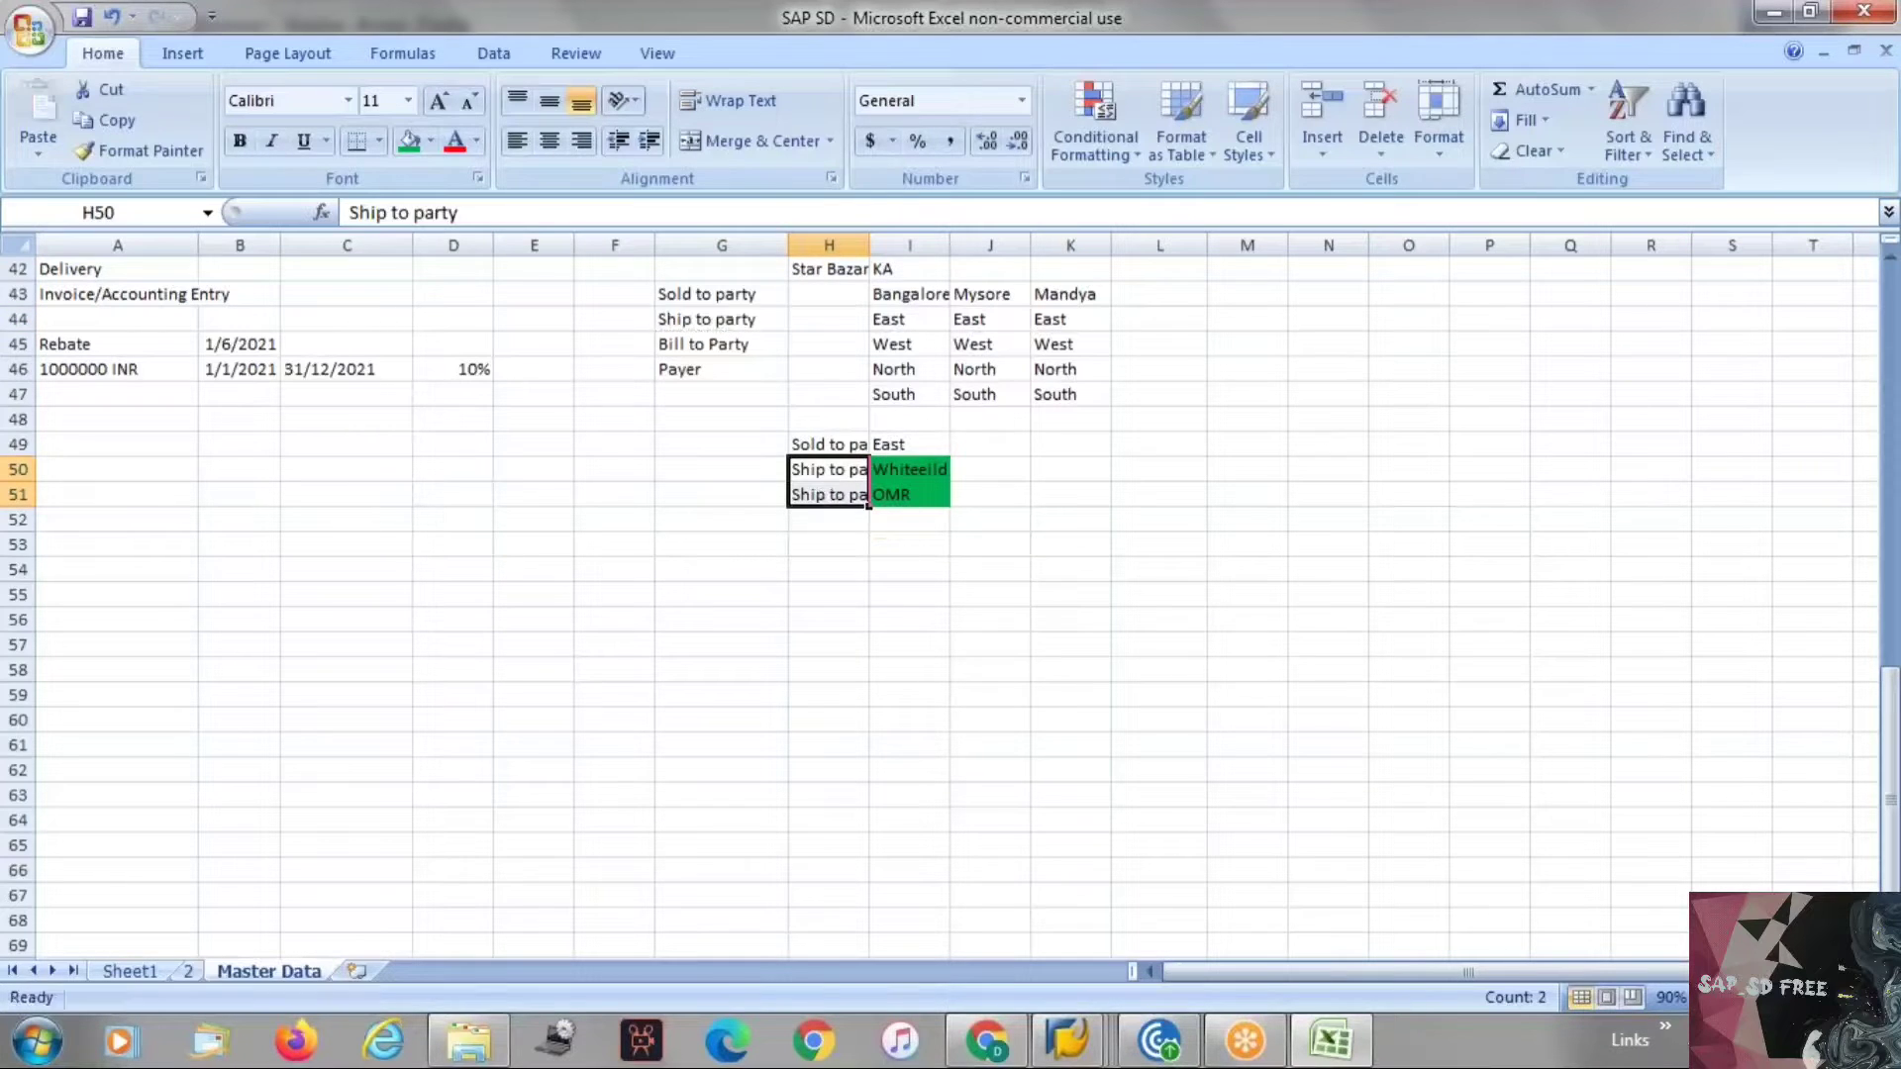
pyautogui.click(854, 517)
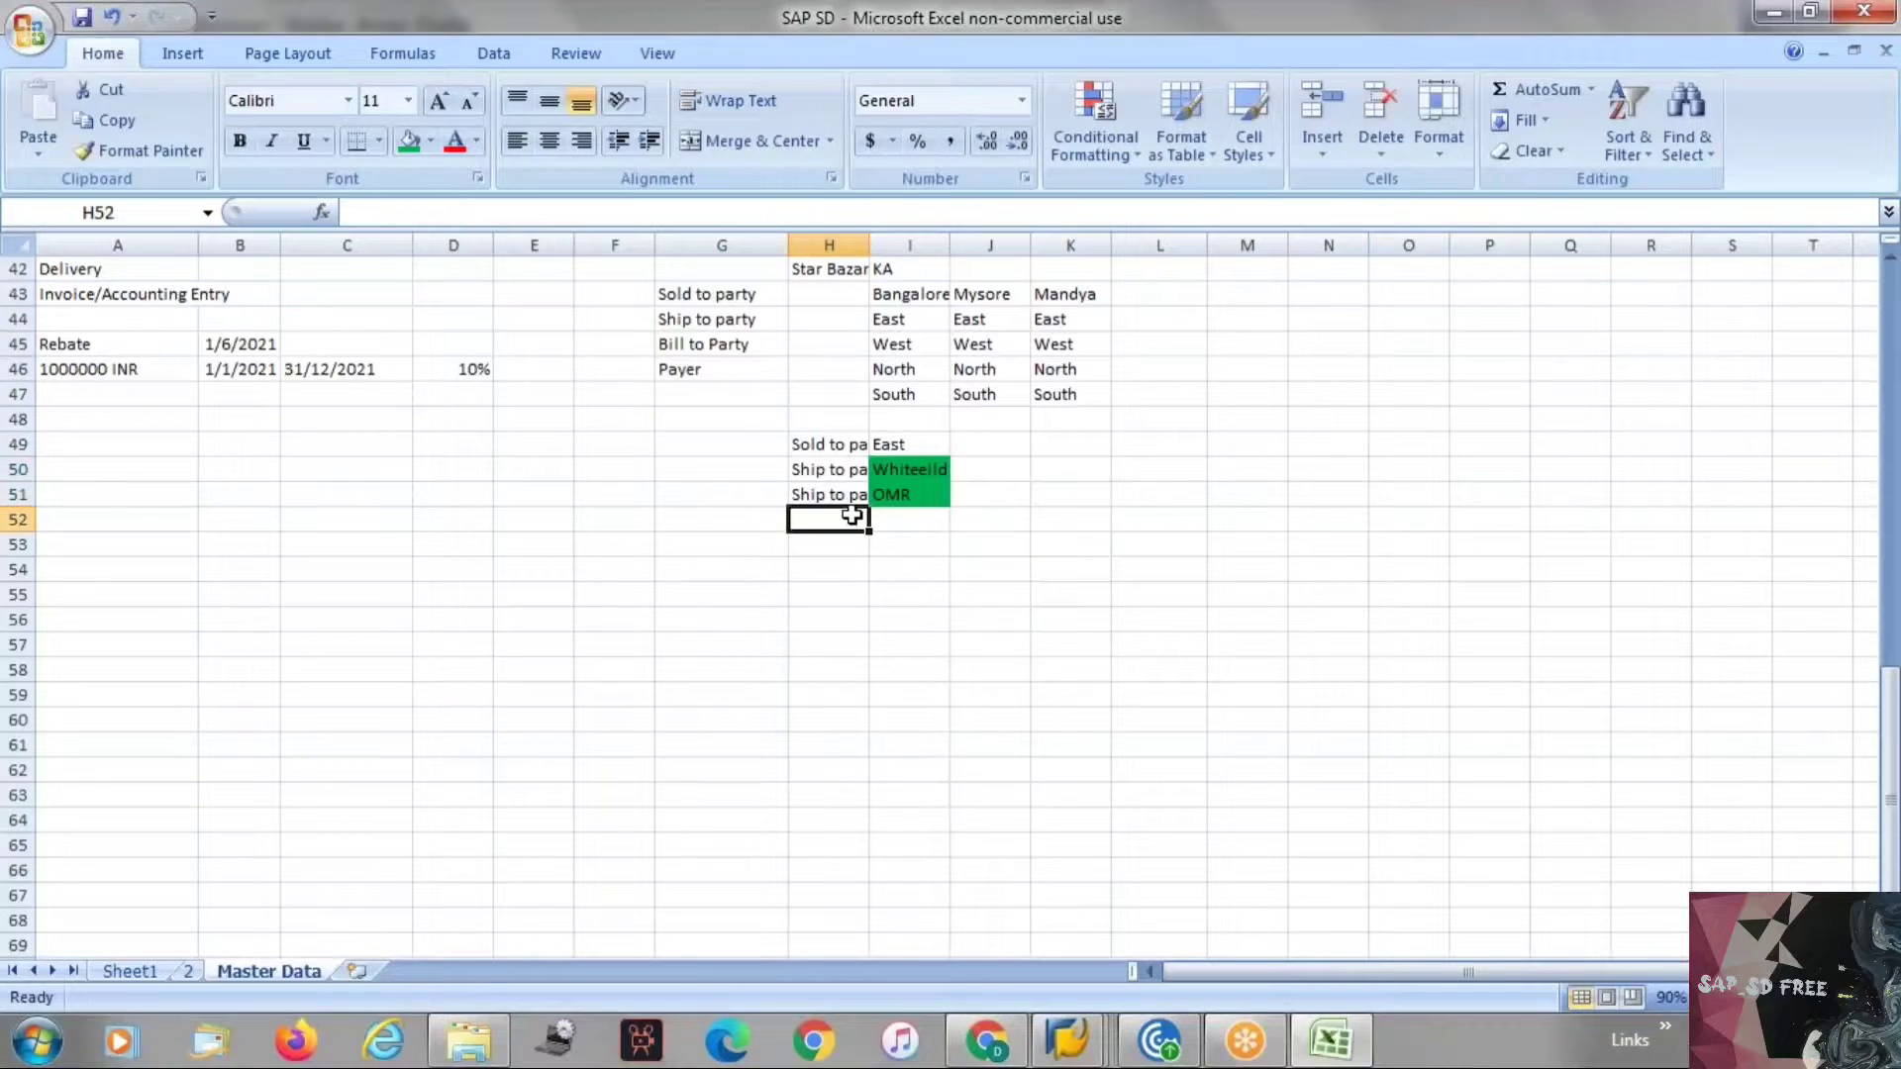
# Copy Bill to Party into H52 and Bangalore into I52.
pyautogui.click(711, 343)
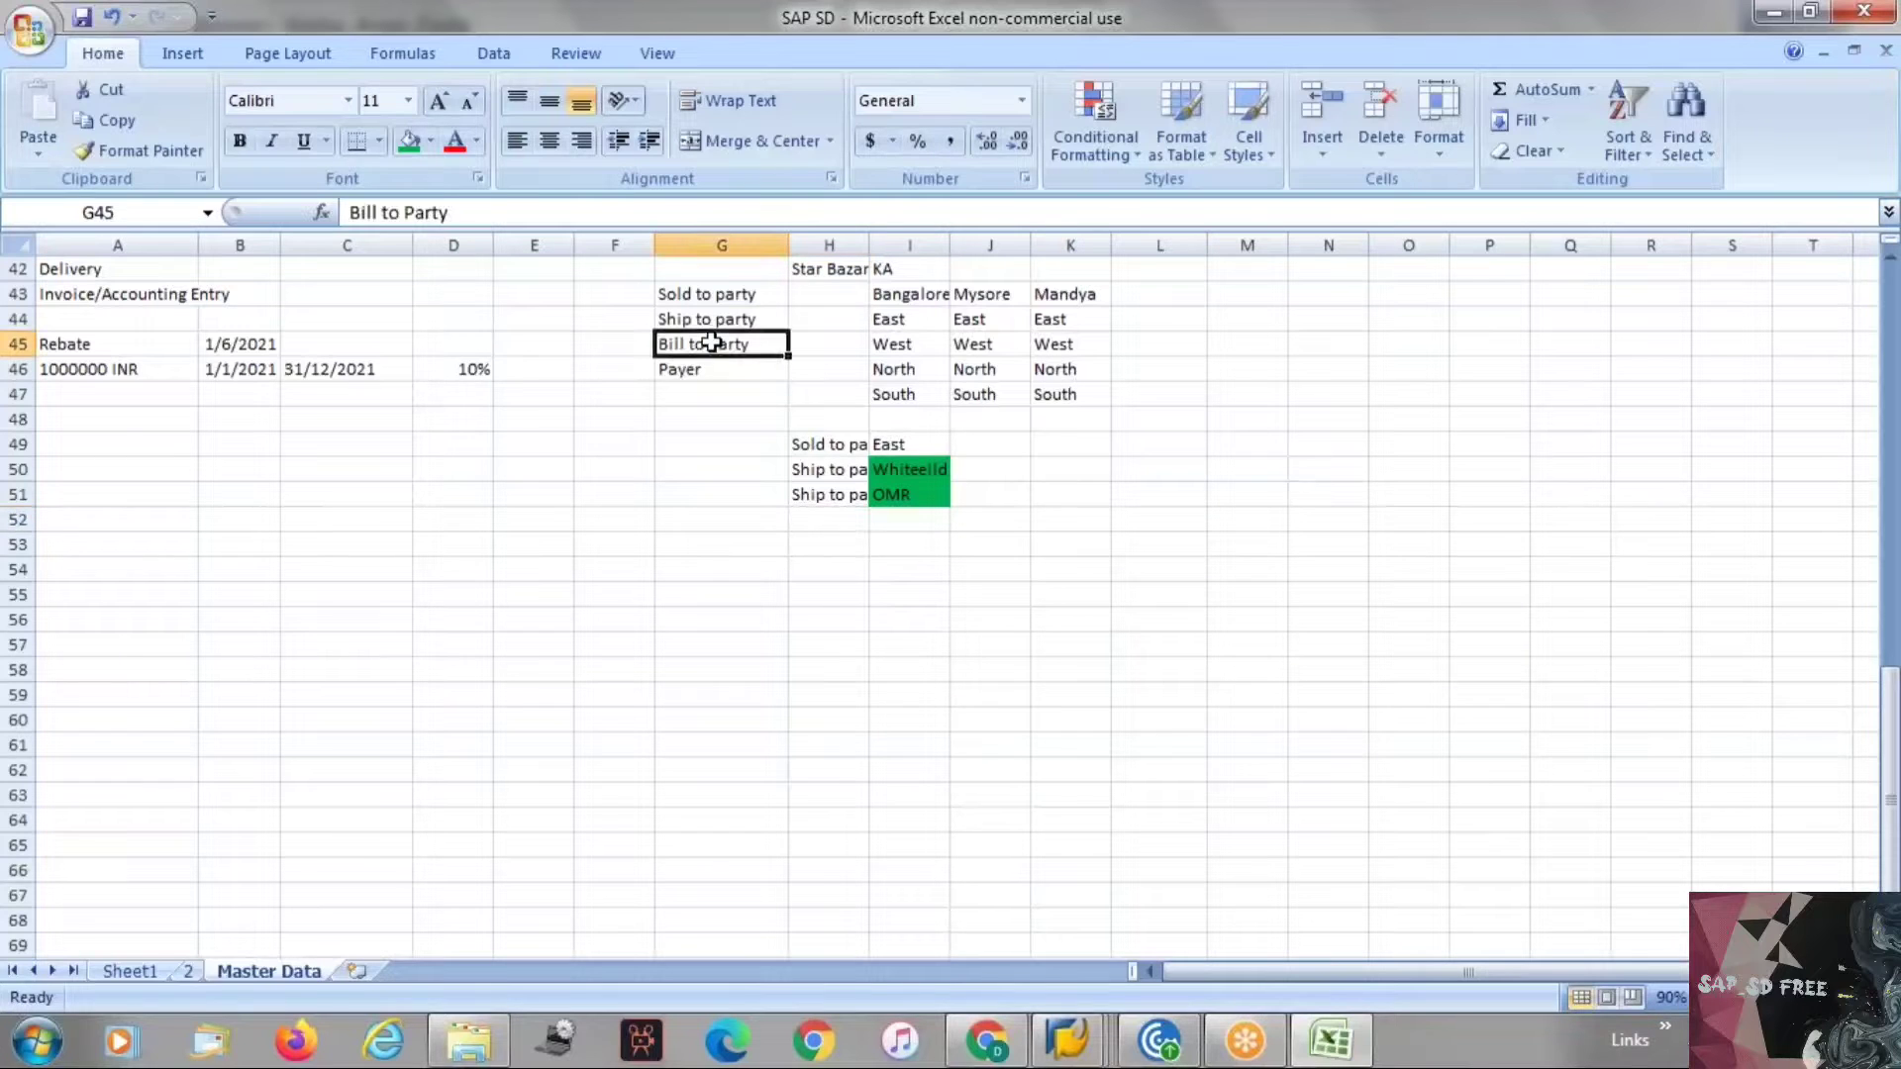
pyautogui.hotkey('ctrl', 'c')
pyautogui.click(849, 515)
pyautogui.hotkey('ctrl', 'v')
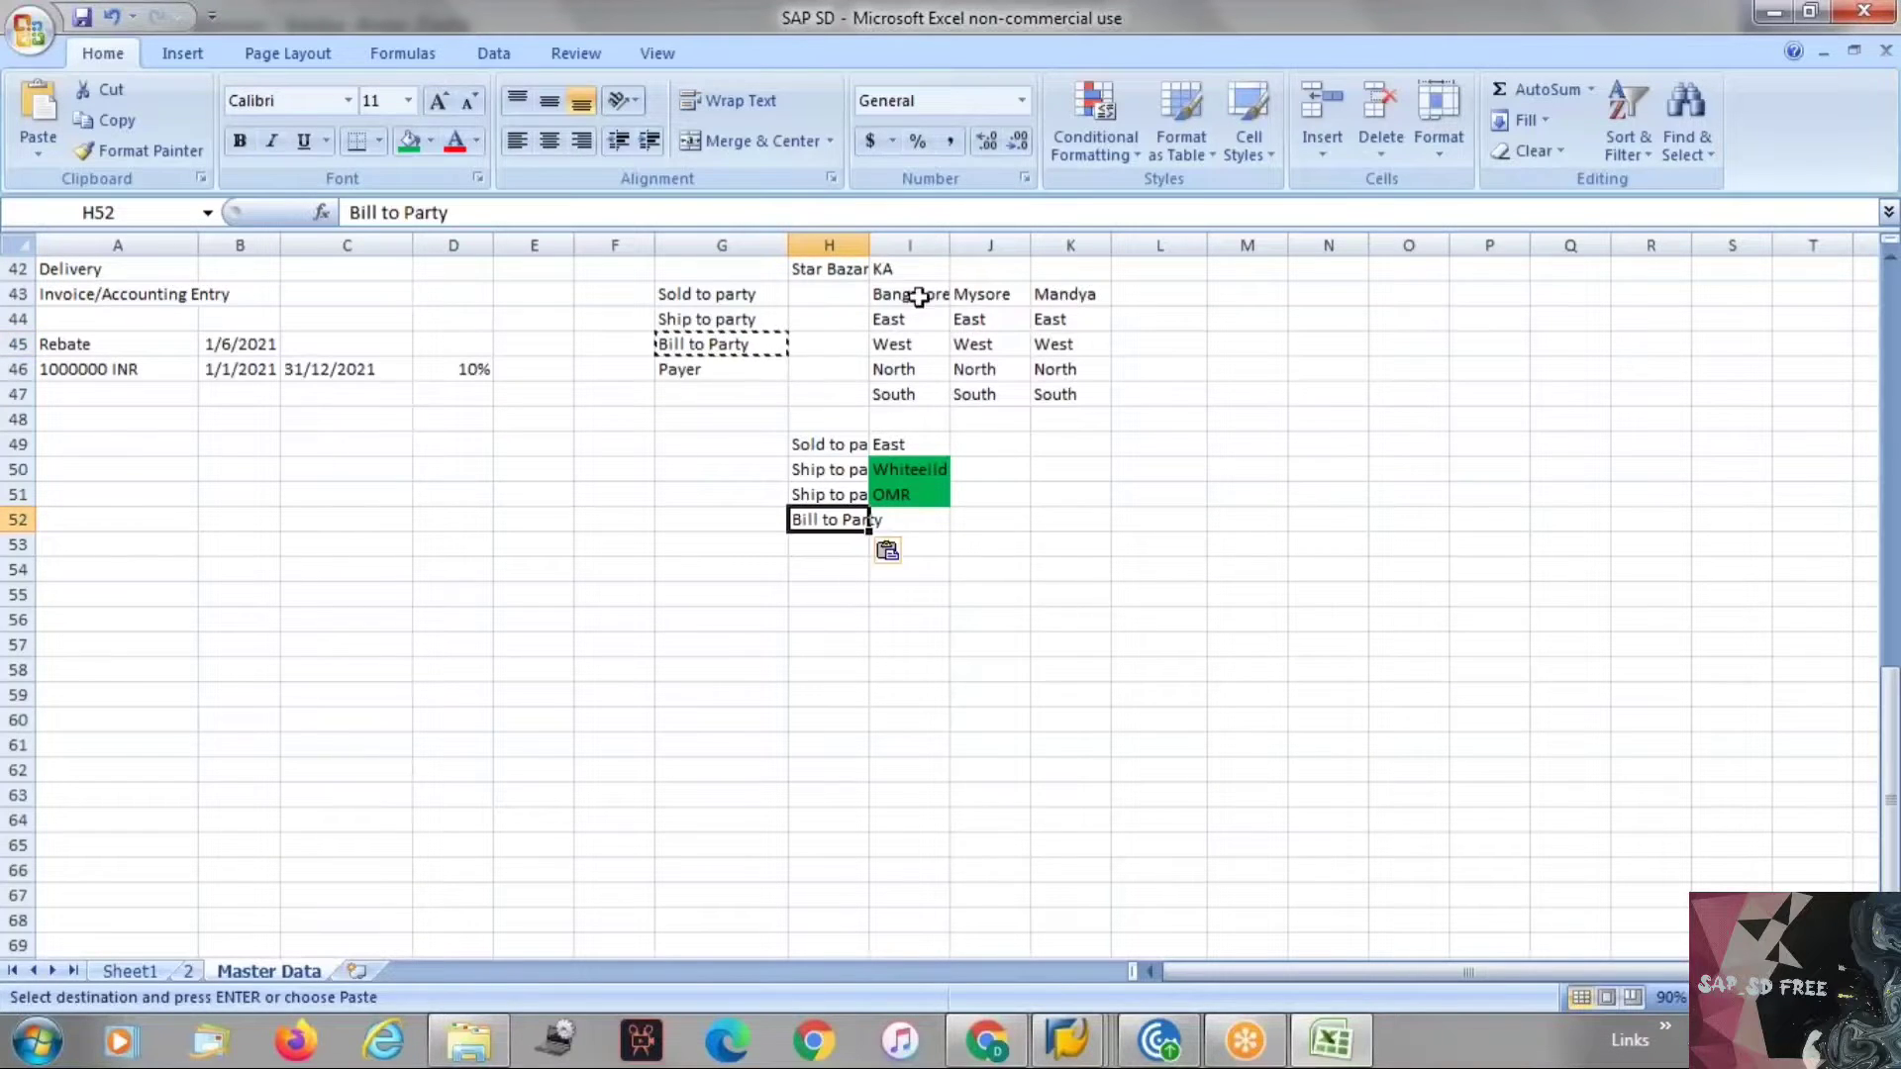
pyautogui.press('Escape')
pyautogui.click(905, 295)
pyautogui.hotkey('ctrl', 'c')
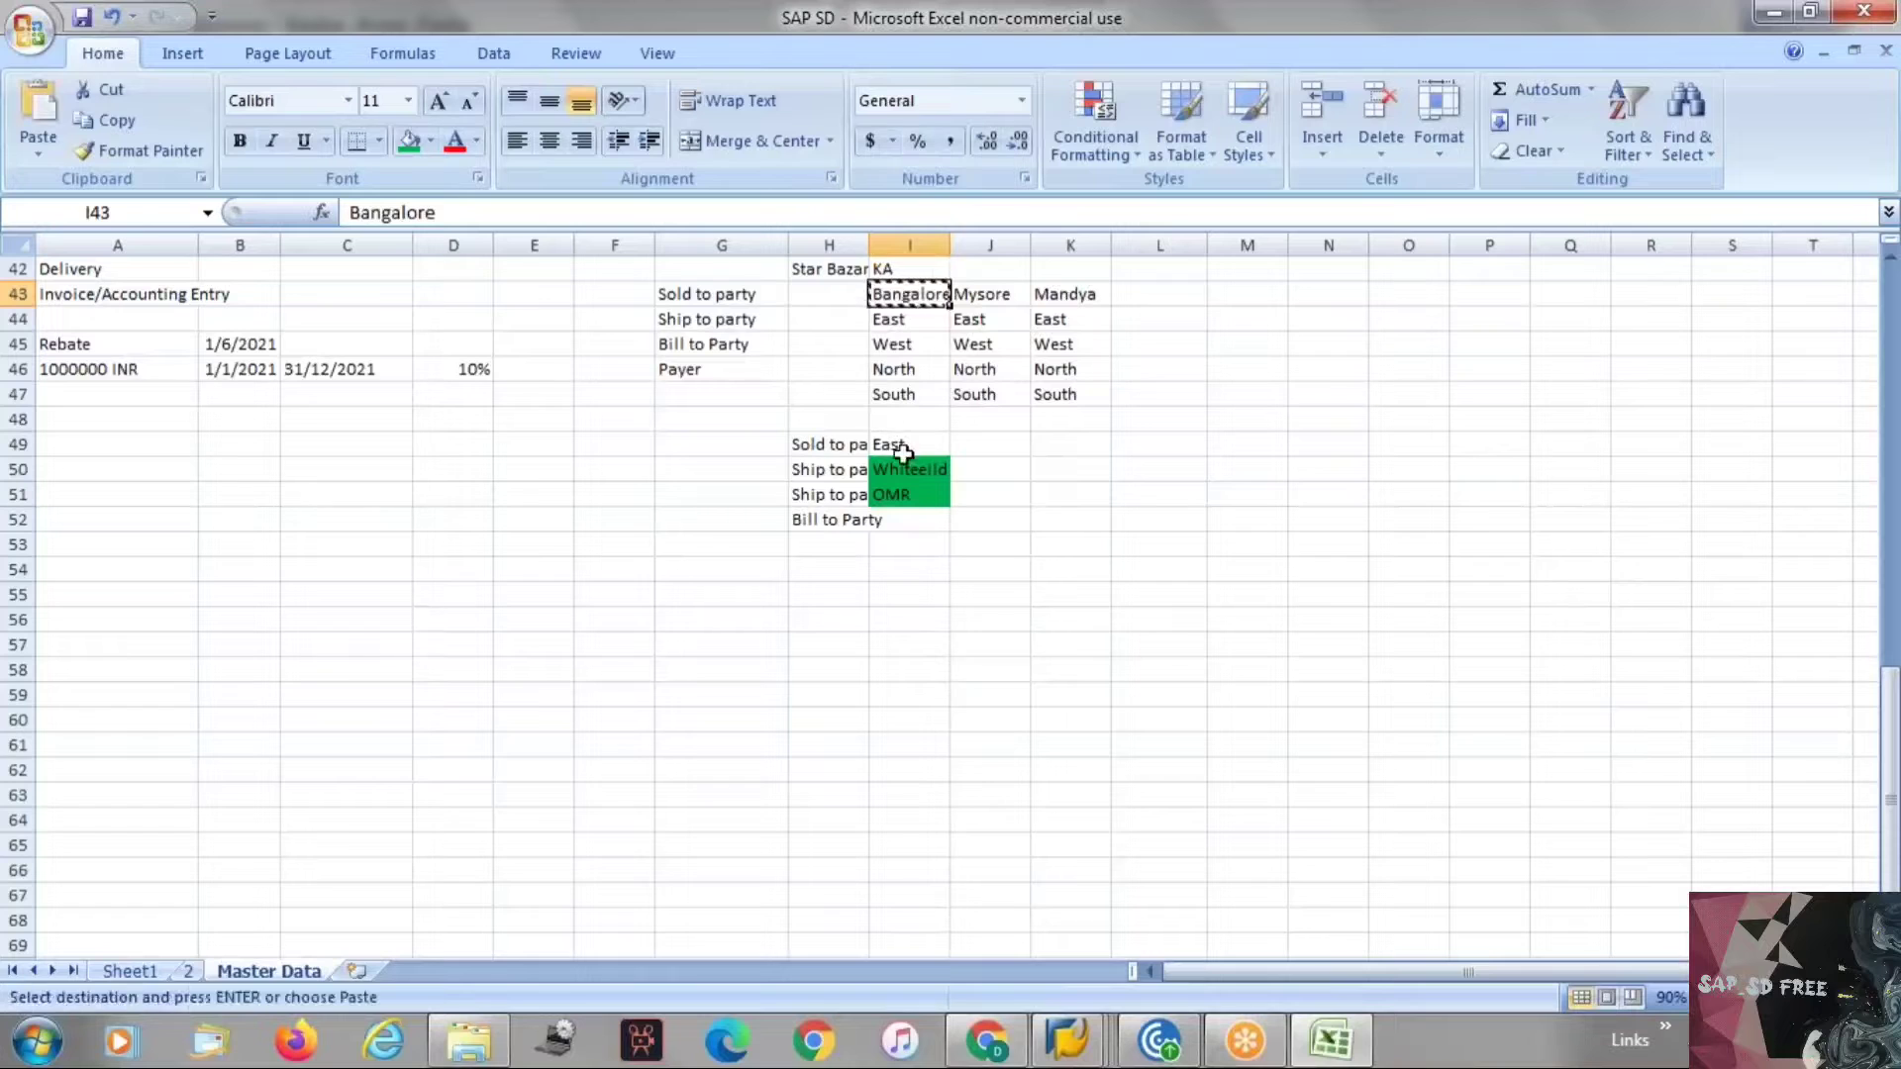
pyautogui.click(905, 517)
pyautogui.hotkey('ctrl', 'v')
pyautogui.press('Escape')
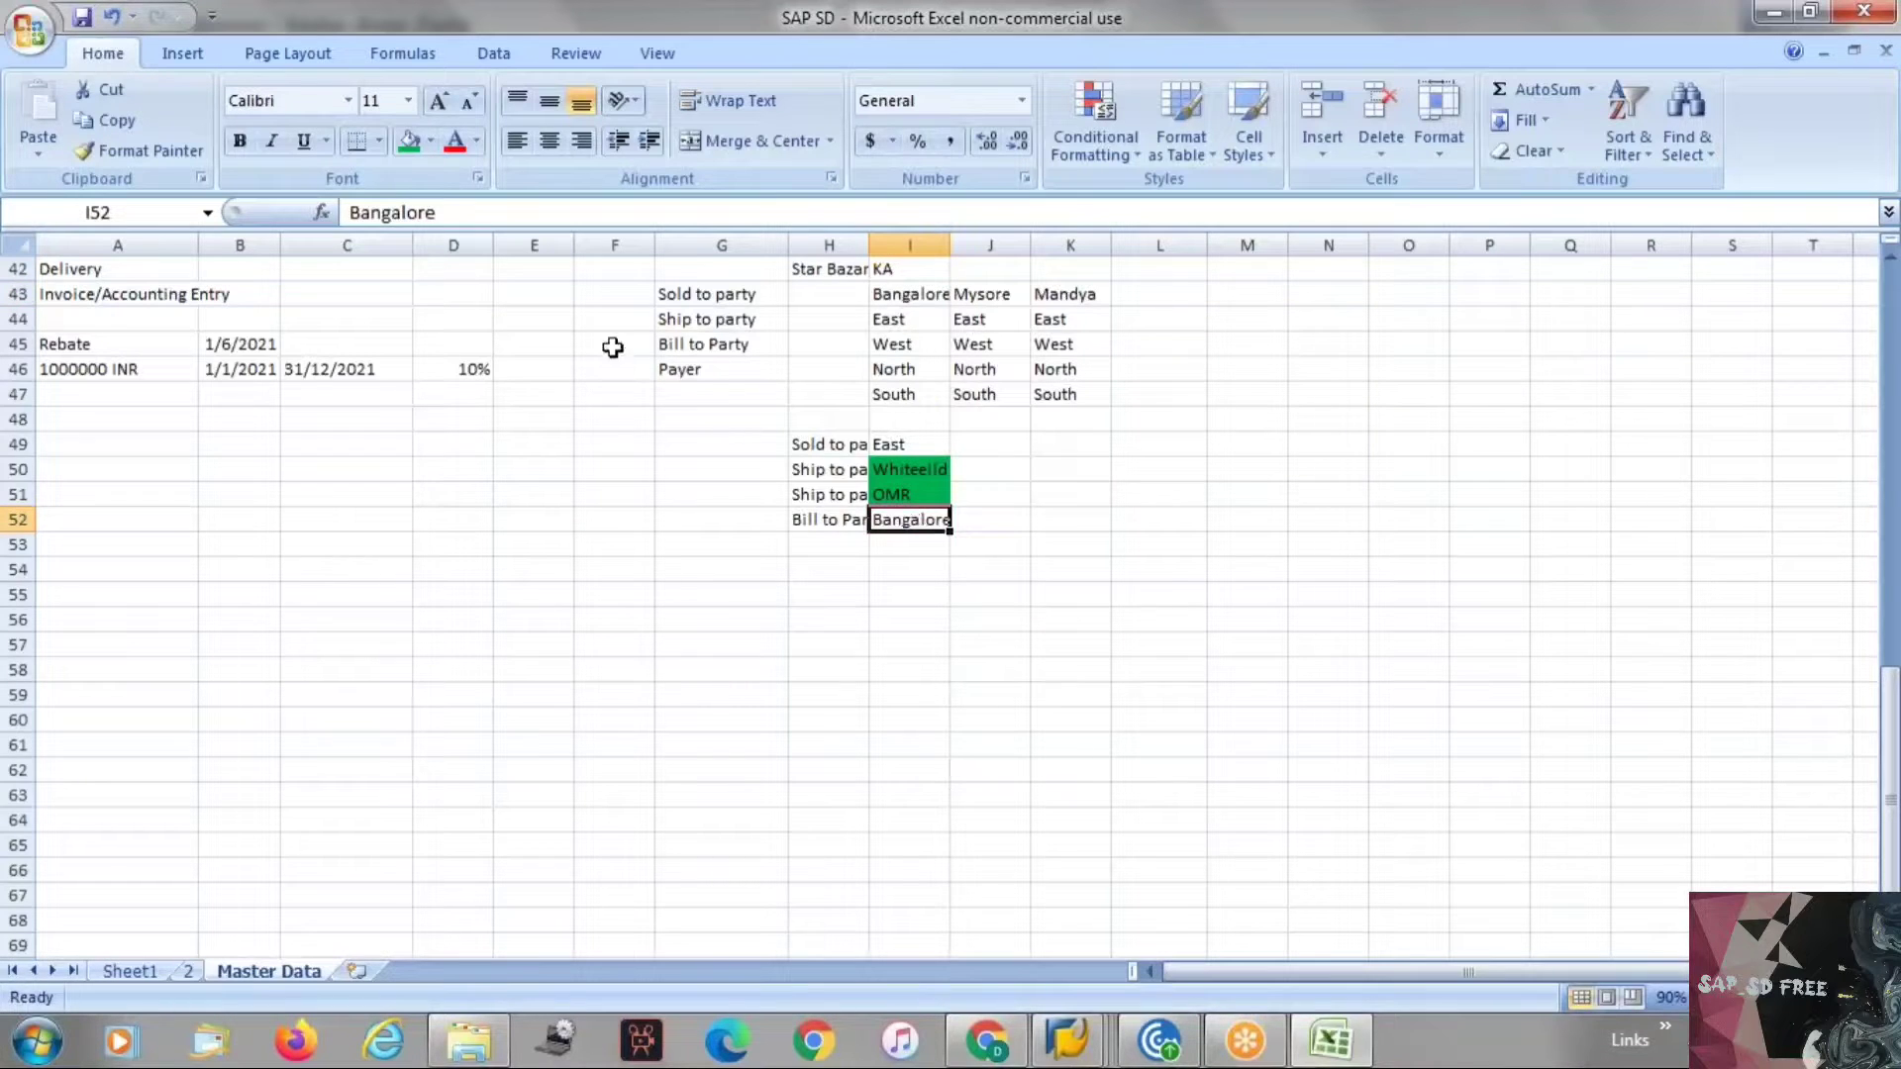
# Copy the Payer label from G46 into H53 and enter KA beside it in I53.
pyautogui.click(697, 374)
pyautogui.hotkey('ctrl', 'c')
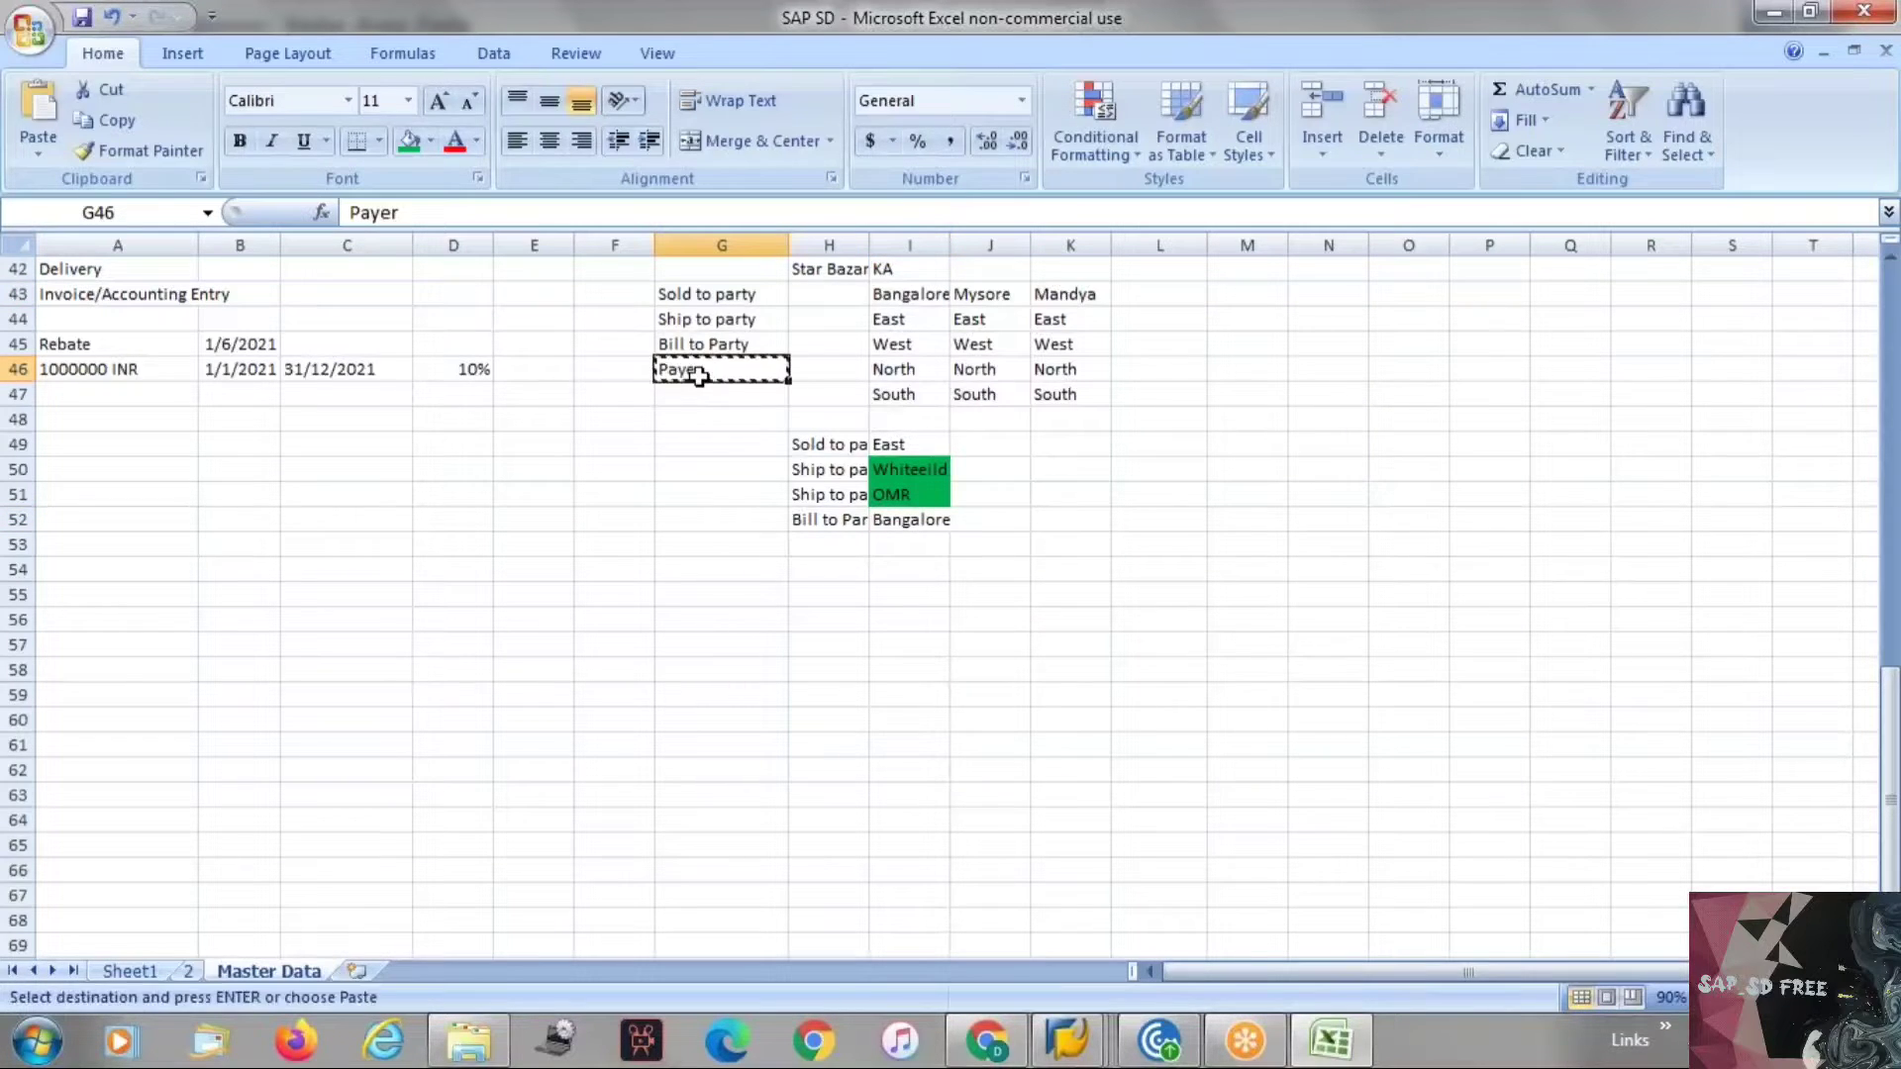
pyautogui.click(827, 545)
pyautogui.hotkey('ctrl', 'v')
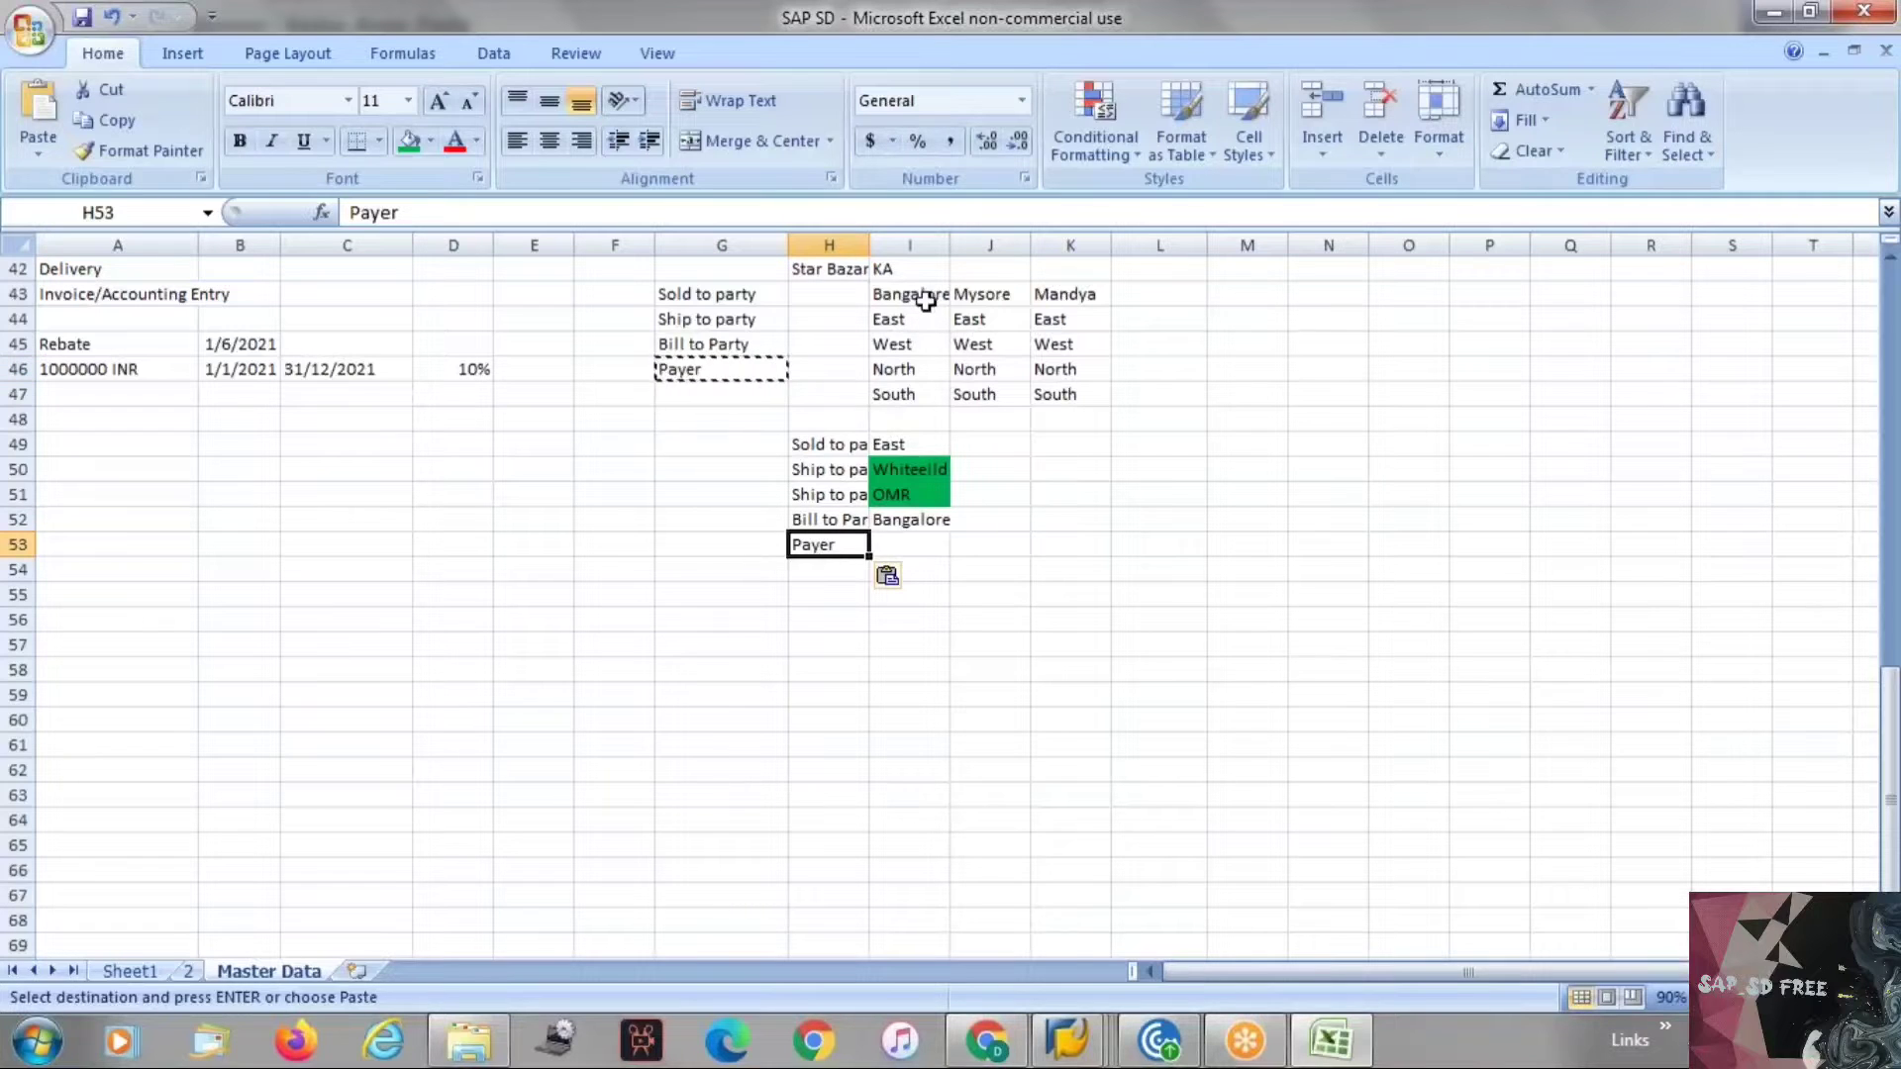
pyautogui.press('Escape')
pyautogui.click(877, 267)
pyautogui.click(894, 545)
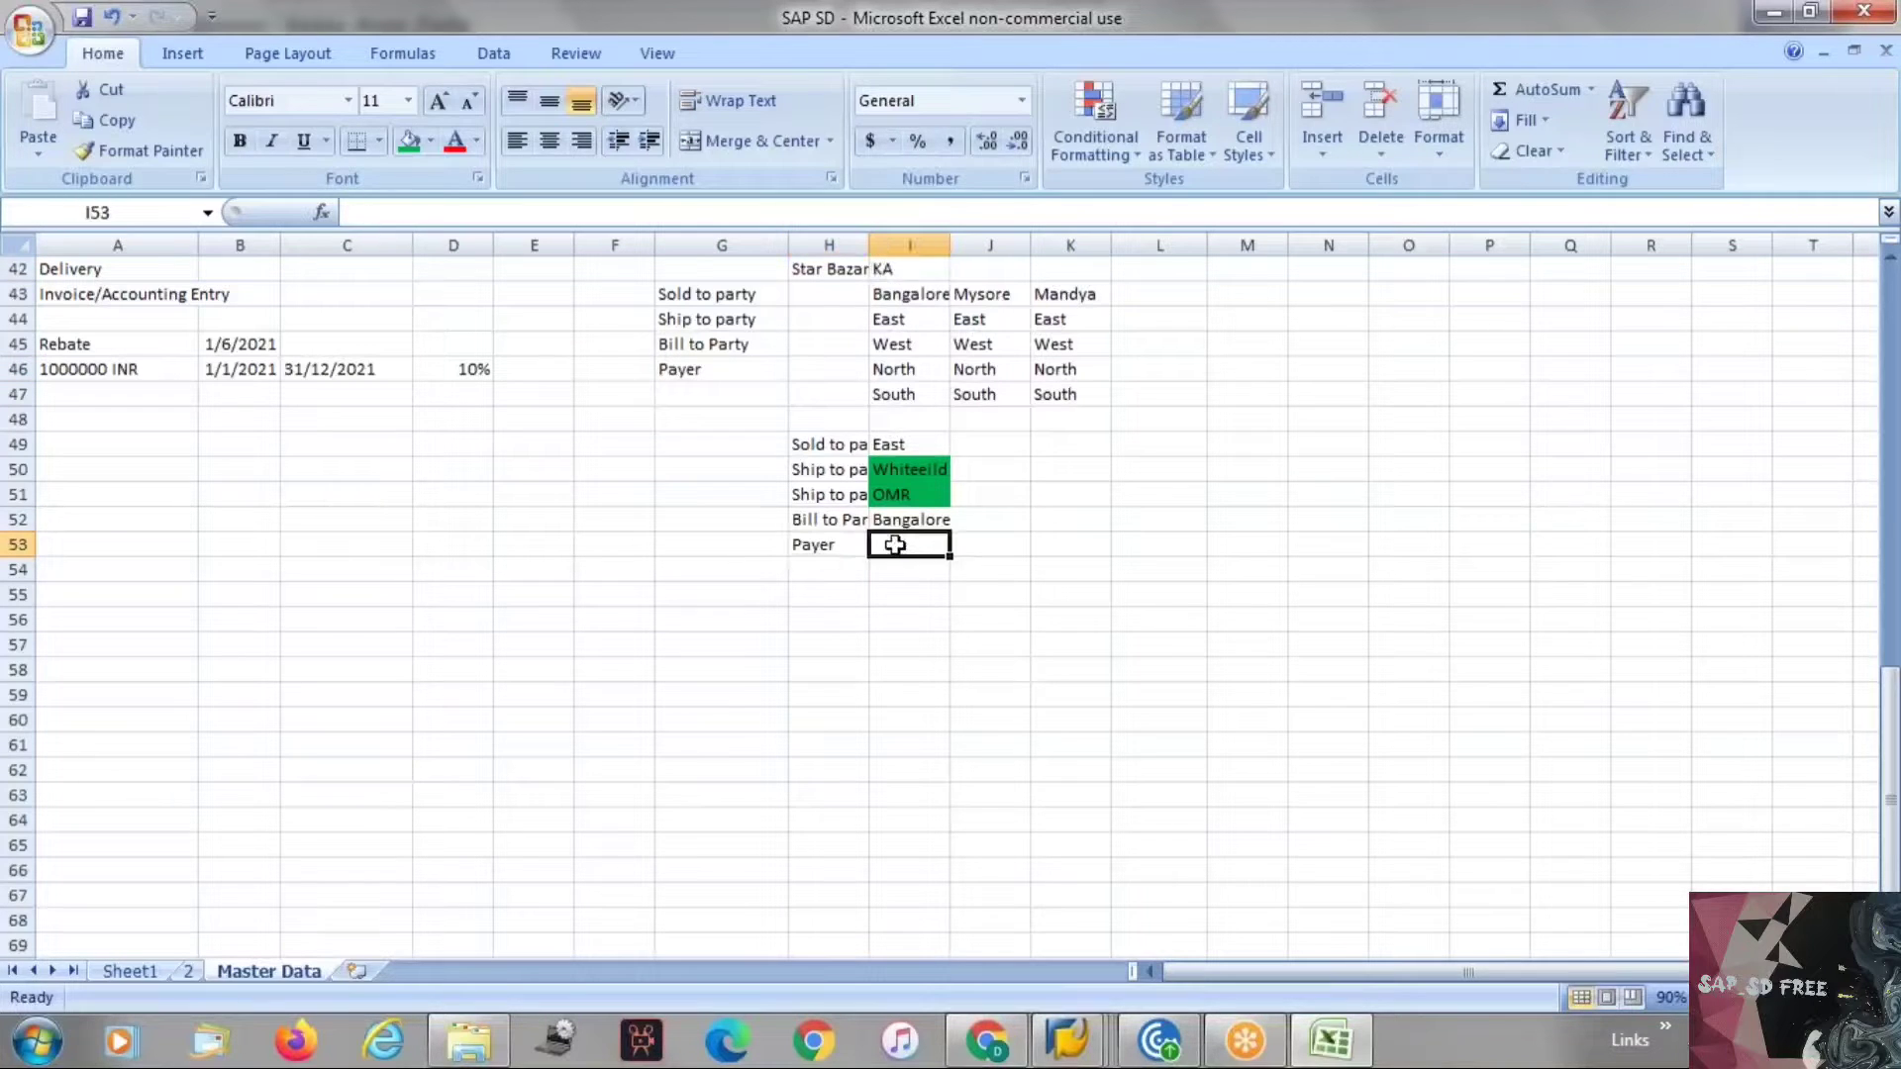
pyautogui.write('KA')
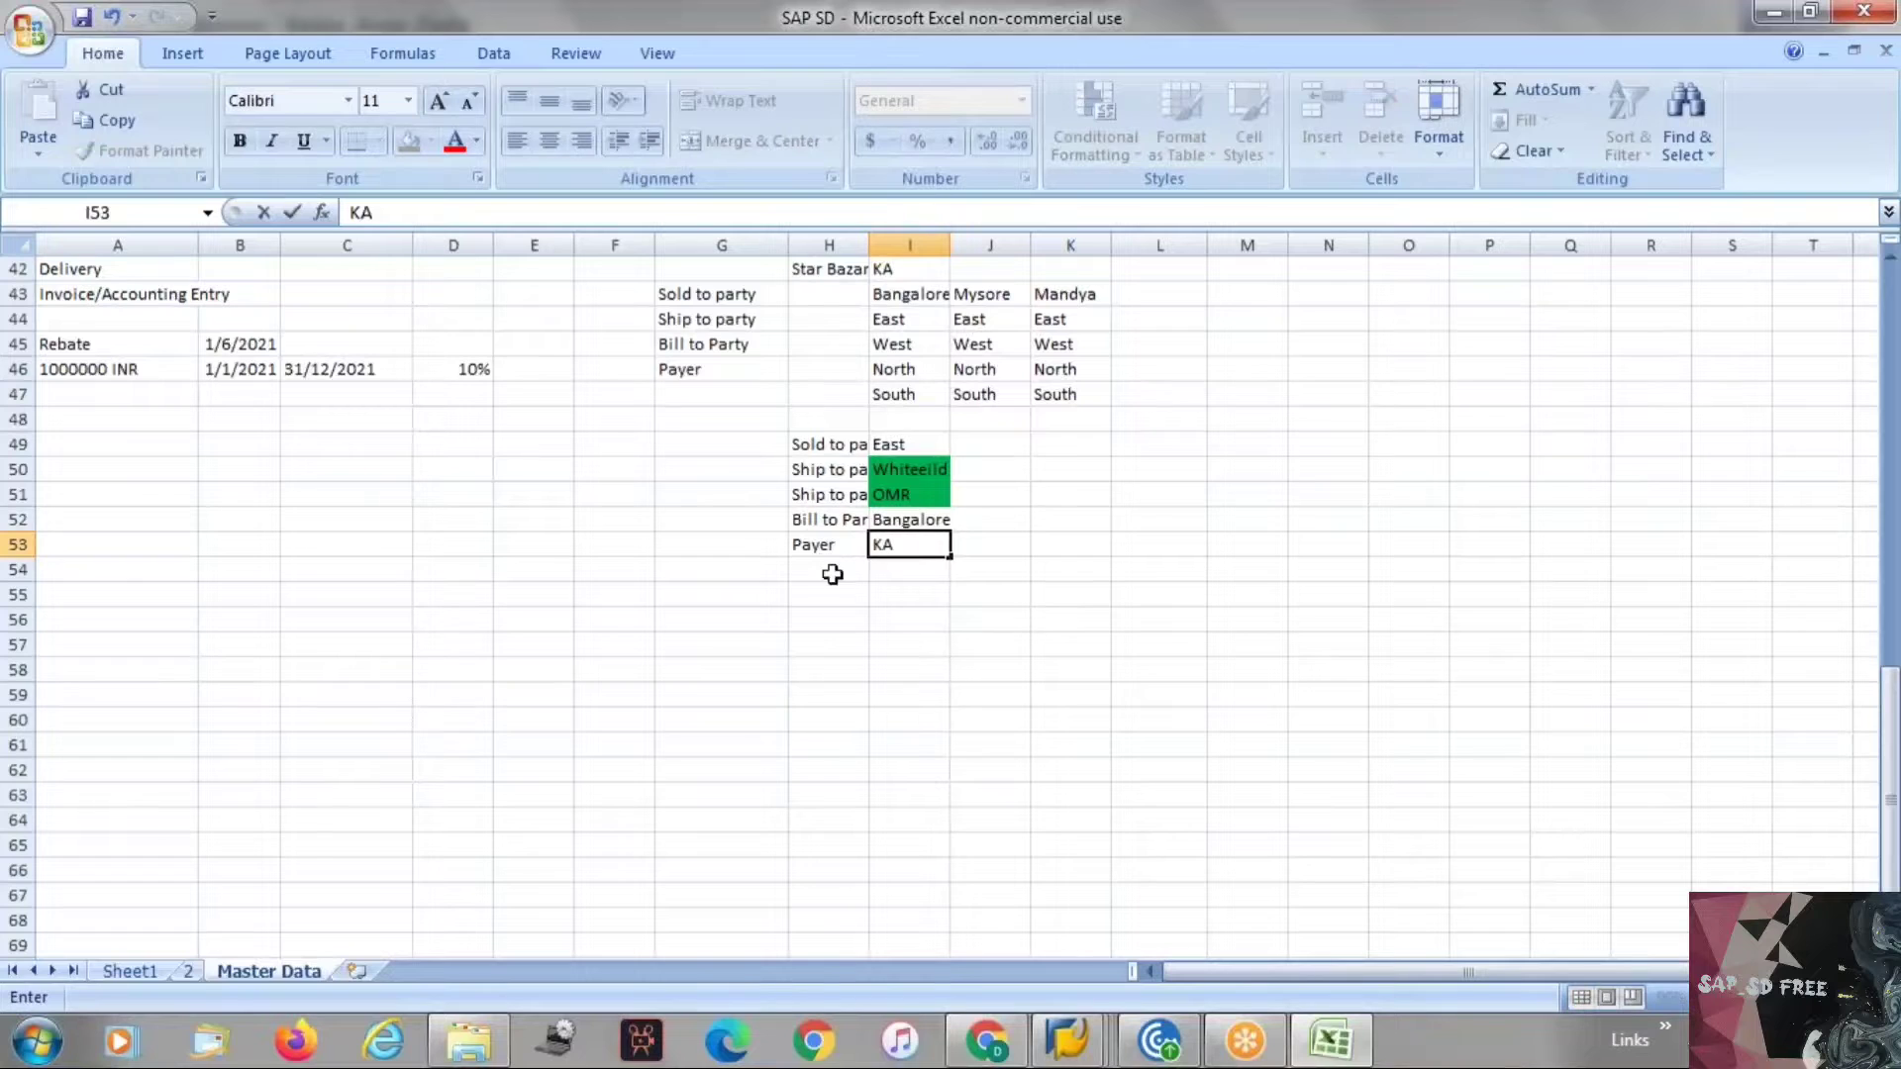
pyautogui.click(853, 643)
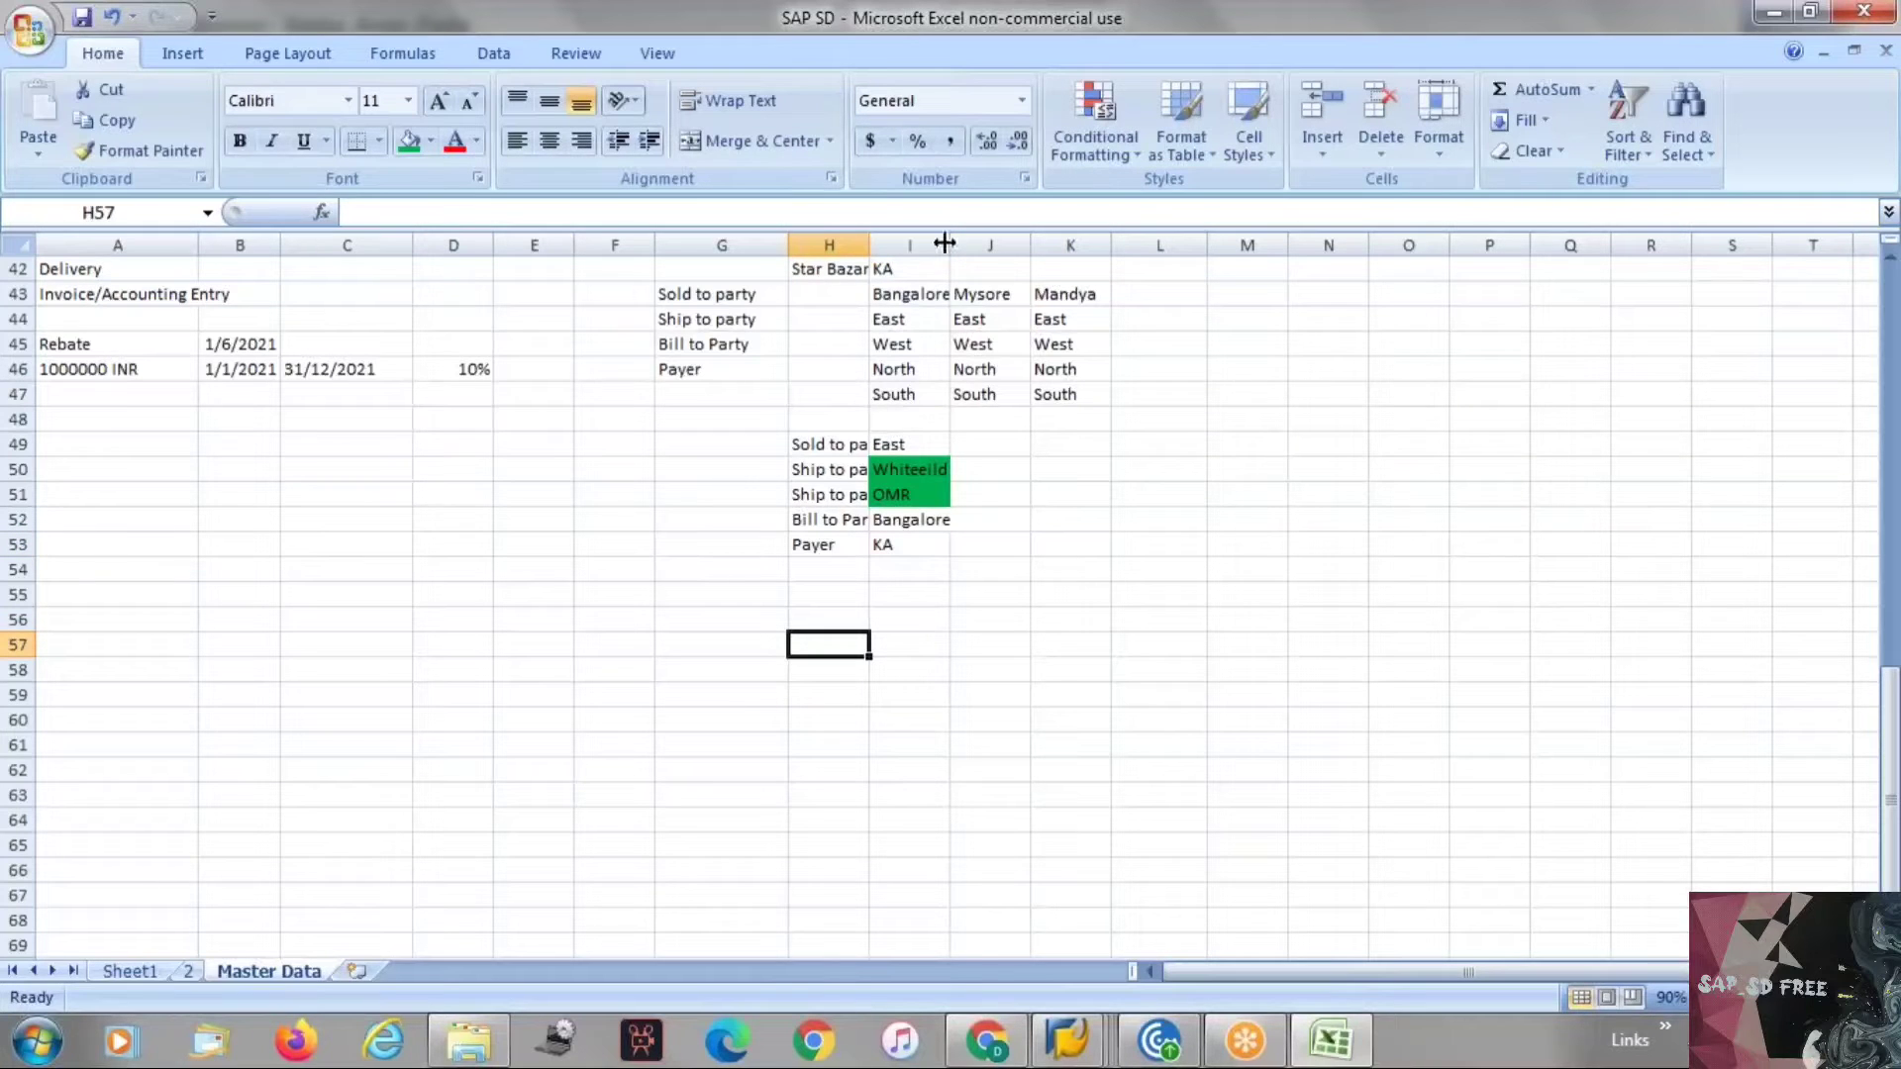
# Autofit column H and review the sold-to, ship-to, bill-to and payer entries.
pyautogui.doubleClick(867, 243)
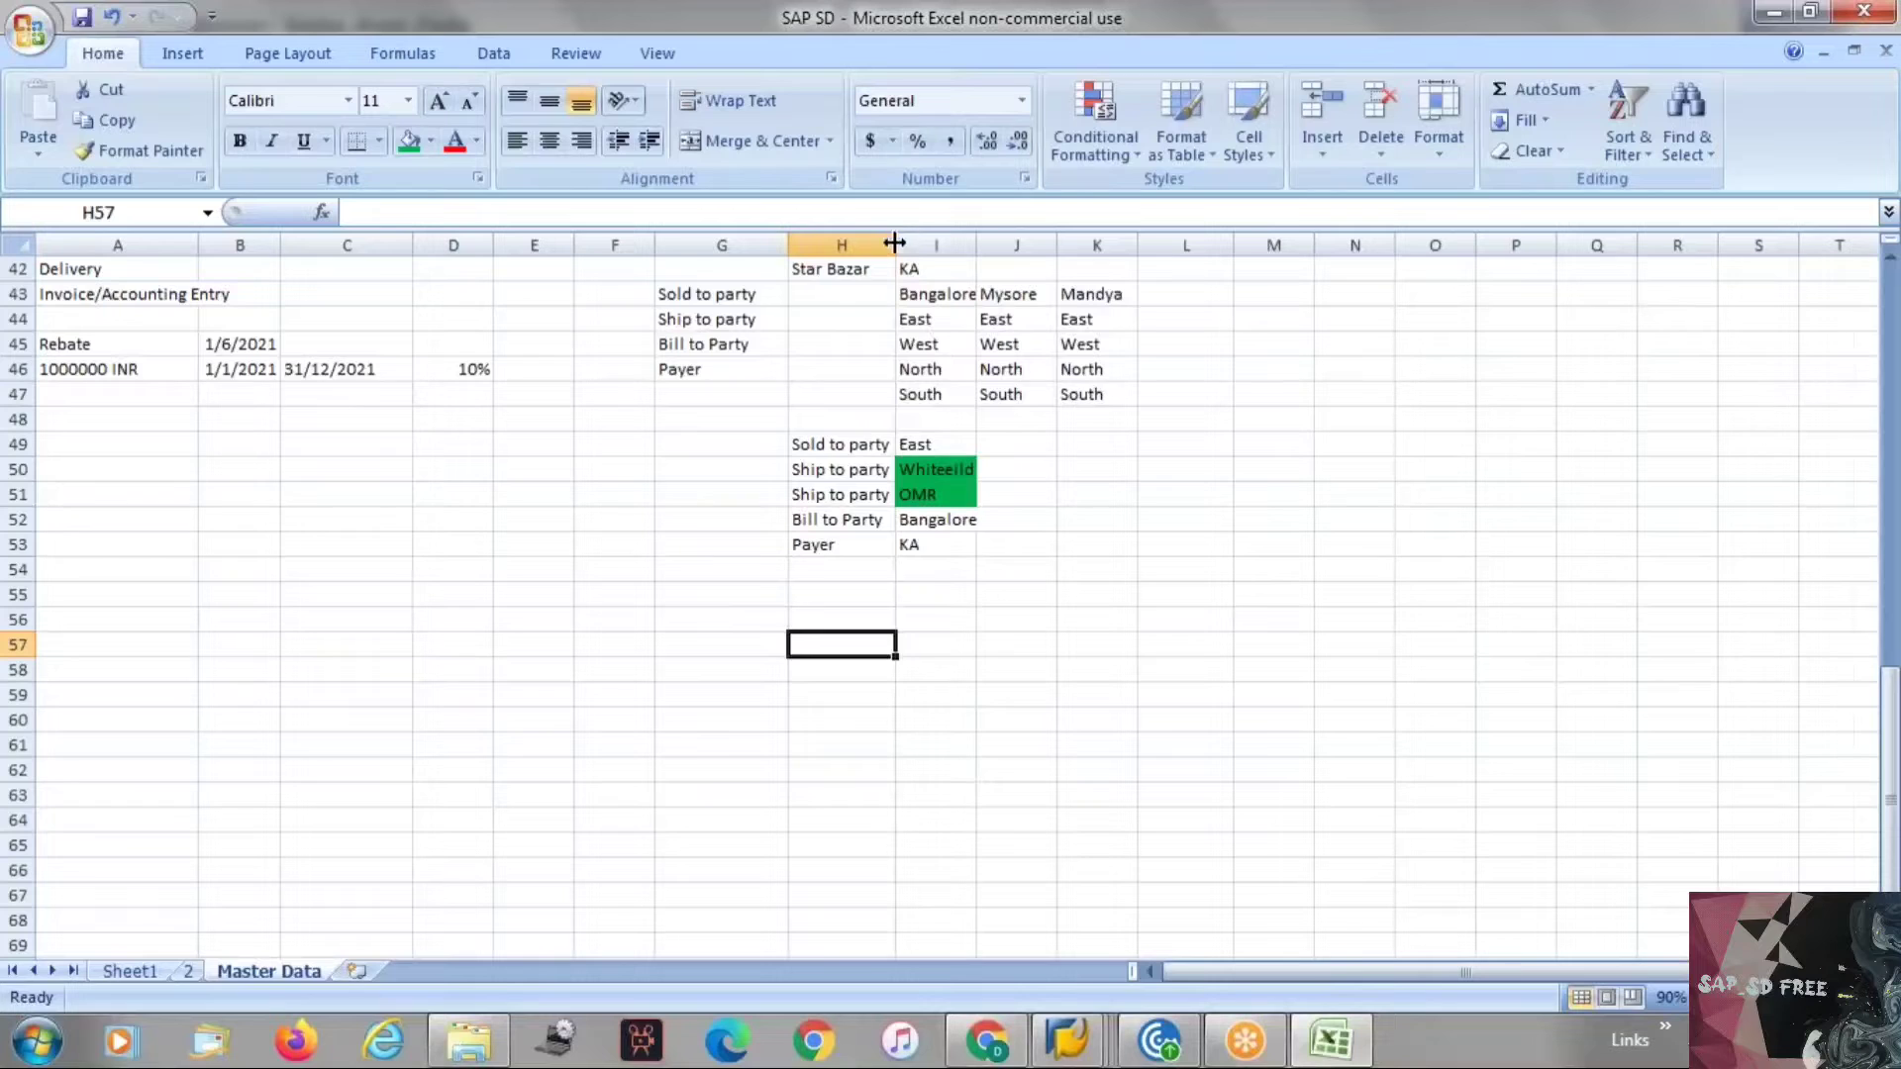
pyautogui.click(903, 450)
pyautogui.click(920, 472)
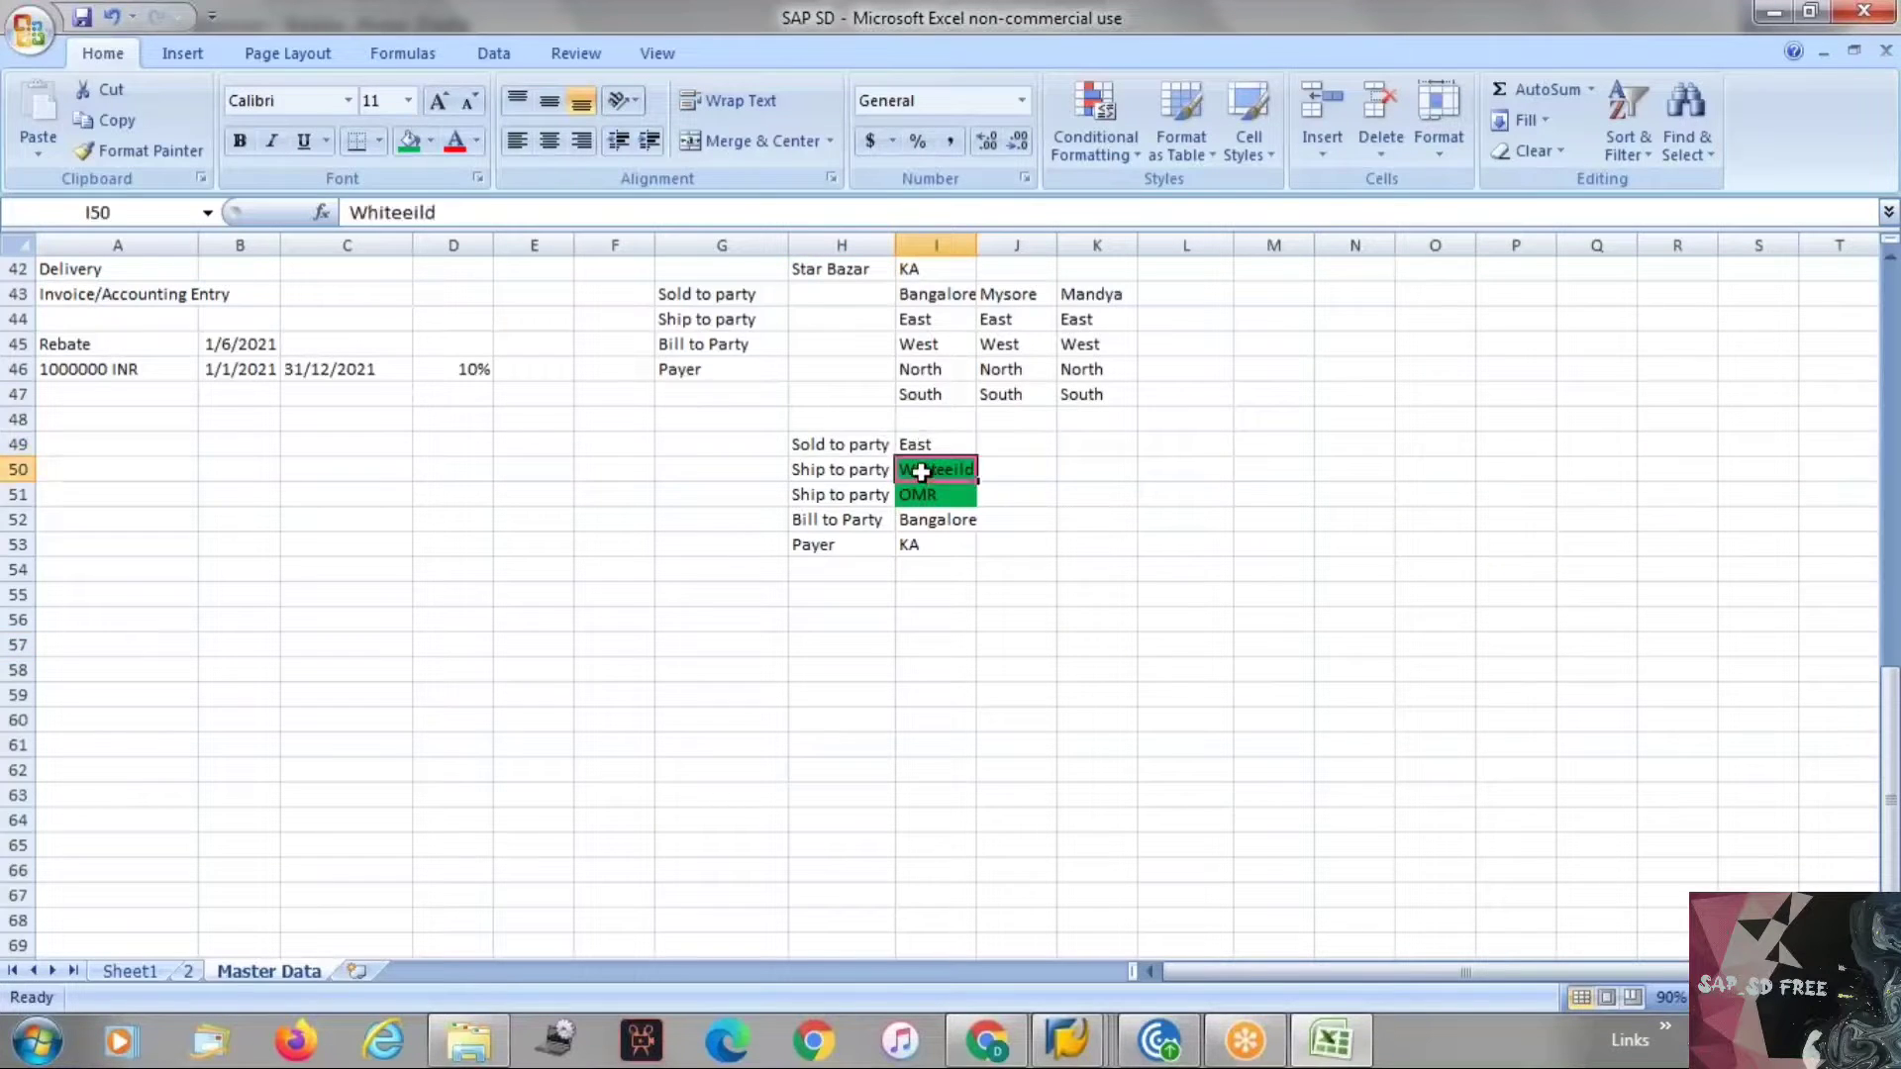
pyautogui.moveTo(921, 472); pyautogui.dragTo(913, 495)
pyautogui.click(867, 522)
pyautogui.click(965, 517)
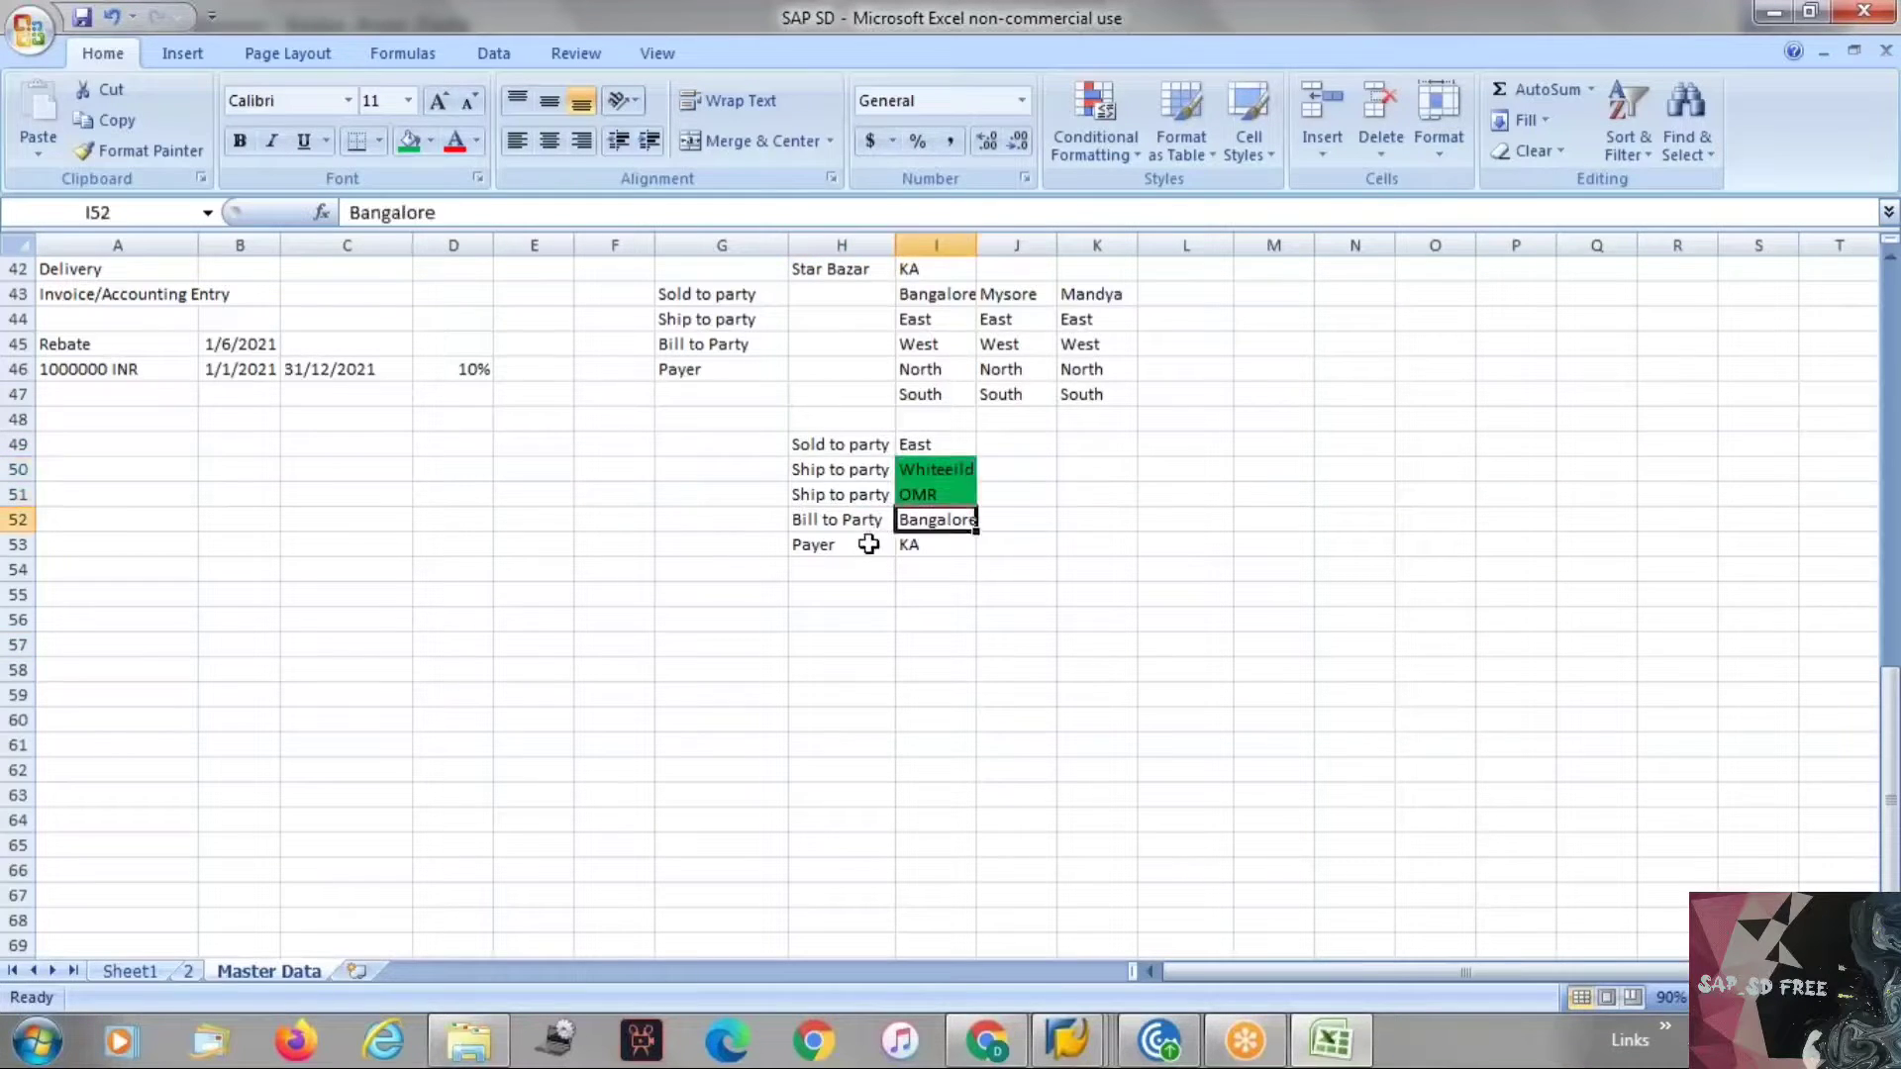
pyautogui.click(868, 542)
pyautogui.click(923, 441)
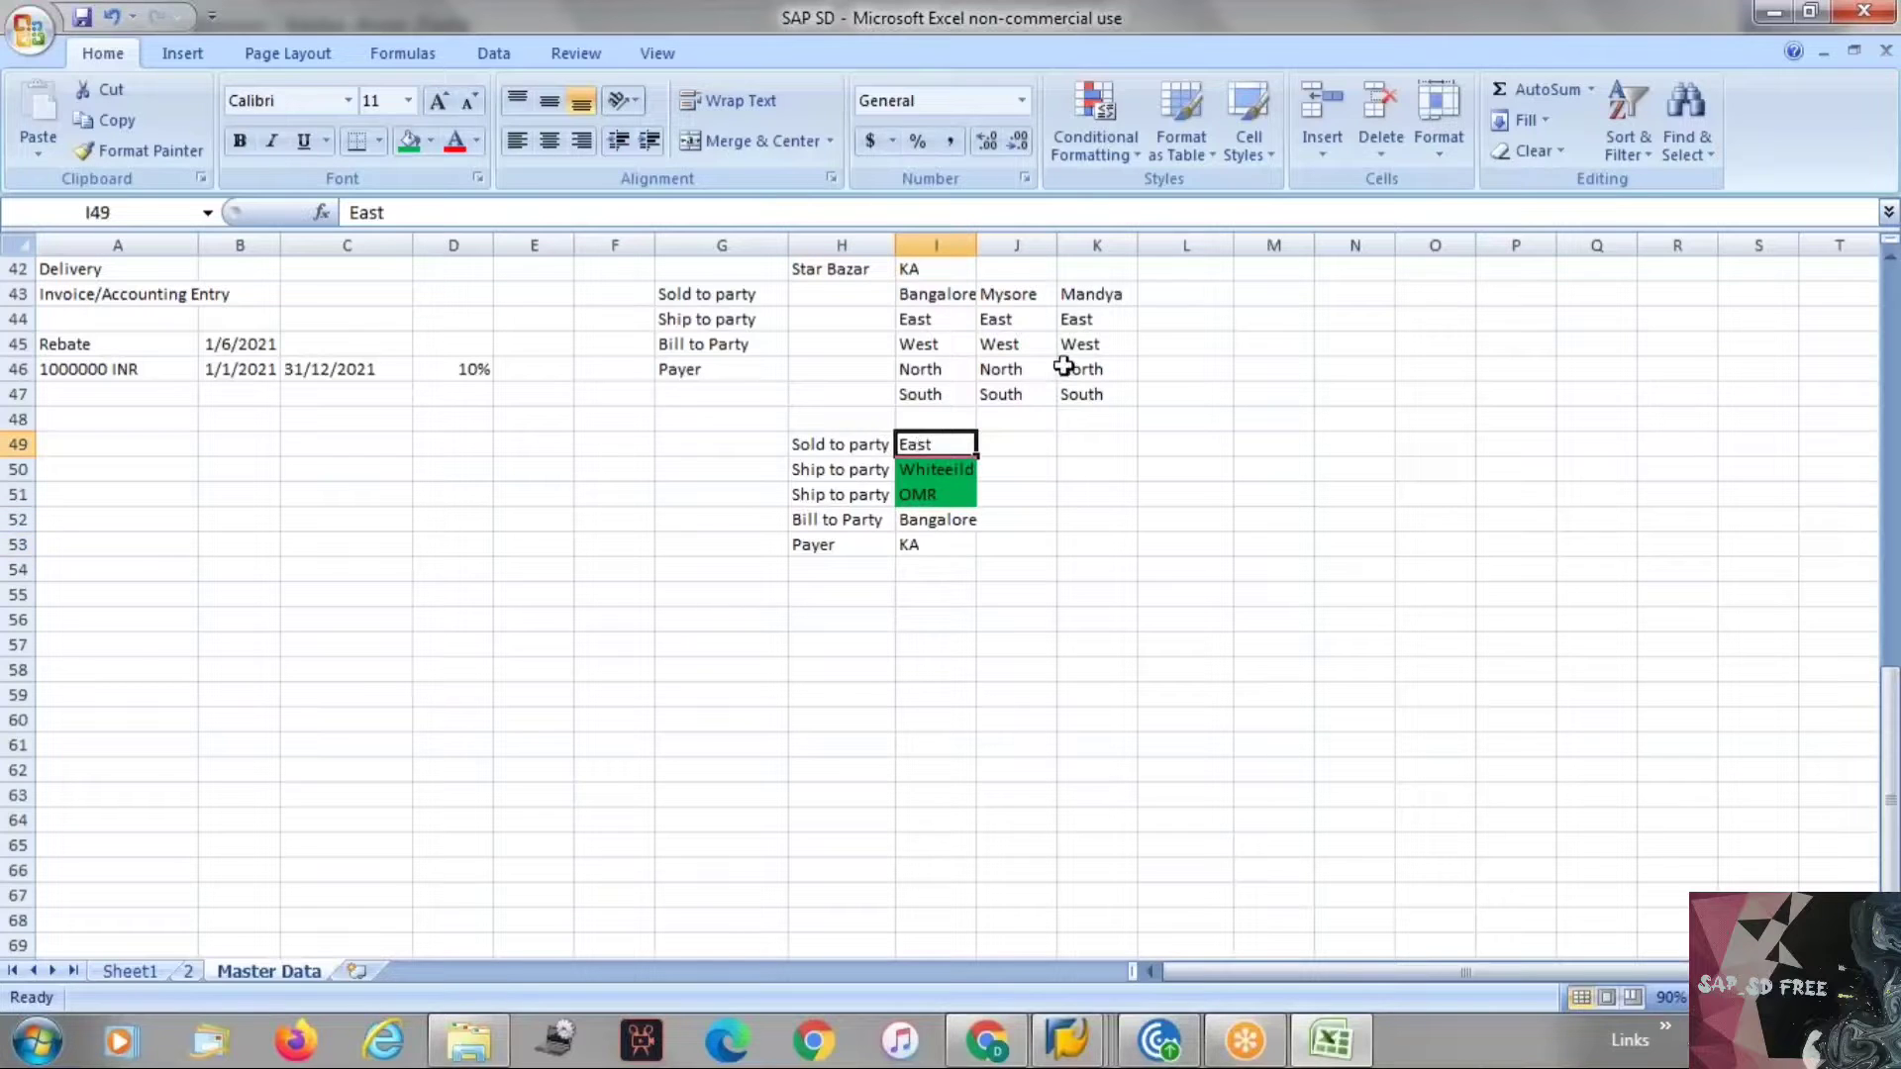
pyautogui.click(1023, 346)
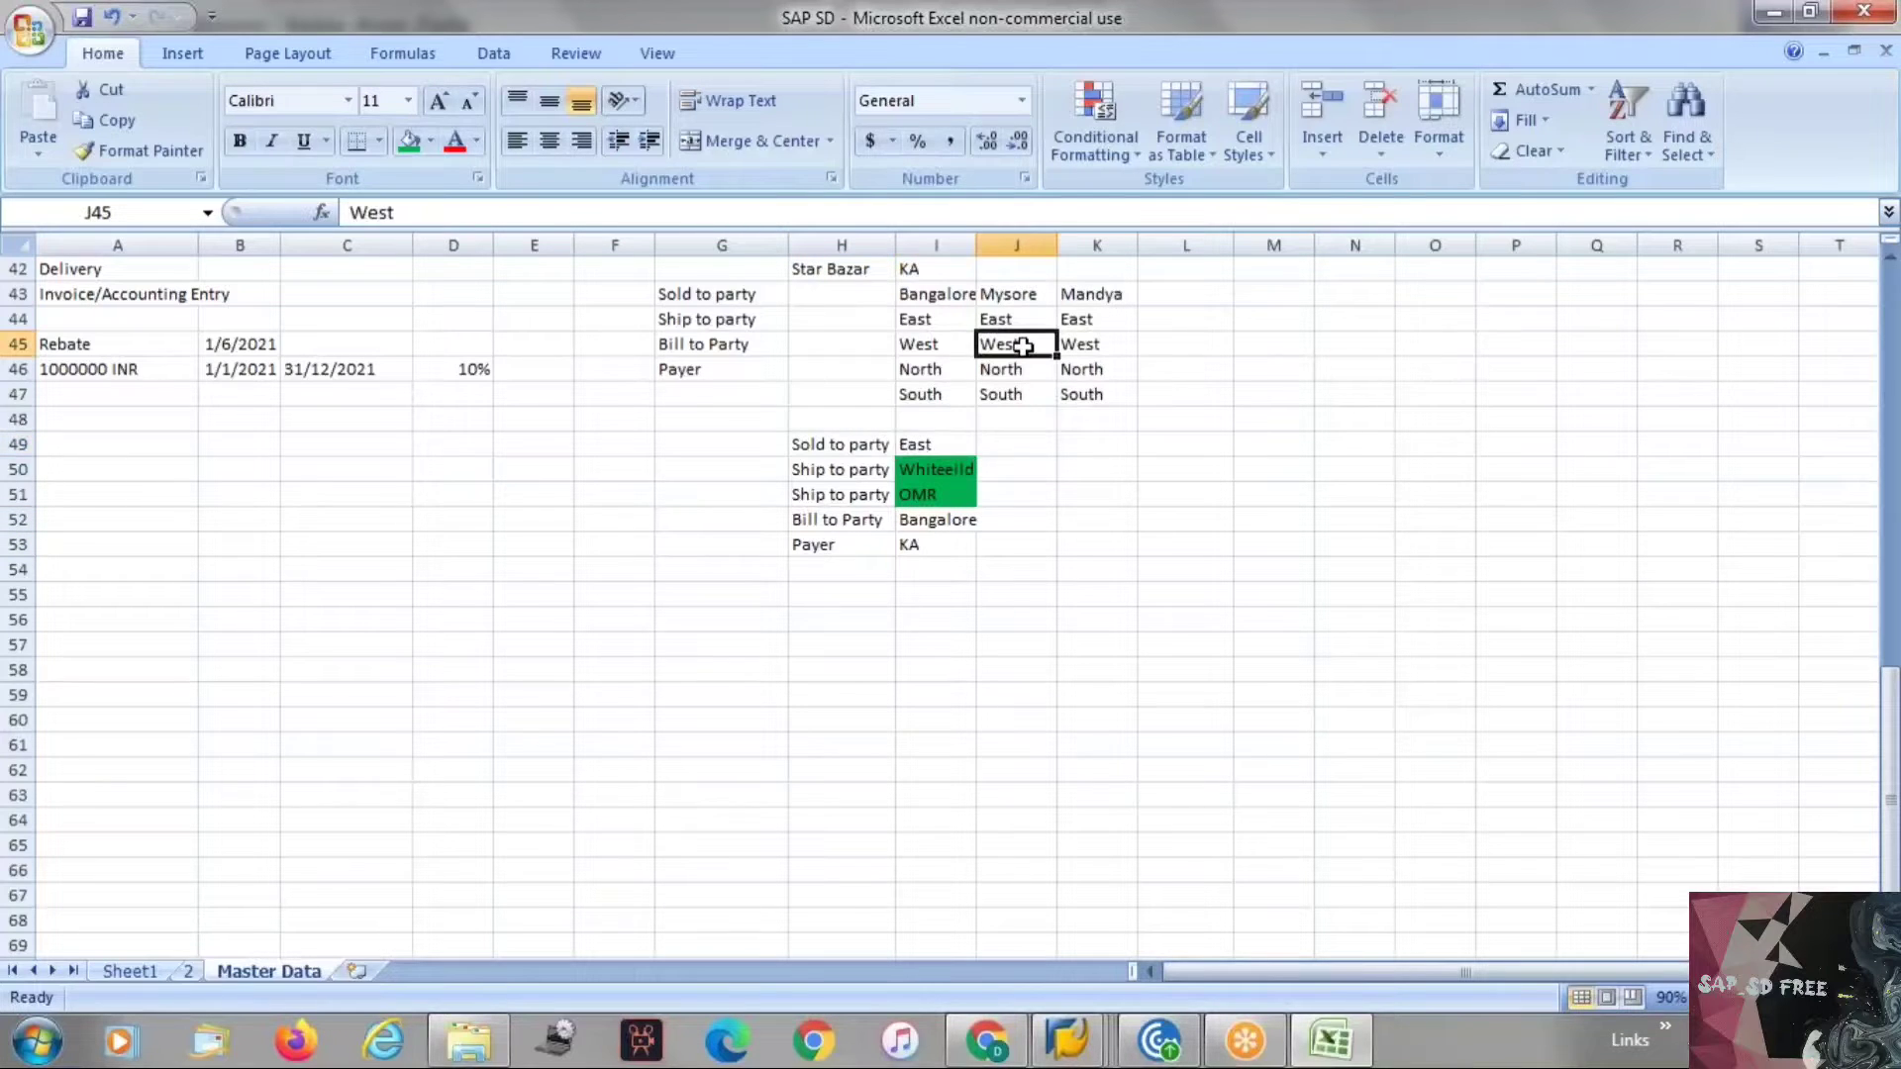
# Copy South from I47 into J49 beside the Sold to party row.
pyautogui.hotkey('ctrl', 'c')
pyautogui.press('Escape')
pyautogui.click(1016, 448)
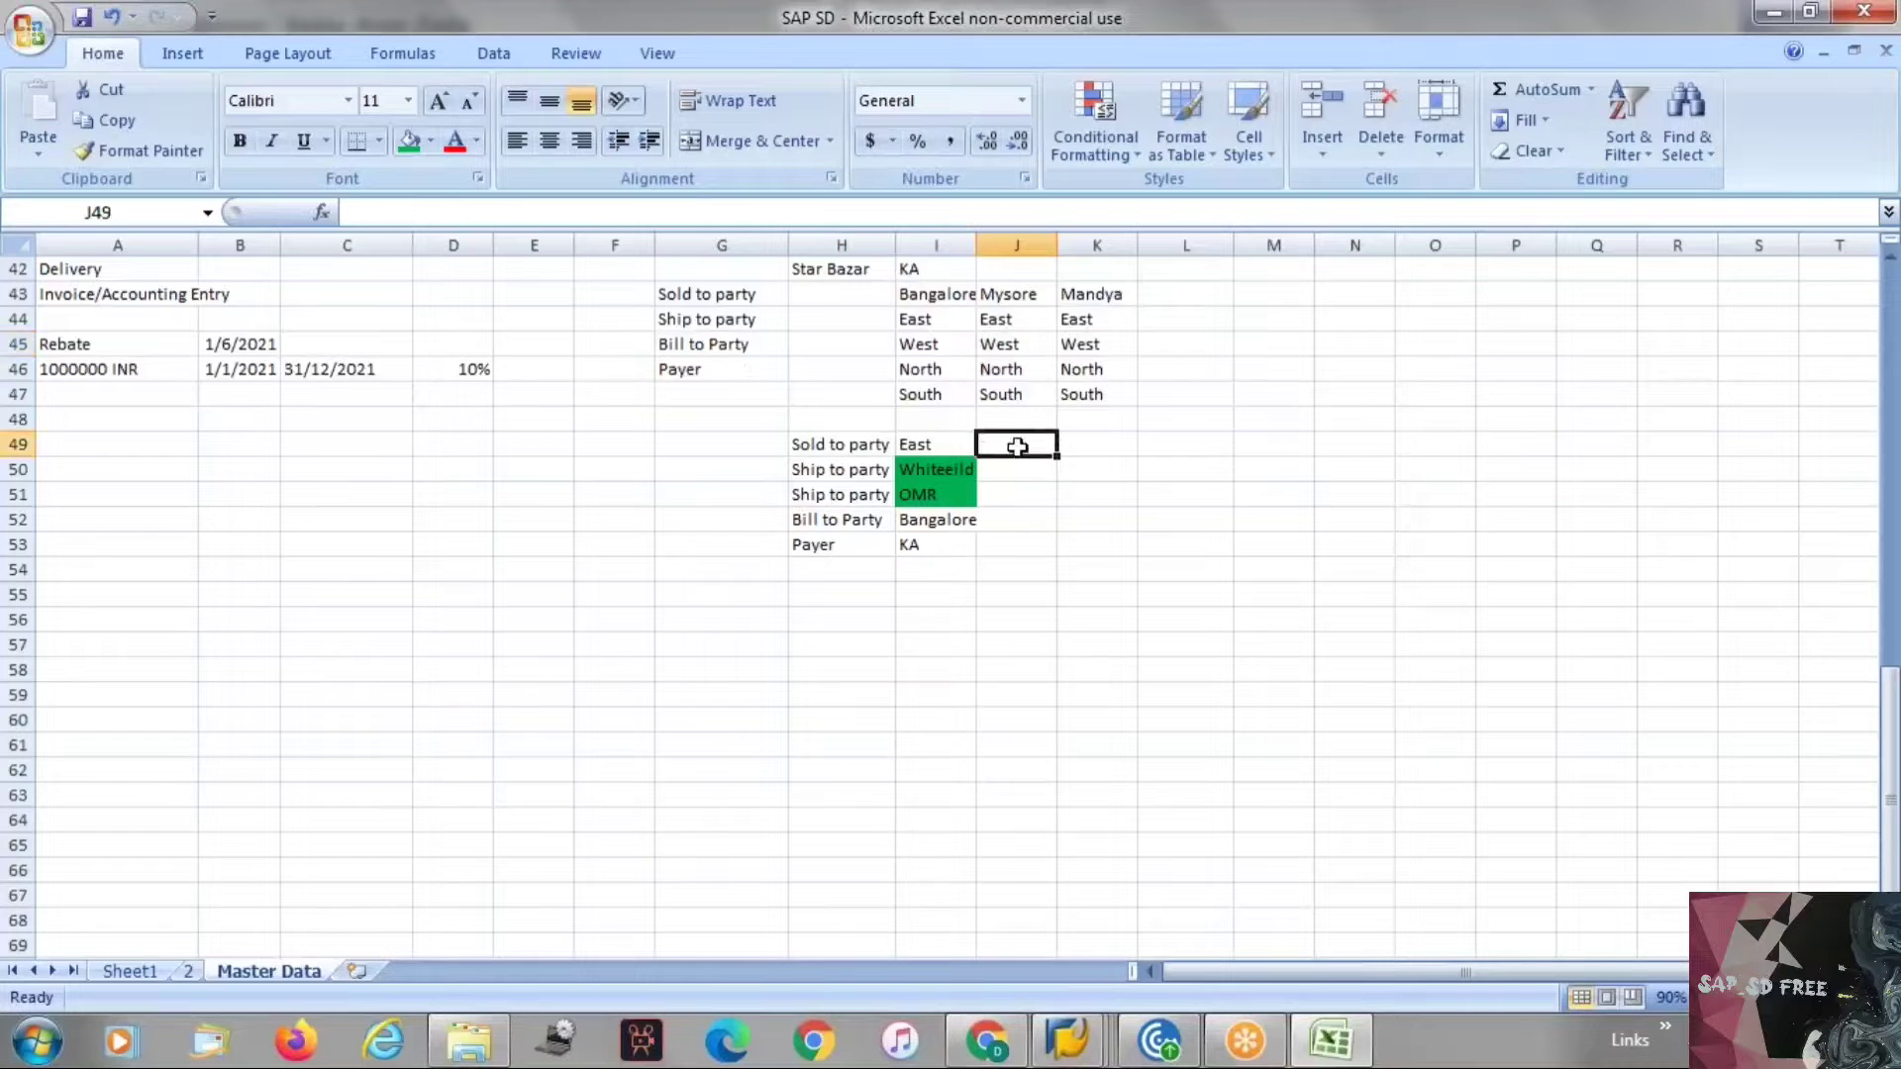
pyautogui.click(935, 393)
pyautogui.hotkey('ctrl', 'c')
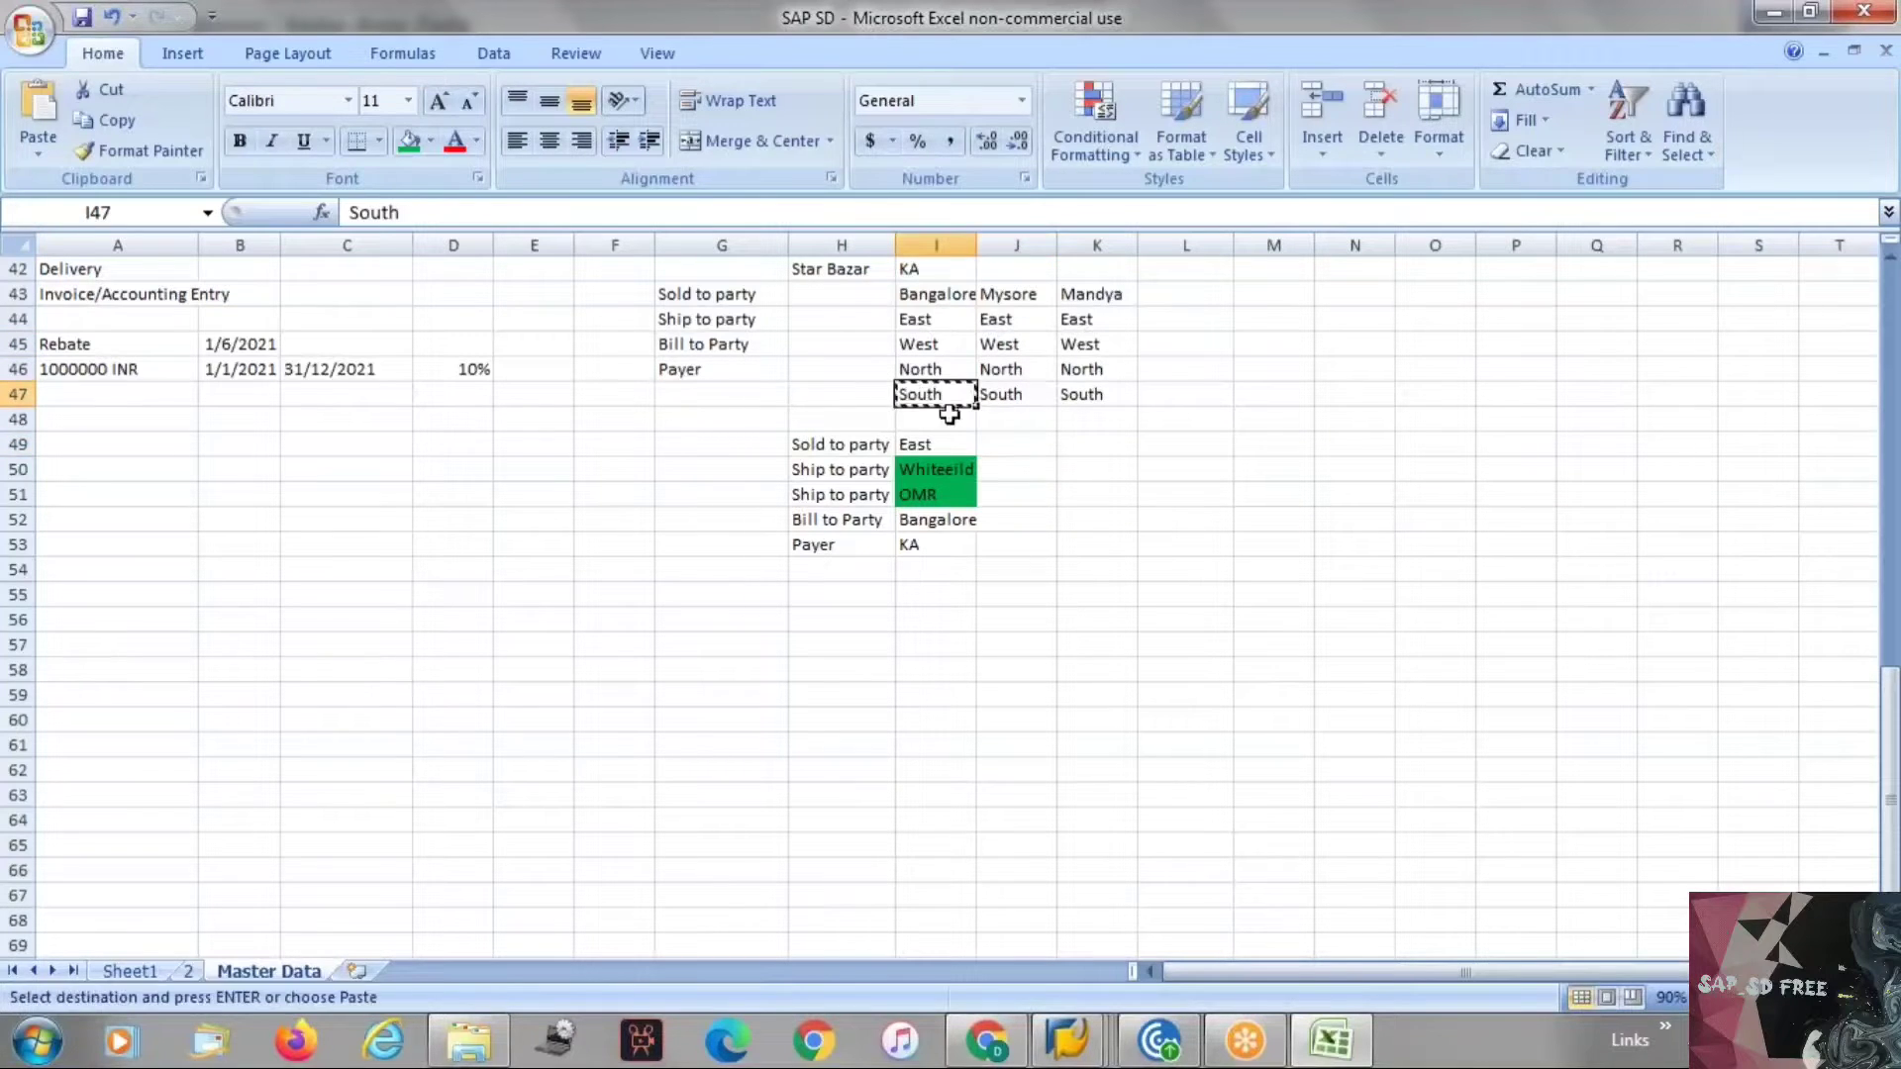
pyautogui.click(999, 444)
pyautogui.hotkey('ctrl', 'v')
pyautogui.press('Escape')
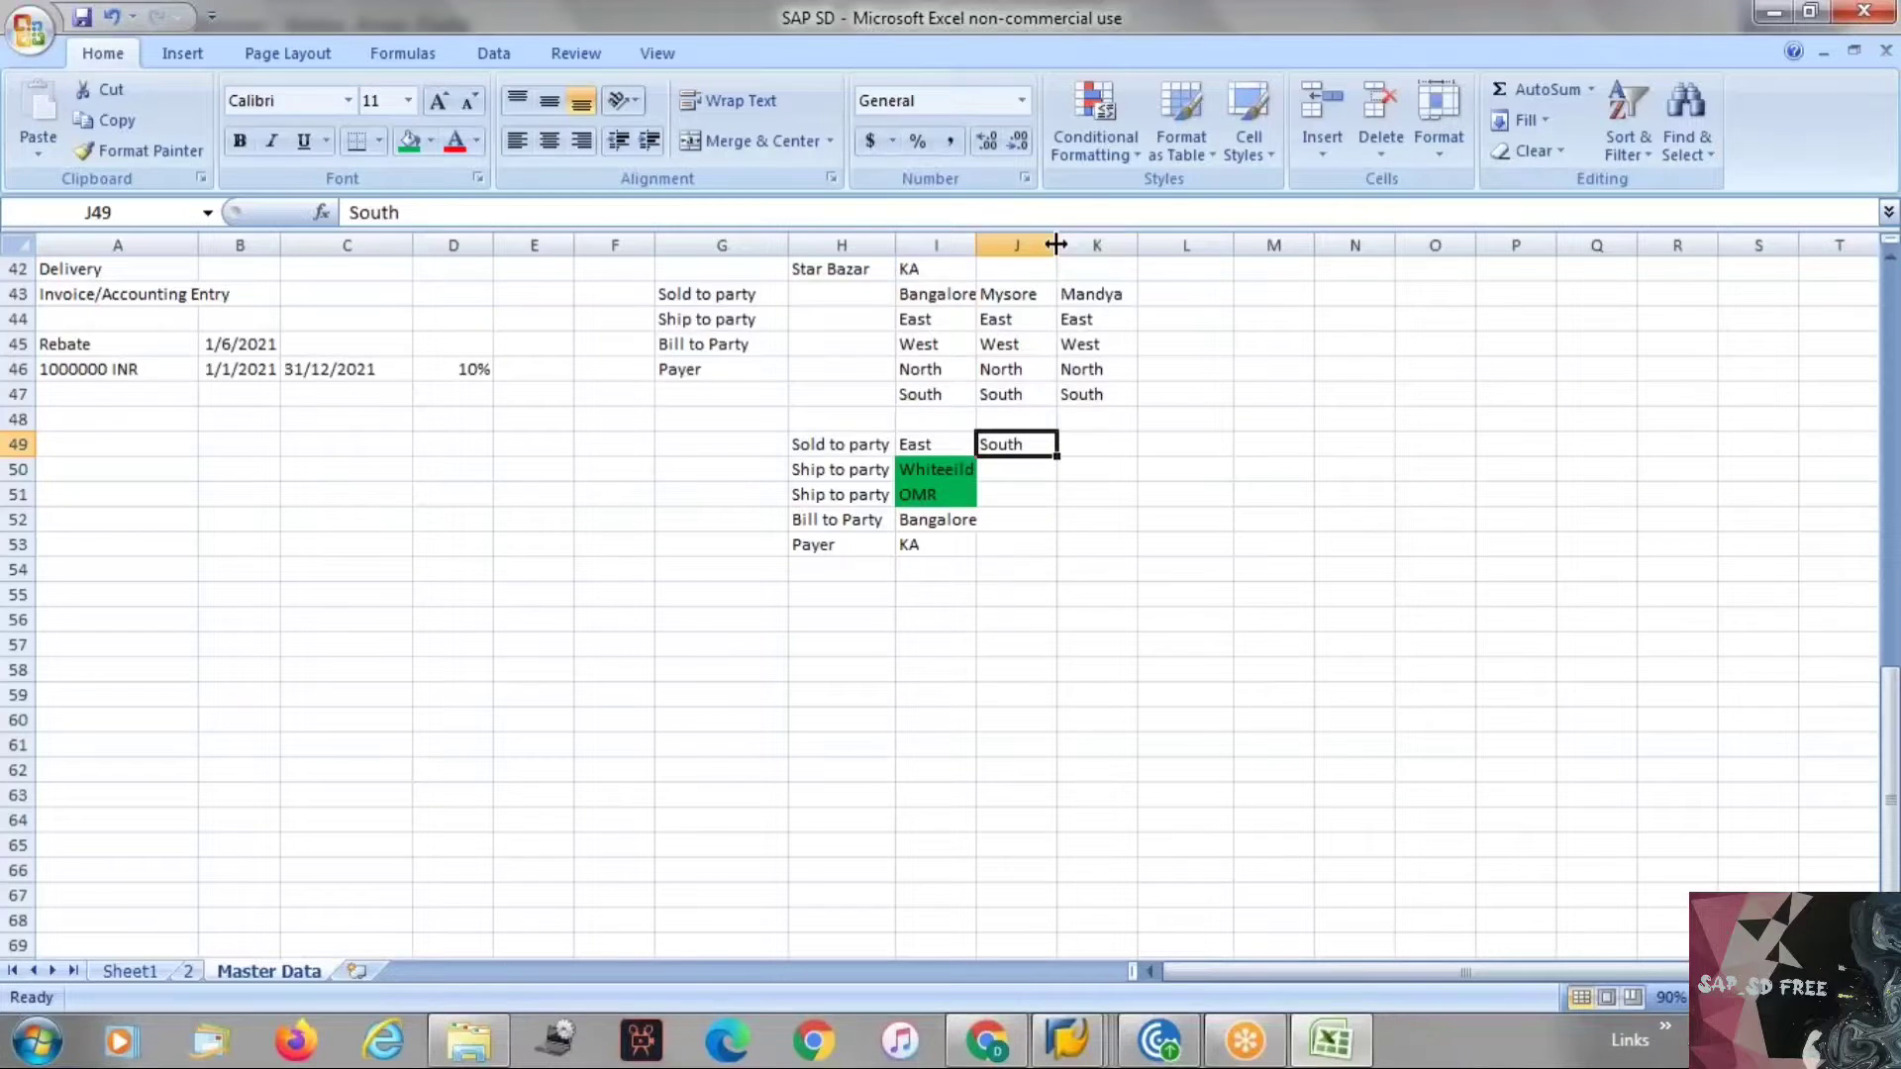
# Enter Vijaynagar and Kengeri as ship-to locations in J50 and J51.
pyautogui.doubleClick(1055, 245)
pyautogui.click(1008, 471)
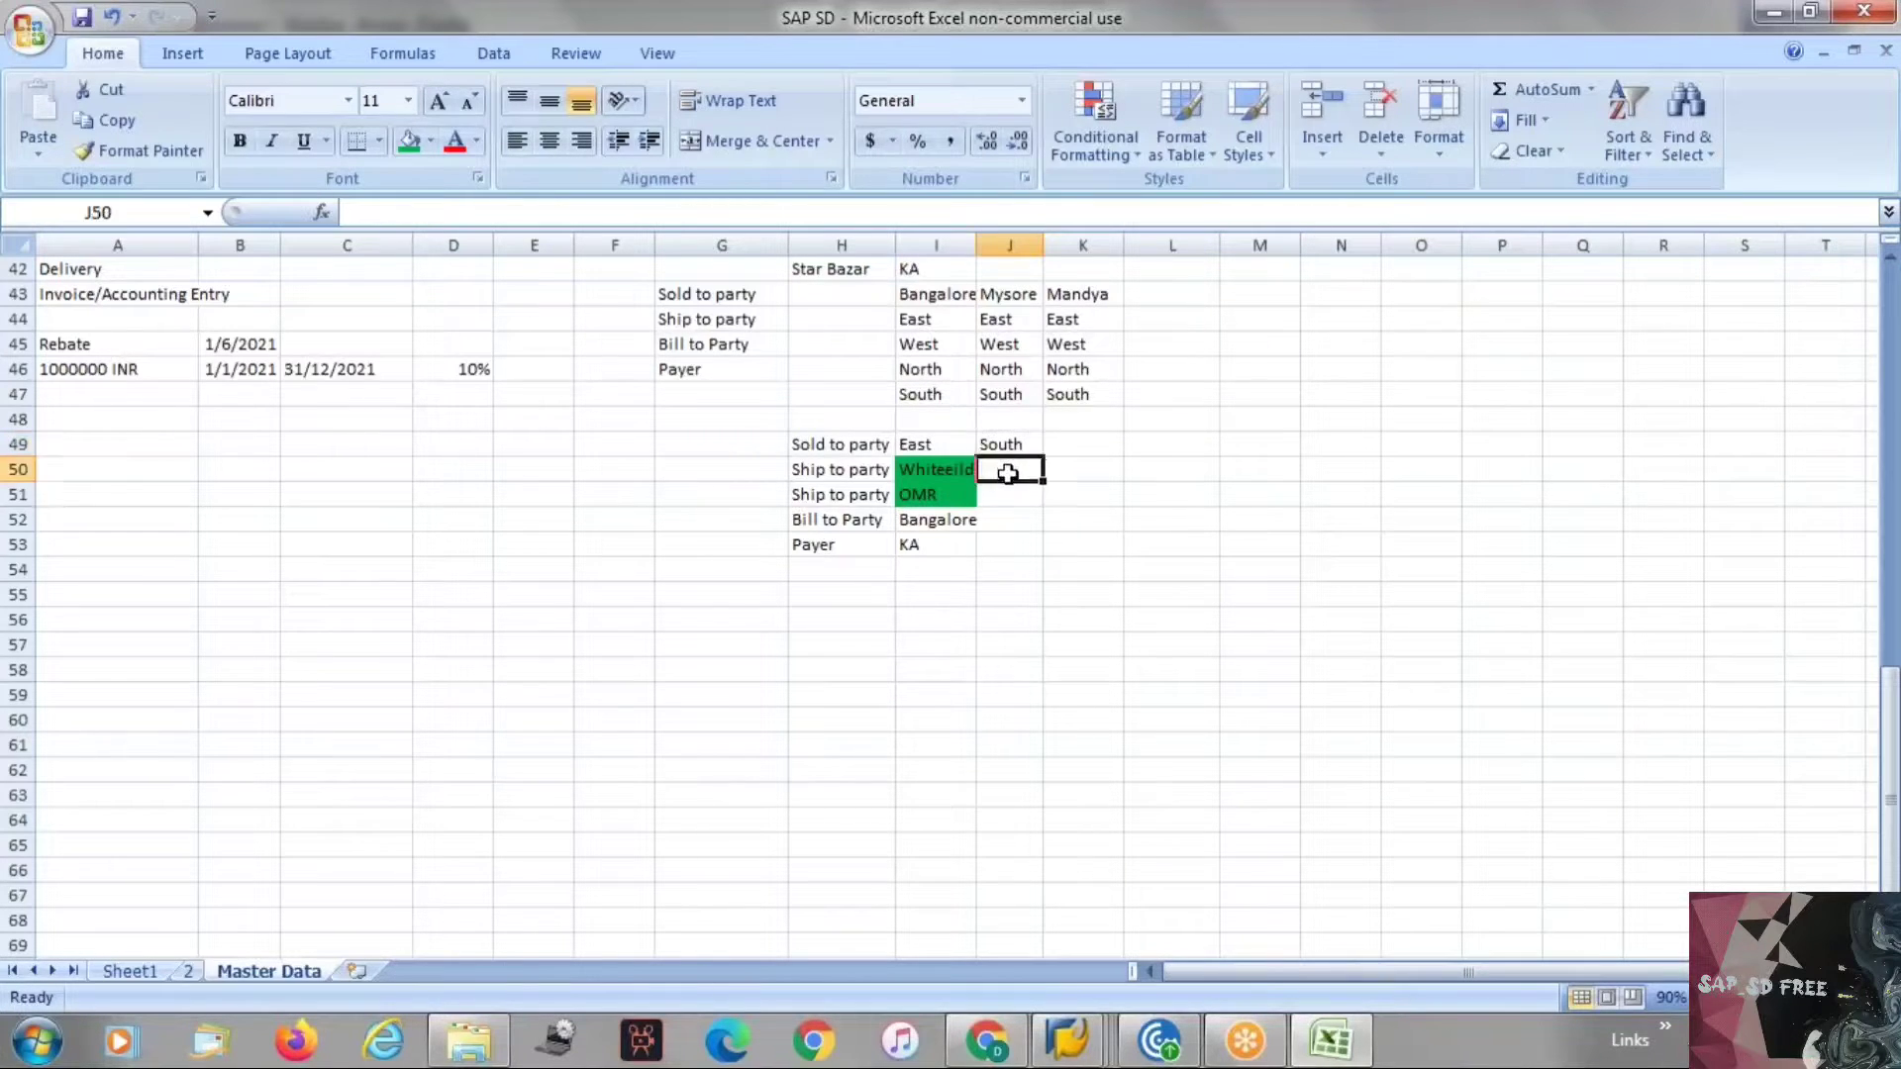
pyautogui.write('Vijayna')
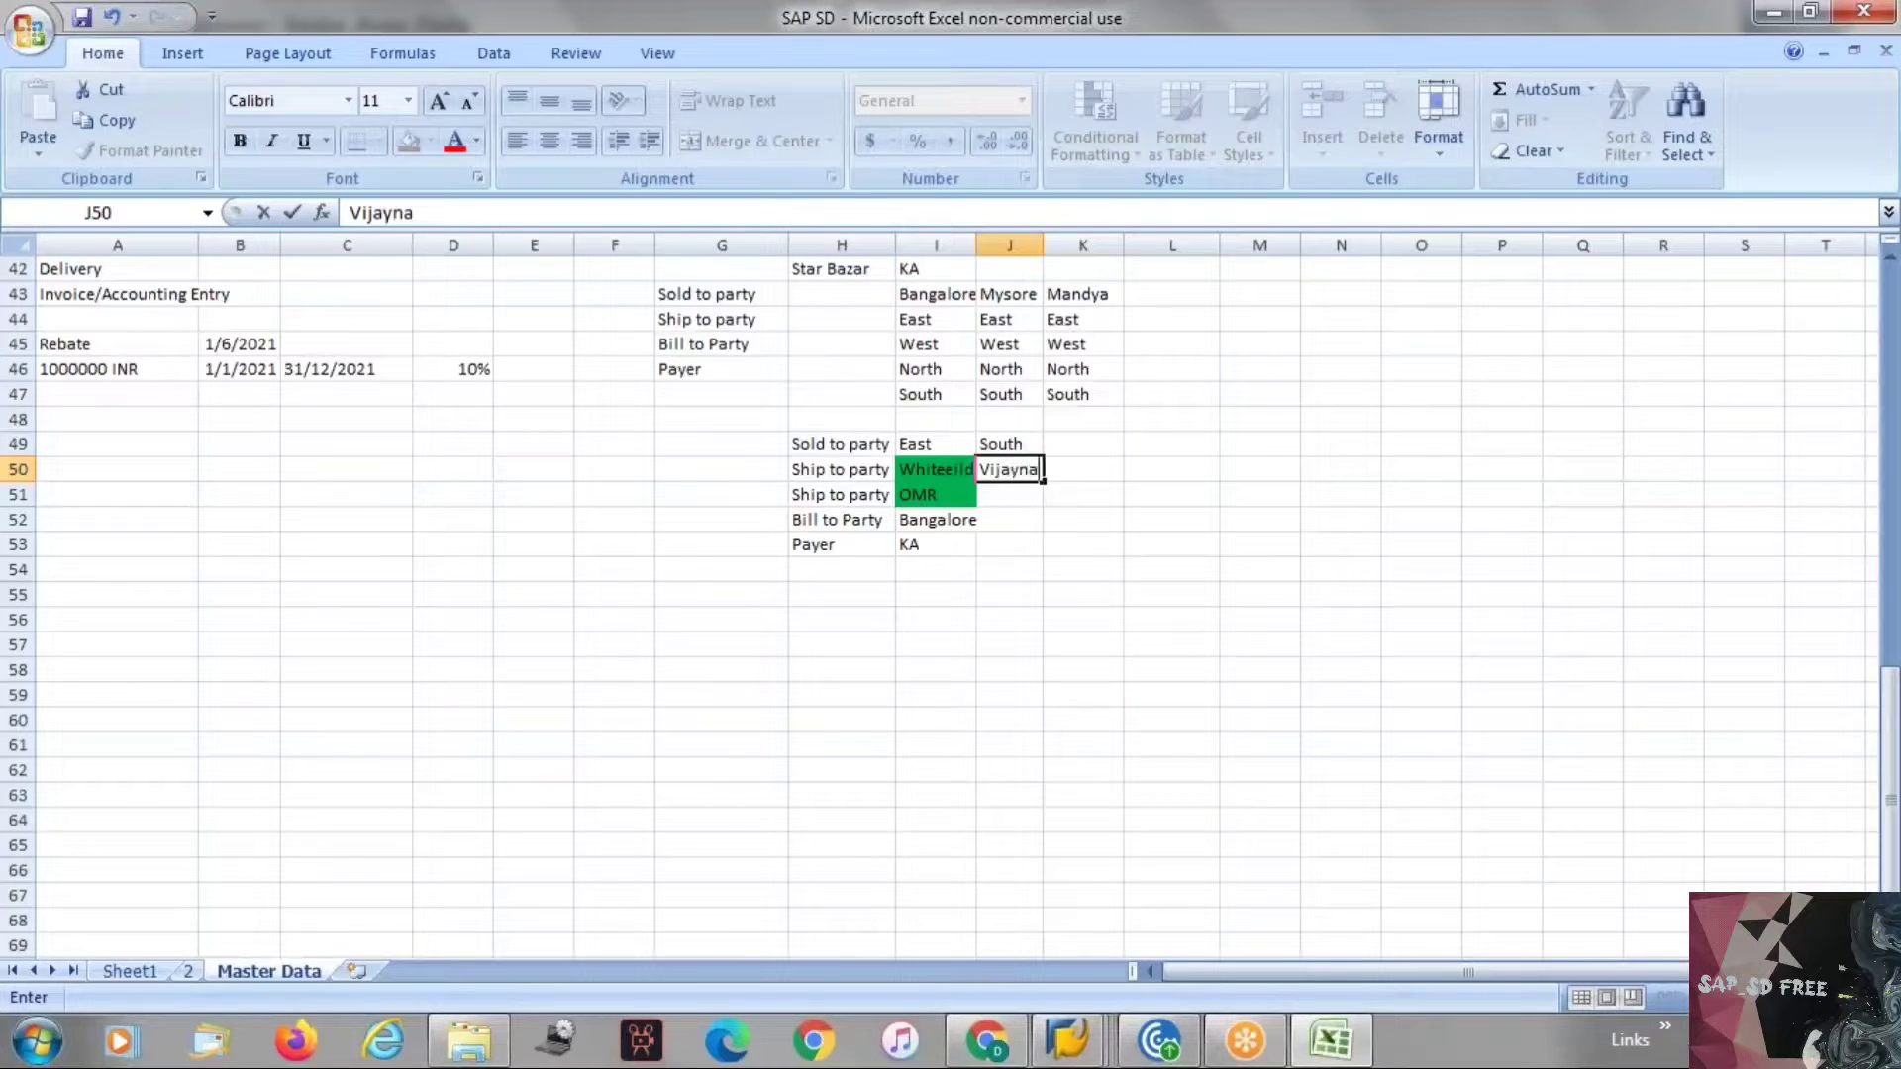
pyautogui.write('gar')
pyautogui.press('Return')
pyautogui.write('Kengeri')
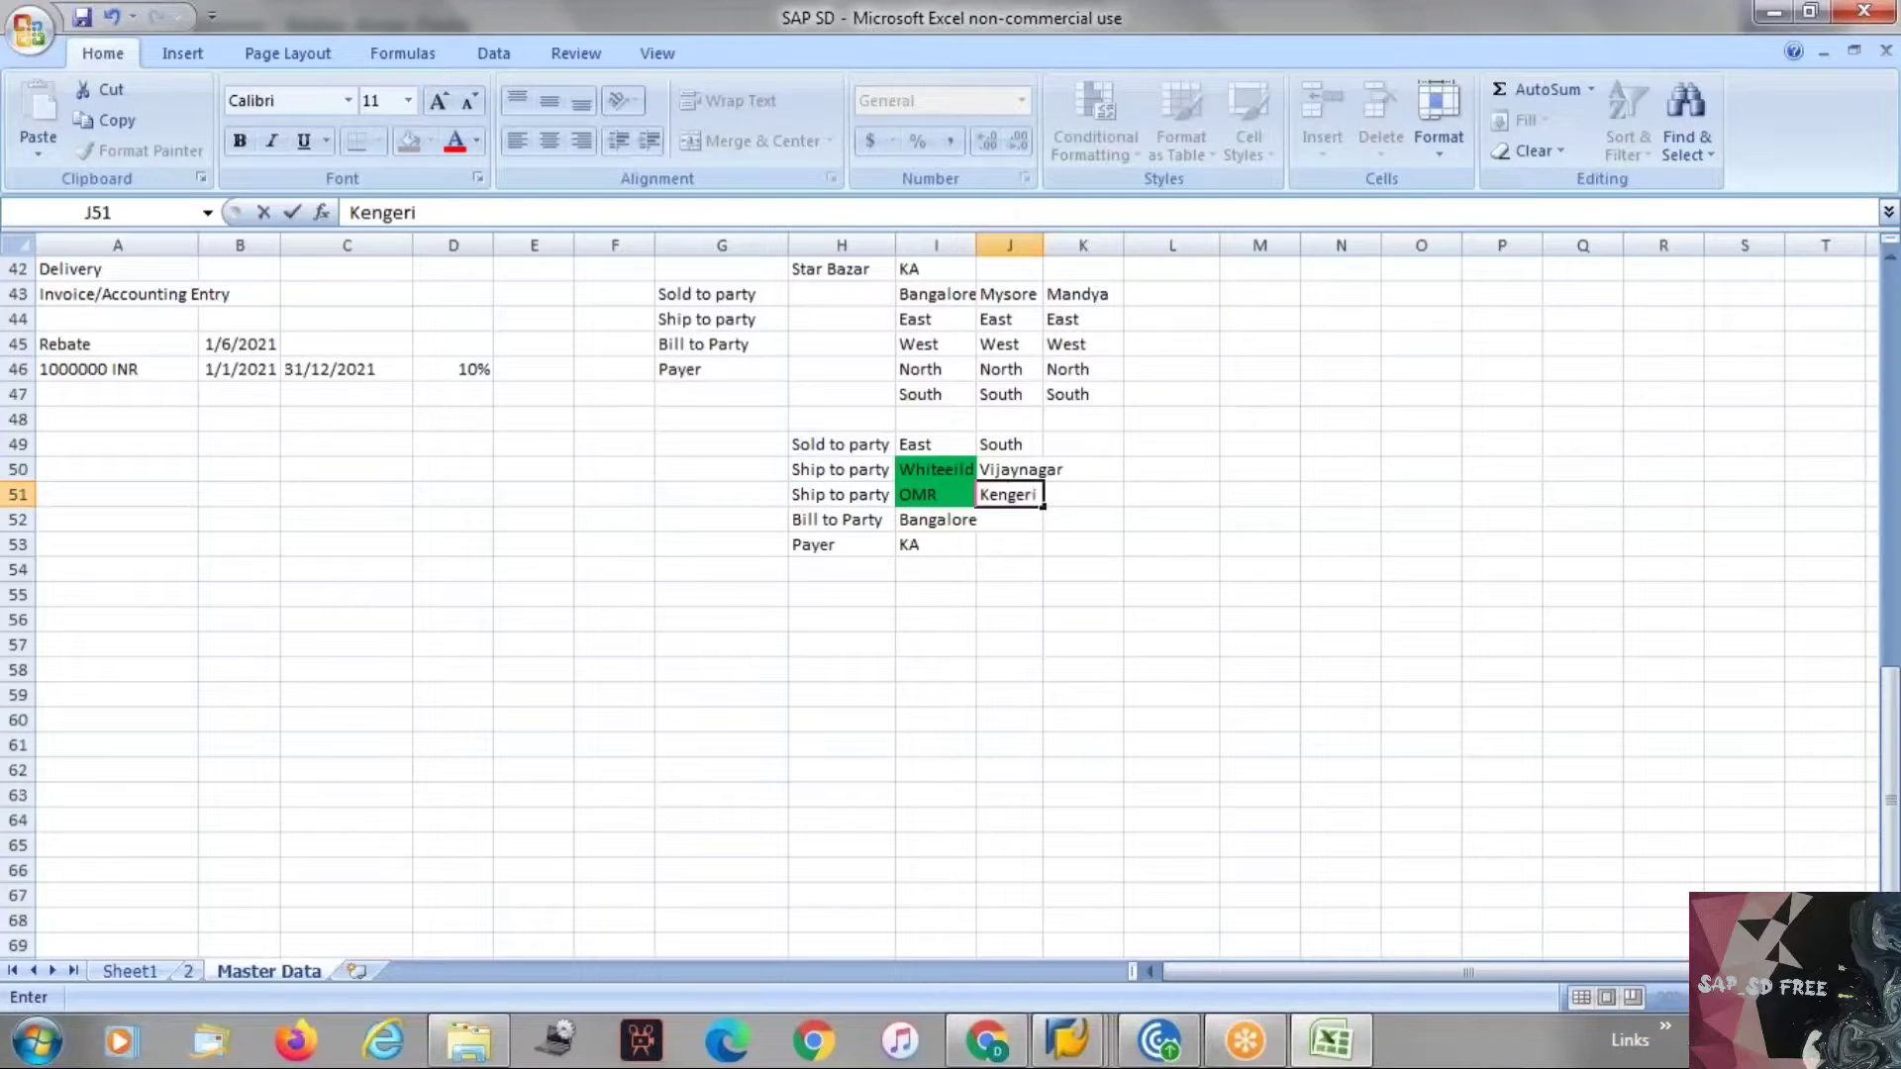
pyautogui.press('Return')
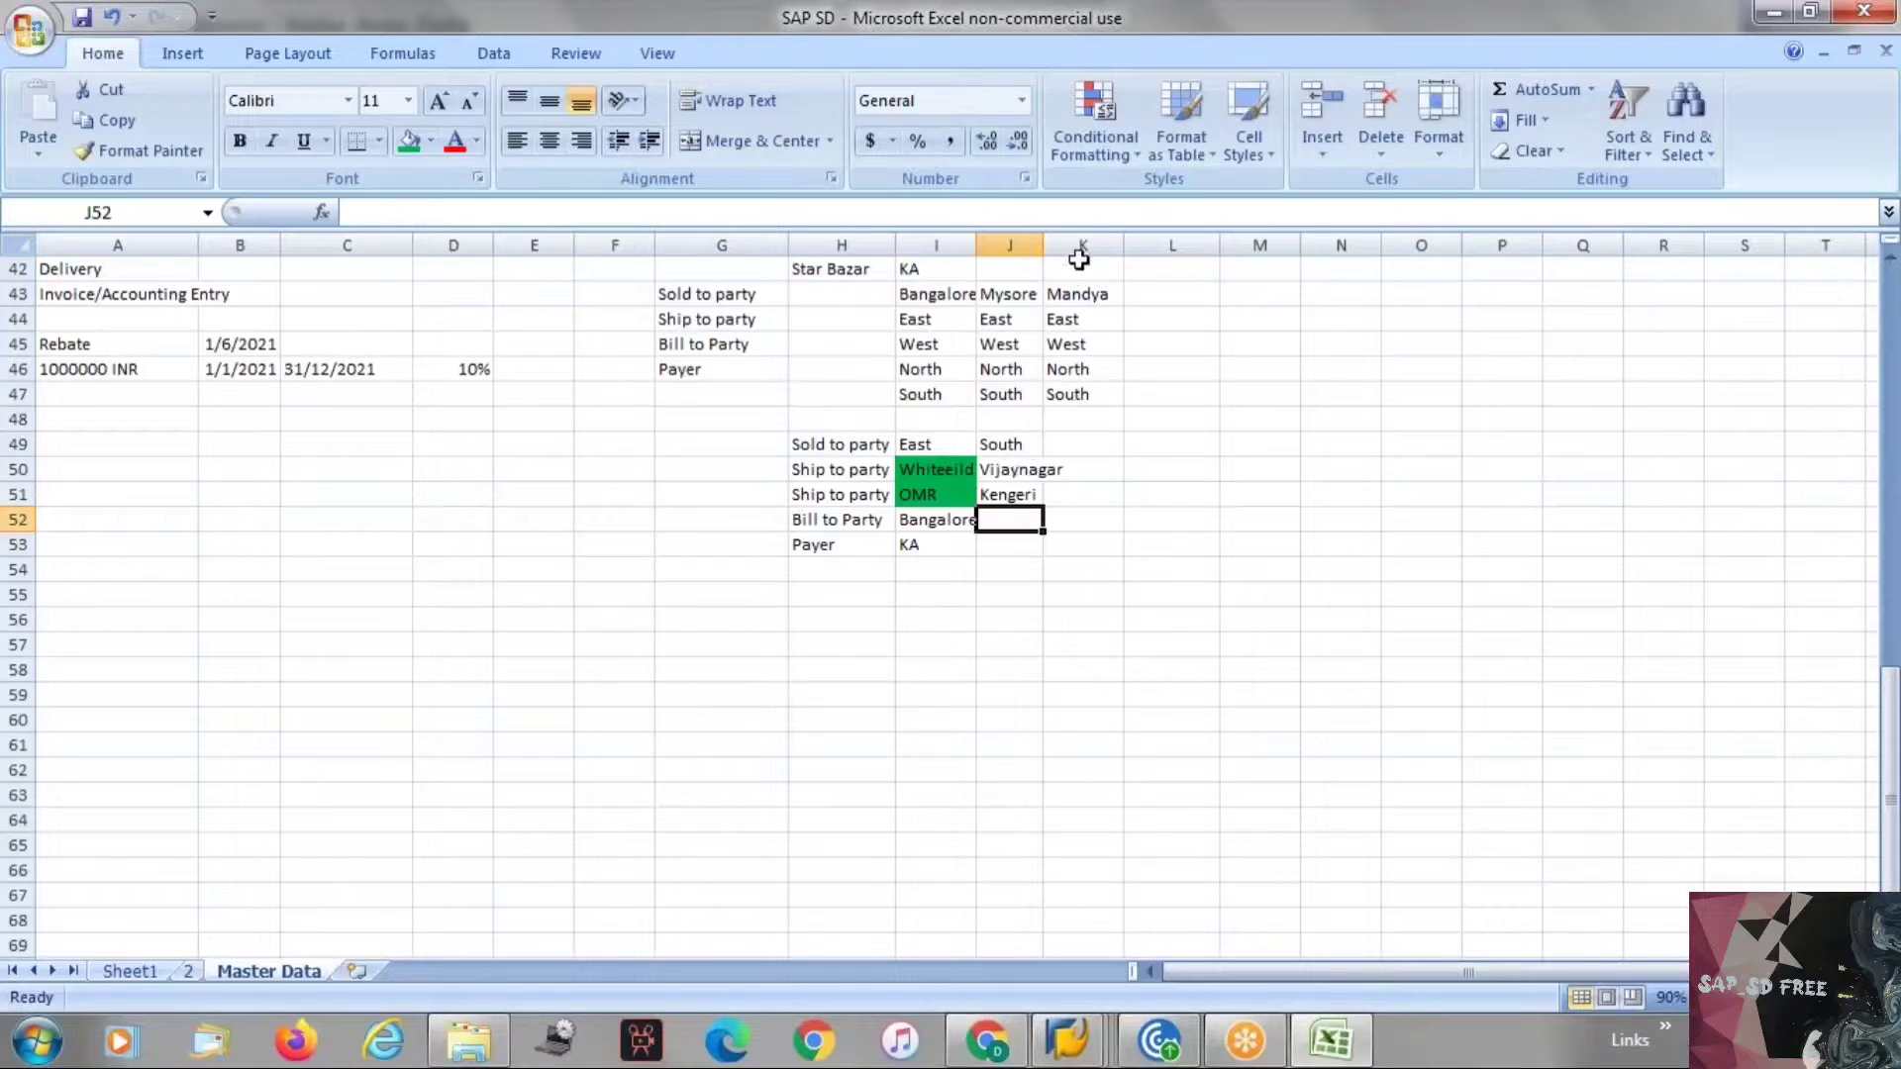
# Widen column J and copy Bangalore and KA from I52:I53 into J52:J53.
pyautogui.moveTo(1039, 242); pyautogui.dragTo(1066, 242)
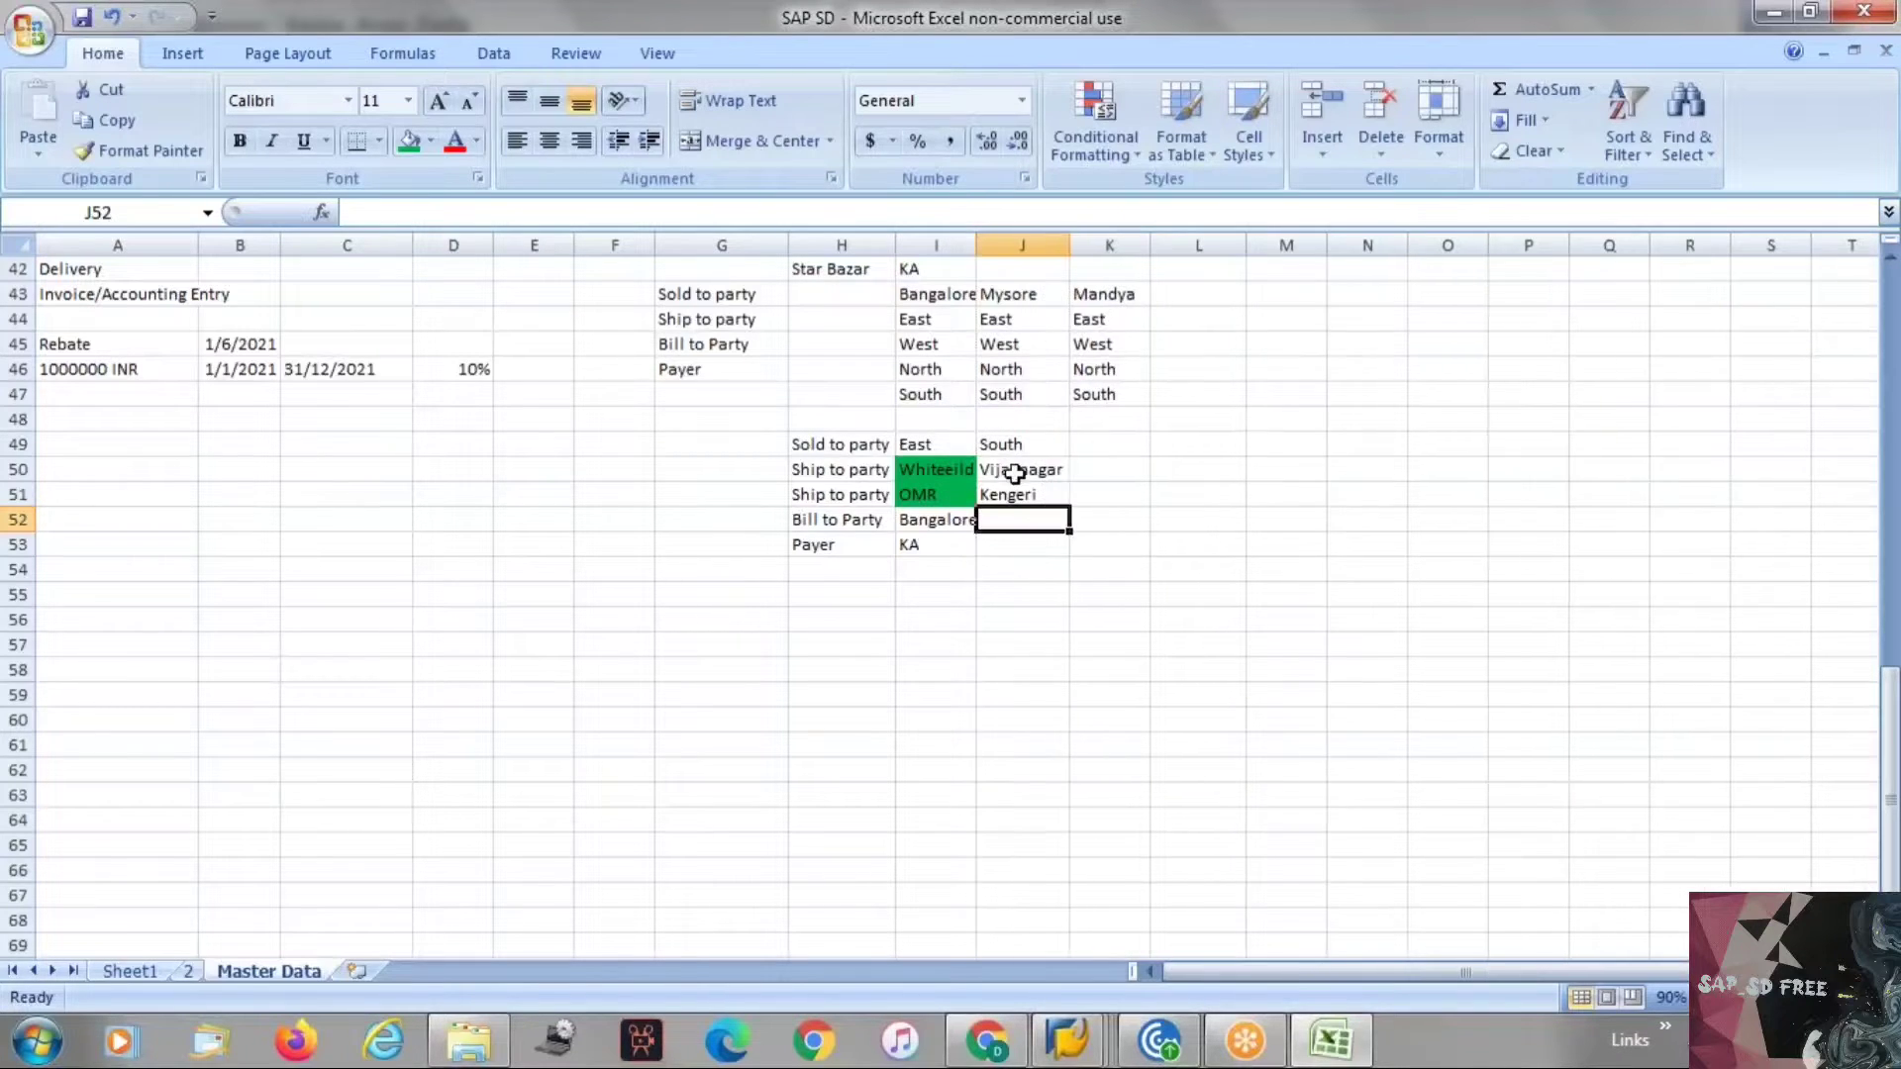
pyautogui.moveTo(1015, 471); pyautogui.dragTo(1019, 498)
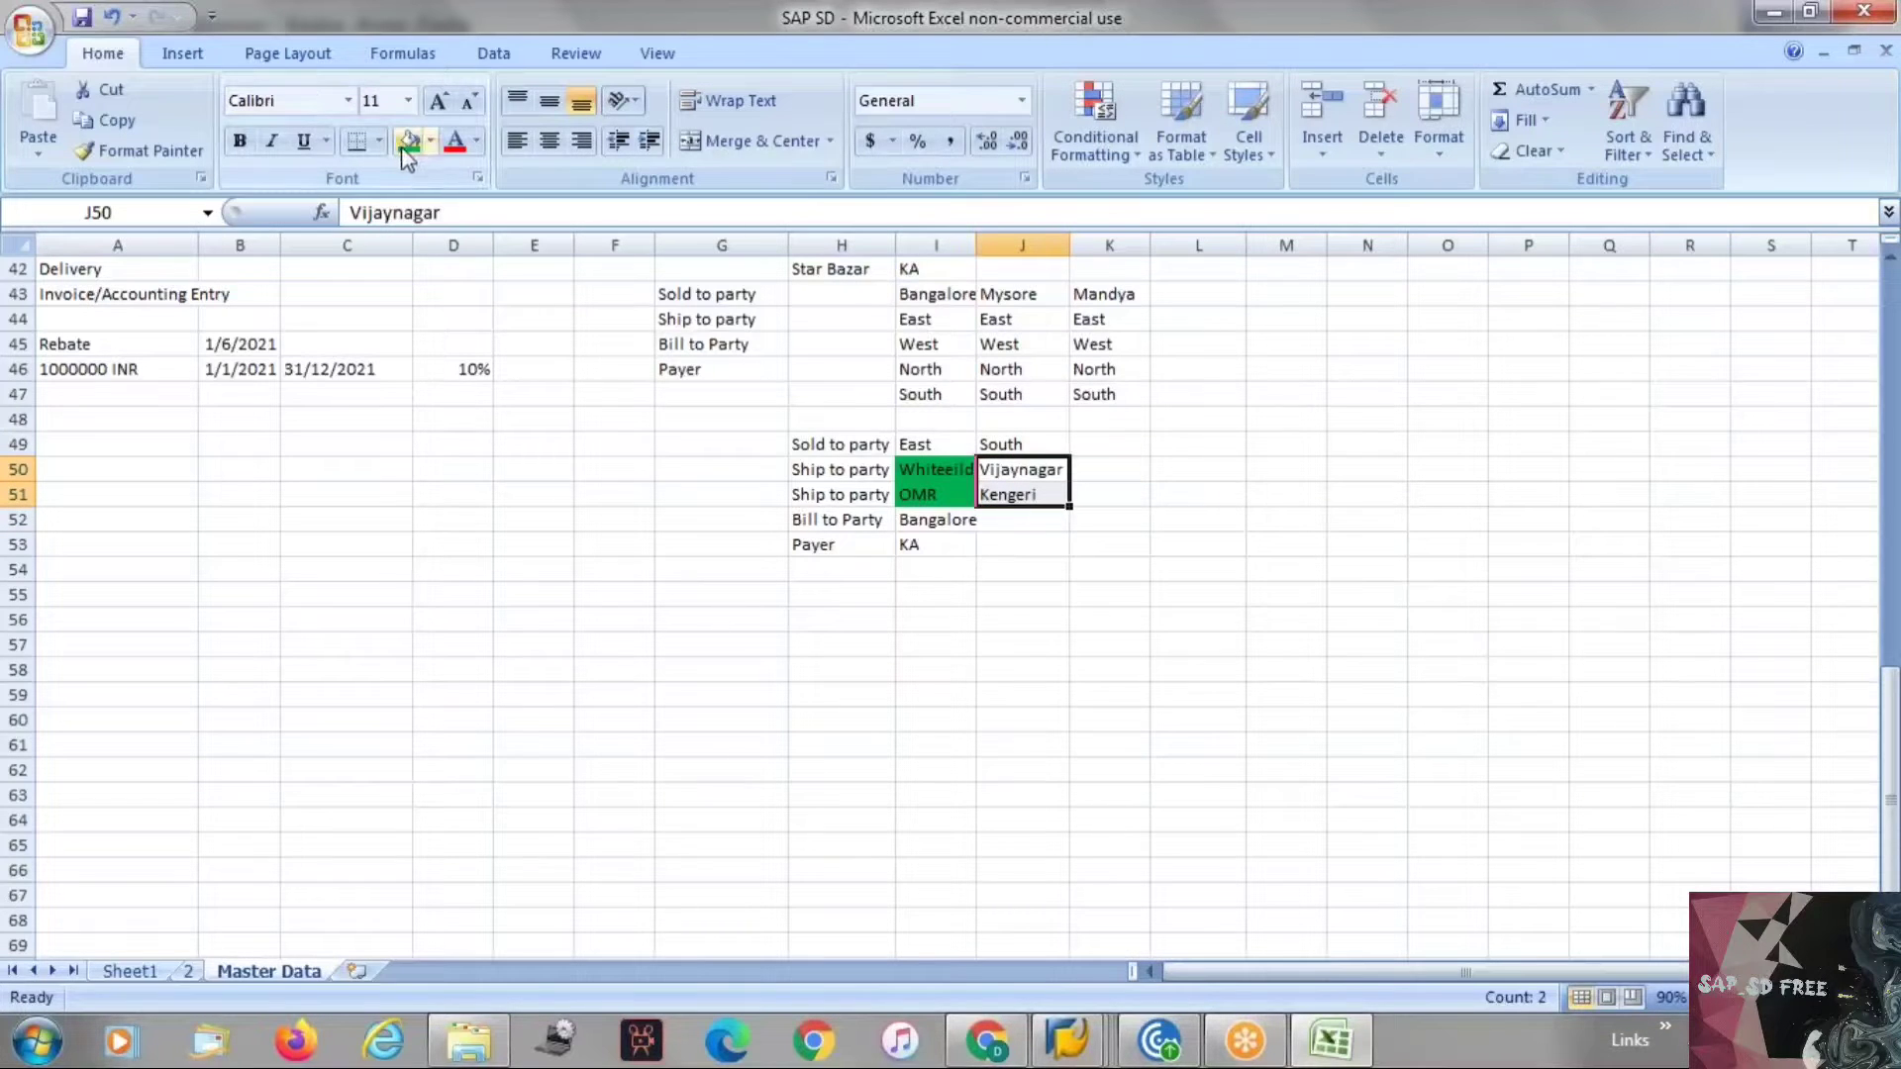
pyautogui.click(991, 517)
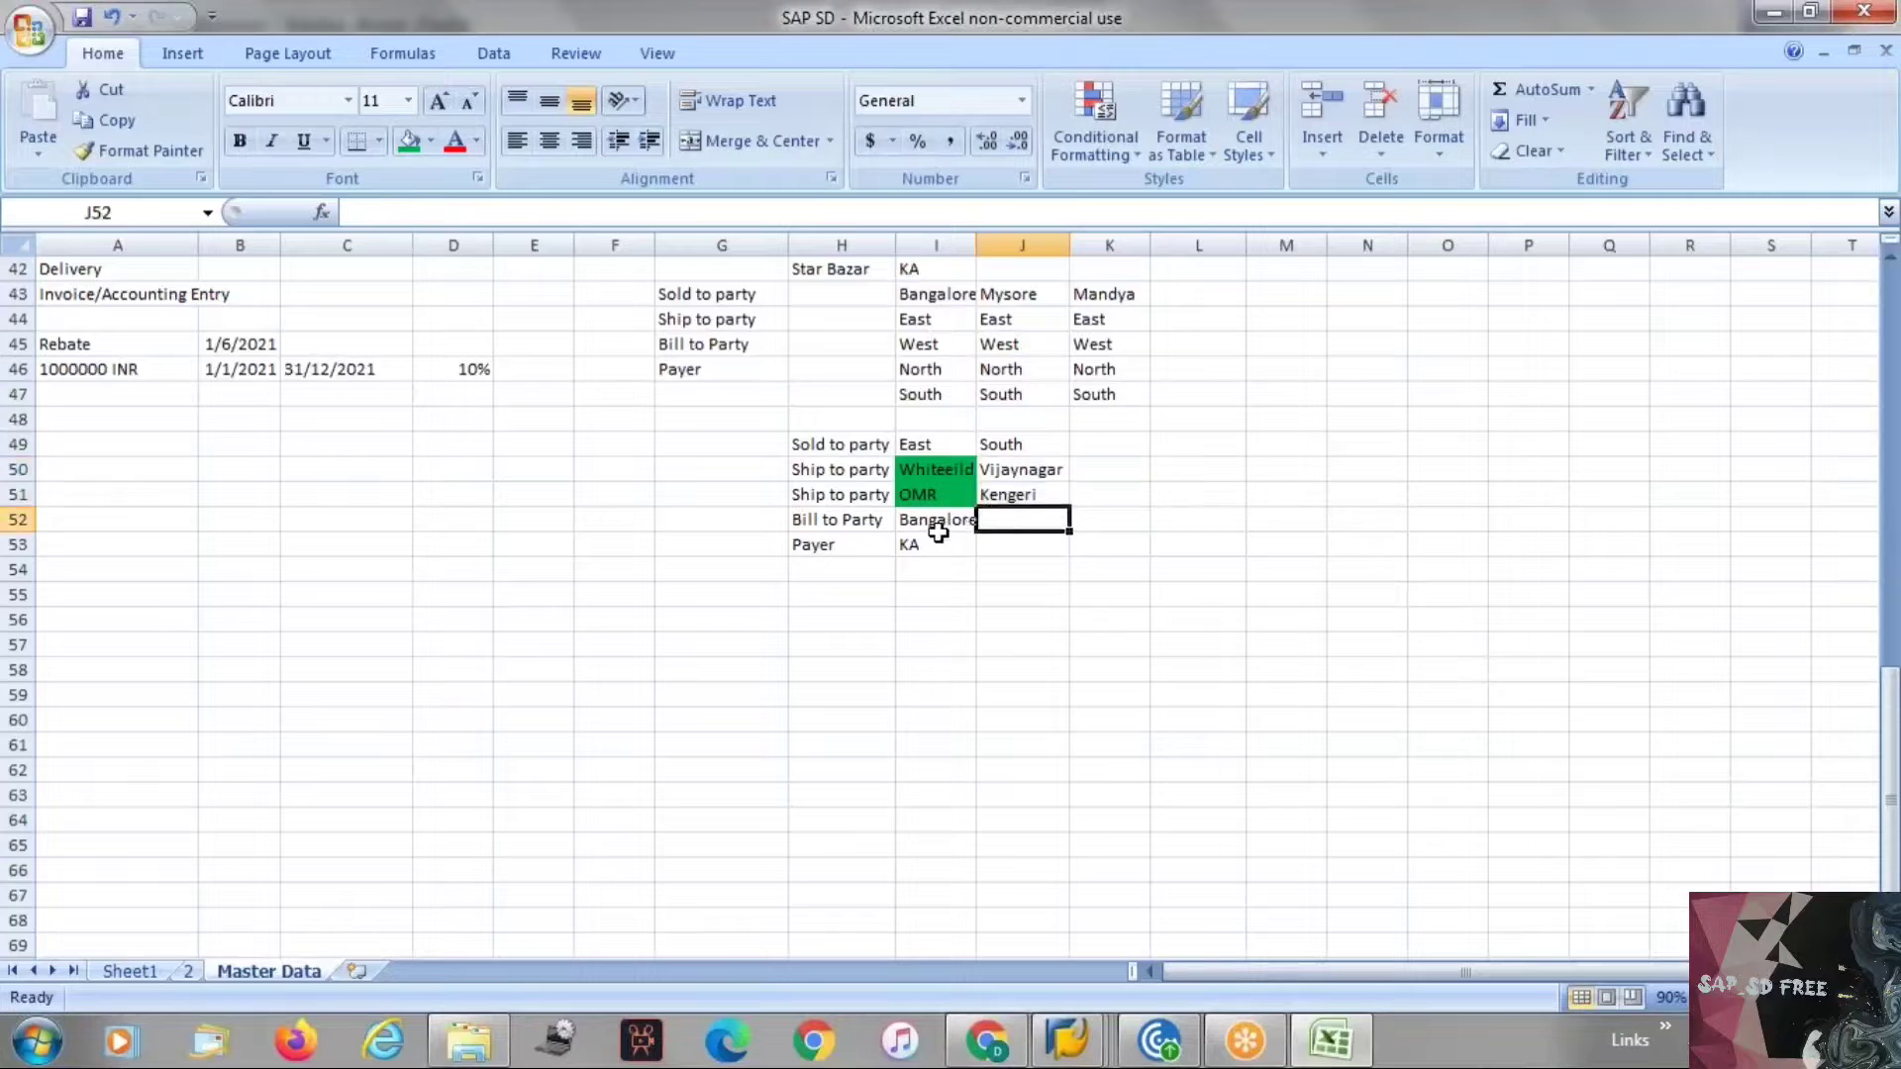
pyautogui.moveTo(935, 524); pyautogui.dragTo(926, 542)
pyautogui.hotkey('ctrl', 'c')
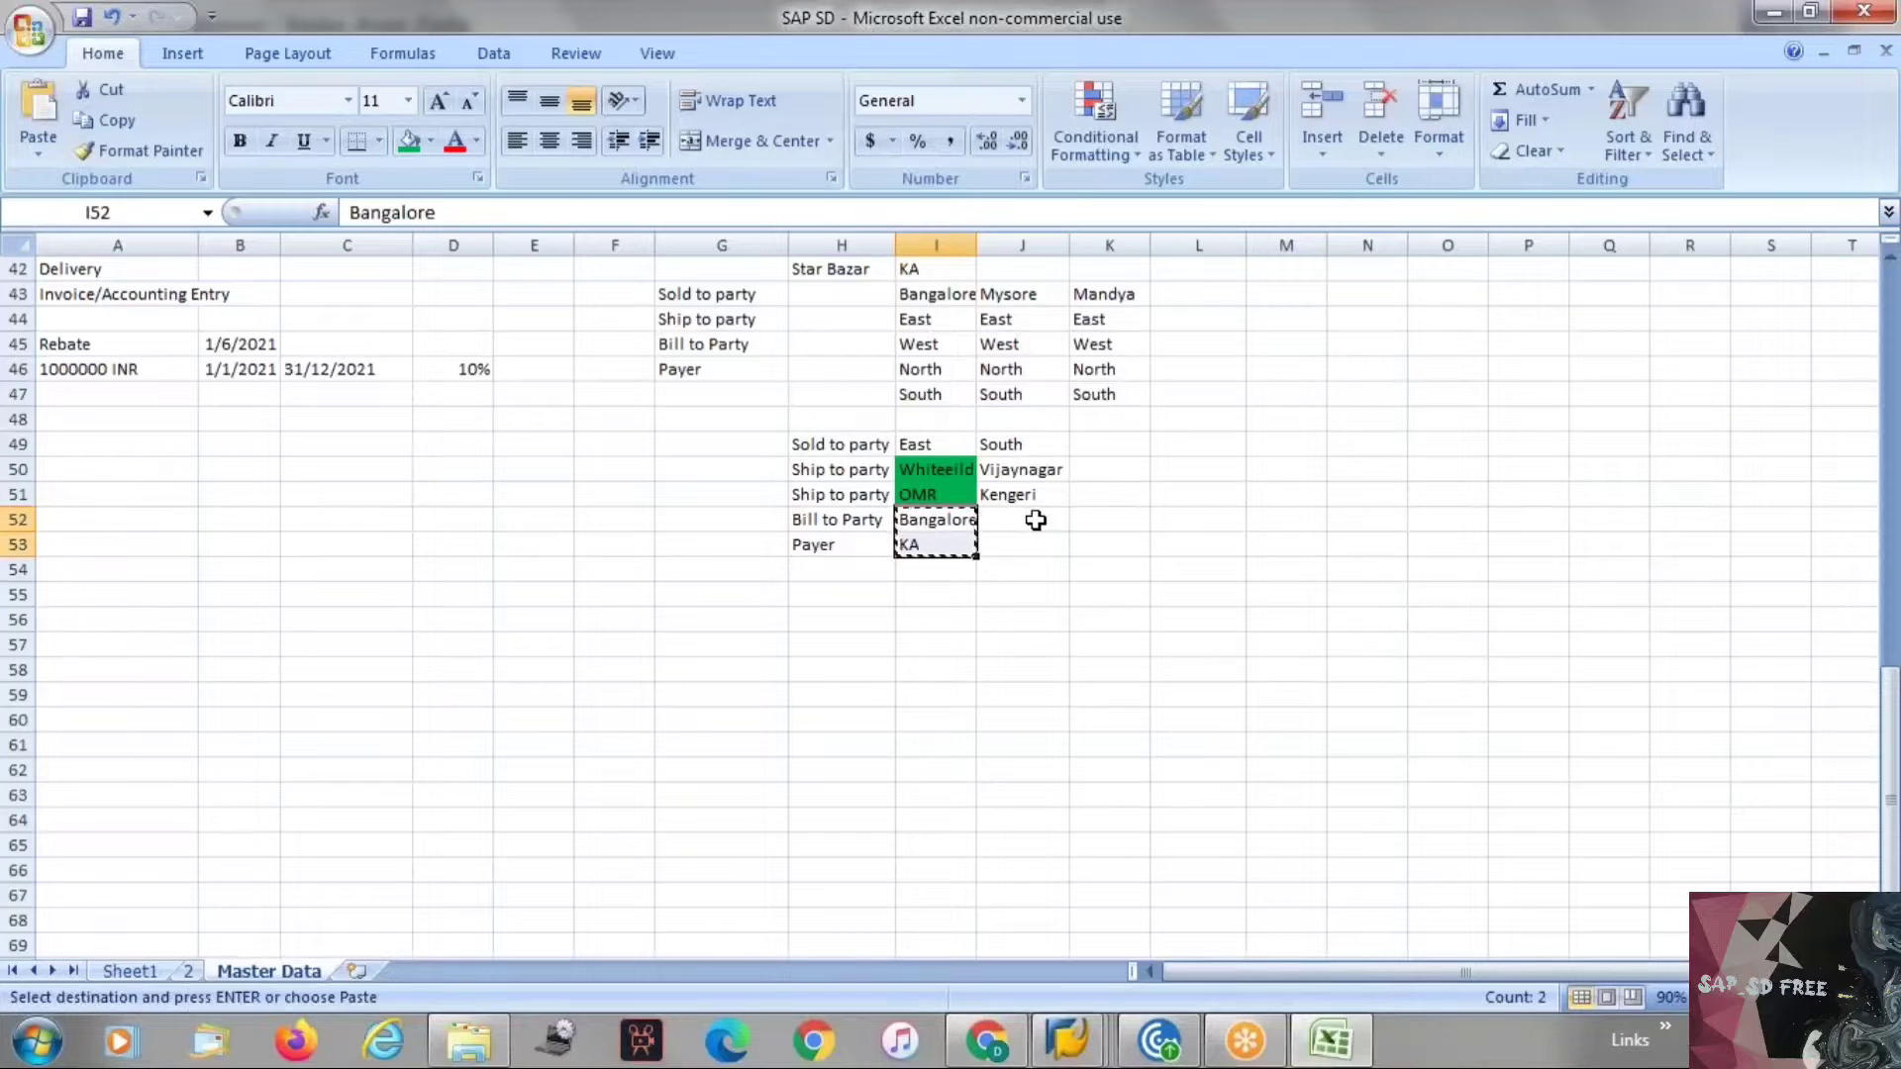
pyautogui.click(1033, 520)
pyautogui.hotkey('ctrl', 'v')
pyautogui.press('Escape')
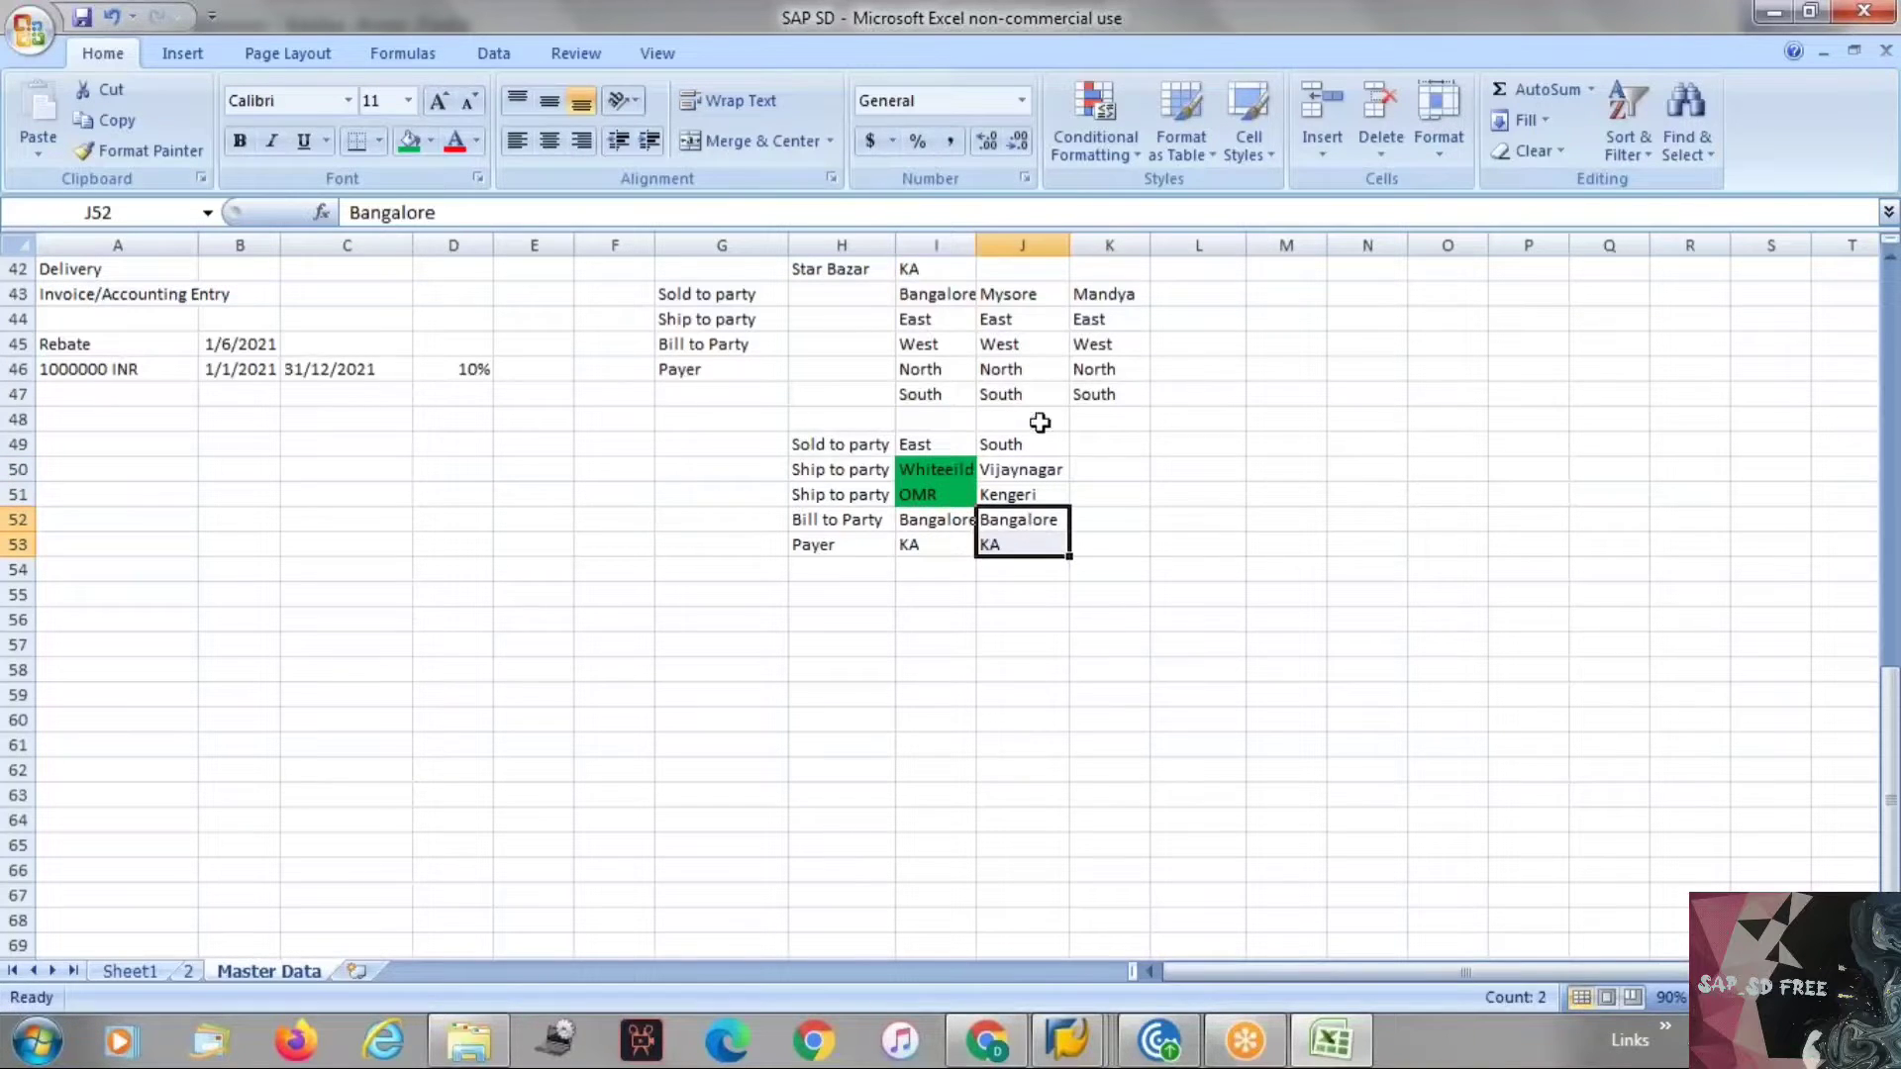
# Review the partner function rows and their location entries across the notes table.
pyautogui.click(807, 519)
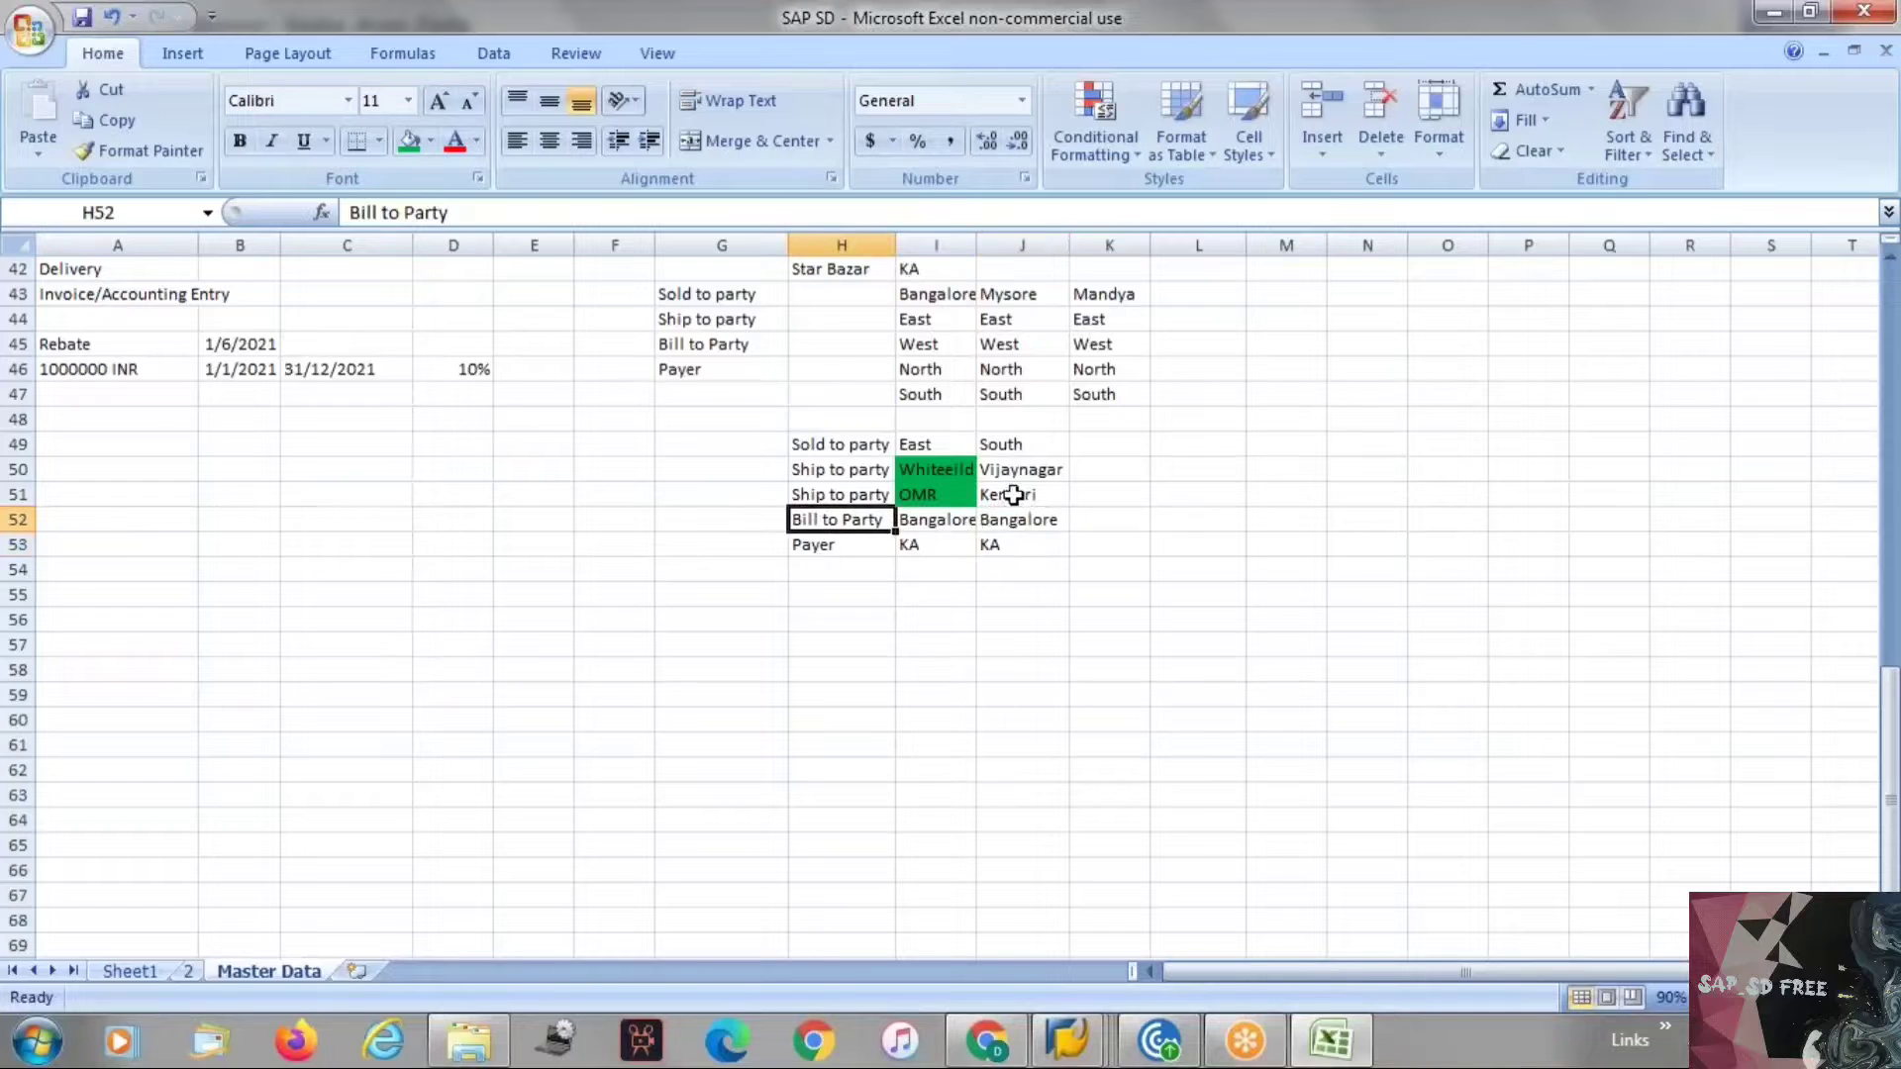
pyautogui.click(1033, 520)
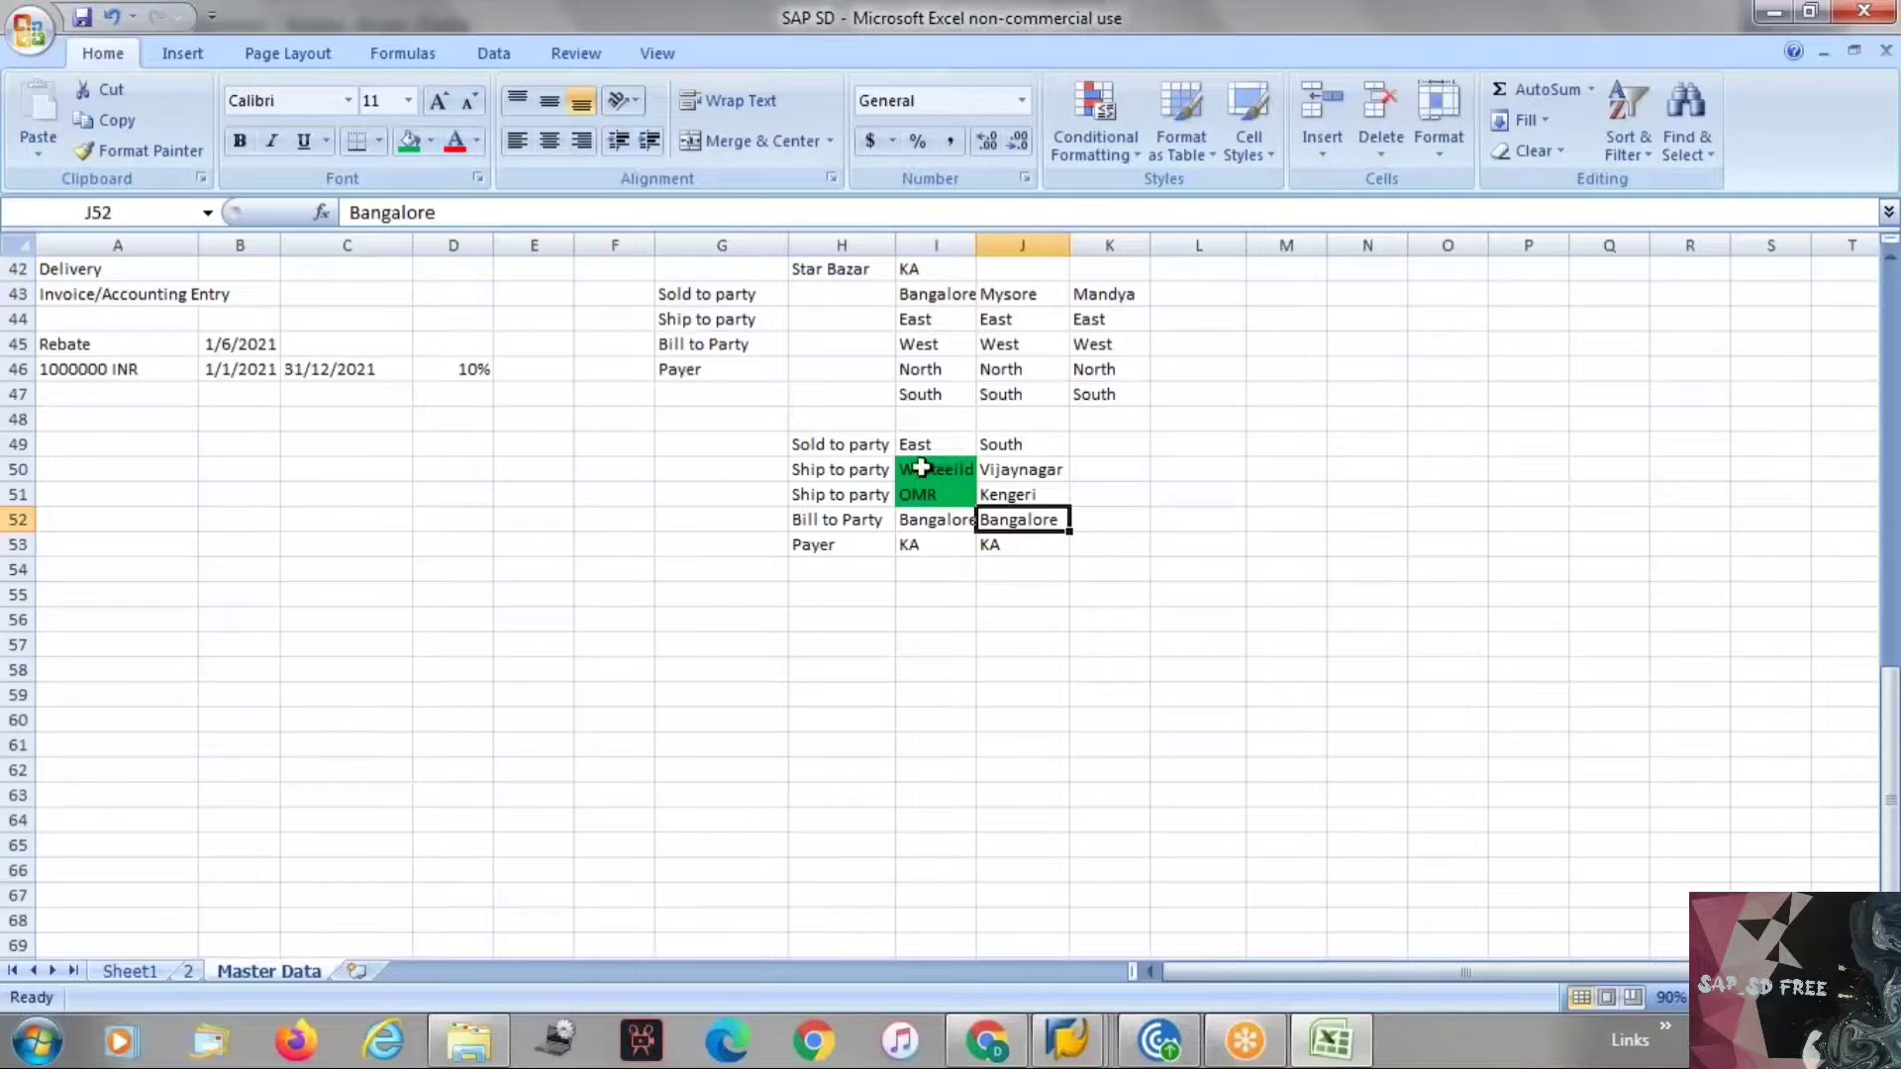
pyautogui.click(840, 514)
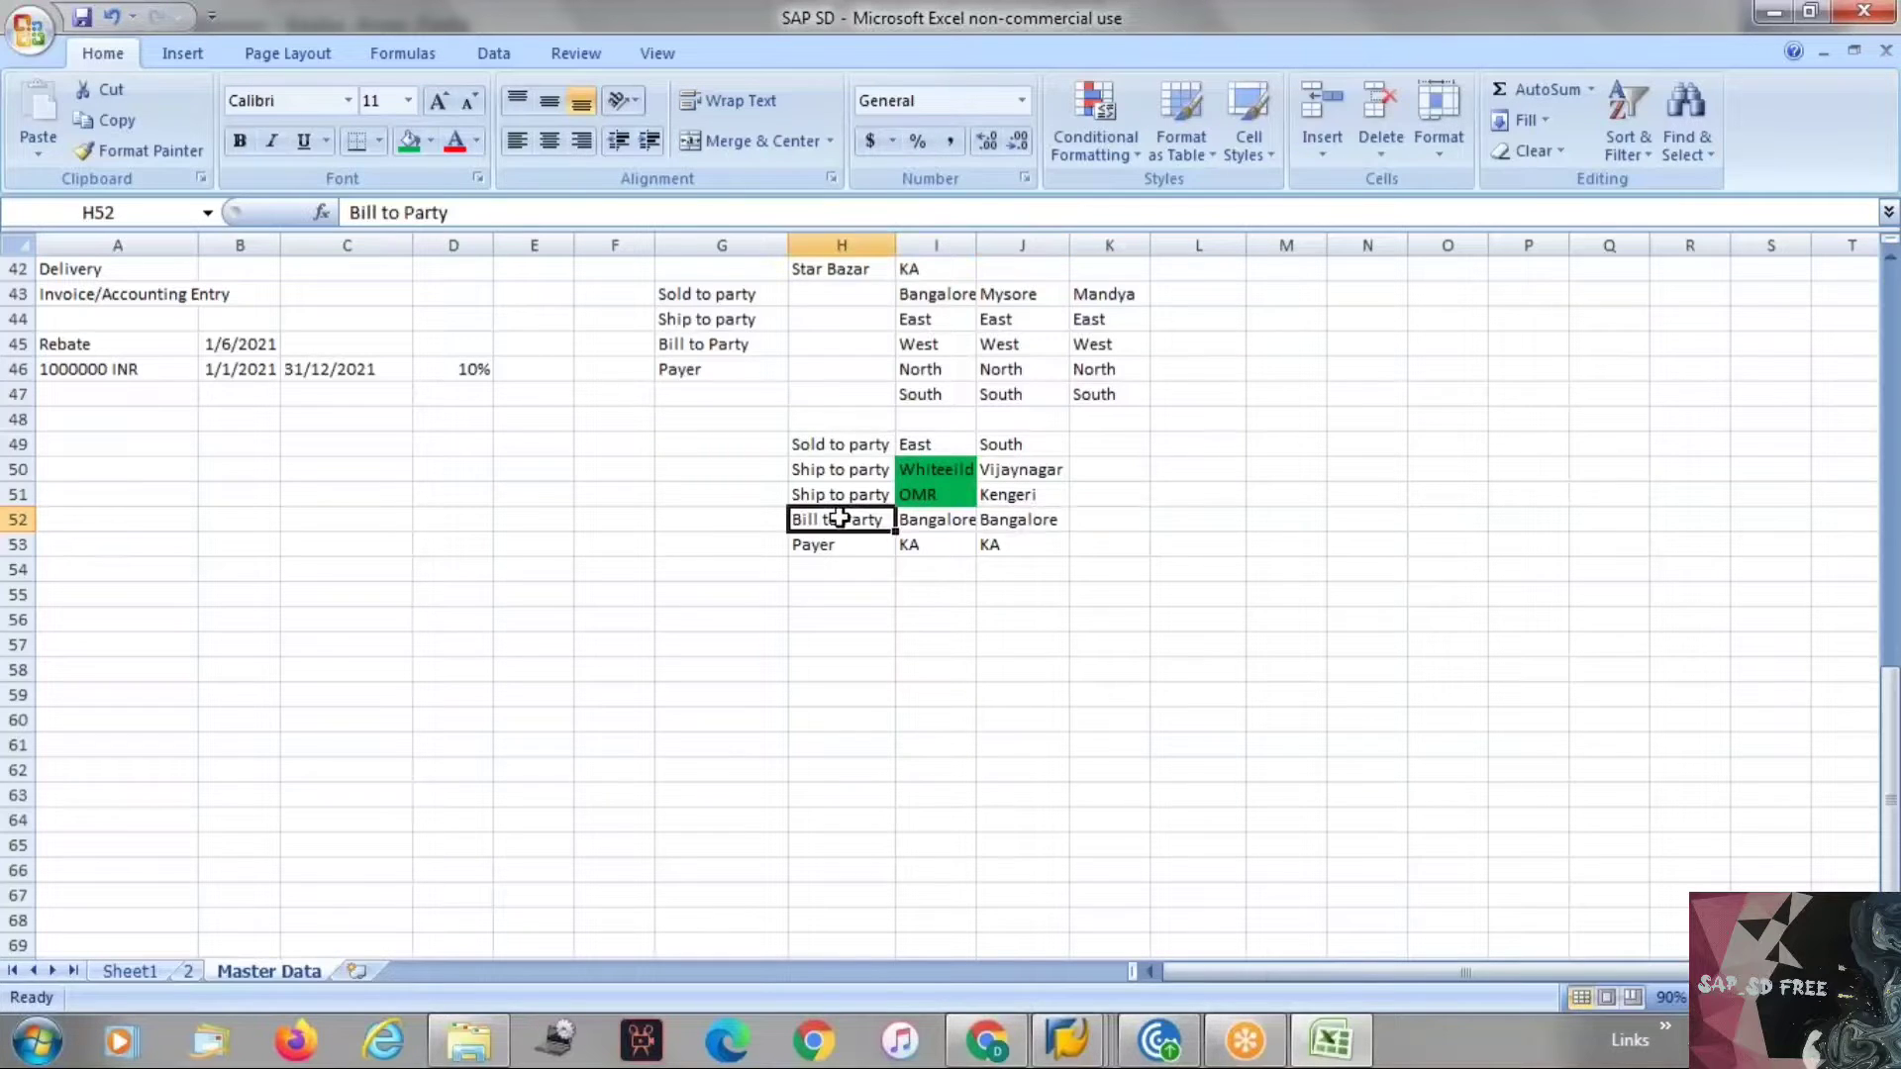
pyautogui.click(832, 449)
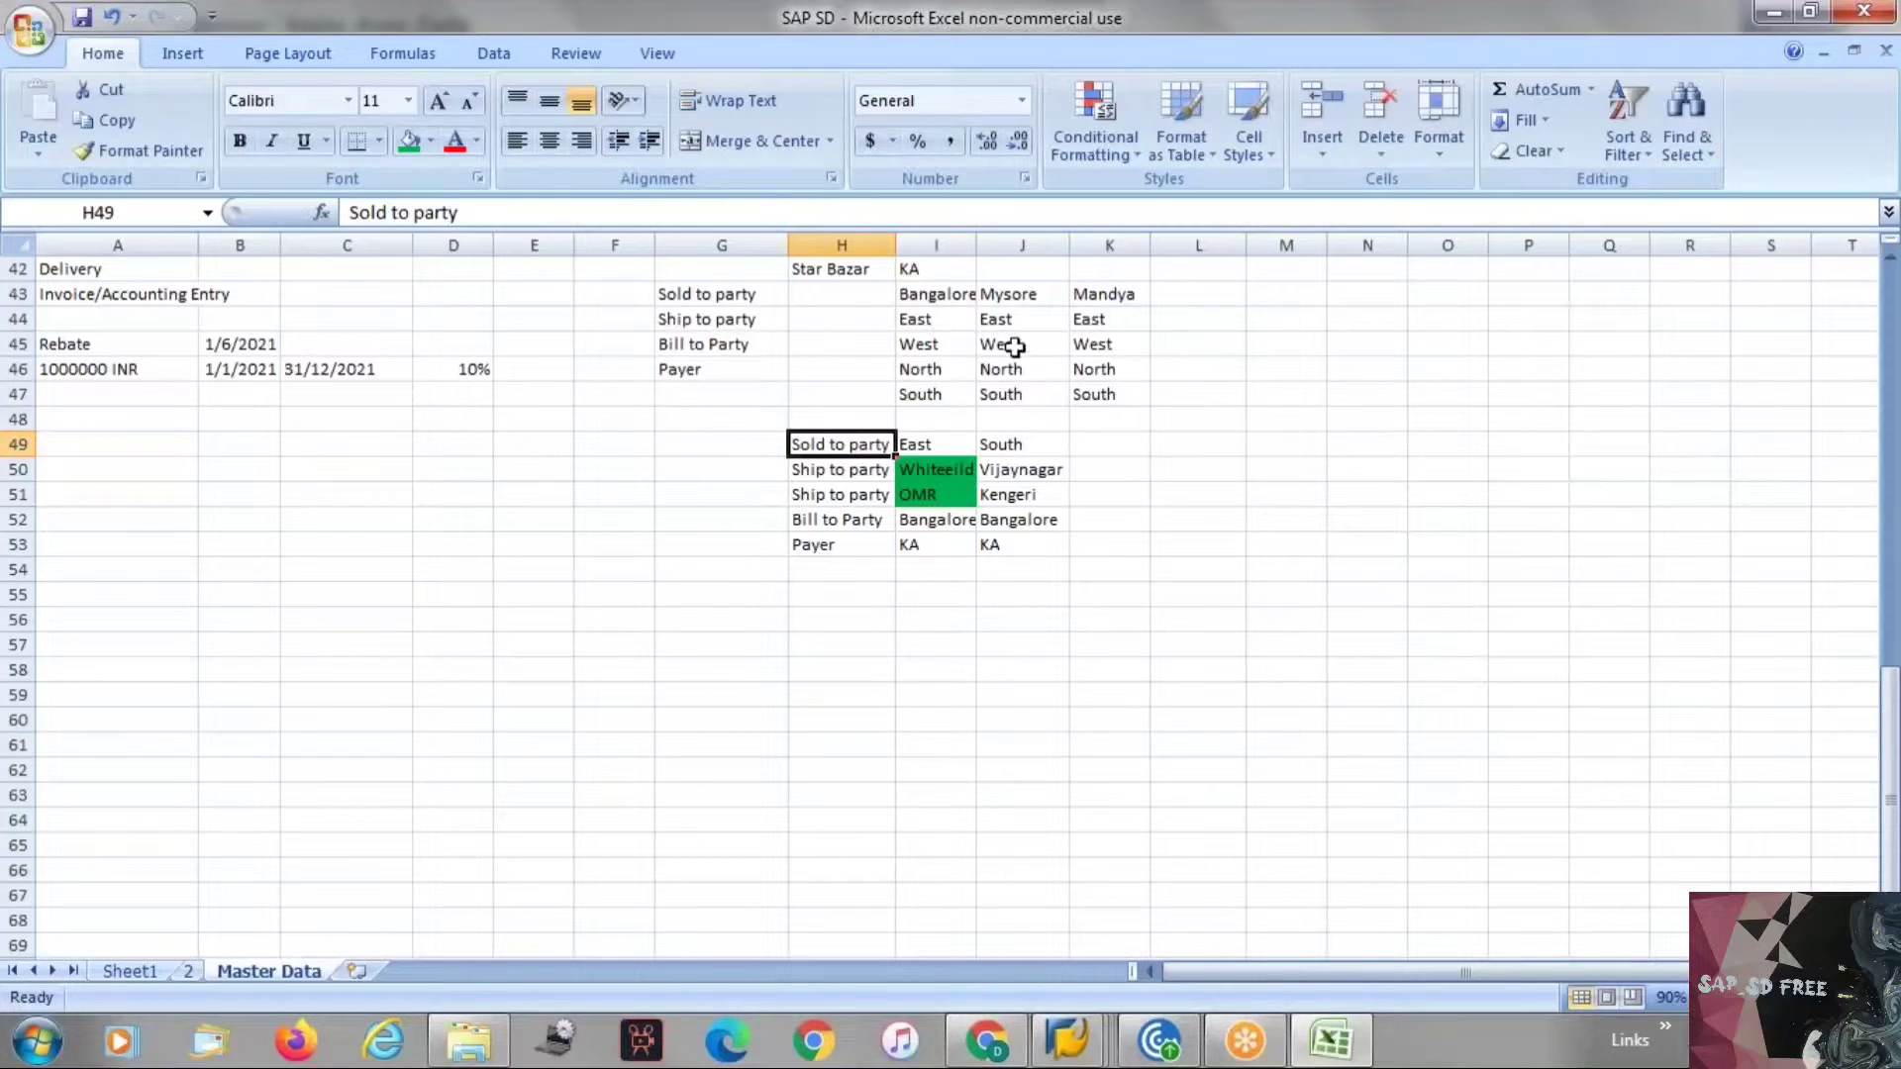
pyautogui.click(1100, 453)
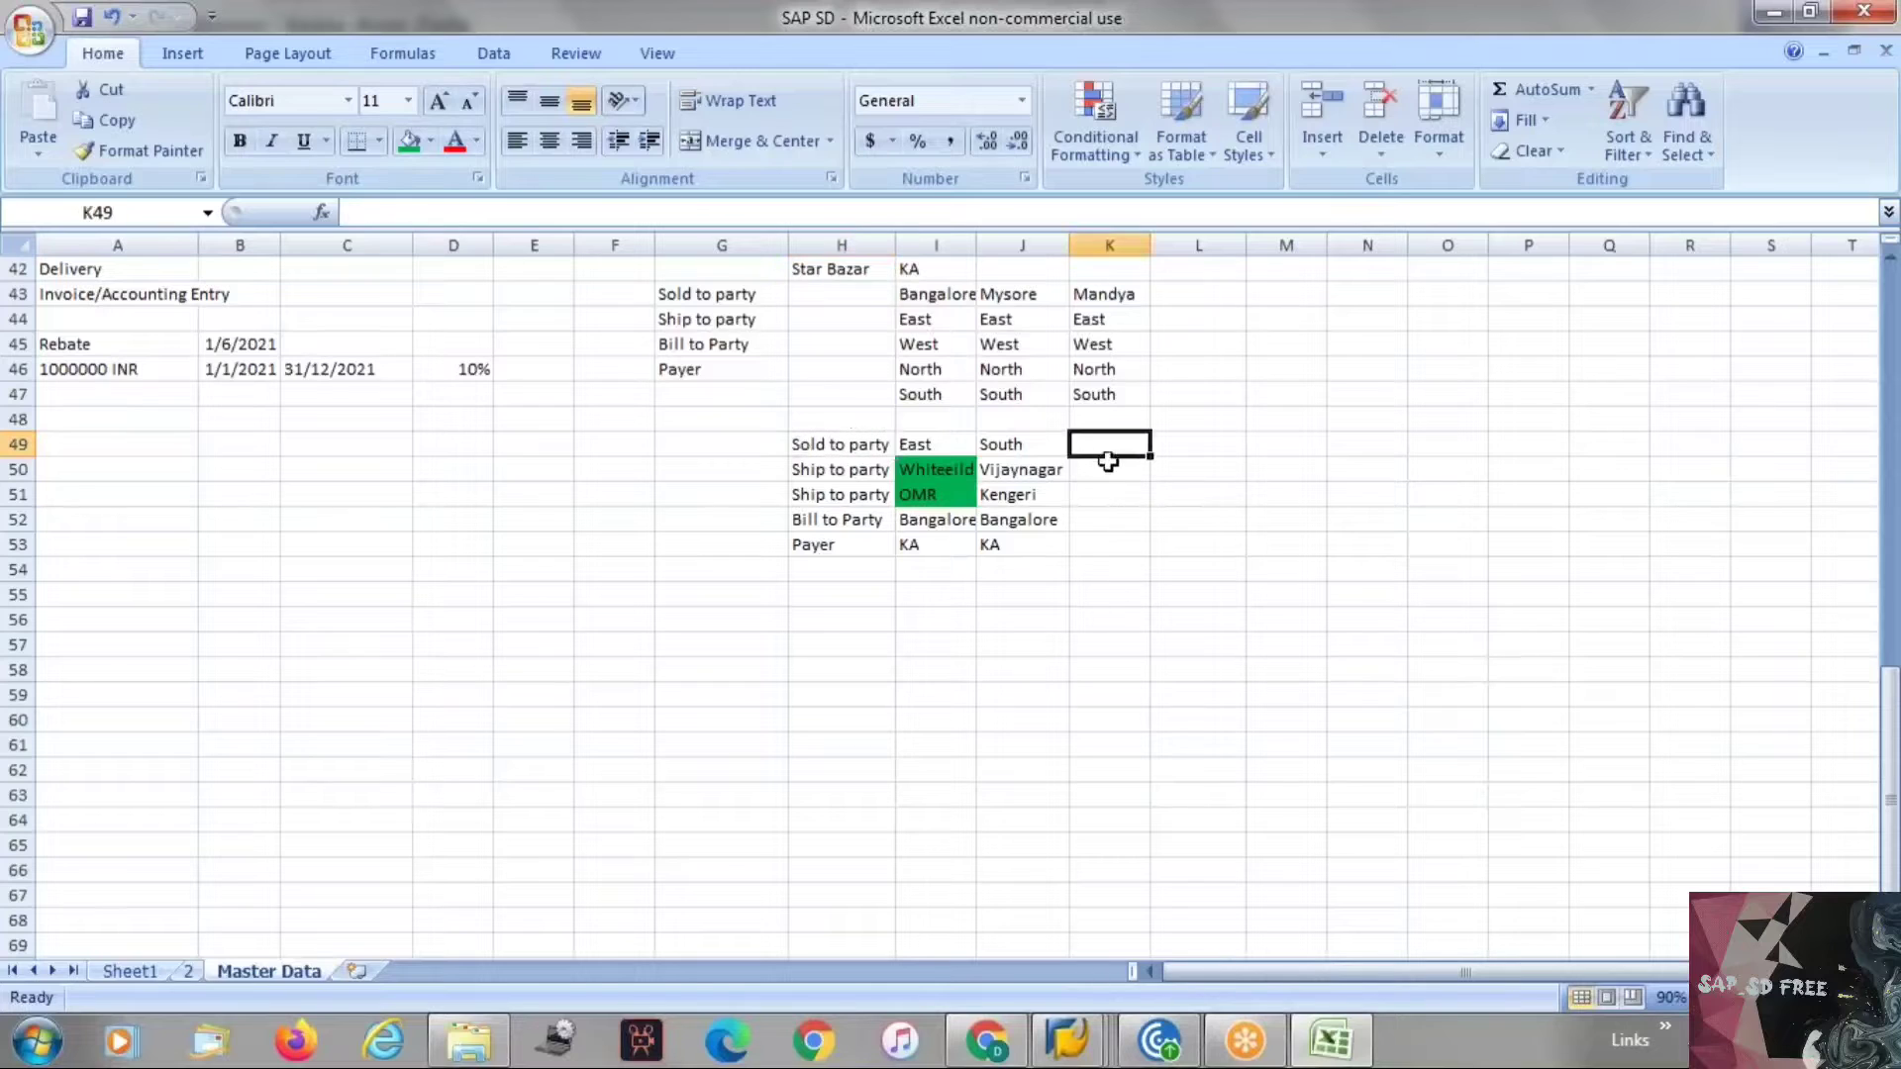
pyautogui.press('Right')
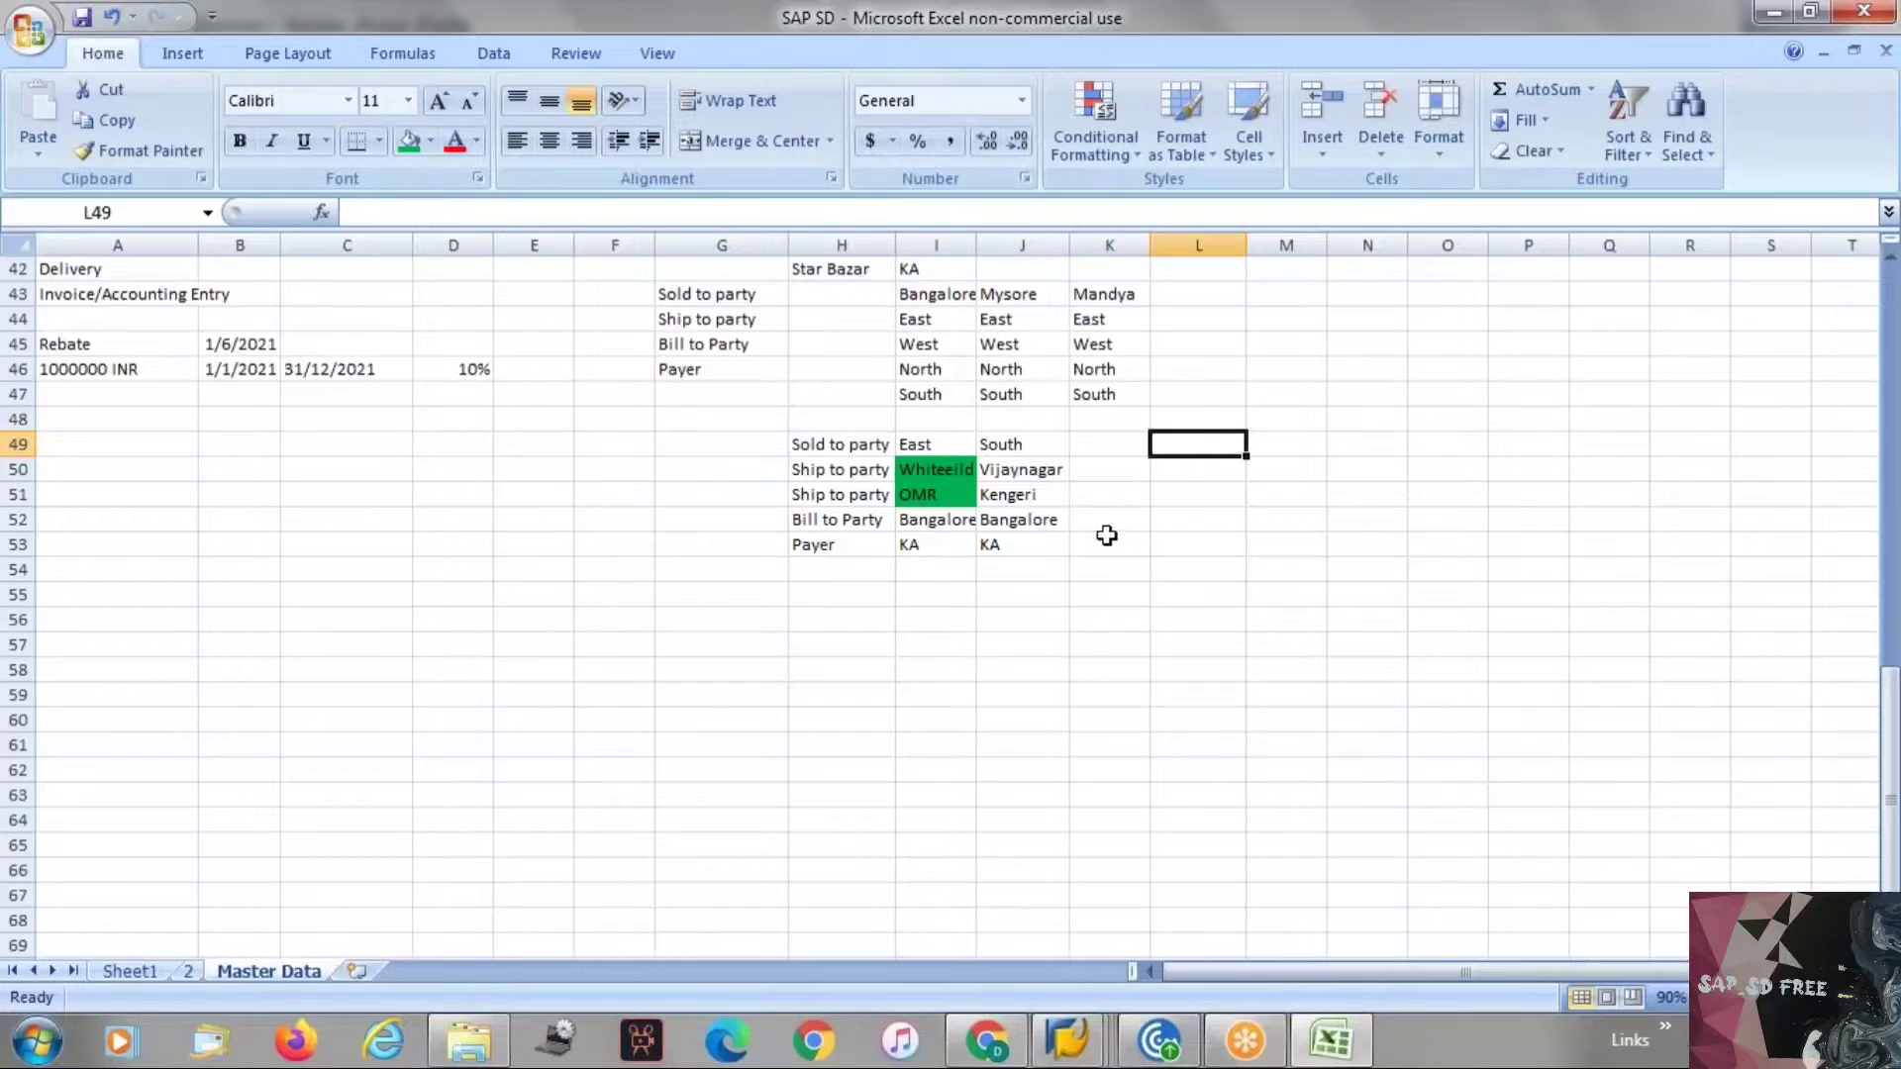
pyautogui.click(833, 544)
pyautogui.click(913, 539)
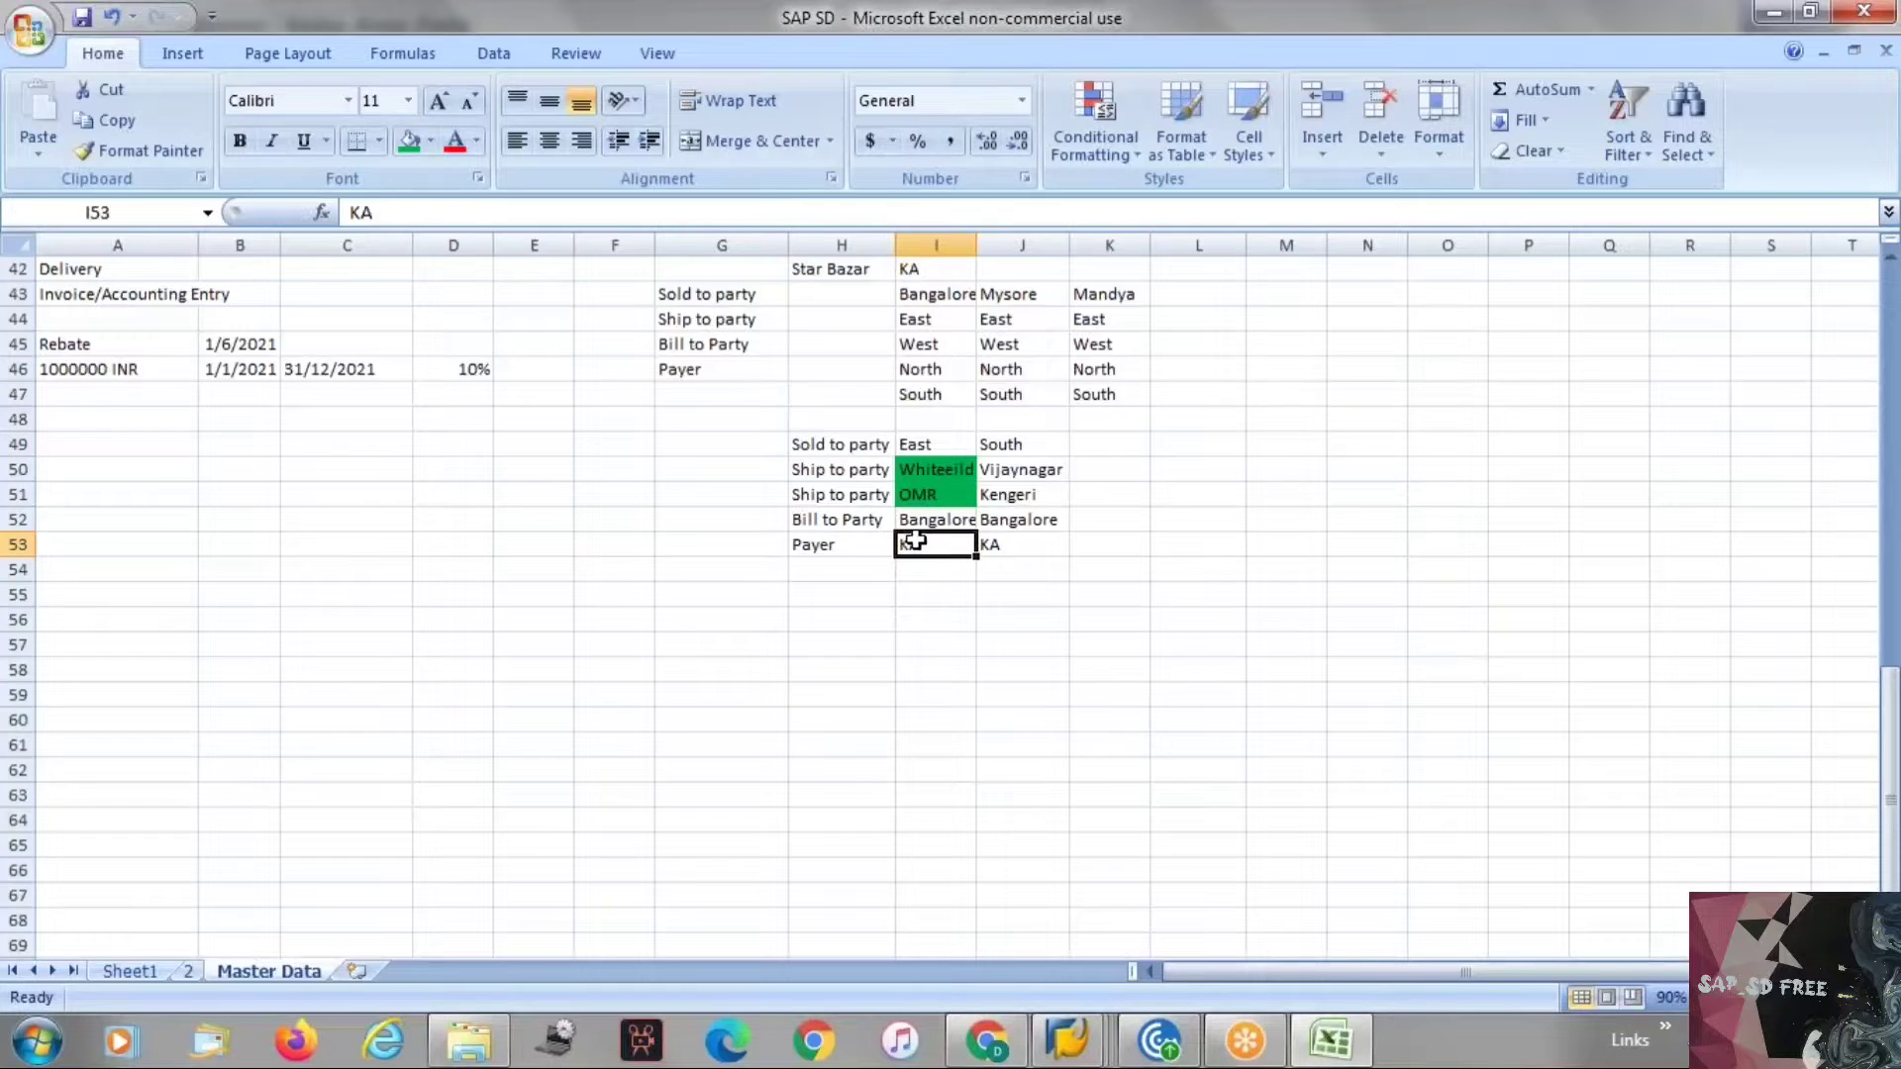
pyautogui.click(957, 299)
pyautogui.click(987, 295)
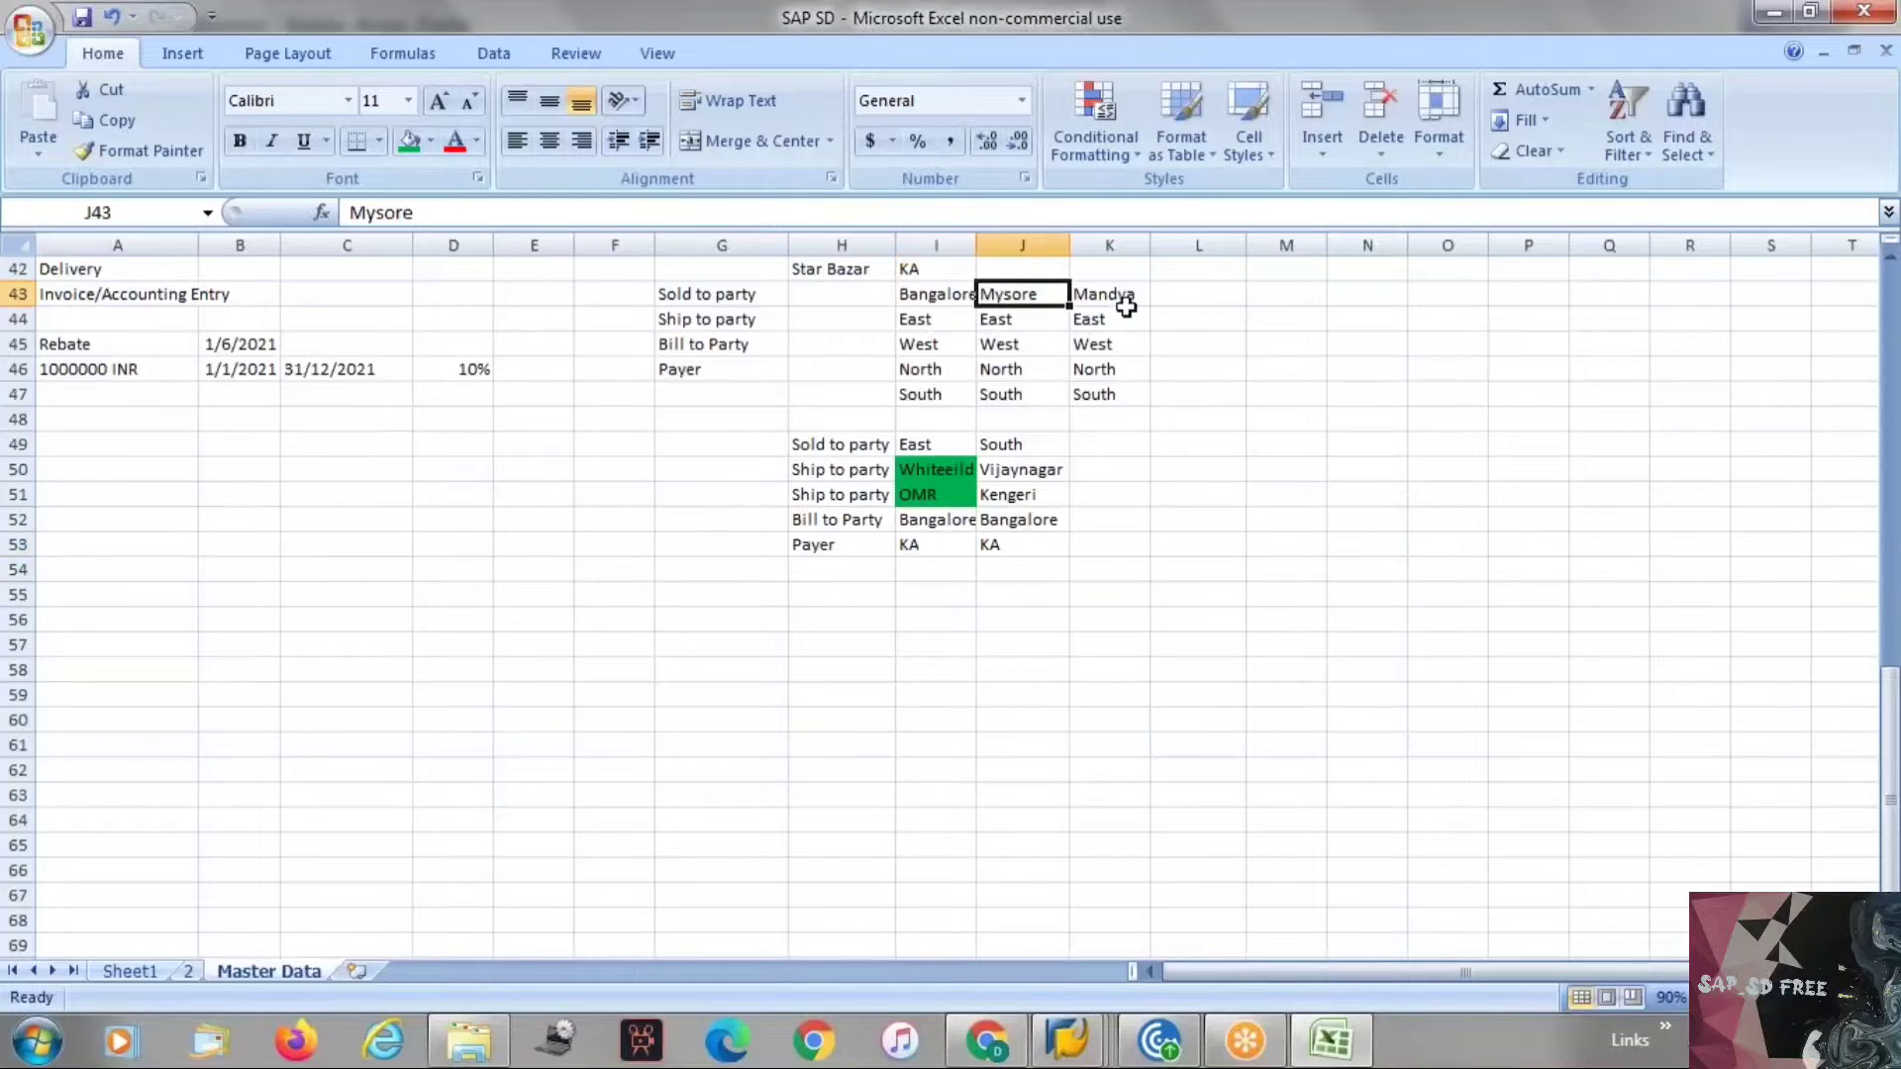
pyautogui.click(1125, 299)
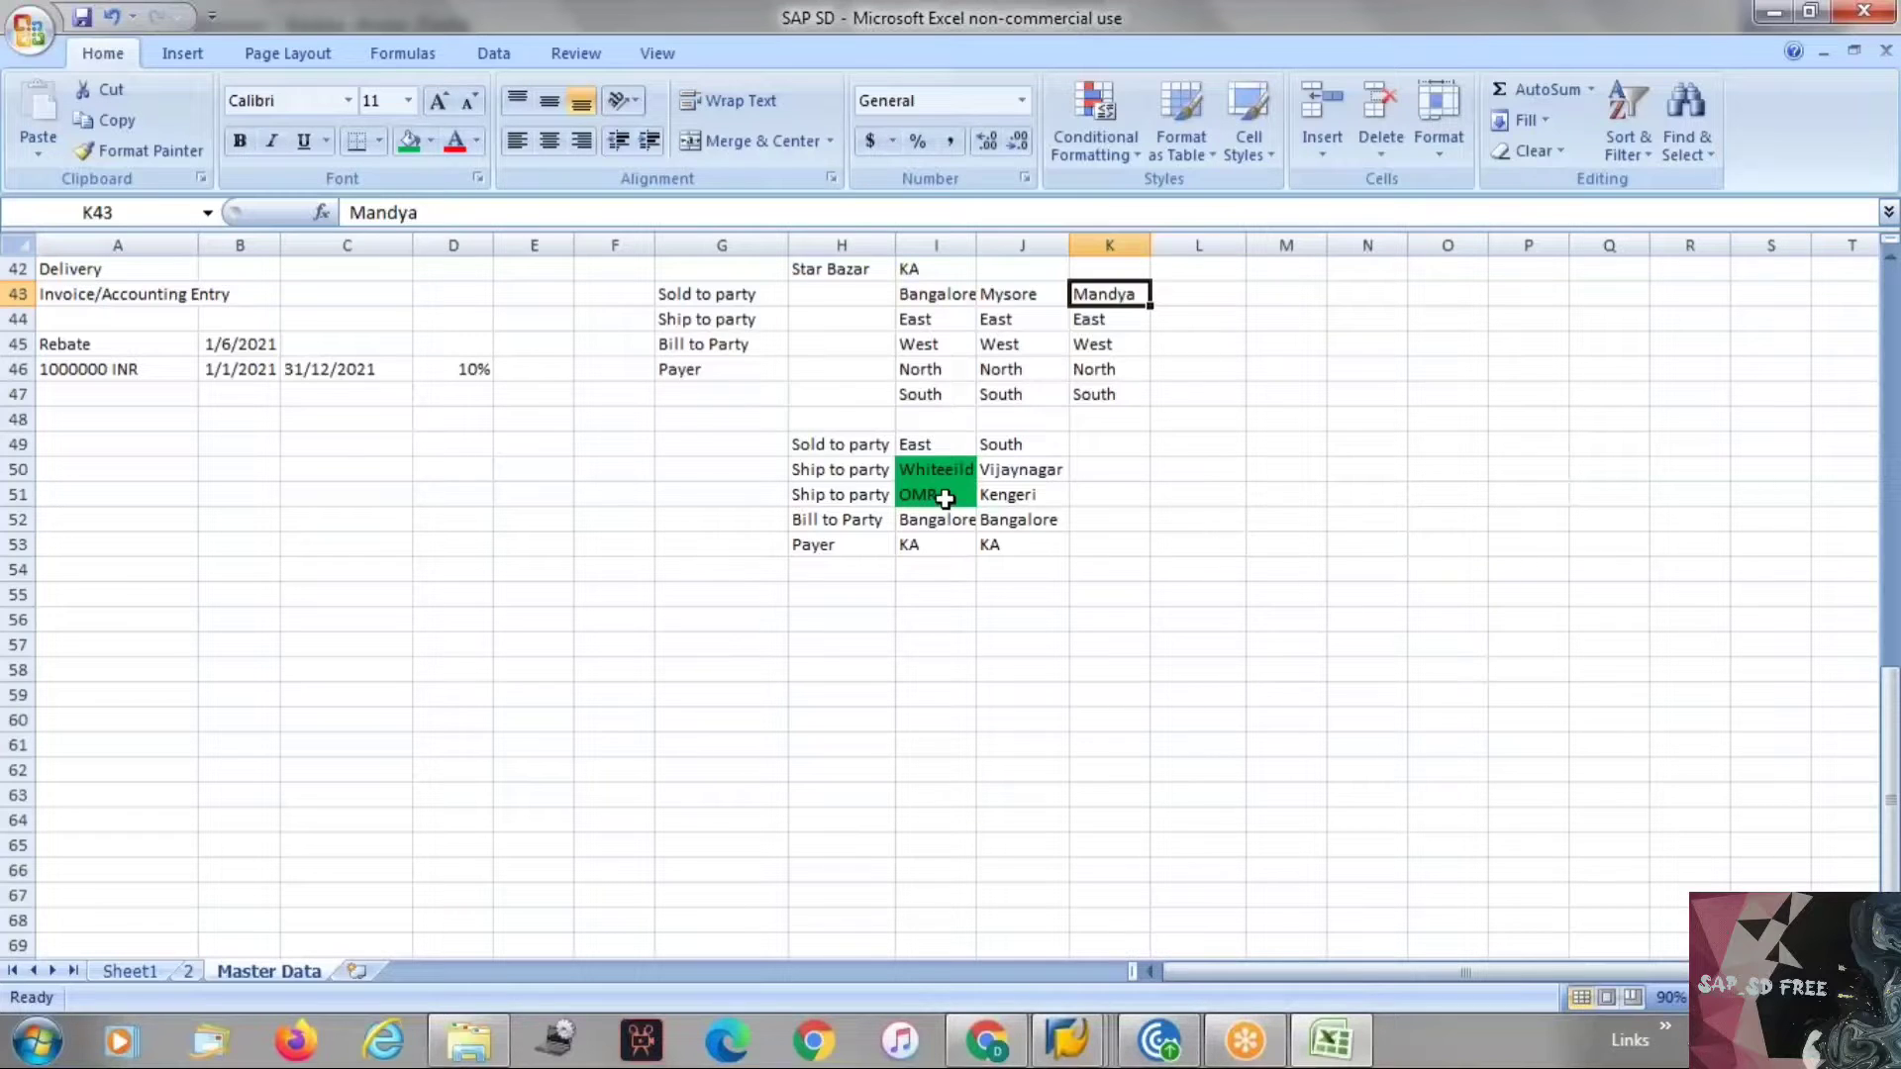
# Switch to the SAP customer sales area screen and back to the partner function notes.
pyautogui.hotkey('alt', 'Tab')
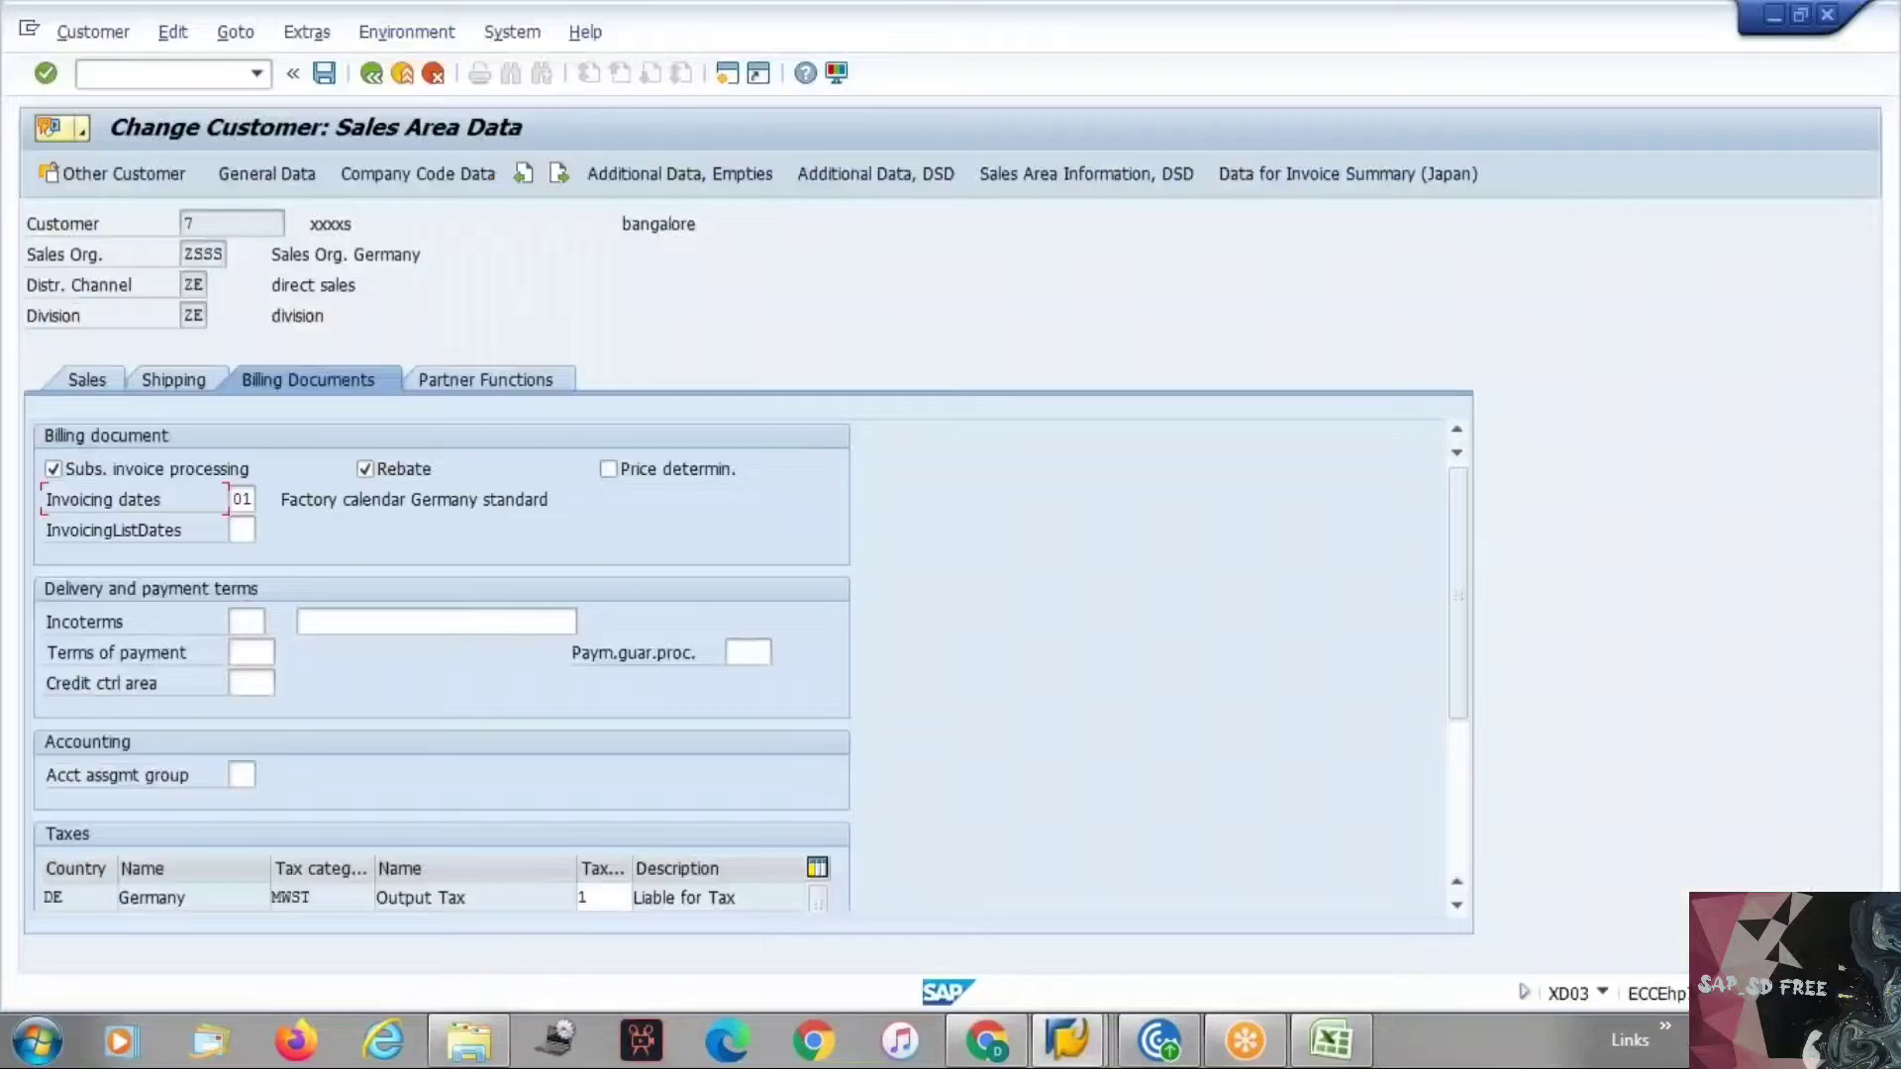
pyautogui.hotkey('alt', 'Tab')
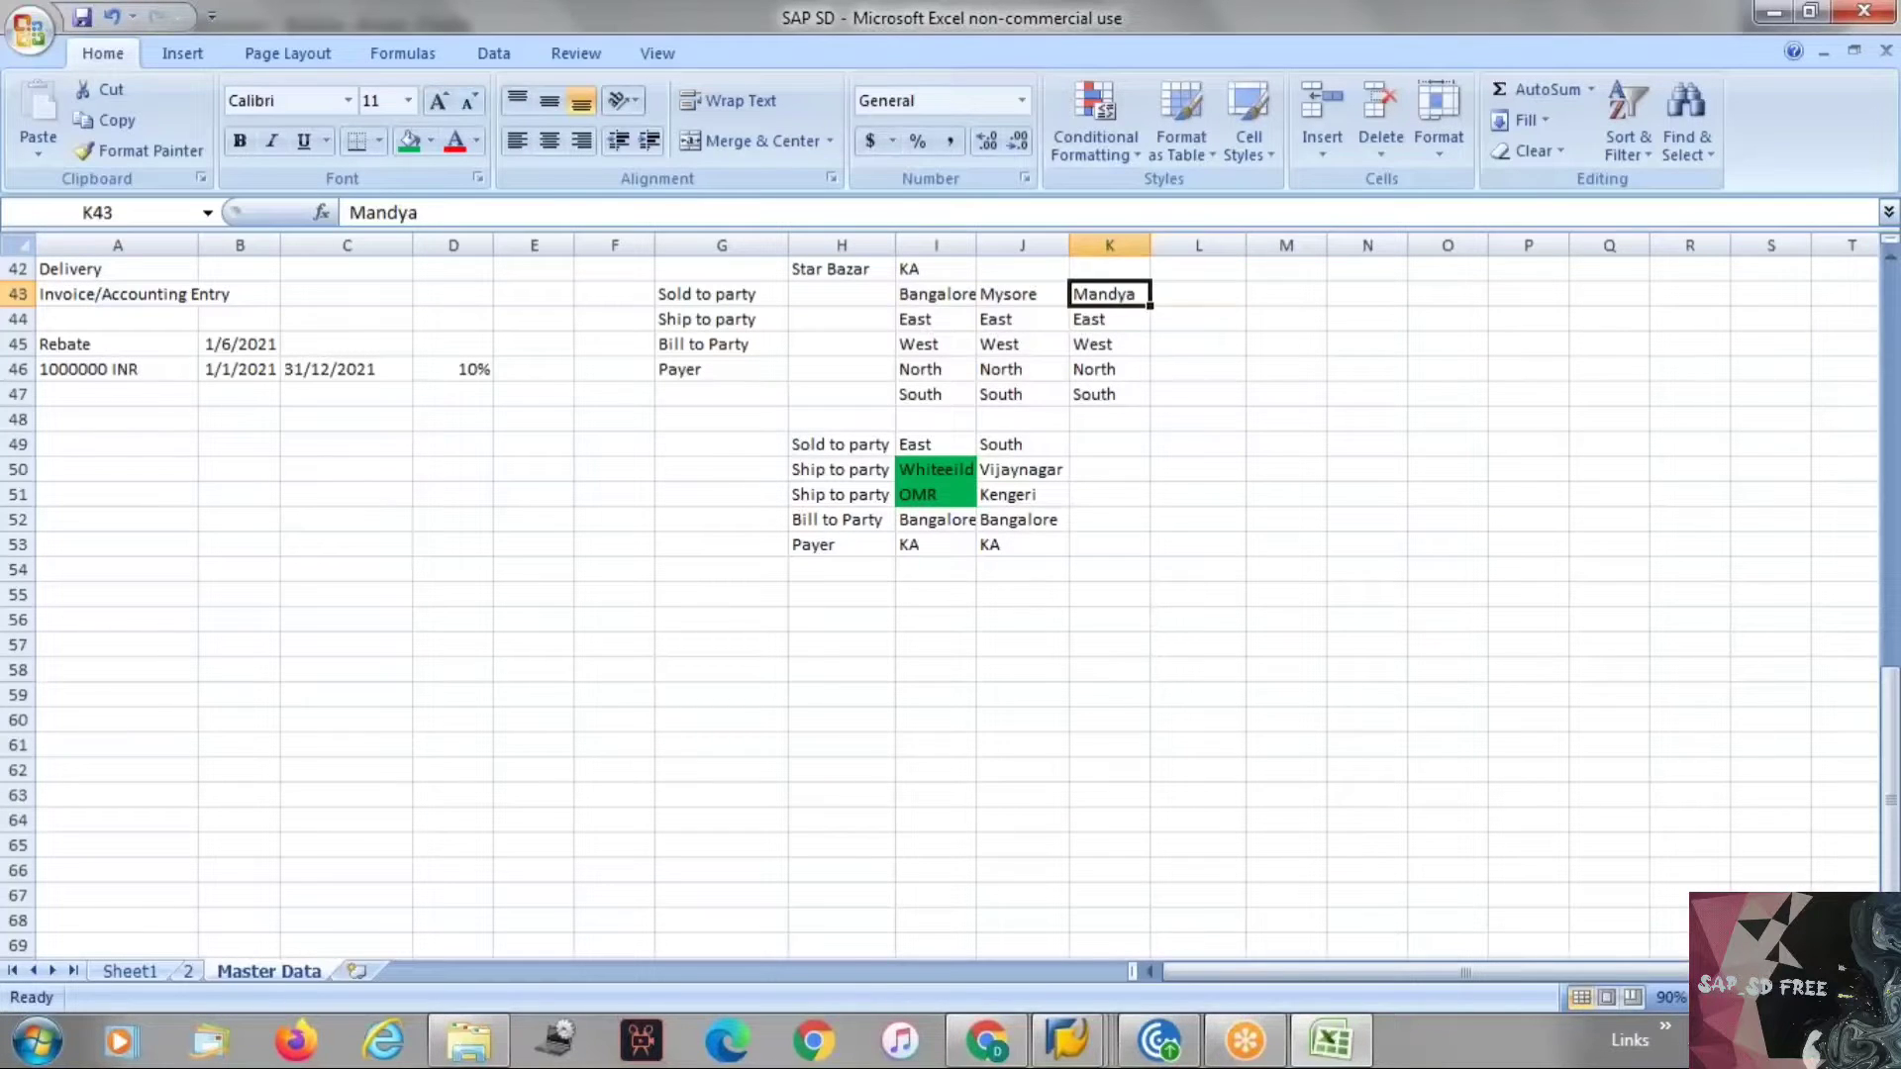
pyautogui.click(889, 519)
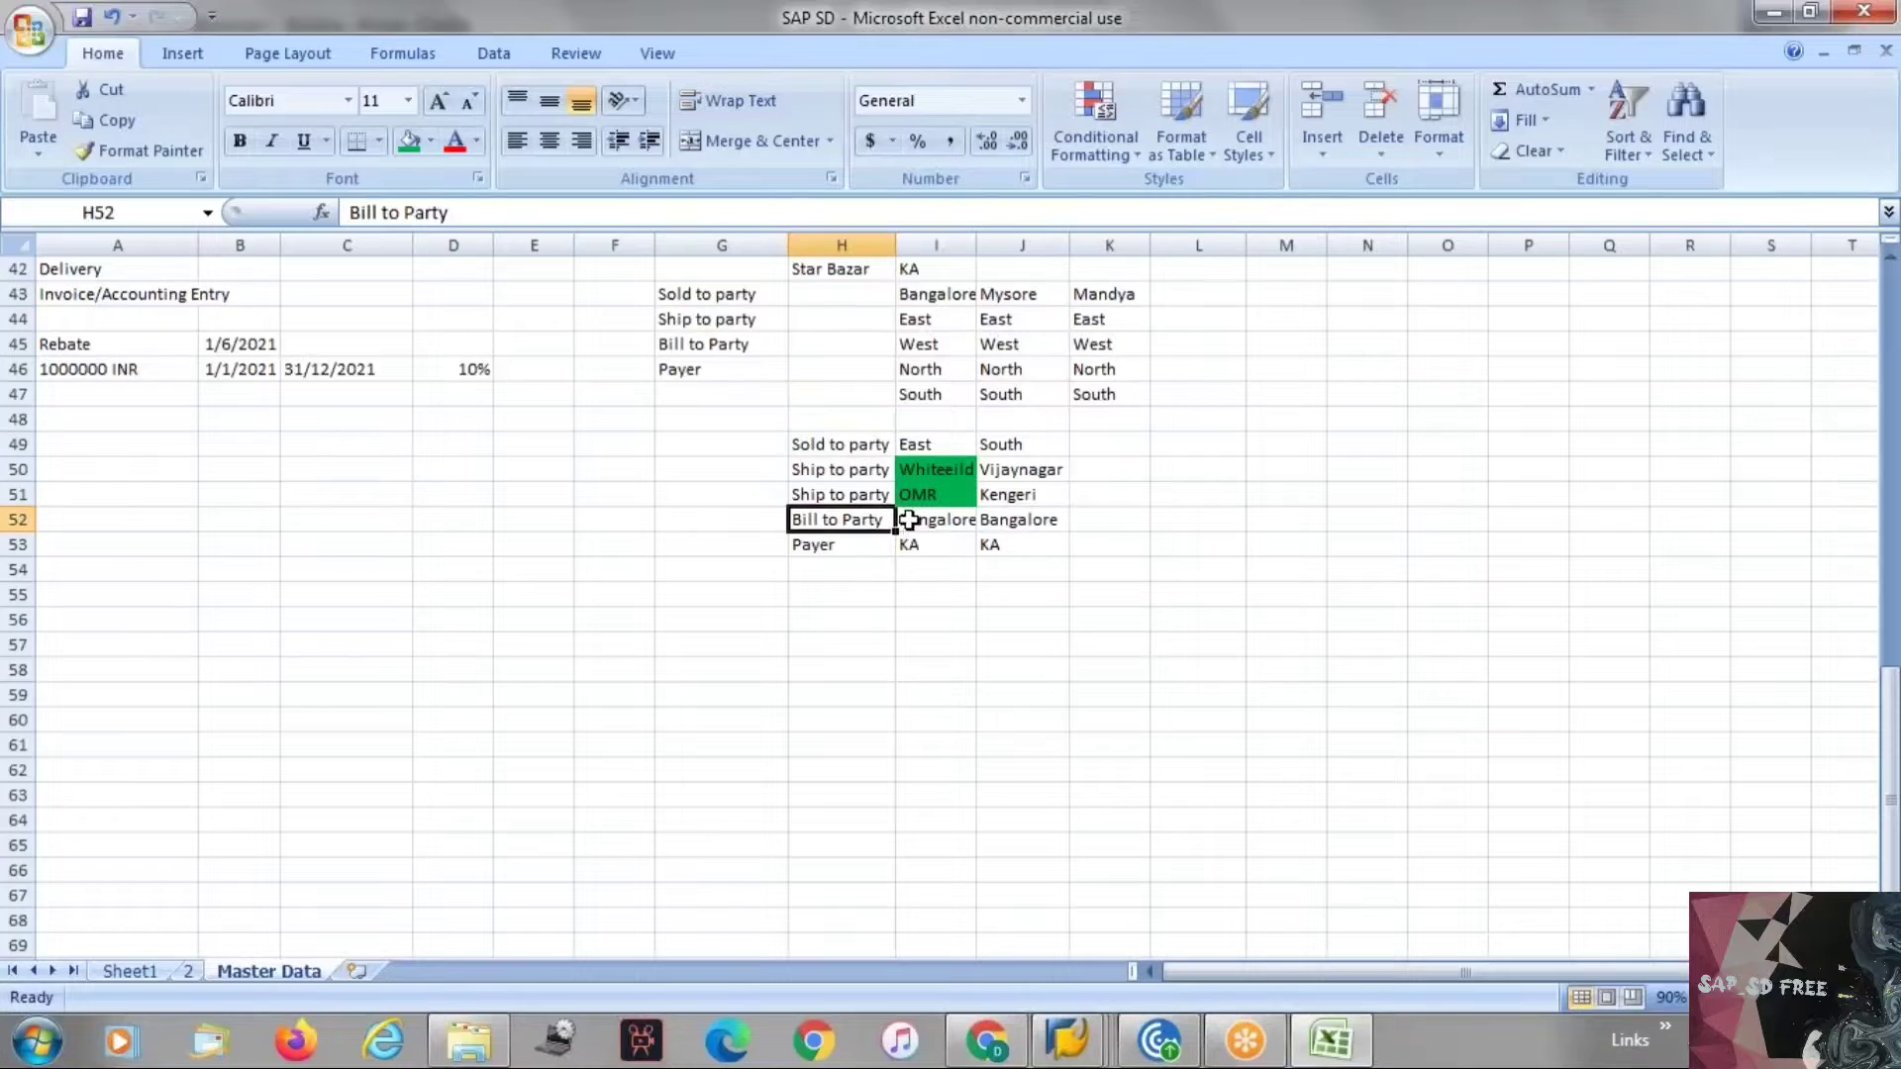
pyautogui.click(908, 519)
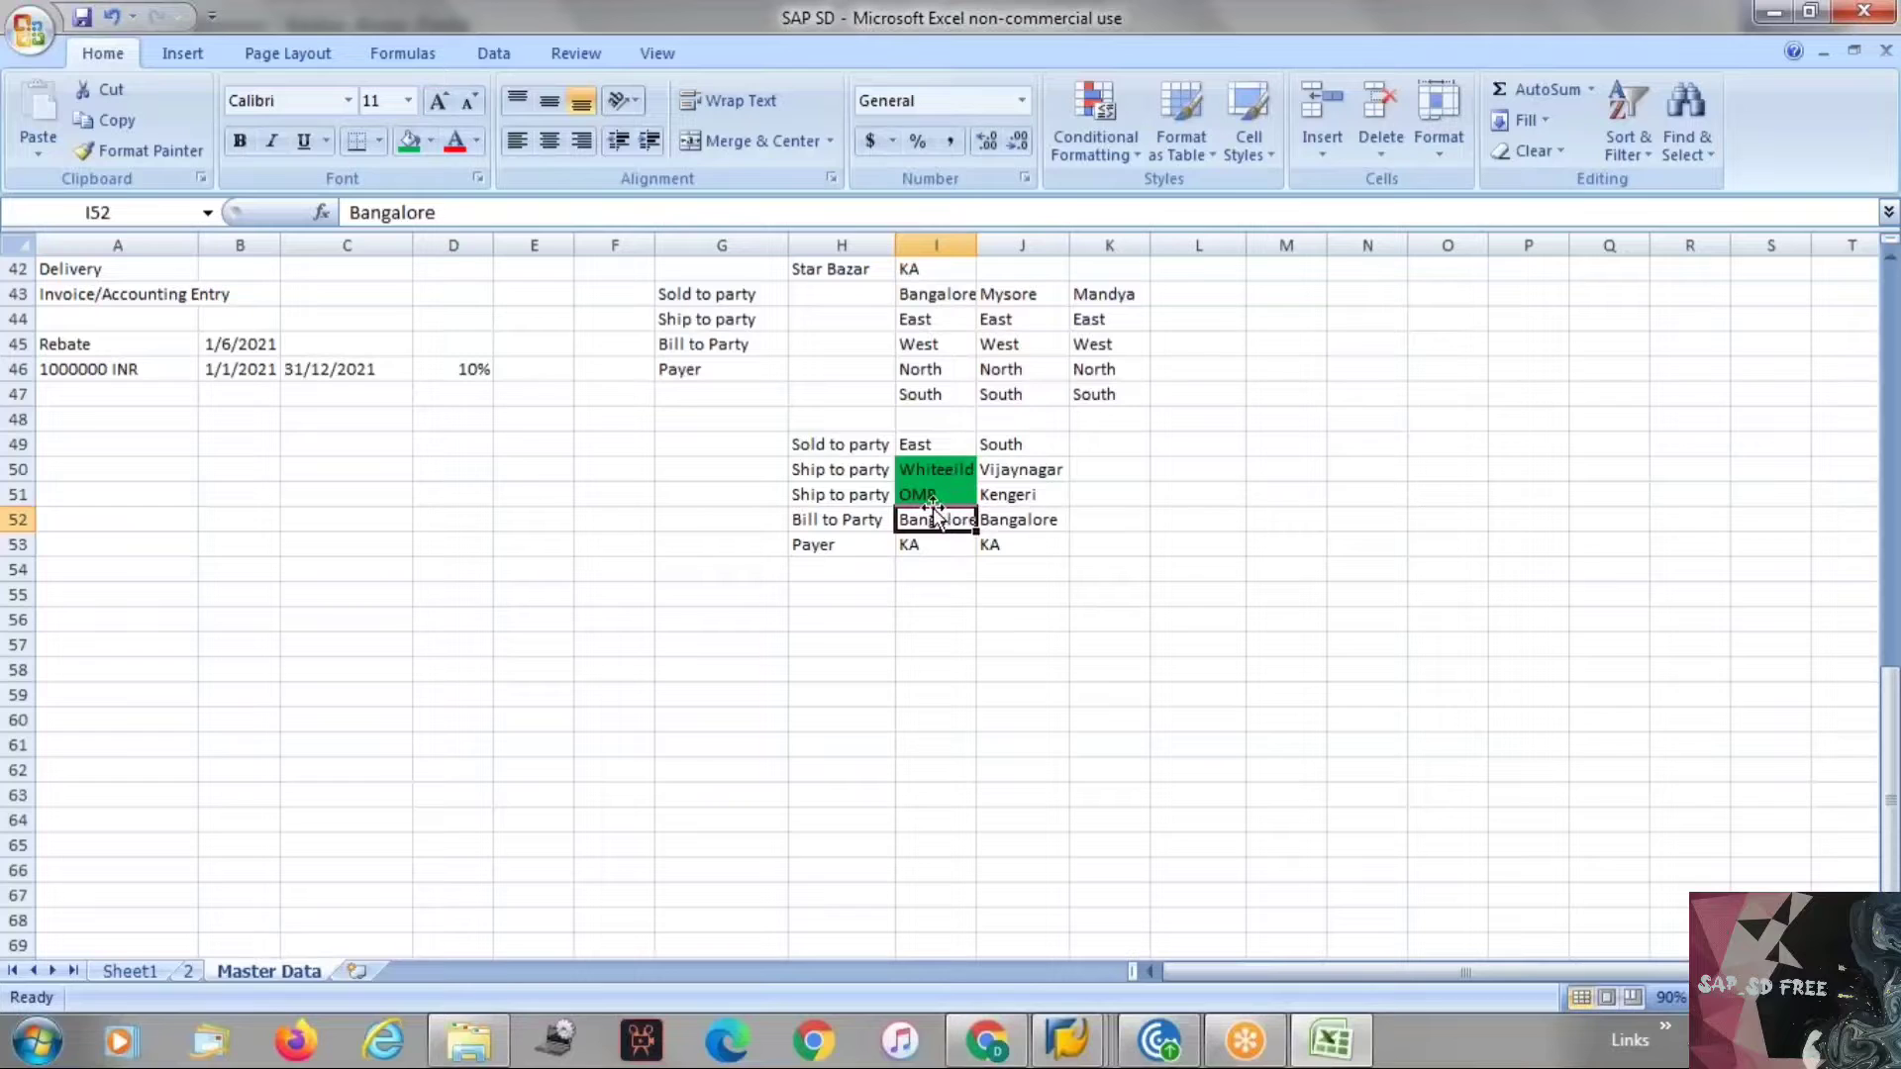
# Copy Mysore and Mandya from J43 and K43 into the bill-to party cells K52 and L52.
pyautogui.click(1050, 520)
pyautogui.click(1133, 519)
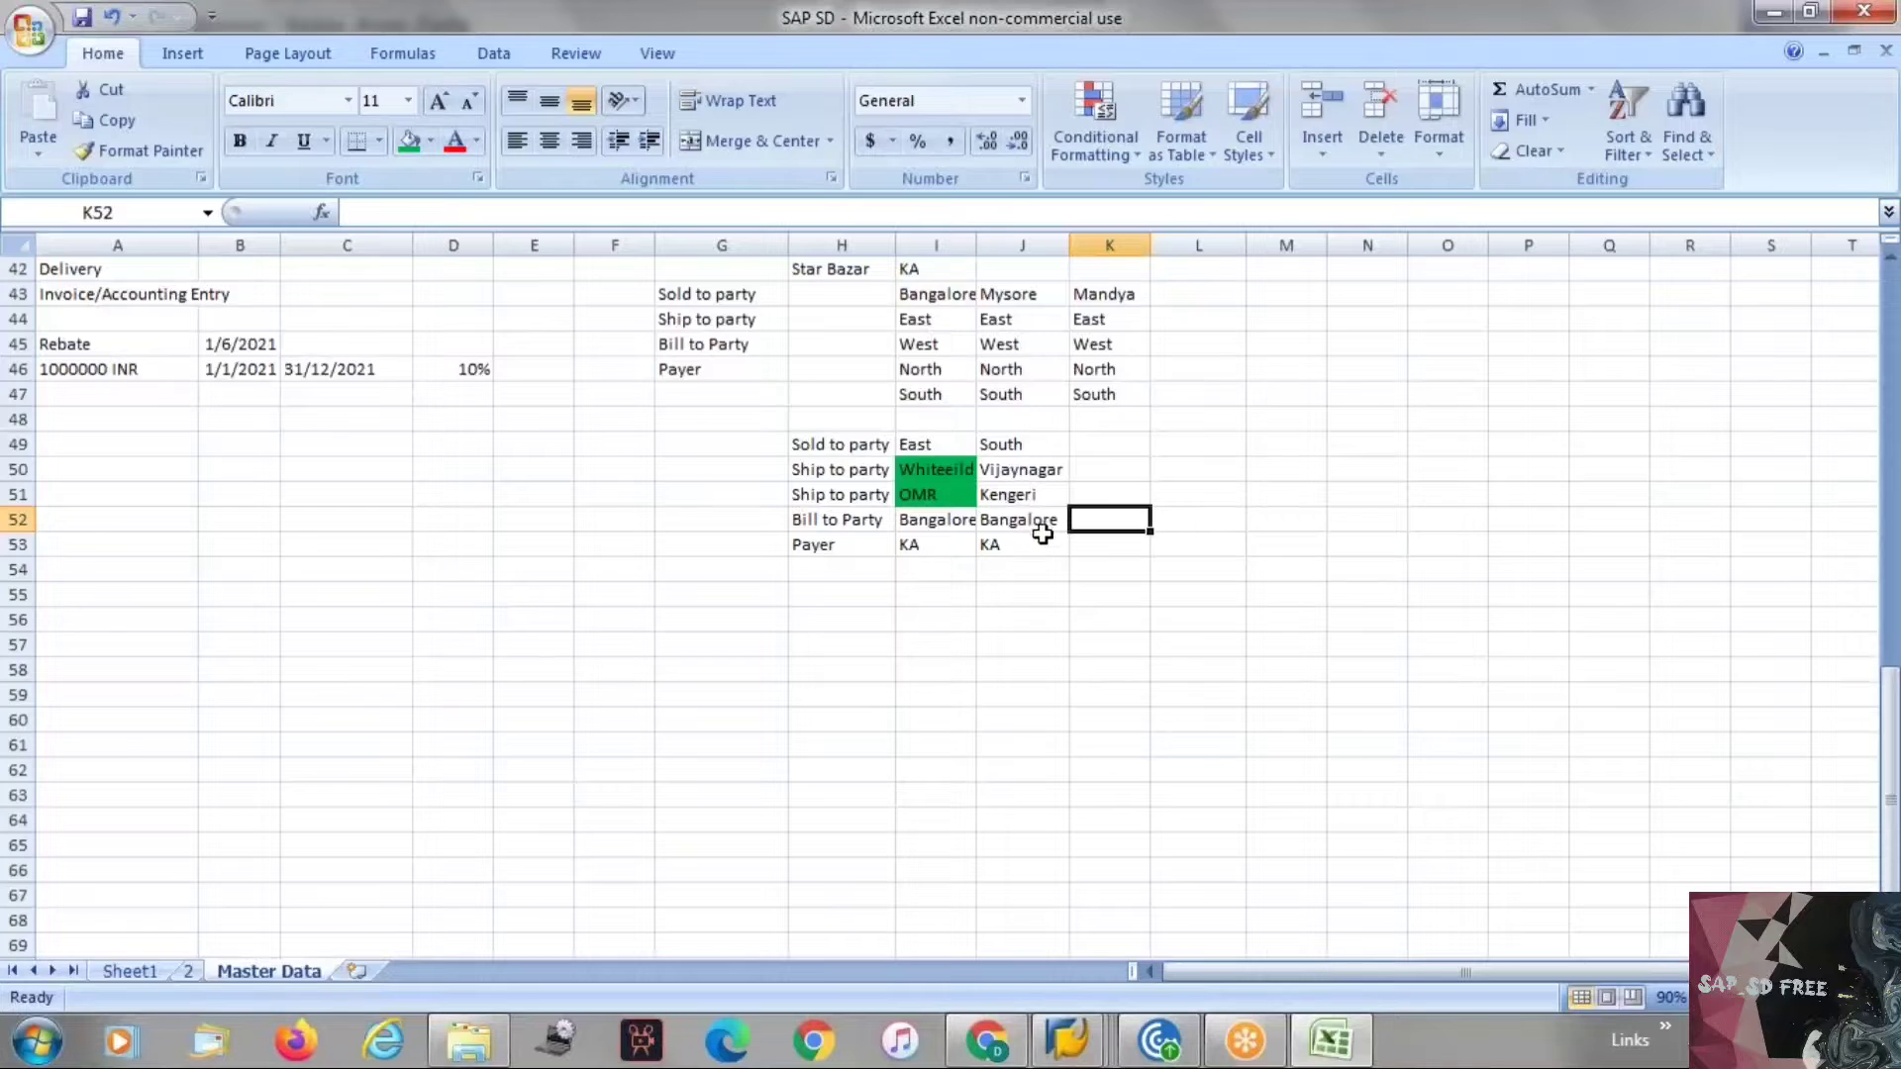
pyautogui.click(1037, 518)
pyautogui.click(1017, 302)
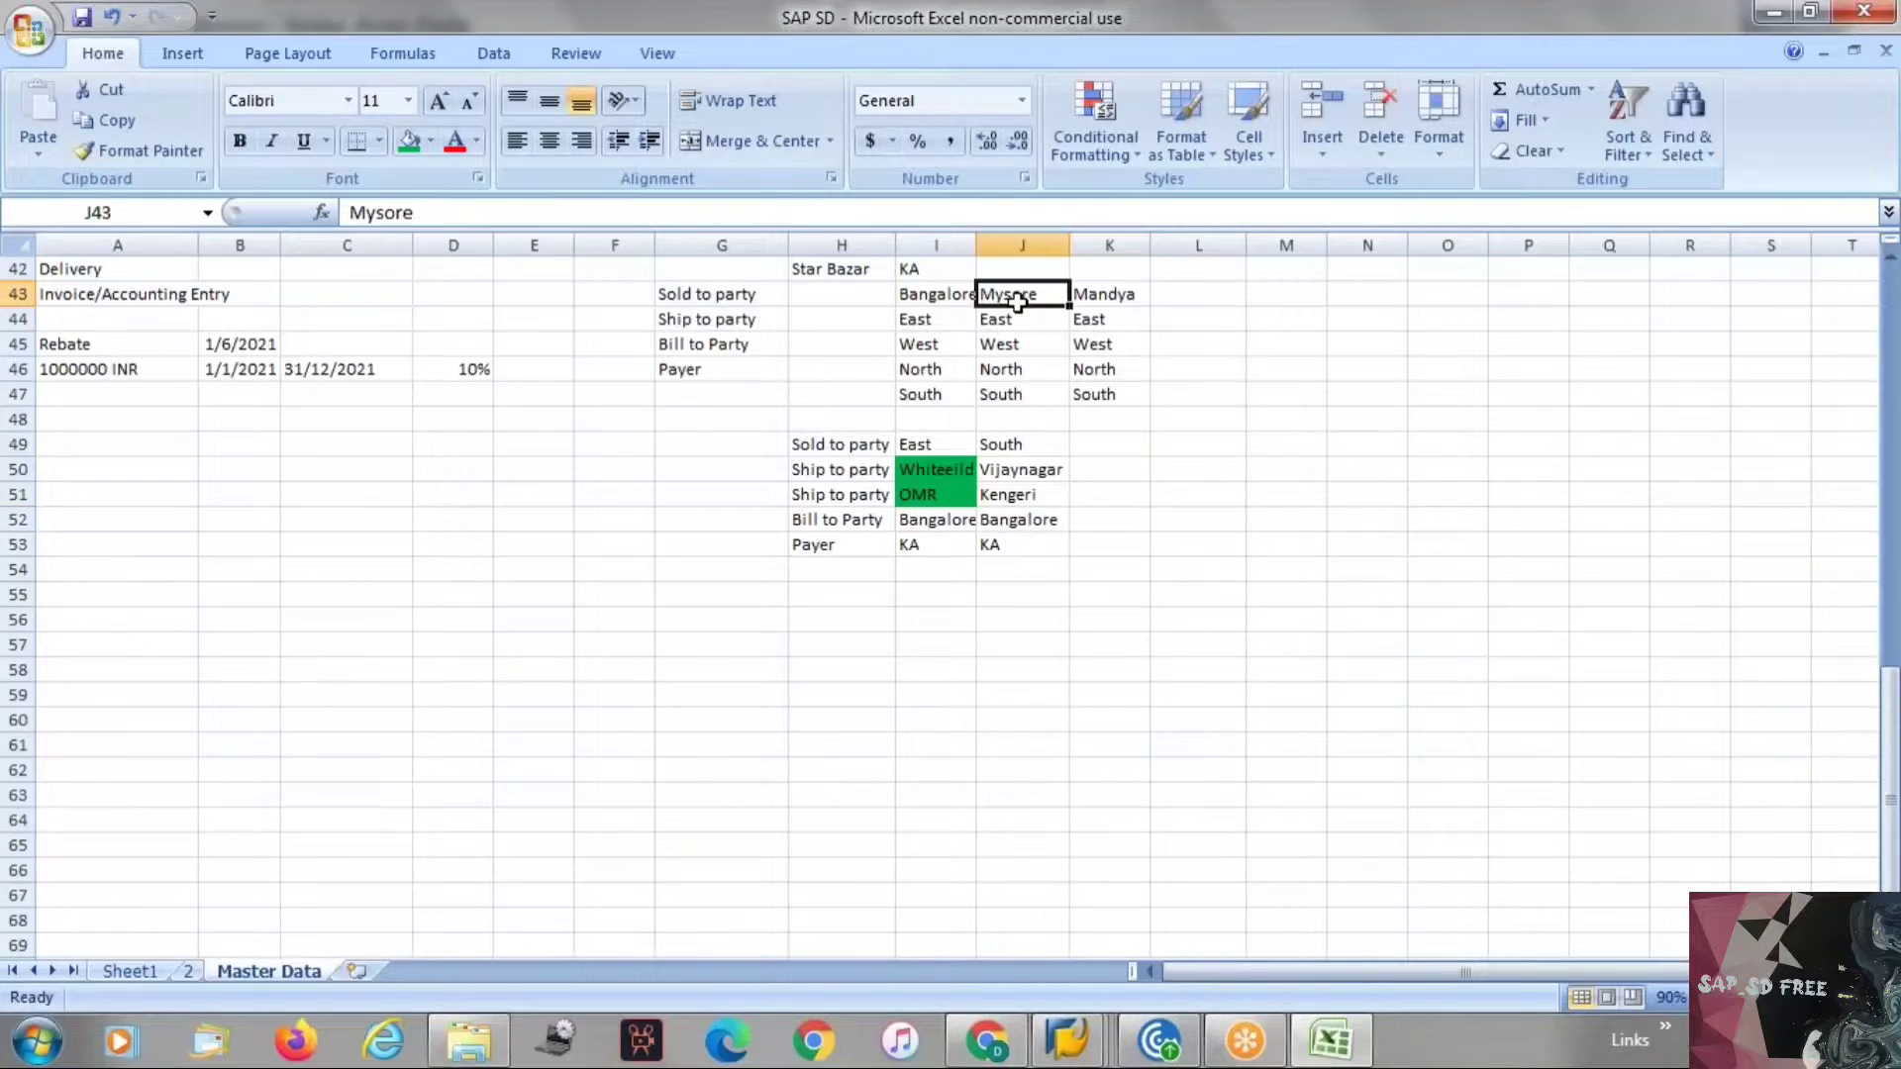
pyautogui.hotkey('ctrl', 'c')
pyautogui.click(1095, 517)
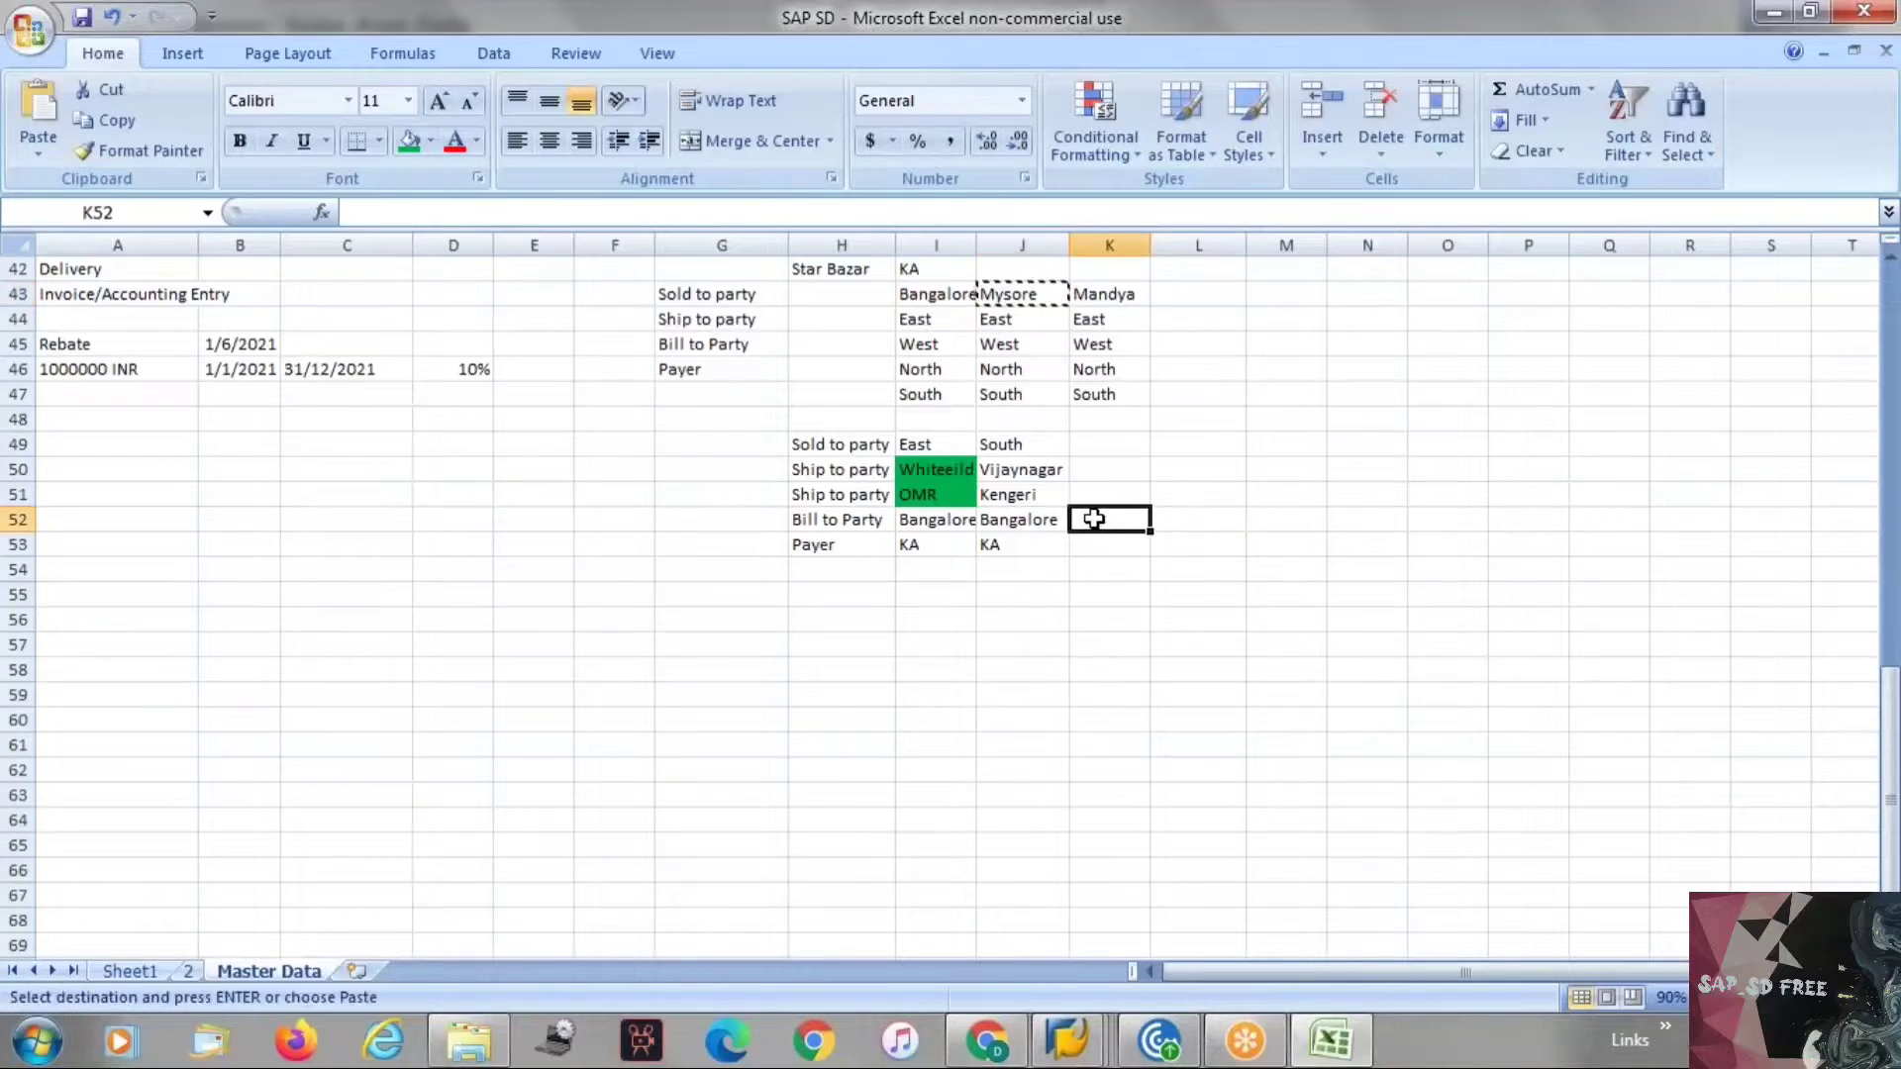
pyautogui.hotkey('ctrl', 'v')
pyautogui.press('Up')
pyautogui.press('Up')
pyautogui.press('Up')
pyautogui.press('Up')
pyautogui.press('Up')
pyautogui.press('Up')
pyautogui.press('Up')
pyautogui.press('Up')
pyautogui.press('Up')
pyautogui.hotkey('ctrl', 'c')
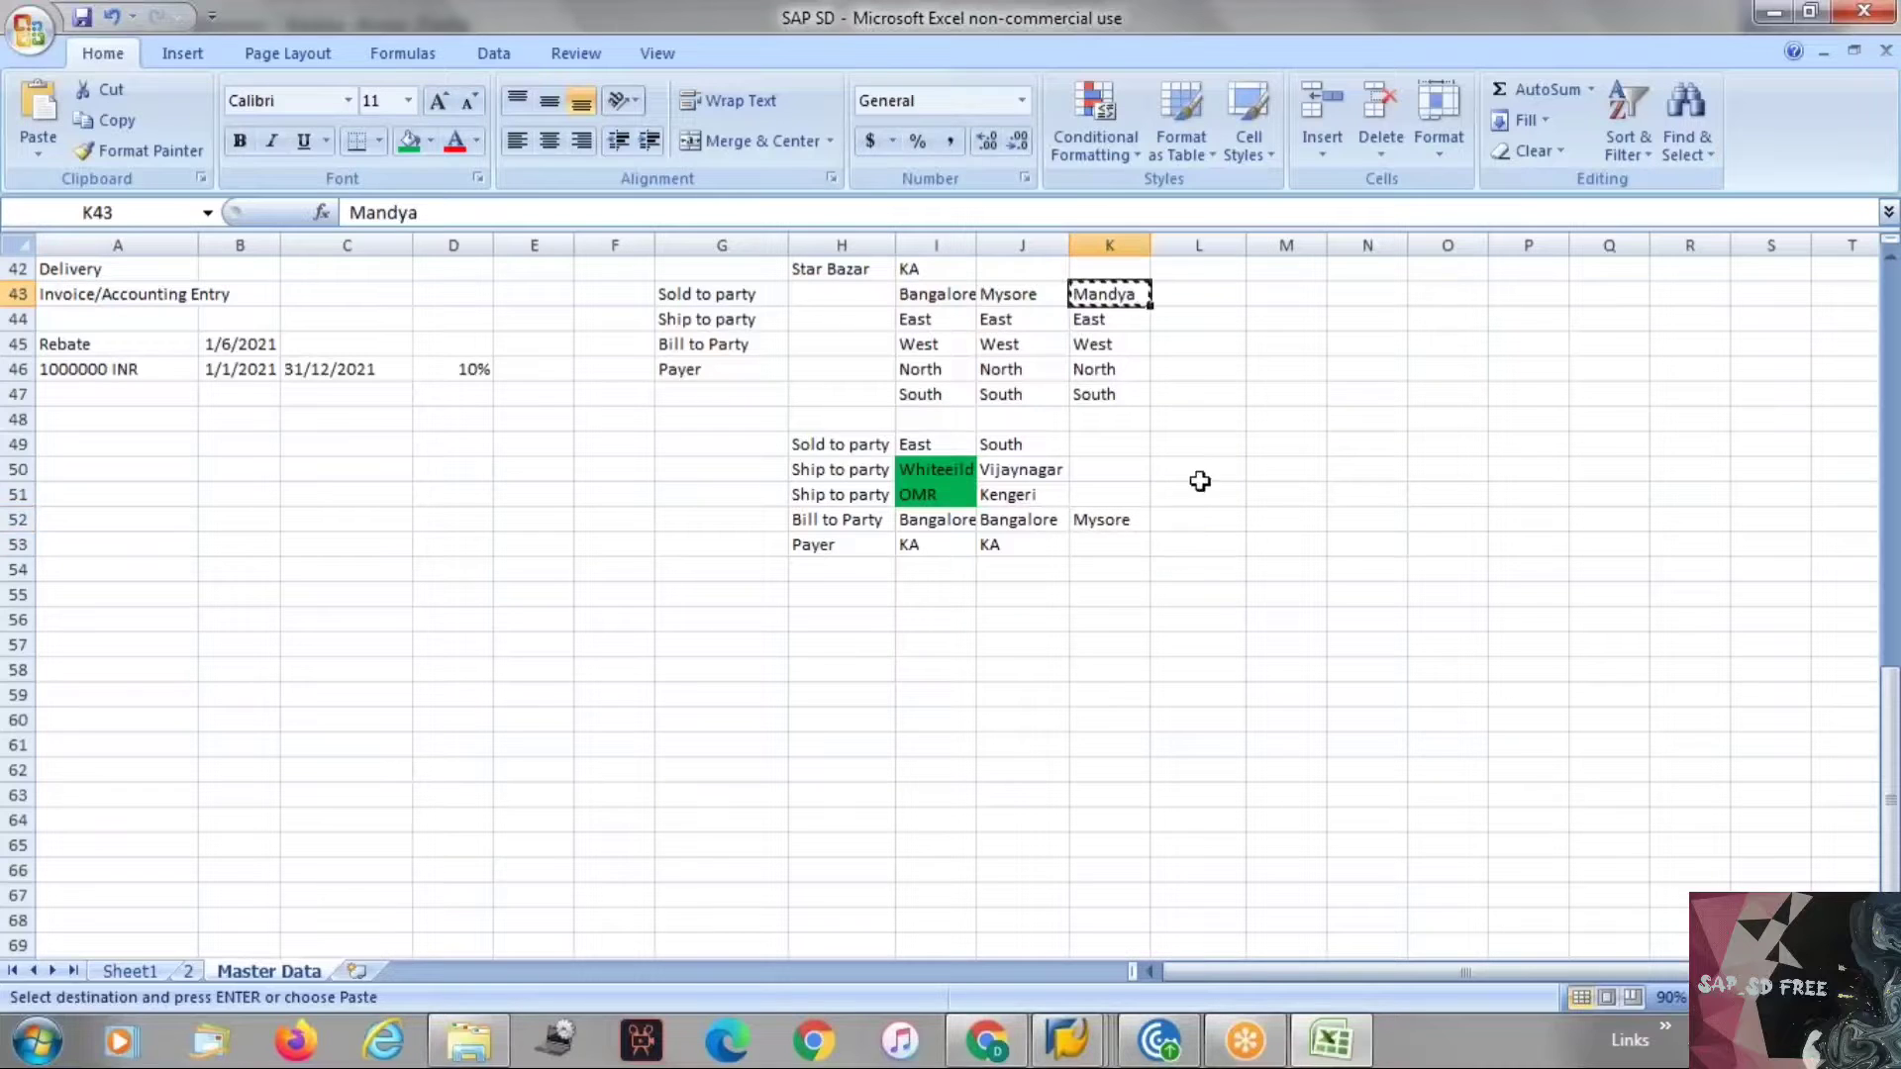
pyautogui.click(1182, 519)
pyautogui.hotkey('ctrl', 'v')
pyautogui.press('Escape')
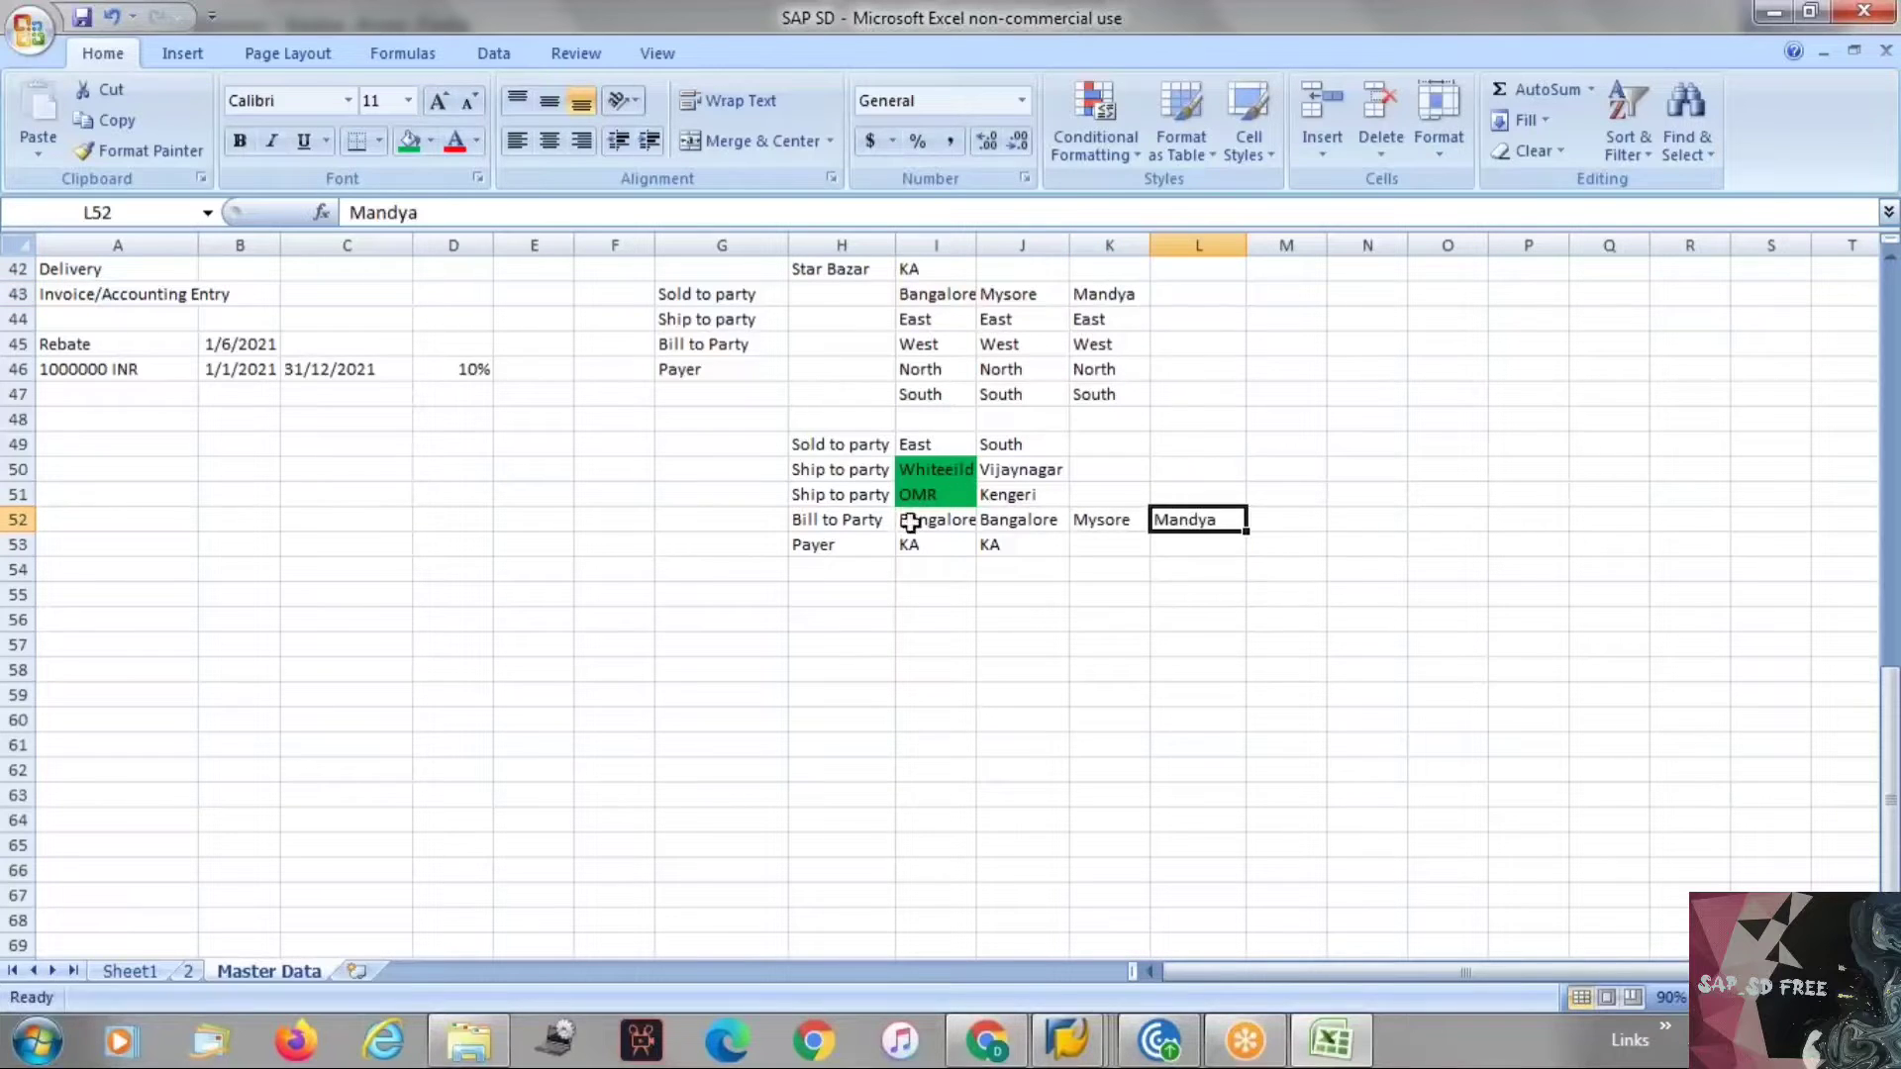
# Copy the KA payer entries from I53:J53 into K53:L53.
pyautogui.click(936, 548)
pyautogui.moveTo(953, 547); pyautogui.dragTo(997, 544)
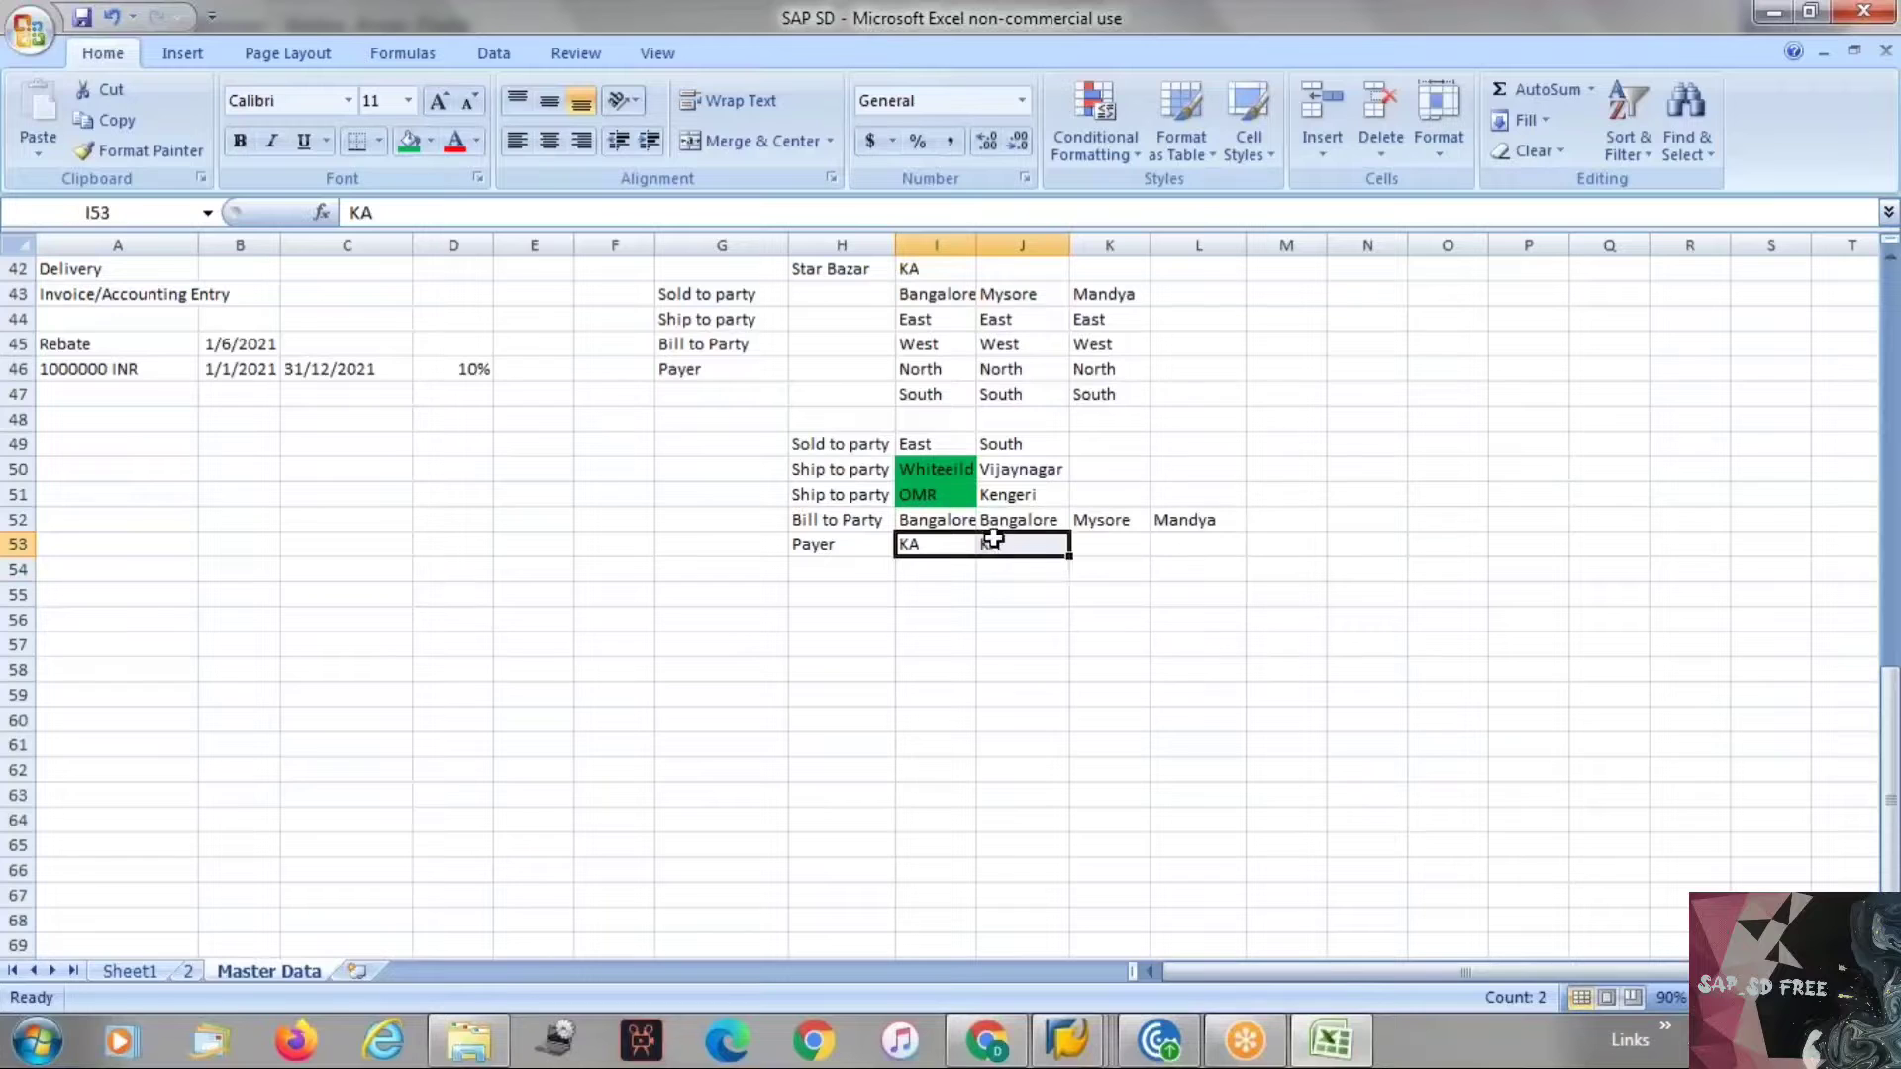
pyautogui.hotkey('ctrl', 'c')
pyautogui.click(1089, 543)
pyautogui.hotkey('ctrl', 'v')
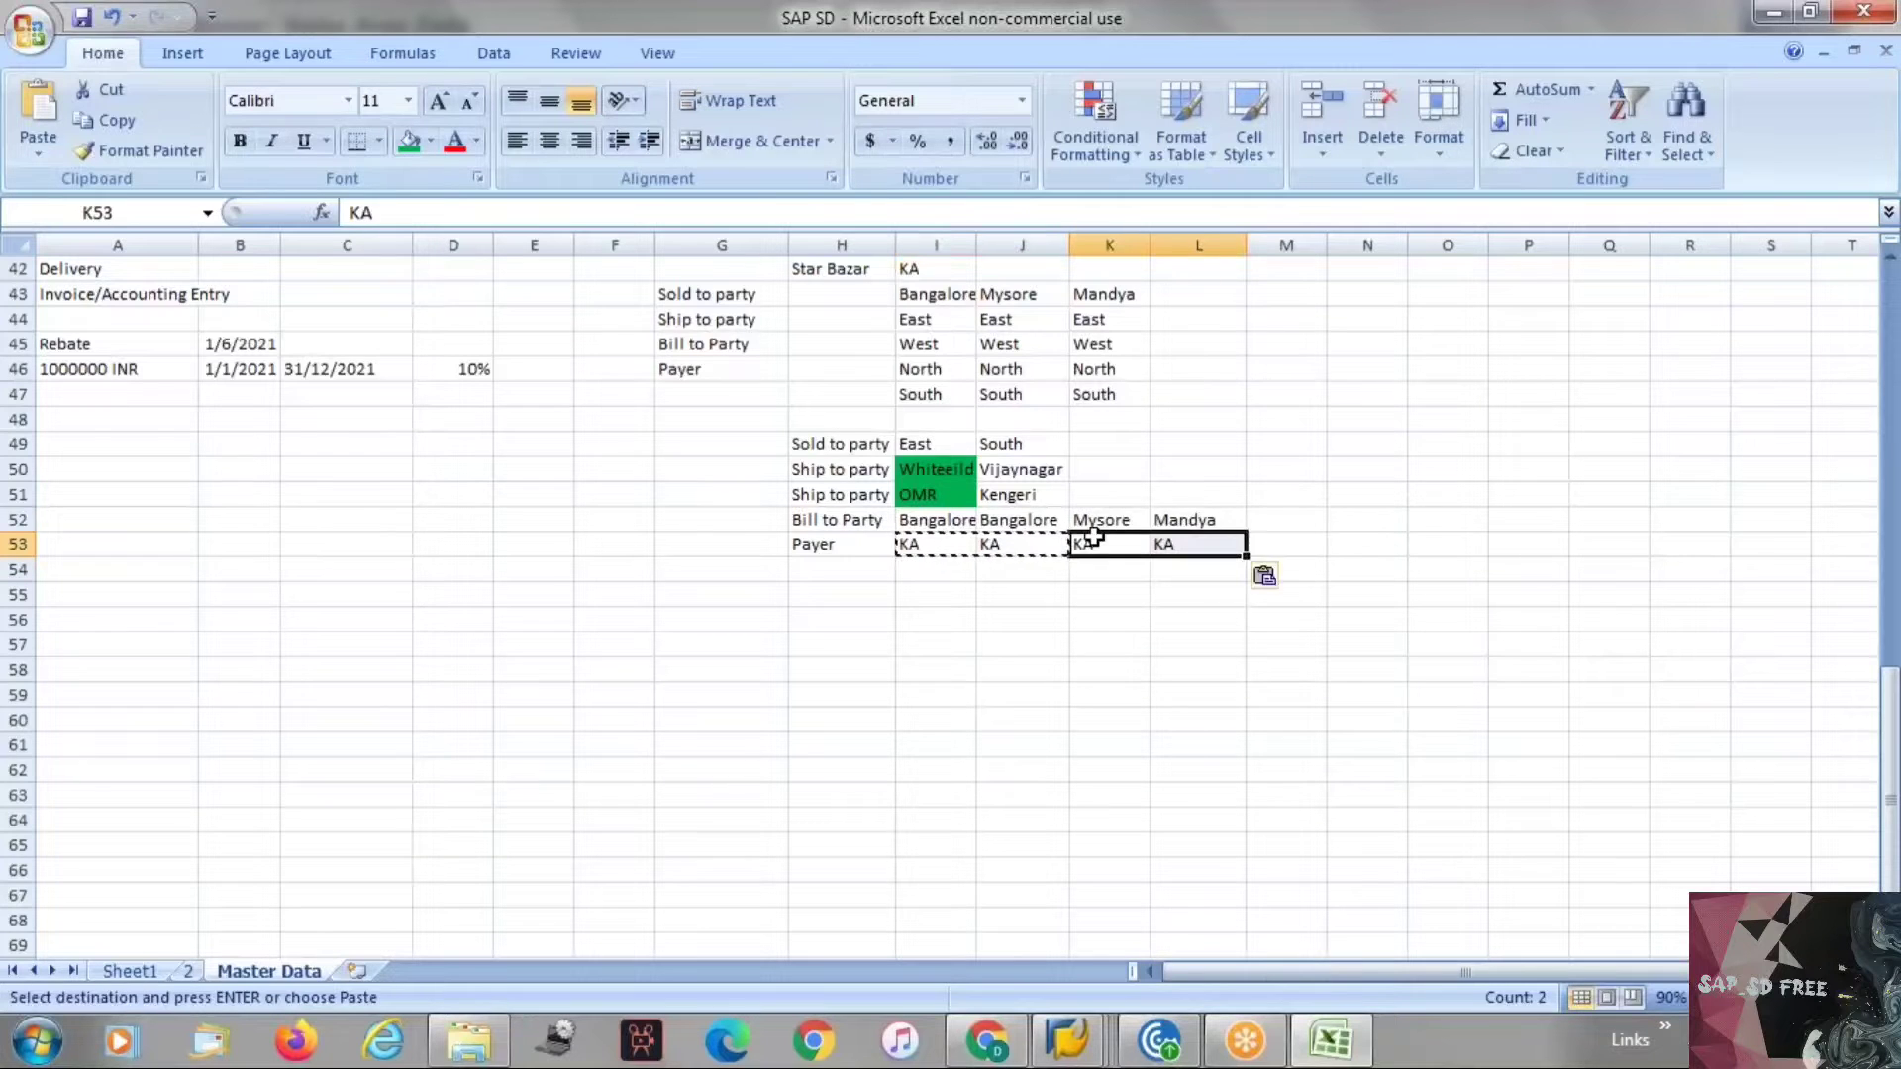
pyautogui.press('Escape')
# Review the bill-to party entries across I52:L52.
pyautogui.moveTo(948, 517); pyautogui.dragTo(1226, 525)
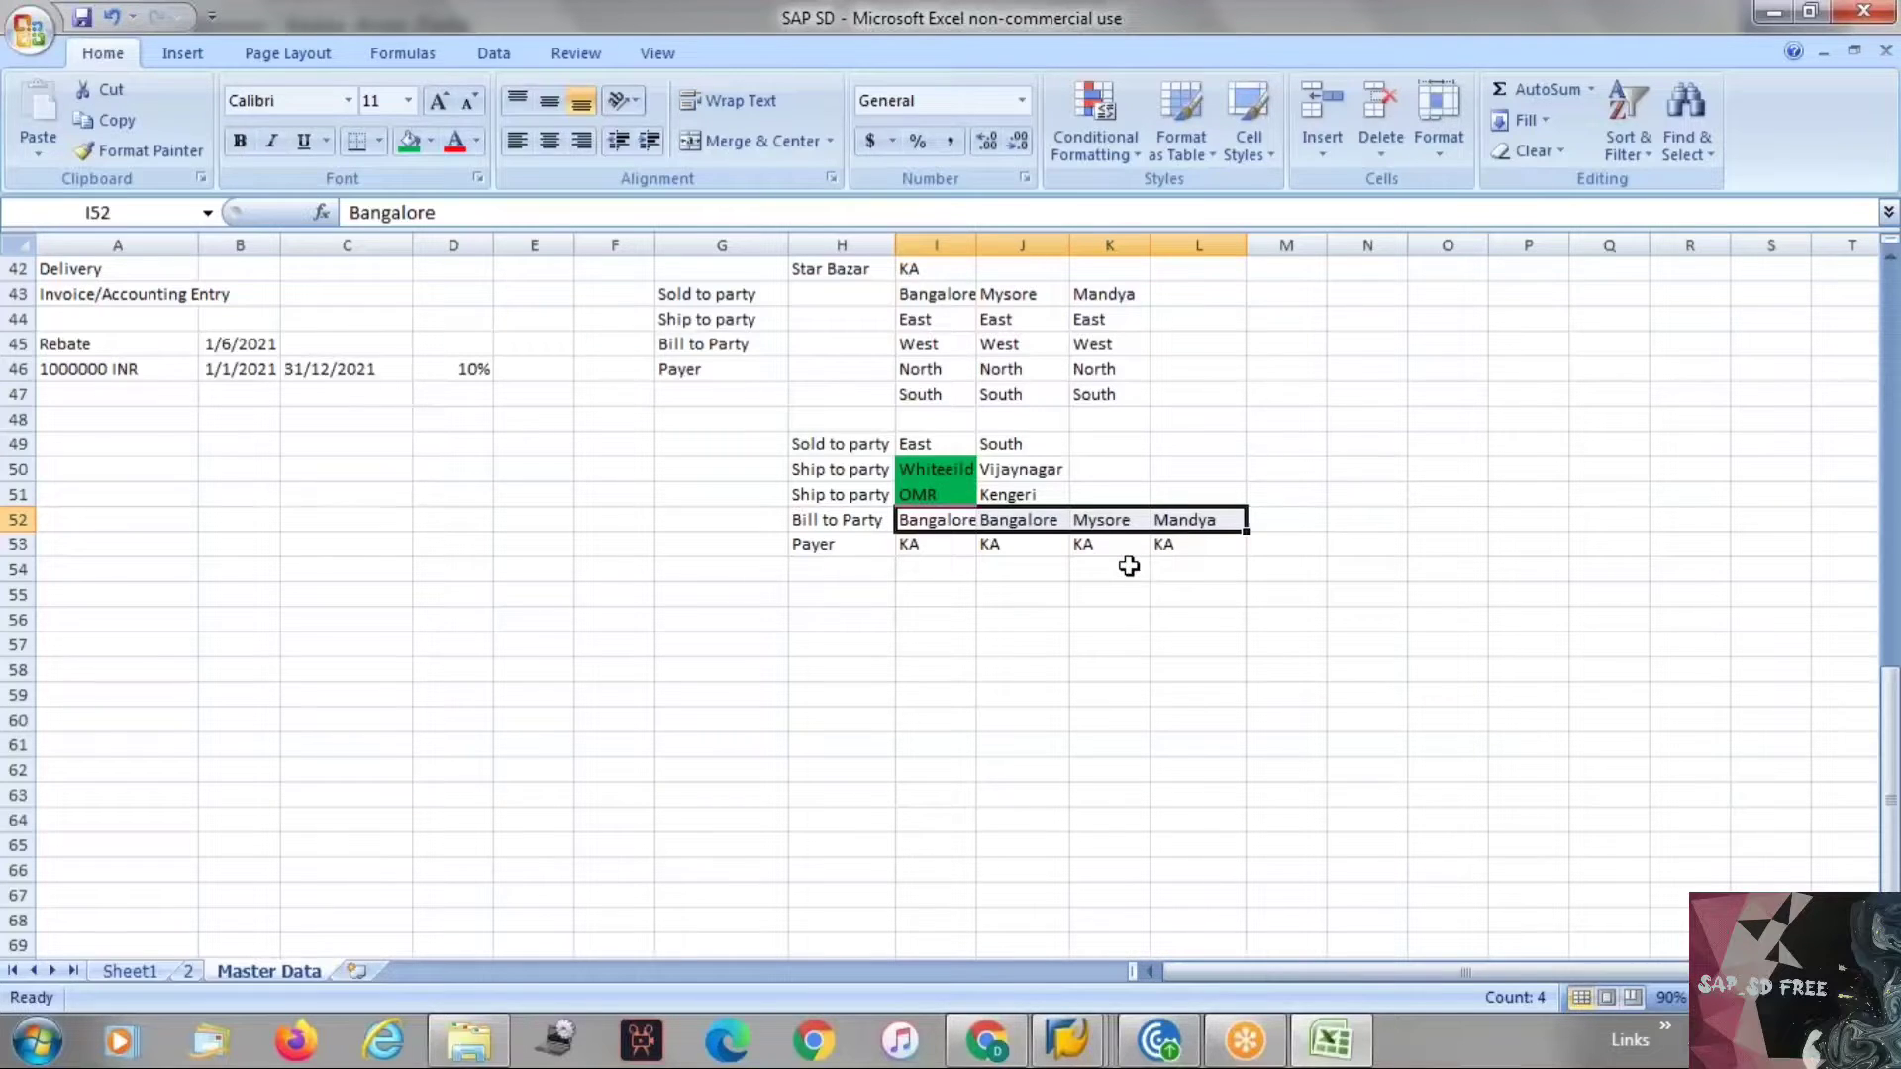
pyautogui.click(963, 518)
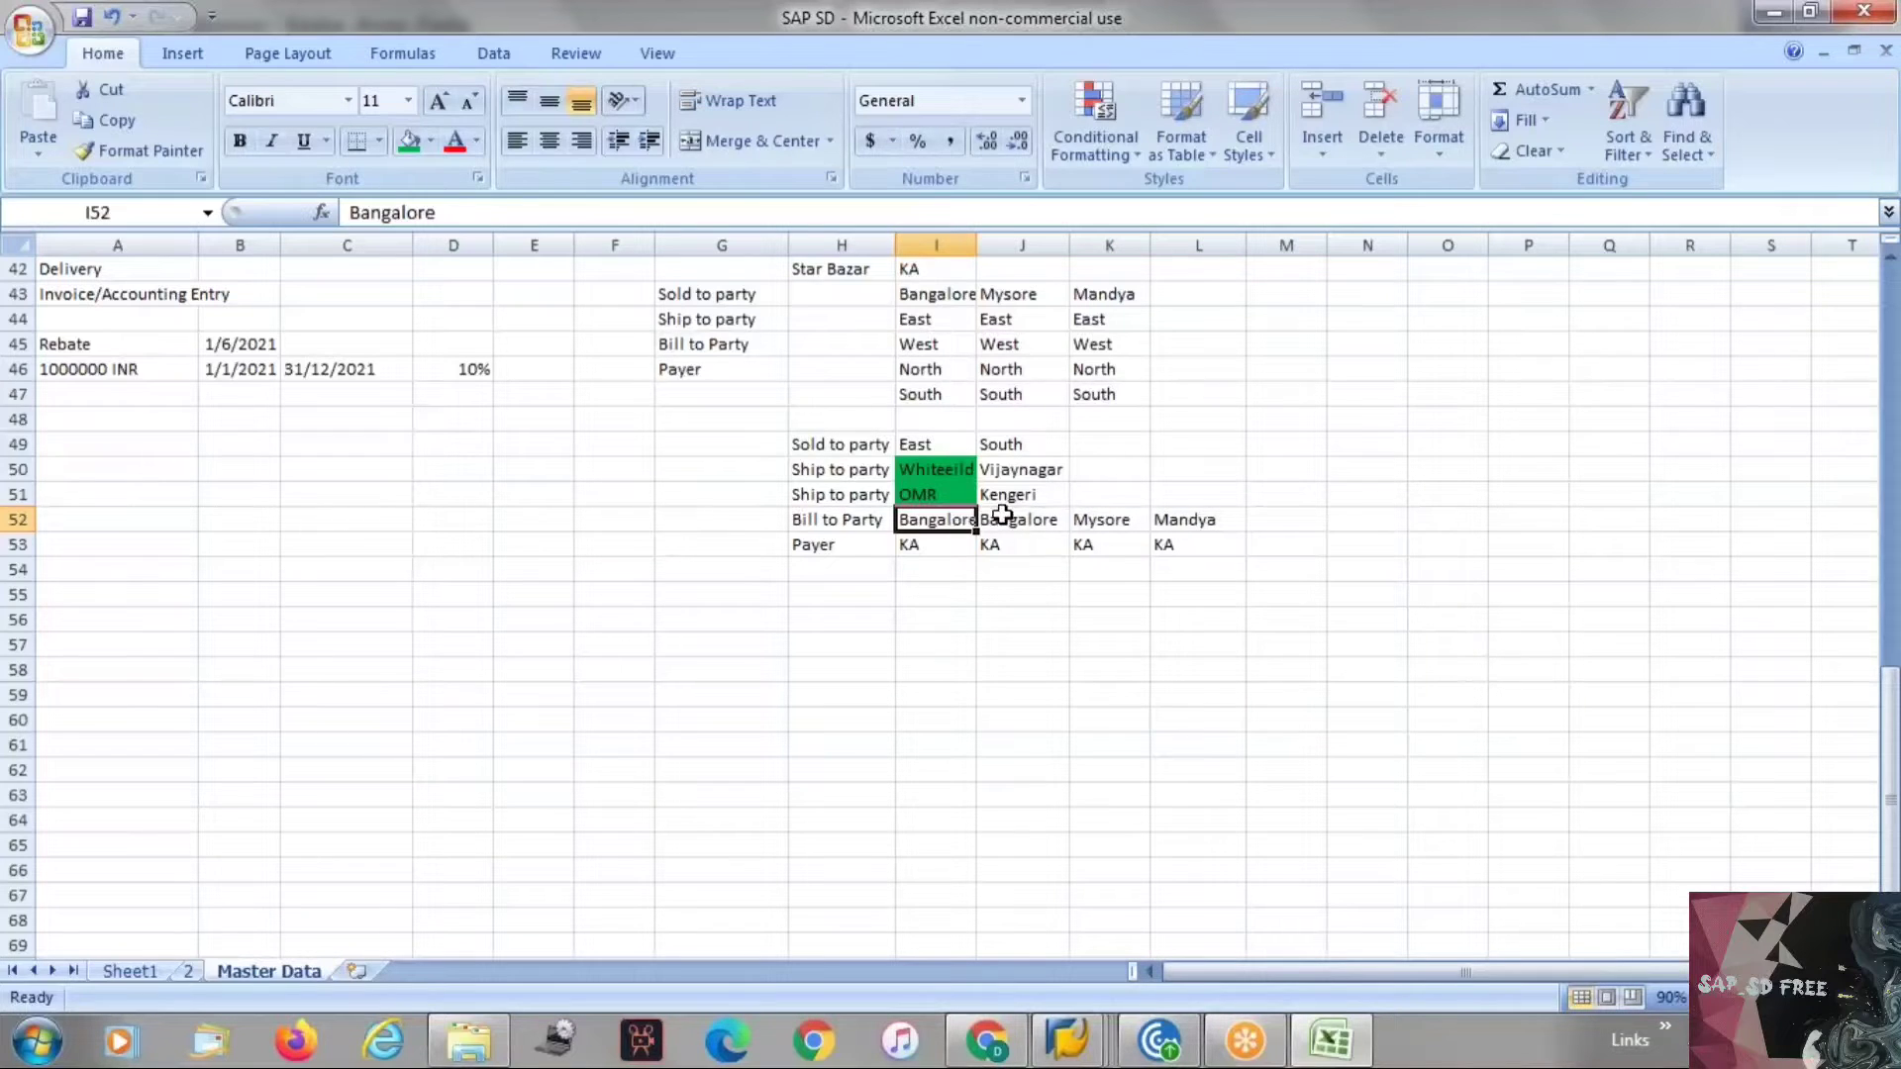
pyautogui.click(995, 517)
pyautogui.click(1089, 518)
pyautogui.click(1176, 513)
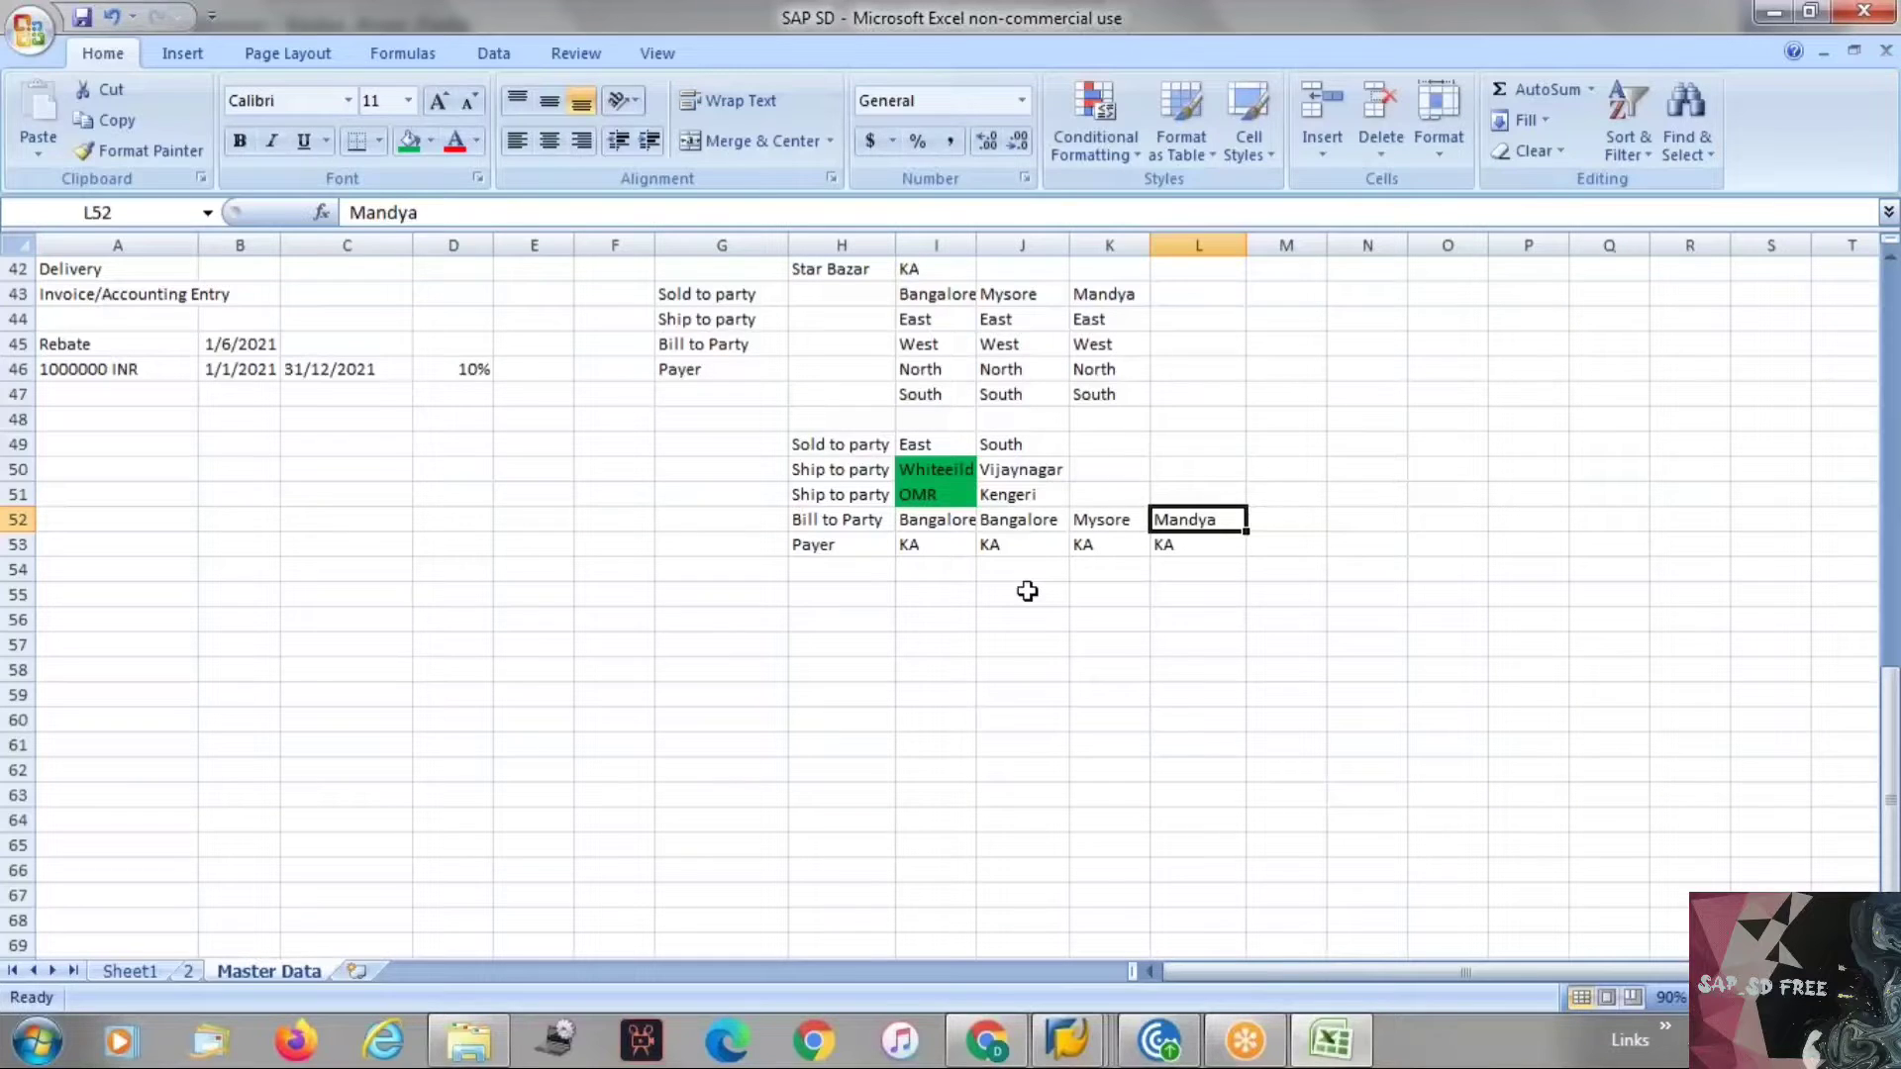
# Switch to SAP and open transaction VFX3 for releasing billing documents to accounting.
pyautogui.hotkey('alt', 'Tab')
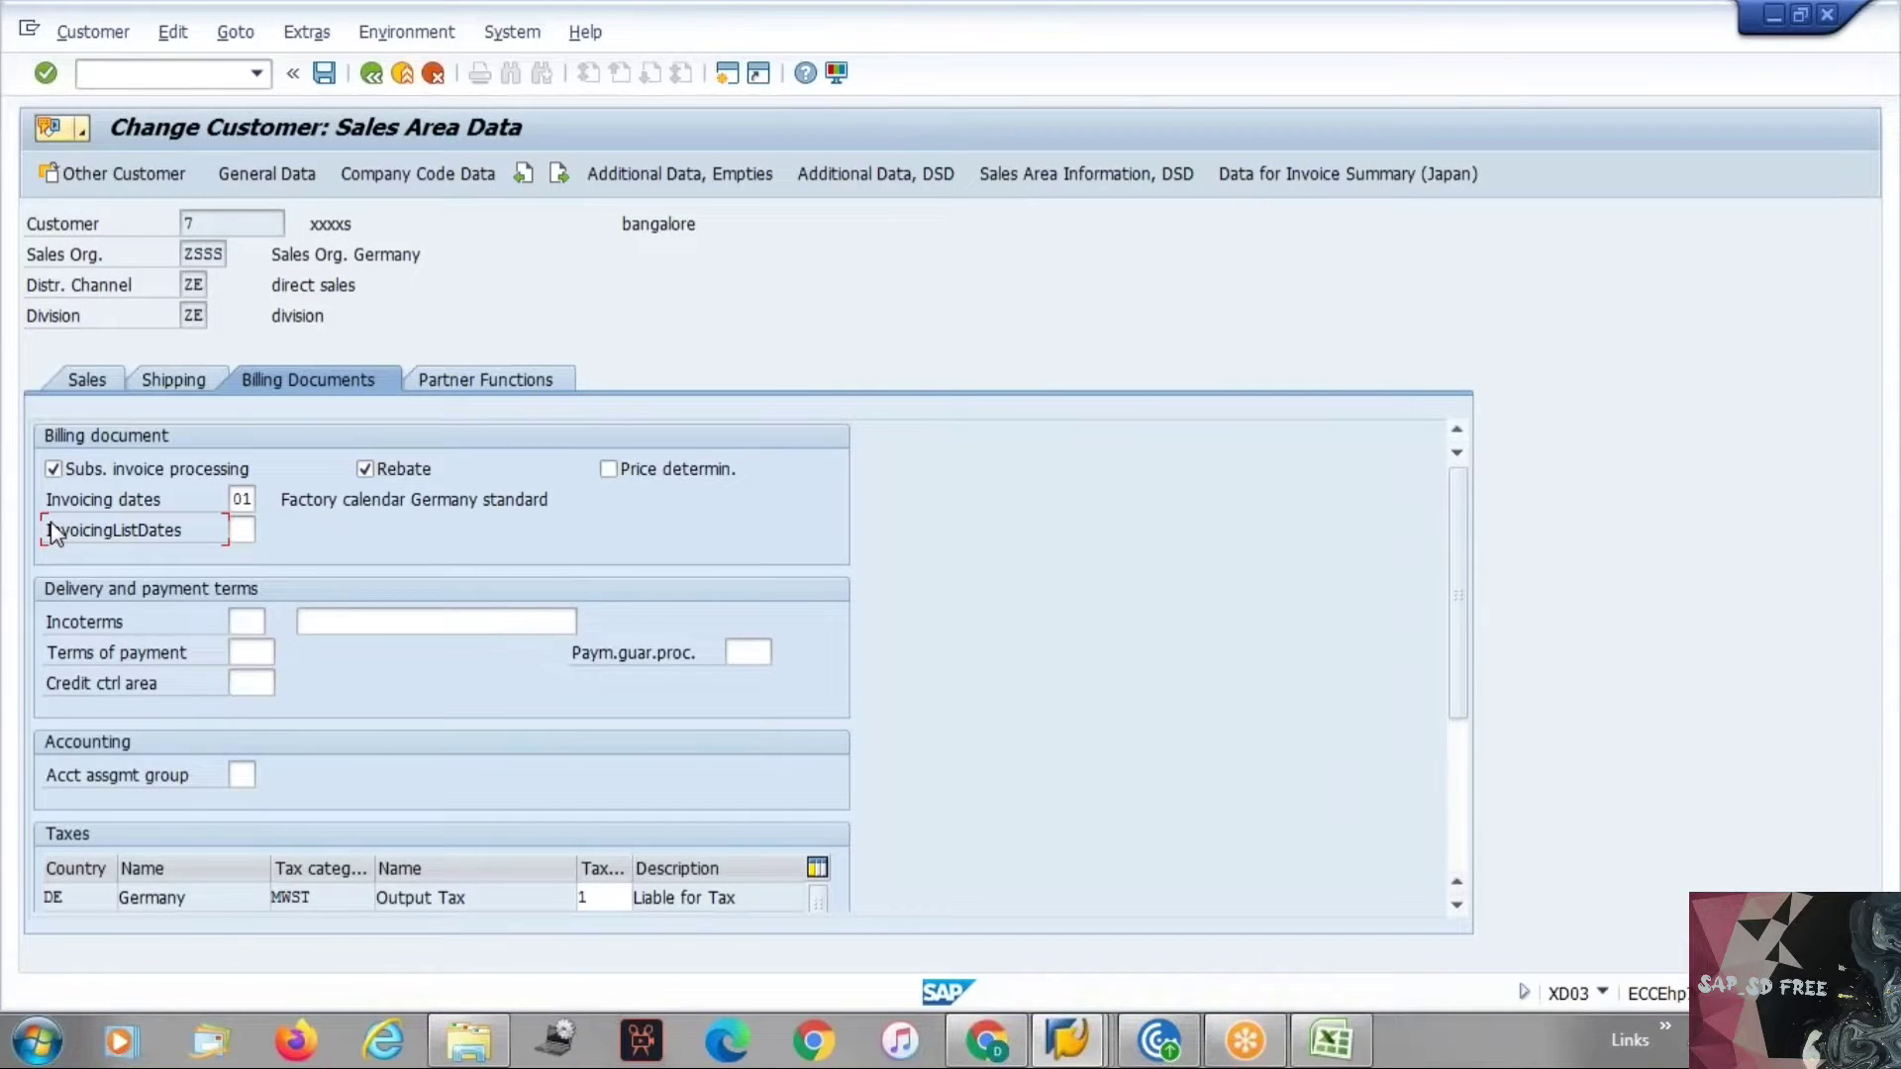
pyautogui.hotkey('alt', 'Tab')
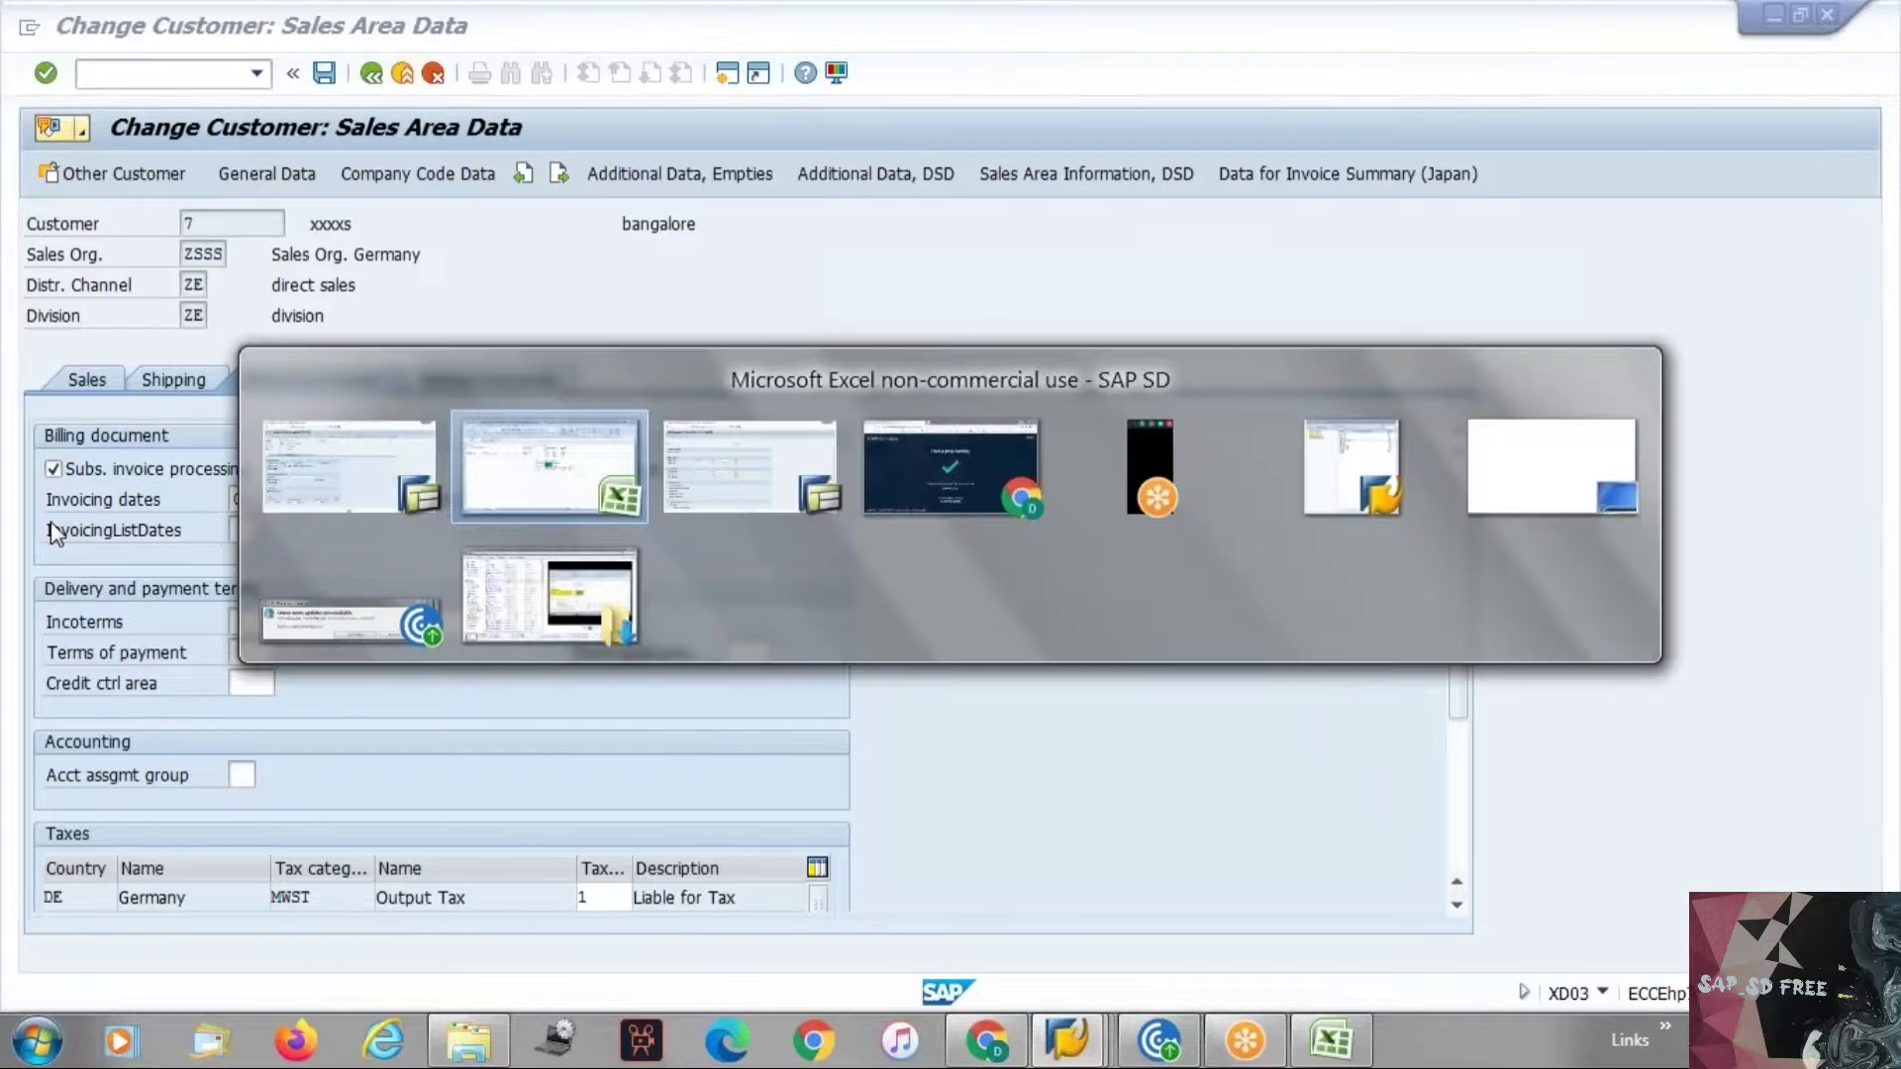
pyautogui.write('/n')
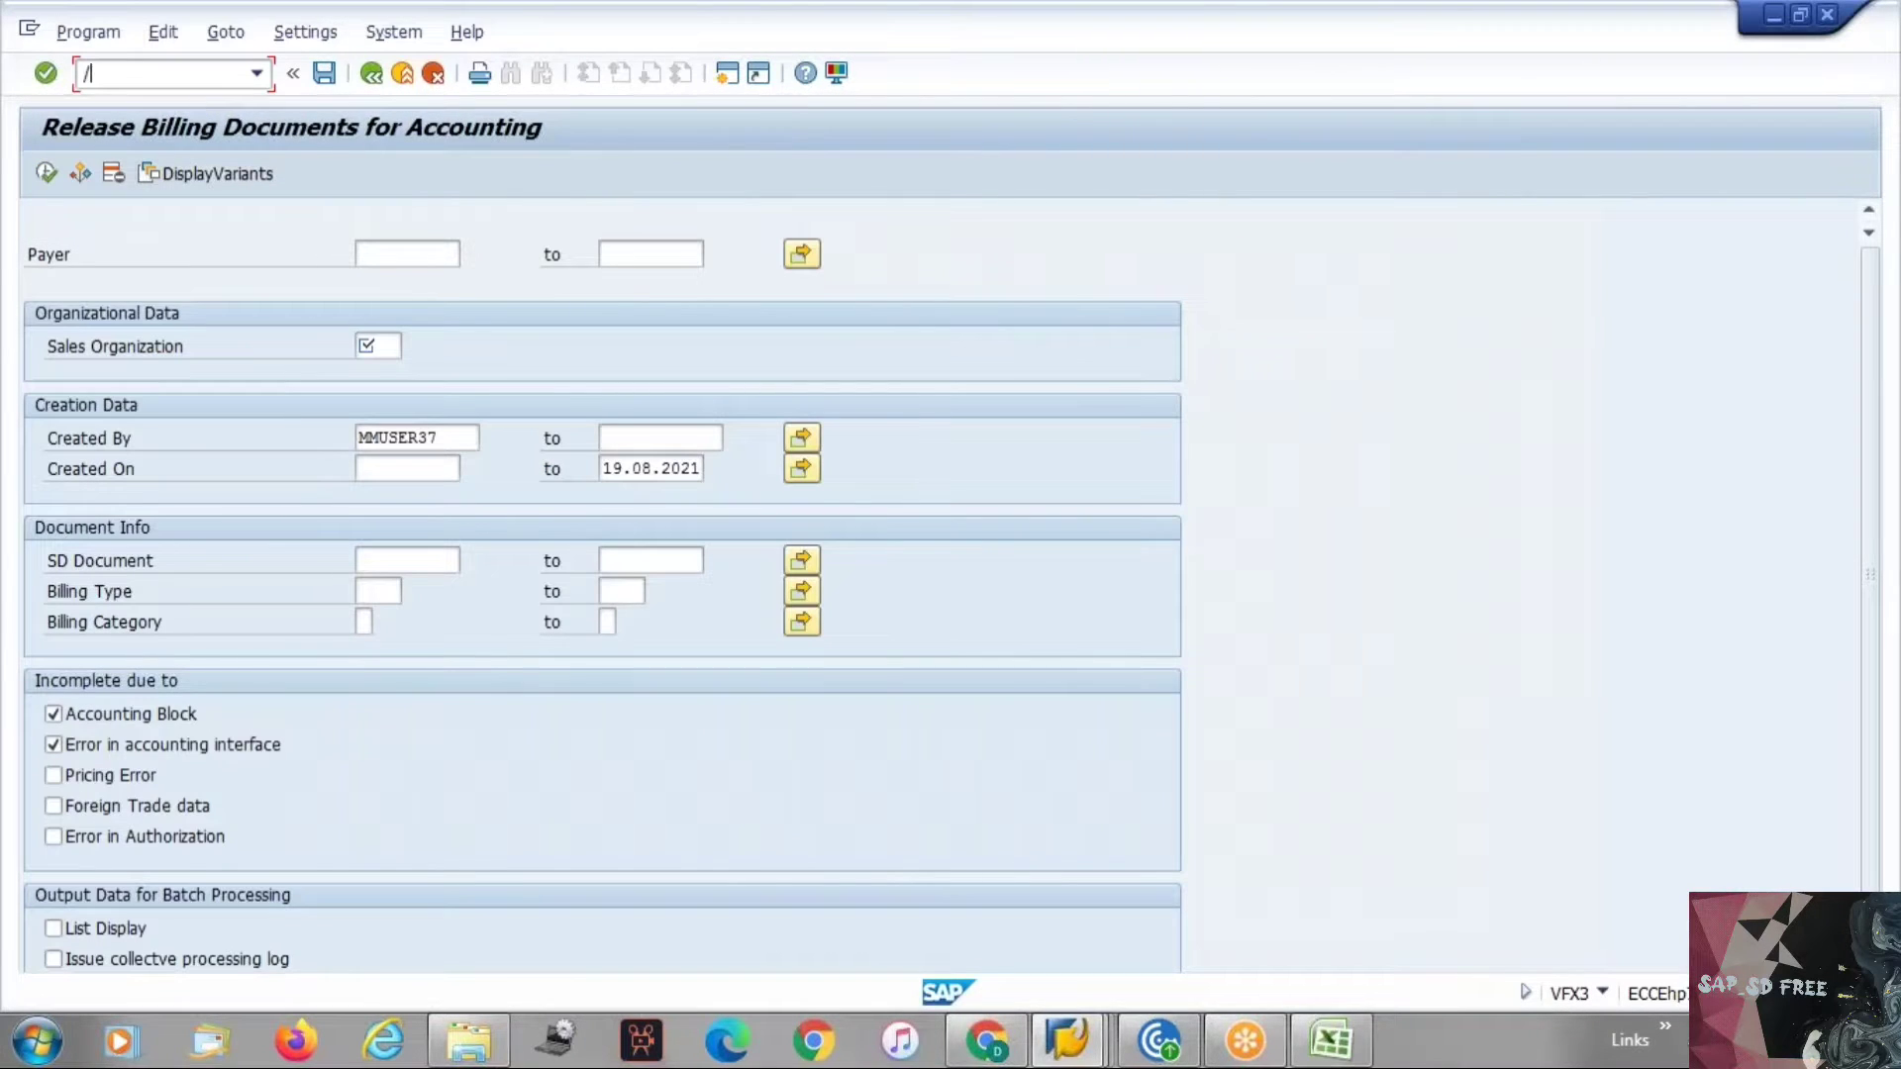
pyautogui.write('vfx3')
pyautogui.press('Return')
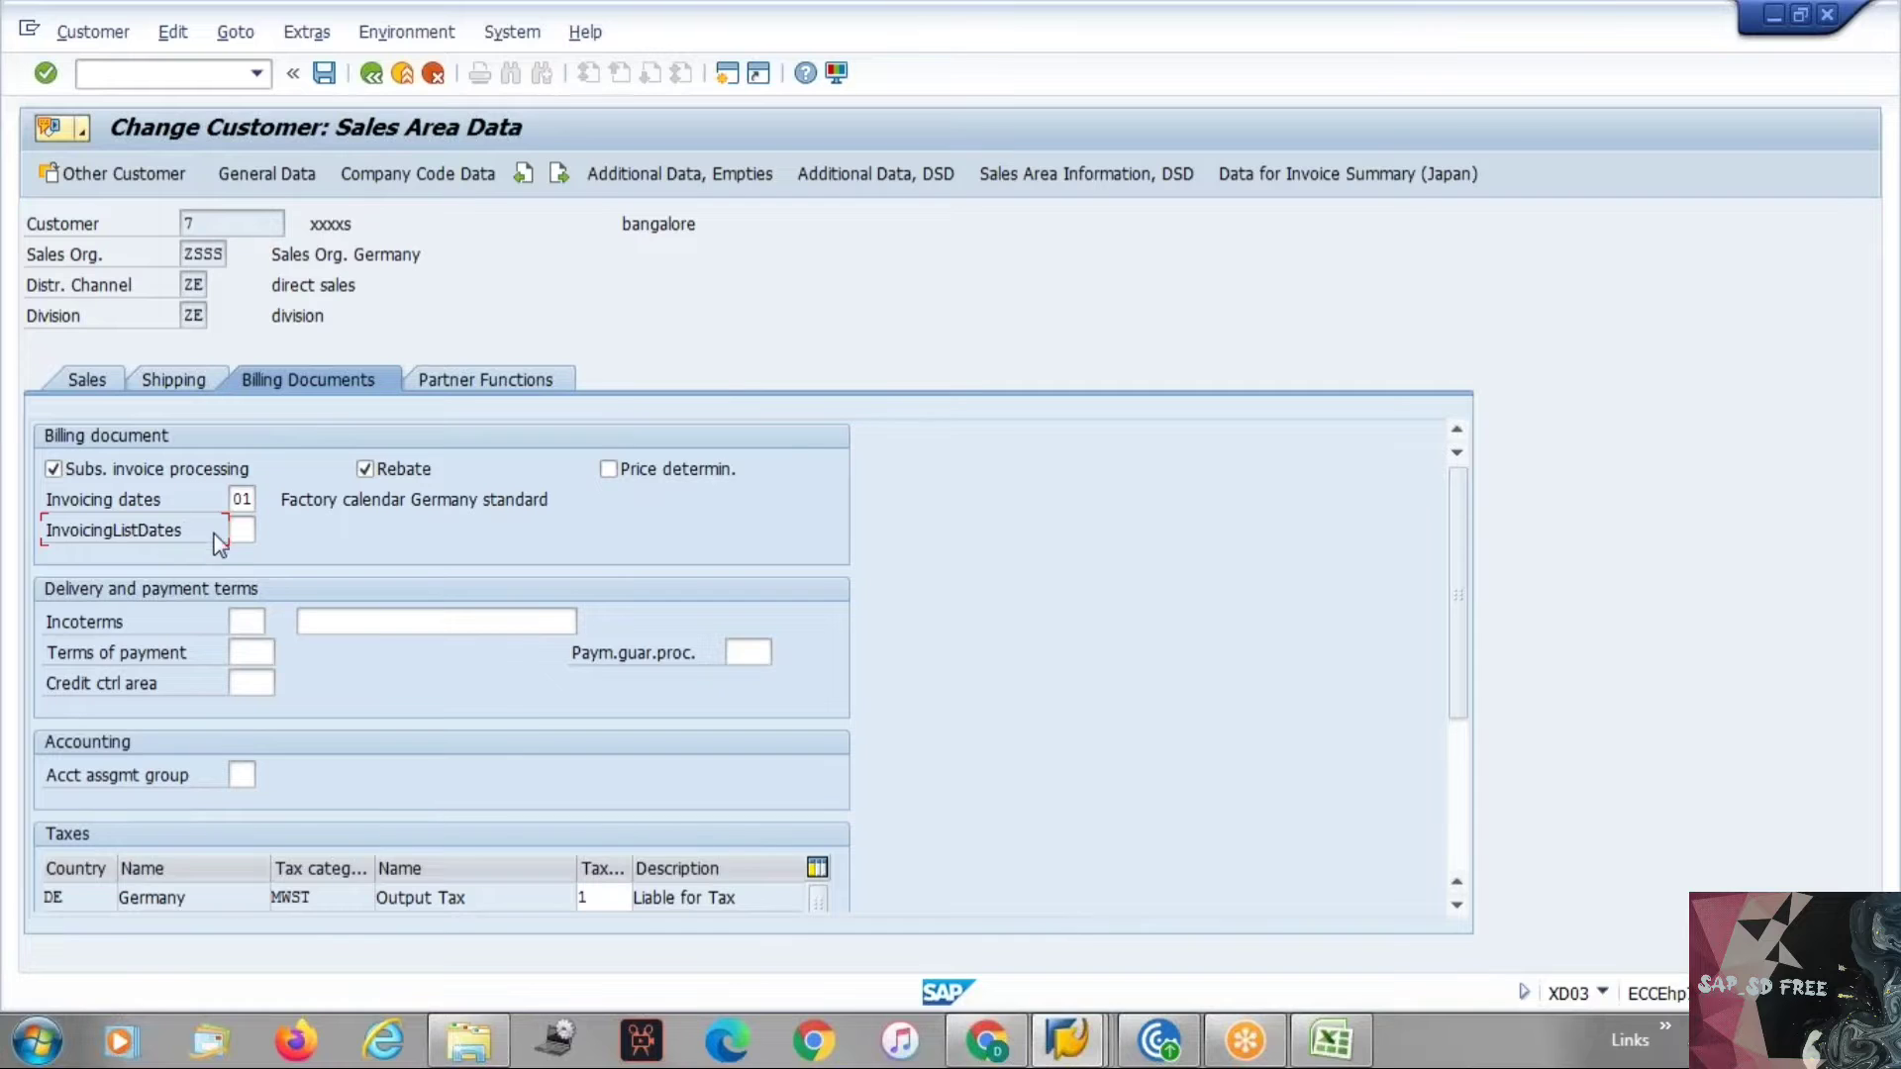
# Open the value help for the invoicing list dates field and close it.
pyautogui.click(242, 529)
pyautogui.click(267, 530)
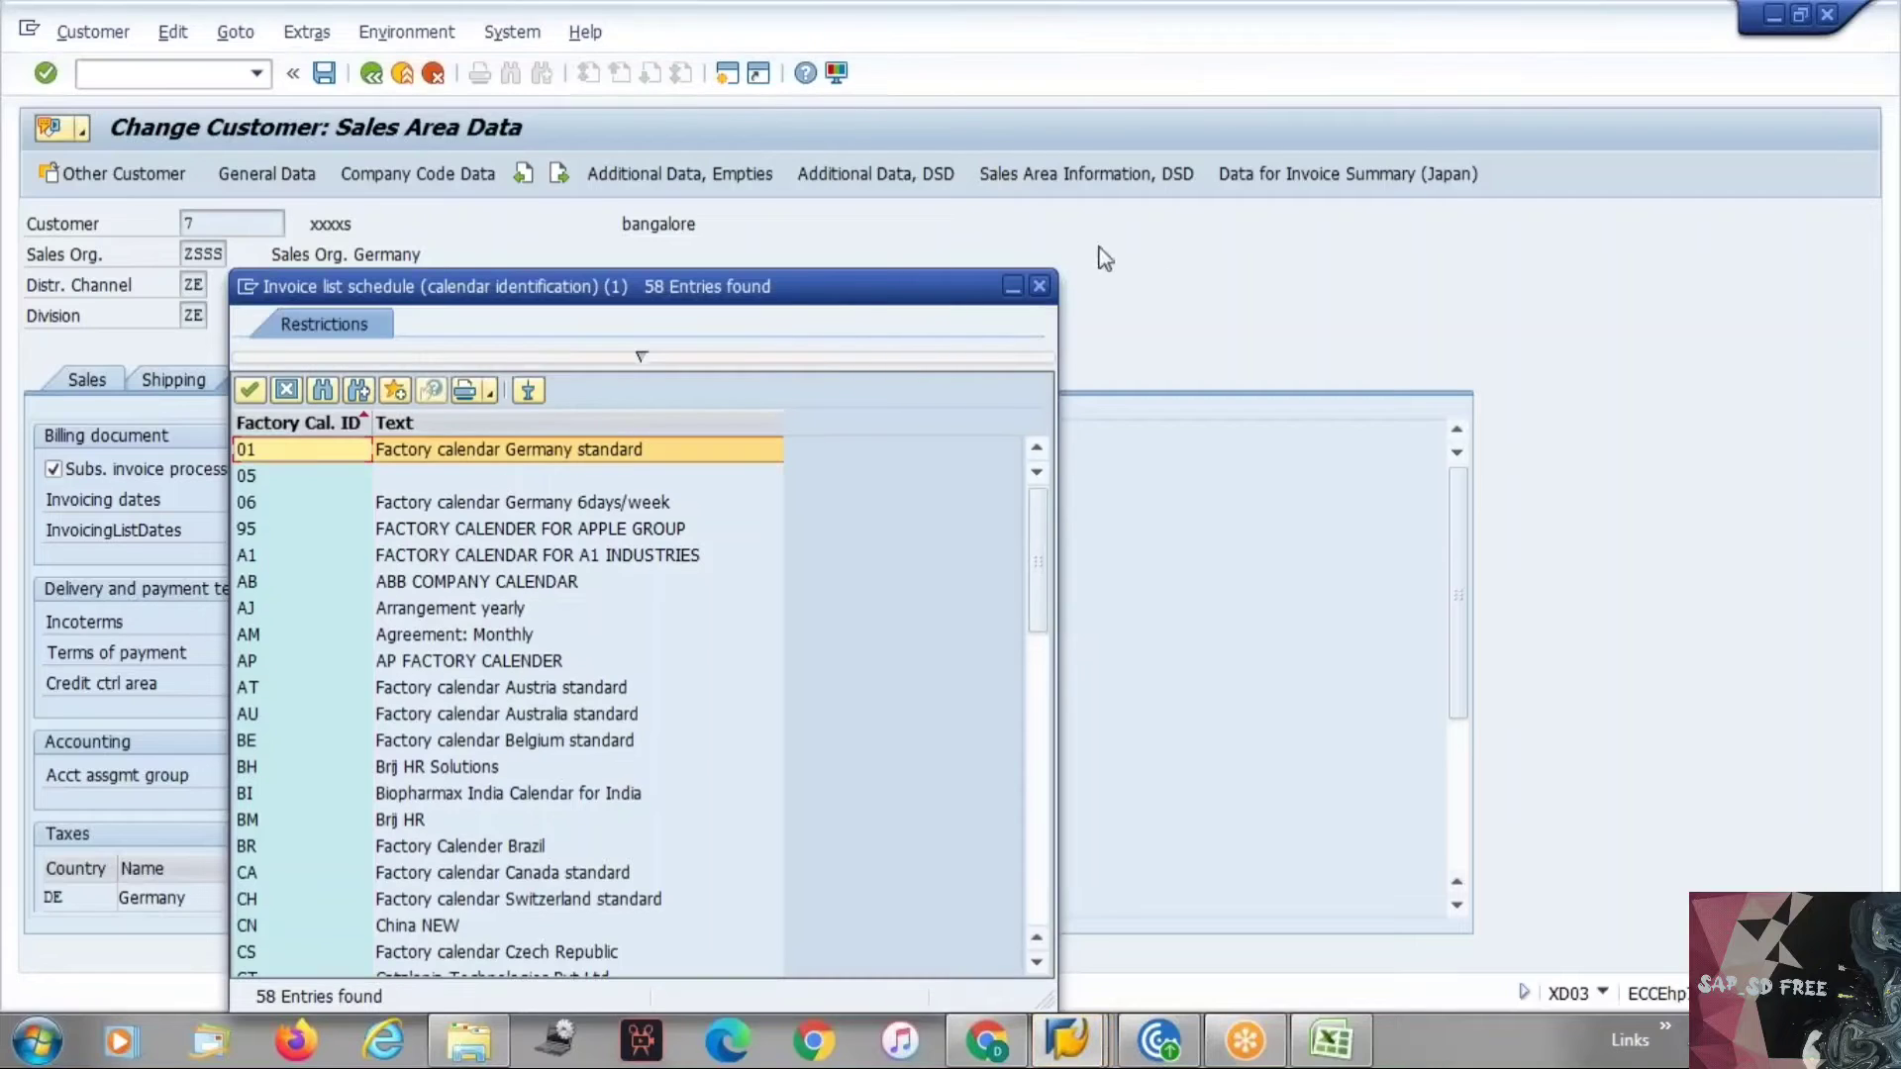
pyautogui.click(1039, 286)
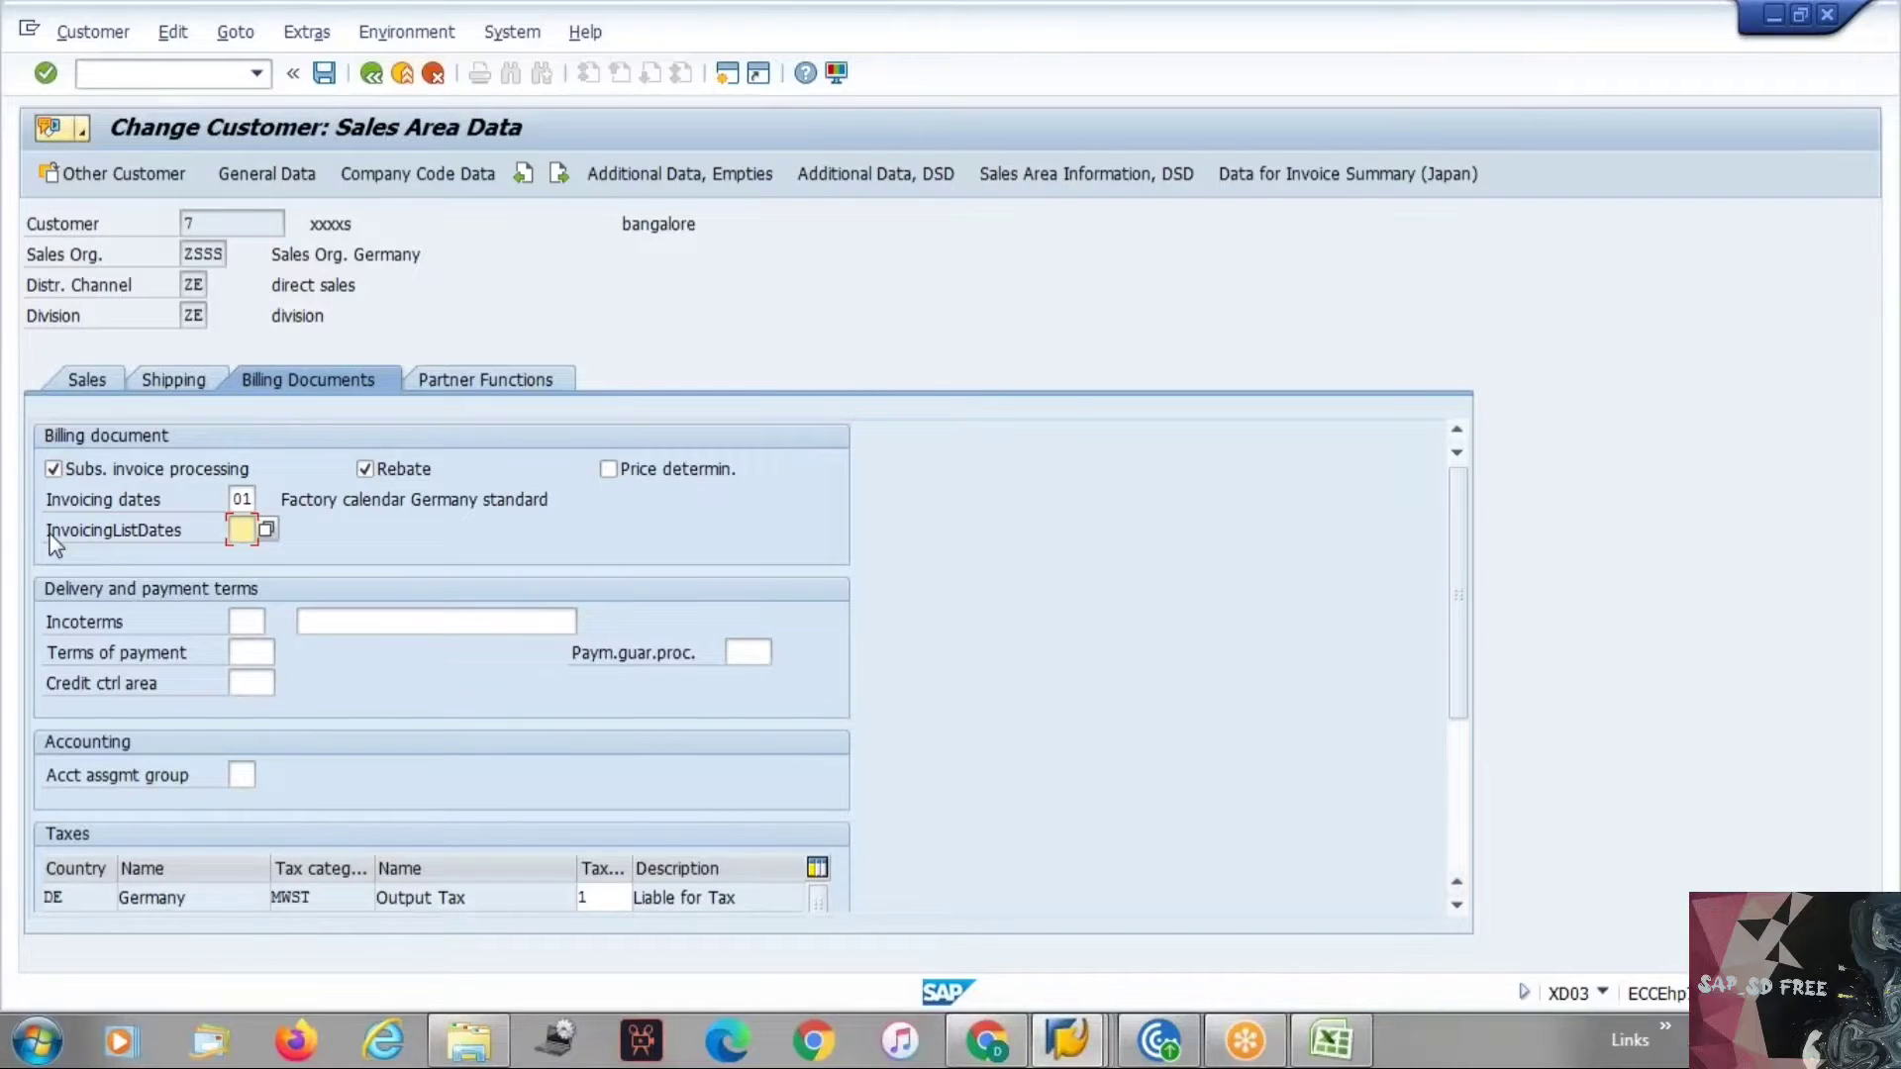
# Examine the Invoicing dates and InvoicingListDates fields in the billing document section.
pyautogui.moveTo(48, 536); pyautogui.dragTo(224, 532)
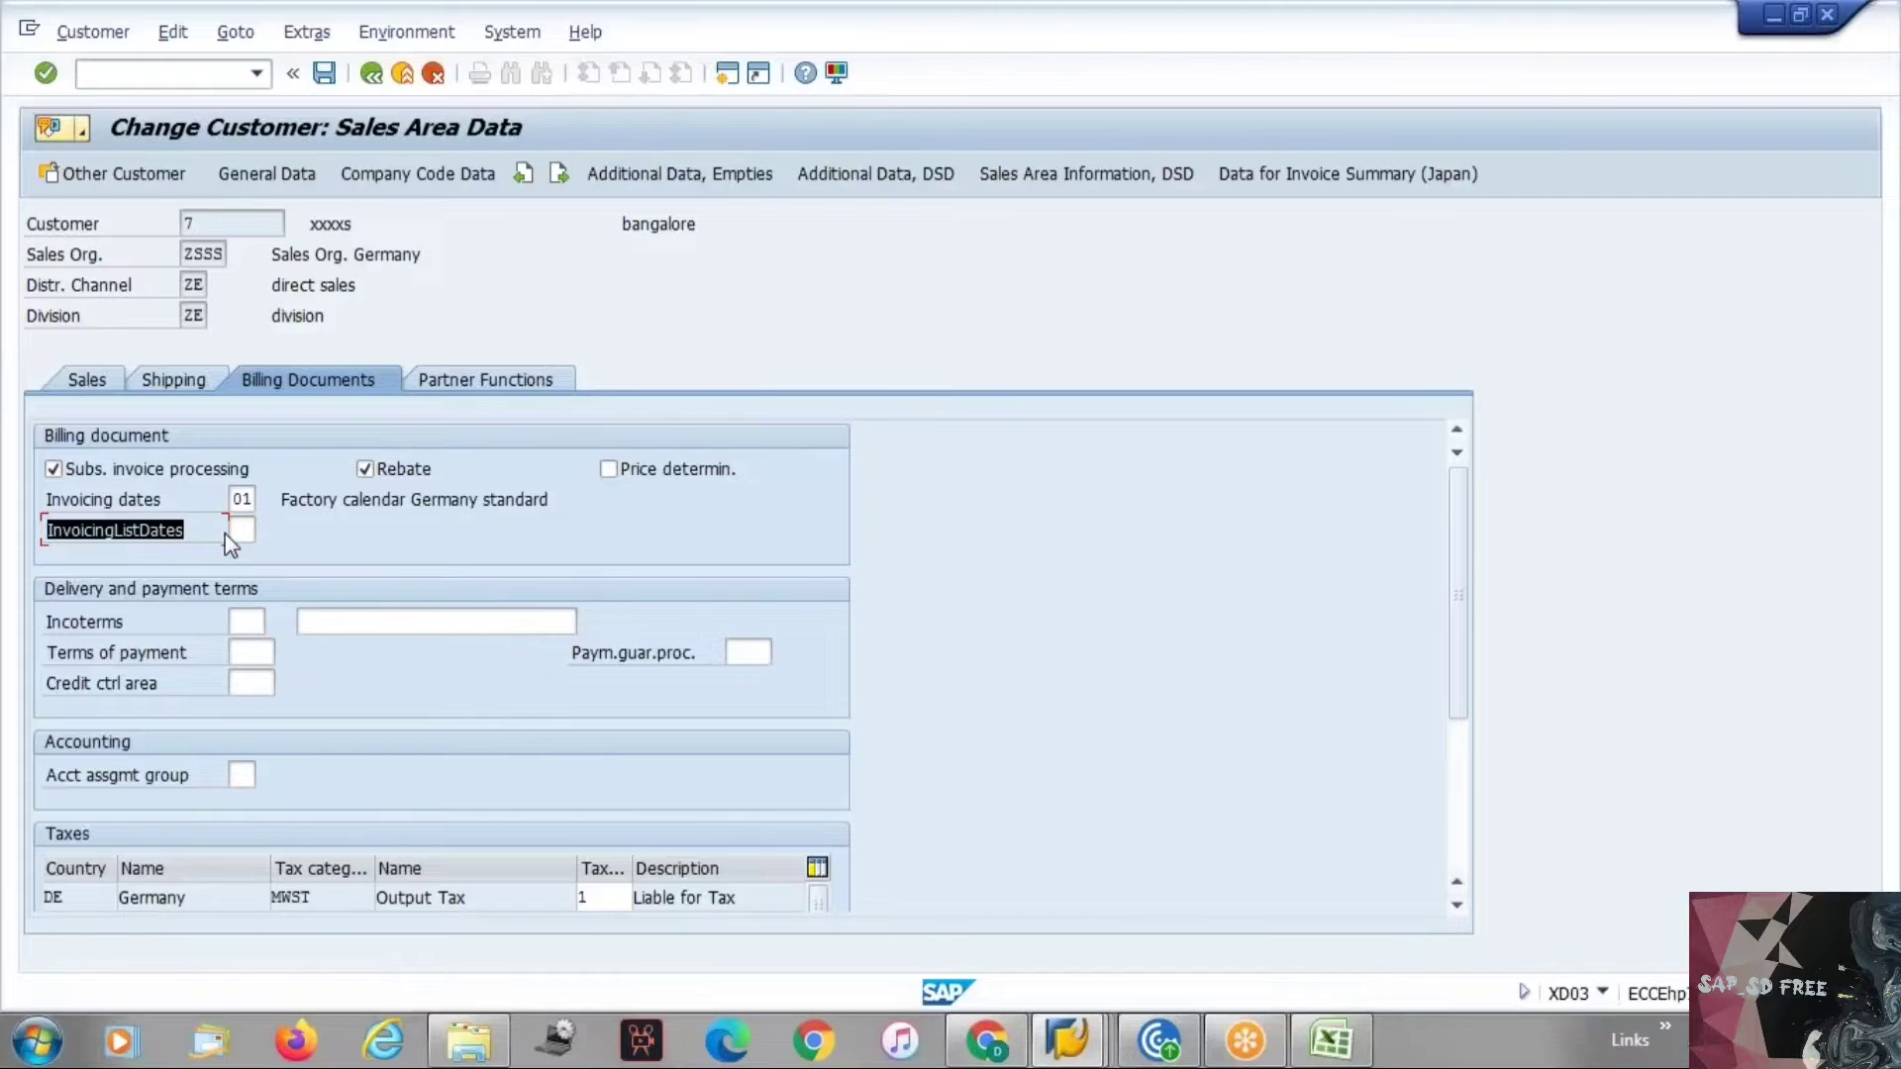
pyautogui.click(239, 531)
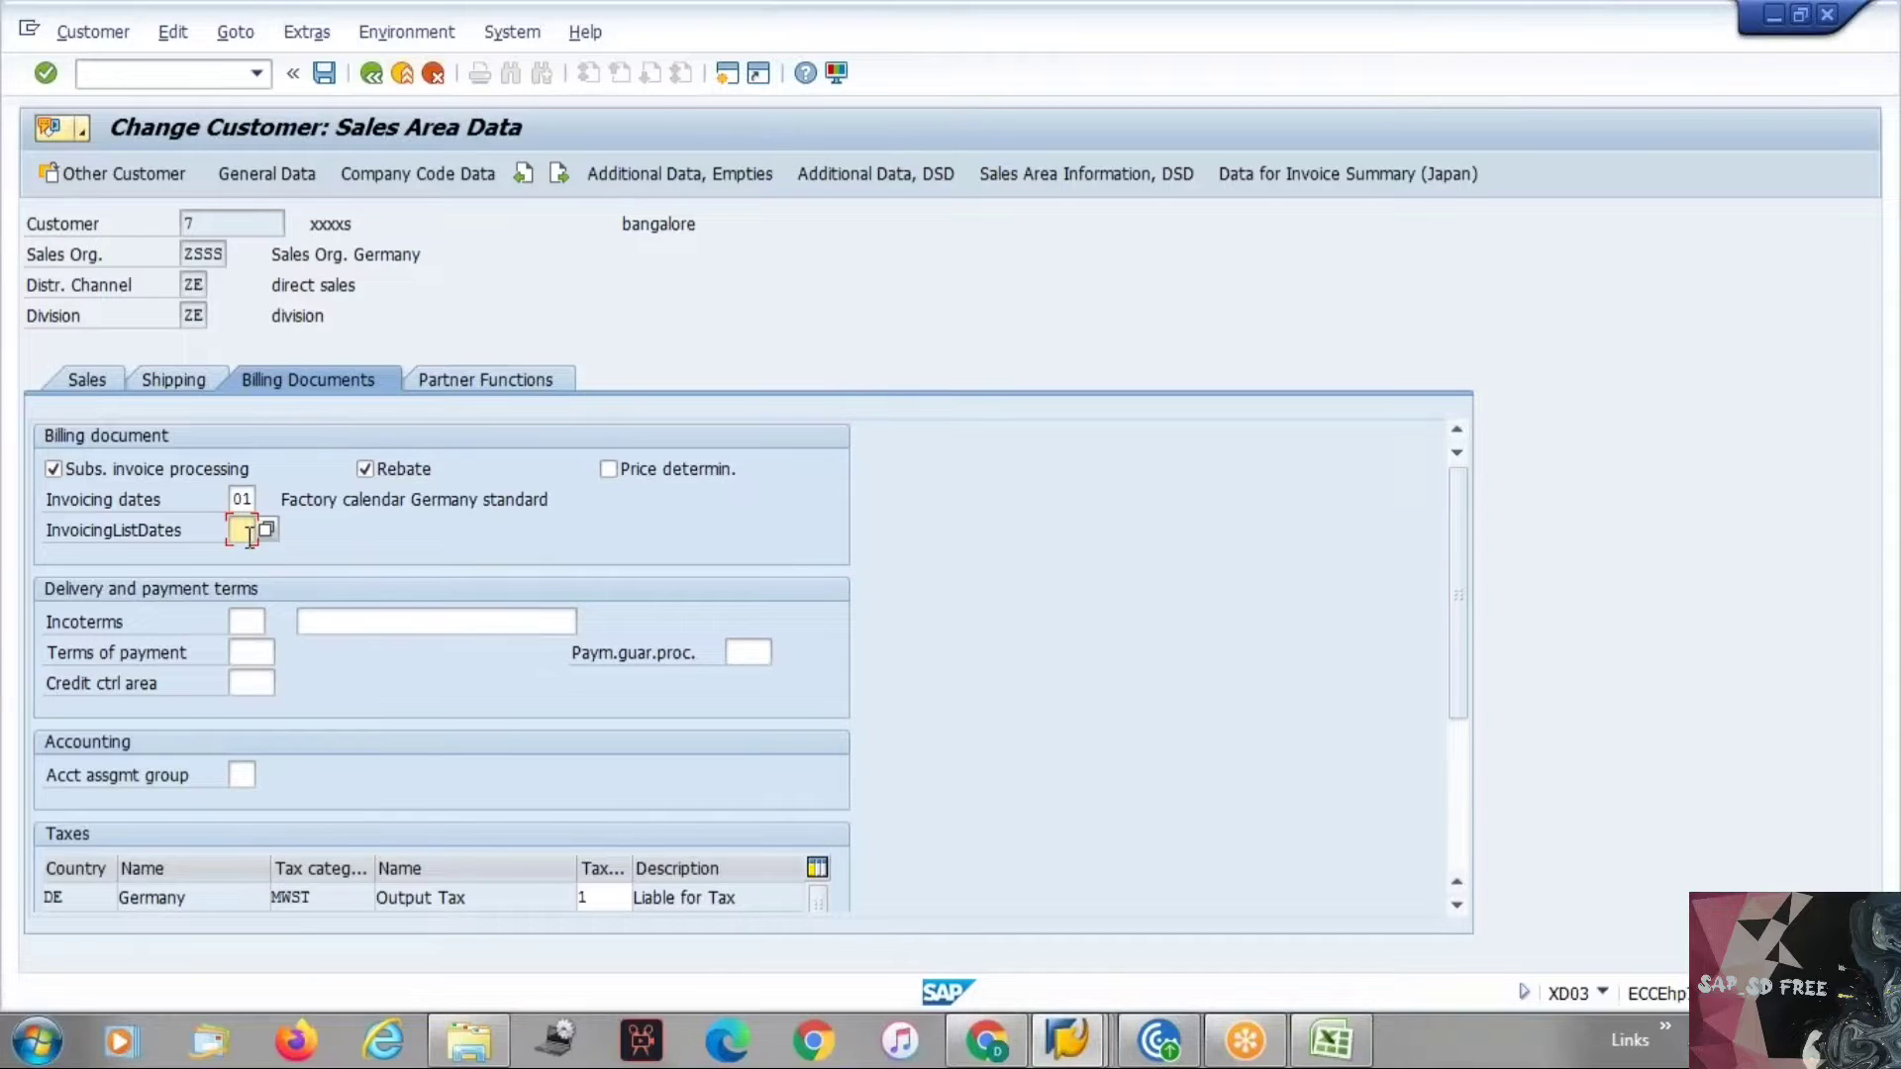
pyautogui.moveTo(49, 533); pyautogui.dragTo(212, 533)
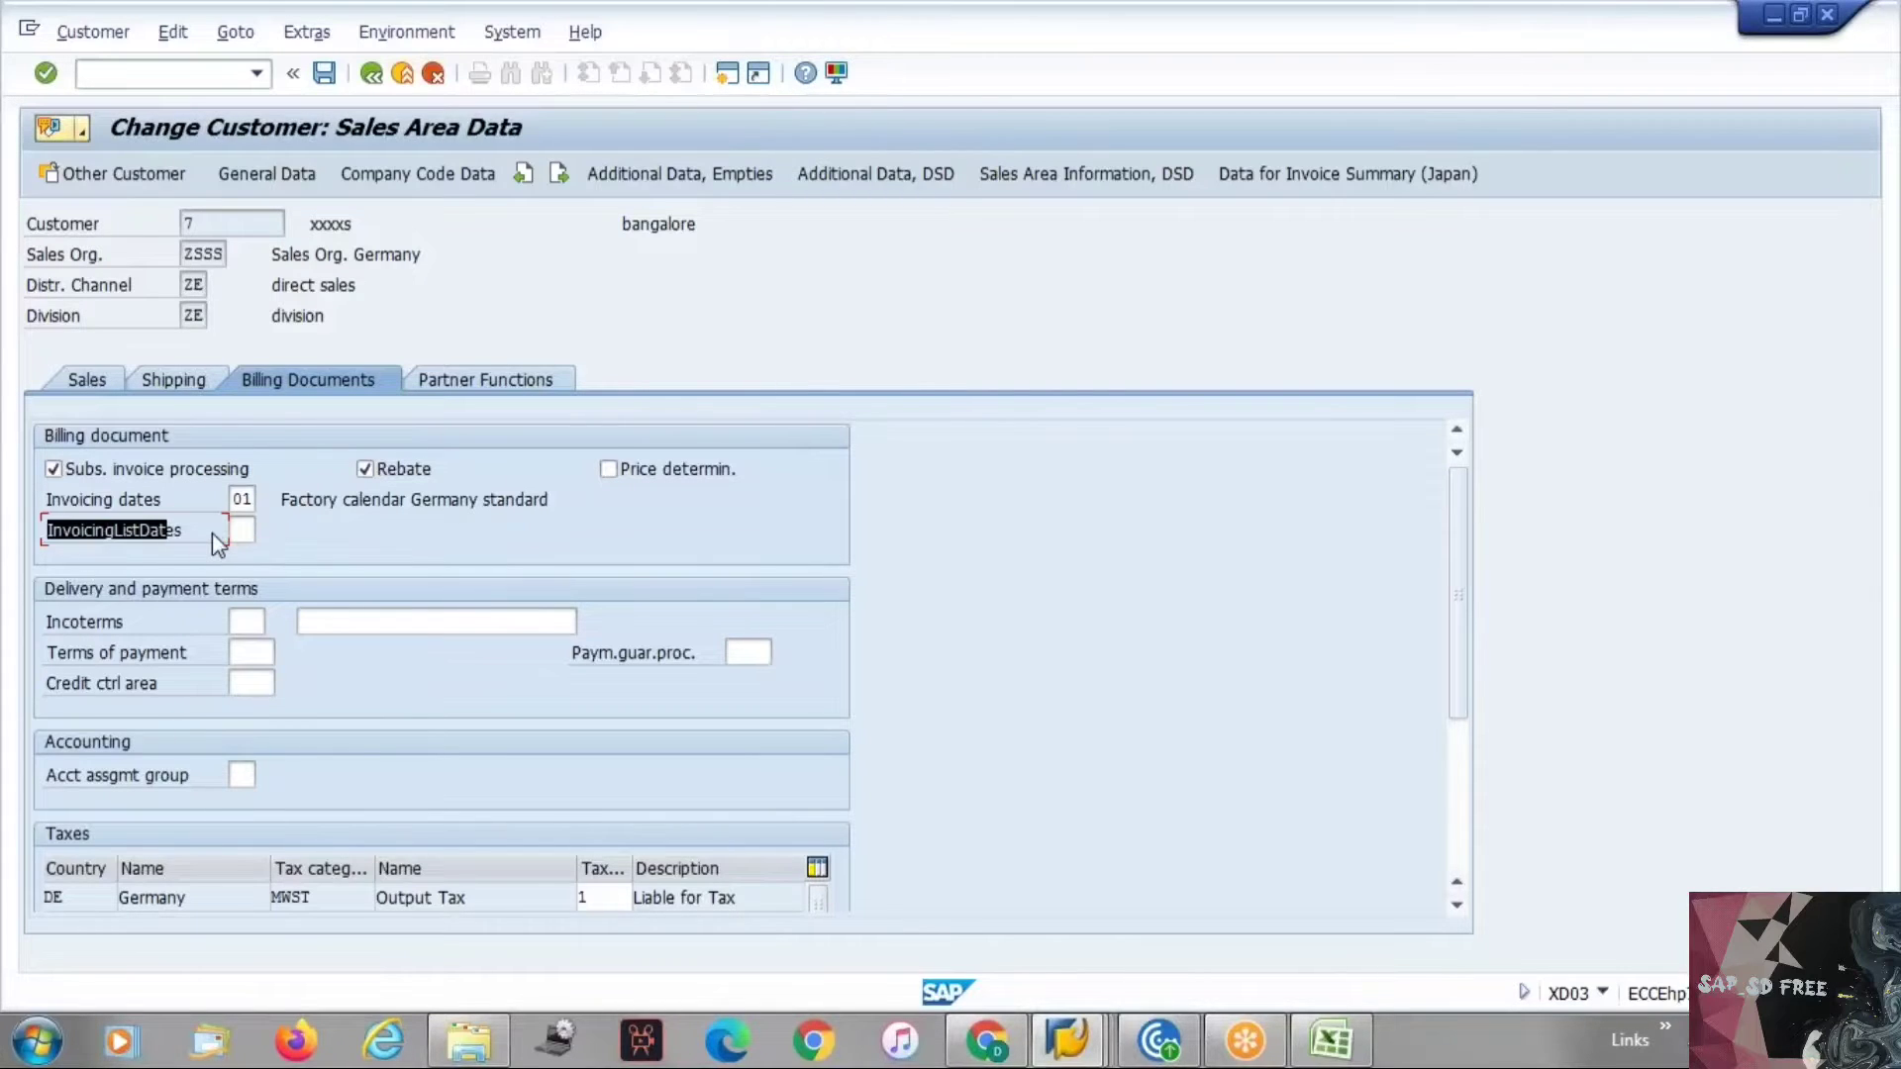
pyautogui.click(318, 530)
pyautogui.moveTo(46, 508); pyautogui.dragTo(205, 507)
pyautogui.click(205, 505)
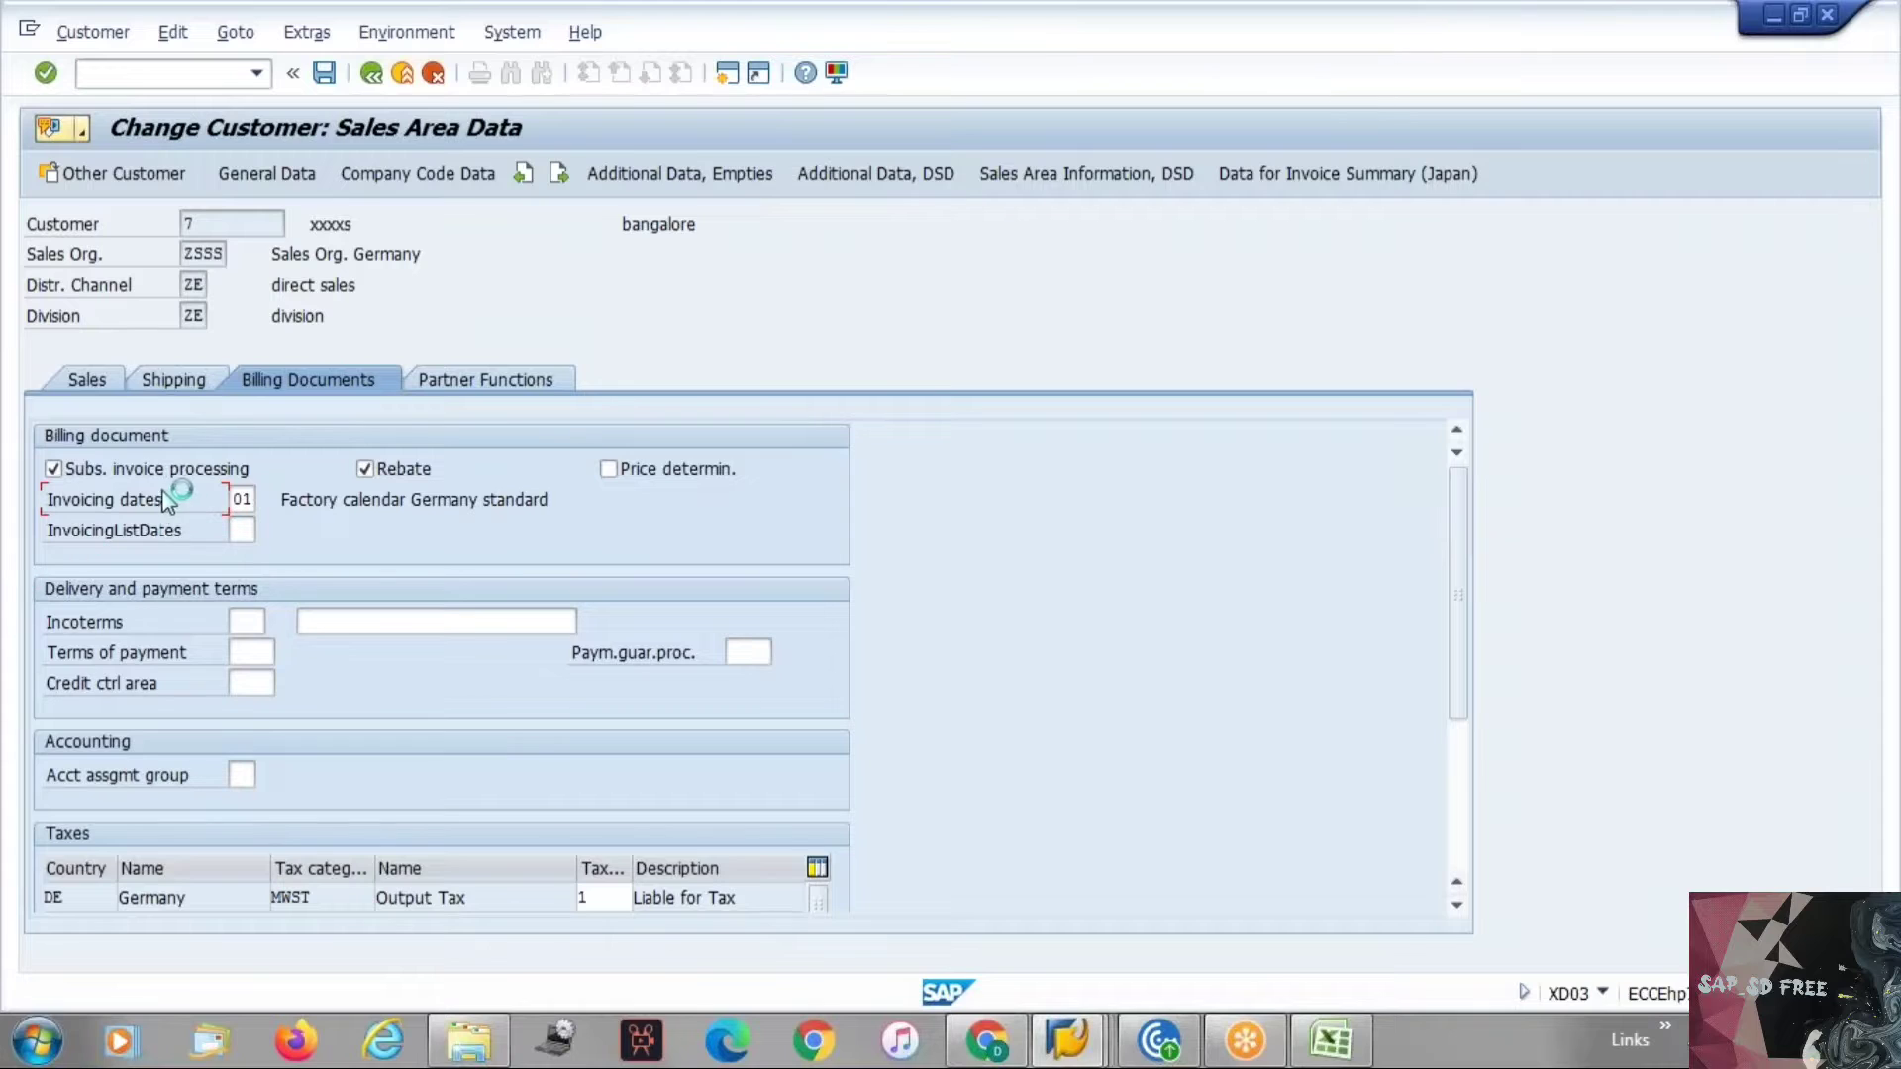
pyautogui.click(245, 499)
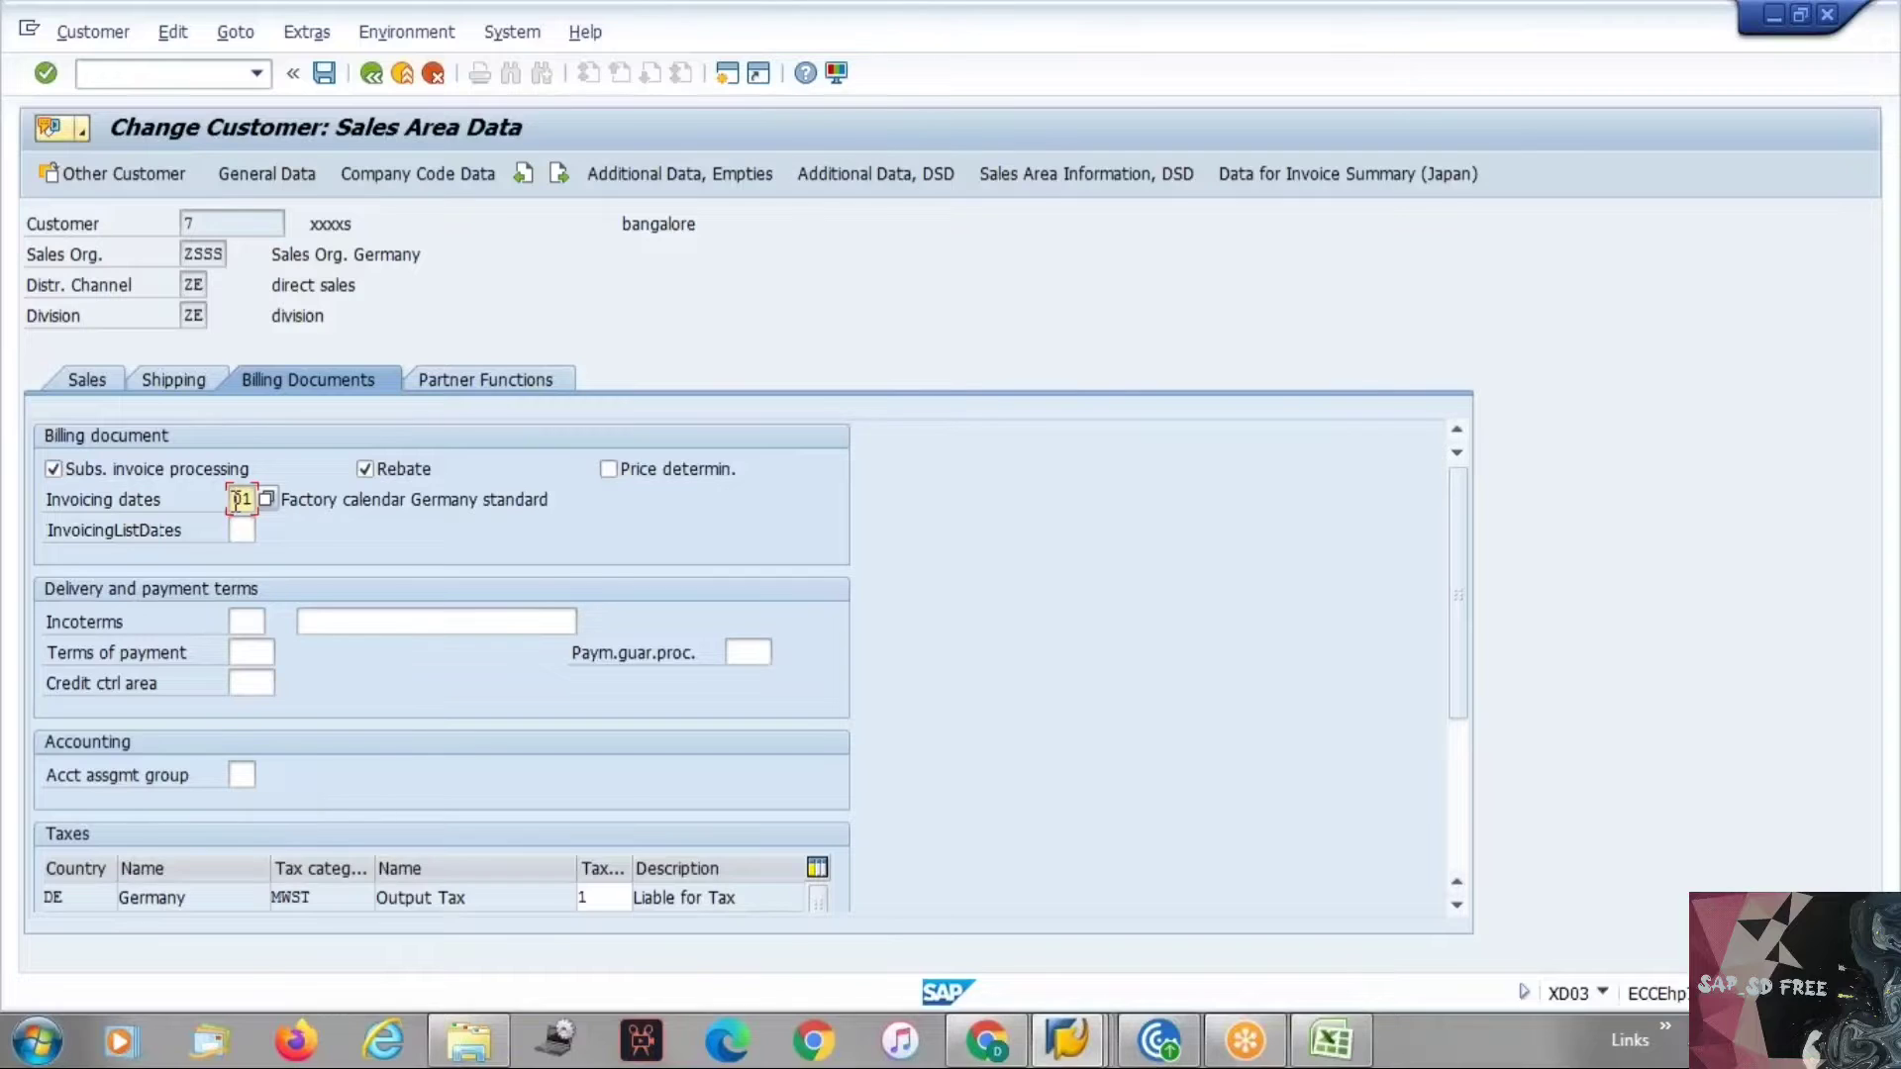
pyautogui.moveTo(234, 499); pyautogui.dragTo(260, 498)
pyautogui.click(242, 499)
pyautogui.moveTo(236, 499); pyautogui.dragTo(263, 499)
pyautogui.click(253, 499)
pyautogui.moveTo(47, 539); pyautogui.dragTo(224, 524)
pyautogui.click(224, 525)
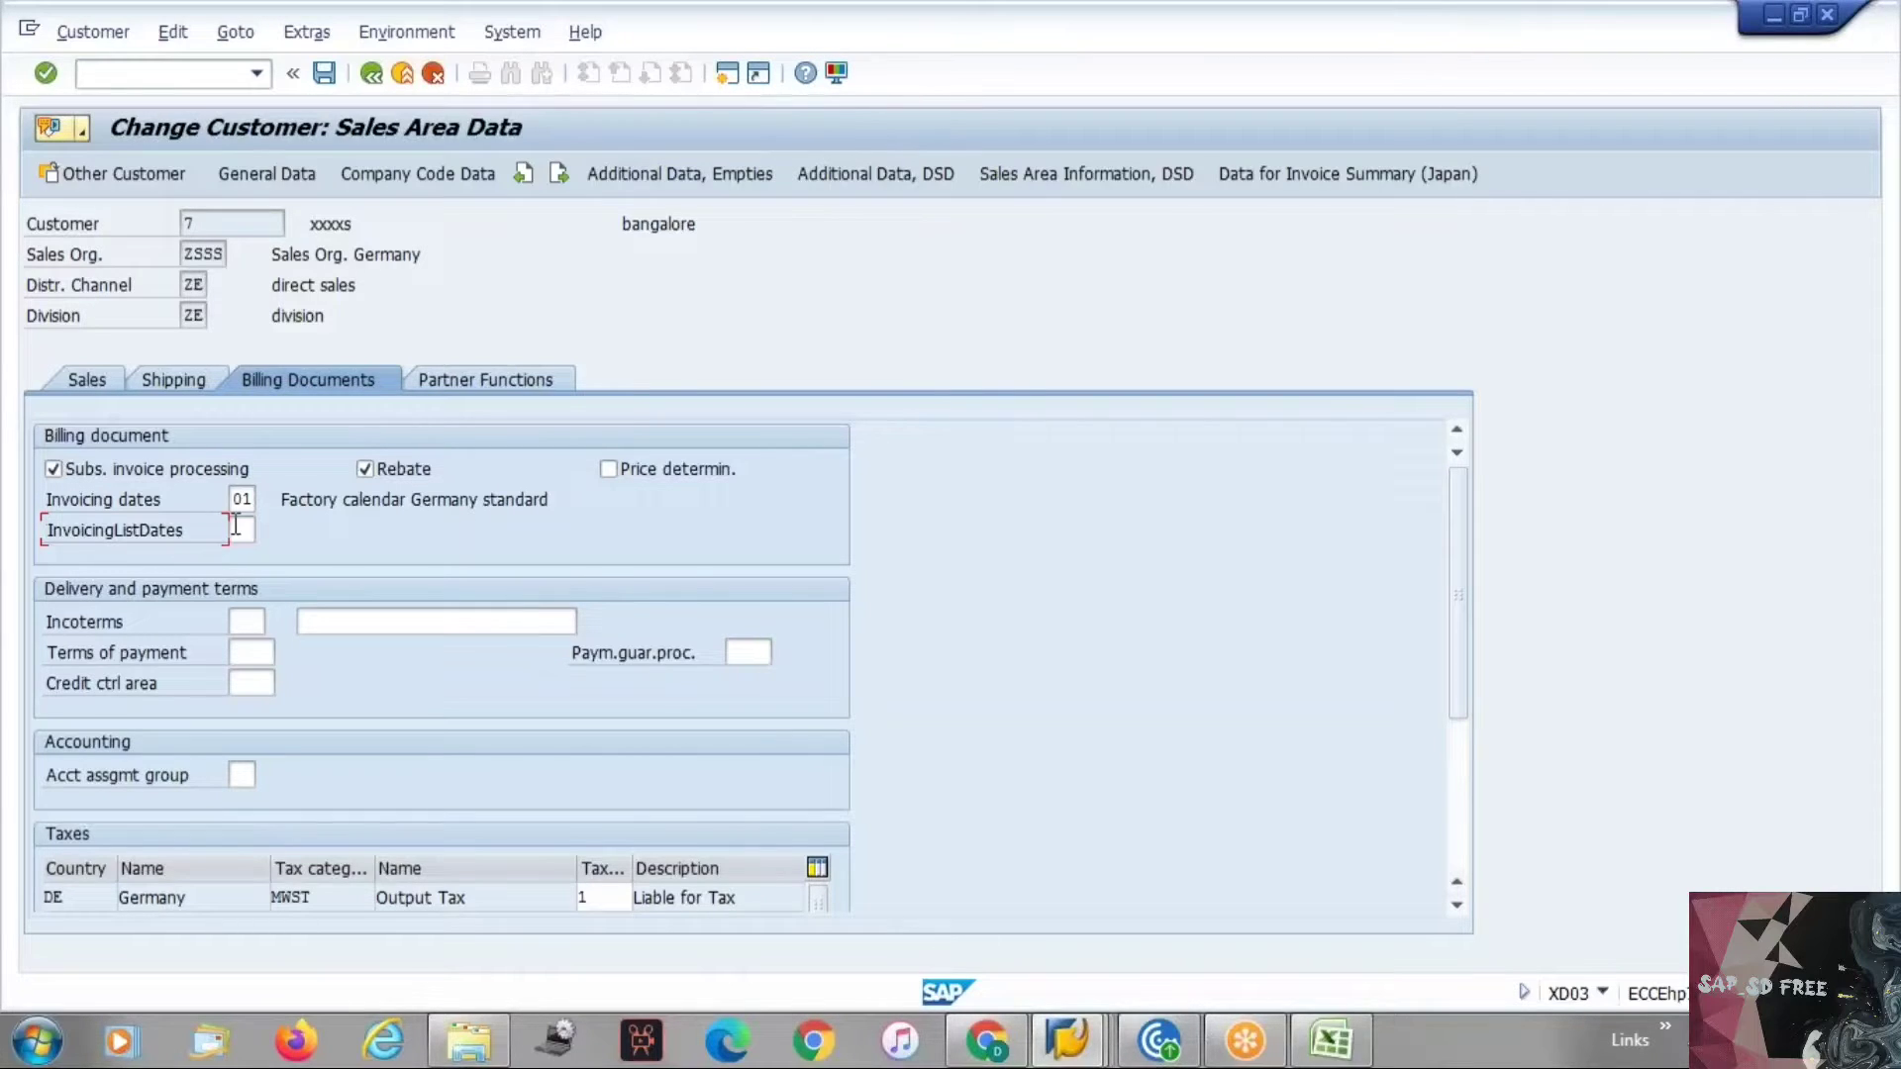
pyautogui.click(236, 528)
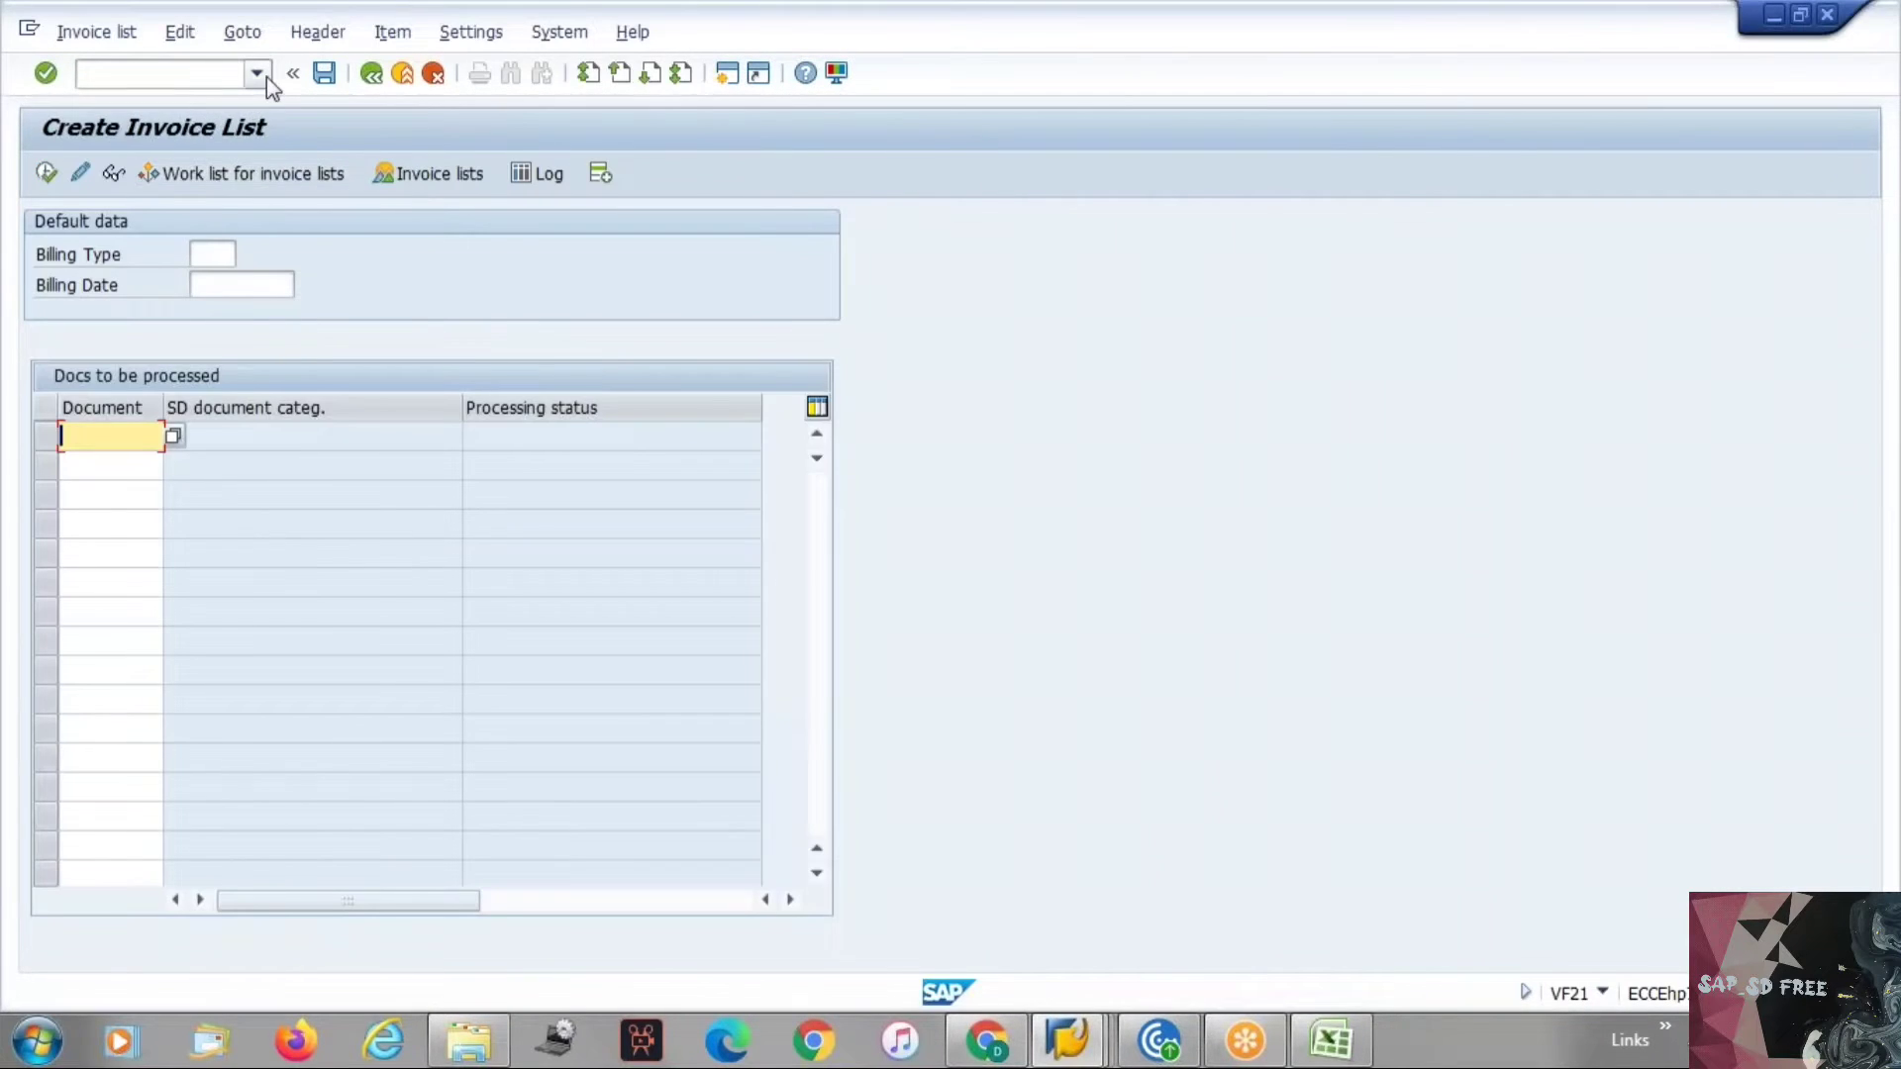
# Look at the Create Invoice List transaction and return to the customer sales area screen.
pyautogui.click(264, 74)
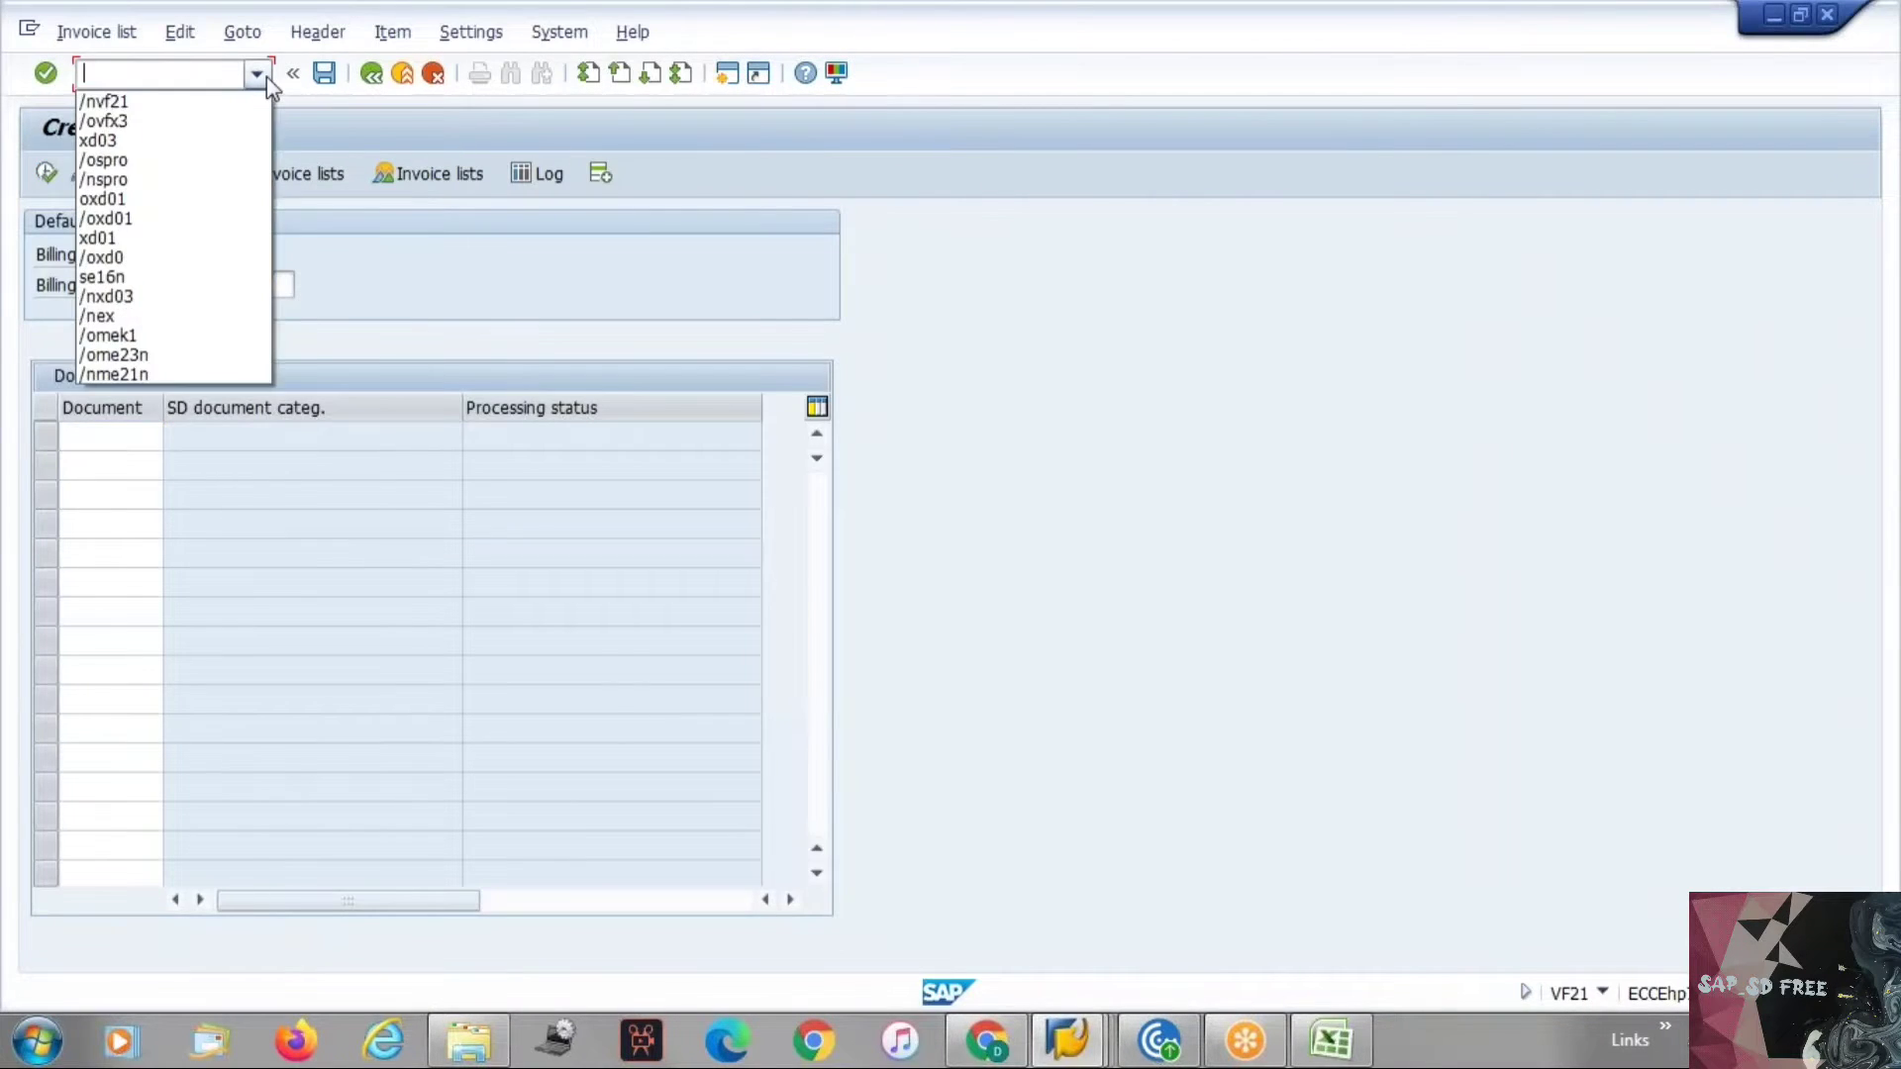
pyautogui.click(265, 75)
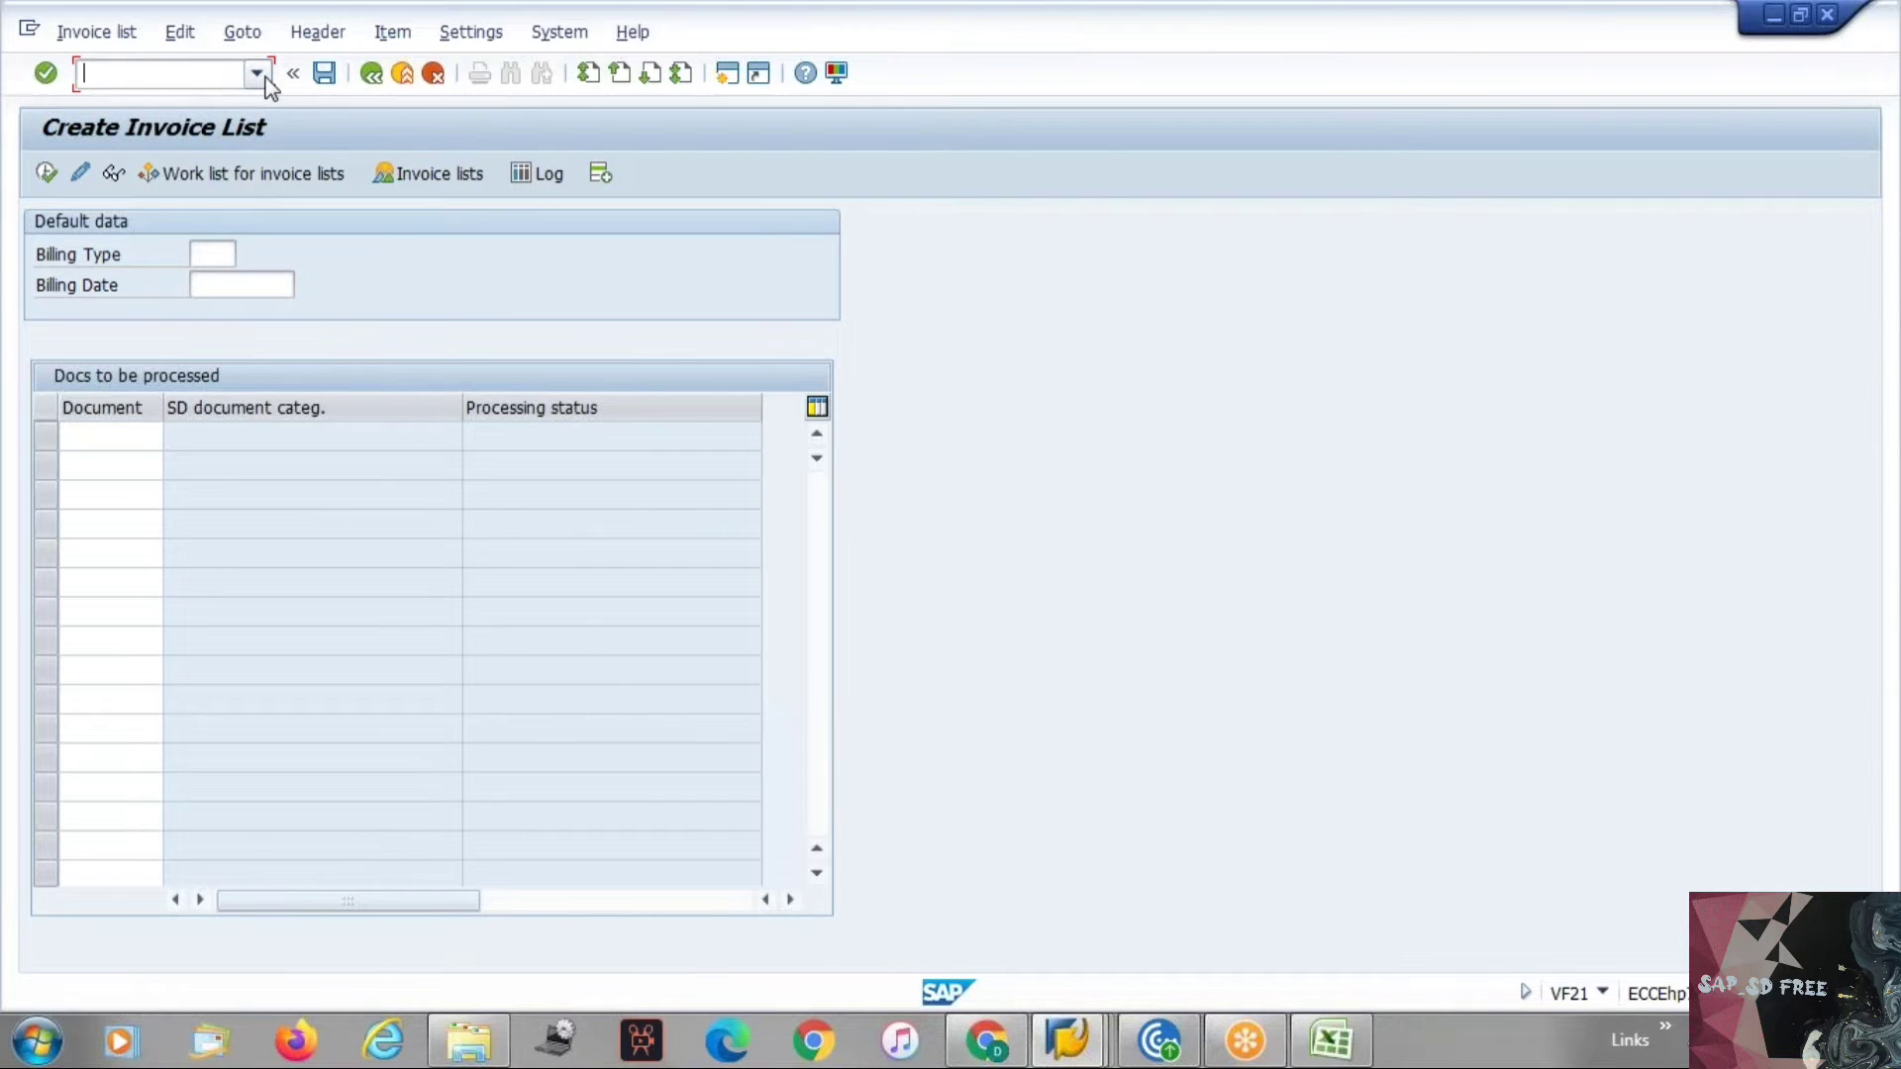
pyautogui.hotkey('alt', 'Tab')
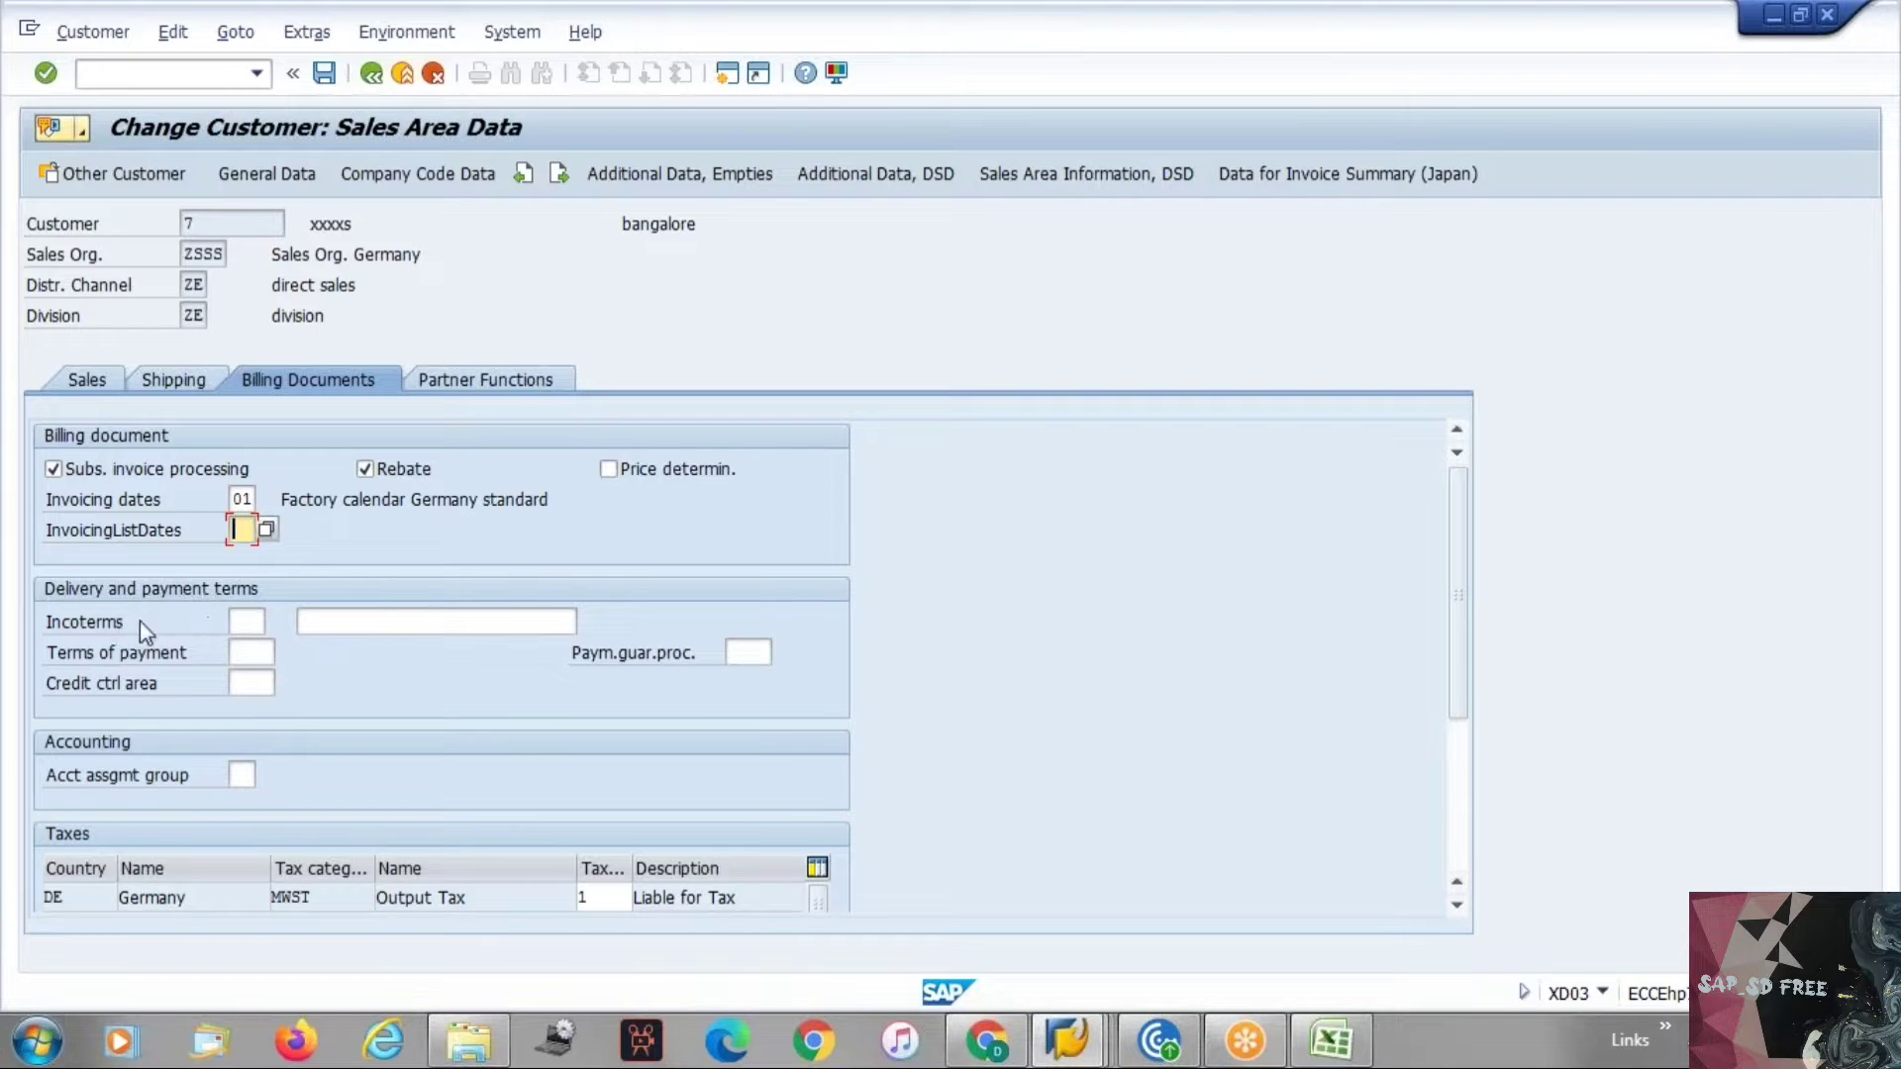
# Open the Incoterms value help and highlight the COD entry in the list.
pyautogui.moveTo(123, 622); pyautogui.dragTo(39, 633)
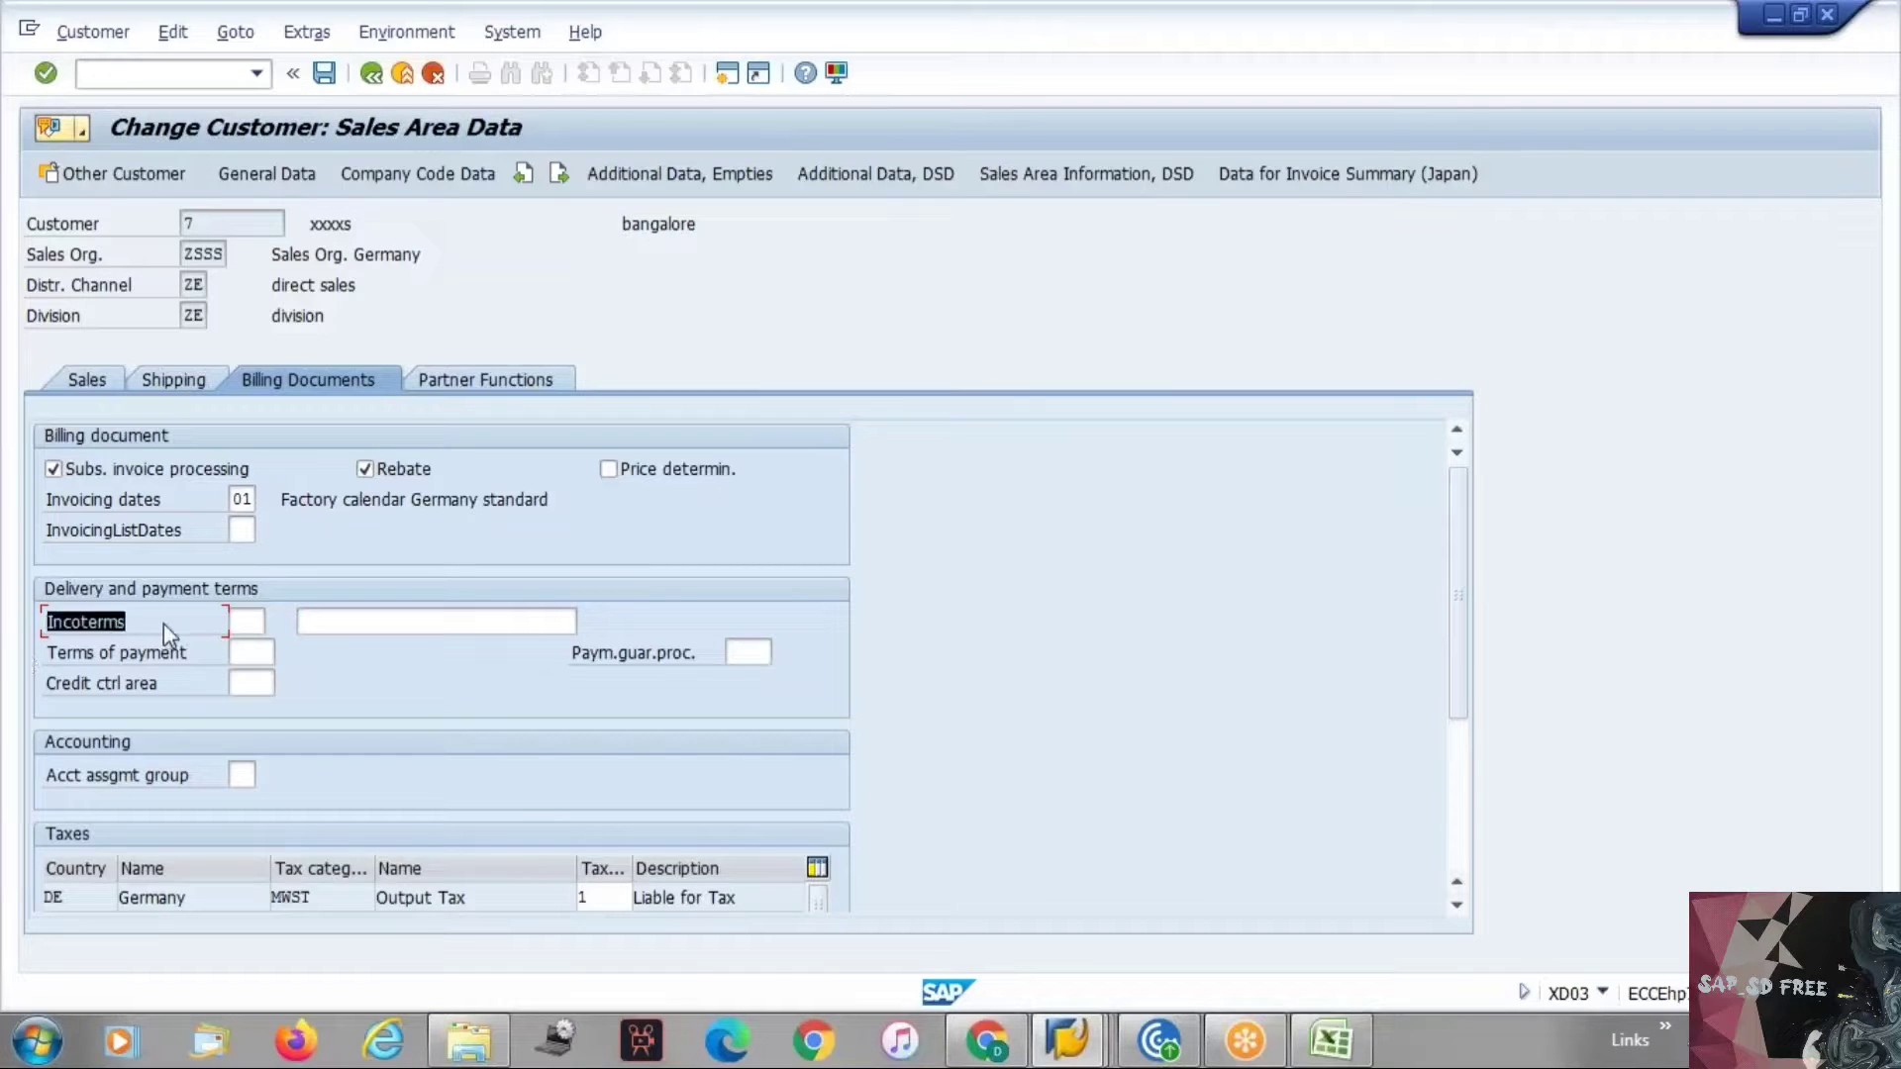
pyautogui.click(263, 621)
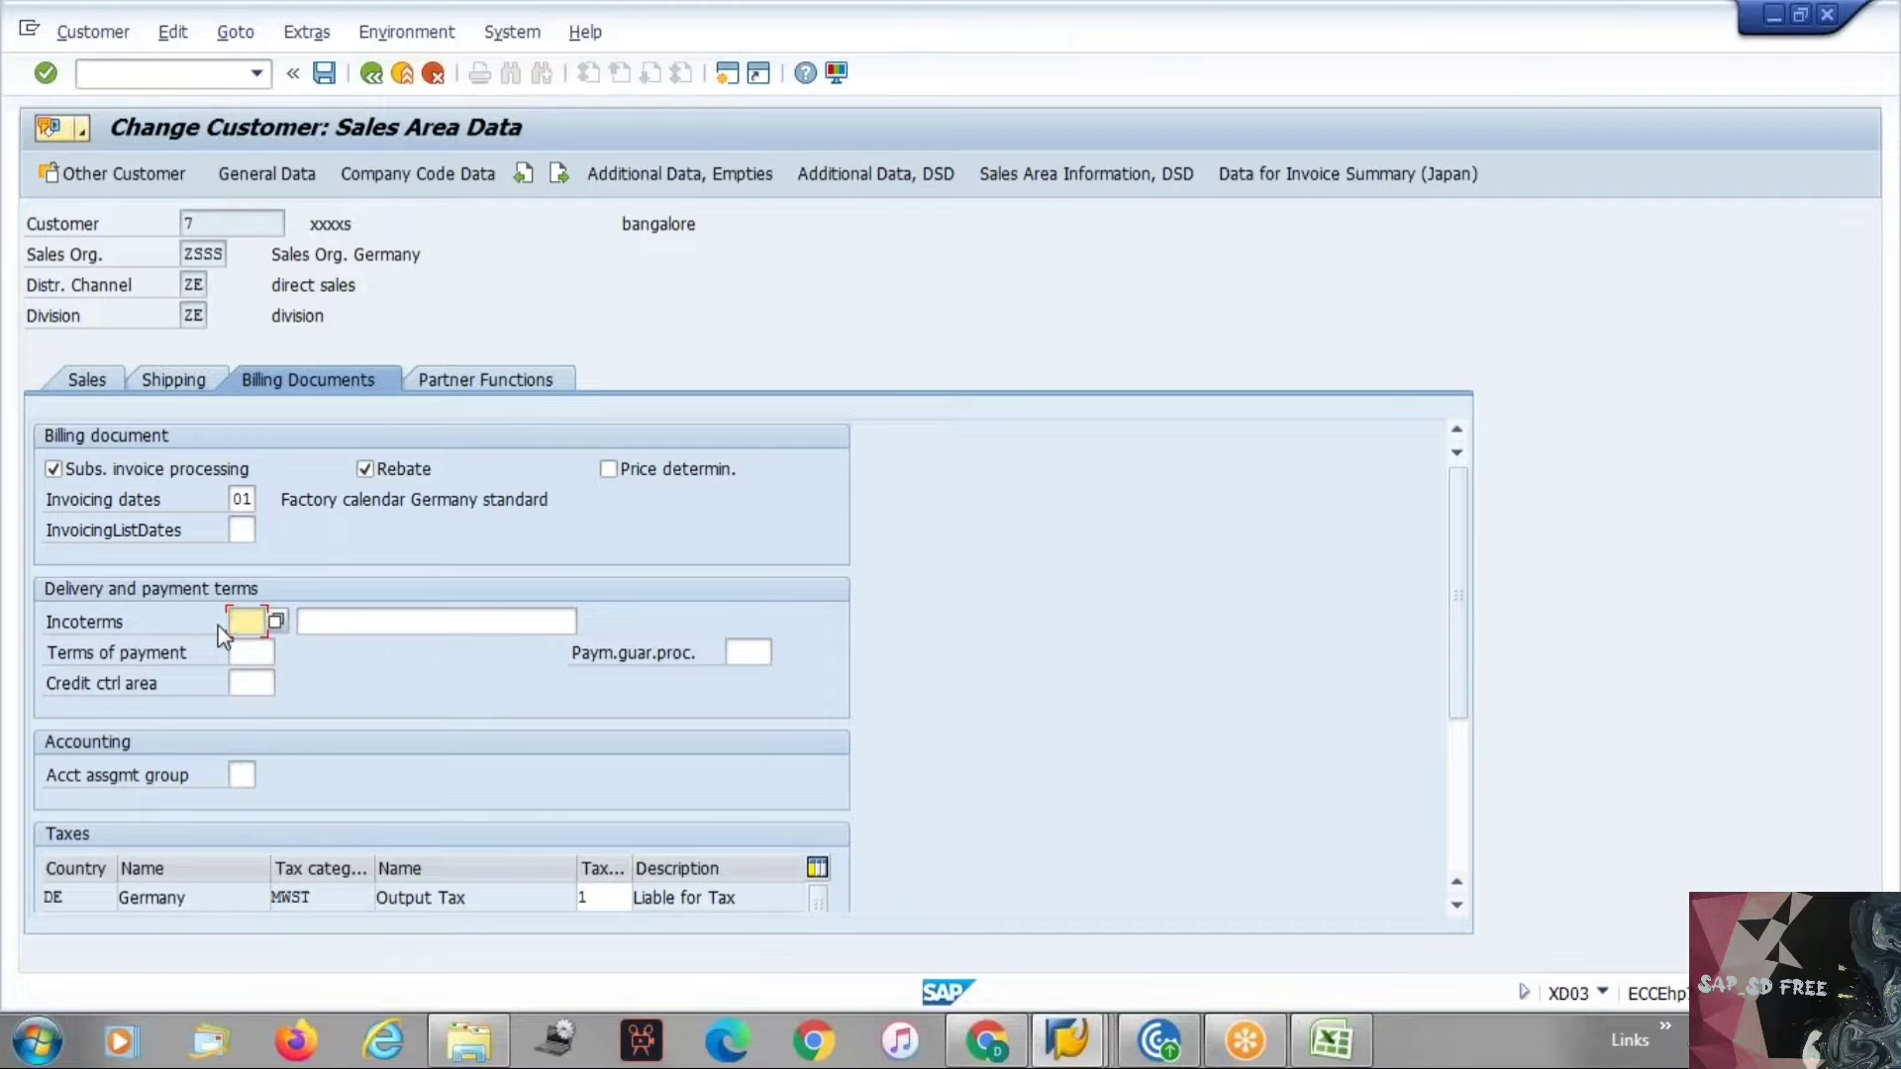
pyautogui.click(276, 622)
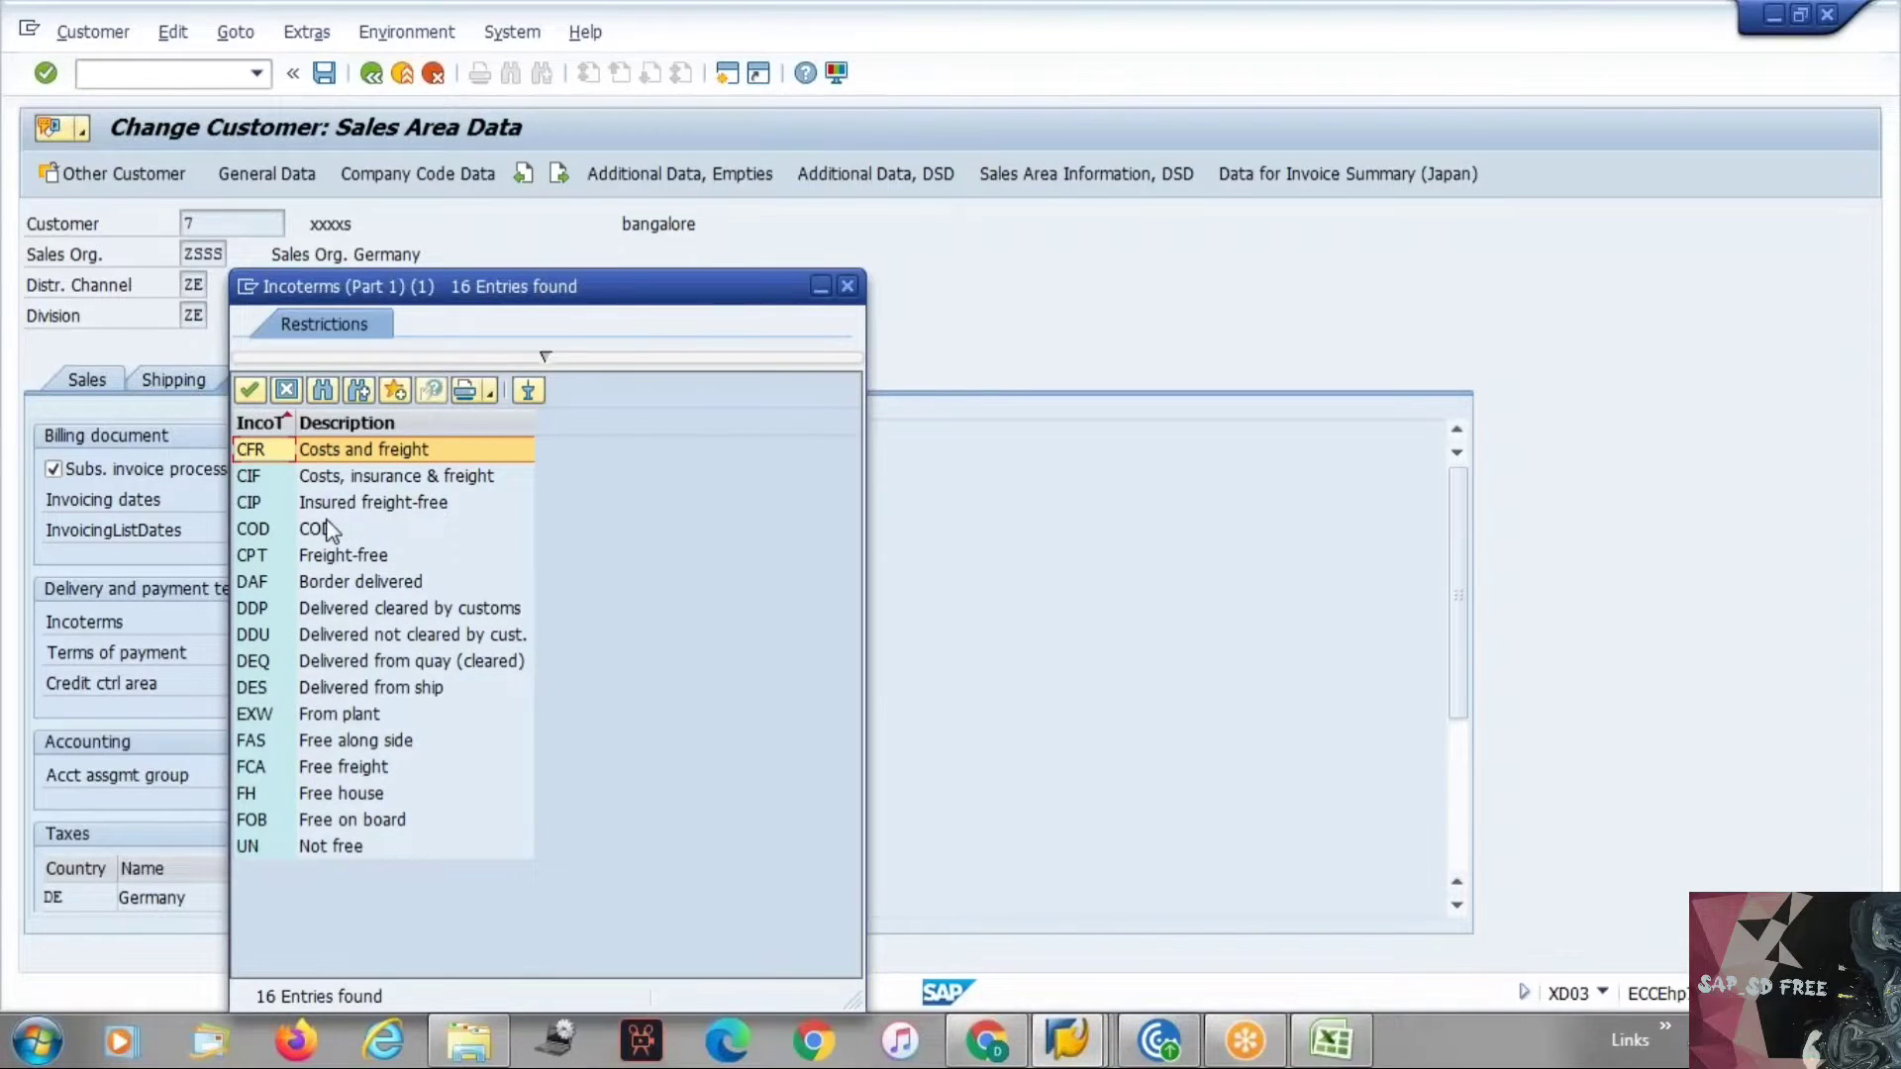
pyautogui.click(323, 530)
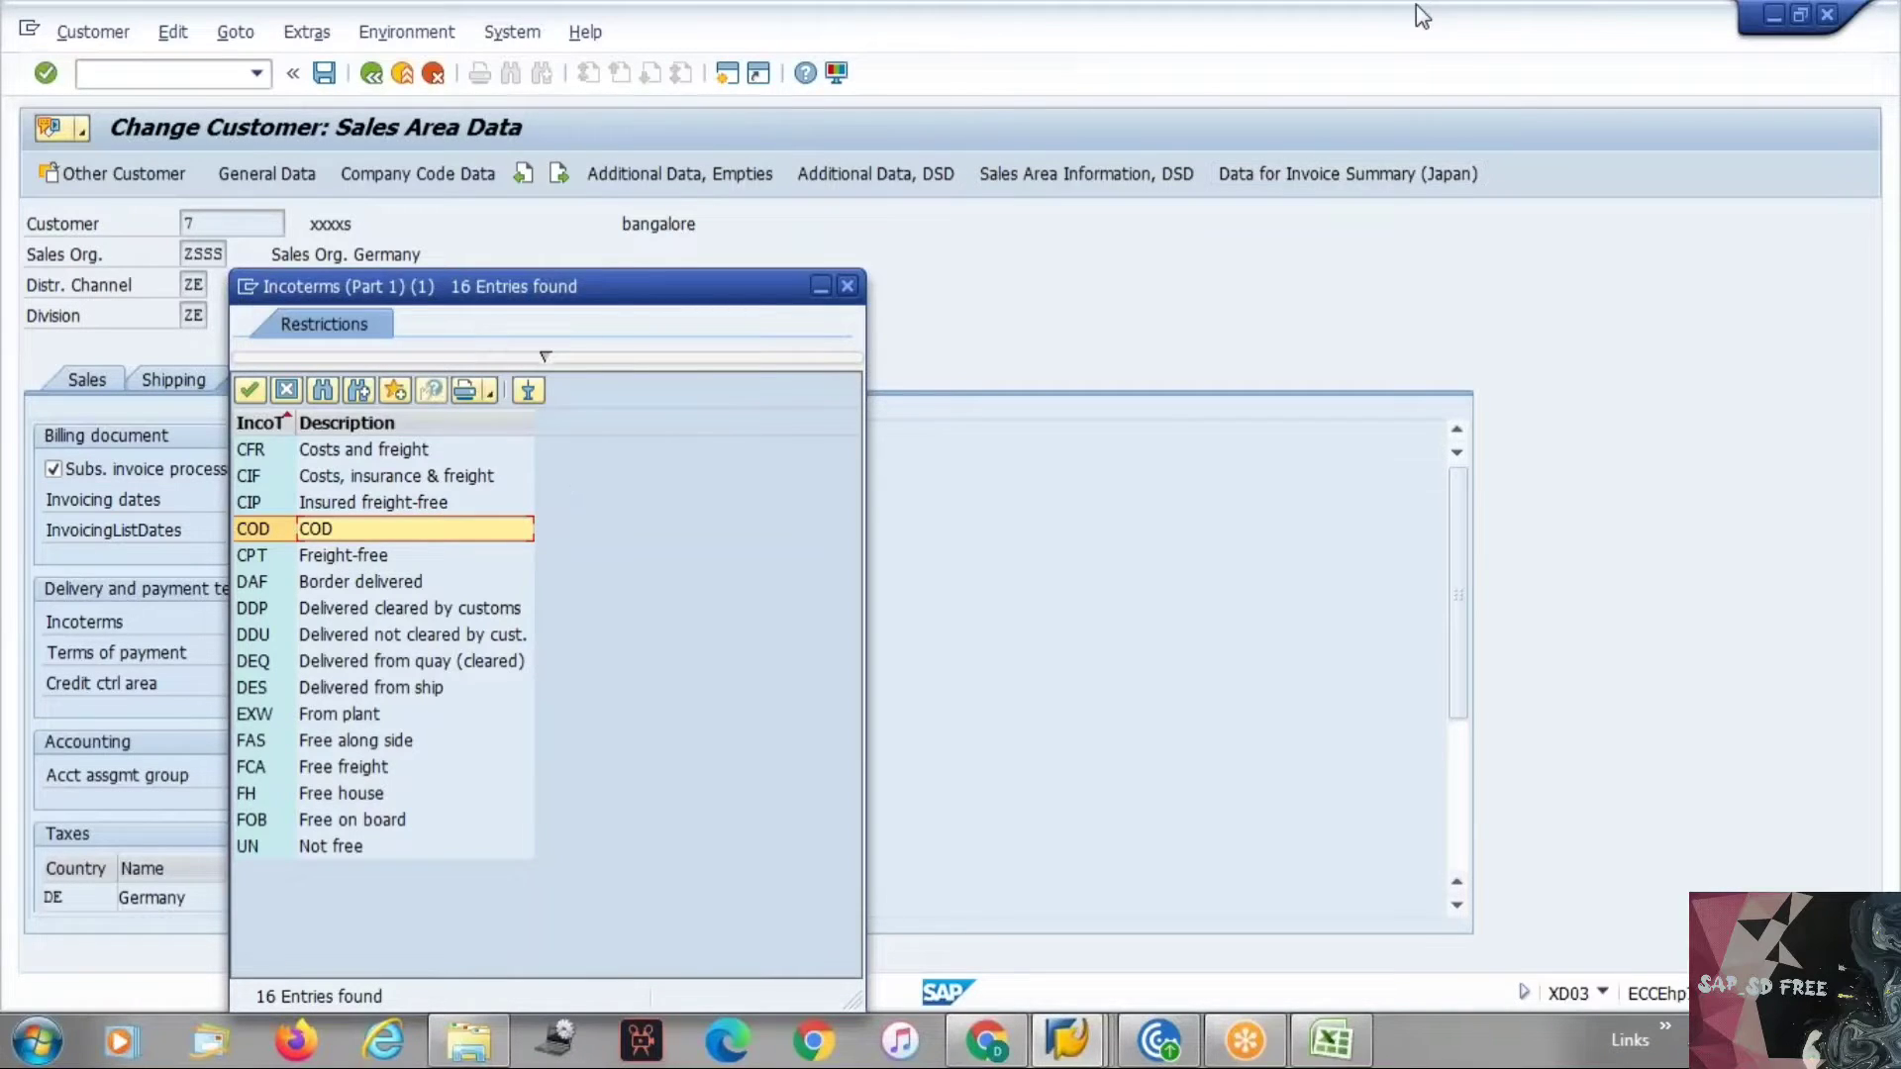
pyautogui.click(1470, 51)
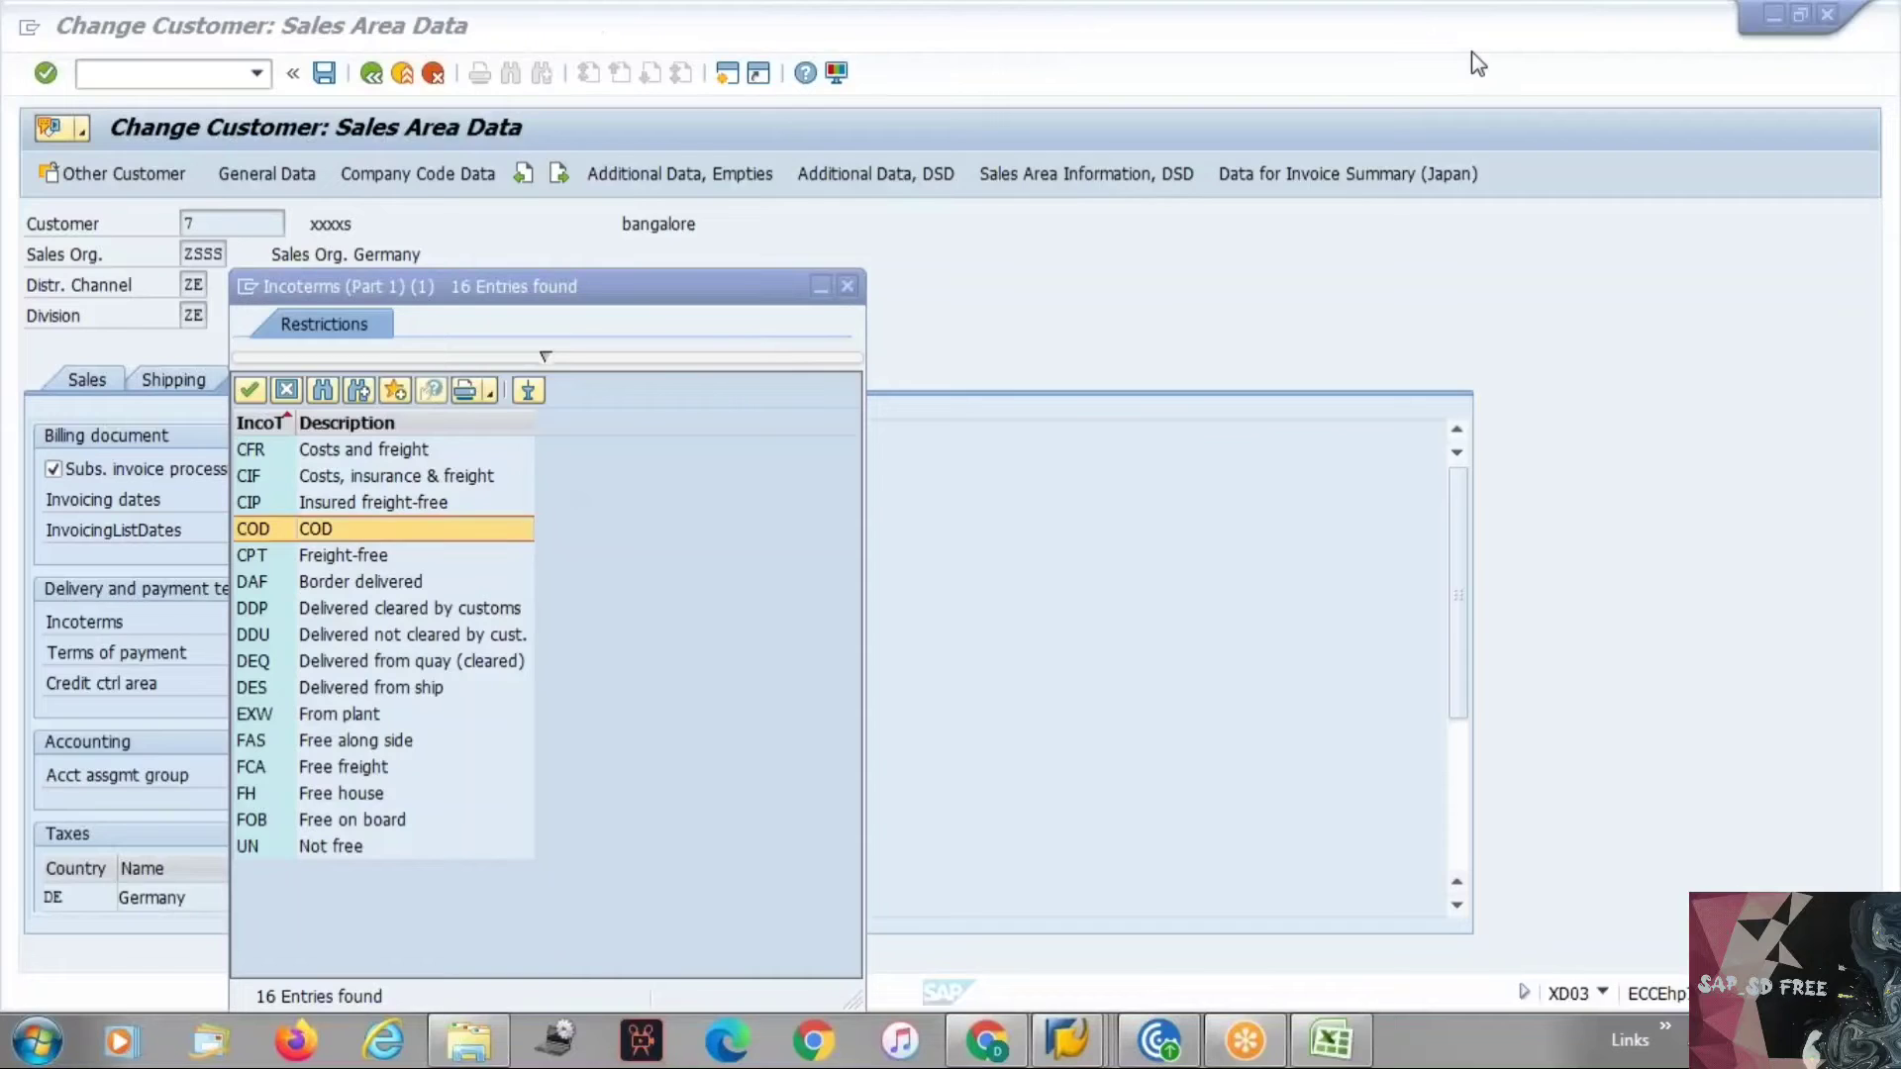
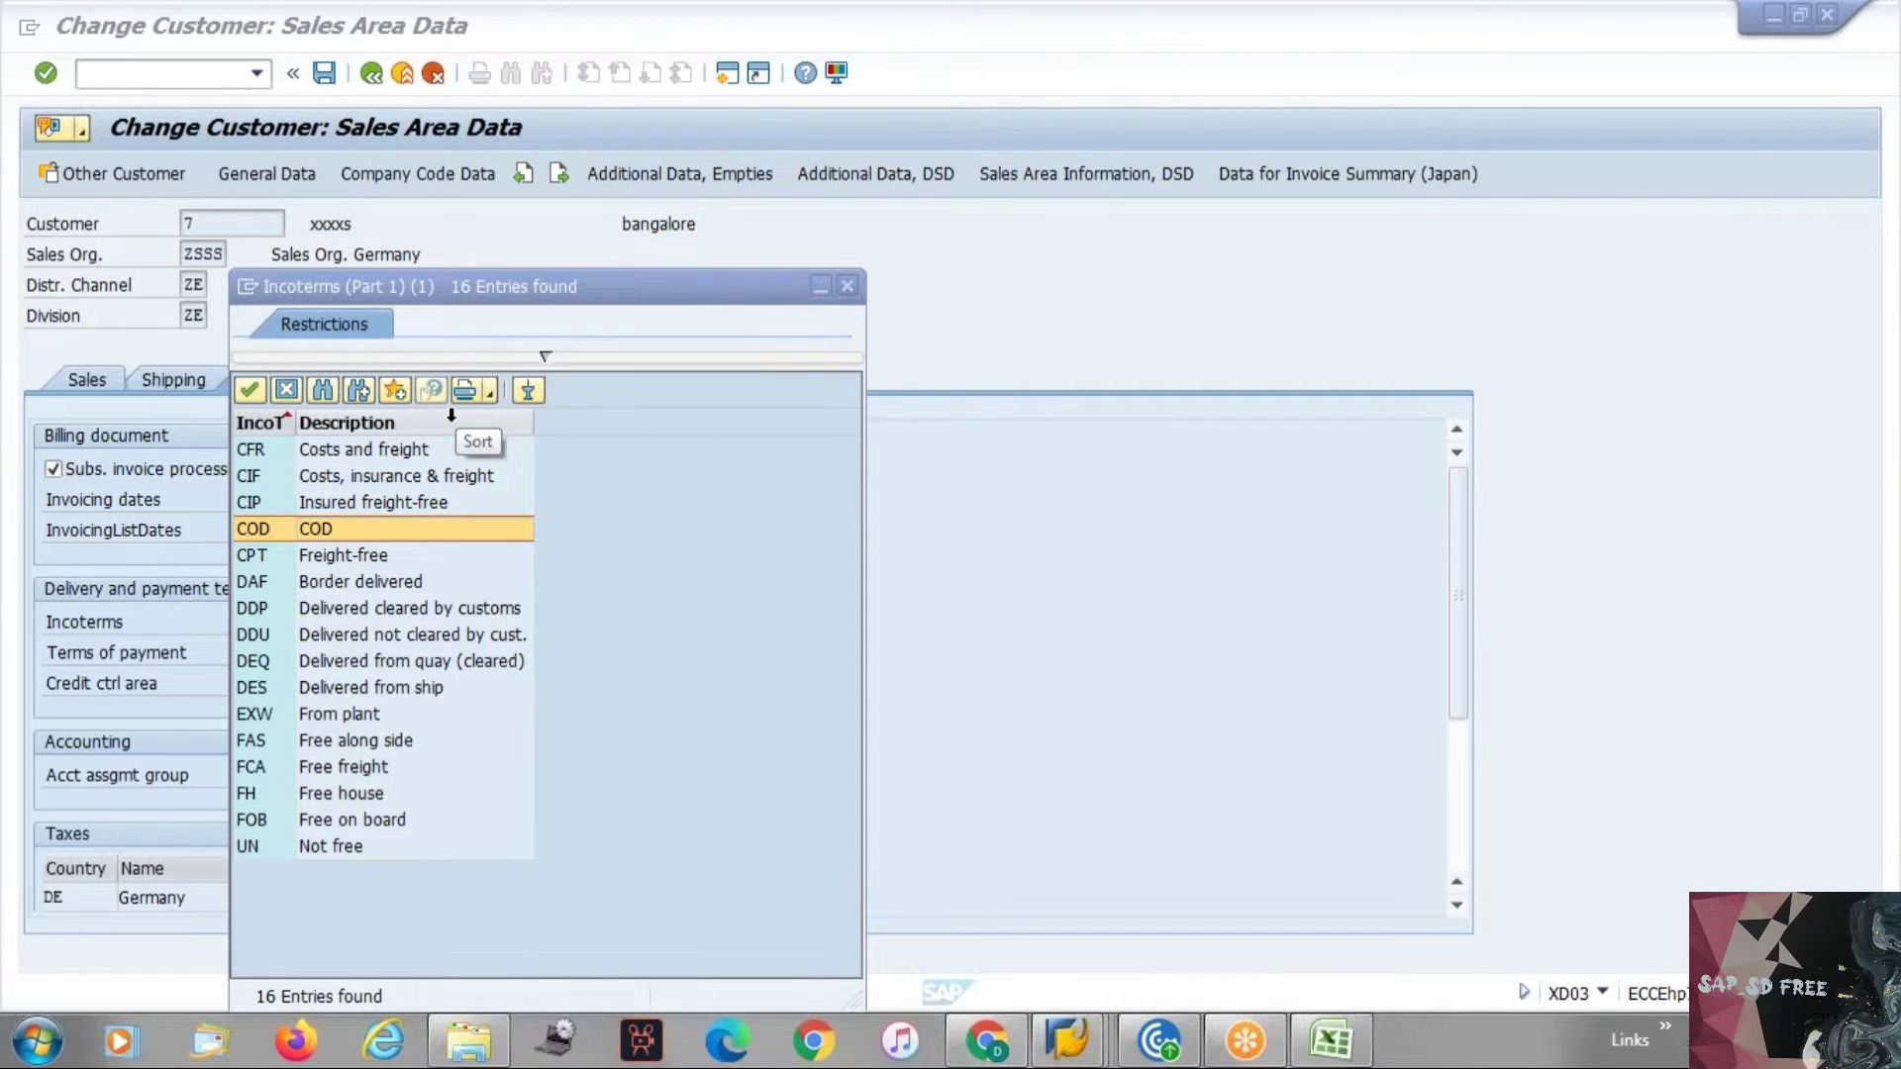
# Highlight the CIF entry in the Incoterms value help and close the list.
pyautogui.click(390, 479)
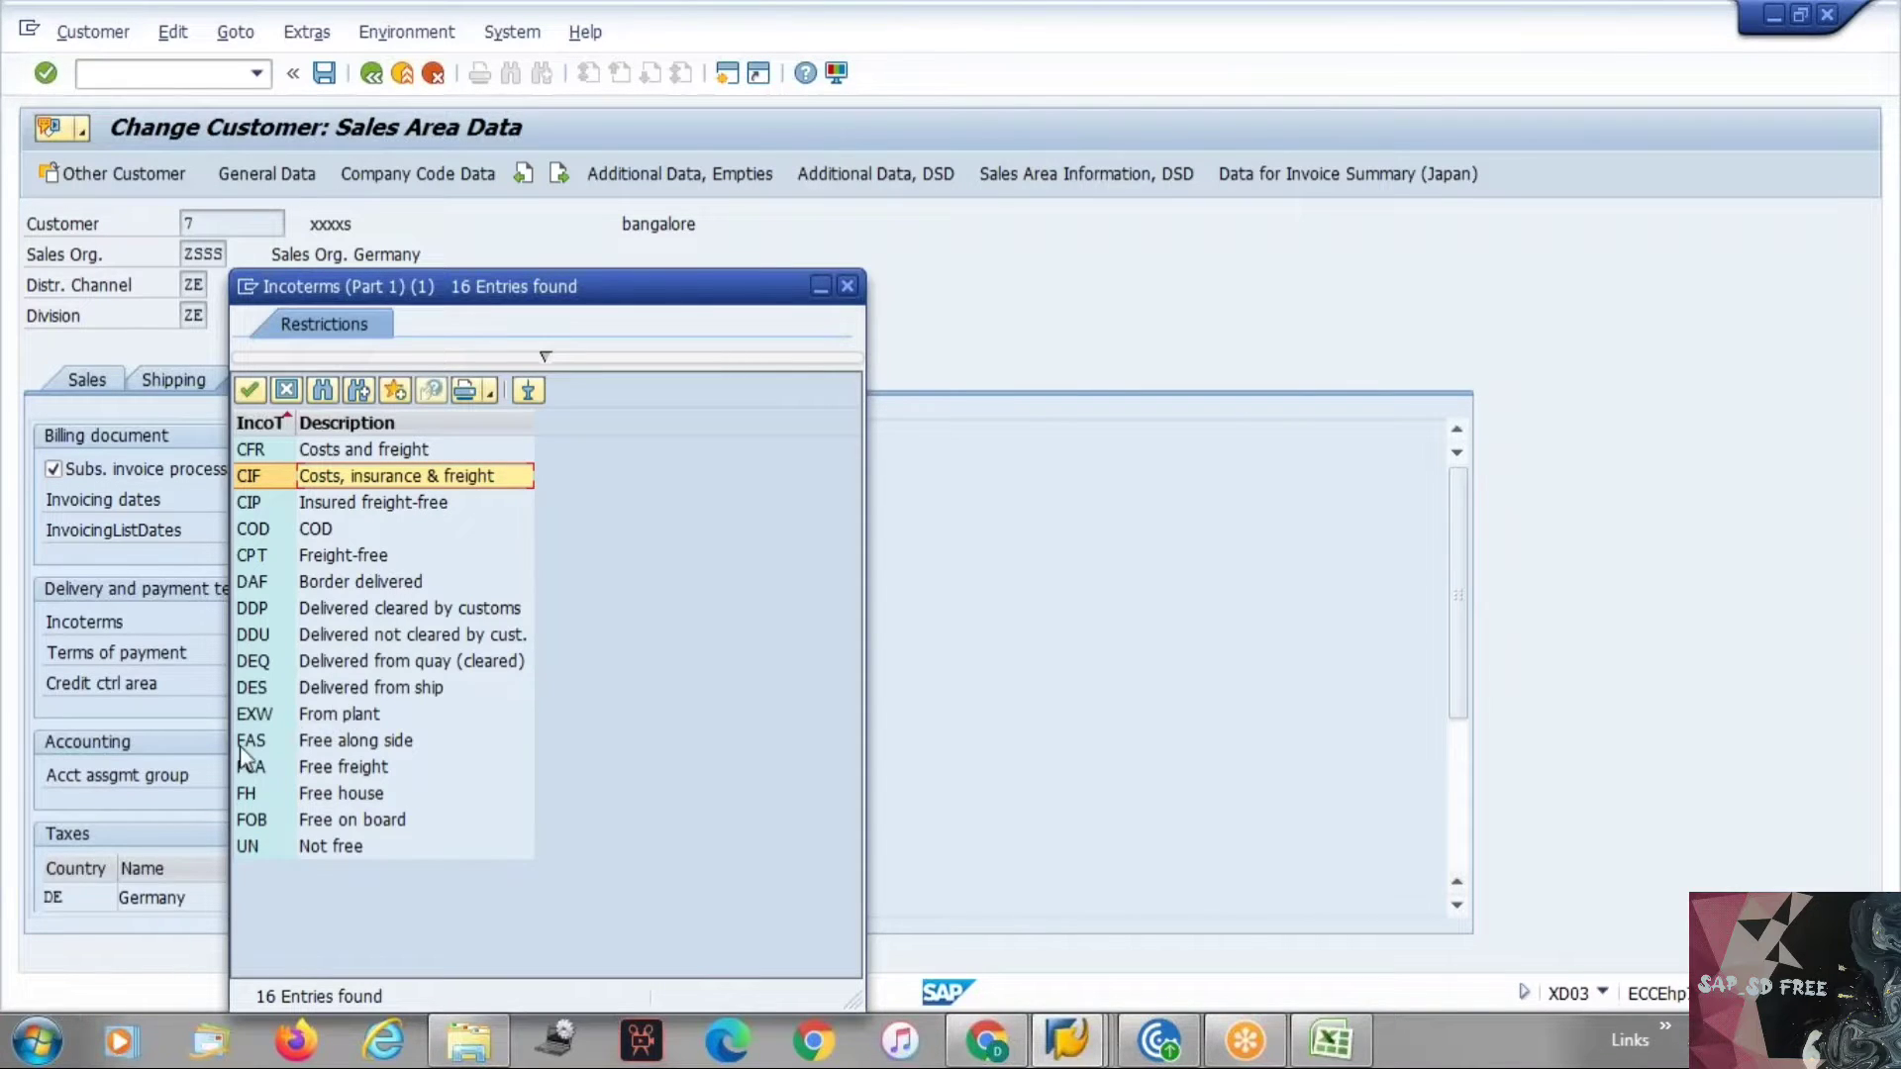
pyautogui.click(855, 285)
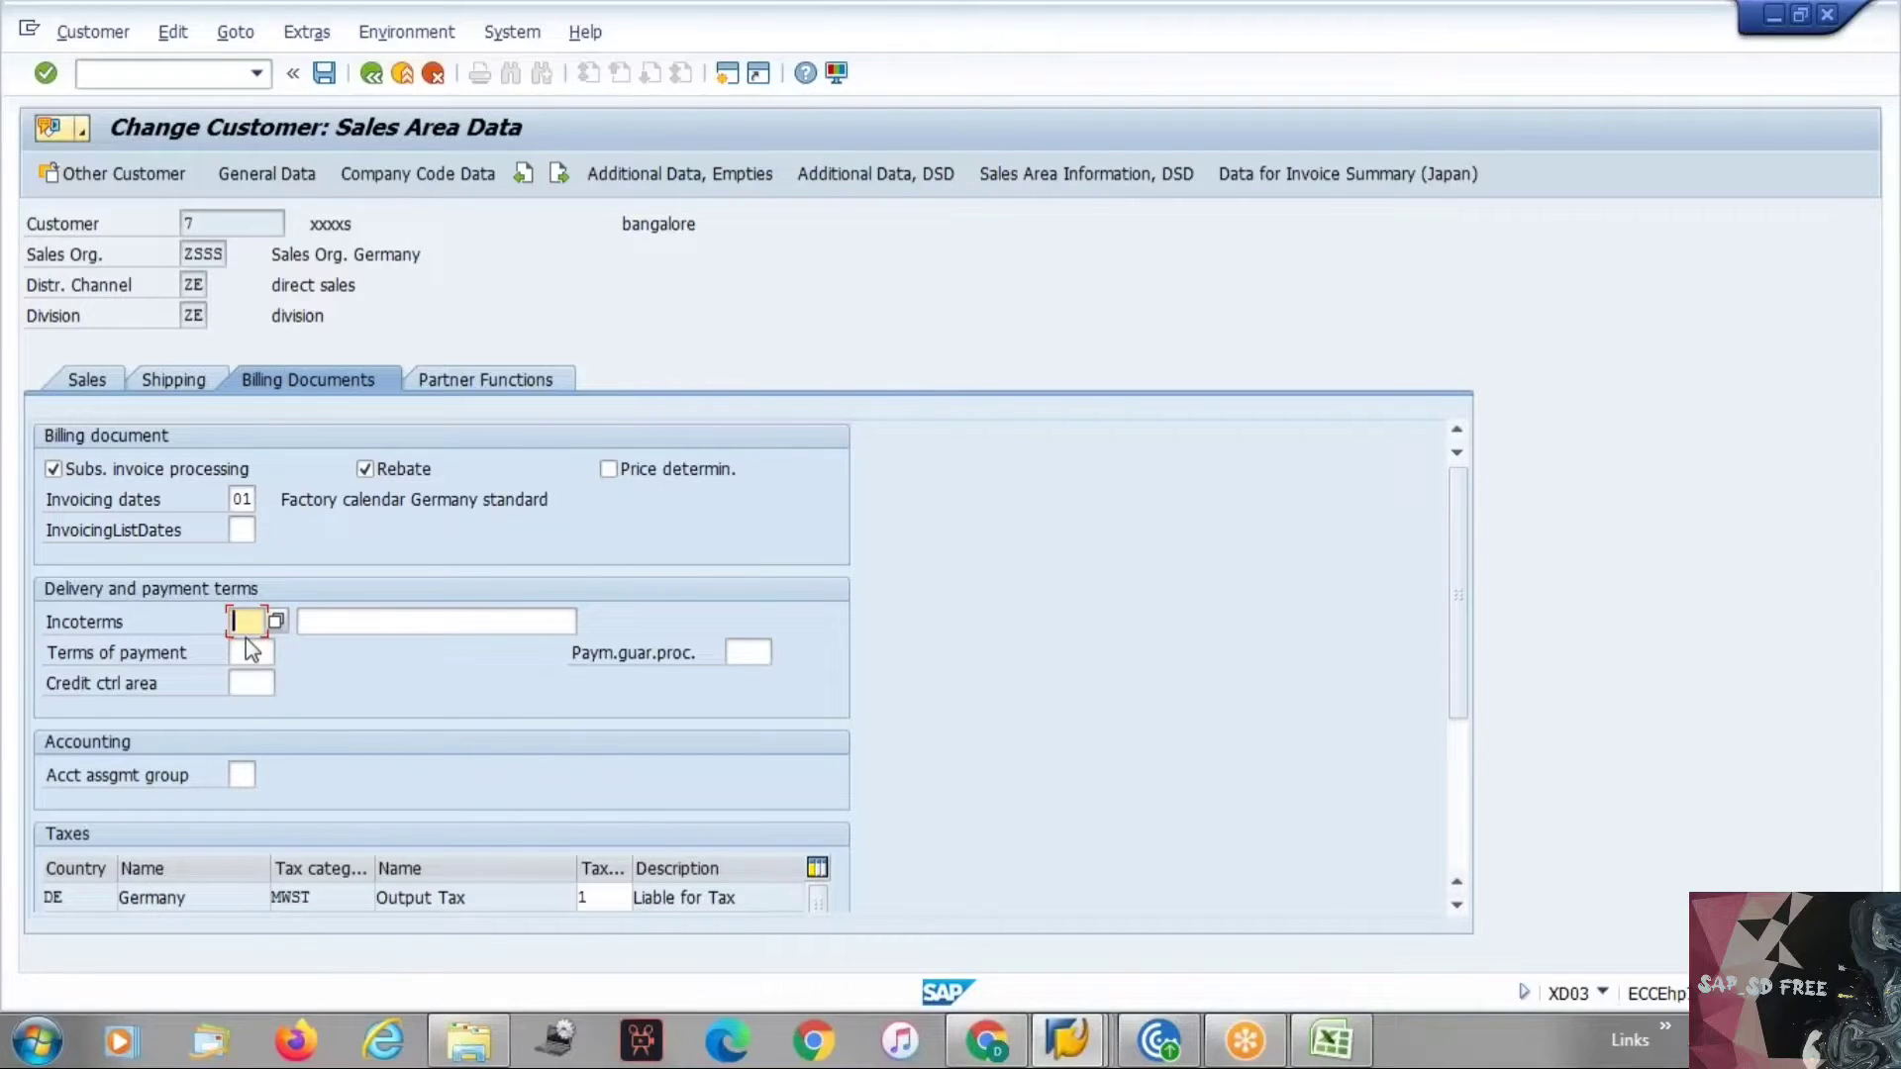
# Examine the Incoterms fields on the billing documents tab, reopening and closing the Incoterms value help.
pyautogui.click(315, 623)
pyautogui.click(247, 622)
pyautogui.click(374, 620)
pyautogui.click(253, 618)
pyautogui.click(366, 616)
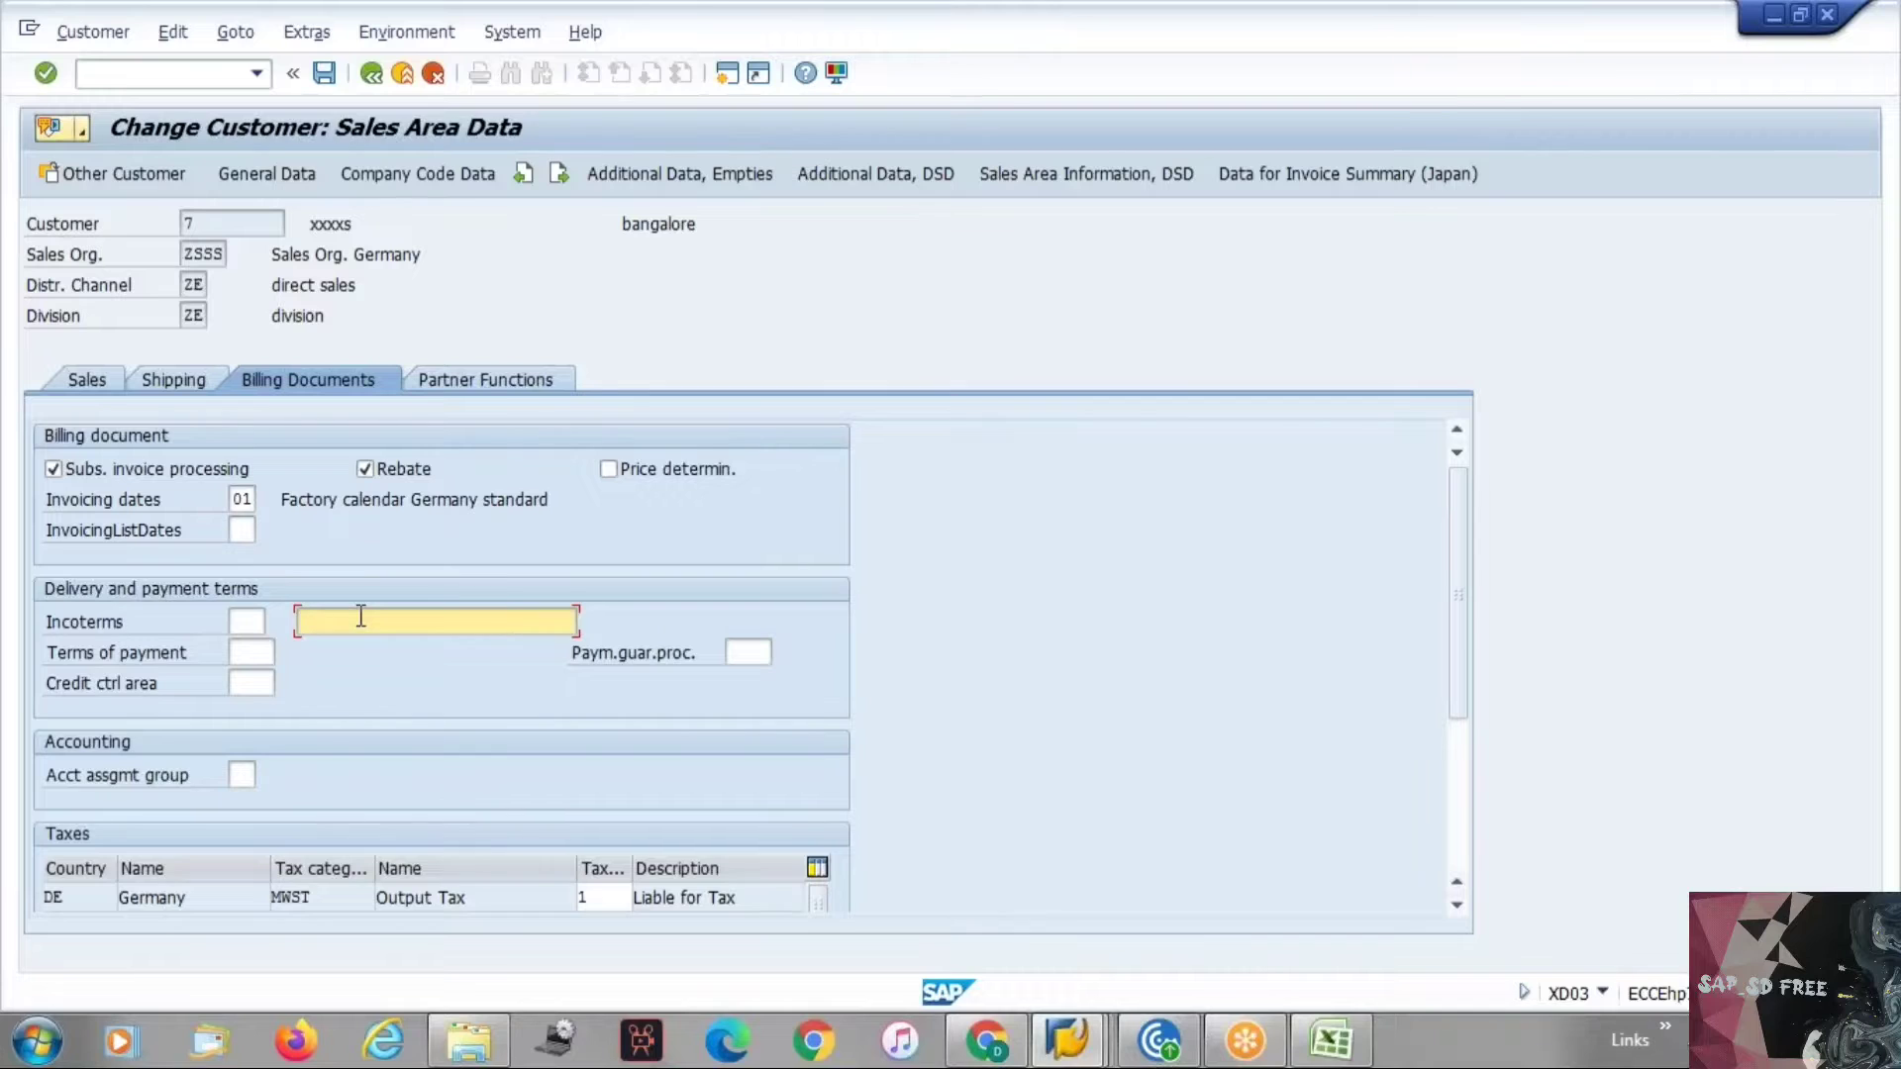
pyautogui.click(246, 621)
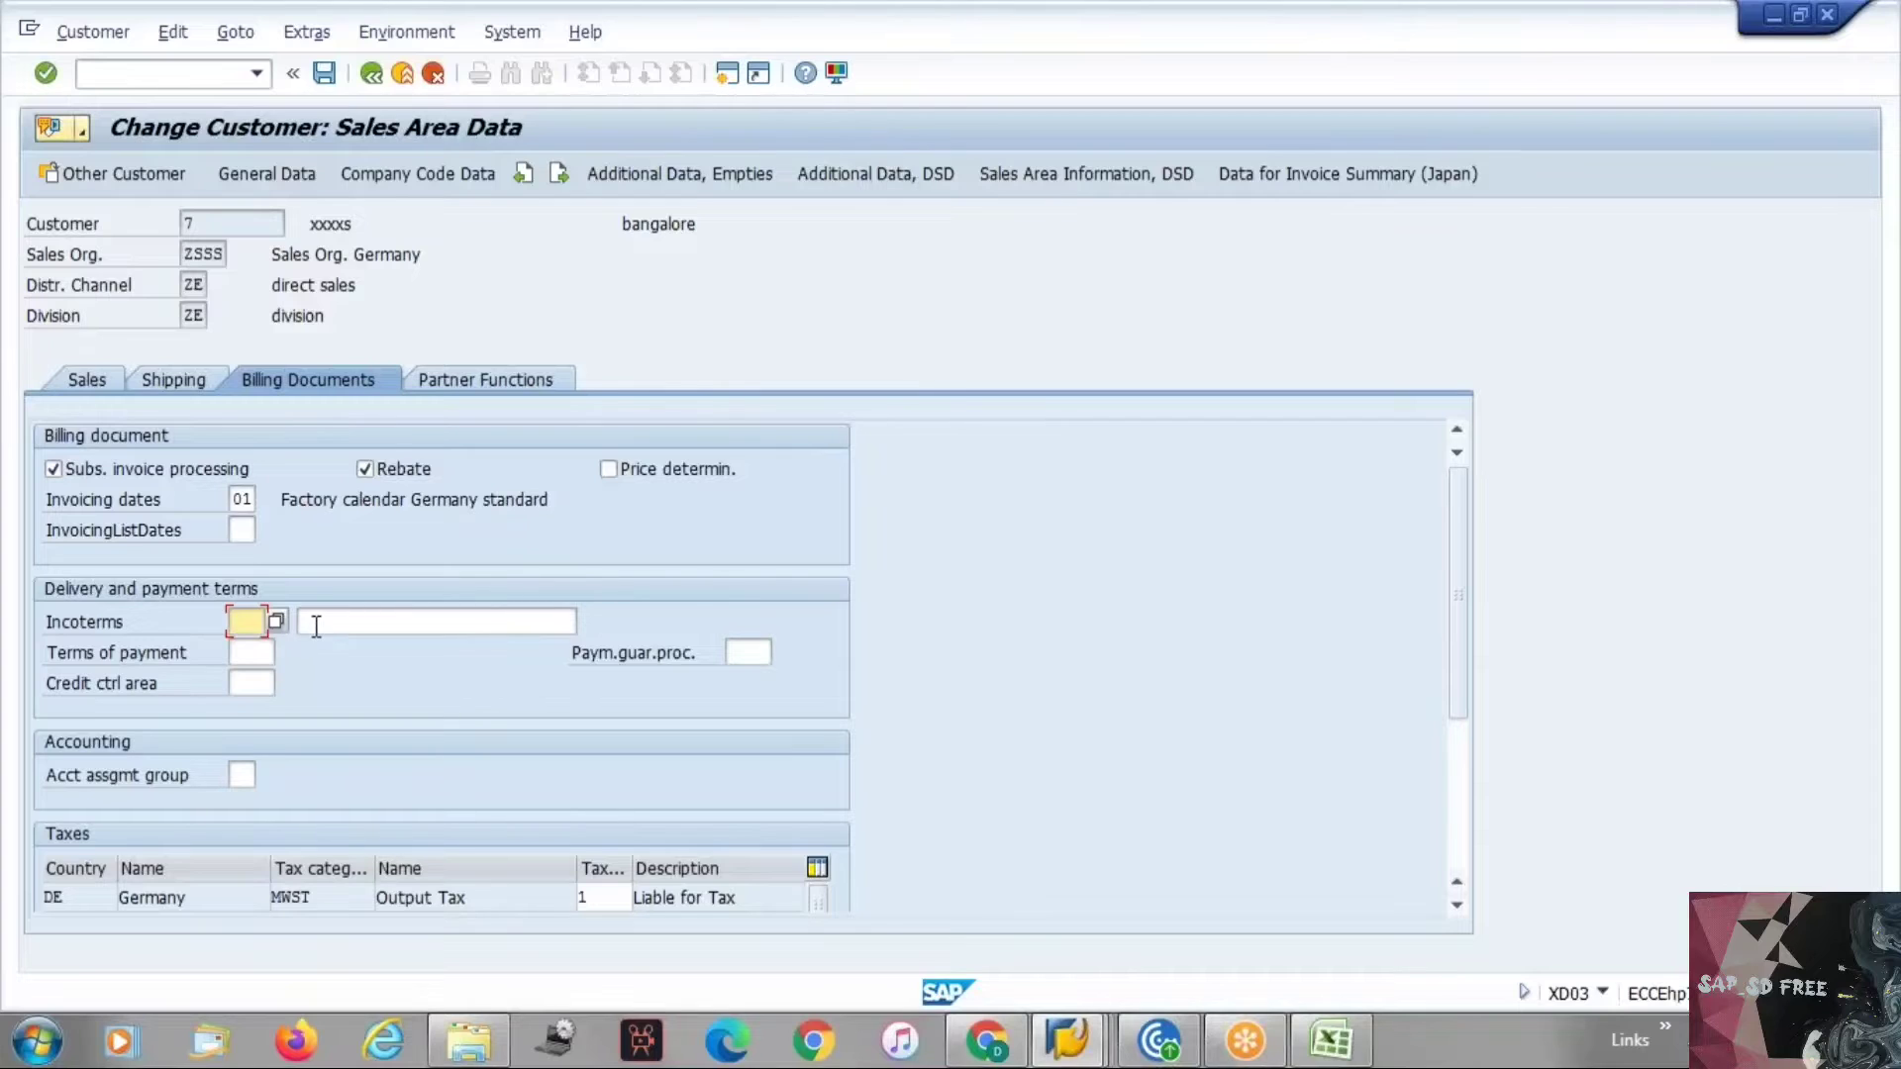
pyautogui.click(531, 632)
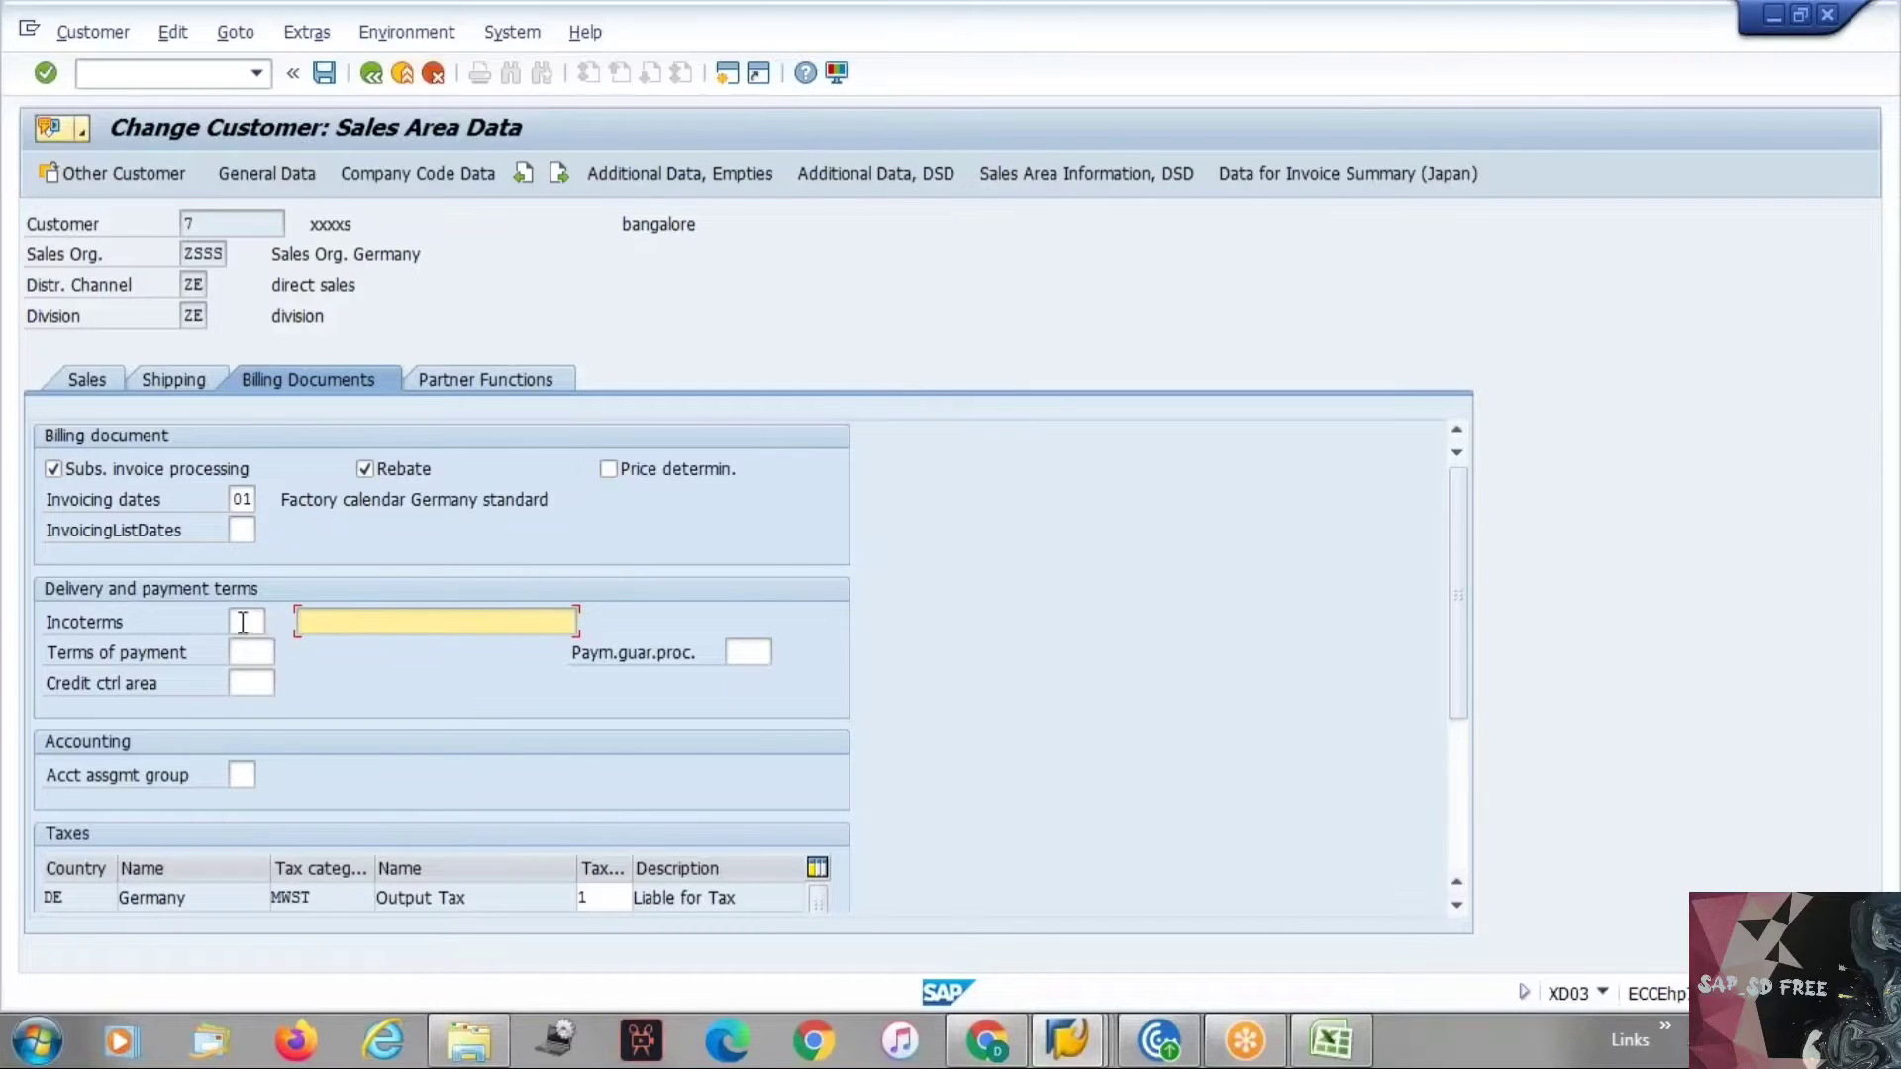
pyautogui.click(242, 621)
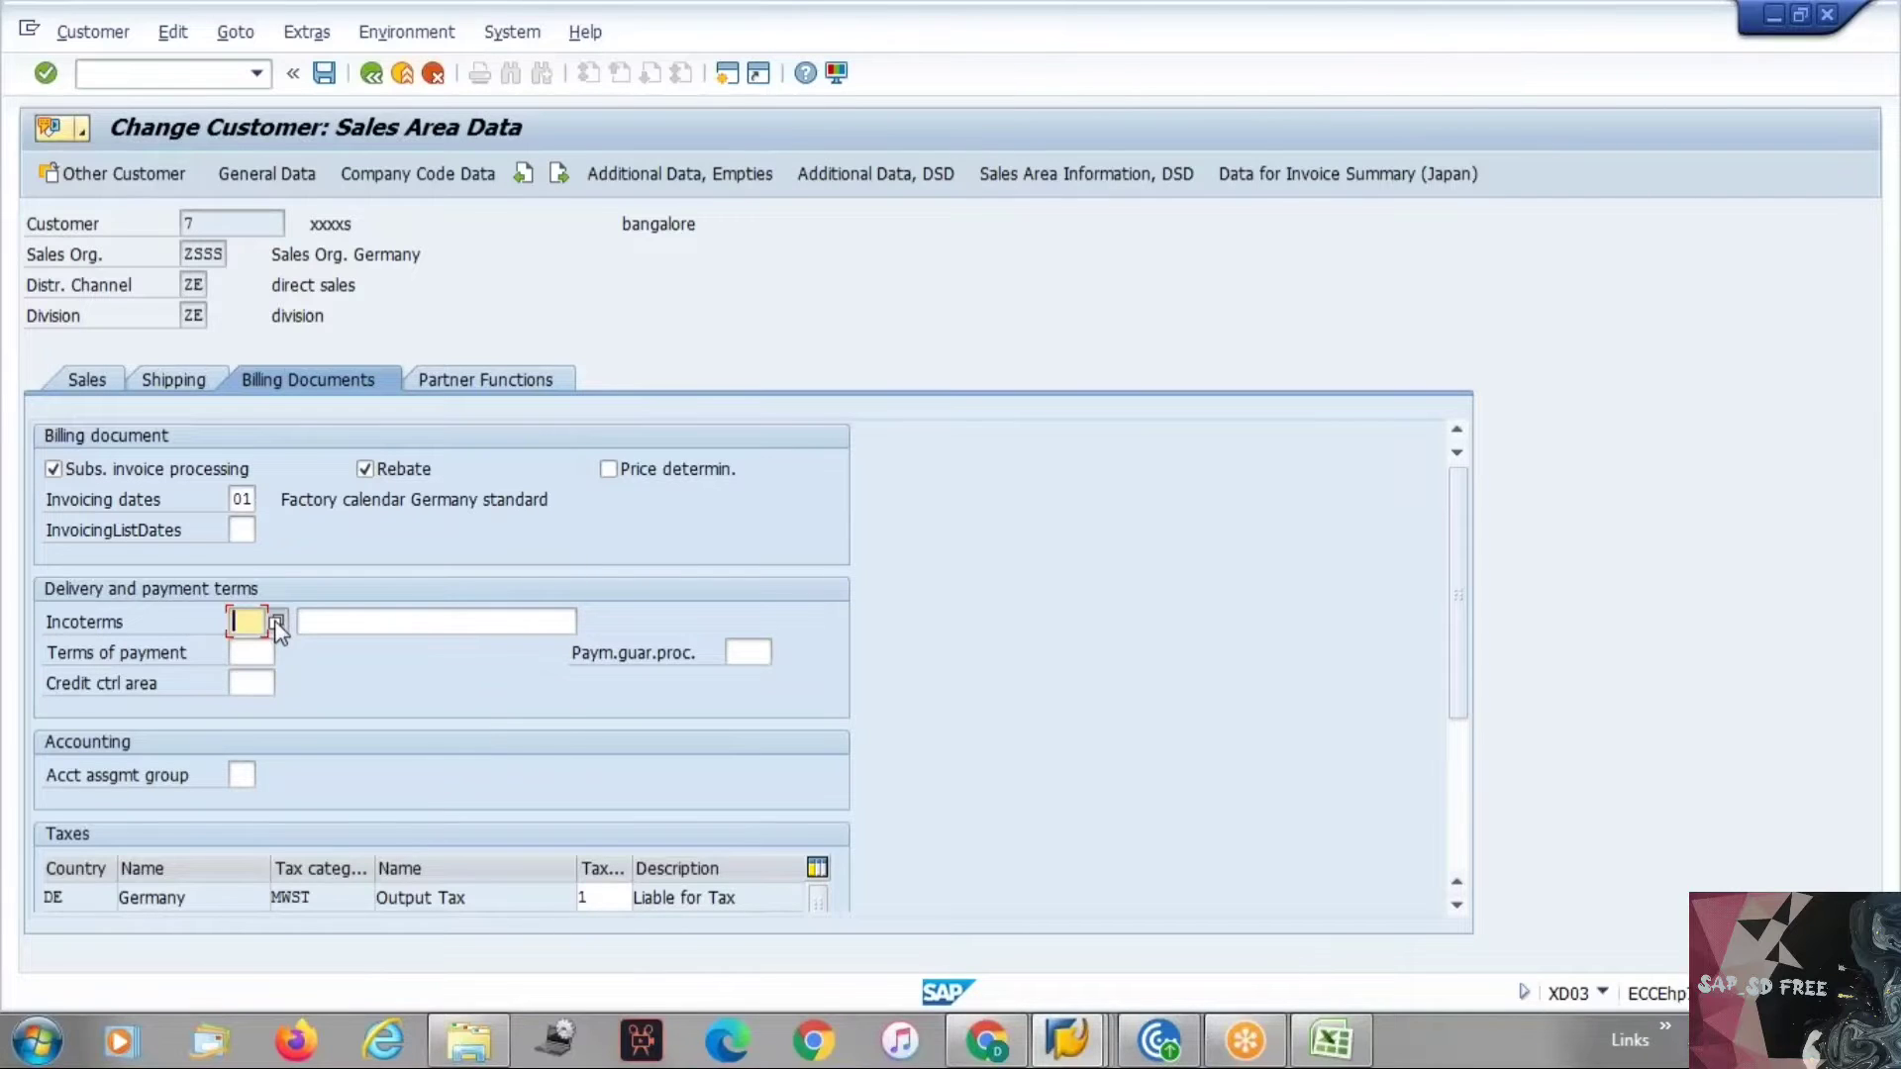
pyautogui.click(276, 622)
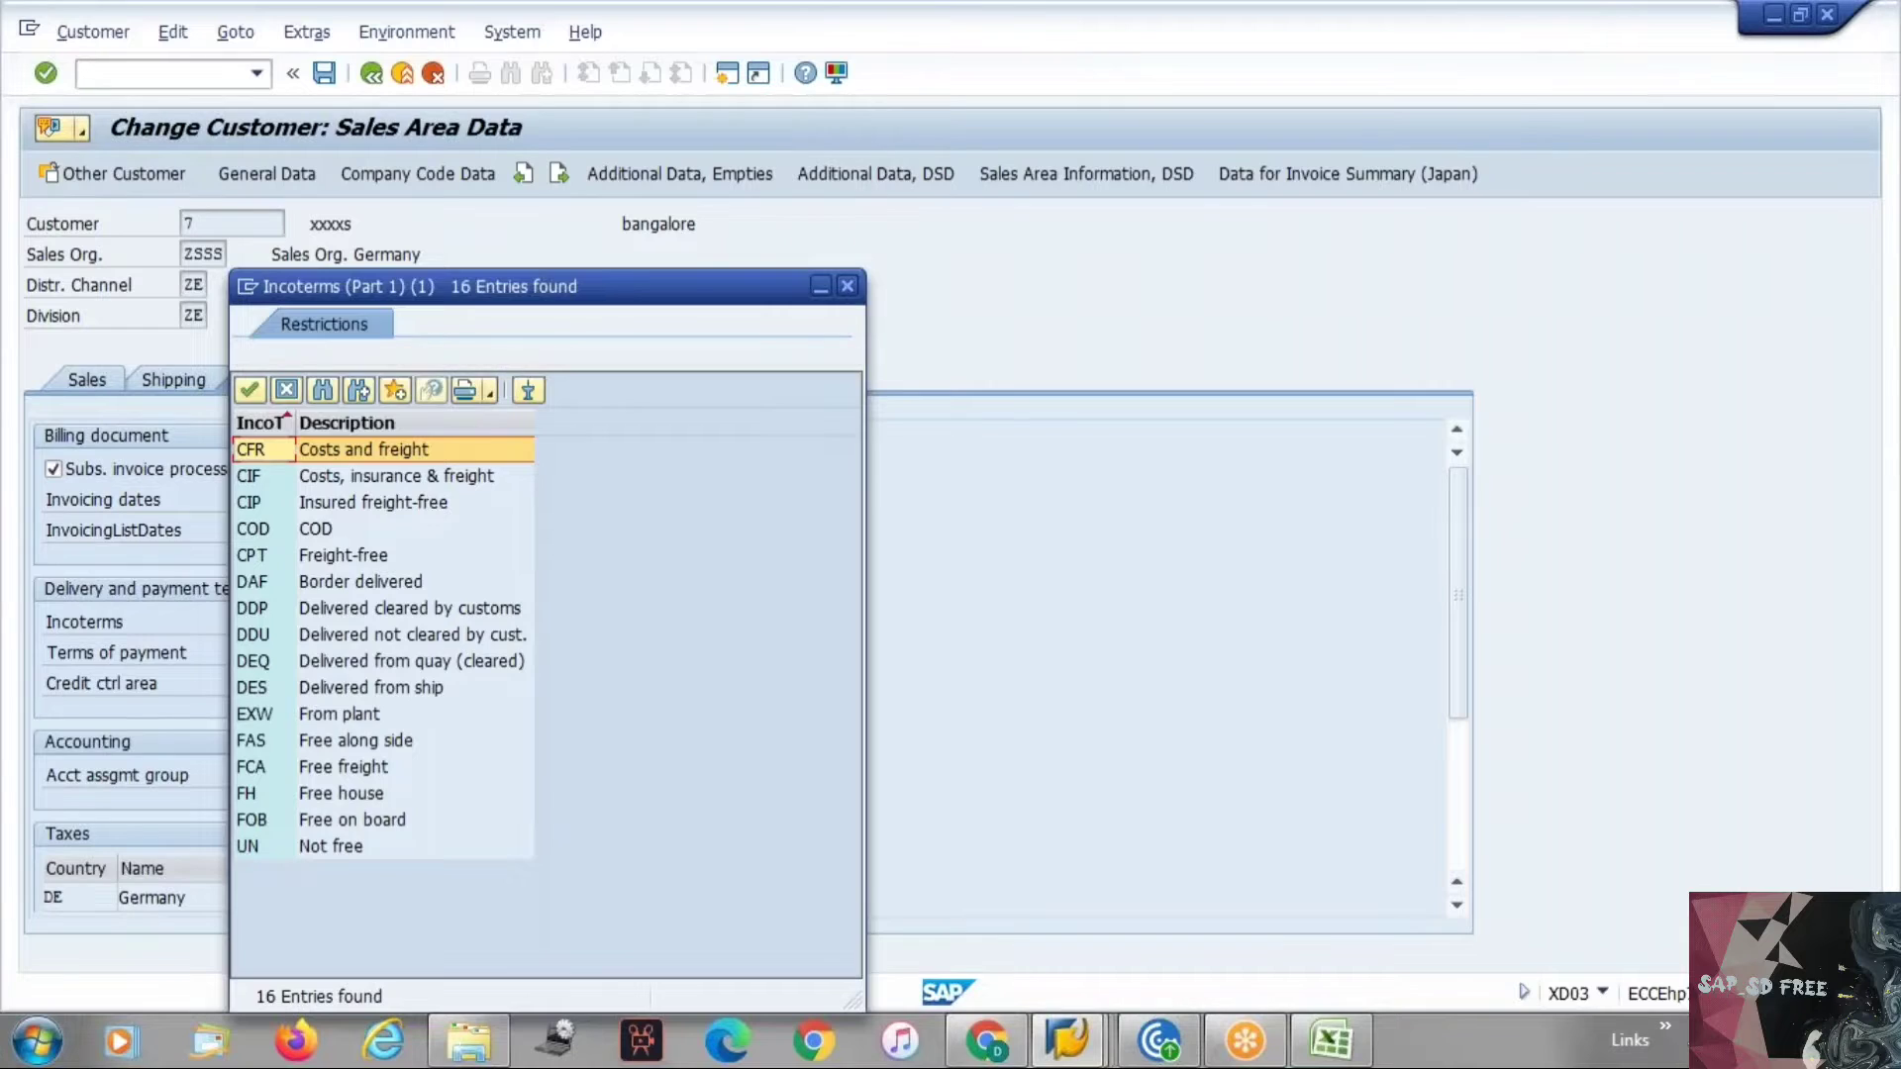
pyautogui.press('Escape')
pyautogui.click(400, 615)
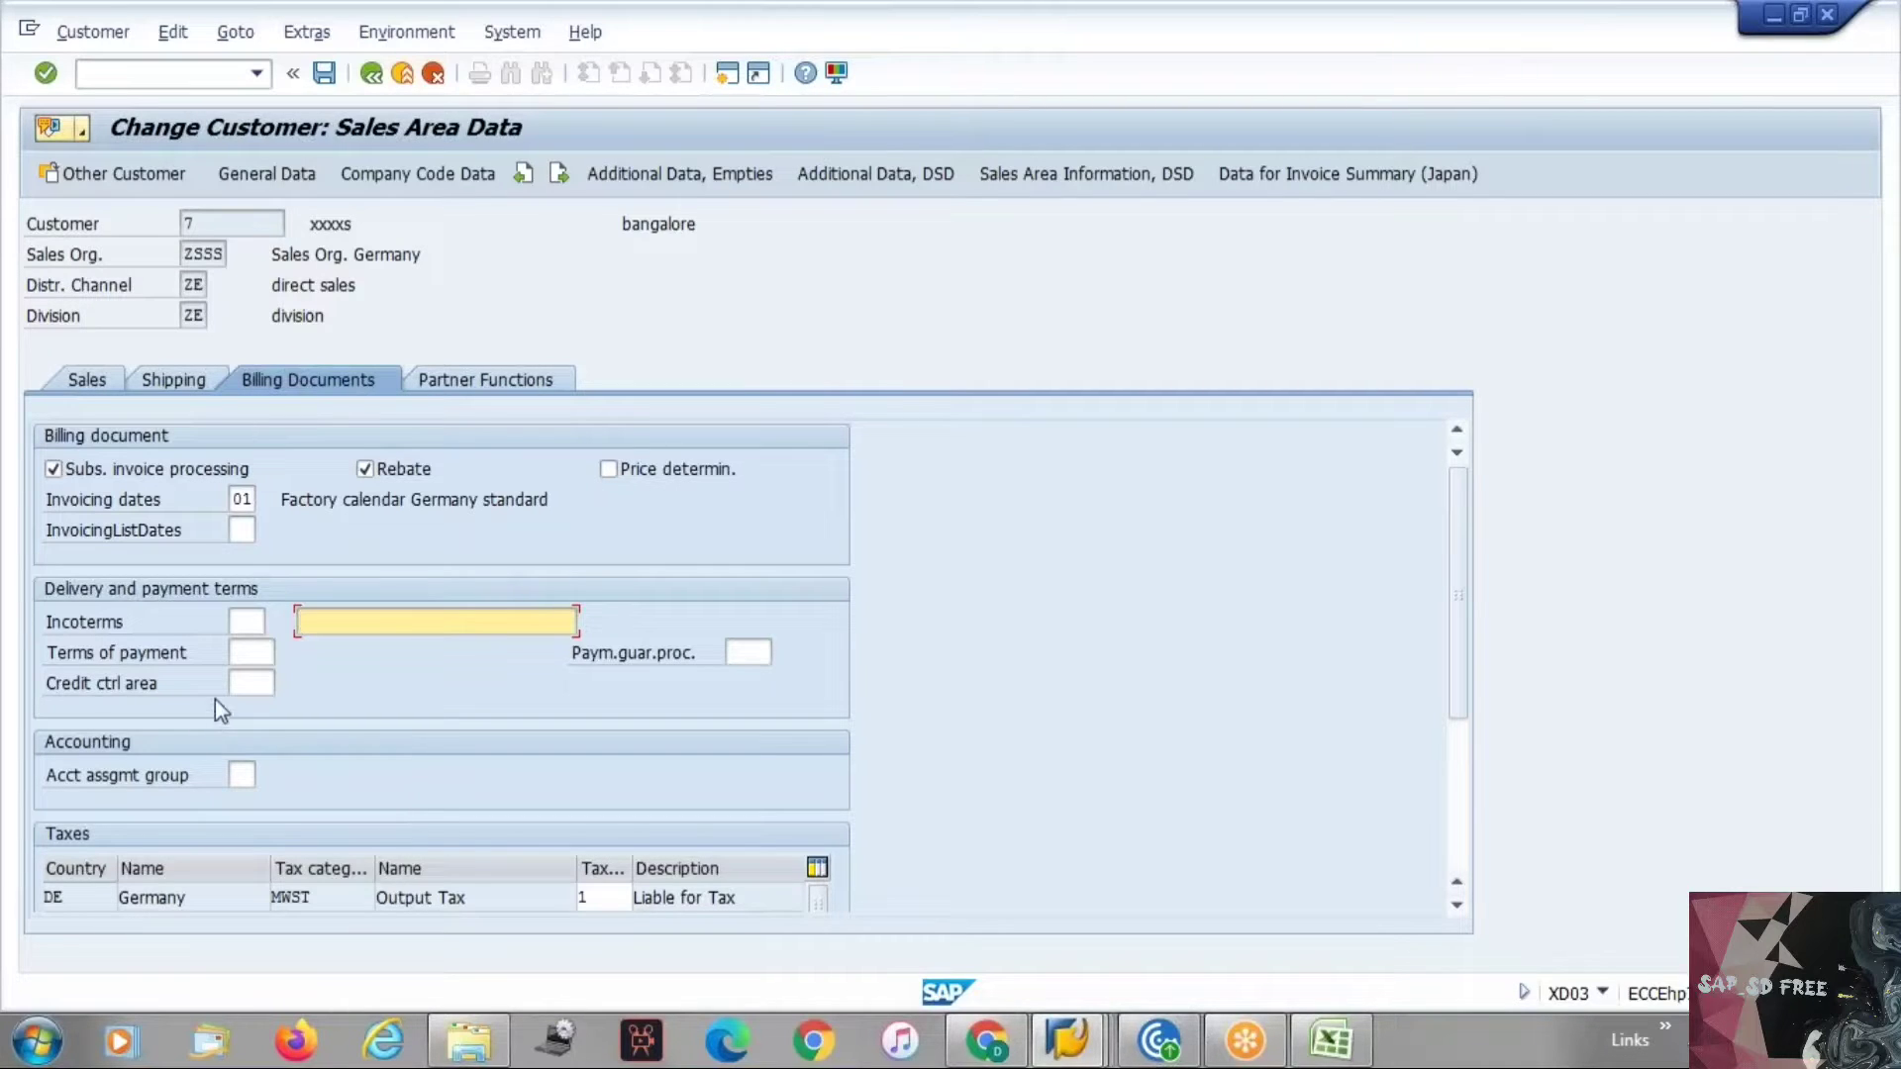
# Highlight the Terms of payment label and place the cursor in its field.
pyautogui.moveTo(48, 653); pyautogui.dragTo(203, 661)
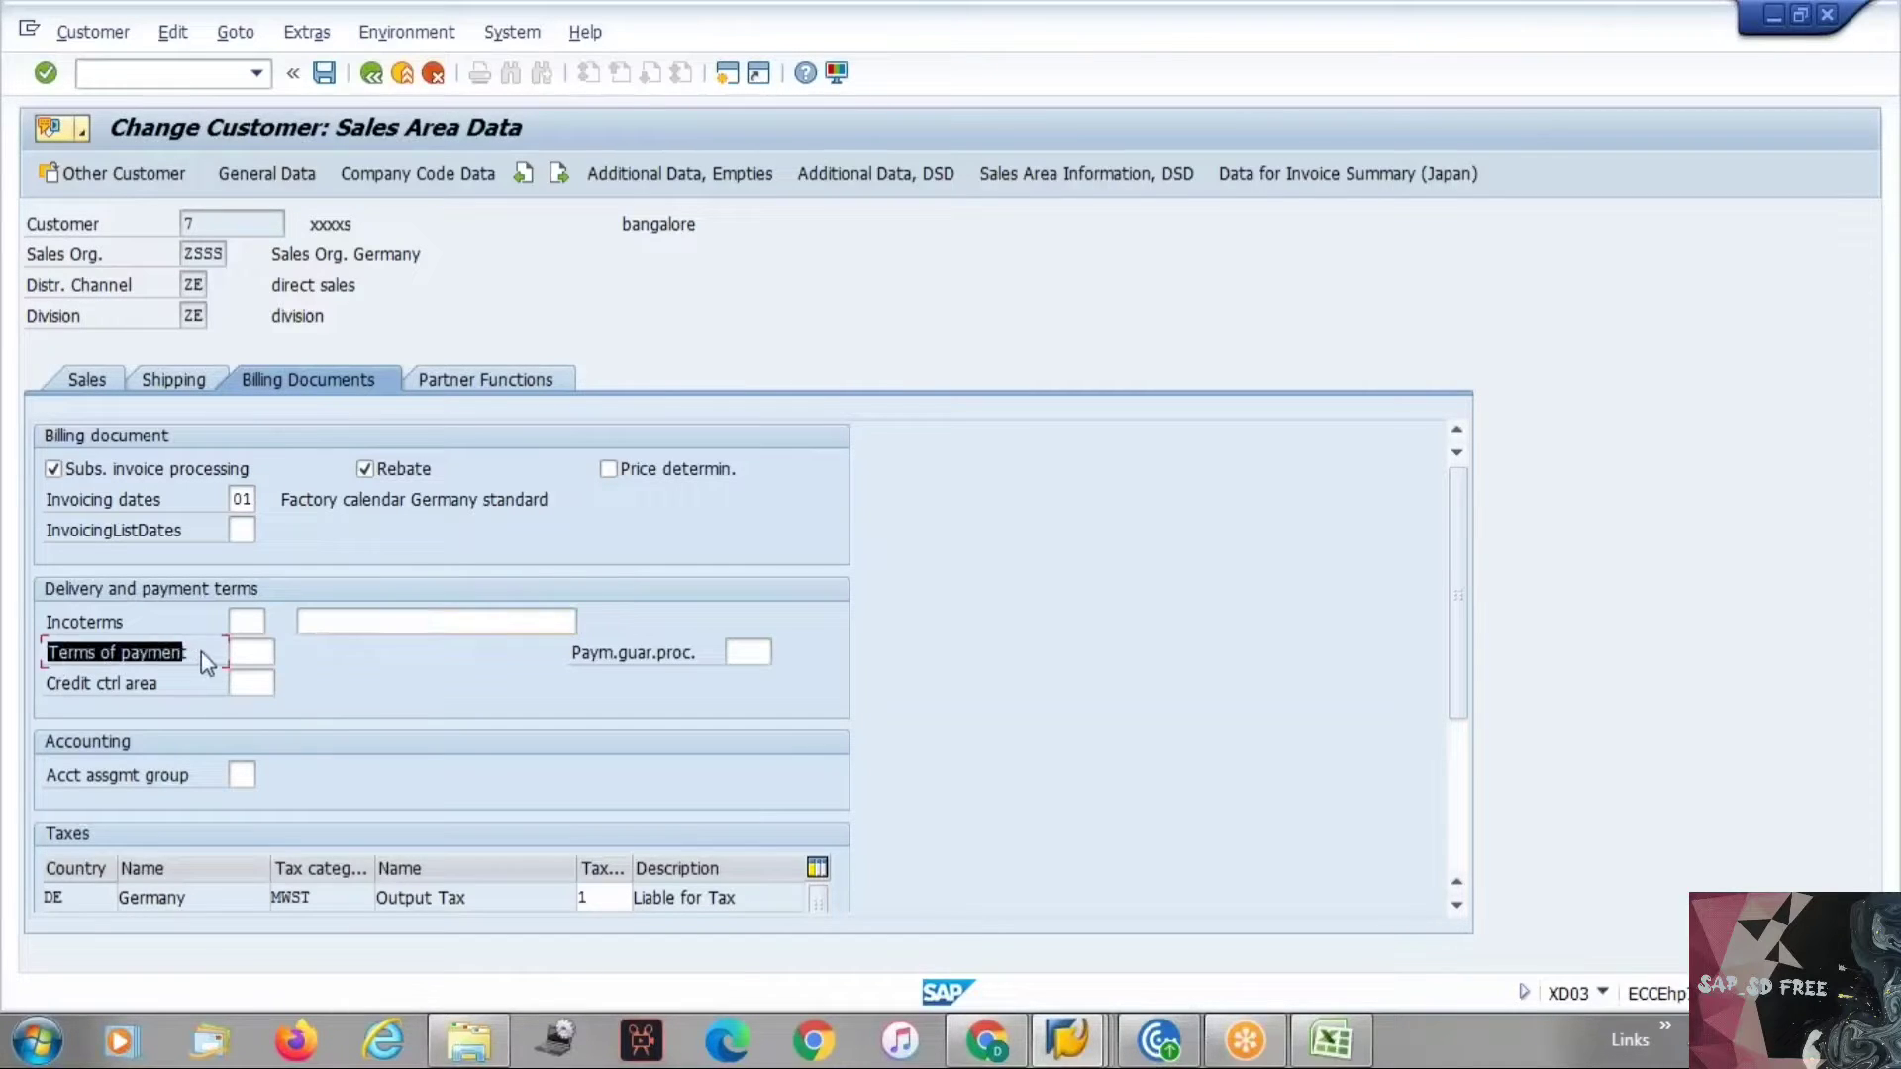
pyautogui.click(211, 653)
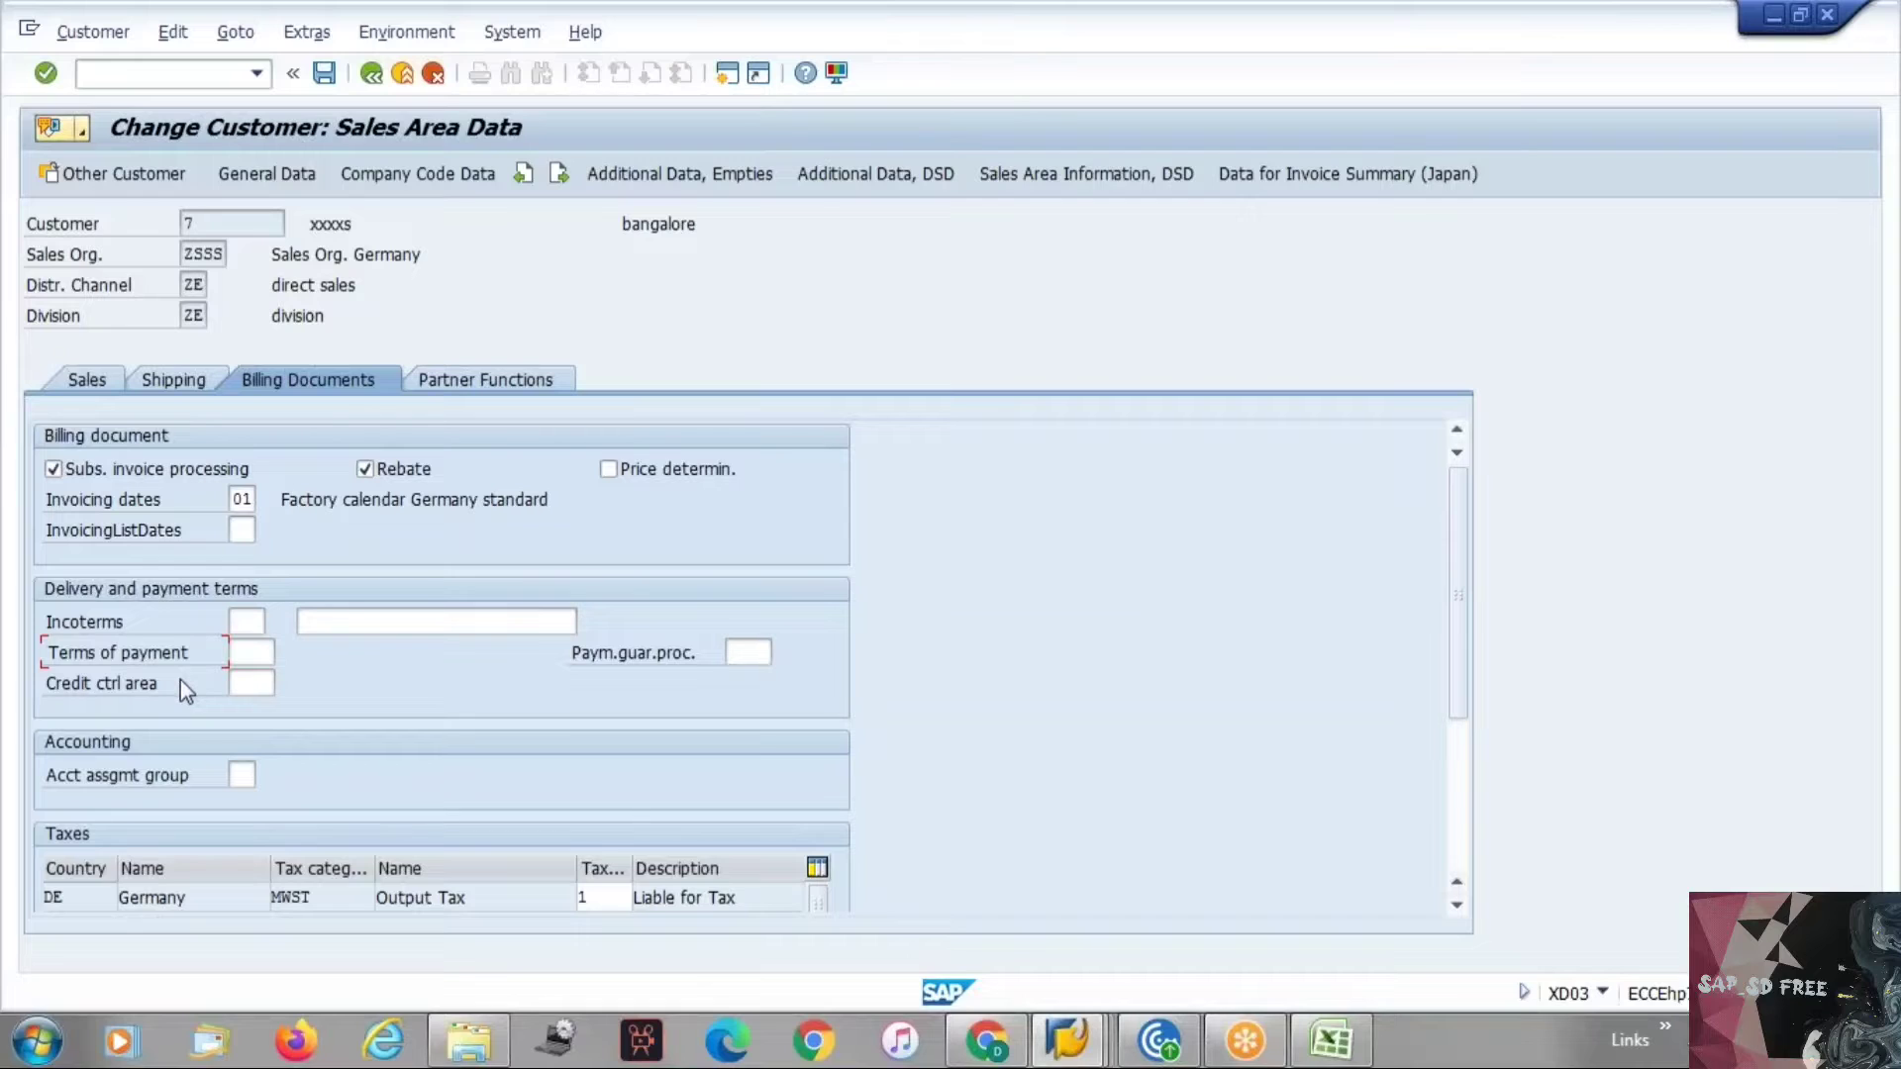
pyautogui.click(242, 652)
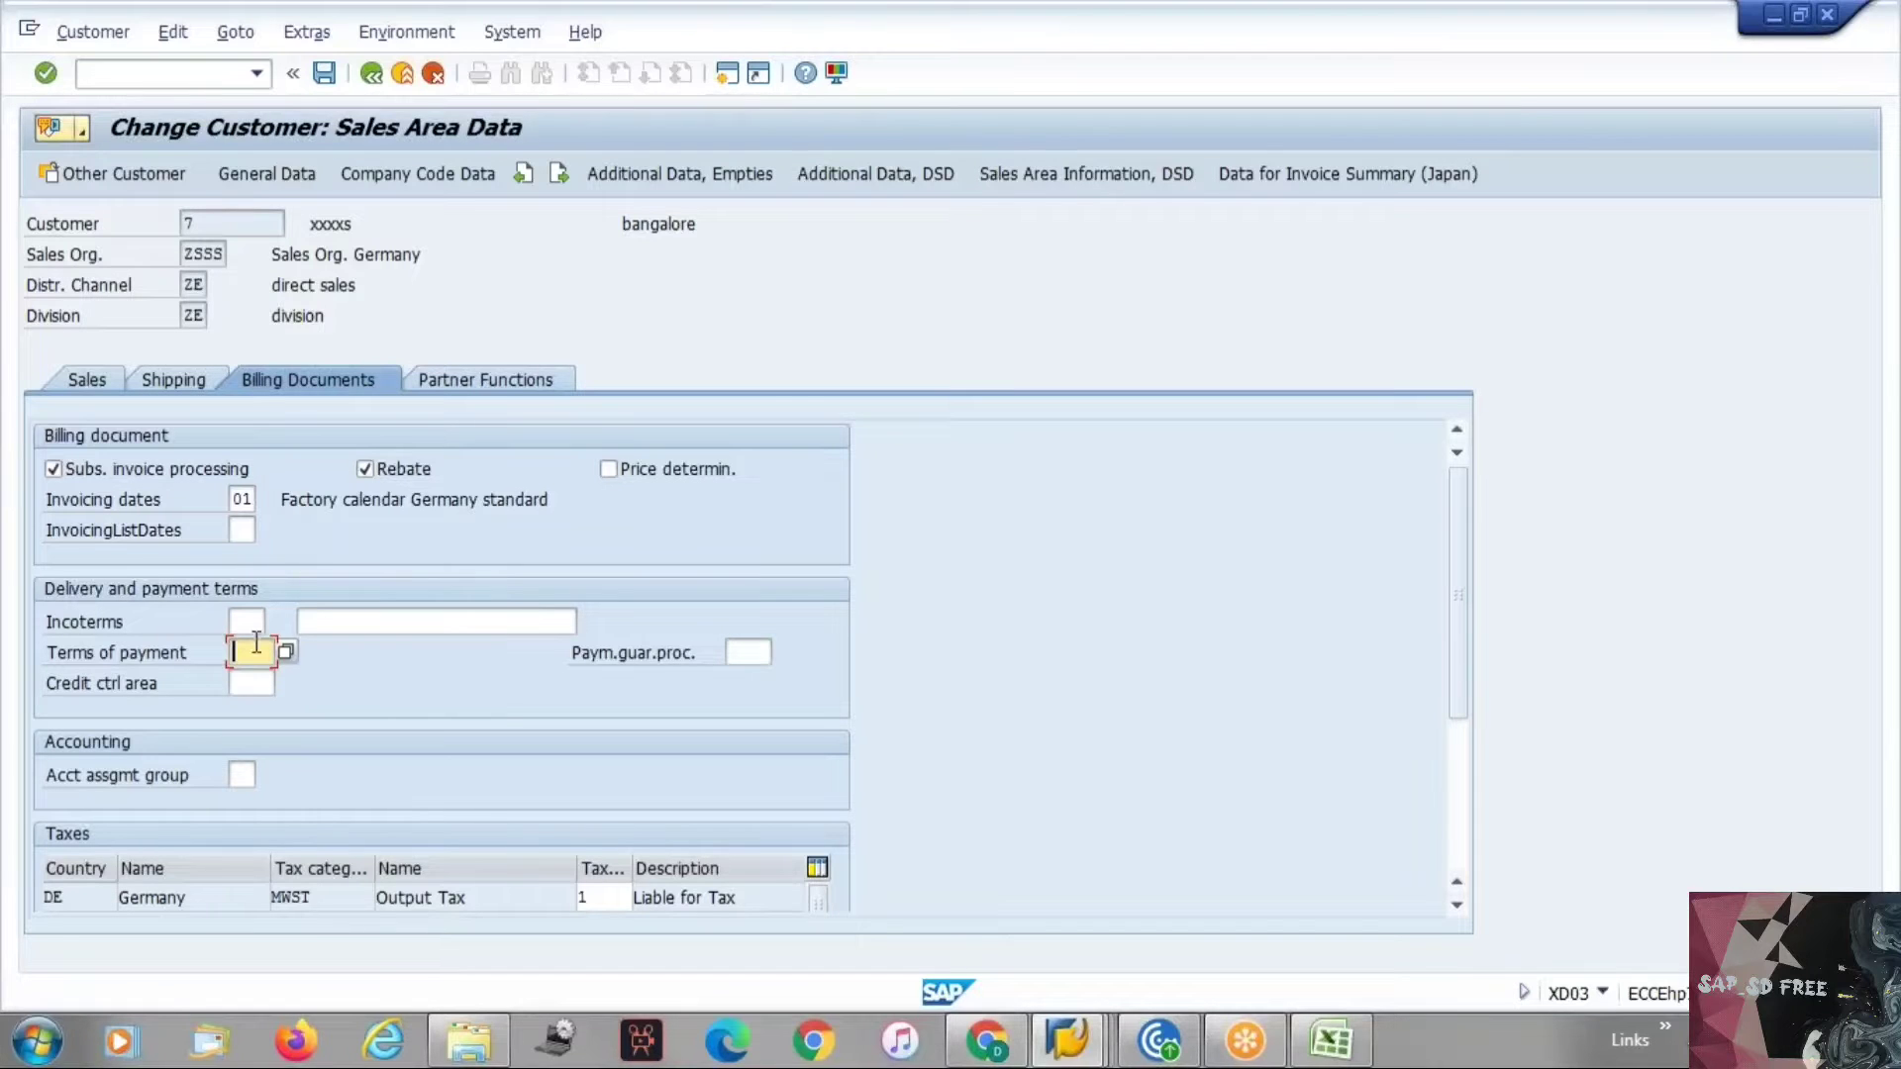
# Switch to the Excel notes sheet and add a Terms of Payment heading below the existing notes.
pyautogui.hotkey('alt', 'Tab')
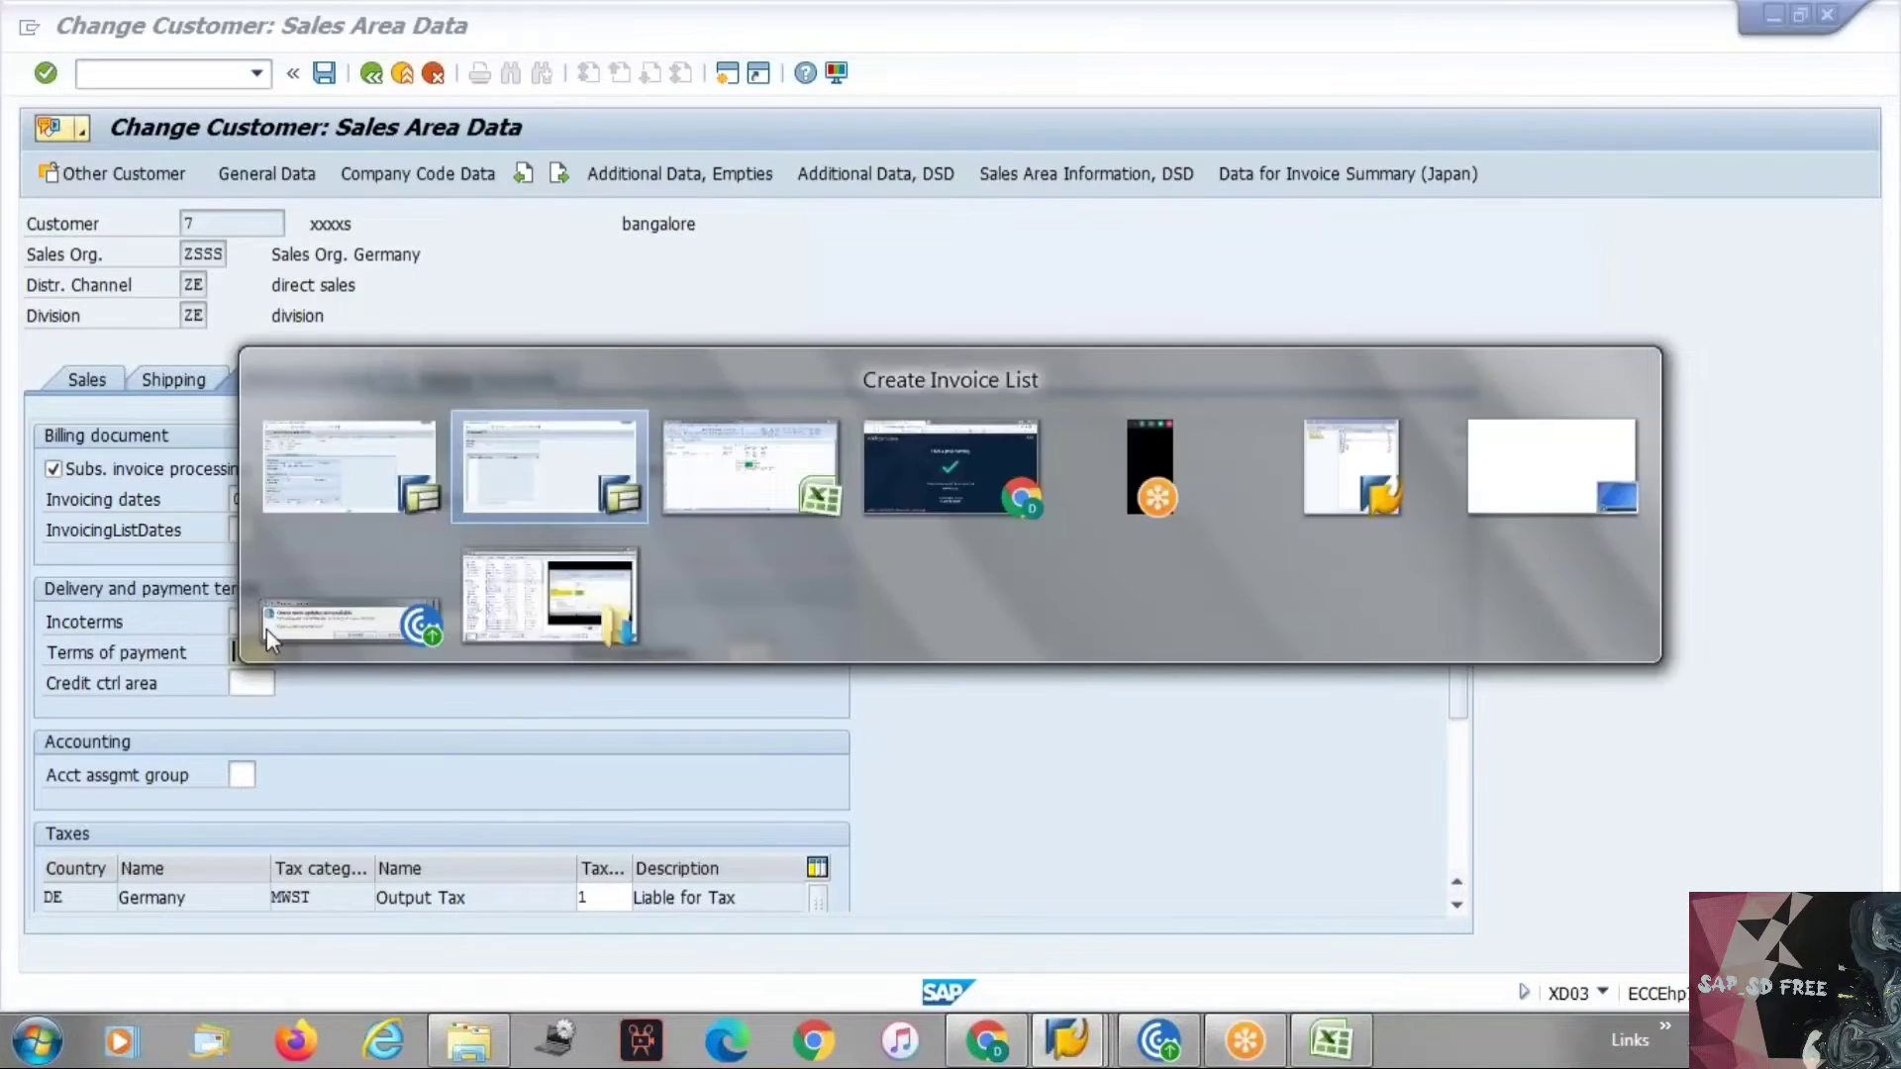
pyautogui.hotkey('alt', 'Tab')
pyautogui.hotkey('alt', 'Tab')
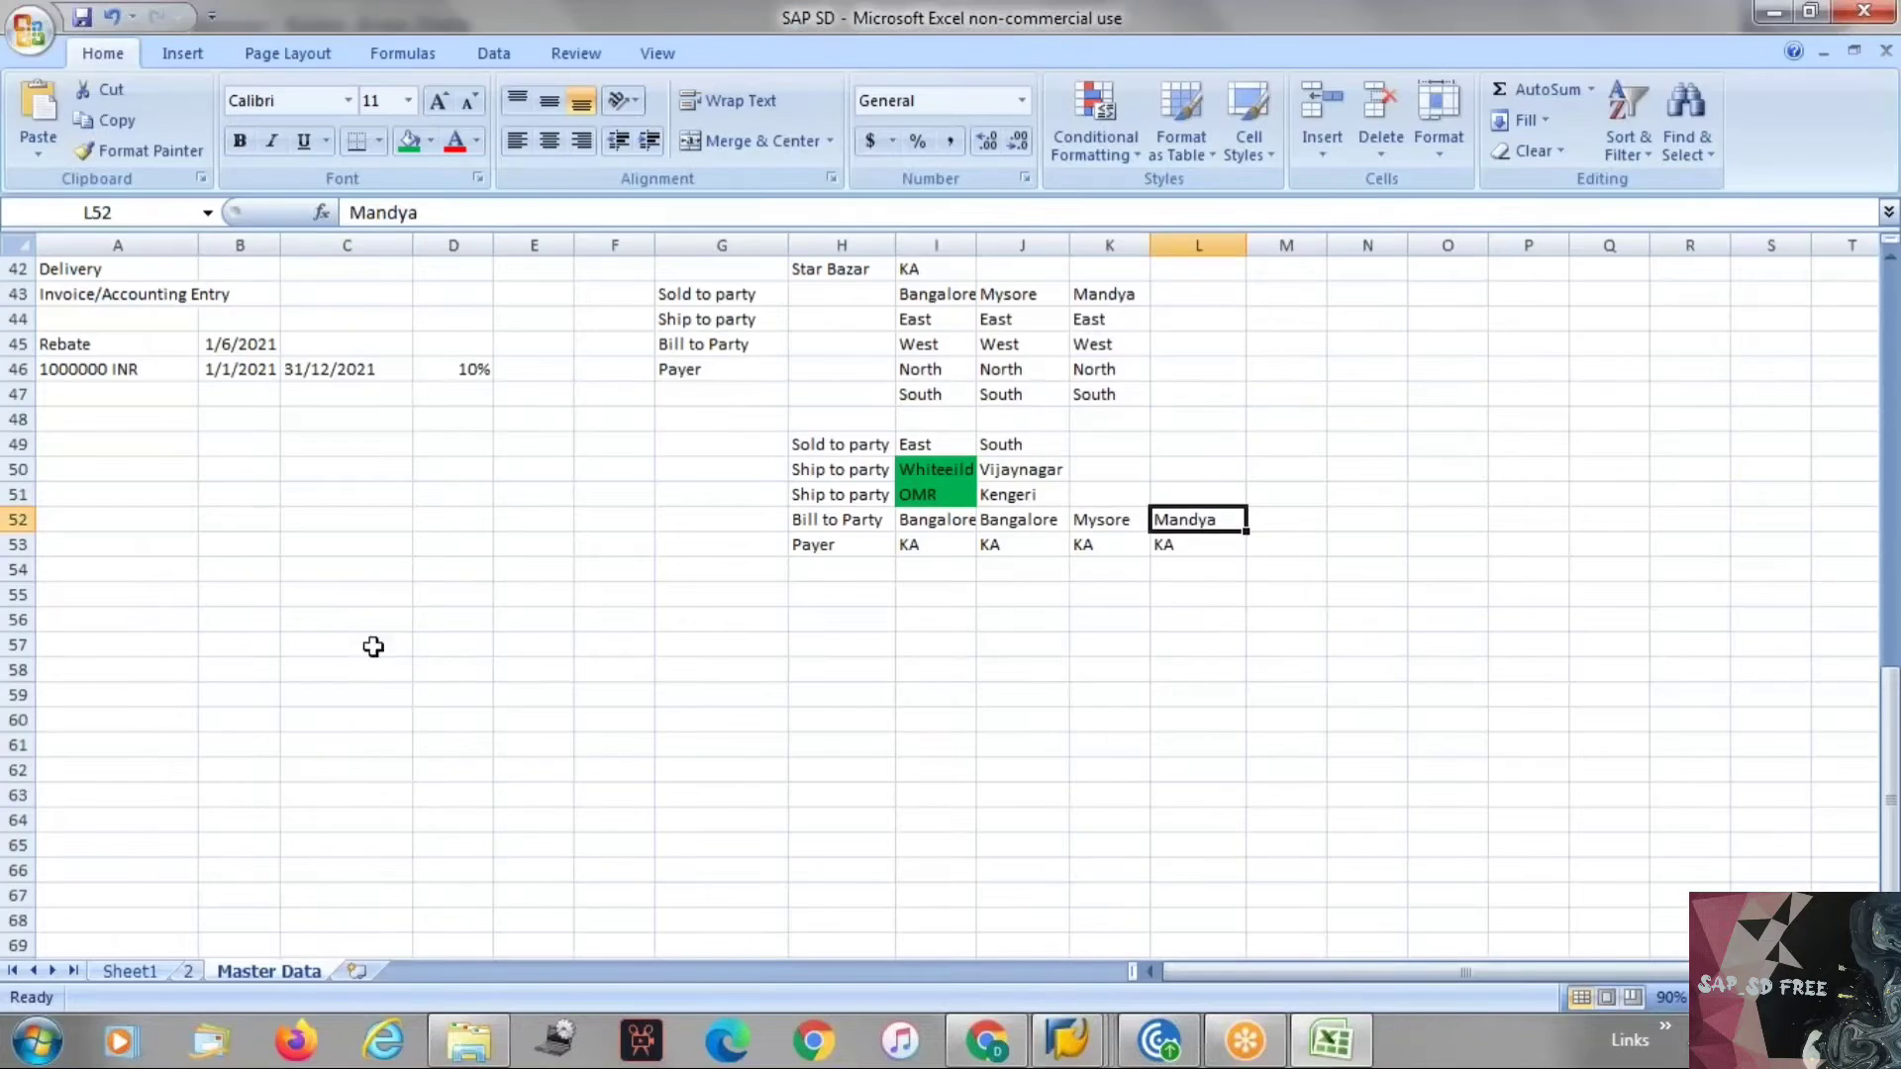
pyautogui.click(96, 637)
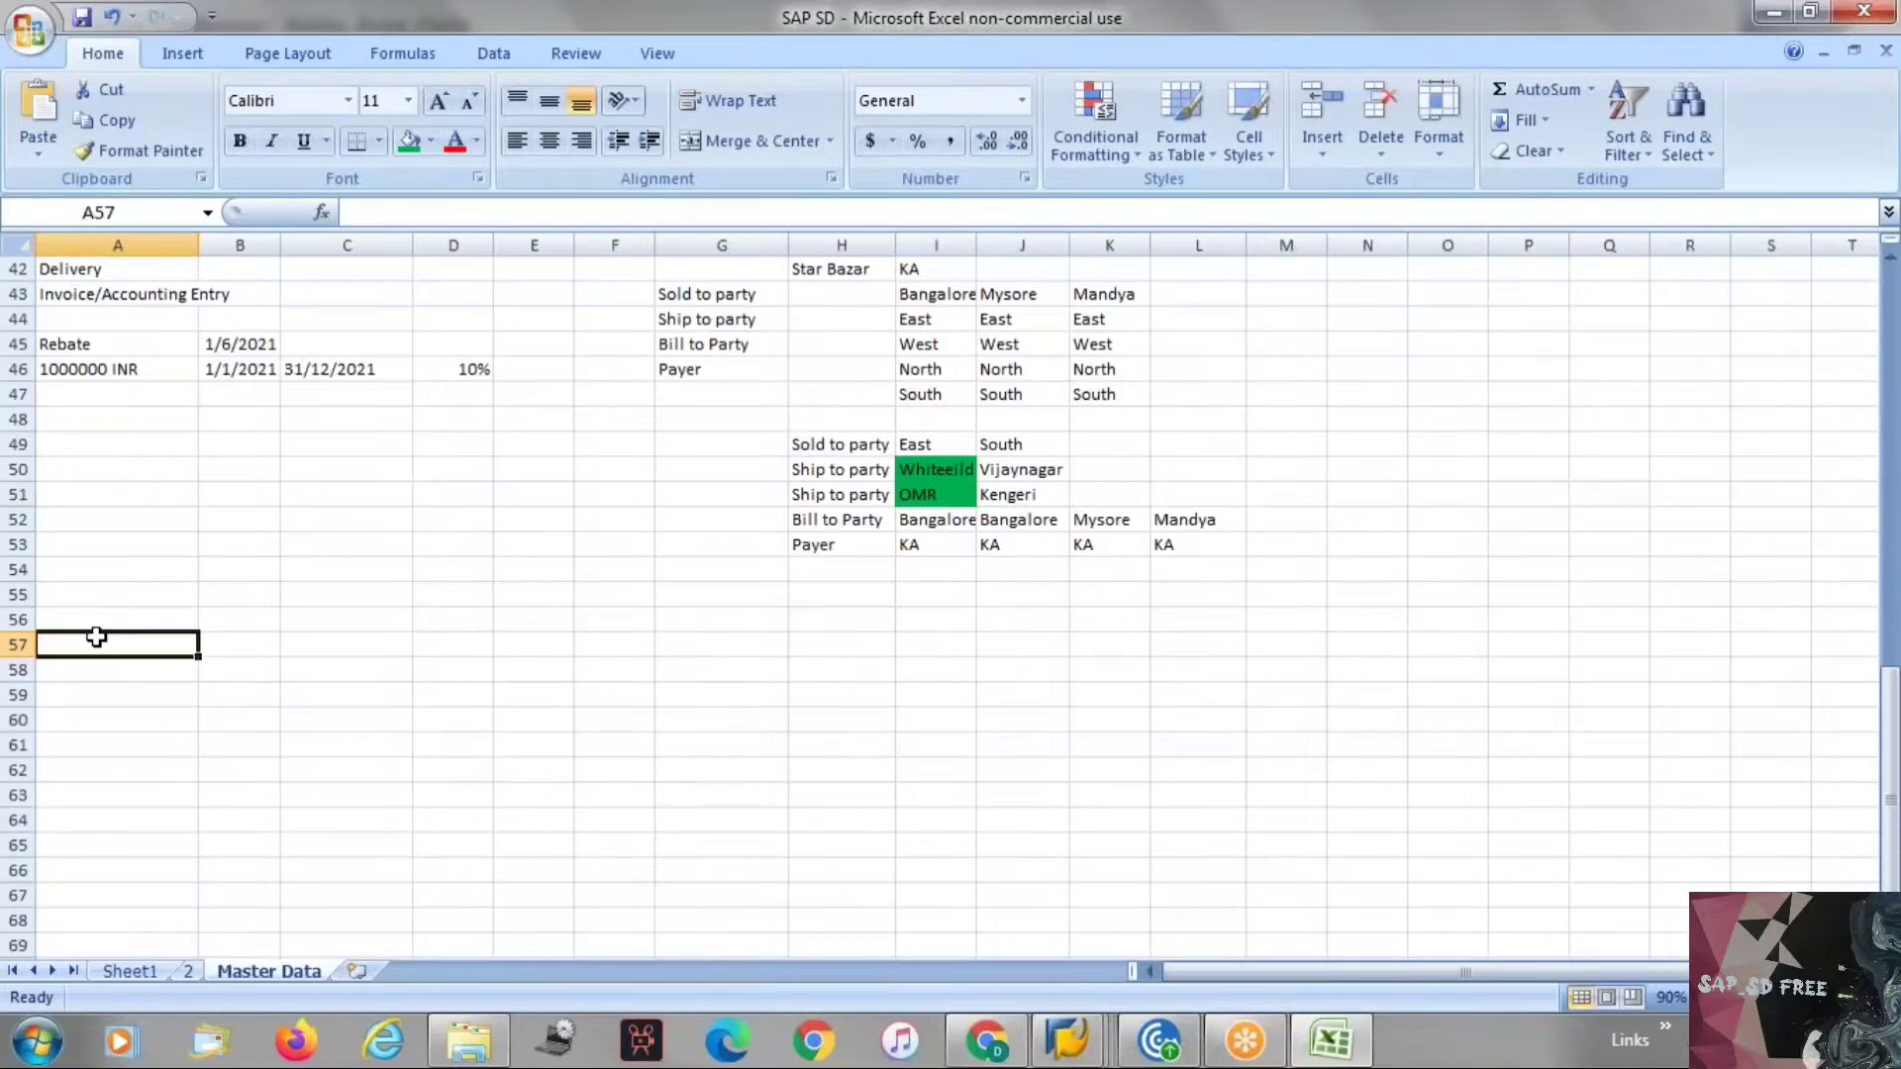
pyautogui.write('Terms of P')
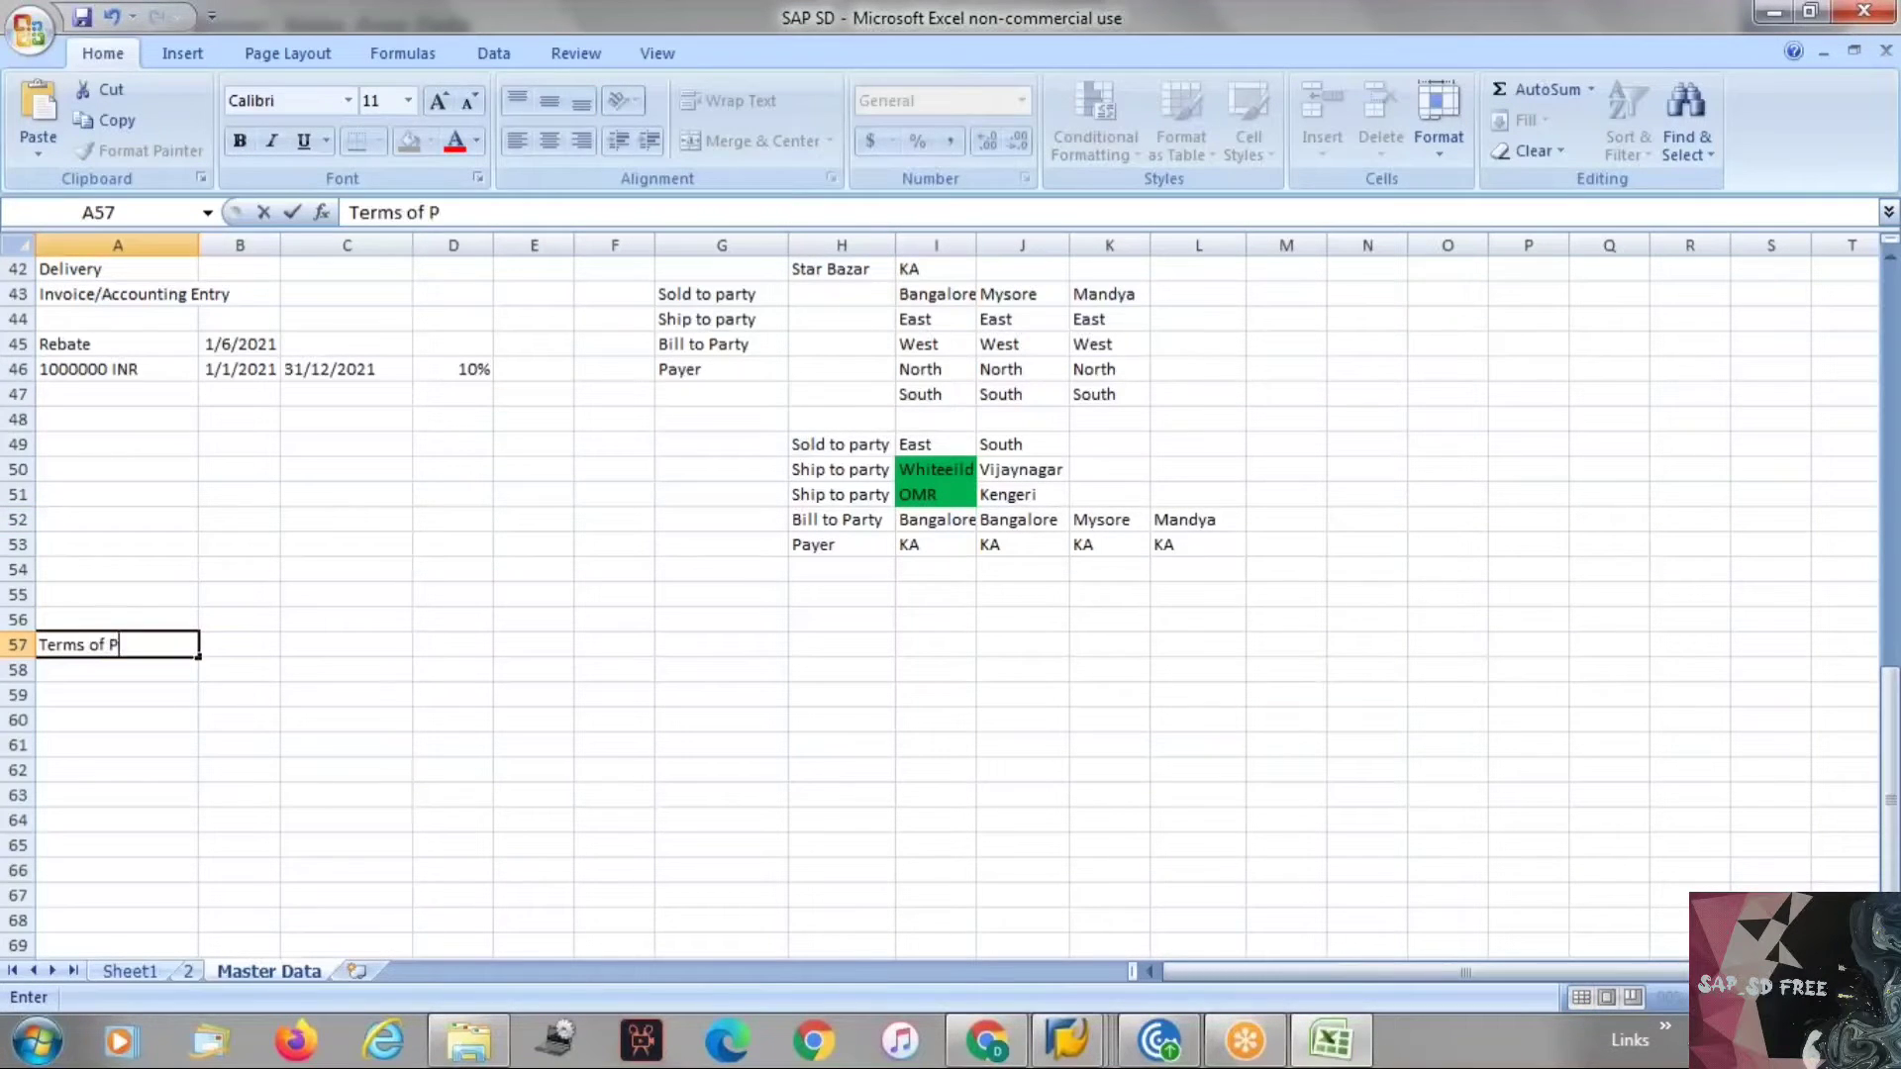
pyautogui.write('ayment')
pyautogui.press('Return')
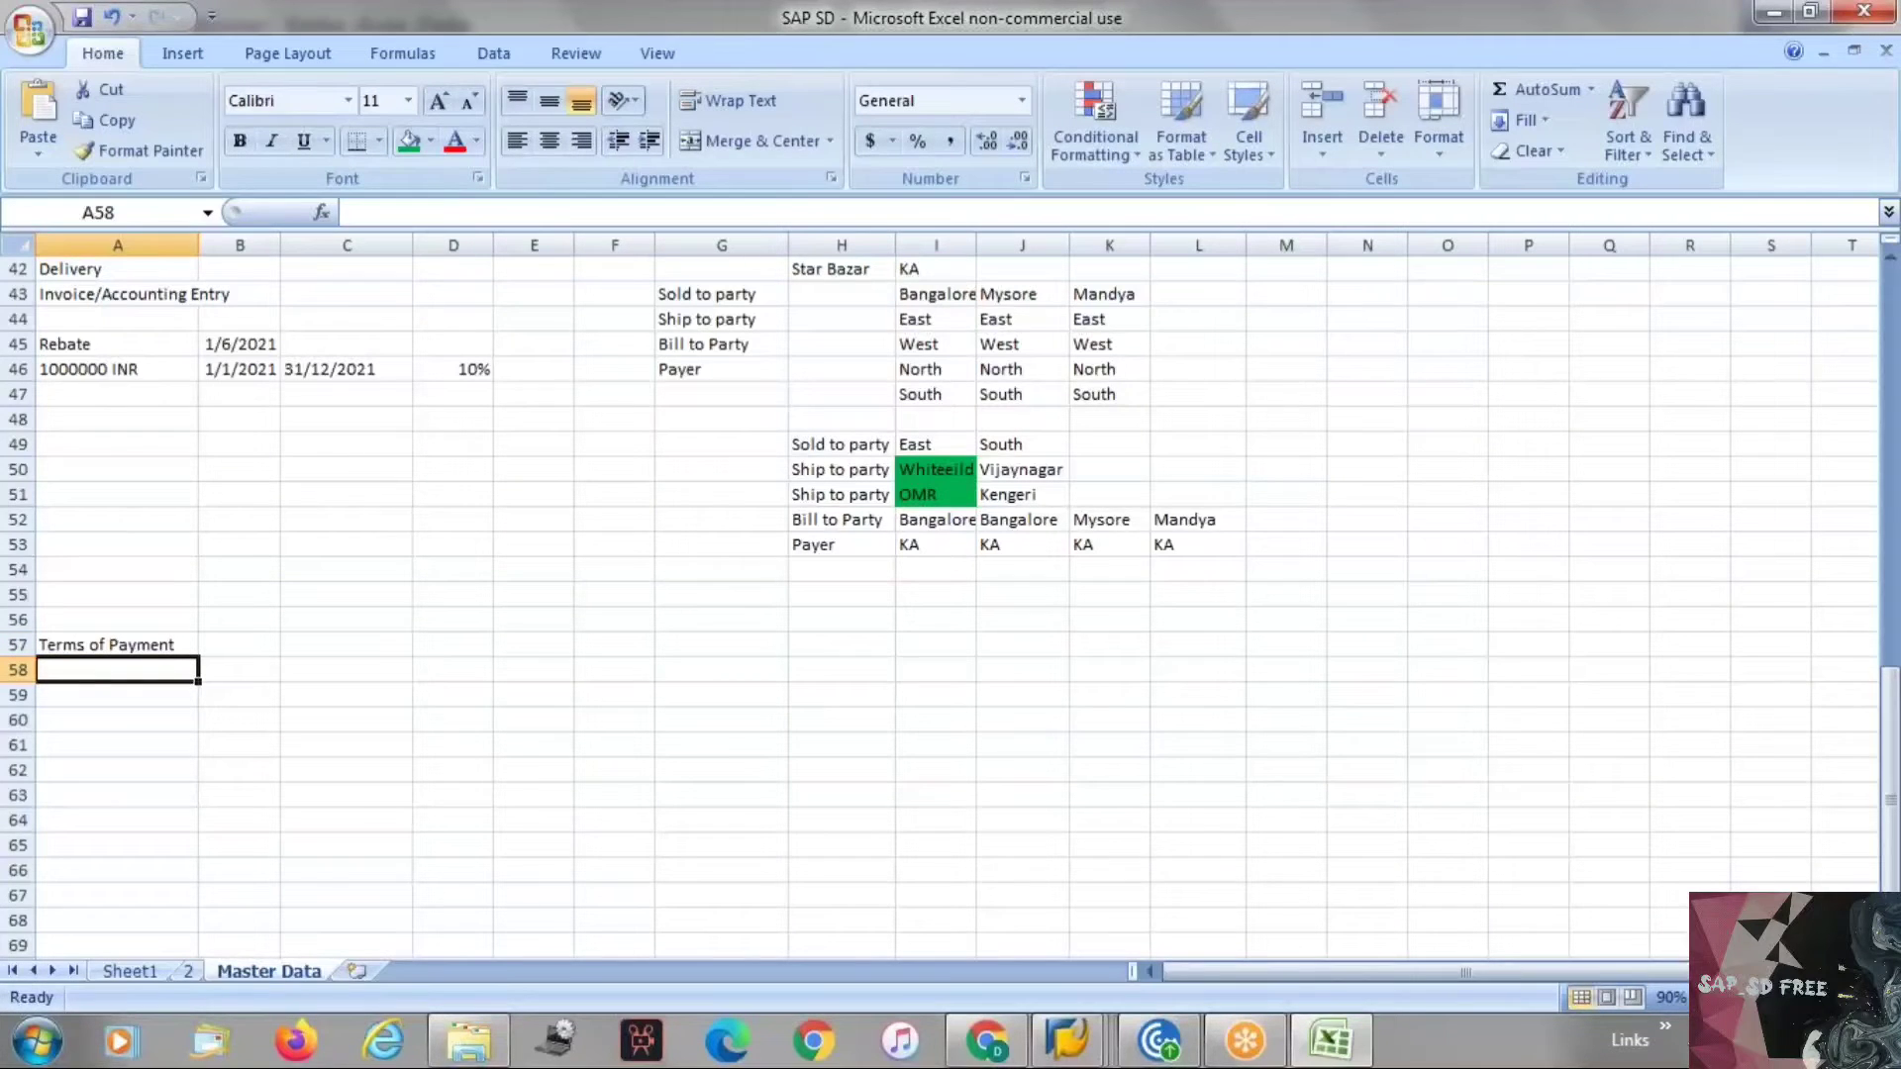
# Enter the payment term keys 0001 and 0002 as text, keeping the leading zeros, under the heading.
pyautogui.write('0001')
pyautogui.press('Tab')
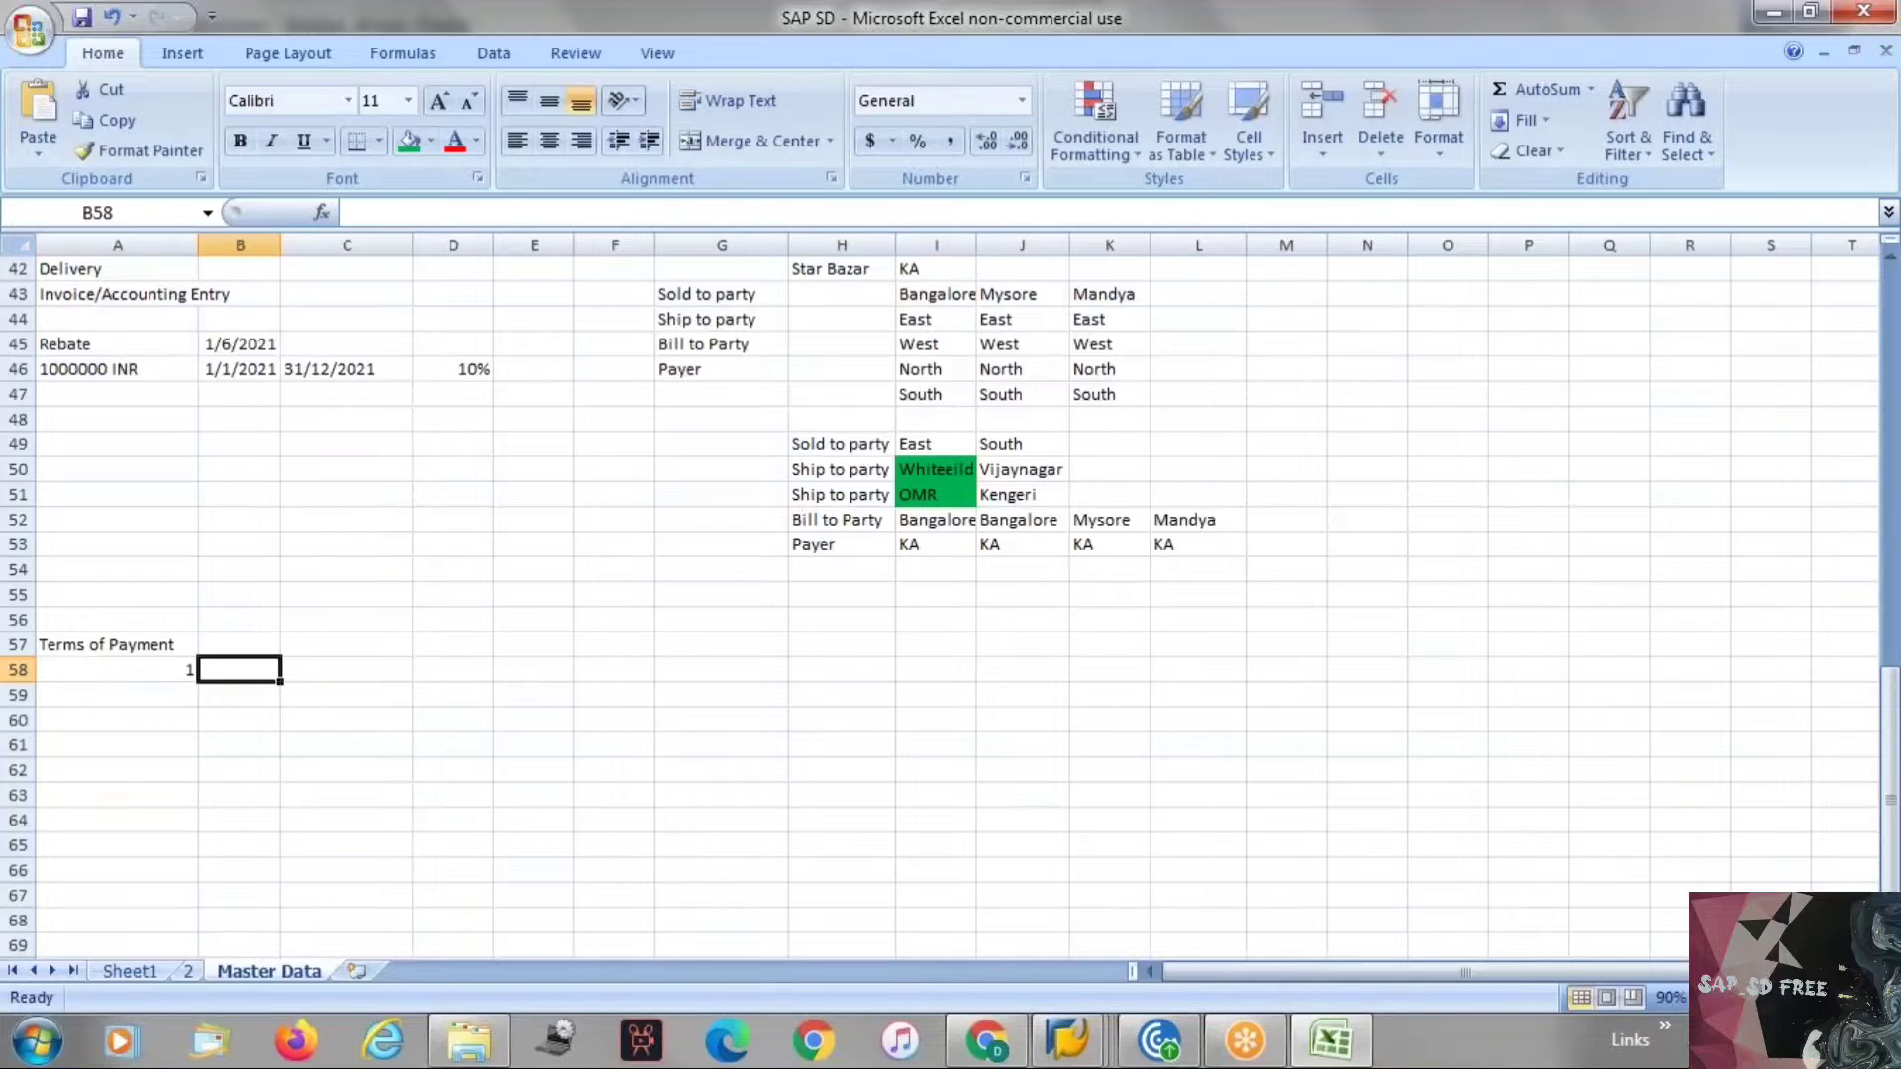
pyautogui.press('Left')
pyautogui.press('Delete')
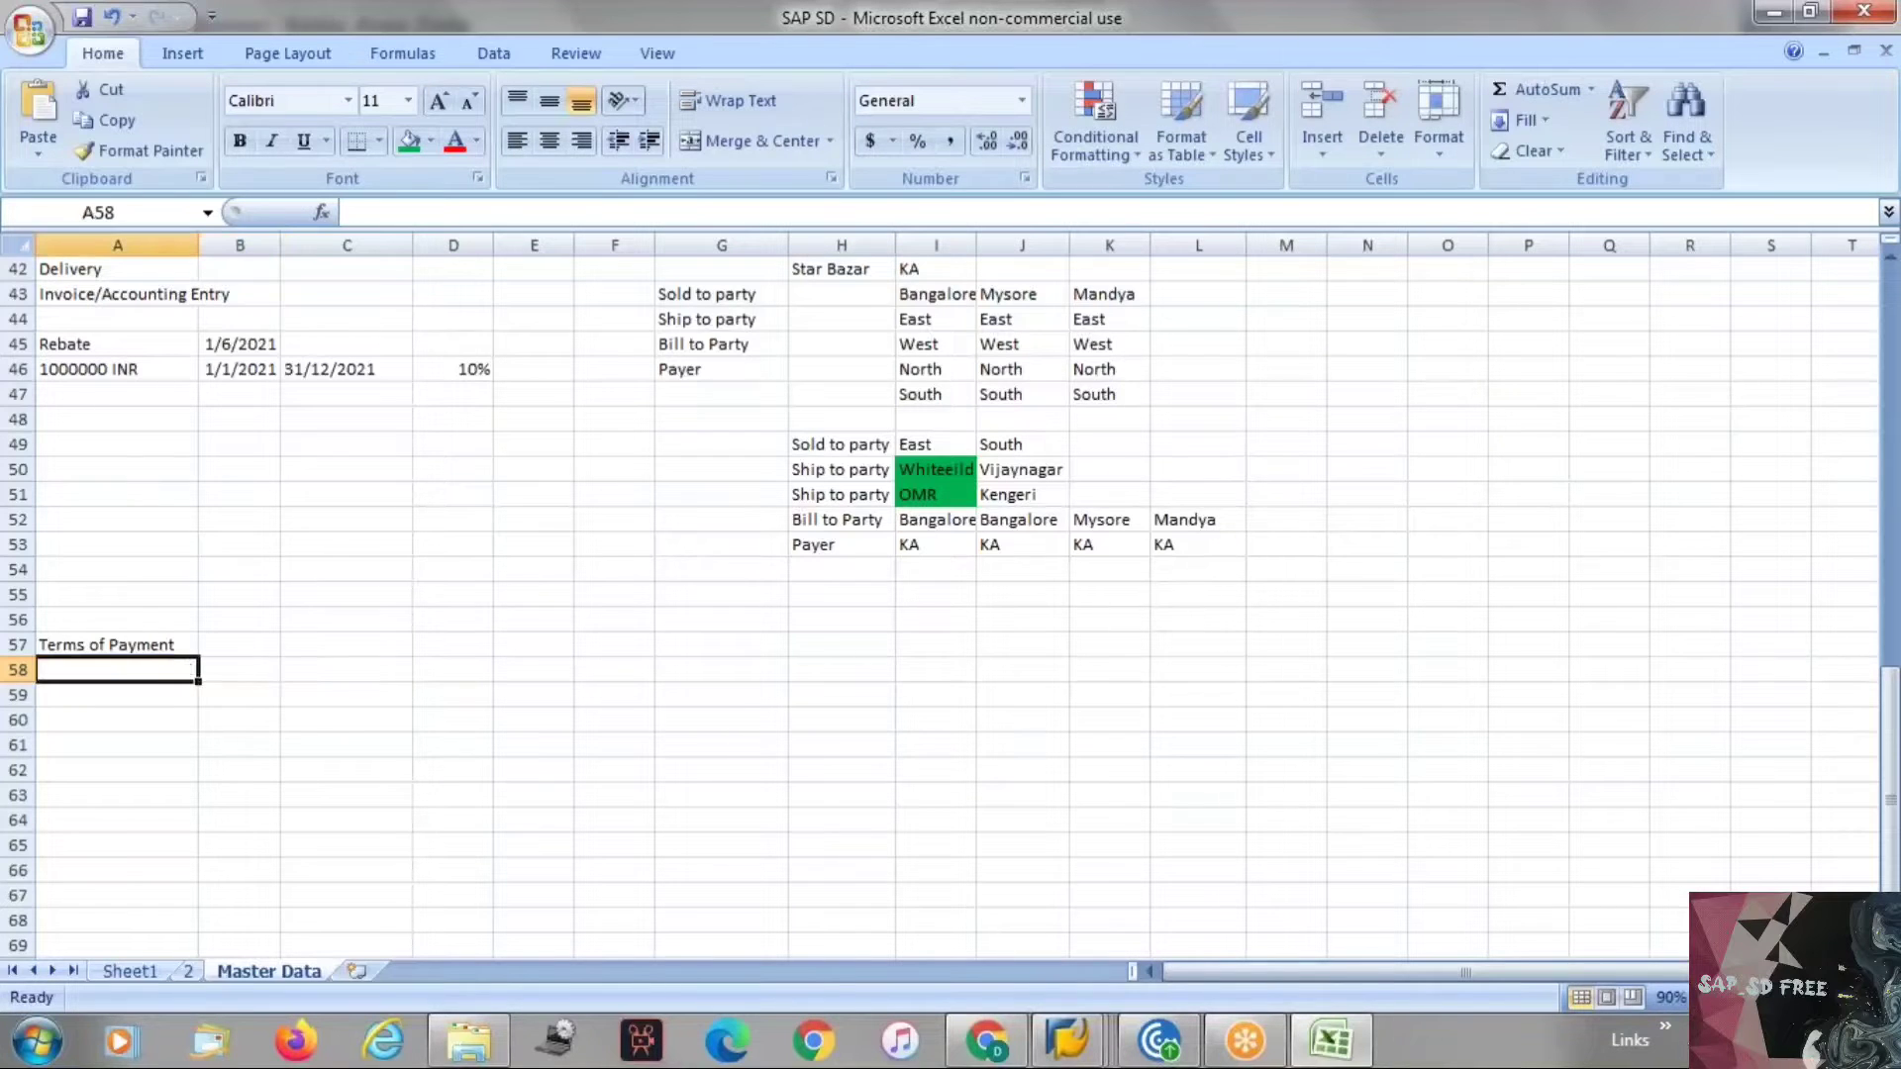
pyautogui.write("'0001")
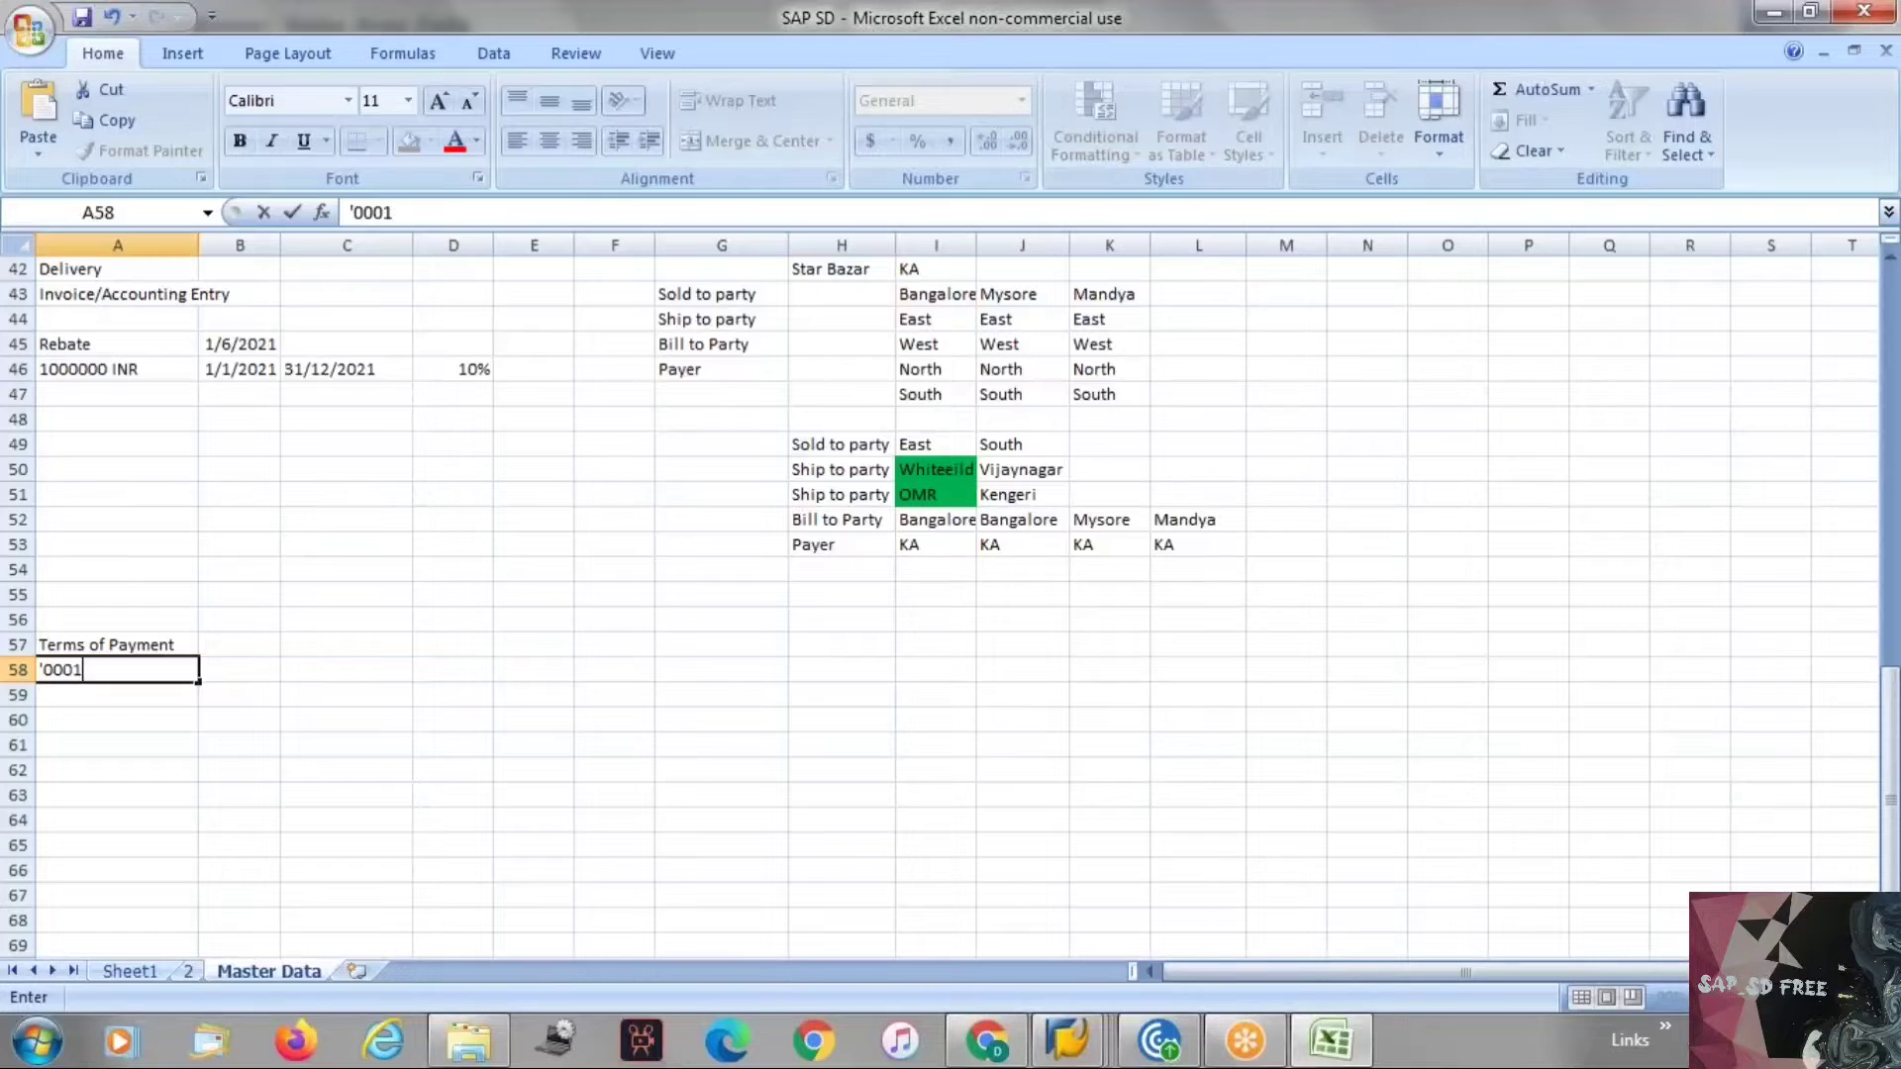
pyautogui.press('Return')
pyautogui.write('0')
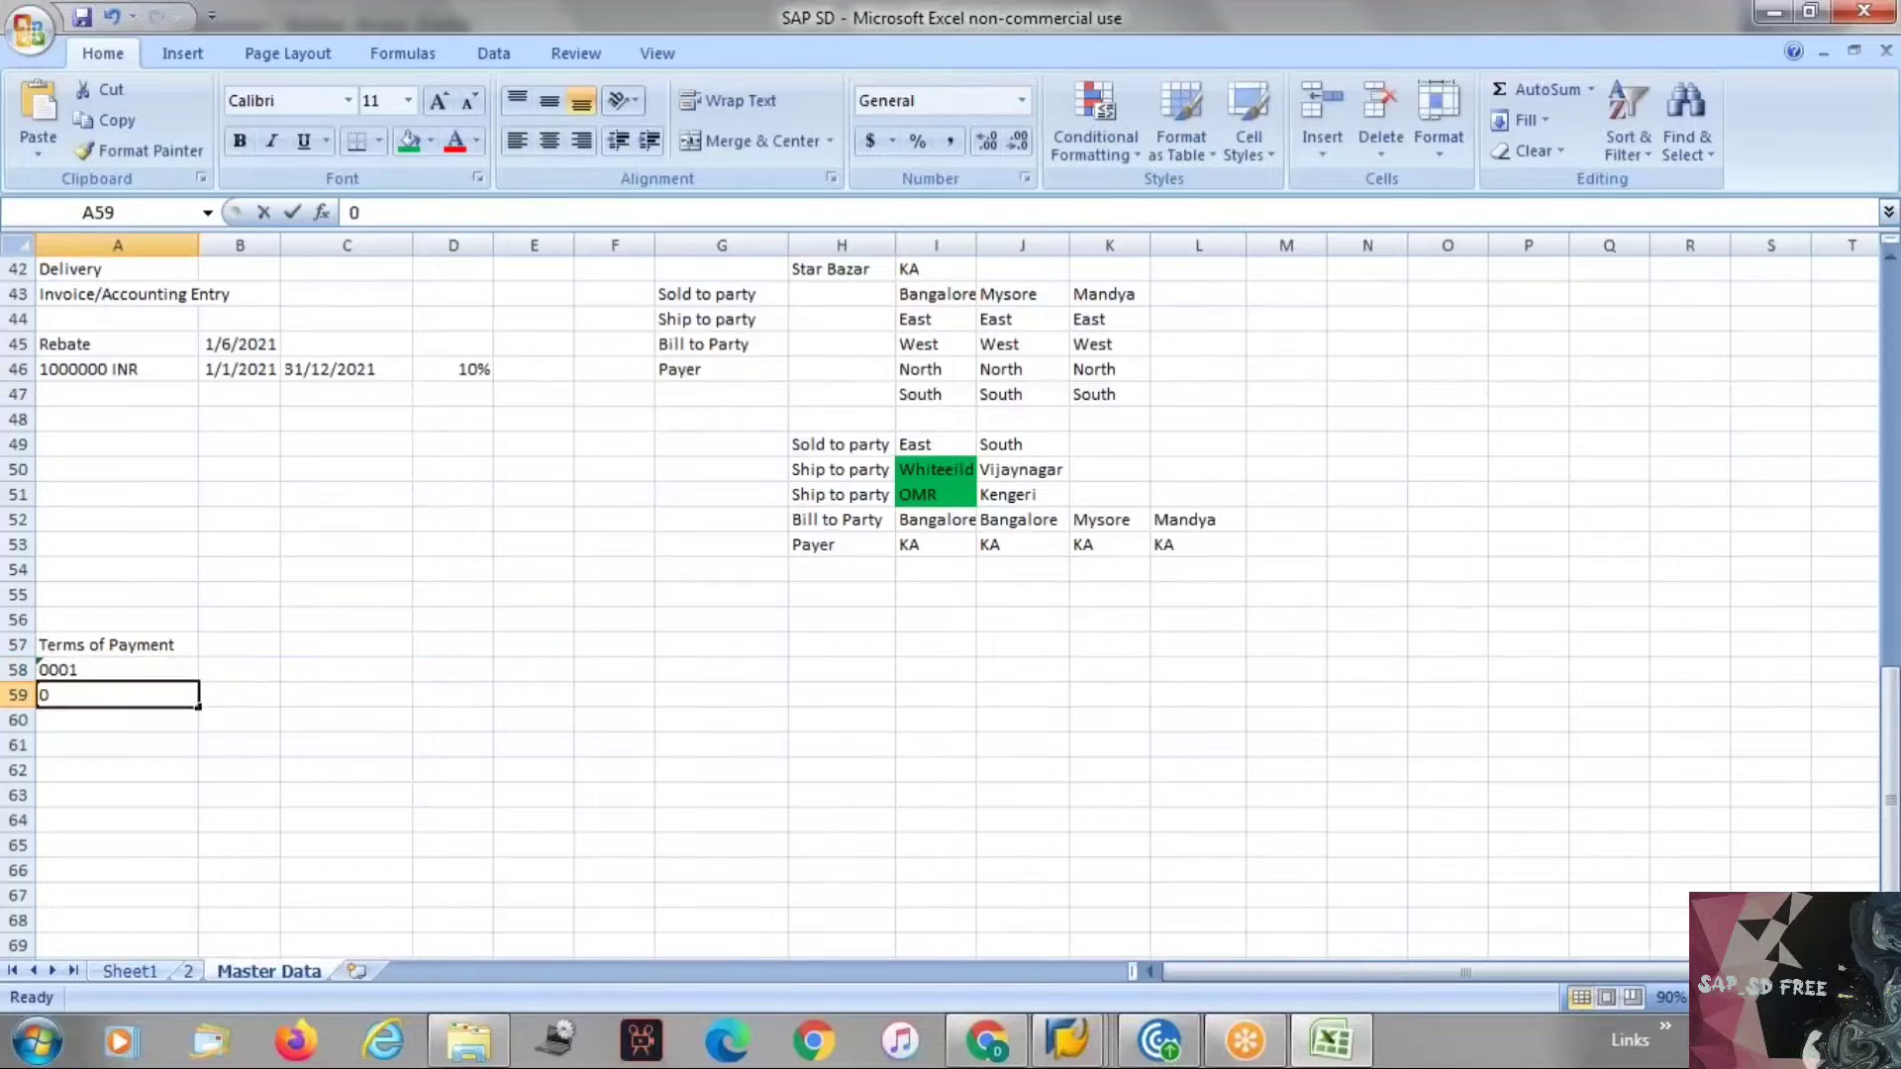
pyautogui.press('BackSpace')
pyautogui.write("'0002")
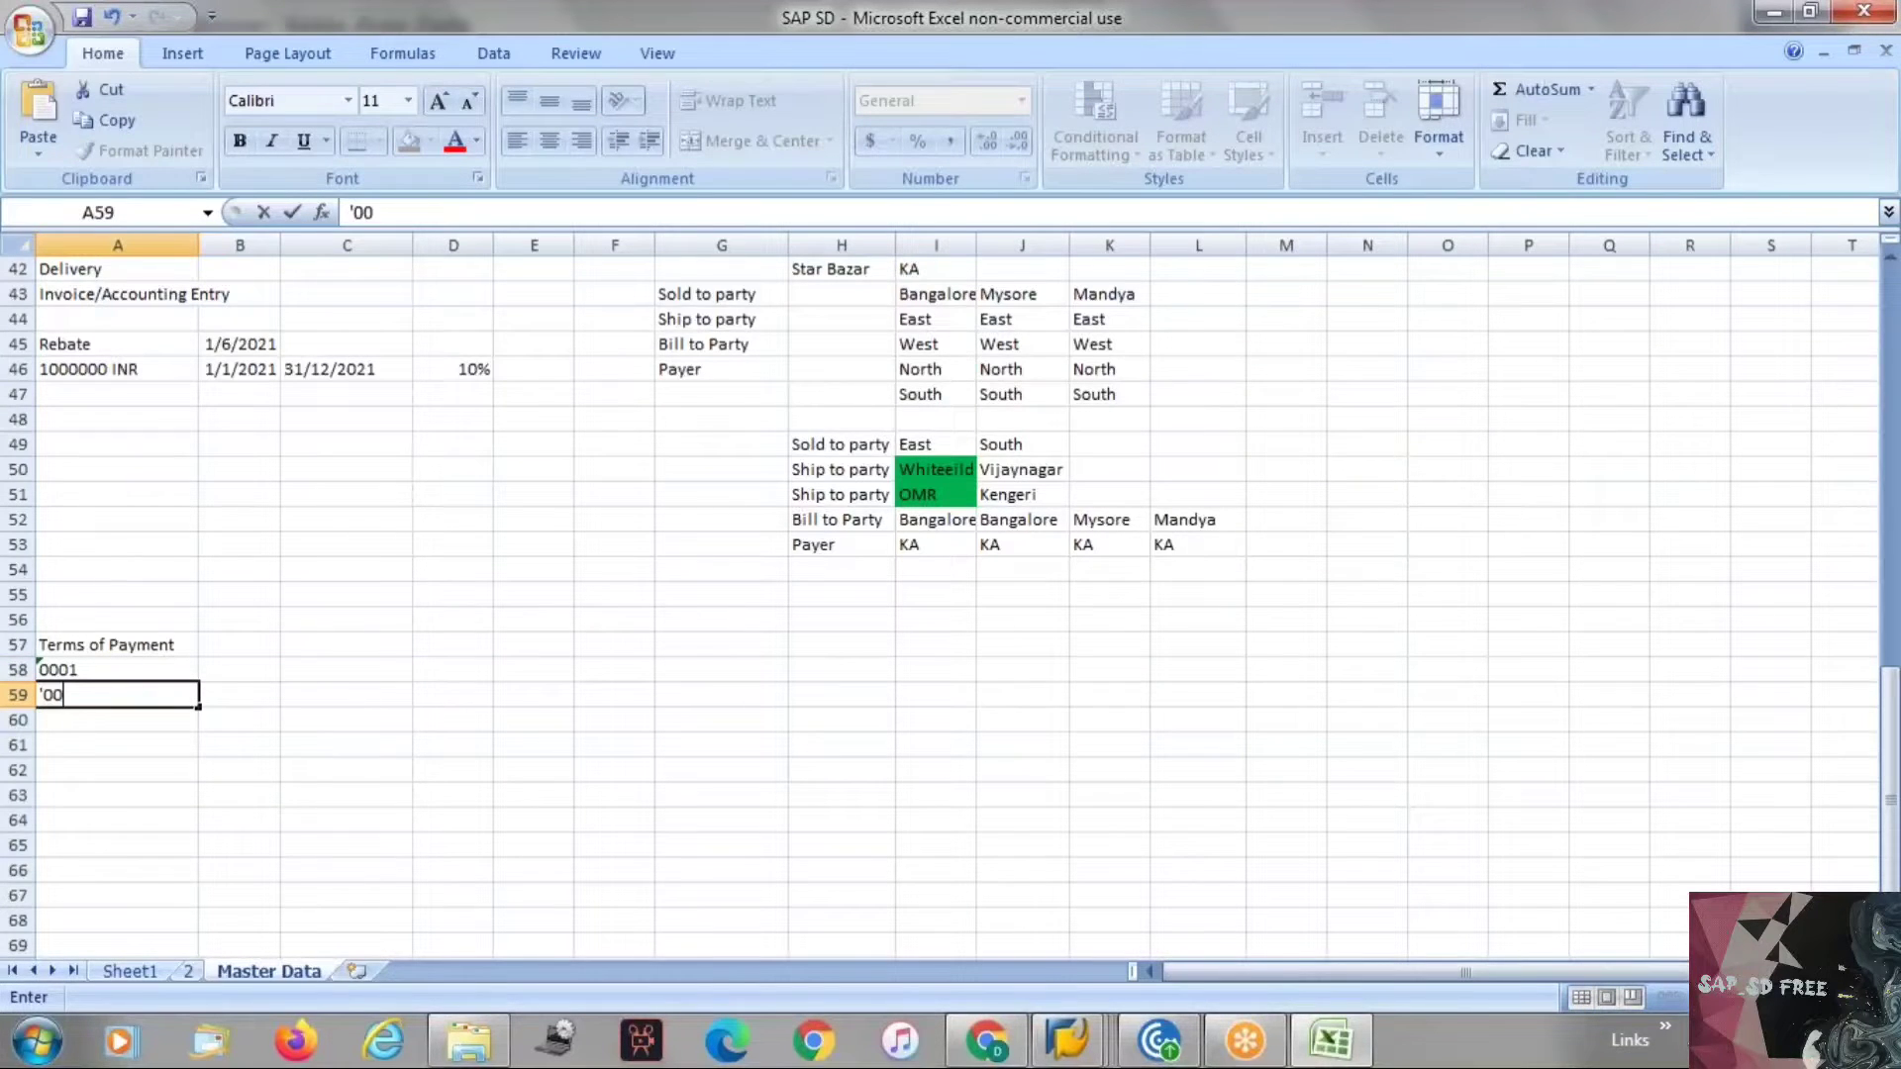
pyautogui.press('Tab')
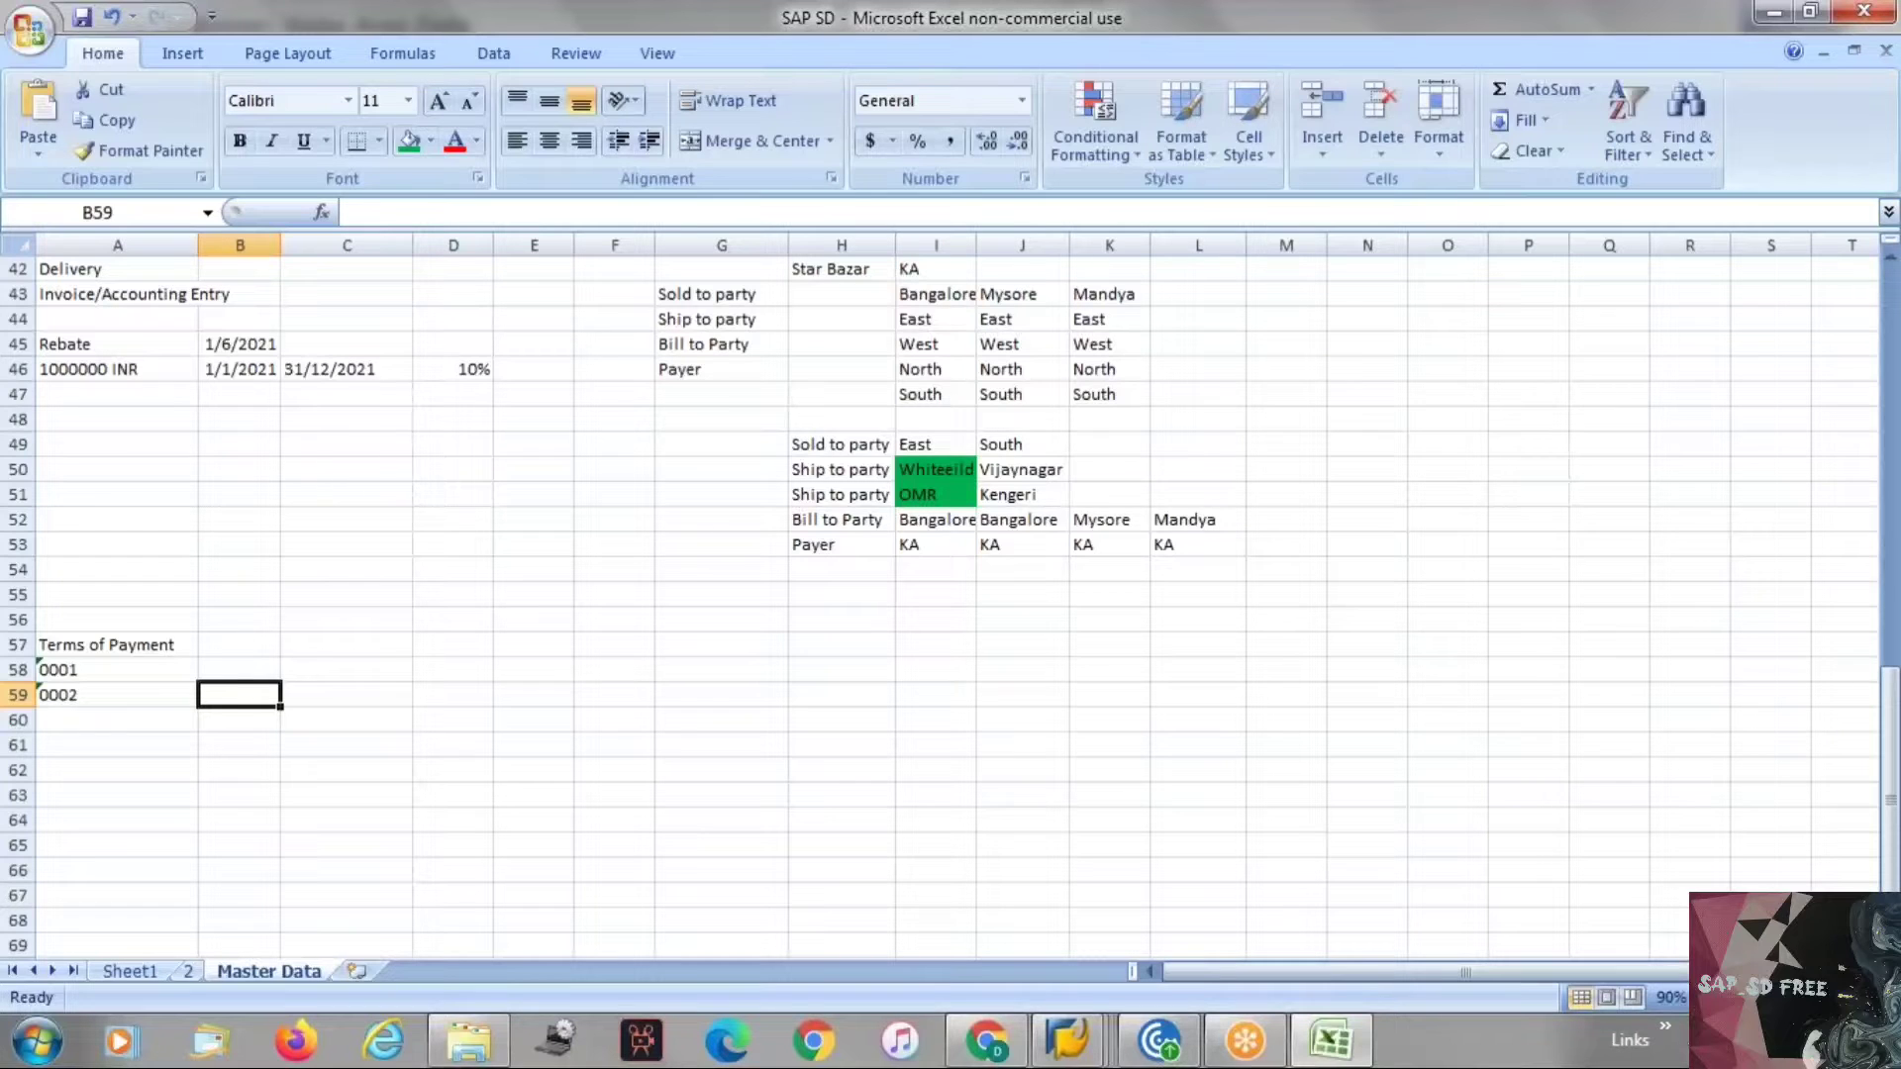
# Note 45 days beside the 0002 payment term key.
pyautogui.write('45')
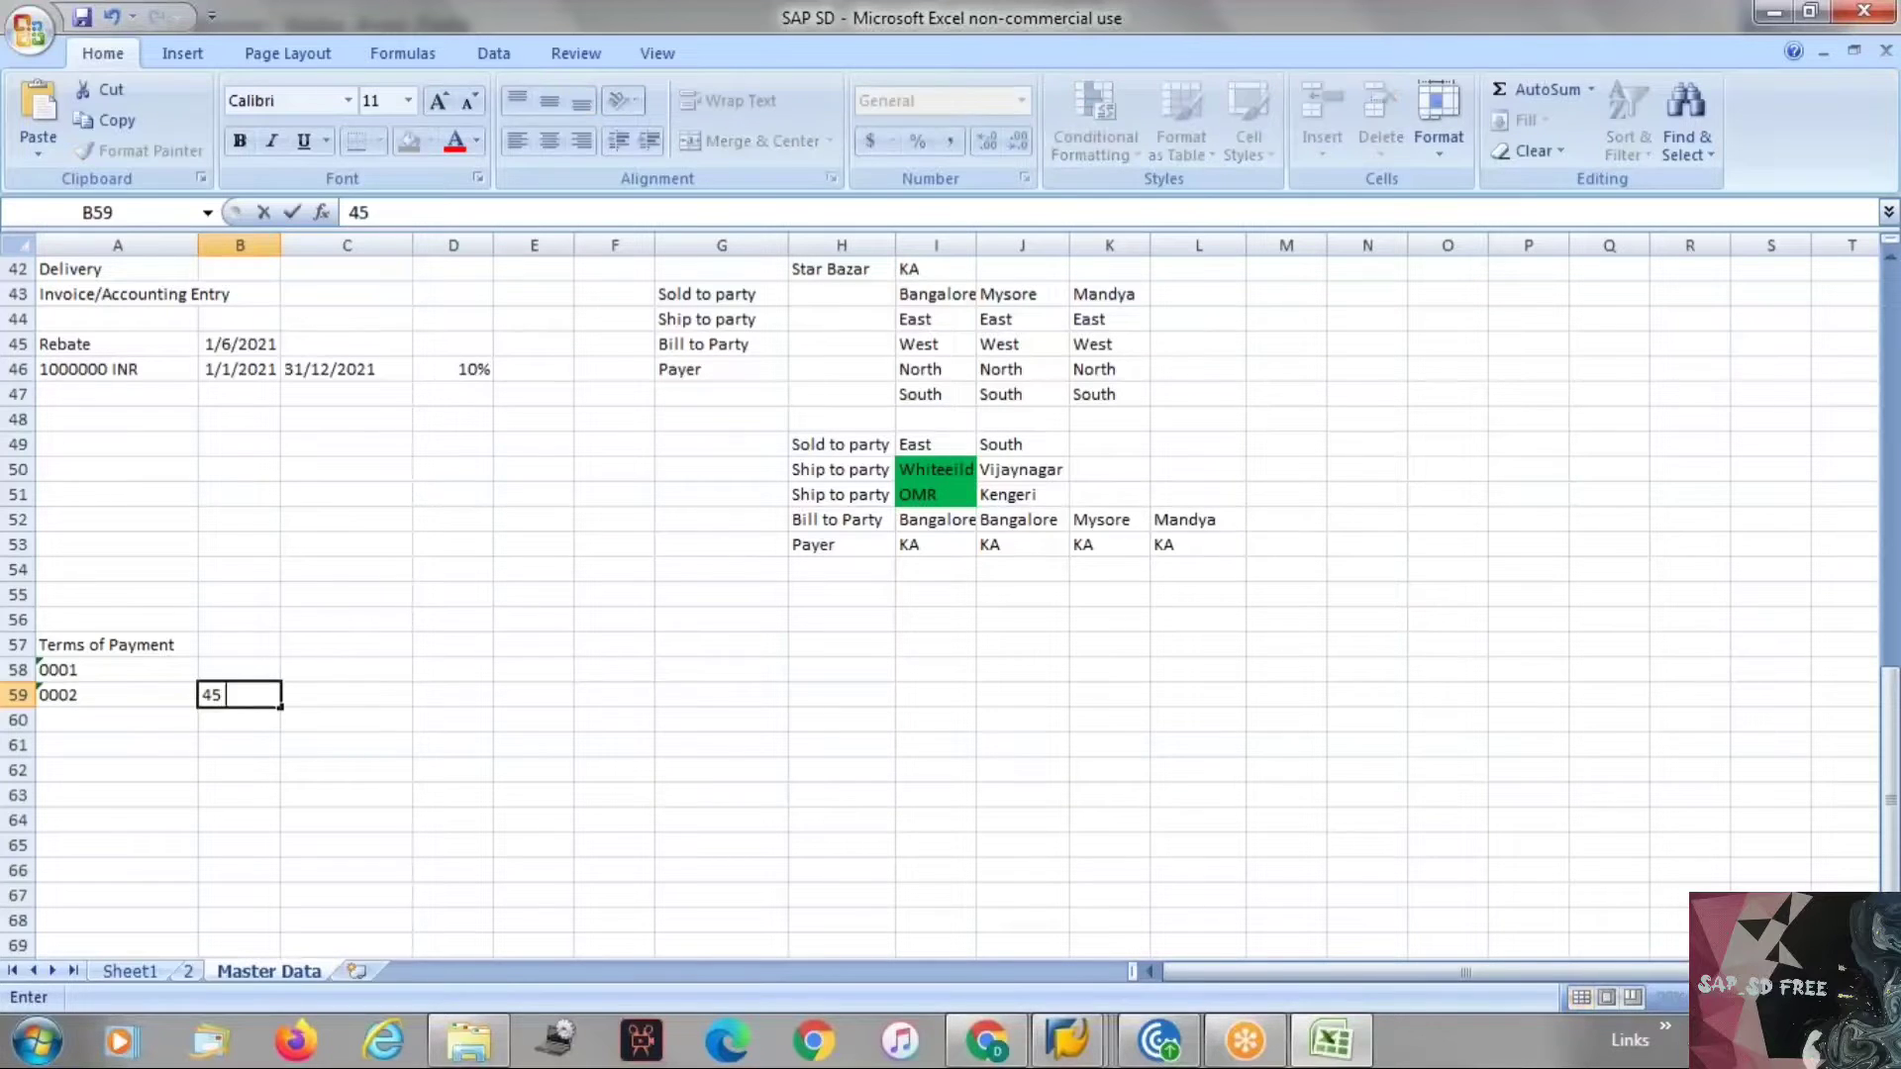
pyautogui.write(' days')
pyautogui.press('Return')
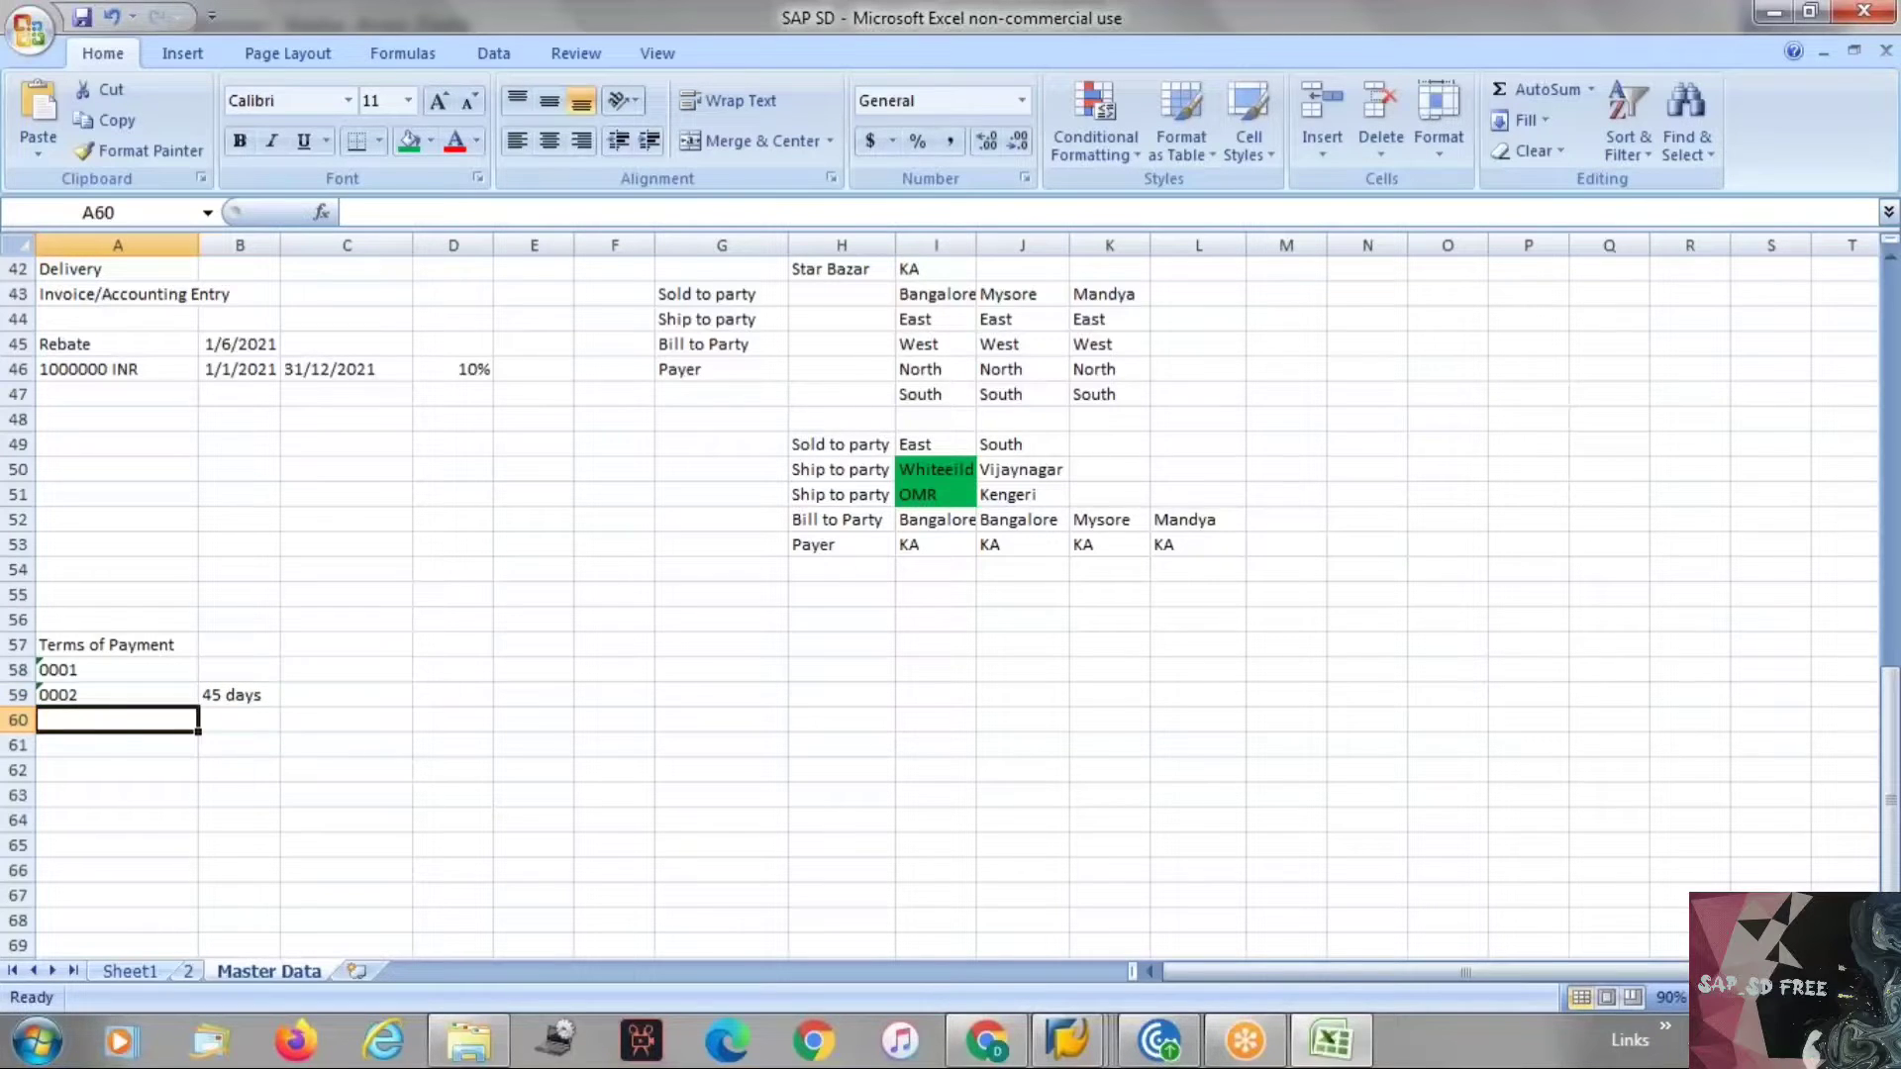
# Add a row below with 10 days and a 5% discount.
pyautogui.press('Right')
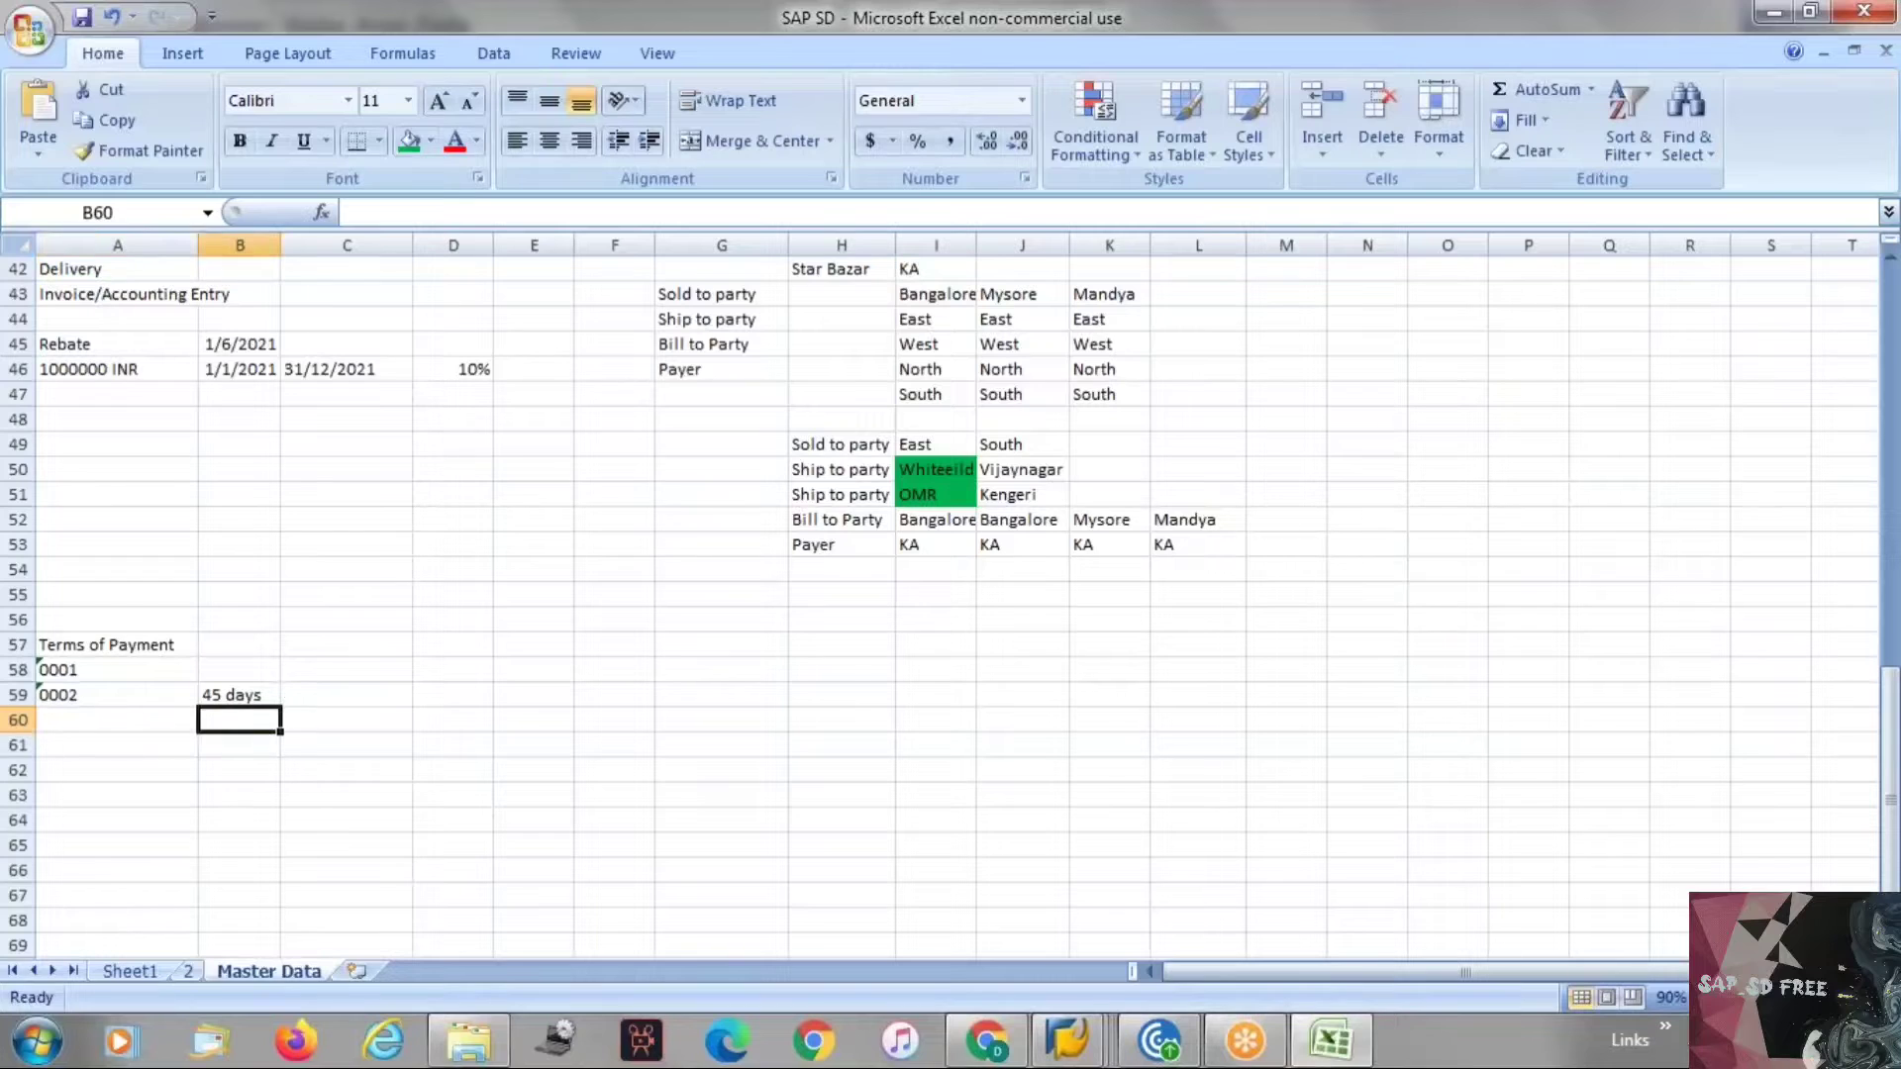
pyautogui.write('10')
pyautogui.press('Tab')
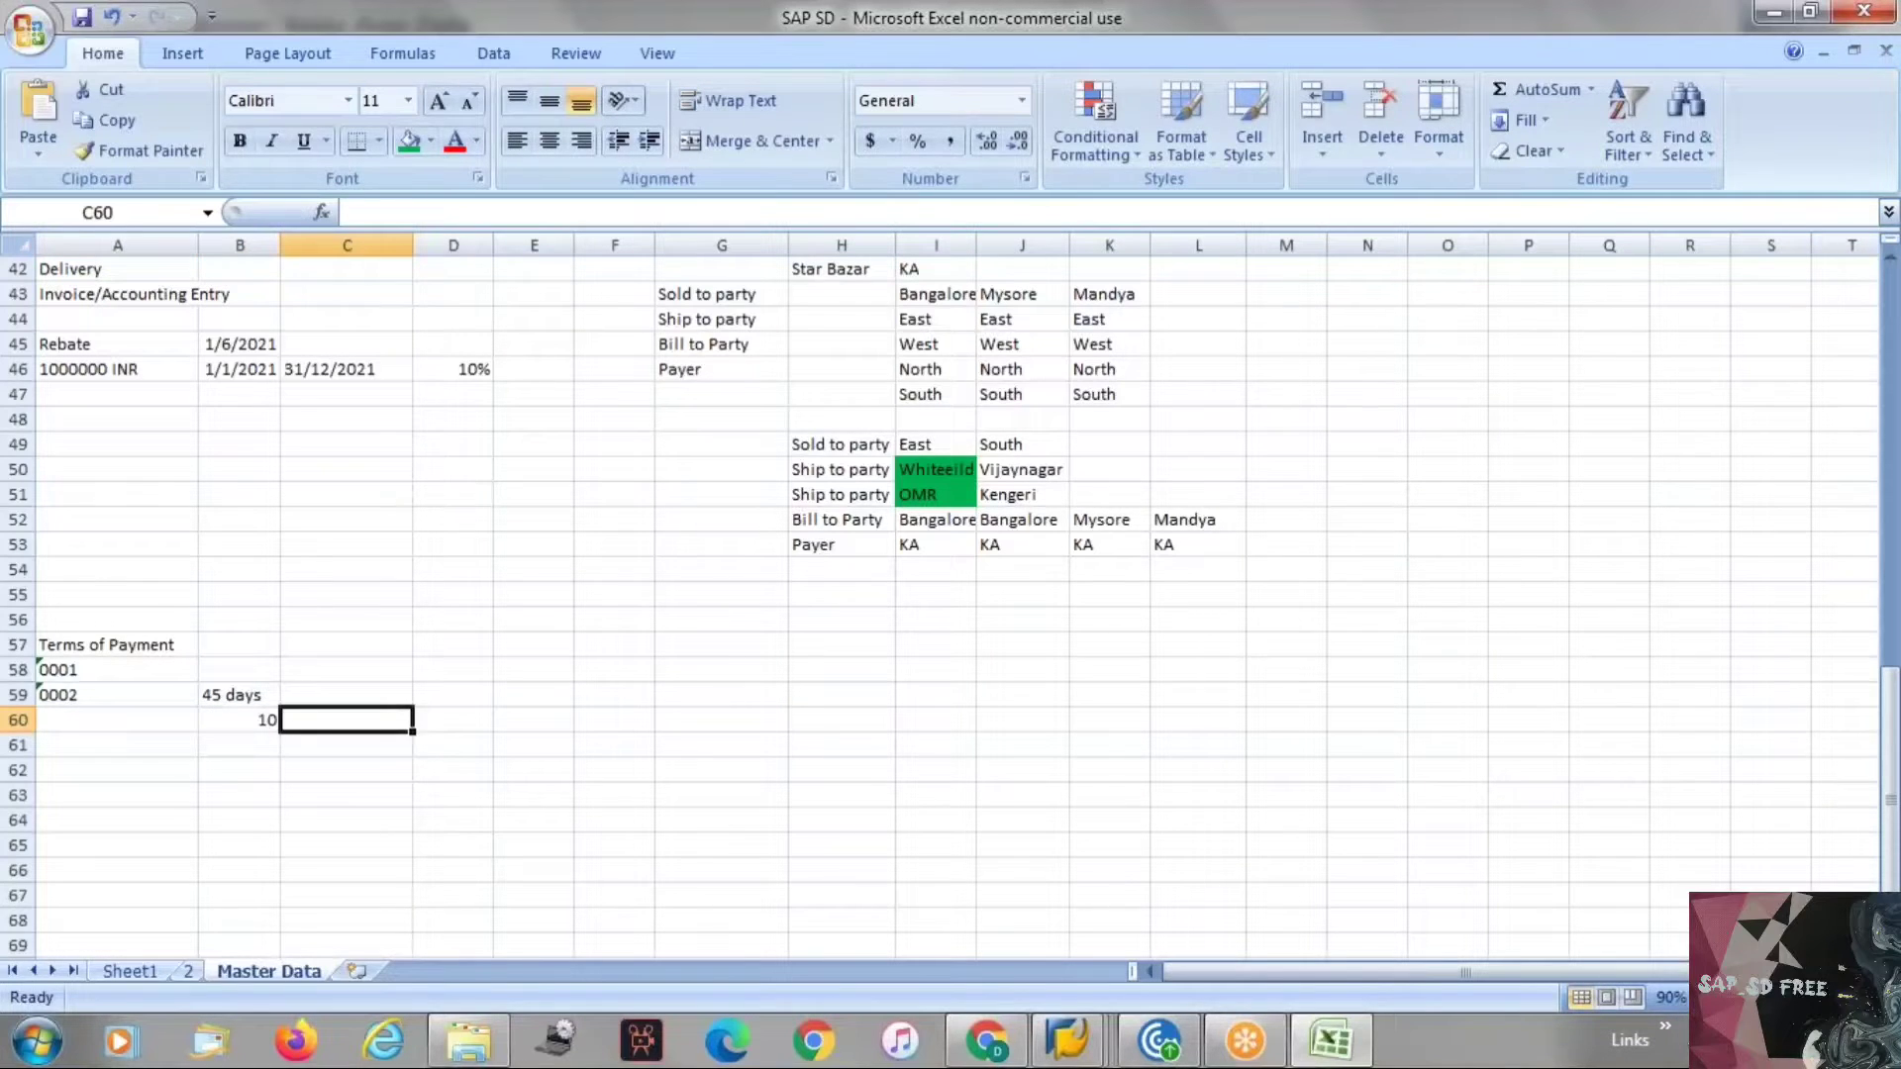
pyautogui.write('5%')
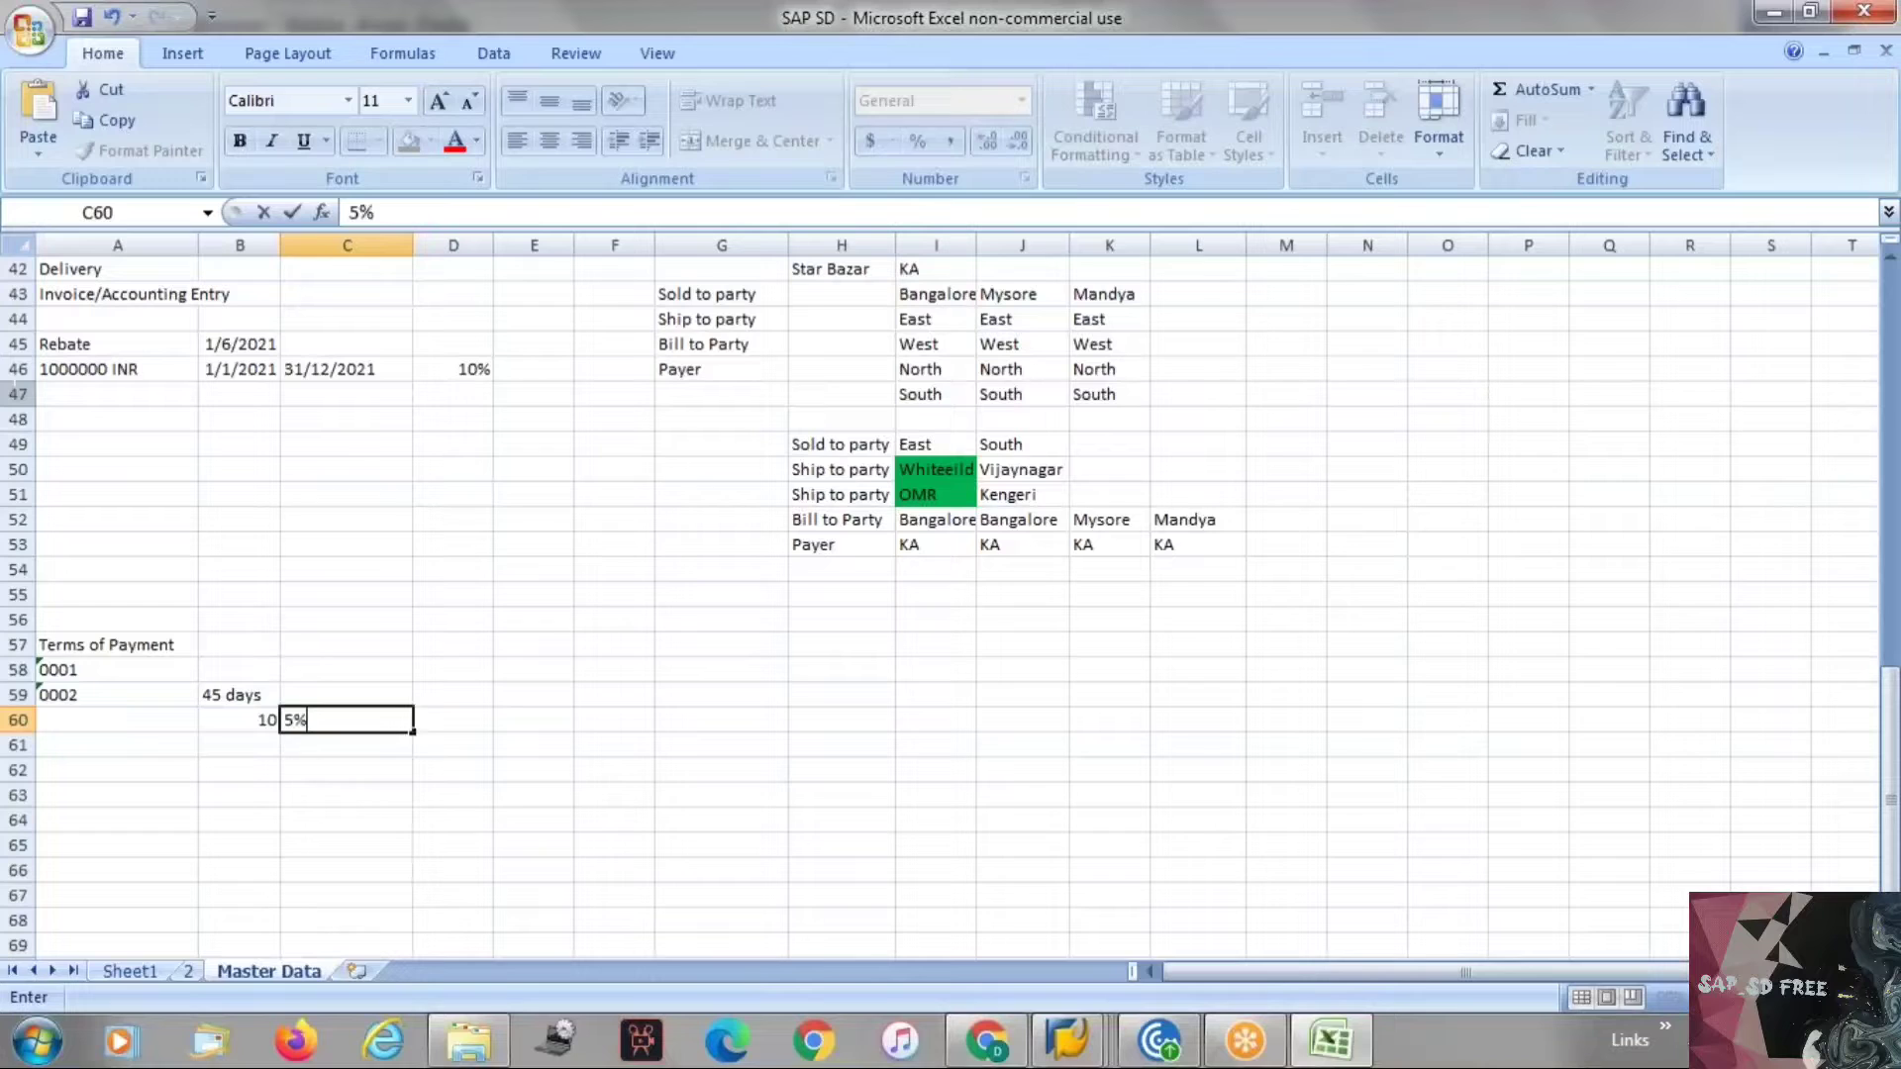
pyautogui.press('Return')
pyautogui.press('Right')
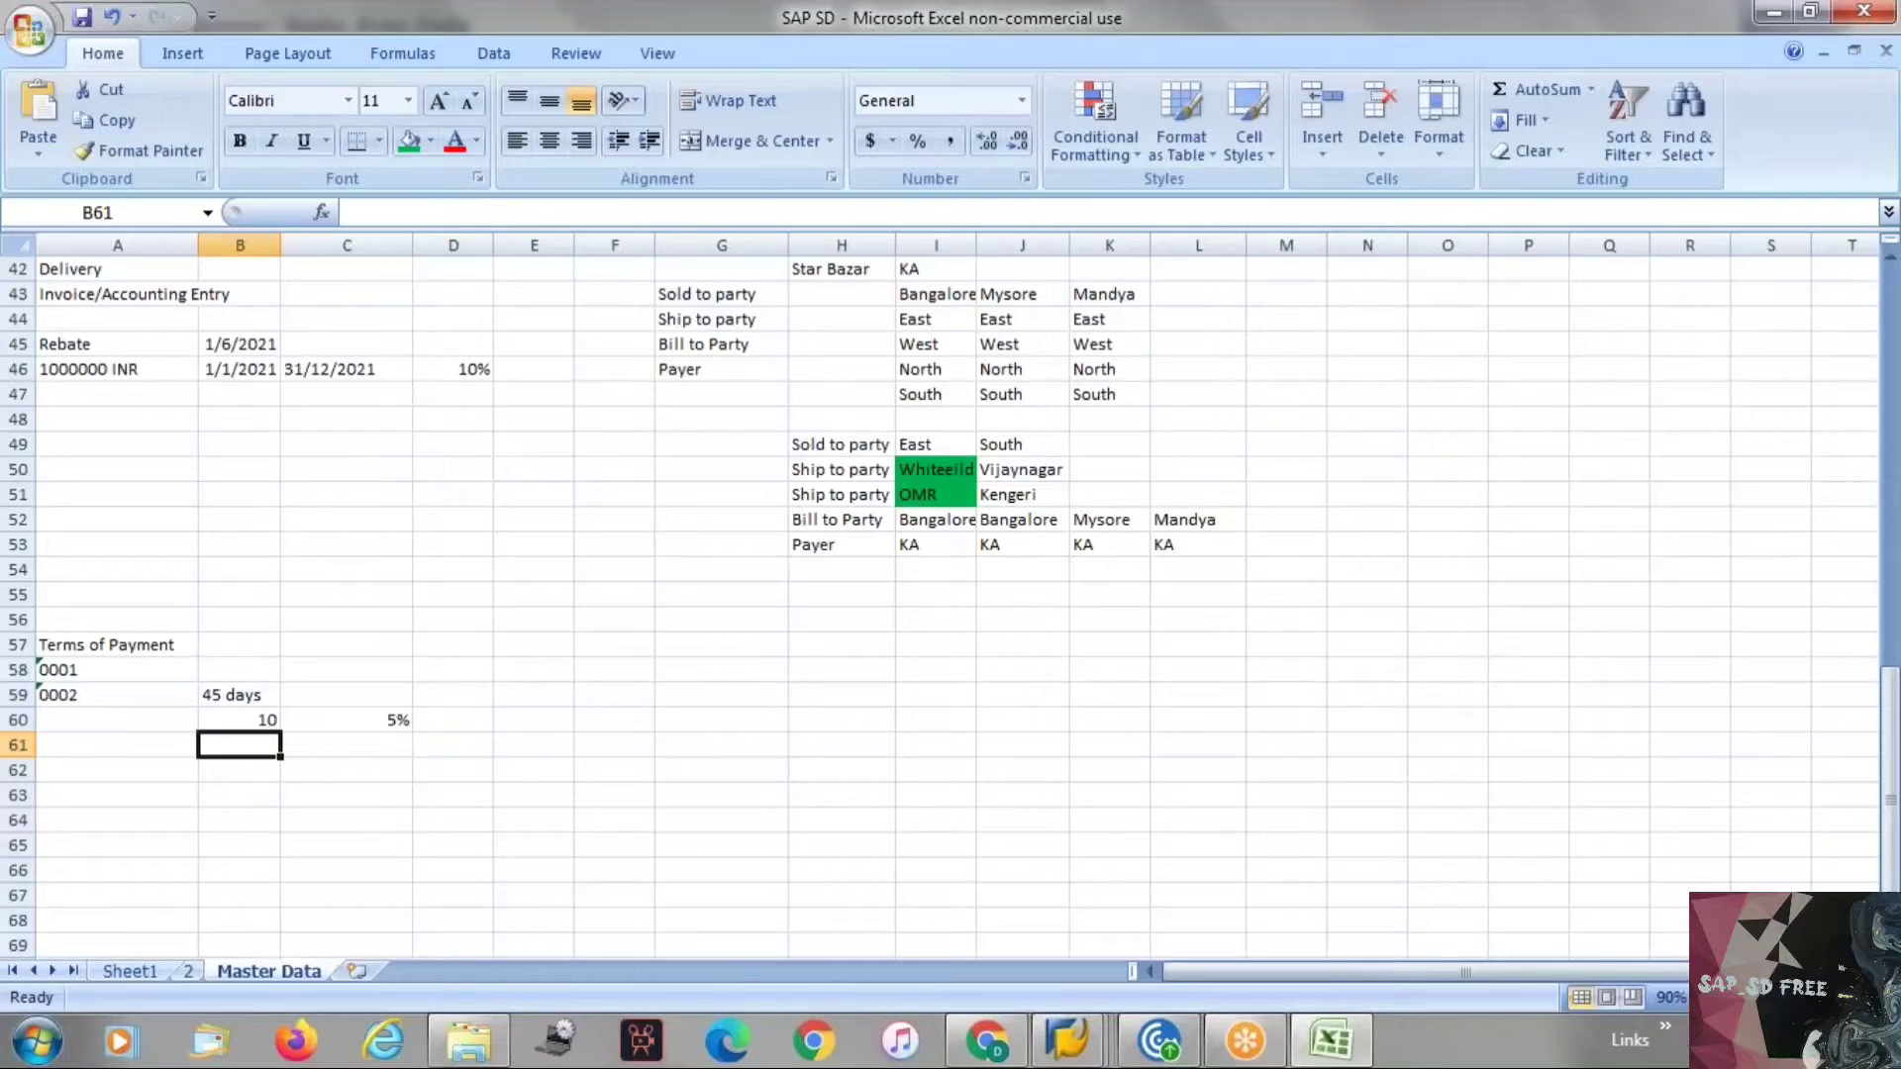
pyautogui.press('Up')
pyautogui.write('10da')
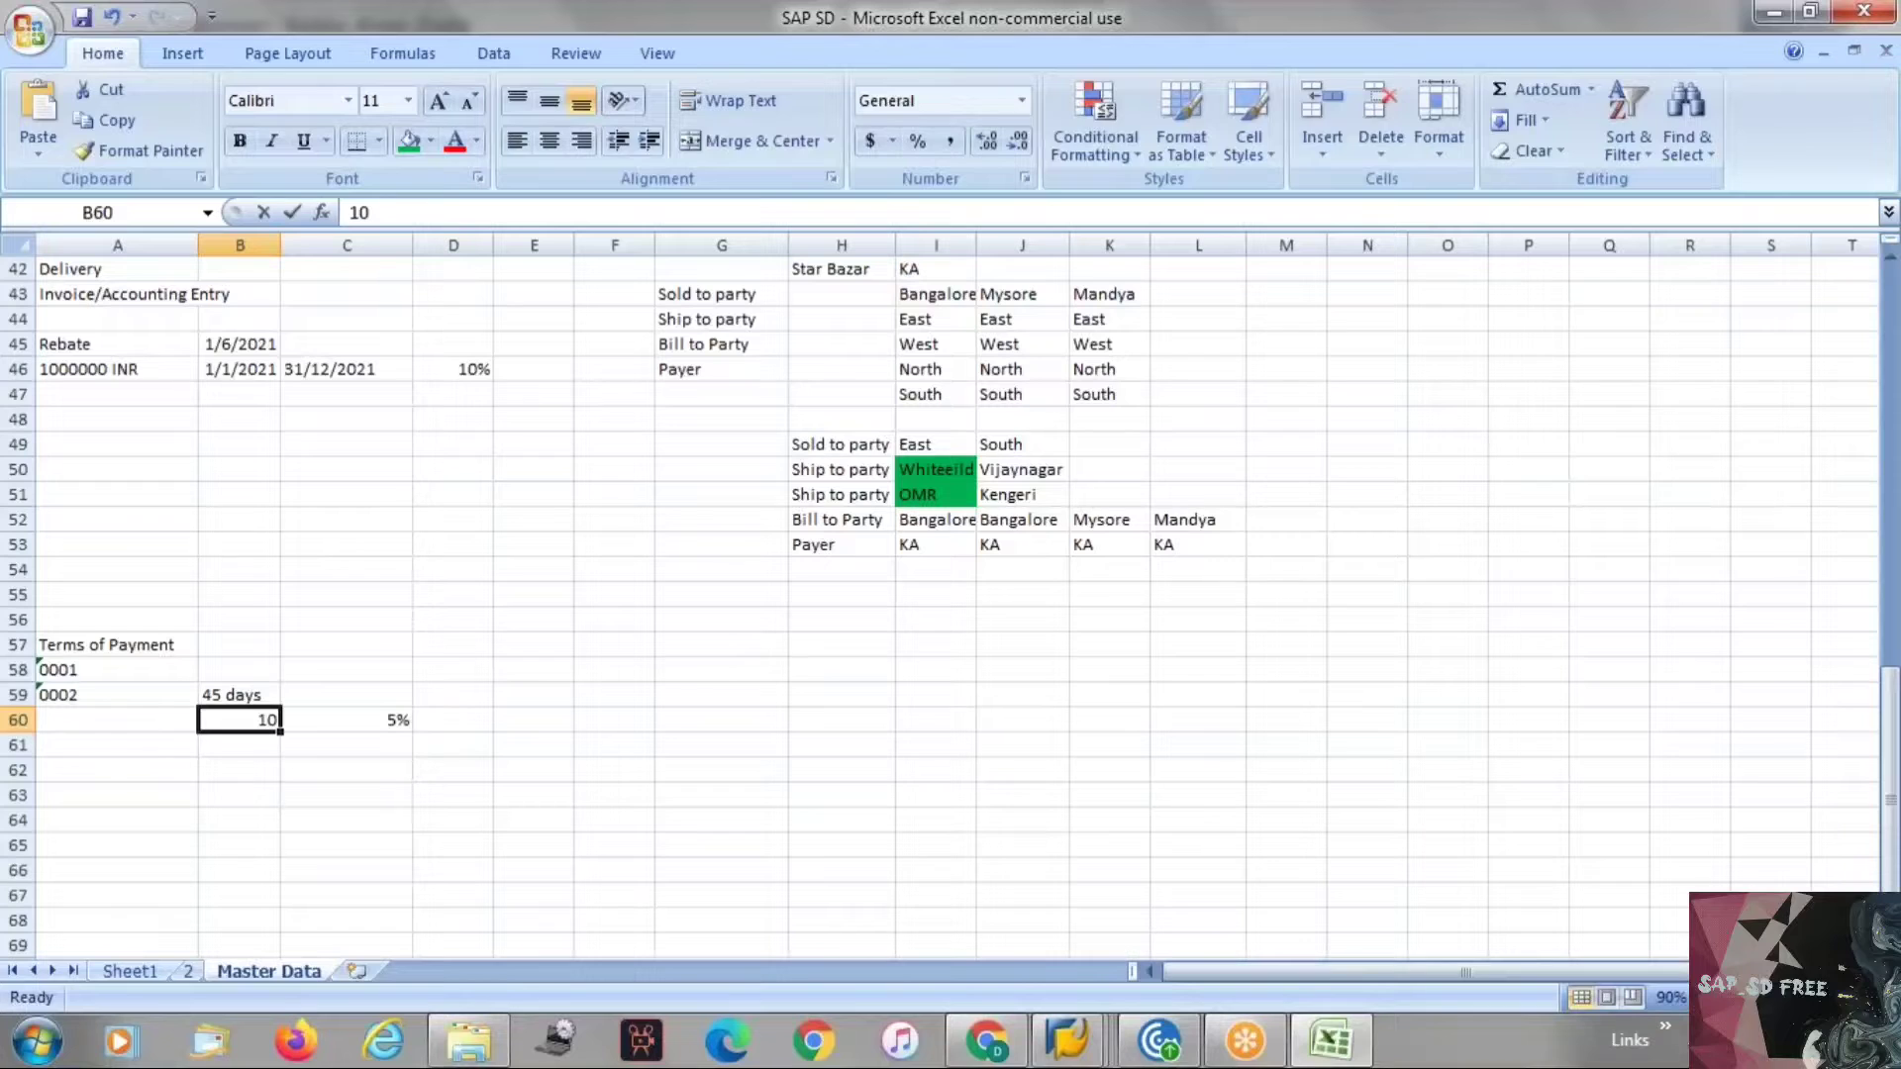
pyautogui.press('BackSpace')
pyautogui.press('BackSpace')
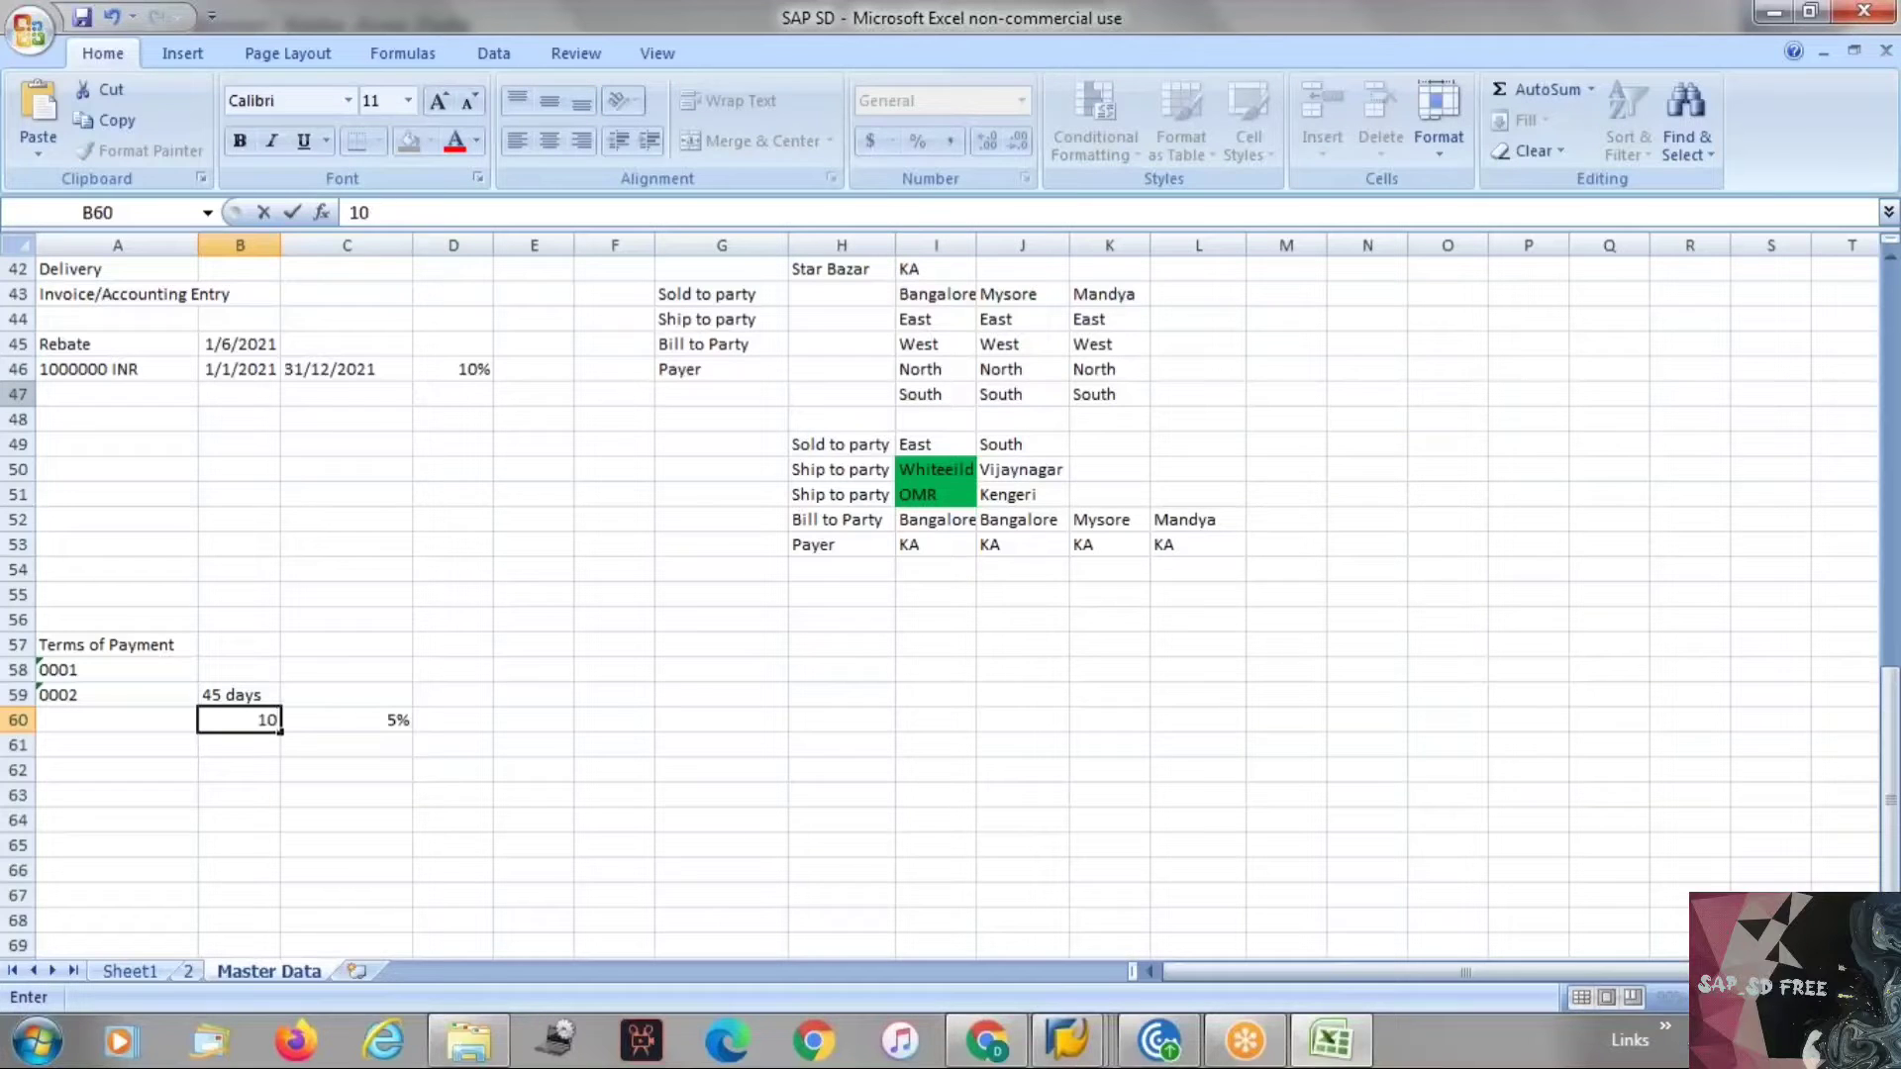
pyautogui.write('days')
pyautogui.press('Return')
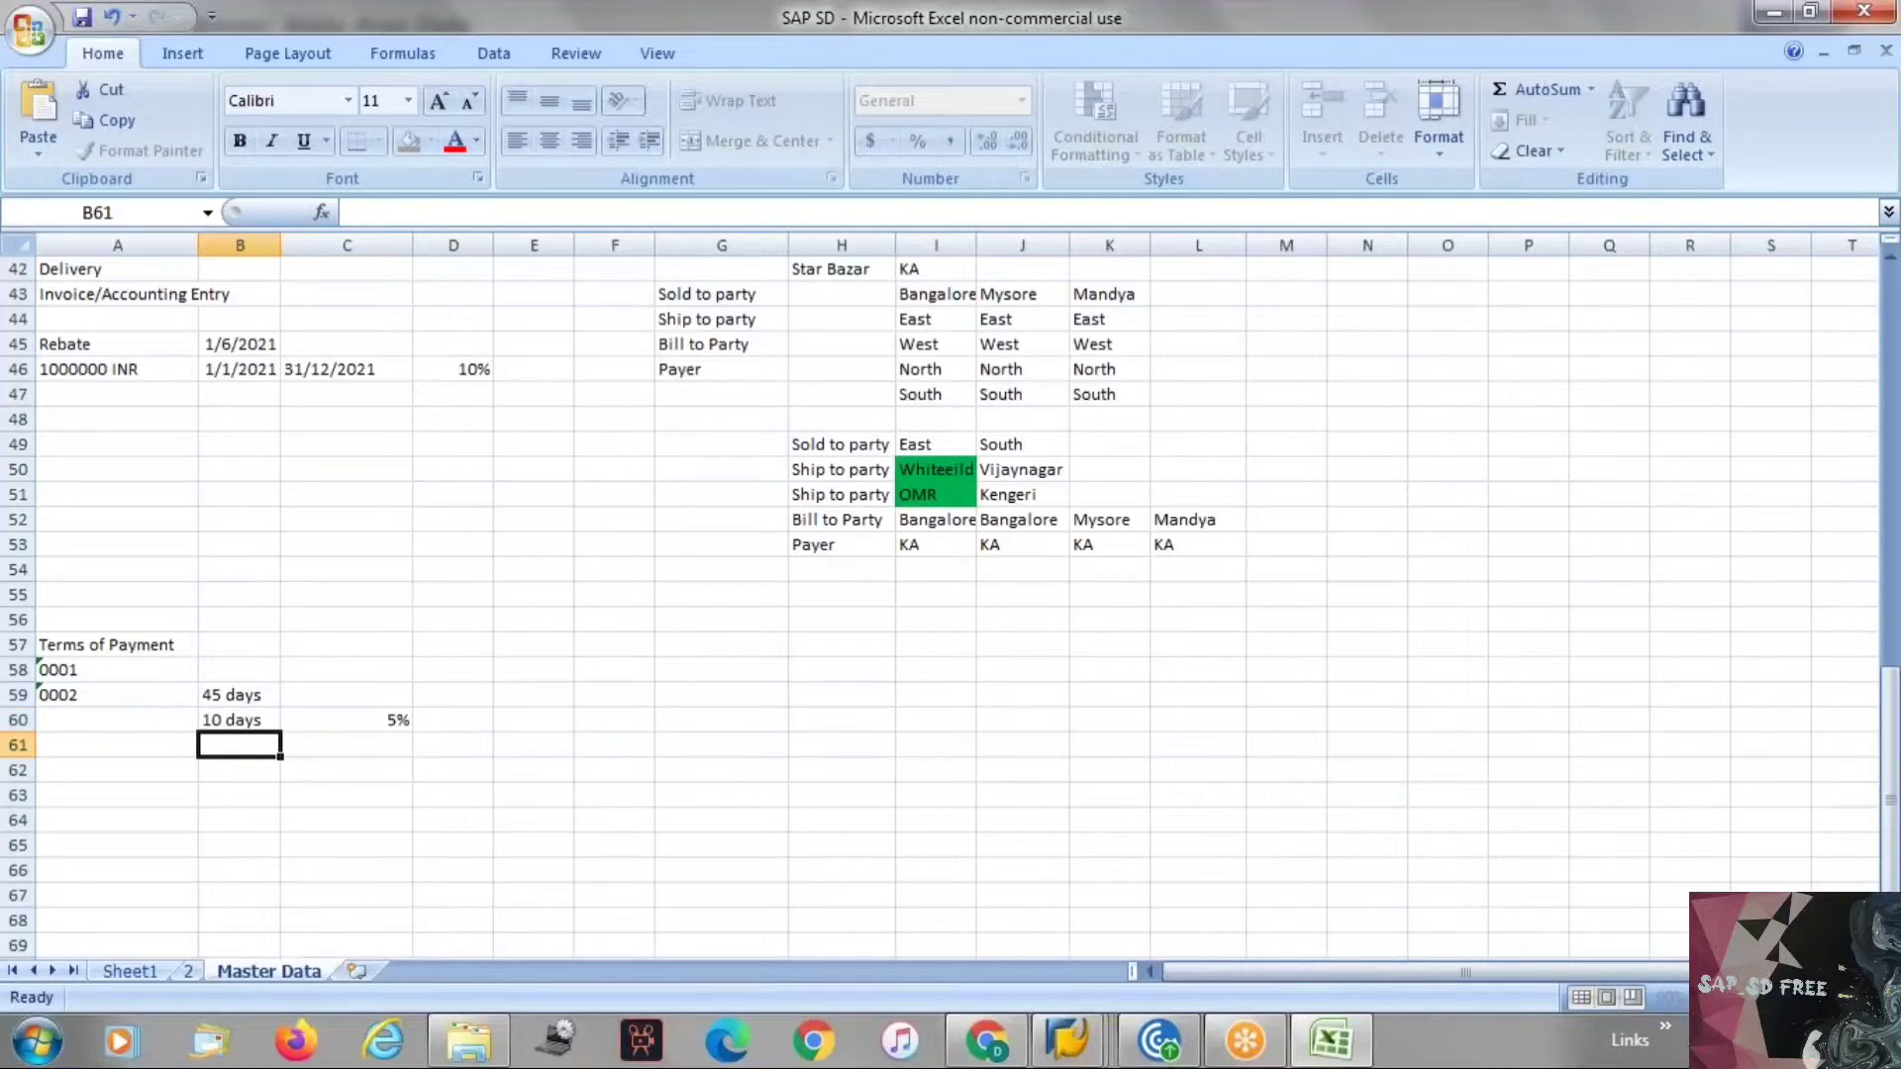
# Add another row with 20 days and a 3% discount.
pyautogui.write('2')
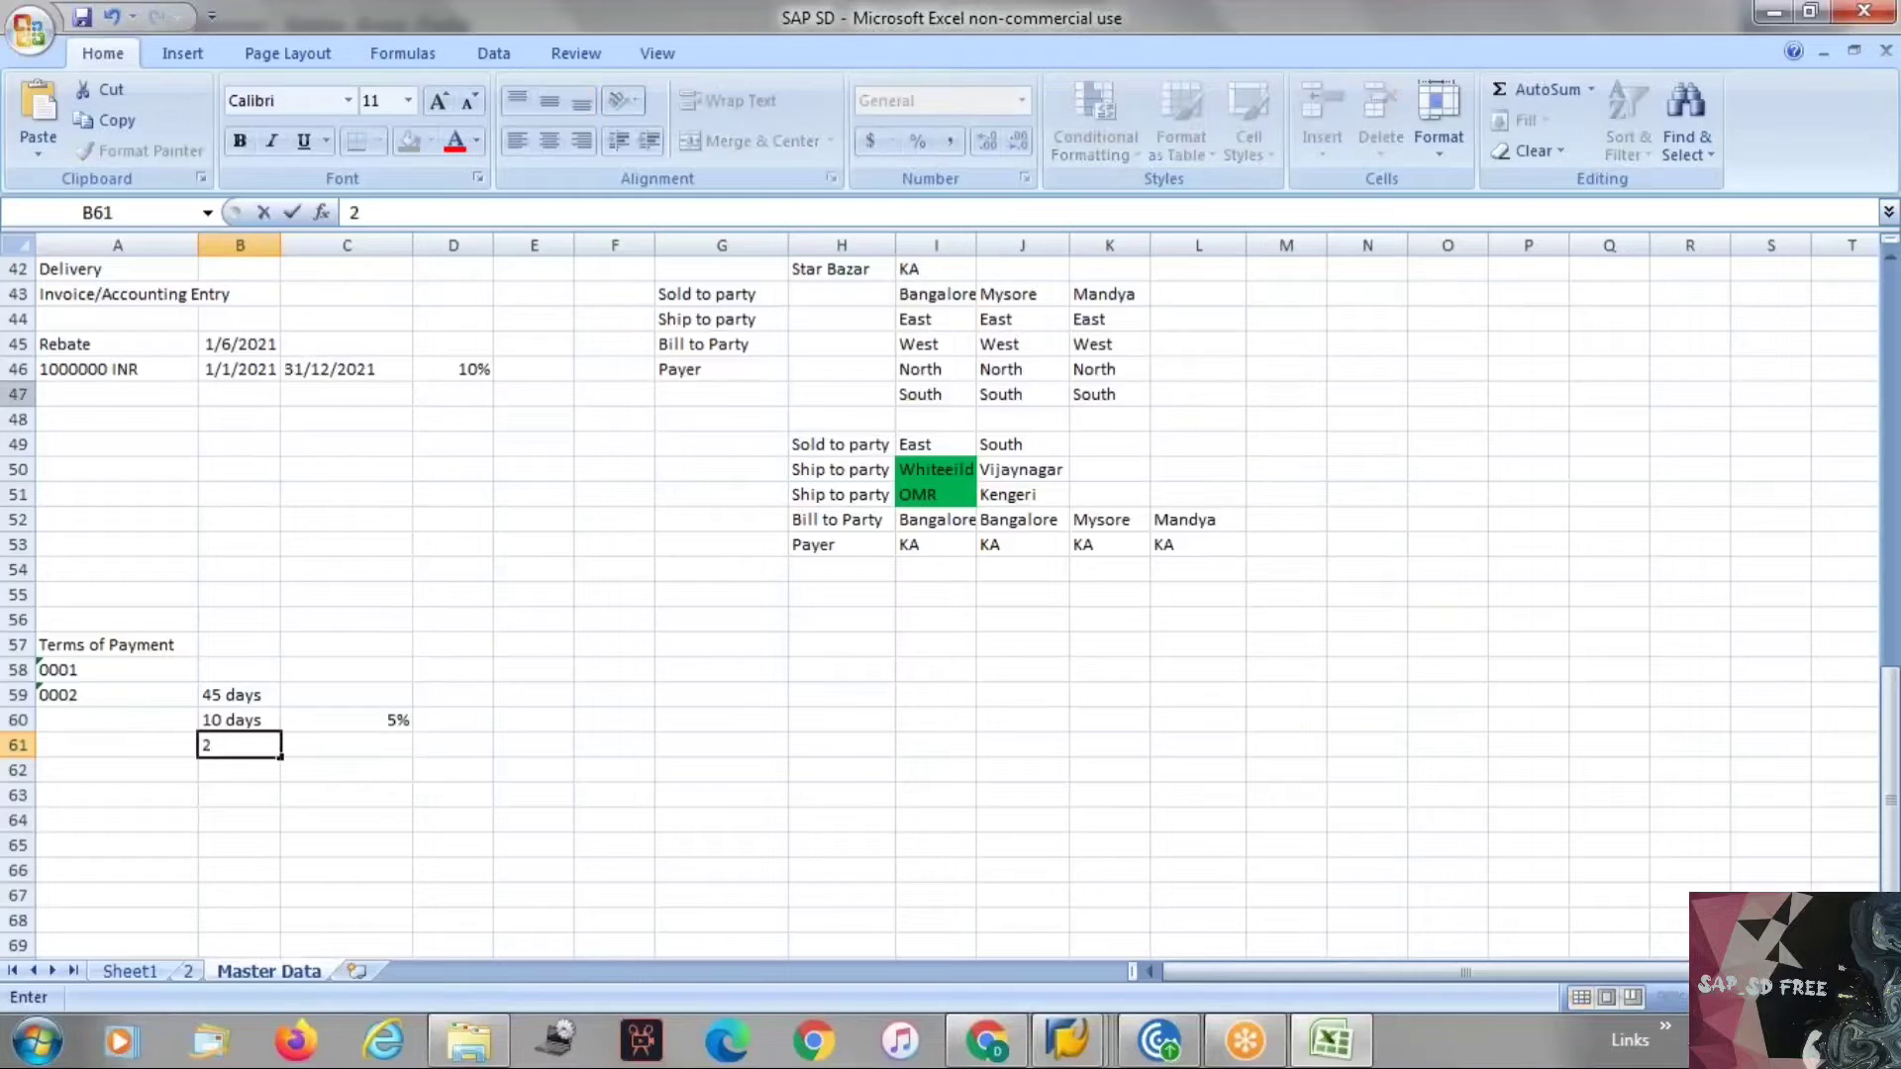
pyautogui.write('0 days')
pyautogui.press('Tab')
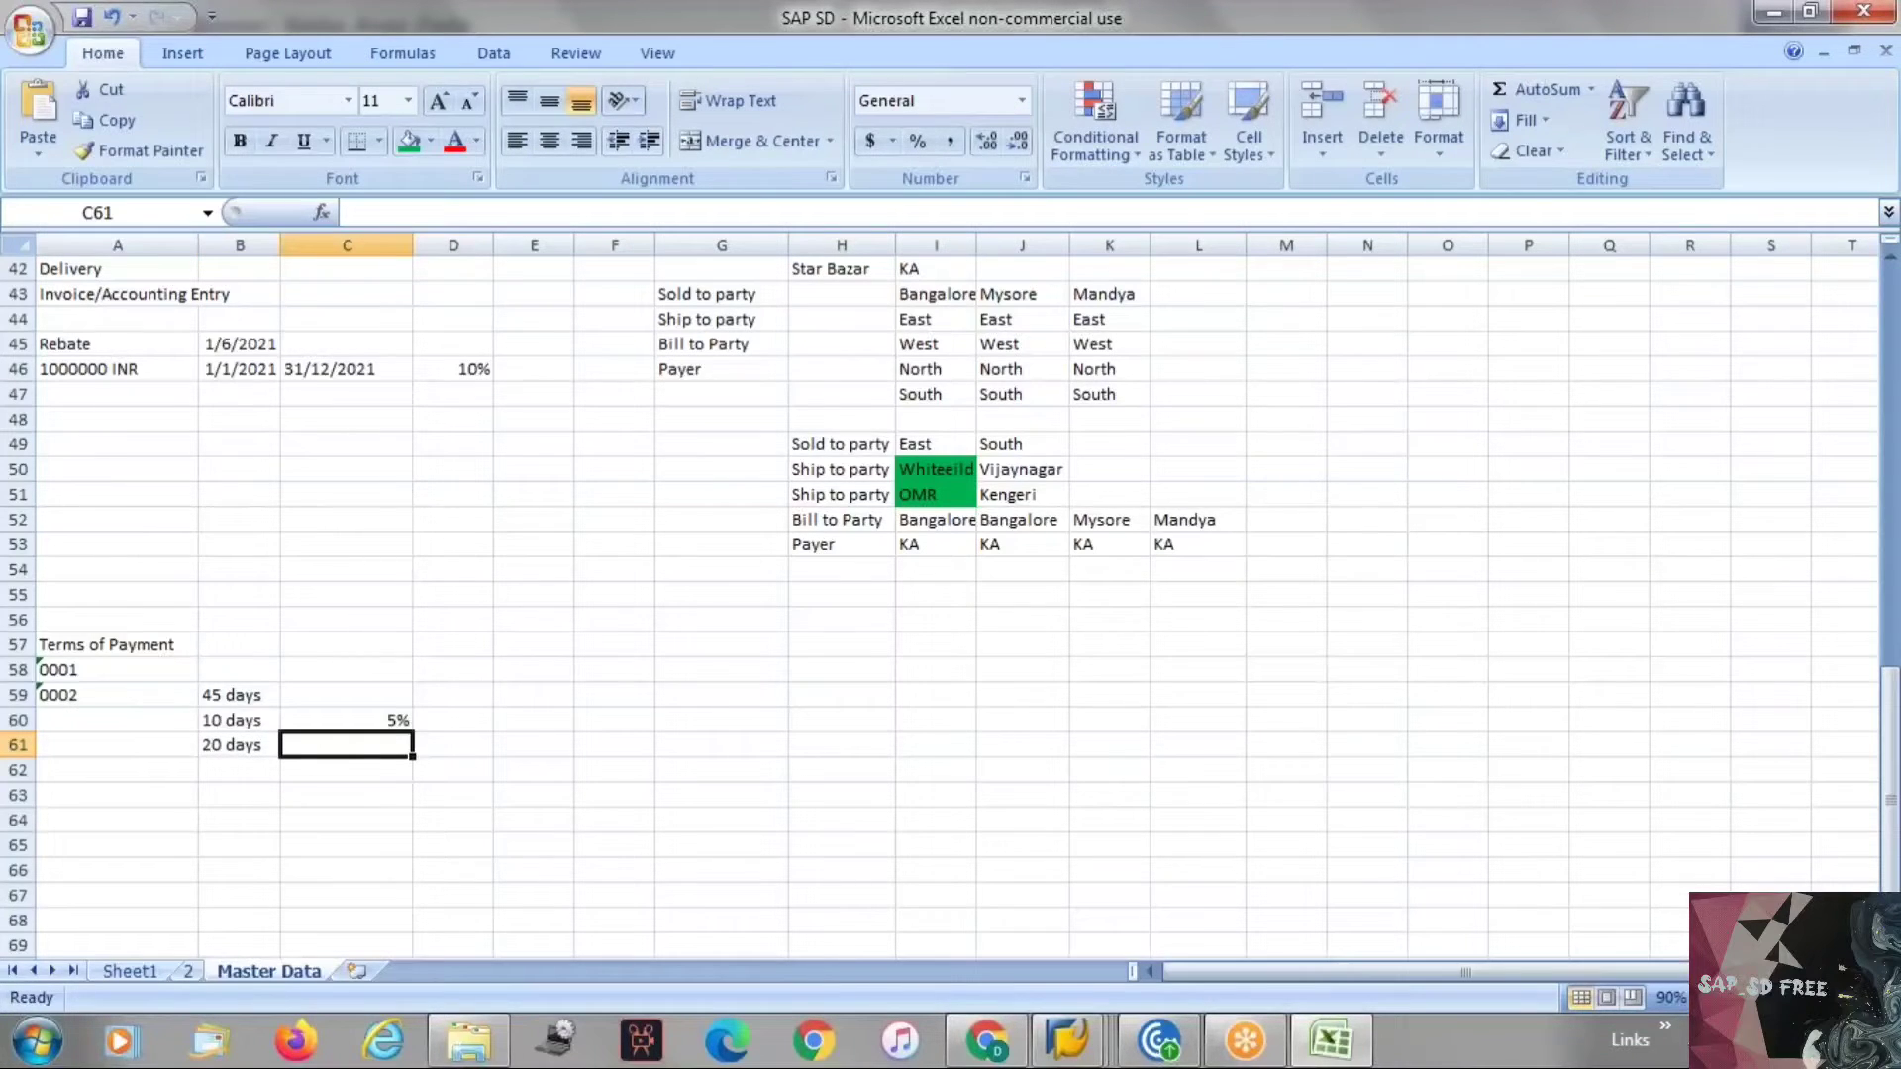
pyautogui.write('3%')
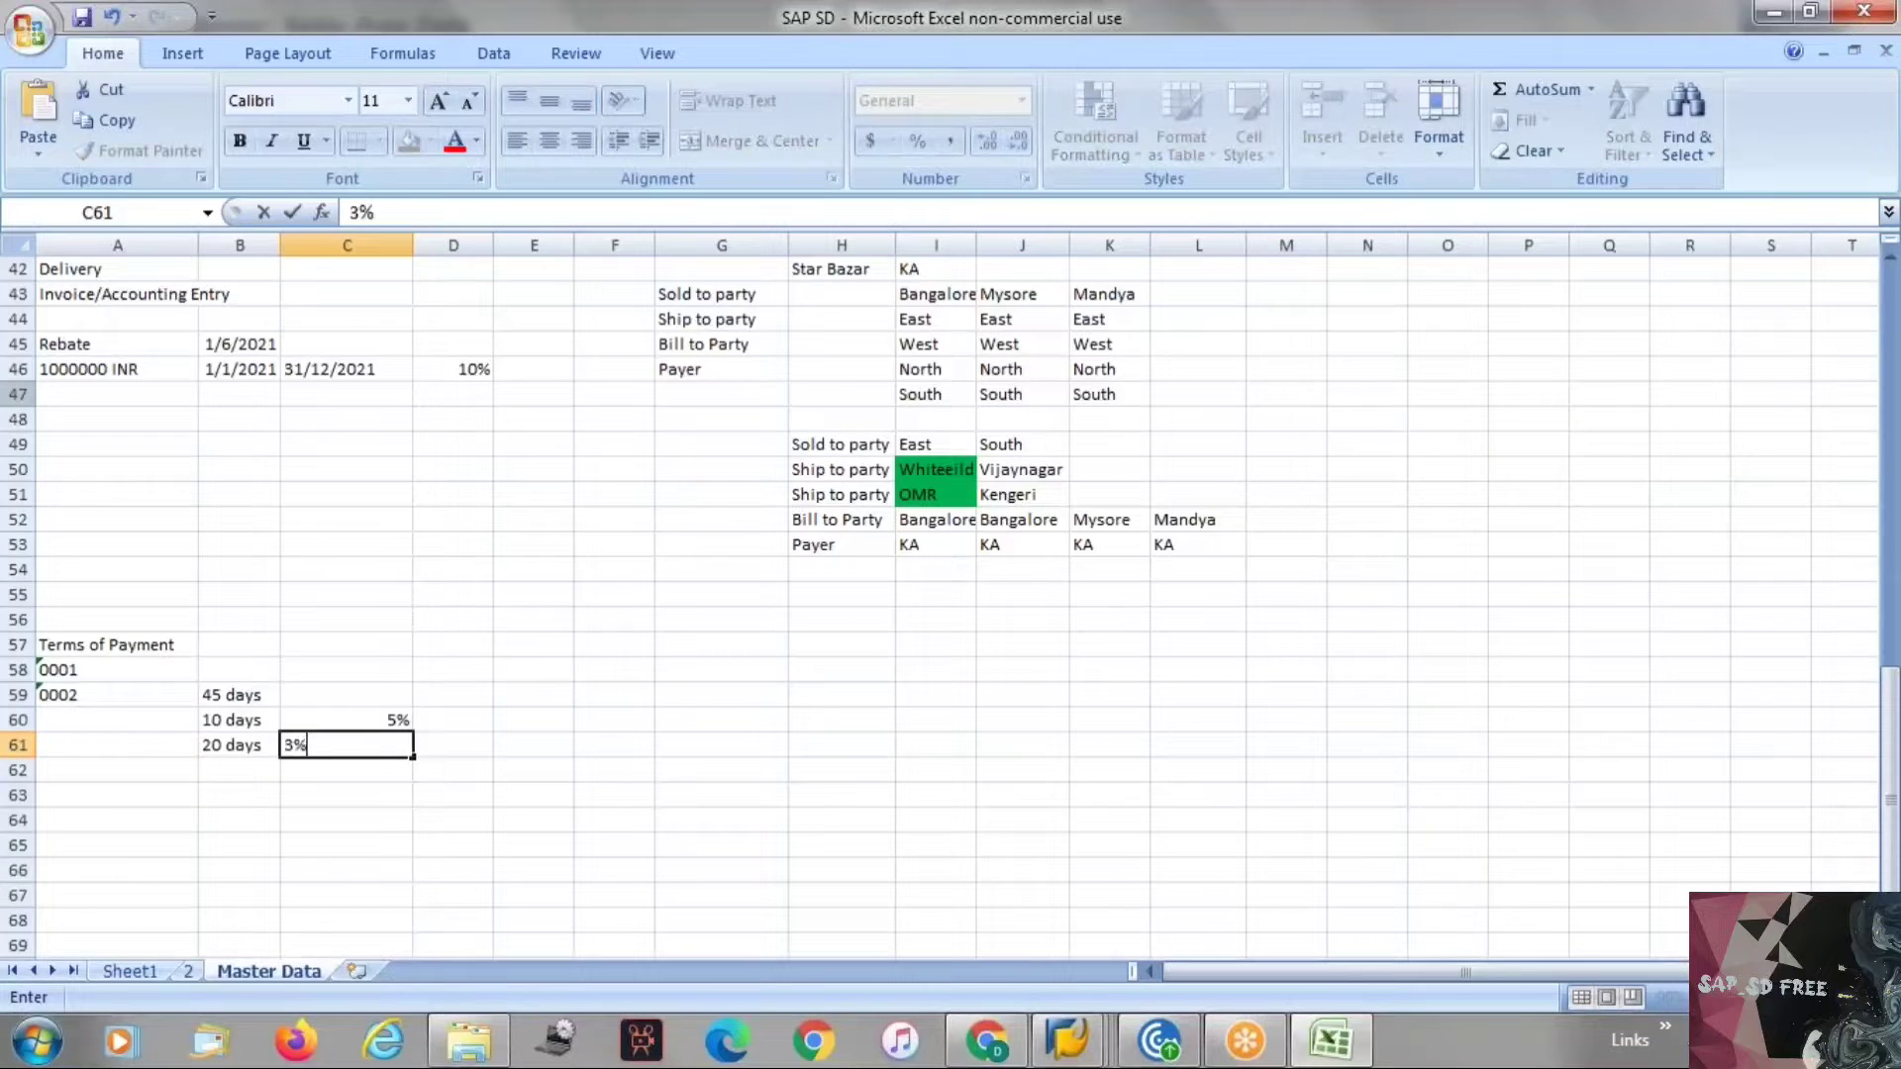
pyautogui.press('Return')
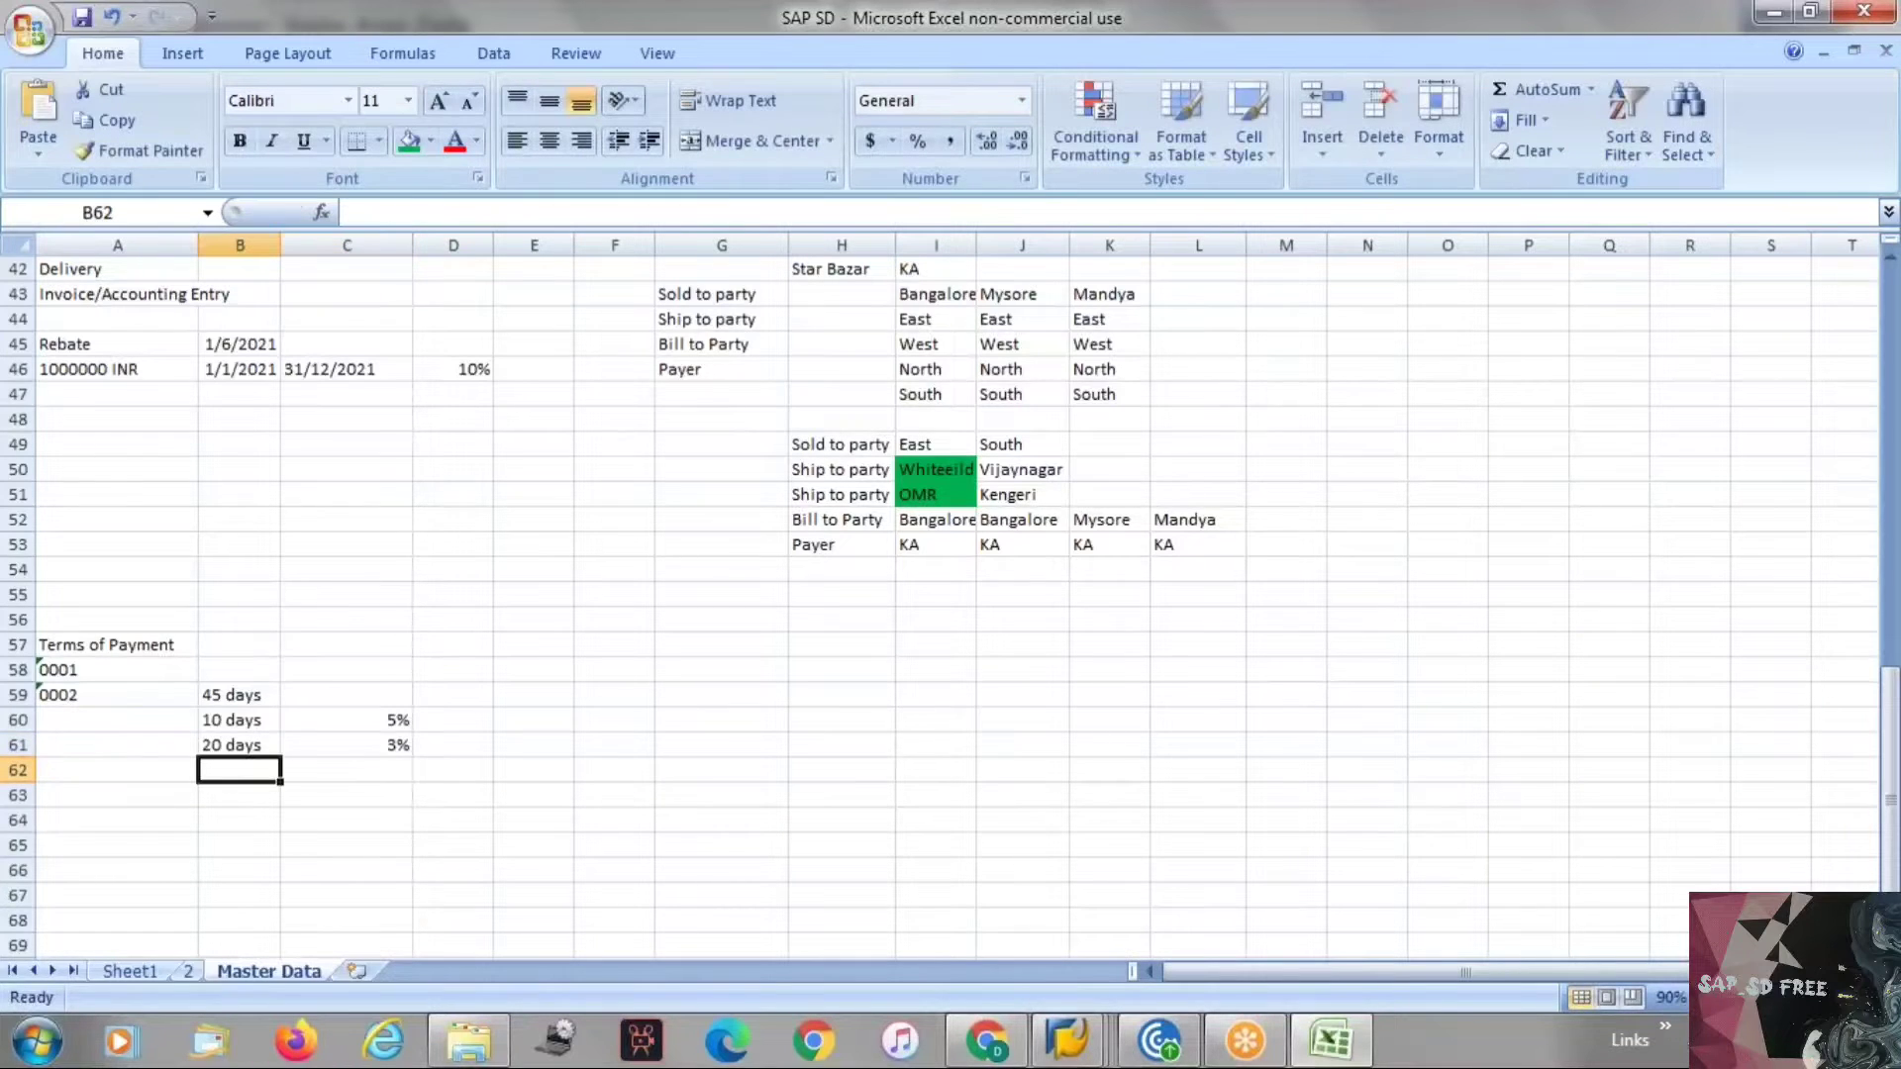
# Add a row with 30 days and a 2% discount below the 20 days row, reusing the days entry from above.
pyautogui.write('30')
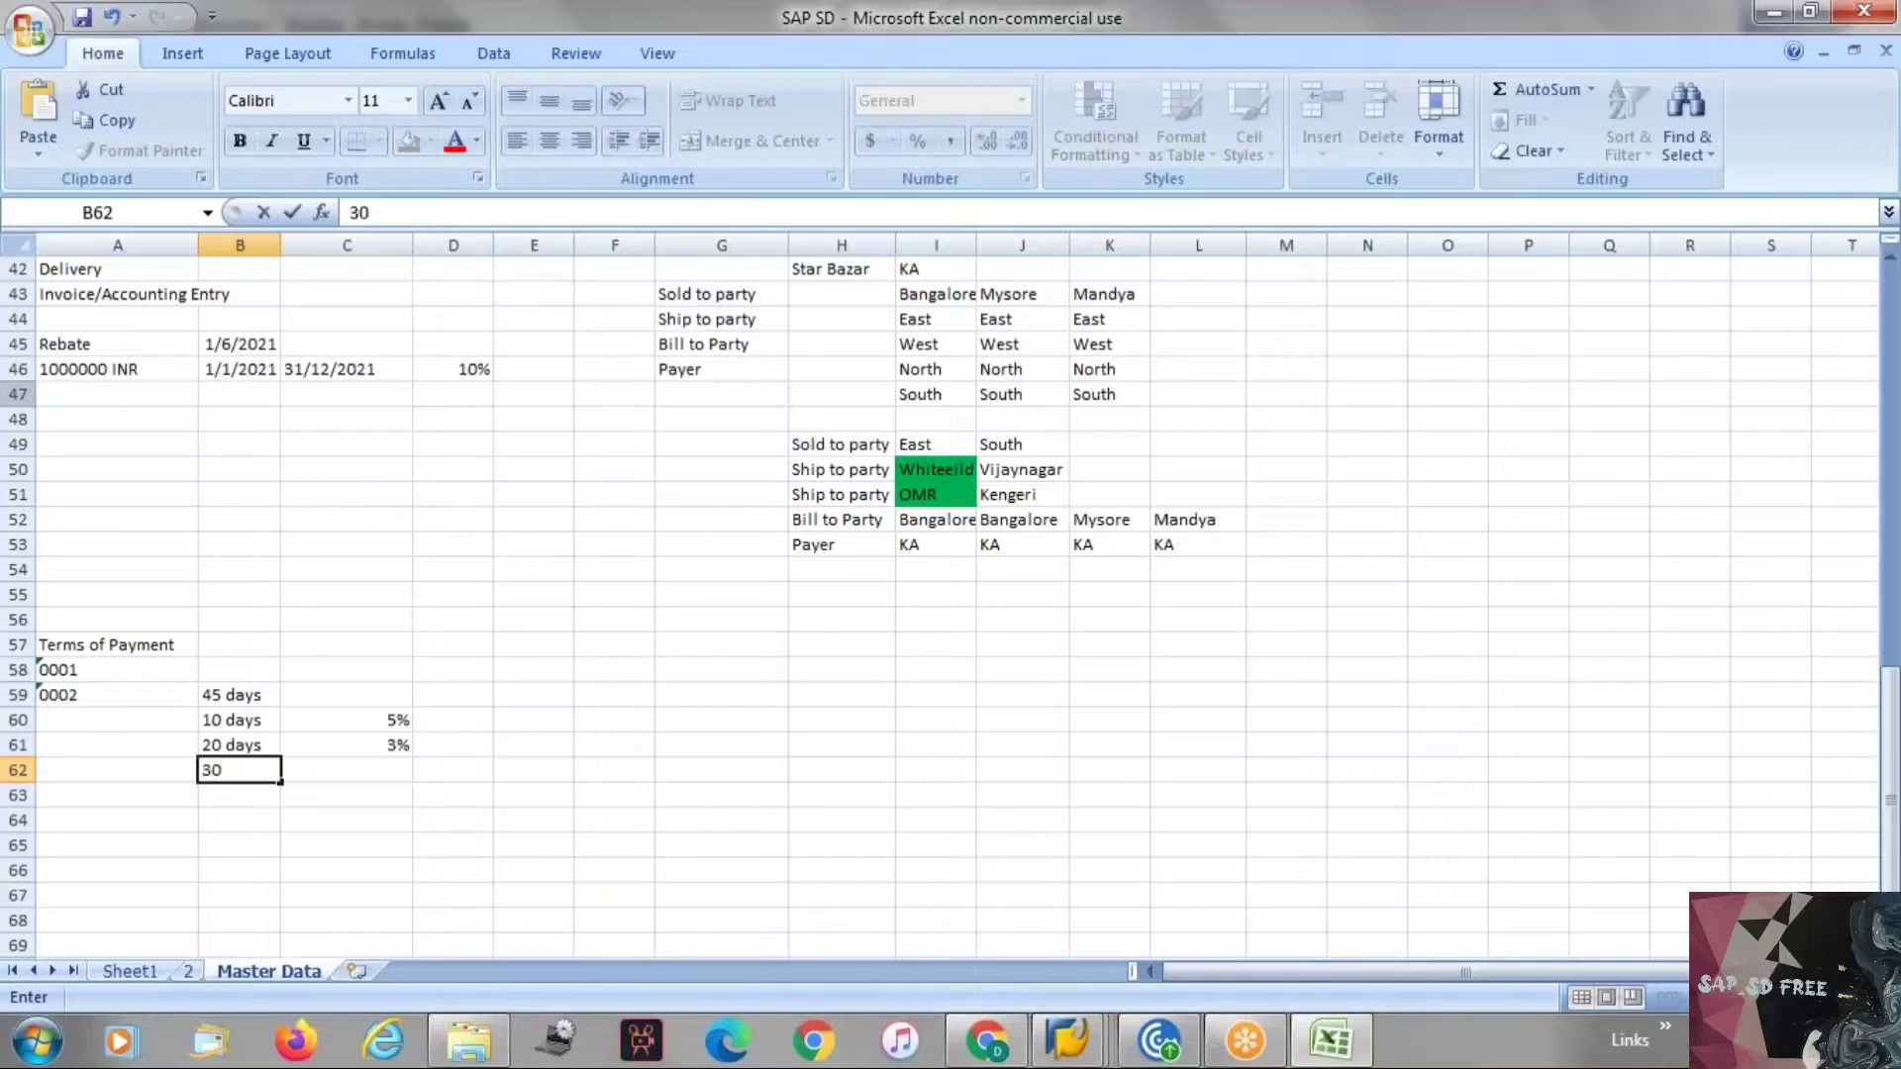
pyautogui.press('Tab')
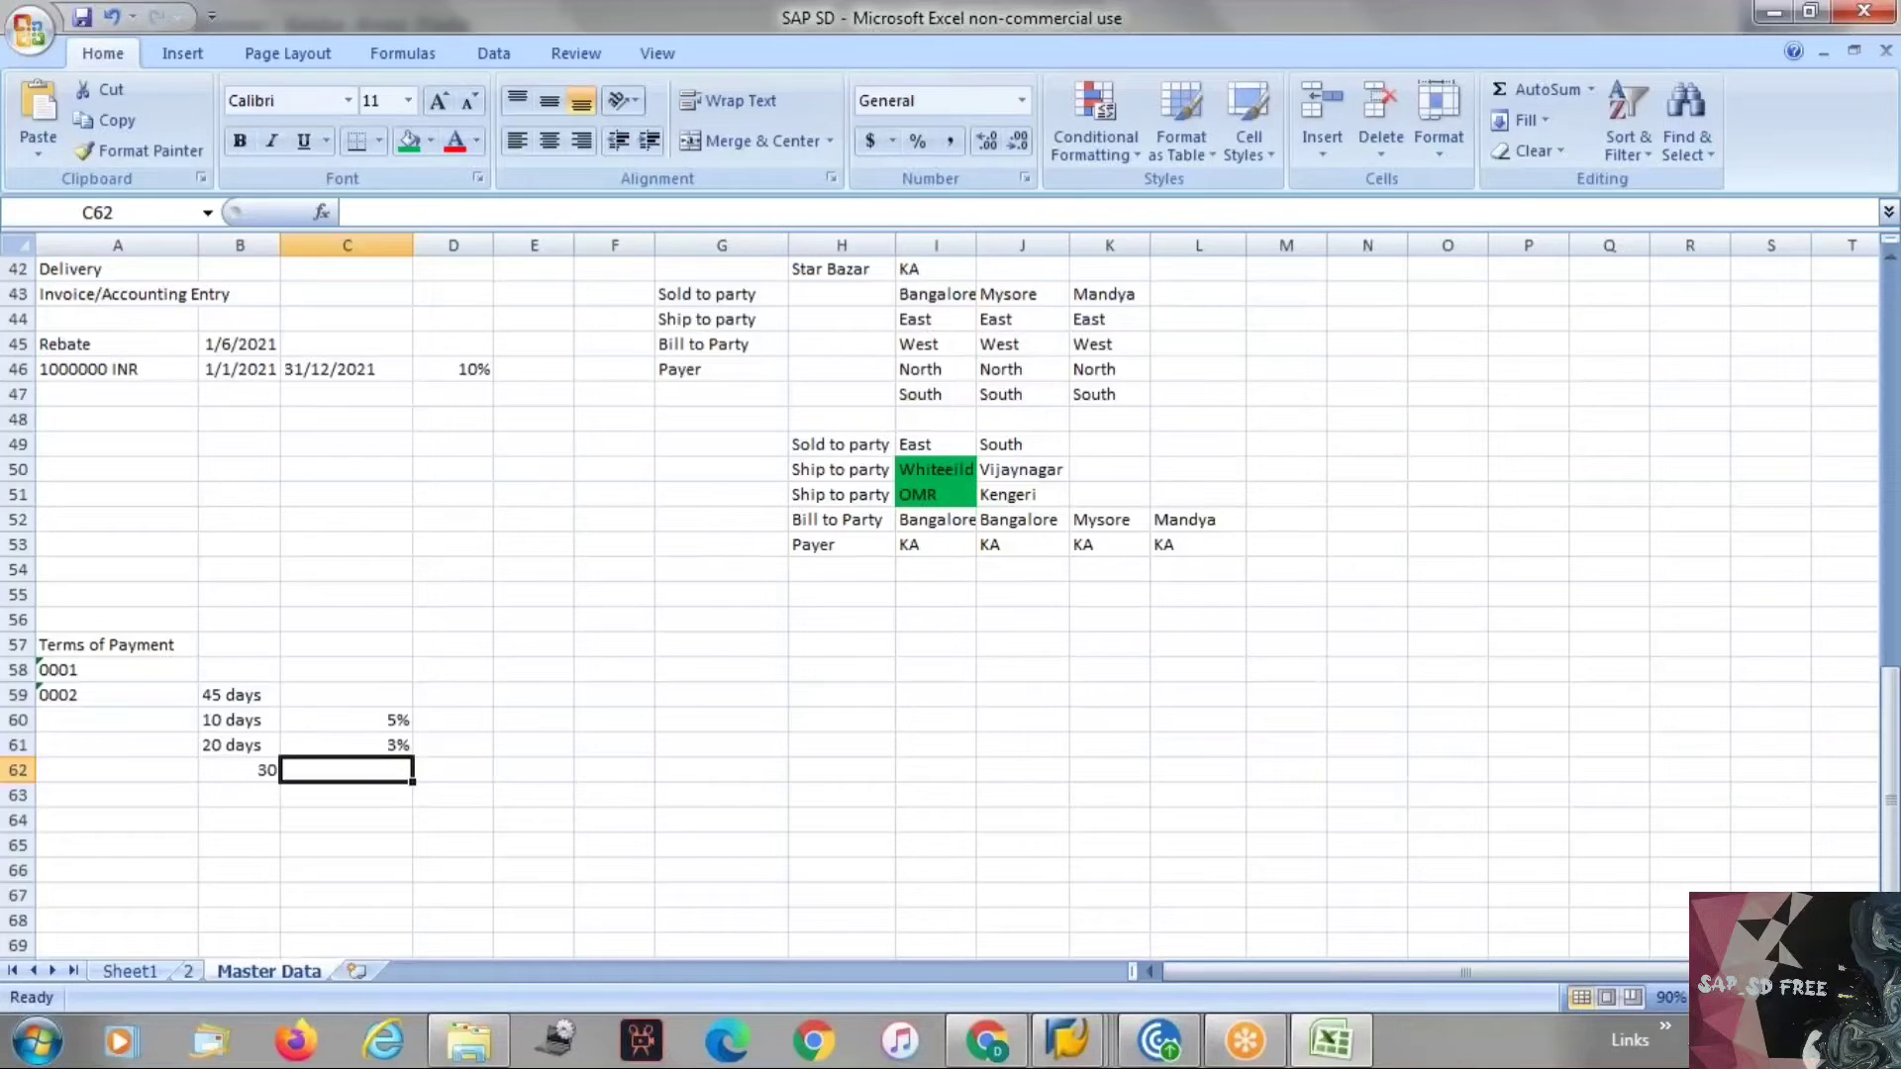
pyautogui.write('2%')
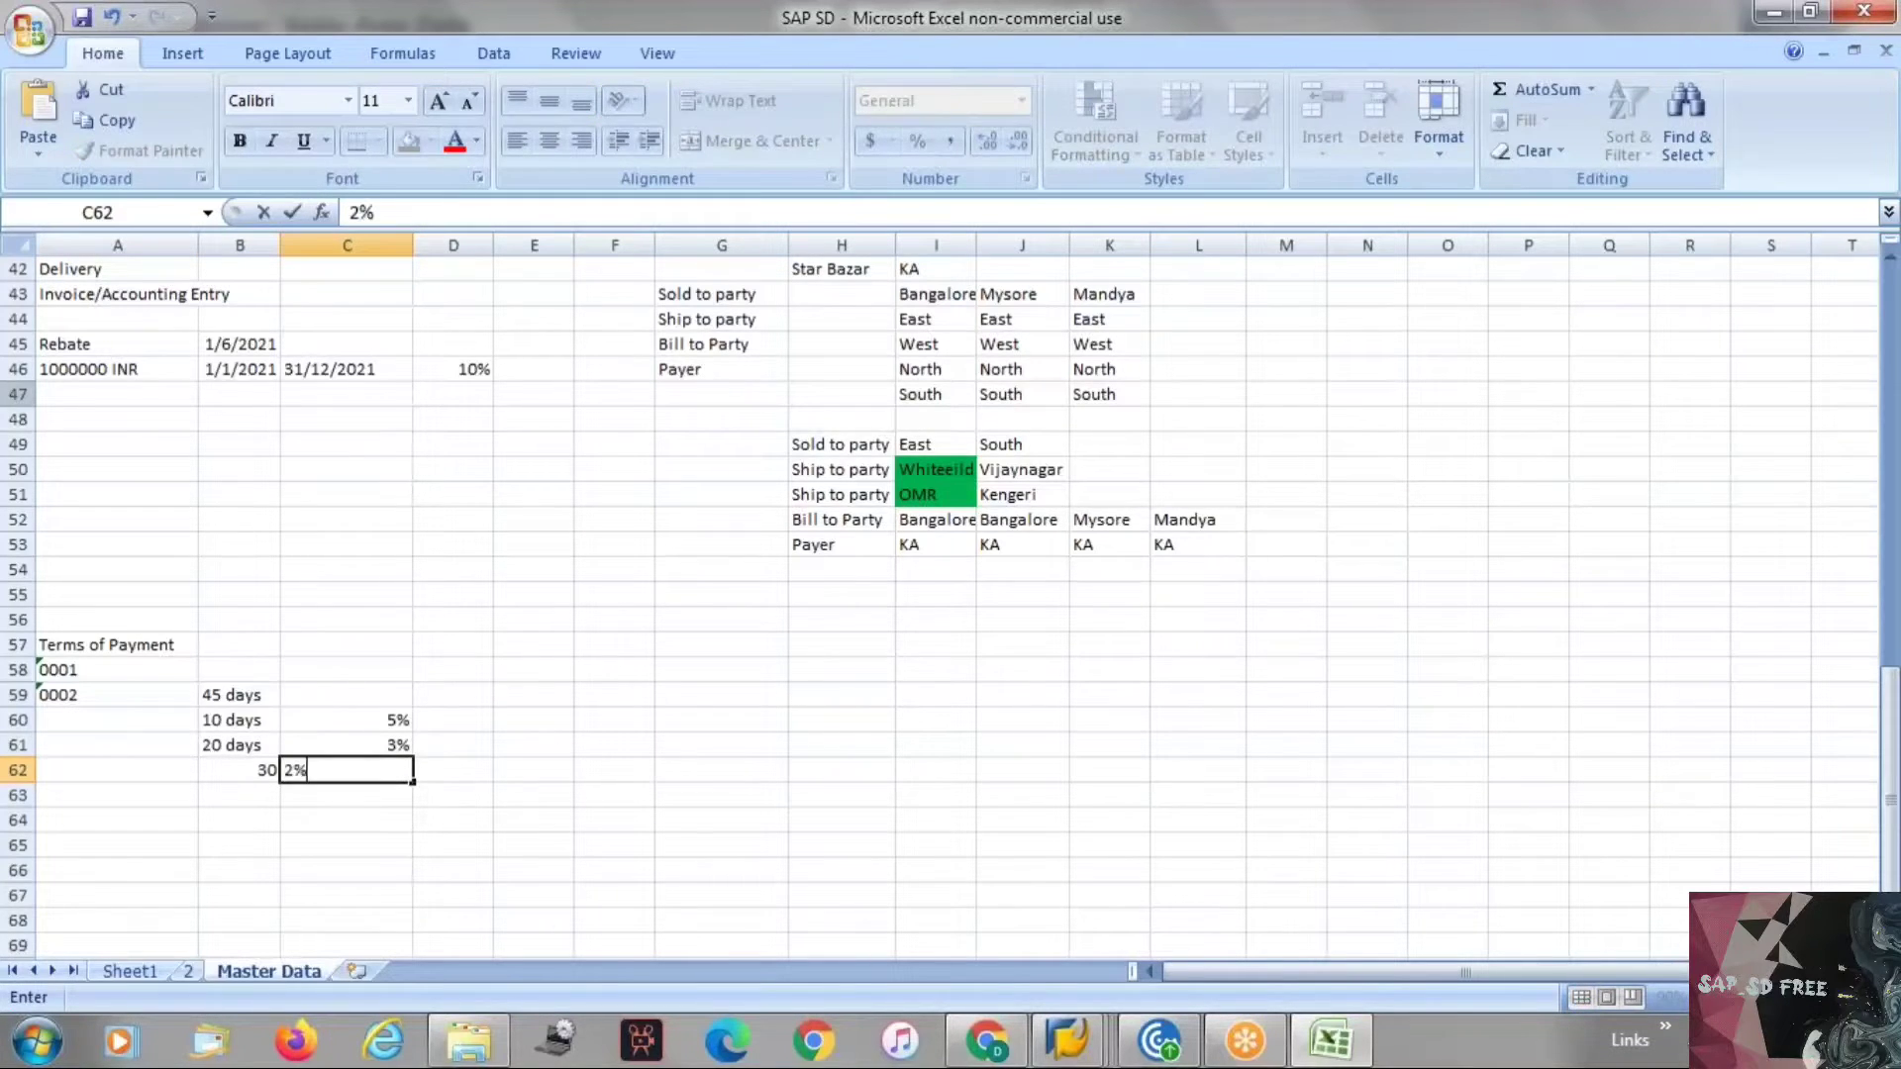
pyautogui.press('Return')
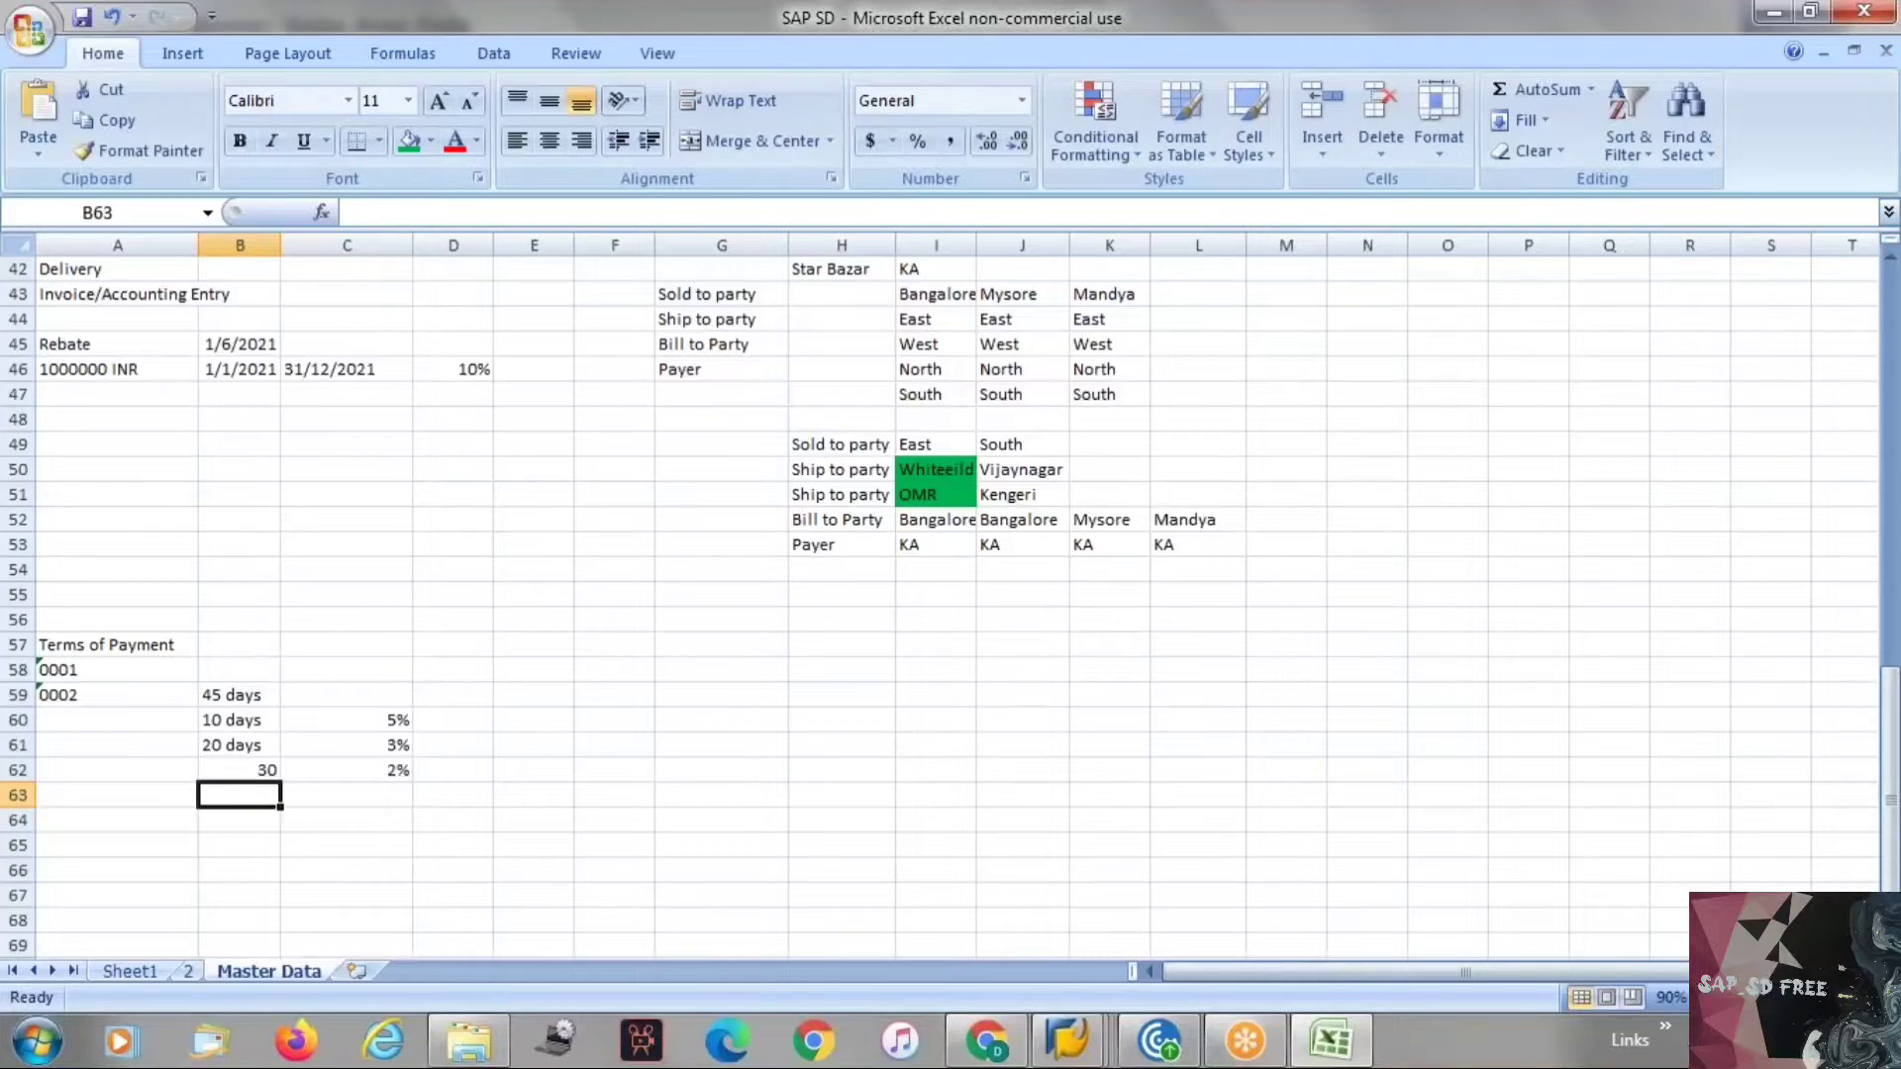
pyautogui.click(226, 740)
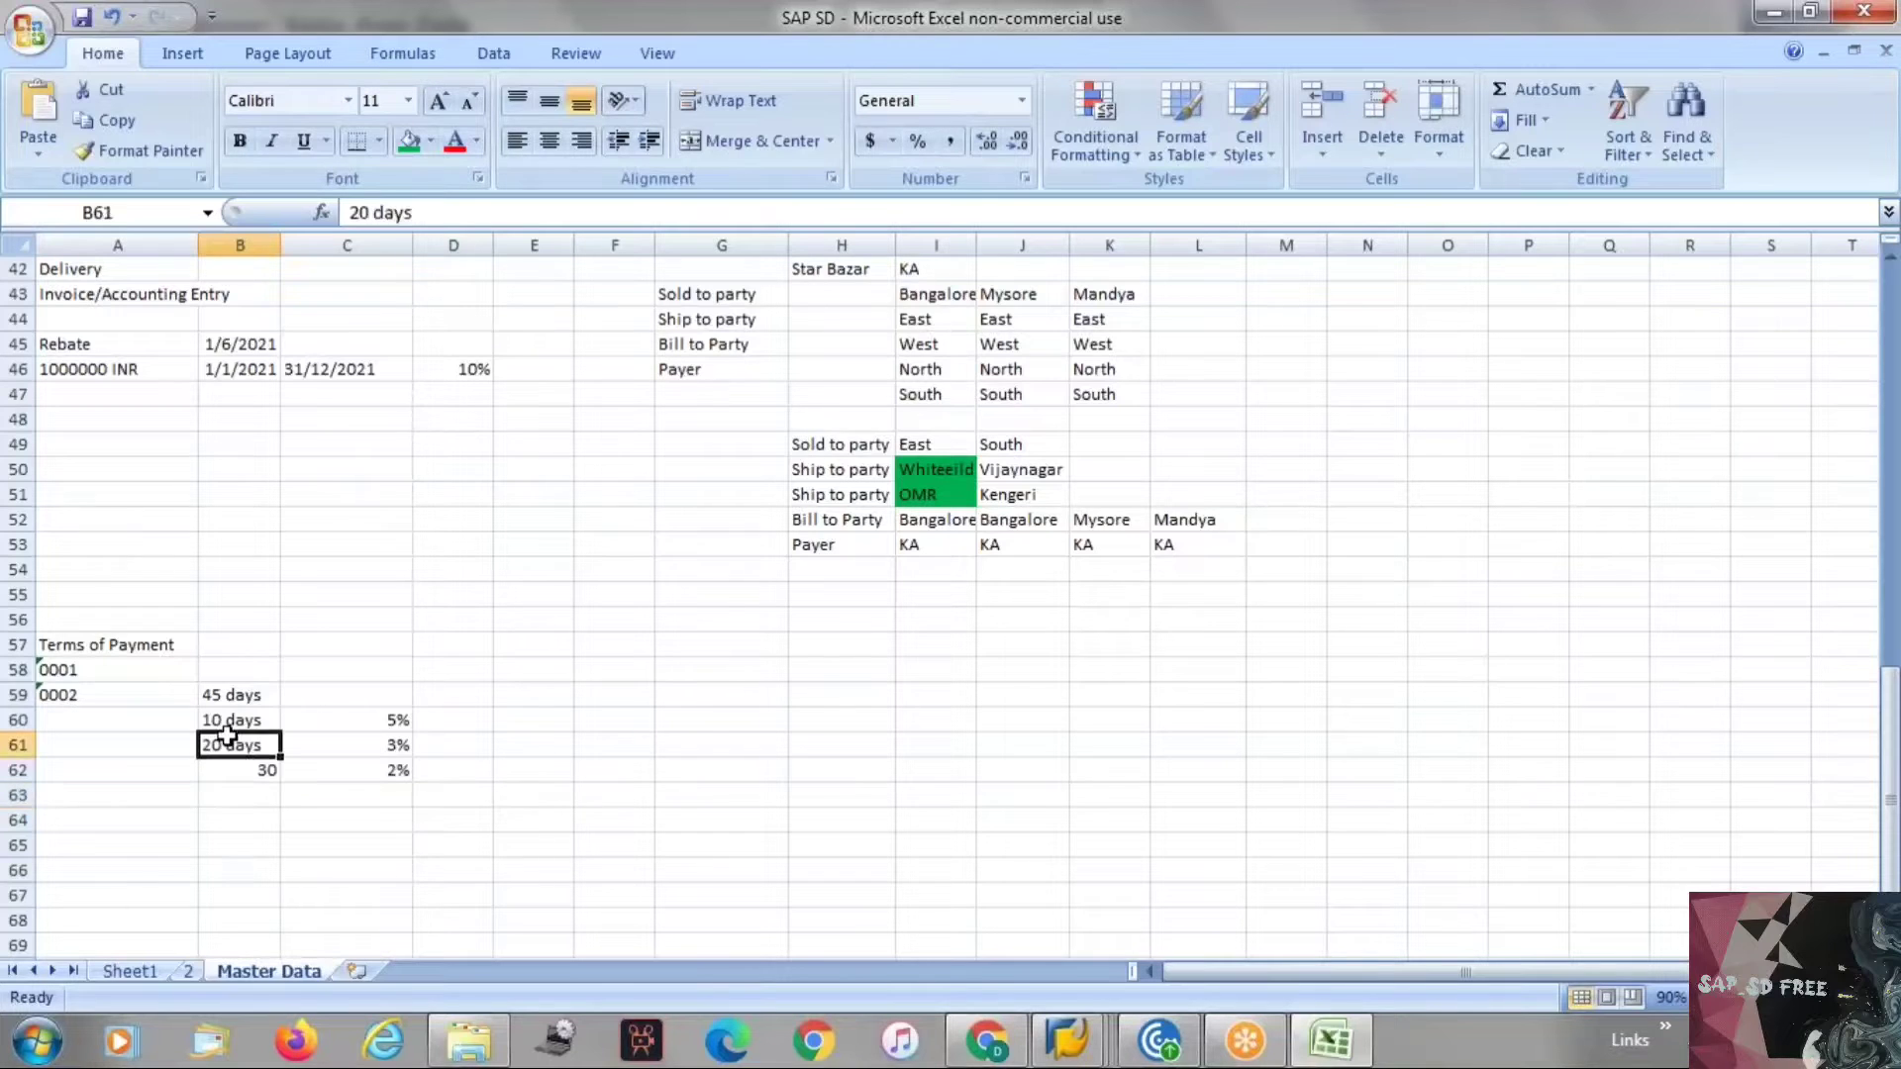
pyautogui.hotkey('ctrl', 'c')
pyautogui.click(247, 768)
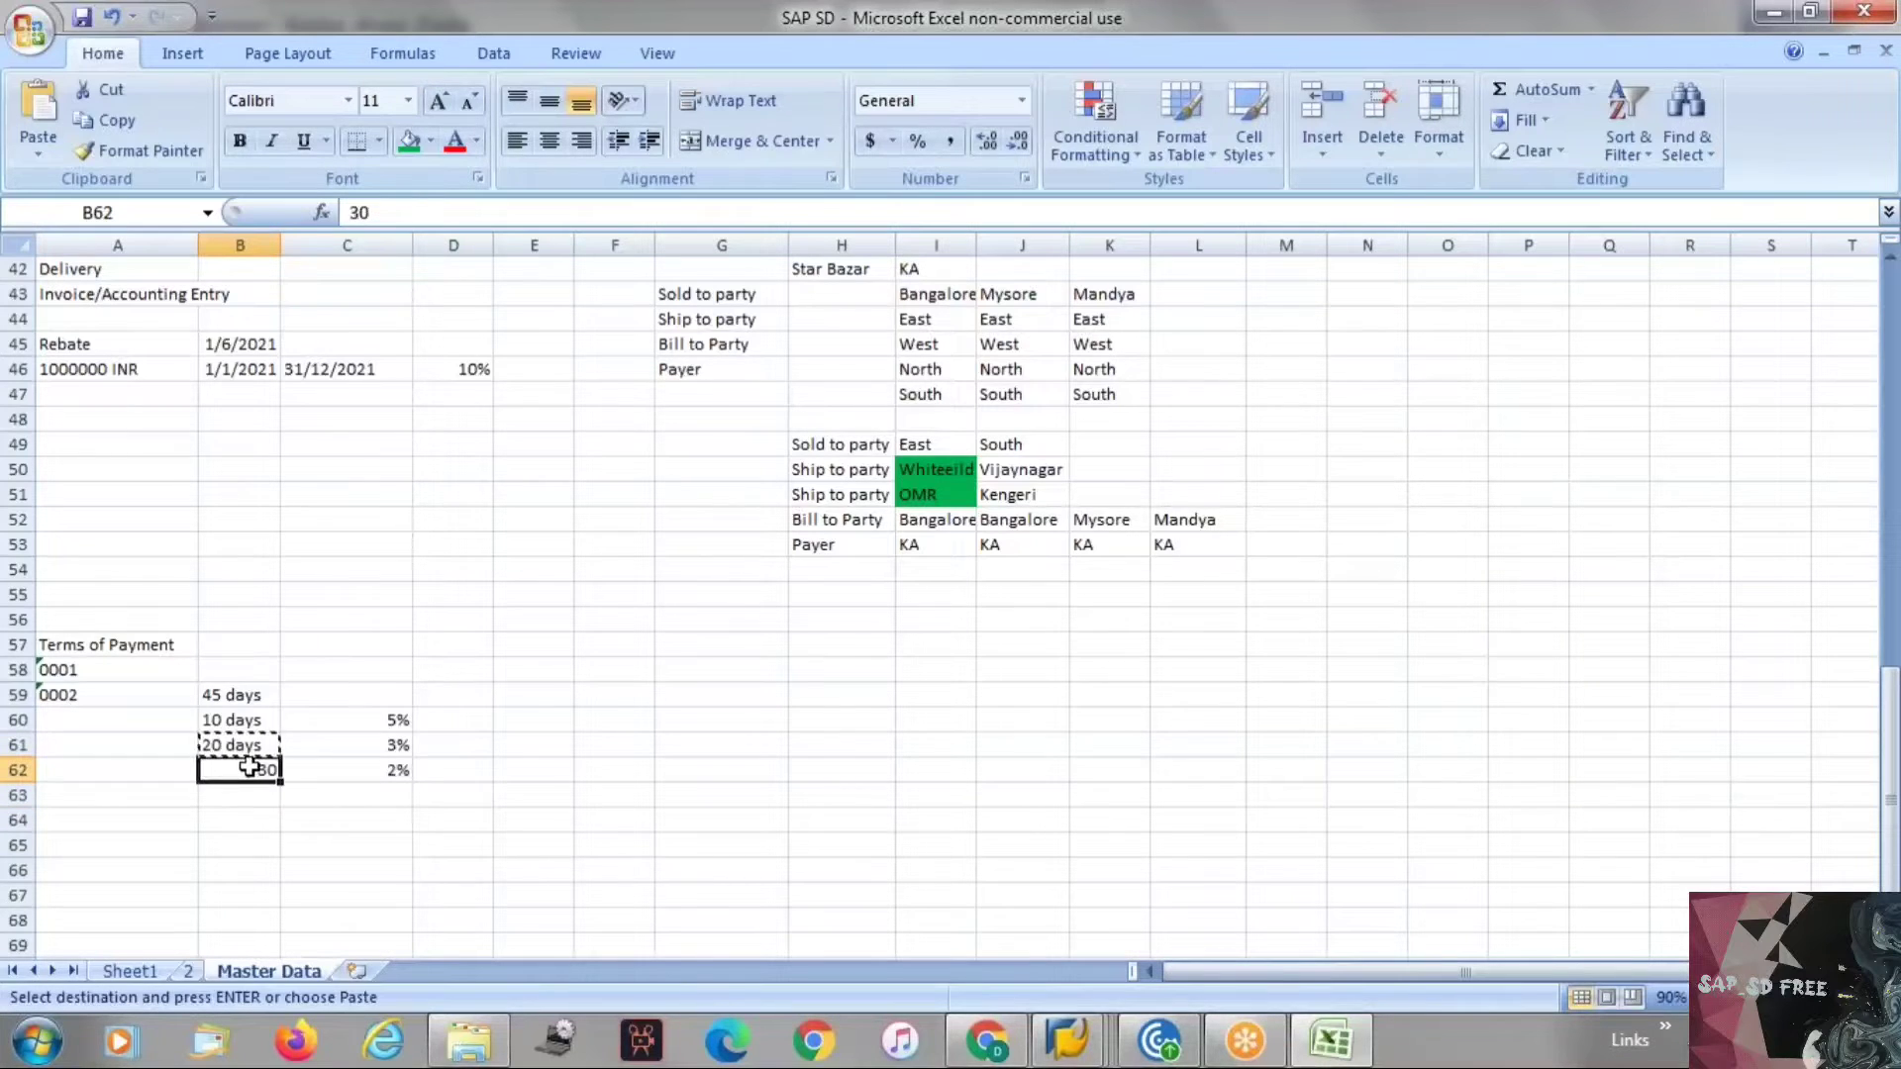
pyautogui.hotkey('ctrl', 'v')
pyautogui.press('Escape')
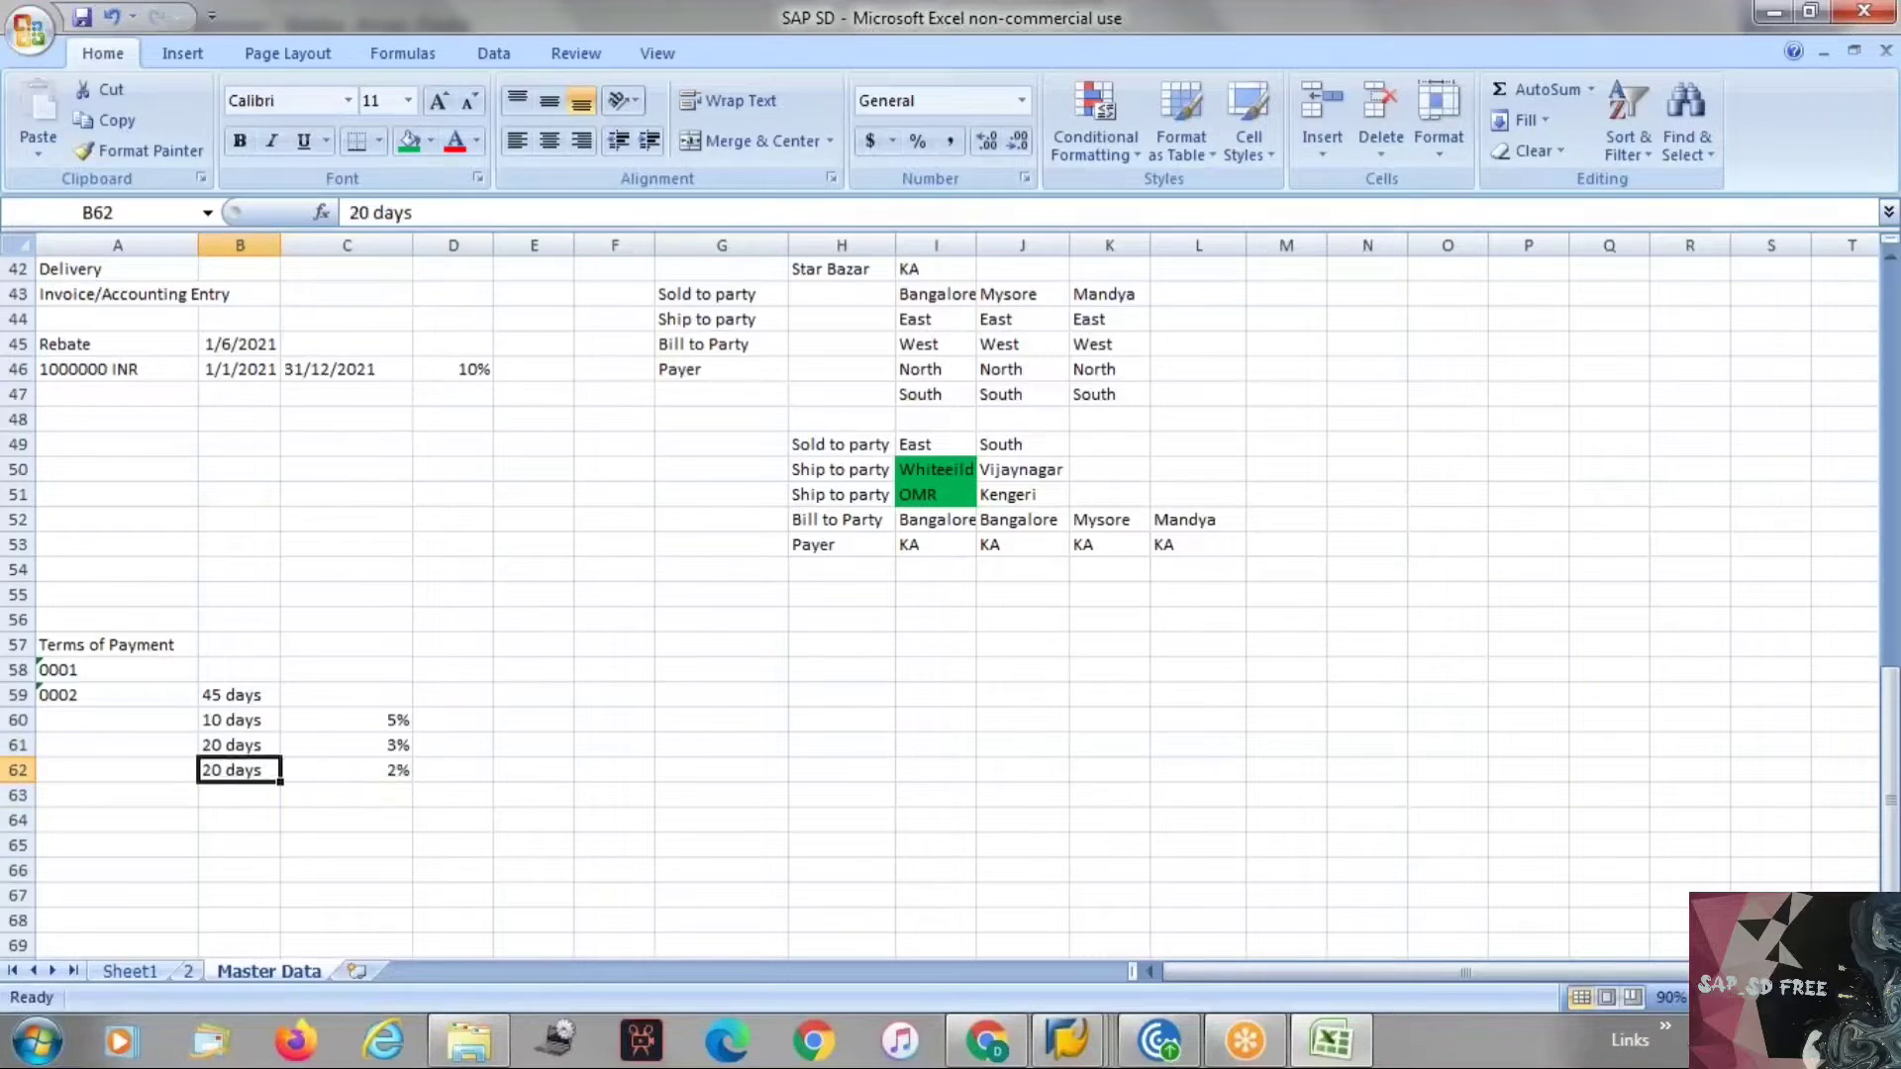
pyautogui.click(360, 212)
pyautogui.press('BackSpace')
pyautogui.write('3')
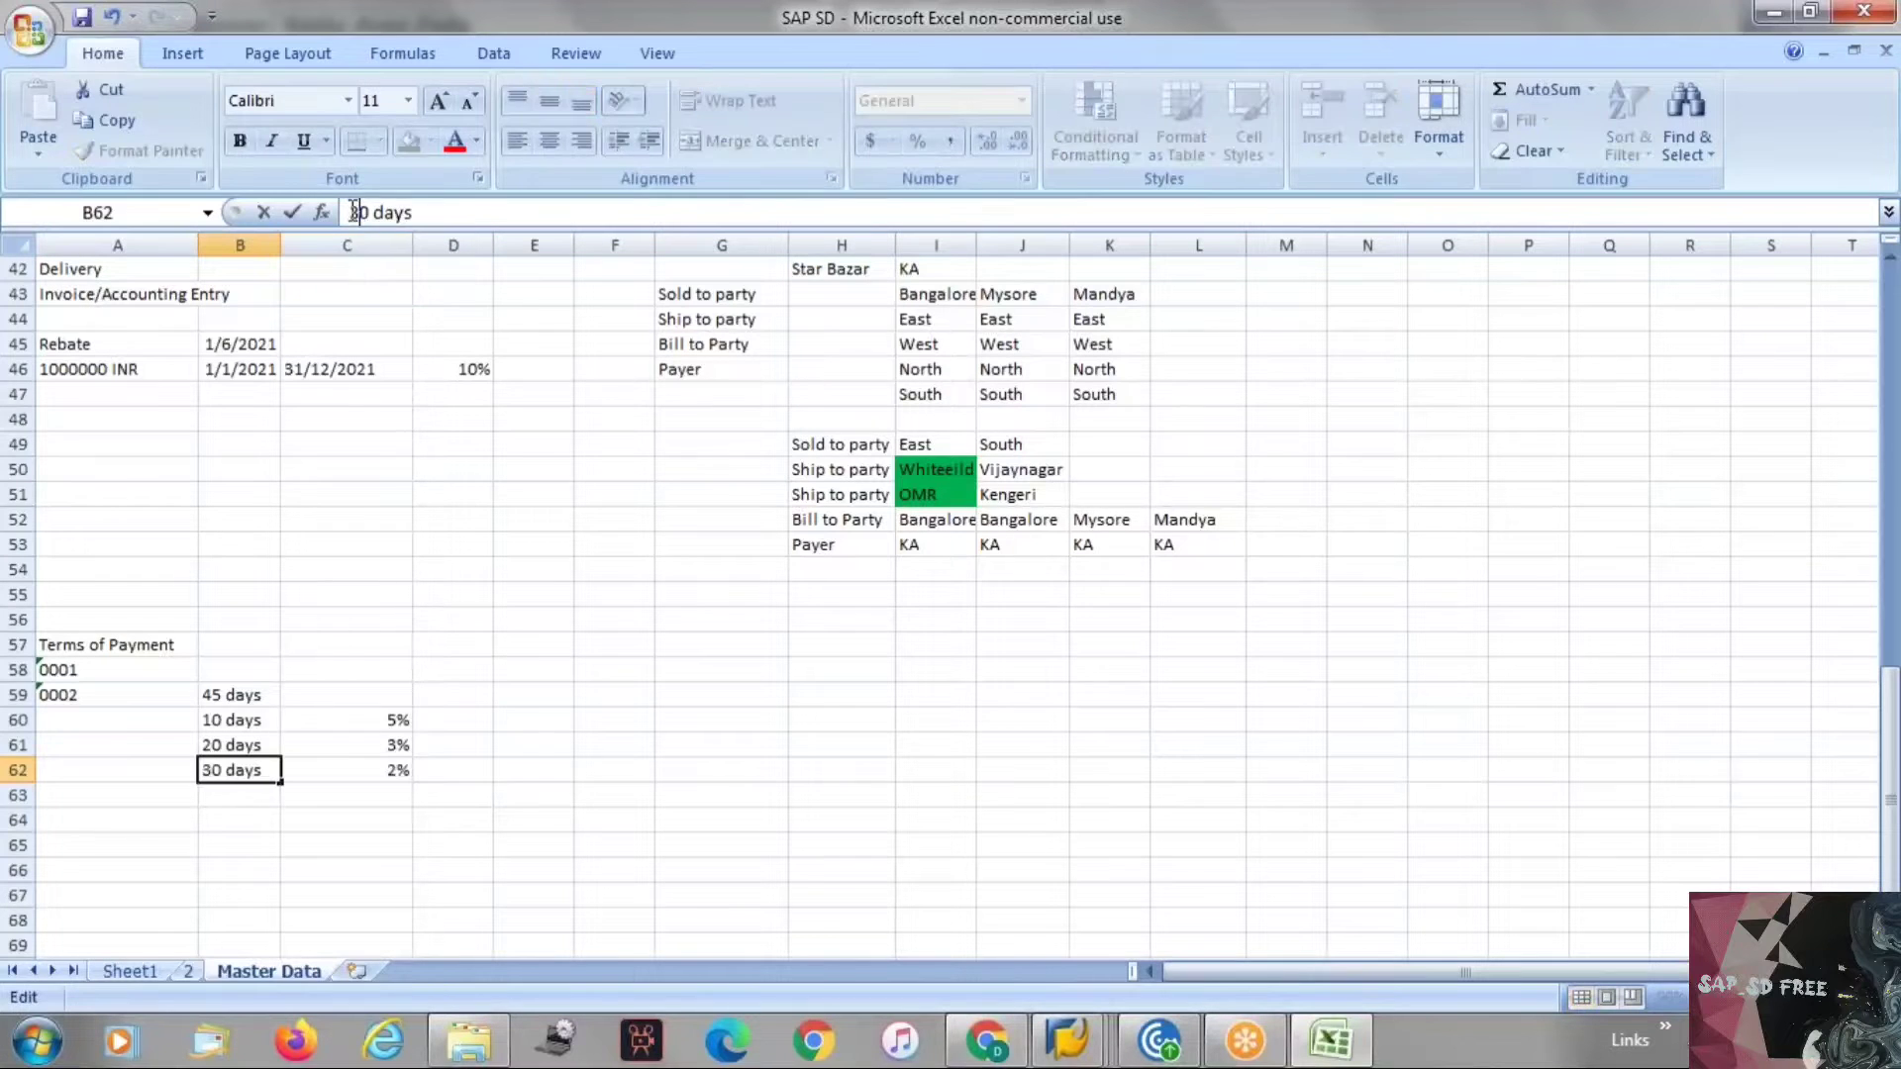
pyautogui.press('Return')
pyautogui.click(404, 772)
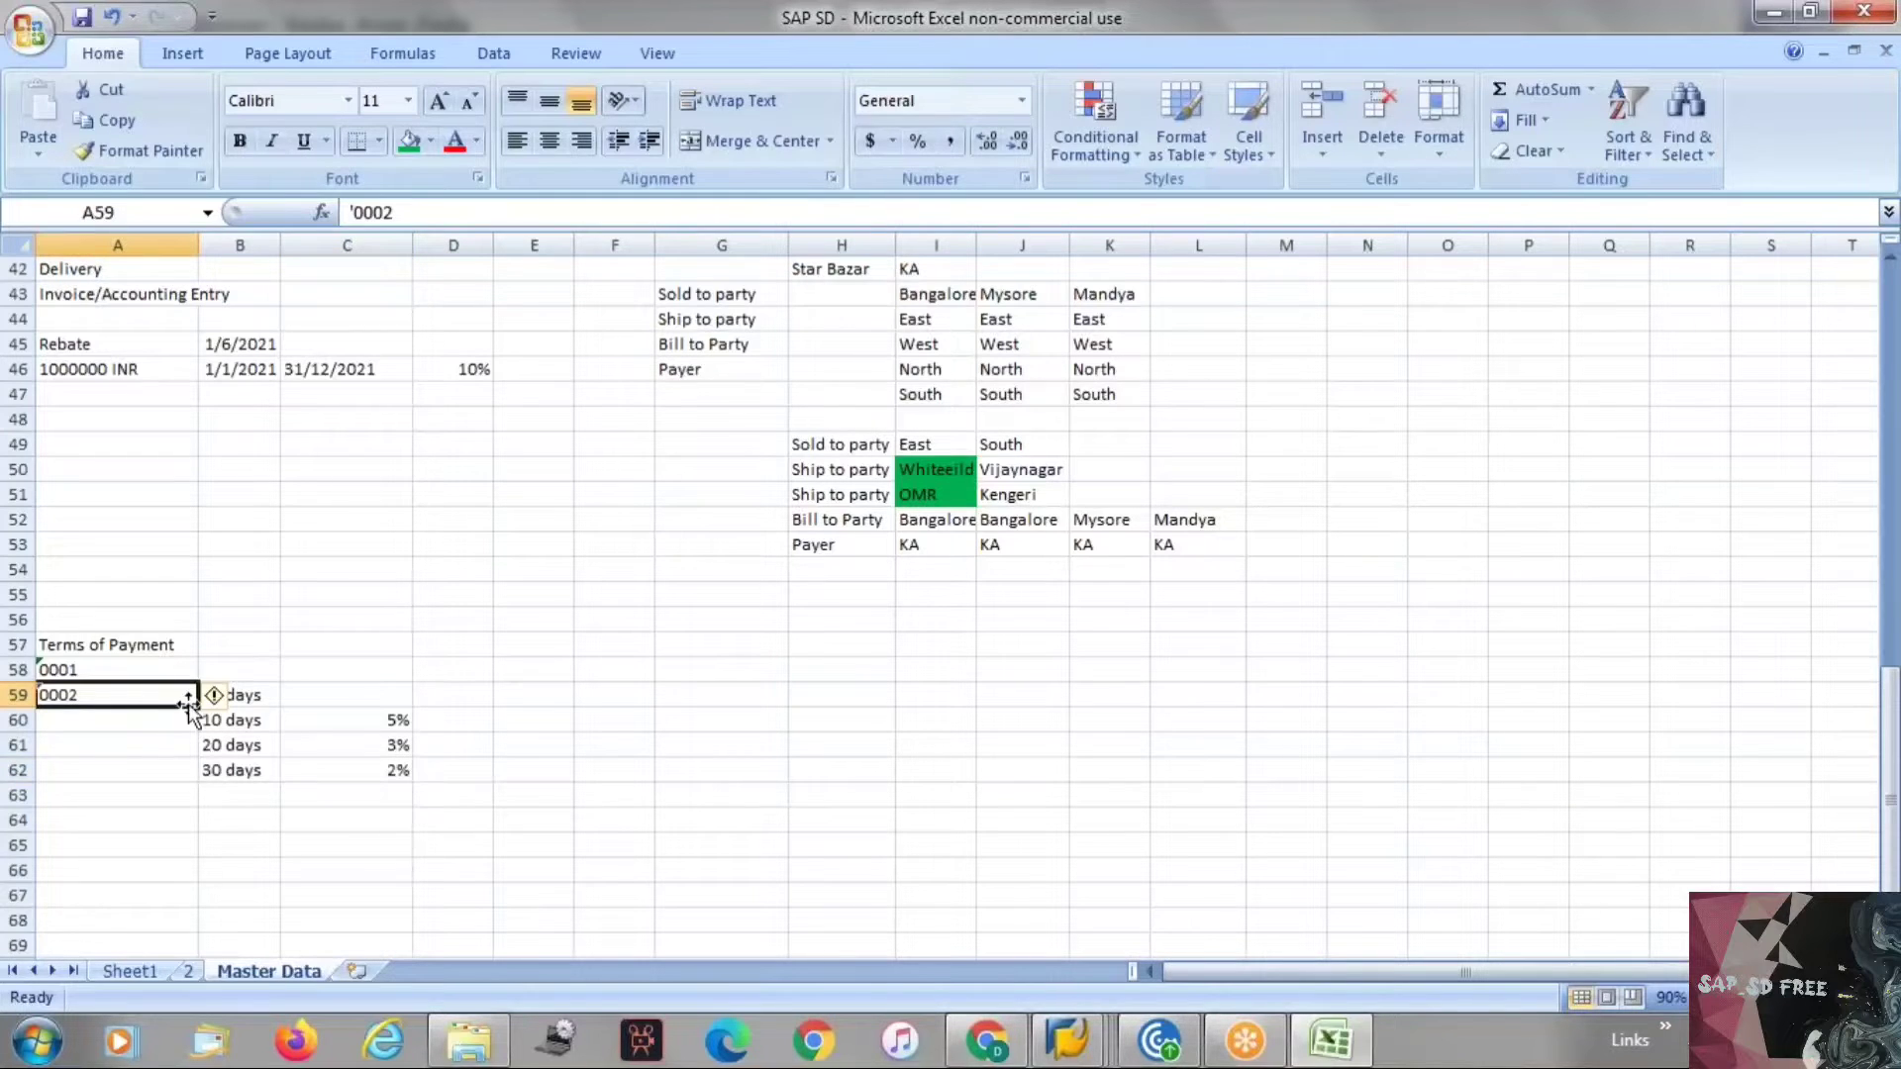
pyautogui.click(263, 694)
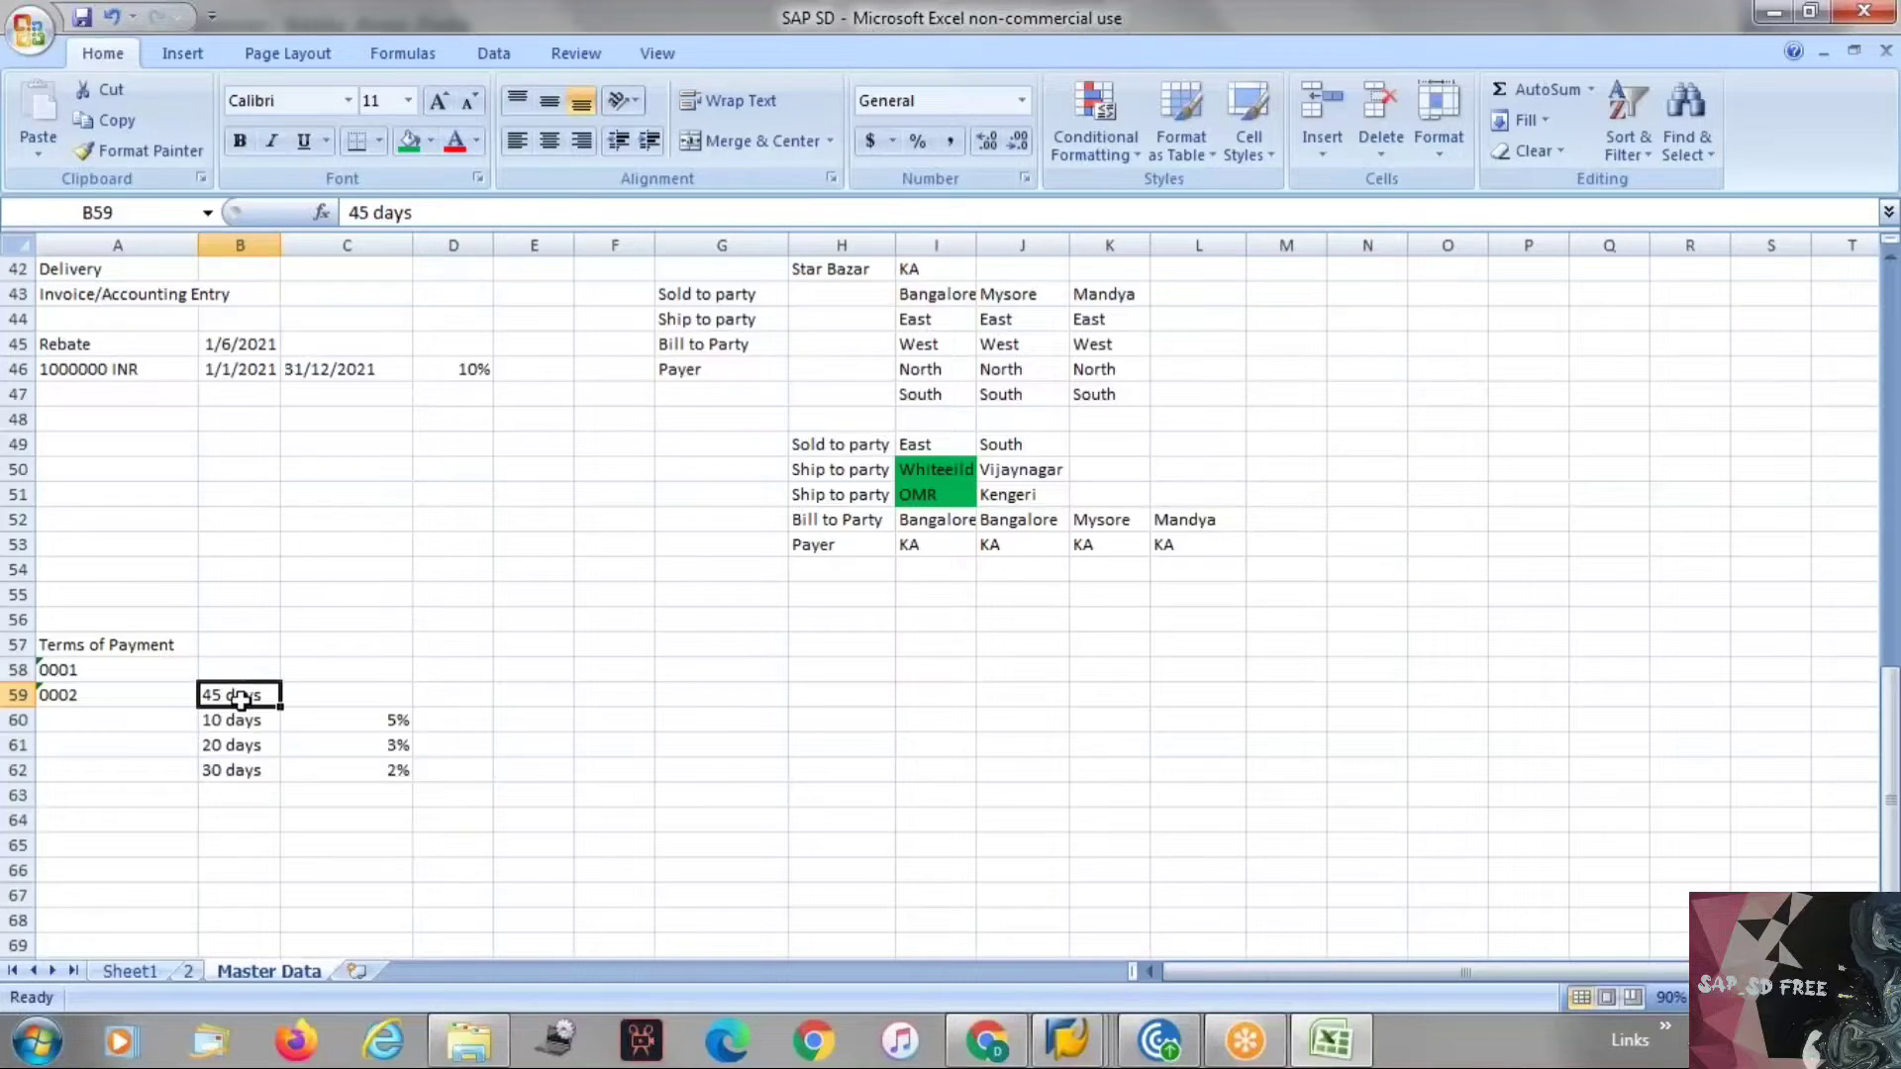
pyautogui.moveTo(237, 719); pyautogui.dragTo(377, 783)
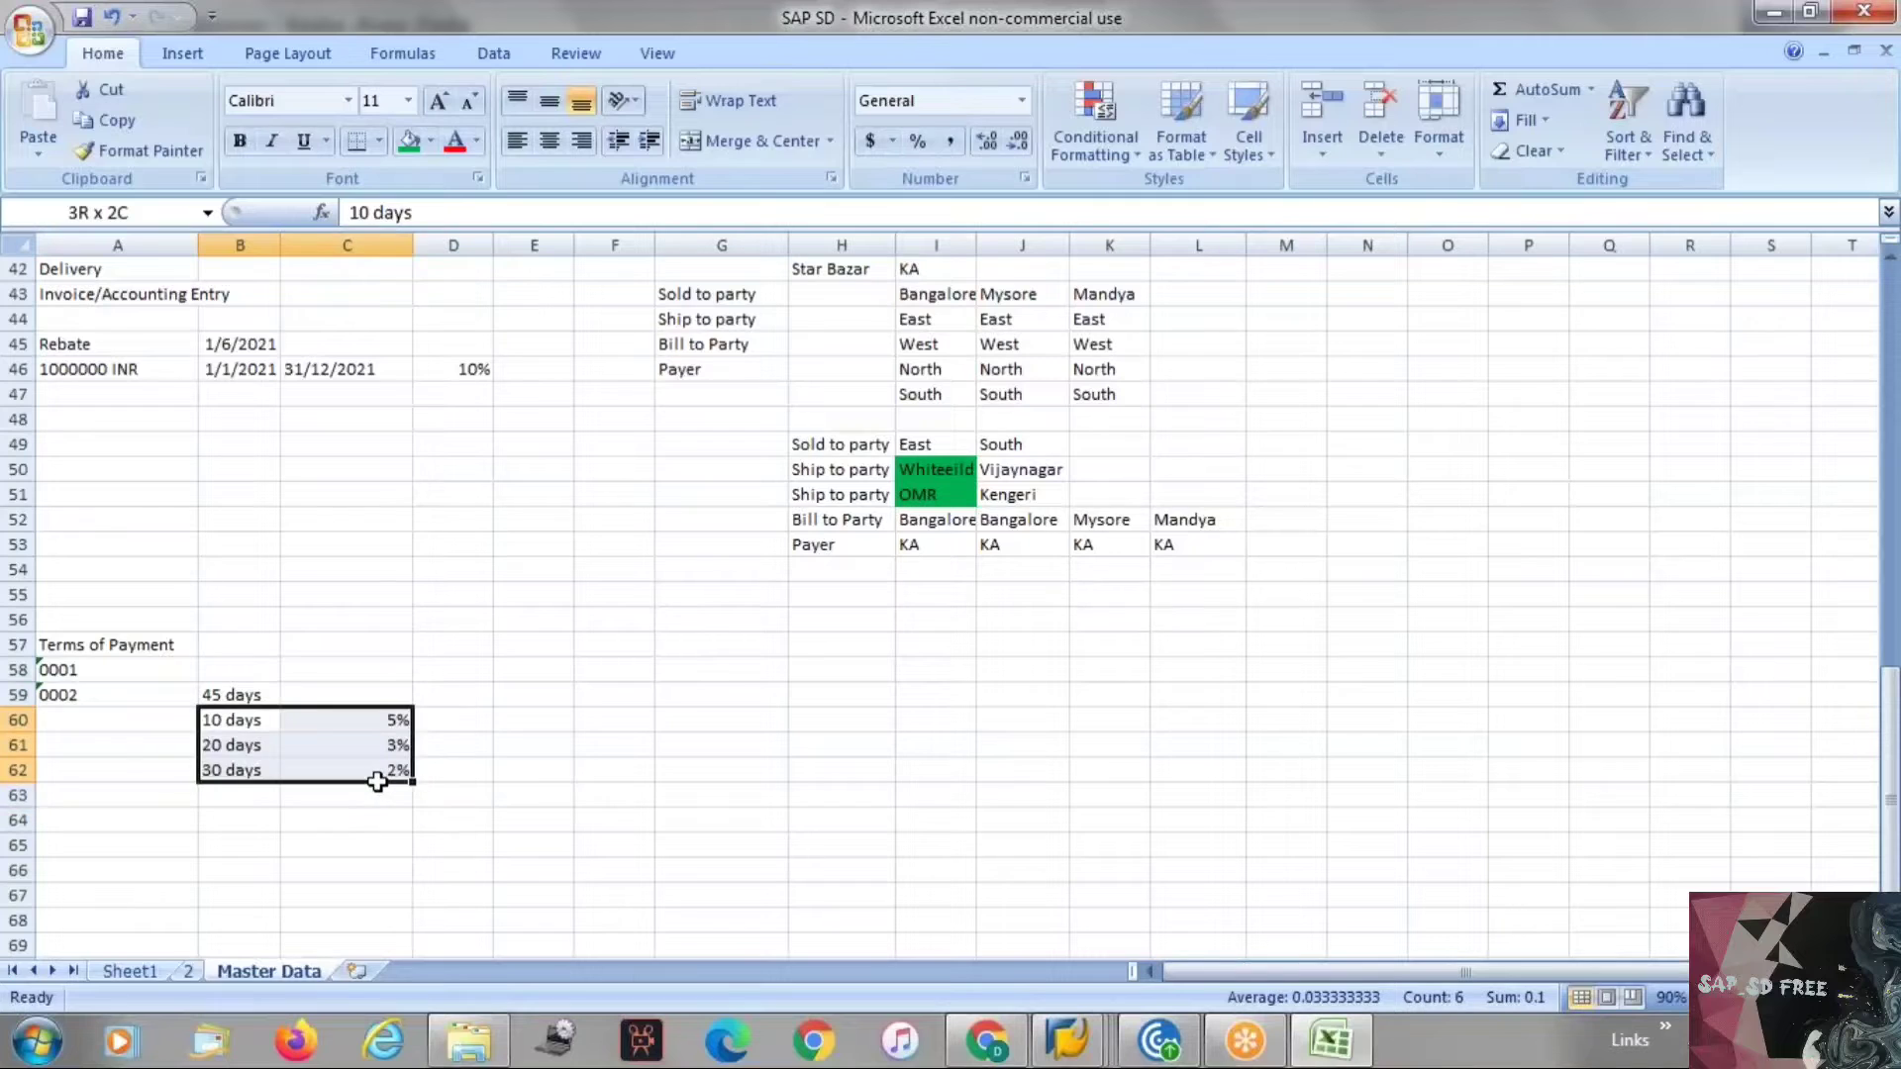
pyautogui.click(352, 802)
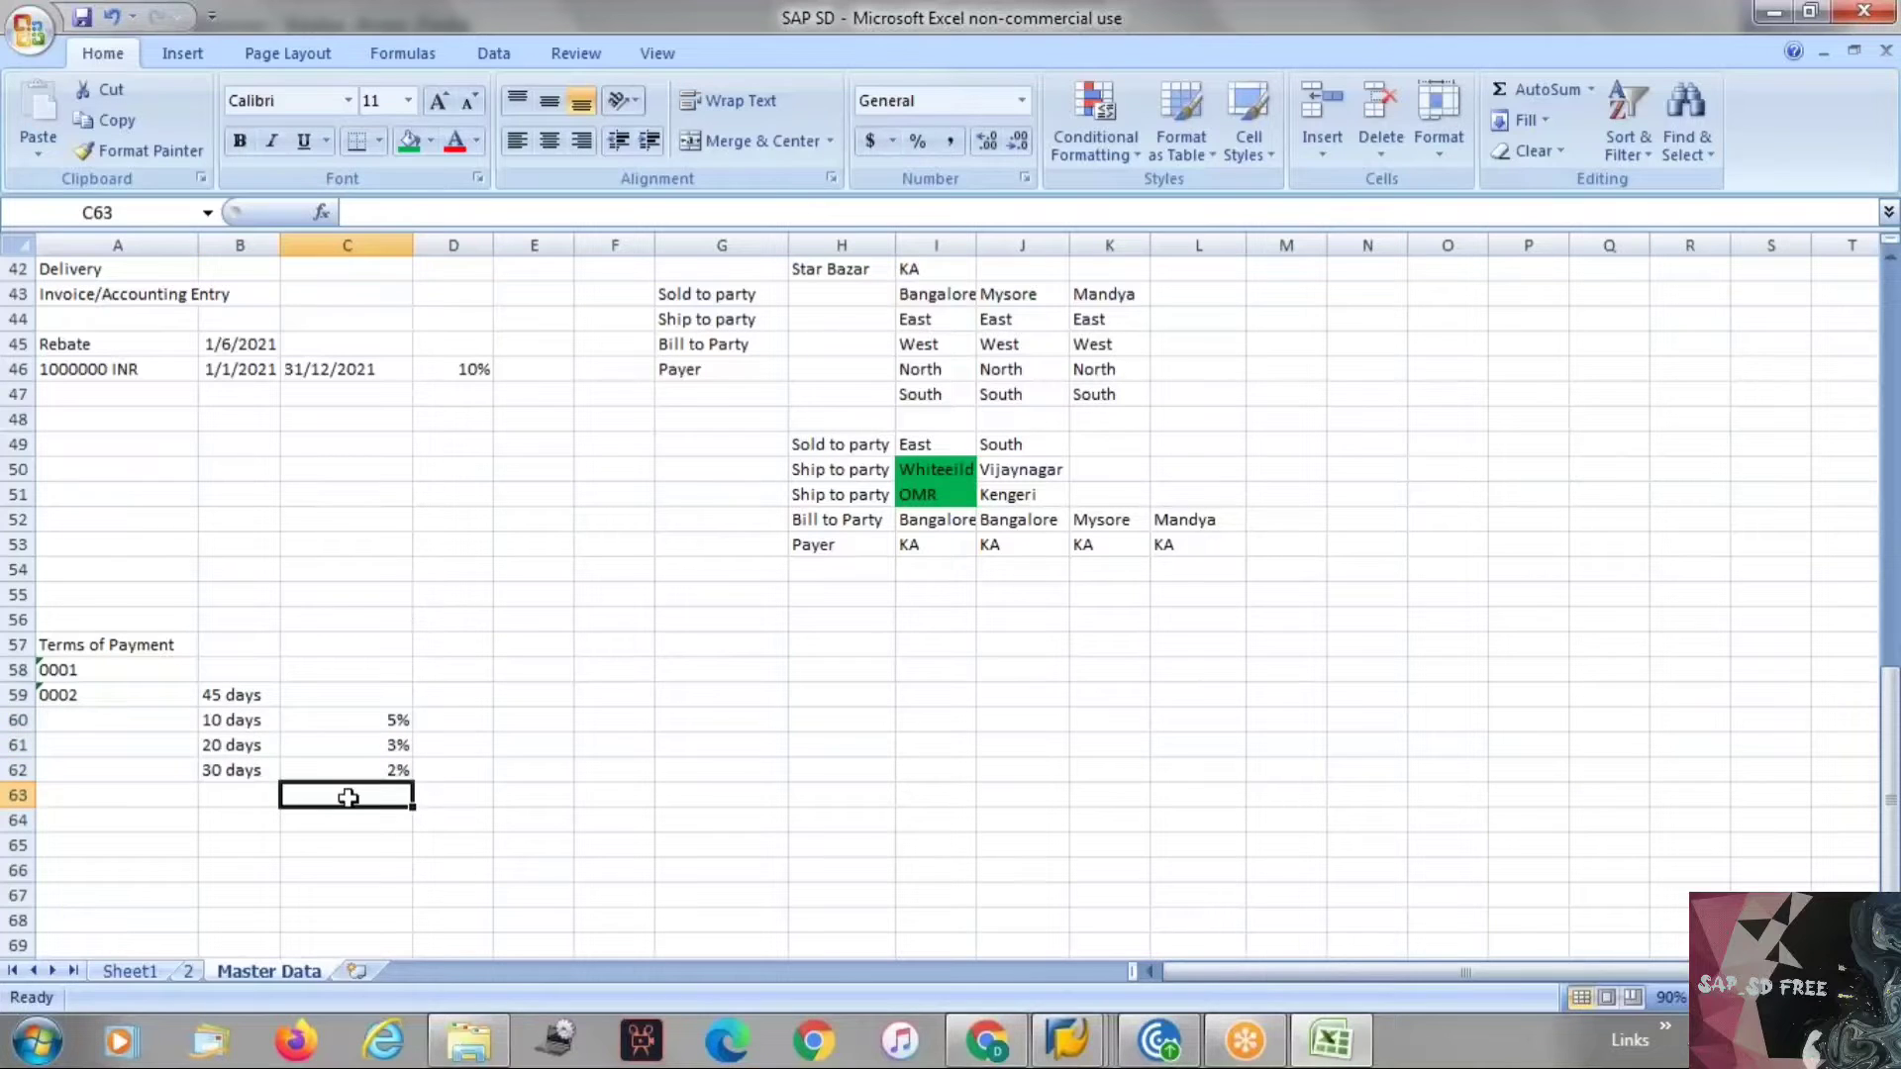
# Enter payment term key 0003 two rows below the discount rows, copying the 0002 key and changing it.
pyautogui.click(81, 696)
pyautogui.hotkey('ctrl', 'c')
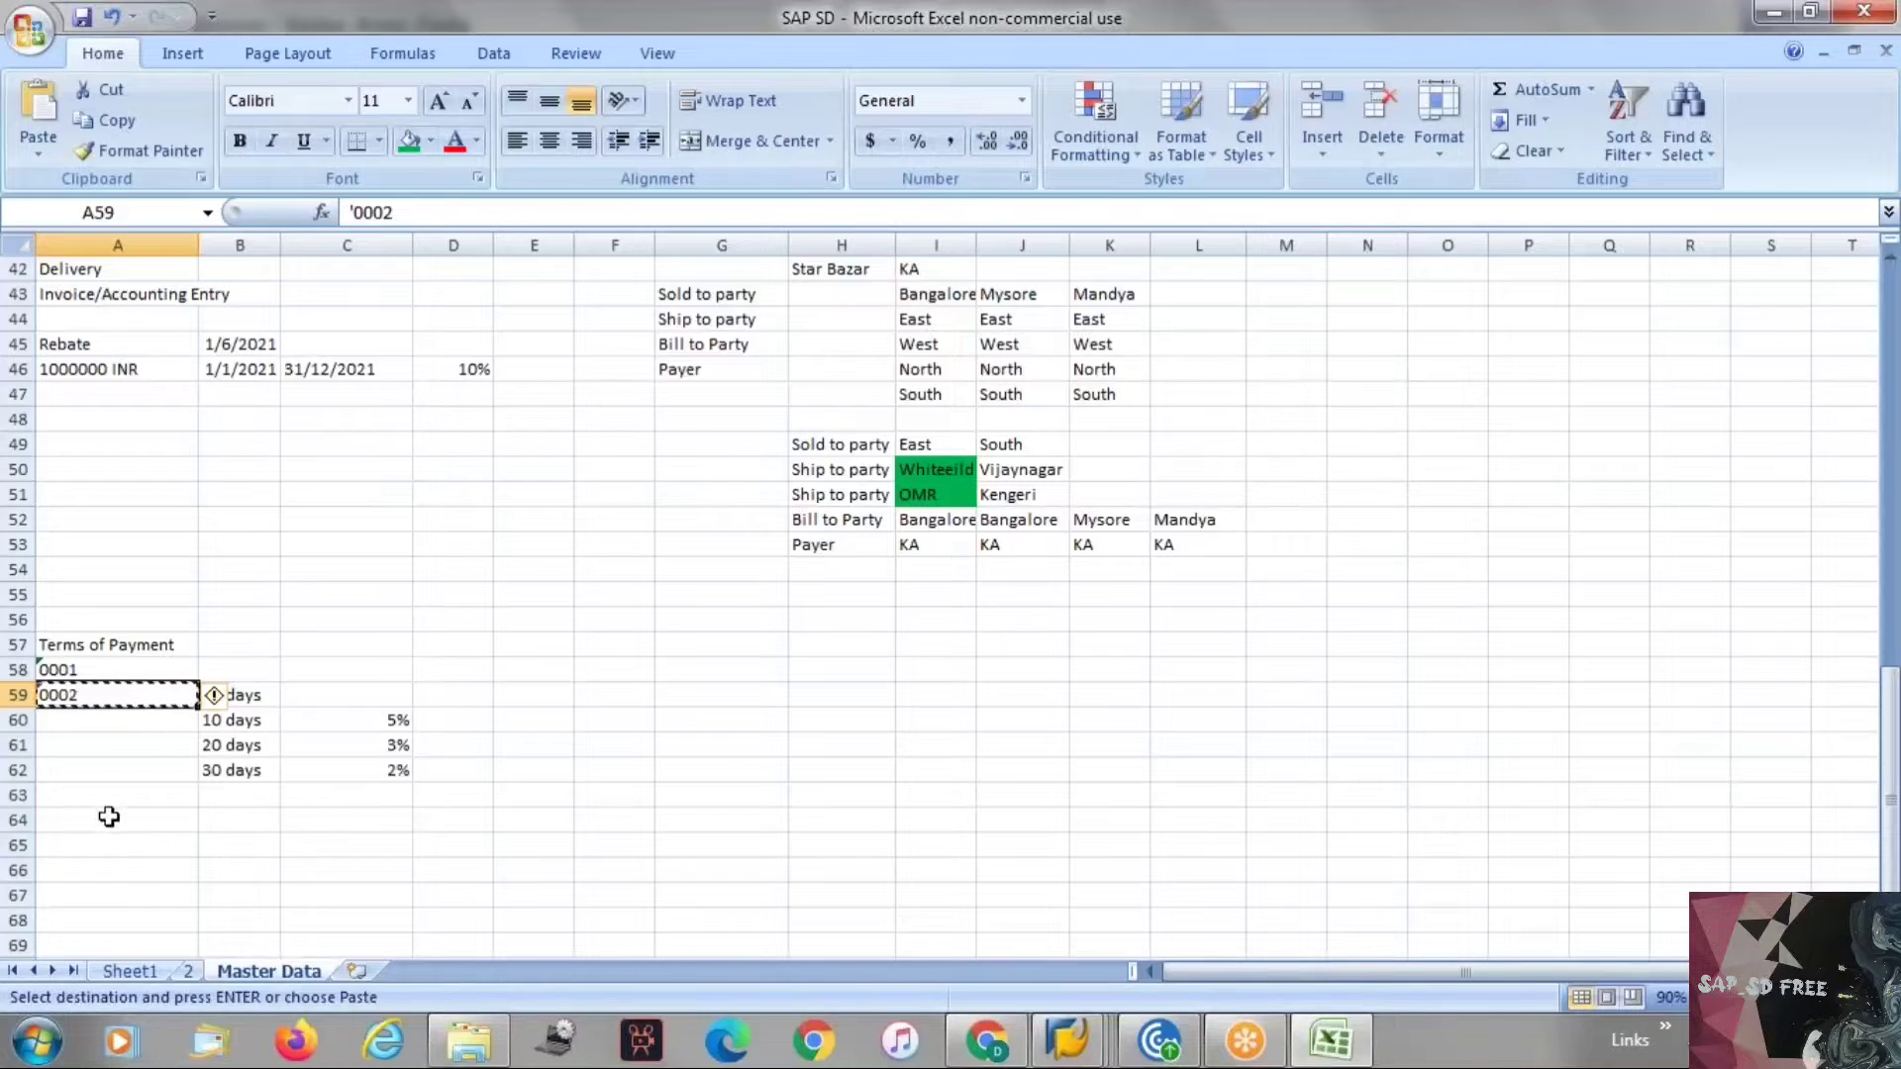
pyautogui.click(106, 815)
pyautogui.hotkey('ctrl', 'v')
pyautogui.press('Escape')
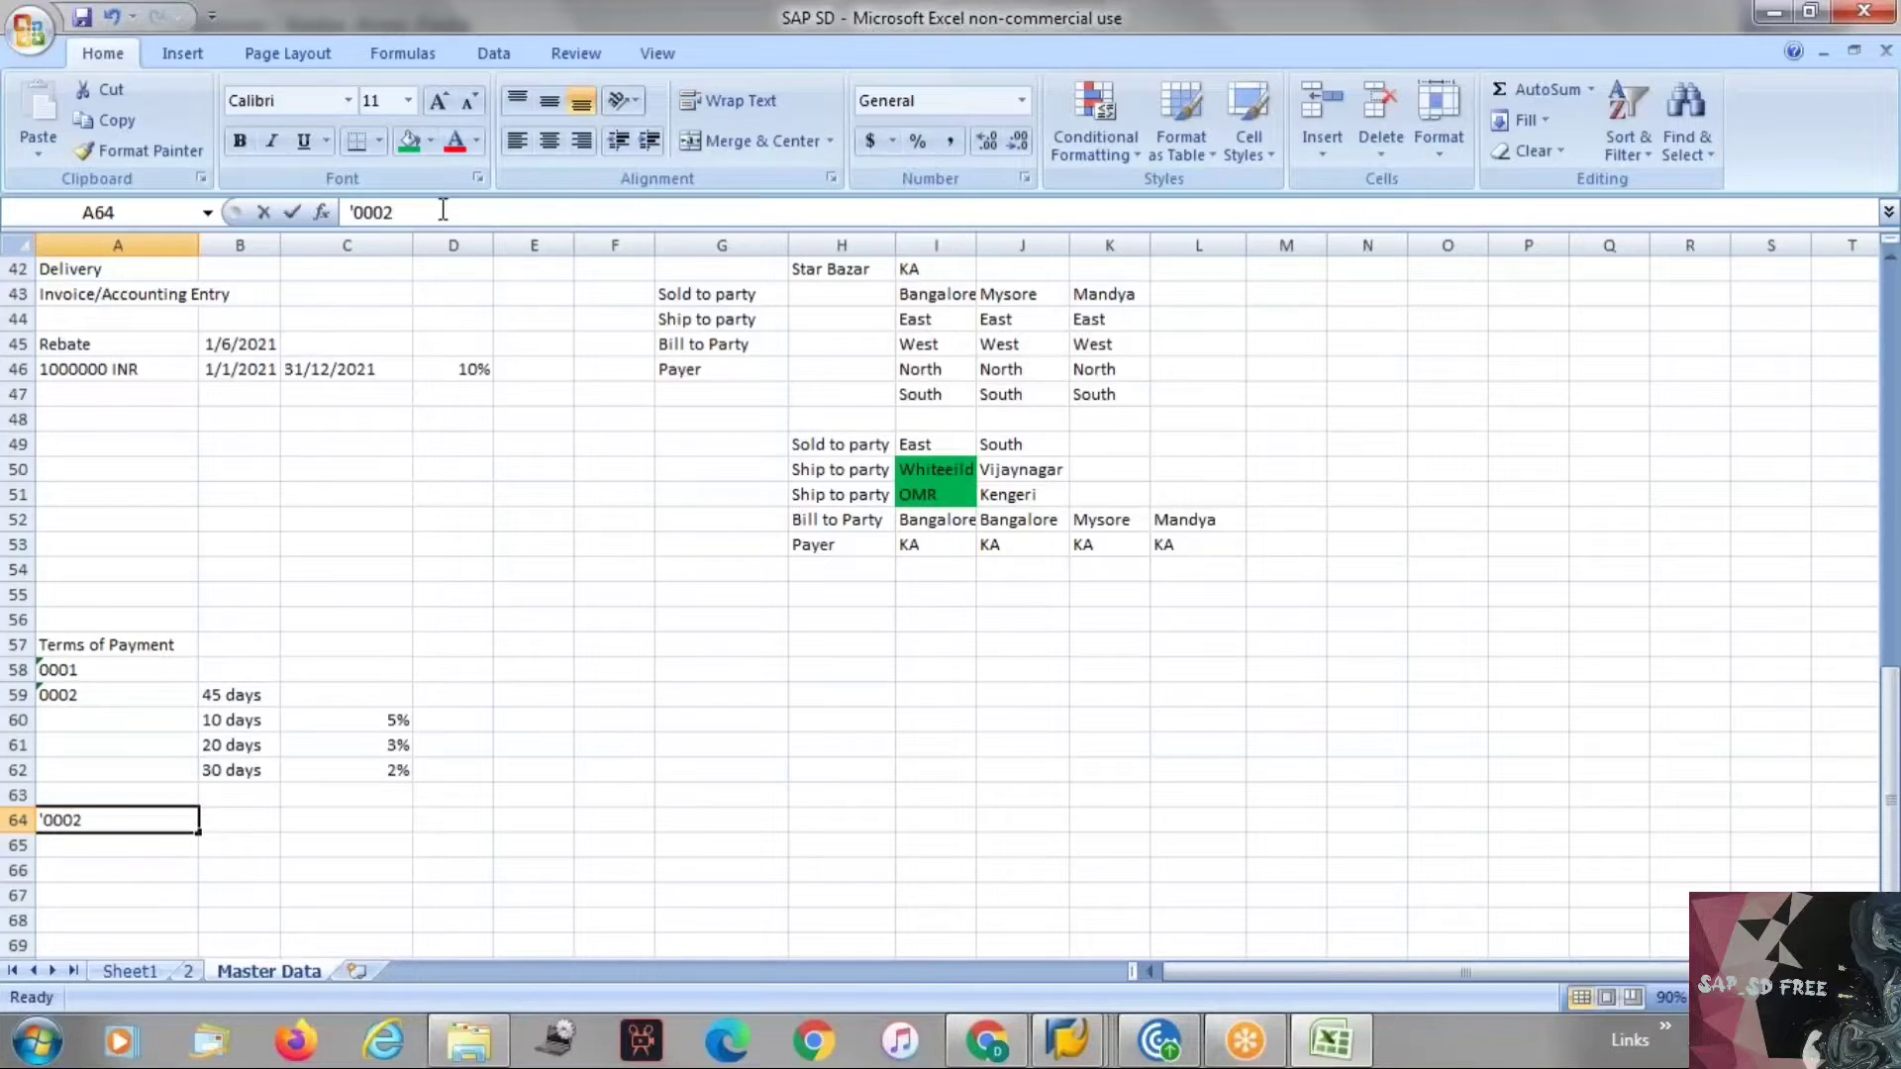
pyautogui.click(443, 210)
pyautogui.press('BackSpace')
pyautogui.write('3')
pyautogui.press('Return')
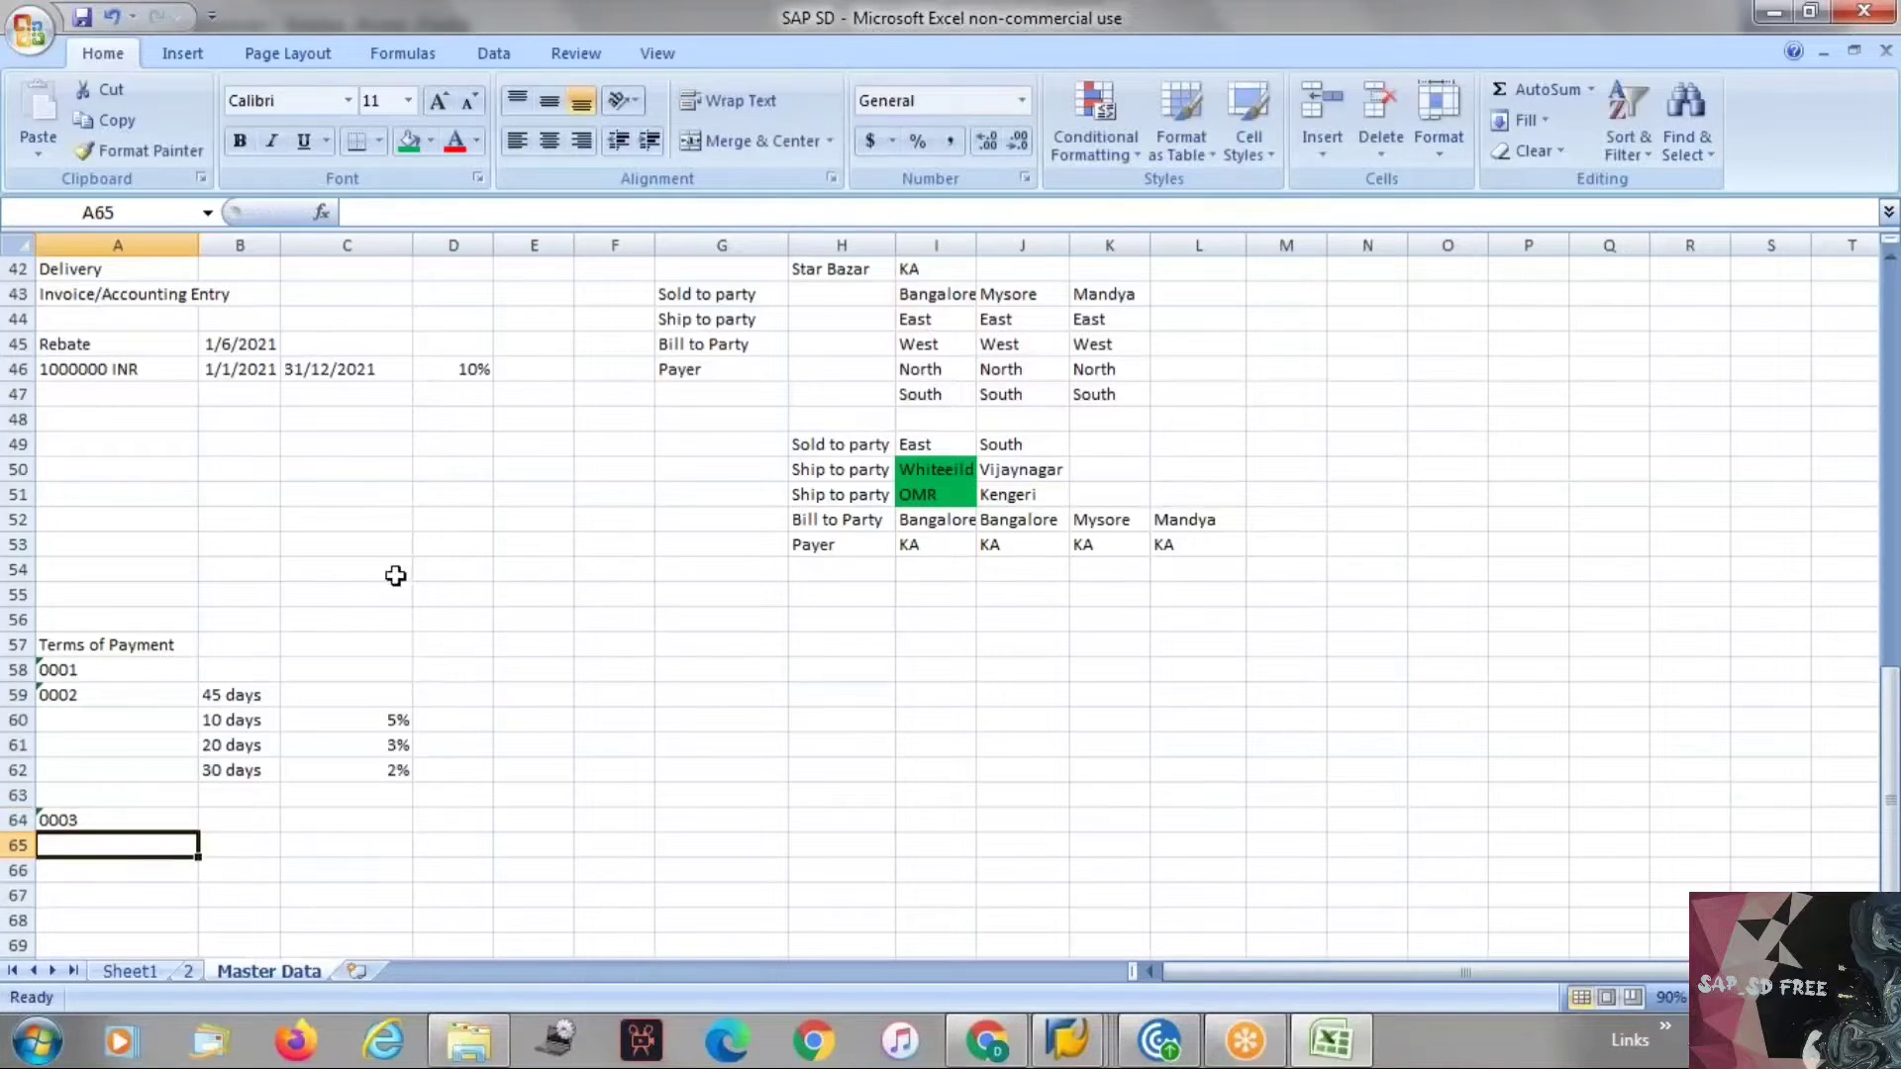
# Note 30 days beside the 0003 payment term key.
pyautogui.click(237, 695)
pyautogui.hotkey('ctrl', 'c')
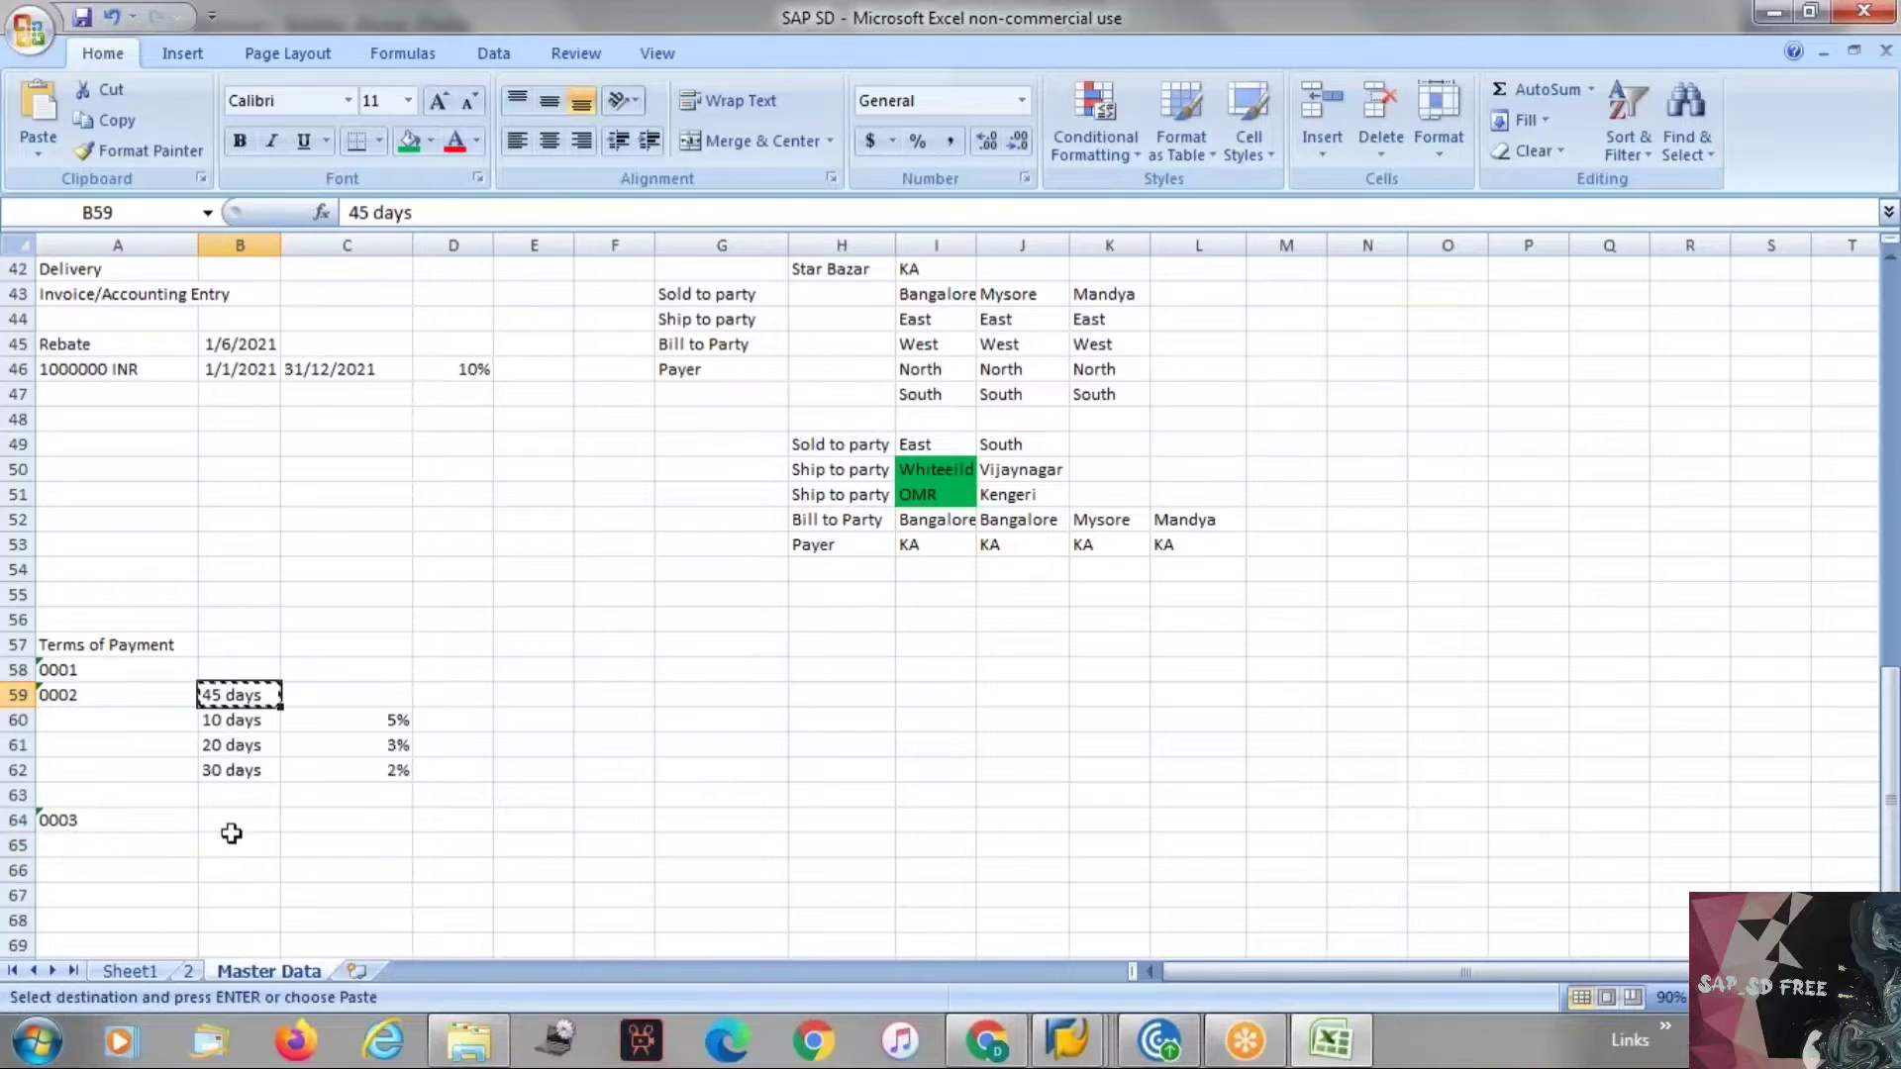
pyautogui.click(239, 820)
pyautogui.hotkey('ctrl', 'v')
pyautogui.press('Escape')
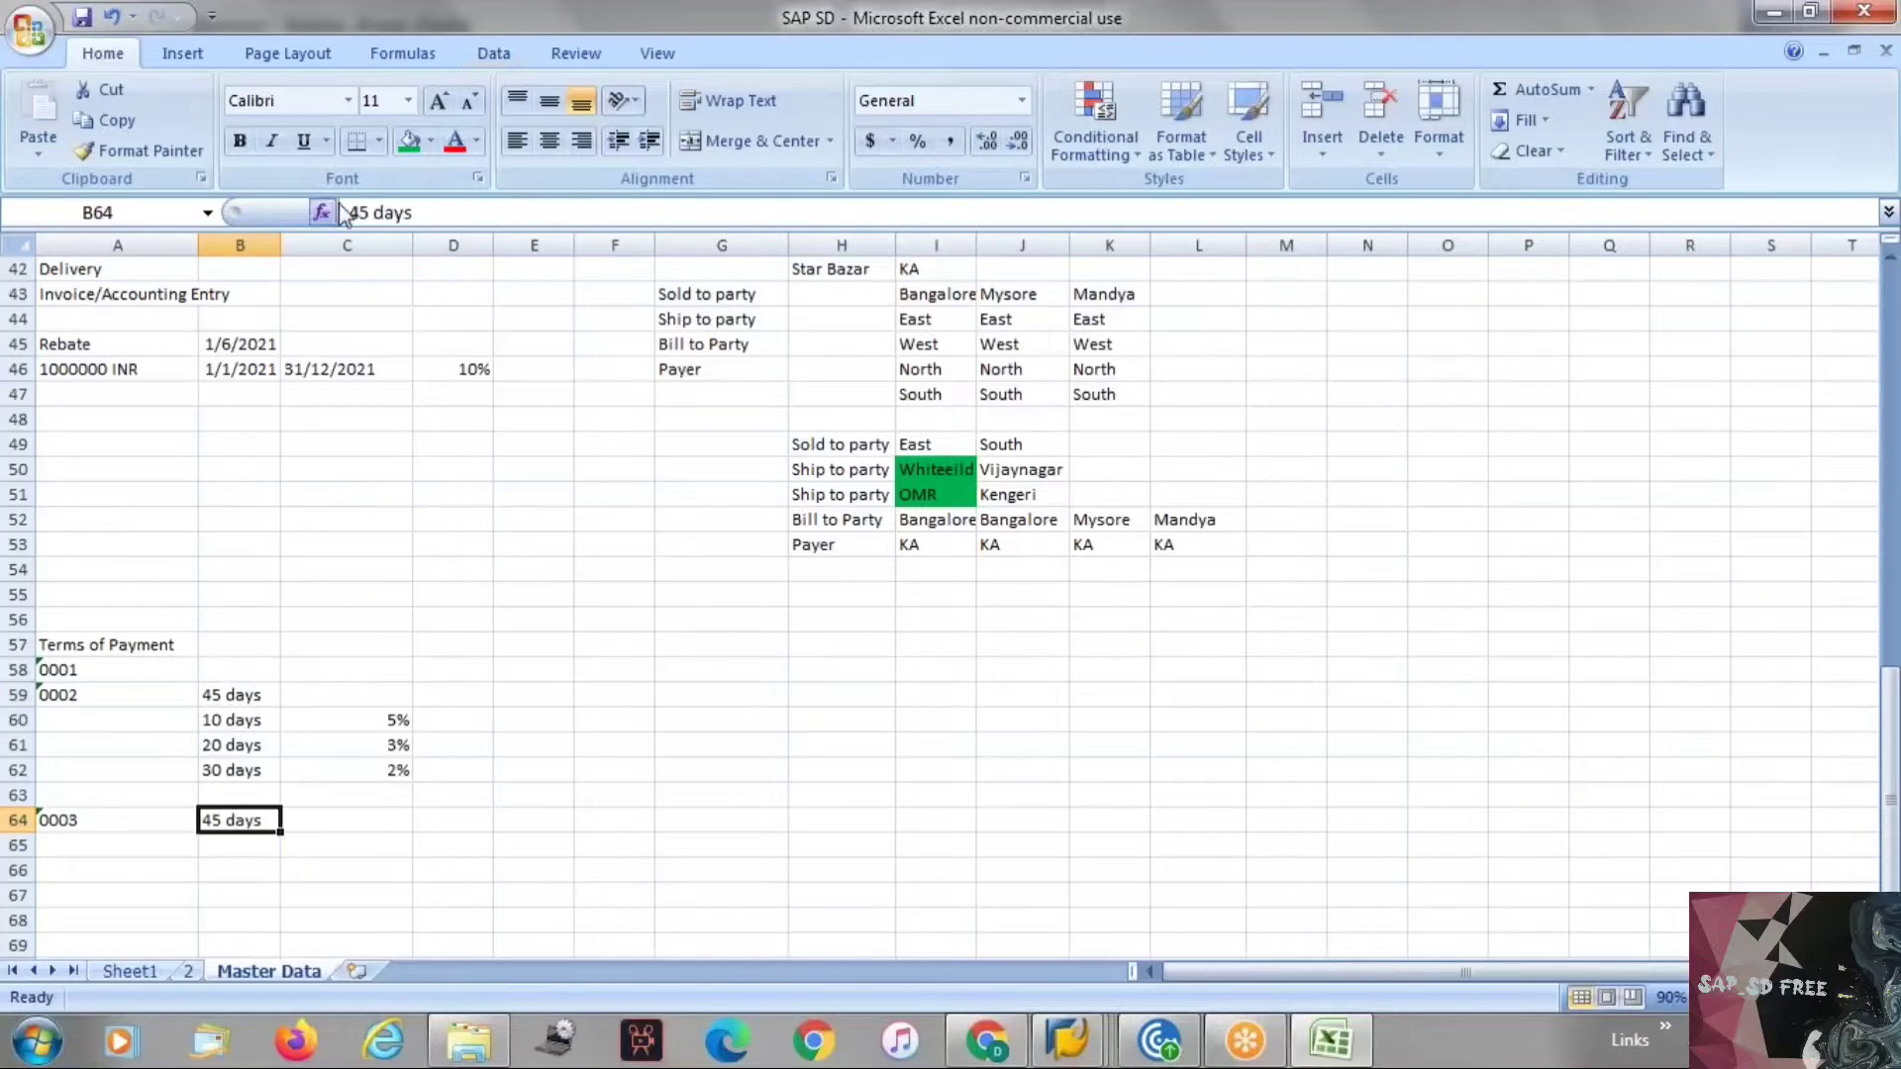
pyautogui.click(374, 212)
pyautogui.press('BackSpace')
pyautogui.press('BackSpace')
pyautogui.write('30')
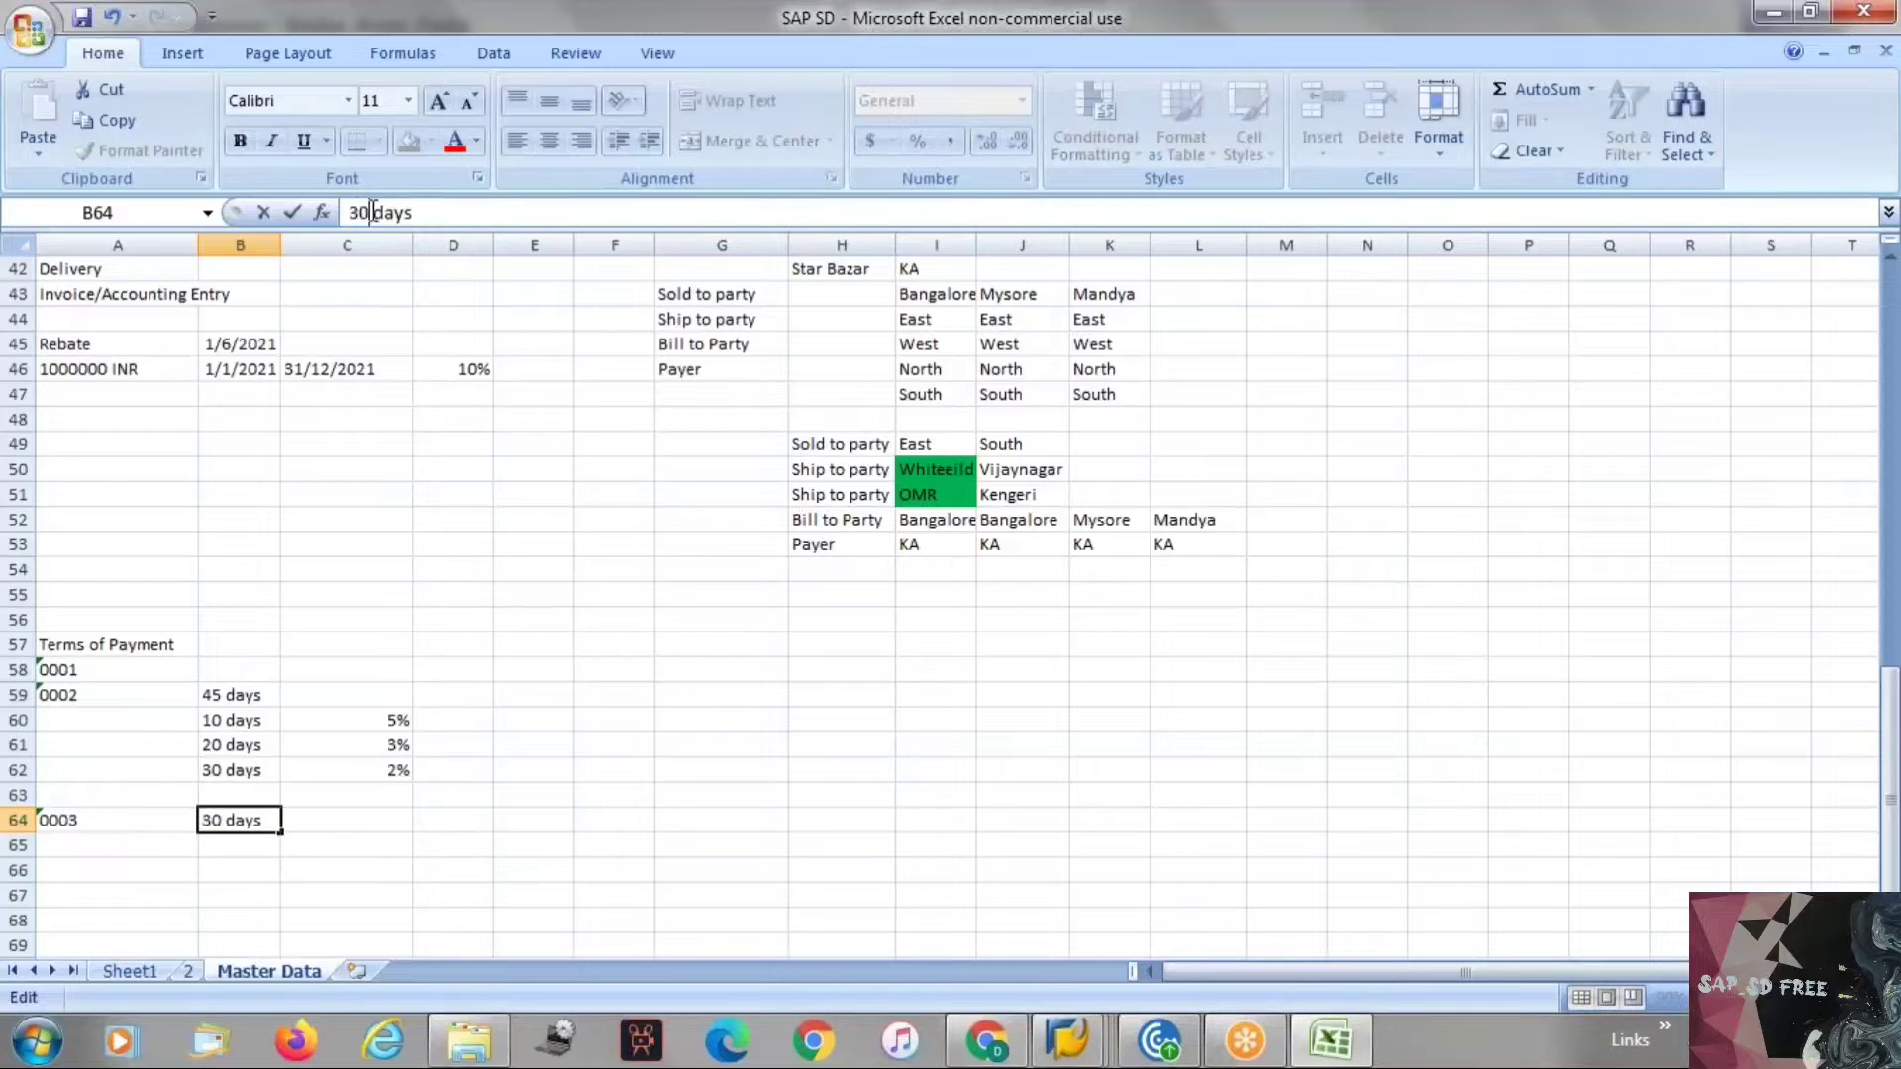
pyautogui.press('Return')
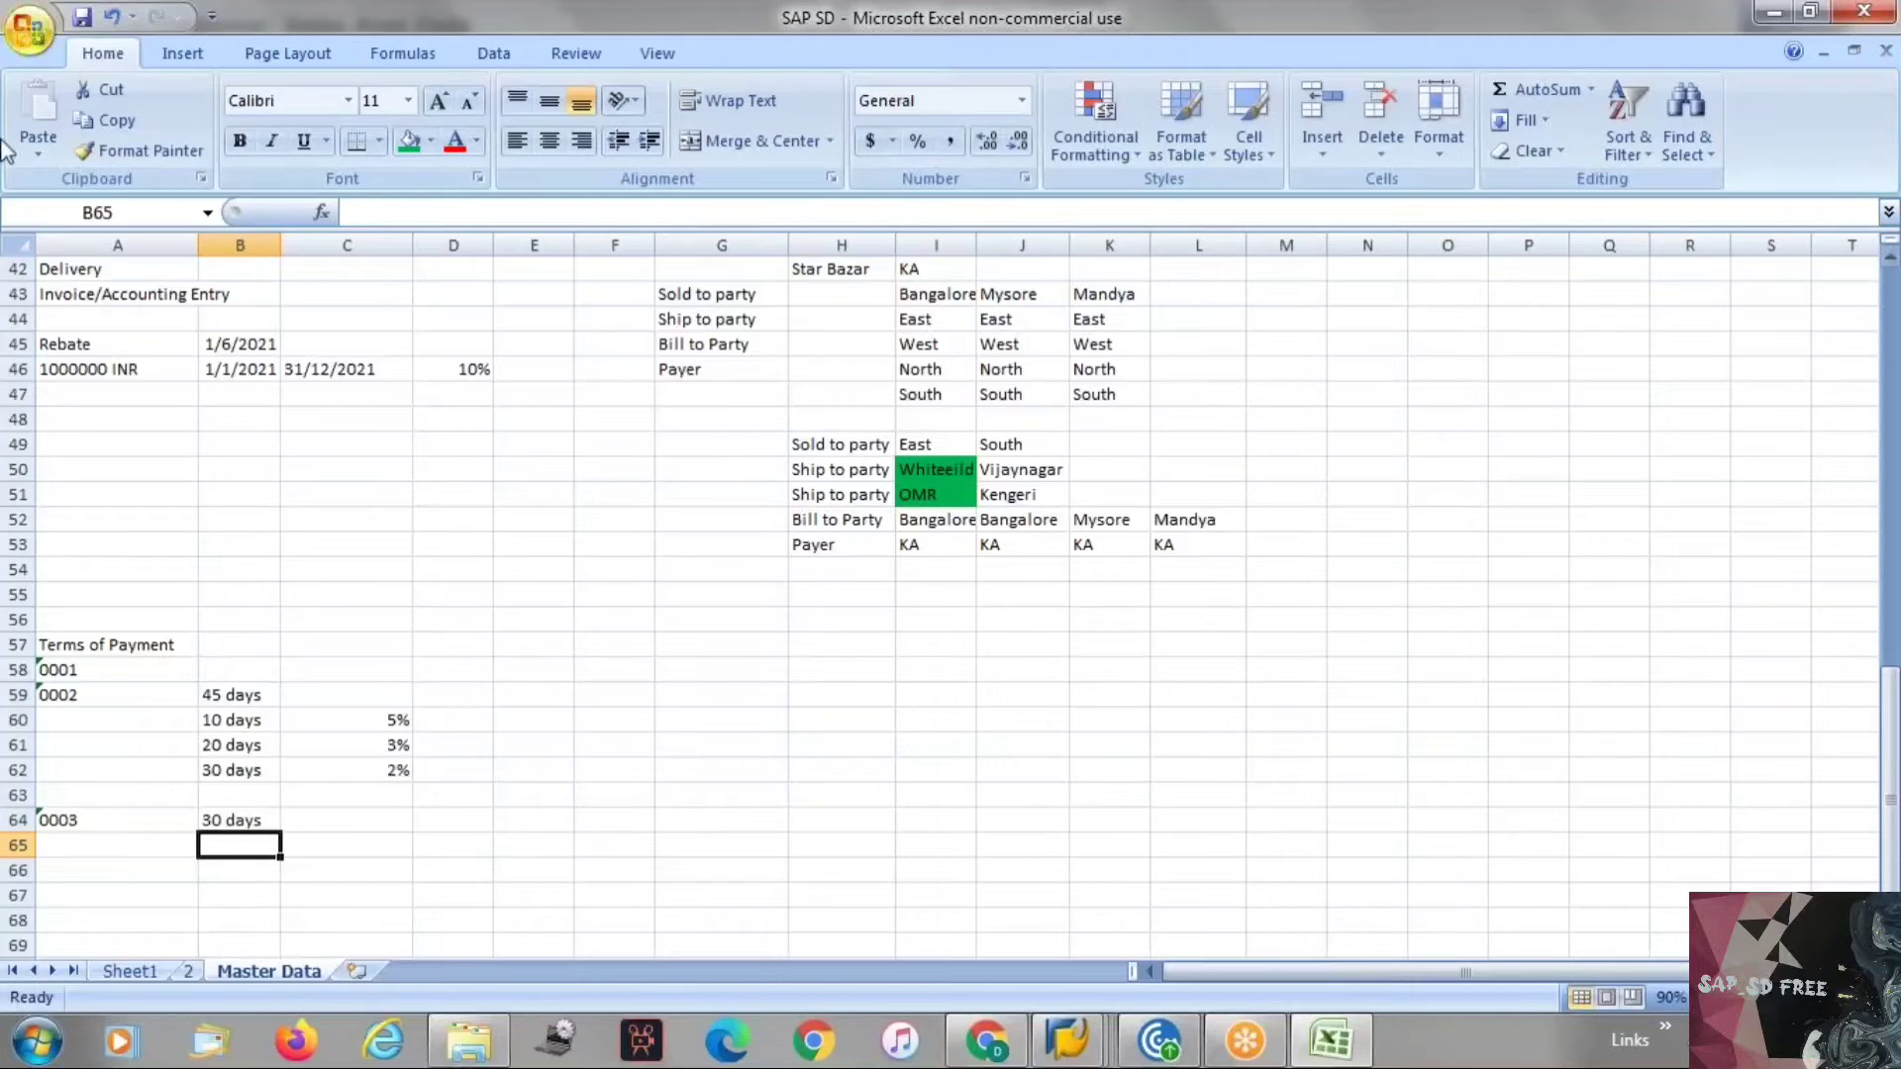
# Switch to SAP and browse the list of available terms of payment for the customer's billing data.
pyautogui.hotkey('alt', 'Tab')
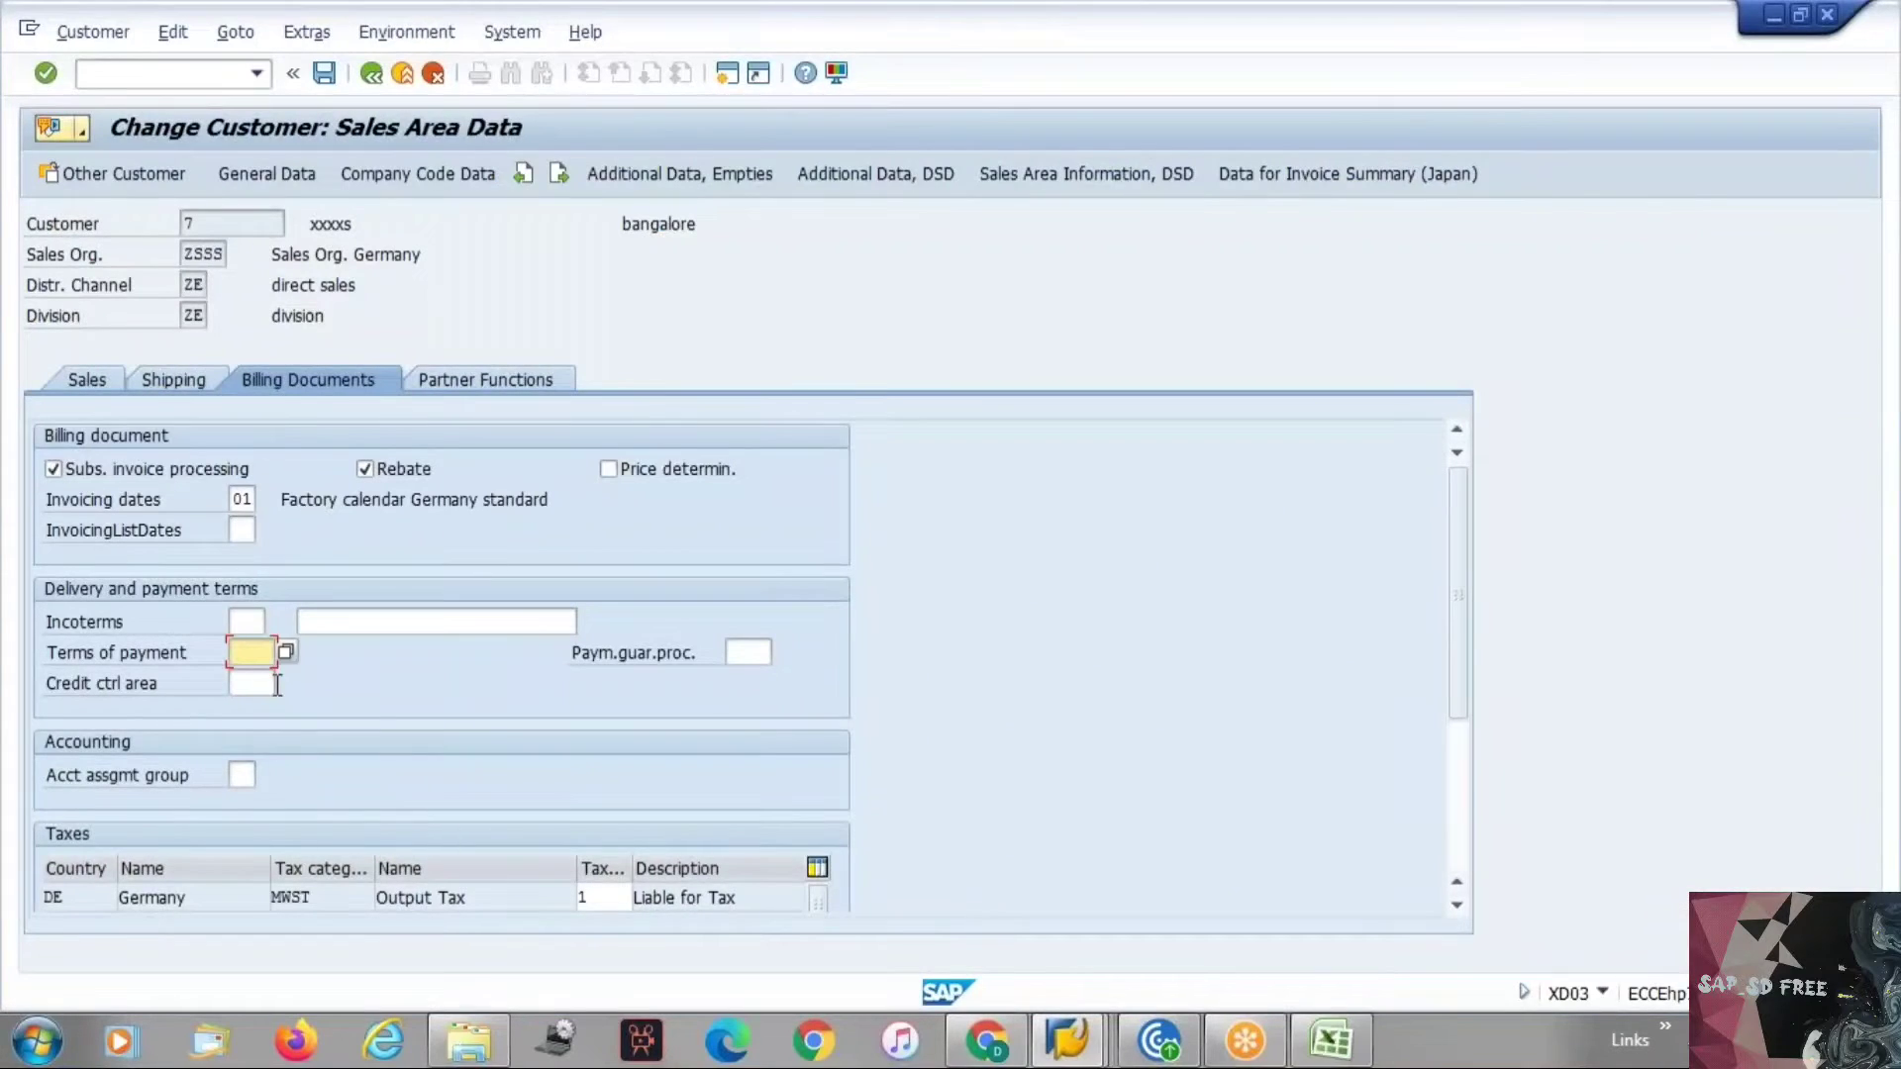
pyautogui.press('F4')
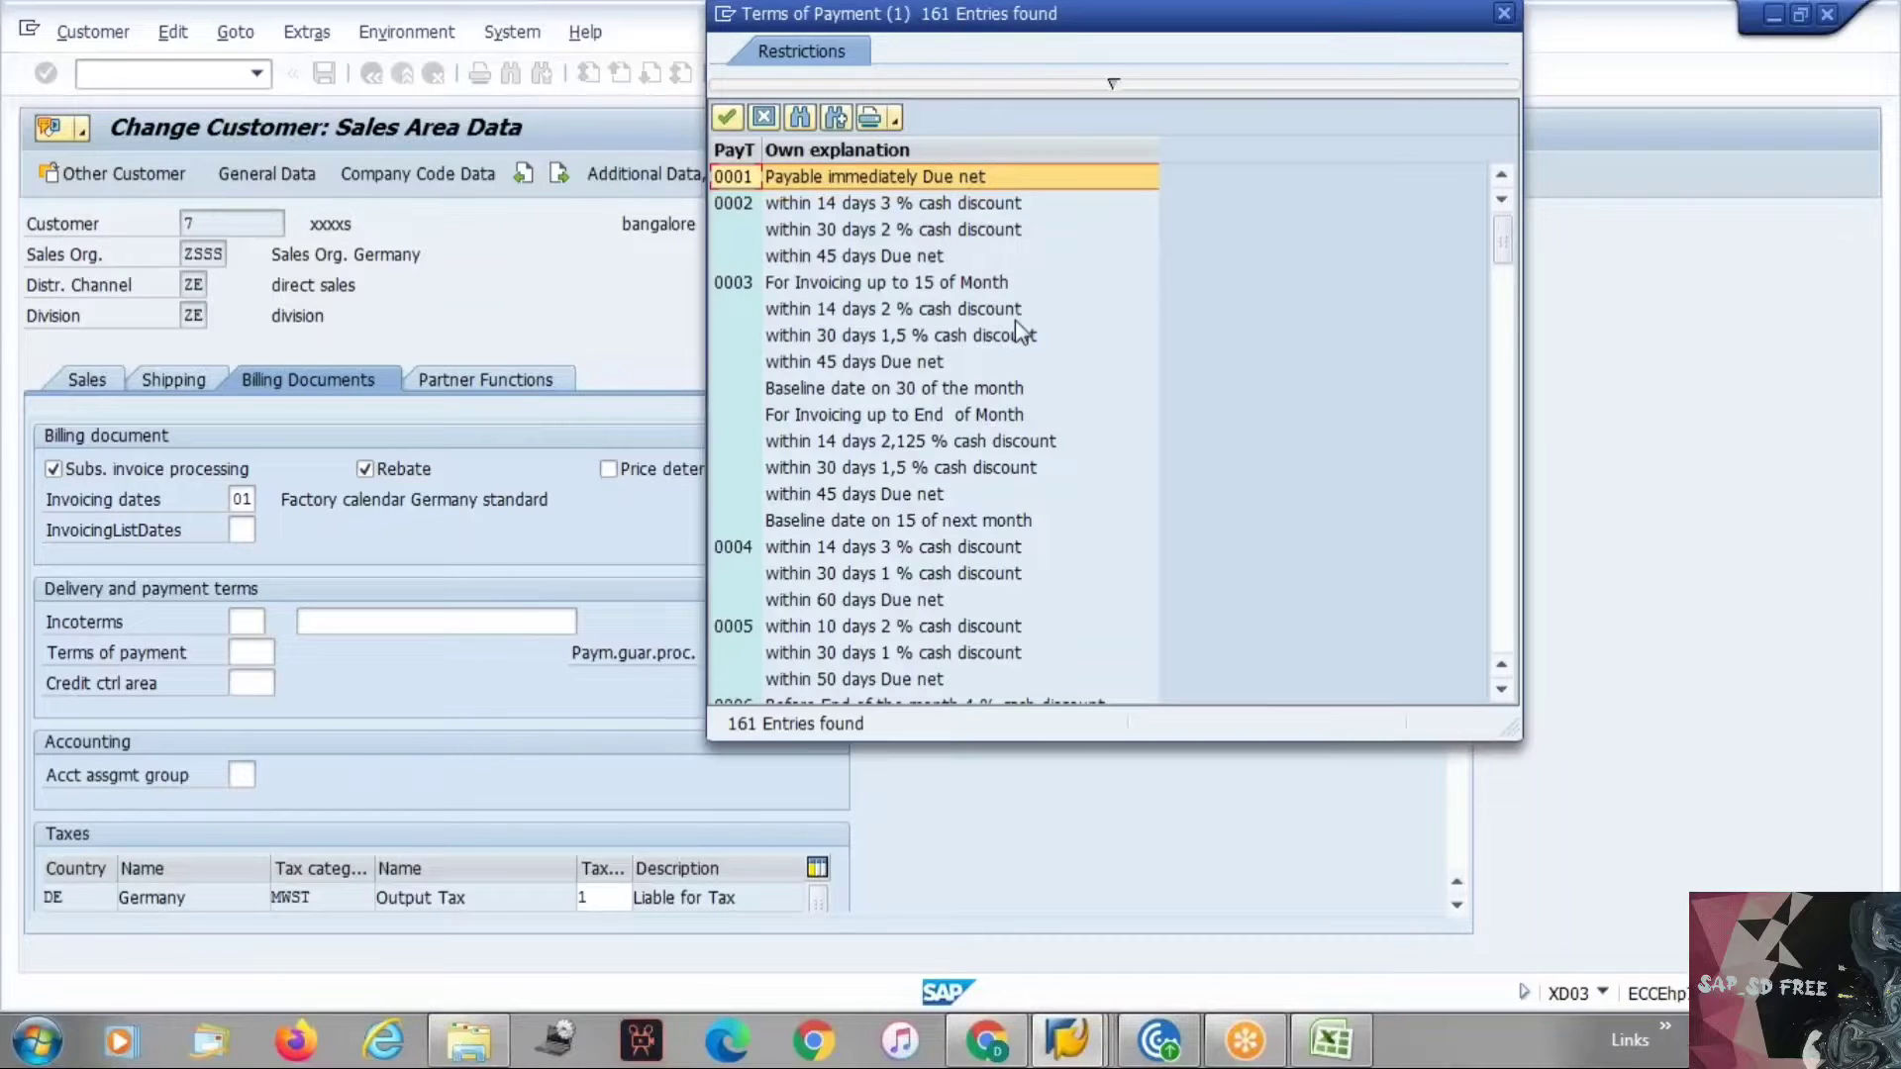
pyautogui.scroll(-1, 1016, 324)
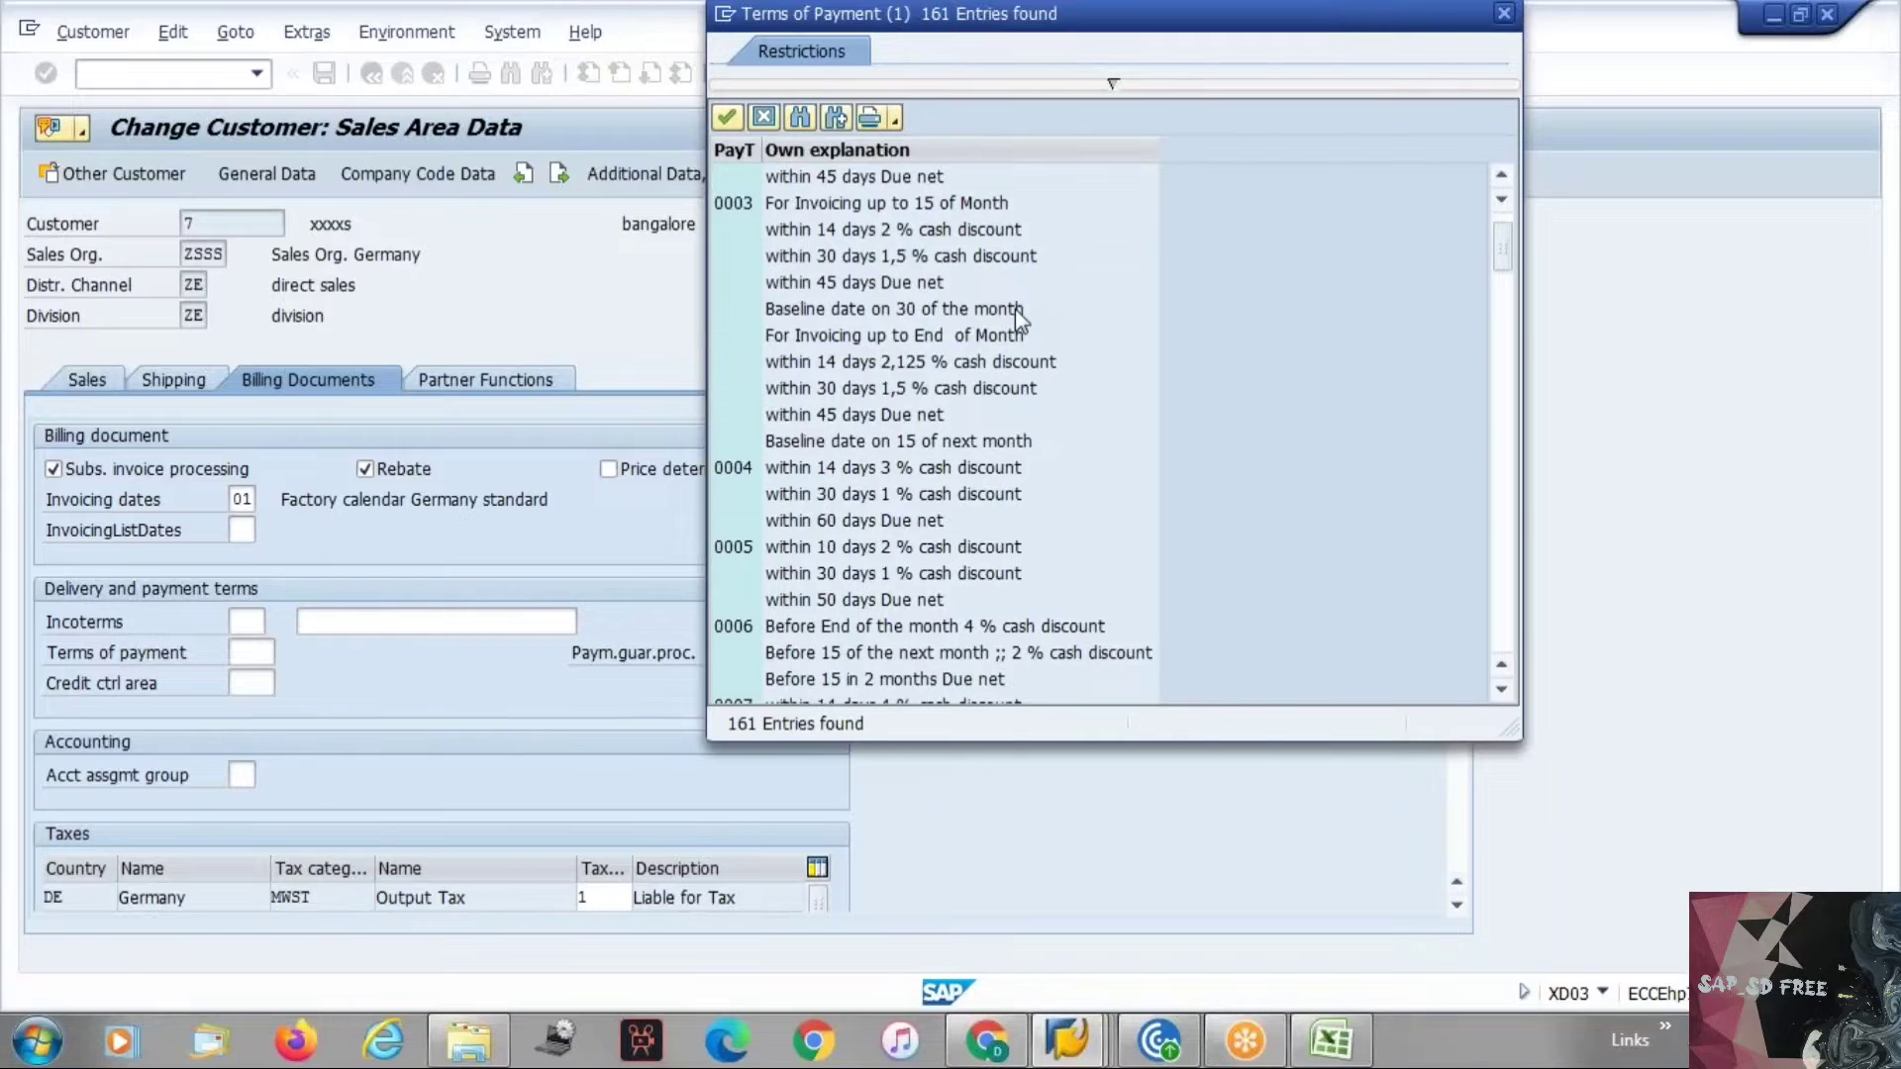
pyautogui.scroll(1, 1013, 309)
pyautogui.scroll(-10, 1014, 309)
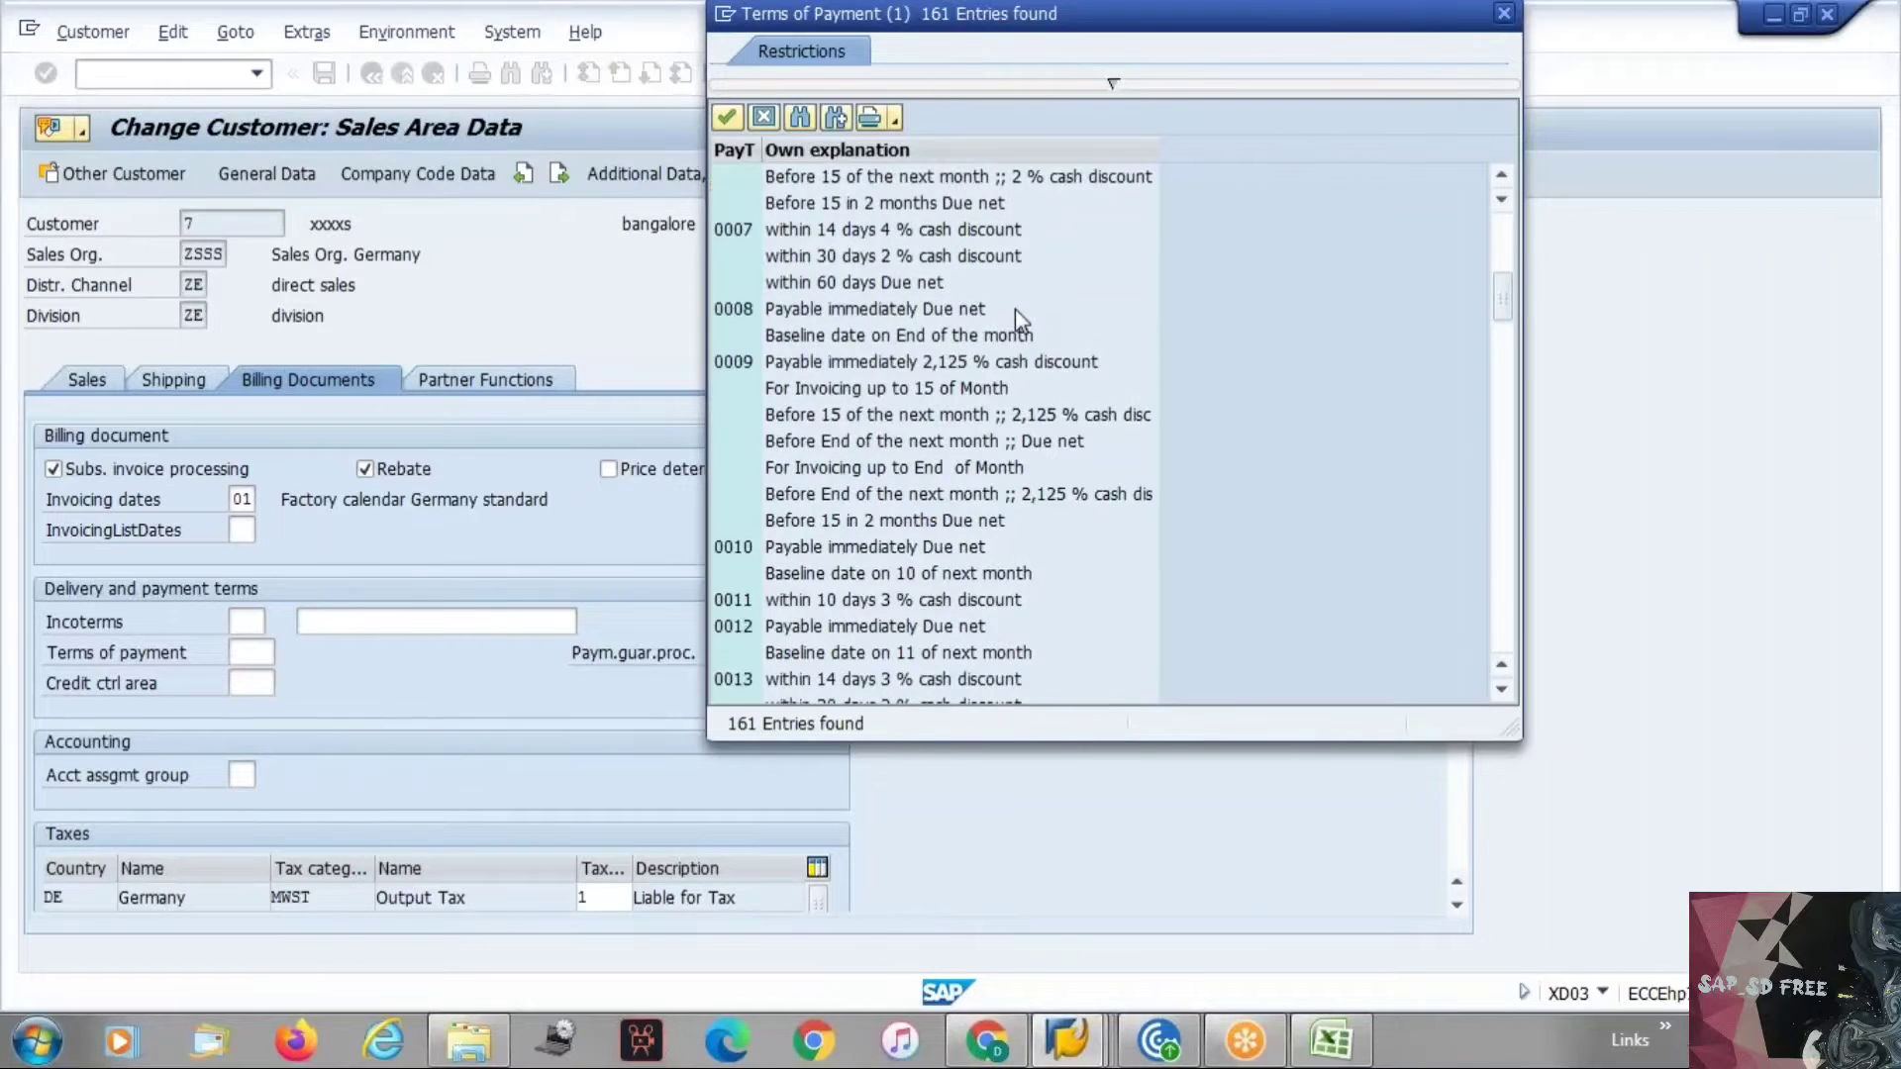
pyautogui.scroll(-20, 1014, 312)
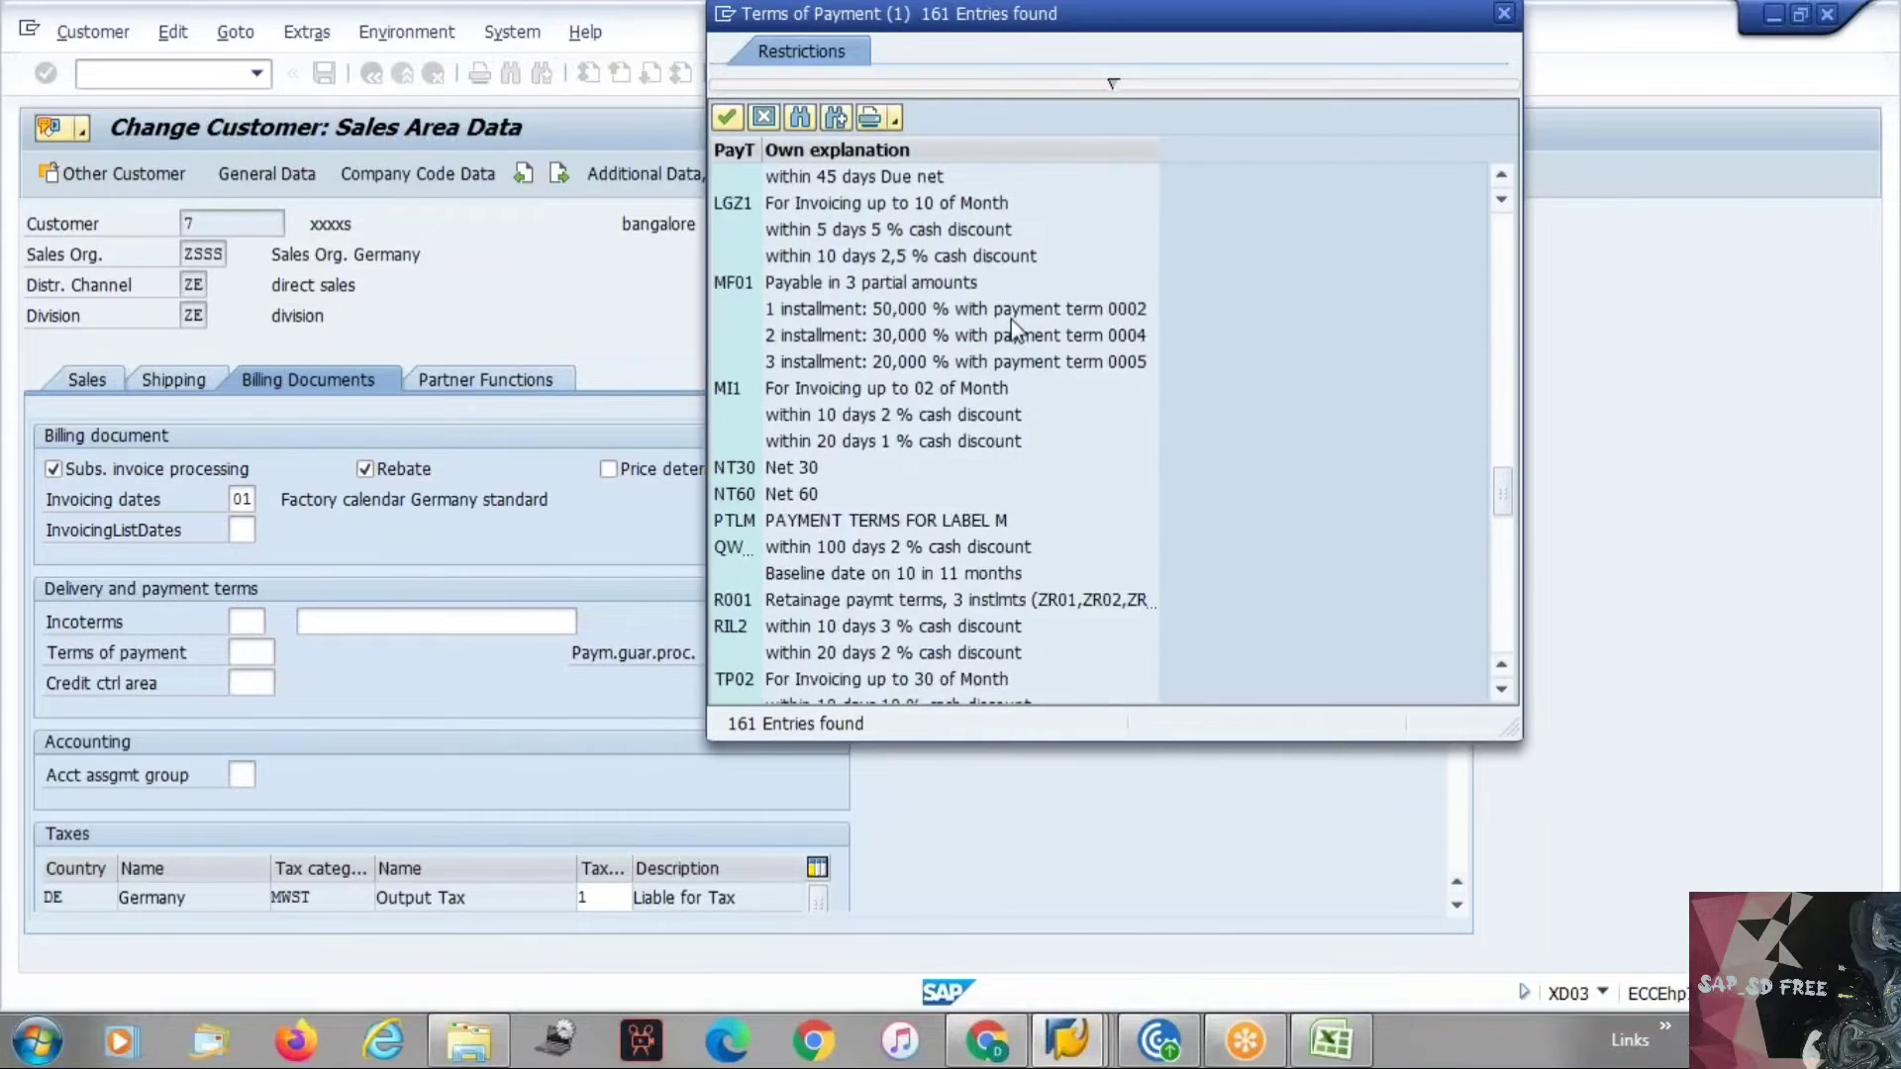
pyautogui.scroll(-5, 1012, 318)
pyautogui.scroll(5, 1012, 319)
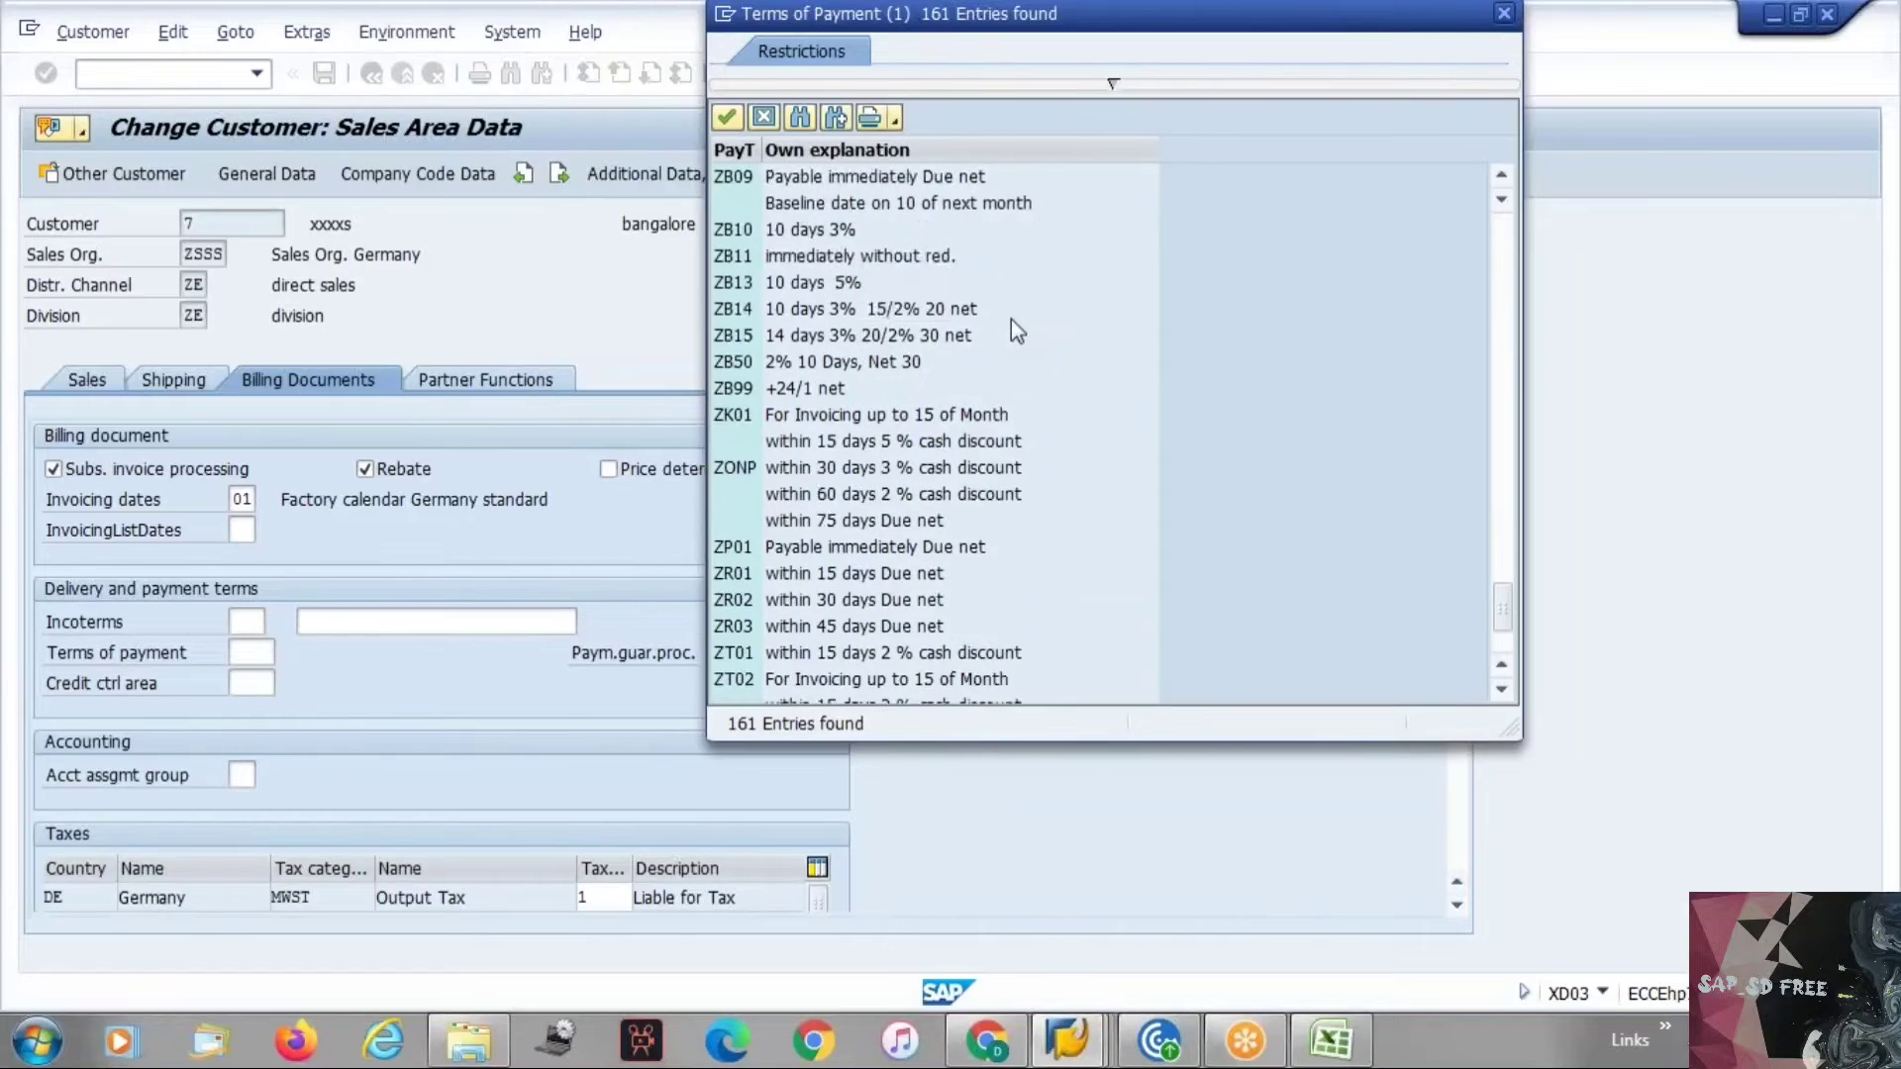
pyautogui.scroll(20, 1012, 319)
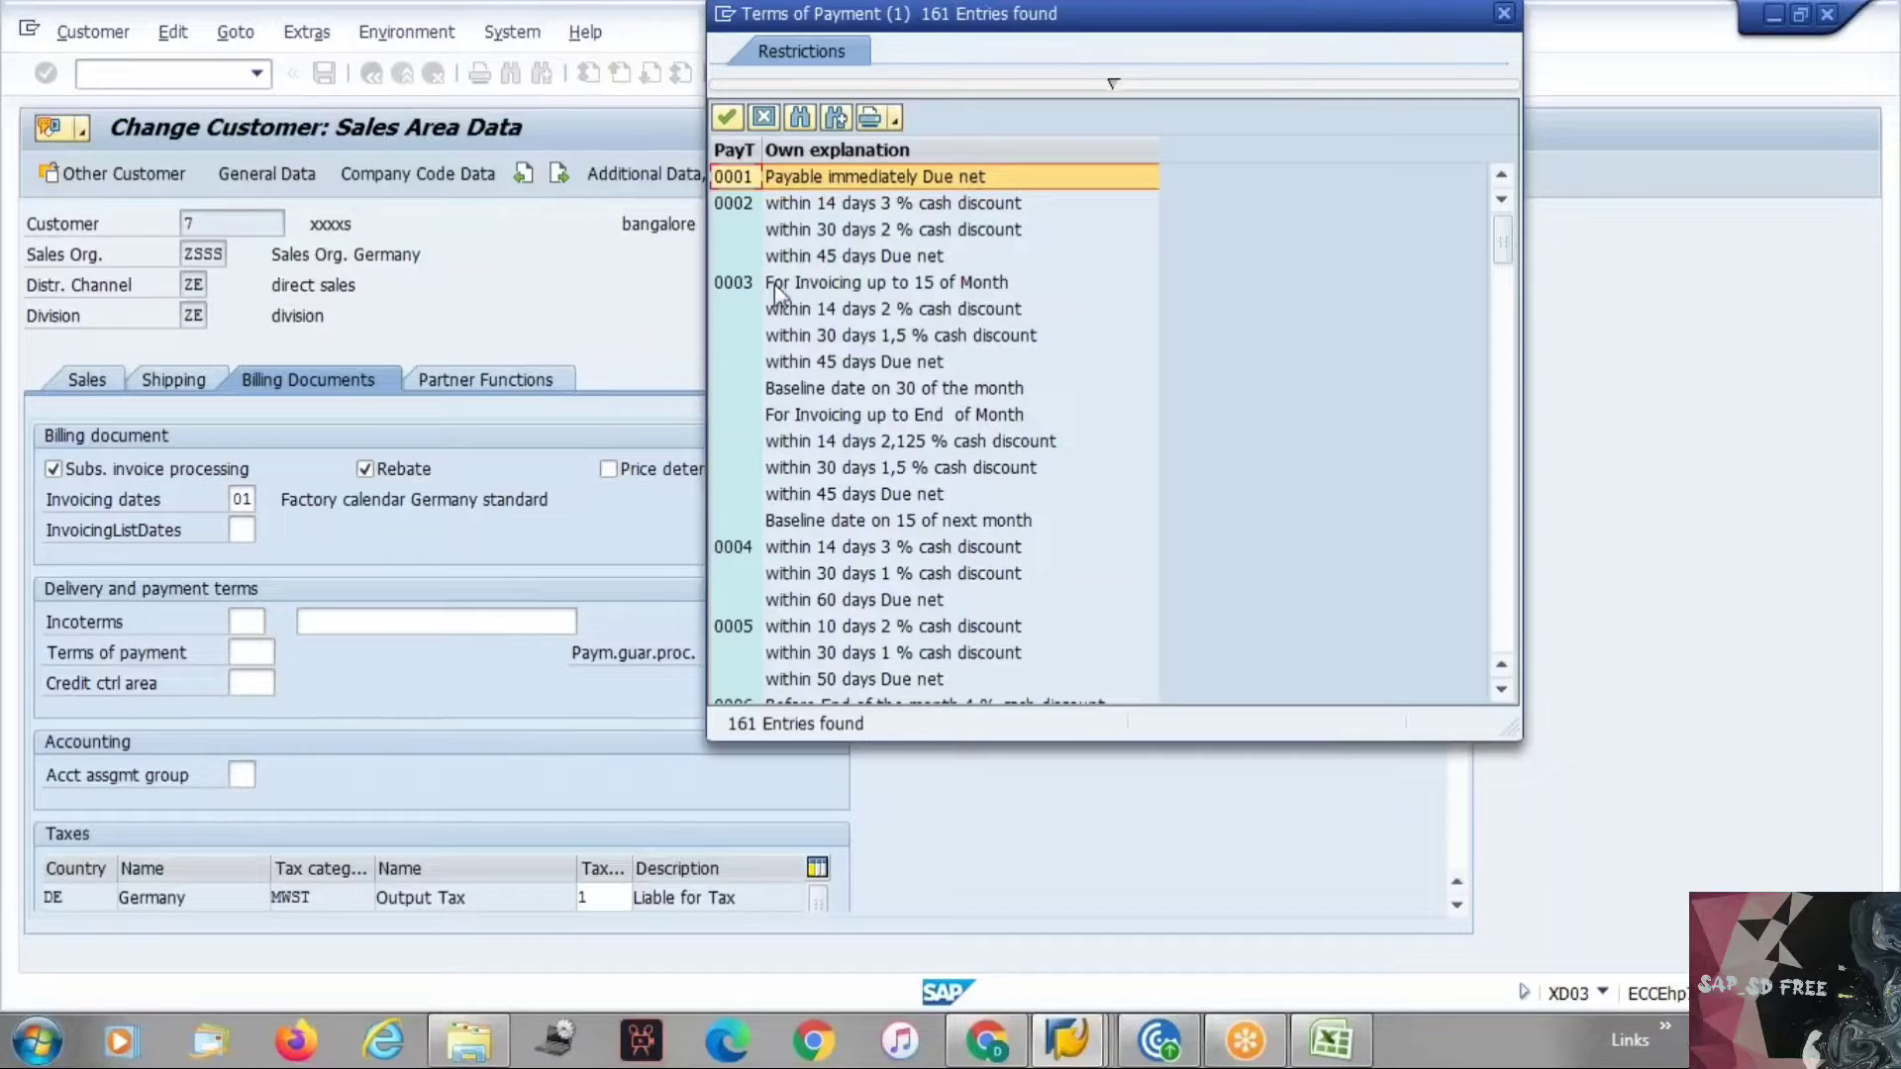
pyautogui.click(762, 118)
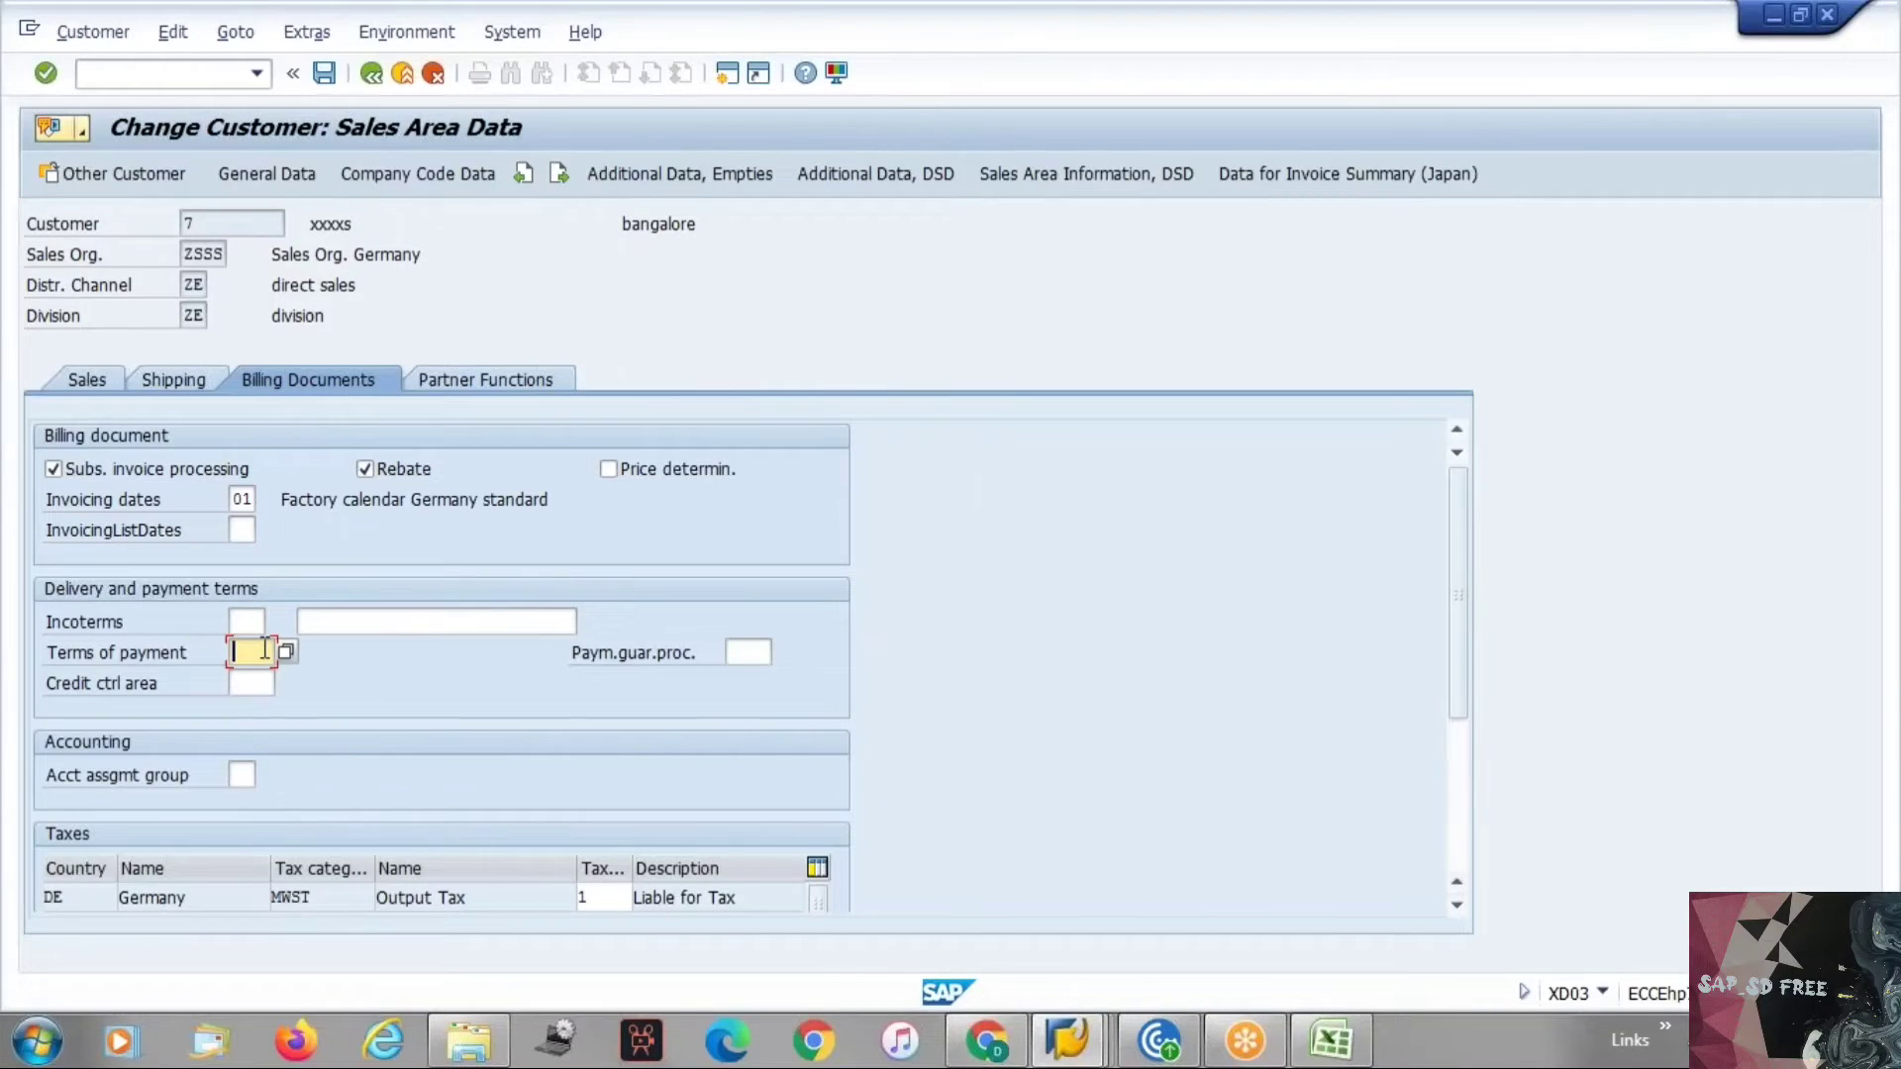
# Run transaction SPRO and open the SAP Reference IMG.
pyautogui.click(158, 75)
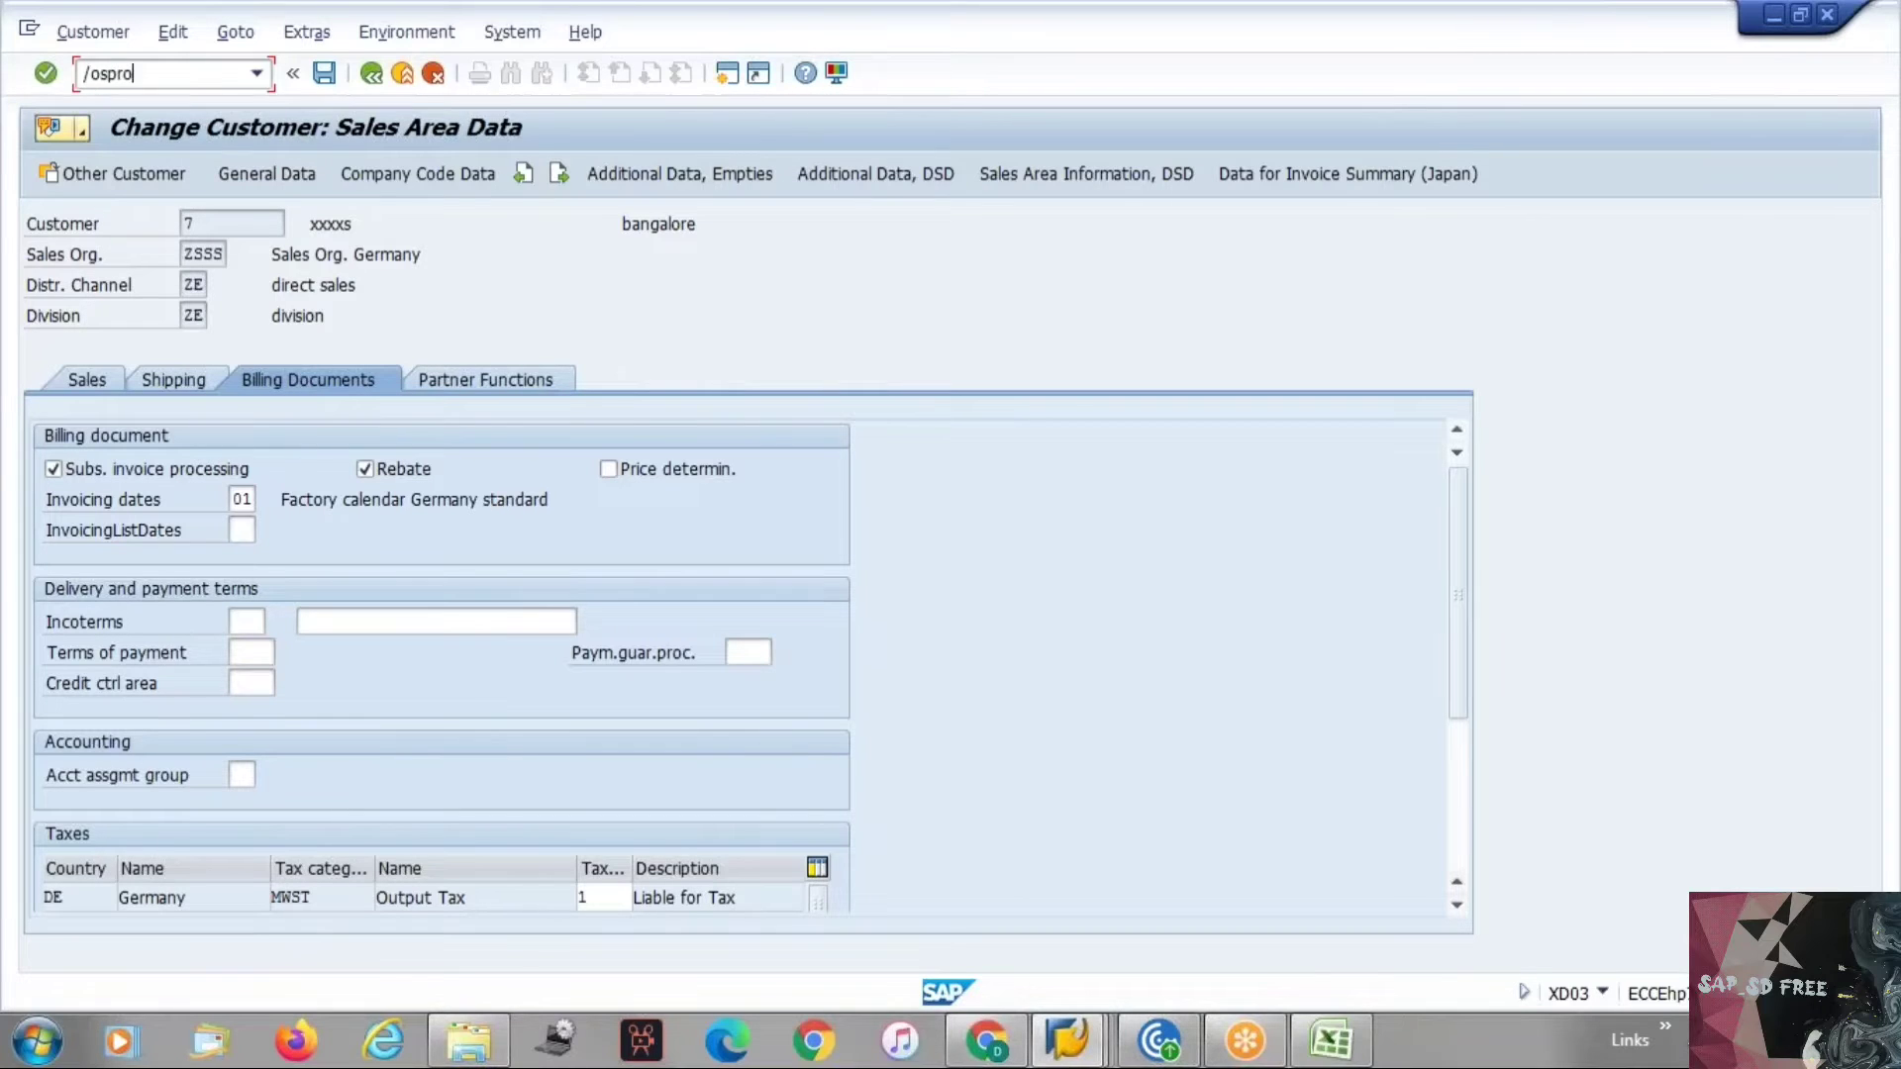
pyautogui.press('Return')
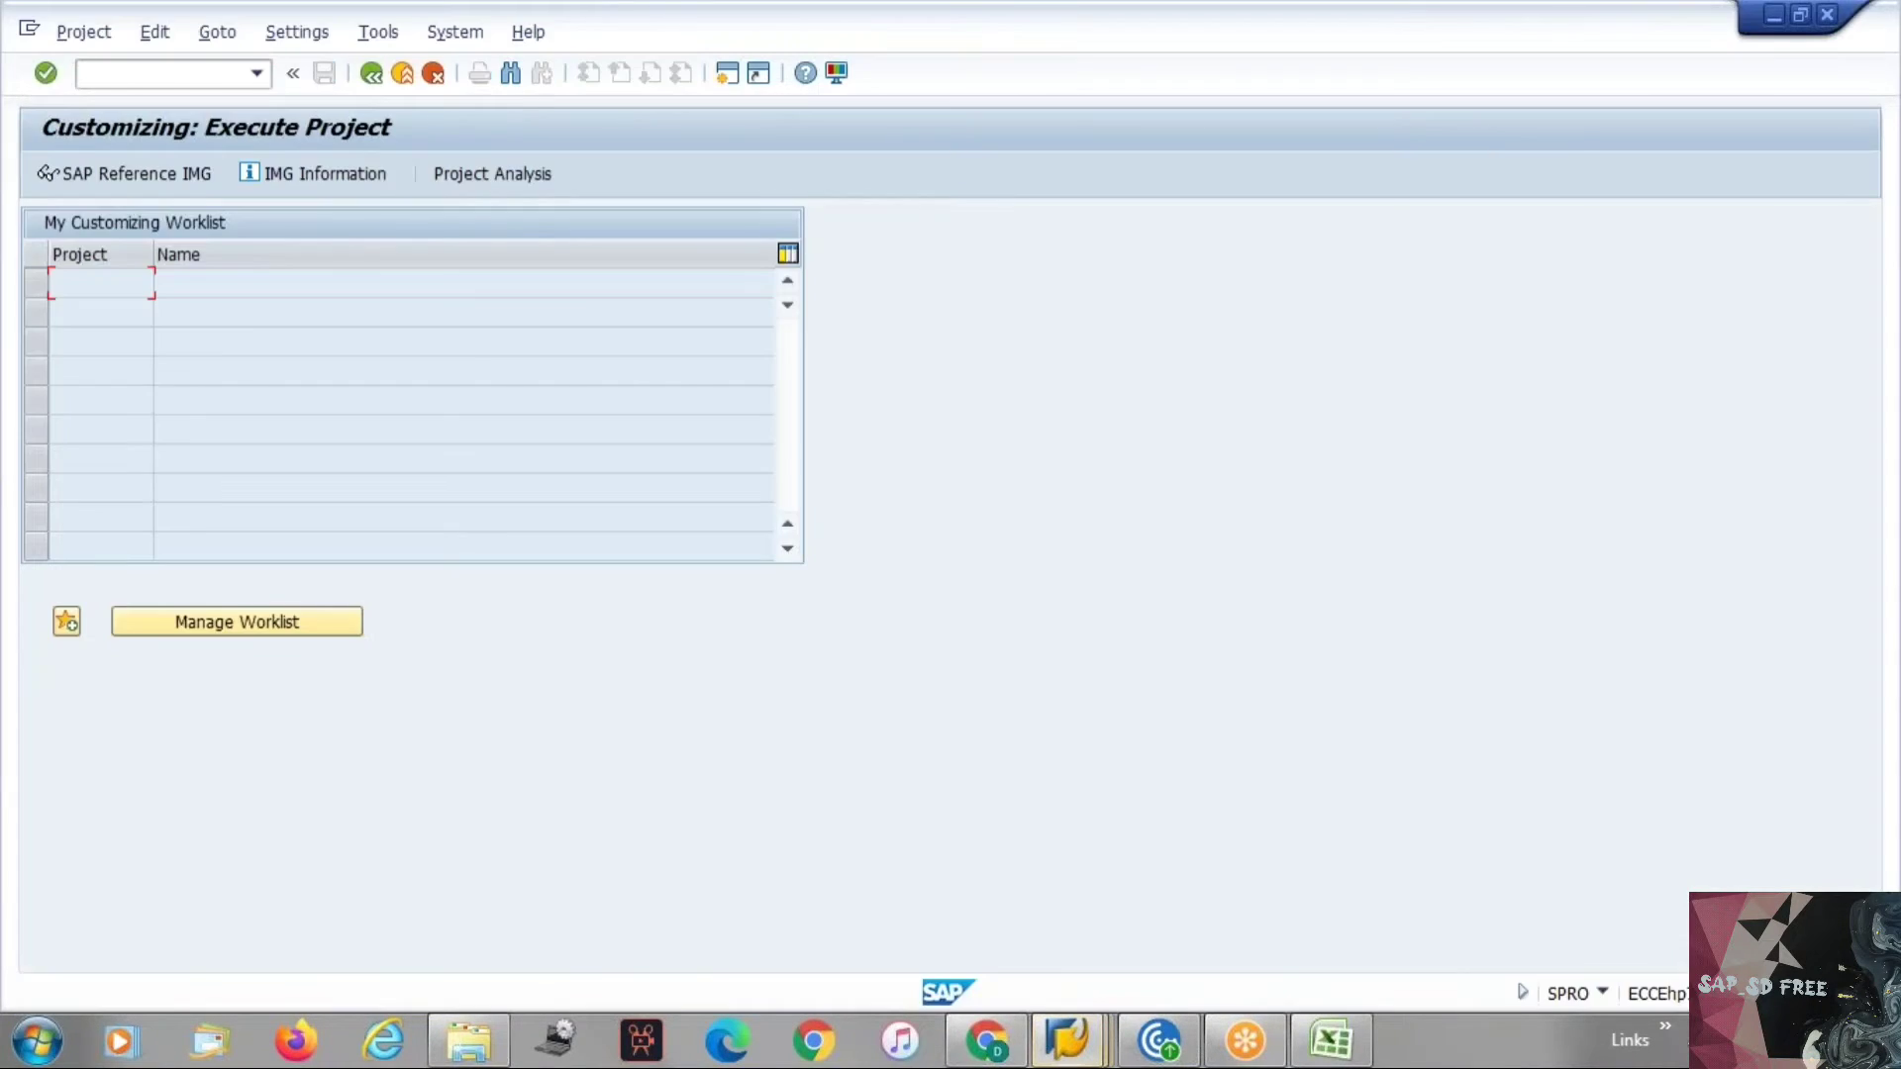
pyautogui.click(126, 174)
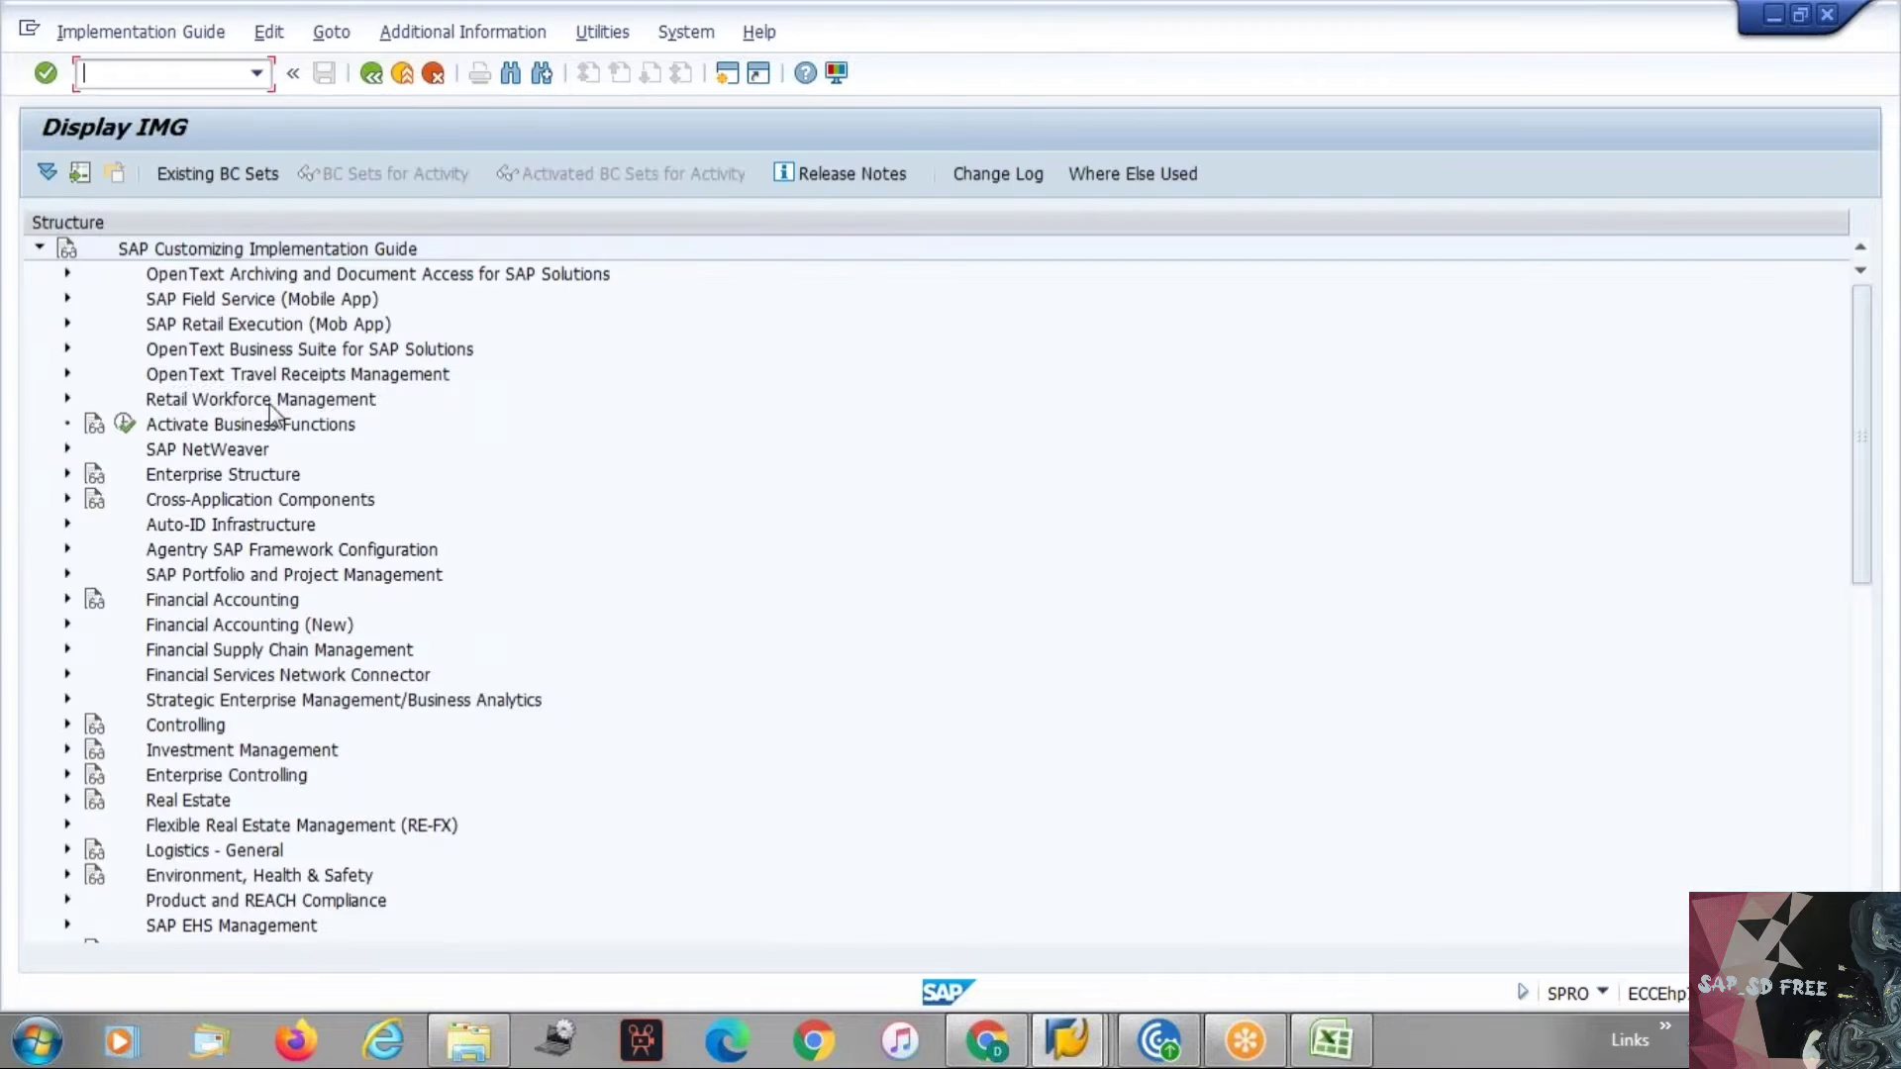
# Expand Sales and Distribution and its Master Data node in the IMG structure.
pyautogui.press('Down')
pyautogui.press('Down')
pyautogui.press('Down')
pyautogui.press('Down')
pyautogui.press('Down')
pyautogui.press('Down')
pyautogui.press('Down')
pyautogui.press('Down')
pyautogui.press('Down')
pyautogui.press('Down')
pyautogui.press('Down')
pyautogui.press('Down')
pyautogui.press('Down')
pyautogui.press('Down')
pyautogui.press('Down')
pyautogui.press('Down')
pyautogui.press('Down')
pyautogui.press('Down')
pyautogui.press('Down')
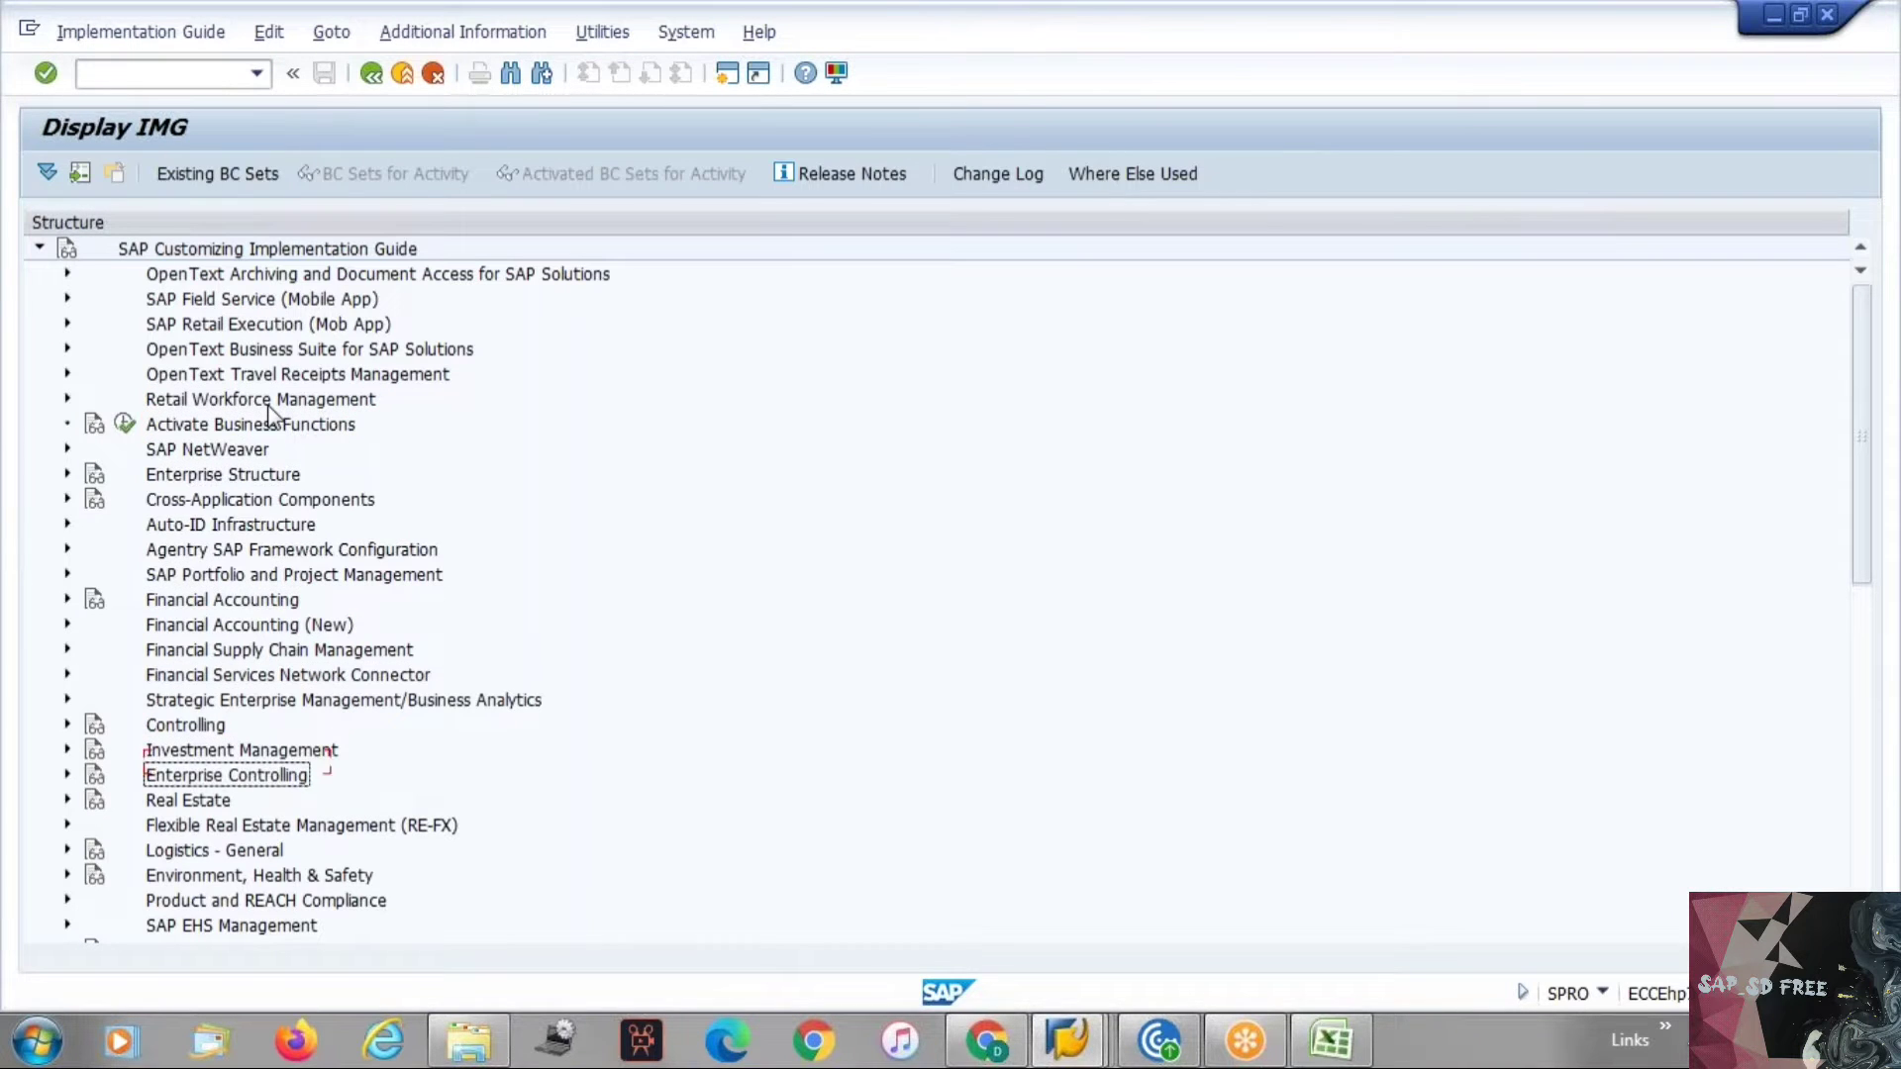
pyautogui.press('Down')
pyautogui.press('Down')
pyautogui.press('Down')
pyautogui.press('Down')
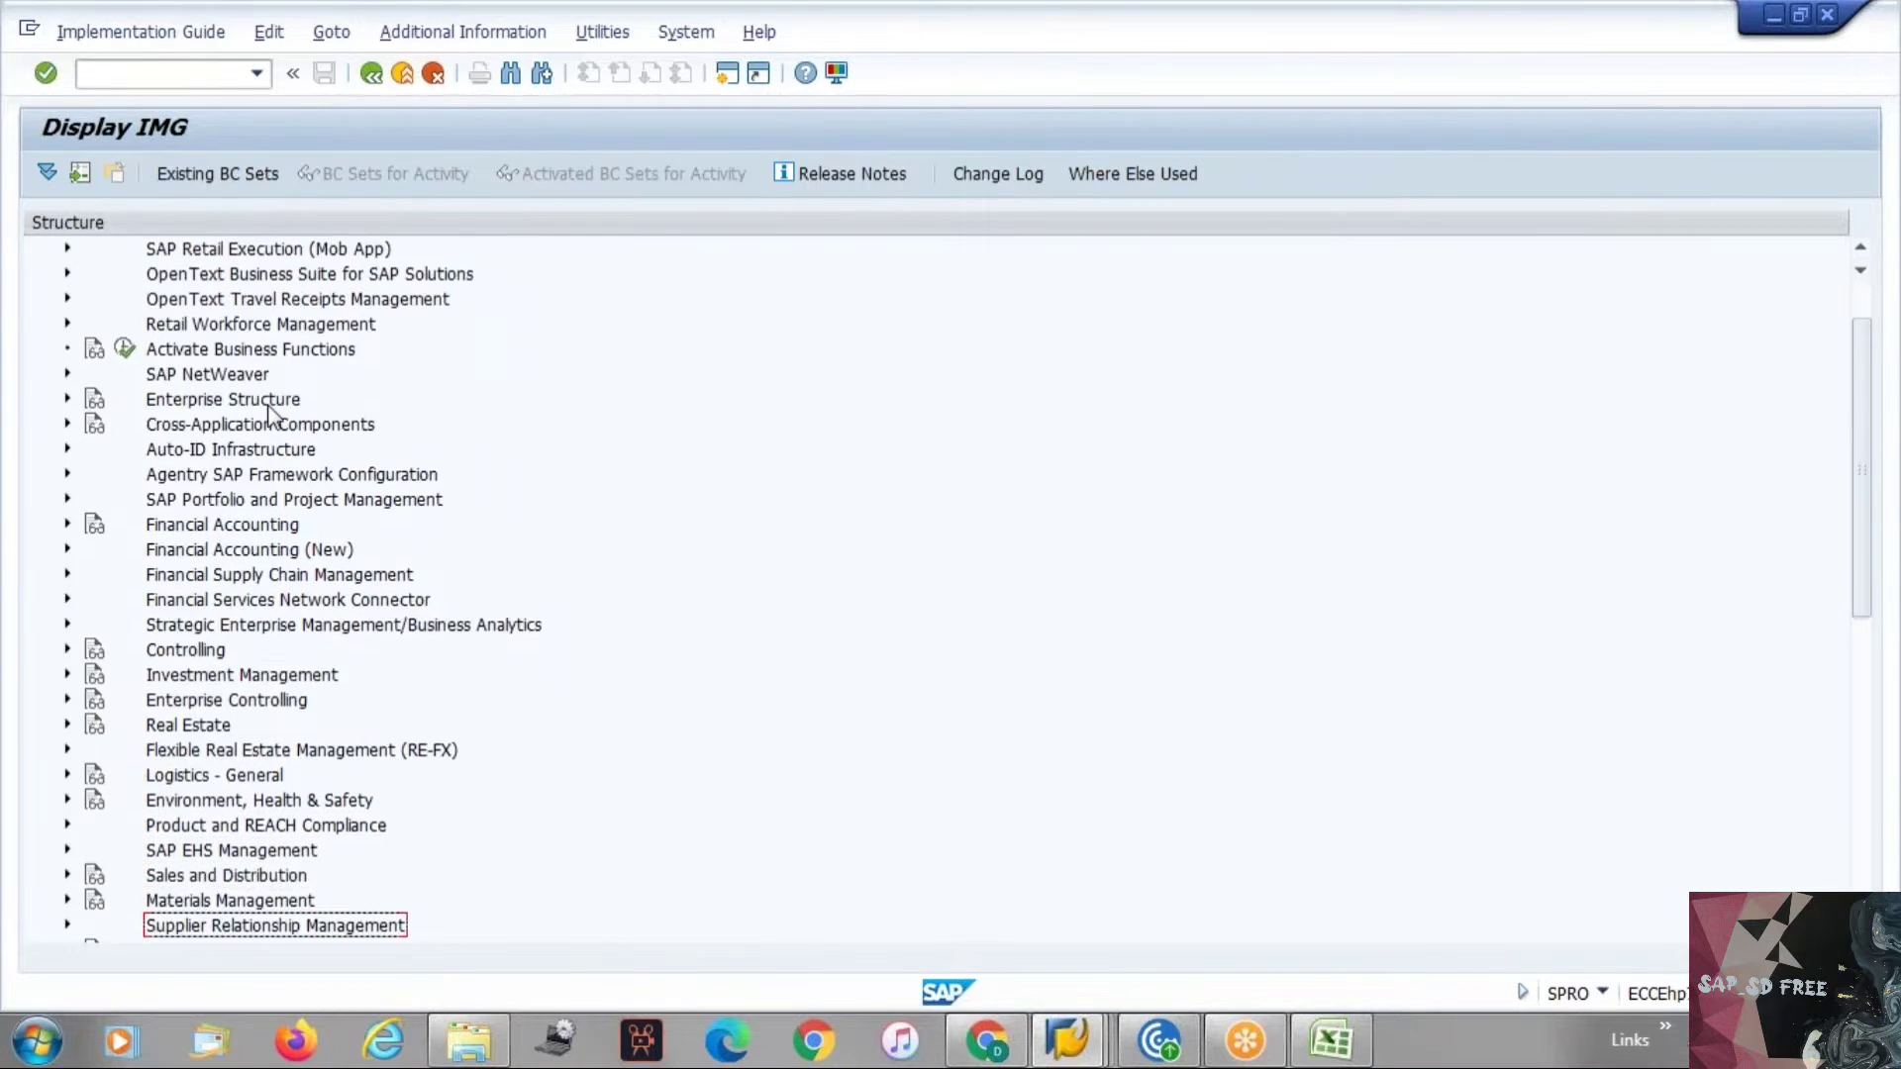
pyautogui.press('Up')
pyautogui.press('Up')
pyautogui.press('Right')
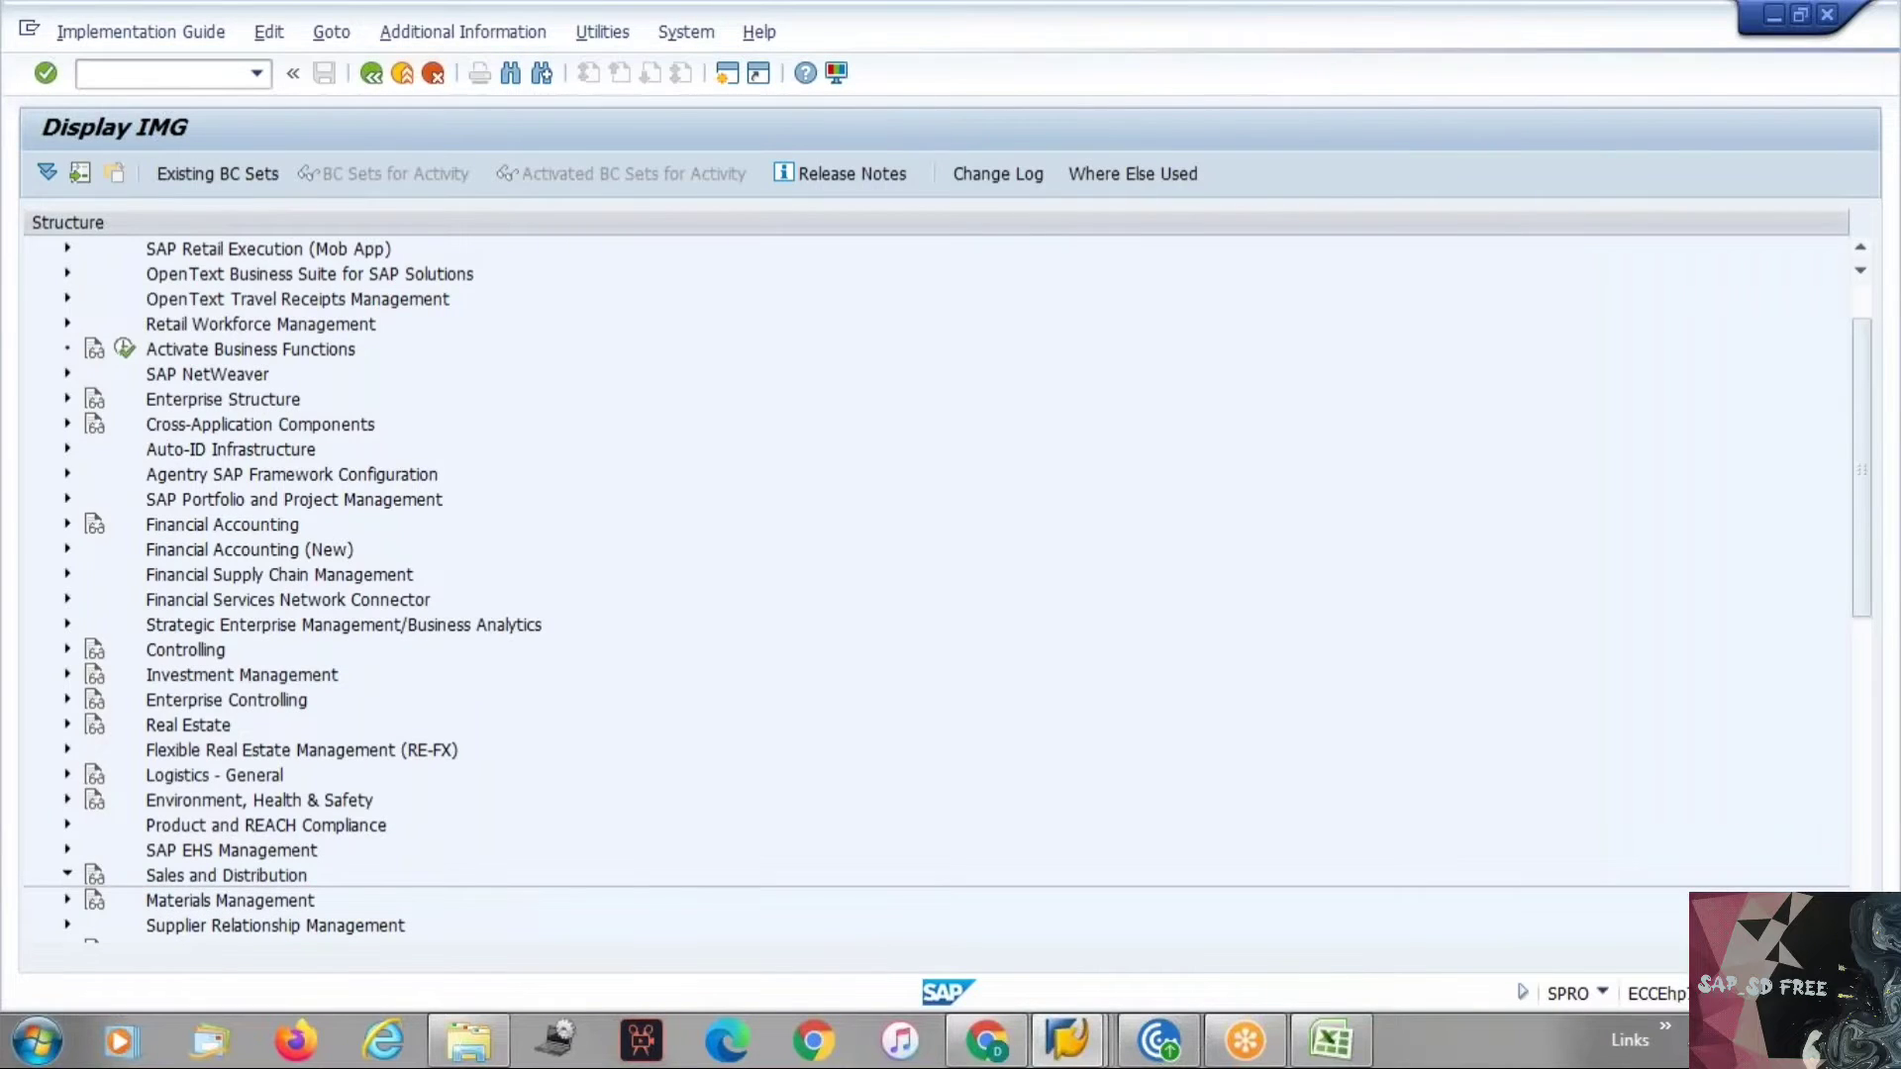
pyautogui.press('Down')
pyautogui.press('Down')
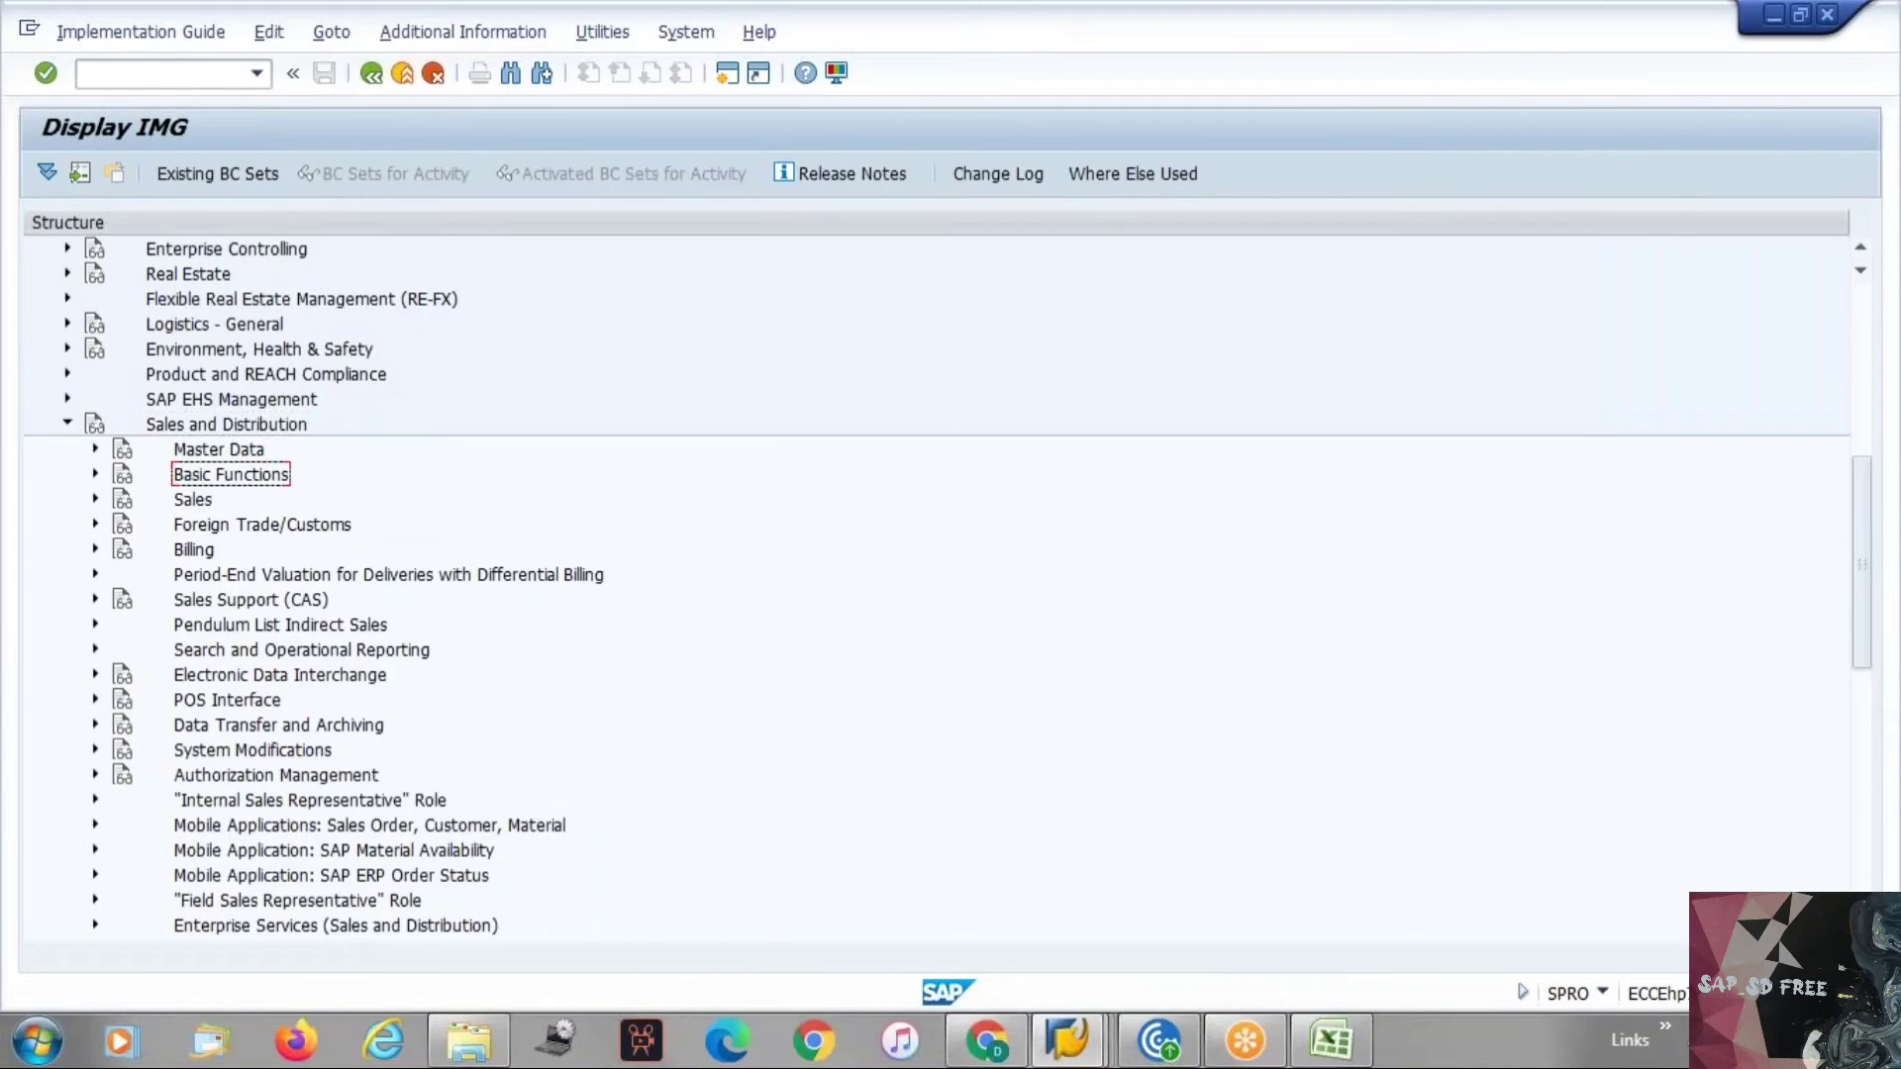
pyautogui.press('Up')
pyautogui.press('Right')
# Expand Business Partners, Customers and Billing Document in the IMG and open Define Incoterms.
pyautogui.press('Down')
pyautogui.press('Down')
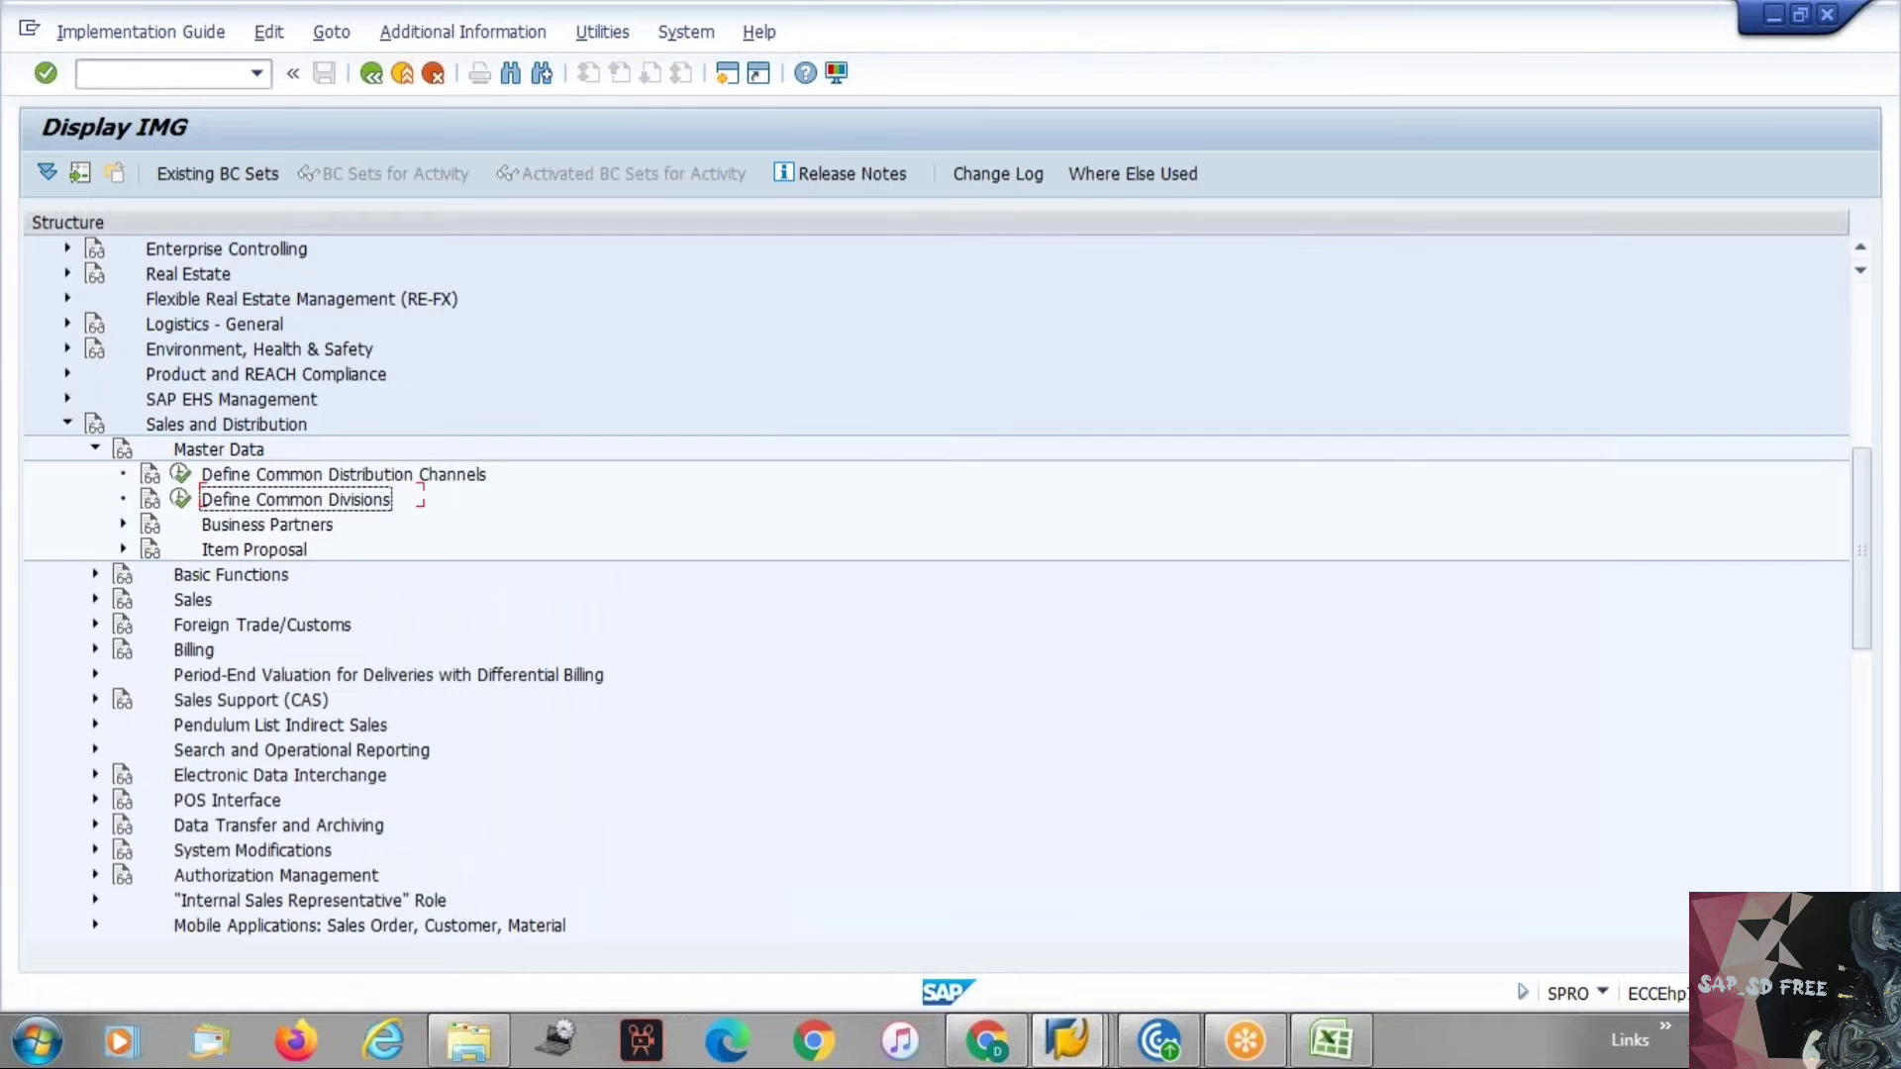
pyautogui.press('Down')
pyautogui.press('Right')
pyautogui.press('Down')
pyautogui.press('Right')
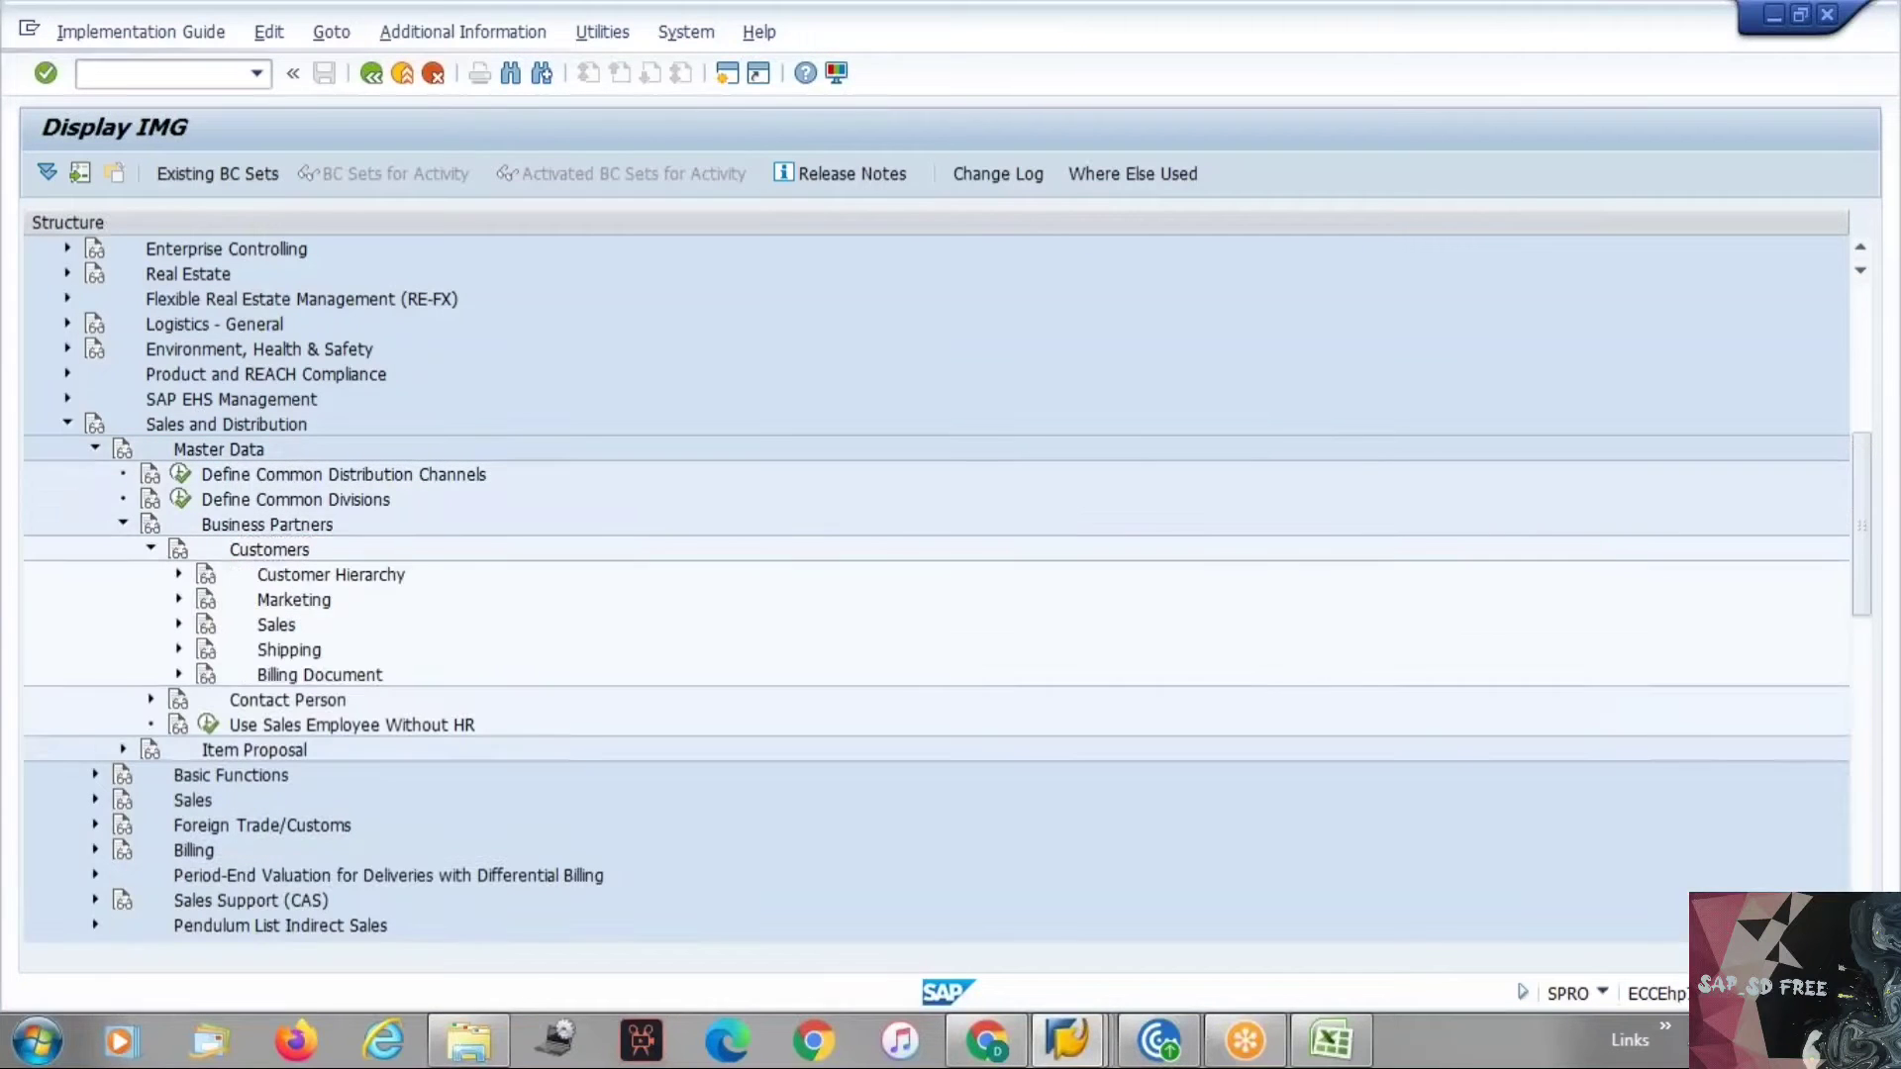
pyautogui.press('Down')
pyautogui.press('Down')
pyautogui.press('Down')
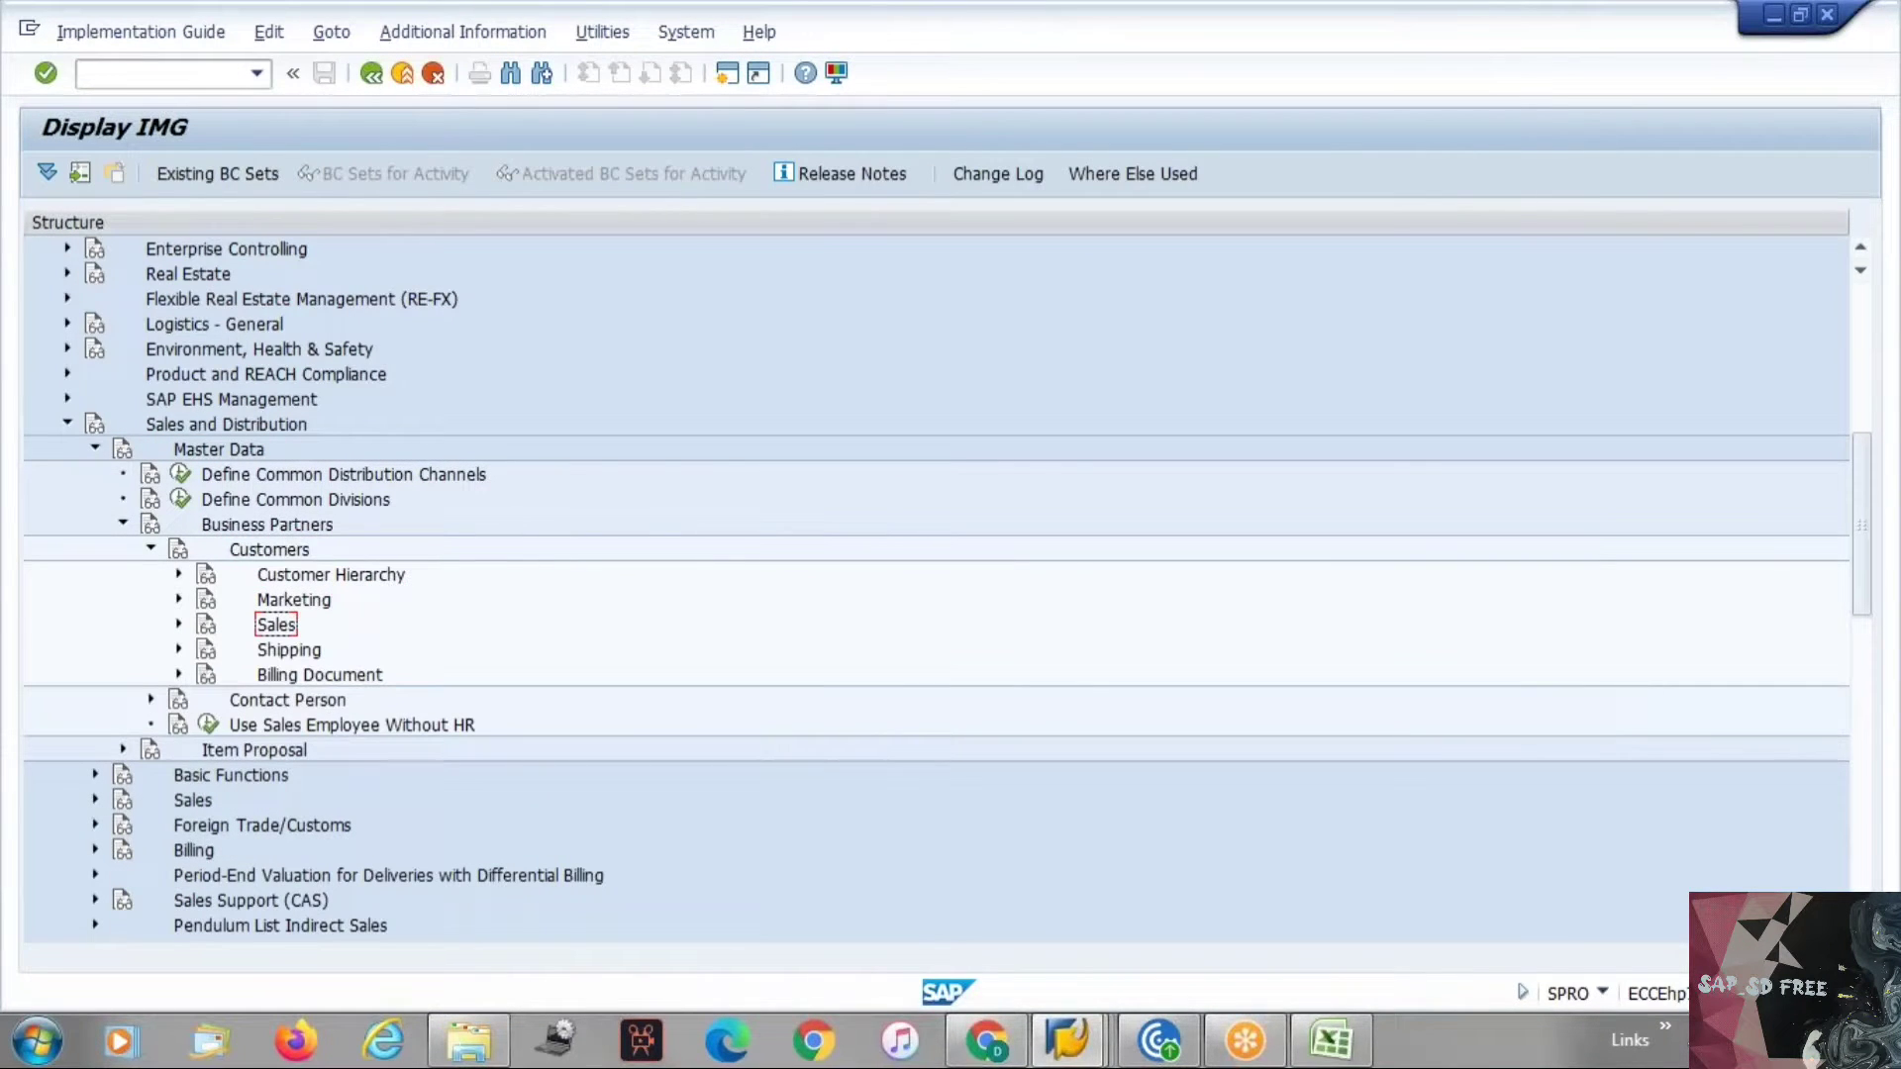
pyautogui.press('Down')
pyautogui.press('Right')
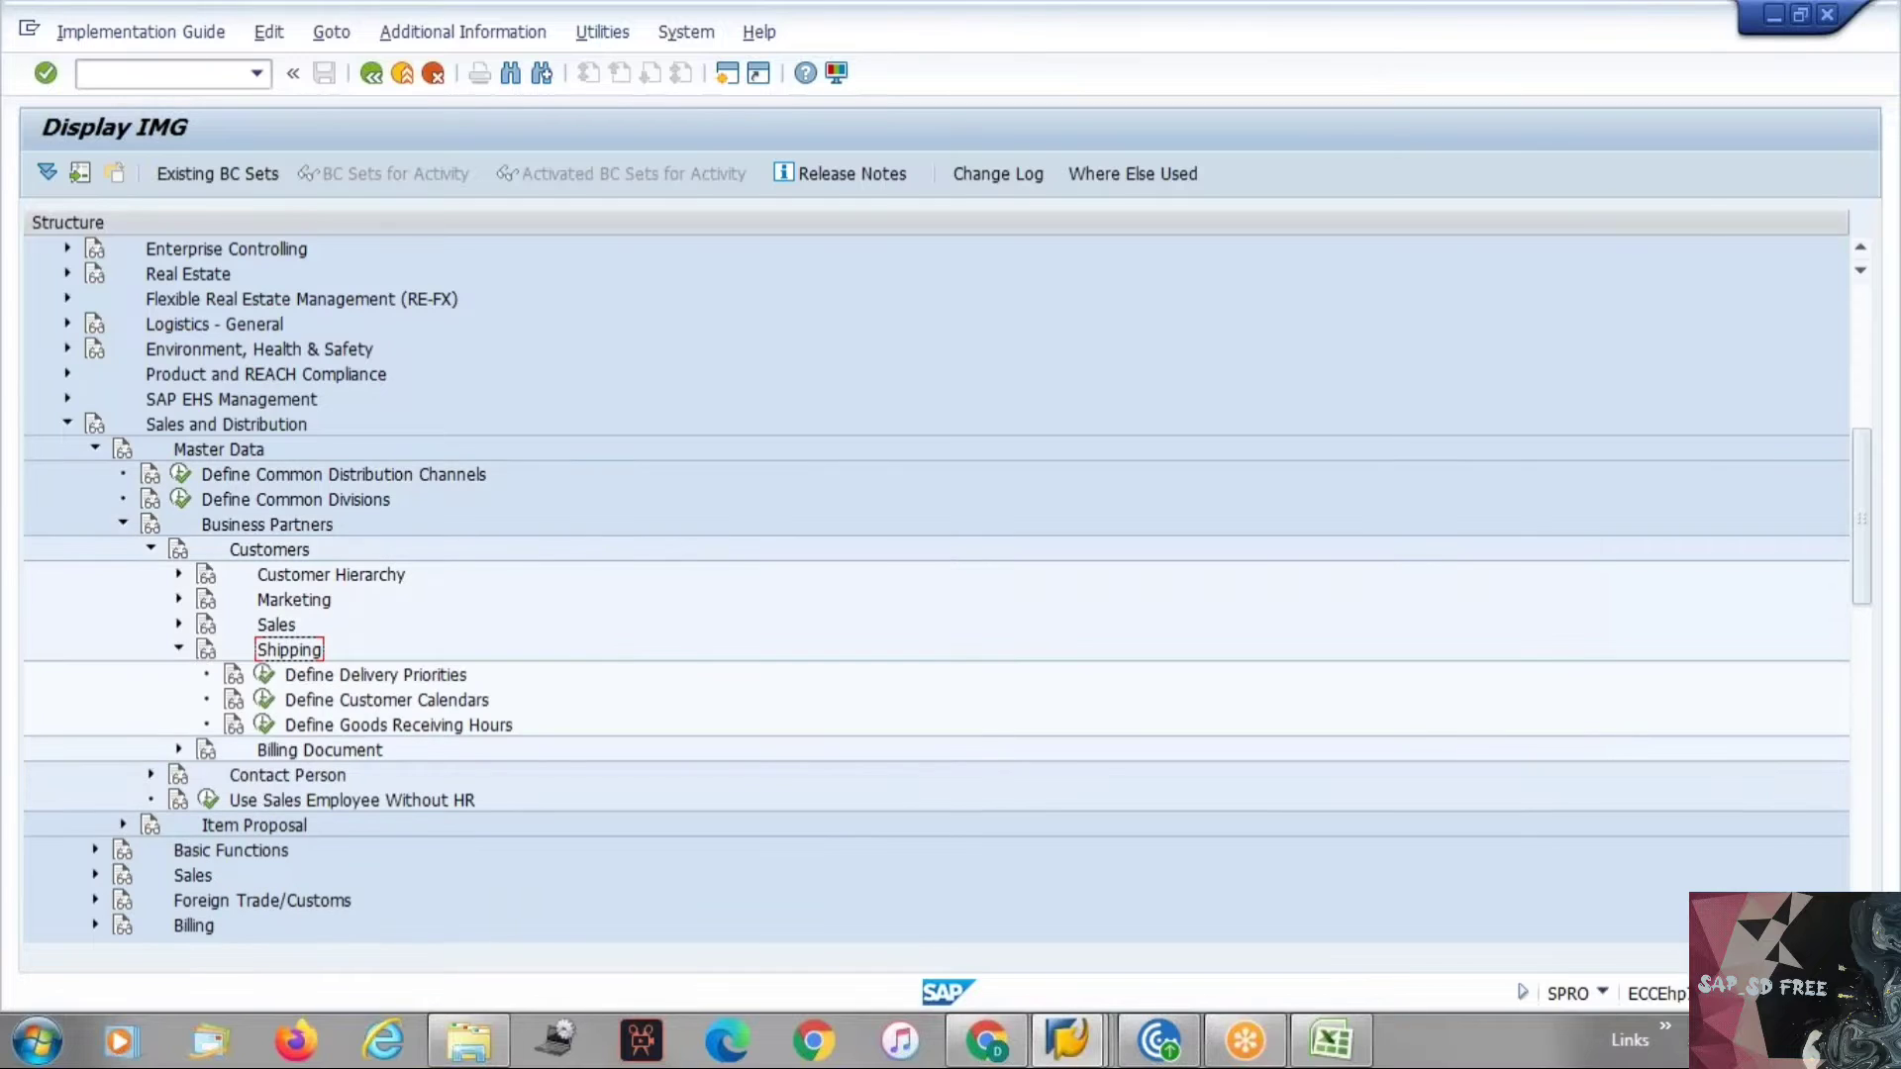
pyautogui.press('Left')
pyautogui.press('Down')
pyautogui.press('Right')
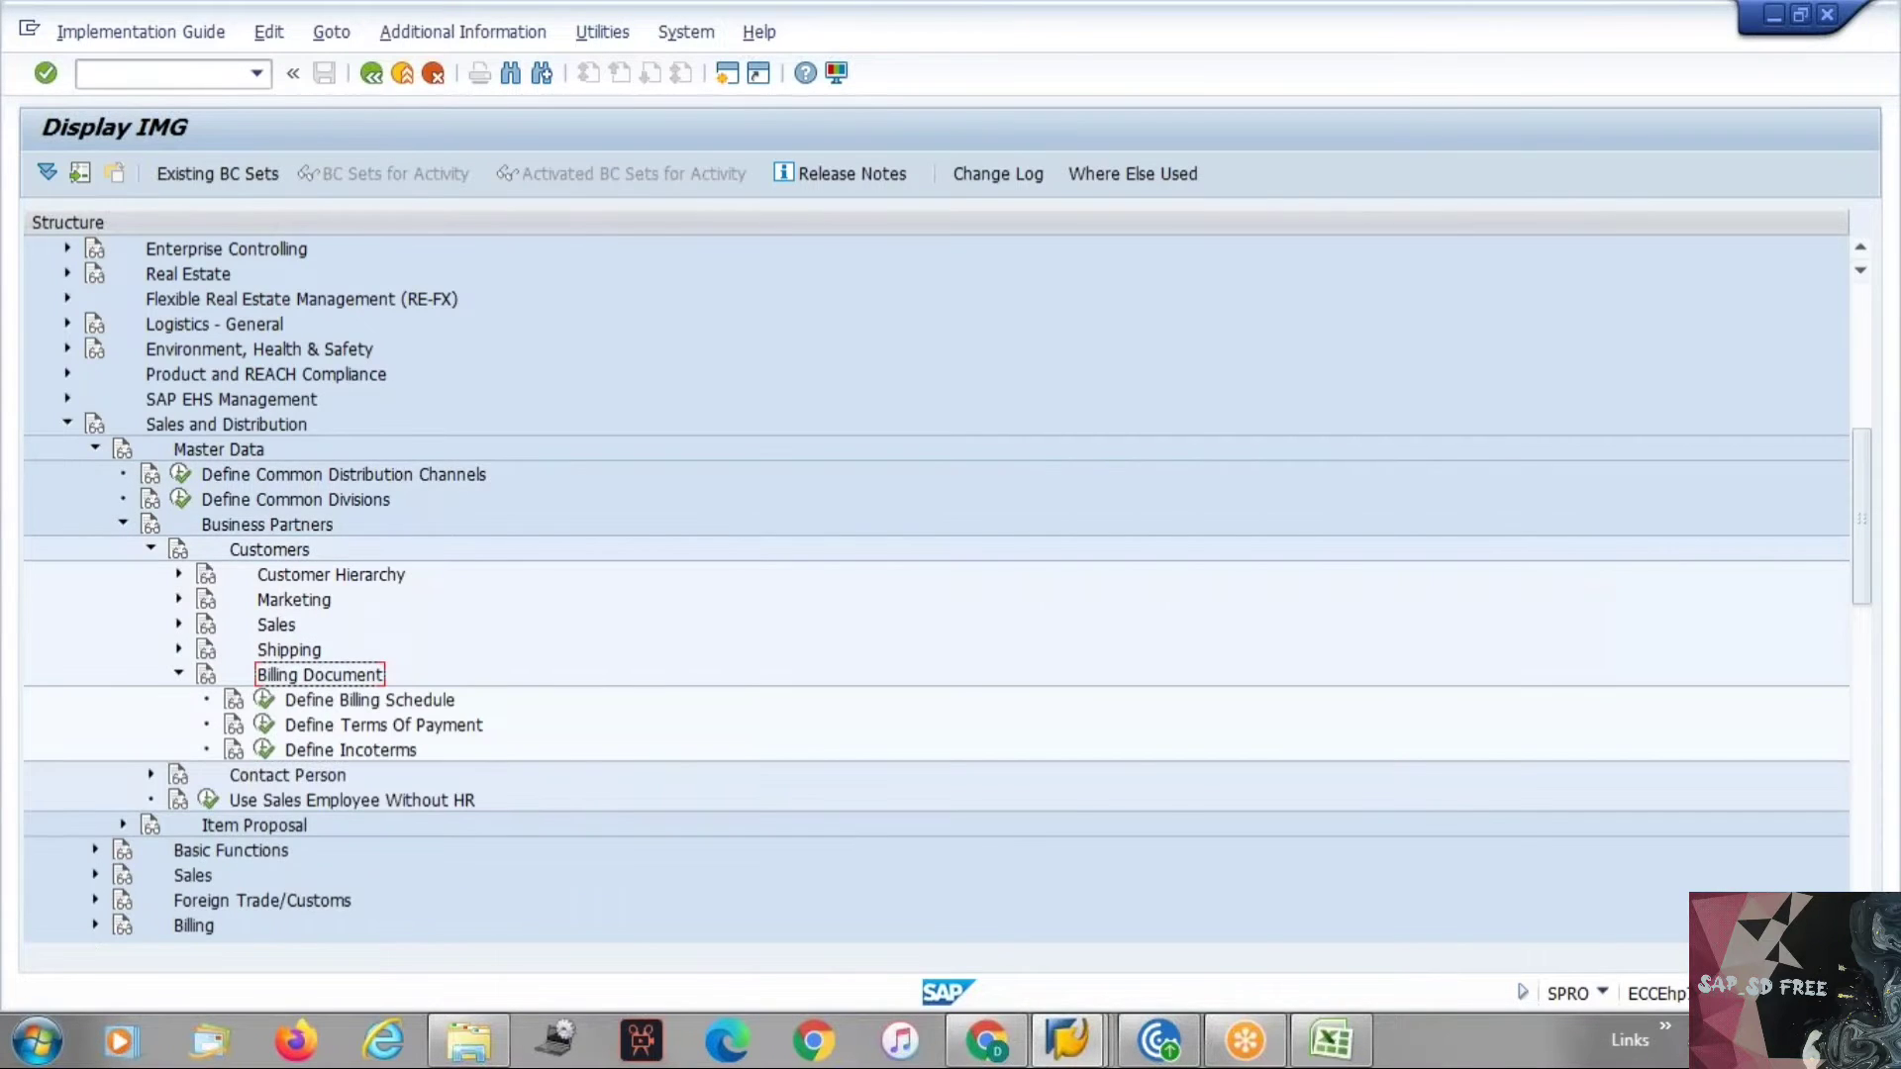
pyautogui.press('Down')
pyautogui.press('Down')
pyautogui.press('Down')
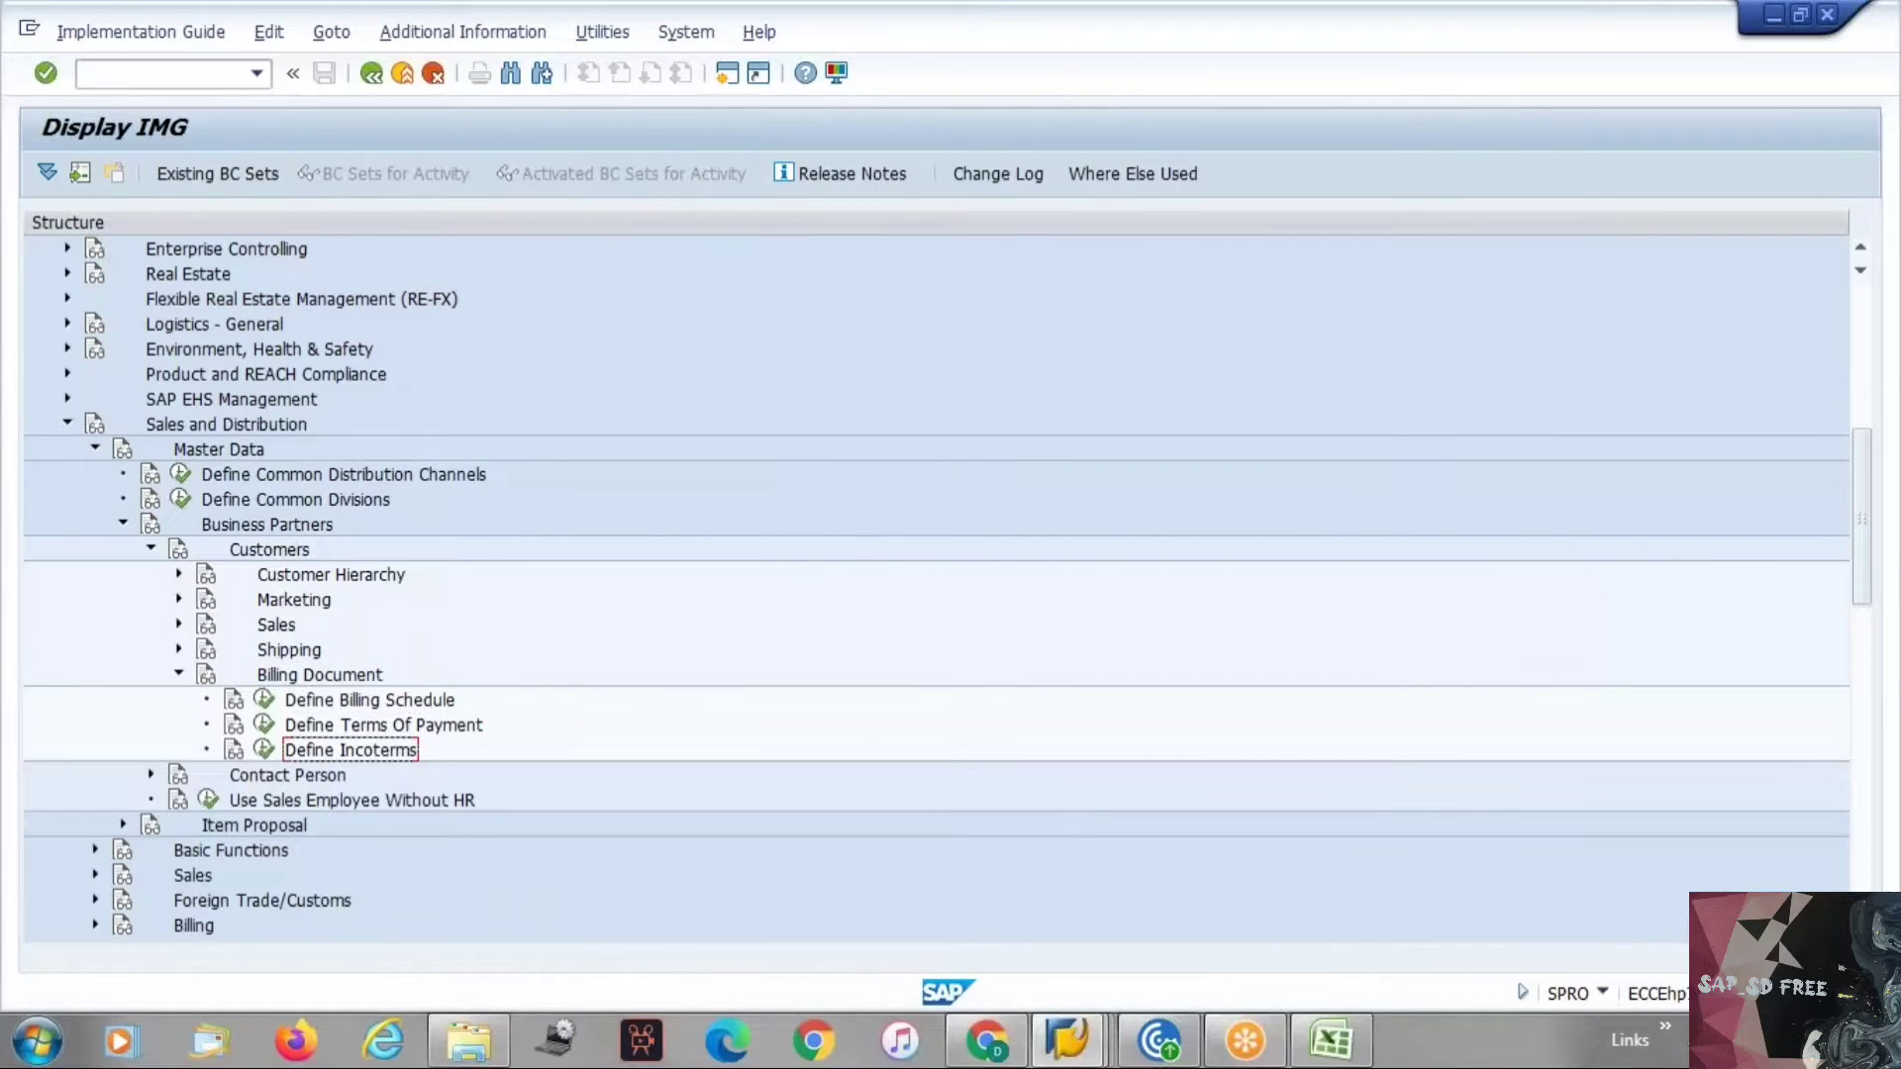
pyautogui.press('Left')
pyautogui.press('Return')
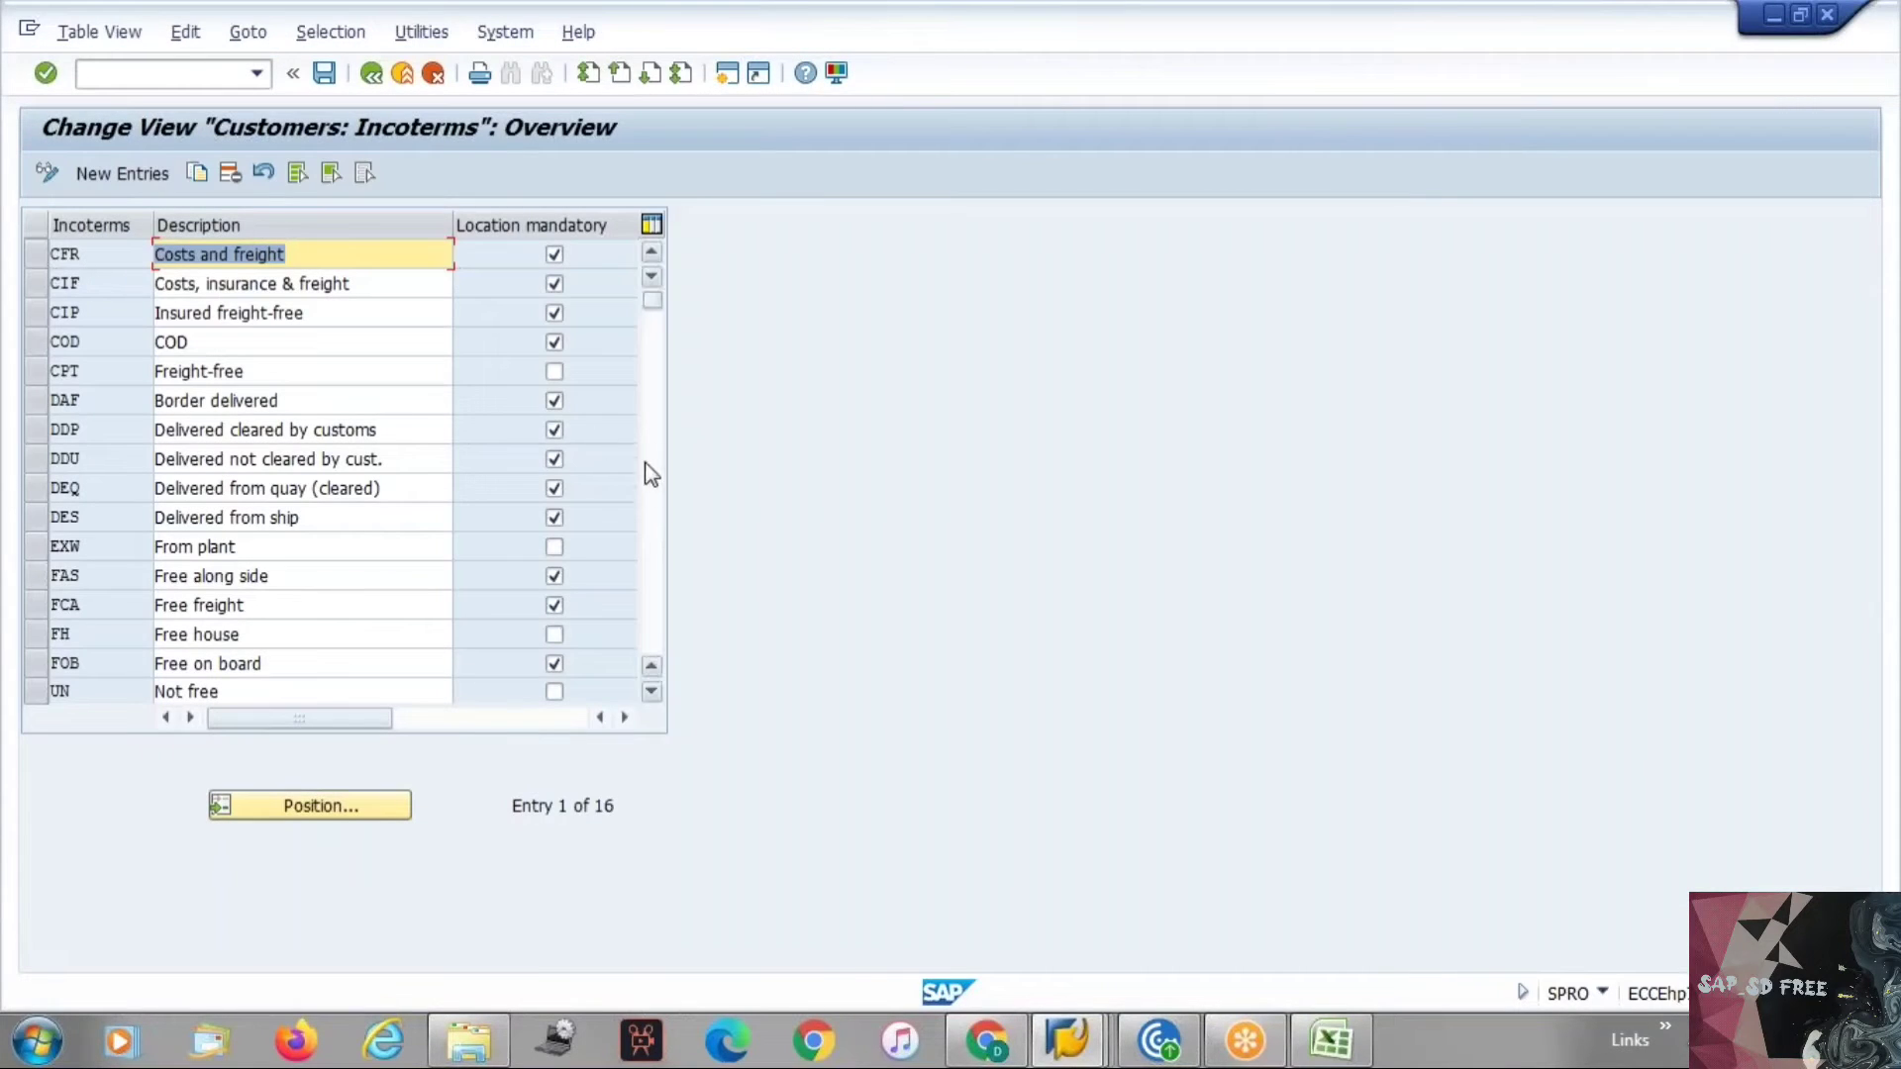
# Add a new incoterm DAP described as Delivered at Place and save it to a customizing request.
pyautogui.click(657, 519)
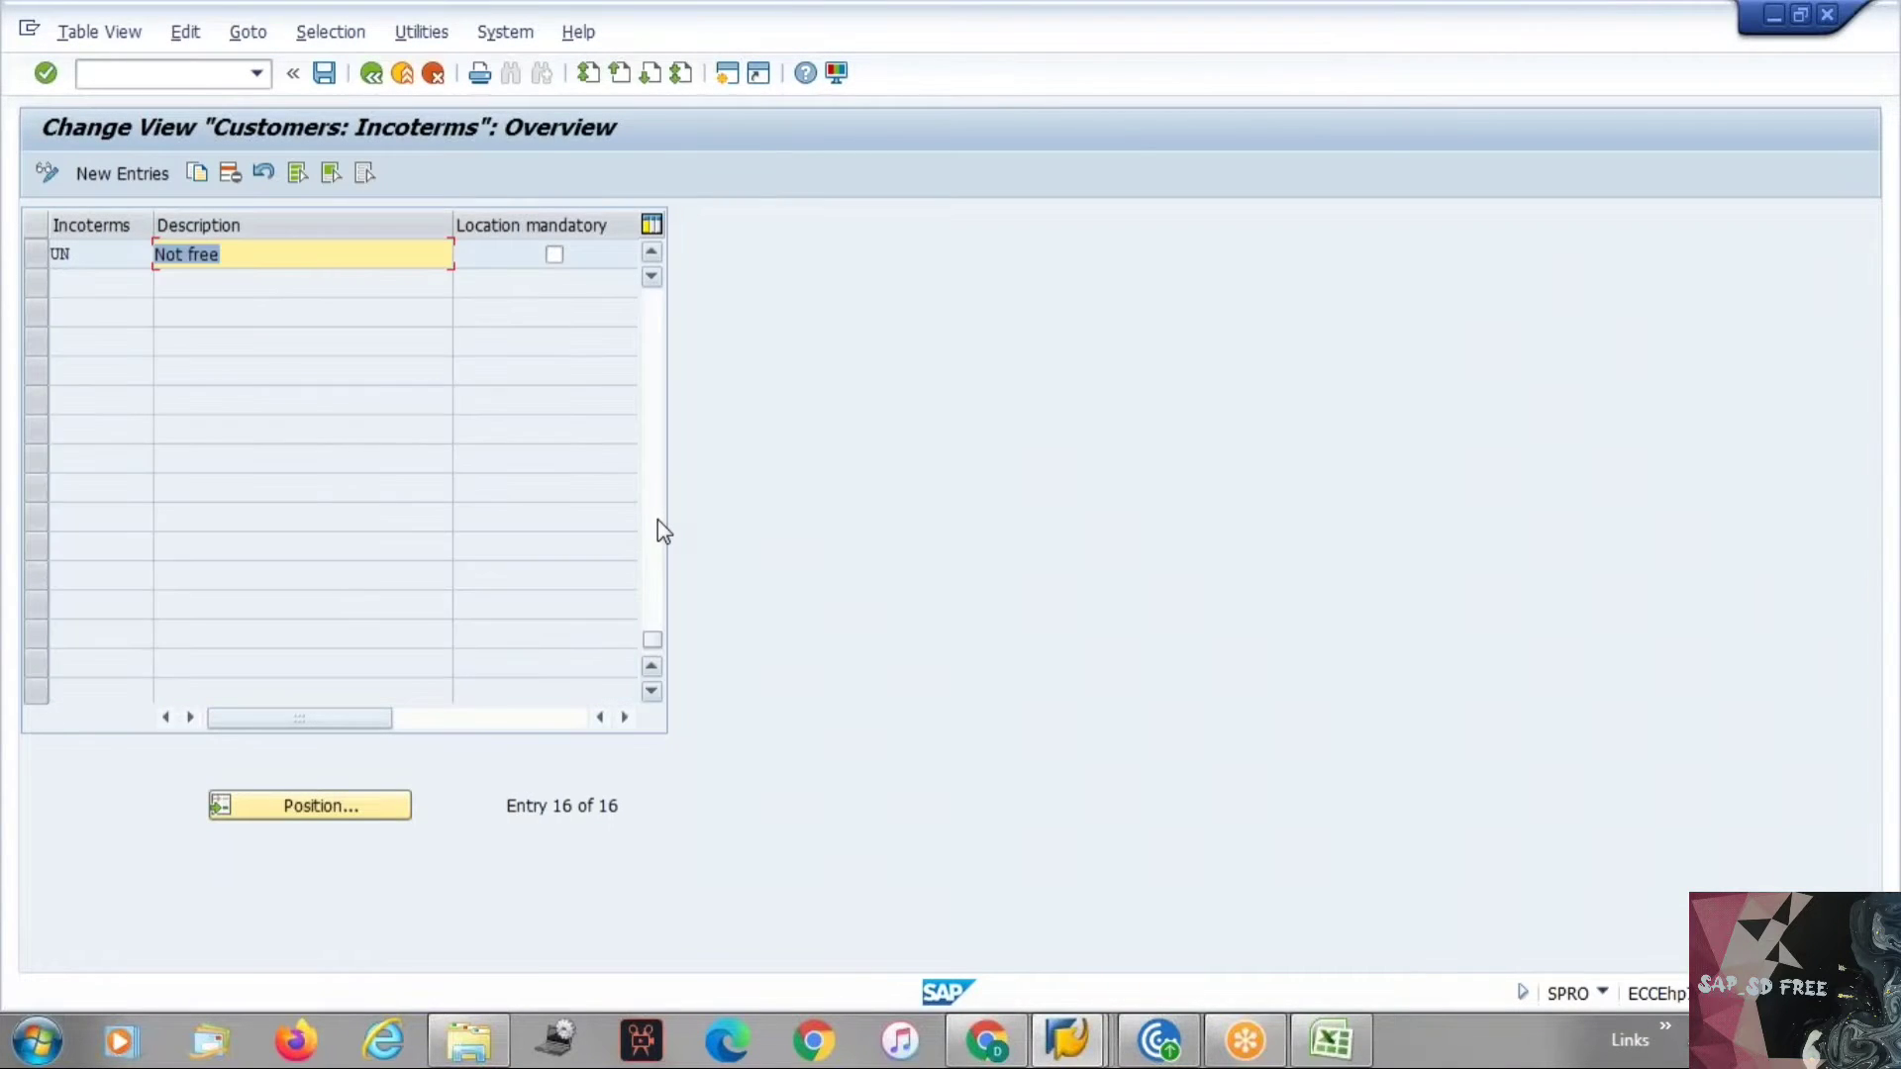
pyautogui.click(655, 405)
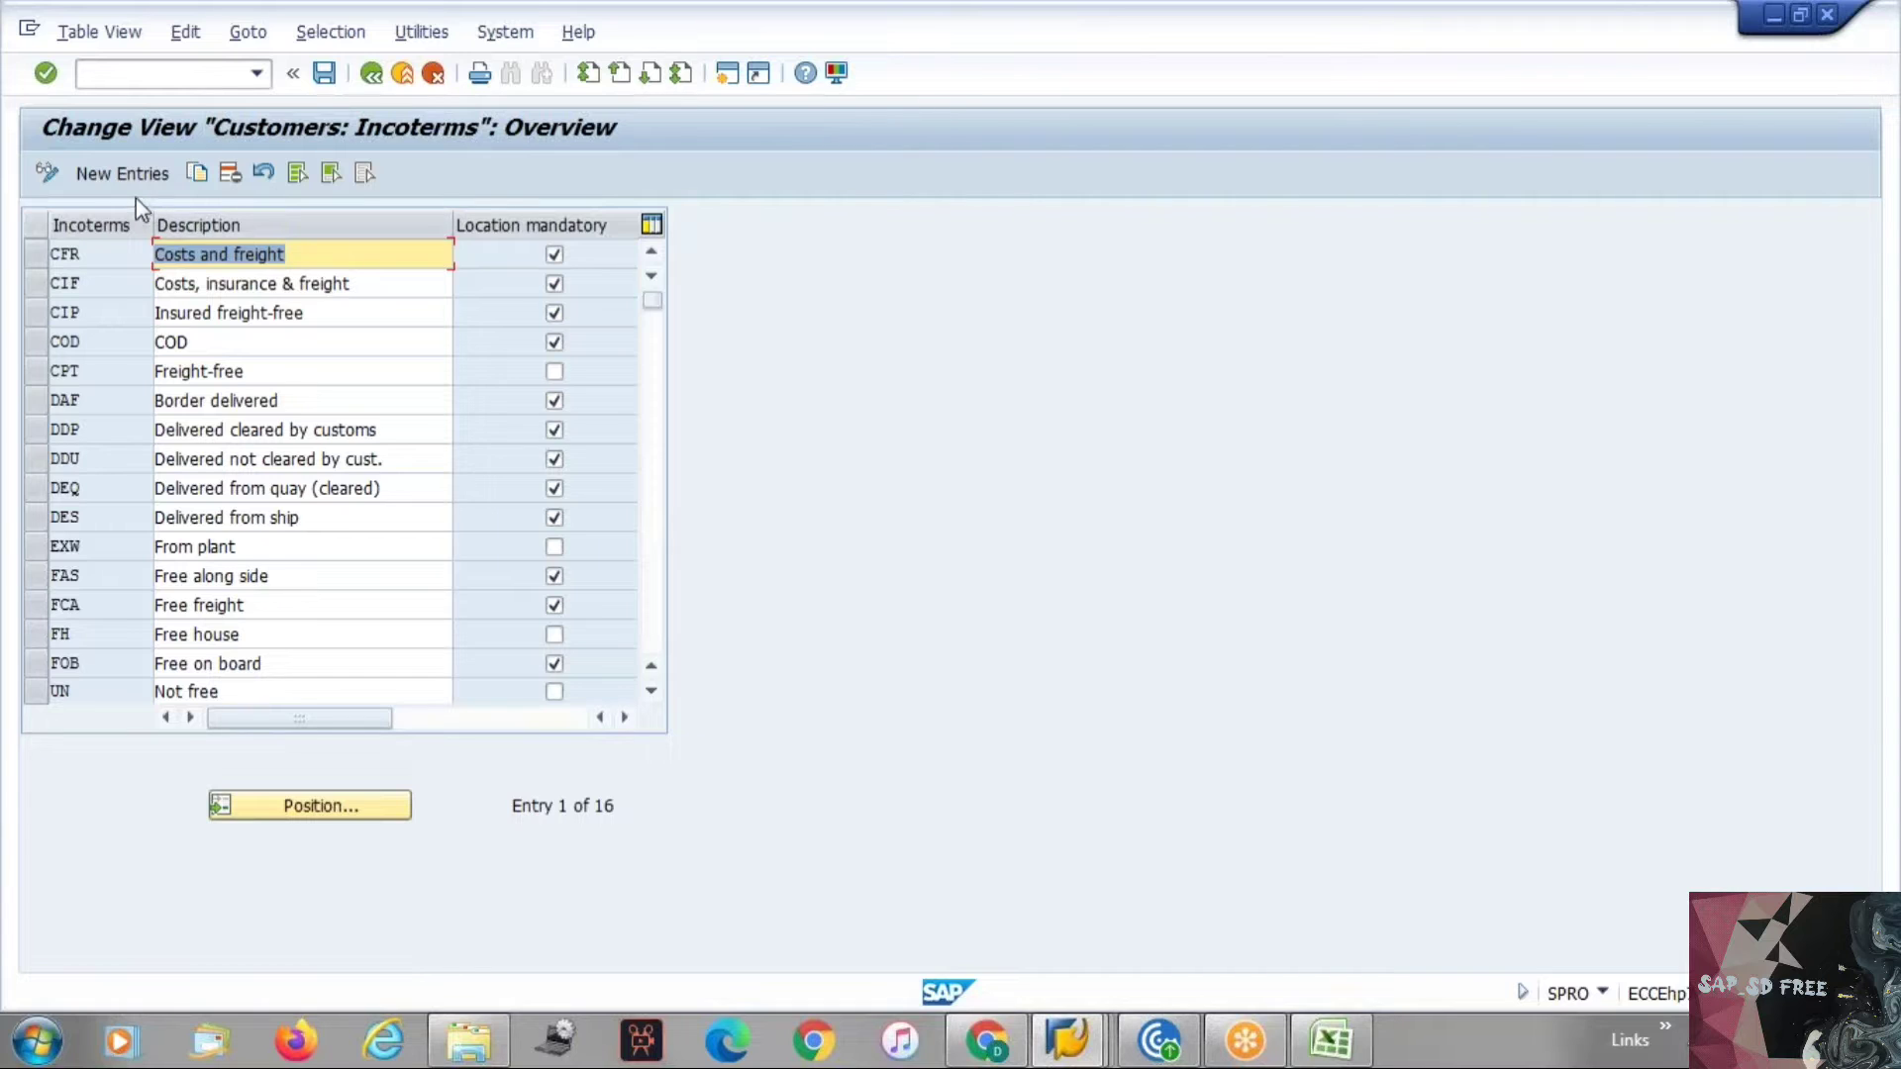
pyautogui.click(101, 394)
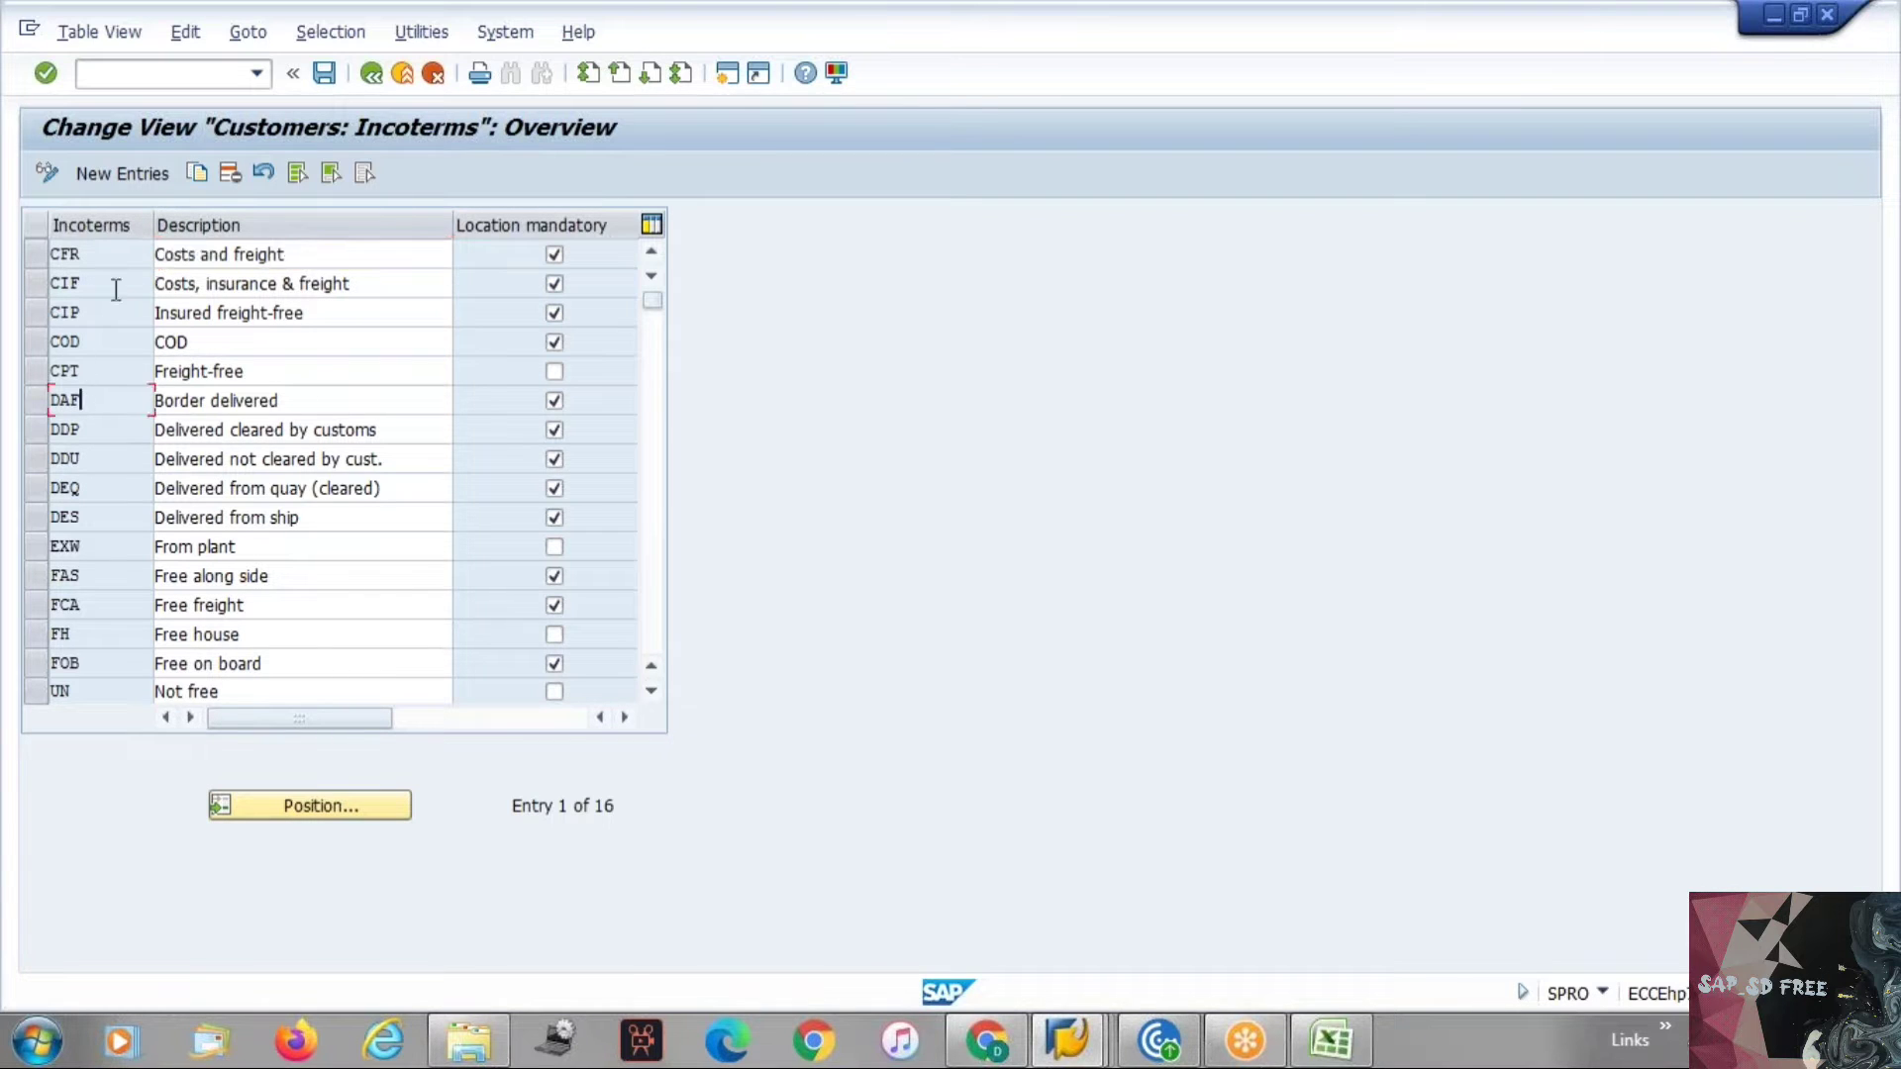
pyautogui.click(115, 172)
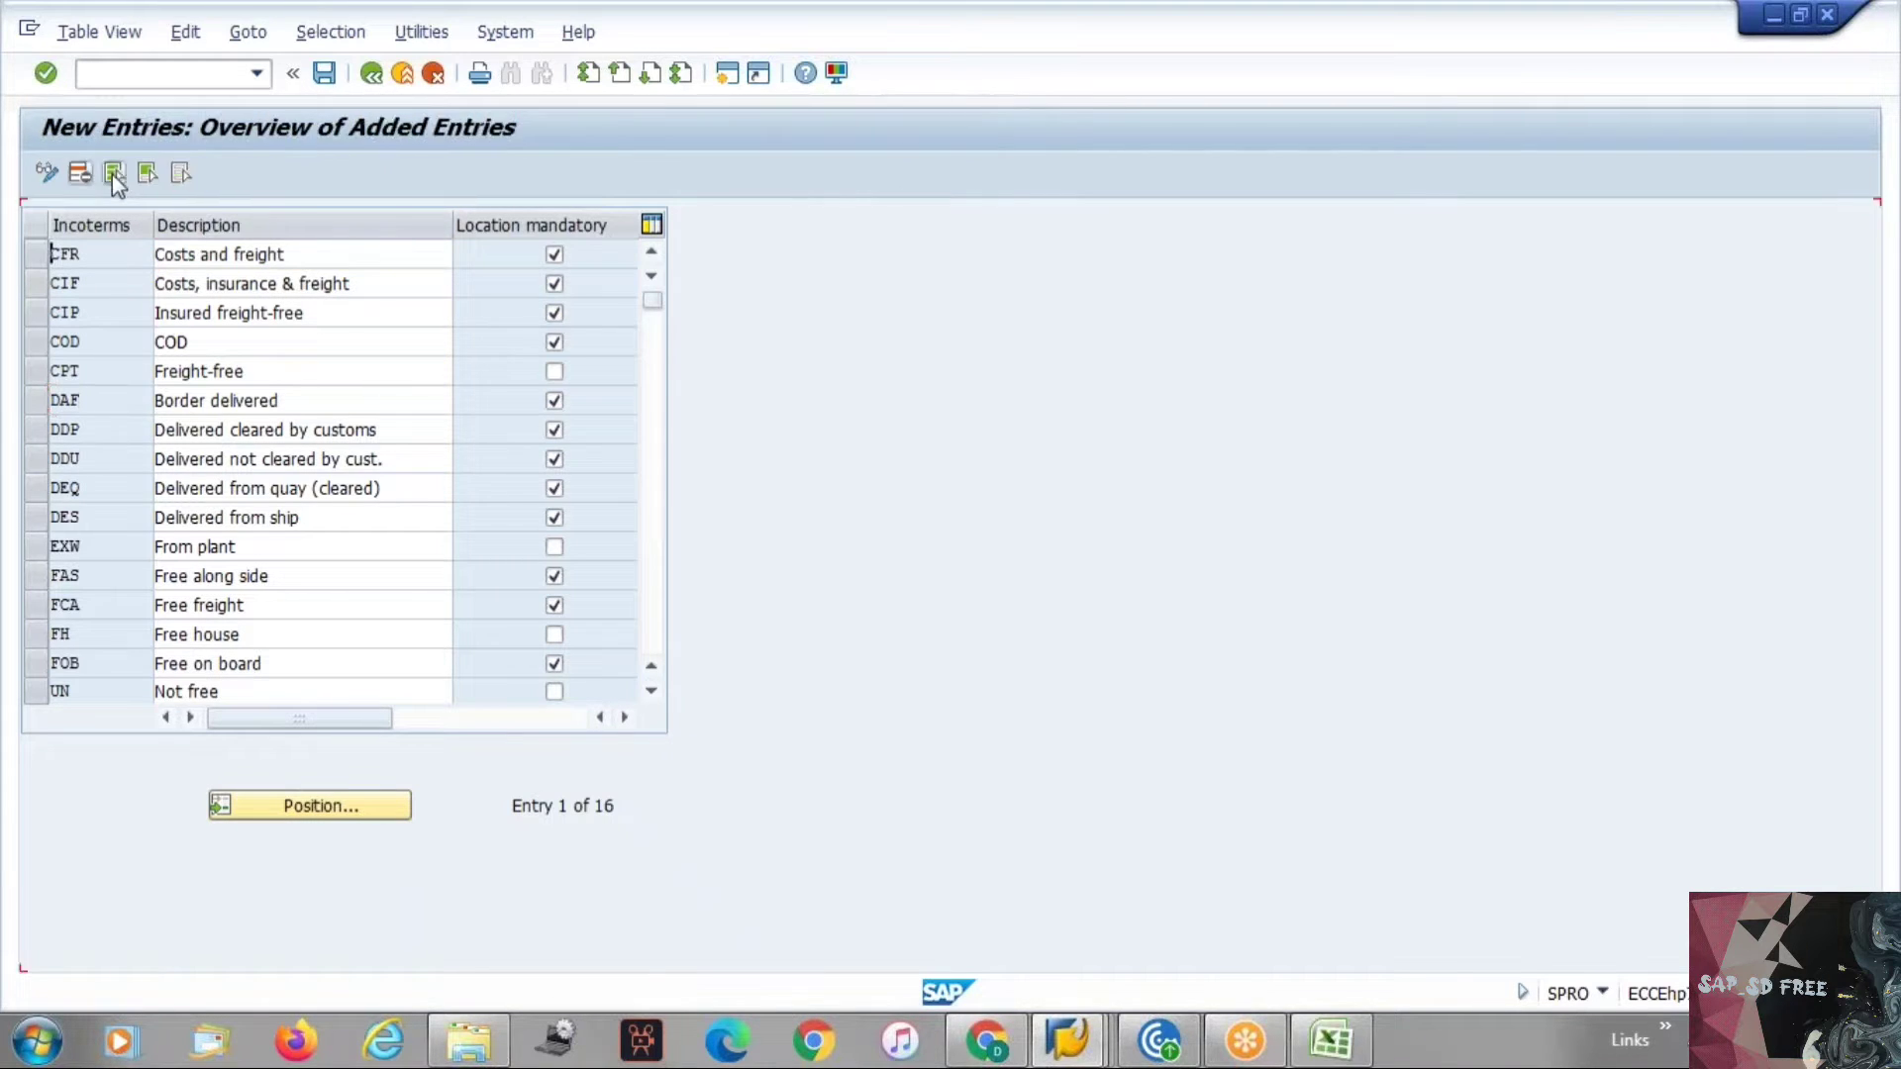
pyautogui.write('DA')
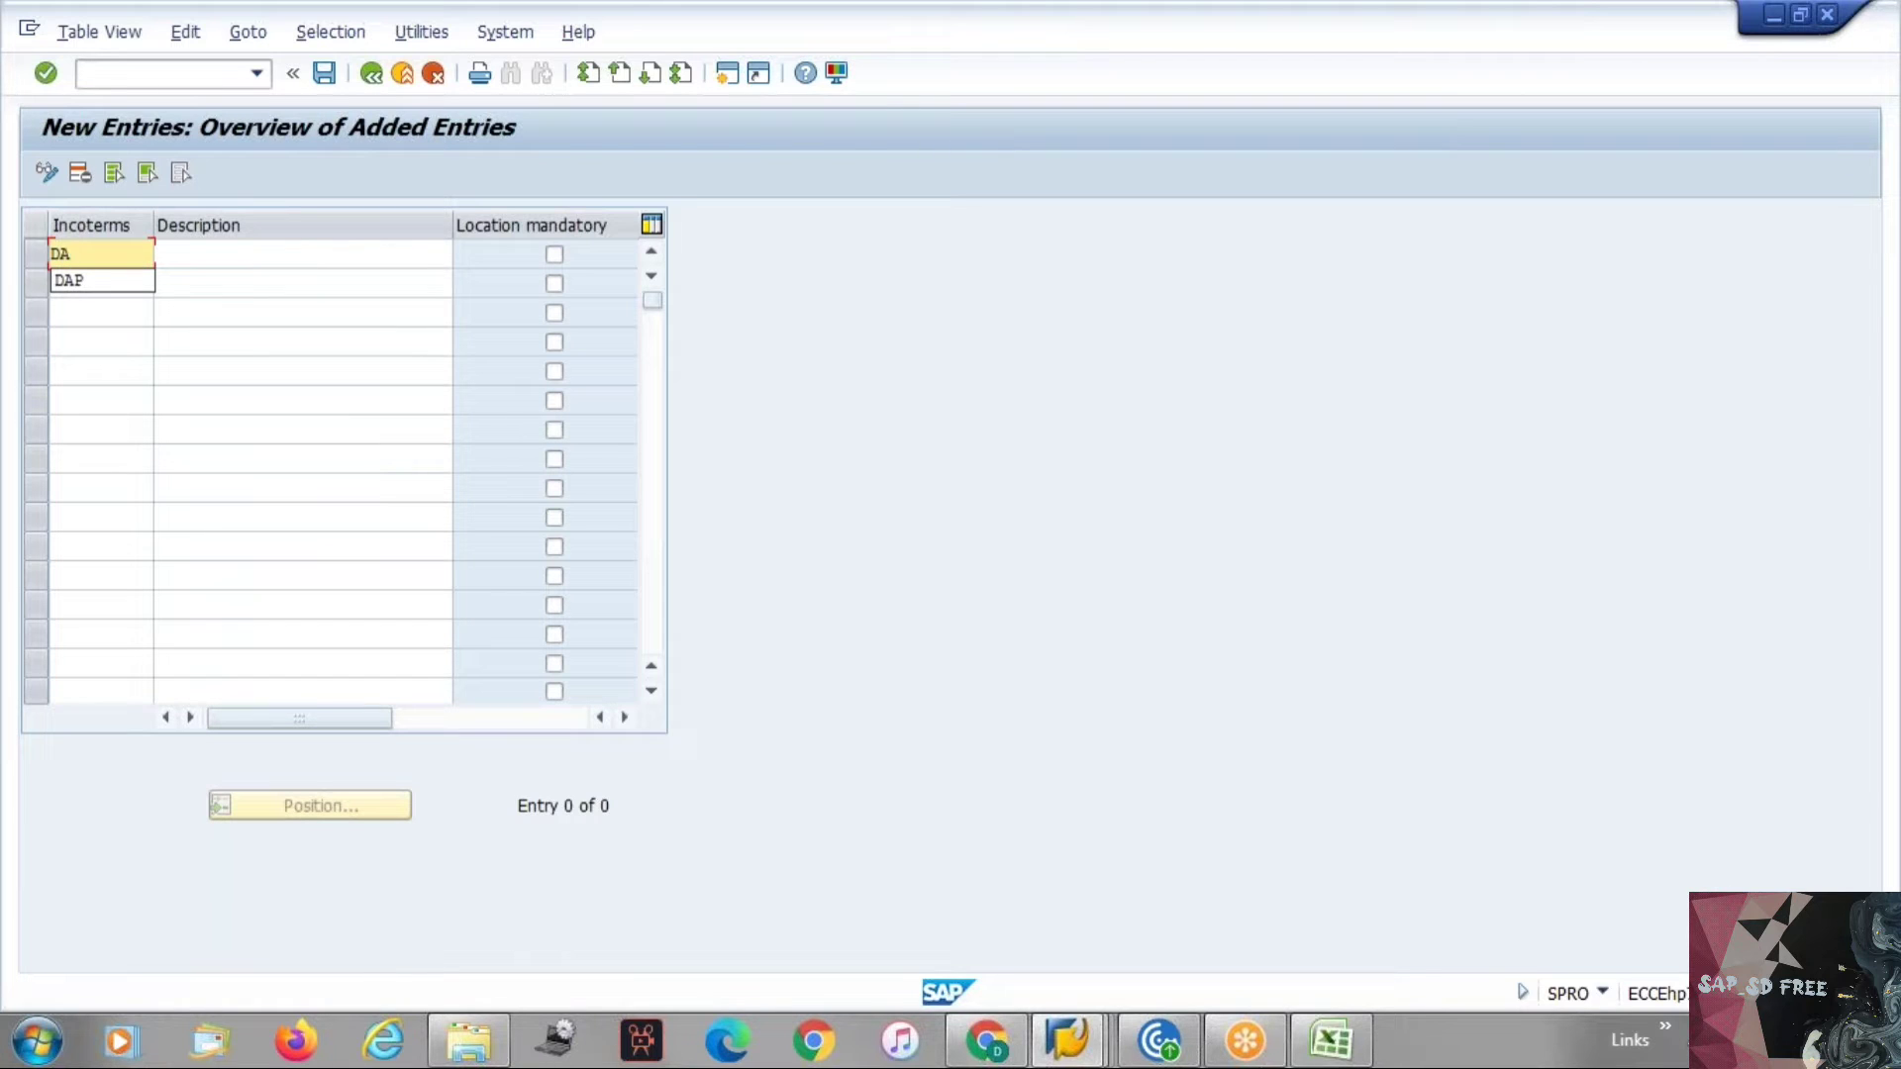
pyautogui.write('P')
pyautogui.press('Tab')
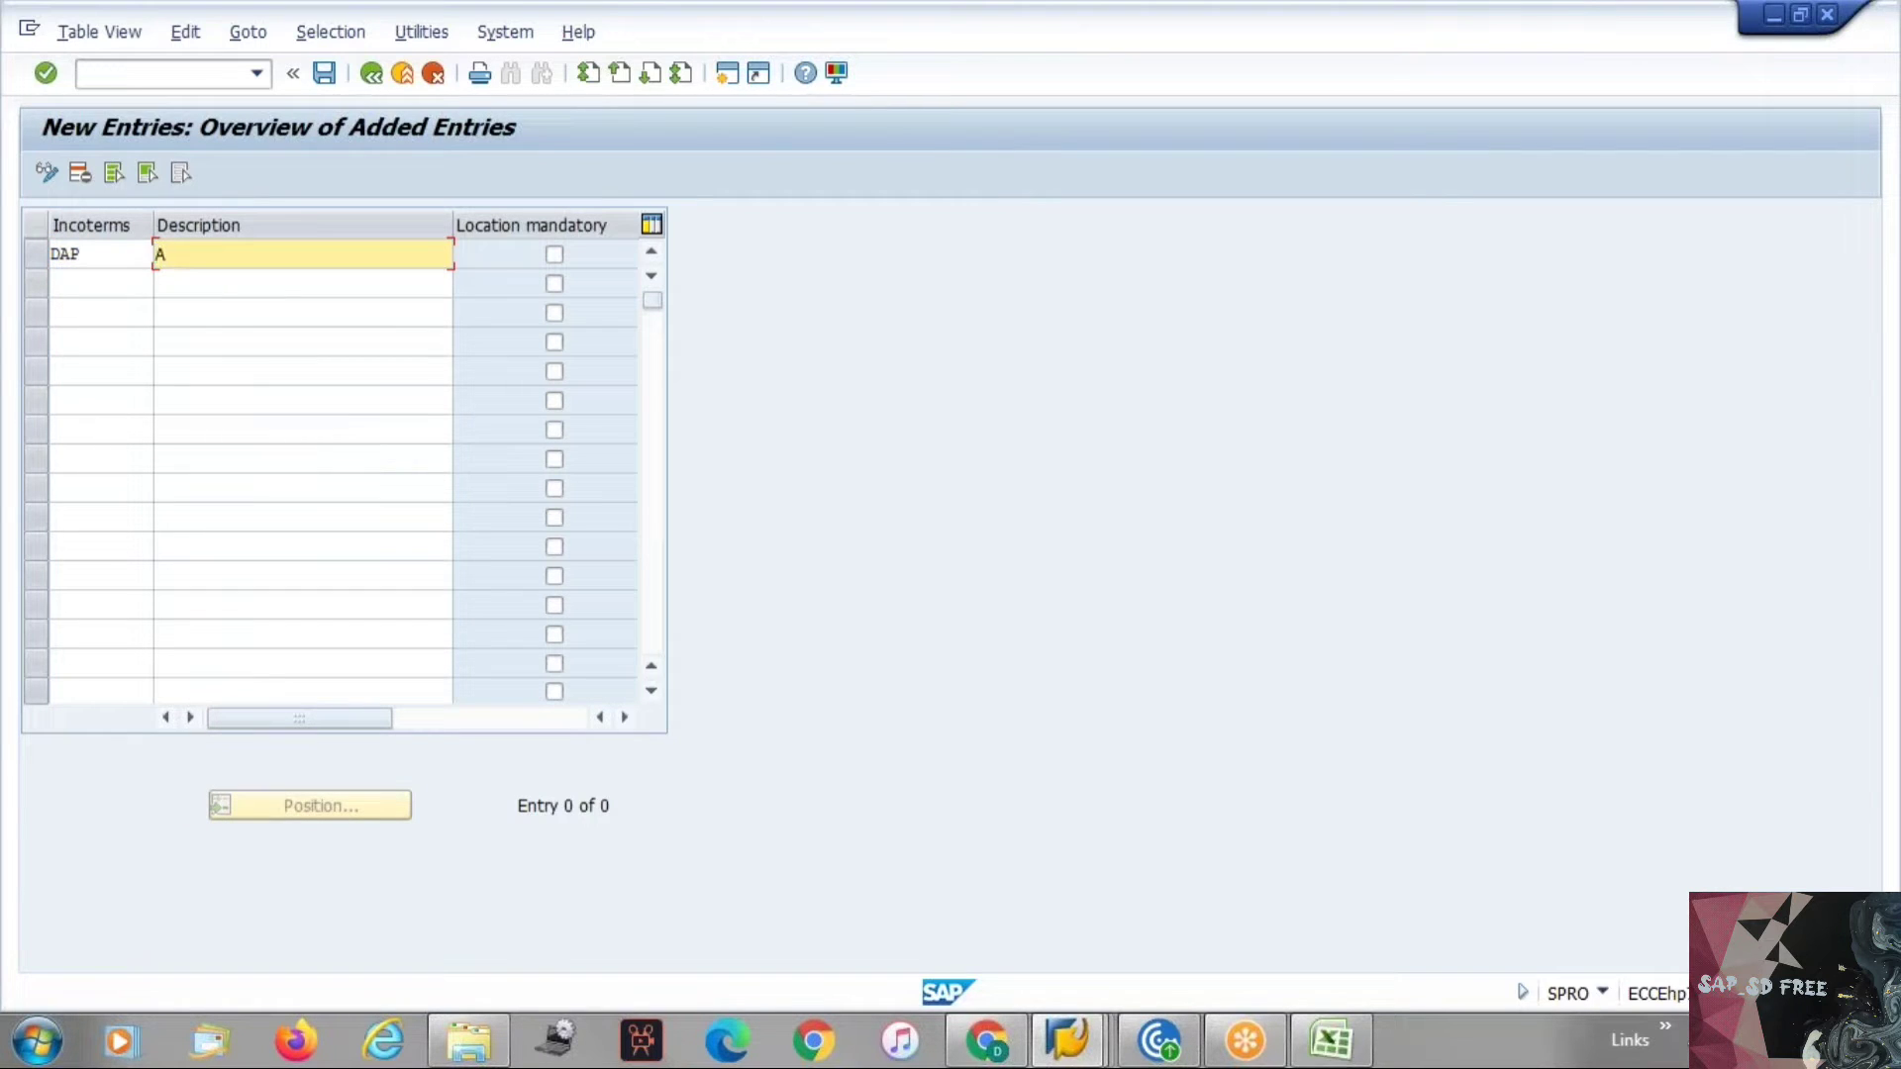
pyautogui.press('BackSpace')
pyautogui.press('Down')
pyautogui.press('Return')
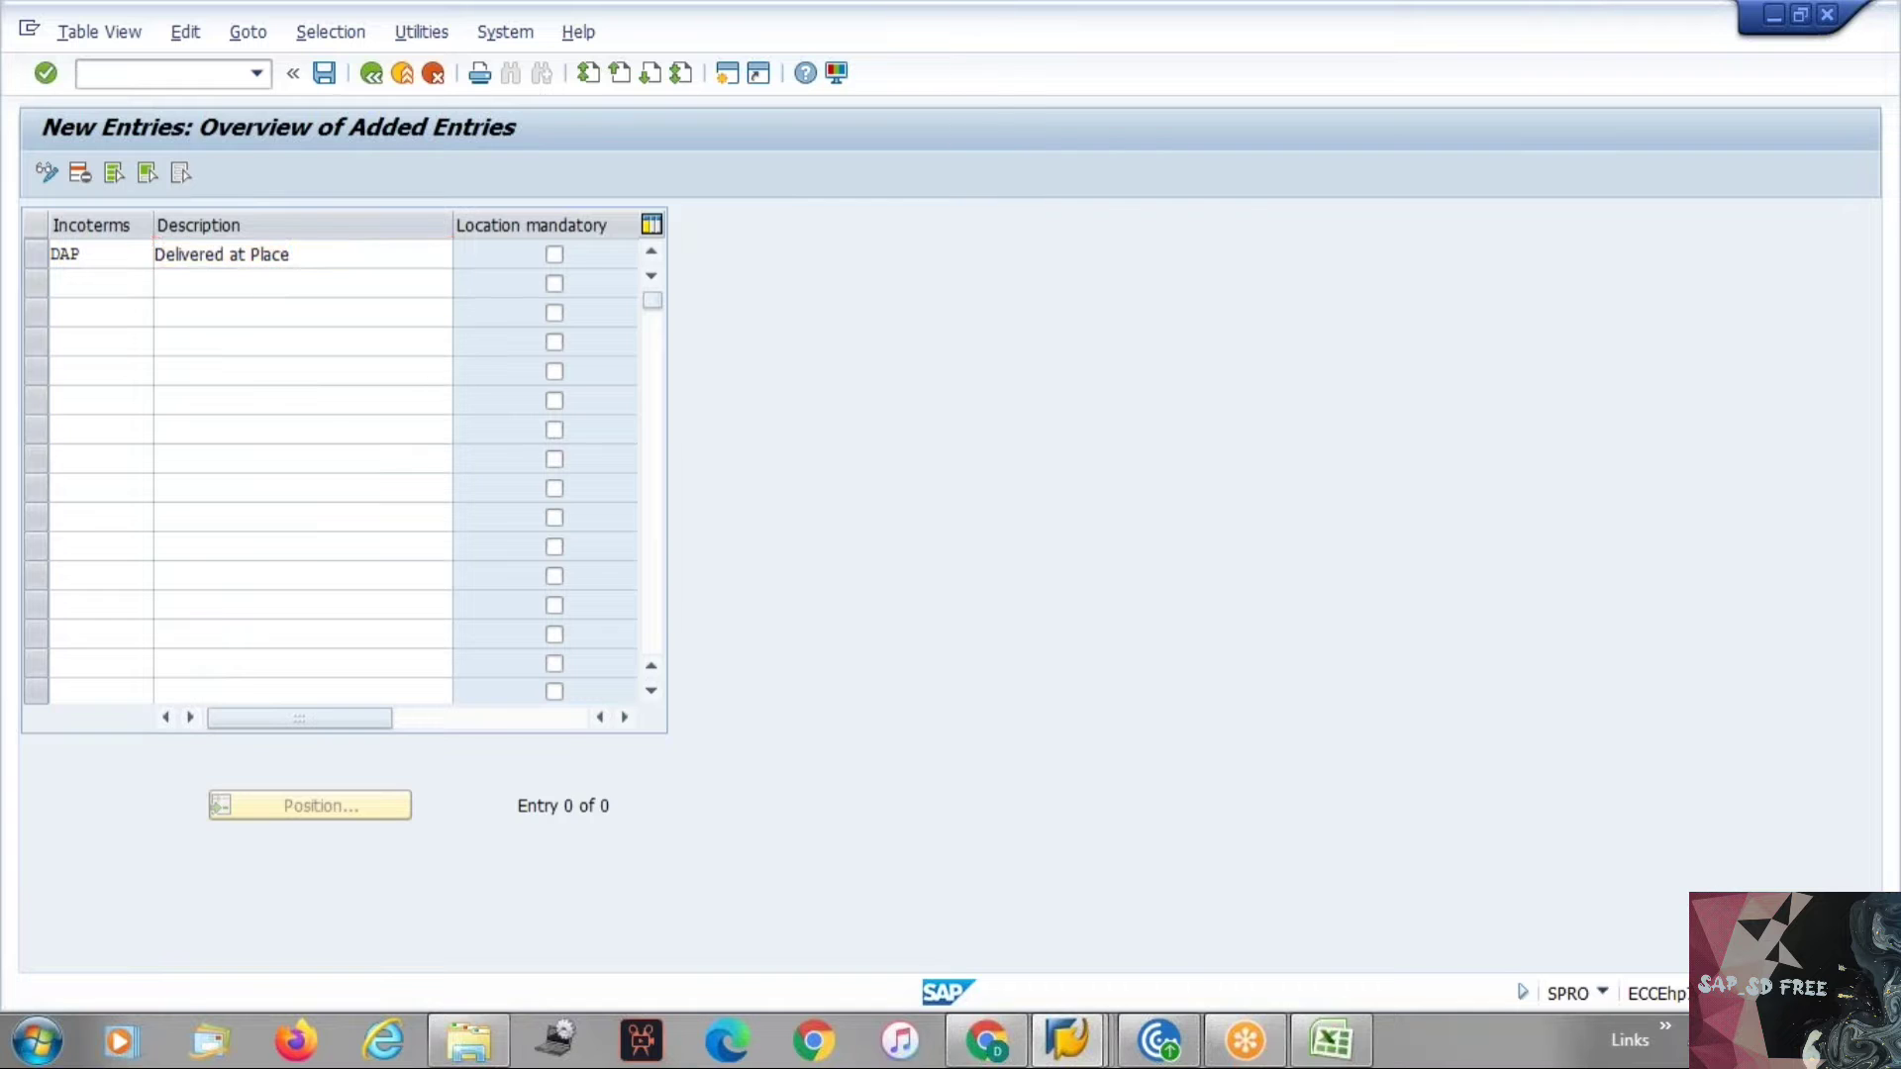
pyautogui.press('Return')
pyautogui.hotkey('ctrl', 's')
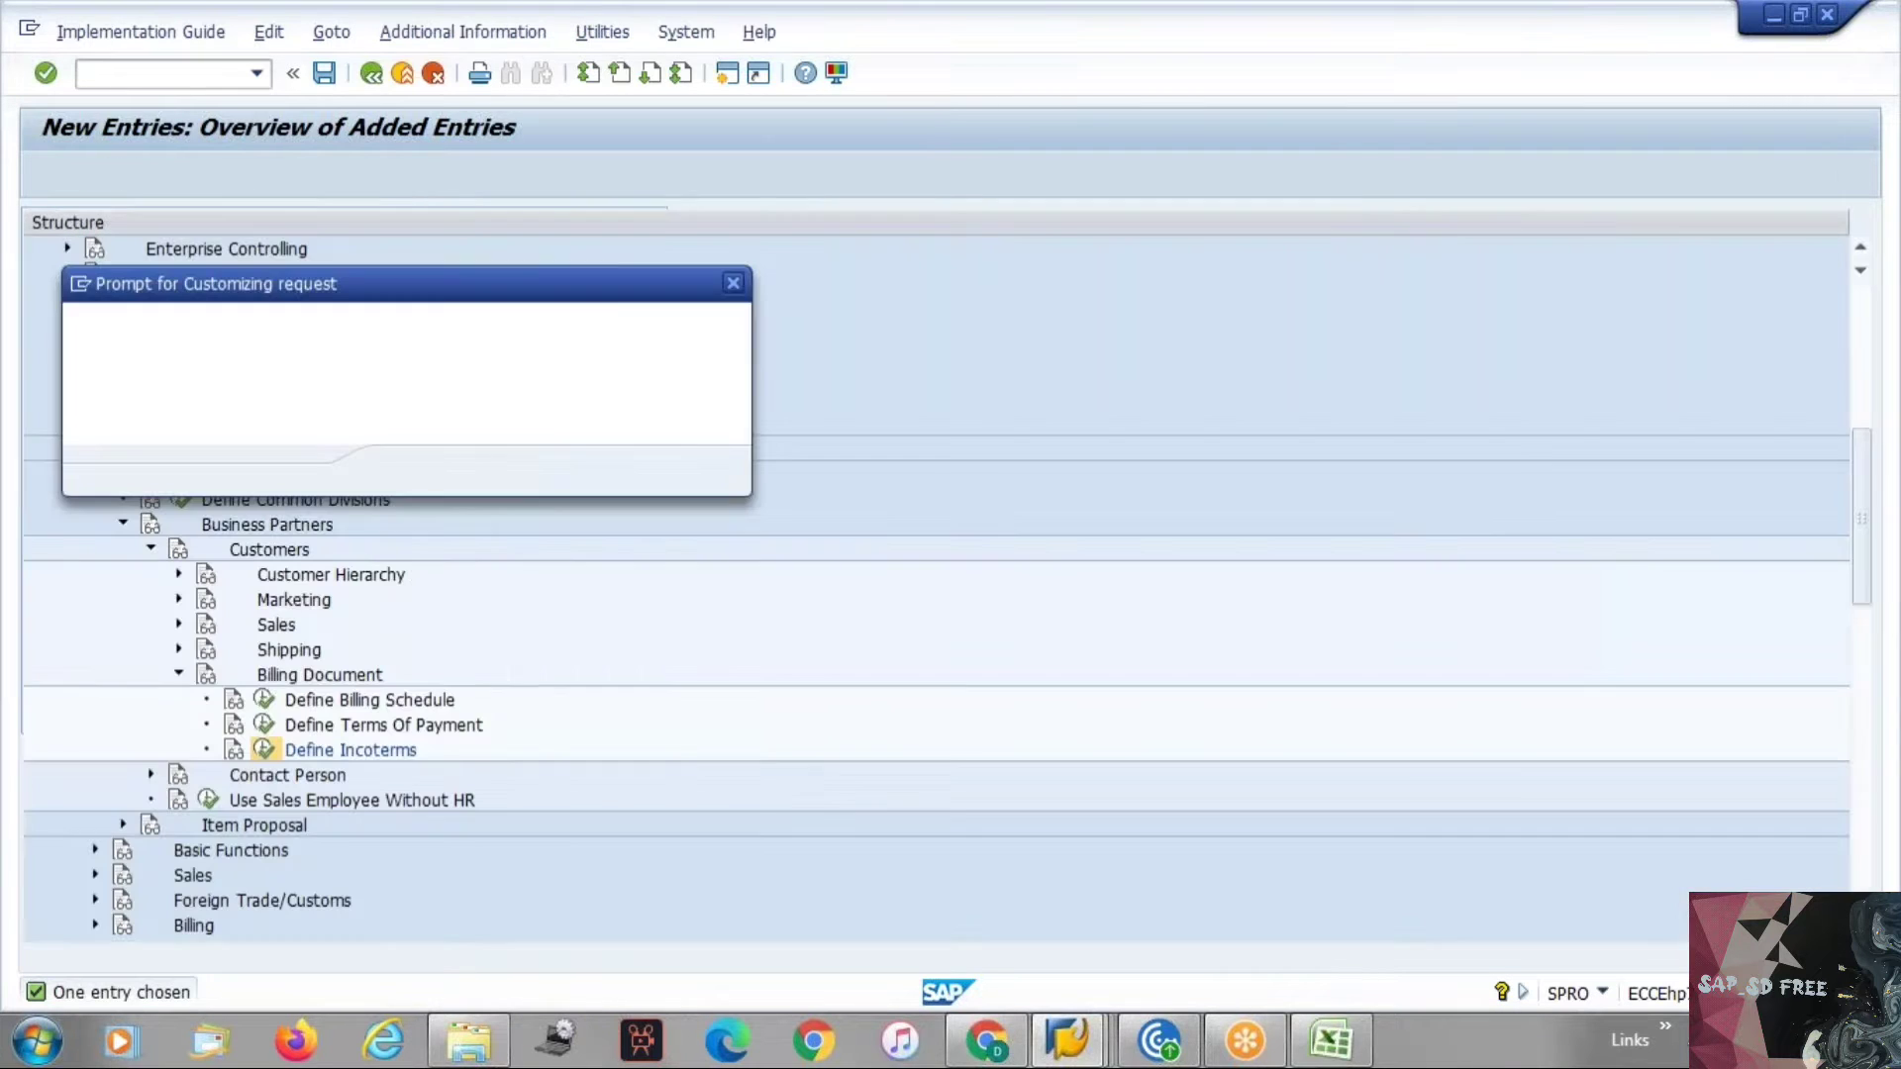
pyautogui.press('Return')
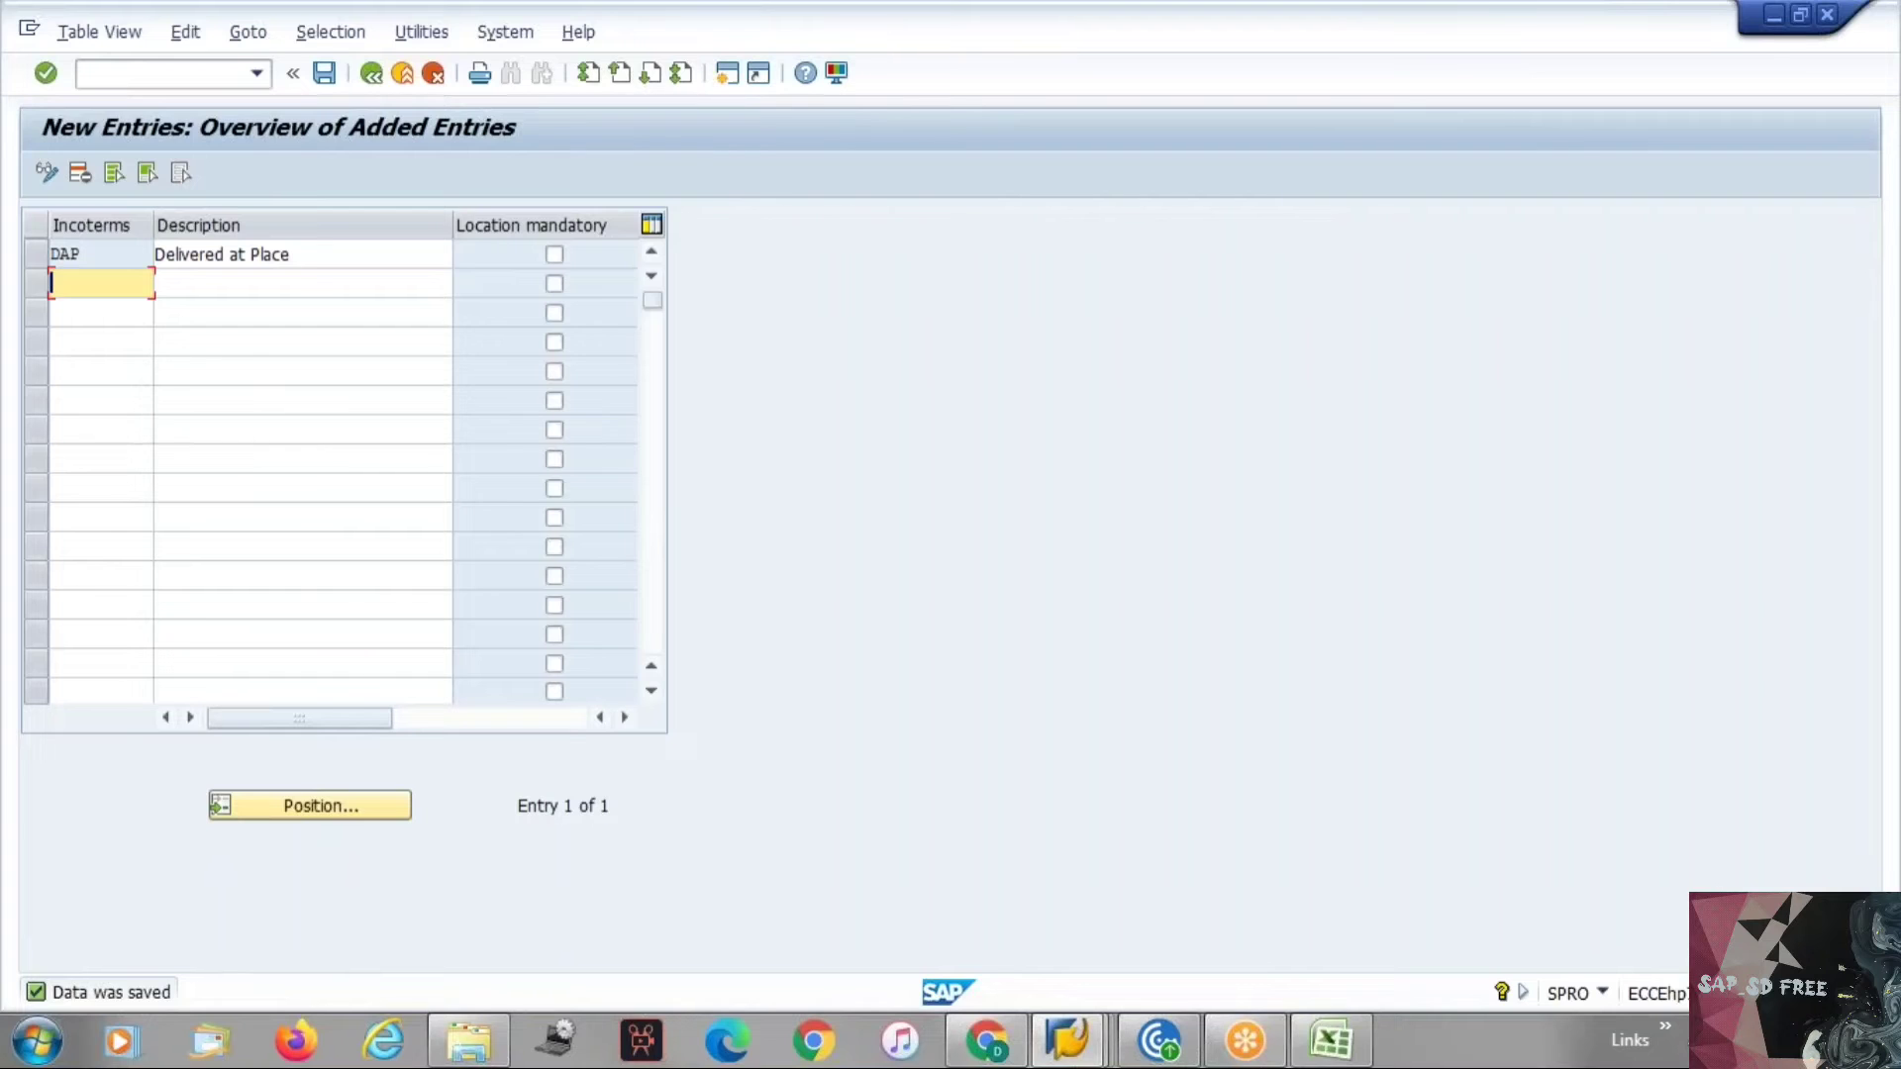
# Switch to the customer's billing data and check the Incoterms value list for DAP.
pyautogui.hotkey('alt', 'Tab')
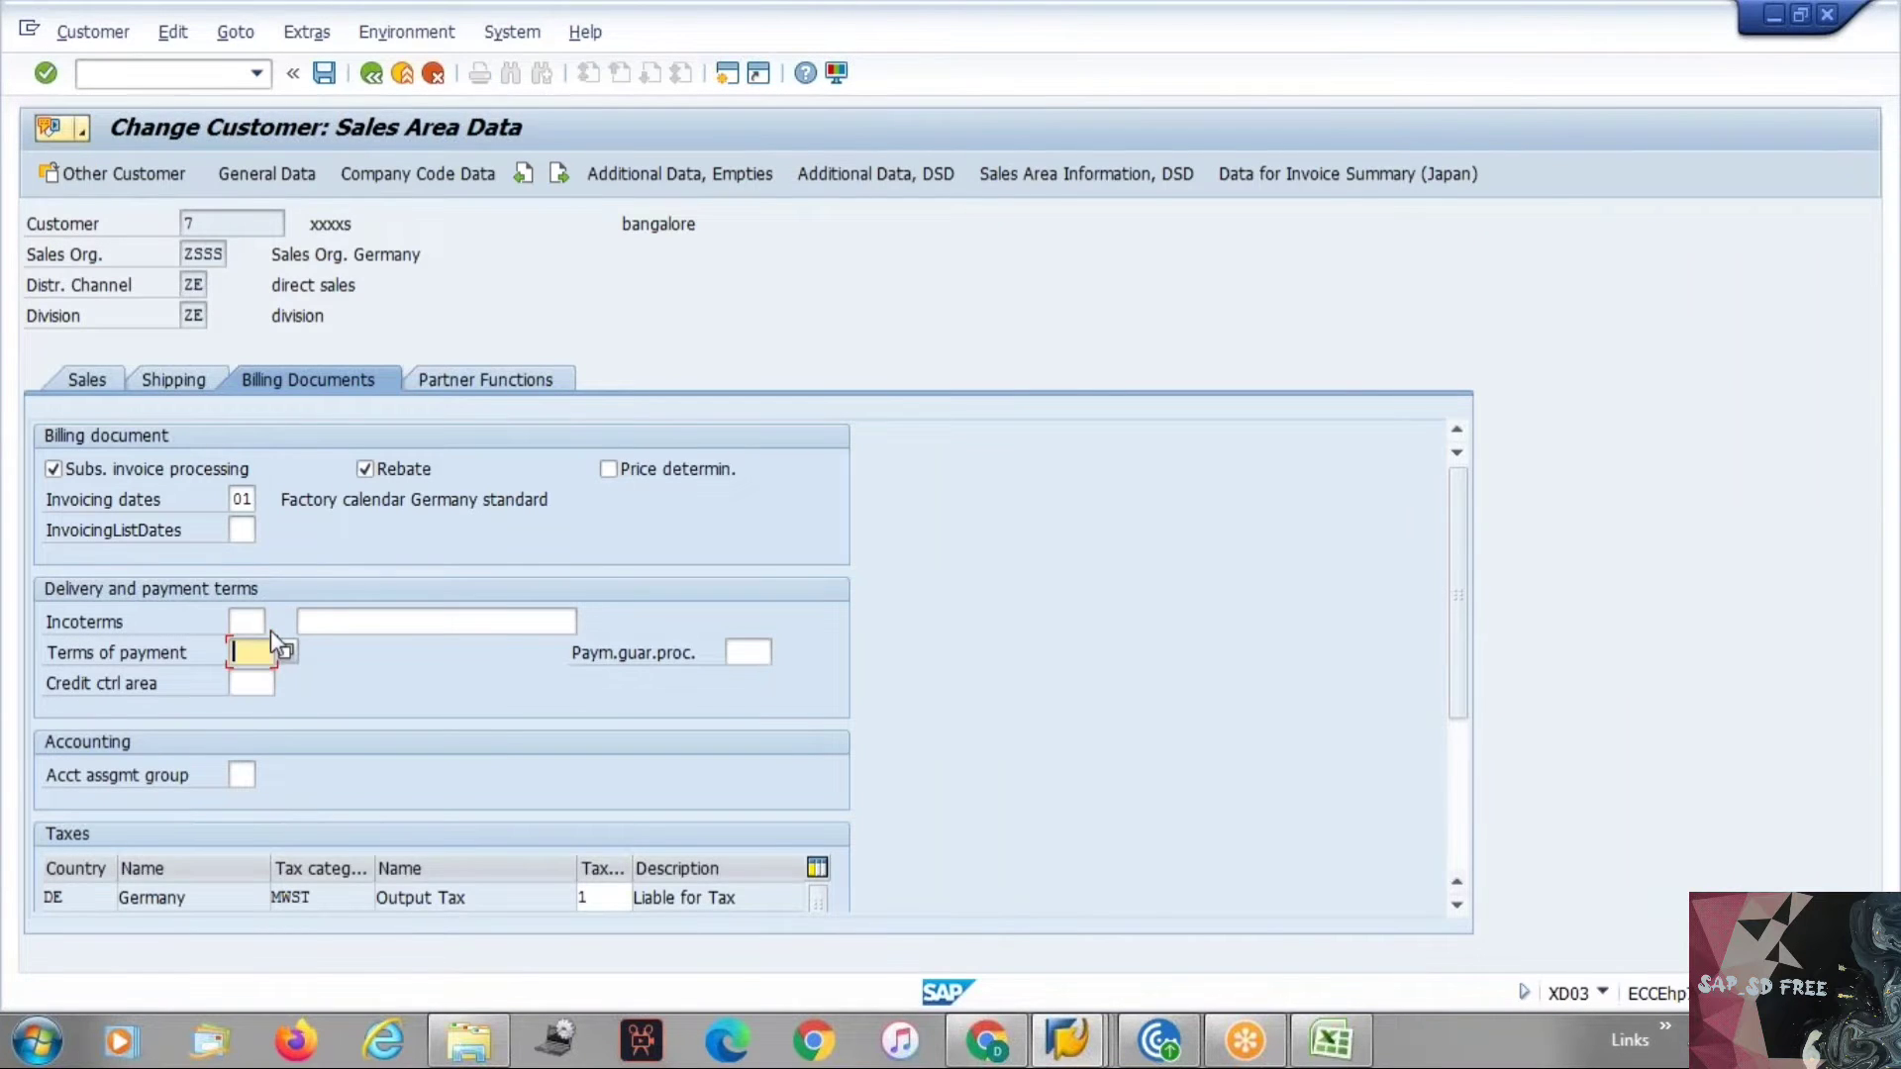
pyautogui.click(249, 622)
pyautogui.click(273, 623)
pyautogui.click(319, 608)
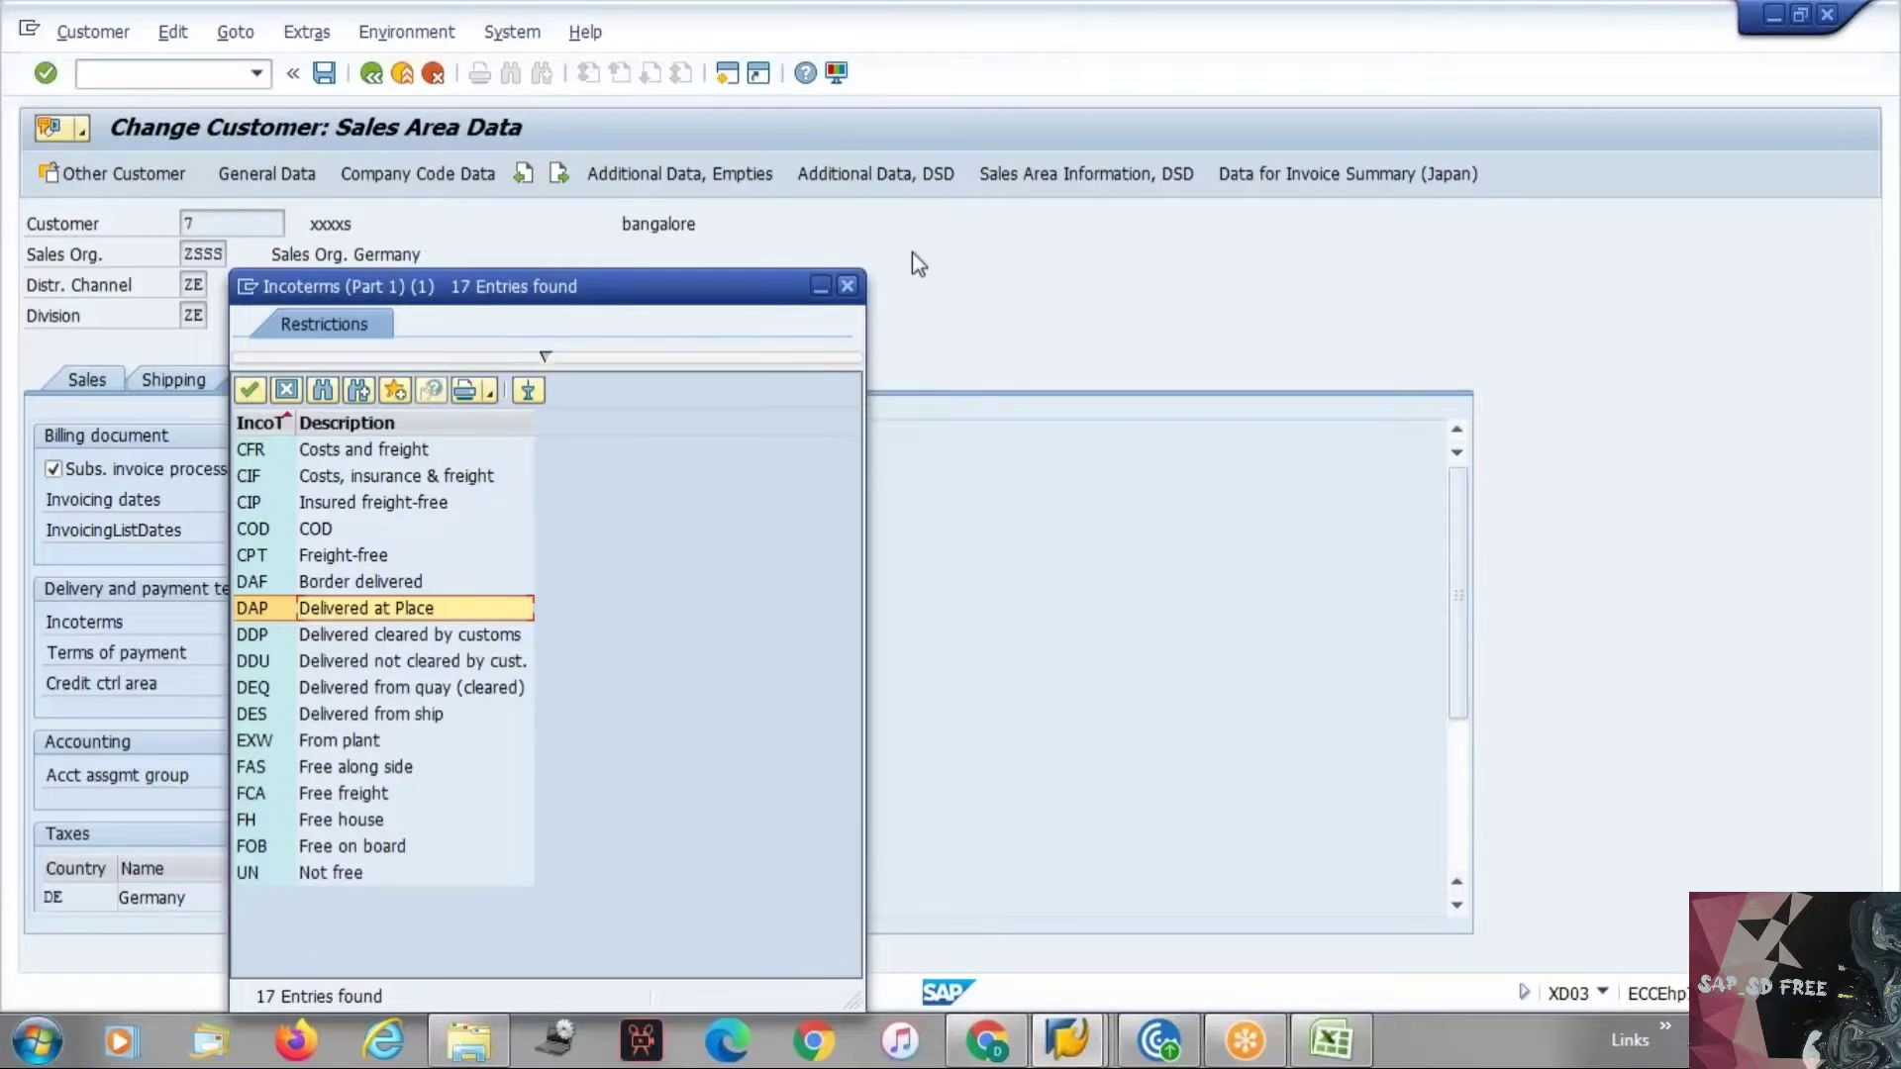
pyautogui.click(847, 287)
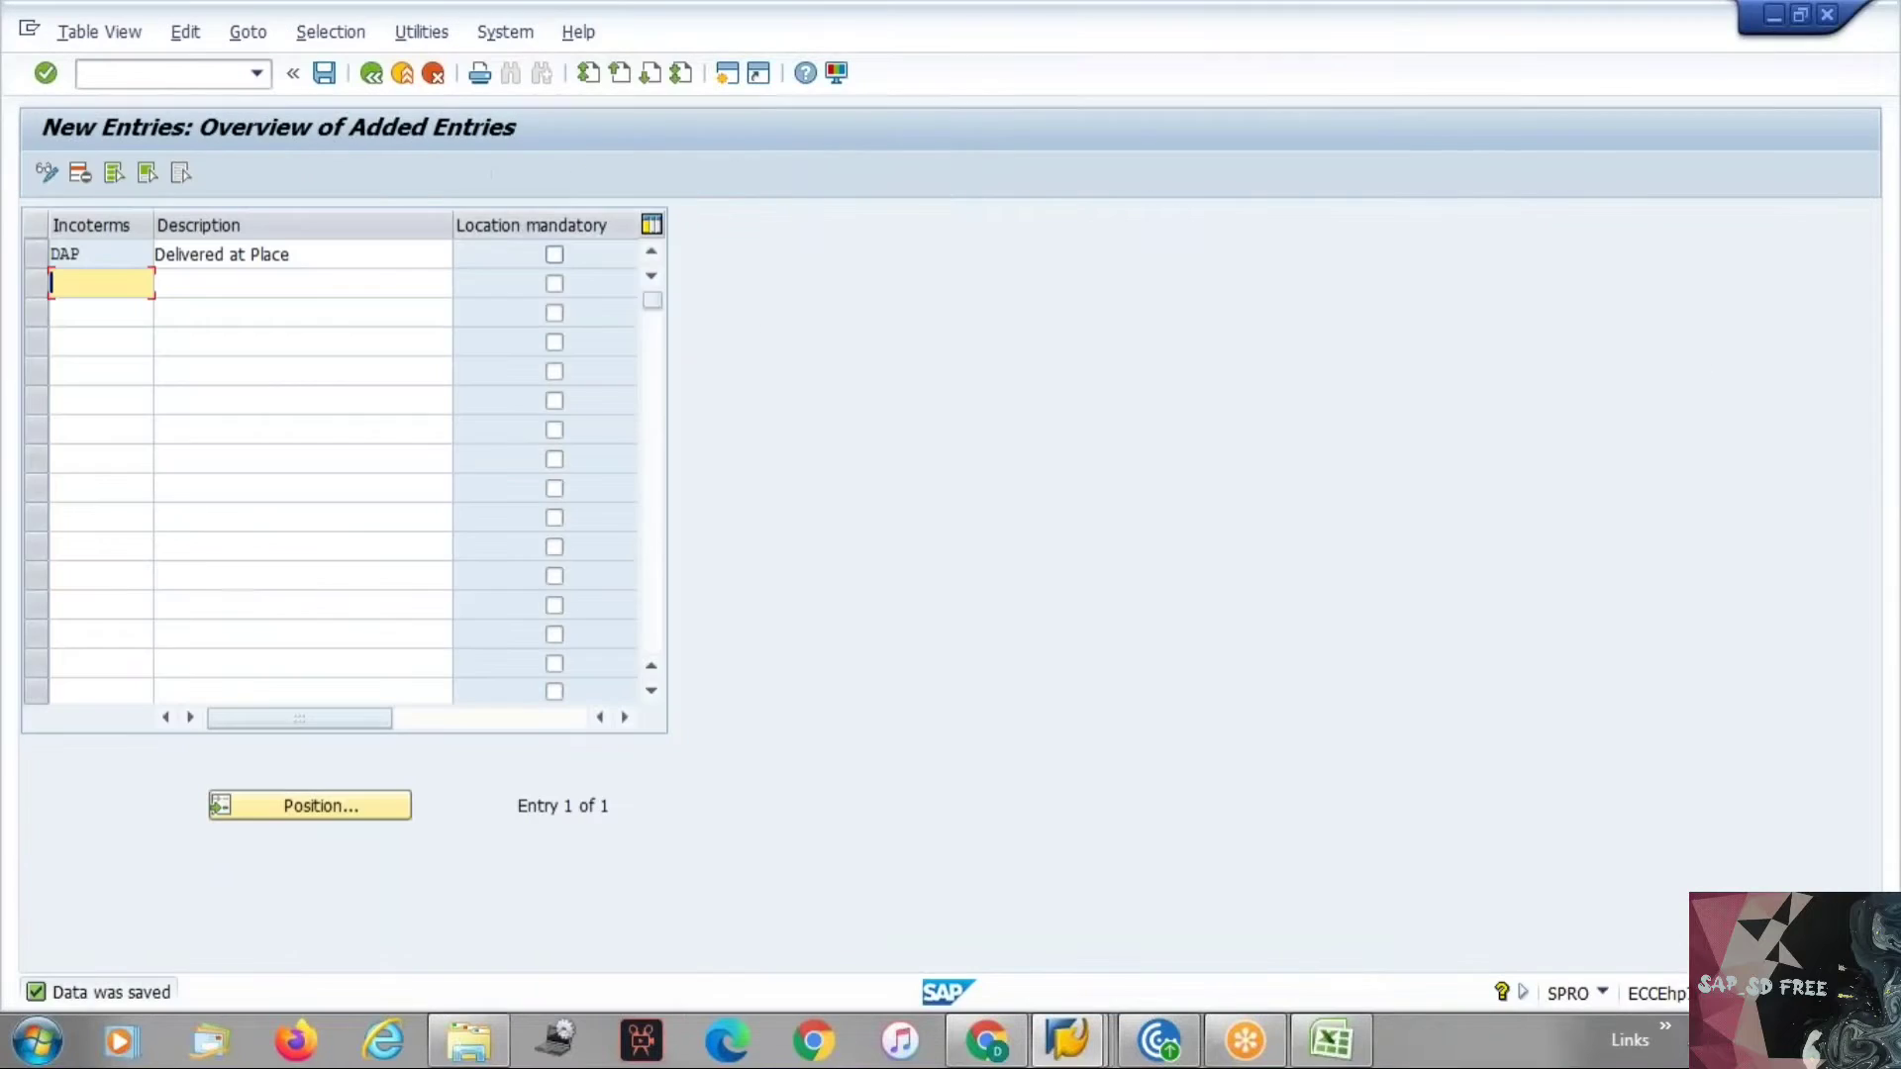
# Make location mandatory for the DAP incoterm.
pyautogui.click(555, 255)
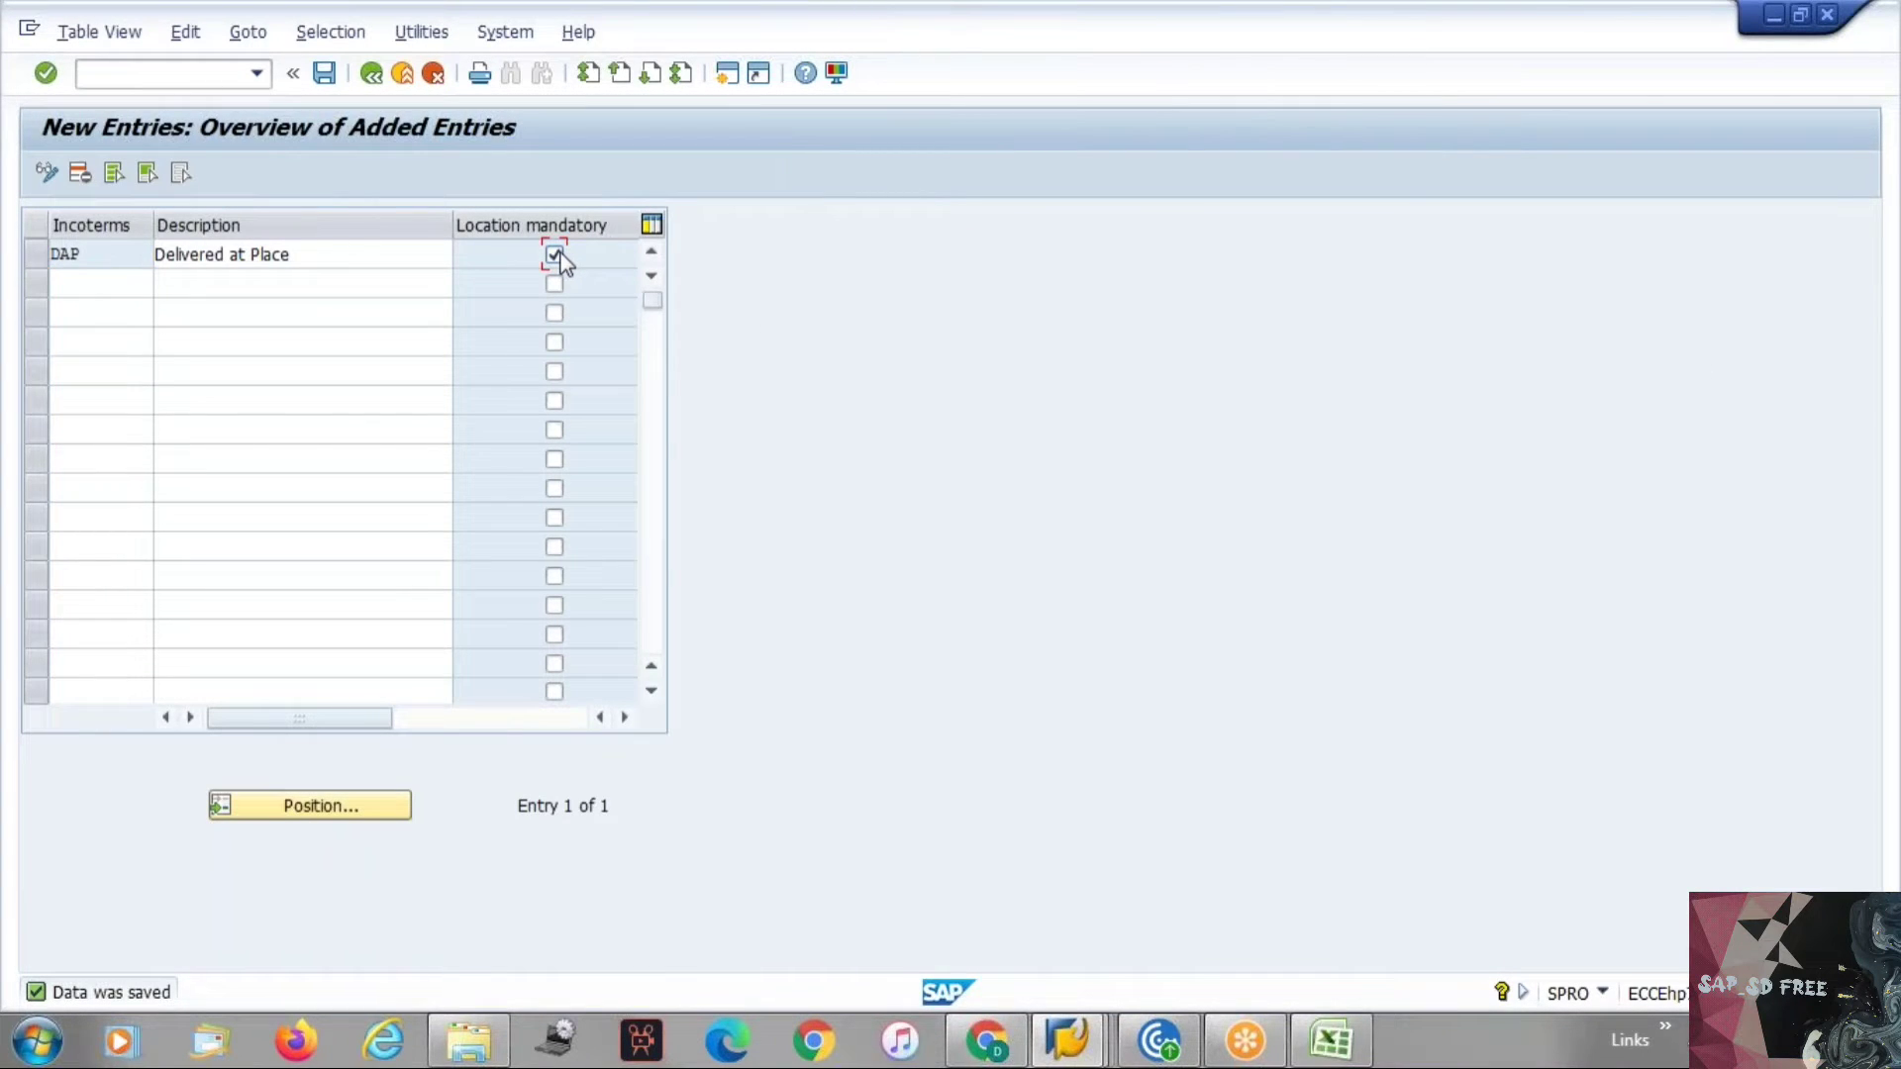
pyautogui.press('Tab')
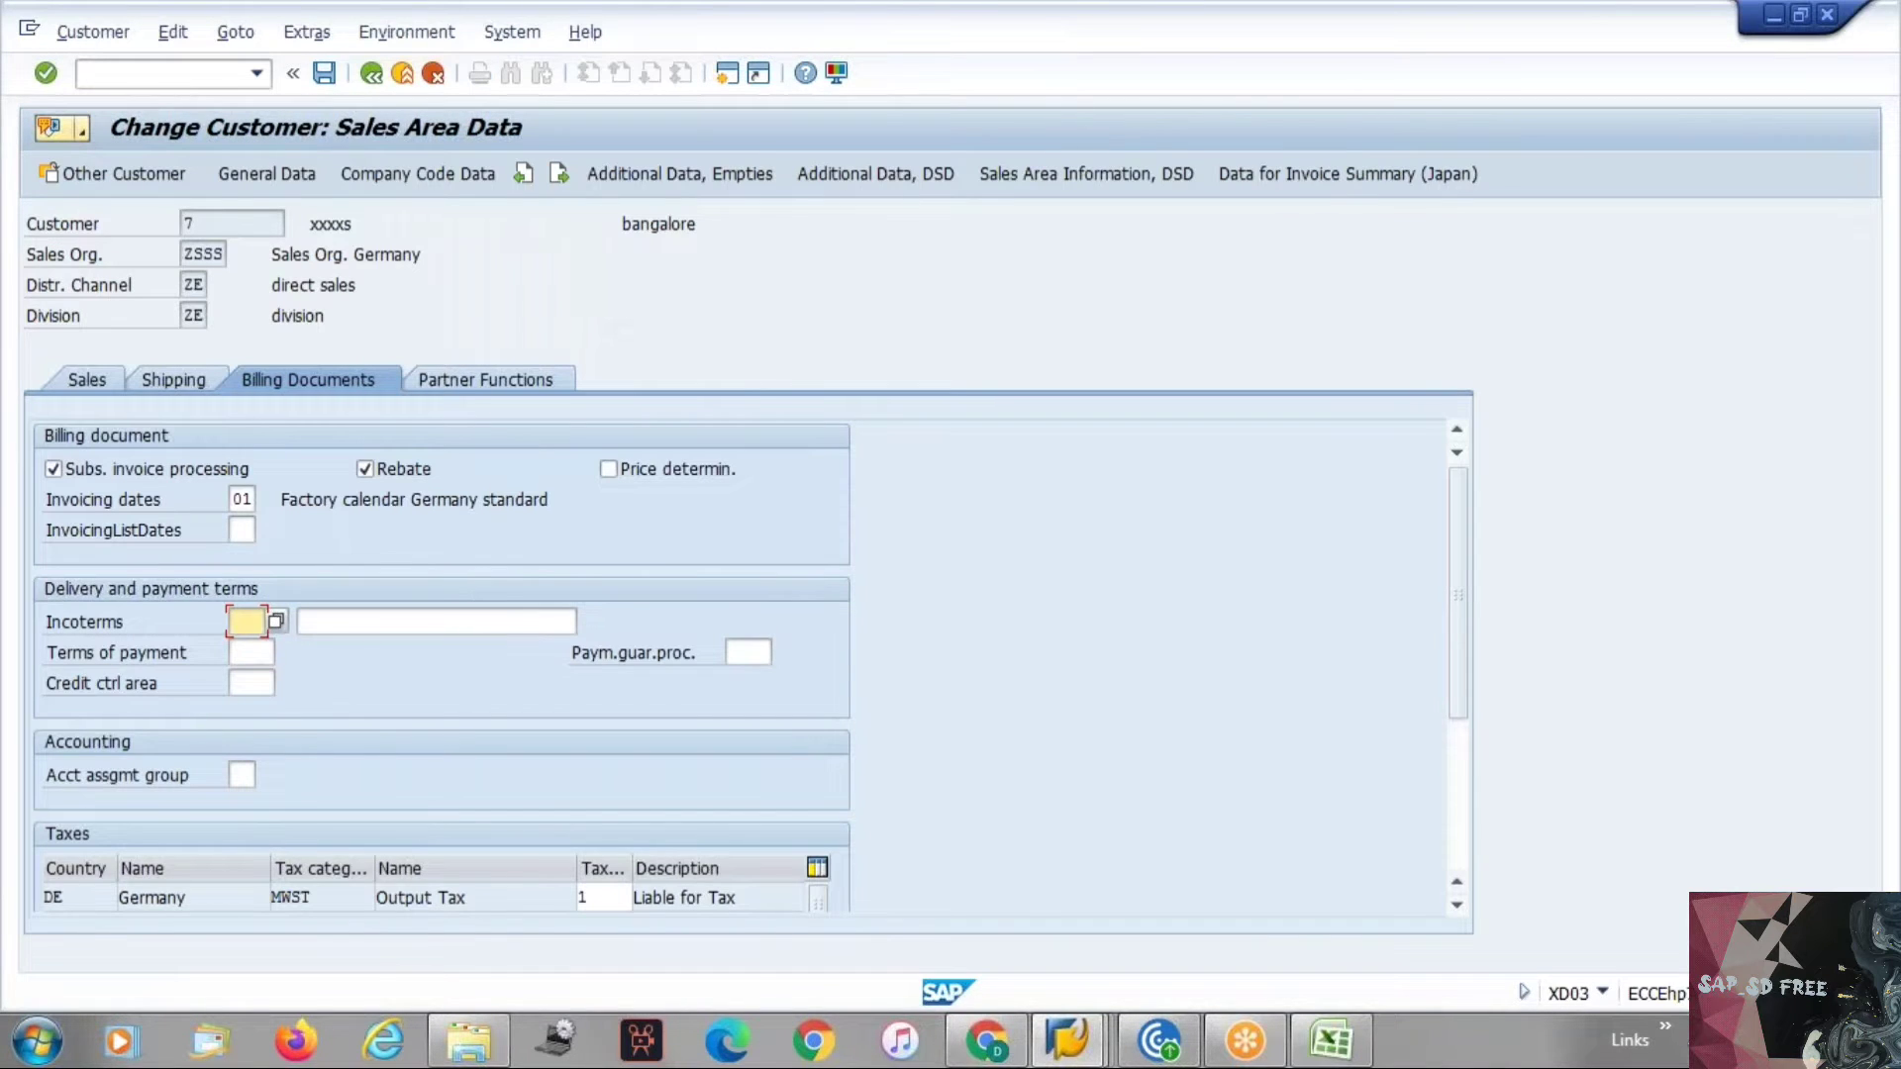
# Try to enter DAP as the customer's incoterms.
pyautogui.write('dap')
pyautogui.press('Return')
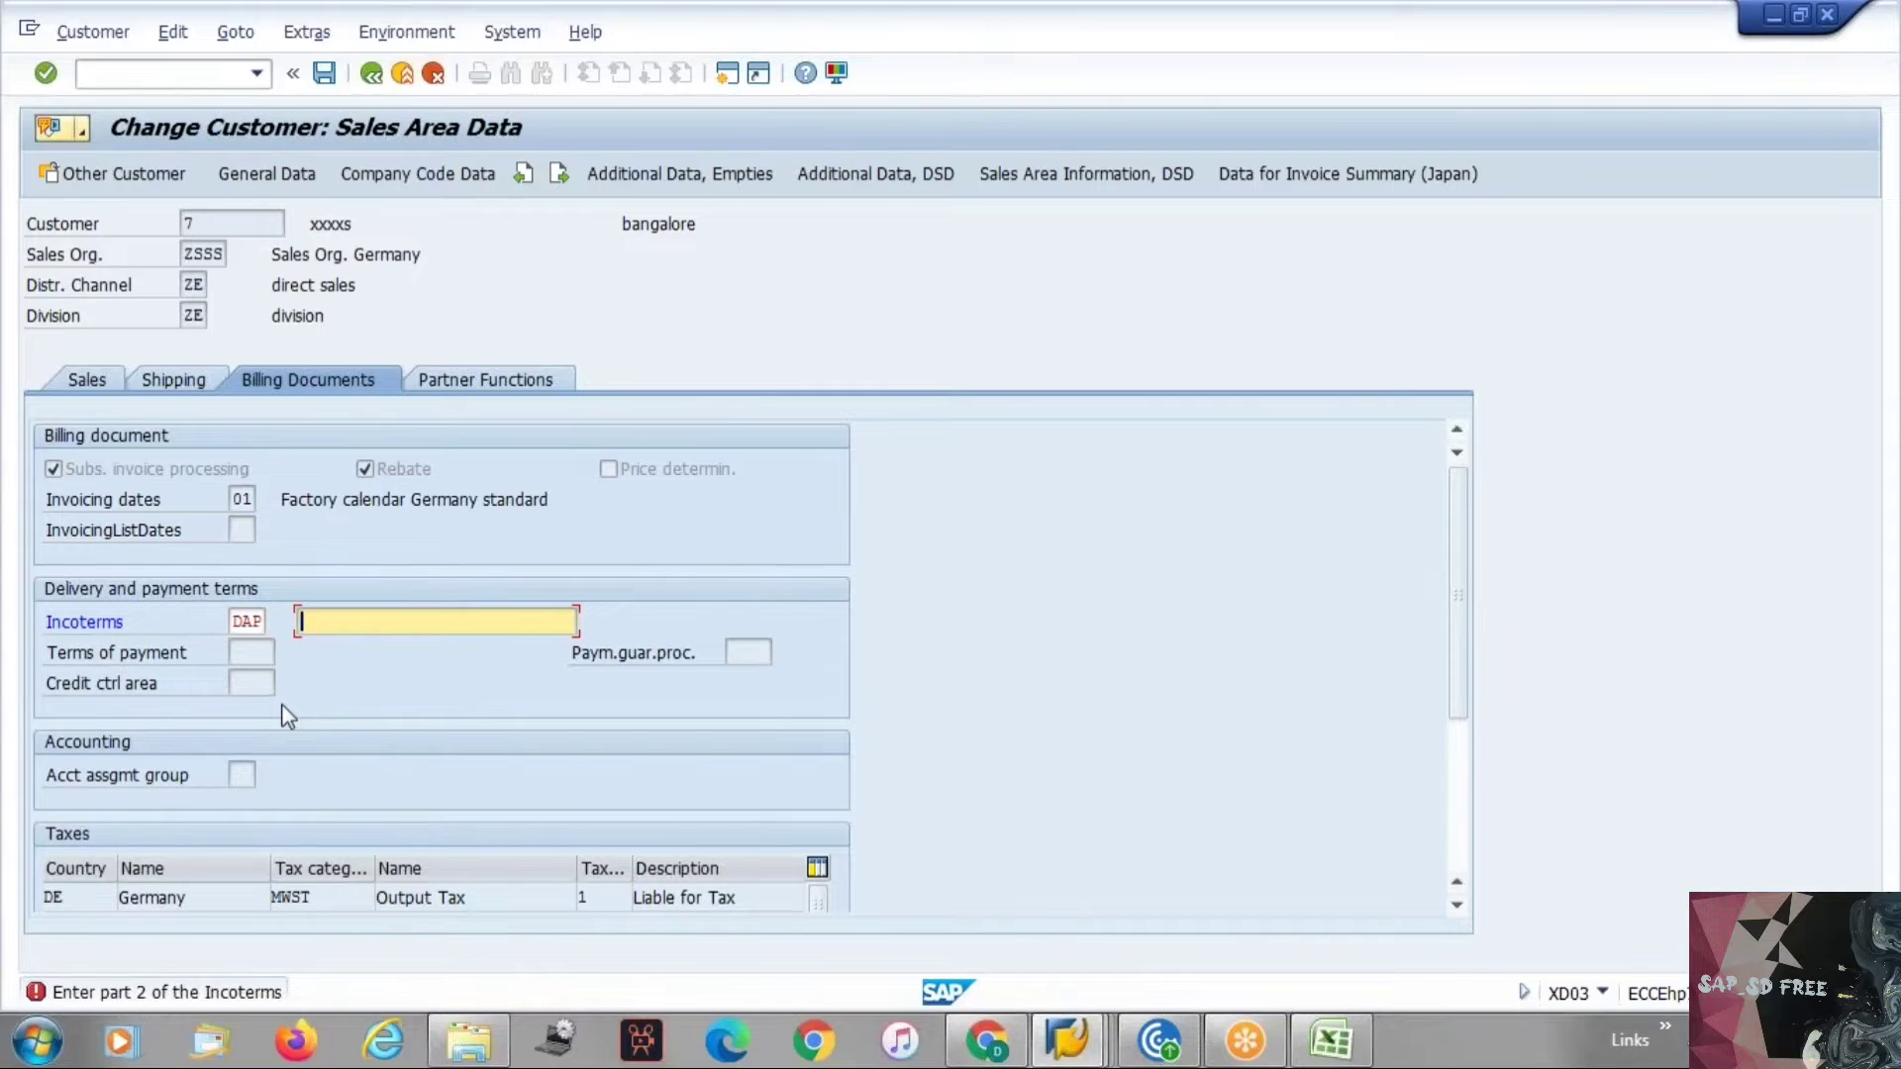
pyautogui.press('Return')
pyautogui.hotkey('alt', 'Tab')
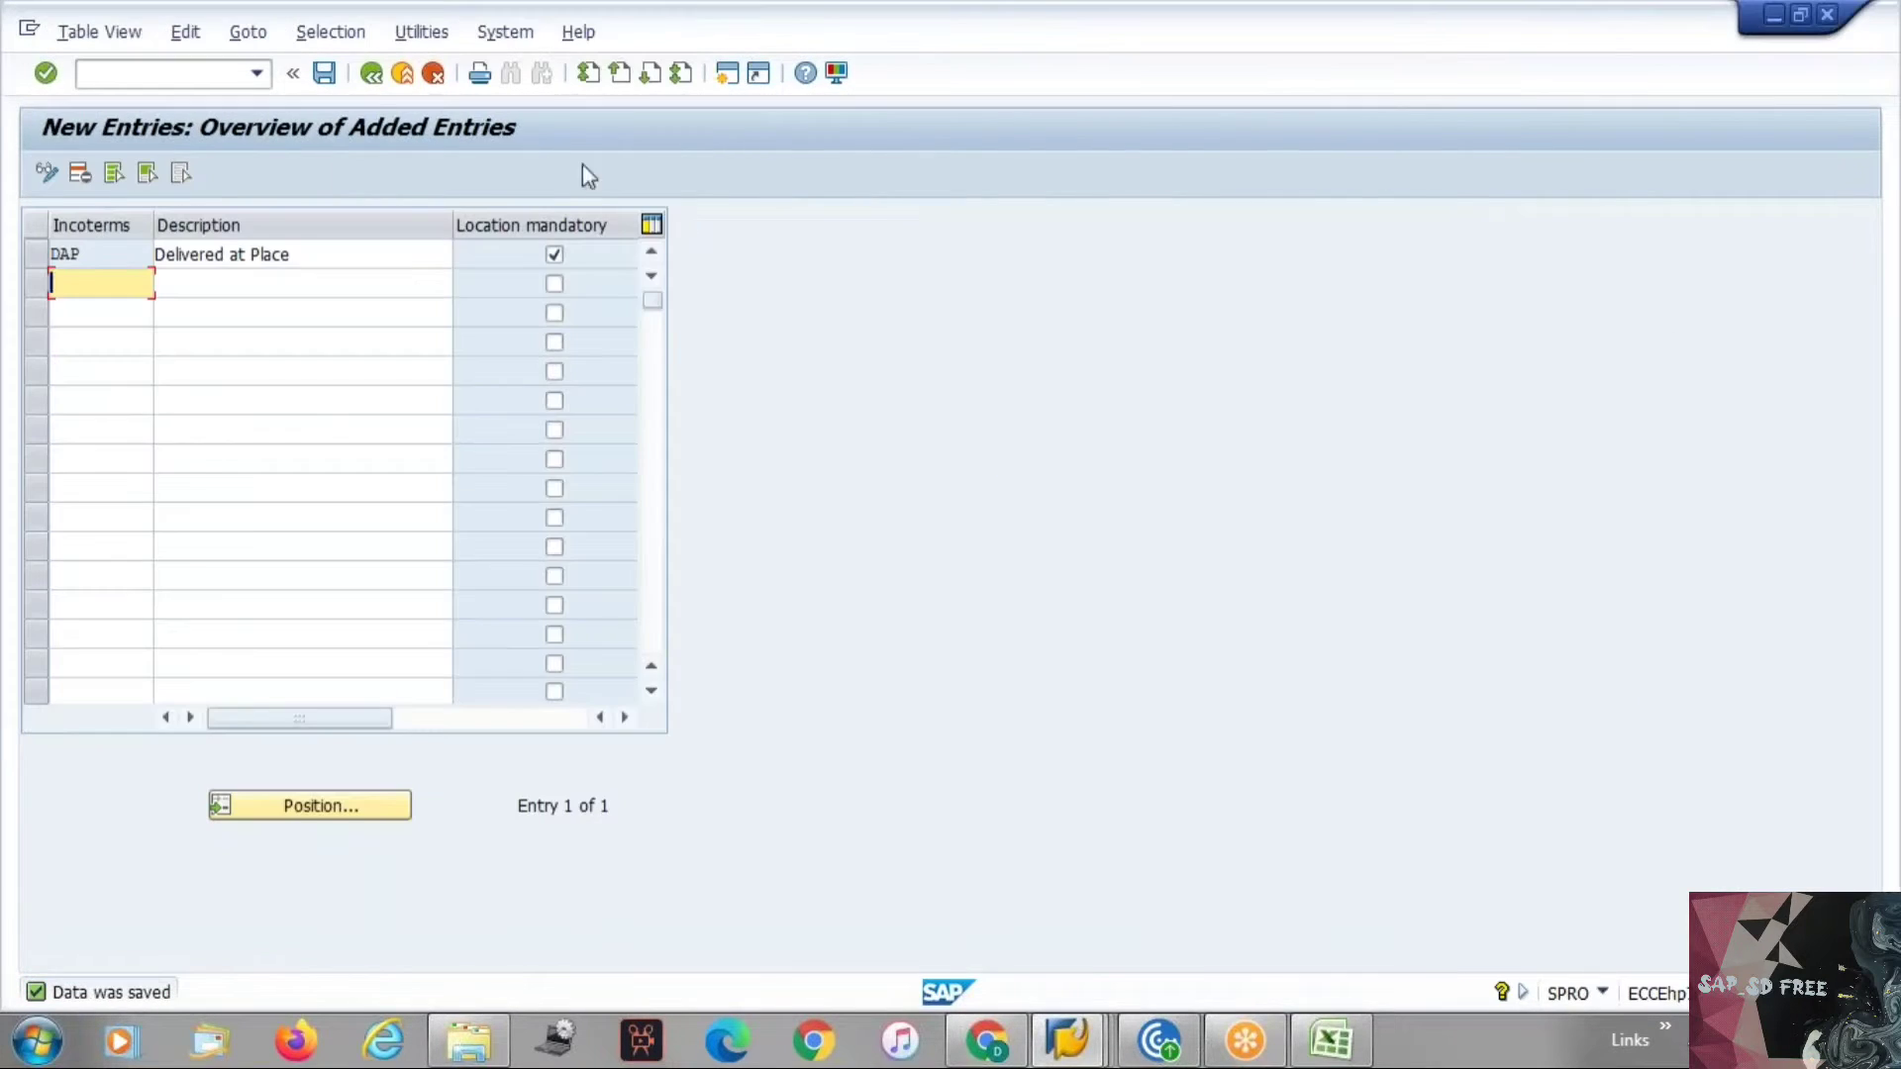
# Clear the location-mandatory flag for the DAP incoterm.
pyautogui.click(555, 256)
pyautogui.press('Tab')
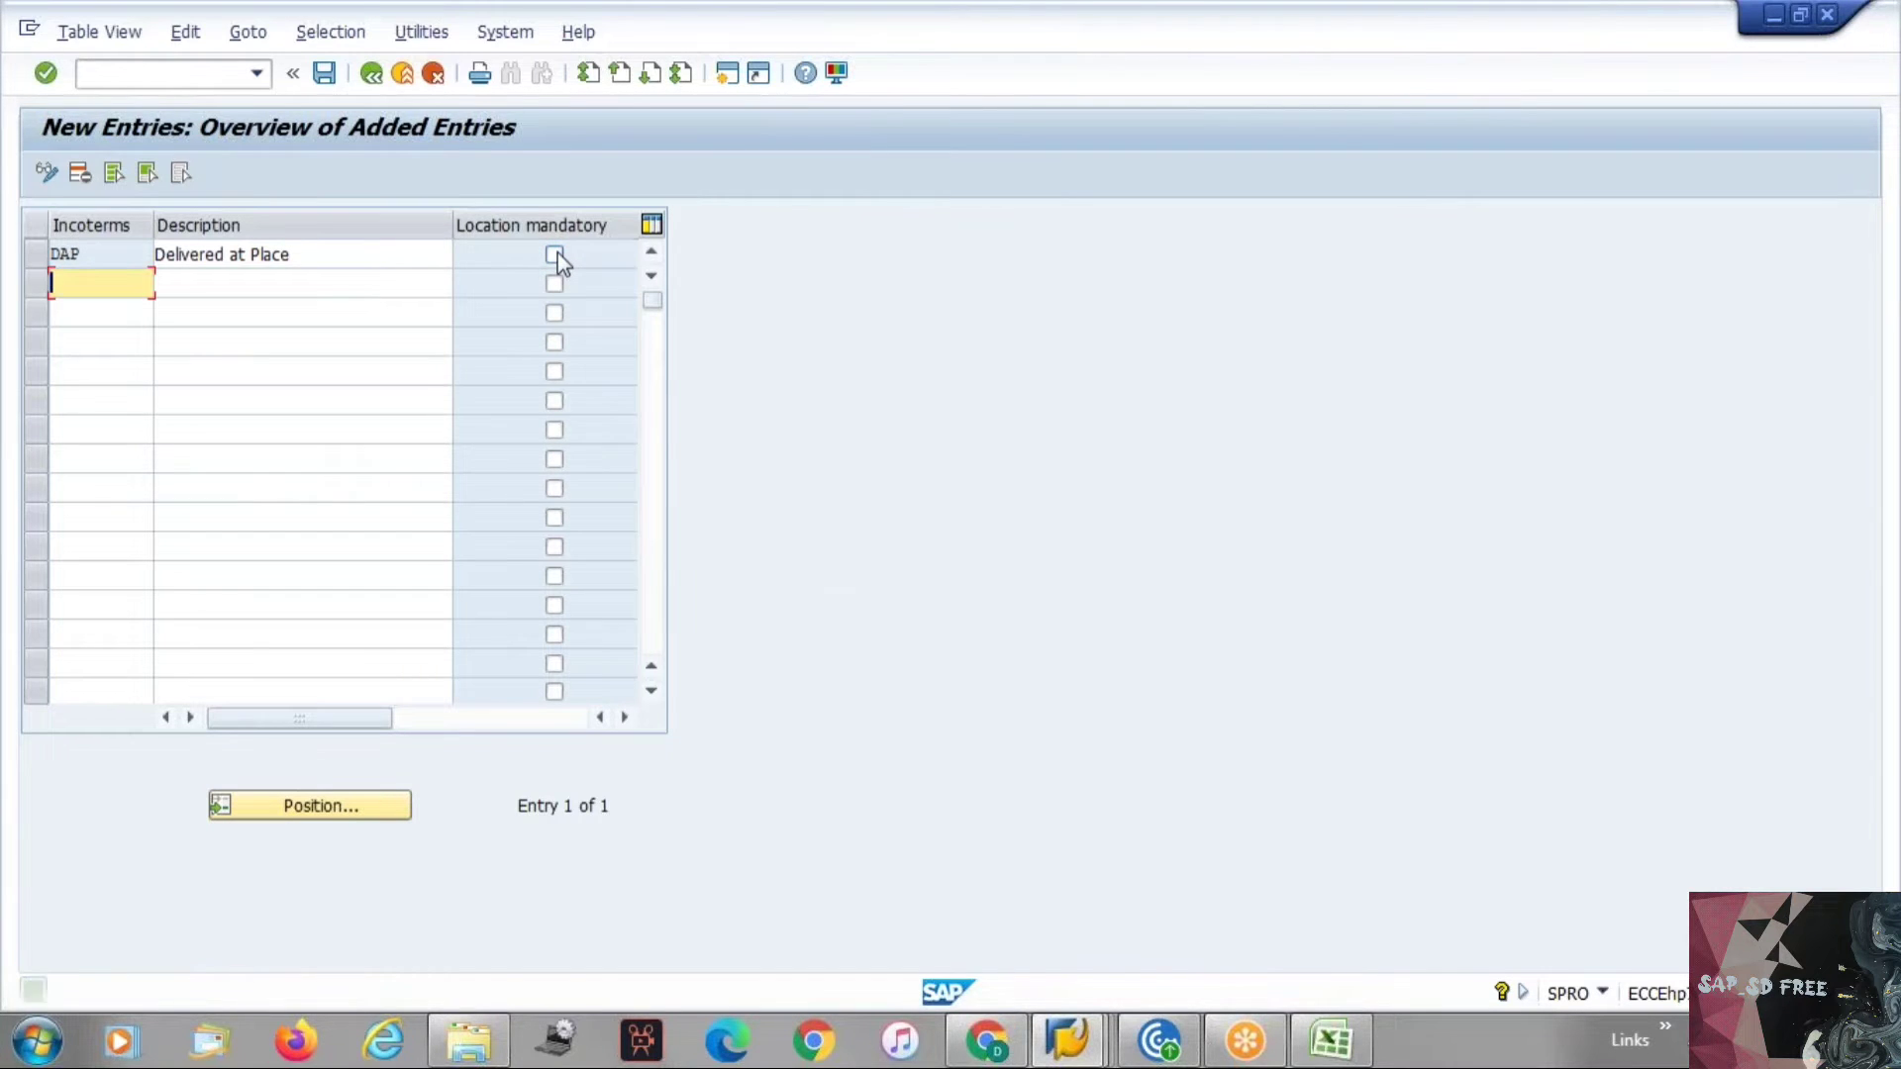
pyautogui.hotkey('alt', 'Tab')
# Clear the customer's incoterms field and enter DAP again.
pyautogui.click(250, 621)
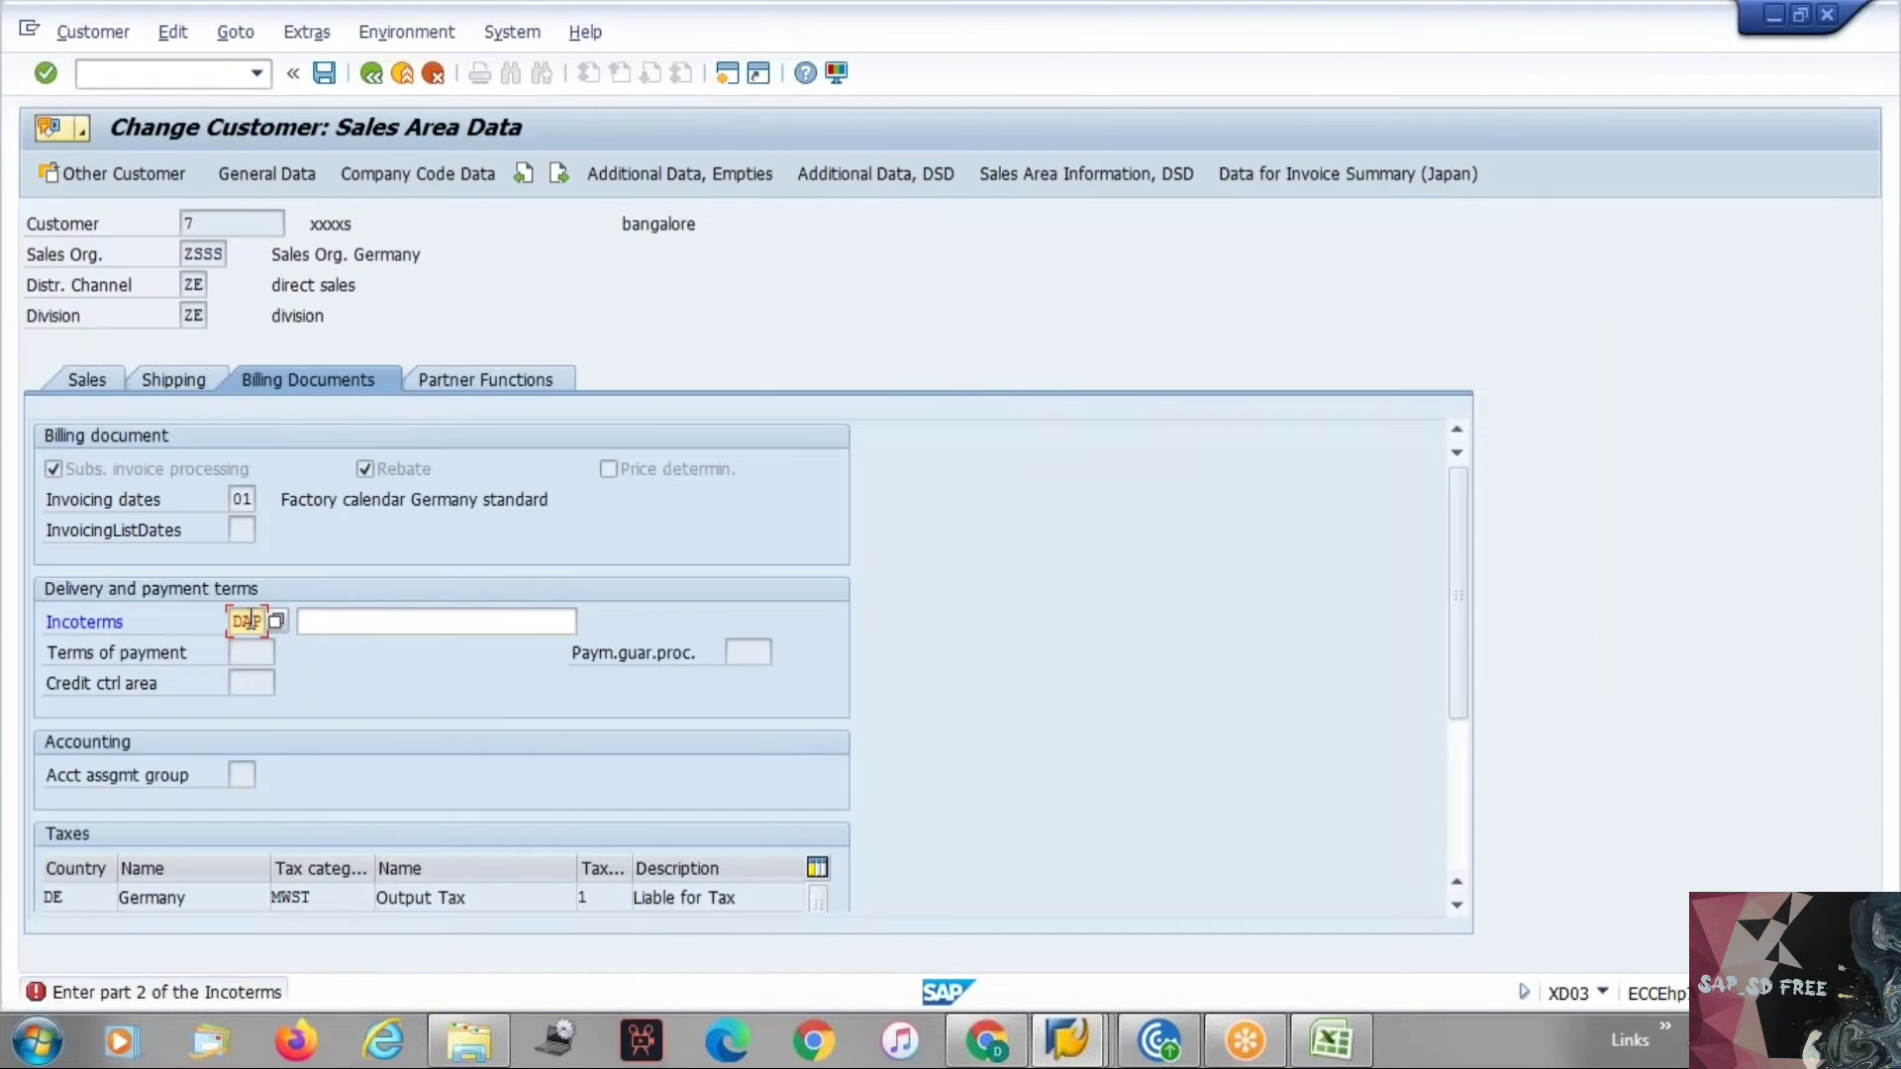
pyautogui.press('BackSpace')
pyautogui.press('BackSpace')
pyautogui.press('Return')
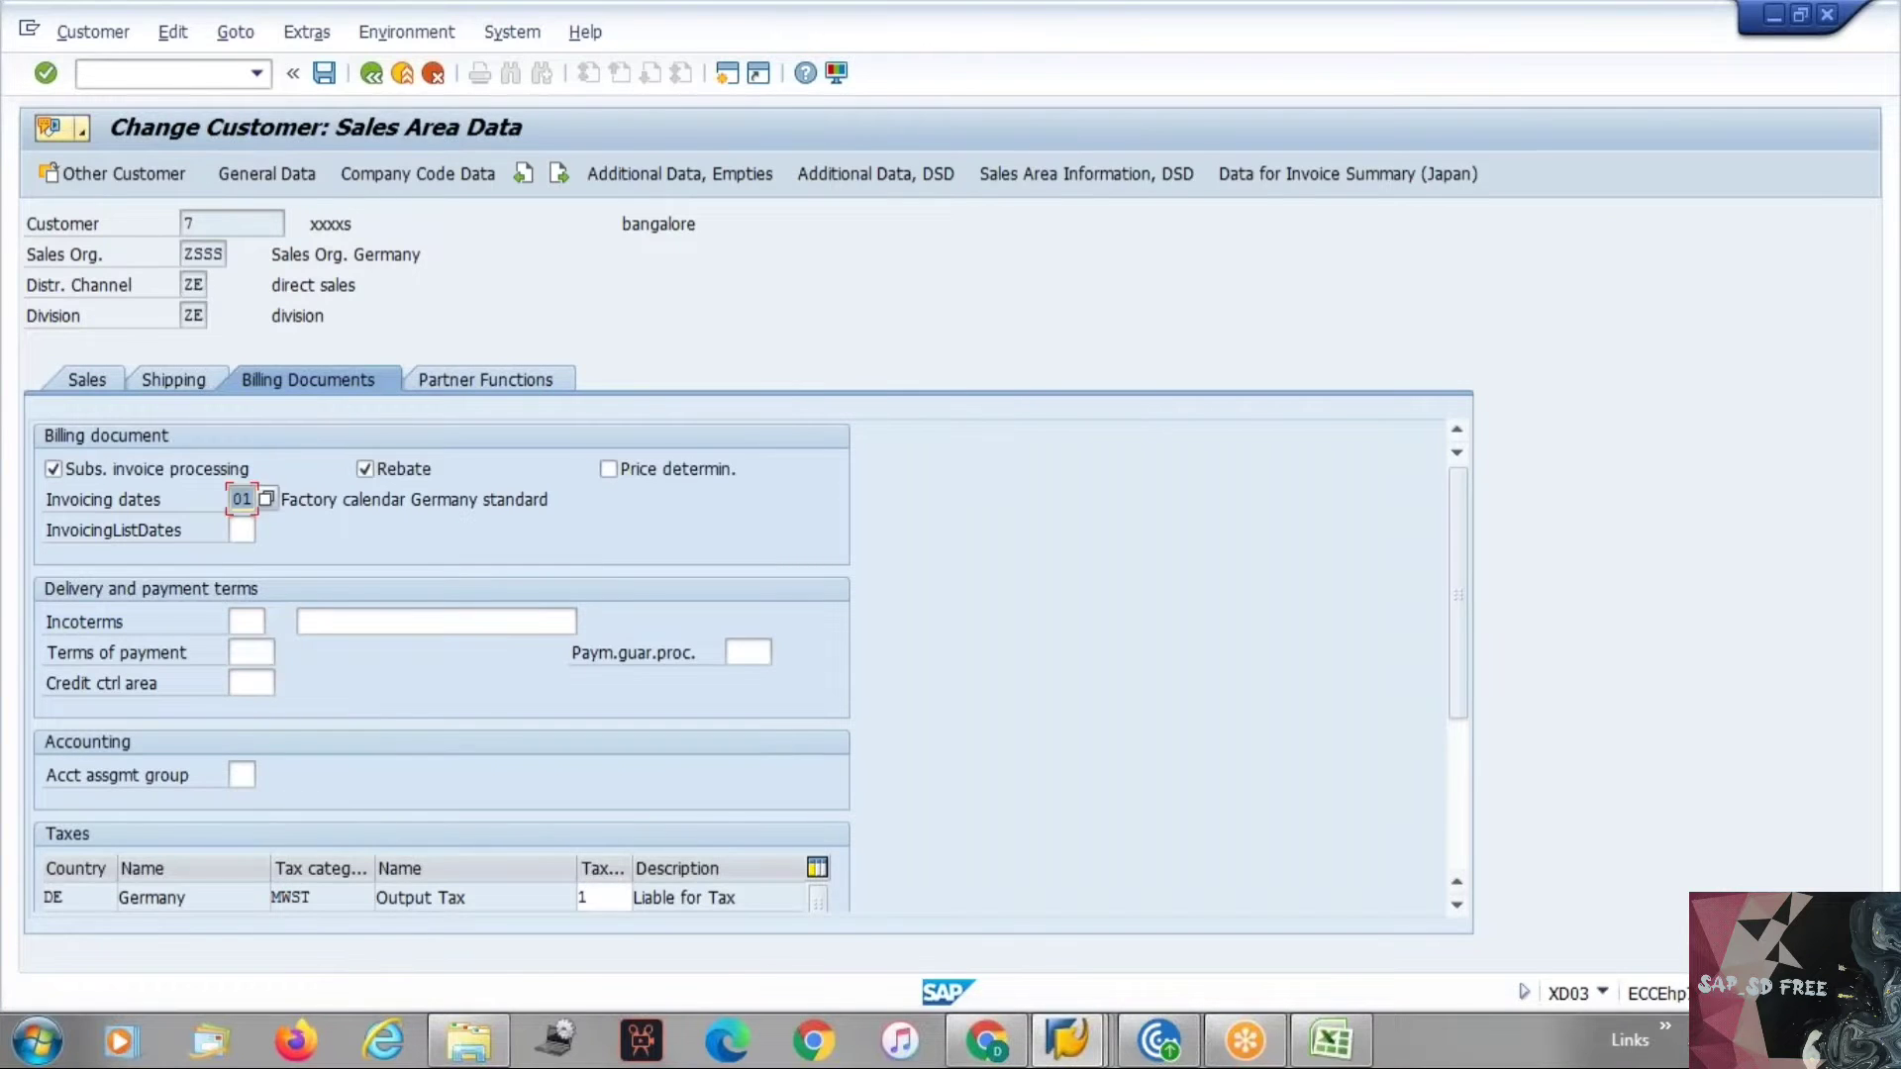
pyautogui.click(234, 621)
pyautogui.write('DAP')
pyautogui.press('Return')
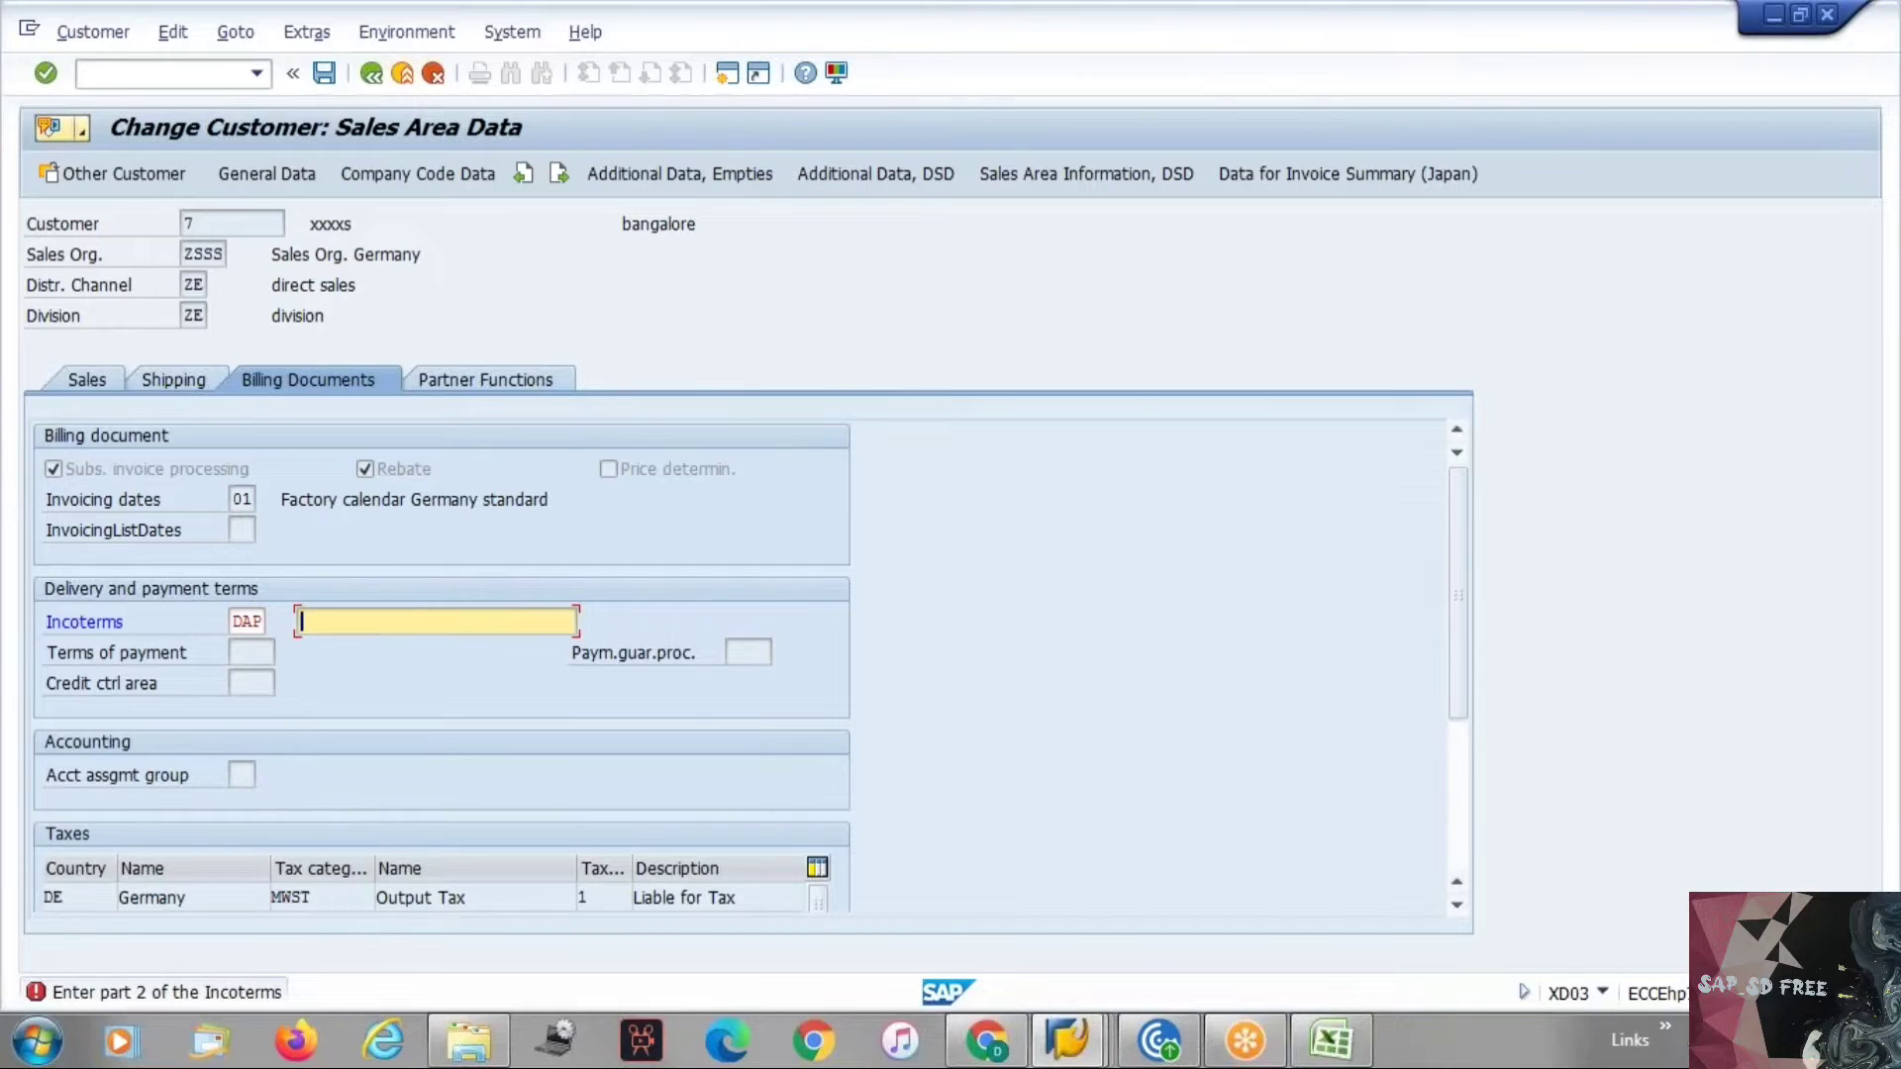
# Discard the customer's unsaved changes and reopen its sales area data in change mode.
pyautogui.hotkey('alt', 'Tab')
pyautogui.hotkey('alt', 'Tab')
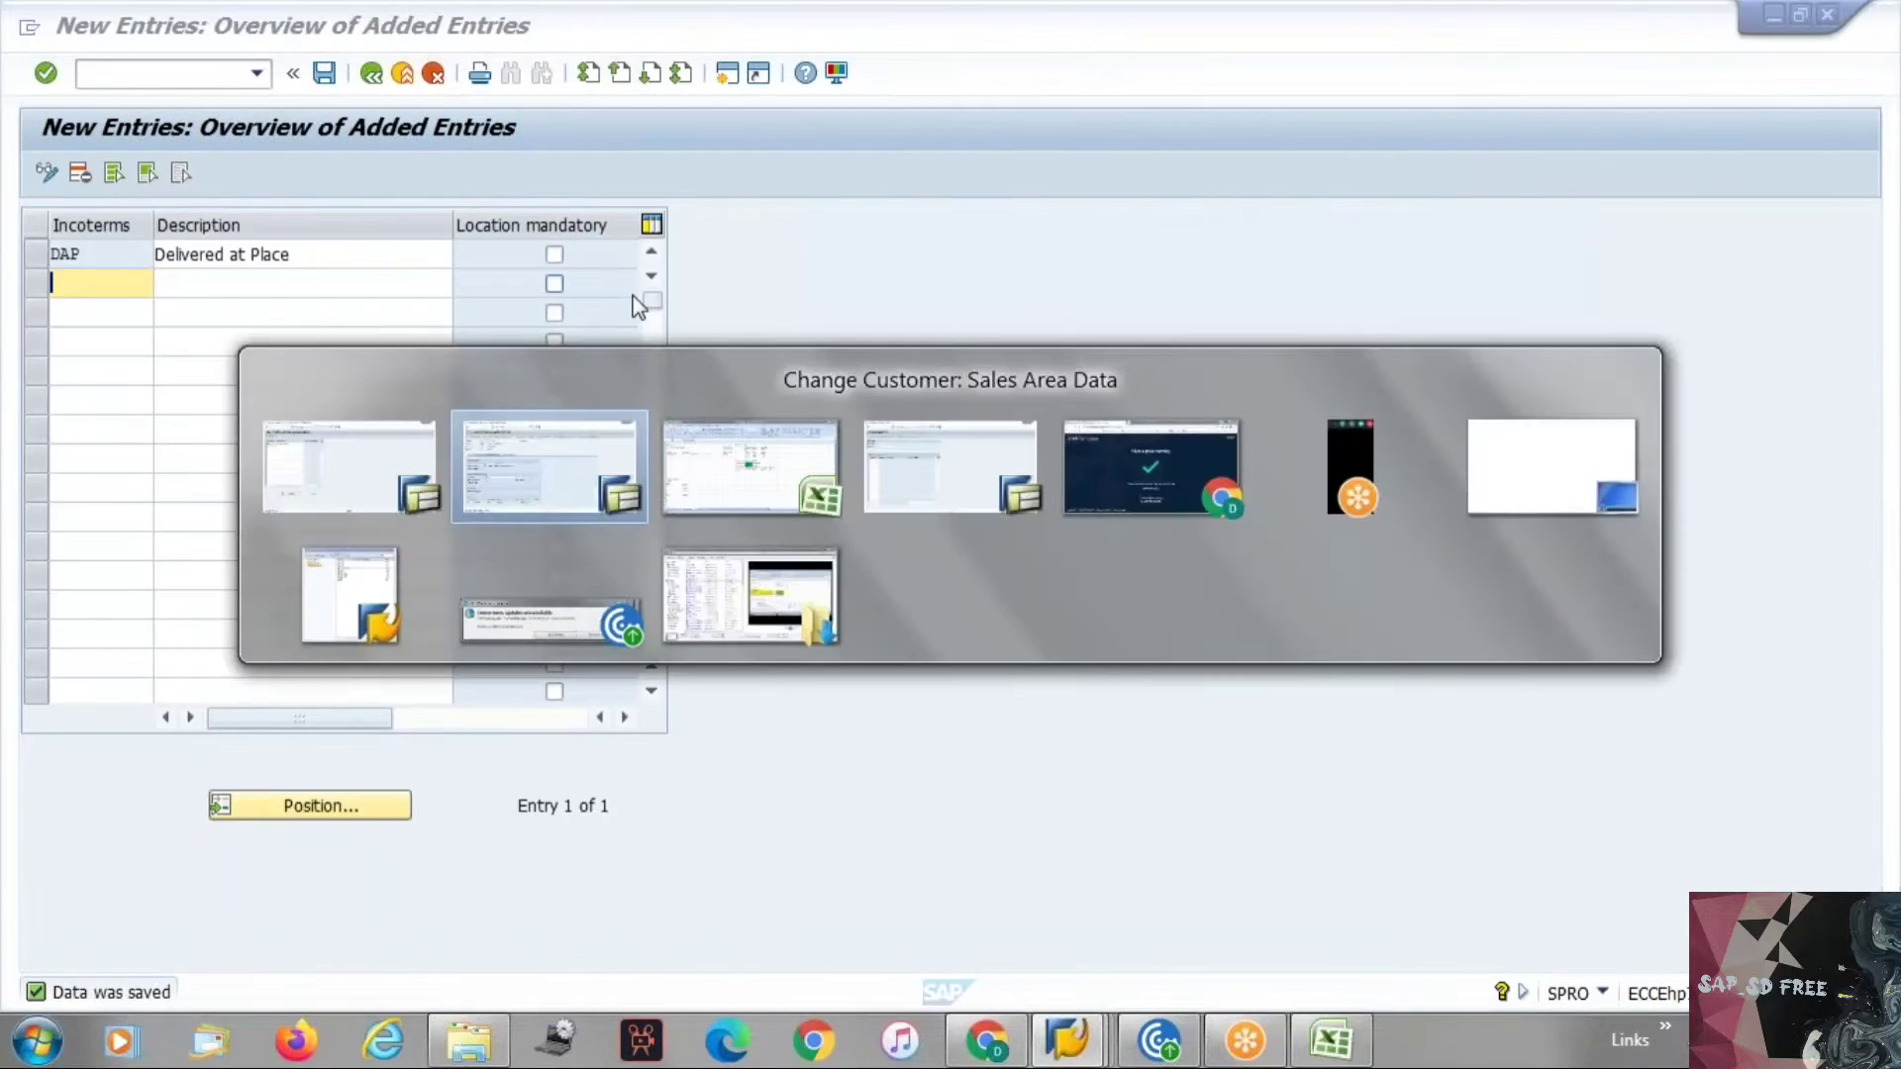
pyautogui.click(436, 77)
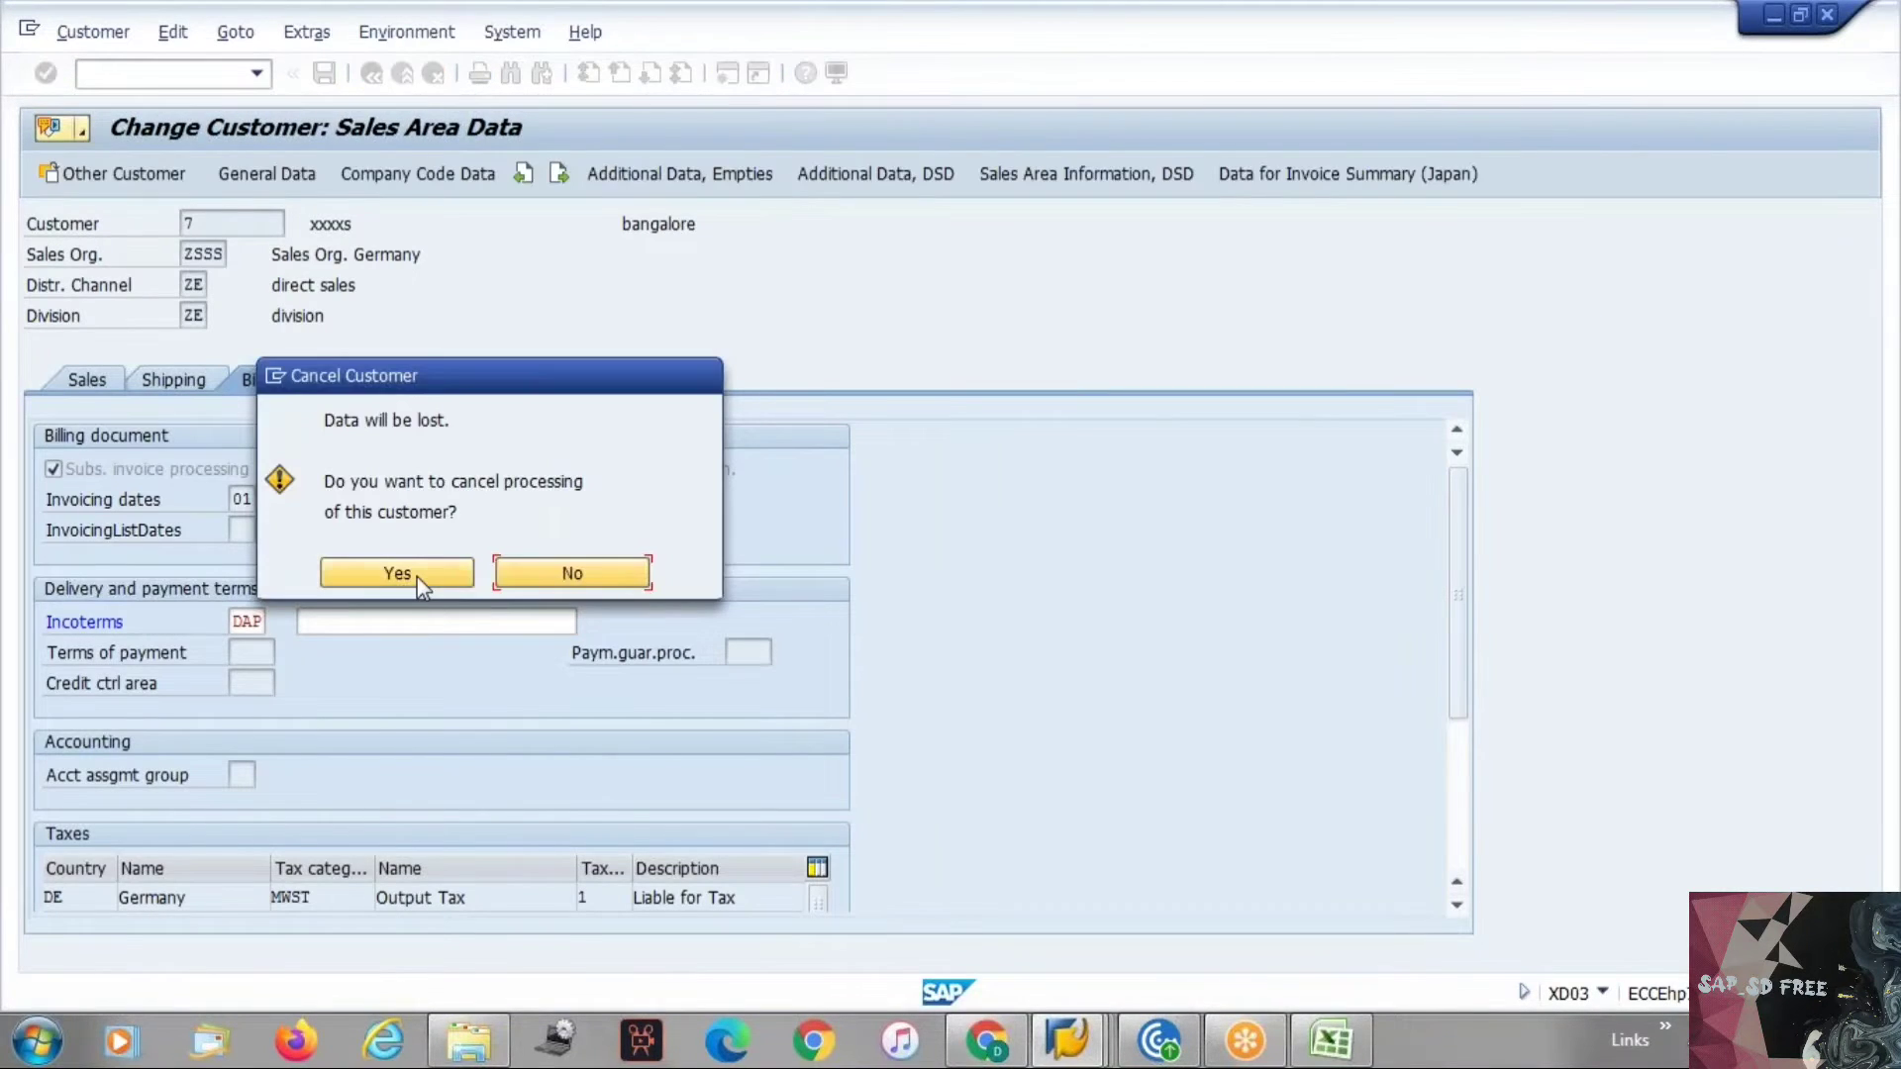
pyautogui.click(417, 576)
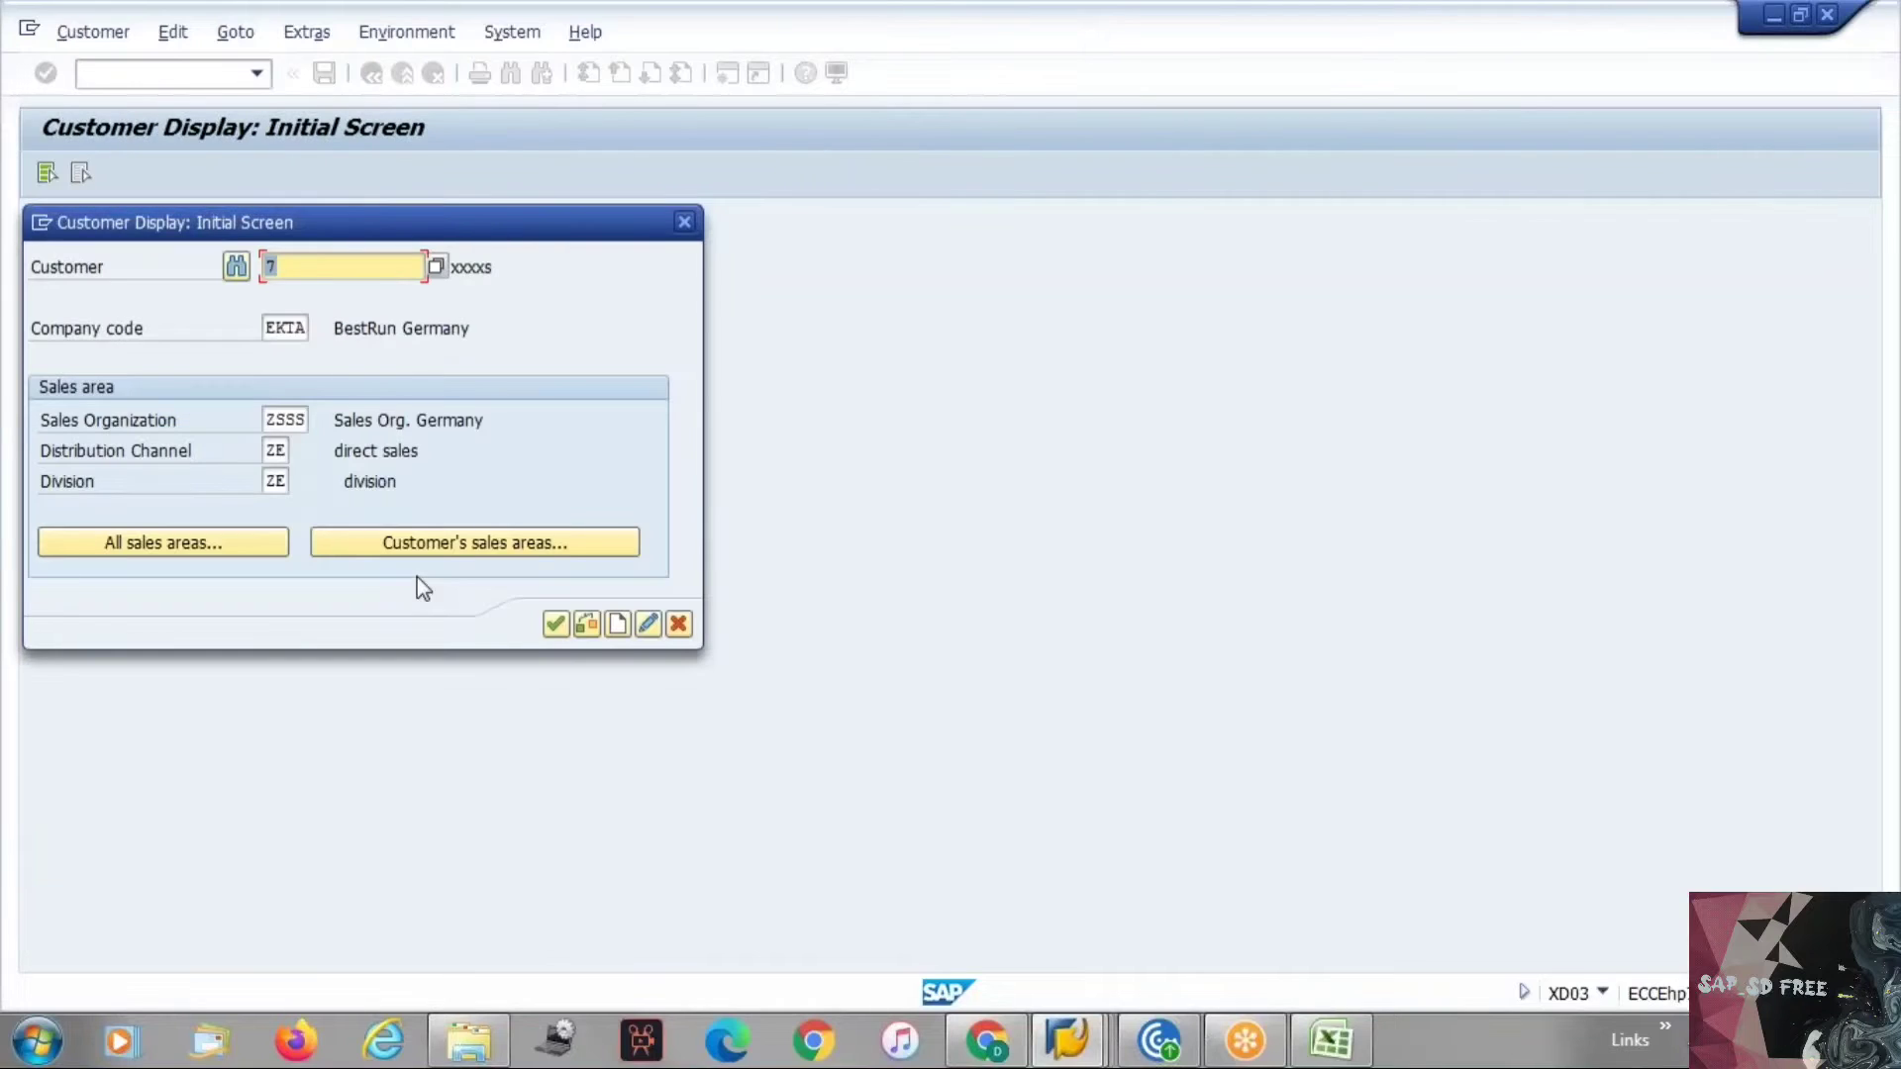
pyautogui.press('Return')
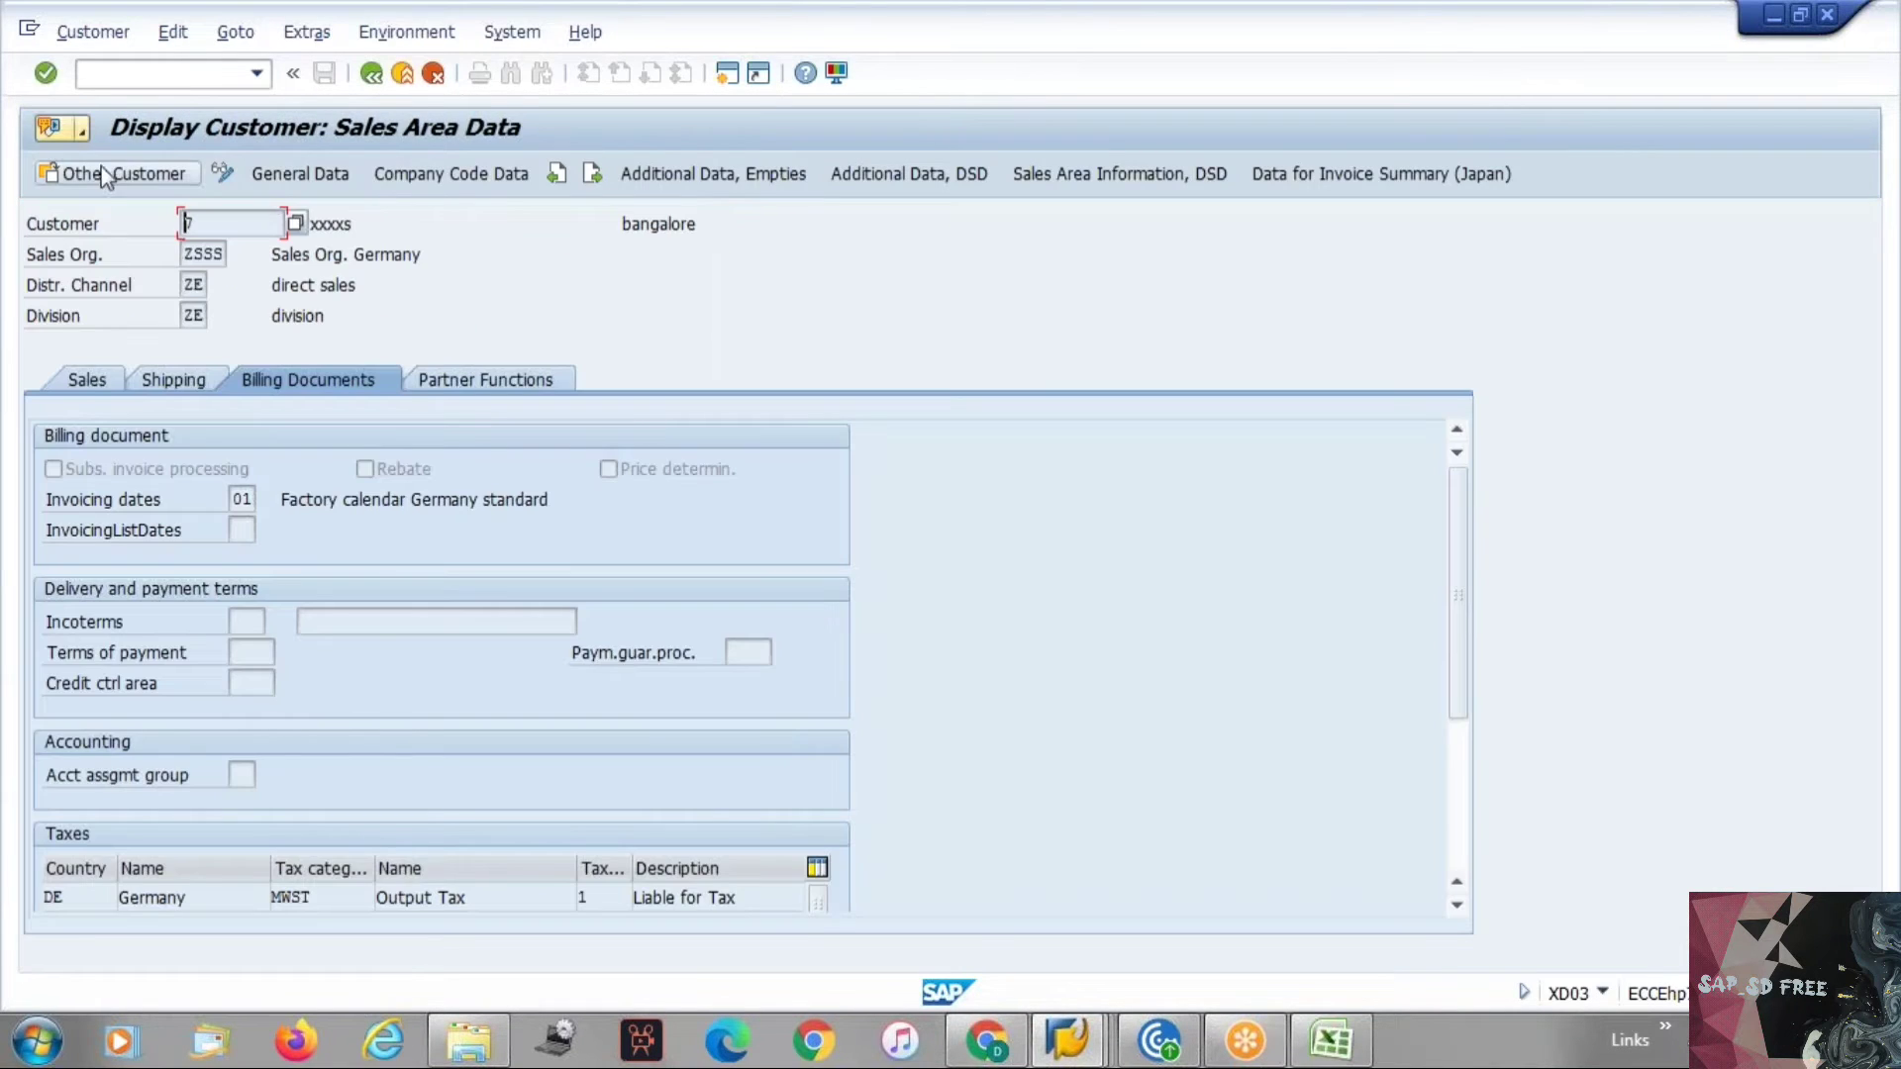
pyautogui.click(222, 176)
# Set the customer's incoterms to DAP.
pyautogui.click(245, 622)
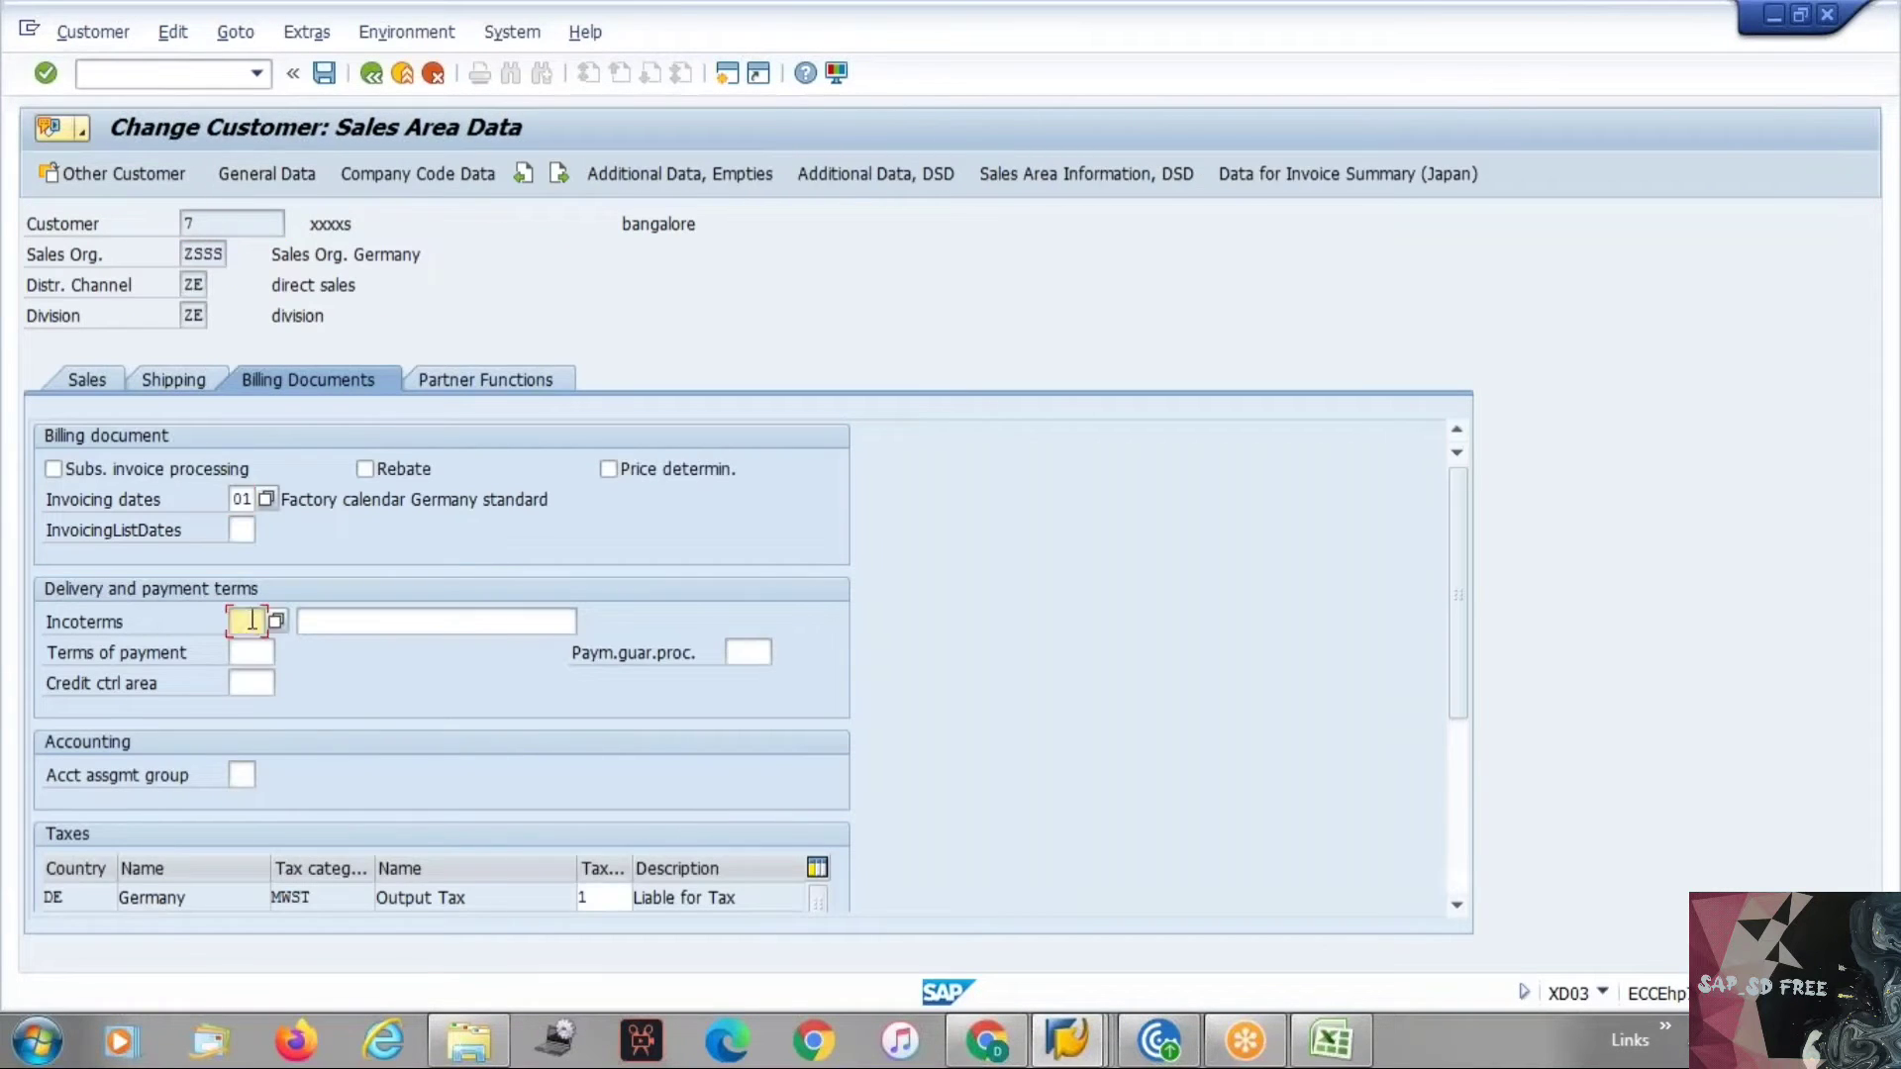
pyautogui.click(243, 655)
pyautogui.press('Return')
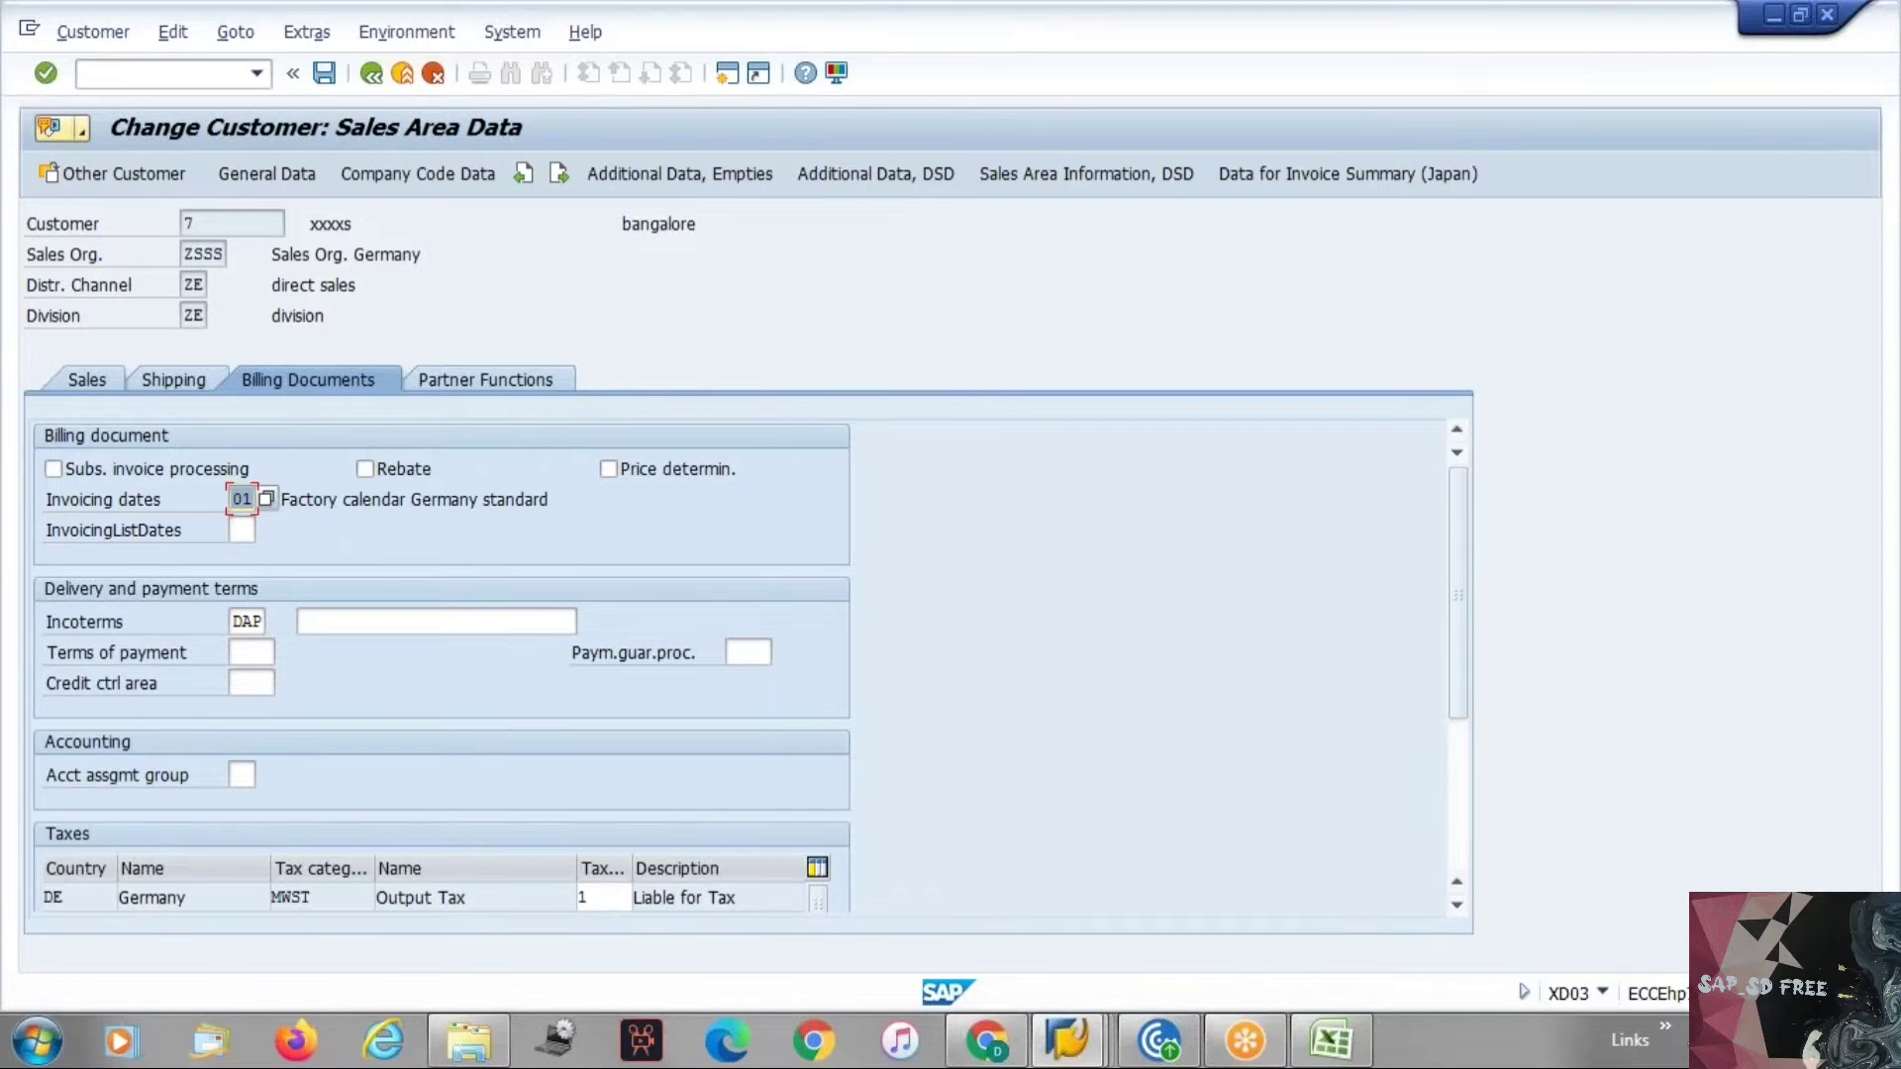
# Set the customer's terms of payment to 0001.
pyautogui.click(269, 655)
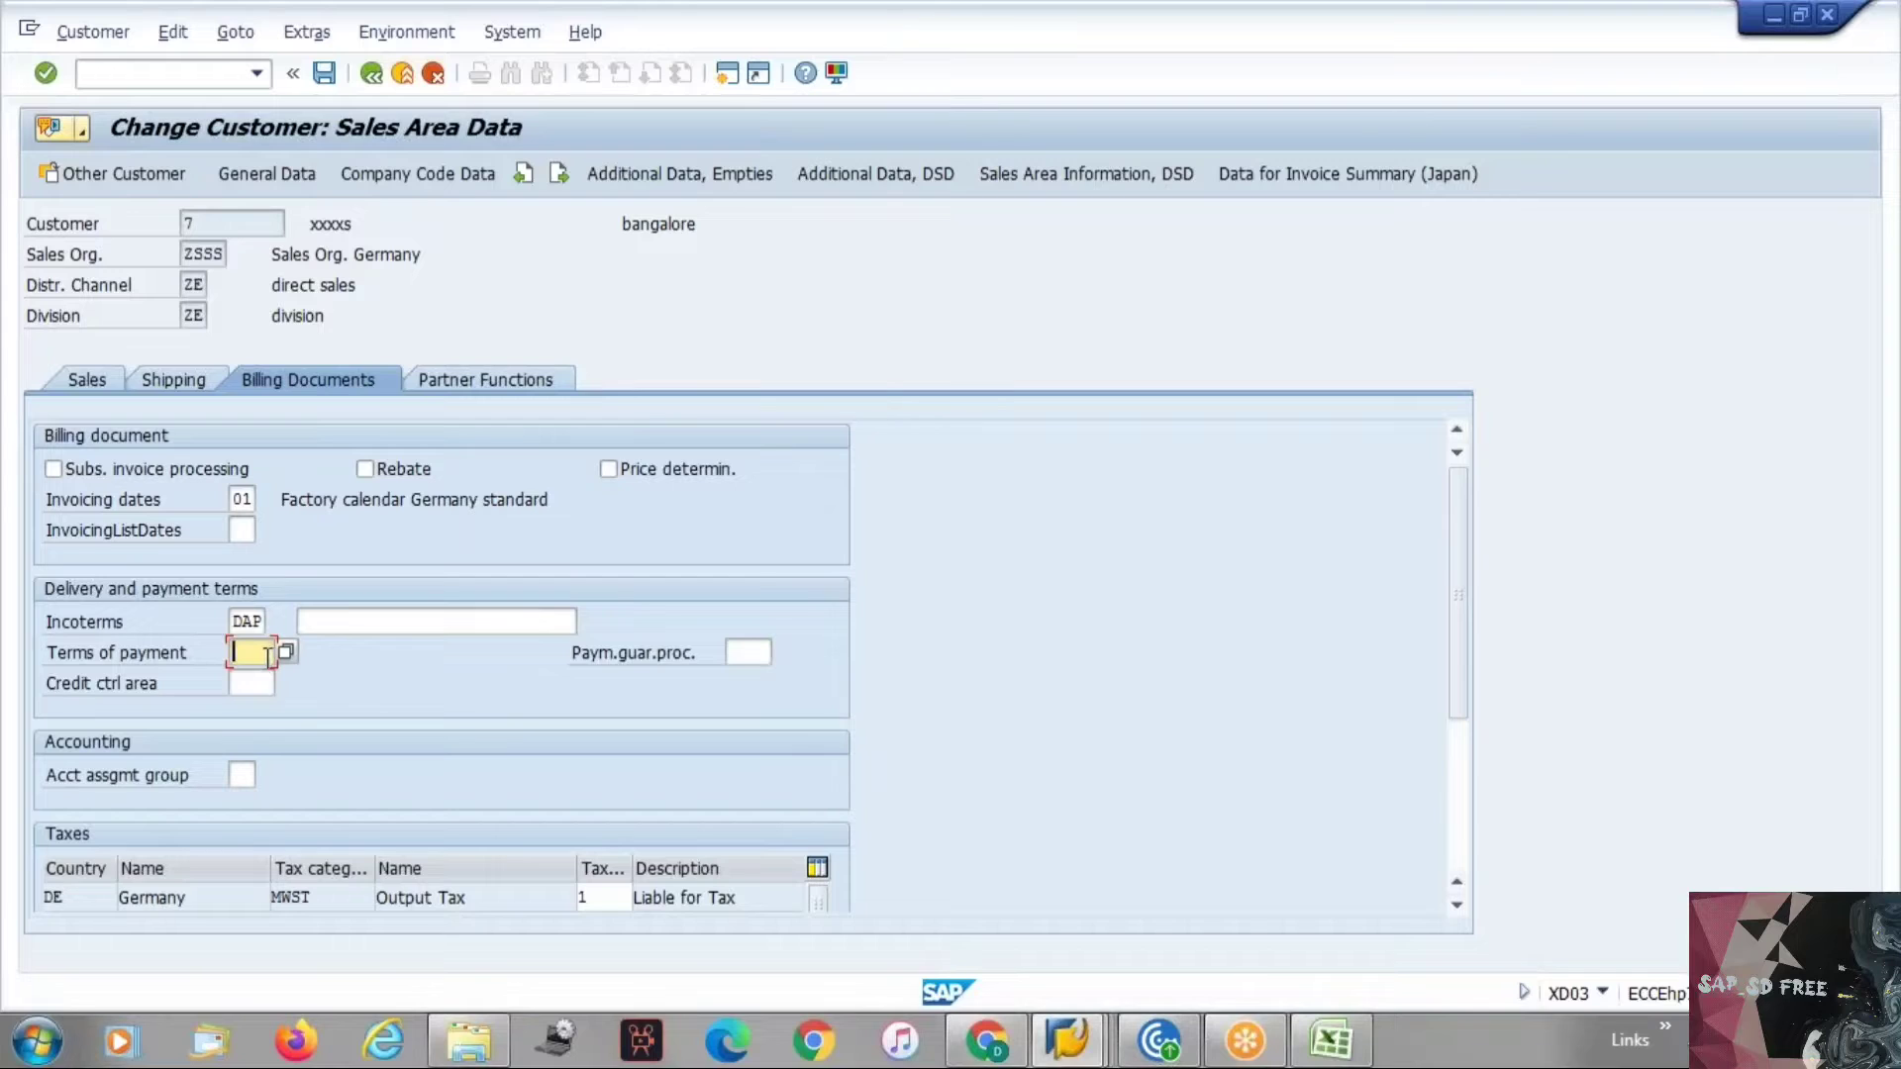
pyautogui.write('0001')
pyautogui.press('Return')
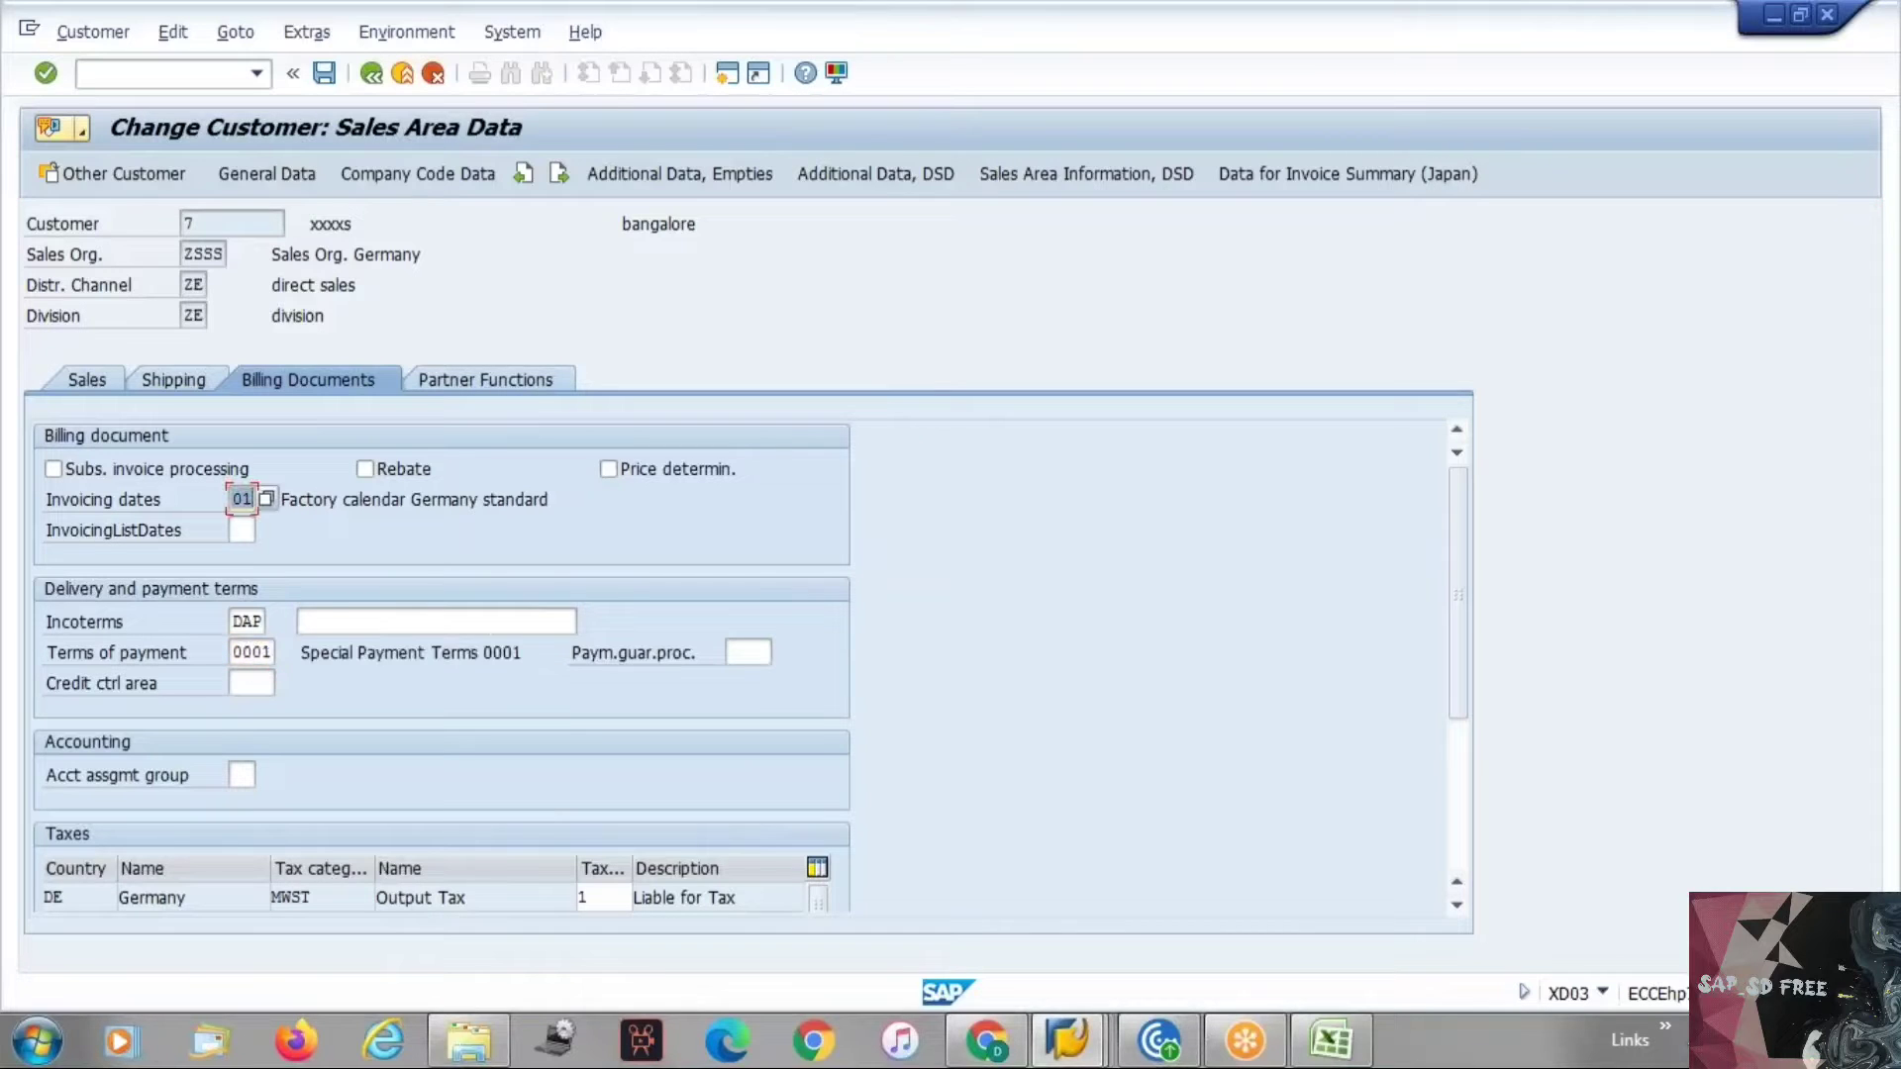
pyautogui.click(330, 620)
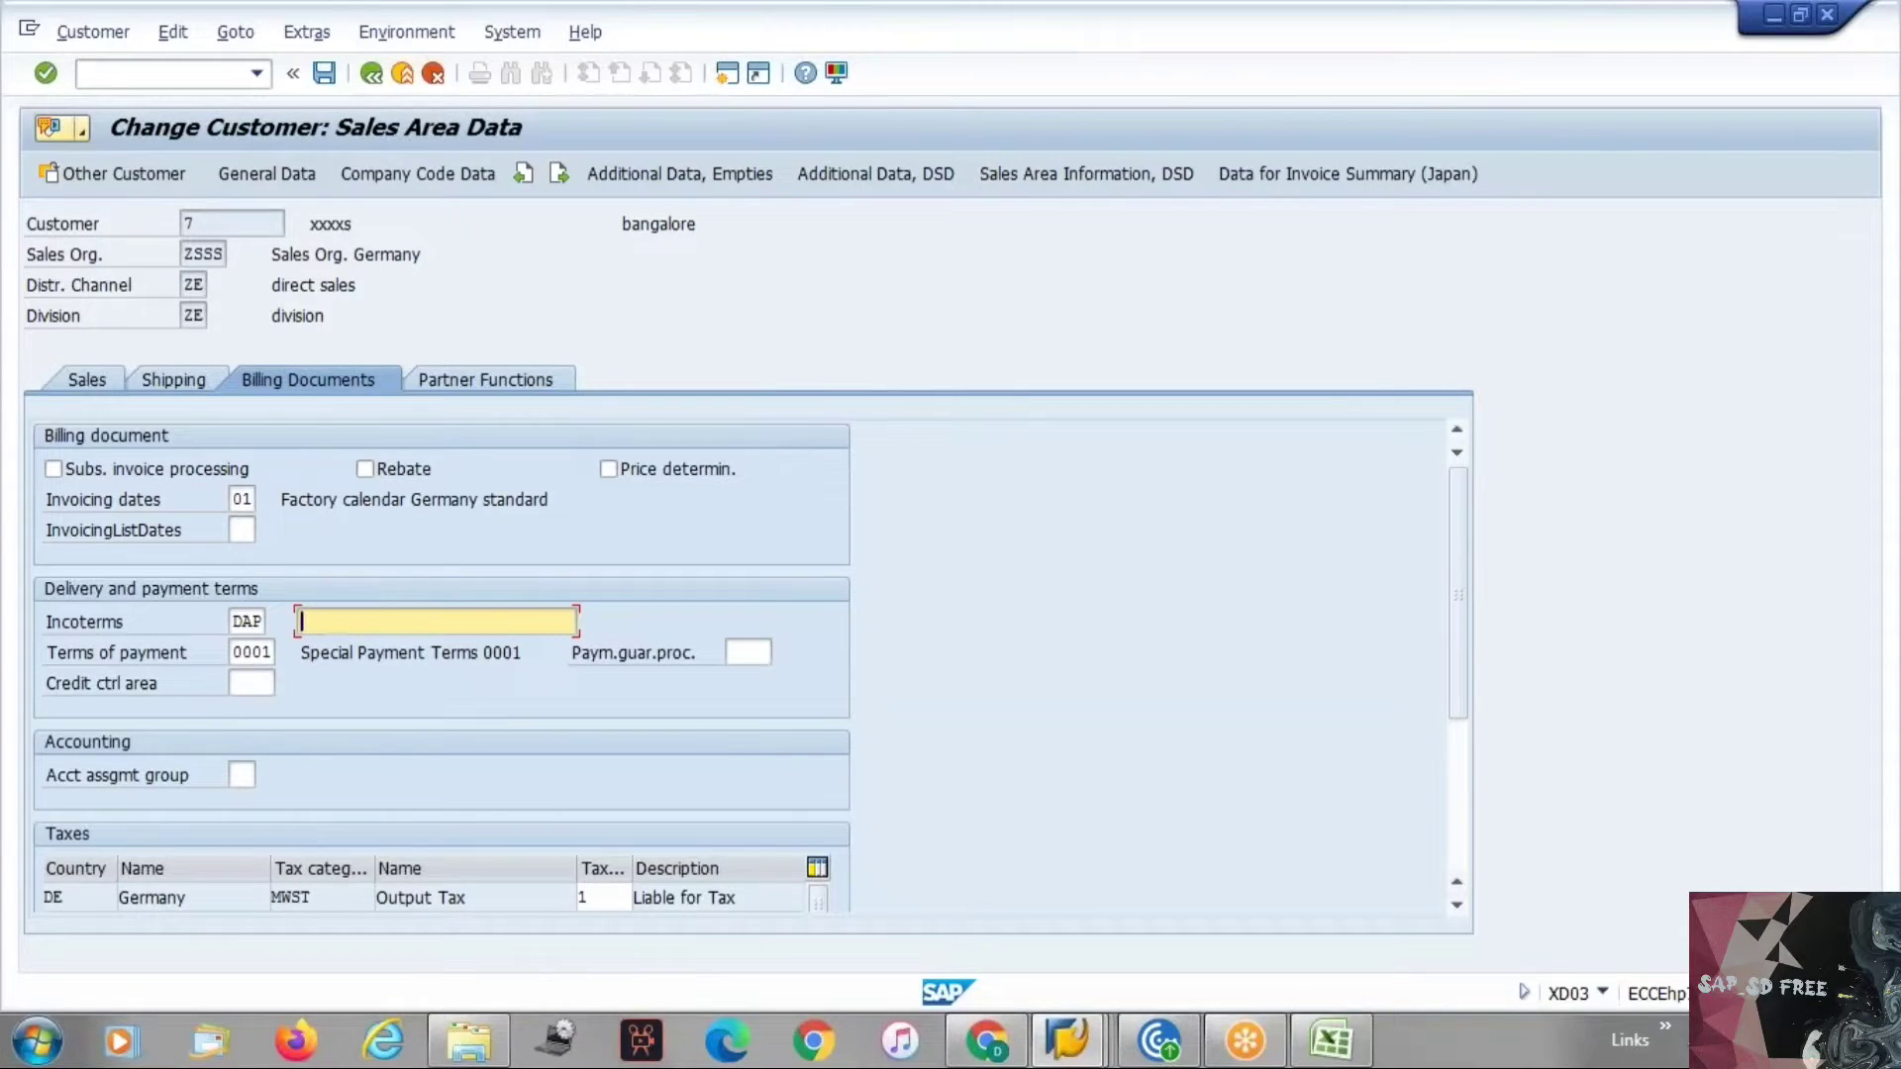
# Cancel processing of the customer, discarding its unsaved sales area changes.
pyautogui.click(433, 75)
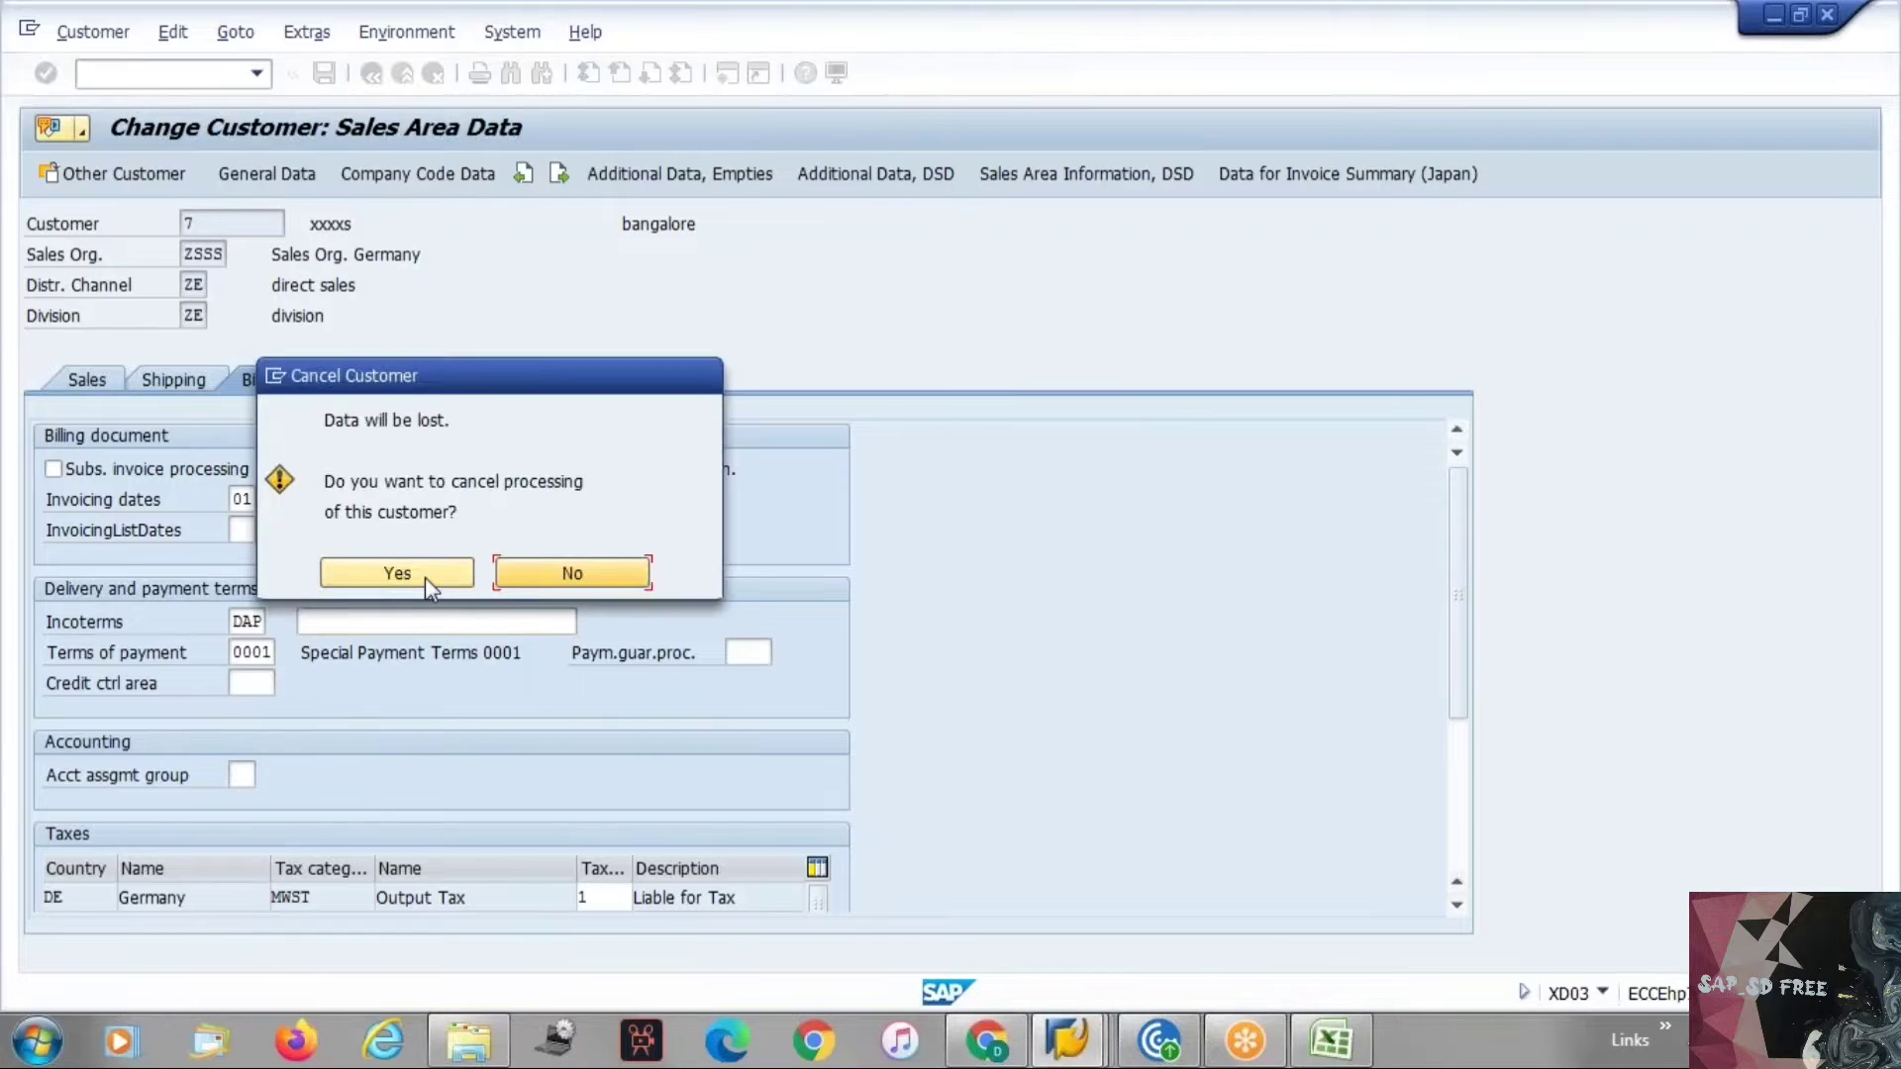
pyautogui.click(397, 573)
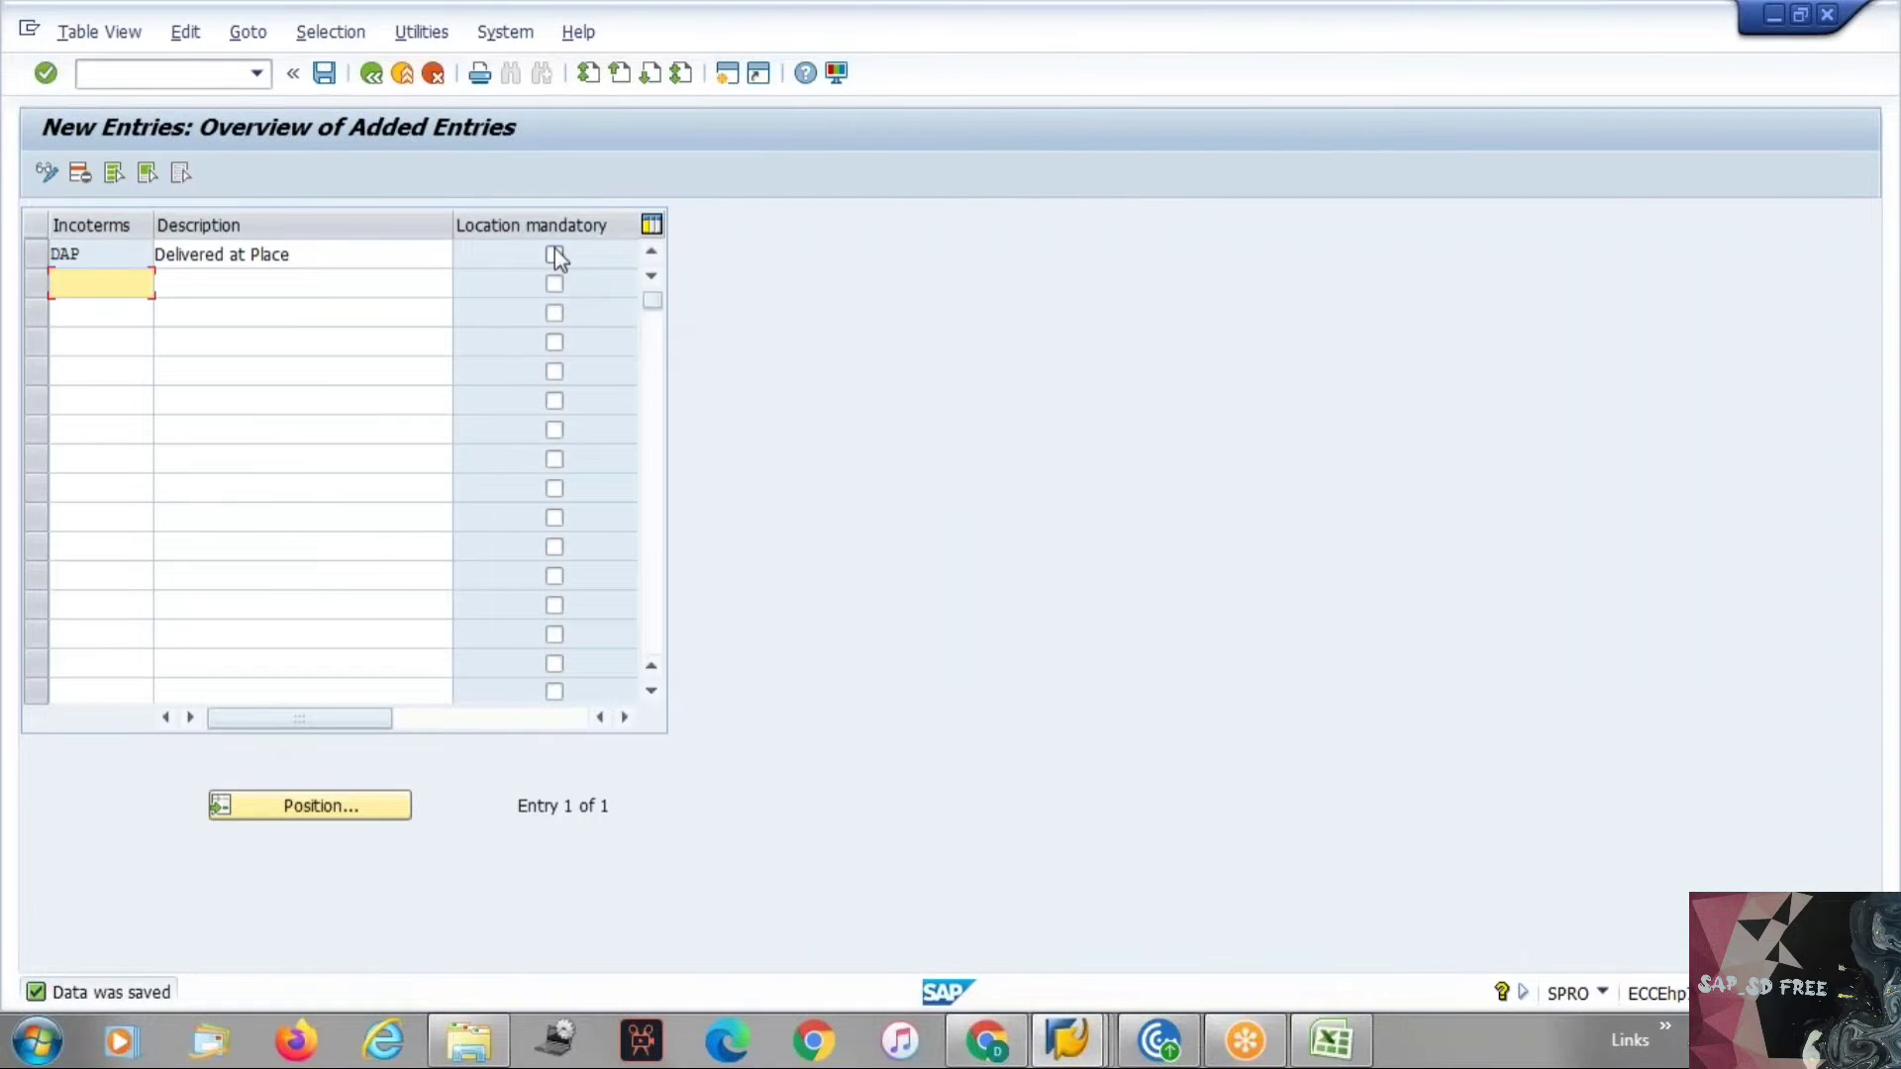
# Mark the DAP incoterm as location mandatory and save the entry.
pyautogui.click(555, 256)
pyautogui.press('Return')
pyautogui.hotkey('ctrl', 's')
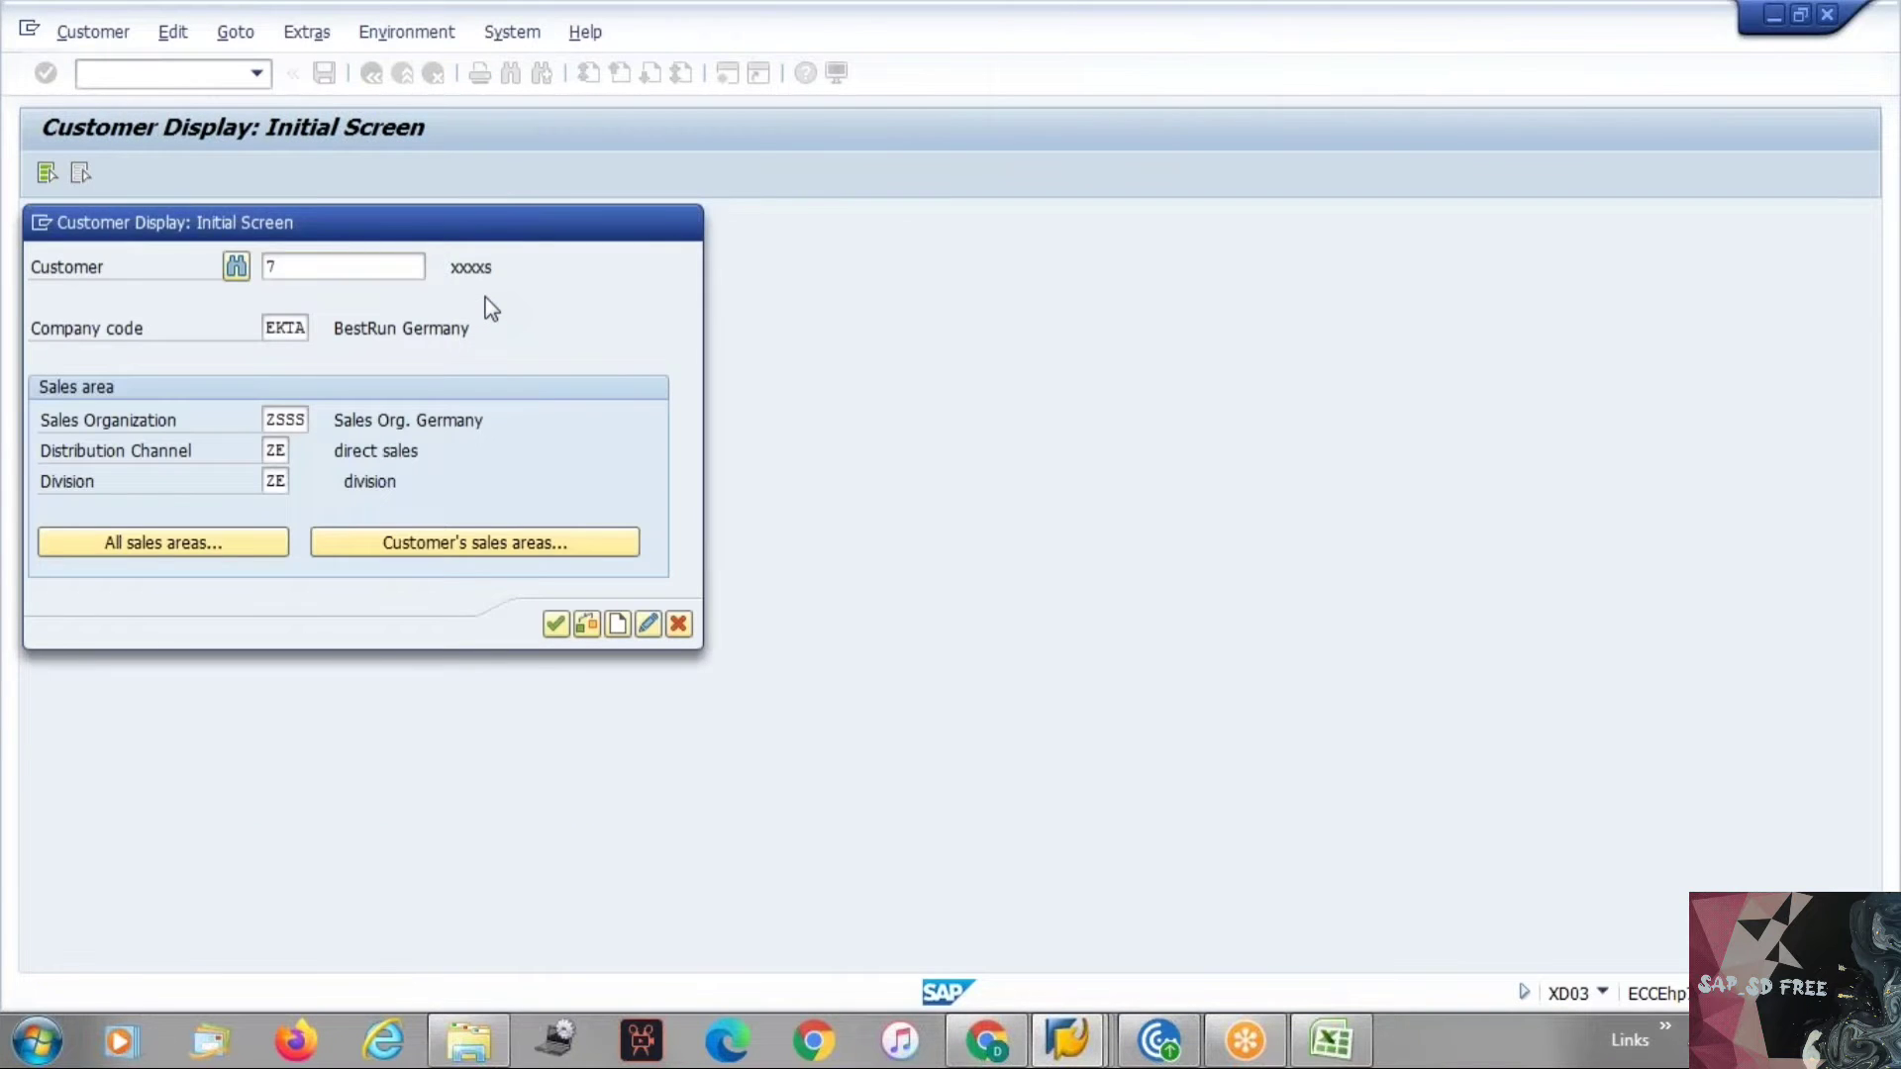
# Reopen the customer's sales area data and set incoterms to DAP with location ".".
pyautogui.press('Return')
pyautogui.click(222, 174)
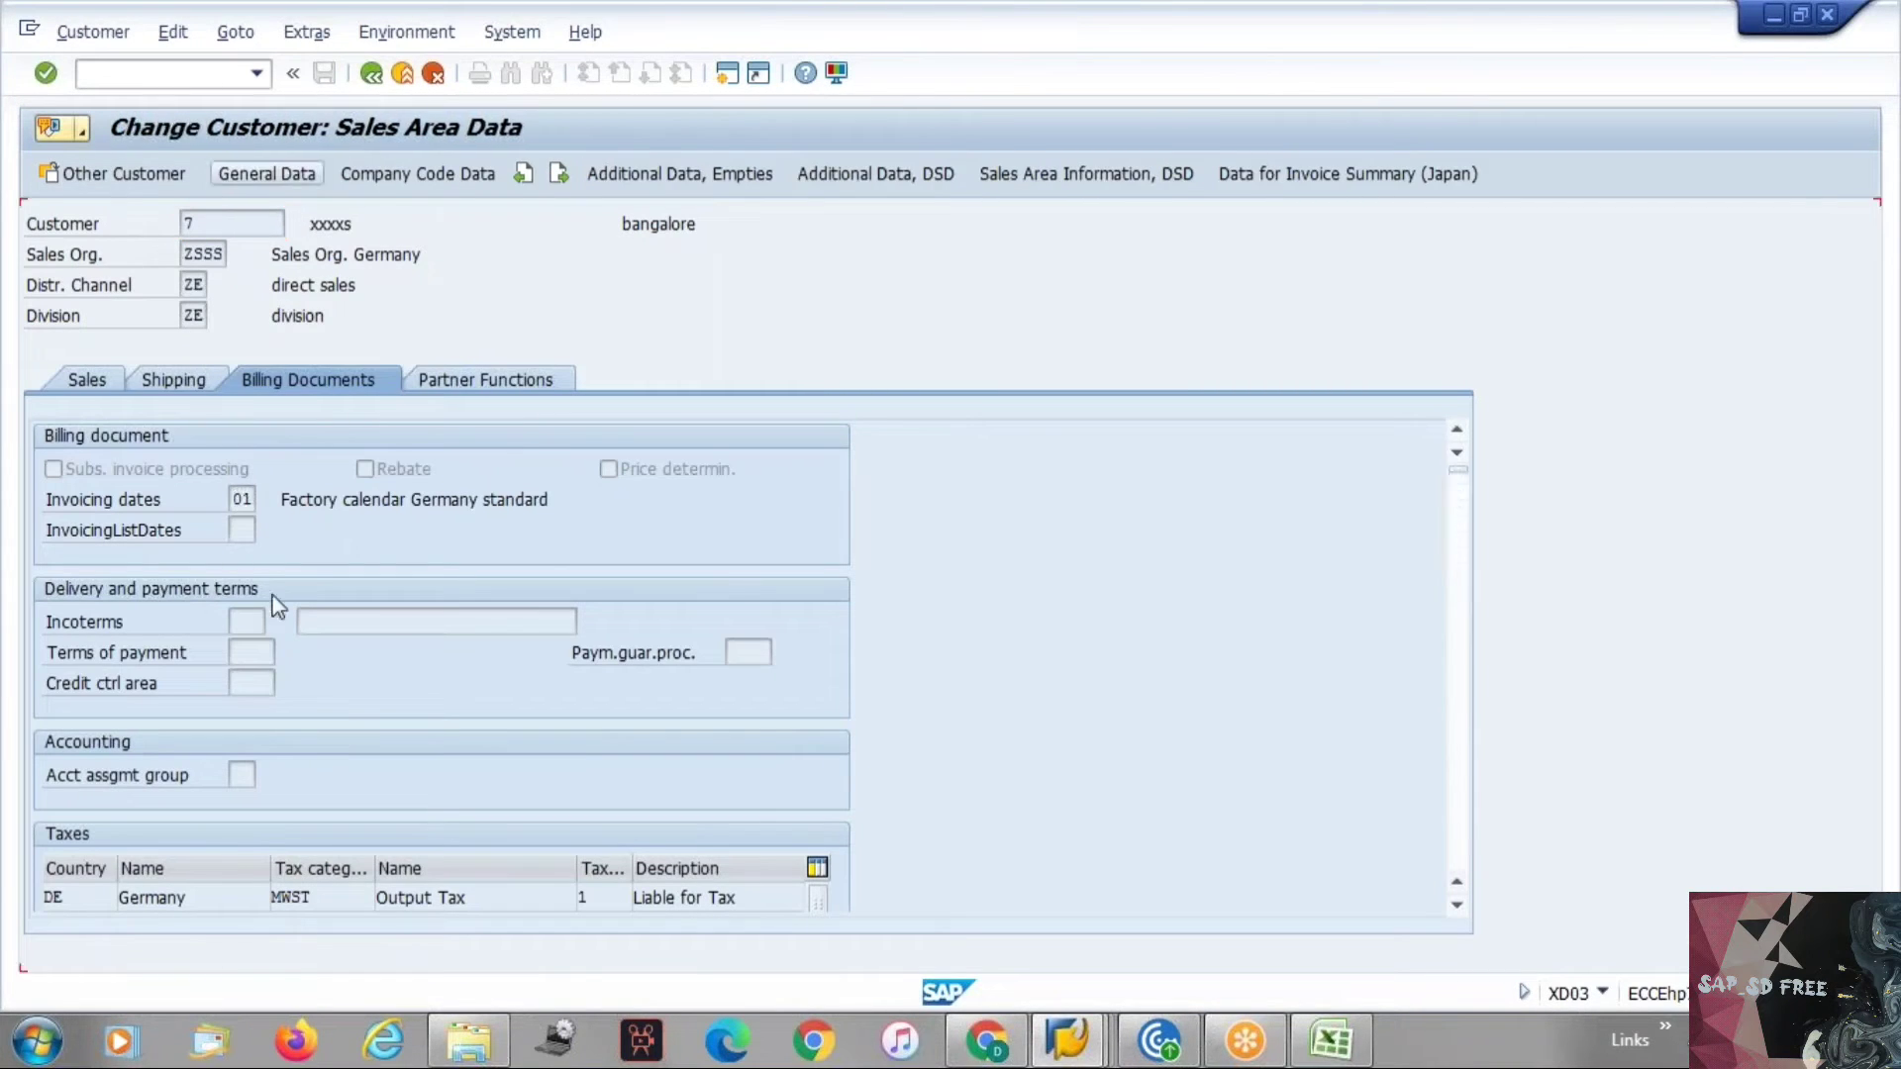
pyautogui.click(246, 622)
pyautogui.write('DAP')
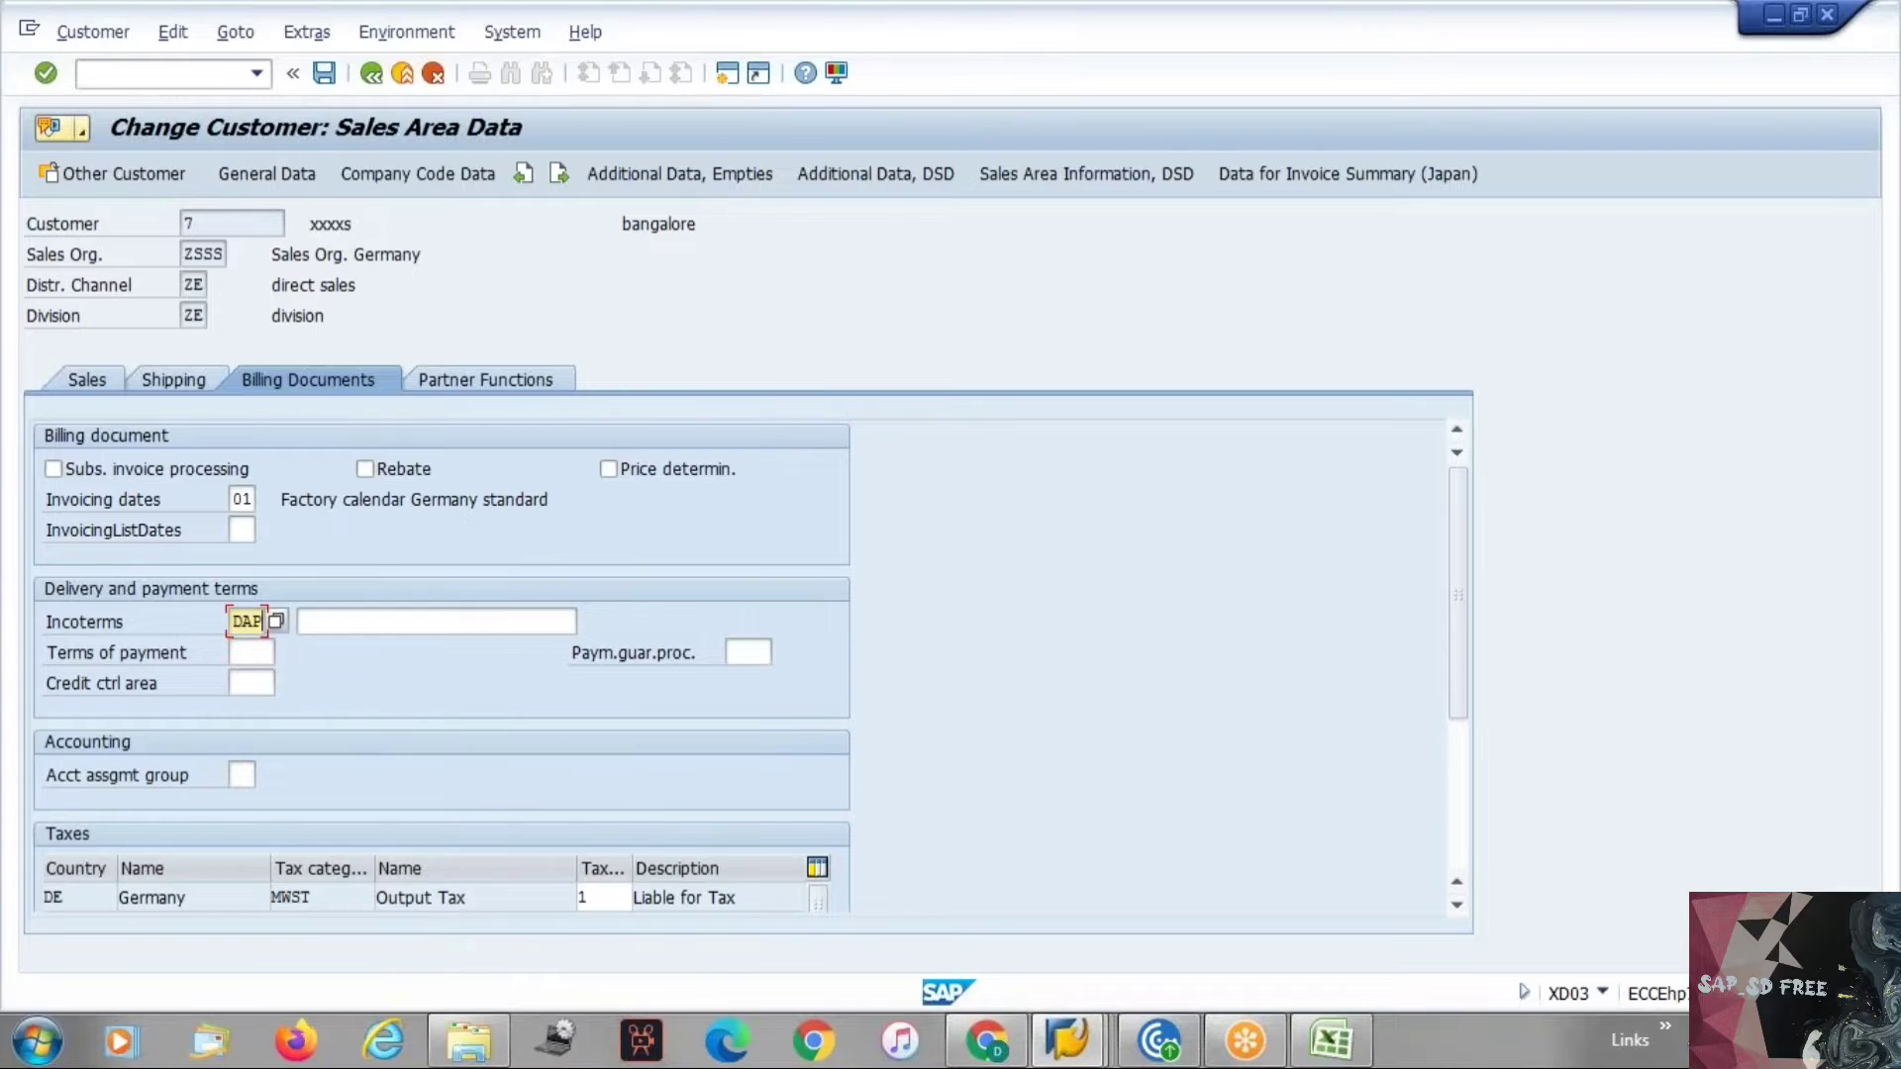
pyautogui.press('Return')
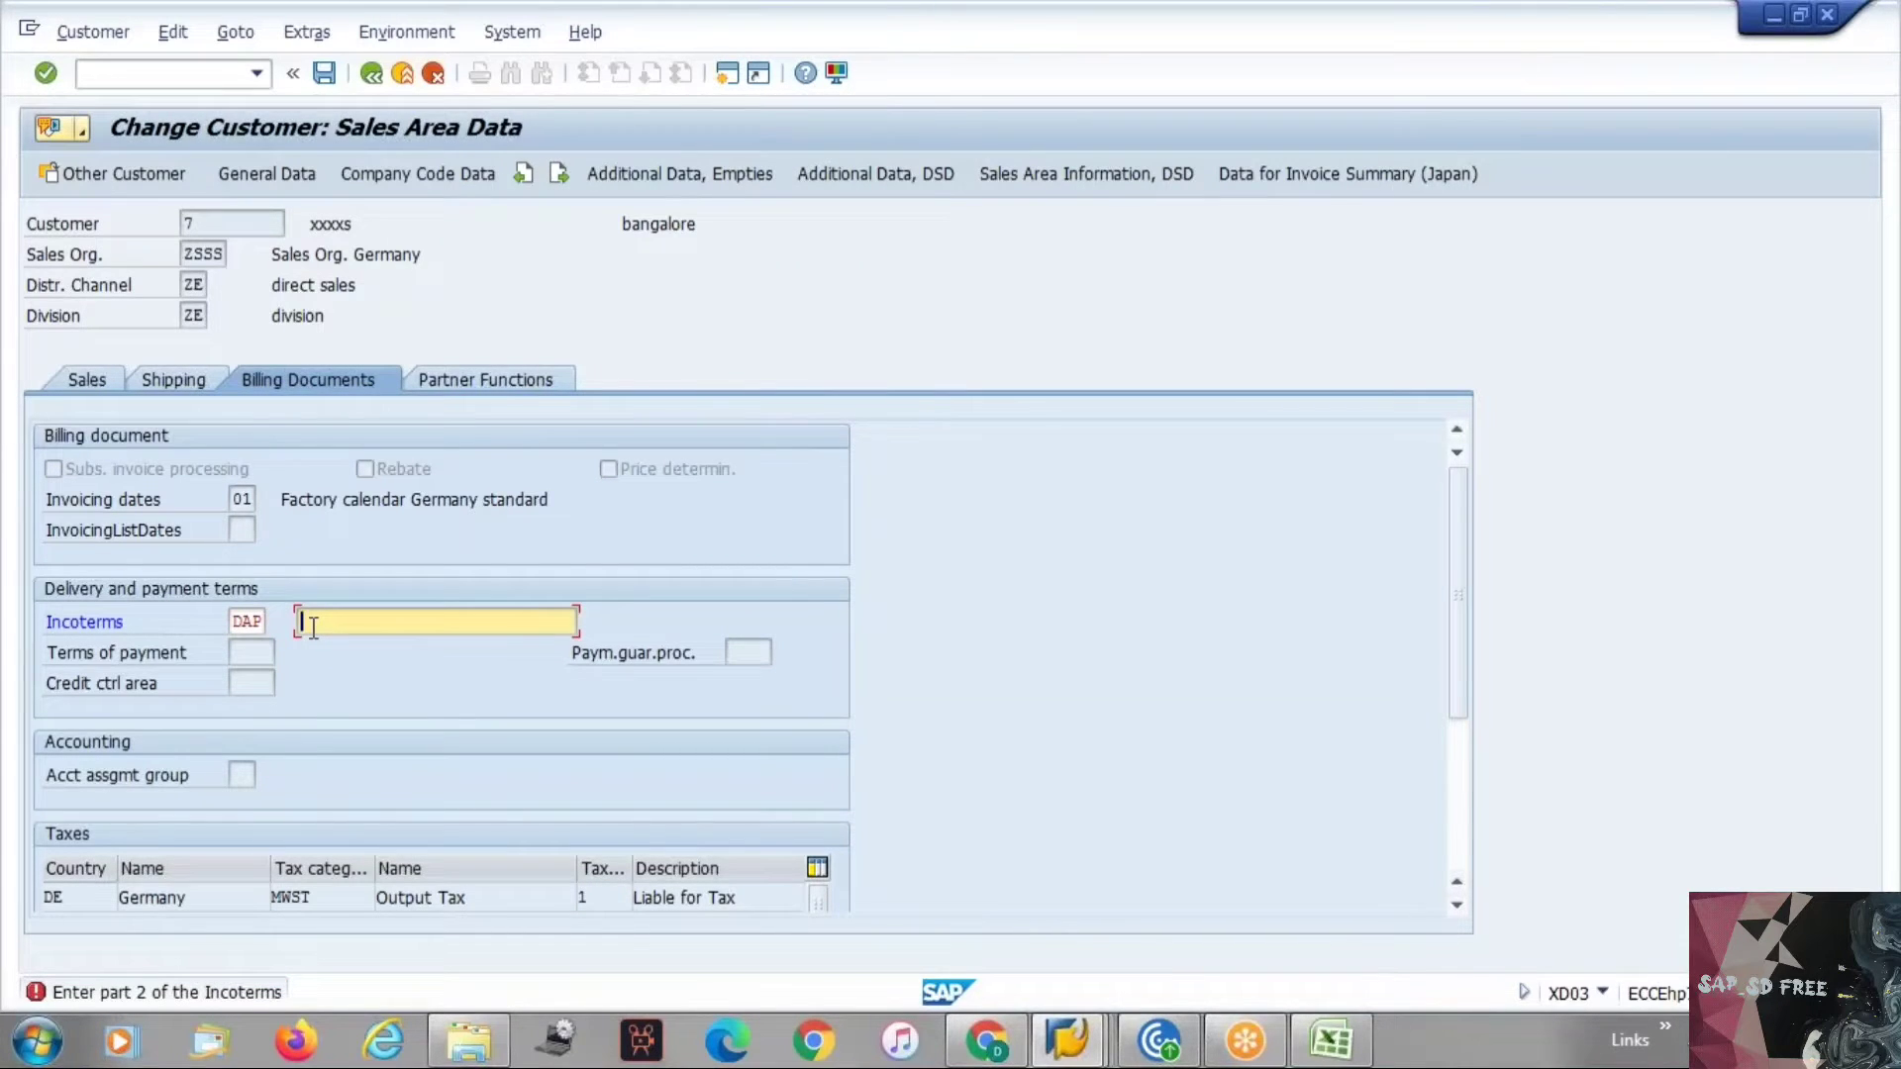
pyautogui.write('.')
pyautogui.press('Return')
pyautogui.click(367, 622)
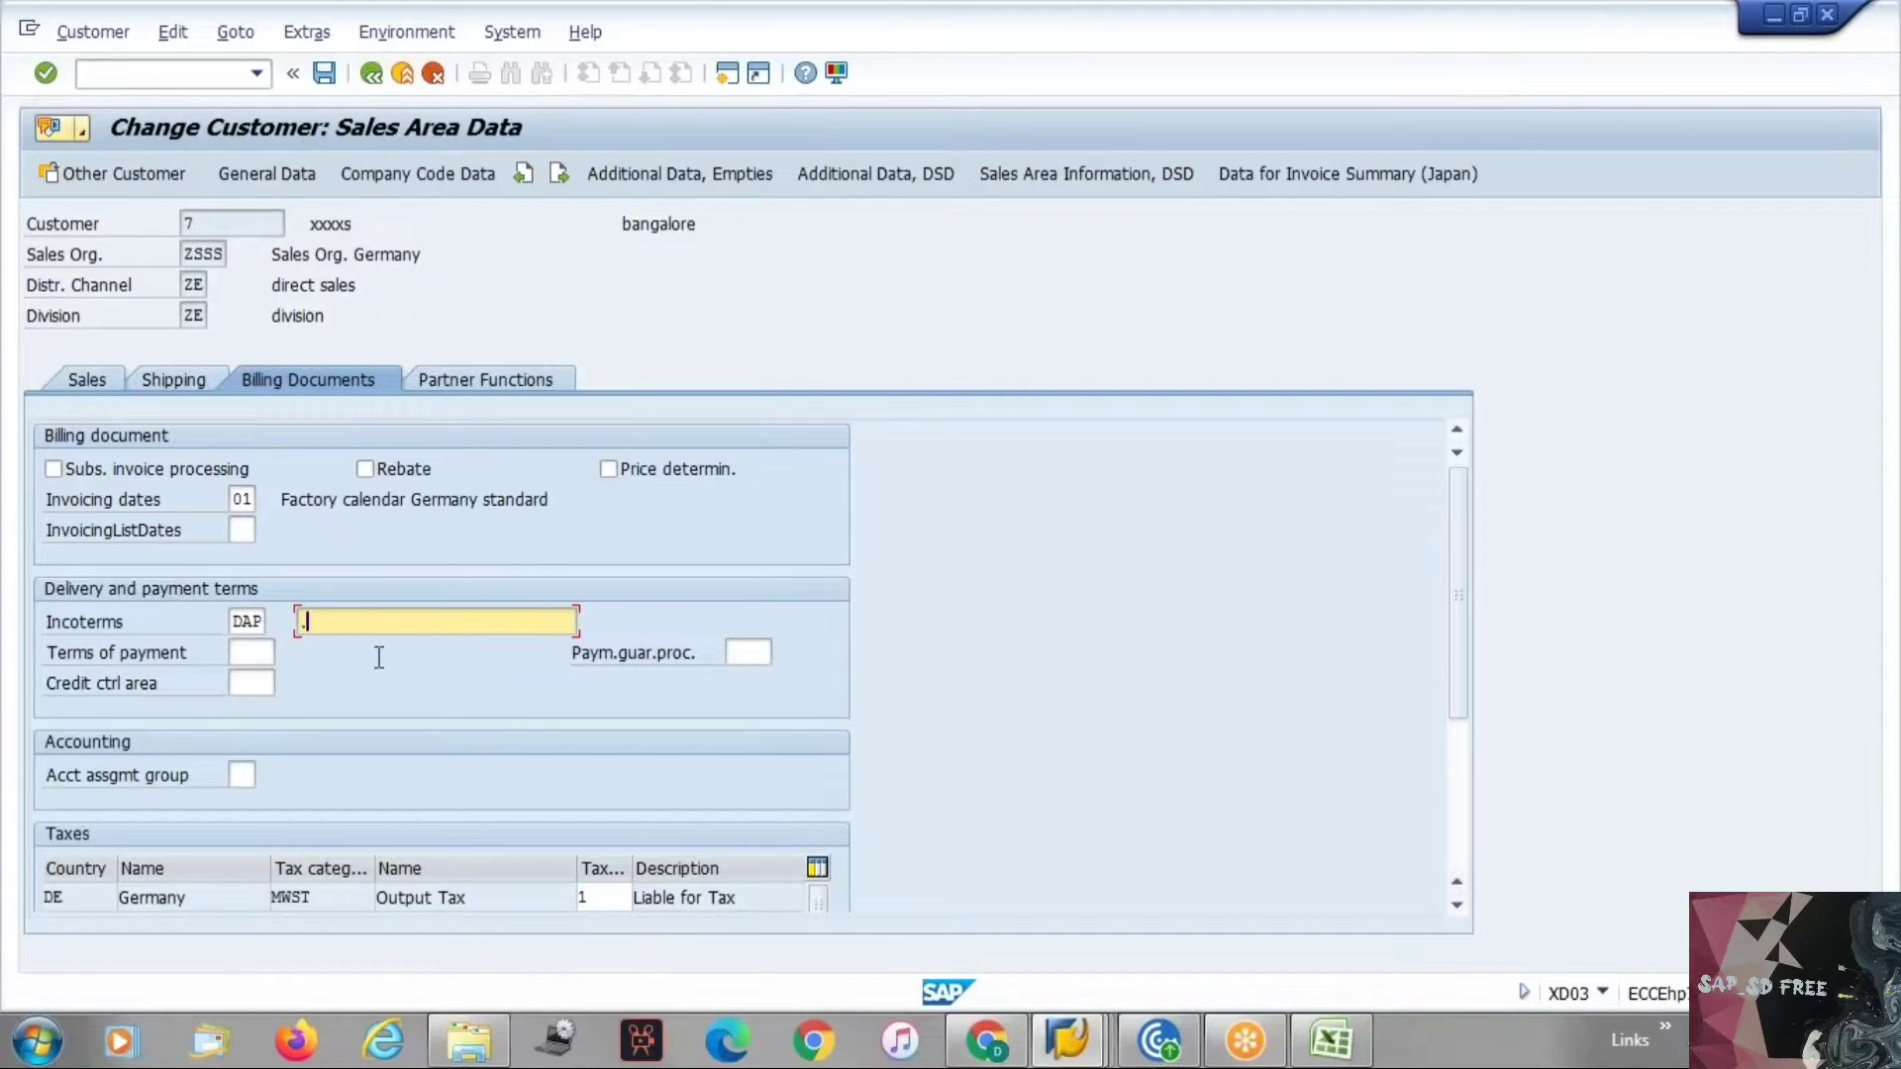
# Return to the IMG and open Define Terms of Payment.
pyautogui.hotkey('alt', 'Tab')
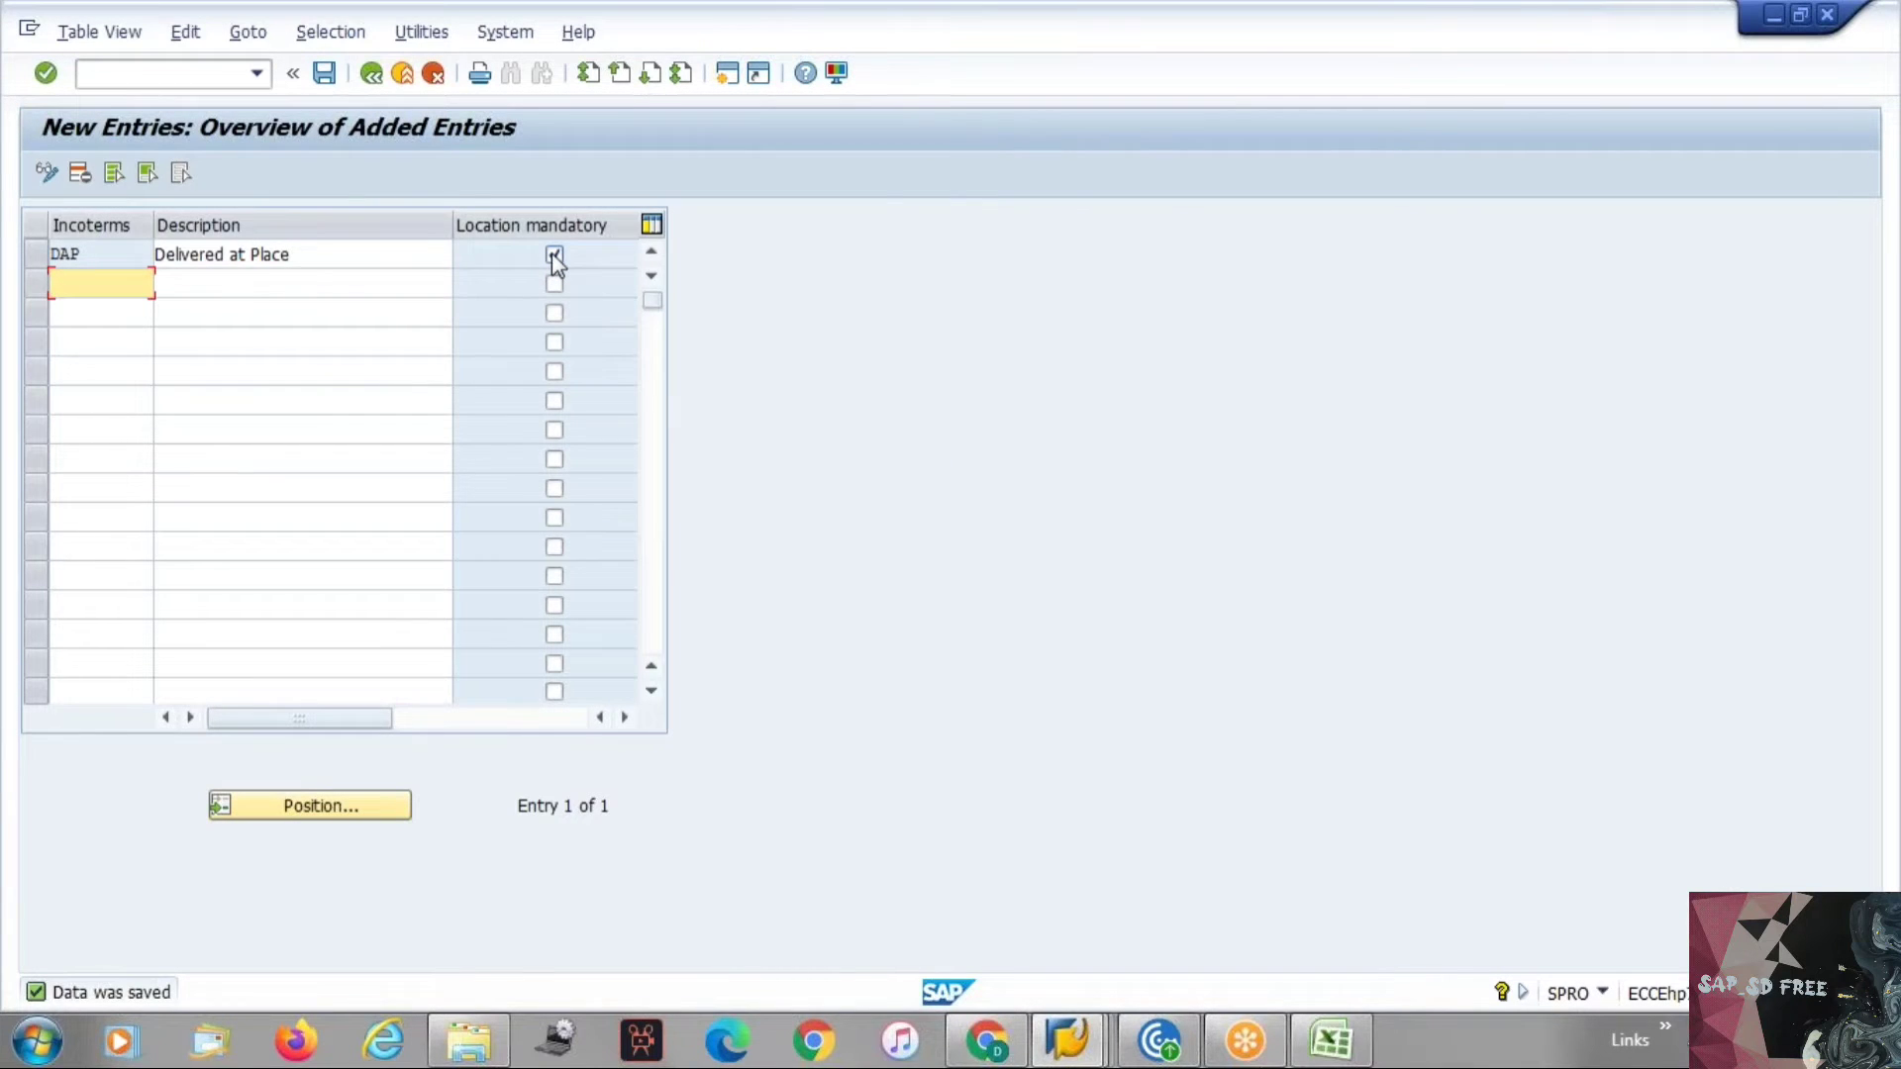
pyautogui.press('F3')
pyautogui.press('F3')
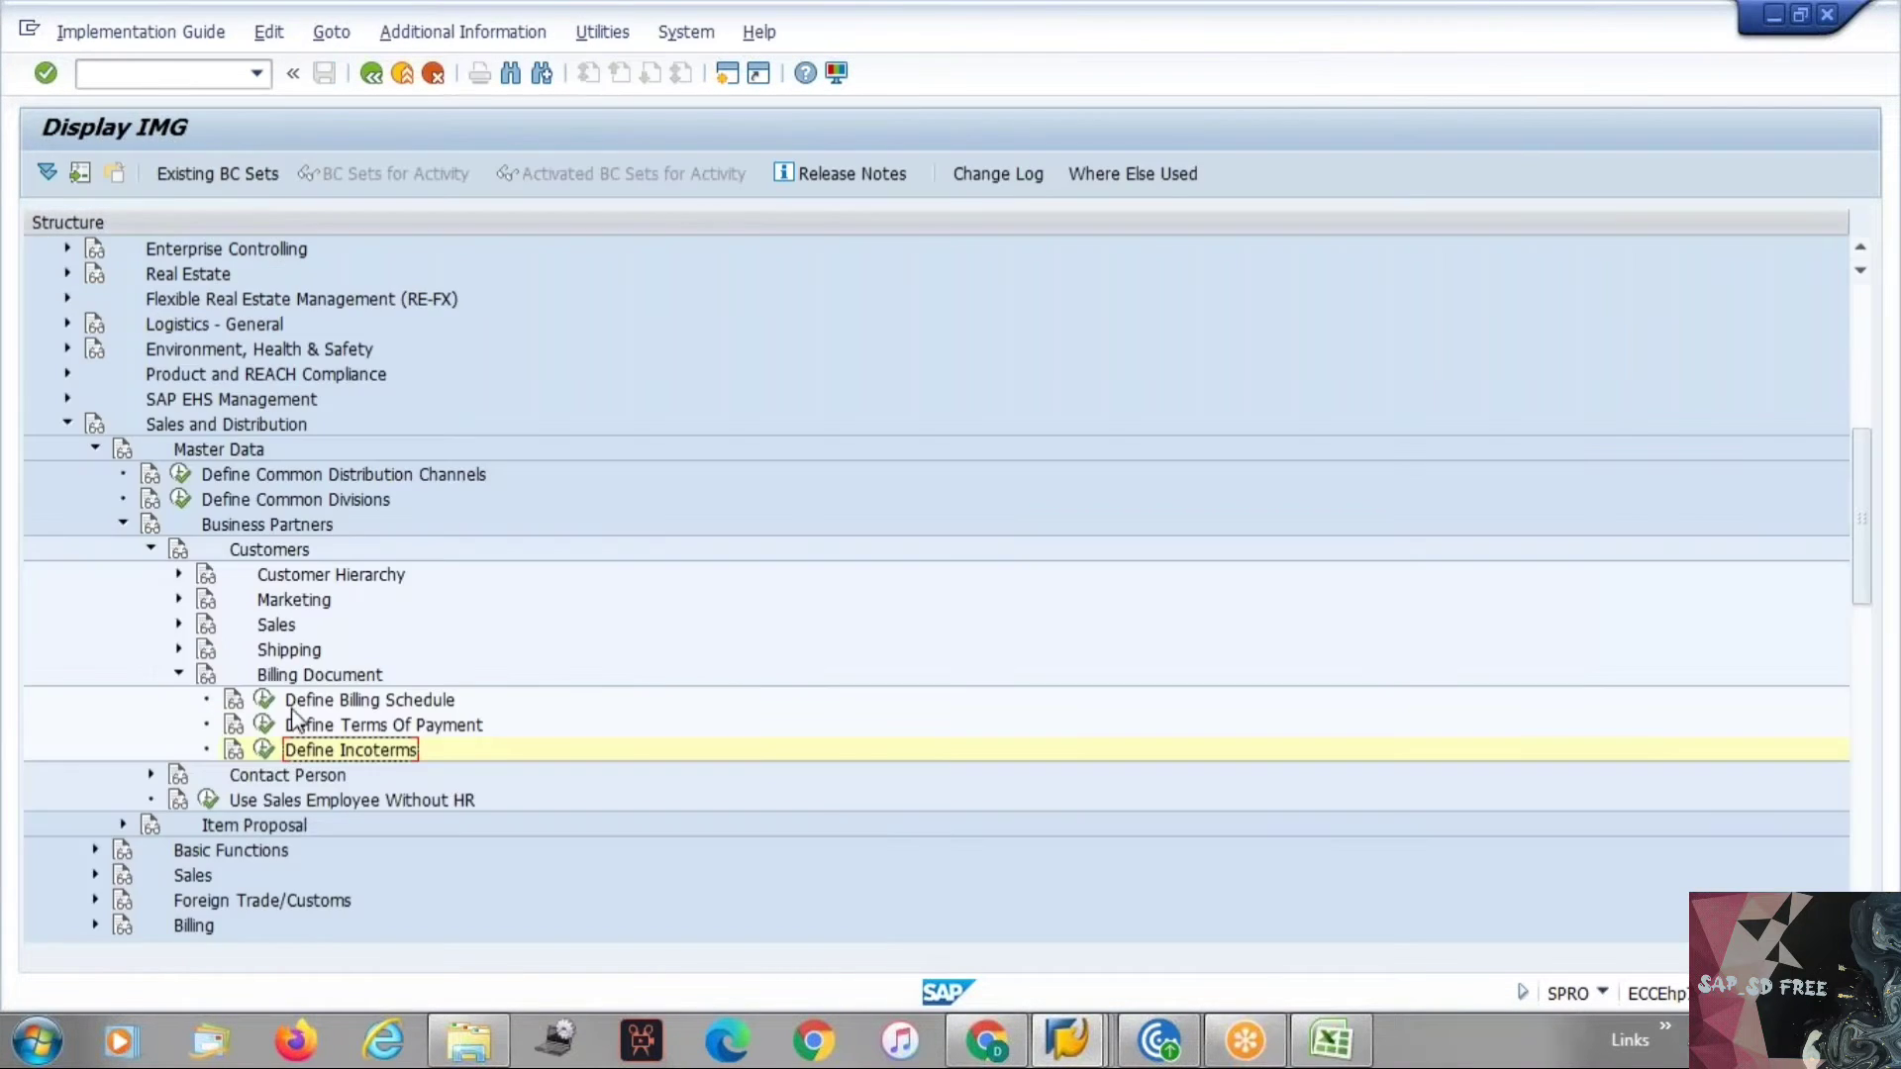
pyautogui.click(264, 725)
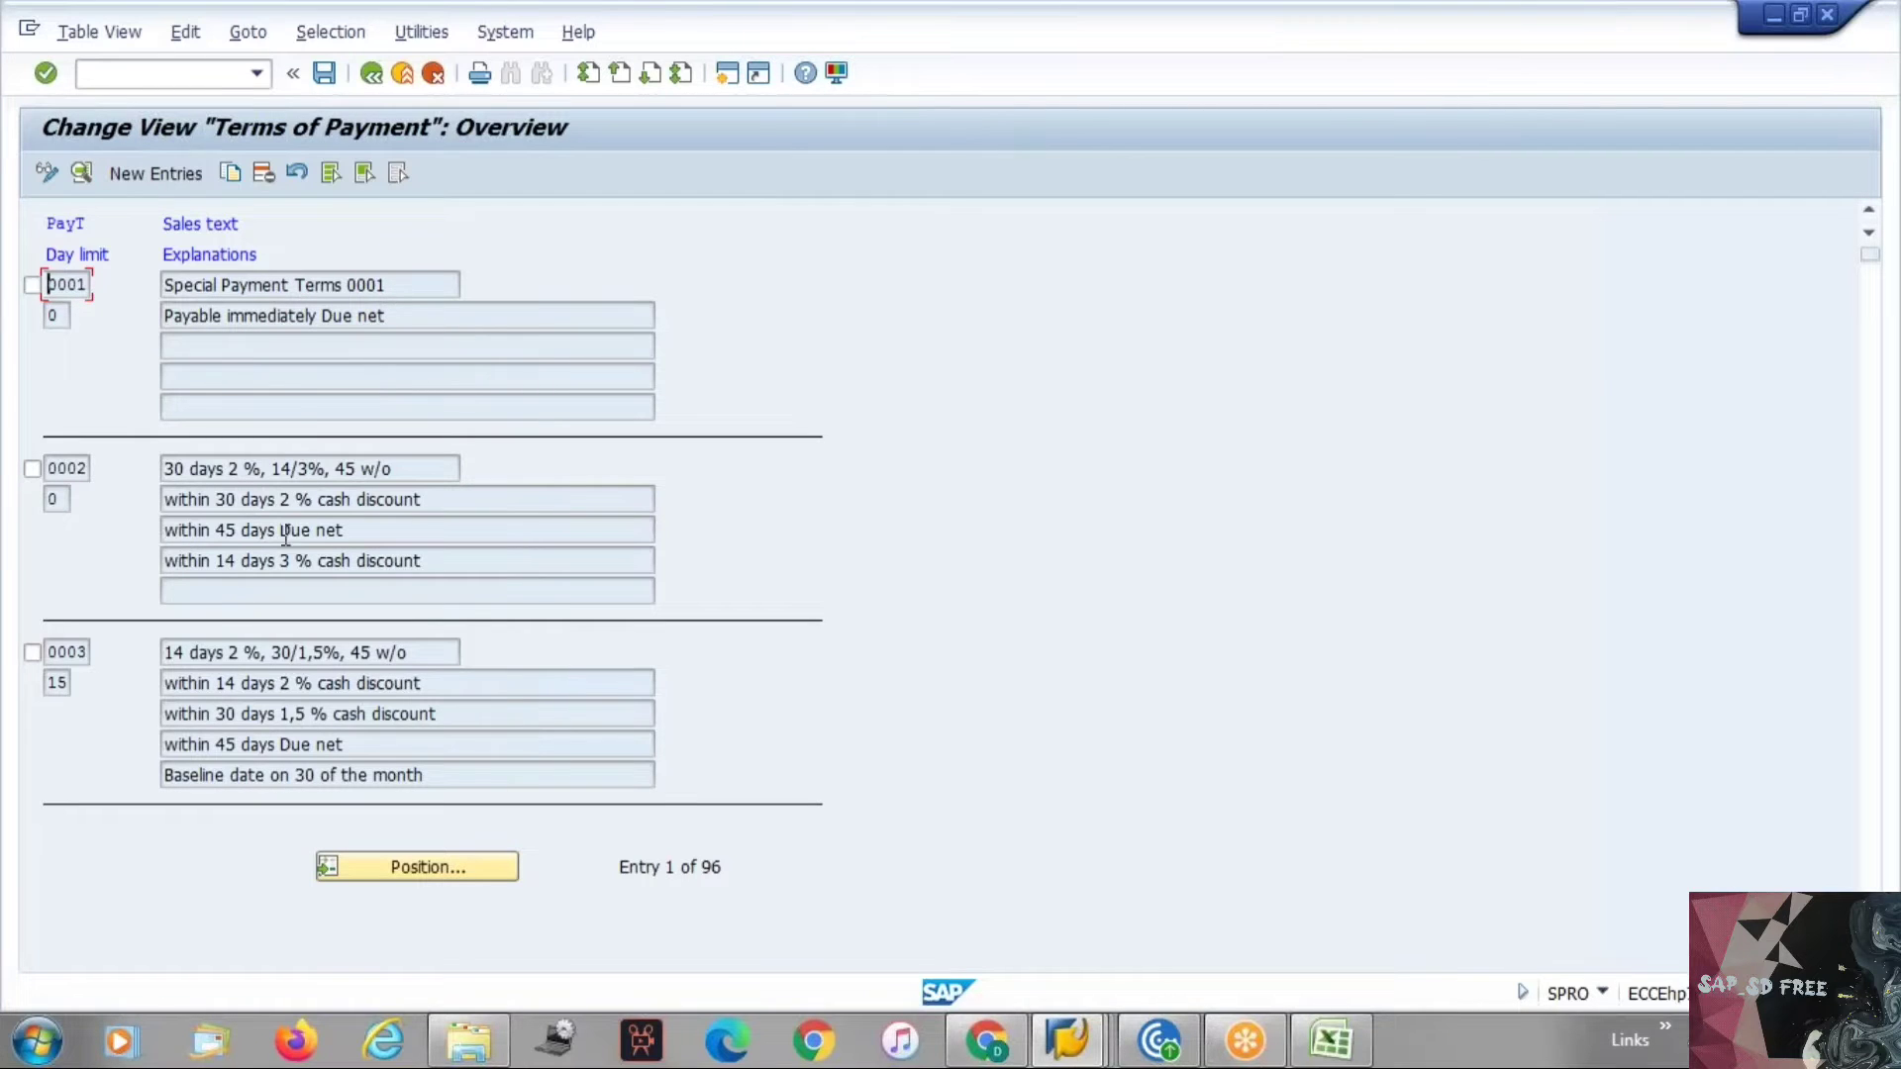
pyautogui.click(33, 468)
pyautogui.click(232, 178)
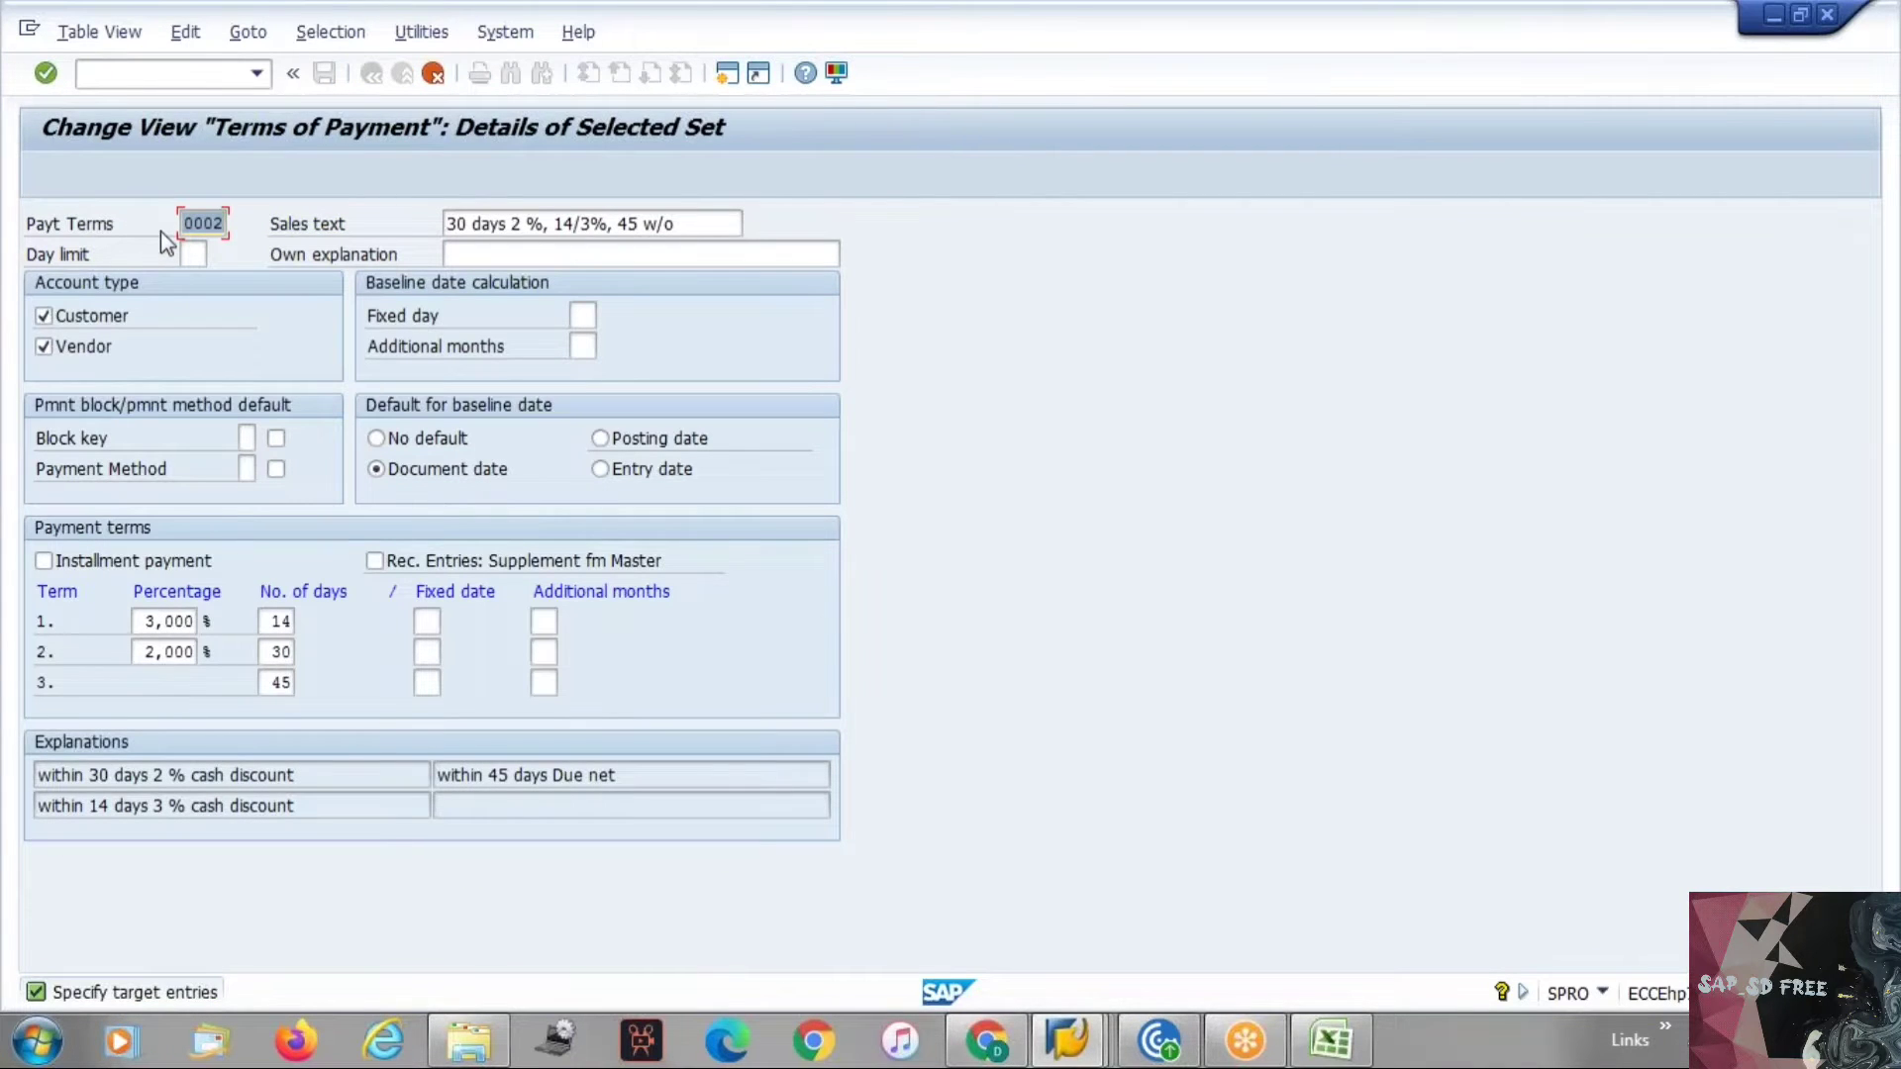
pyautogui.moveTo(184, 224); pyautogui.dragTo(218, 226)
pyautogui.click(603, 226)
pyautogui.moveTo(683, 226); pyautogui.dragTo(451, 225)
pyautogui.click(452, 224)
pyautogui.click(183, 311)
pyautogui.click(432, 73)
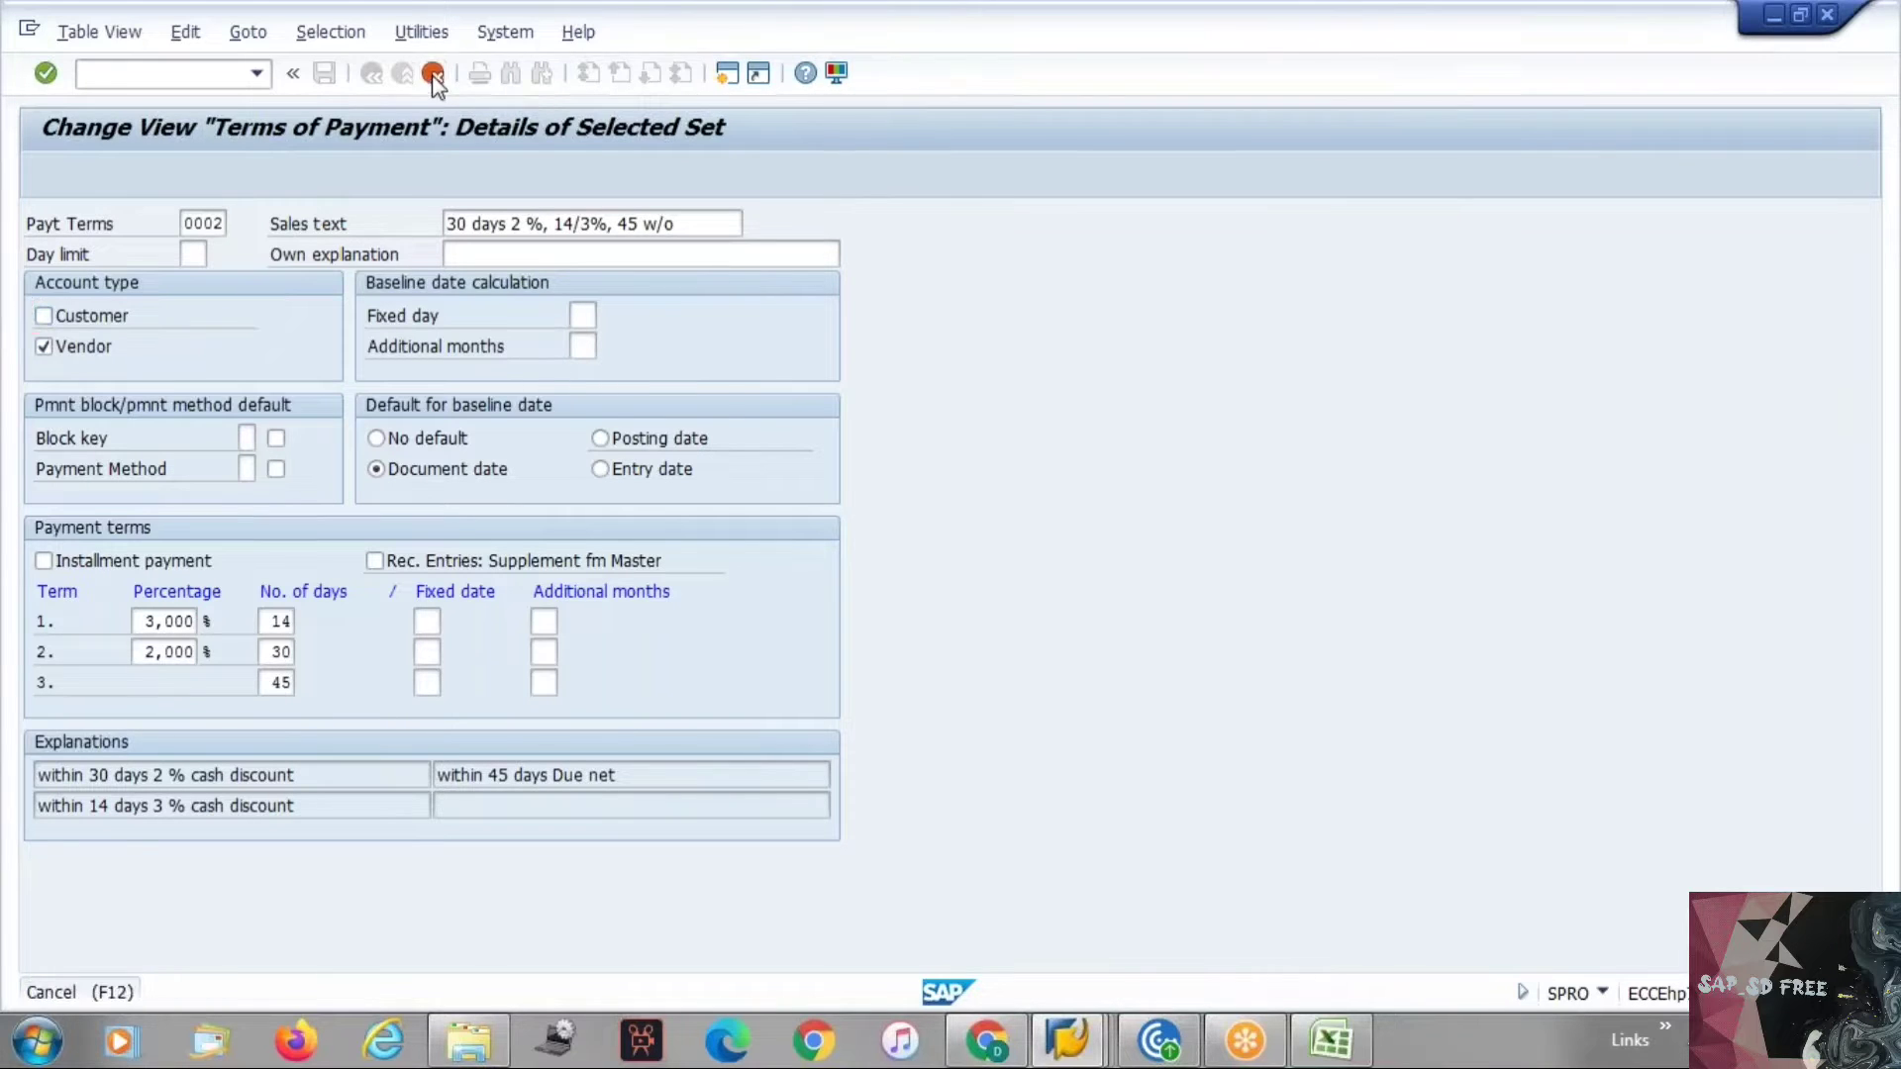
pyautogui.click(492, 509)
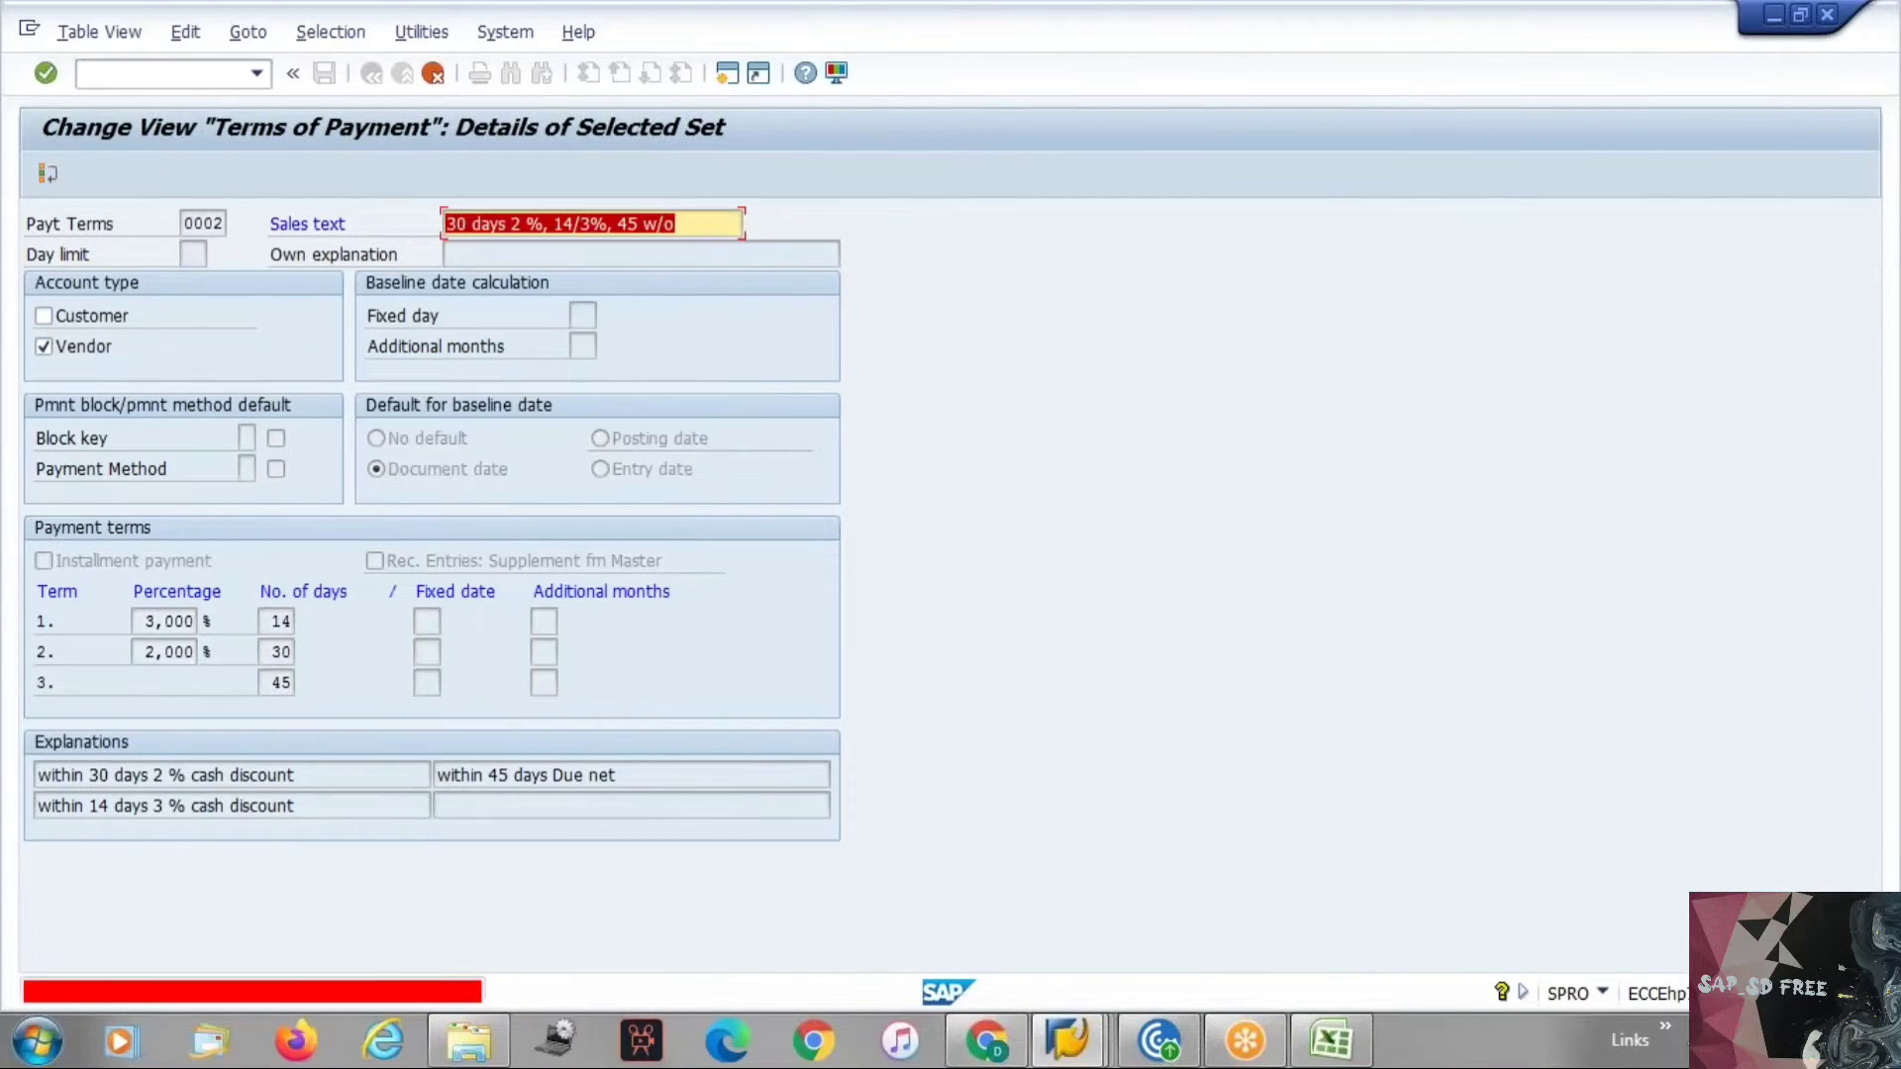
pyautogui.press('Return')
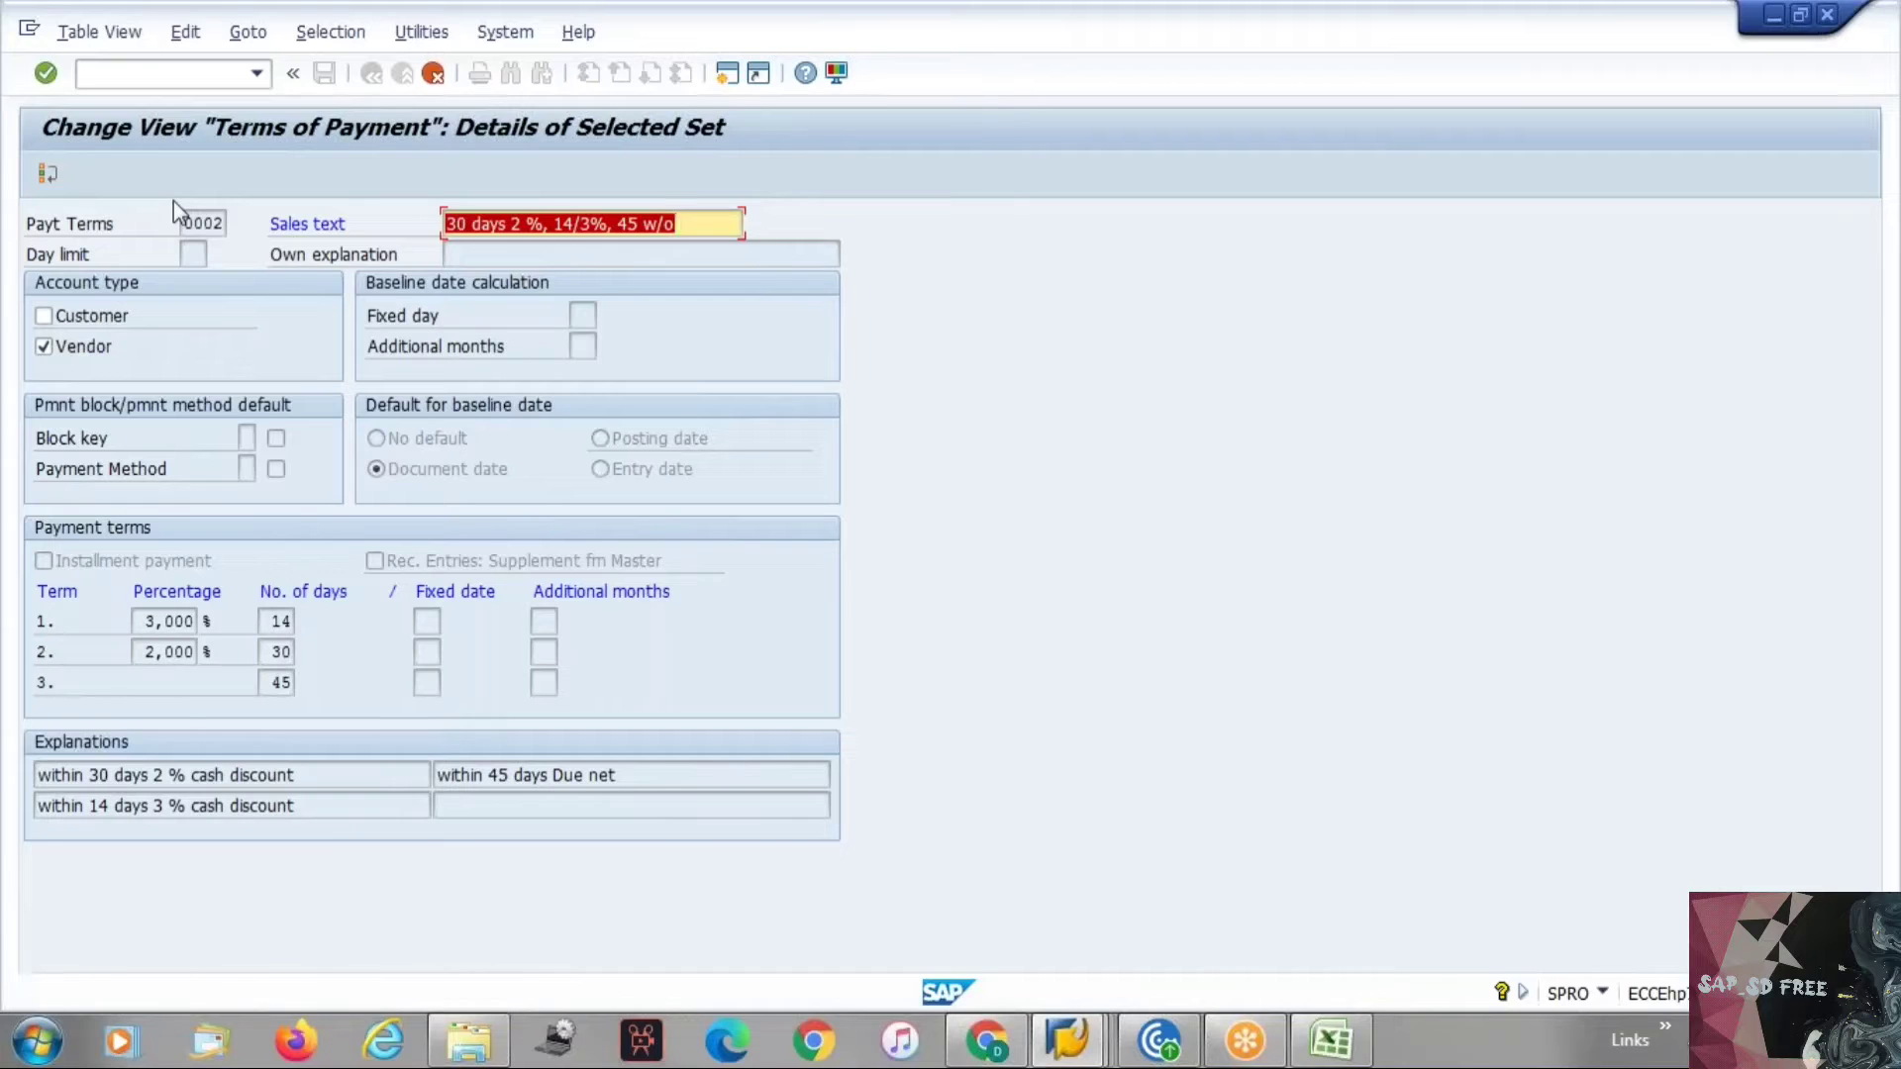
pyautogui.press('Escape')
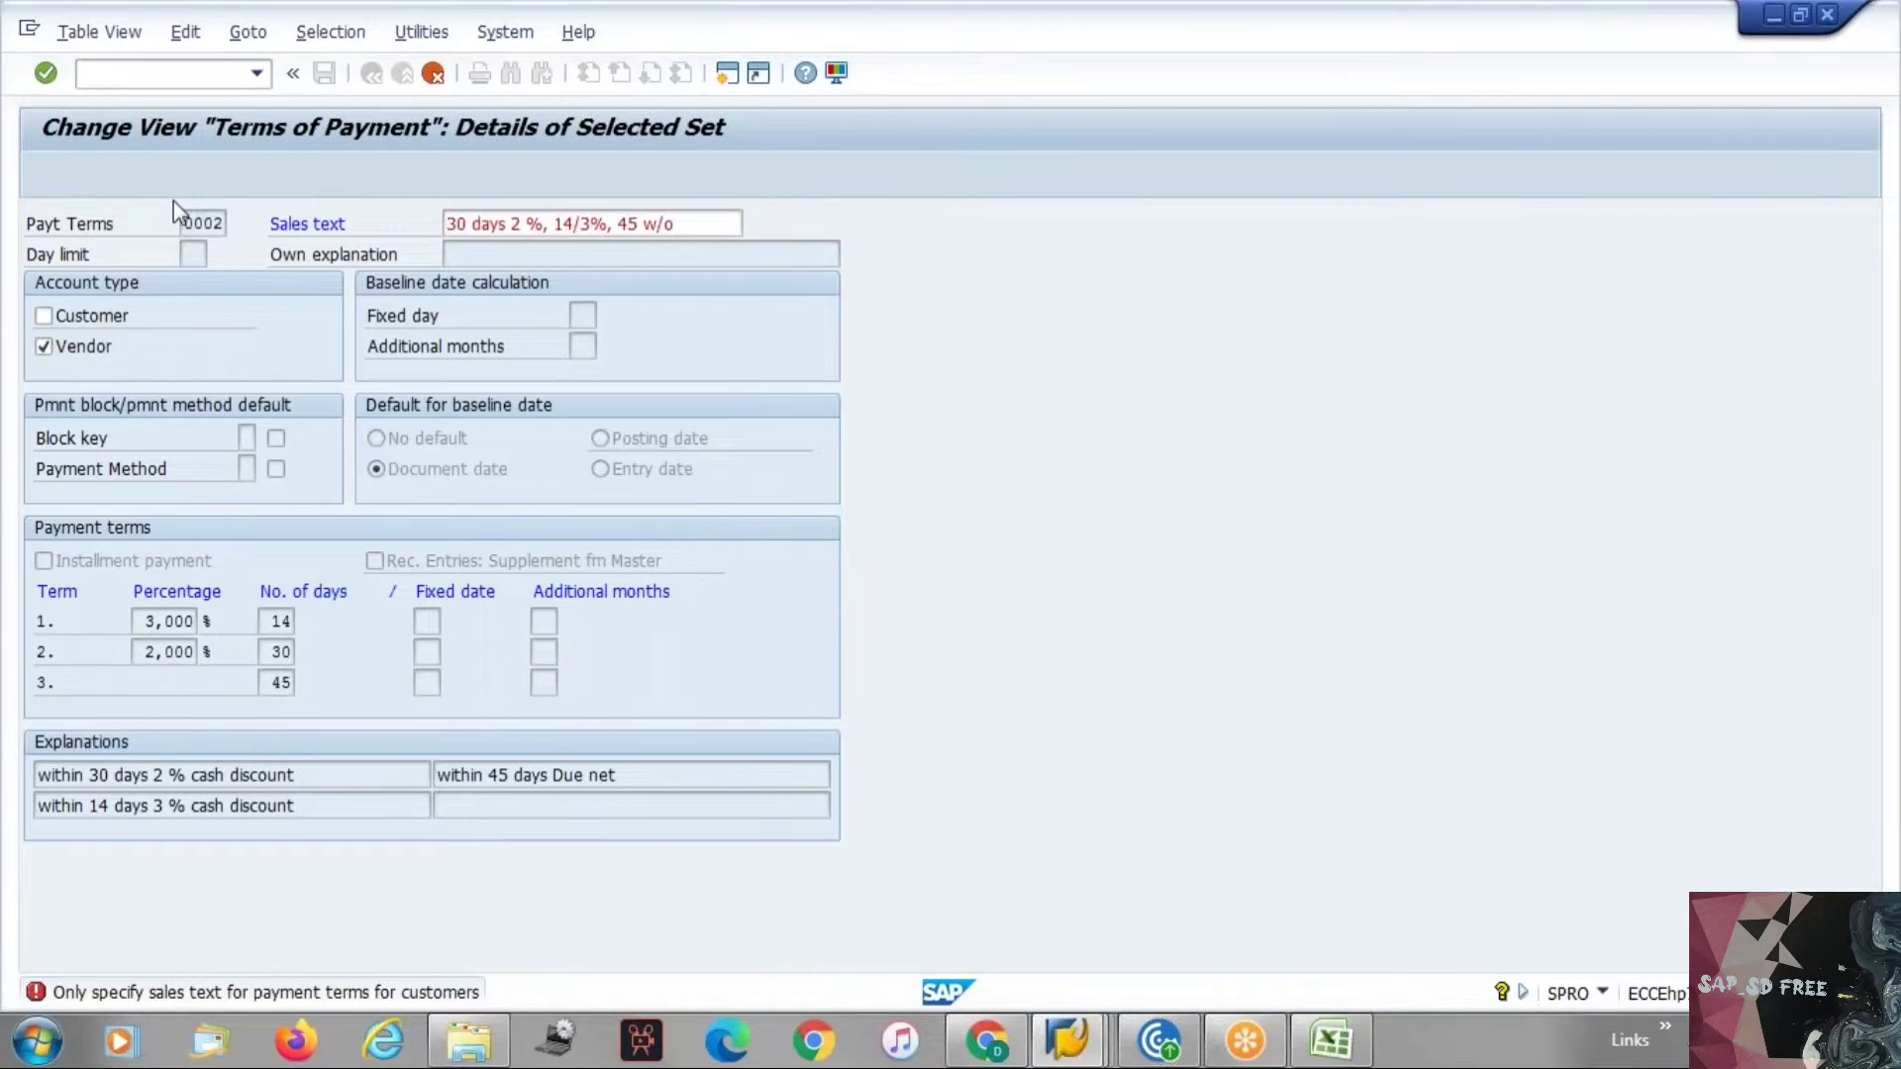
pyautogui.click(372, 517)
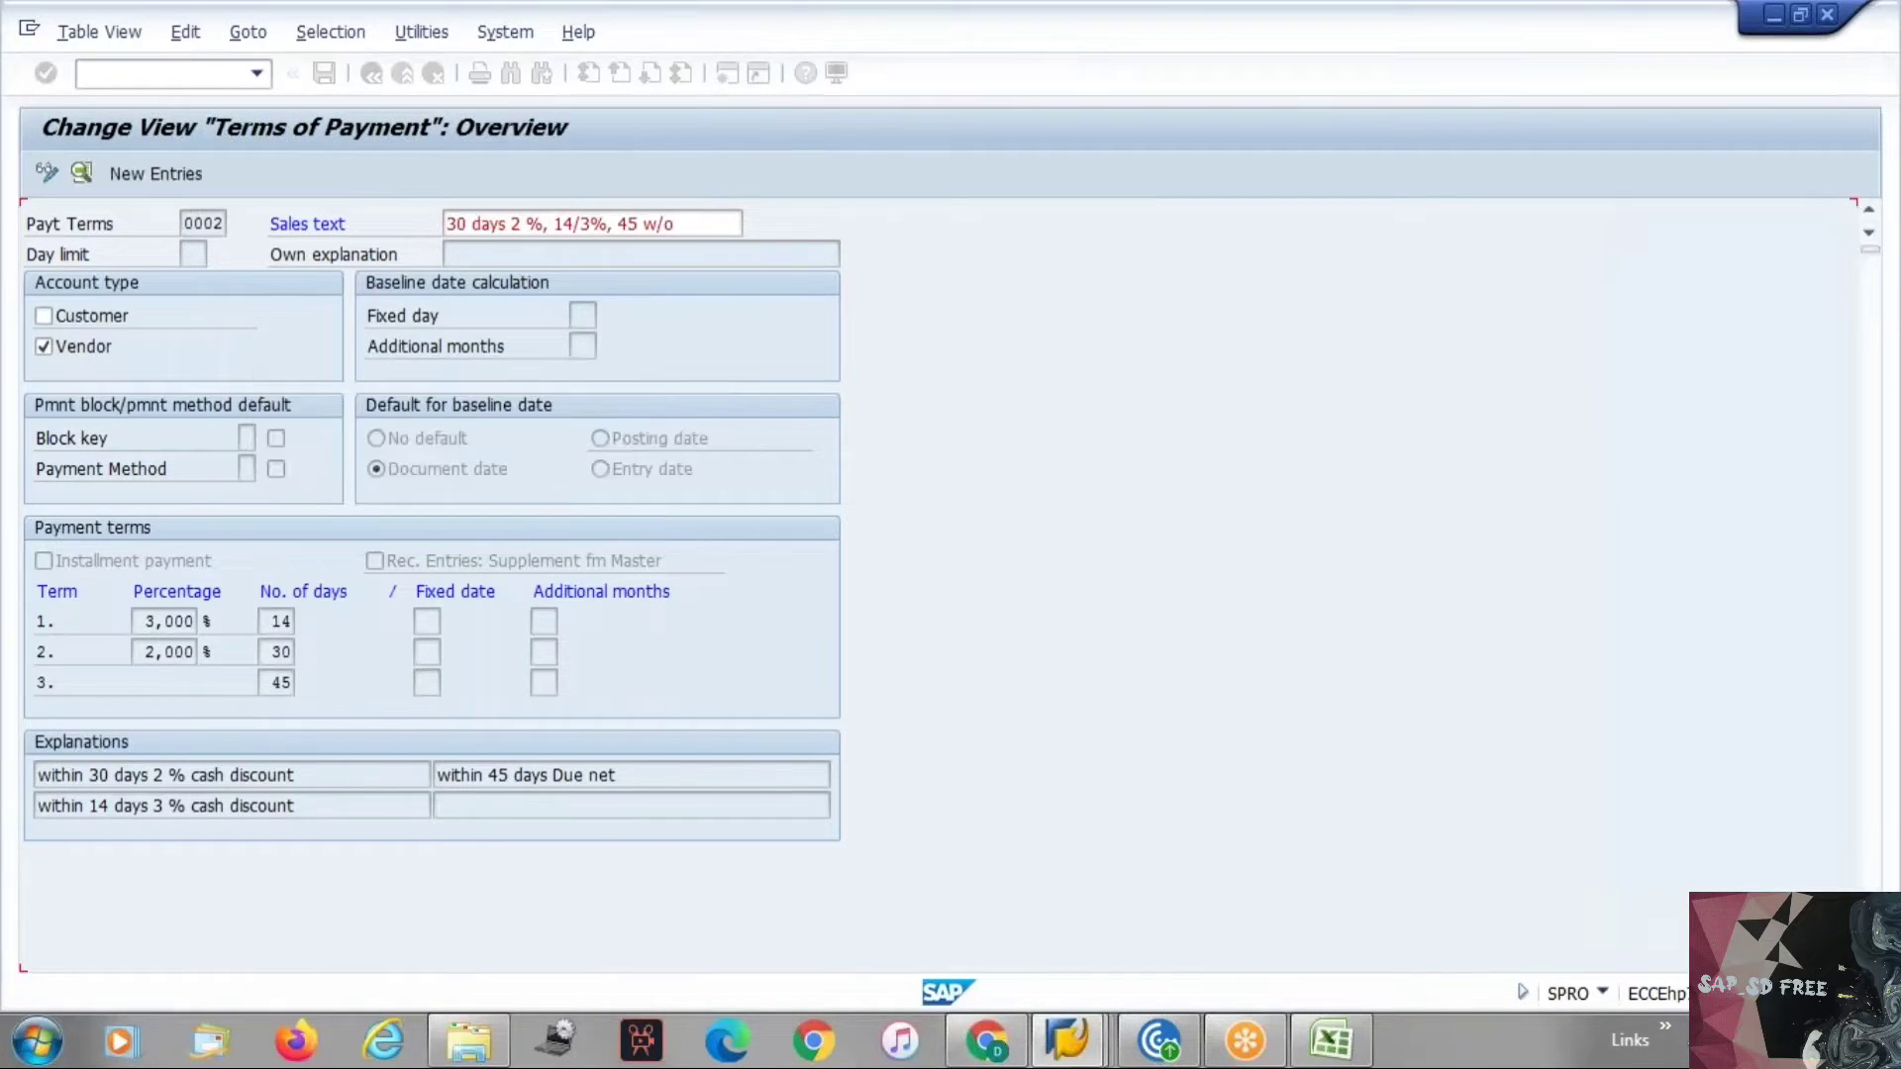
# Copy payment term 0002 as a new term ZZPY.
pyautogui.click(230, 173)
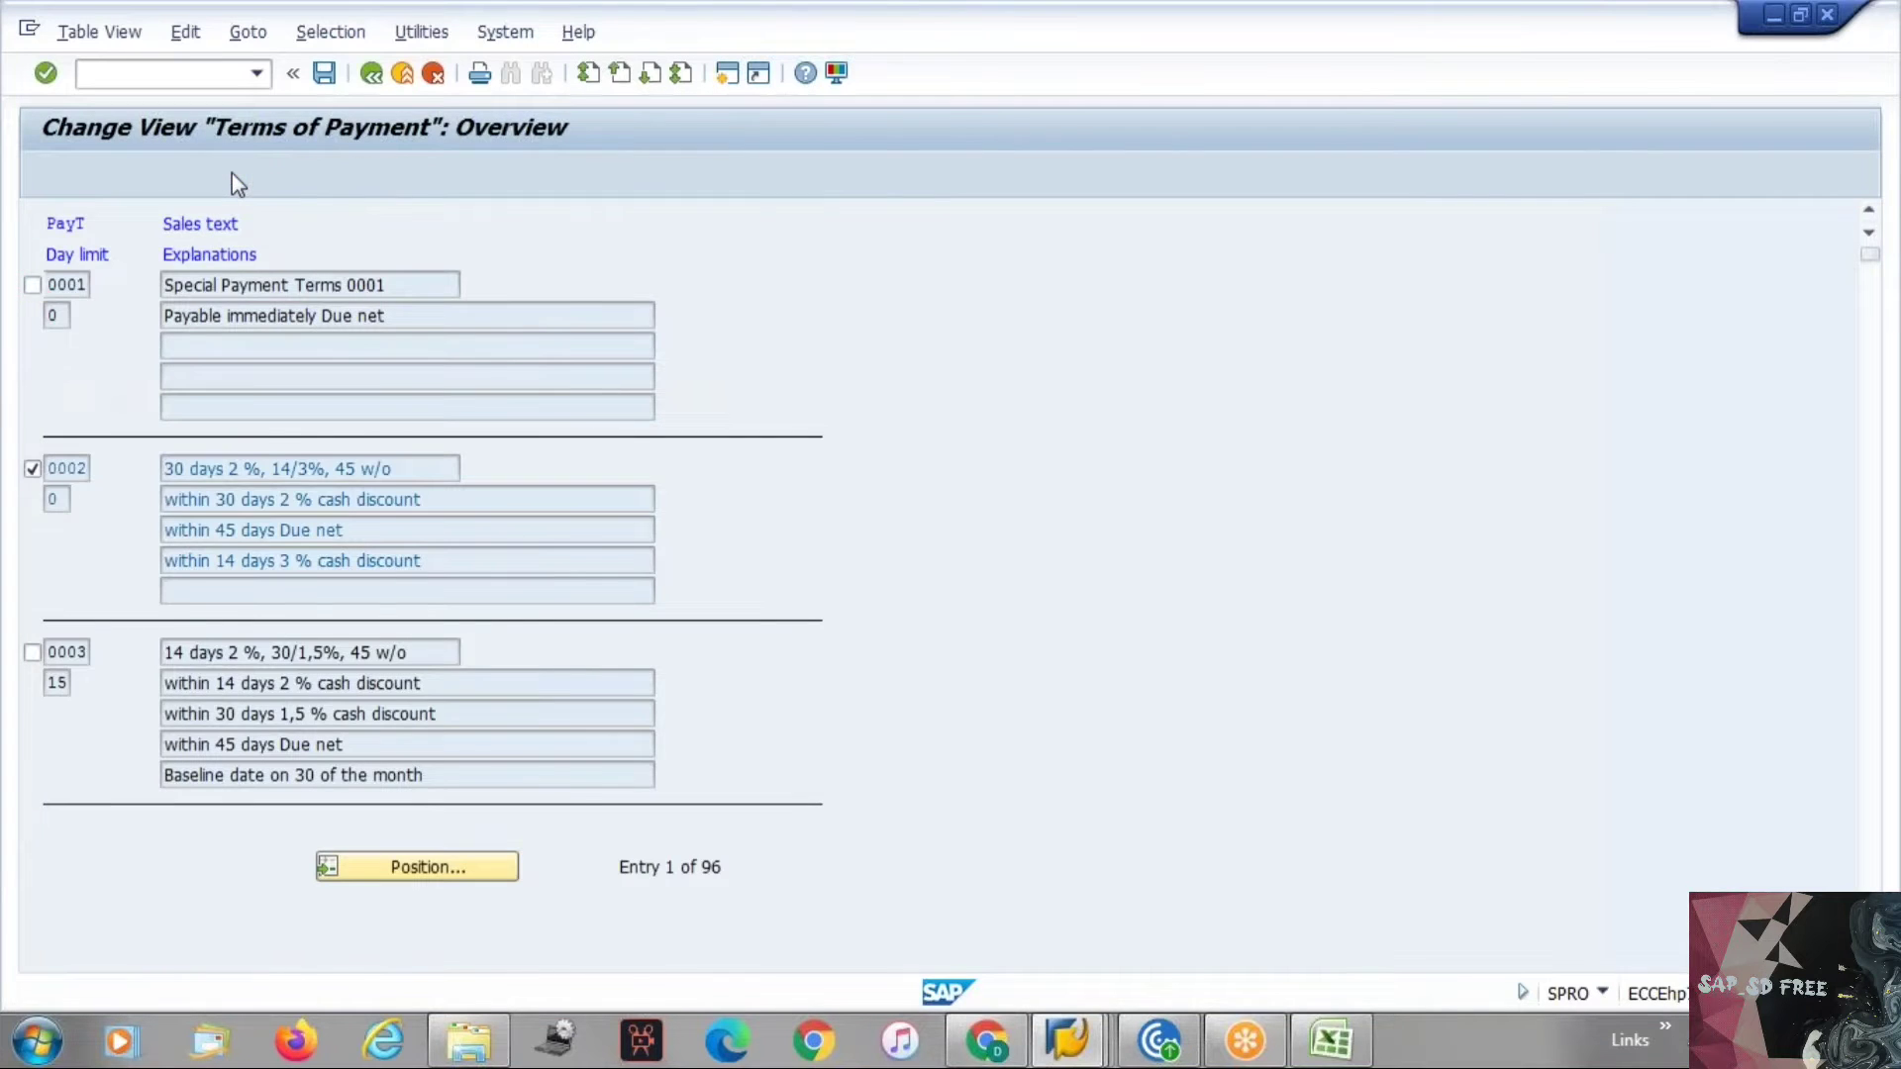
pyautogui.write('ZZ')
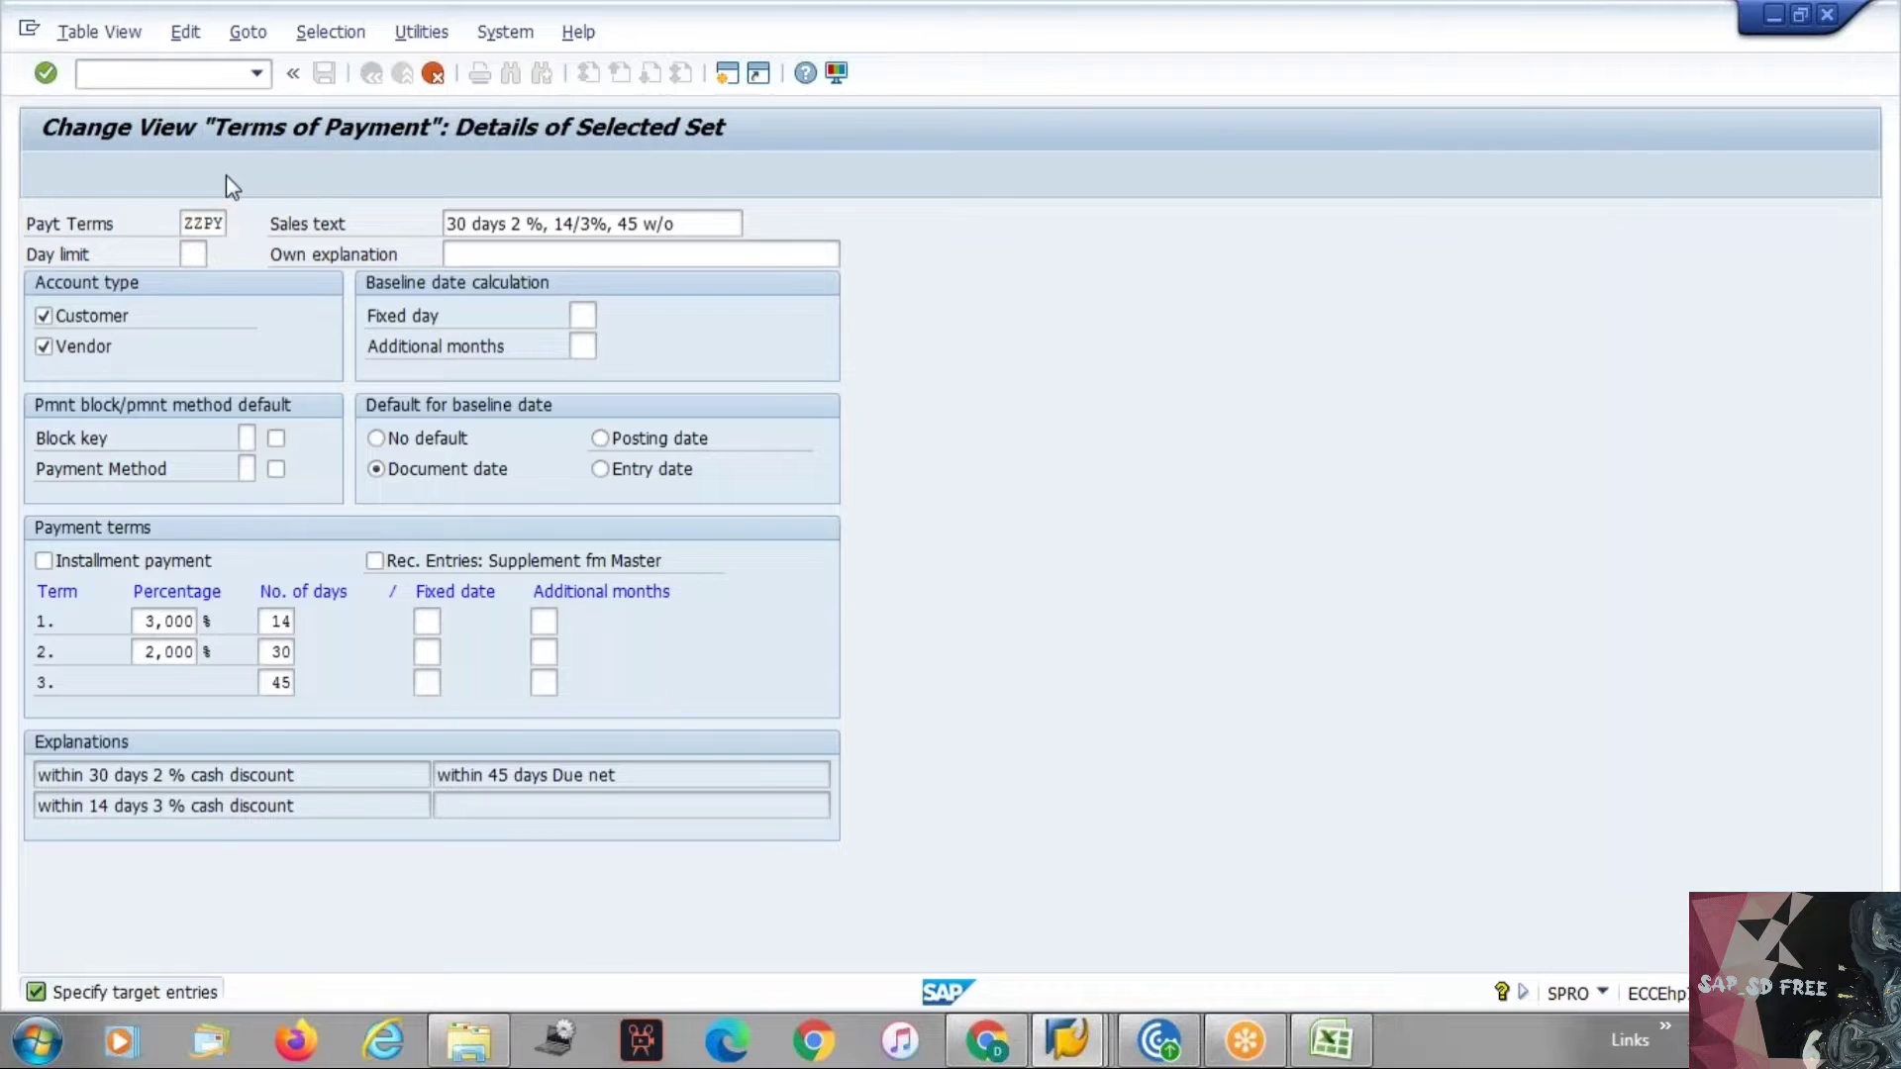
pyautogui.write('PY')
pyautogui.press('Return')
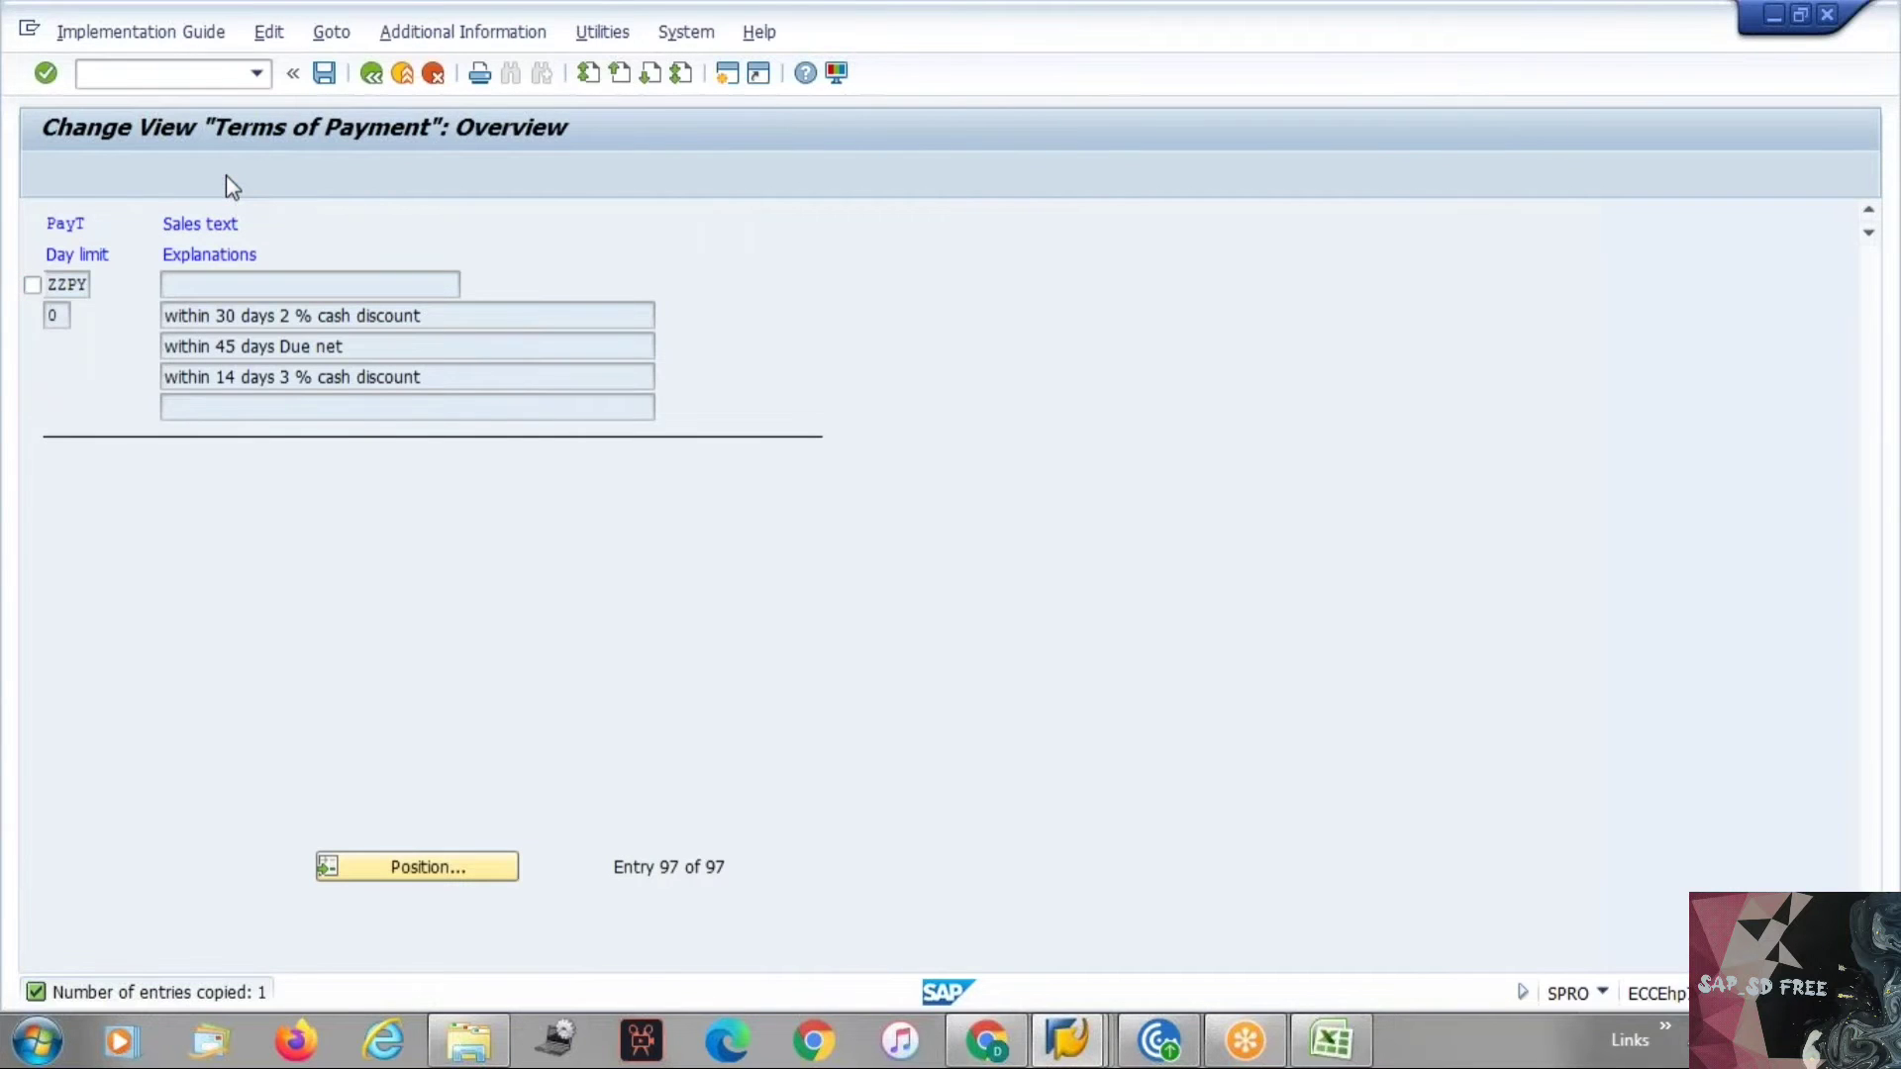
pyautogui.press('Return')
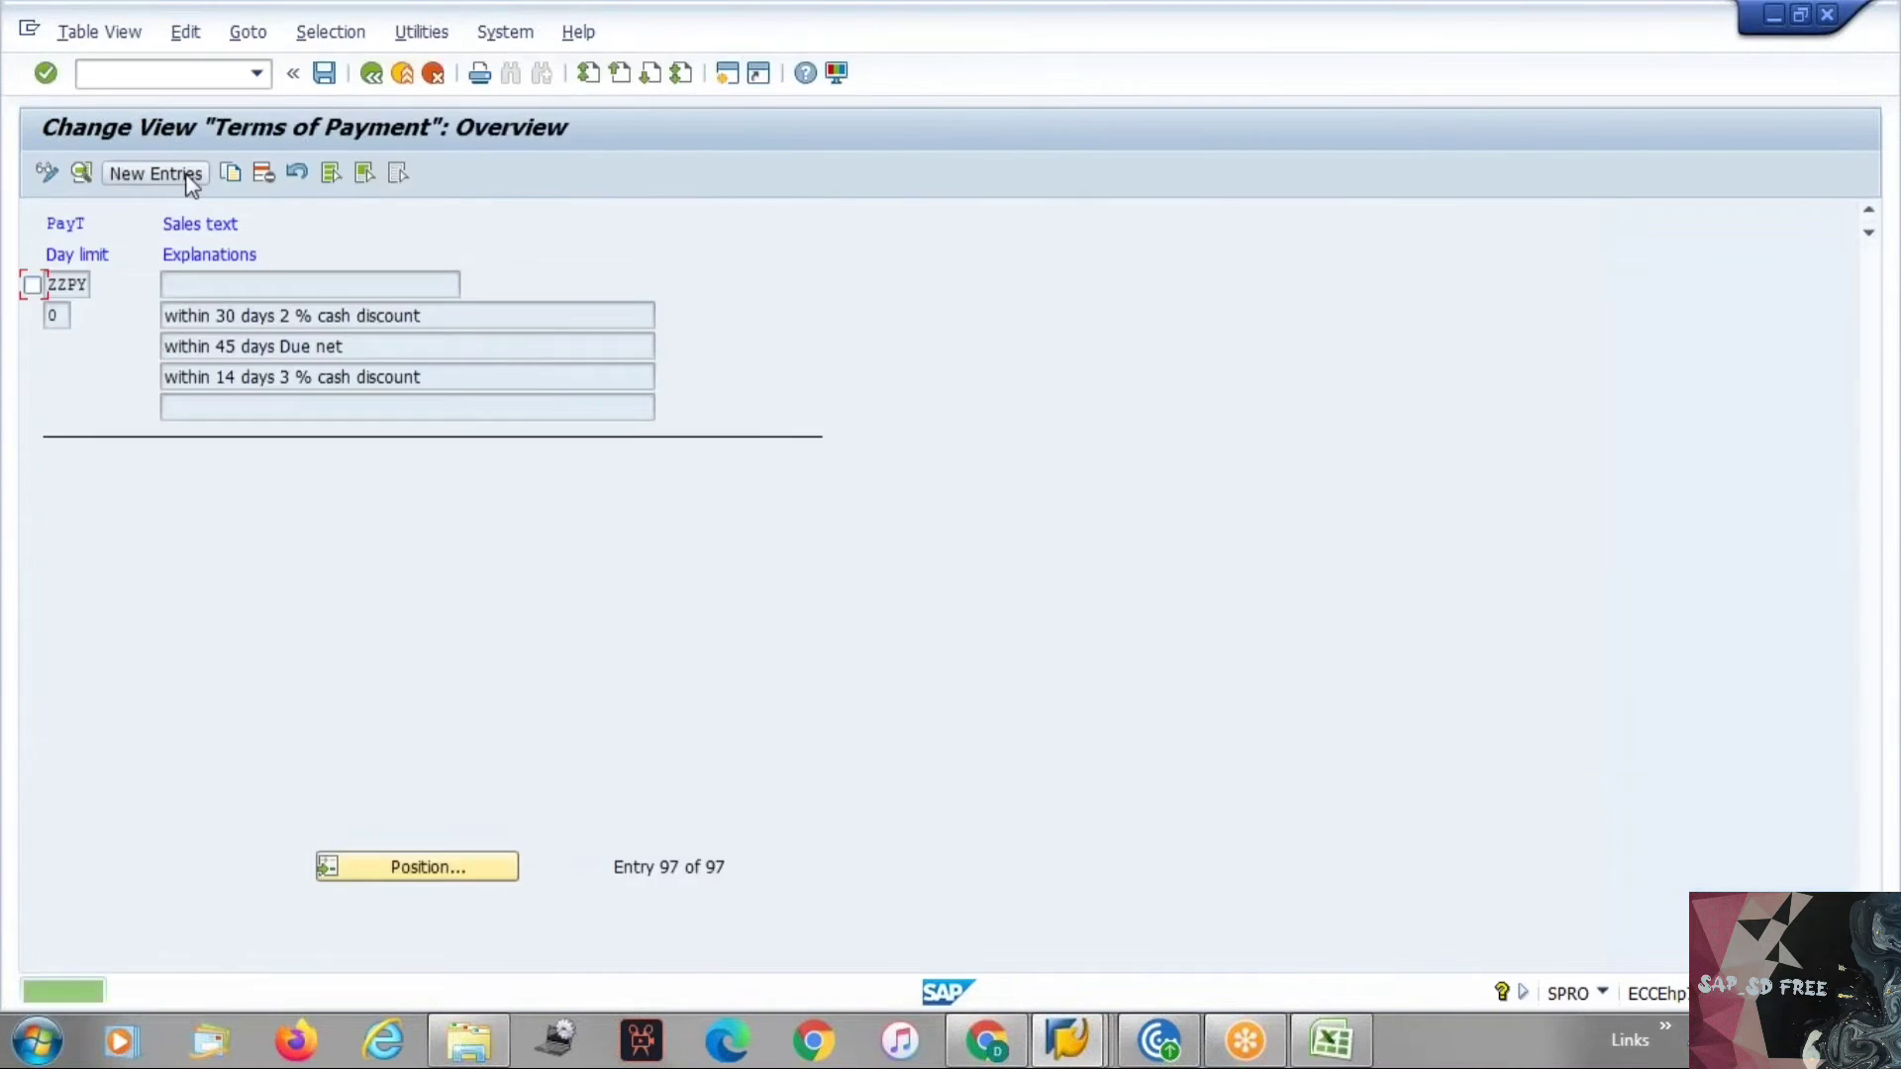
# Set the customer's terms of payment to ZZPY.
pyautogui.hotkey('alt', 'Tab')
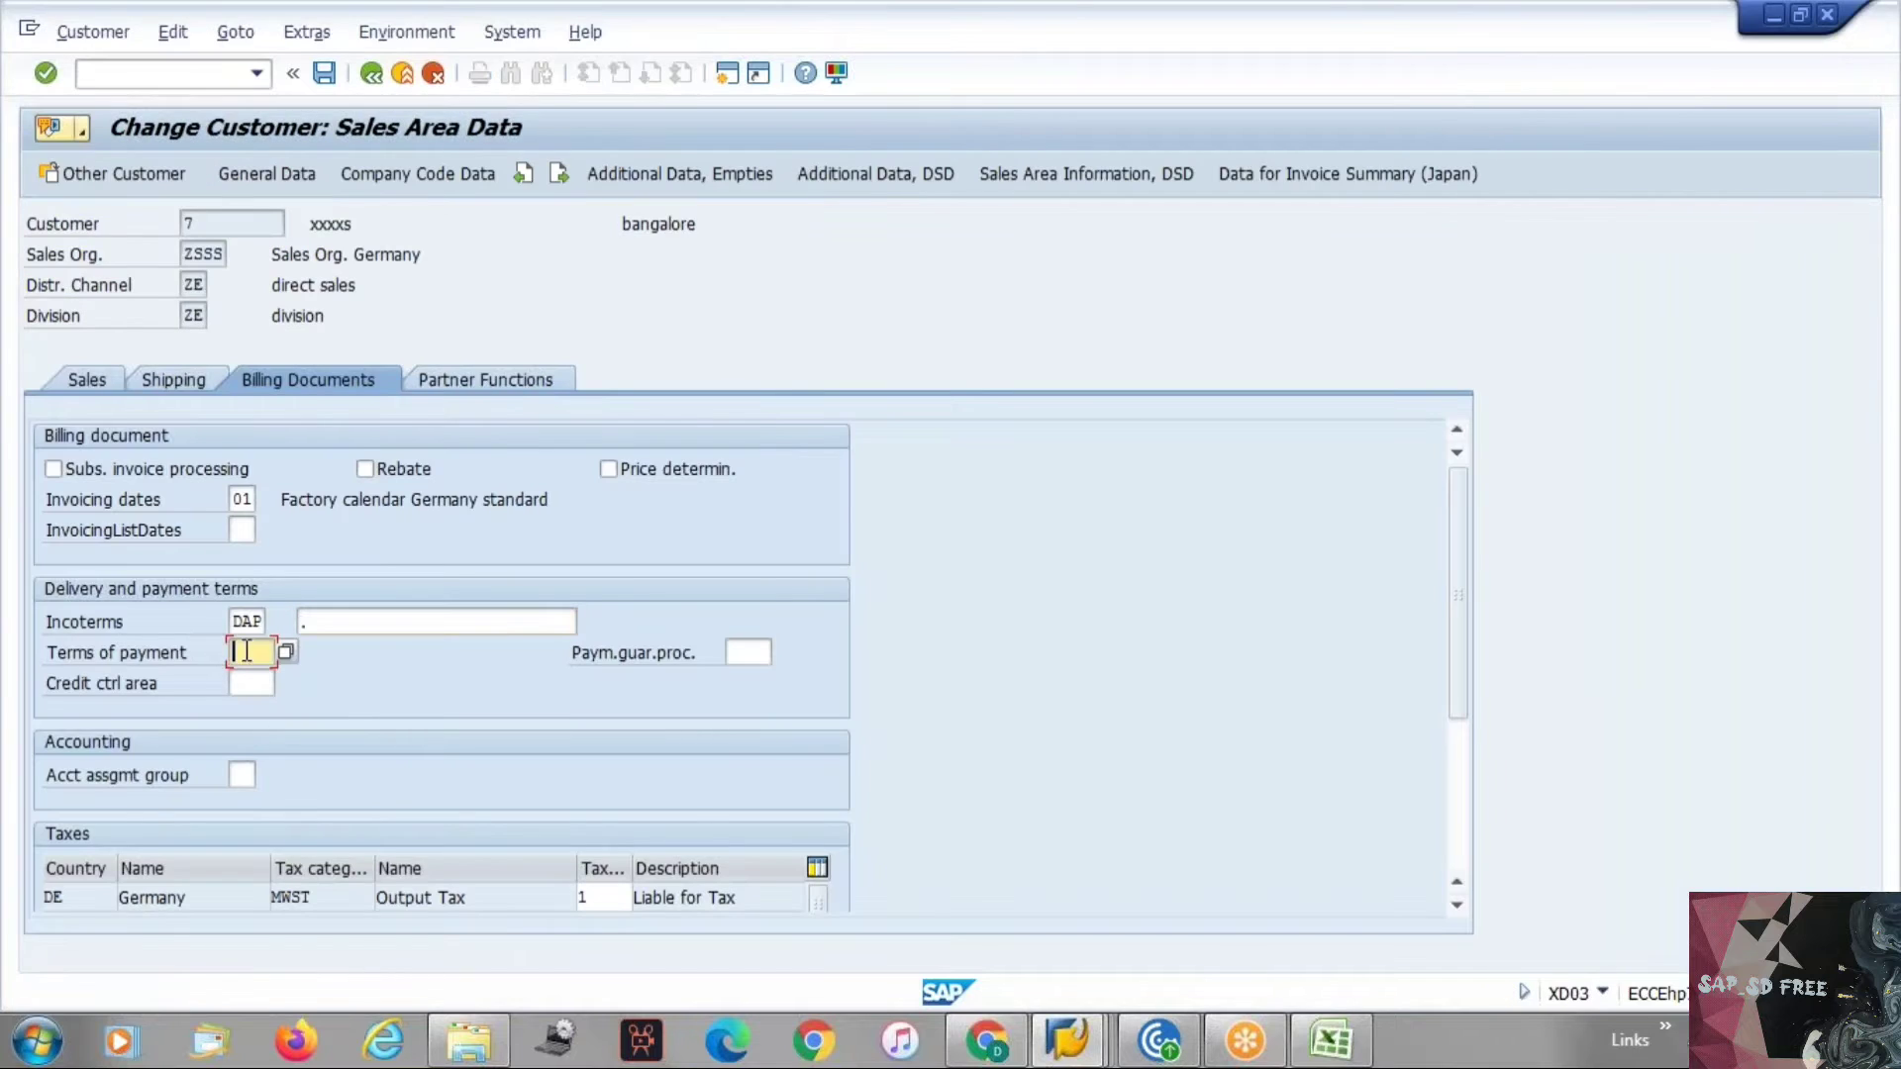
pyautogui.click(286, 651)
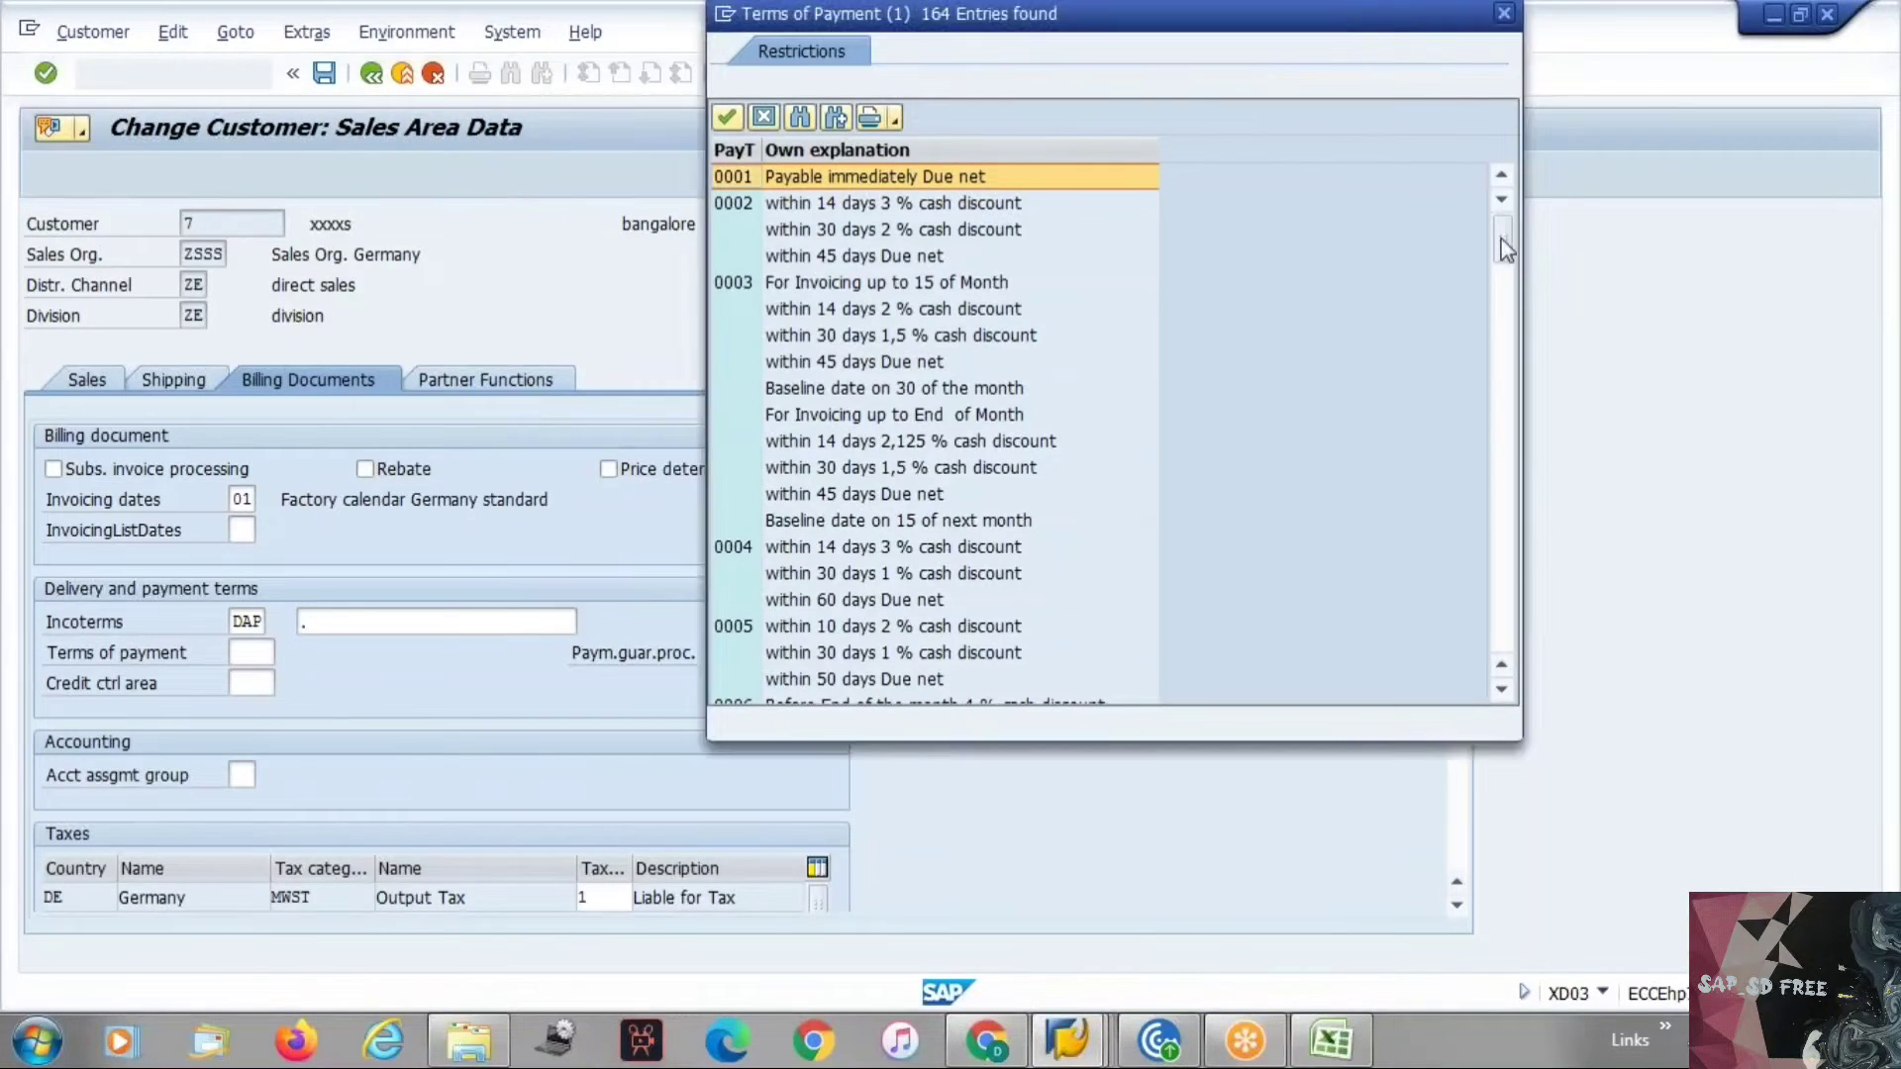
pyautogui.moveTo(1501, 240); pyautogui.dragTo(1473, 660)
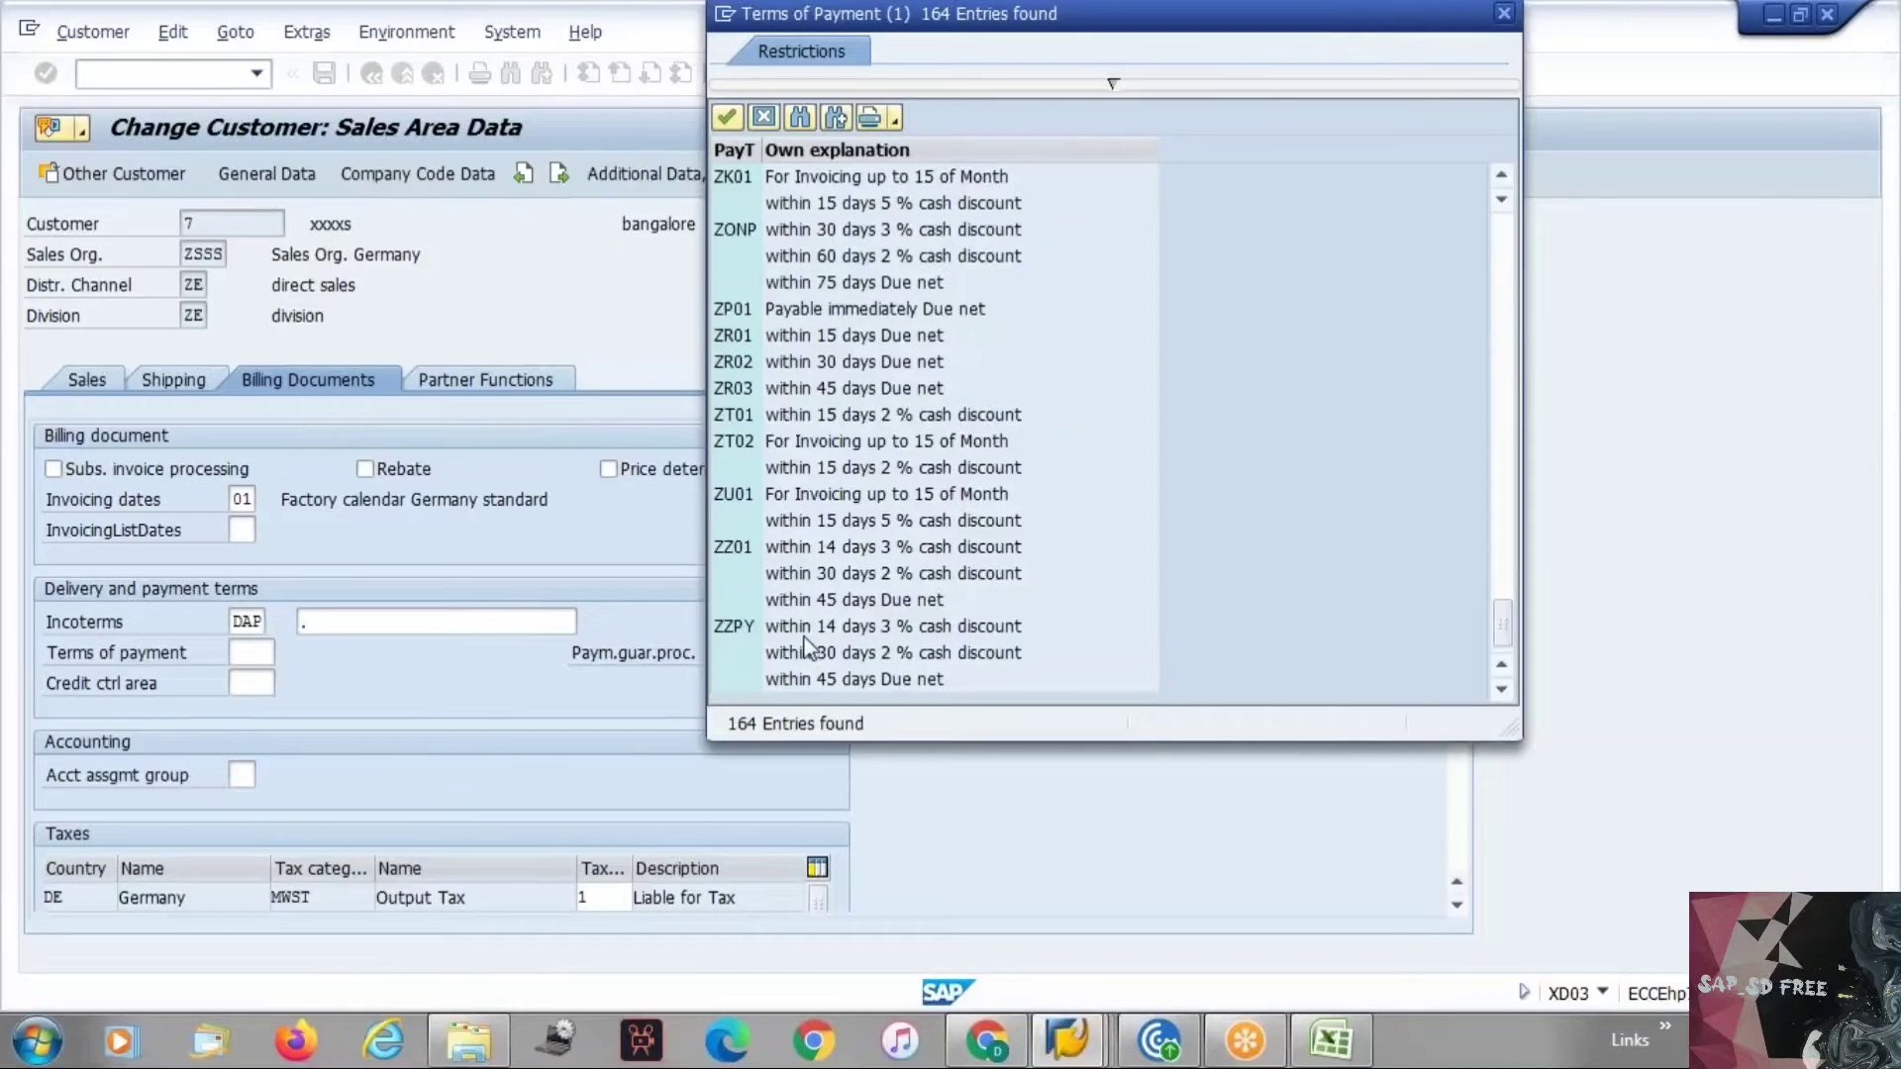
pyautogui.doubleClick(742, 628)
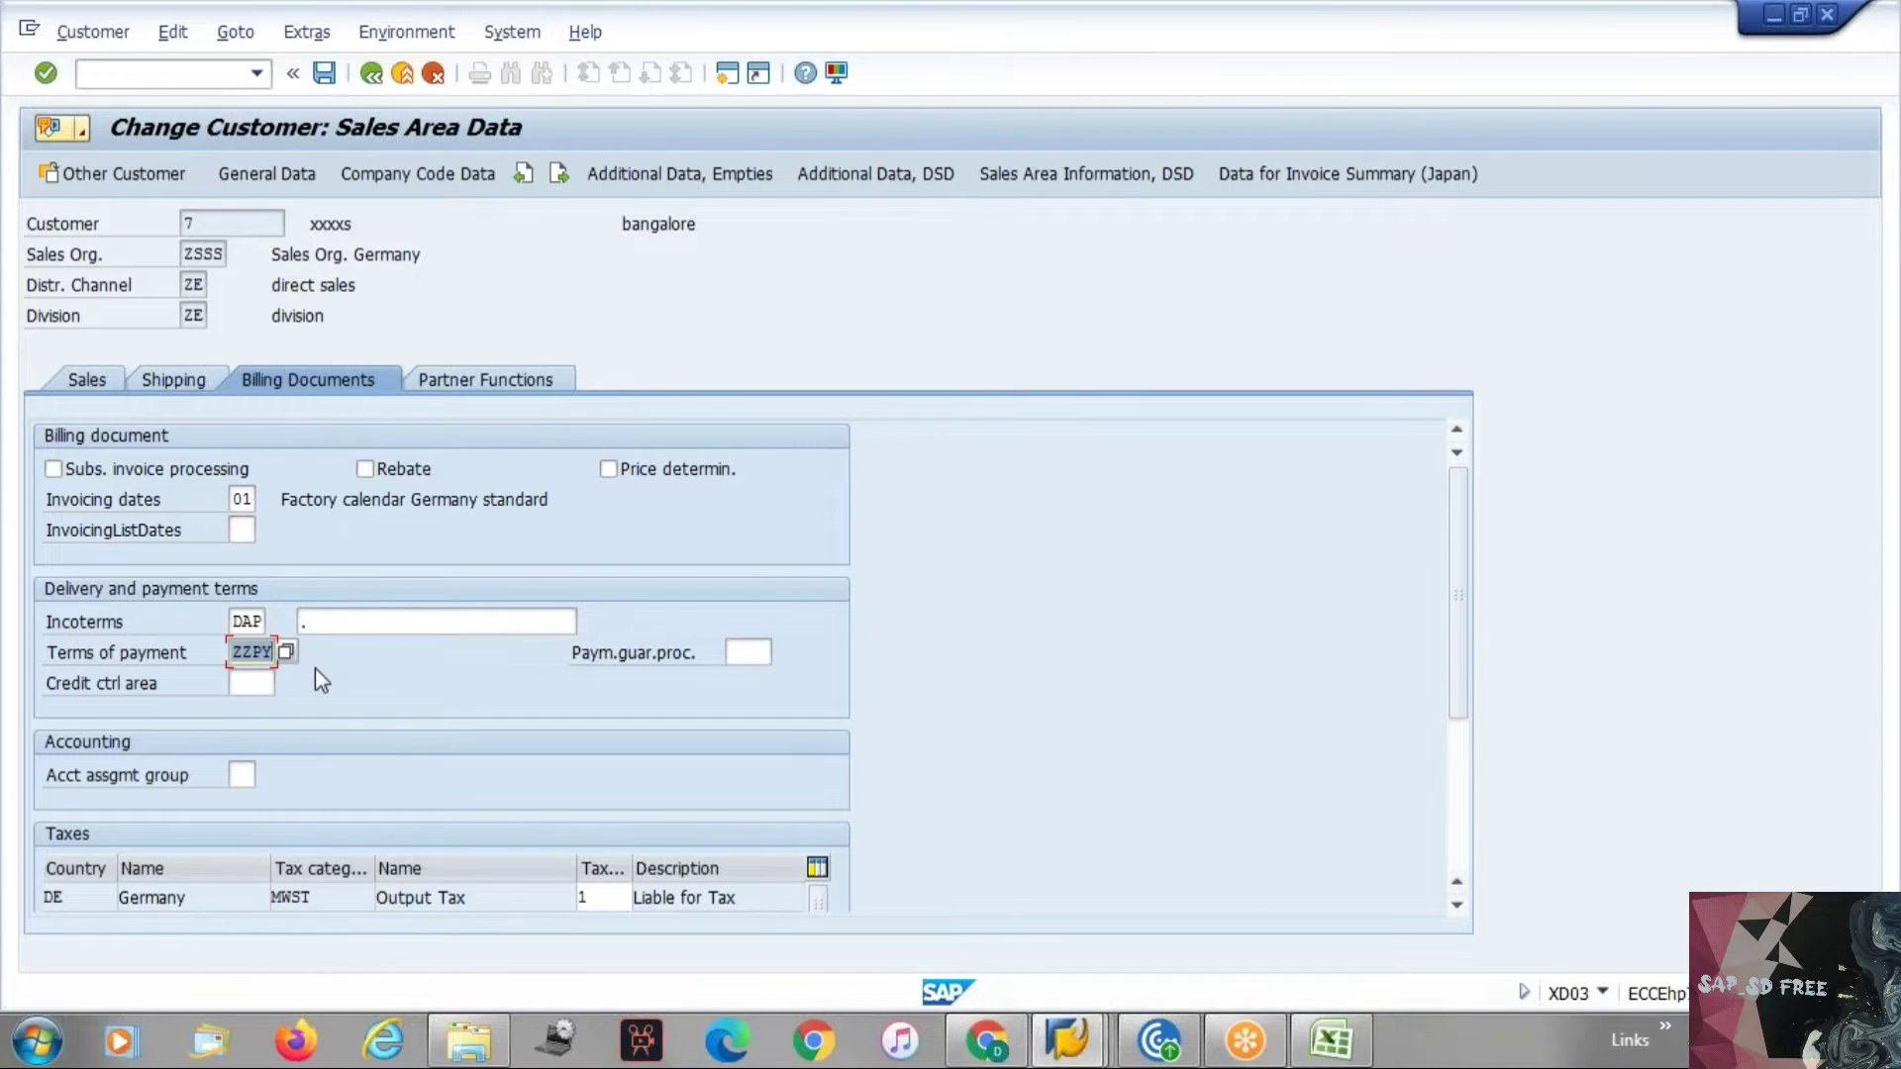
# Browse the available payment guarantee procedures for the customer.
pyautogui.click(747, 649)
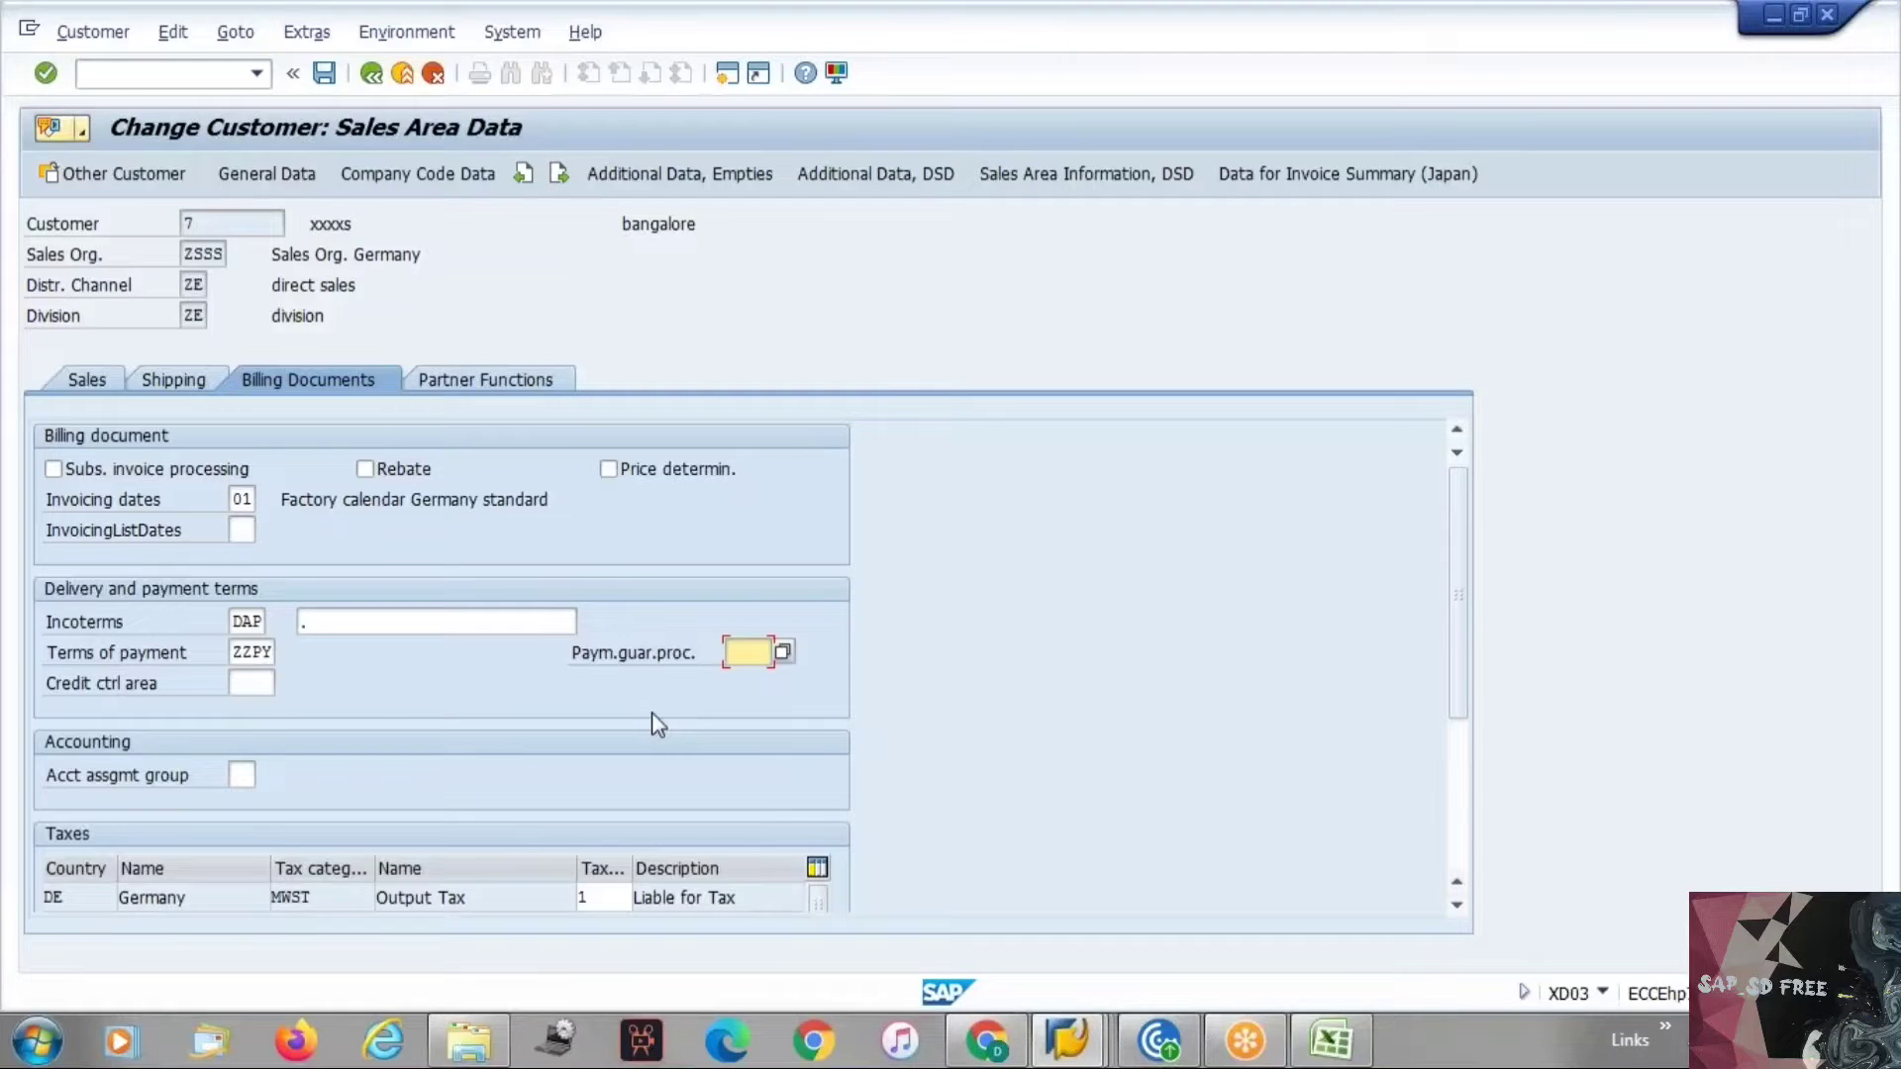
pyautogui.click(783, 652)
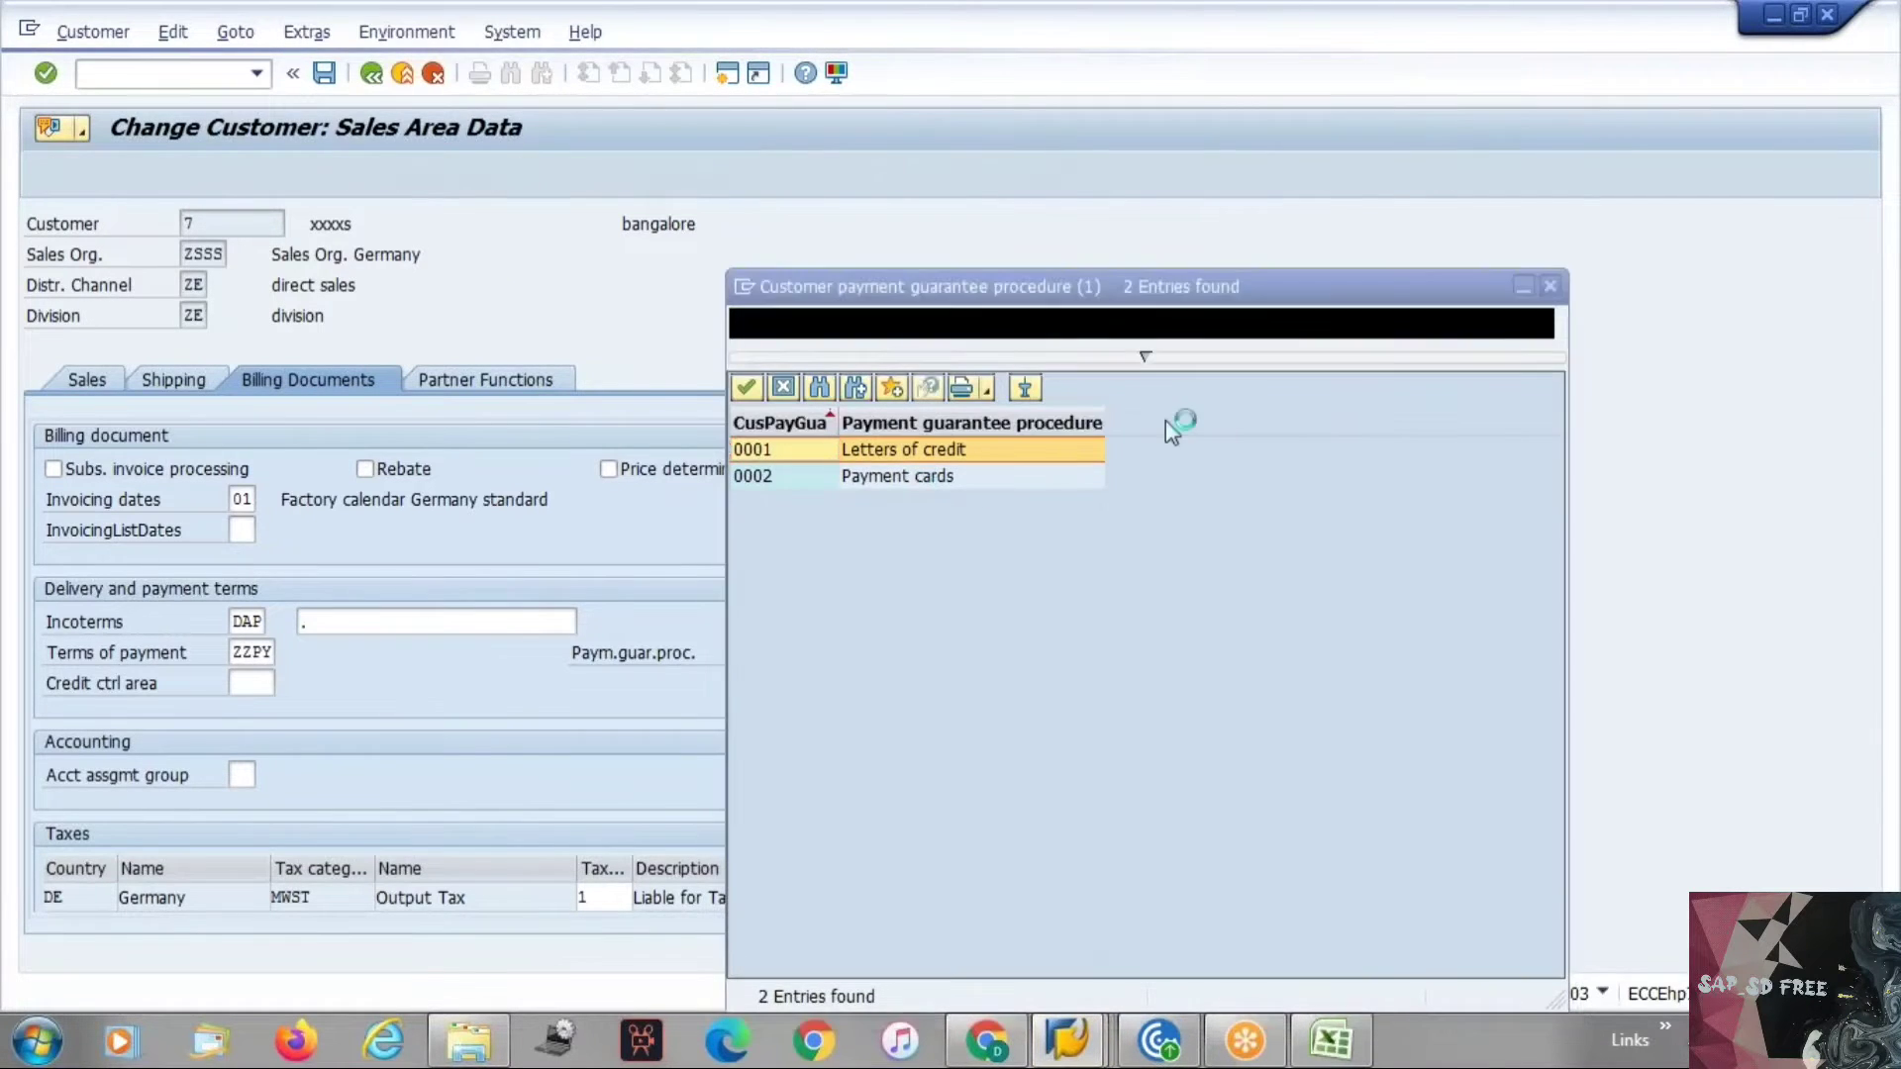
pyautogui.click(1550, 287)
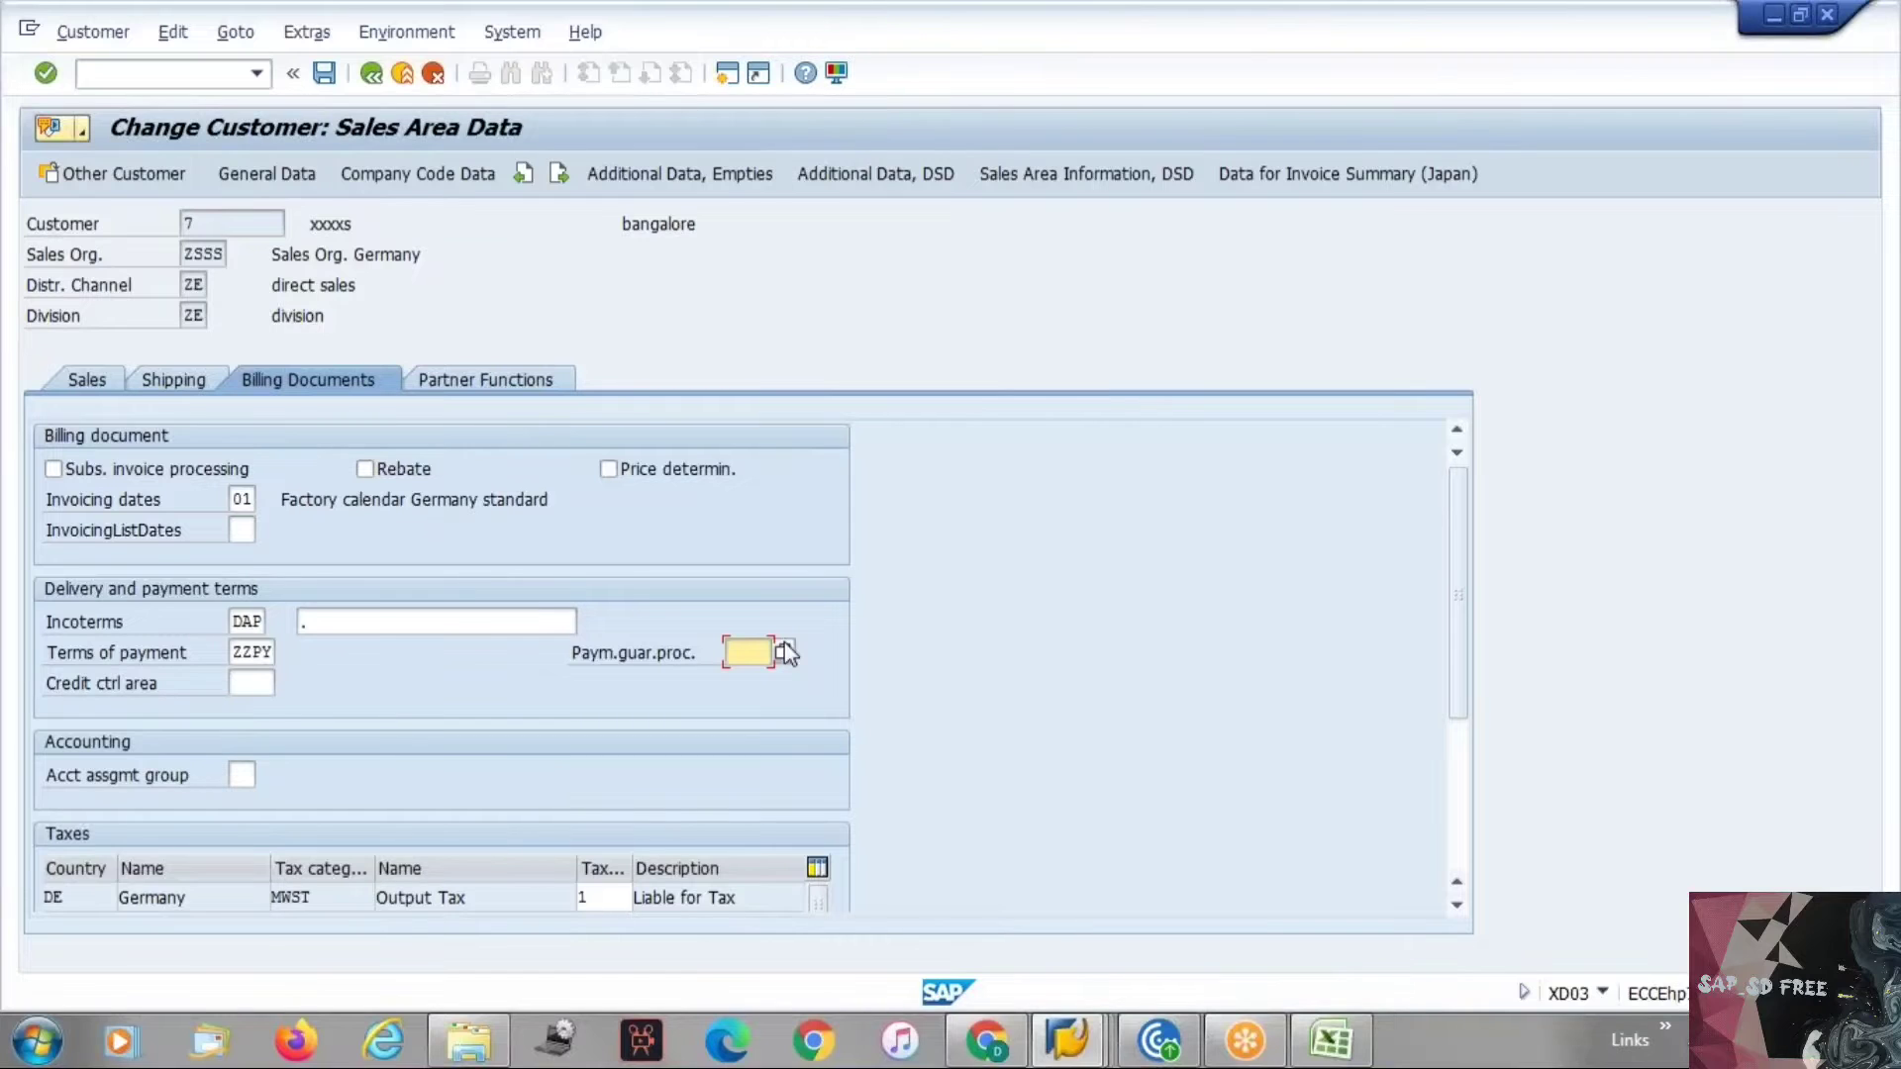
# Switch to the Excel notes sheet and enter Export in cell G58.
pyautogui.hotkey('alt', 'Tab')
pyautogui.hotkey('alt', 'Tab')
pyautogui.hotkey('alt', 'Tab')
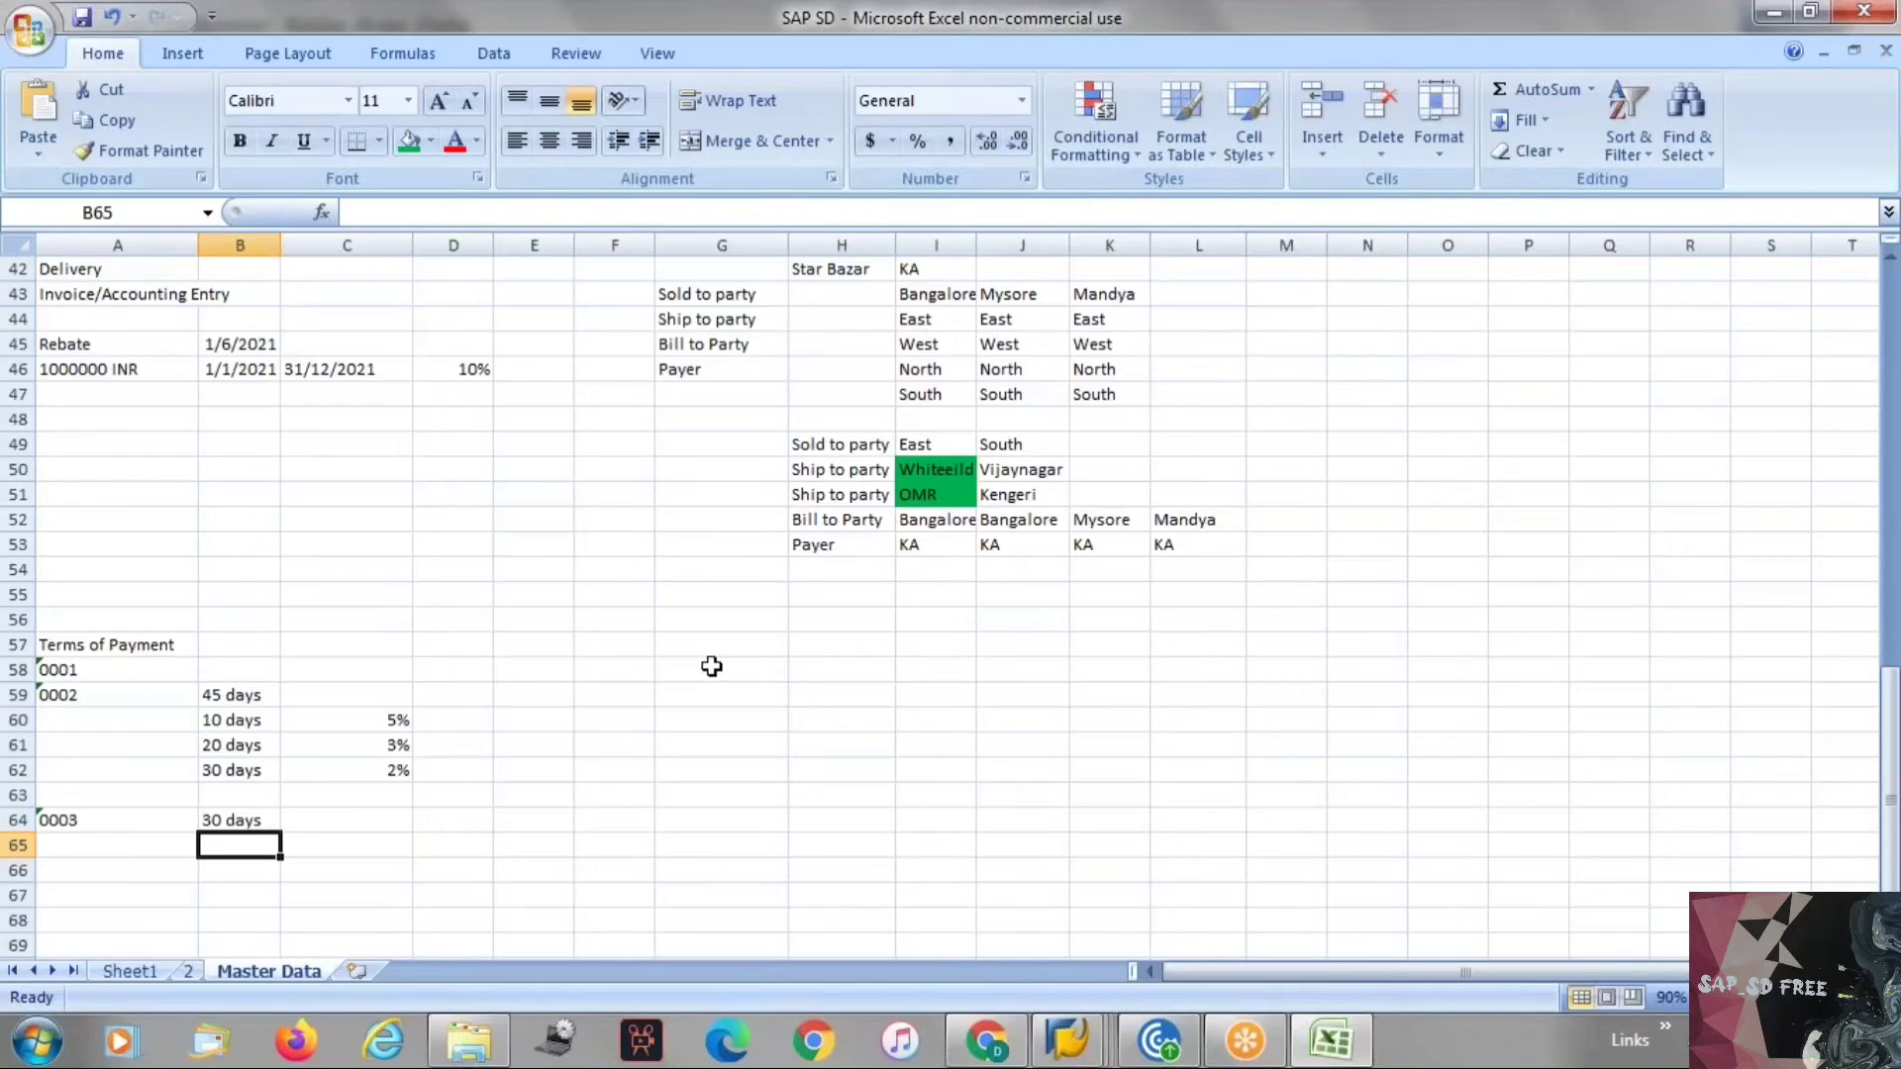
pyautogui.click(714, 665)
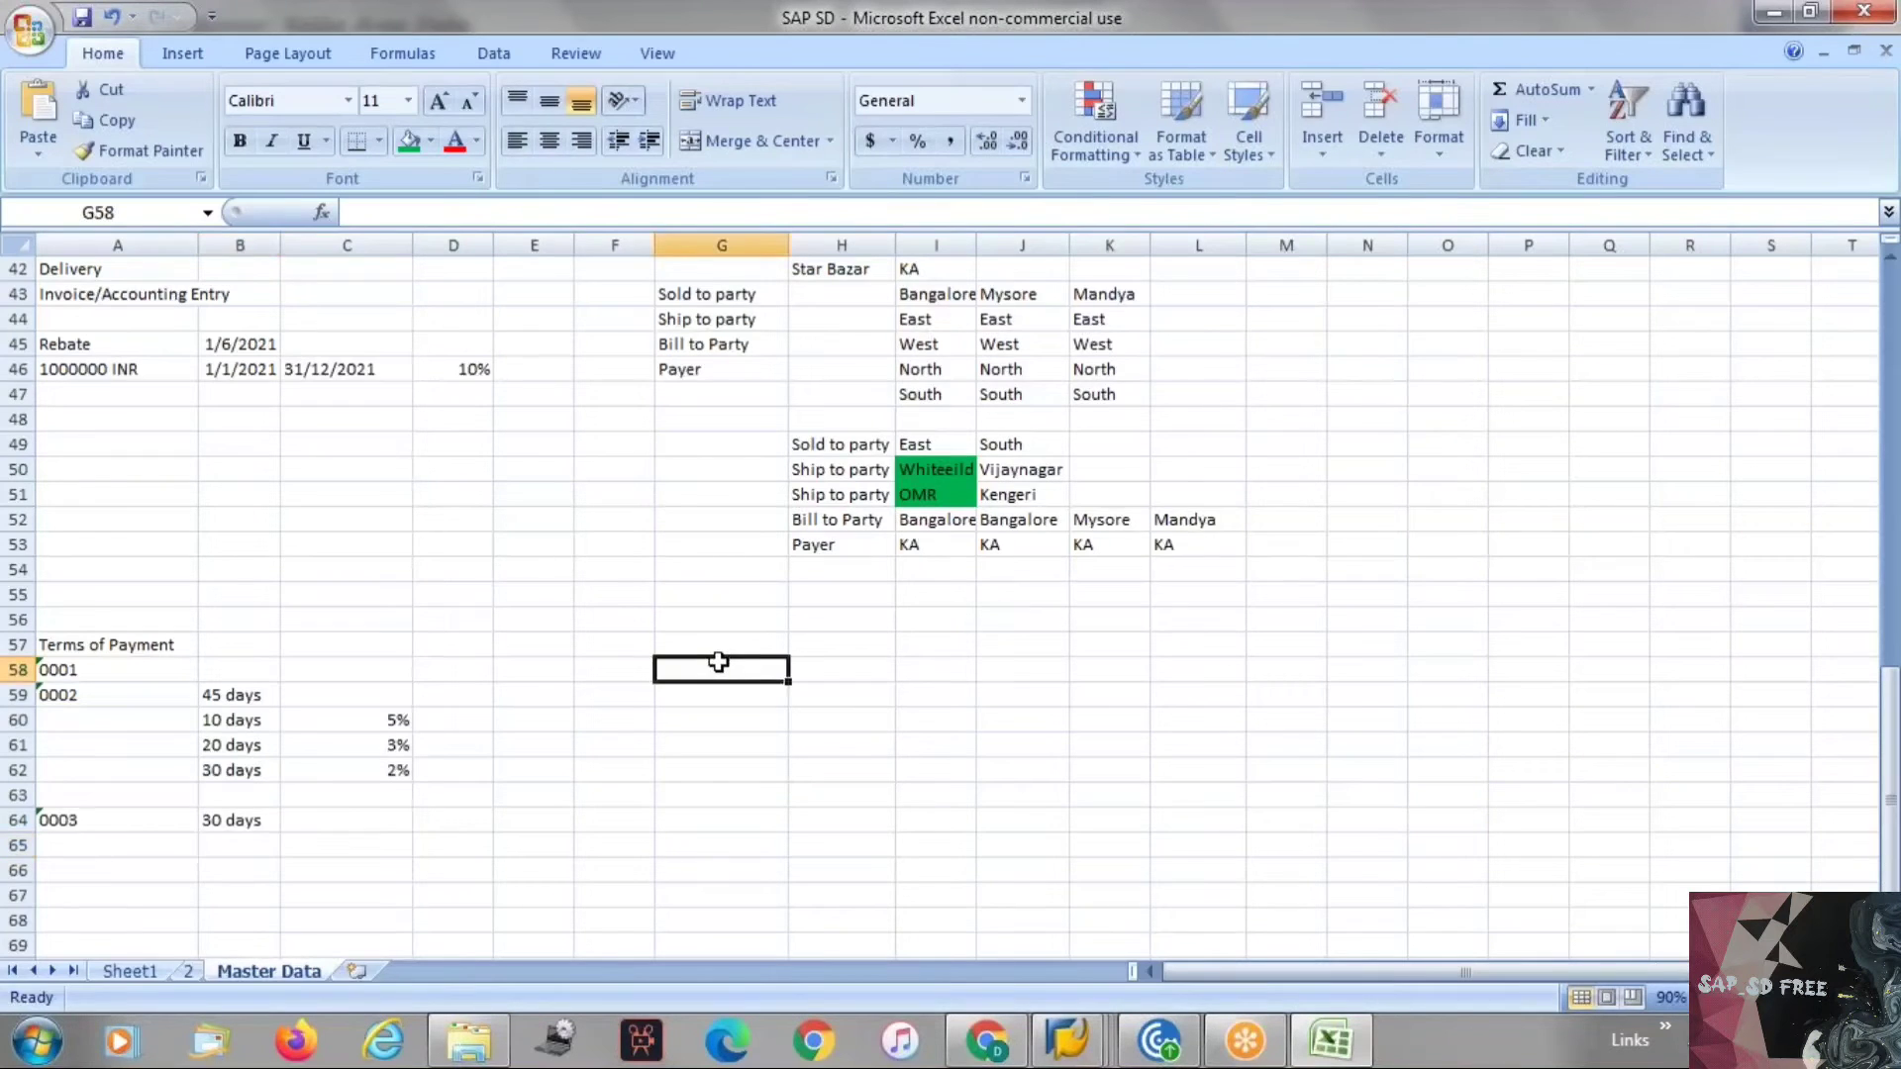
pyautogui.write('Export')
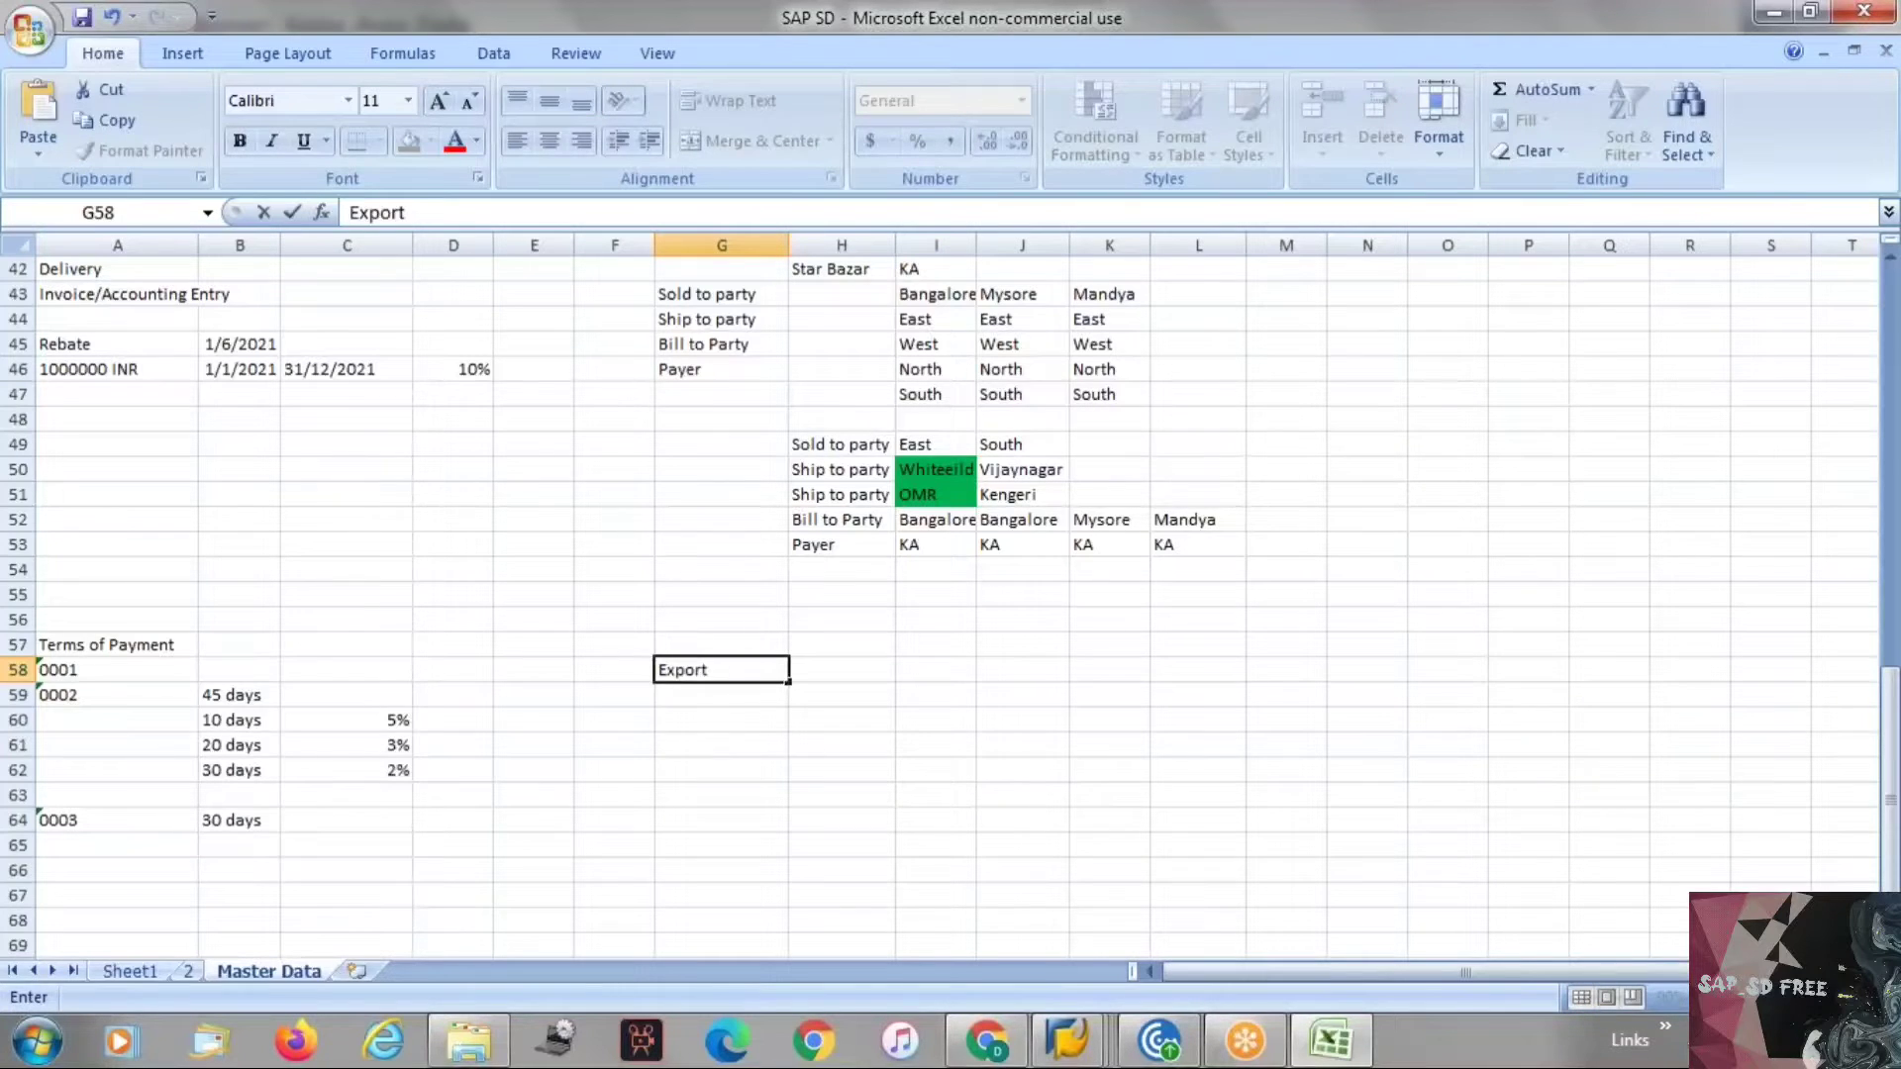
pyautogui.press('Return')
pyautogui.press('Return')
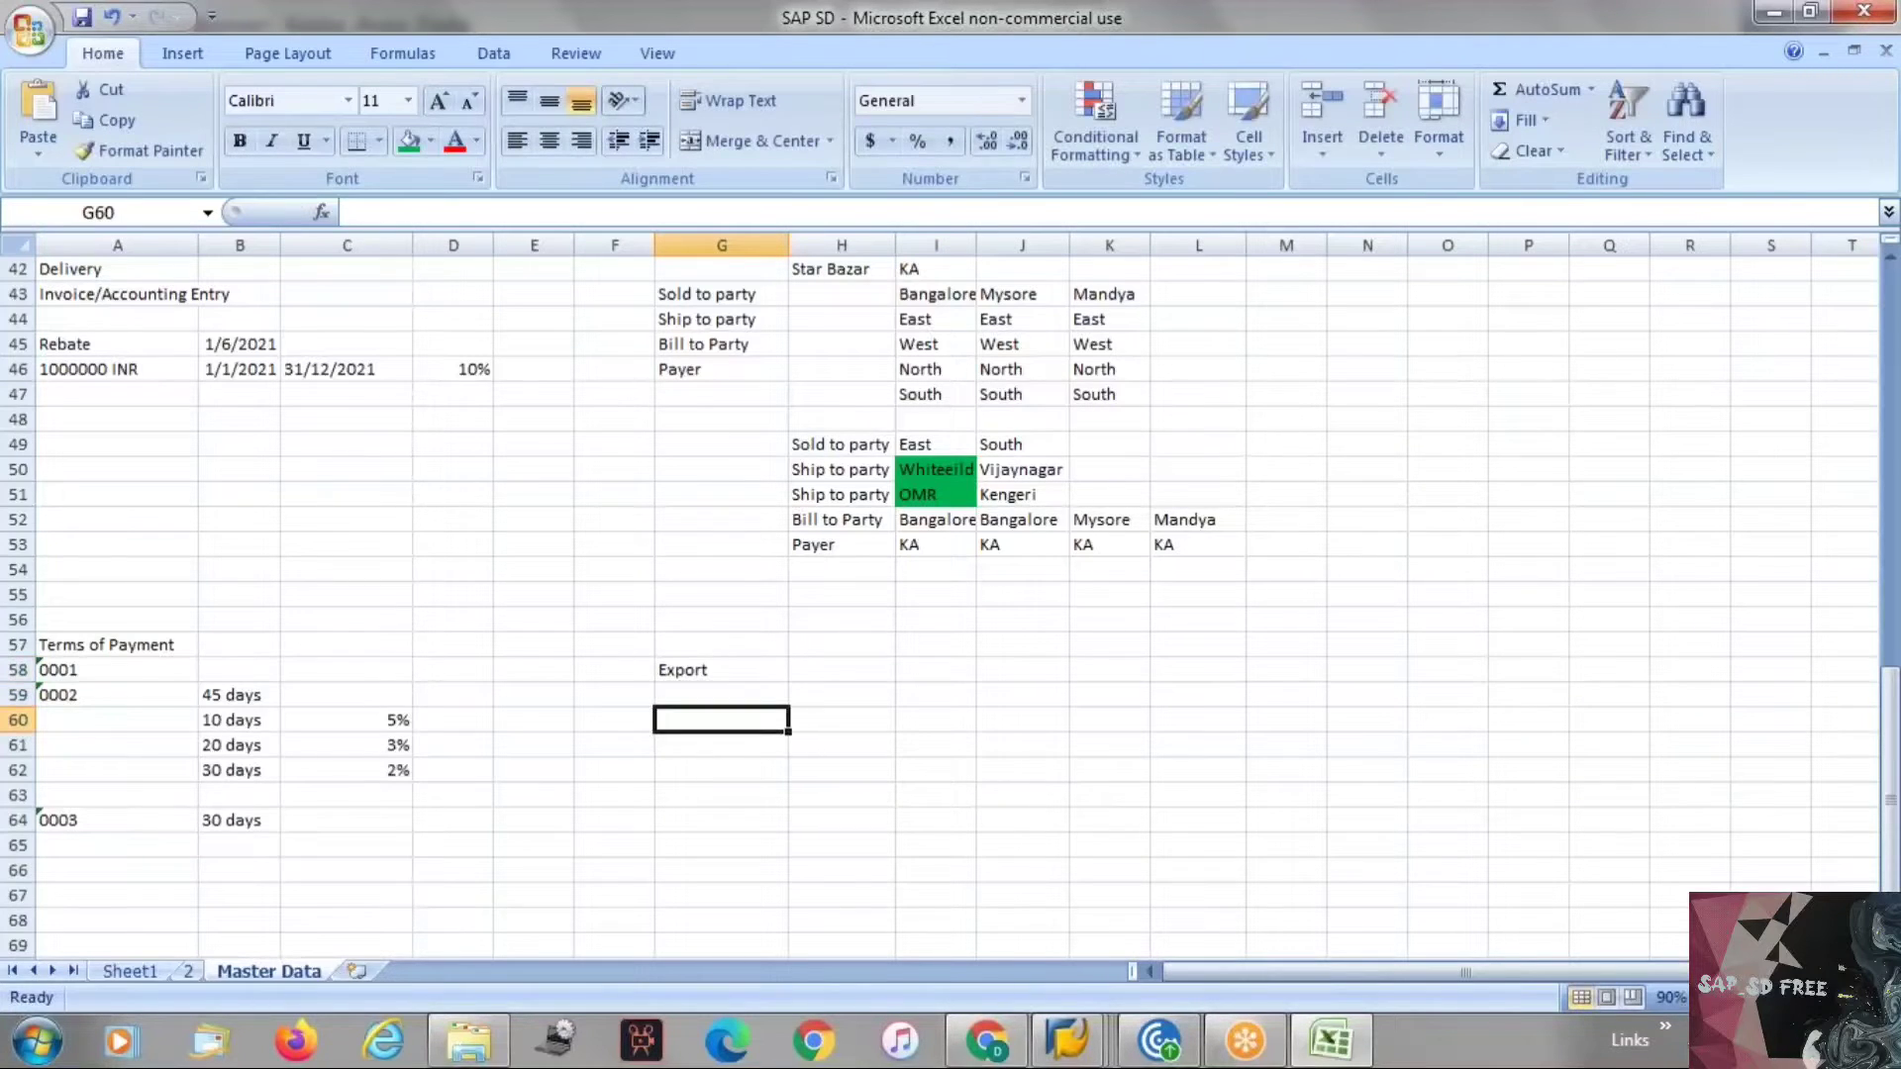
# Enter Company in cell G60 and Customer in cell I60.
pyautogui.write('CO')
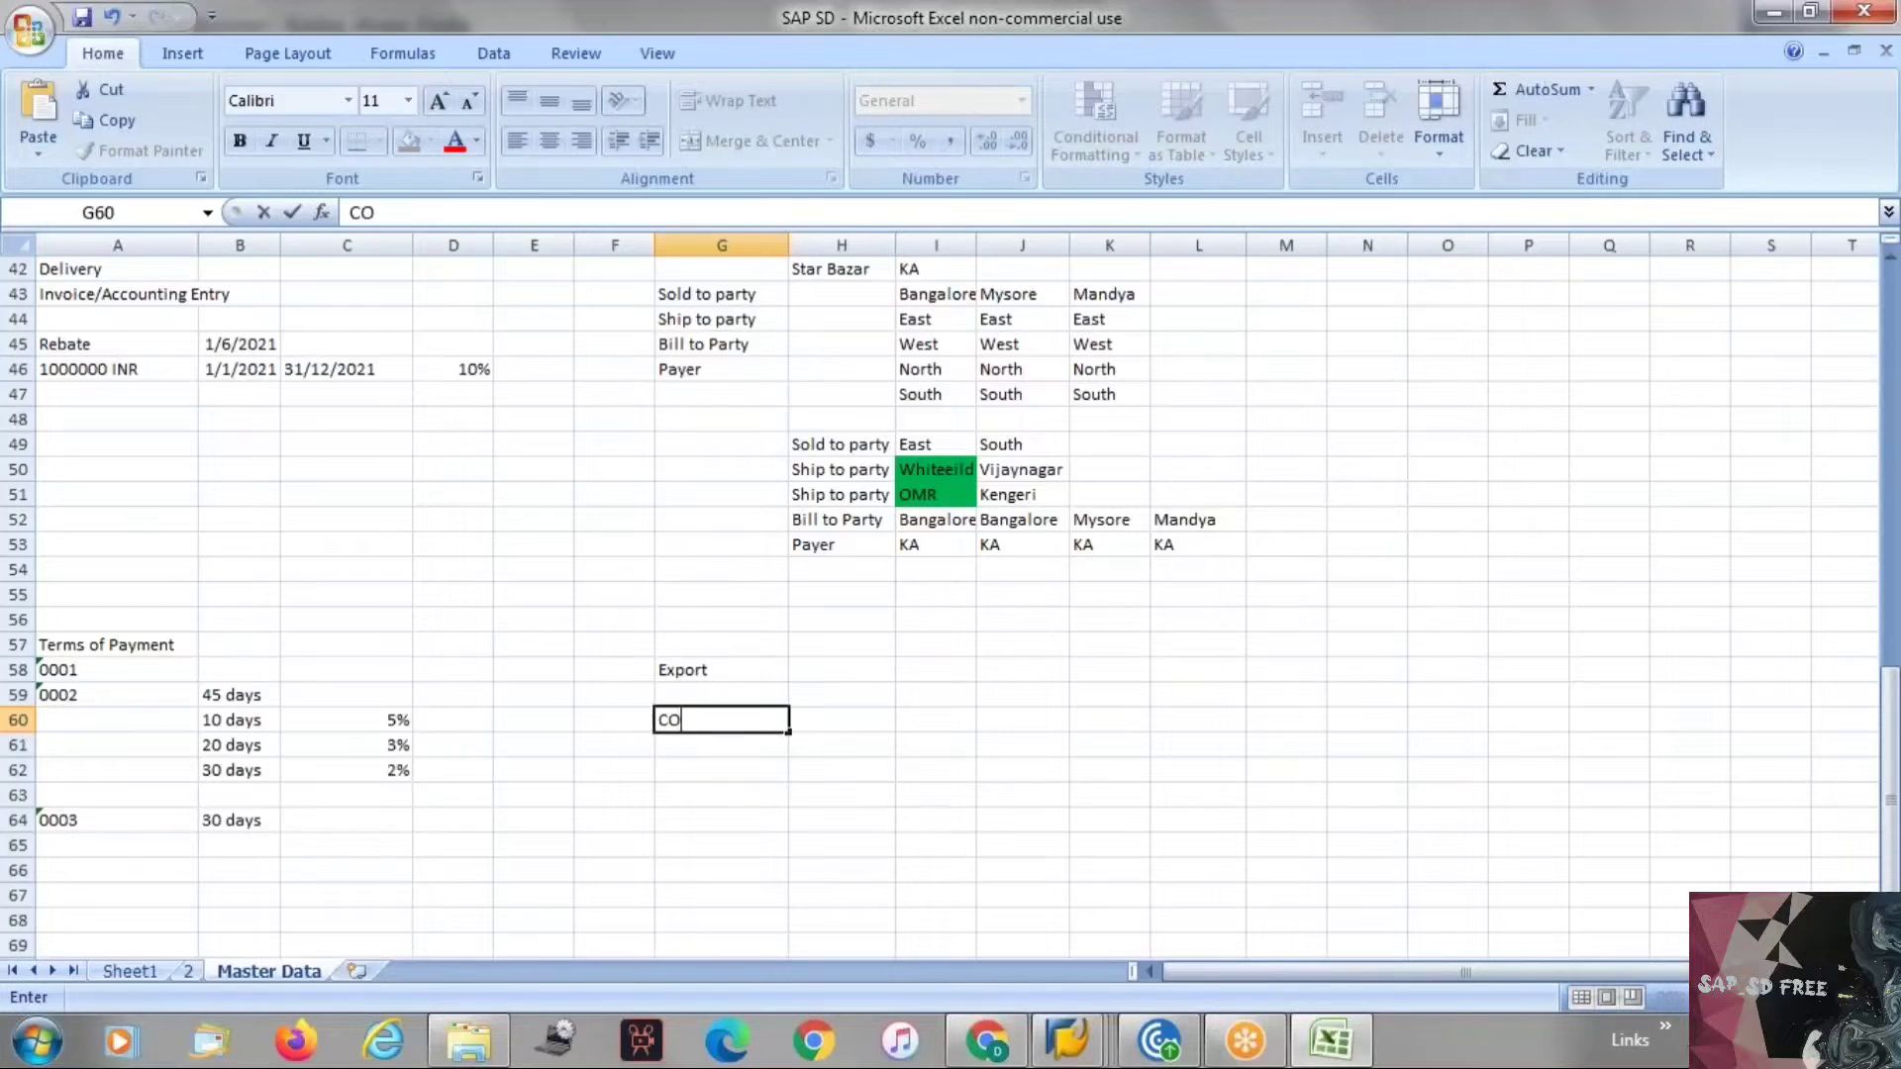
pyautogui.write('mpany')
pyautogui.press('Right')
pyautogui.press('Right')
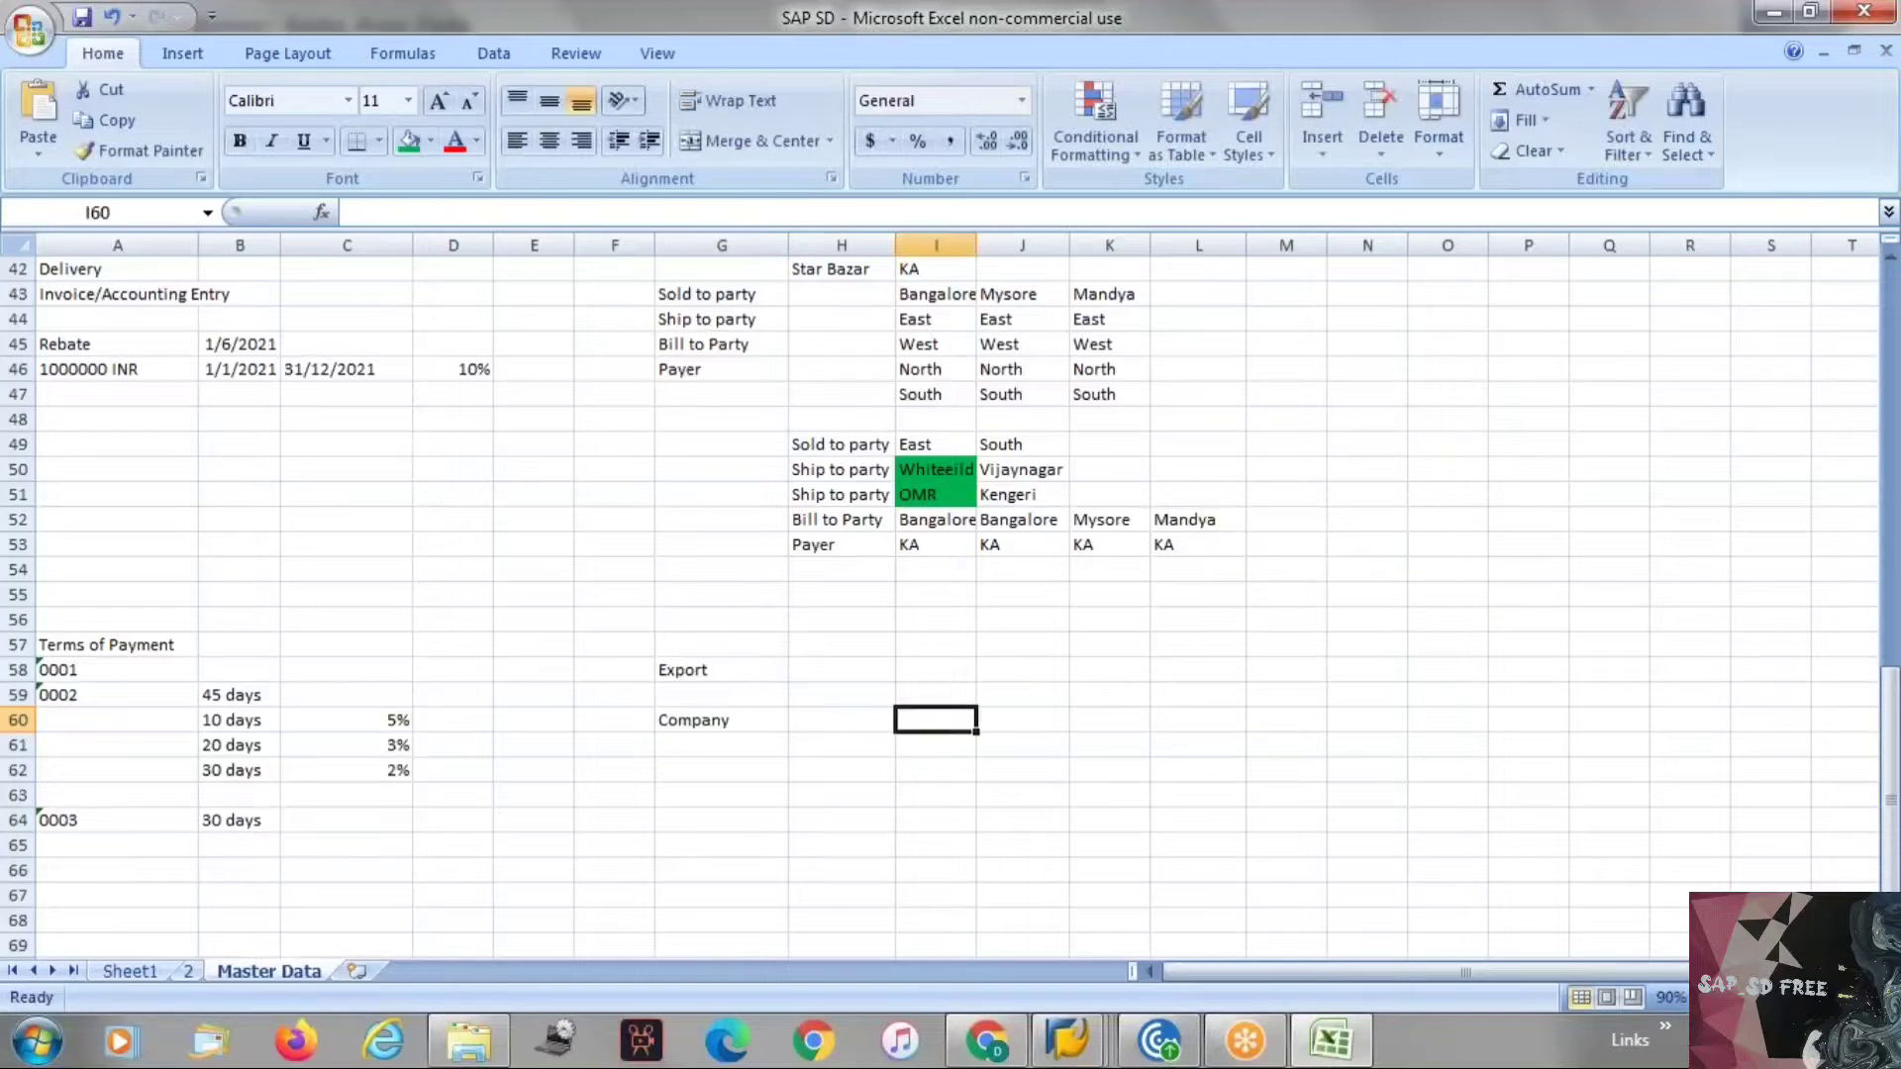
pyautogui.write('Customer')
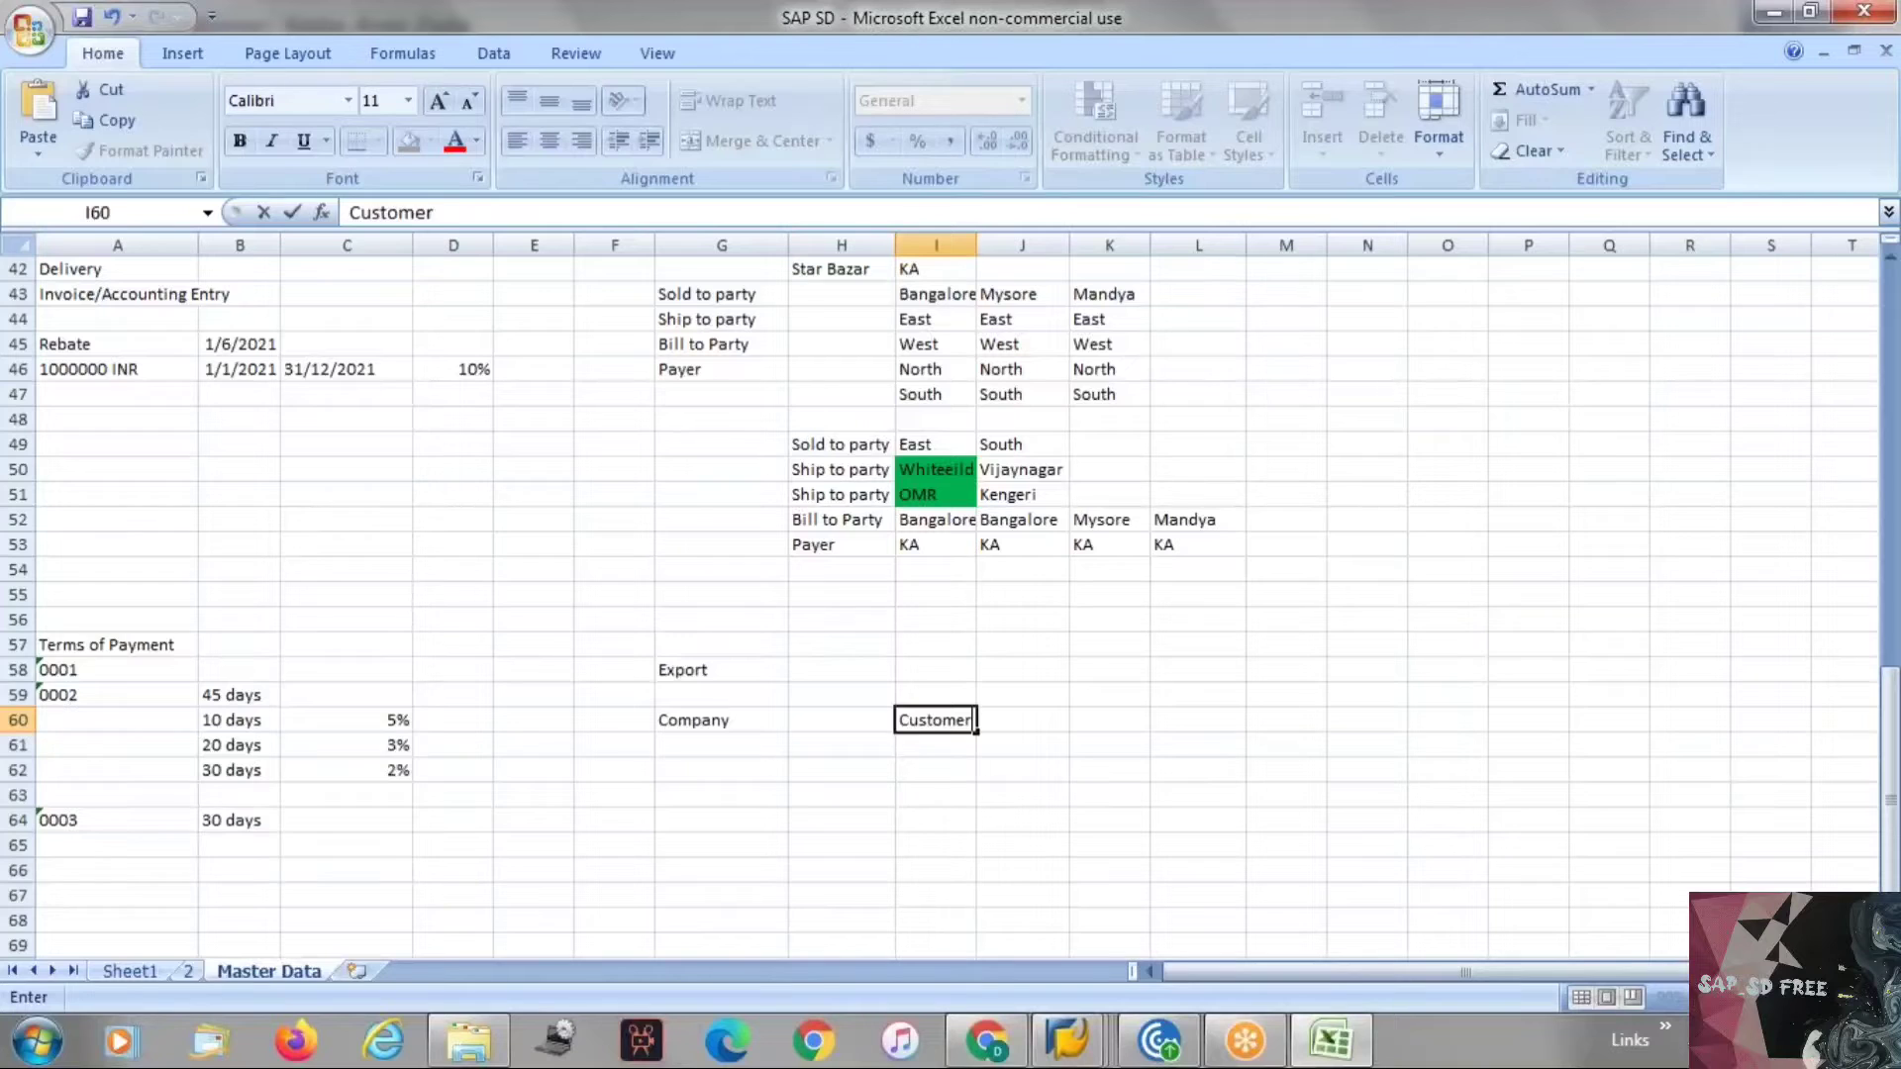
pyautogui.press('Return')
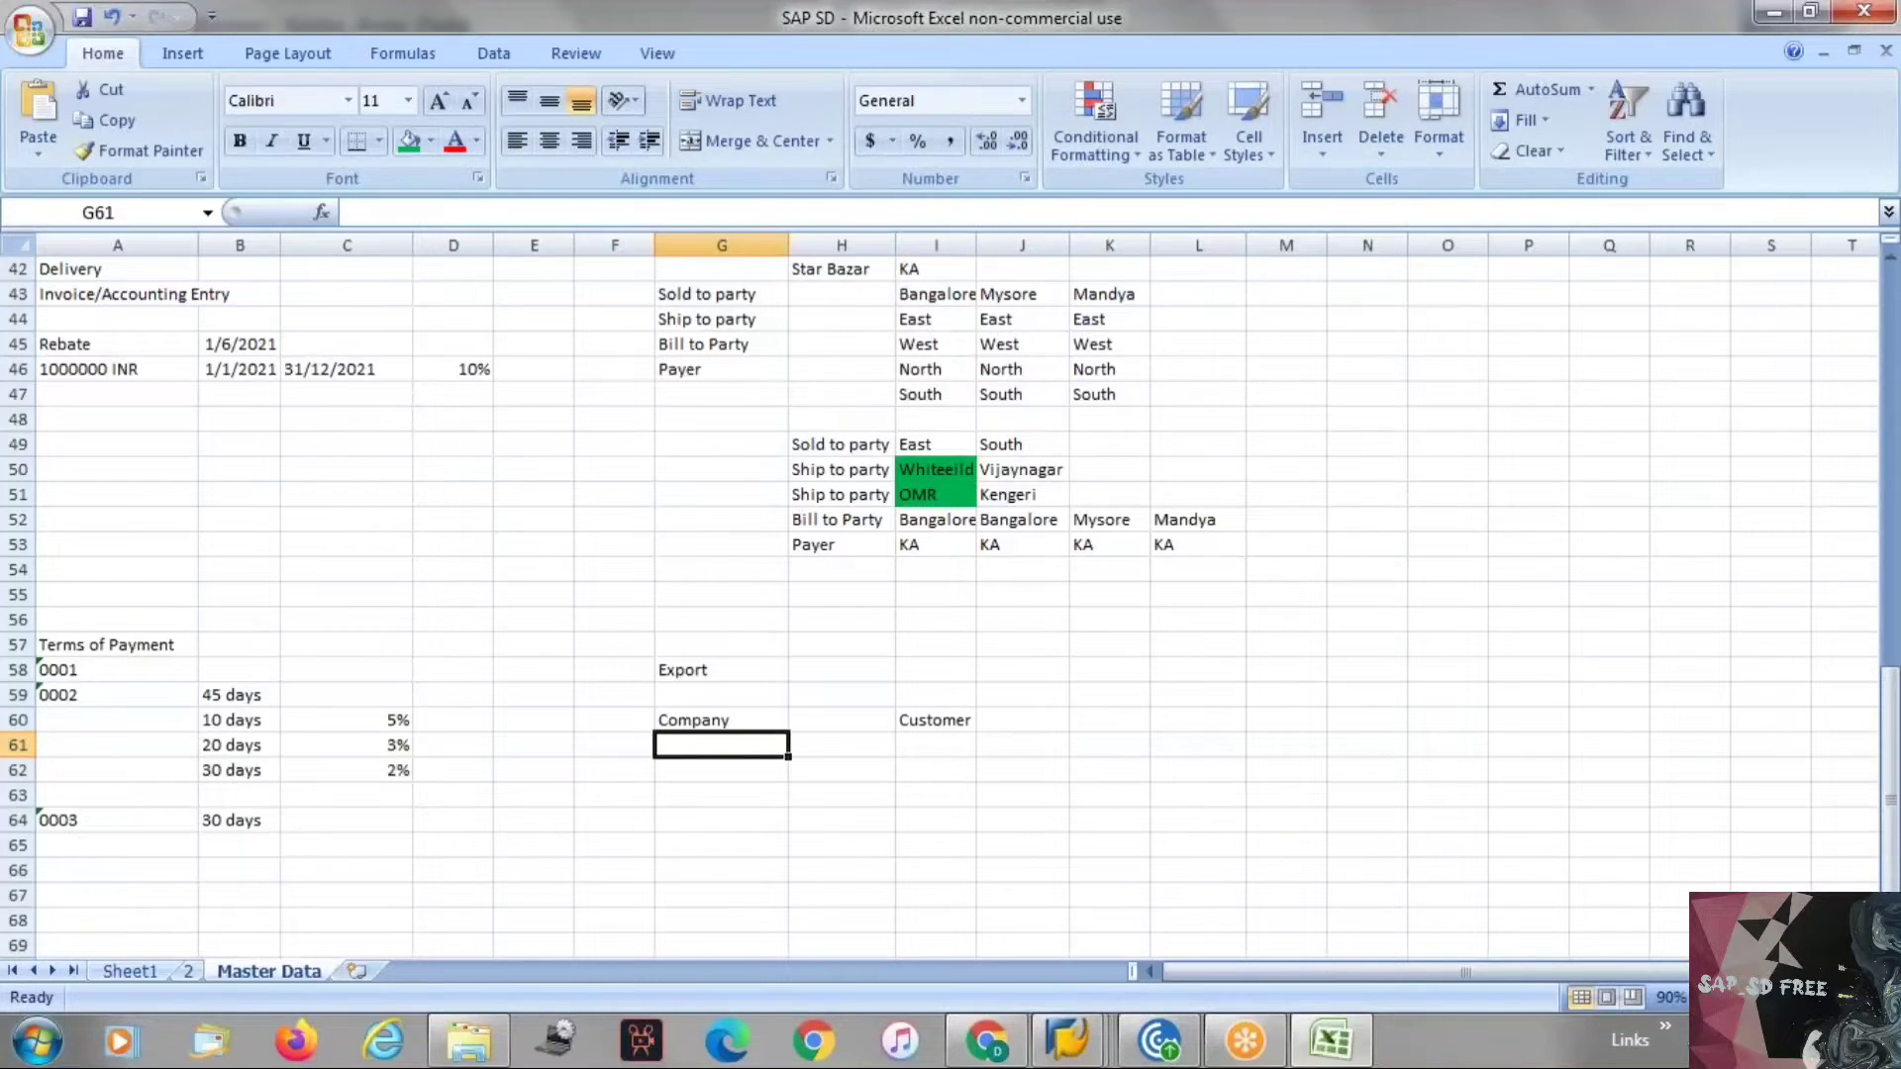
# Enter IN in cell G61 and Germany in cell I61 of the notes sheet.
pyautogui.write('IN')
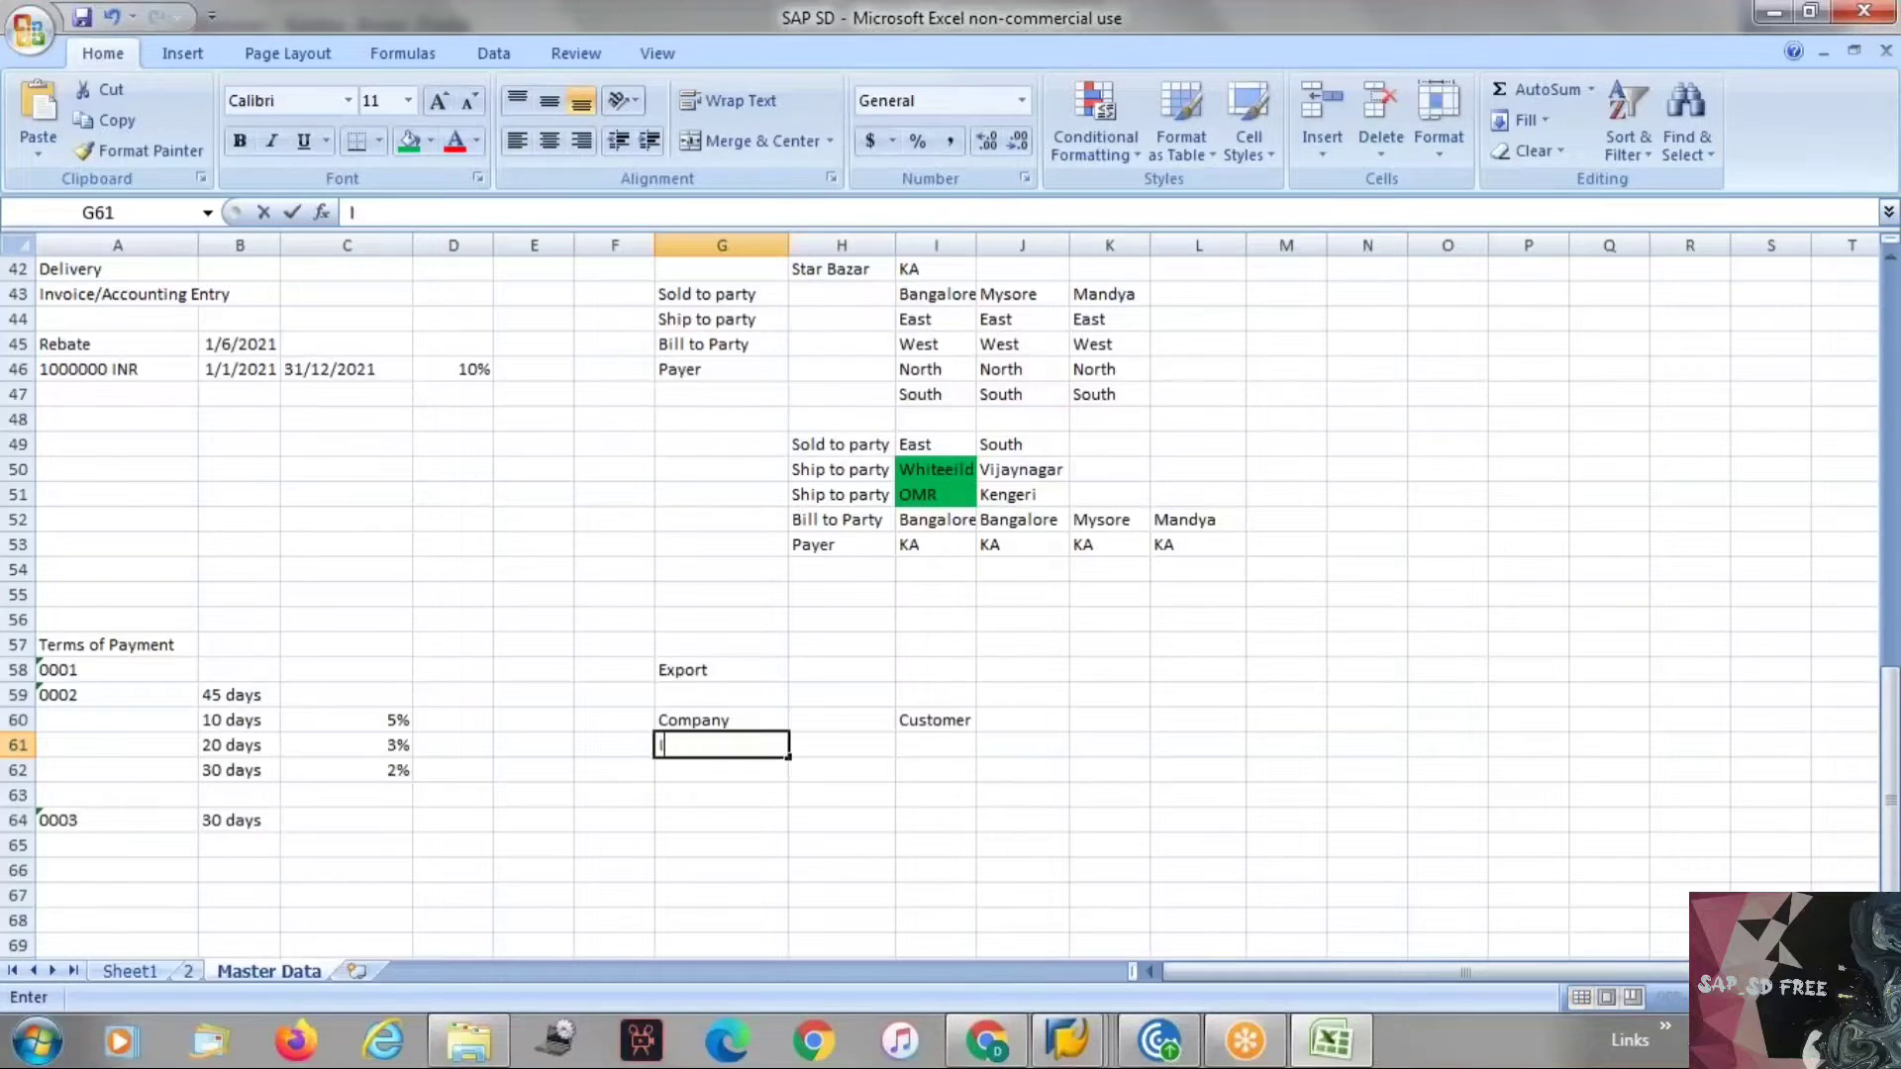
pyautogui.press('Right')
pyautogui.press('Right')
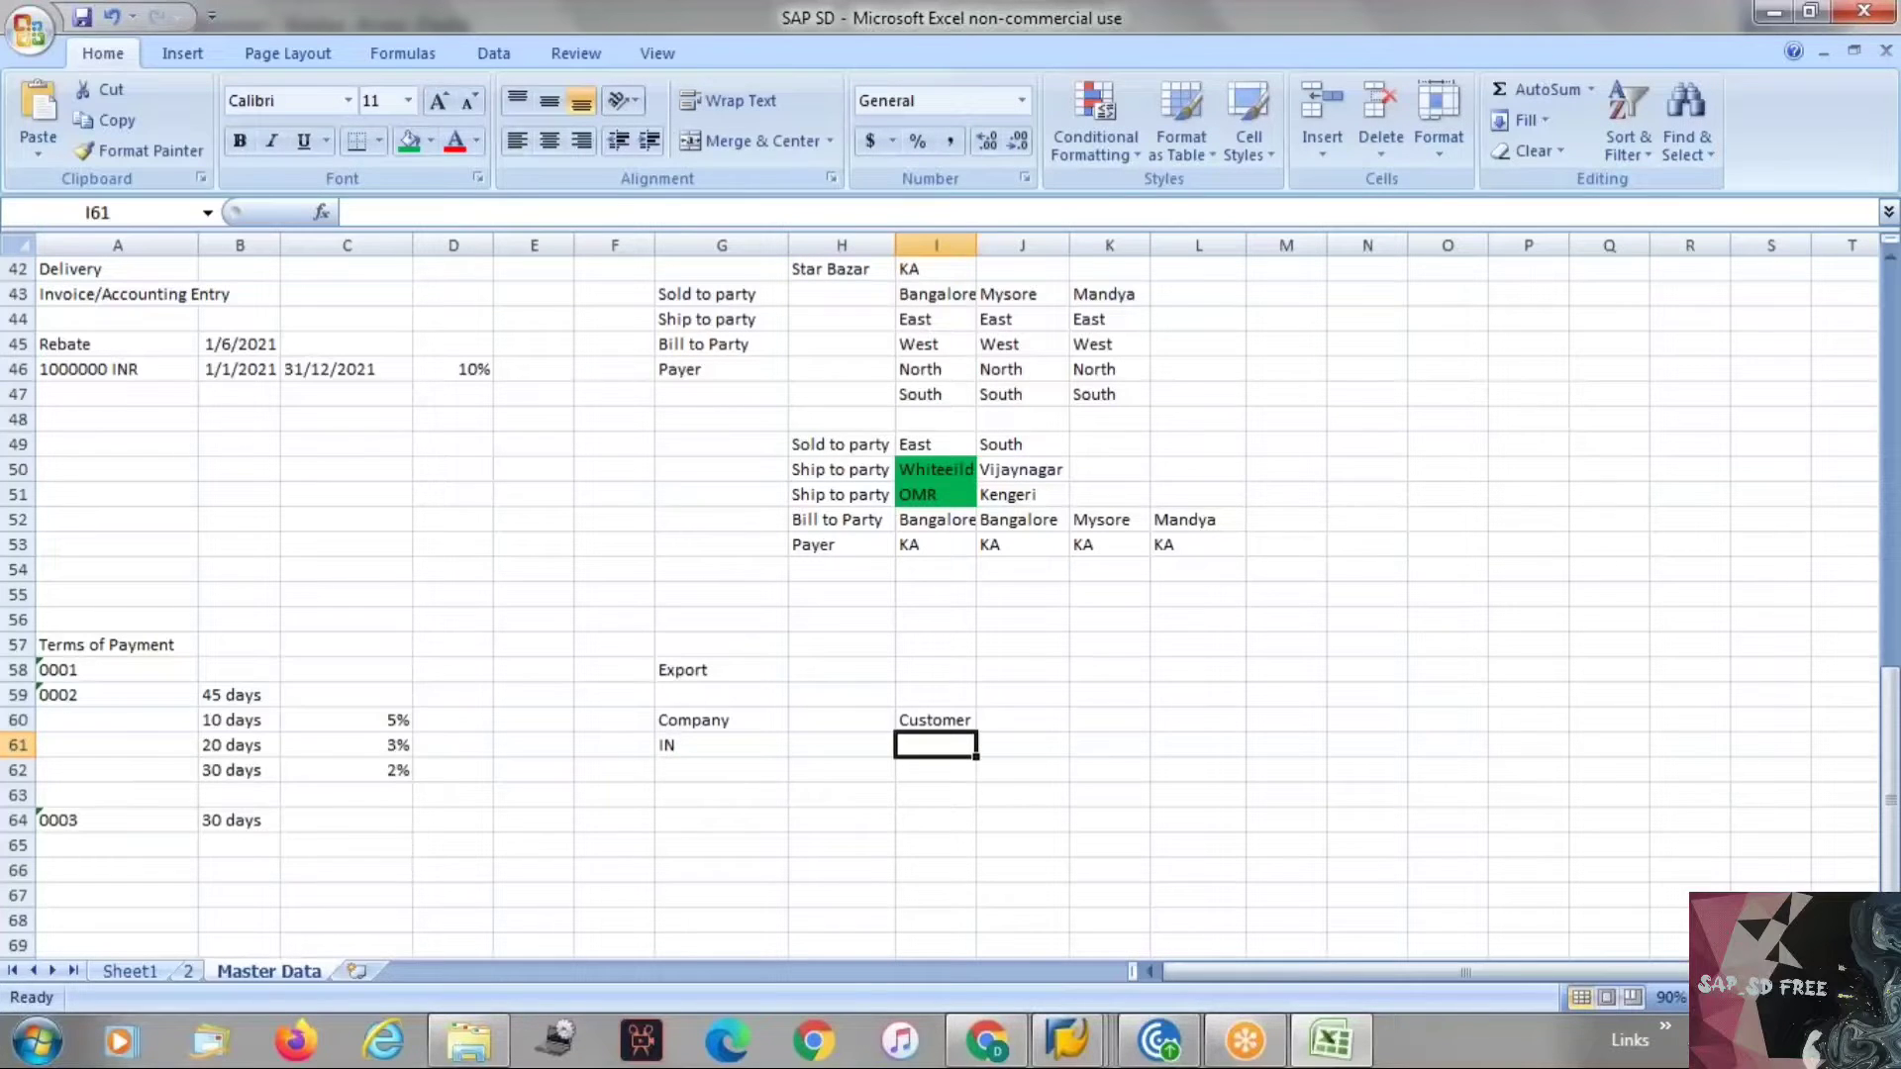
pyautogui.write('Eu')
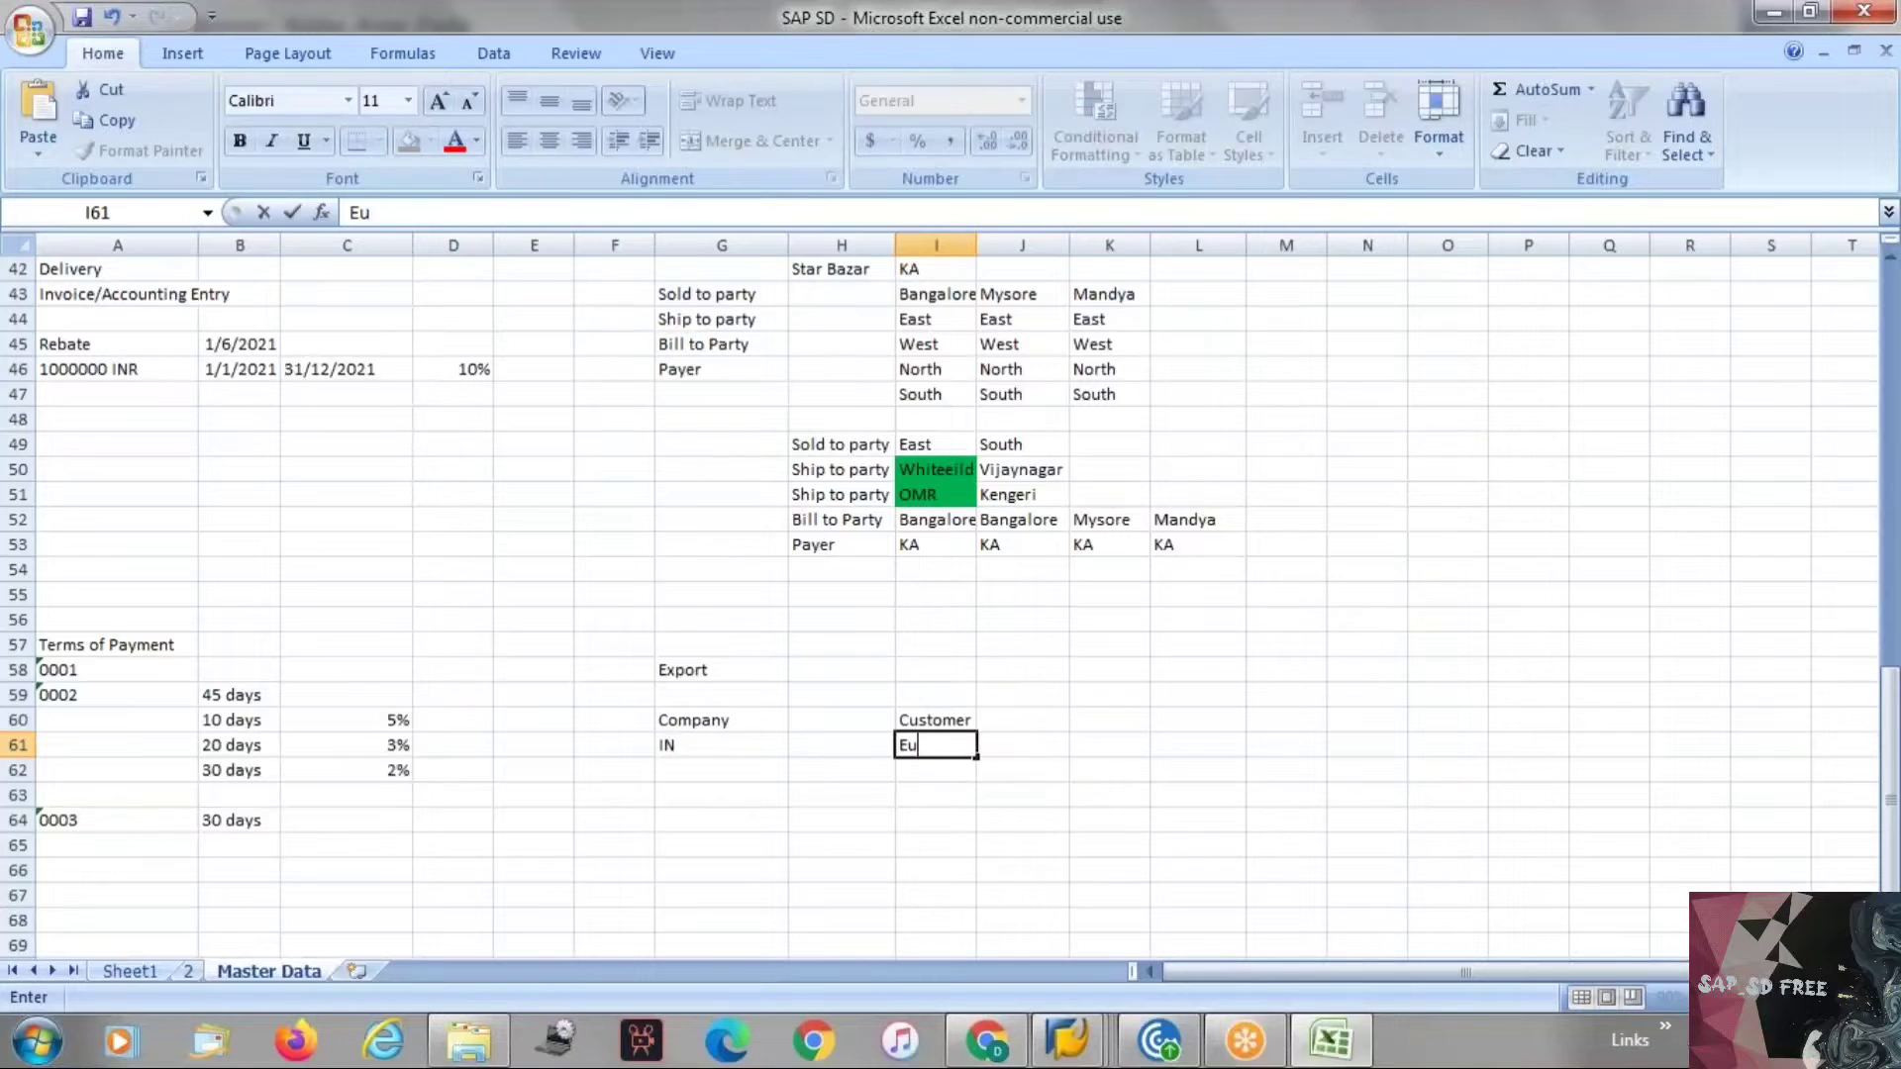
pyautogui.press('BackSpace')
pyautogui.press('BackSpace')
pyautogui.write('Germany')
pyautogui.press('Return')
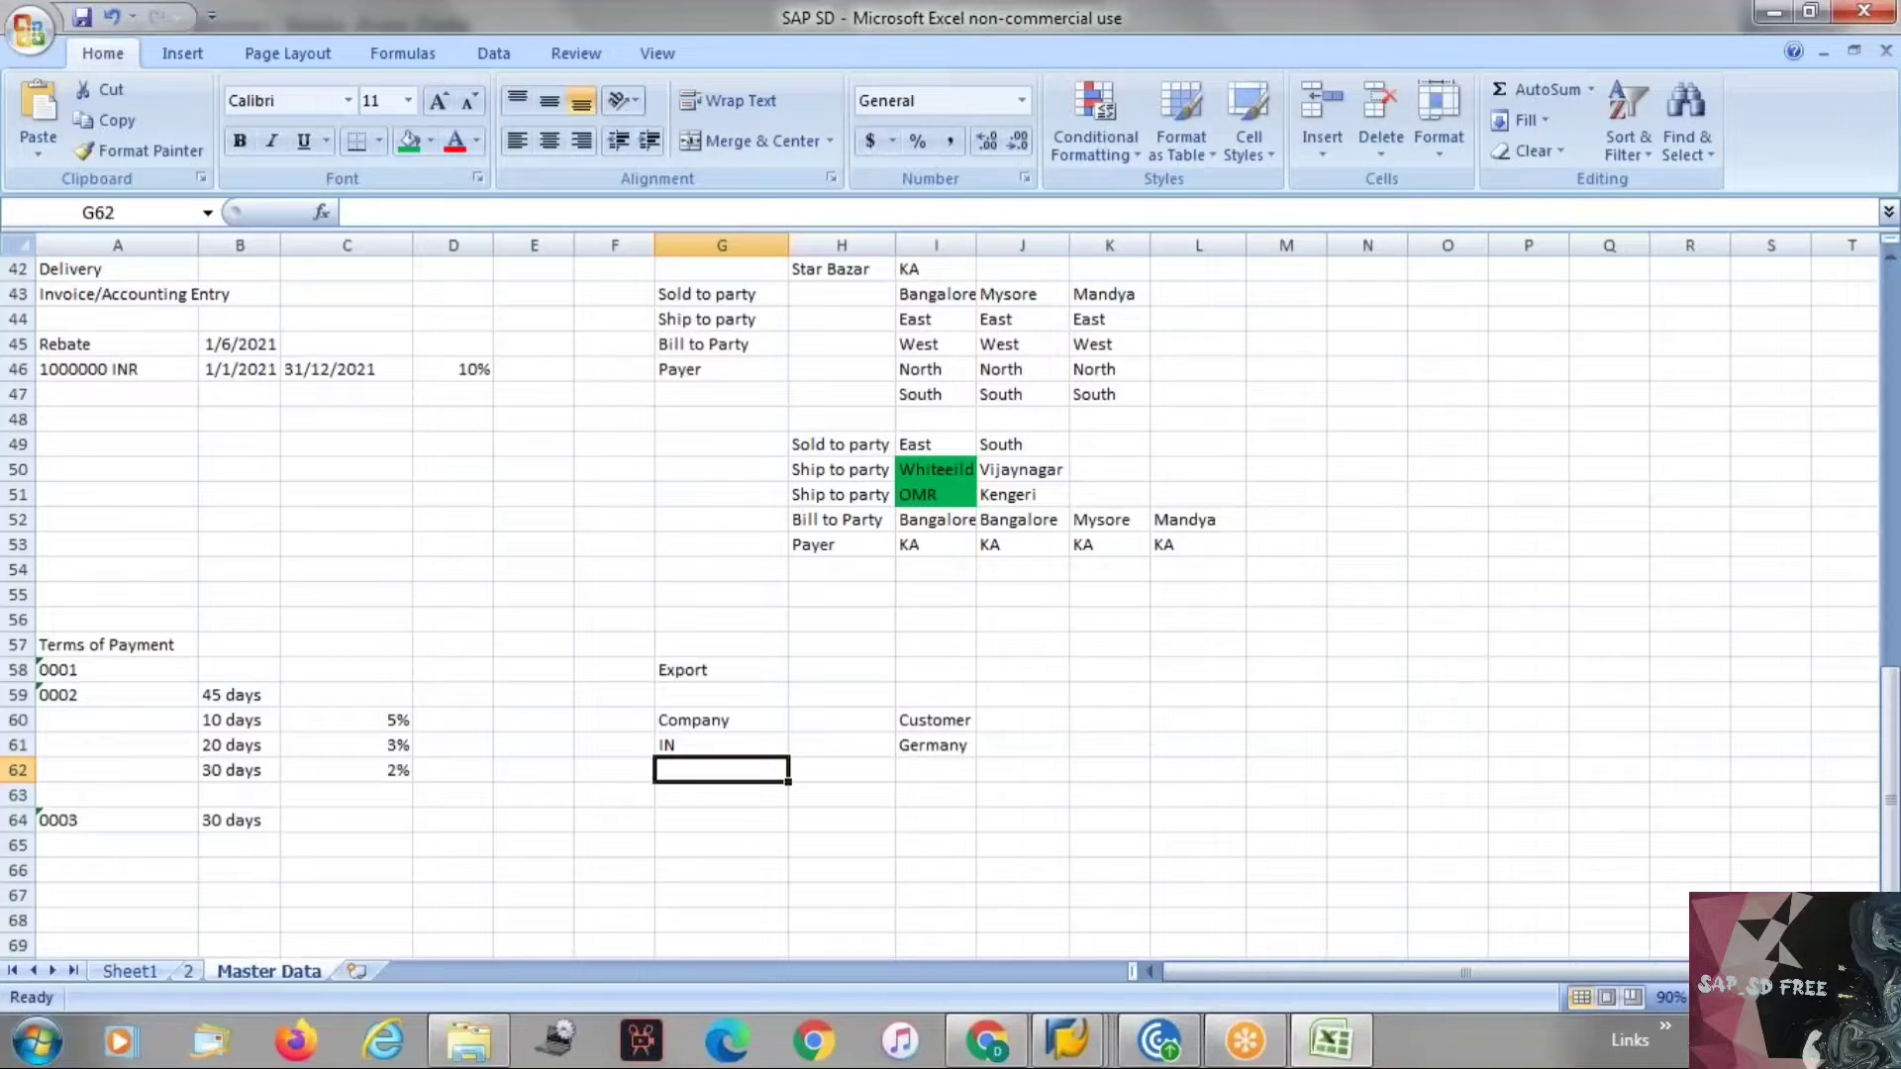
pyautogui.press('Up')
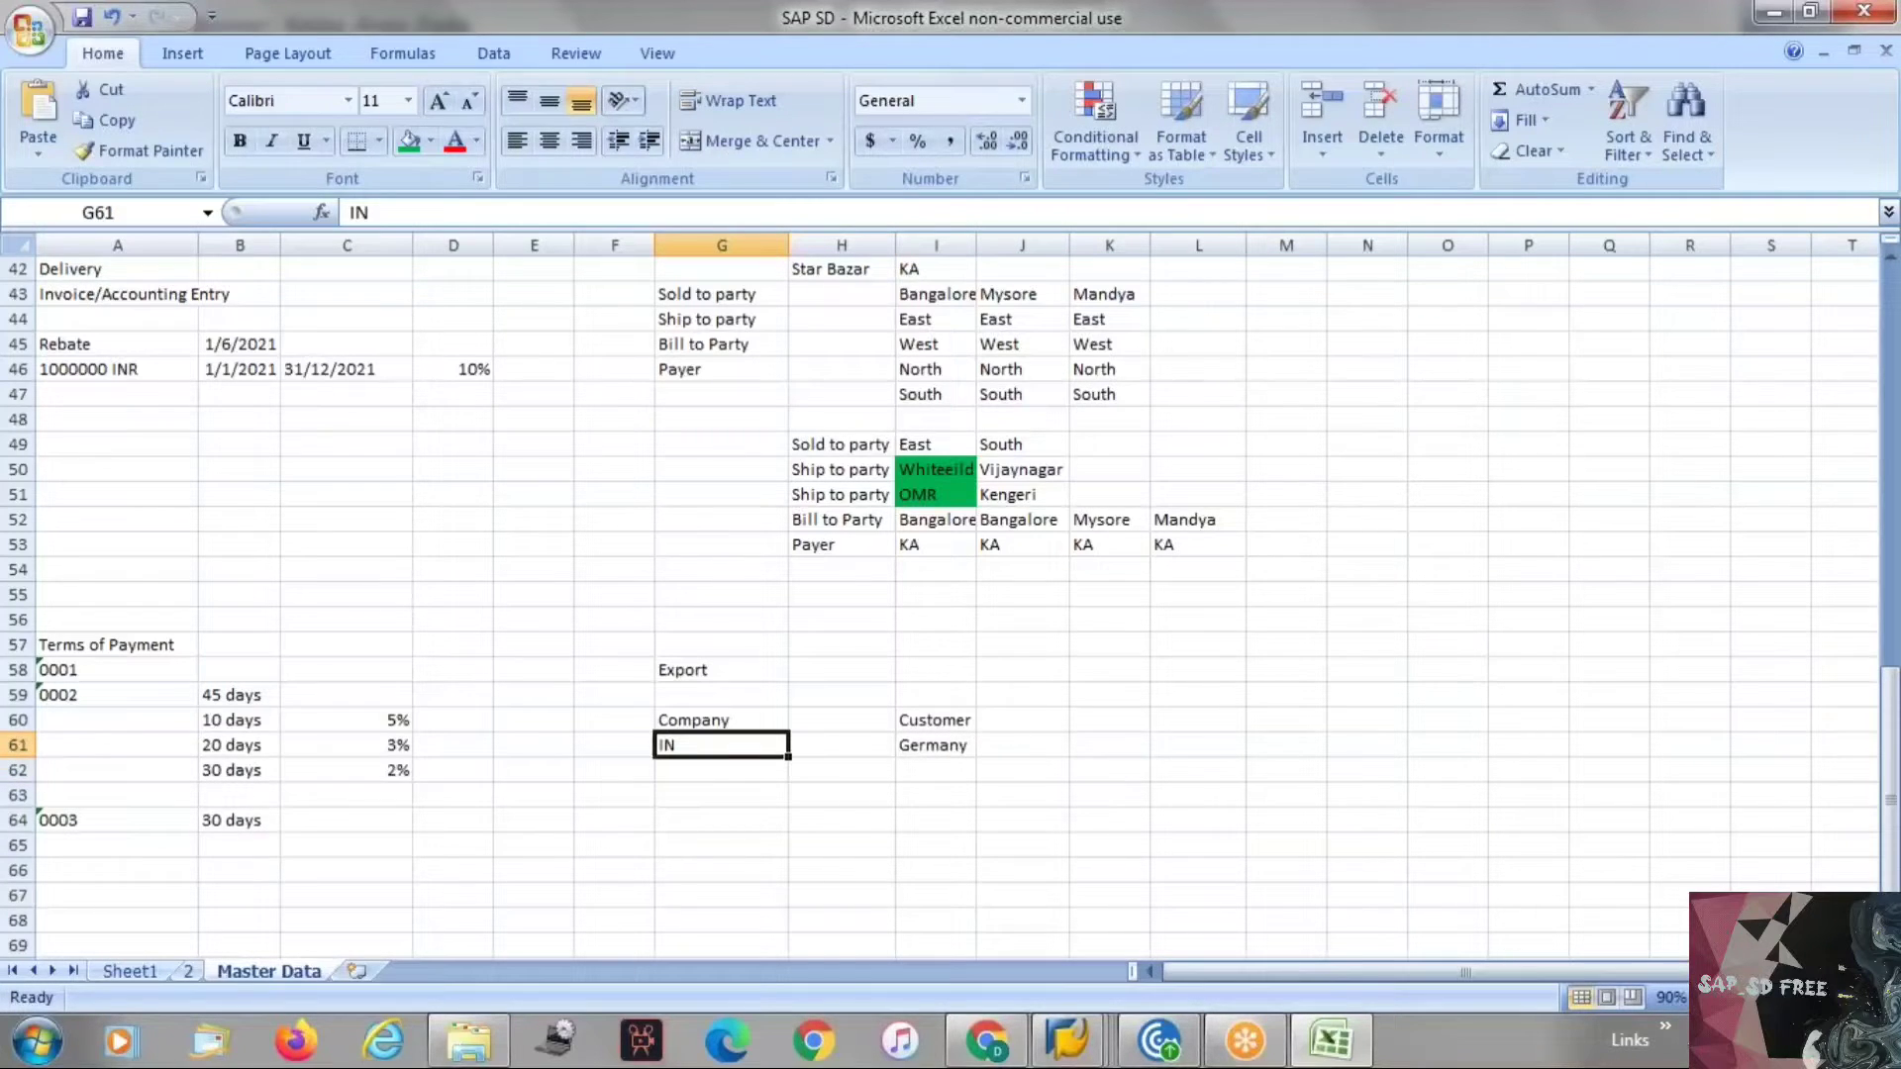
pyautogui.press('Right')
pyautogui.press('Right')
pyautogui.press('Left')
pyautogui.press('Left')
pyautogui.press('Down')
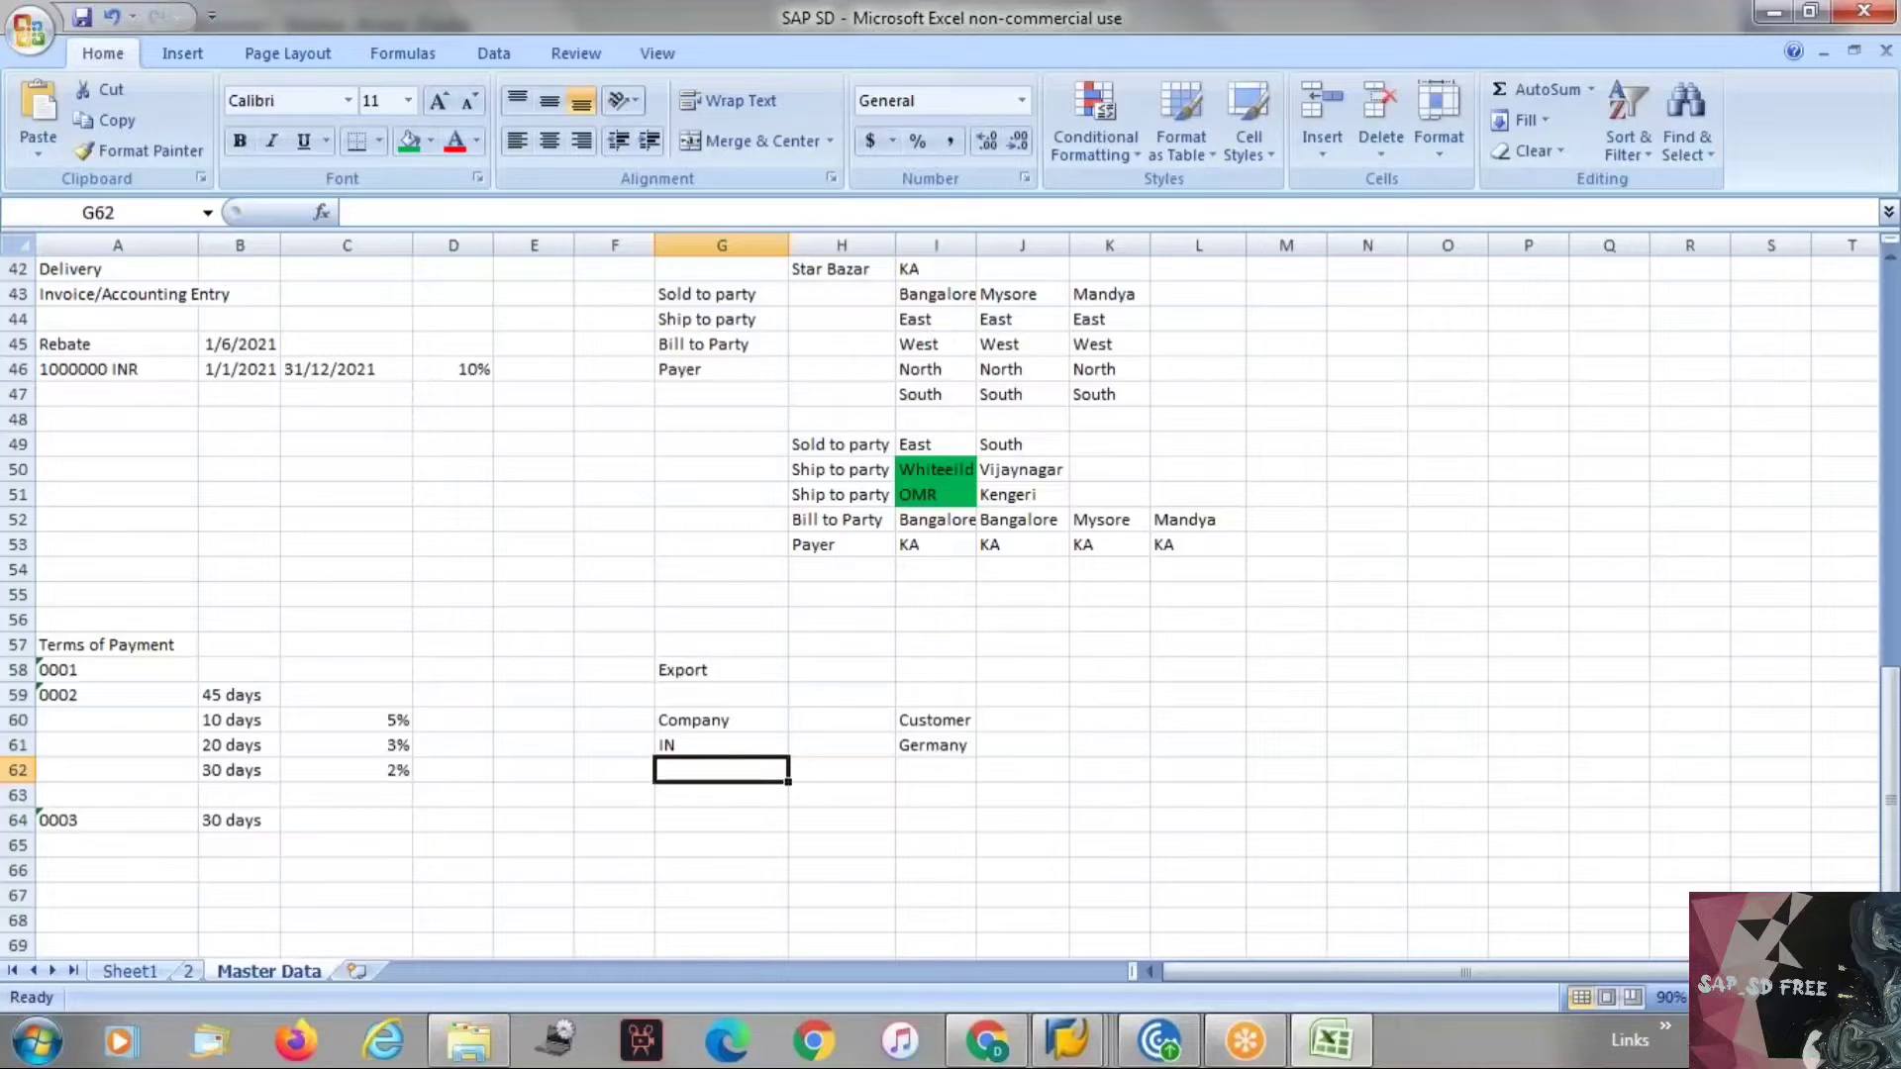
pyautogui.click(907, 748)
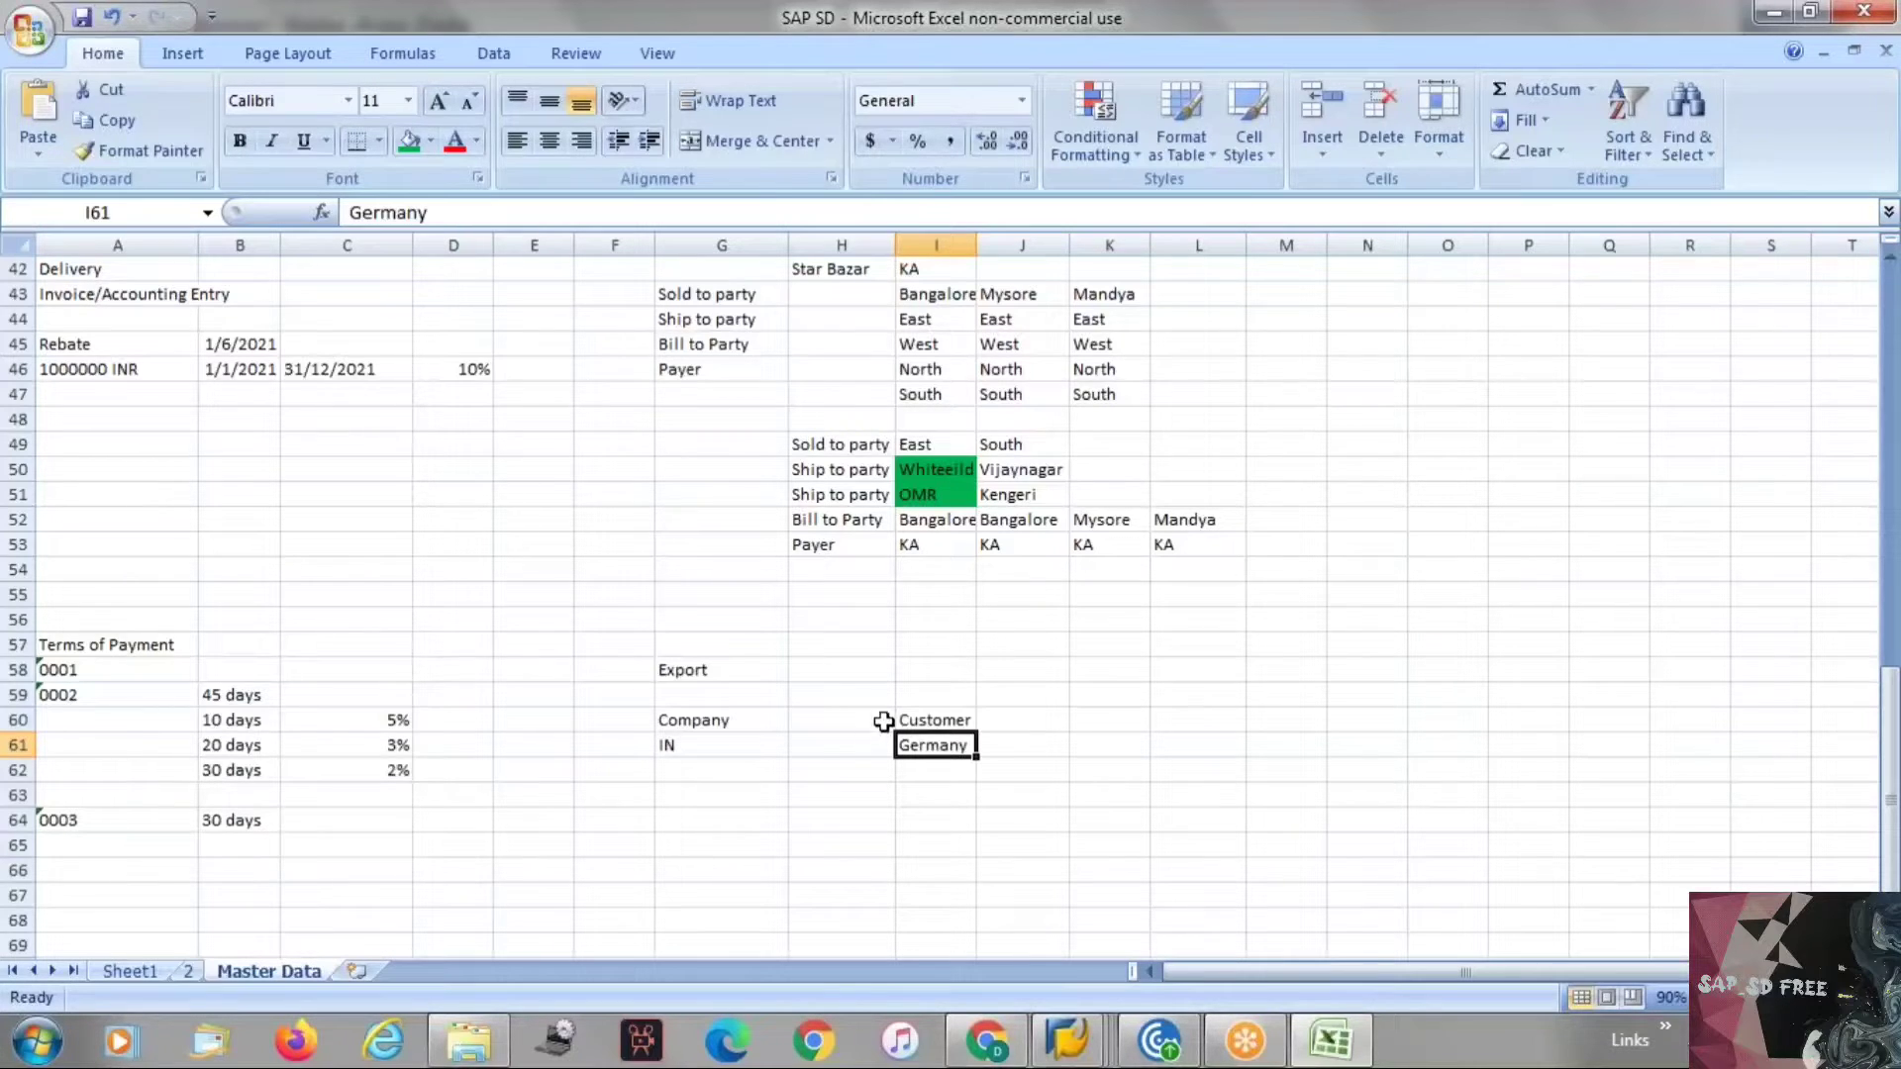
# Enter Bank Gaurenties in cell I62 and Letter of Credit issues by the bank in cell I63.
pyautogui.click(933, 772)
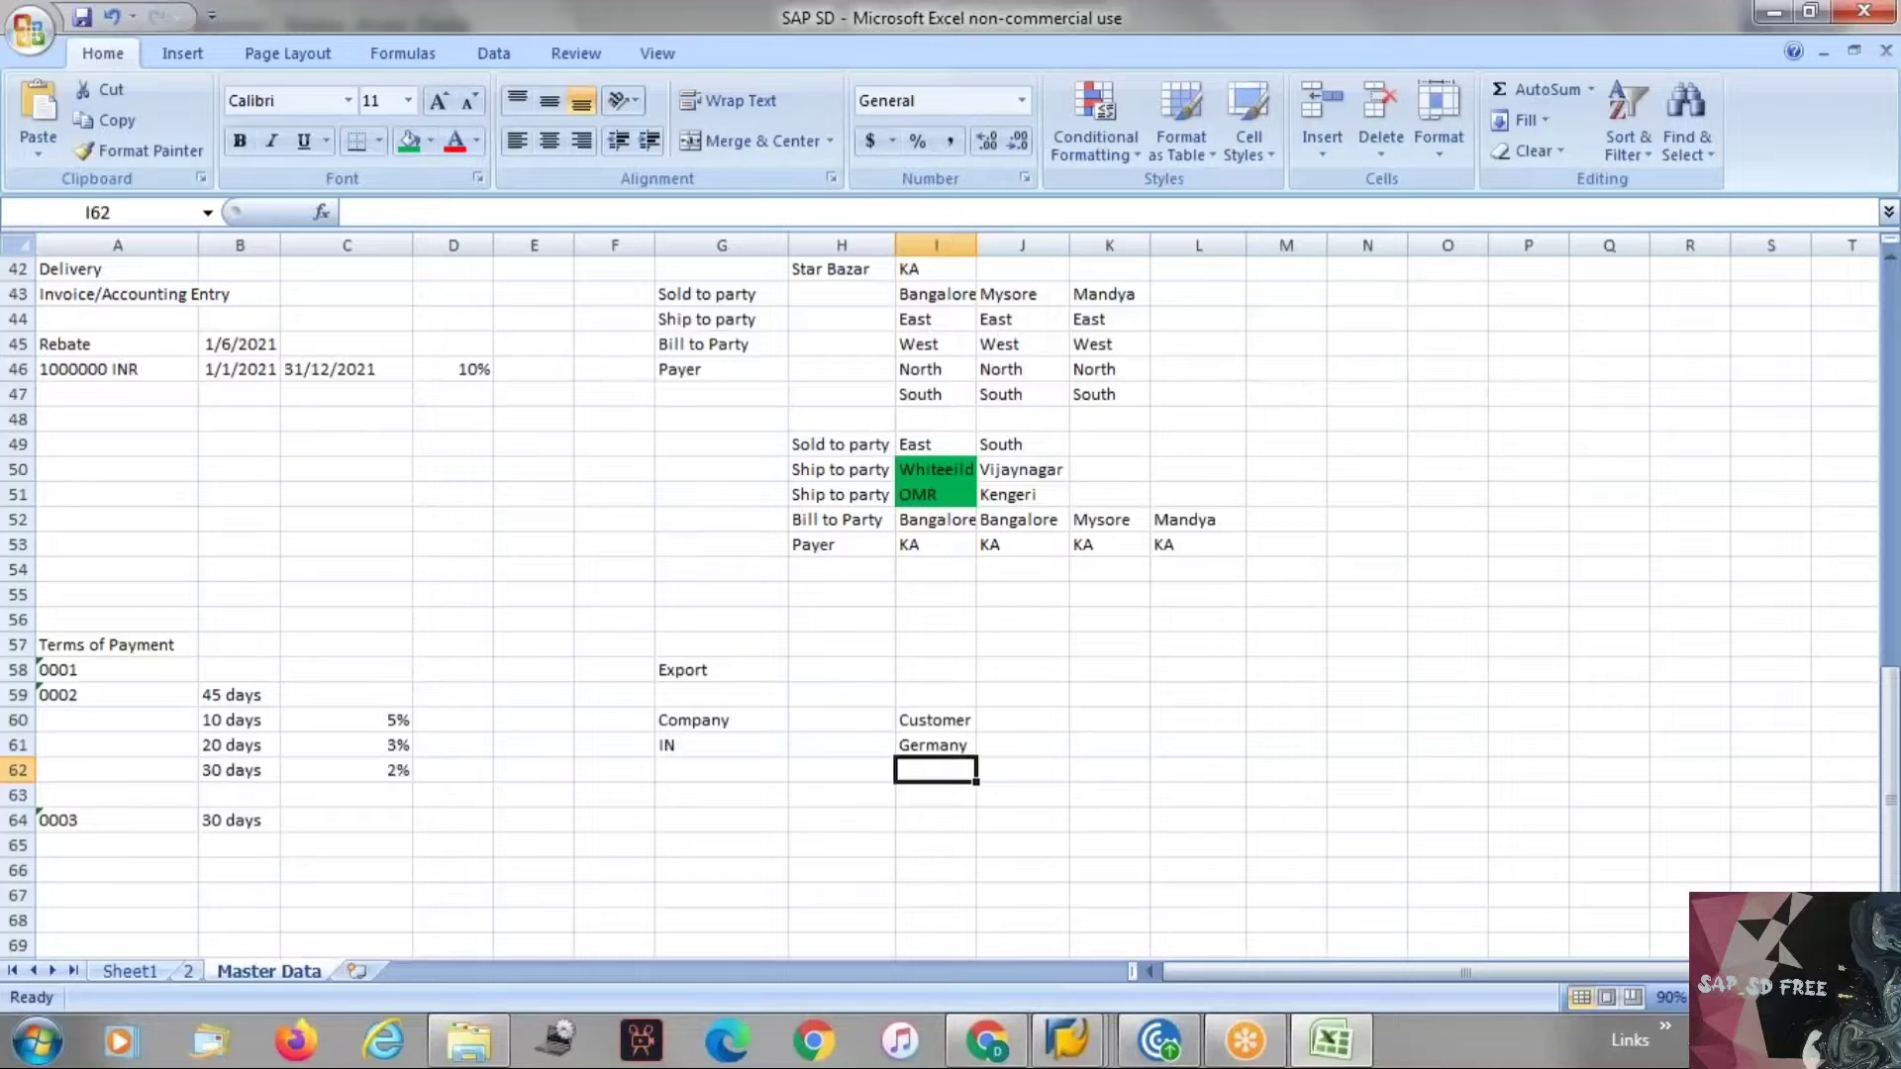
pyautogui.write('Bank Ga')
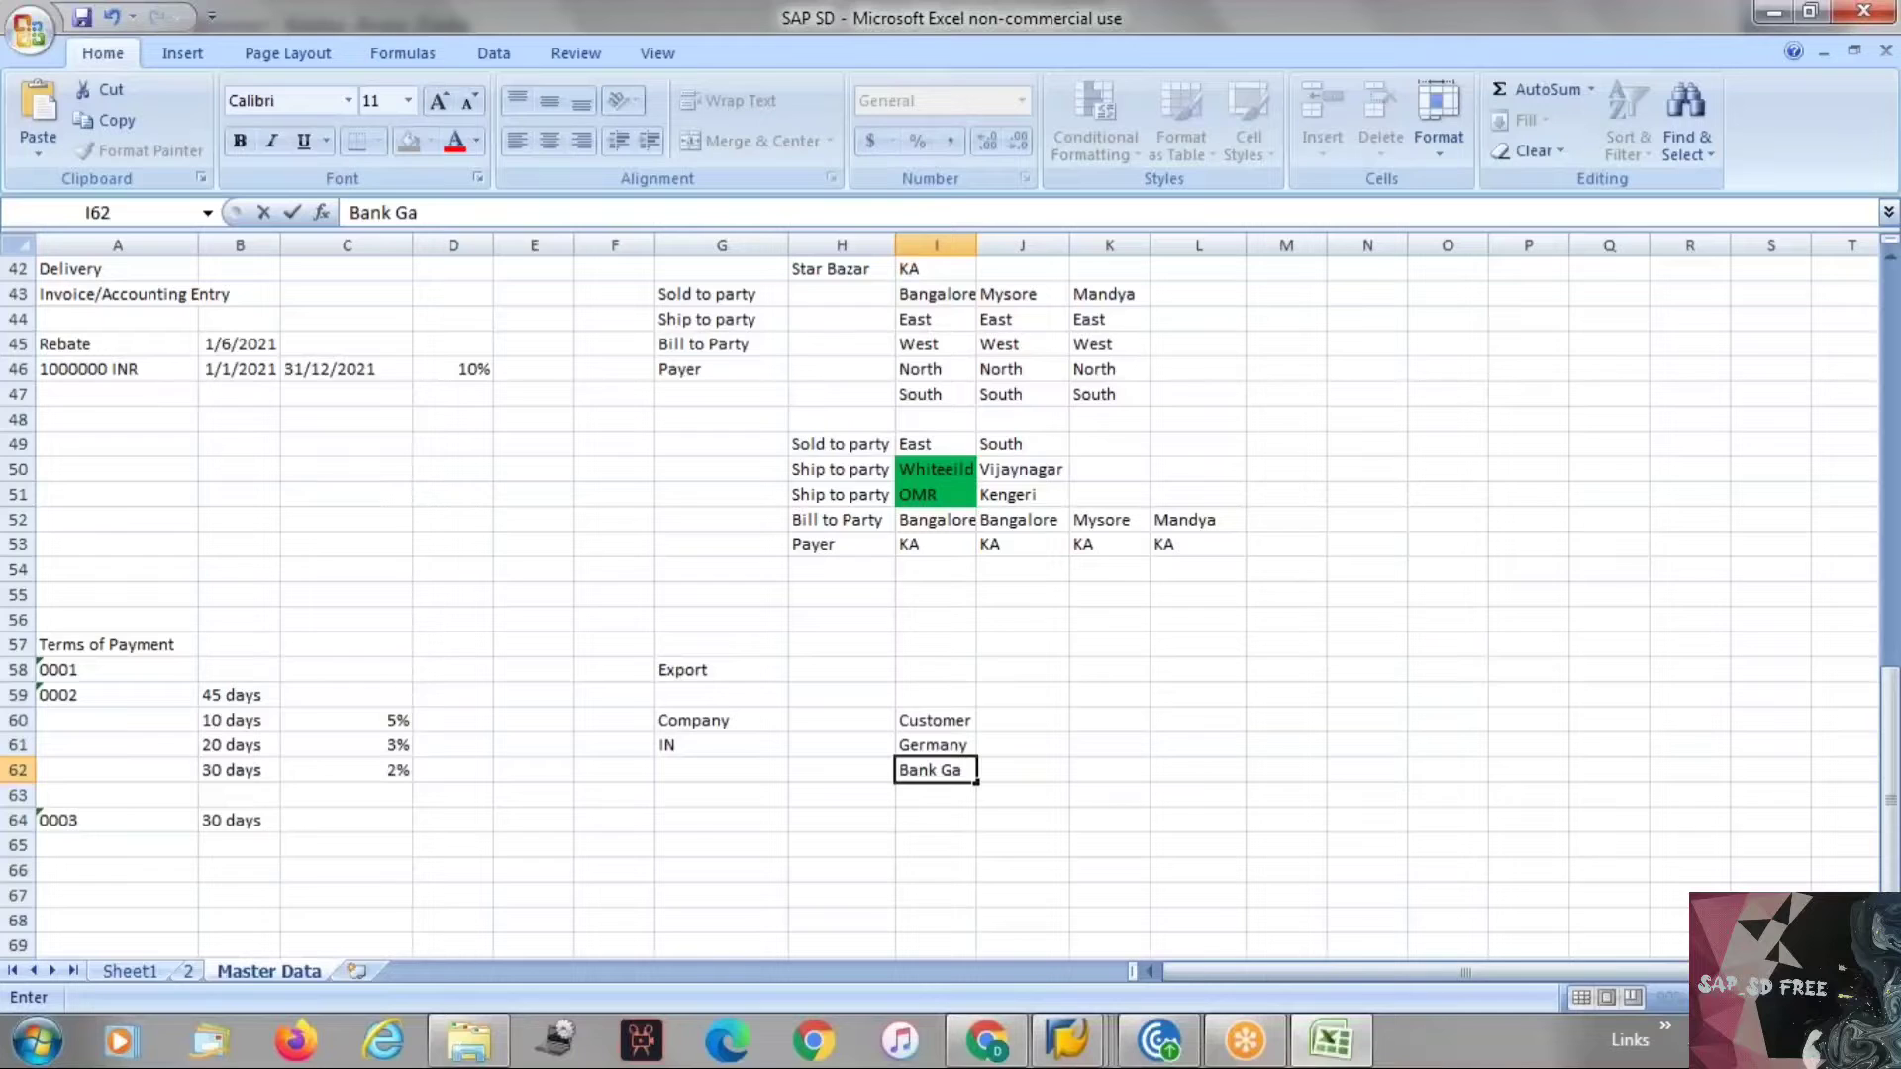
pyautogui.write('urenties')
pyautogui.press('Return')
pyautogui.write('Letter of Cre')
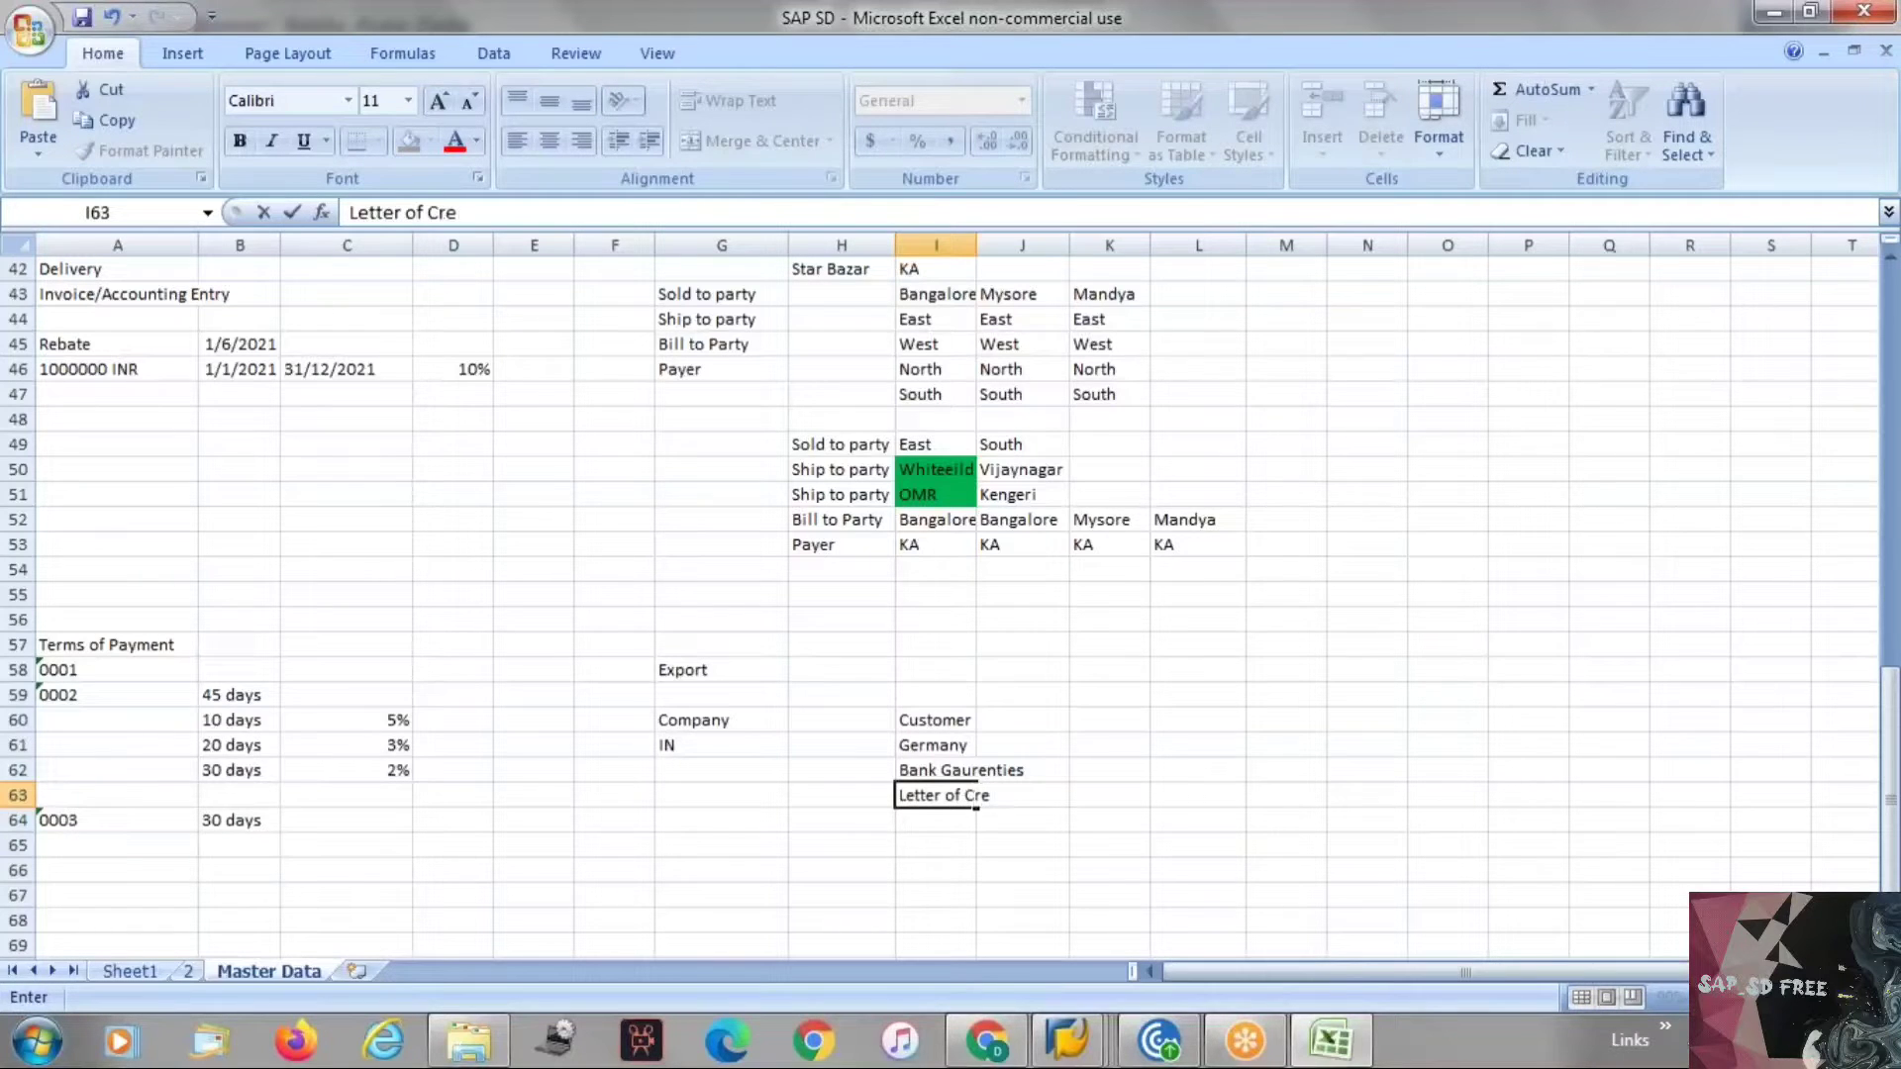
pyautogui.write('dit issues by th')
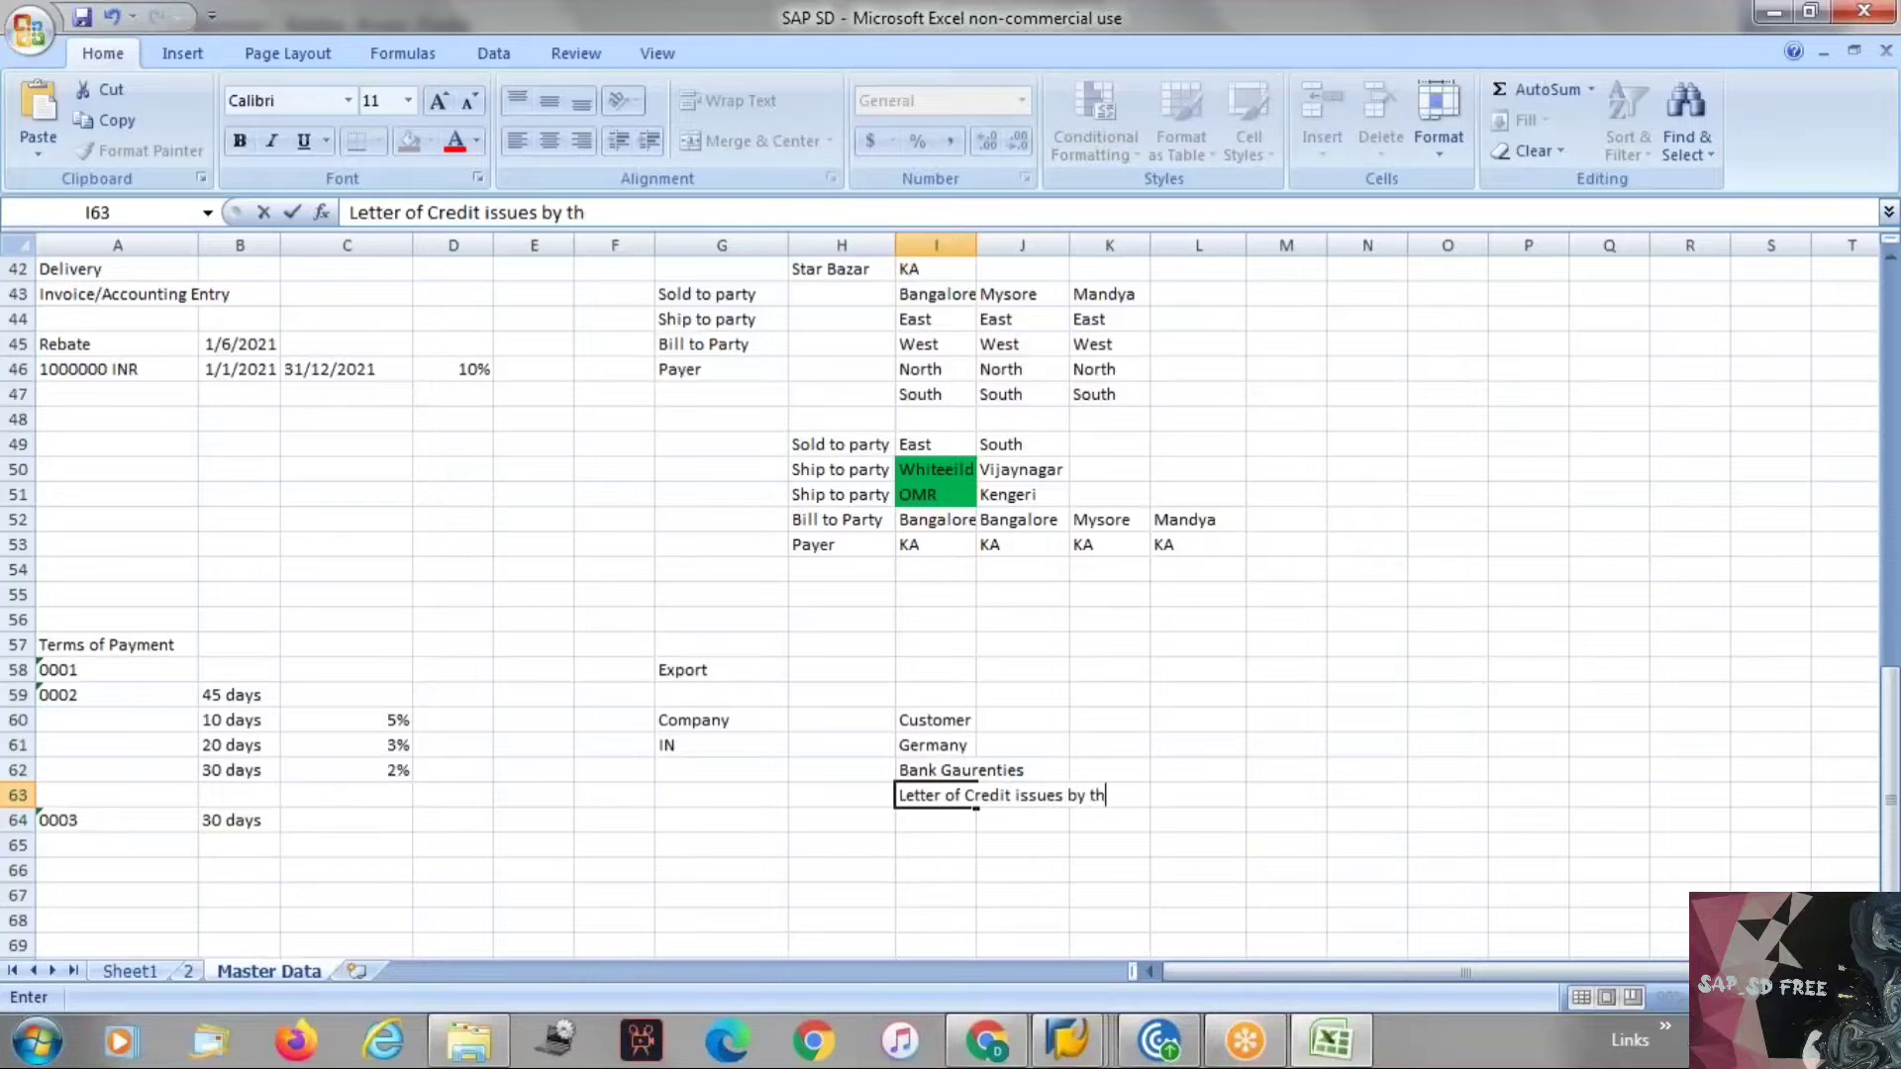
pyautogui.write('e bank')
pyautogui.press('Return')
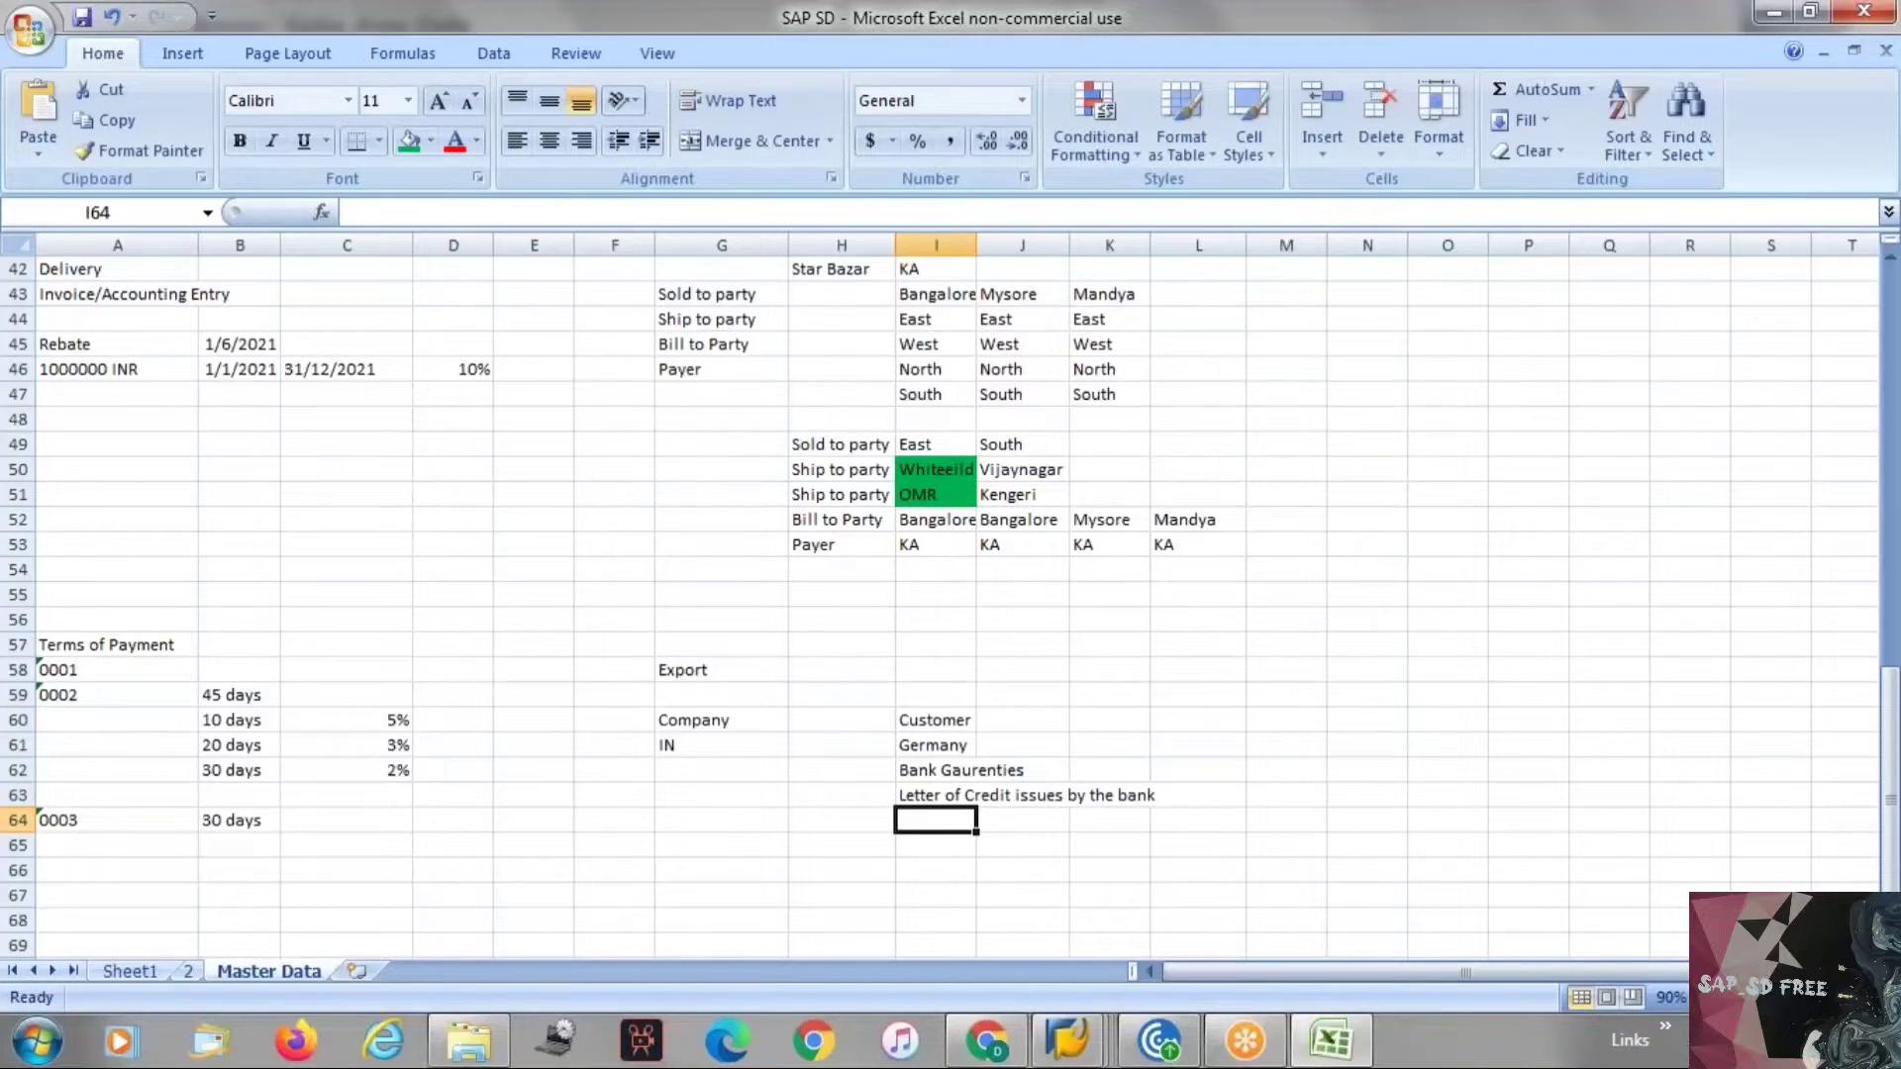
# Review the payment guarantee notes and the customer's payment guarantee procedure field in SAP.
pyautogui.click(955, 722)
pyautogui.click(935, 745)
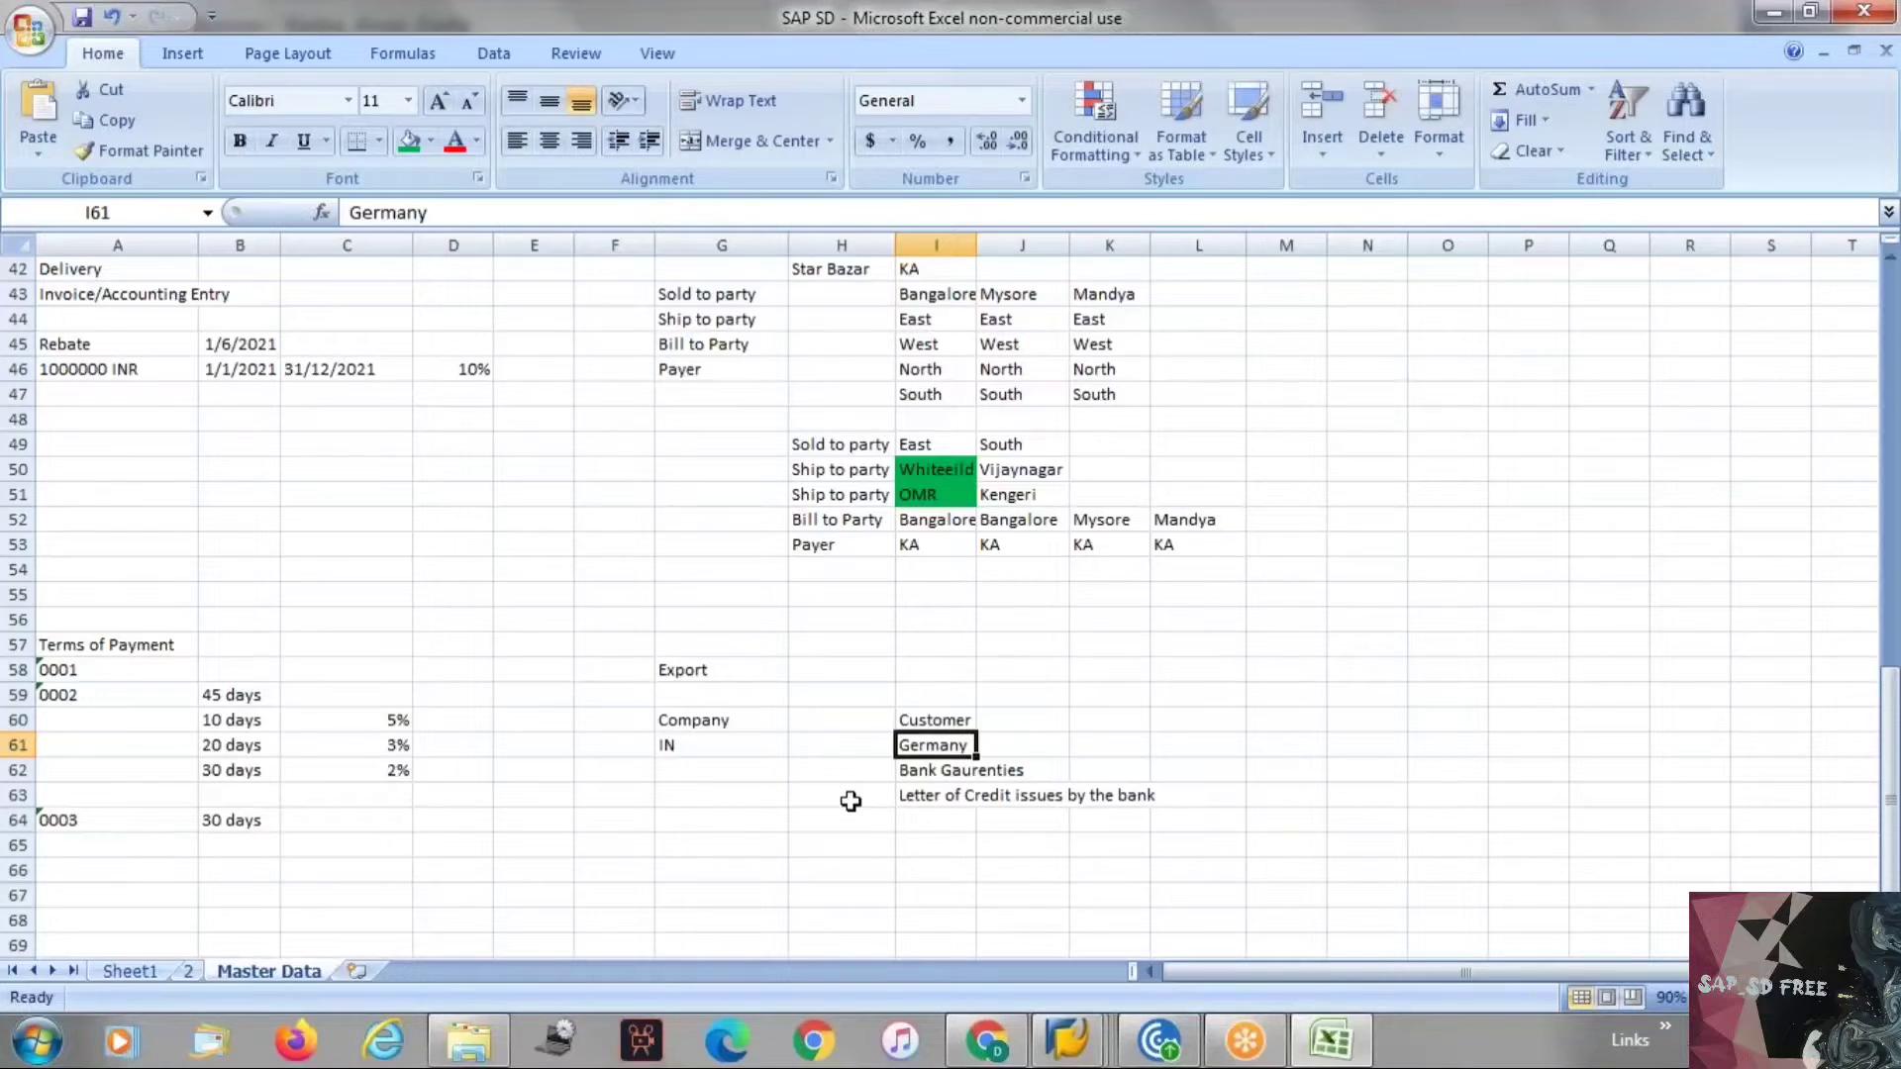
pyautogui.click(921, 797)
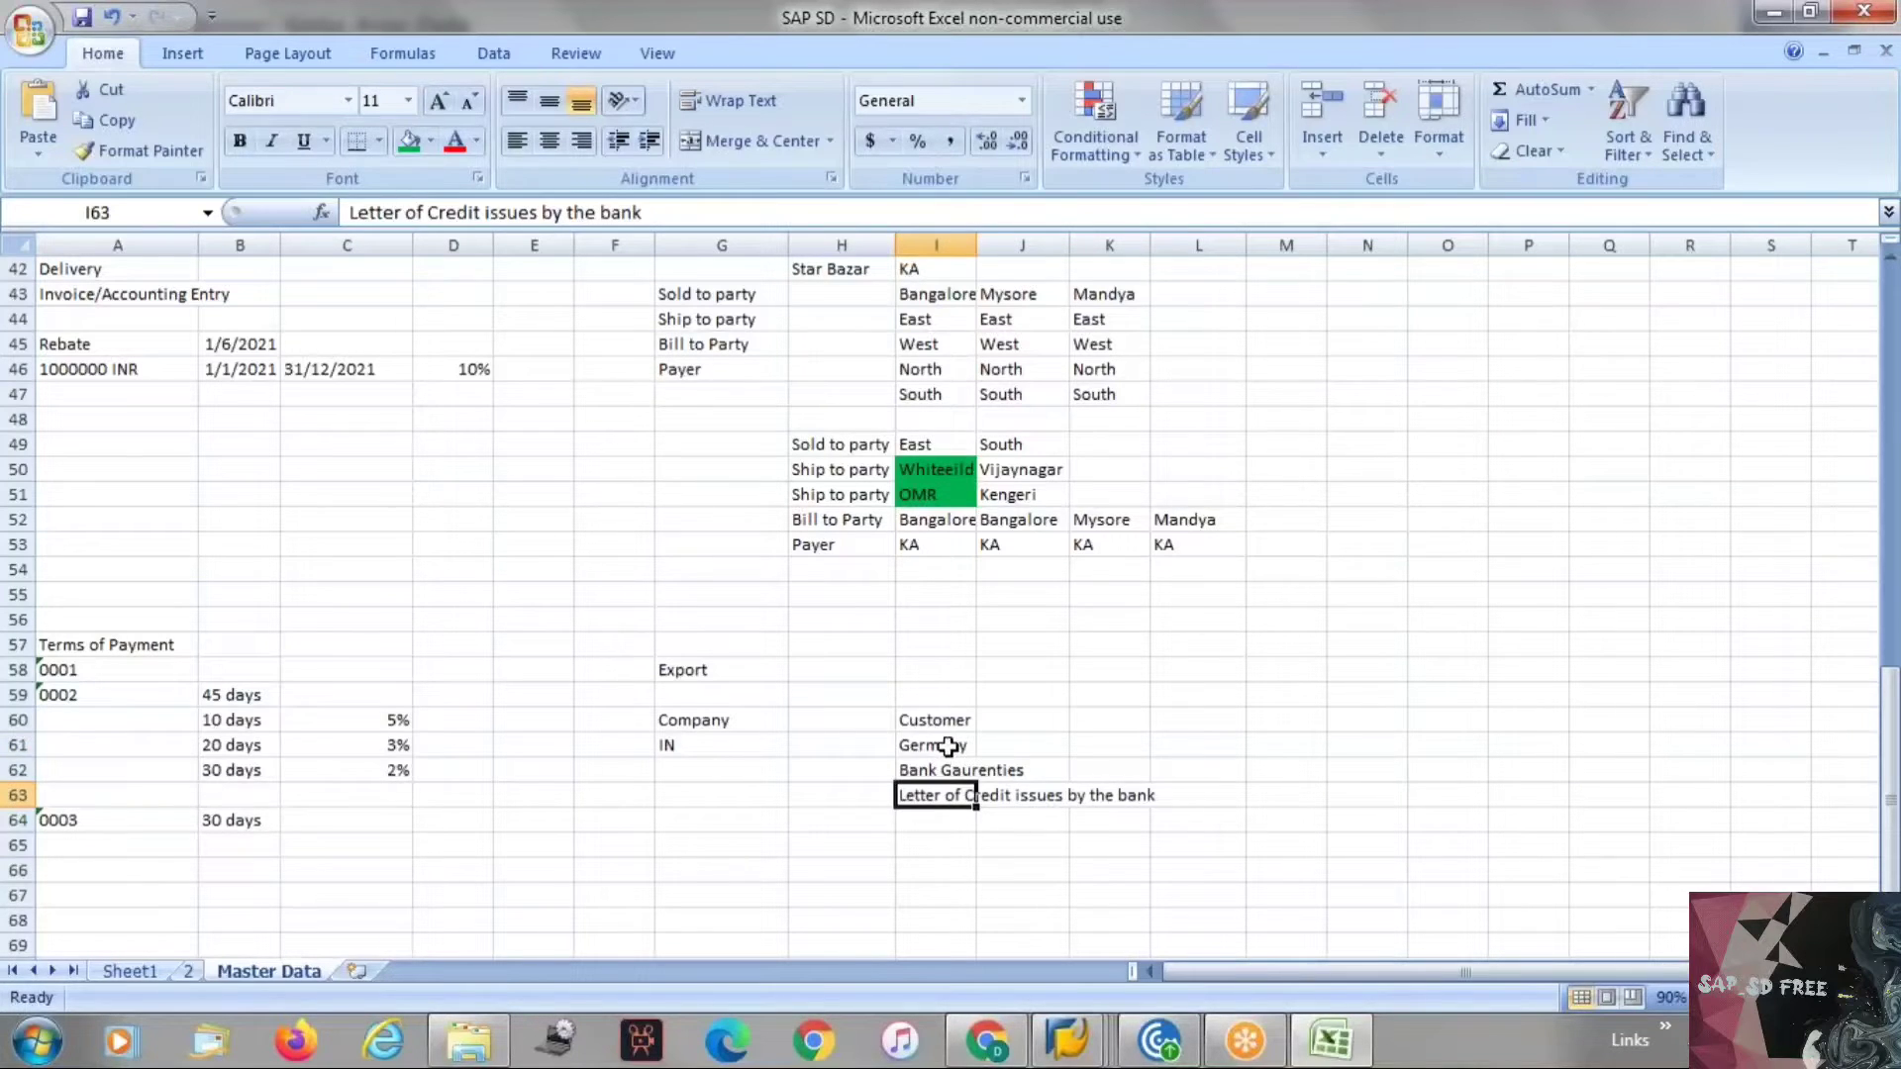
pyautogui.click(949, 746)
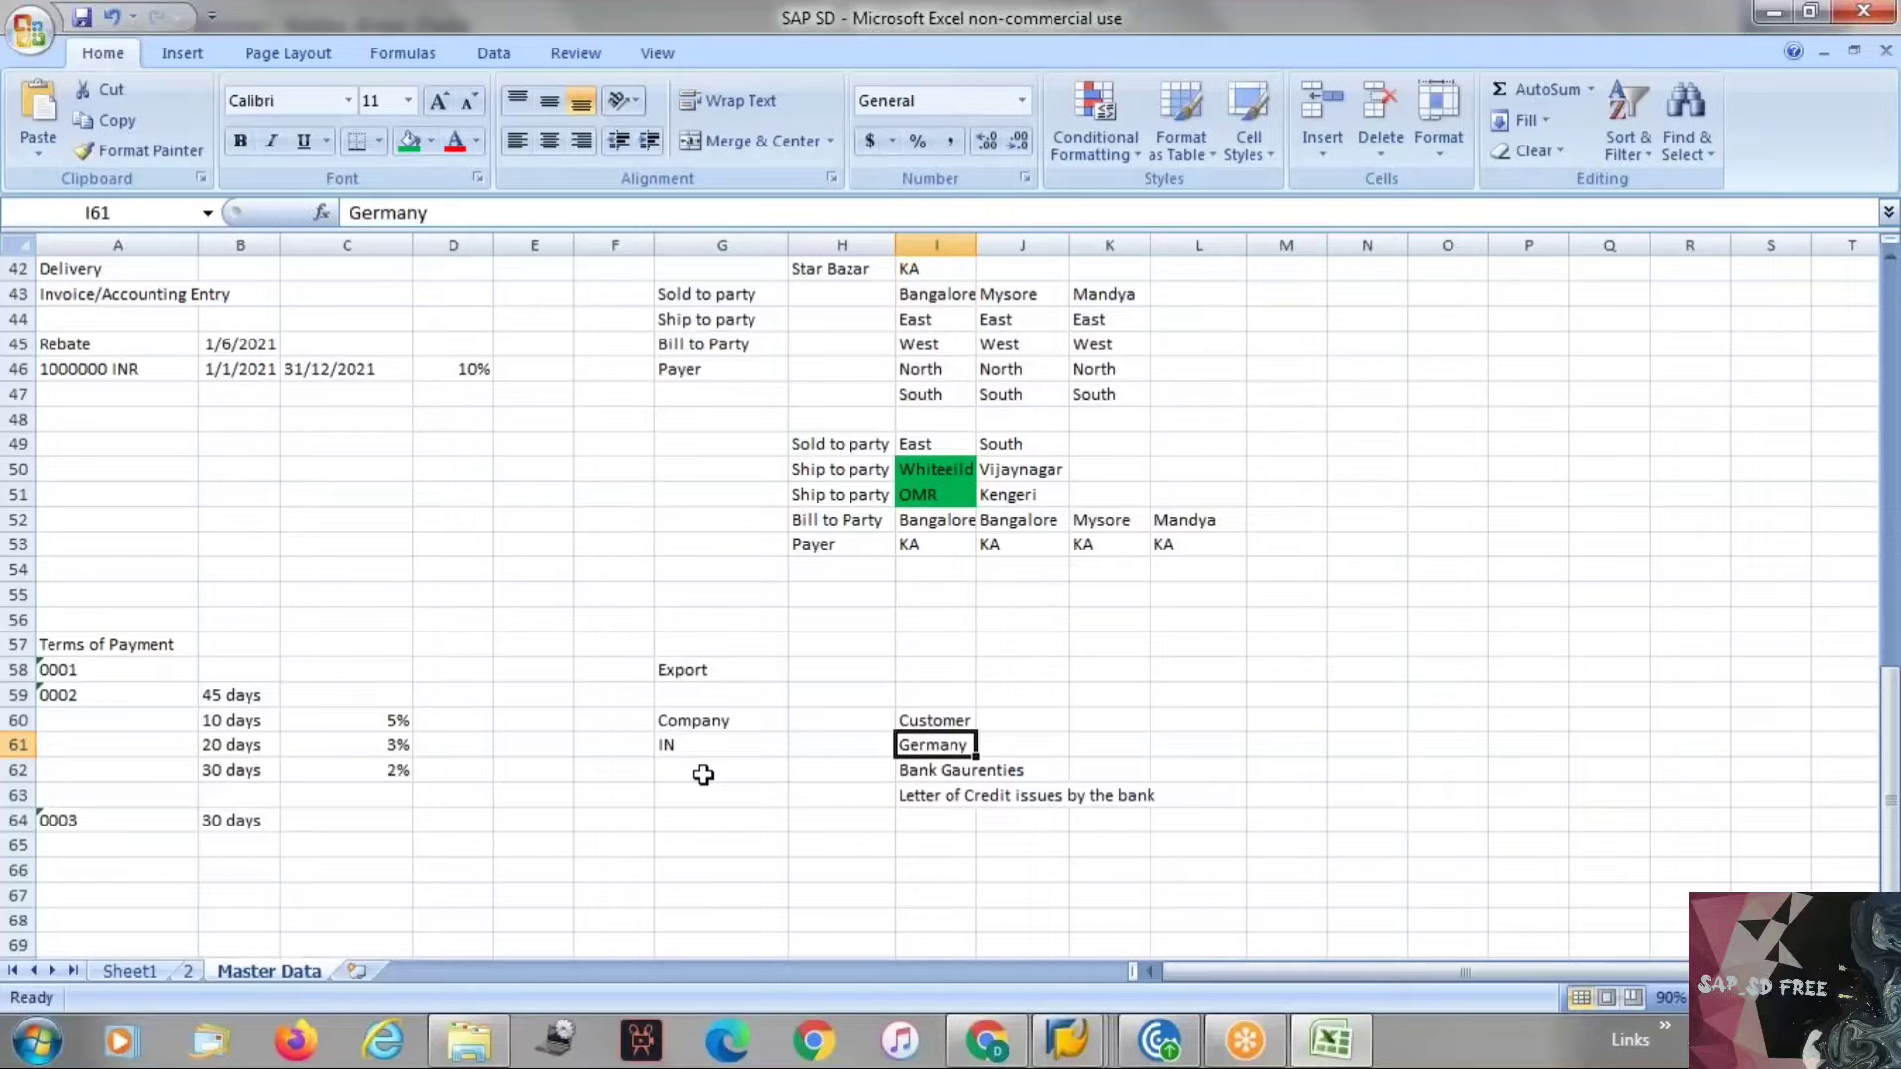
pyautogui.click(953, 768)
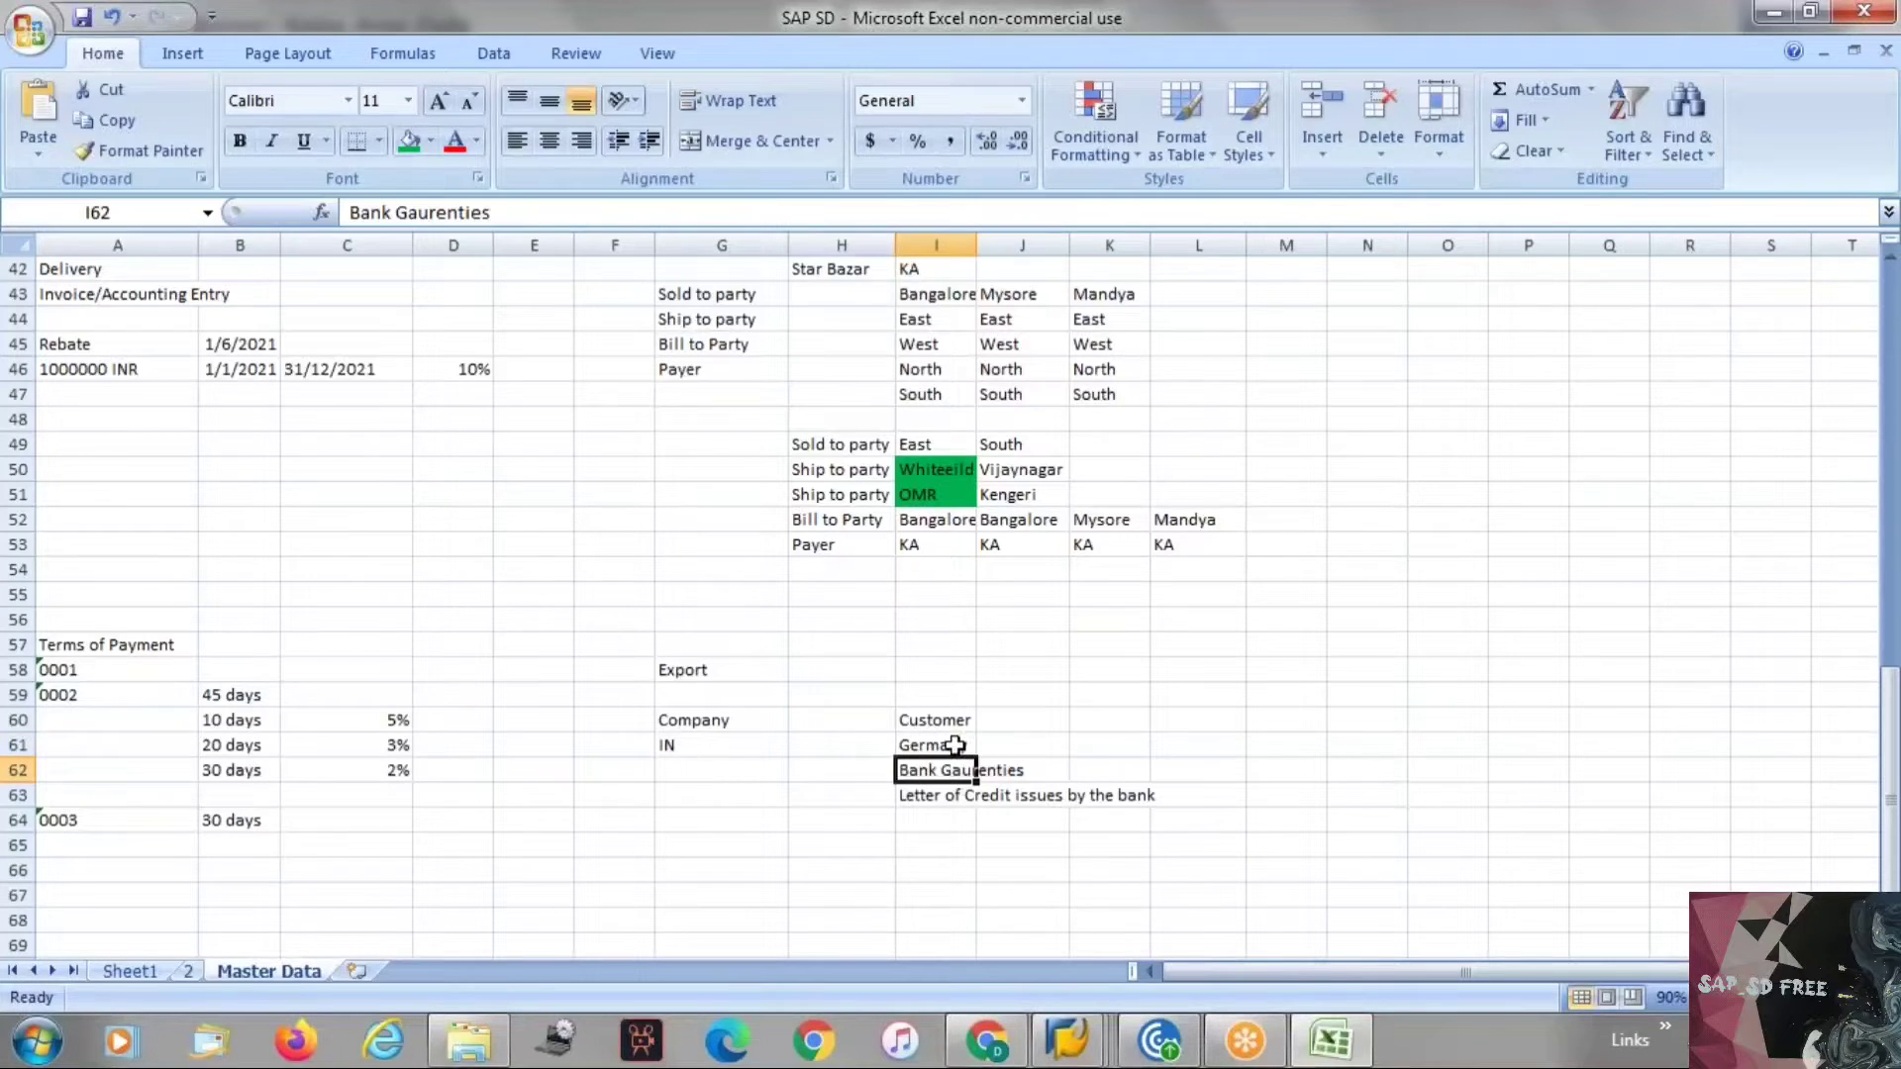
pyautogui.click(943, 794)
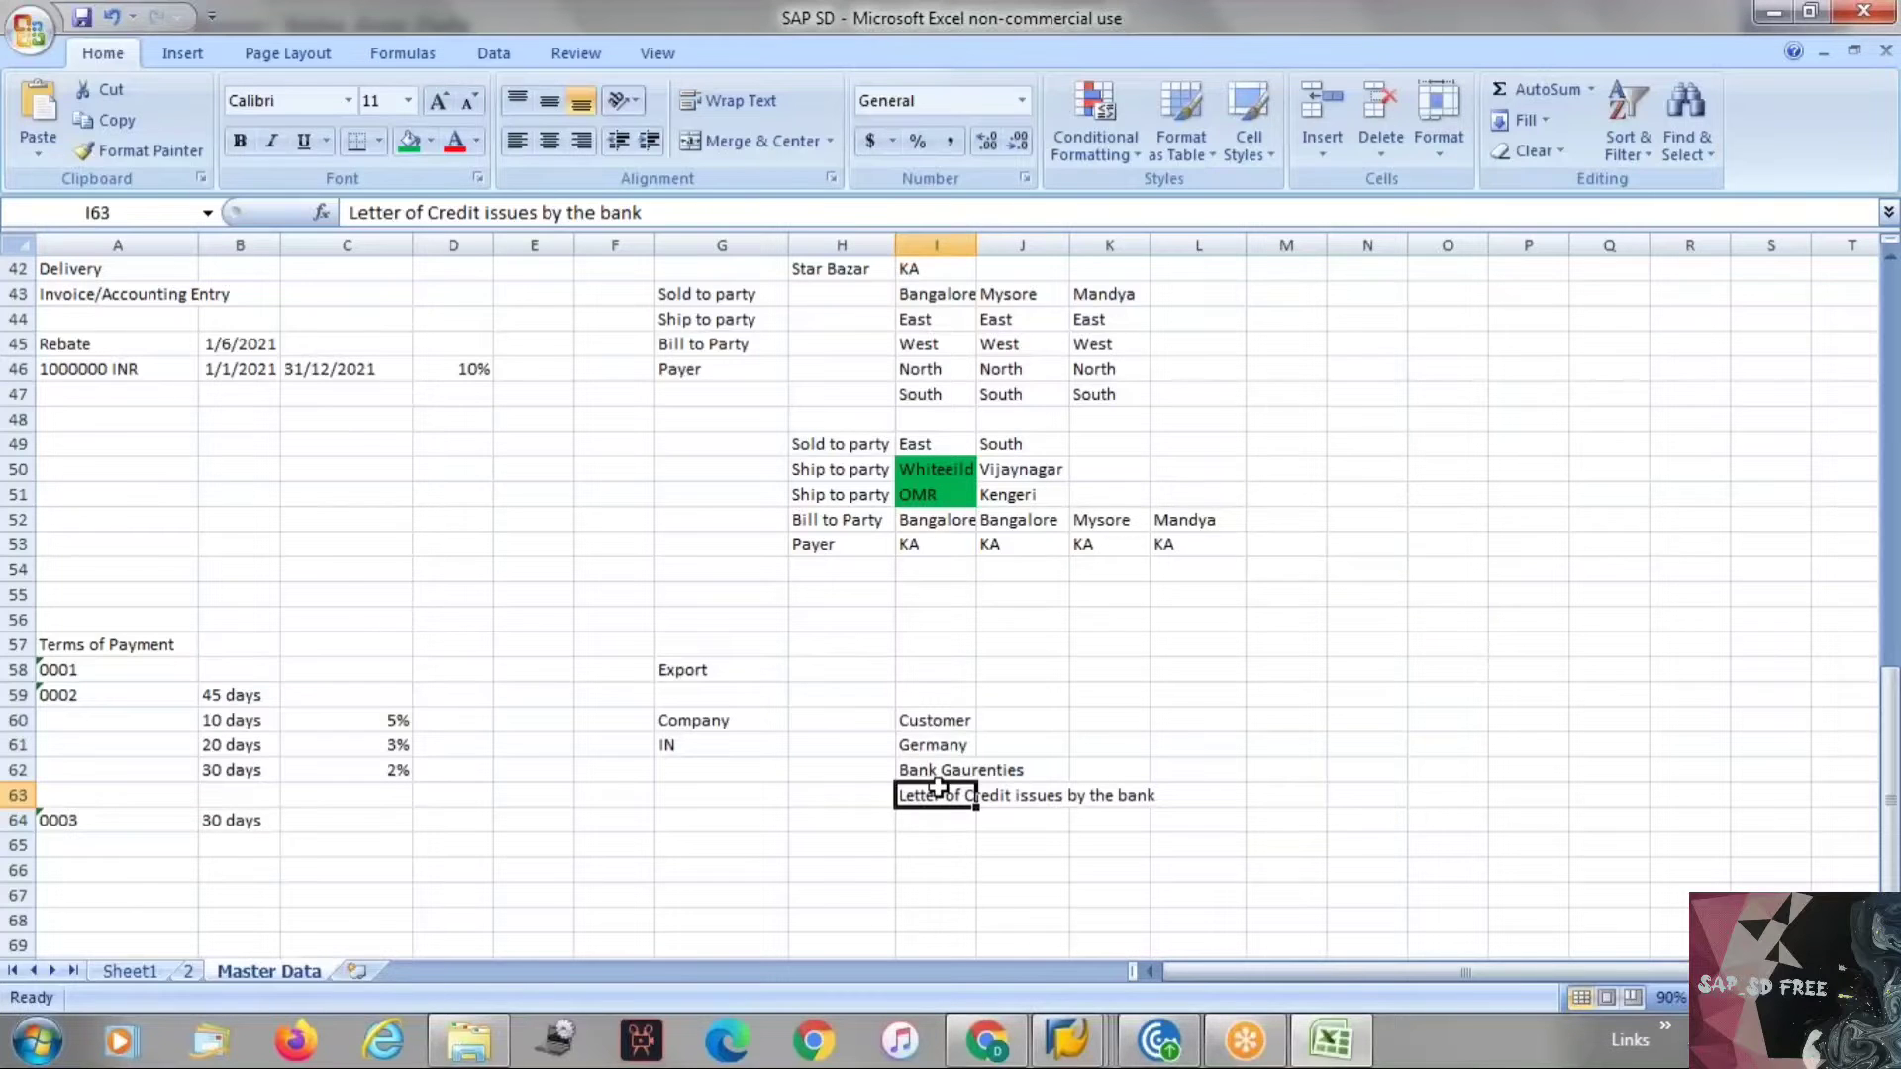
pyautogui.hotkey('alt', 'Tab')
pyautogui.moveTo(574, 654); pyautogui.dragTo(720, 660)
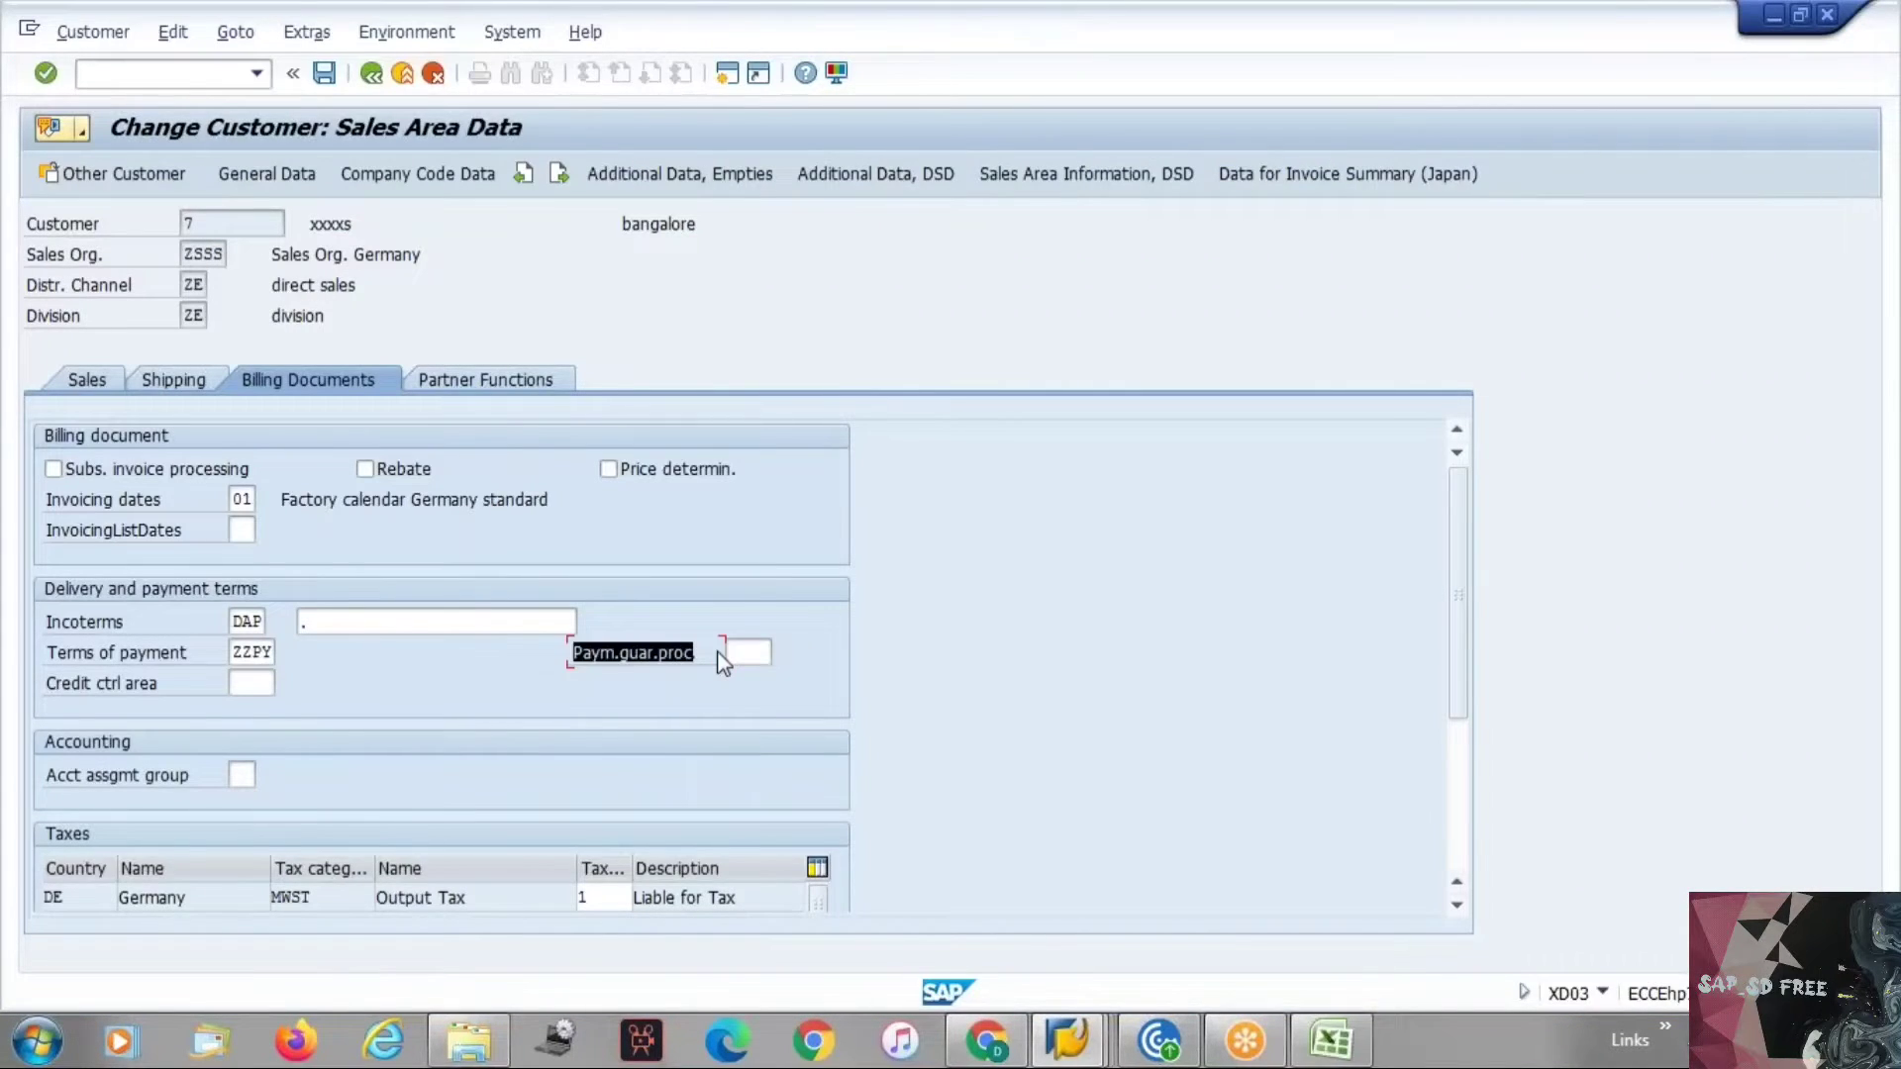
pyautogui.click(755, 650)
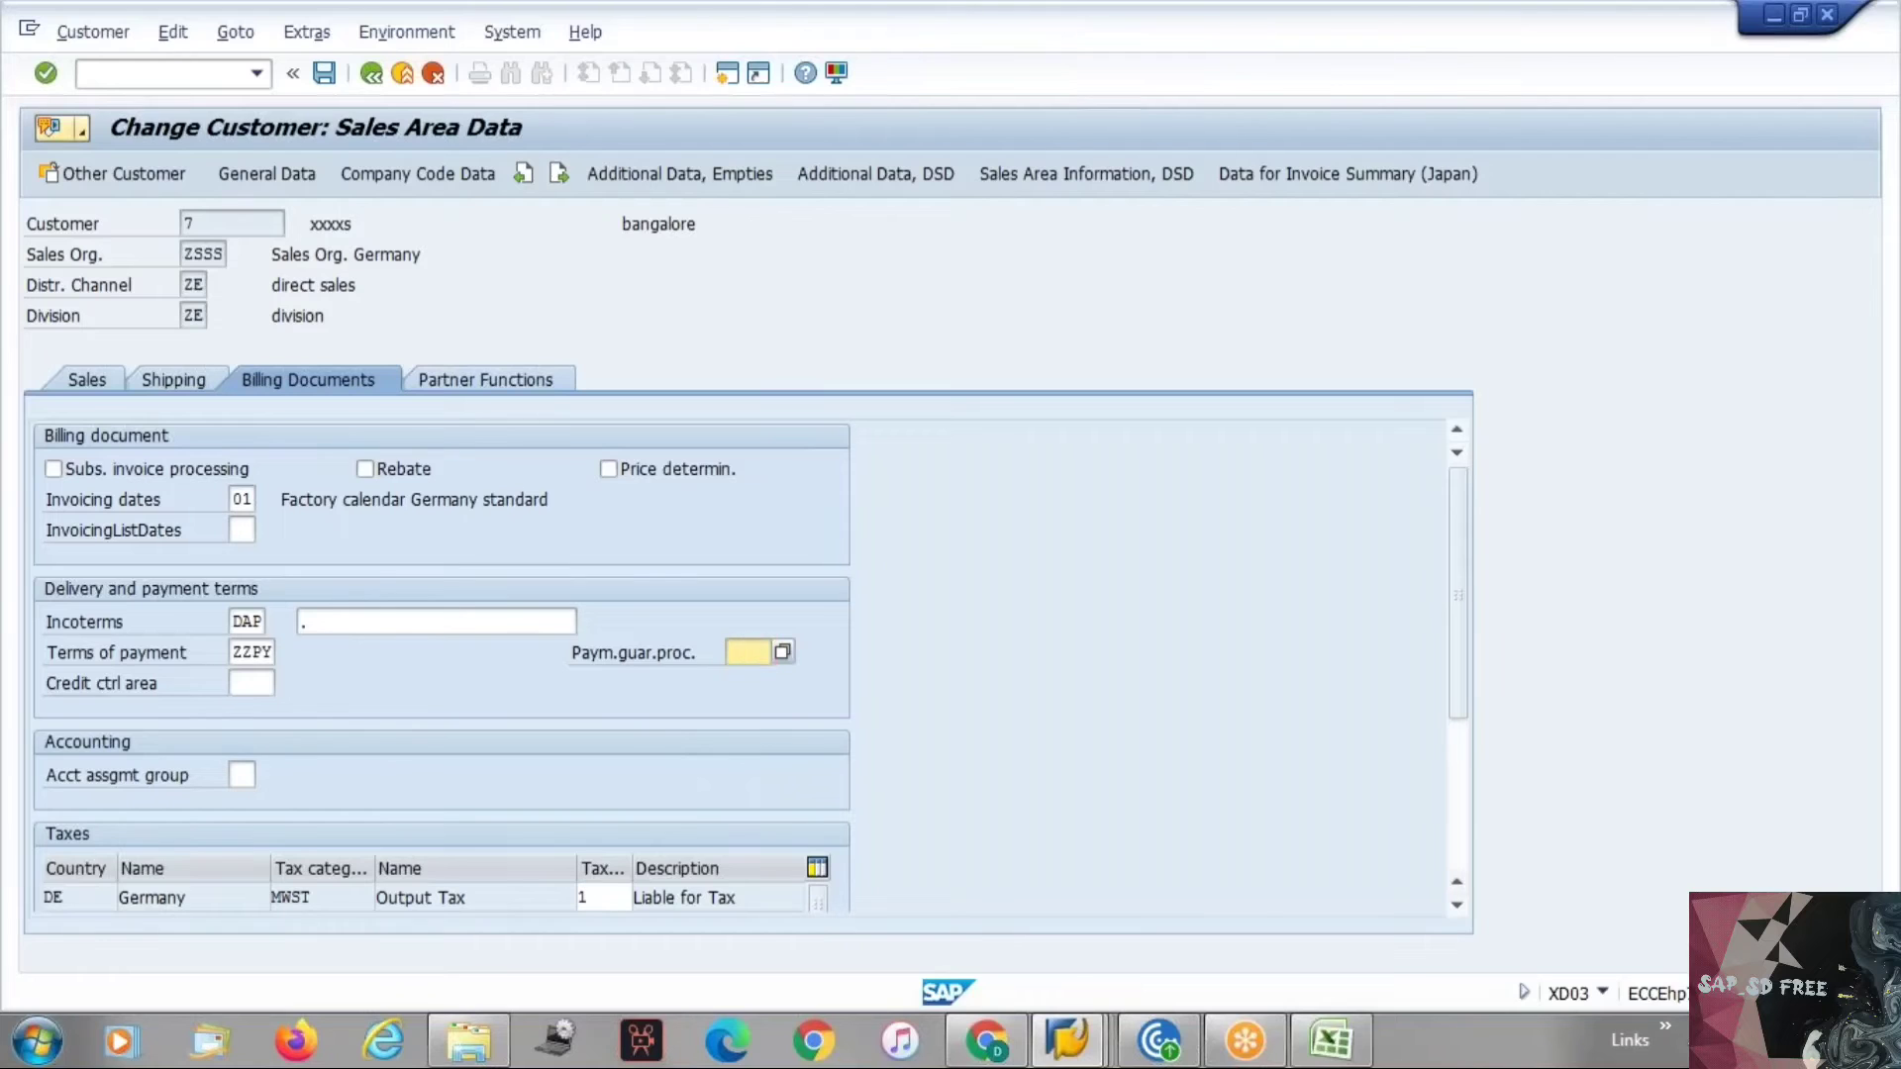
pyautogui.hotkey('alt', 'Tab')
# Enter Sales Order- Blocked in cell G65 of the notes sheet.
pyautogui.click(681, 723)
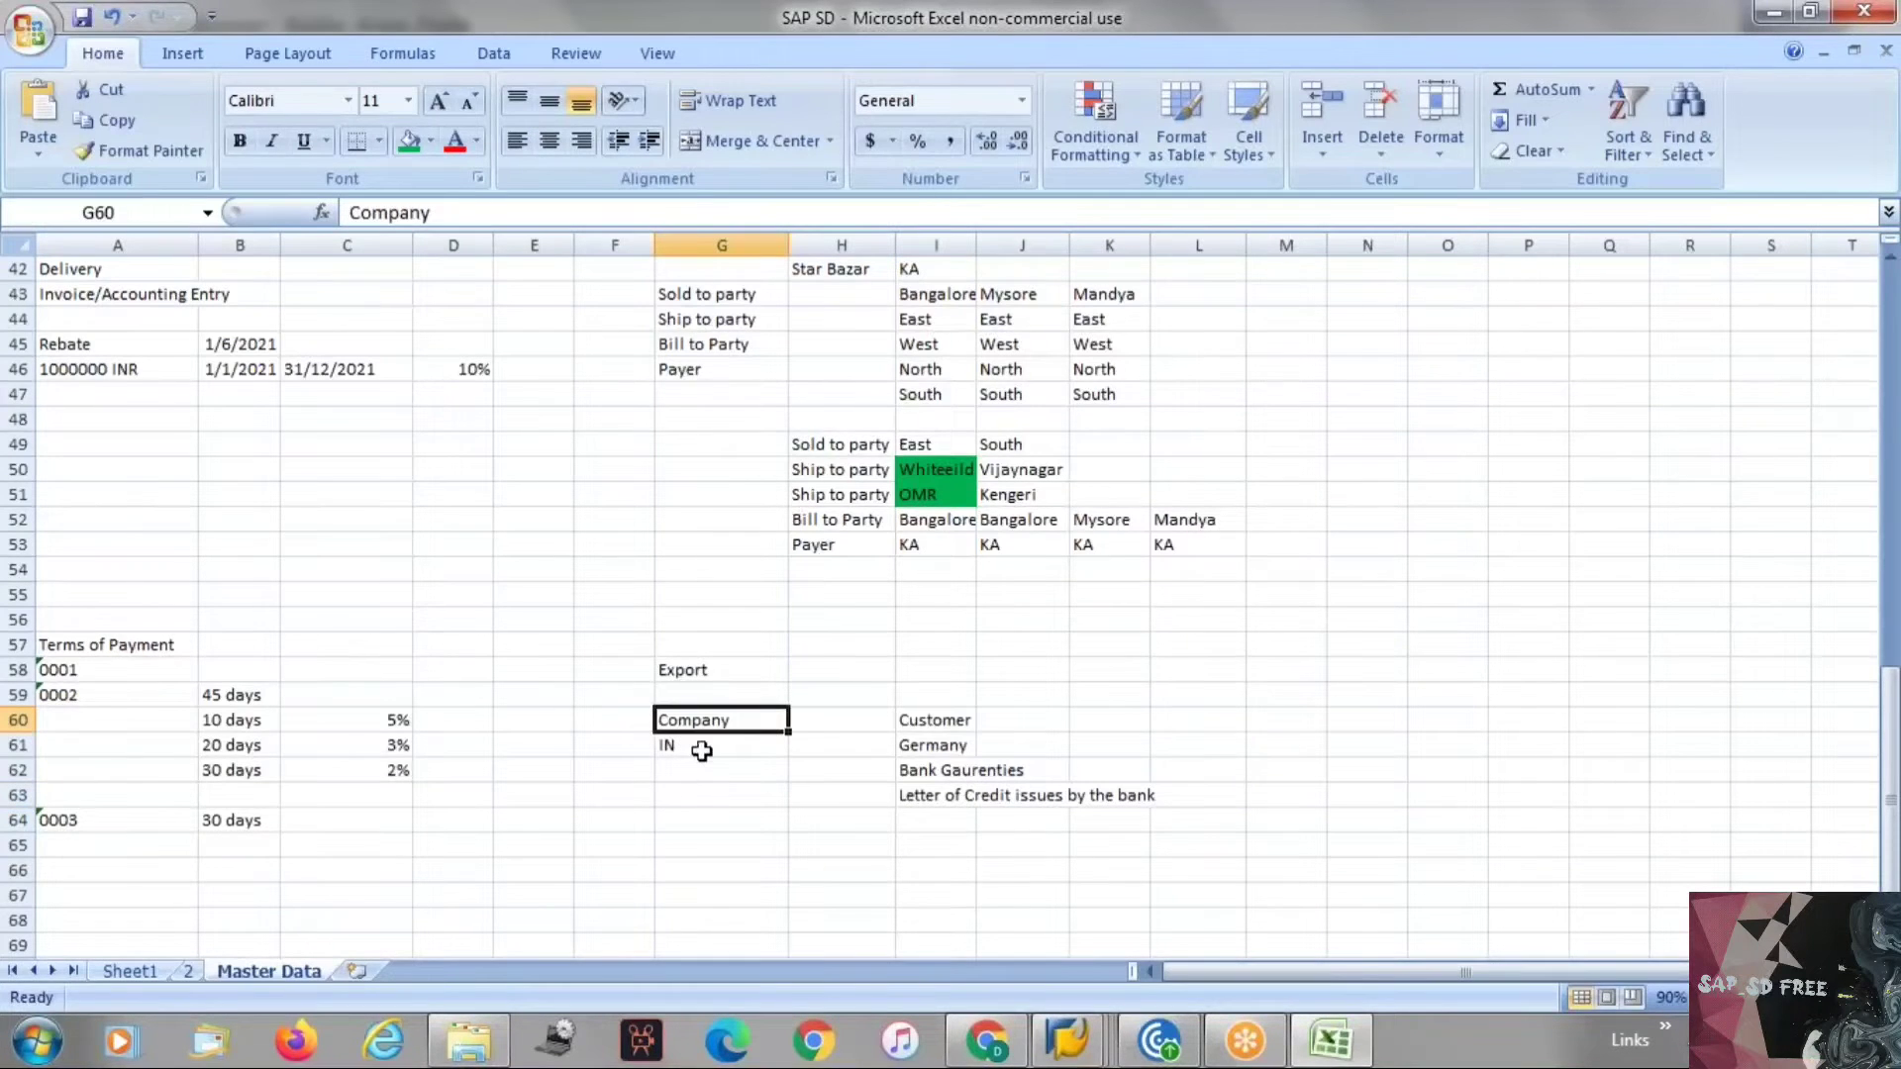
pyautogui.click(670, 851)
pyautogui.write('S')
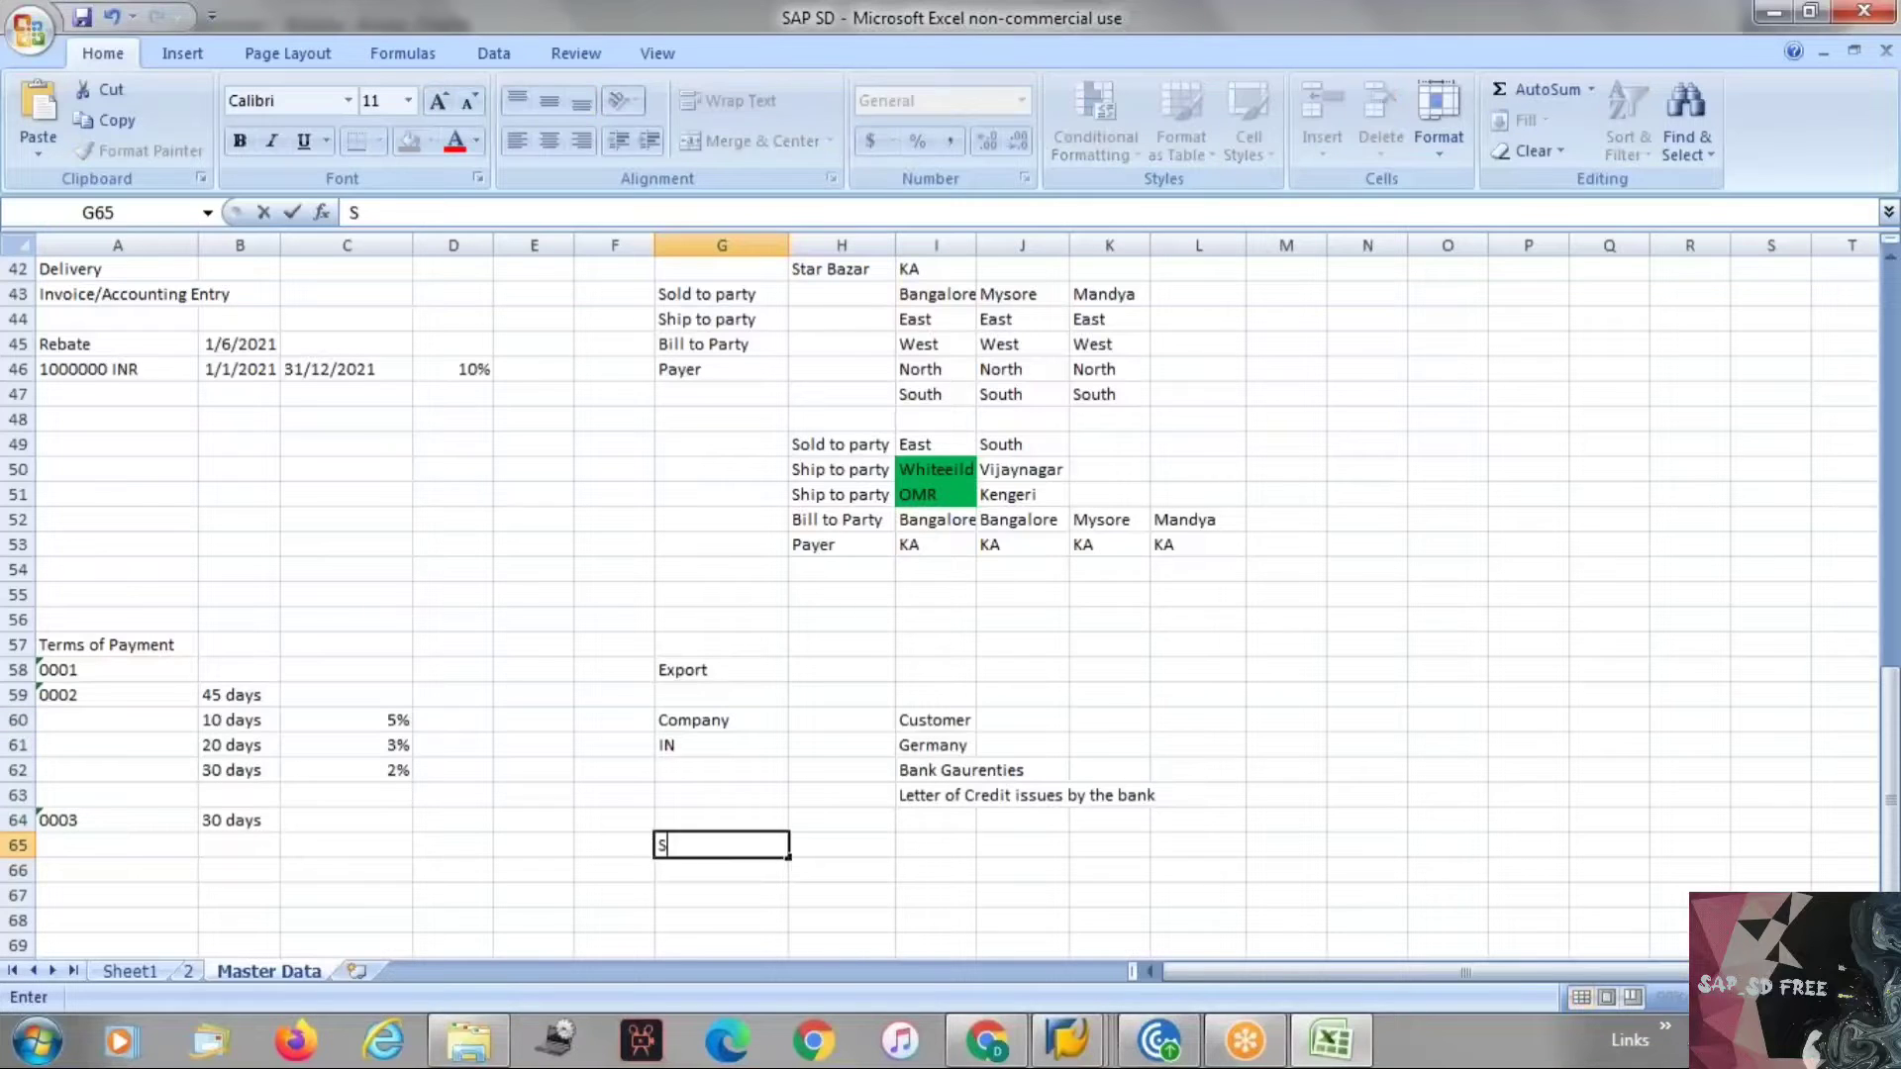
pyautogui.write('ales Order')
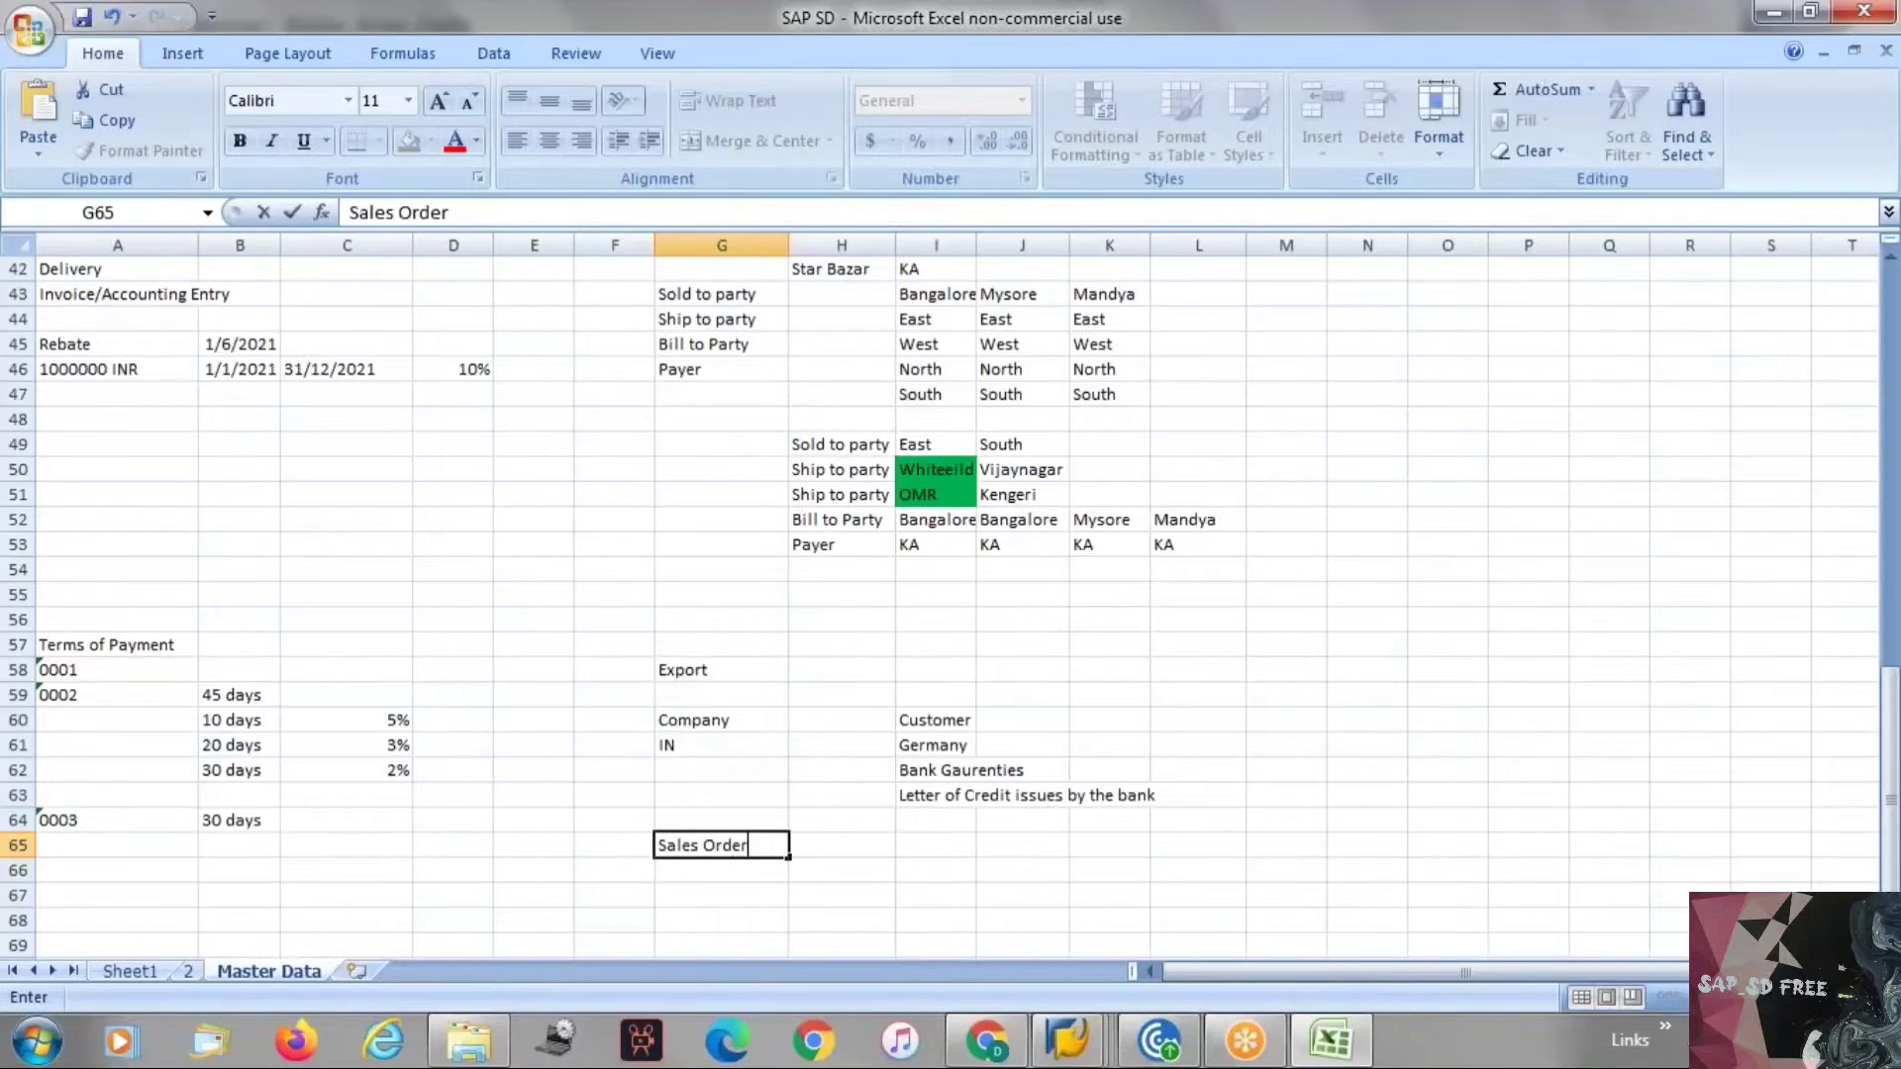
pyautogui.press('Return')
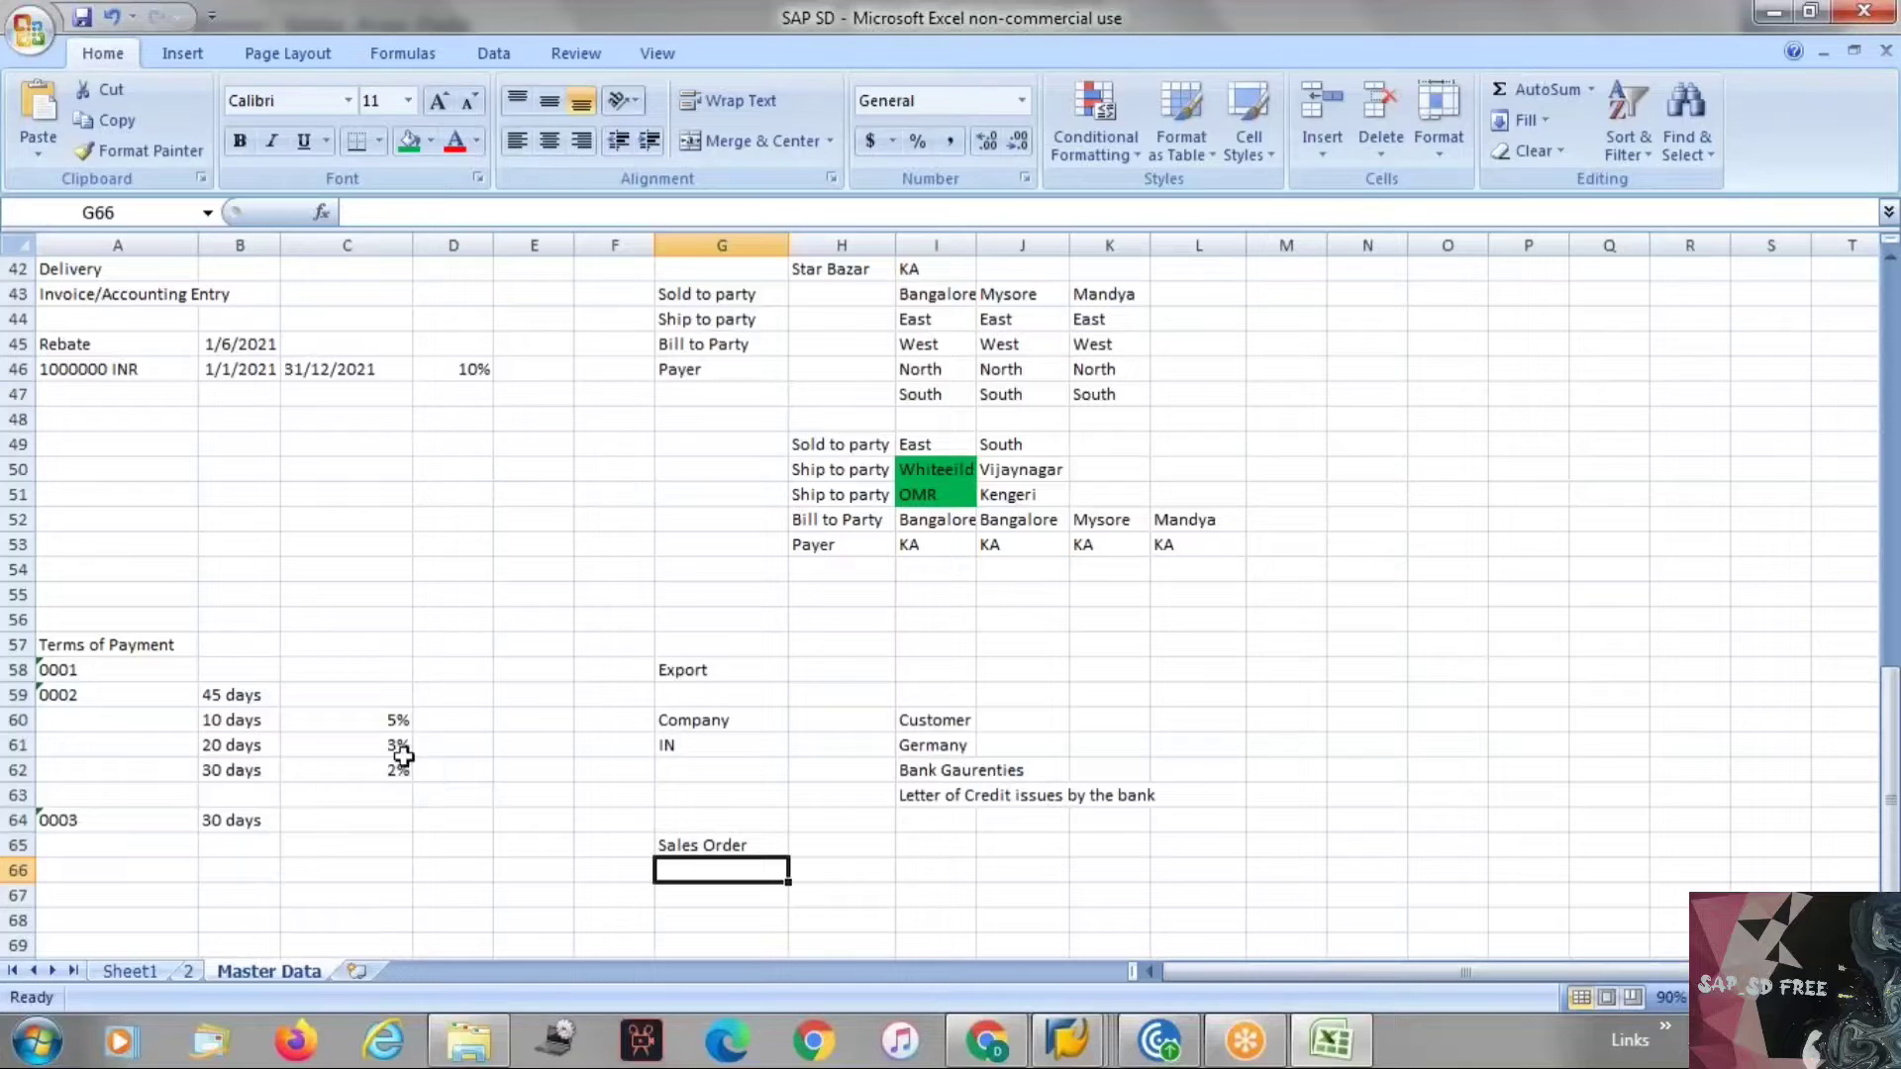
pyautogui.click(695, 843)
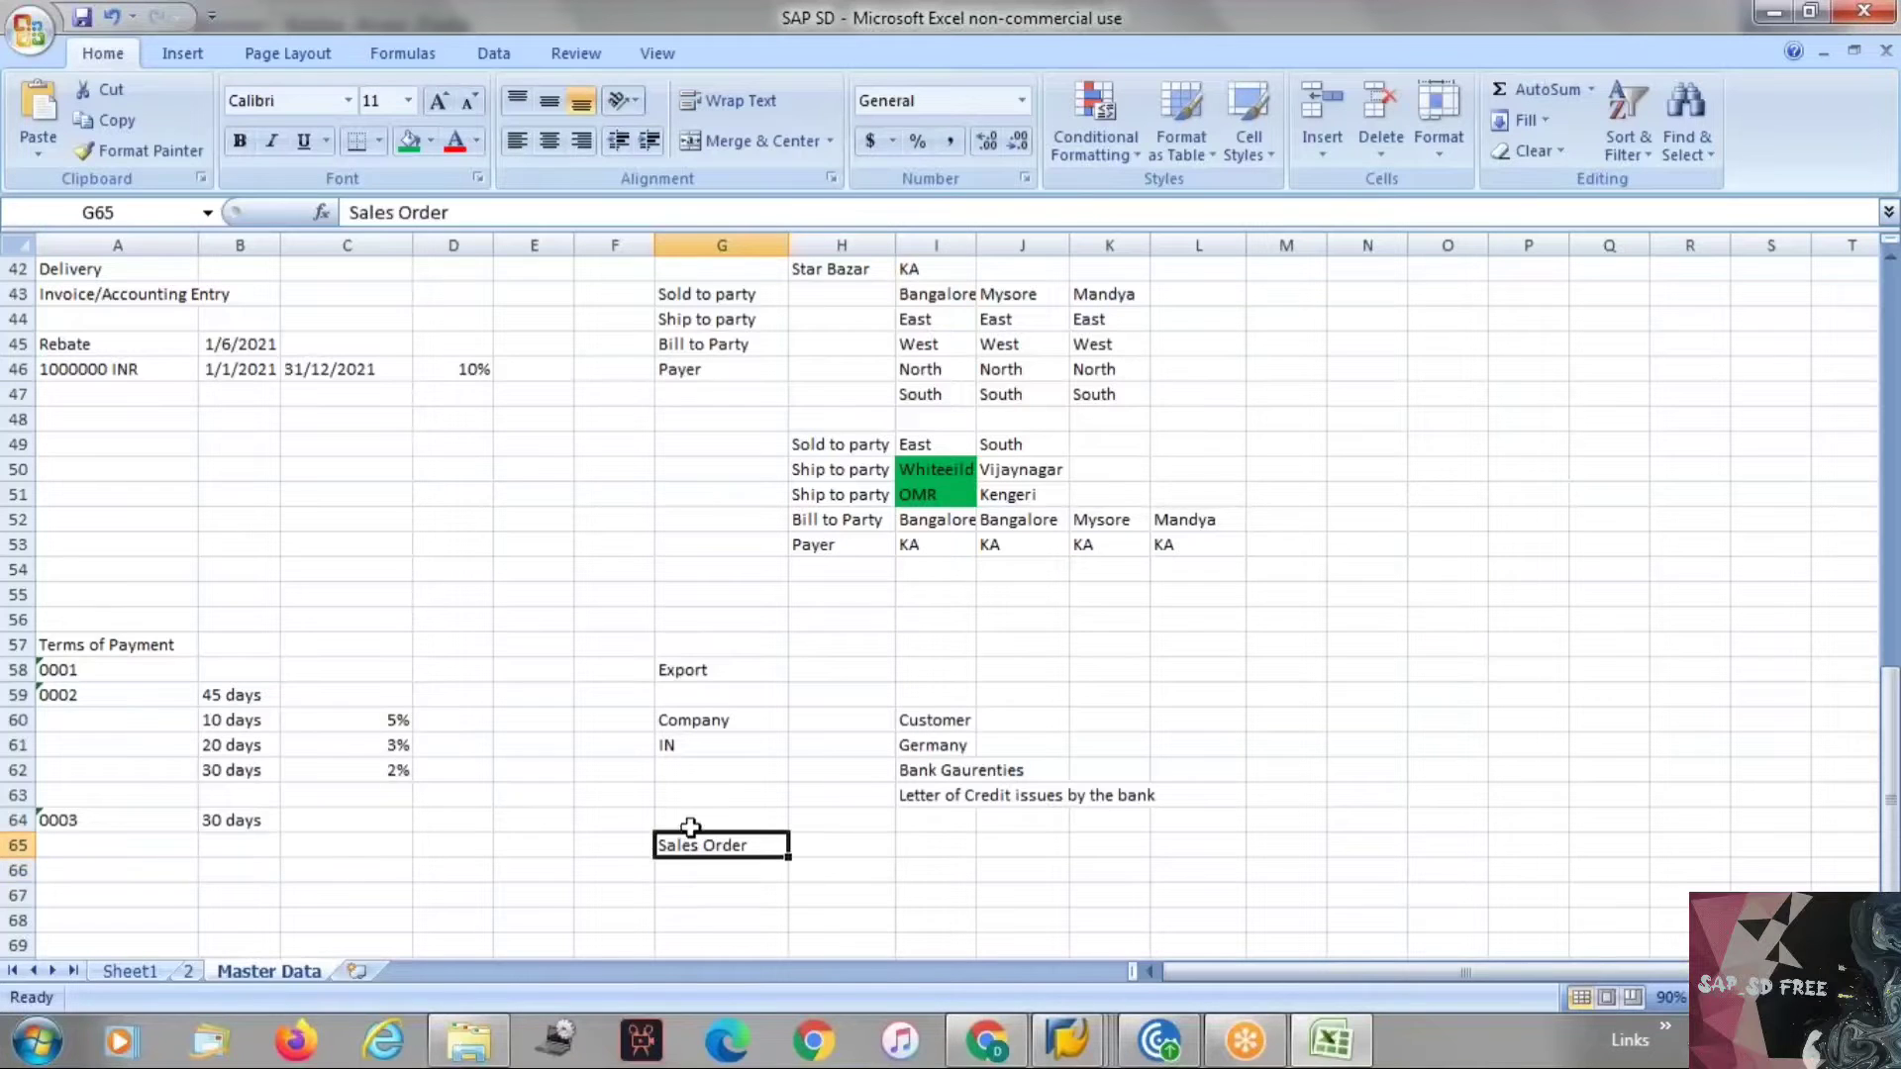
pyautogui.click(587, 211)
pyautogui.write('- Blocked')
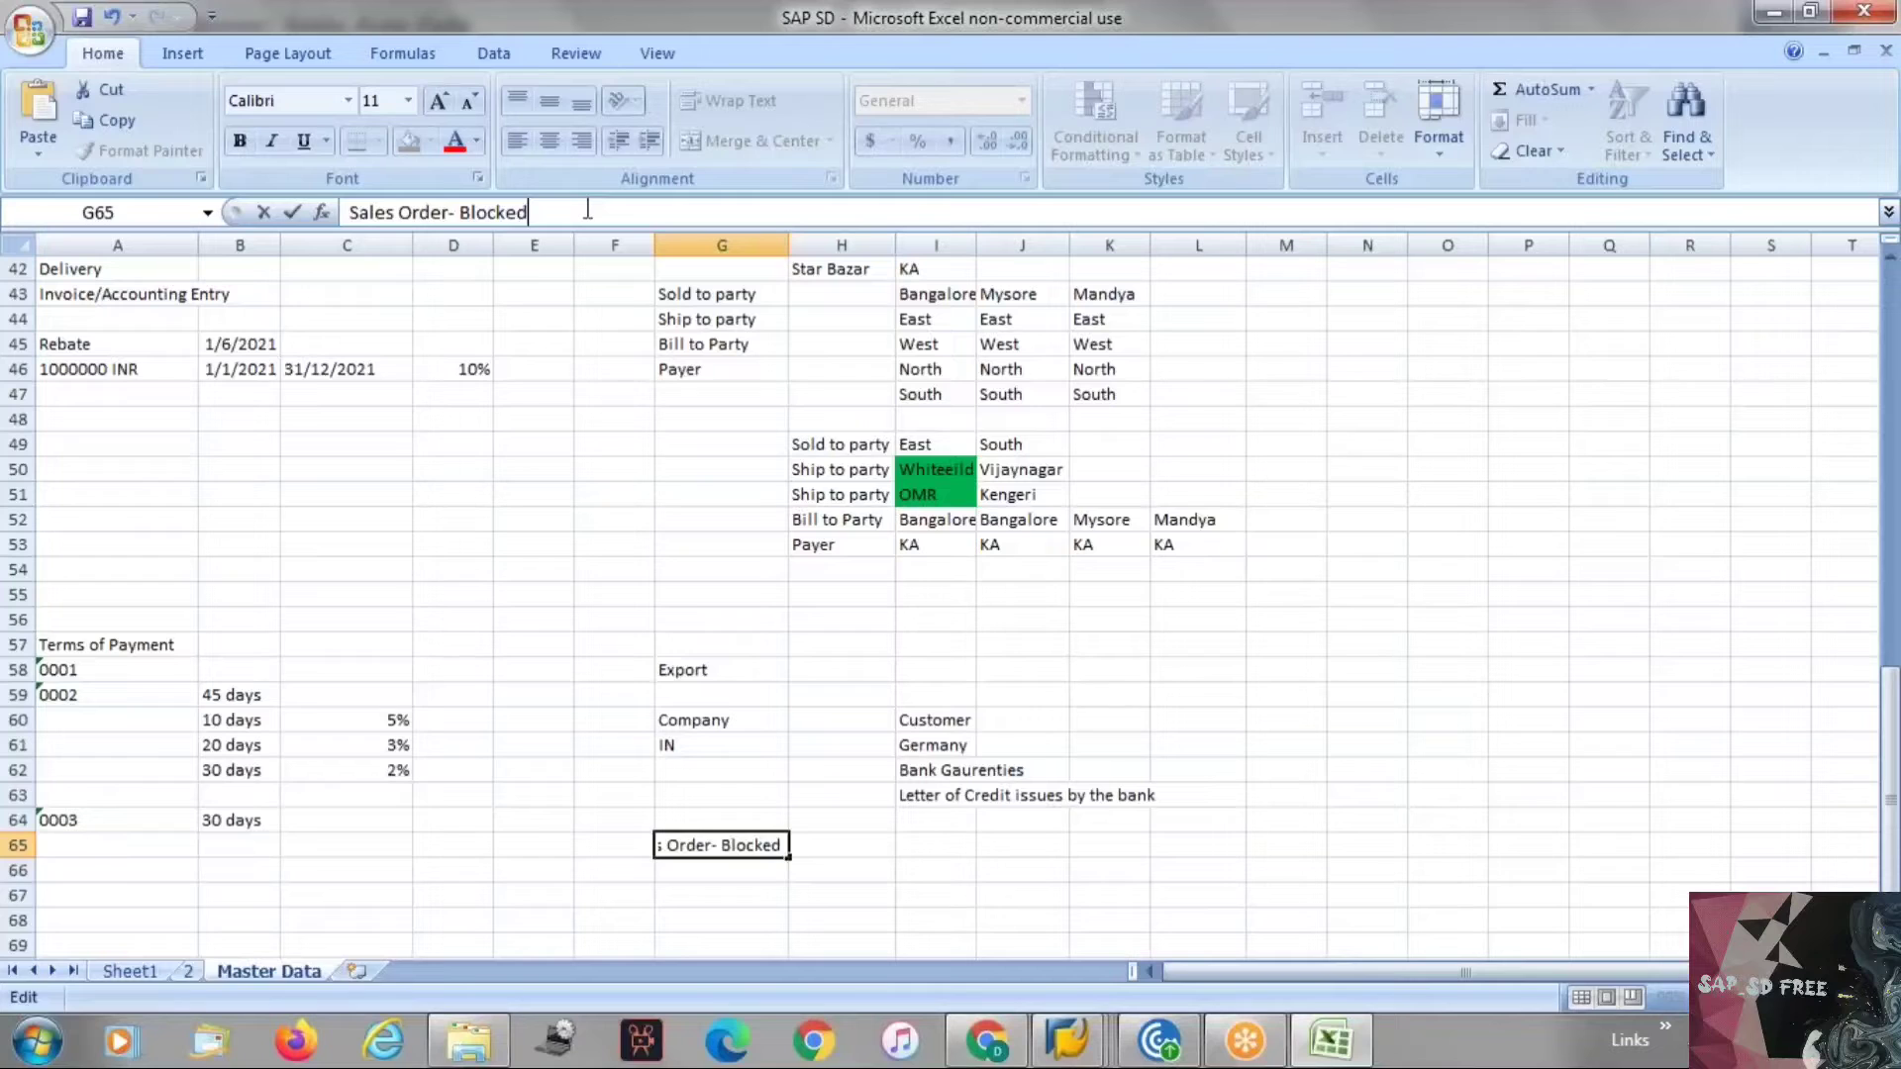
pyautogui.press('Return')
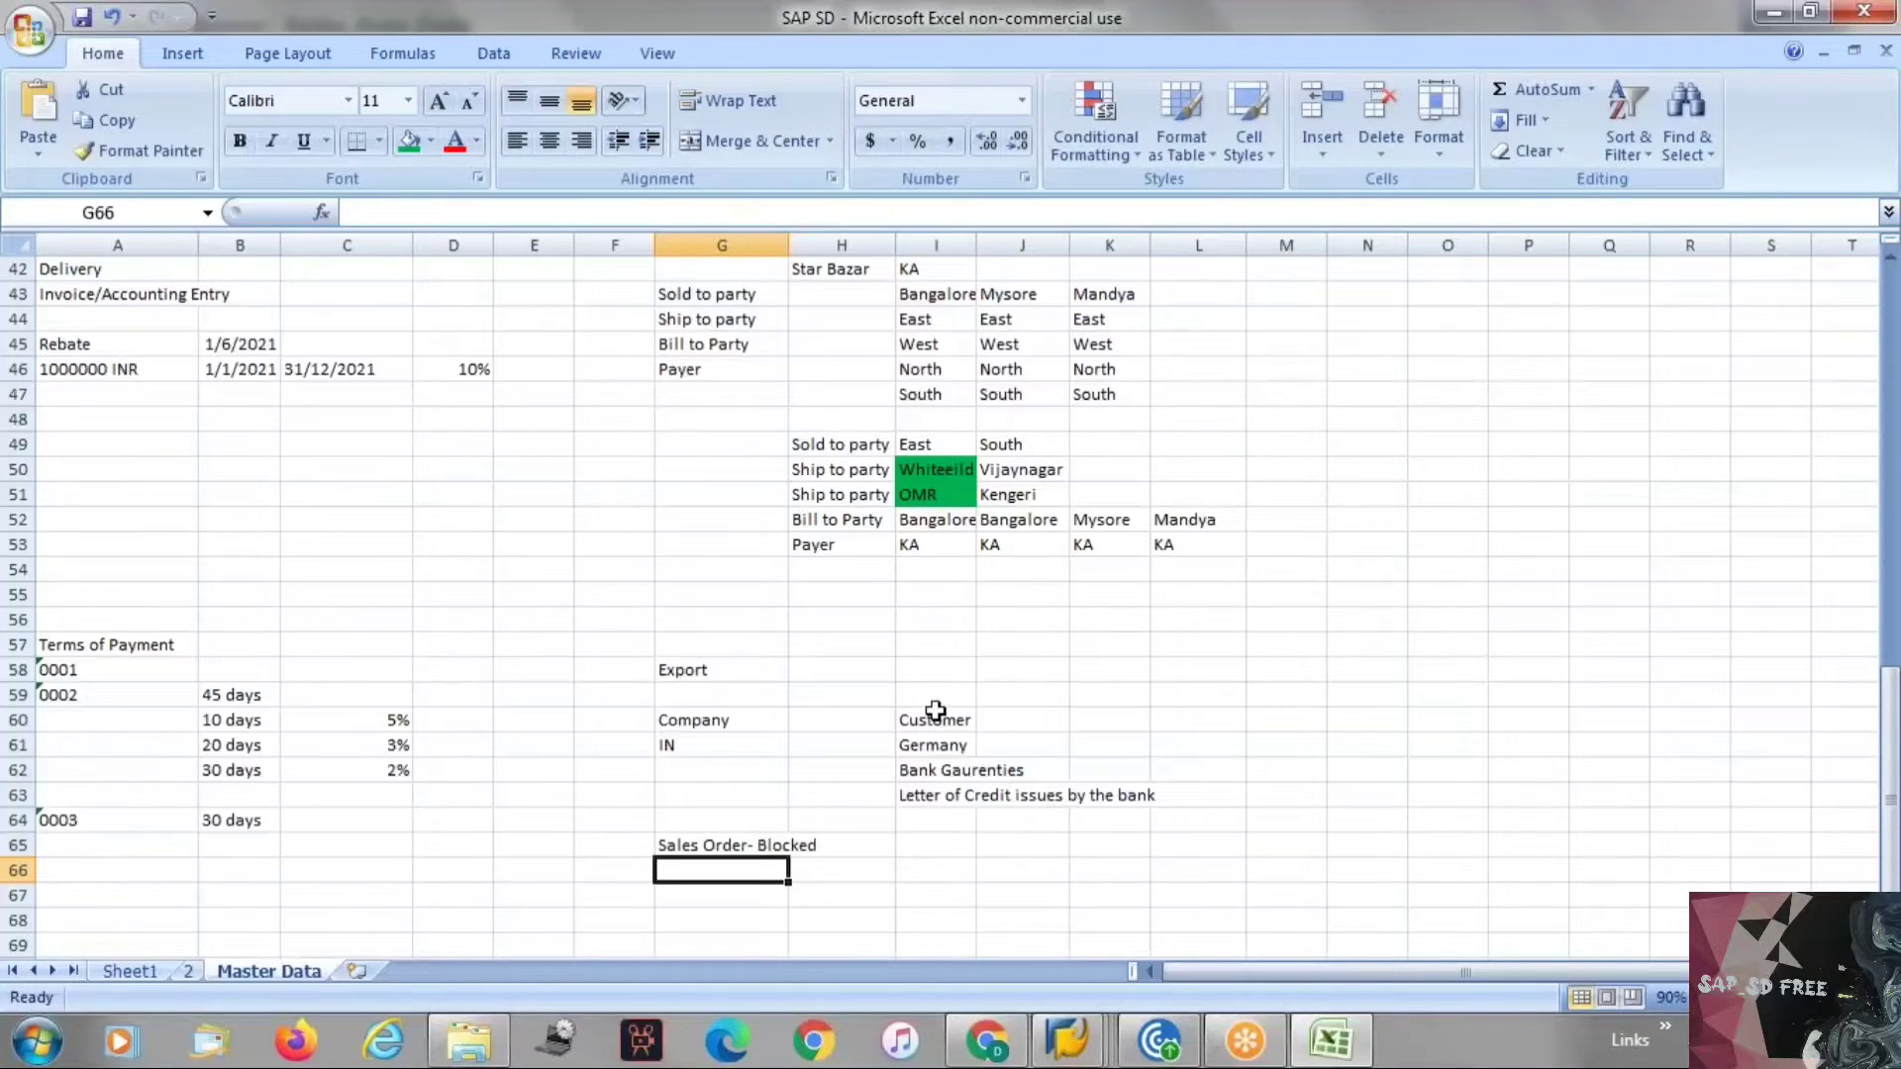
# Open transaction VKM3 for blocked sales documents in a new session and execute it.
pyautogui.click(948, 771)
pyautogui.click(969, 796)
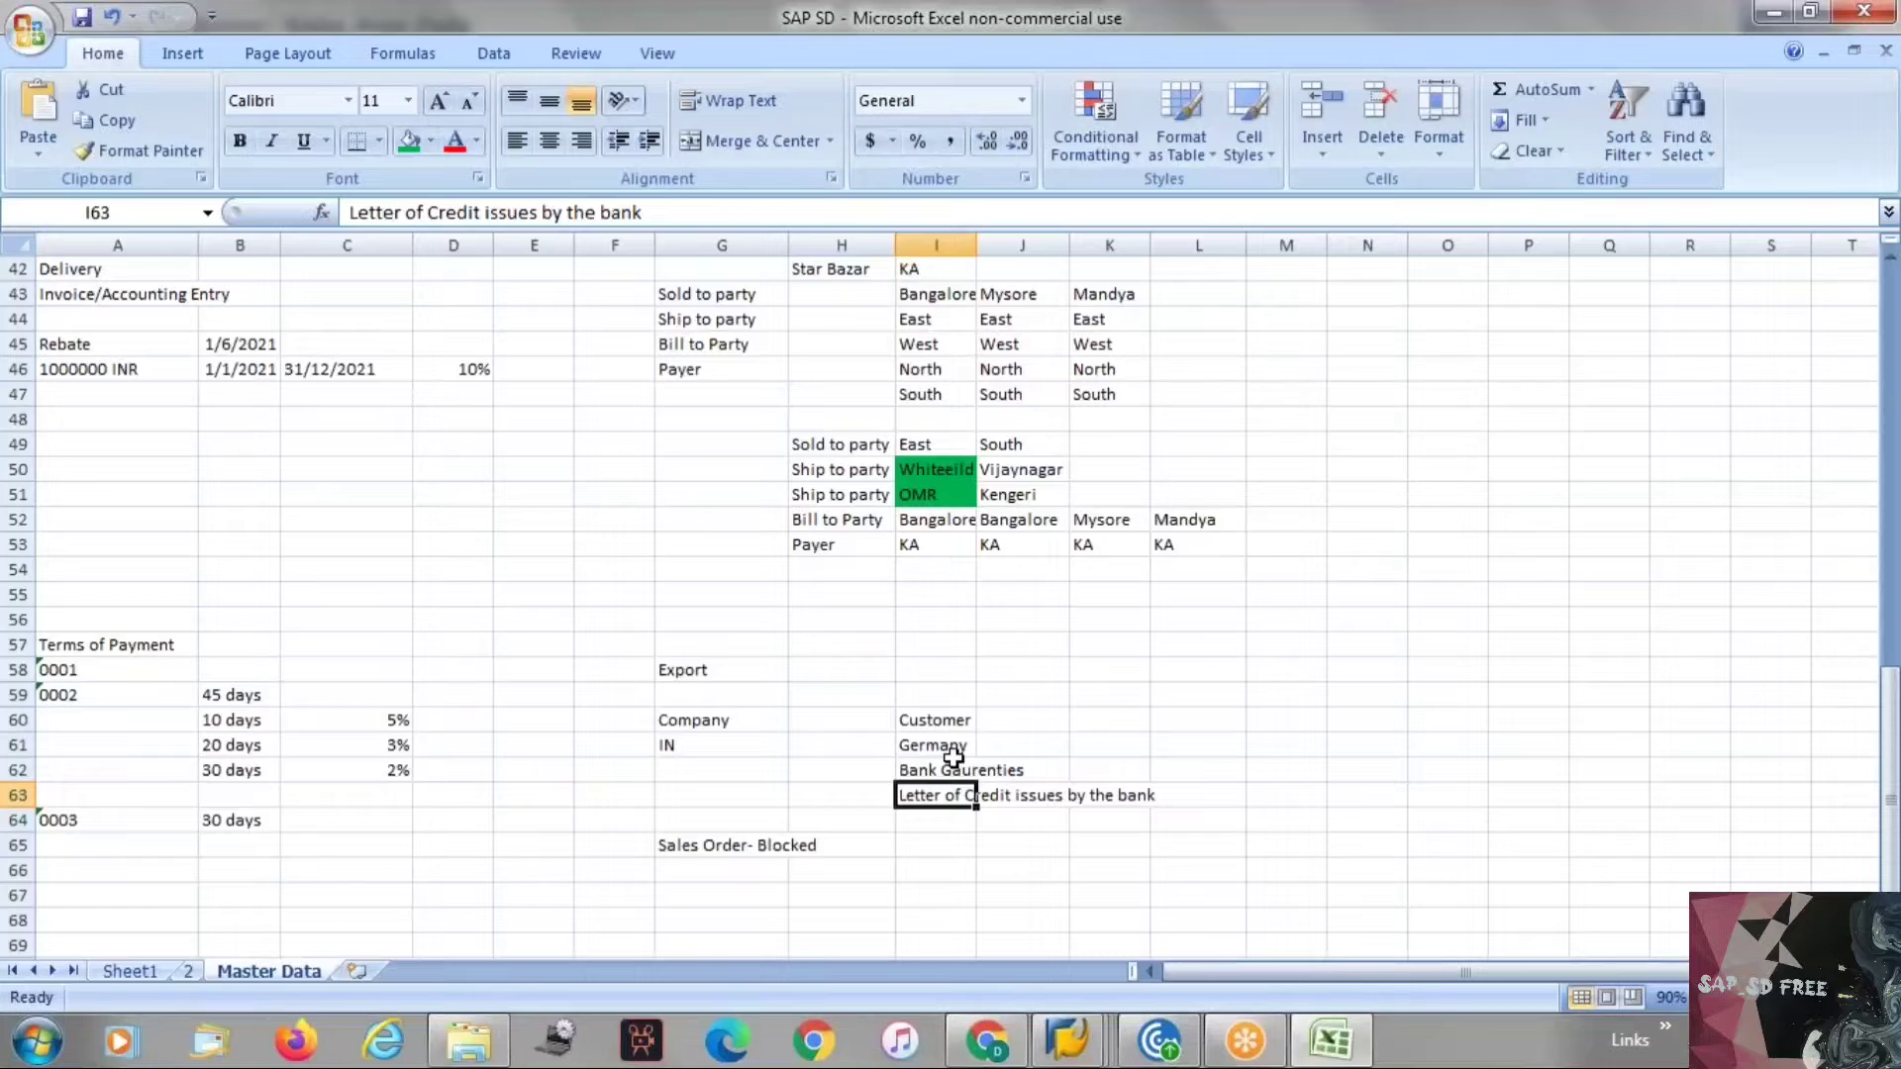
pyautogui.click(733, 843)
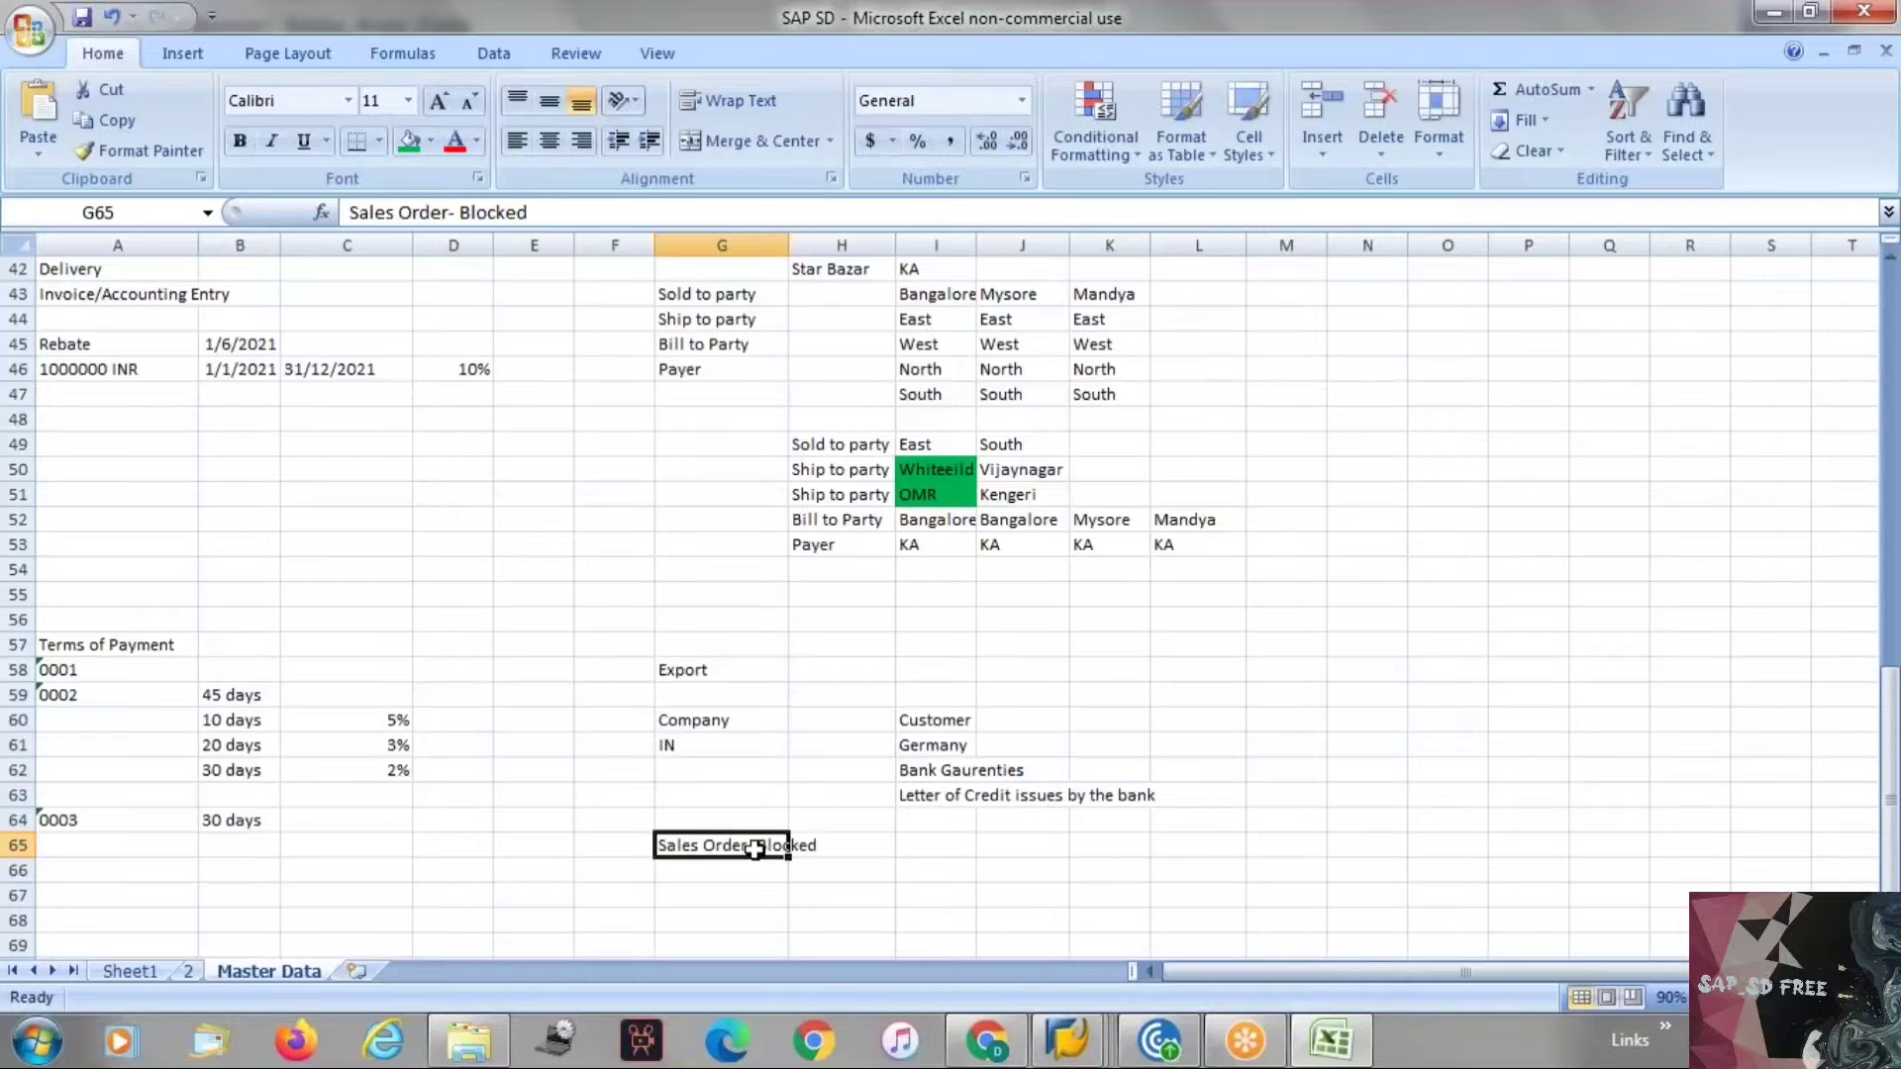
pyautogui.hotkey('alt', 'Tab')
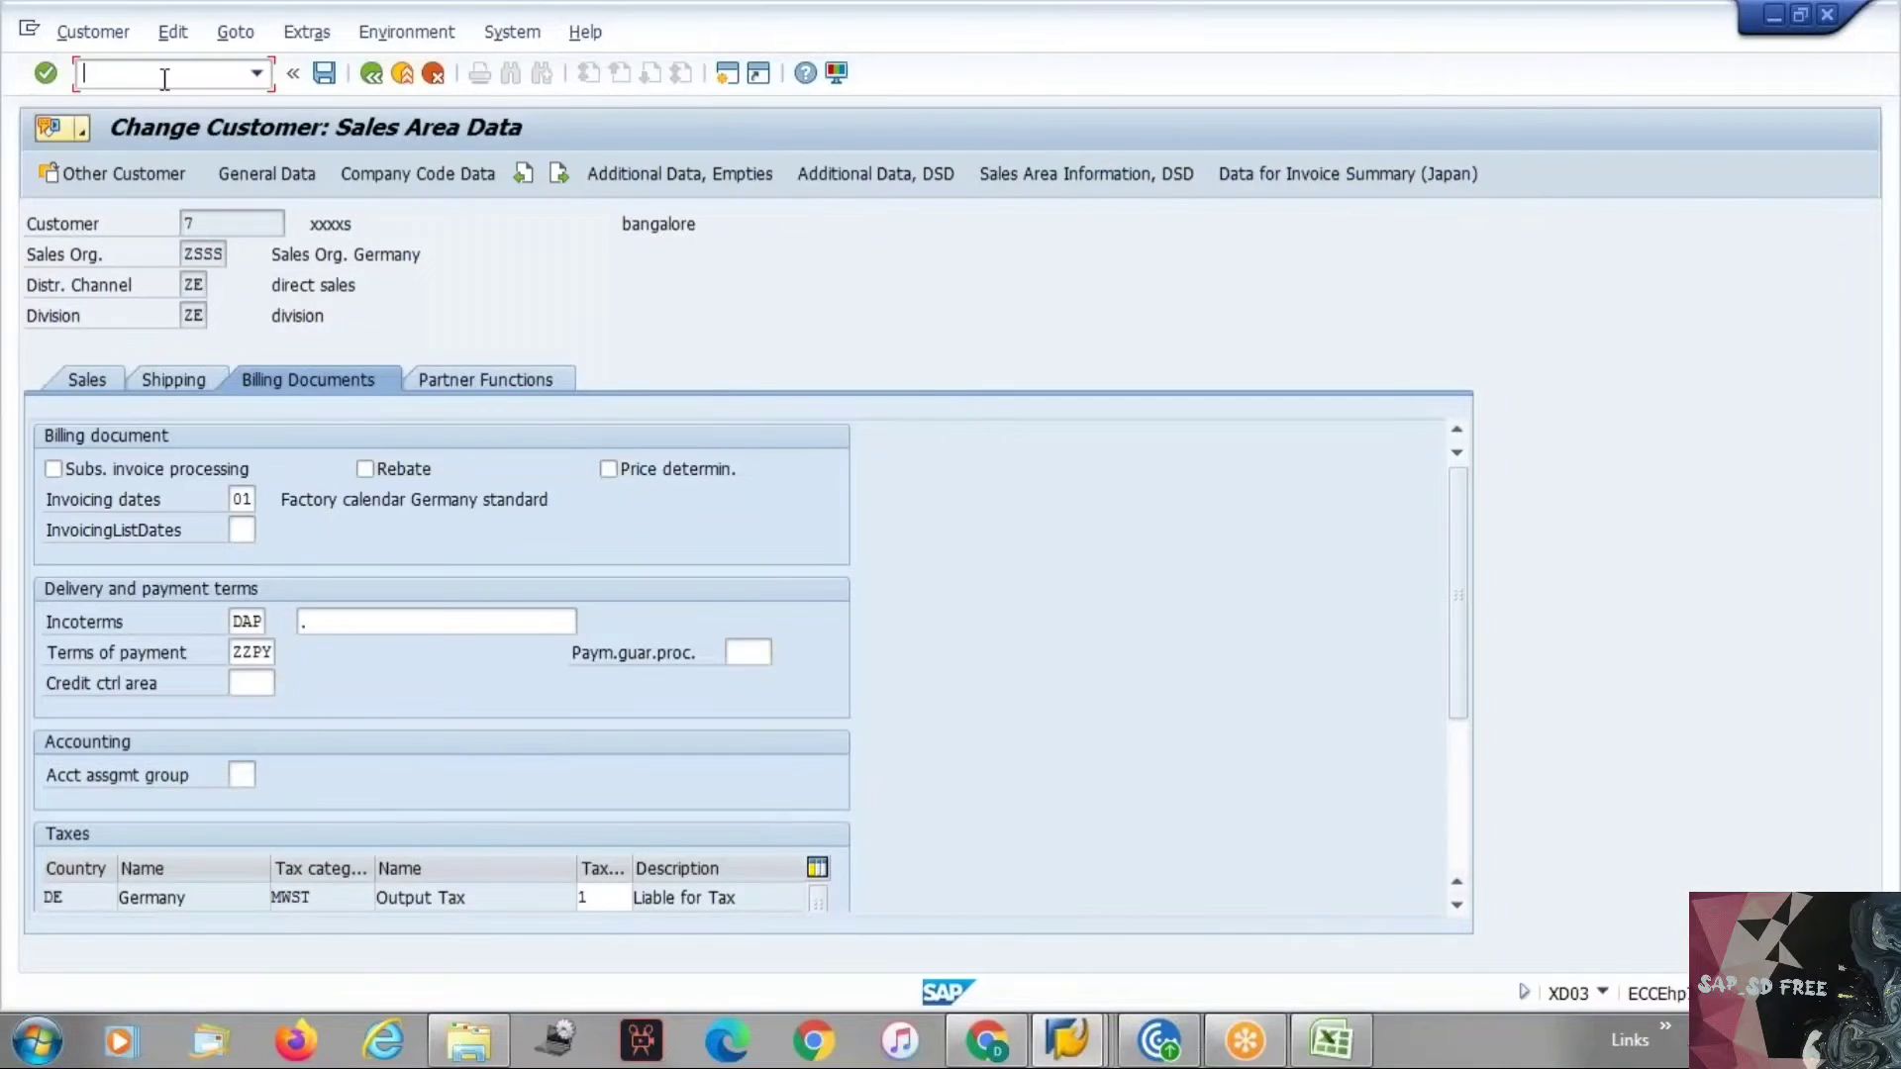
pyautogui.write('/ovkm3')
pyautogui.press('Return')
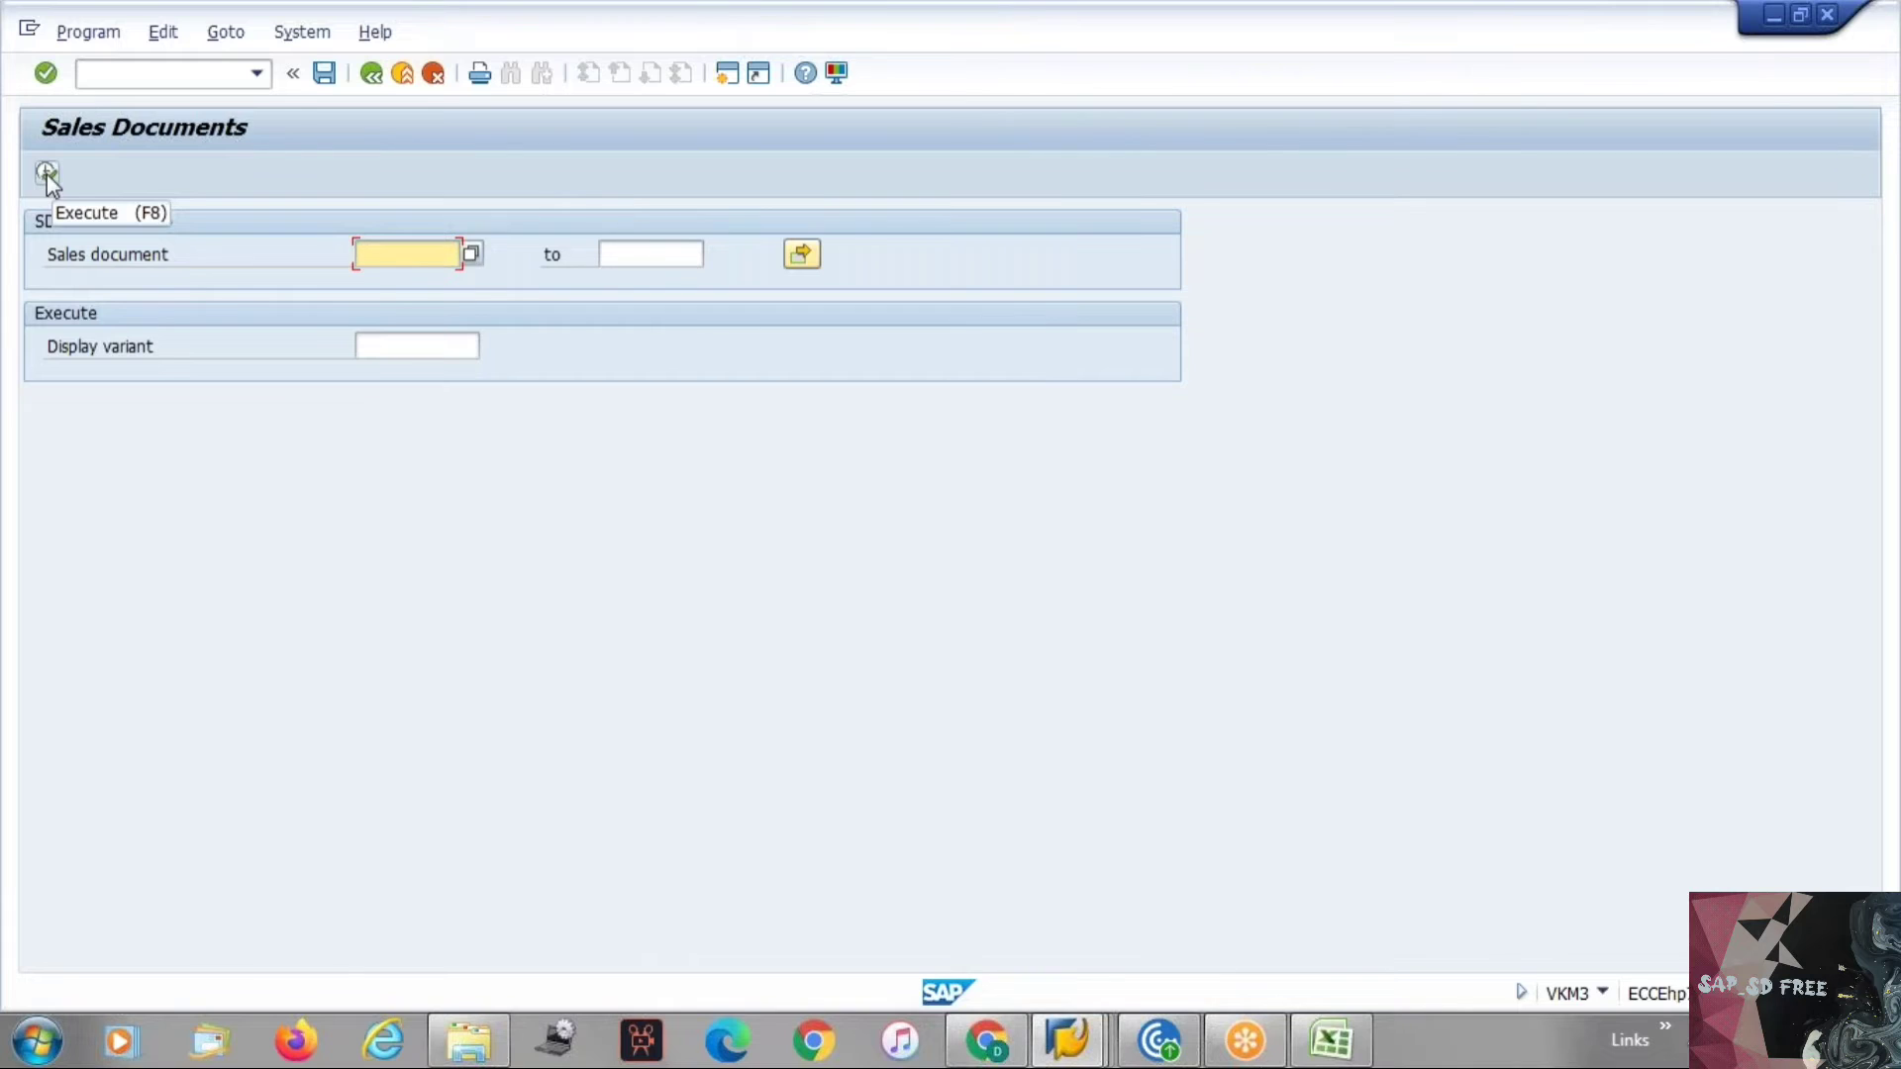
pyautogui.click(45, 174)
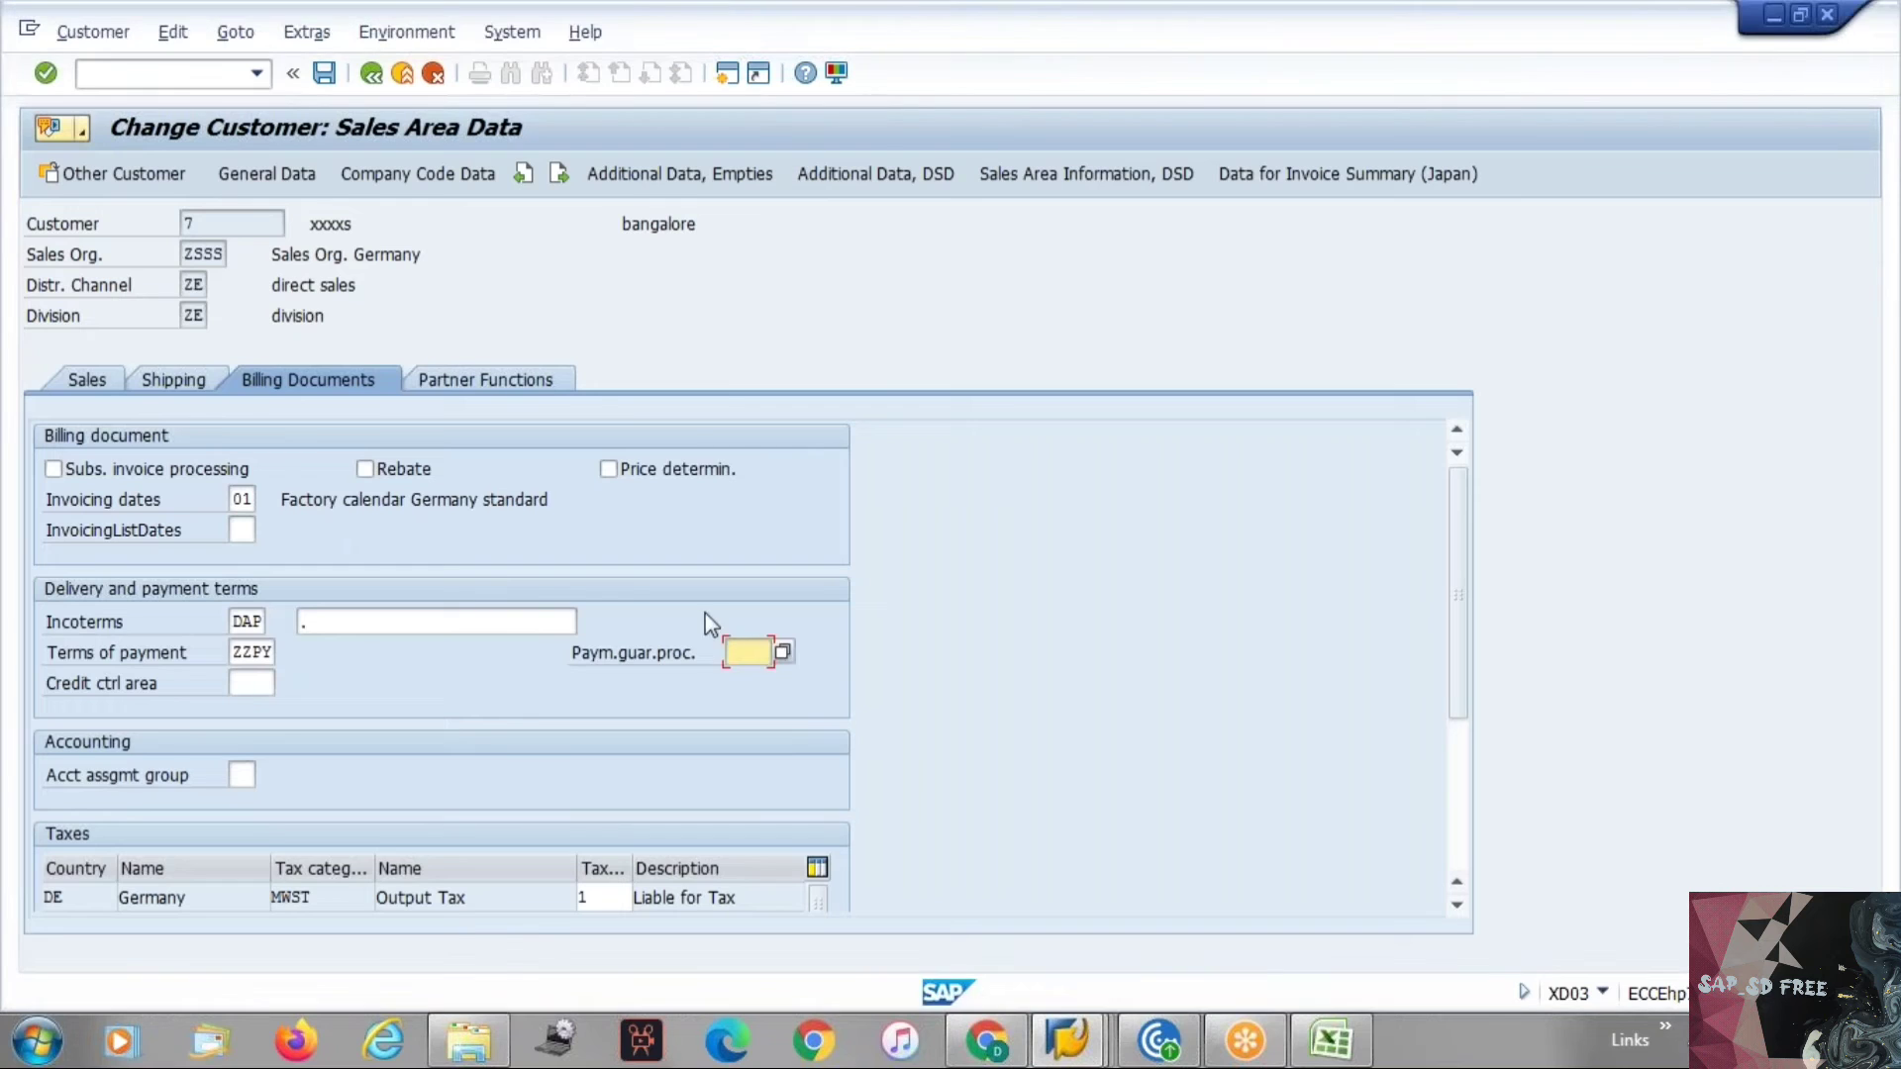
# Open the list of payment guarantee procedures available for the customer's field.
pyautogui.click(782, 653)
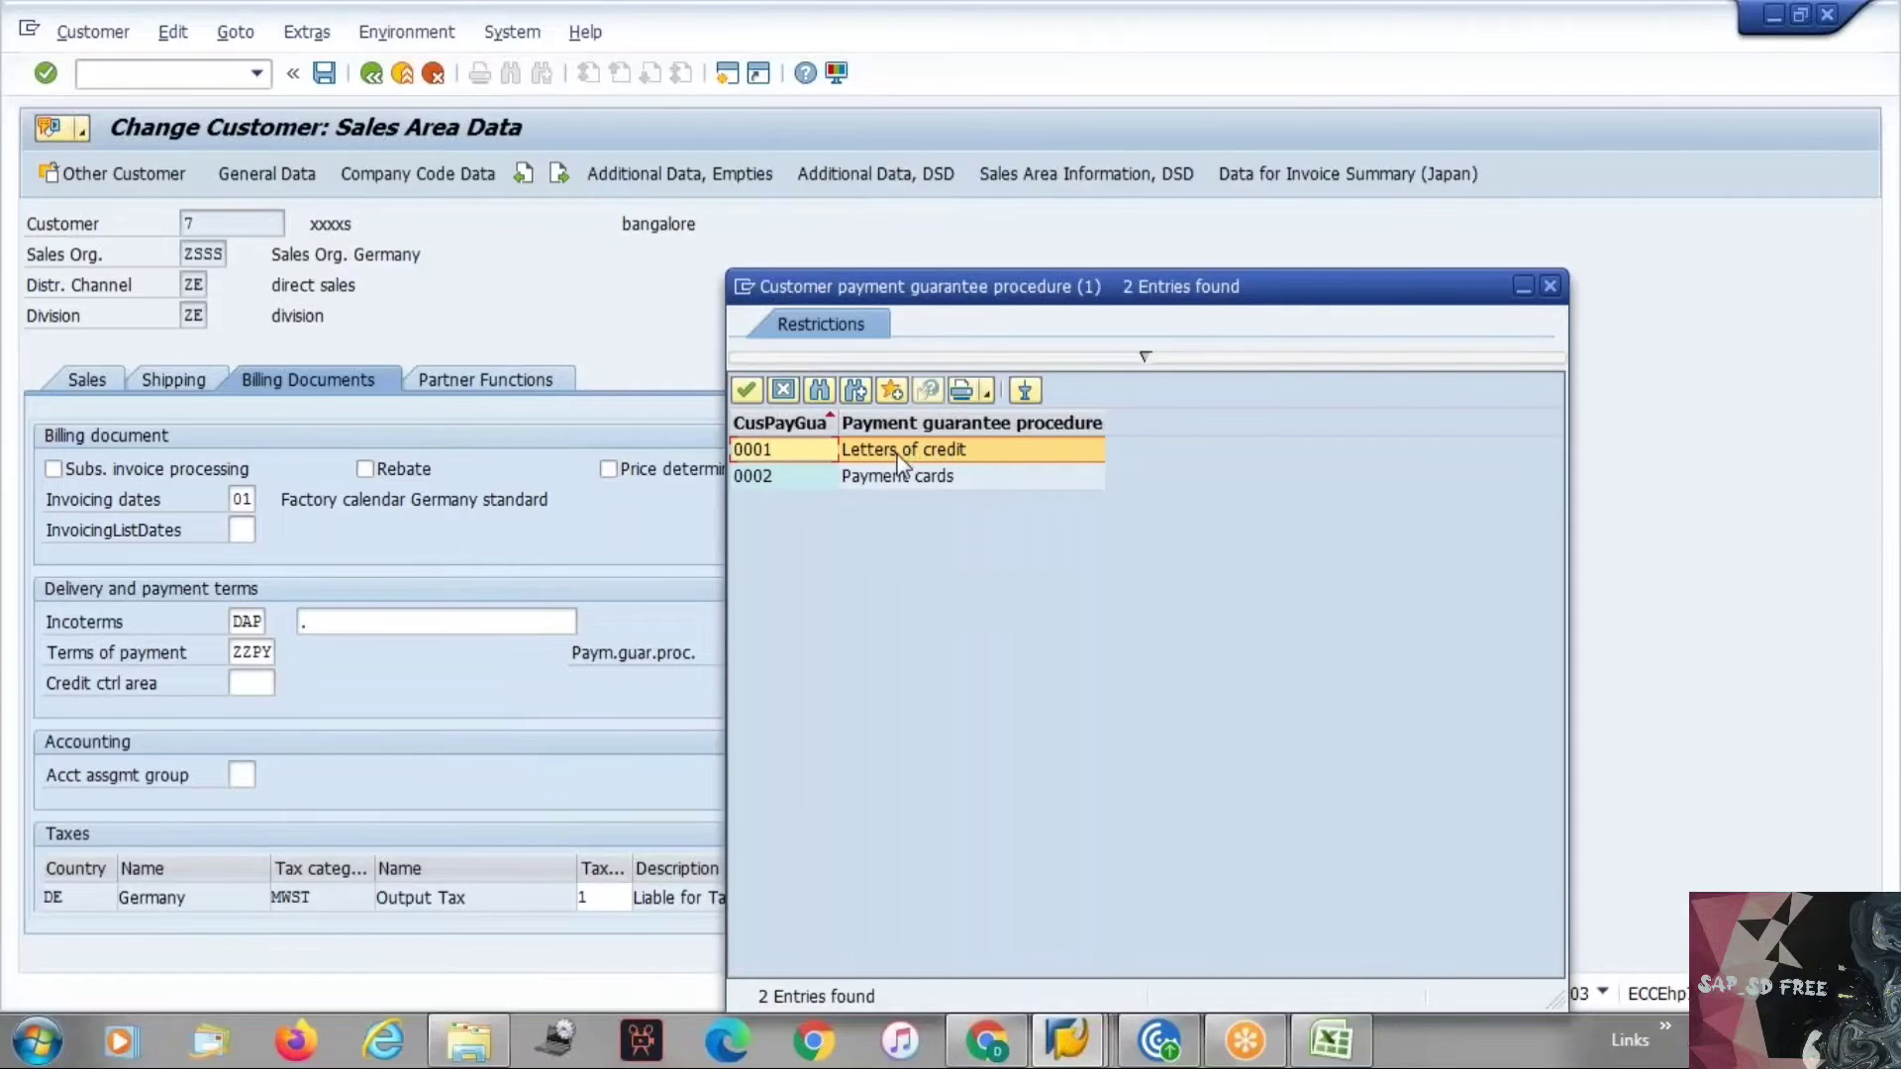
pyautogui.click(784, 396)
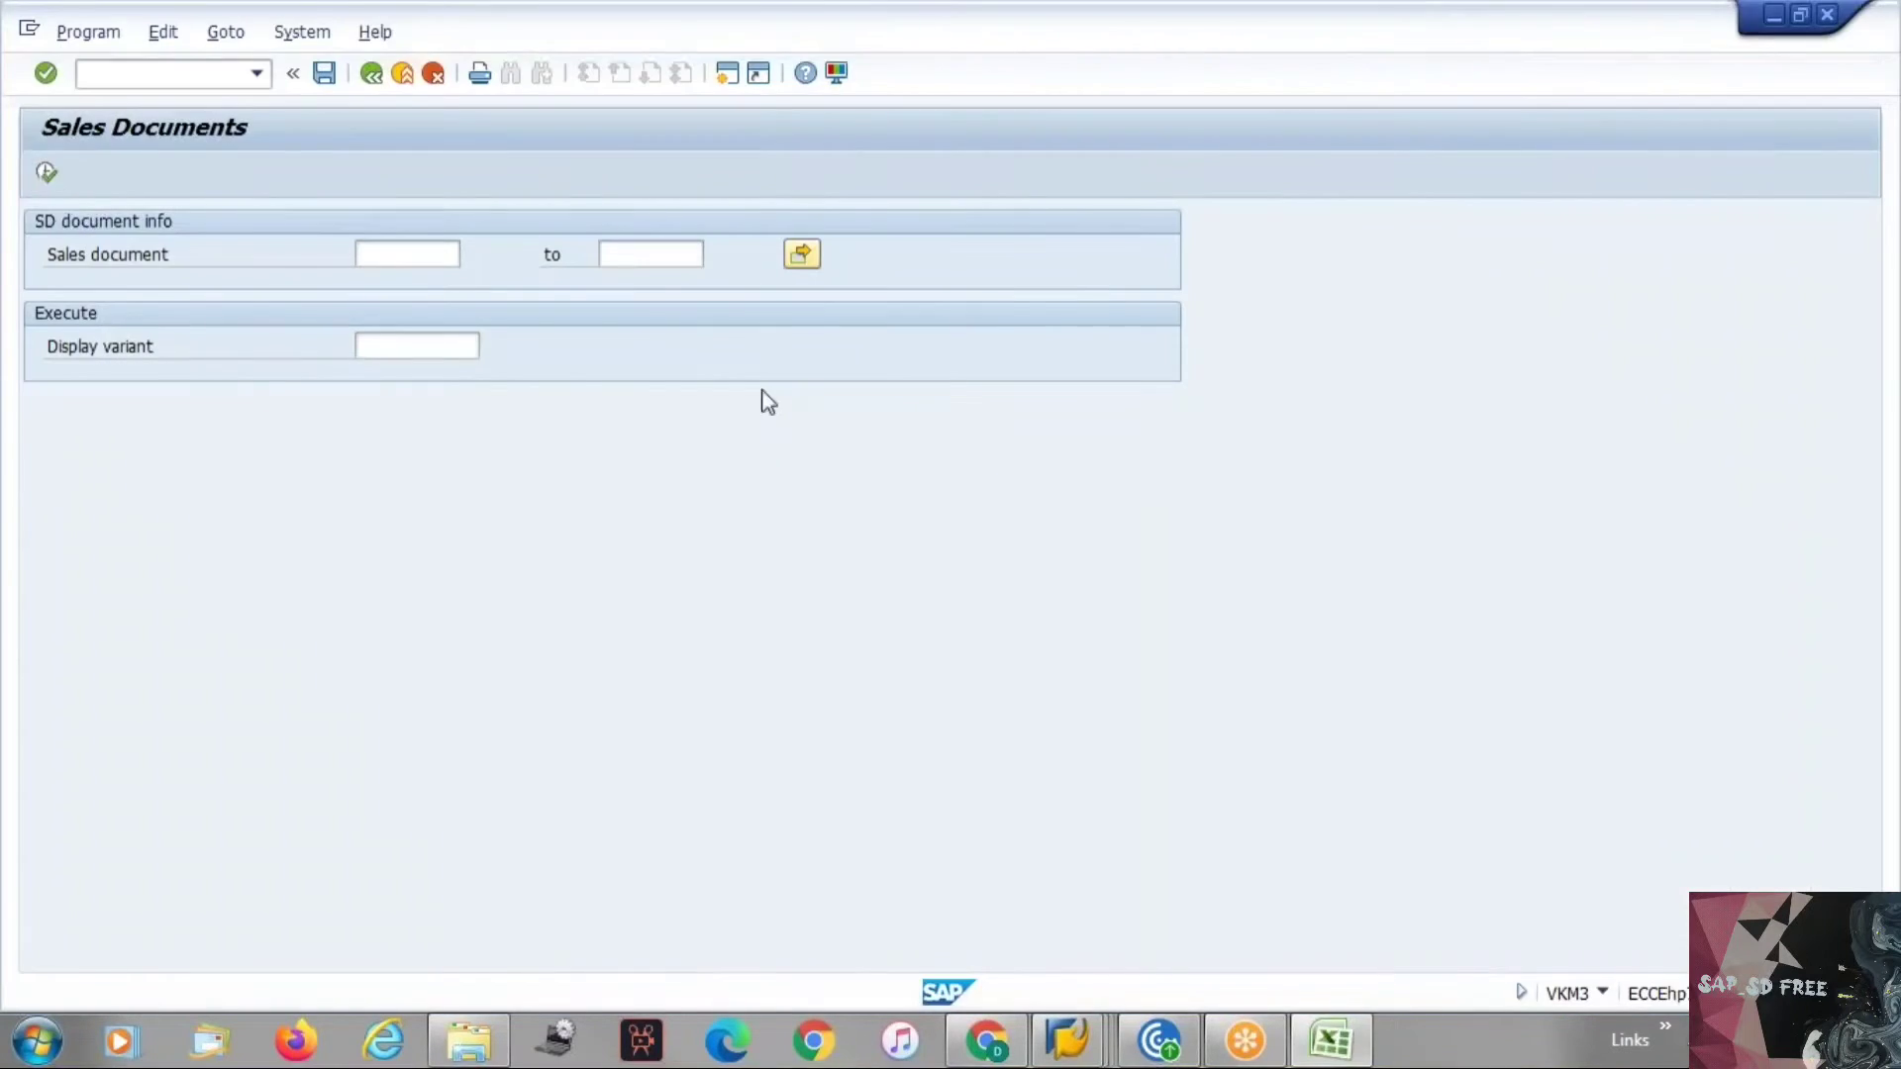
# Switch to the SPRO session and go back to the Billing Document structure in the IMG.
pyautogui.hotkey('alt', 'Tab')
pyautogui.hotkey('alt', 'Tab')
pyautogui.hotkey('alt', 'Tab')
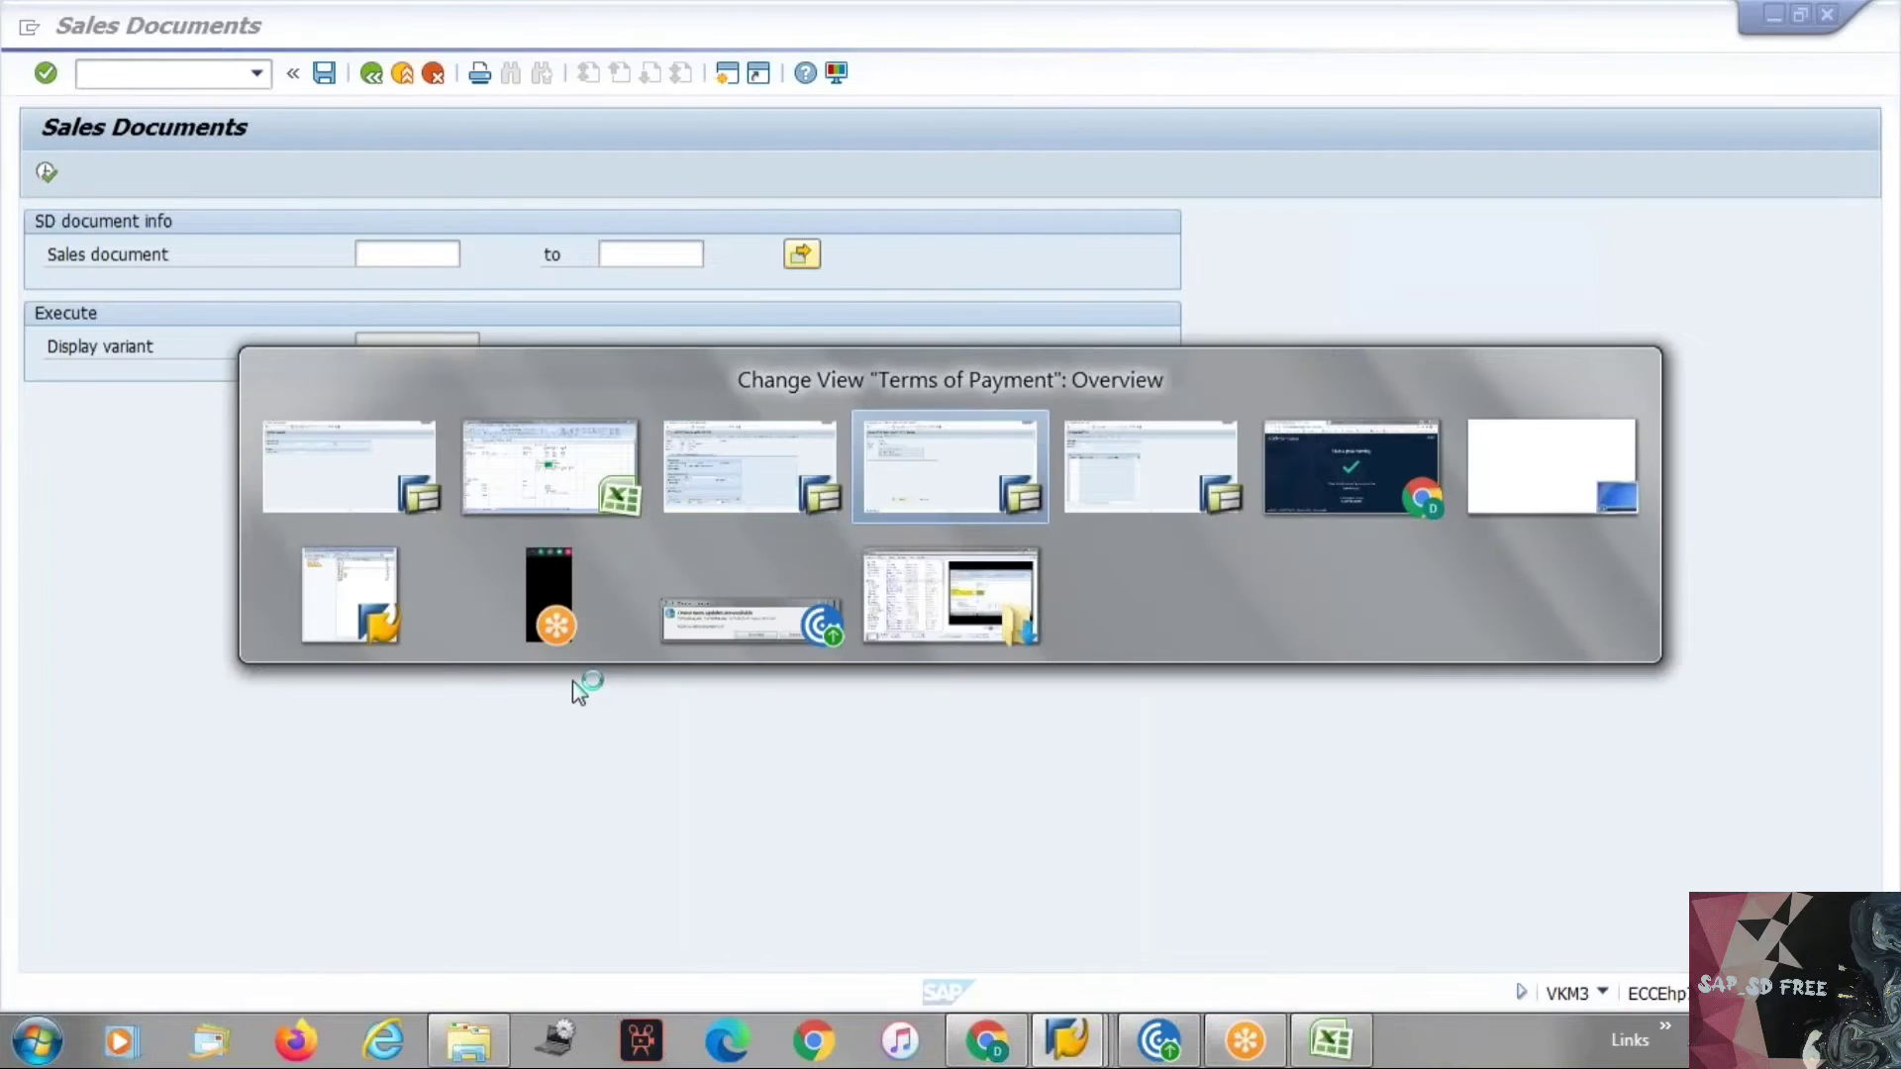
pyautogui.press('F3')
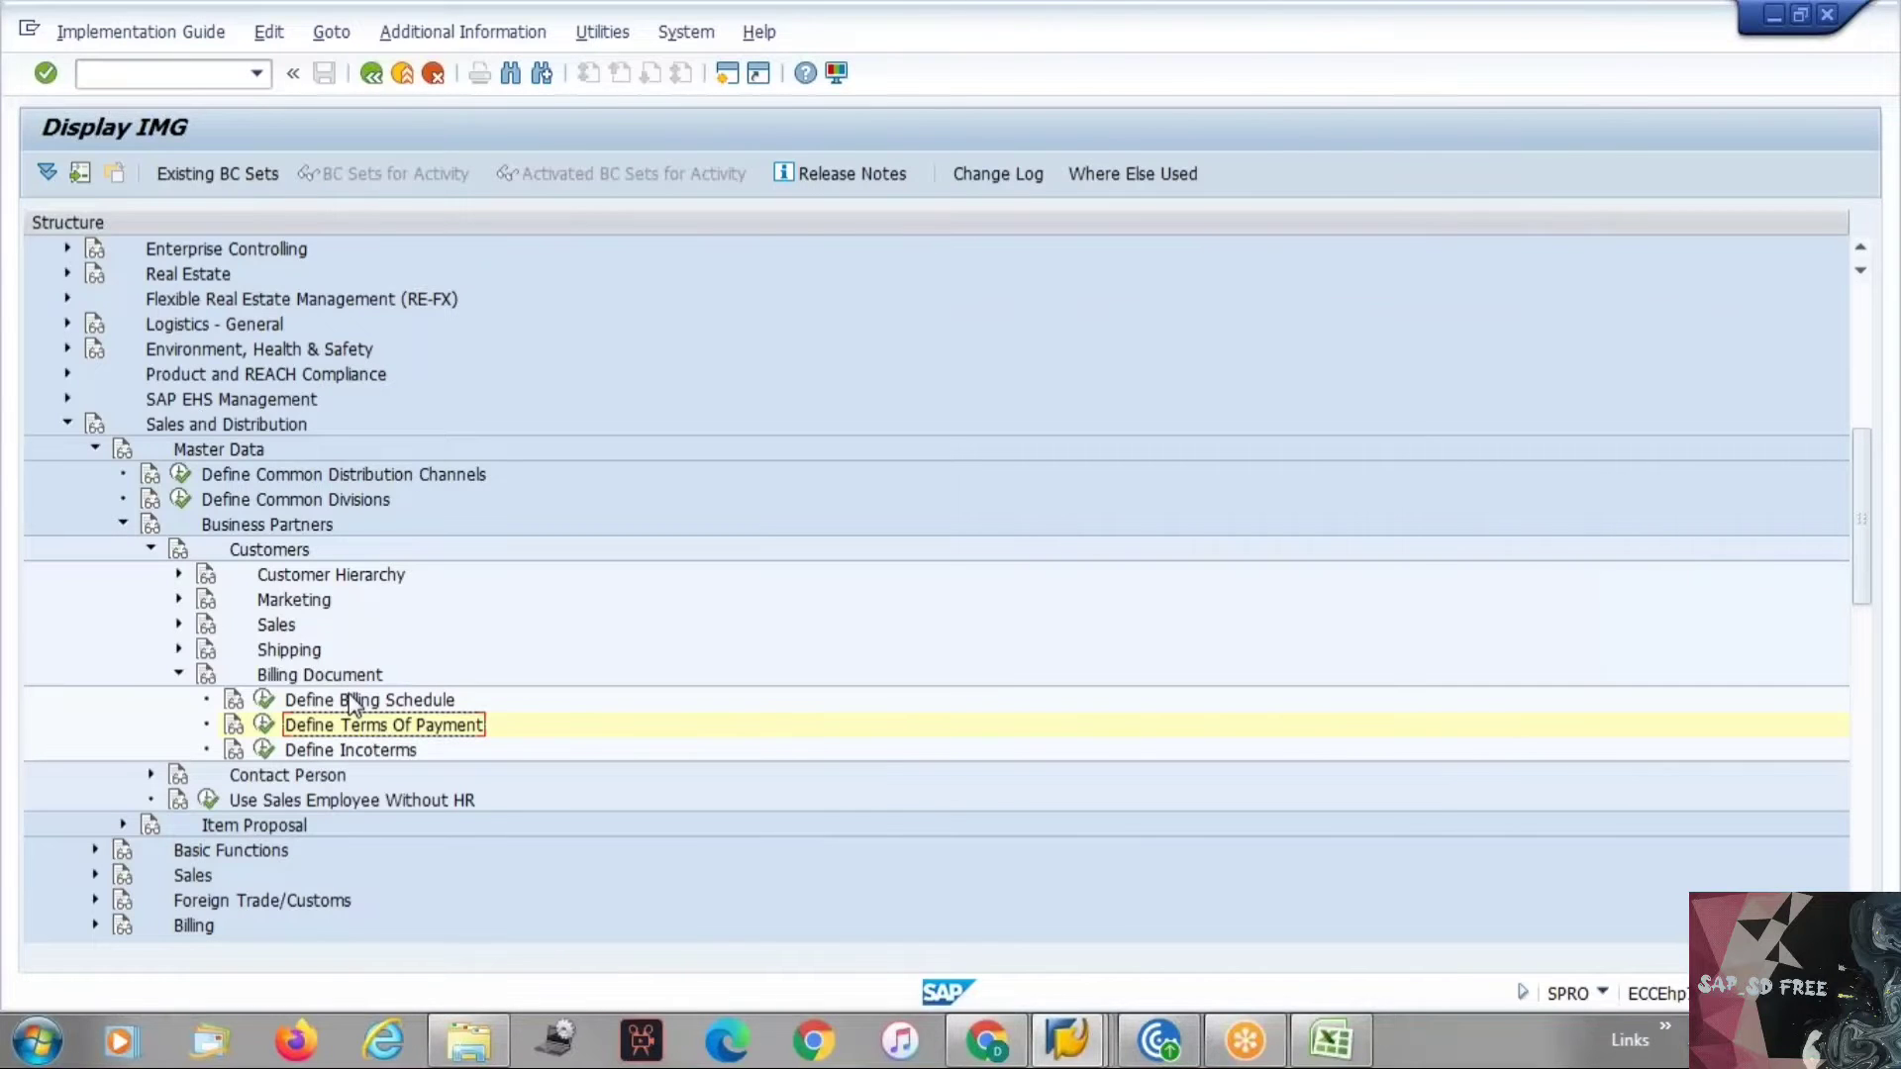
# Switch to the customer's sales area data and open the list of credit control areas for the credit control area field, then close it.
pyautogui.hotkey('alt', 'Tab')
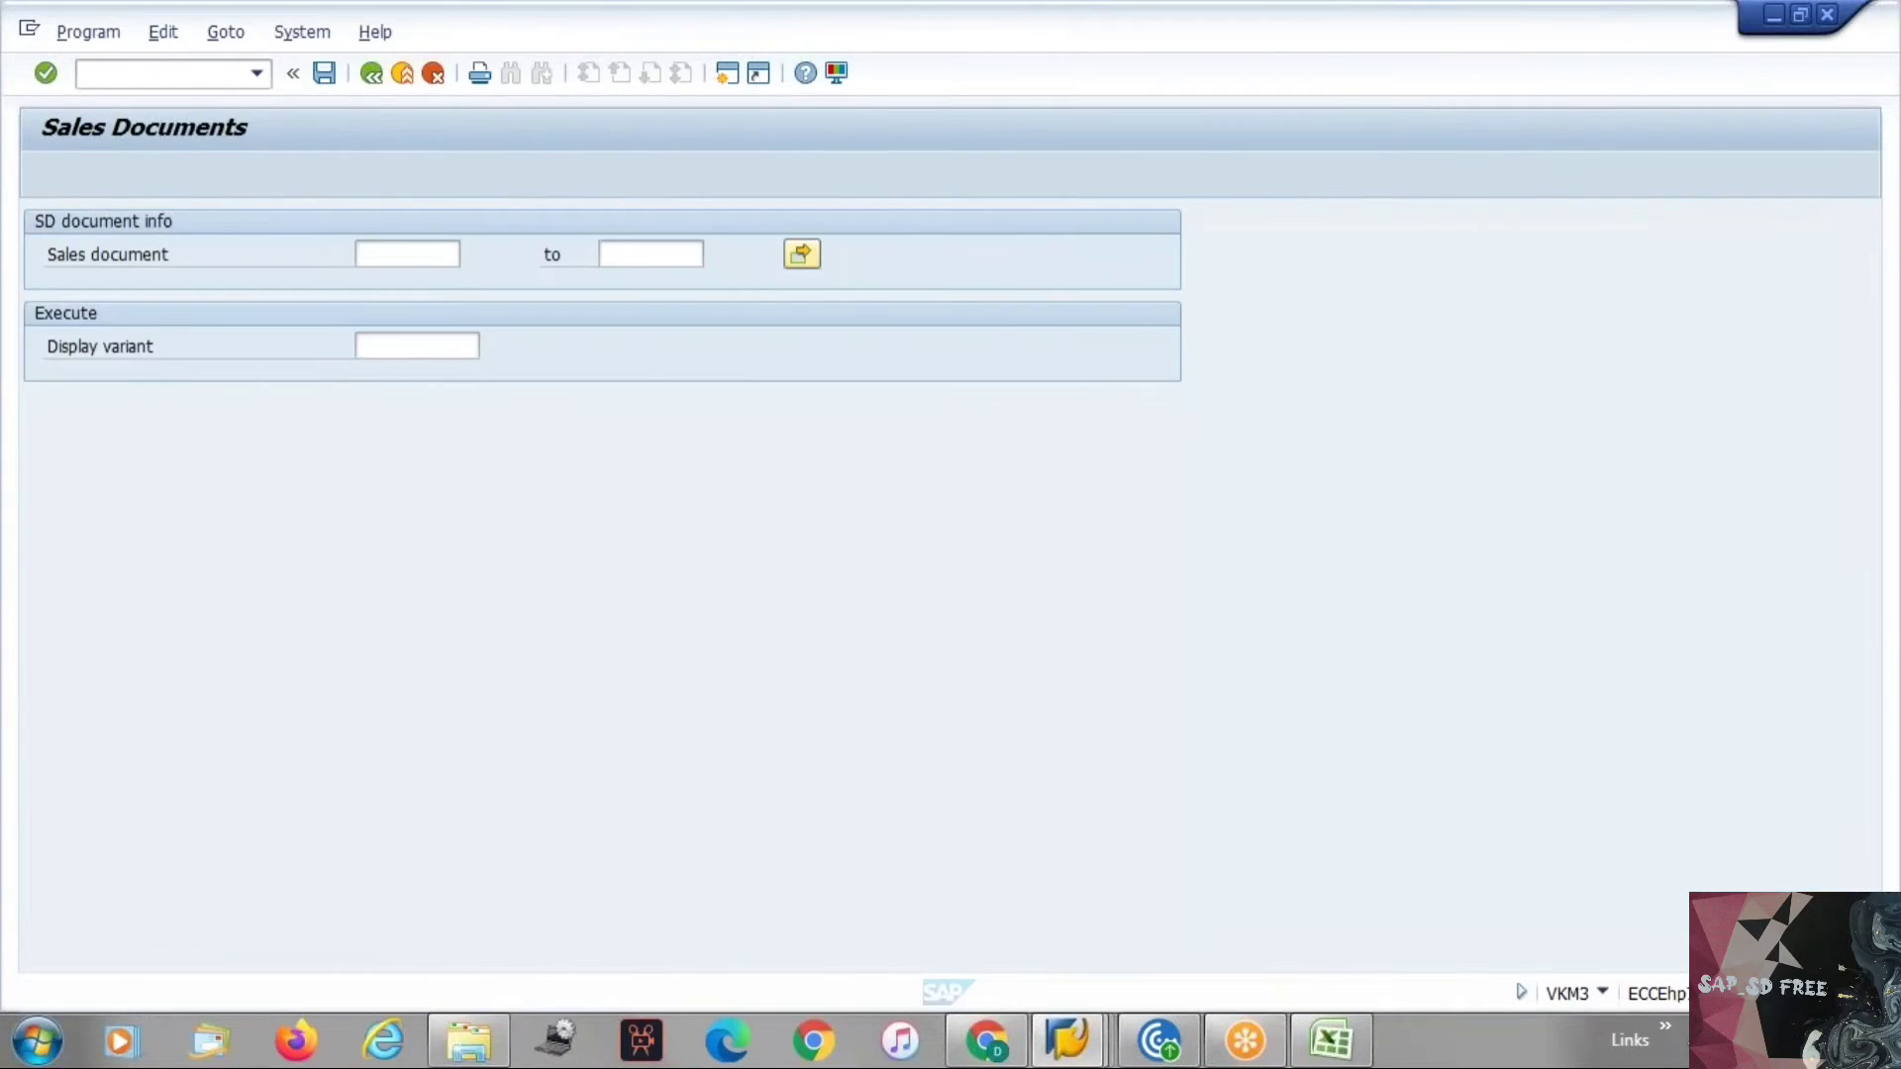
pyautogui.hotkey('alt', 'Tab')
pyautogui.hotkey('alt', 'Tab')
pyautogui.hotkey('alt', 'Tab')
pyautogui.hotkey('alt', 'Tab')
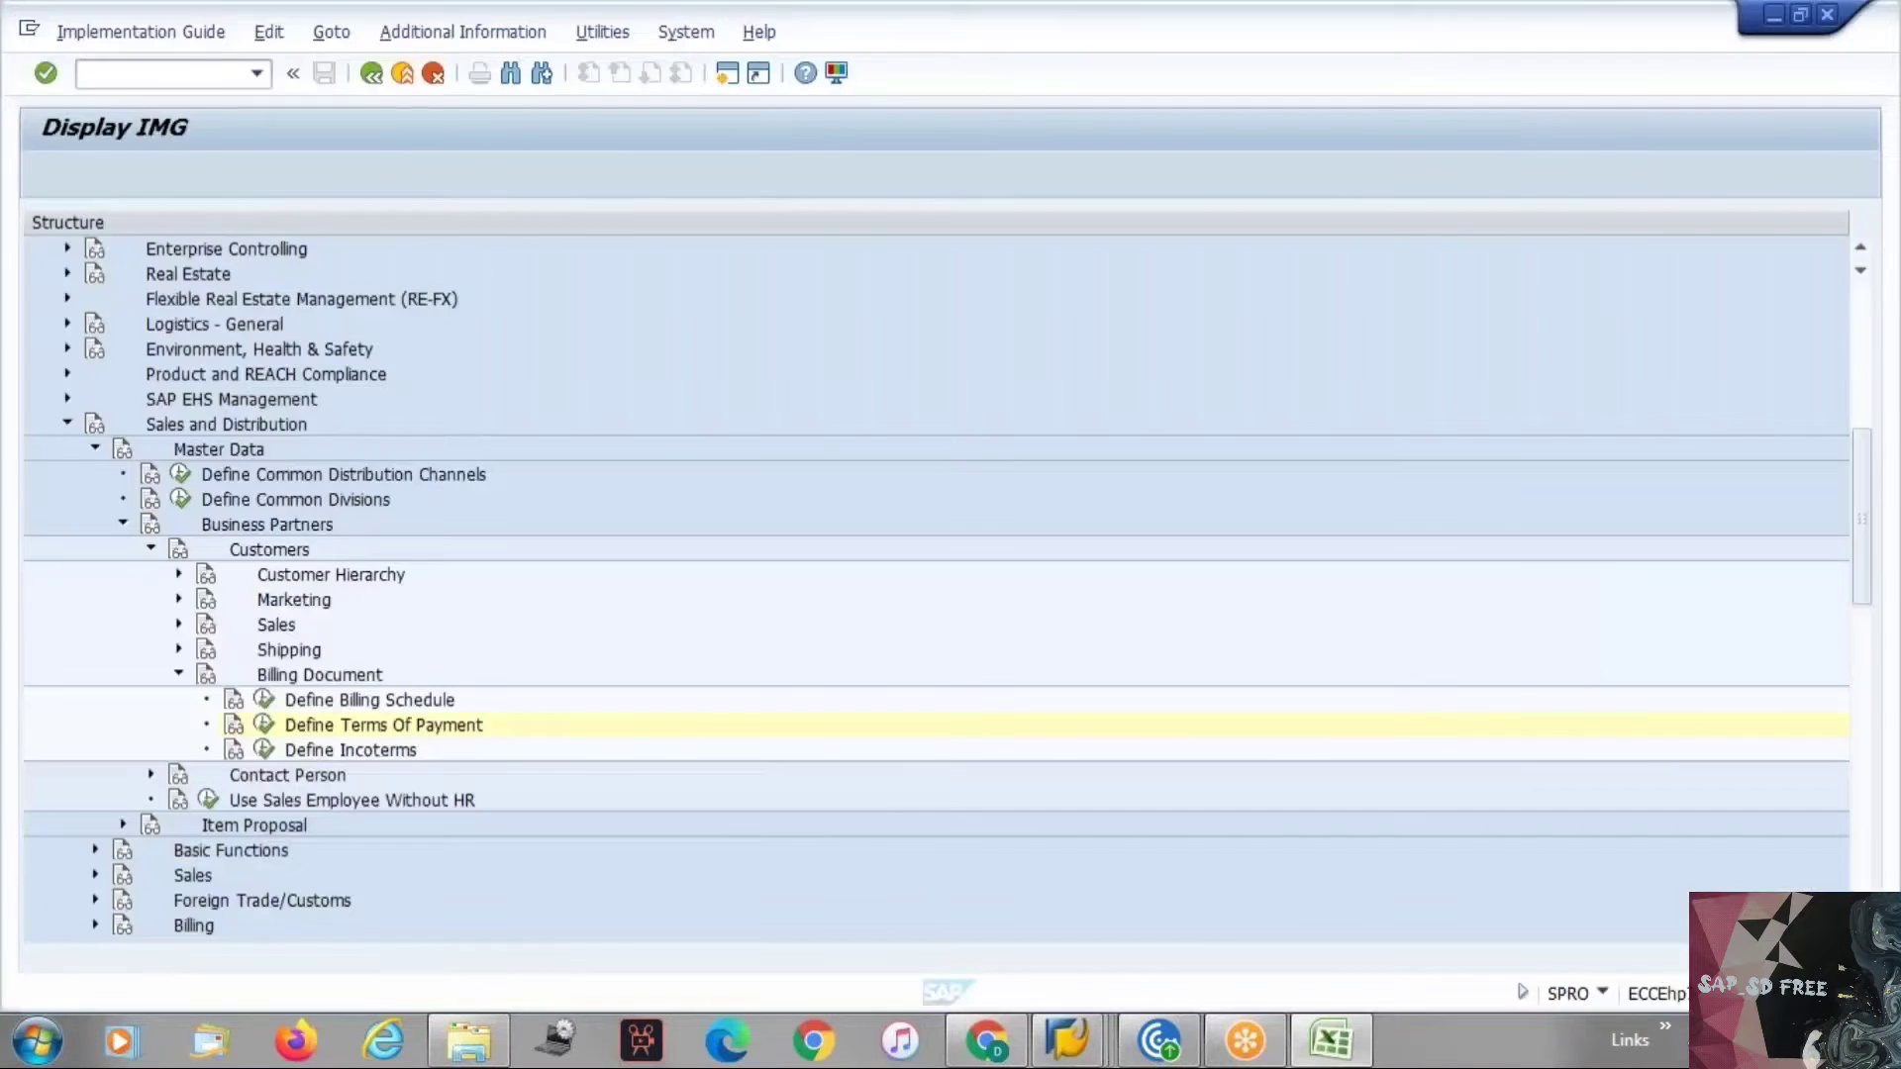
pyautogui.hotkey('alt', 'Tab')
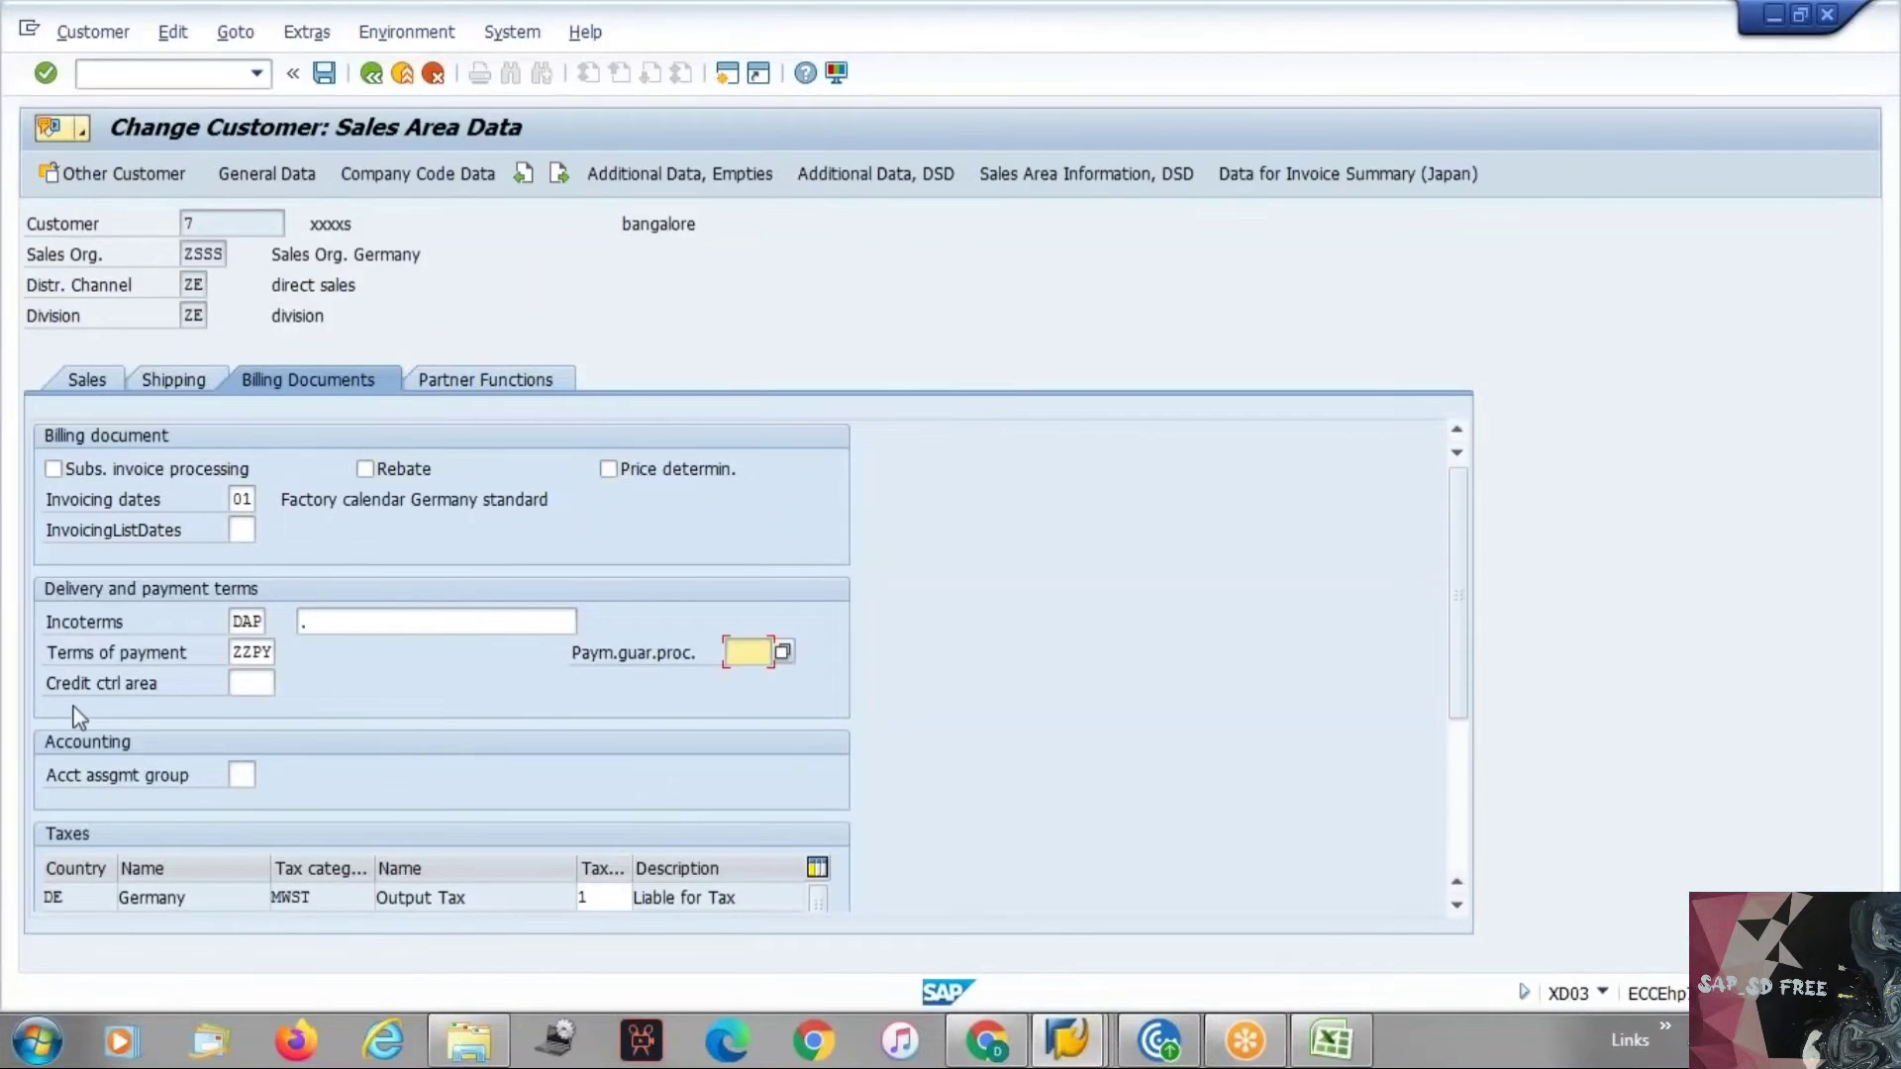
pyautogui.moveTo(58, 691); pyautogui.dragTo(217, 691)
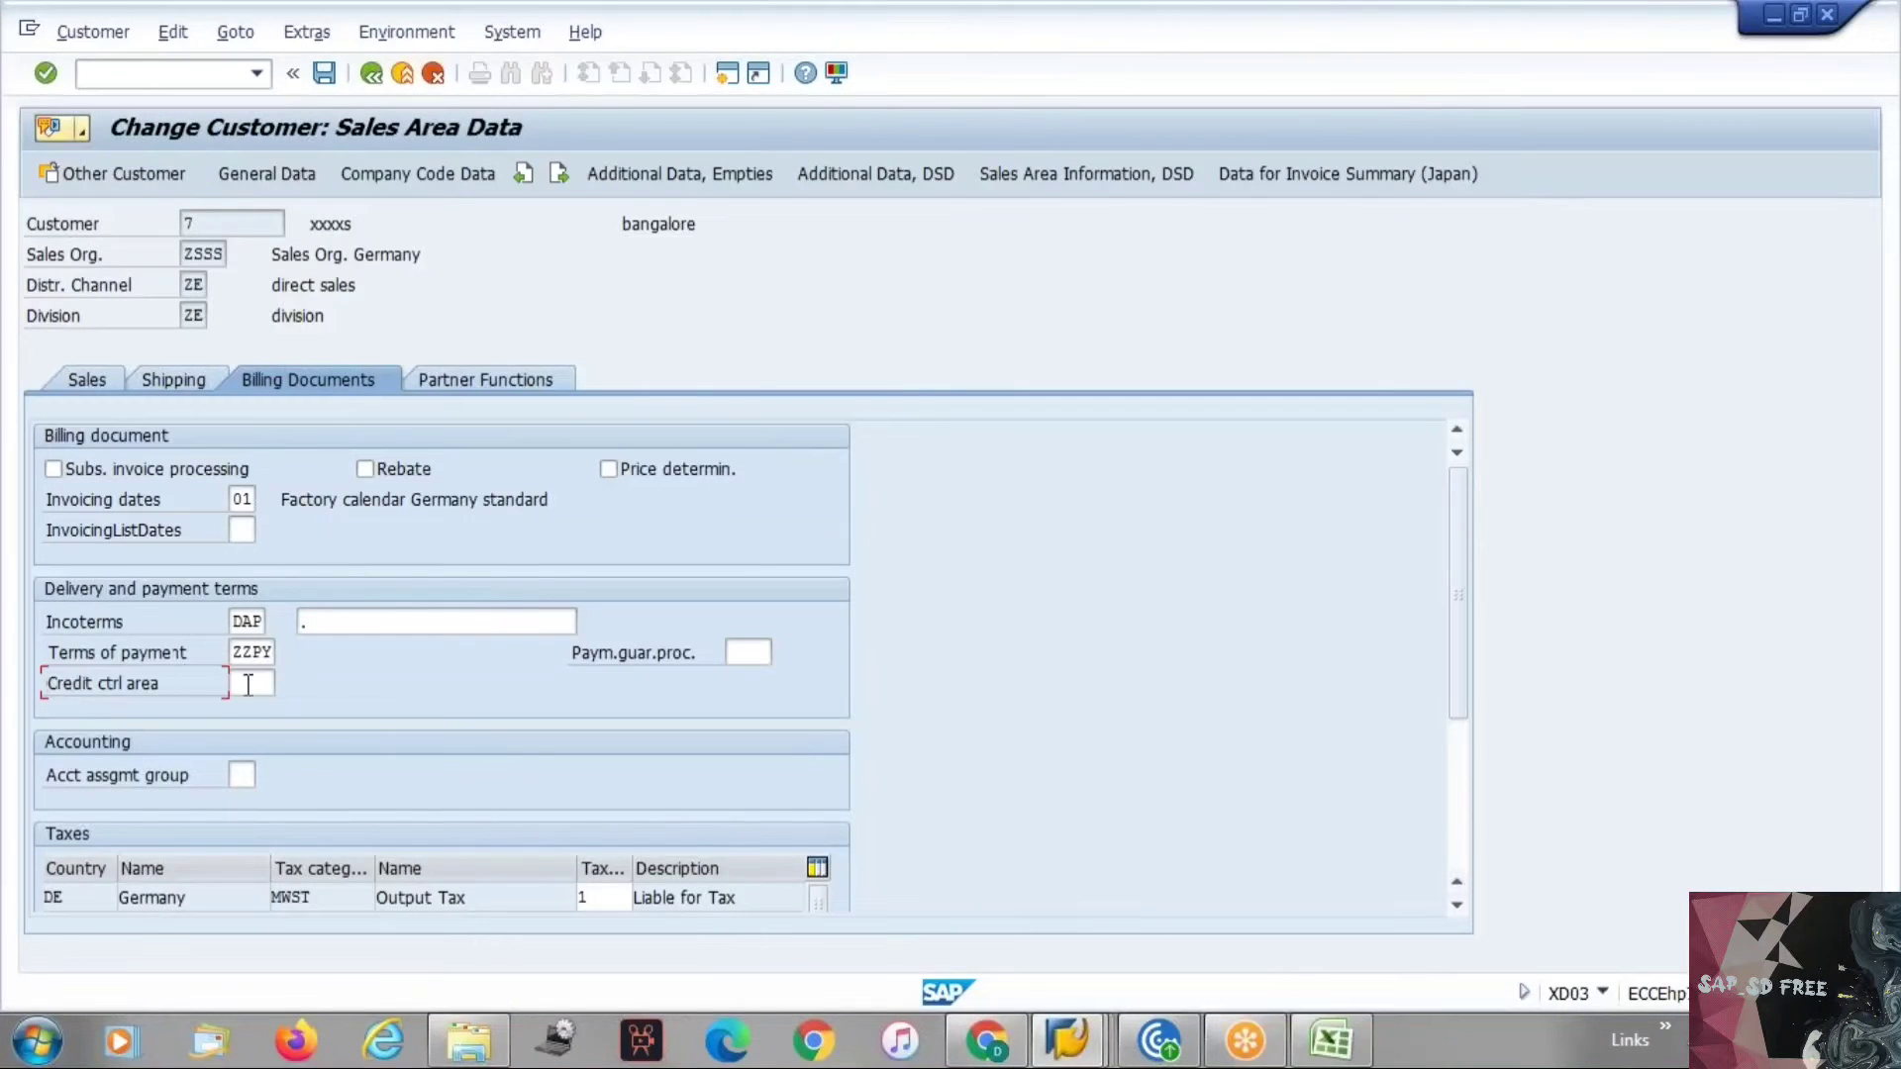
pyautogui.click(247, 684)
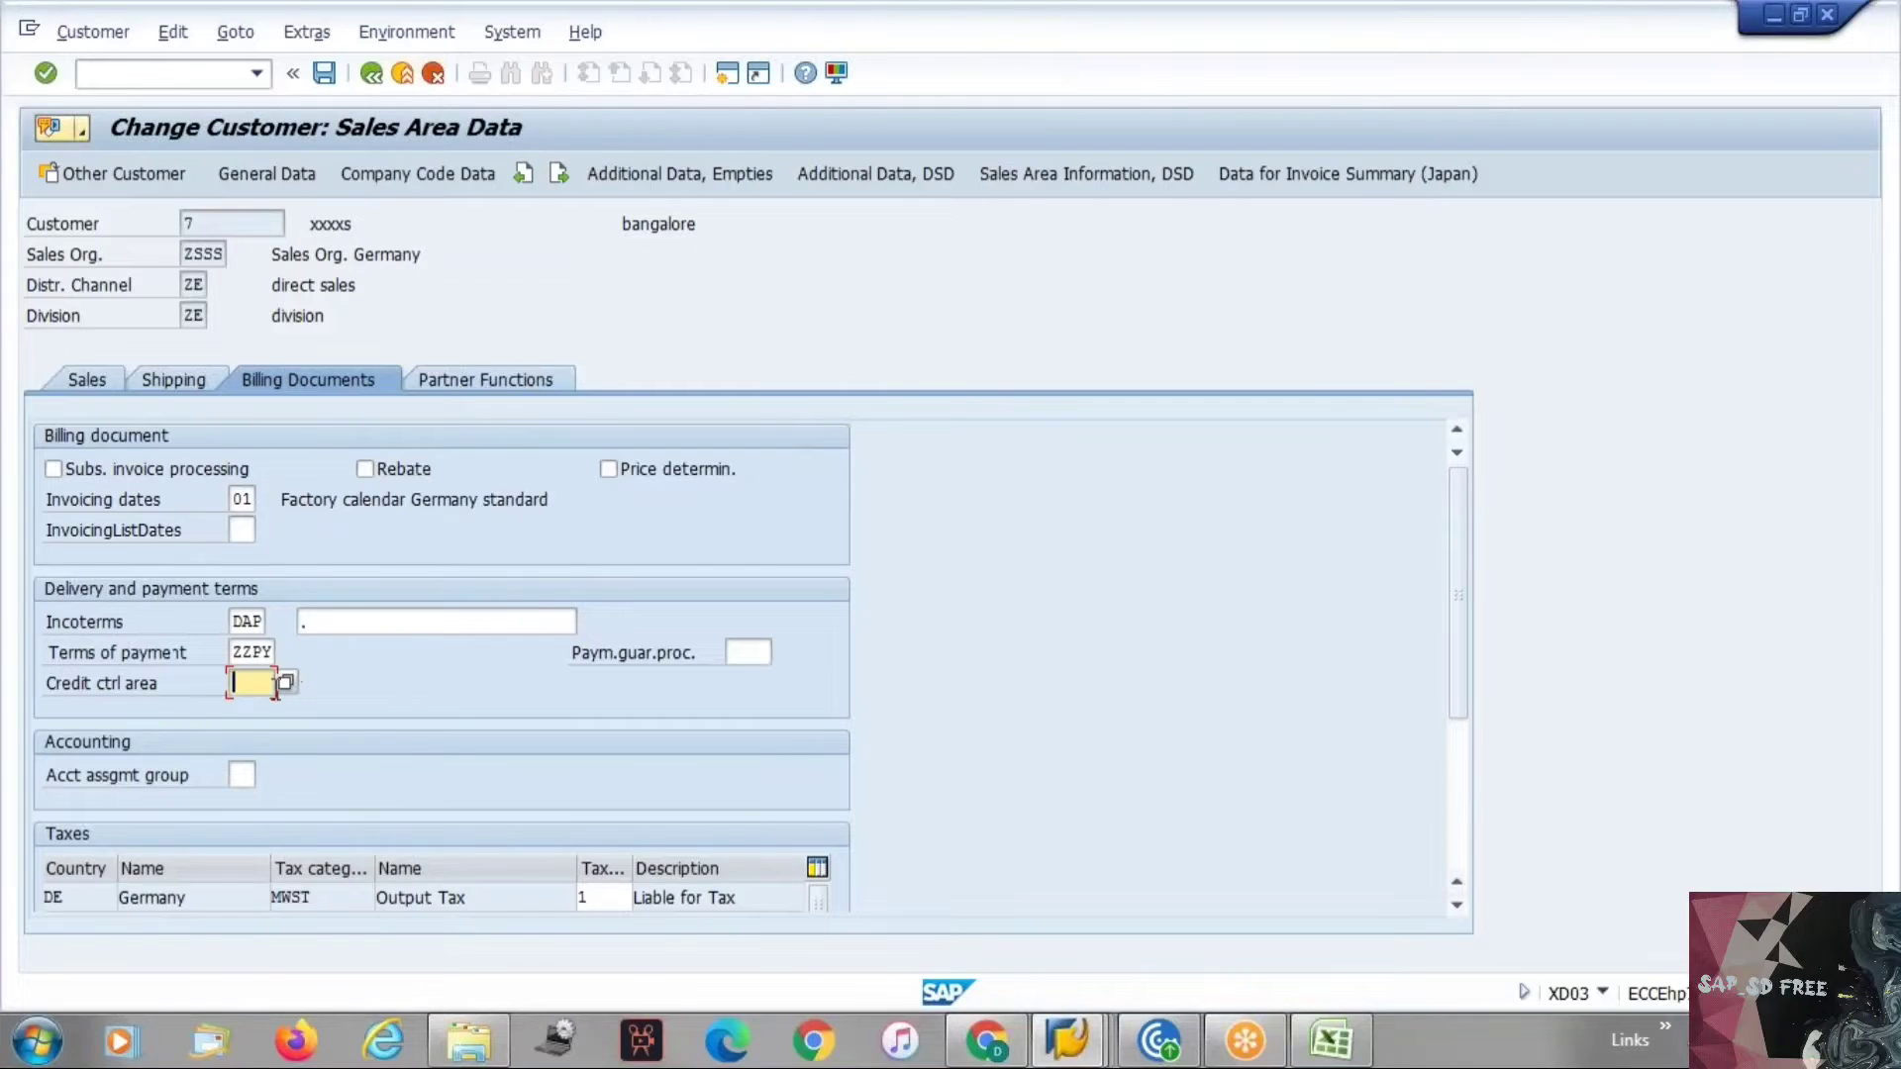
pyautogui.click(287, 685)
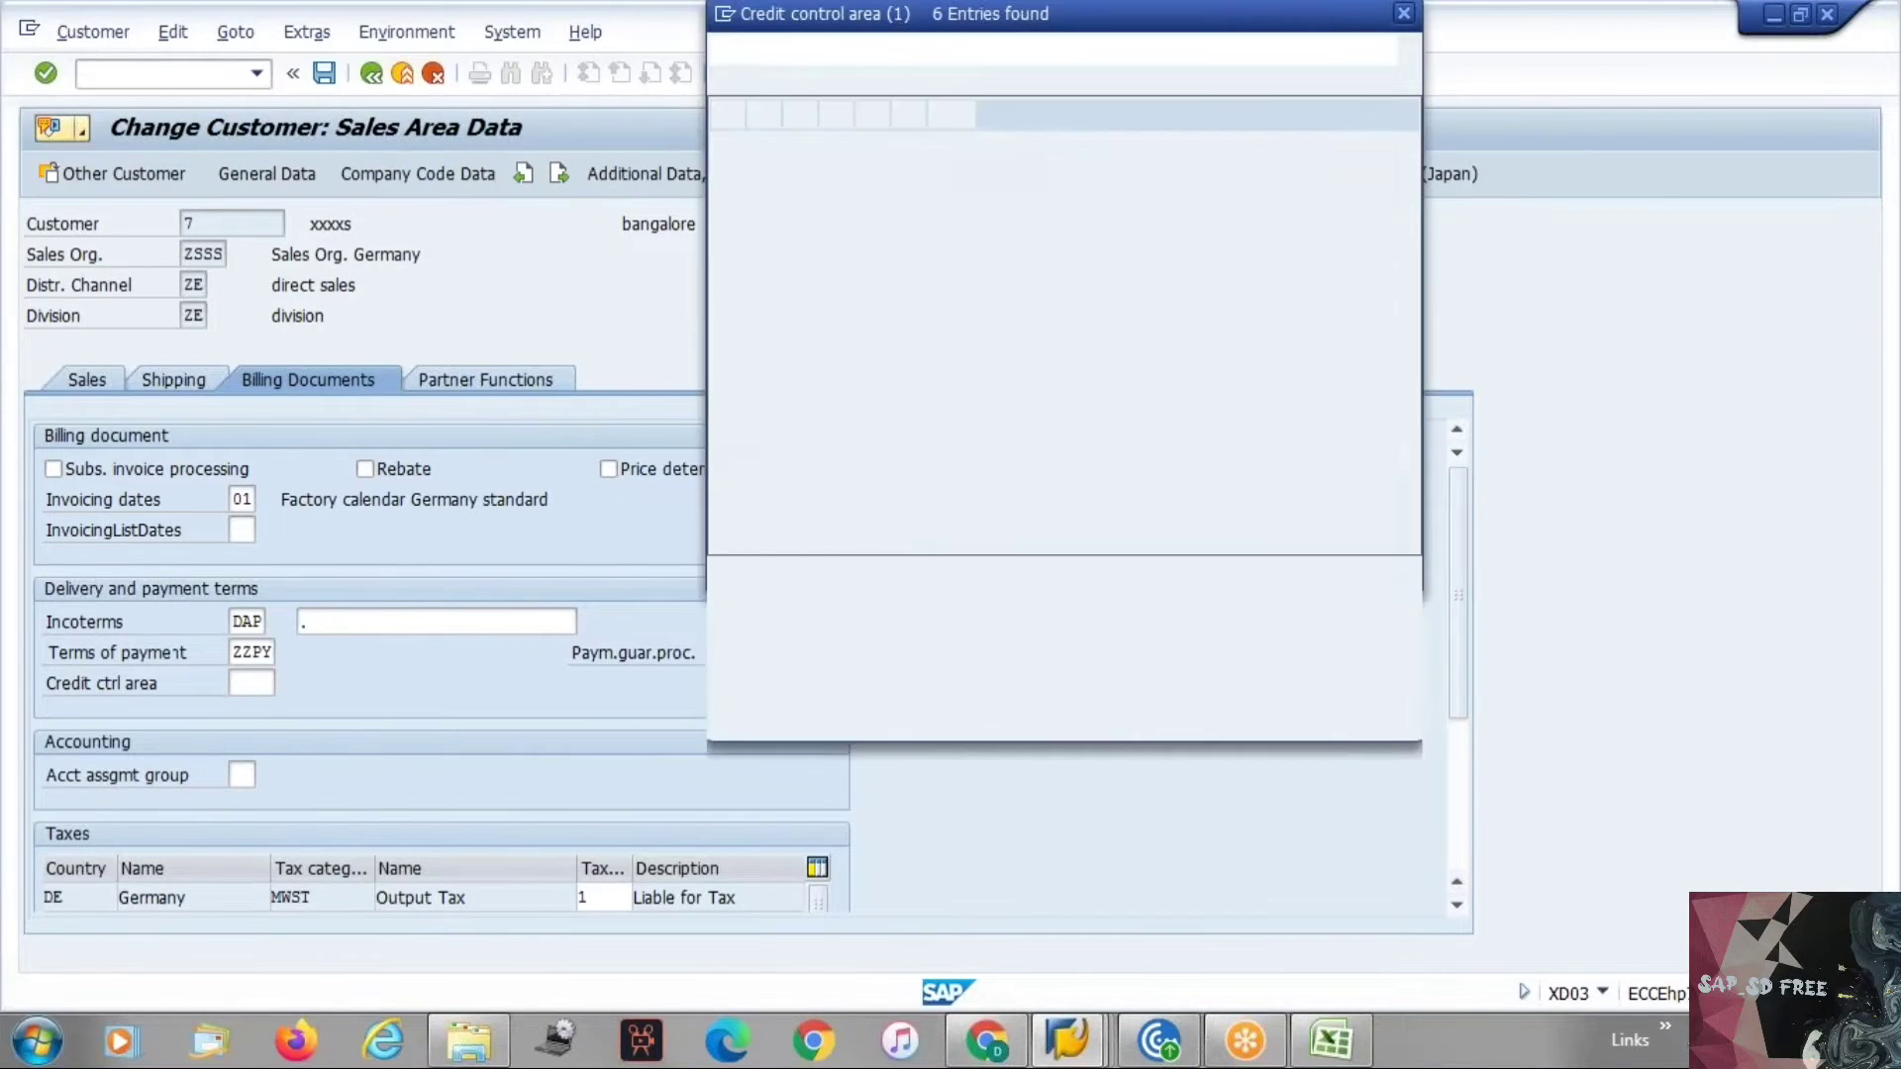
pyautogui.click(985, 62)
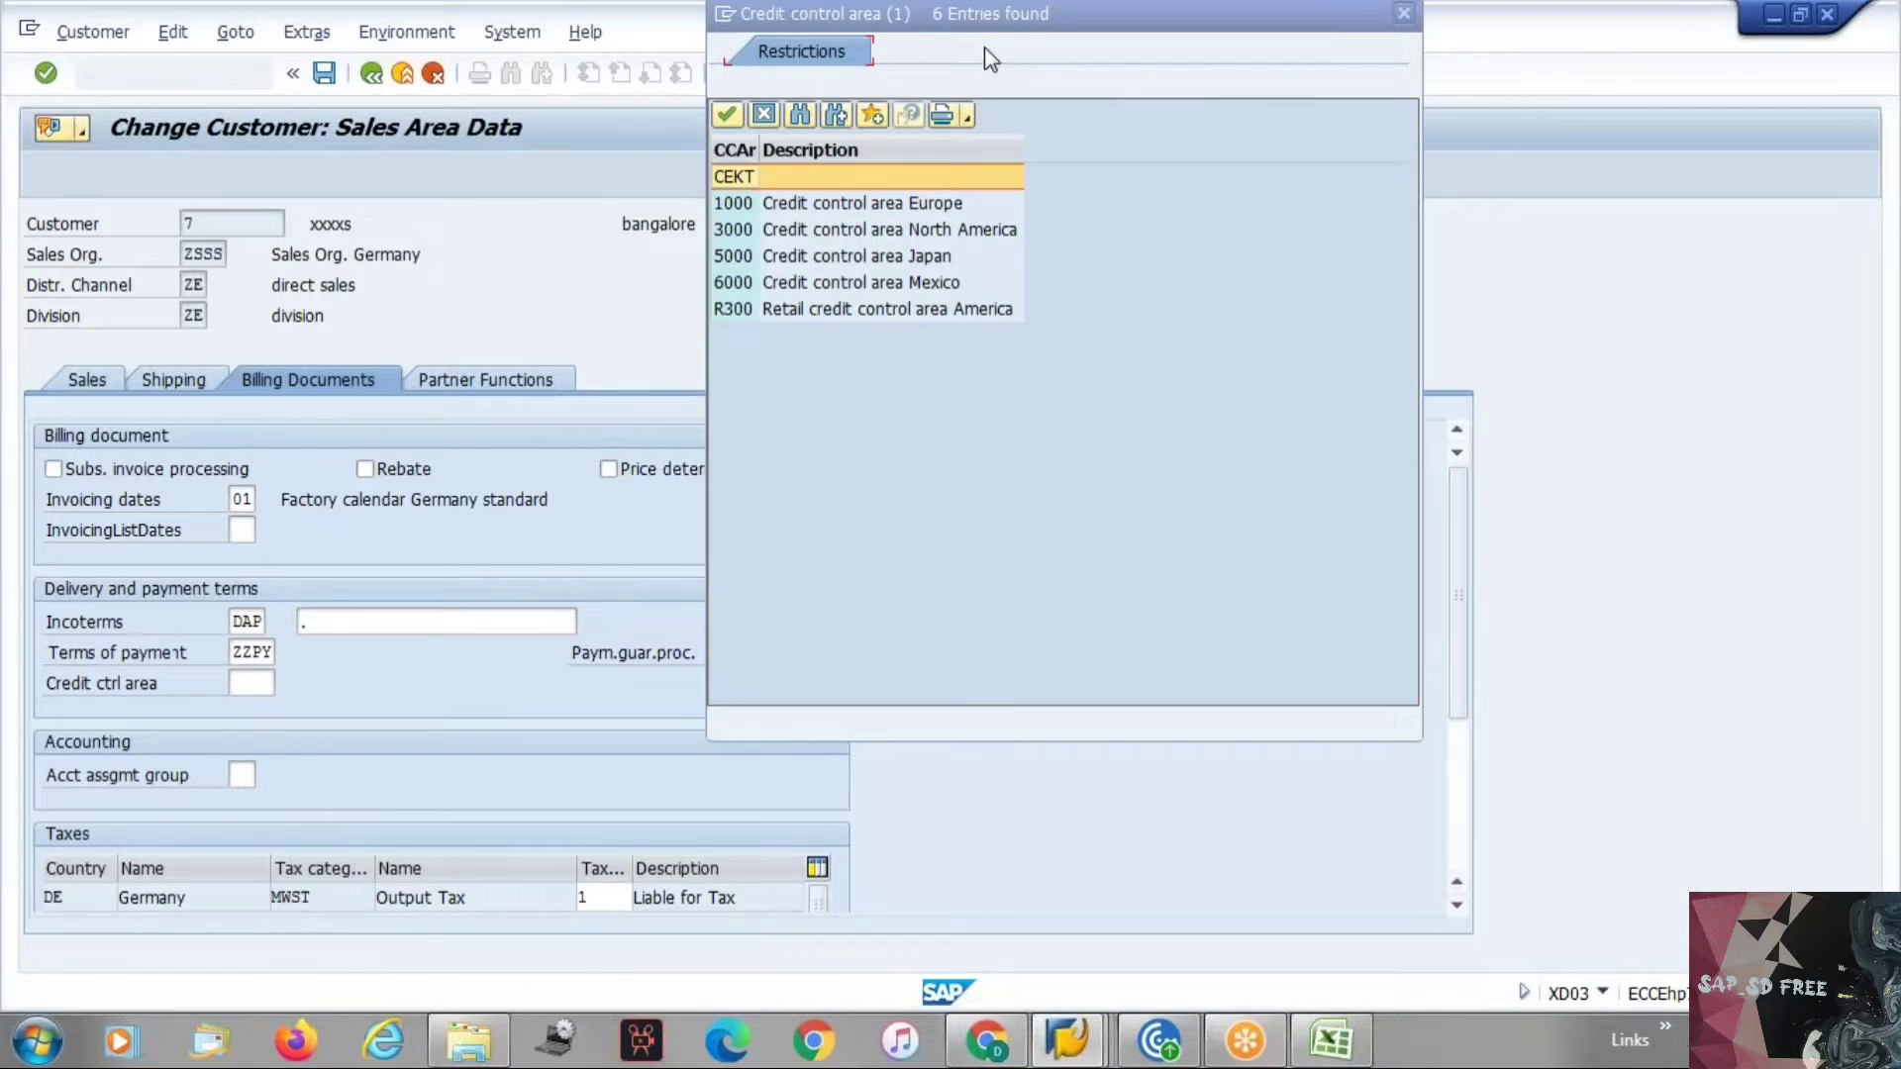
pyautogui.click(726, 116)
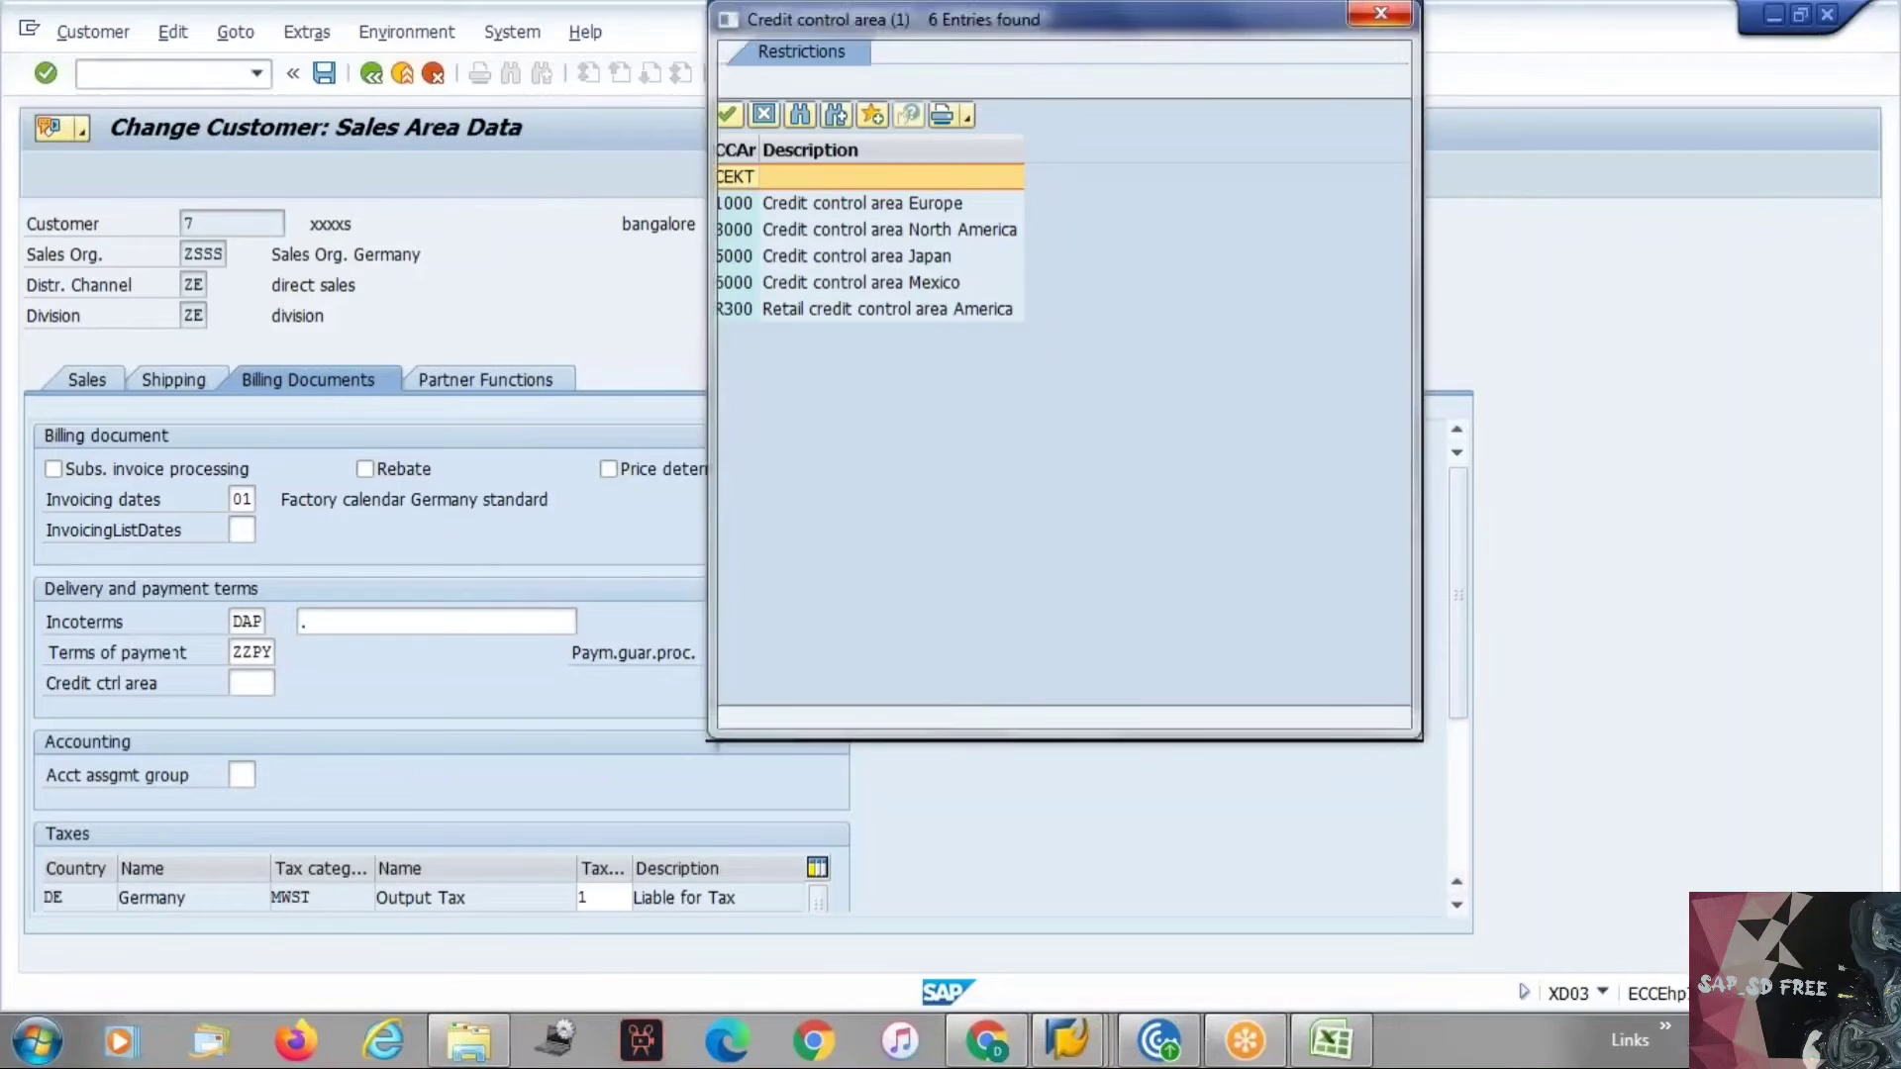
pyautogui.click(764, 112)
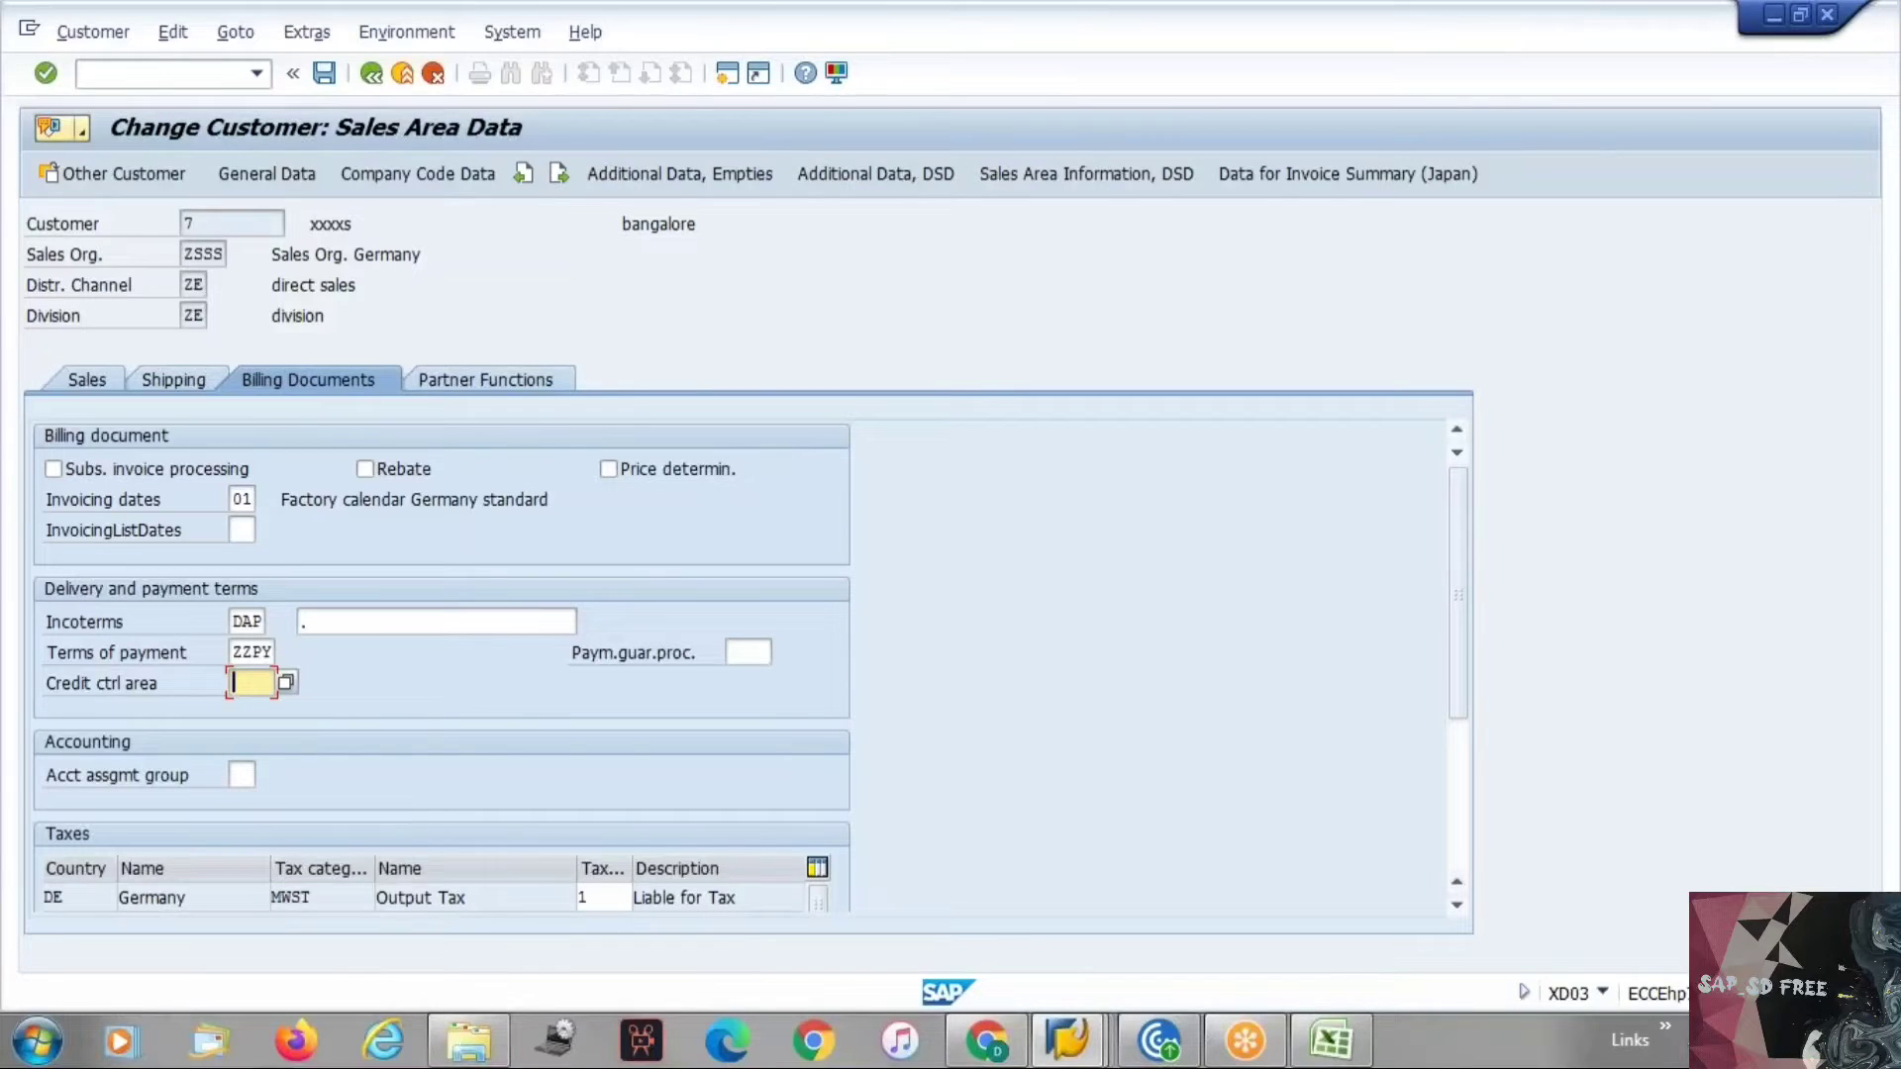
# Examine the credit control area and account assignment group fields in the customer's billing document data.
pyautogui.click(50, 691)
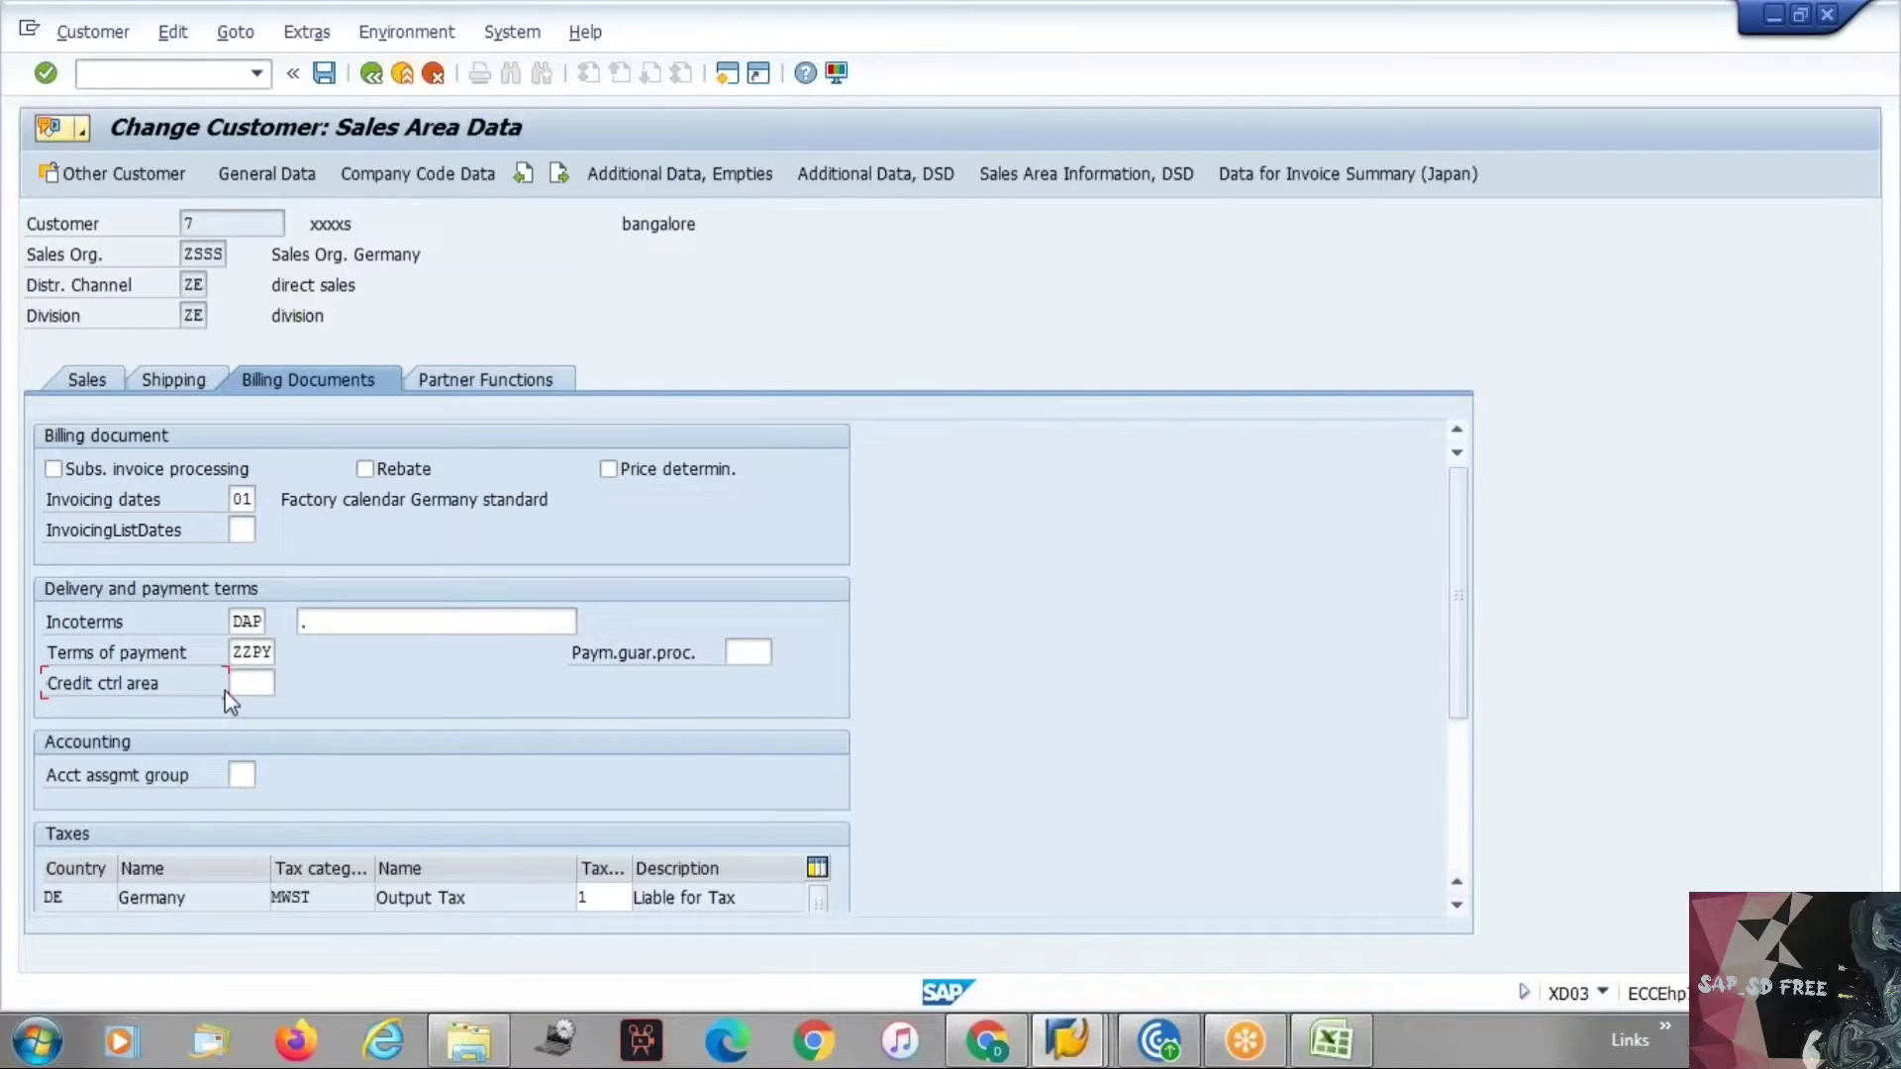
pyautogui.click(247, 685)
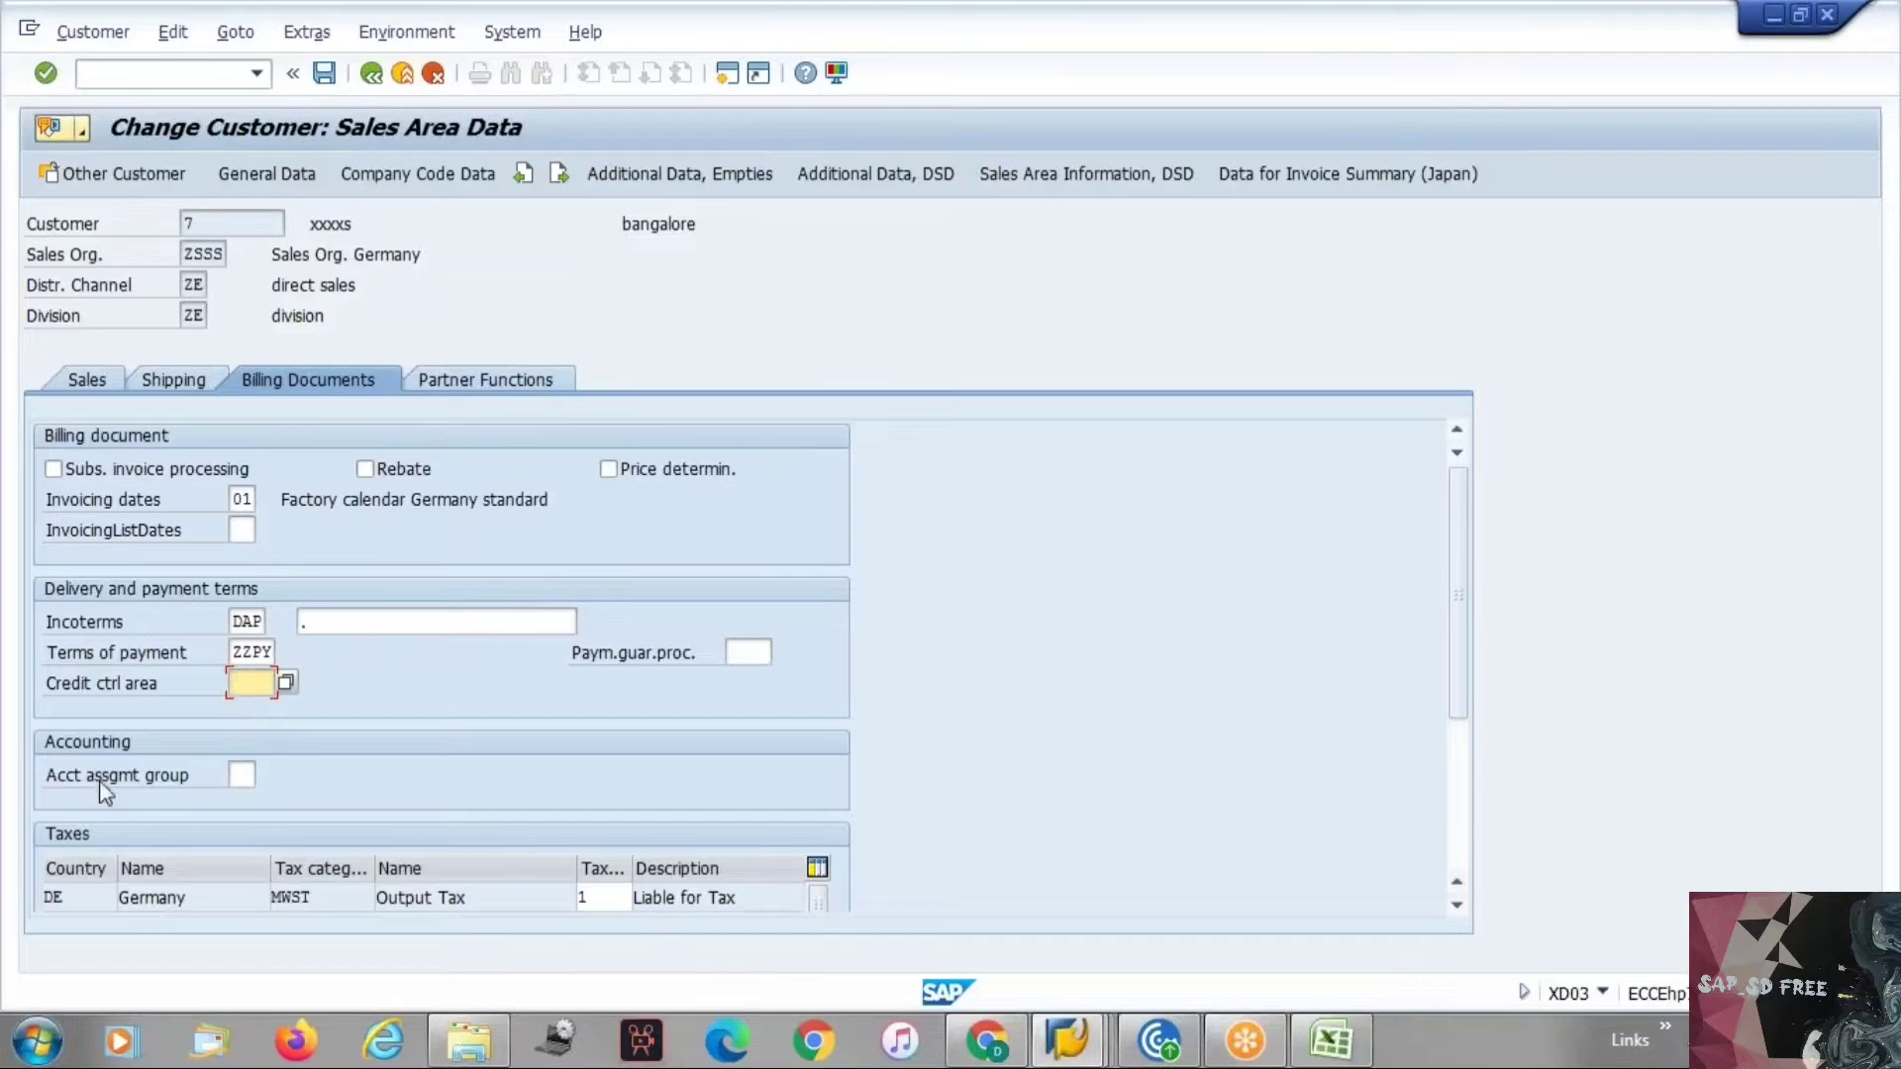
pyautogui.moveTo(48, 775); pyautogui.dragTo(218, 760)
pyautogui.click(70, 782)
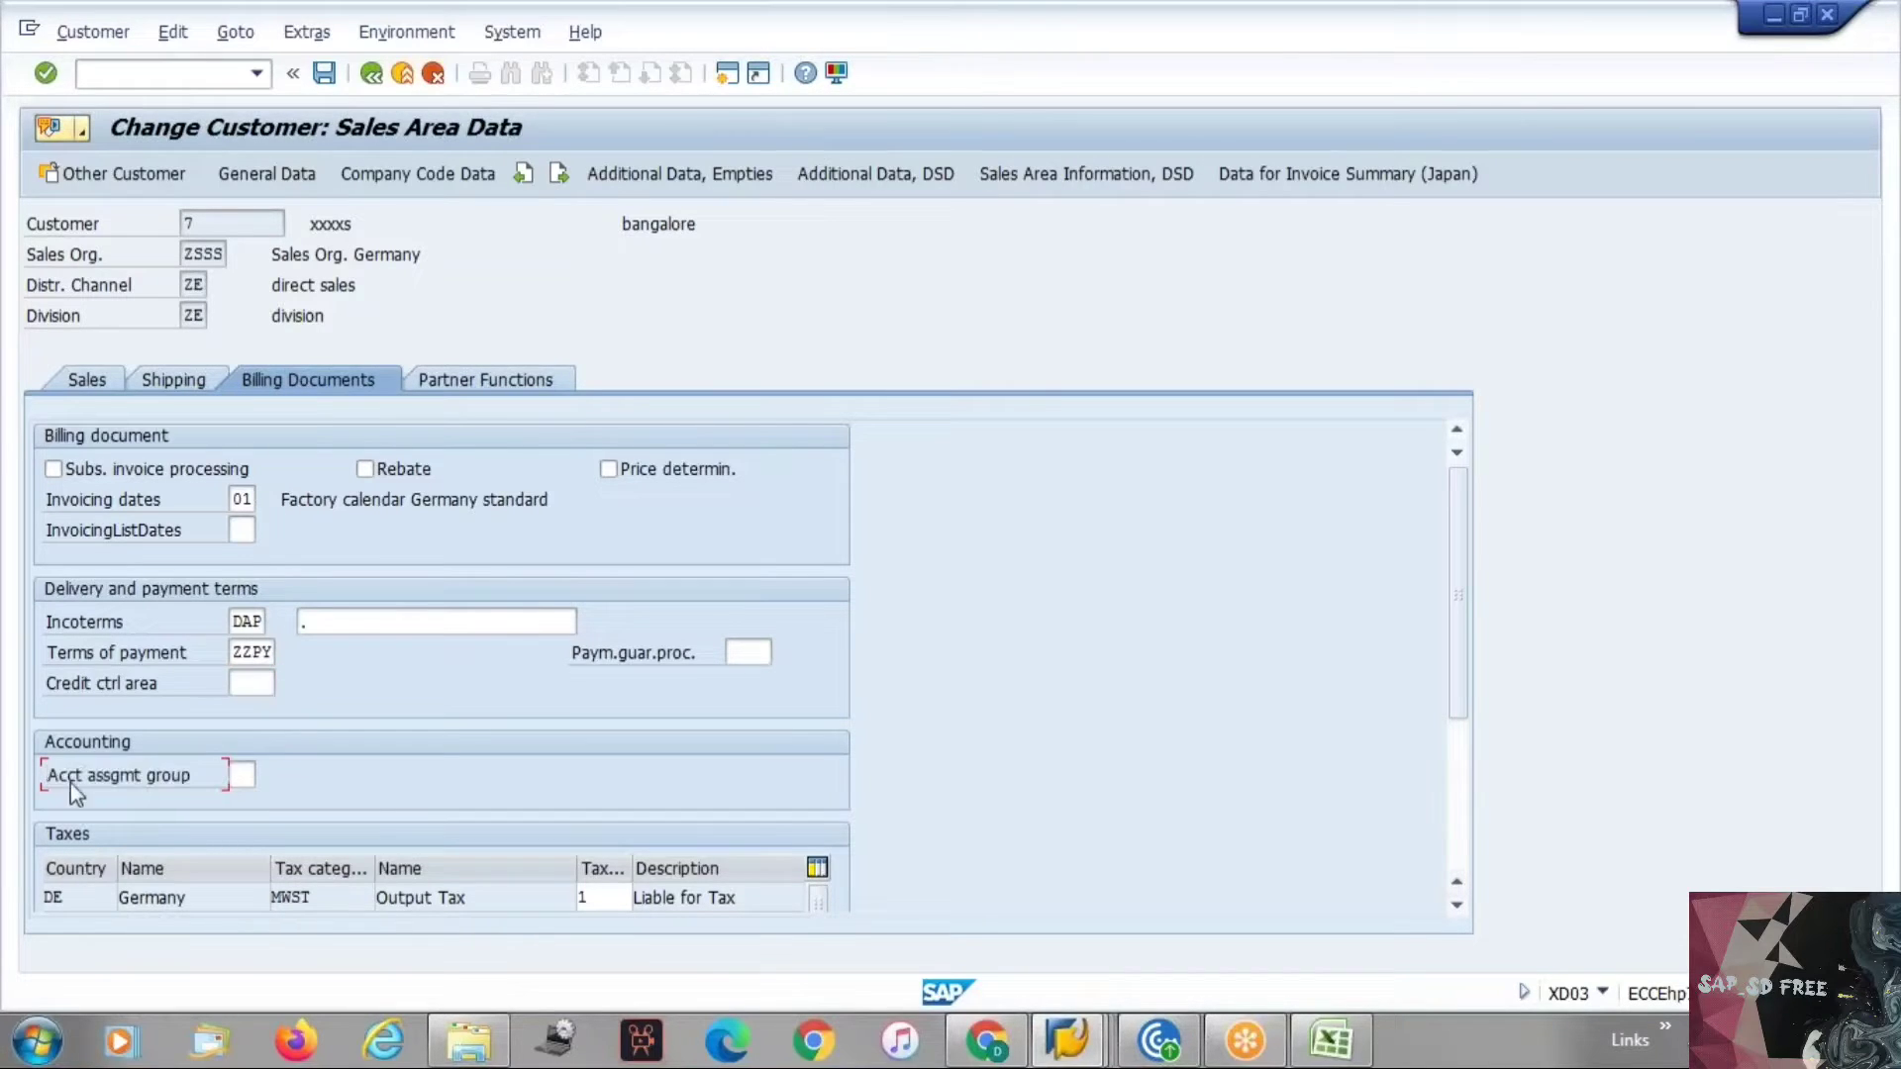
pyautogui.moveTo(57, 785); pyautogui.dragTo(212, 776)
pyautogui.hotkey('alt', 'Tab')
pyautogui.hotkey('alt', 'Tab')
pyautogui.click(237, 778)
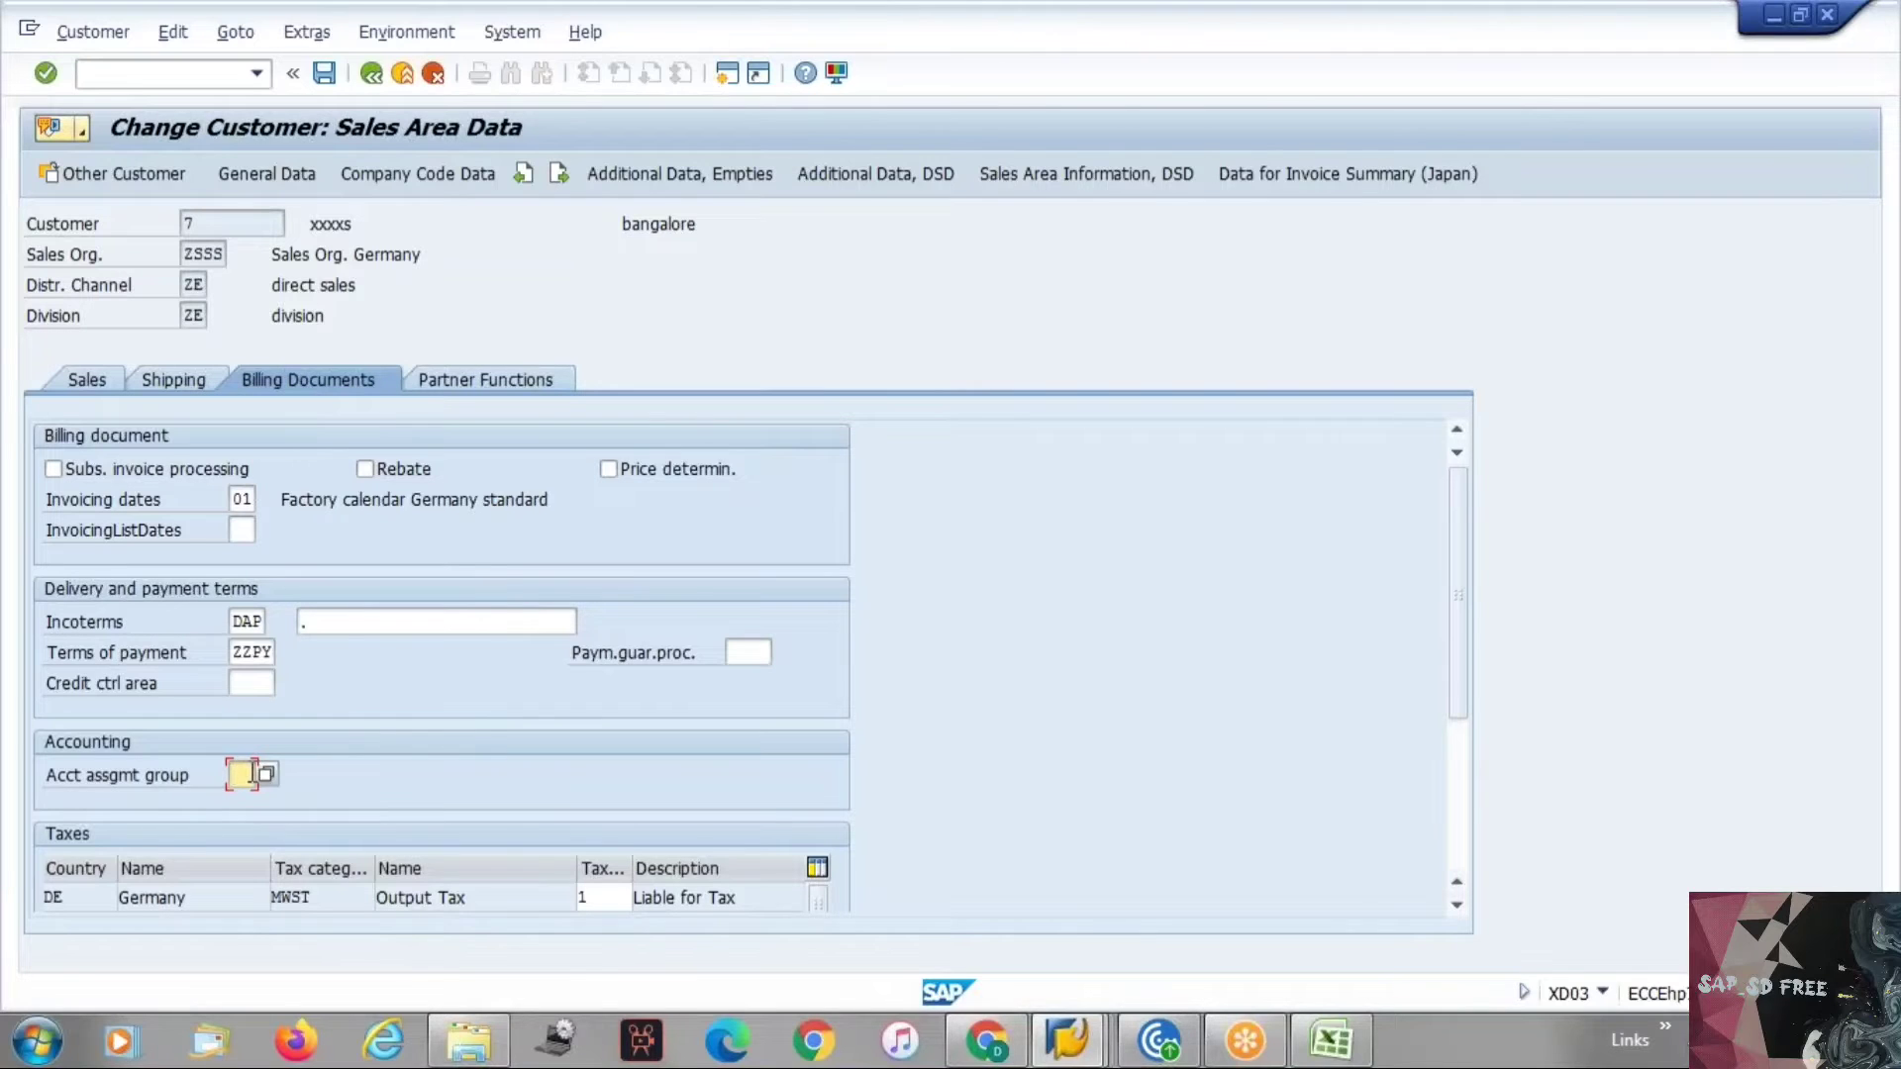
# Open the tax classification options for the Germany MWST output tax row and close the list.
pyautogui.scroll(-2, 752, 653)
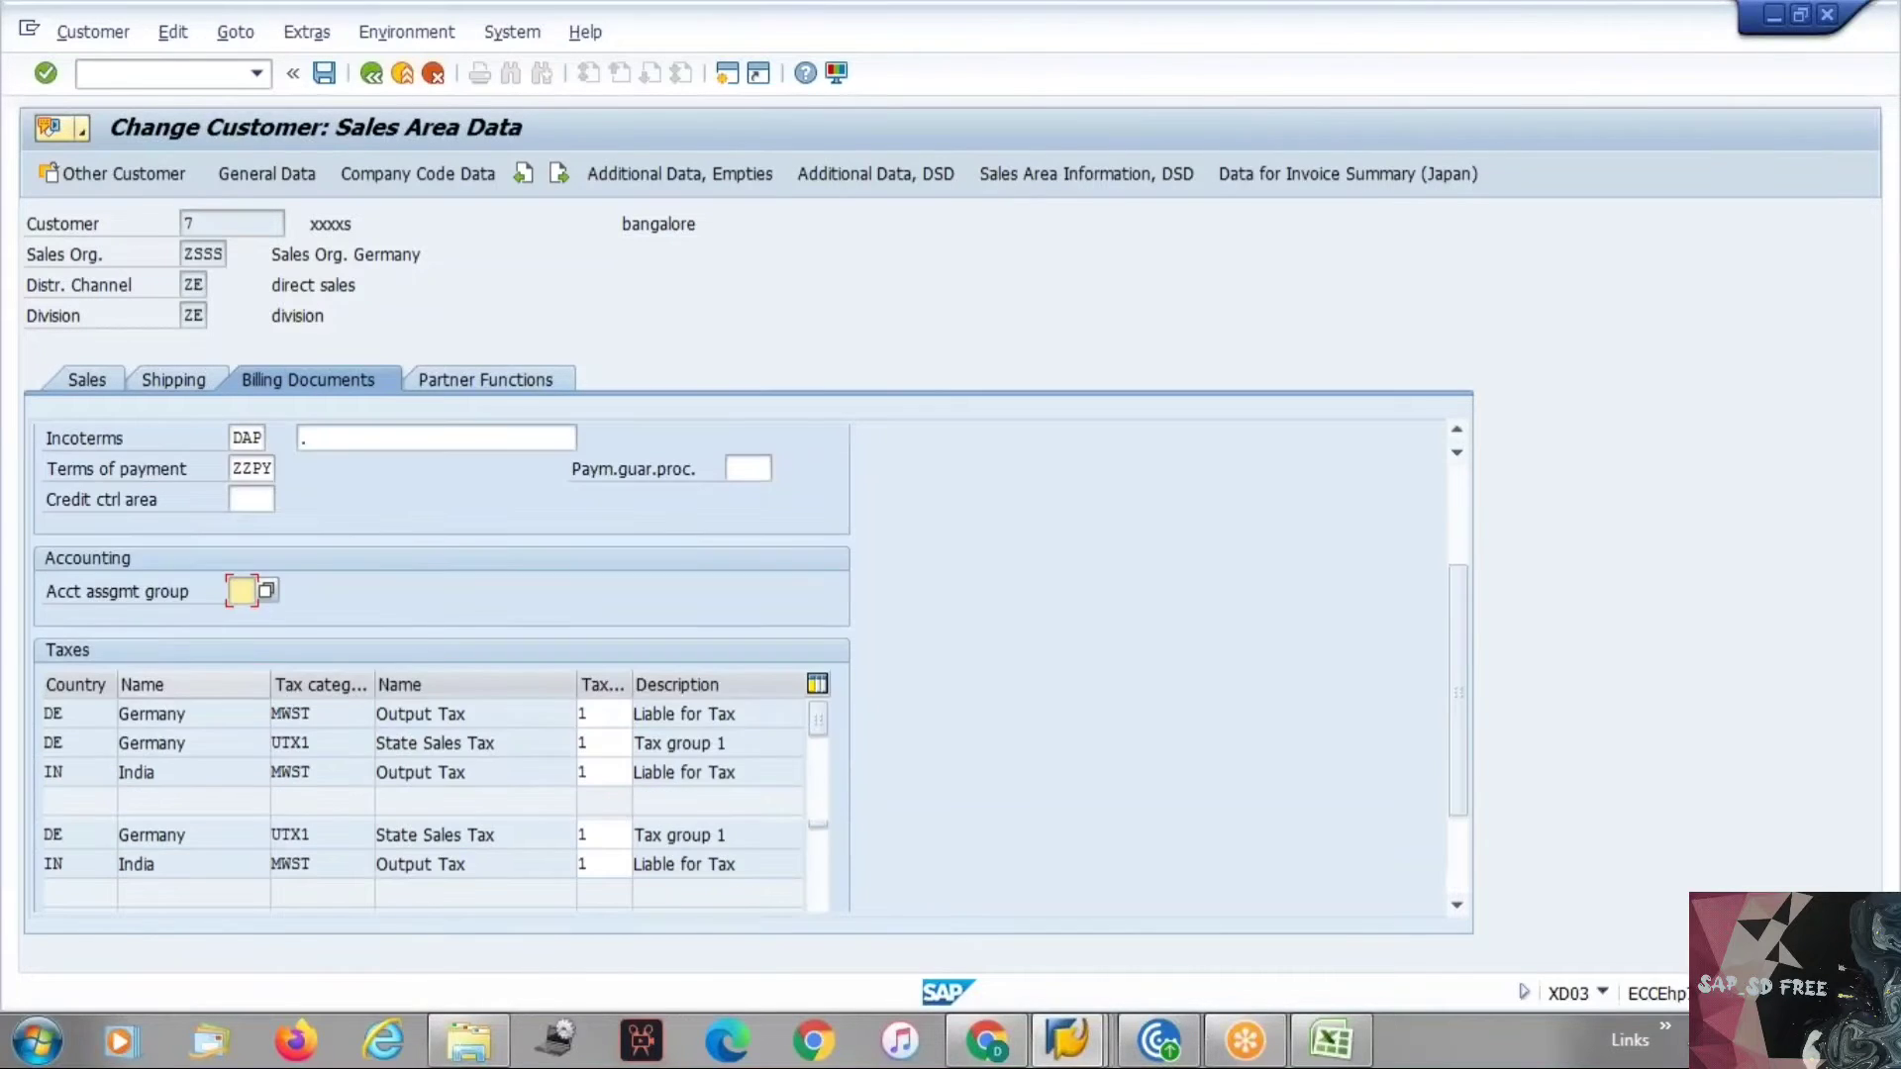
pyautogui.scroll(-1, 119, 668)
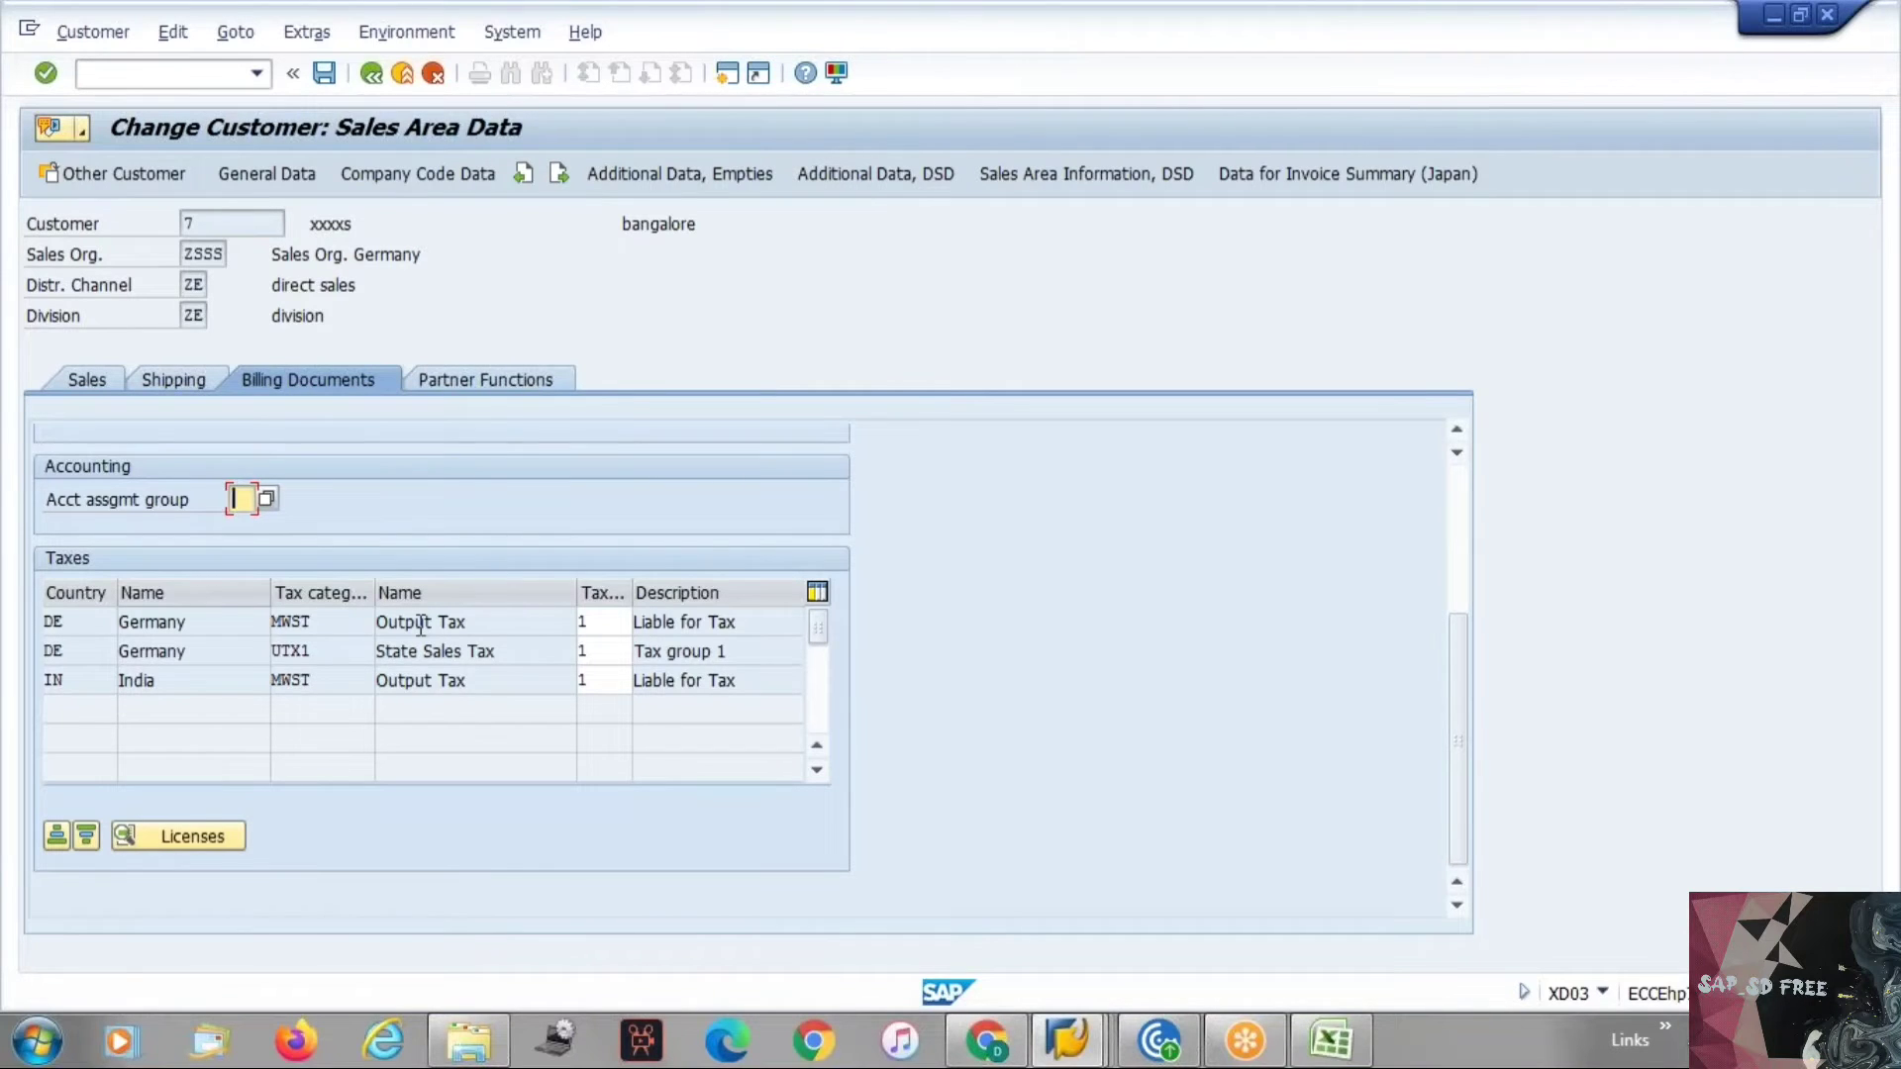
pyautogui.click(603, 619)
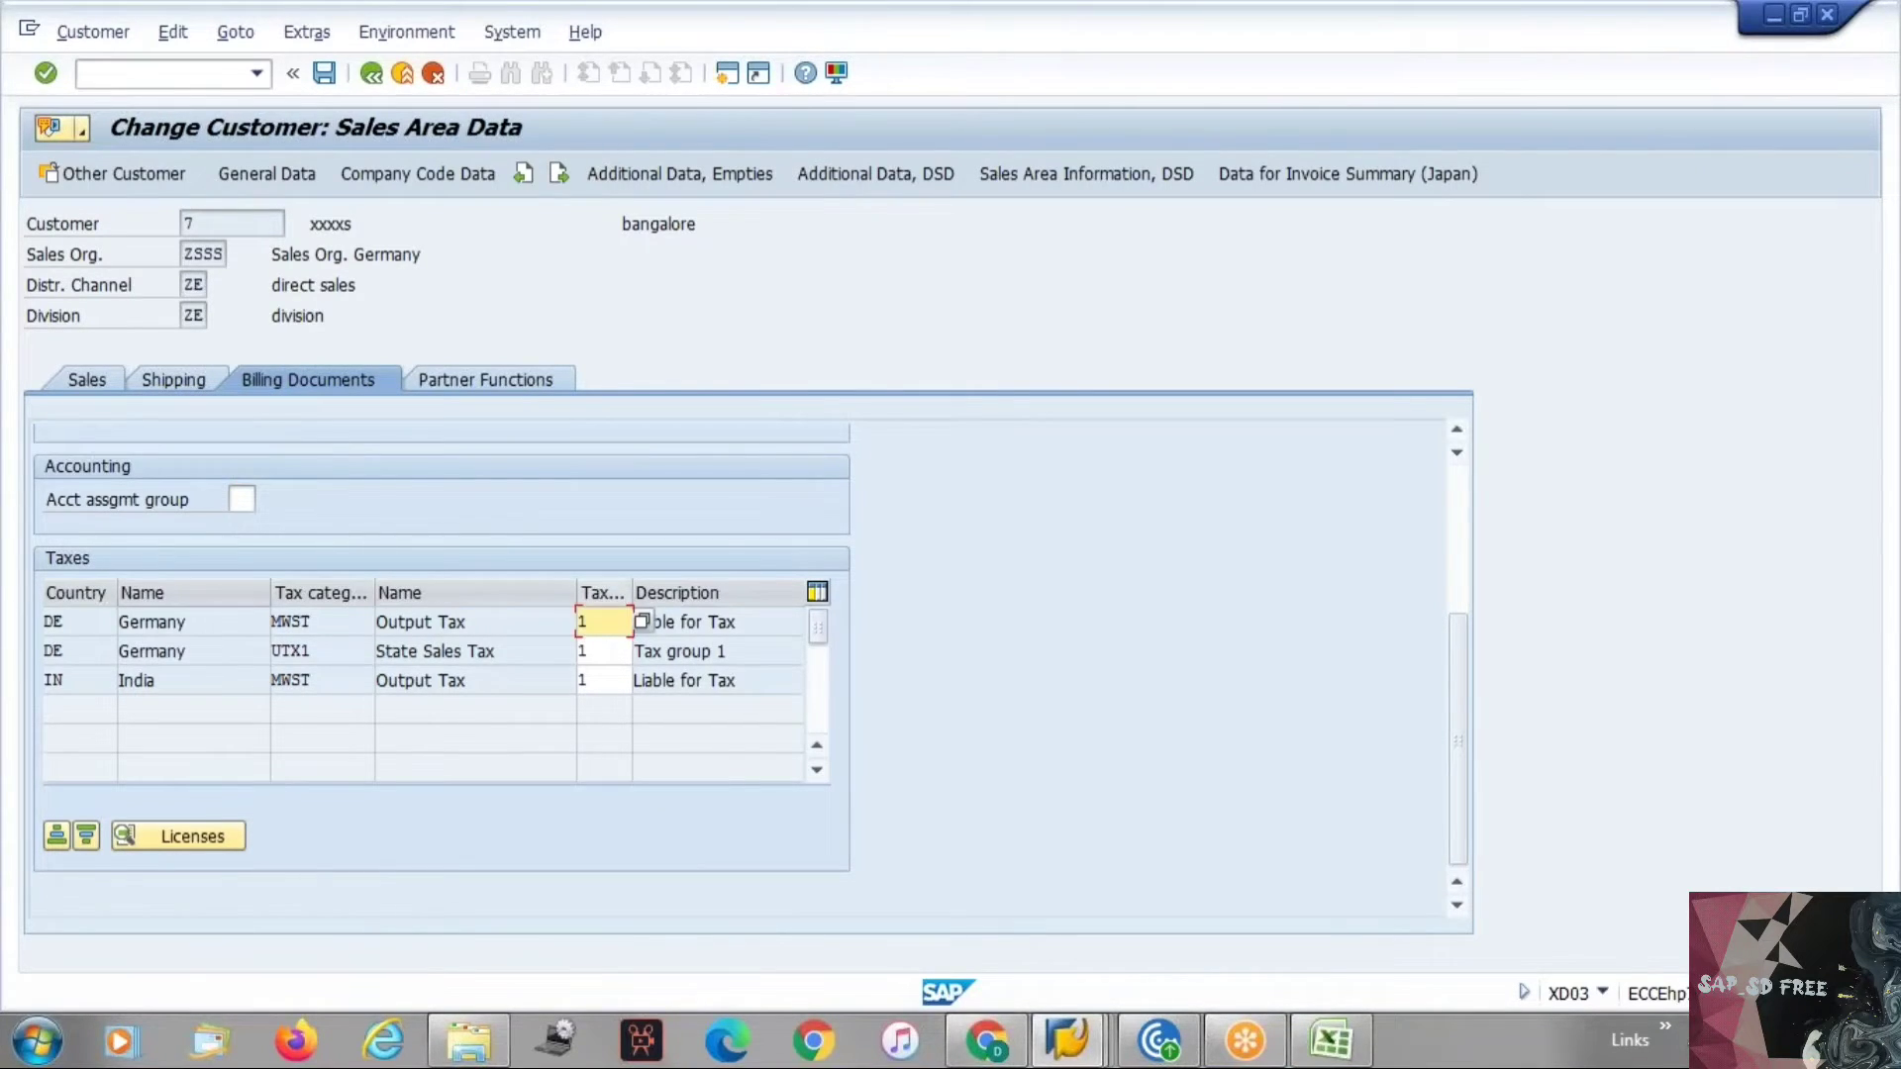
pyautogui.click(642, 622)
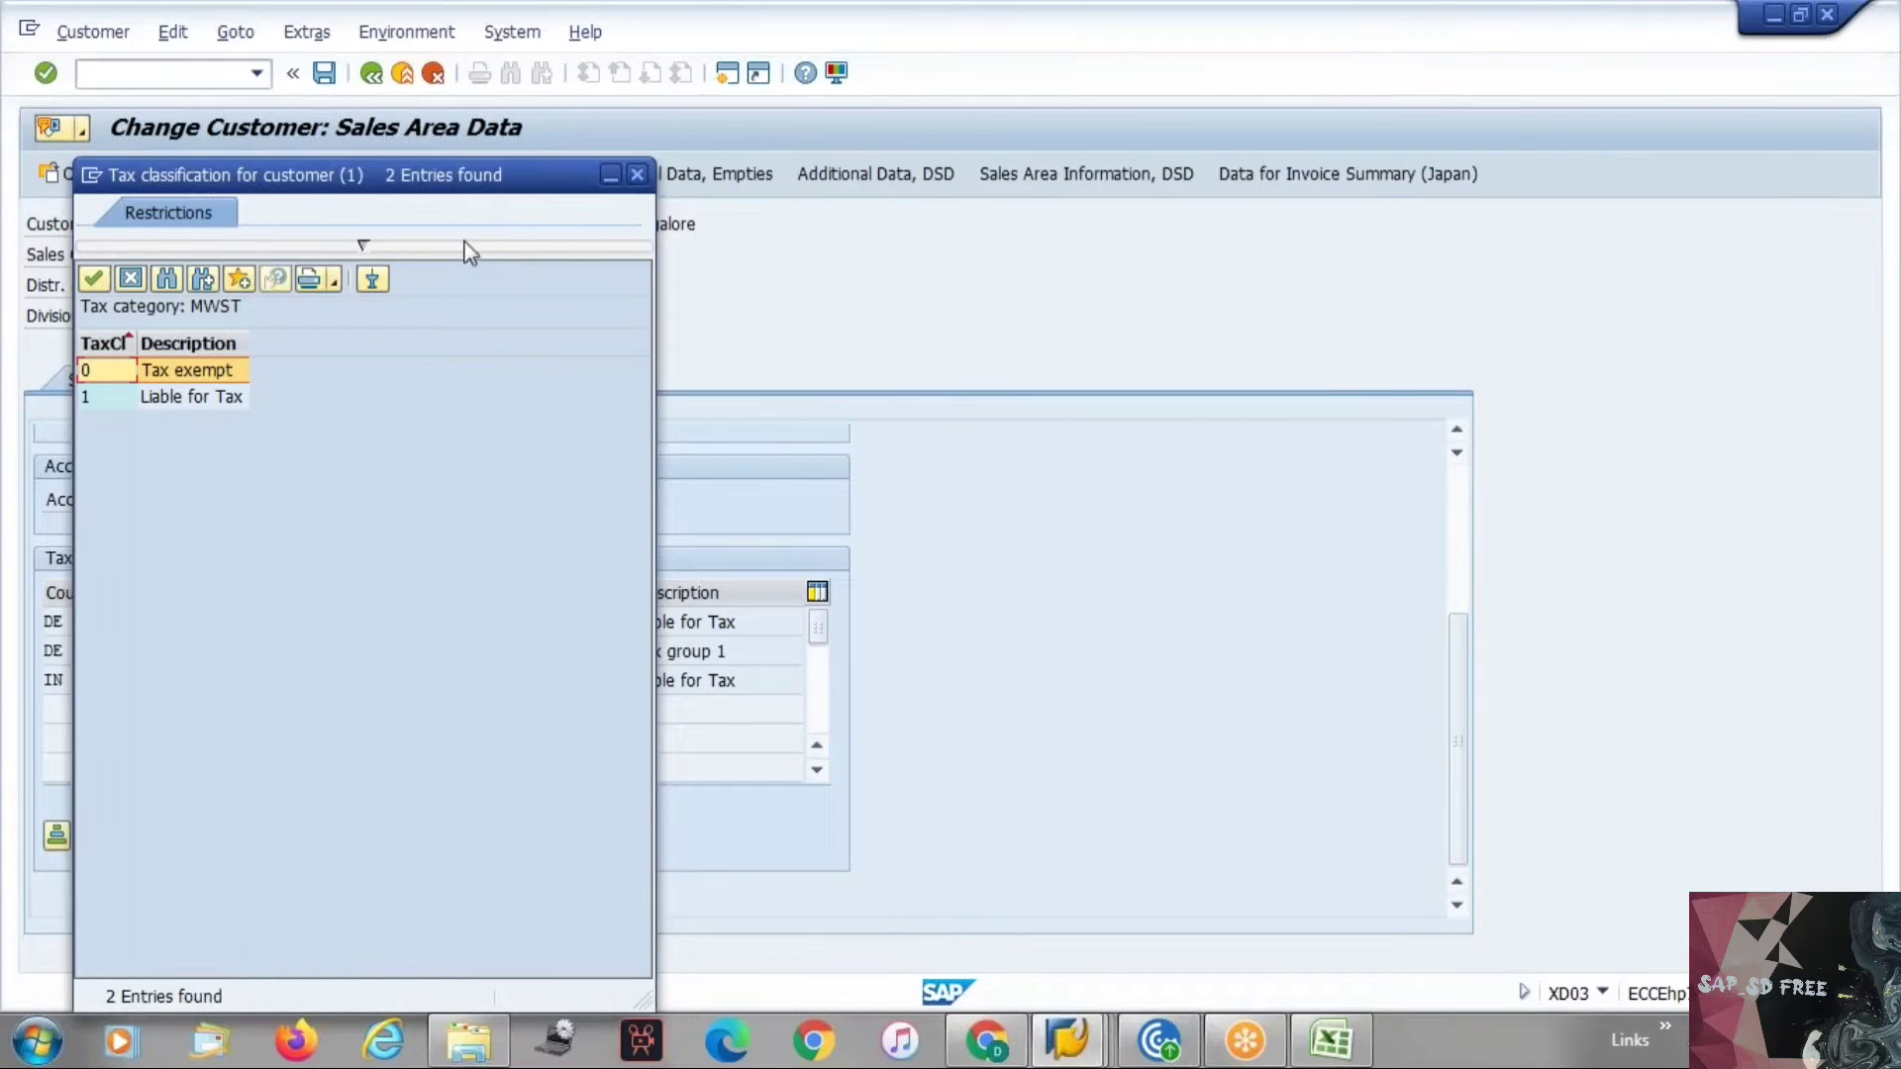
pyautogui.click(637, 175)
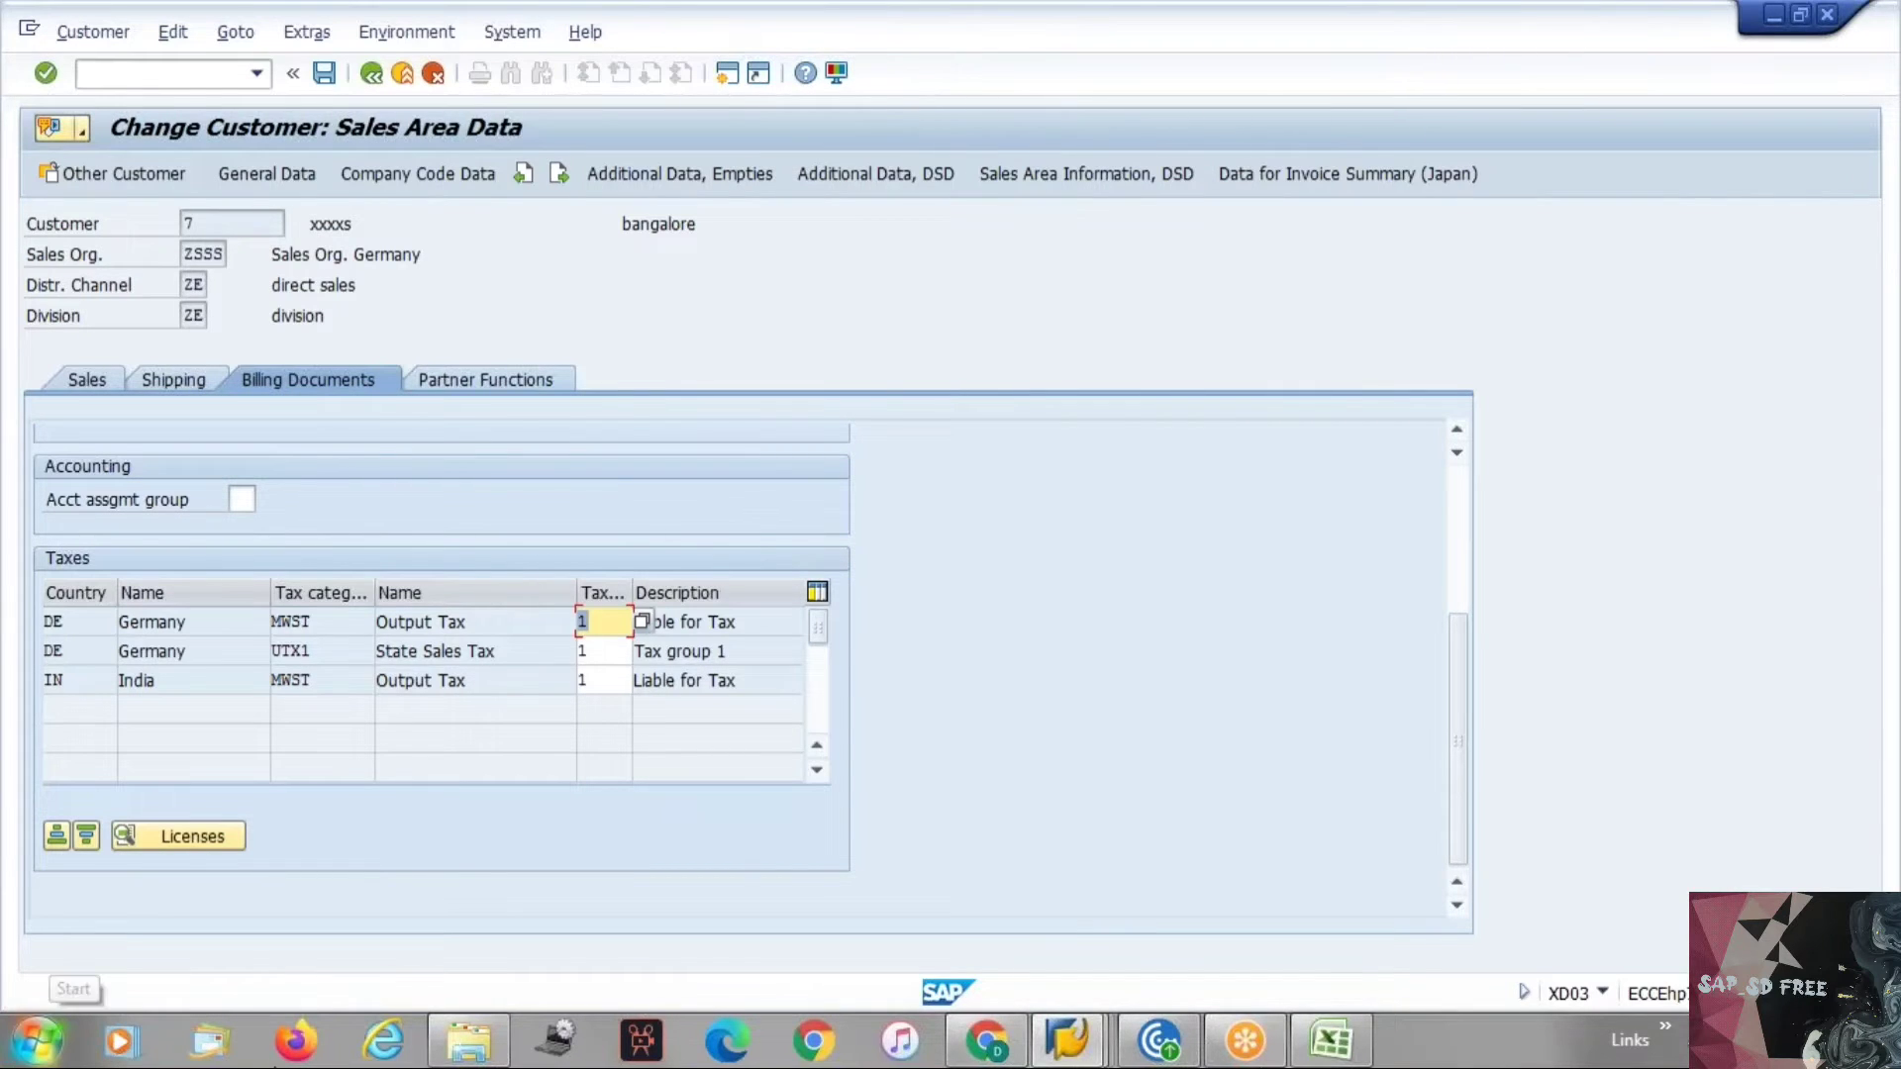
# Browse the customer's Shipping, Billing Documents and Partner Functions tabs in the sales area data.
pyautogui.hotkey('alt', 'Tab')
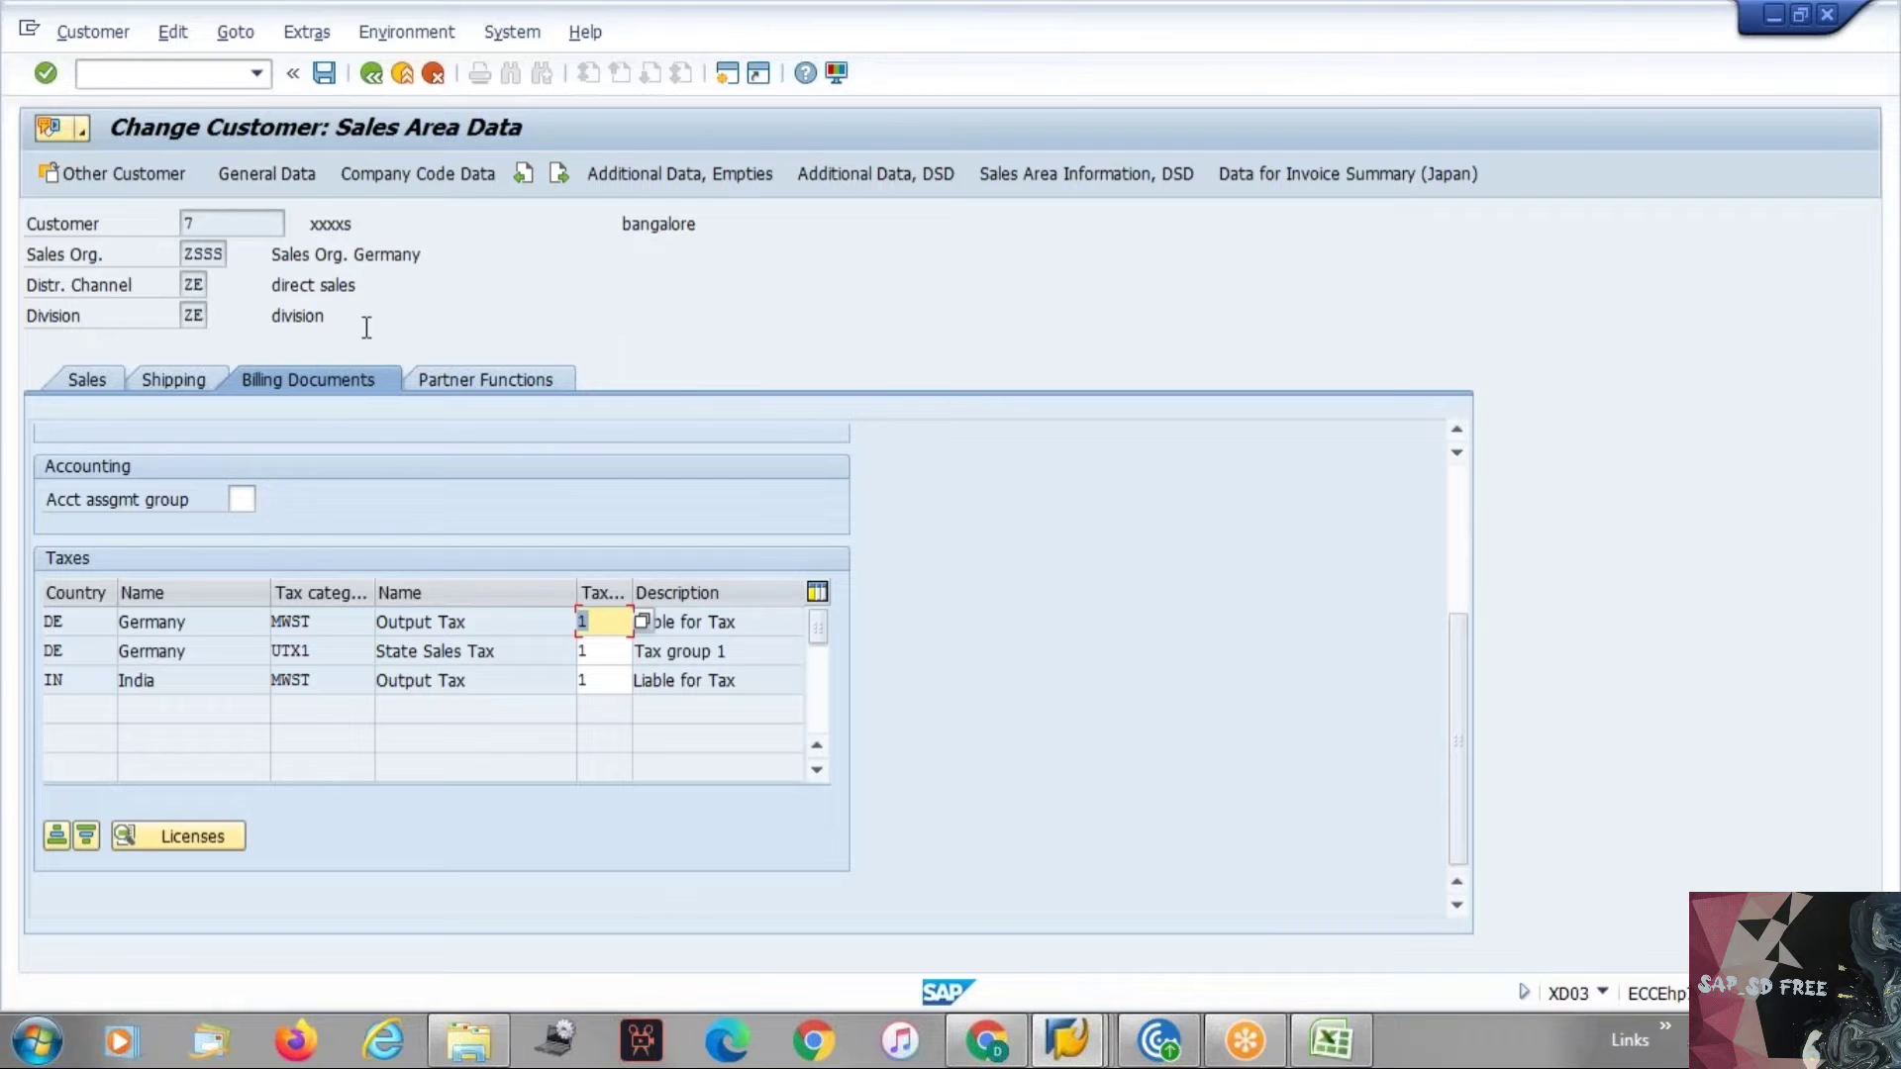
pyautogui.scroll(-1, 692, 598)
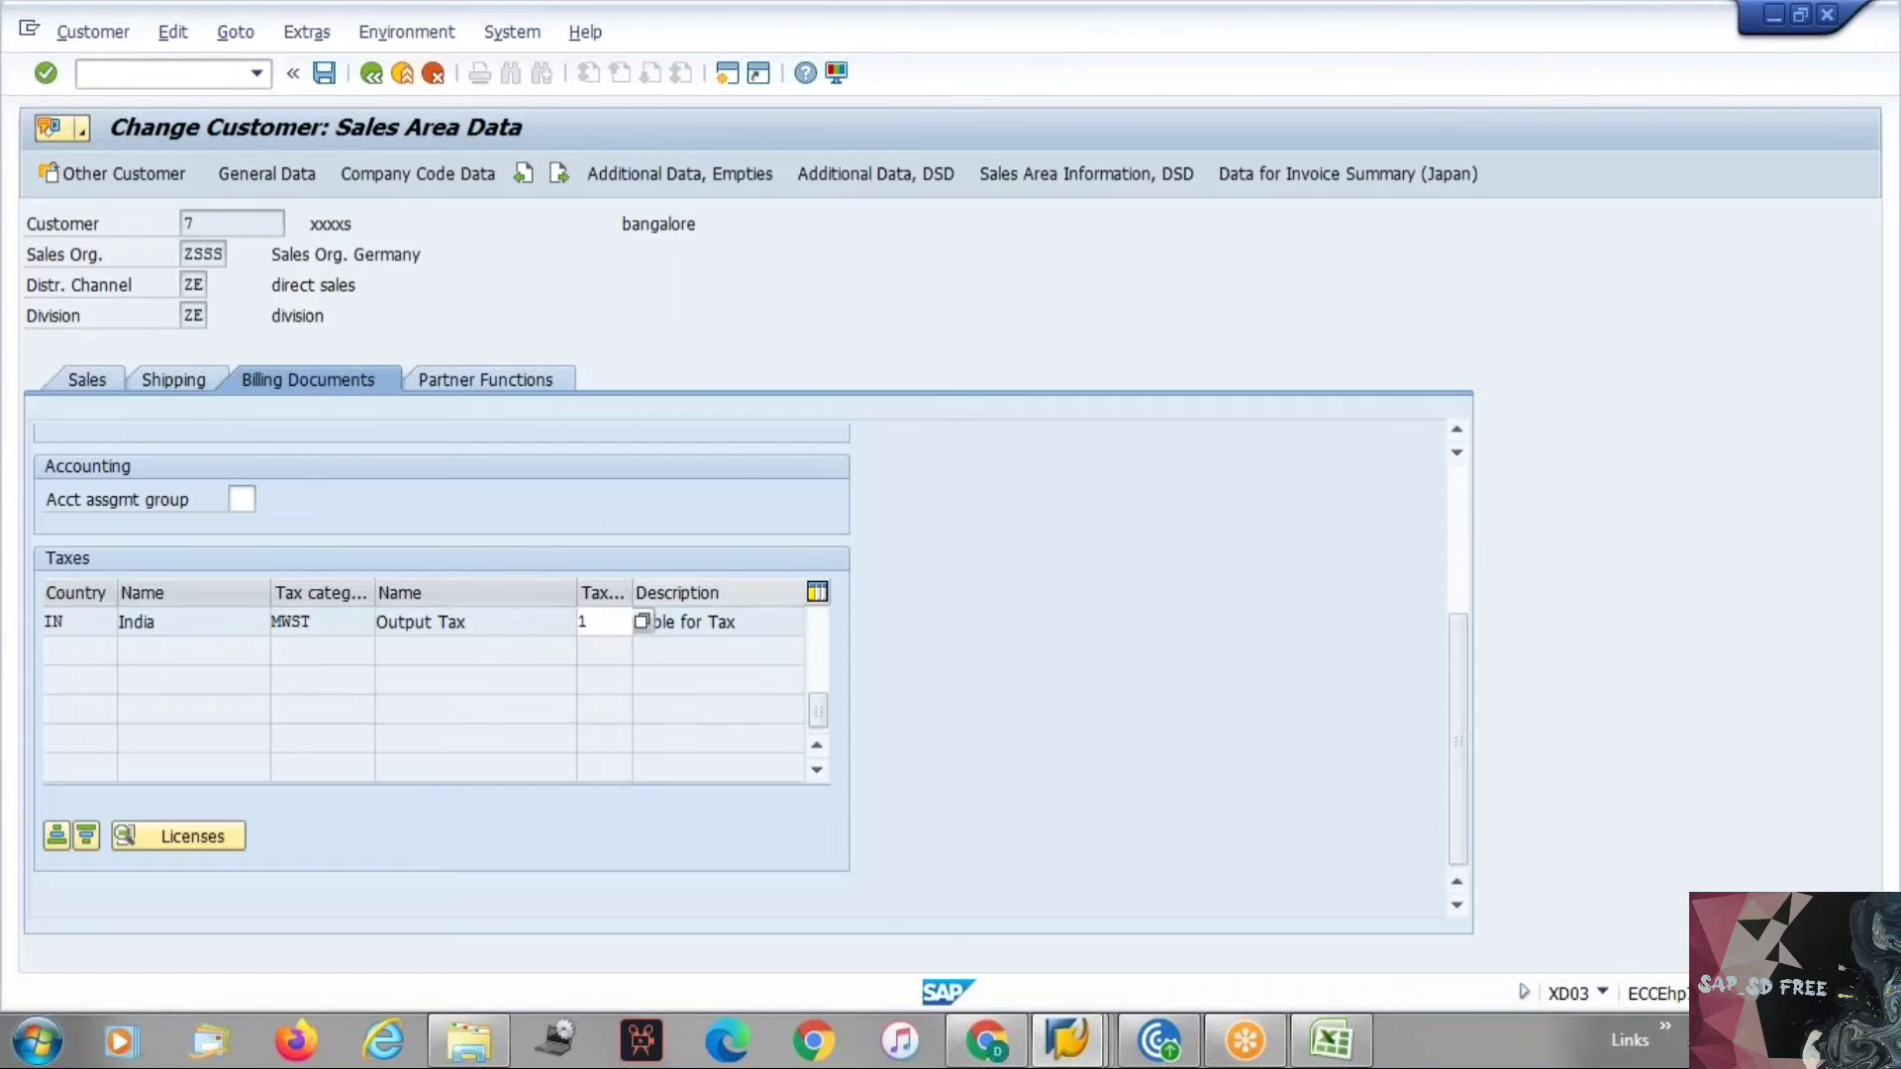
pyautogui.scroll(3, 692, 598)
pyautogui.scroll(3, 727, 578)
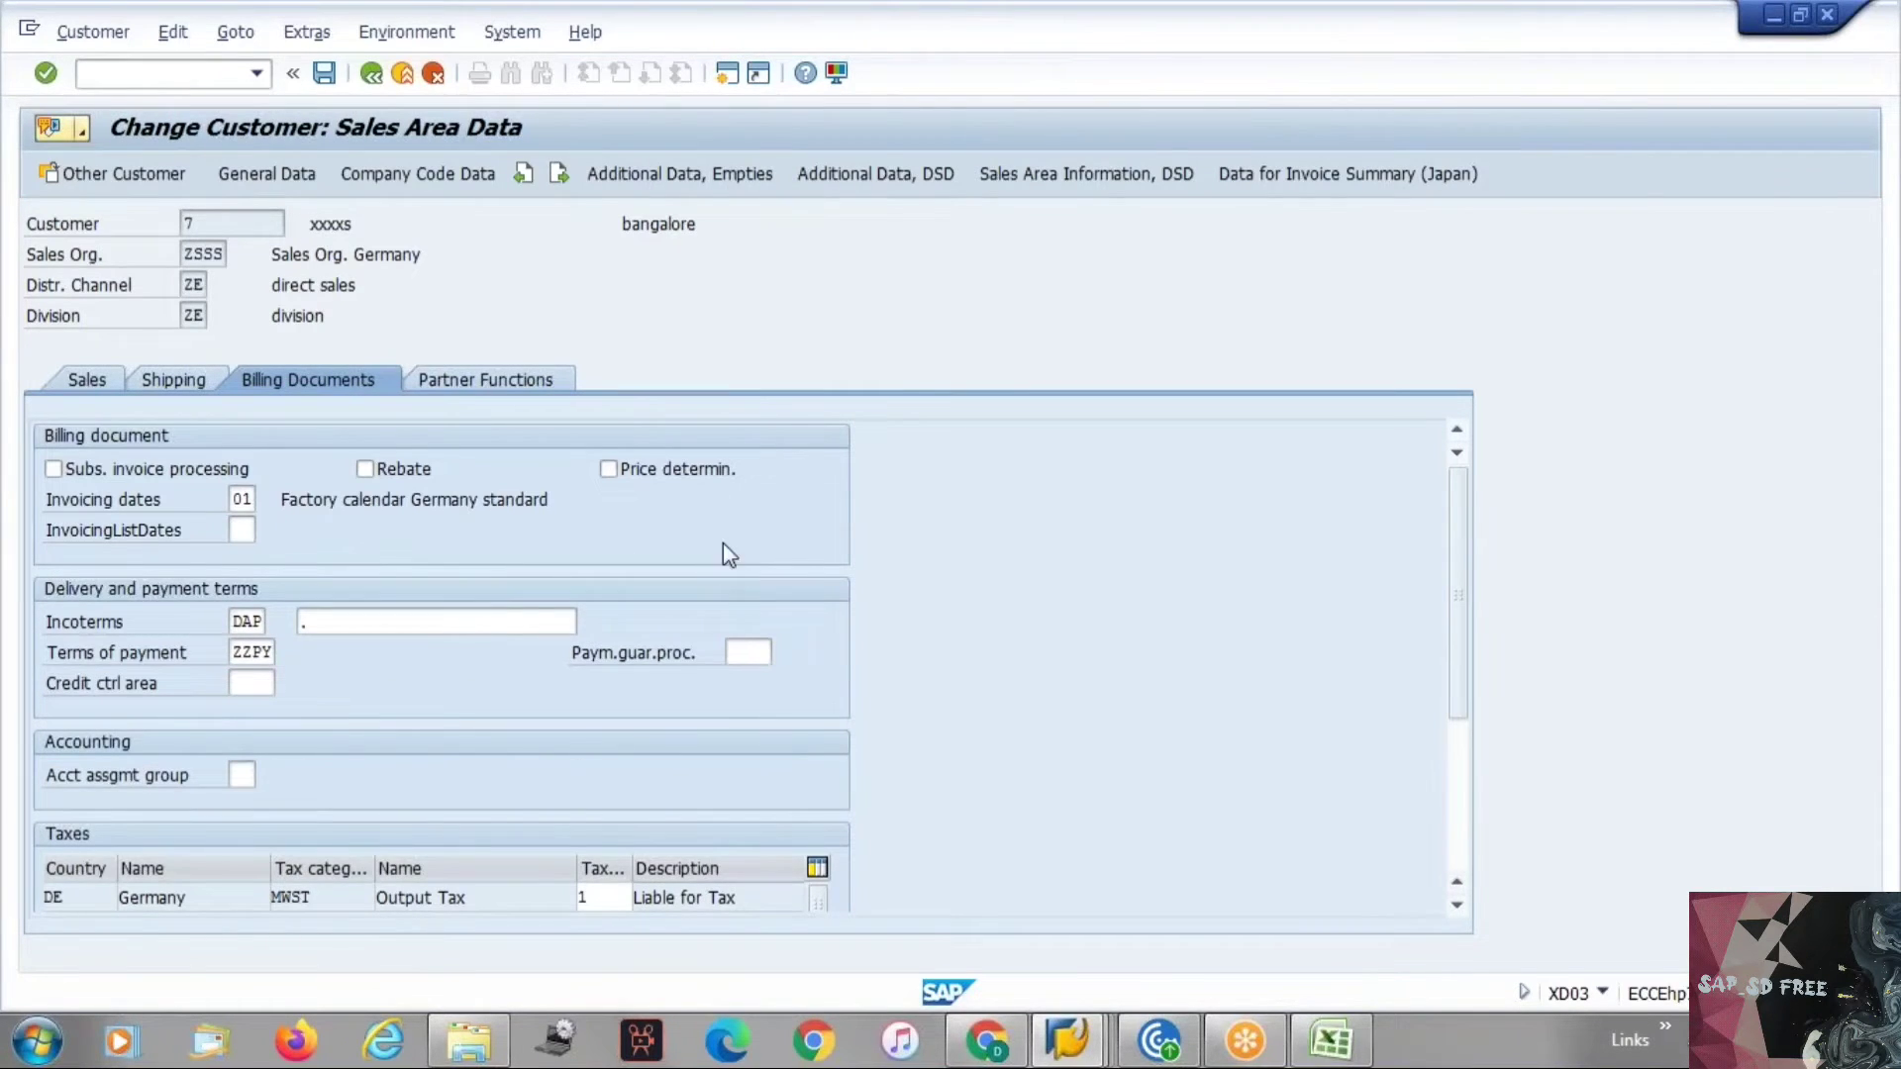
pyautogui.click(104, 386)
pyautogui.click(170, 380)
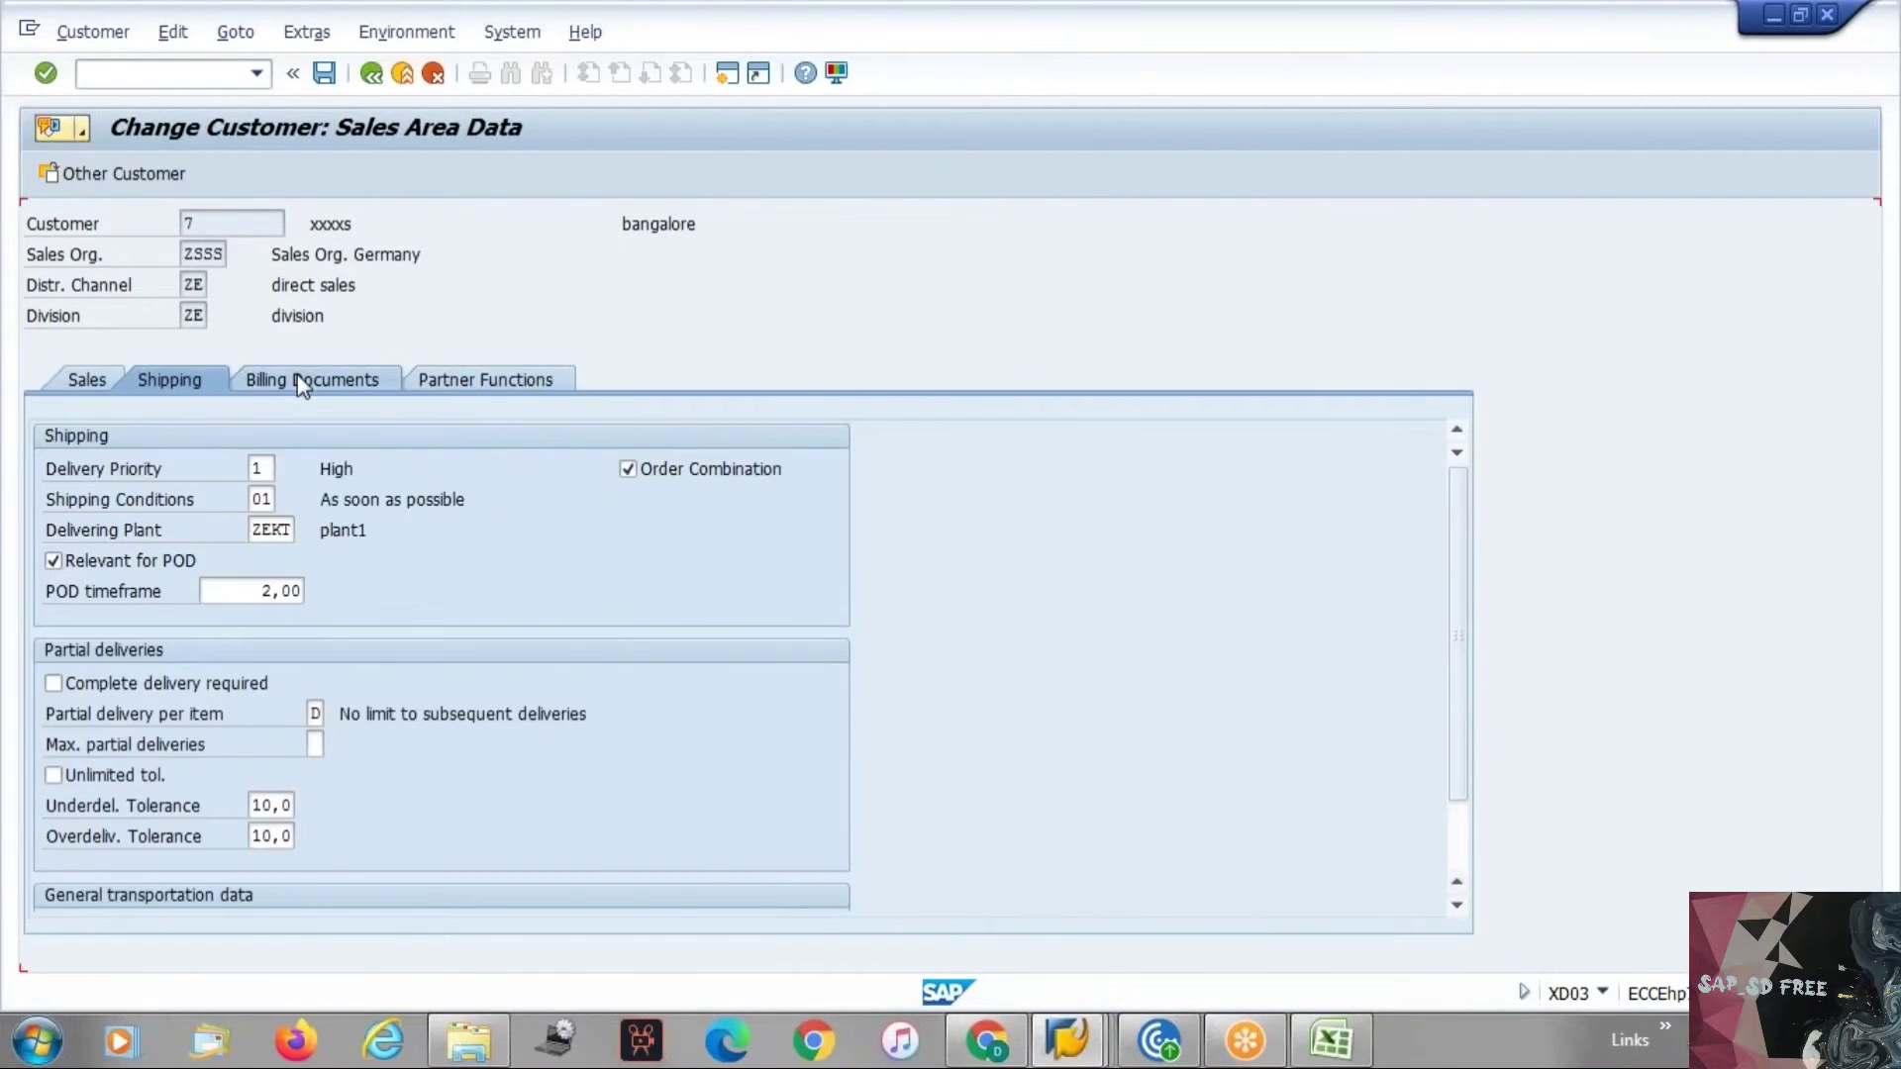
pyautogui.click(302, 384)
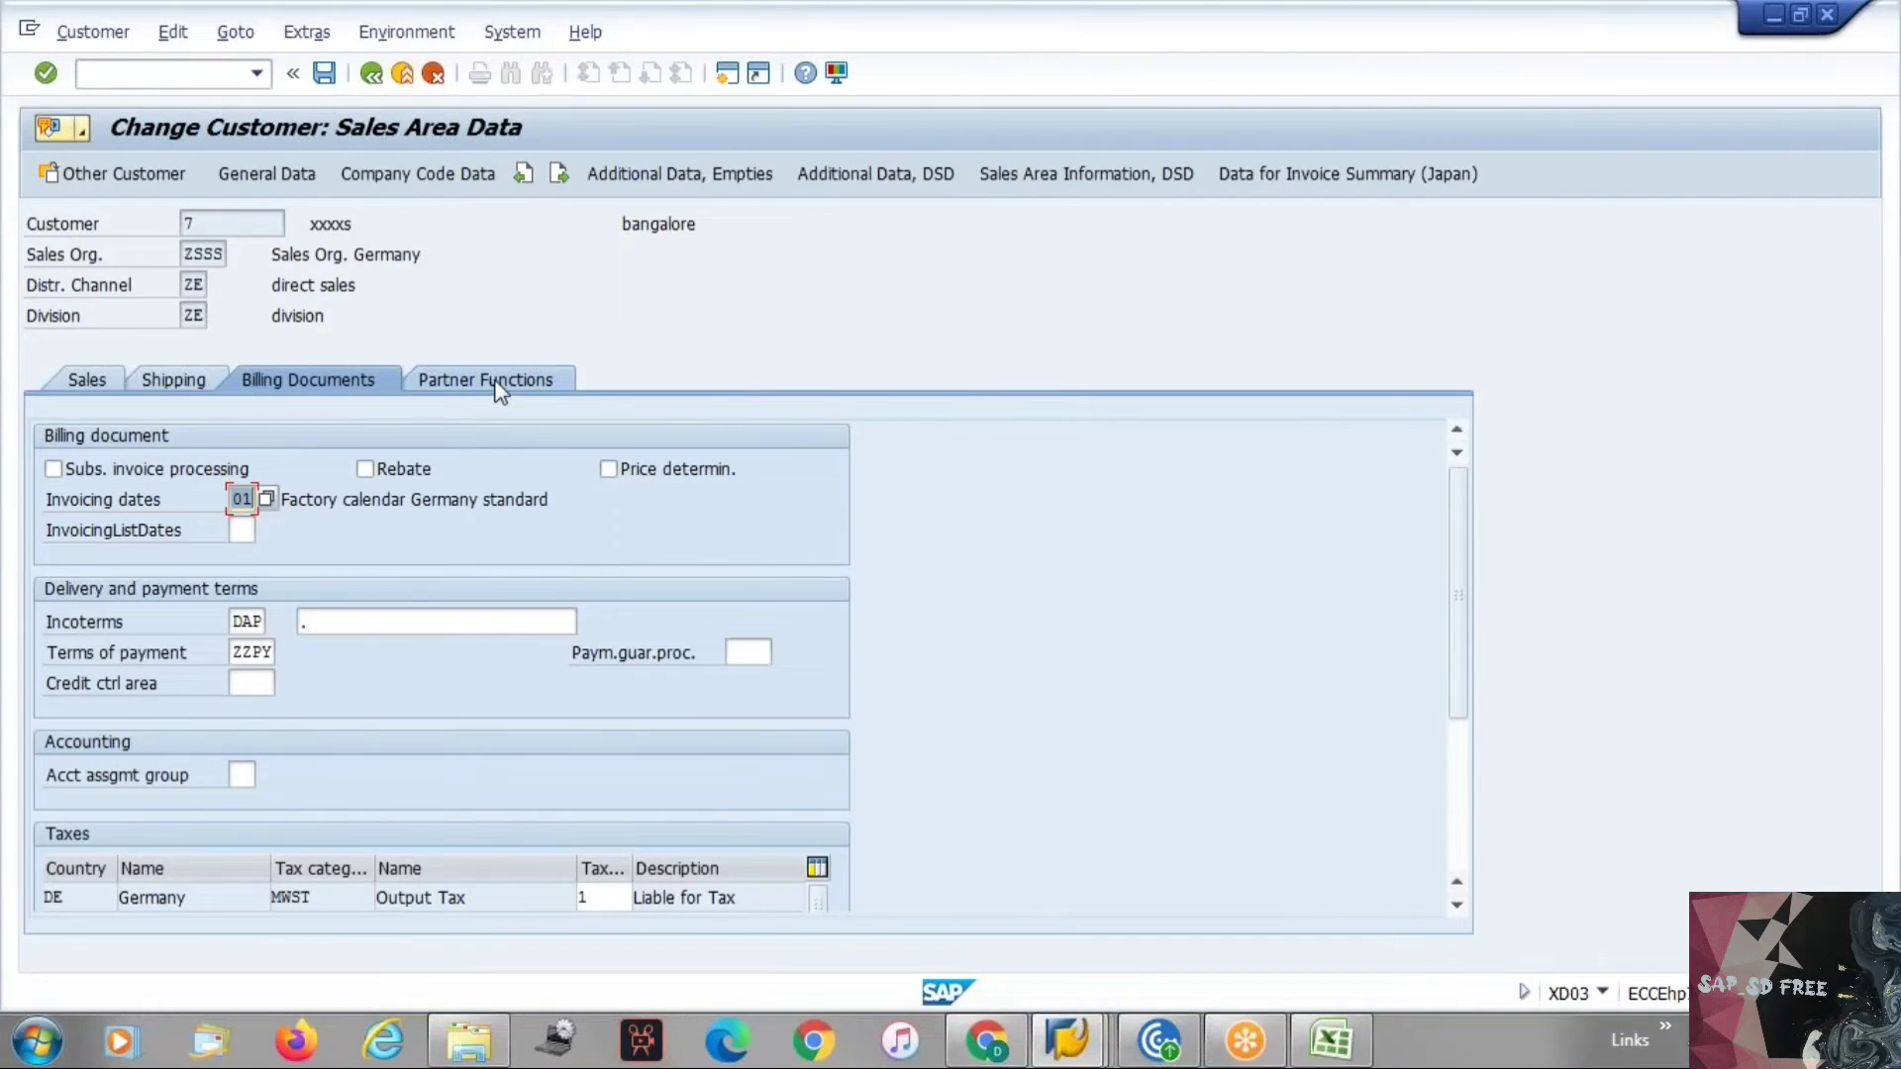
pyautogui.click(500, 386)
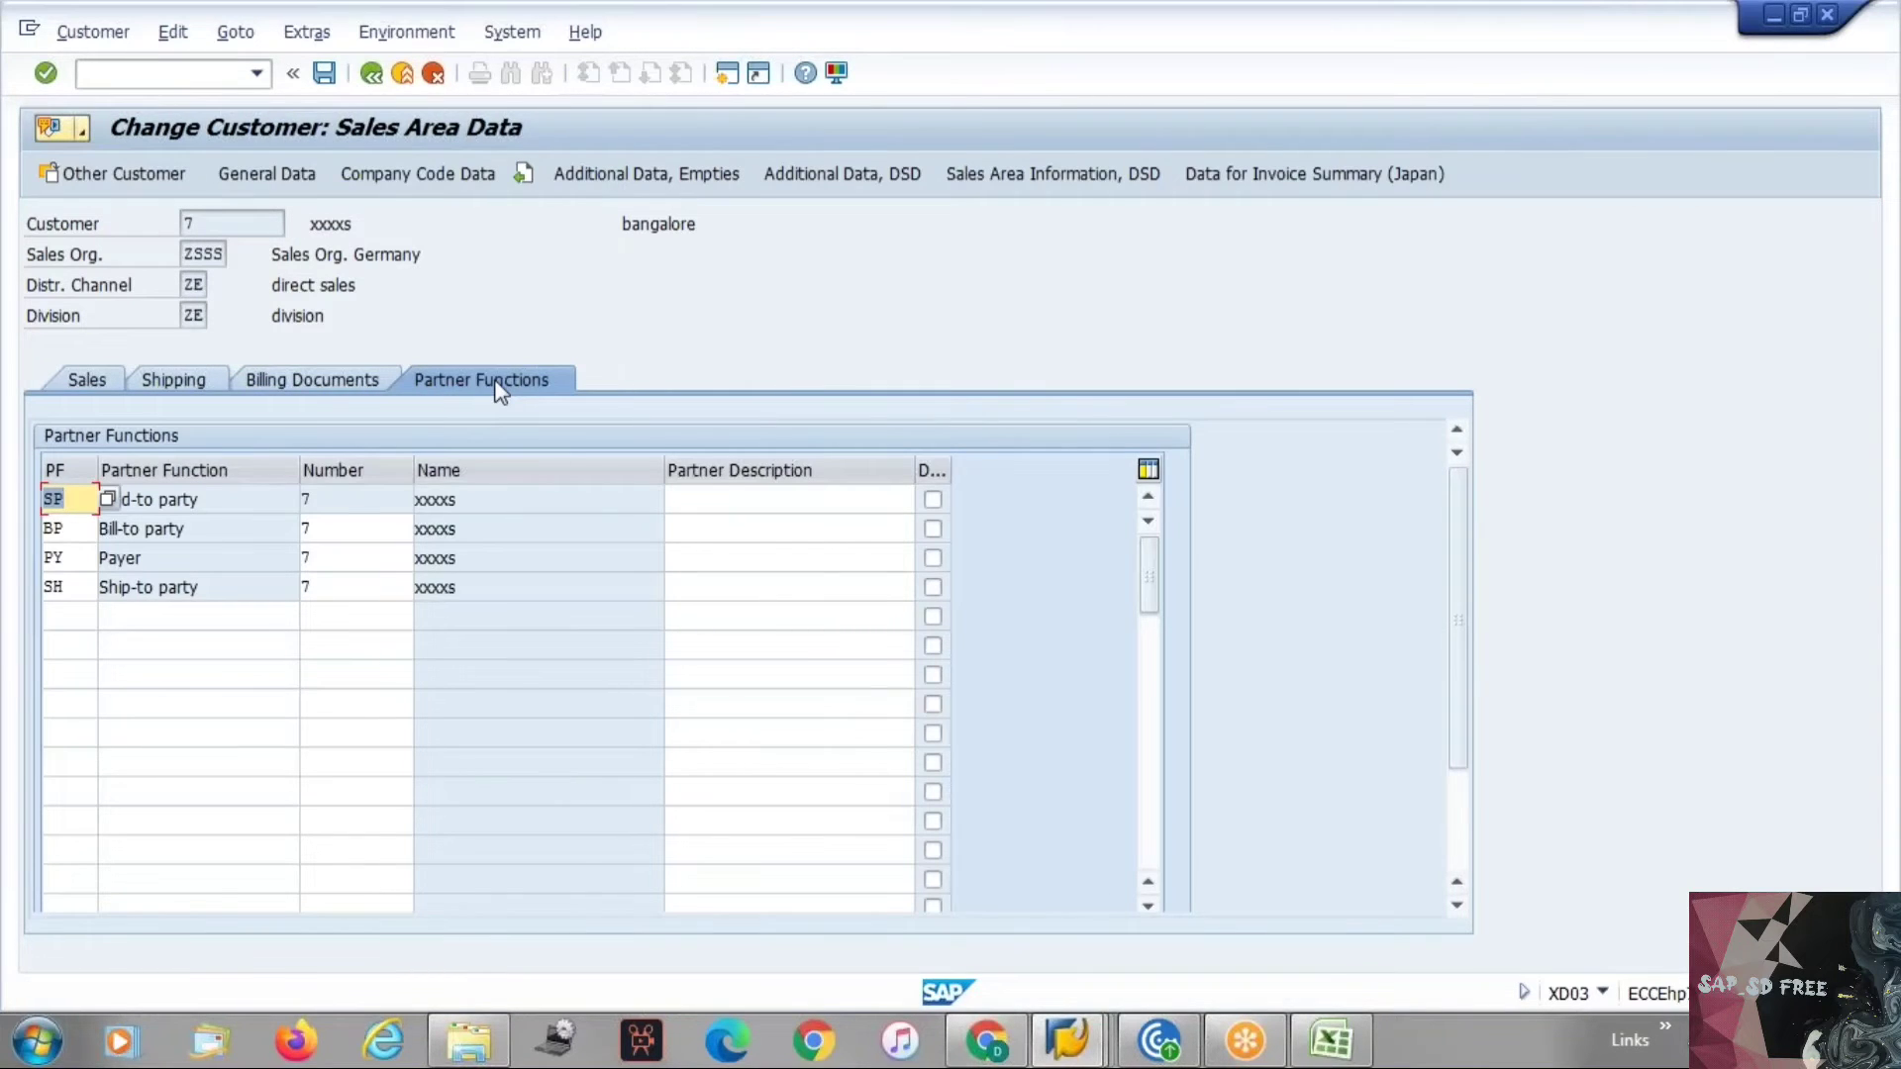
pyautogui.click(345, 376)
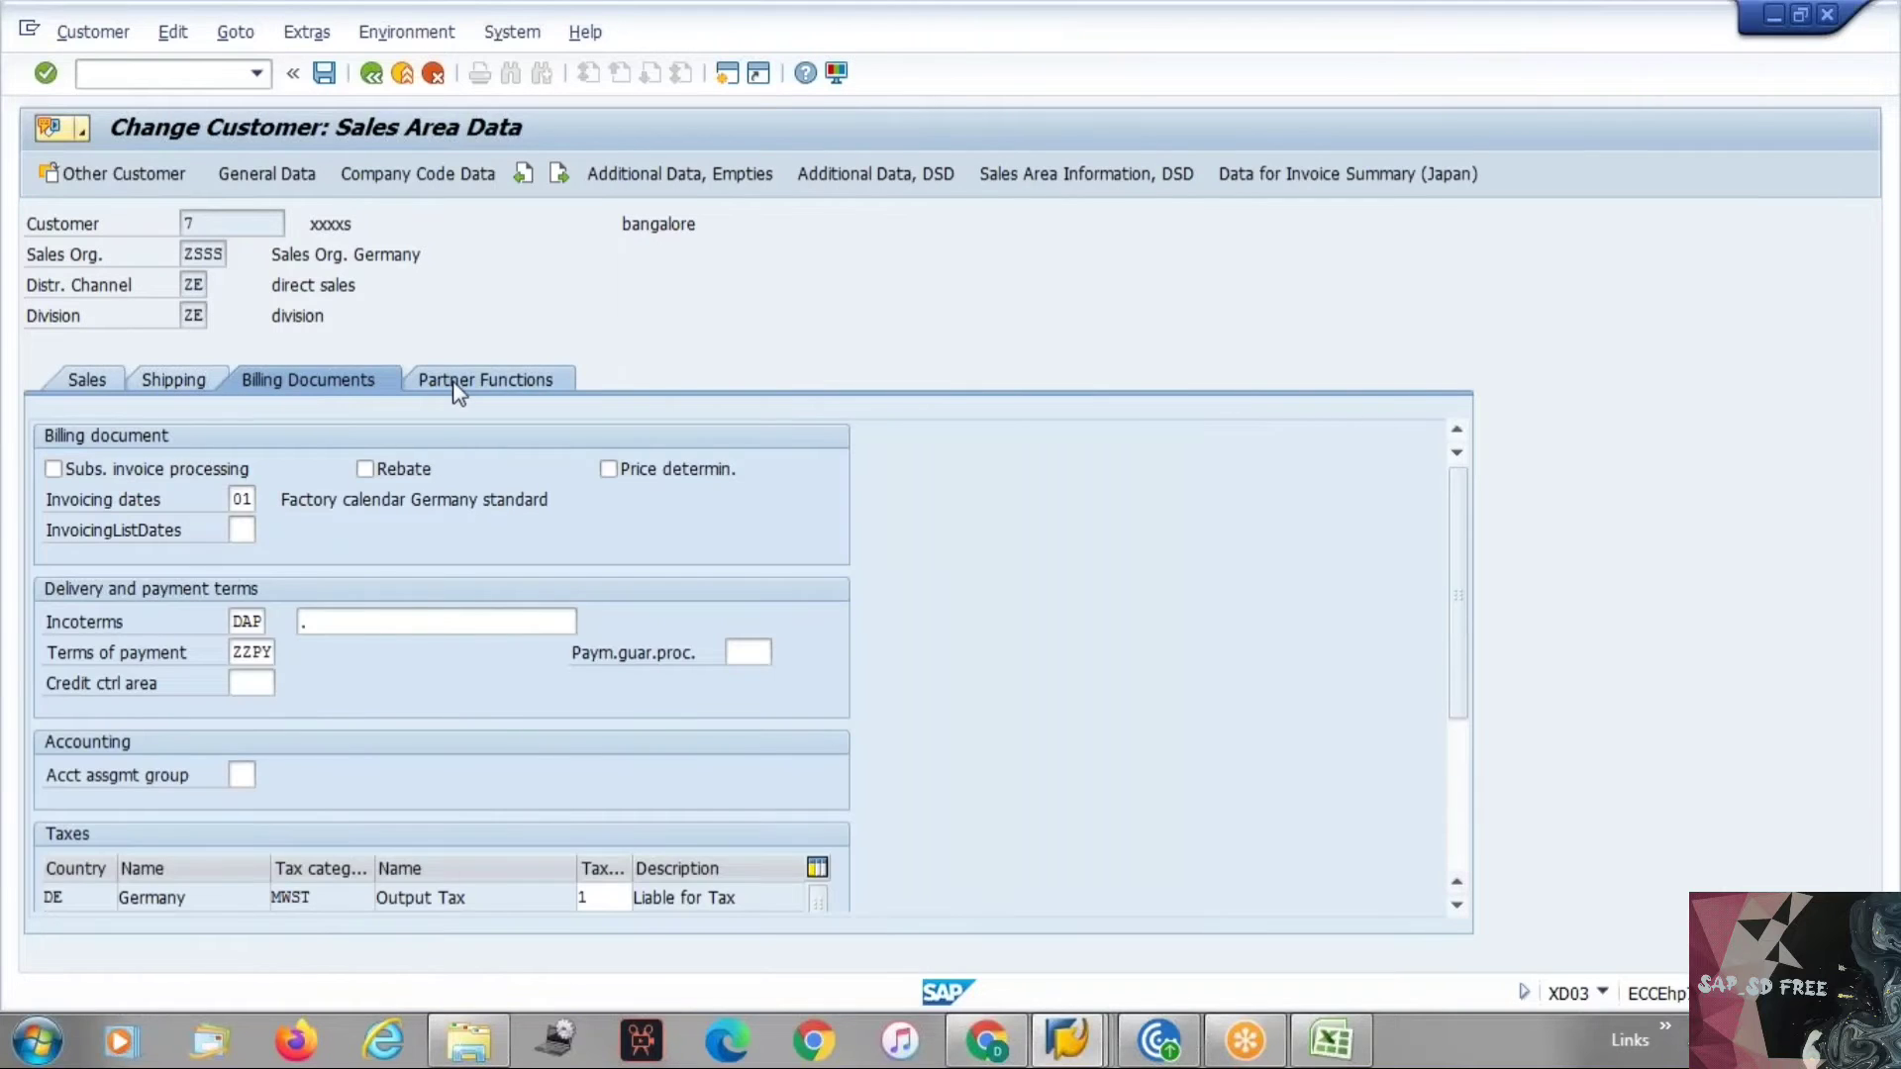
pyautogui.click(458, 383)
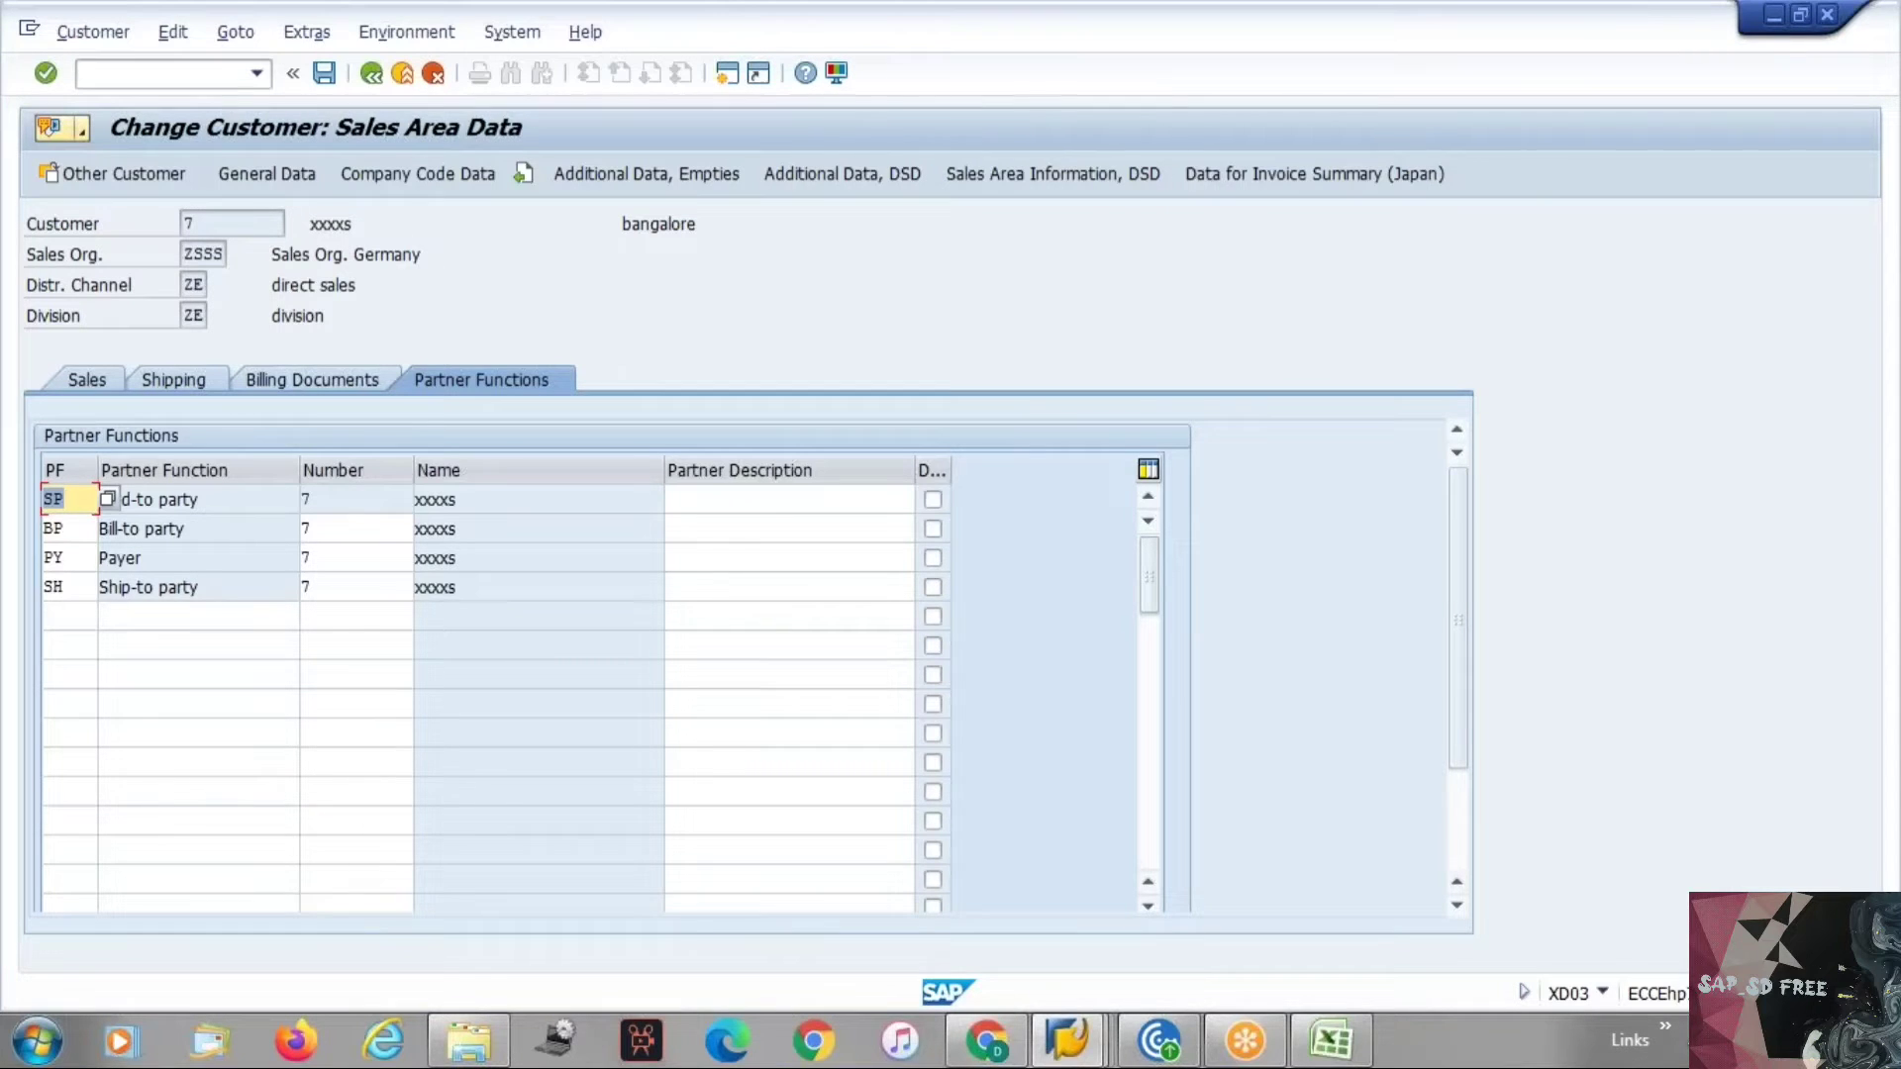
pyautogui.click(1693, 1041)
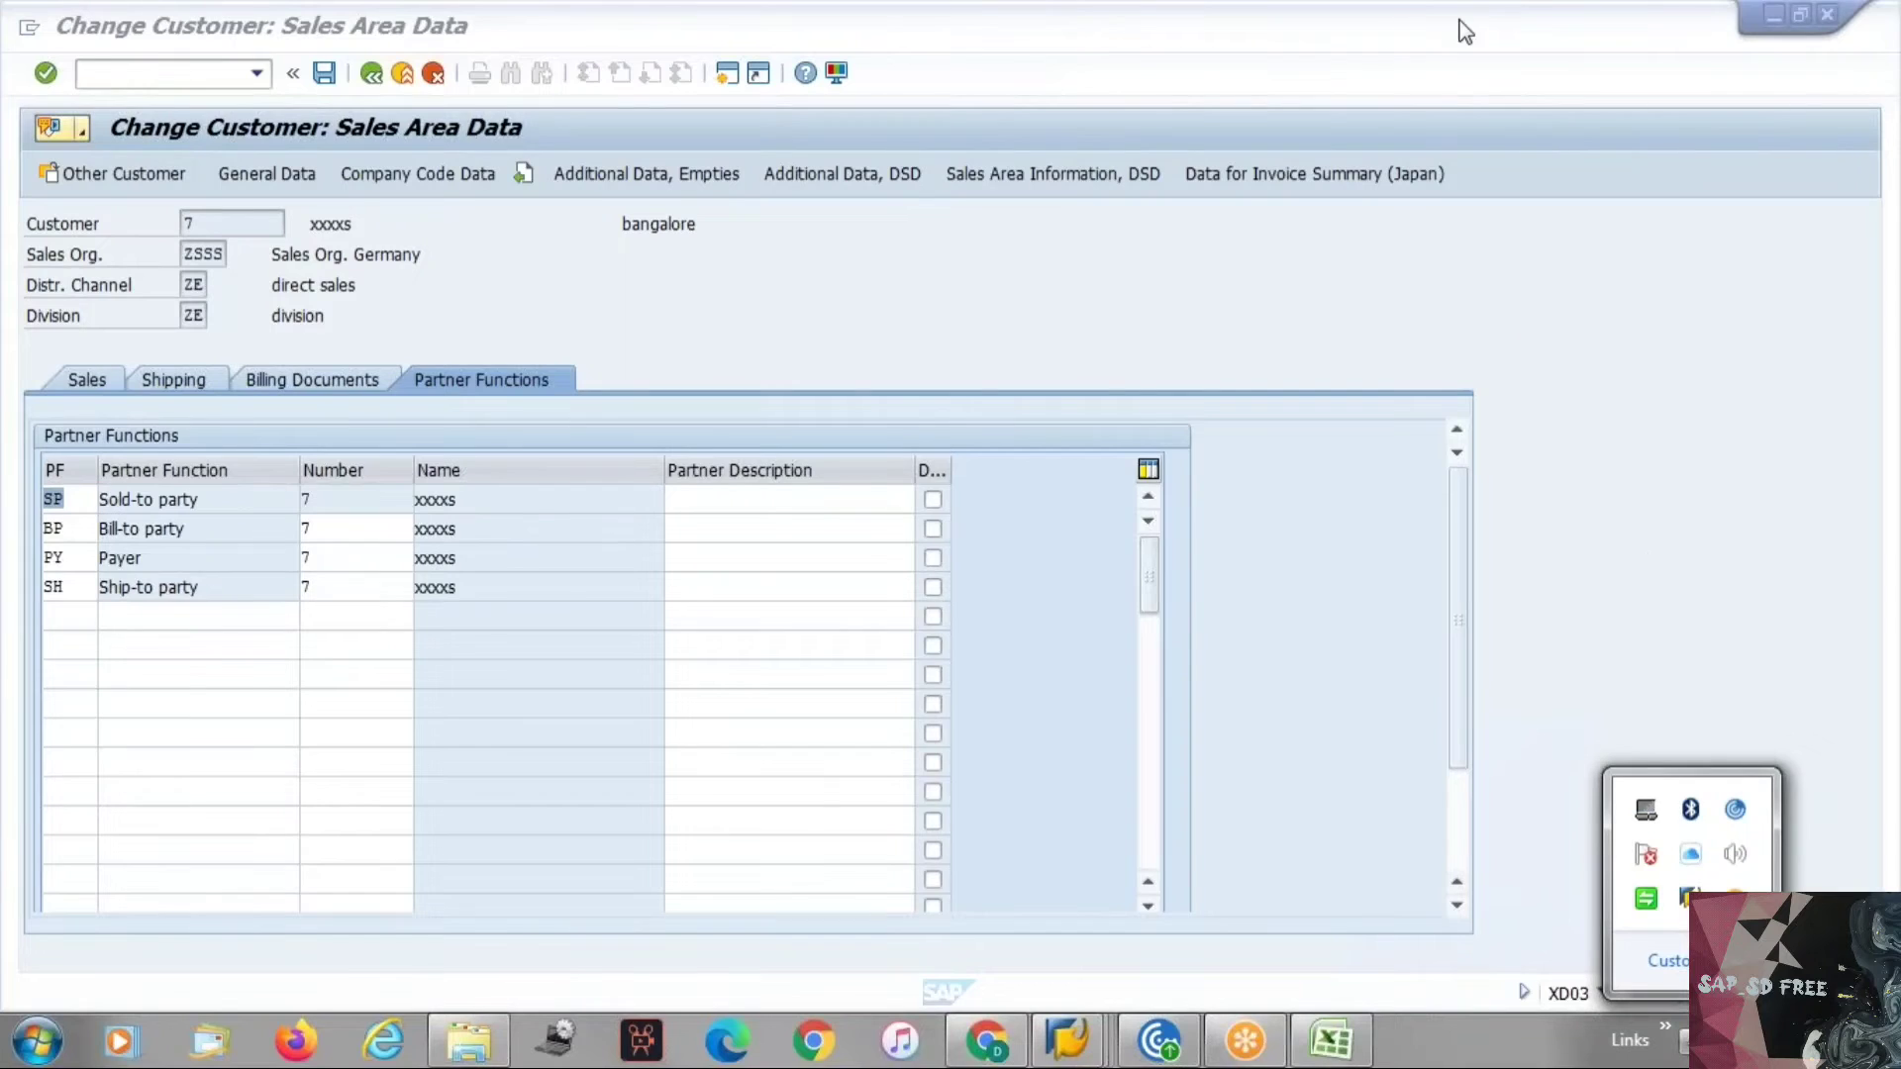
pyautogui.click(1483, 51)
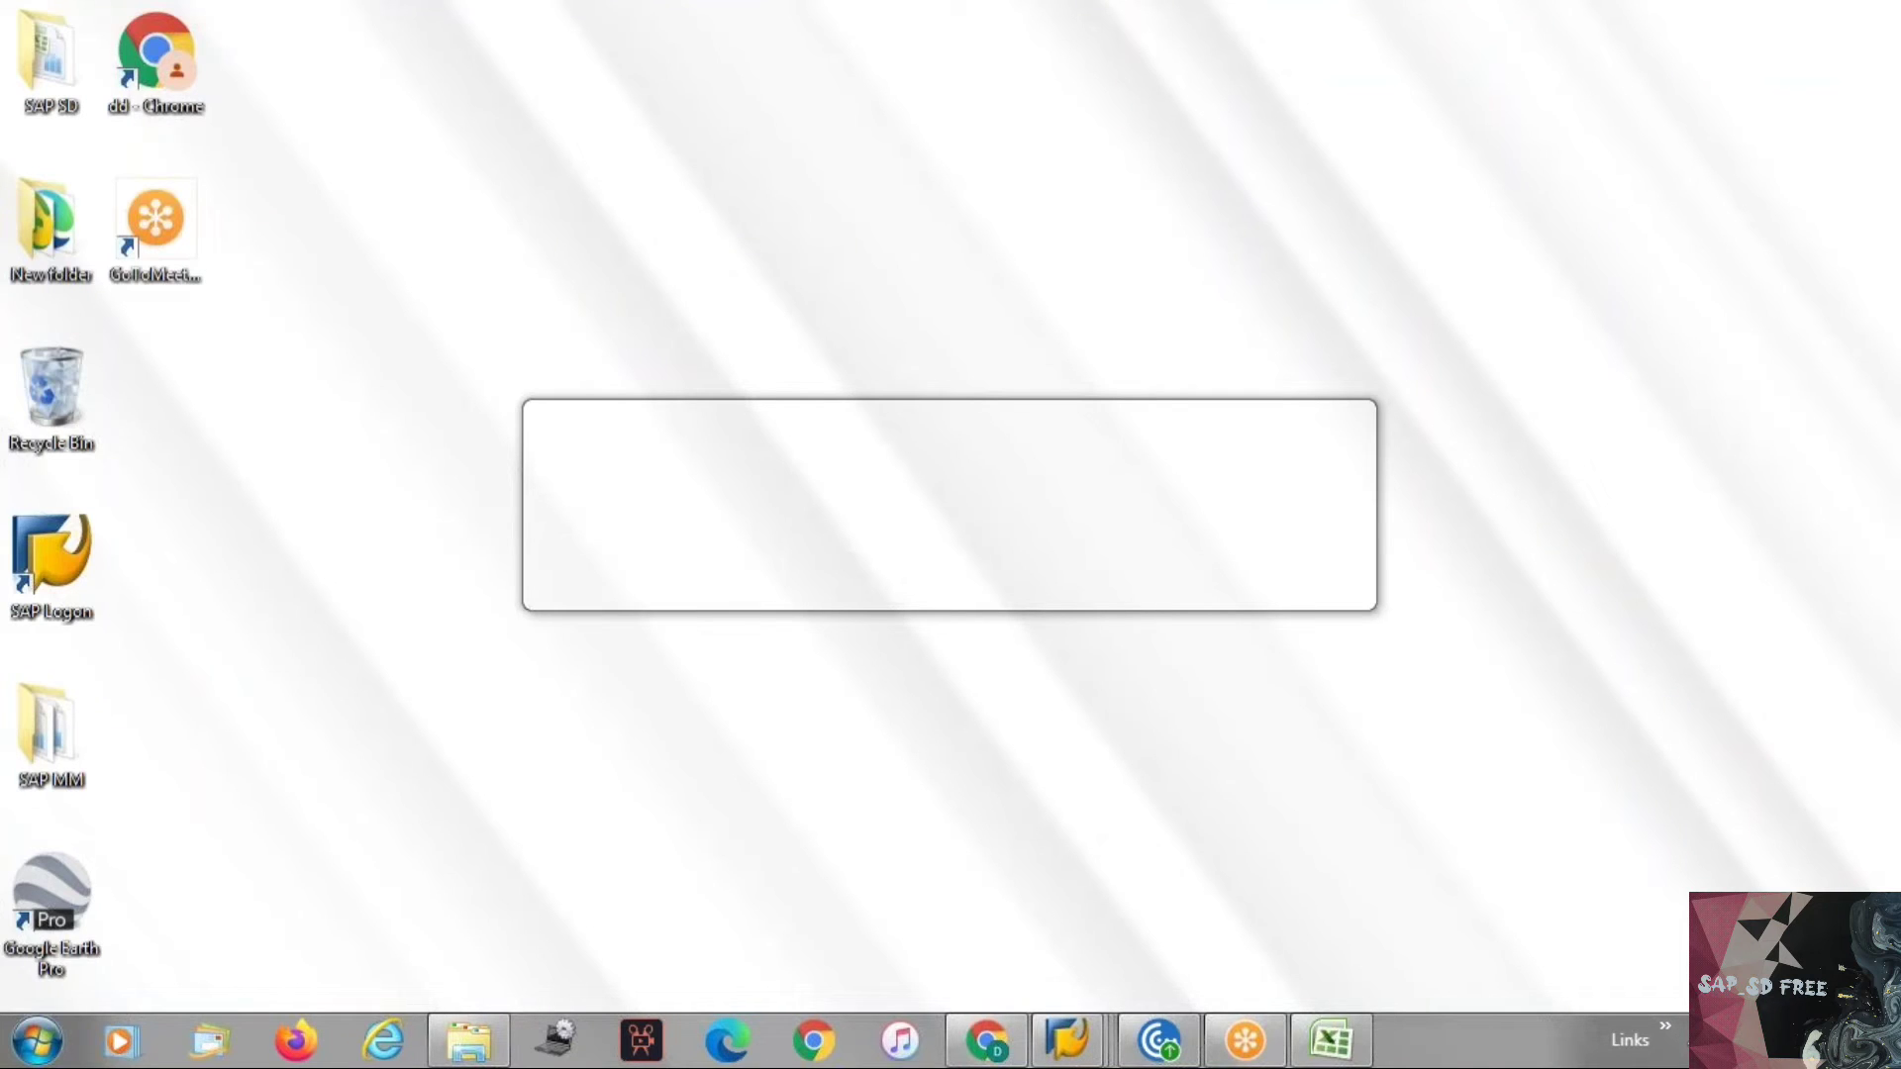
pyautogui.hotkey('alt', 'Tab')
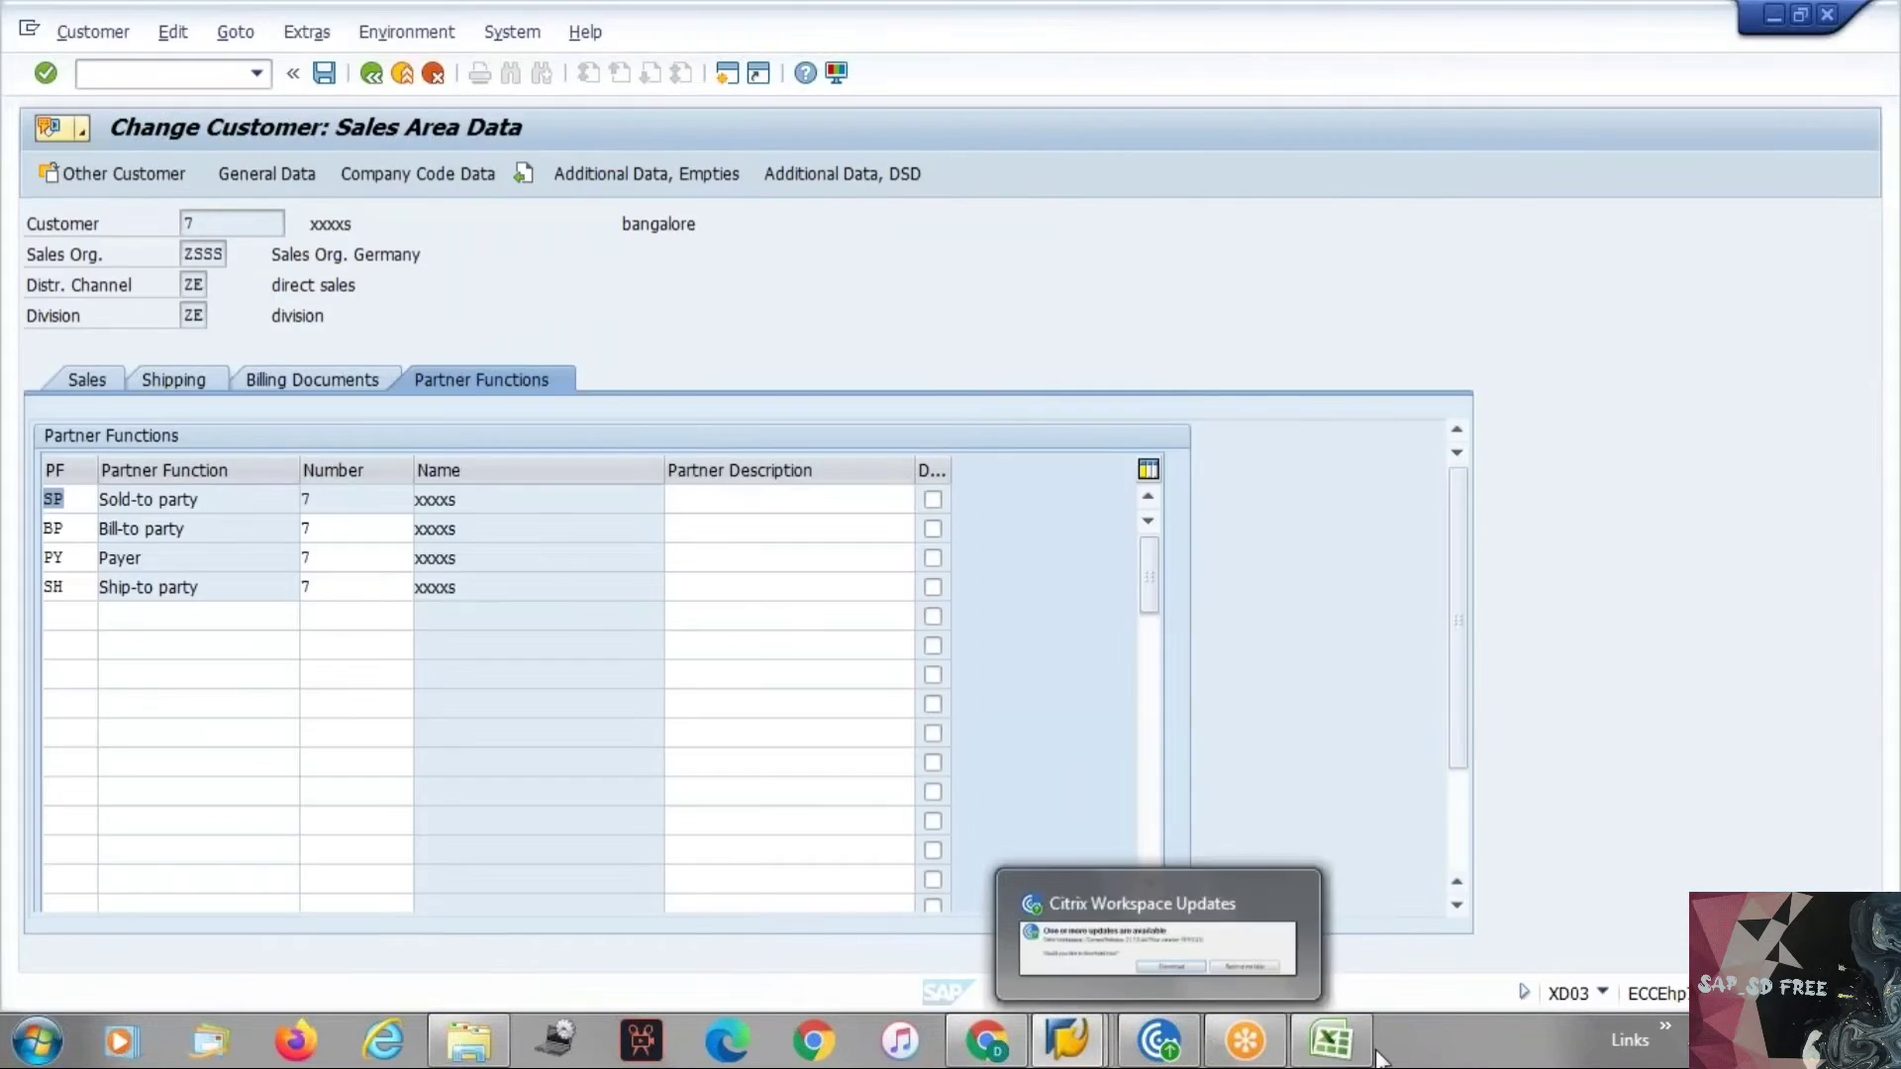
pyautogui.click(1332, 1039)
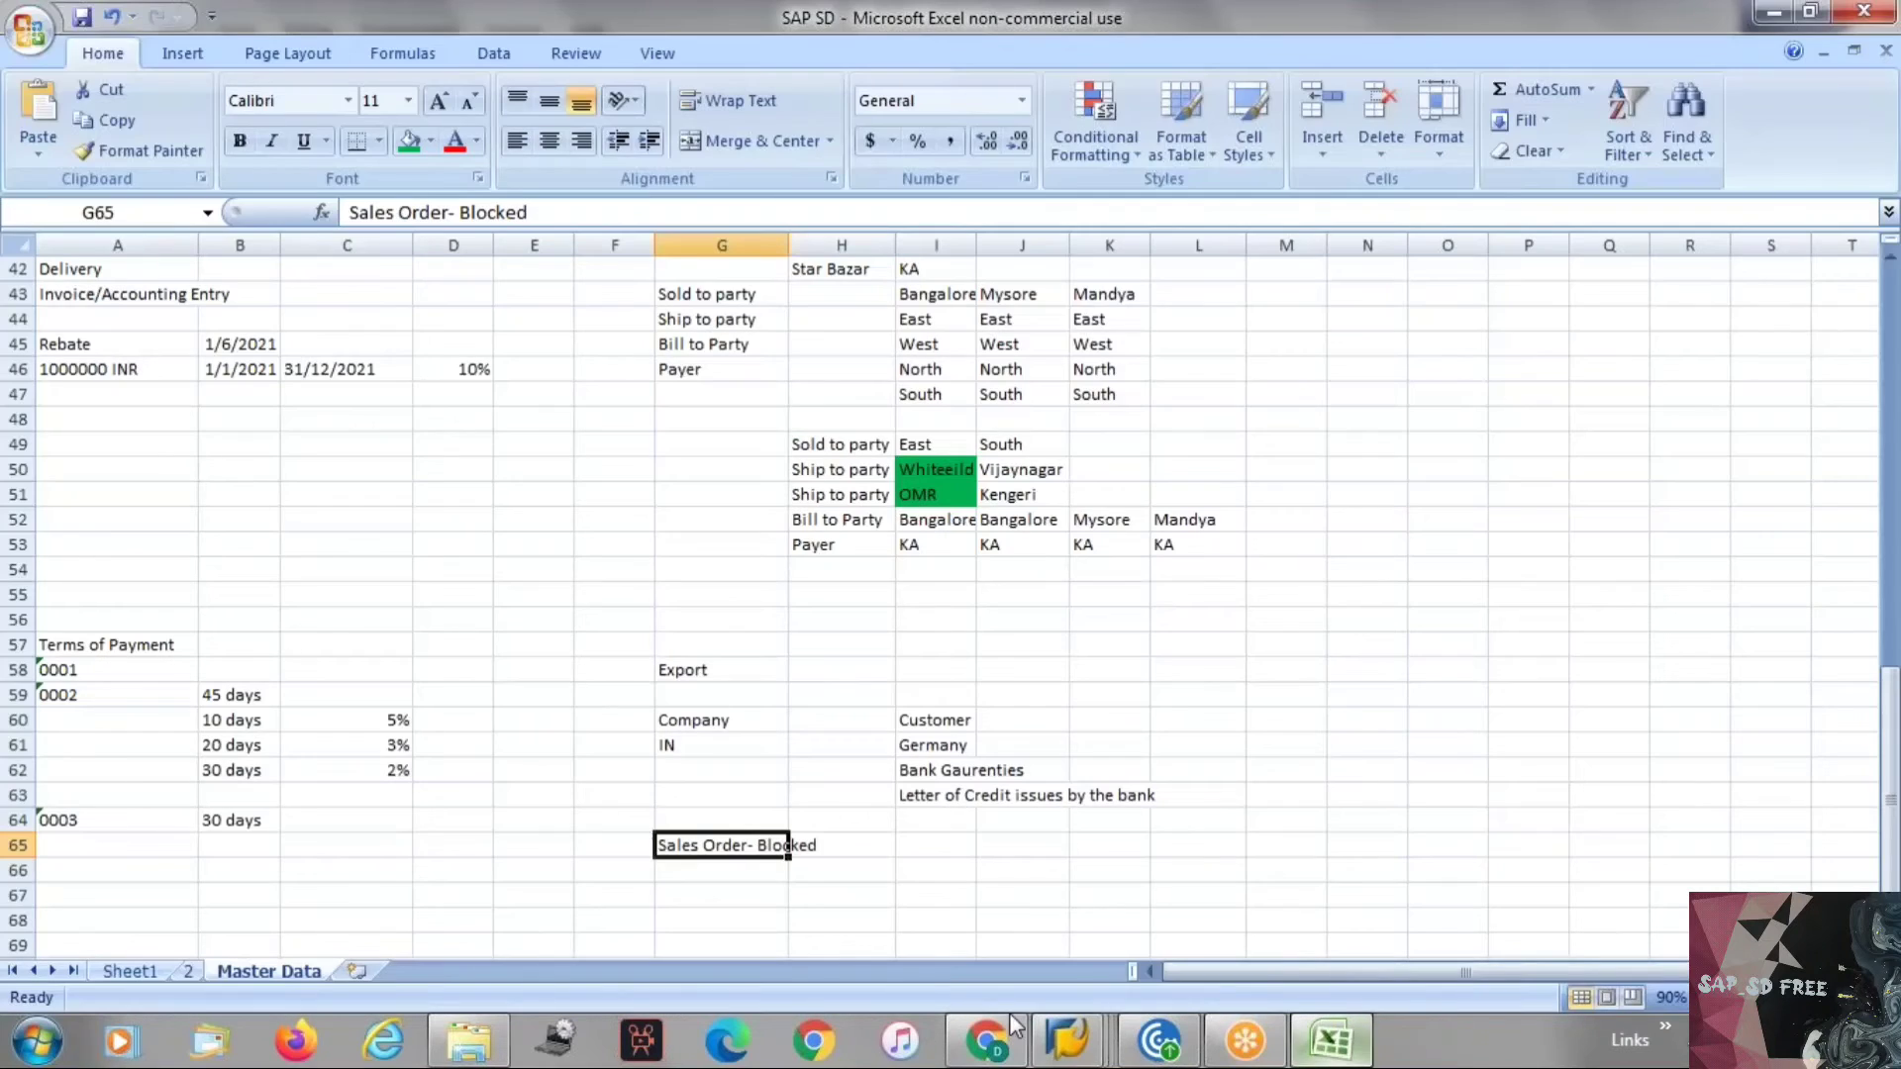
pyautogui.click(358, 970)
pyautogui.click(296, 970)
pyautogui.hotkey('alt', 'Tab')
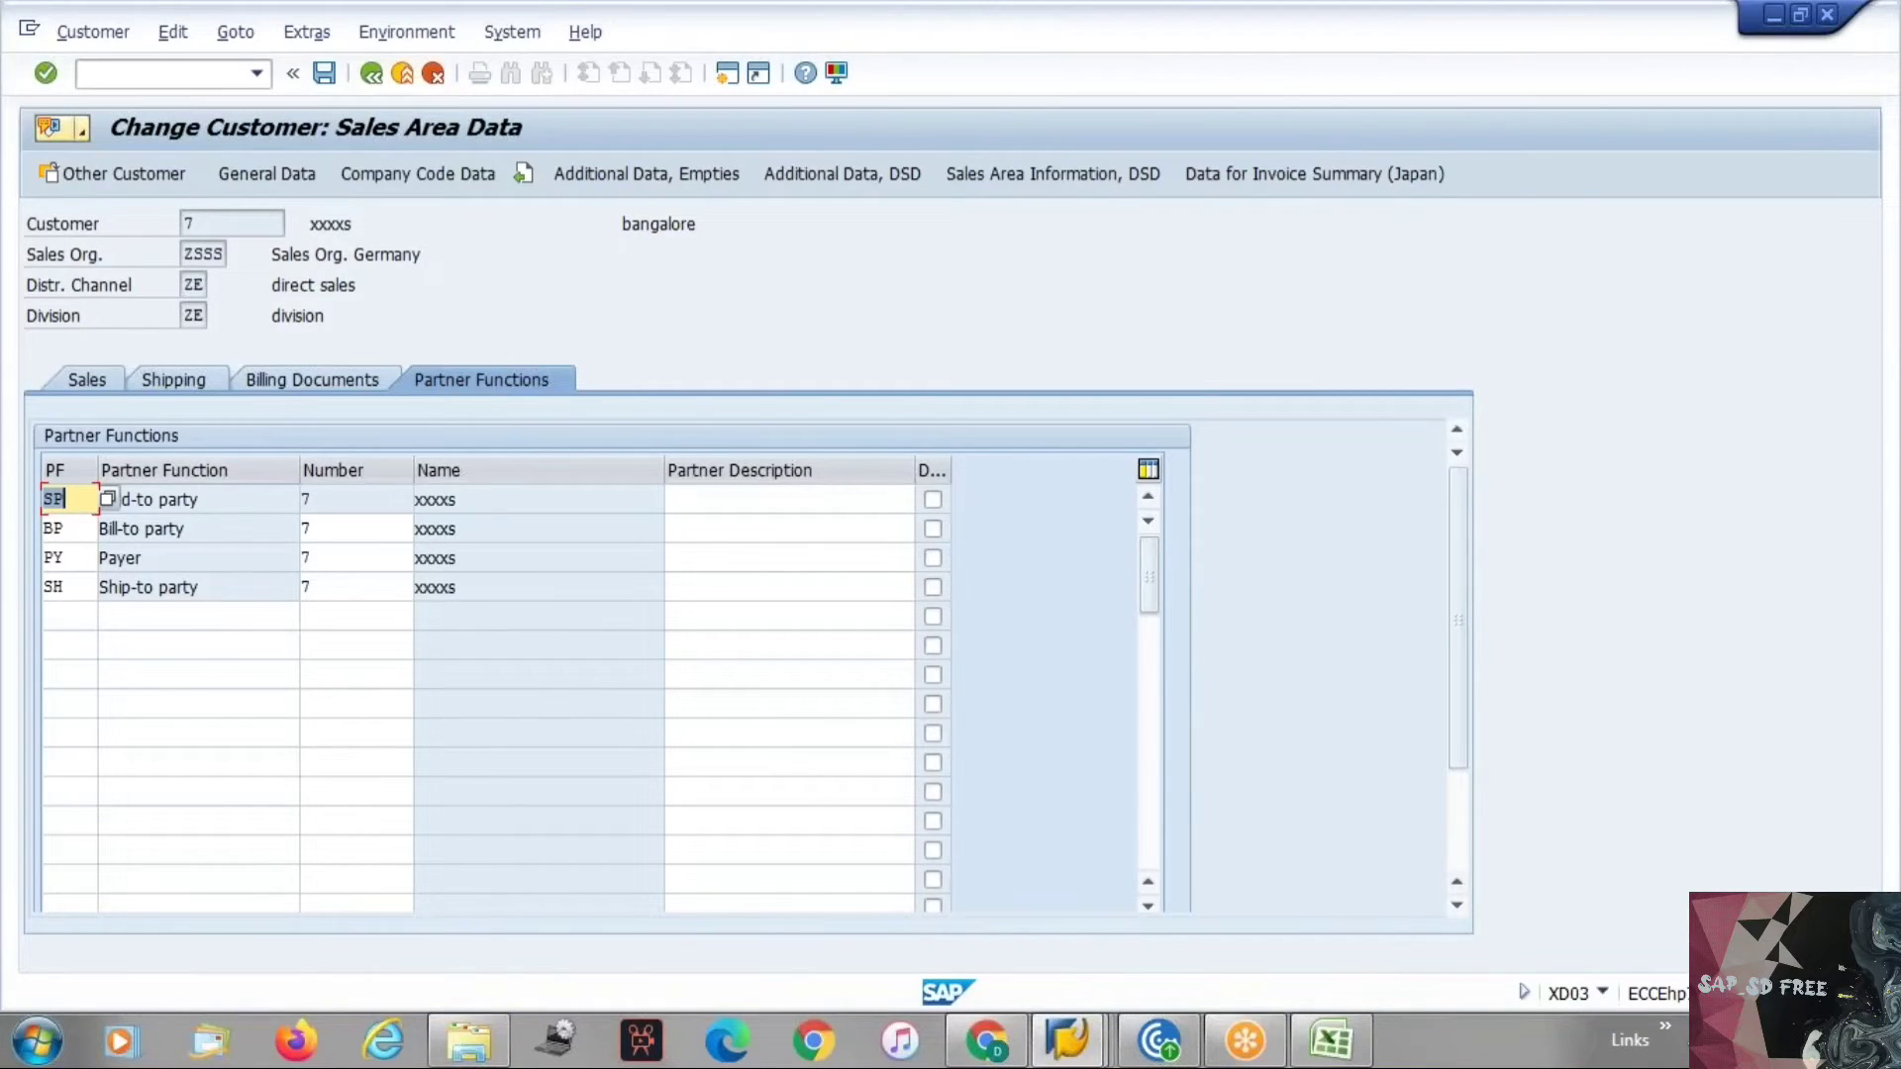
# Examine the sold-to, bill-to, payer and ship-to party rows in the customer's partner functions.
pyautogui.moveTo(206, 500); pyautogui.dragTo(67, 501)
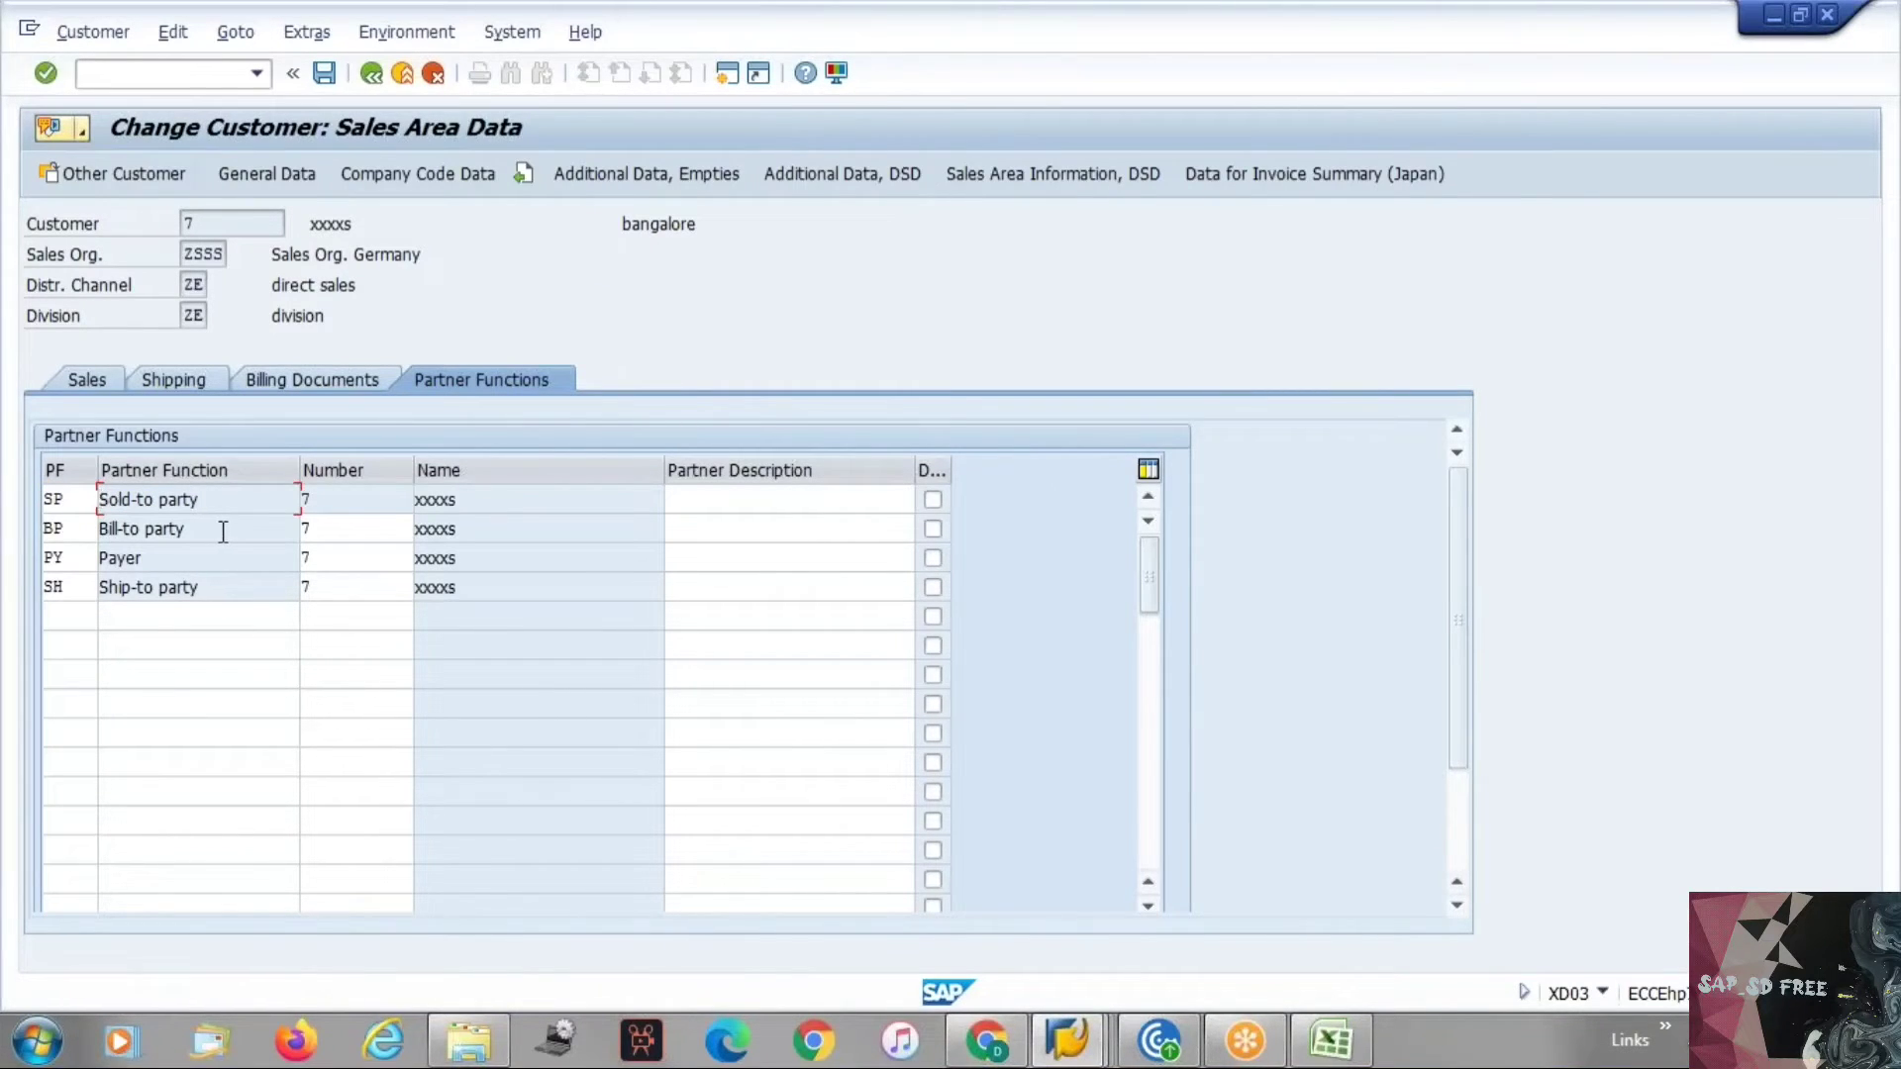
pyautogui.moveTo(219, 532); pyautogui.dragTo(94, 546)
pyautogui.moveTo(225, 587); pyautogui.dragTo(84, 590)
pyautogui.click(84, 590)
pyautogui.moveTo(221, 528); pyautogui.dragTo(103, 540)
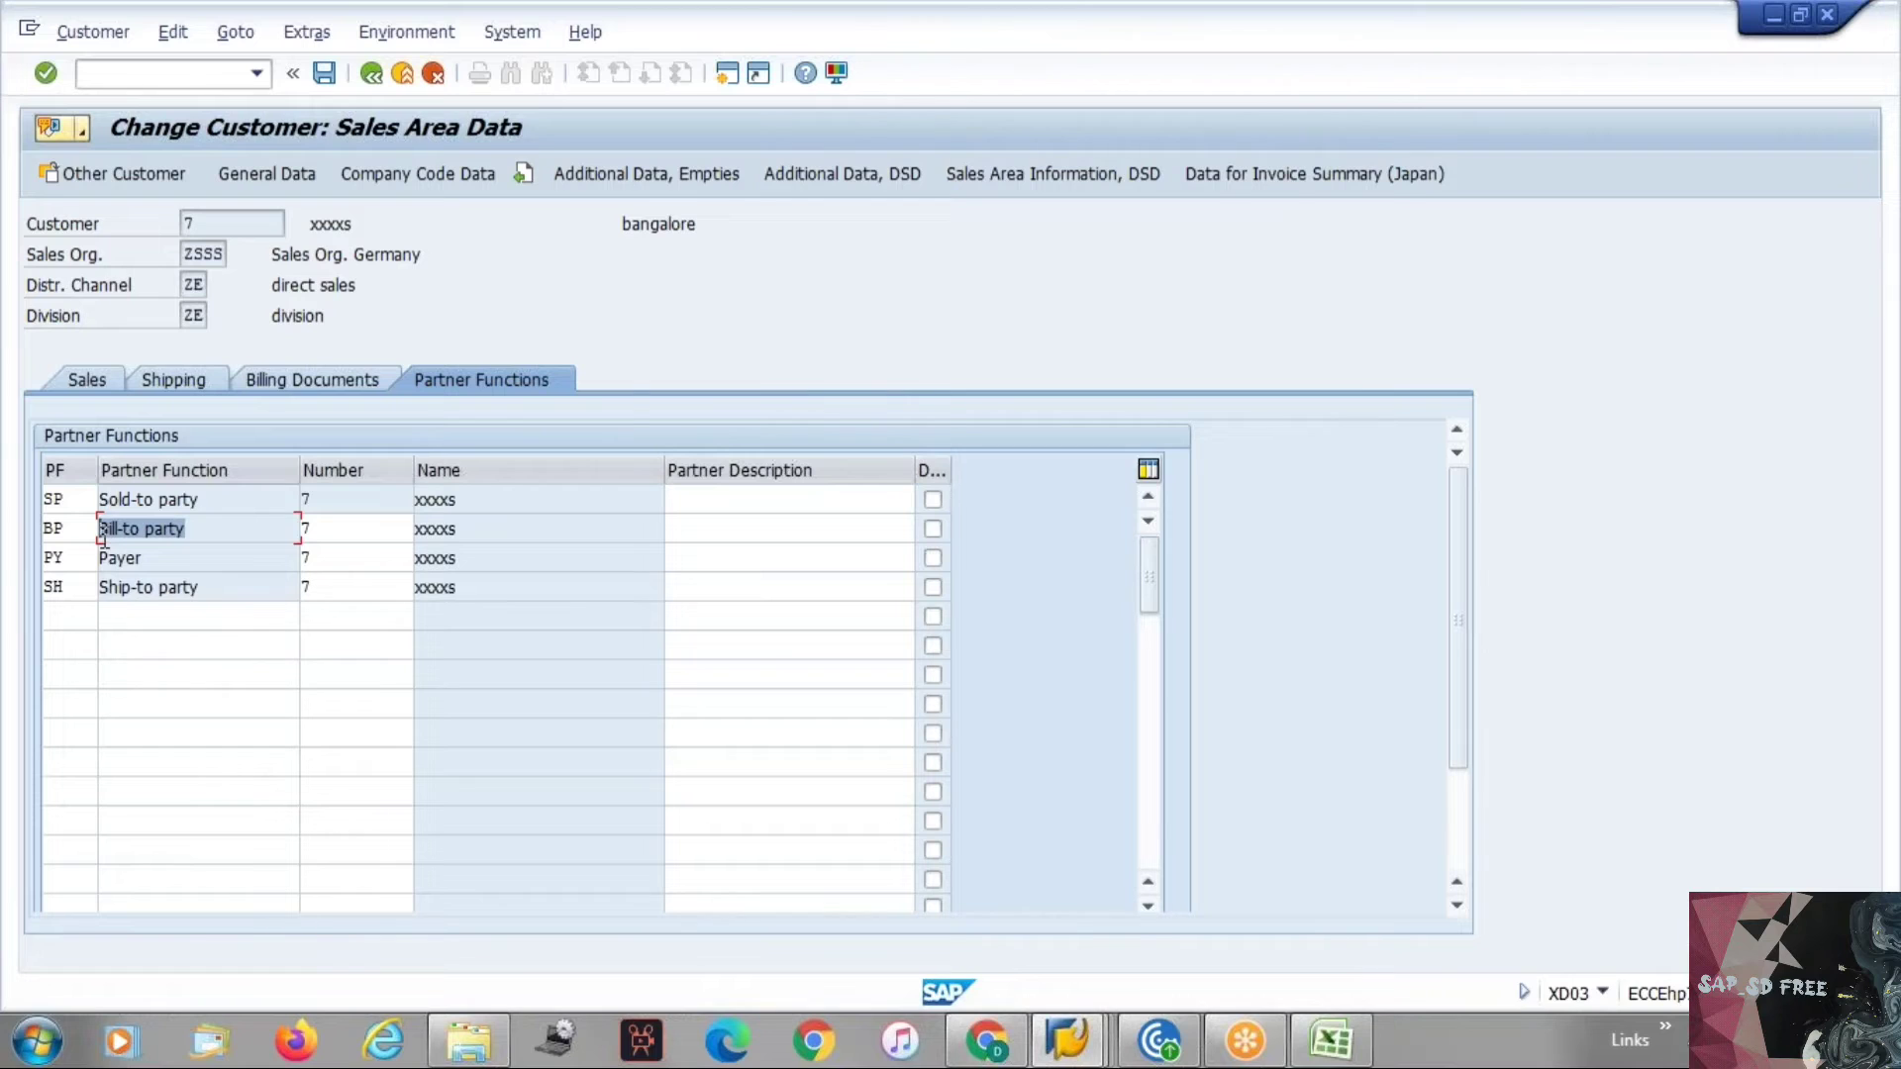
pyautogui.click(102, 540)
pyautogui.moveTo(164, 565); pyautogui.dragTo(72, 557)
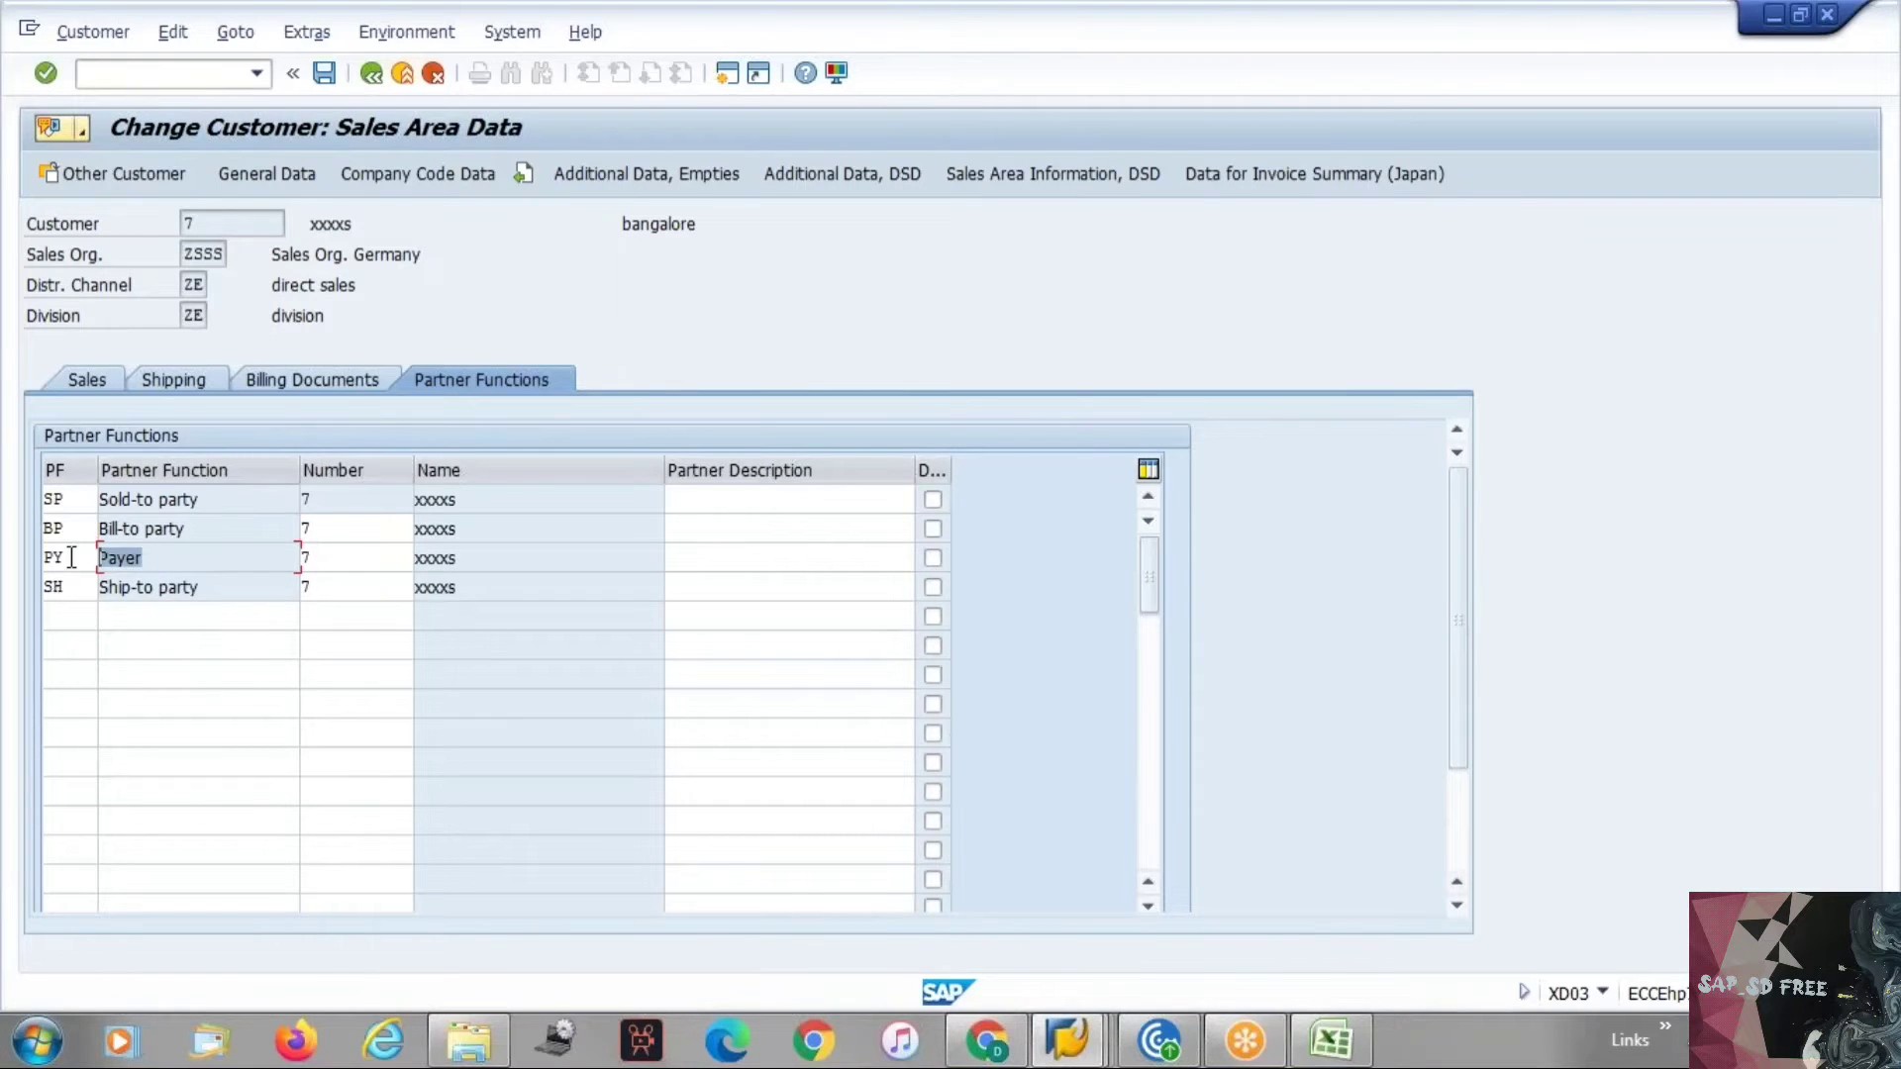
pyautogui.click(74, 555)
pyautogui.click(220, 528)
pyautogui.click(178, 556)
# Switch to Excel and copy the Sold to party, Ship to party, Bill to Party and Payer labels into column A from A69.
pyautogui.hotkey('alt', 'Tab')
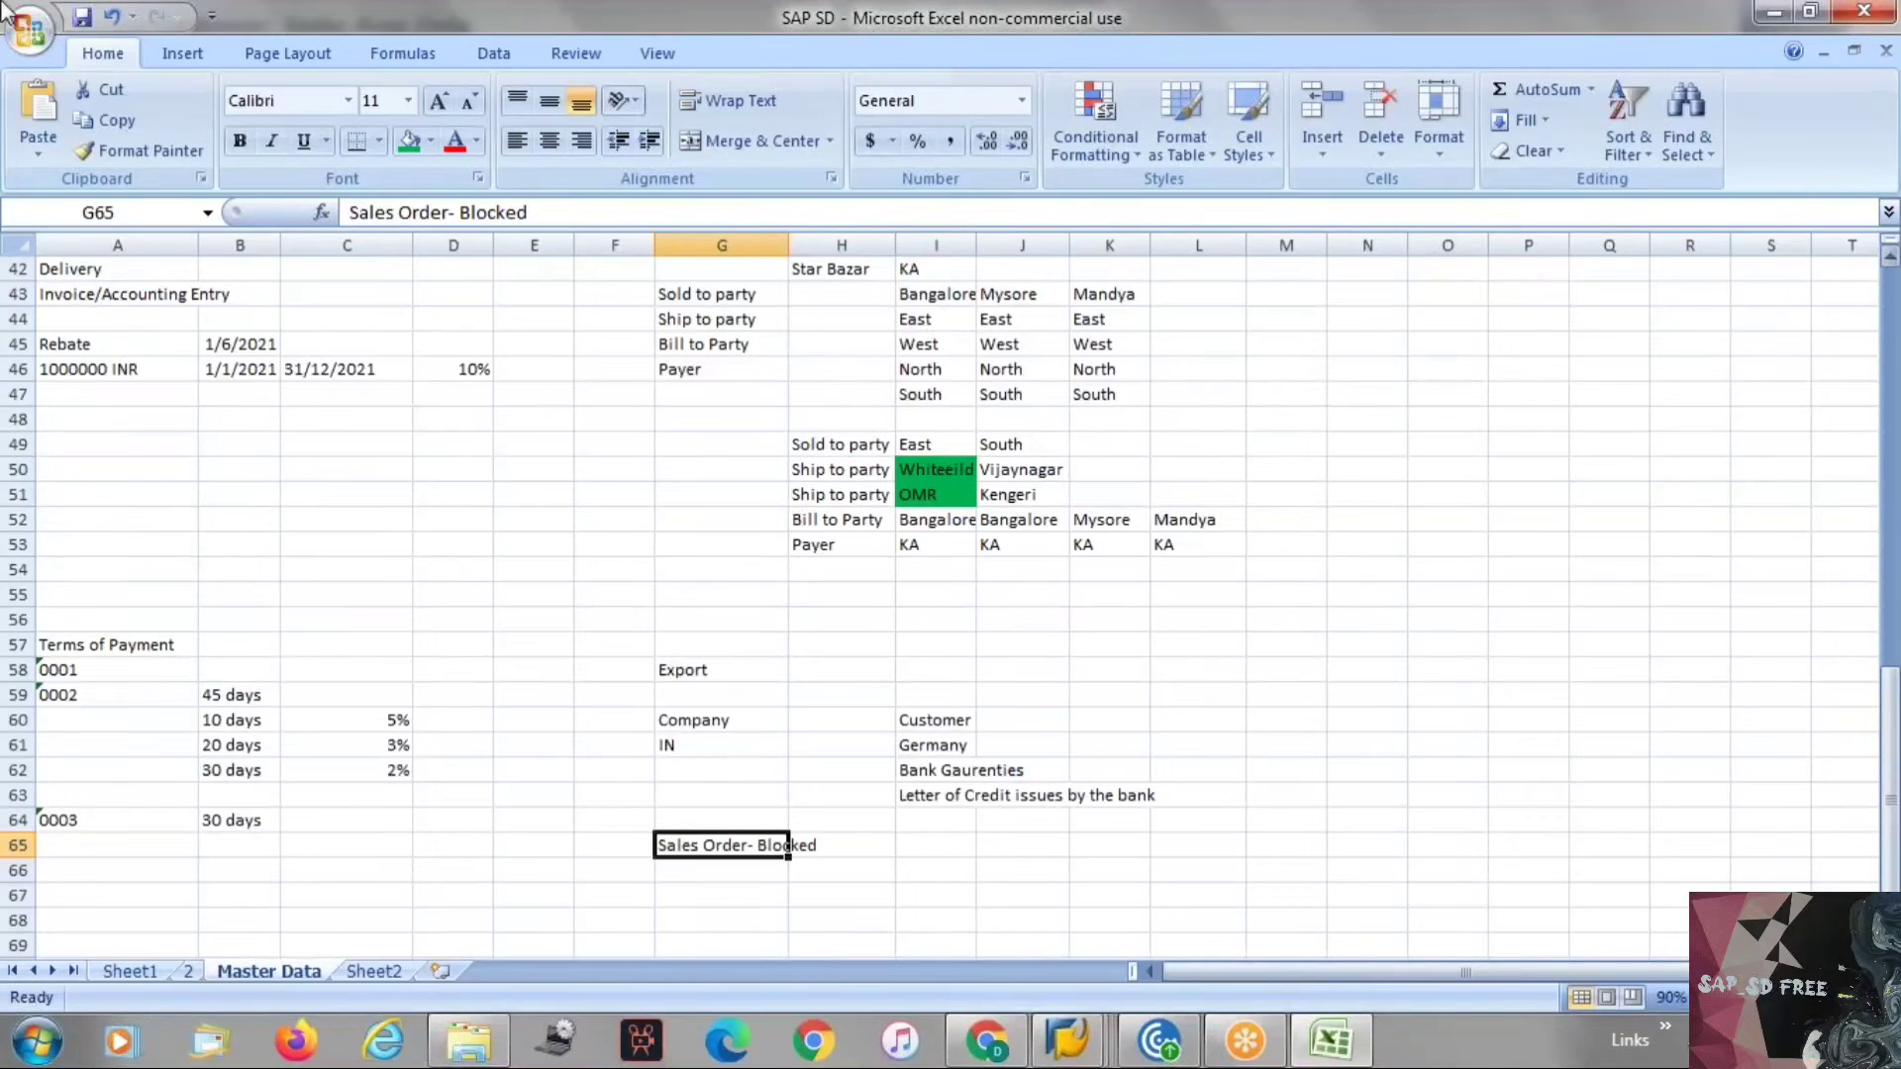
pyautogui.moveTo(674, 295); pyautogui.dragTo(693, 374)
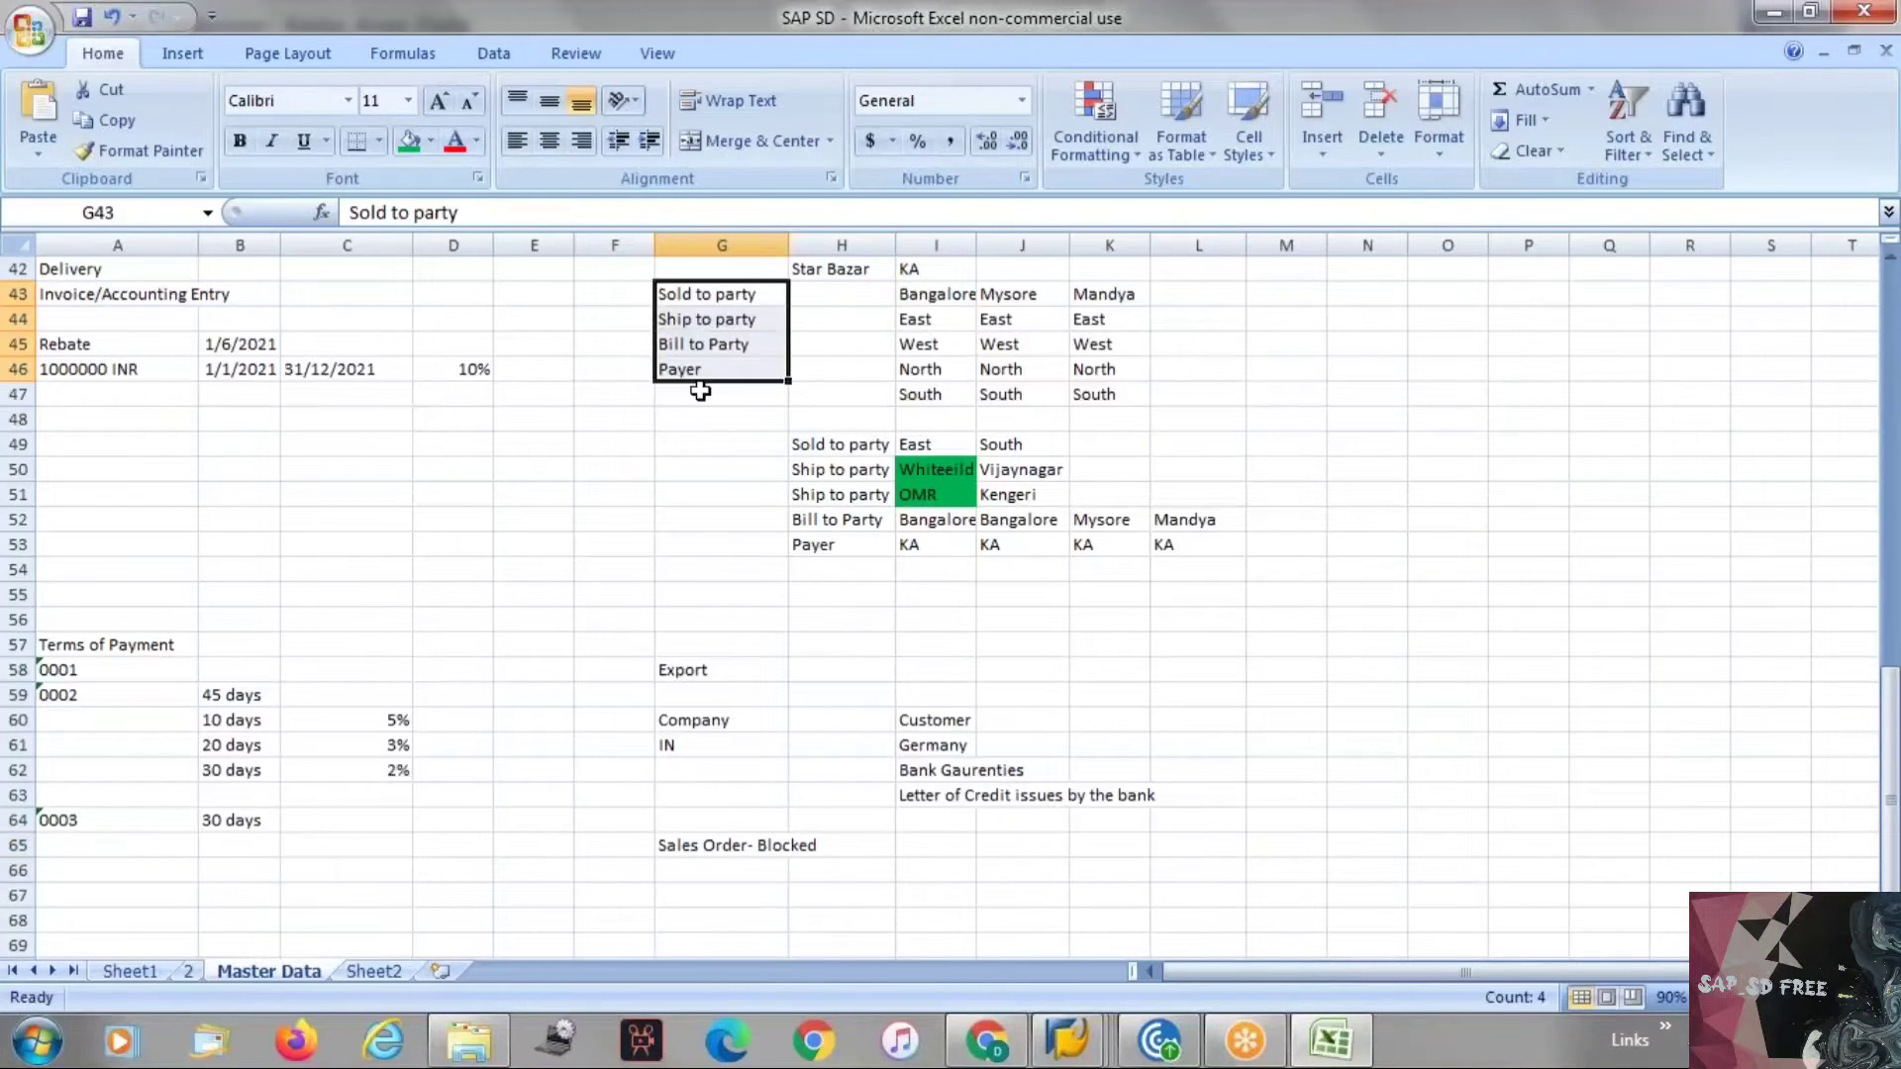
pyautogui.hotkey('ctrl', 'c')
pyautogui.scroll(-1, 105, 868)
pyautogui.click(105, 867)
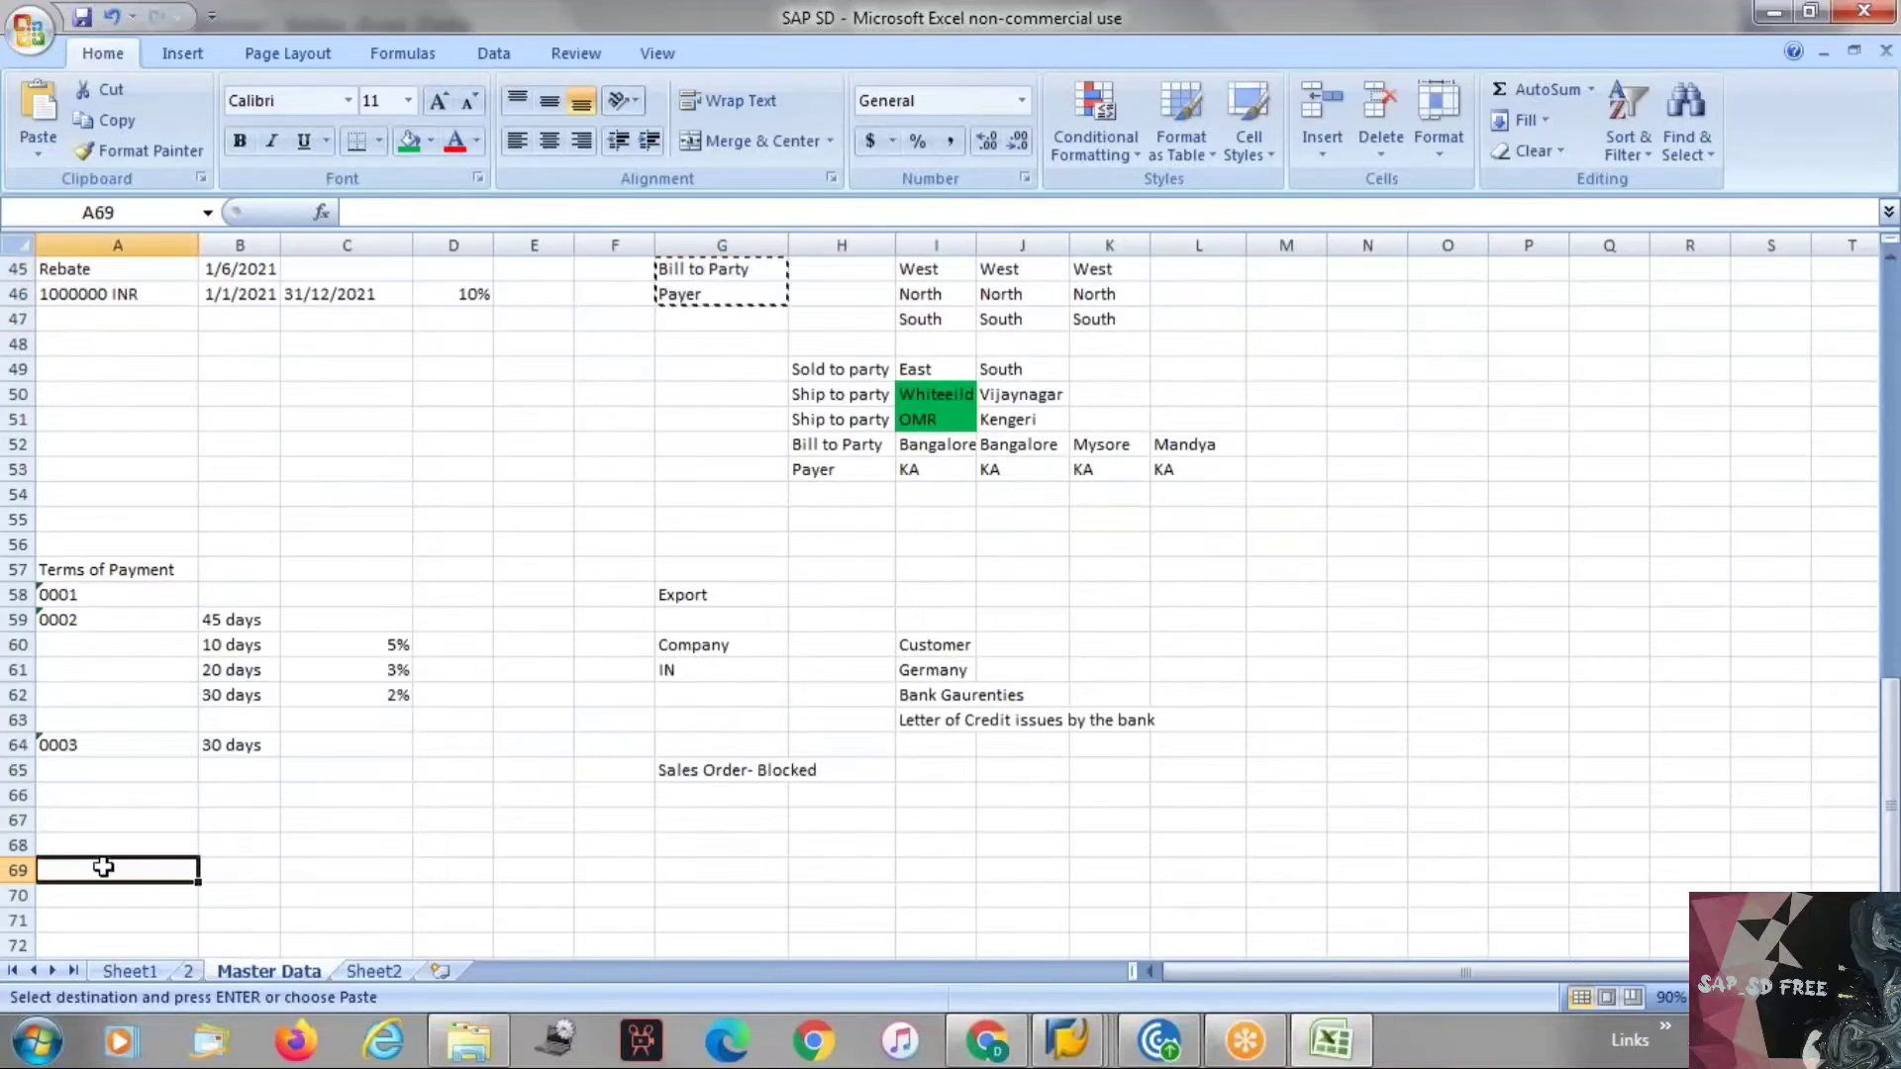
pyautogui.hotkey('ctrl', 'v')
# Enter the heading "Partner functions" in cell A68 above the pasted labels.
pyautogui.click(116, 841)
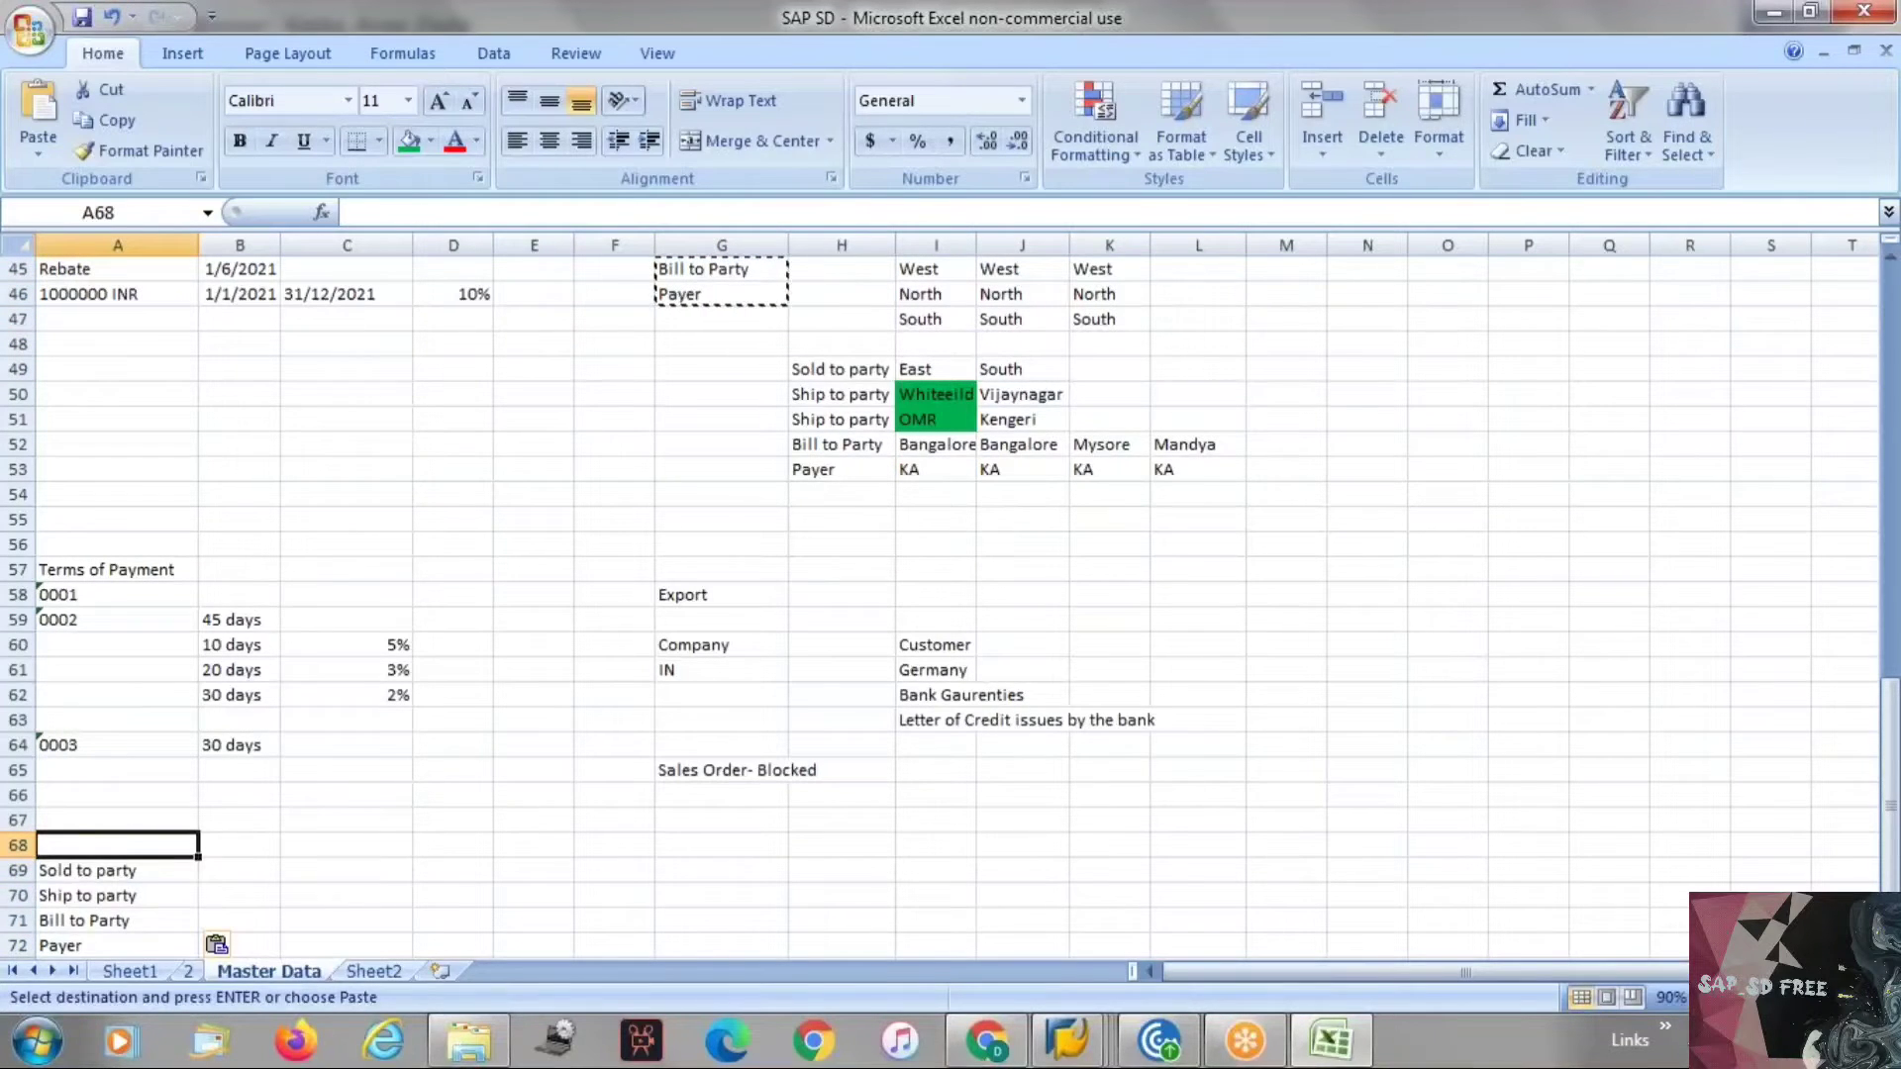
pyautogui.write('Partner functi')
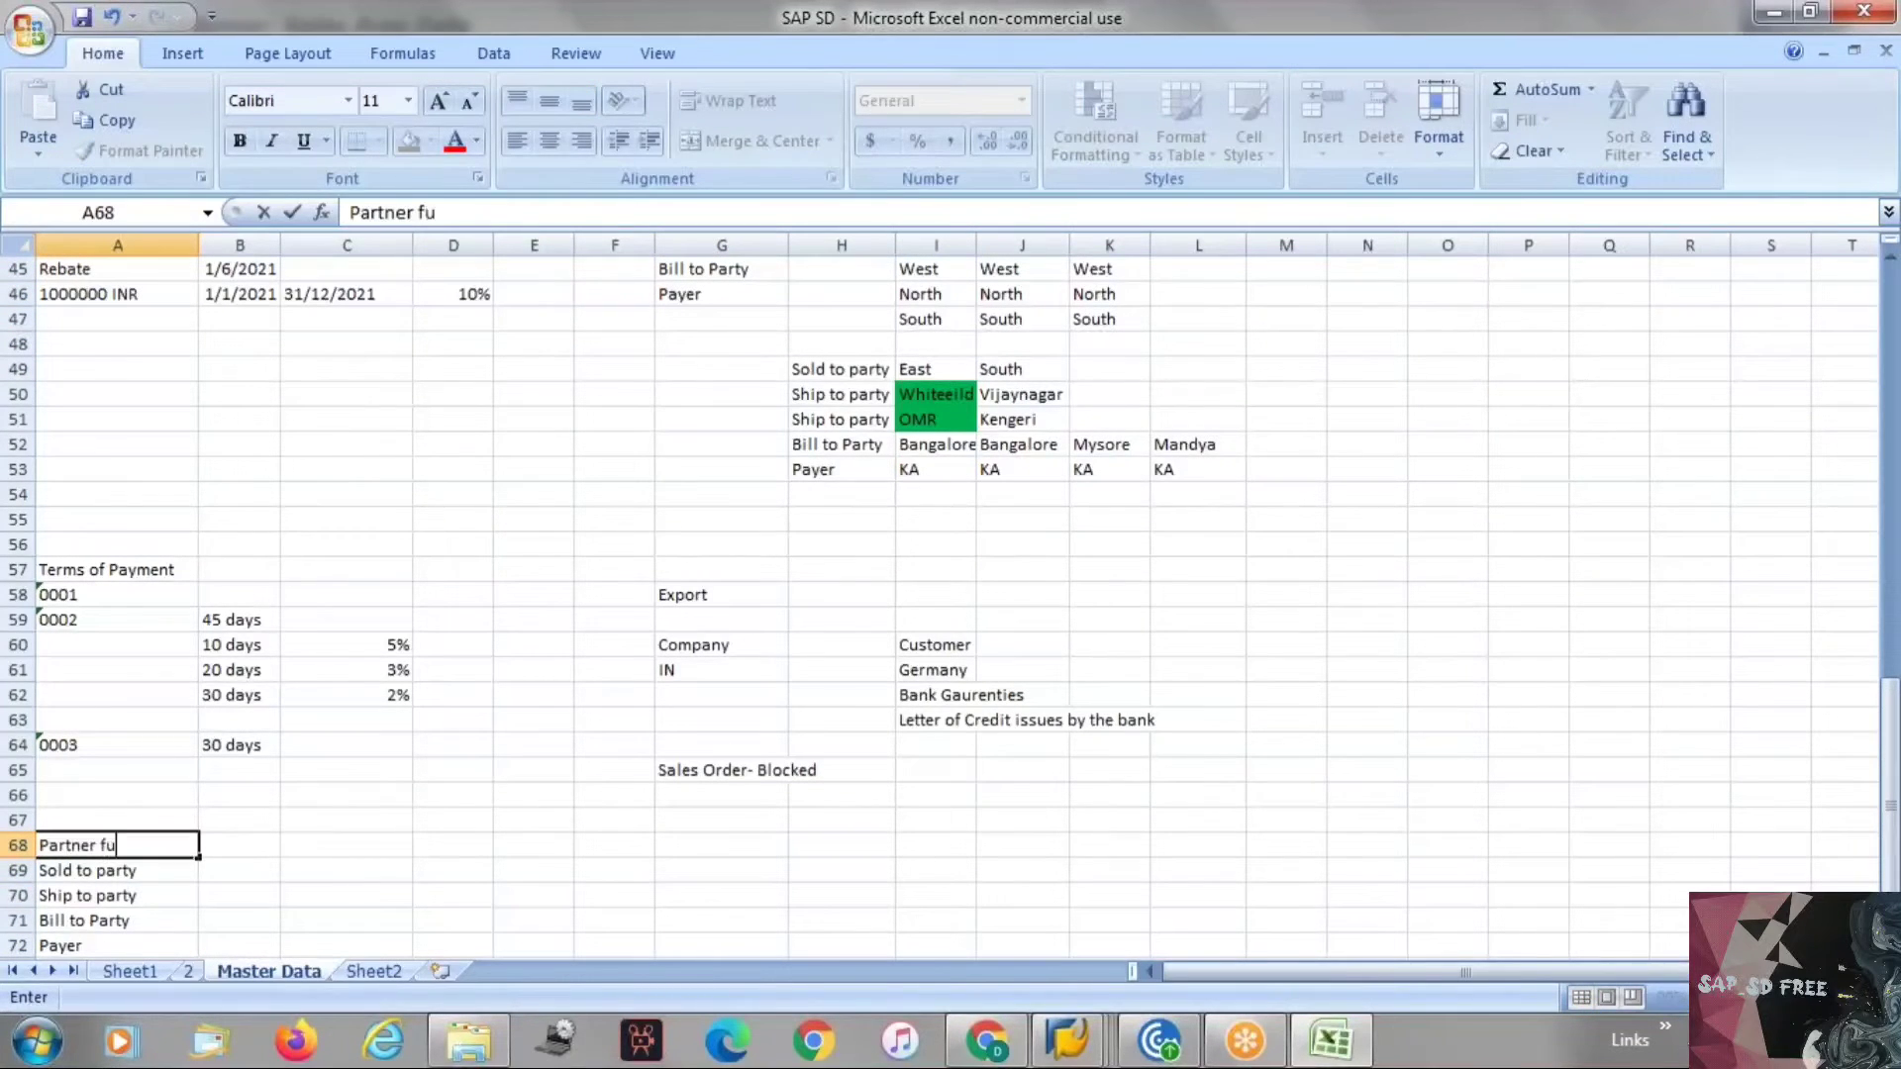
pyautogui.press('BackSpace')
pyautogui.write('ions')
pyautogui.press('Return')
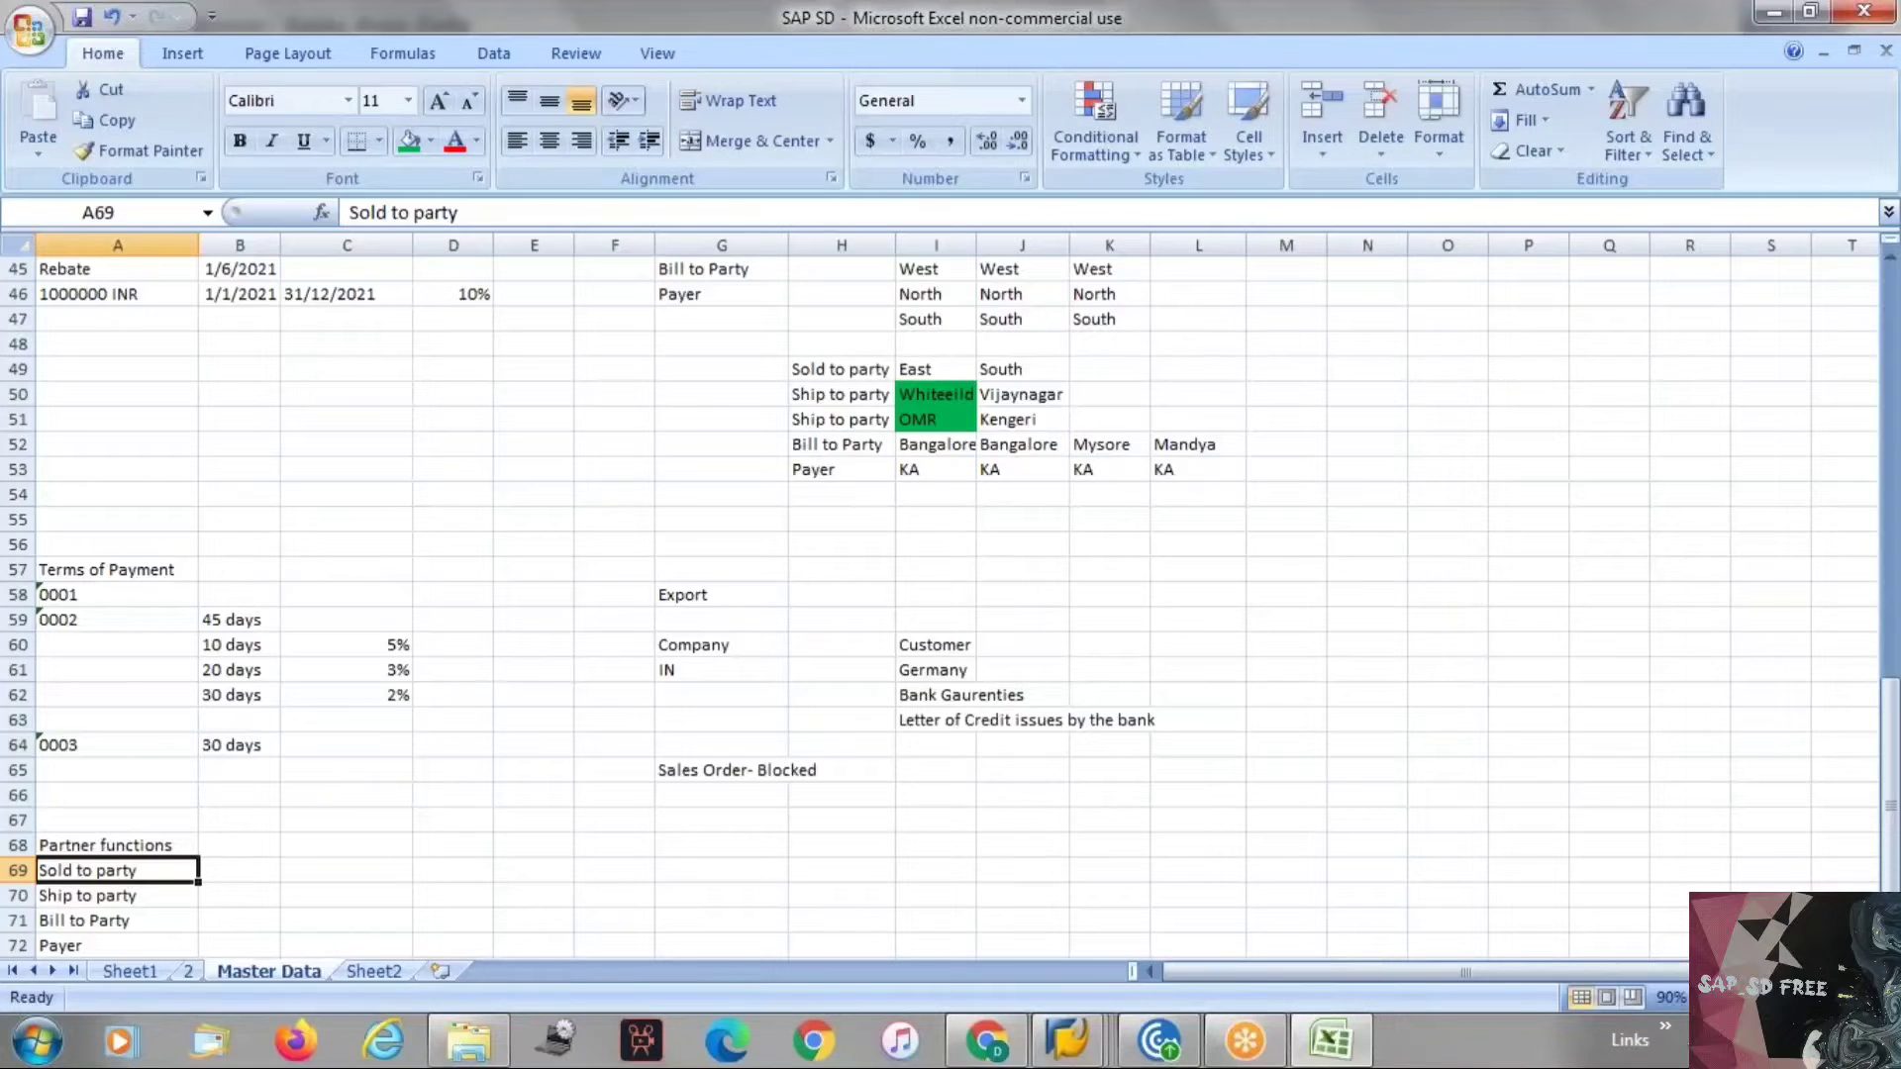
# Add "Forwarding Agent" in cell A74 below the partner function list.
pyautogui.press('Down')
pyautogui.press('Down')
pyautogui.press('Down')
pyautogui.press('Down')
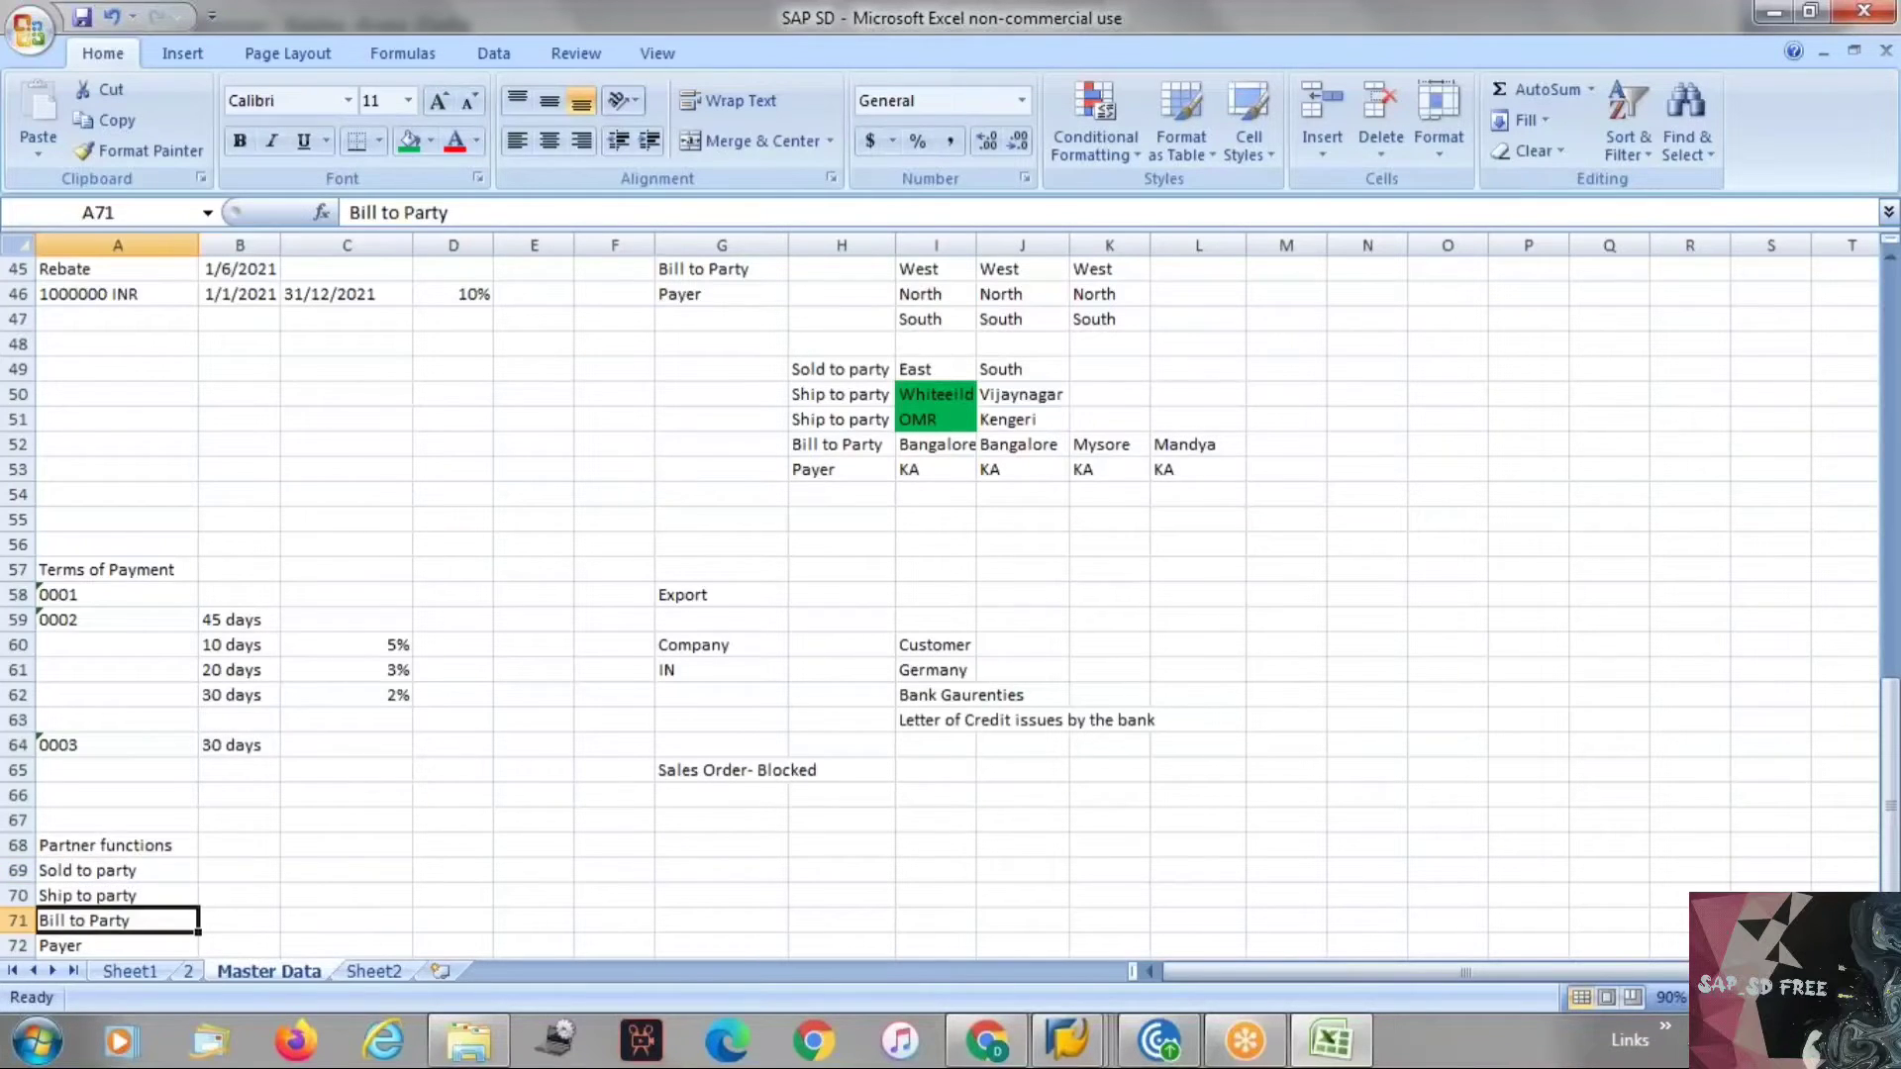
pyautogui.press('Down')
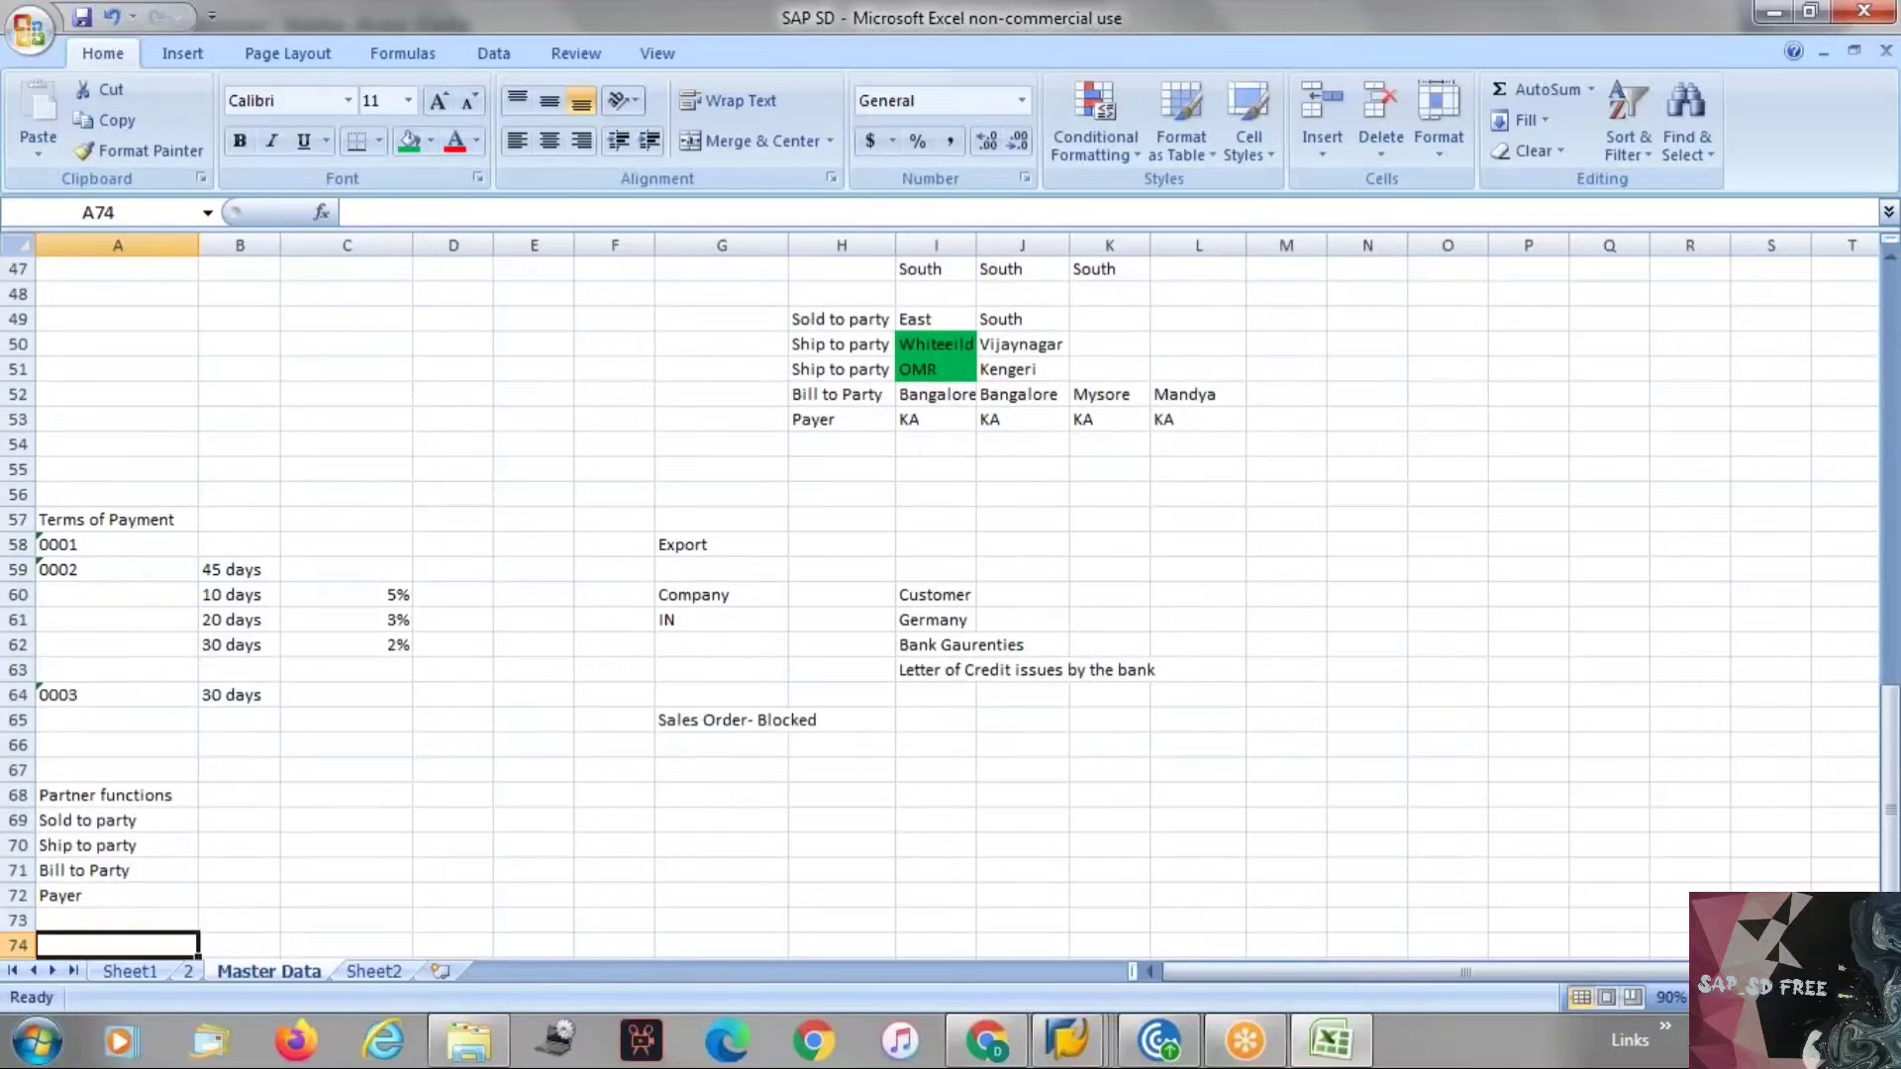
pyautogui.write('For')
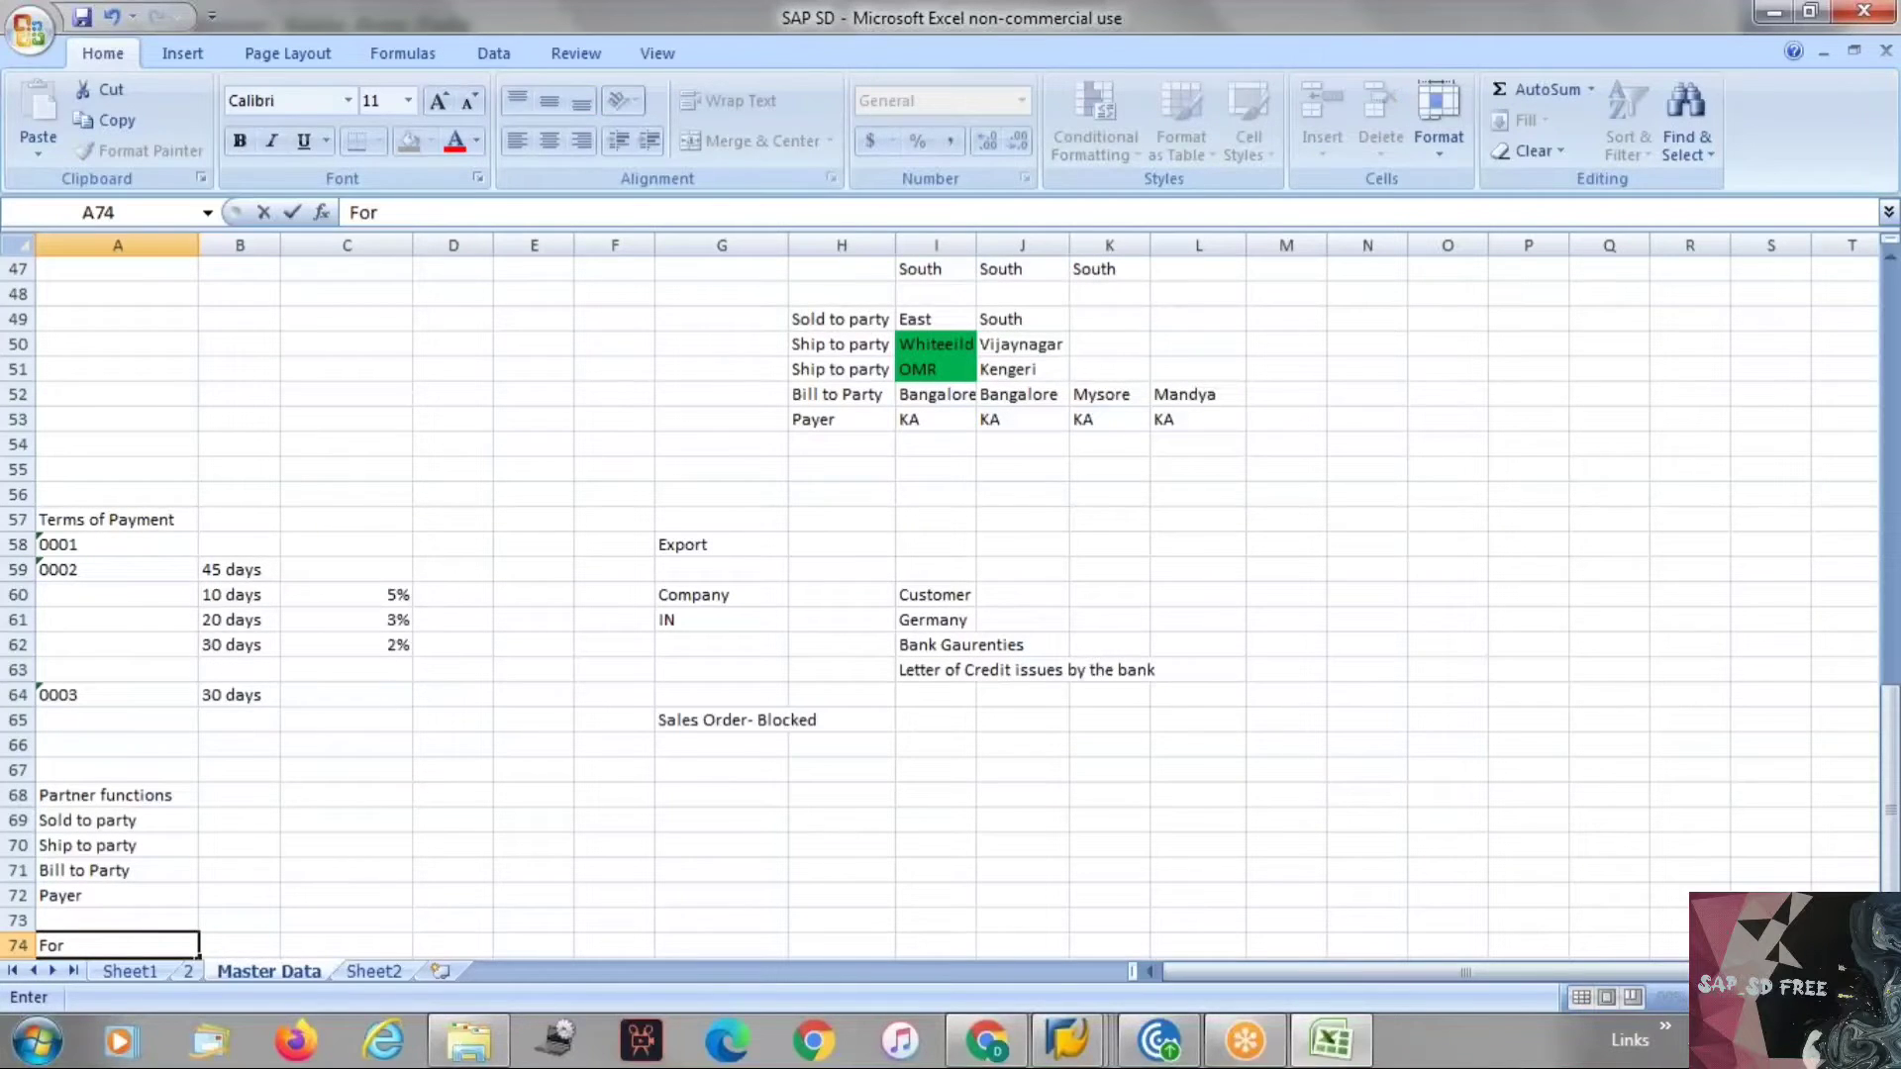
pyautogui.write('warding Agent')
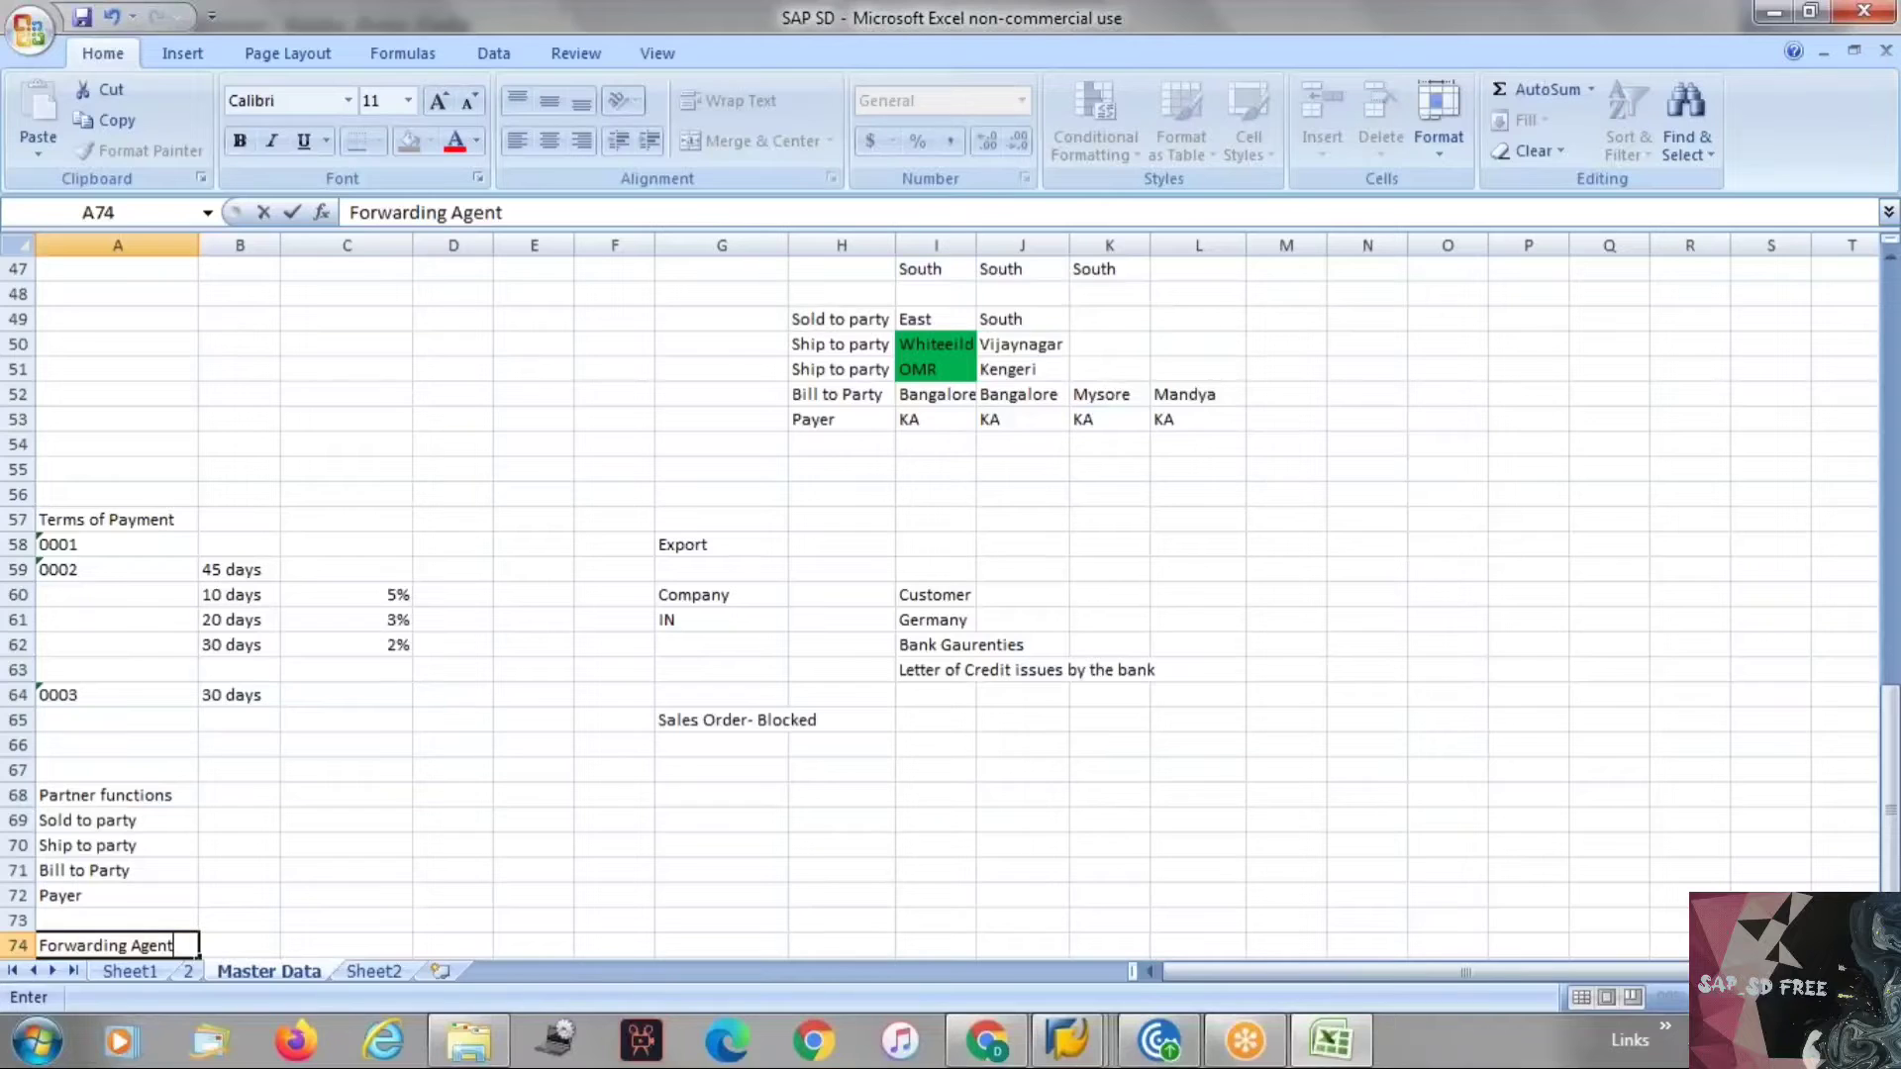
pyautogui.press('Return')
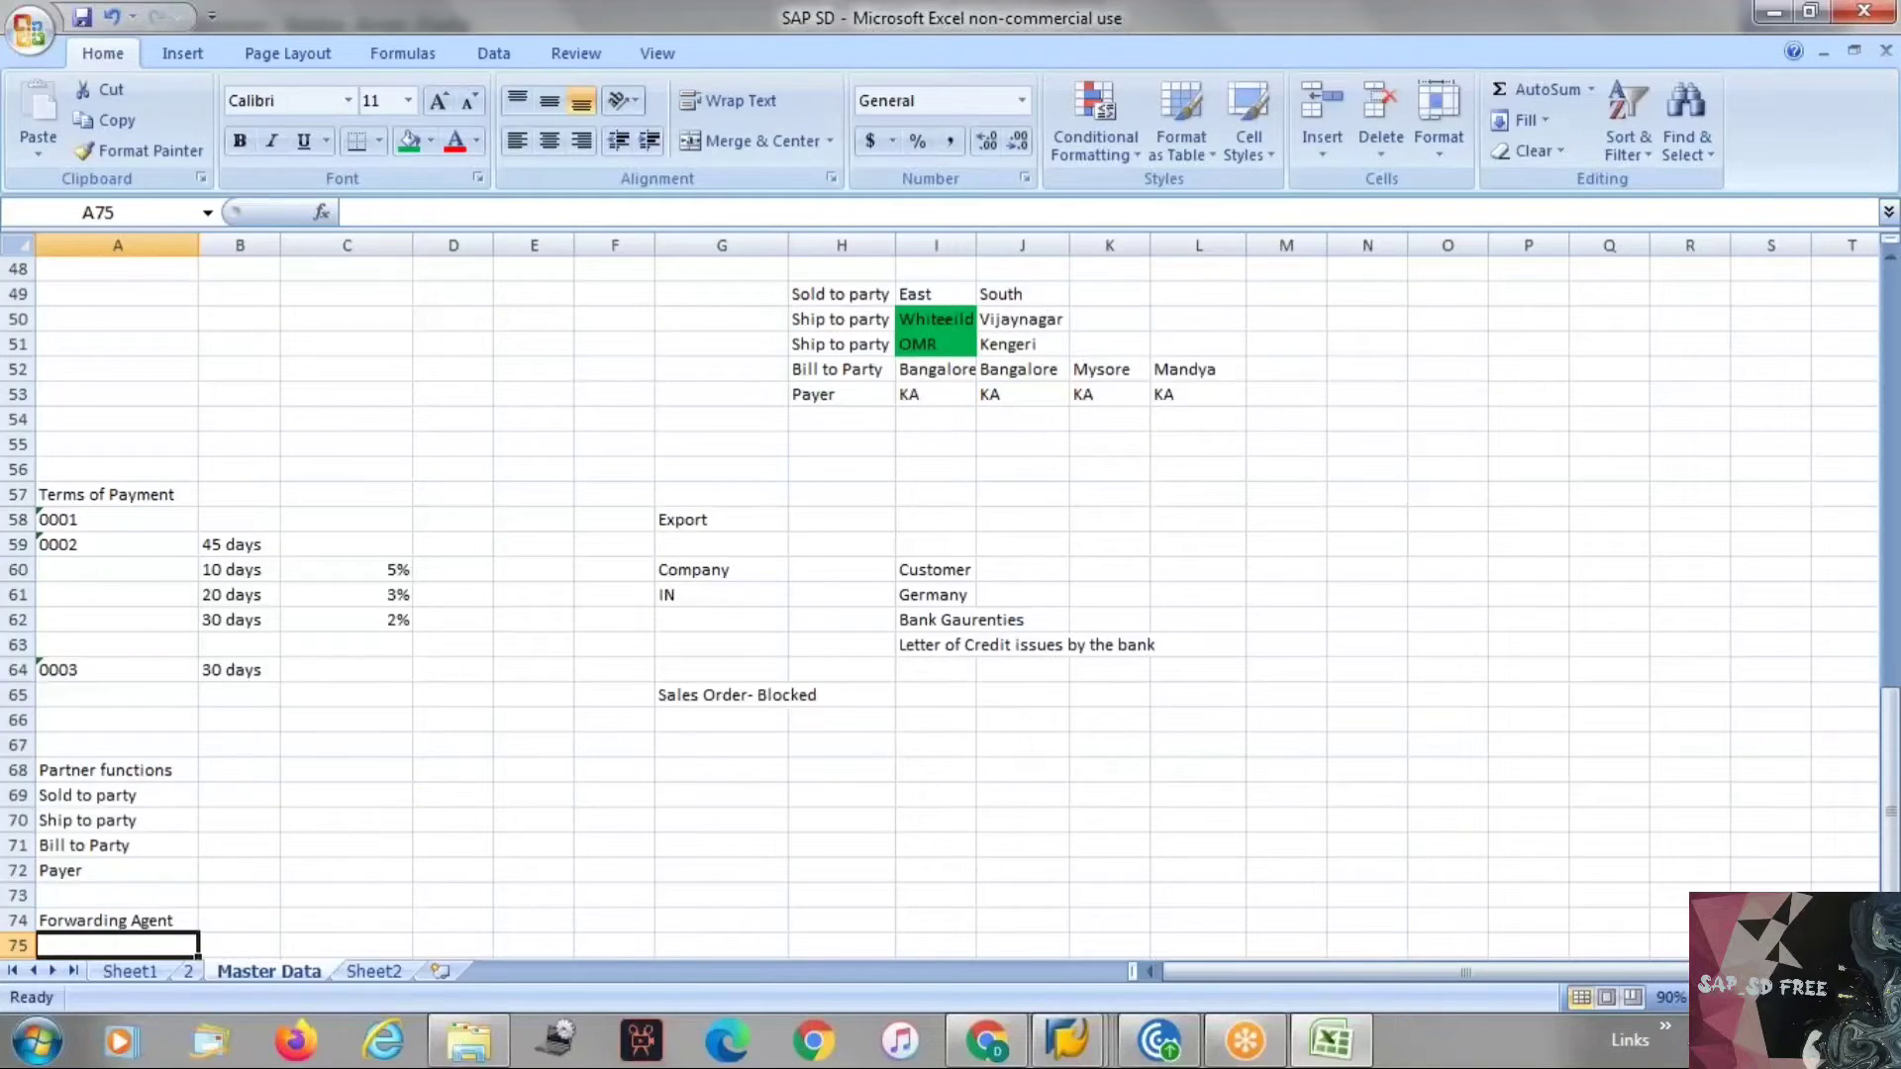
# Add "Emplyoee Responsible" in cell A75, correcting the ending of the entry.
pyautogui.write('Ep')
pyautogui.press('BackSpace')
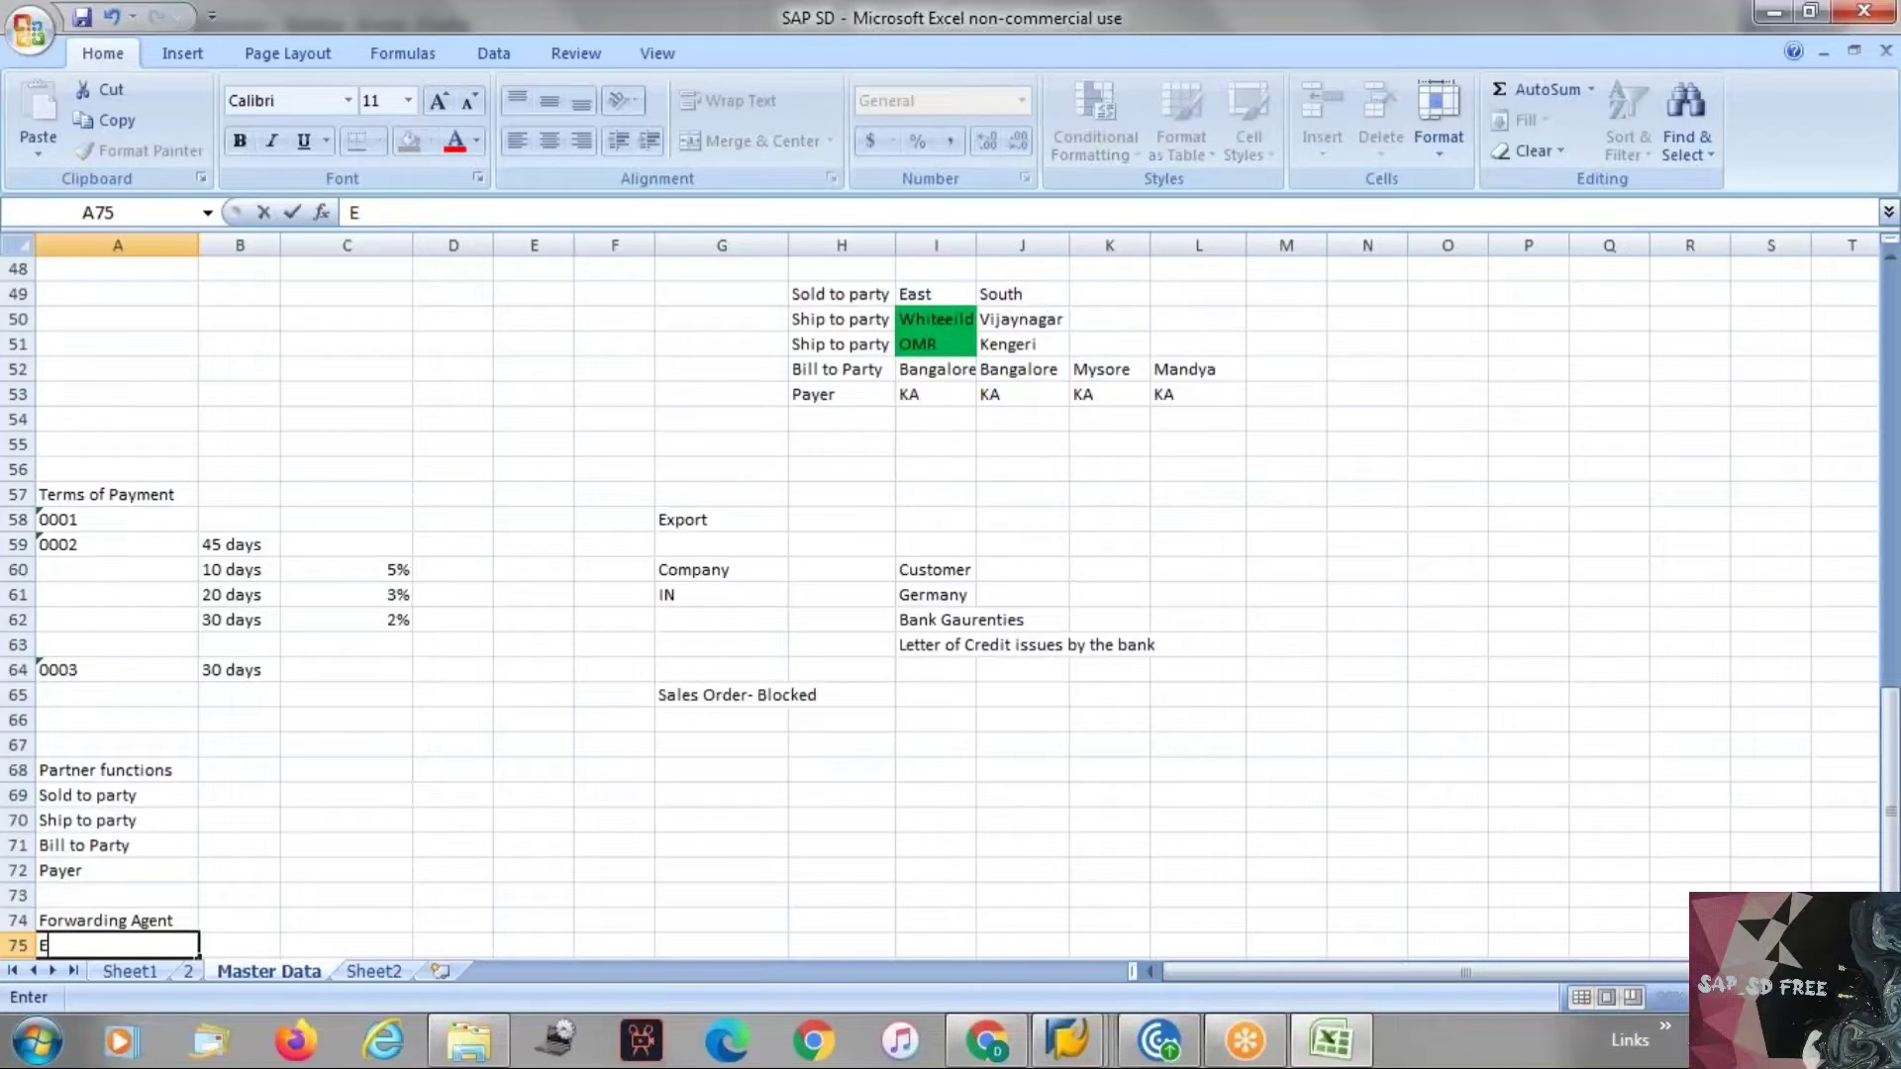
pyautogui.write('mplyoee Responsi')
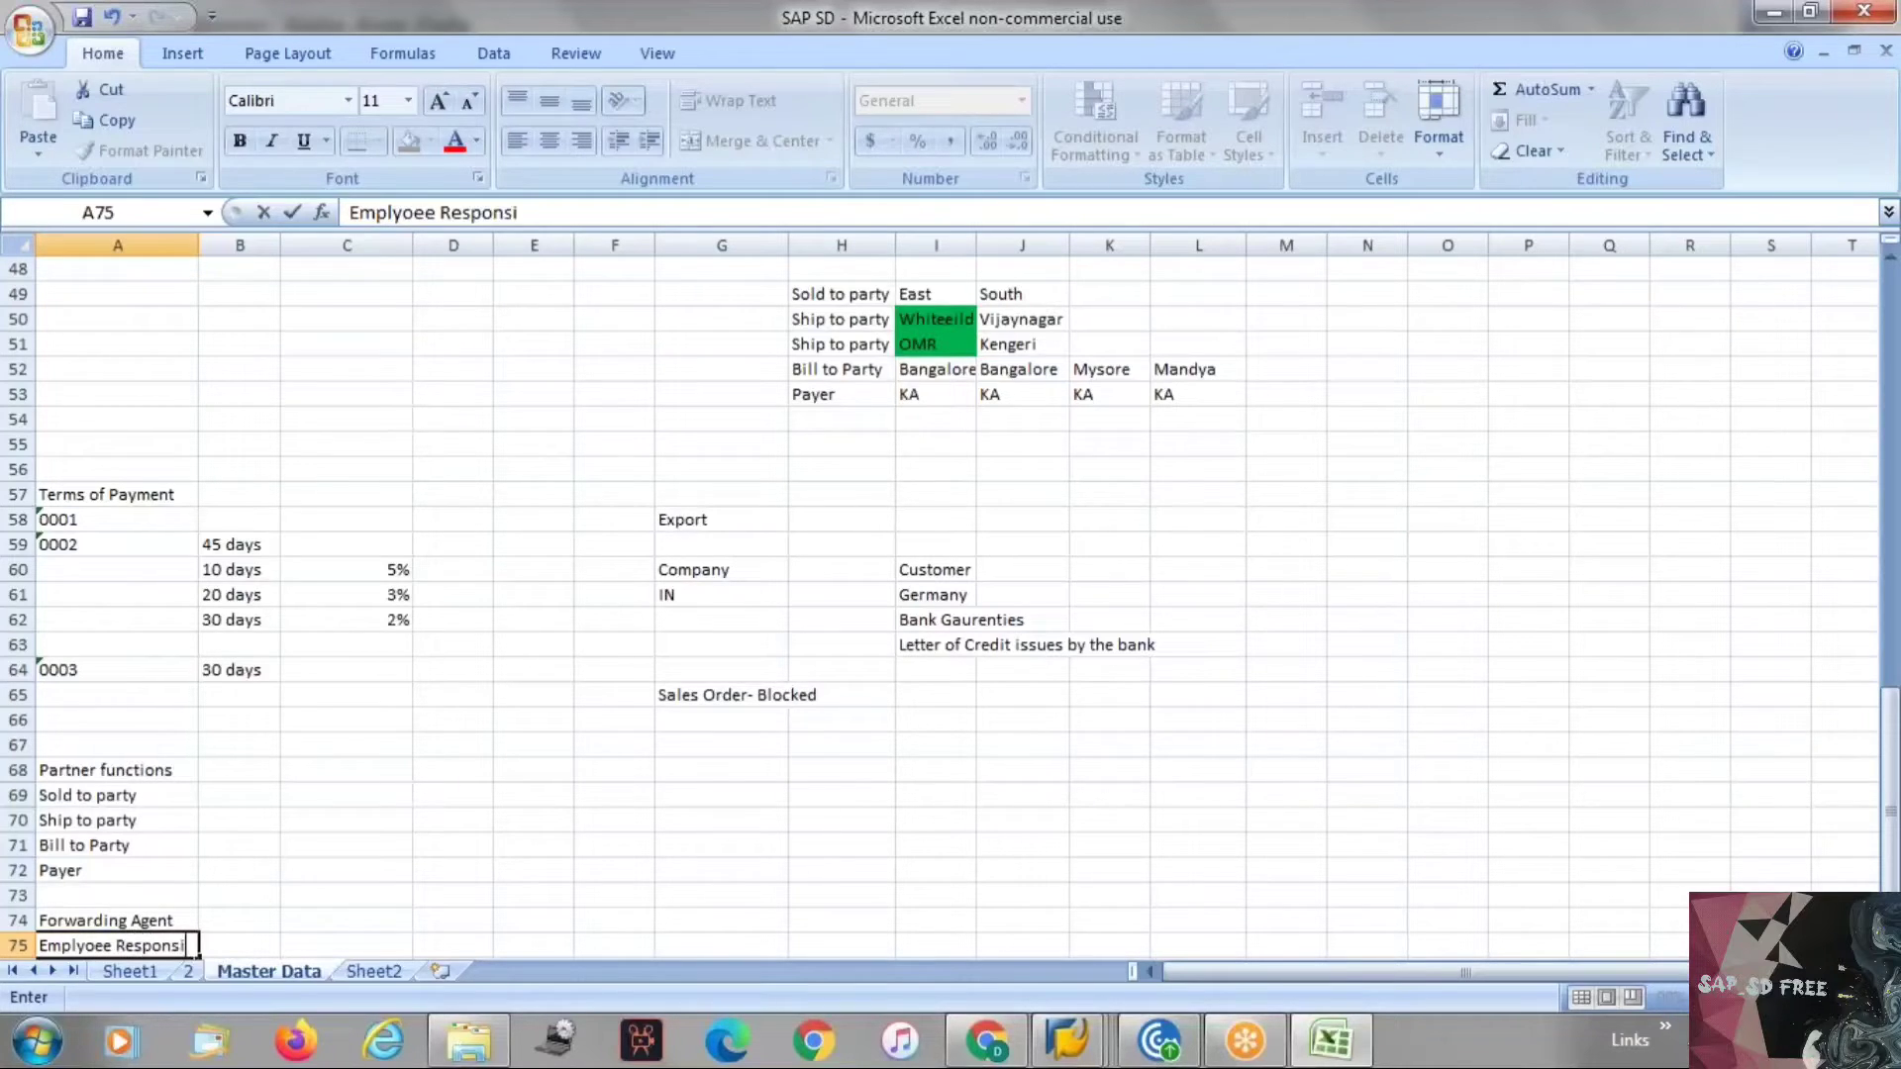
pyautogui.write('bel')
pyautogui.press('Return')
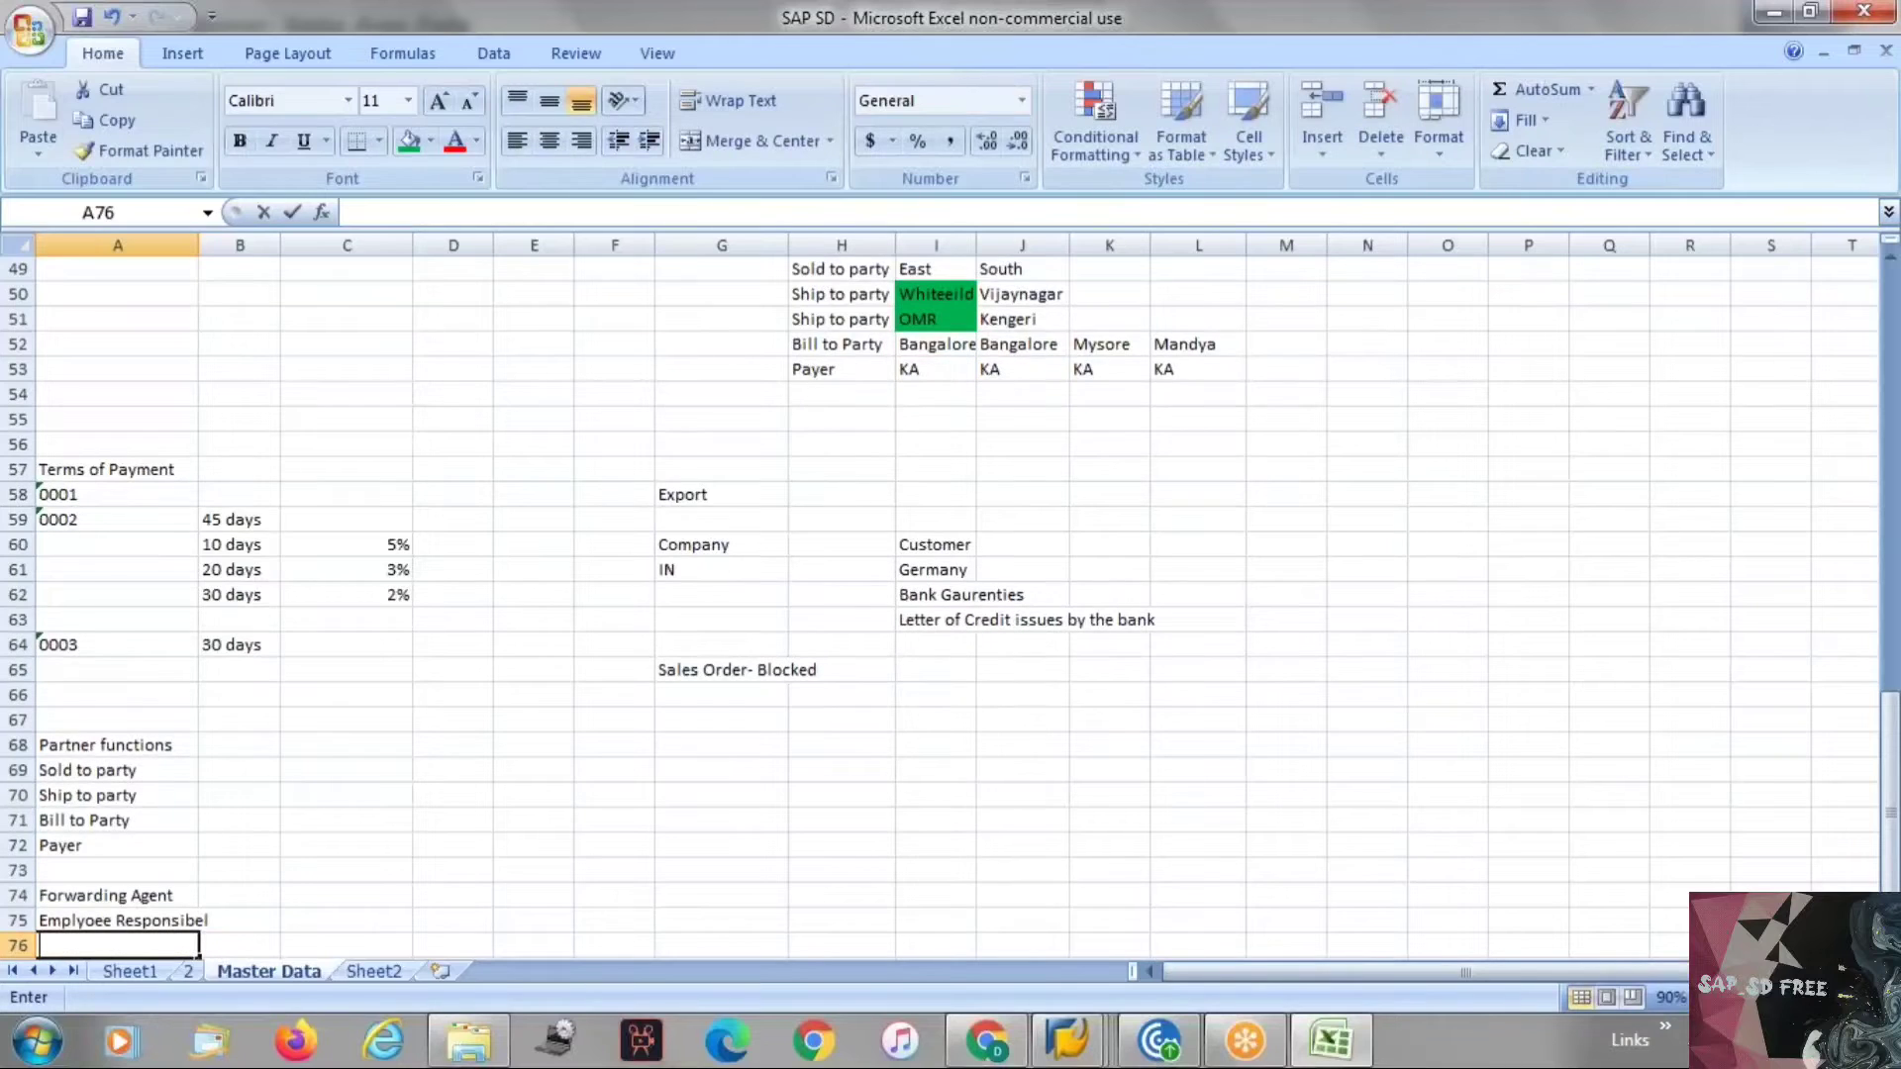
pyautogui.click(104, 920)
pyautogui.click(585, 213)
pyautogui.press('BackSpace')
pyautogui.press('BackSpace')
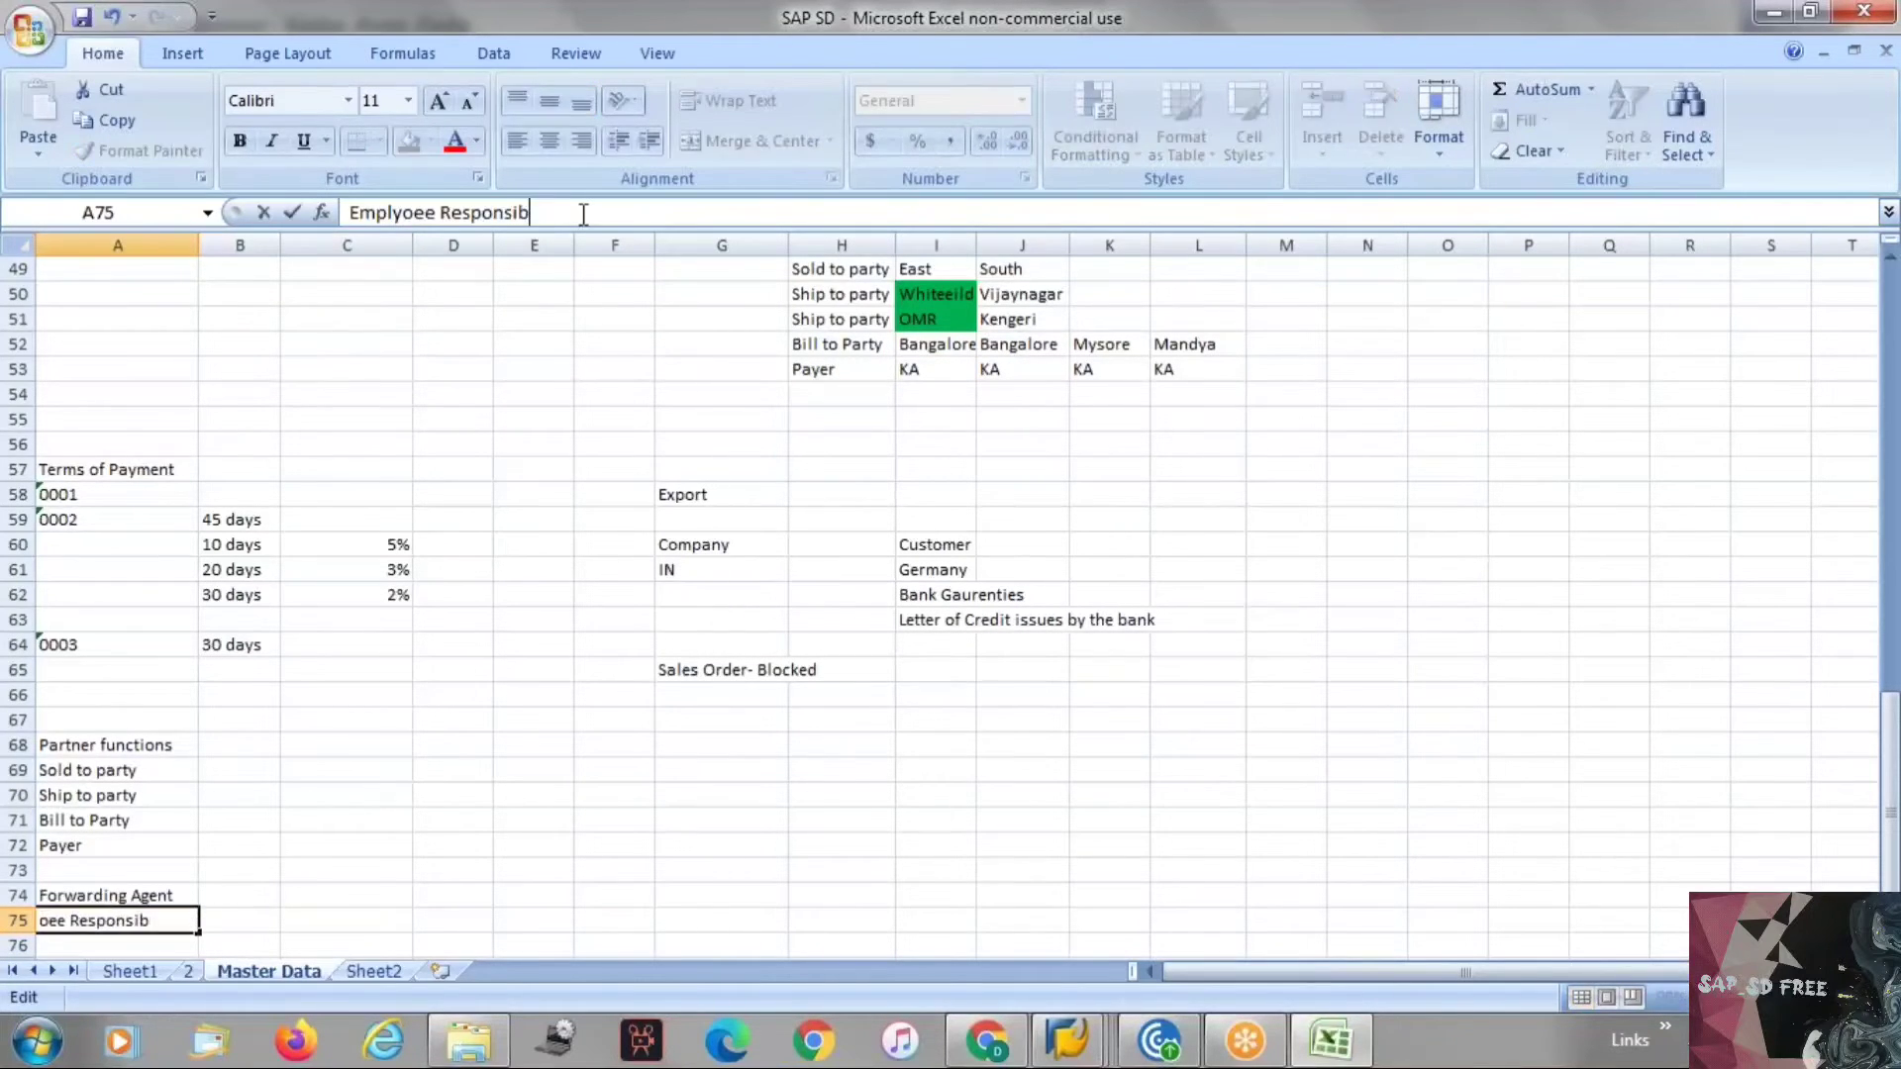
pyautogui.write('l')
pyautogui.write('e')
pyautogui.press('Return')
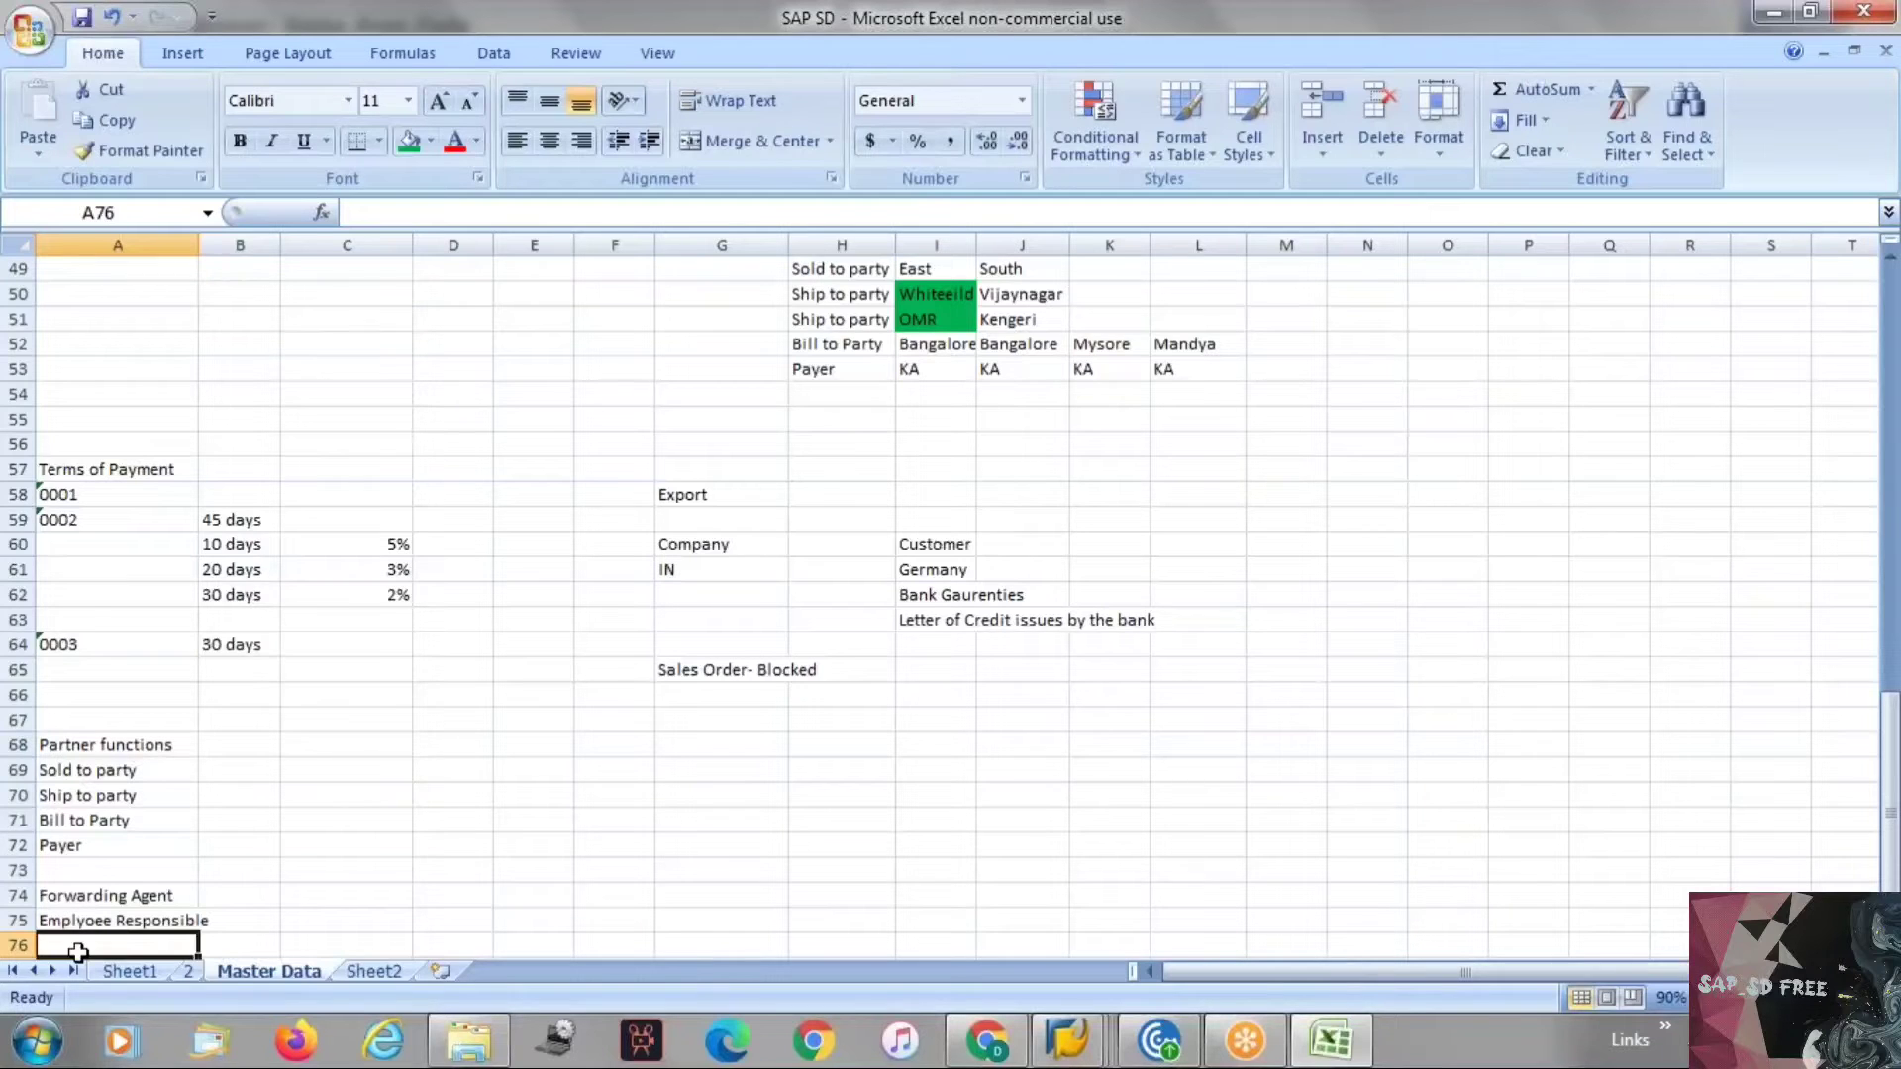
# Enter "Sales order" in cell B75 next to the employee responsible entry.
pyautogui.click(79, 921)
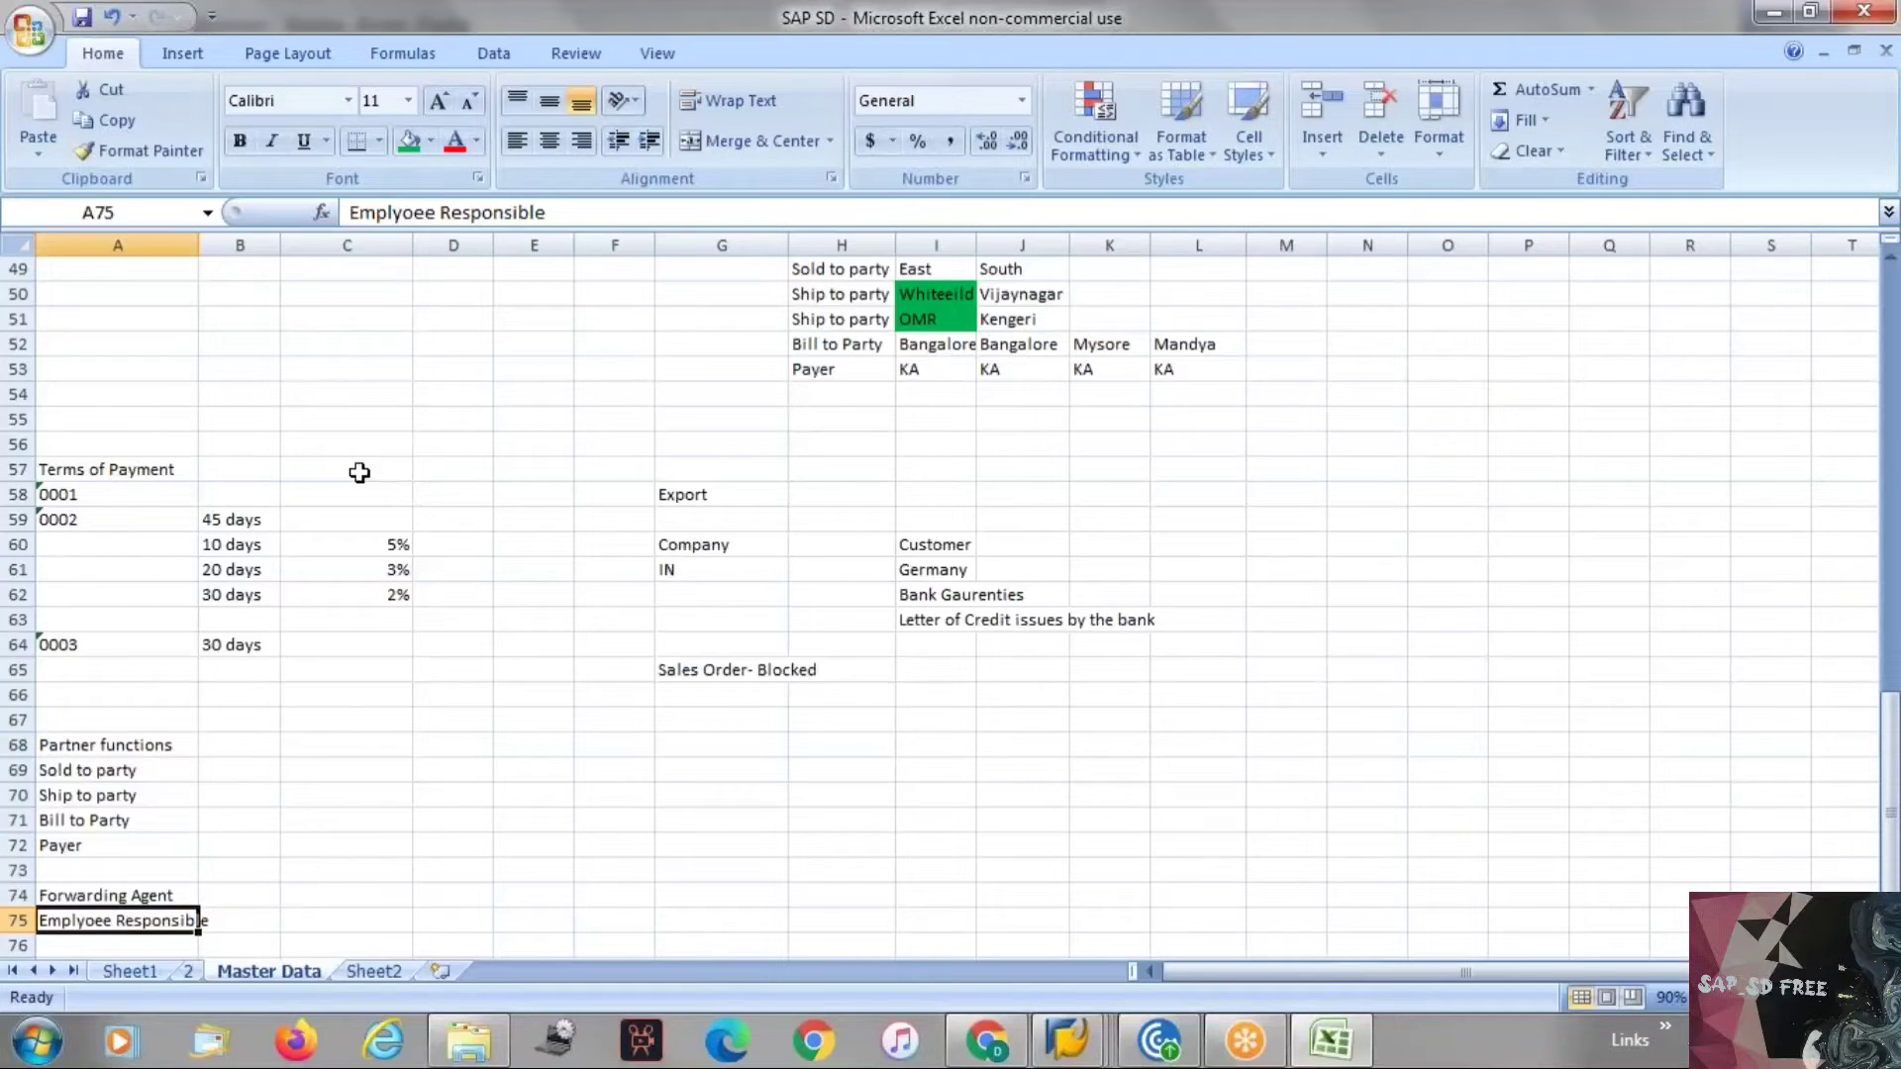
pyautogui.click(116, 959)
pyautogui.click(119, 929)
pyautogui.click(257, 919)
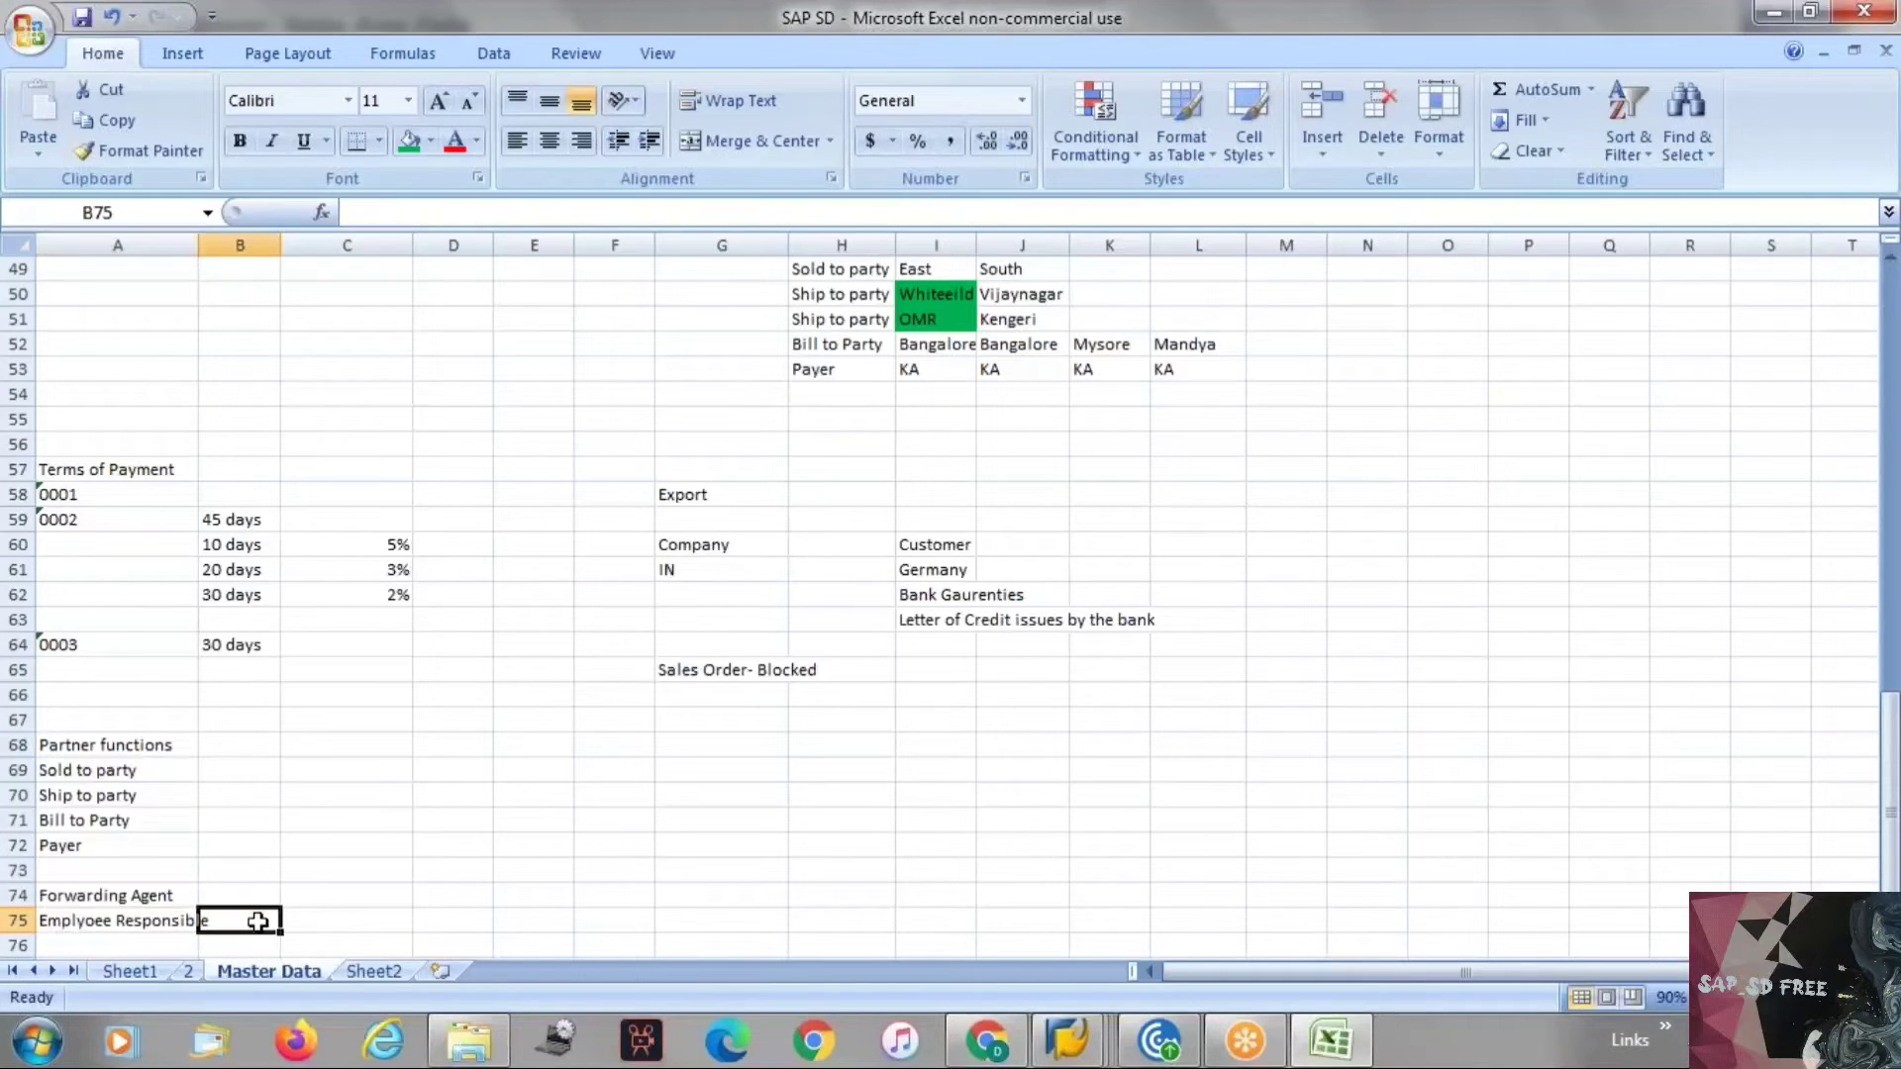
pyautogui.write('Sales')
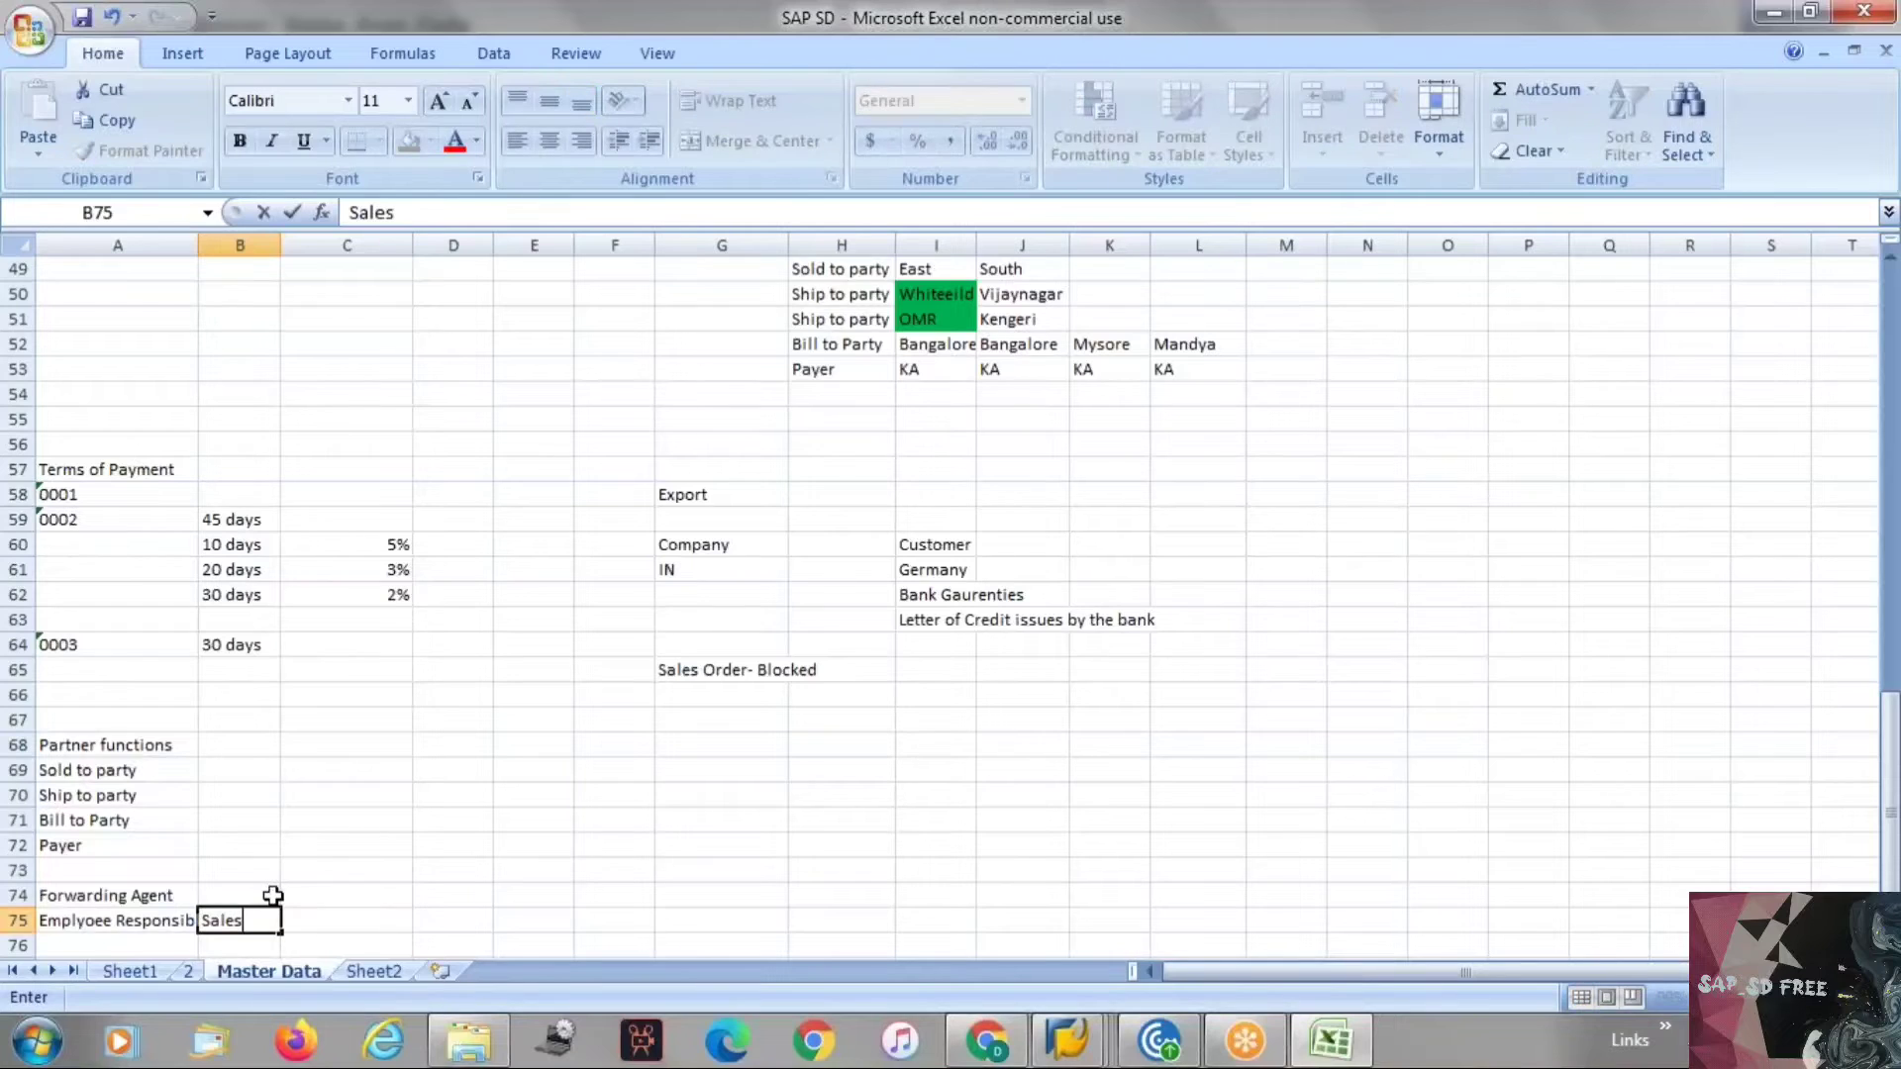
pyautogui.write(' order')
pyautogui.click(272, 895)
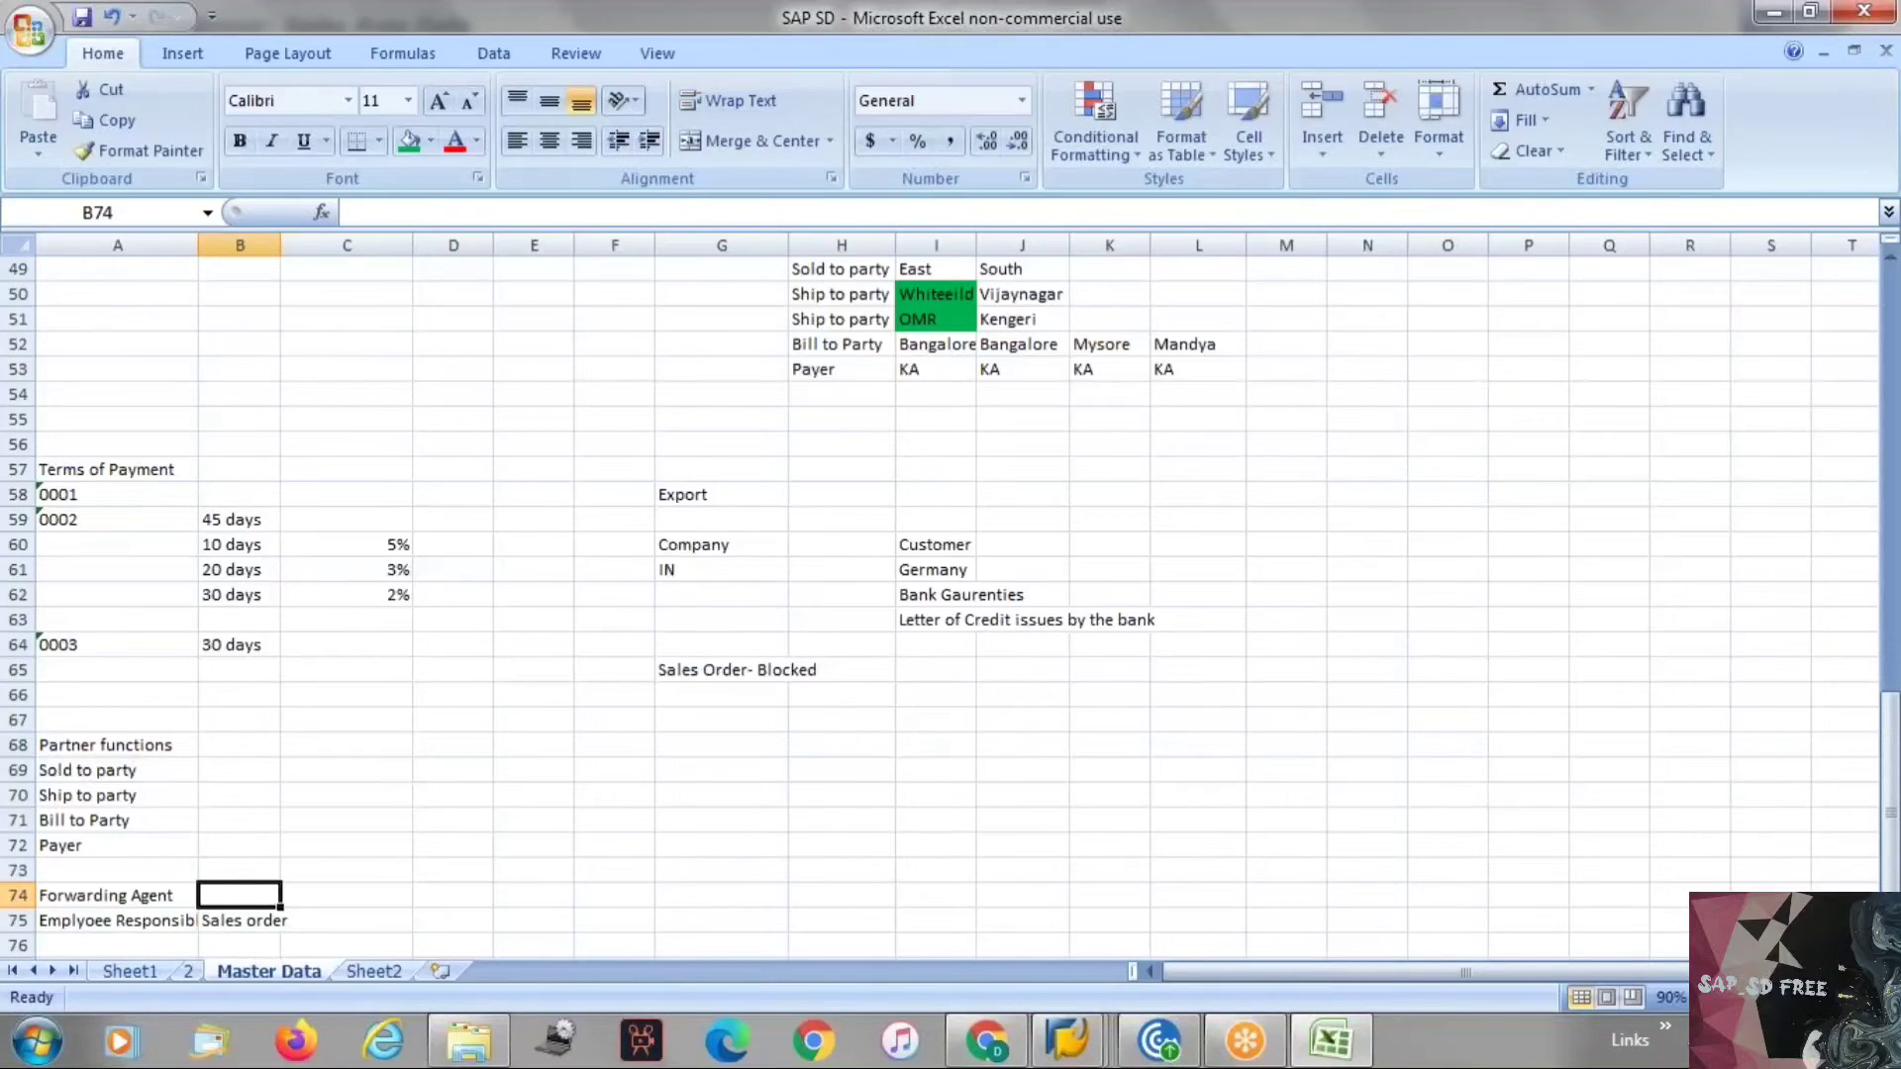
# Enter "Delivery" in cell B74 next to Forwarding Agent.
pyautogui.write('Delivery')
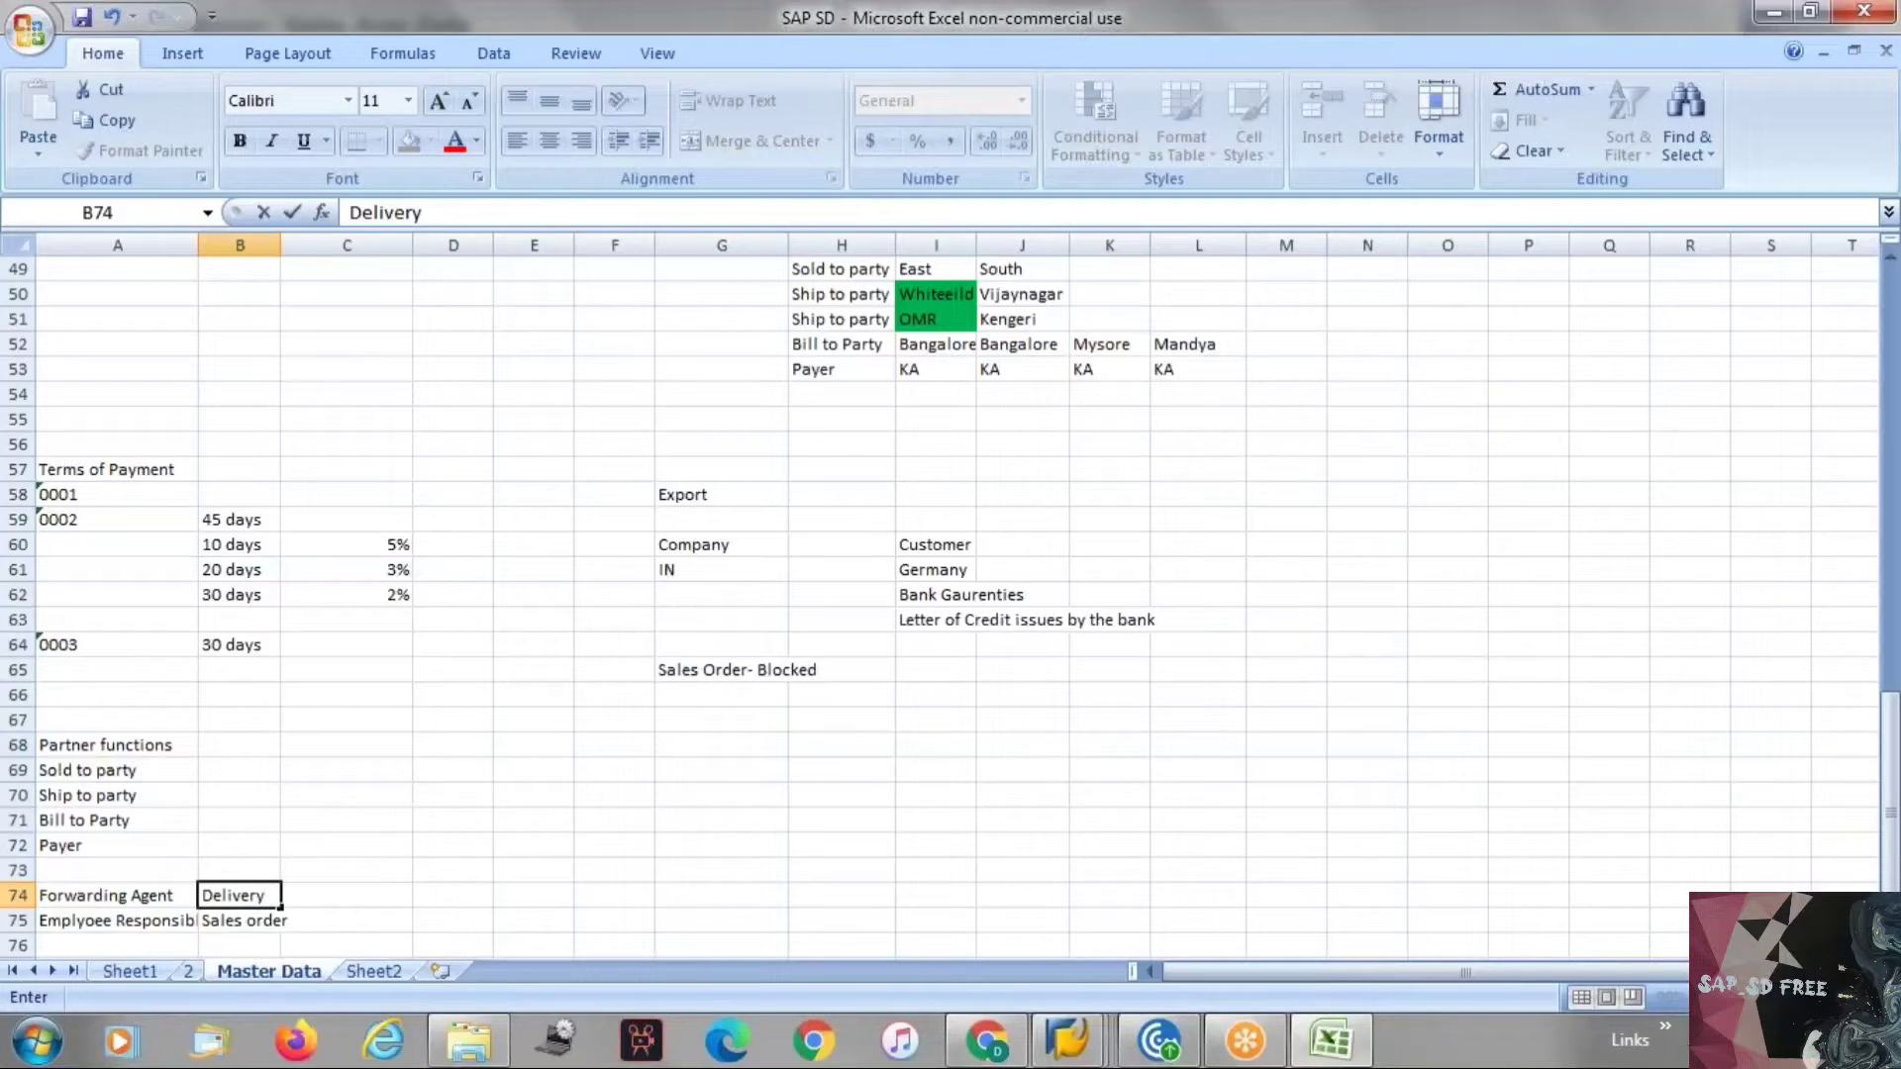
pyautogui.press('Return')
pyautogui.press('Return')
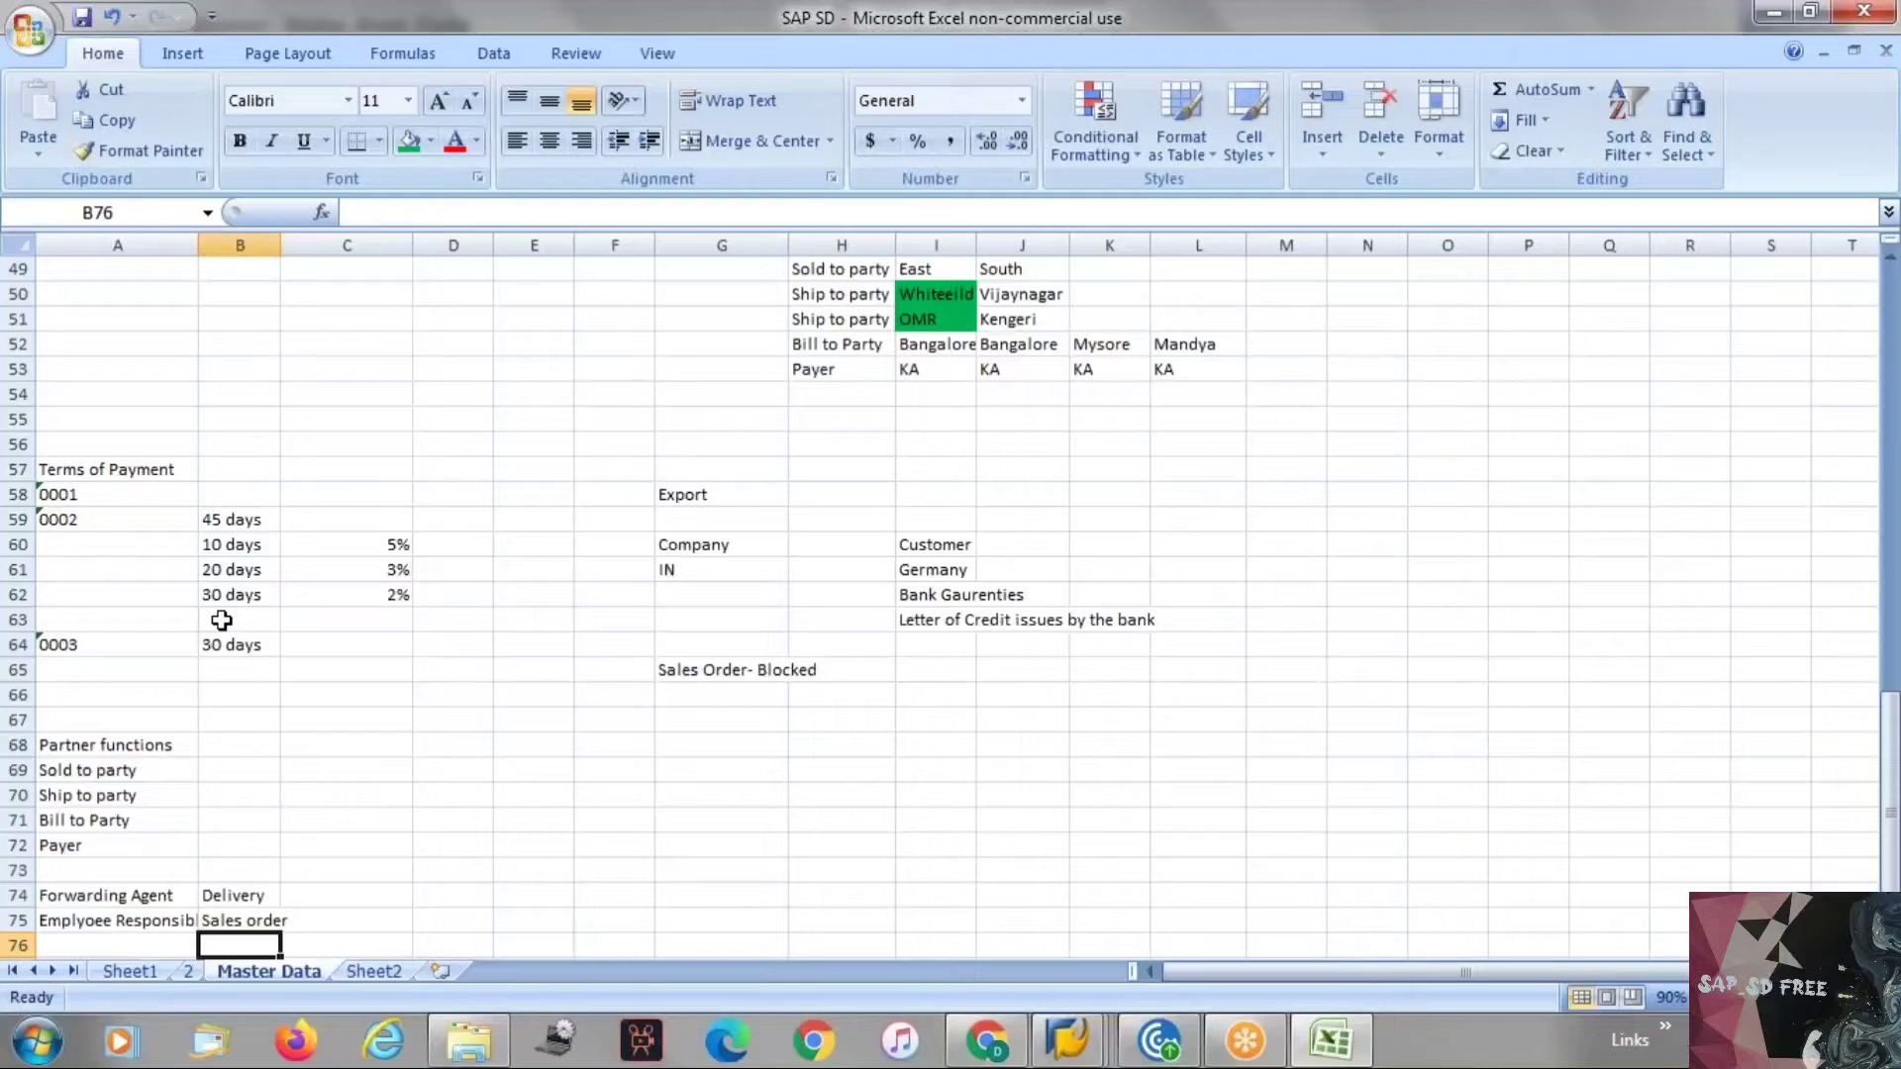
# Add "Contact person" in cell A76 and select the Partner functions block from A68 to A72.
pyautogui.click(65, 941)
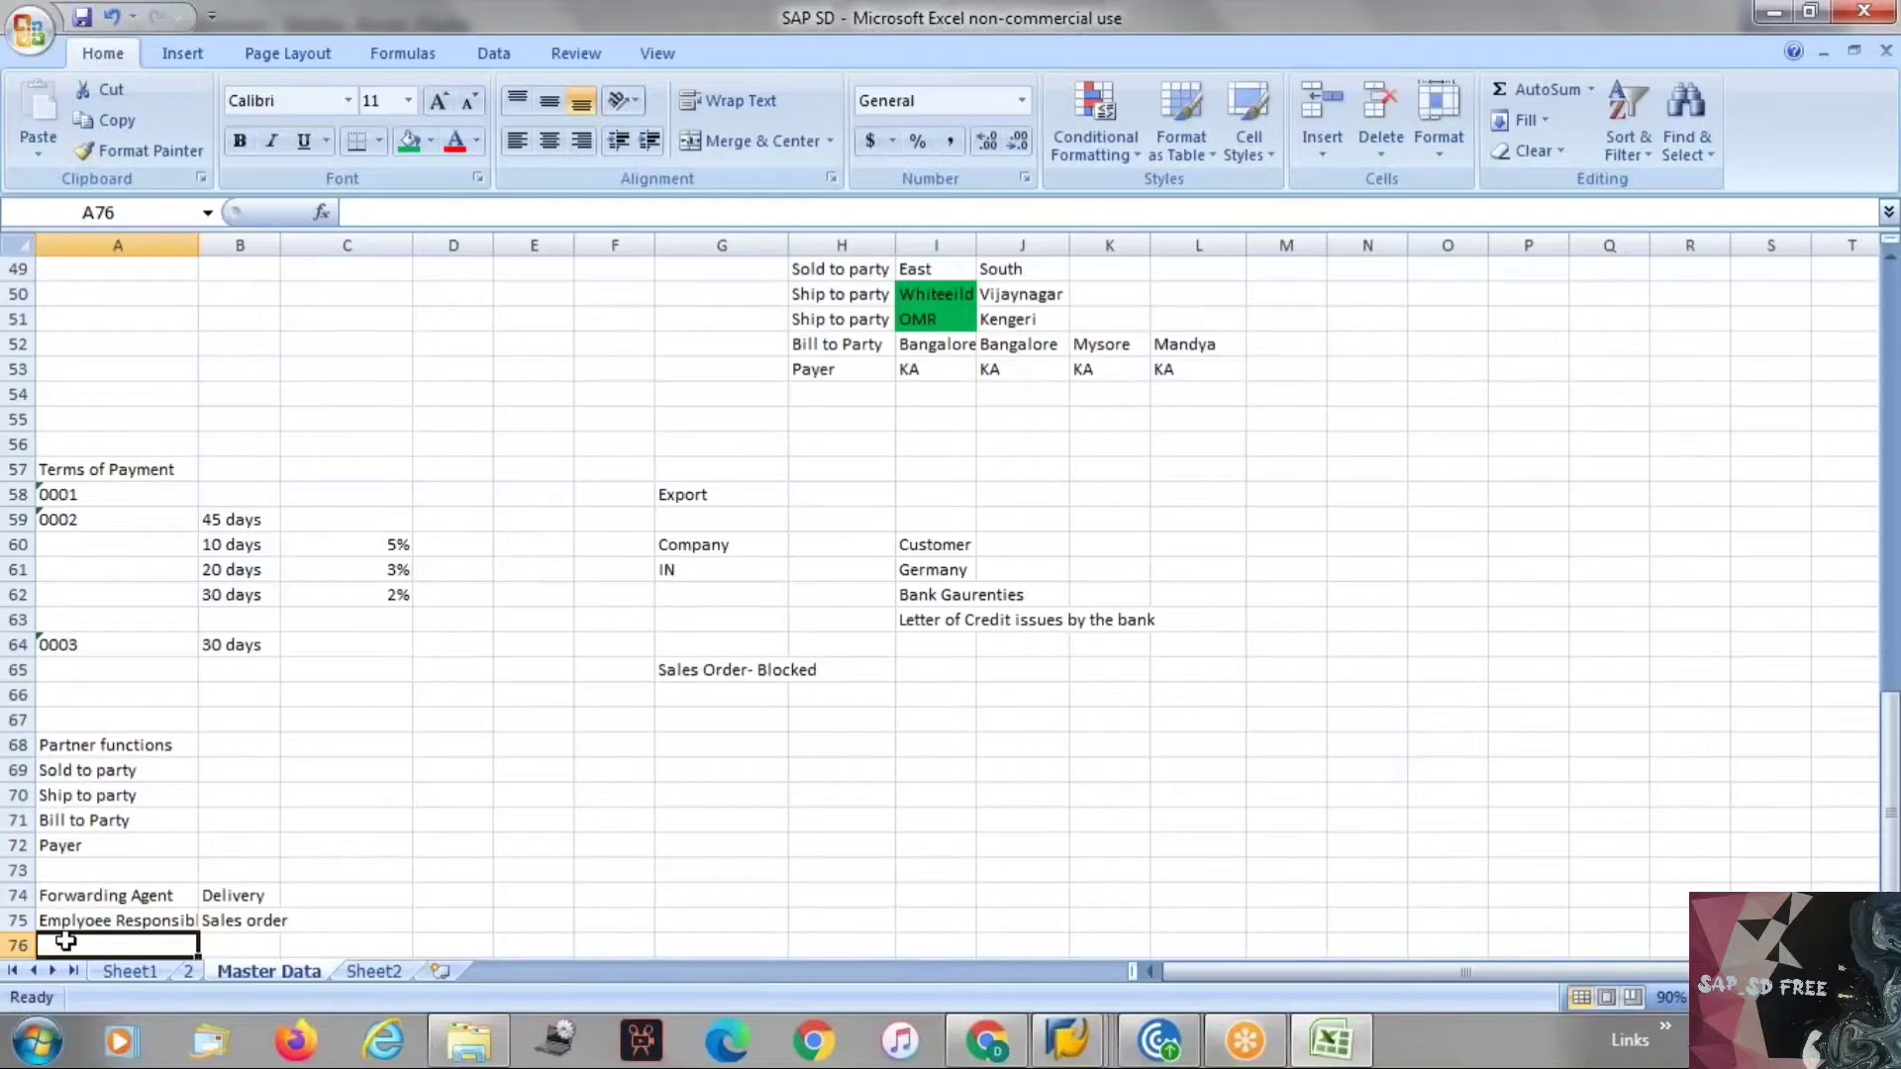
pyautogui.write('Co')
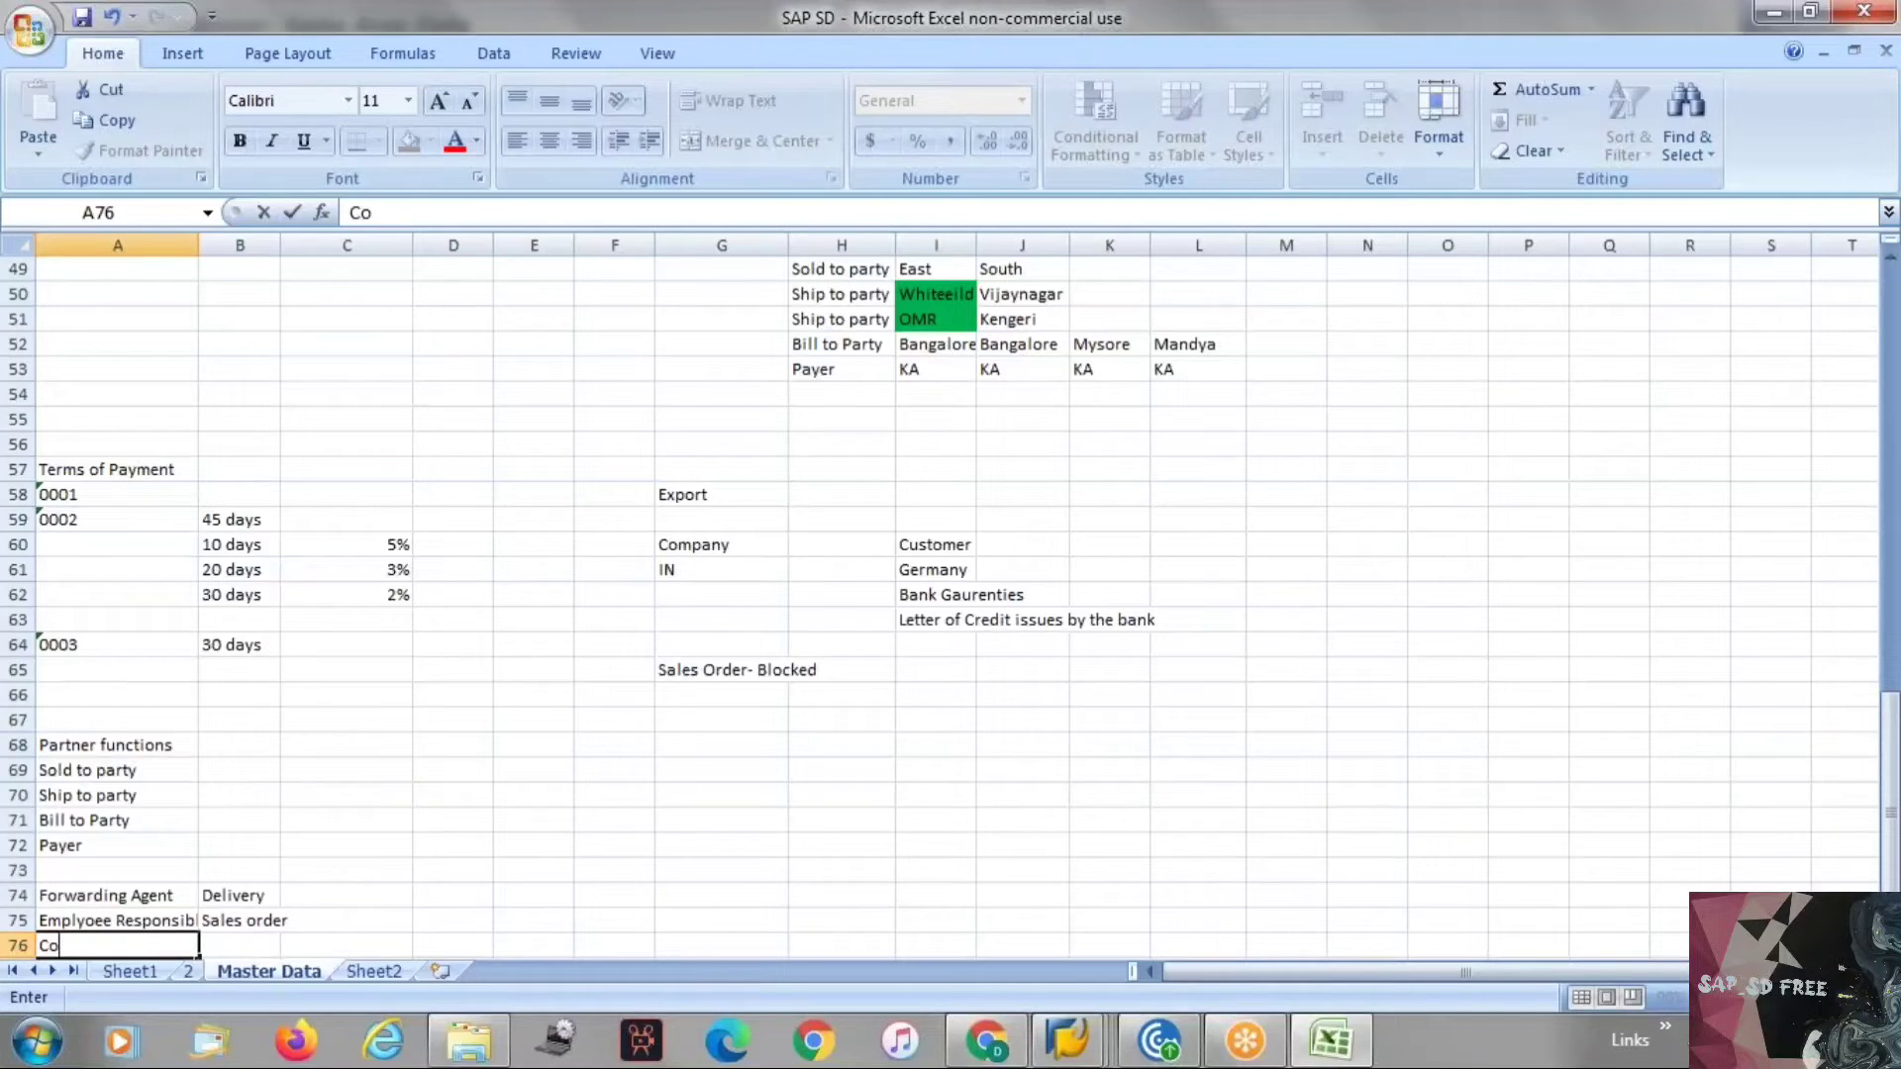
pyautogui.write('ntact person')
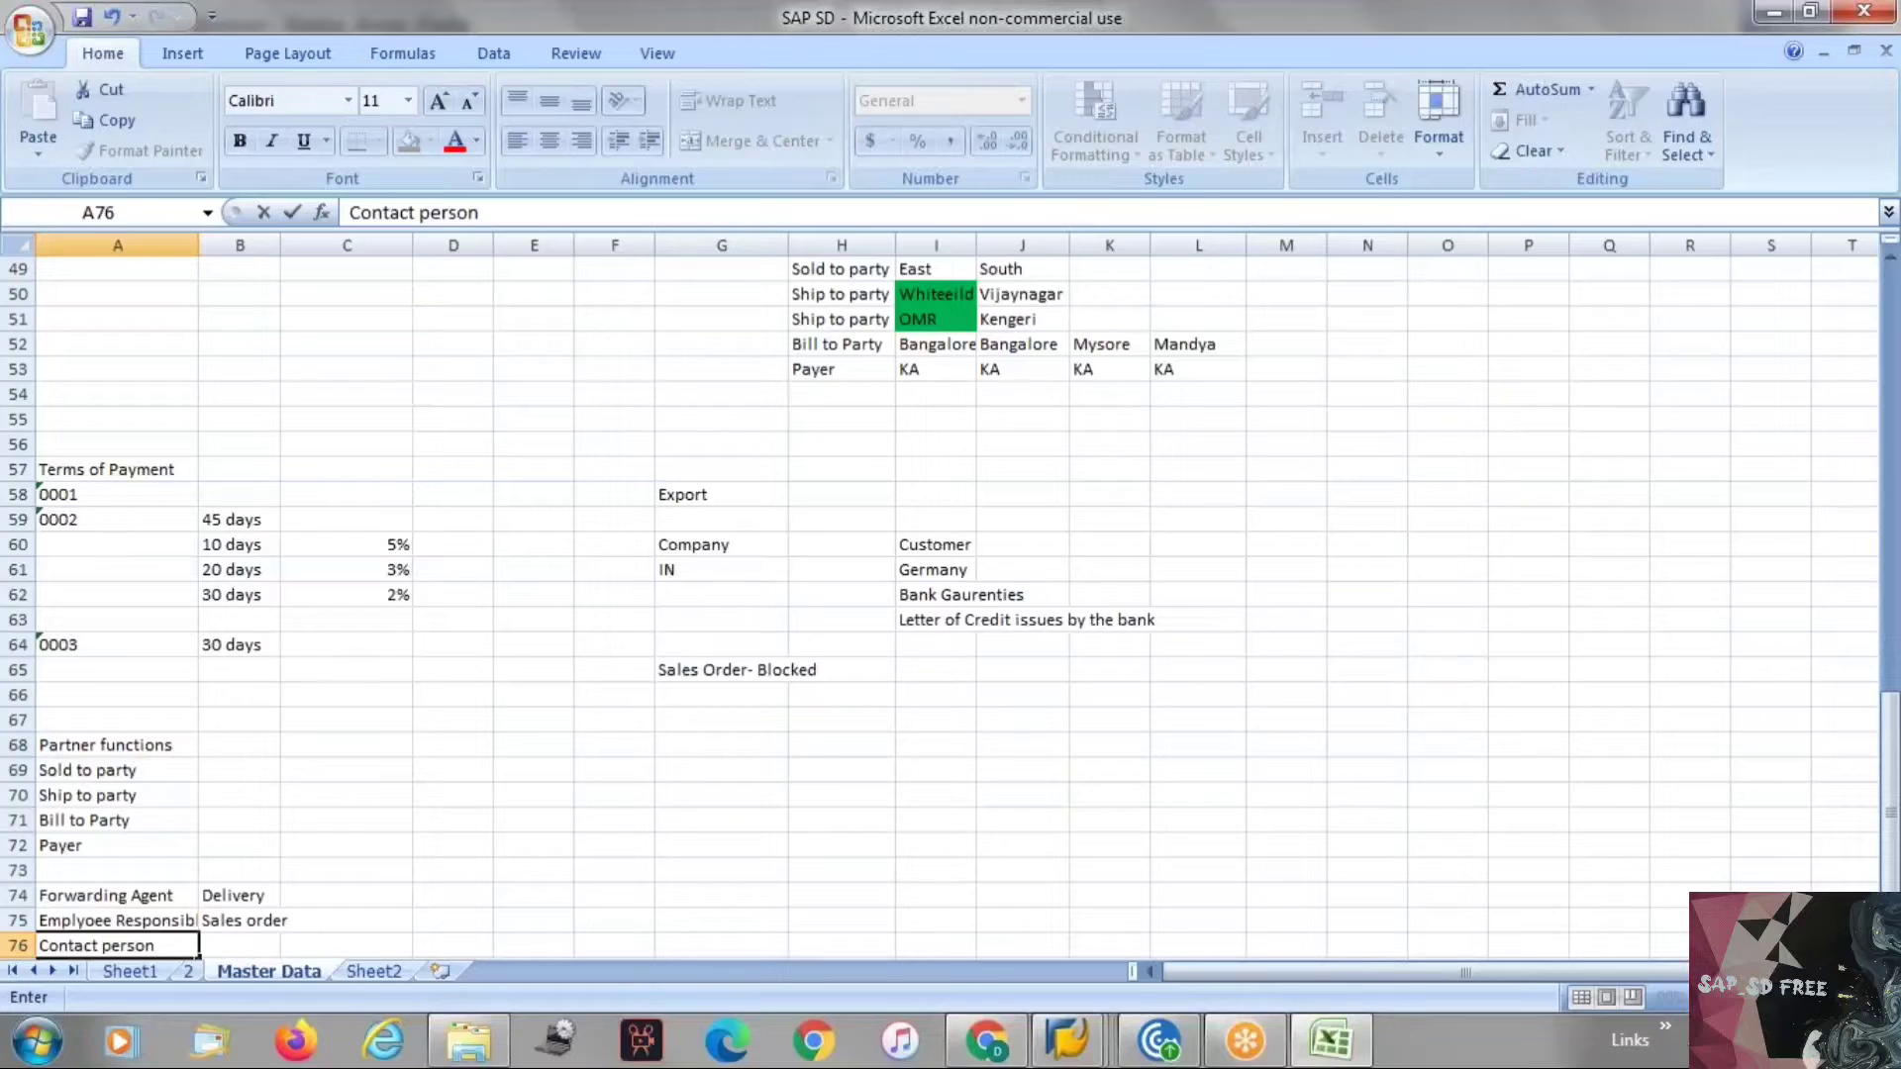
pyautogui.press('Return')
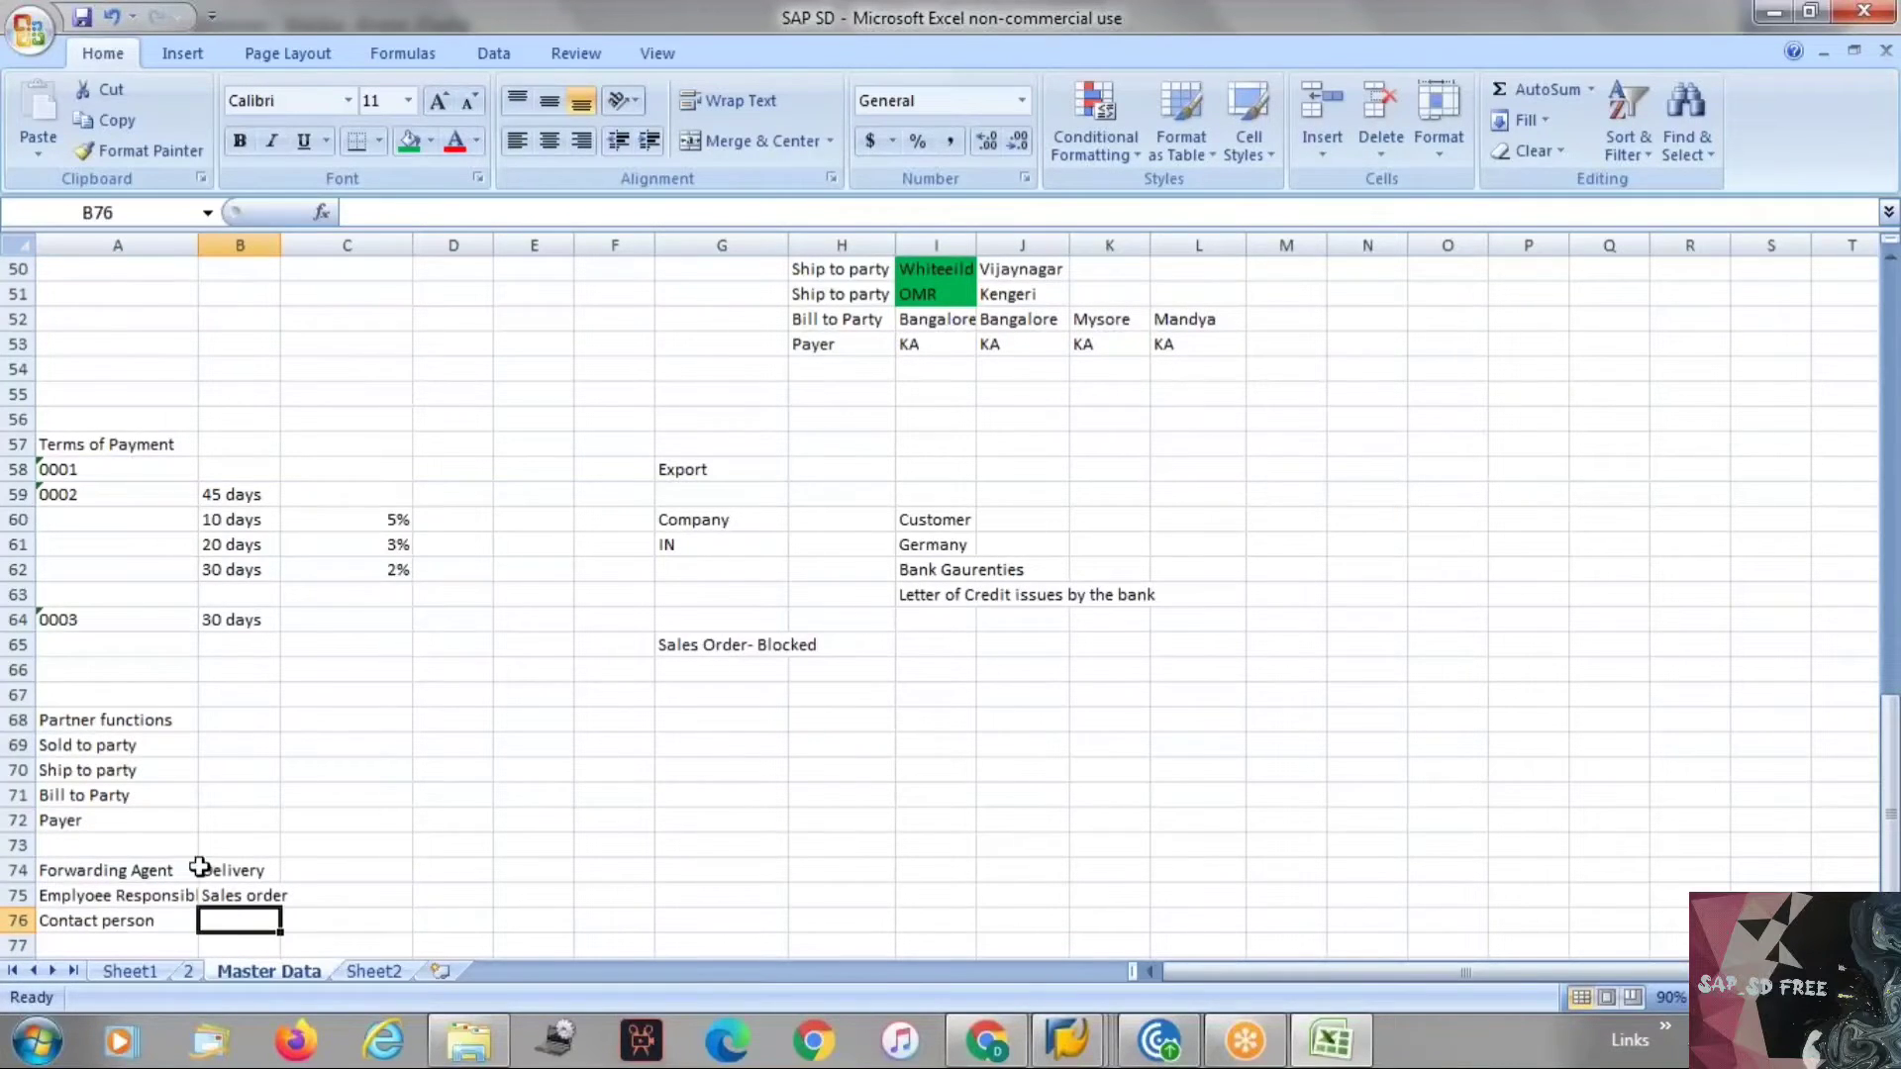
pyautogui.moveTo(123, 721); pyautogui.dragTo(122, 809)
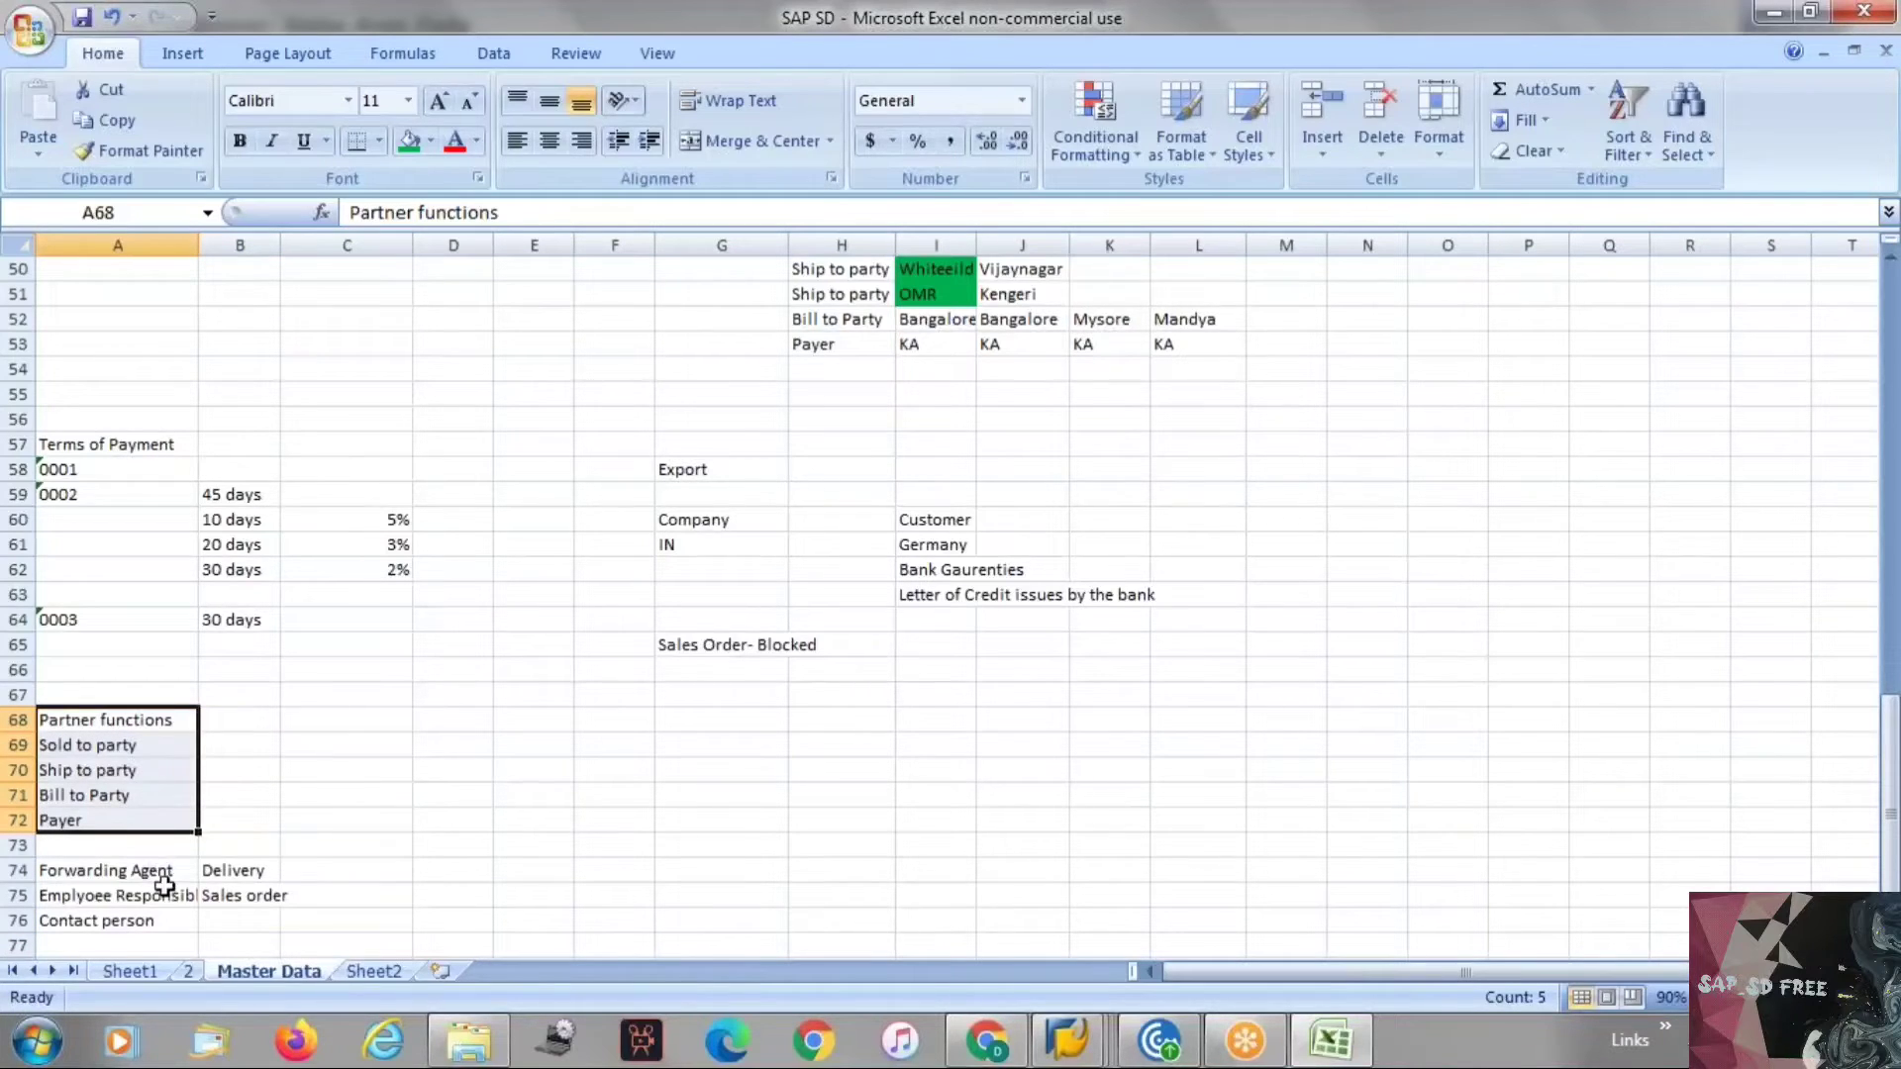
# Switch to SAP to review the customer's partner functions, then return to the Excel sheet.
pyautogui.click(254, 787)
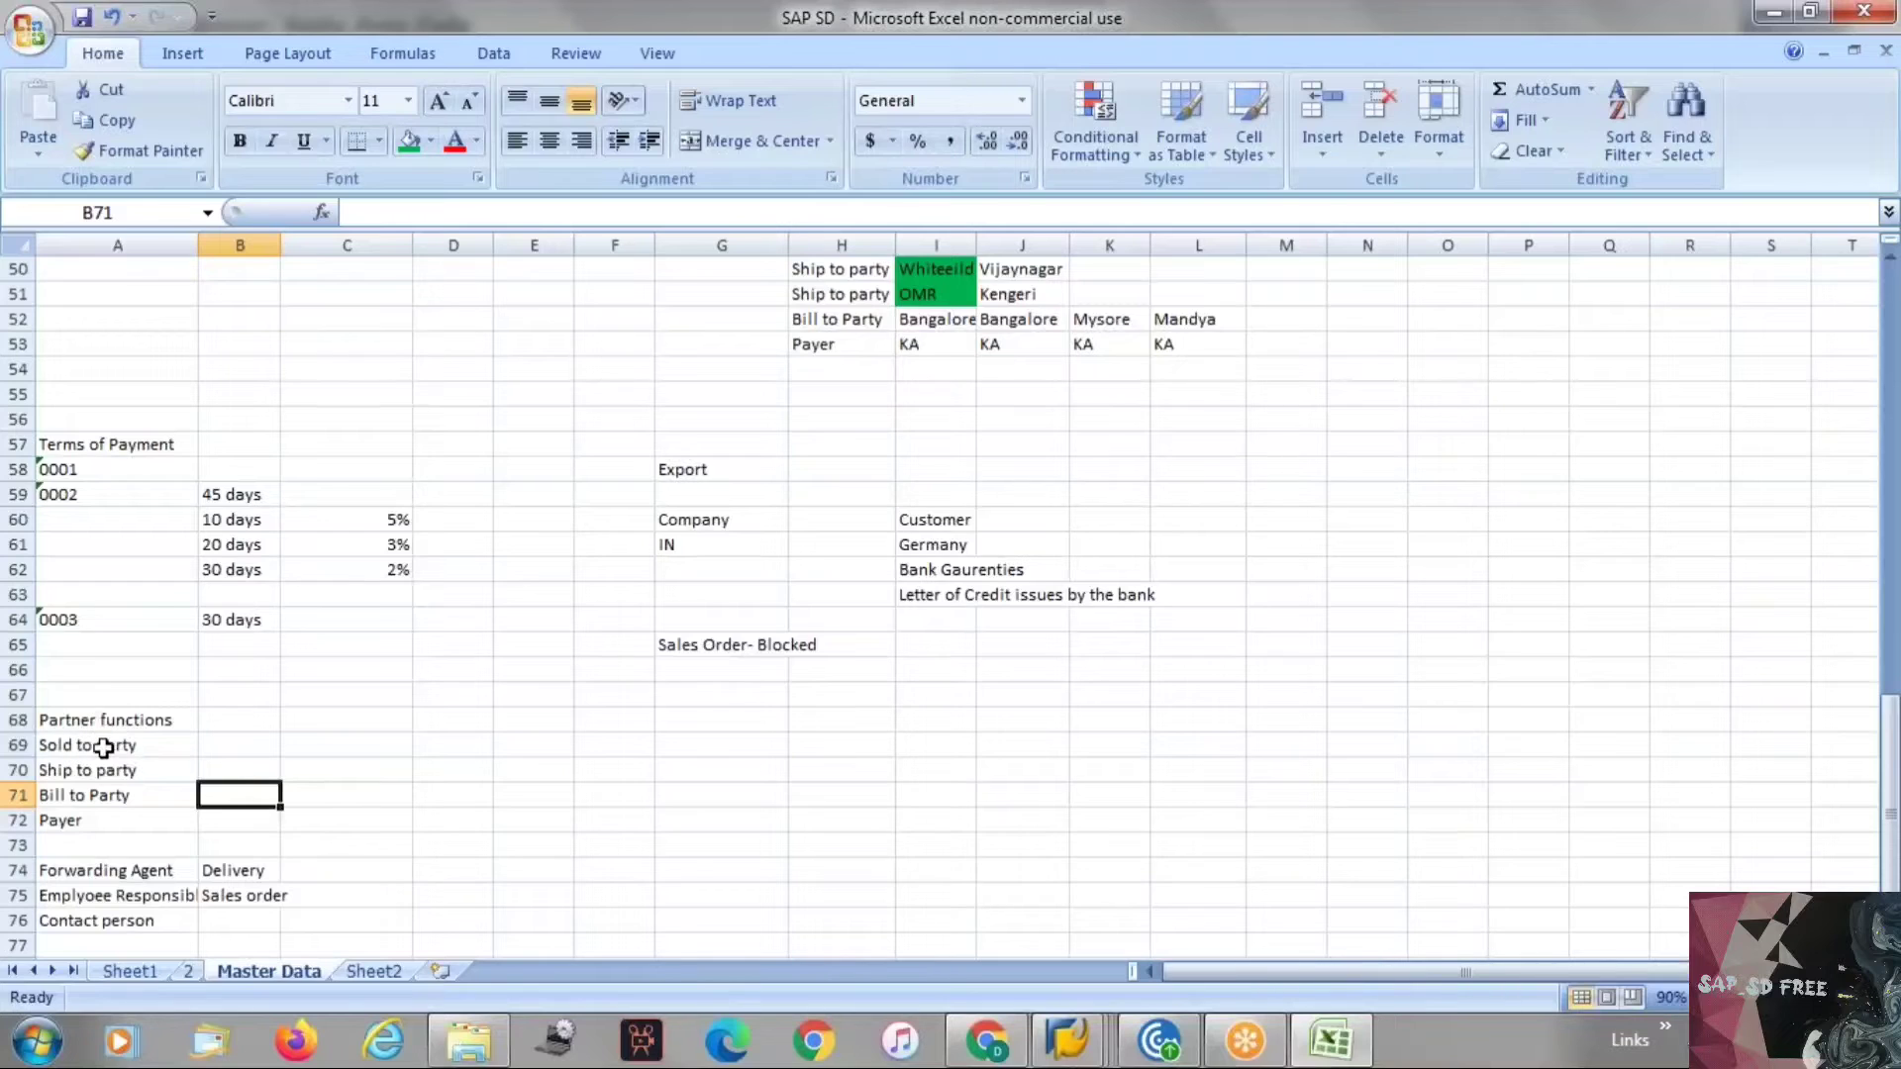
pyautogui.moveTo(99, 721); pyautogui.dragTo(109, 921)
pyautogui.click(339, 916)
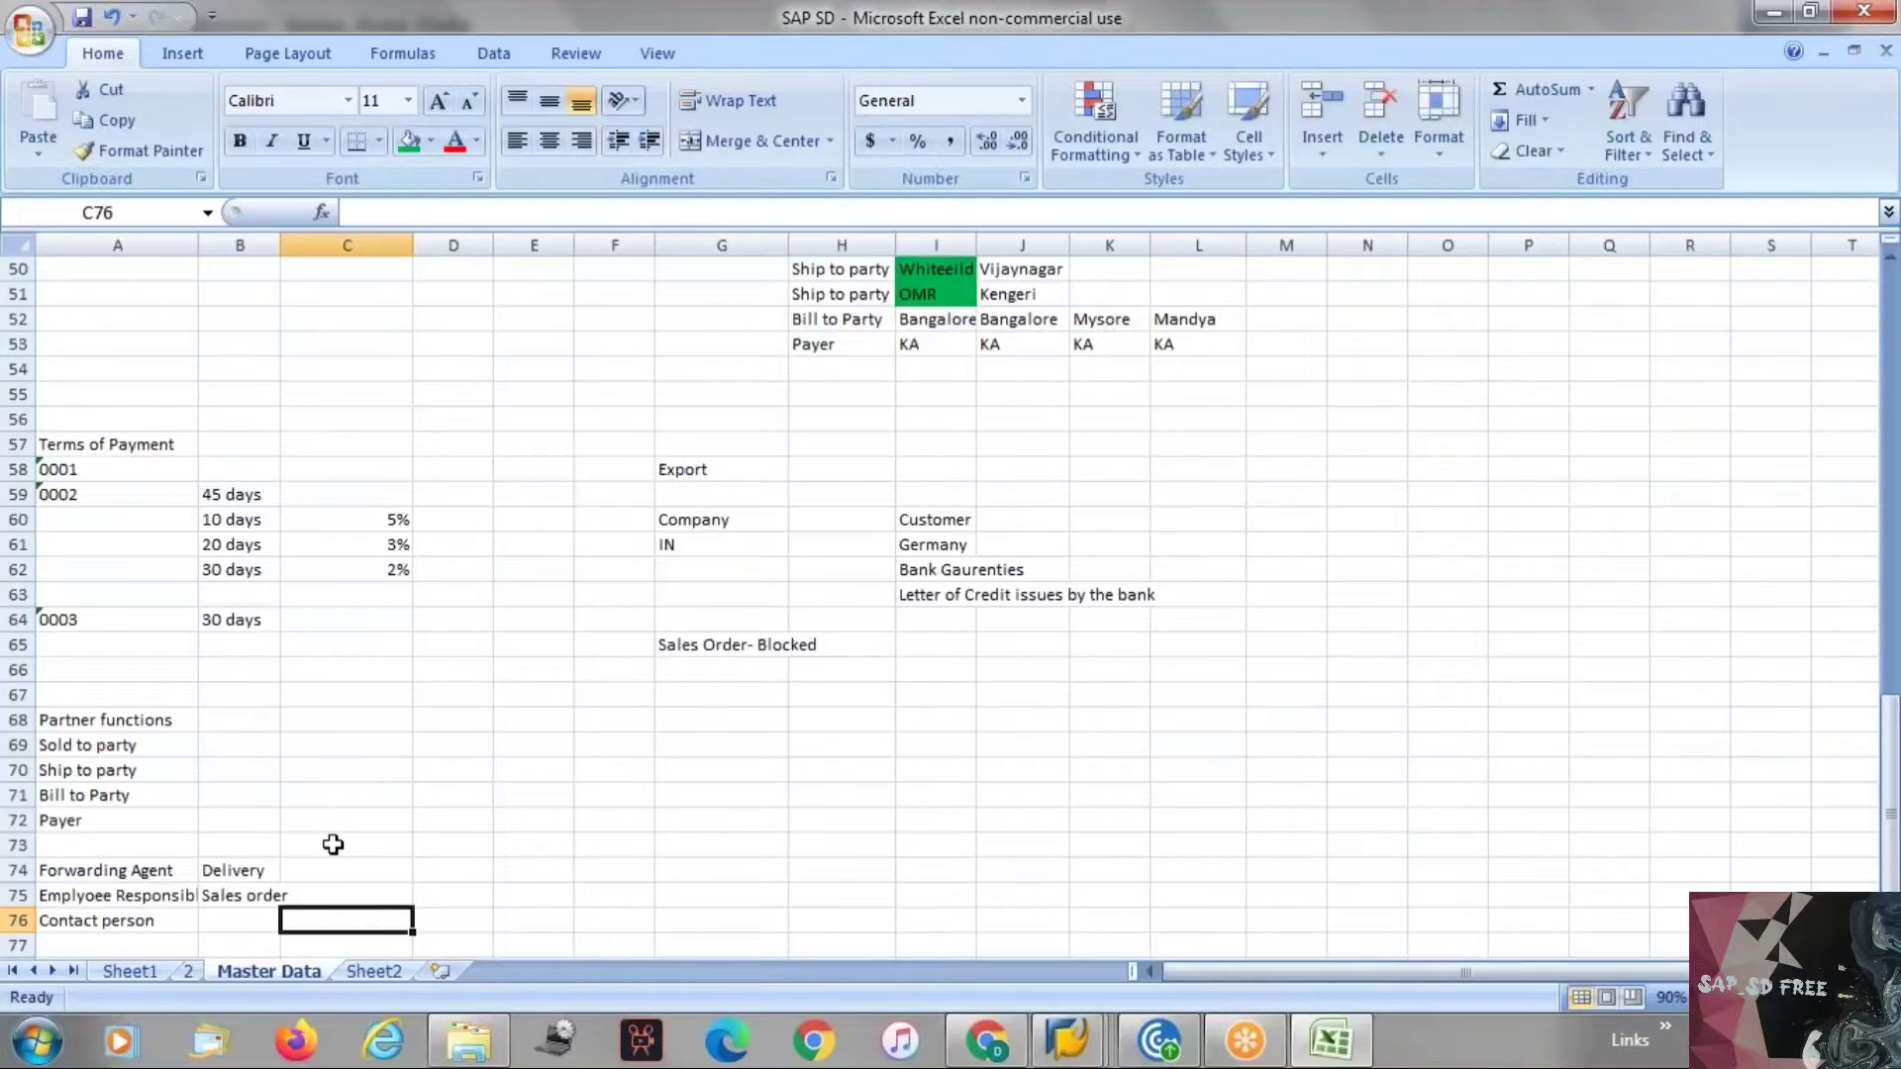
pyautogui.hotkey('alt', 'Tab')
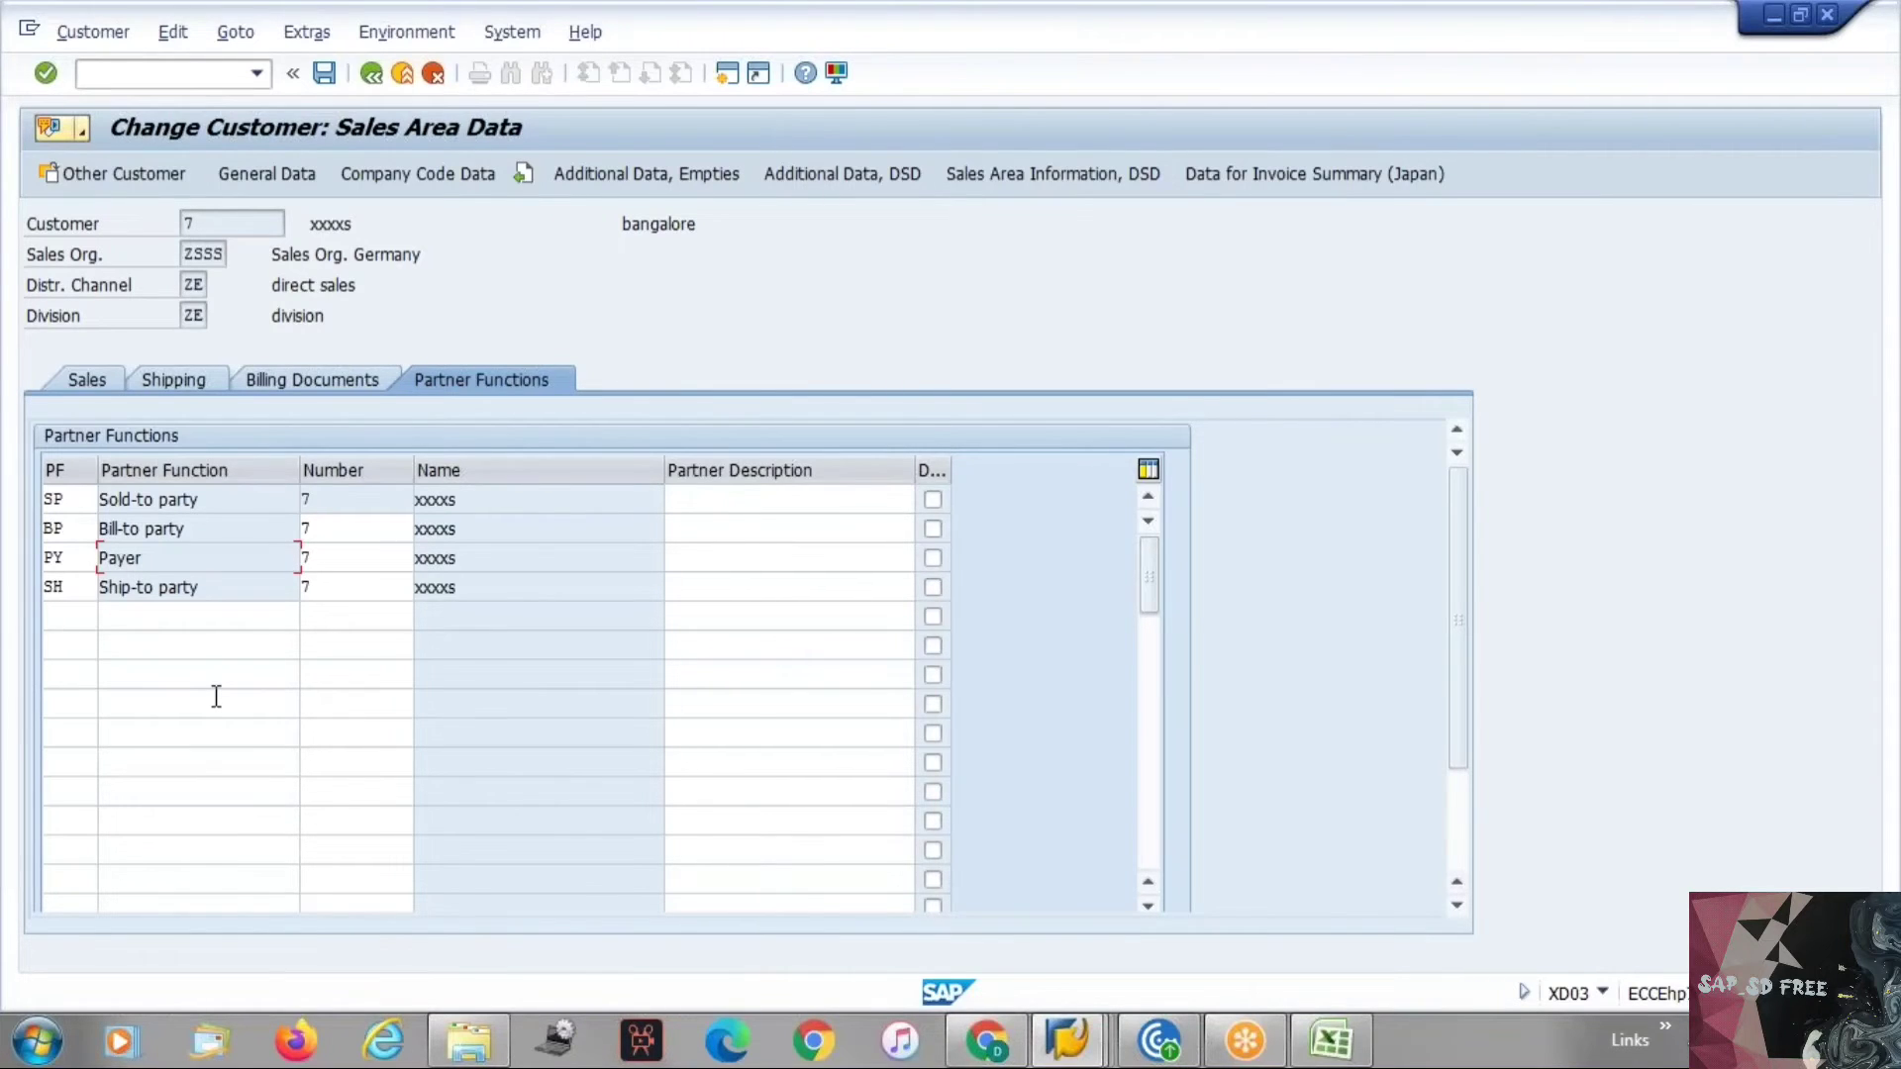
pyautogui.hotkey('alt', 'Tab')
# Enter "Partner determnation procedure - 3 Steps" in cell A78.
pyautogui.scroll(-3, 99, 748)
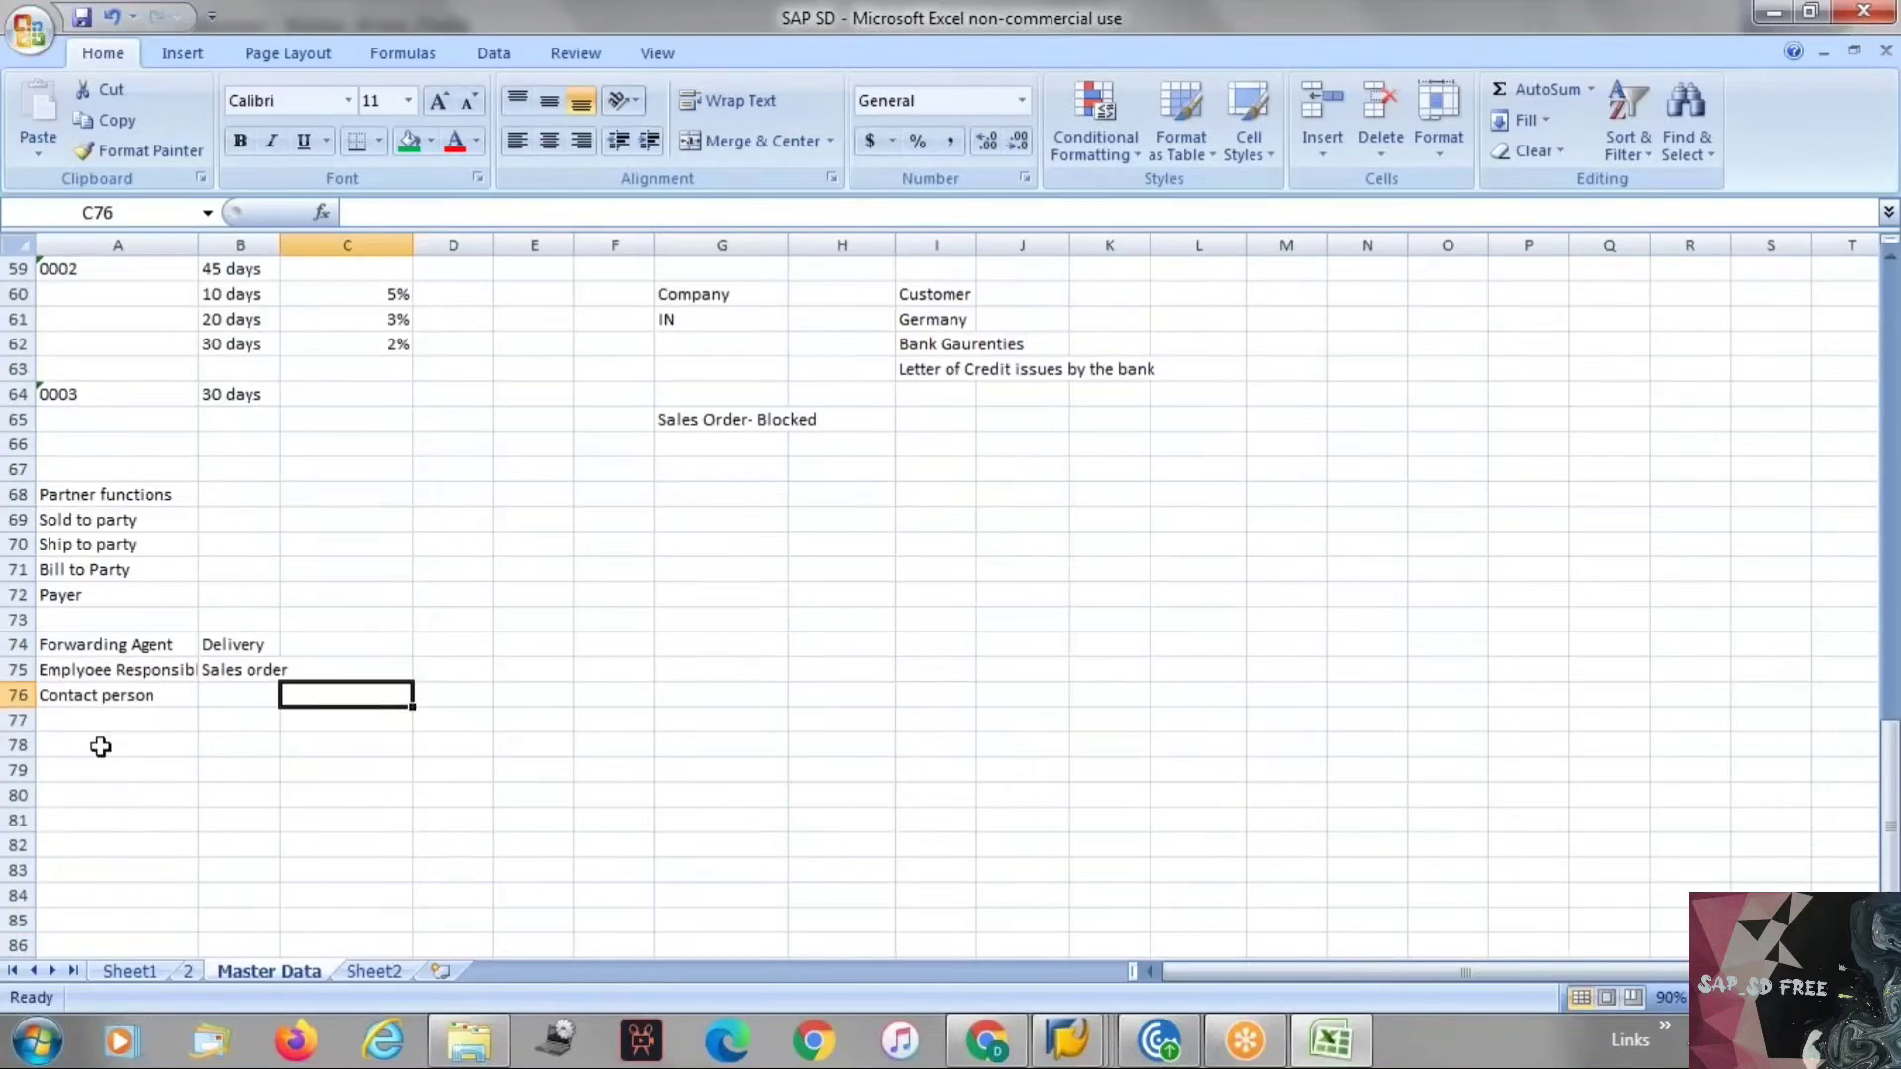
pyautogui.click(100, 746)
pyautogui.write('Part')
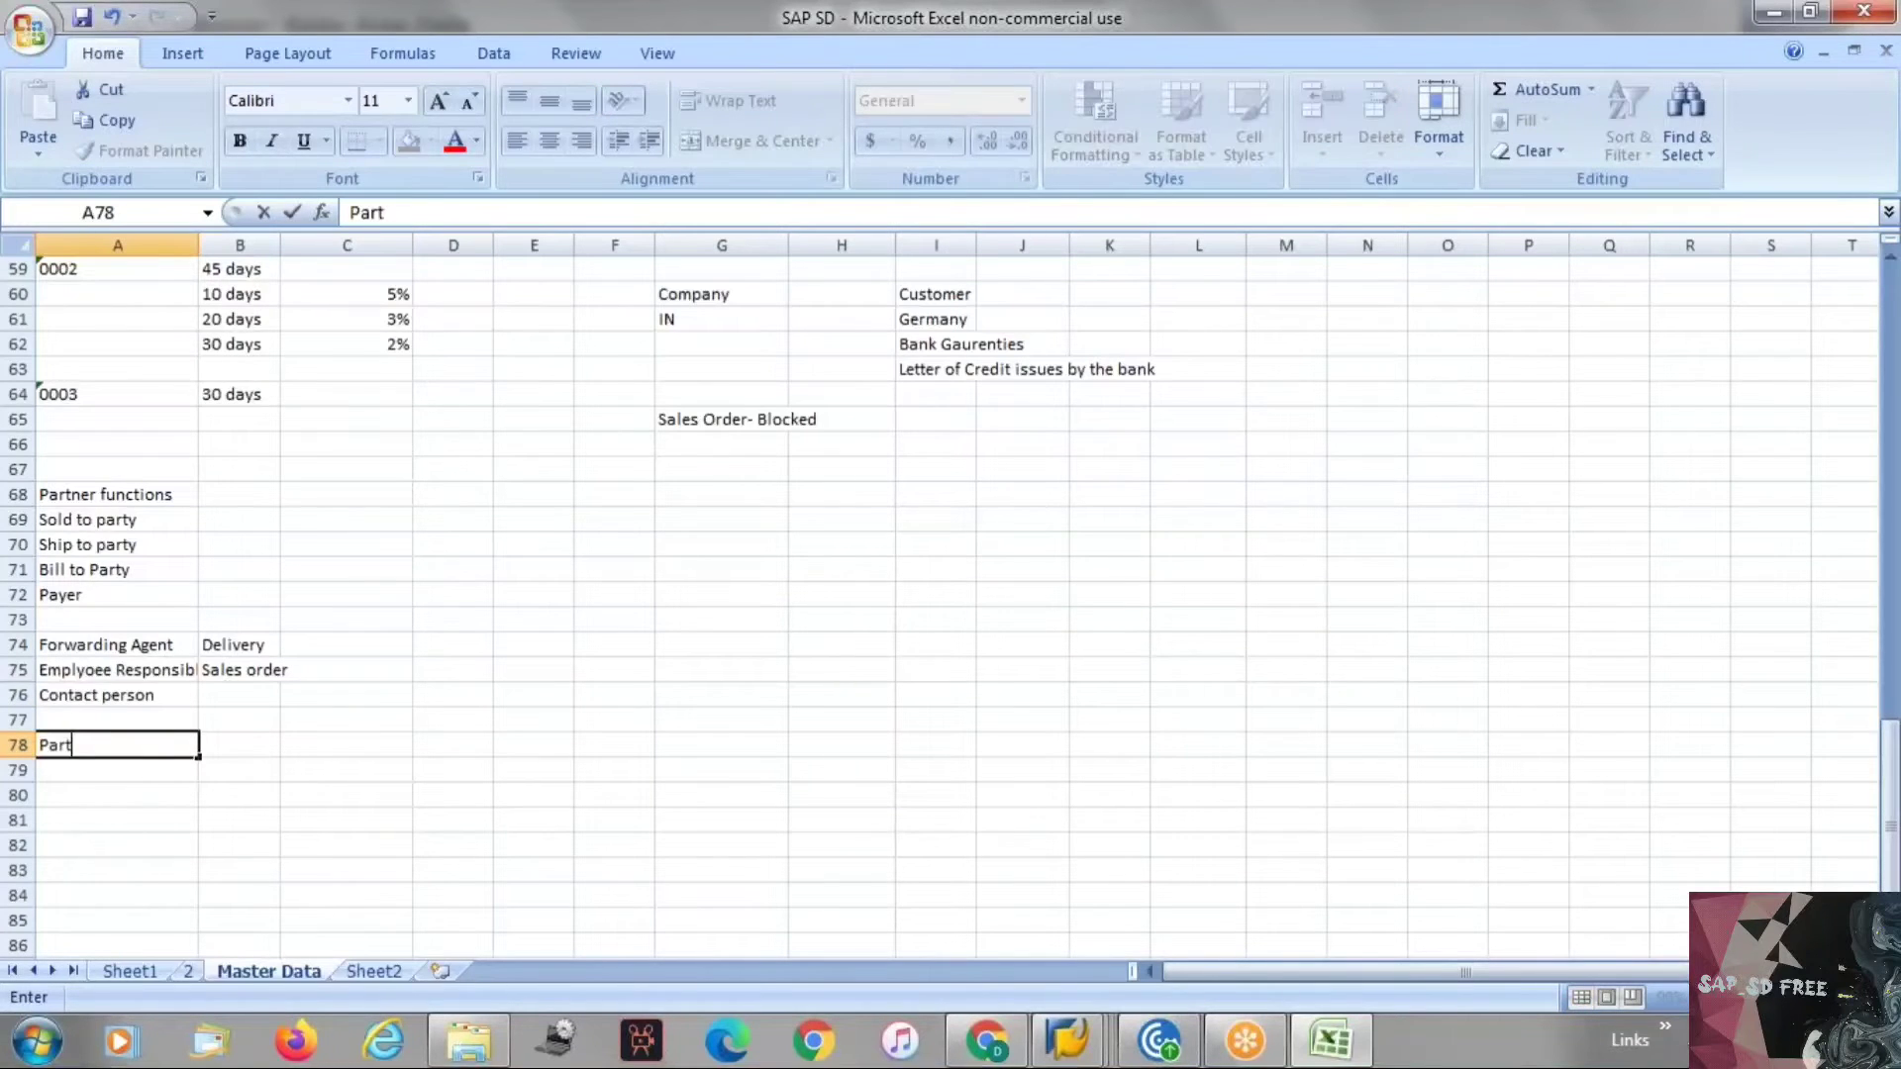
pyautogui.write('ner determnati')
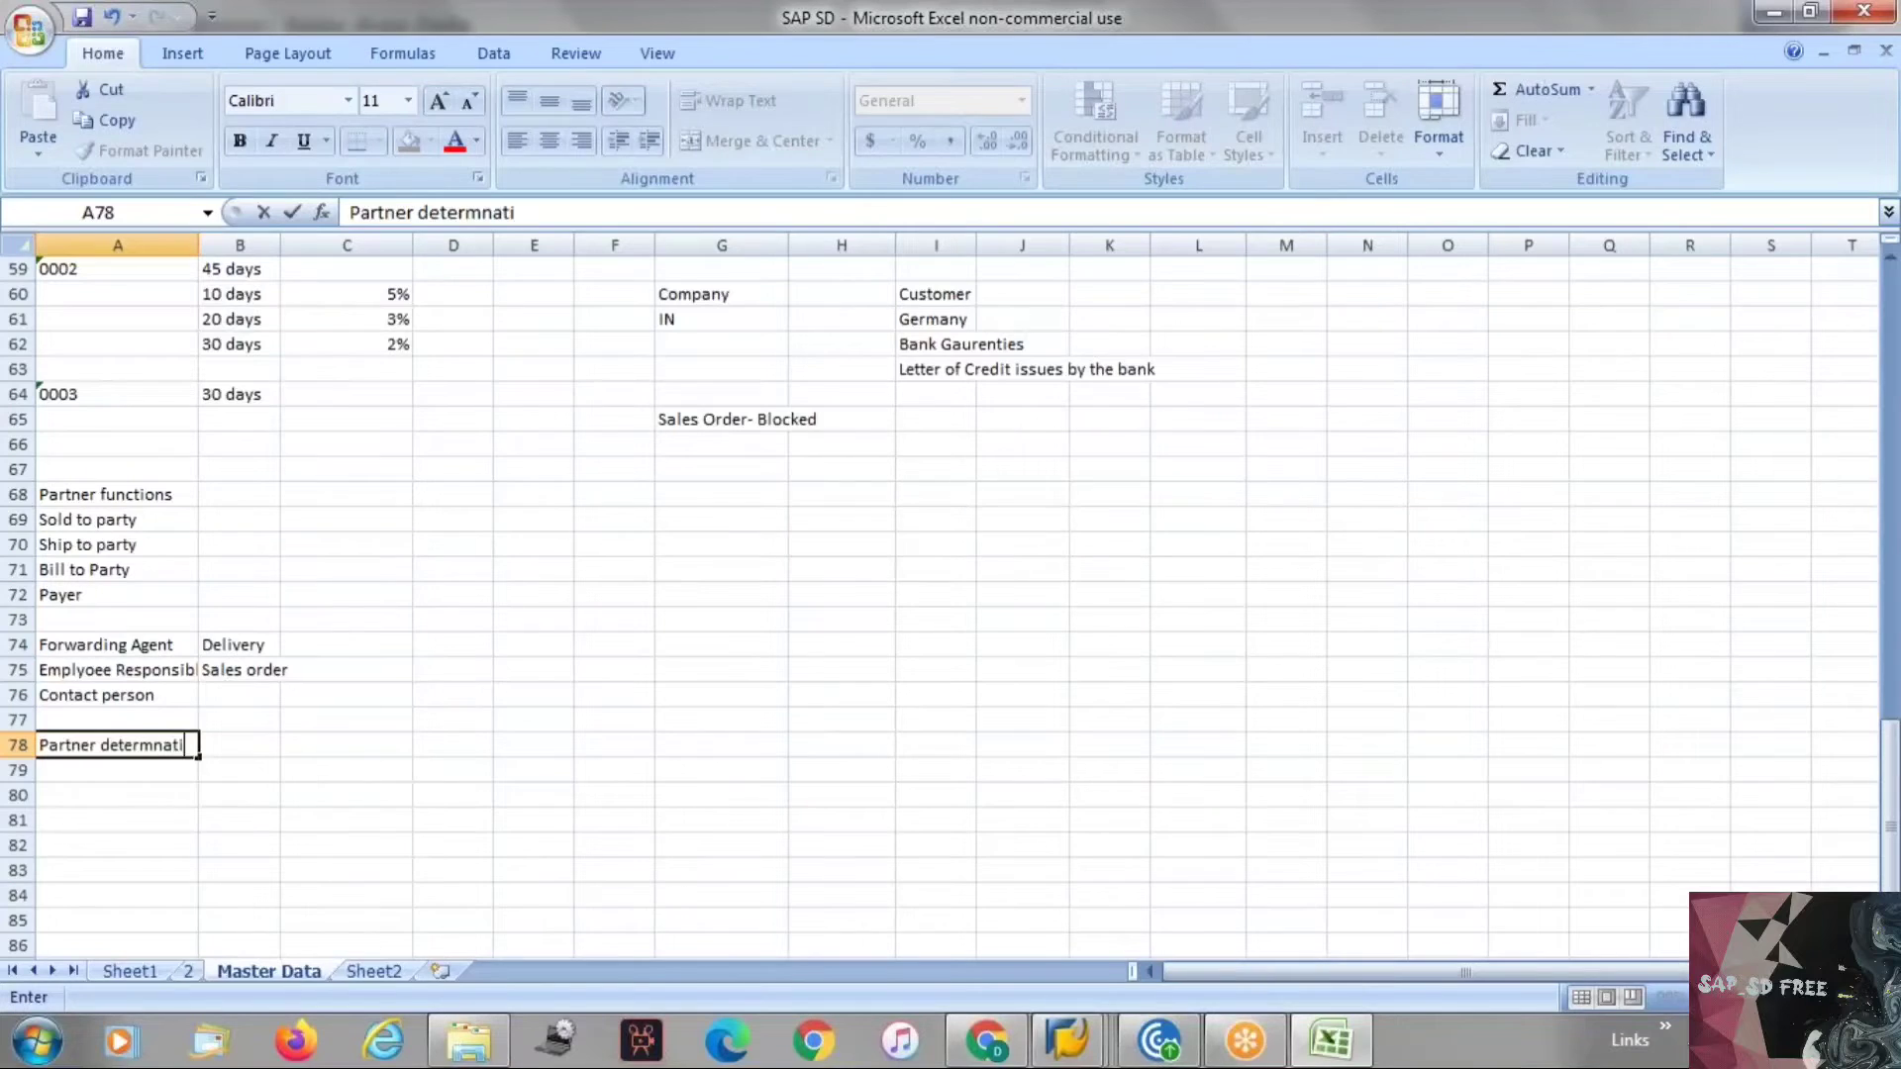
pyautogui.write('on procedure')
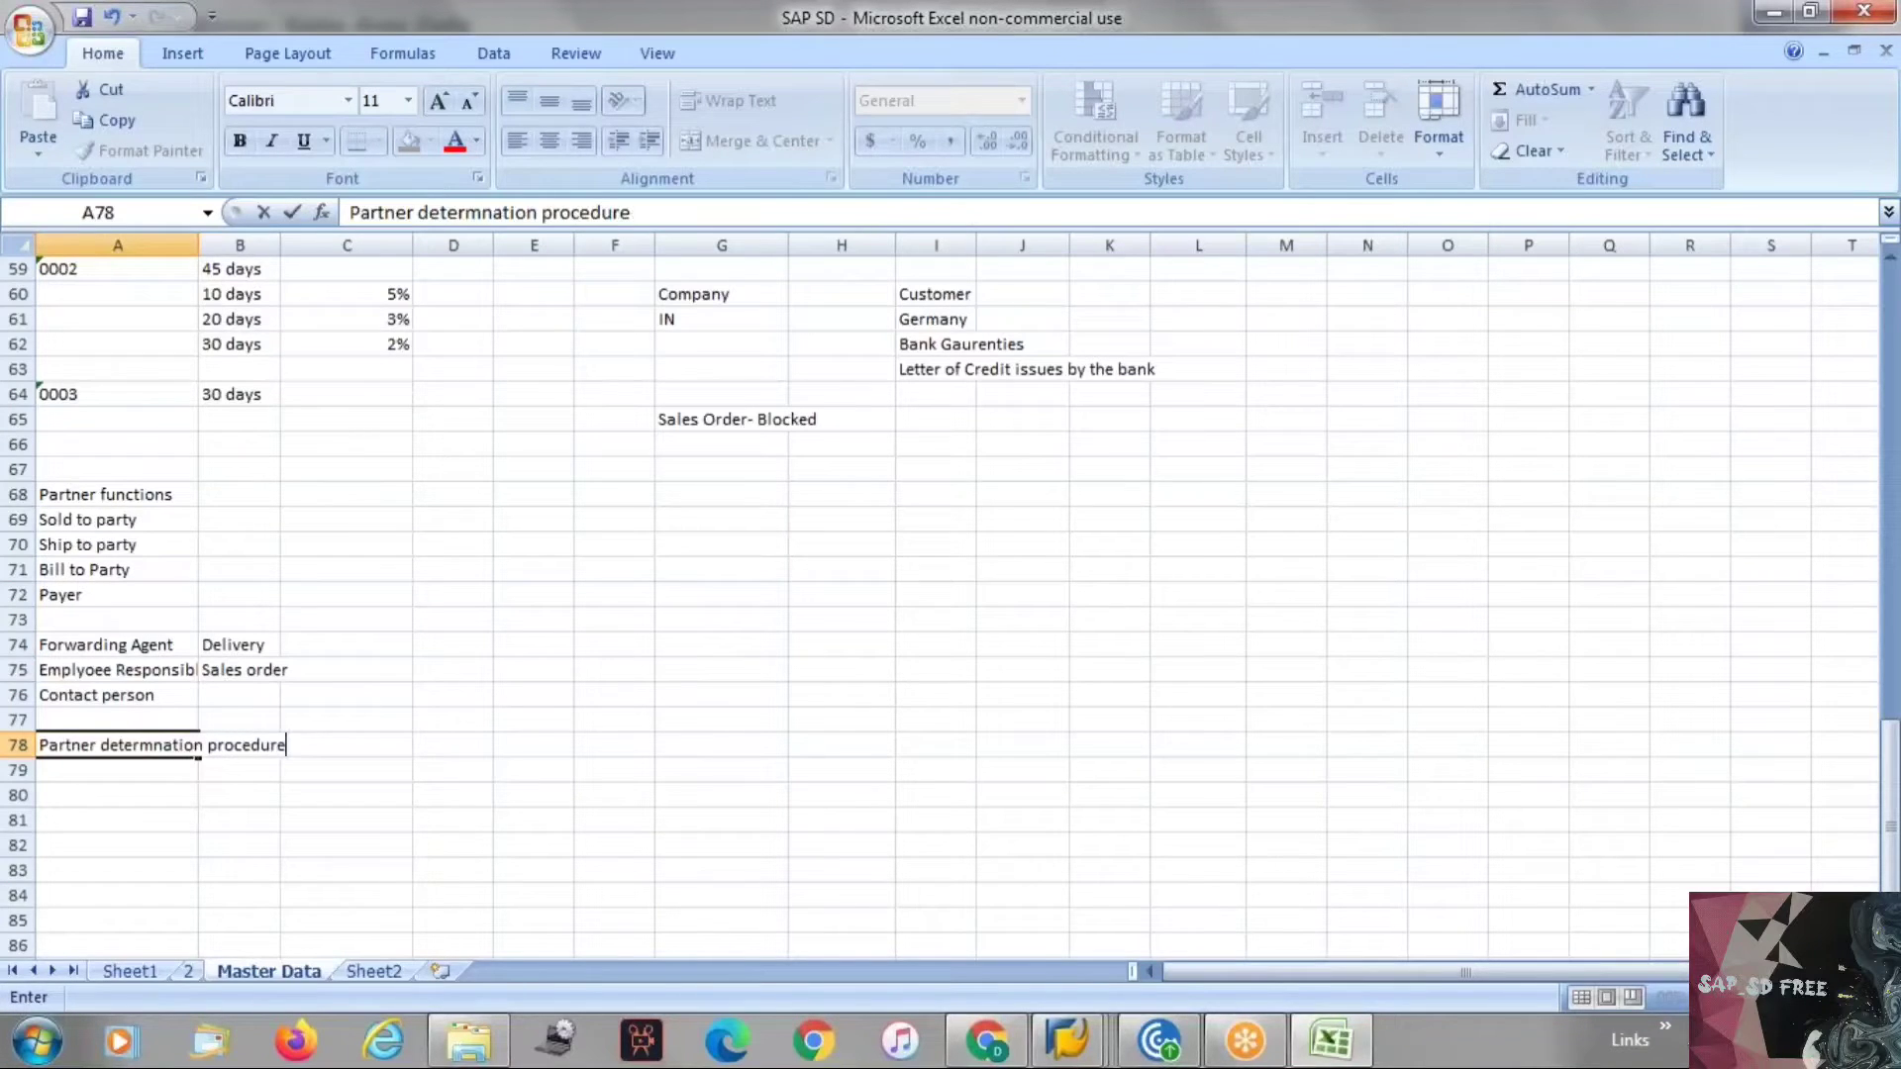
pyautogui.press('Return')
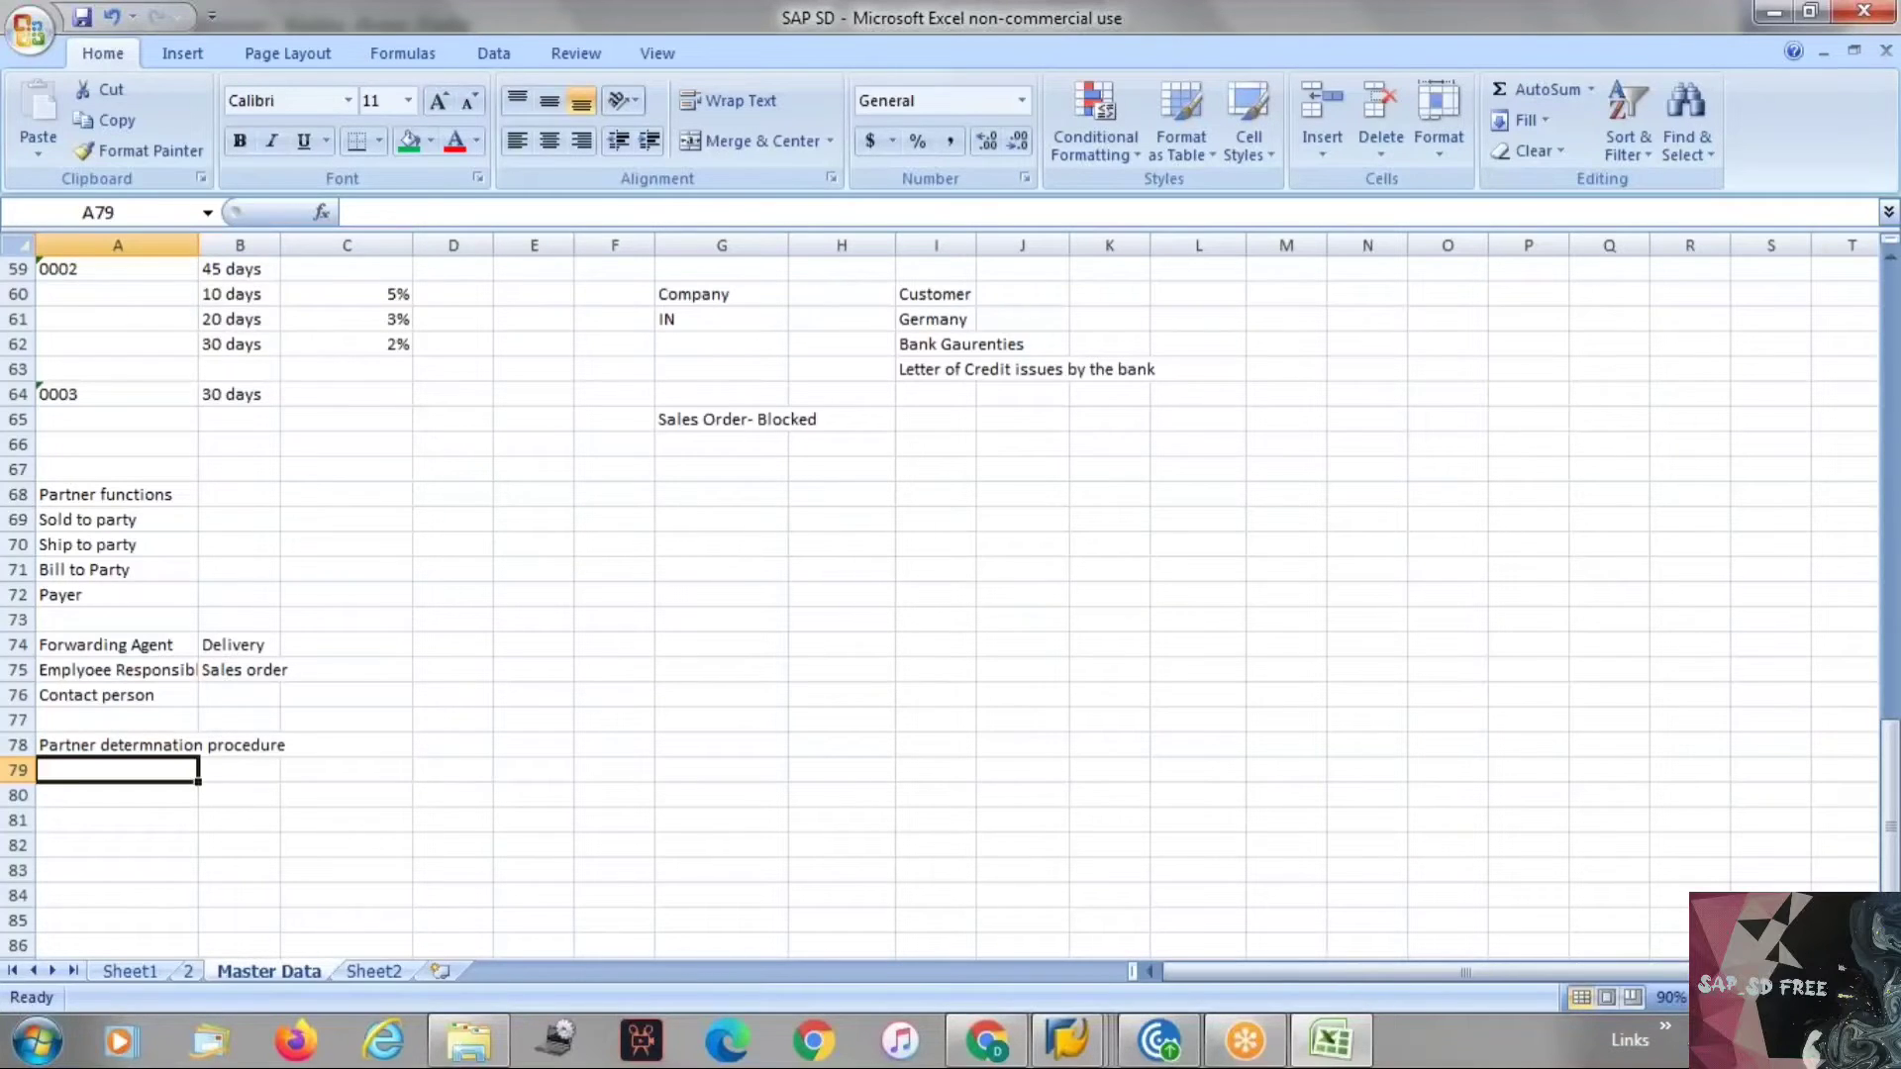
pyautogui.press('Up')
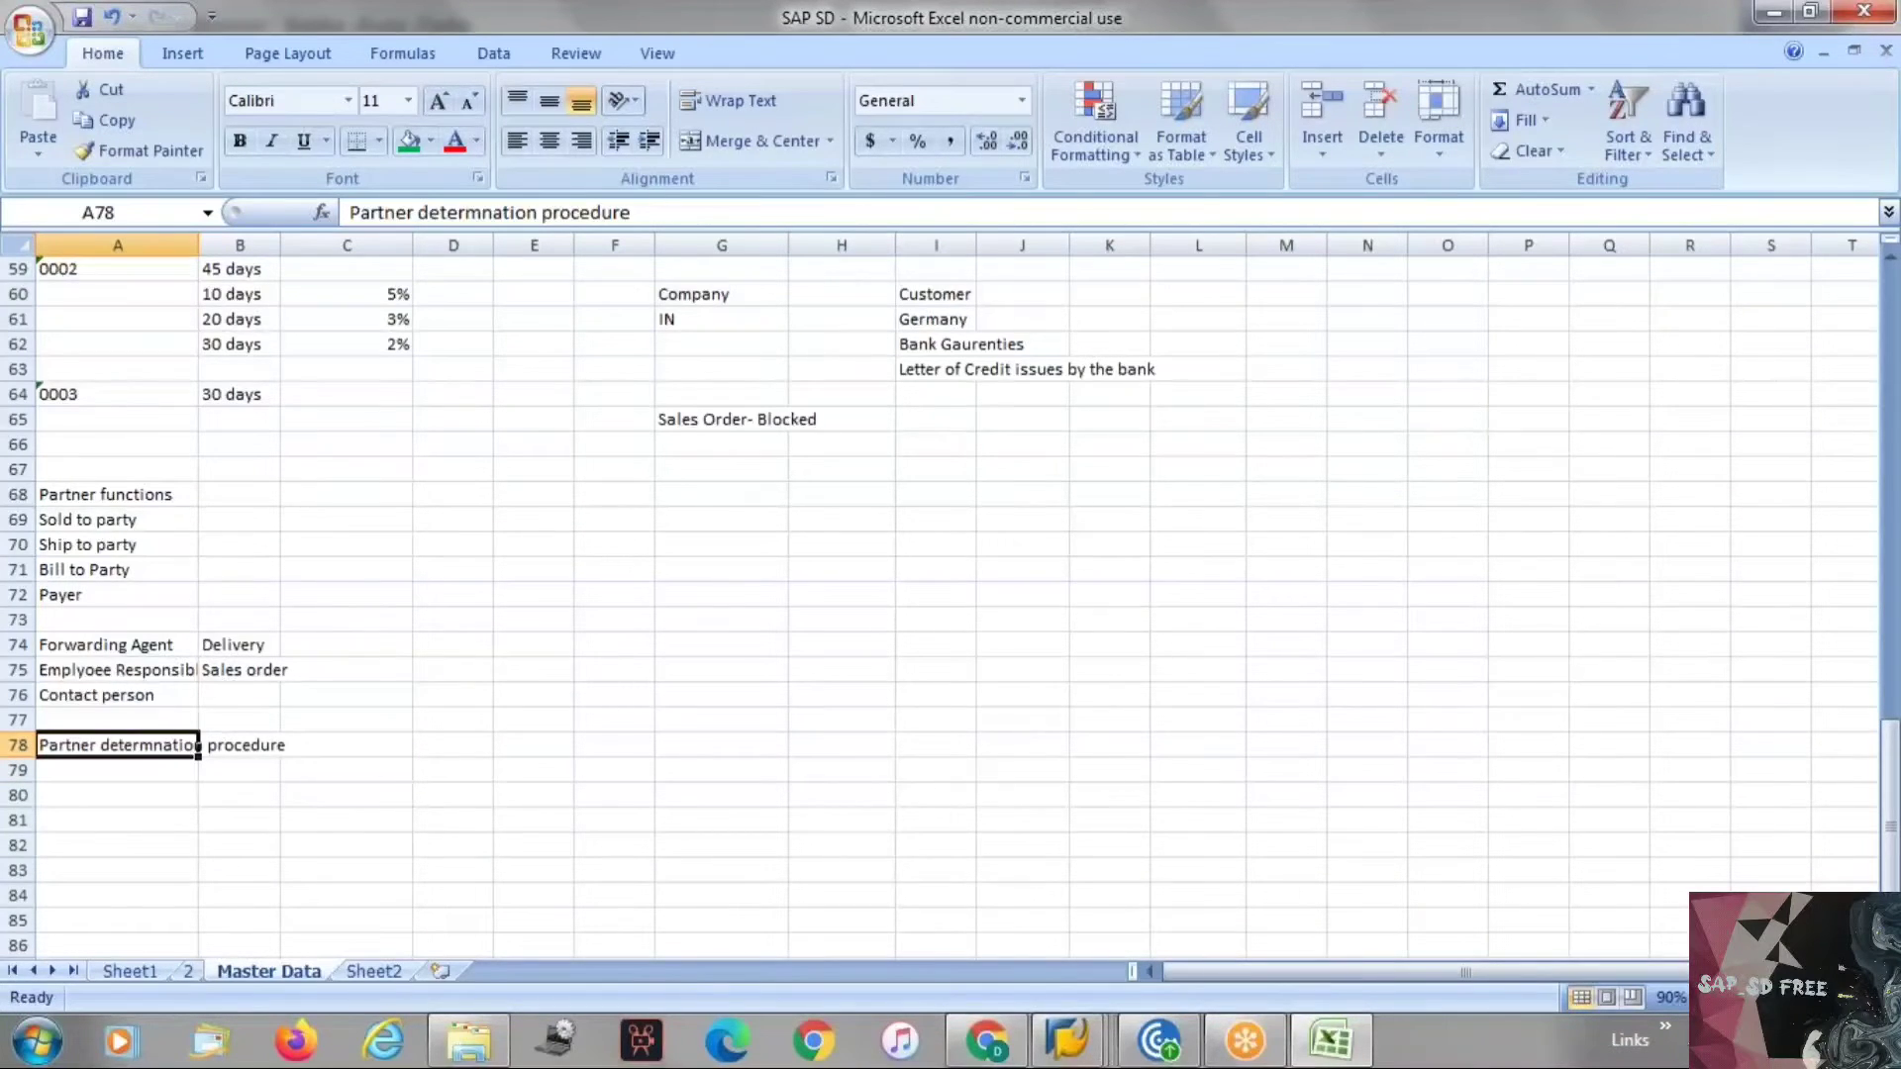
pyautogui.click(655, 212)
pyautogui.write('- ')
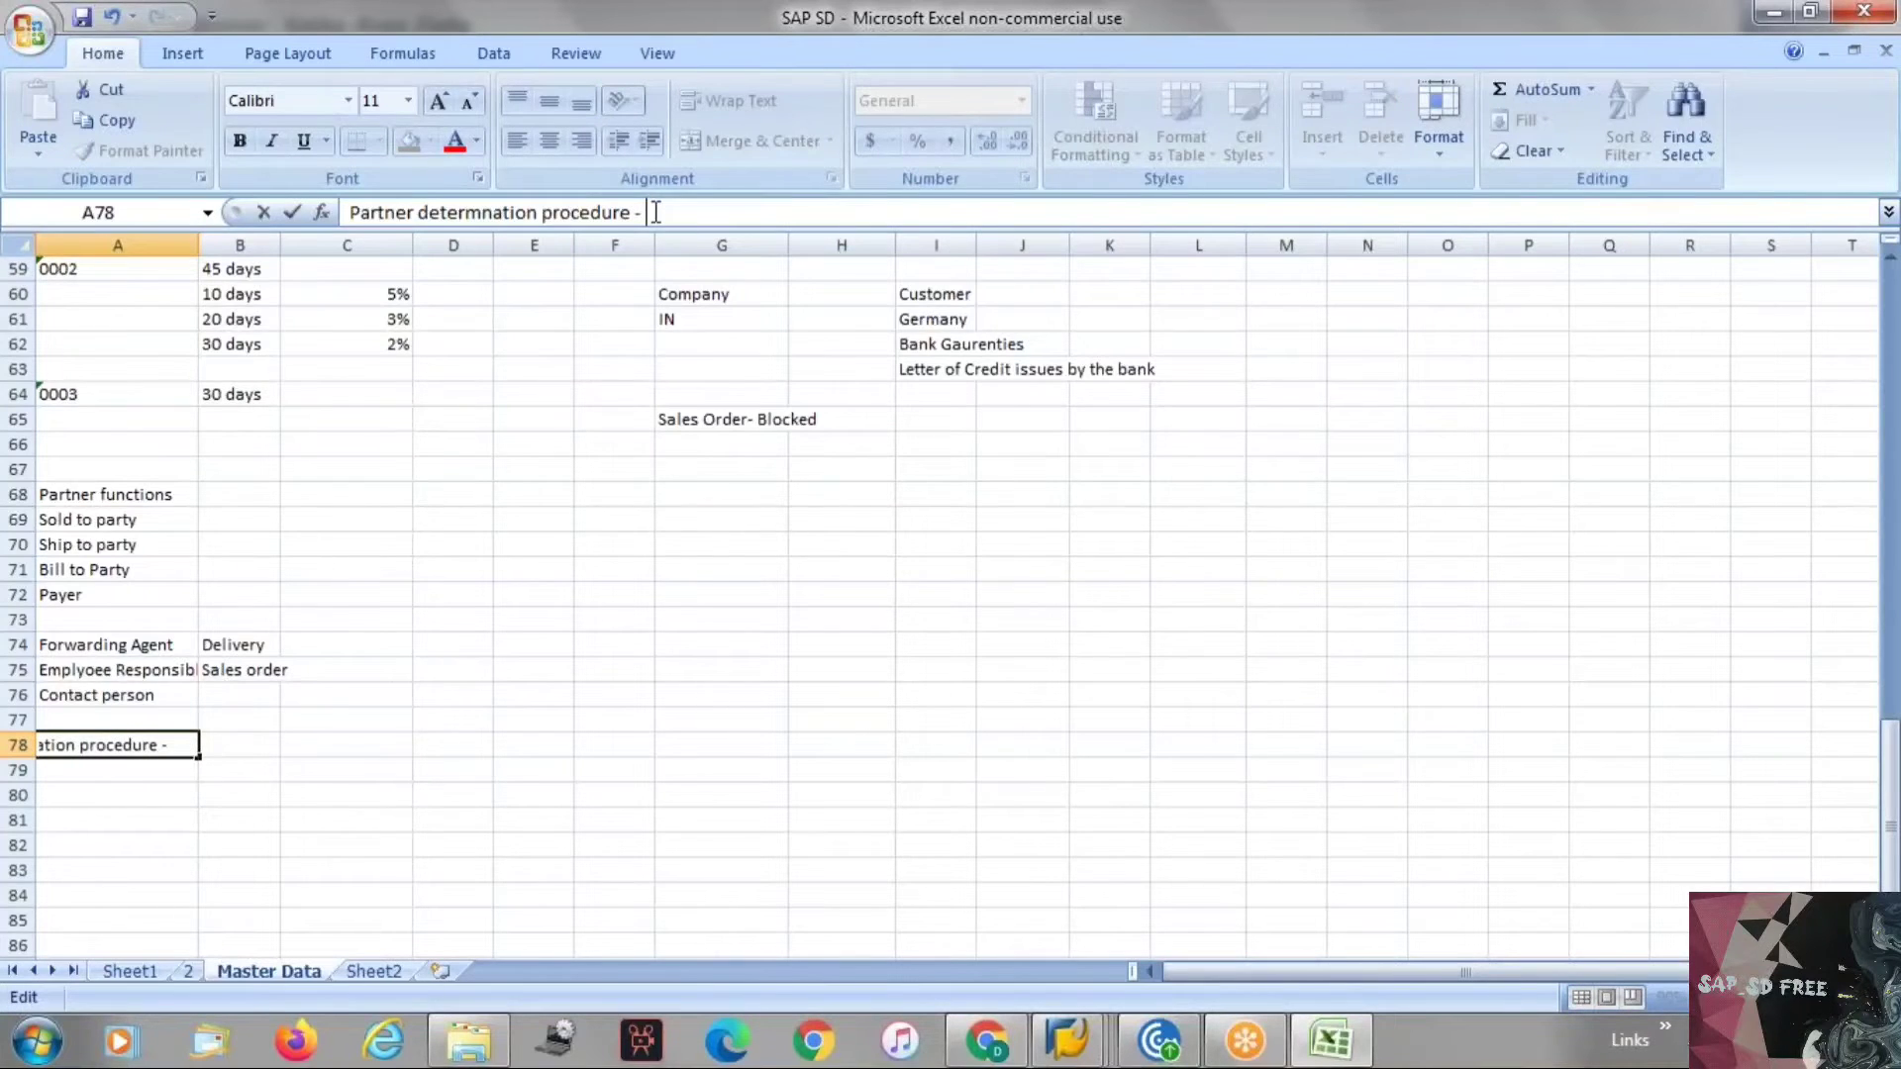
pyautogui.write('3 Steps')
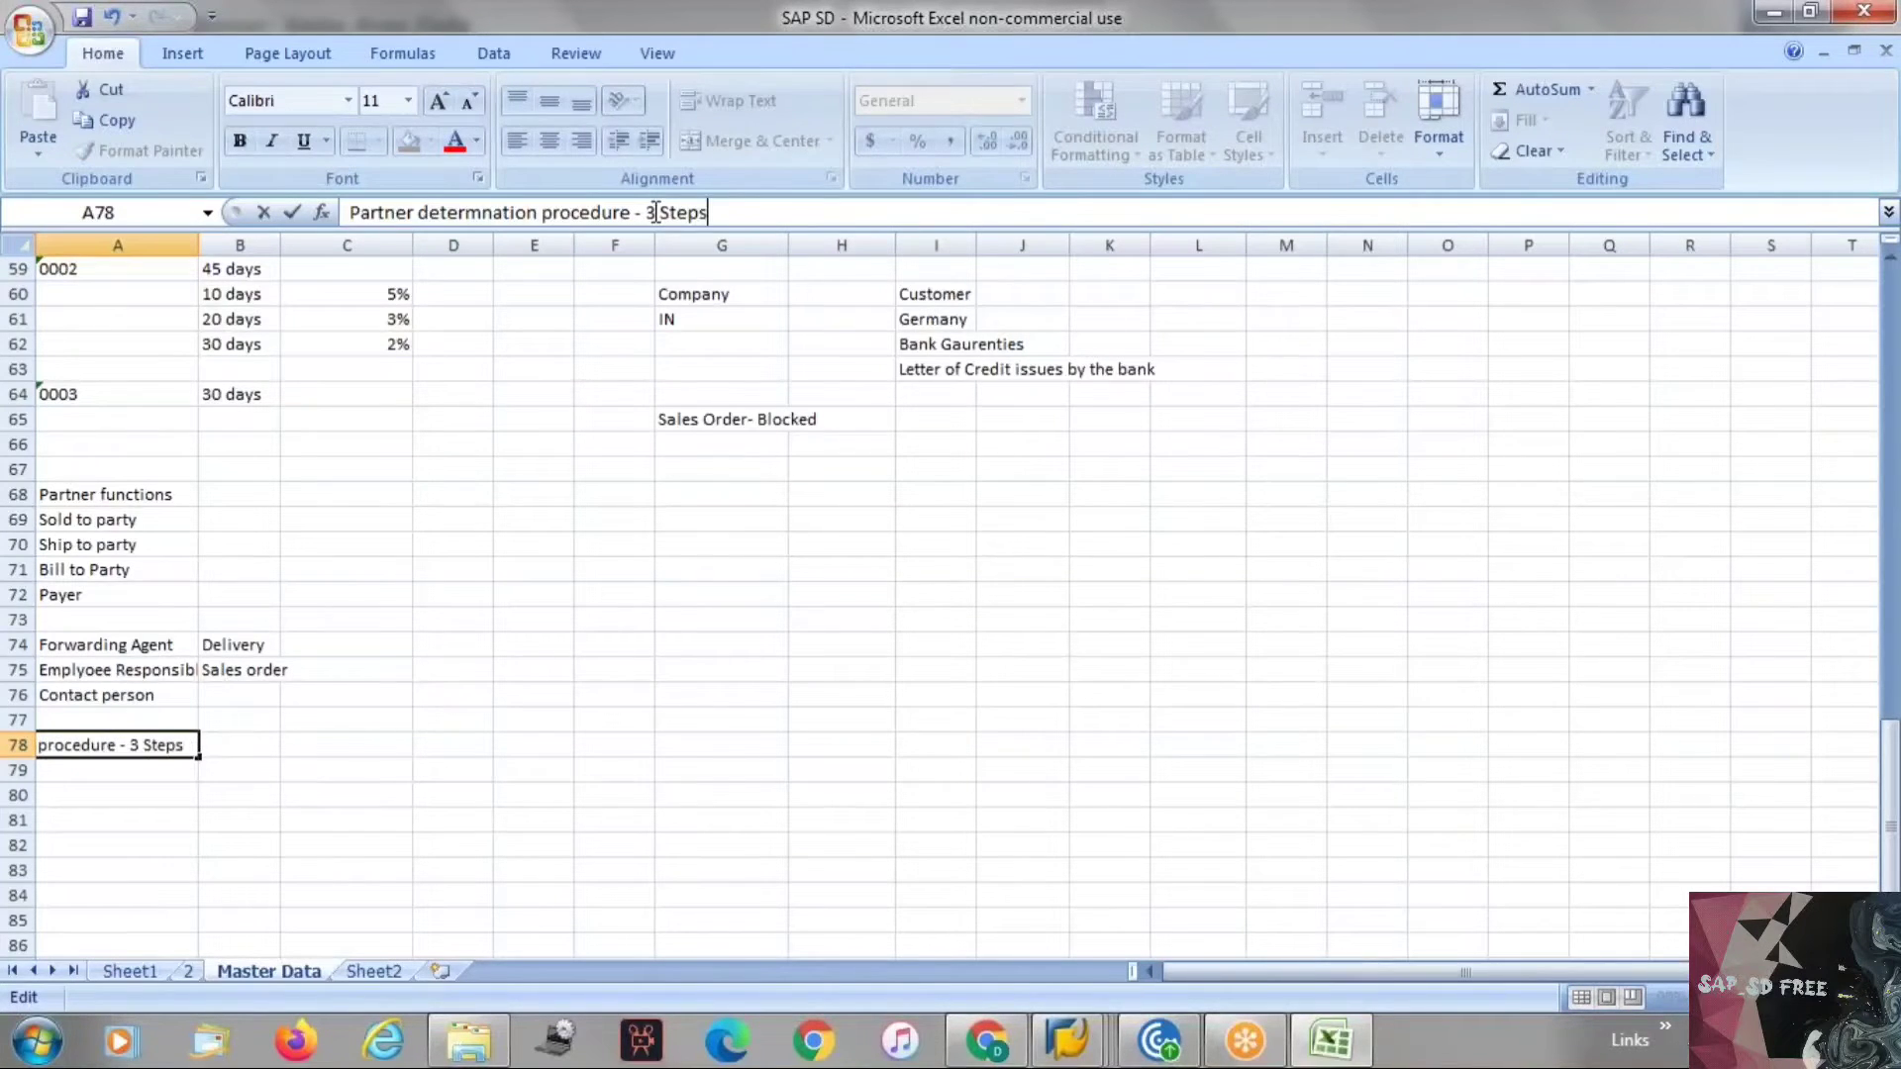
pyautogui.press('Return')
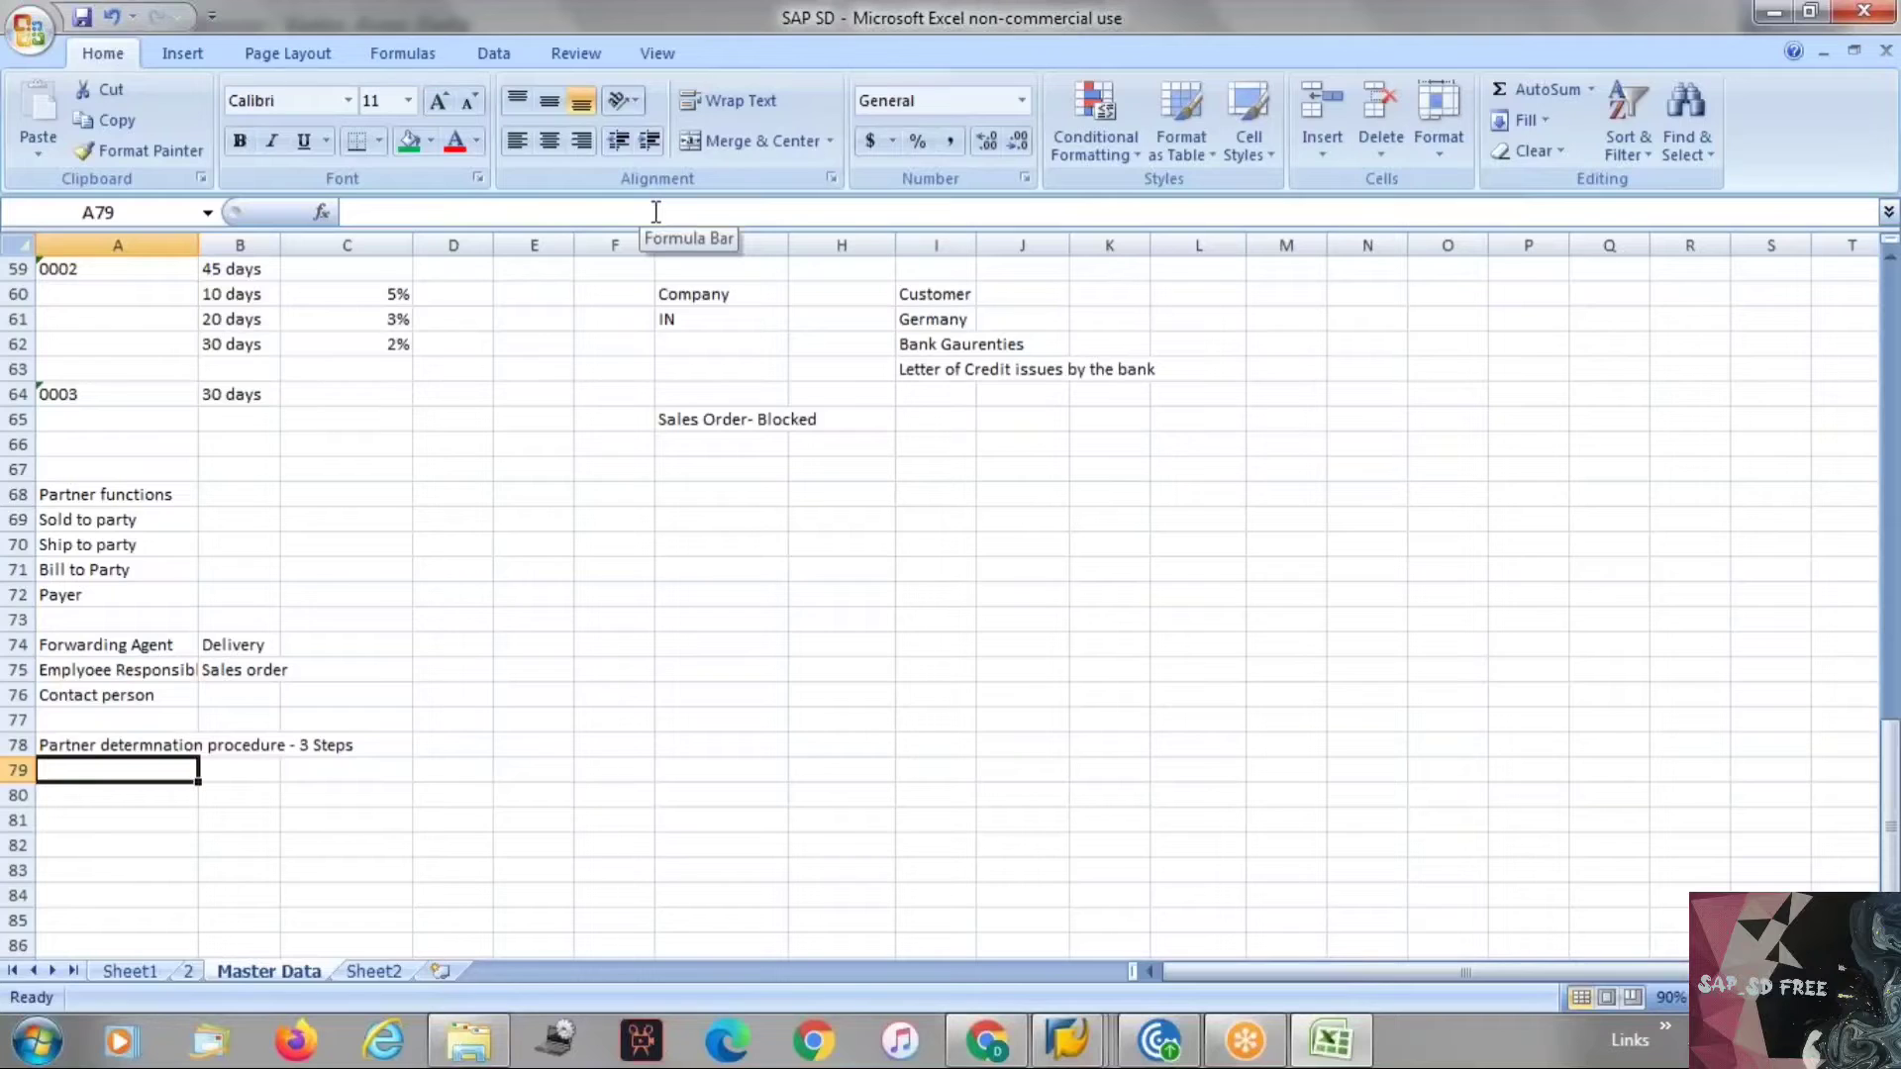
# Enter "Define Partner funtion" in cell A79.
pyautogui.write('Define')
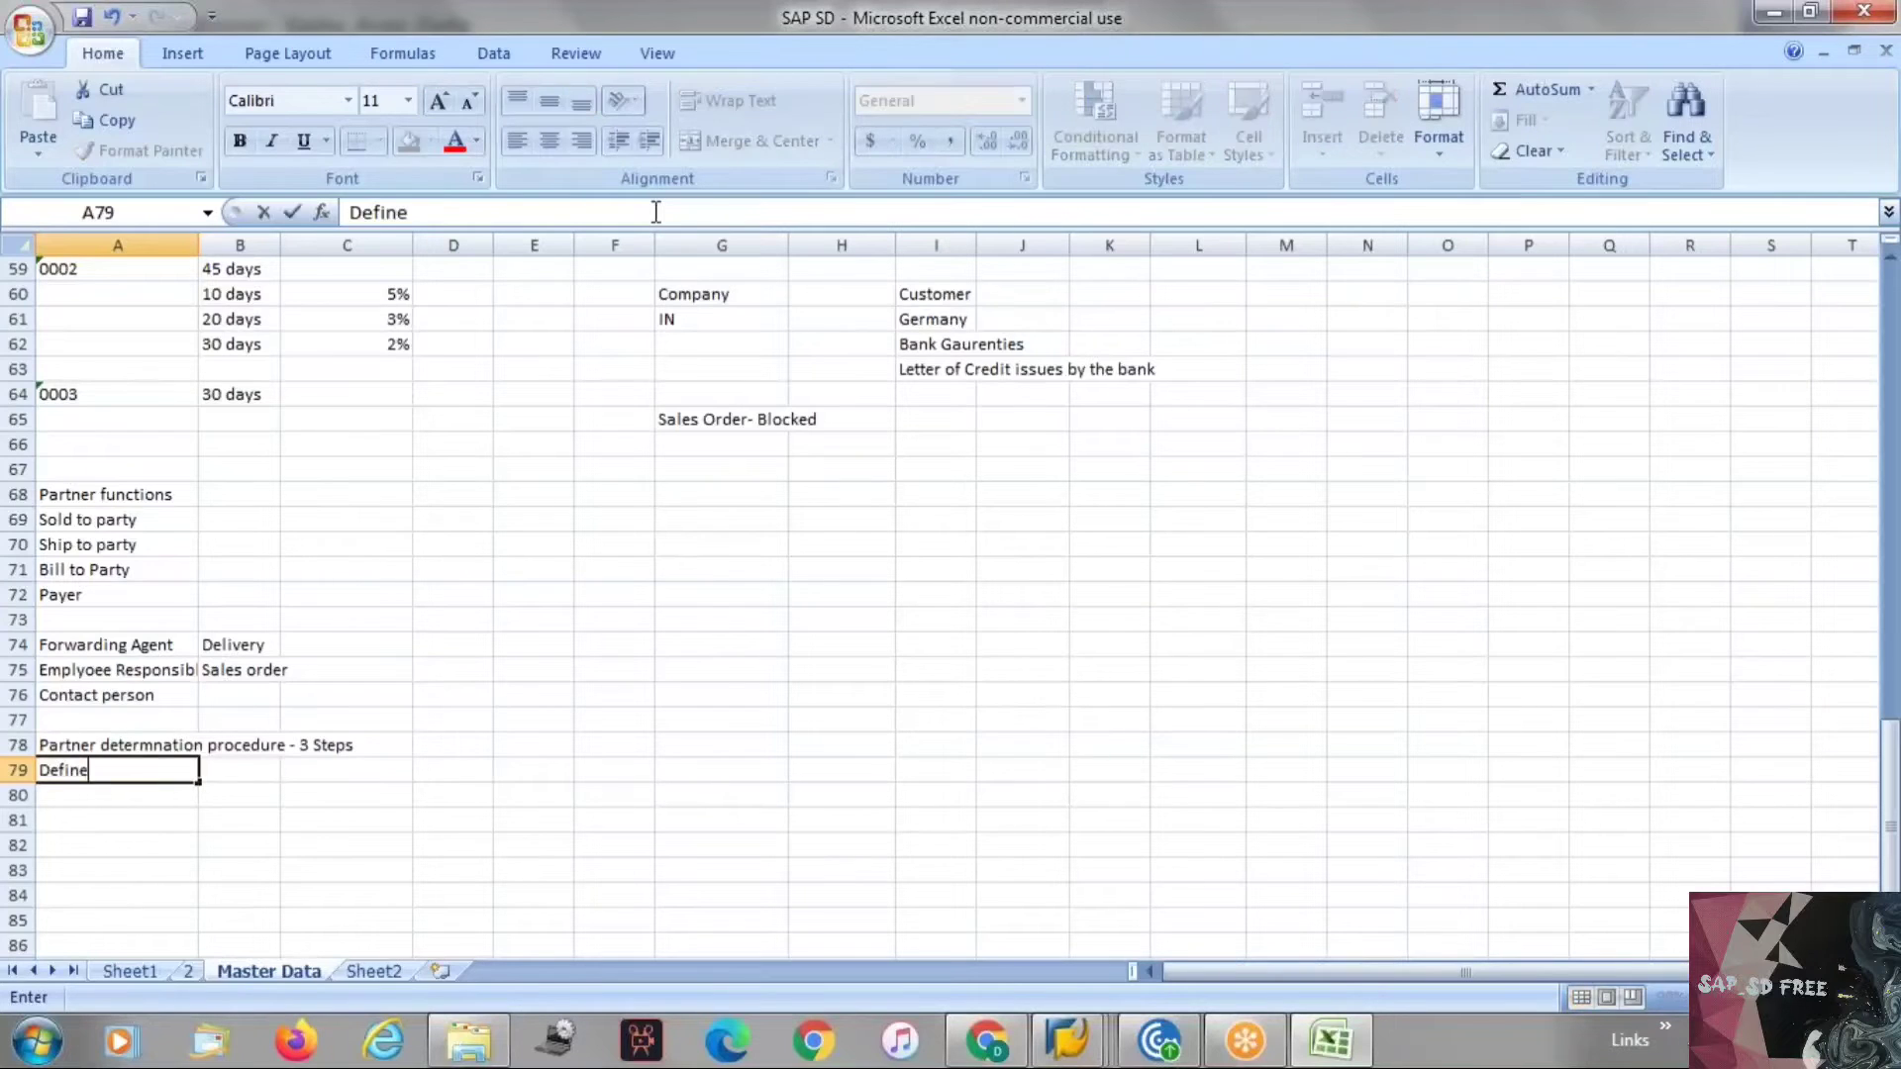
pyautogui.write(' Partner fuct')
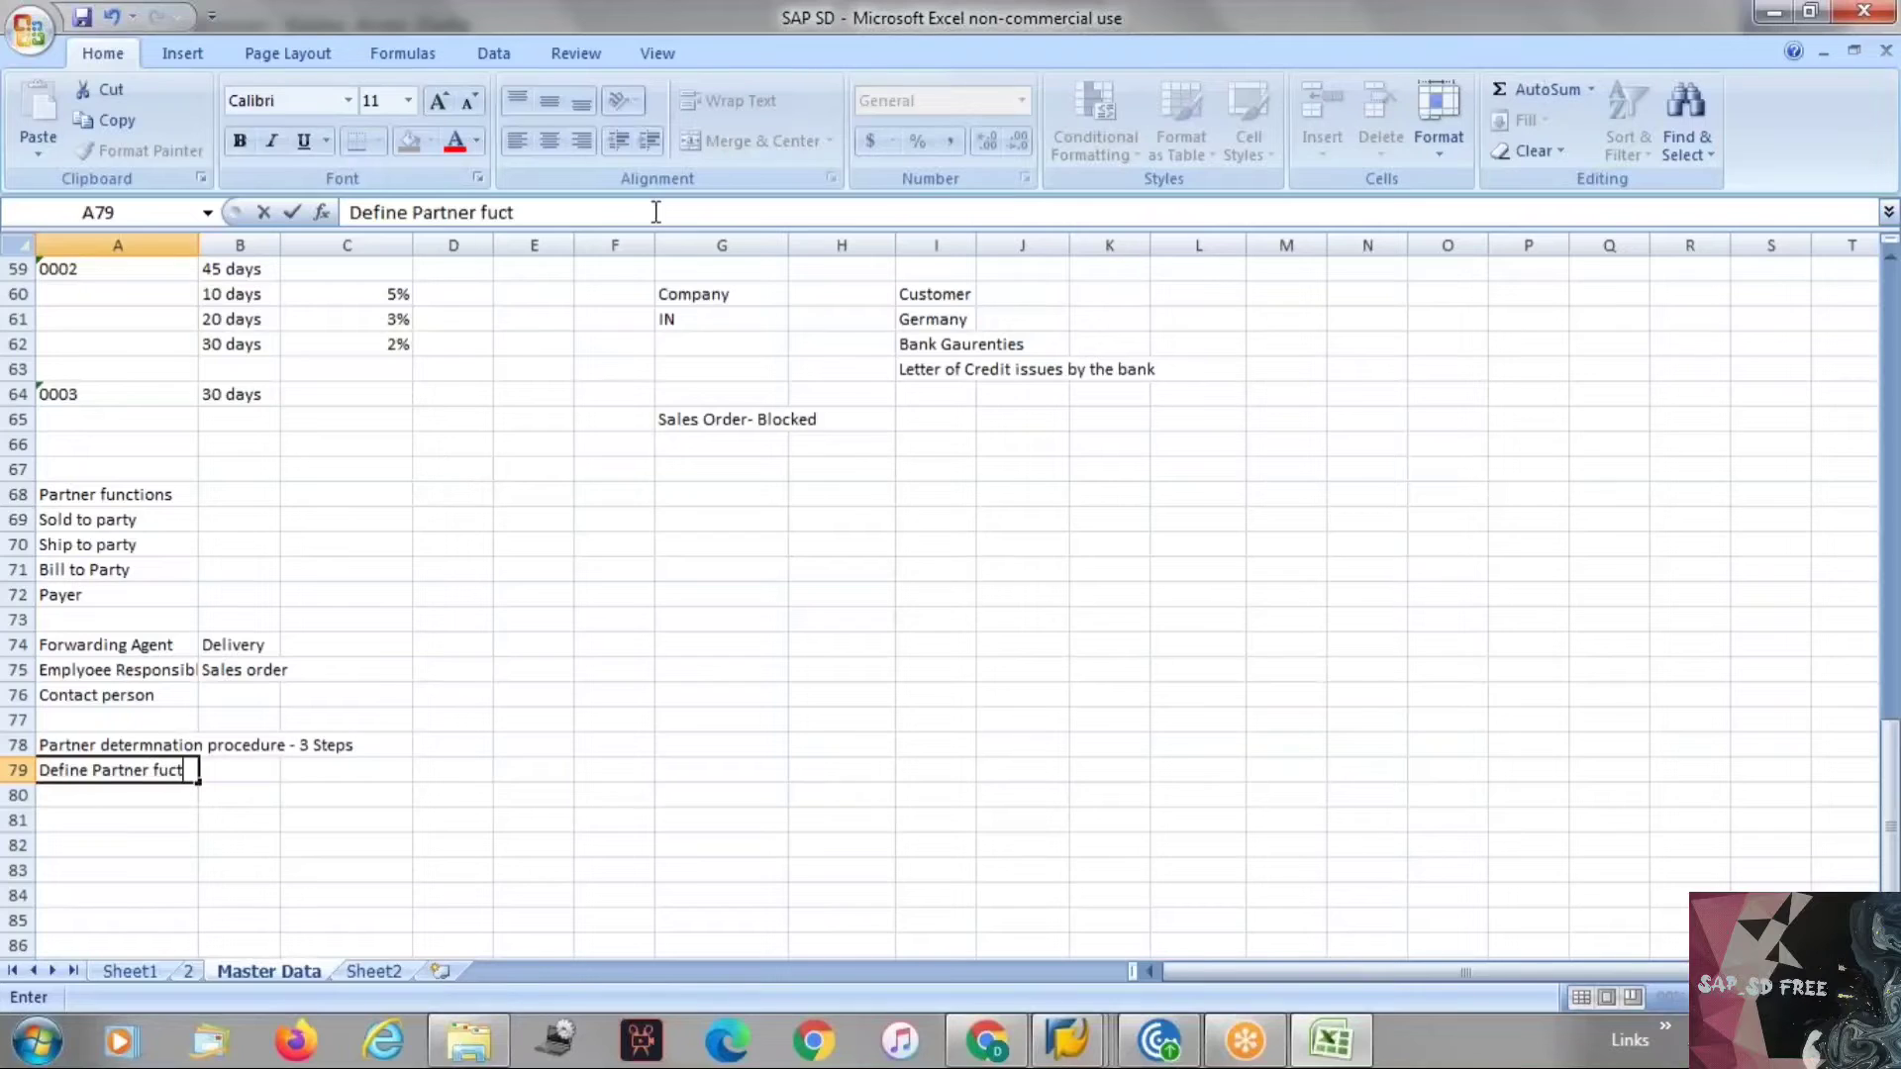
pyautogui.press('BackSpace')
pyautogui.press('BackSpace')
pyautogui.write('ntc')
pyautogui.press('BackSpace')
pyautogui.write('ion')
pyautogui.press('Return')
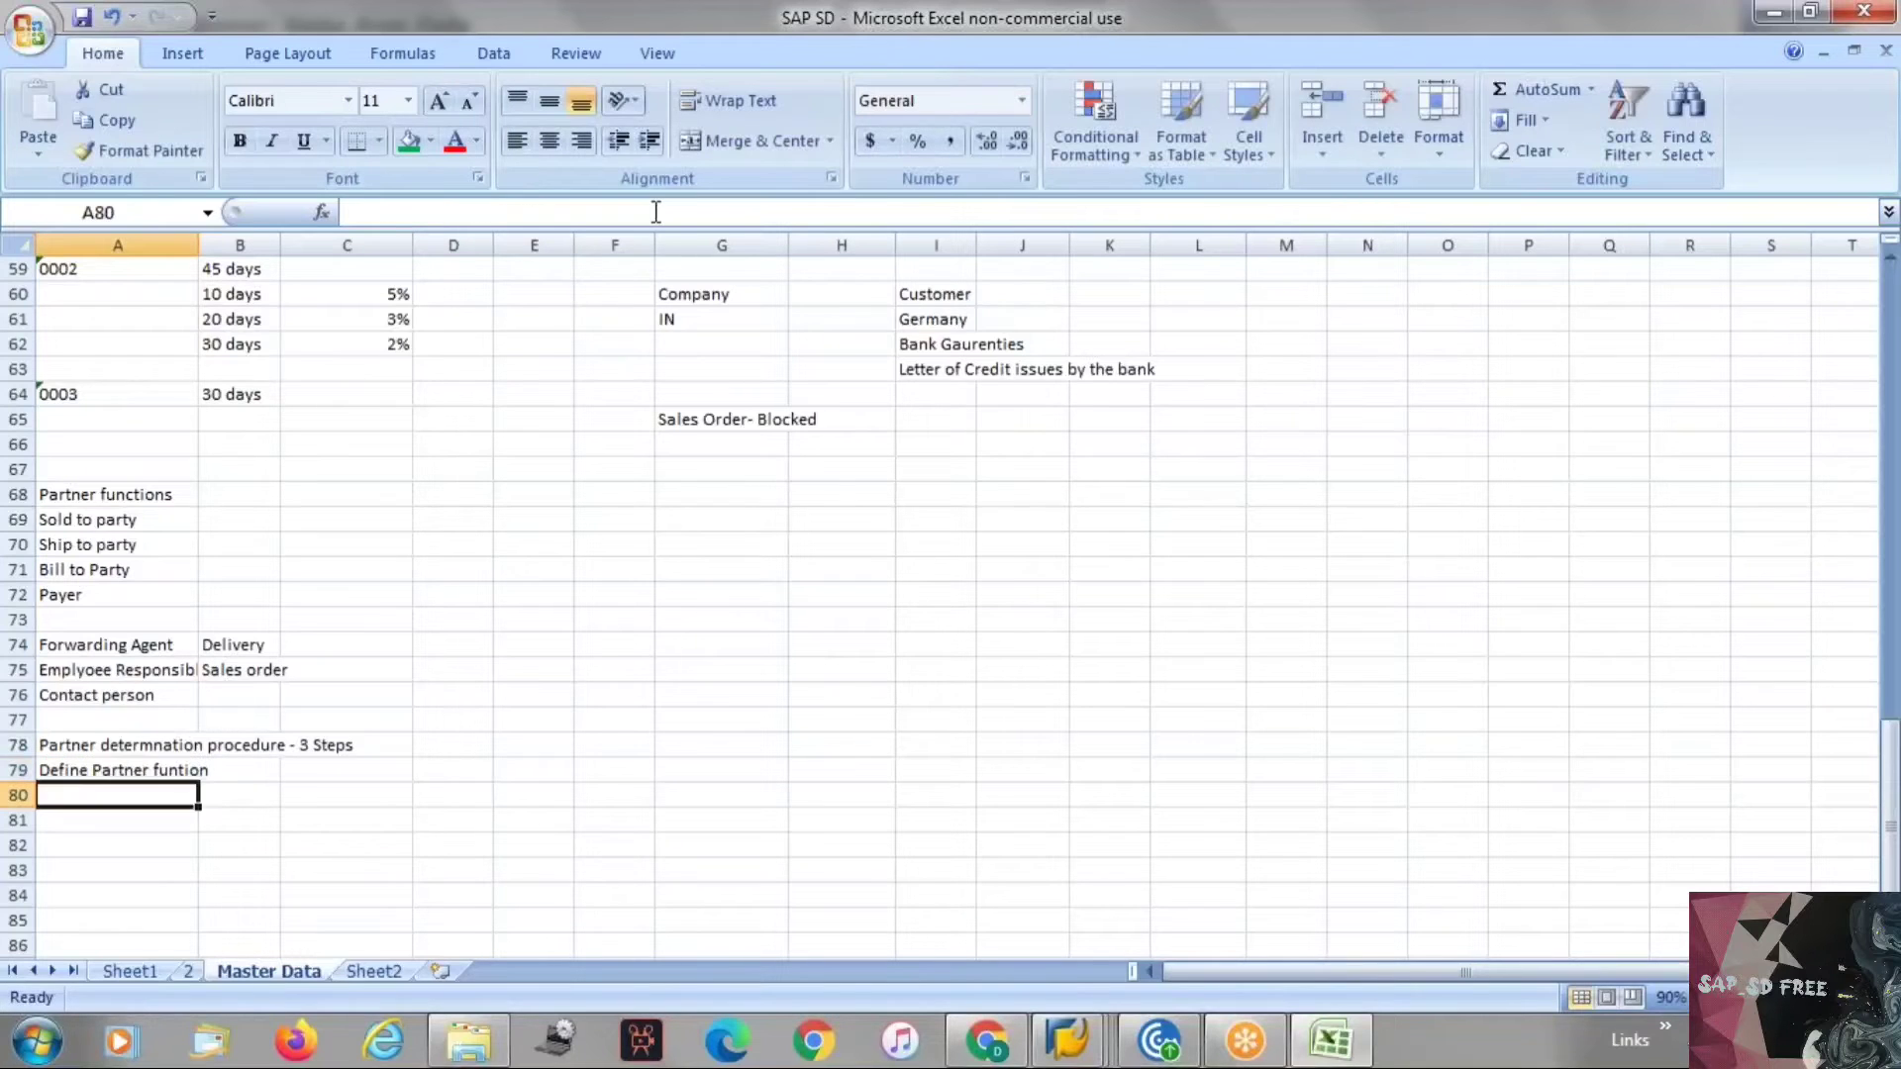
# Copy the partner function code block from A21:B25 and paste it starting at cell A80.
pyautogui.scroll(3, 469, 297)
pyautogui.scroll(4, 469, 297)
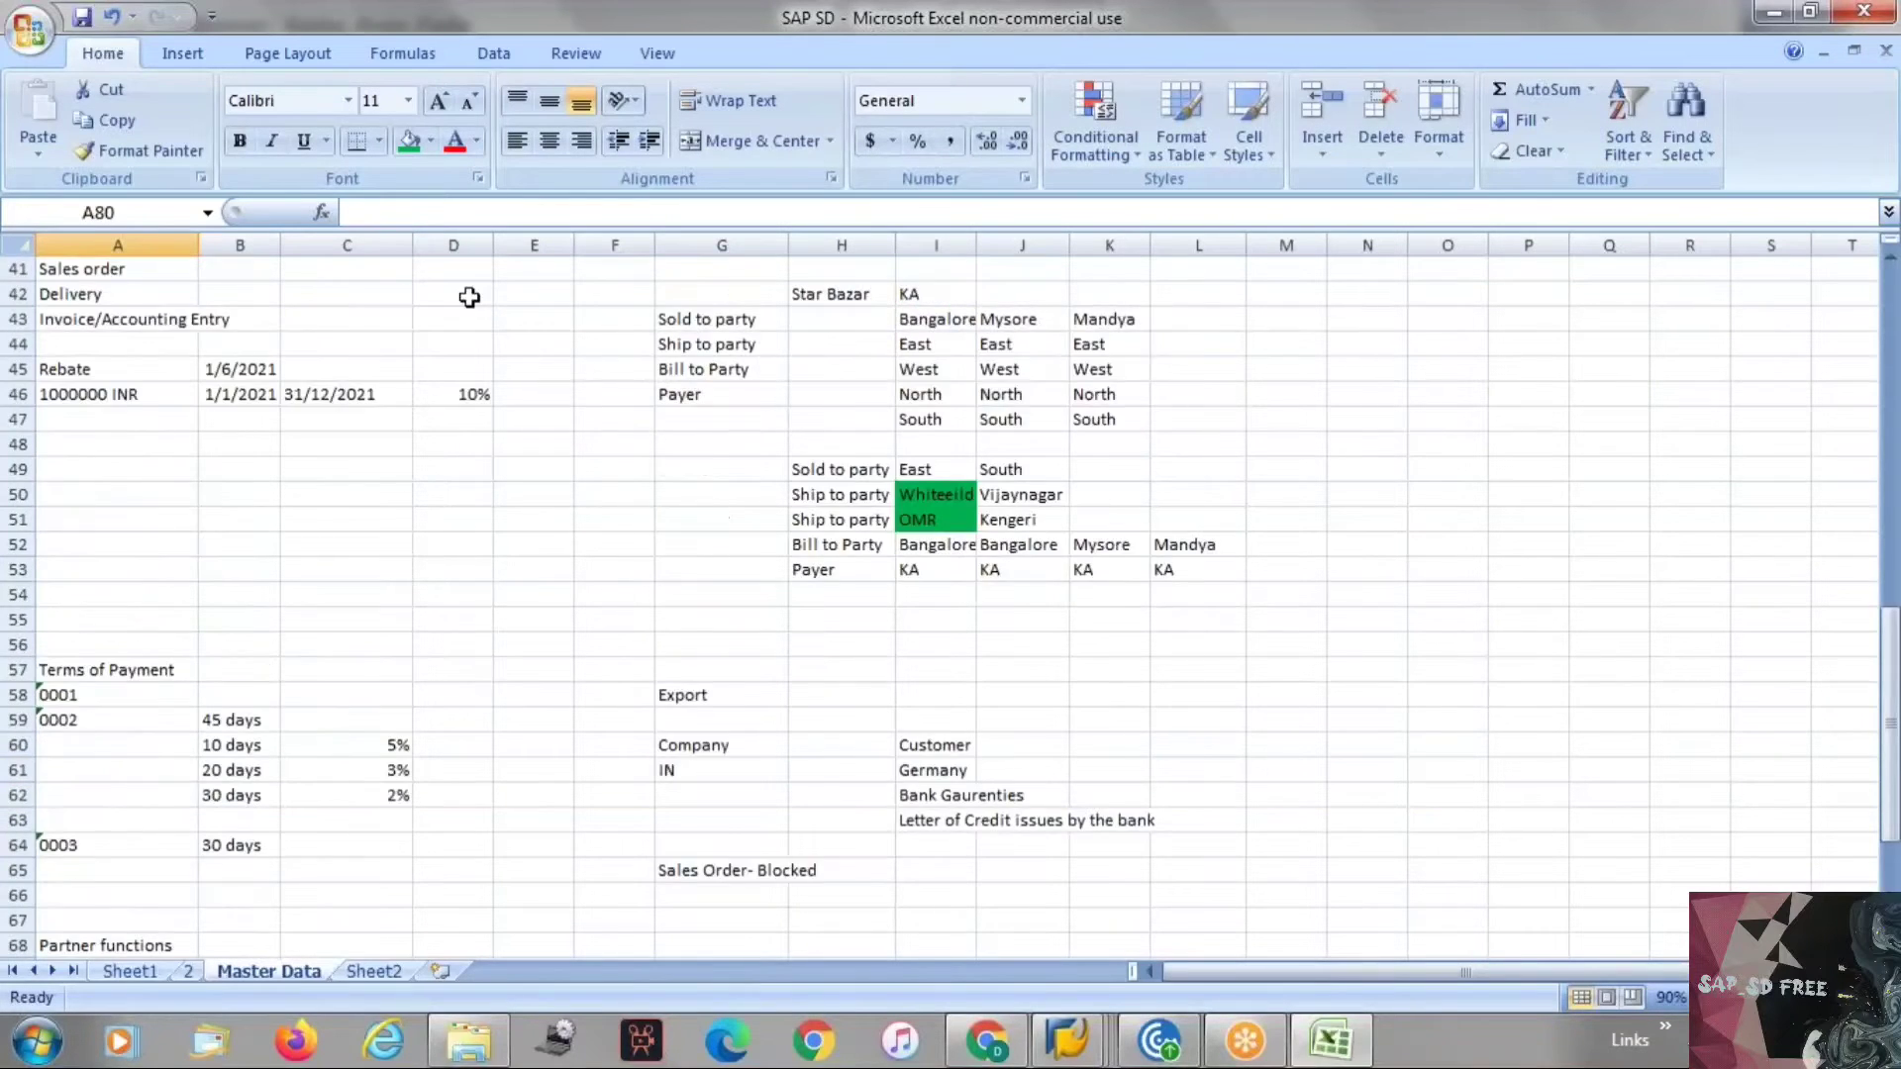
pyautogui.scroll(8, 472, 440)
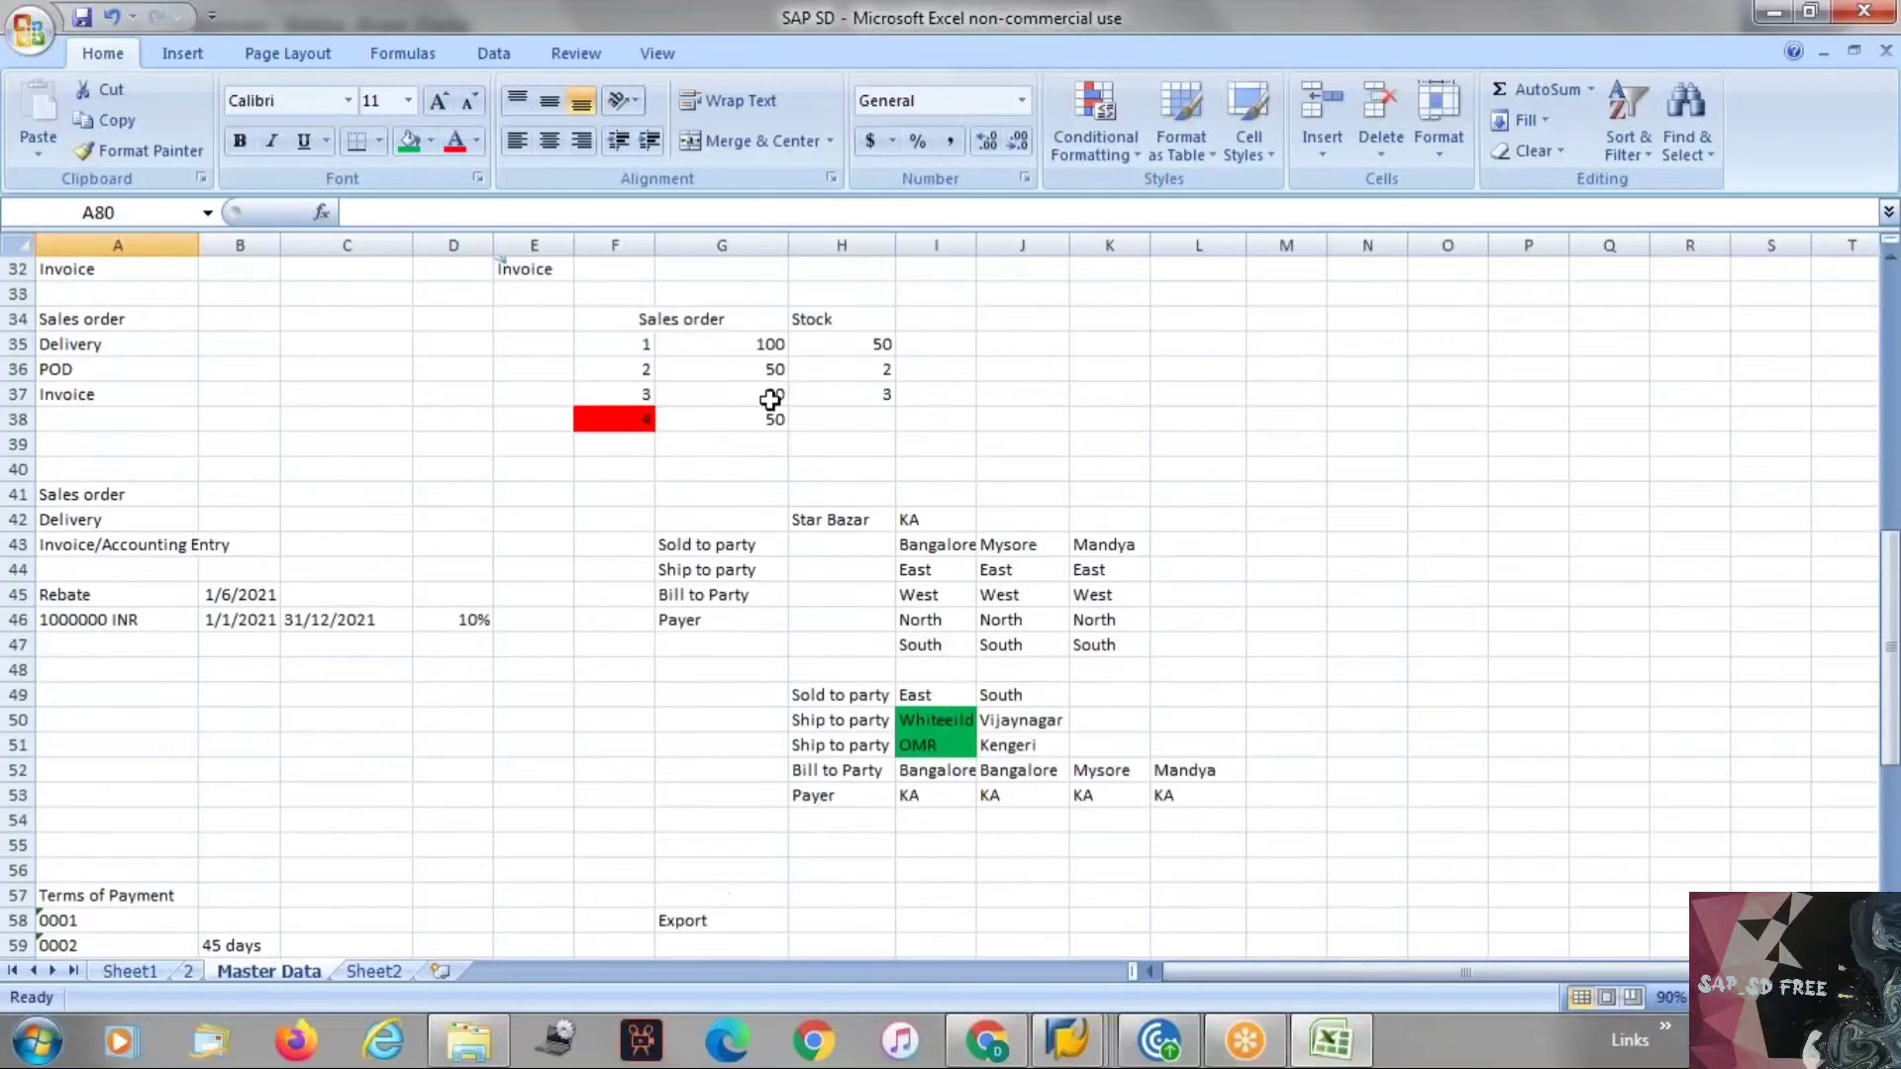
pyautogui.click(74, 470)
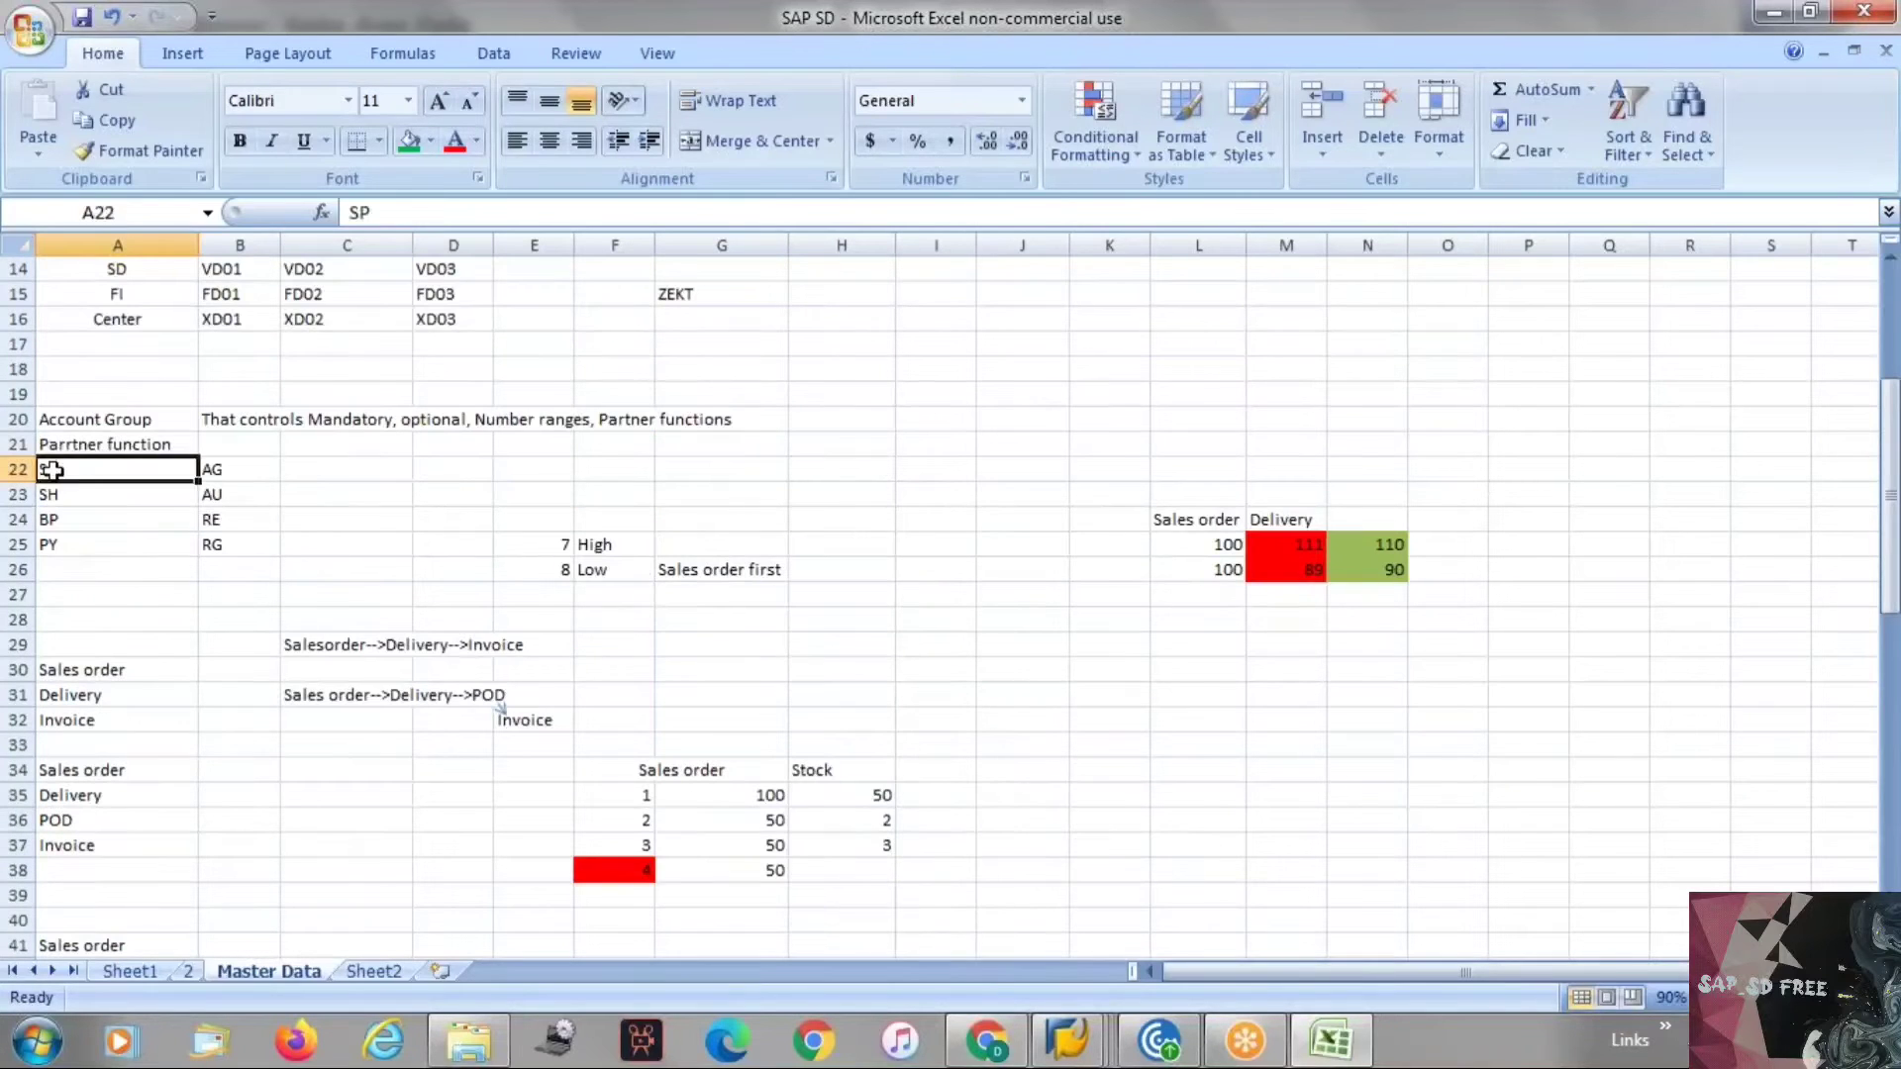
pyautogui.moveTo(63, 443); pyautogui.dragTo(237, 544)
pyautogui.hotkey('ctrl', 'c')
pyautogui.scroll(-19, 178, 458)
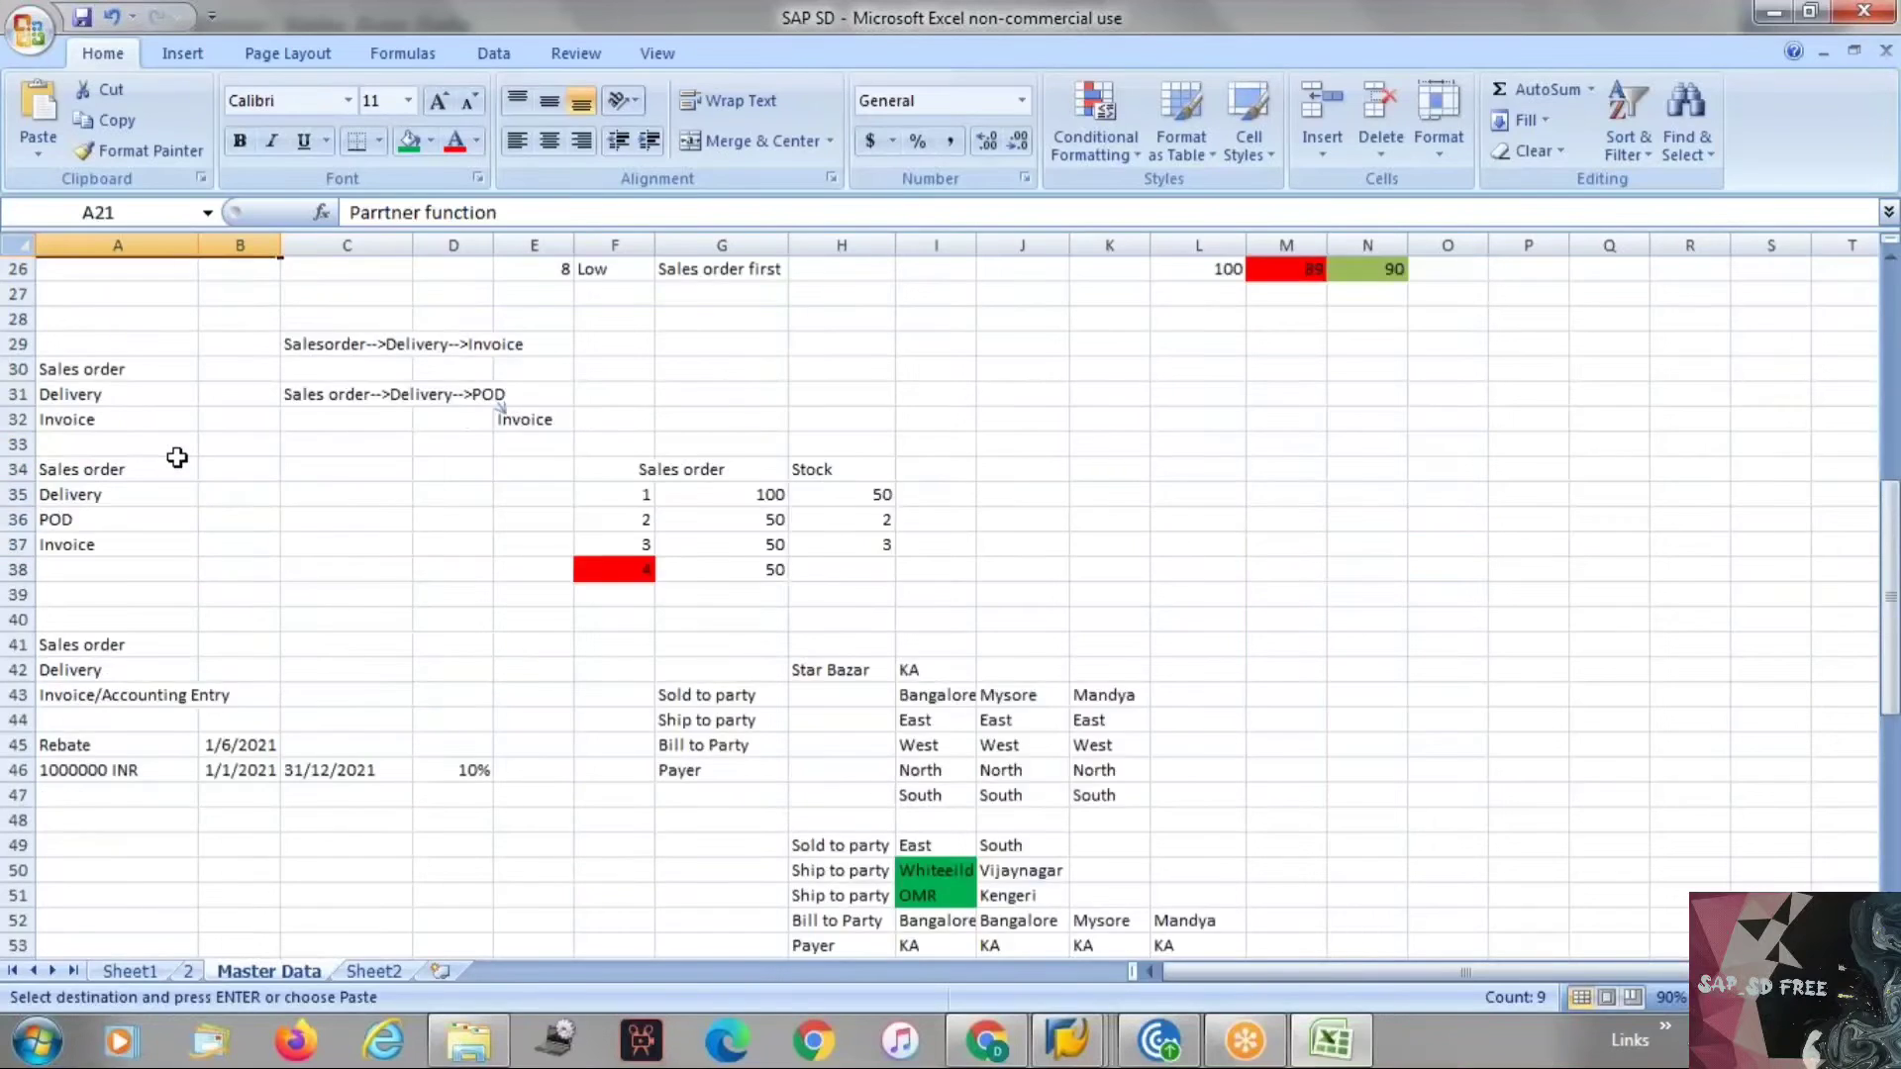
pyautogui.click(90, 492)
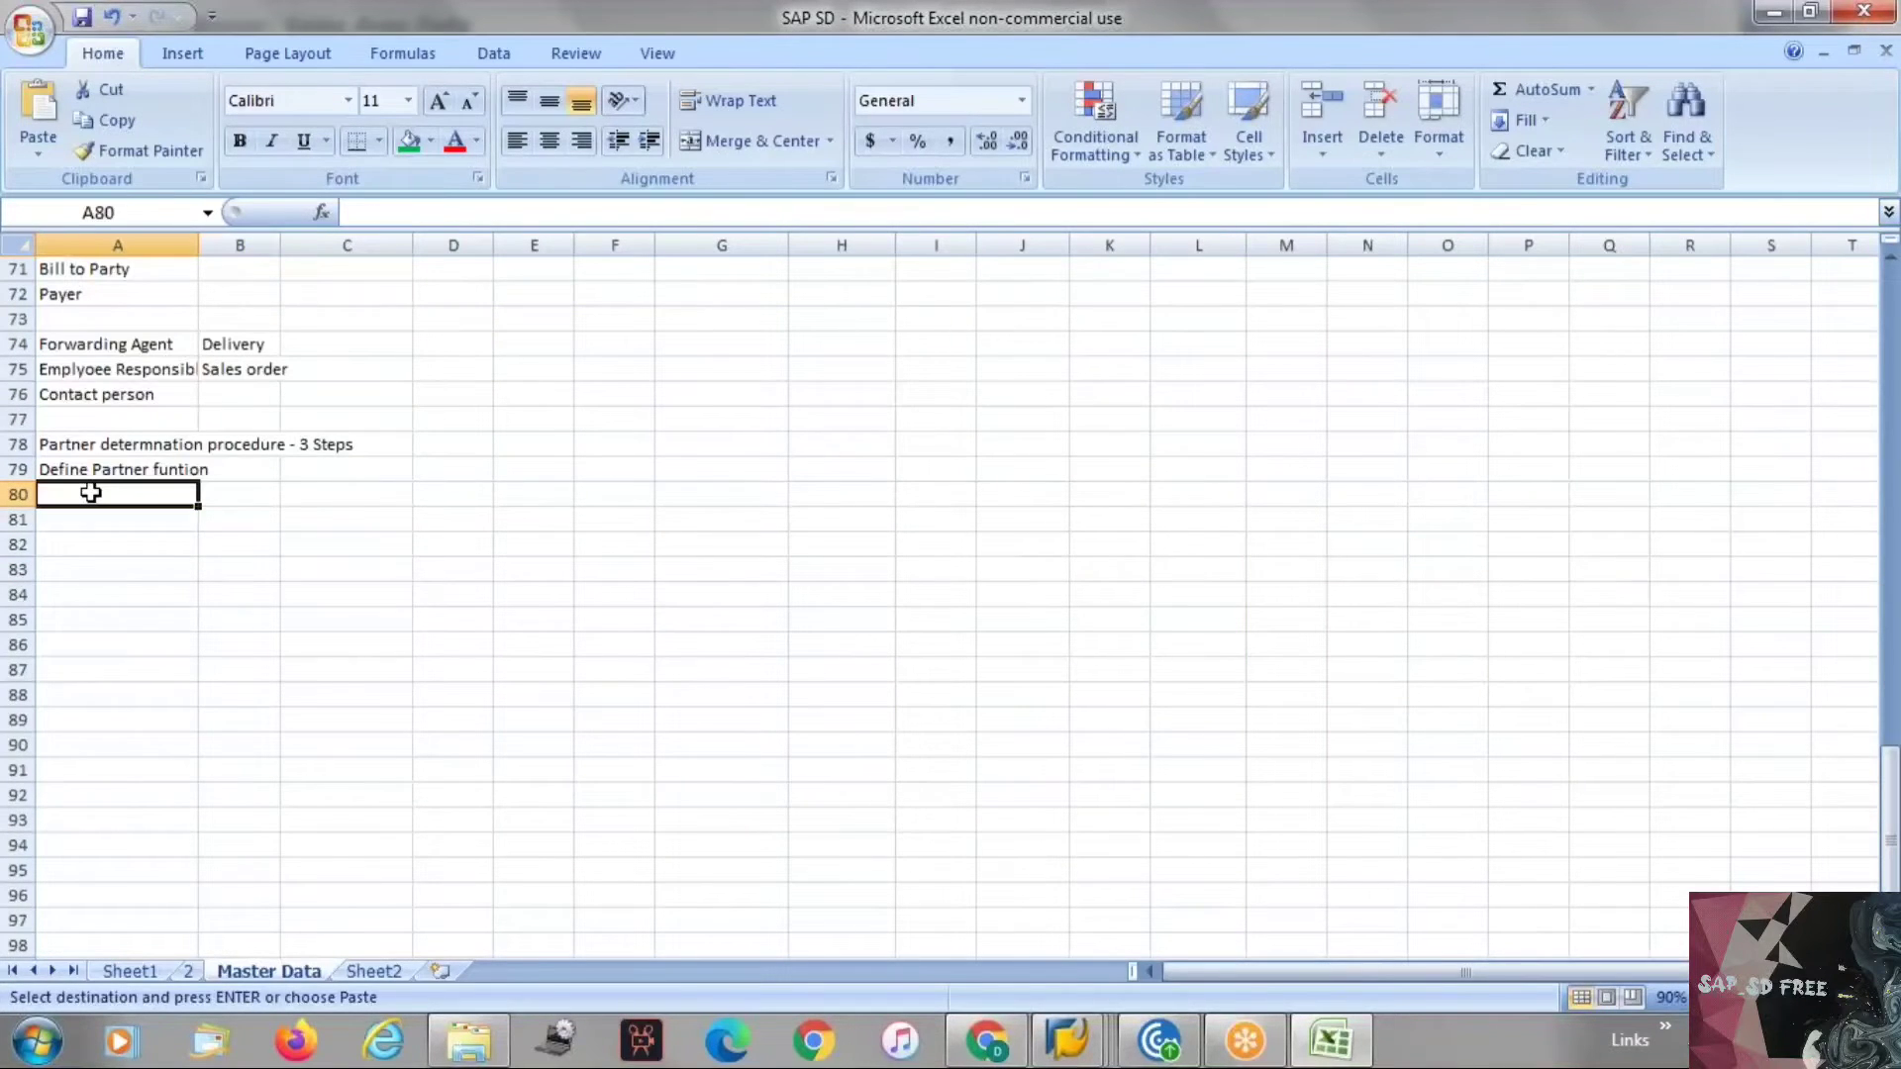
pyautogui.hotkey('ctrl', 'v')
pyautogui.click(93, 511)
pyautogui.press('Escape')
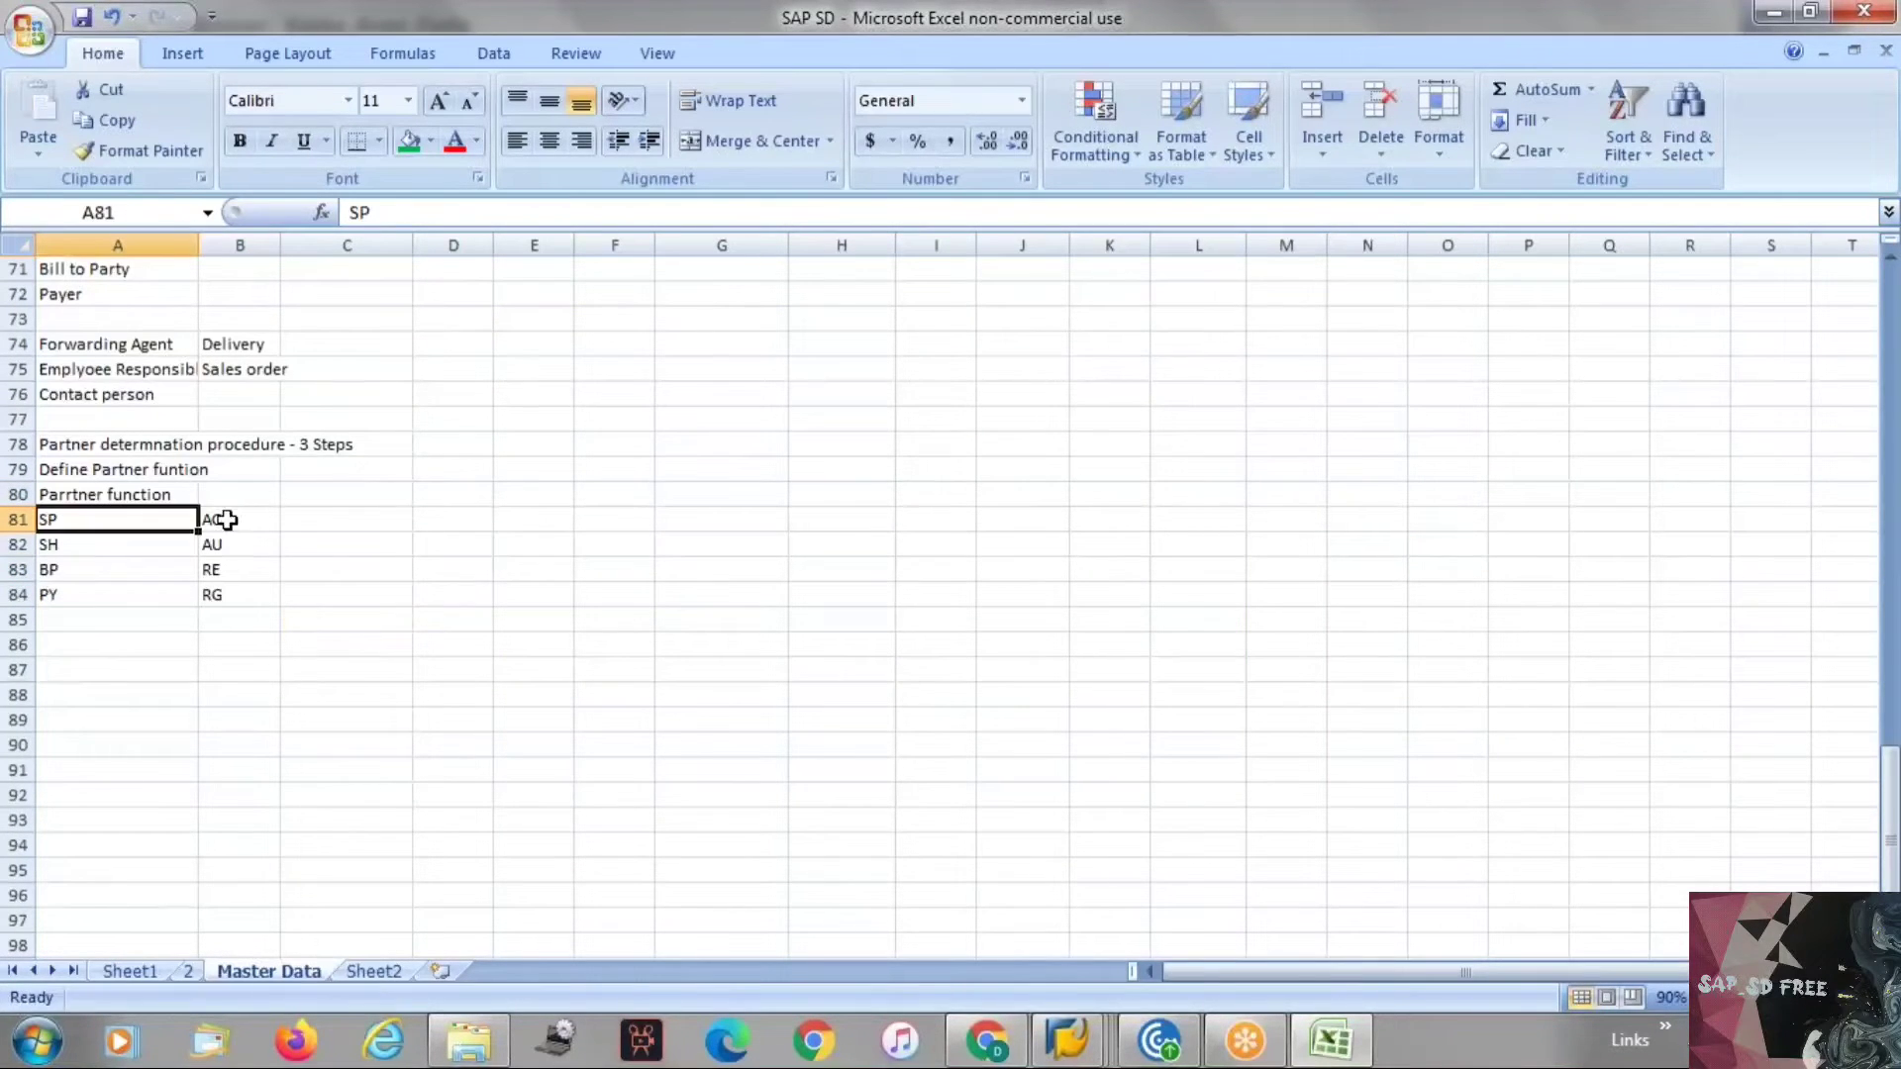
# Review the pasted partner function codes and their SAP abbreviations in A81 to B84.
pyautogui.moveTo(221, 517); pyautogui.dragTo(233, 590)
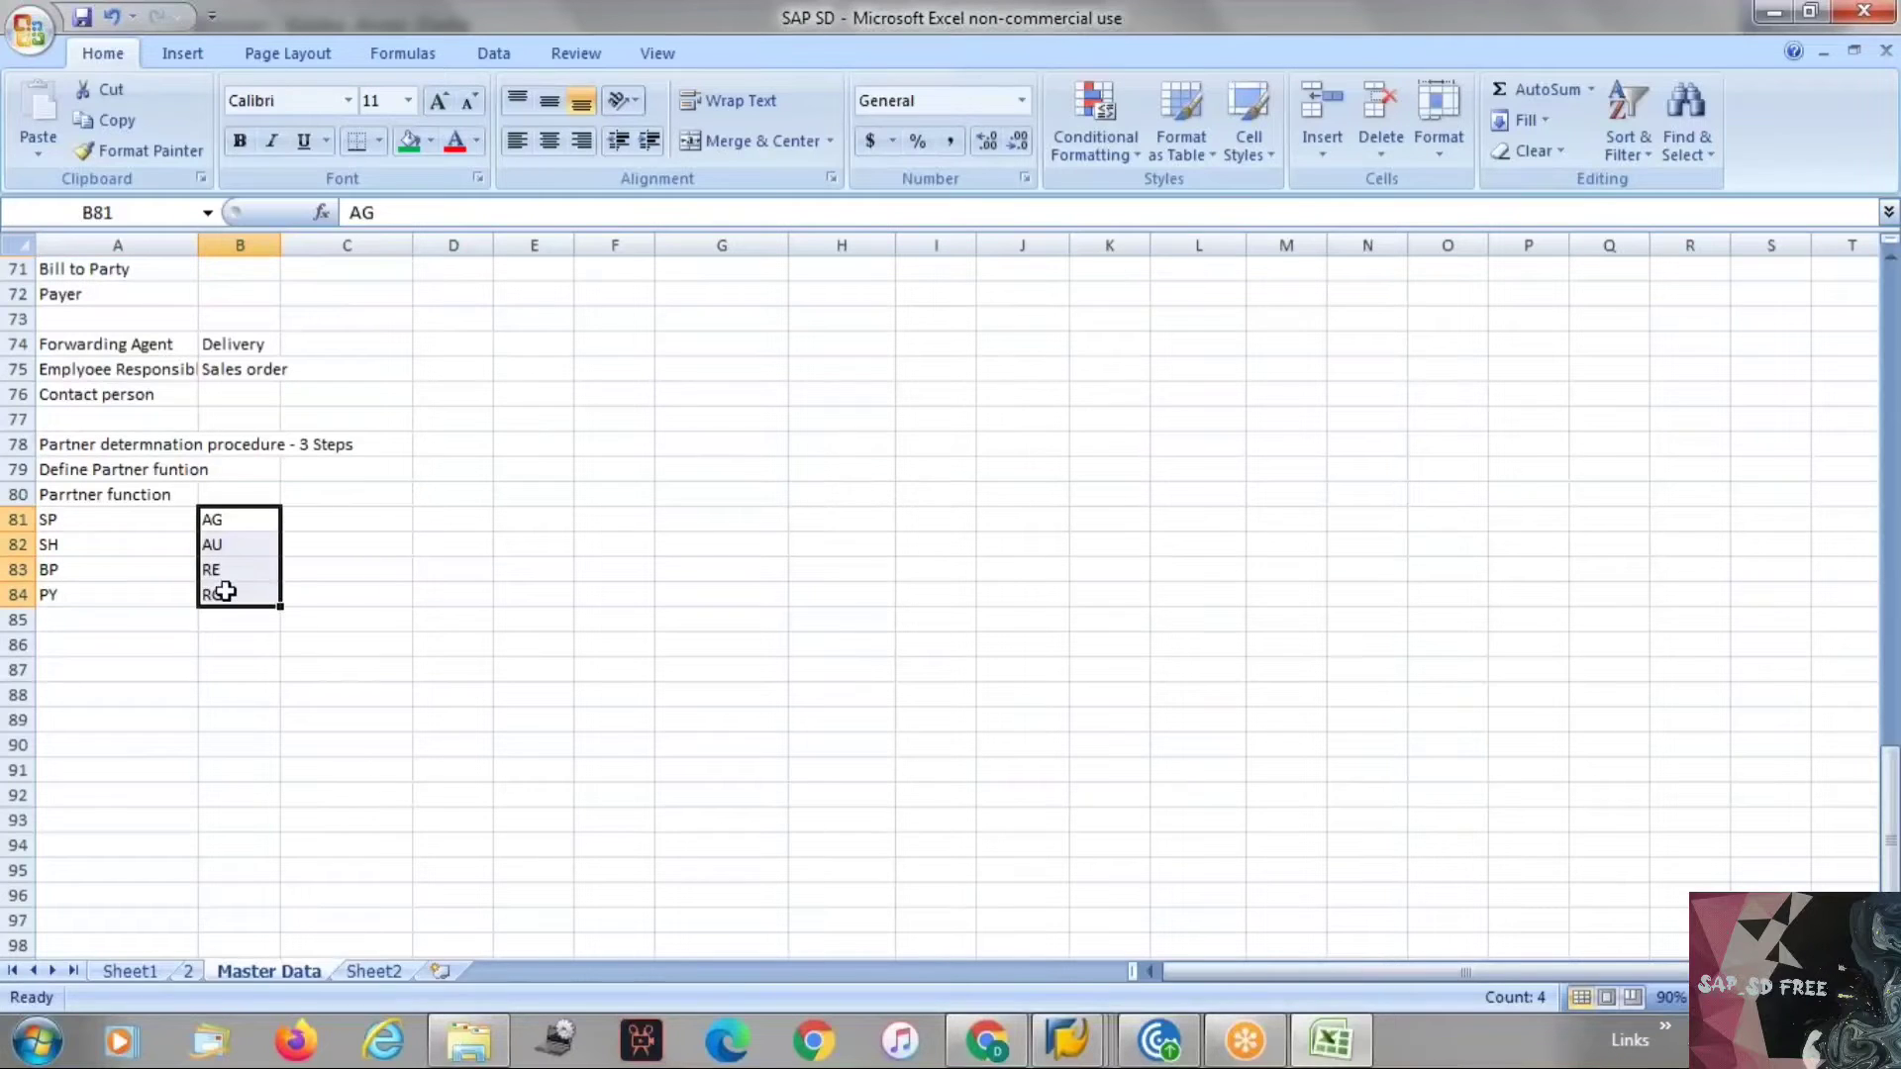
pyautogui.click(175, 537)
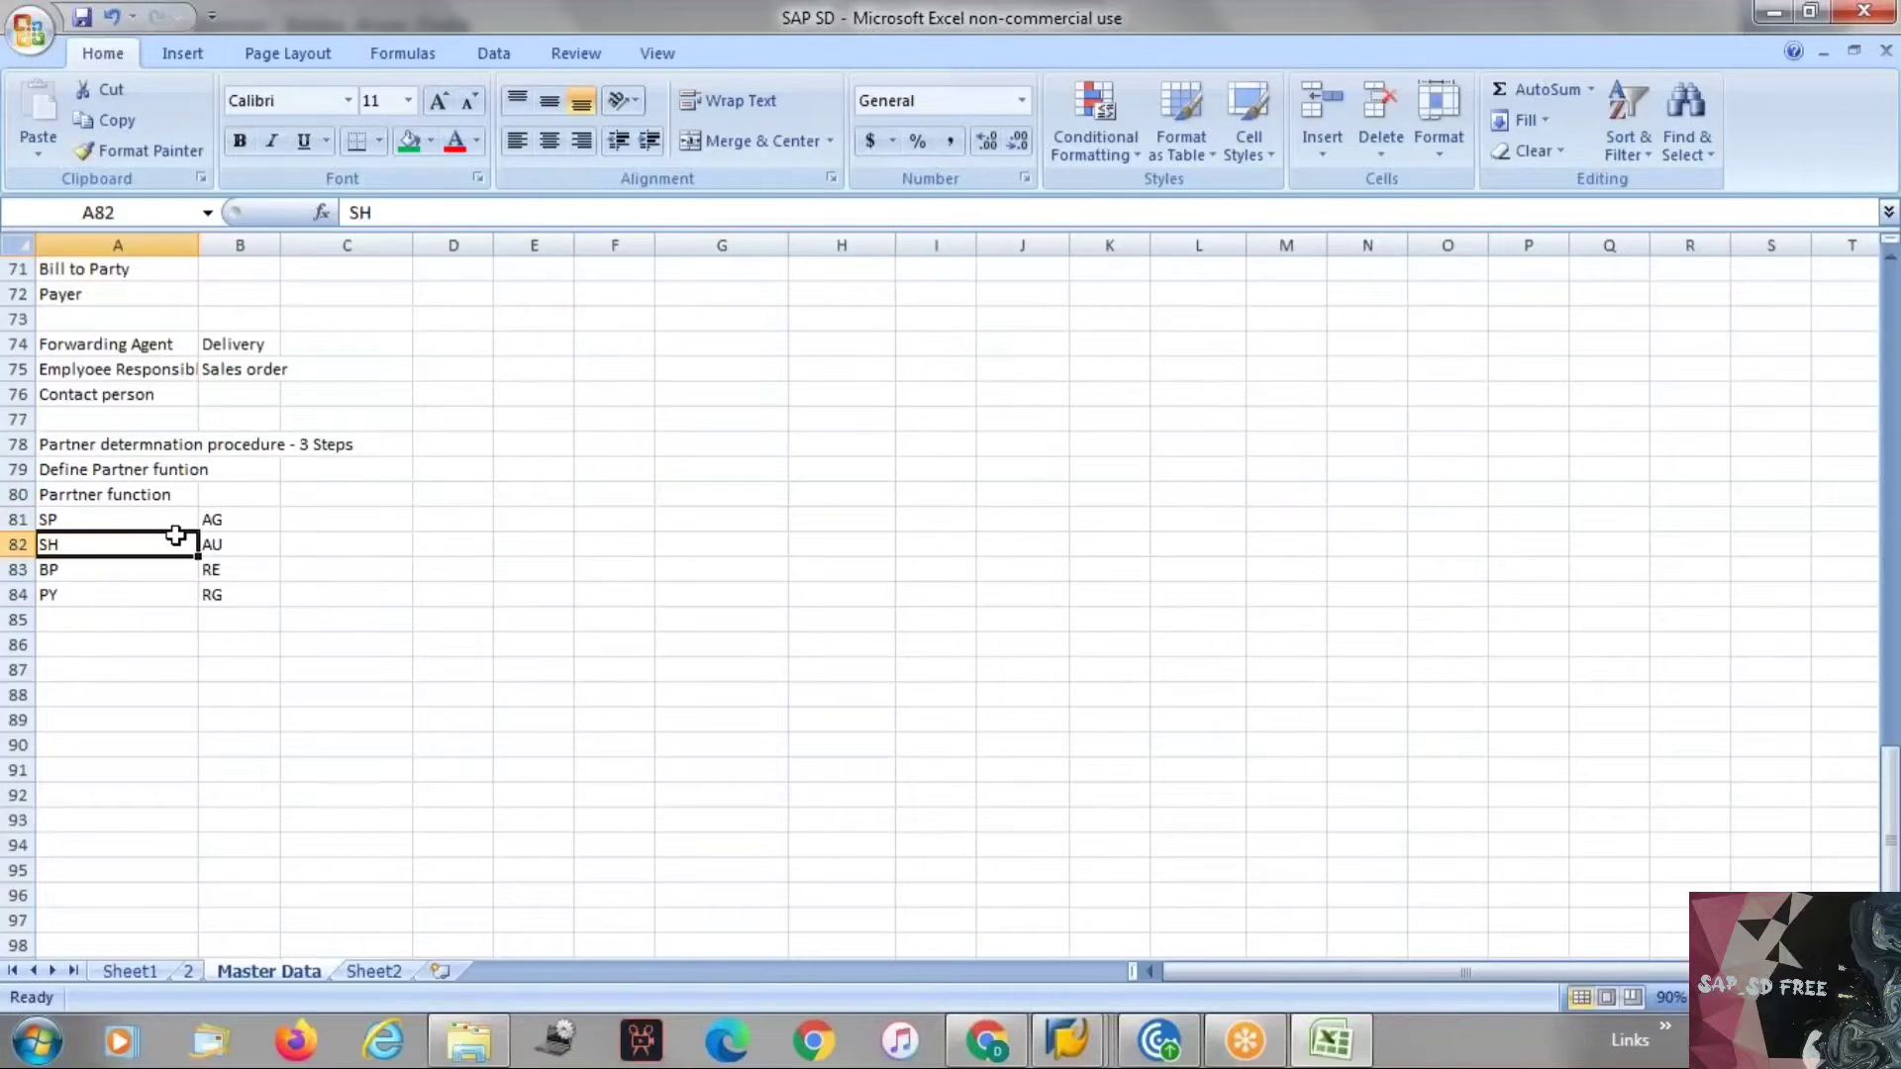
pyautogui.click(230, 544)
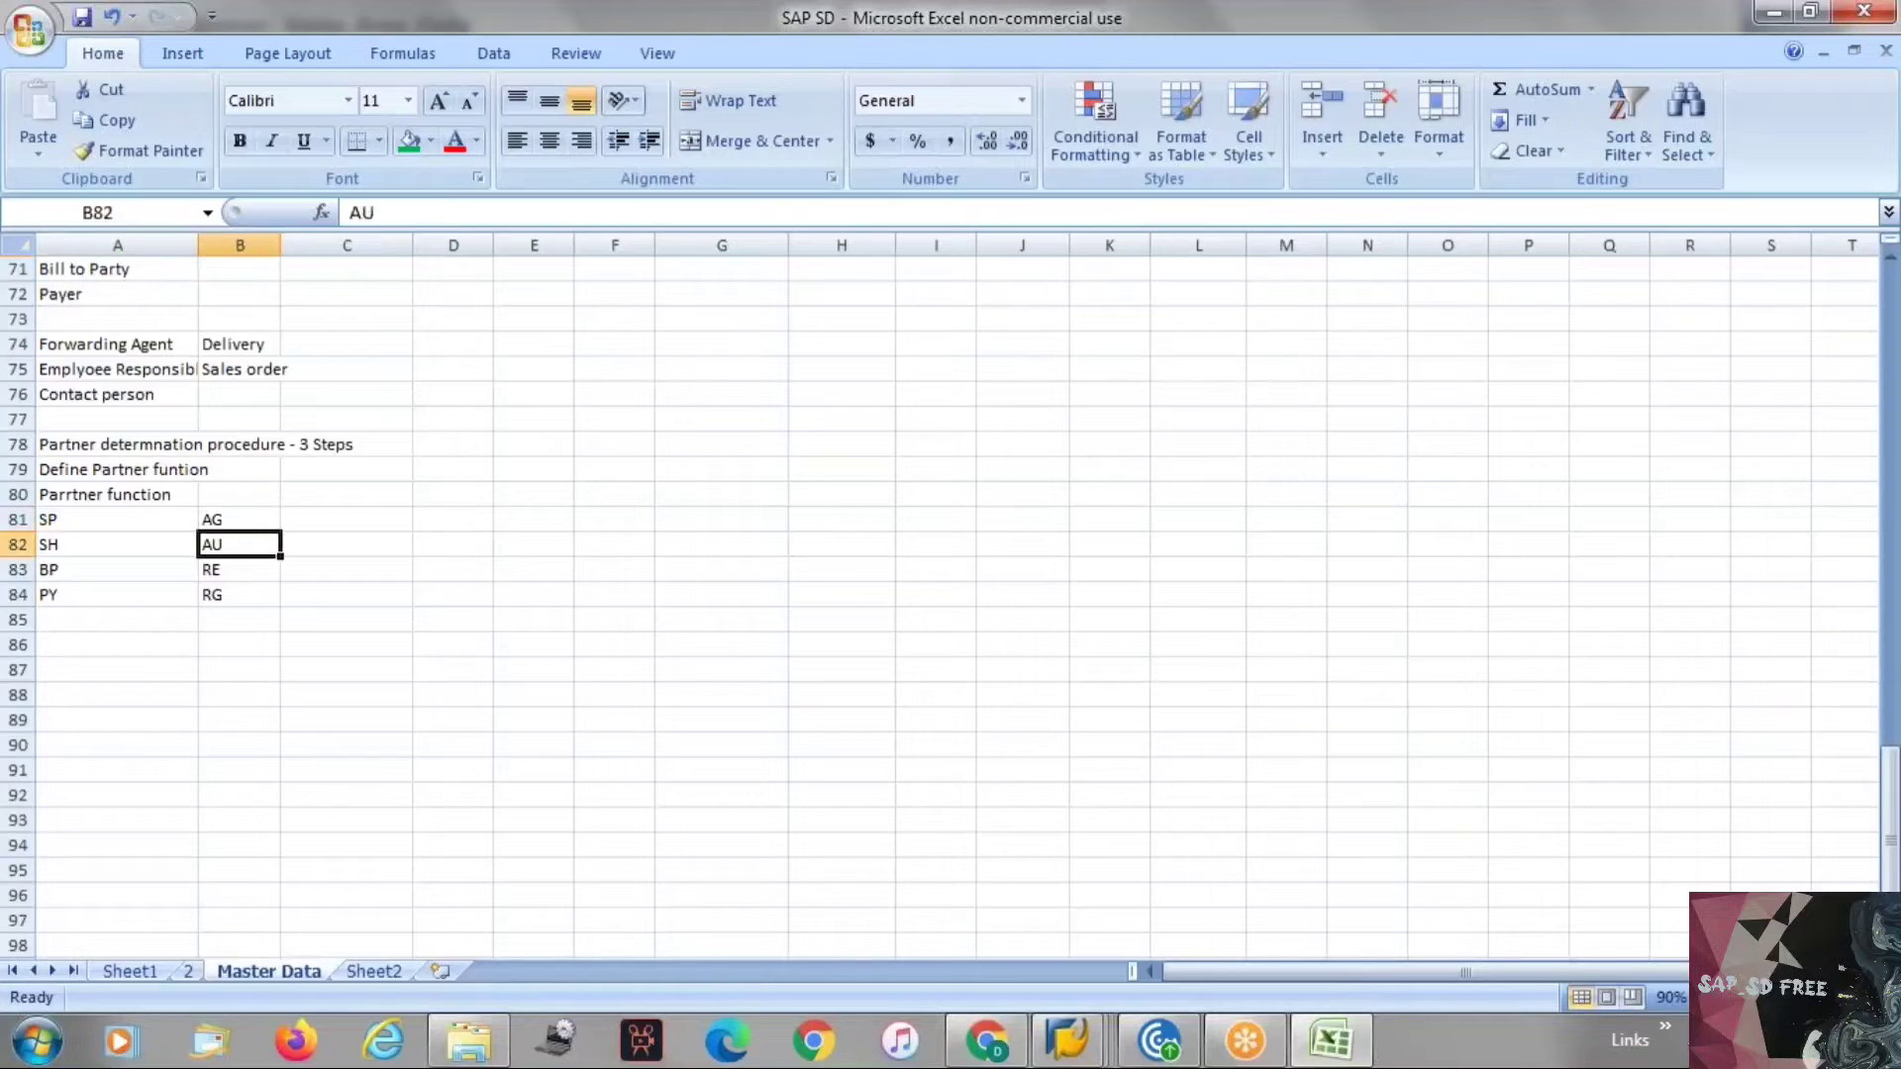
pyautogui.click(241, 568)
pyautogui.click(229, 594)
pyautogui.click(75, 546)
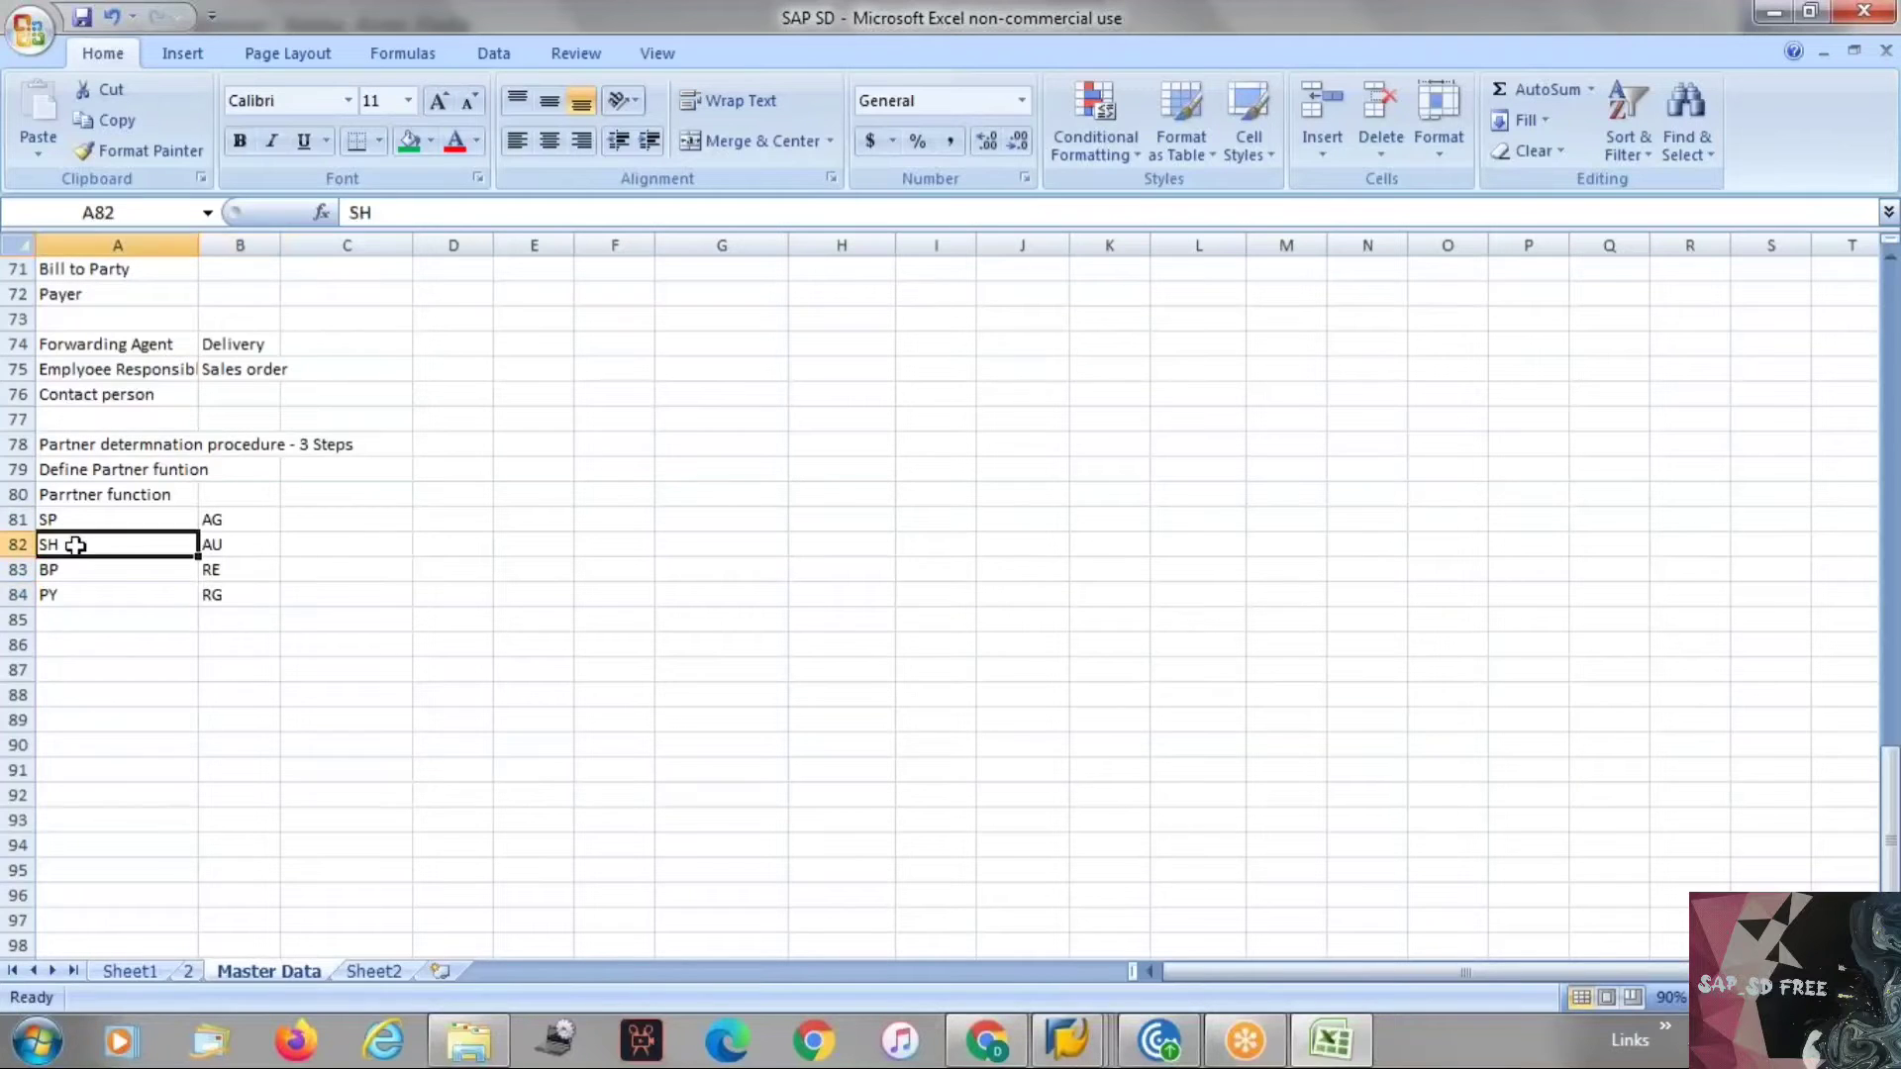
pyautogui.click(81, 570)
pyautogui.click(83, 594)
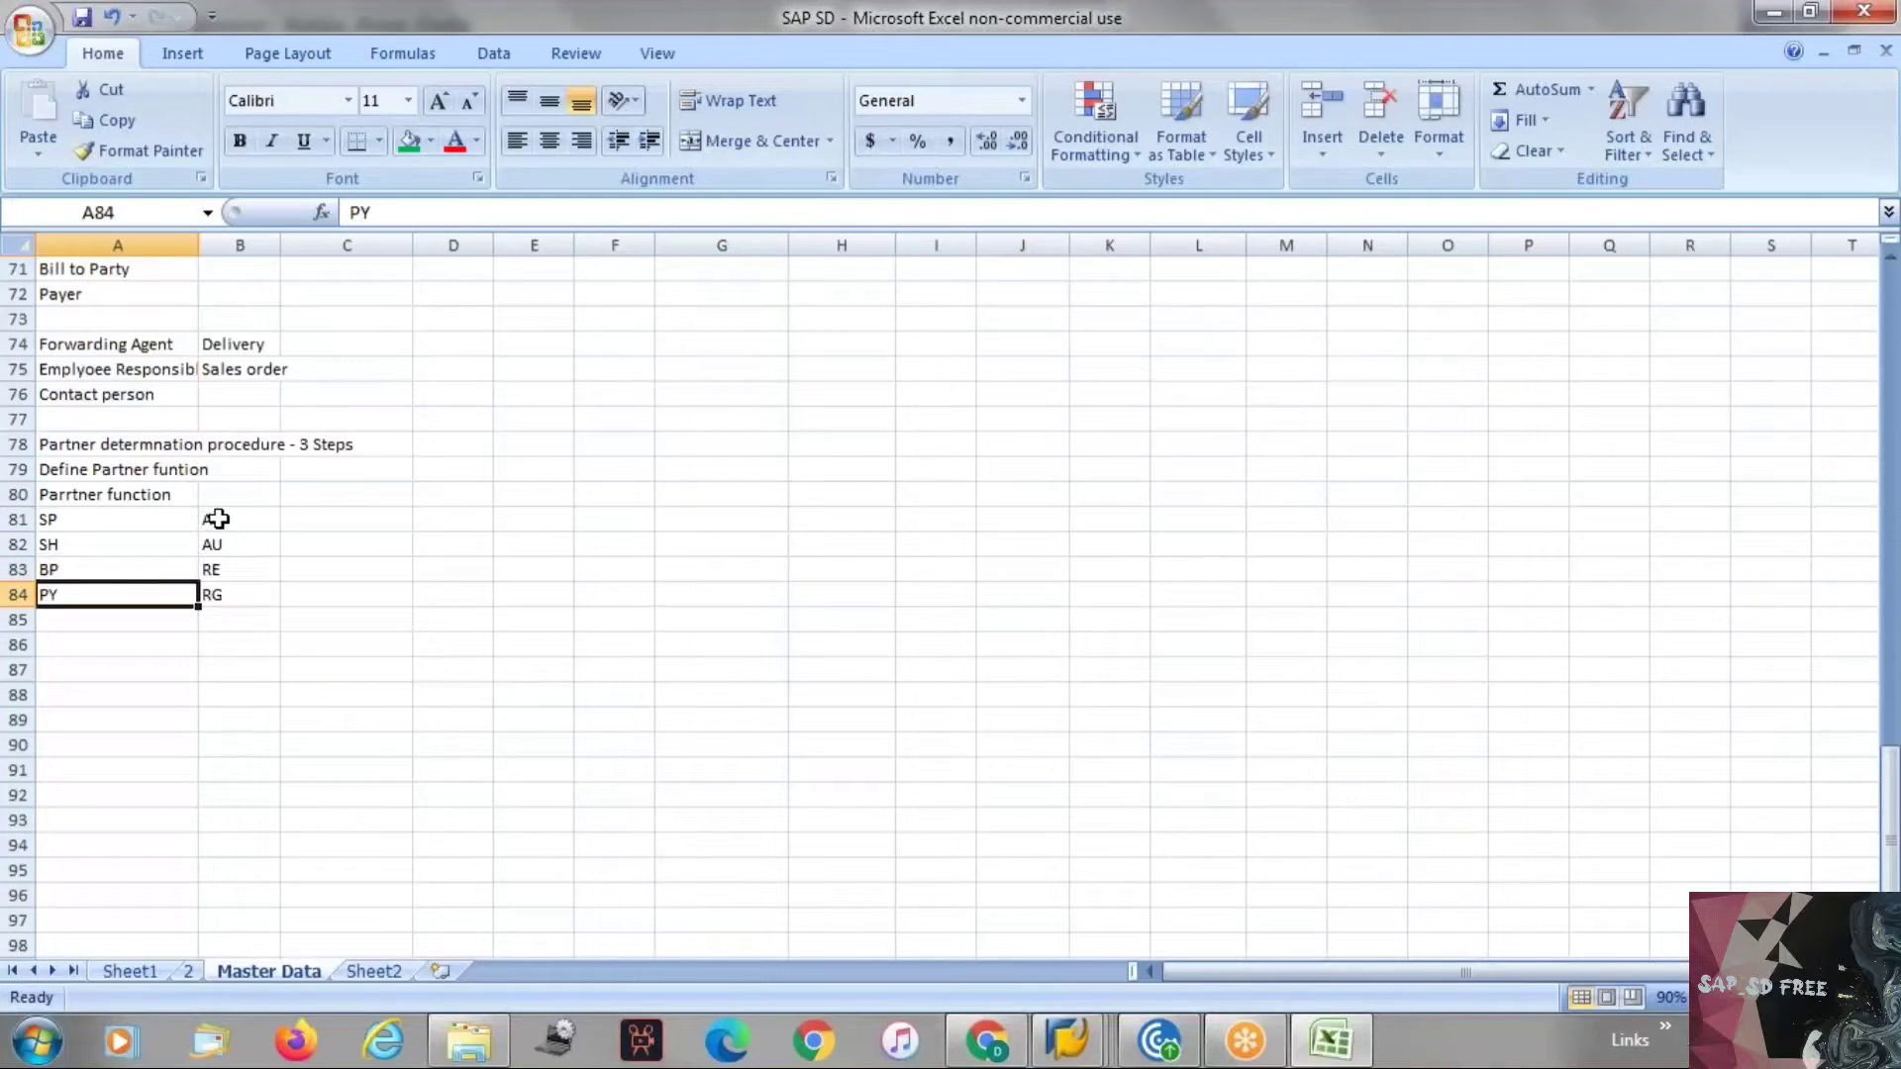
pyautogui.moveTo(229, 526); pyautogui.dragTo(237, 583)
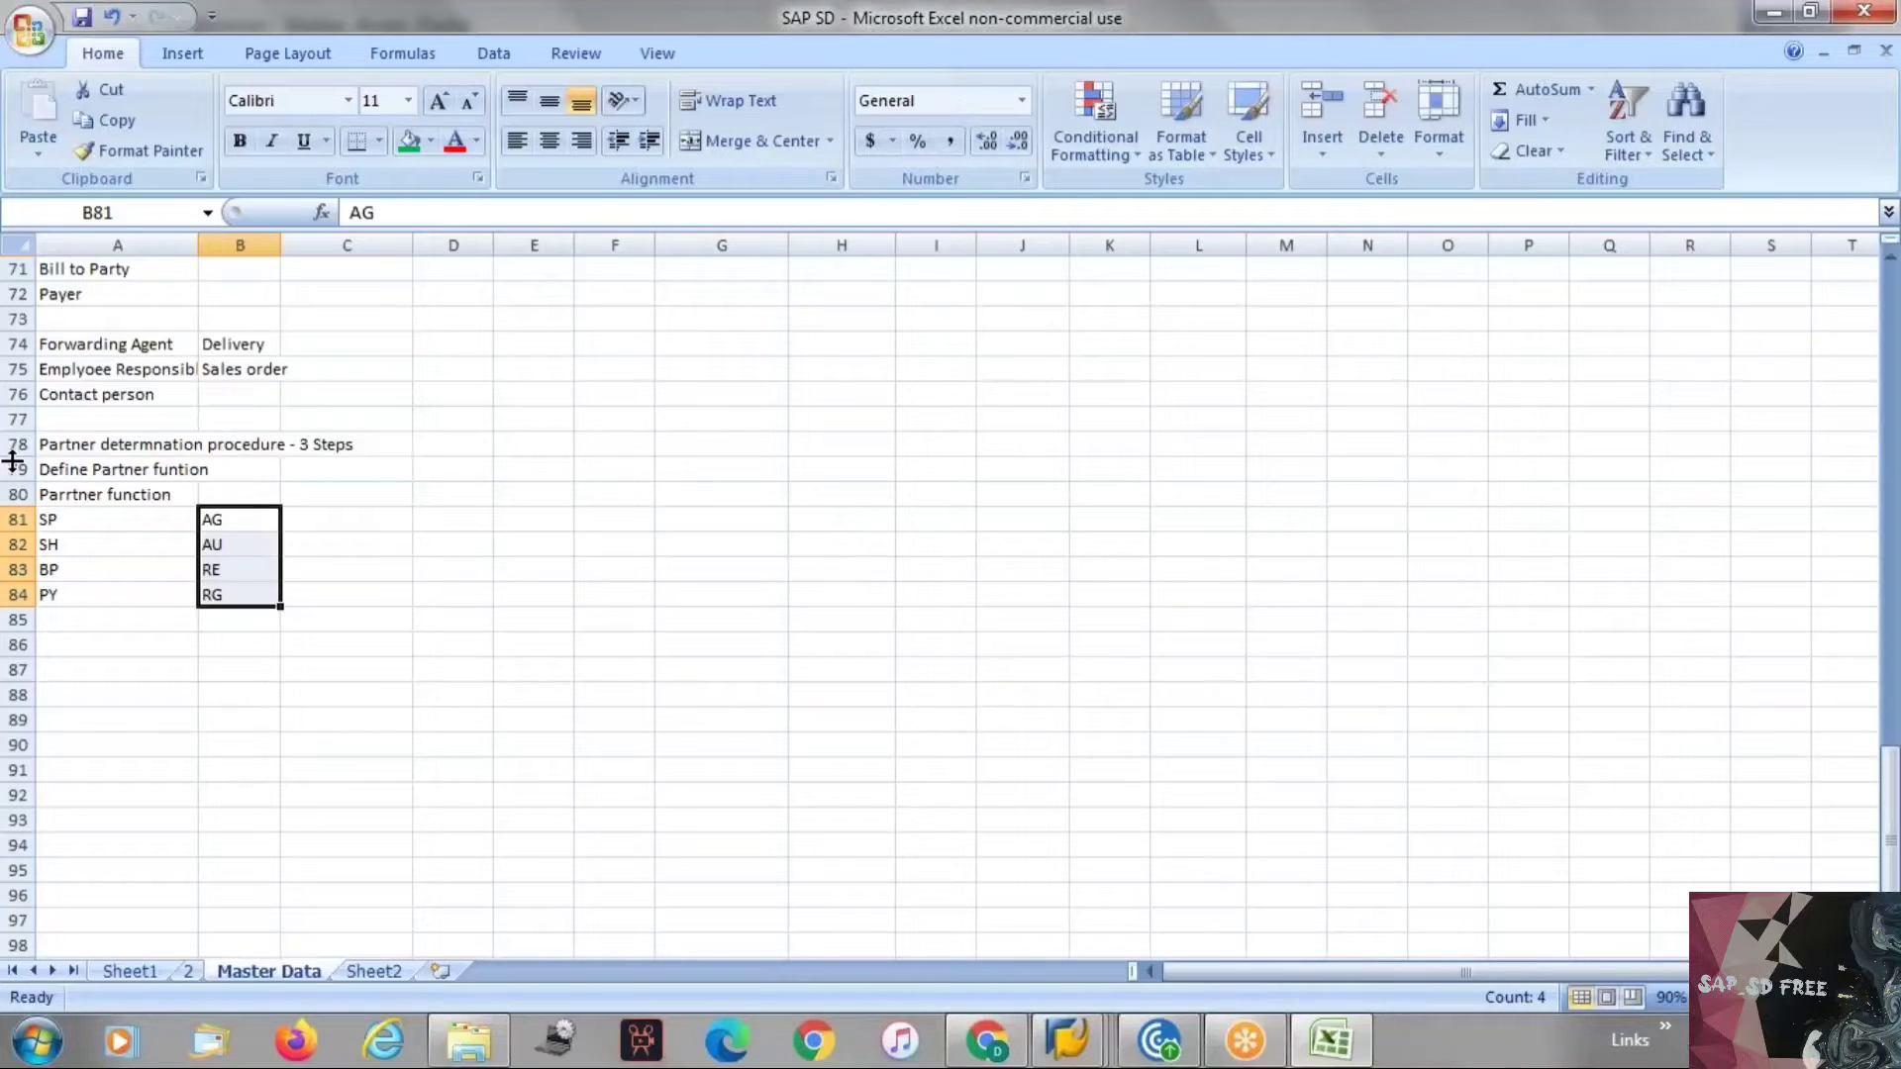
pyautogui.click(100, 489)
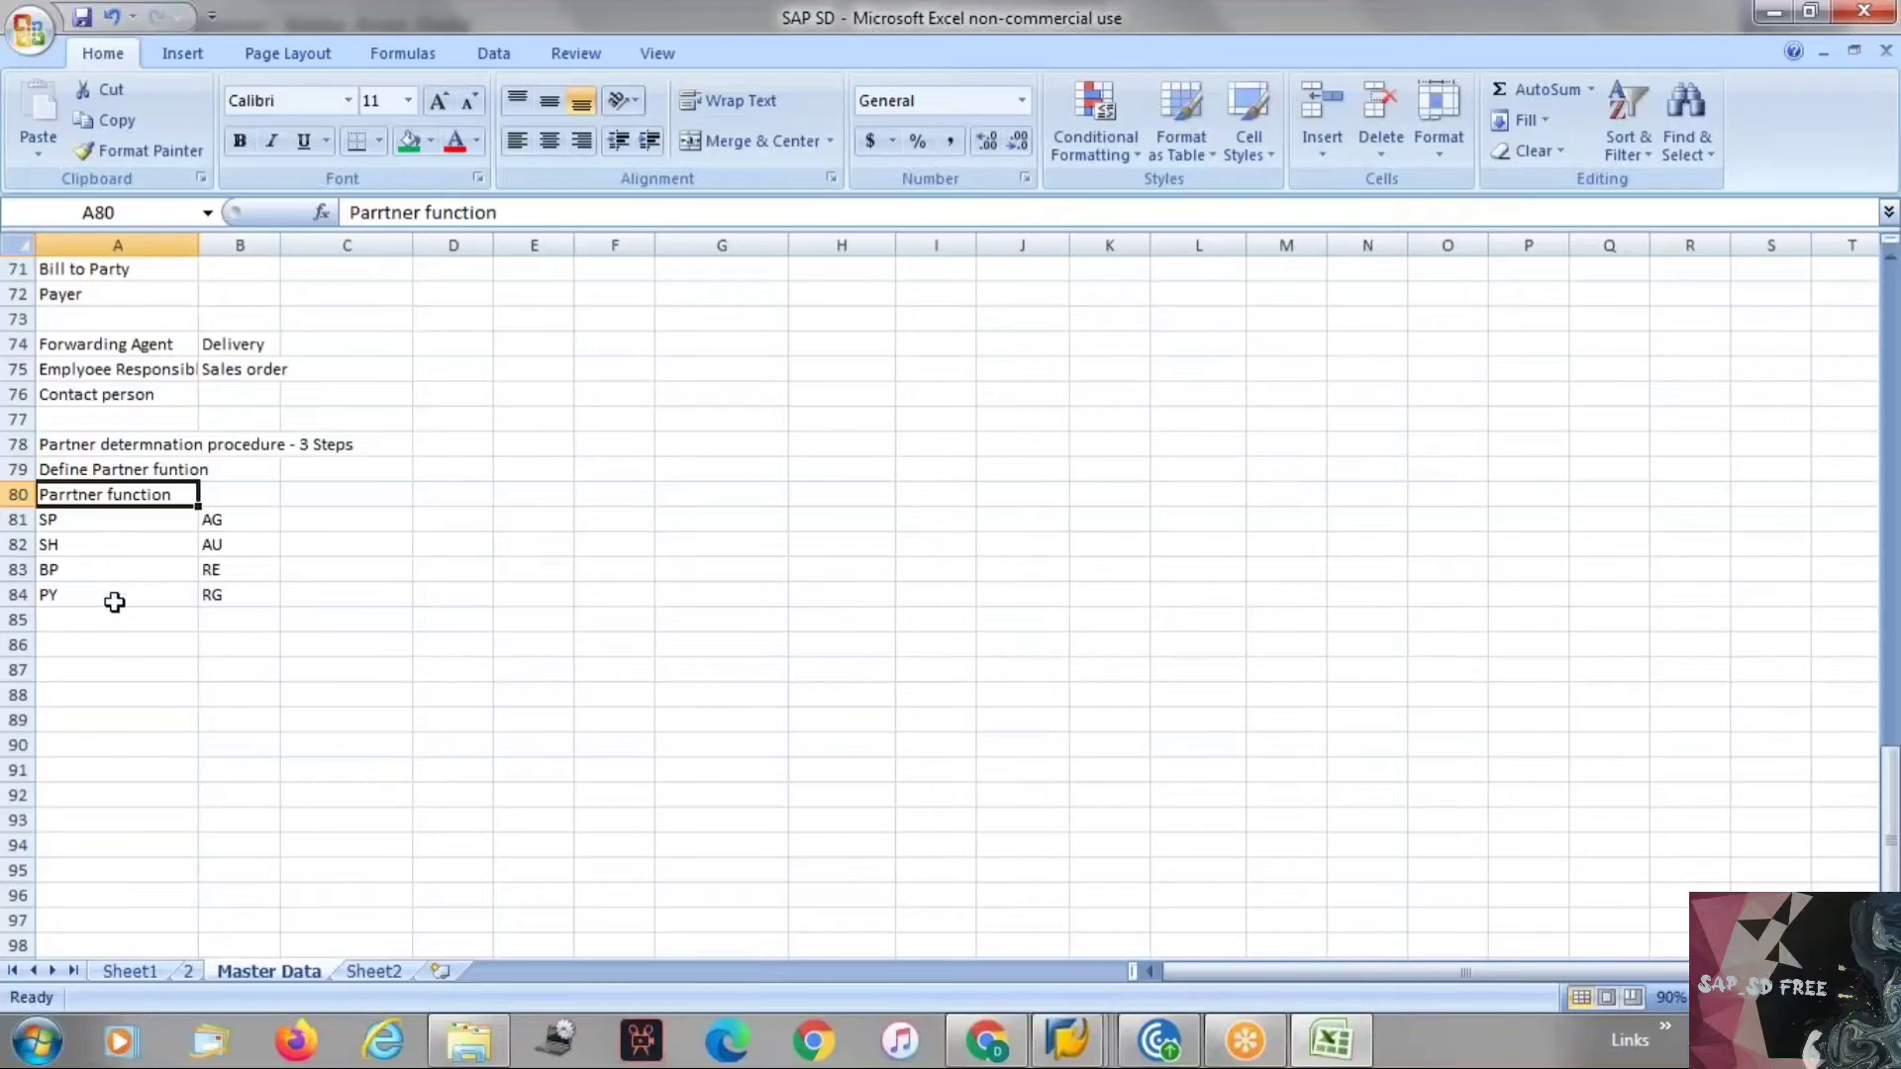
# Enter "Group partner functions in Parter determination procedure" in cell A85.
pyautogui.click(77, 621)
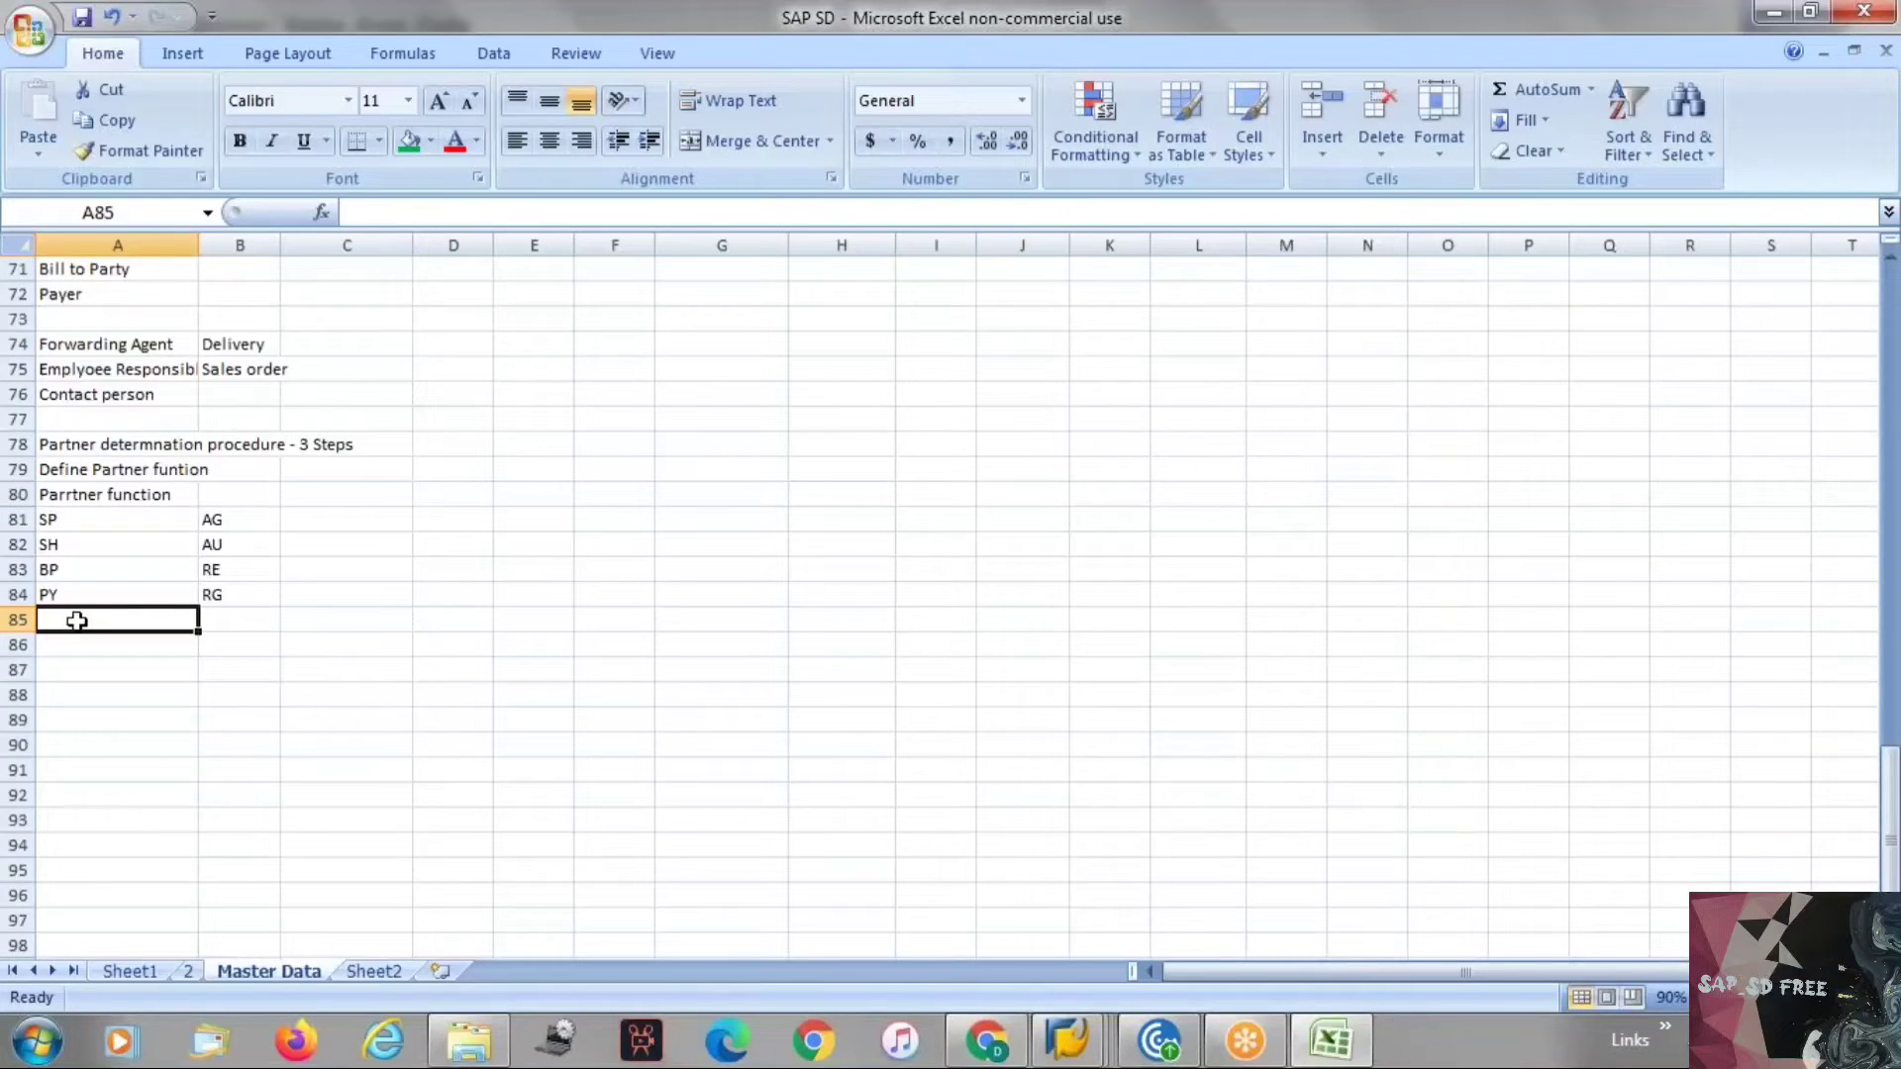
pyautogui.write('Group a')
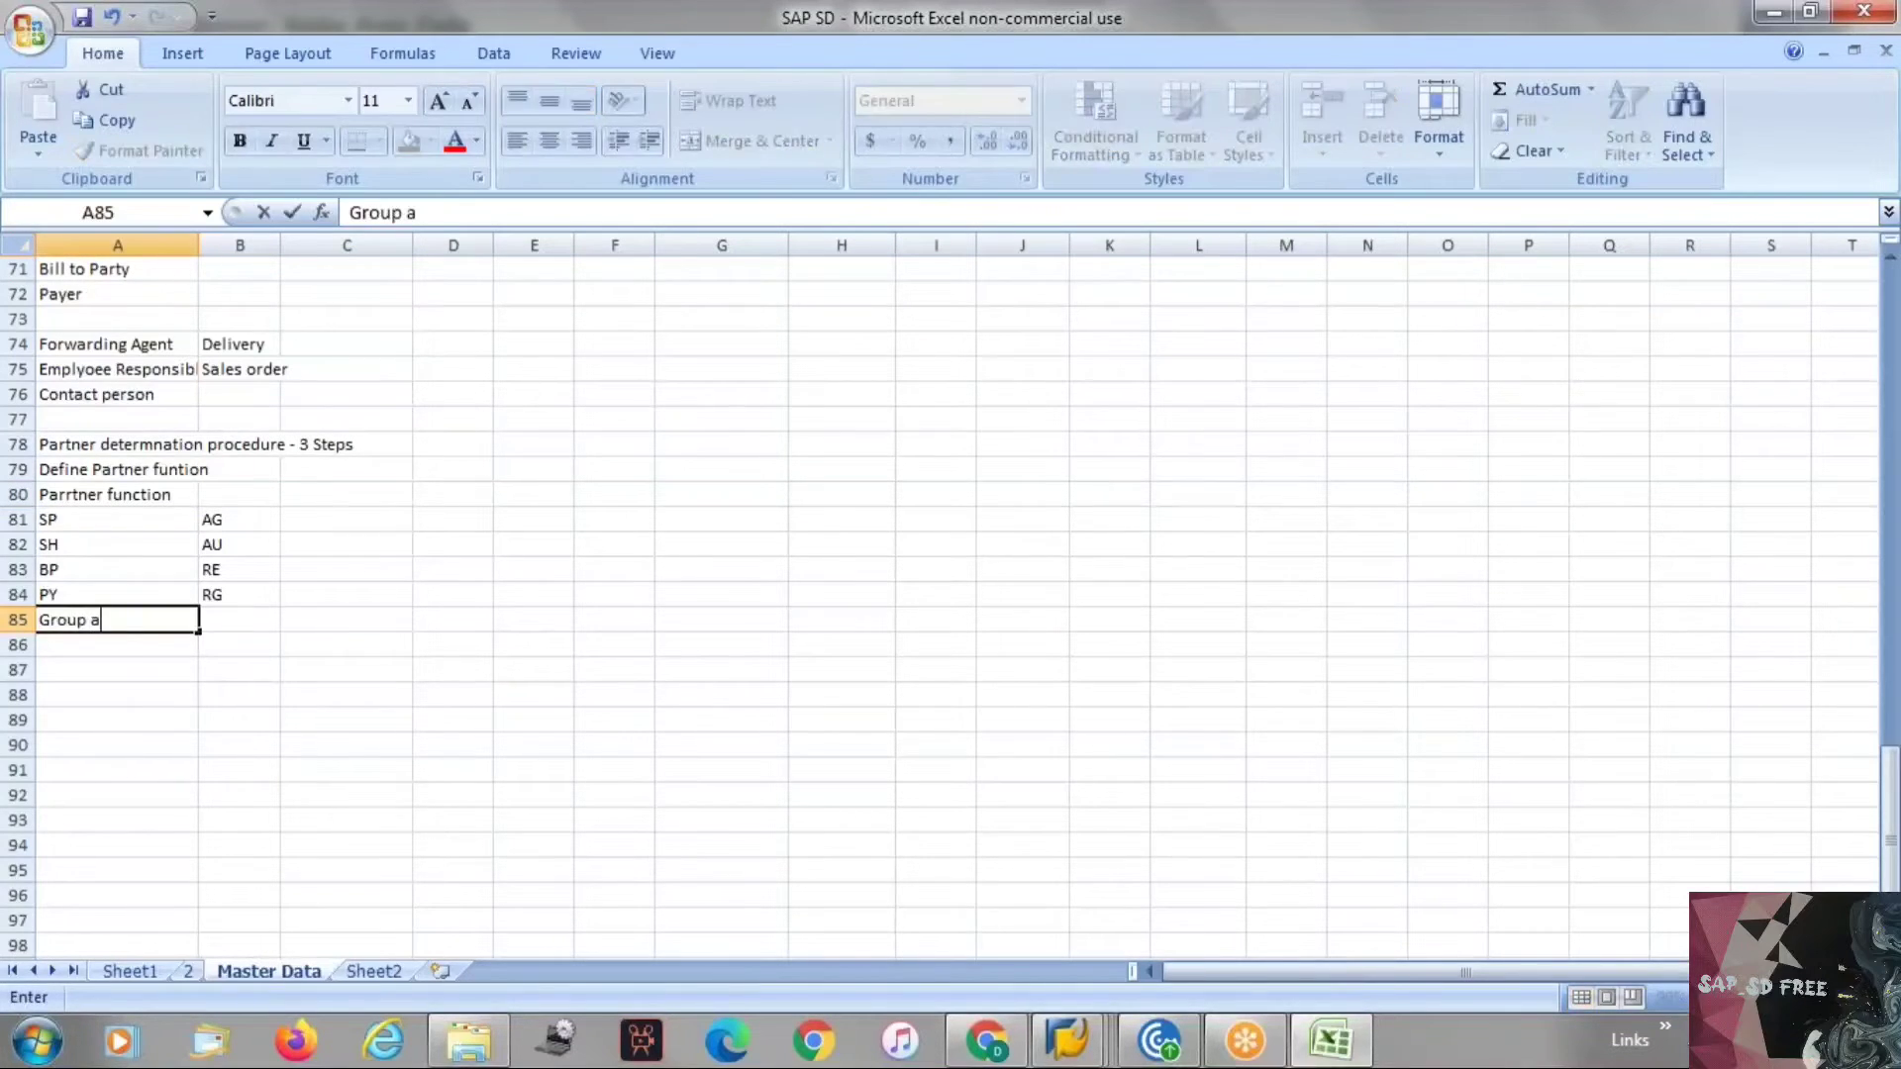
pyautogui.write('l')
pyautogui.press('BackSpace')
pyautogui.press('BackSpace')
pyautogui.write('partner fu')
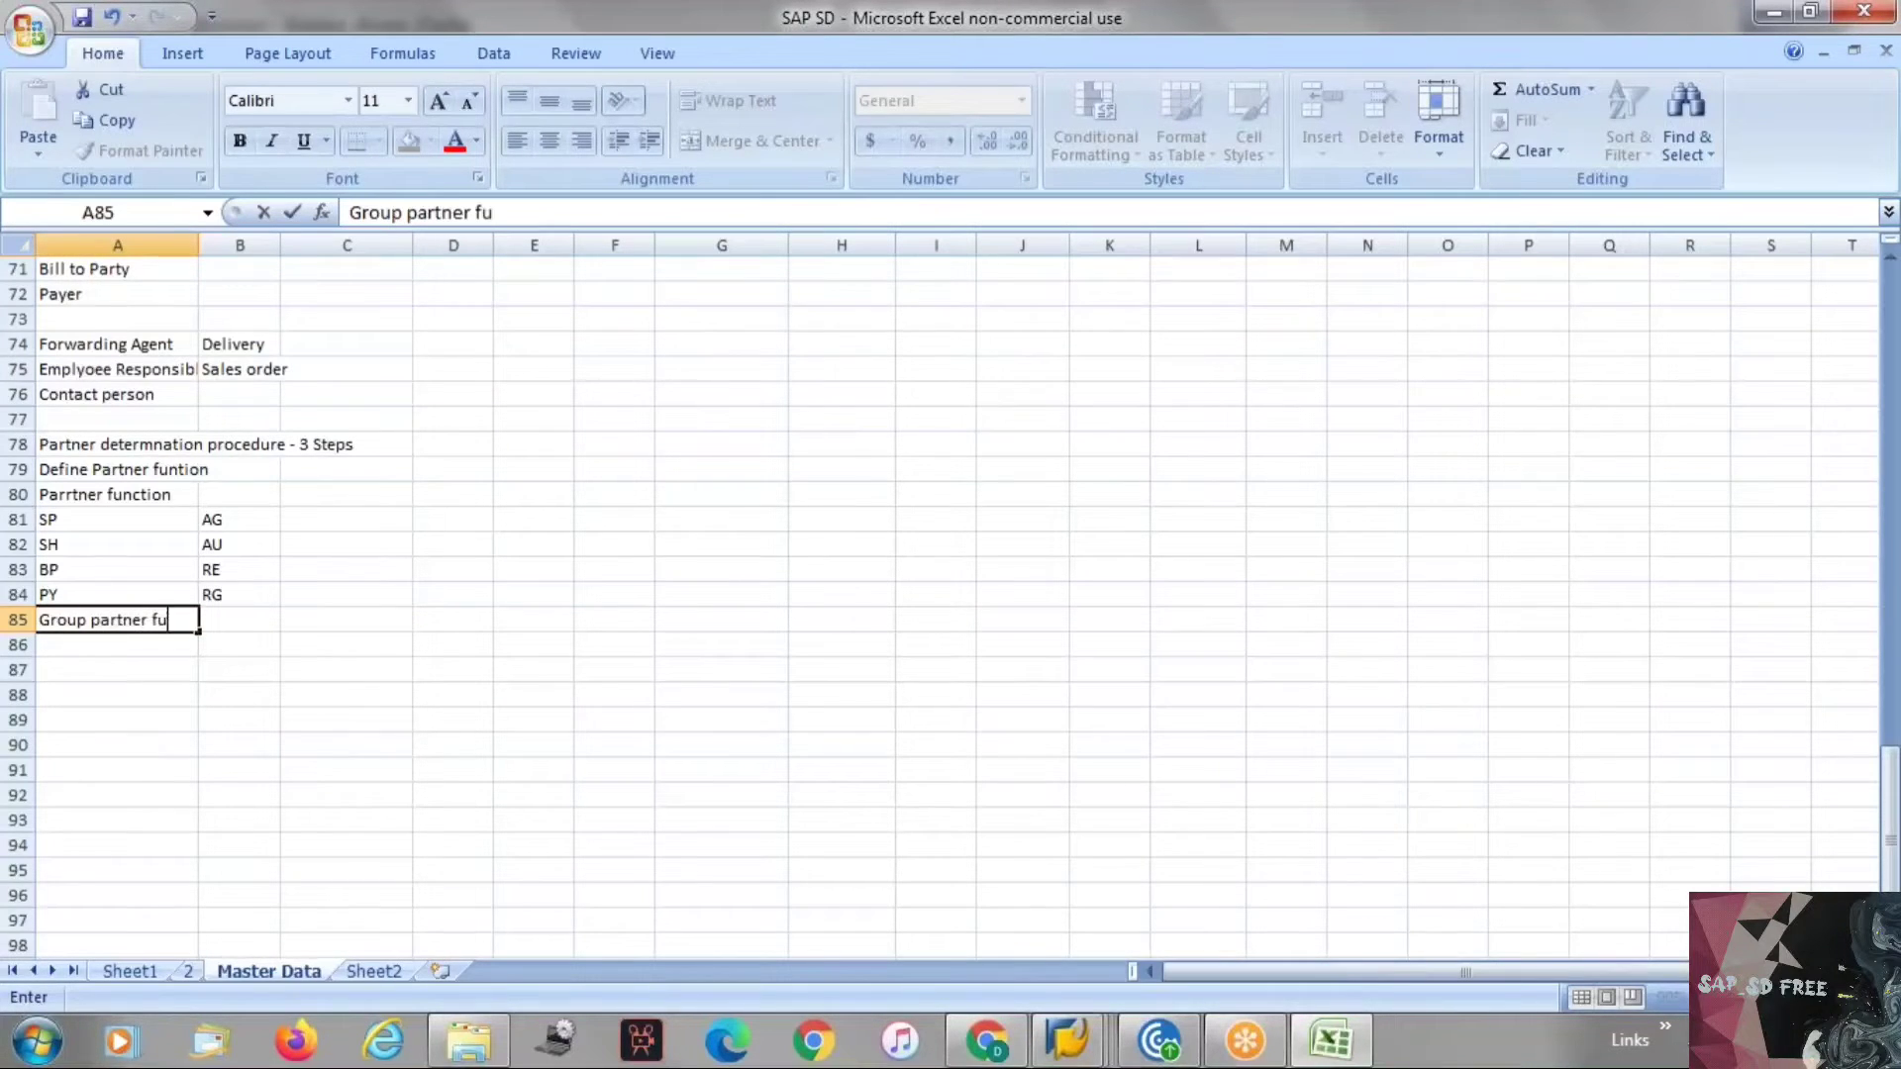
pyautogui.write('nction s')
pyautogui.press('BackSpace')
pyautogui.press('BackSpace')
pyautogui.write('s')
pyautogui.press('BackSpace')
pyautogui.press('BackSpace')
pyautogui.write('s in Parter dete')
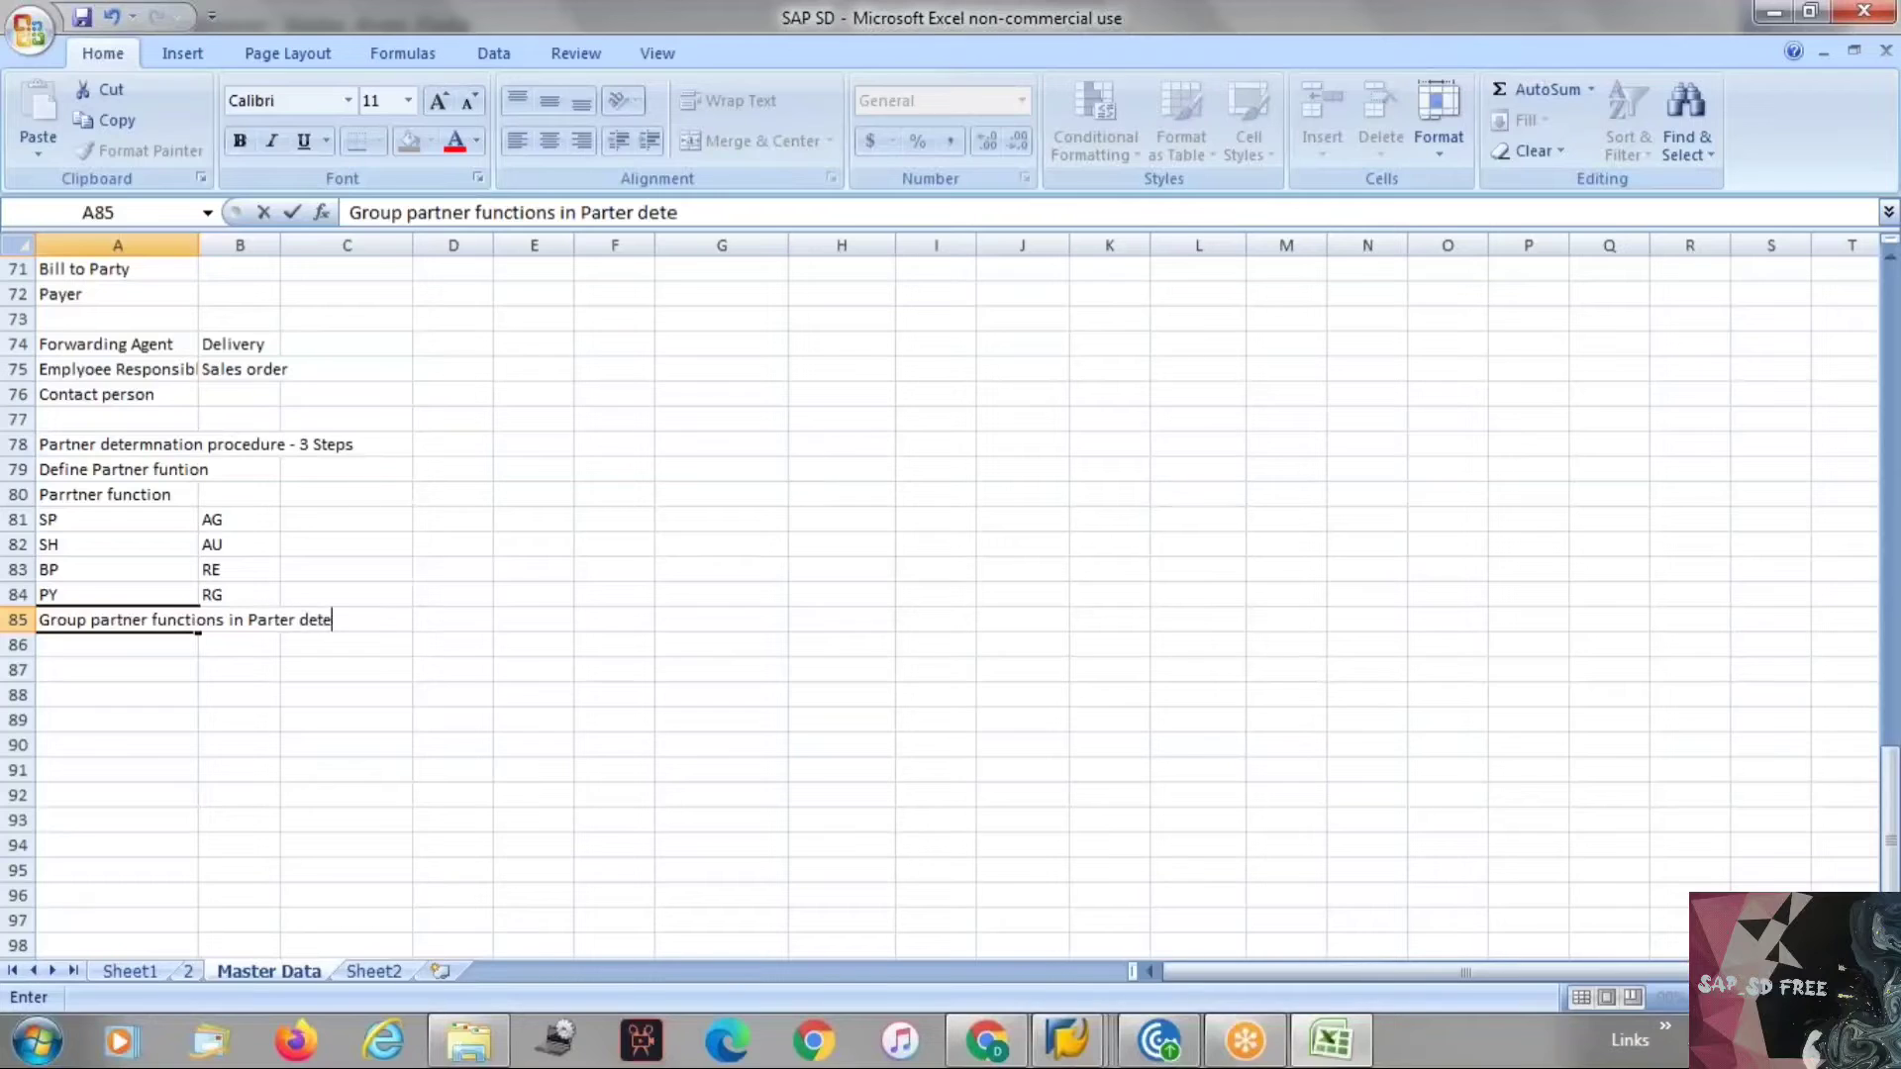
pyautogui.write('rminat')
pyautogui.write('ion ')
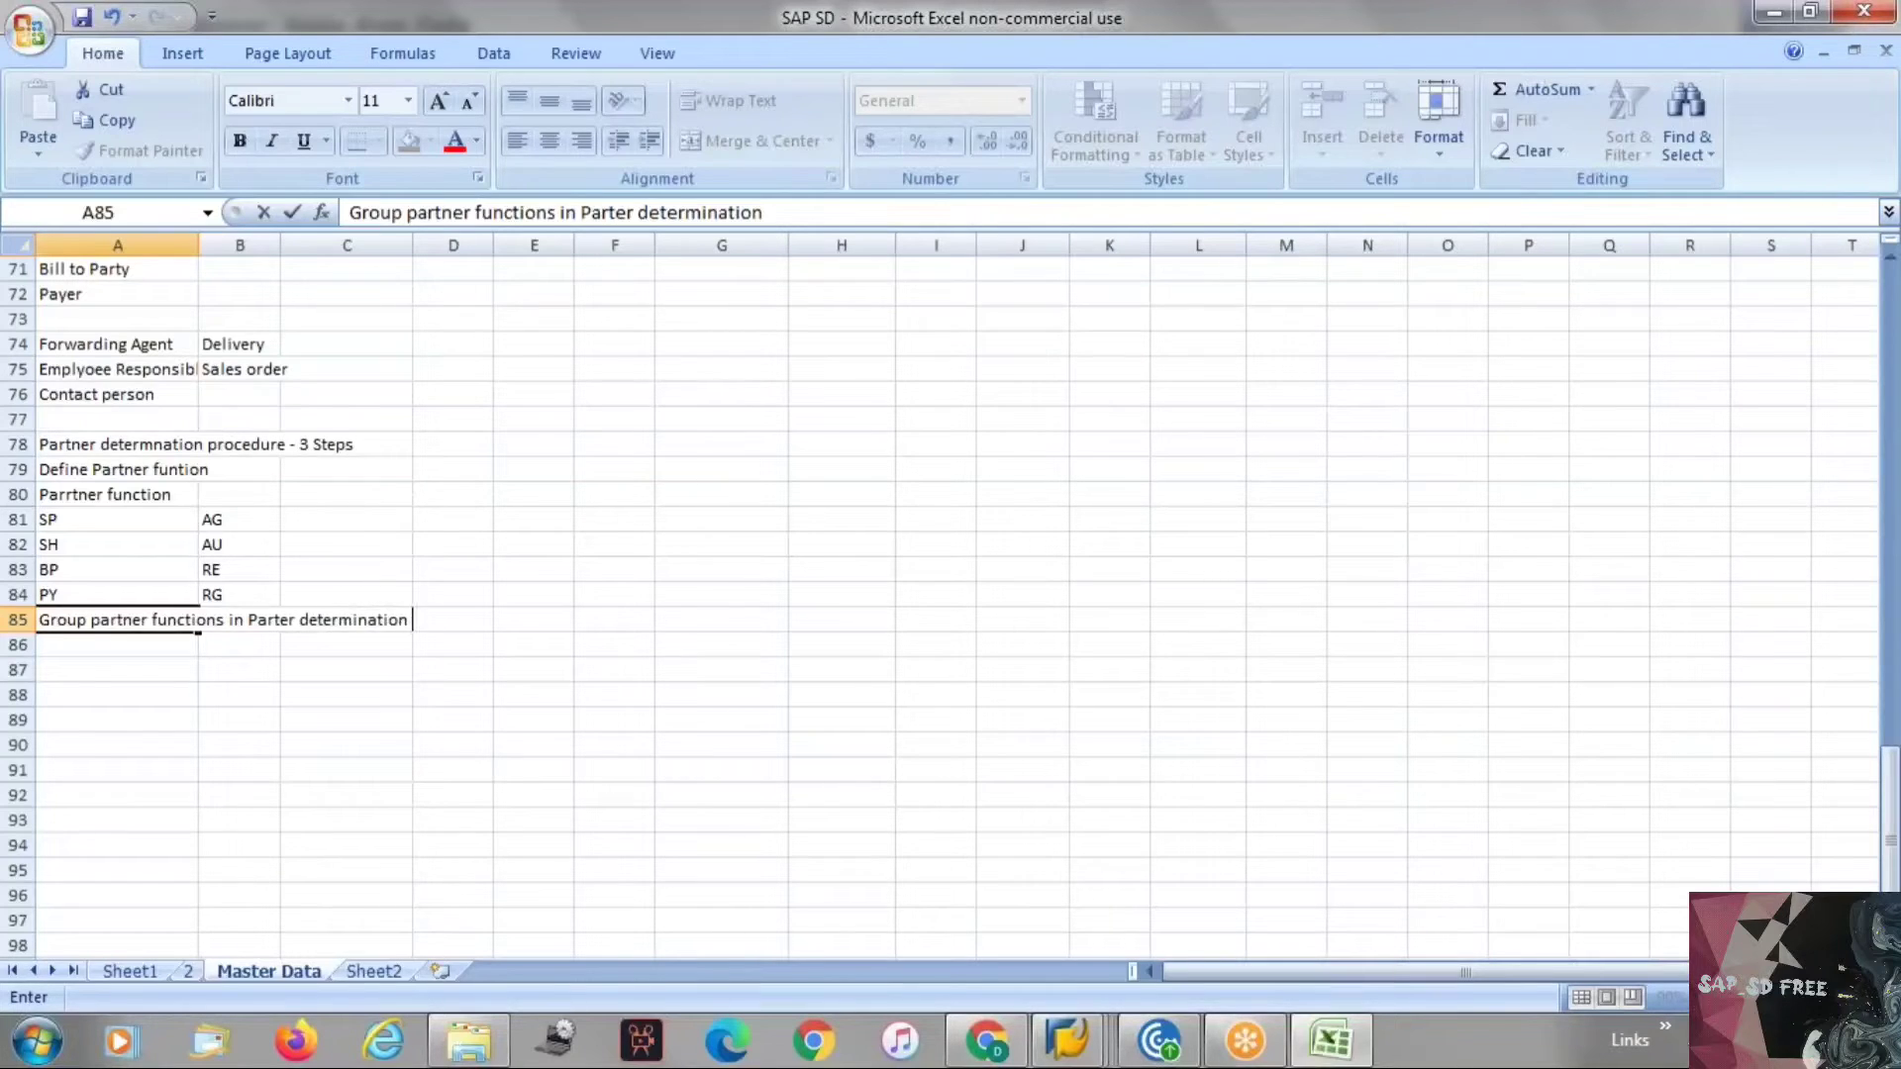
pyautogui.write('procedure')
pyautogui.press('Return')
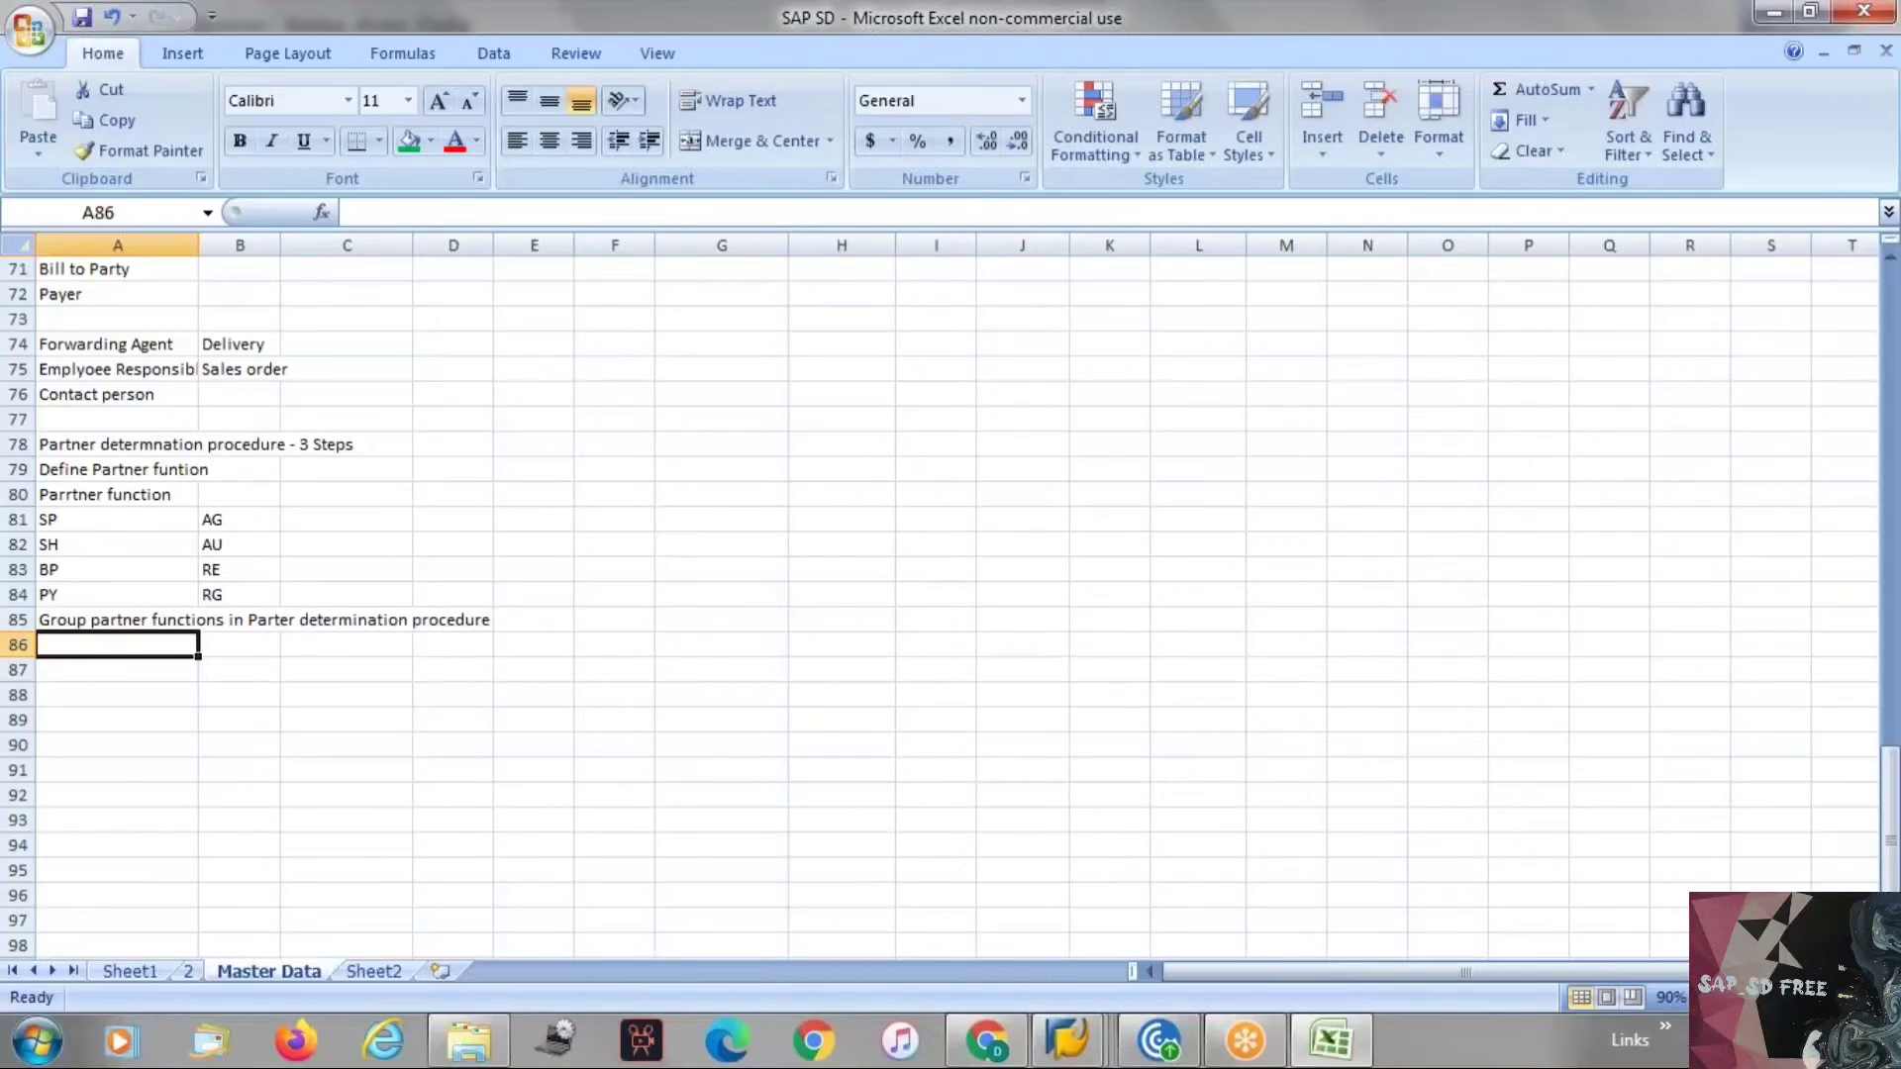
# Insert a new blank column before column A of the notes sheet.
pyautogui.click(102, 245)
pyautogui.rightClick(102, 244)
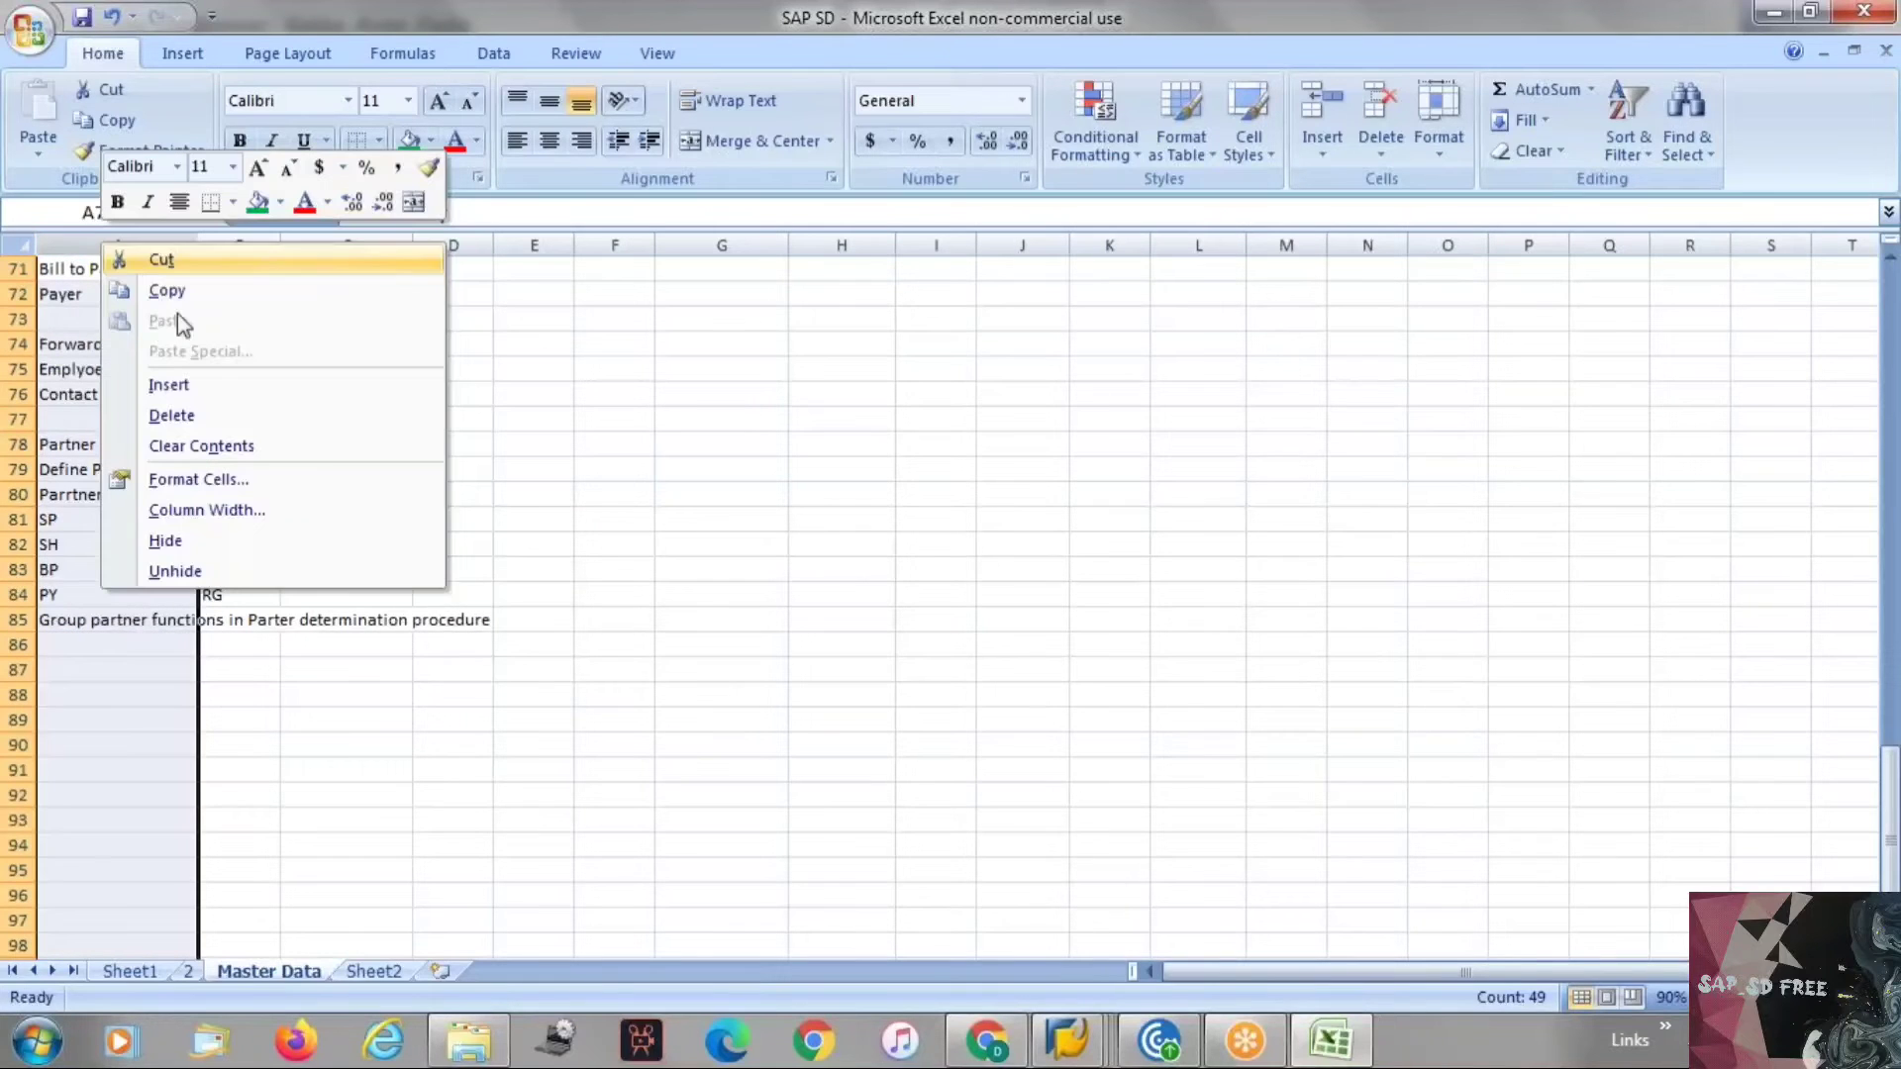
pyautogui.click(168, 384)
# Label the Partner function row as "Step 1" and the grouping row as "Step 2" in the new column.
pyautogui.click(84, 494)
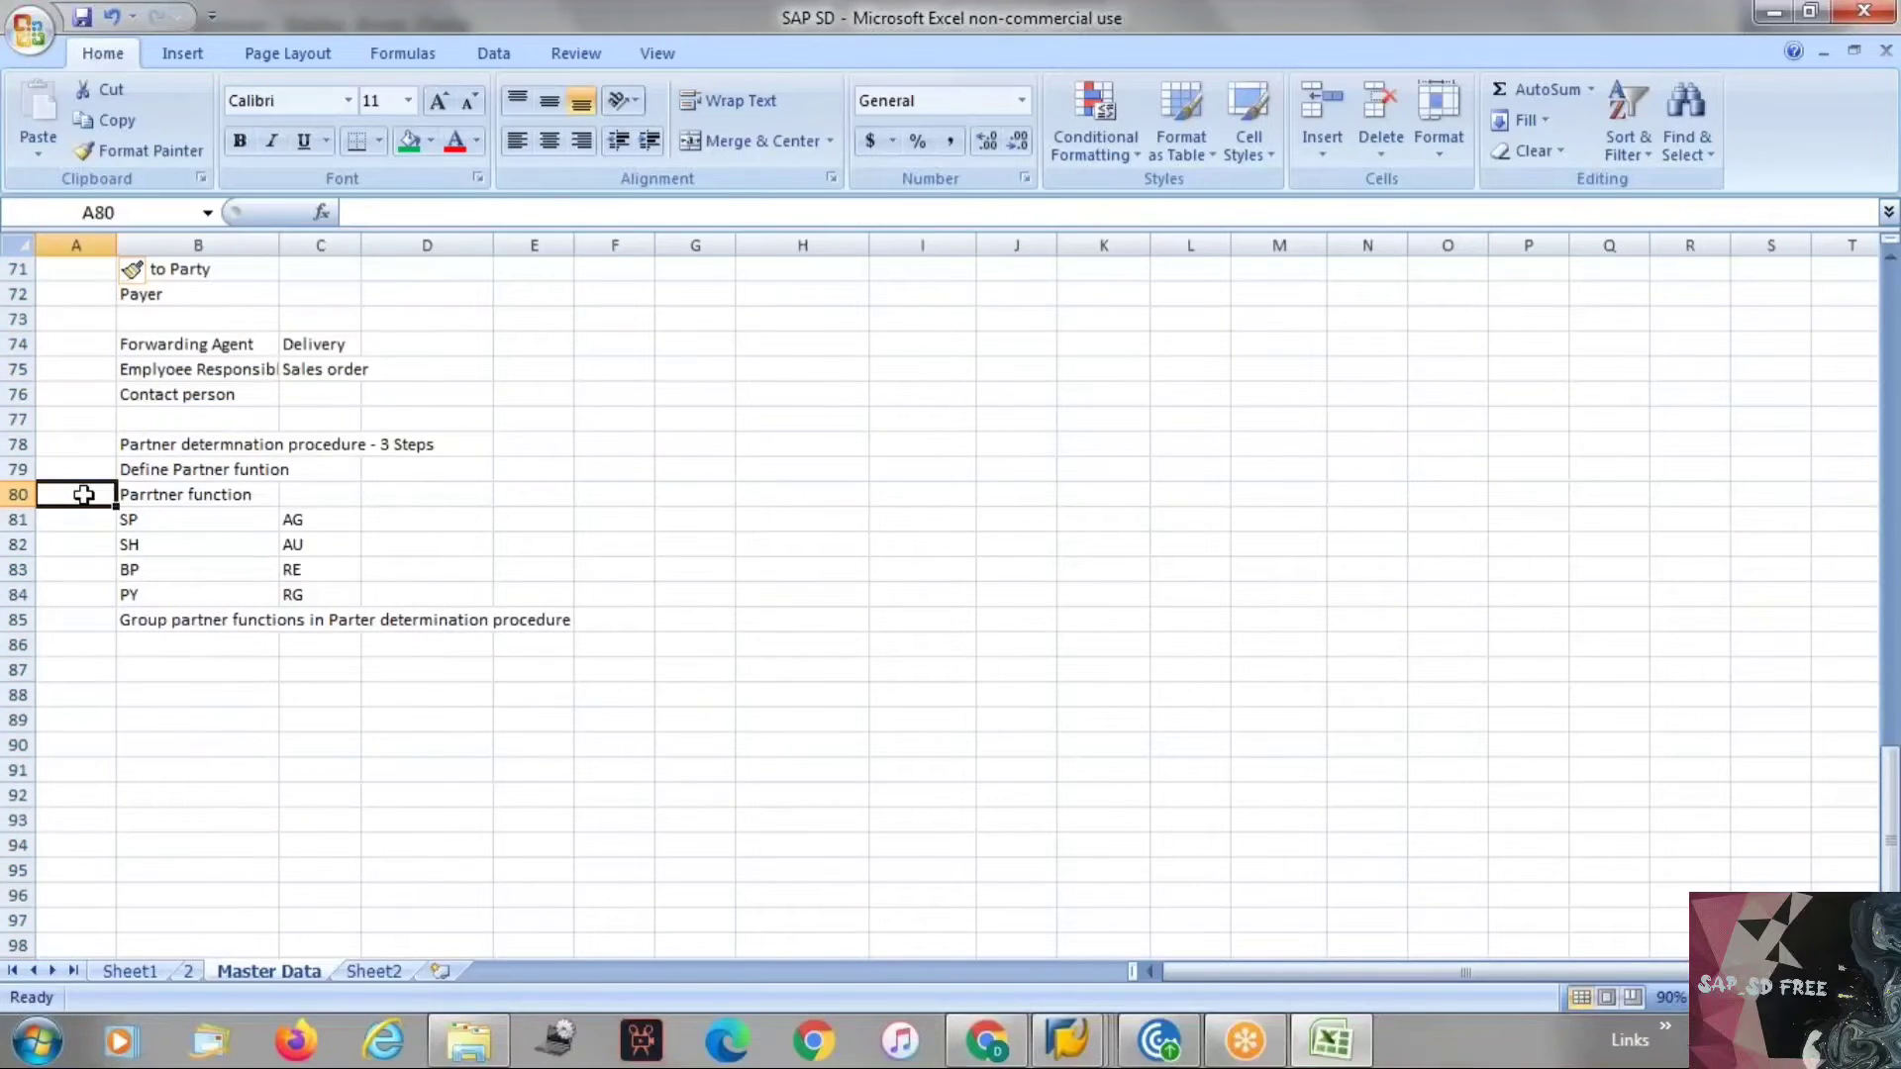
pyautogui.write('Step 1')
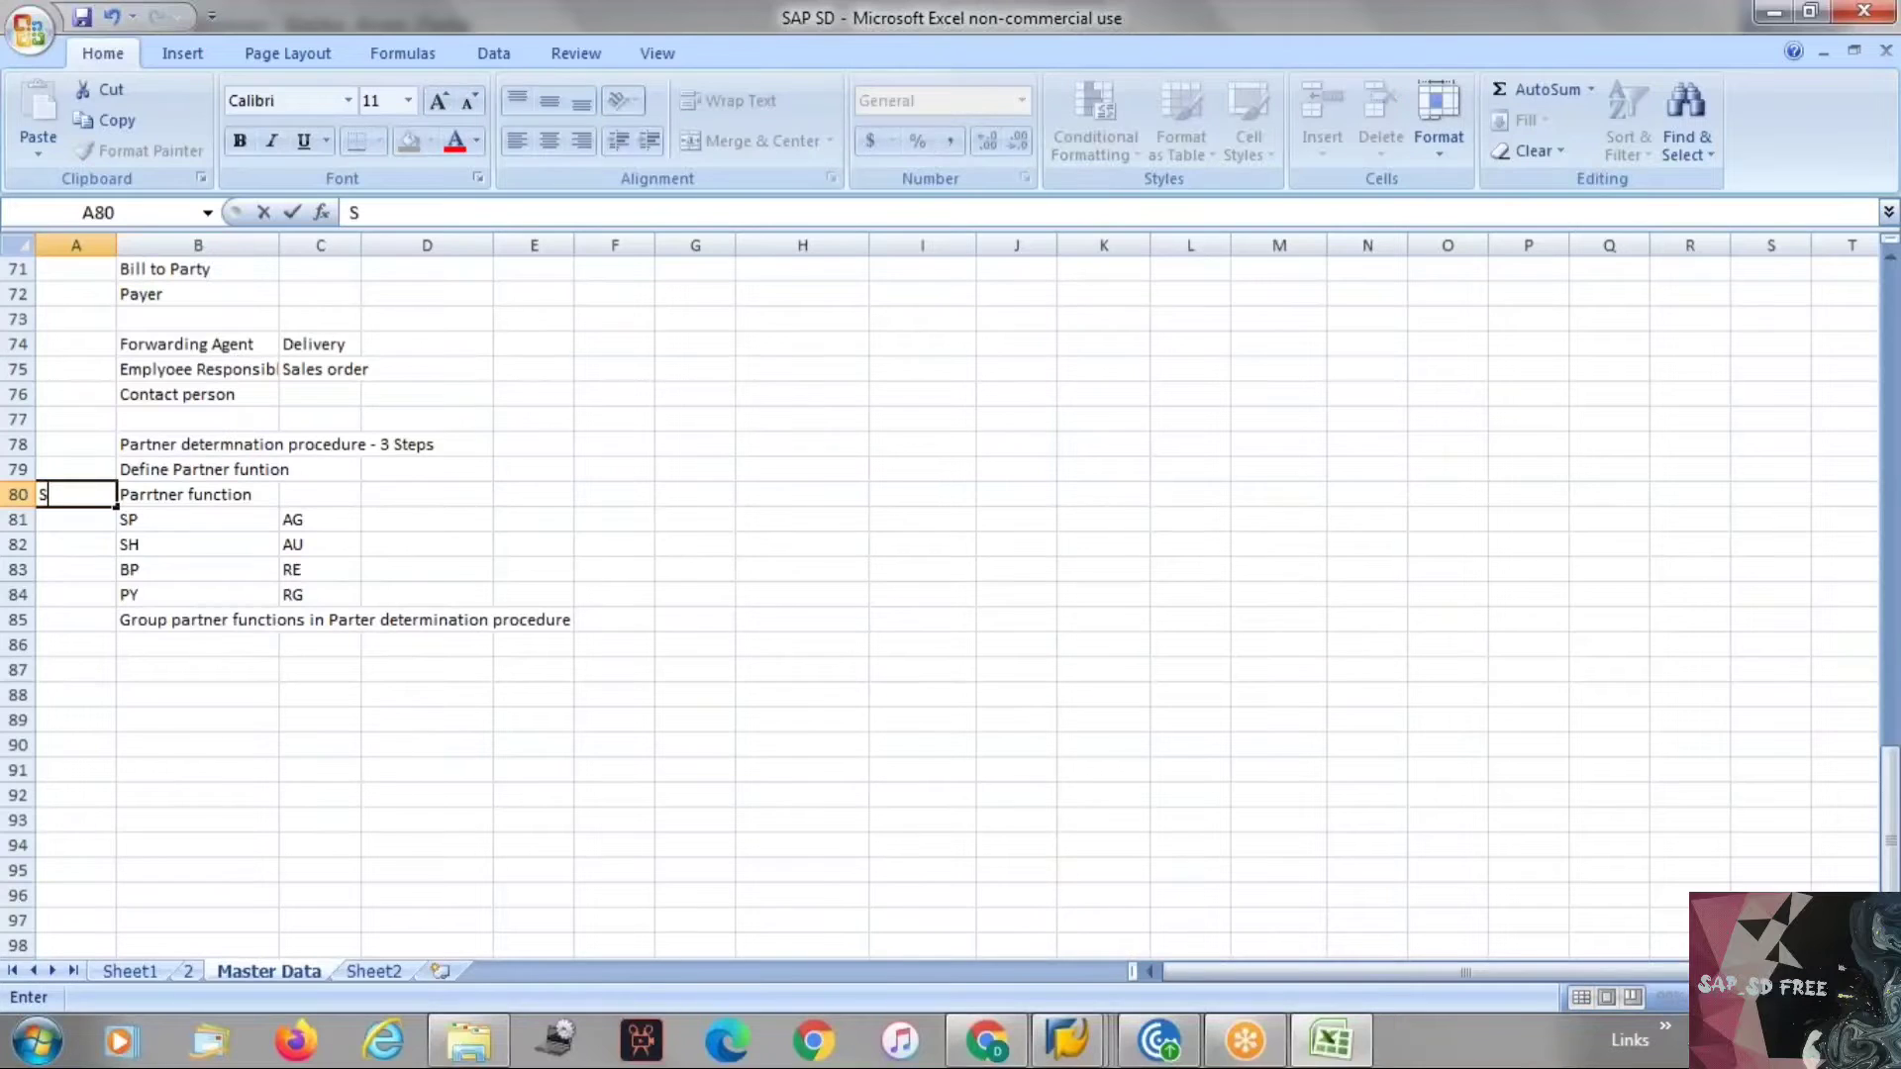
pyautogui.press('Return')
pyautogui.press('Down')
pyautogui.press('Down')
pyautogui.press('Down')
pyautogui.press('Down')
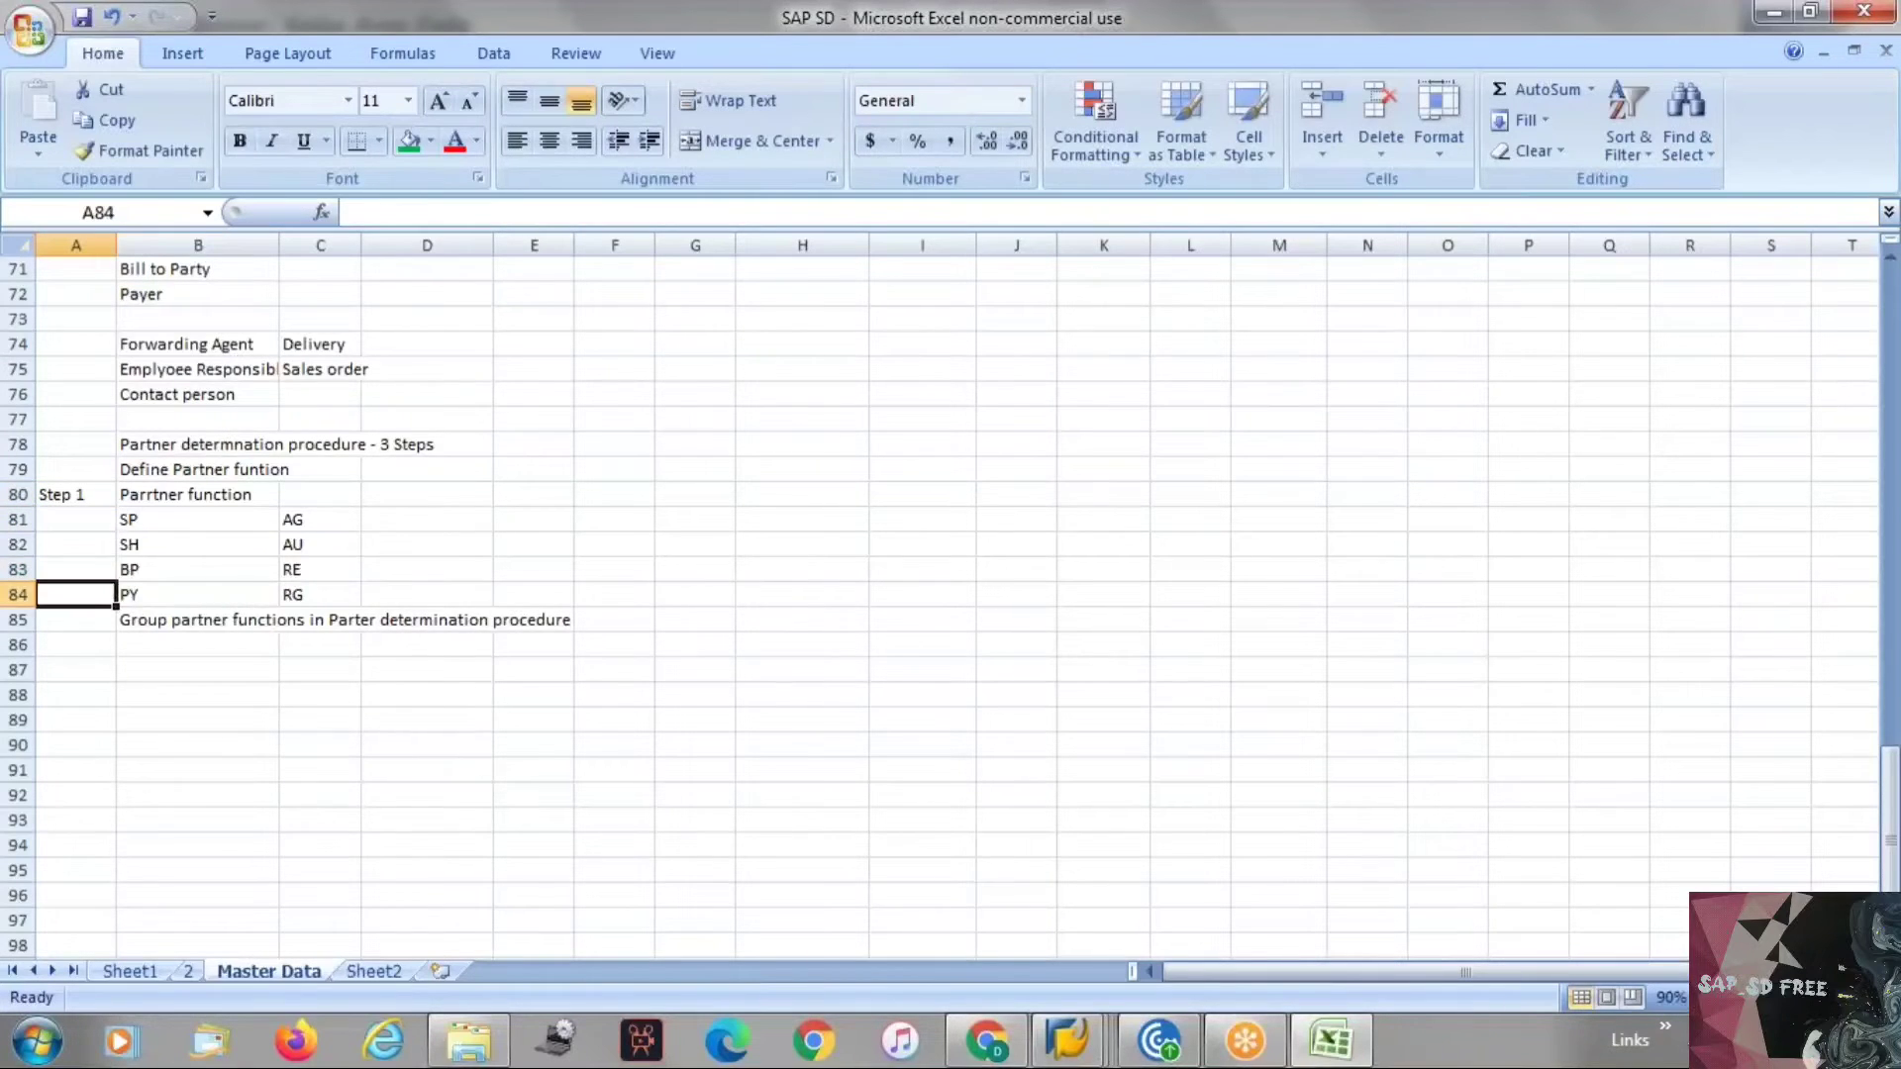
pyautogui.write('Step 2')
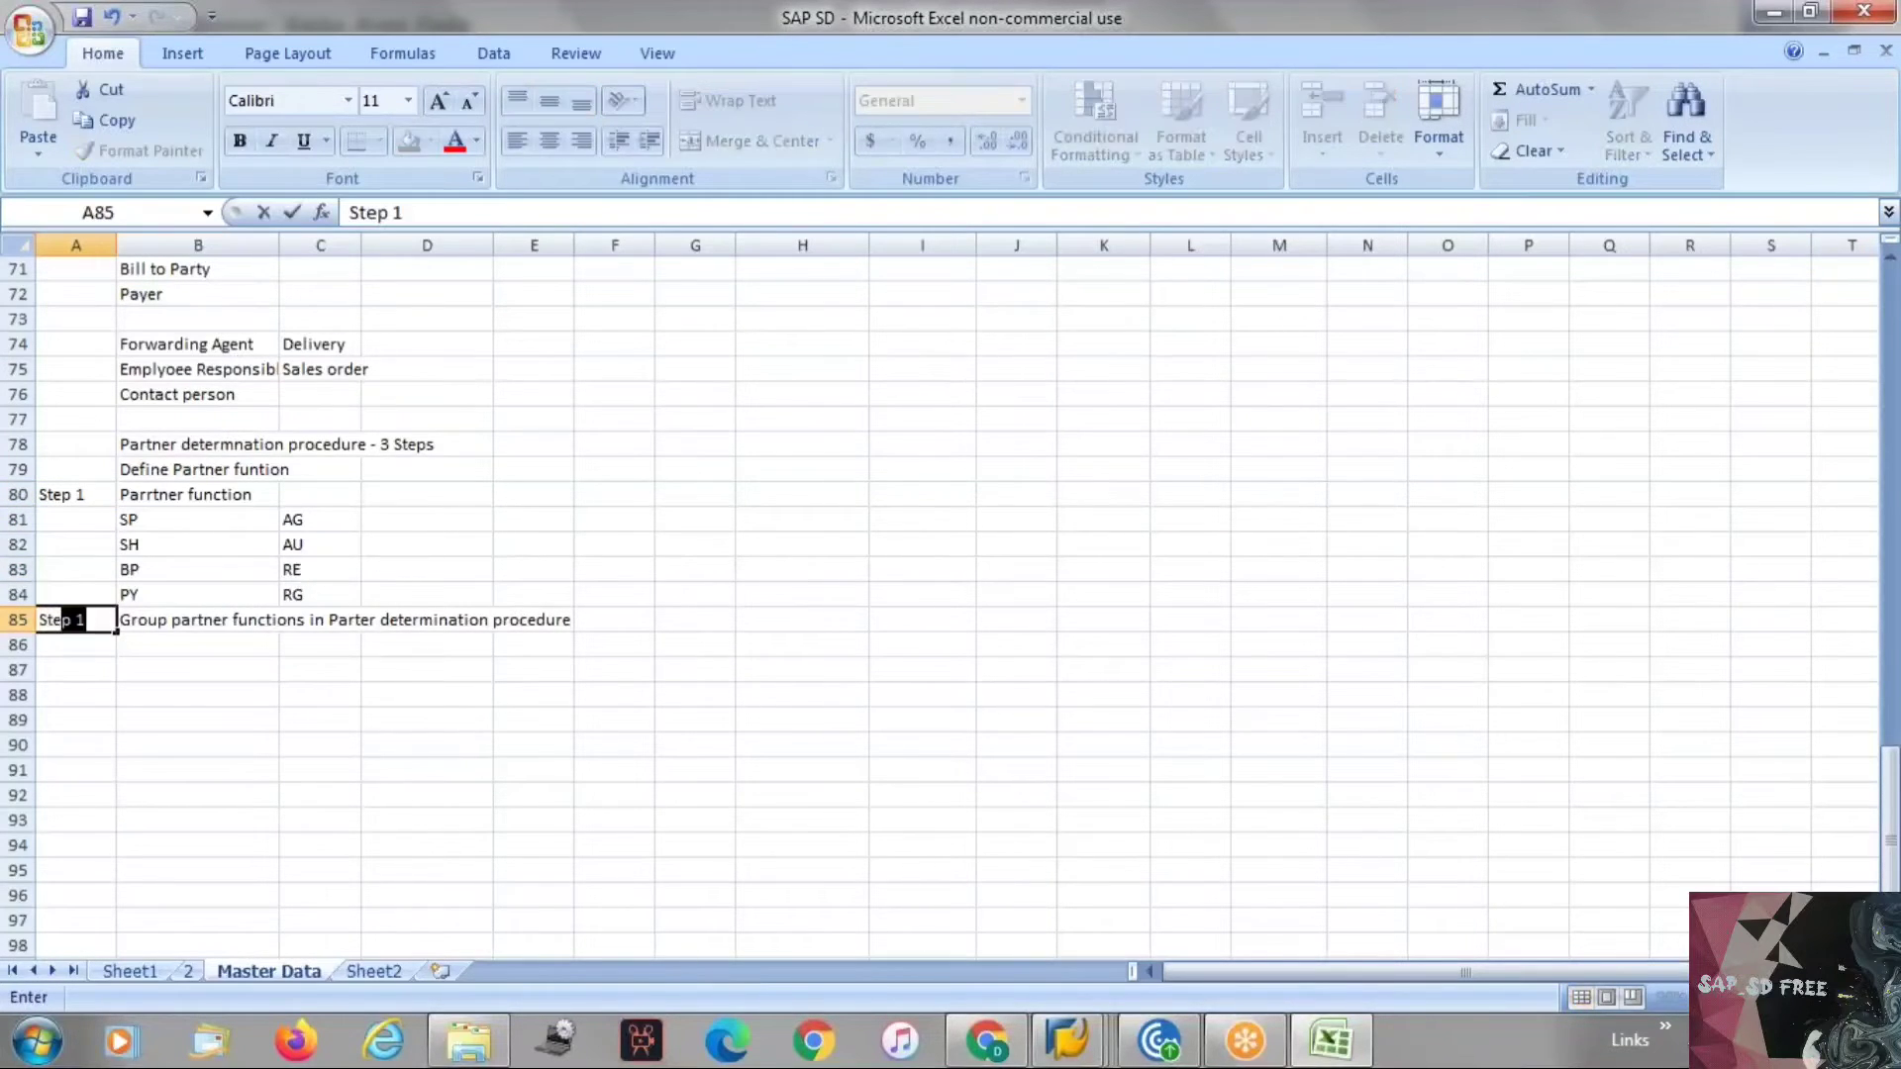
pyautogui.press('Return')
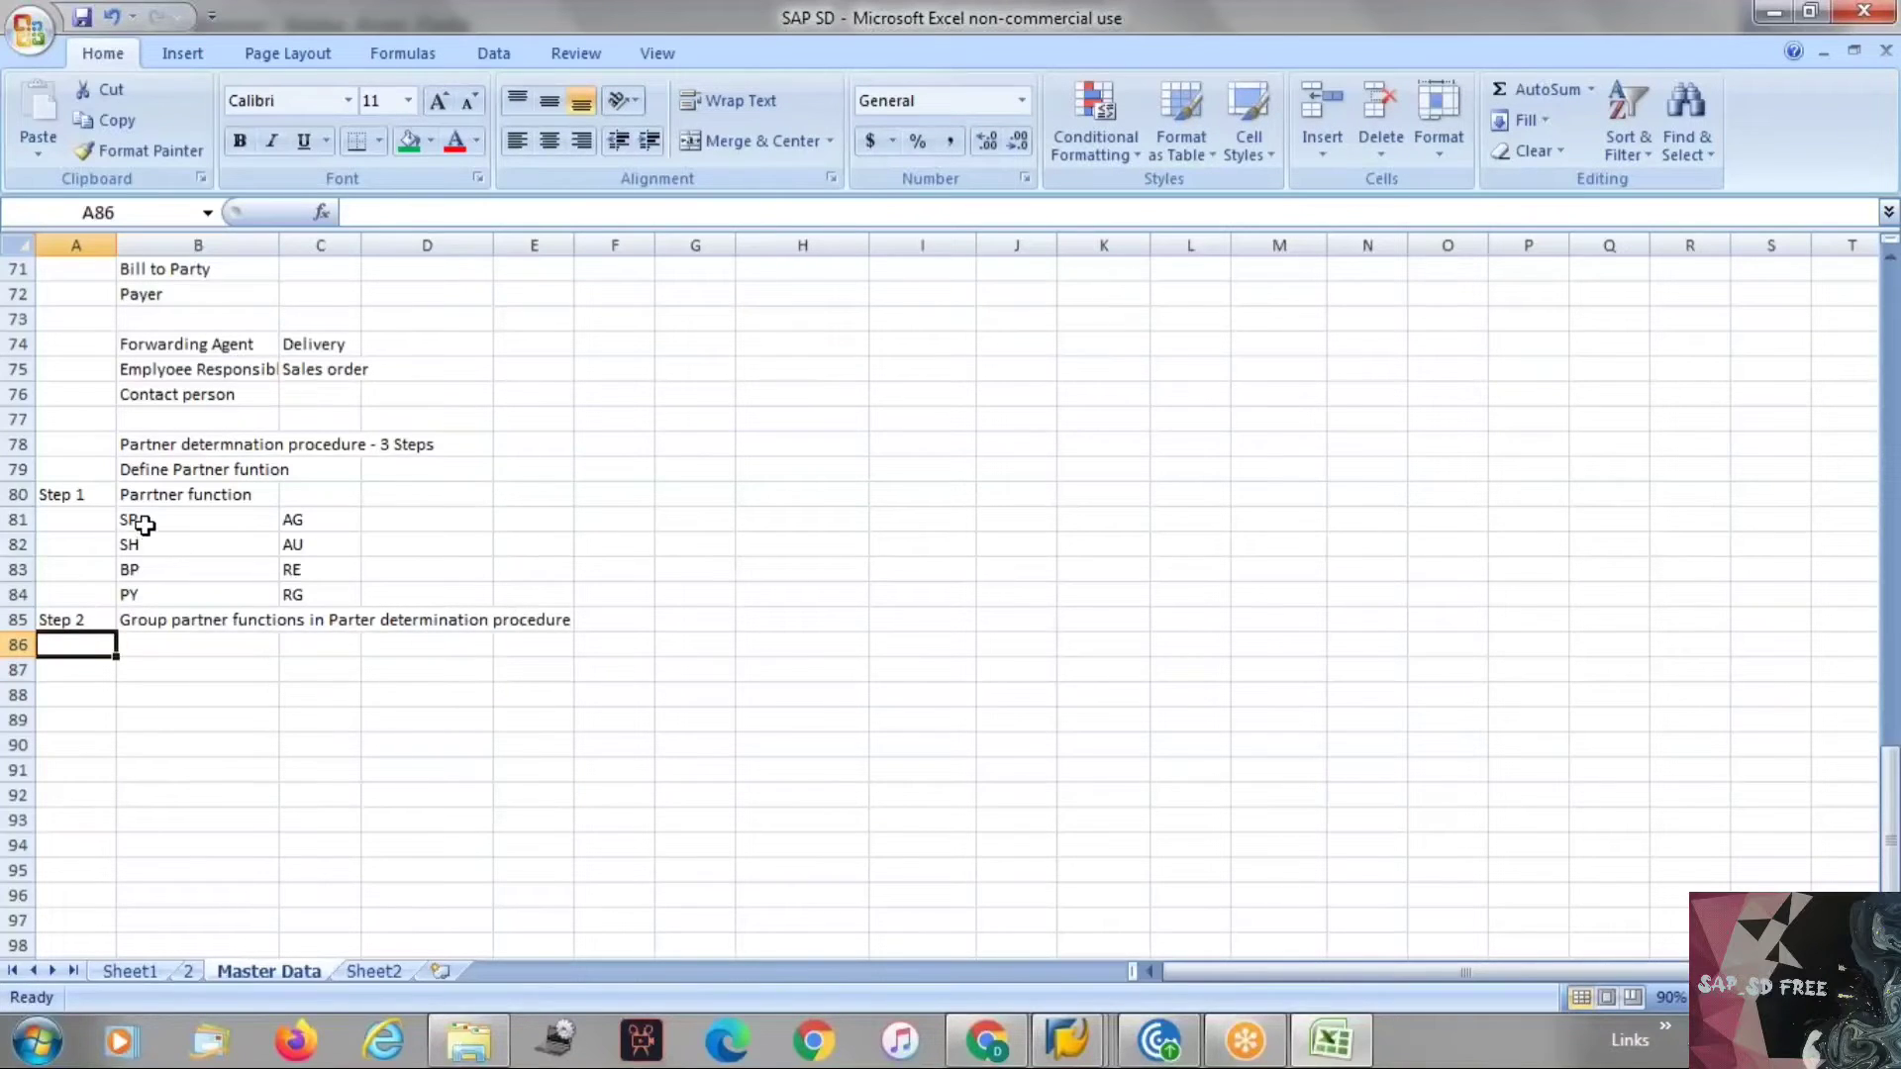
# Copy the Step 2 label to the next row and change it to "Step 3".
pyautogui.moveTo(152, 522); pyautogui.dragTo(173, 584)
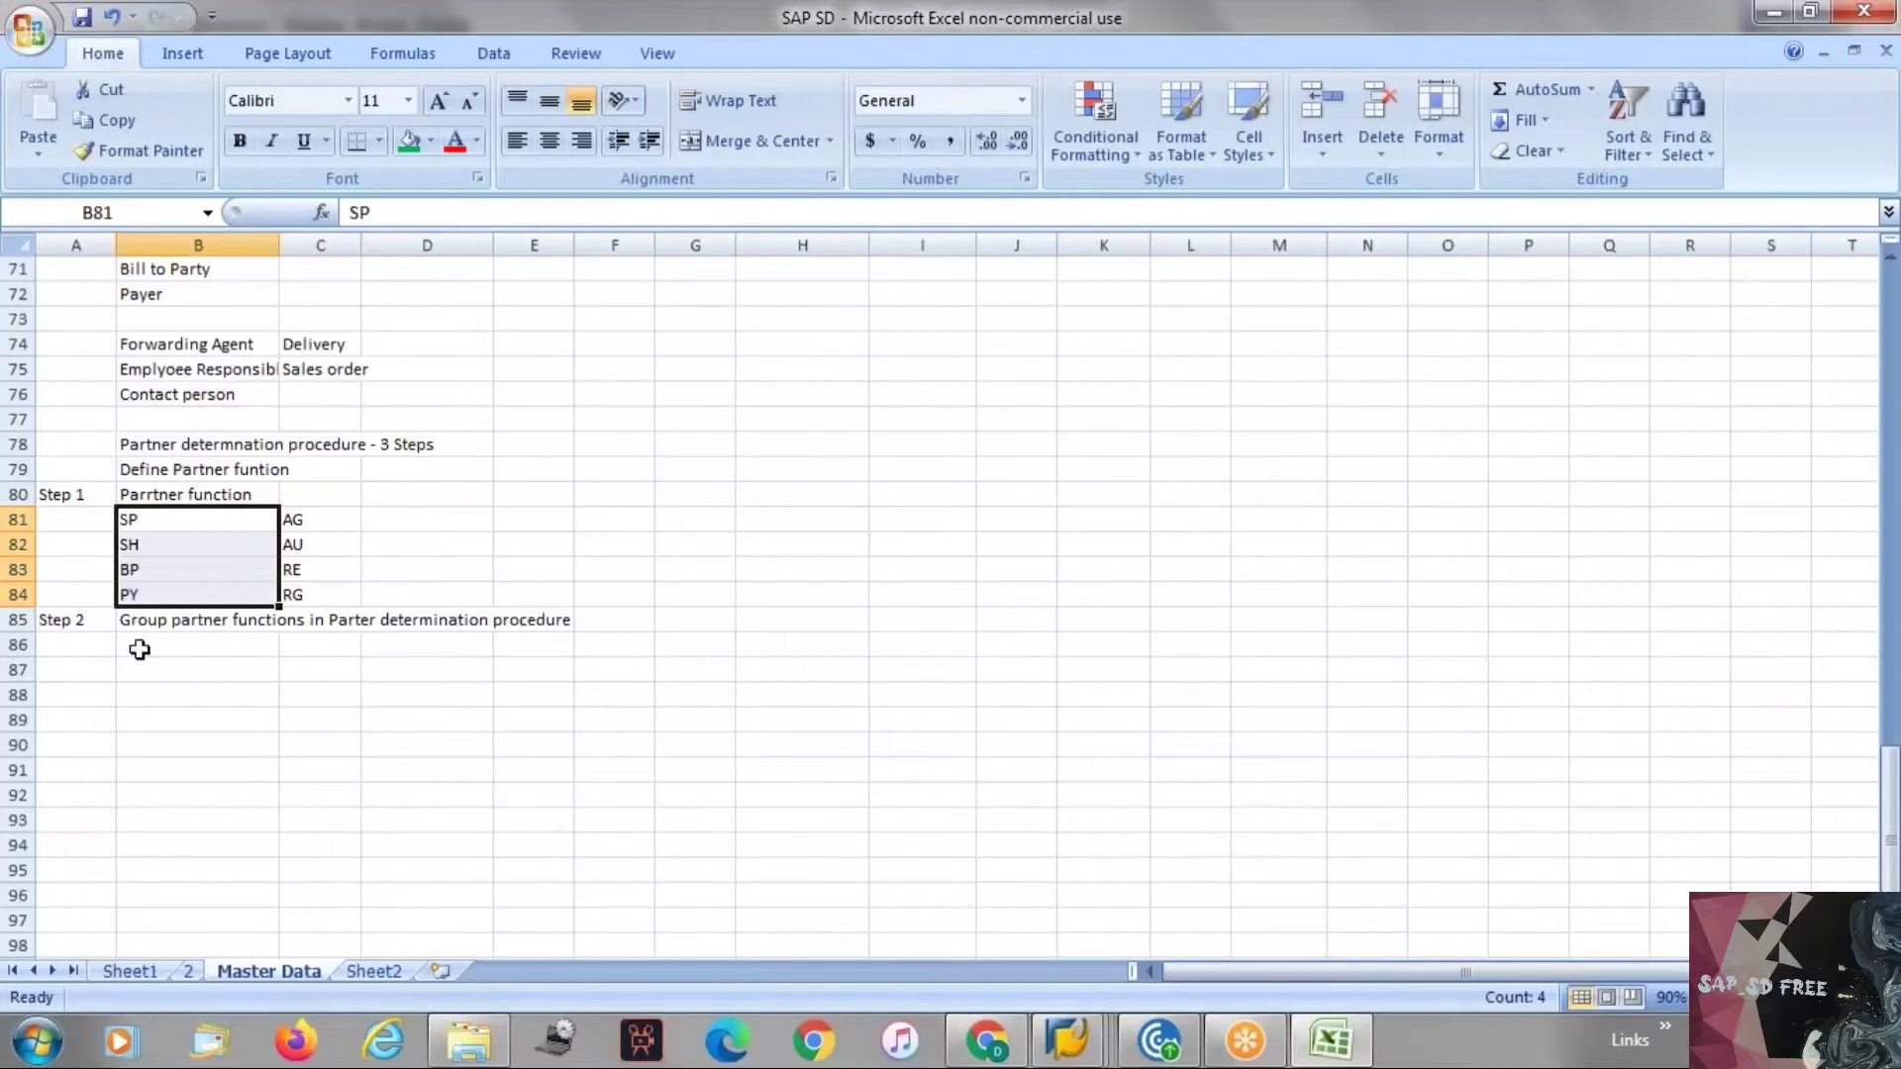
pyautogui.click(93, 622)
pyautogui.hotkey('ctrl', 'c')
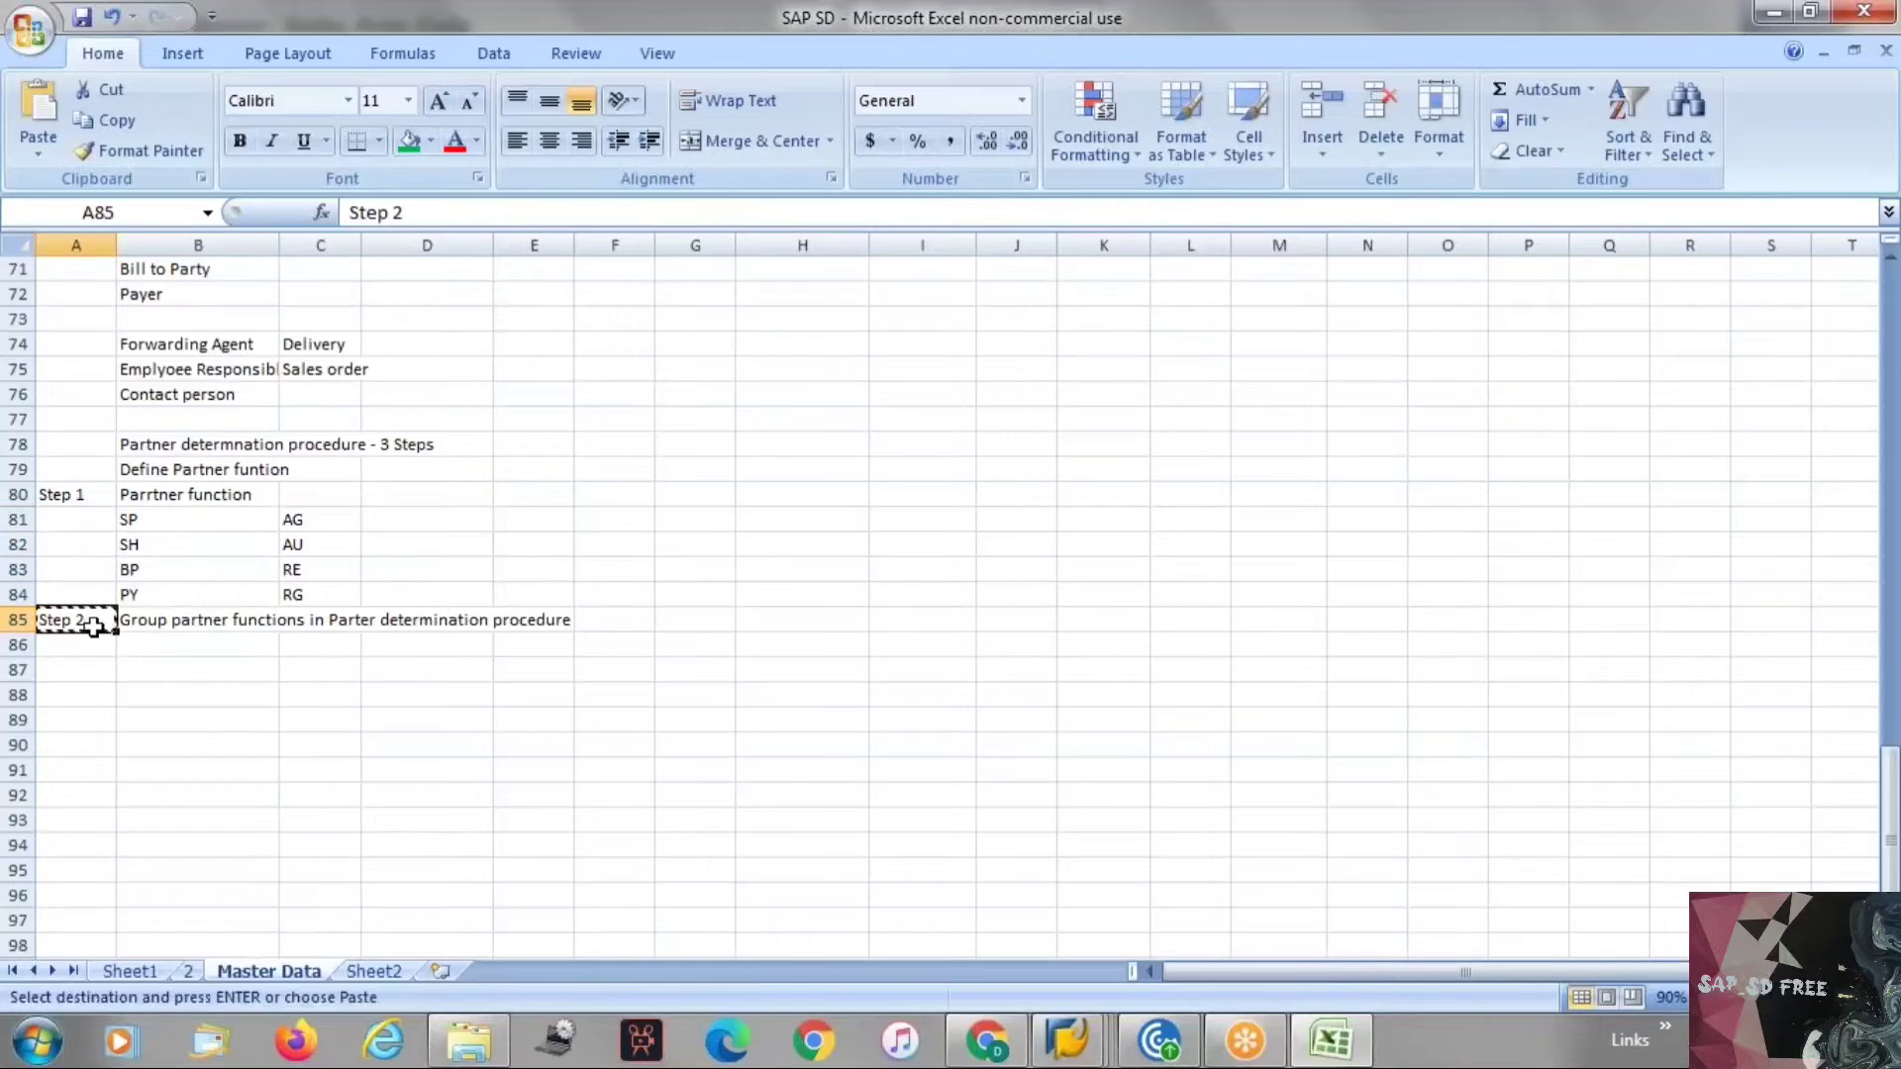
pyautogui.click(95, 646)
pyautogui.hotkey('ctrl', 'v')
pyautogui.press('Escape')
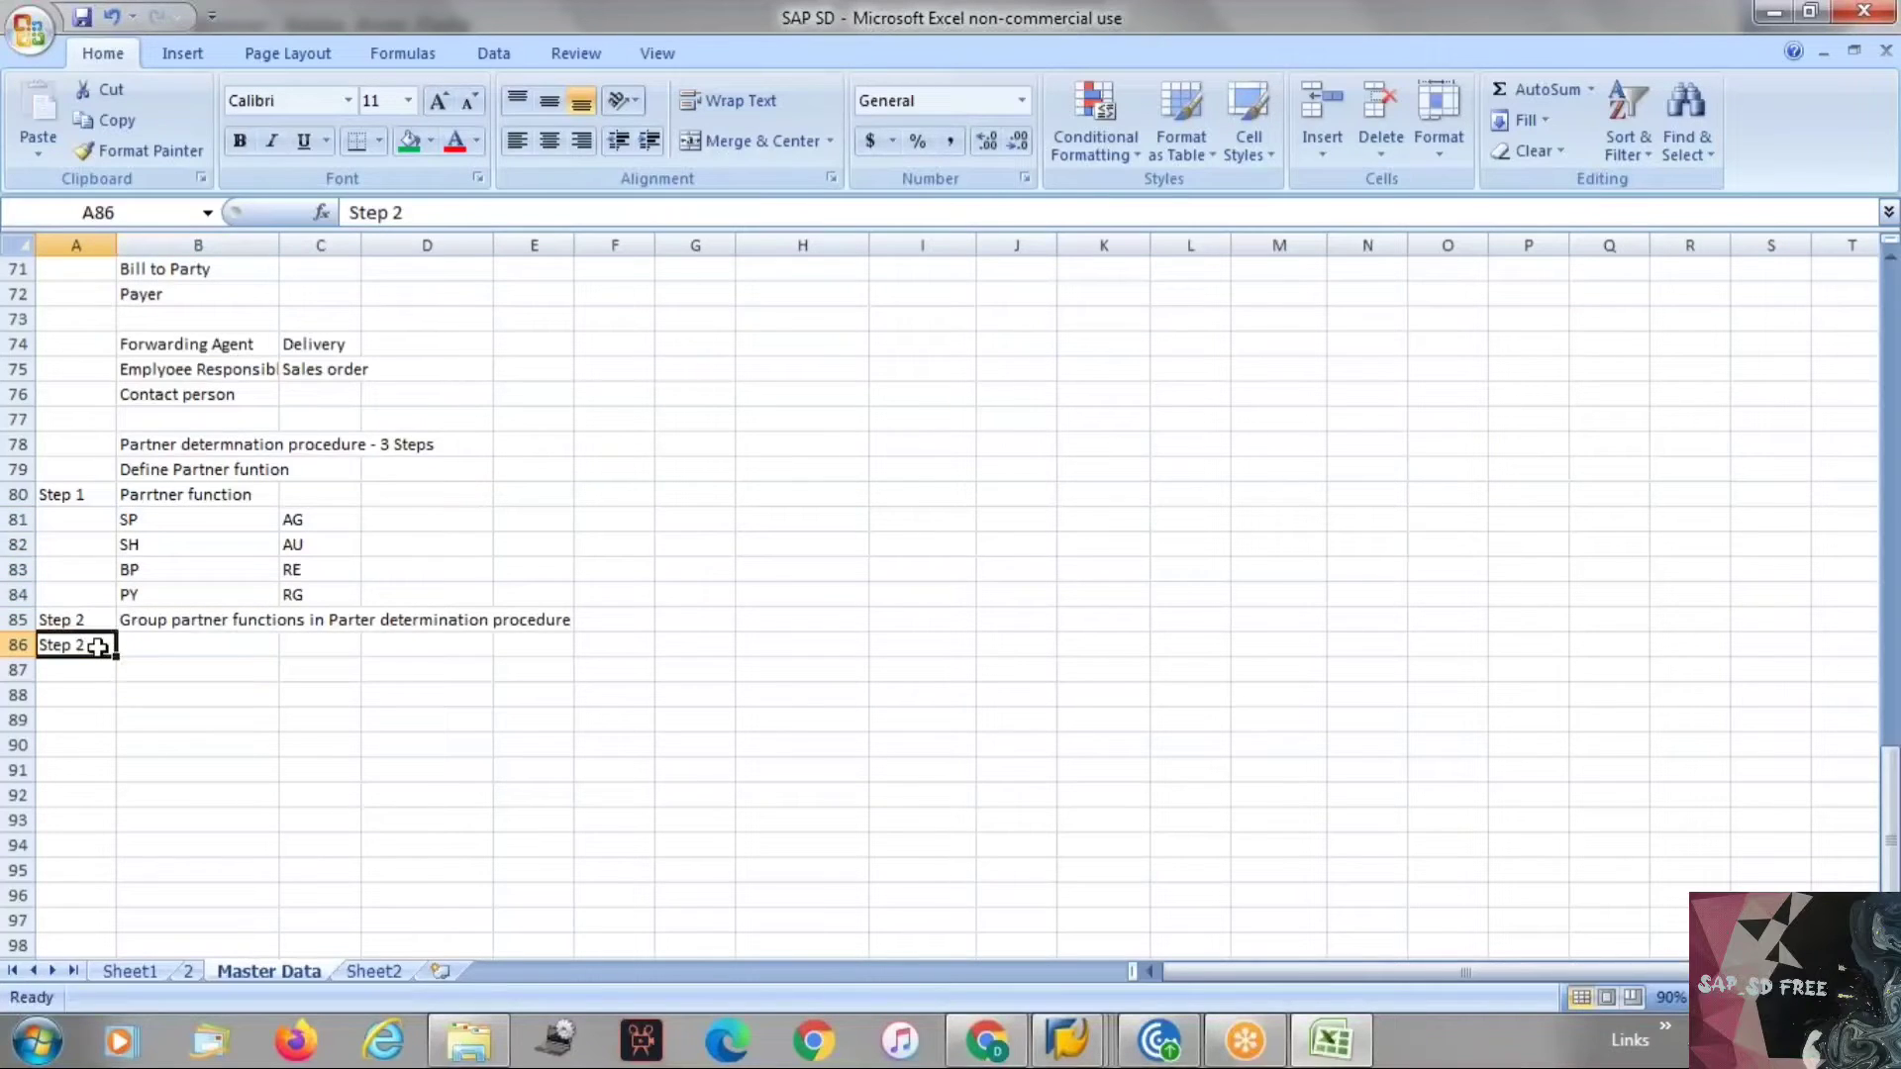
pyautogui.doubleClick(96, 646)
pyautogui.press('BackSpace')
pyautogui.write('3')
pyautogui.press('Return')
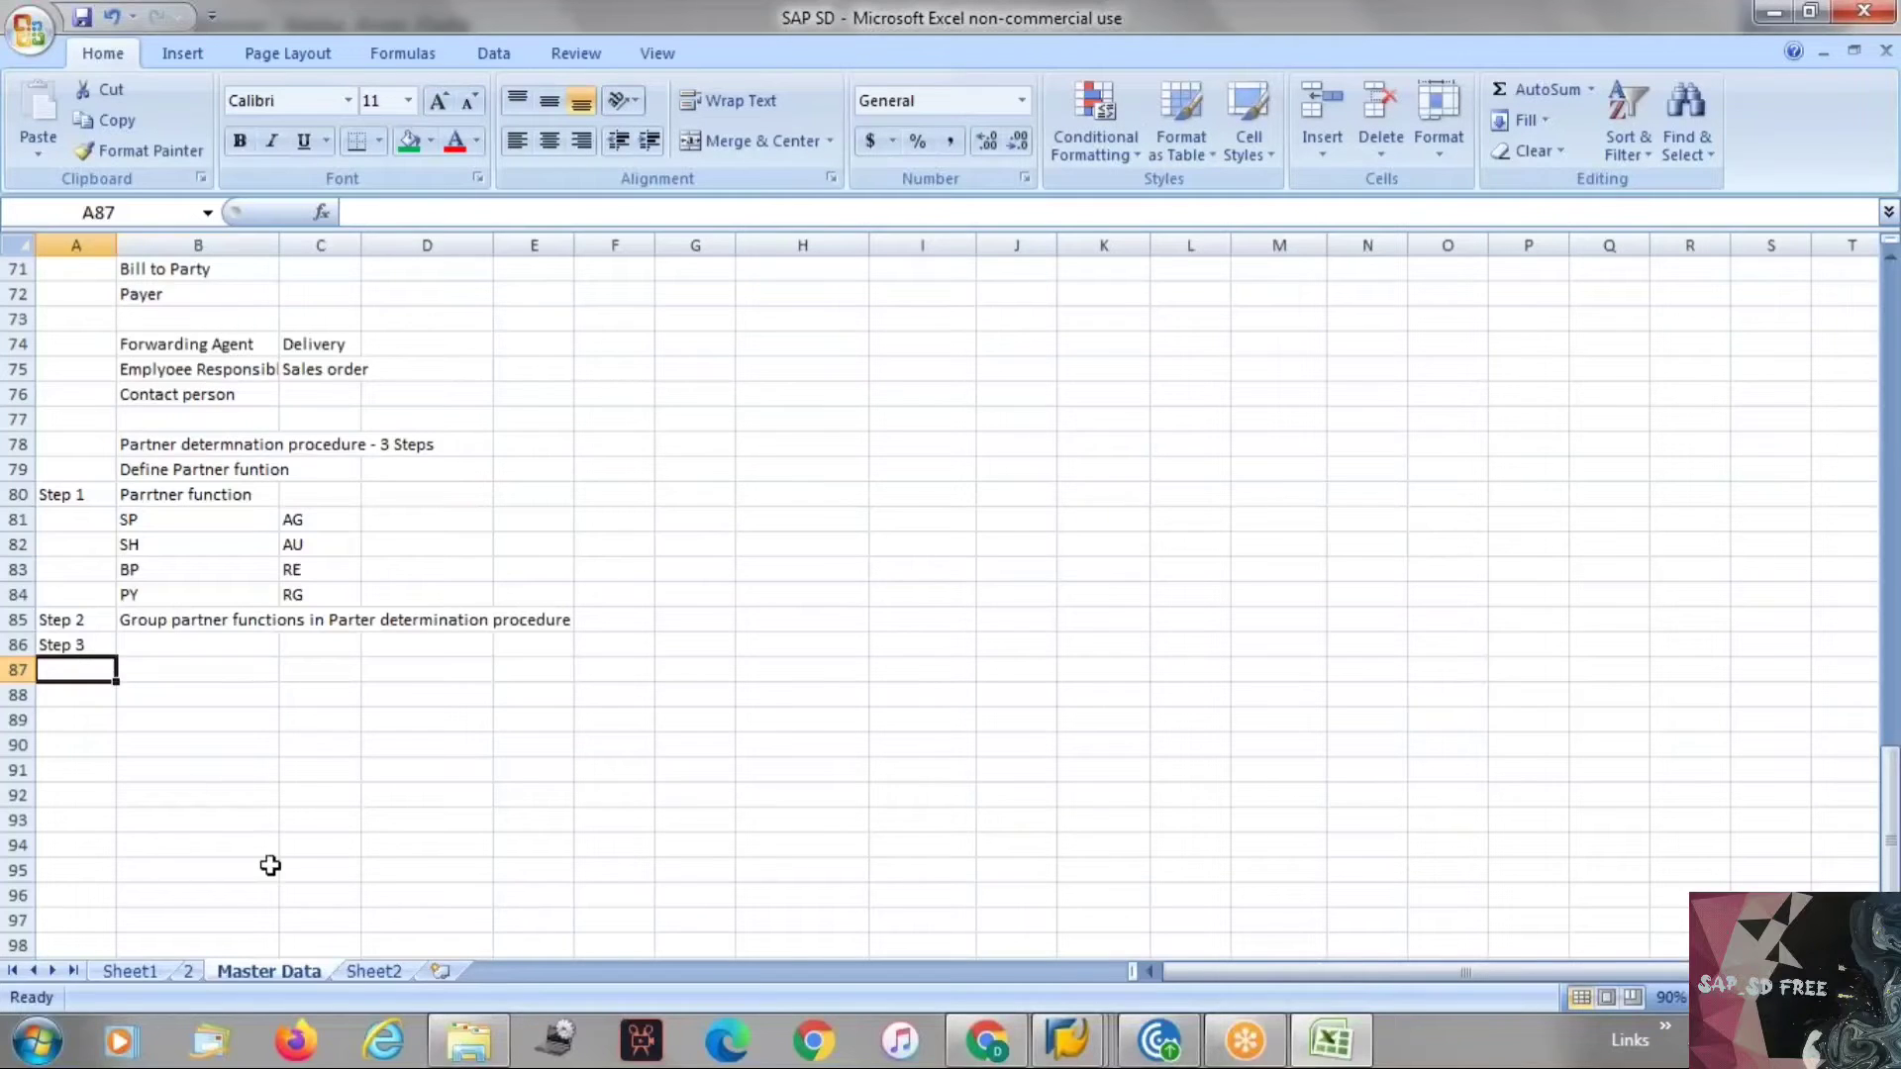
# Enter "Assign parner determination procedure to Account Groups" beside Step 3 in cell B86.
pyautogui.click(148, 646)
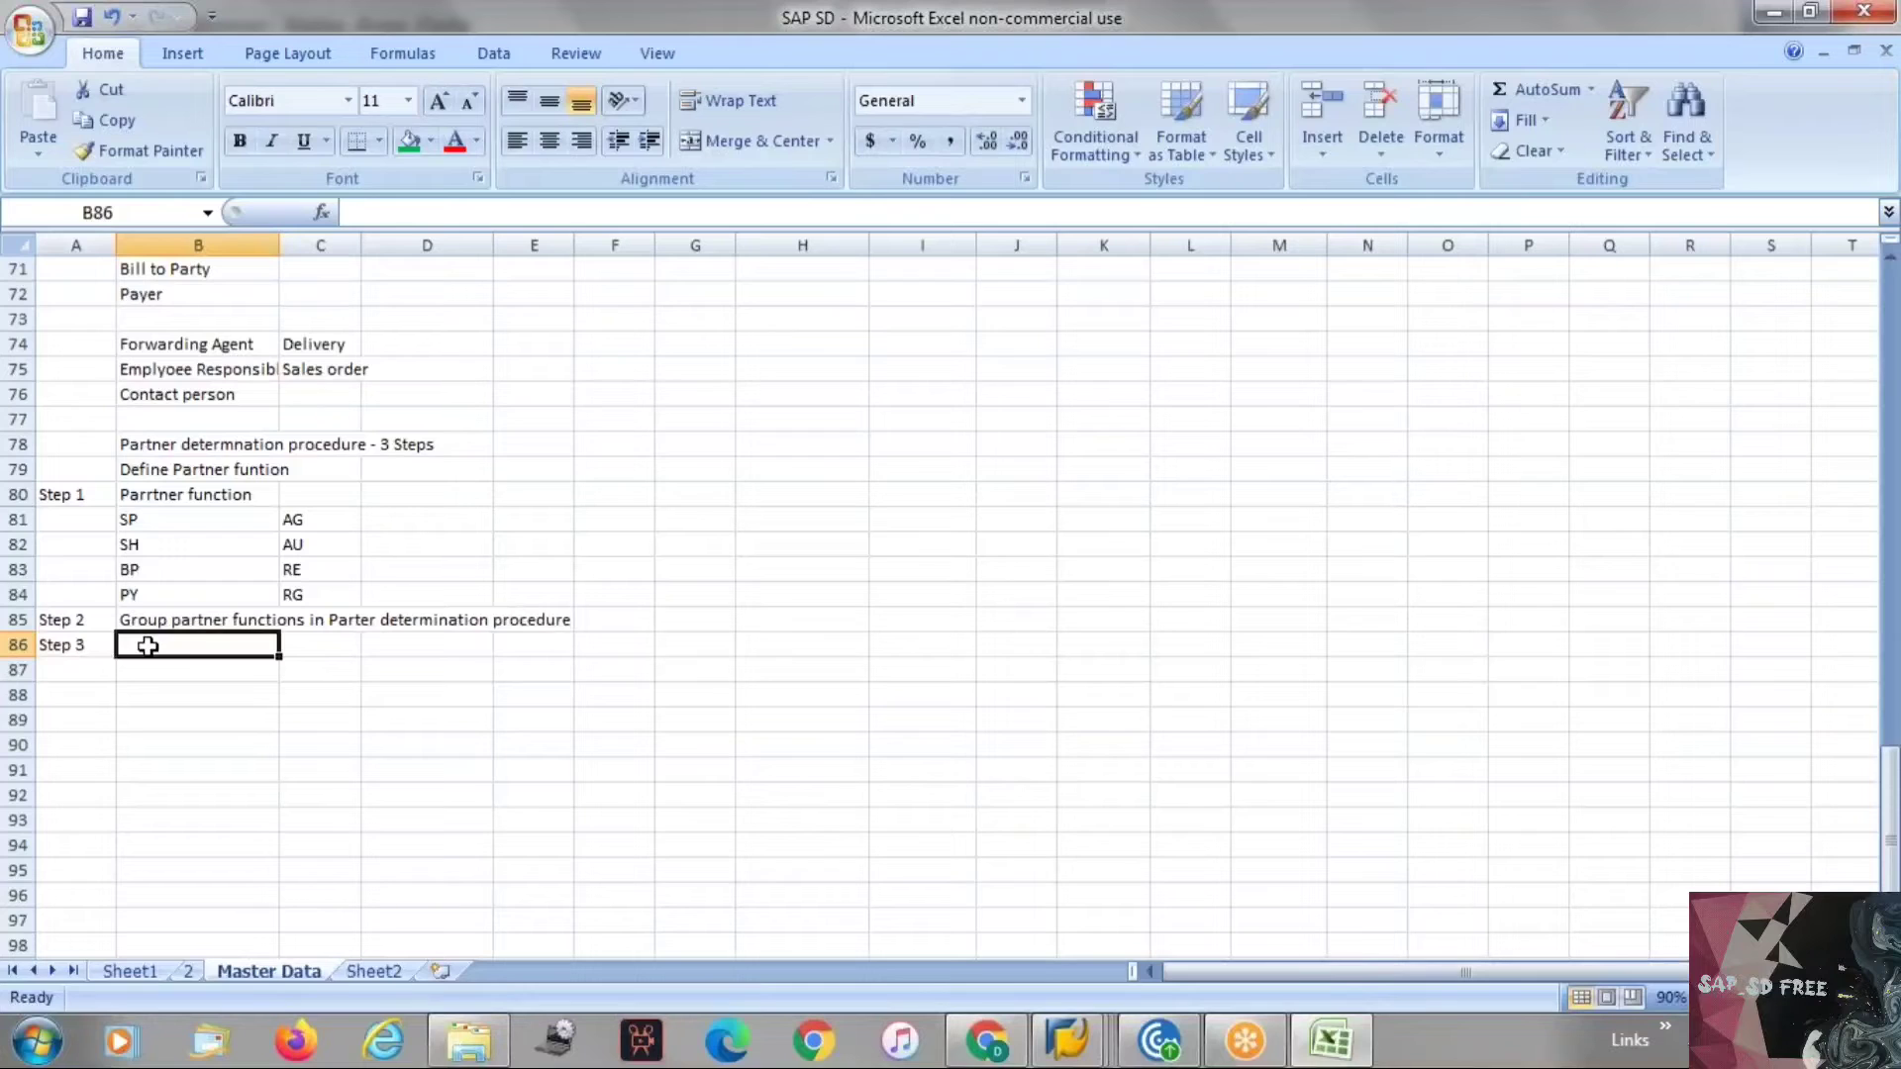
pyautogui.write('Assign')
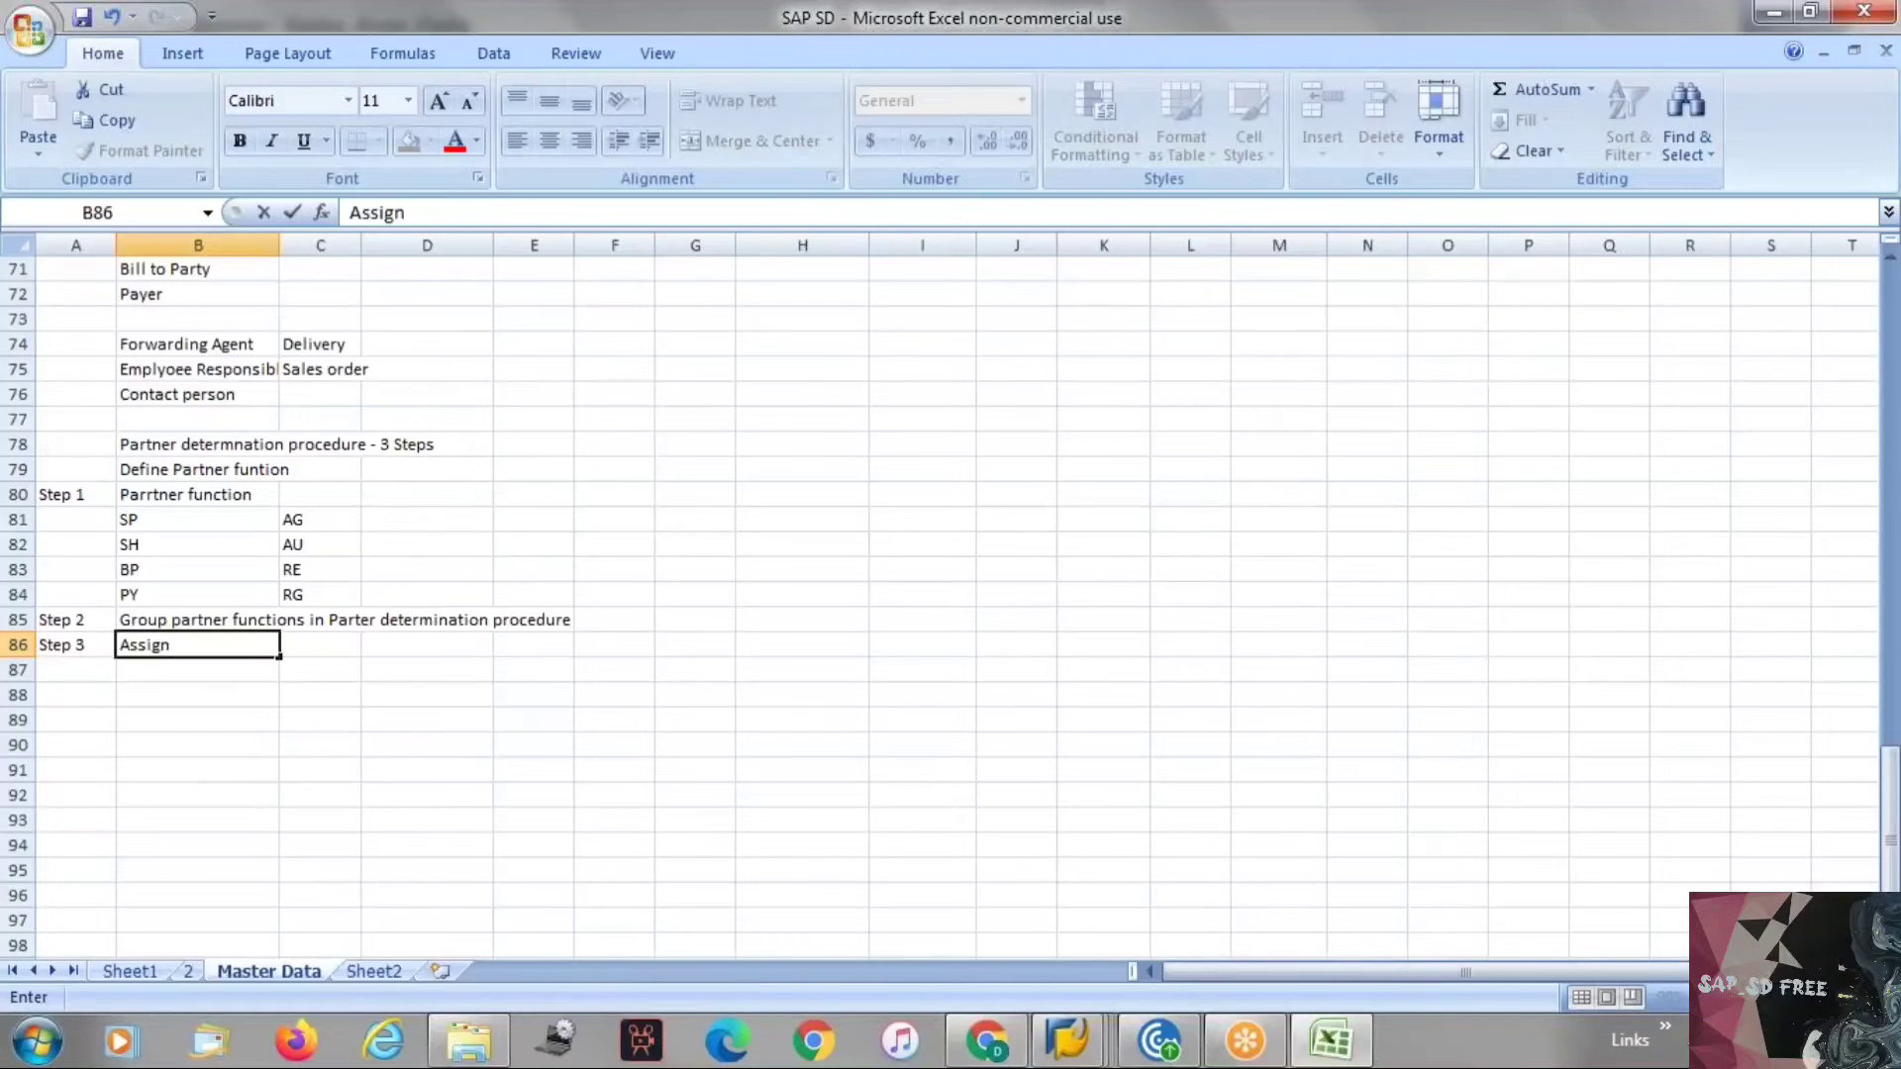
pyautogui.write(' parner determinatin')
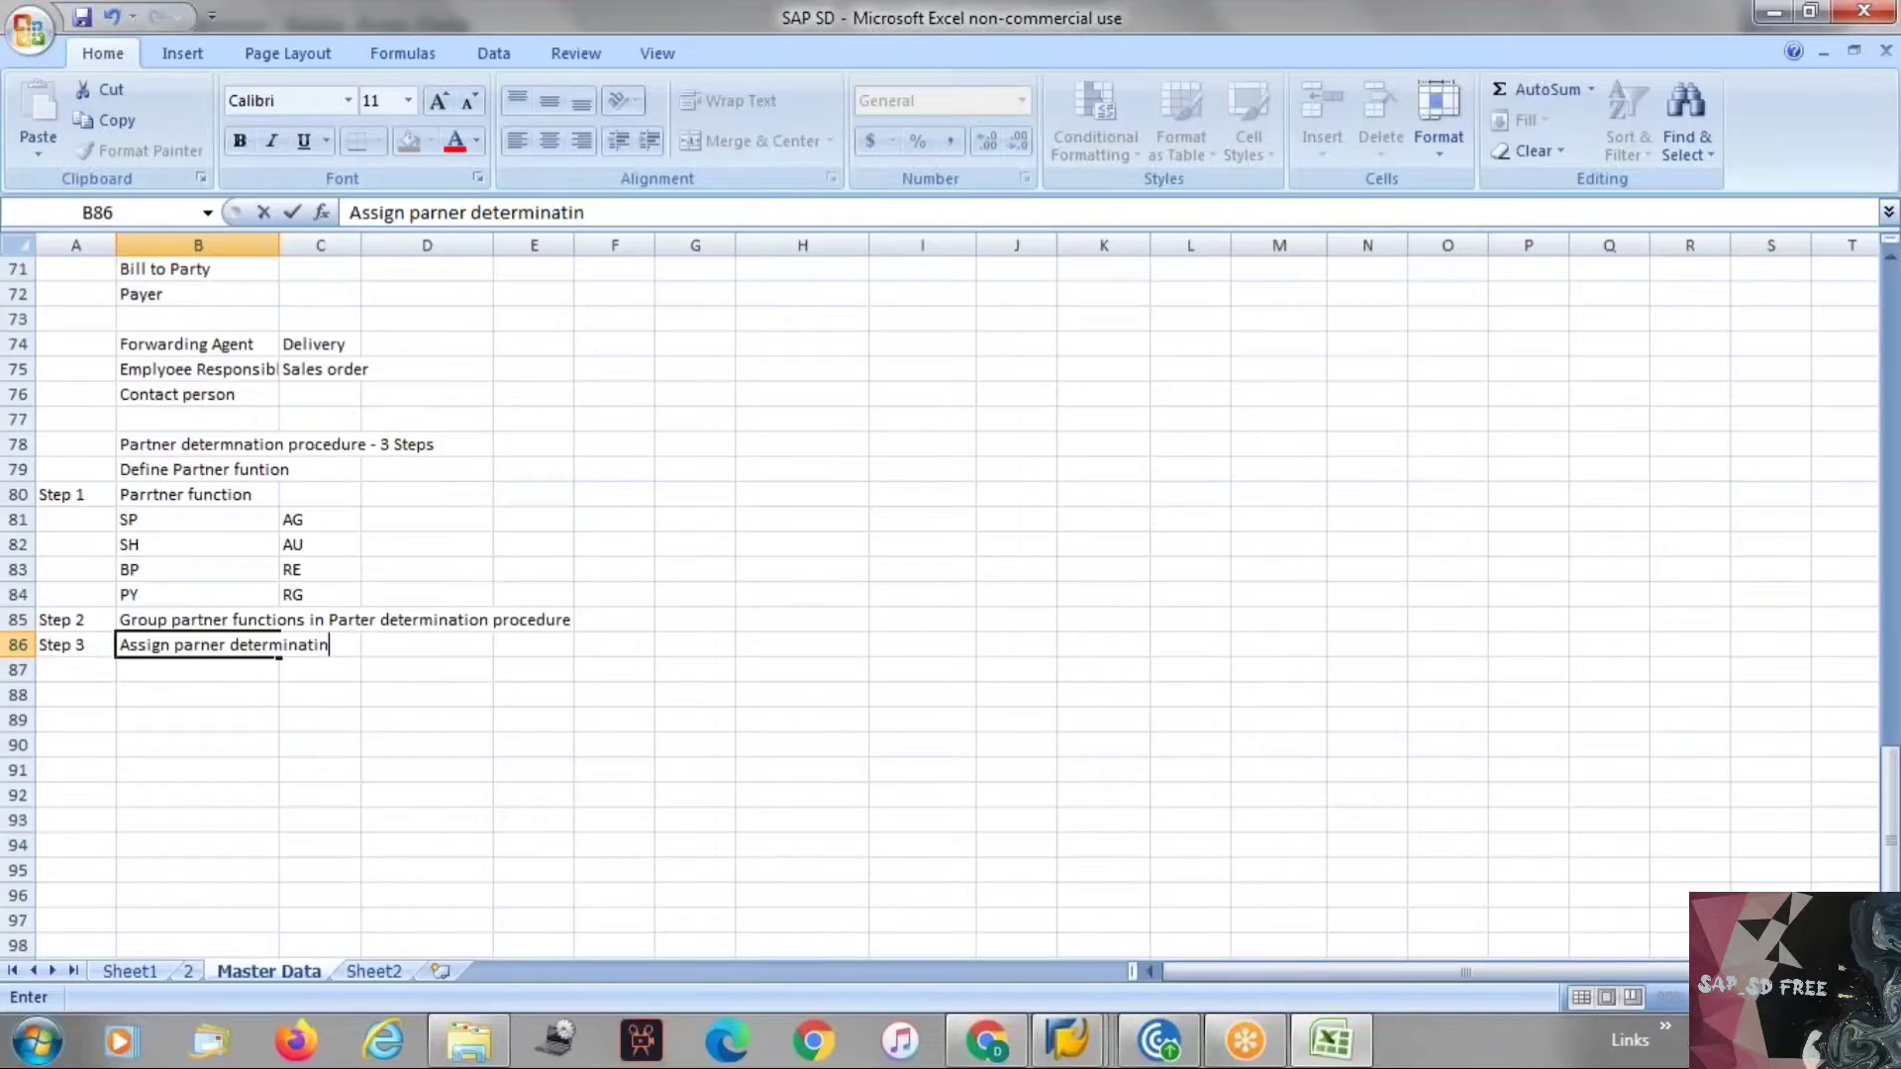
pyautogui.press('BackSpace')
pyautogui.write('on procedure to ')
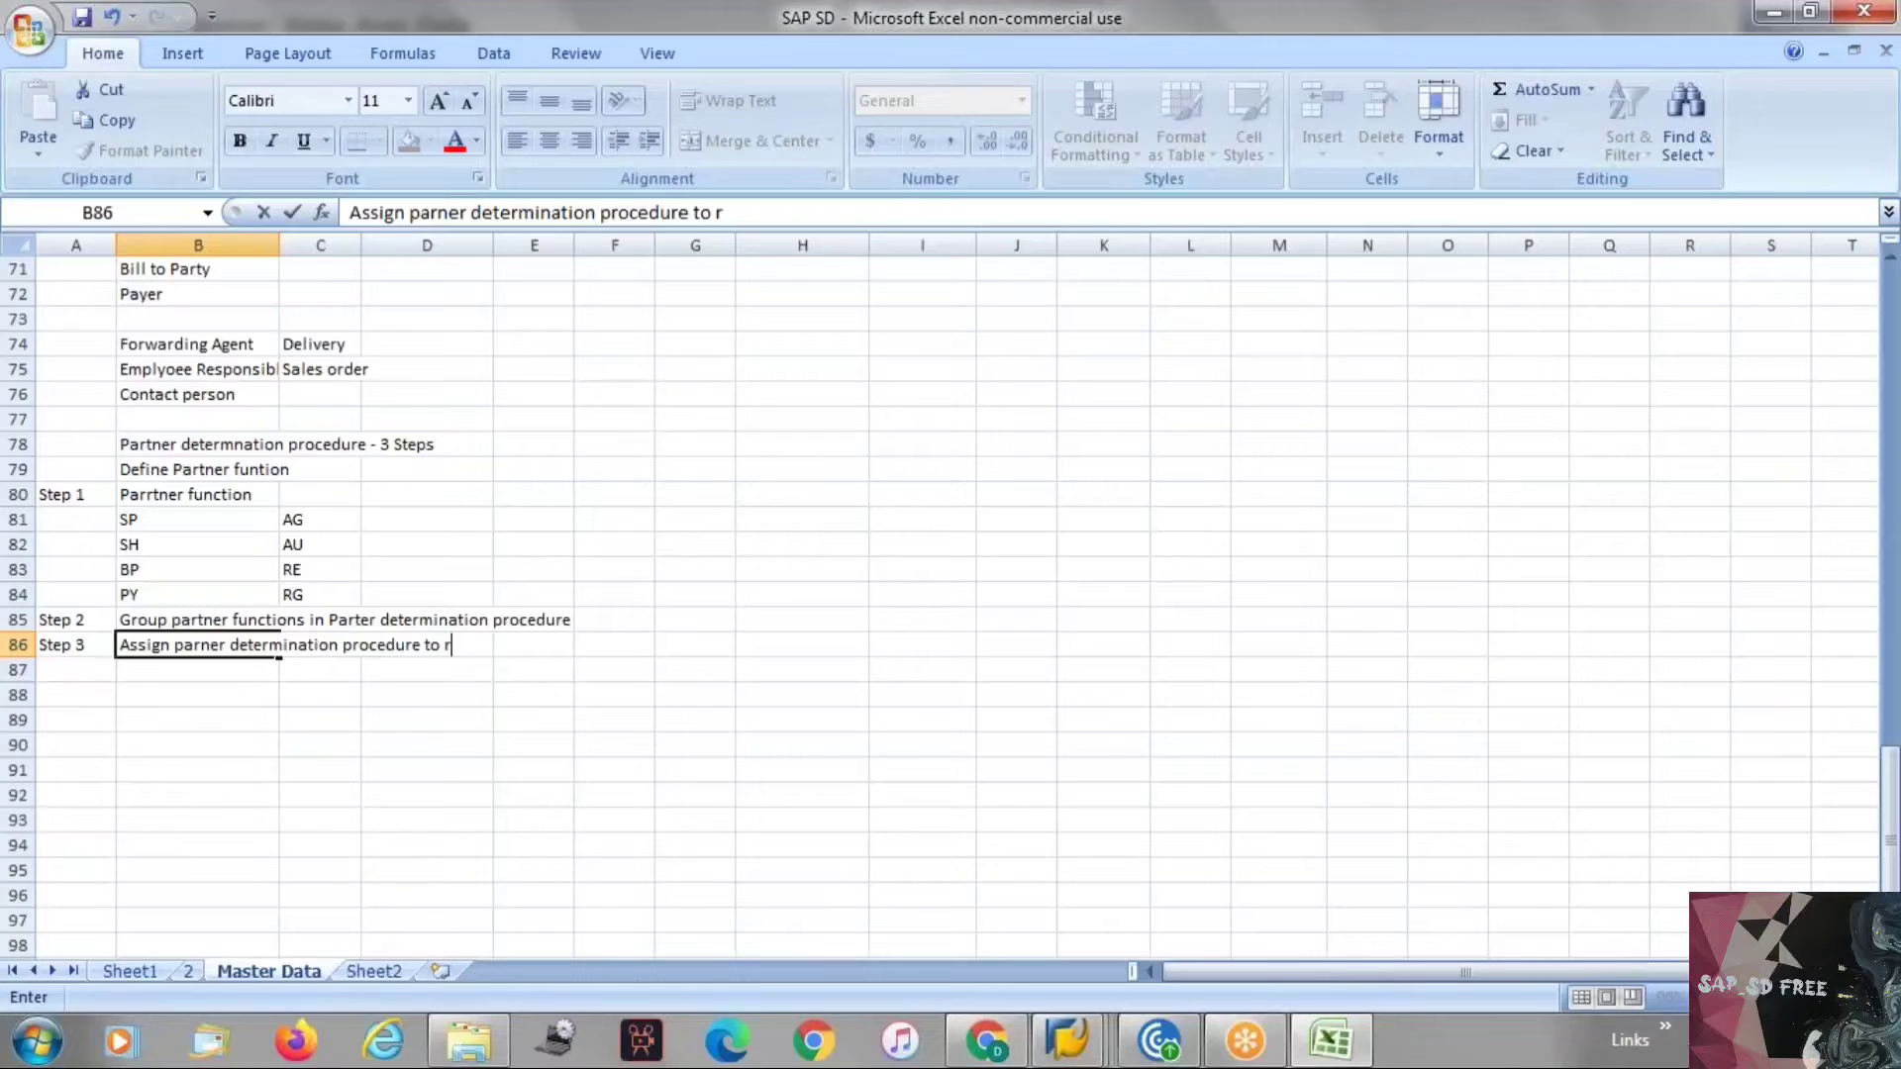
pyautogui.write('Account Groupd')
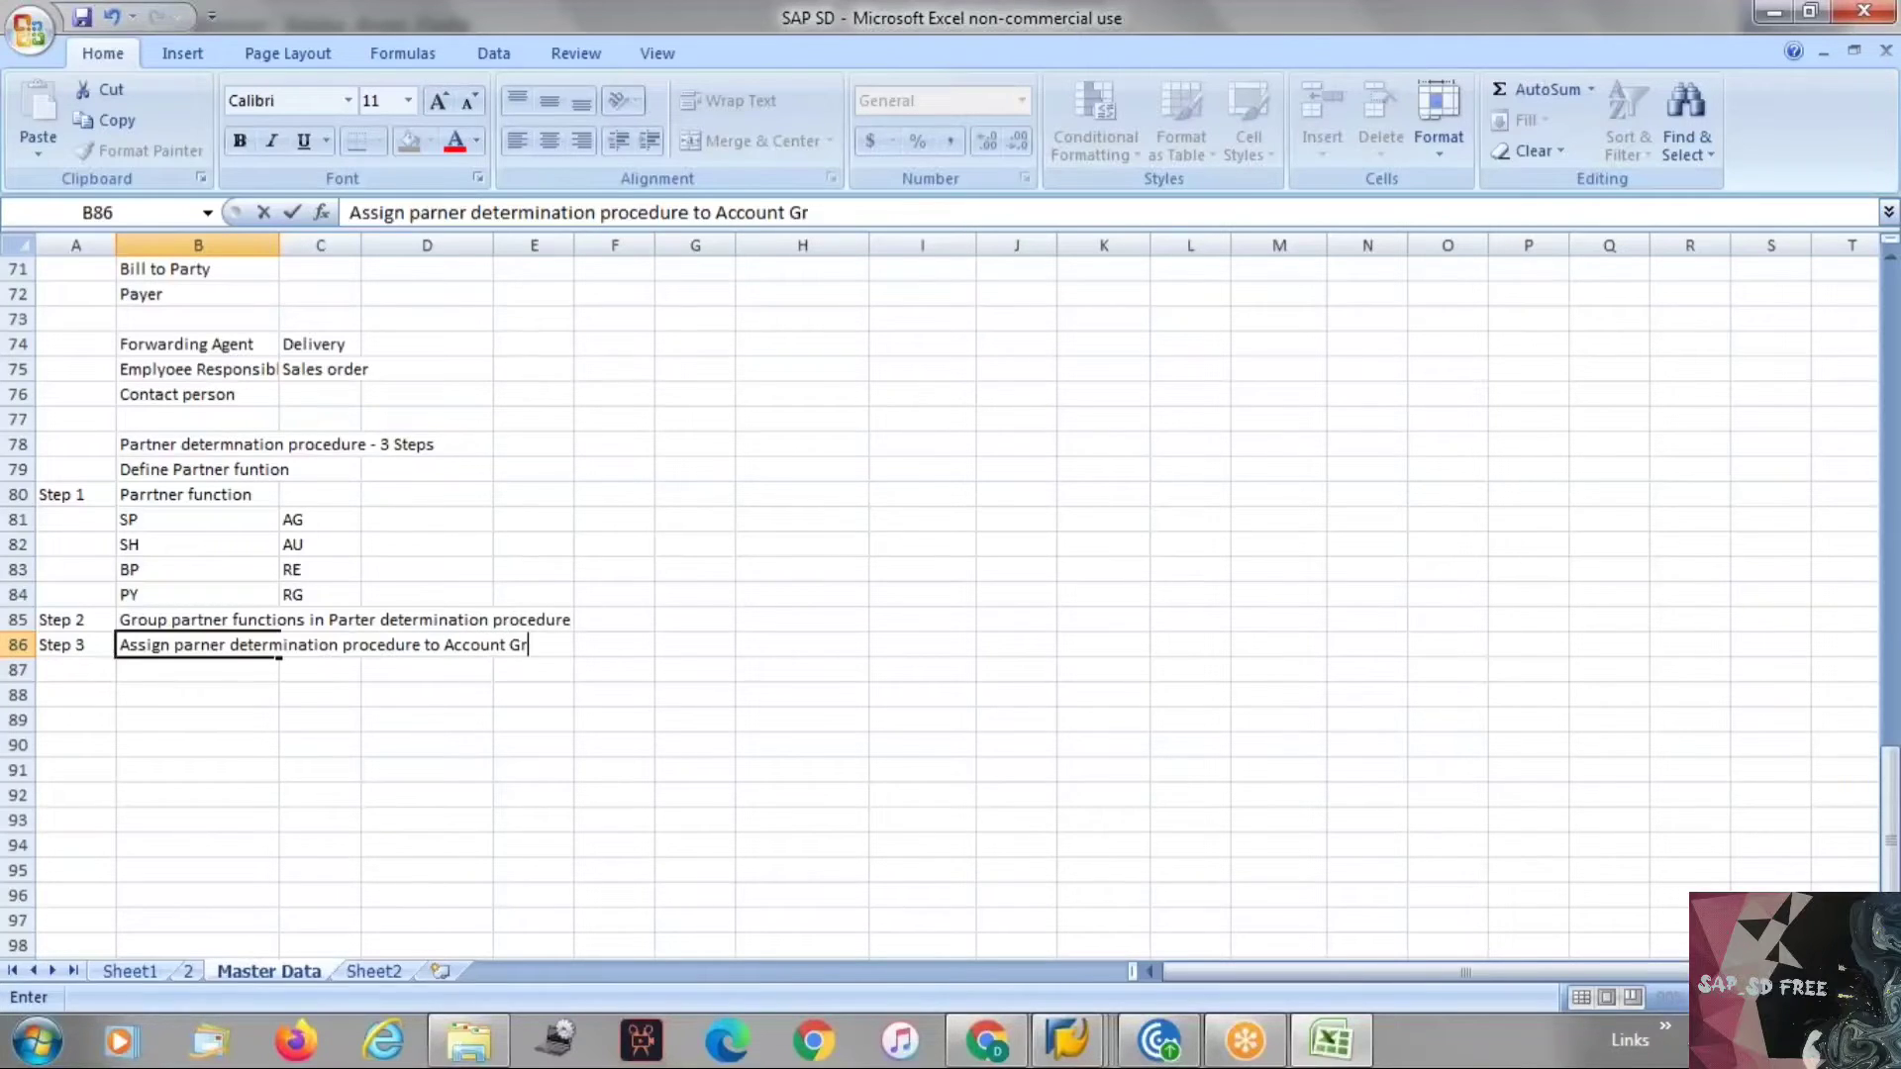
pyautogui.press('BackSpace')
pyautogui.write('s')
pyautogui.press('Return')
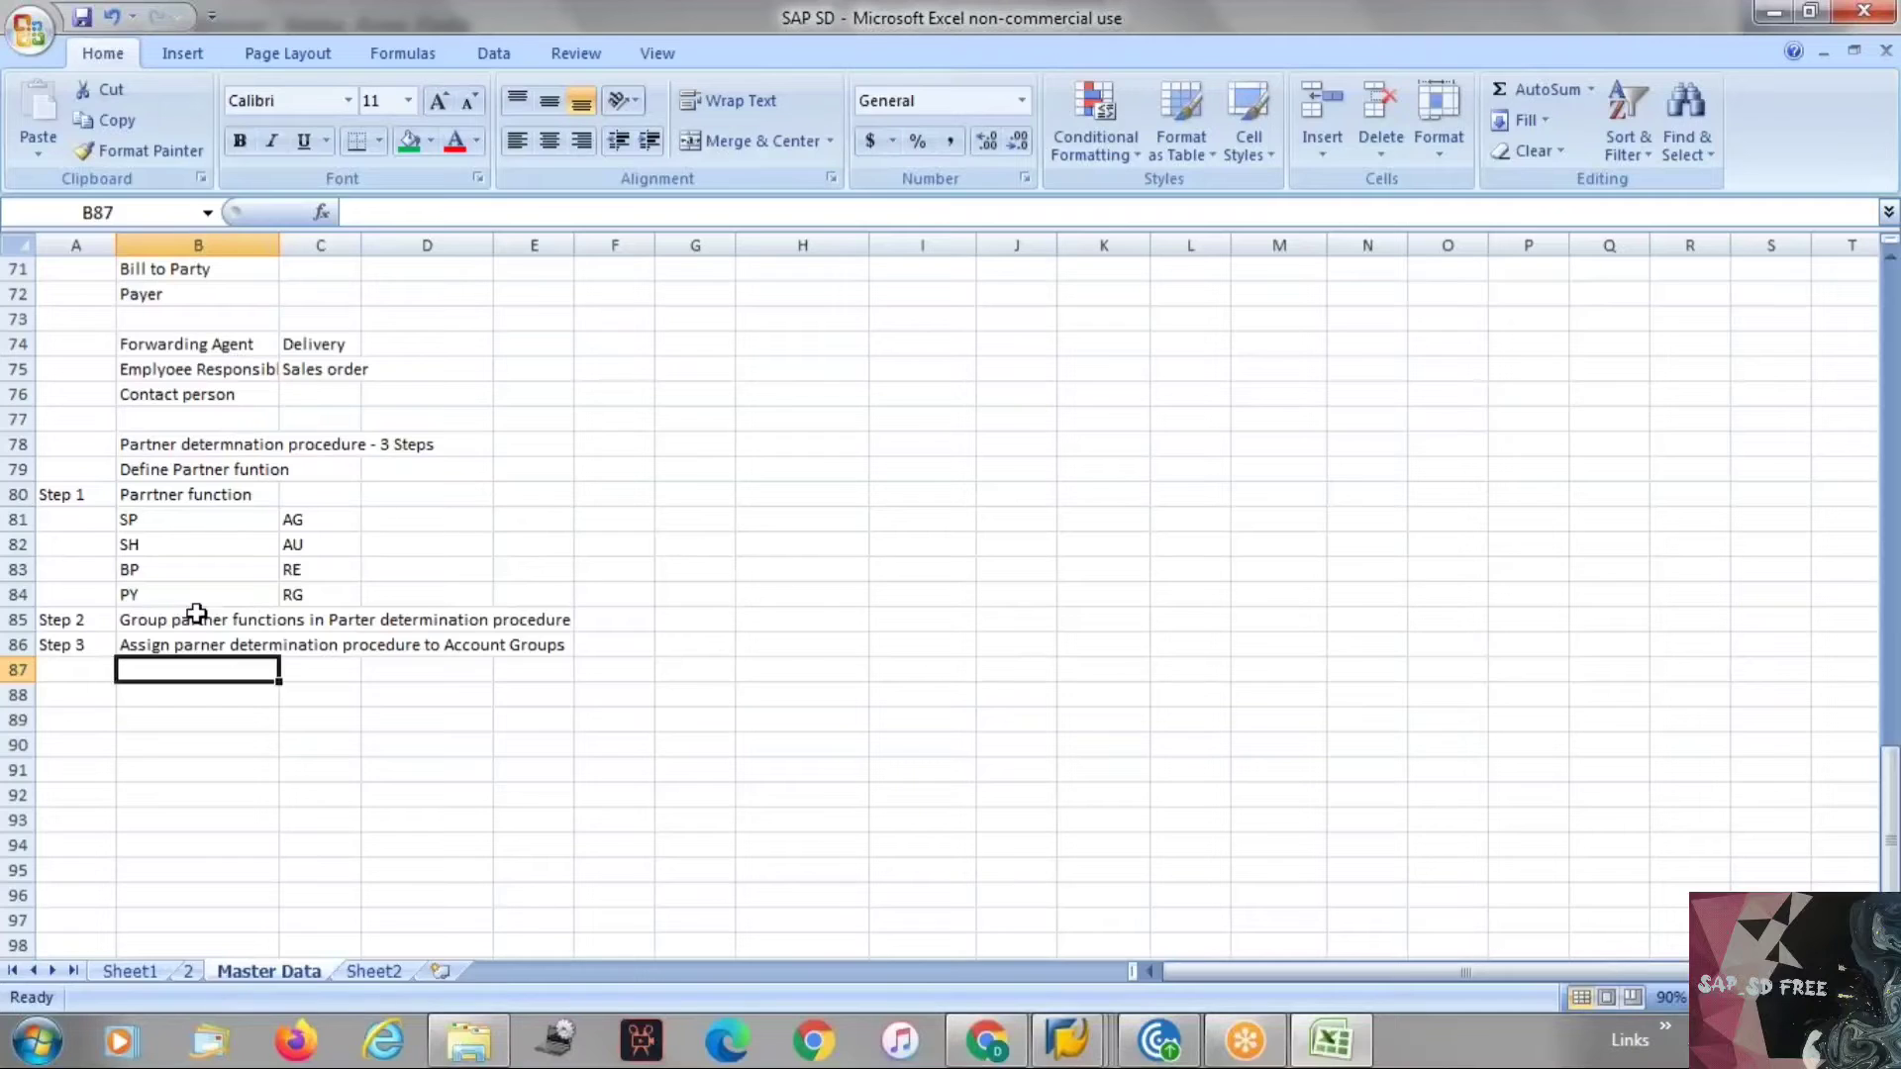
# Switch to SAP and review the customer's partner functions table, then return to the Step 3 note.
pyautogui.hotkey('alt', 'Tab')
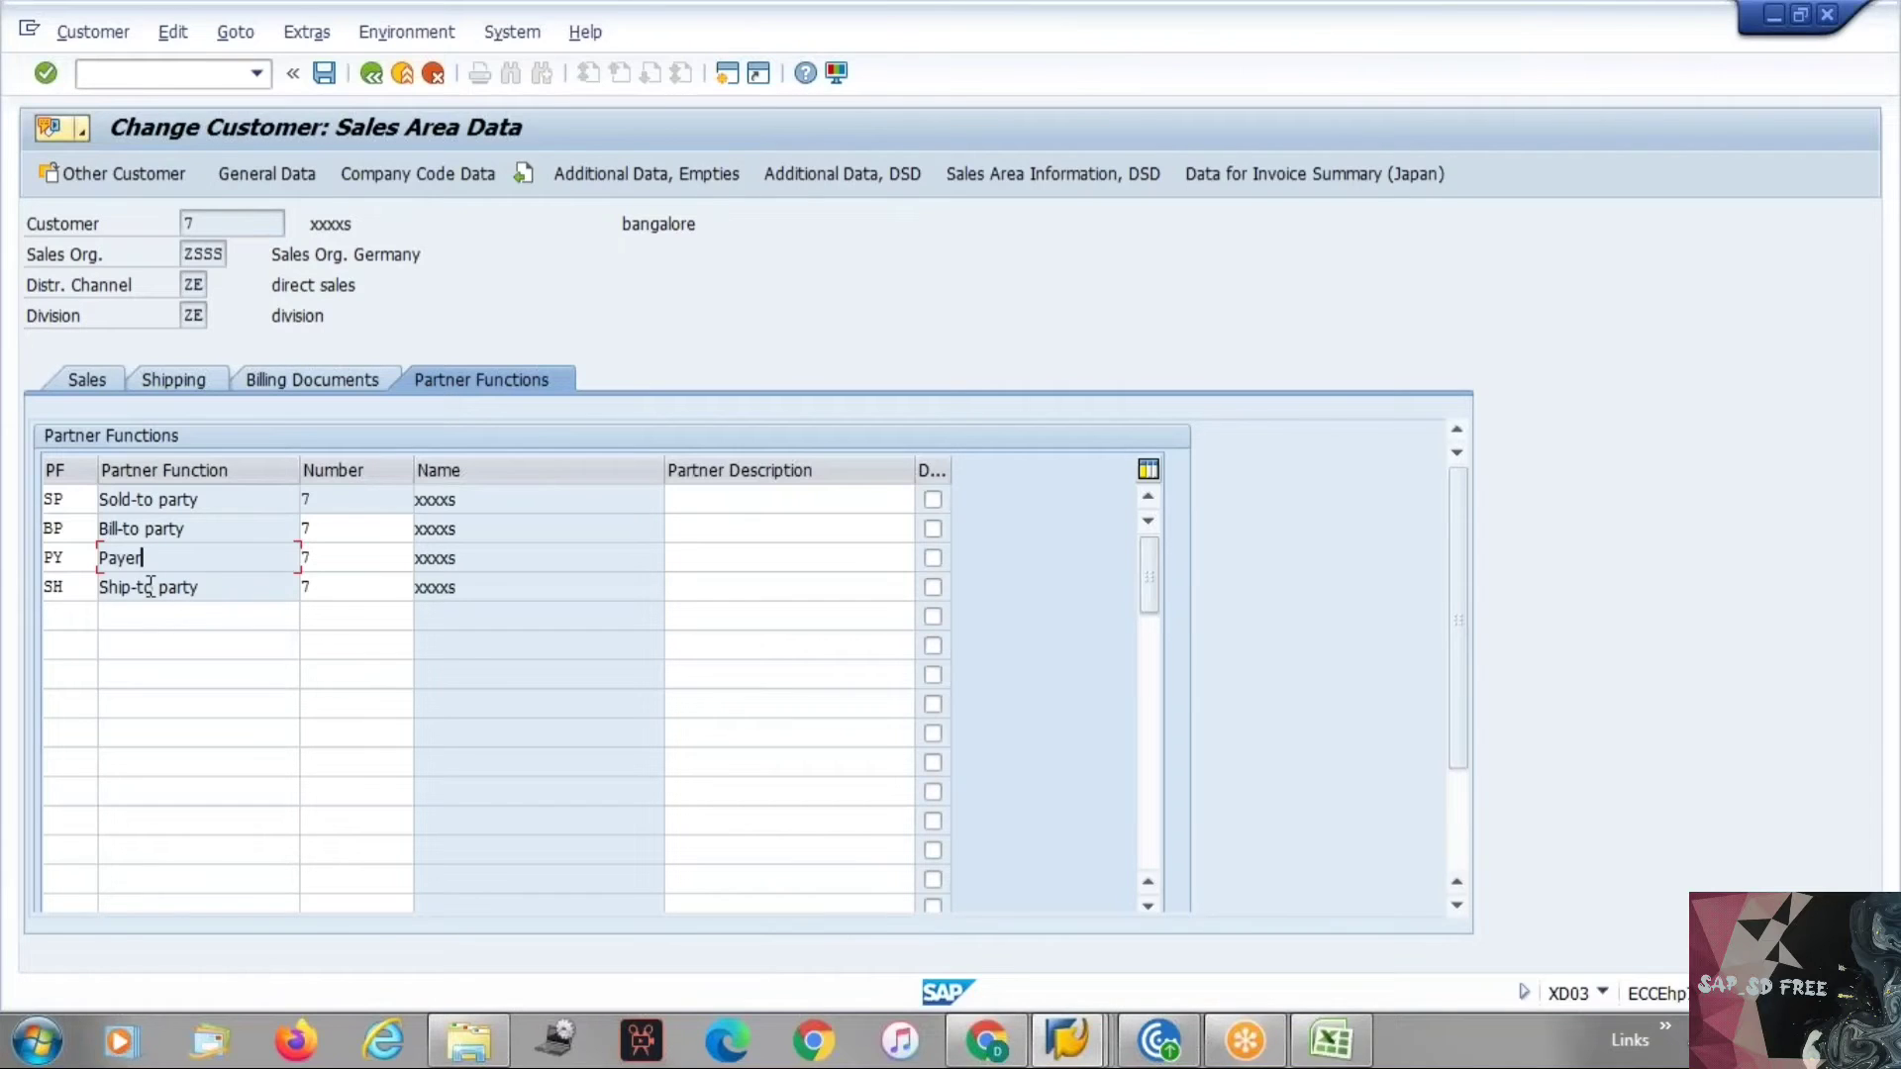
pyautogui.click(139, 616)
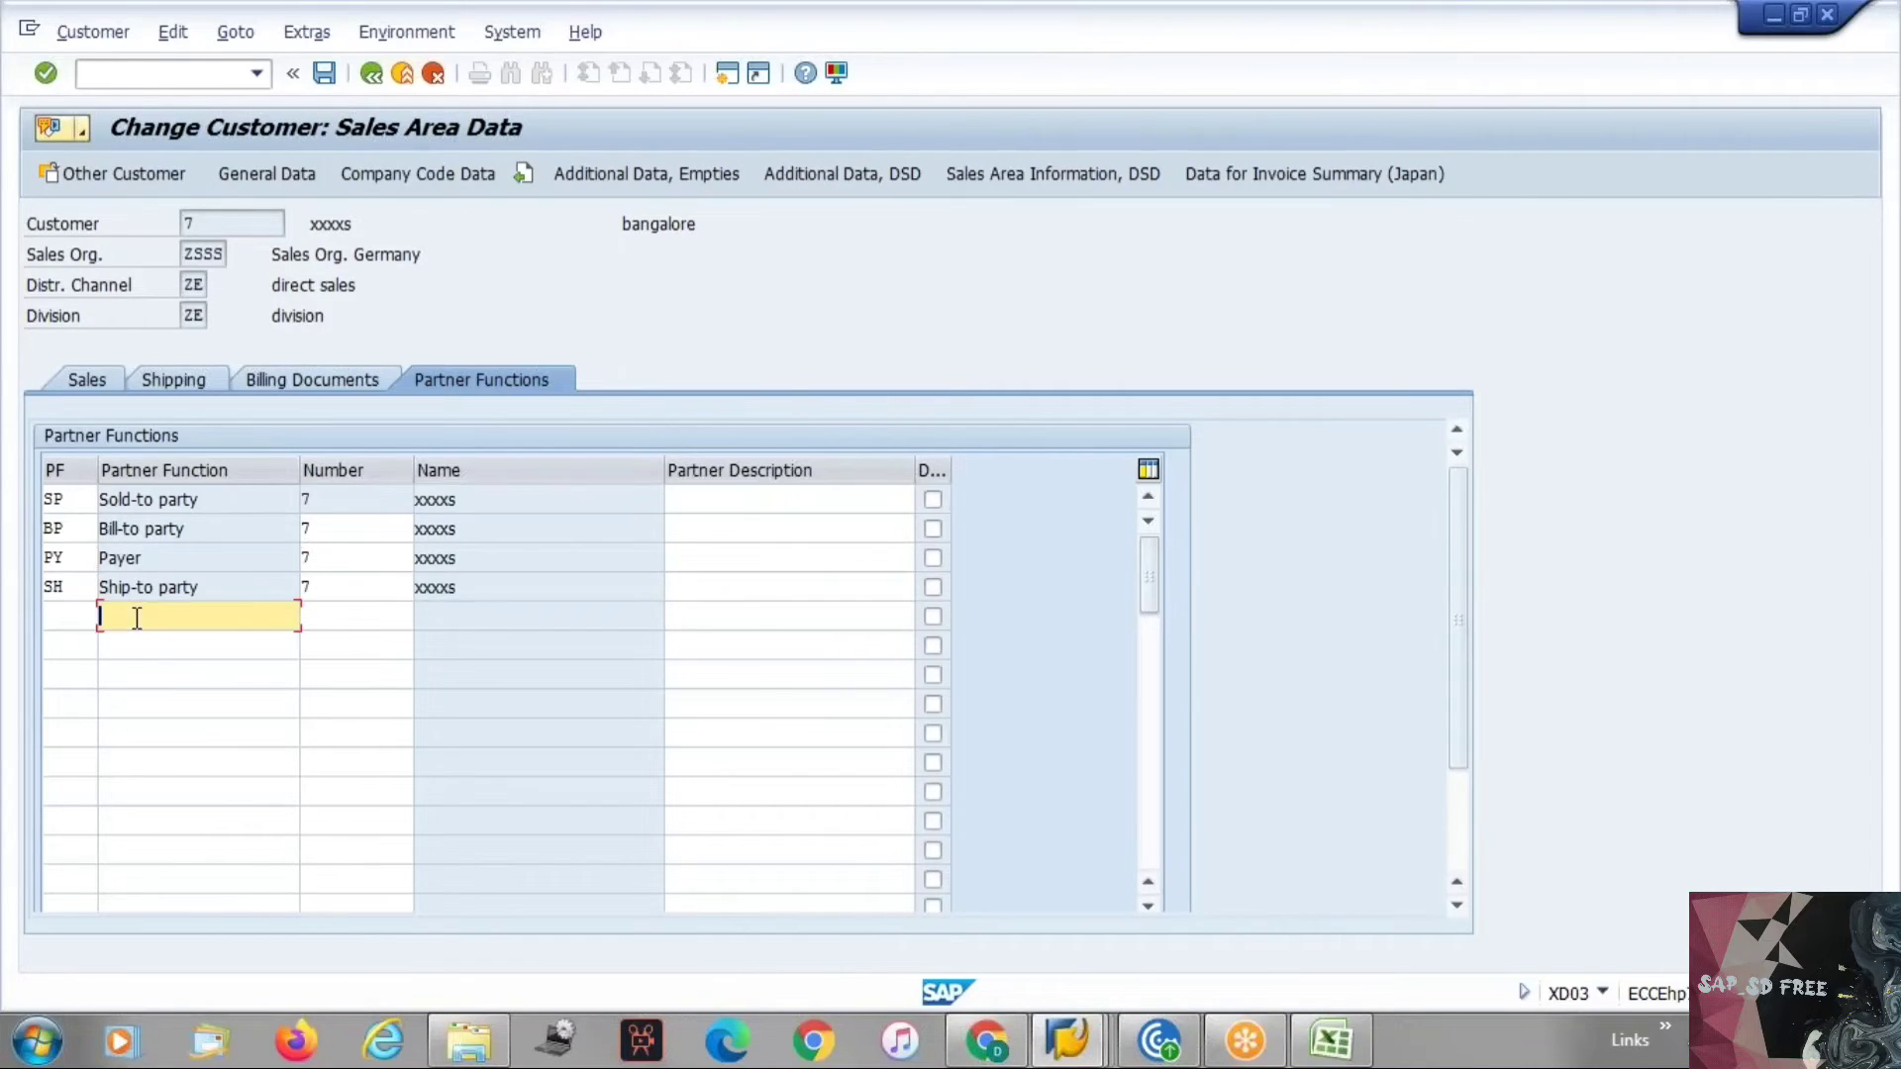
pyautogui.click(153, 645)
pyautogui.click(156, 669)
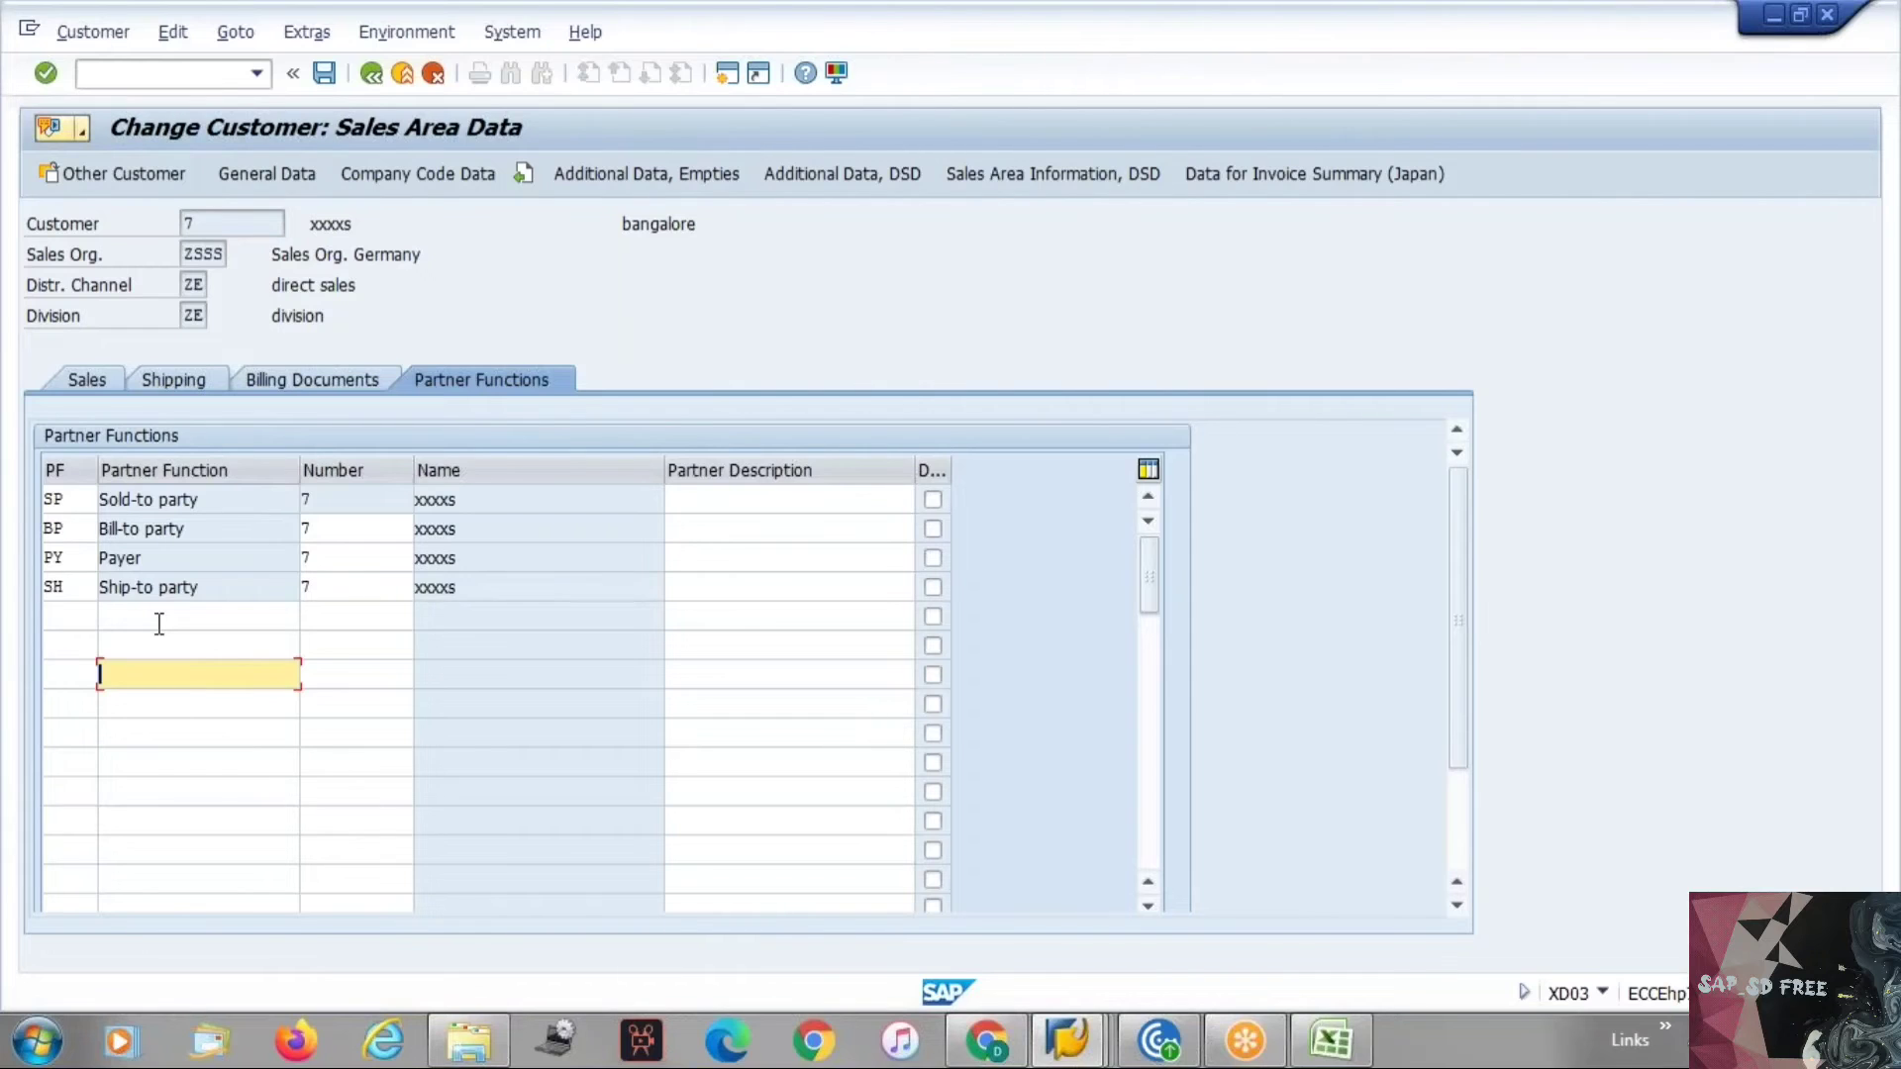
pyautogui.hotkey('alt', 'Tab')
pyautogui.click(167, 641)
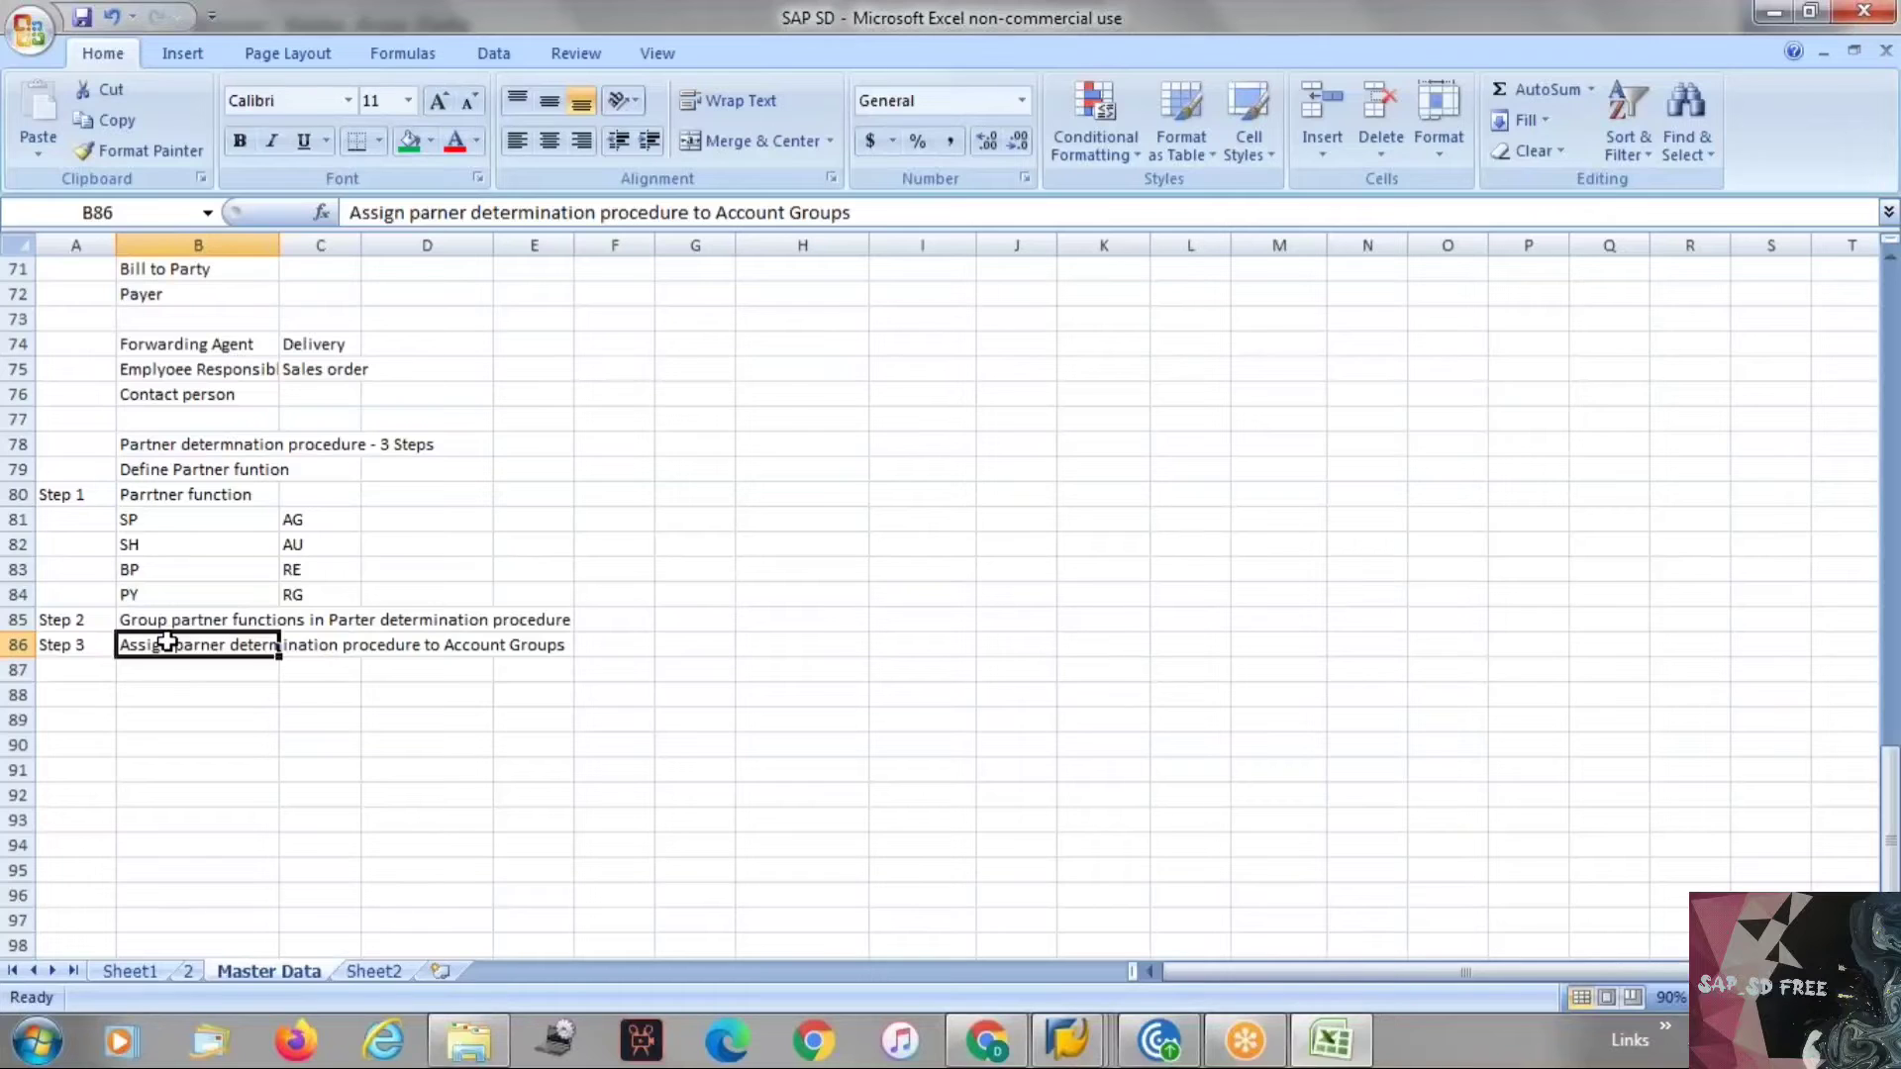
# In the IMG, open Set Up Partner Determination under Sales and Distribution, Basic Functions, Partner Determination.
pyautogui.hotkey('alt', 'Tab')
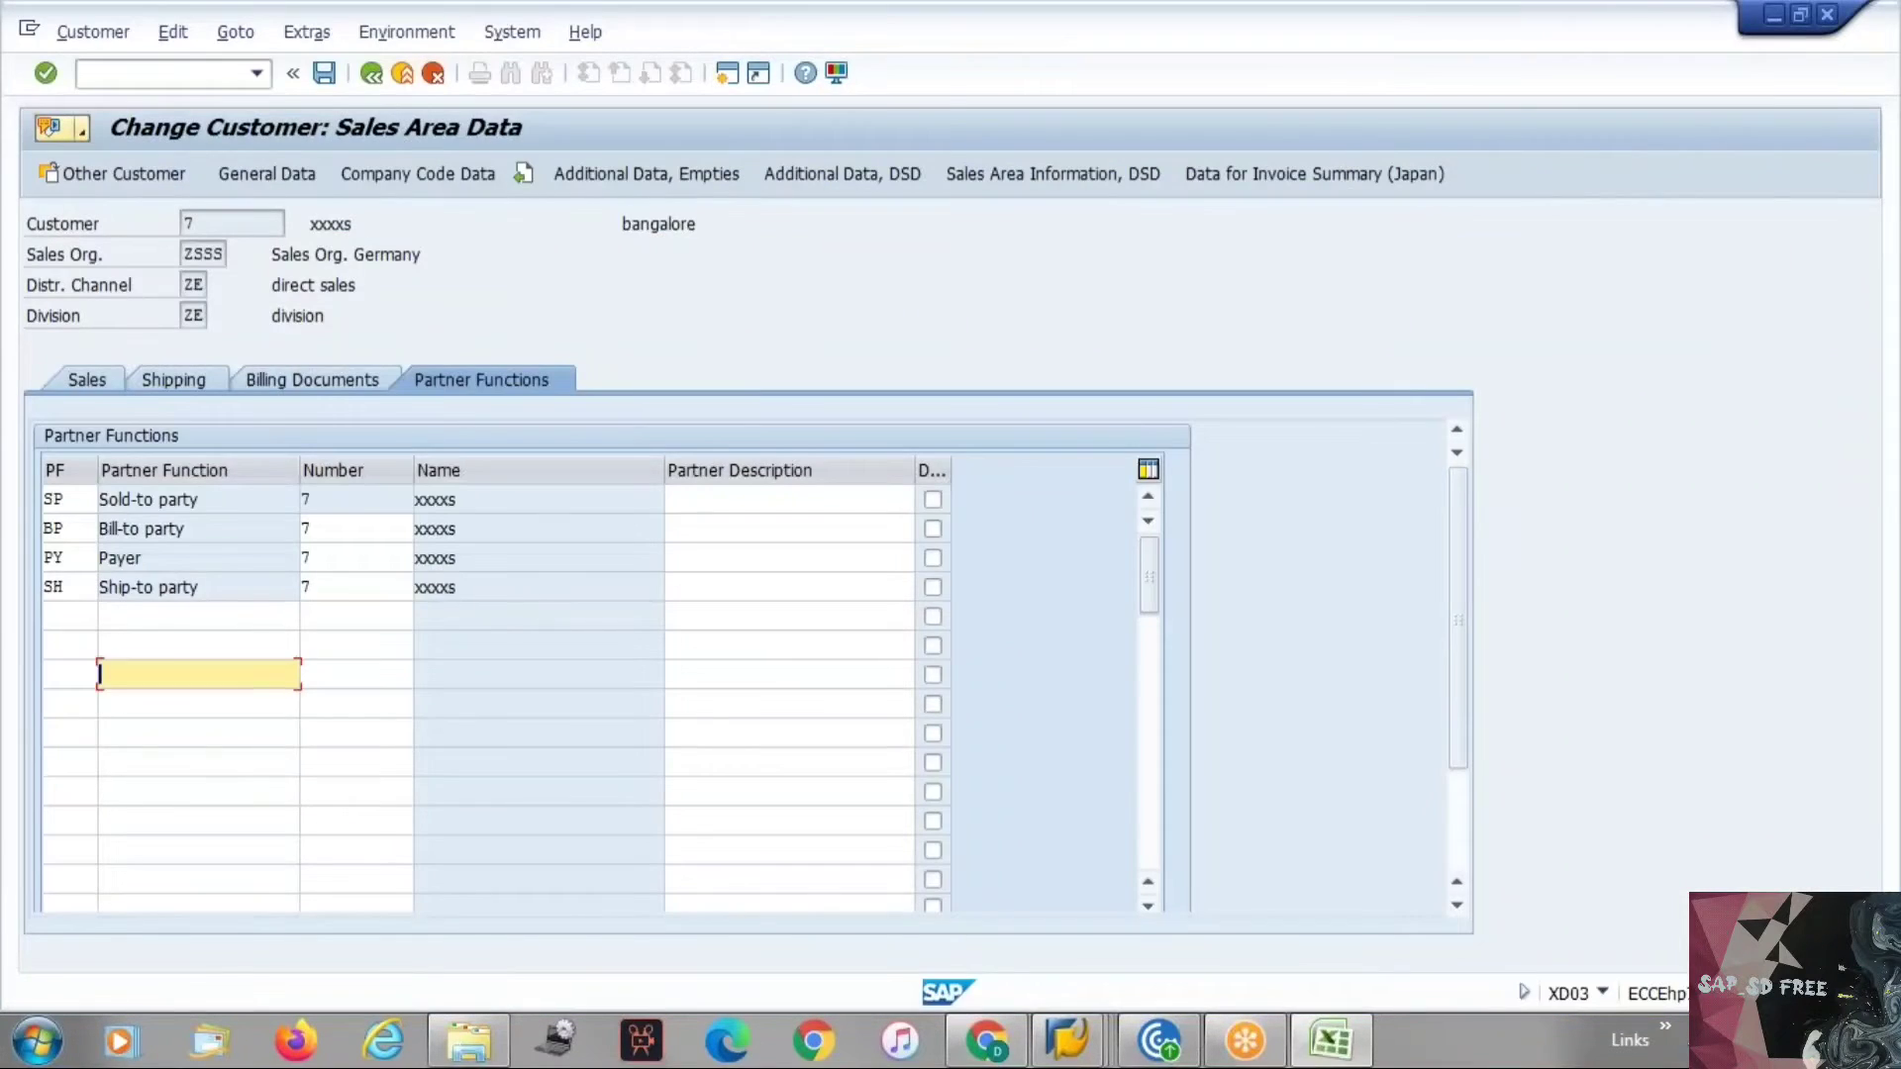
pyautogui.hotkey('alt', 'Tab')
pyautogui.hotkey('alt', 'Tab')
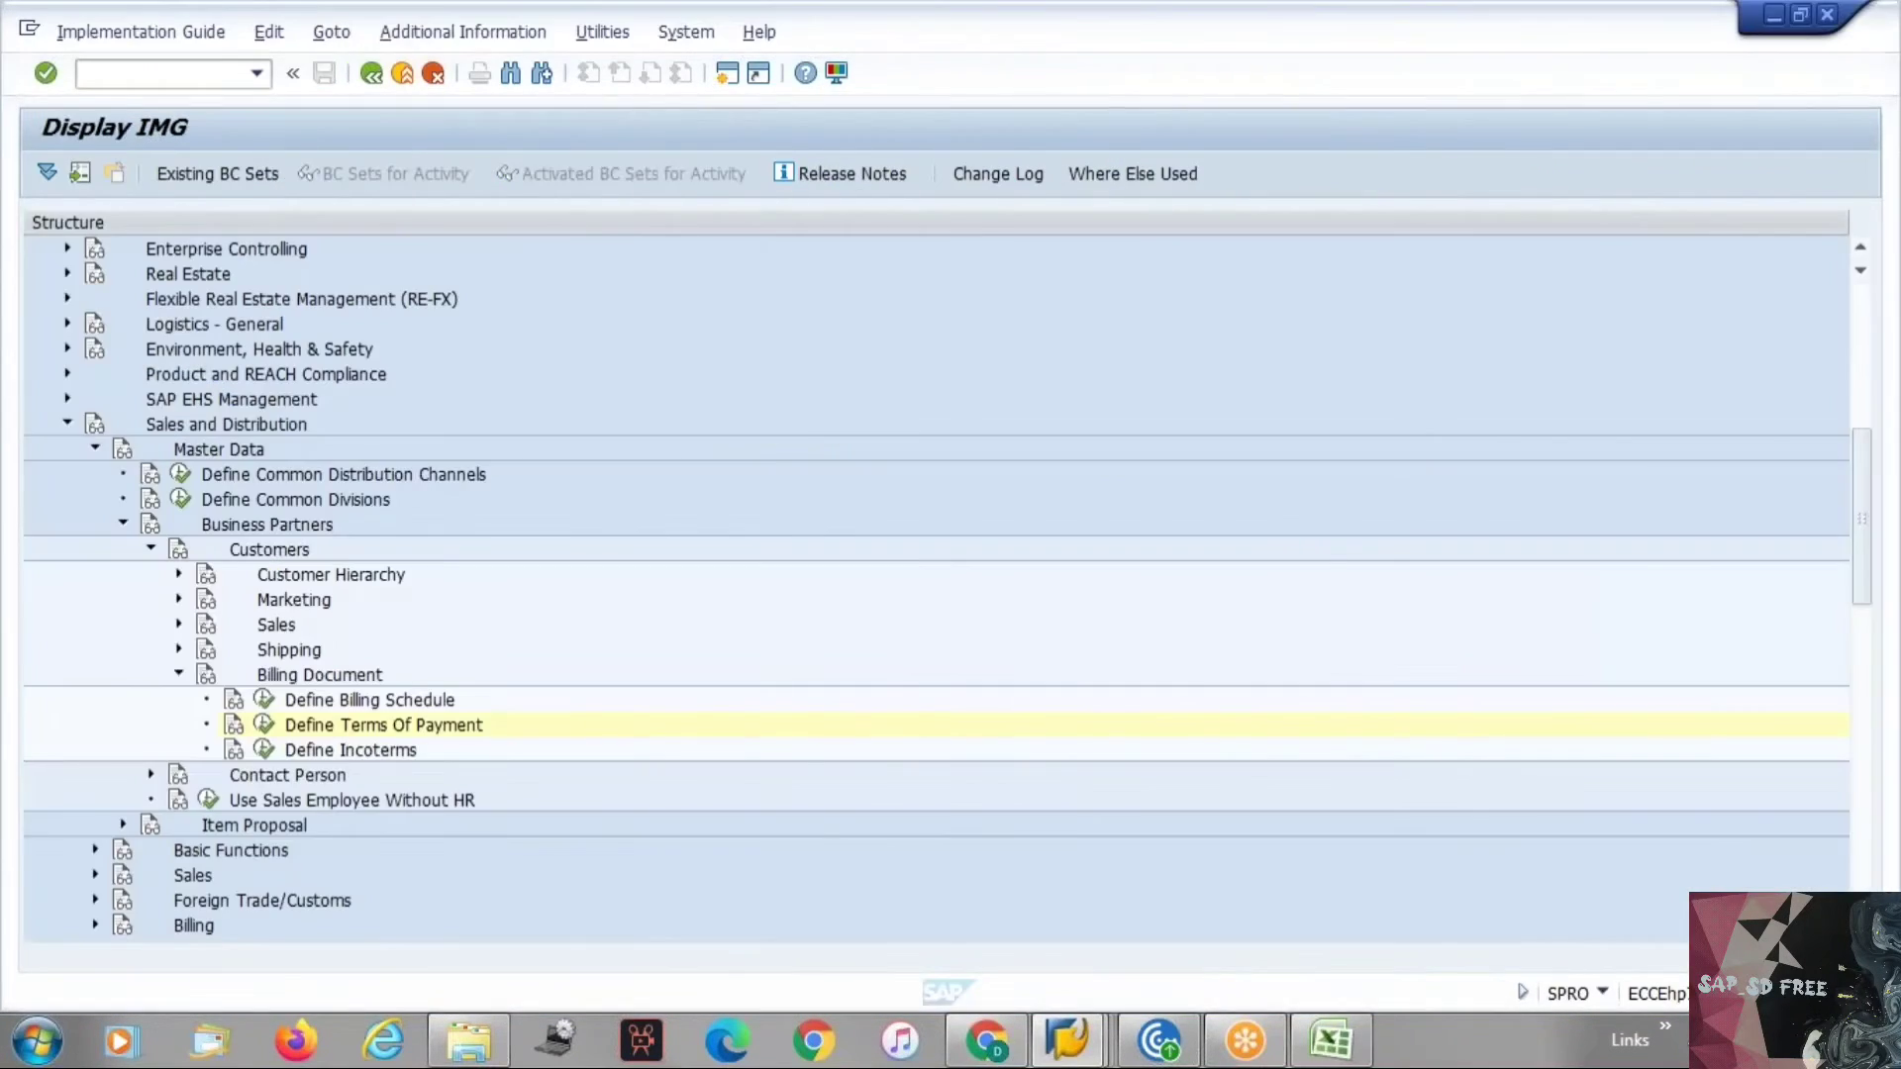
pyautogui.press('F3')
pyautogui.click(123, 176)
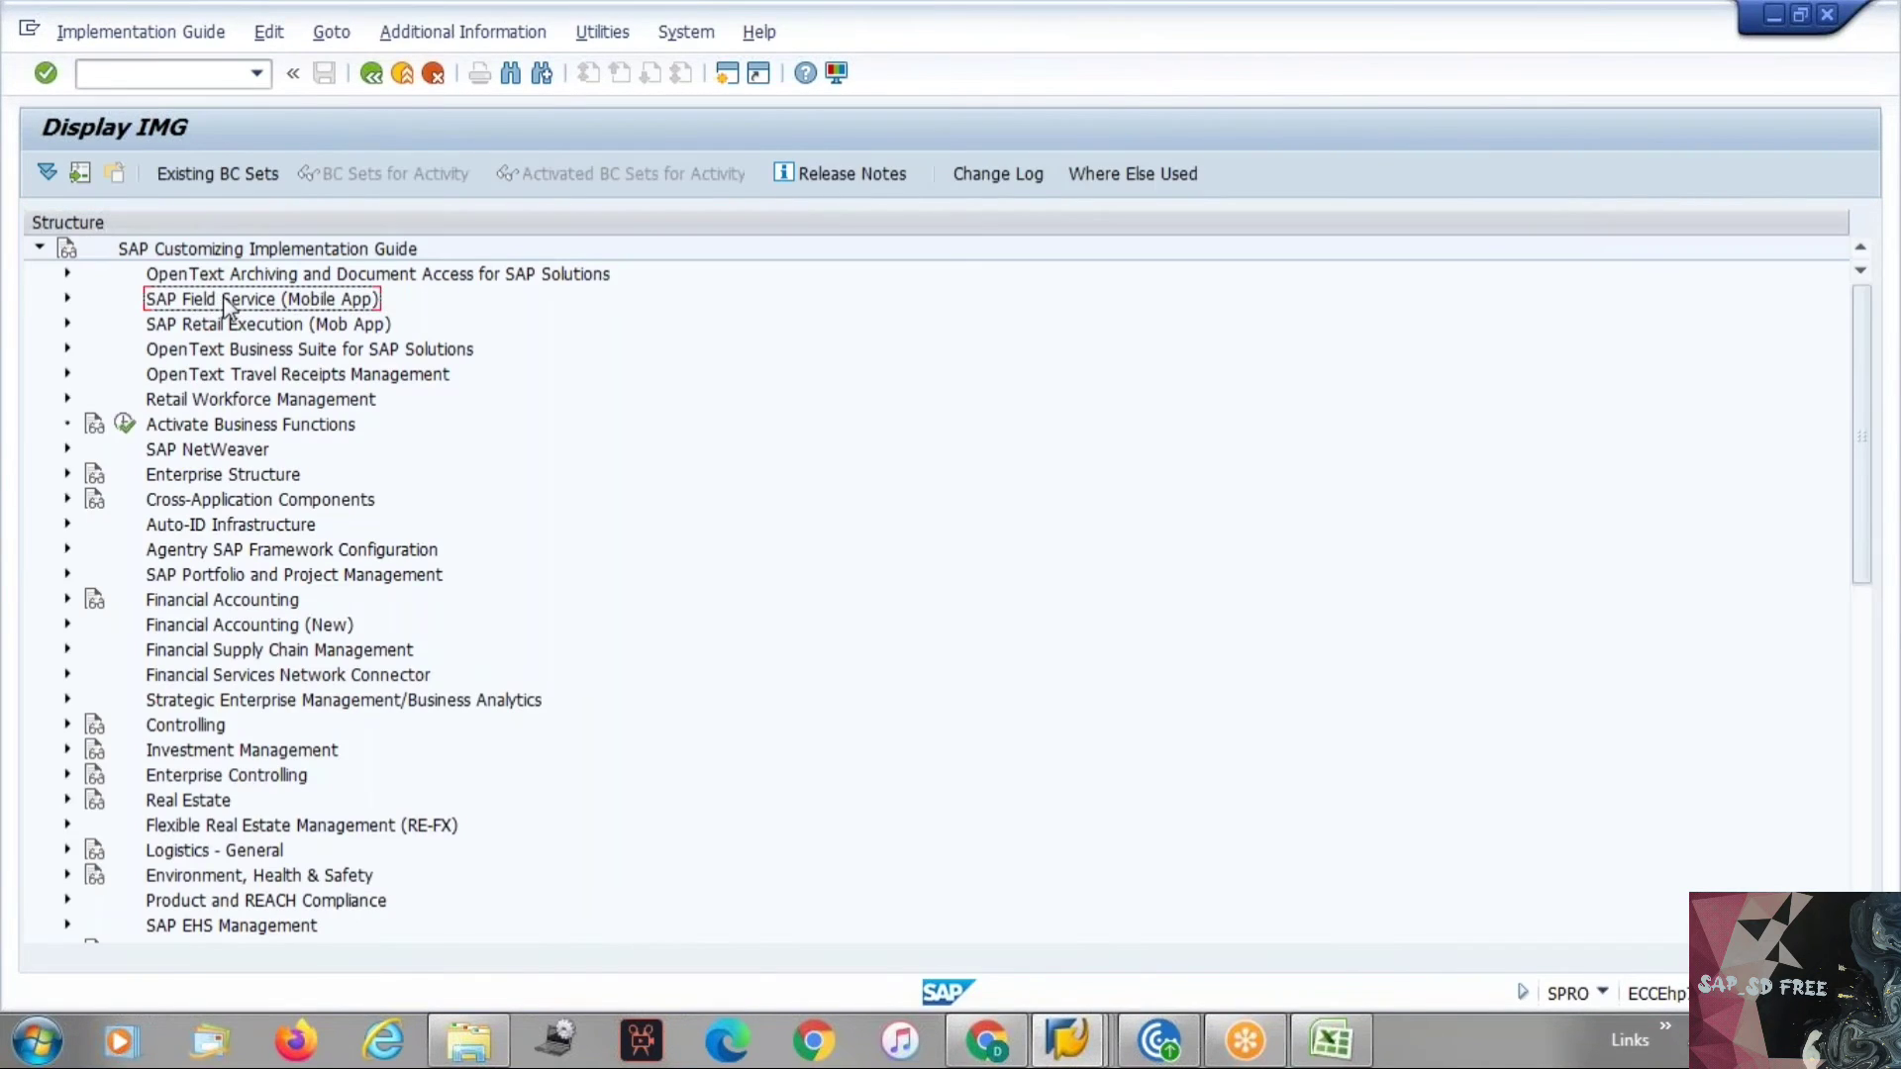
pyautogui.press('Down')
pyautogui.press('Down')
pyautogui.press('Down')
pyautogui.press('Down')
pyautogui.press('Down')
pyautogui.press('Down')
pyautogui.press('Down')
pyautogui.press('Down')
pyautogui.press('Down')
pyautogui.press('Down')
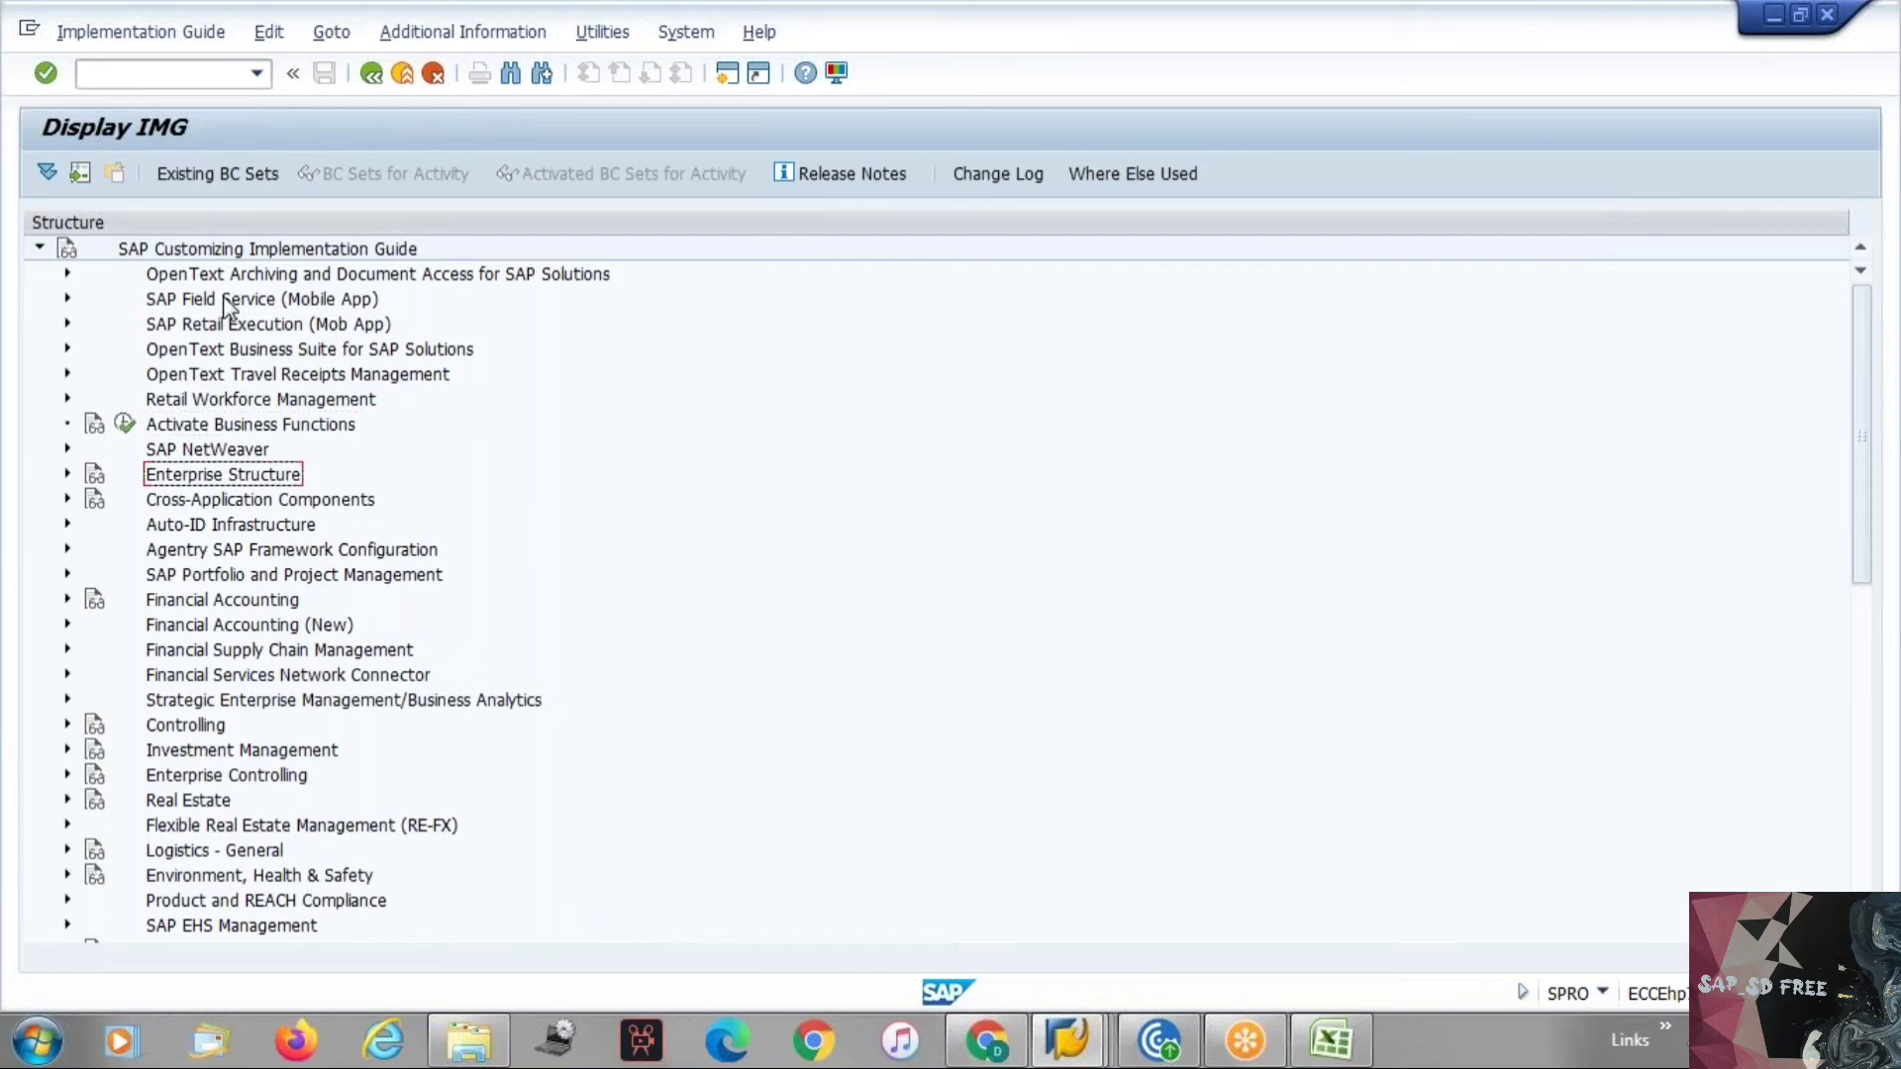
pyautogui.press('Down')
pyautogui.press('Down')
pyautogui.press('Down')
pyautogui.press('Down')
pyautogui.press('Down')
pyautogui.press('Down')
pyautogui.press('Down')
pyautogui.press('Down')
pyautogui.press('Down')
pyautogui.press('Down')
pyautogui.press('Down')
pyautogui.press('Down')
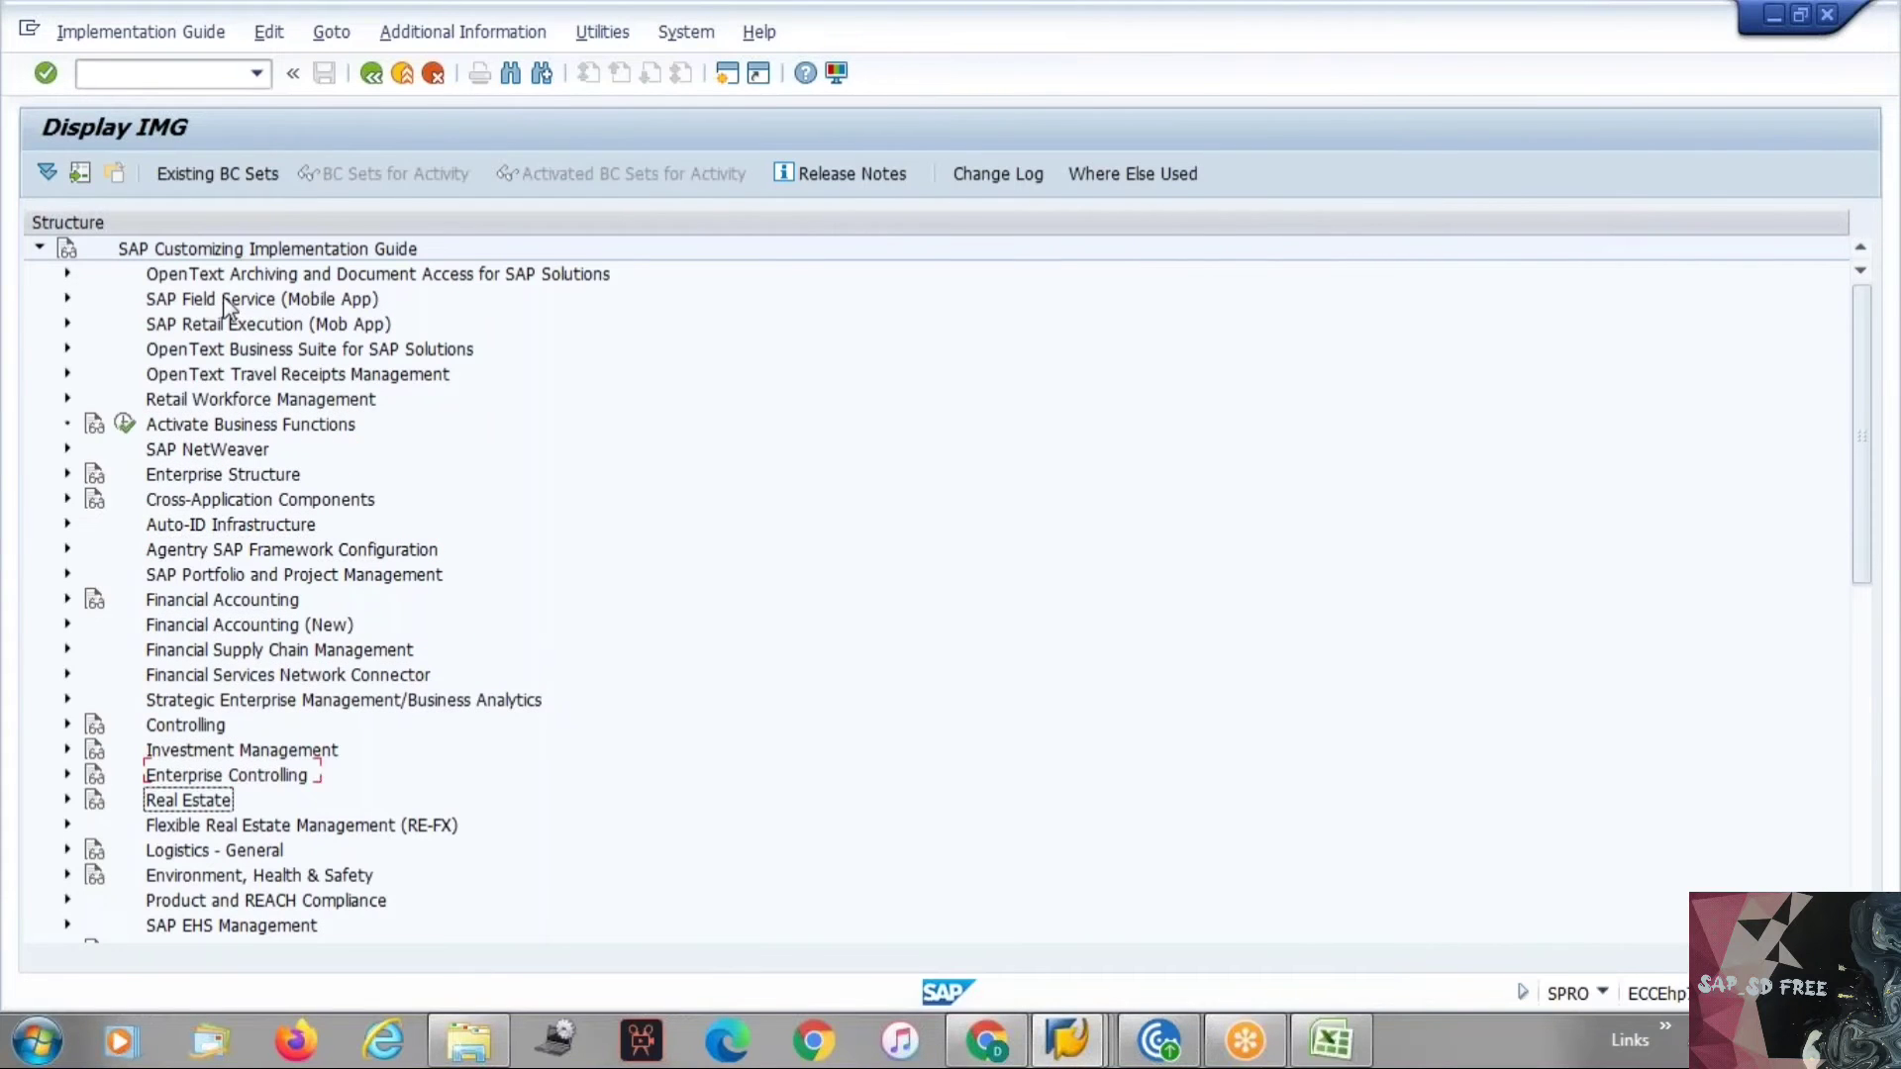
pyautogui.press('Down')
pyautogui.press('Down')
pyautogui.press('Down')
pyautogui.press('Down')
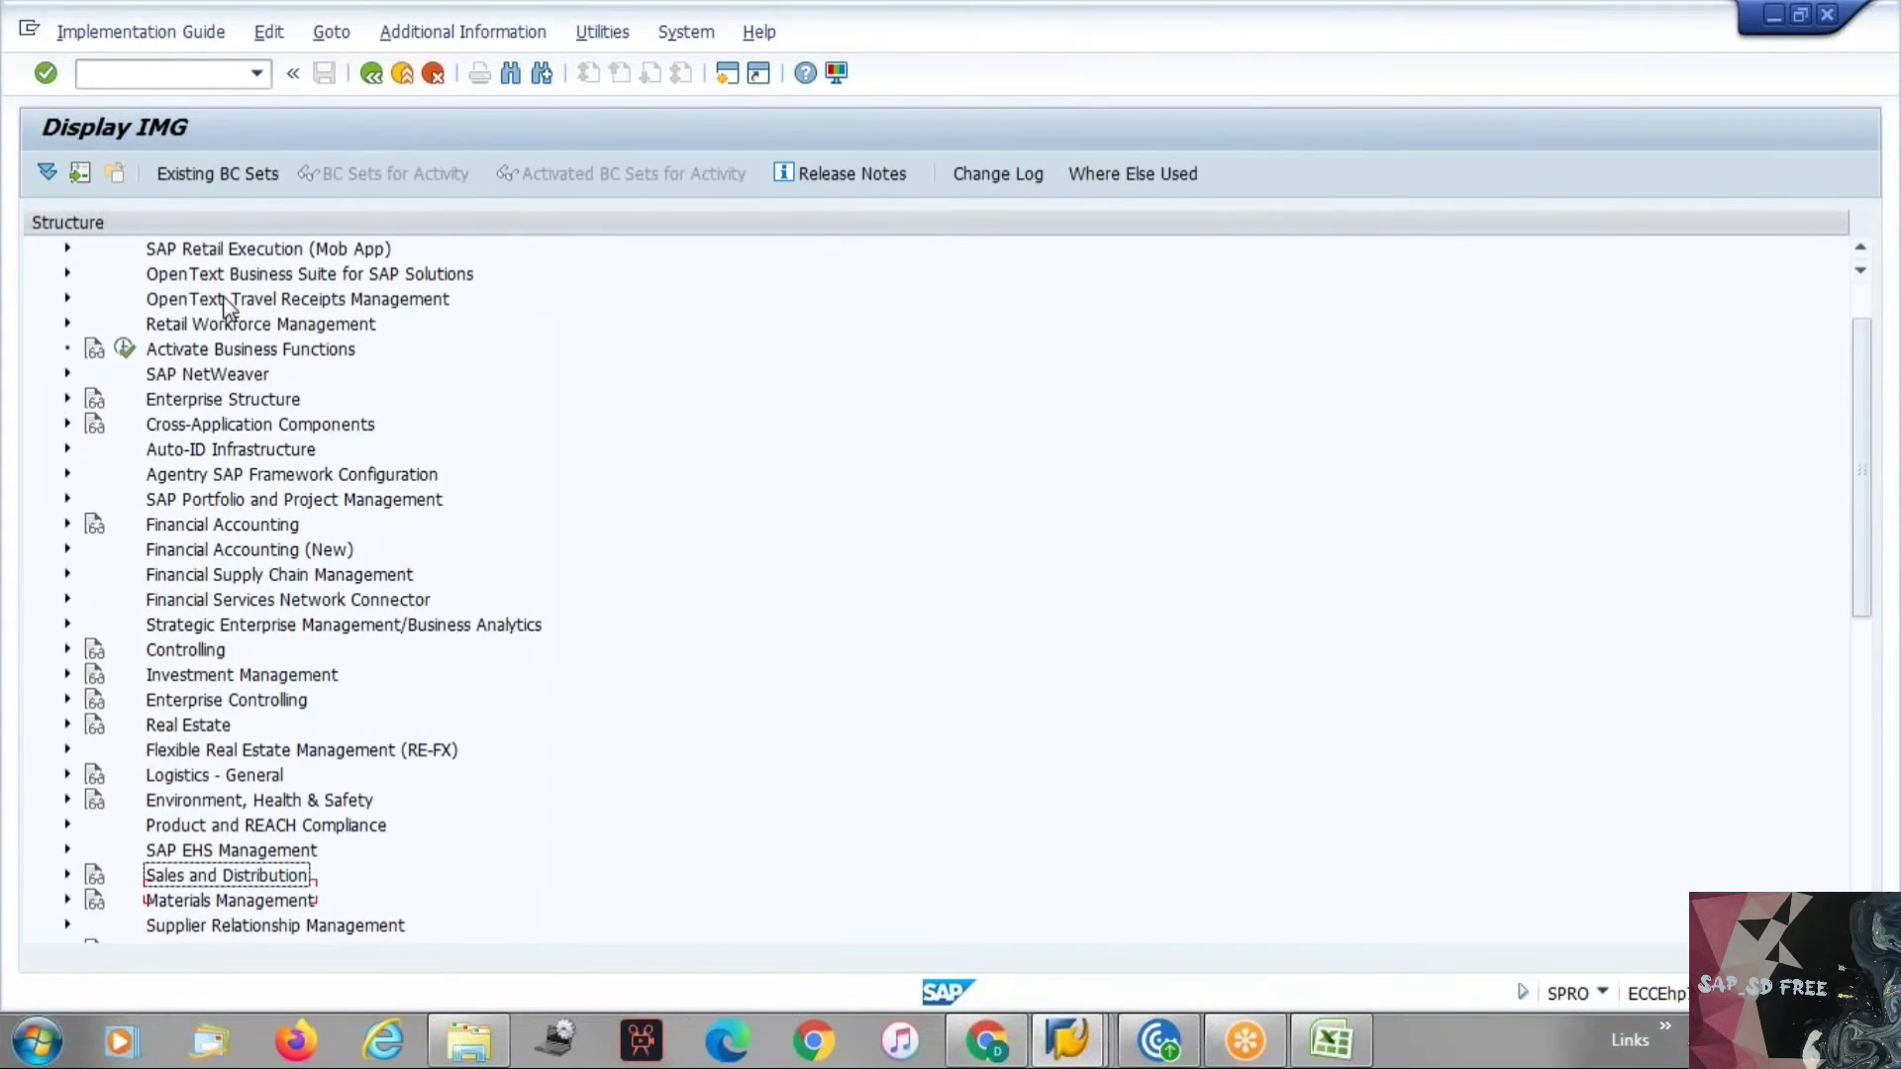
pyautogui.press('Right')
pyautogui.press('Down')
pyautogui.press('Down')
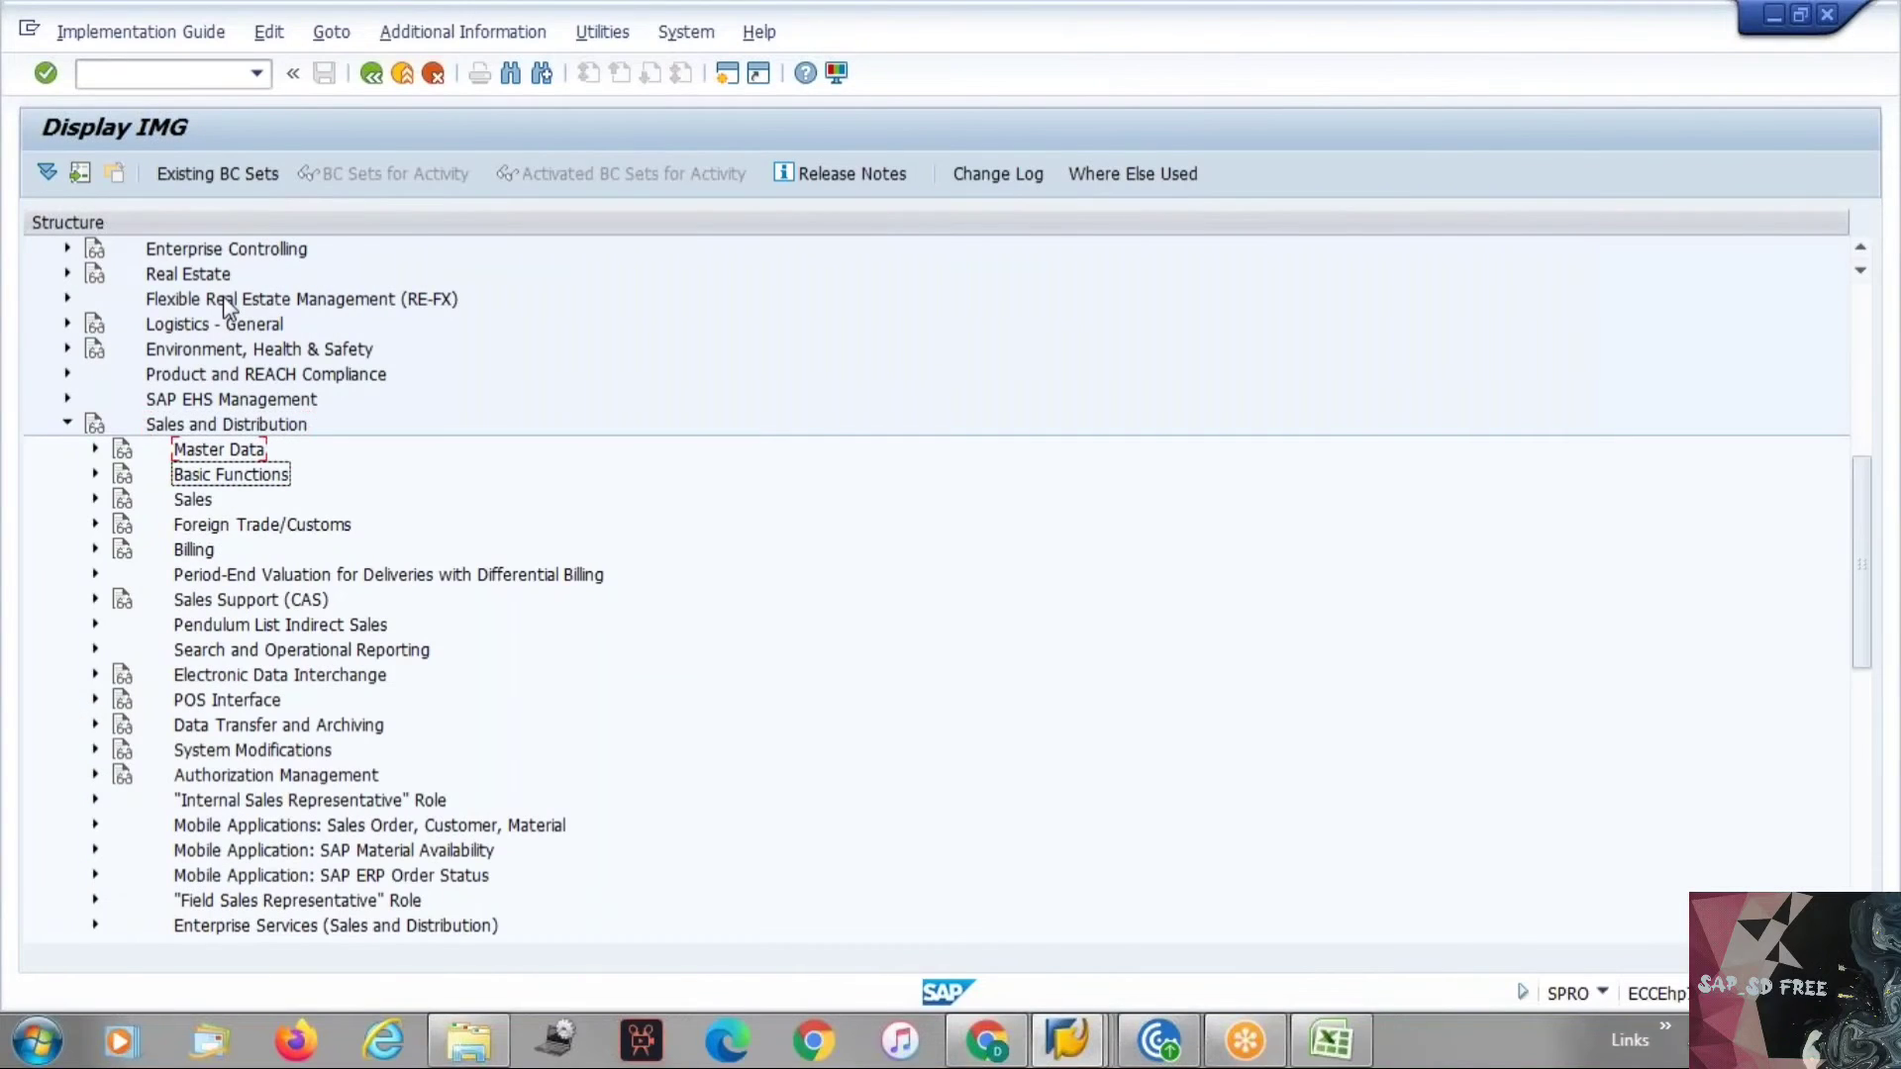
pyautogui.press('Right')
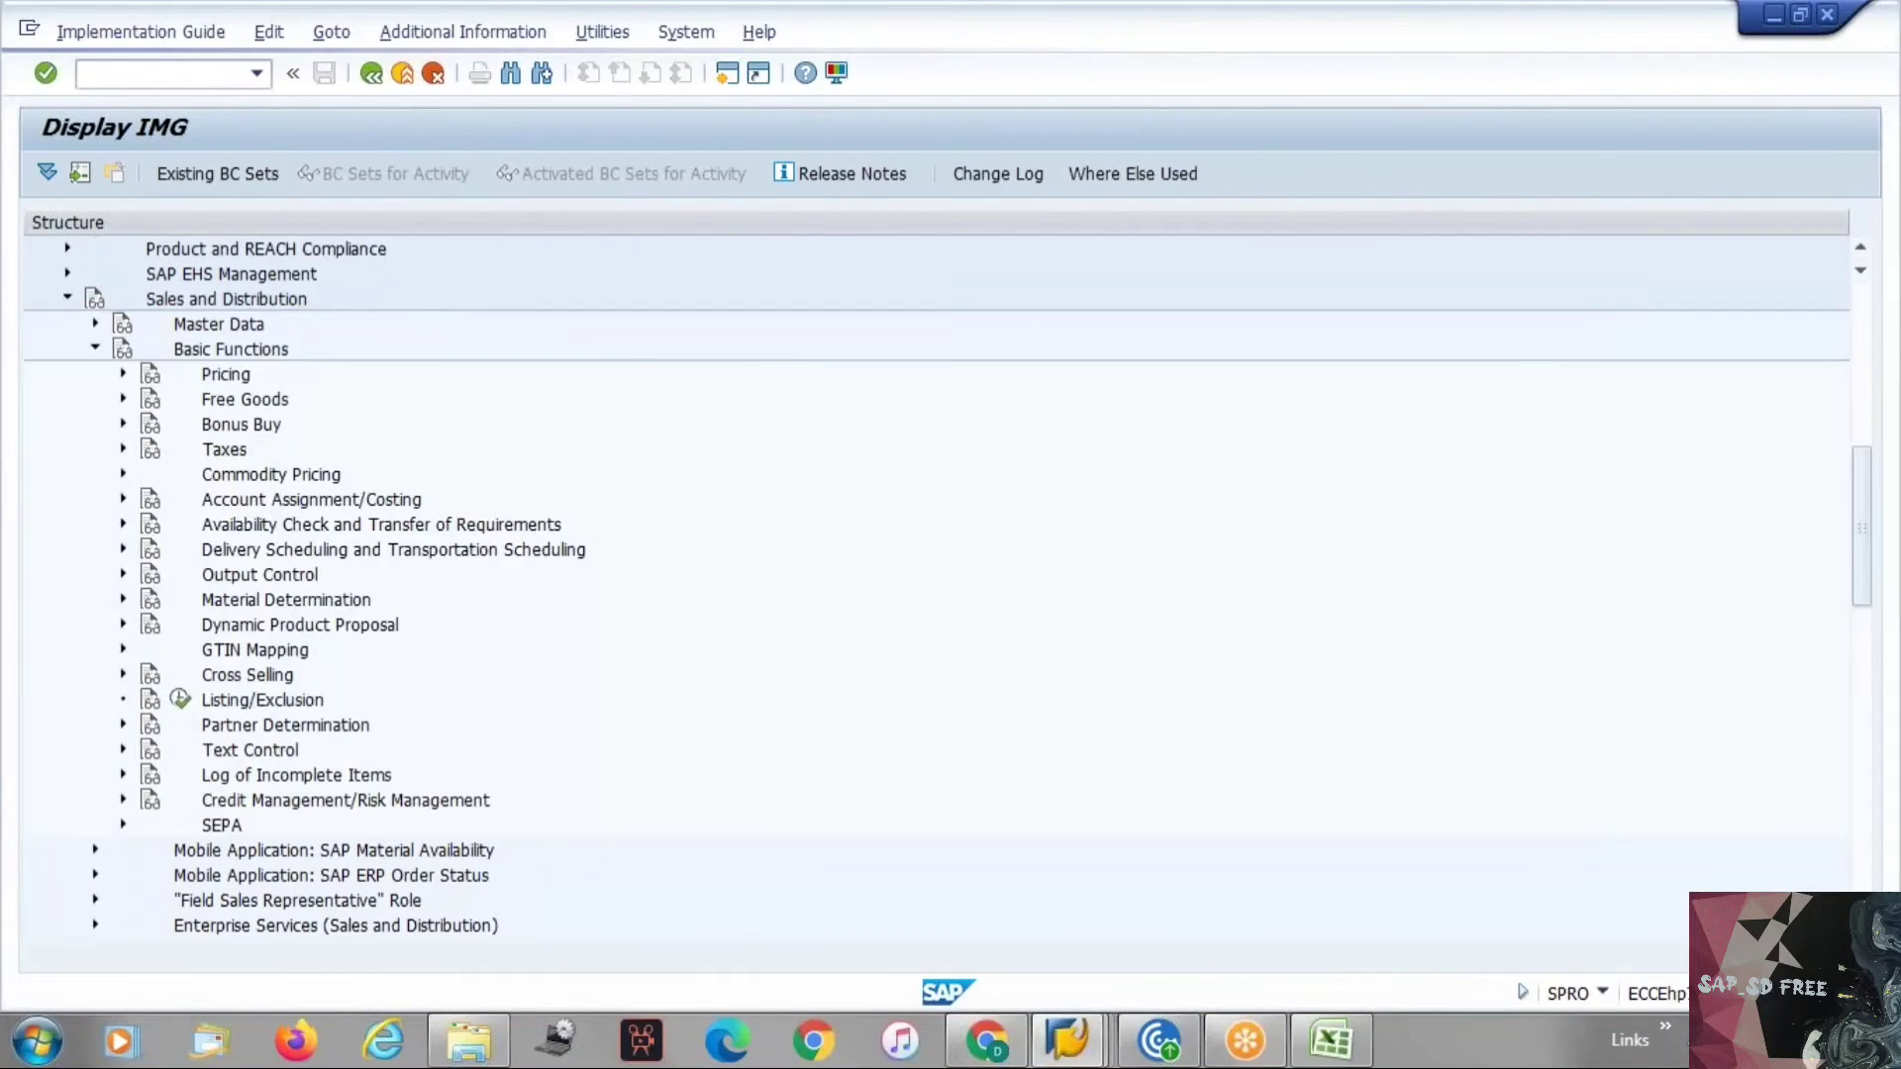
pyautogui.press('Down')
pyautogui.press('Down')
pyautogui.press('Down')
pyautogui.press('Down')
pyautogui.press('Down')
pyautogui.press('Down')
pyautogui.press('Down')
pyautogui.press('Down')
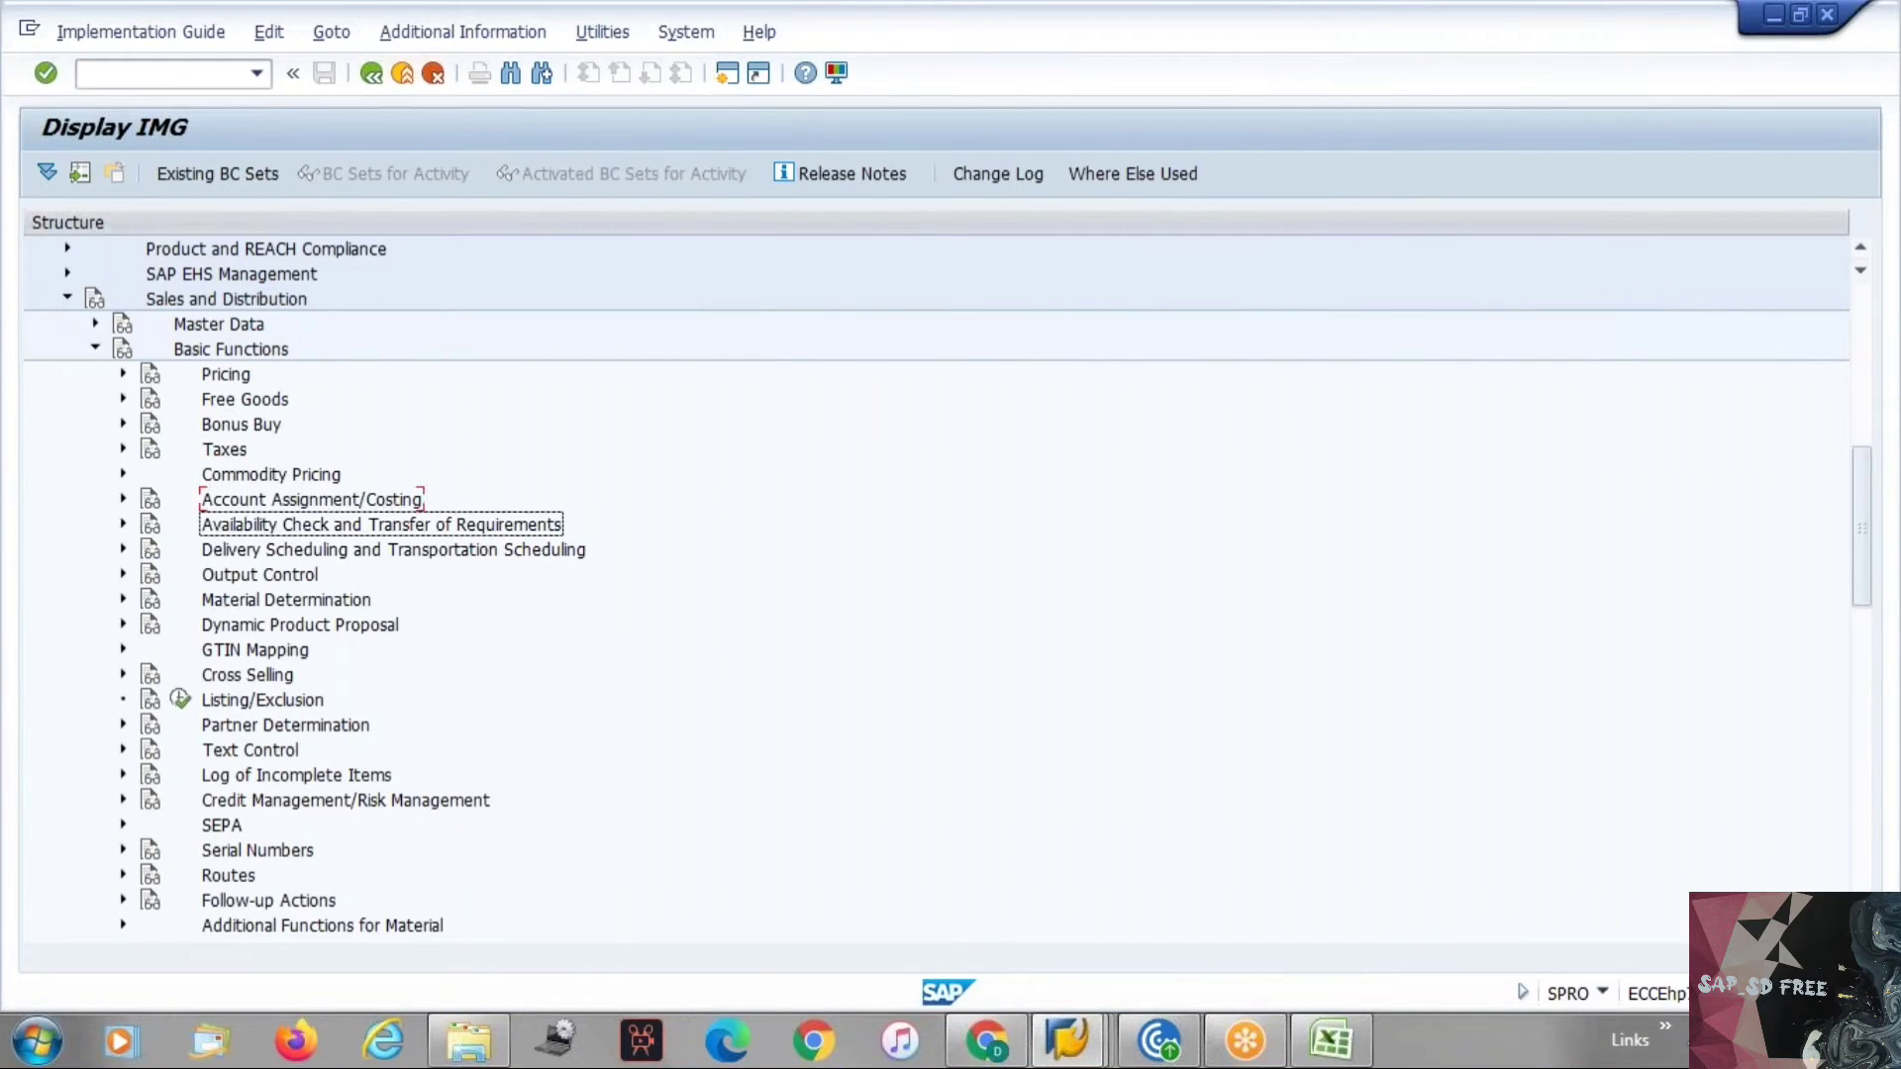
pyautogui.press('Down')
pyautogui.press('Down')
pyautogui.press('Down')
pyautogui.press('Down')
pyautogui.press('Down')
pyautogui.press('Down')
pyautogui.press('Down')
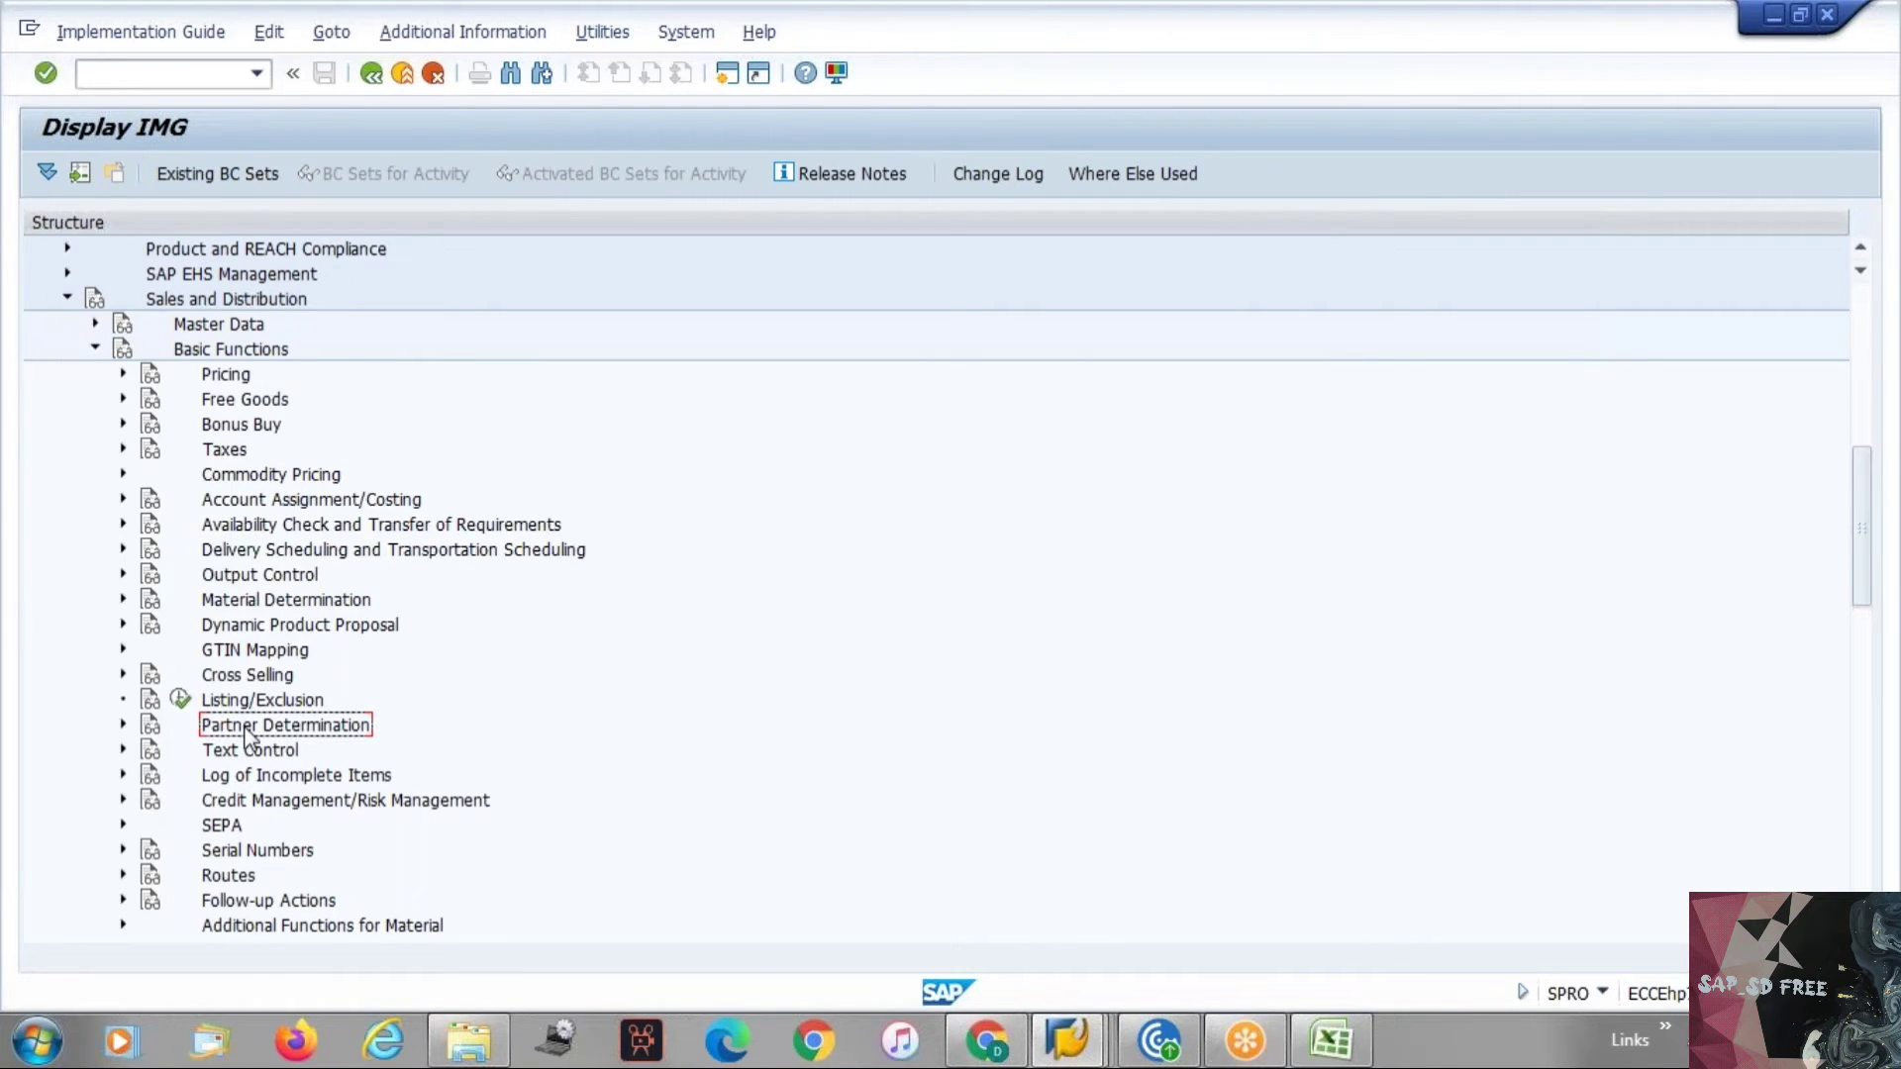
pyautogui.doubleClick(246, 728)
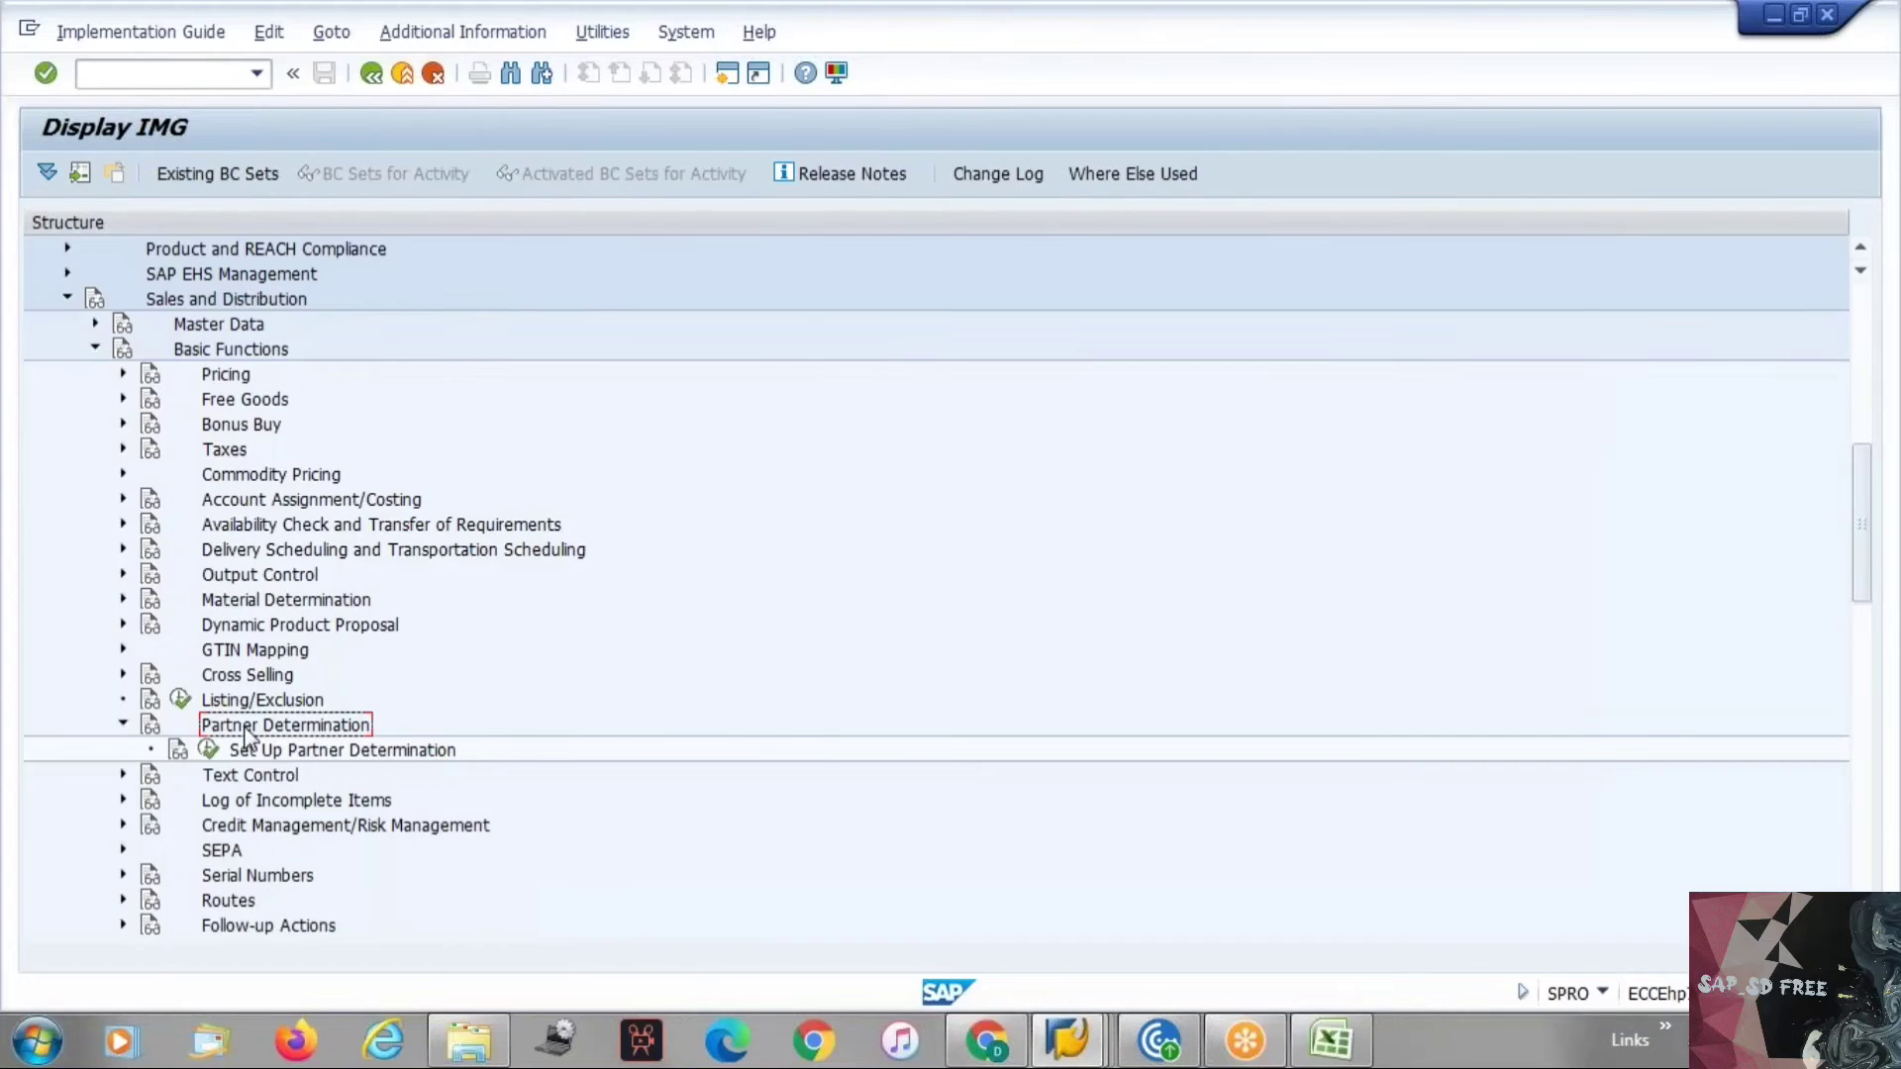
pyautogui.press('Down')
pyautogui.press('Left')
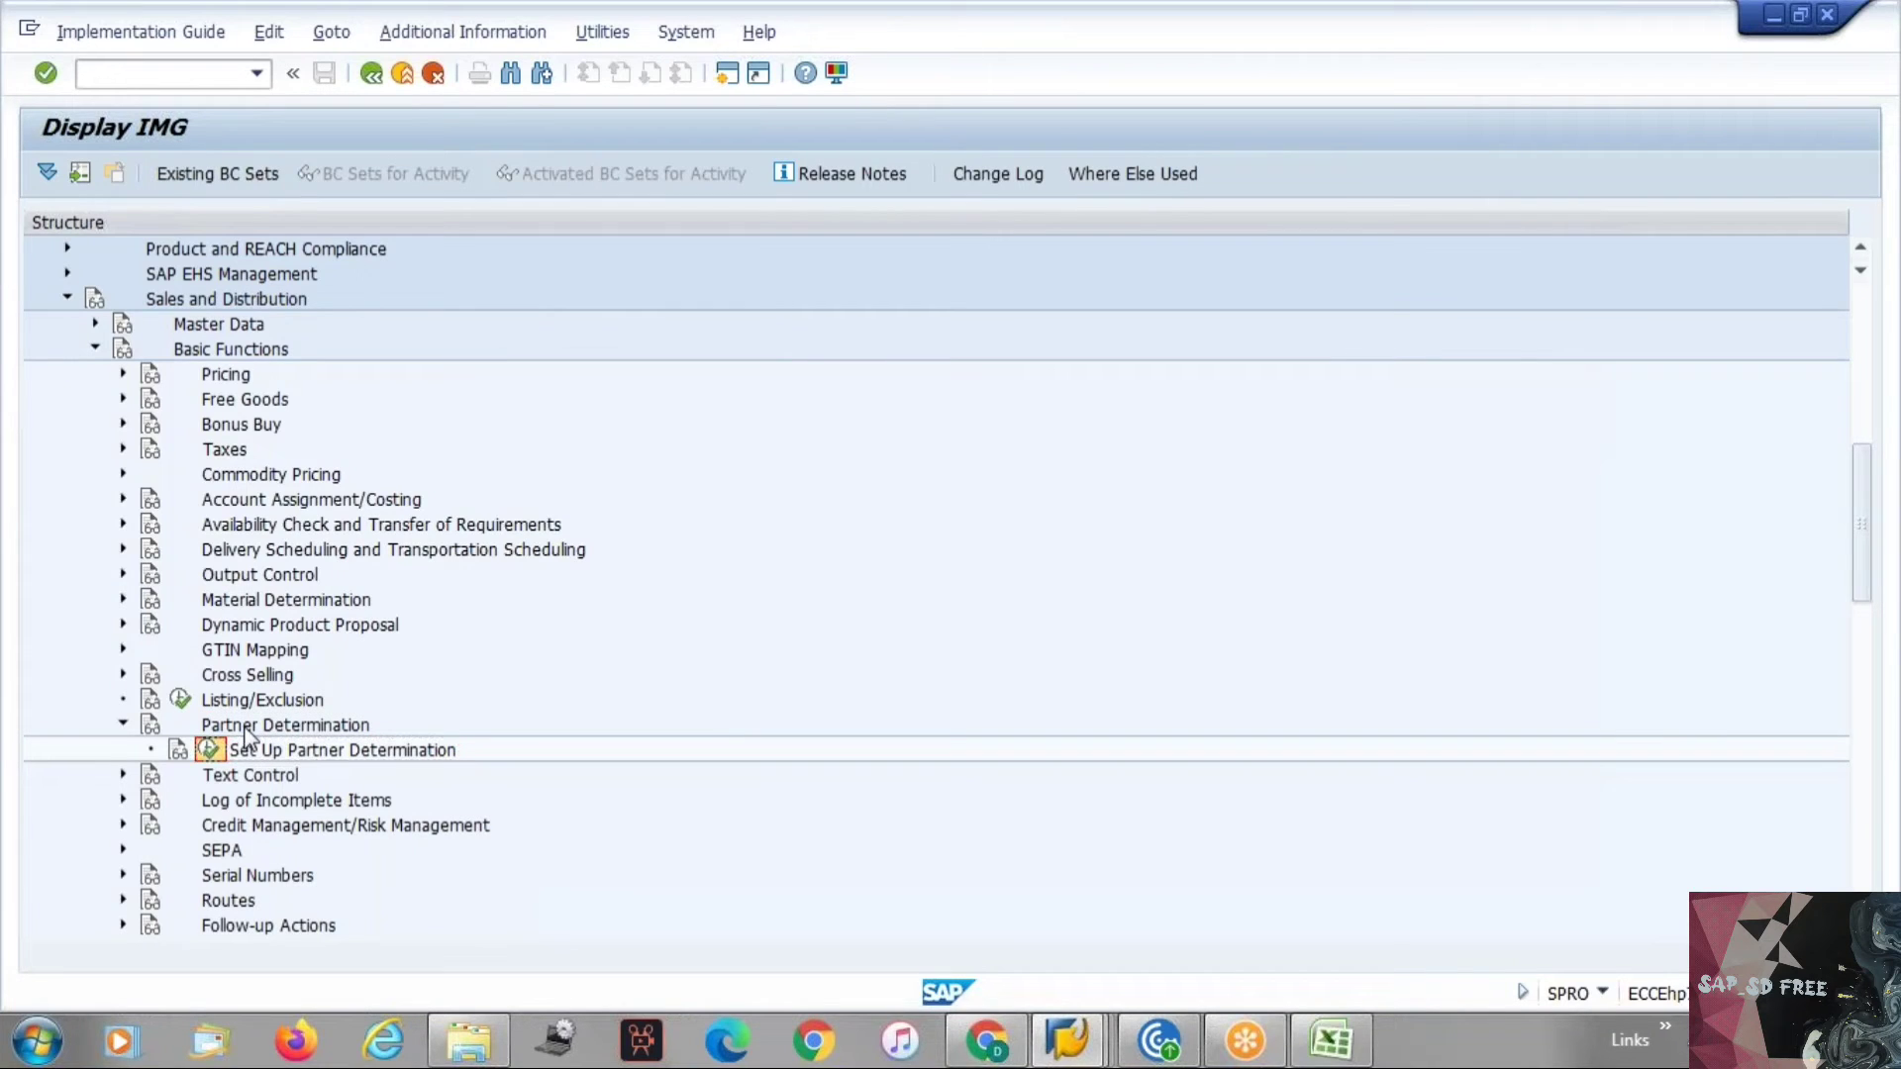
pyautogui.press('Return')
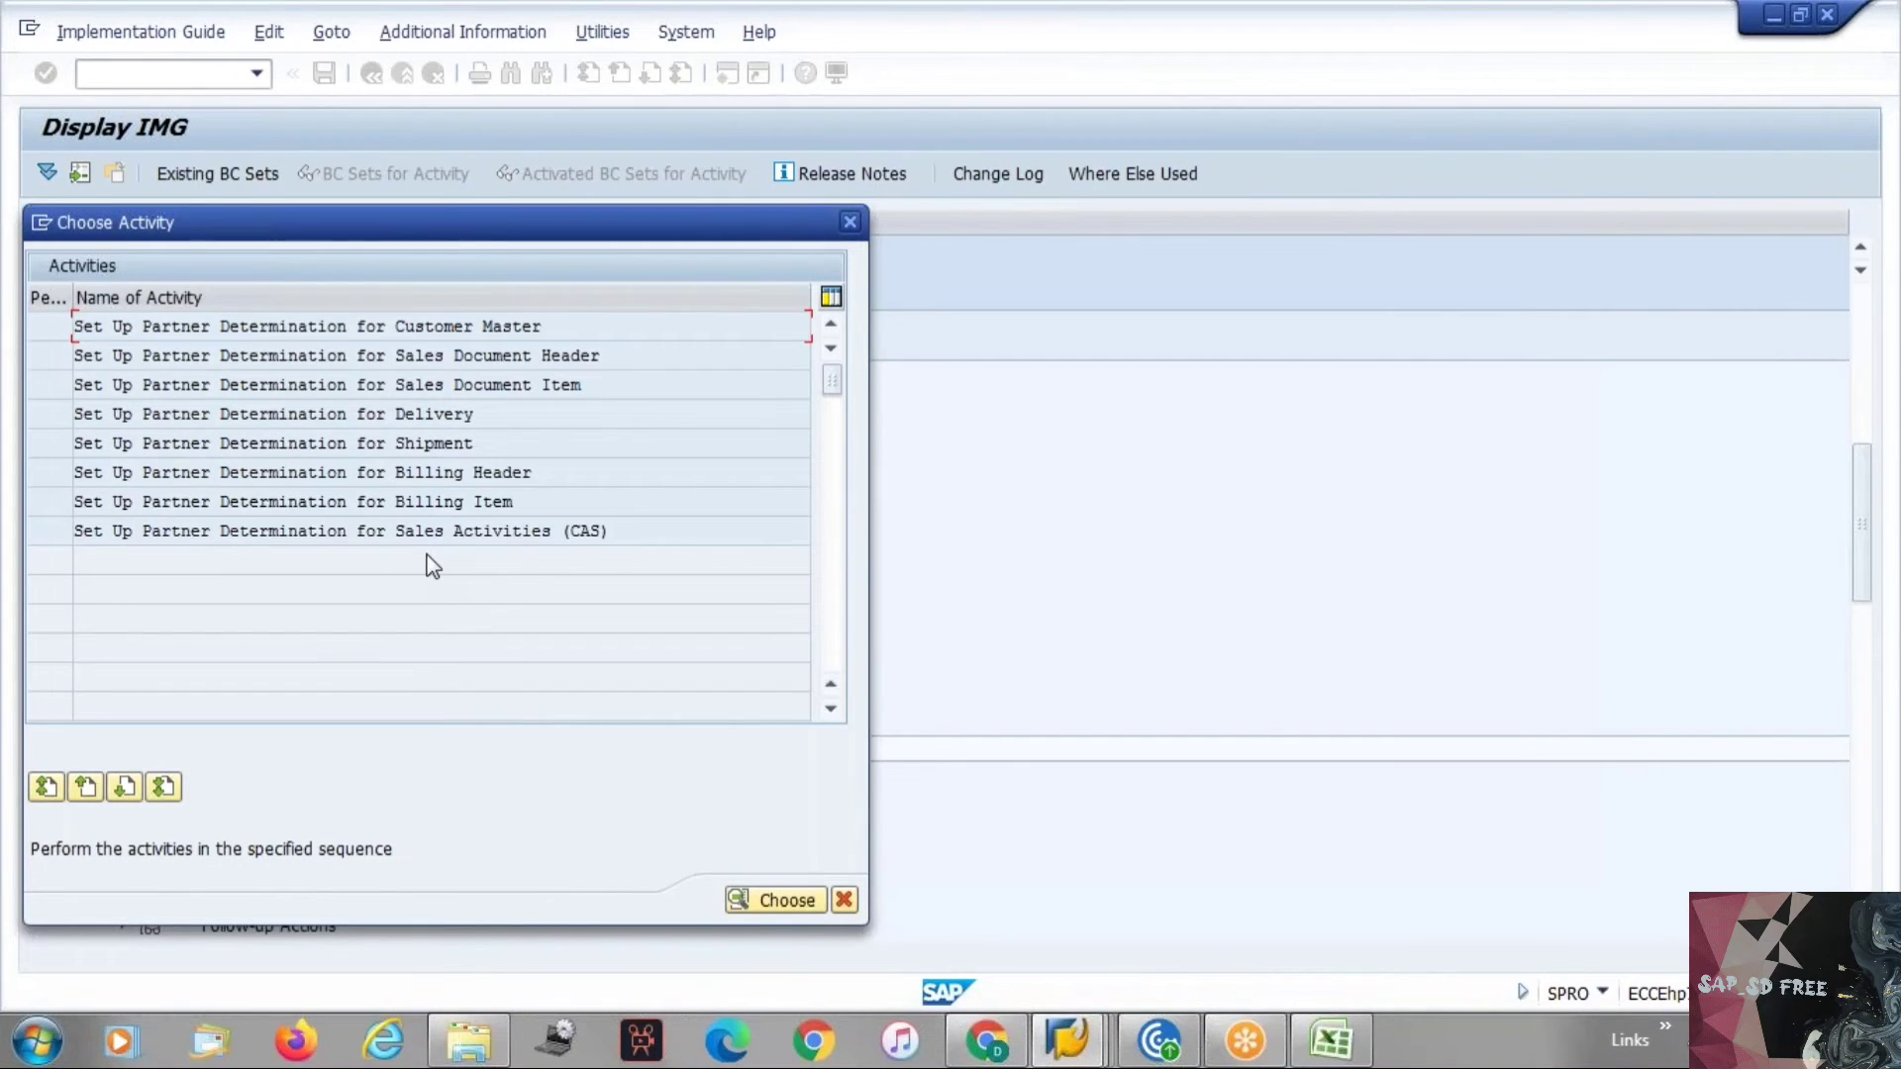
# Switch back to the Excel notes sheet.
pyautogui.hotkey('alt', 'Tab')
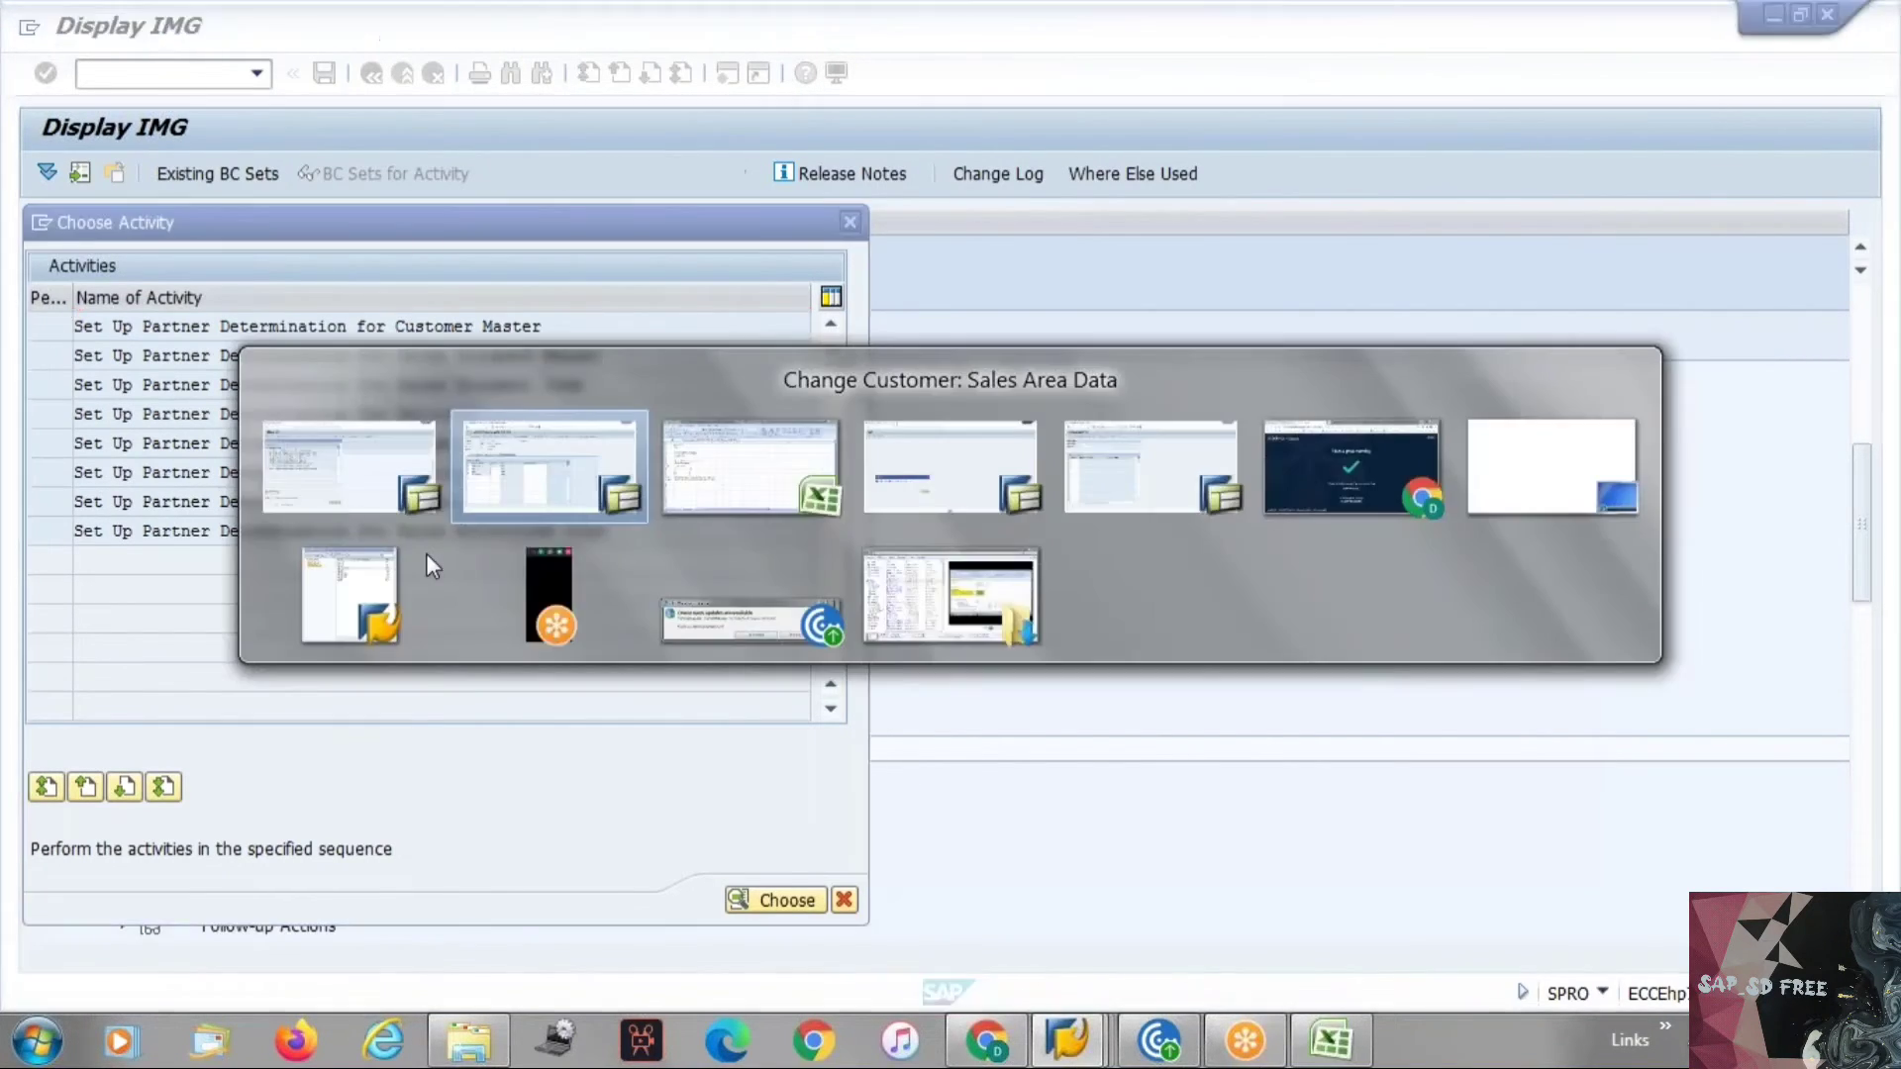
pyautogui.hotkey('alt', 'Tab')
pyautogui.hotkey('alt', 'Tab')
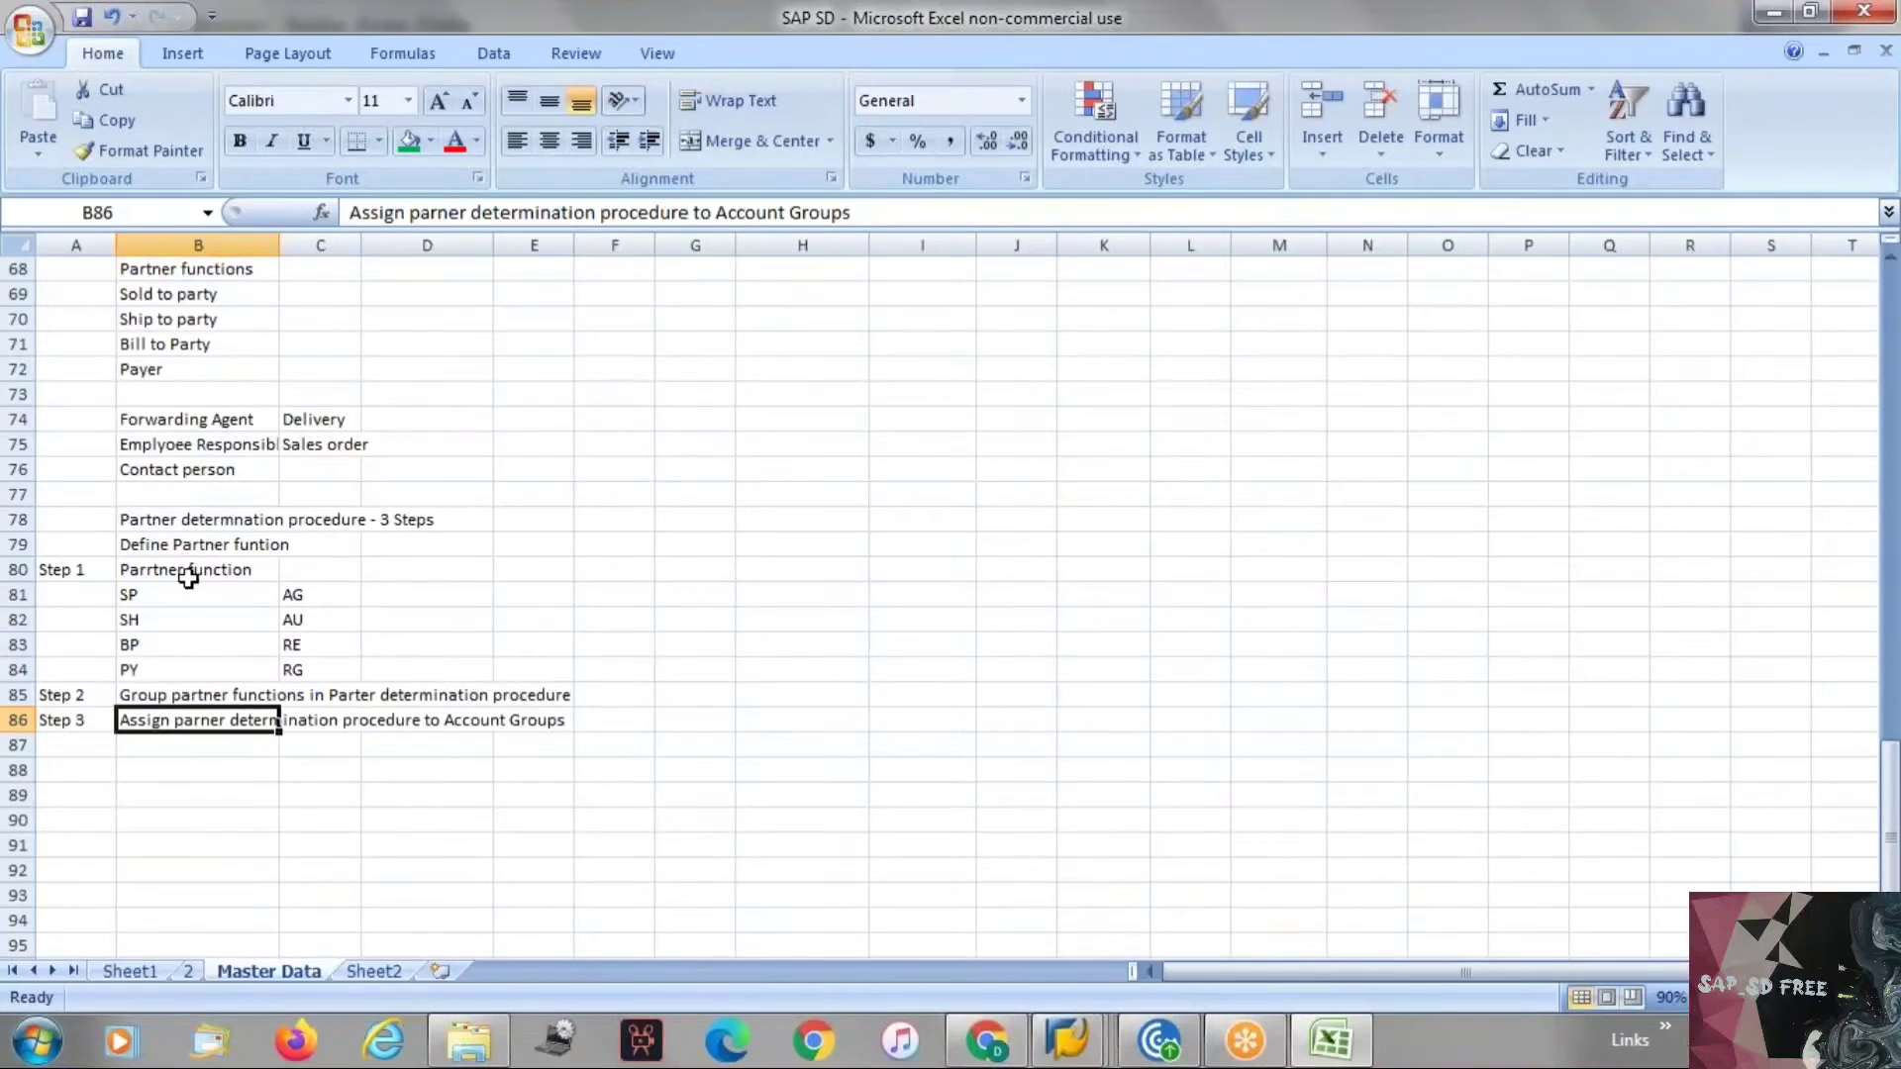
# Review the Step 1 partner function codes and the partner function notes in the sheet.
pyautogui.moveTo(187, 594); pyautogui.dragTo(196, 643)
pyautogui.moveTo(199, 668); pyautogui.dragTo(200, 665)
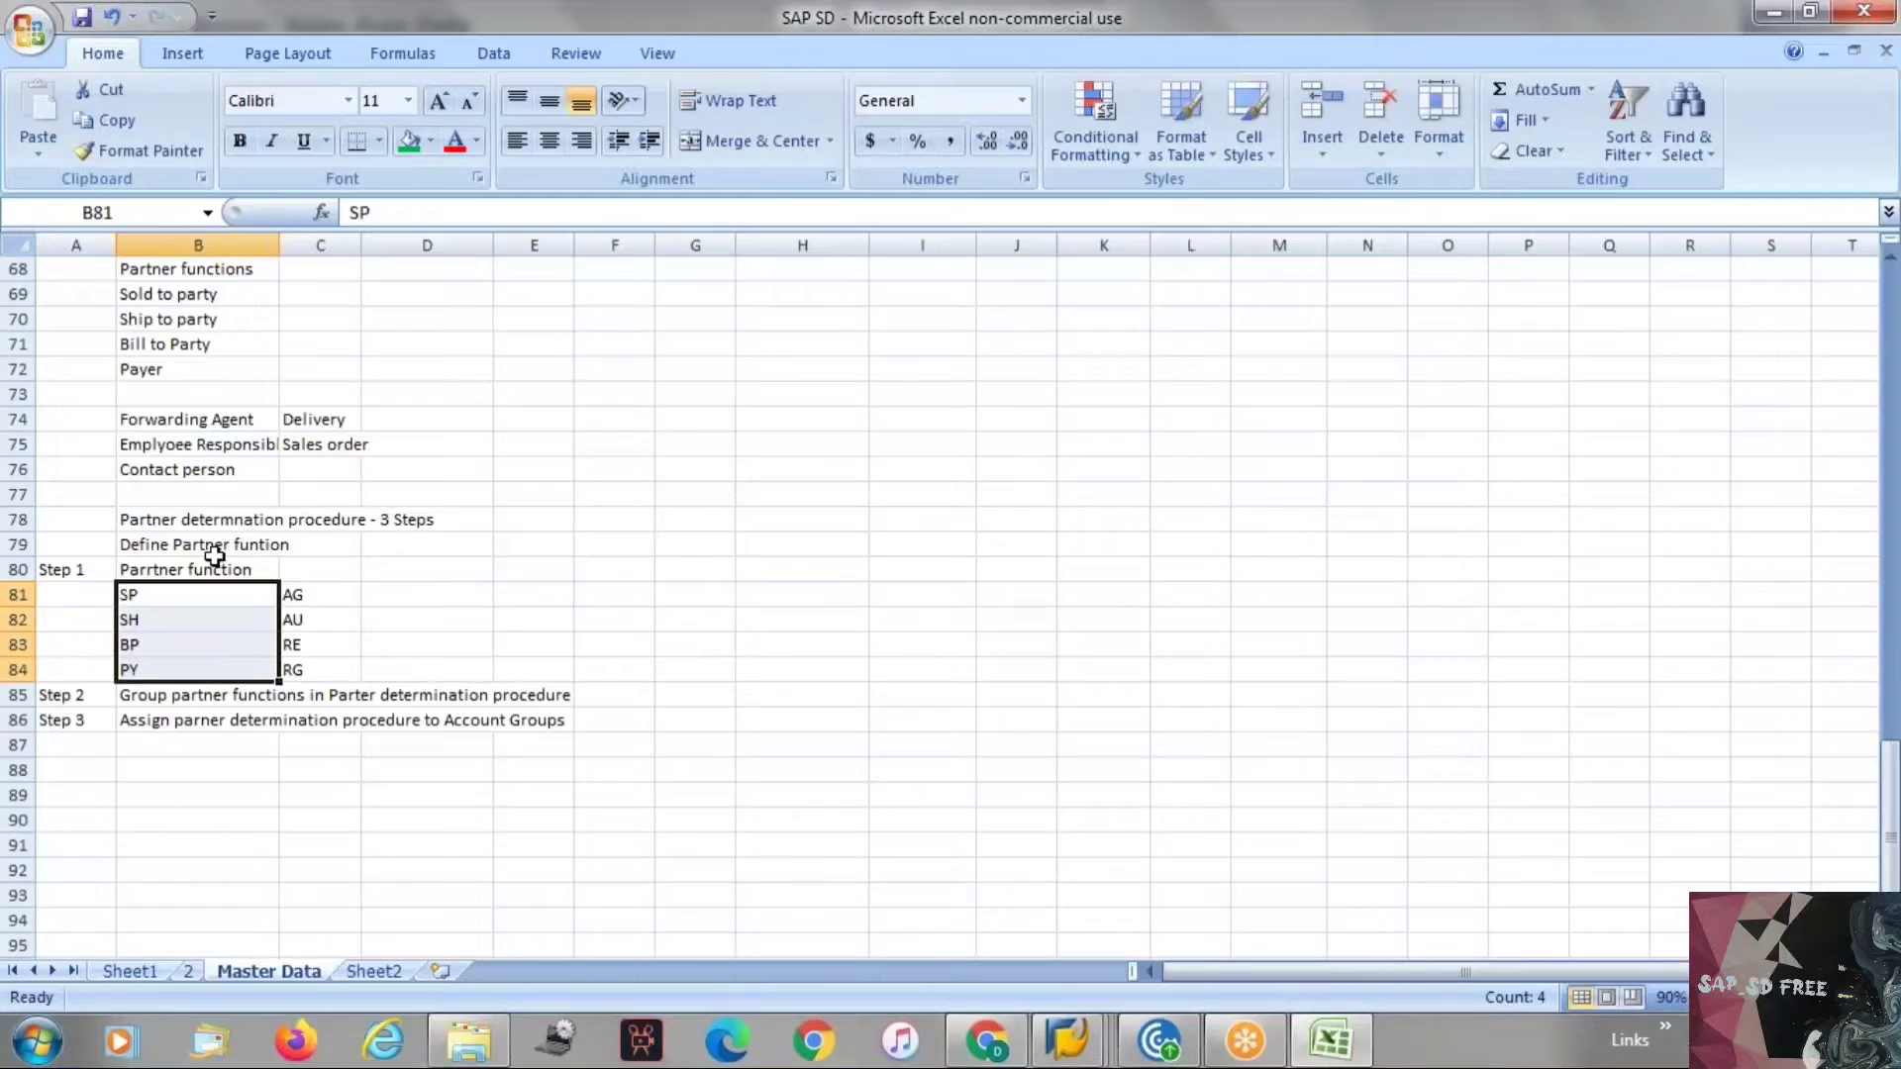
pyautogui.scroll(2, 215, 556)
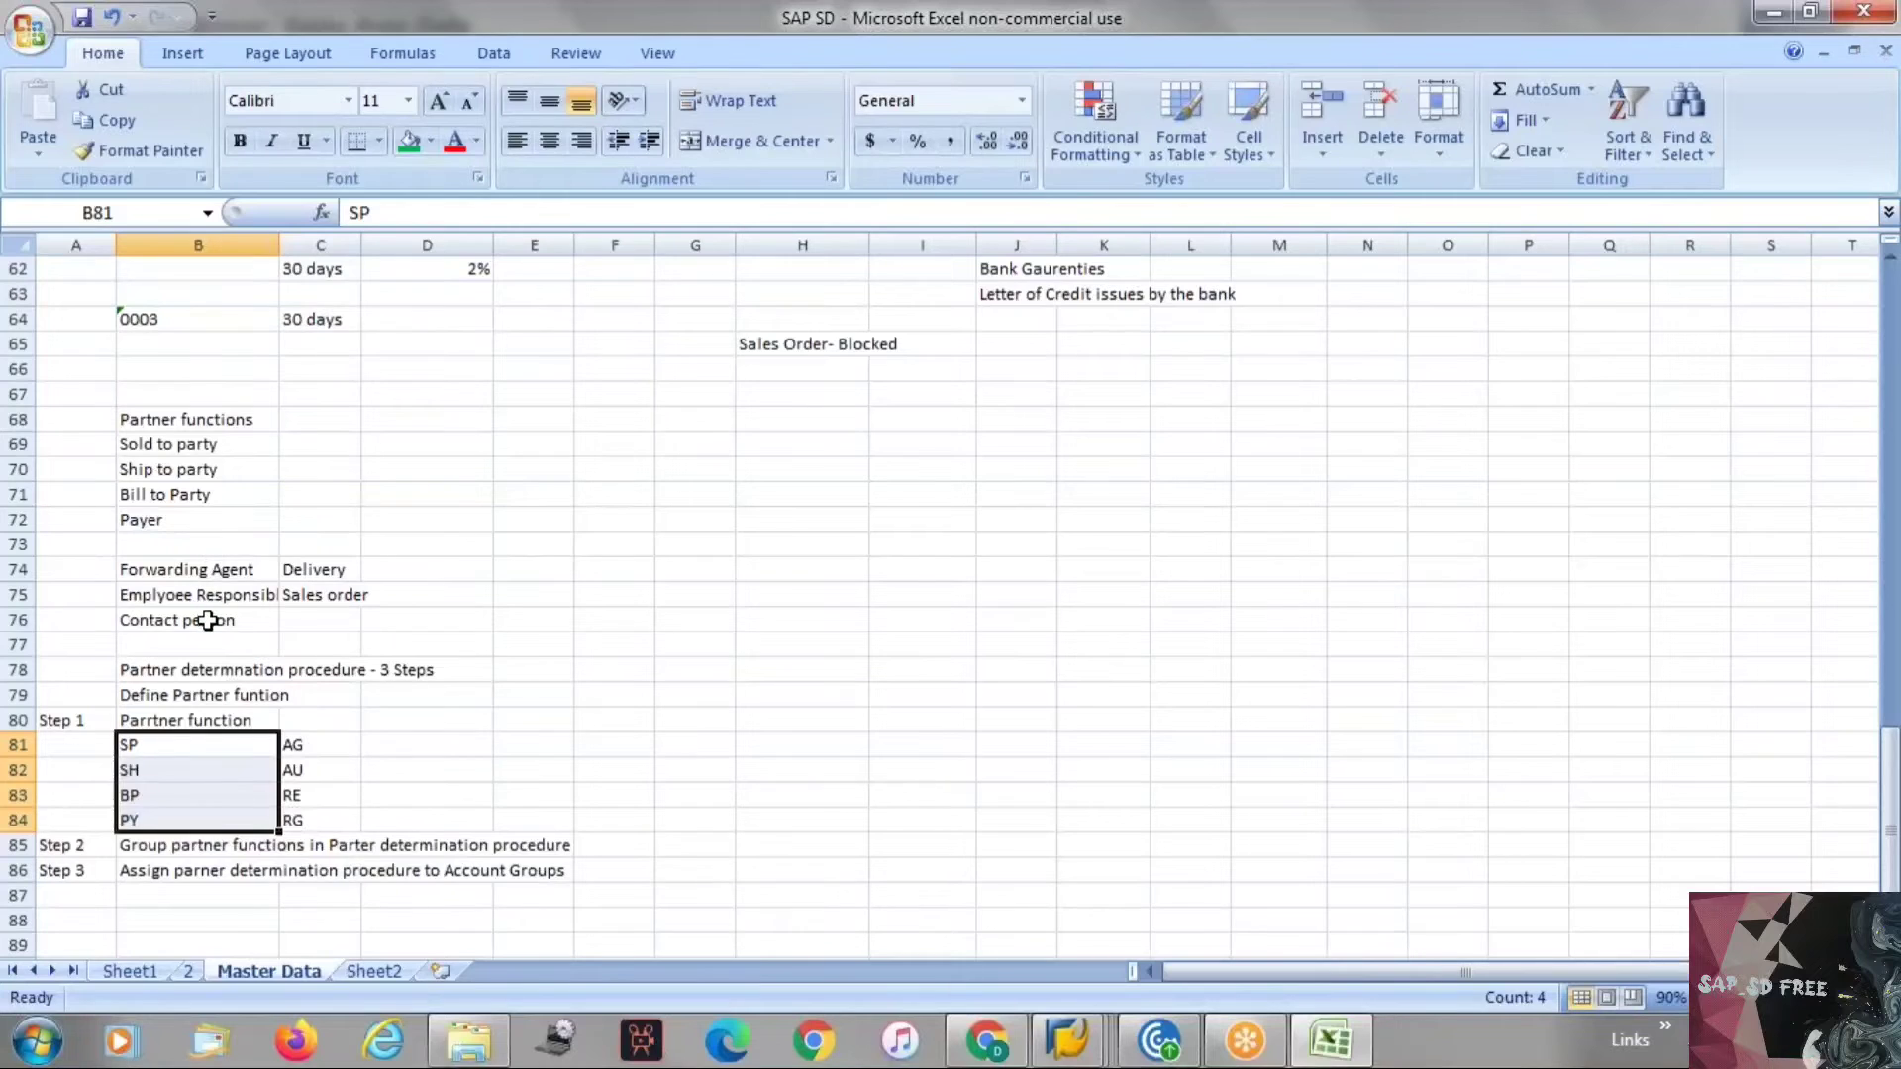
pyautogui.click(207, 620)
pyautogui.click(206, 594)
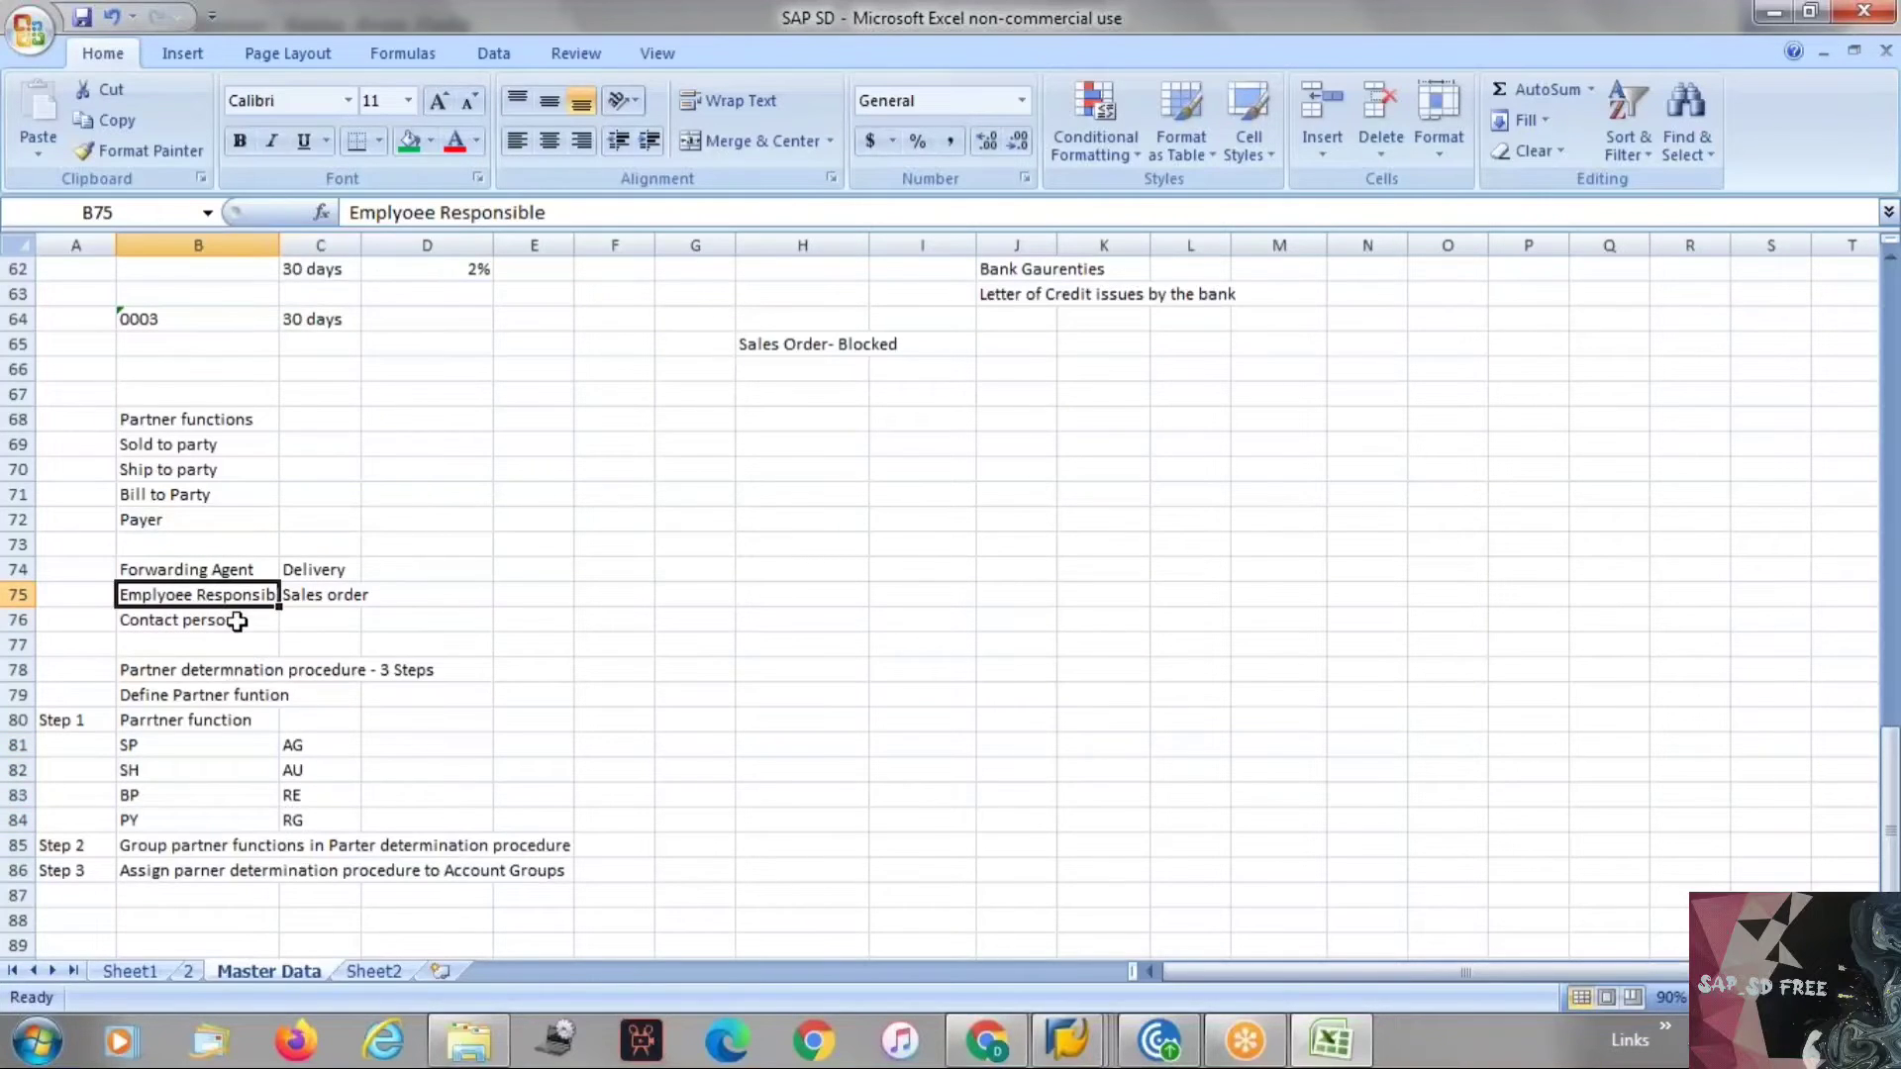
pyautogui.click(237, 621)
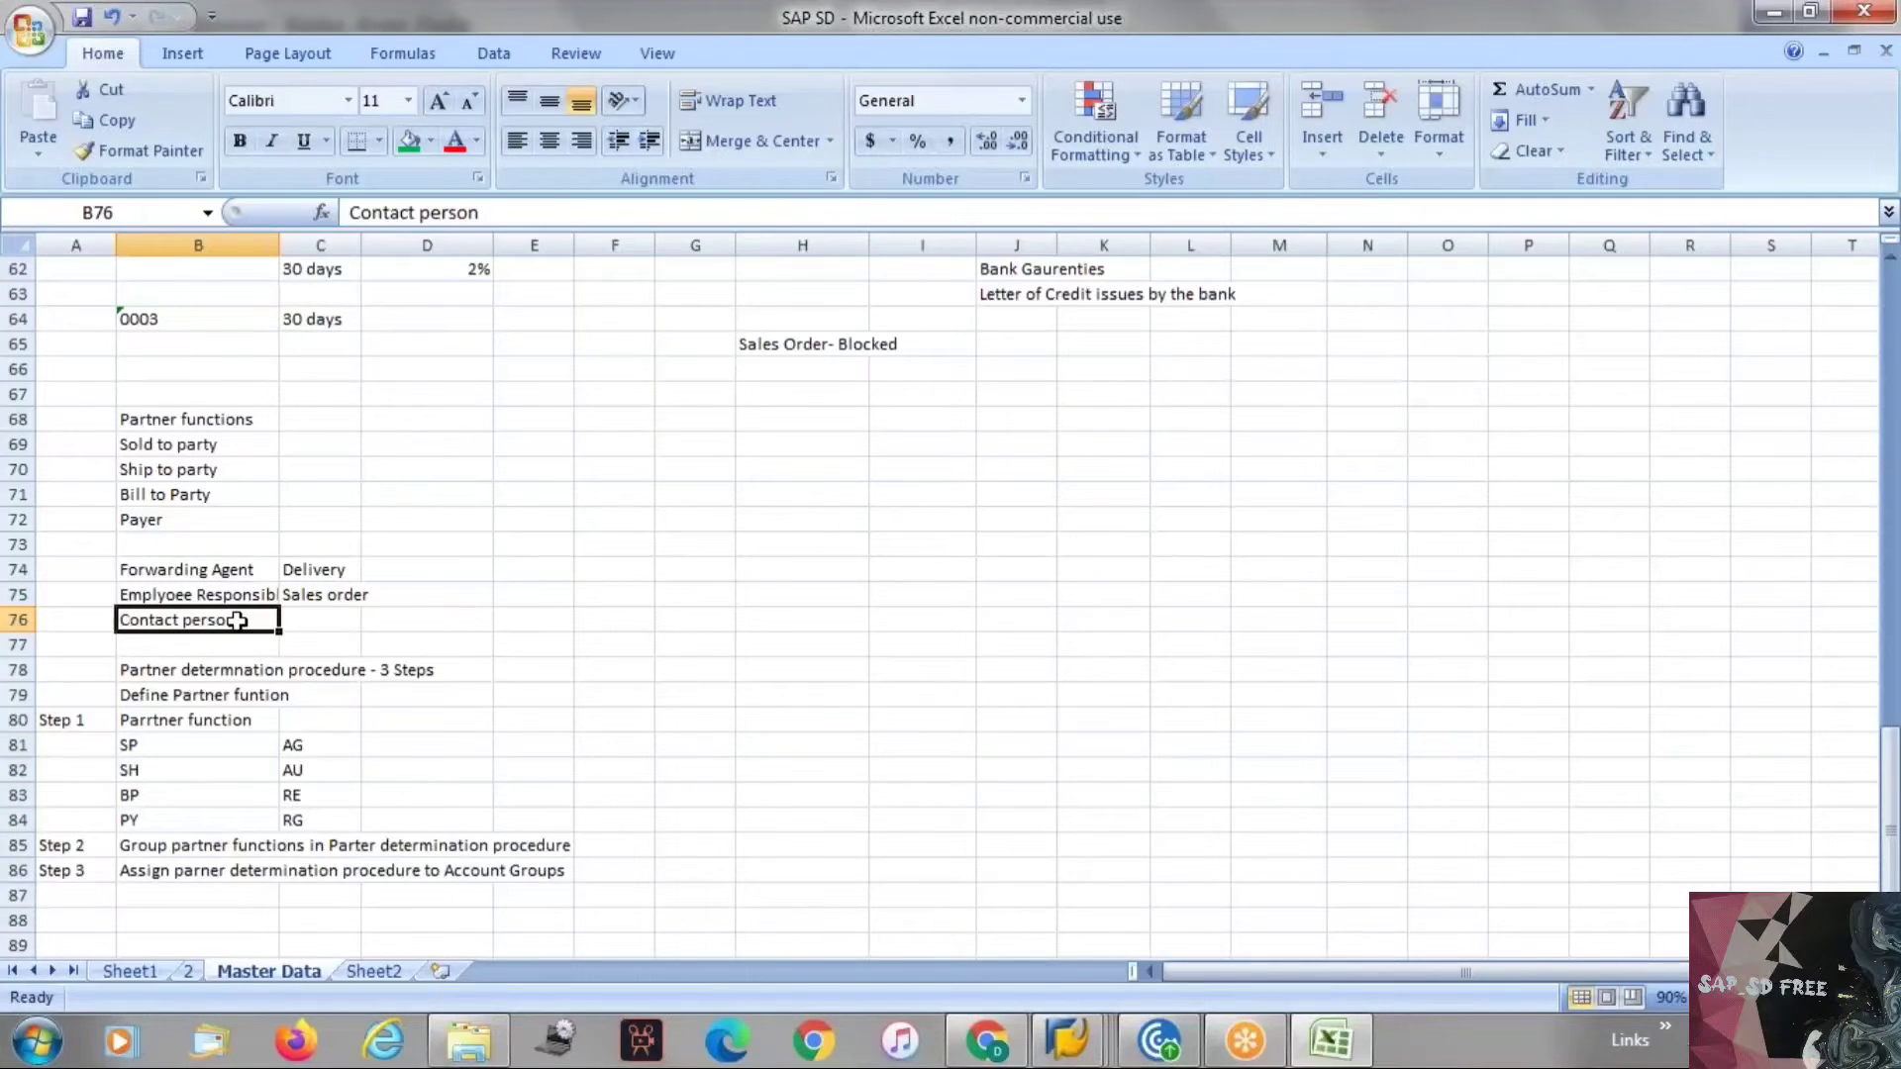
# Switch to SAP and open Set Up Partner Determination for Customer Master to view its procedures, then exit.
pyautogui.hotkey('alt', 'Tab')
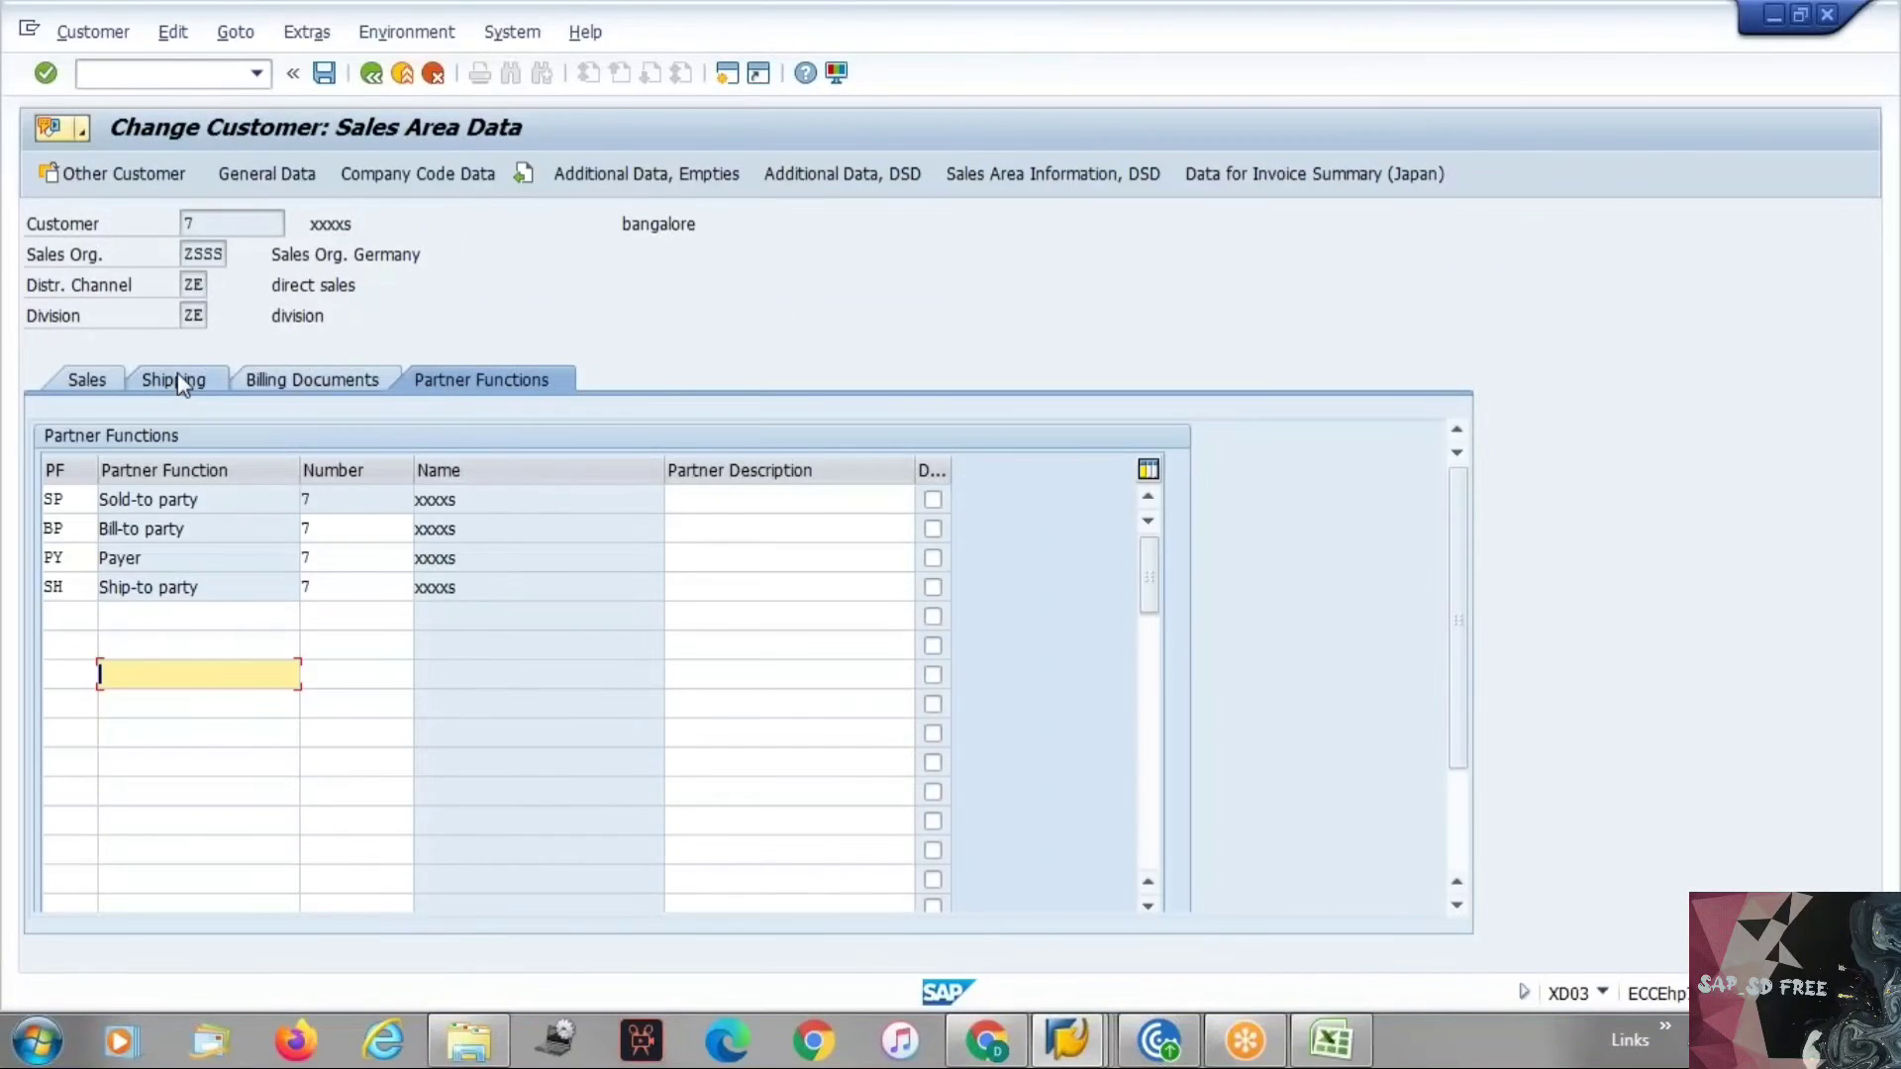
pyautogui.hotkey('alt', 'Tab')
pyautogui.hotkey('alt', 'Tab')
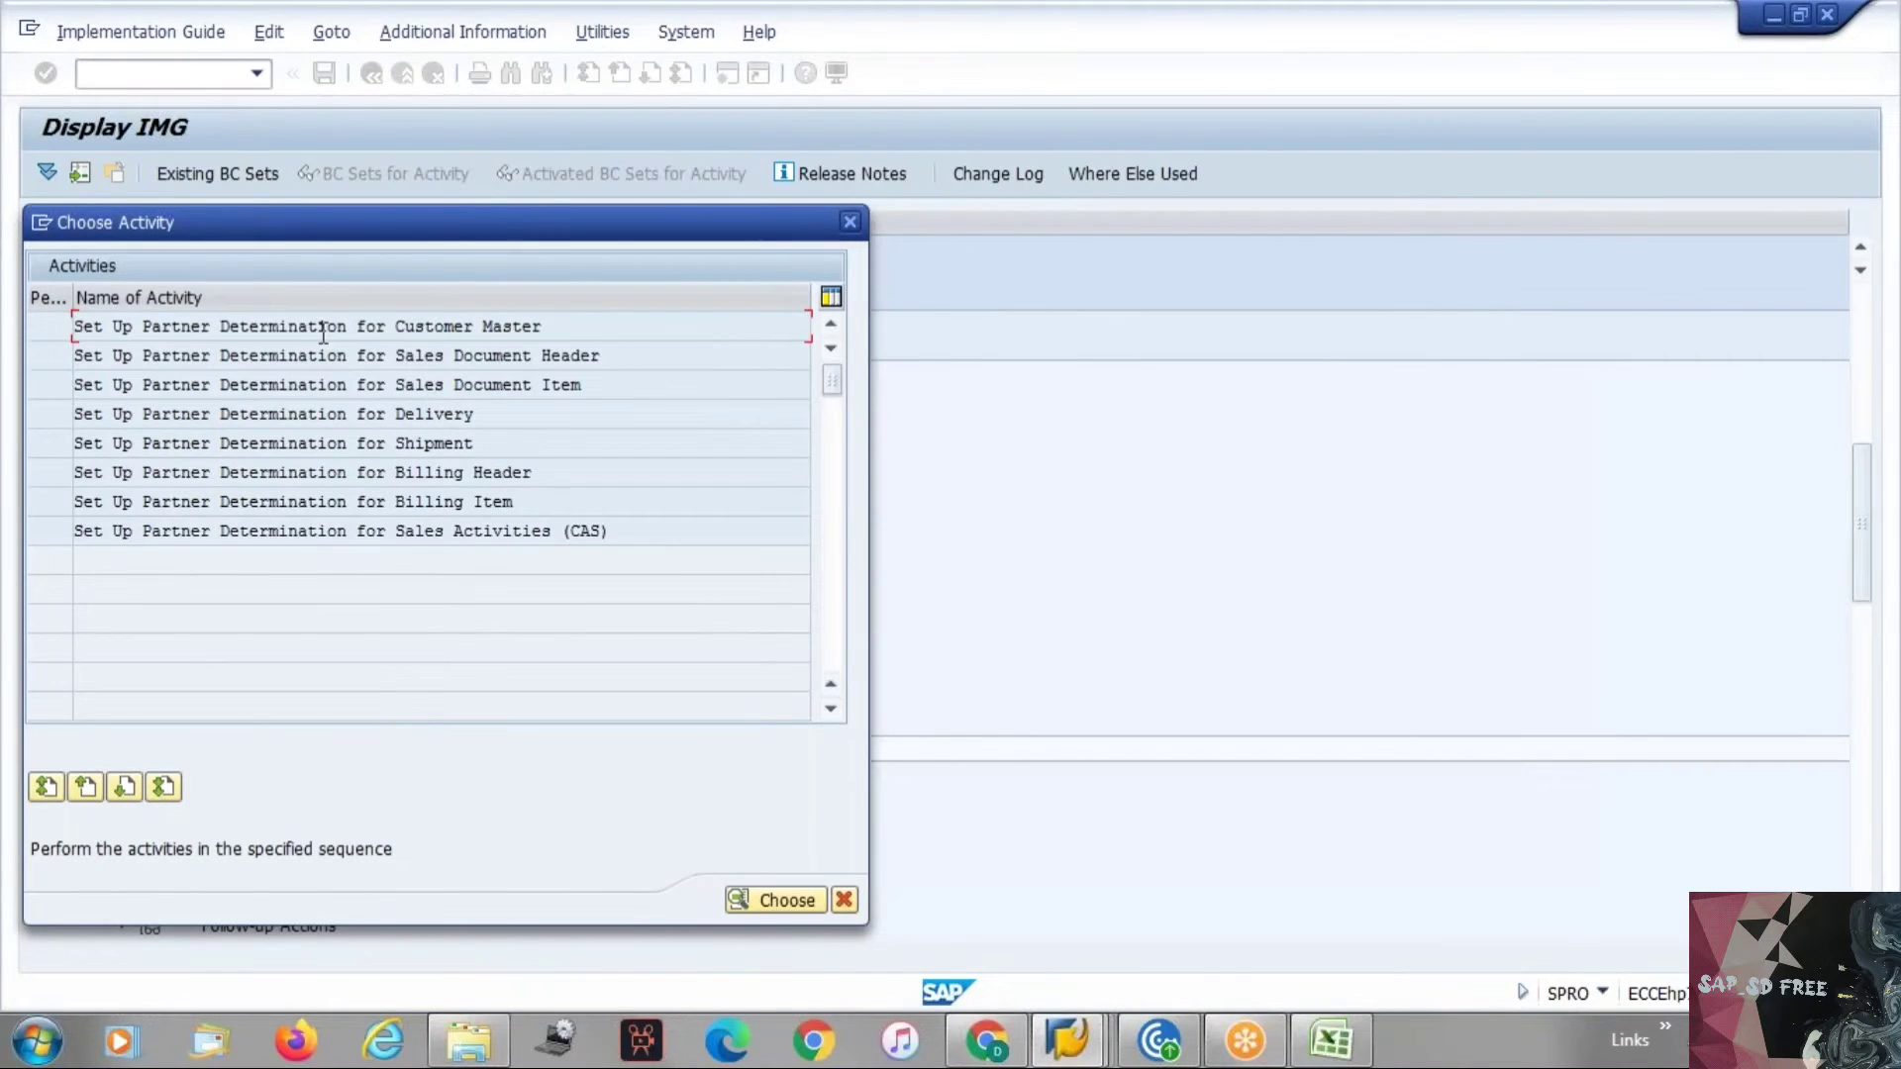
pyautogui.doubleClick(446, 325)
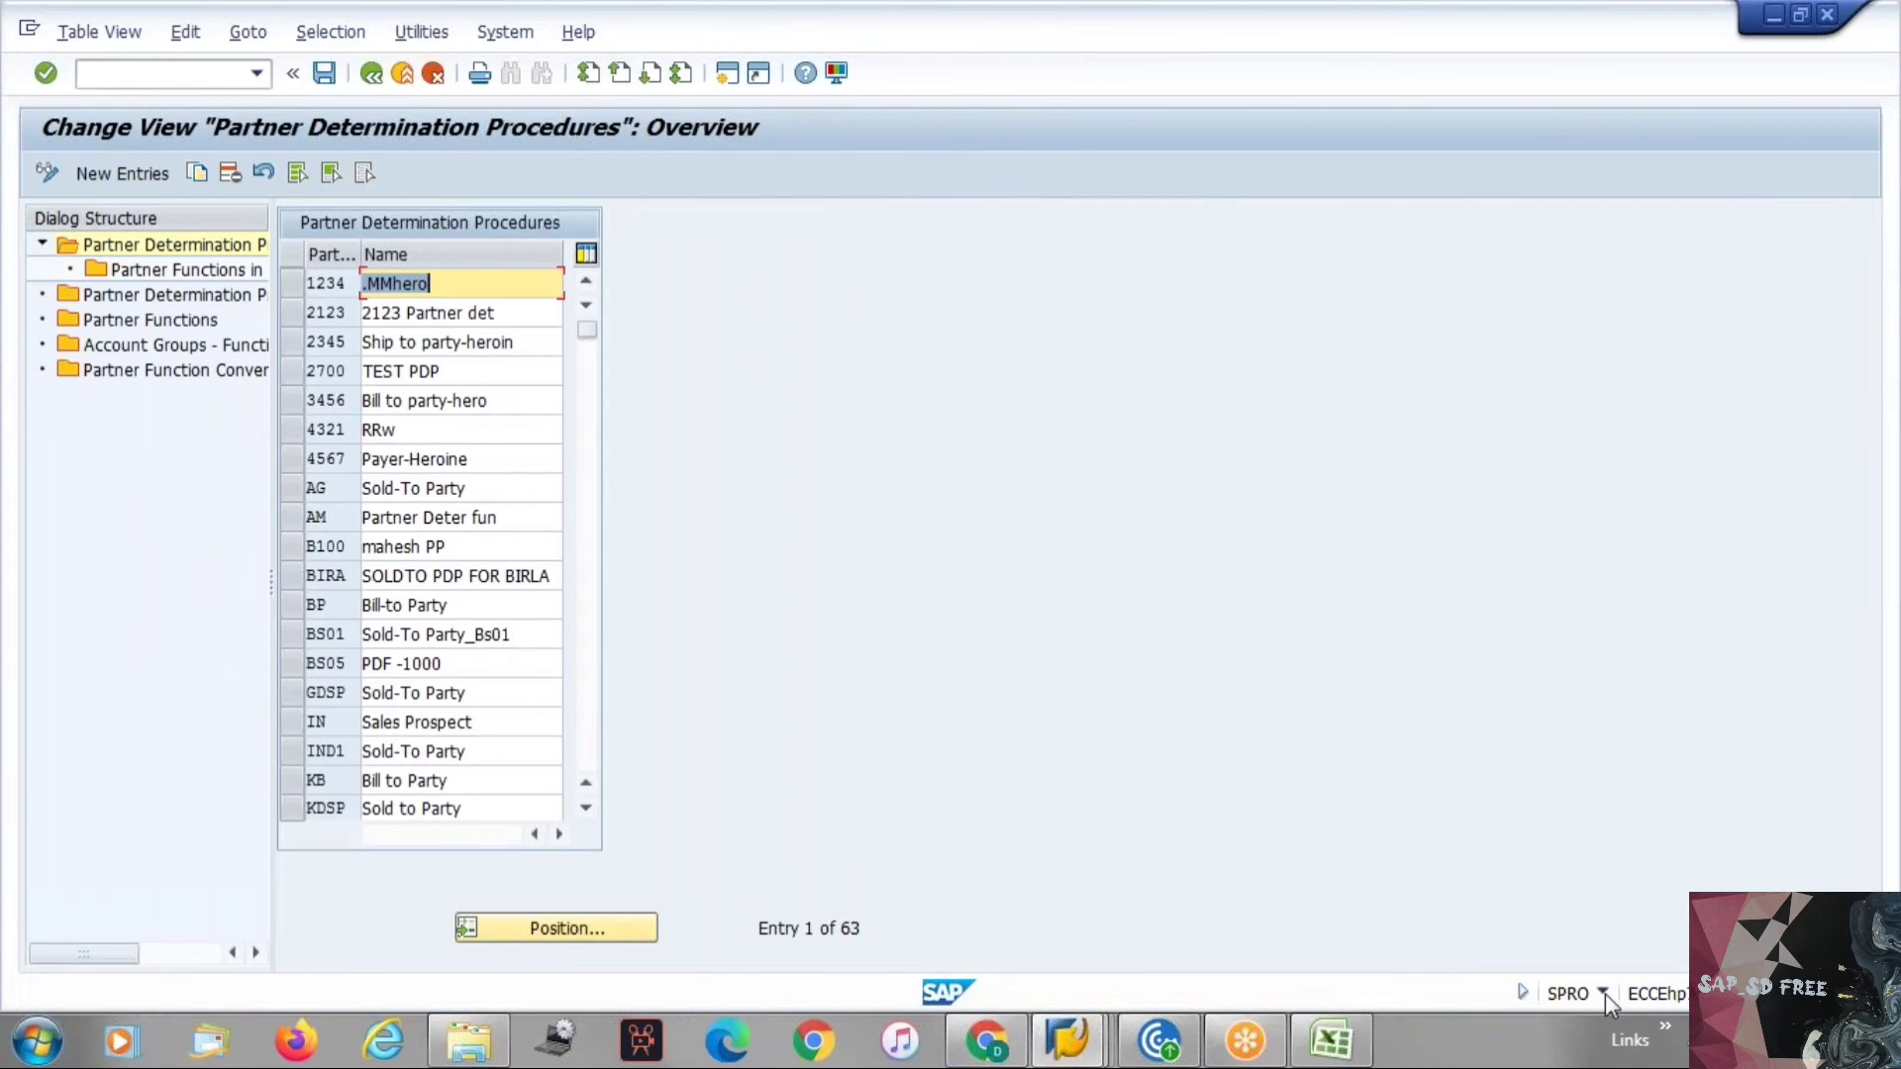
pyautogui.click(1605, 996)
pyautogui.click(1261, 689)
pyautogui.press('F3')
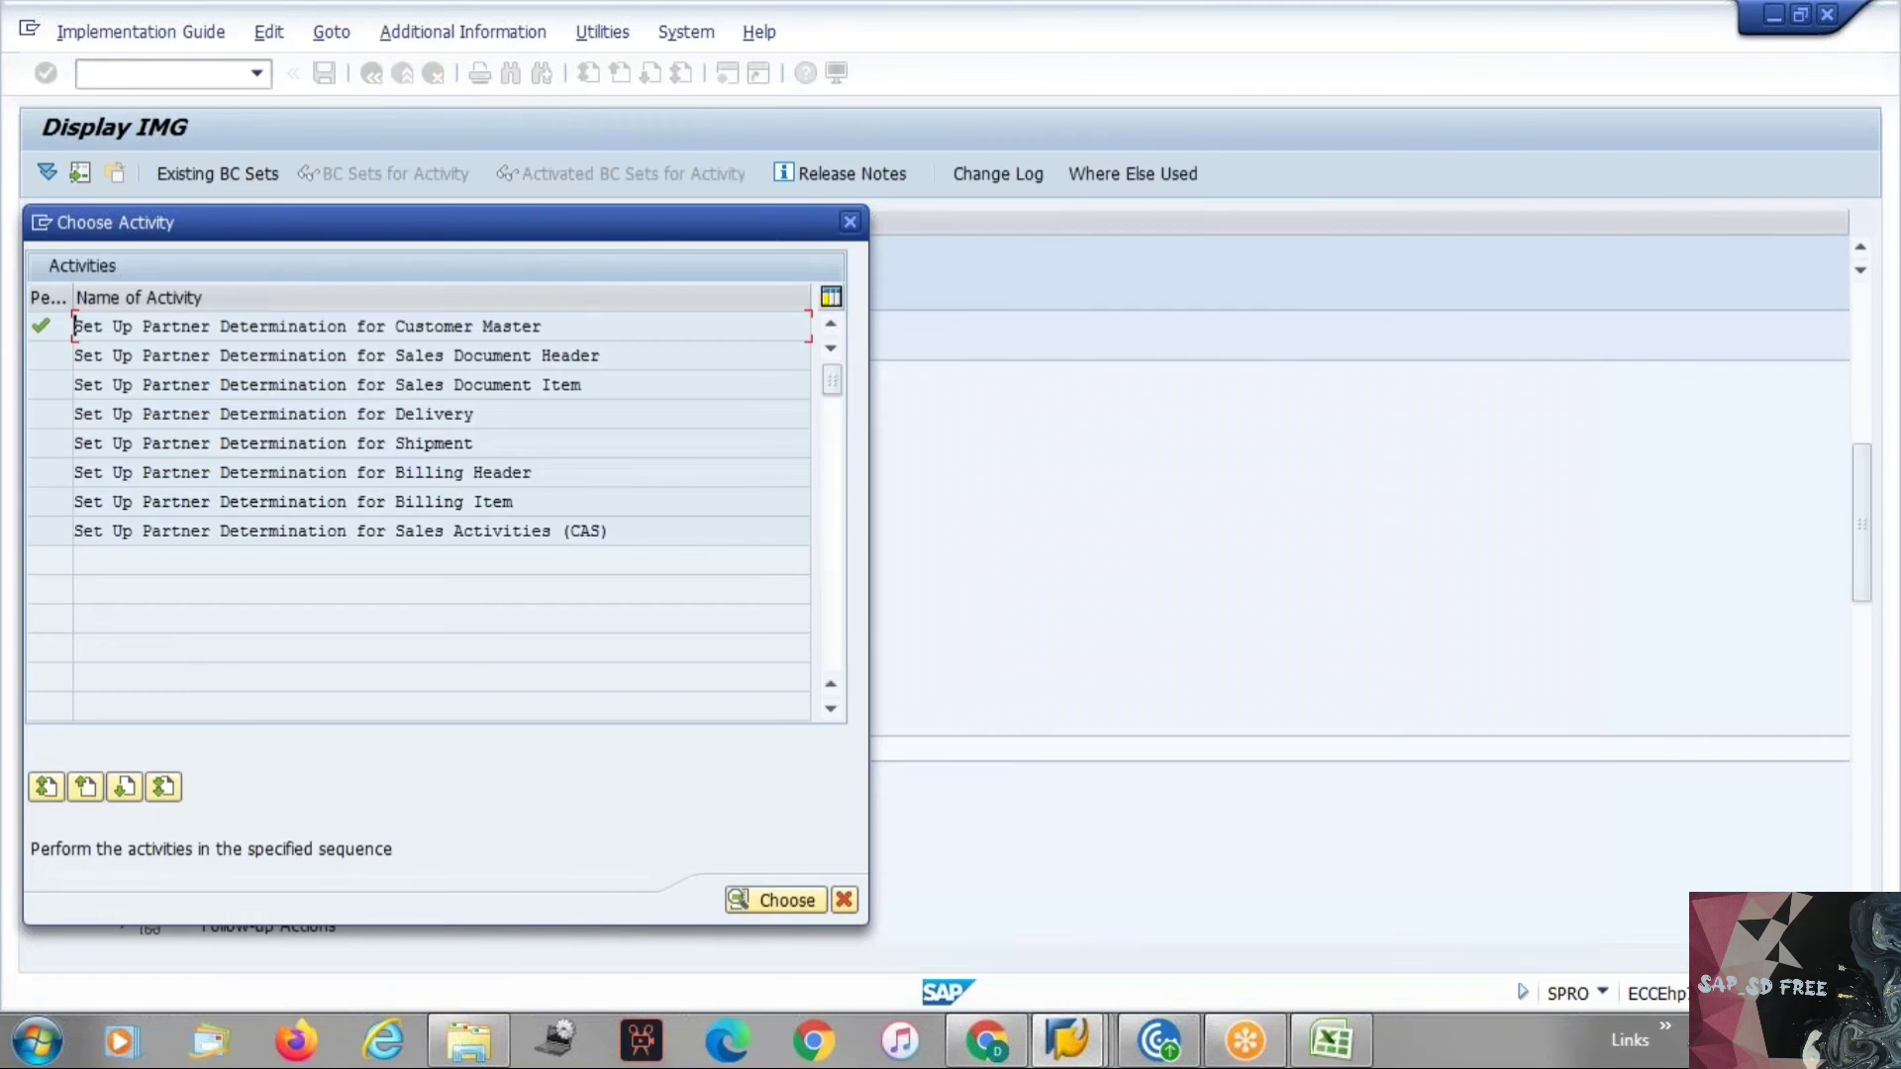
pyautogui.click(849, 222)
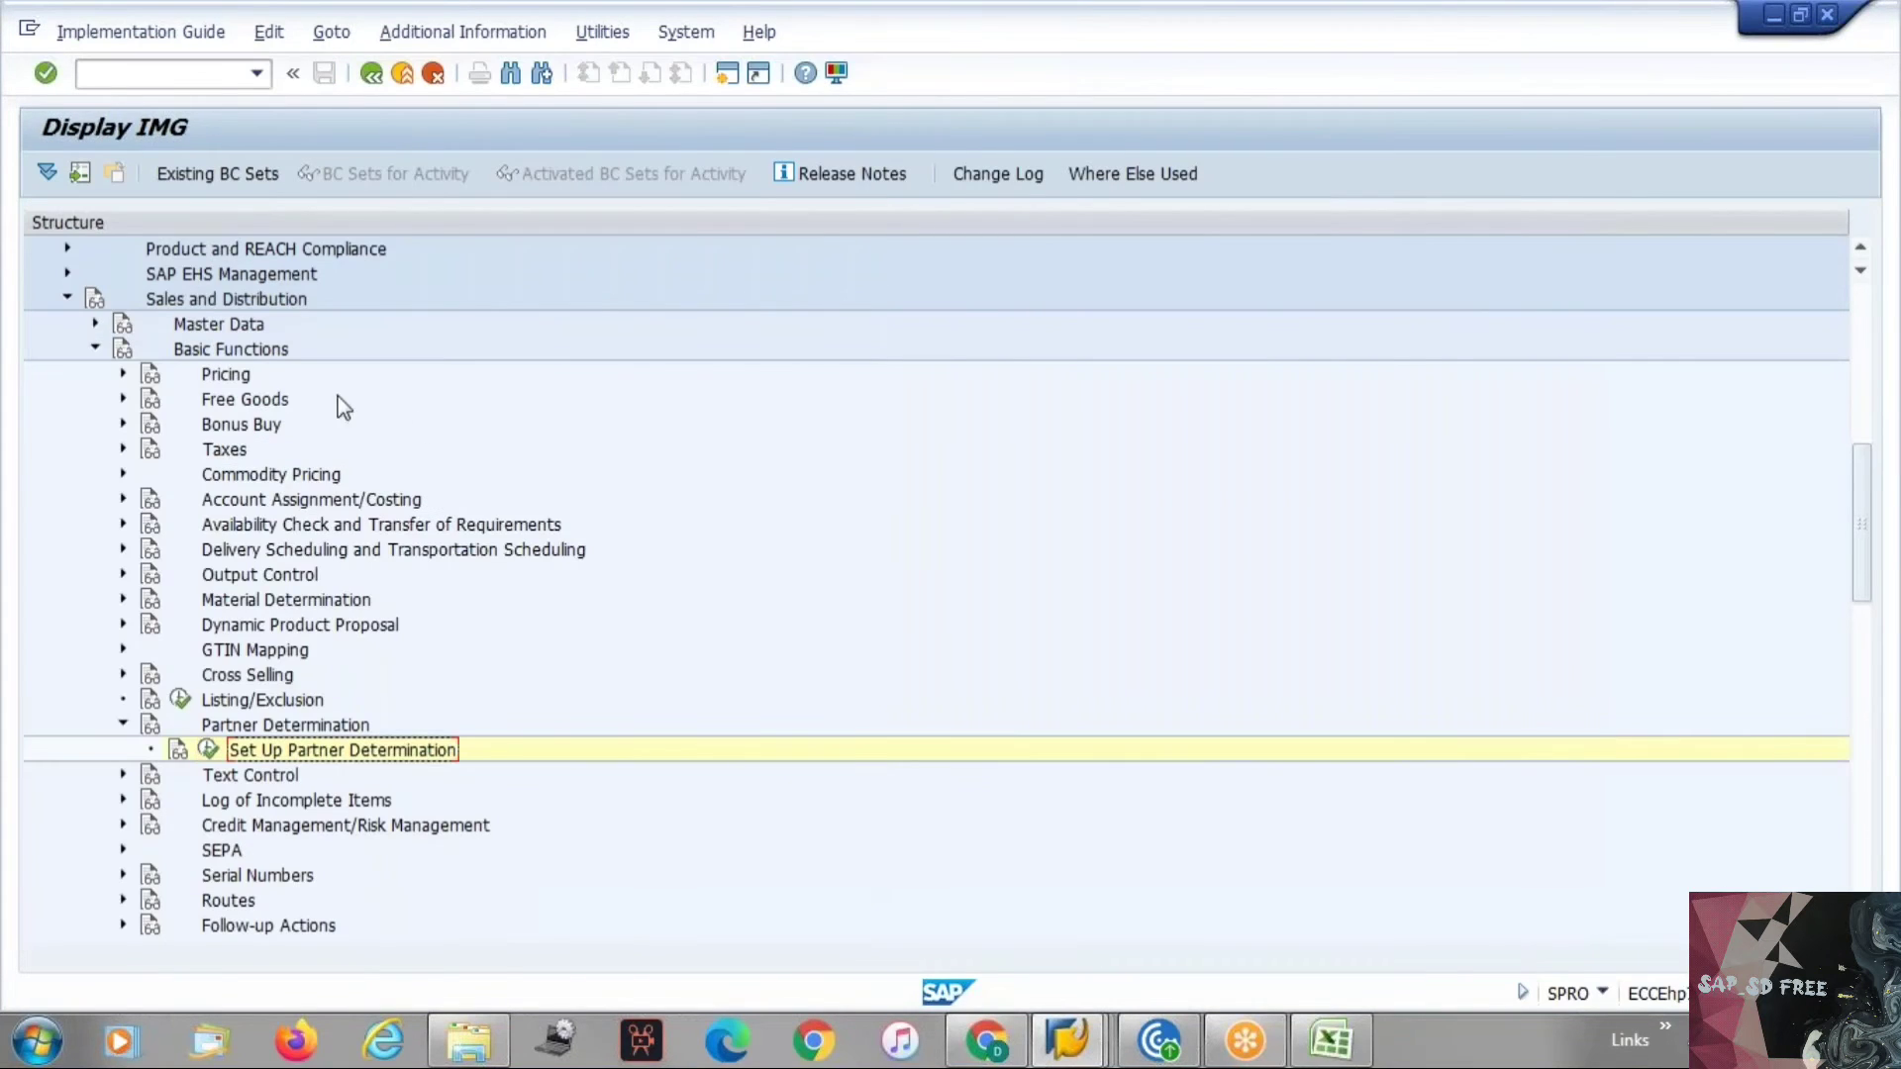
# Run transaction /ovopan and display the Customer Master partner determination procedures.
pyautogui.click(126, 74)
pyautogui.write('/ovopan')
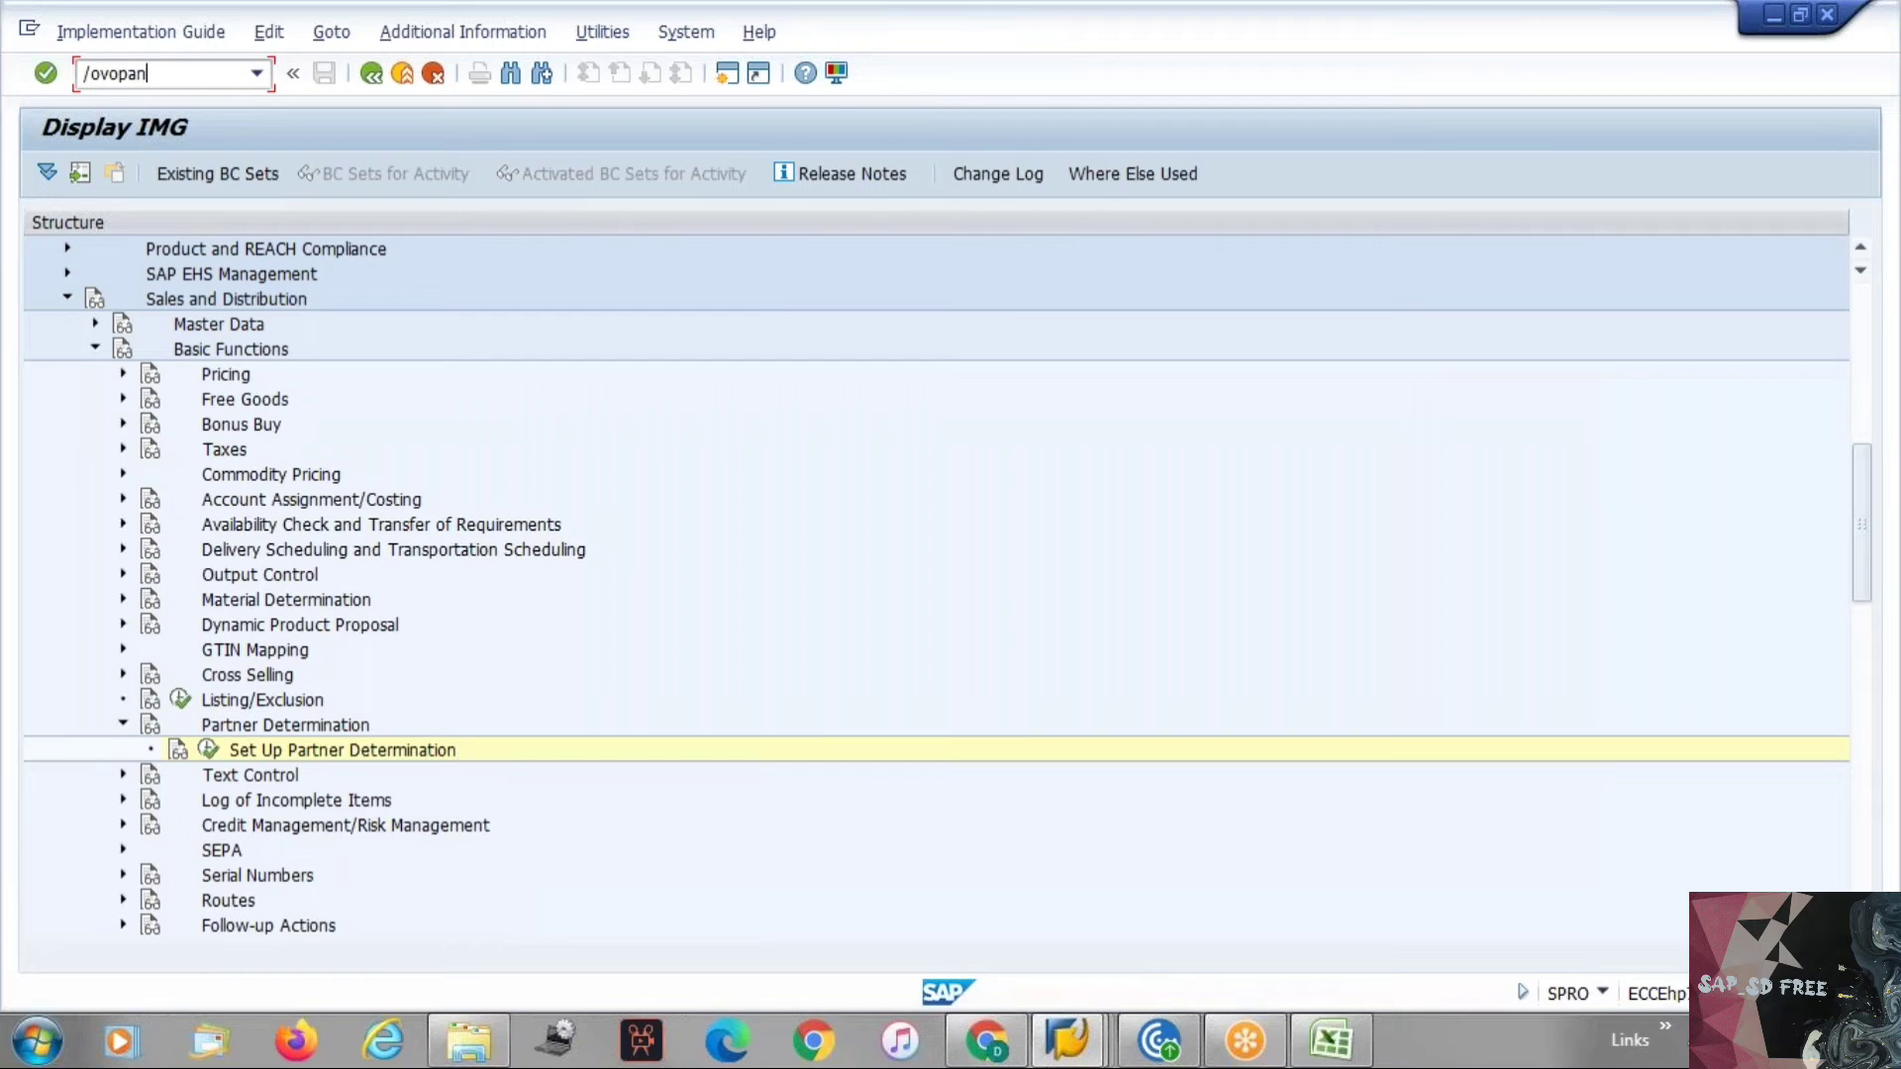
pyautogui.press('Return')
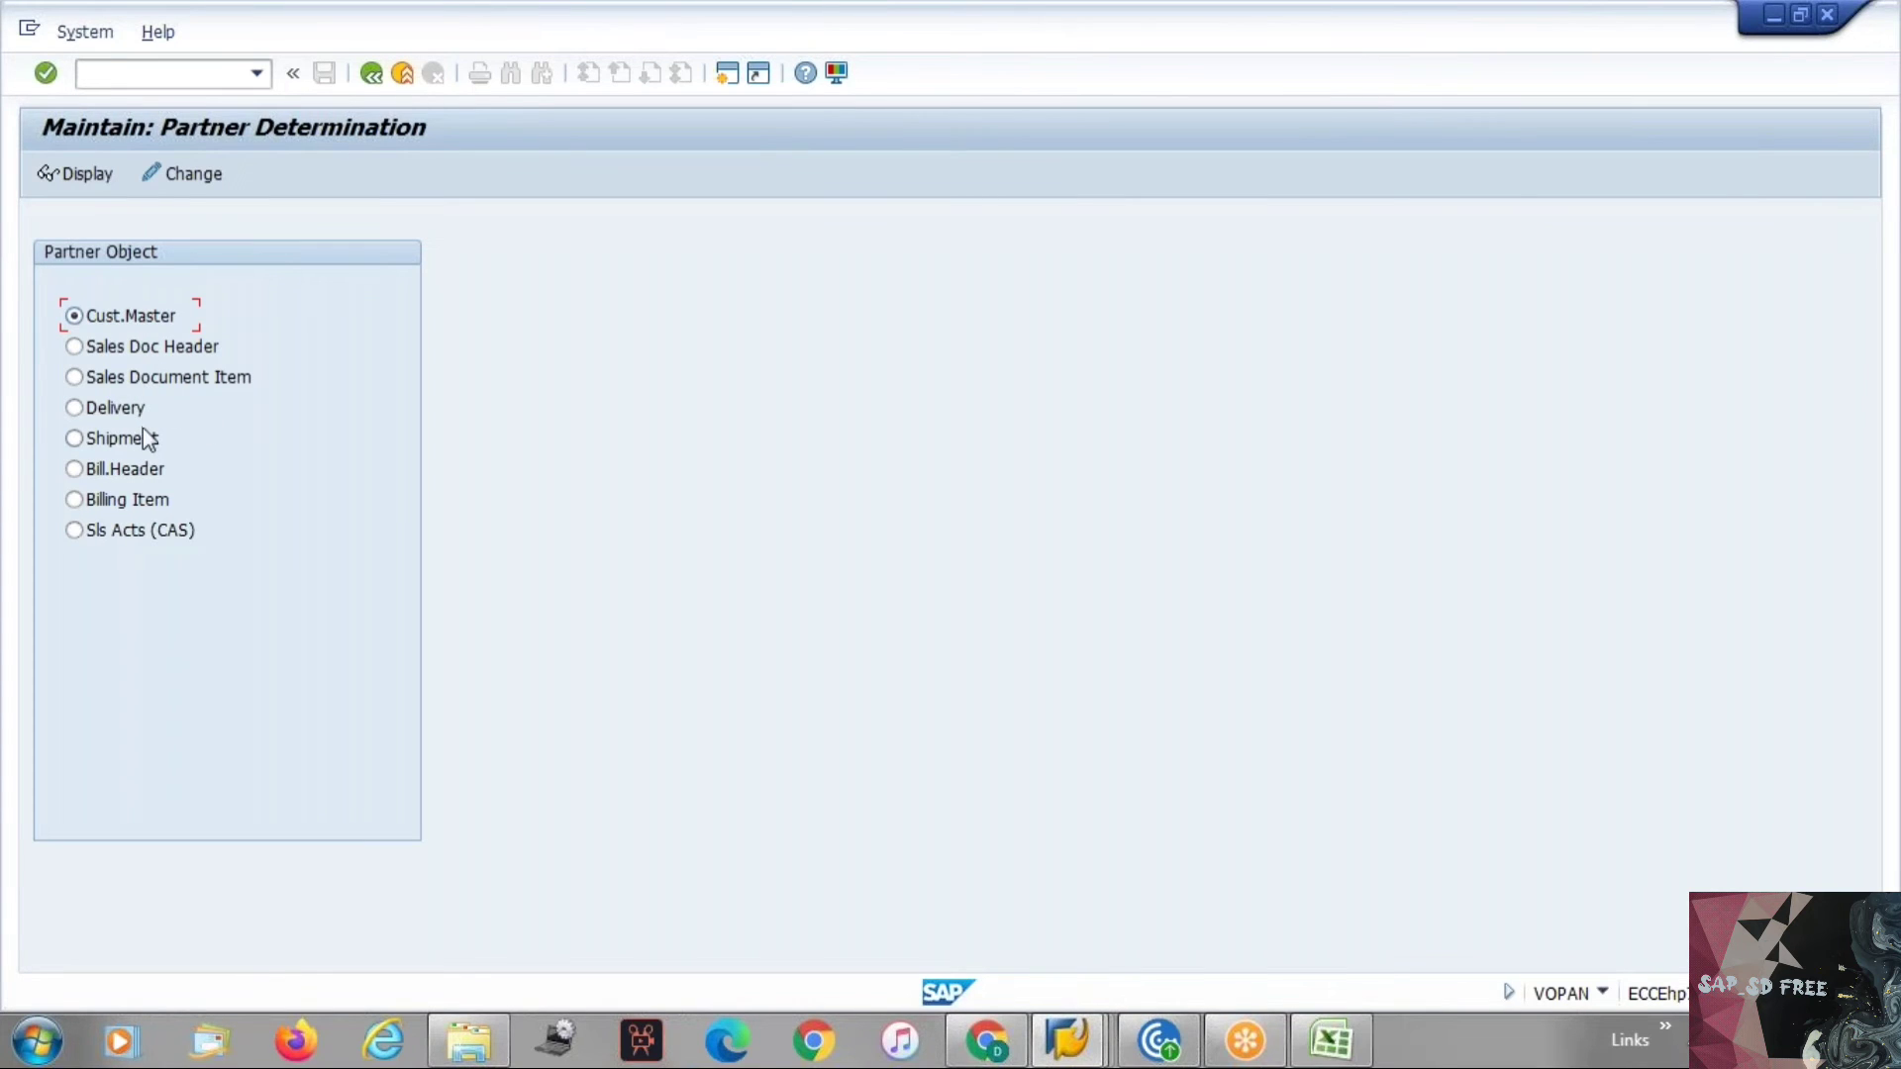
pyautogui.click(91, 178)
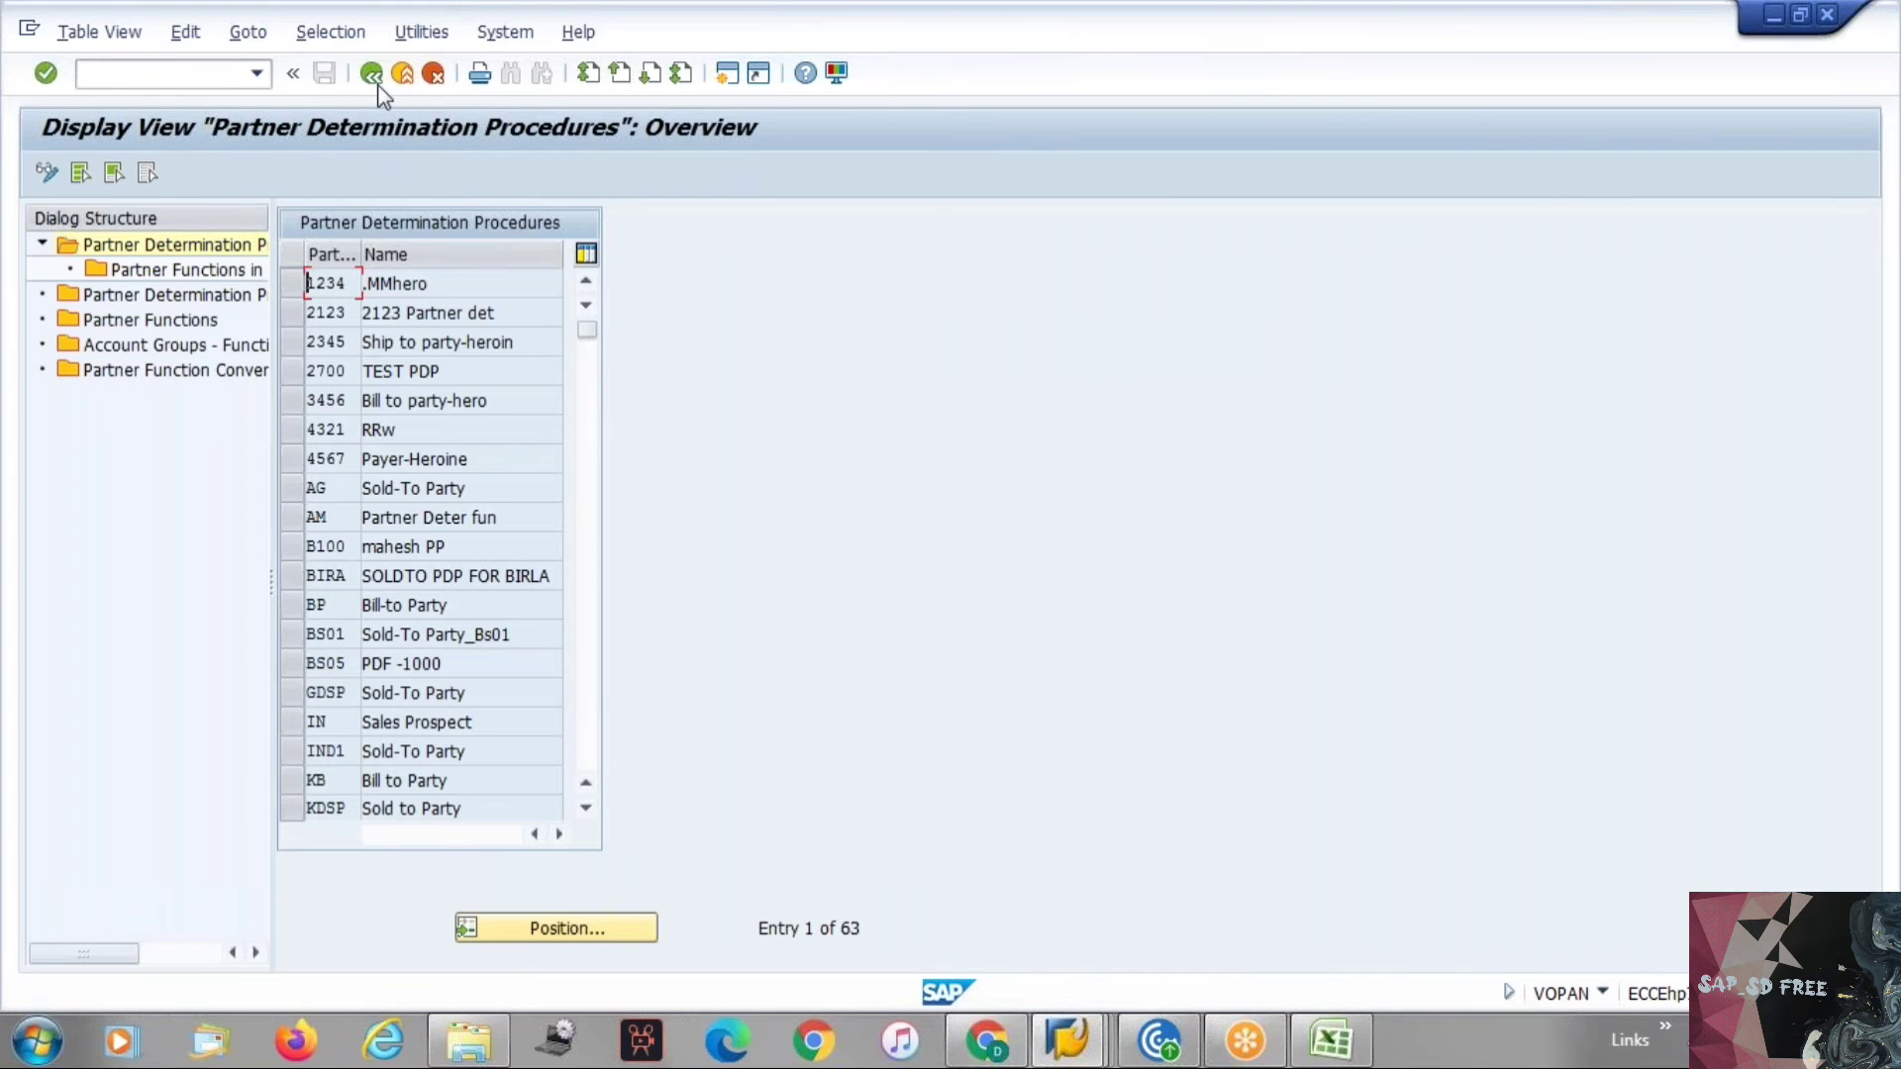
# Reopen the Customer Master procedures in change mode, then go back to the IMG.
pyautogui.click(372, 74)
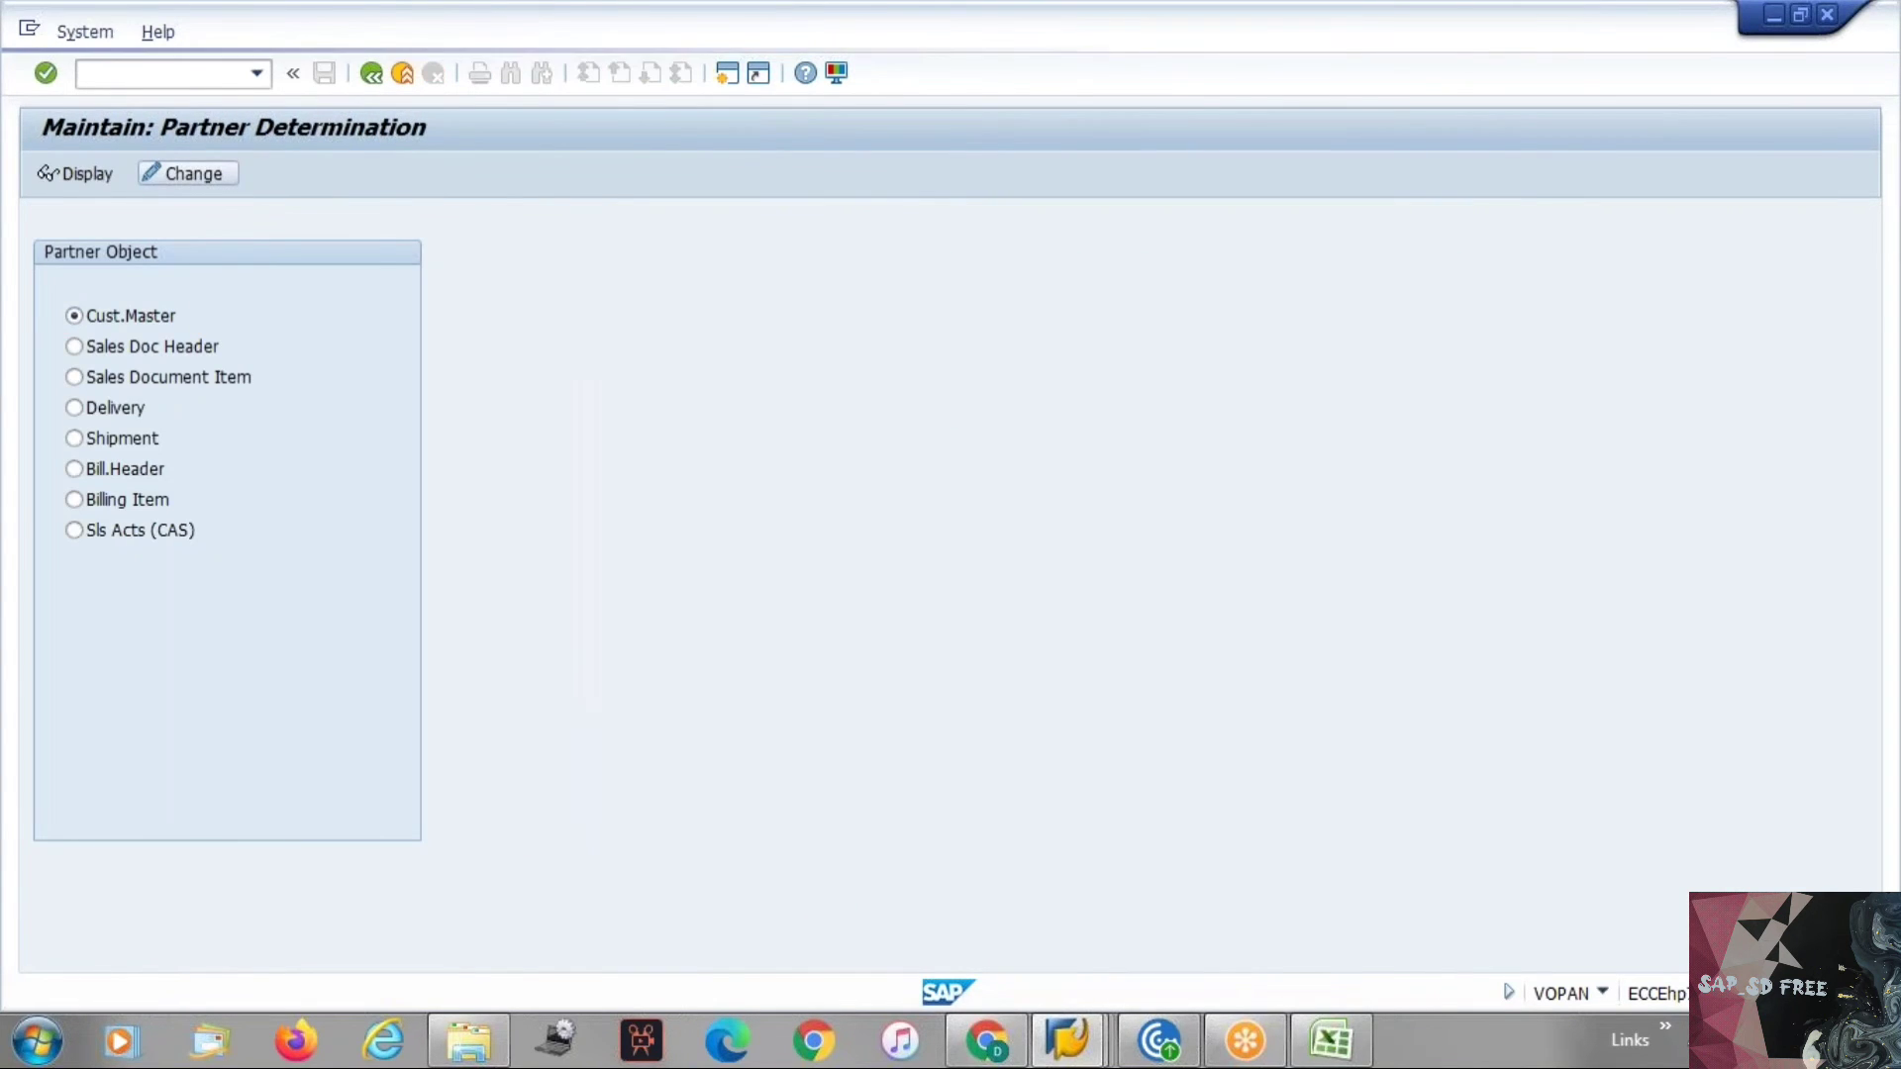
pyautogui.click(213, 176)
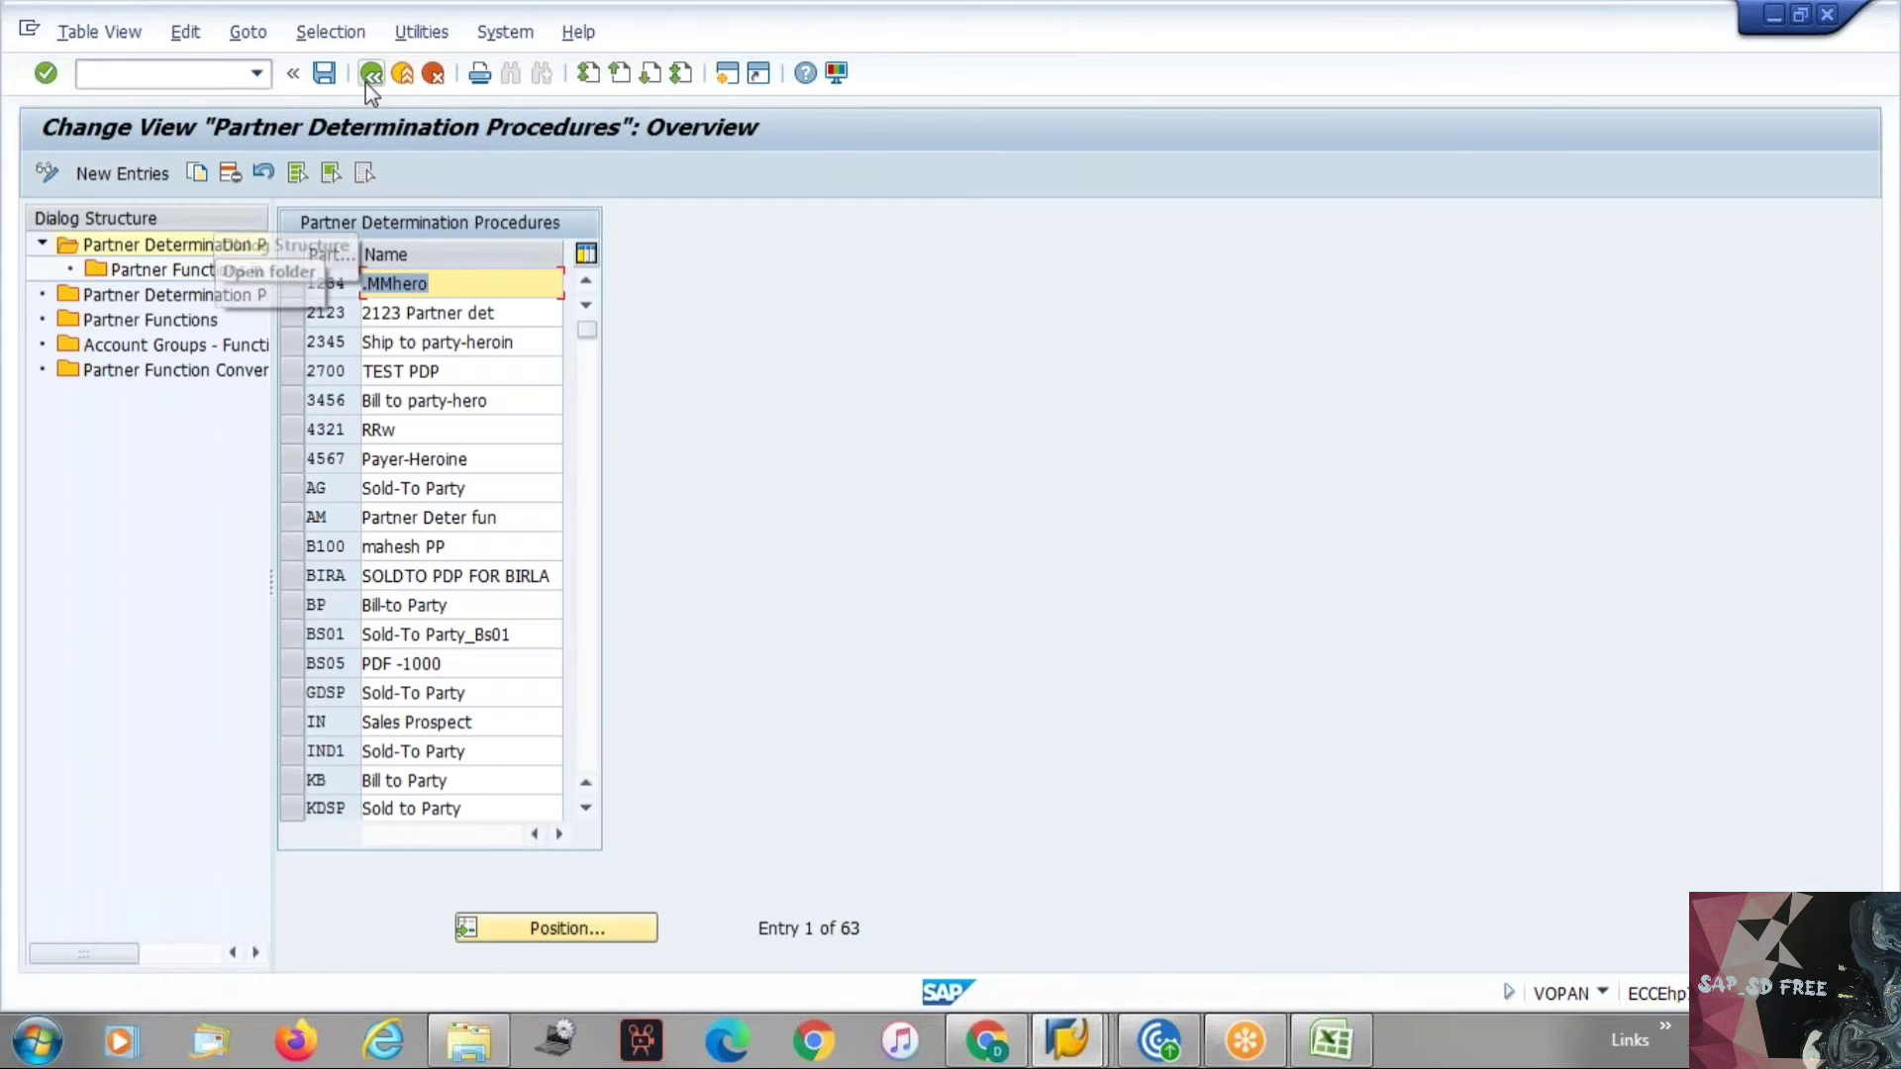
pyautogui.click(365, 81)
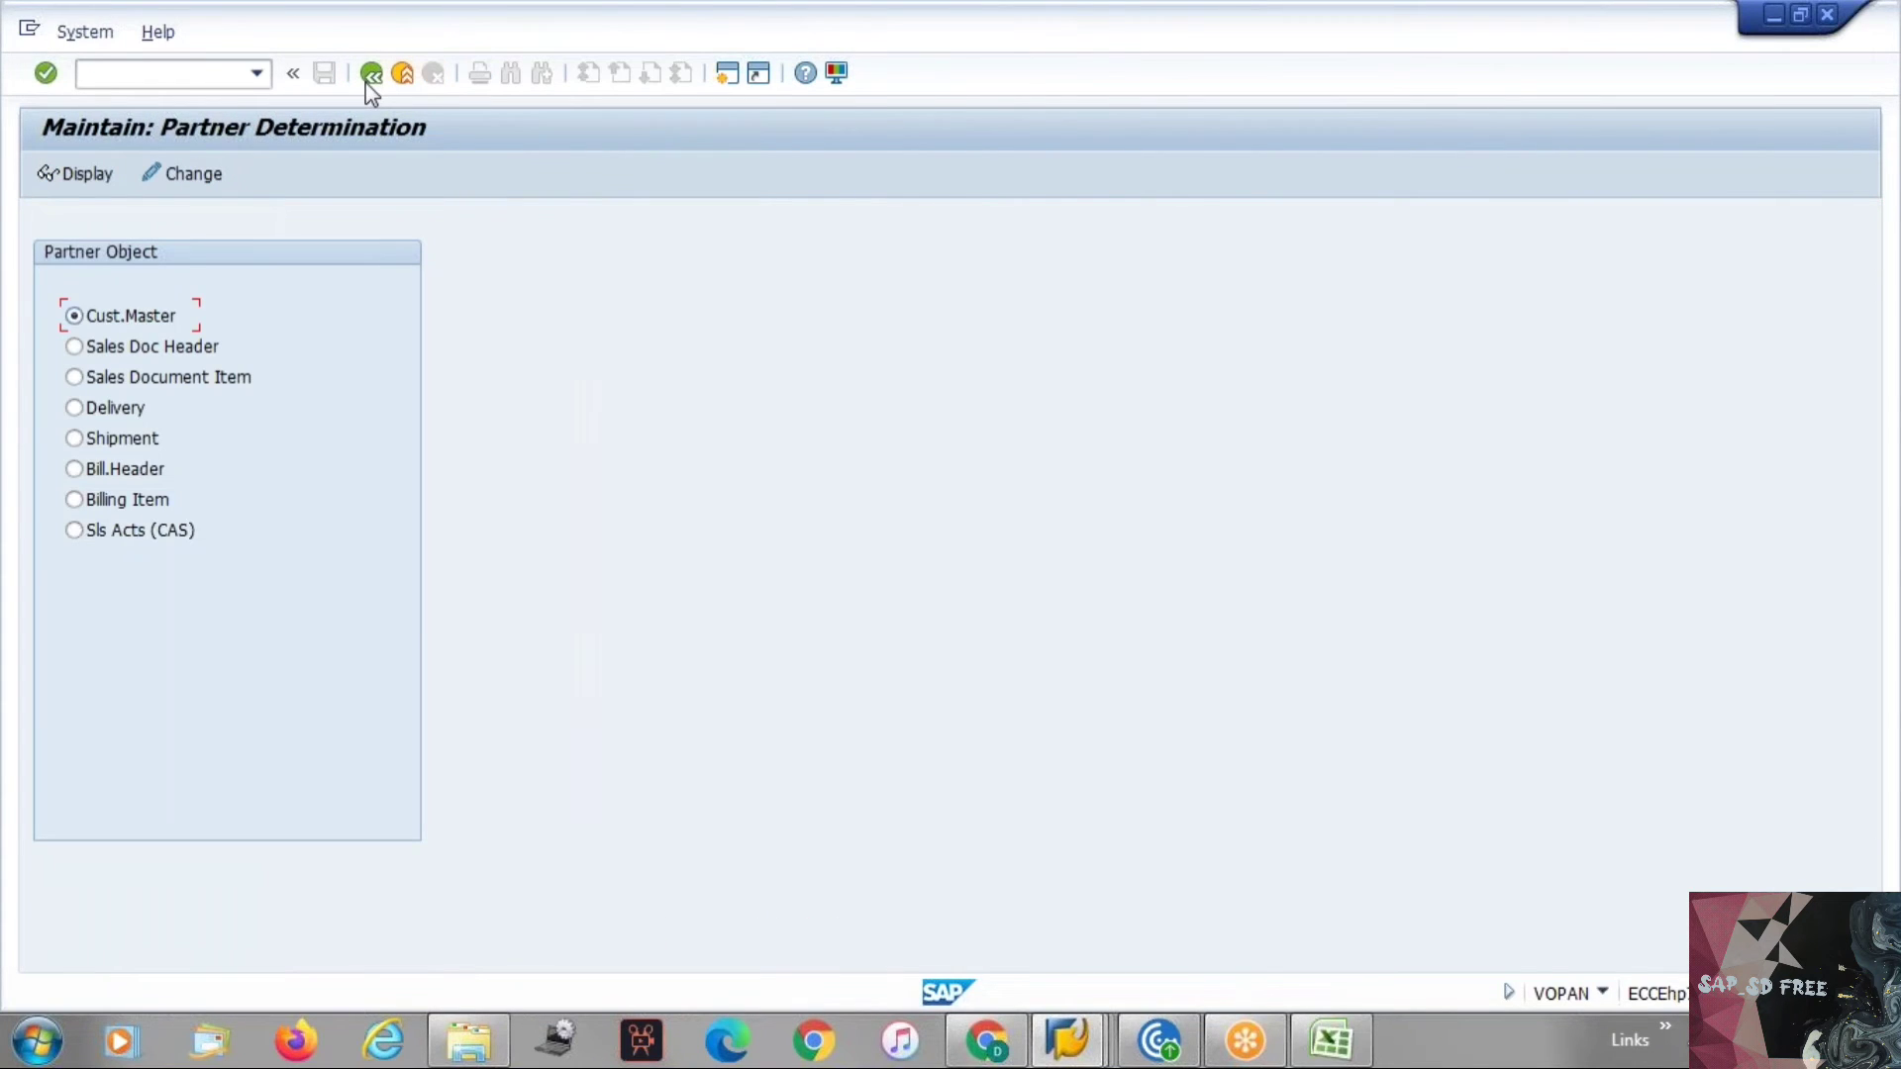
pyautogui.click(366, 81)
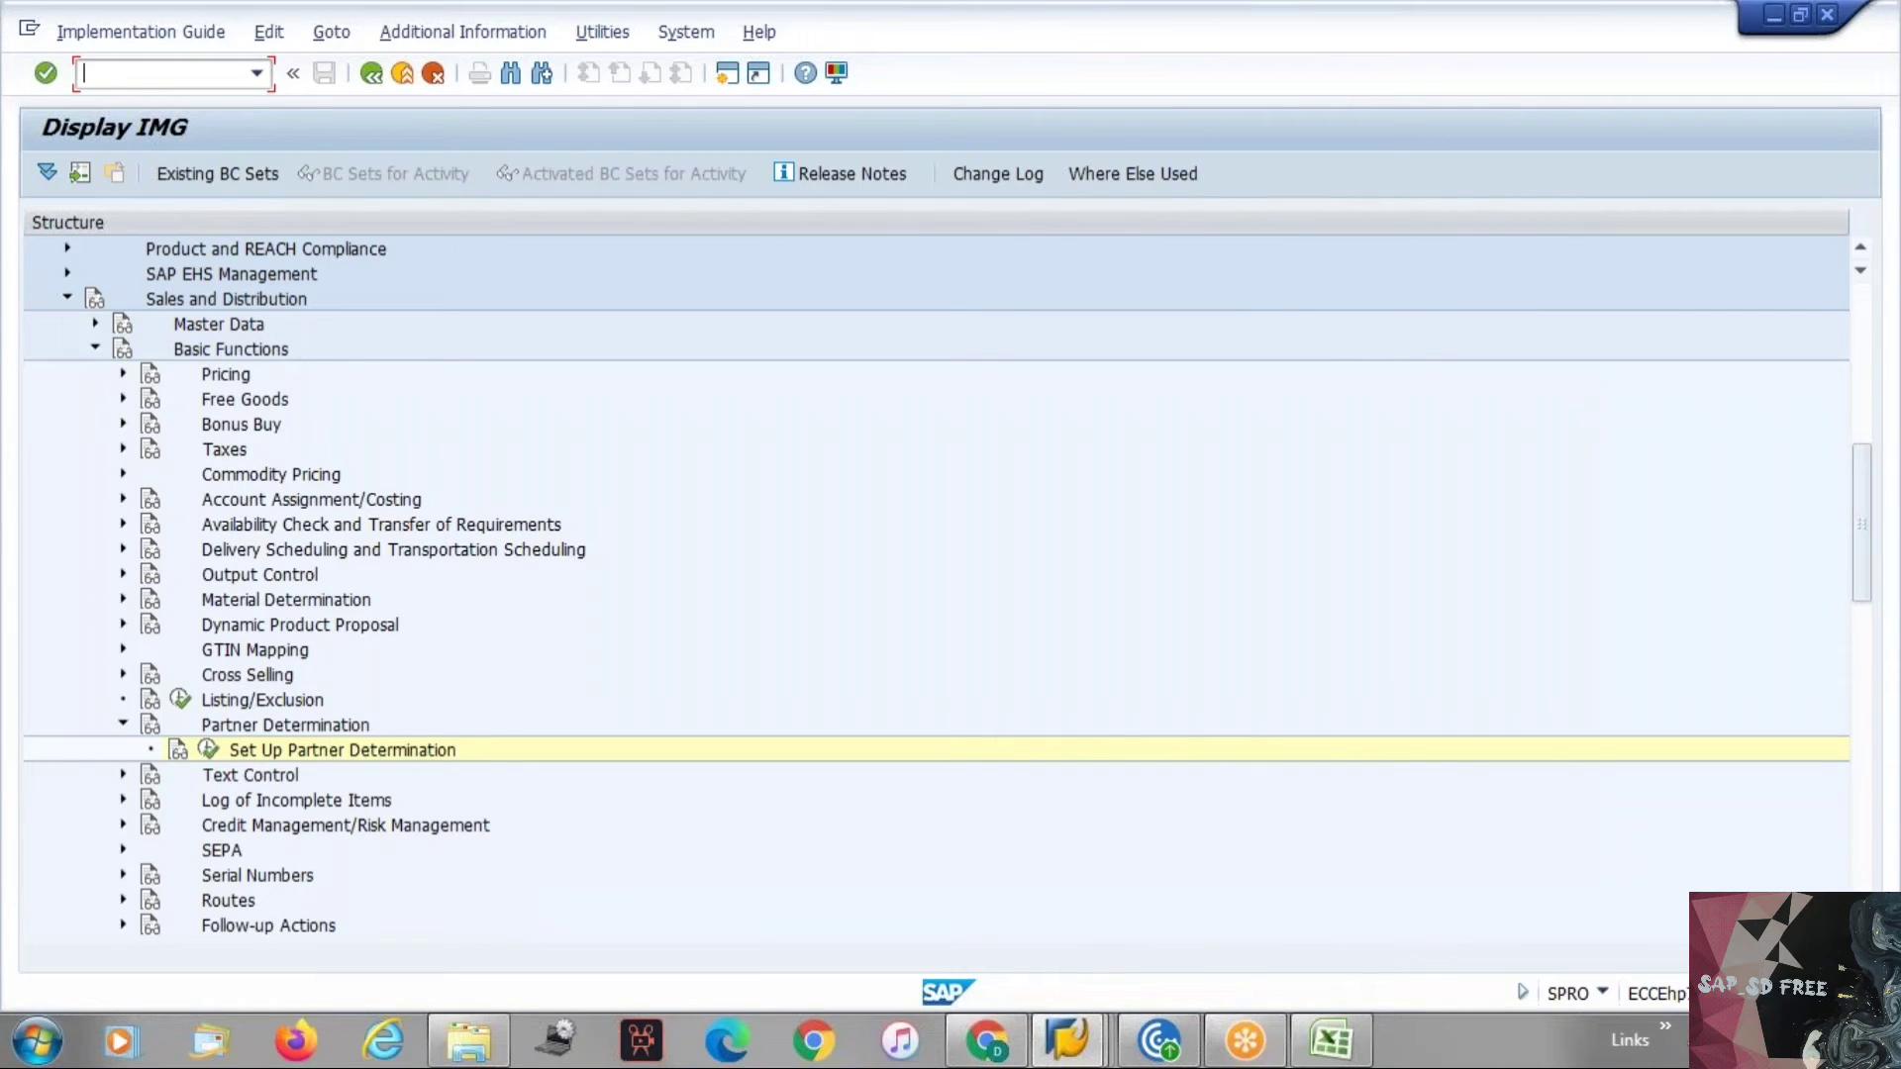
# Reopen Set Up Partner Determination for Customer Master and check the Step 1 codes in the Excel sheet.
pyautogui.click(209, 753)
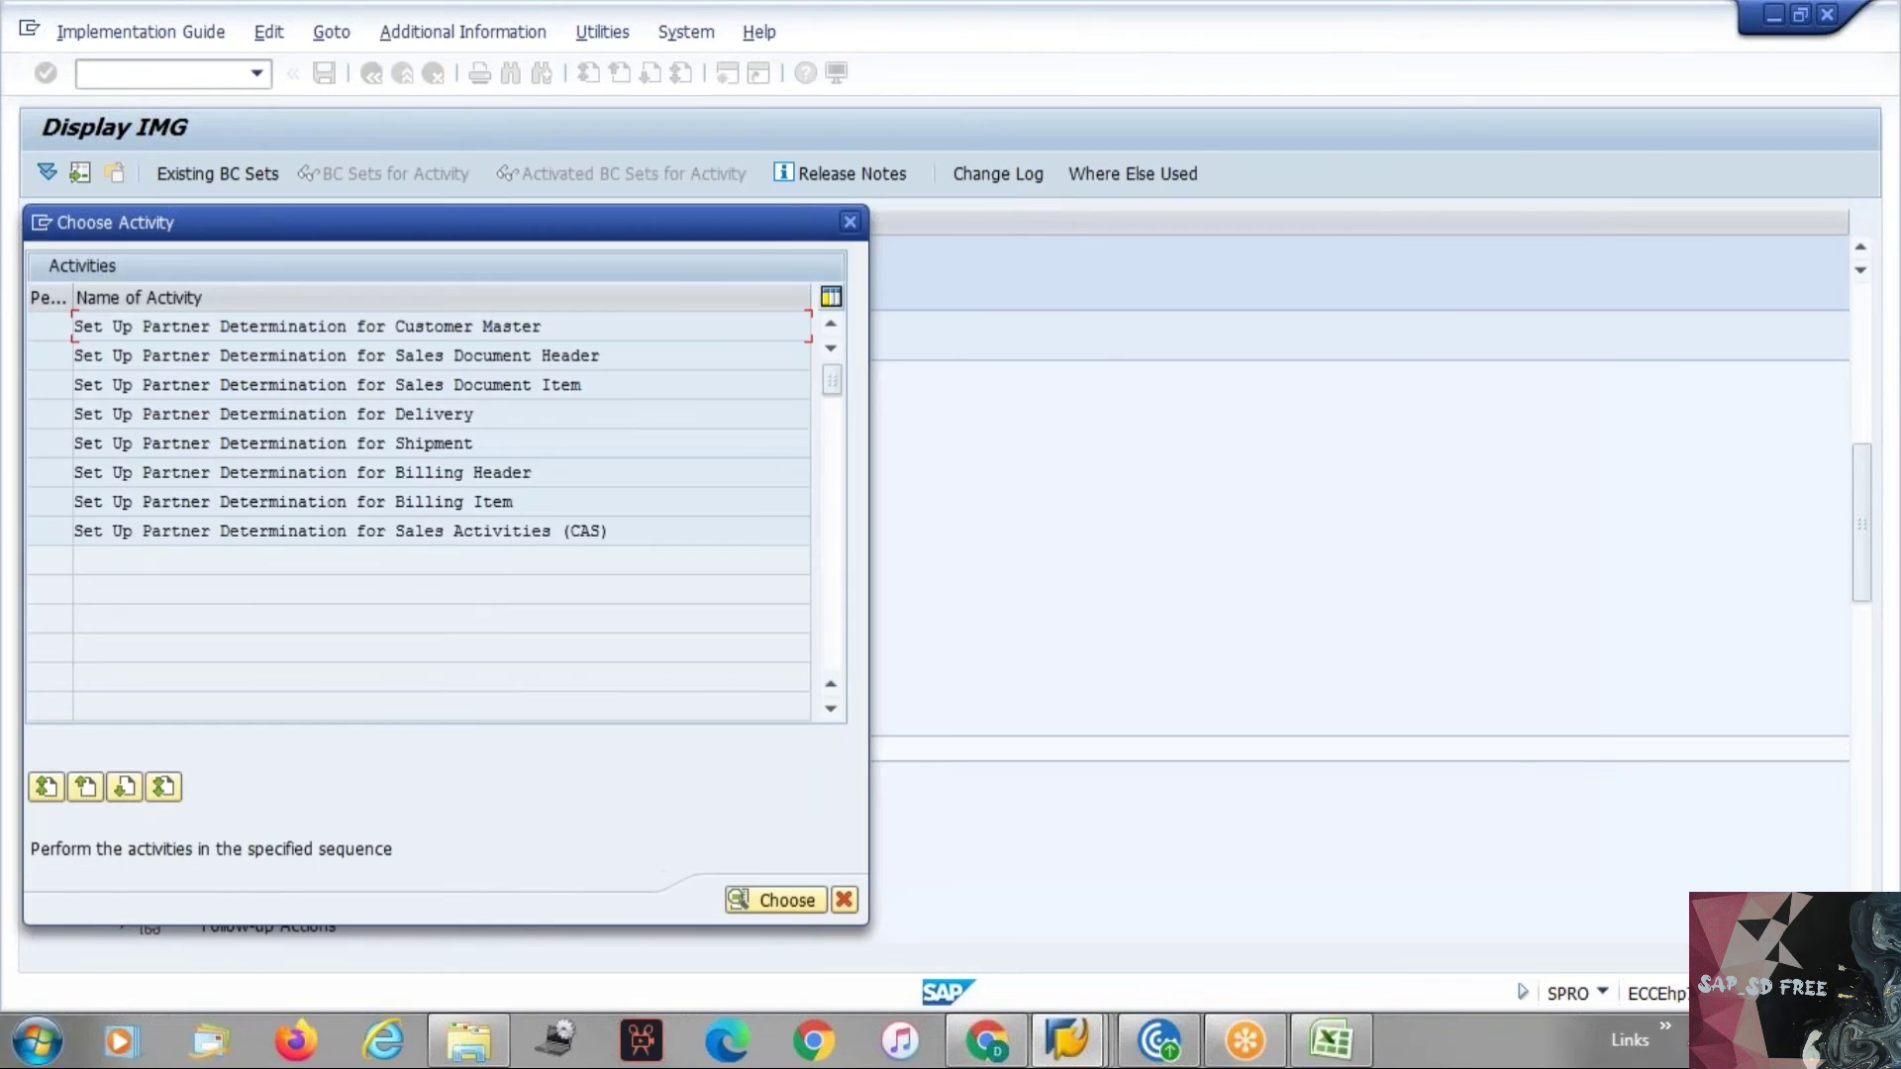
pyautogui.doubleClick(204, 329)
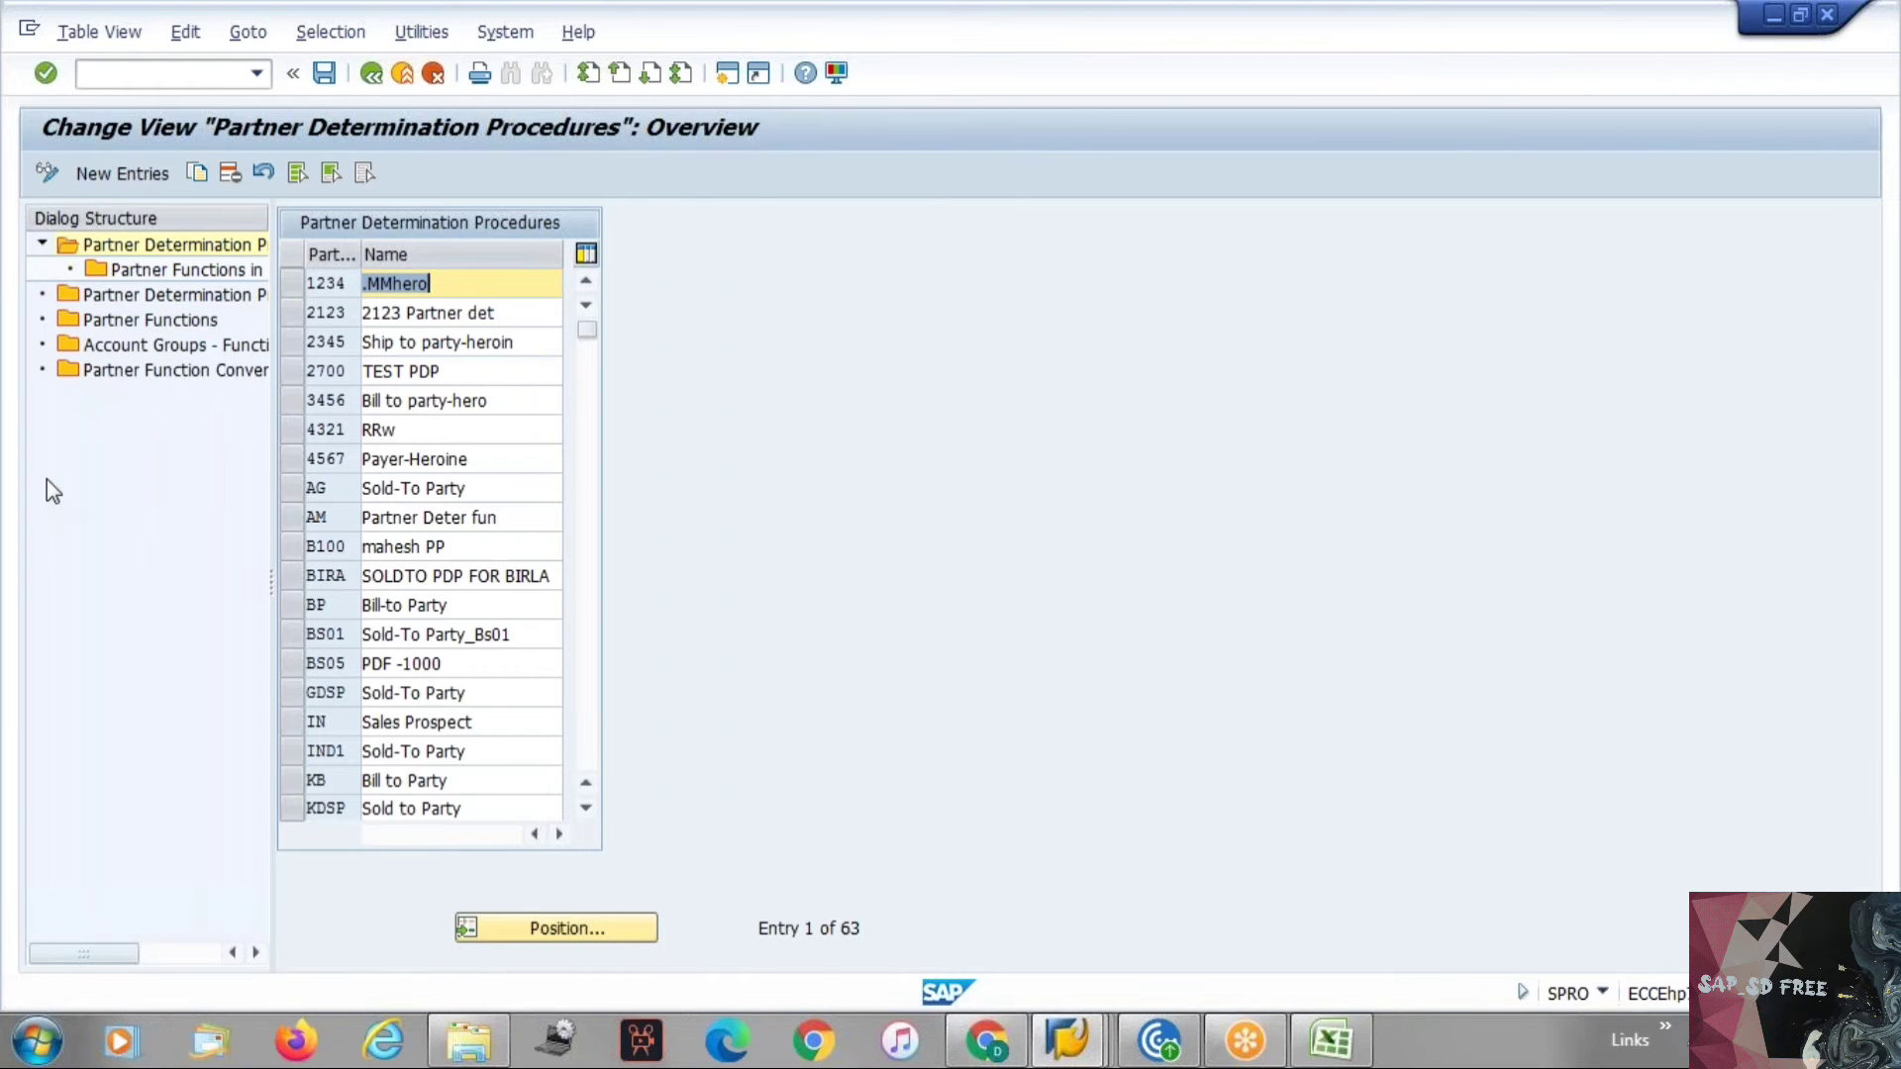
pyautogui.hotkey('alt', 'Tab')
pyautogui.hotkey('alt', 'Tab')
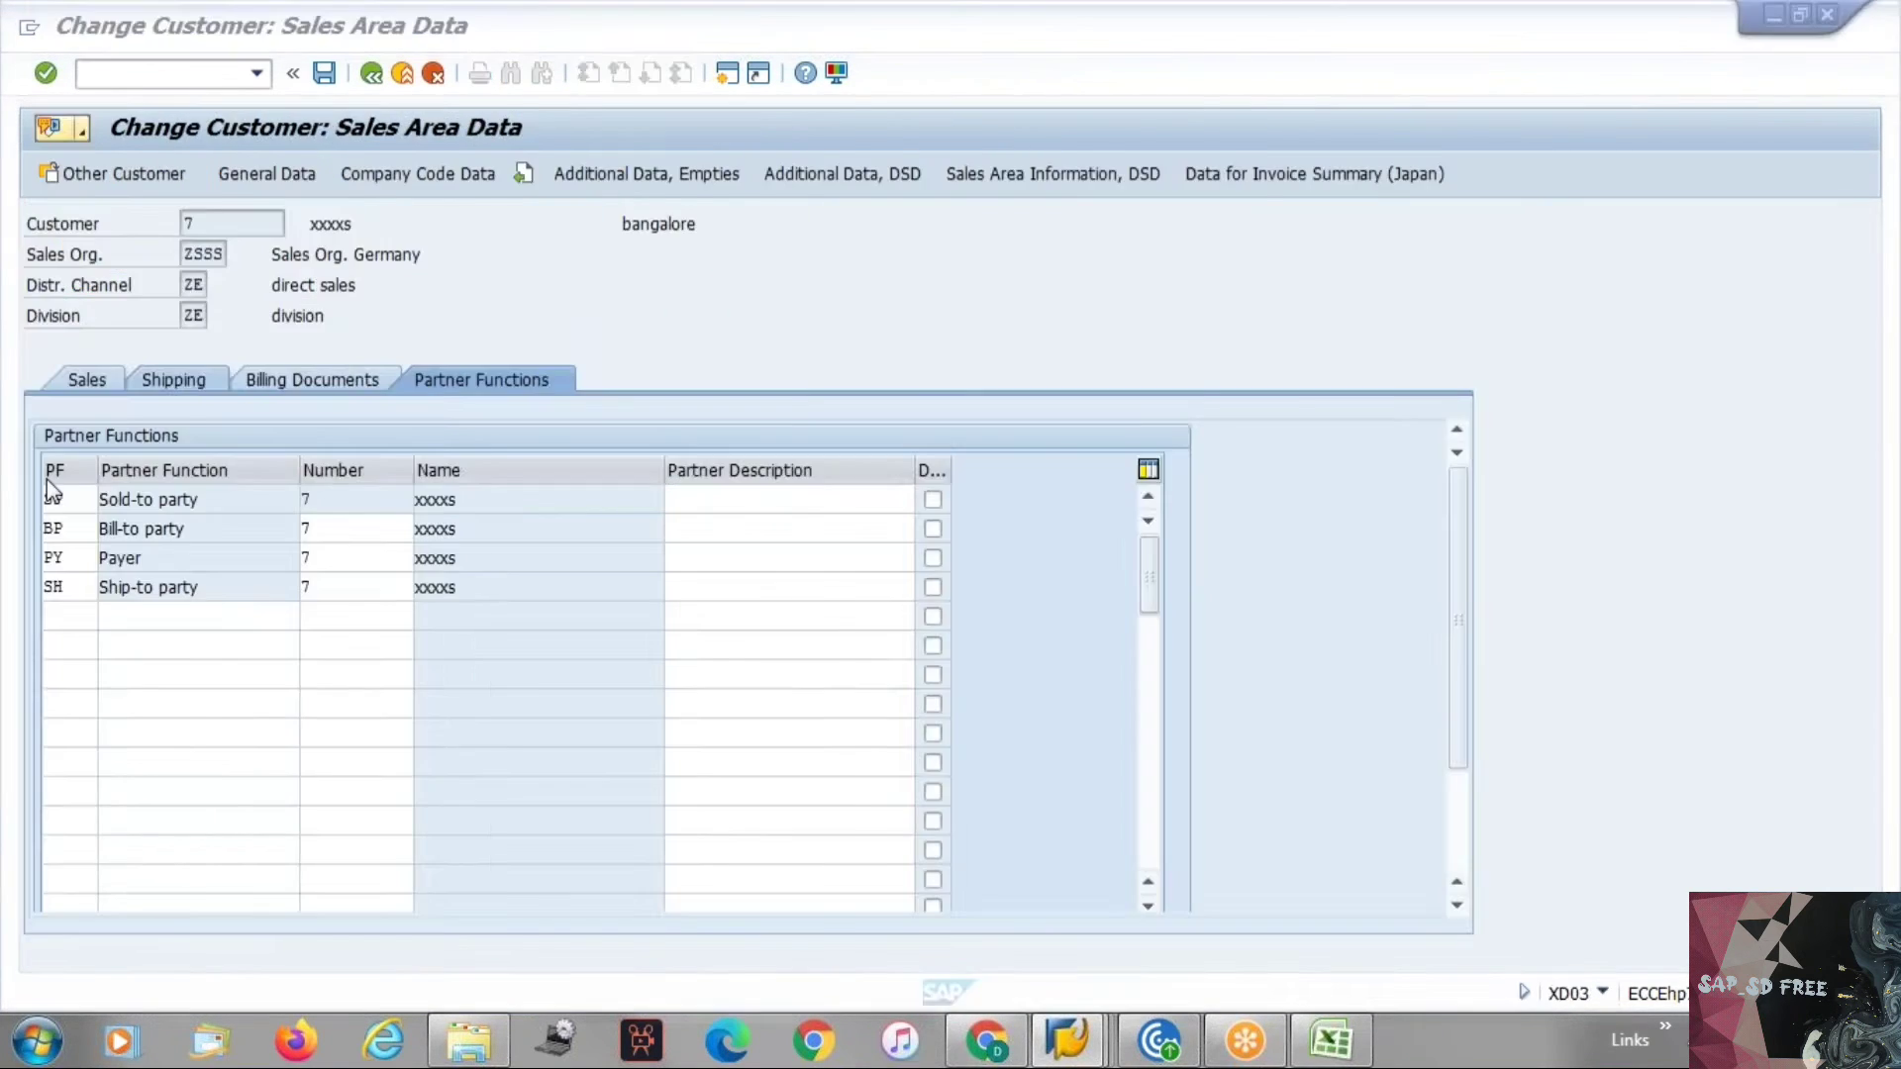
pyautogui.hotkey('alt', 'Tab')
pyautogui.click(188, 777)
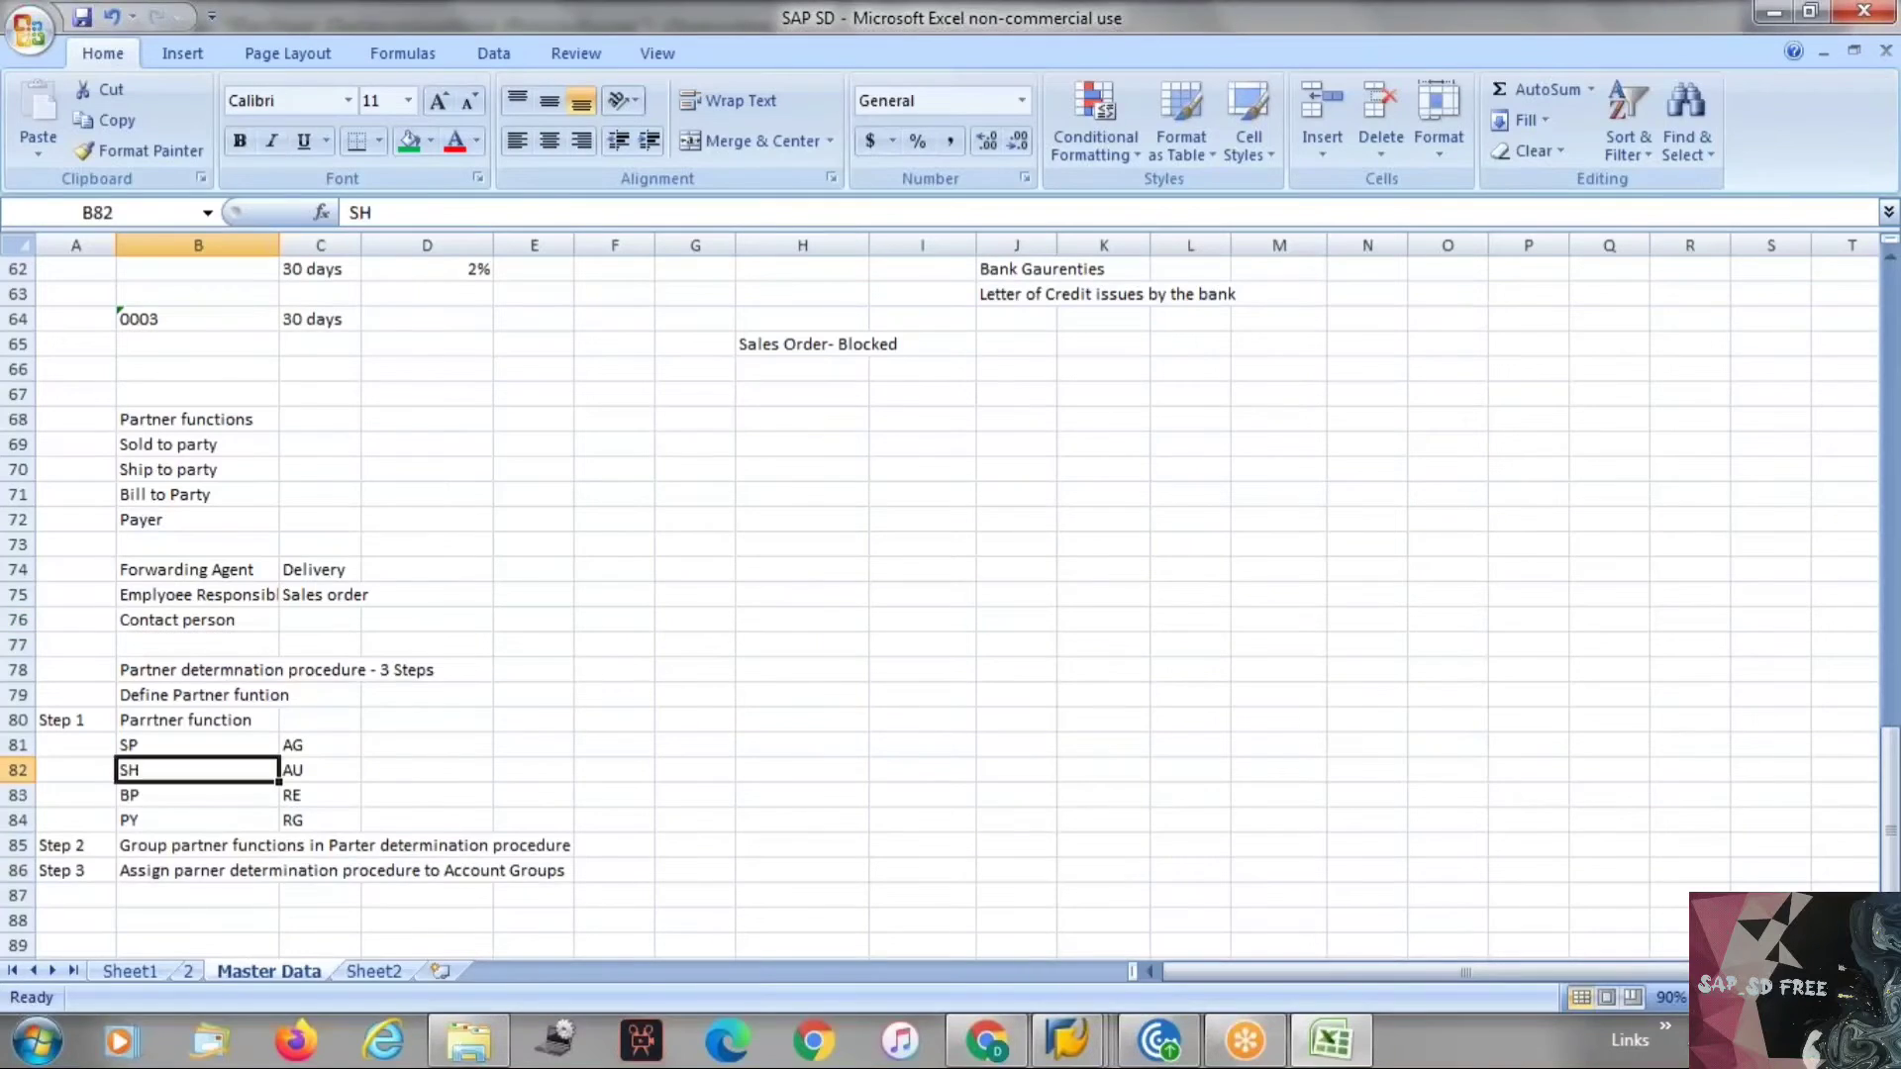
pyautogui.click(188, 721)
# Inspect the procedure's dialog structure folders and reopen the Customer Master partner determination activity.
pyautogui.hotkey('alt', 'Tab')
pyautogui.click(162, 324)
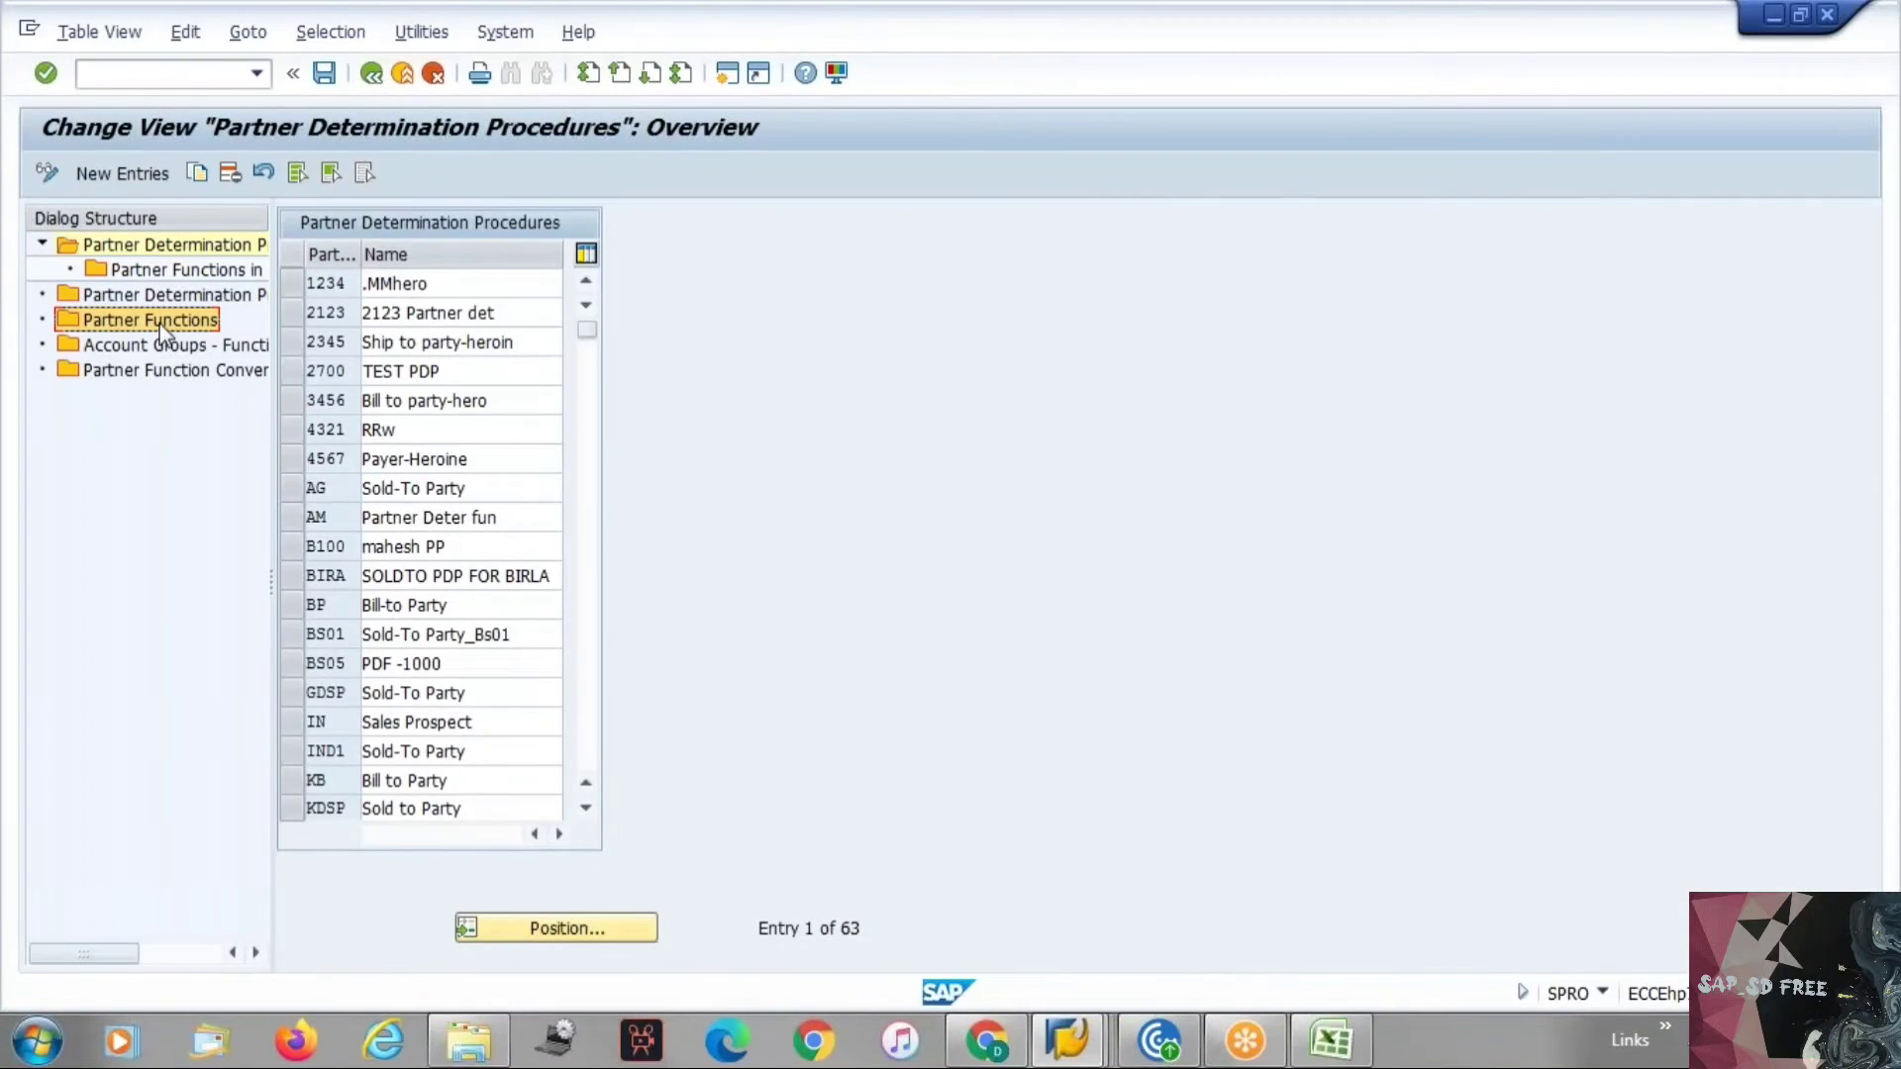
pyautogui.click(188, 244)
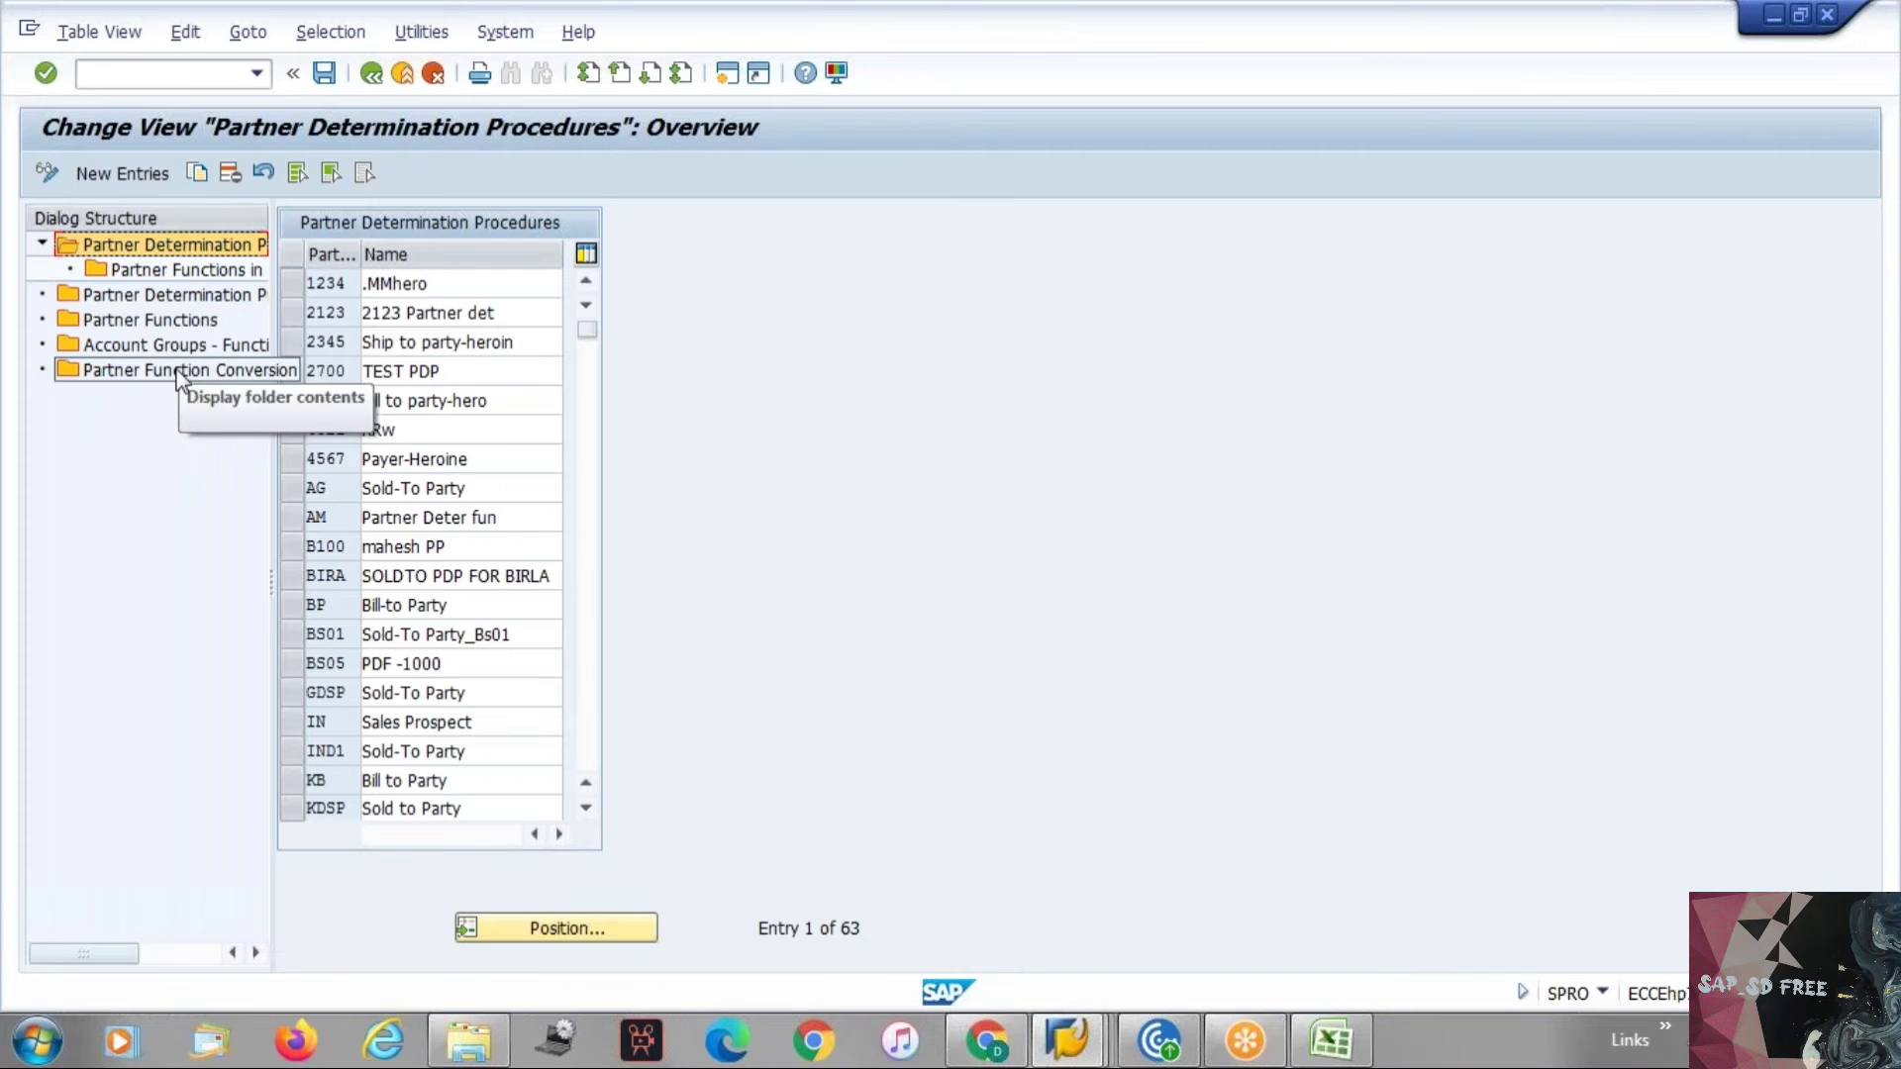
pyautogui.hotkey('alt', 'Tab')
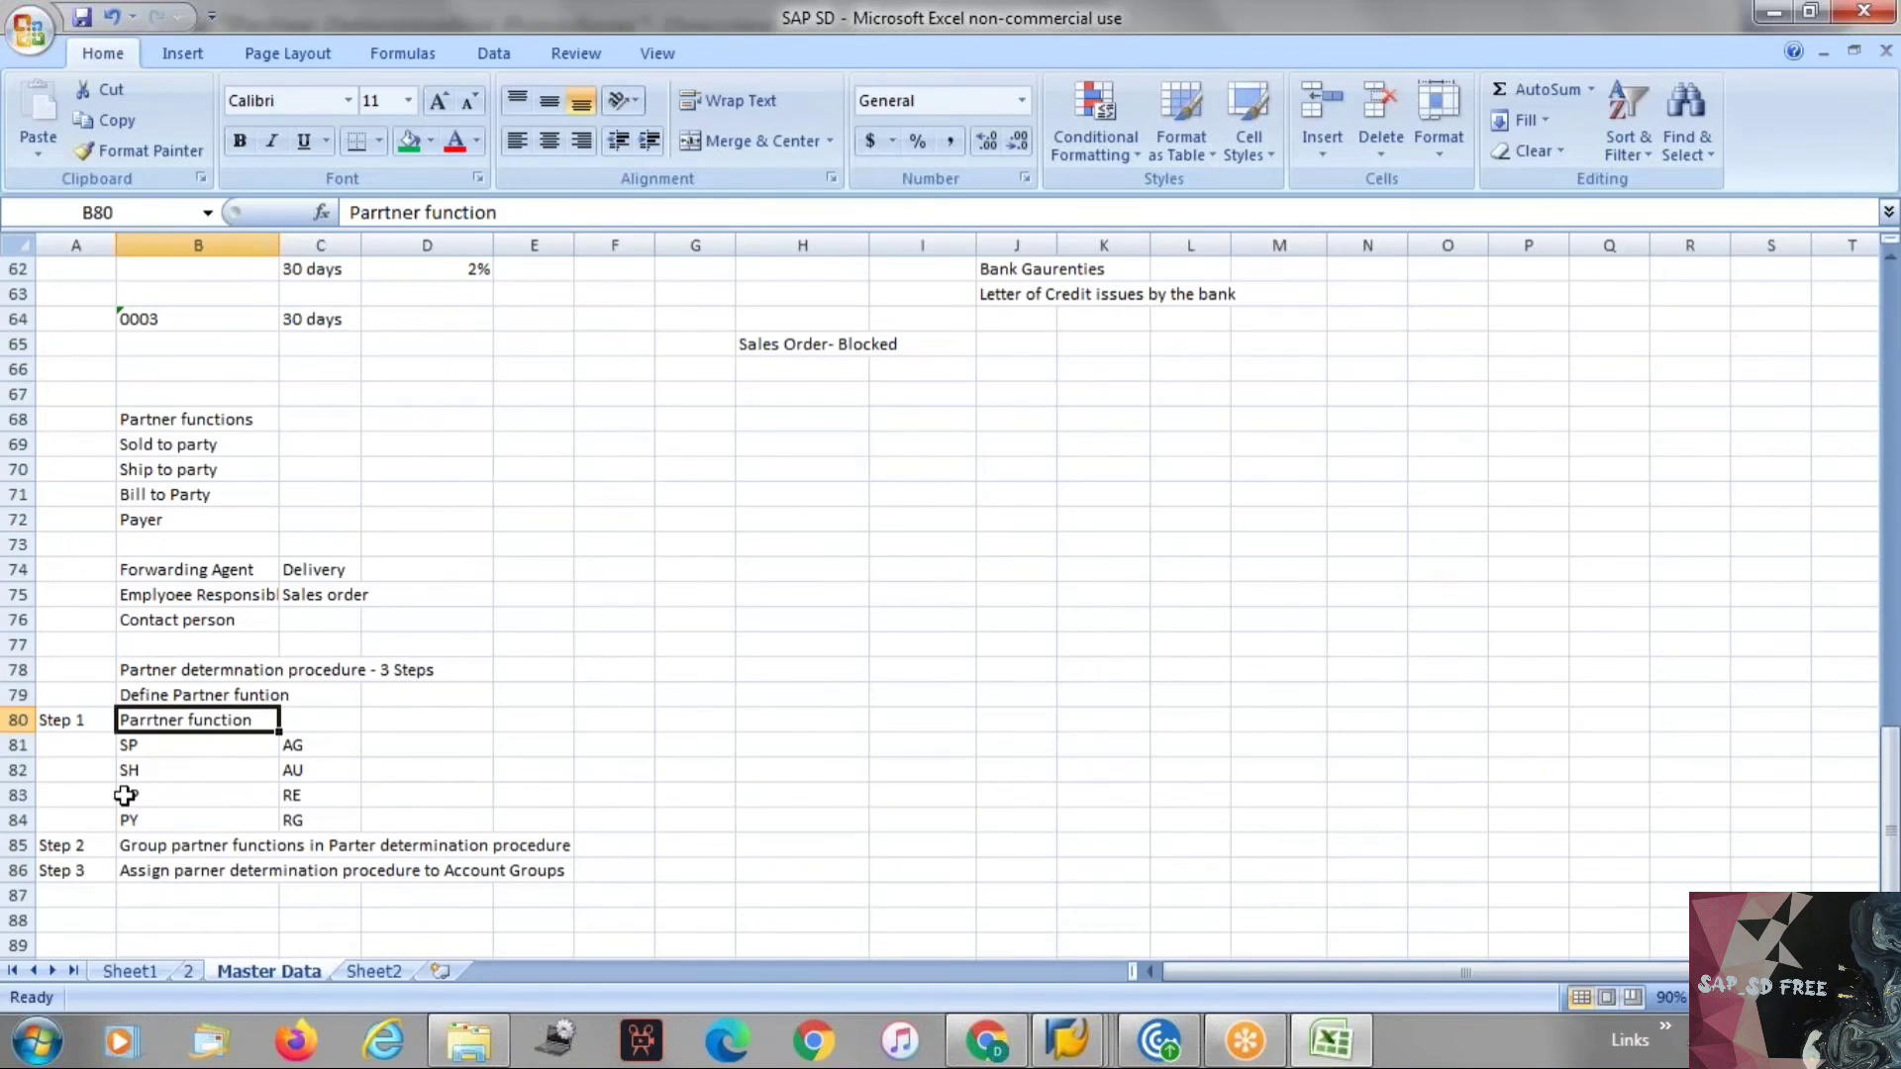
pyautogui.hotkey('alt', 'Tab')
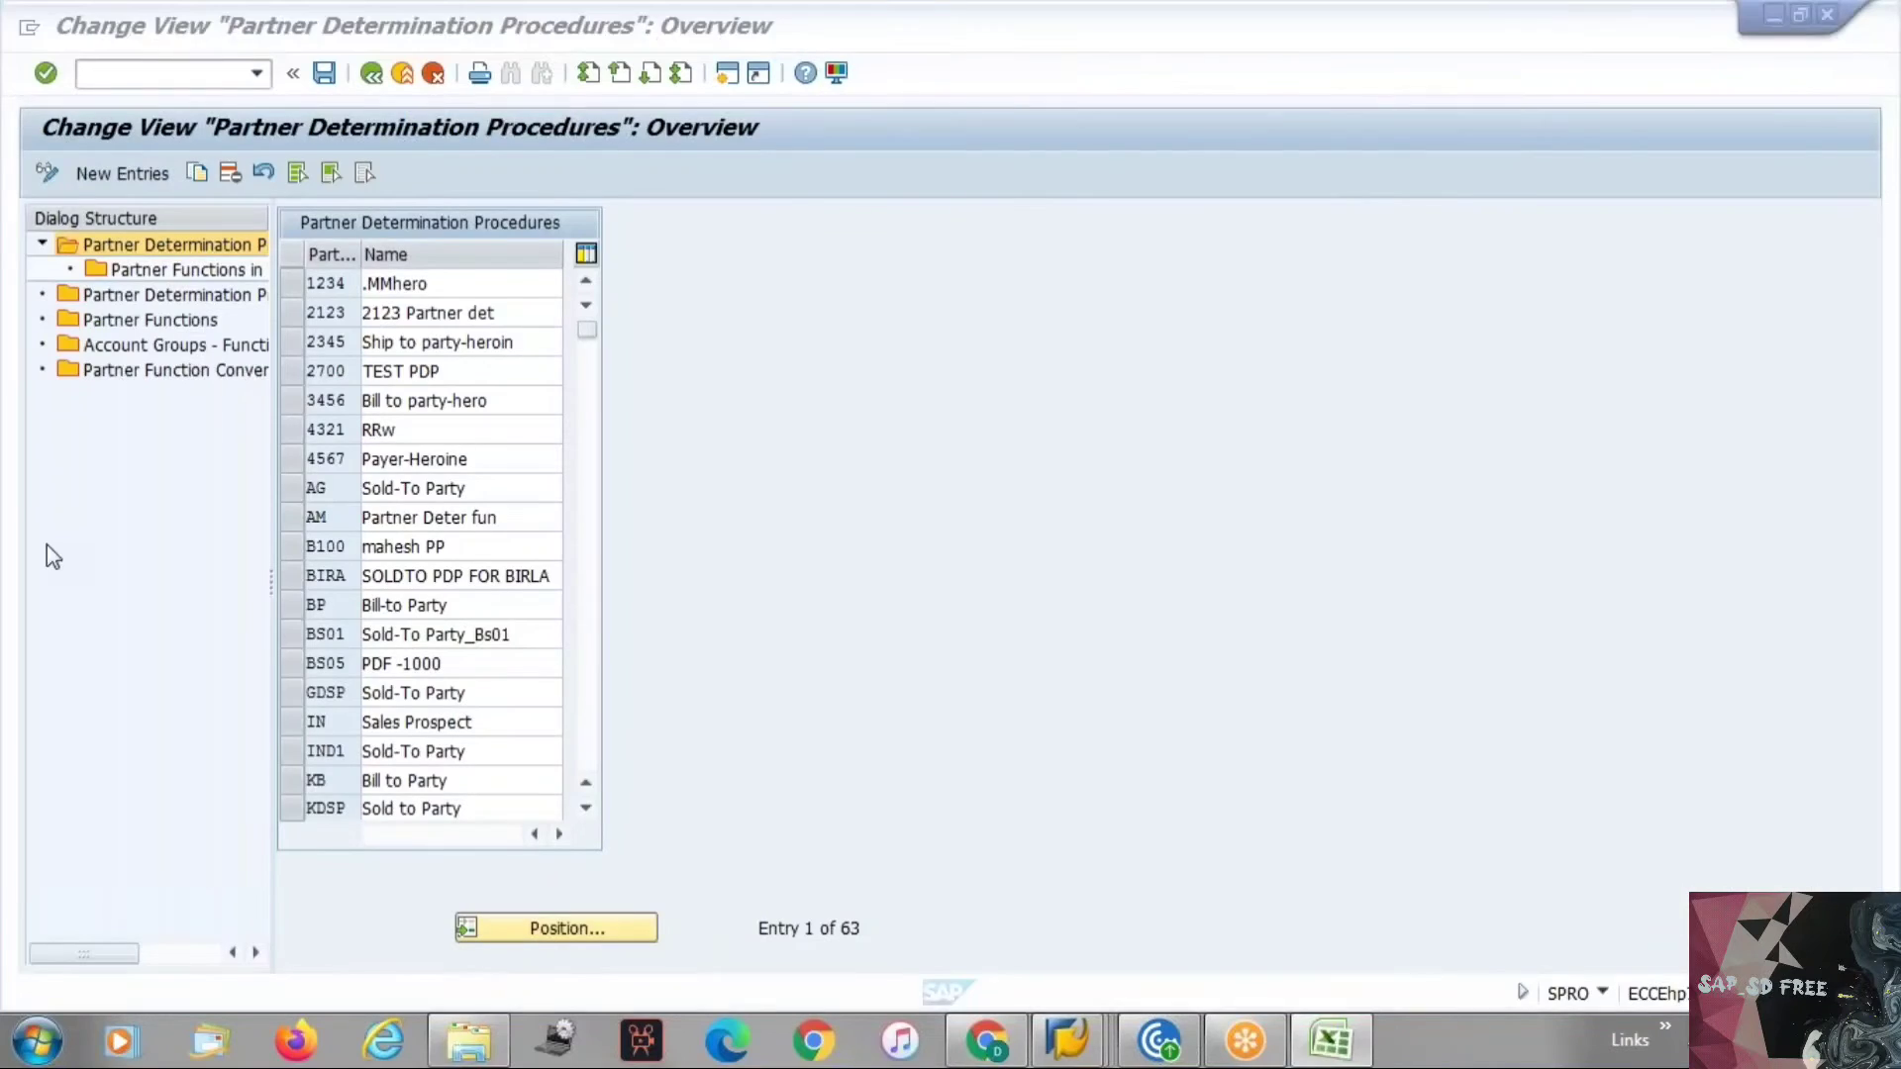
pyautogui.click(371, 74)
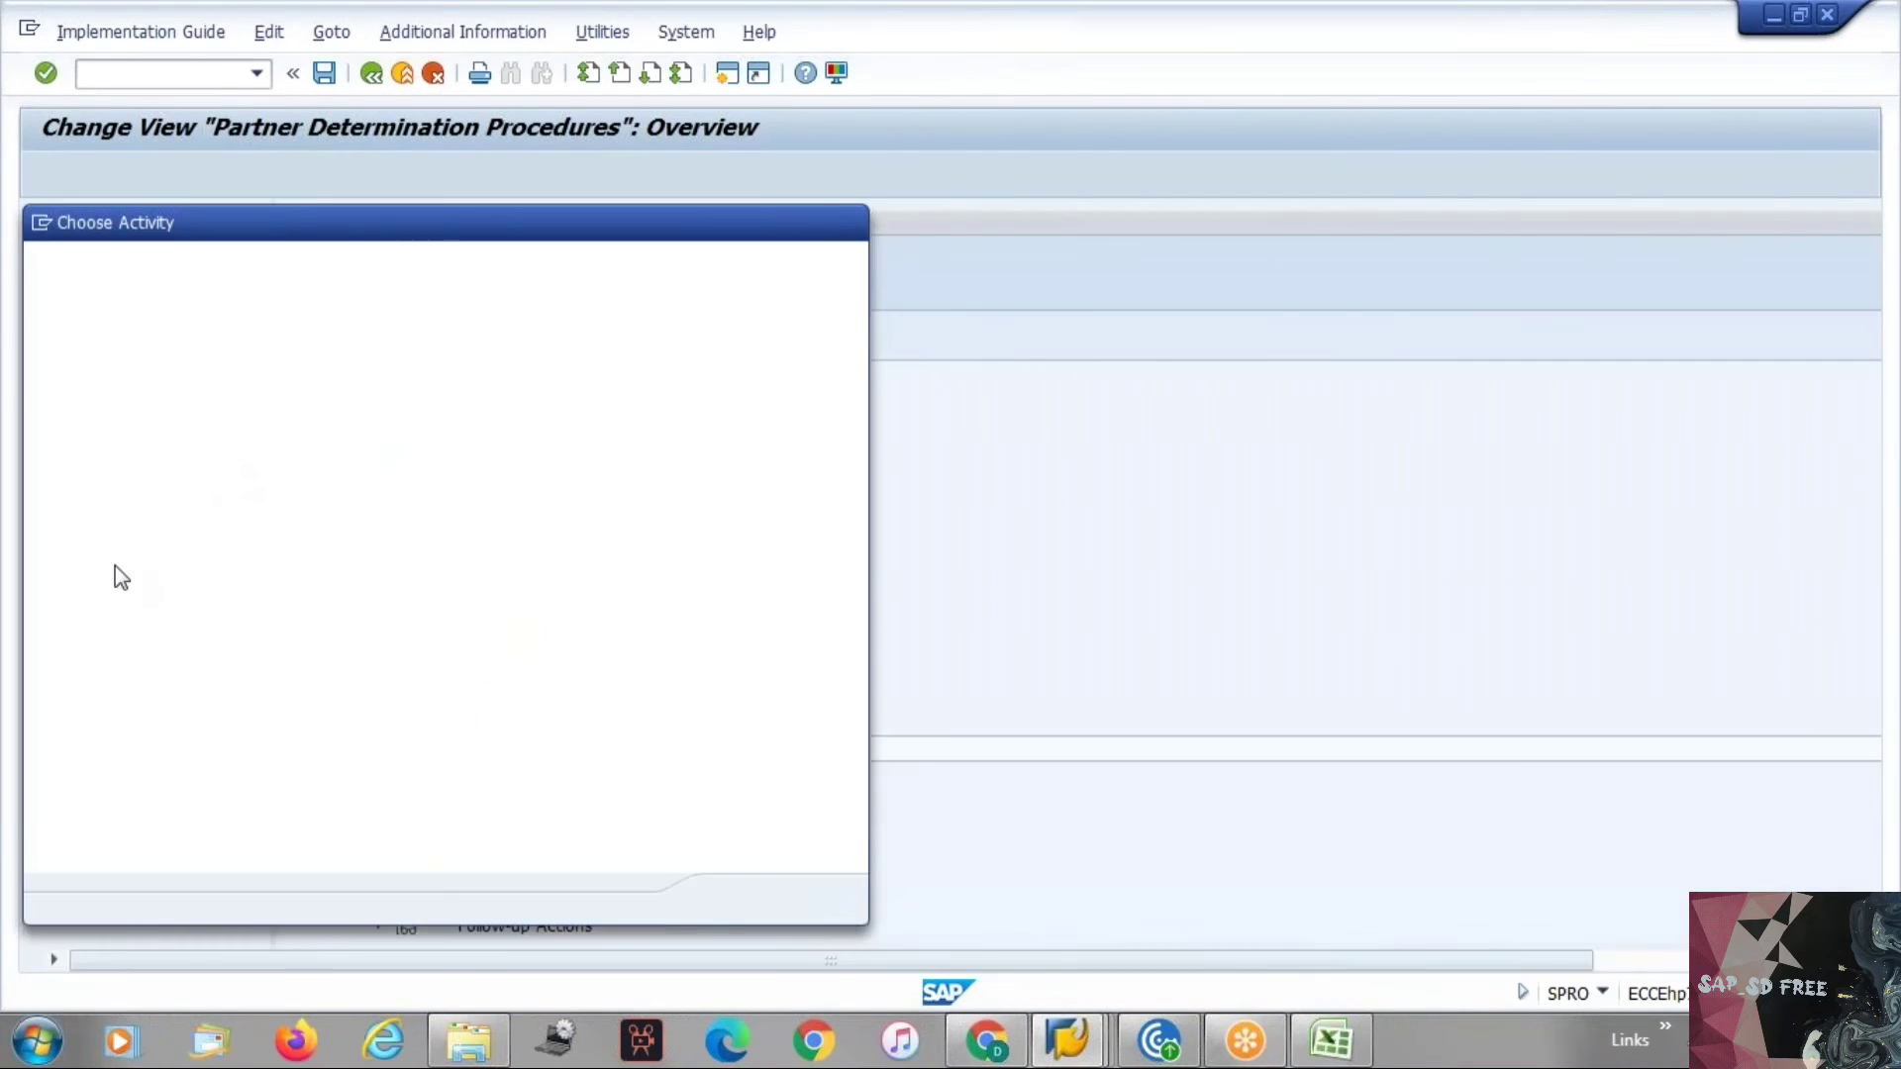
pyautogui.doubleClick(153, 326)
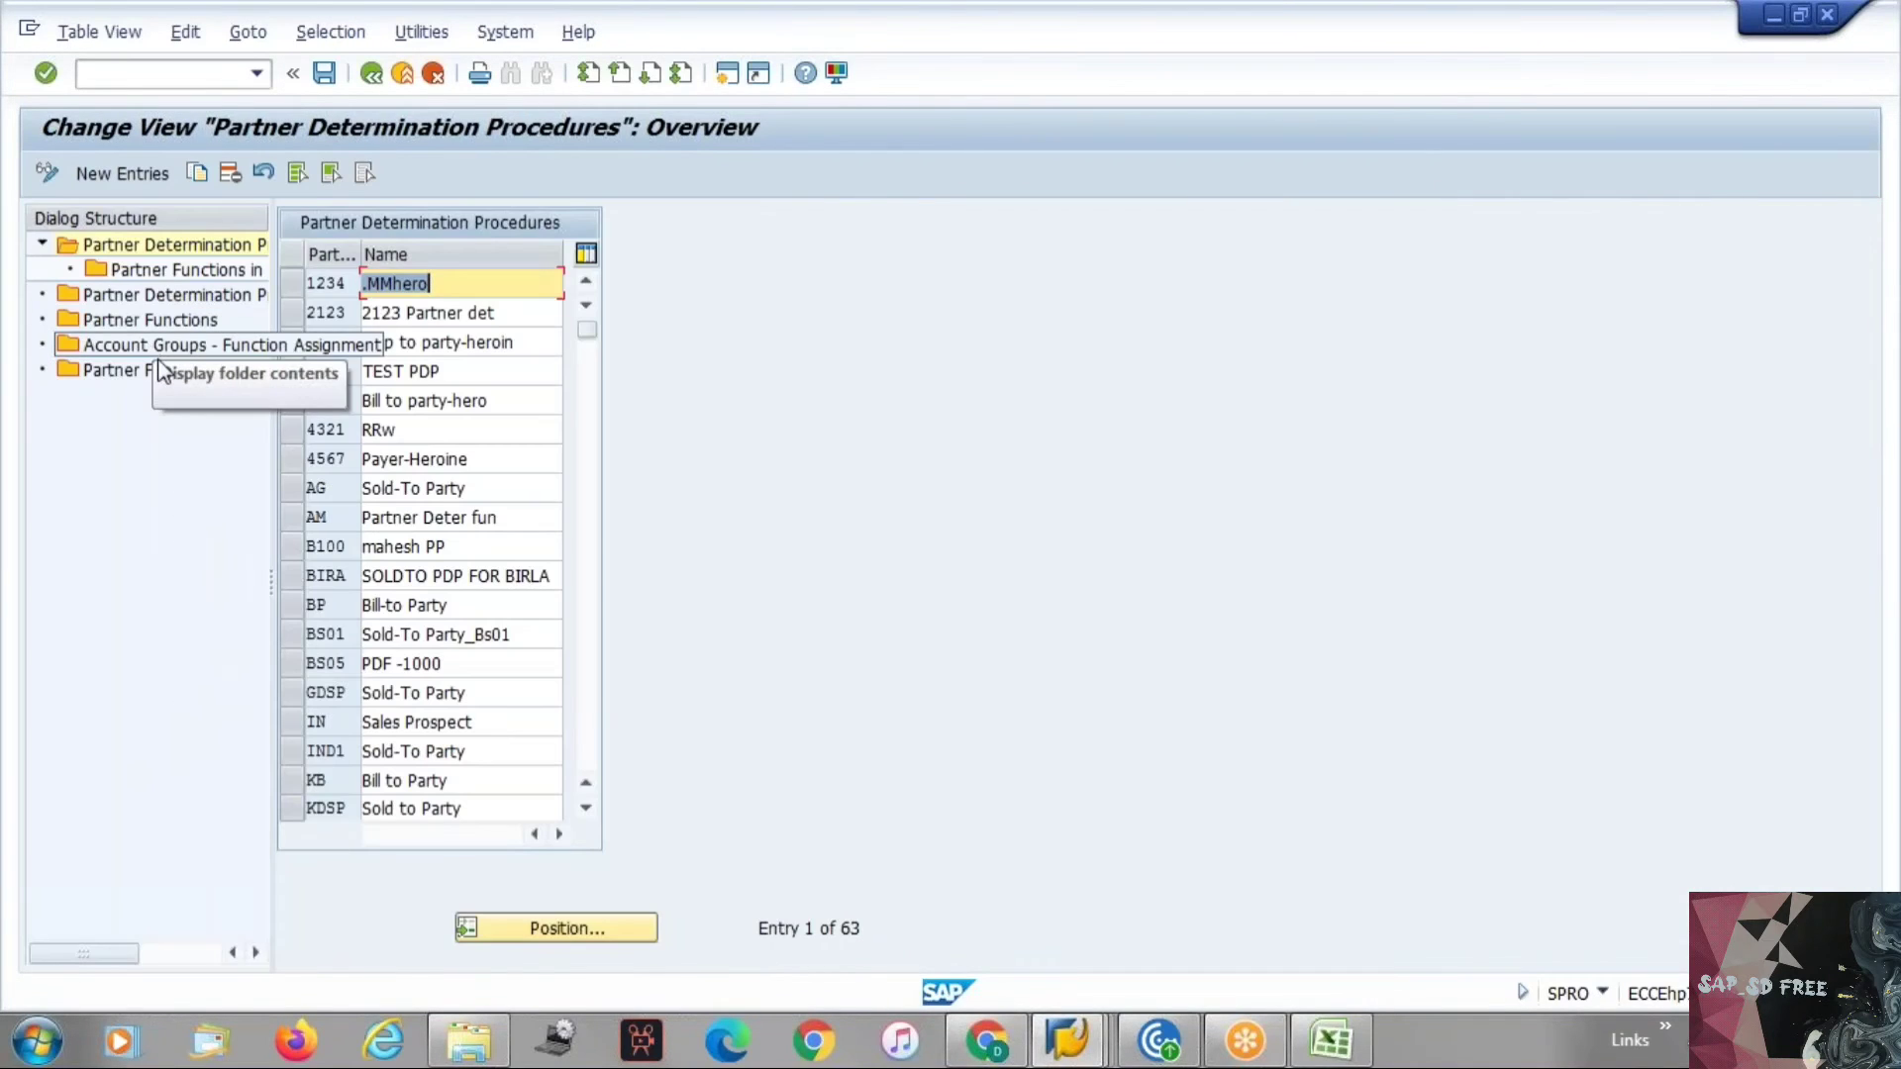
# Open the Partner Functions folder and position the list at partner function SP.
pyautogui.doubleClick(175, 317)
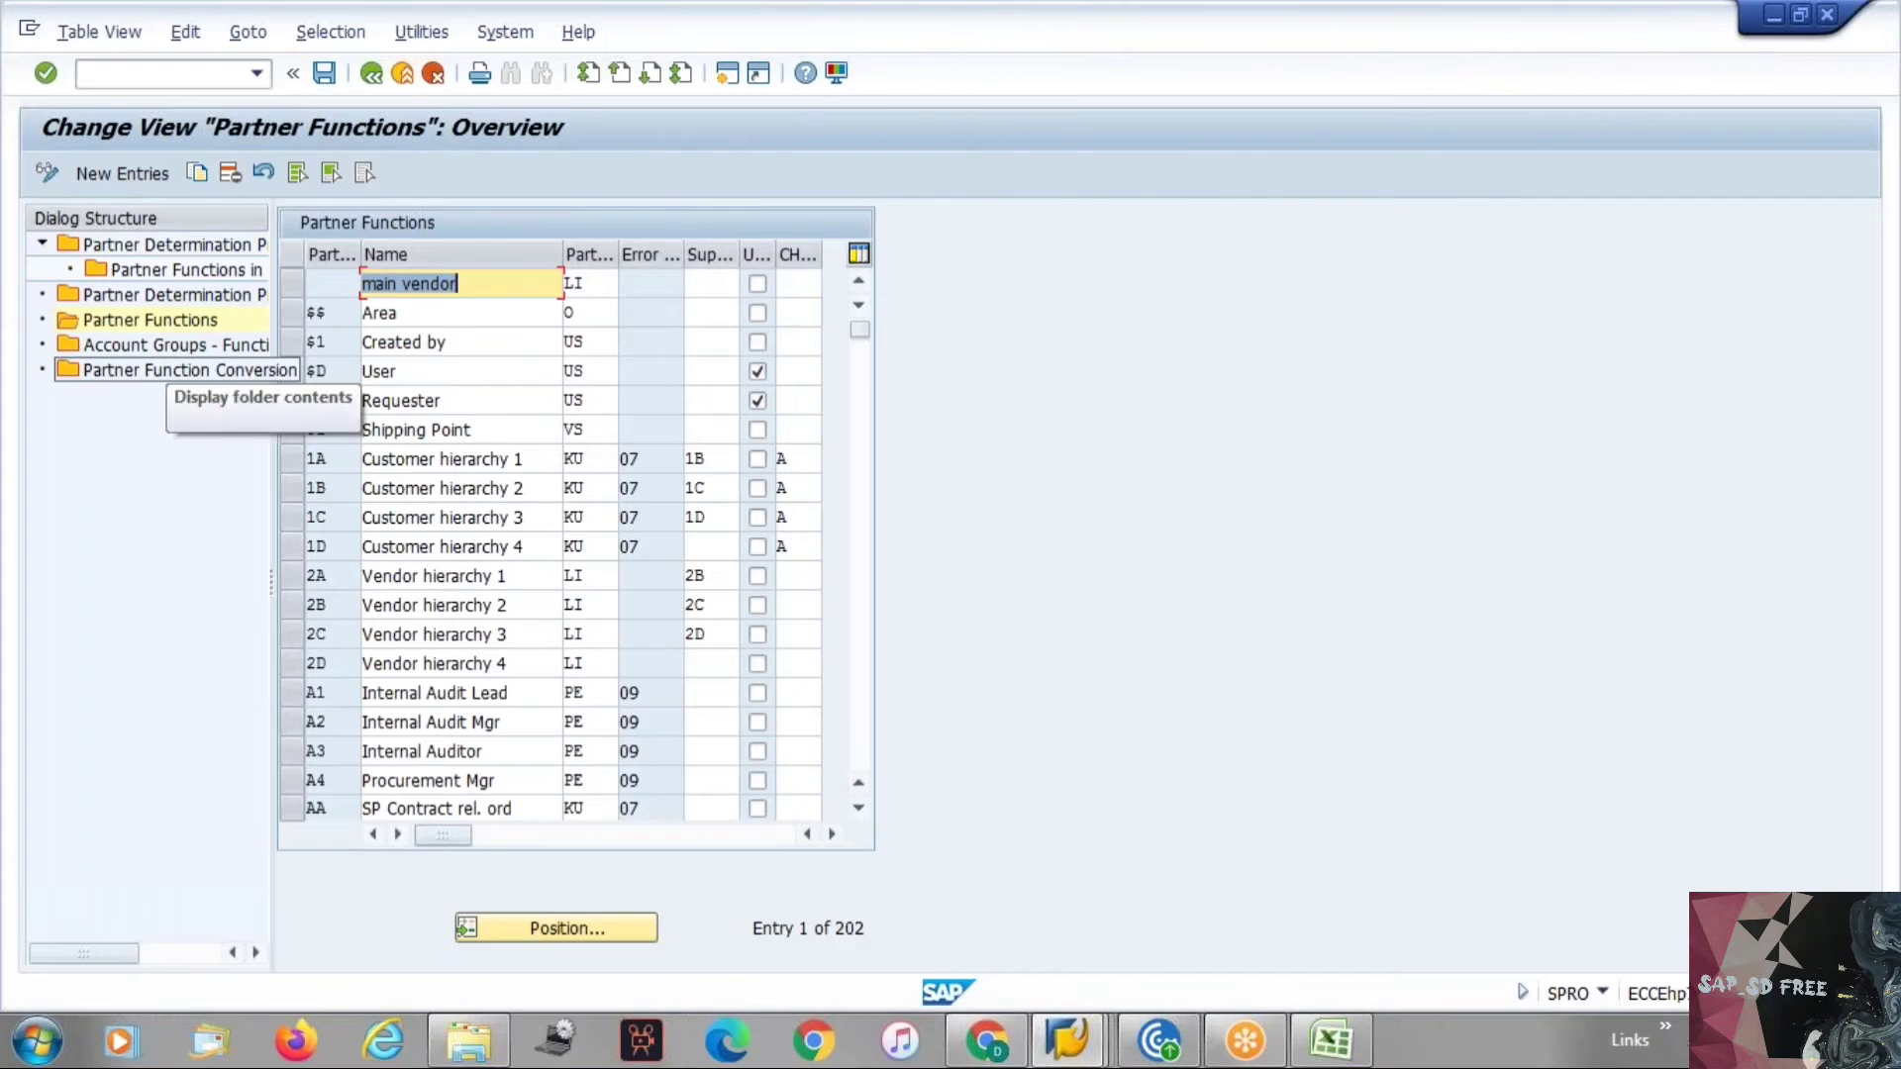
pyautogui.click(857, 737)
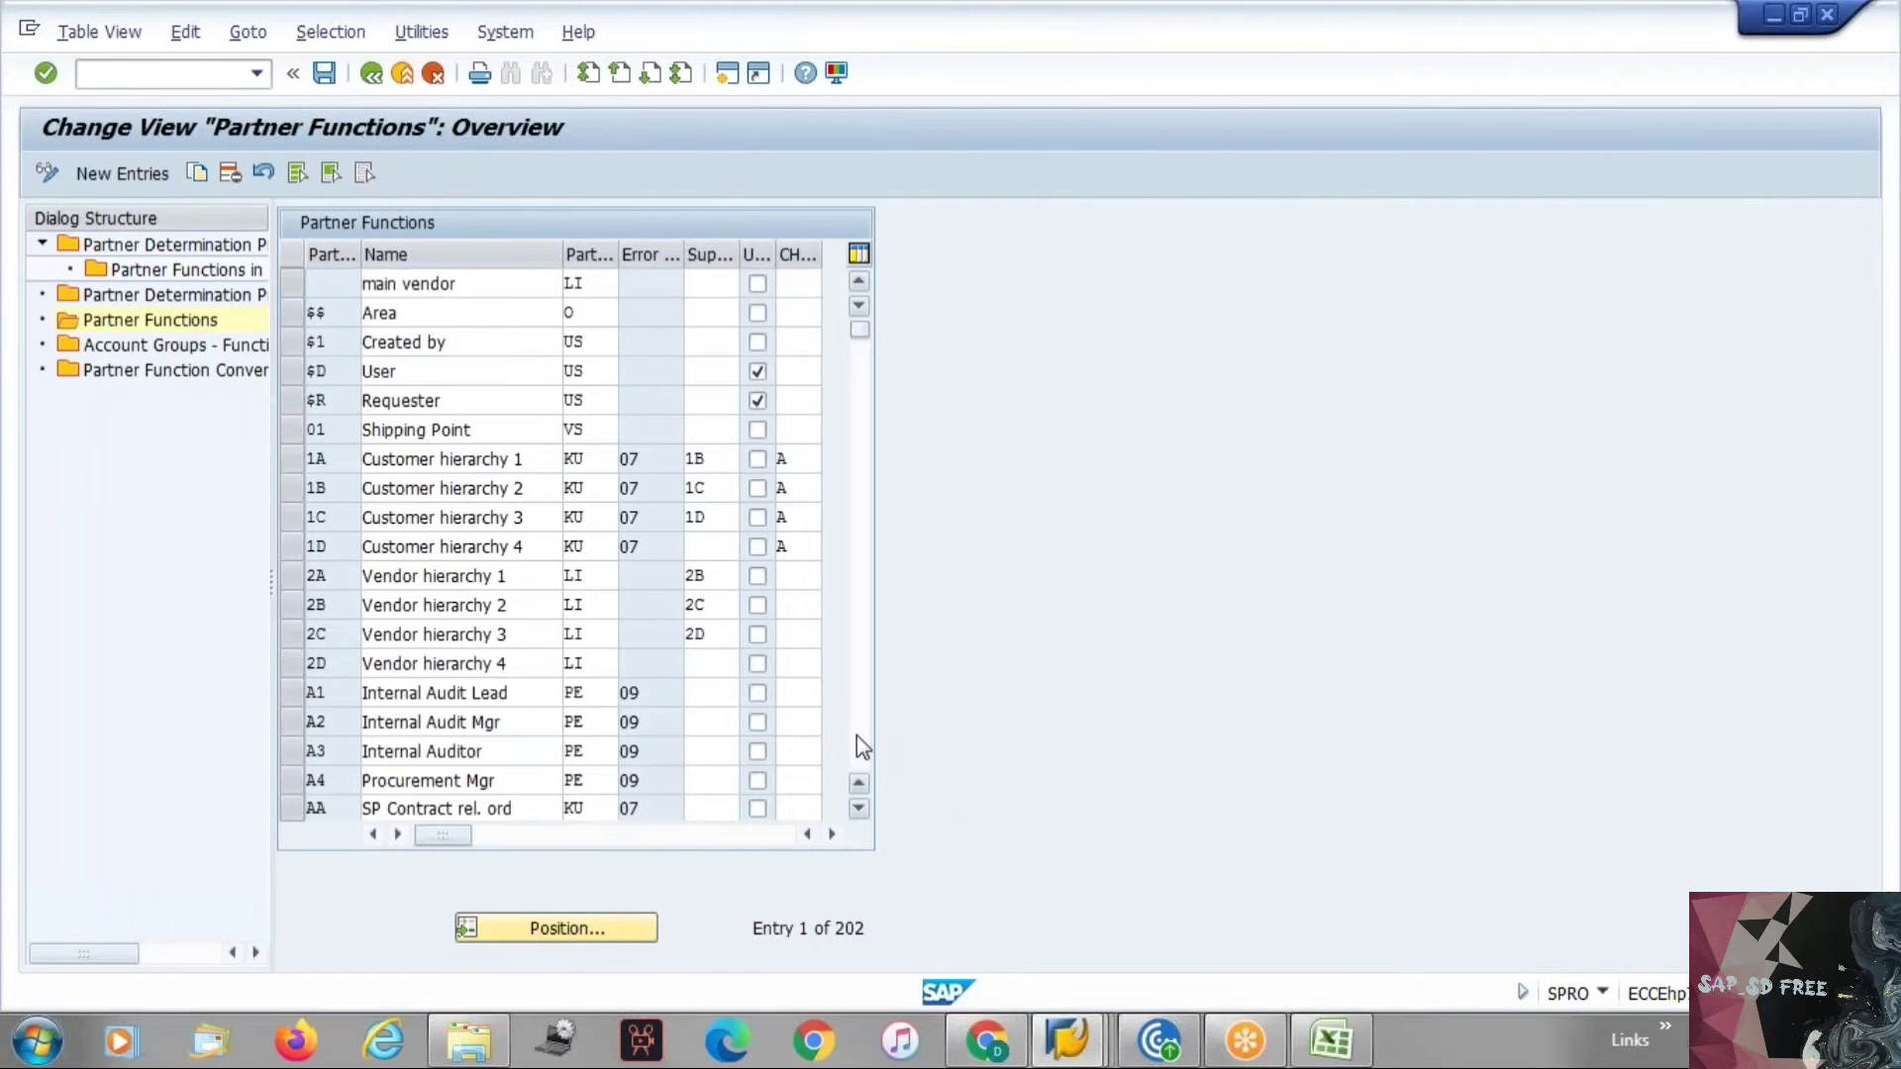
pyautogui.click(857, 736)
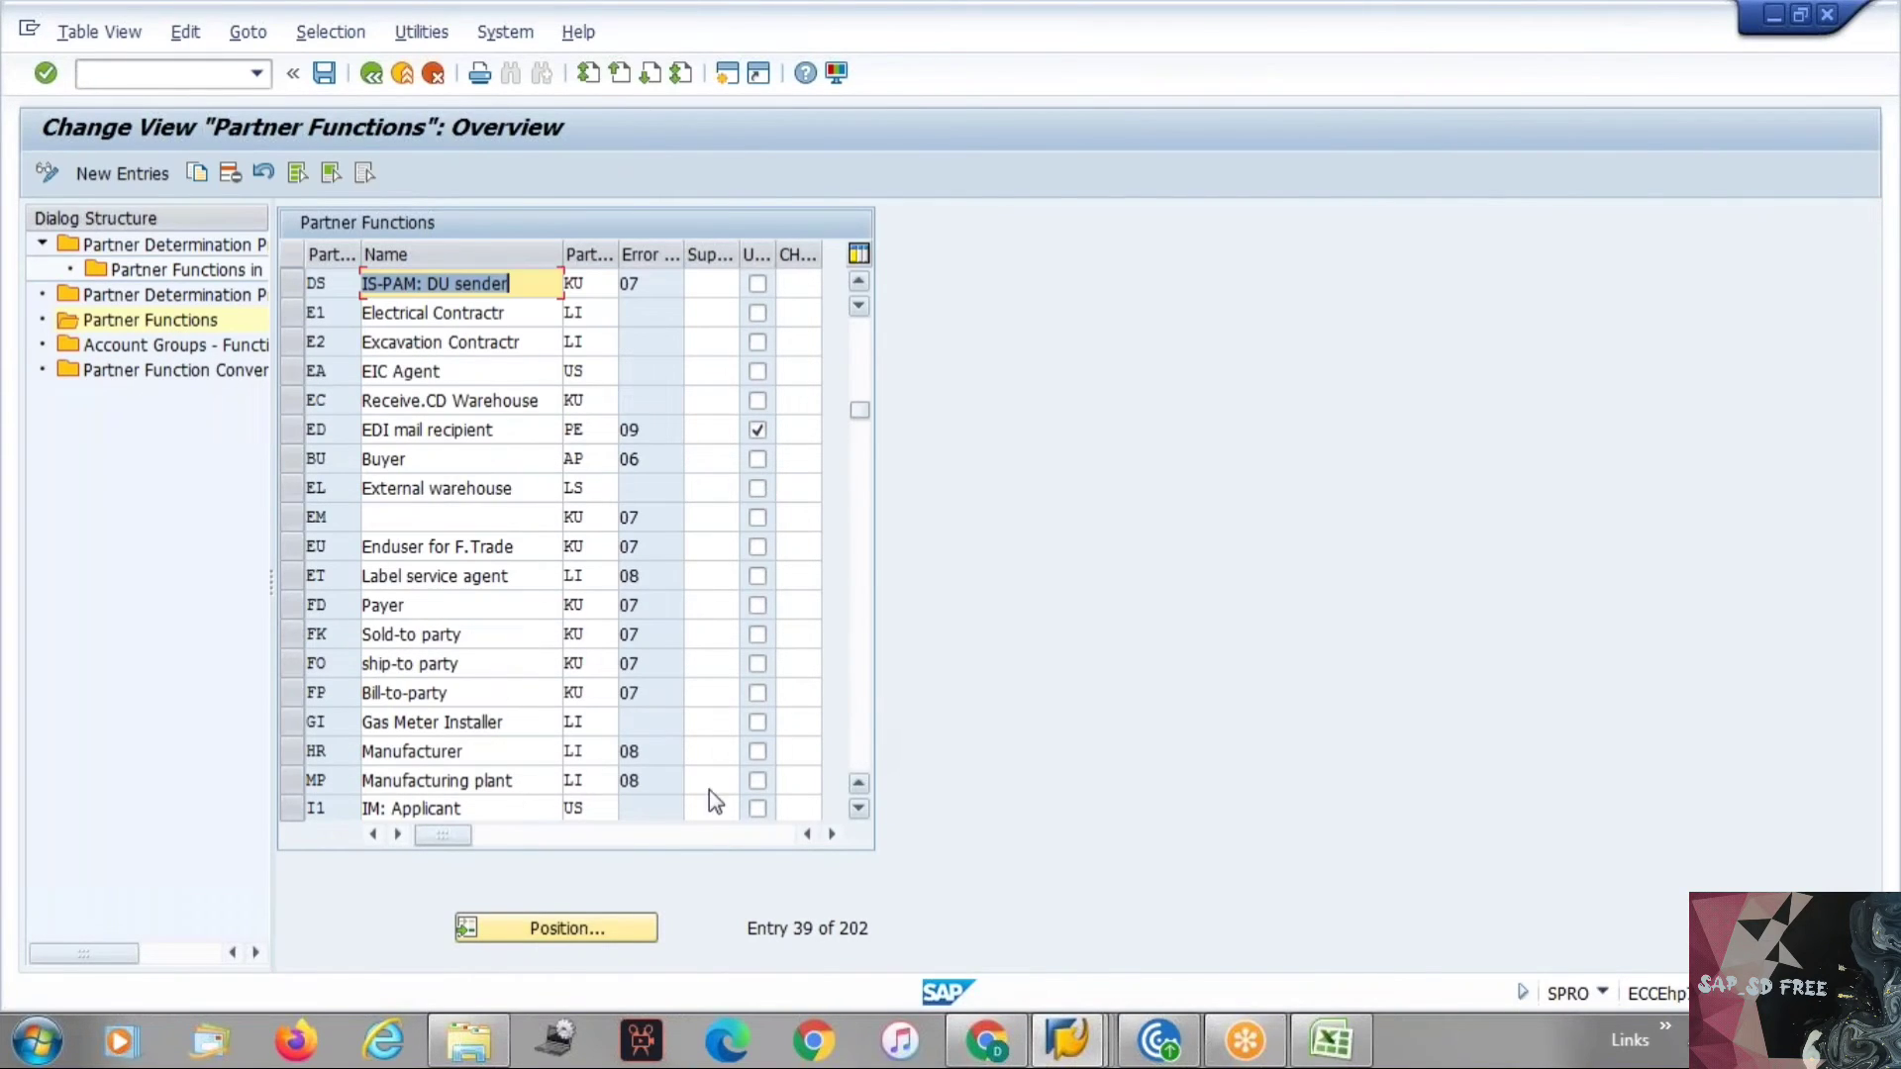
pyautogui.click(624, 931)
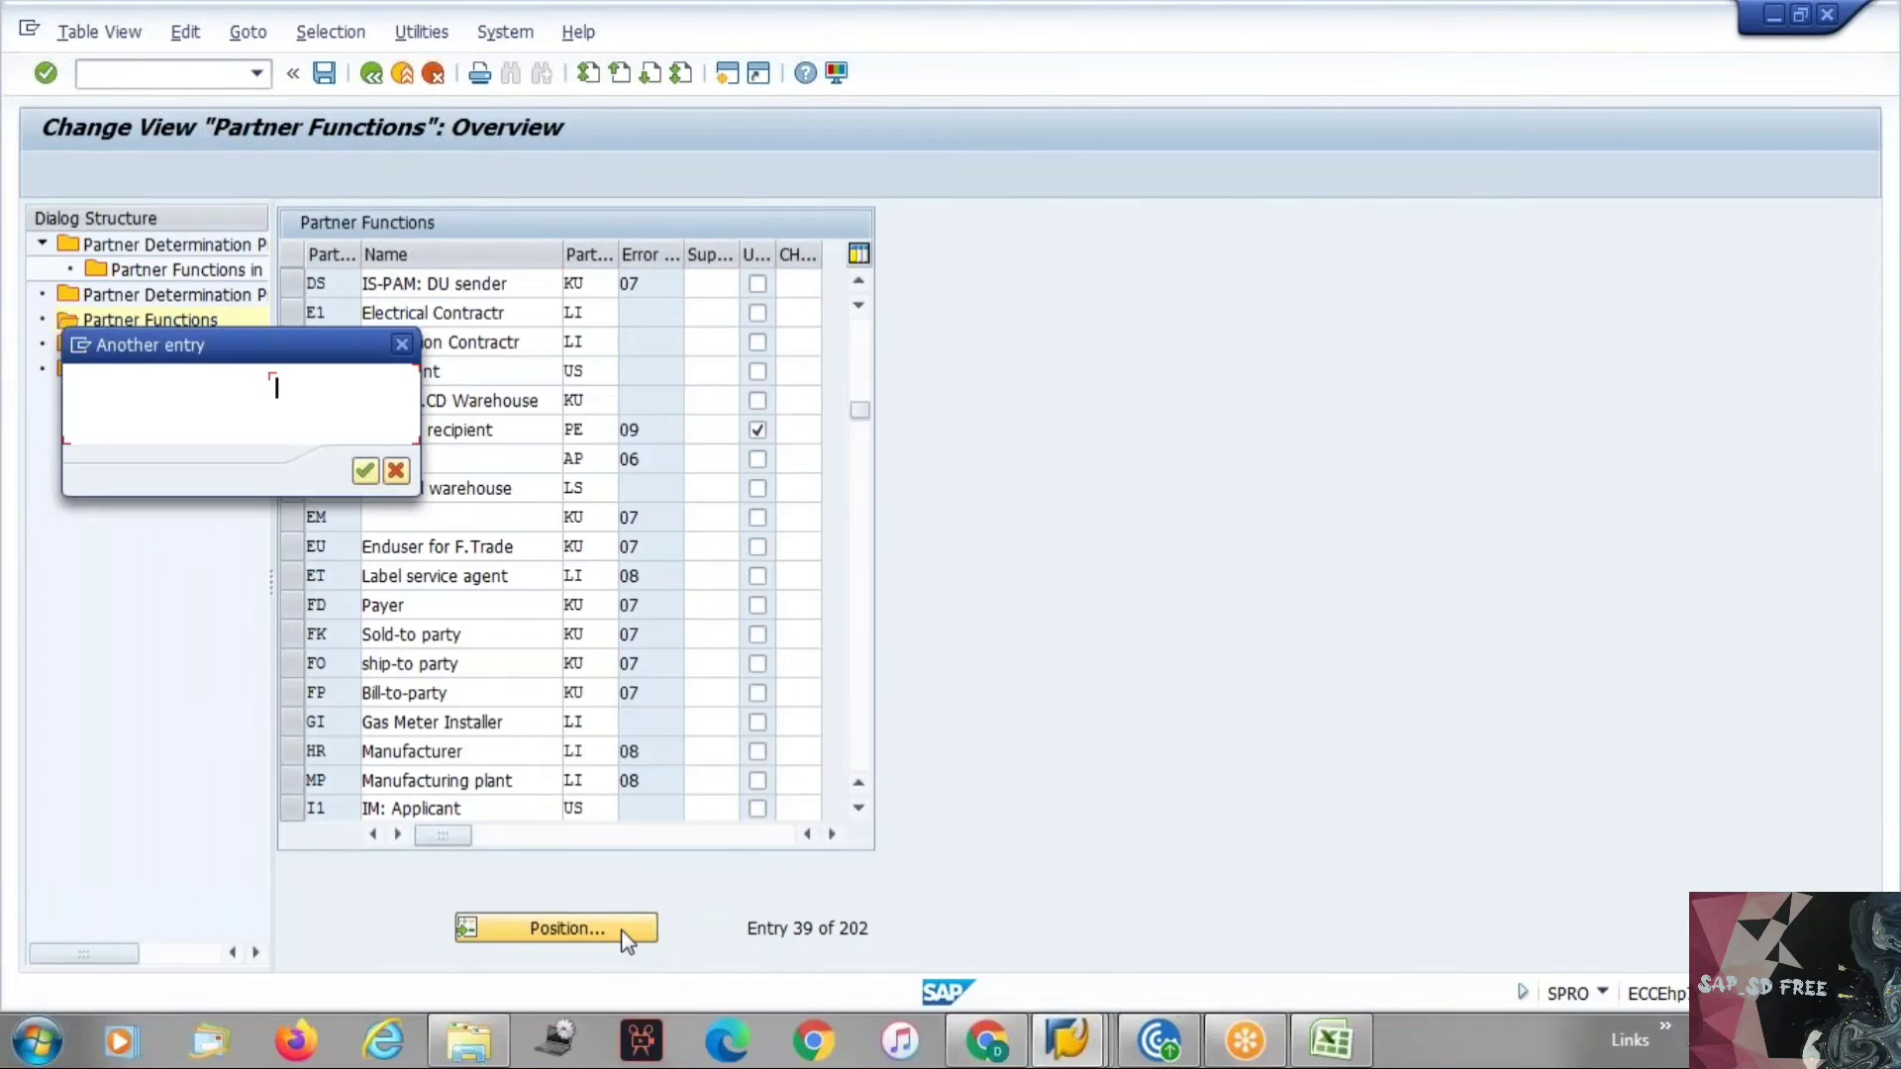
pyautogui.hotkey('alt', 'Tab')
pyautogui.hotkey('alt', 'Tab')
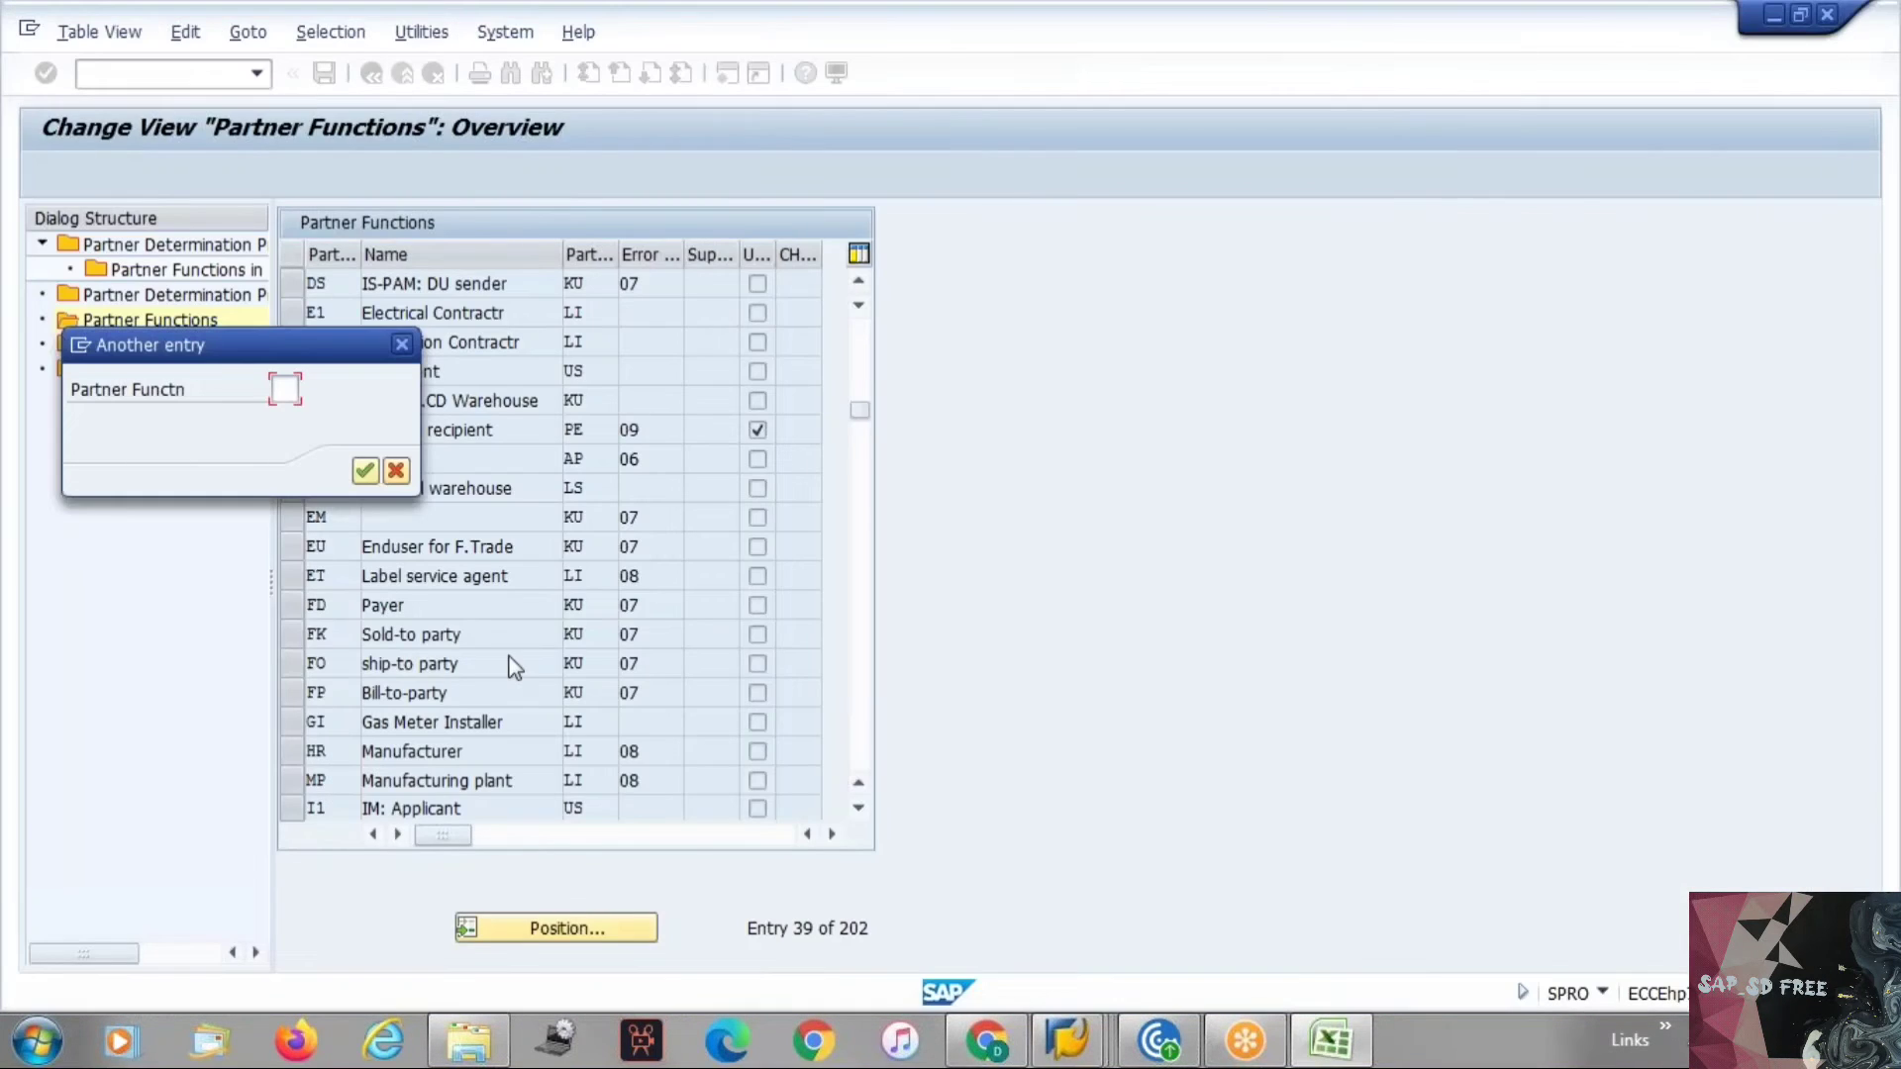
pyautogui.write('SP')
pyautogui.press('Return')
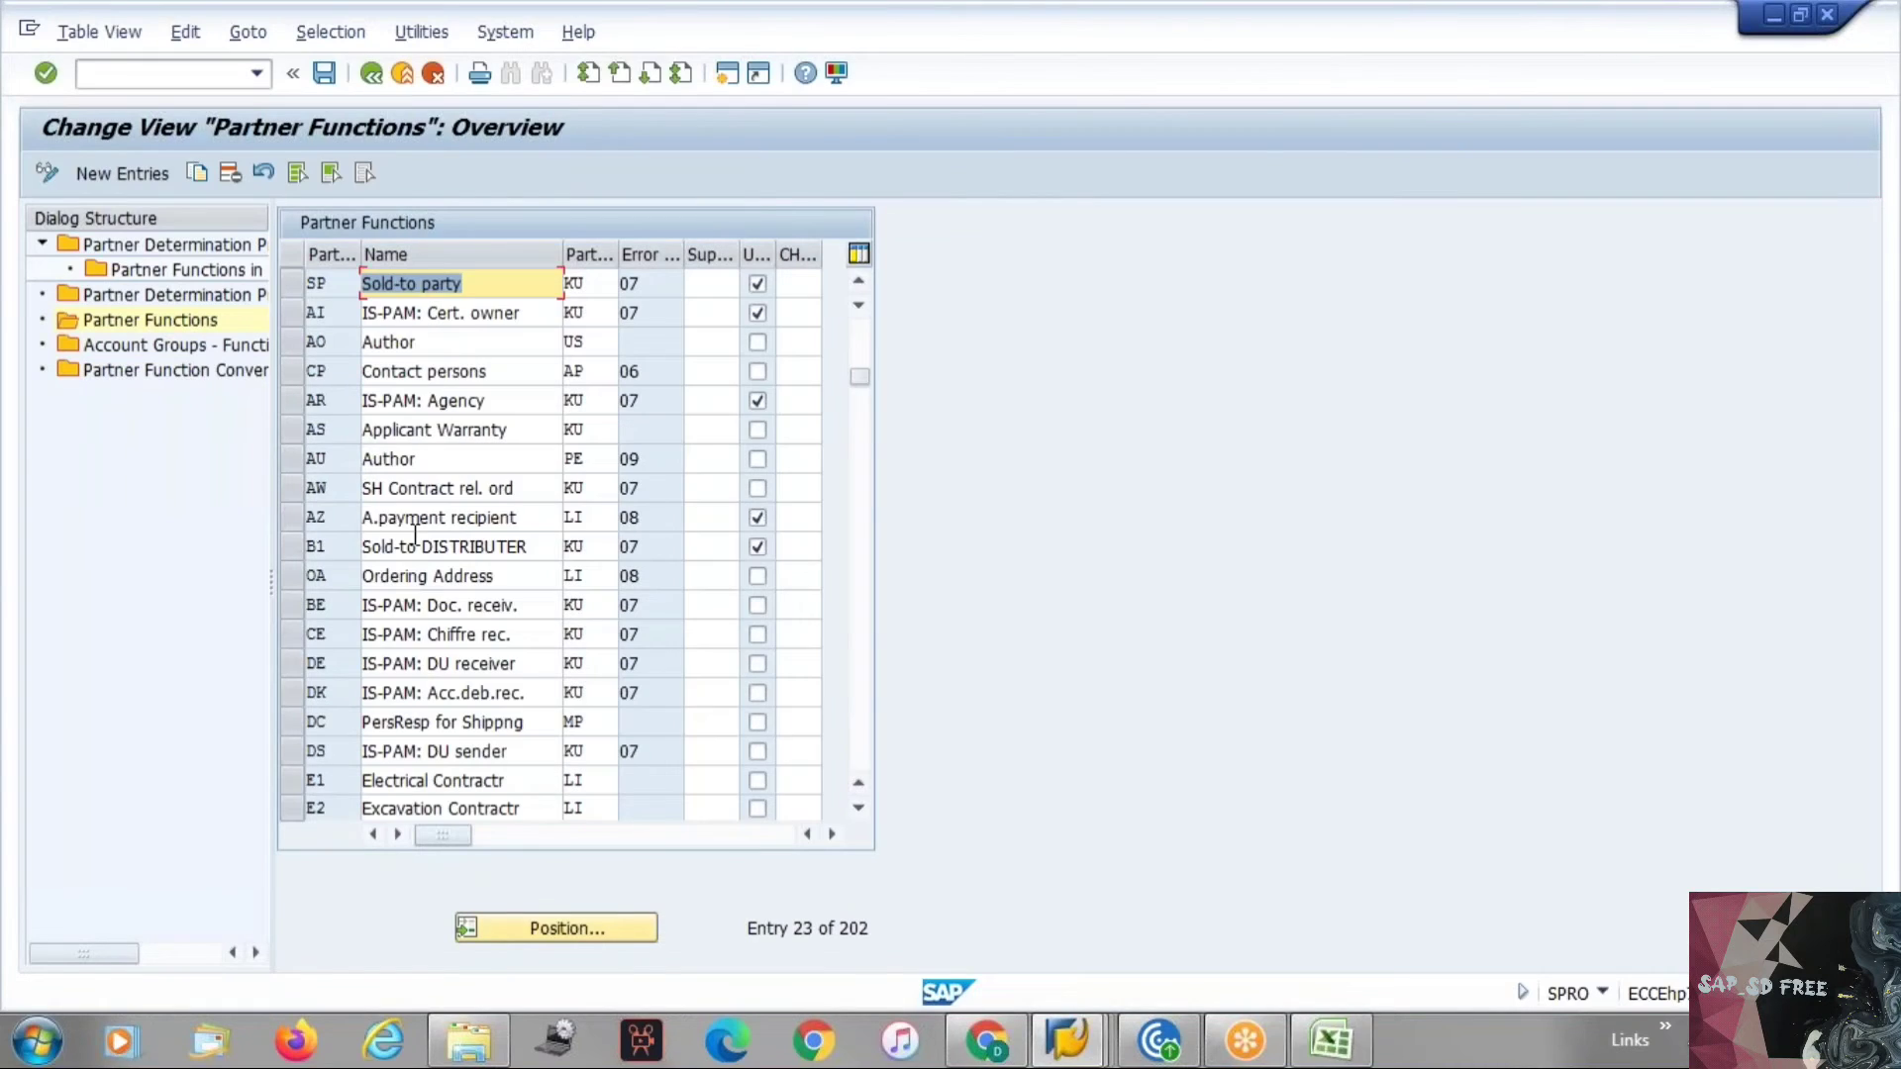
pyautogui.click(400, 283)
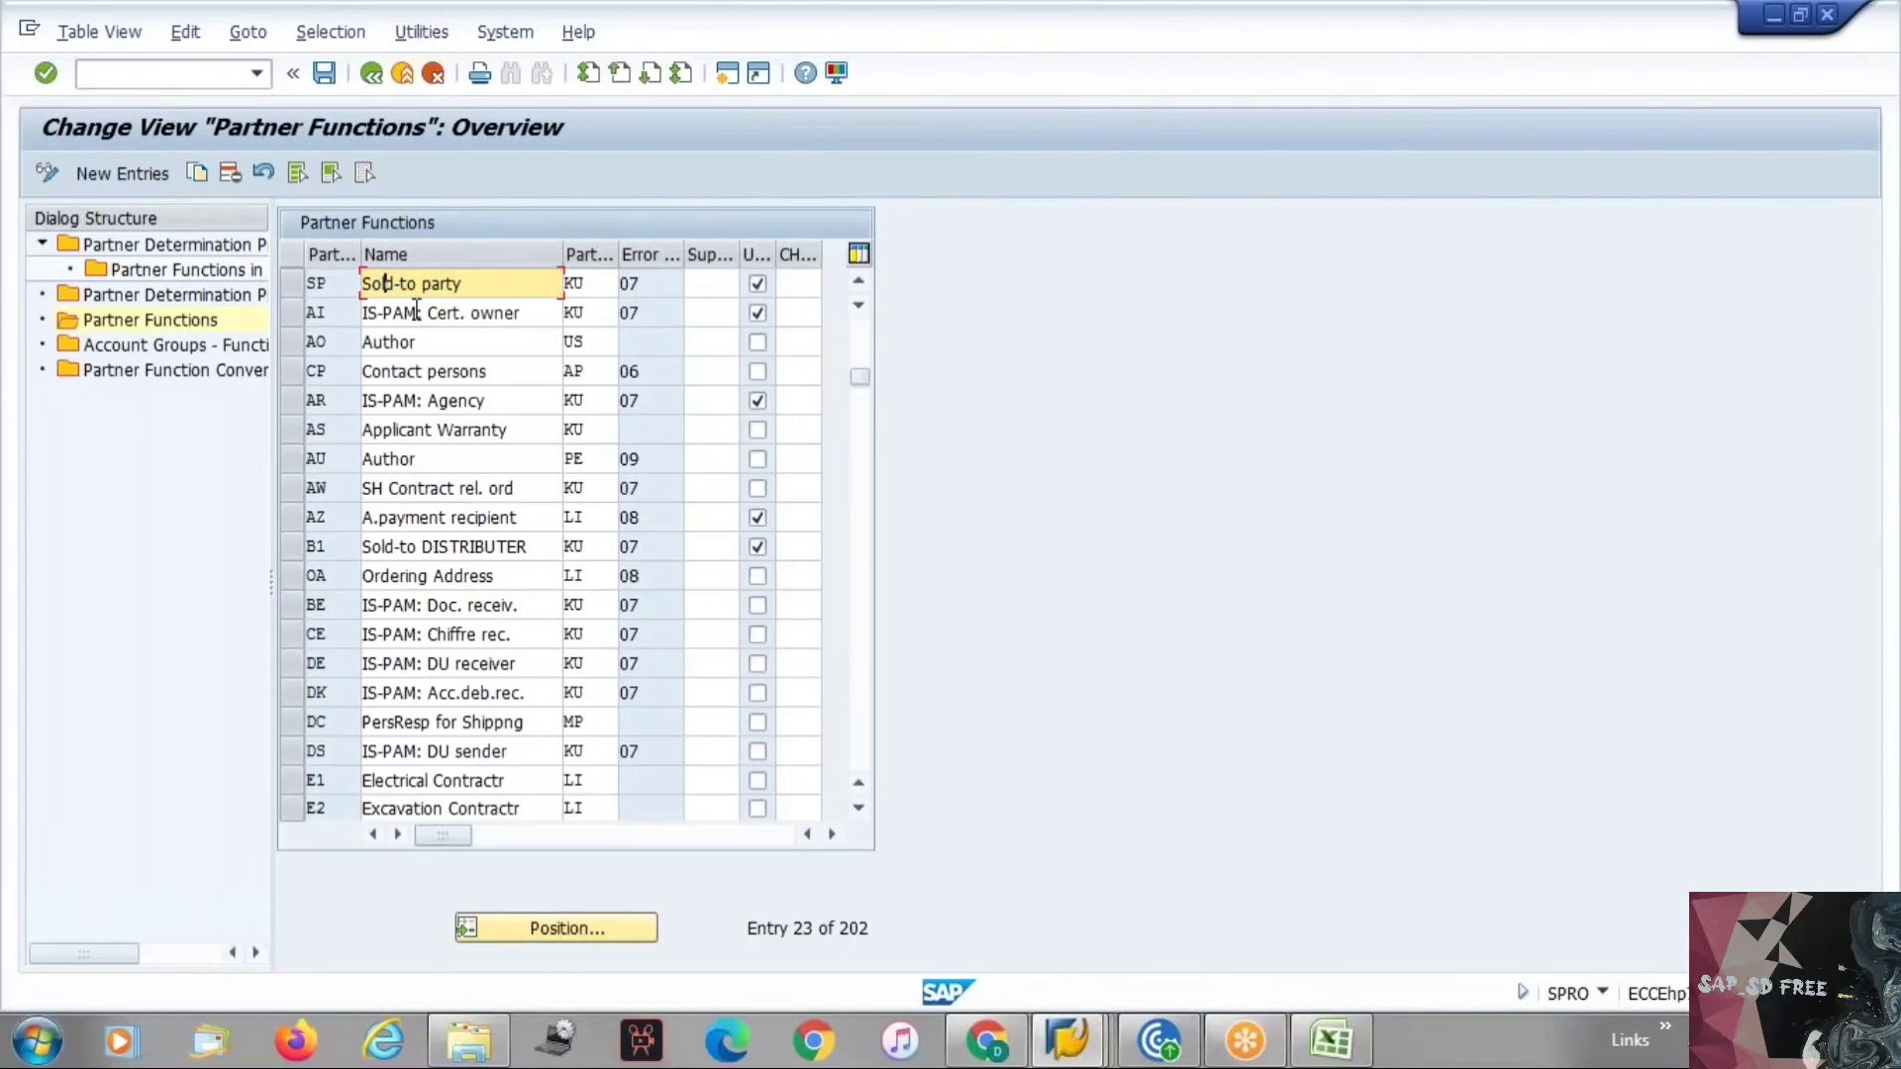
pyautogui.click(293, 284)
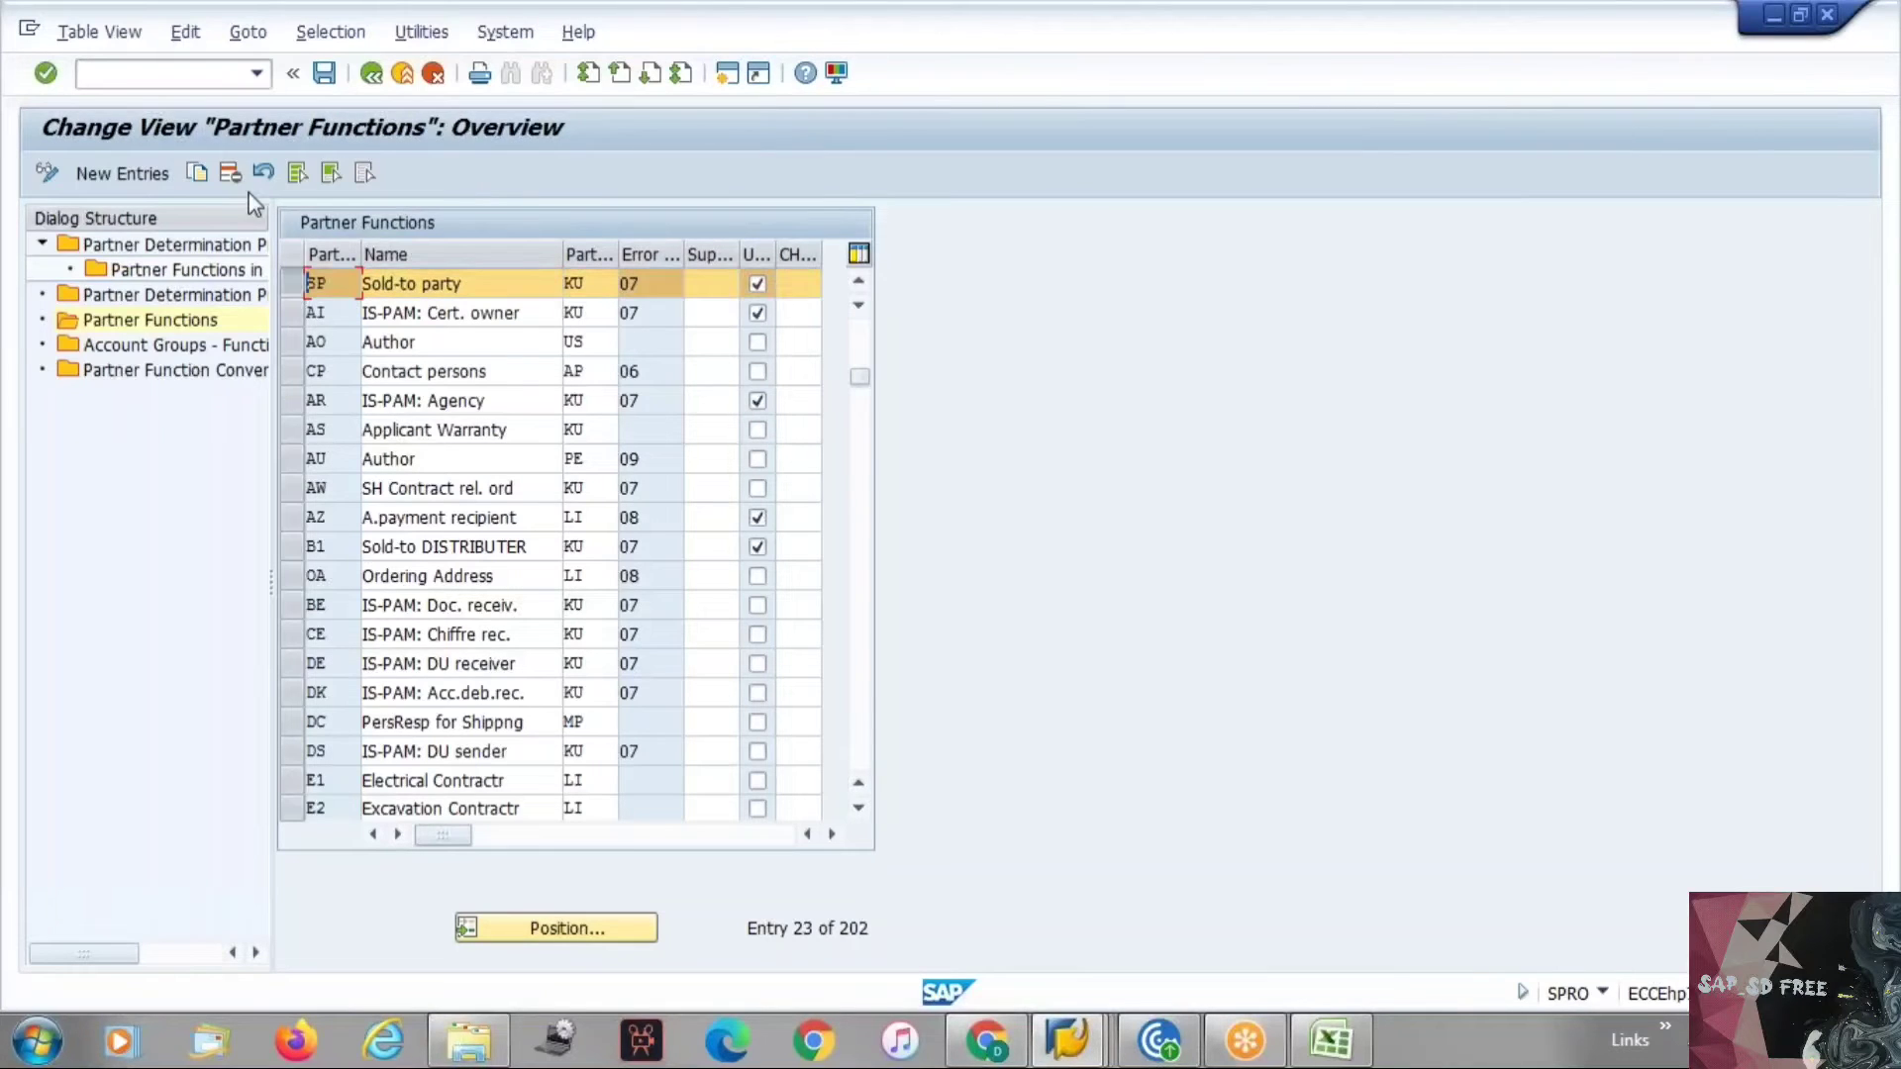
# Start new partner function entries with codes Z1, Z2, Z3 and Z4.
pyautogui.click(150, 175)
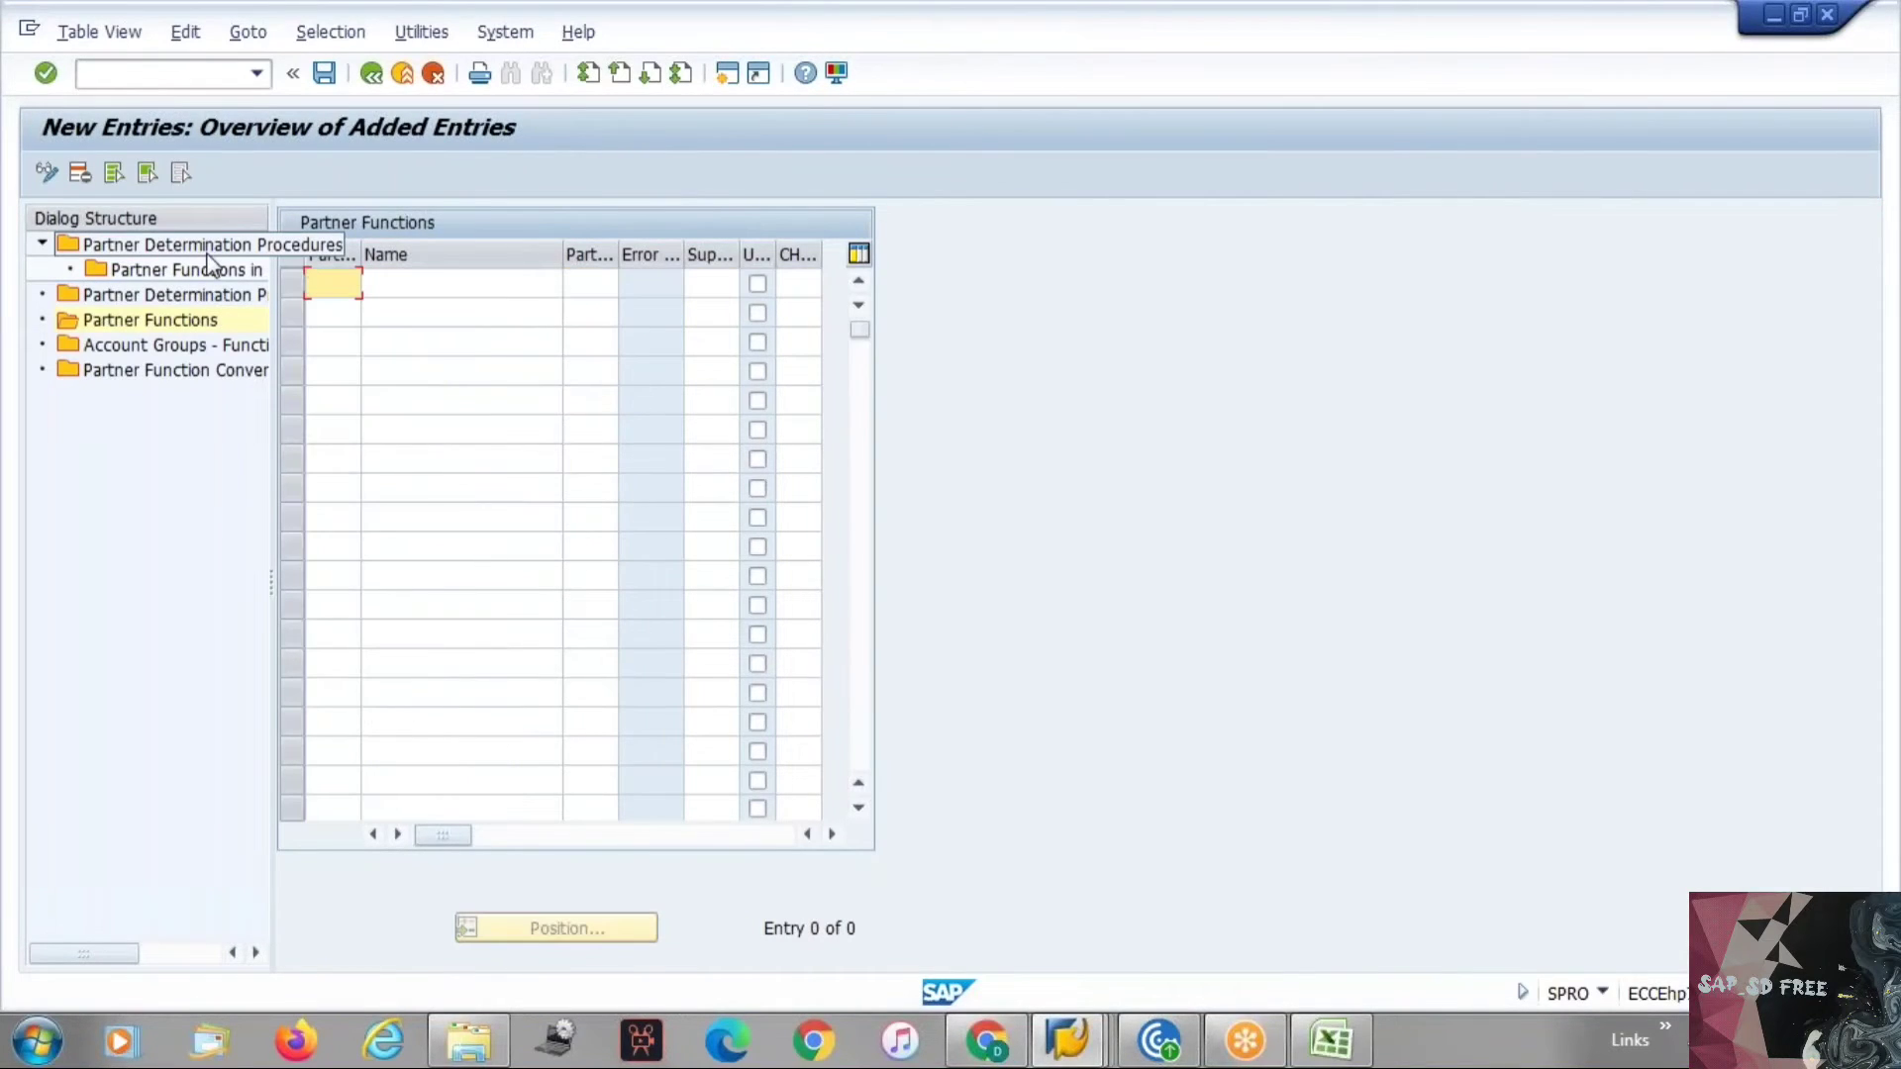
pyautogui.write('ZS')
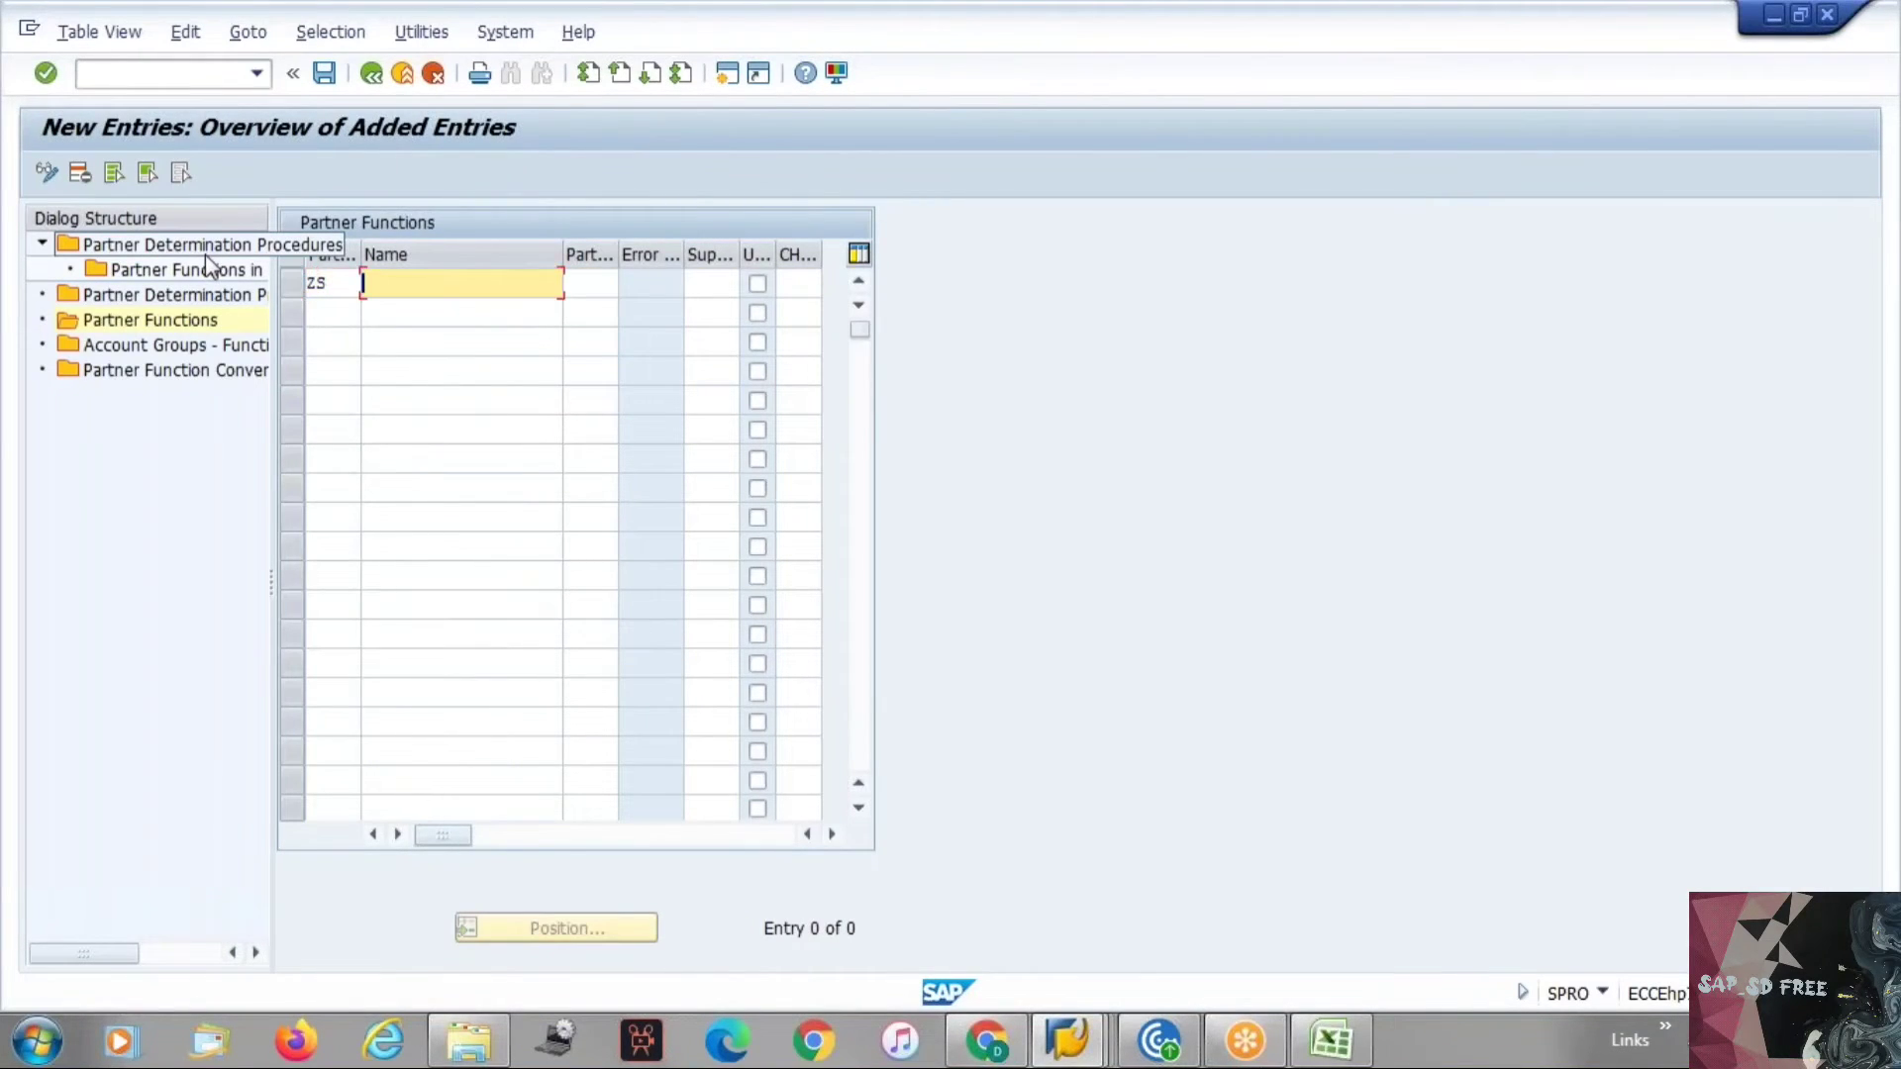
pyautogui.press('BackSpace')
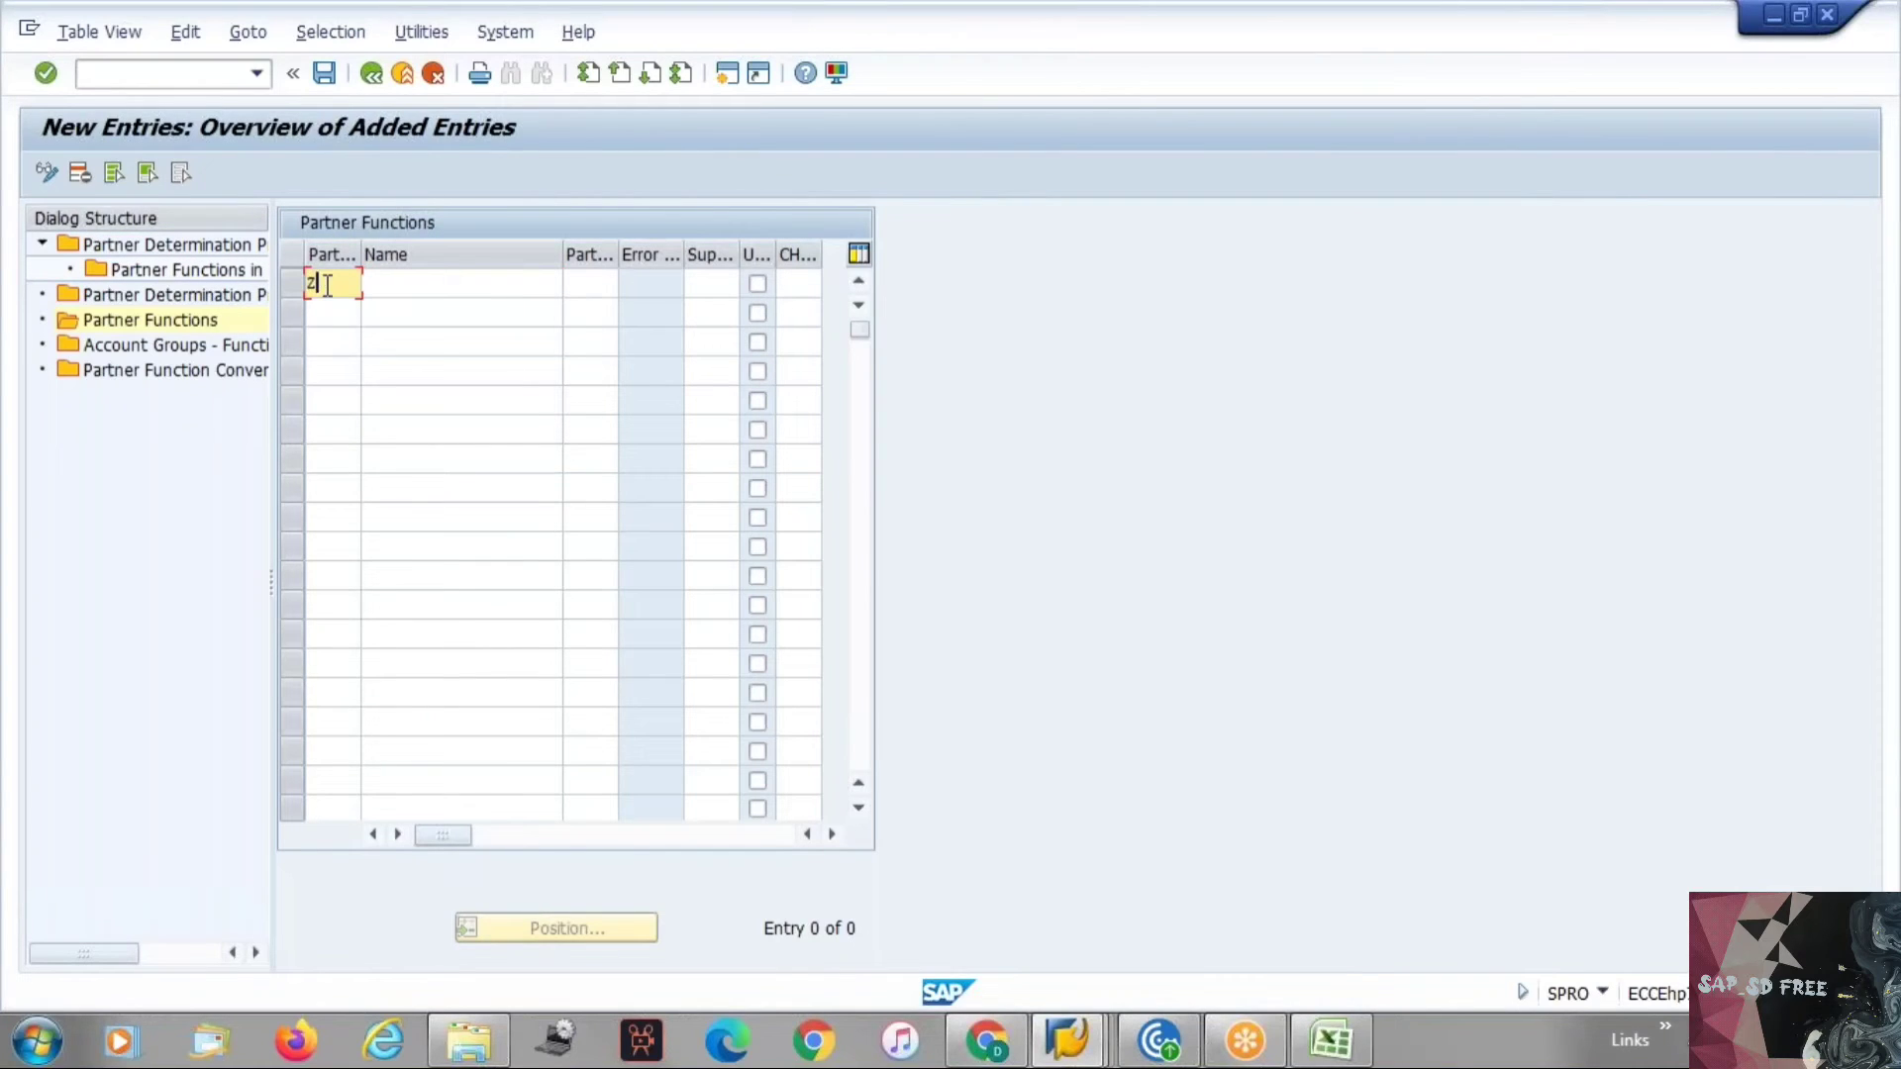
pyautogui.write('1')
pyautogui.press('Down')
pyautogui.write('z2')
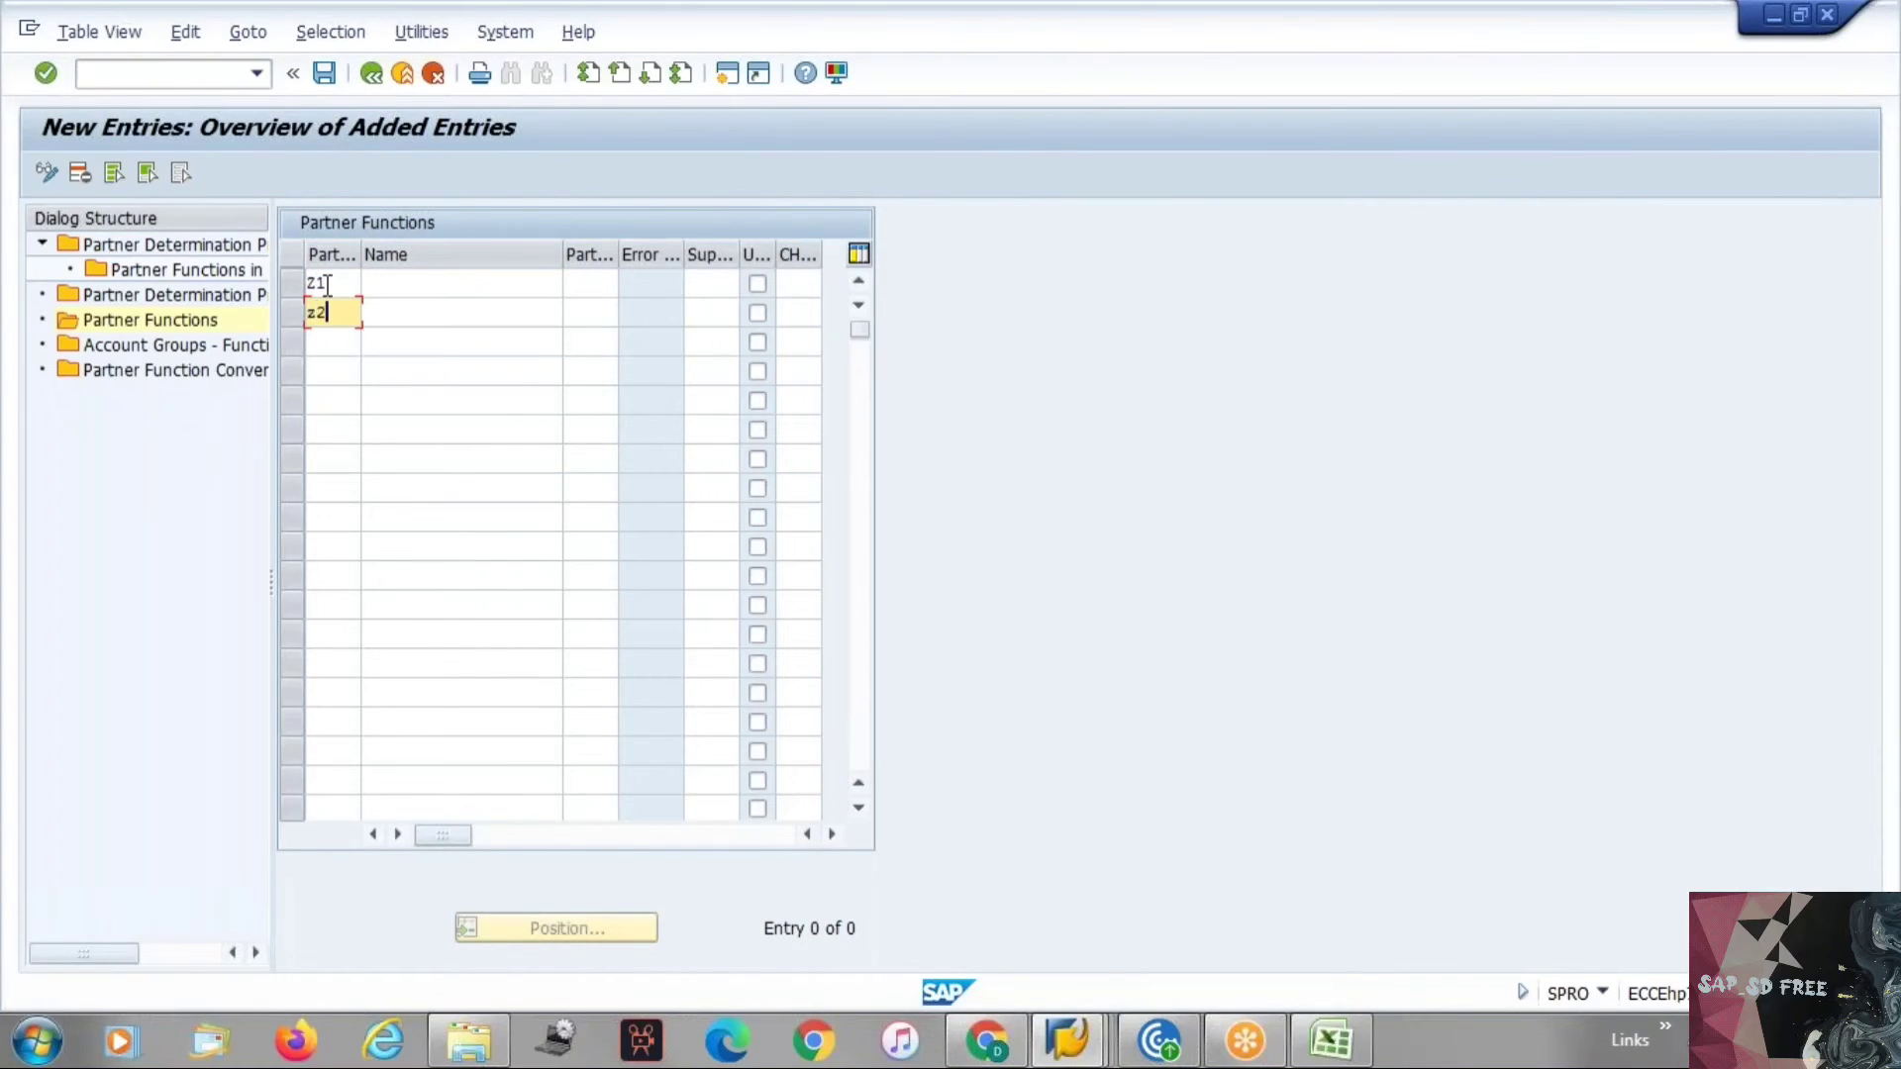
pyautogui.press('Down')
pyautogui.write('z3')
pyautogui.press('Down')
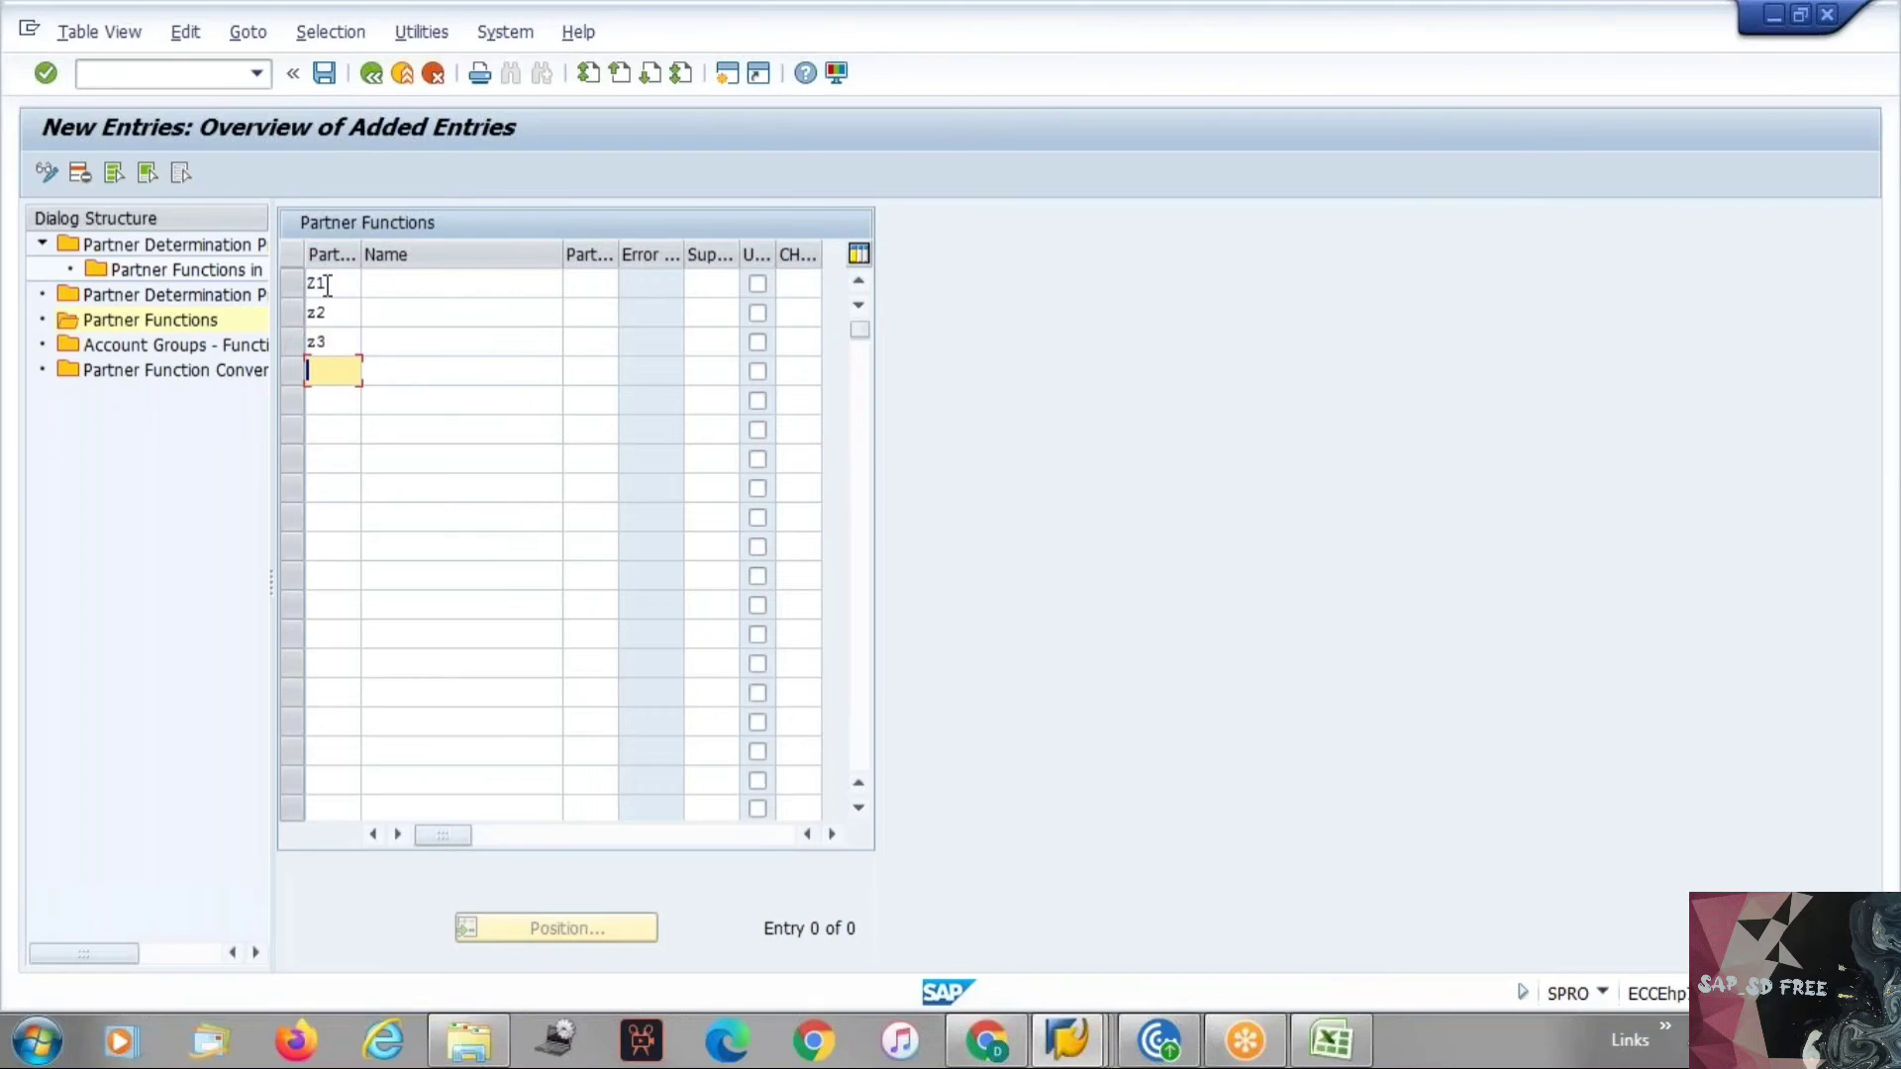
pyautogui.write('z4')
# Name partner function Z1 Sold to party, checking the Excel list of partner functions.
pyautogui.click(393, 277)
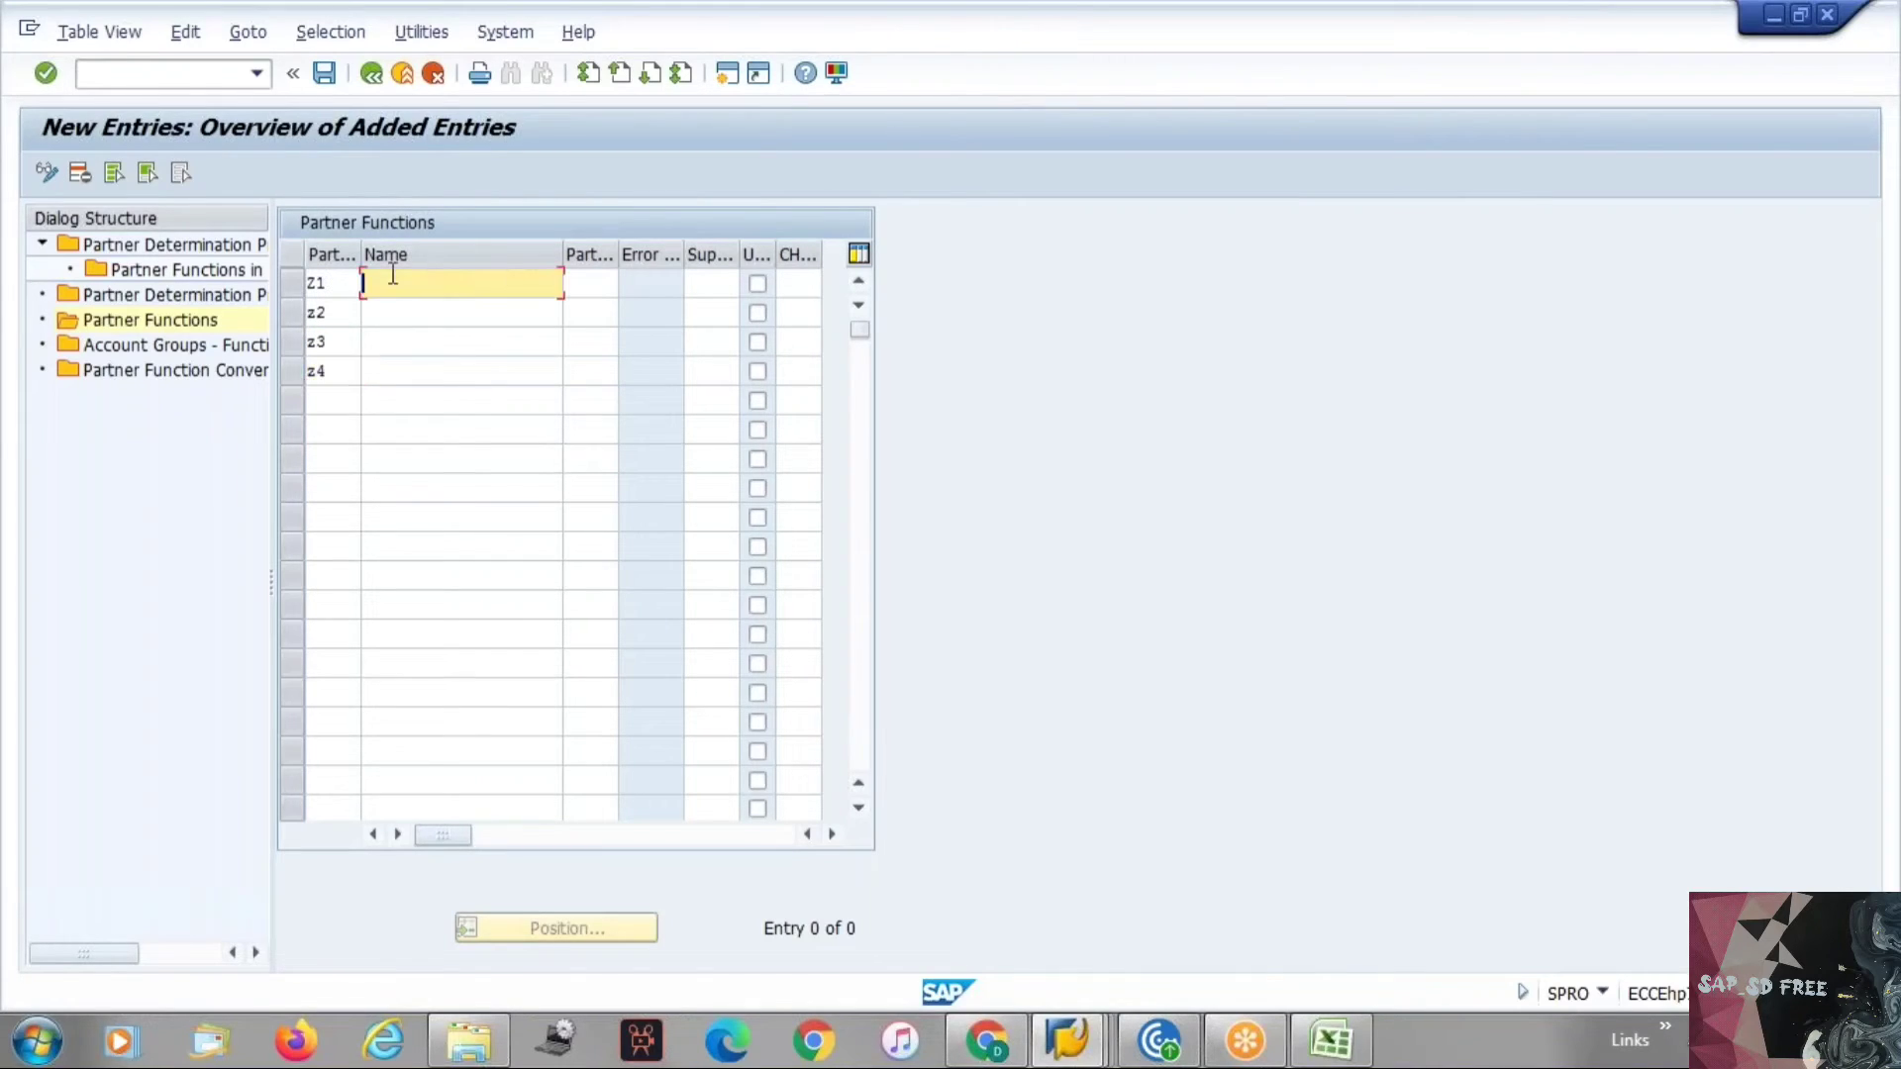
pyautogui.write('Sold')
pyautogui.hotkey('alt', 'Tab')
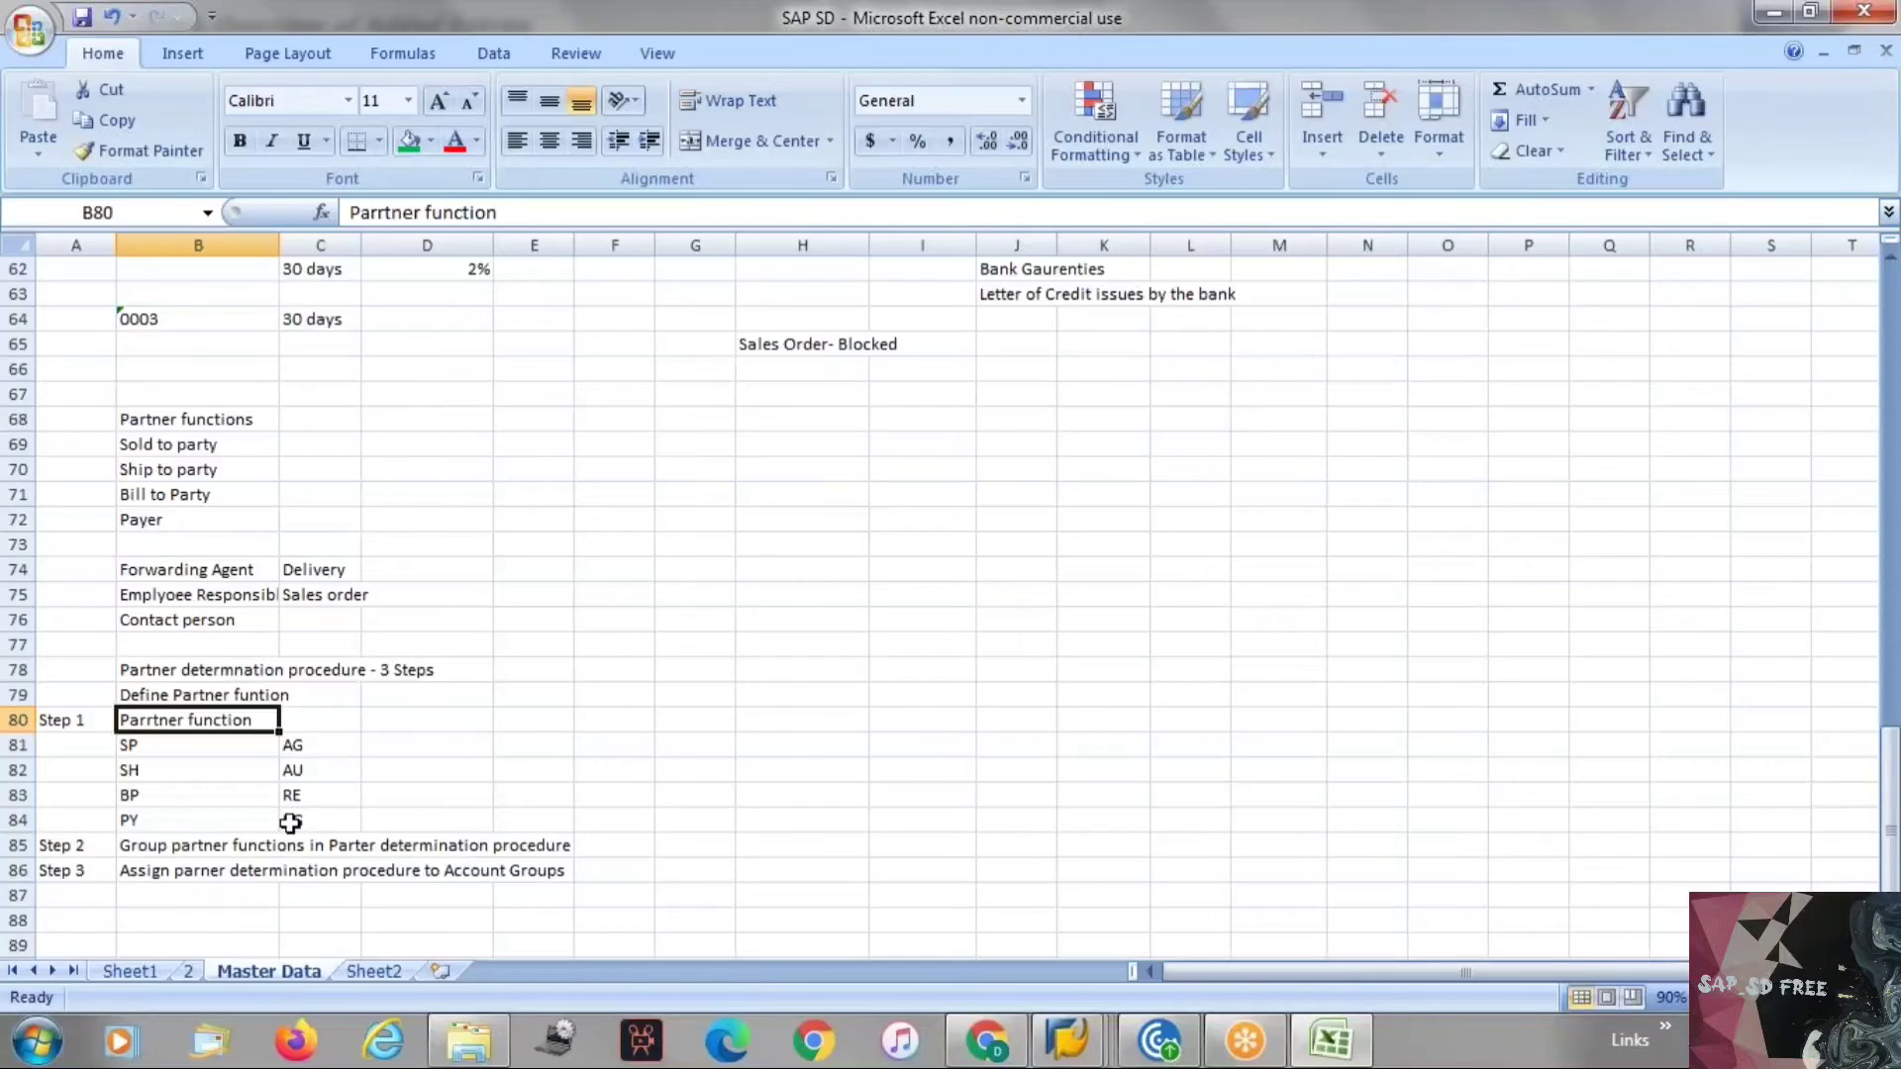
pyautogui.hotkey('alt', 'Tab')
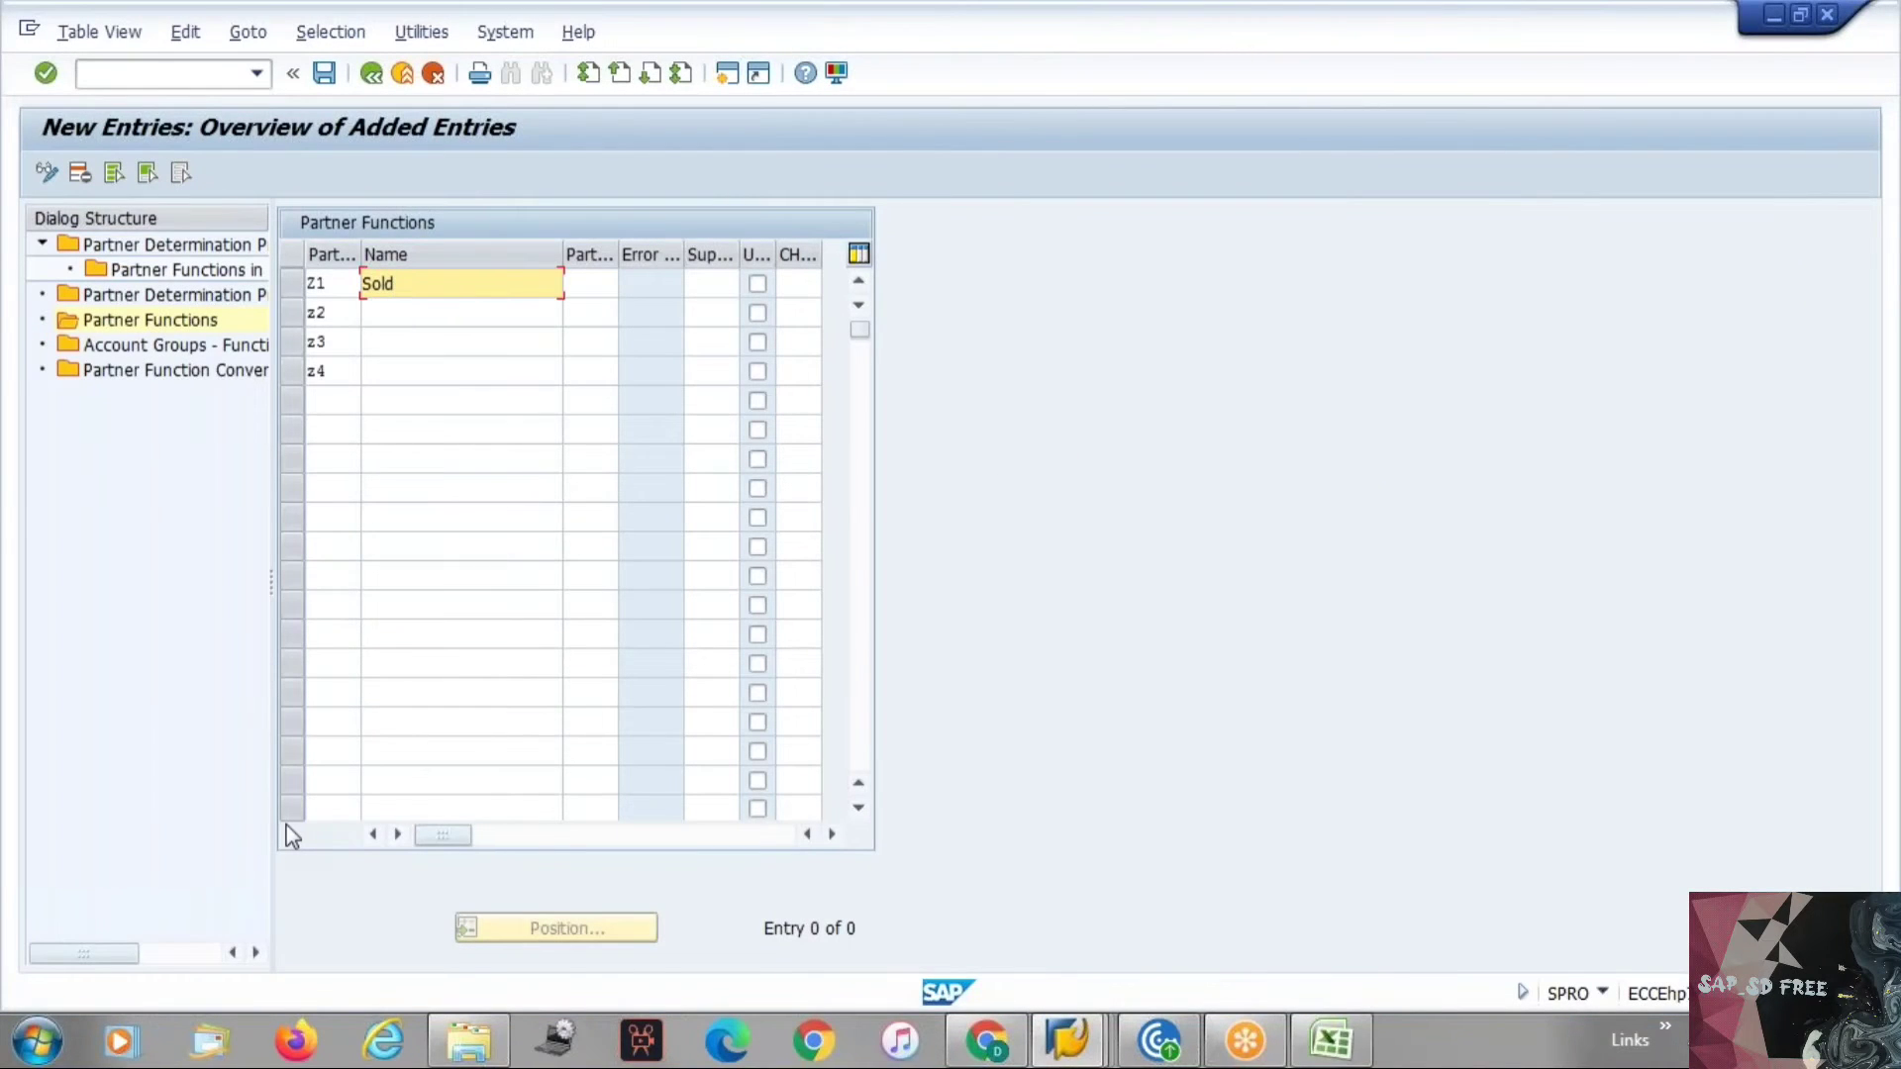
pyautogui.write('Sold to party')
pyautogui.press('Down')
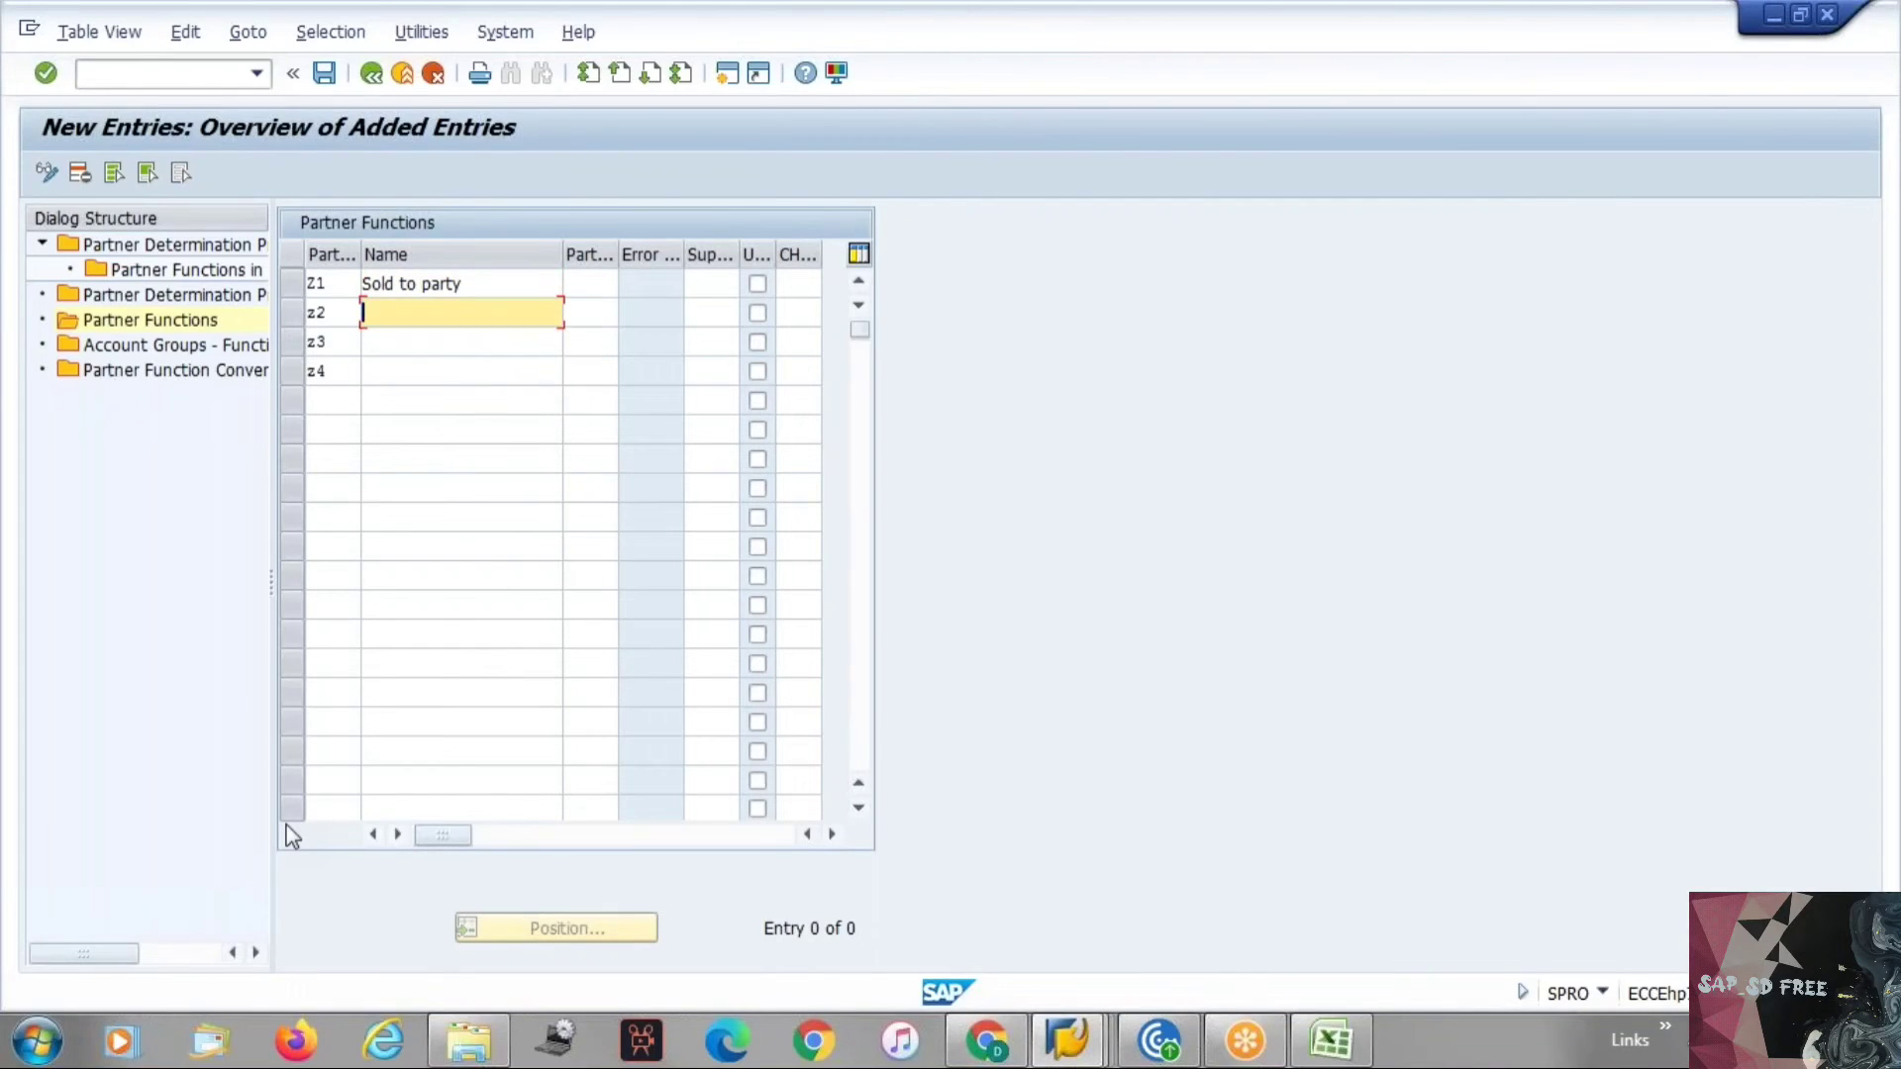
# Name Z2 Ship to Party, Z3 Bill to Party and Z4 Payer.
pyautogui.press('Up')
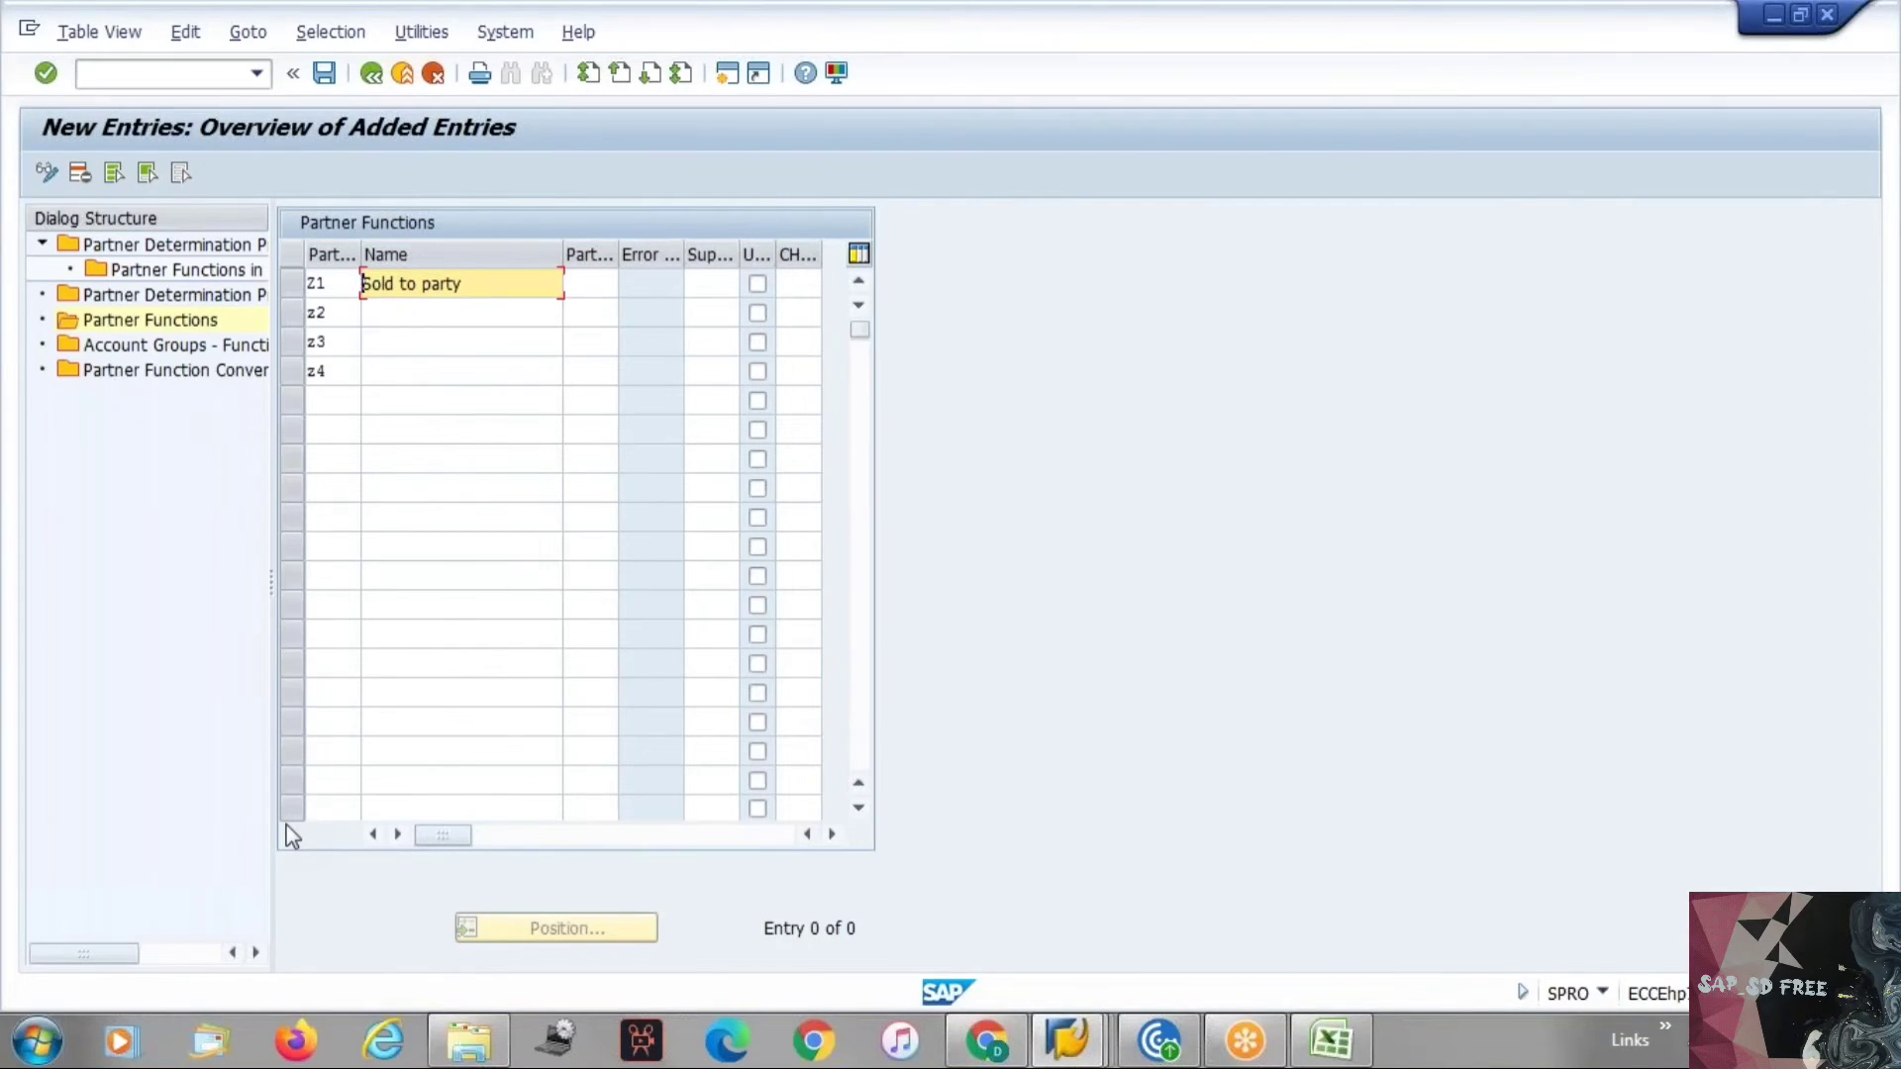
pyautogui.write('Tesla')
pyautogui.press('BackSpace')
pyautogui.press('BackSpace')
pyautogui.press('BackSpace')
pyautogui.press('BackSpace')
pyautogui.press('BackSpace')
pyautogui.press('Down')
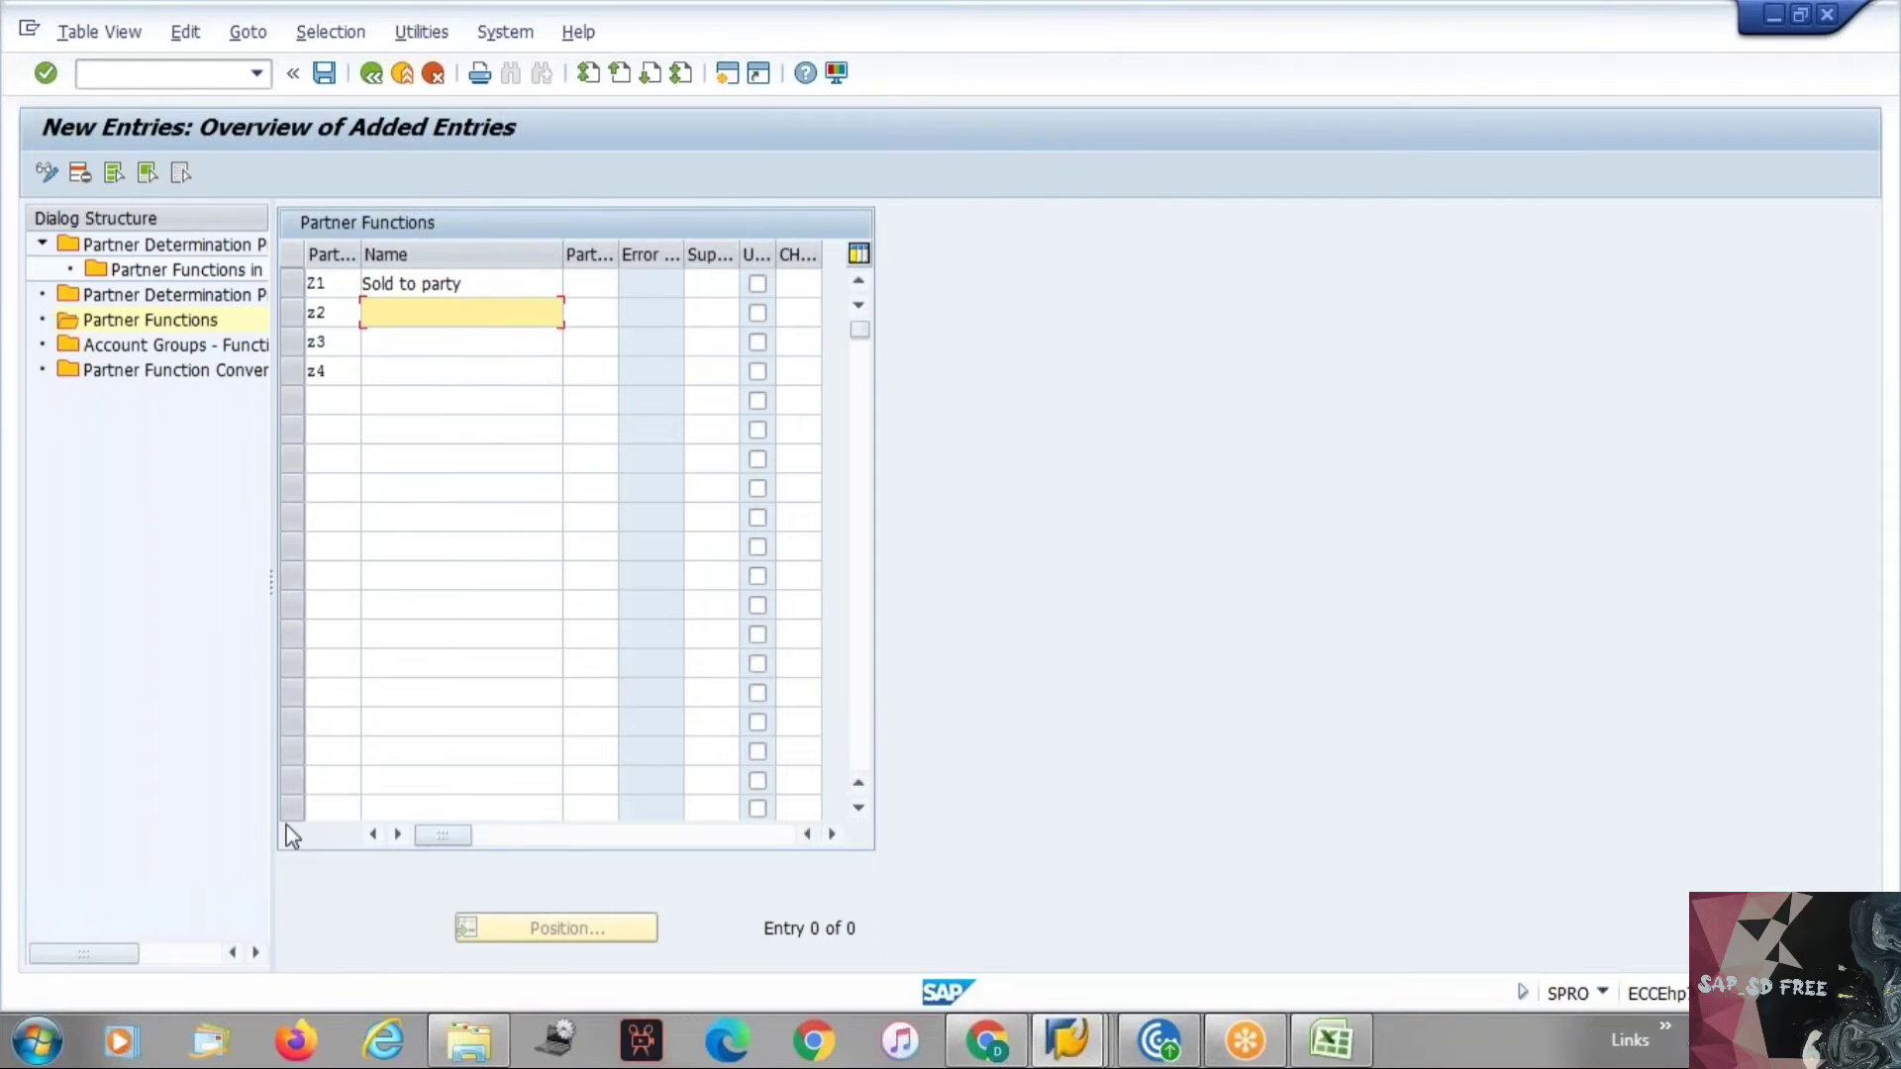
pyautogui.write('Ship to Party')
pyautogui.press('Down')
pyautogui.write('B')
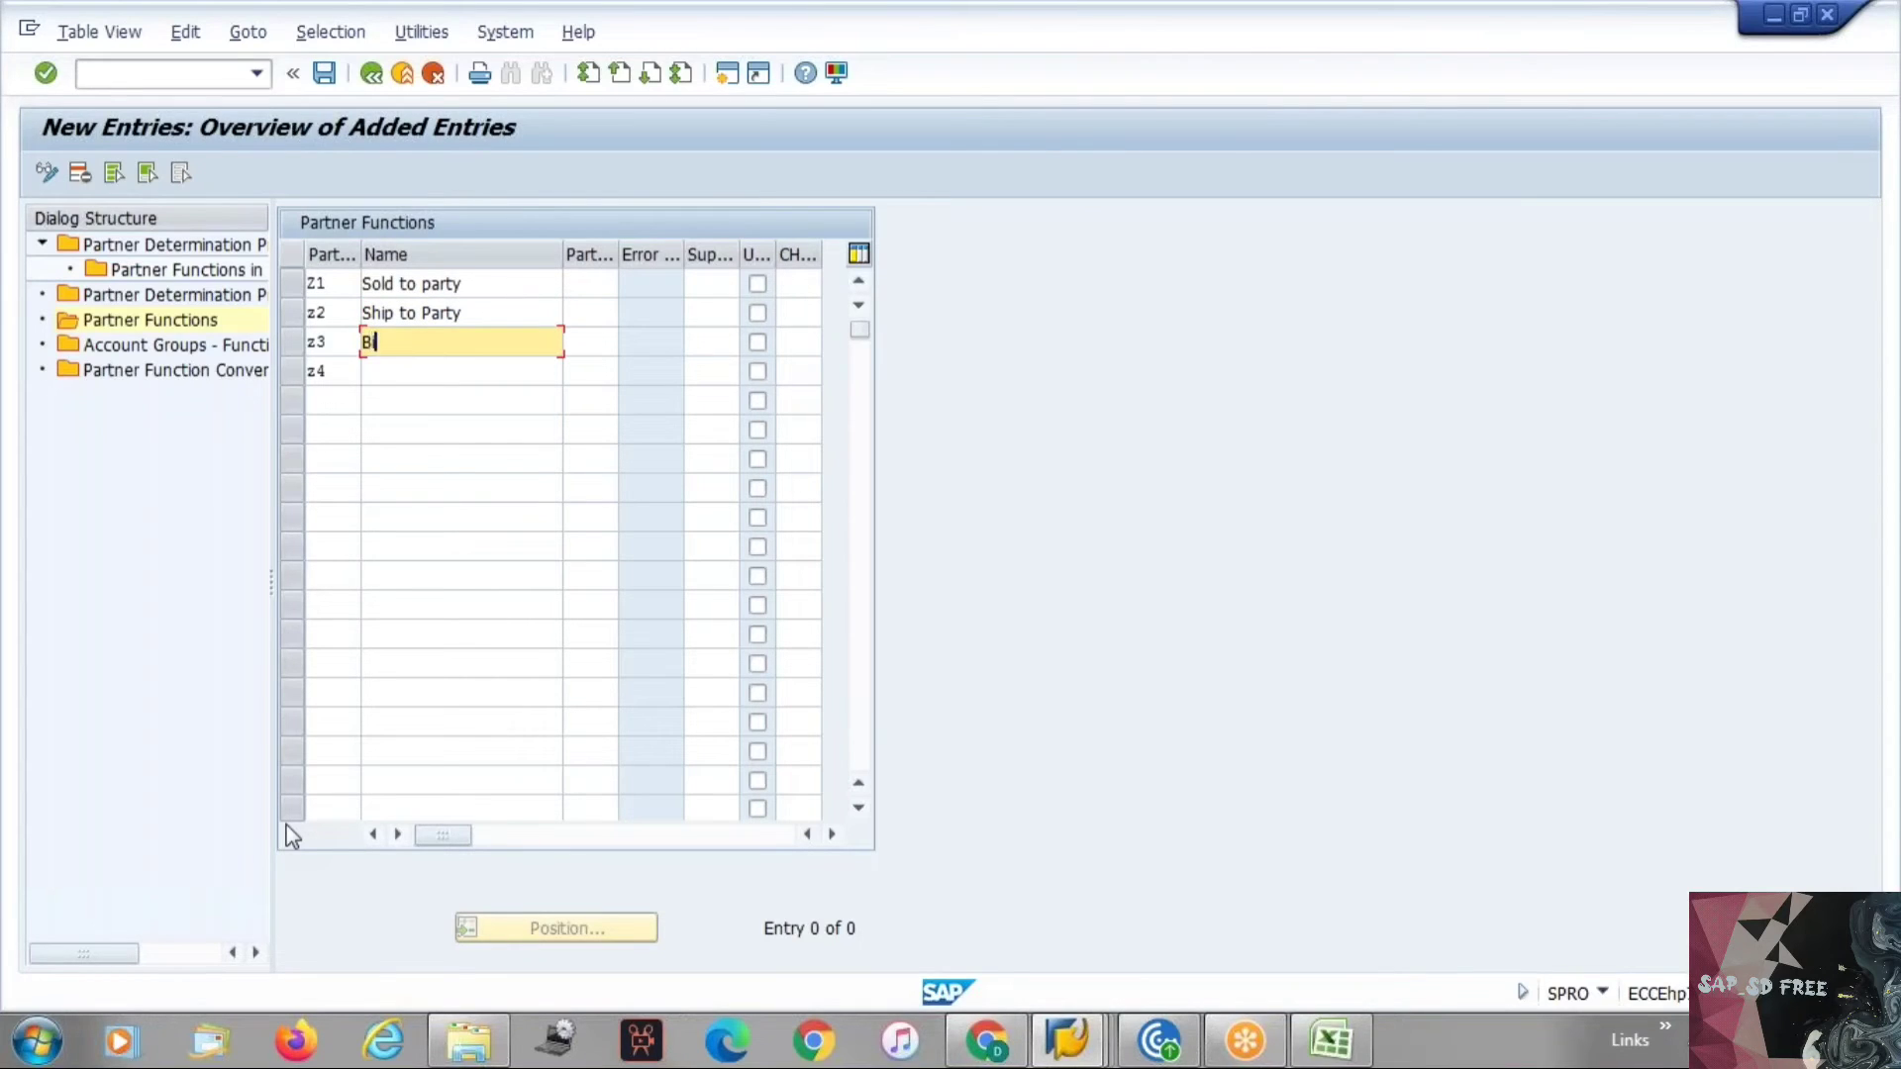
pyautogui.write('ill to Party')
pyautogui.press('Down')
pyautogui.write('Payer')
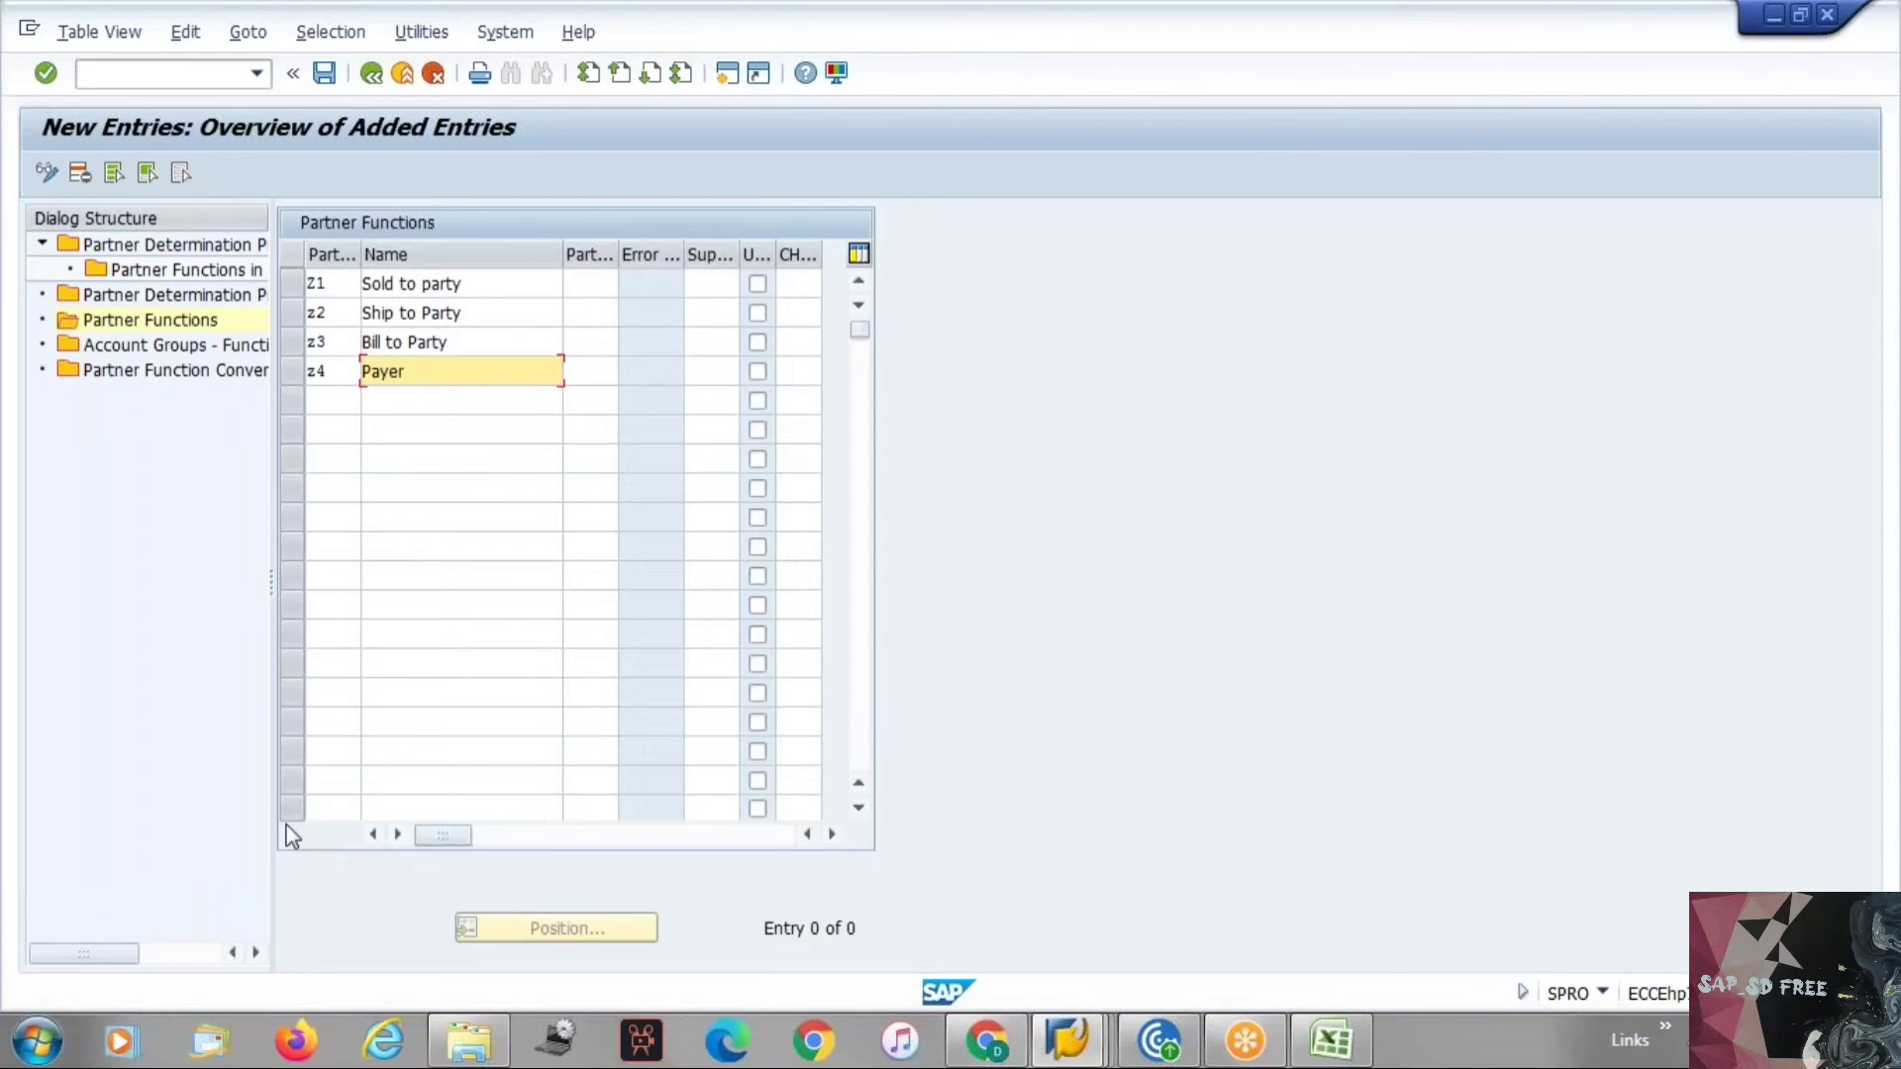
# Compare with the Excel sheet, then add Z5 contact person and Z6 Forwarding Agent.
pyautogui.hotkey('alt', 'Tab')
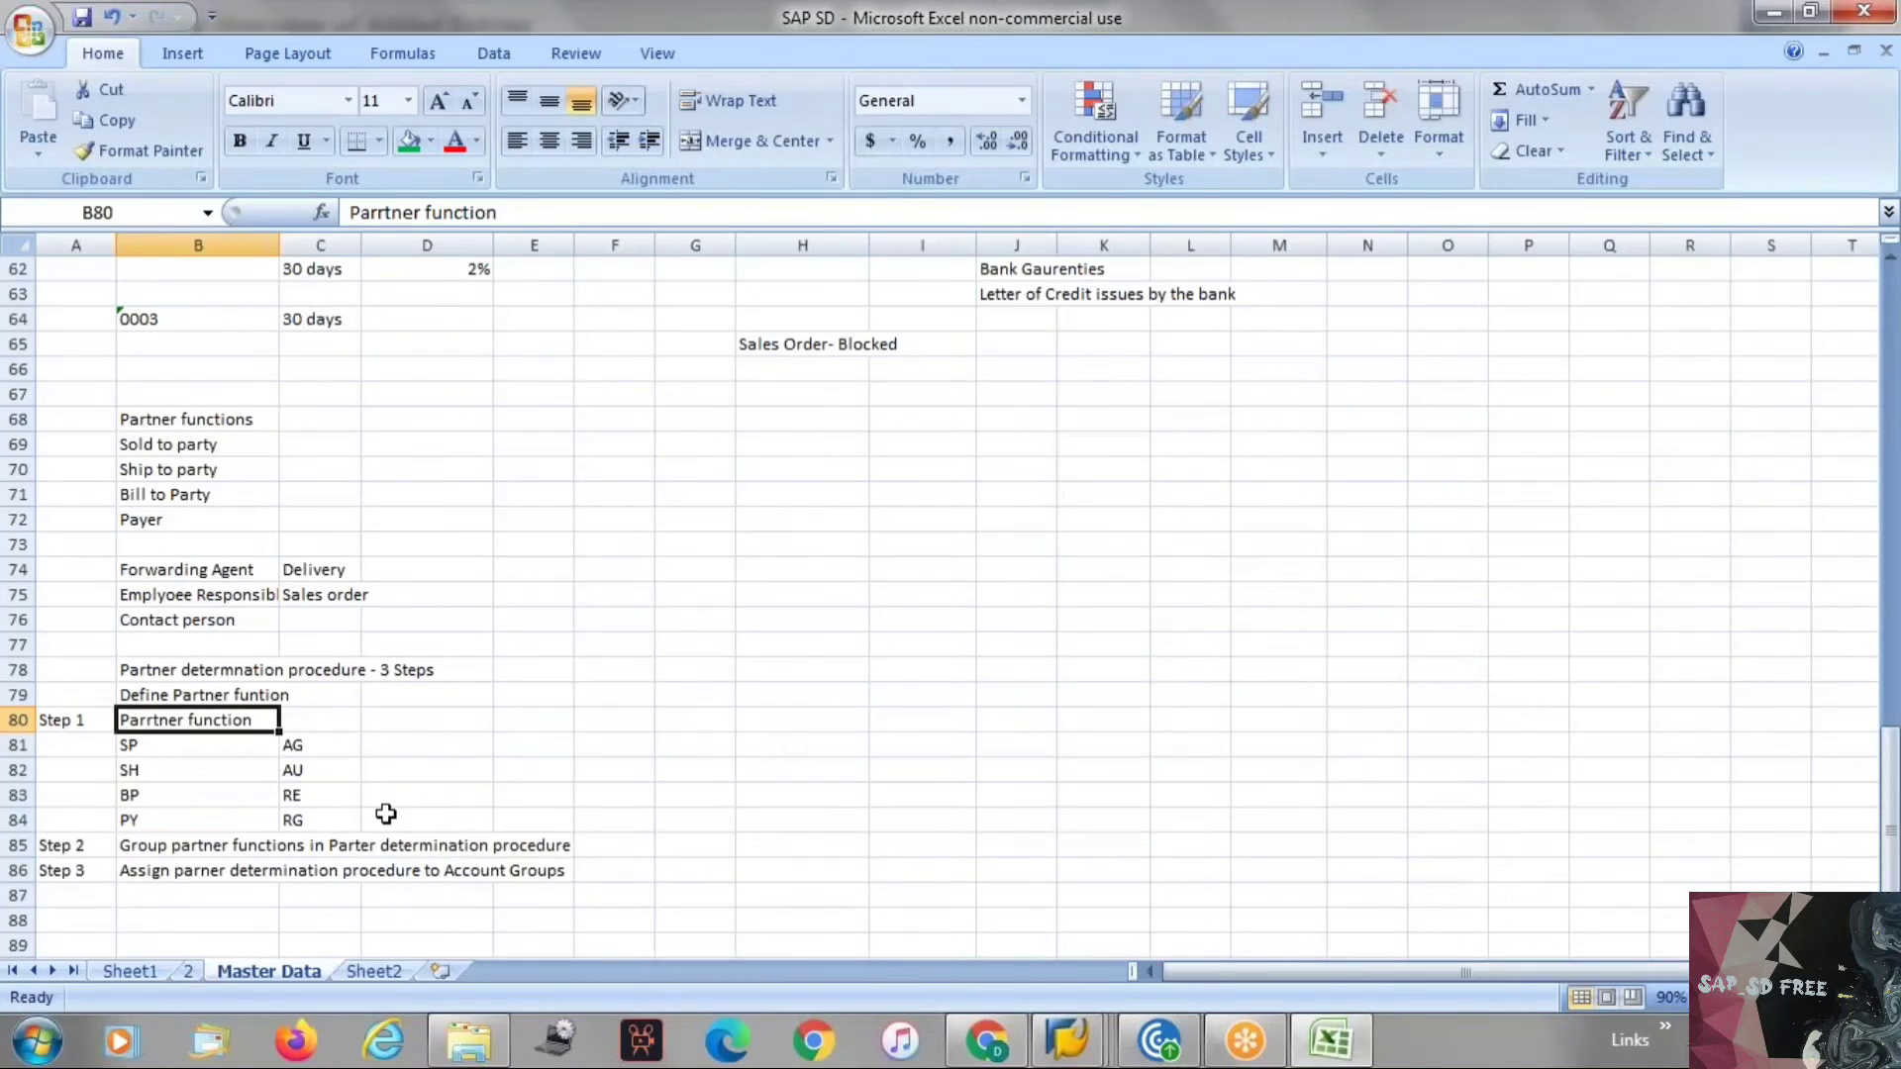
pyautogui.hotkey('alt', 'Tab')
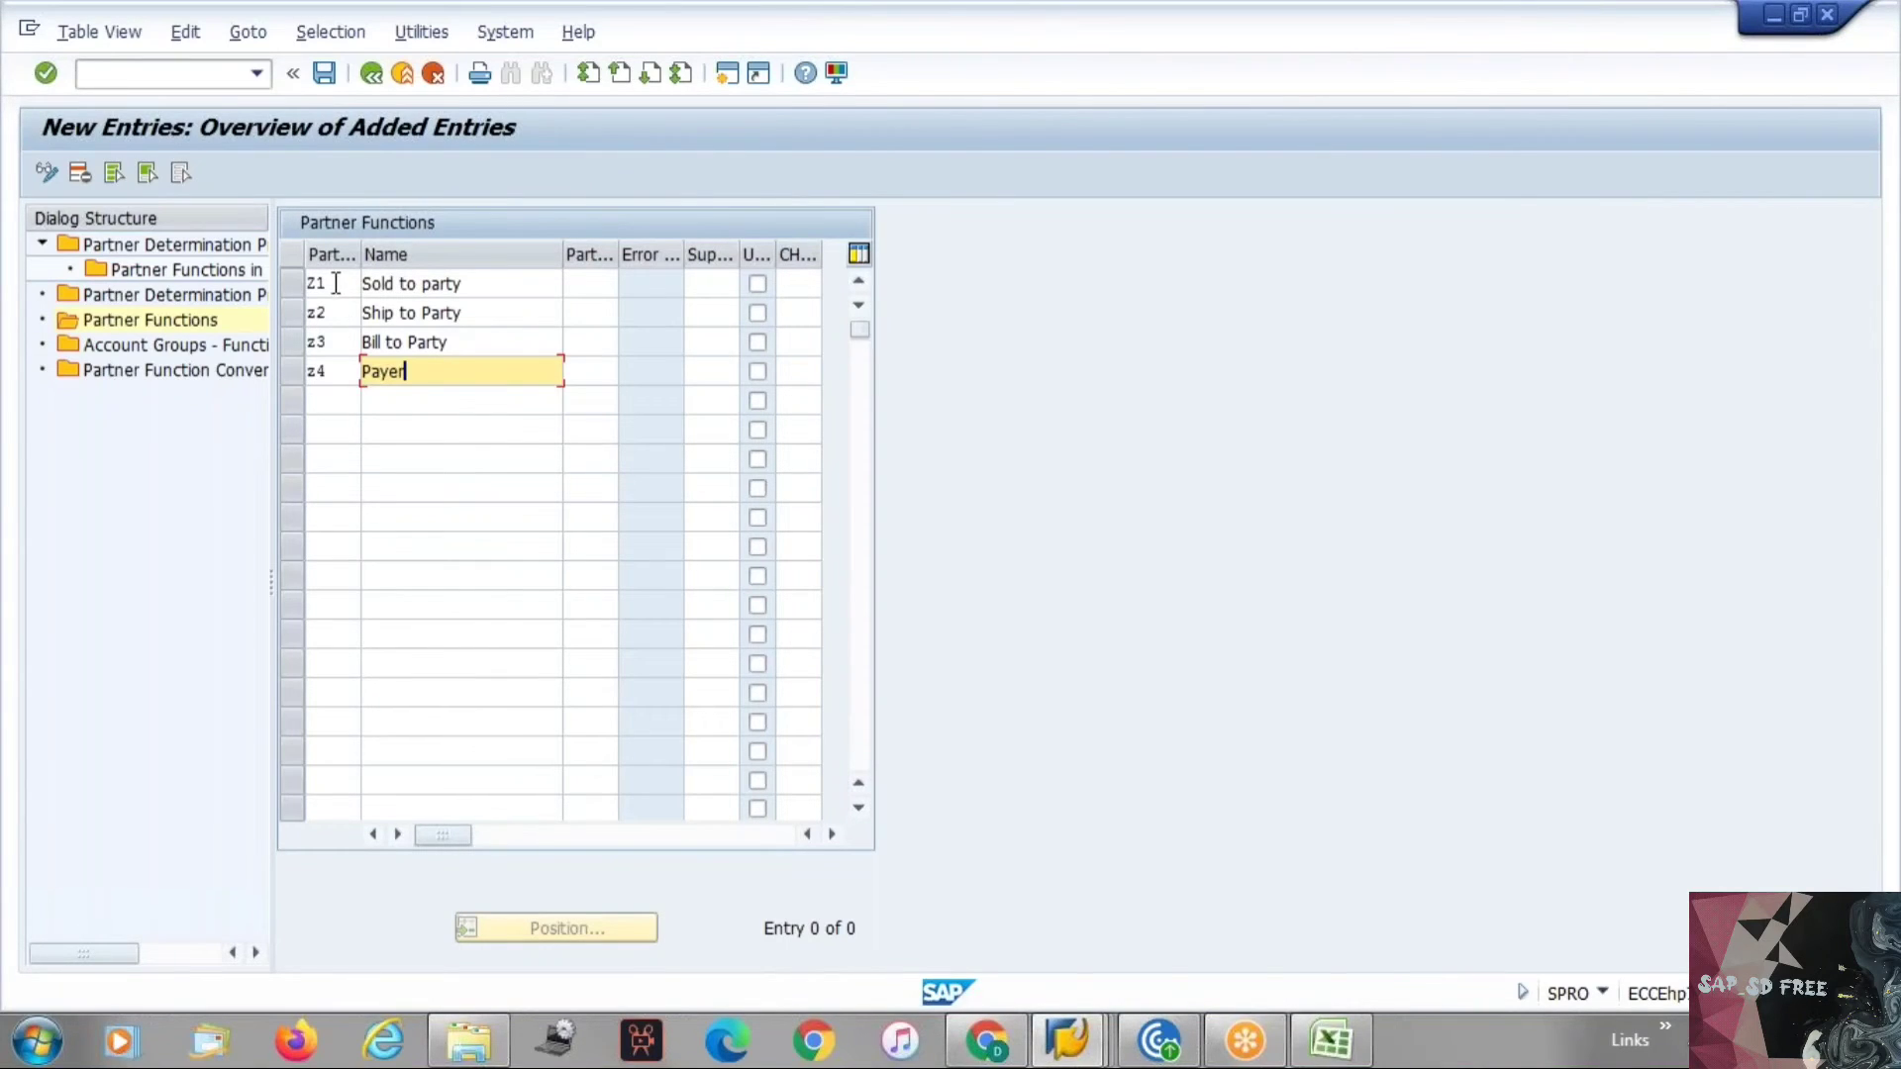
pyautogui.click(335, 285)
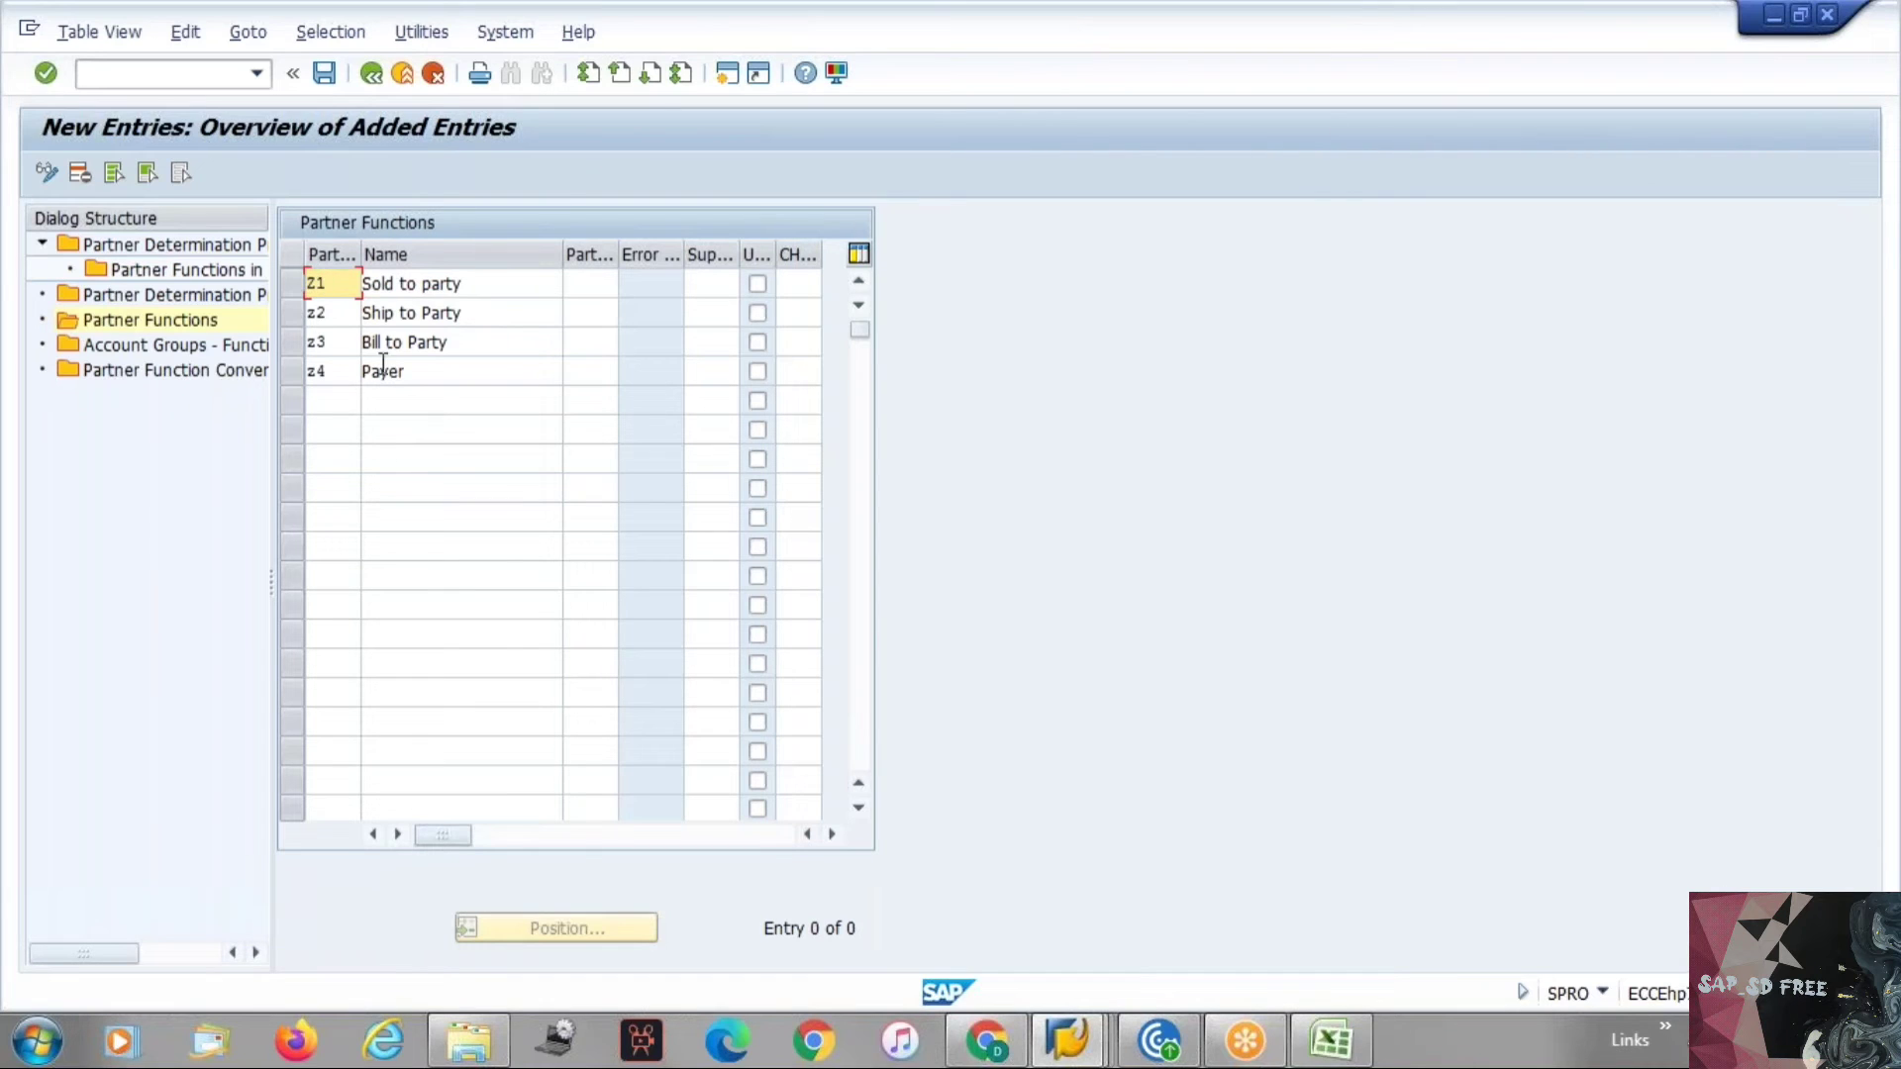
pyautogui.click(340, 403)
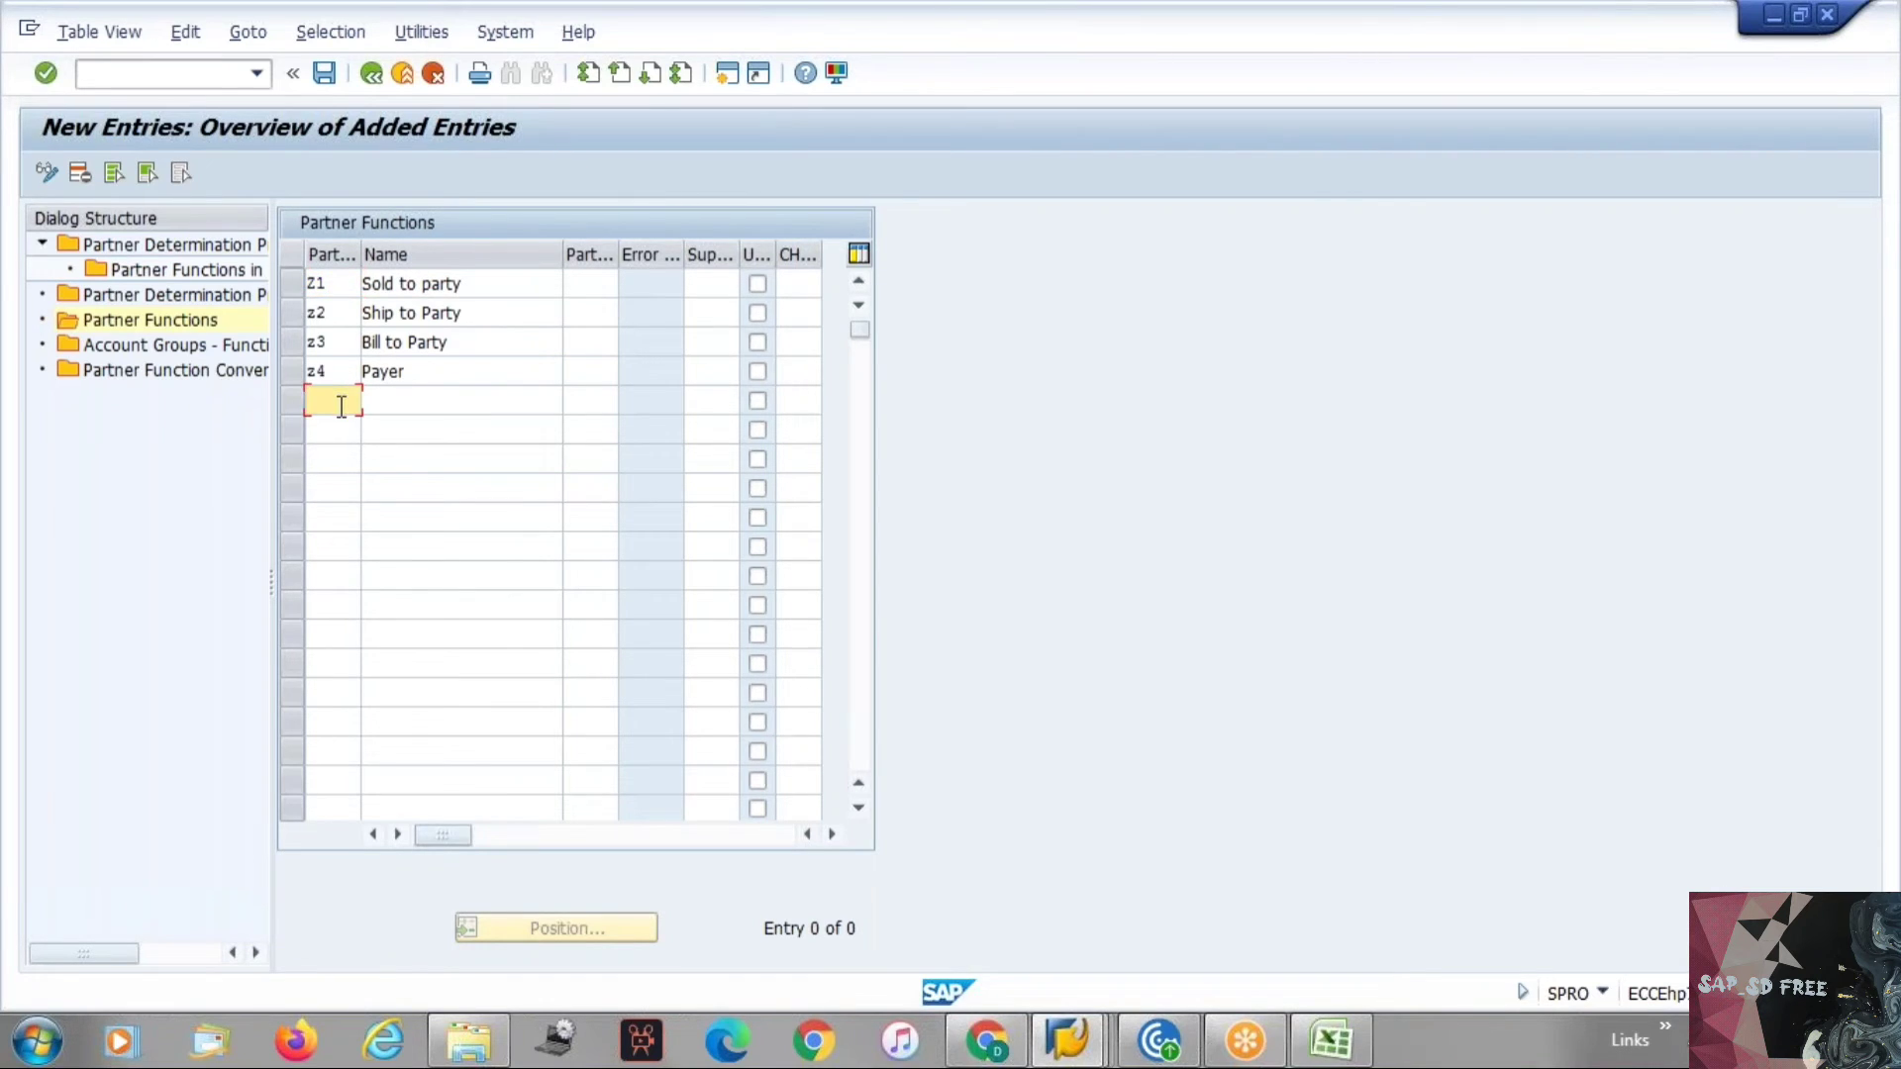
pyautogui.write('z5')
pyautogui.press('Tab')
pyautogui.write('co')
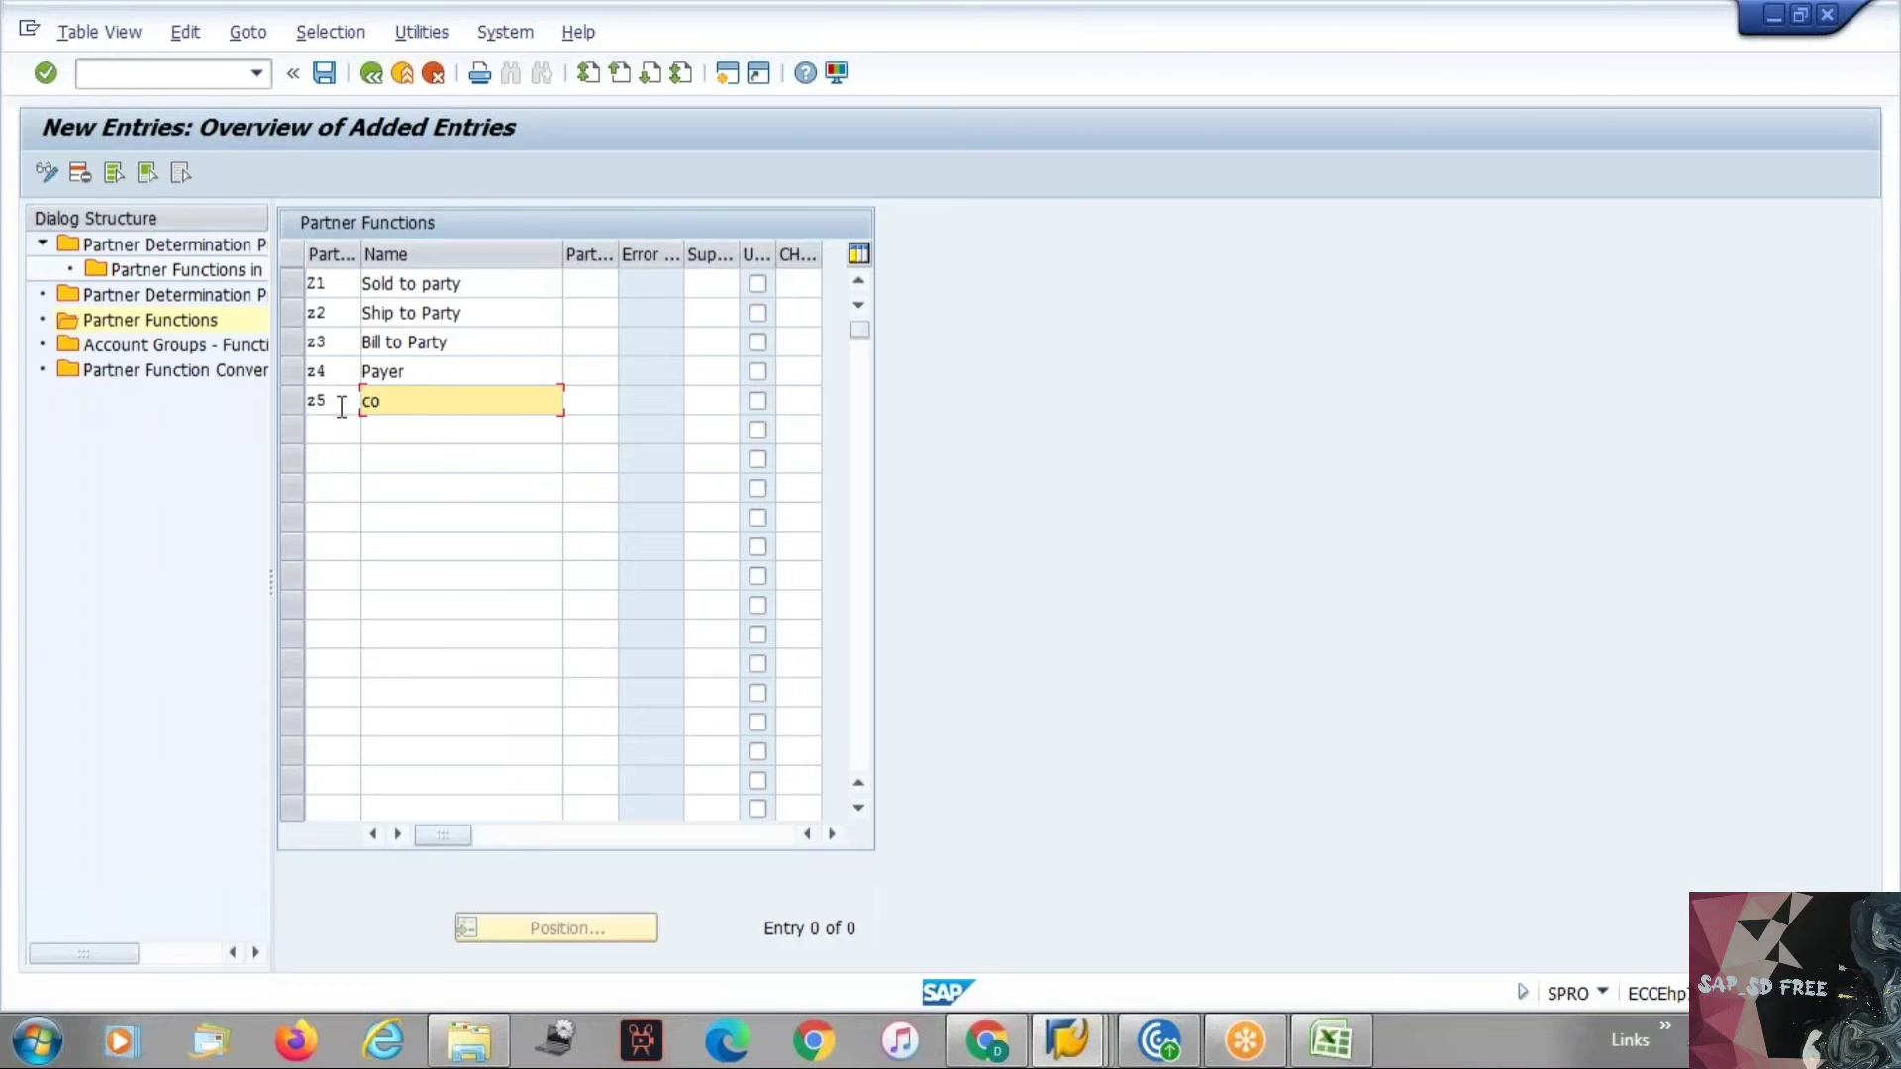
pyautogui.write('ntact persom')
pyautogui.press('BackSpace')
pyautogui.write('n')
pyautogui.press('Down')
pyautogui.hotkey('shift', 'Tab')
pyautogui.write('z')
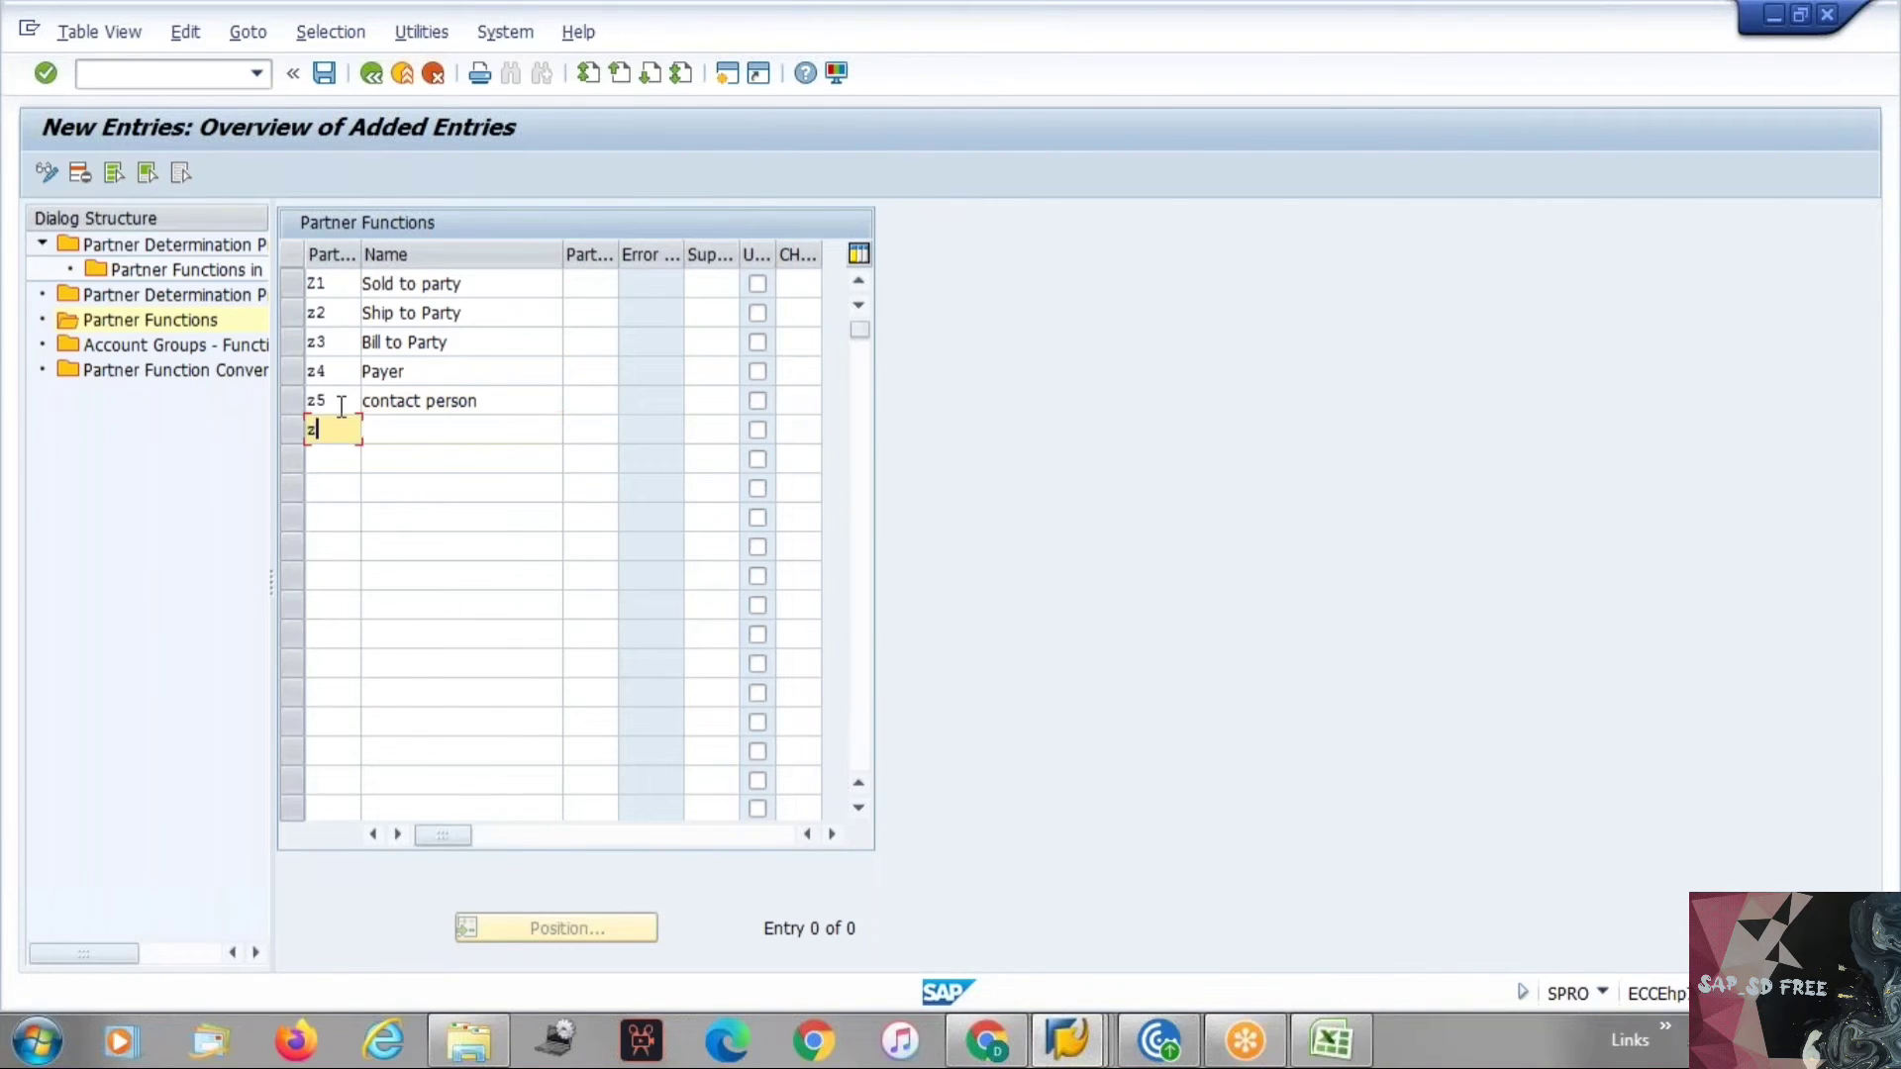
pyautogui.write('6')
pyautogui.press('Tab')
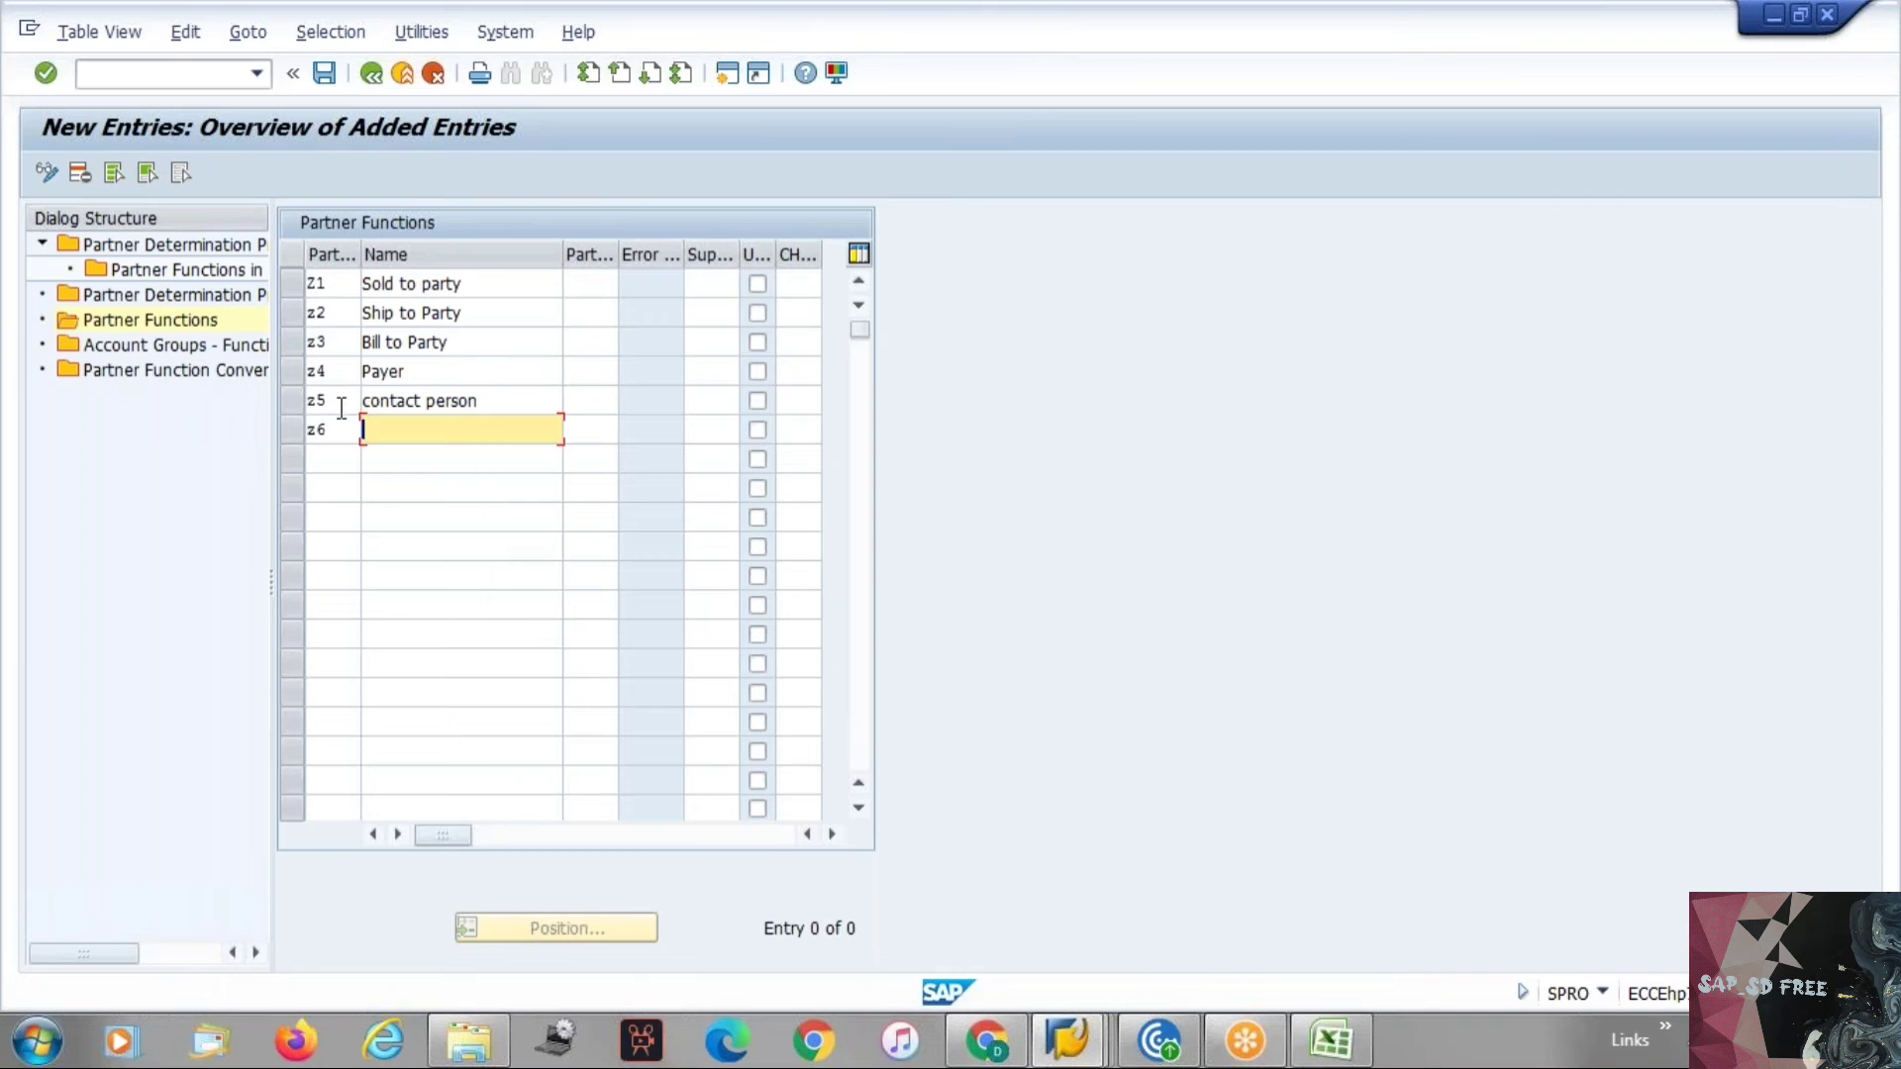
pyautogui.write('Forwarding Agent')
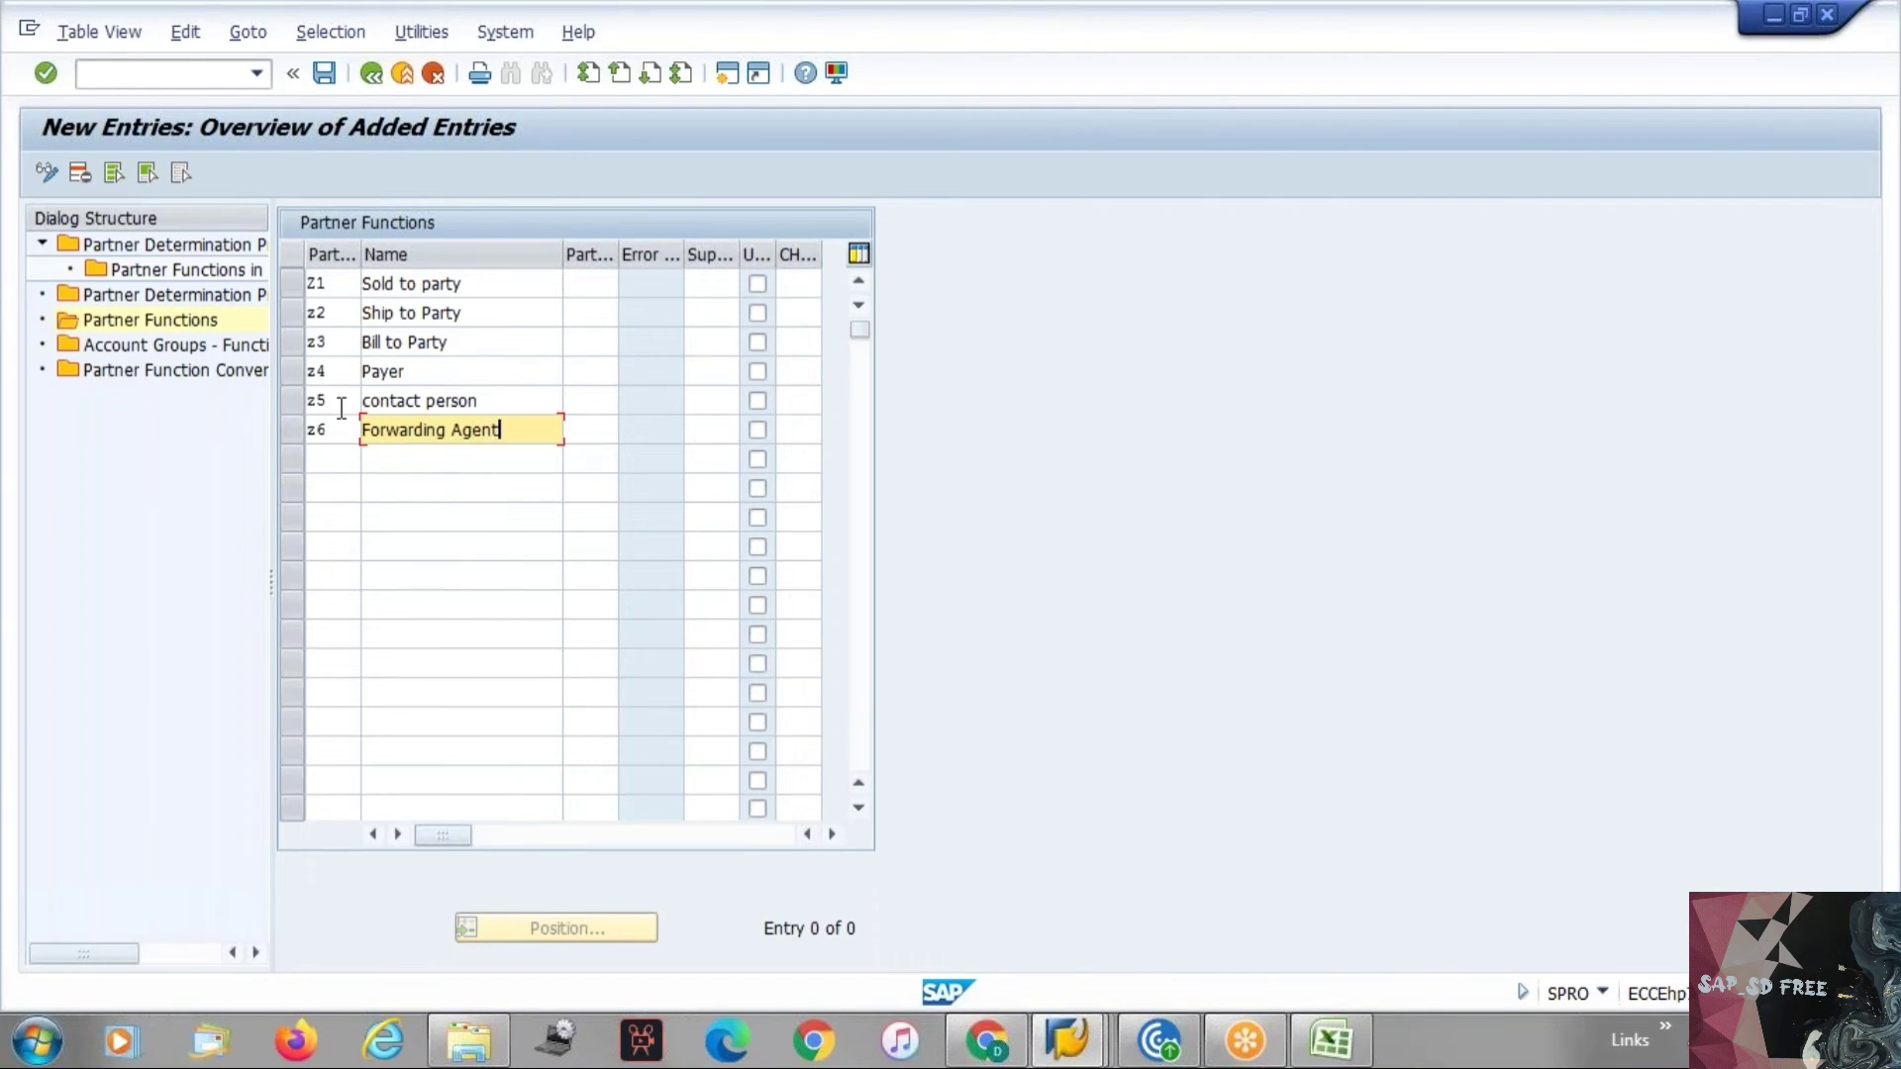
# Add partner function Z7 Employee responsible and confirm the new entries.
pyautogui.click(325, 457)
pyautogui.write('z7')
pyautogui.press('Tab')
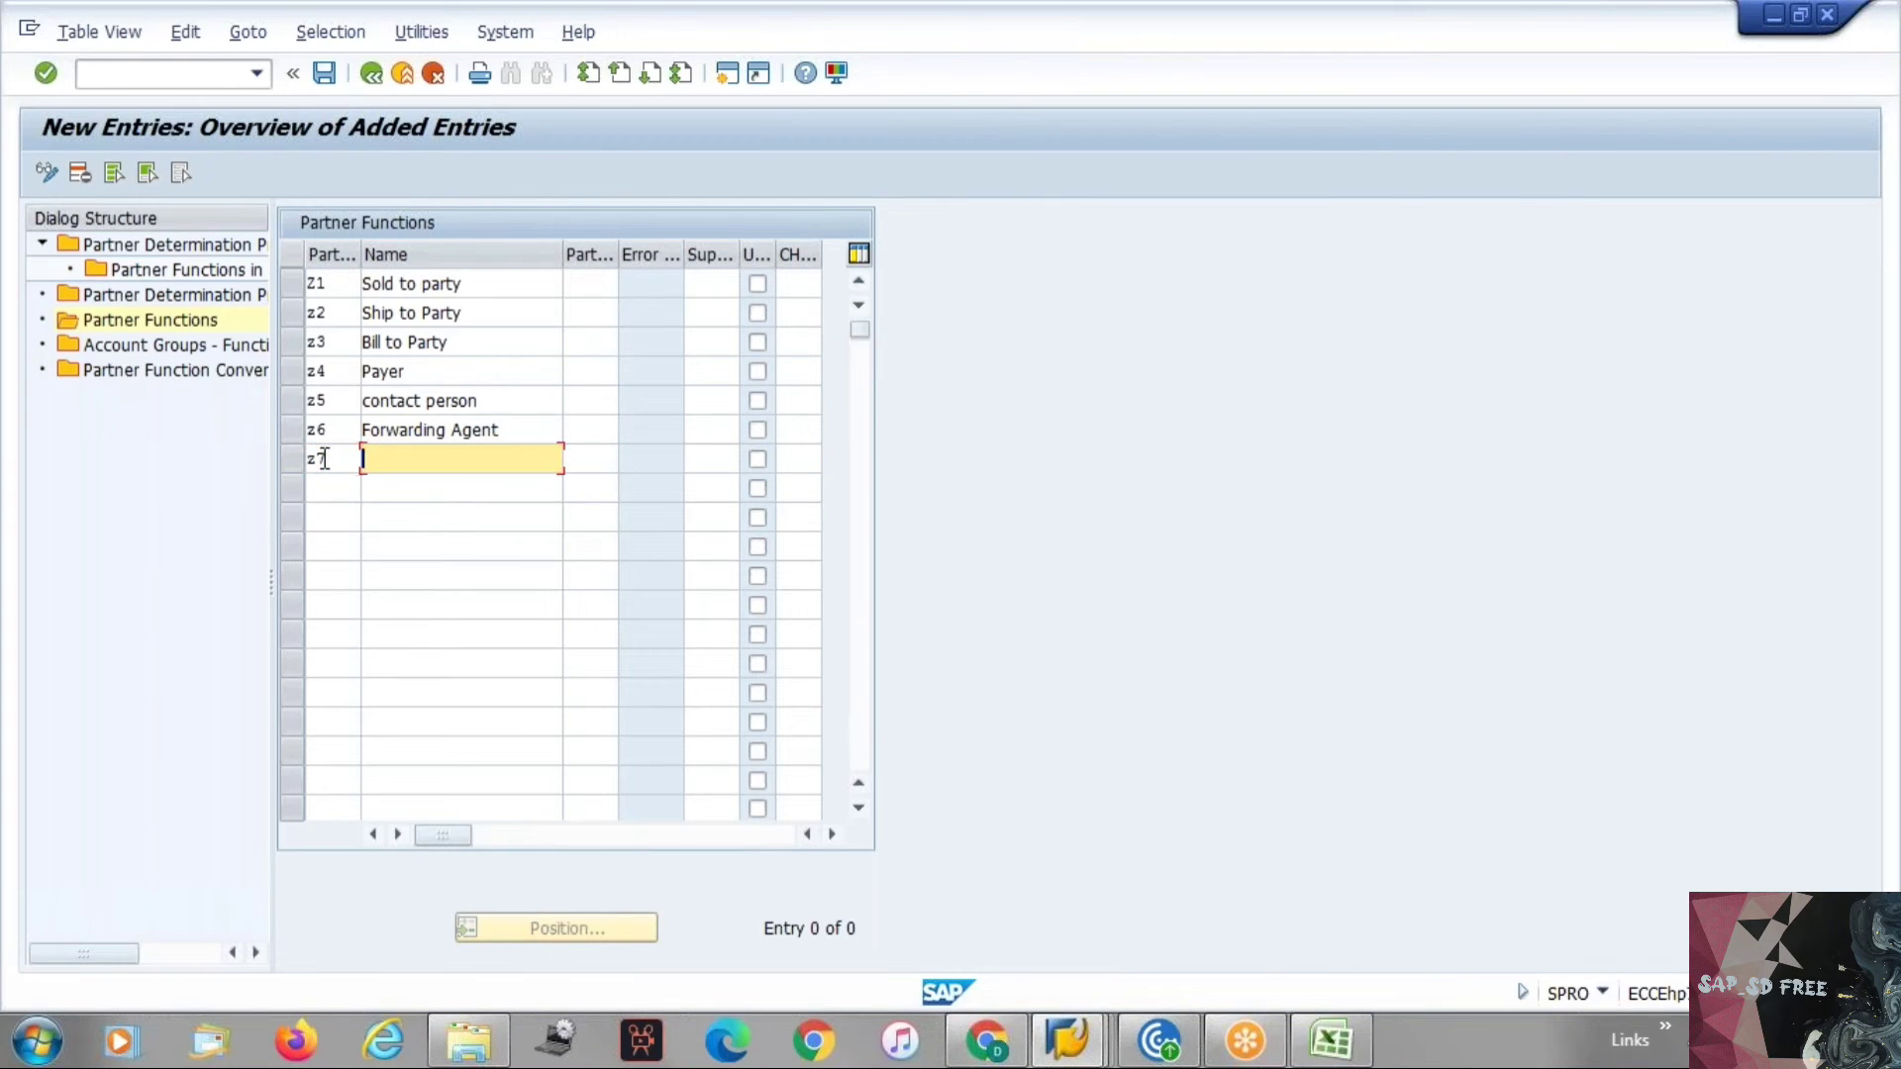
pyautogui.write('Employee responsible')
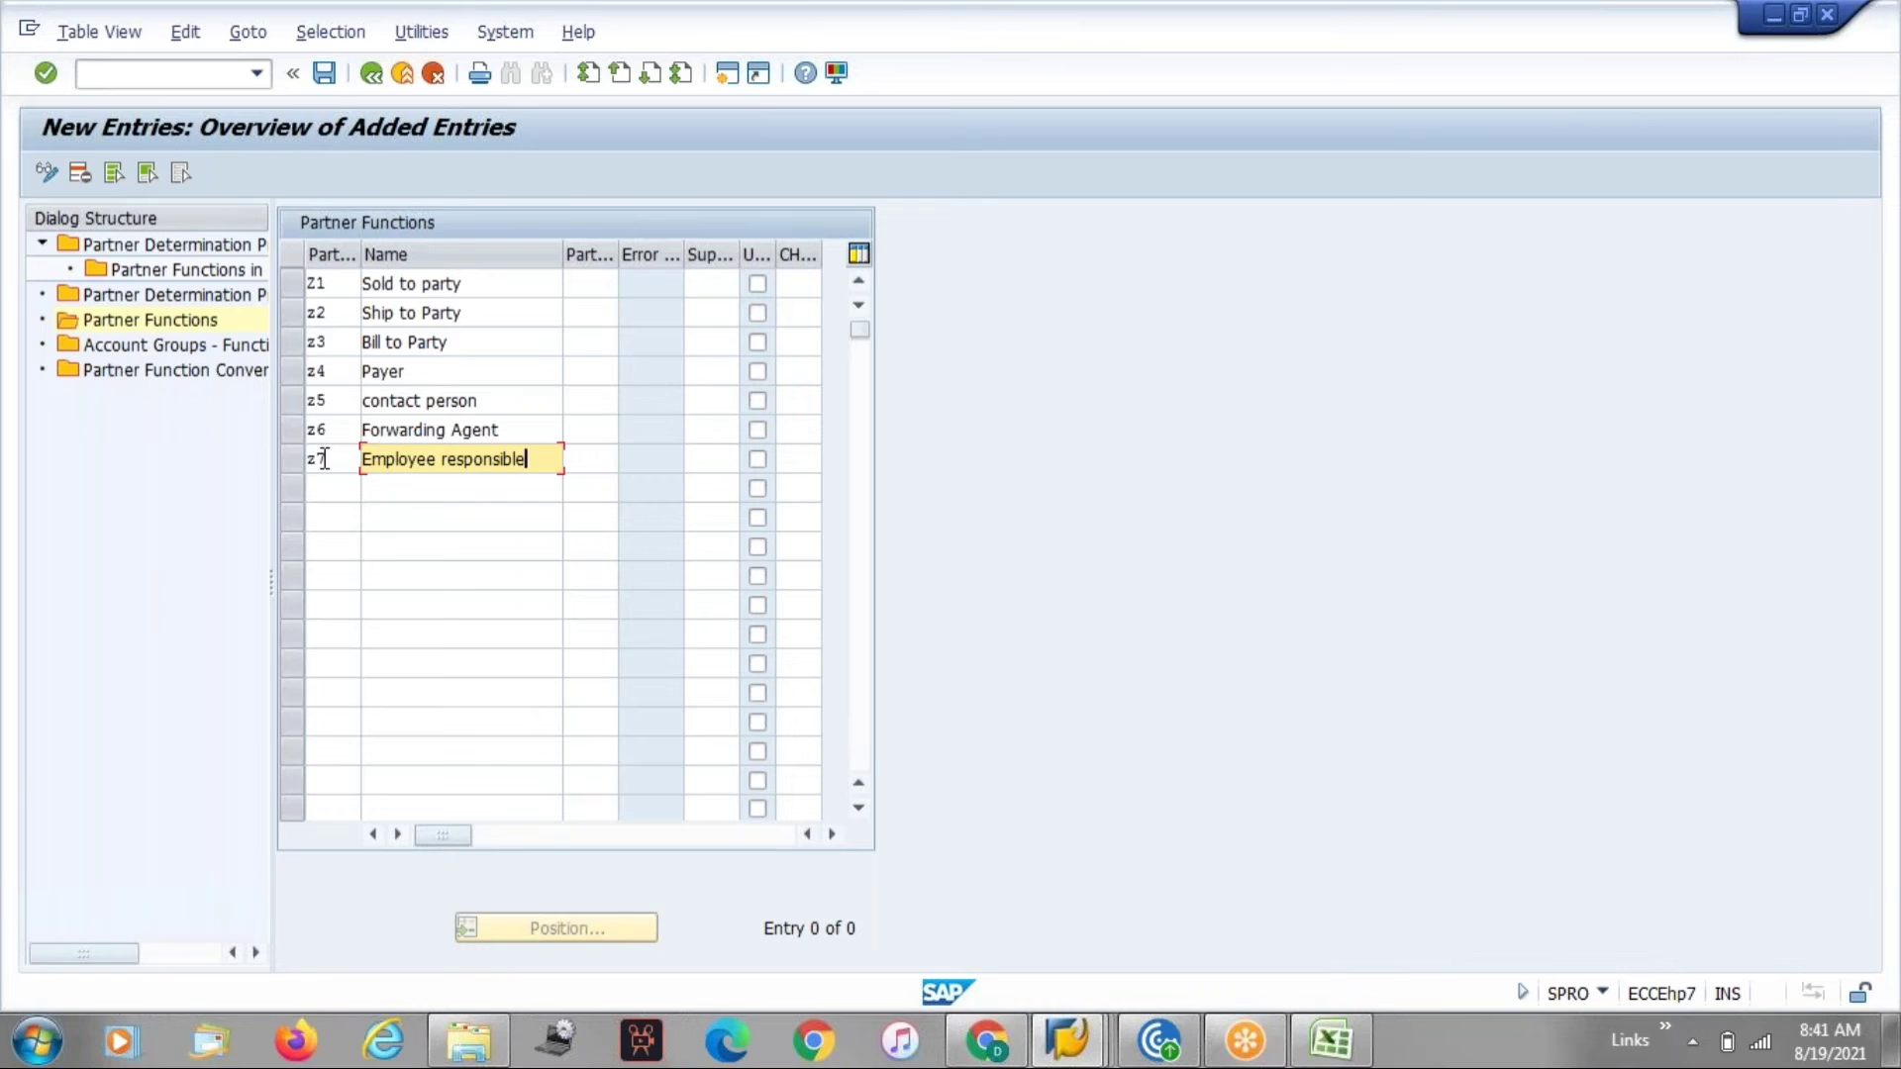
pyautogui.press('Return')
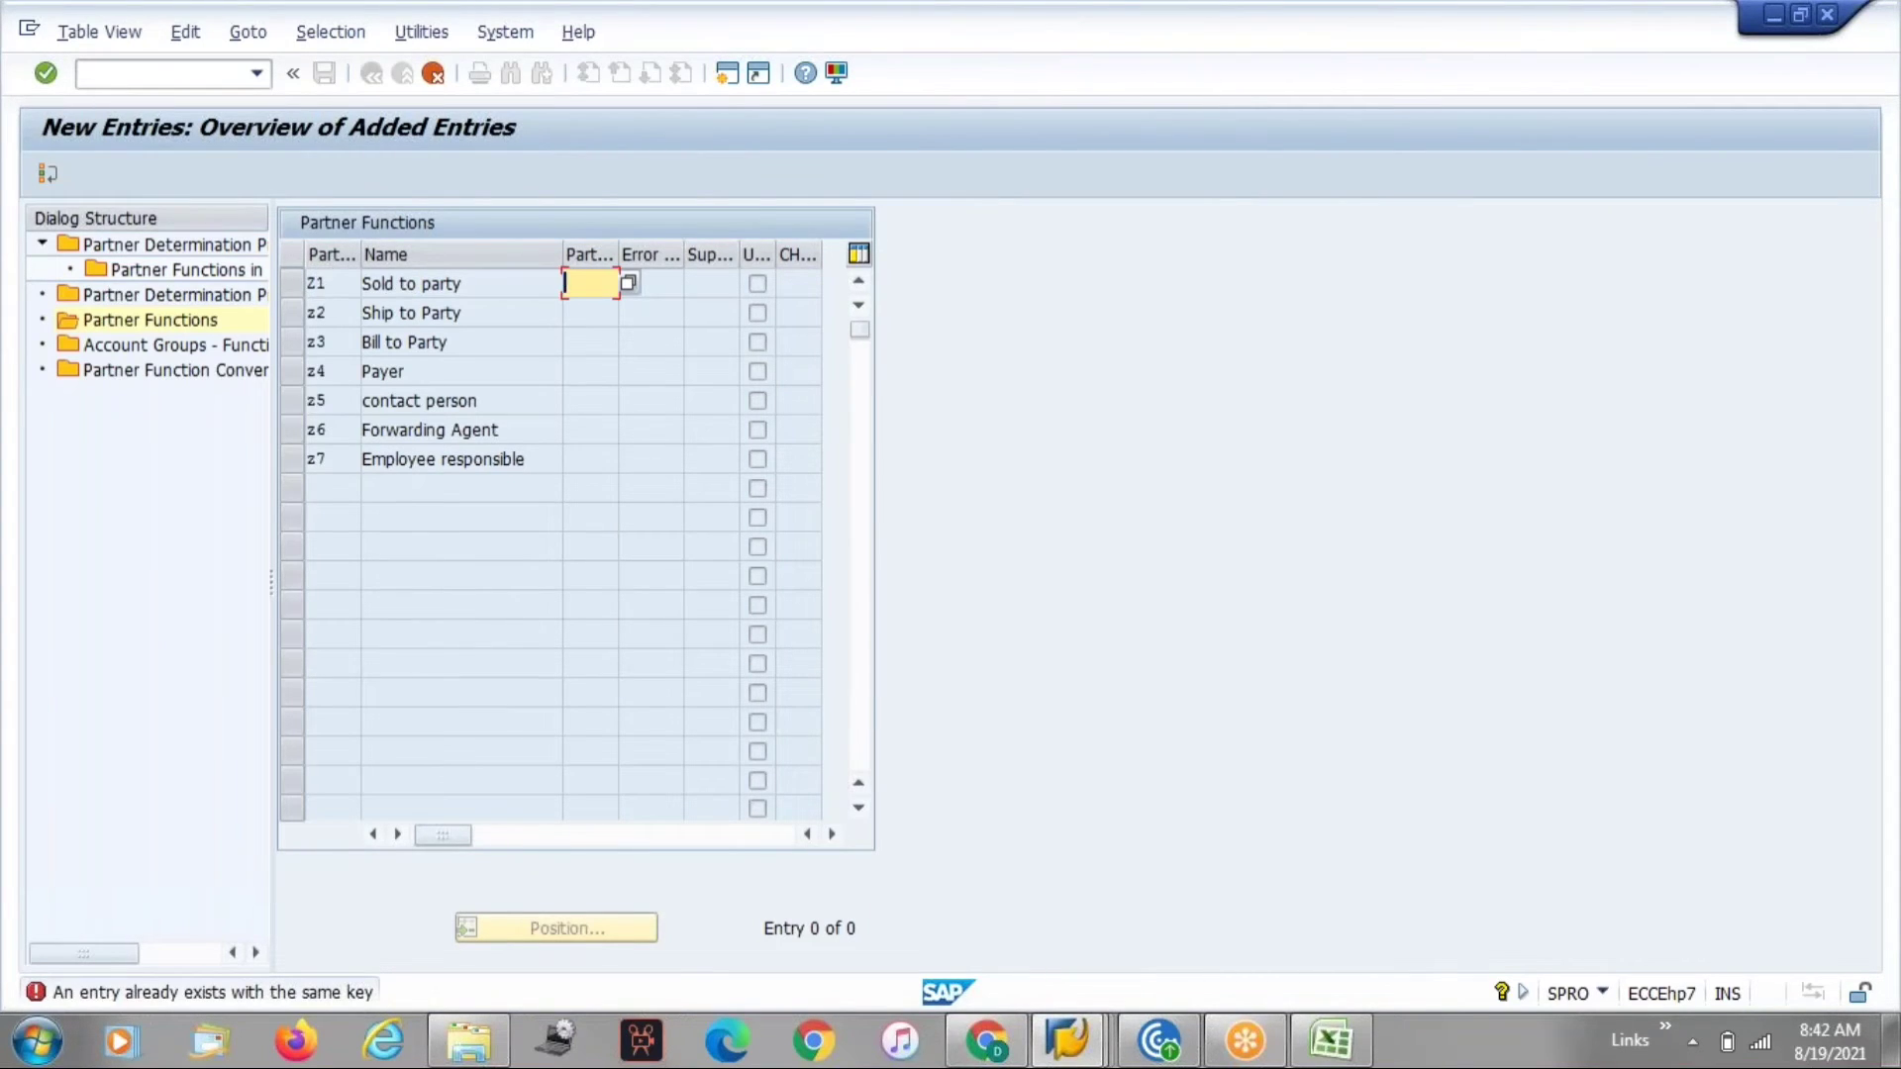
# Set partner type KU for Z1, then exit the new entries without saving.
pyautogui.click(629, 283)
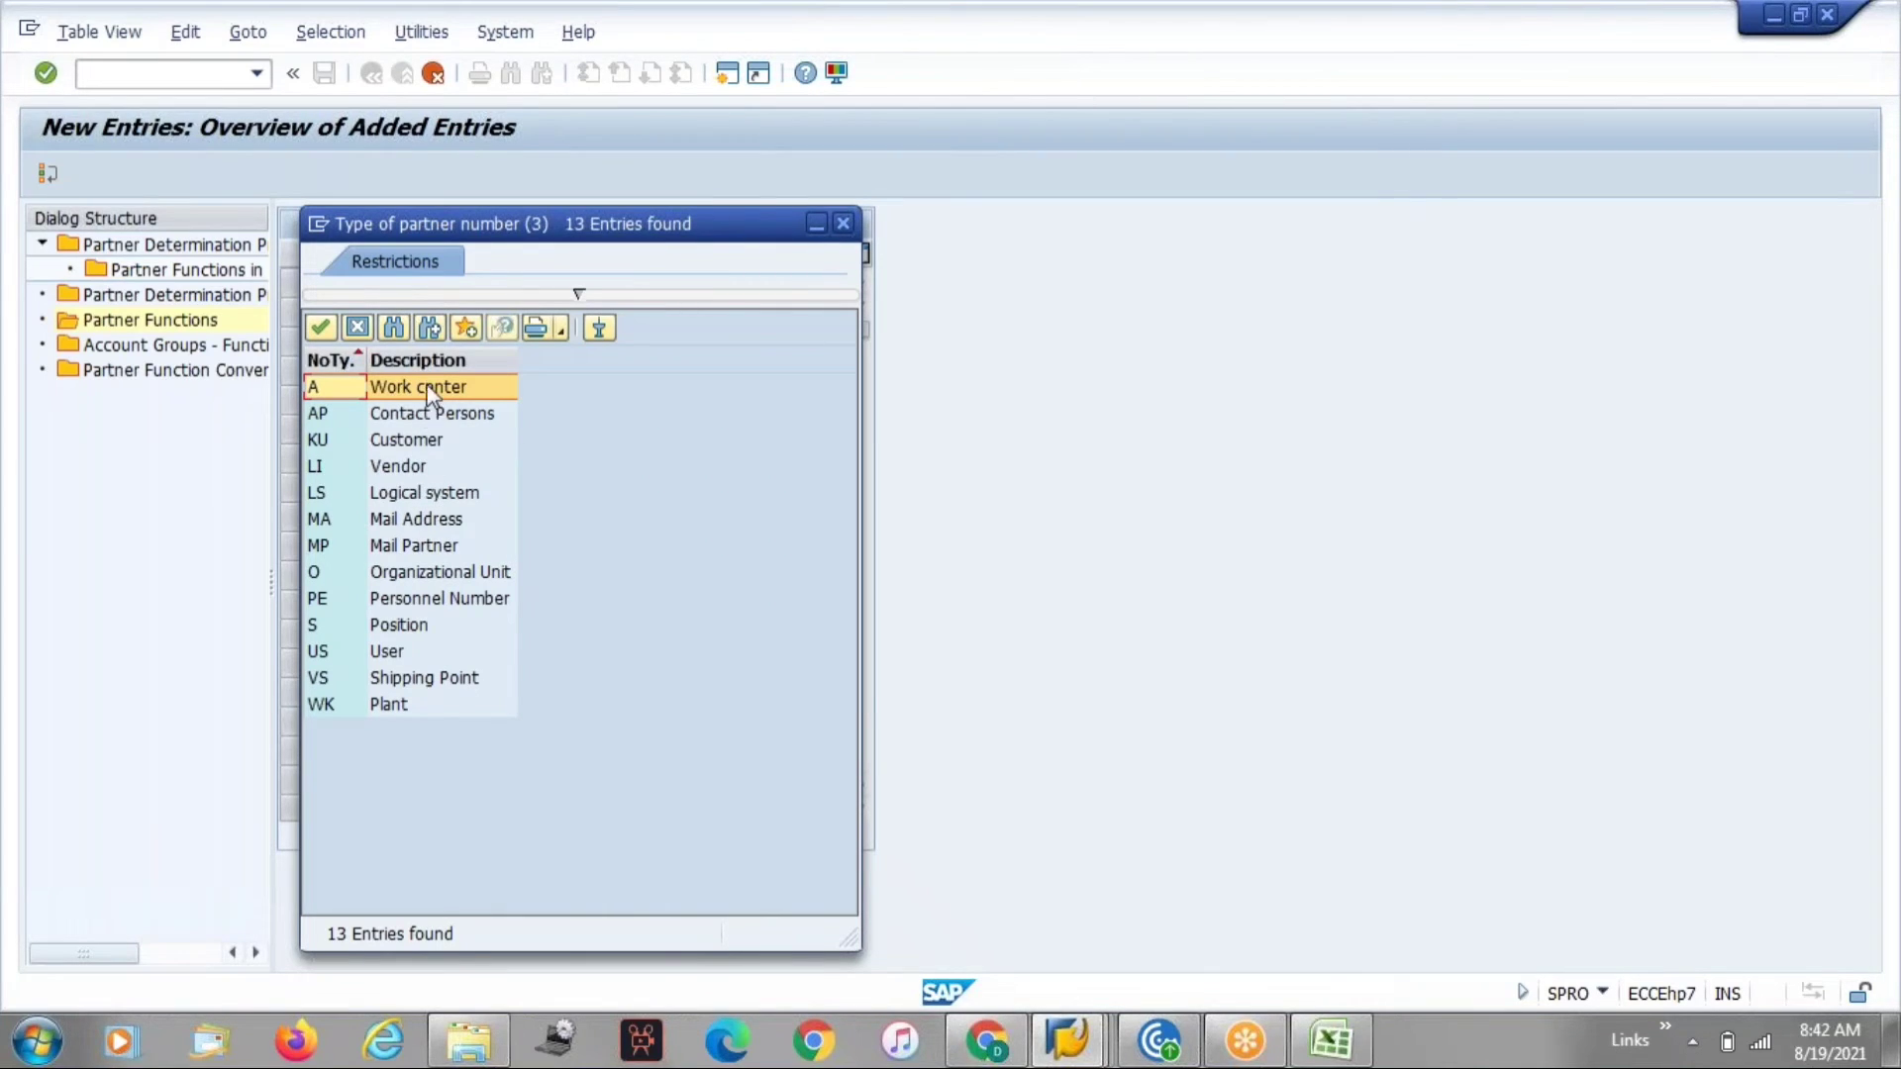
pyautogui.doubleClick(407, 439)
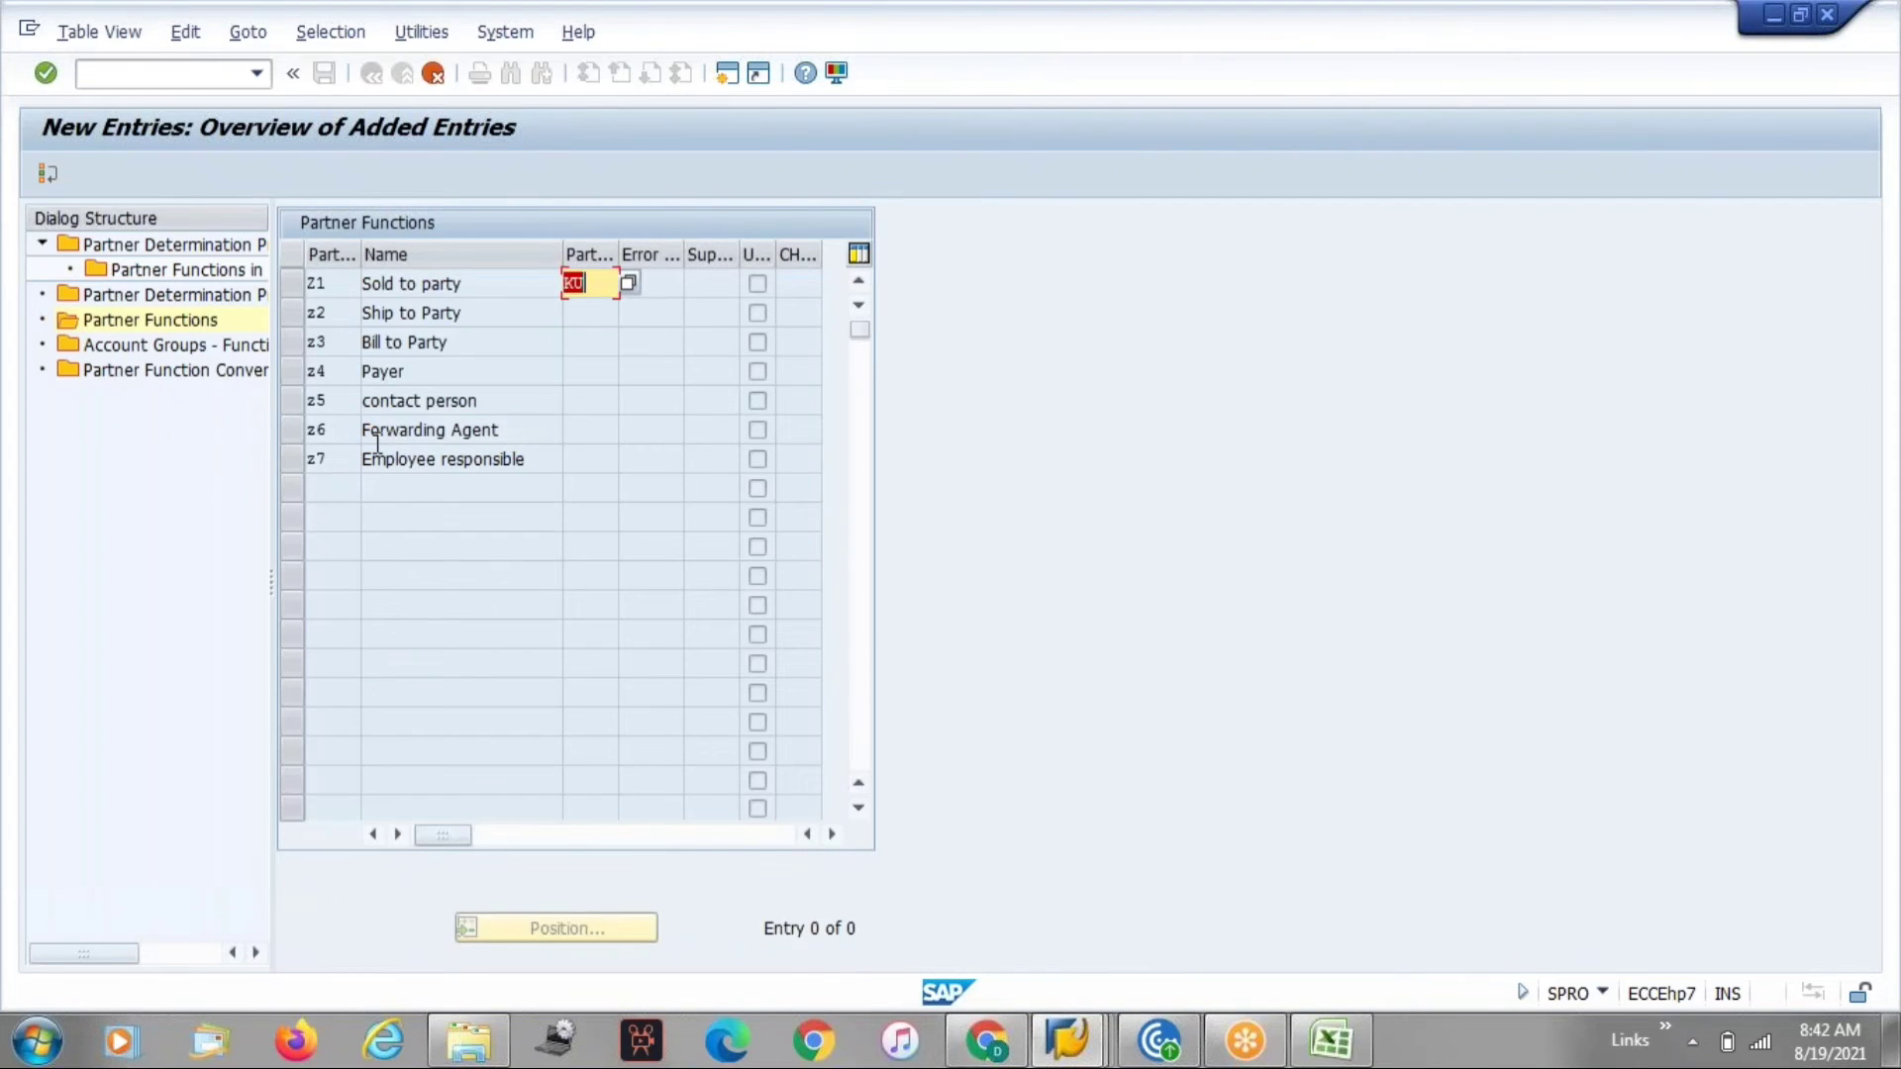
pyautogui.press('Return')
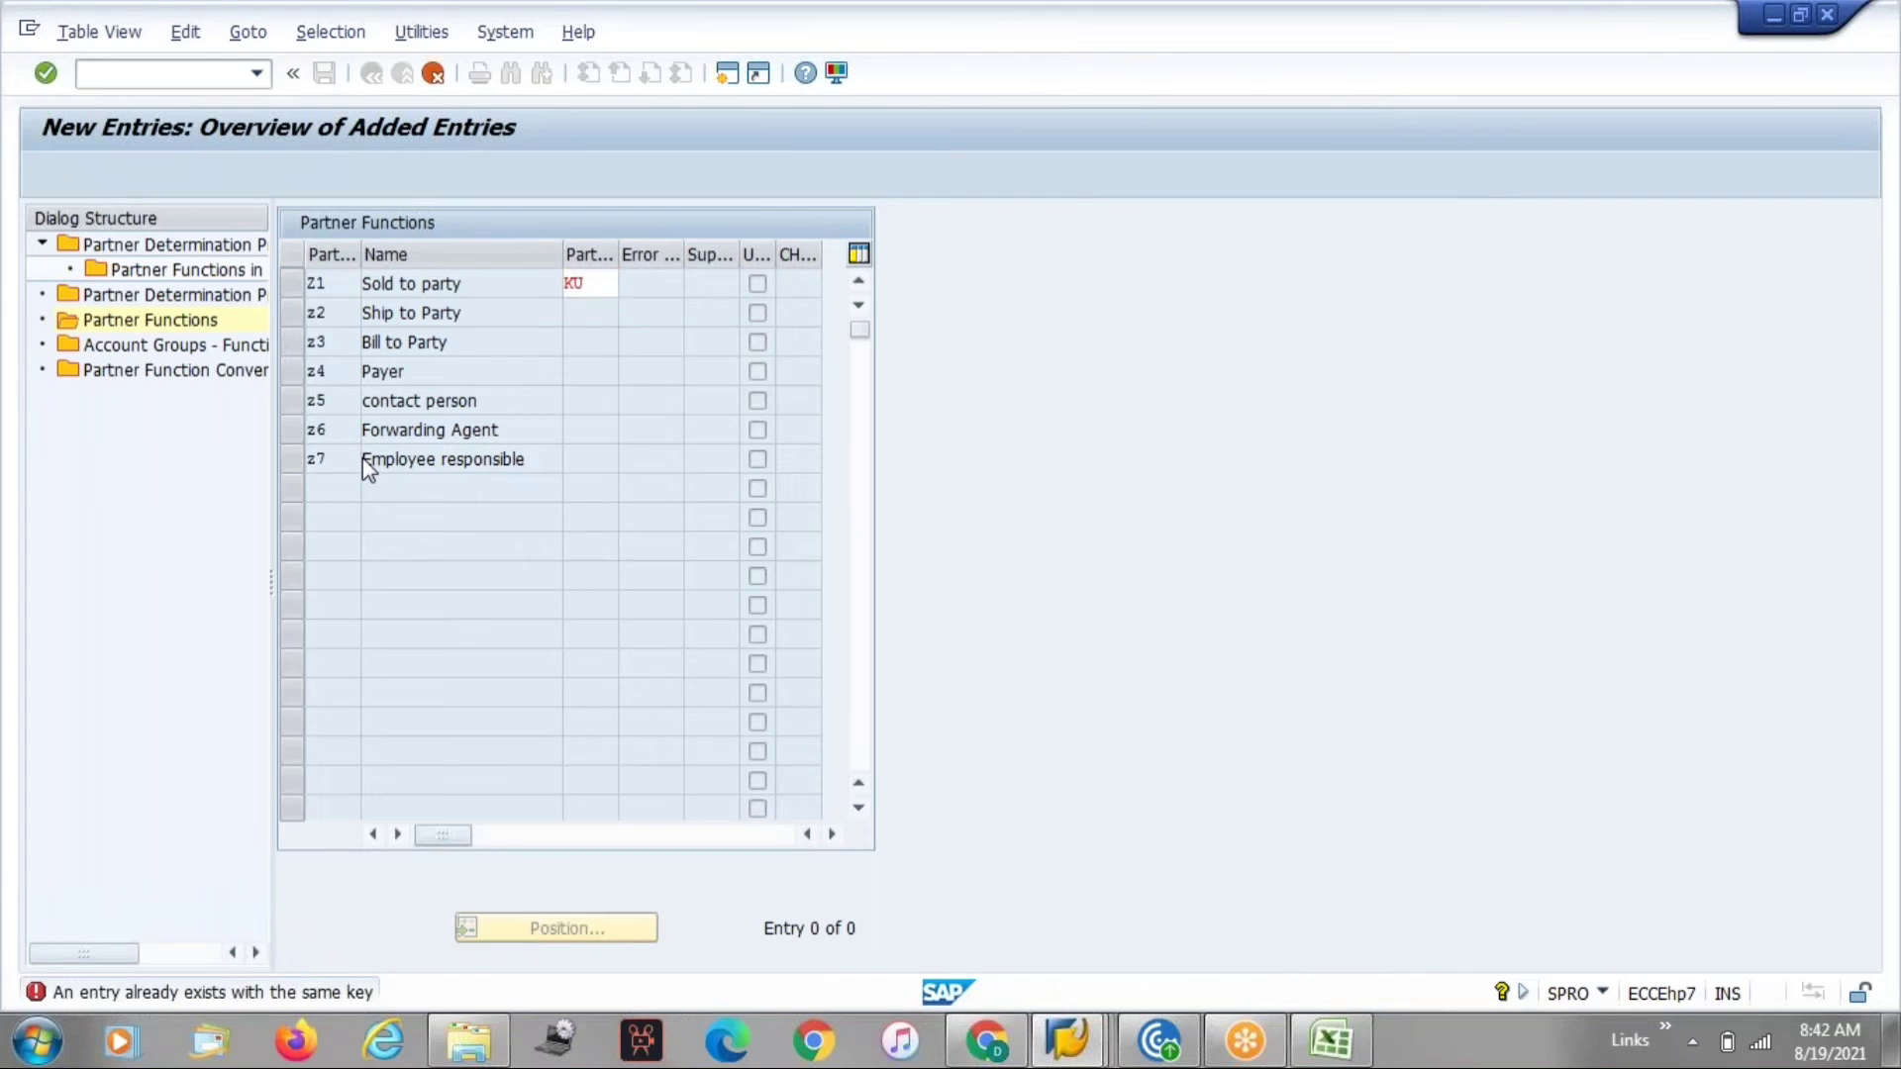
pyautogui.press('F12')
# Position the partner functions list at AZ and then at Y to check which codes are free.
pyautogui.click(408, 517)
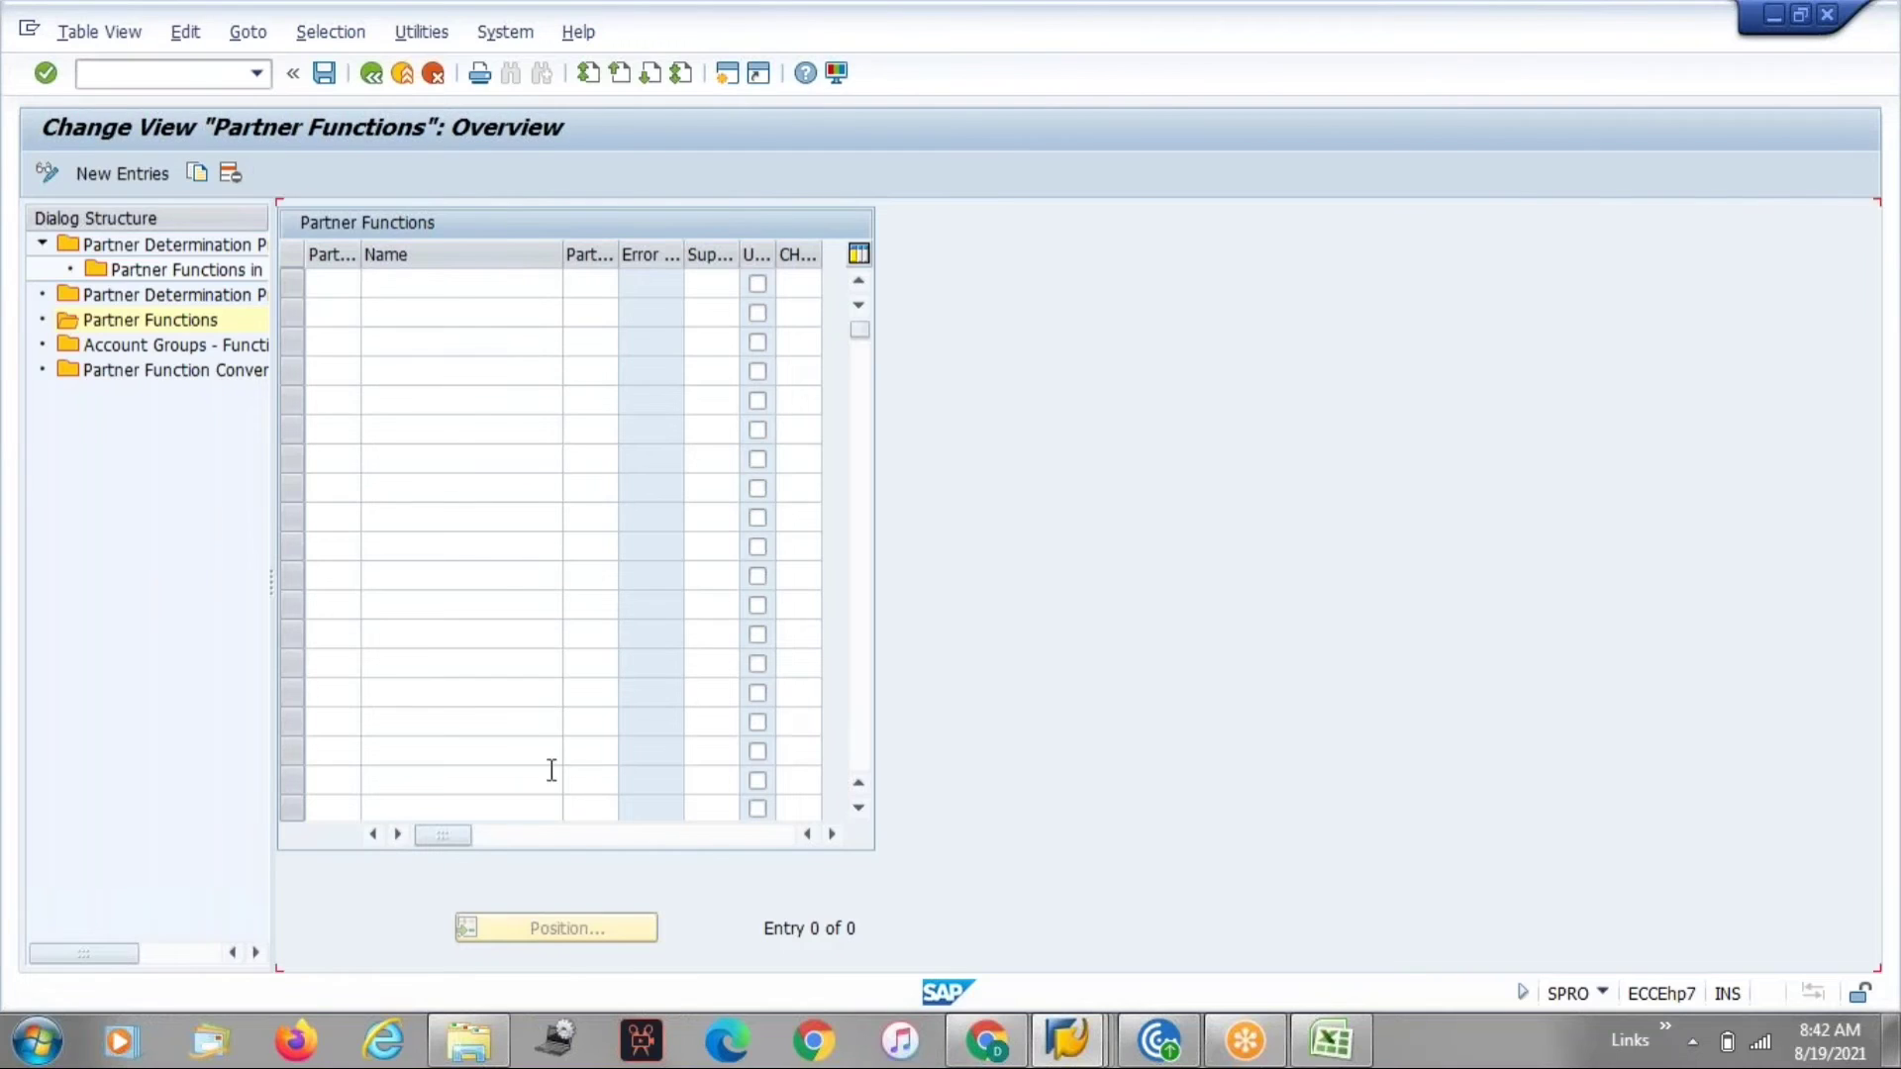
pyautogui.click(546, 931)
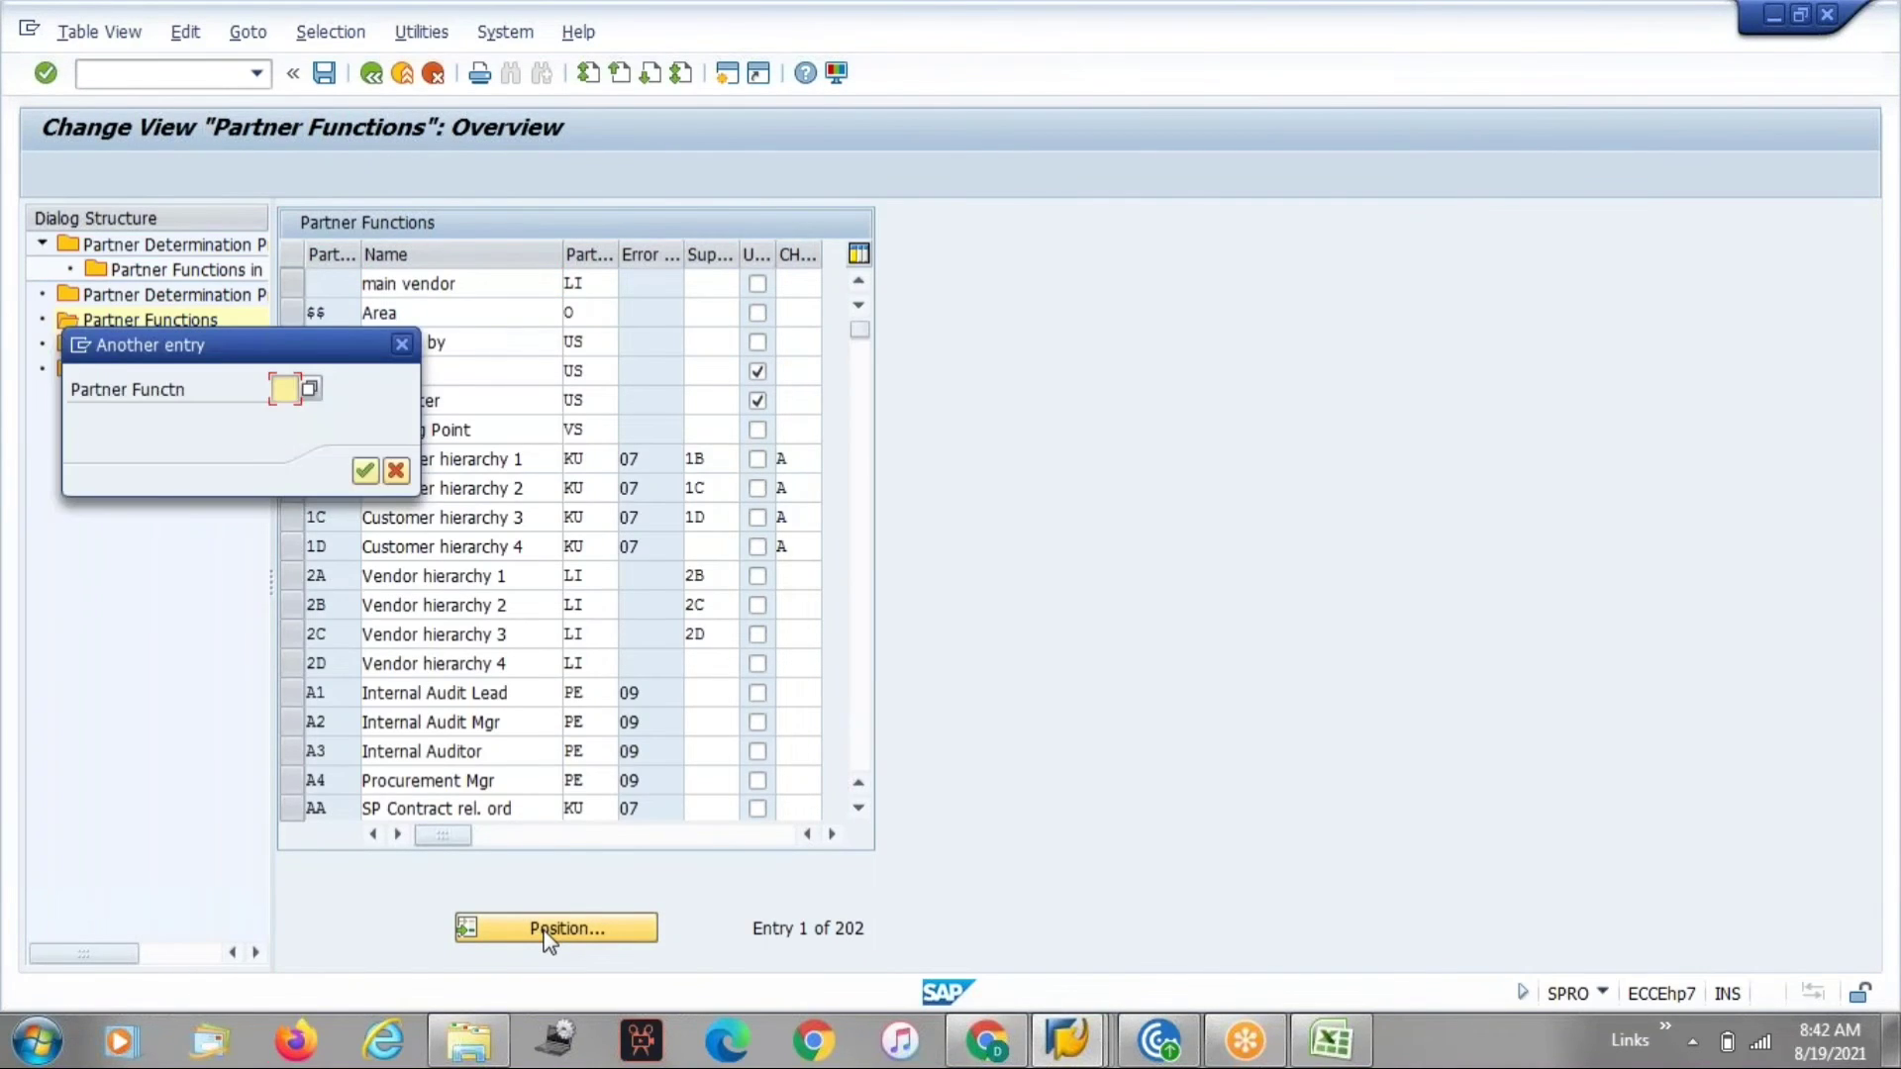
pyautogui.write('az')
pyautogui.press('Return')
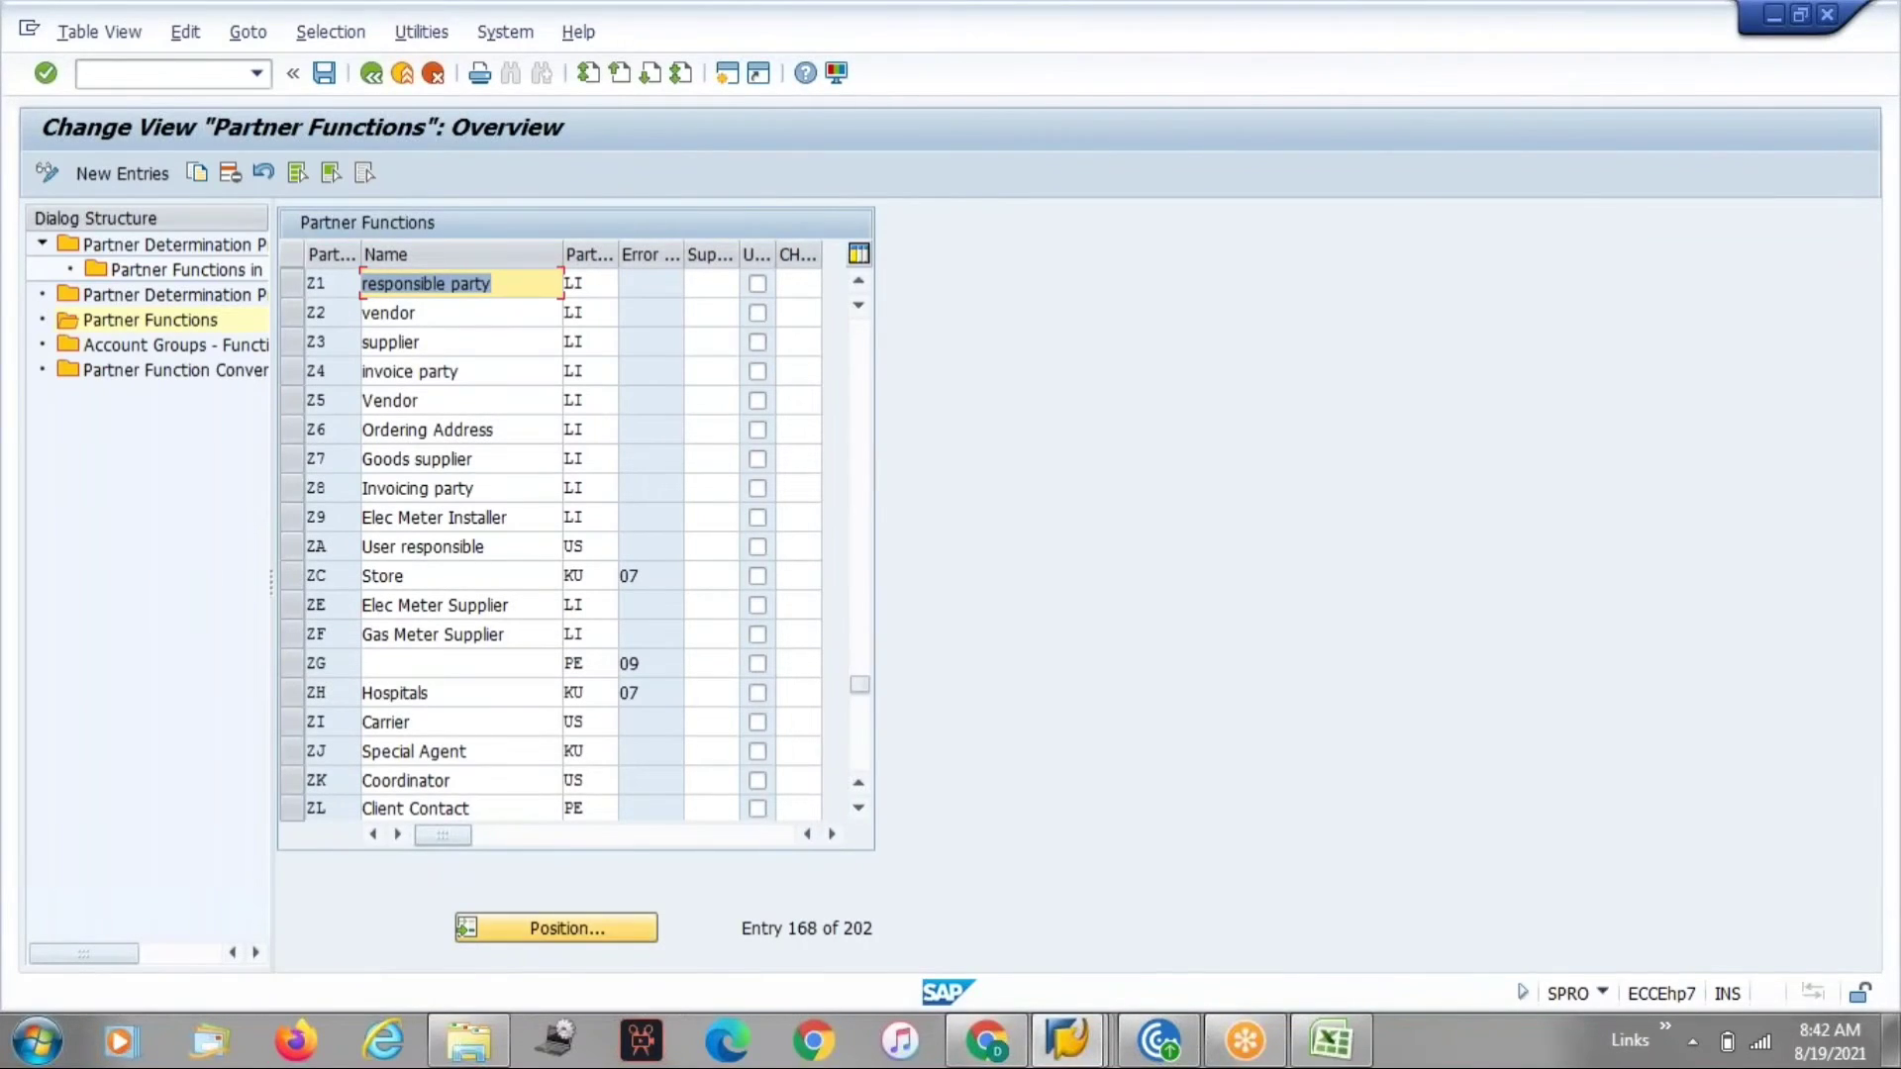
pyautogui.click(495, 936)
pyautogui.write('y')
pyautogui.press('Return')
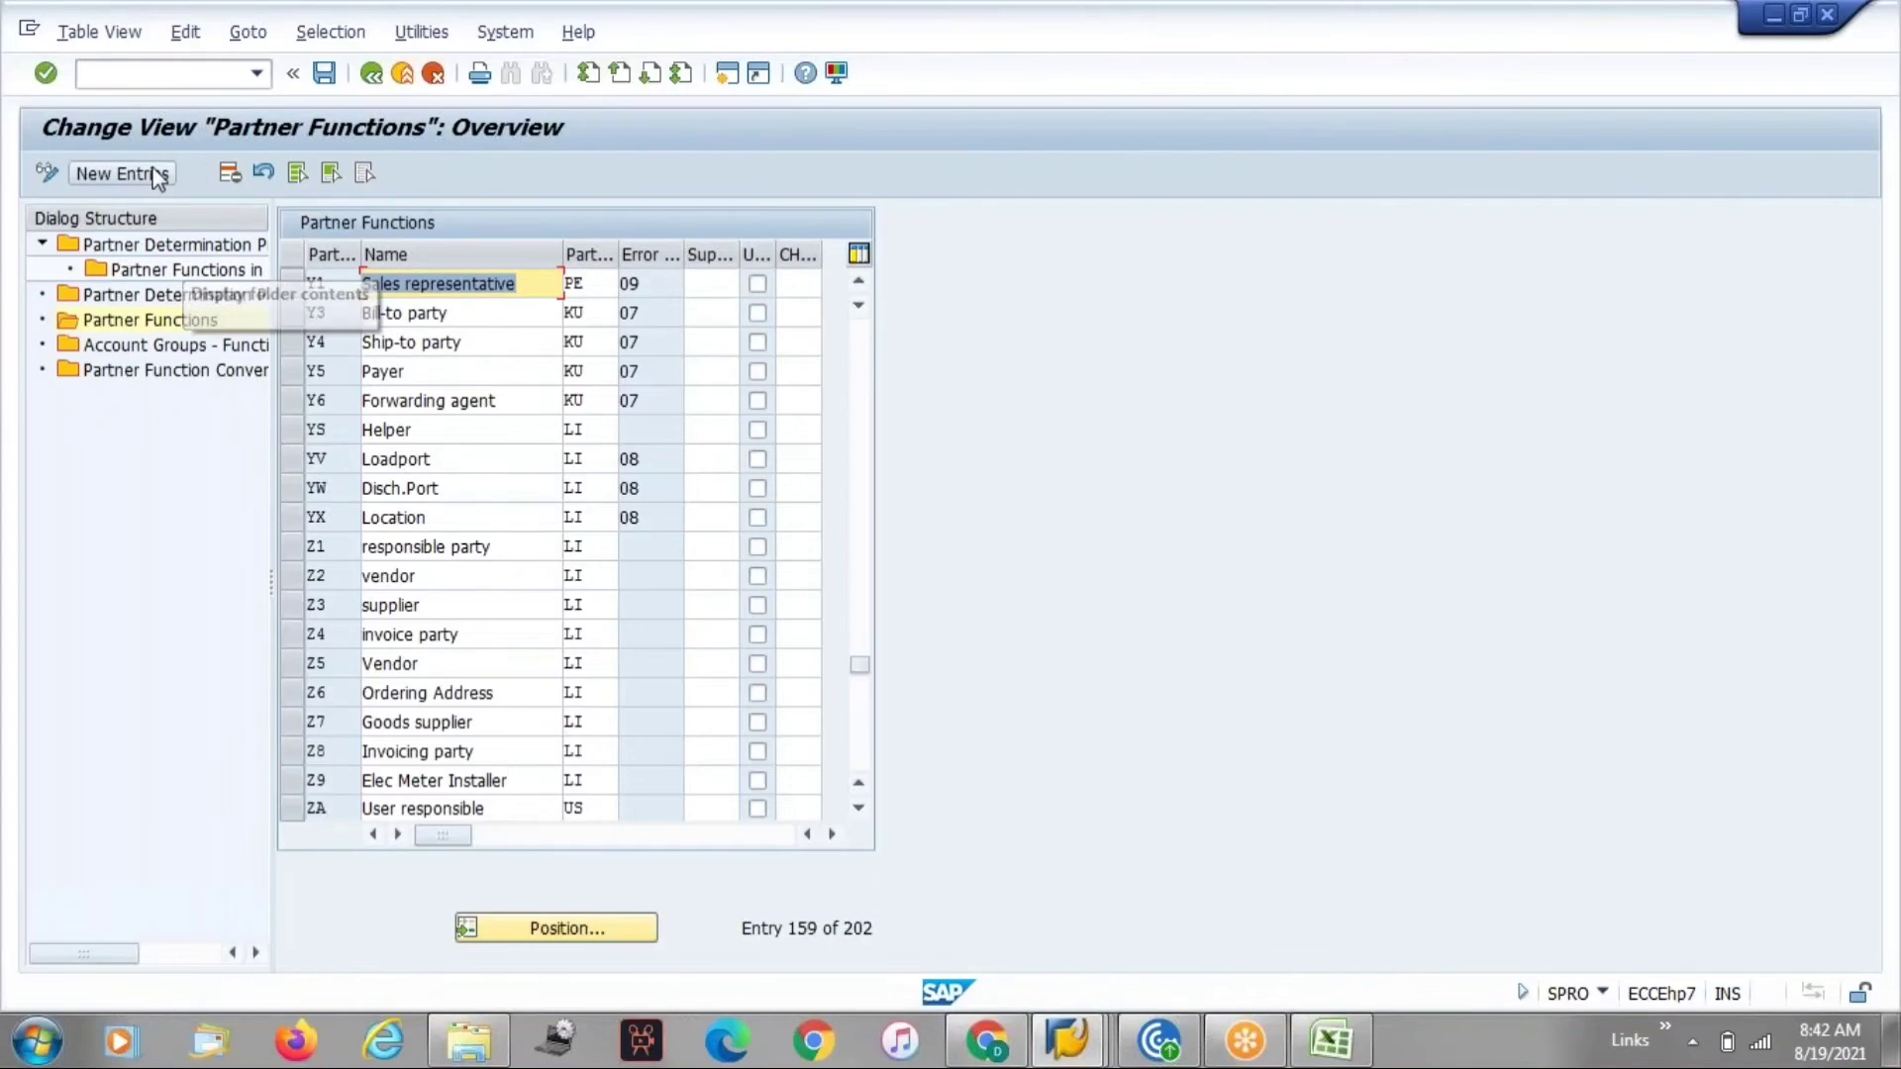
# Create a new partner function entry YA named Sold to party with partner type KU.
pyautogui.click(123, 174)
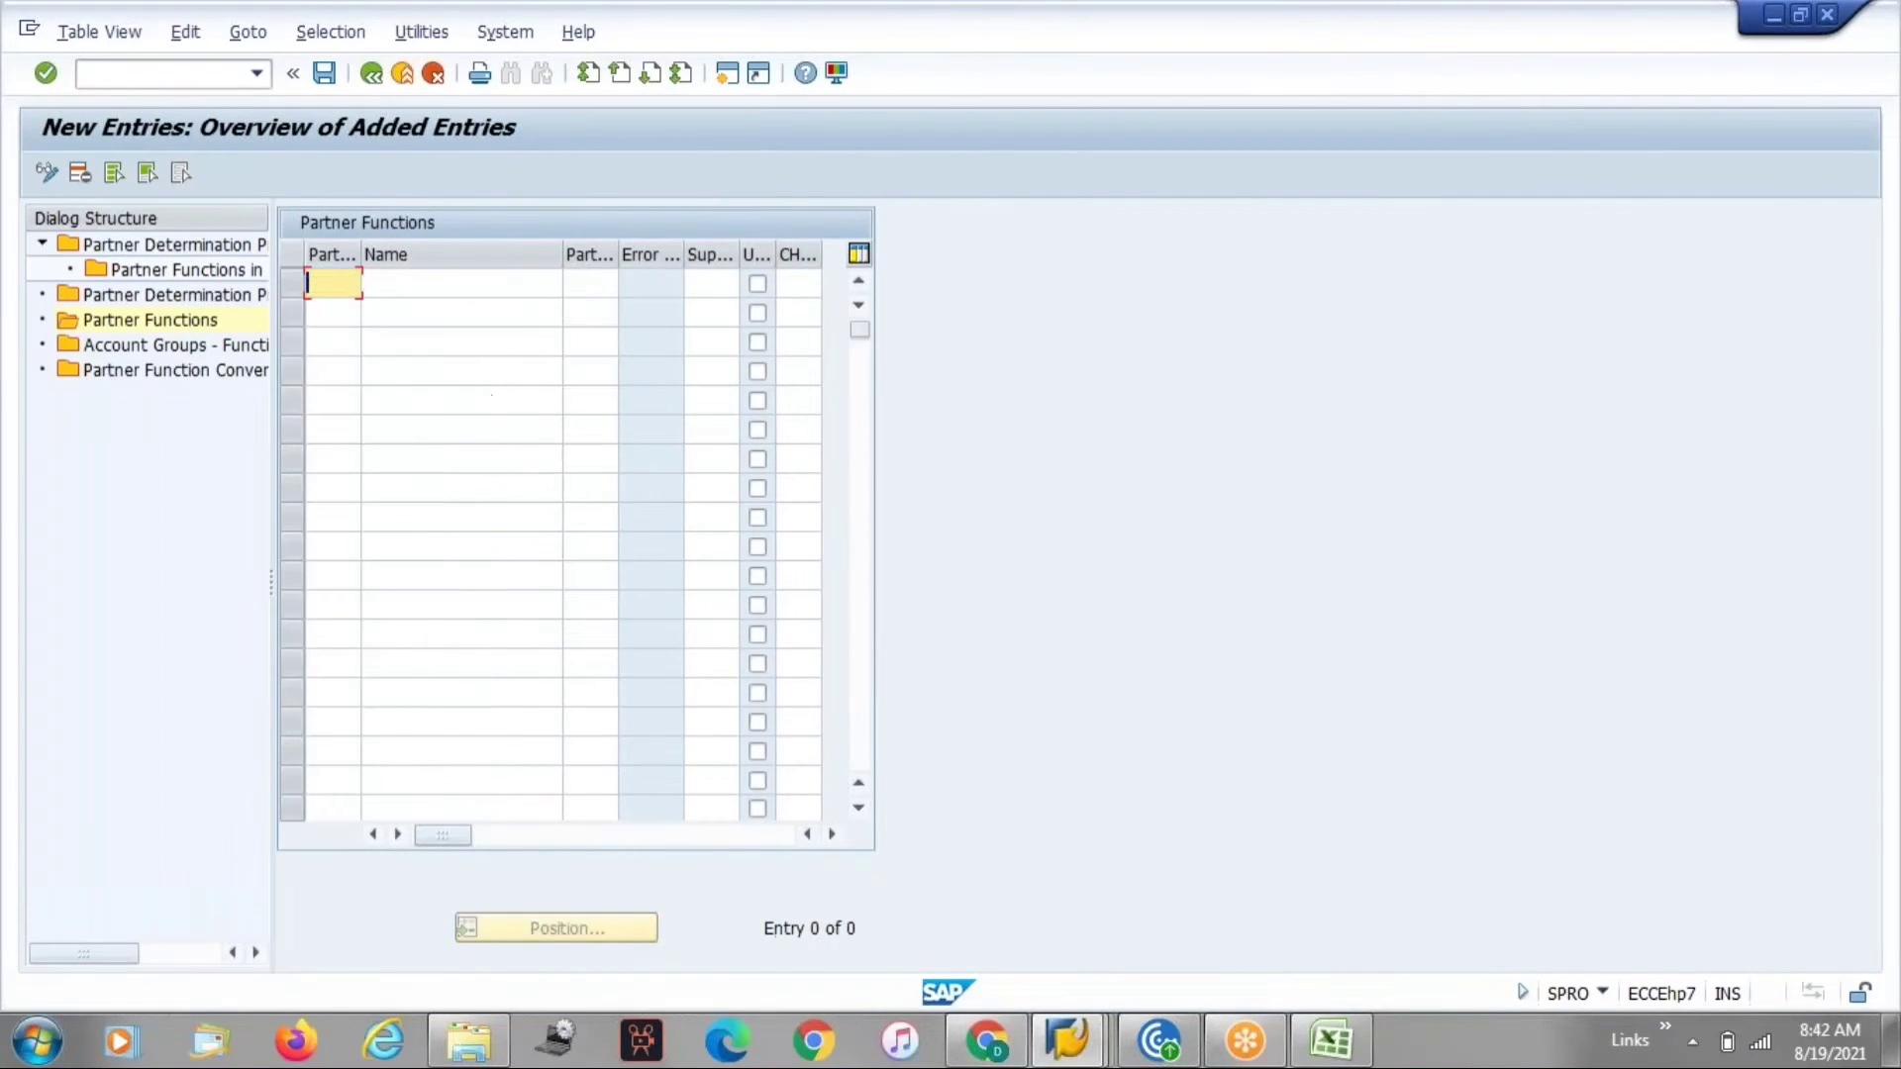
pyautogui.write('ya')
pyautogui.press('Tab')
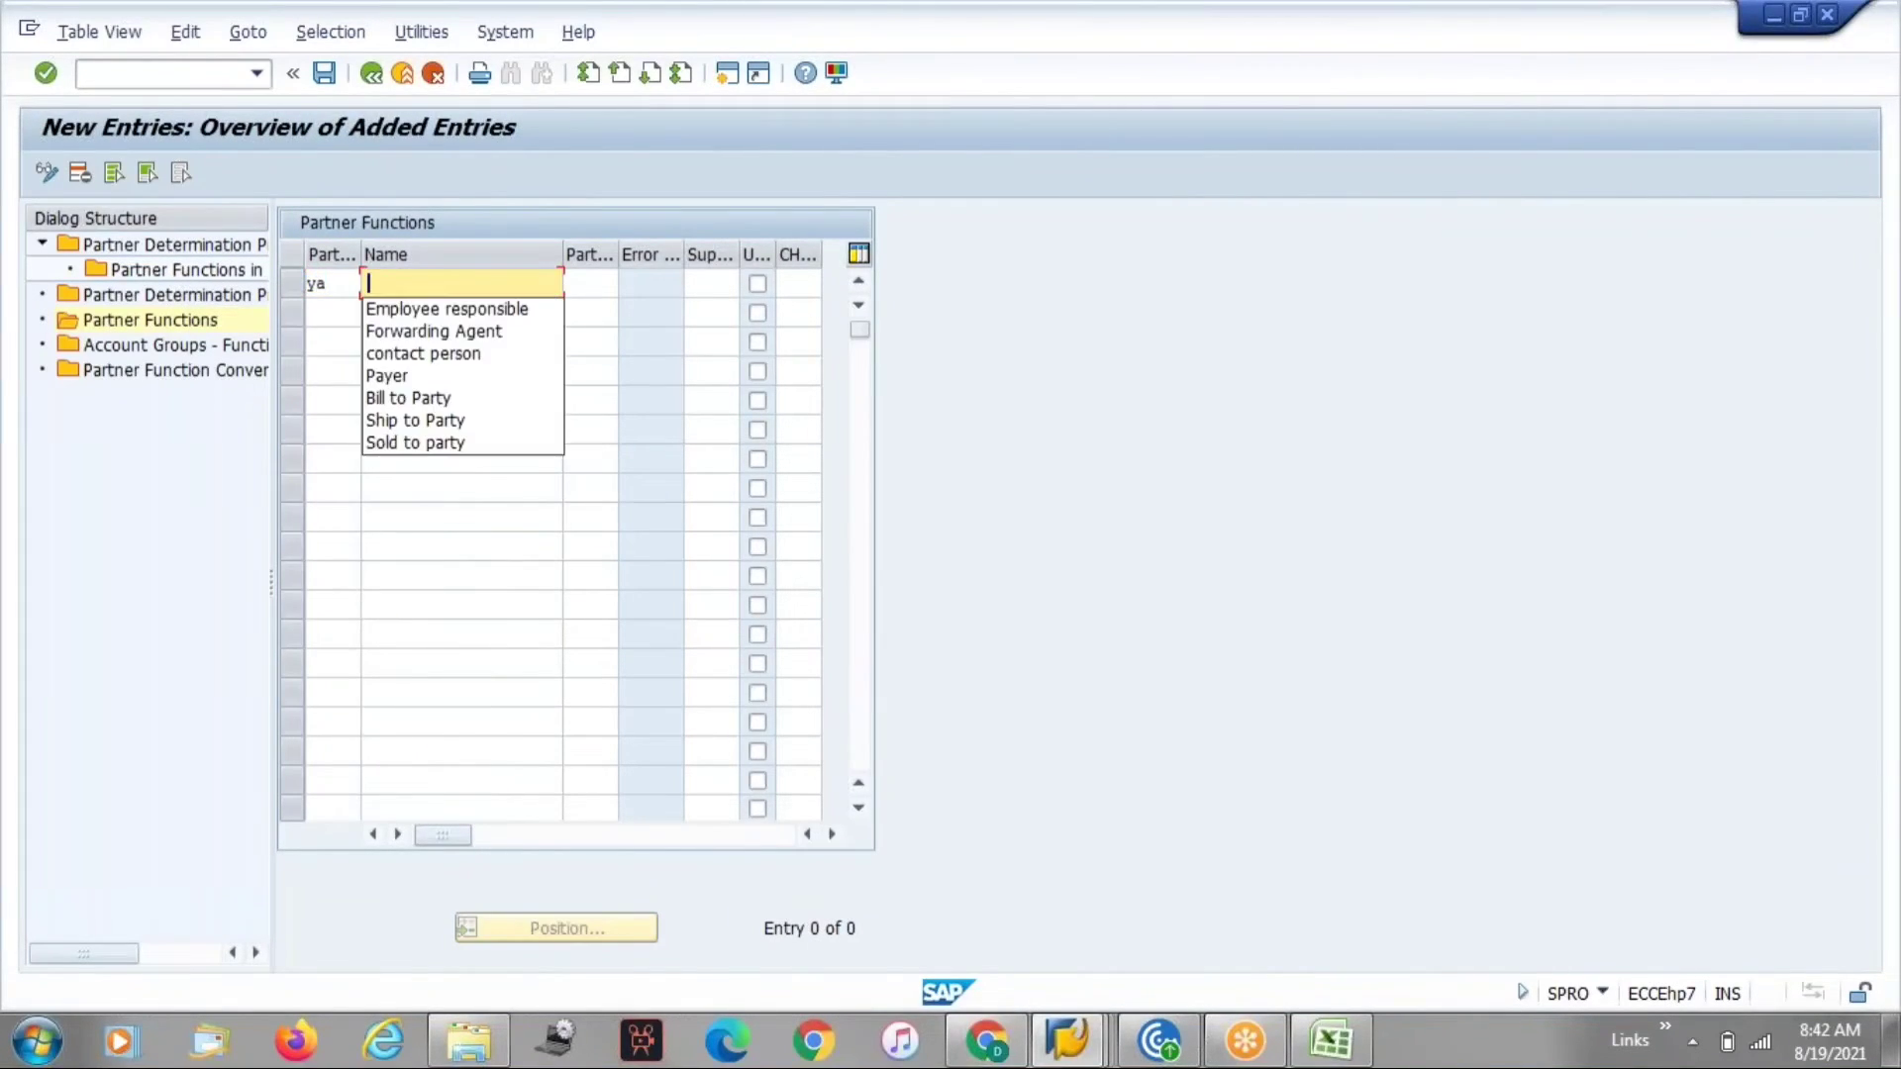
pyautogui.press('Down')
pyautogui.press('Down')
pyautogui.press('Down')
pyautogui.press('Down')
pyautogui.press('Down')
pyautogui.press('Down')
pyautogui.press('Down')
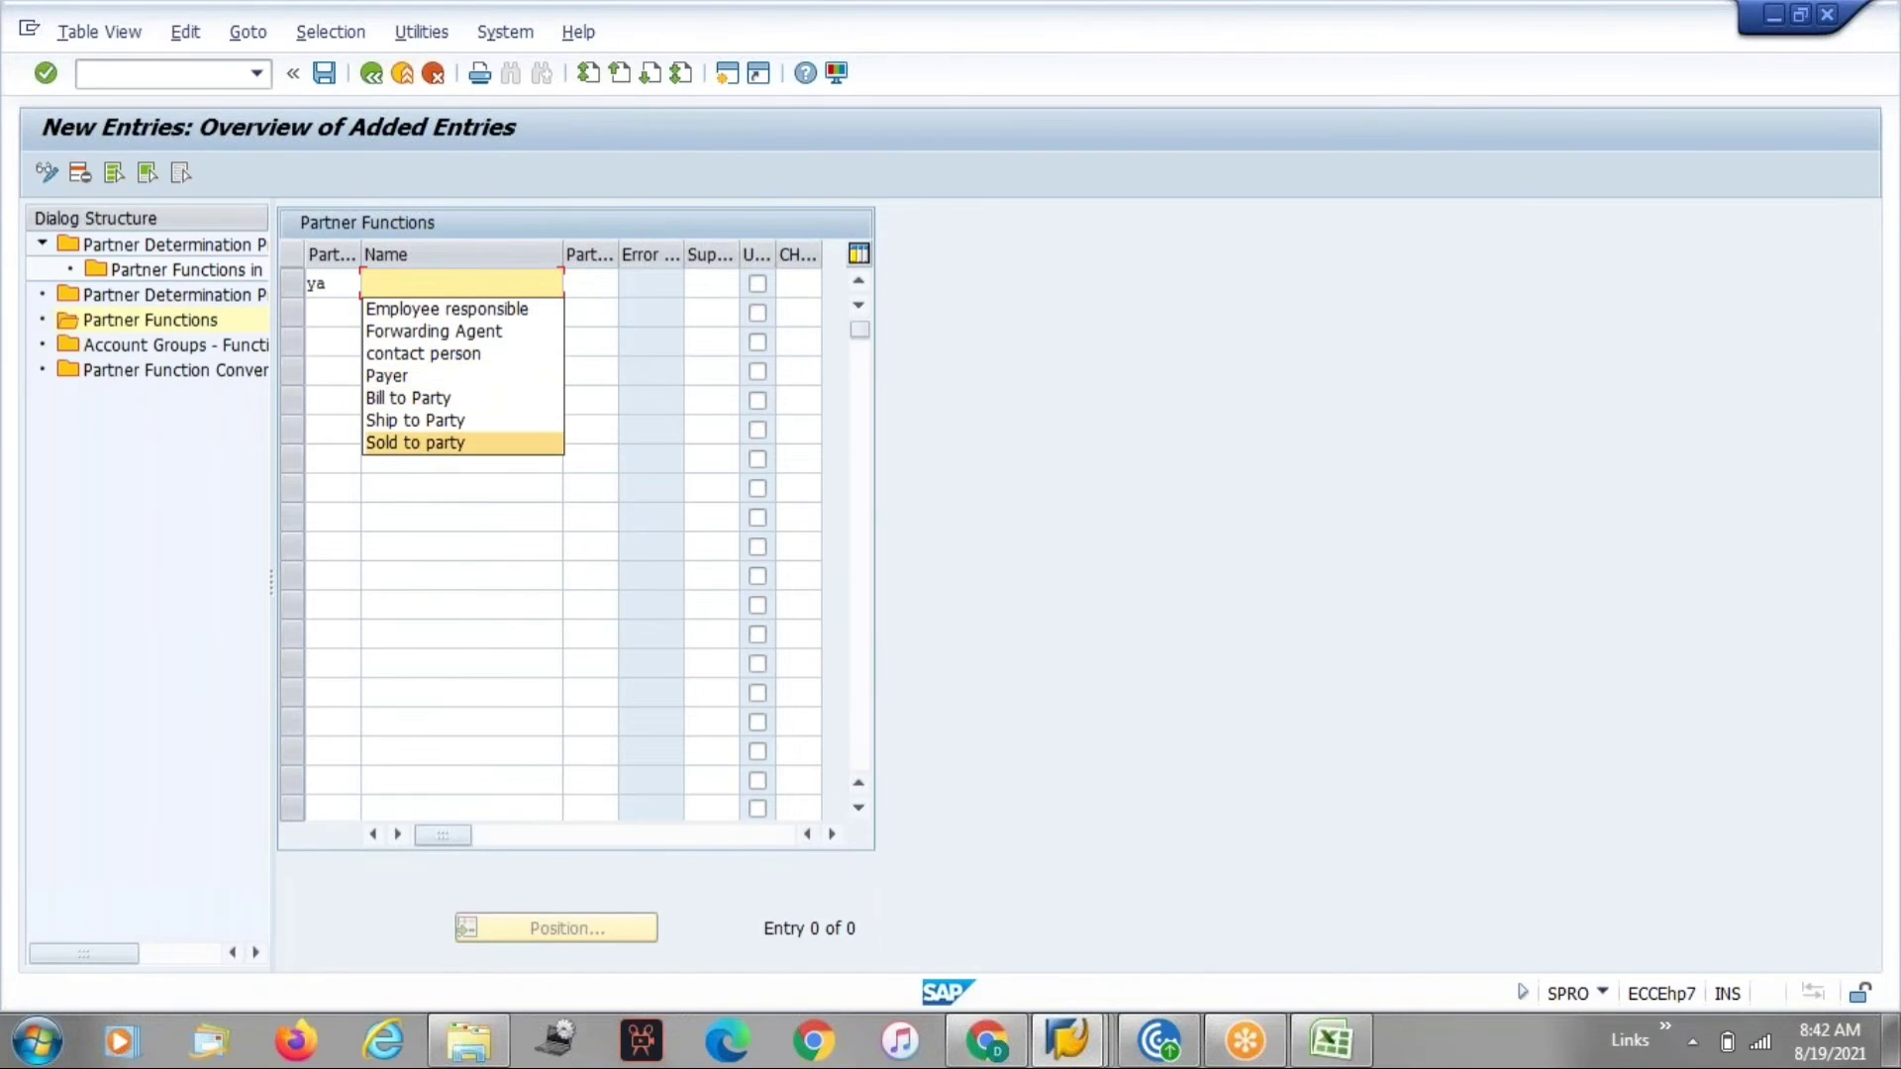
pyautogui.press('Return')
pyautogui.press('Down')
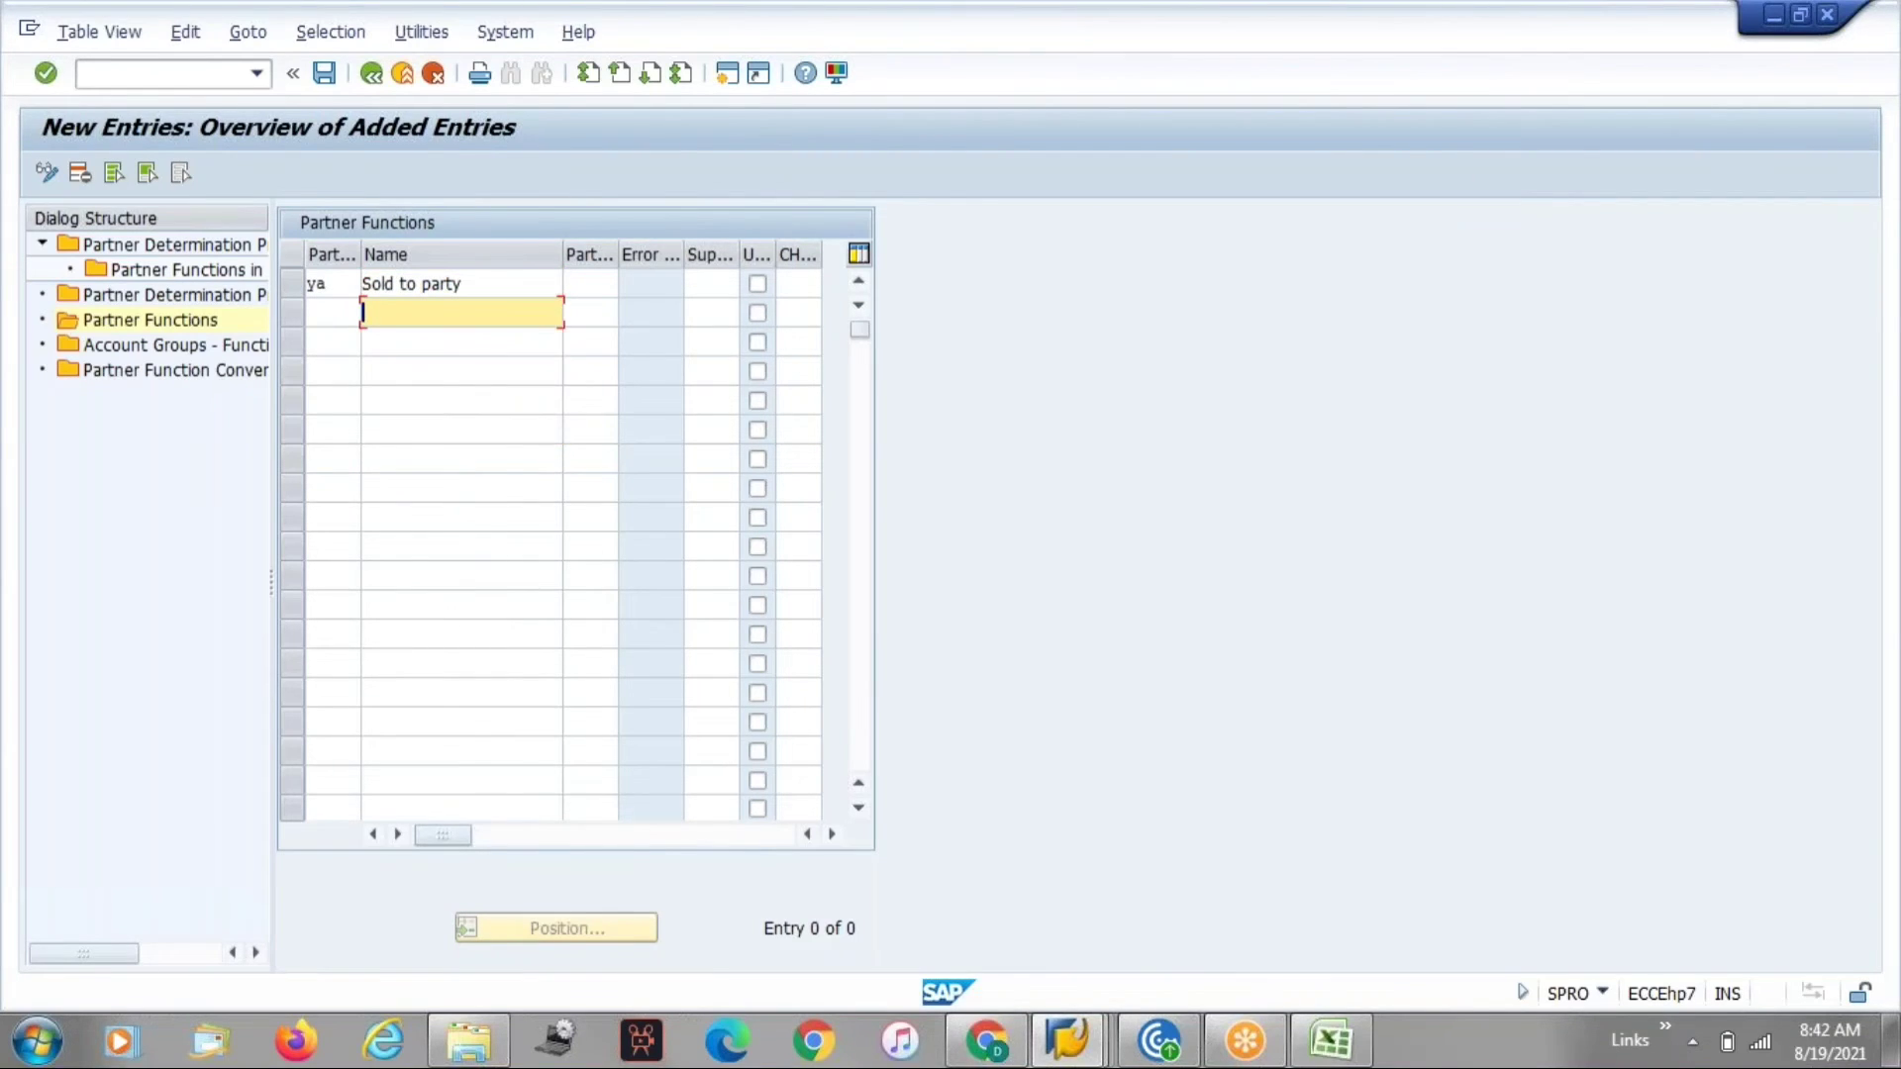
pyautogui.press('Up')
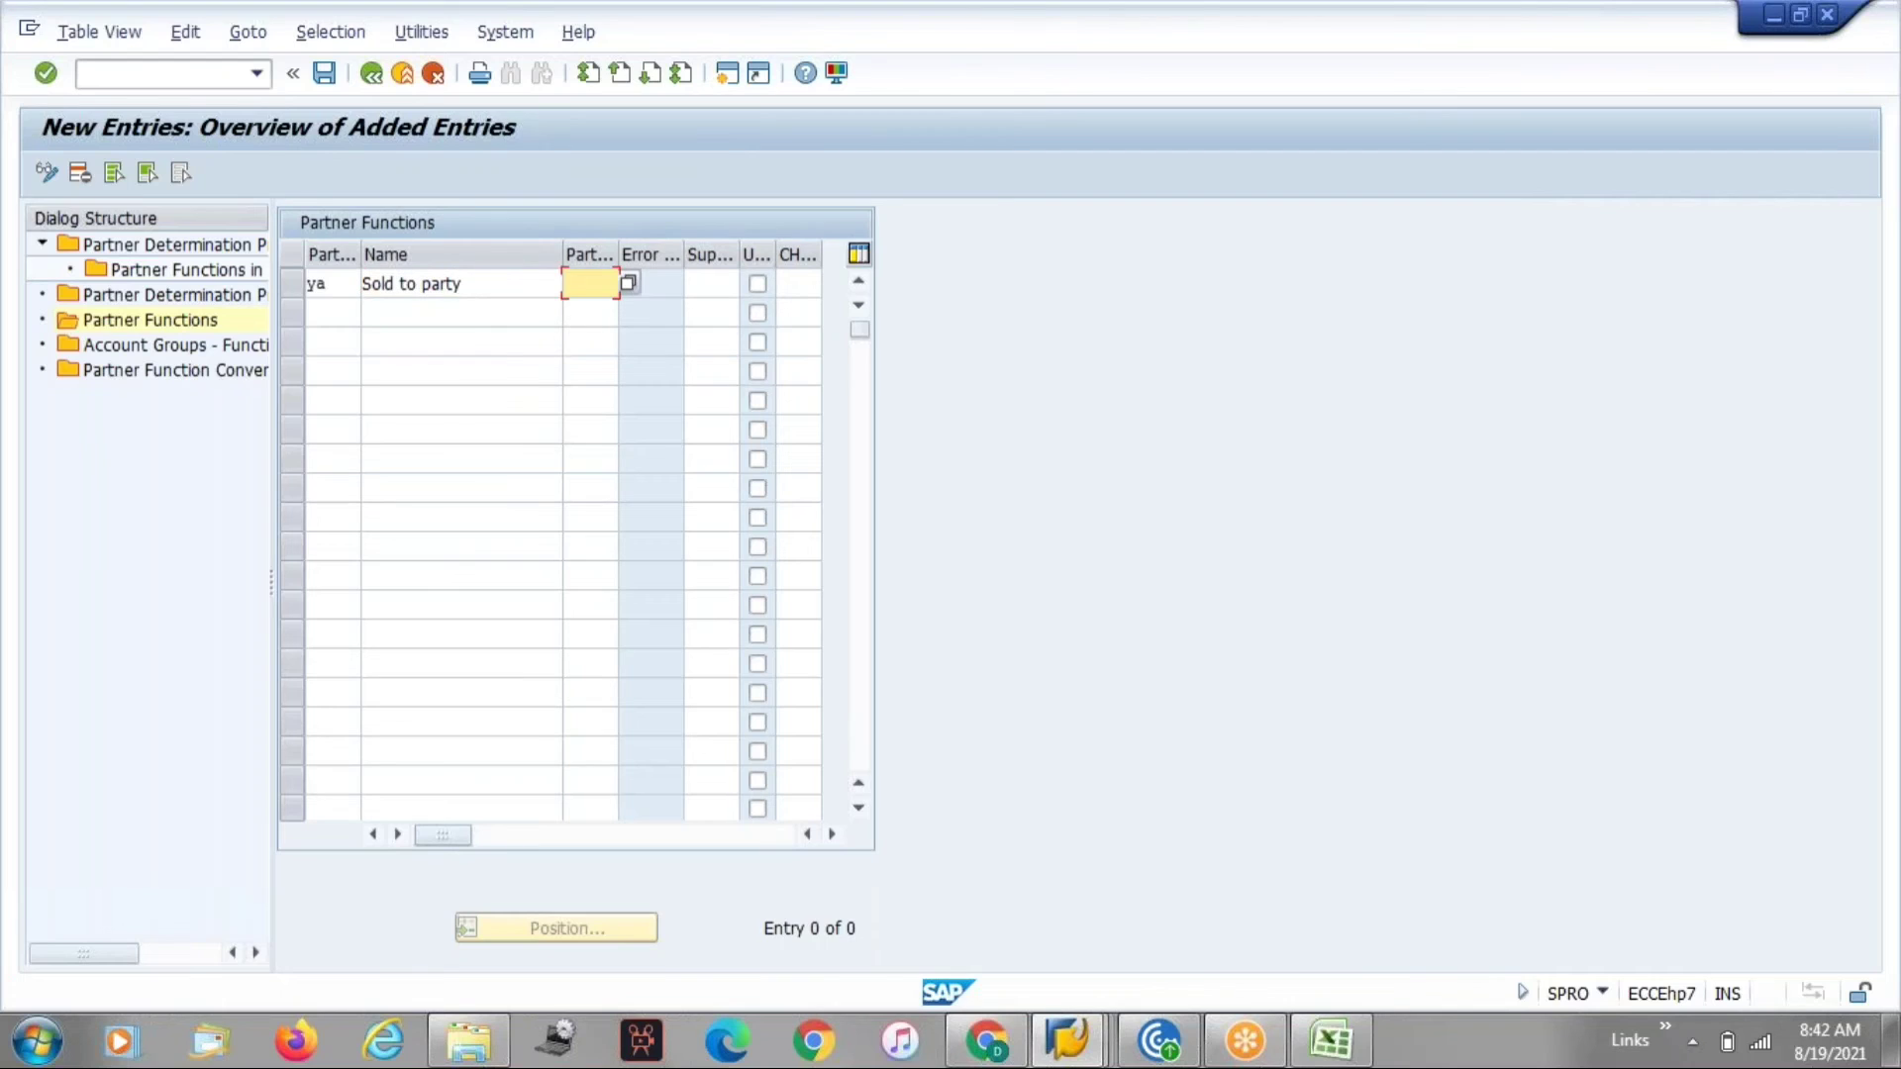
pyautogui.write('KU')
pyautogui.press('Return')
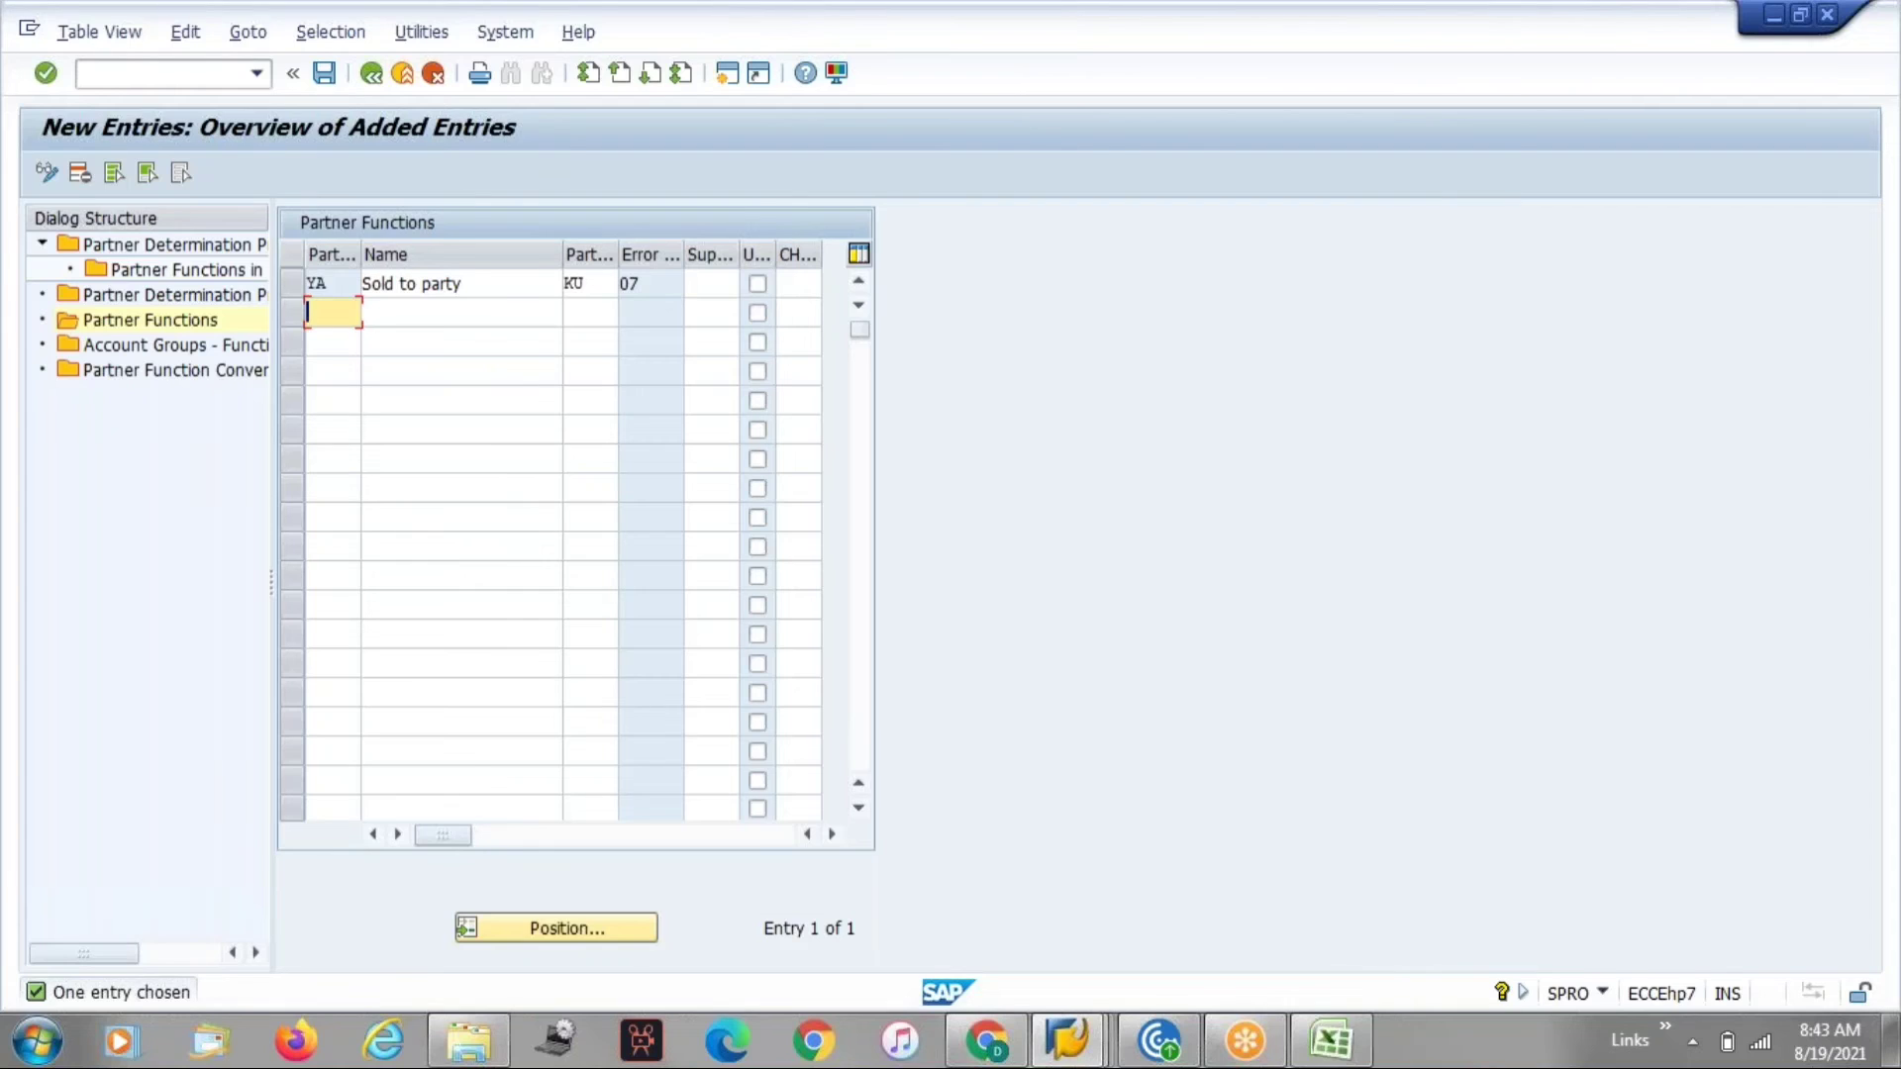
# Add partner function YB named Ship to Party with partner type KU.
pyautogui.write('YB')
pyautogui.press('Tab')
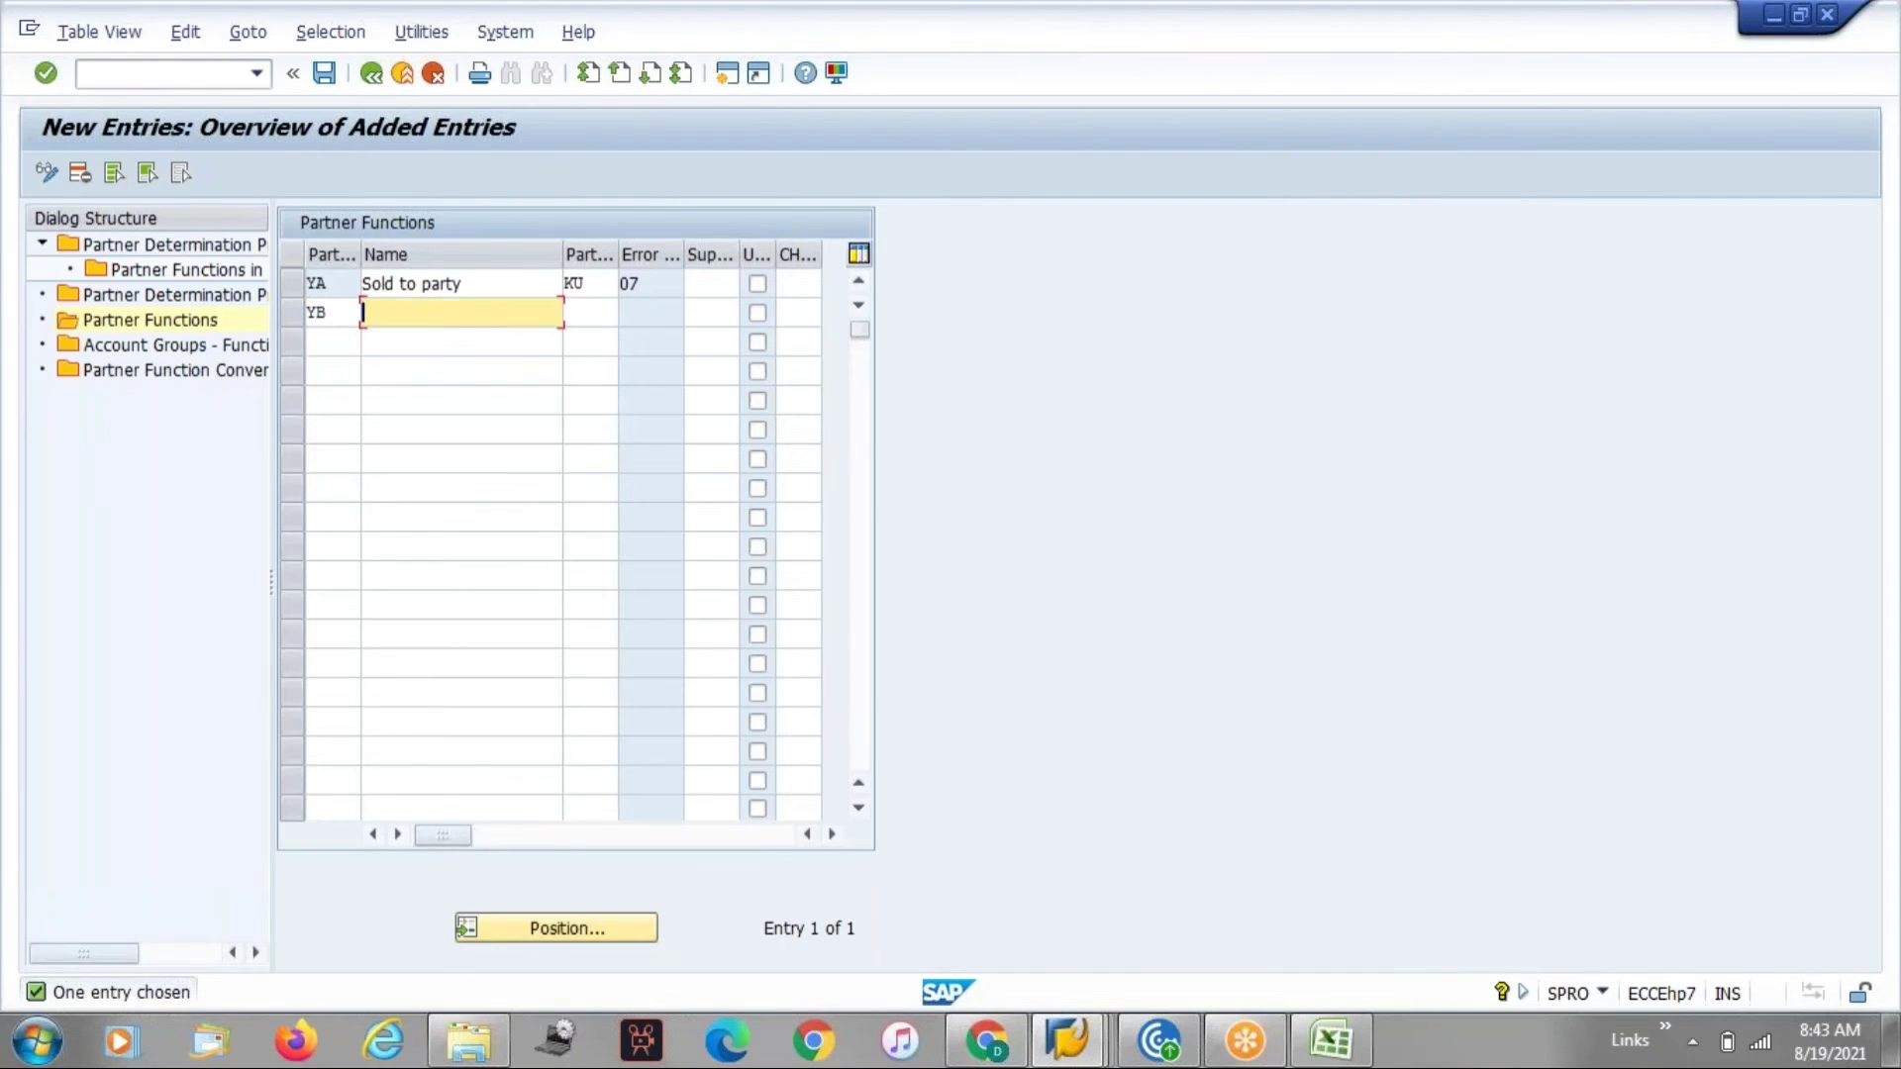
pyautogui.press('Down')
pyautogui.press('Down')
pyautogui.press('Down')
pyautogui.press('Down')
pyautogui.press('Down')
pyautogui.press('Down')
pyautogui.press('Down')
pyautogui.press('Return')
pyautogui.press('Tab')
pyautogui.write('KU')
pyautogui.press('Return')
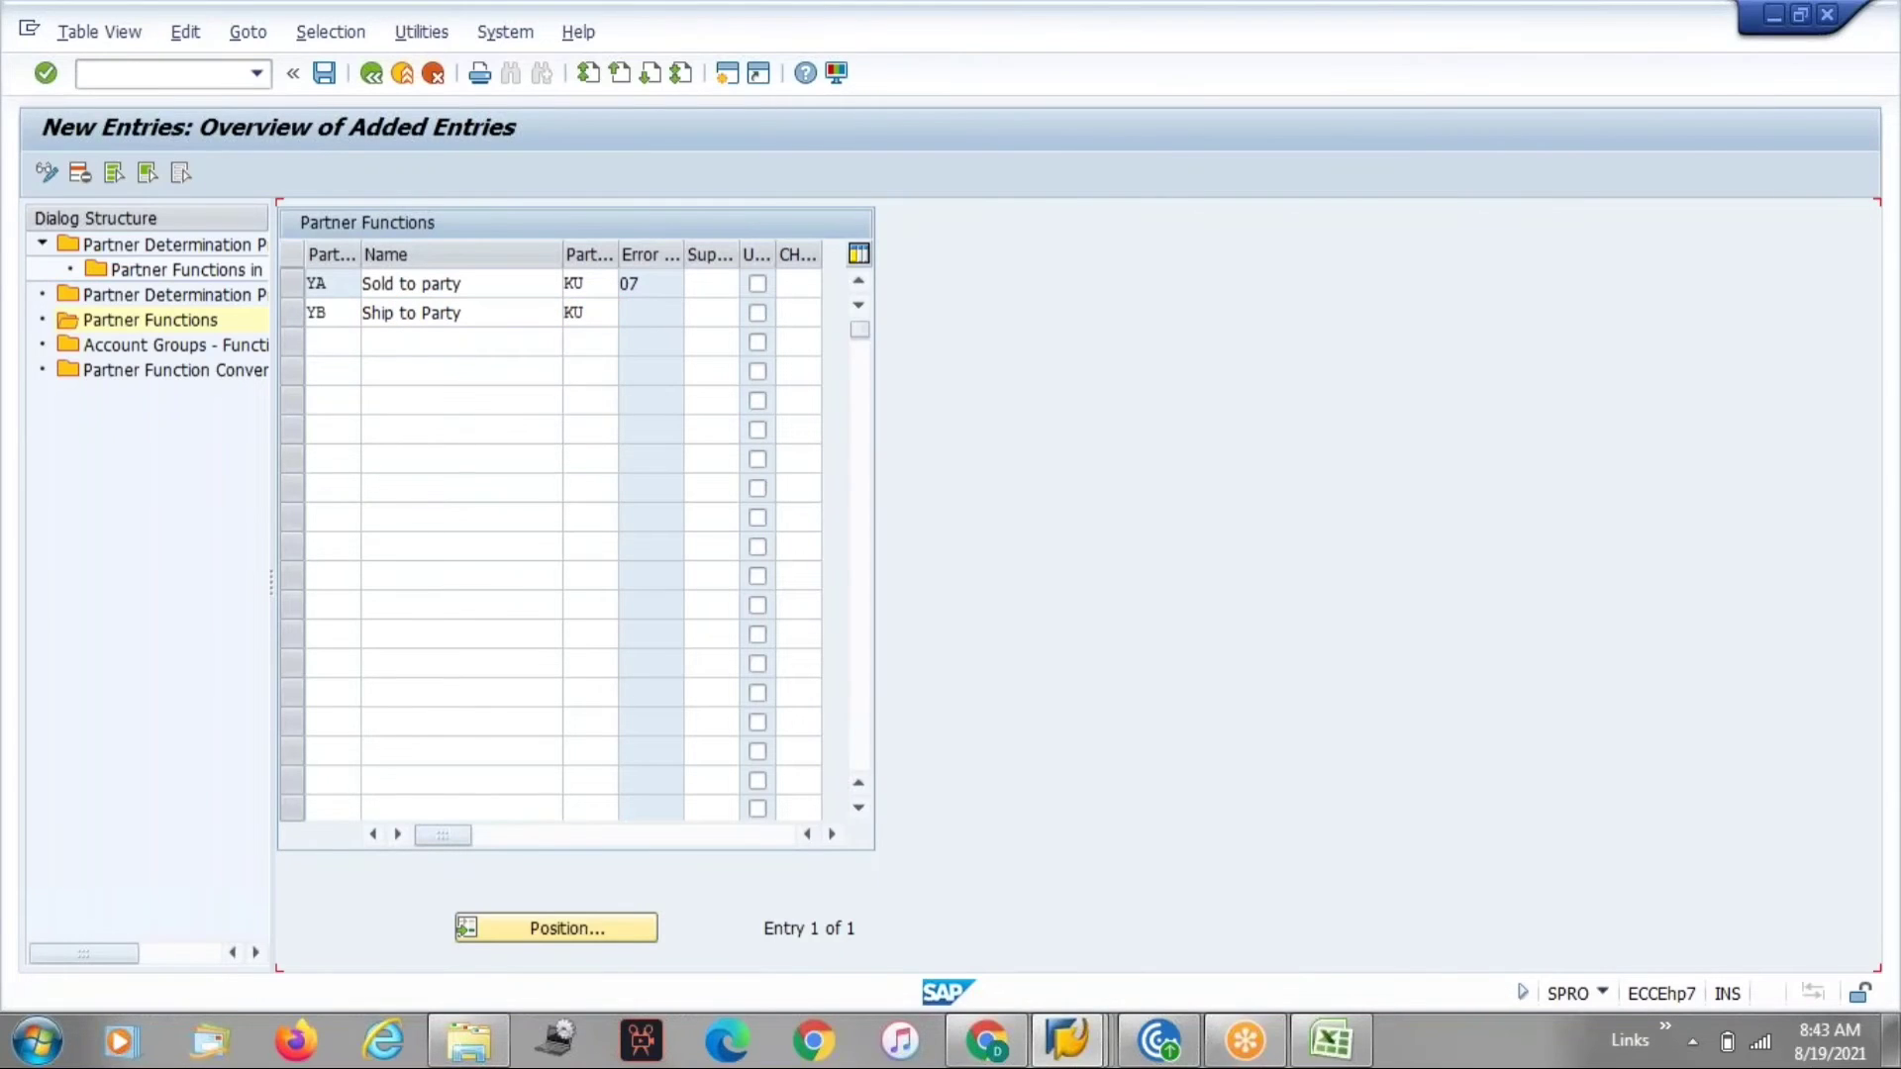
# Add partner function YC named Bill to Party with partner type KU.
pyautogui.write('YC')
pyautogui.press('Tab')
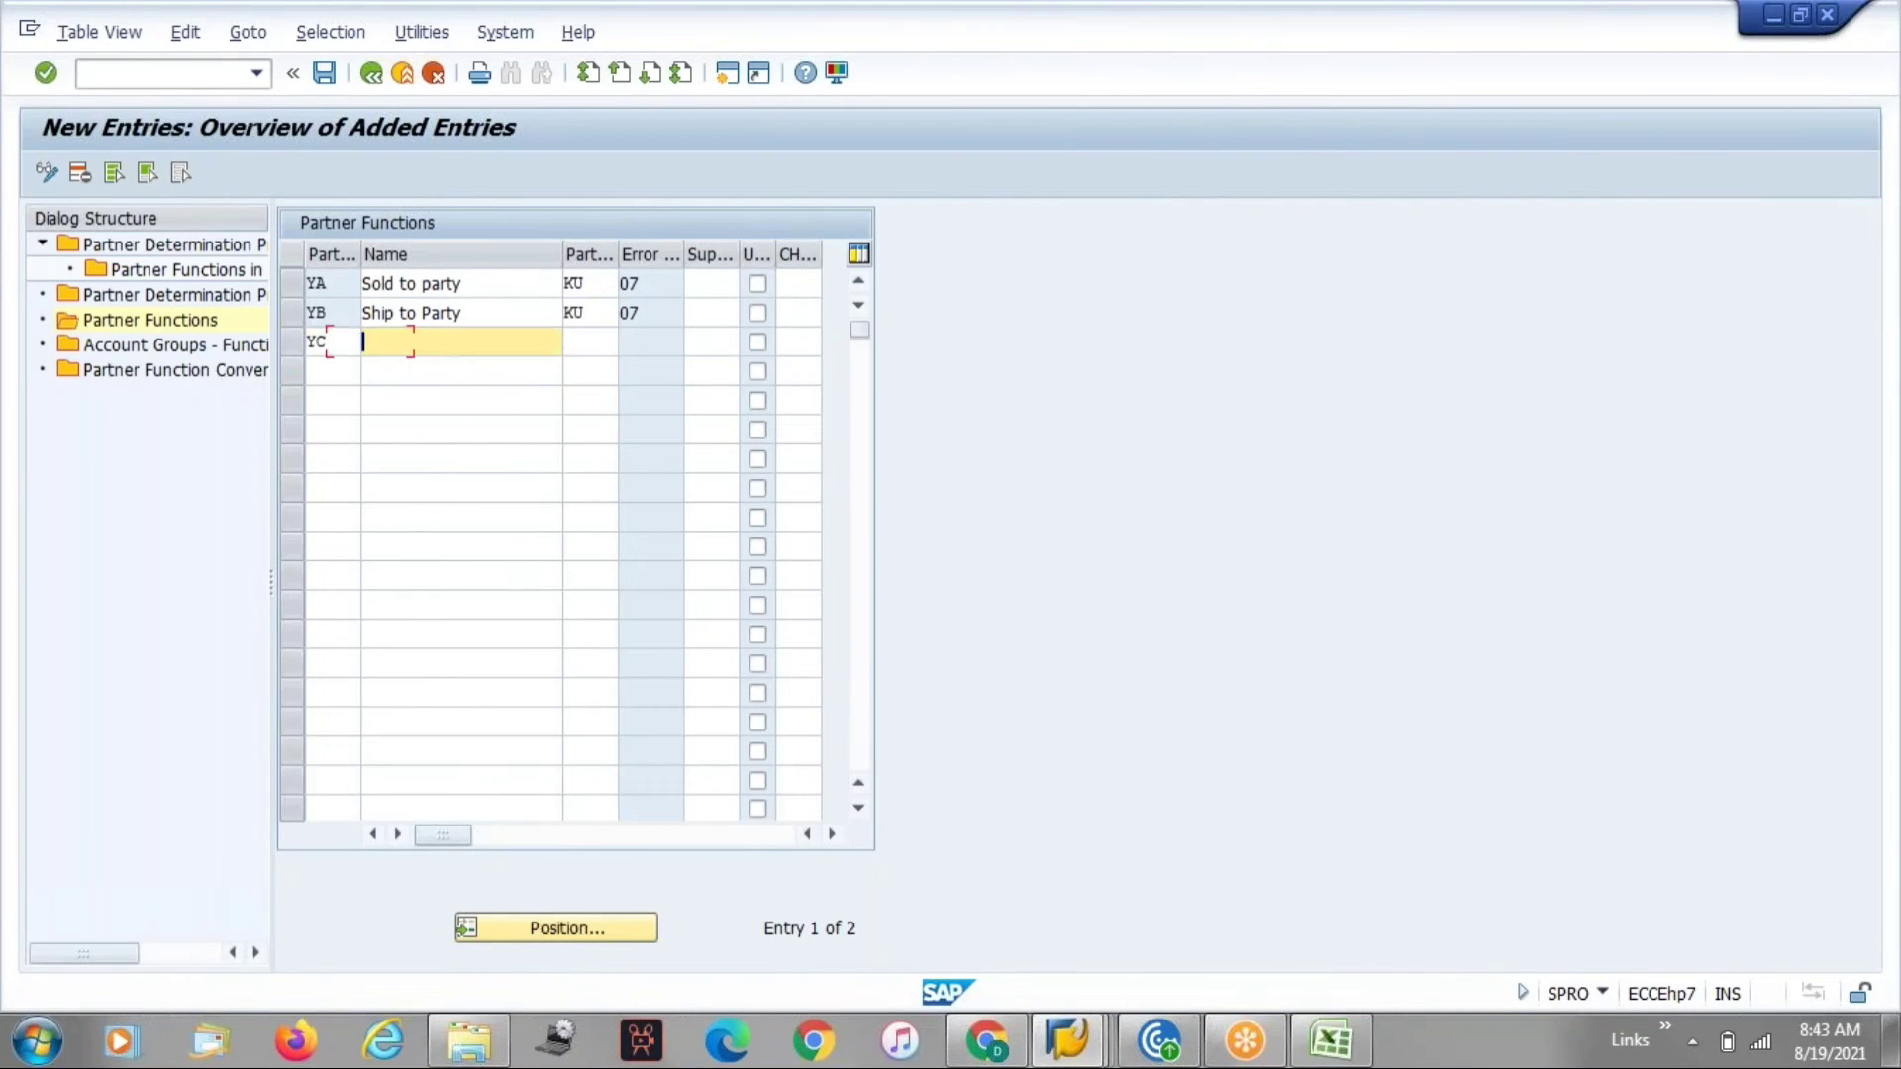
pyautogui.press('Down')
pyautogui.press('Down')
pyautogui.press('Down')
pyautogui.press('Down')
pyautogui.press('Down')
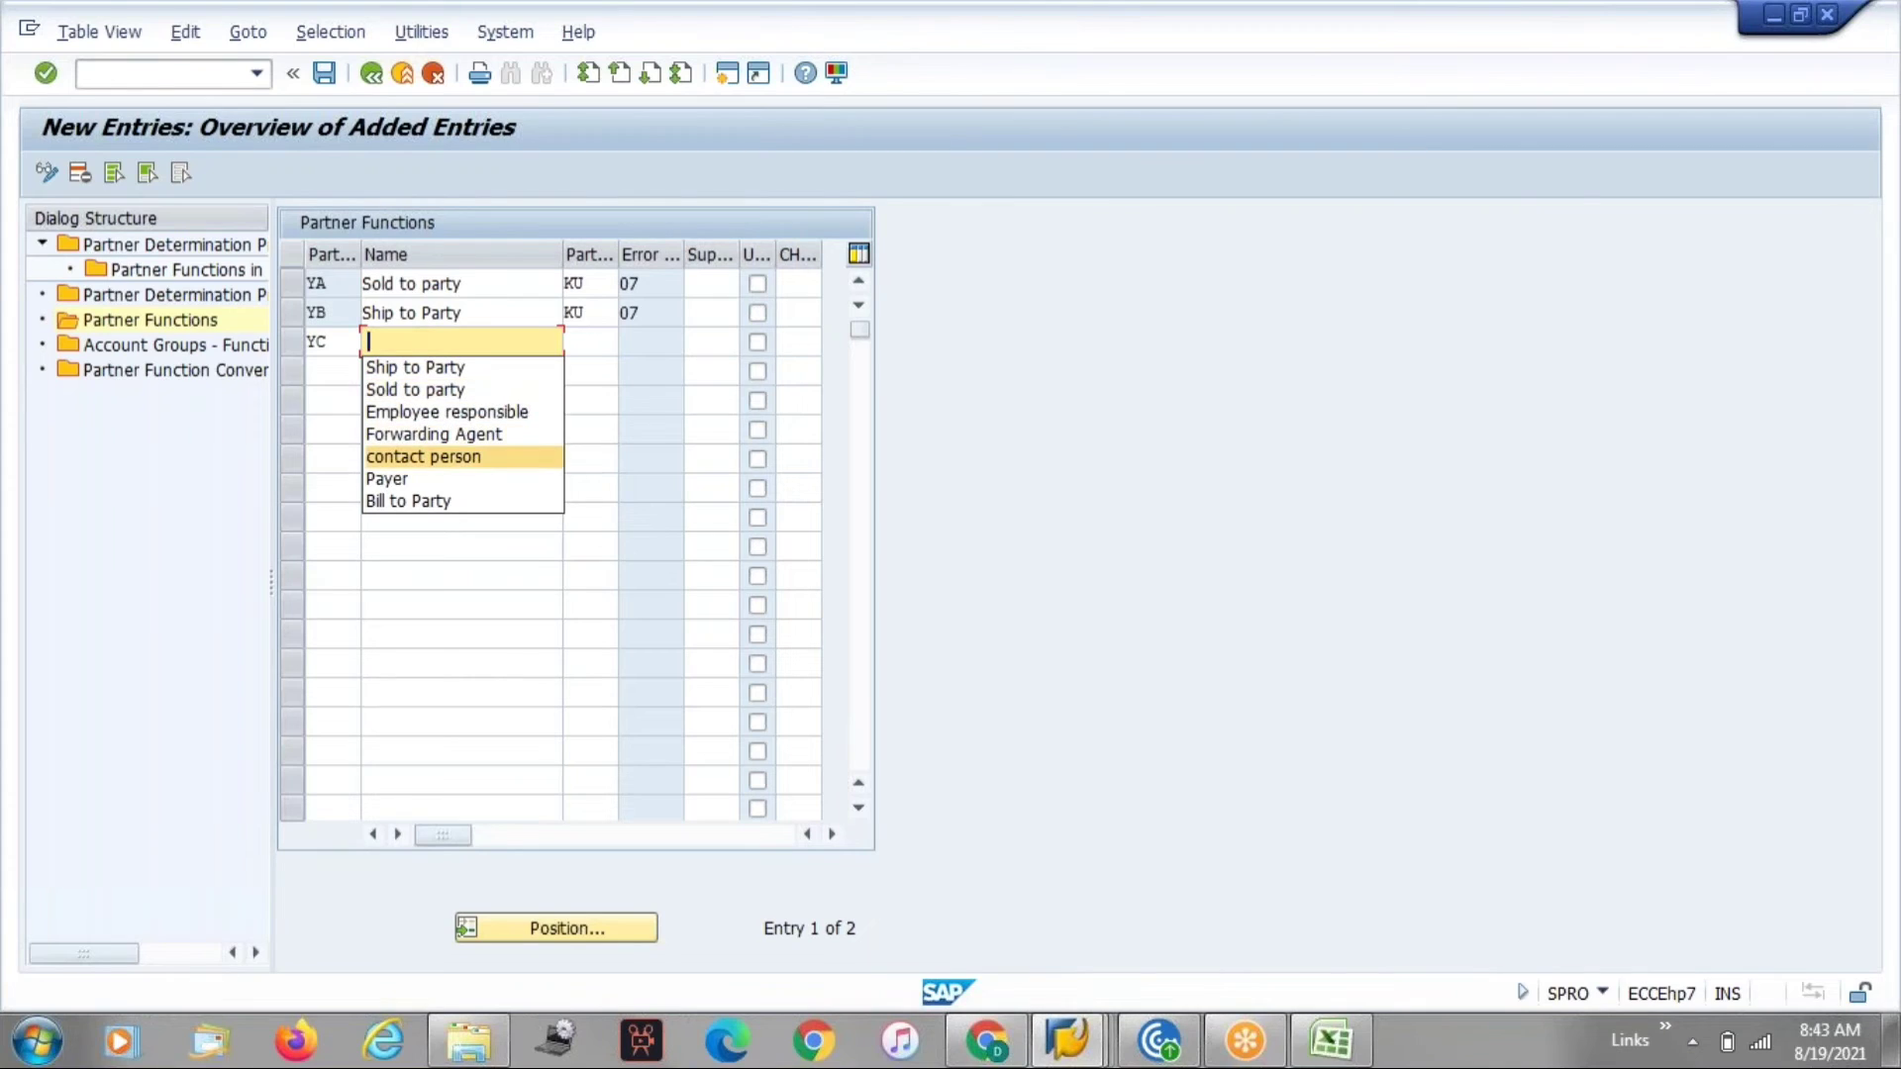
pyautogui.press('Down')
pyautogui.press('Down')
pyautogui.press('Return')
pyautogui.press('Tab')
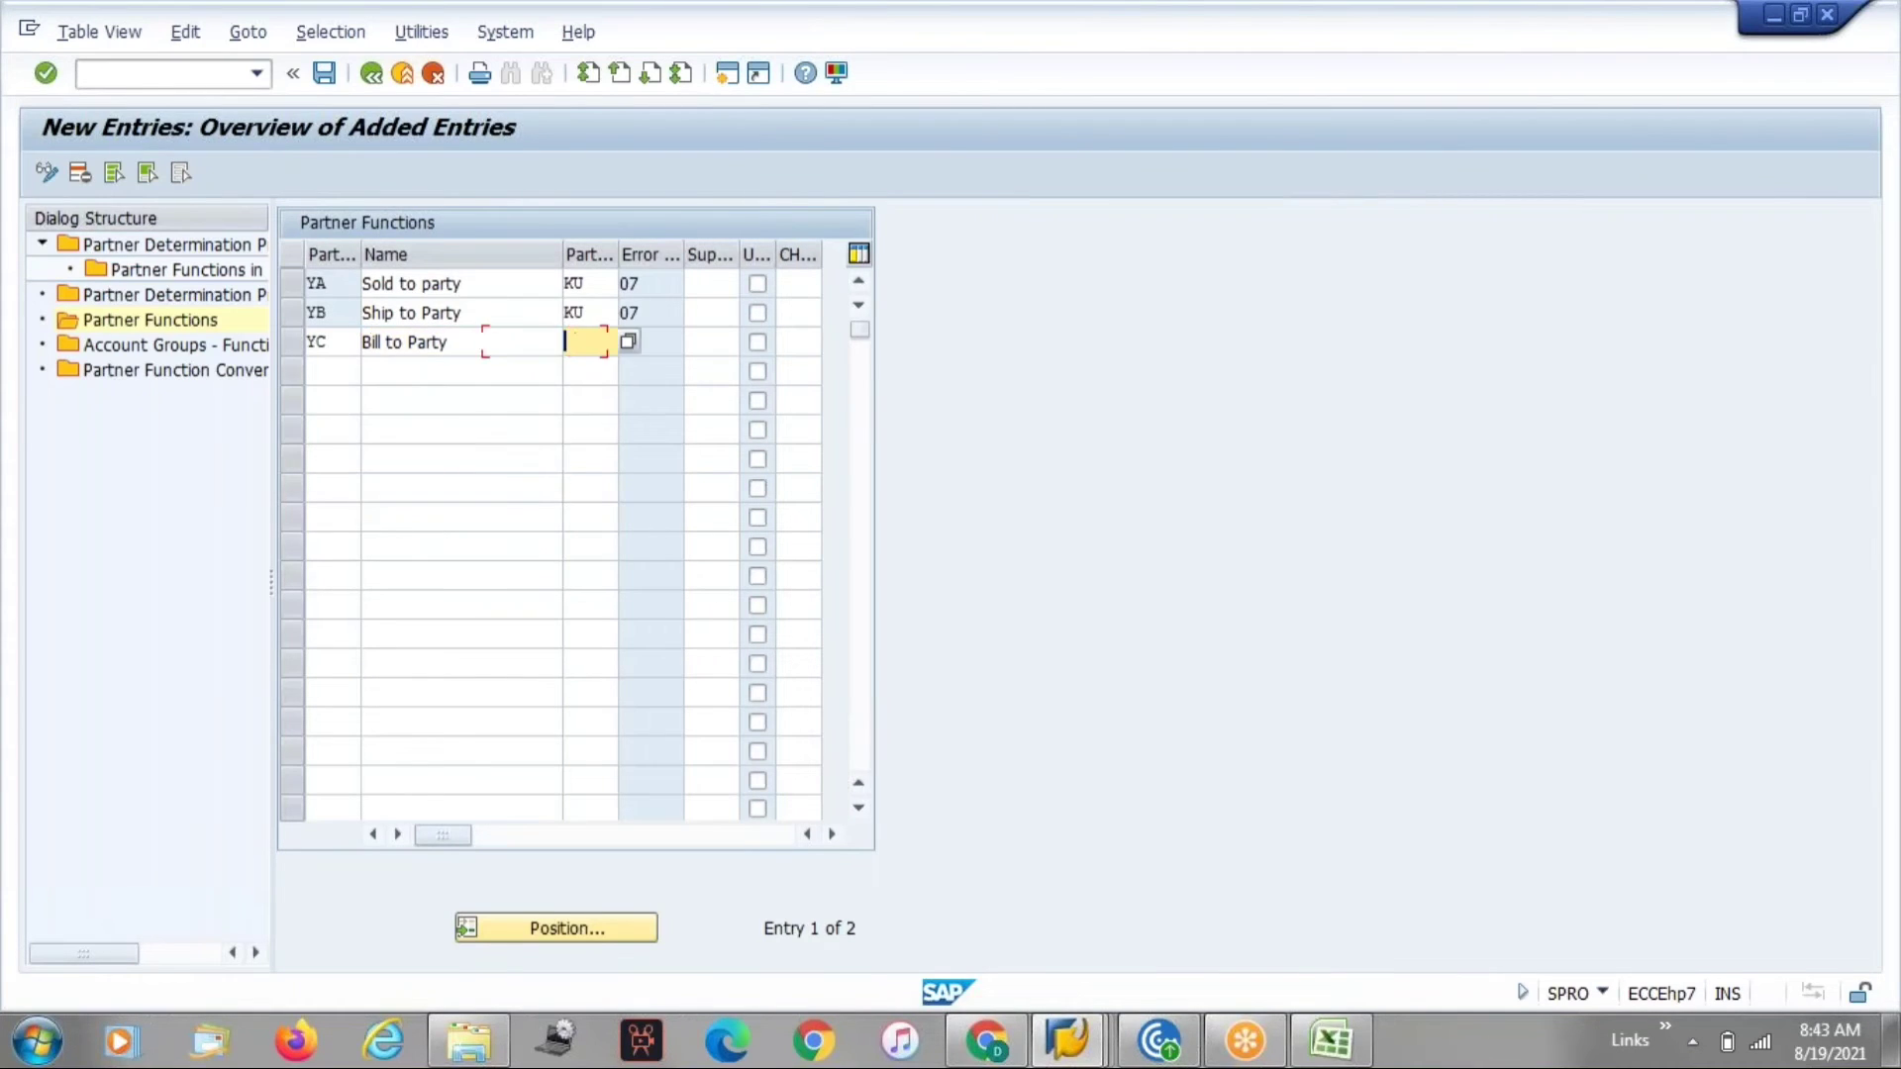
pyautogui.press('Return')
pyautogui.press('Return')
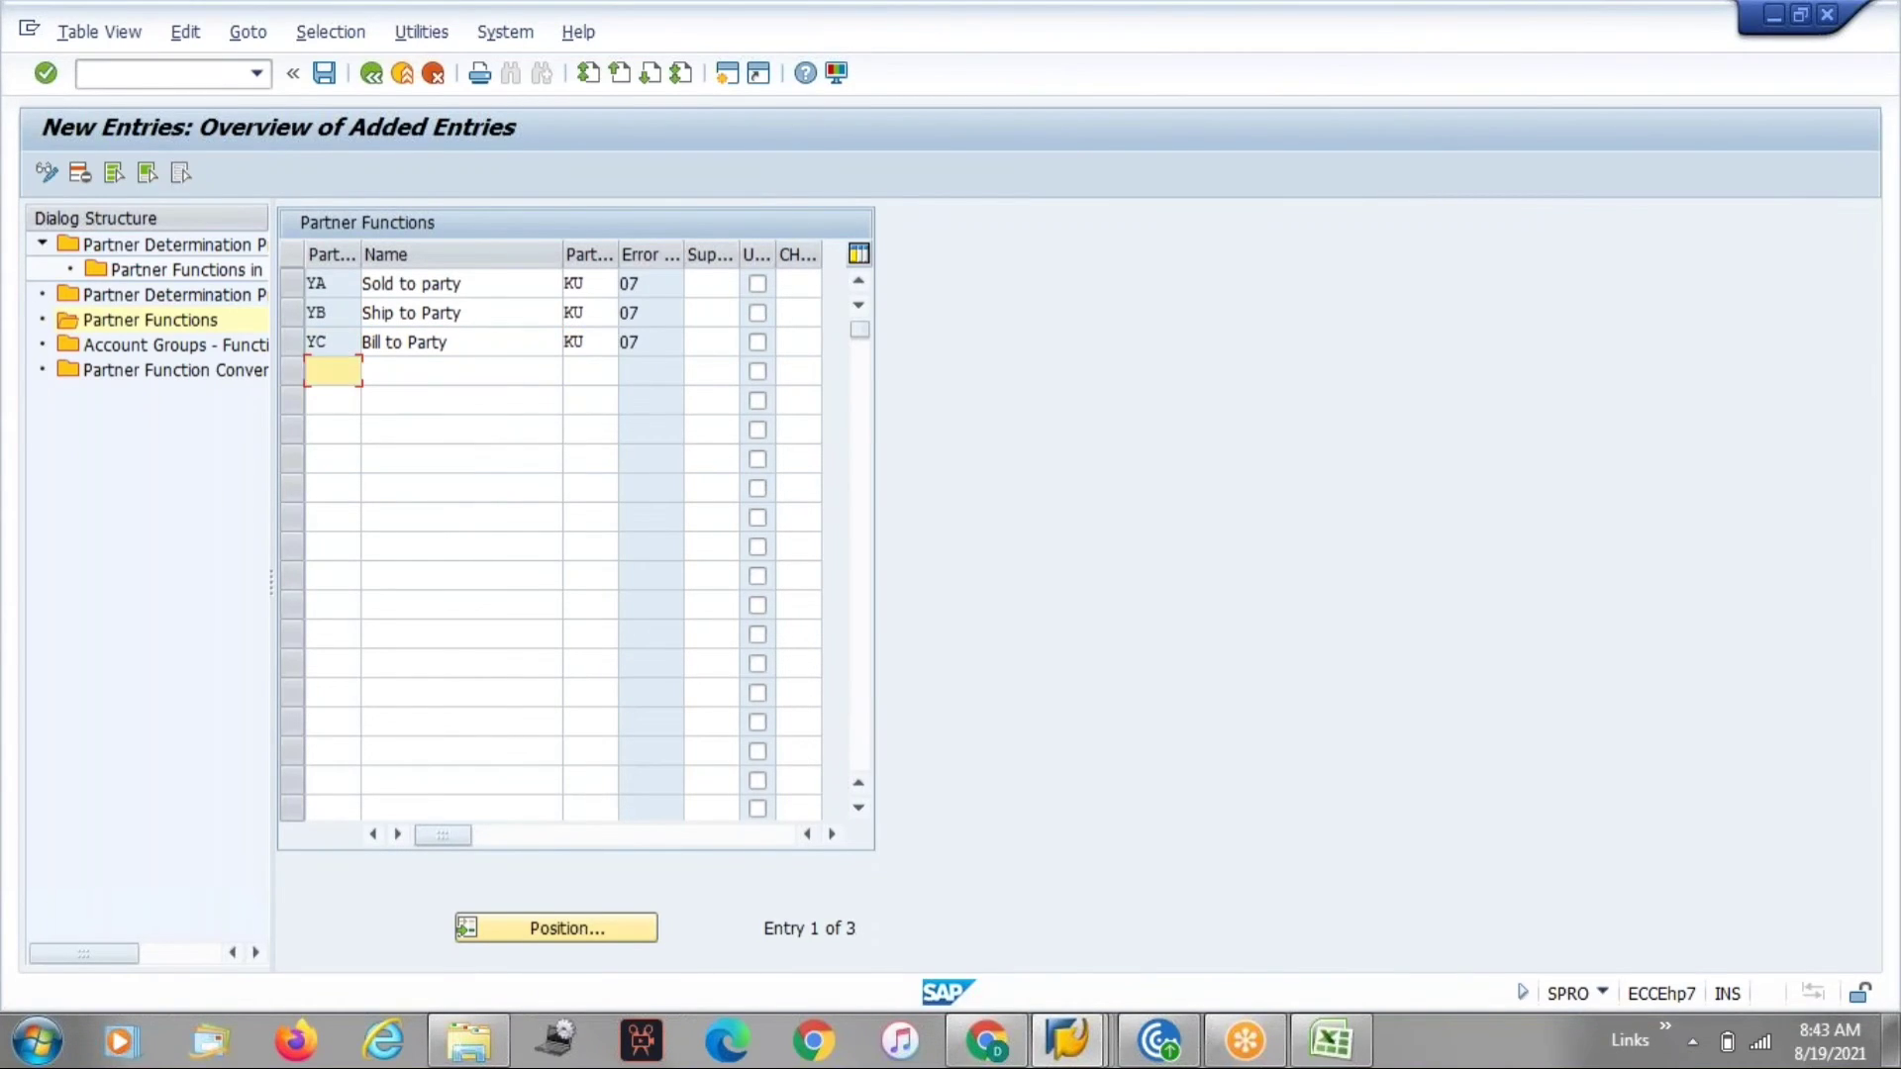
# Try to add a second YC entry named Payer with partner type KU, then discard all new entries.
pyautogui.write('YC')
pyautogui.press('Tab')
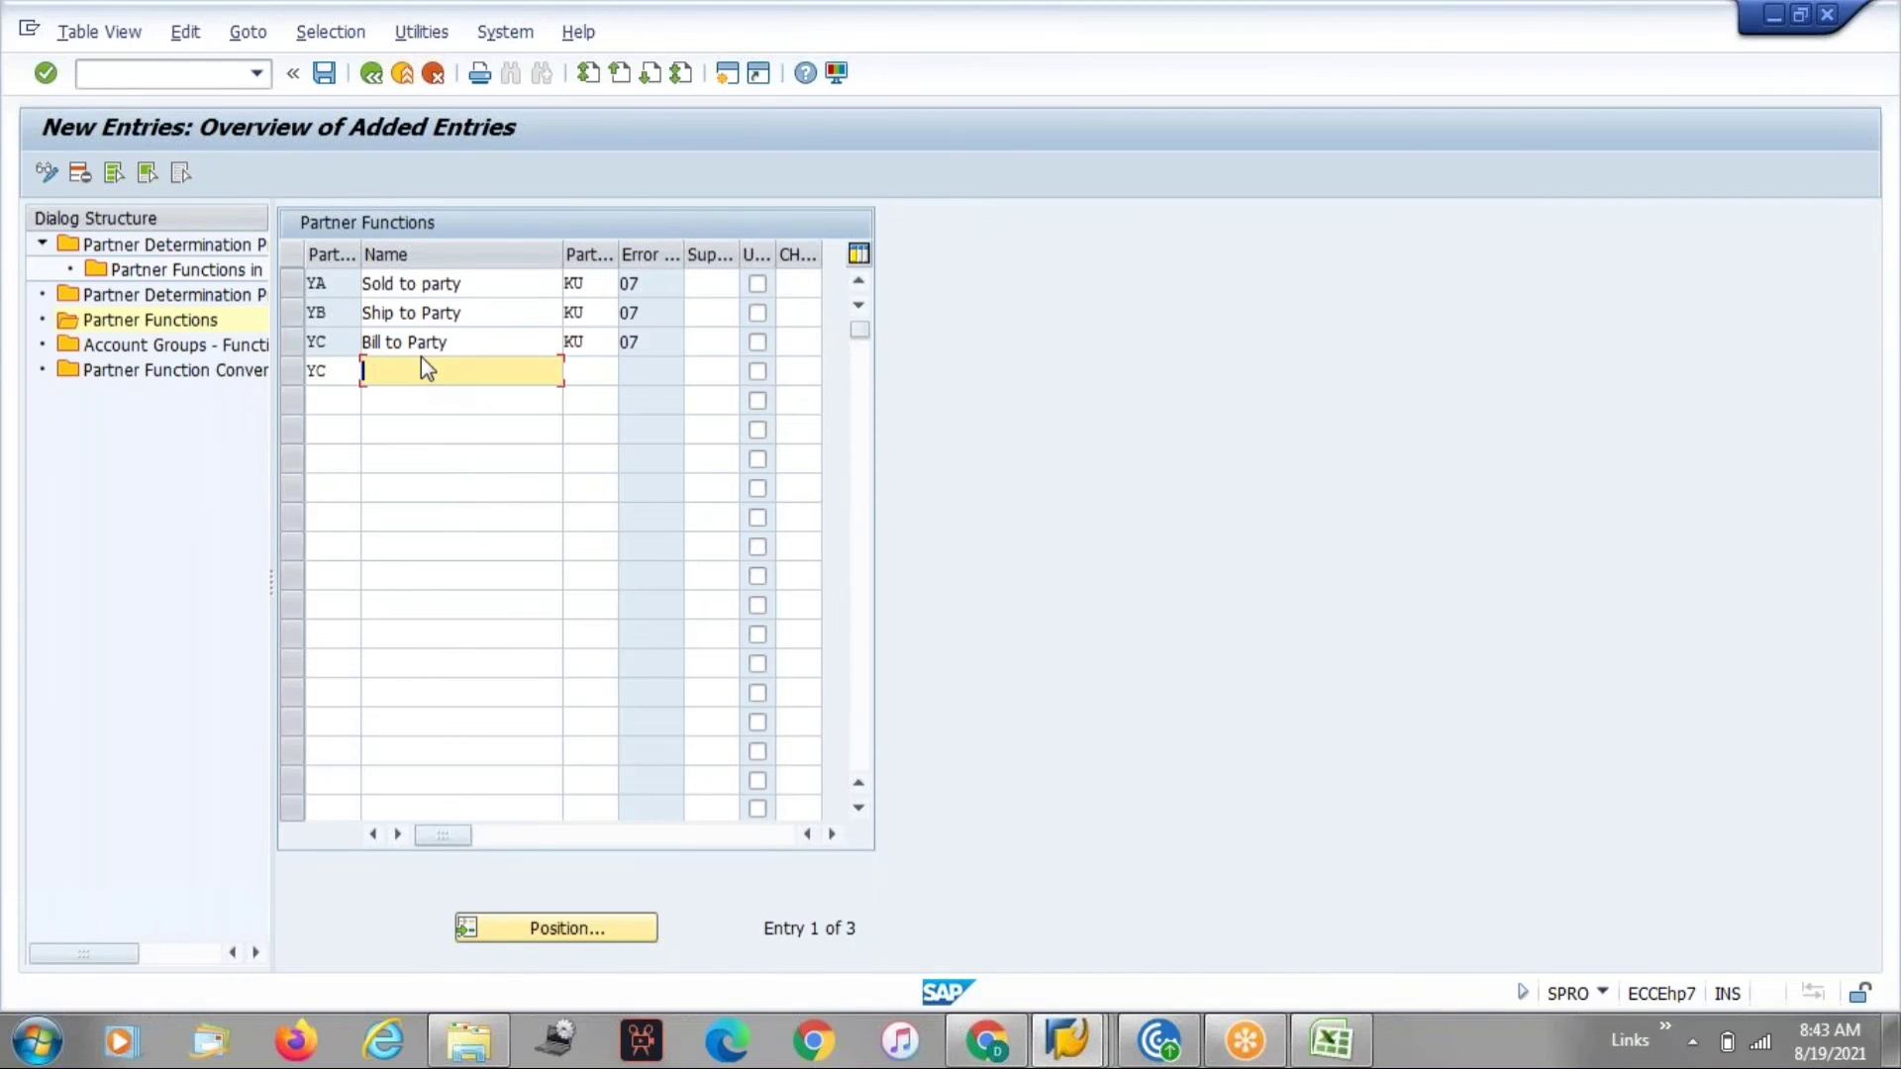
pyautogui.press('Down')
pyautogui.press('Down')
pyautogui.press('Down')
pyautogui.press('Down')
pyautogui.press('Down')
pyautogui.press('Down')
pyautogui.press('Down')
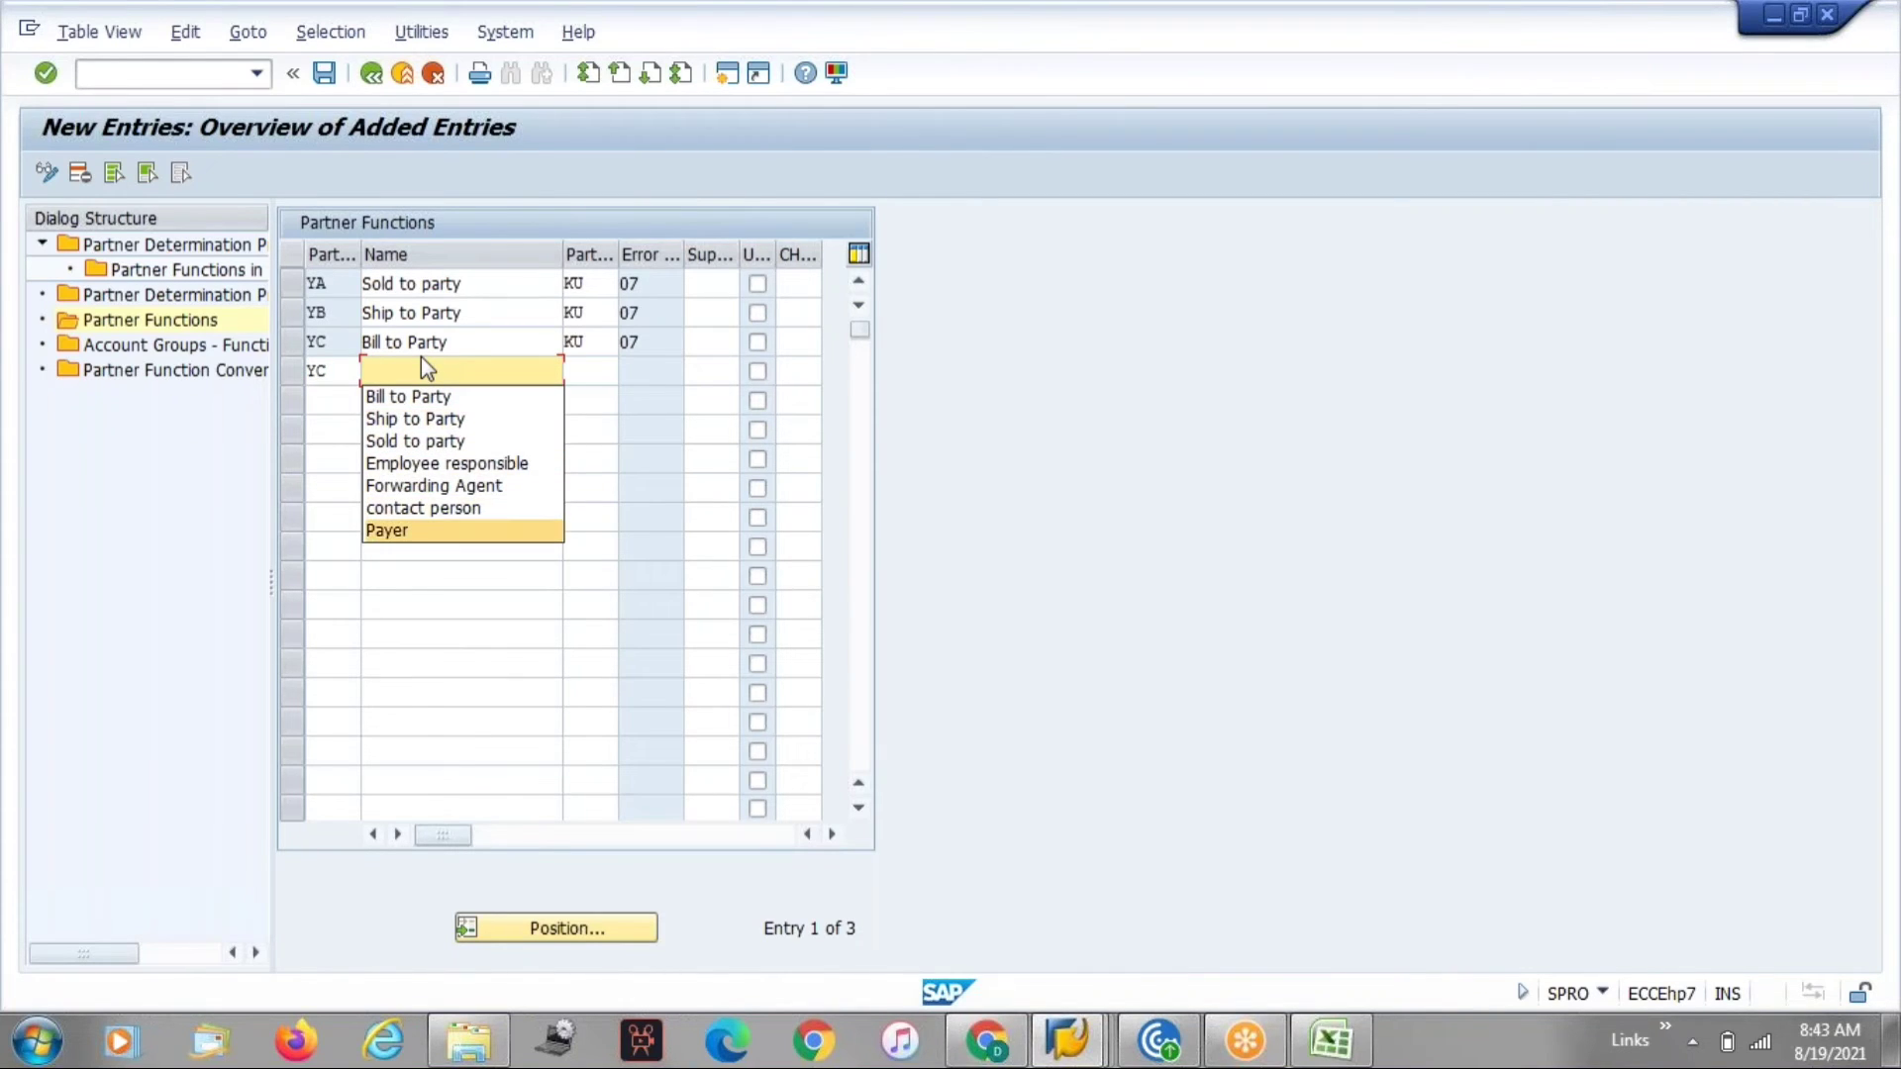
pyautogui.press('Return')
pyautogui.press('Tab')
pyautogui.press('Down')
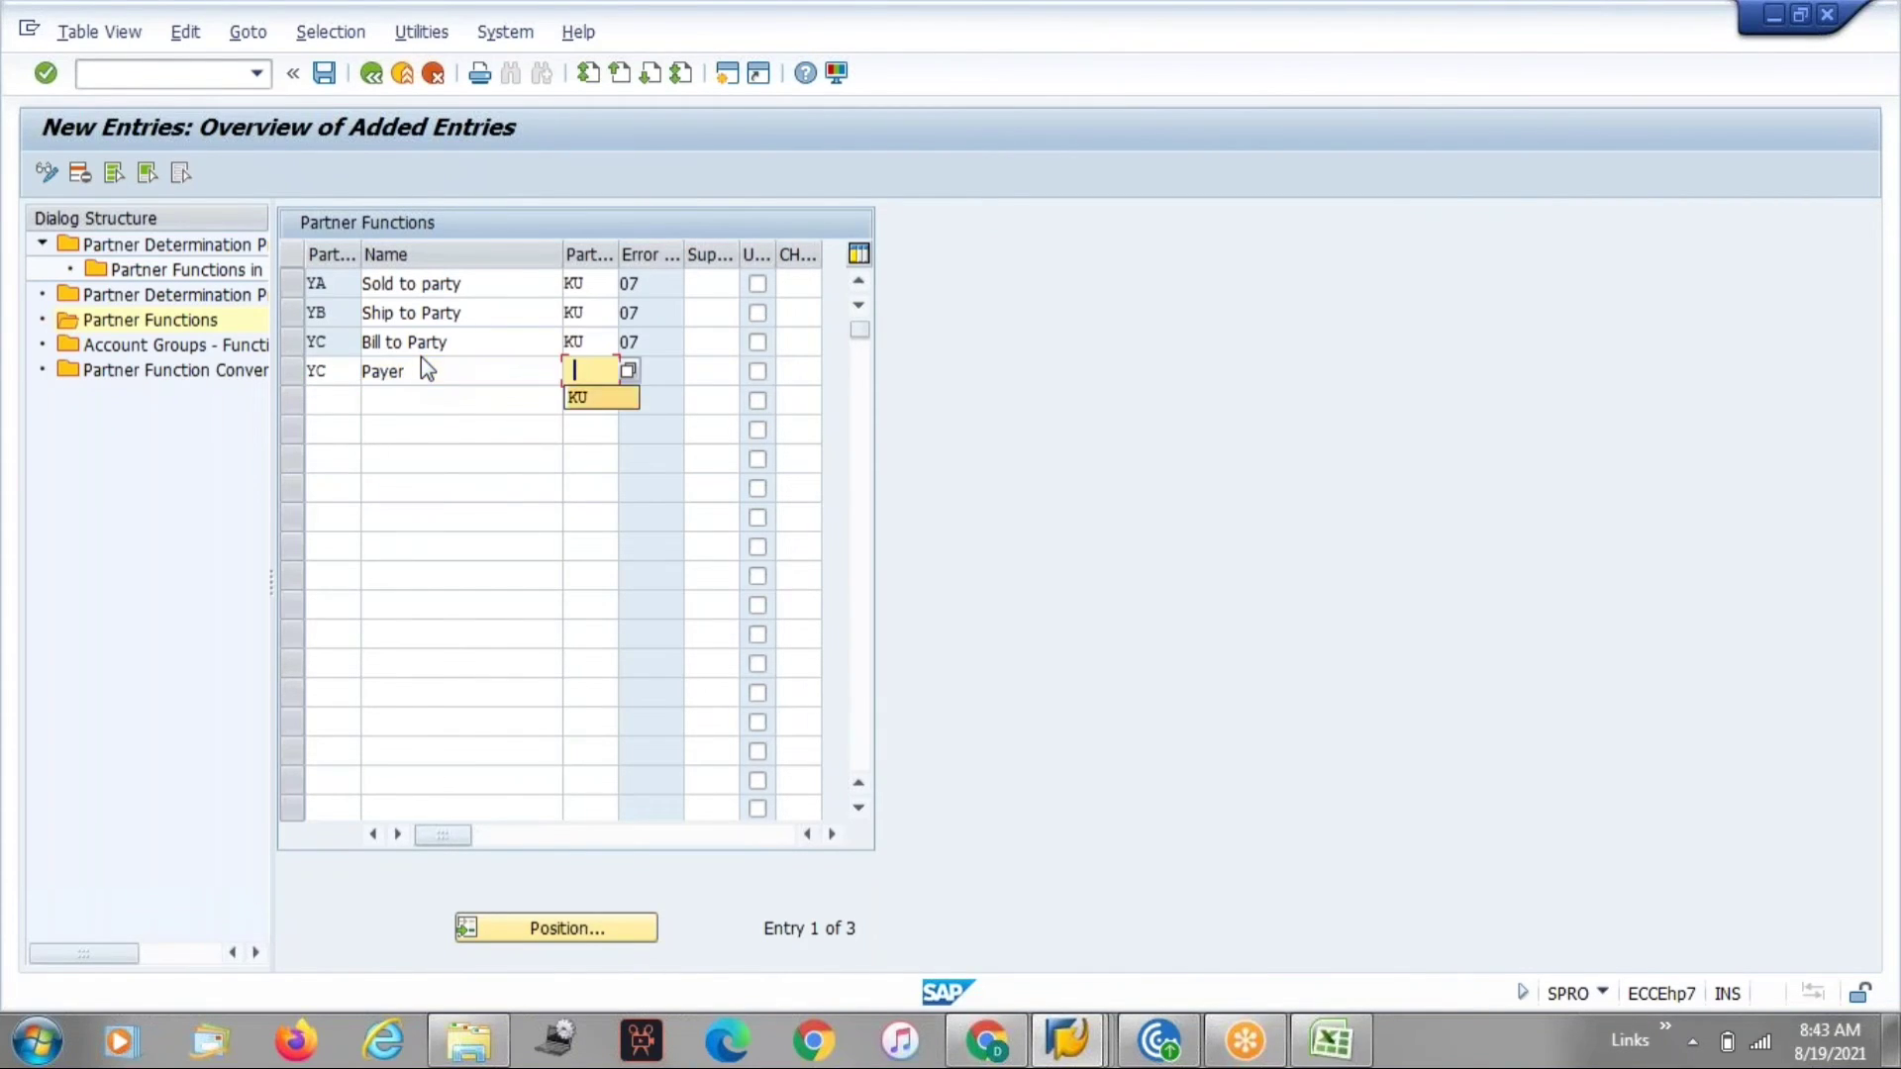
pyautogui.press('Return')
pyautogui.press('Return')
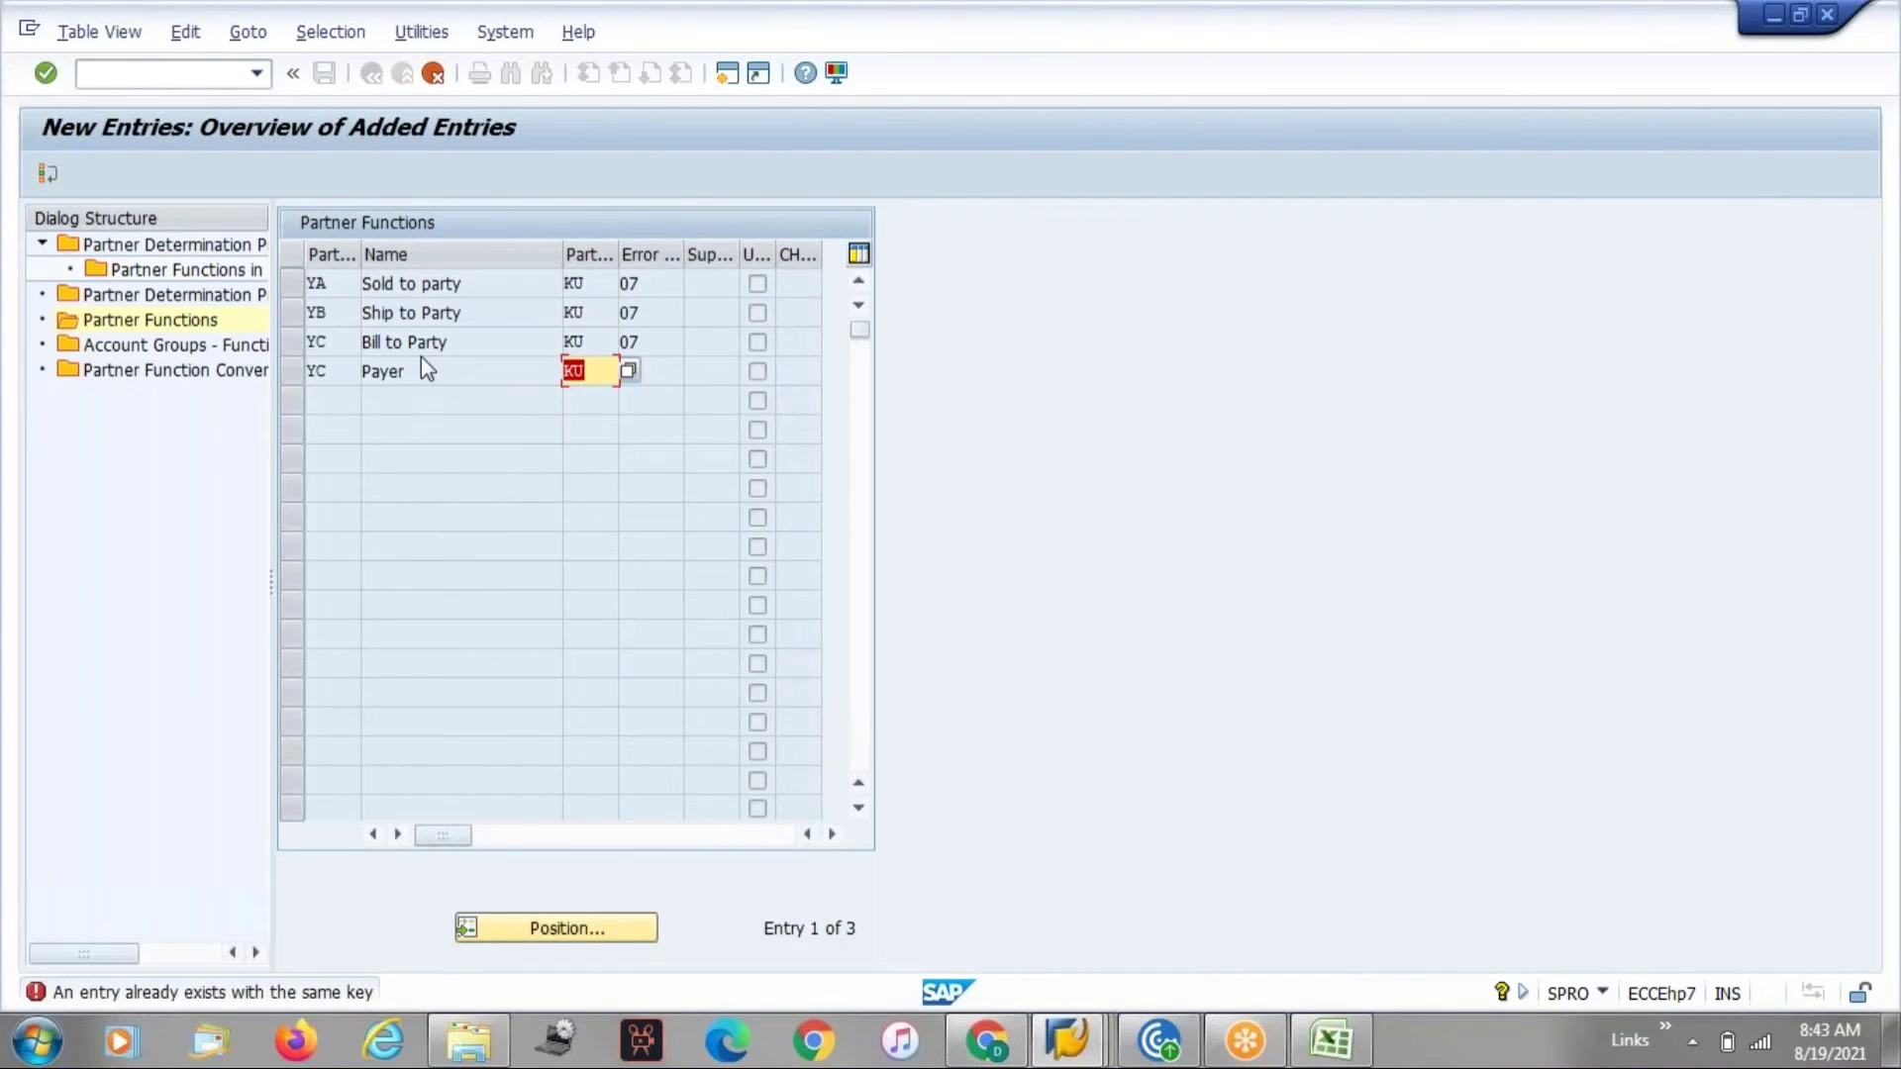
pyautogui.press('Delete')
pyautogui.press('Return')
pyautogui.press('F12')
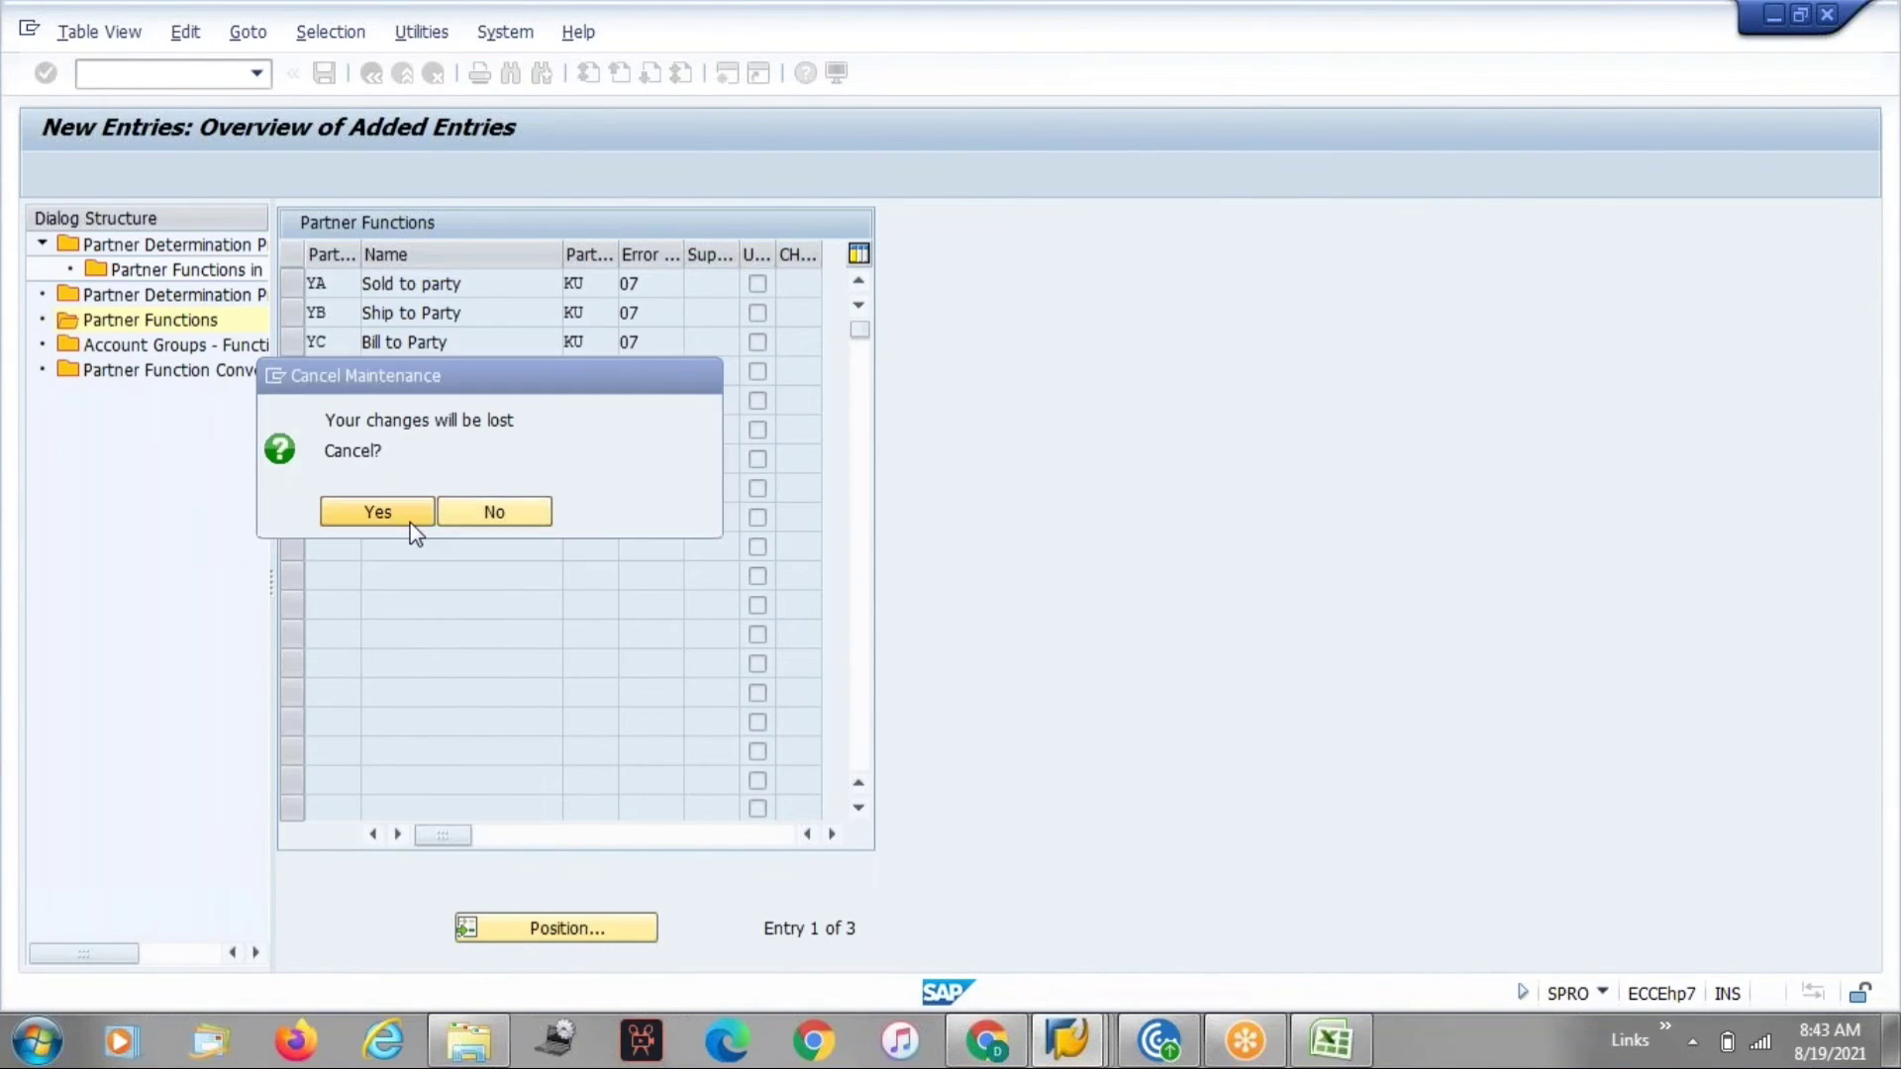
pyautogui.click(411, 521)
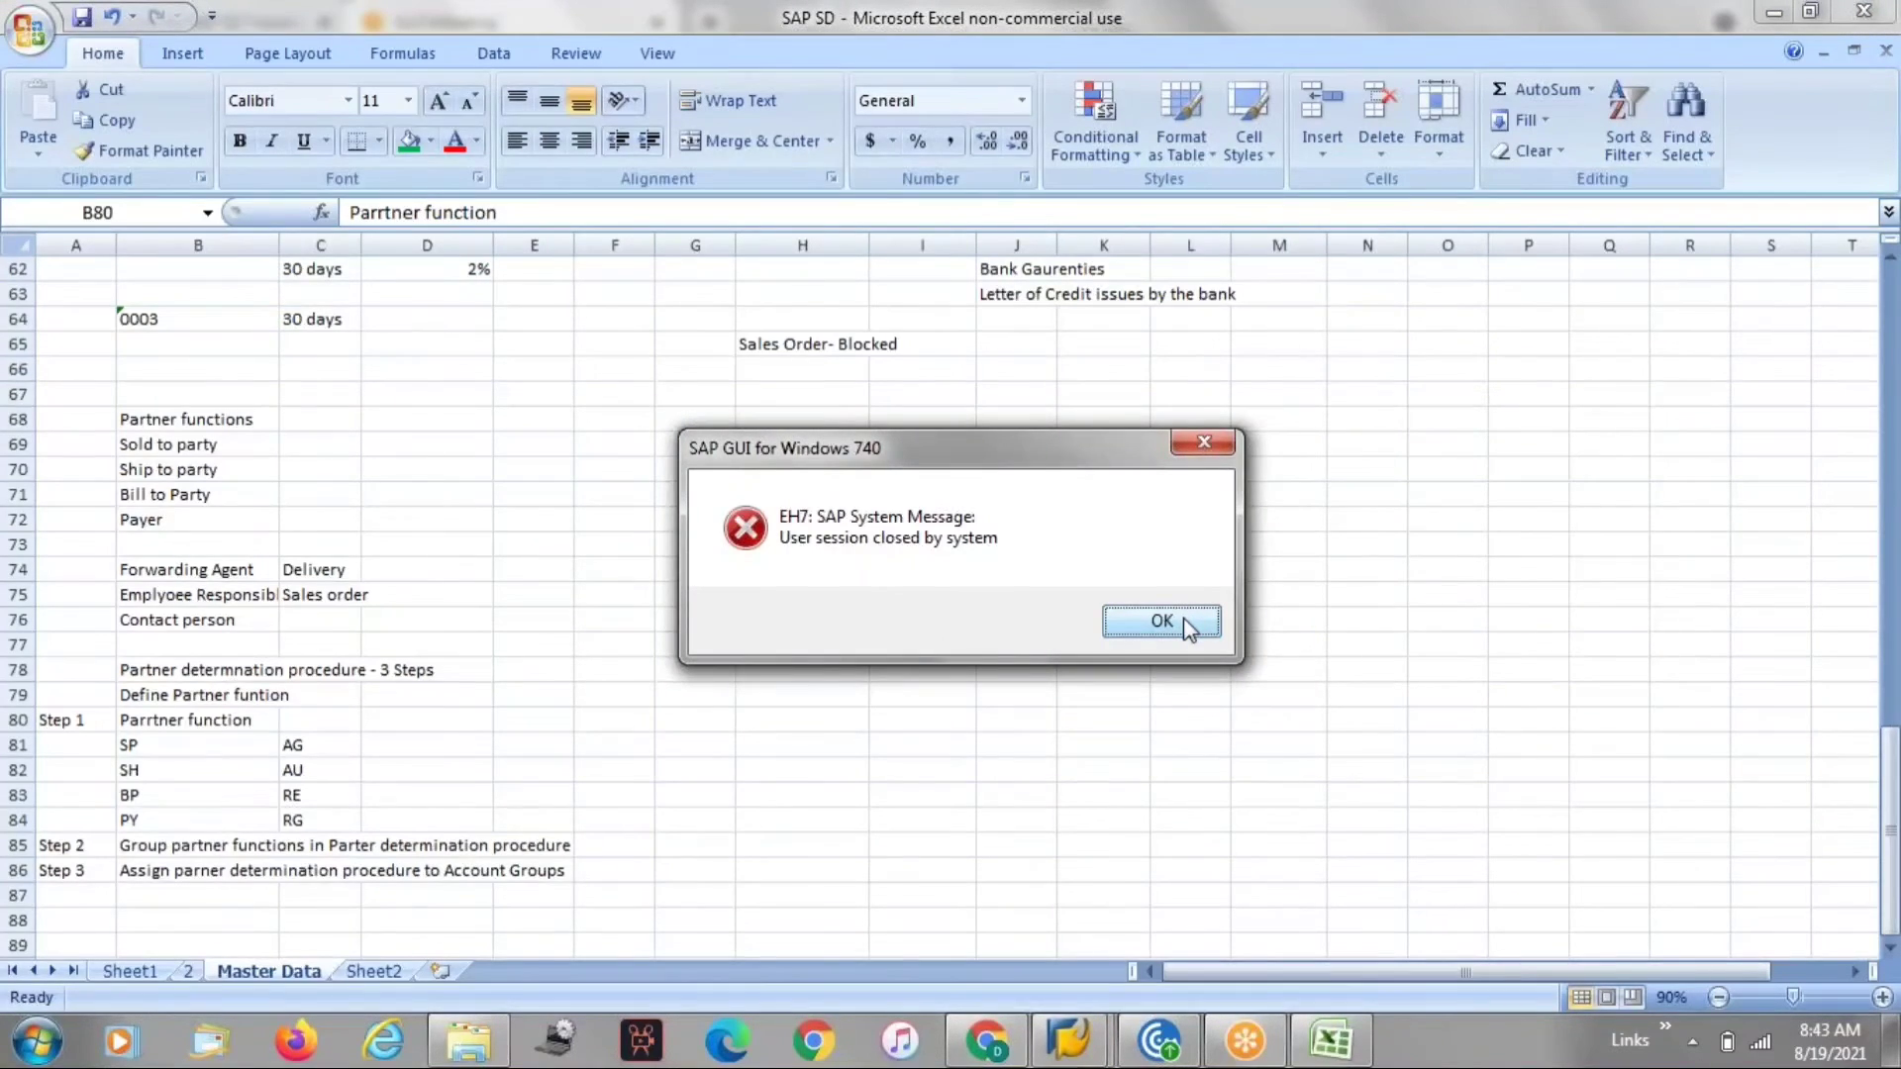
# Dismiss the session-closed message and reopen the SAP system from SAP Logon.
pyautogui.click(1184, 618)
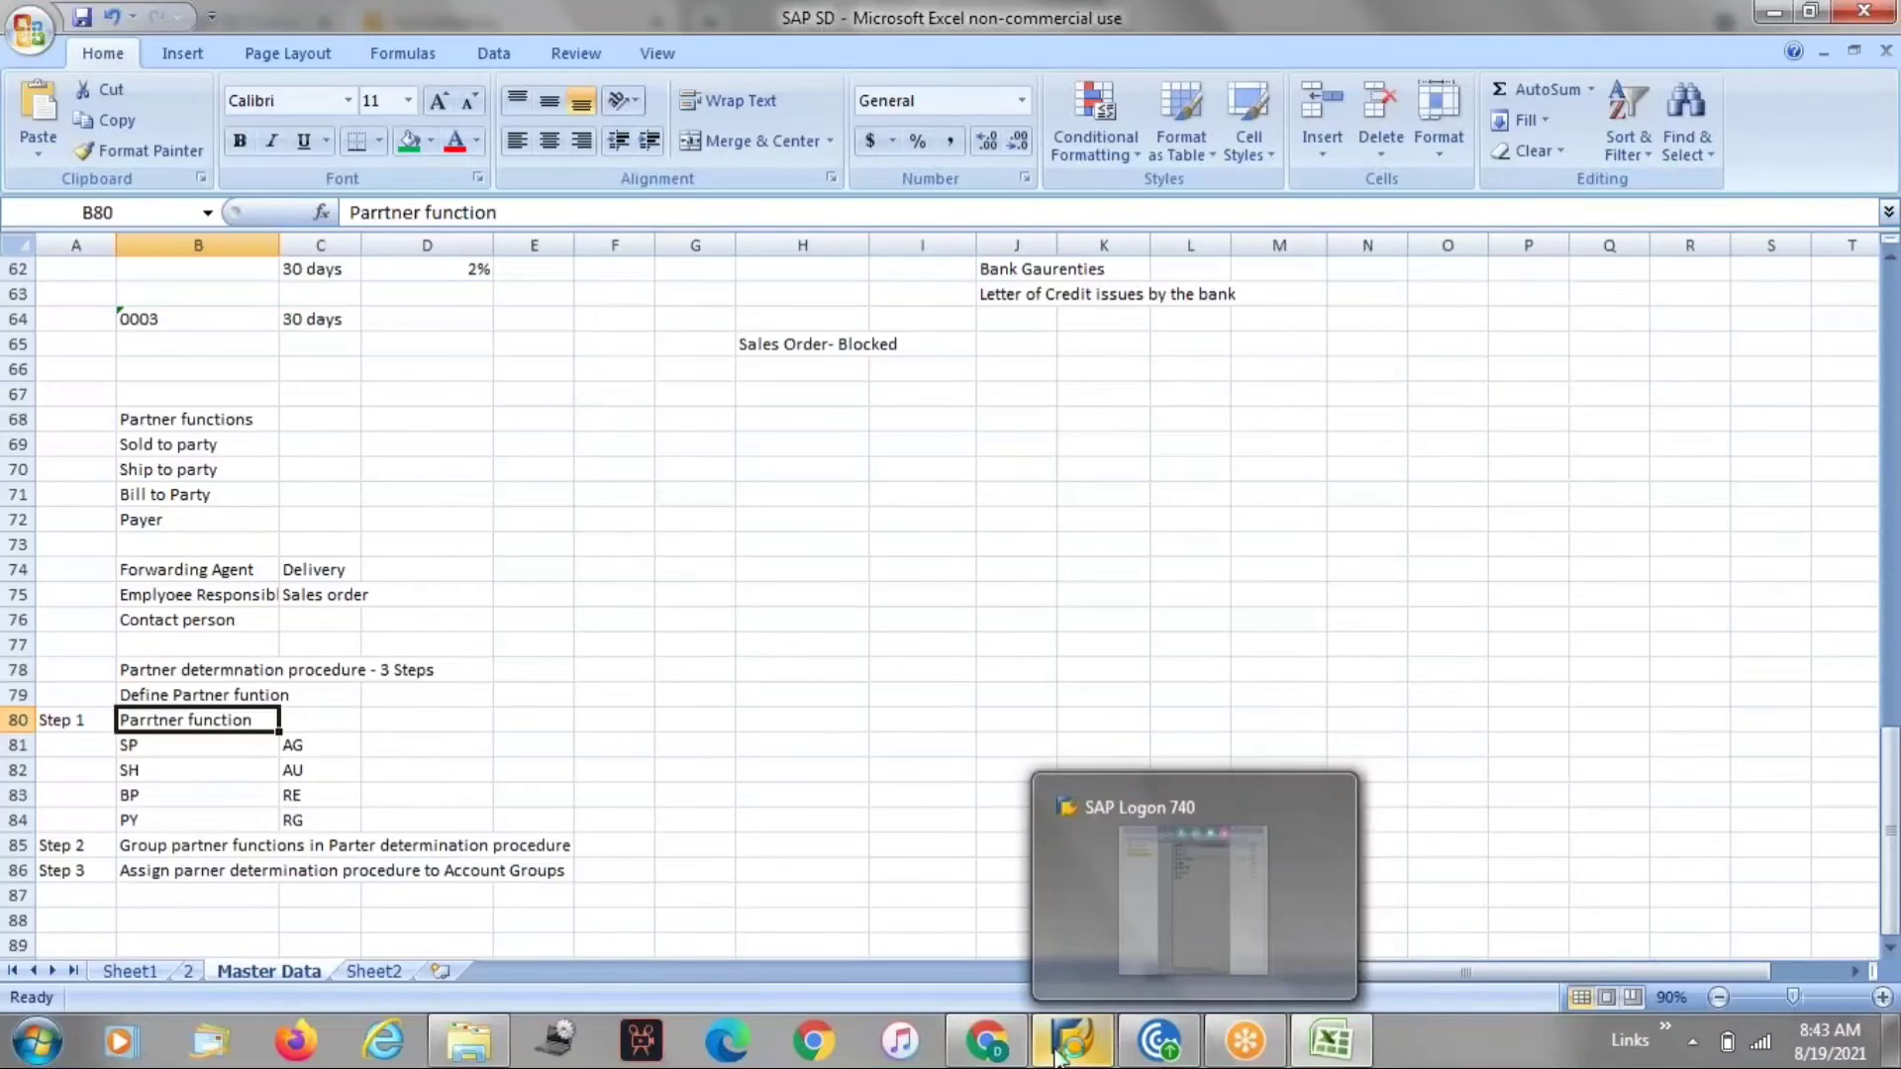
pyautogui.click(1058, 1056)
pyautogui.doubleClick(474, 255)
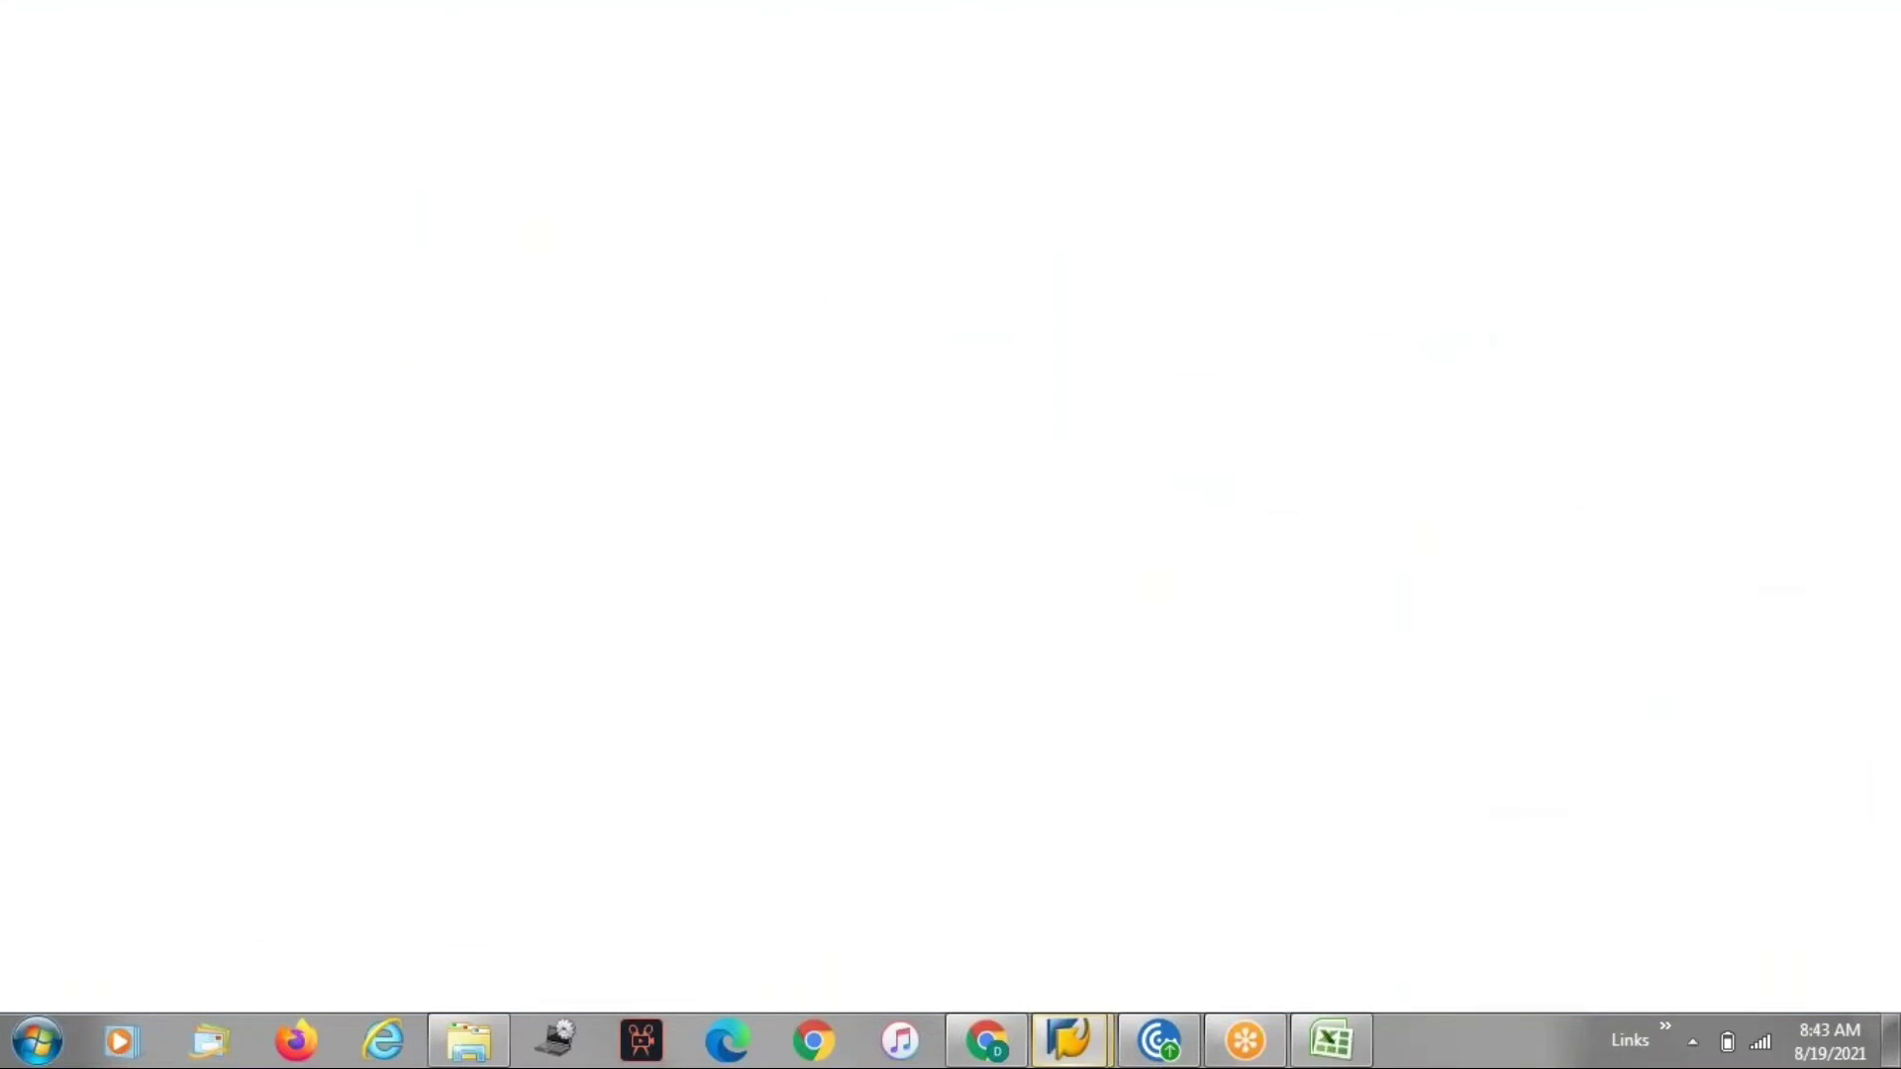
pyautogui.press('space')
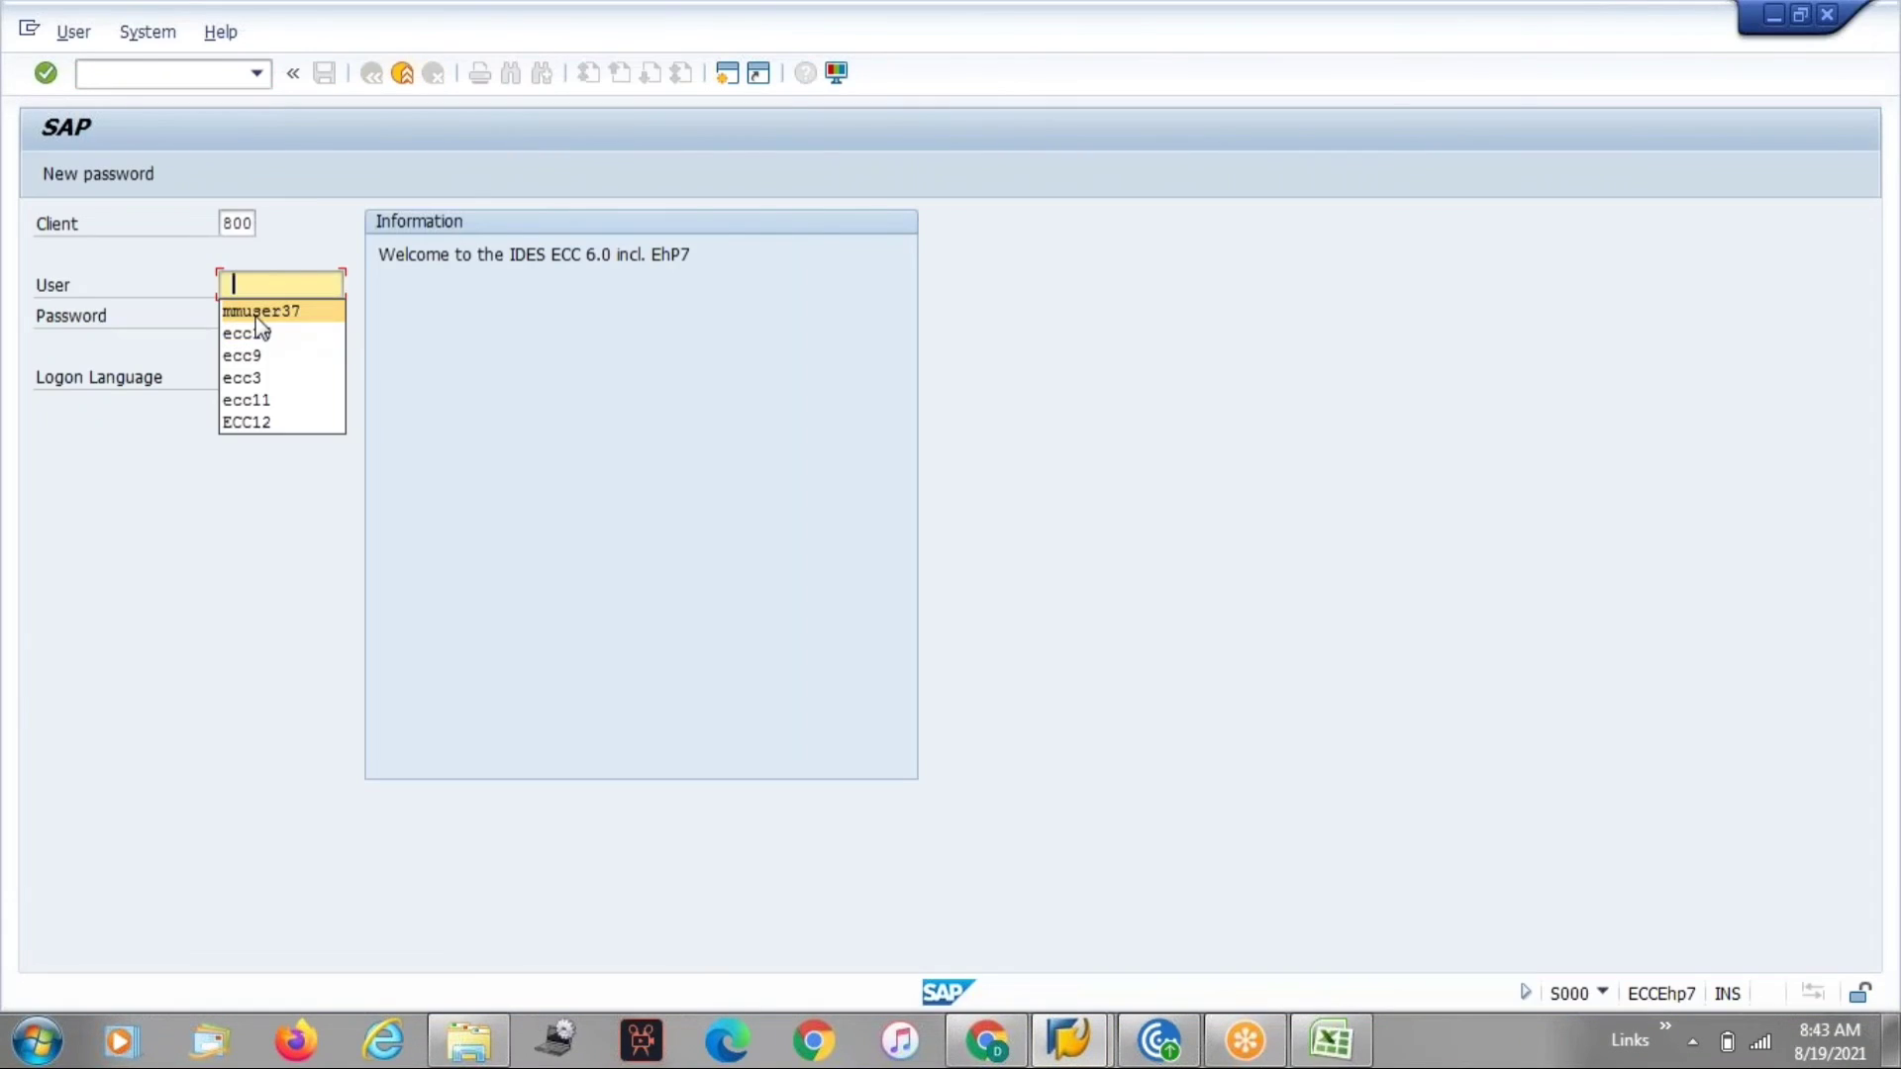
# Log on with the saved user name and enter the account password.
pyautogui.click(256, 314)
pyautogui.press('Tab')
pyautogui.write('*******')
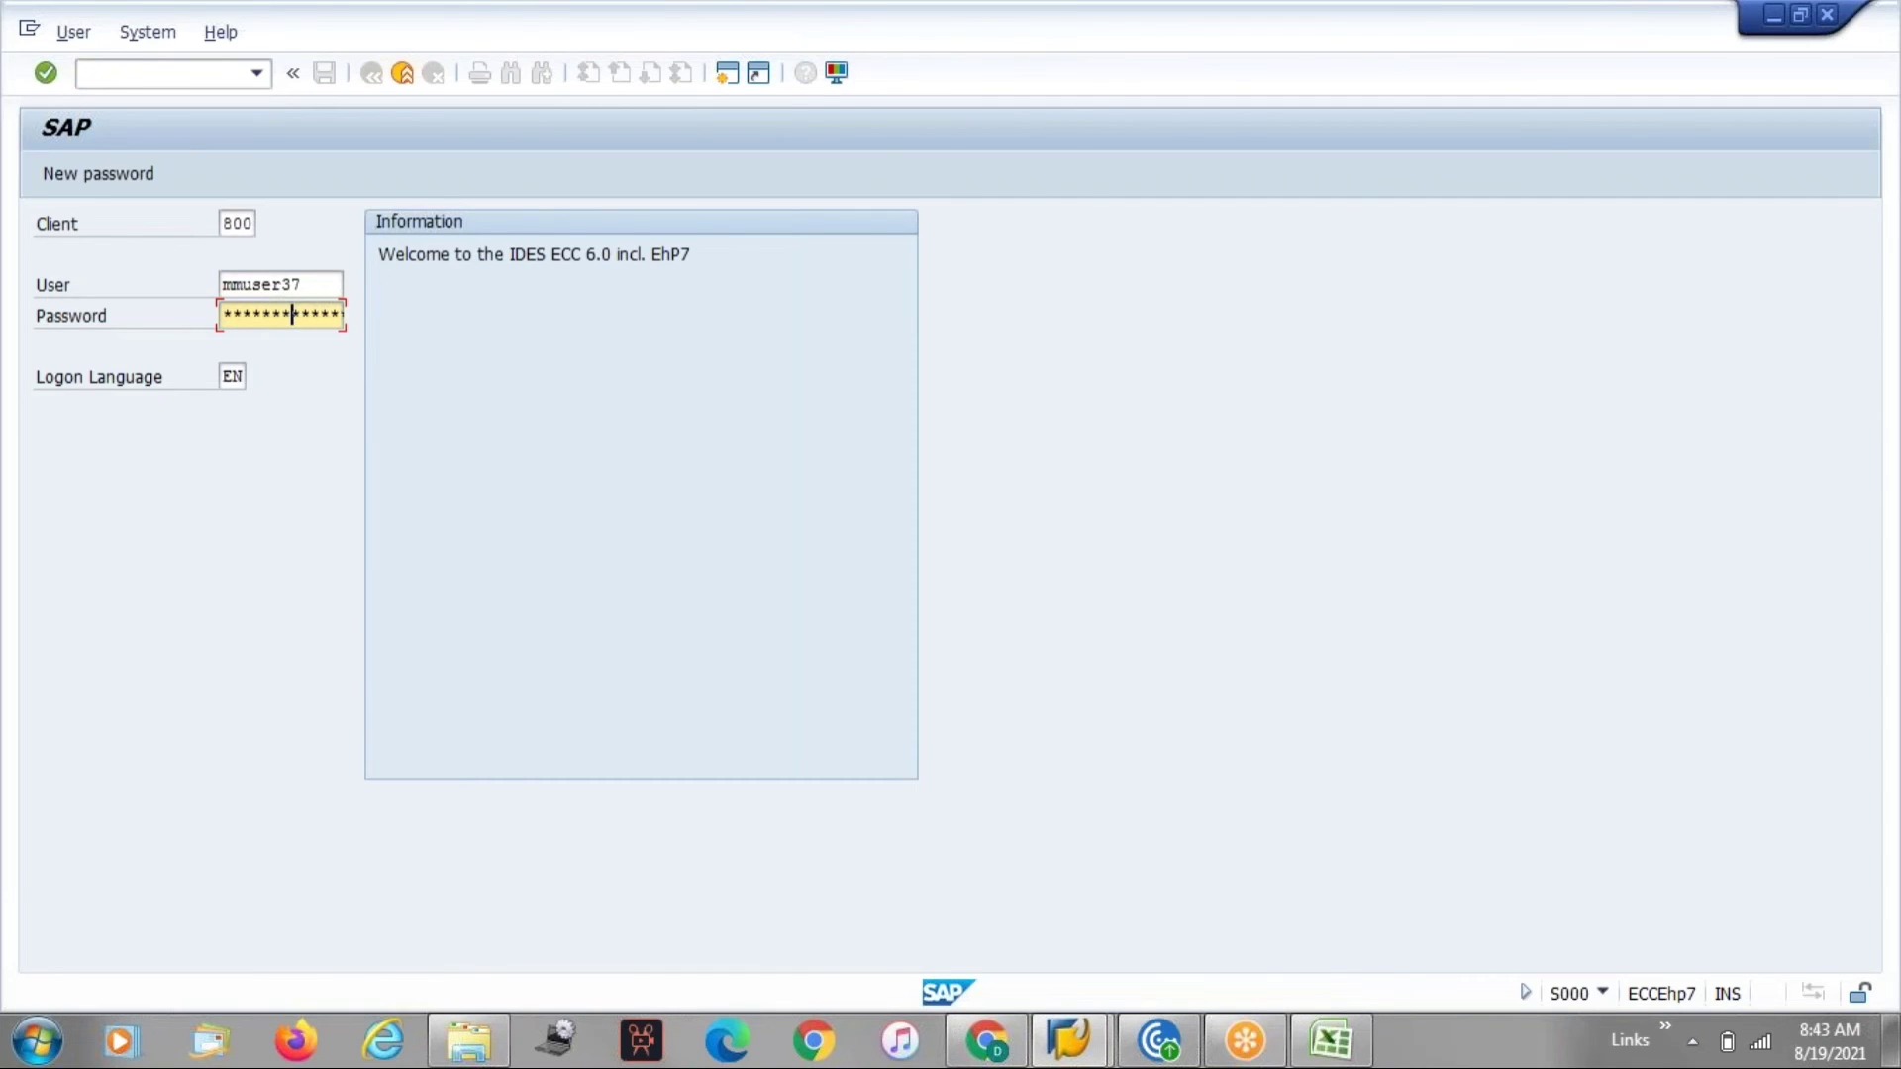
pyautogui.write('*')
pyautogui.press('Return')
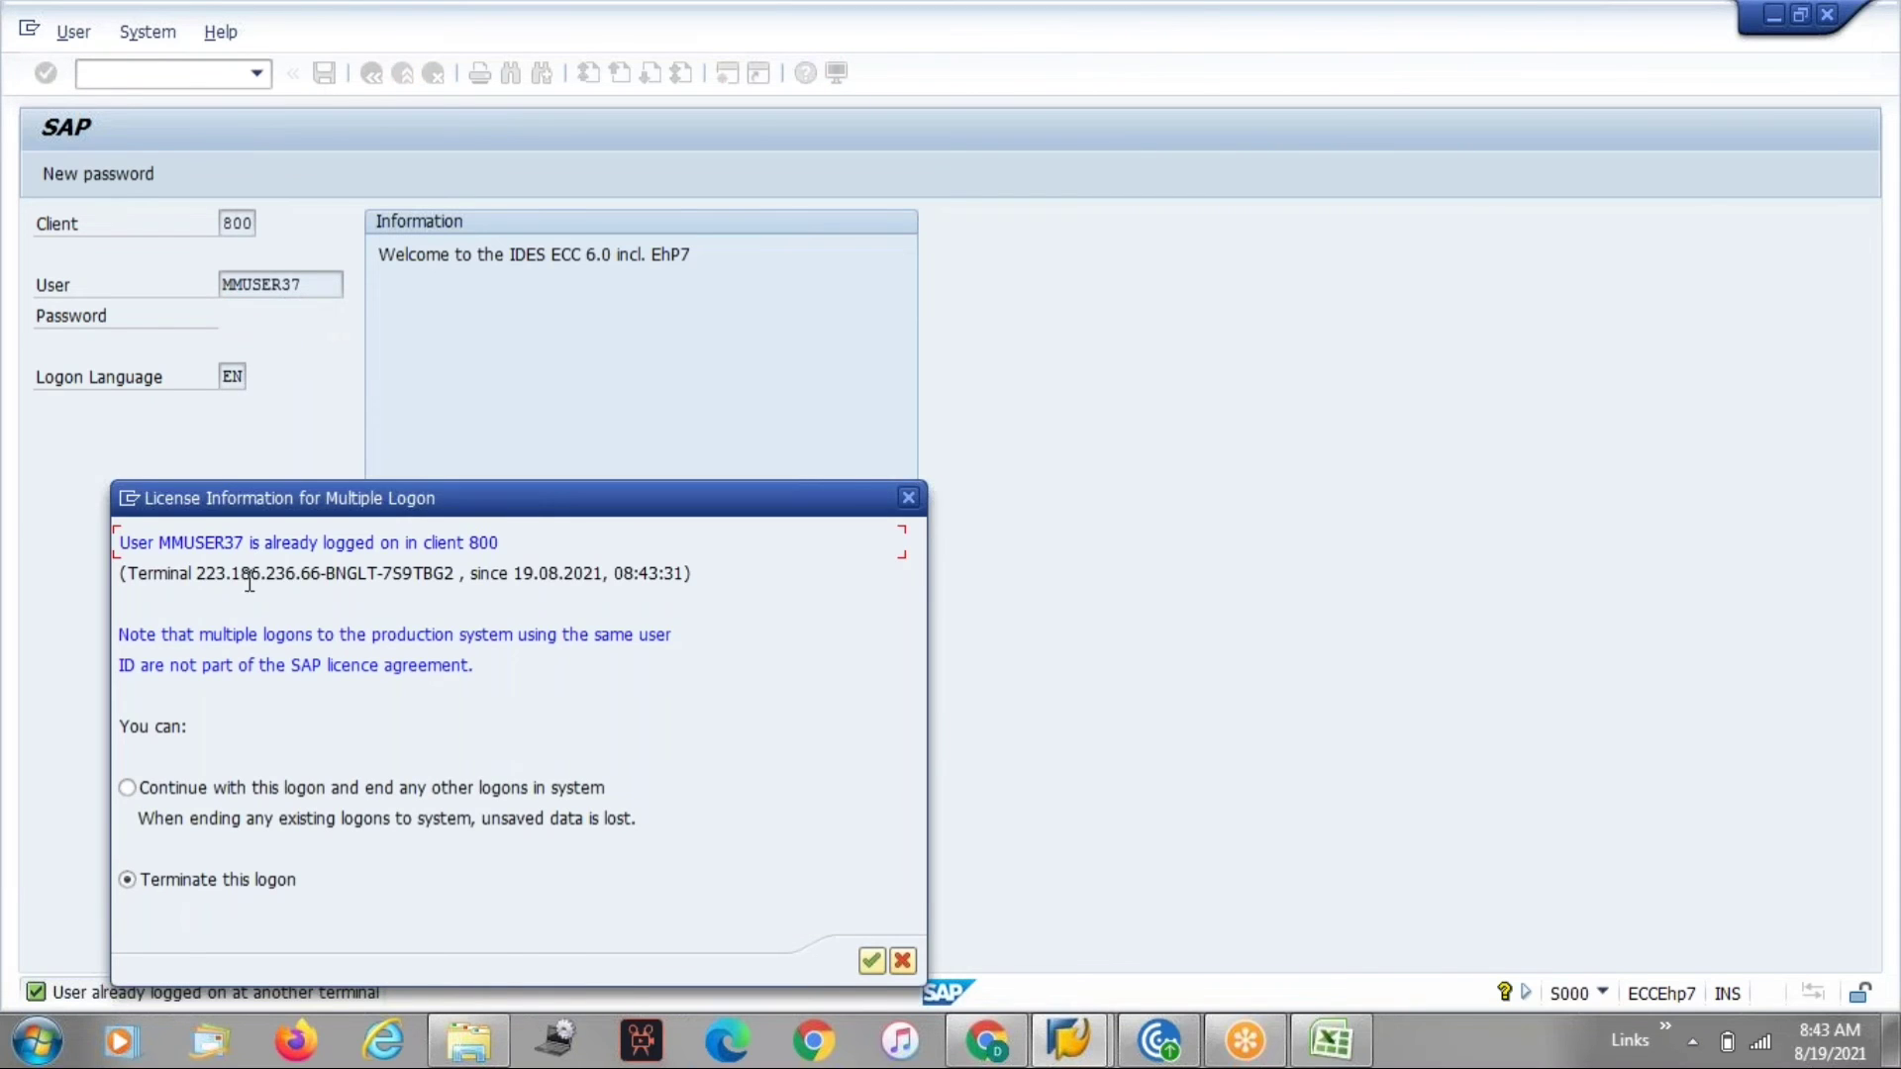
# Continue with this logon, ending the user's other logons.
pyautogui.moveTo(216, 581); pyautogui.dragTo(695, 581)
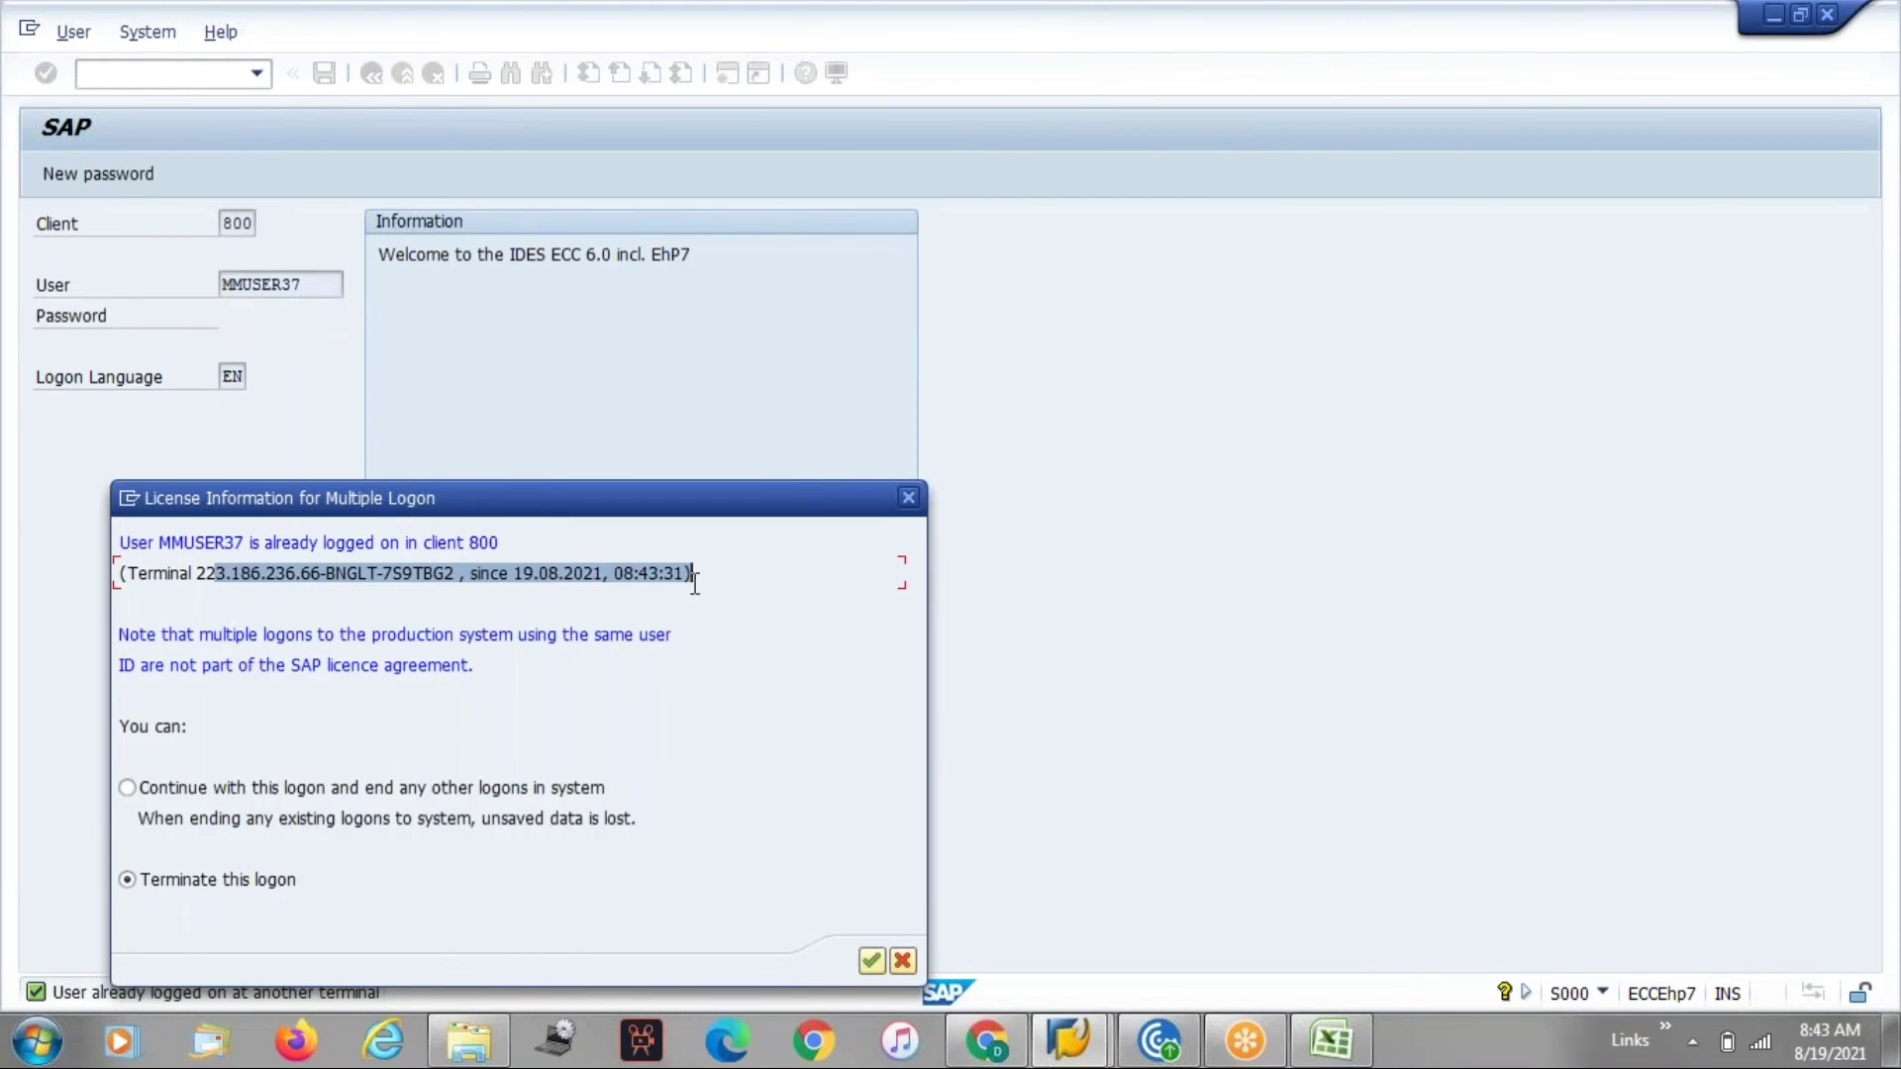
pyautogui.click(705, 703)
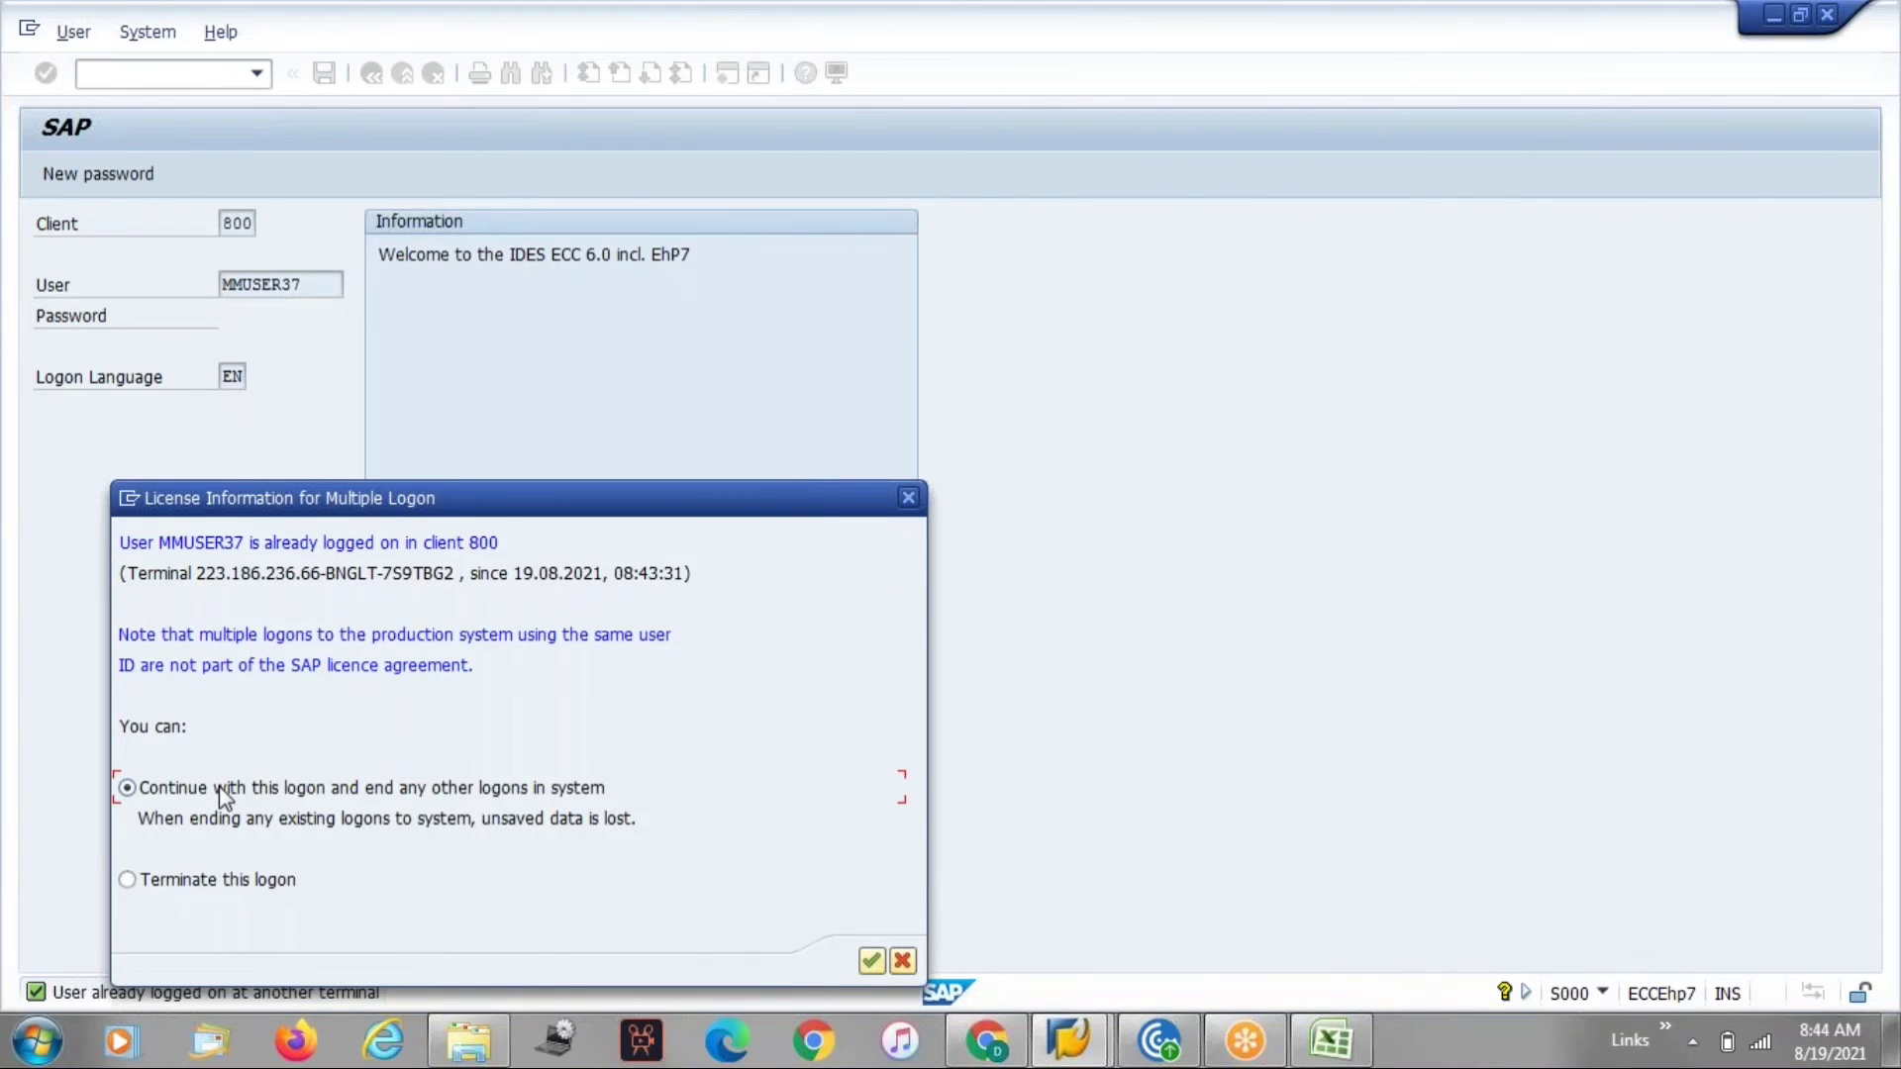
pyautogui.press('Return')
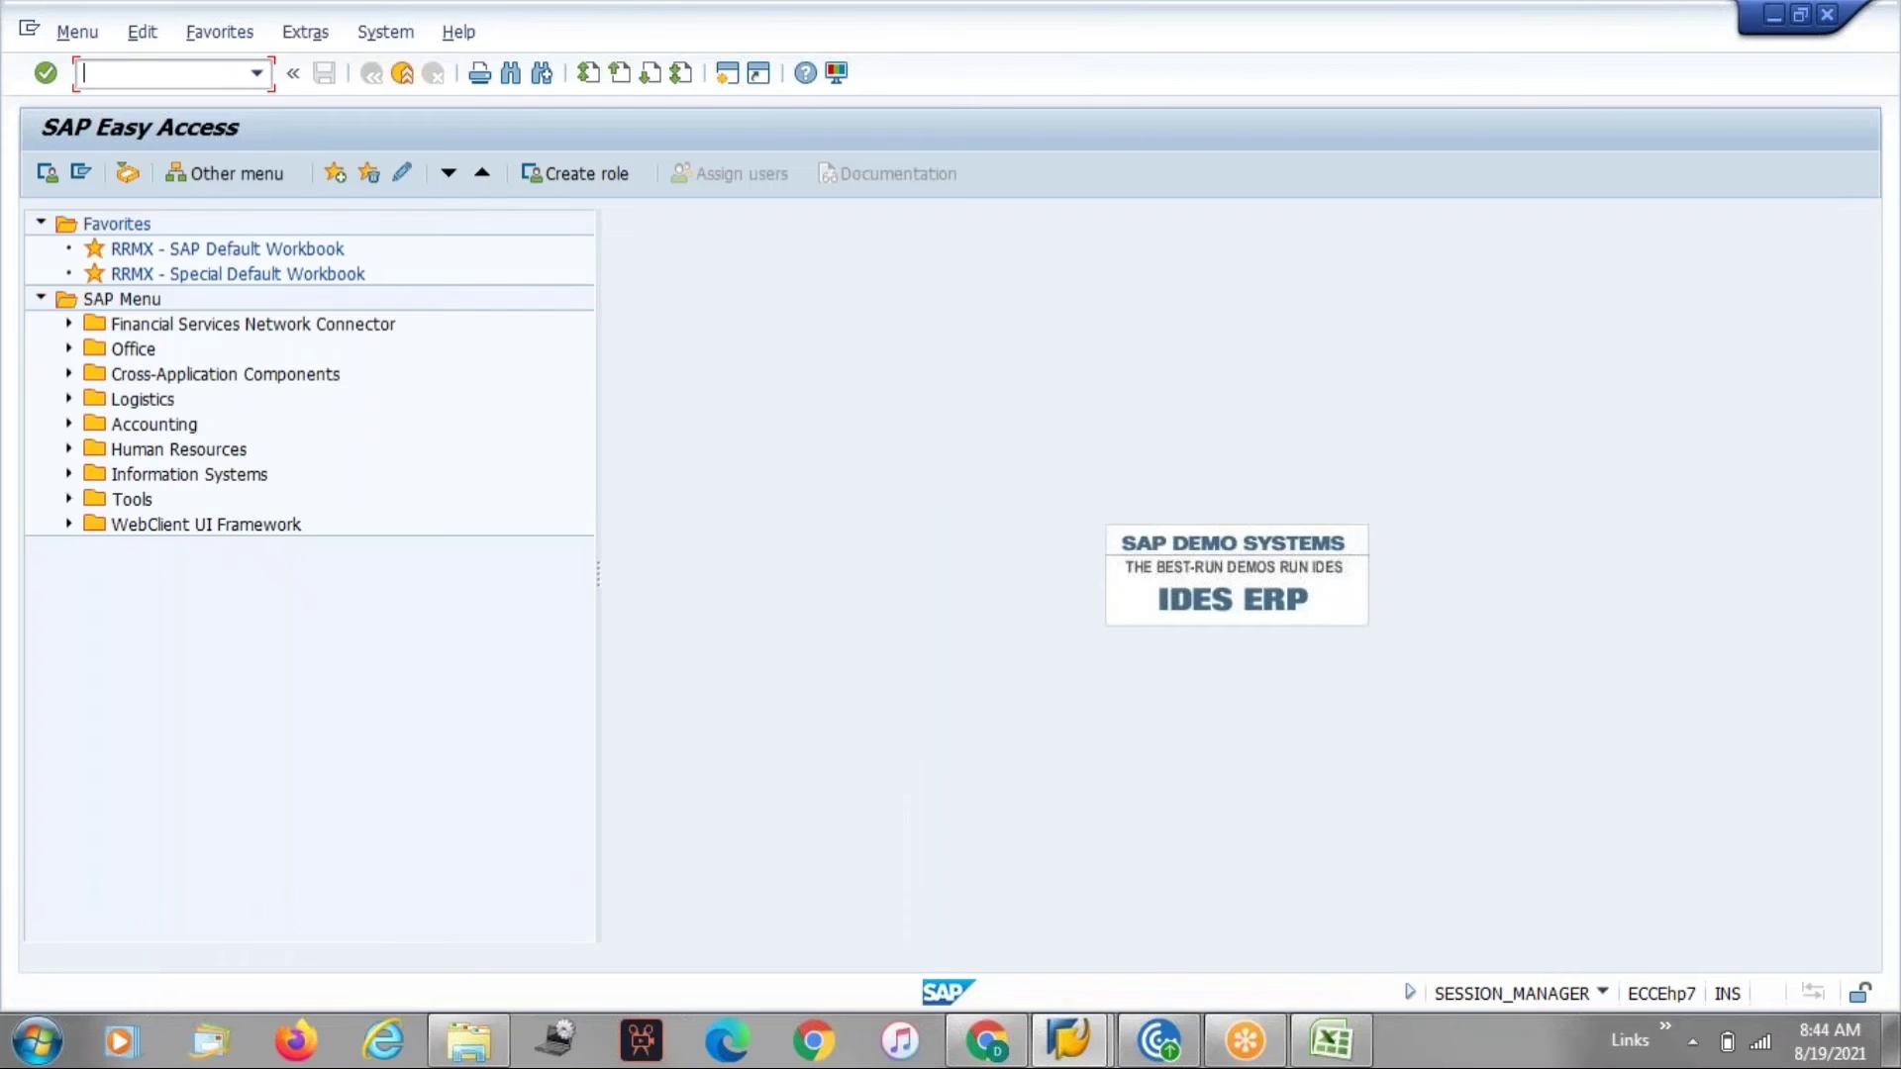
# Open VOPAN in change mode for the customer master and start new partner function entries.
pyautogui.write('vopan')
pyautogui.press('Return')
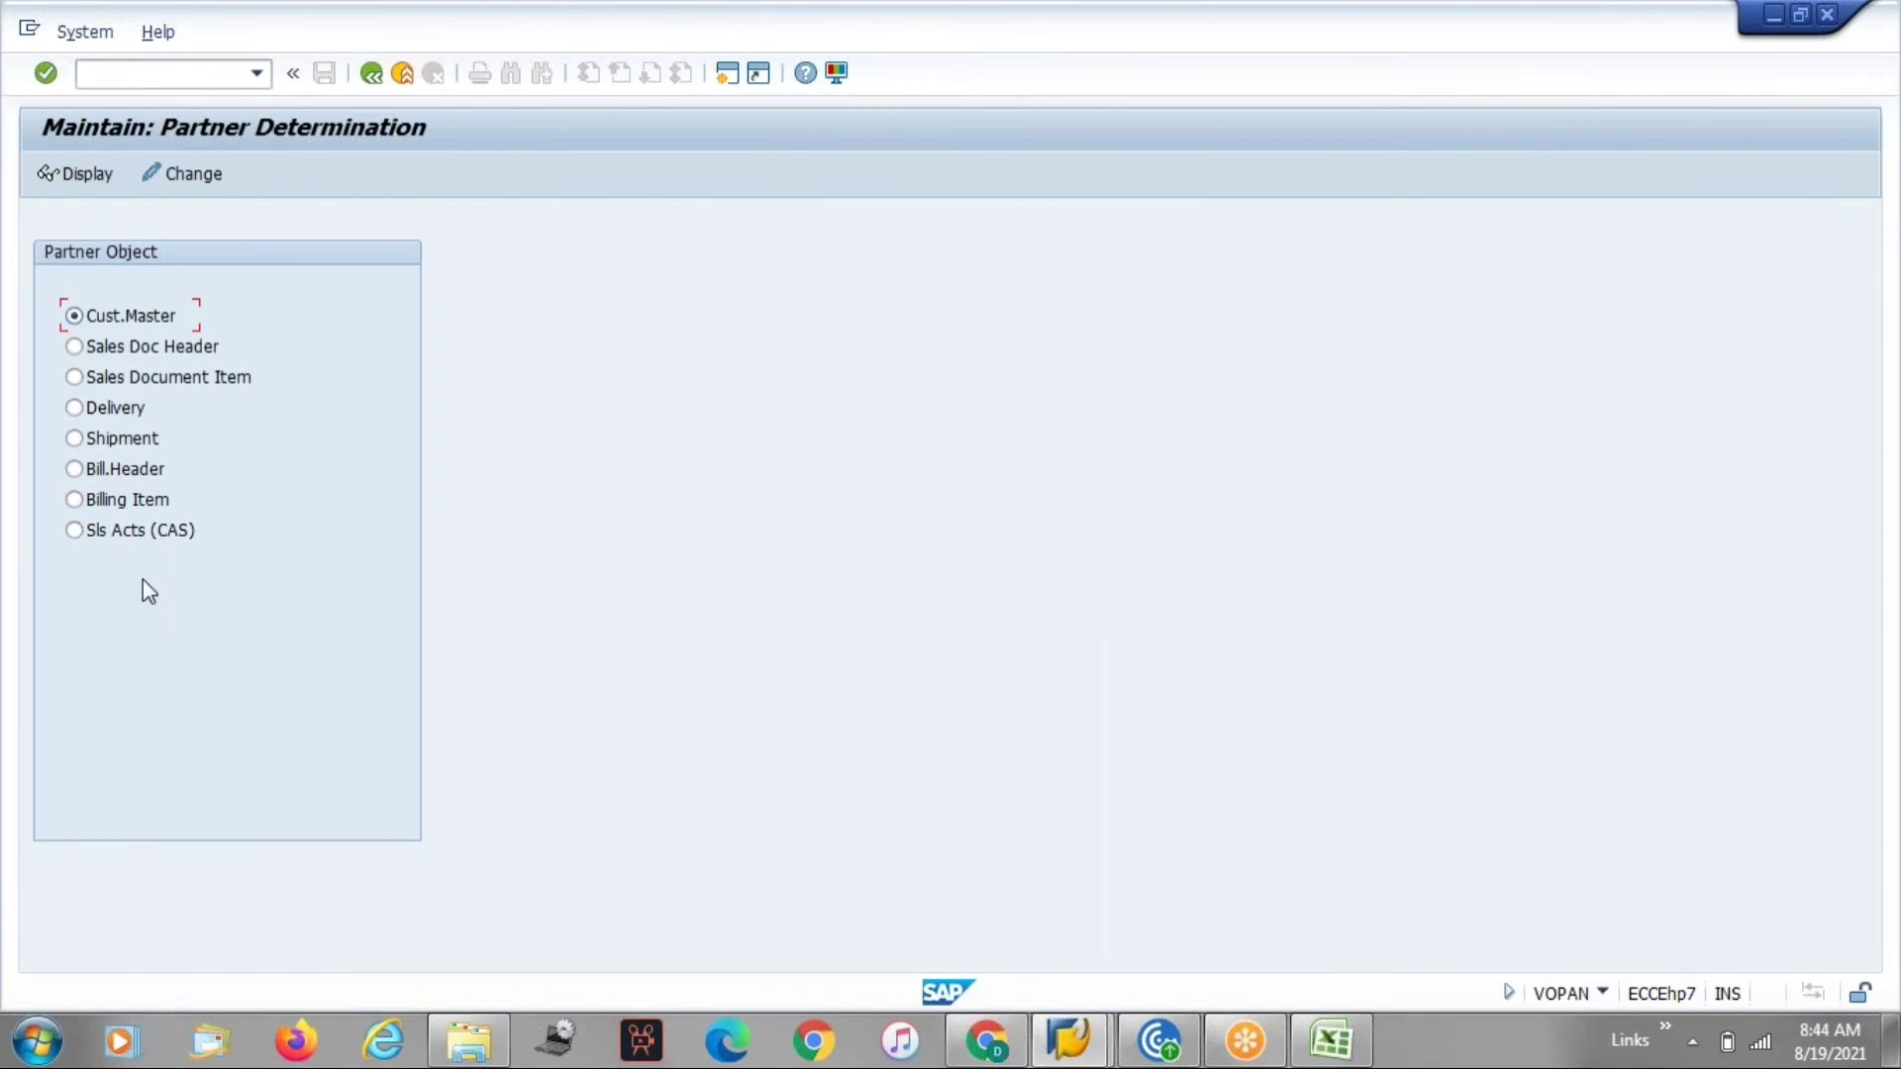
pyautogui.click(178, 175)
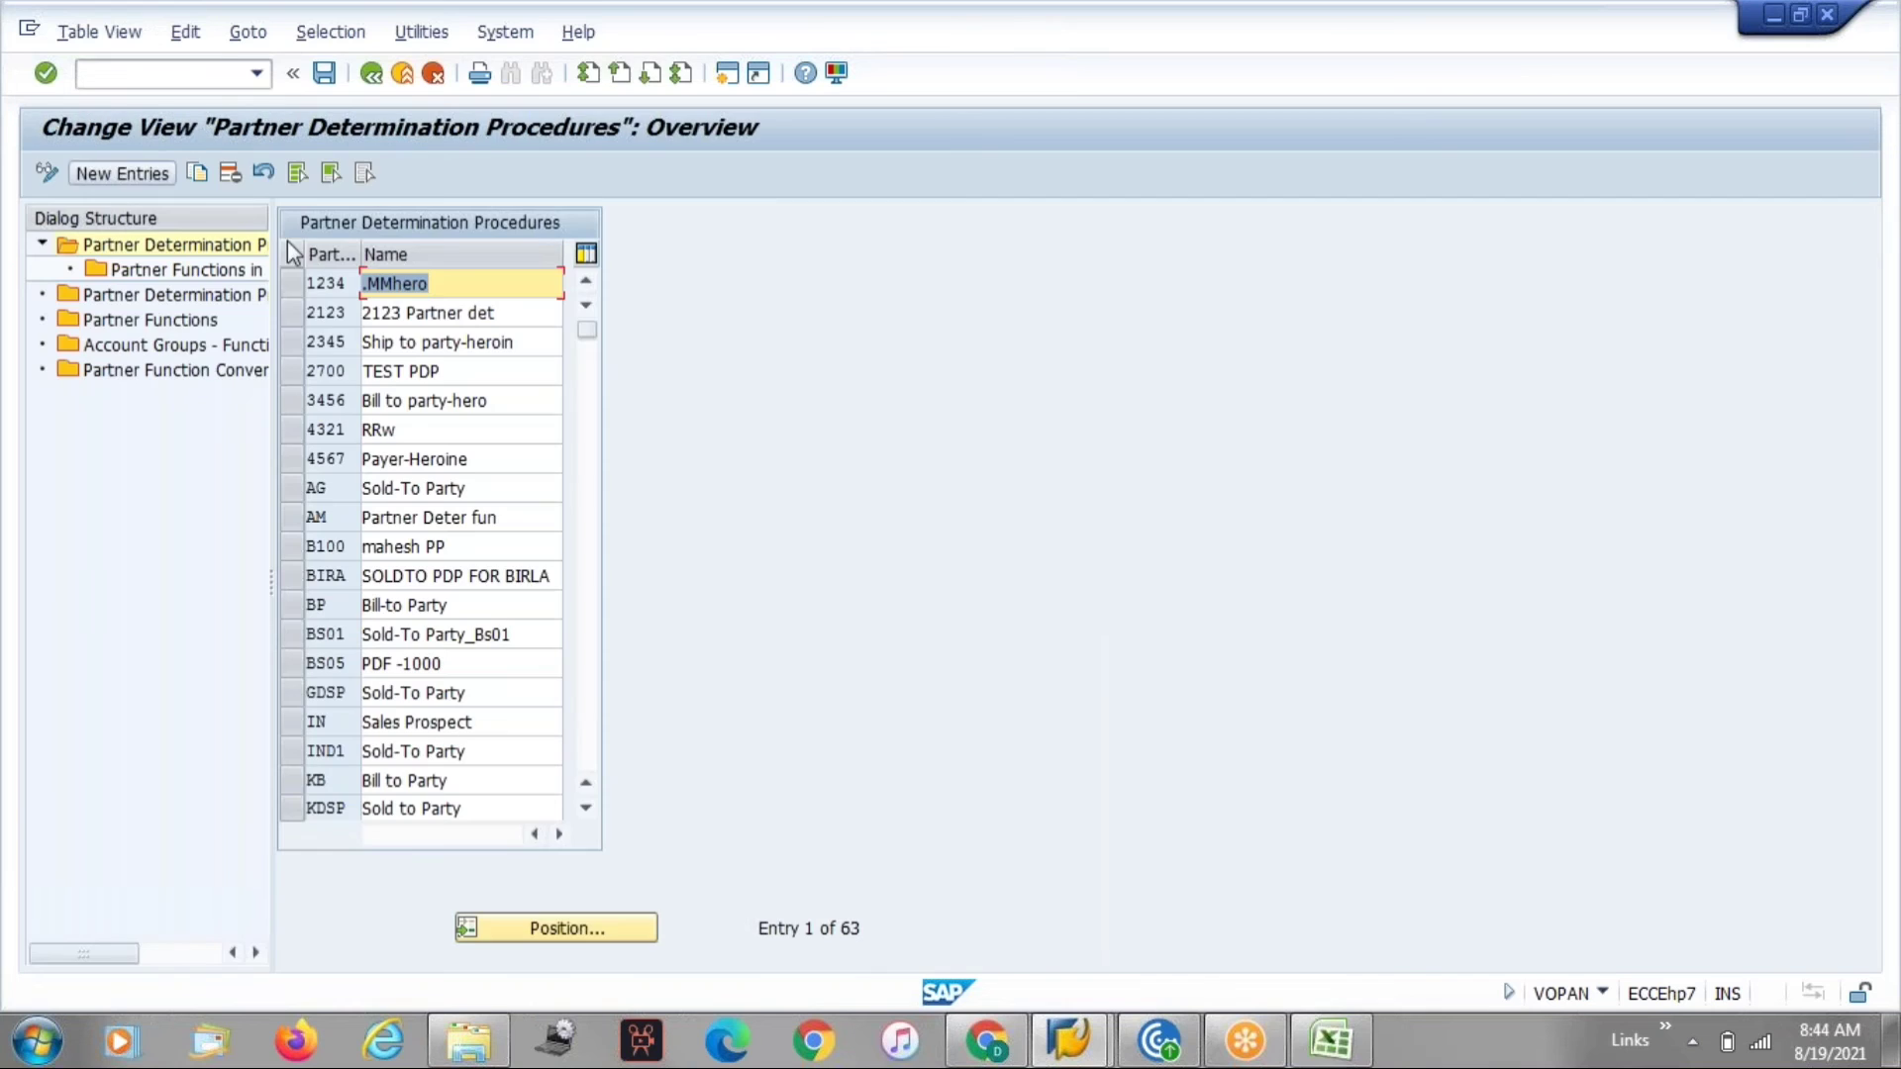
pyautogui.doubleClick(151, 323)
pyautogui.click(111, 175)
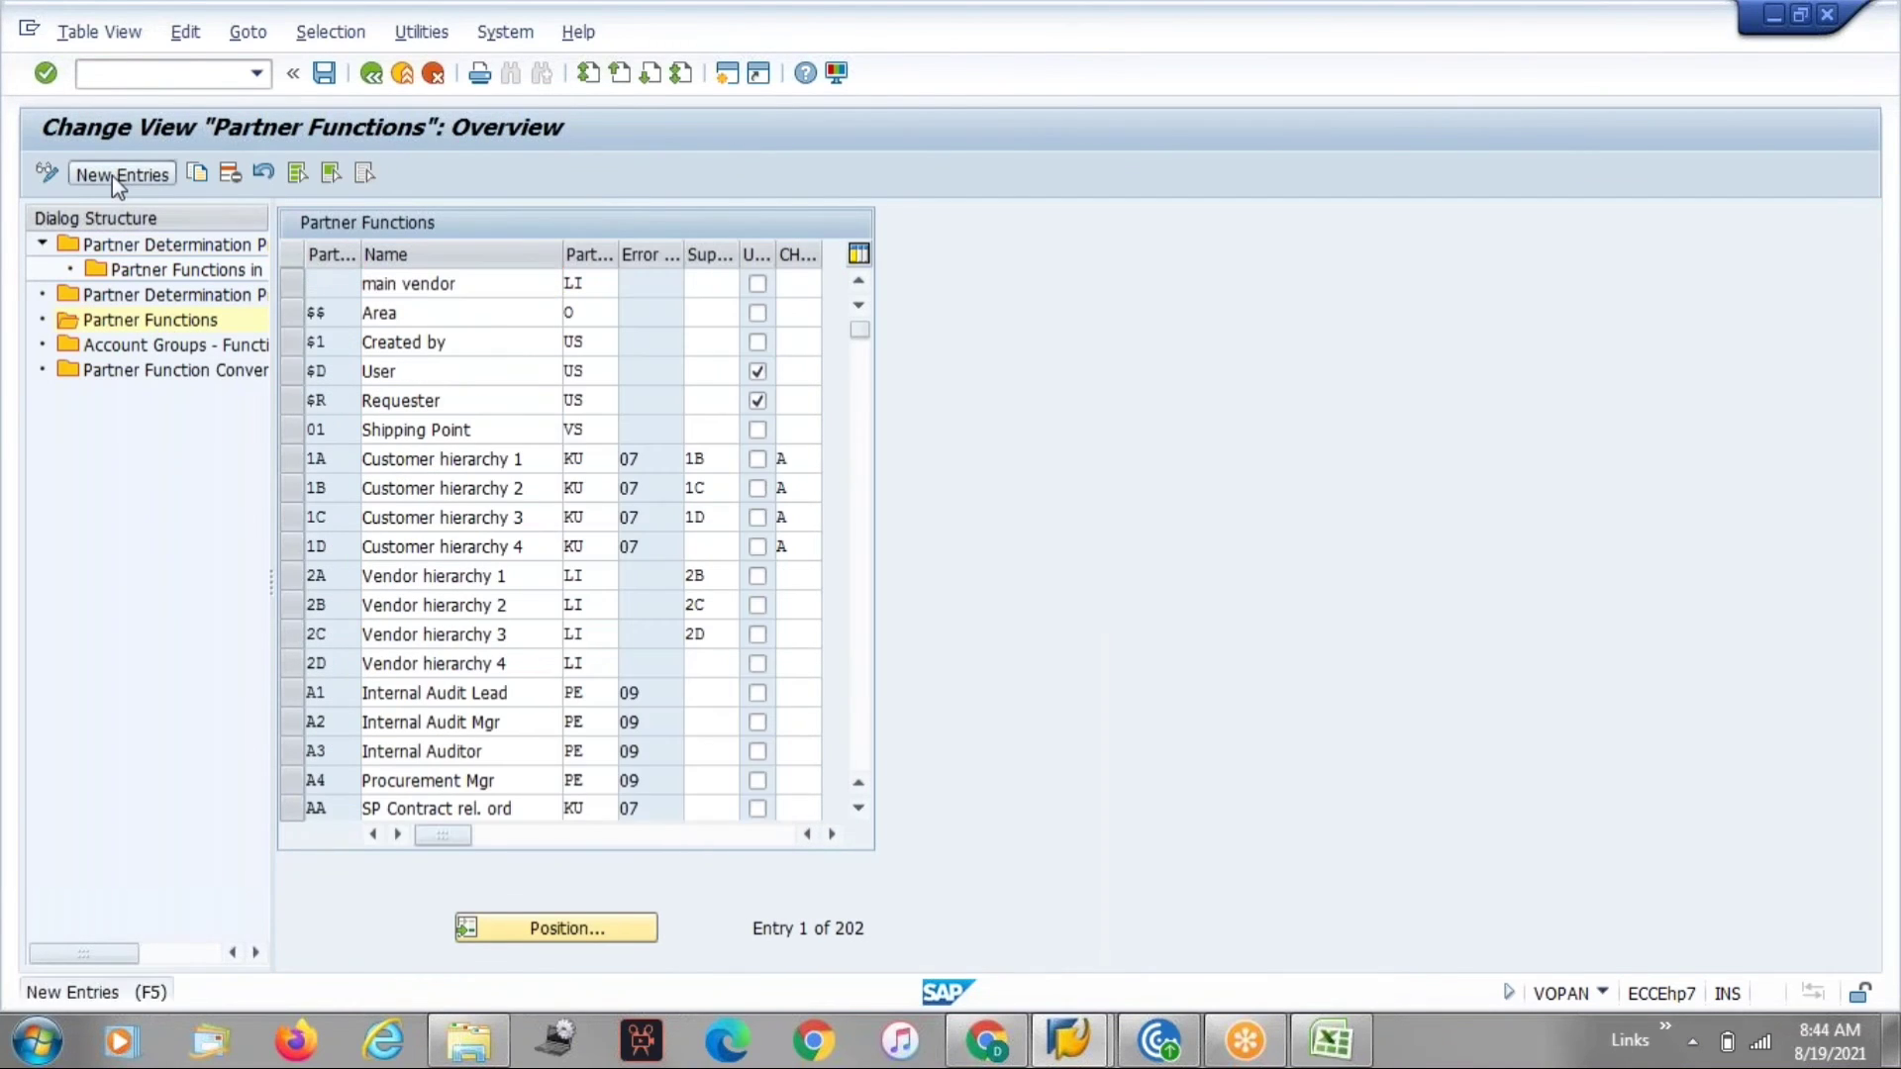
# Enter partner function ya named Sold to party.
pyautogui.click(320, 284)
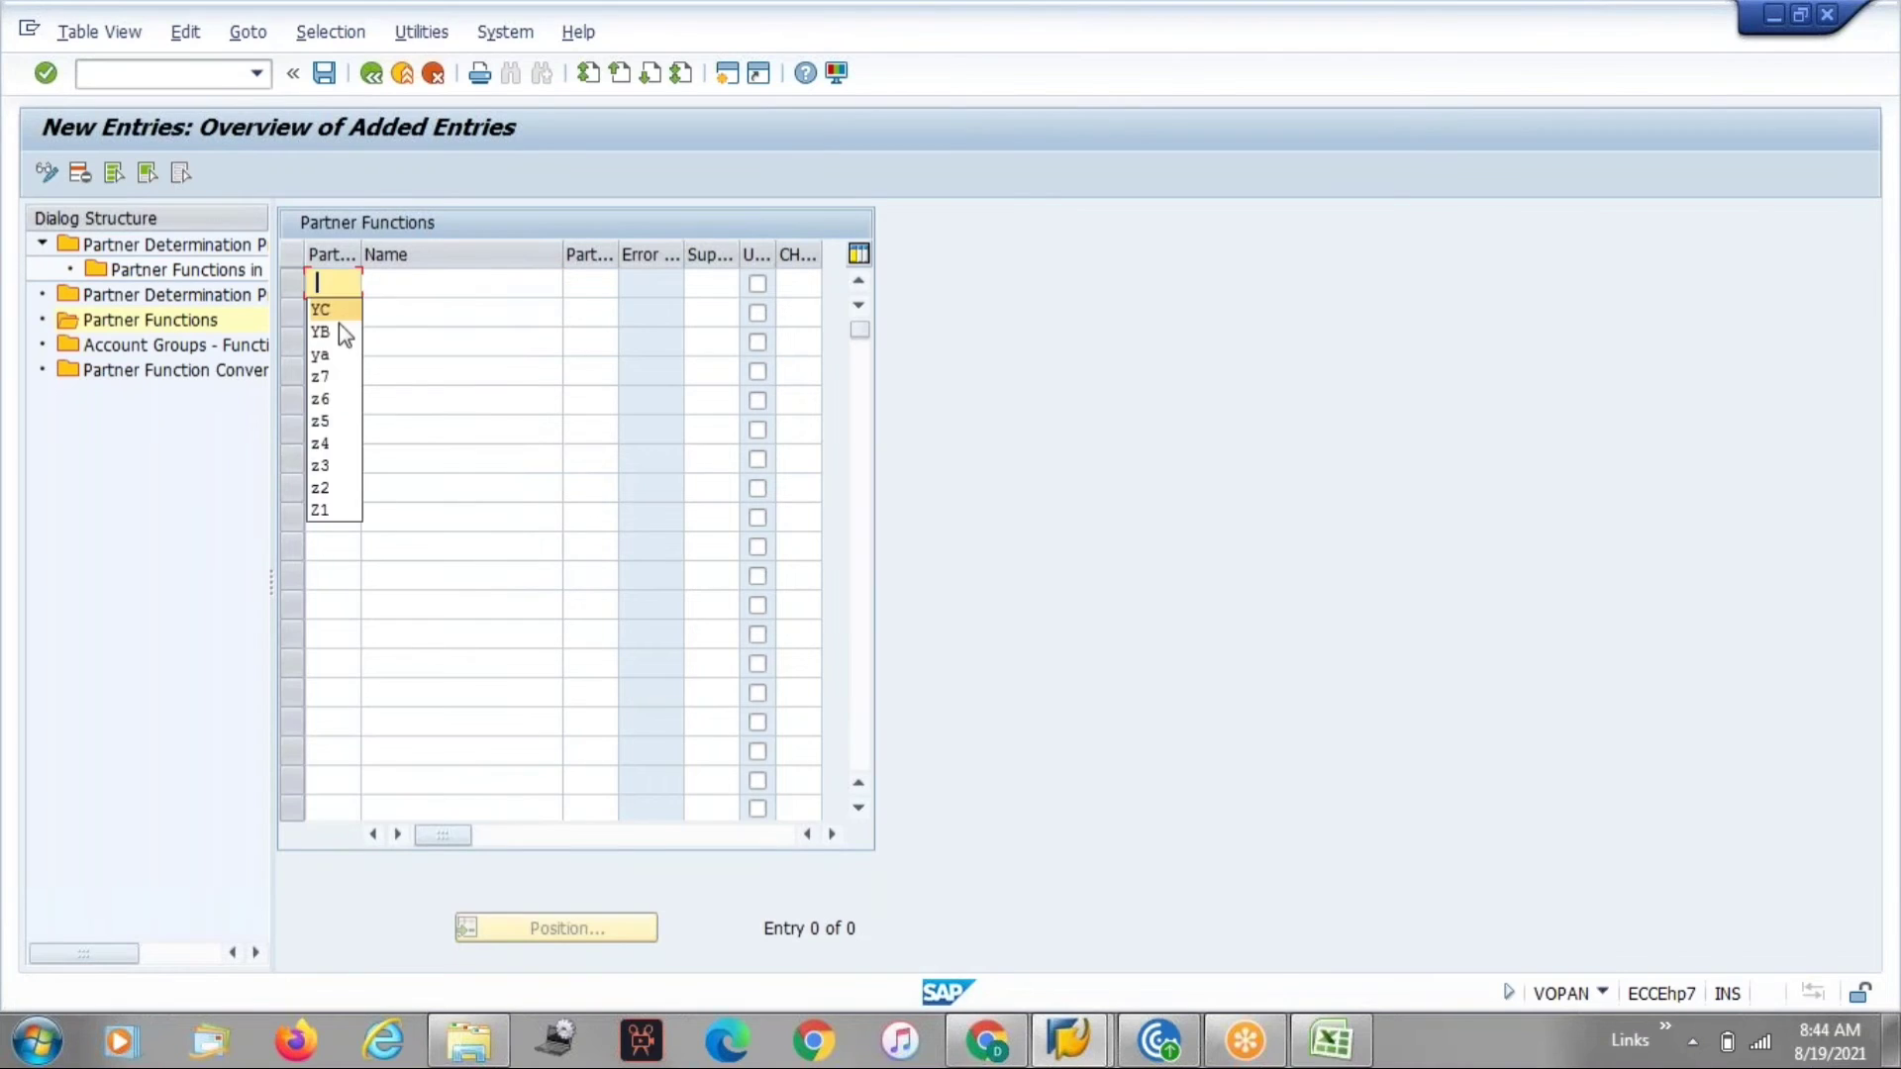
pyautogui.click(335, 358)
pyautogui.click(382, 287)
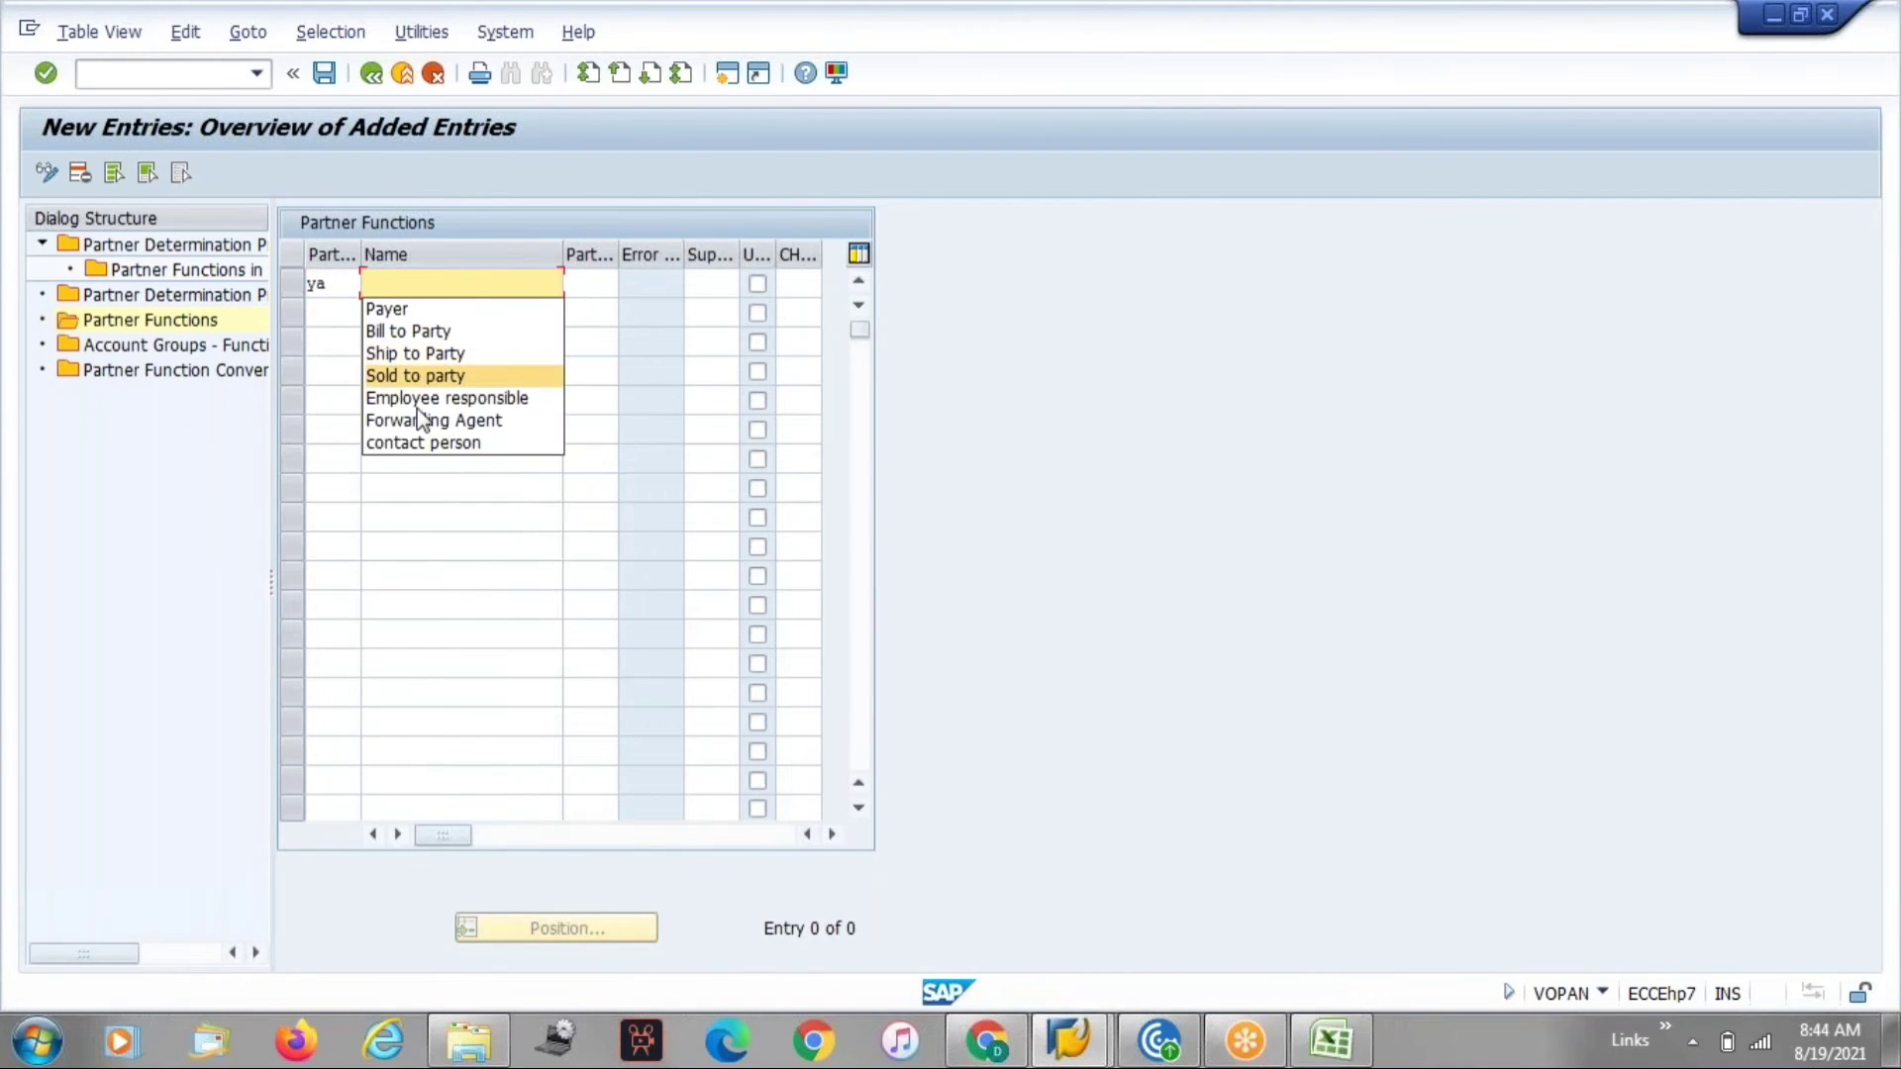
pyautogui.click(414, 375)
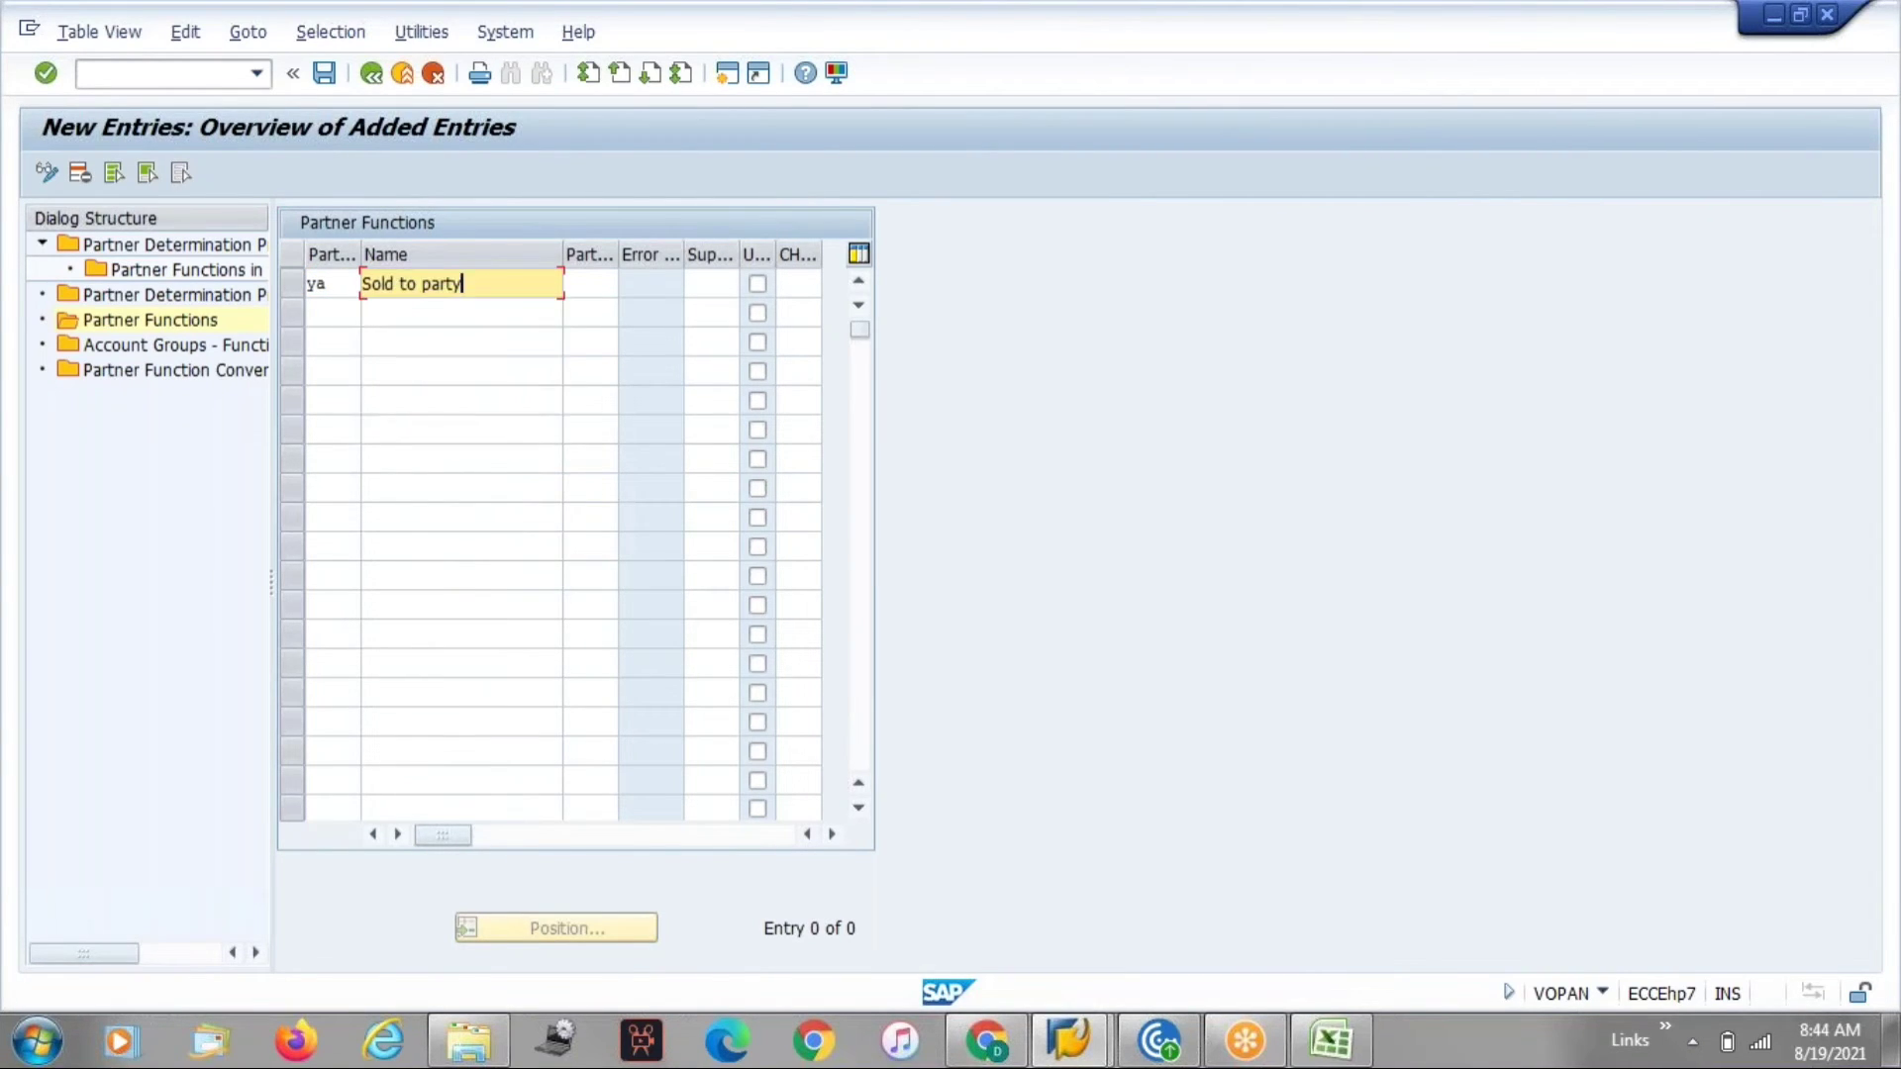
# Add partner function YB named Ship to Party.
pyautogui.click(327, 313)
pyautogui.click(325, 362)
pyautogui.click(370, 342)
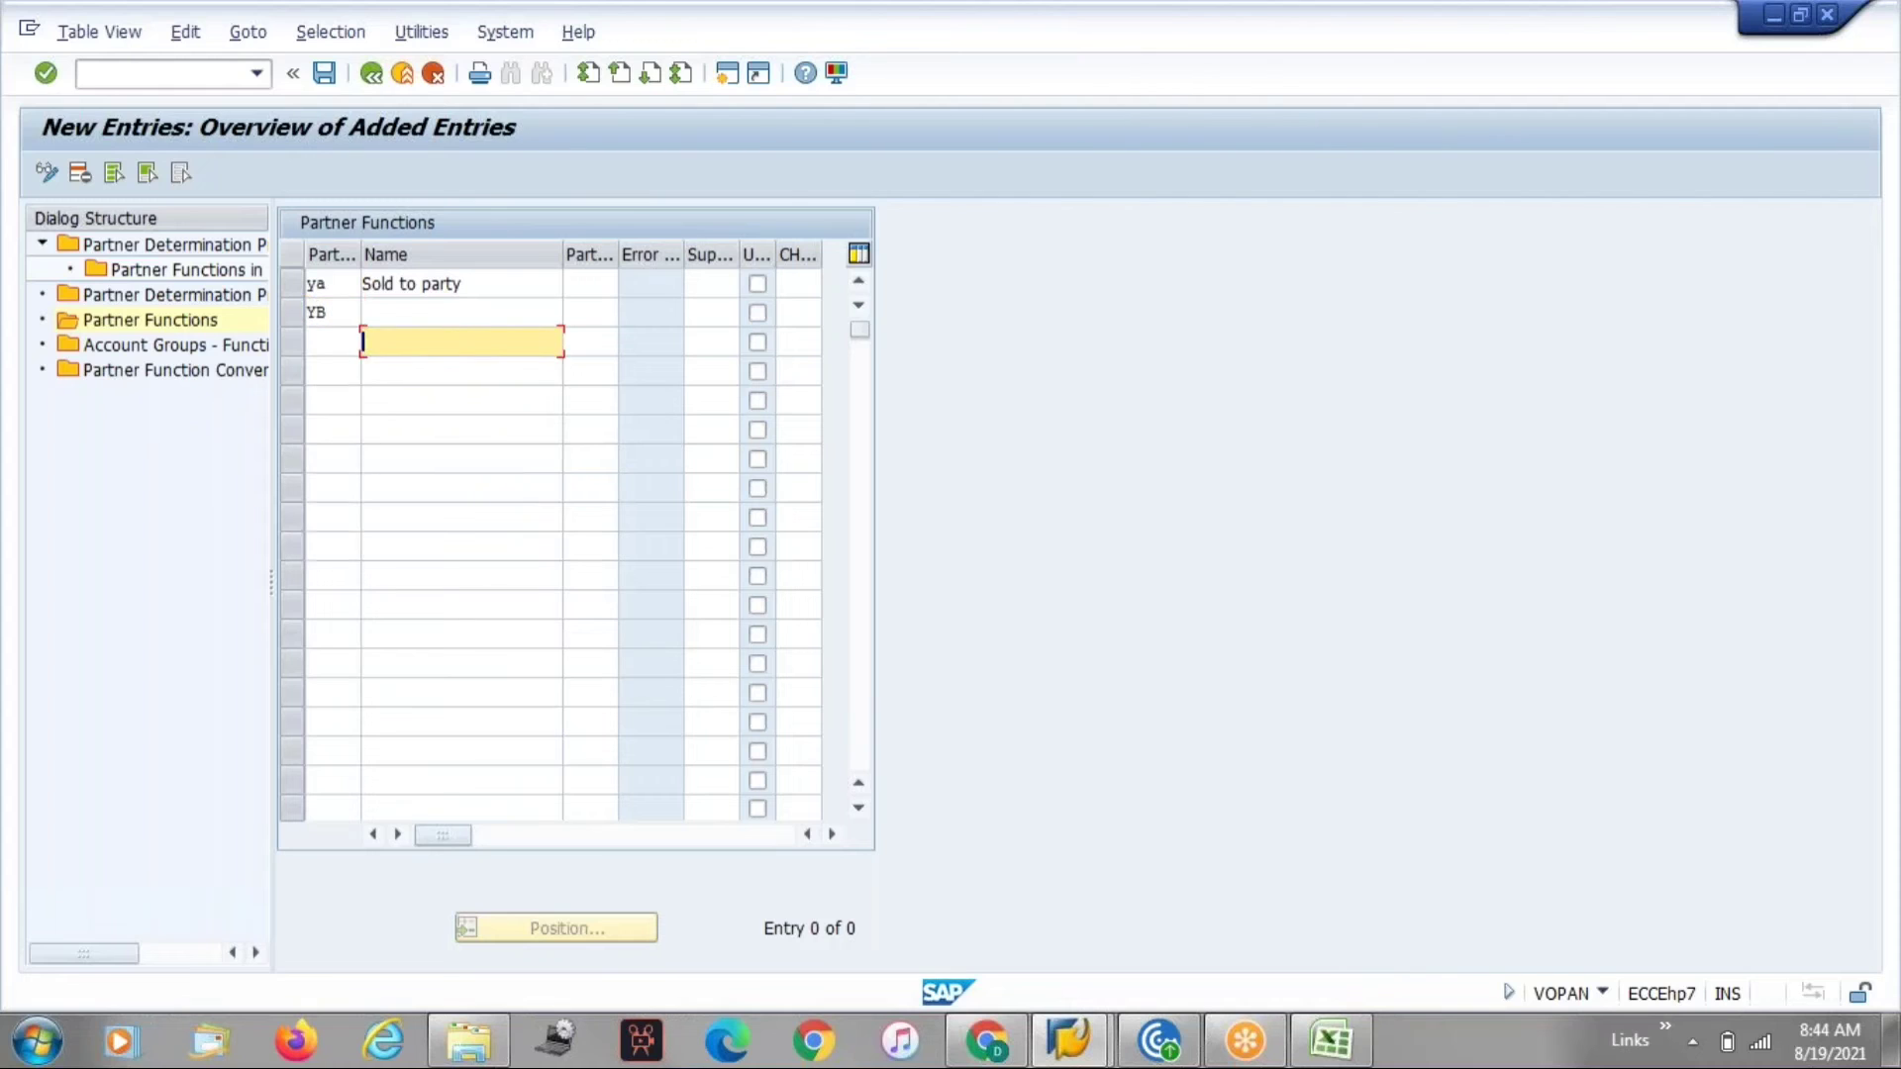
pyautogui.click(371, 313)
pyautogui.click(423, 382)
pyautogui.click(319, 341)
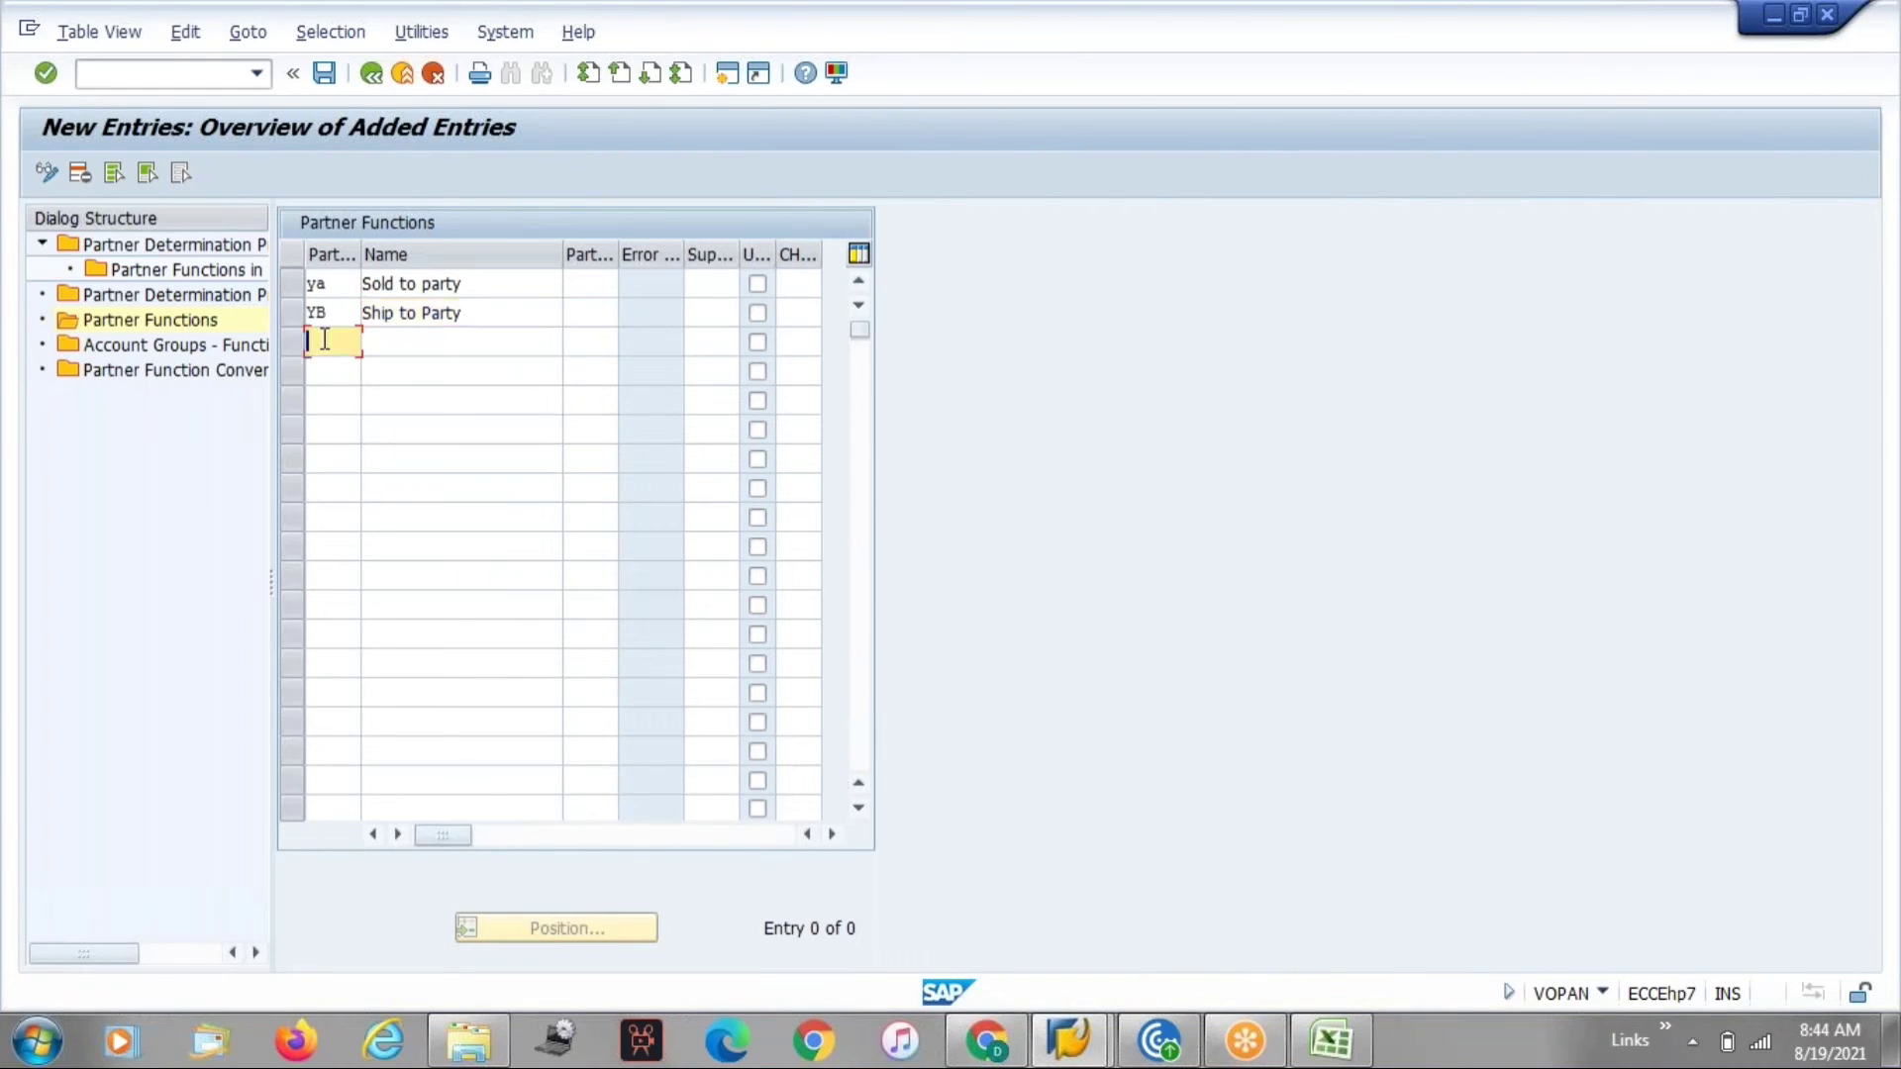
# Add partner function YC named Bill to Party.
pyautogui.click(324, 370)
pyautogui.click(394, 343)
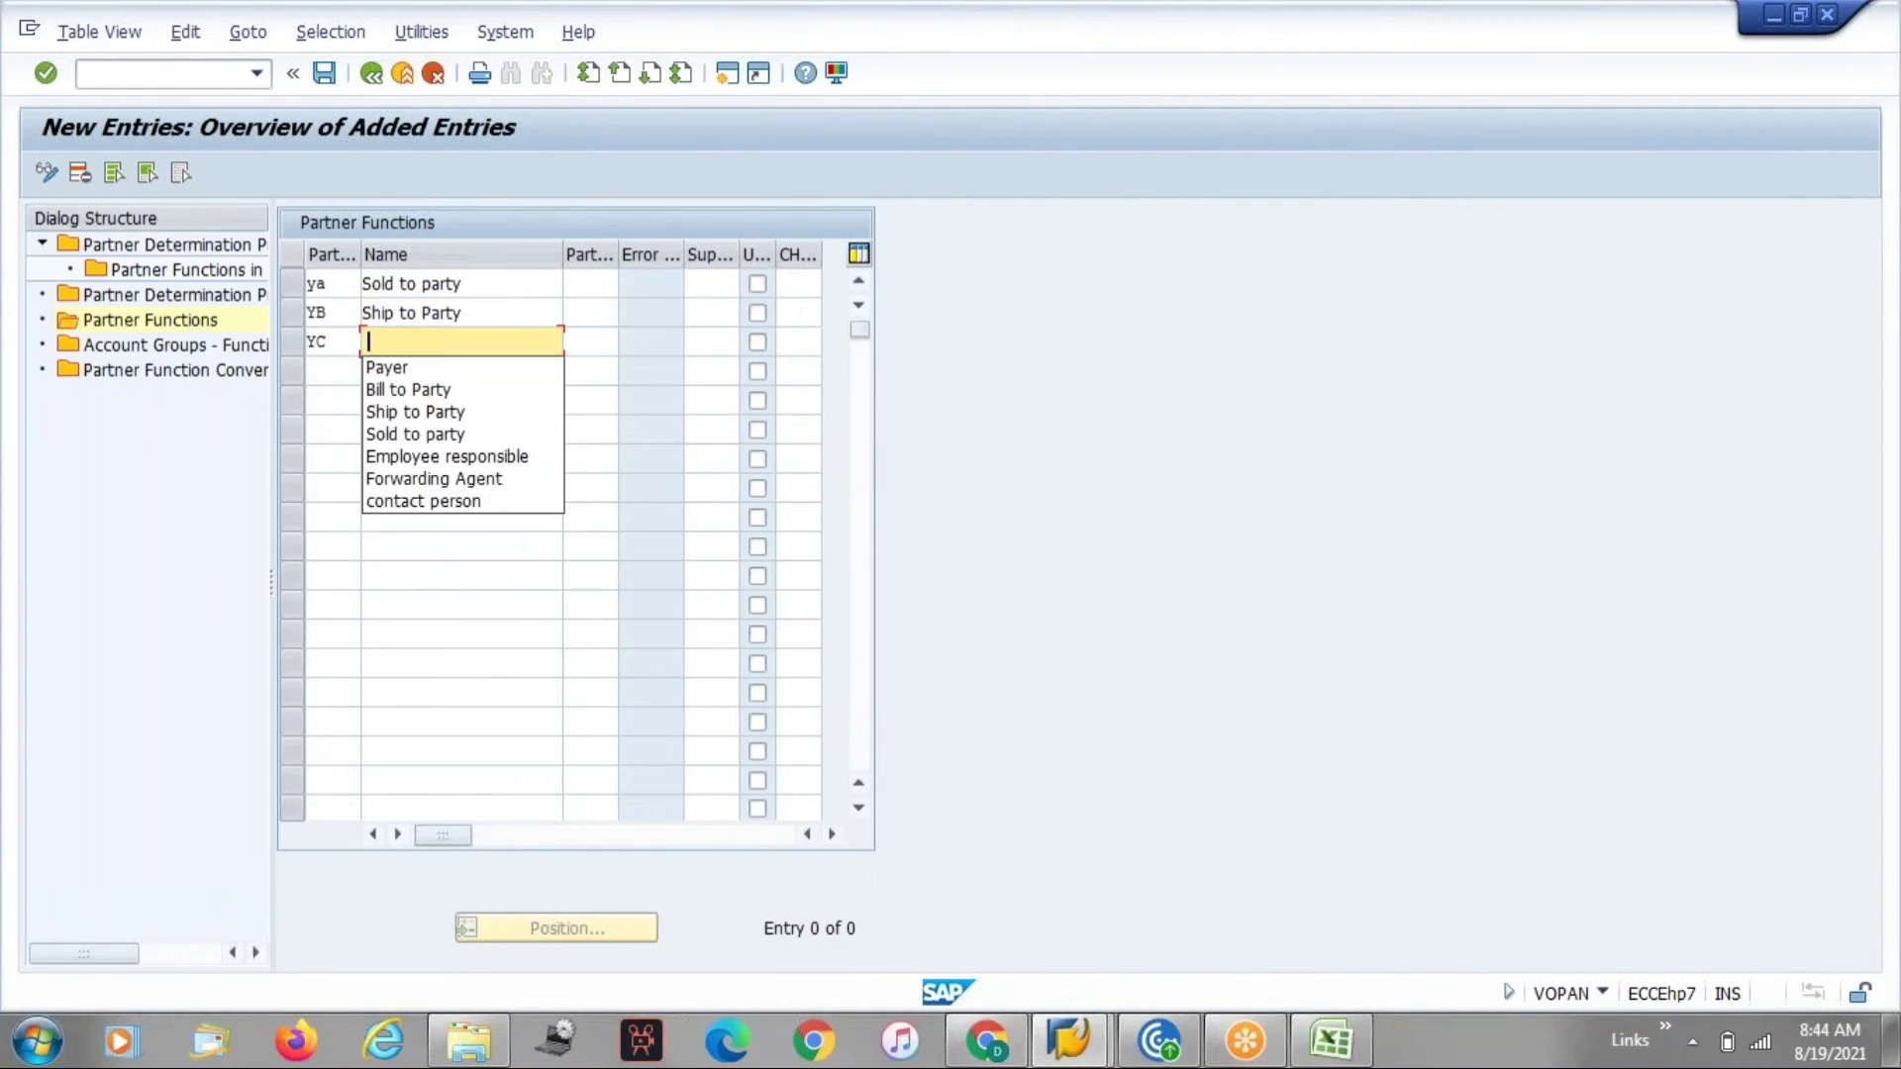
pyautogui.click(408, 389)
# Add partner function YD named Payer.
pyautogui.click(332, 371)
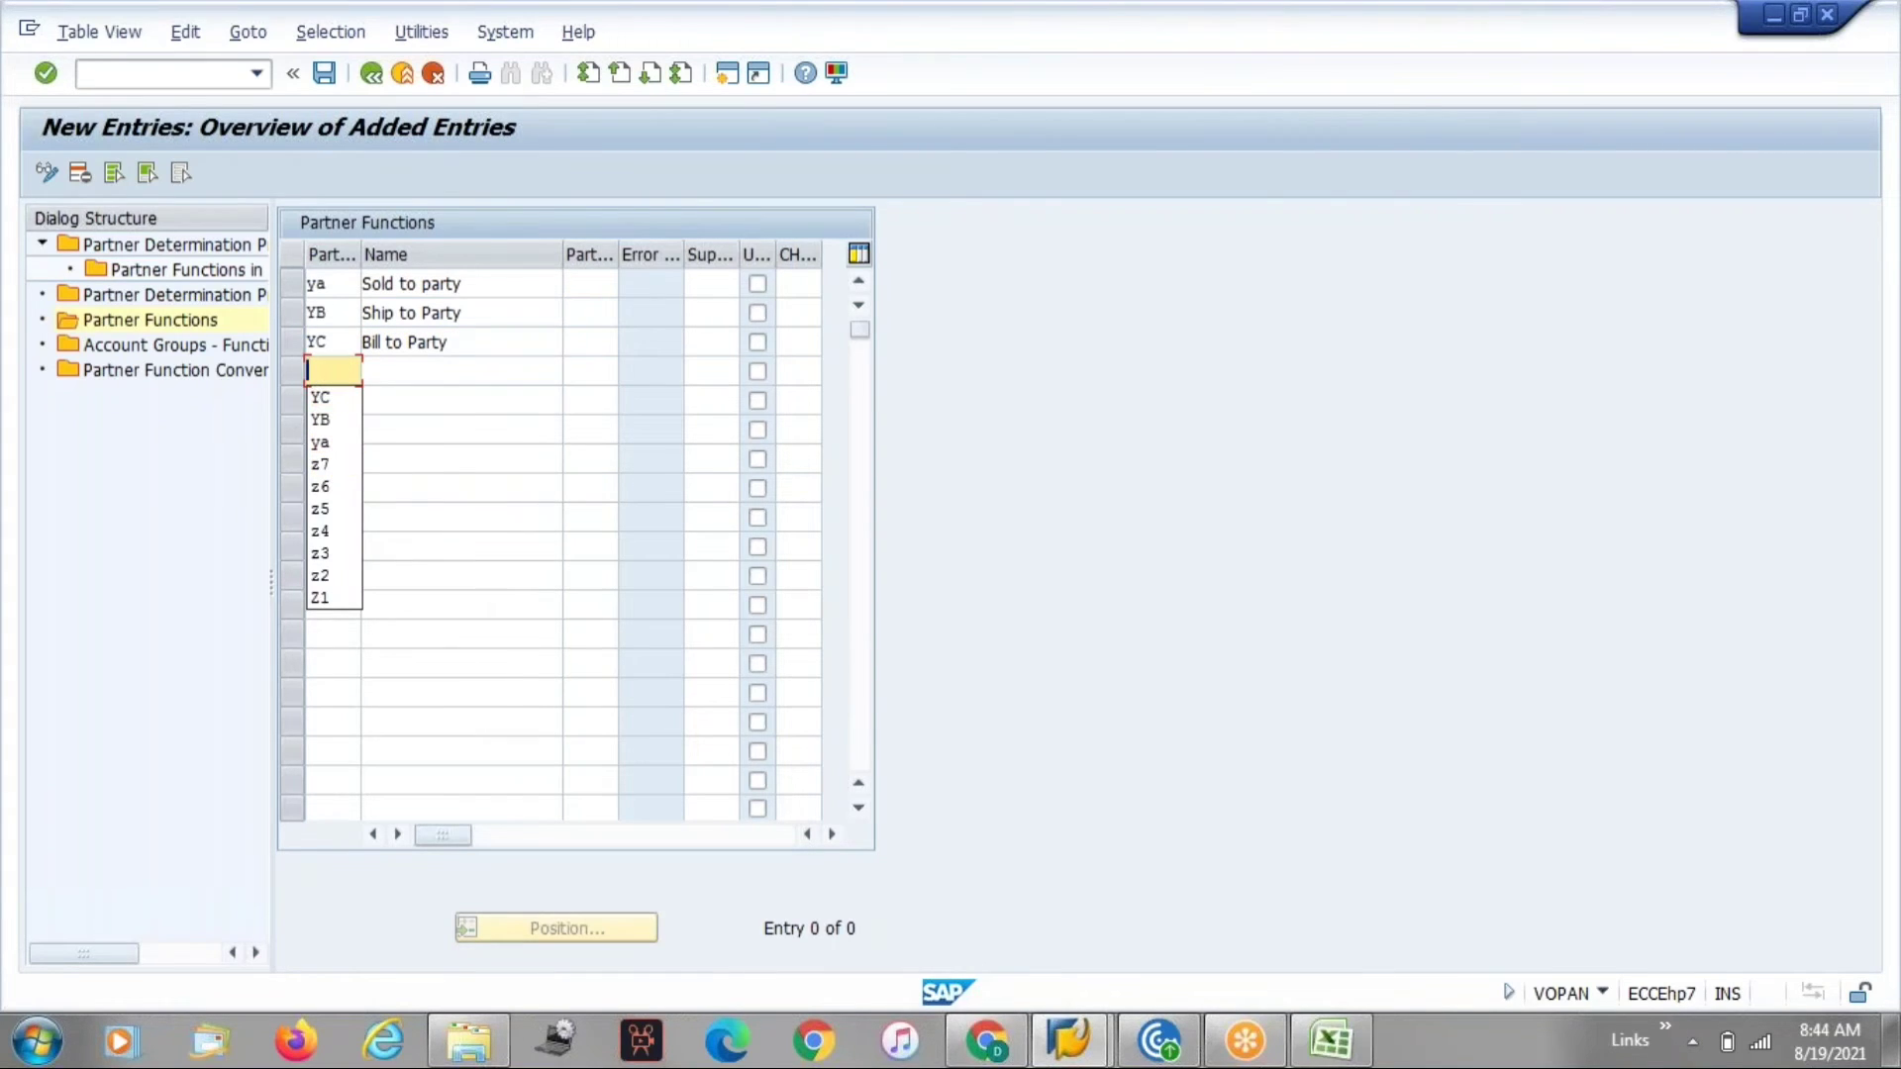
pyautogui.write('YD')
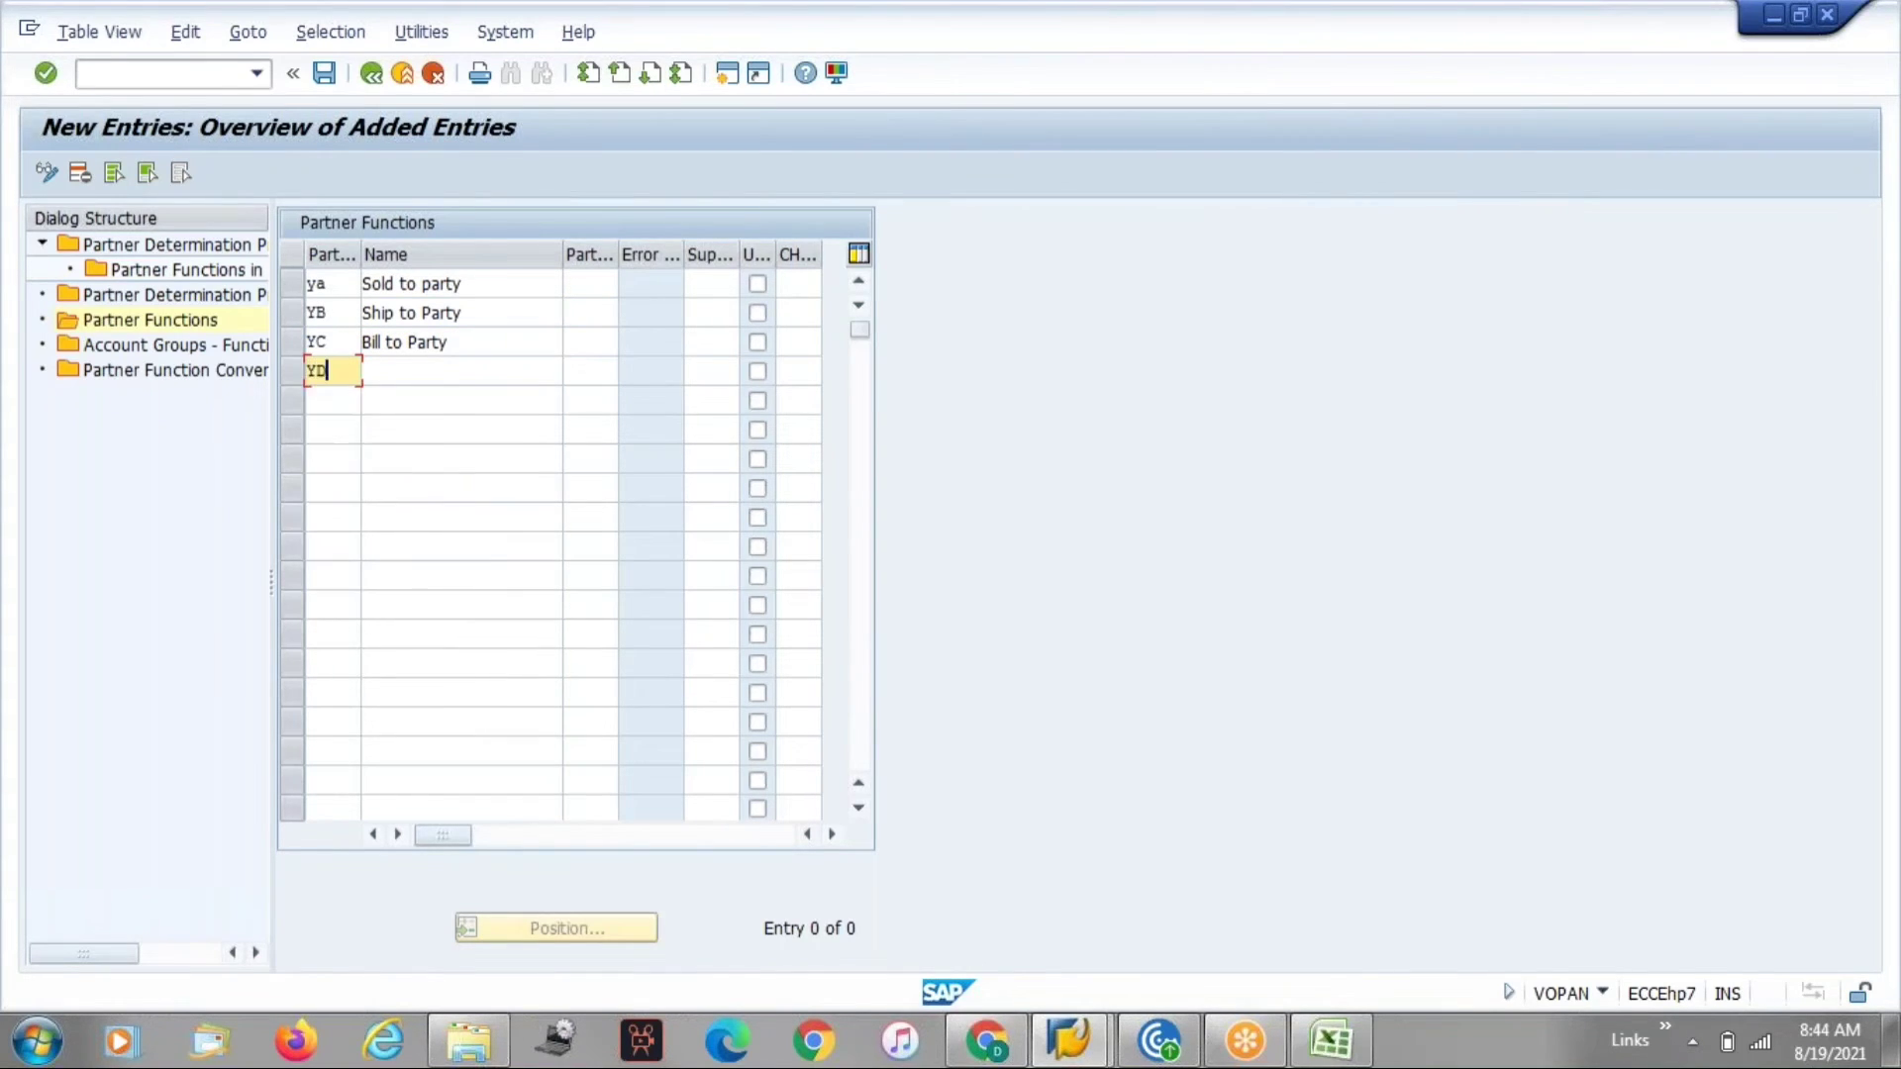
pyautogui.click(398, 373)
pyautogui.click(403, 392)
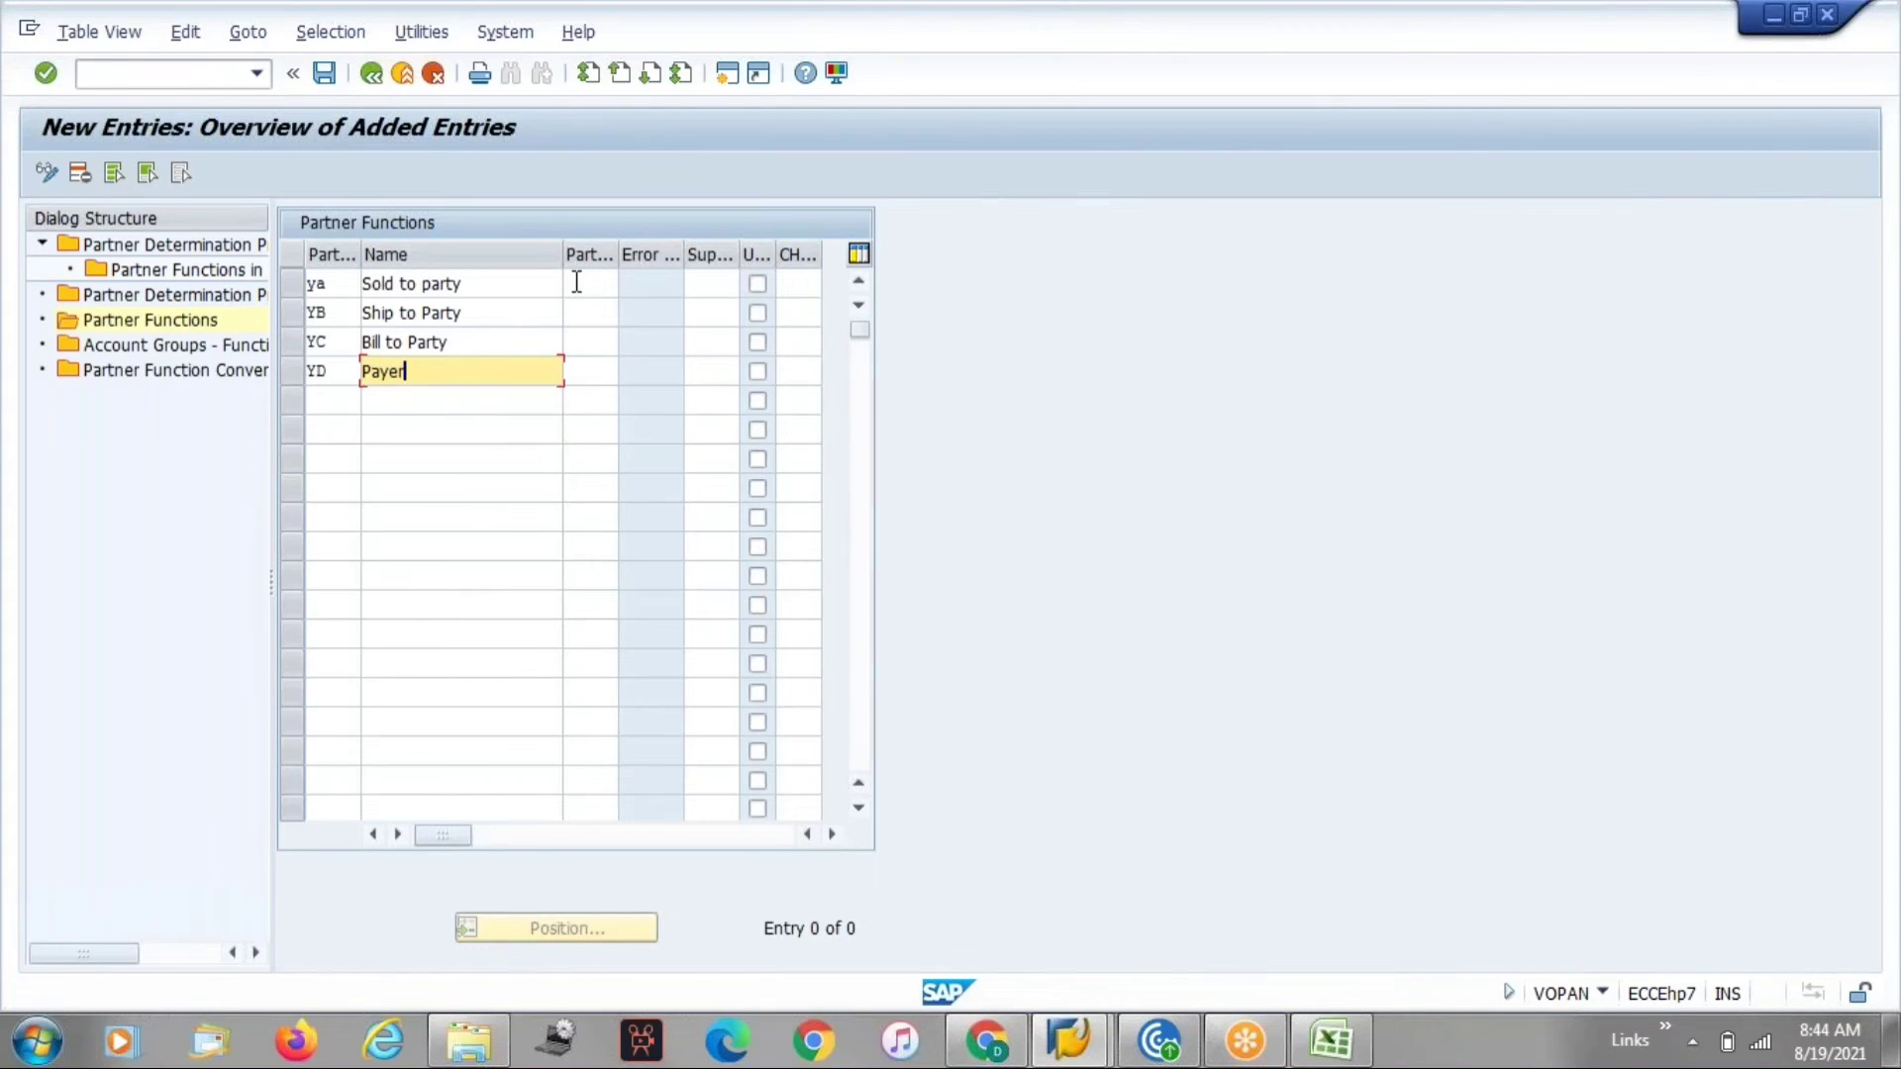
# Set the partner type to KU for all four new partner functions and confirm the entries.
pyautogui.click(574, 282)
pyautogui.click(585, 311)
pyautogui.click(585, 311)
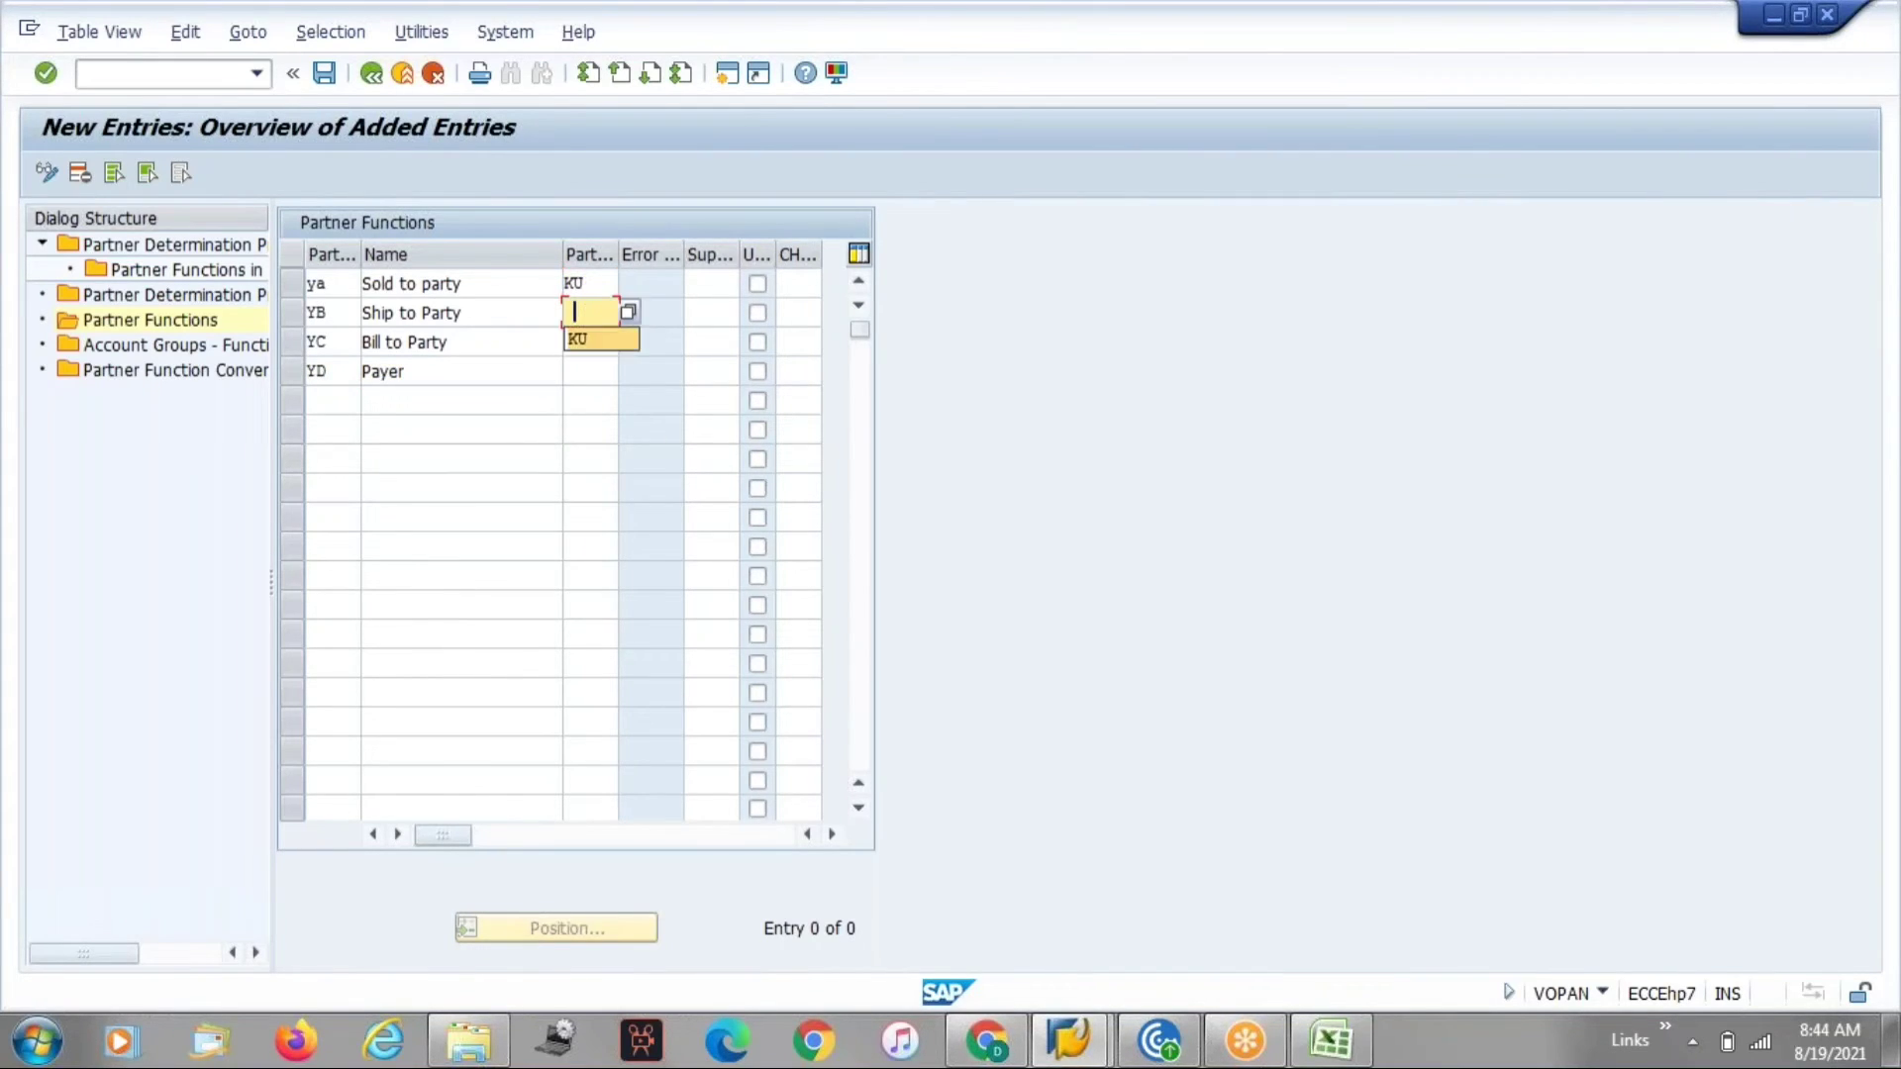
pyautogui.click(584, 342)
pyautogui.click(584, 343)
pyautogui.click(582, 369)
pyautogui.click(584, 372)
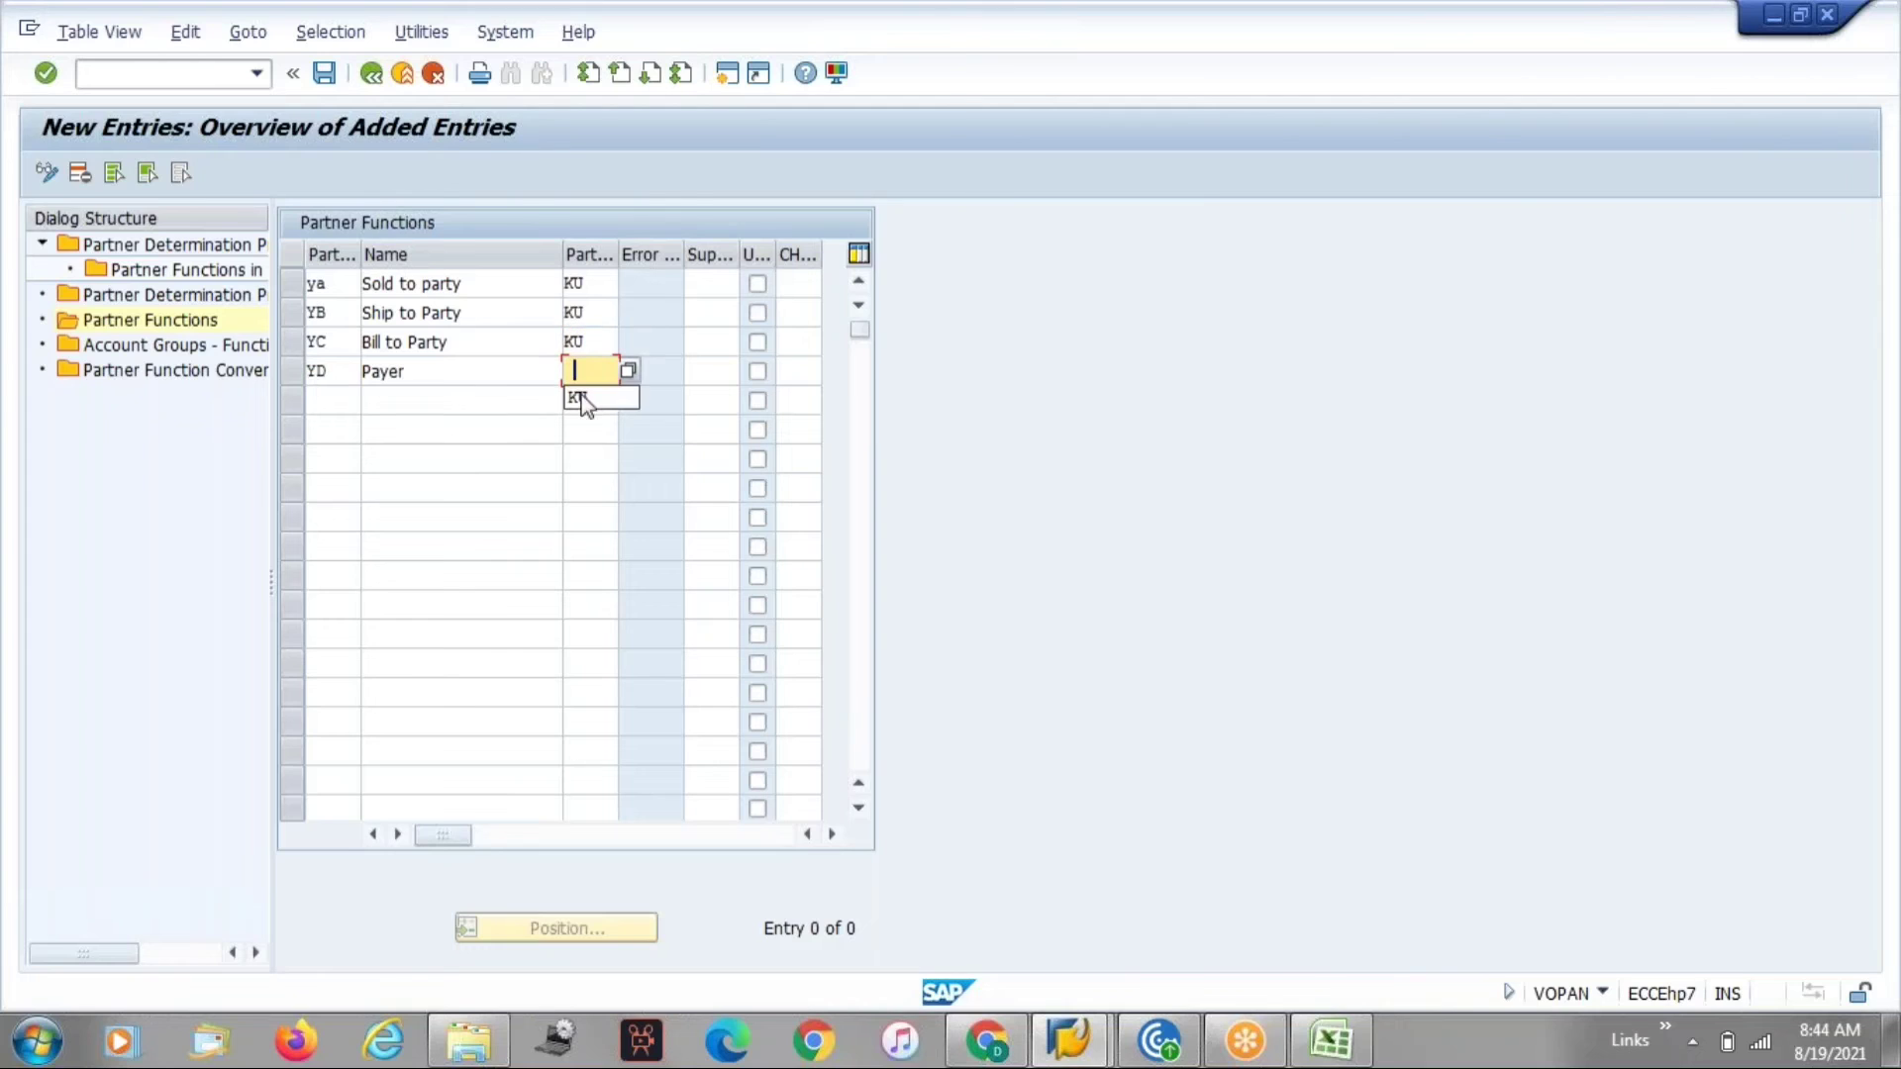
pyautogui.click(583, 397)
pyautogui.press('Return')
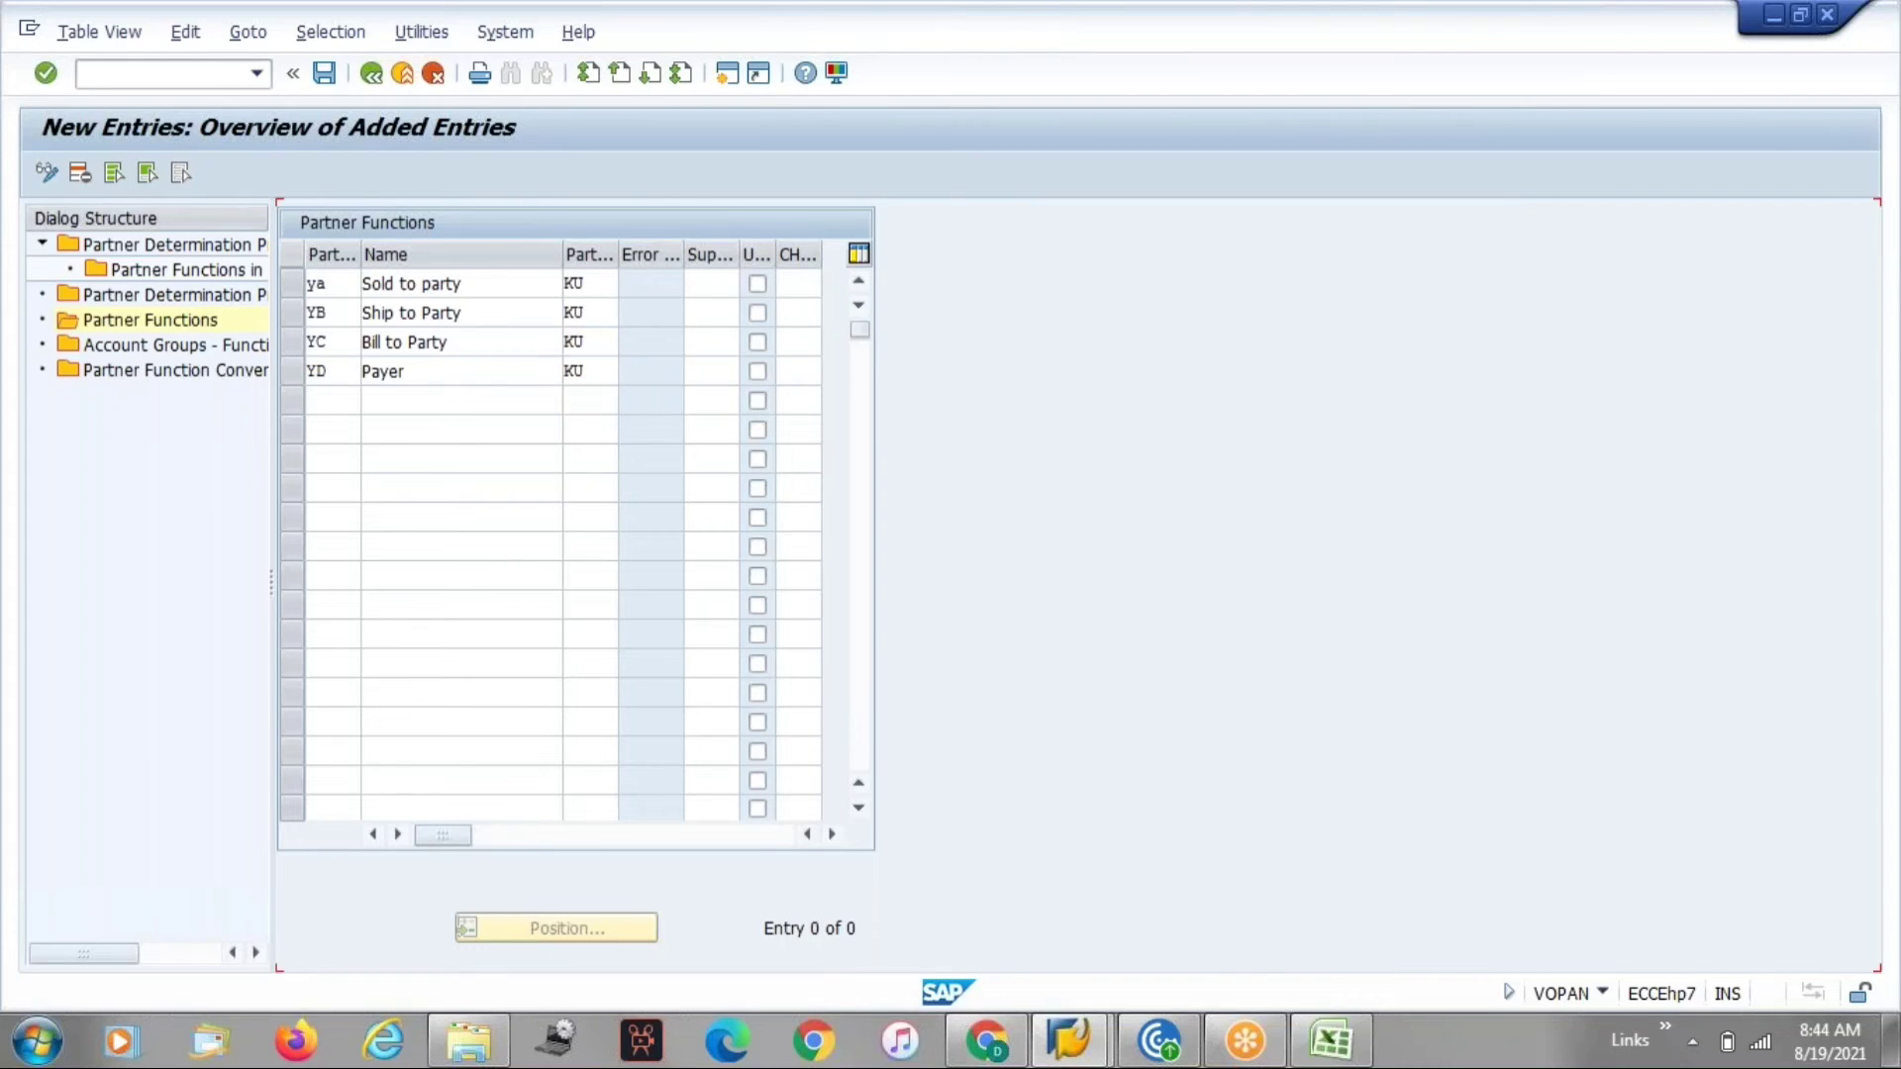
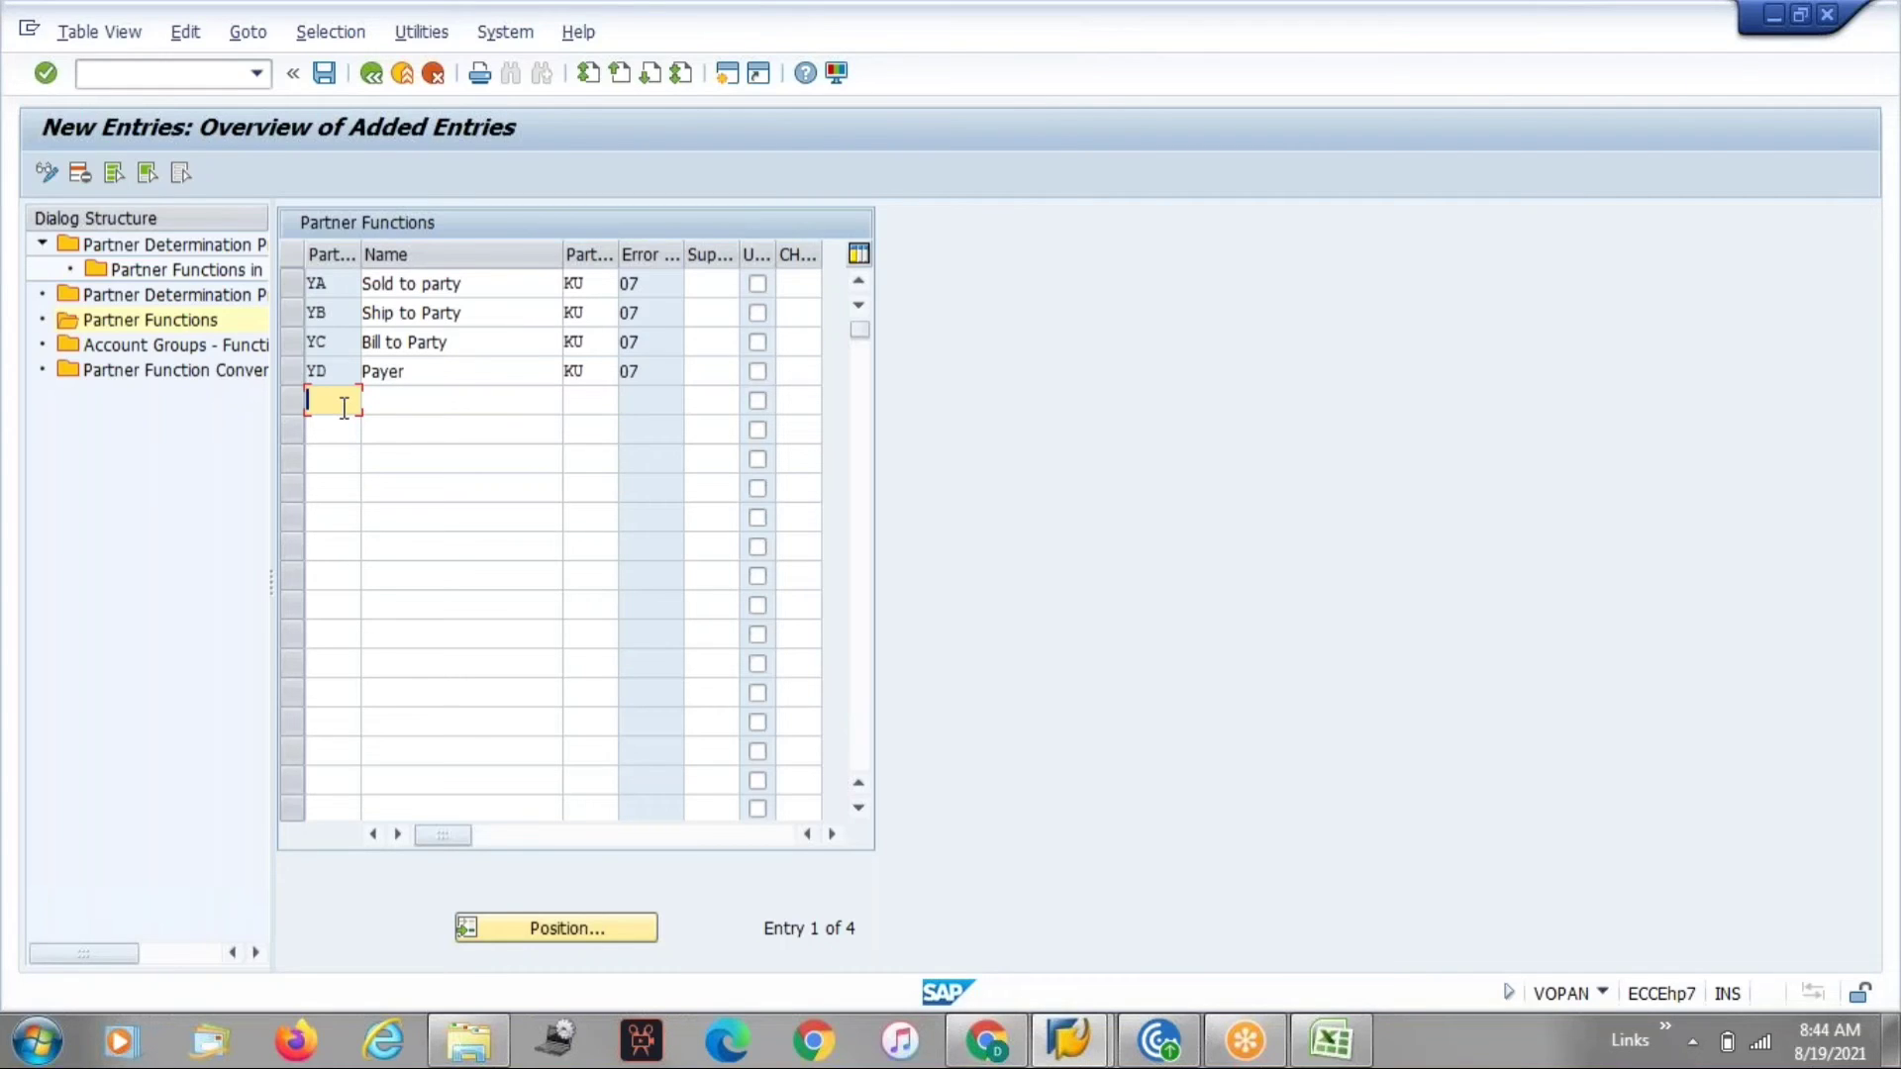
# Add partner function YE named contact person with partner type AP.
pyautogui.write('YE')
pyautogui.click(433, 409)
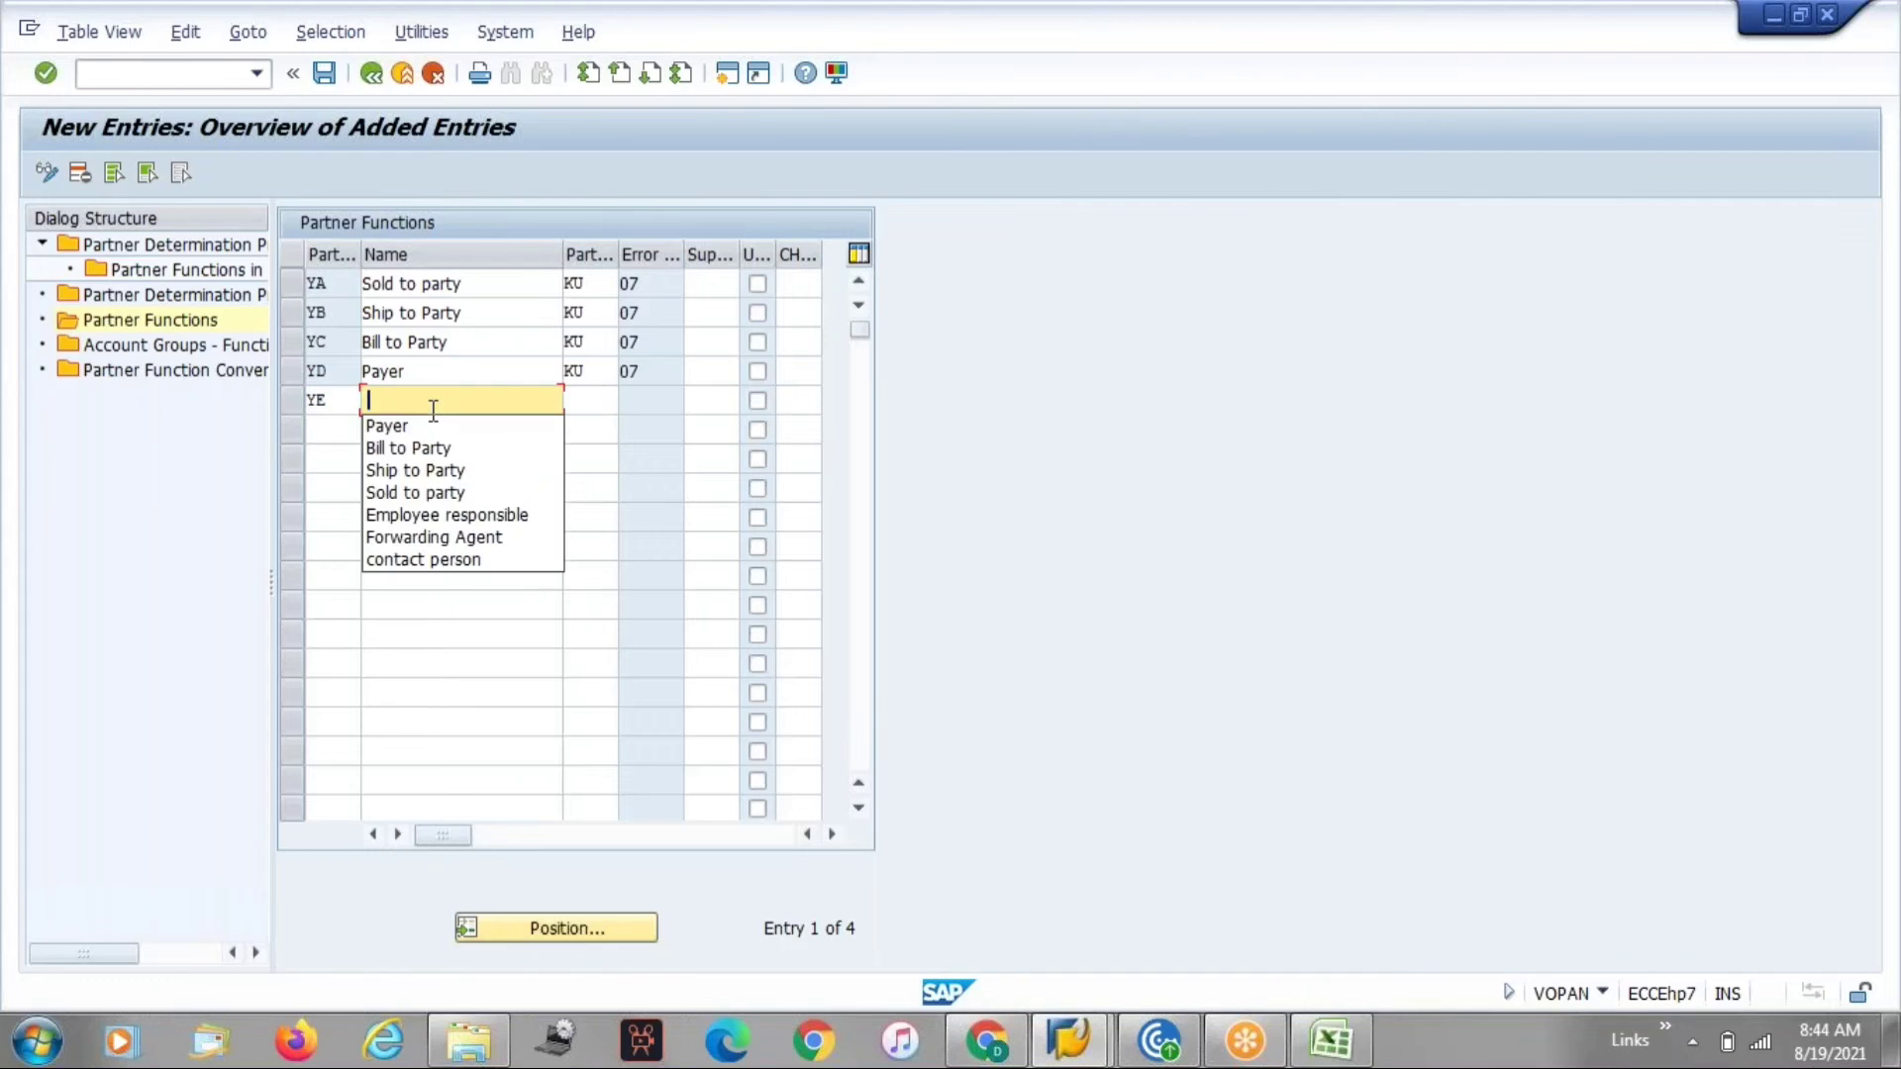
pyautogui.click(465, 560)
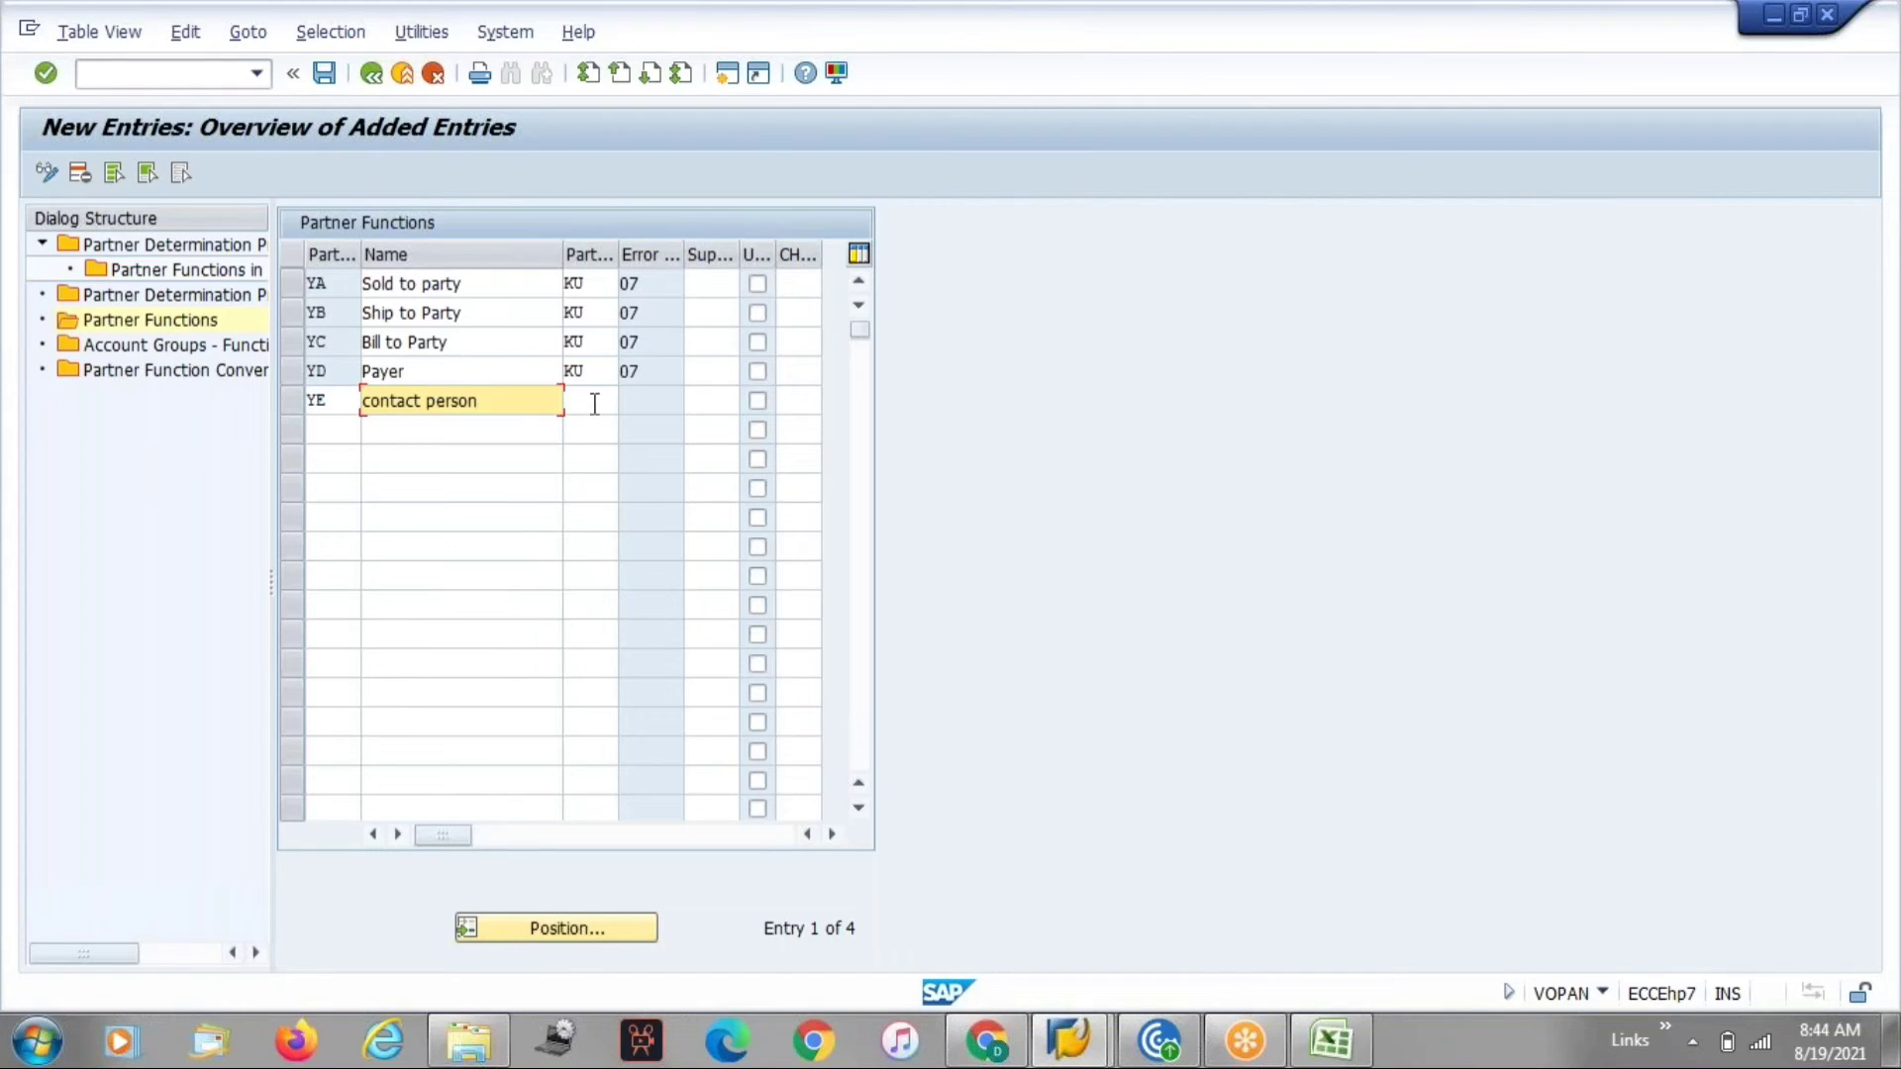
pyautogui.click(595, 404)
pyautogui.click(629, 407)
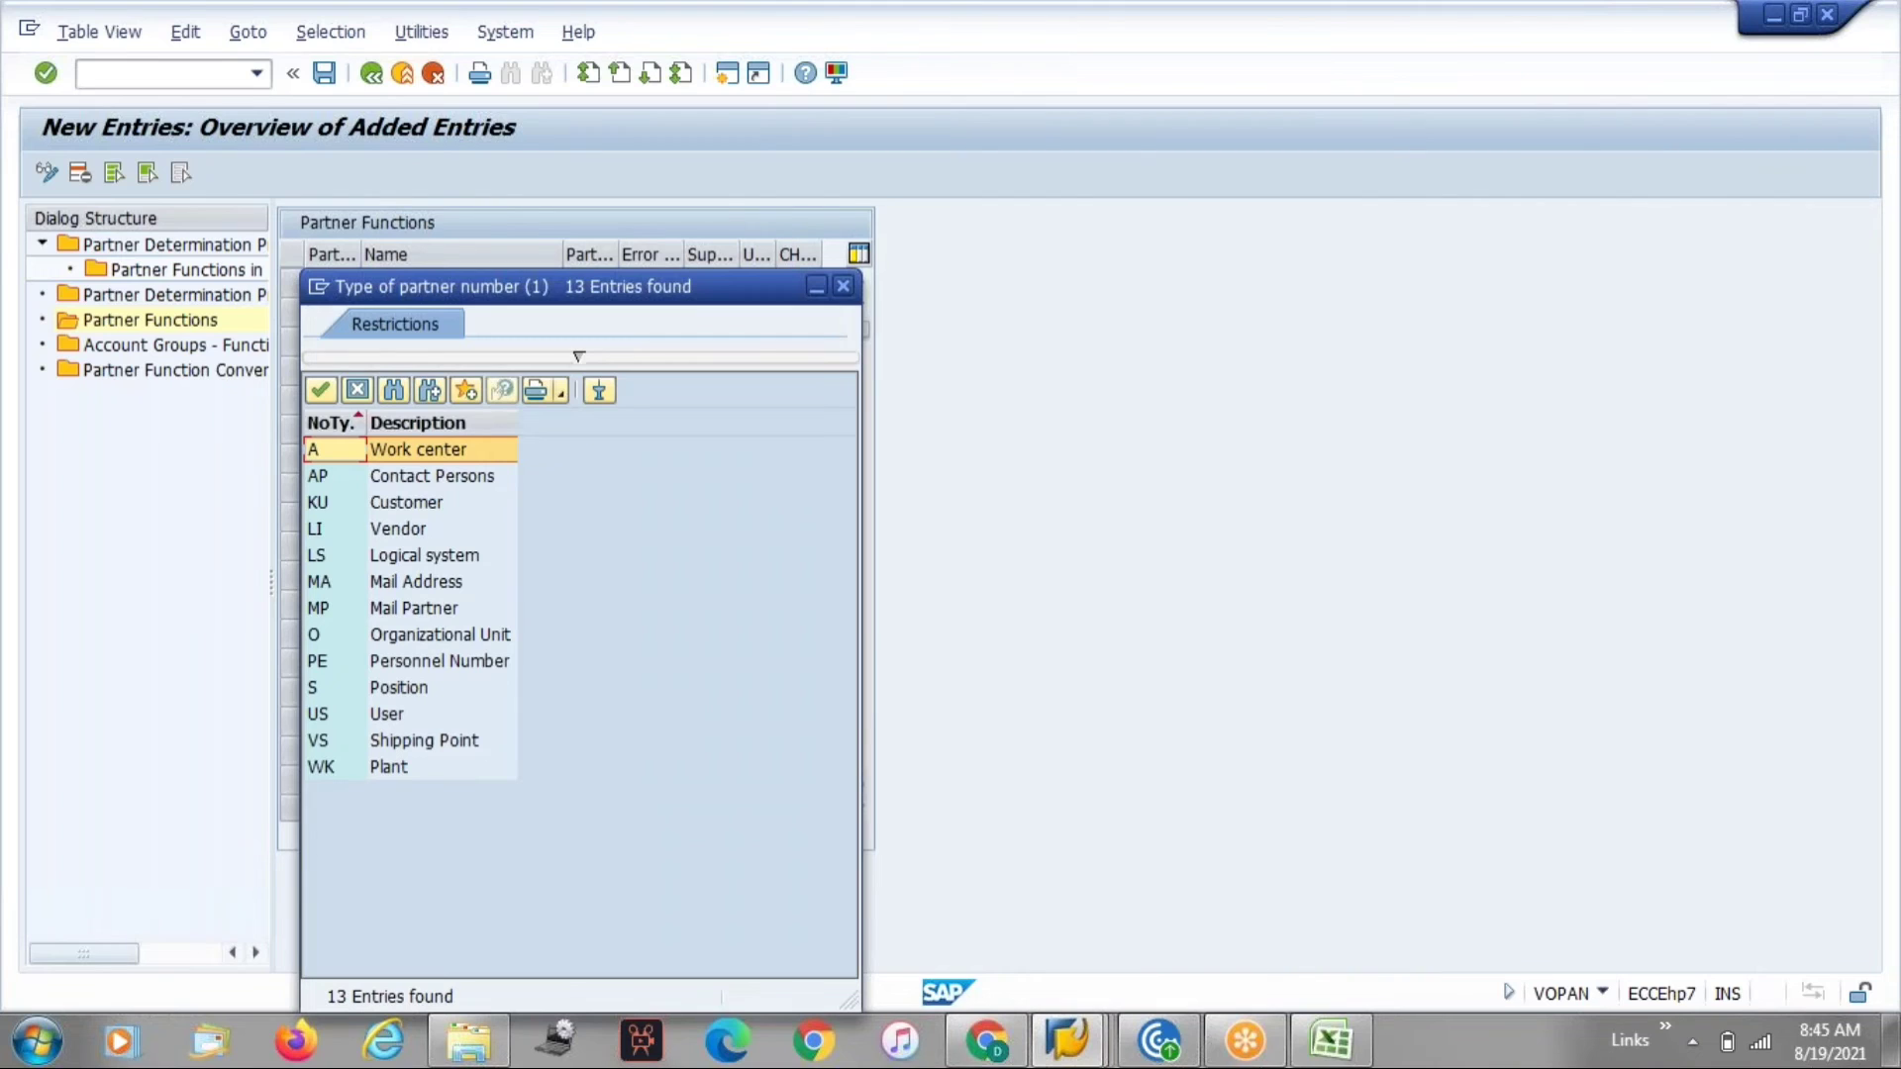
pyautogui.doubleClick(431, 477)
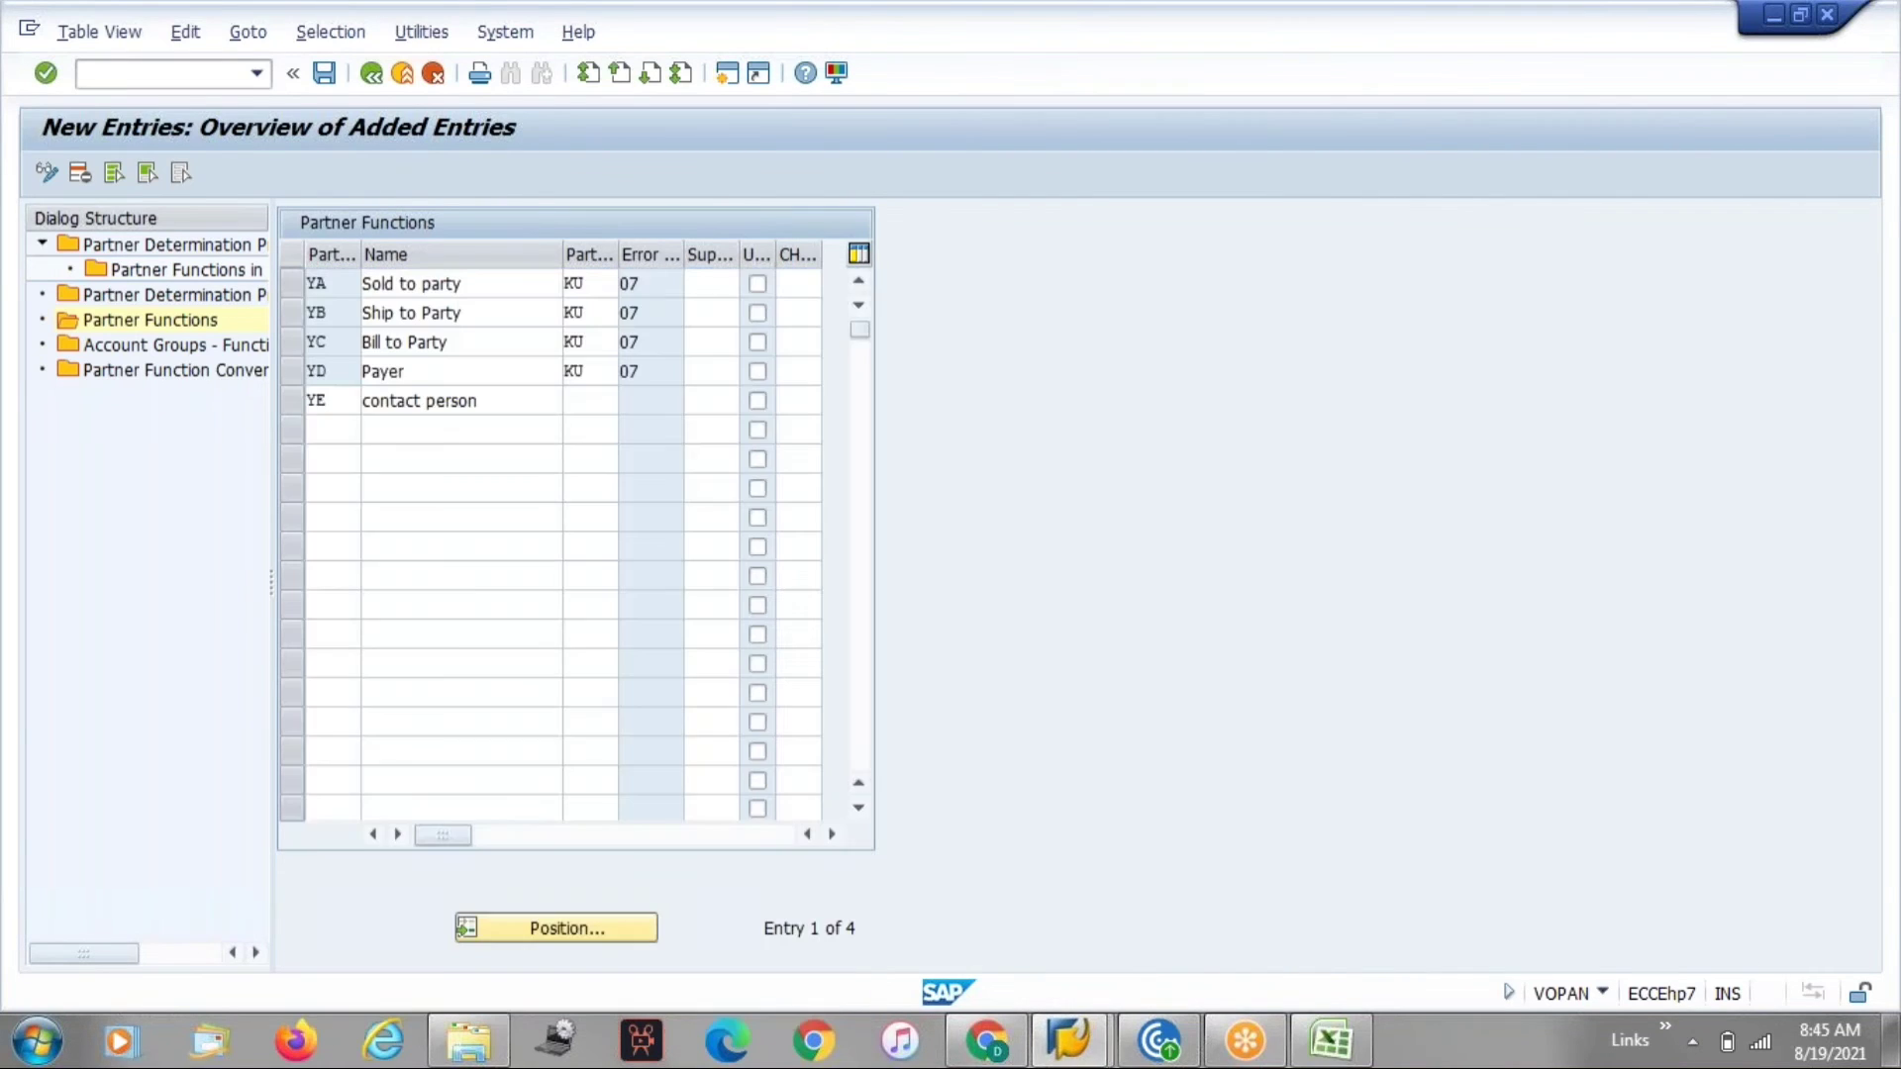
pyautogui.press('Return')
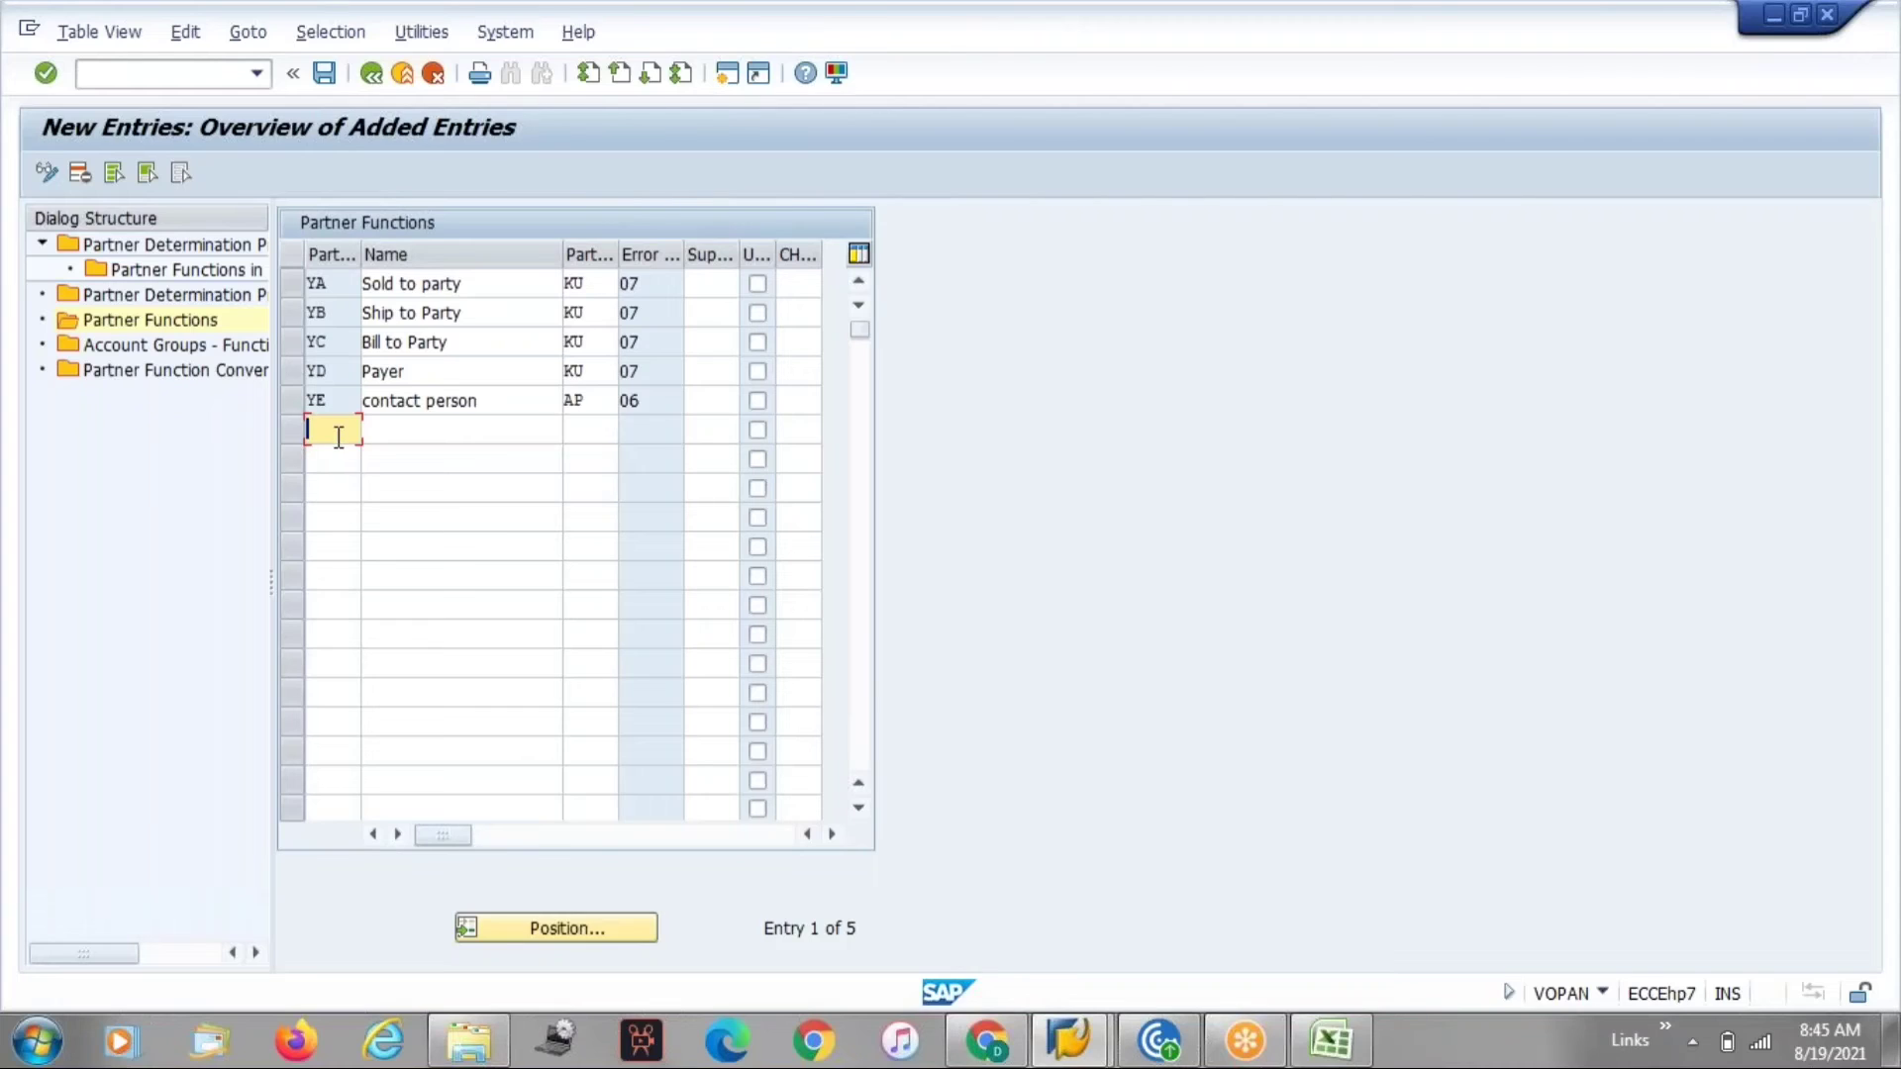
# Add partner function YF named Employee responsible.
pyautogui.write('Y')
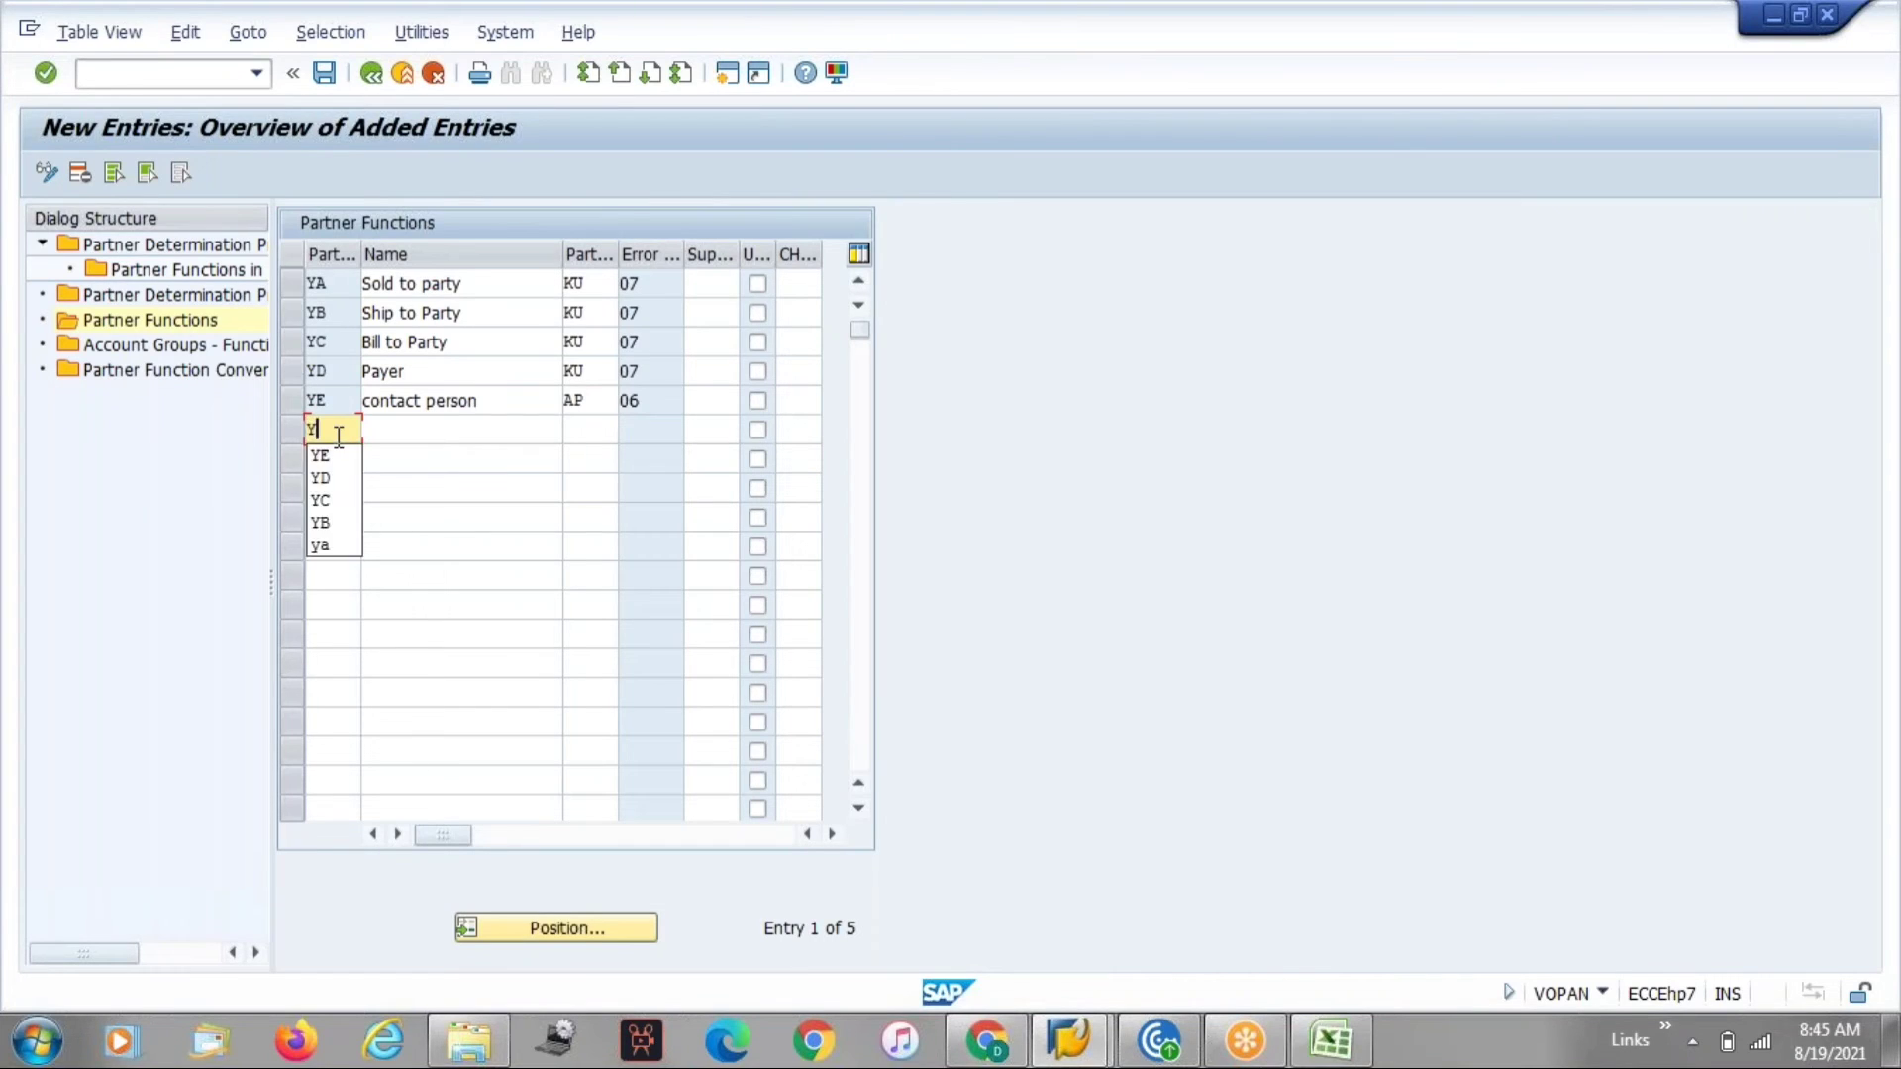
pyautogui.write('F')
pyautogui.press('Return')
pyautogui.click(390, 424)
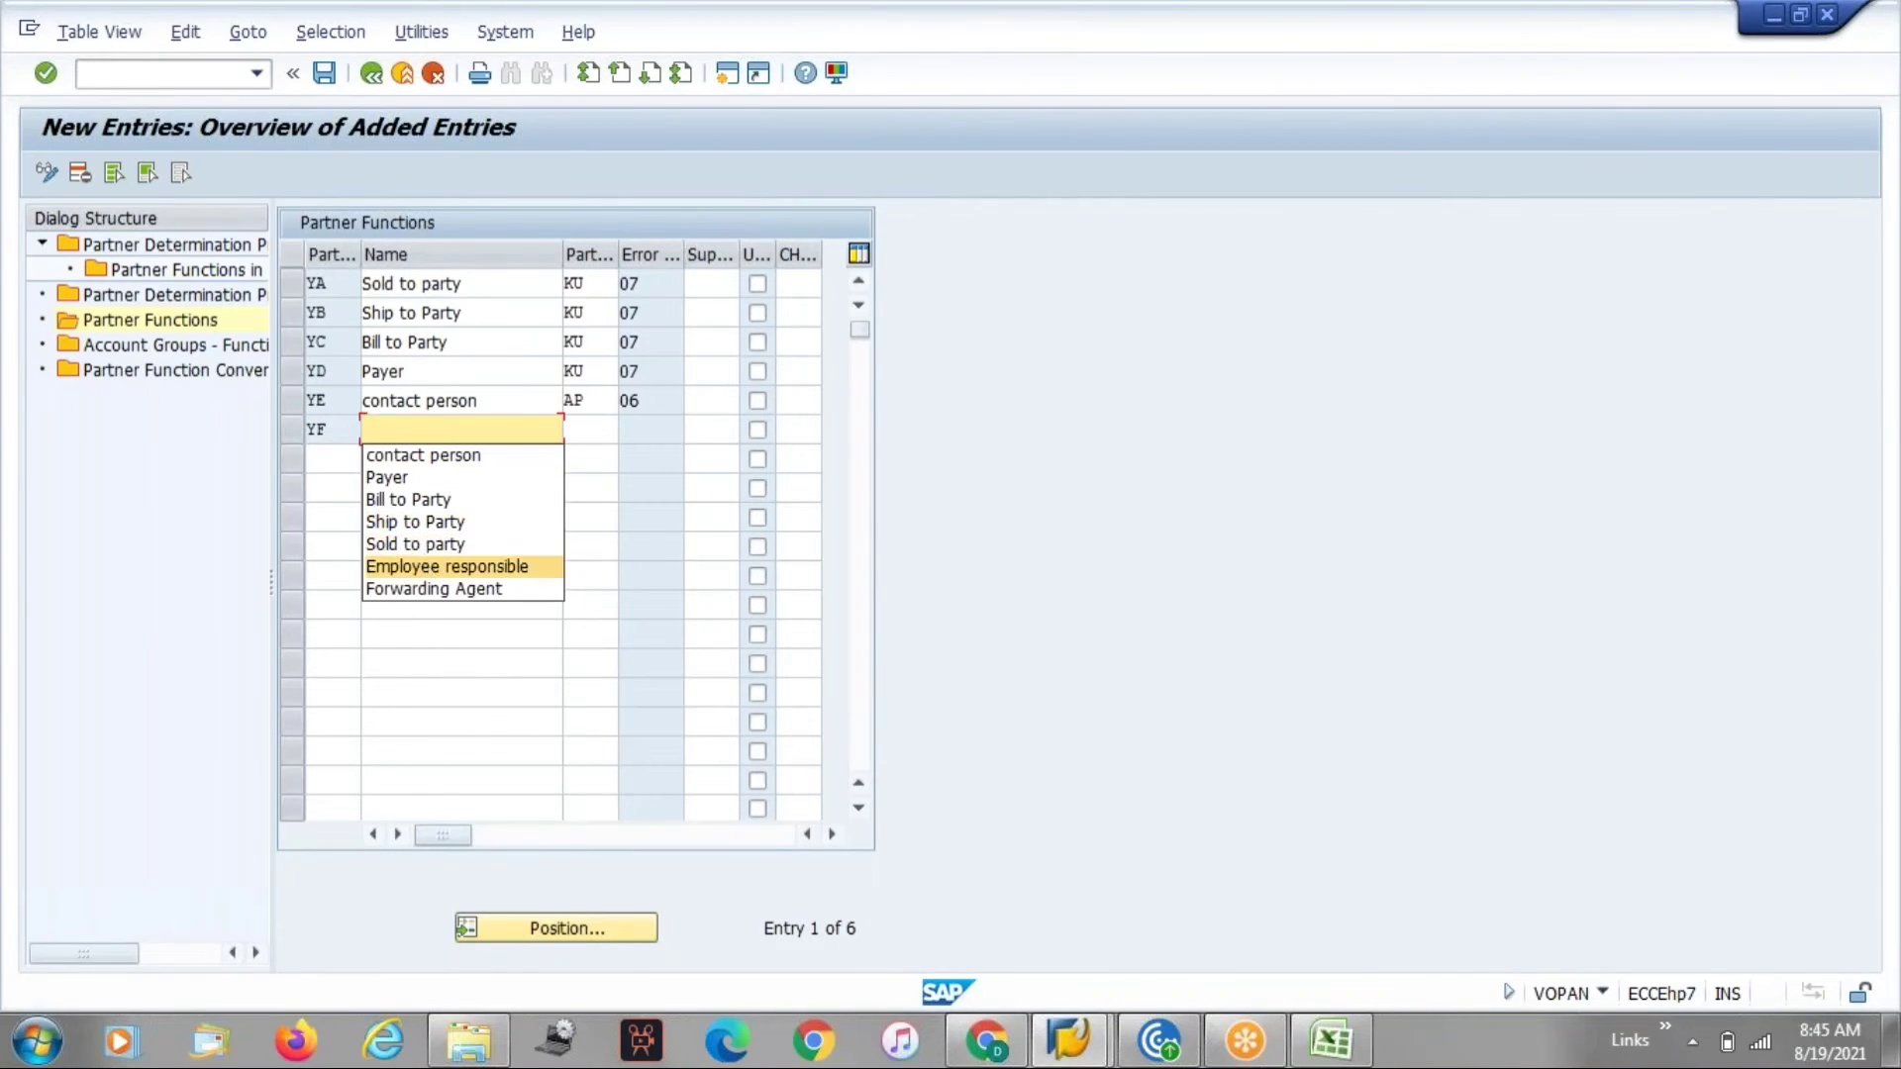
pyautogui.click(446, 566)
pyautogui.press('Return')
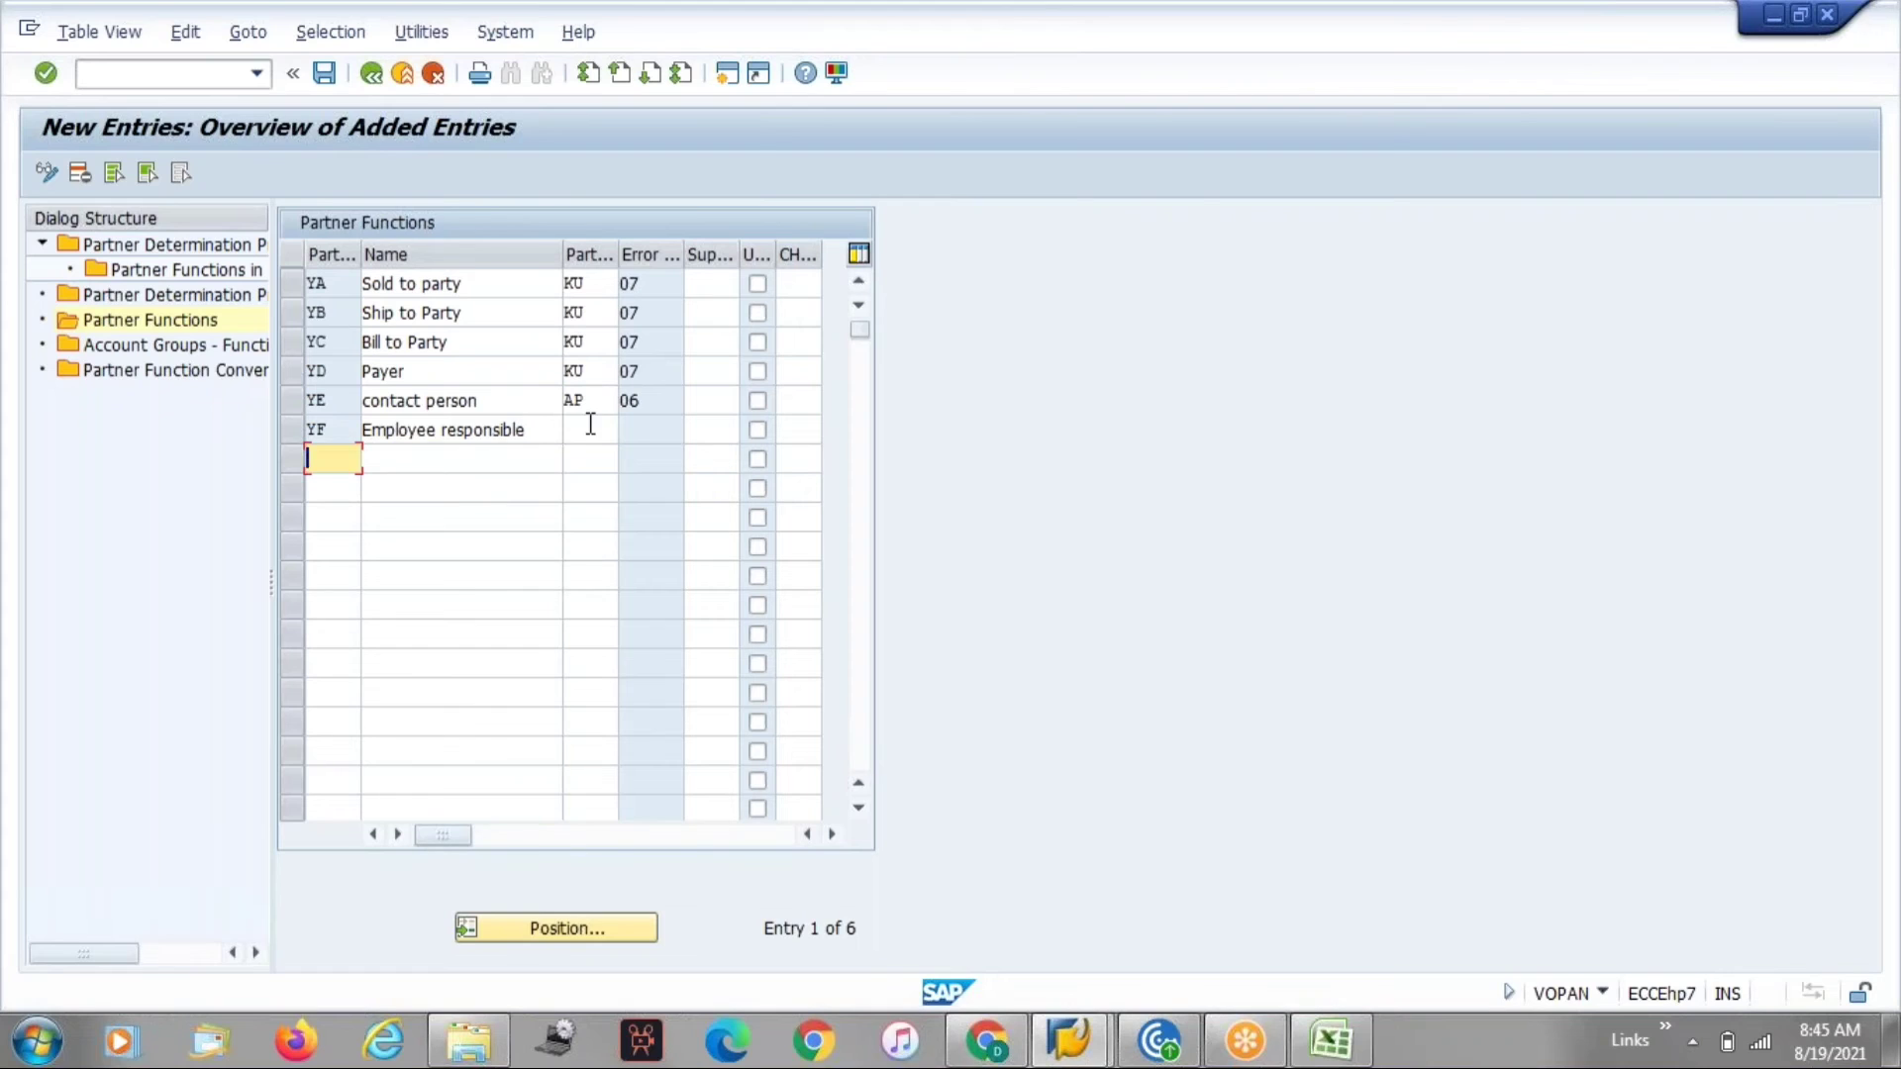
# Try to set the partner type of YF to US.
pyautogui.click(590, 425)
pyautogui.click(628, 432)
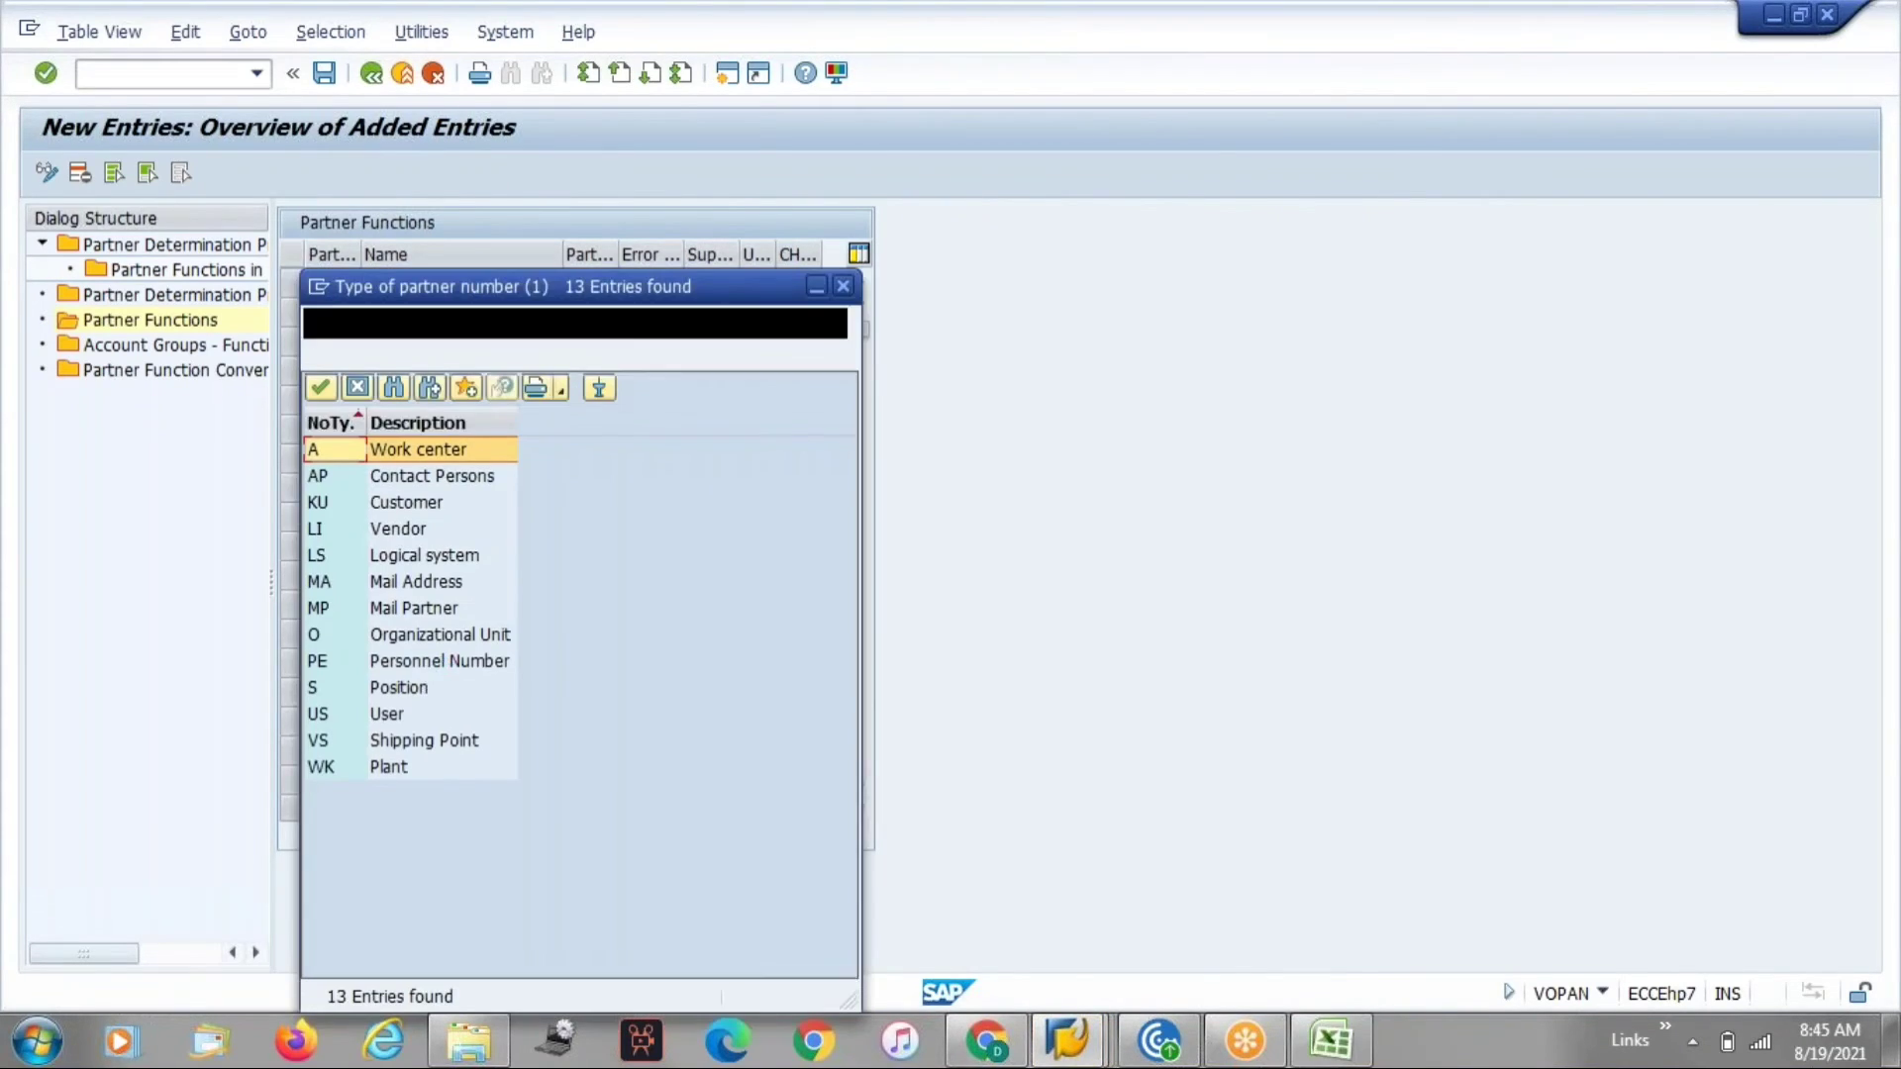
pyautogui.doubleClick(396, 713)
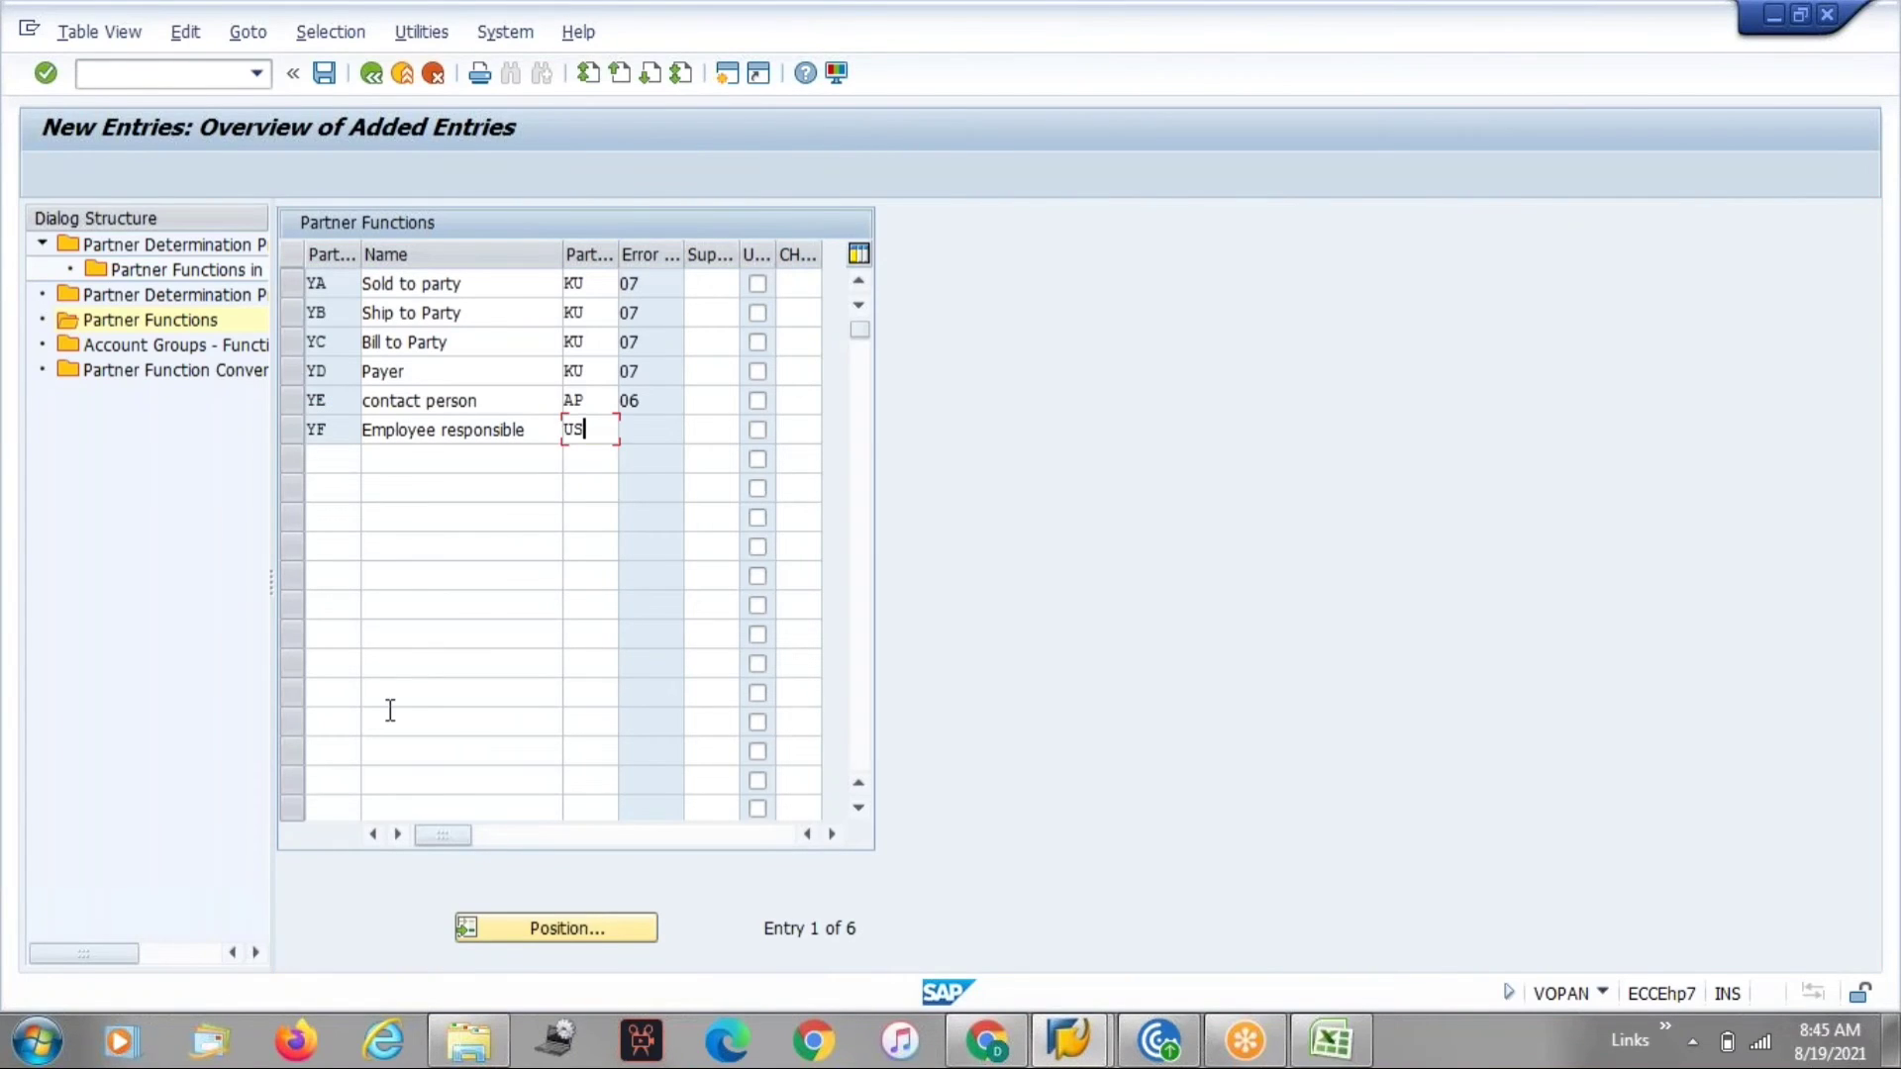
pyautogui.press('Return')
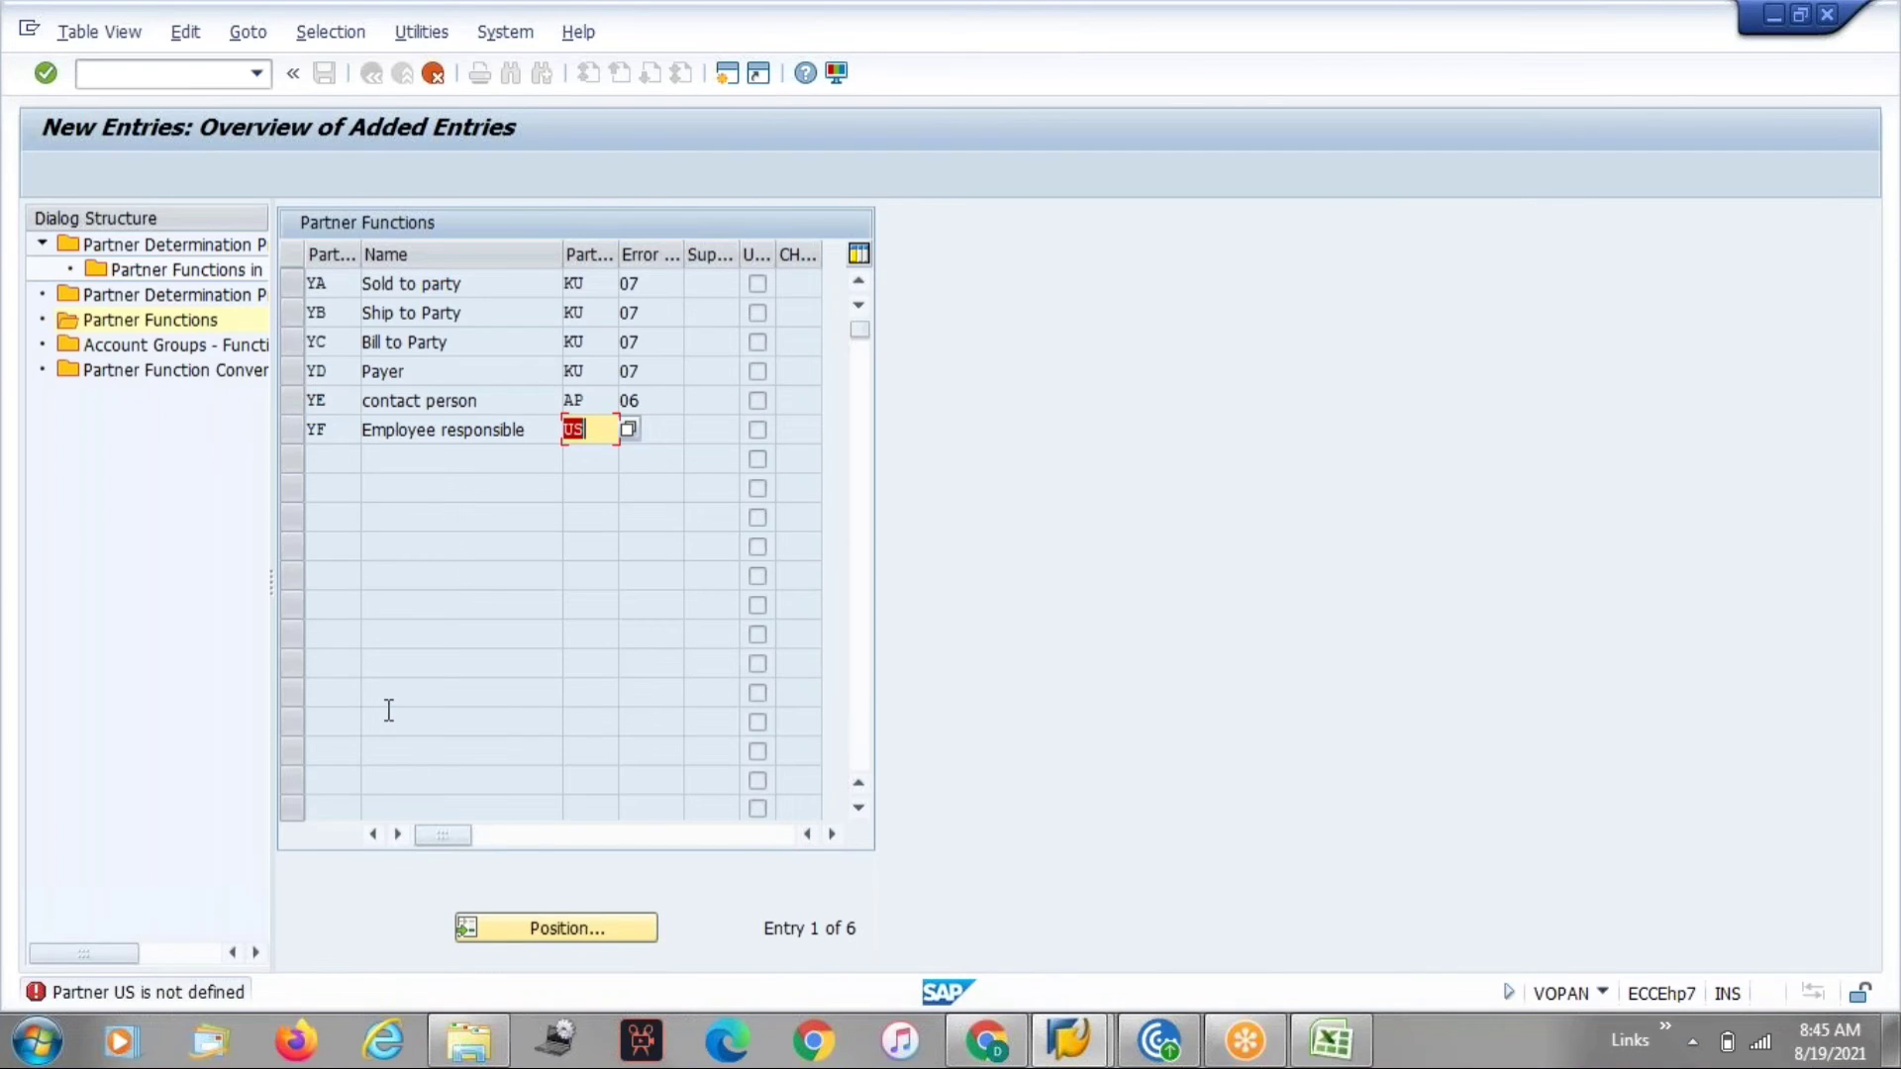
pyautogui.press('Delete')
pyautogui.click(628, 430)
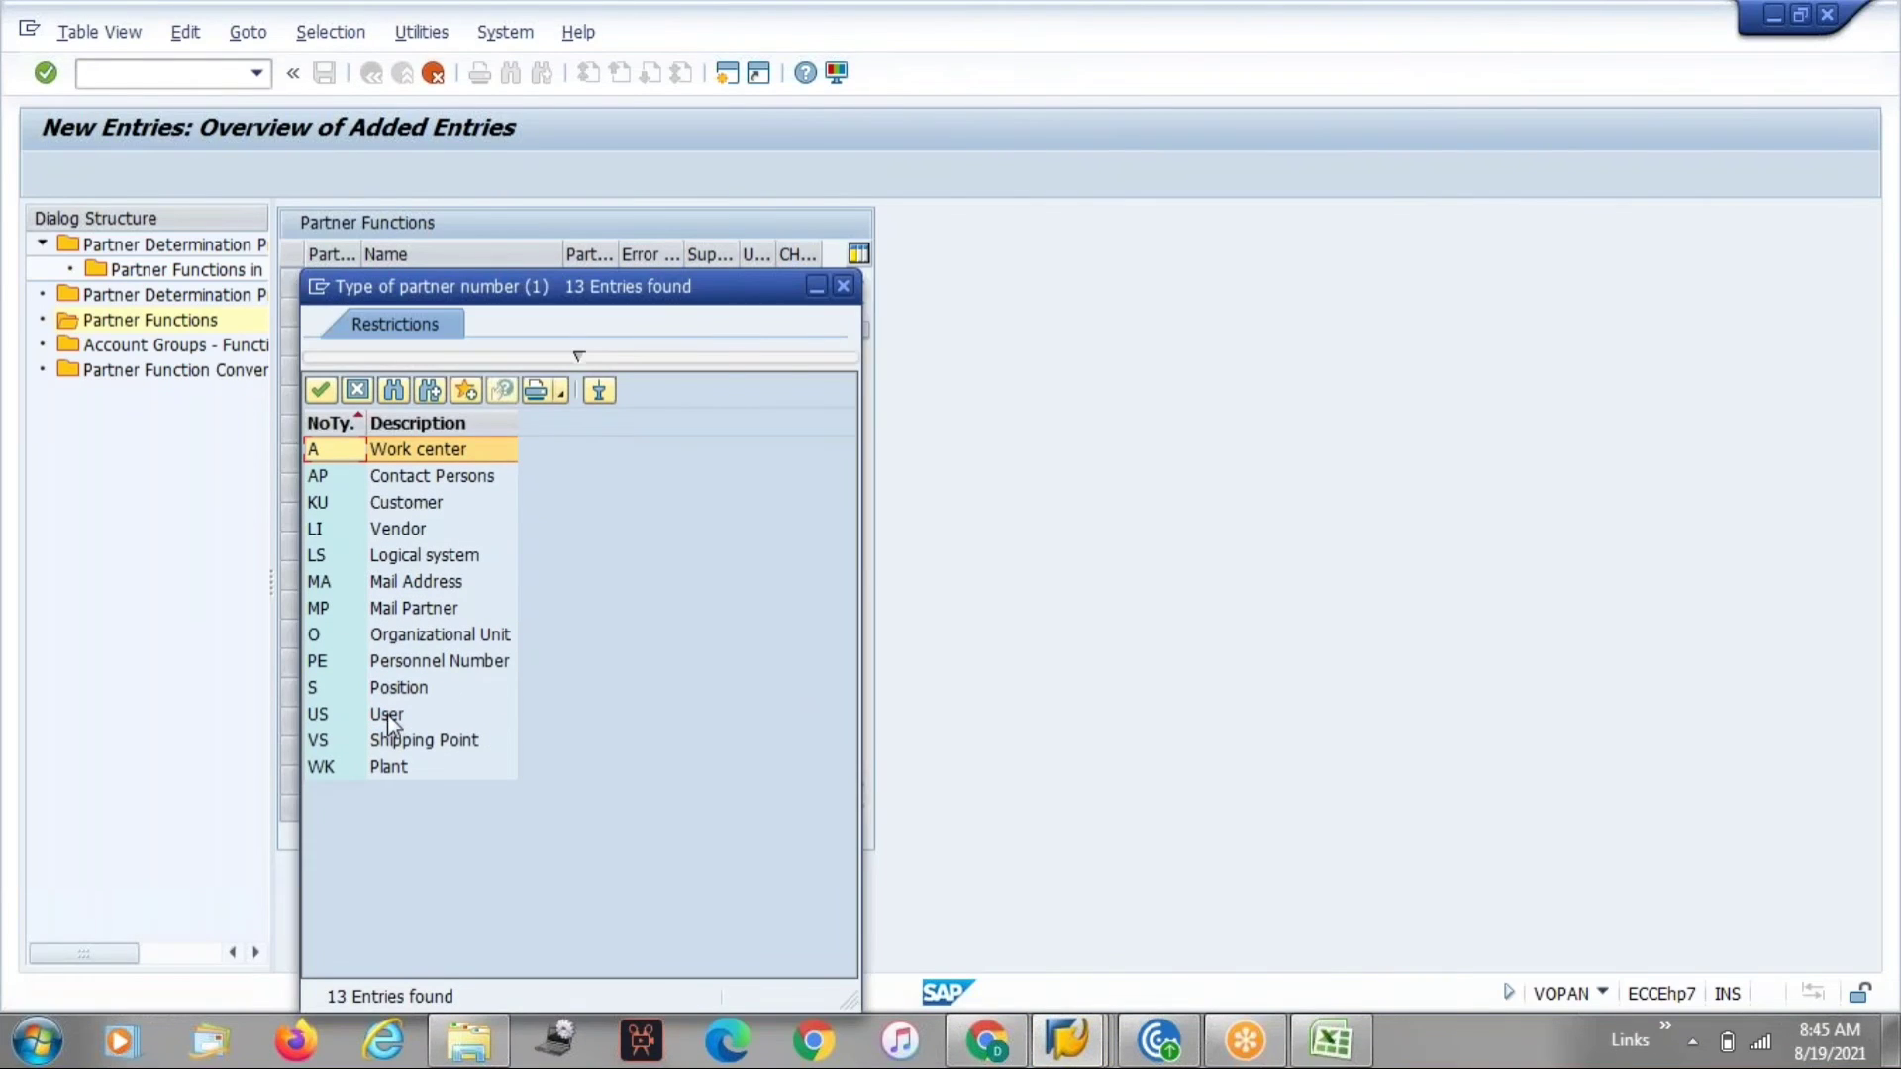
pyautogui.doubleClick(387, 715)
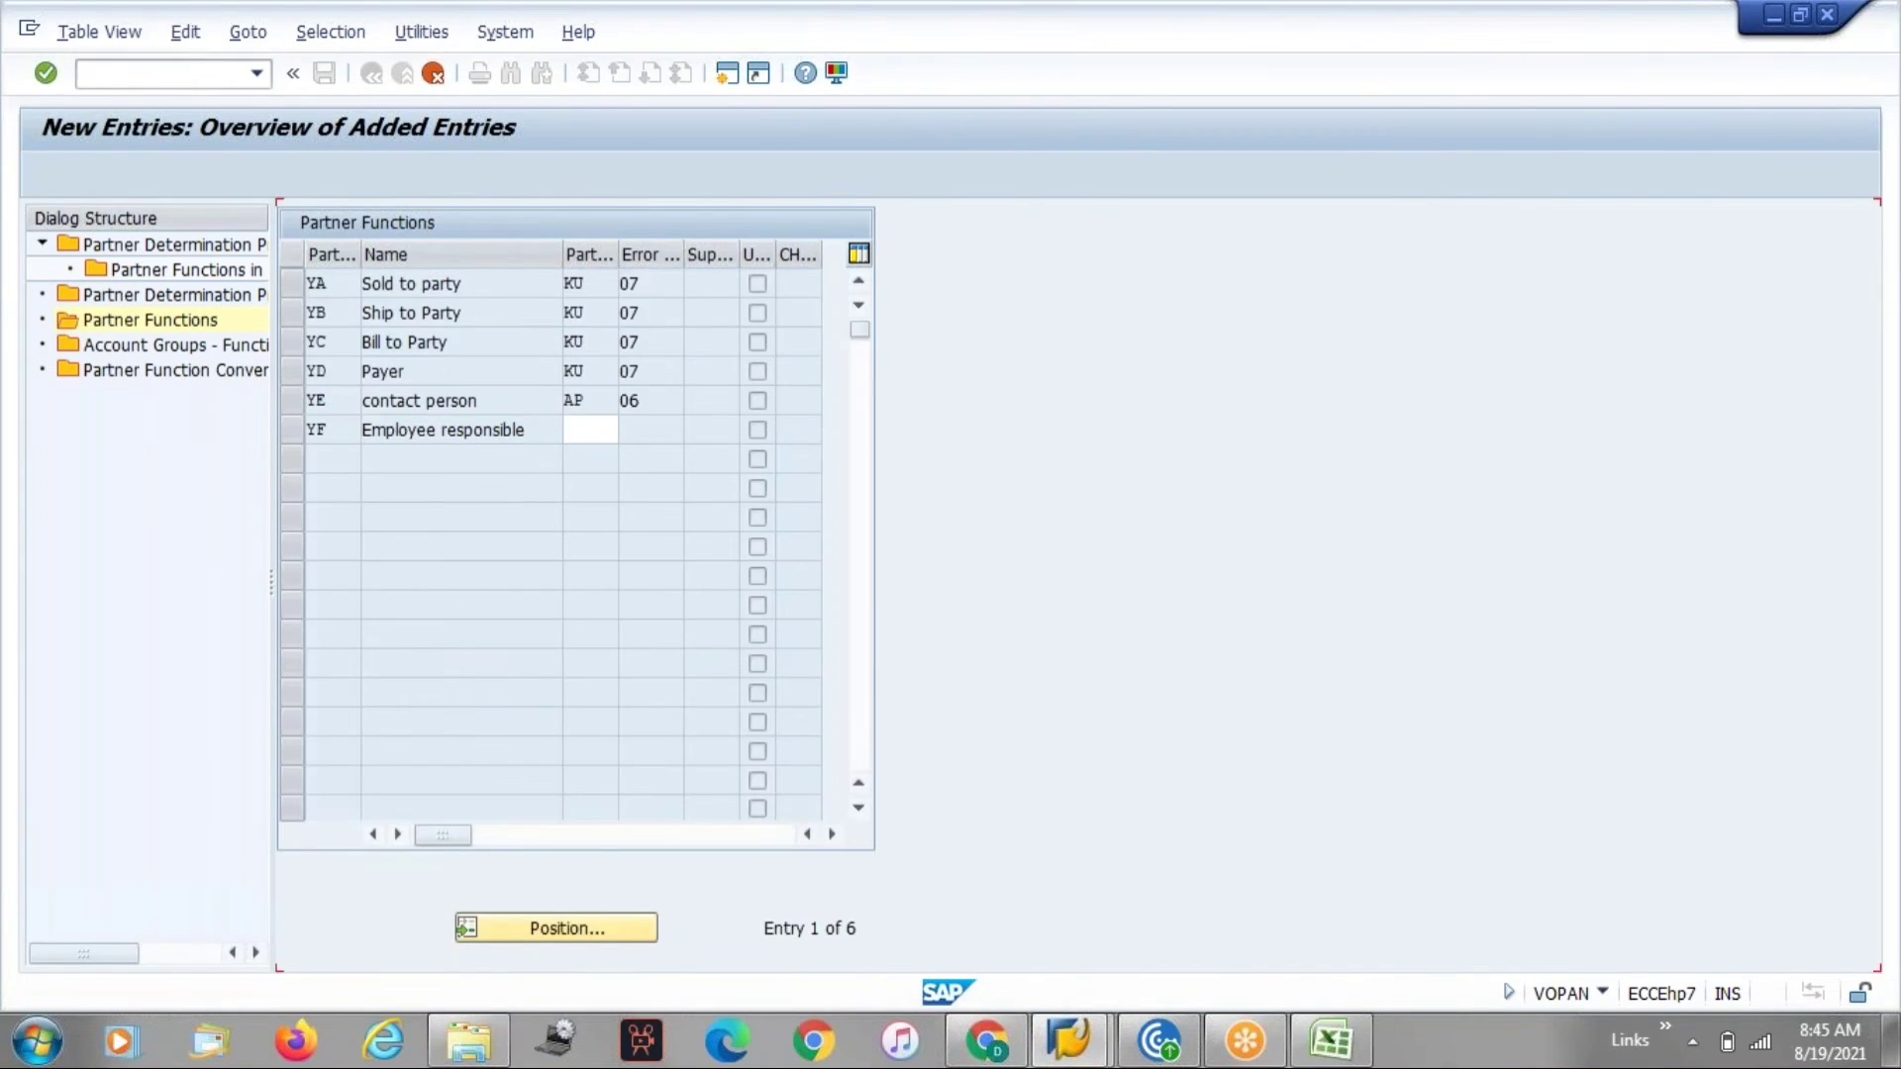
pyautogui.press('Return')
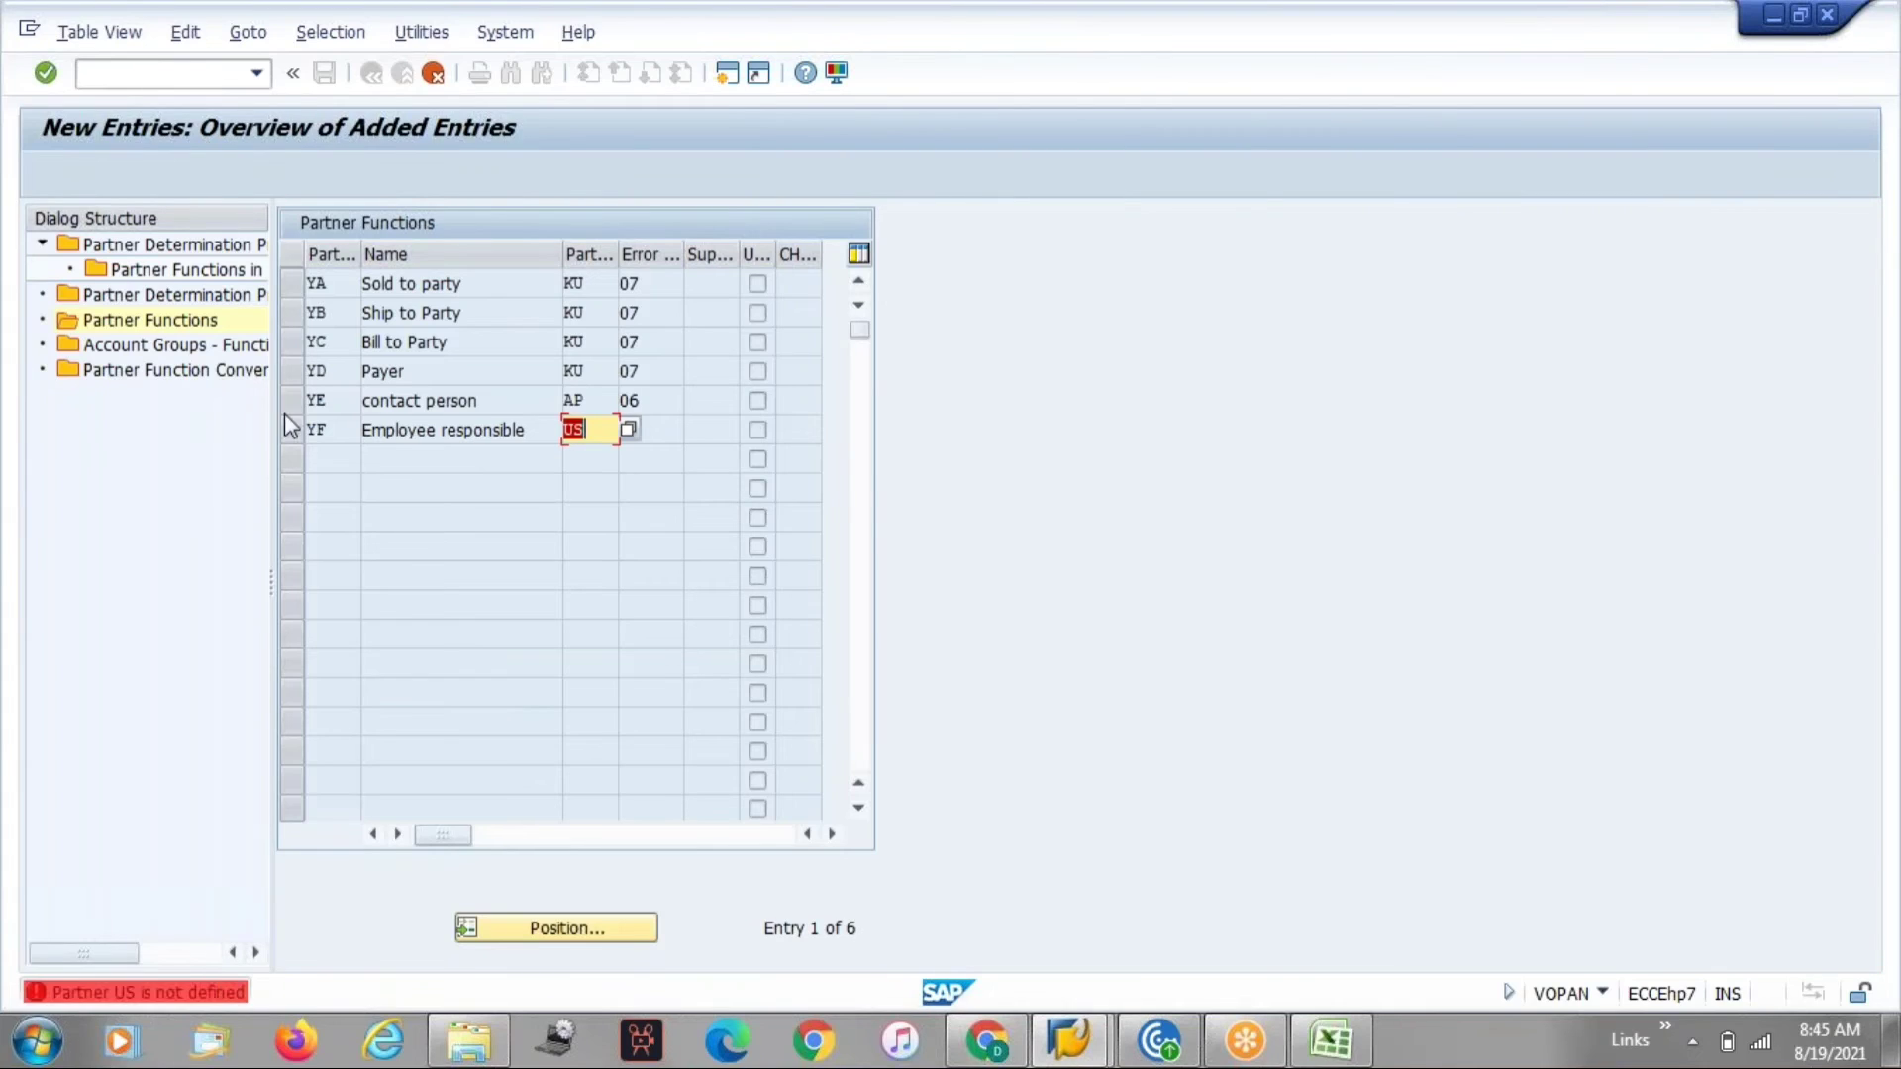
pyautogui.press('BackSpace')
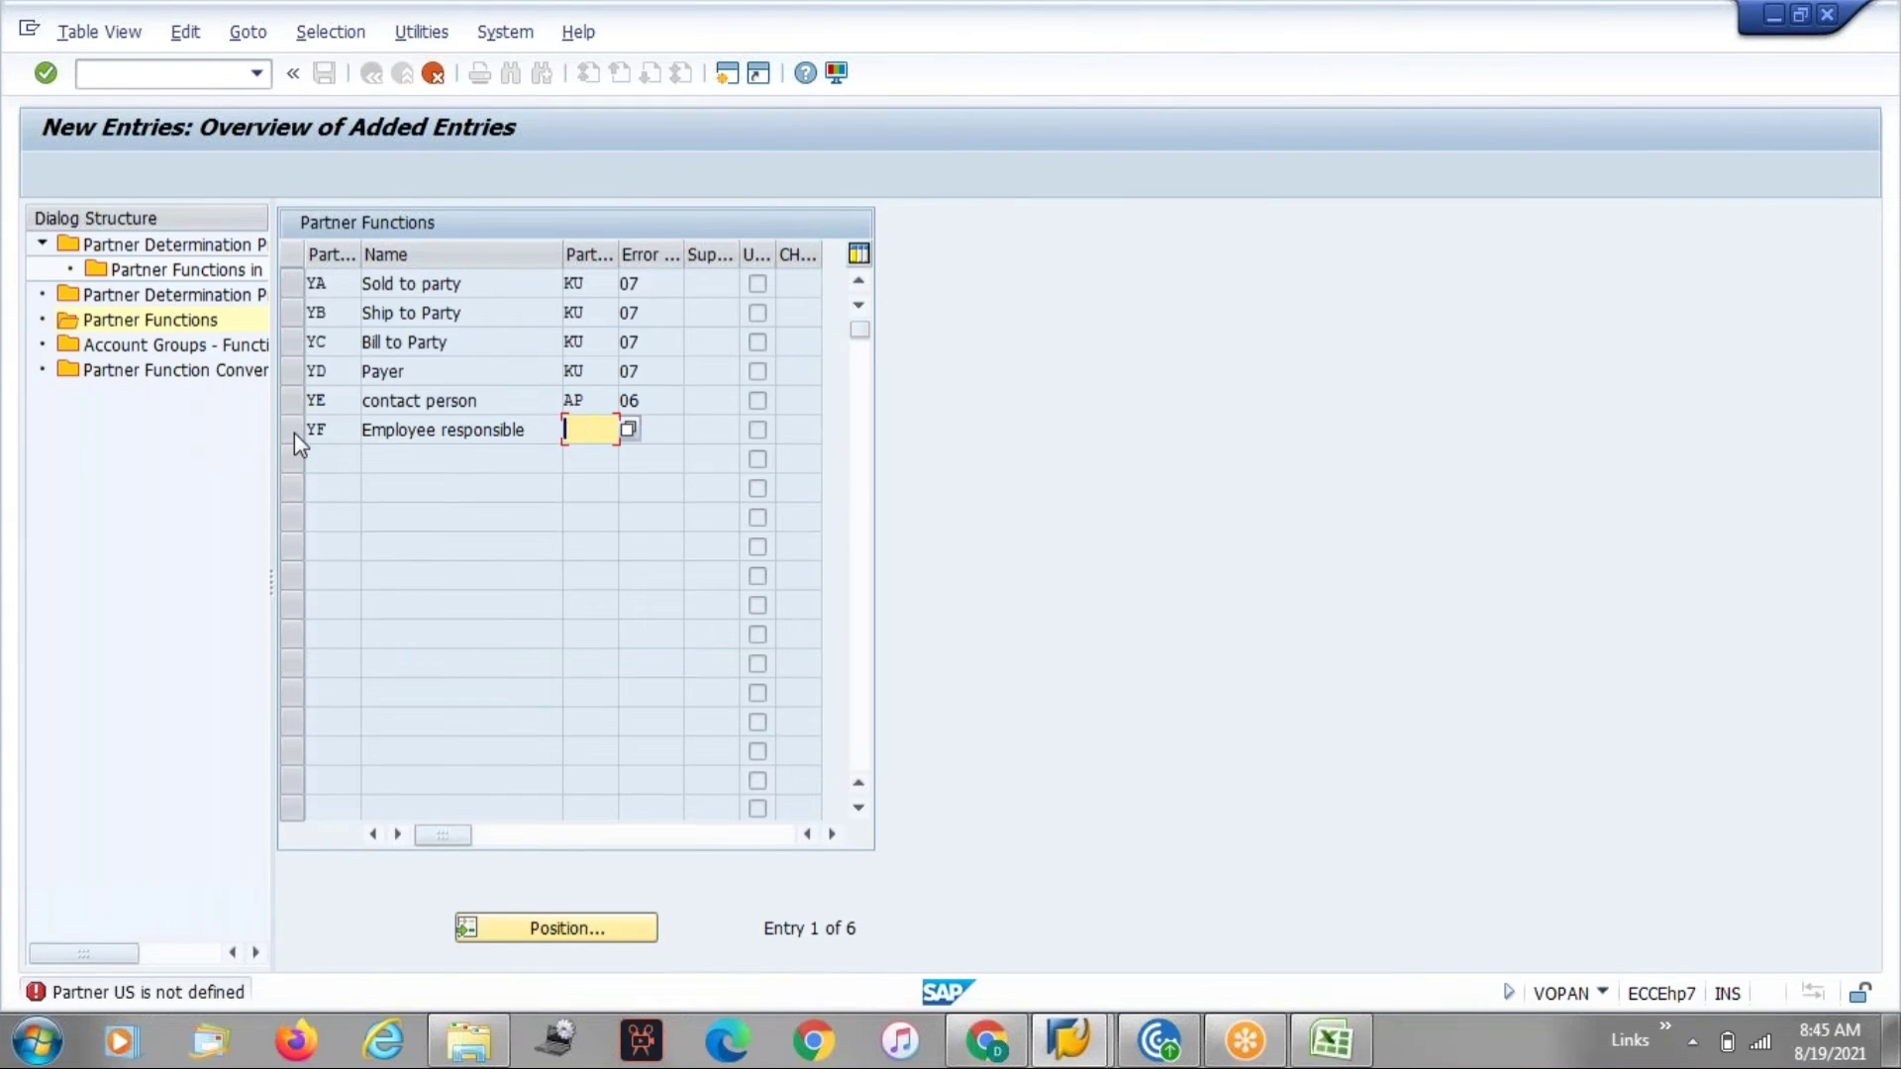
pyautogui.press('Return')
pyautogui.press('F12')
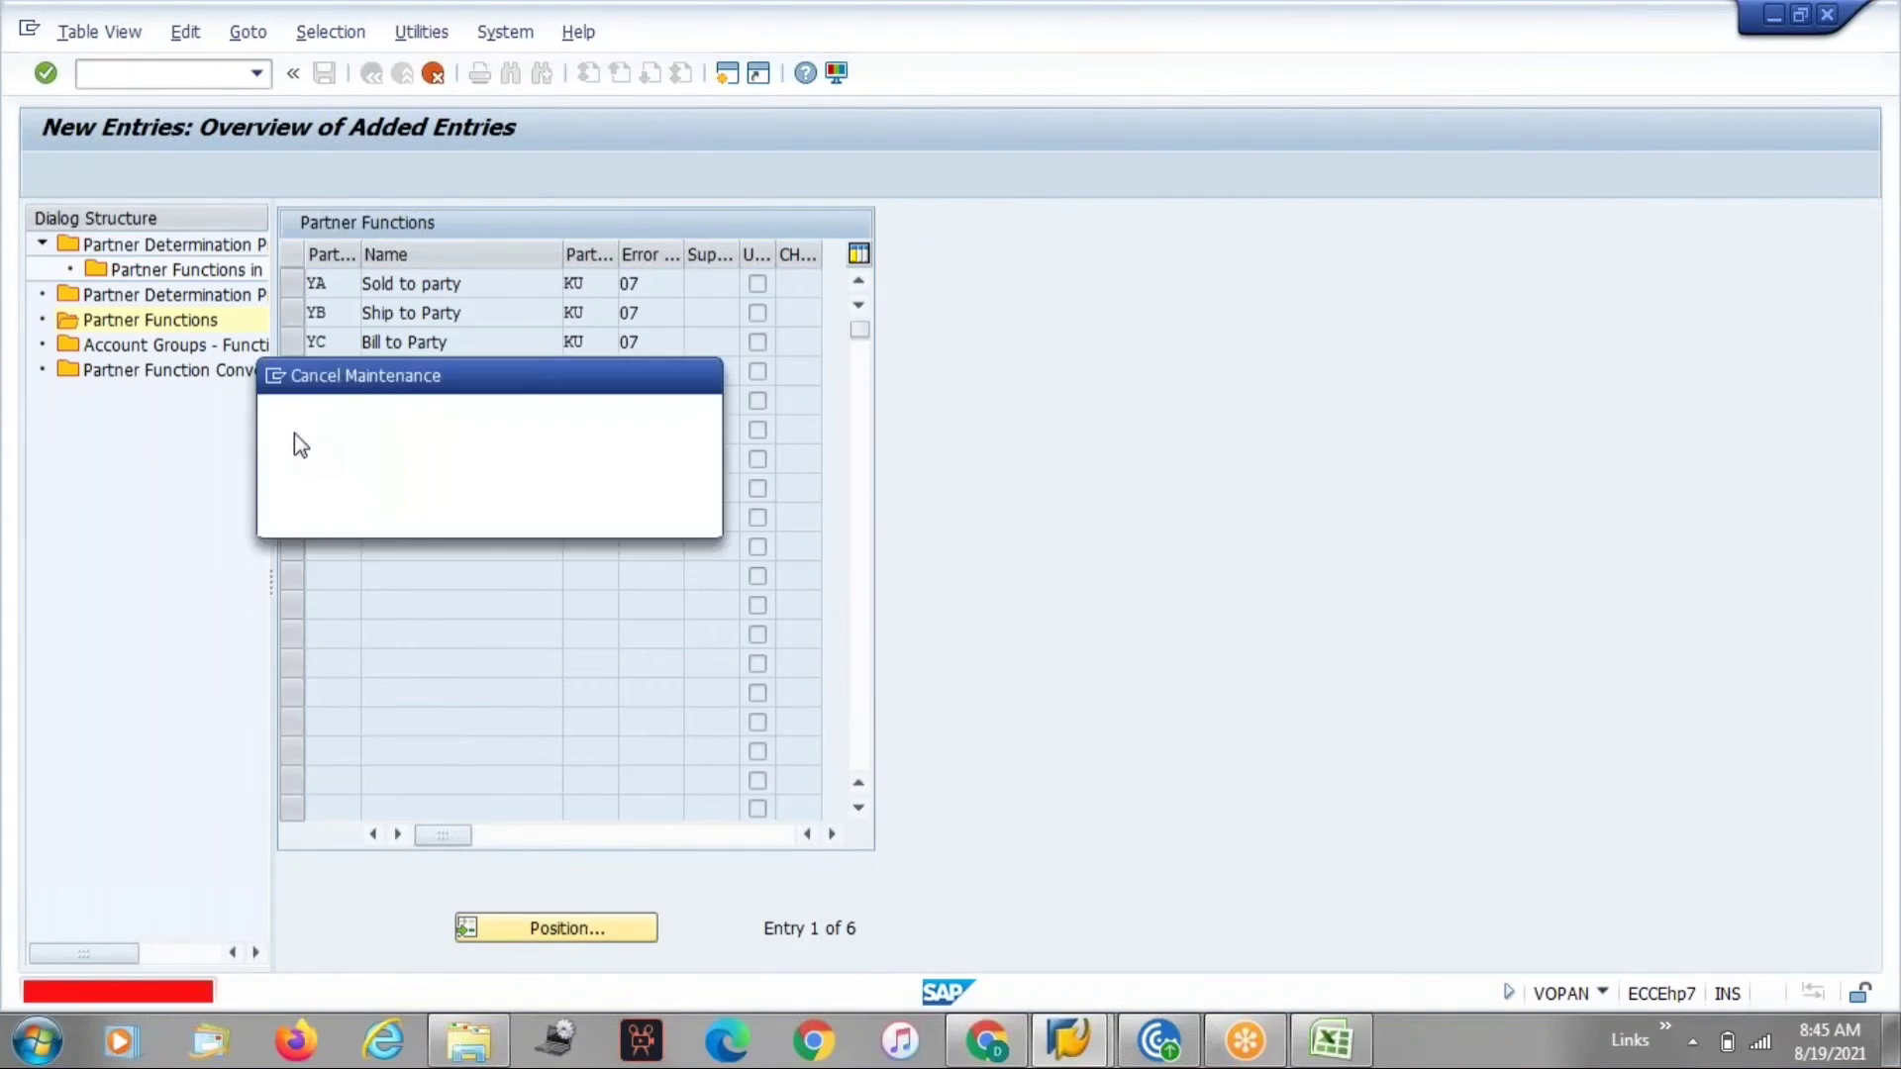
pyautogui.press('Return')
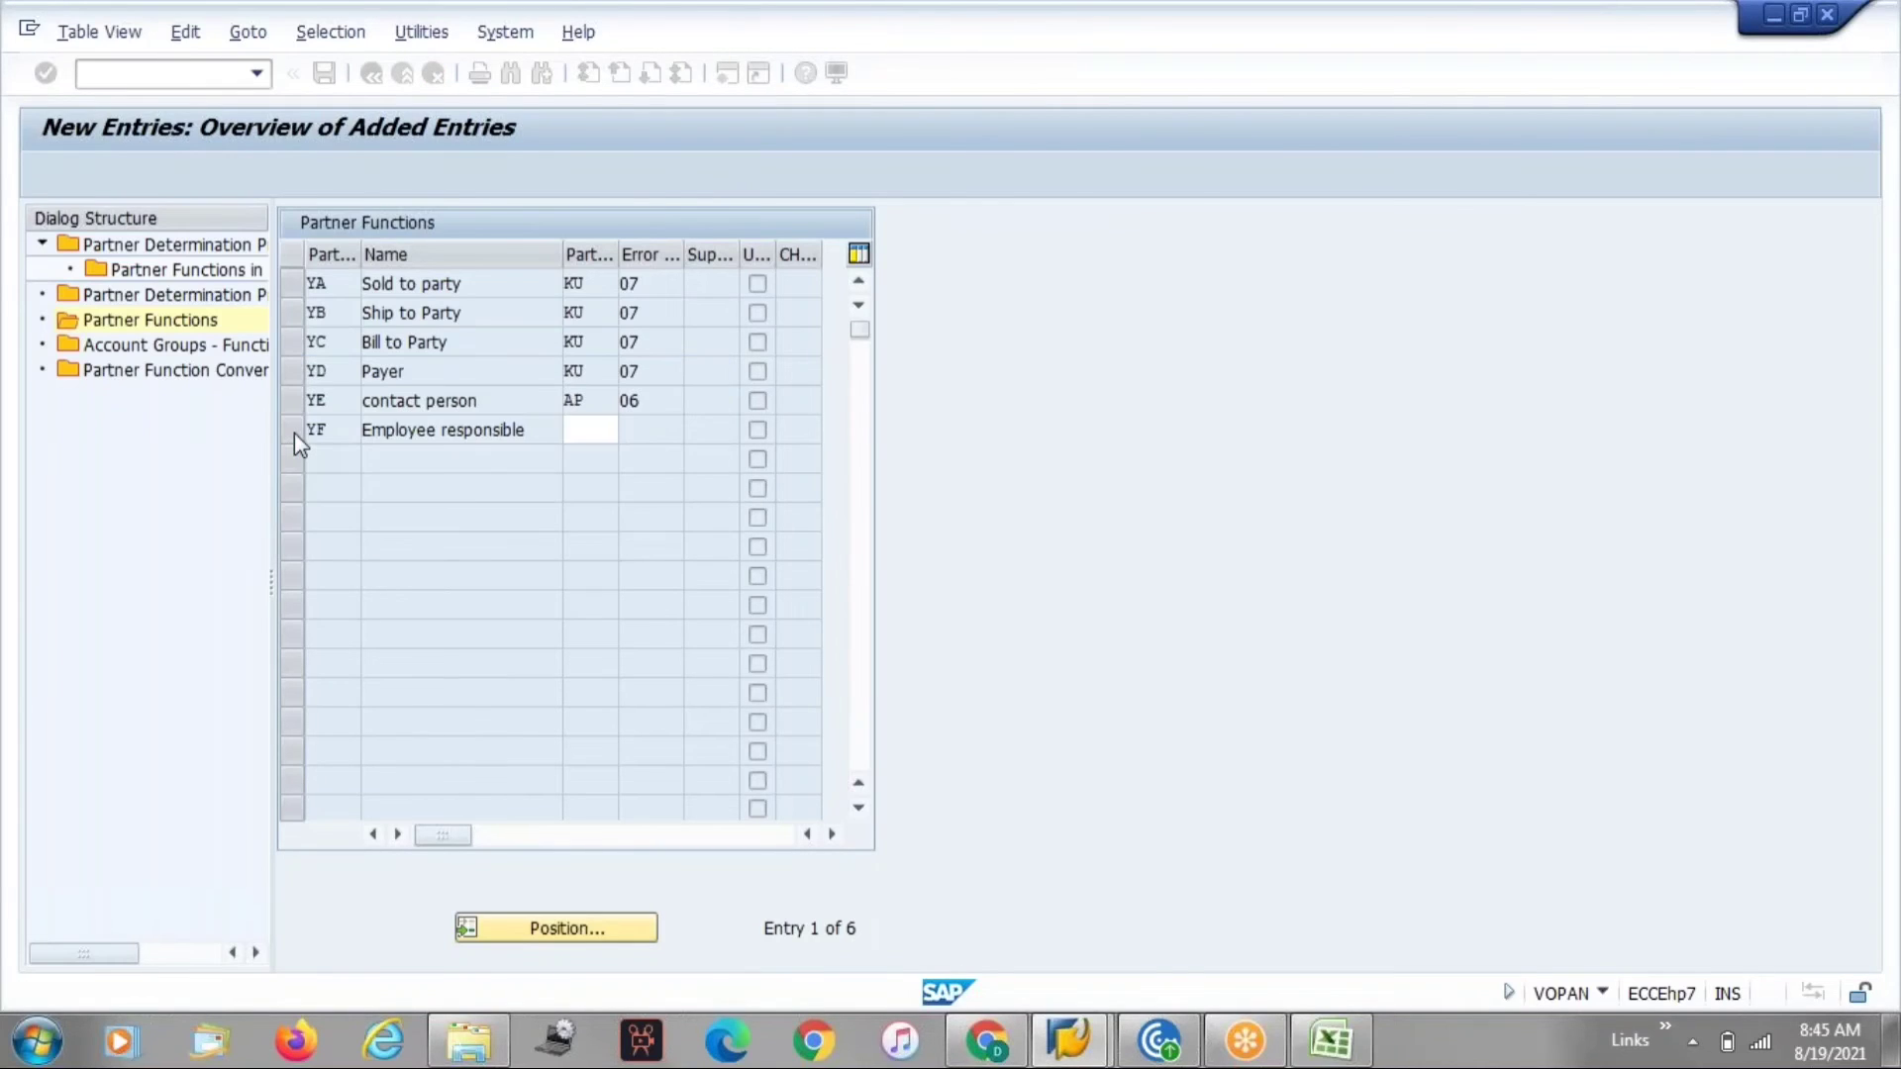
# Delete the YF Employee responsible entry and save the partner functions to the customizing request.
pyautogui.click(294, 432)
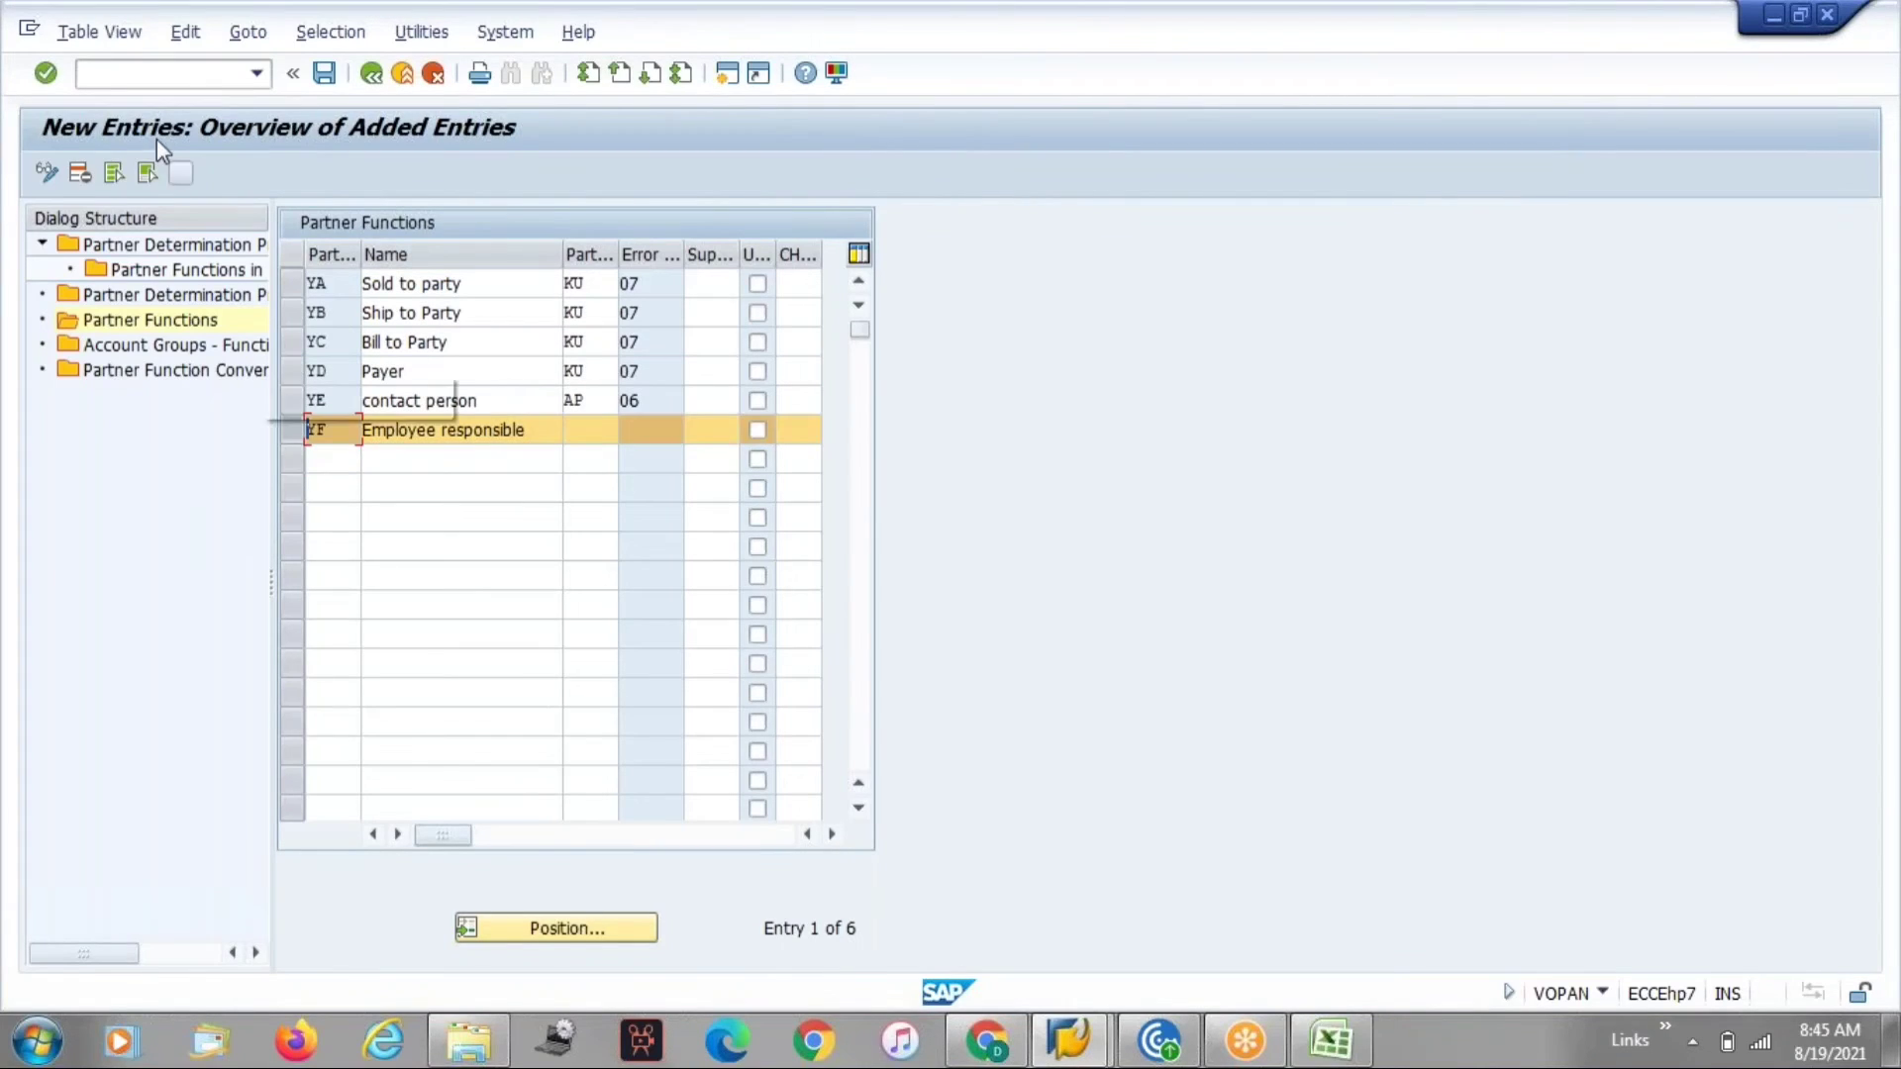
pyautogui.click(80, 173)
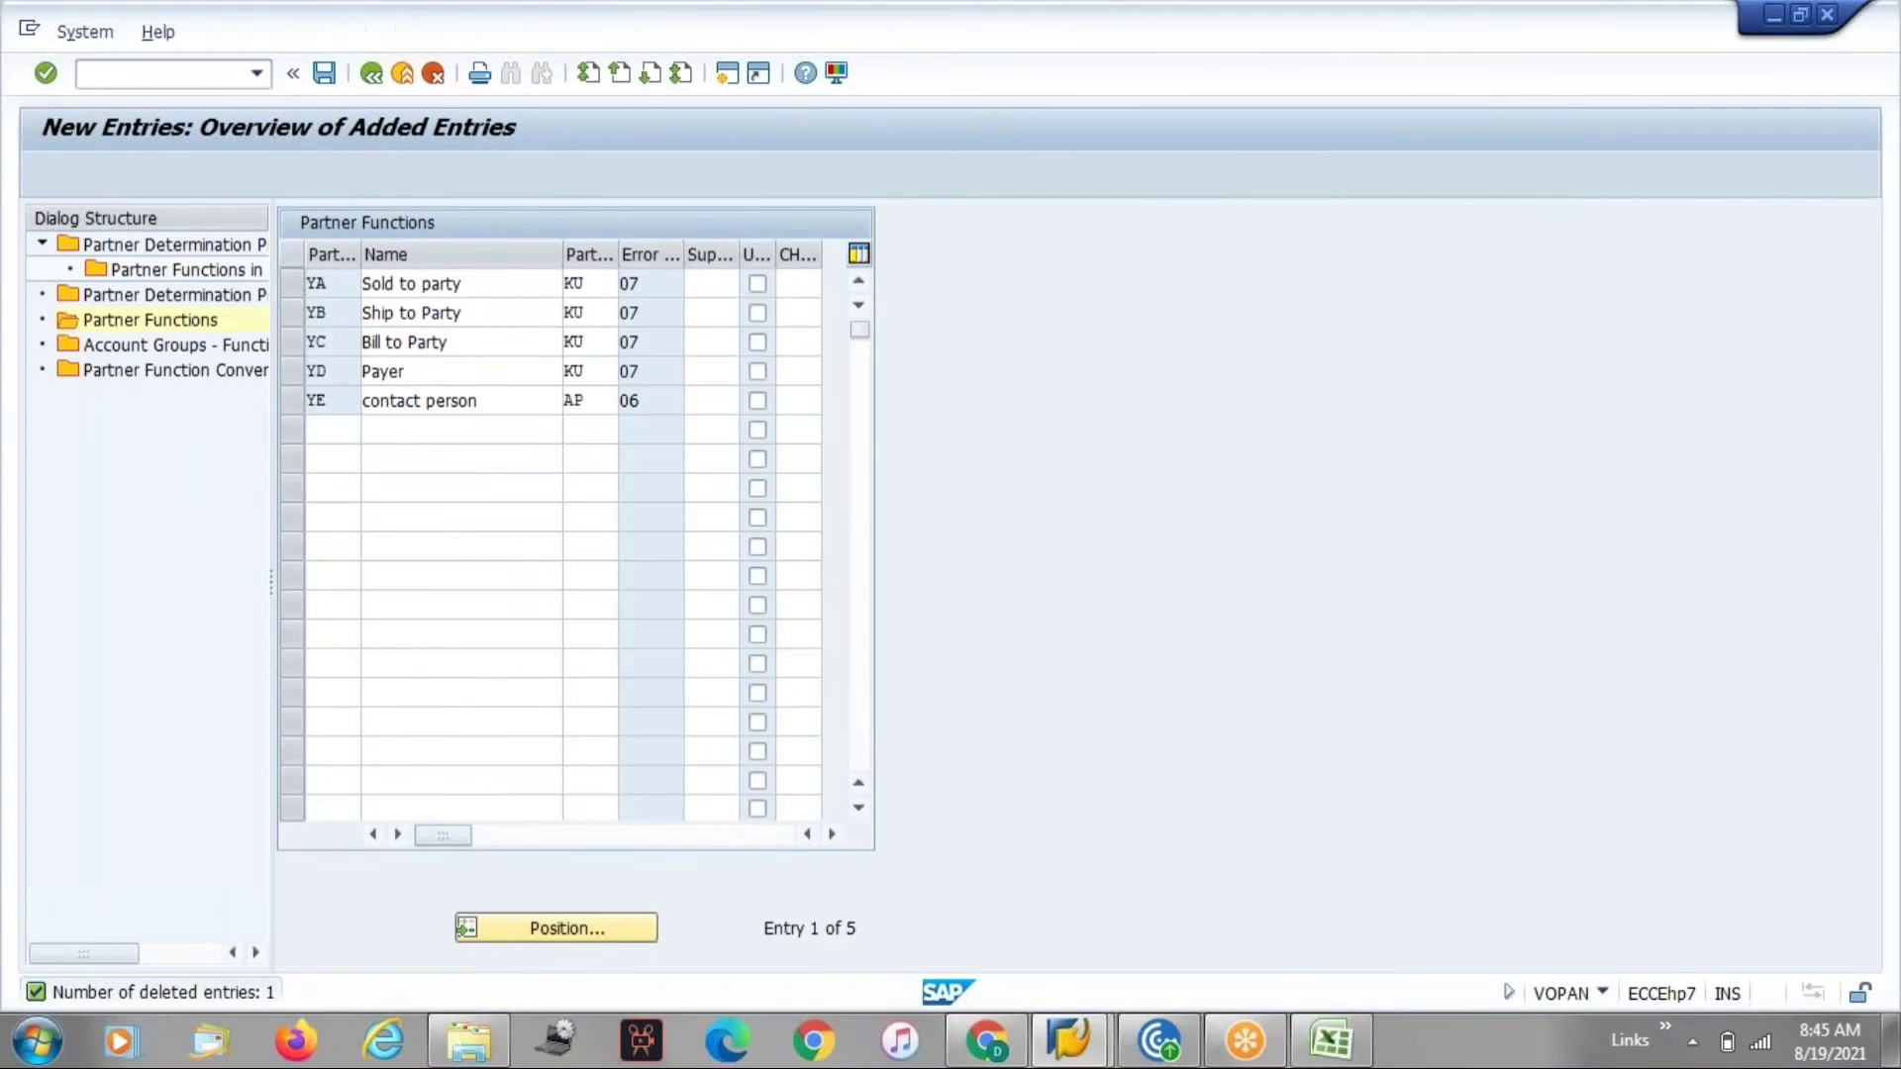
pyautogui.hotkey('ctrl', 's')
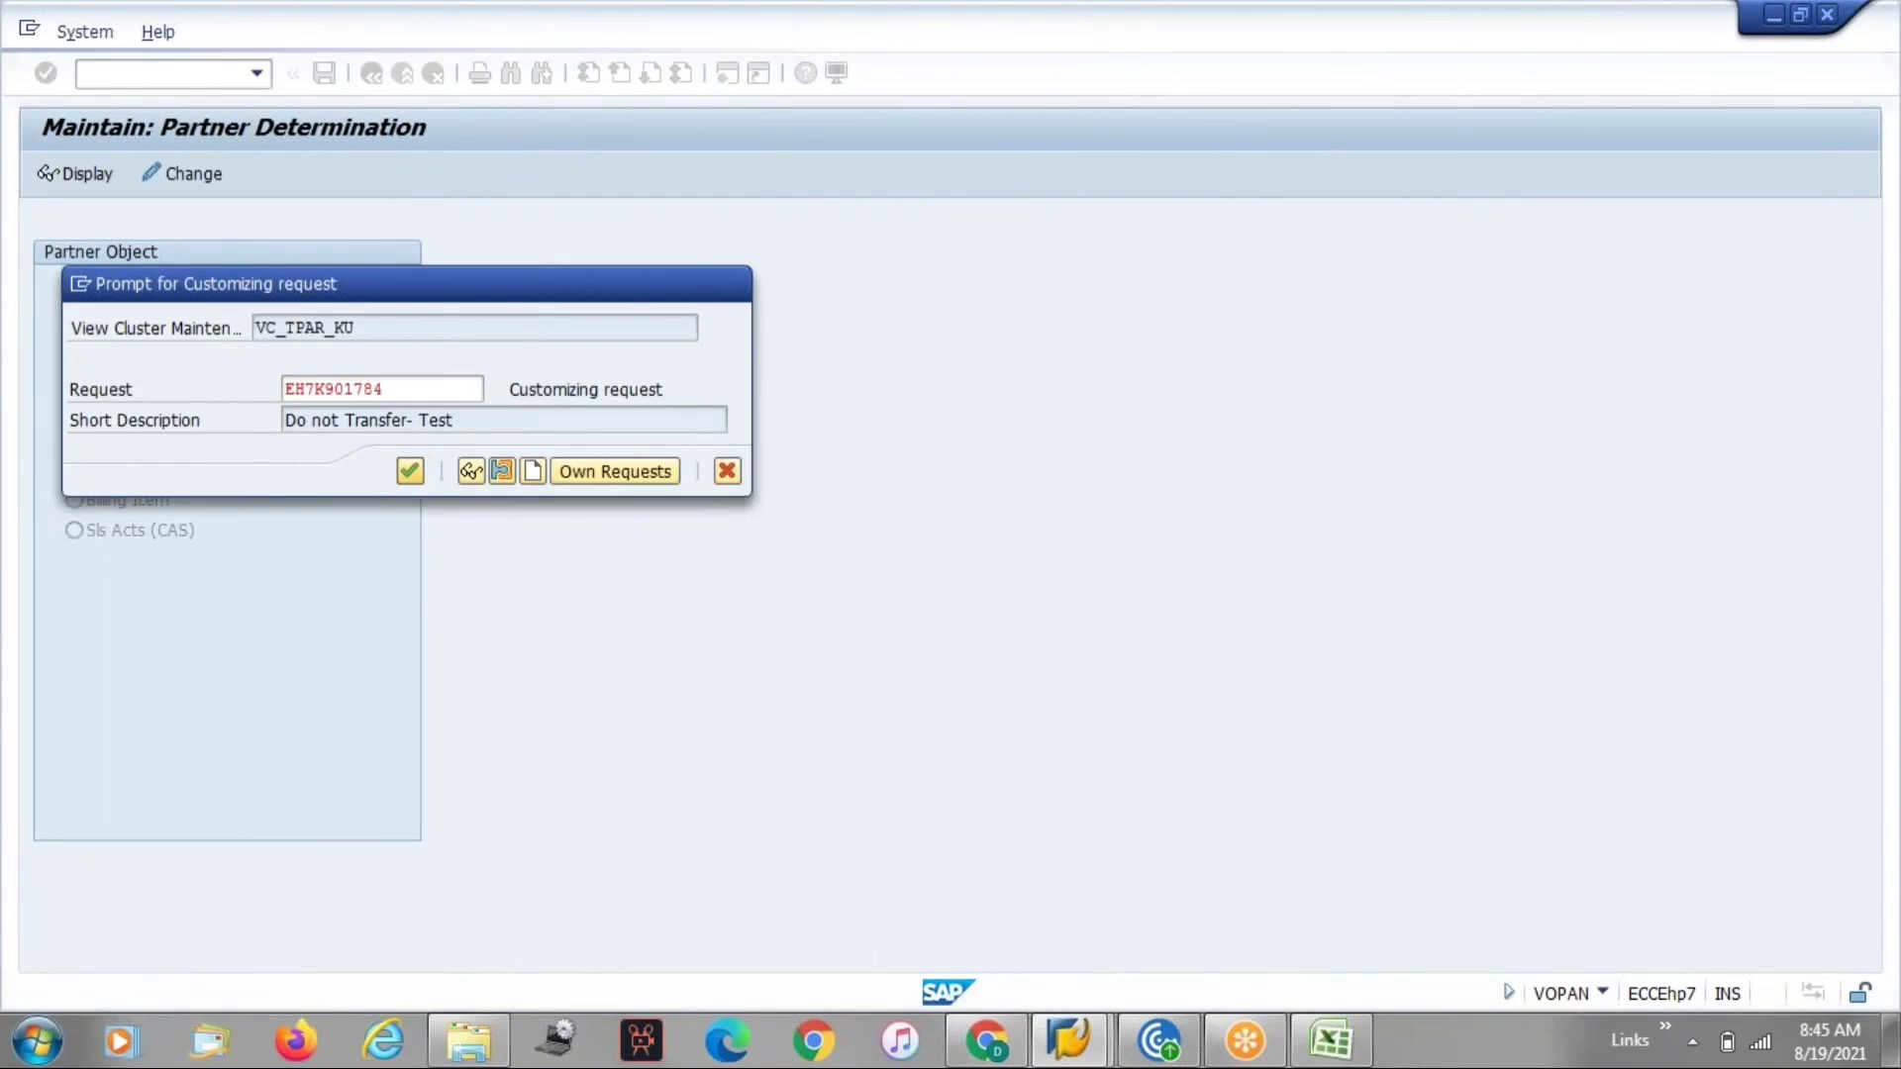
pyautogui.click(409, 471)
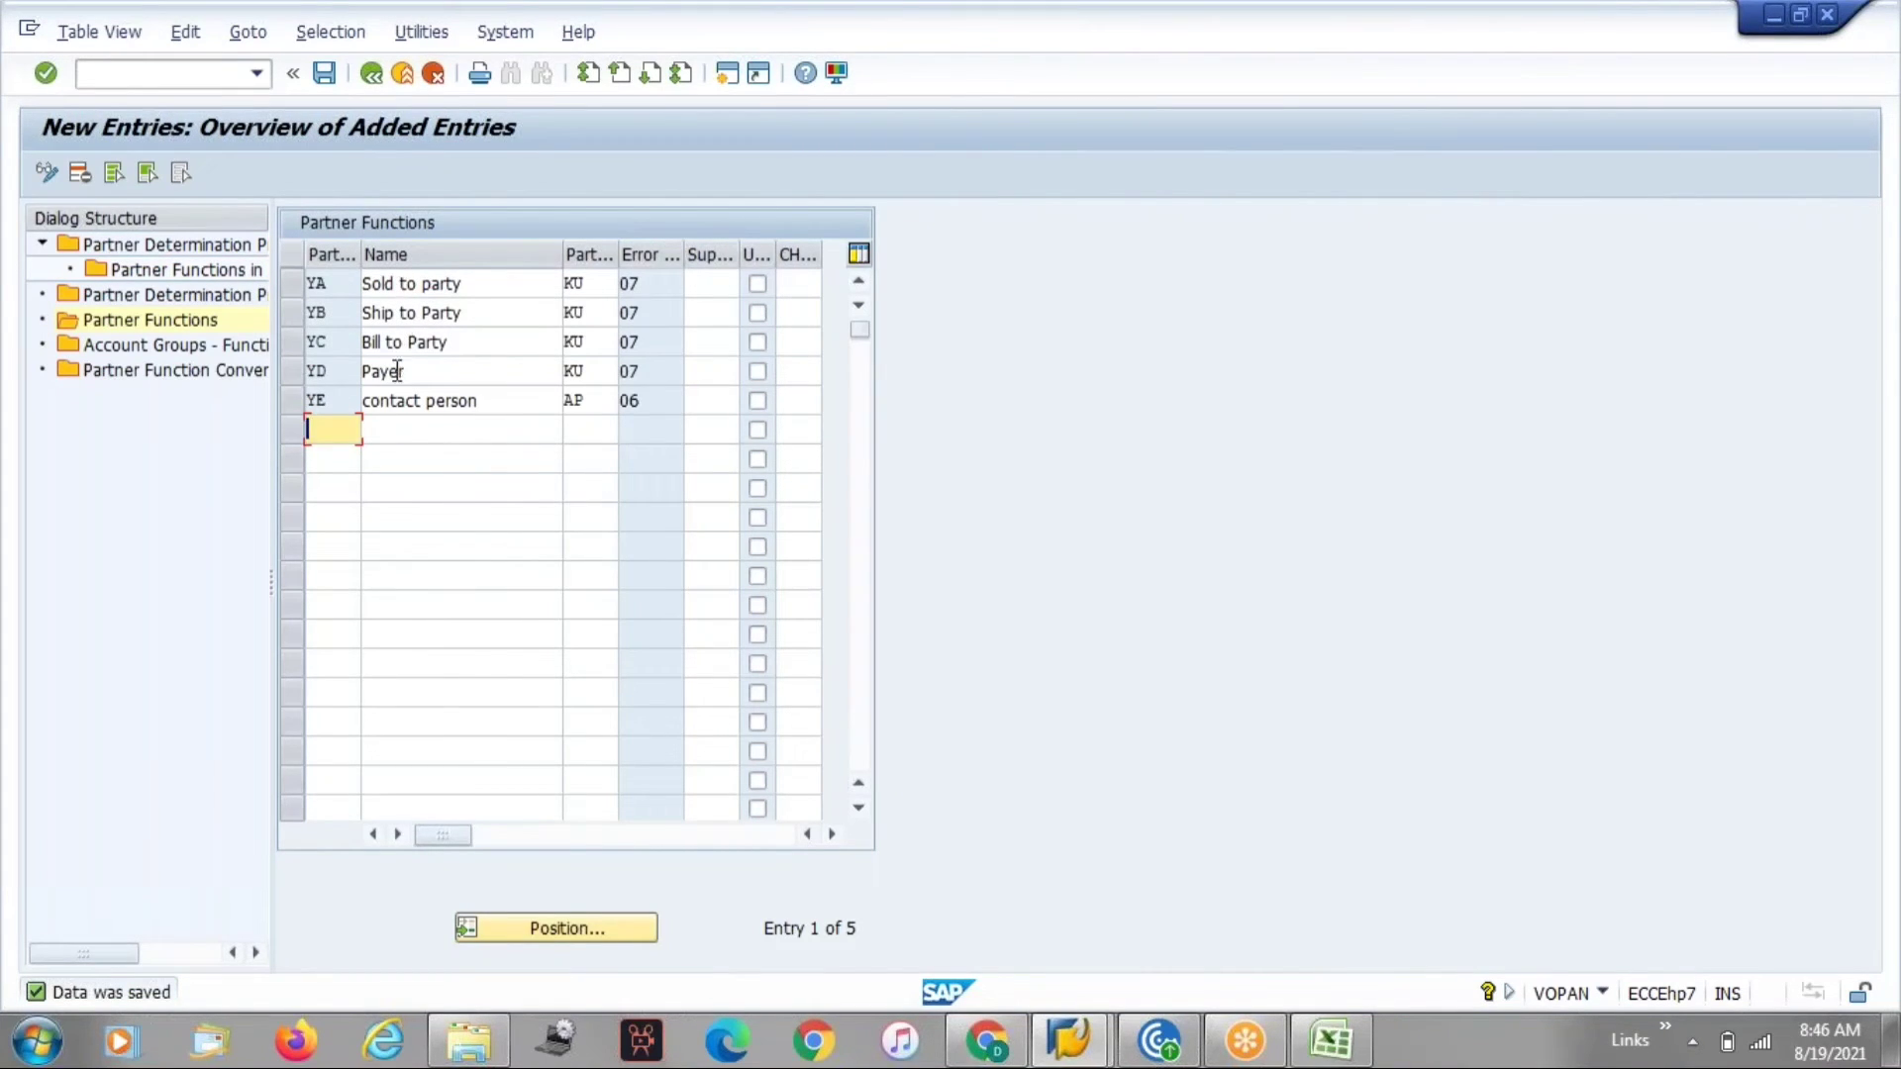
# Return to the full partner functions list and position it on the standard functions SP, SH, BP and PY.
pyautogui.click(373, 75)
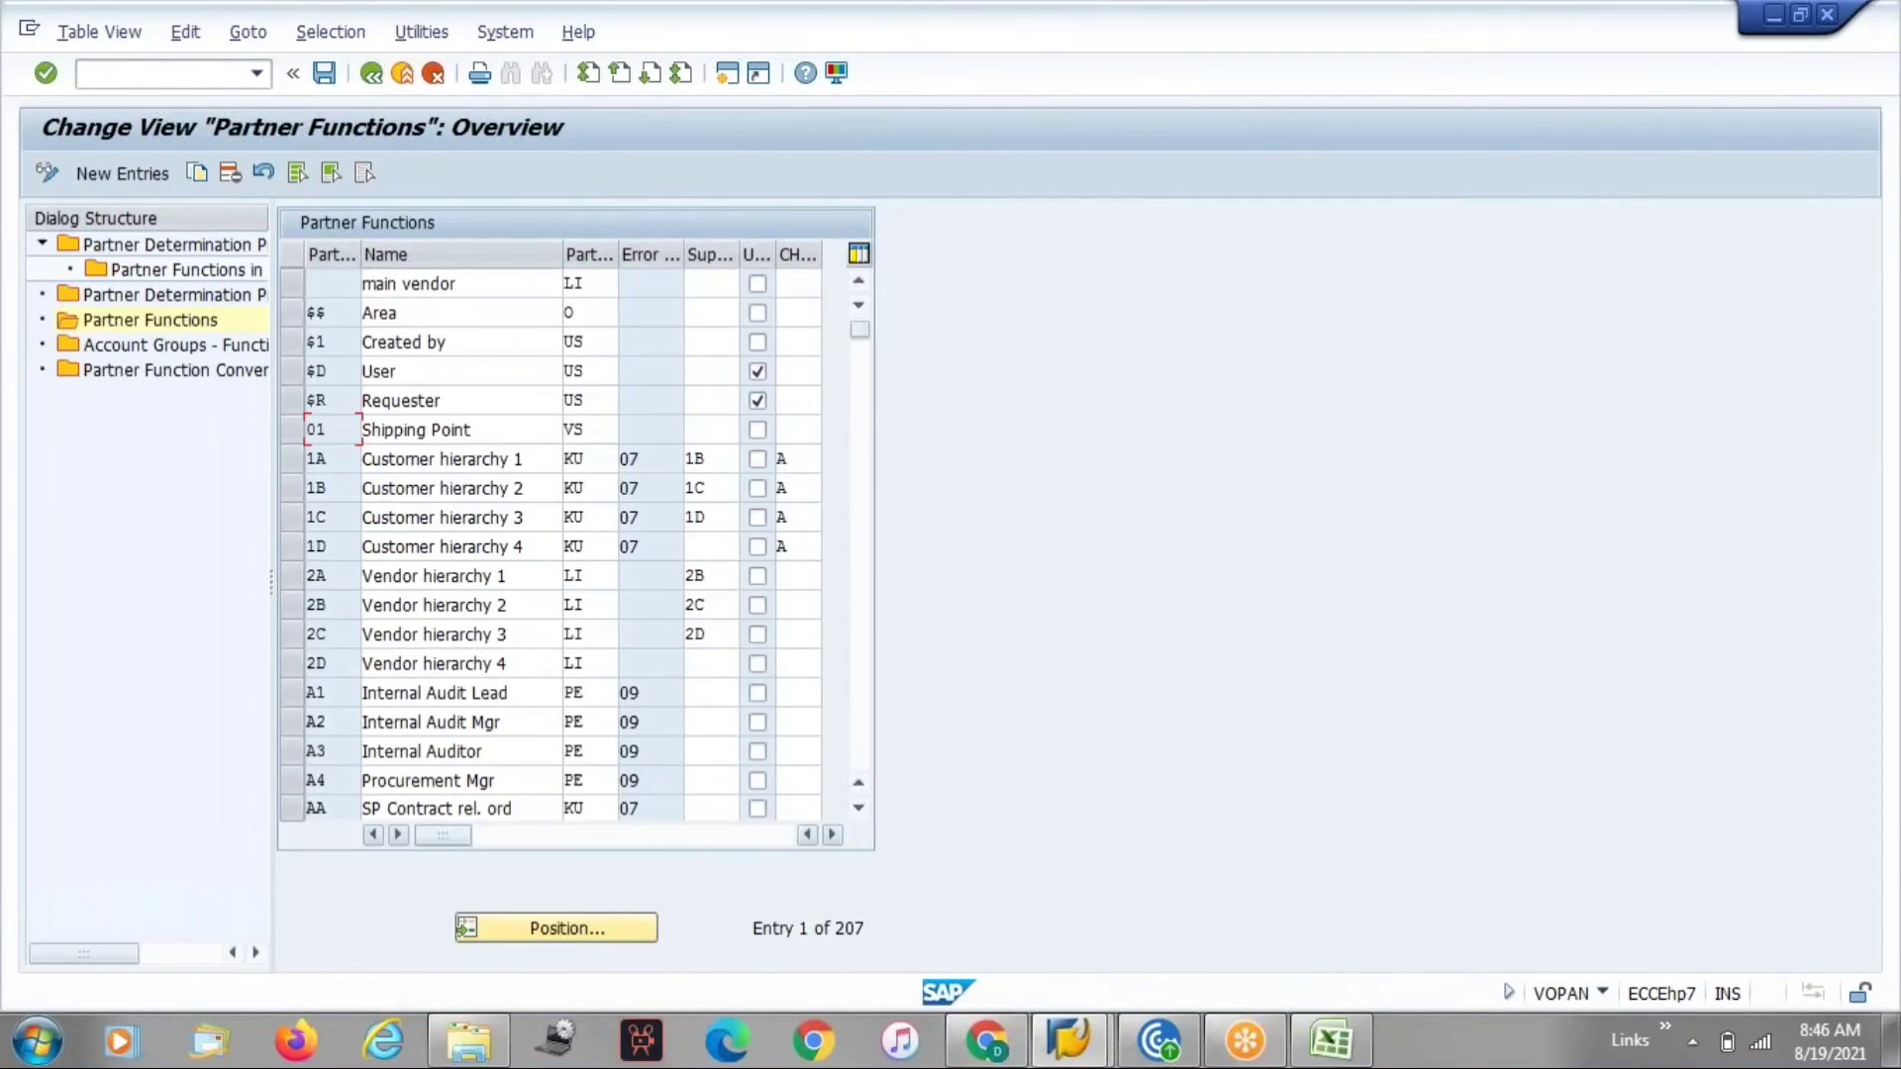
pyautogui.click(543, 929)
pyautogui.write('sp')
pyautogui.press('Return')
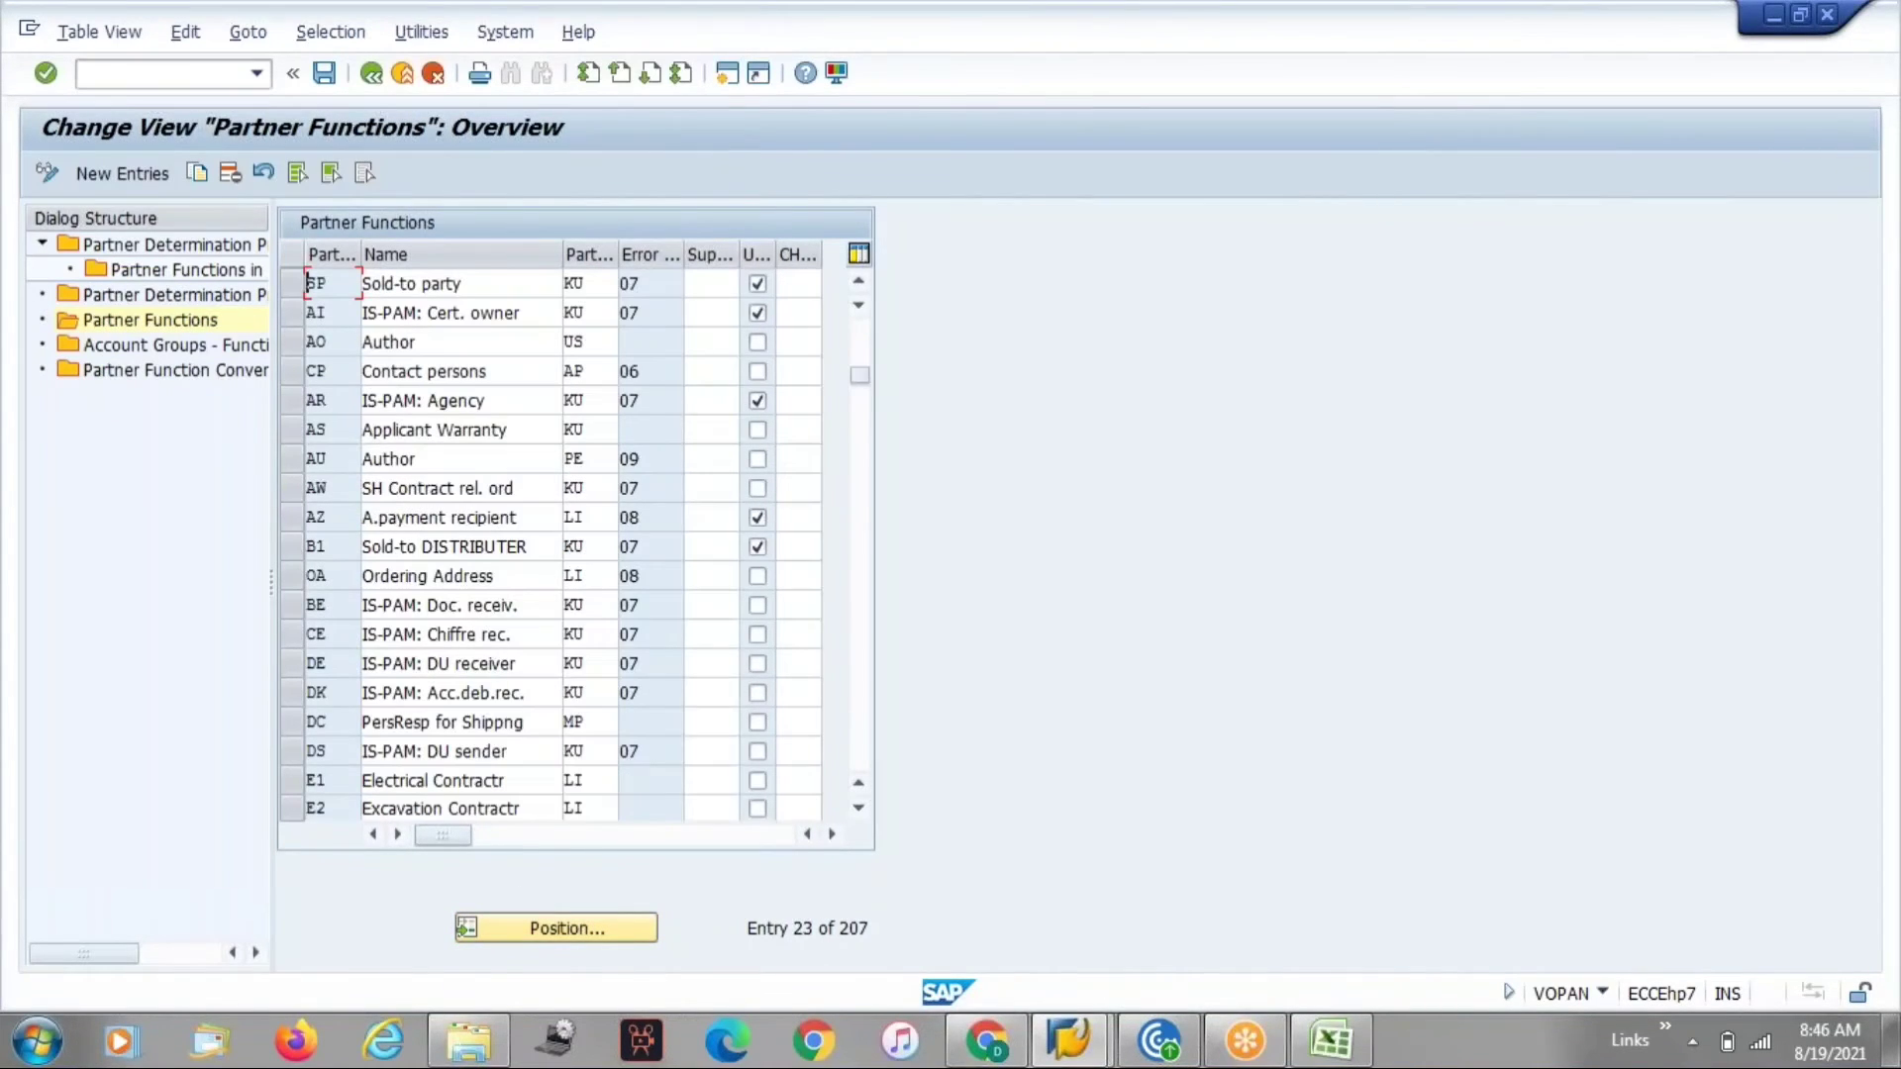
pyautogui.click(473, 941)
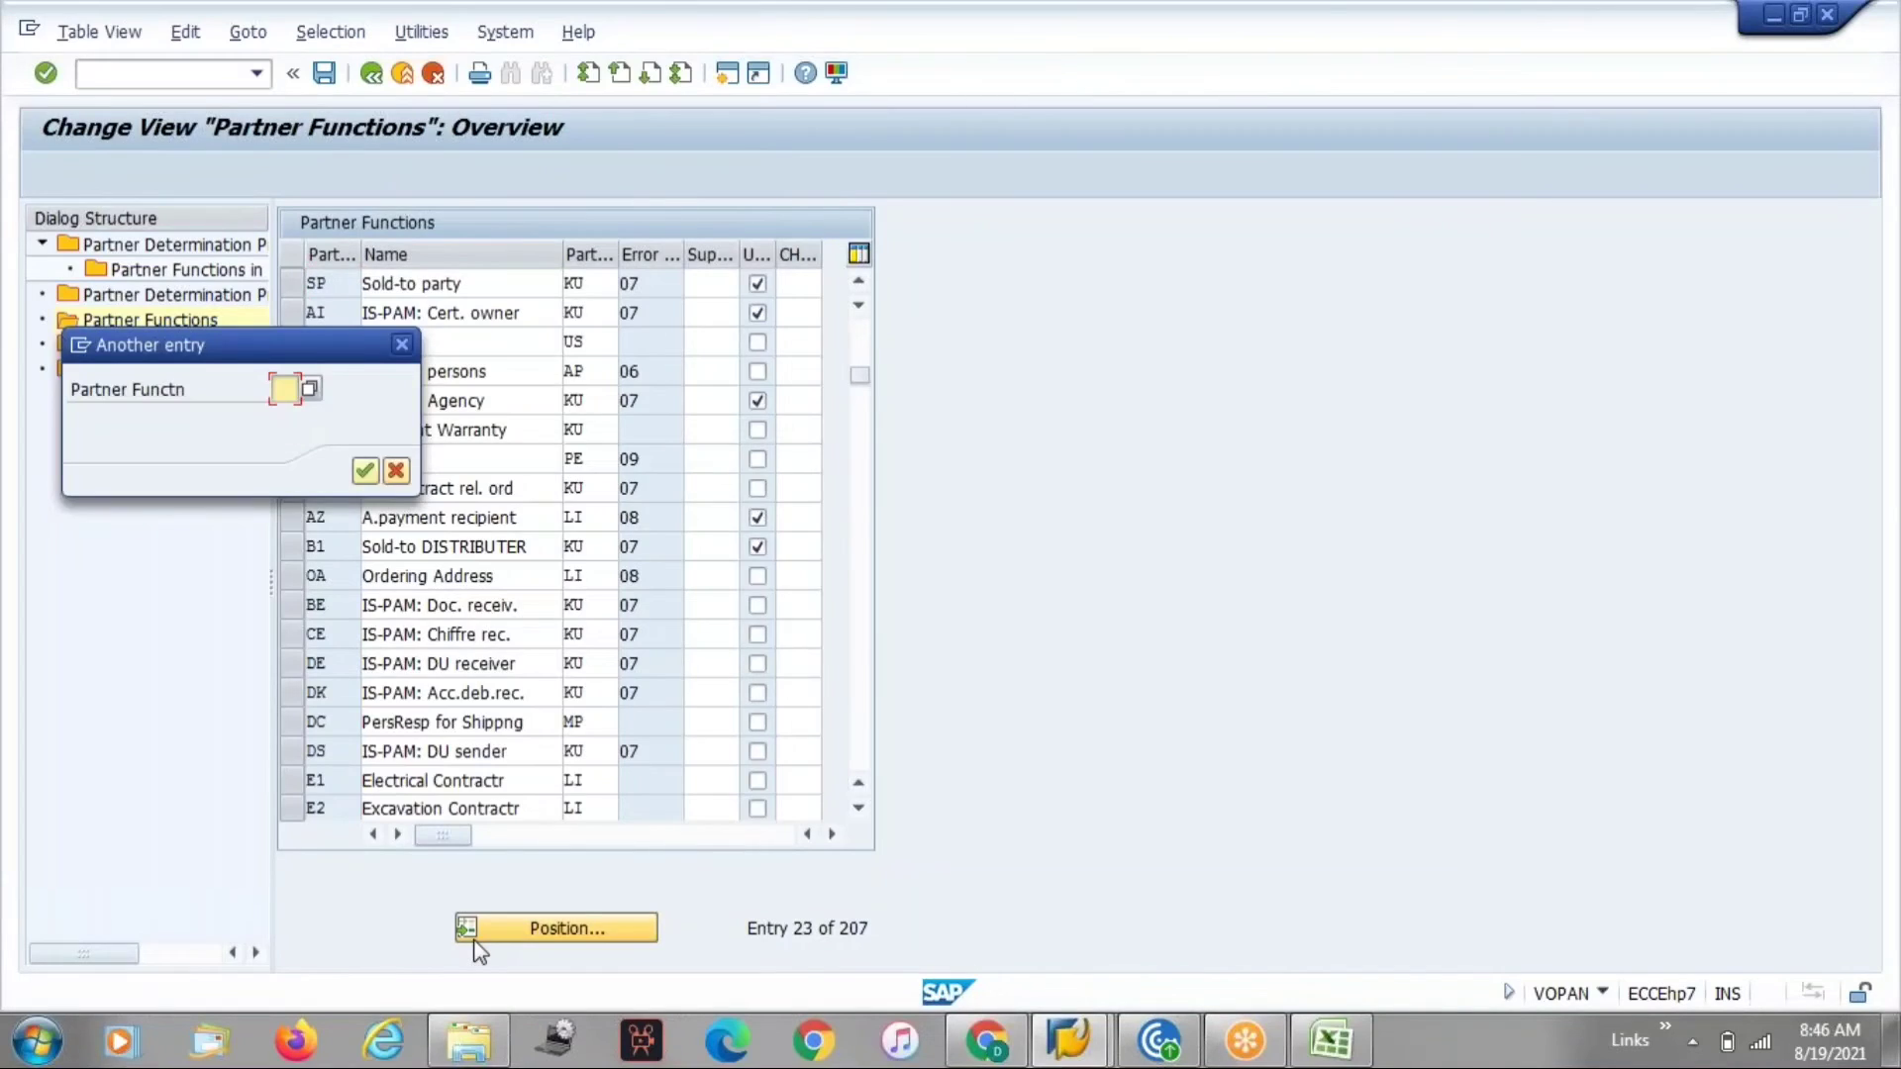
pyautogui.write('sh')
pyautogui.press('Return')
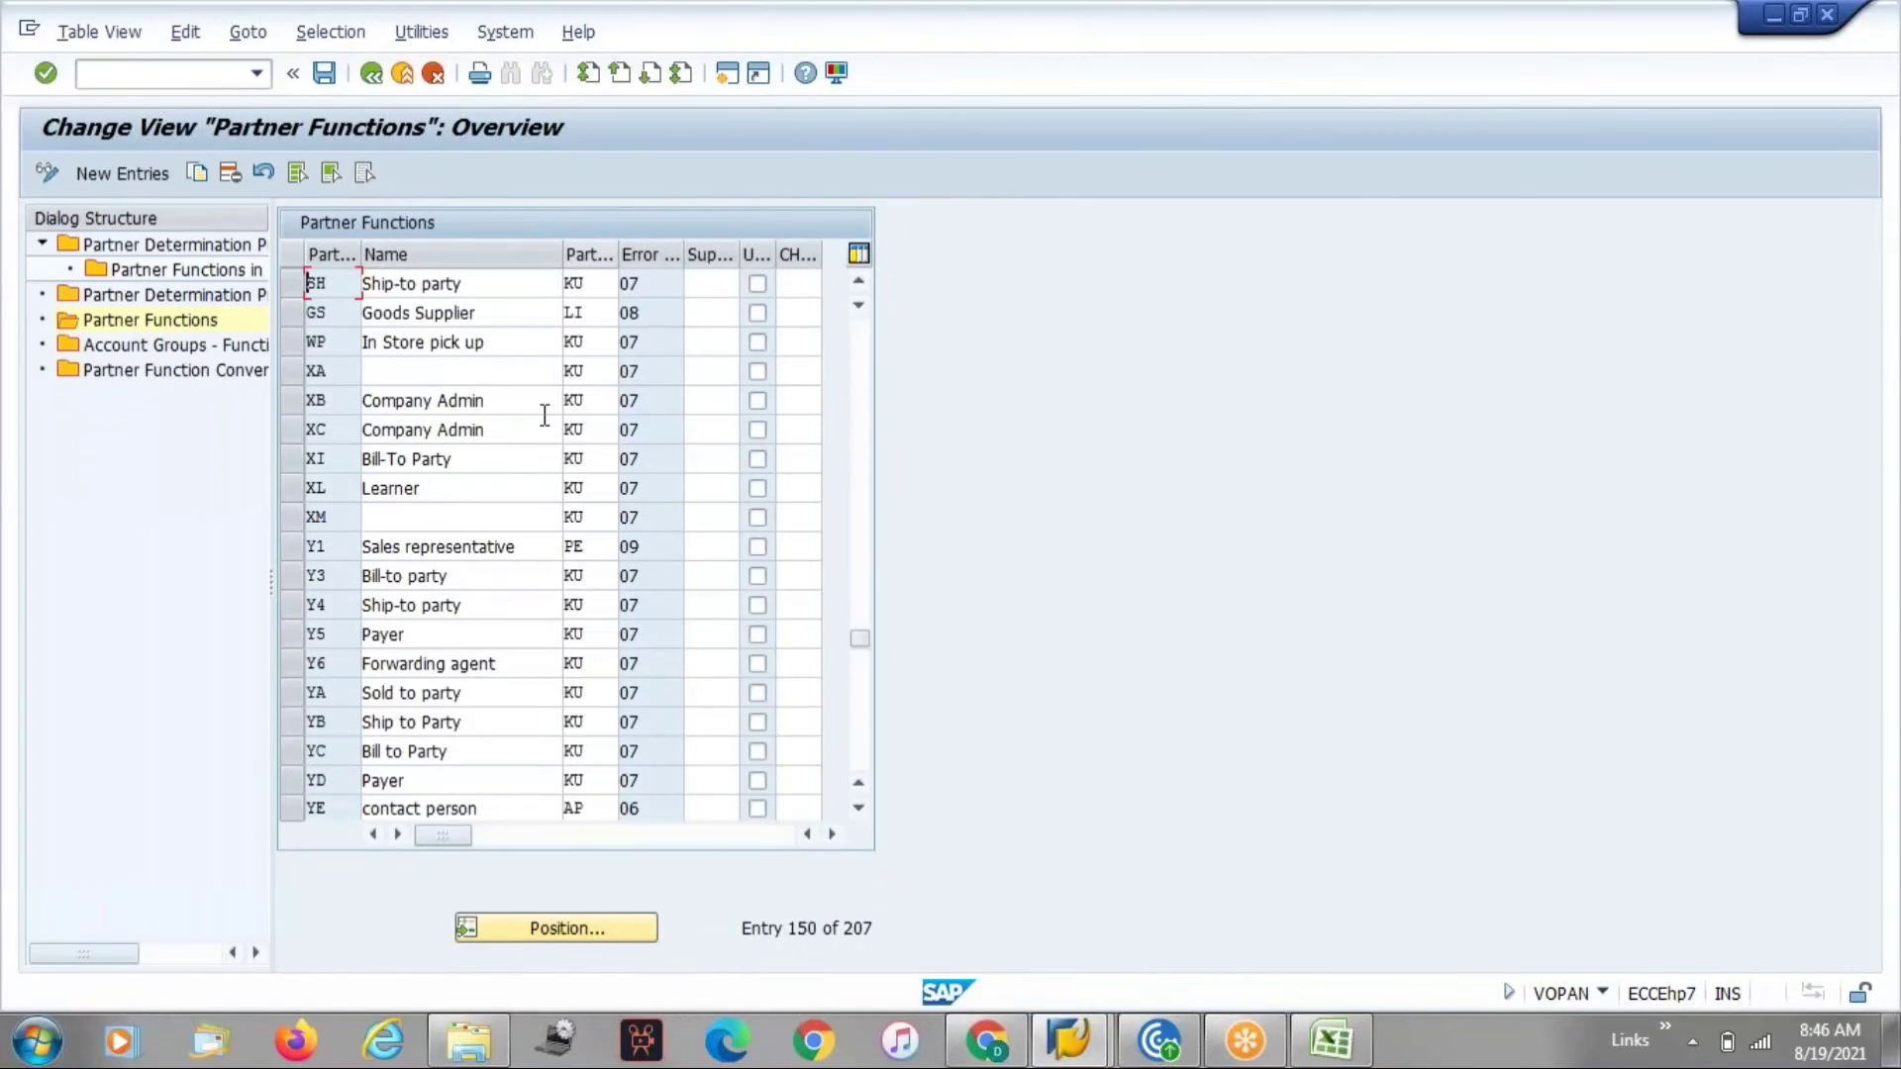
pyautogui.click(502, 932)
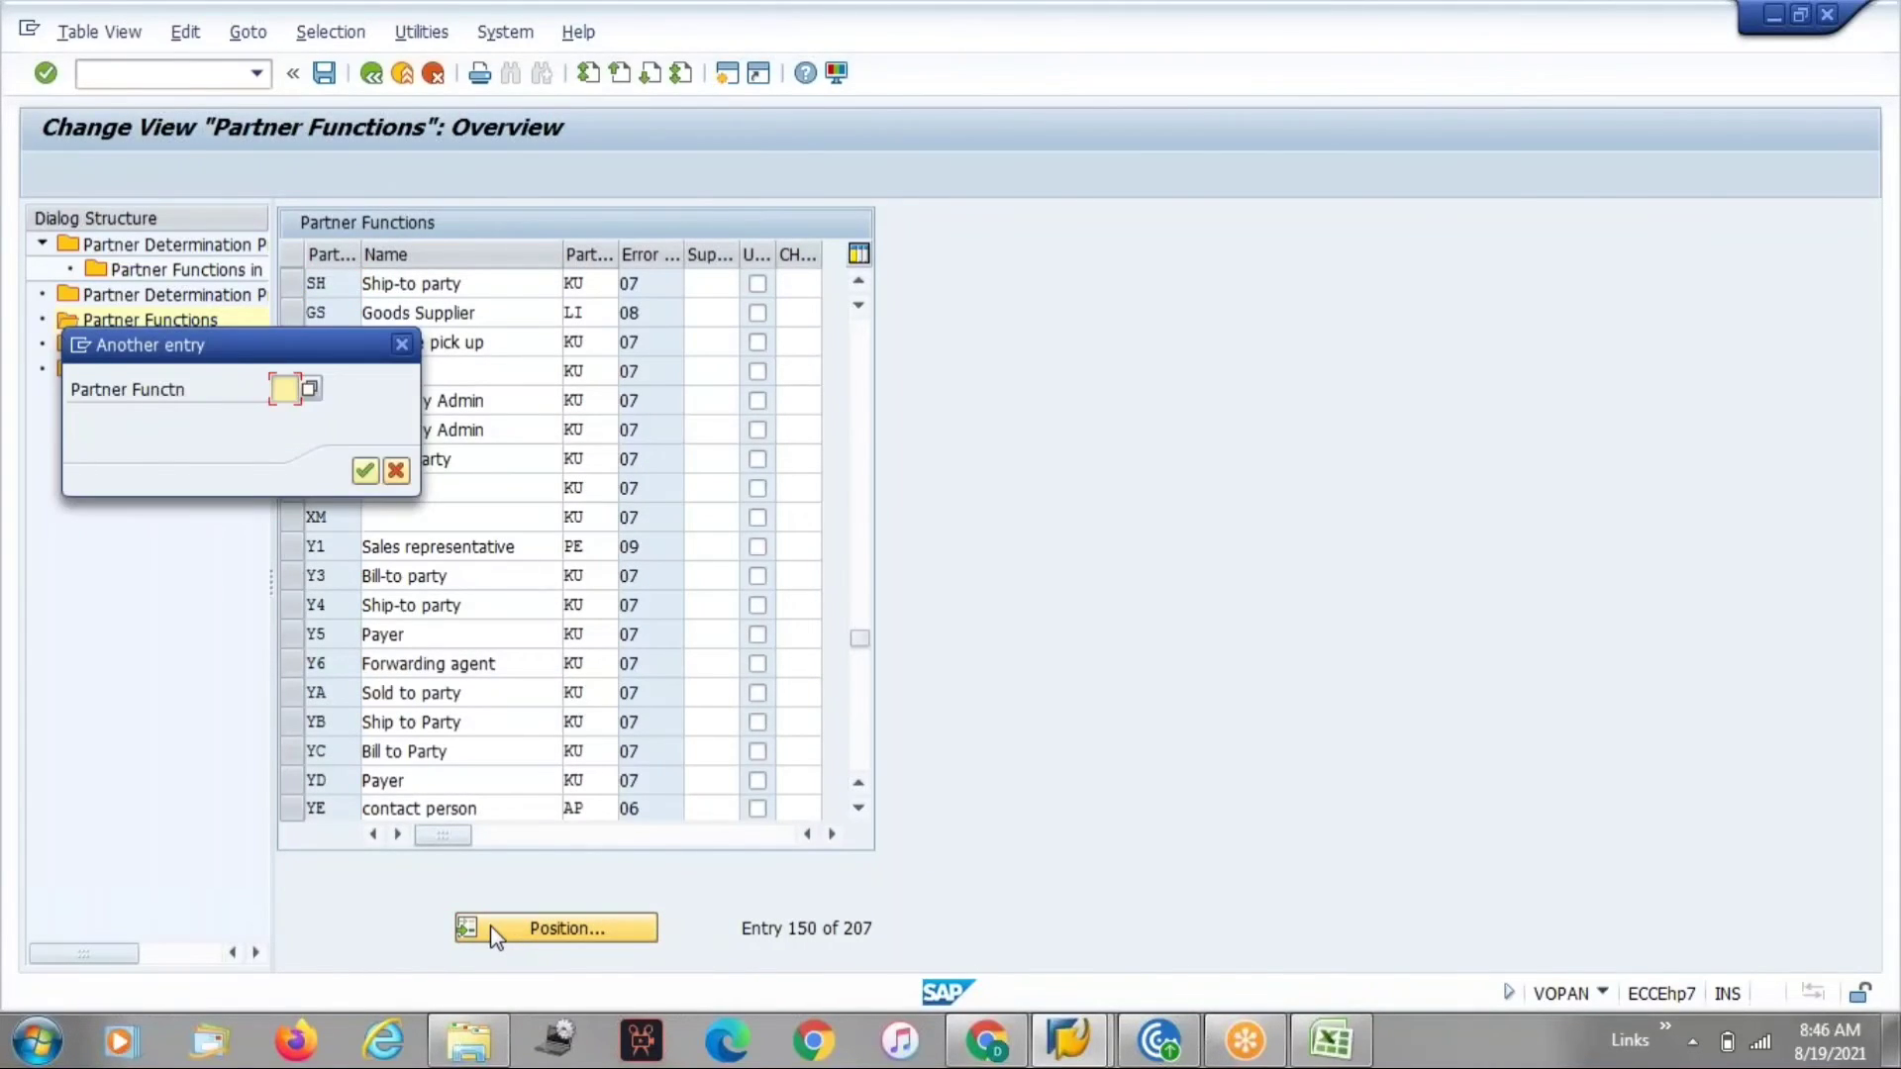
pyautogui.write('bp')
pyautogui.press('Return')
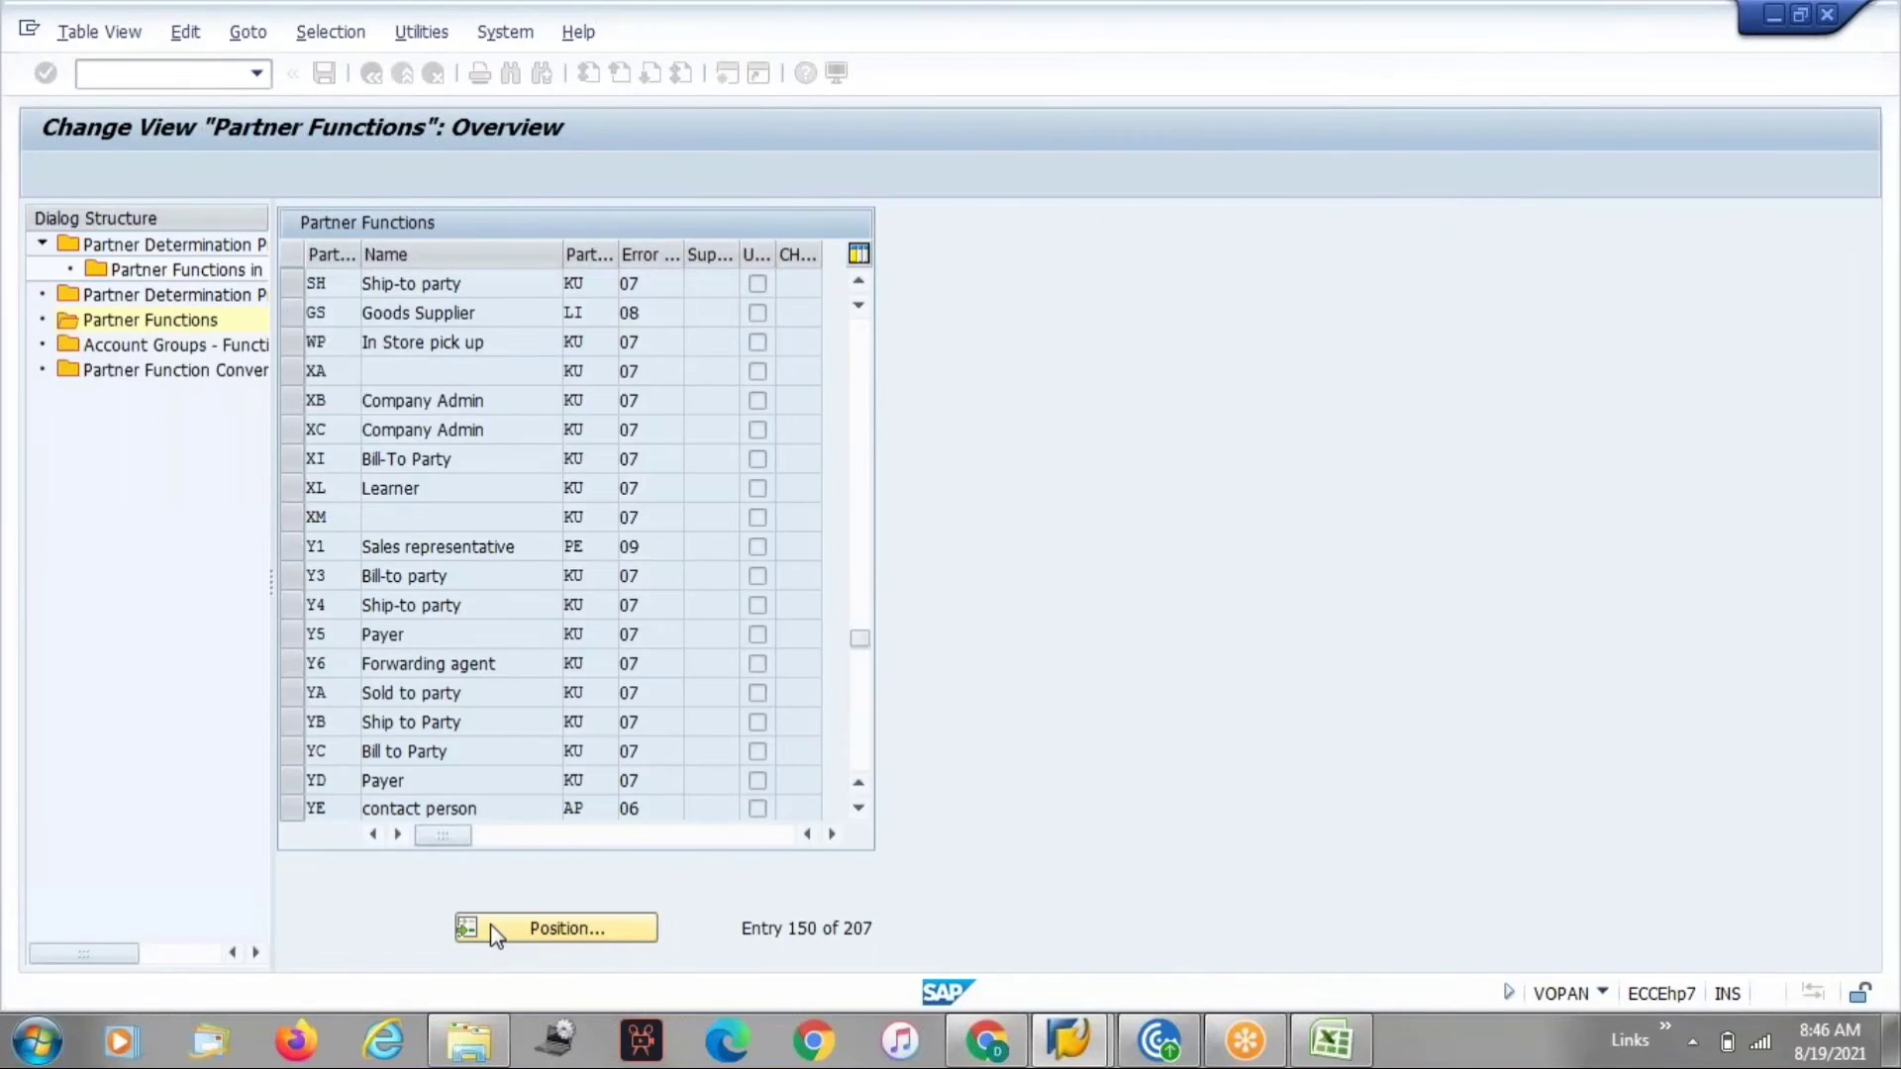
pyautogui.click(541, 930)
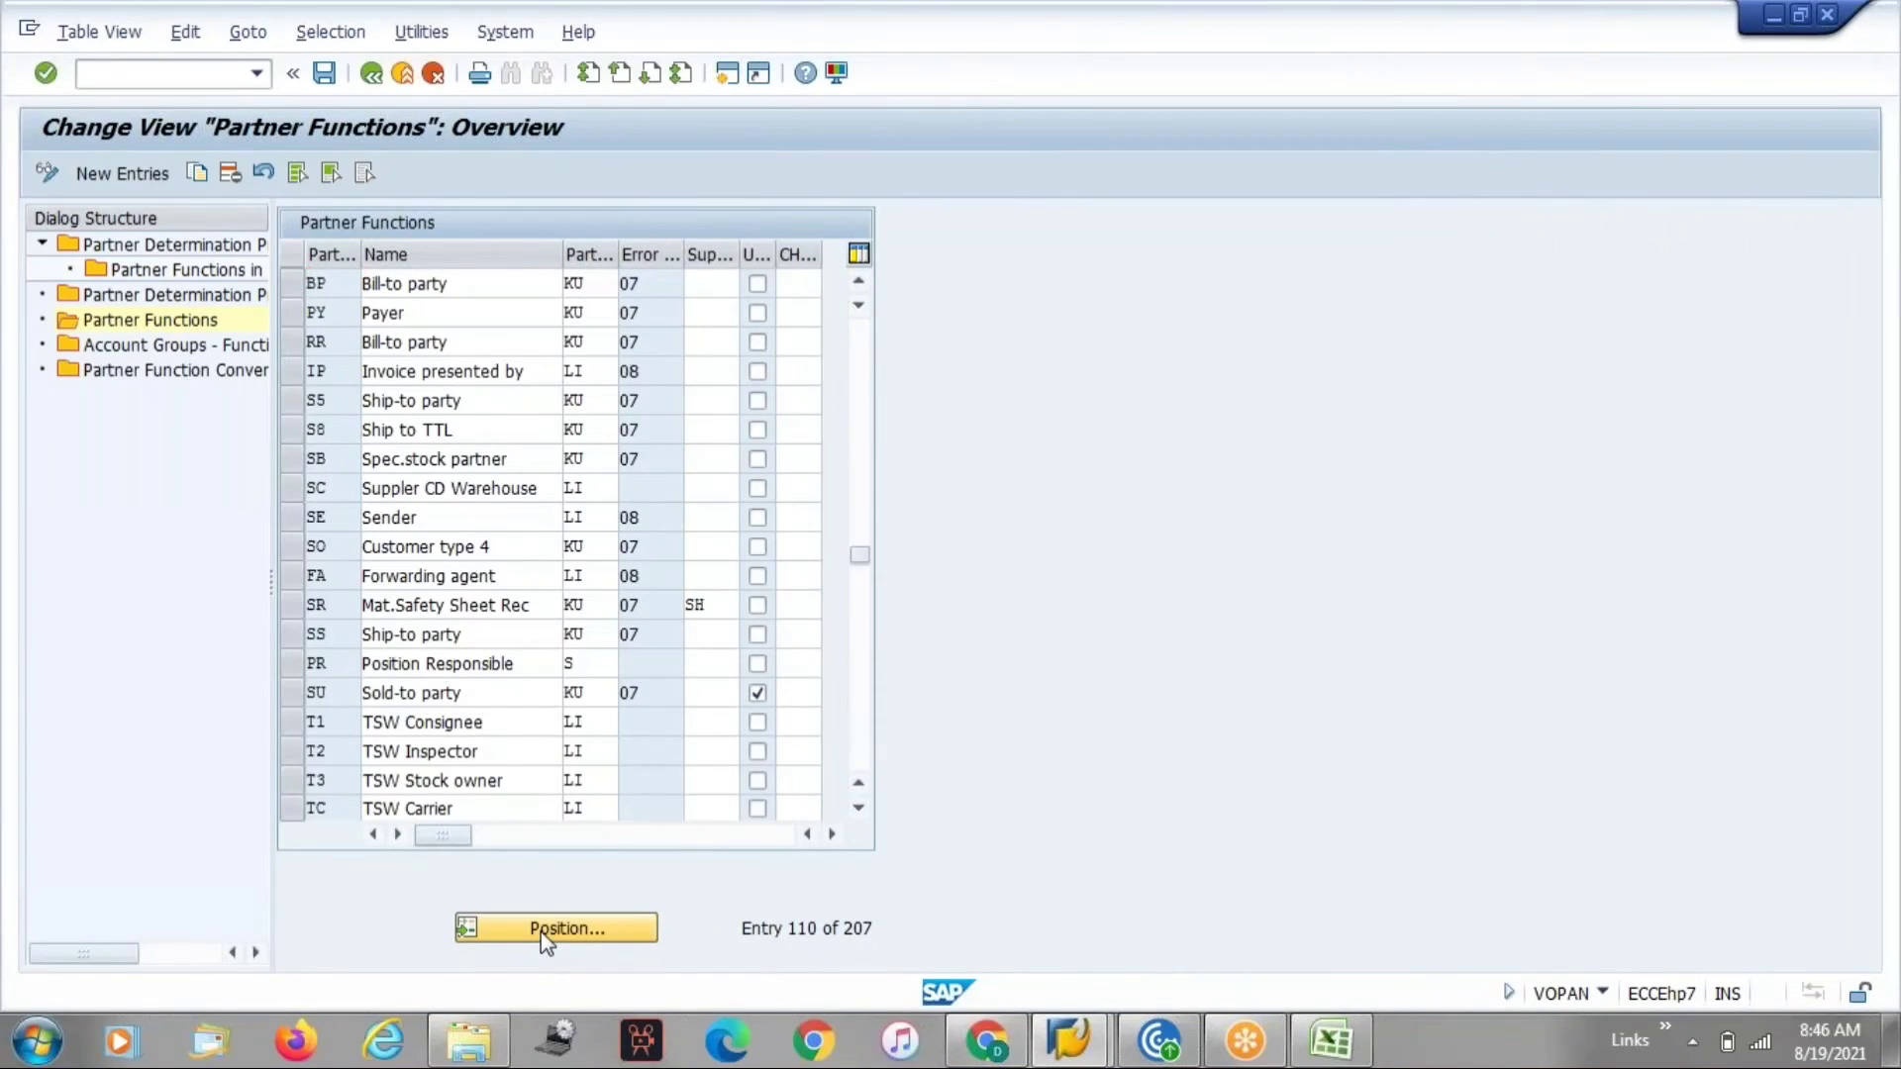
pyautogui.write('py')
pyautogui.press('Return')
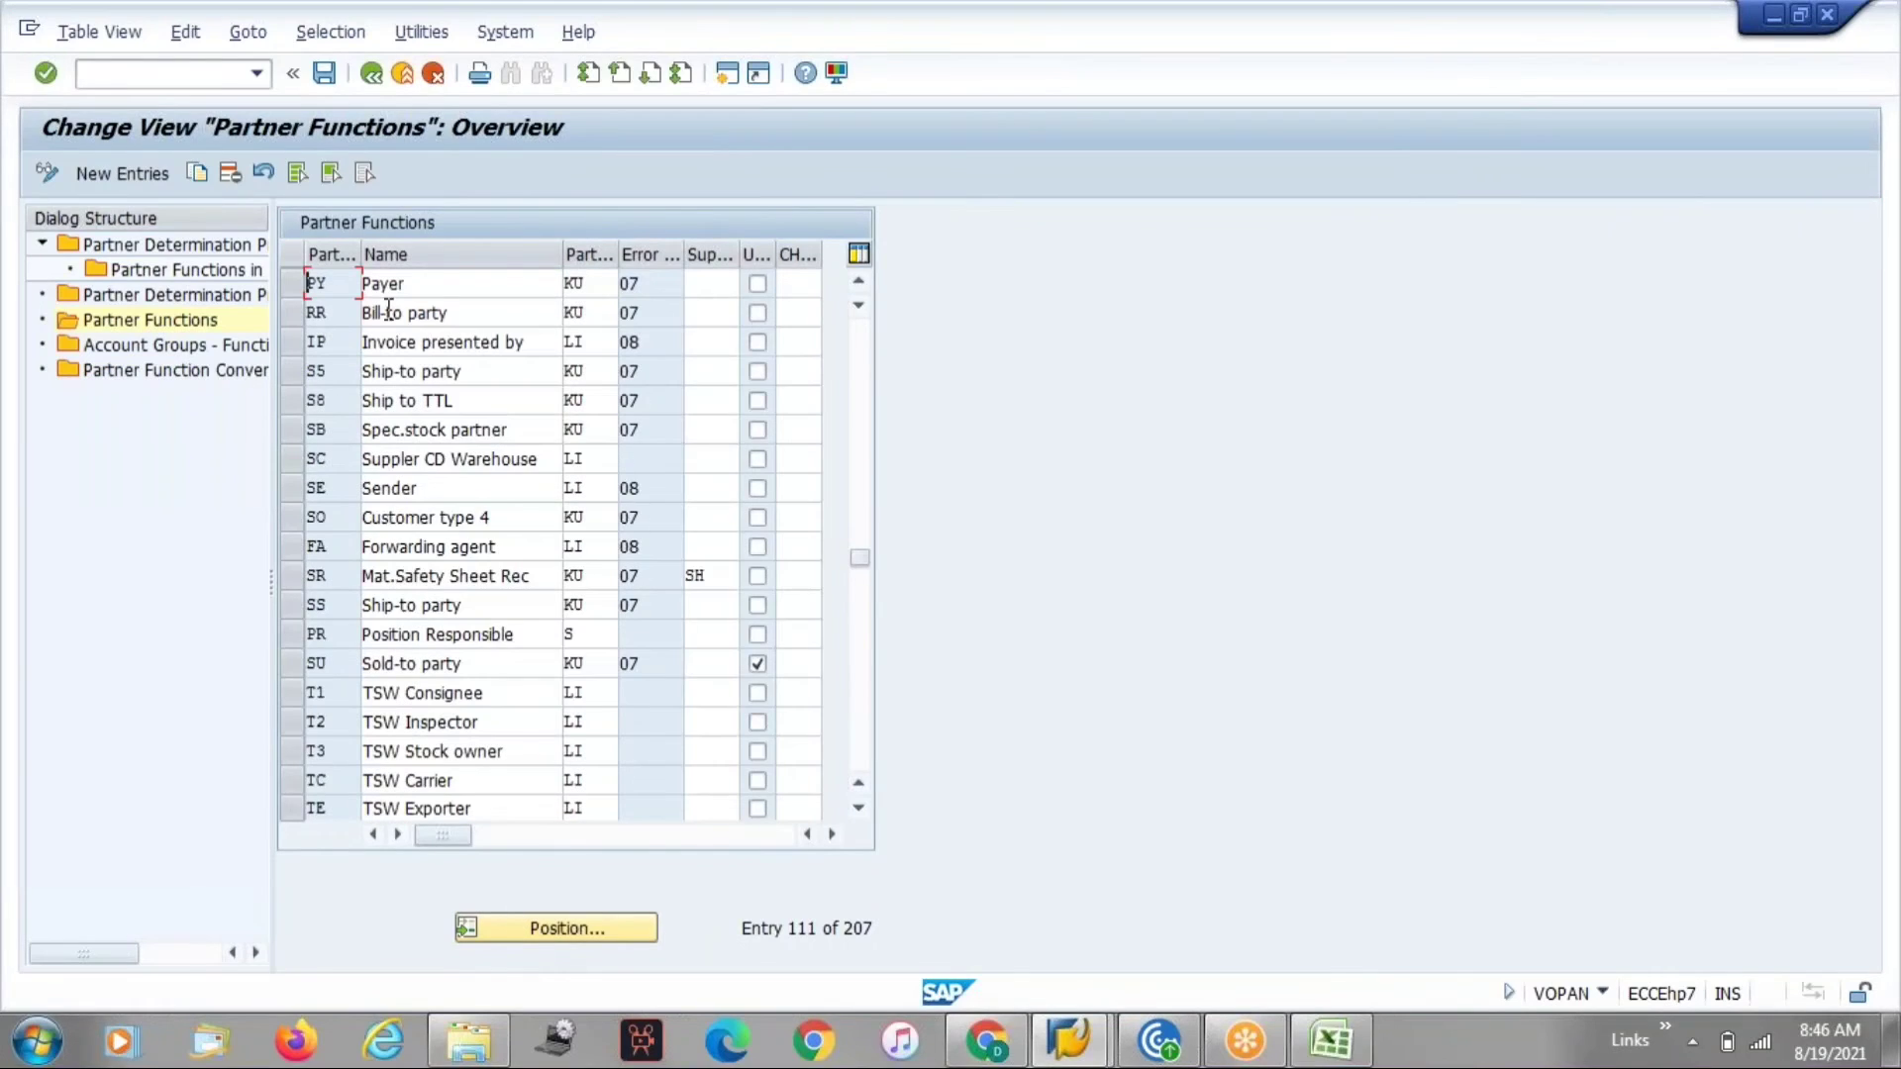
pyautogui.click(594, 927)
pyautogui.write('py')
pyautogui.press('Return')
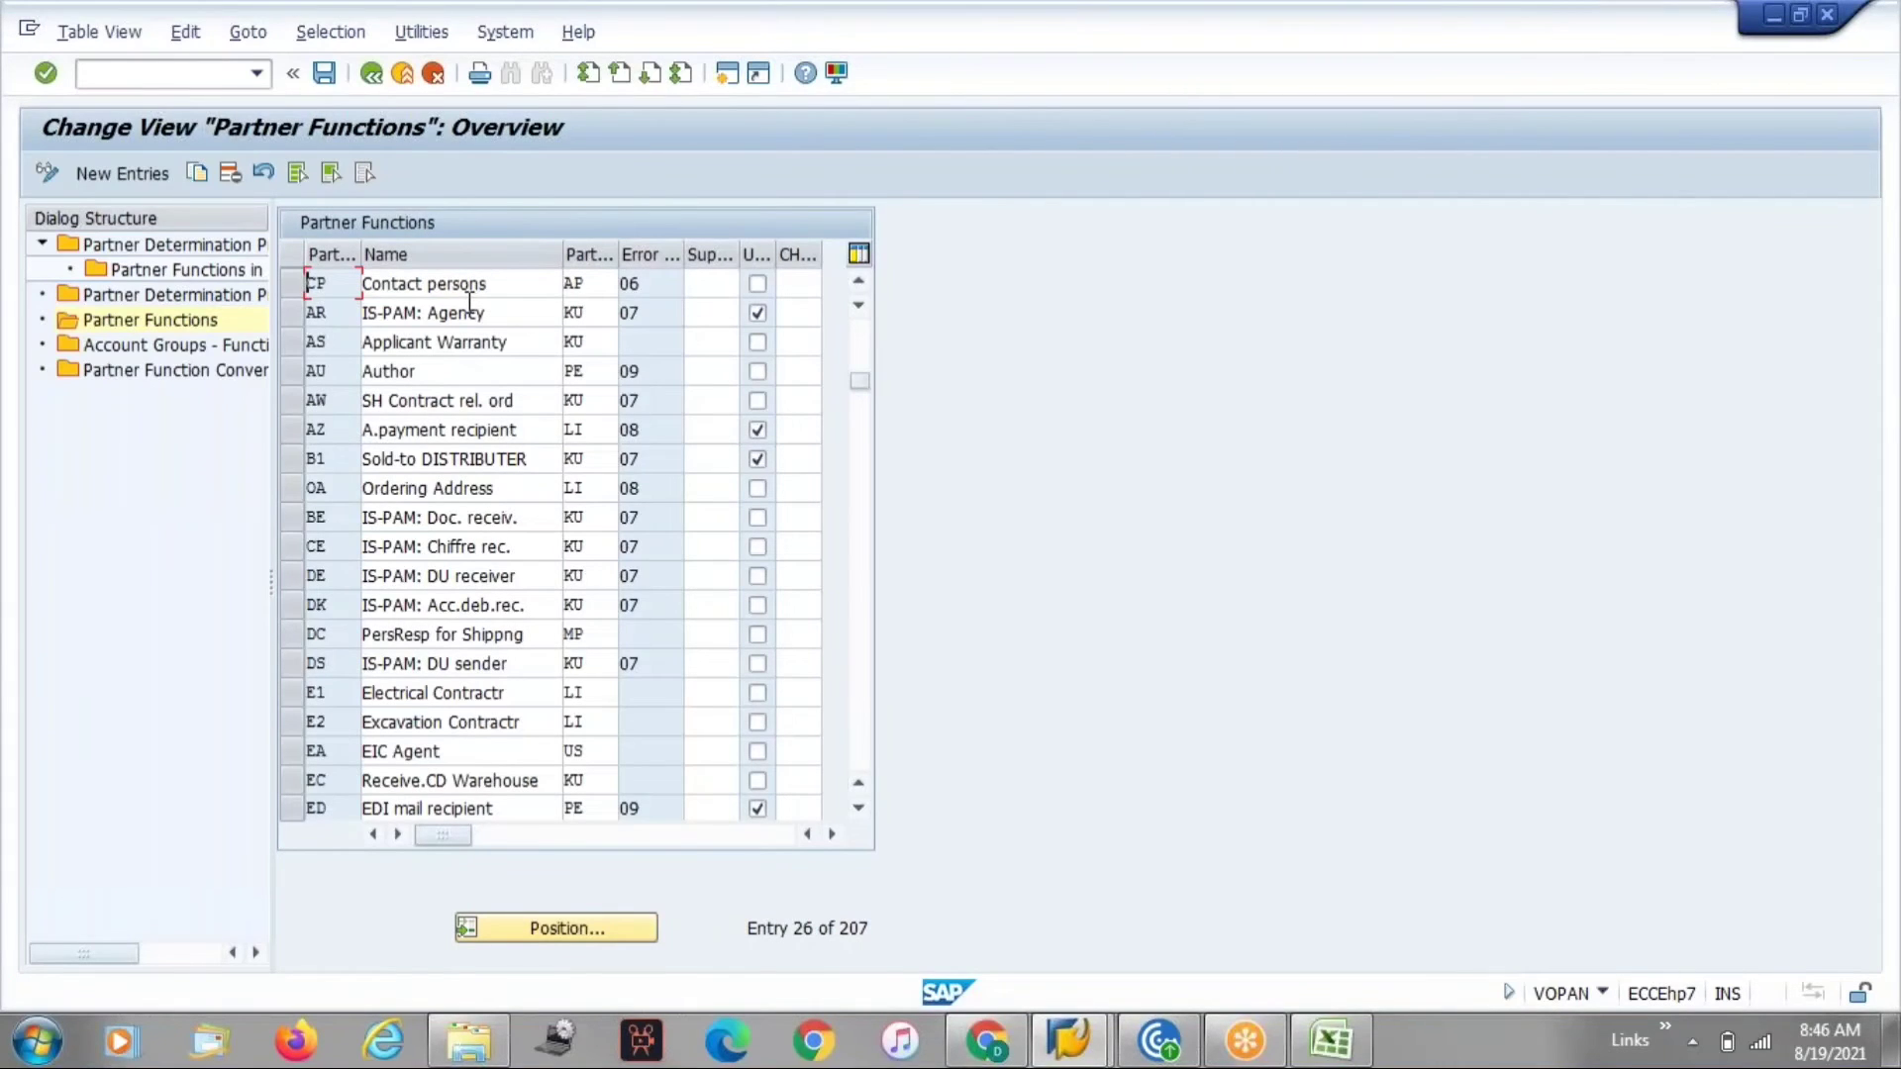
# Scroll through the partner functions list to examine the partner types of the entries.
pyautogui.click(582, 752)
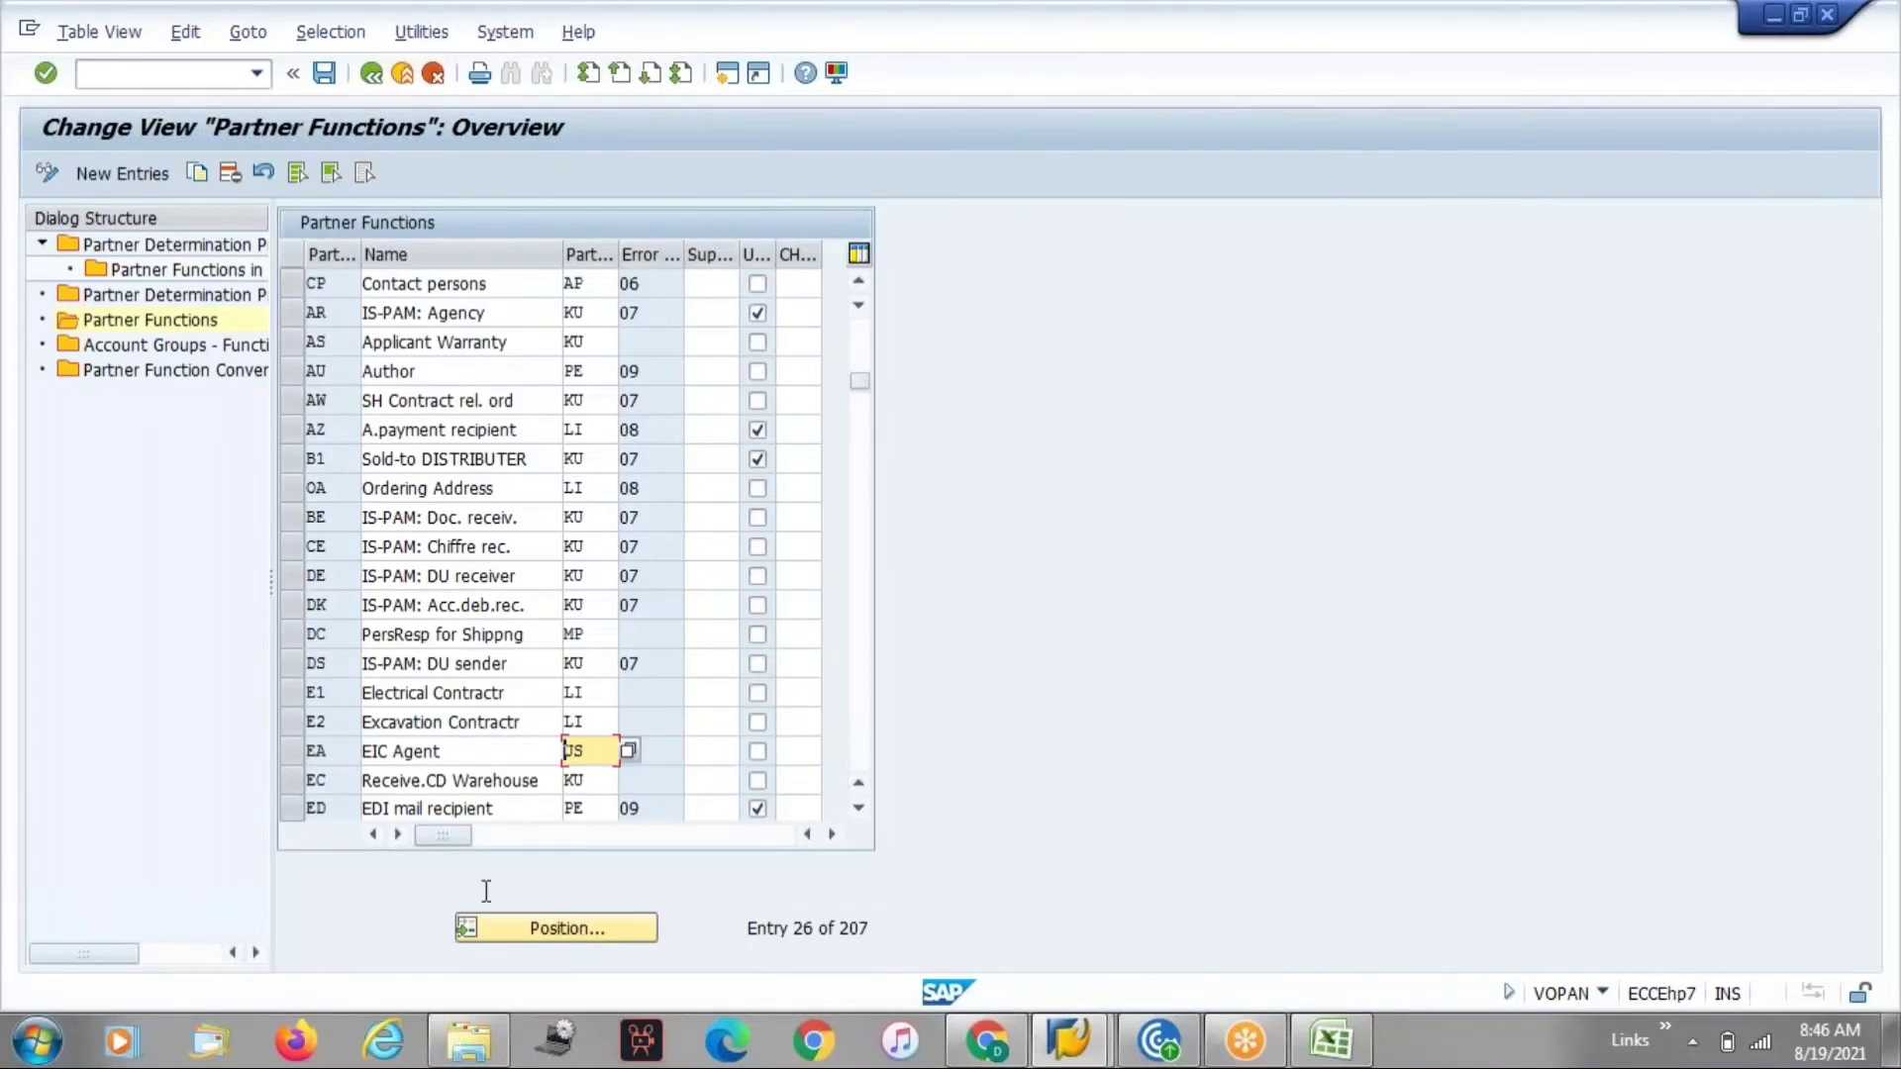
pyautogui.click(857, 810)
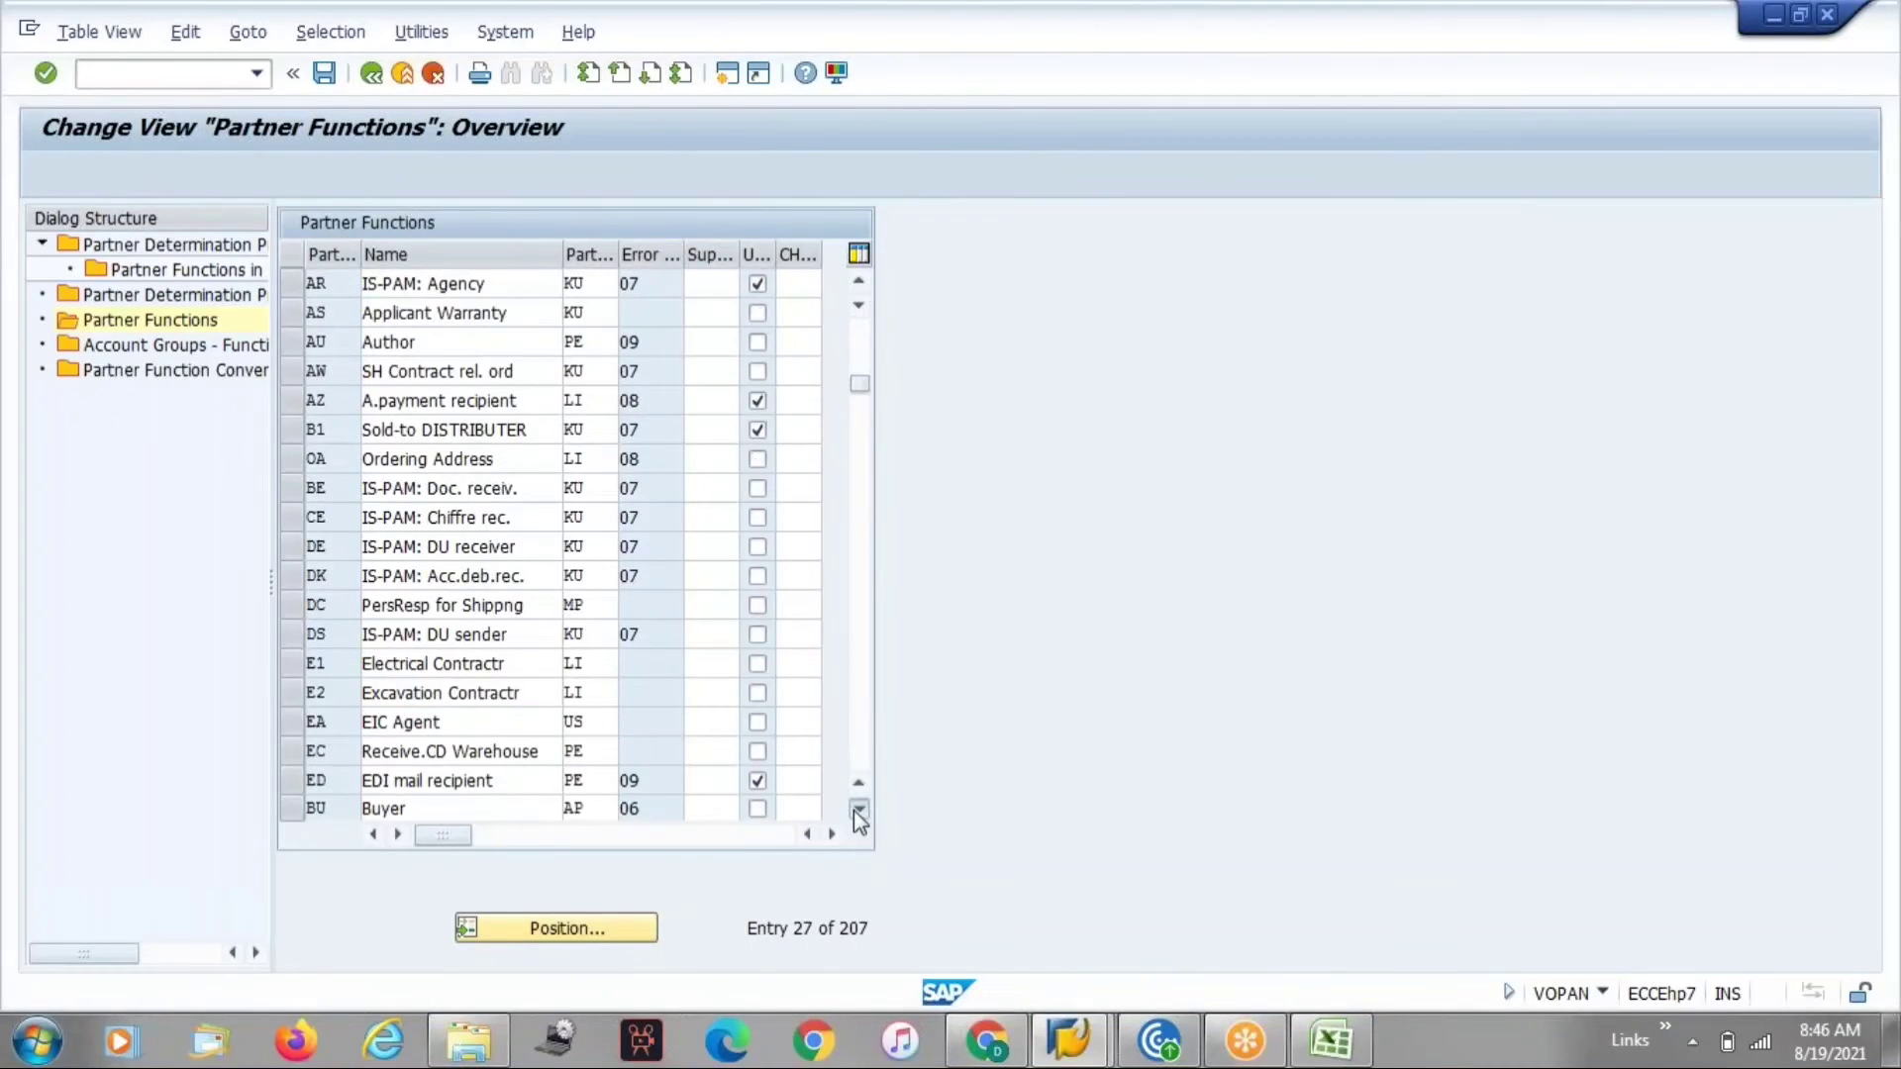
pyautogui.click(858, 810)
pyautogui.click(857, 810)
pyautogui.click(858, 809)
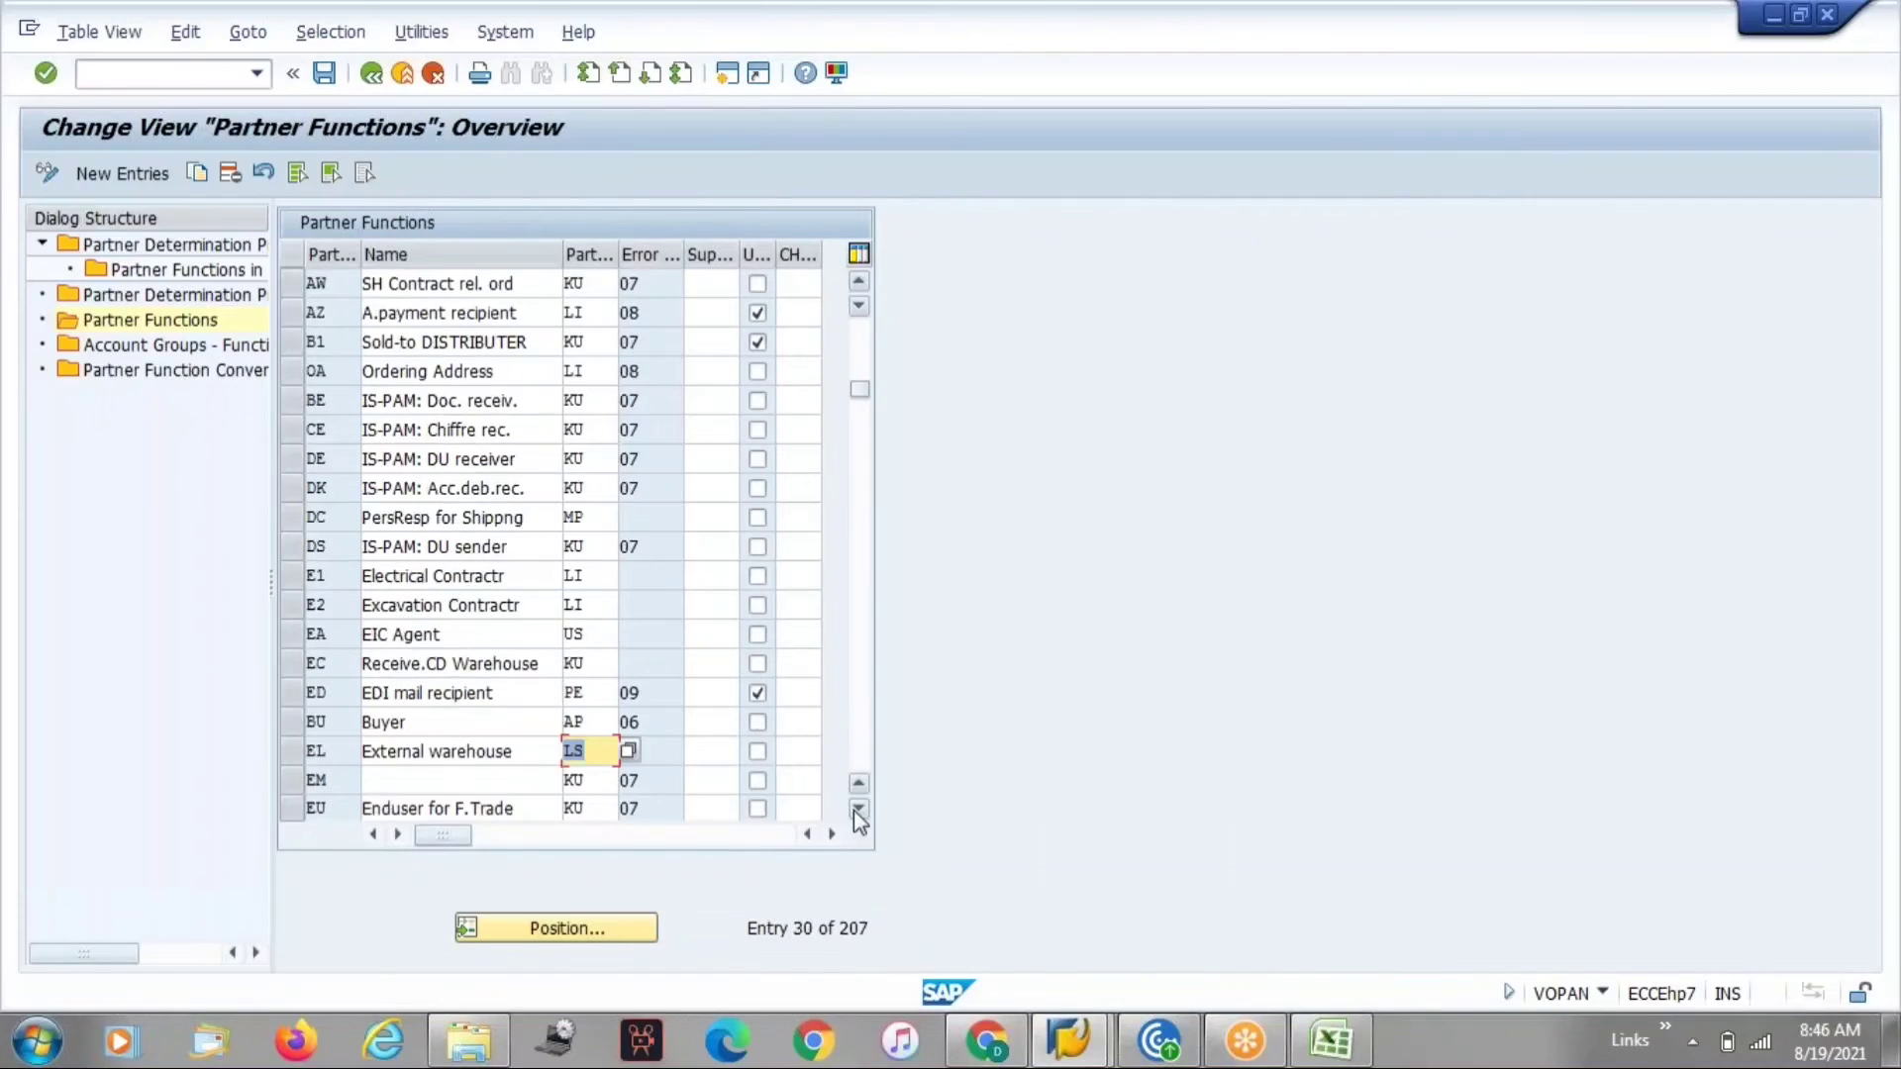
pyautogui.click(857, 810)
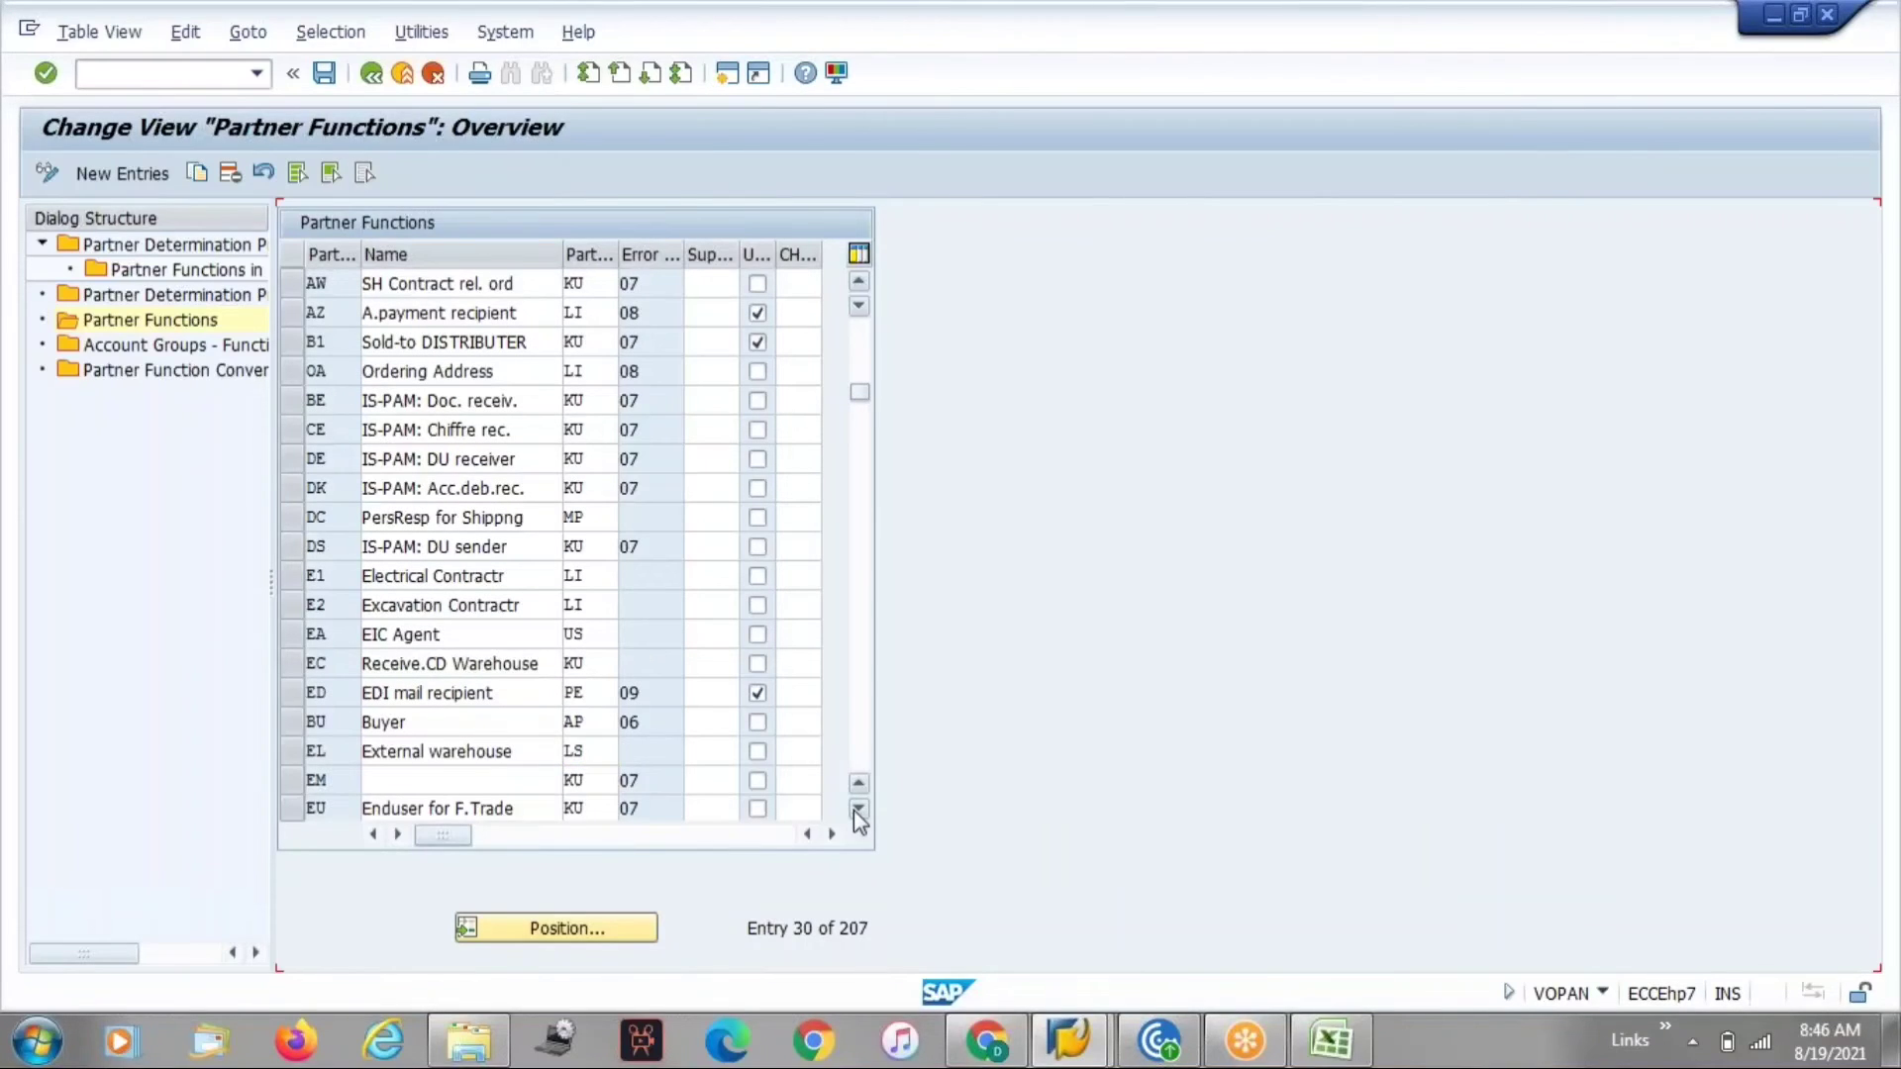
pyautogui.click(858, 810)
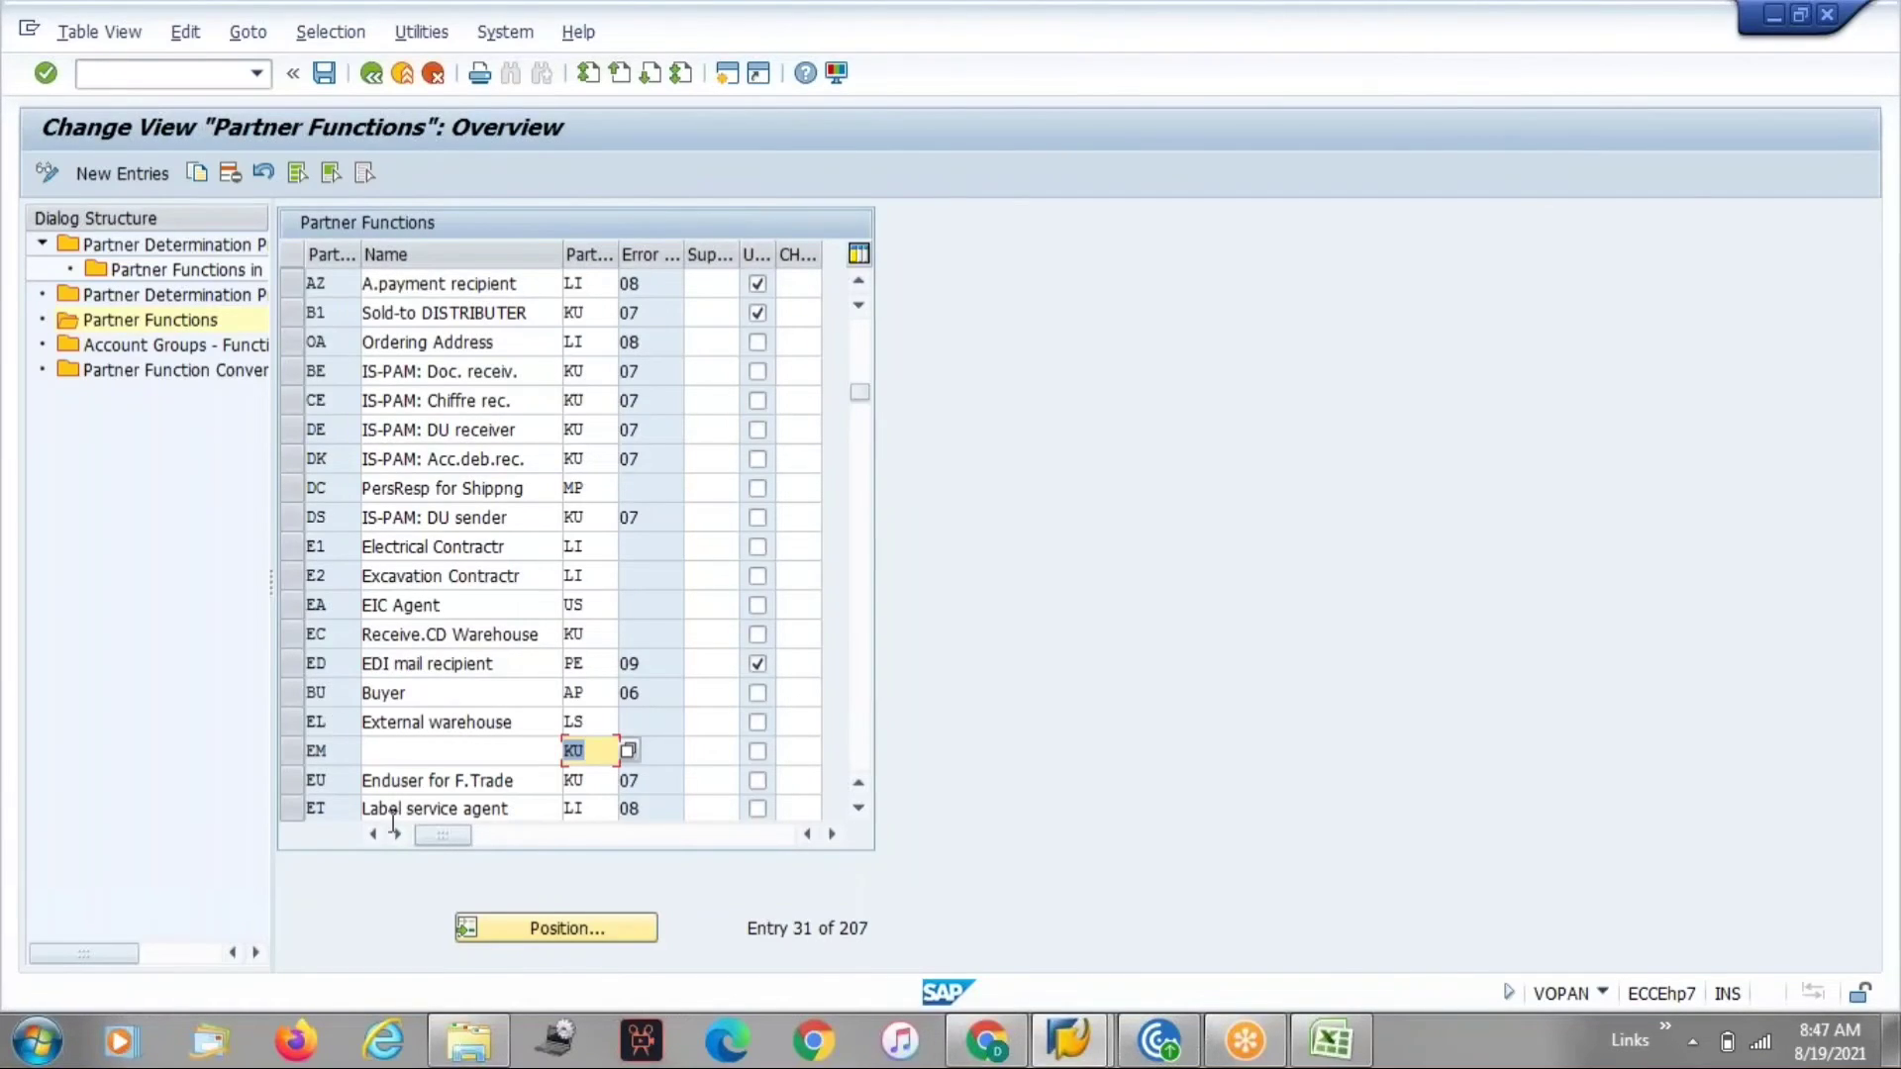
# Position the partner functions list on GI and scroll through the entries to examine their partner types.
pyautogui.click(522, 927)
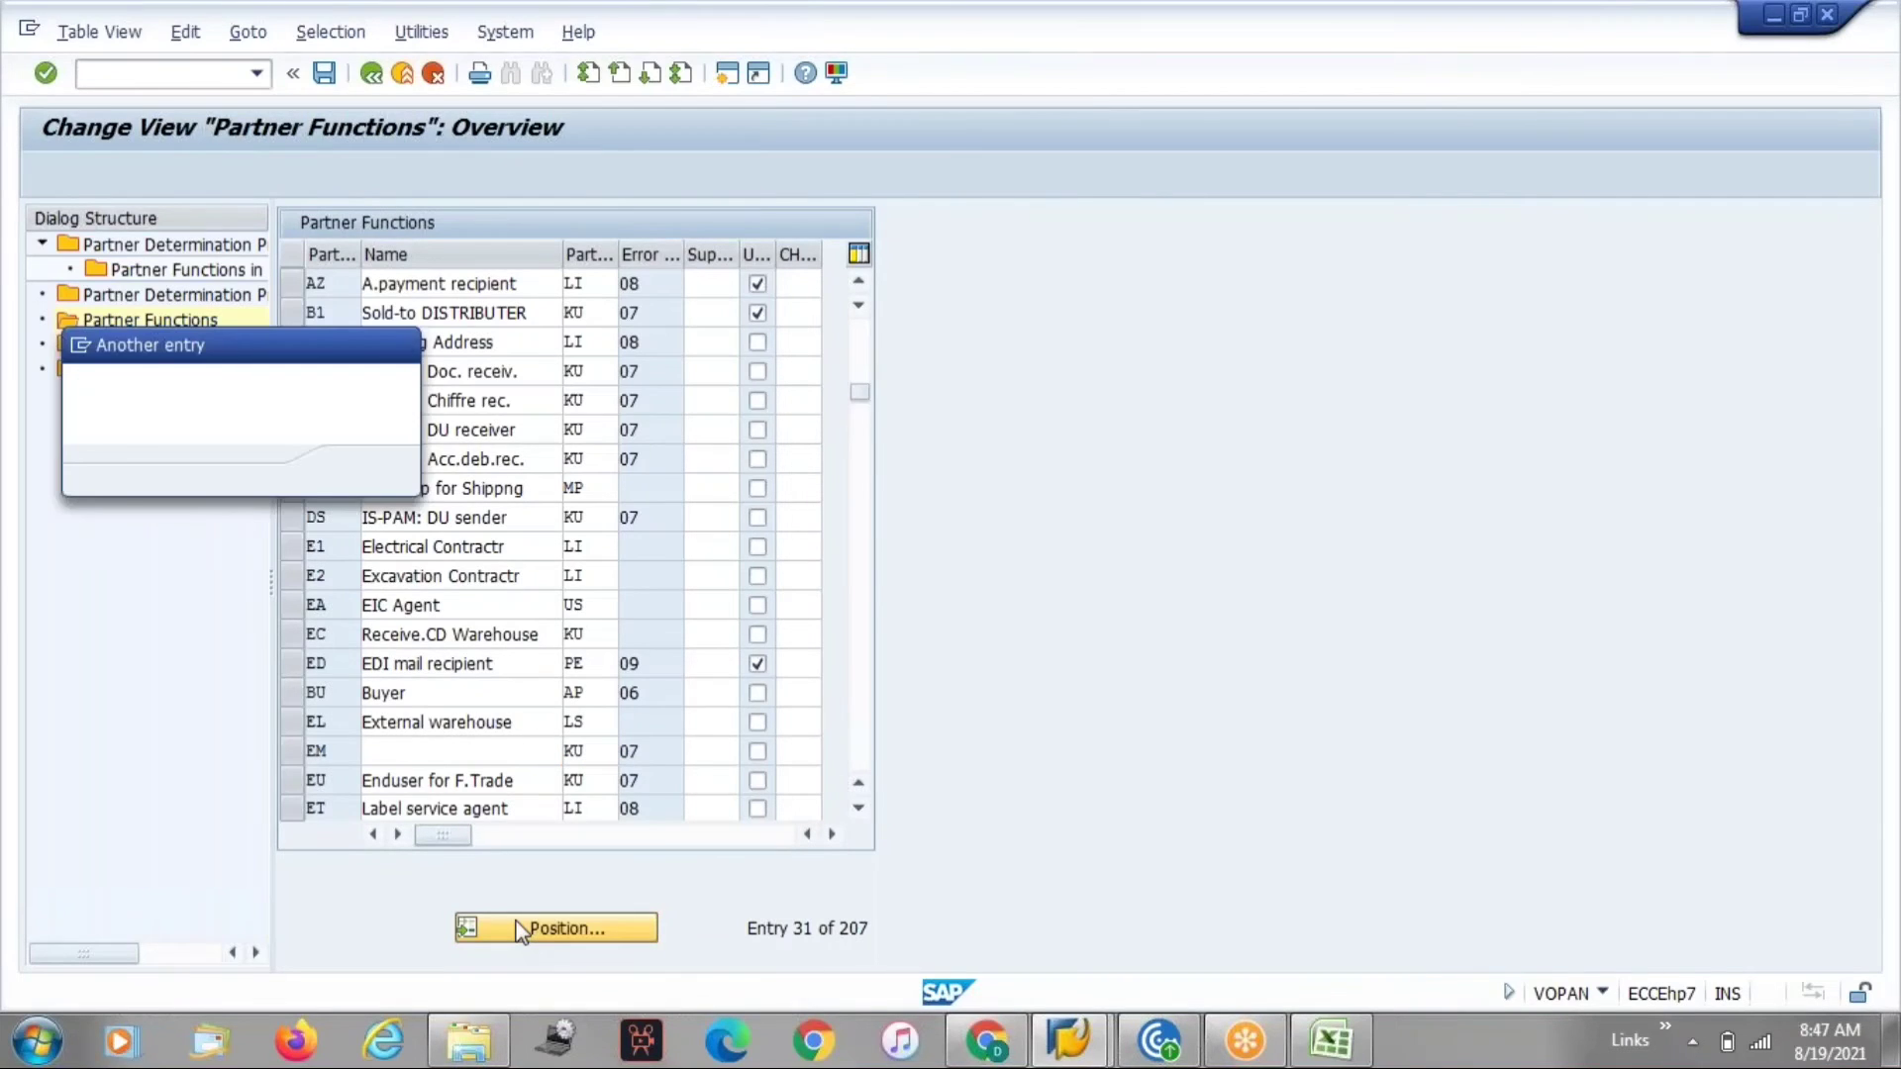
pyautogui.write('GI')
pyautogui.press('Return')
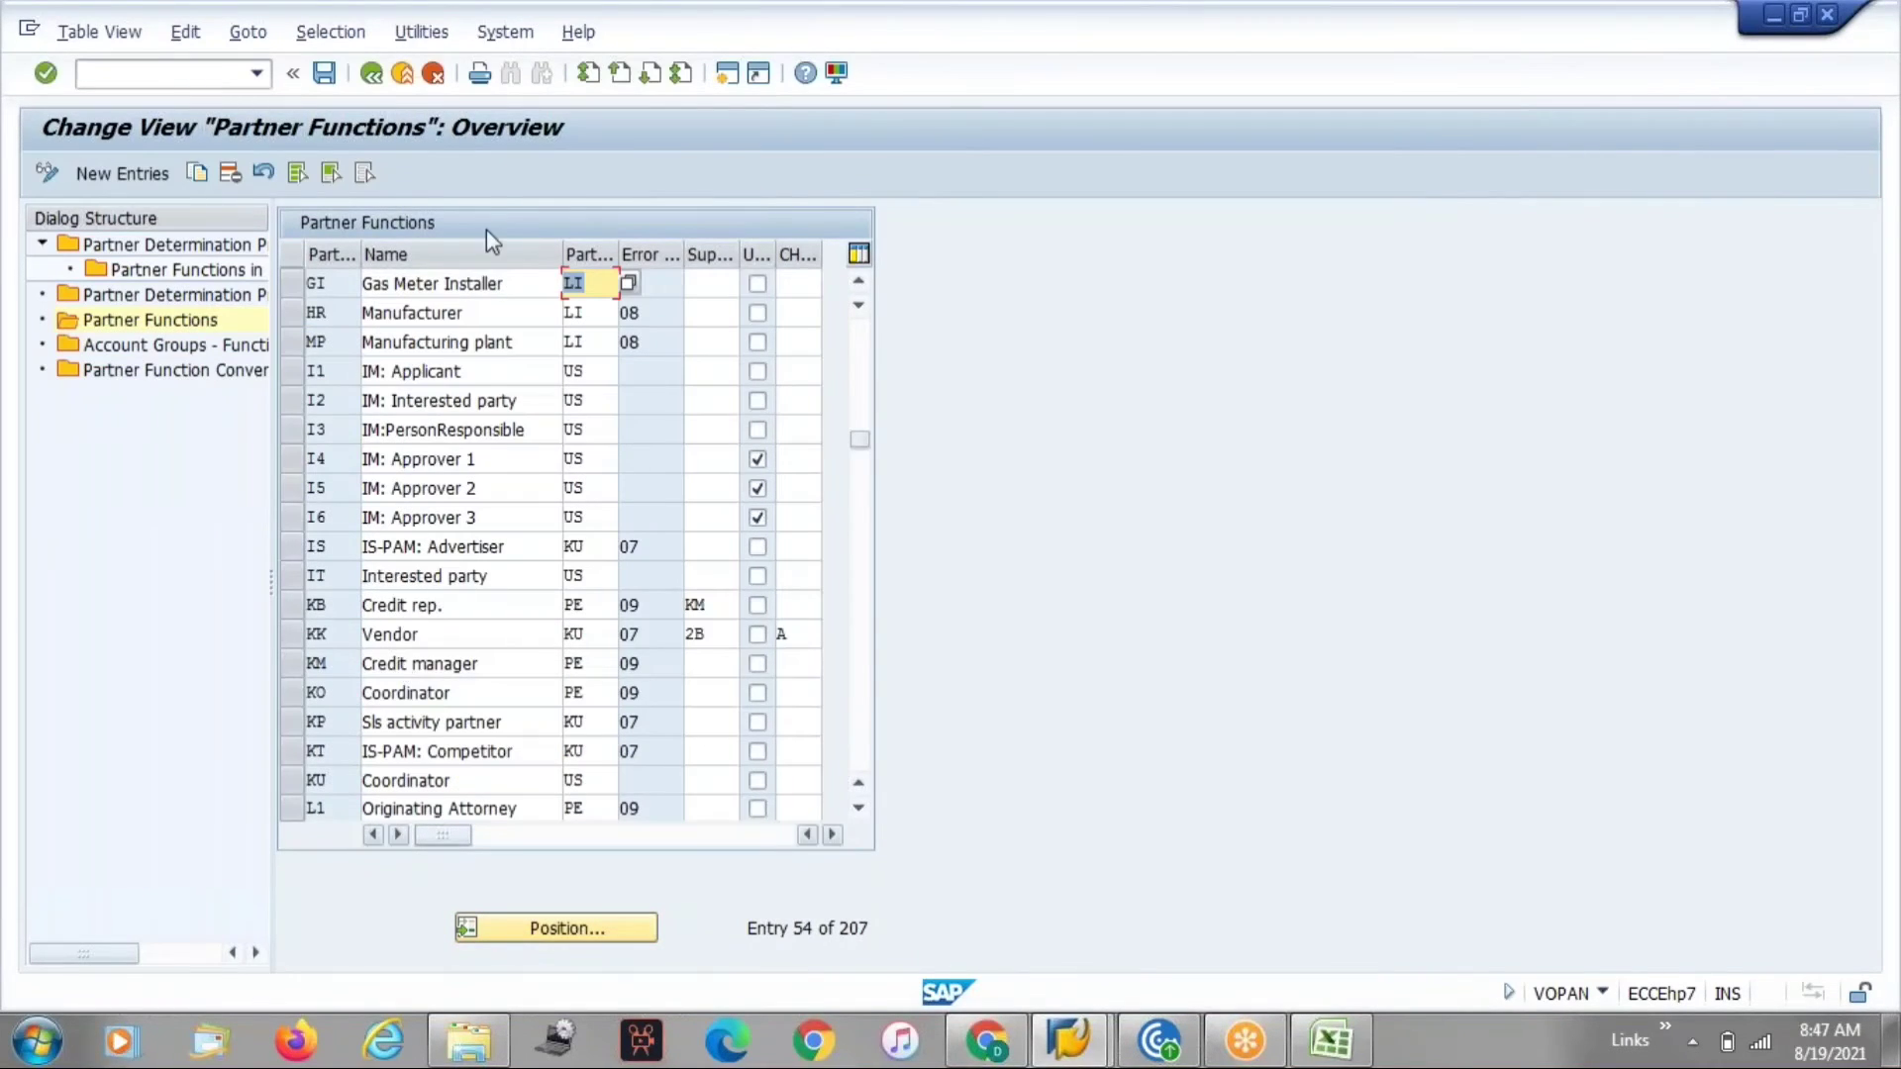
pyautogui.scroll(-1, 485, 396)
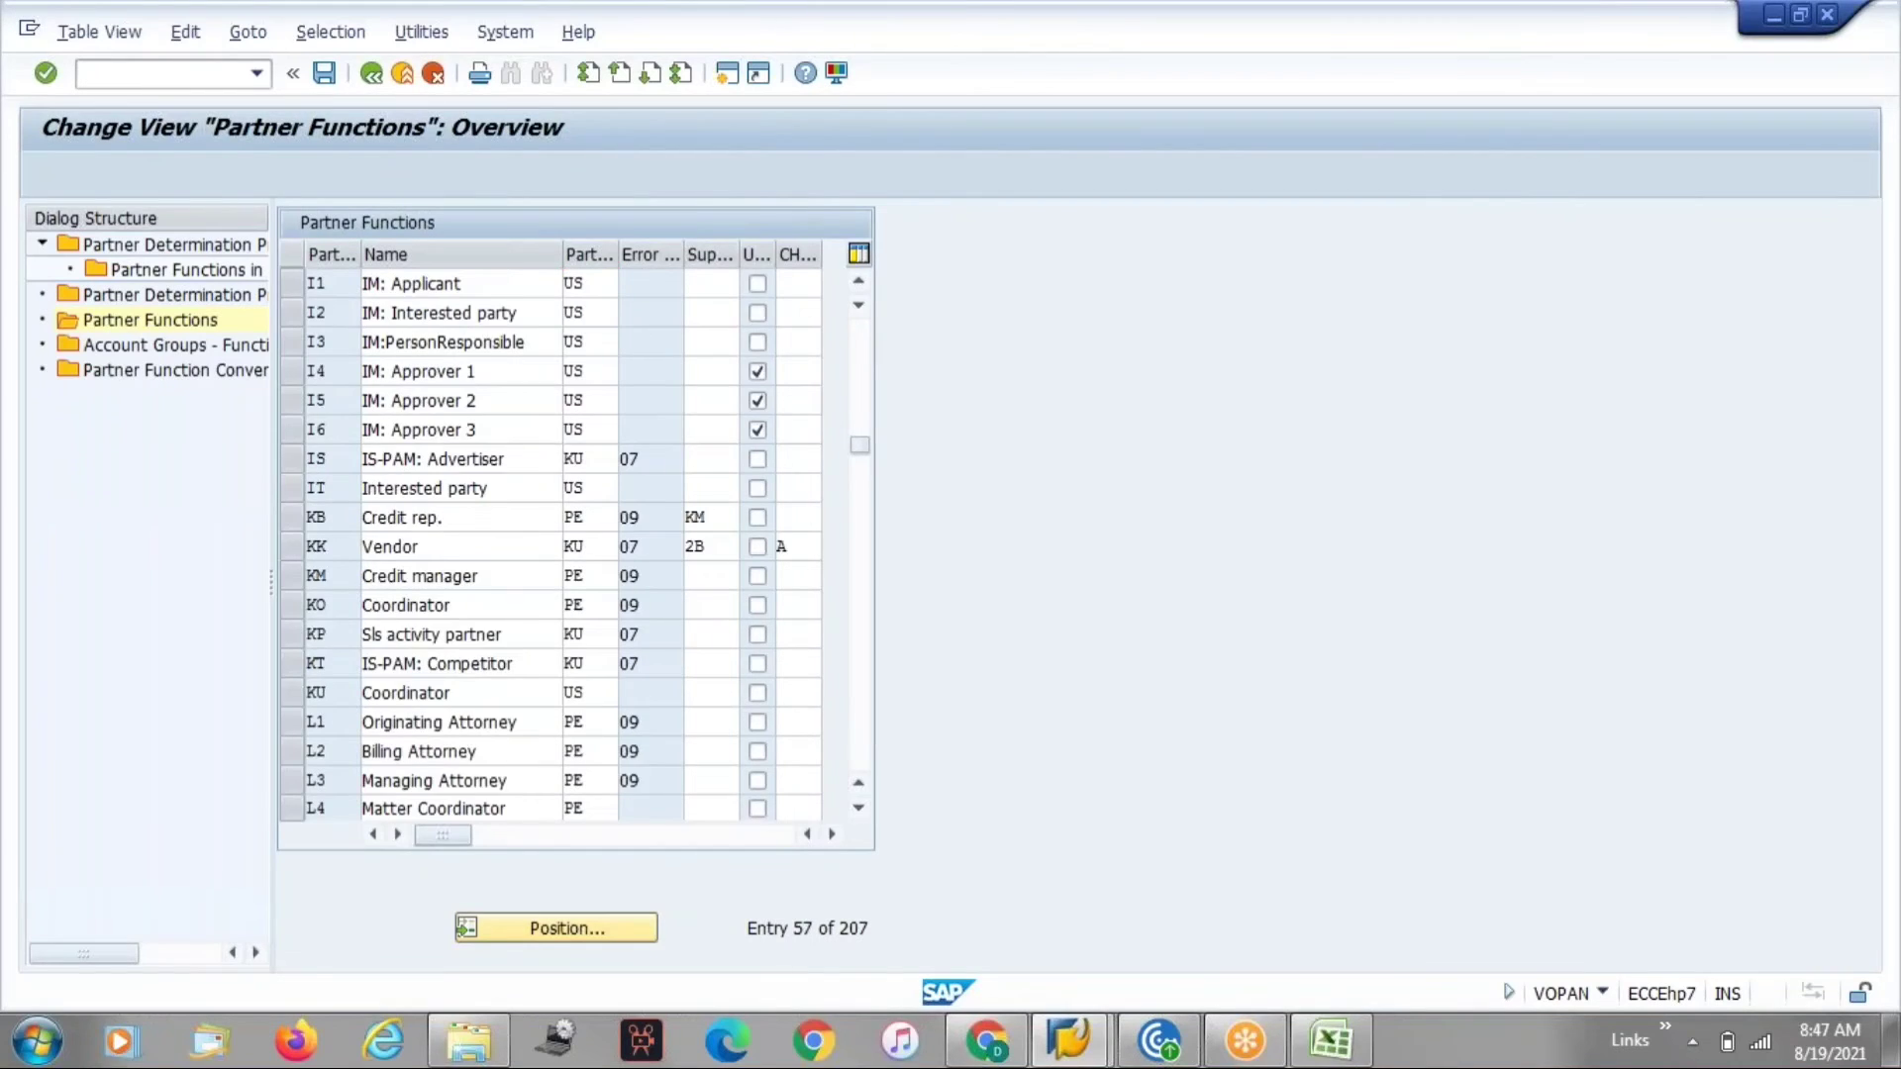
pyautogui.scroll(-2, 564, 544)
pyautogui.scroll(5, 565, 544)
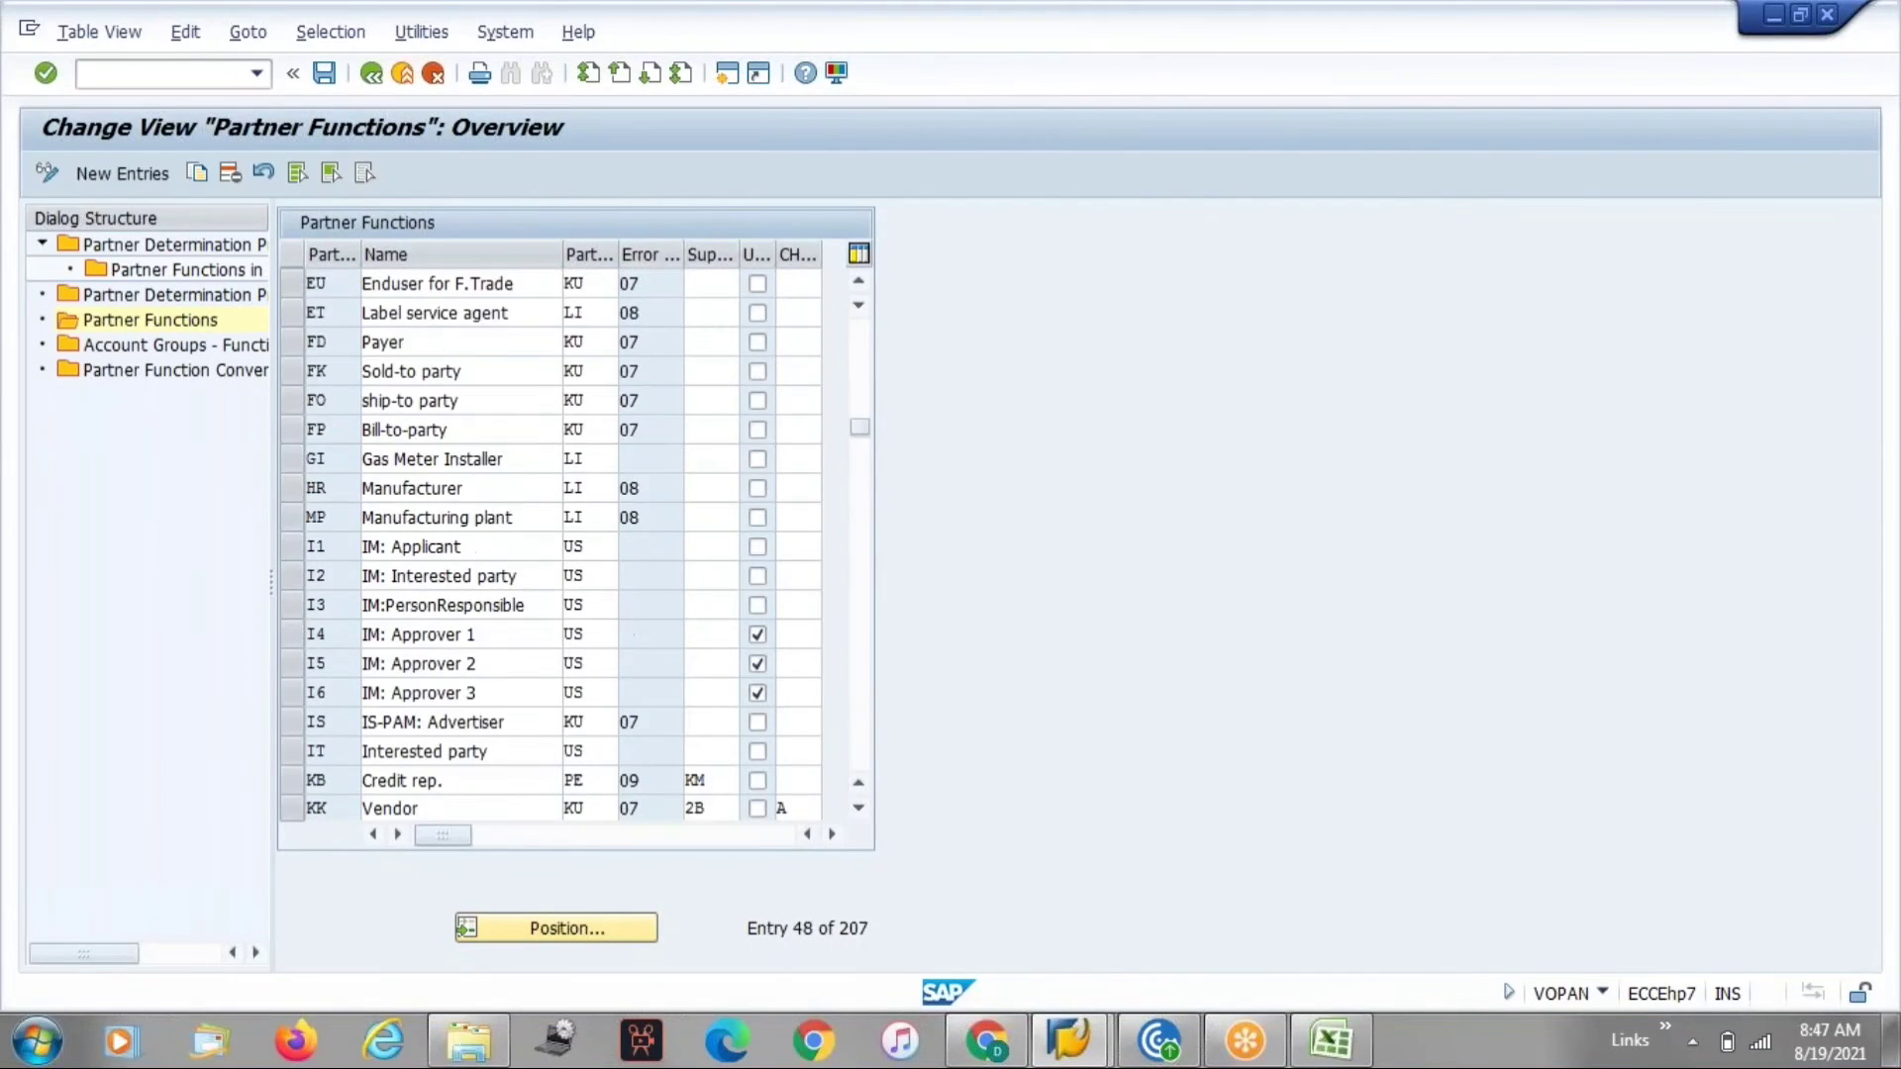
pyautogui.scroll(3, 564, 544)
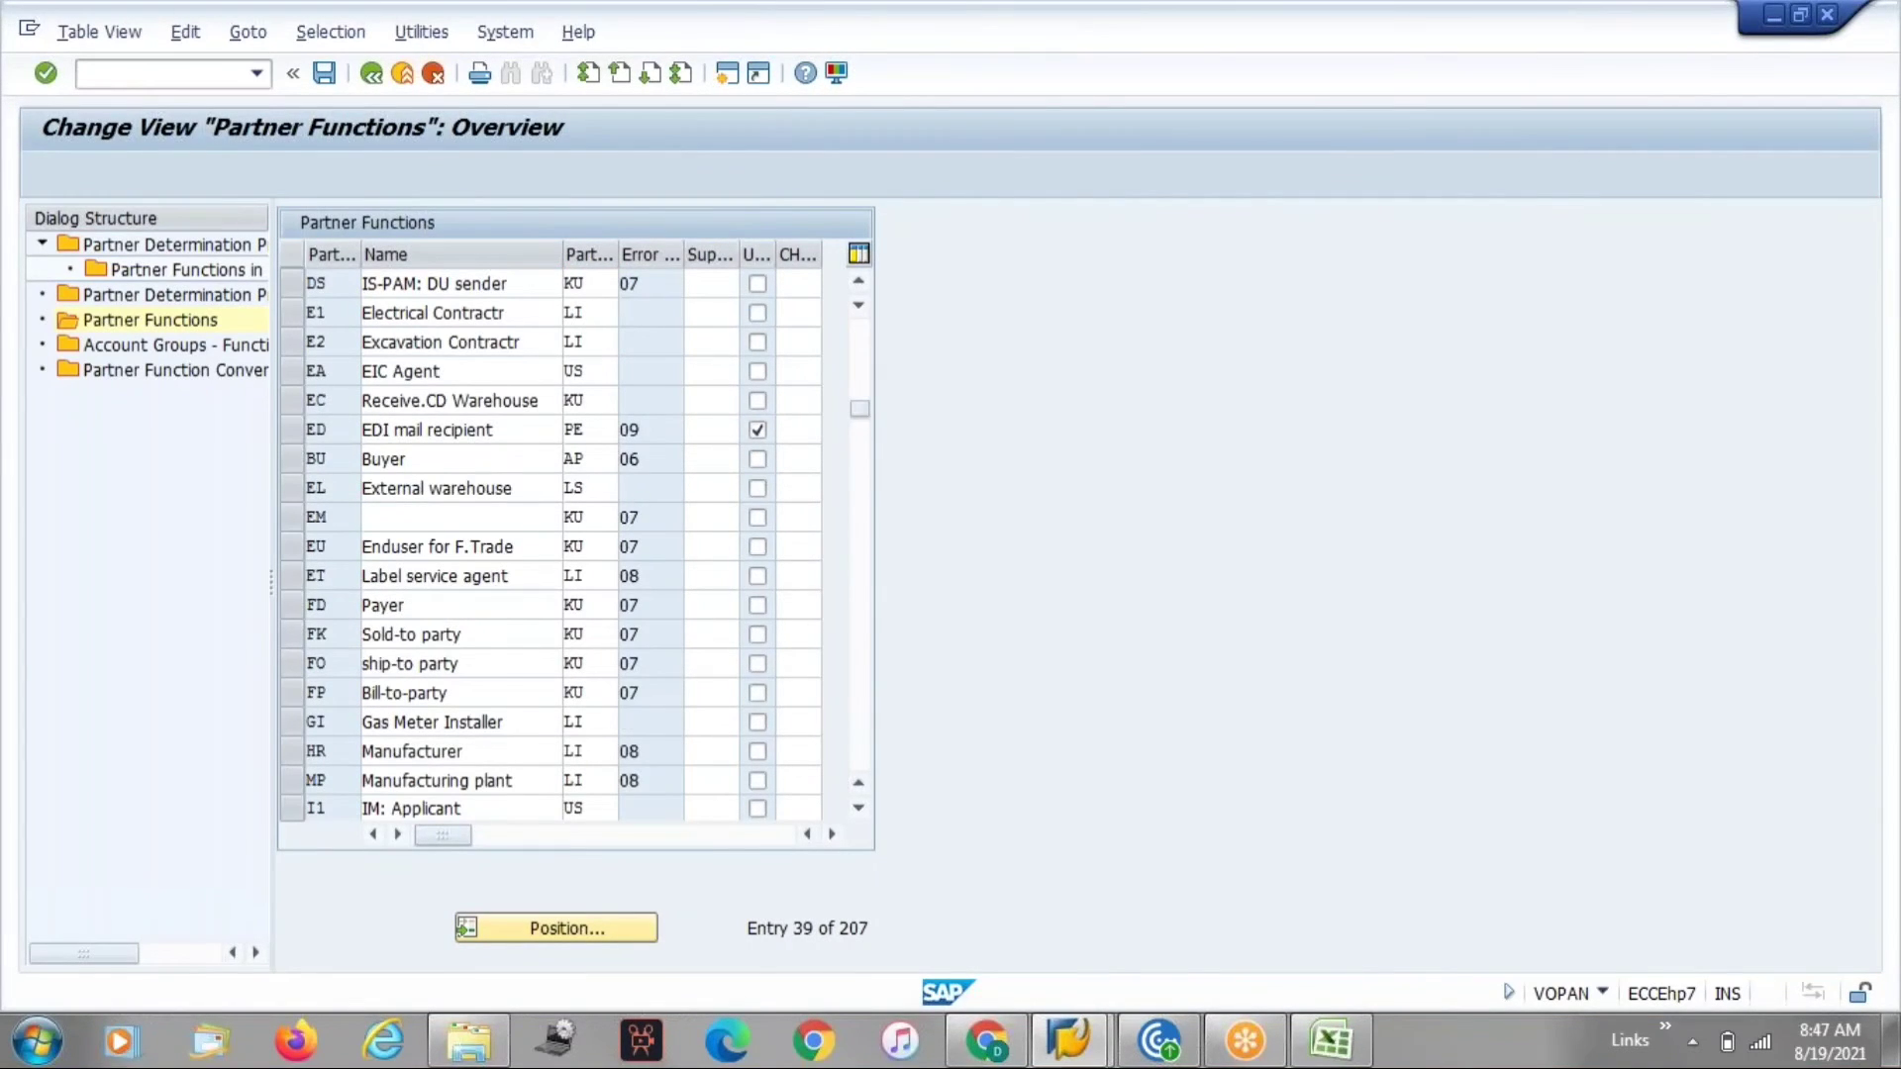
pyautogui.scroll(5, 565, 544)
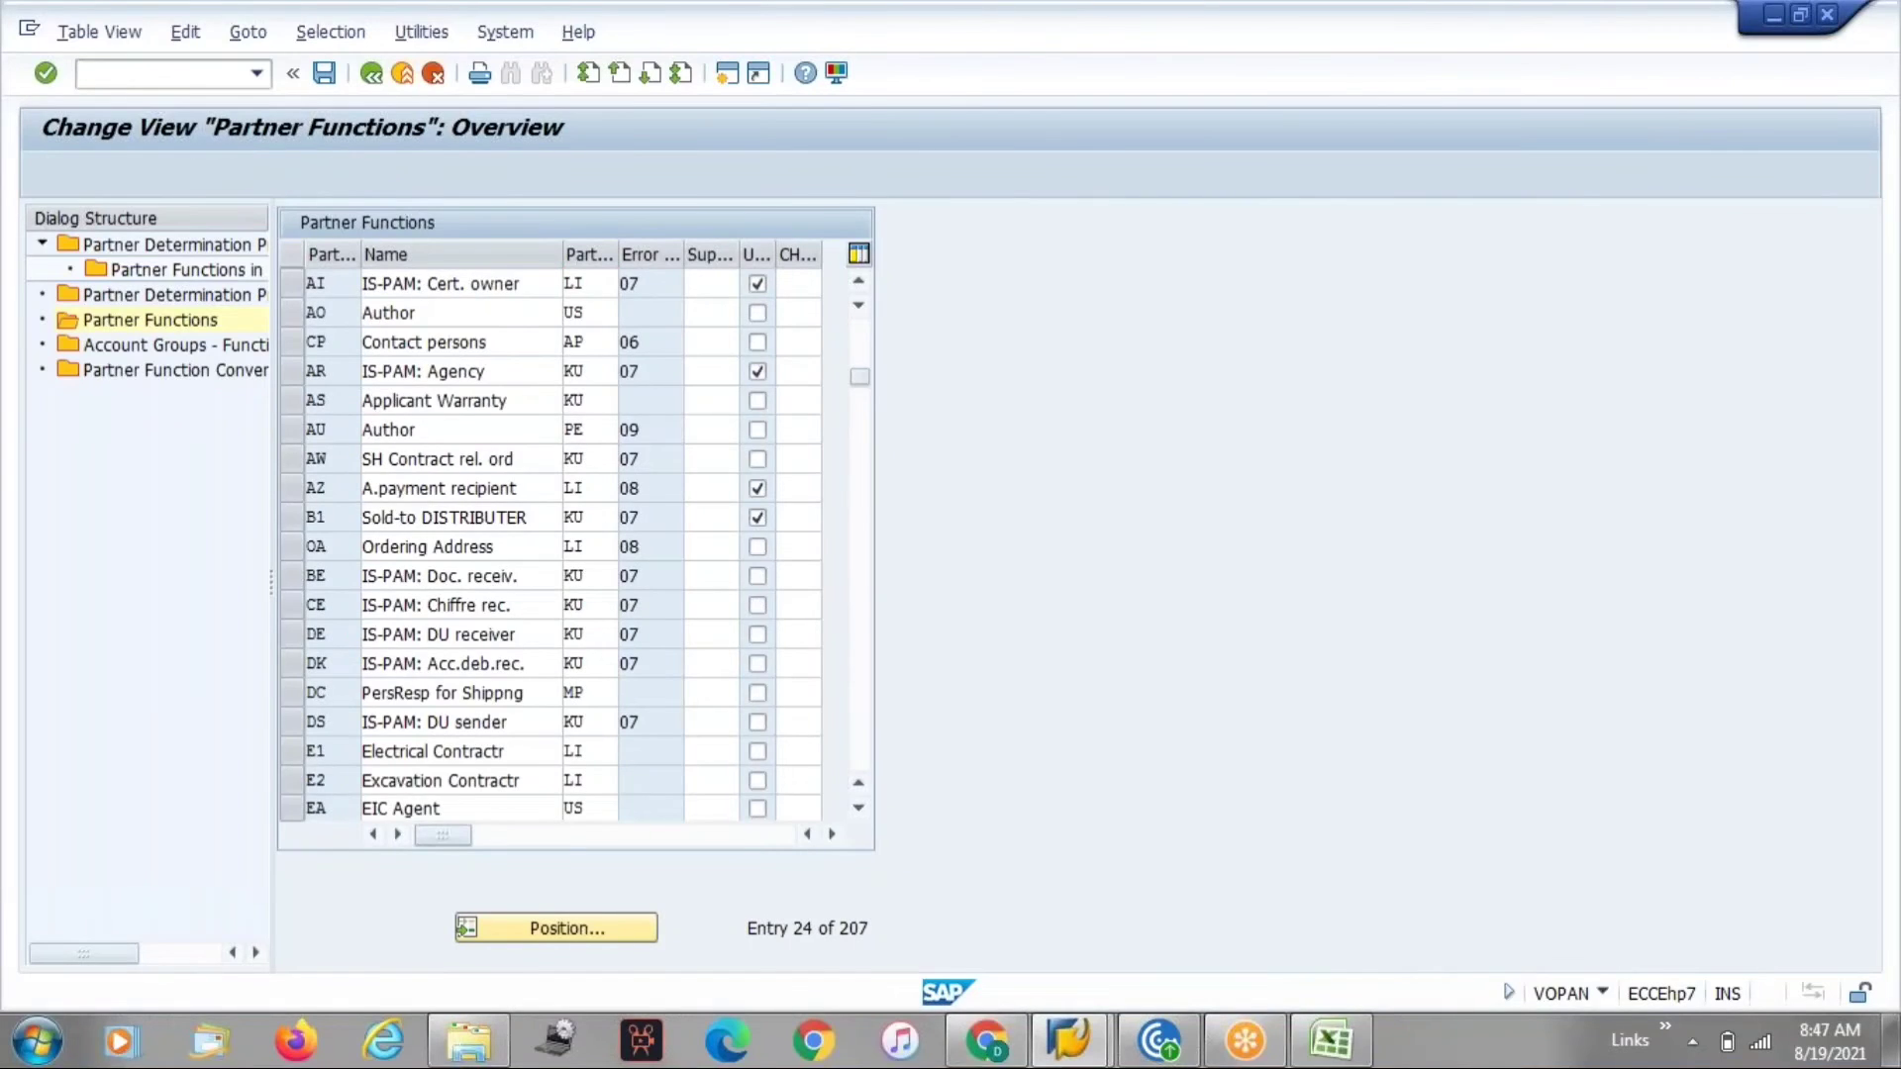
pyautogui.scroll(4, 564, 544)
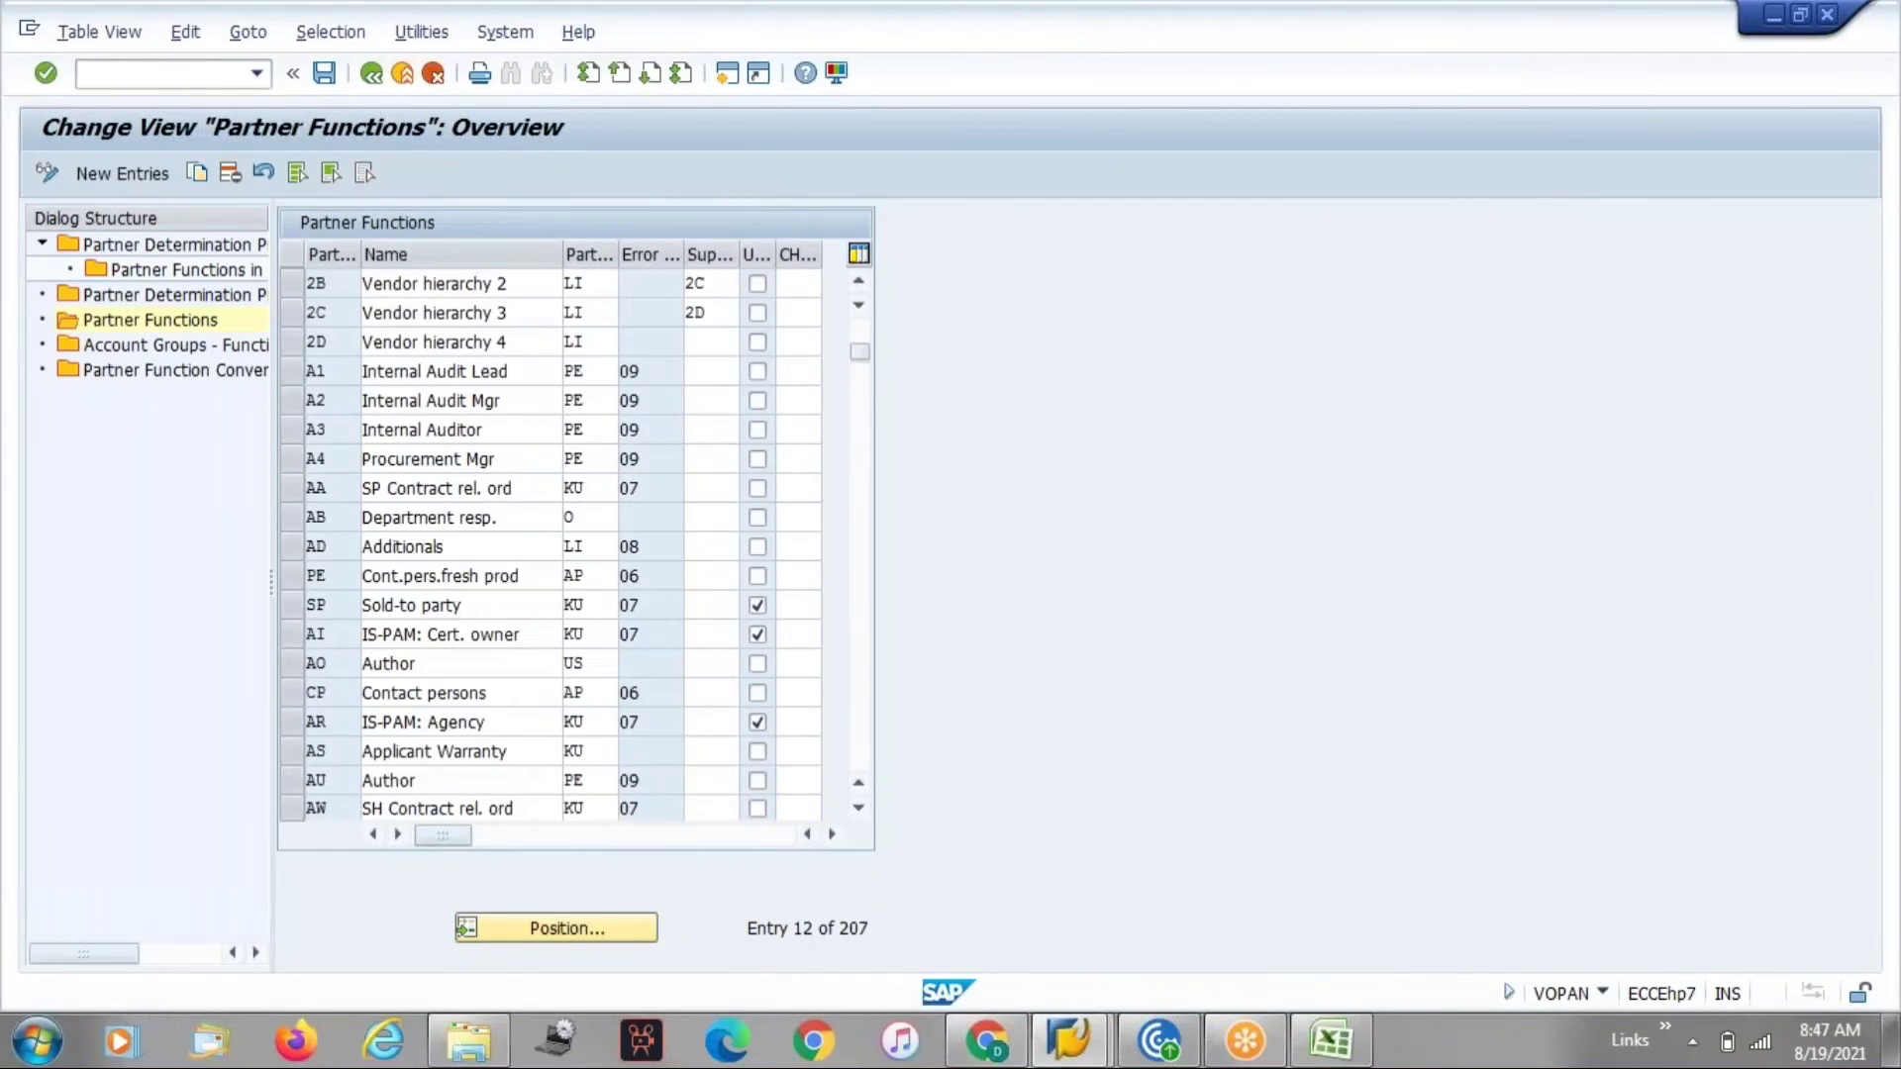
pyautogui.scroll(4, 427, 386)
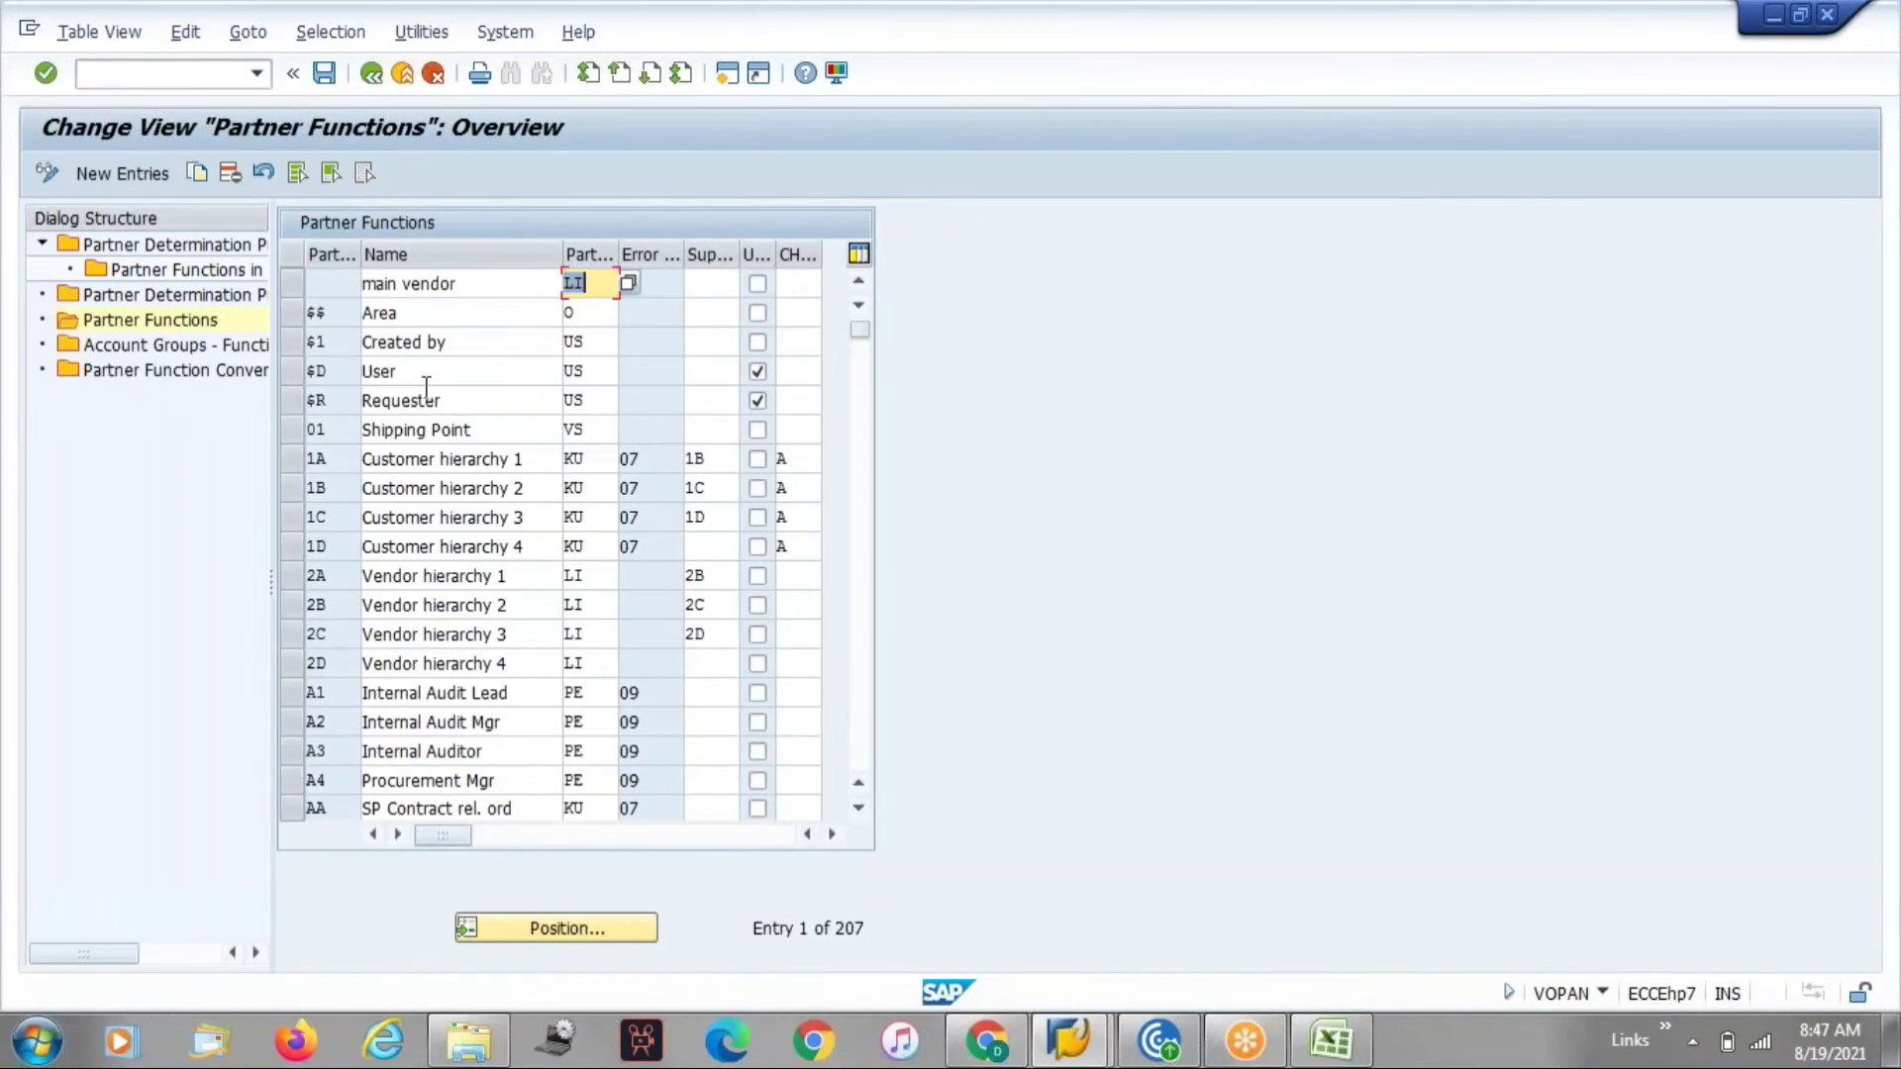
# Set the partner type of the main vendor entry to US.
pyautogui.write('US')
pyautogui.press('Return')
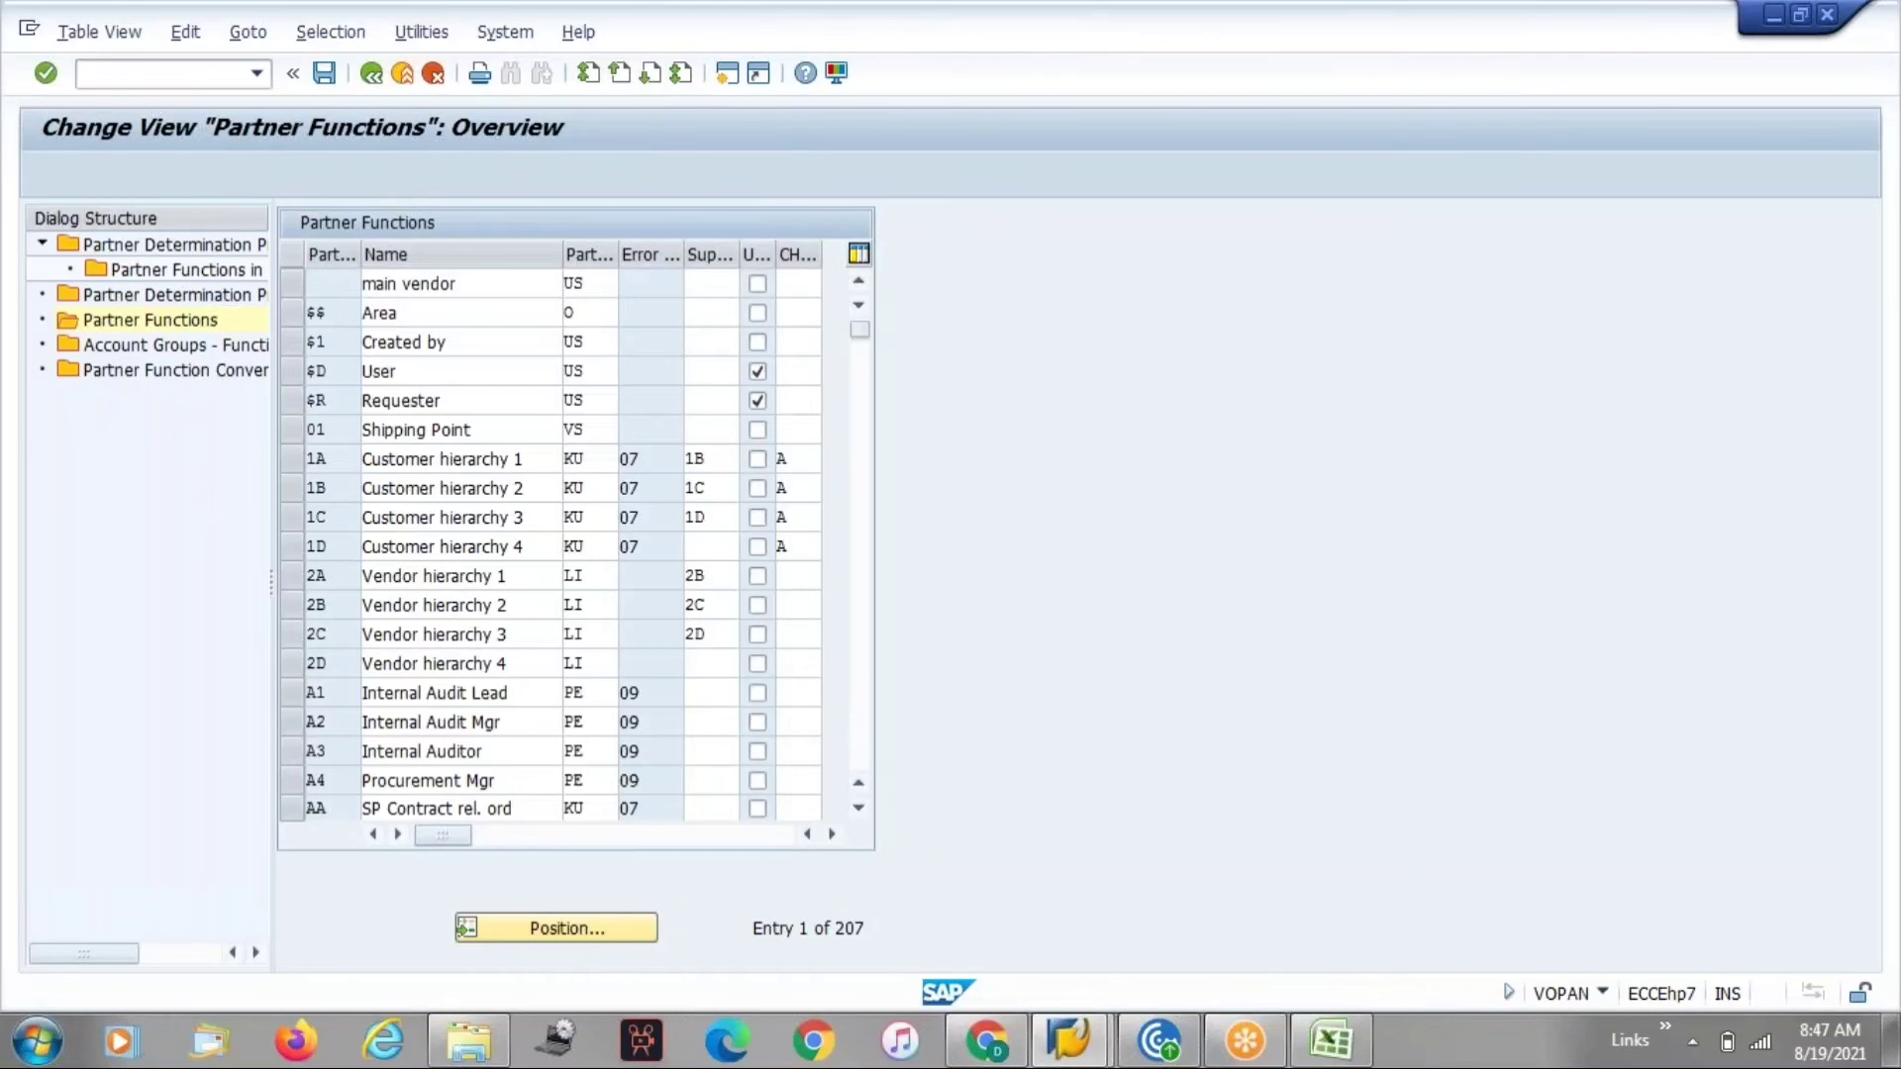
pyautogui.scroll(-13, 565, 544)
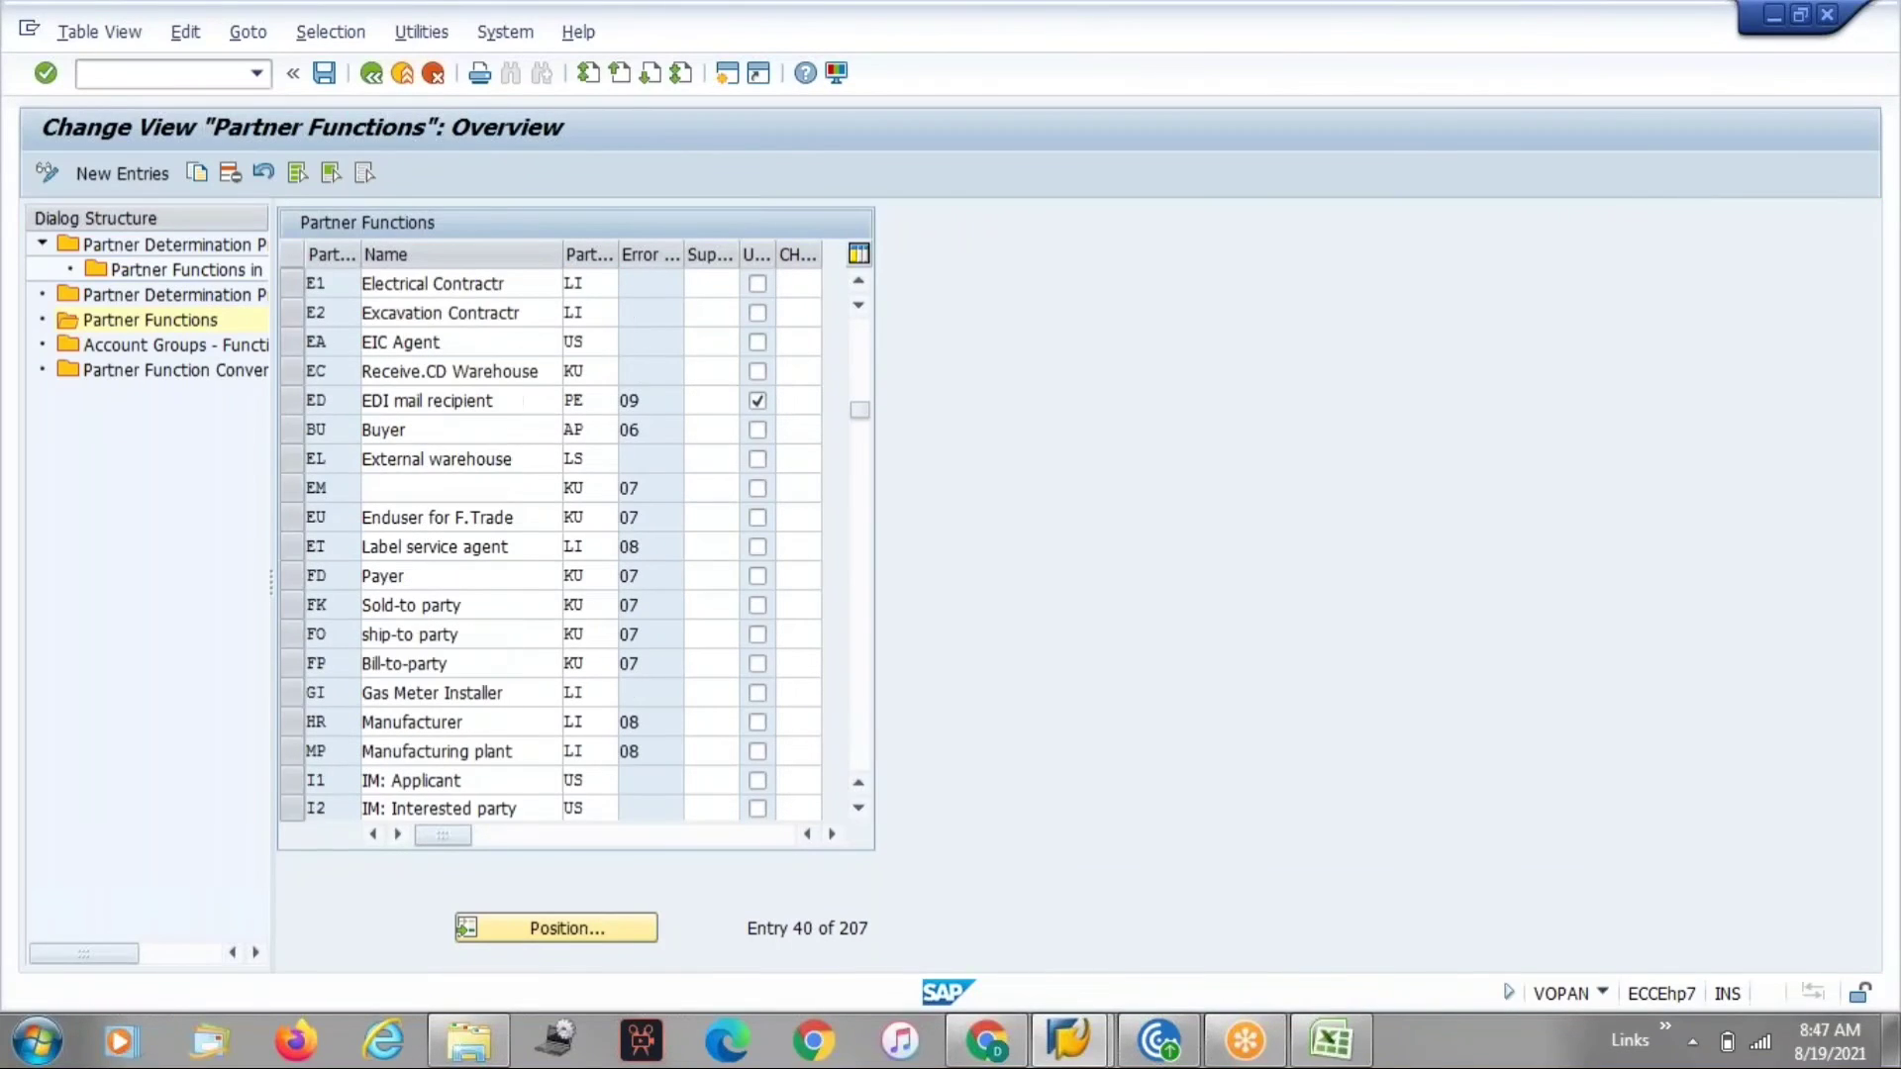
pyautogui.scroll(-1, 636, 581)
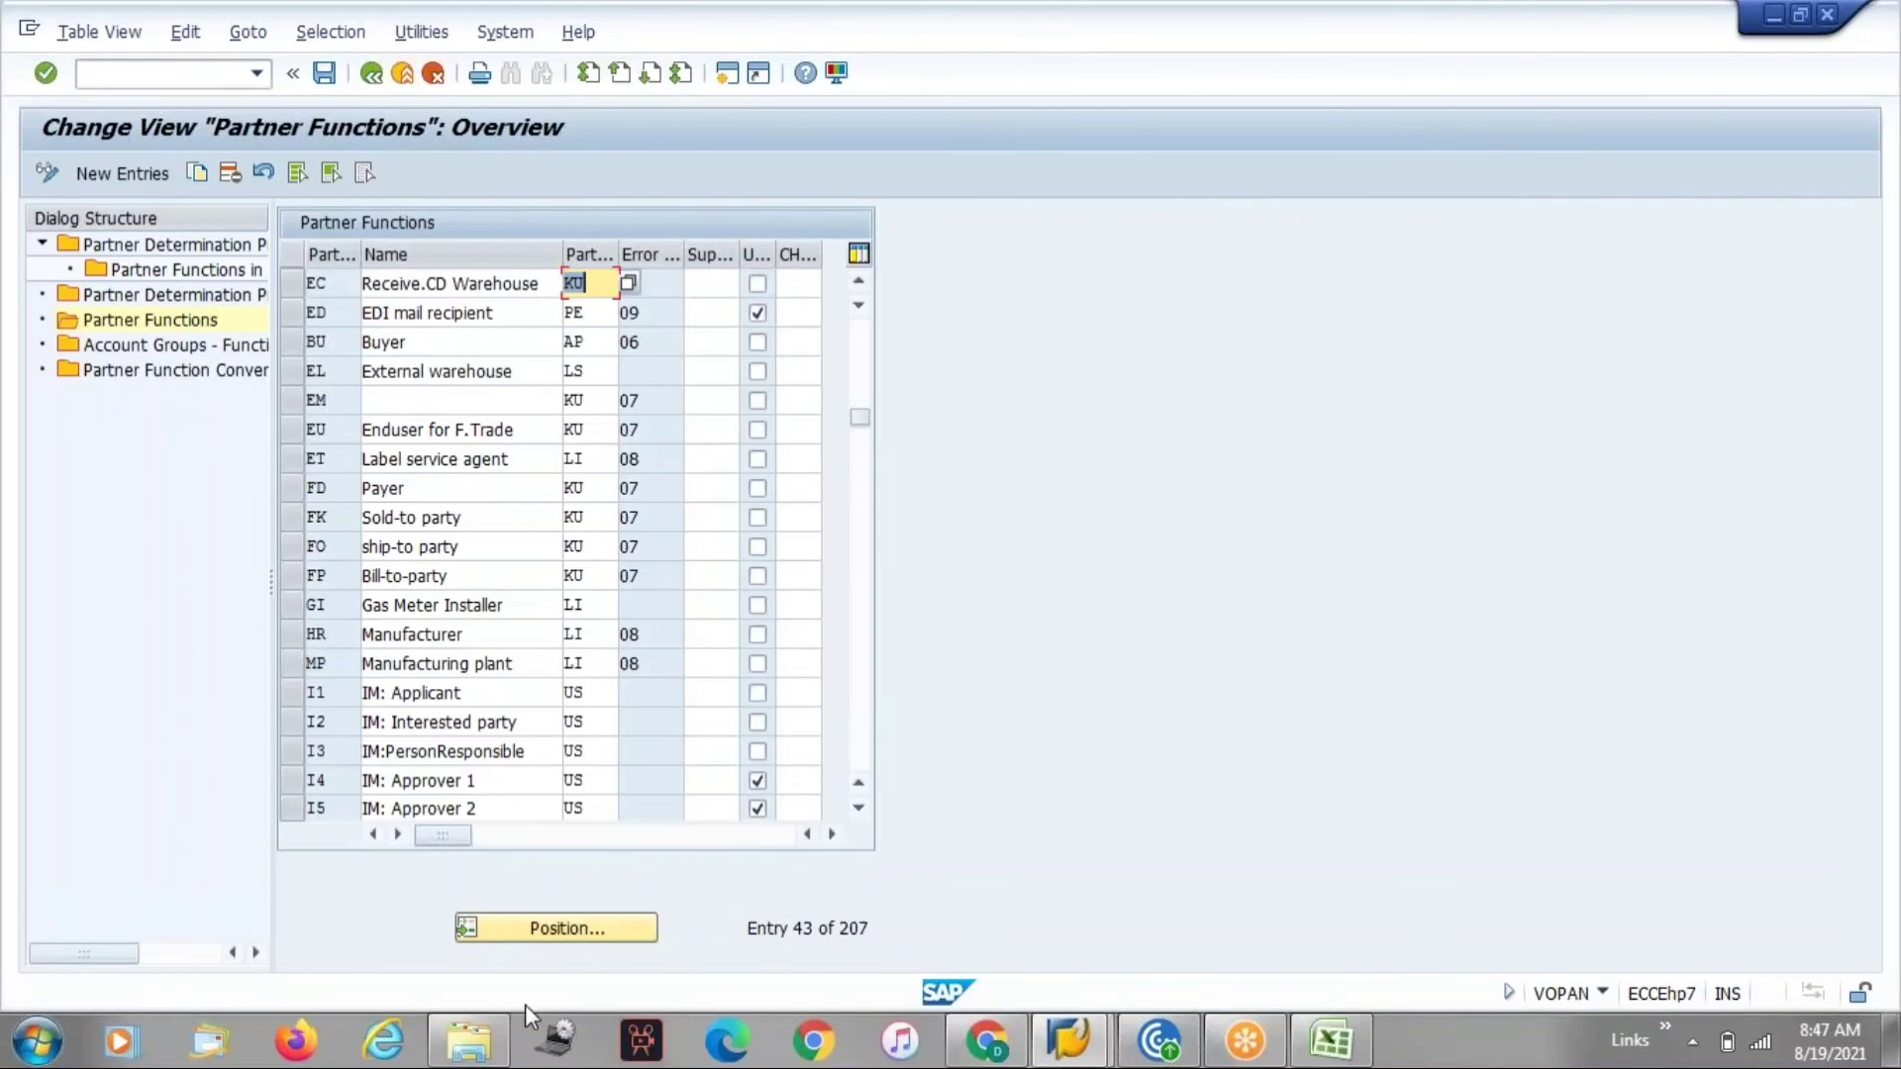
# Position the list on the Y functions and set the error group of YA Sold to party to 07.
pyautogui.click(540, 929)
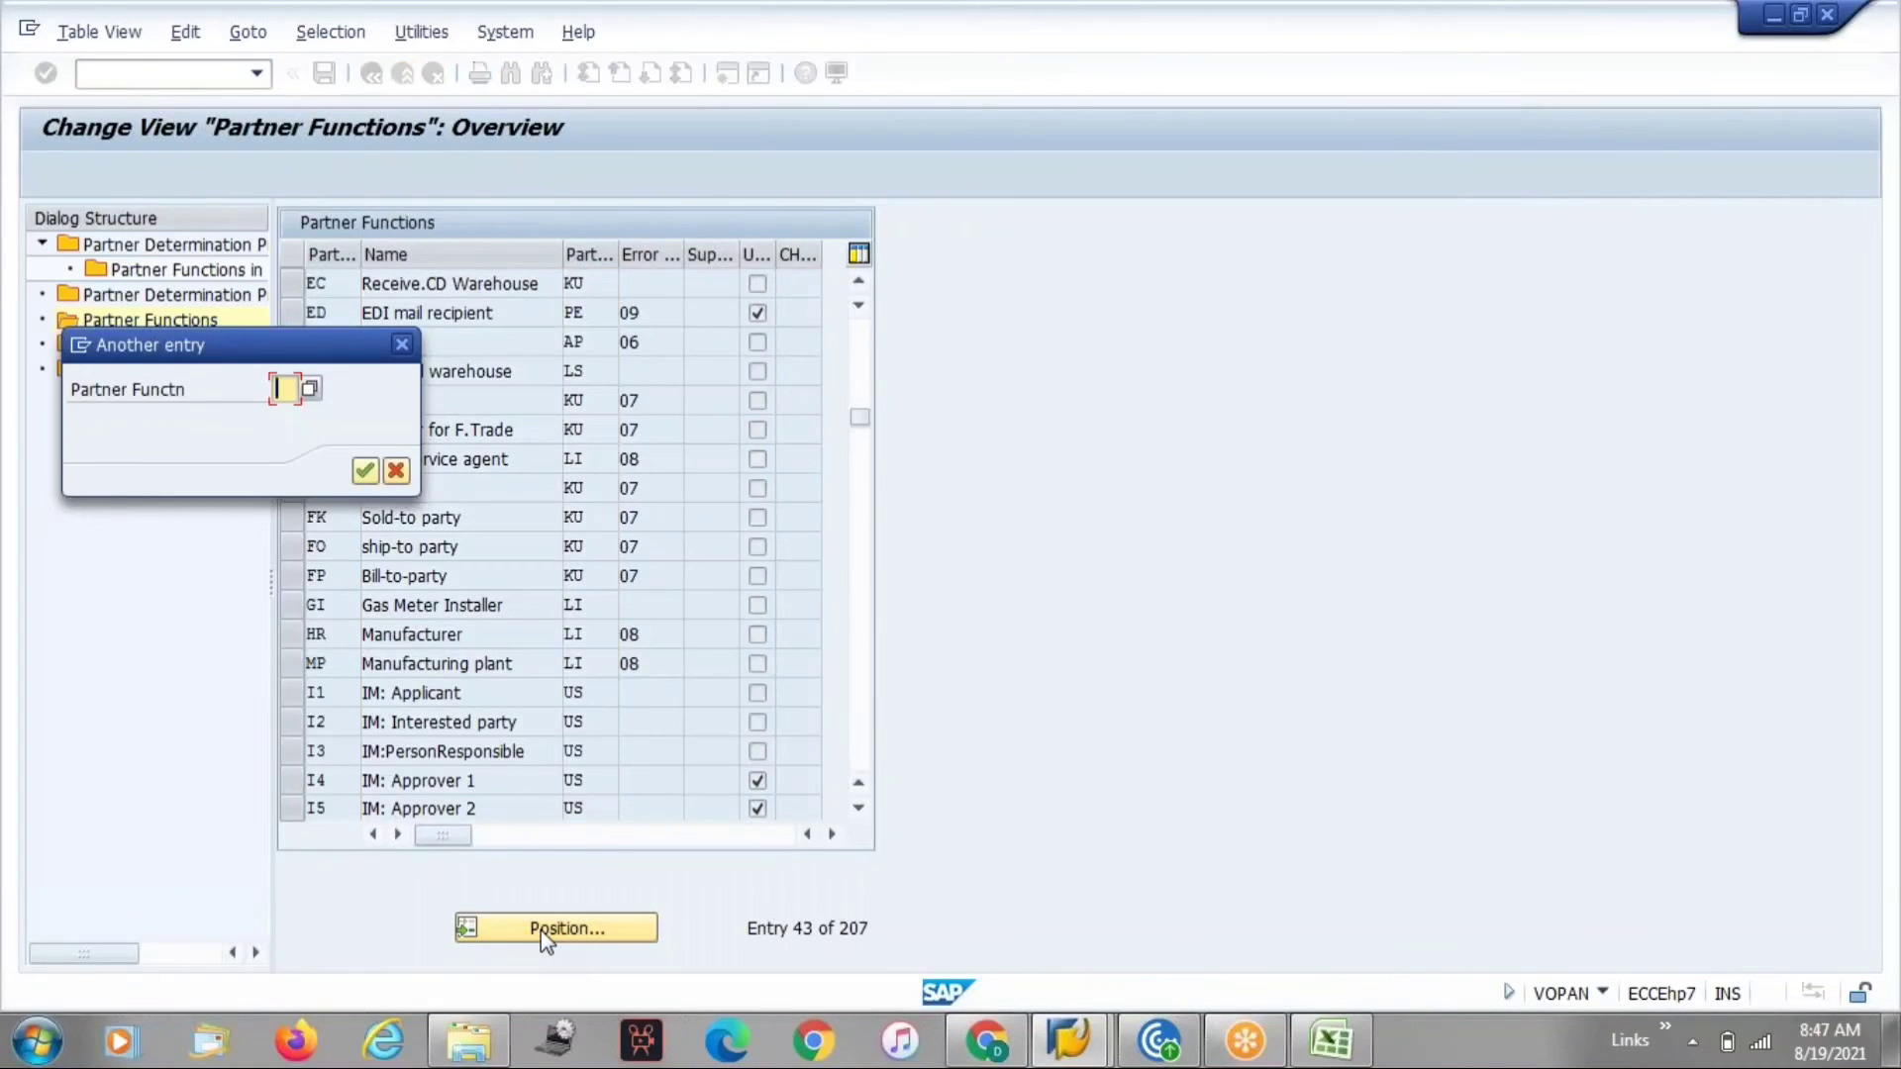
pyautogui.write('y')
pyautogui.press('Return')
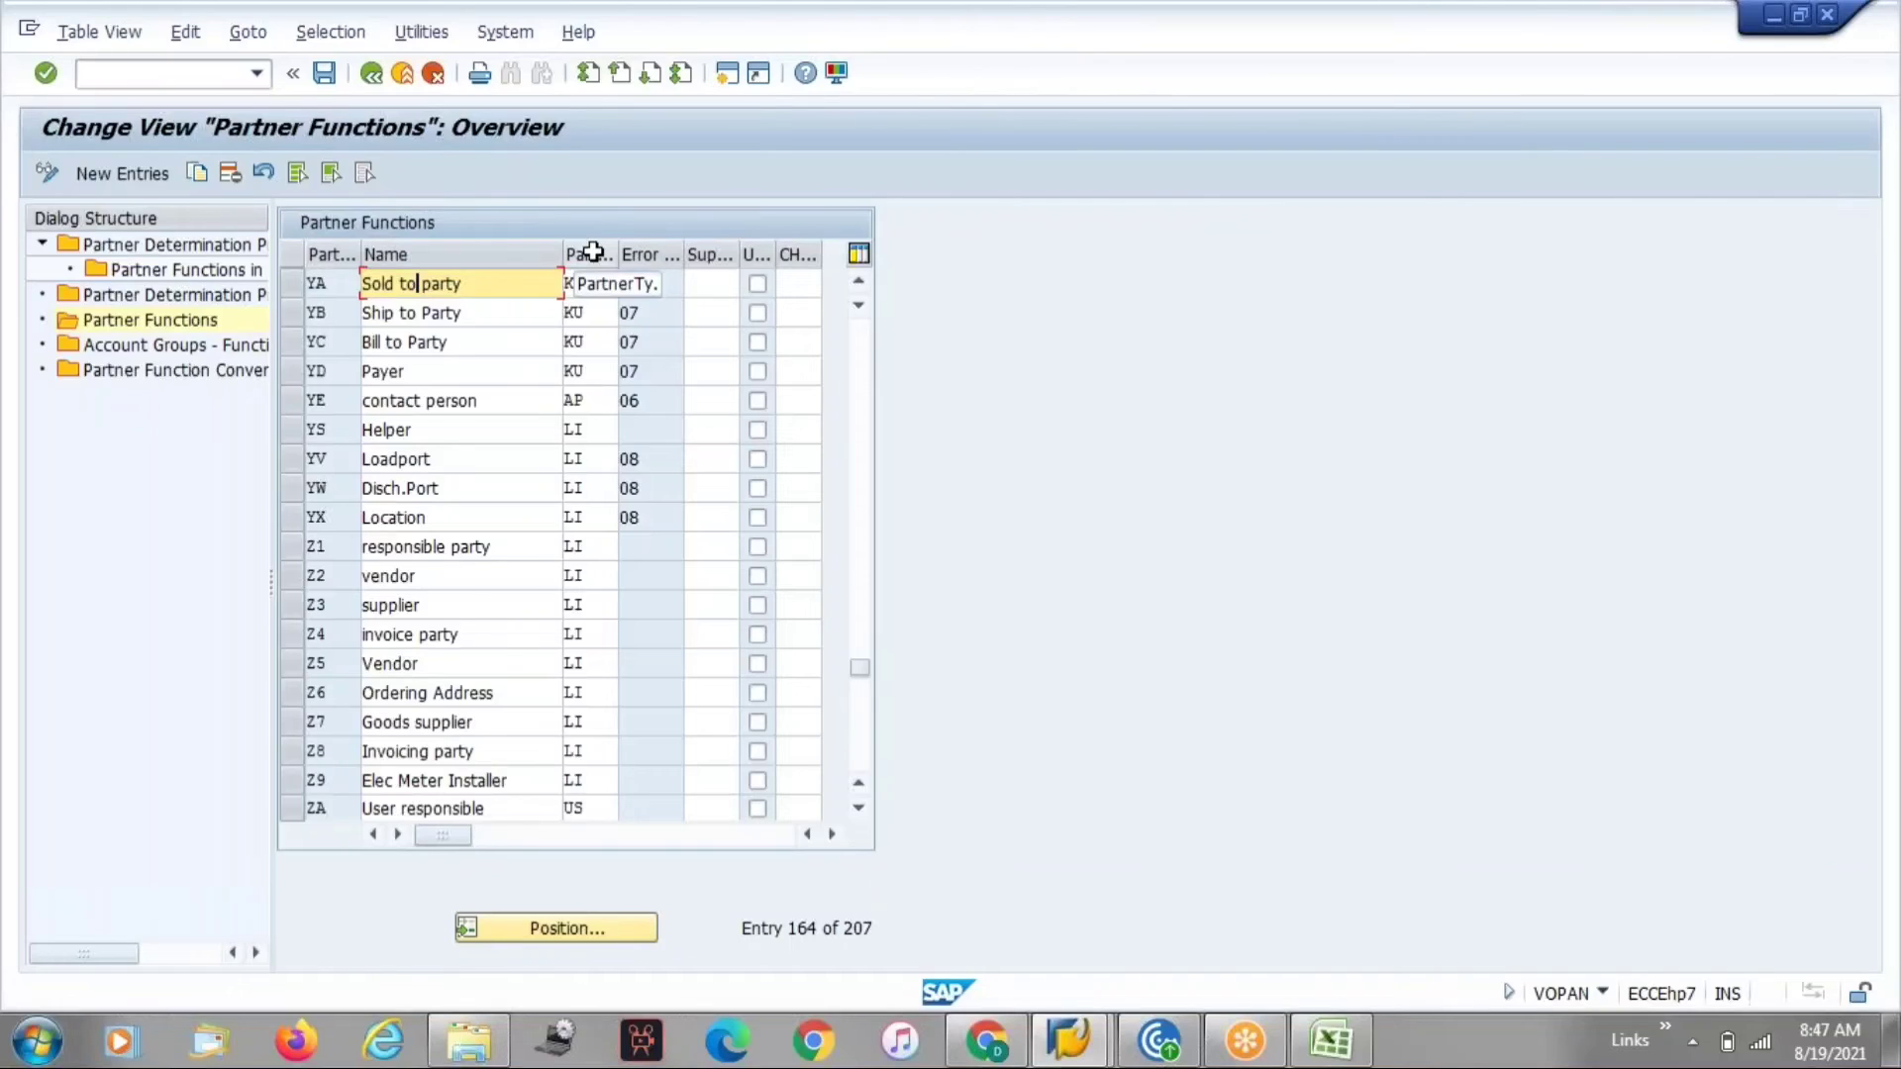
pyautogui.click(592, 288)
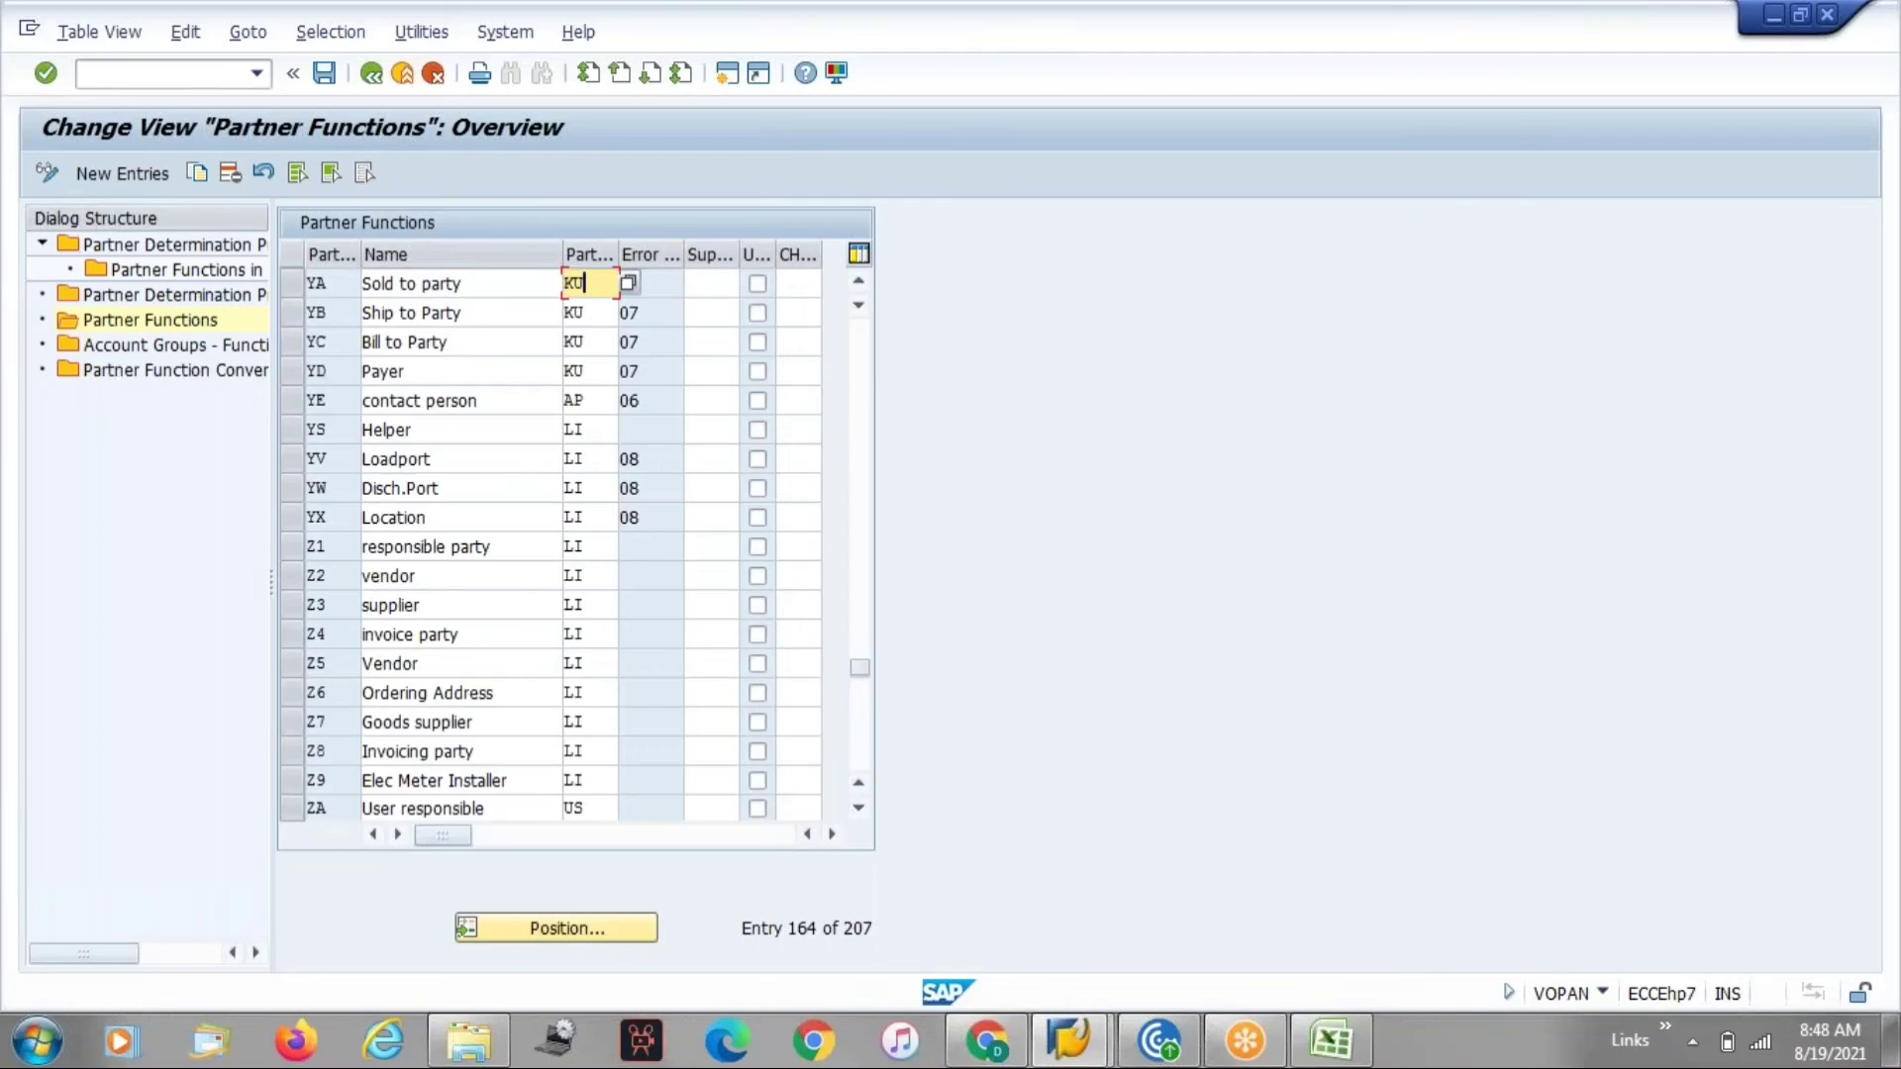
pyautogui.click(634, 284)
pyautogui.write('07')
pyautogui.press('Return')
pyautogui.press('F4')
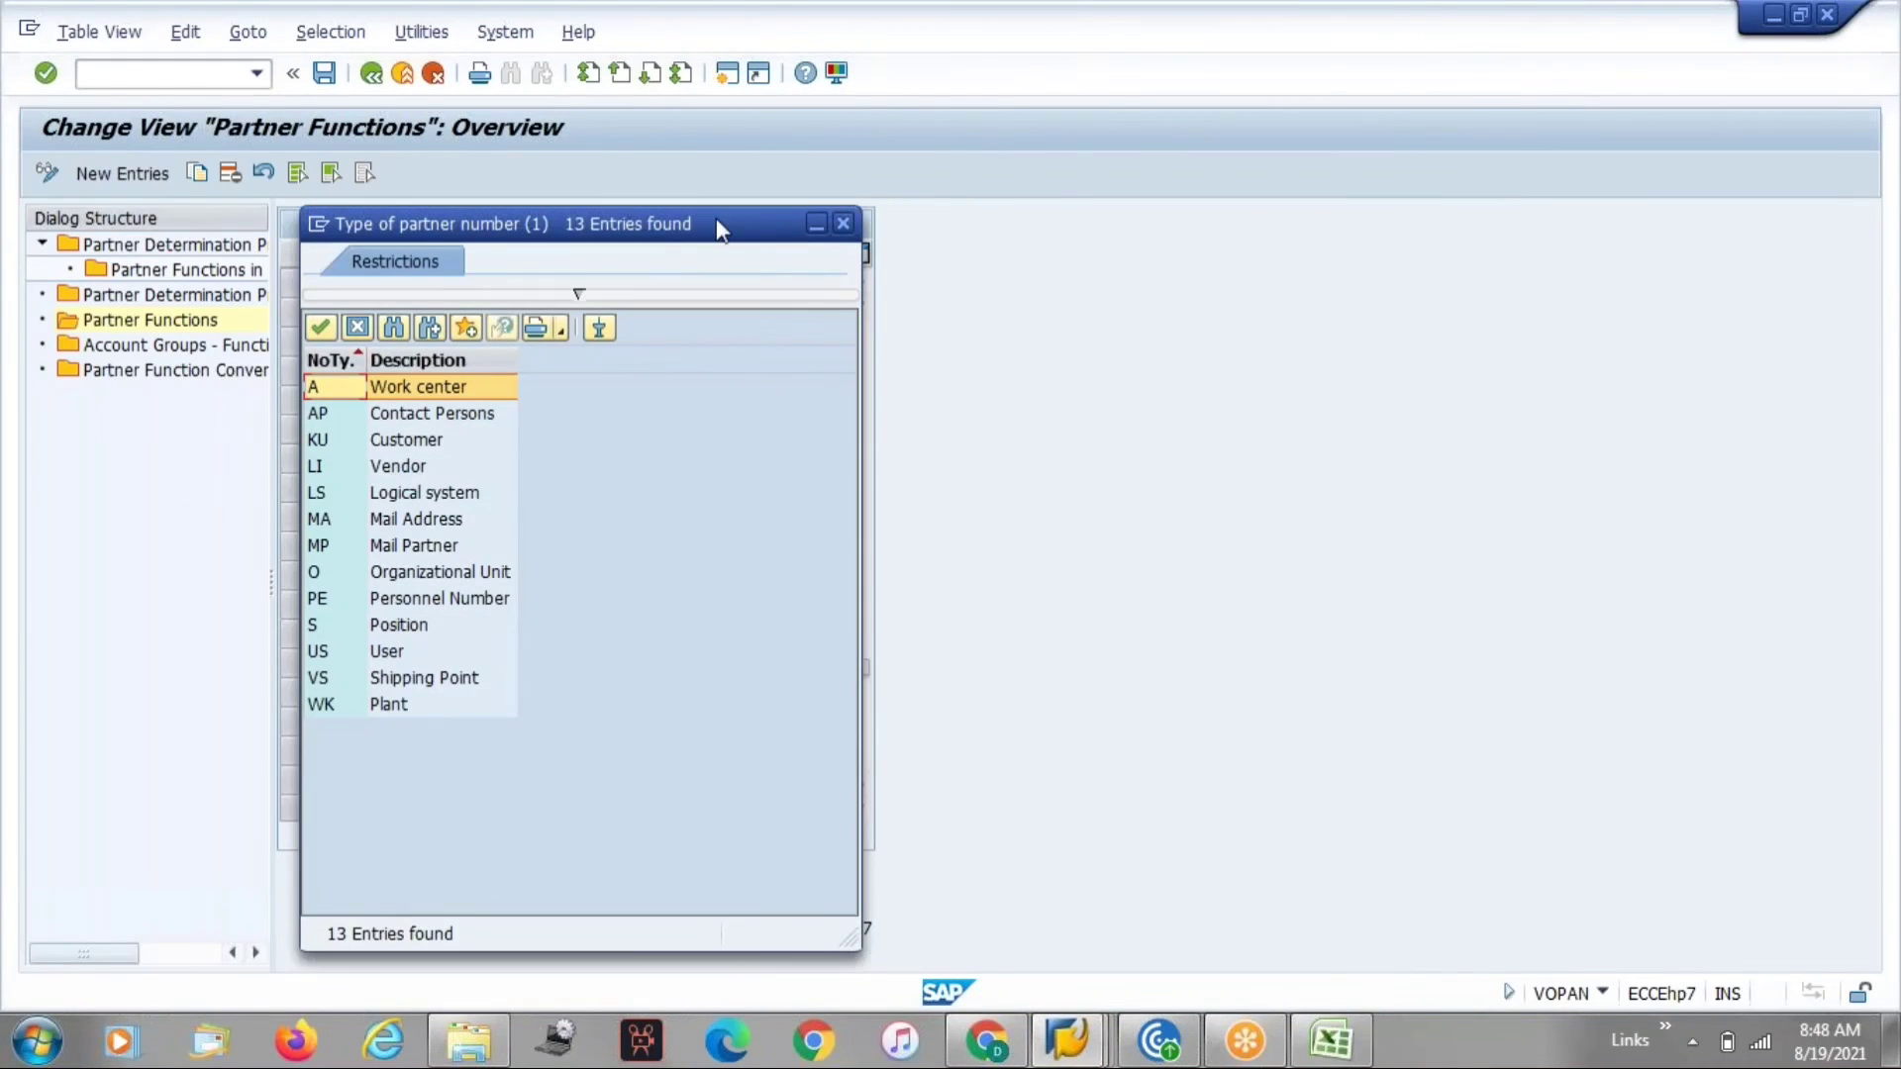
pyautogui.click(843, 226)
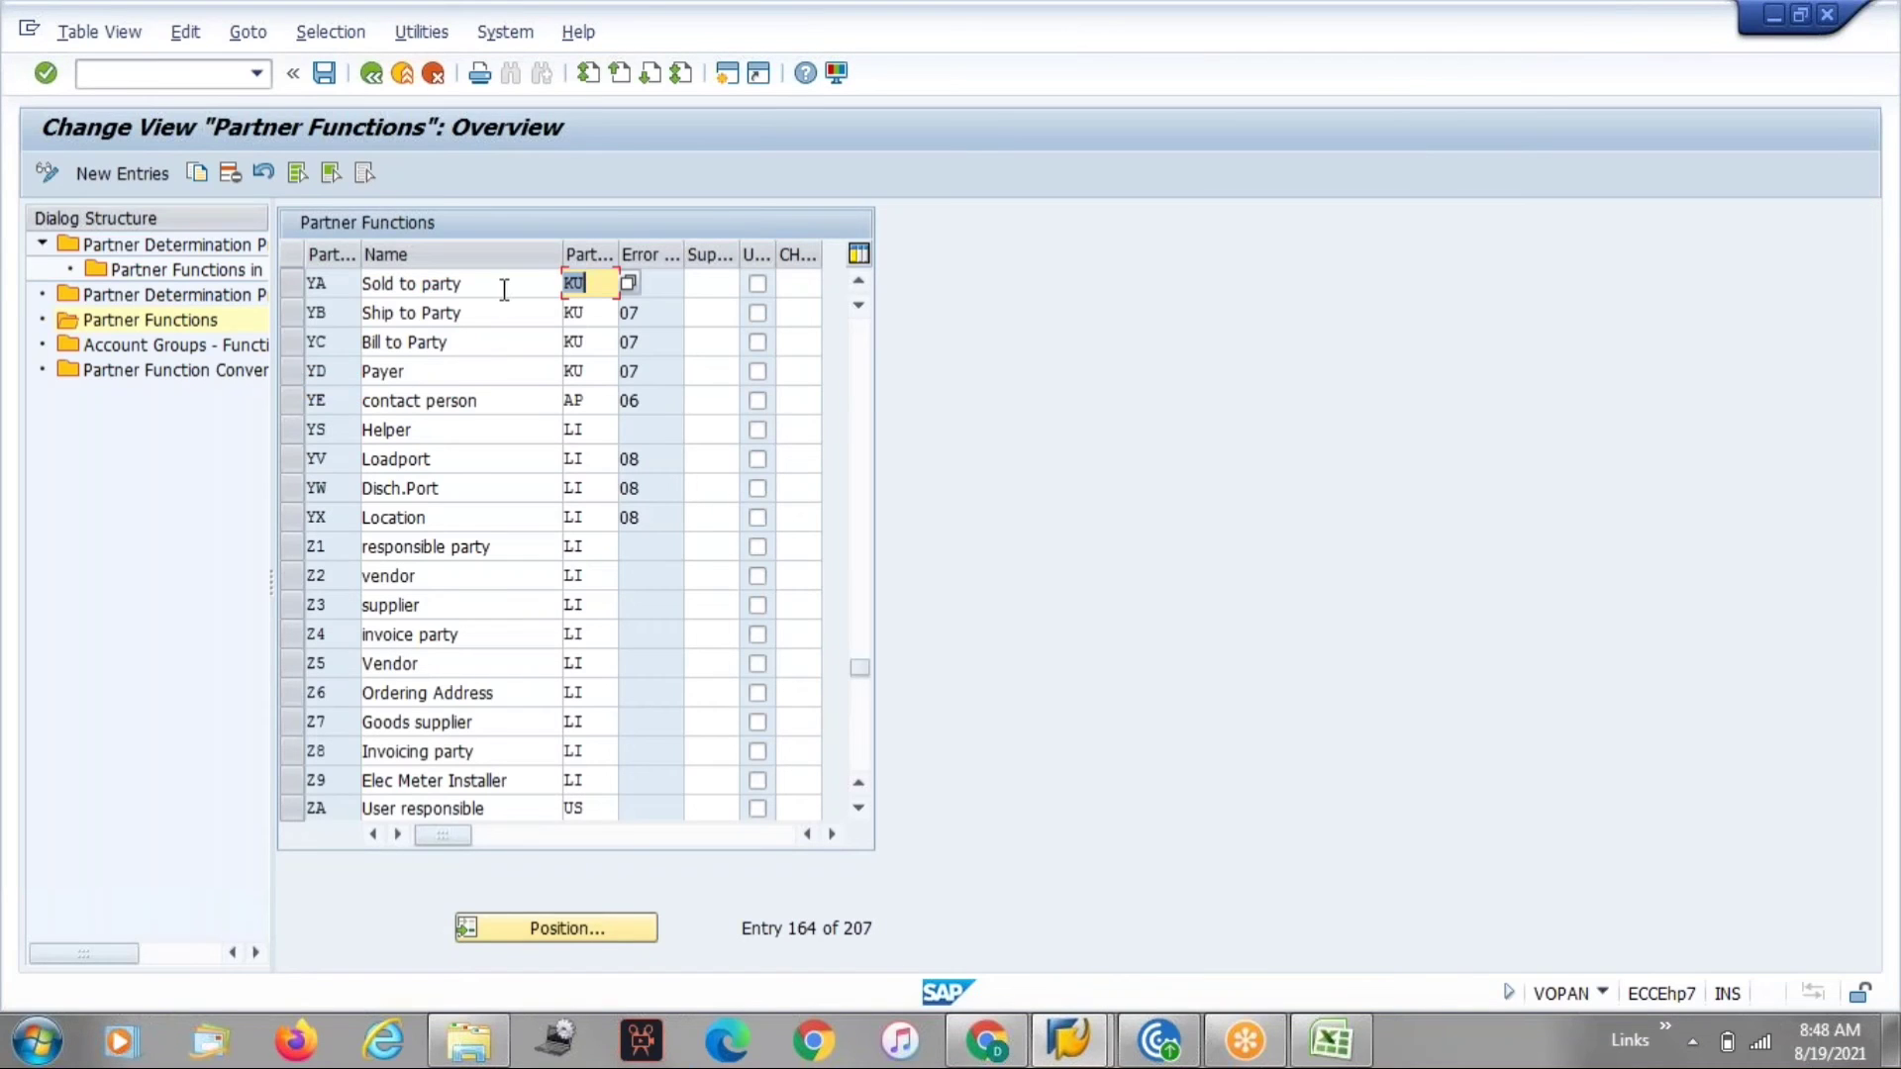
# Mark YA Sold to party as unique in the customer master and save the partner functions.
pyautogui.click(362, 285)
pyautogui.click(335, 287)
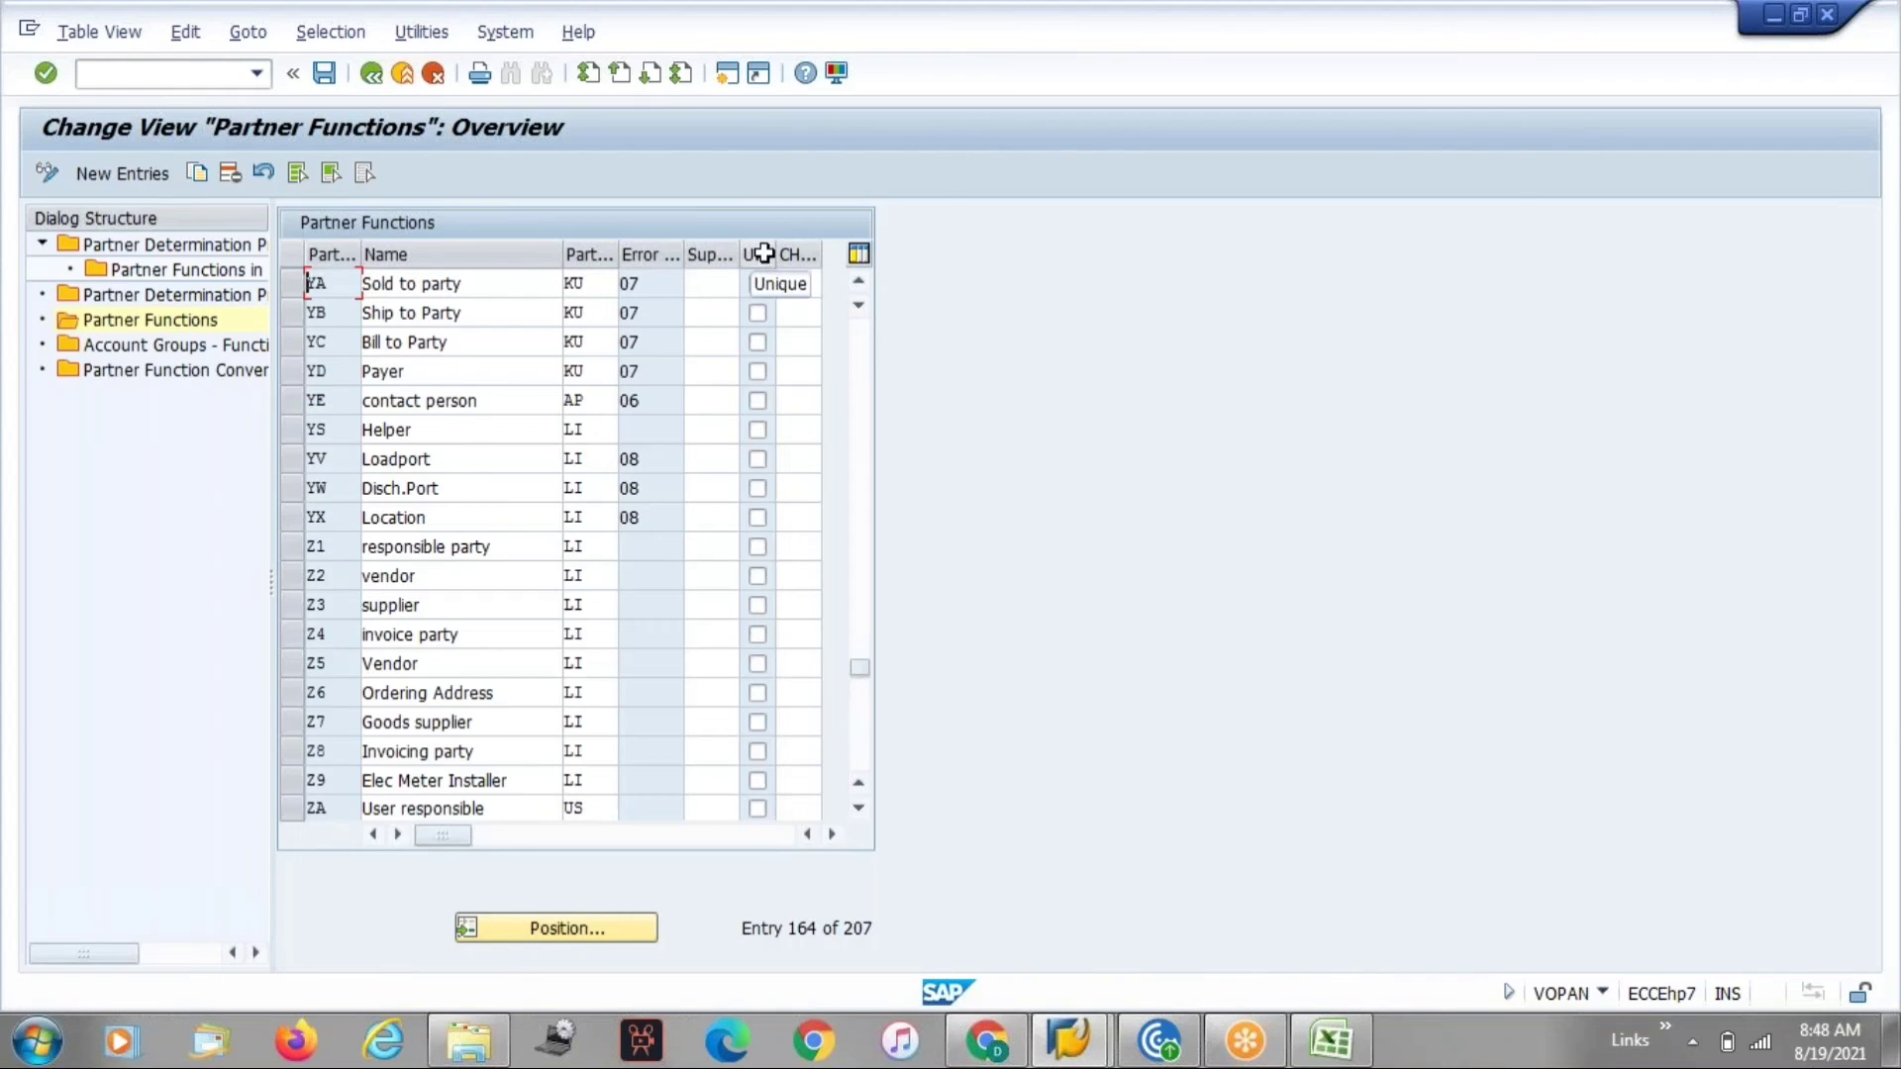
pyautogui.moveTo(777, 254); pyautogui.dragTo(786, 254)
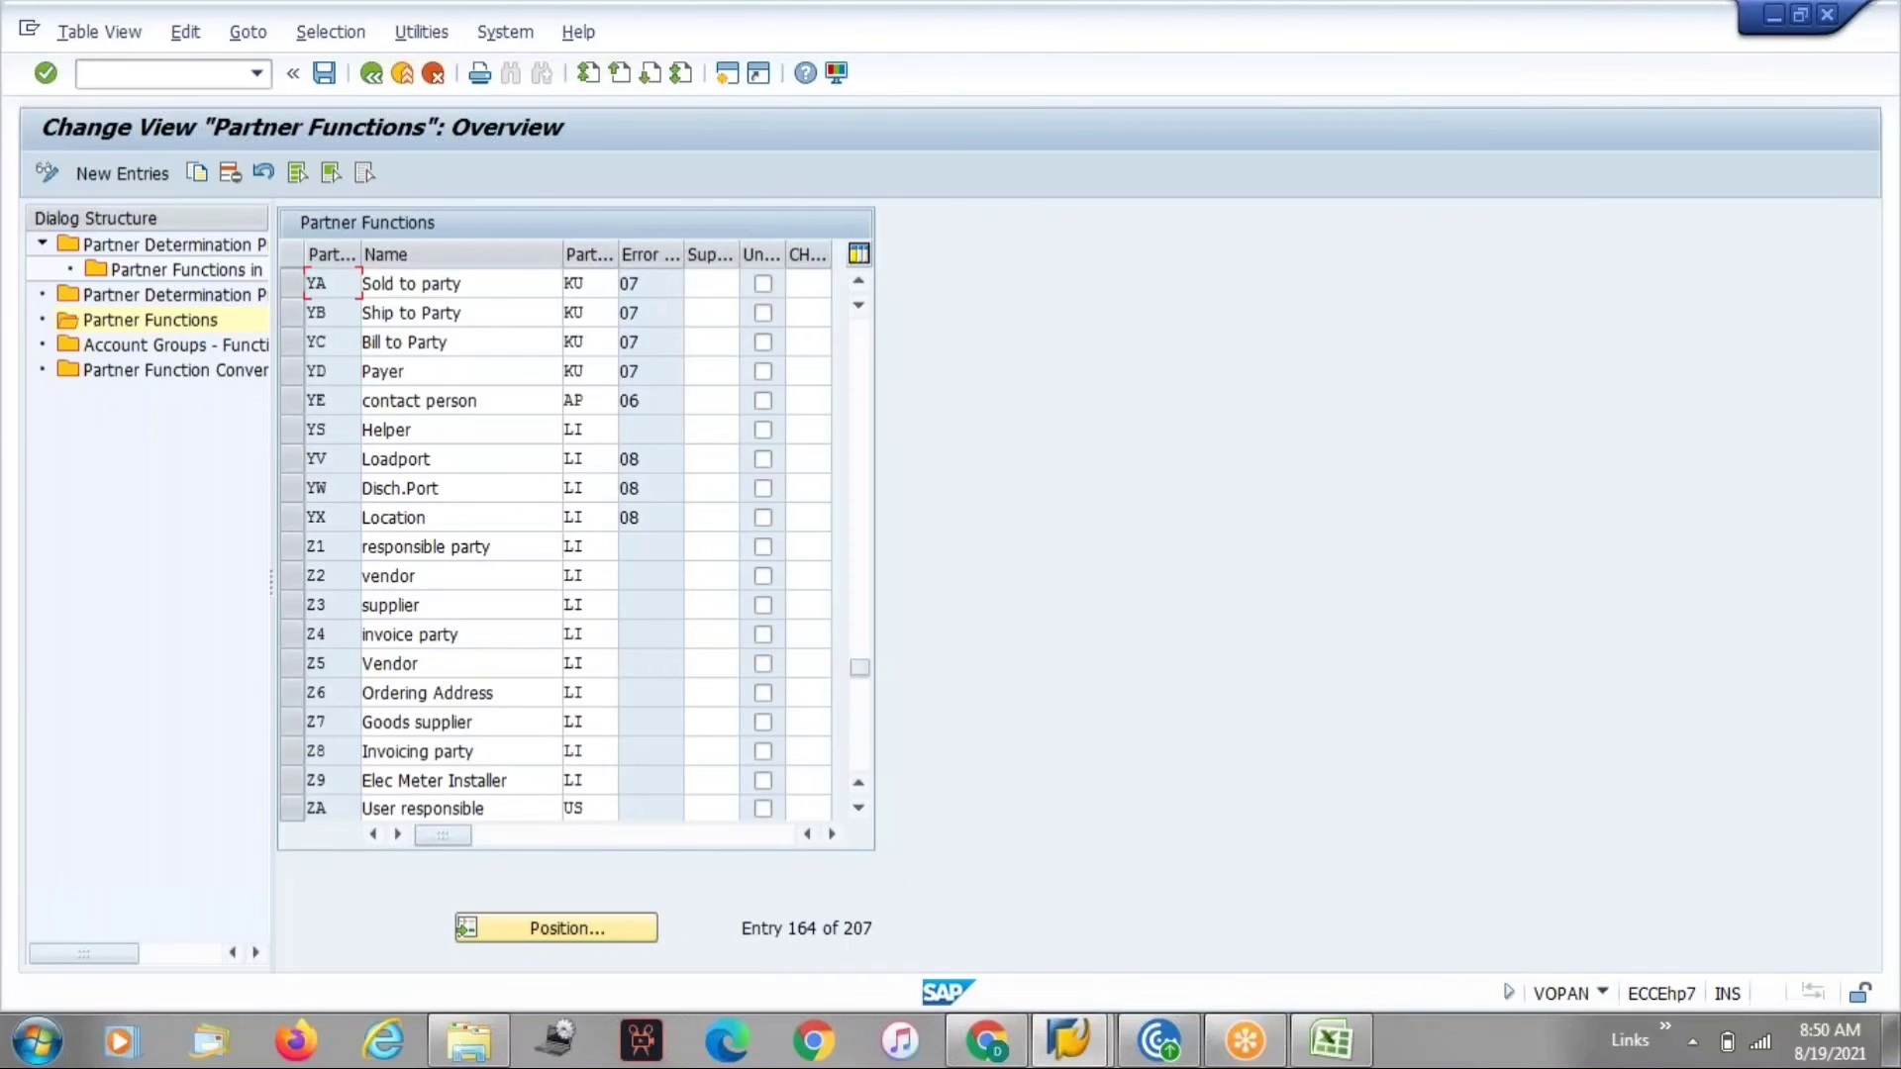
pyautogui.click(763, 285)
pyautogui.hotkey('ctrl', 's')
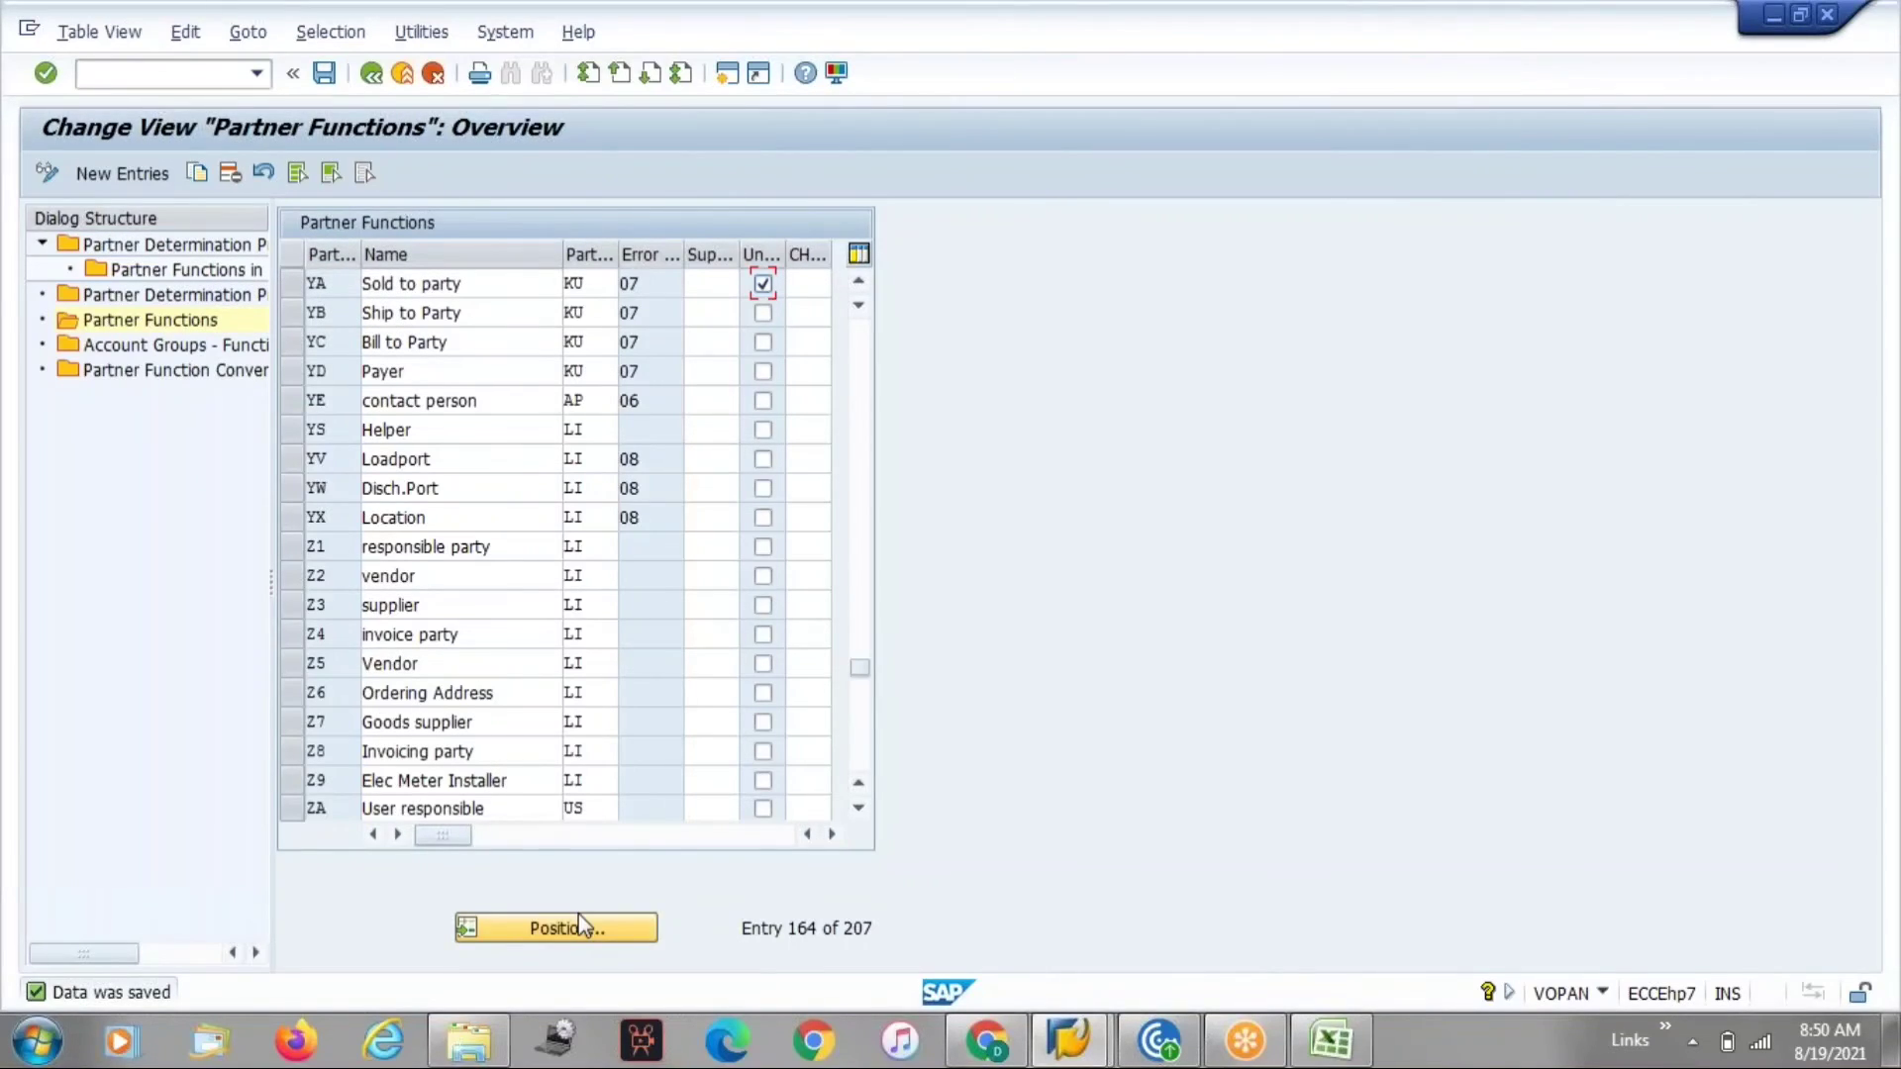
pyautogui.hotkey('alt', 'Tab')
pyautogui.hotkey('alt', 'Tab')
pyautogui.hotkey('alt', 'Tab')
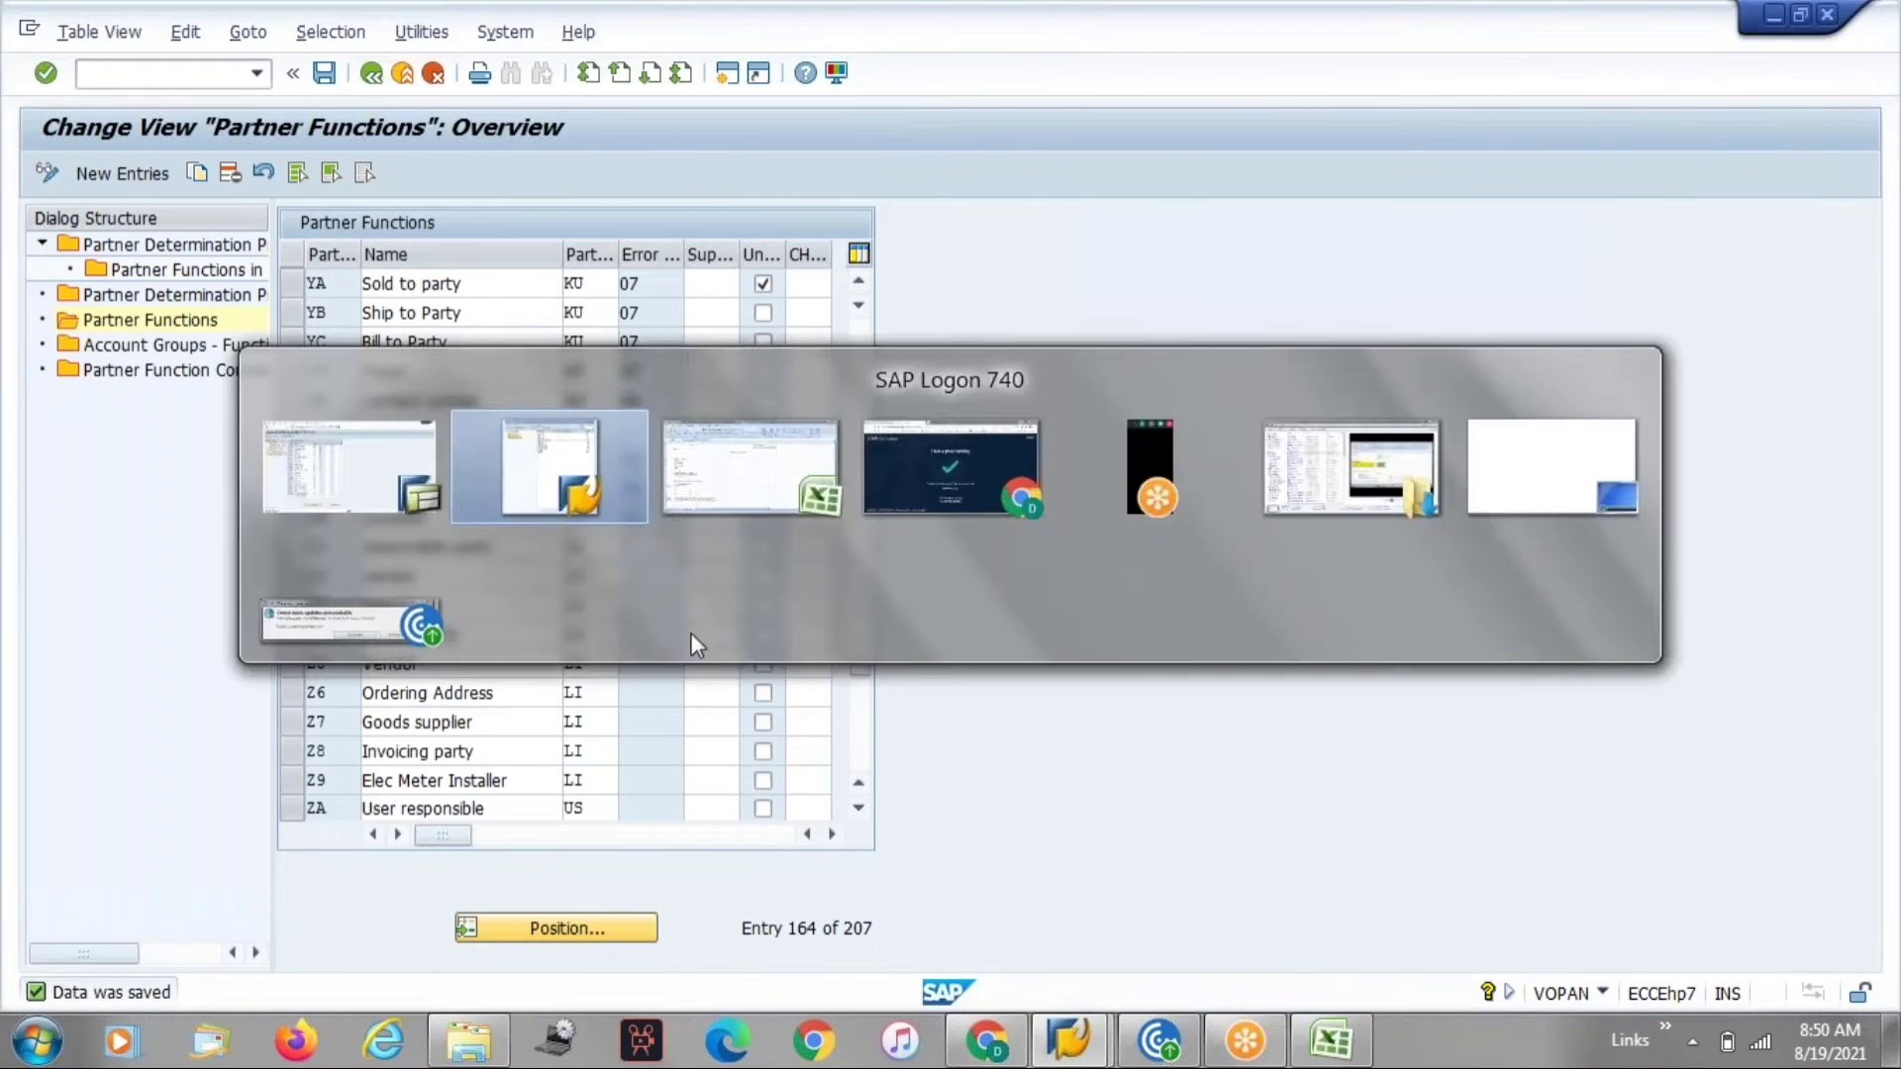
pyautogui.hotkey('alt', 'Tab')
pyautogui.hotkey('alt', 'Tab')
pyautogui.hotkey('alt', 'Tab')
pyautogui.hotkey('alt', 'Tab')
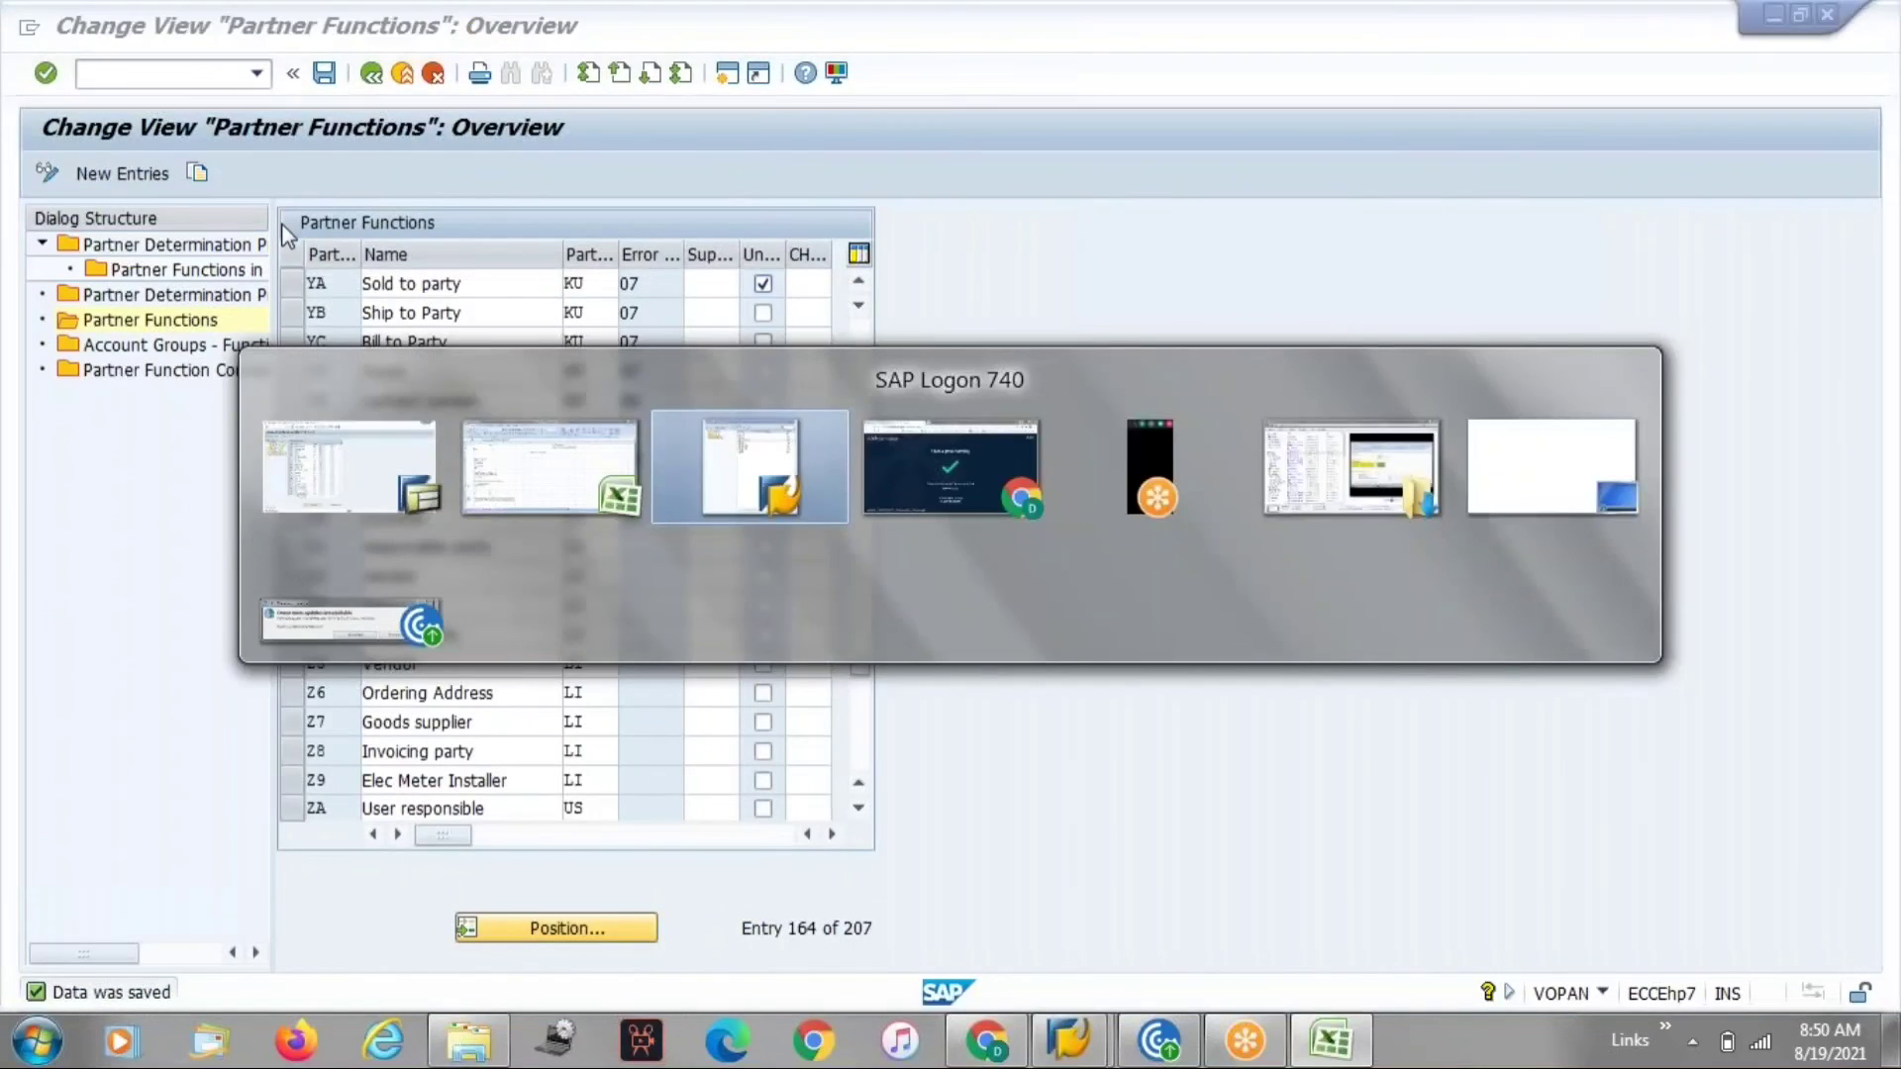
pyautogui.hotkey('alt', 'shift', 'Tab')
pyautogui.hotkey('alt', 'Tab')
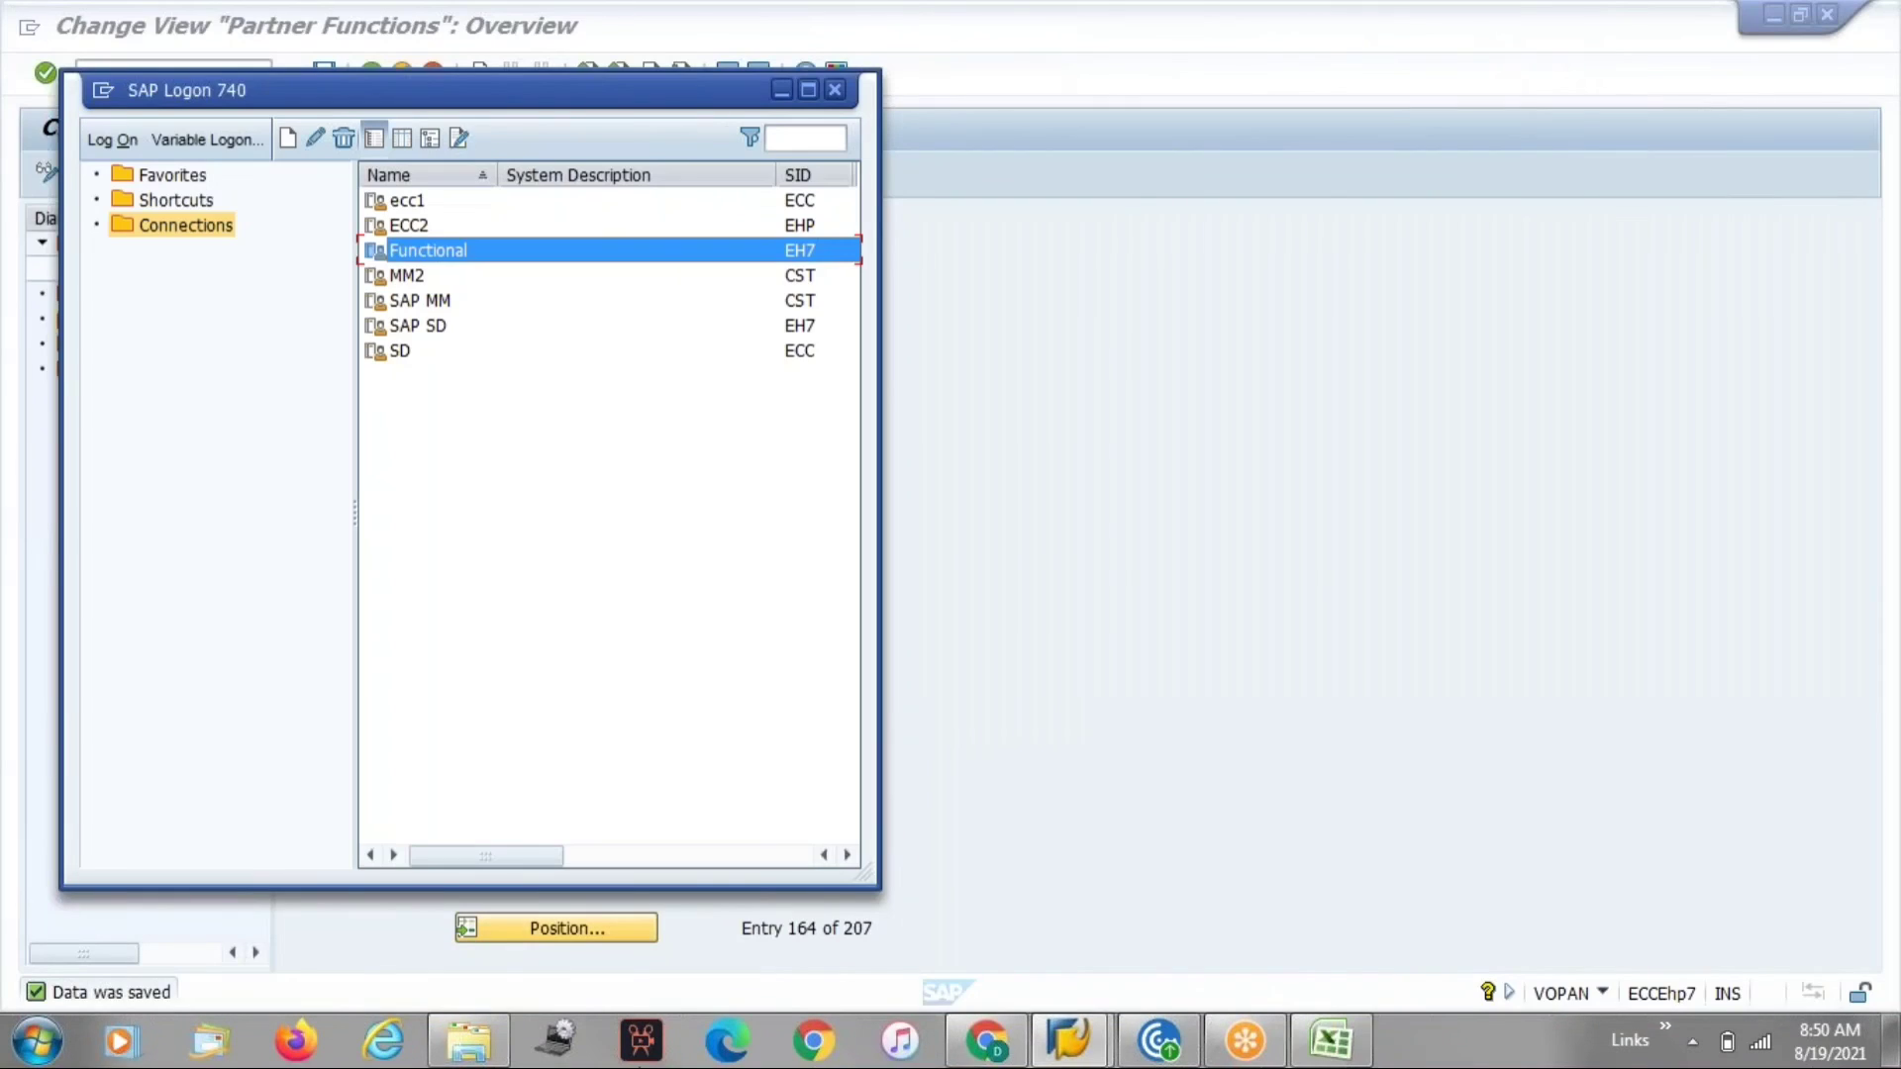
pyautogui.moveTo(1069, 1040)
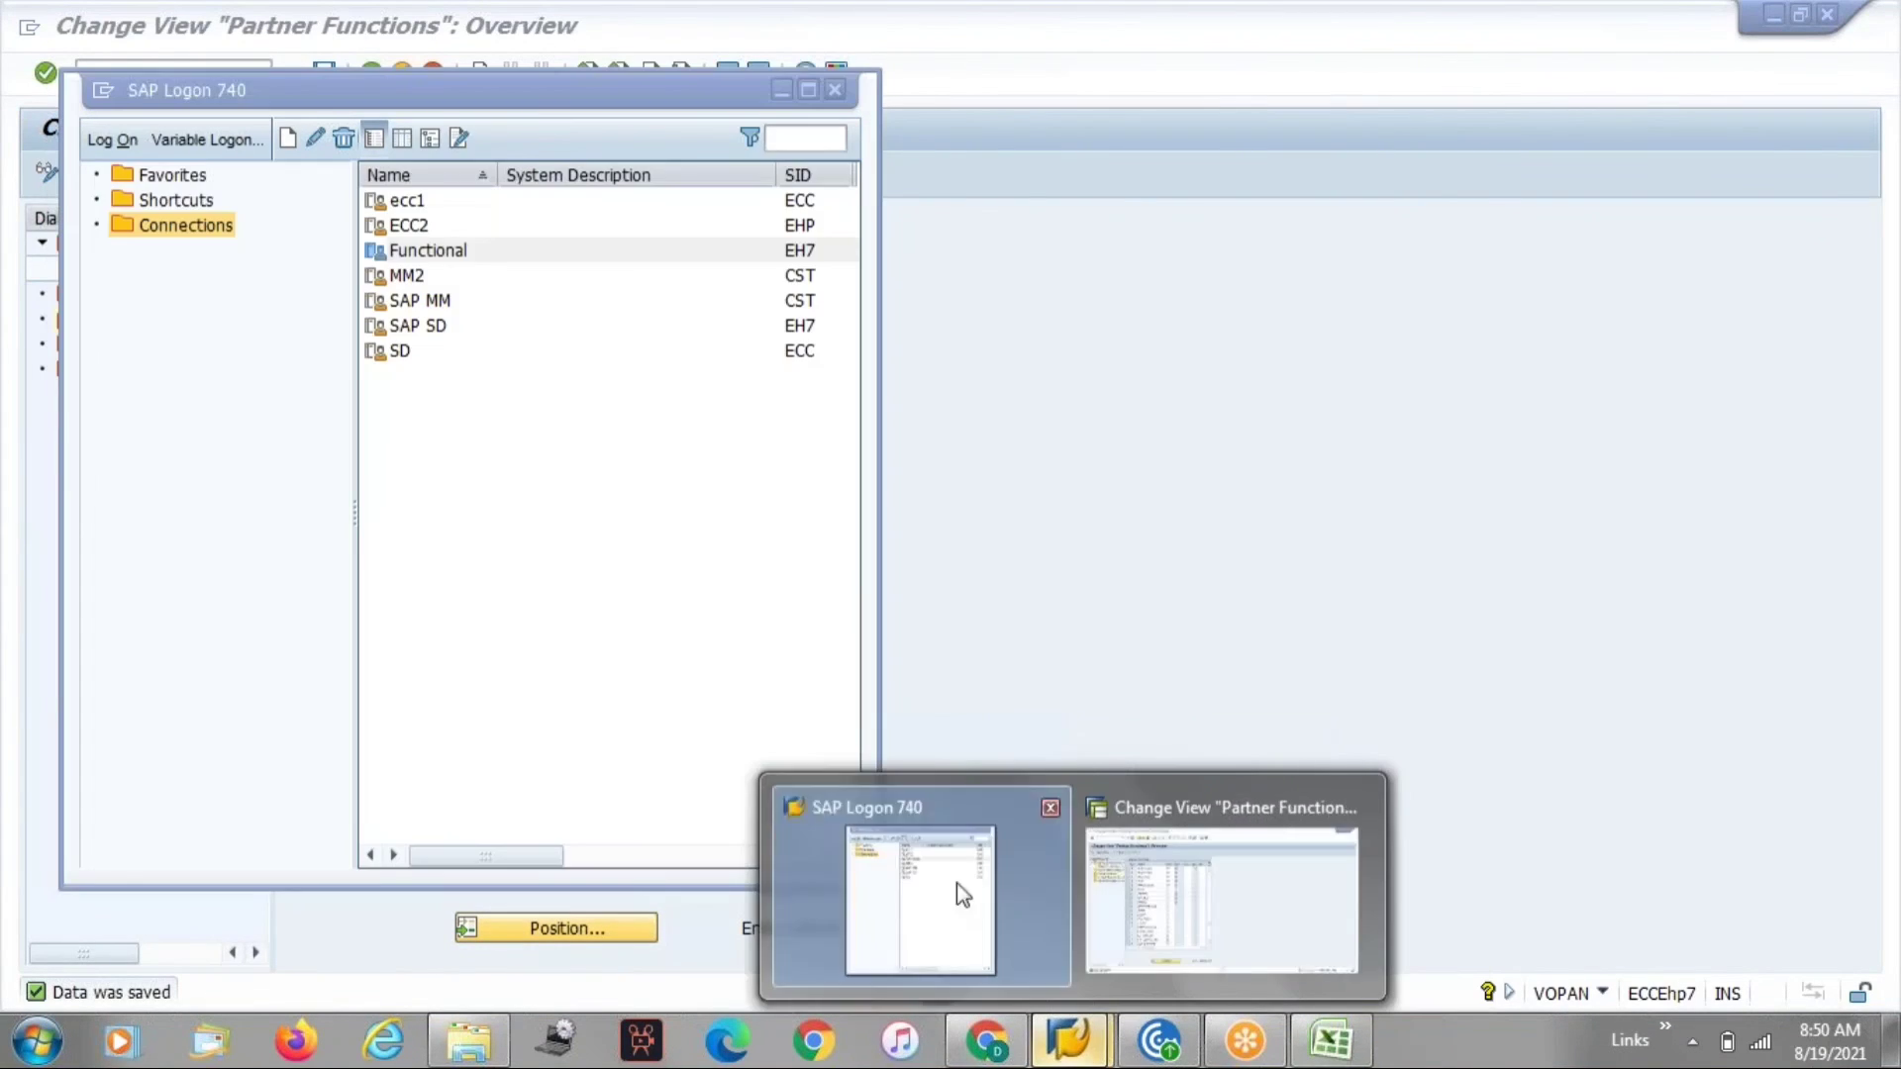
pyautogui.click(1192, 899)
# Open the customer in XD02 for sales area ZSSS, ZE, ZE and show its partner functions.
pyautogui.click(147, 73)
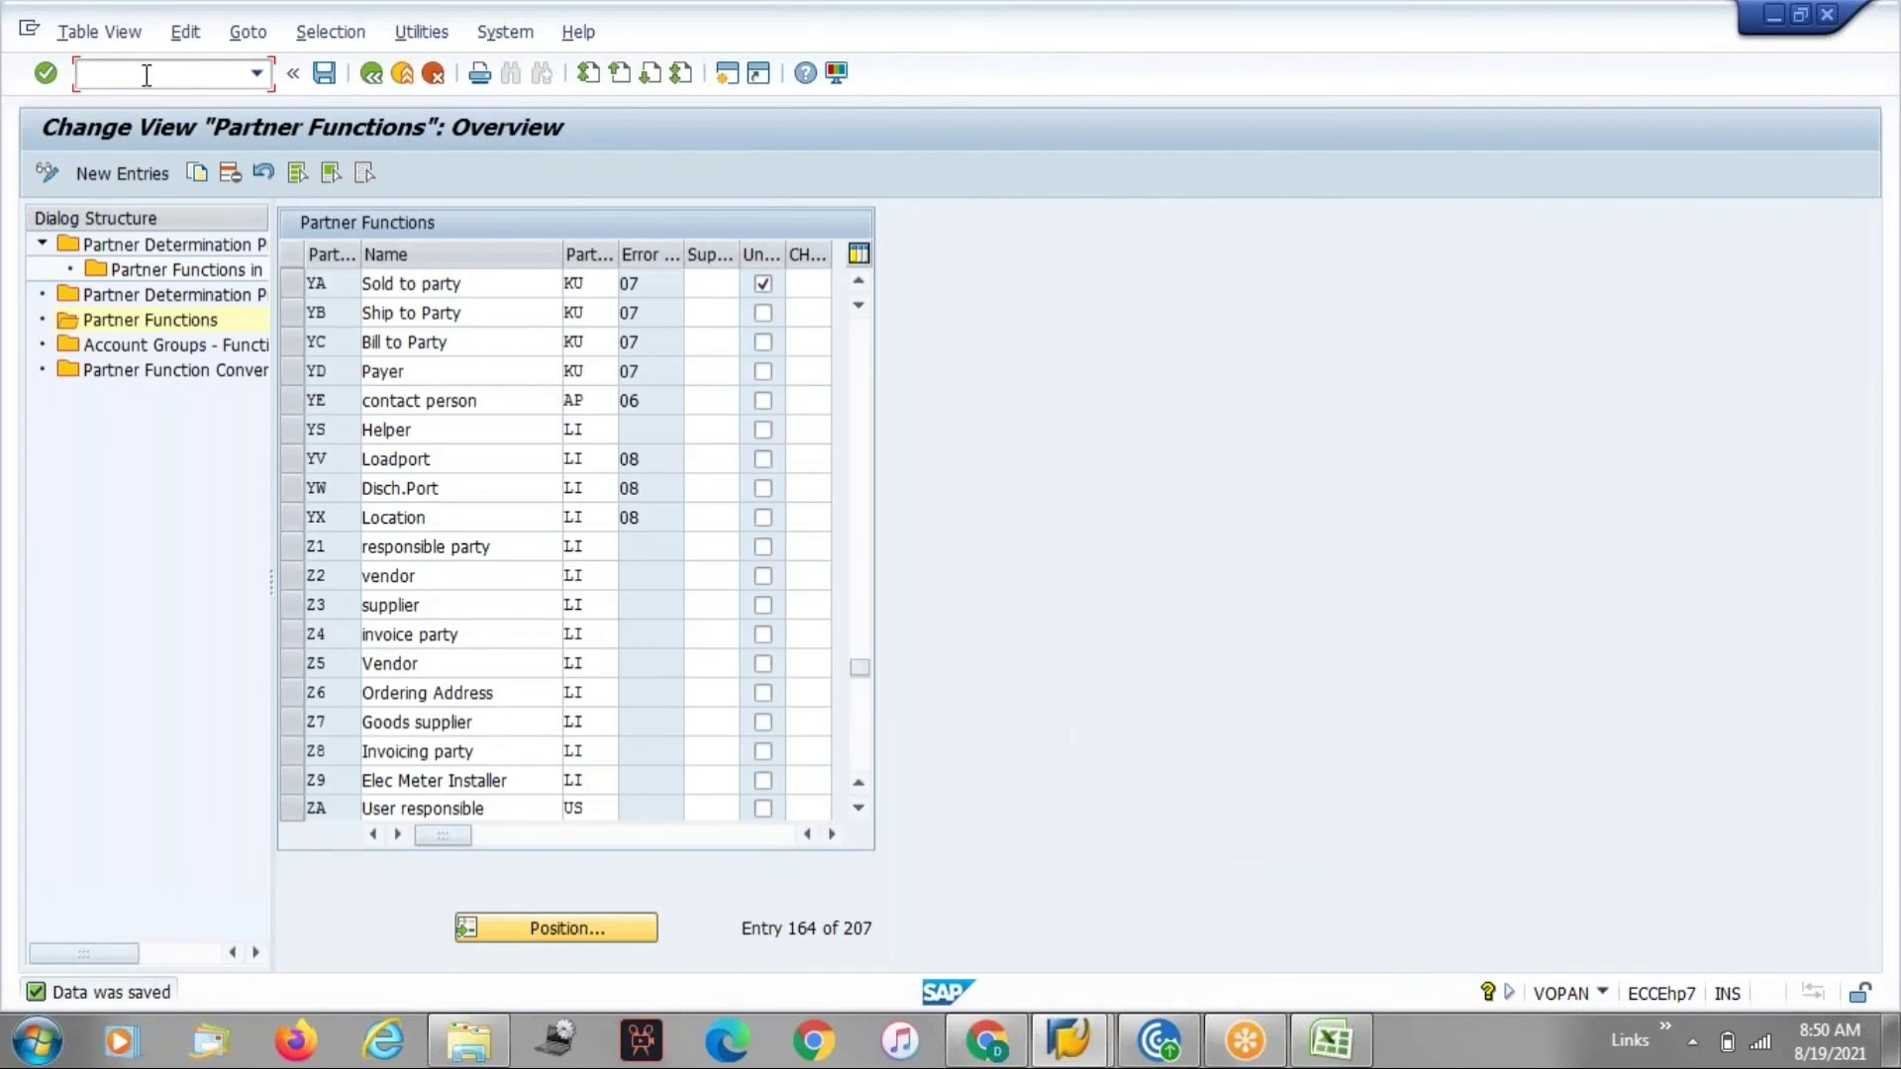
pyautogui.write('/oxd02')
pyautogui.press('Return')
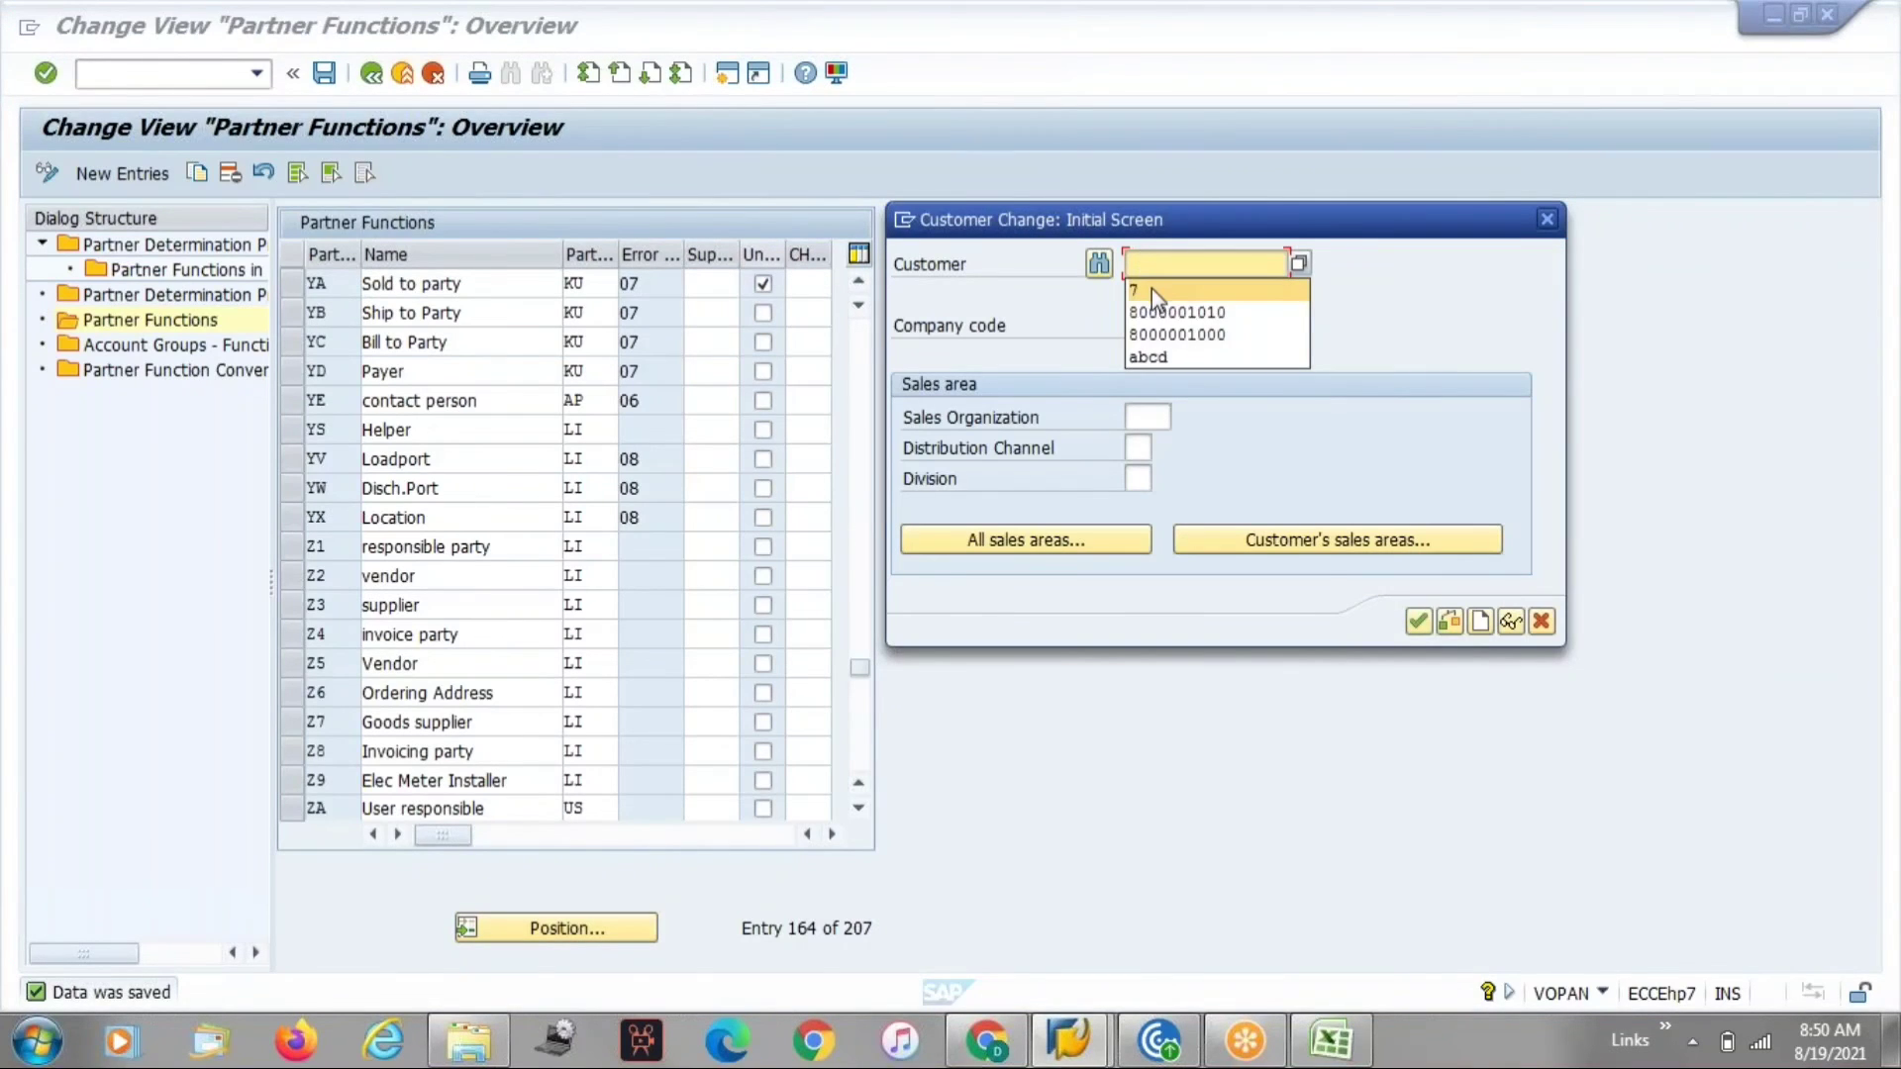
pyautogui.click(1150, 290)
pyautogui.click(1146, 322)
pyautogui.click(1149, 352)
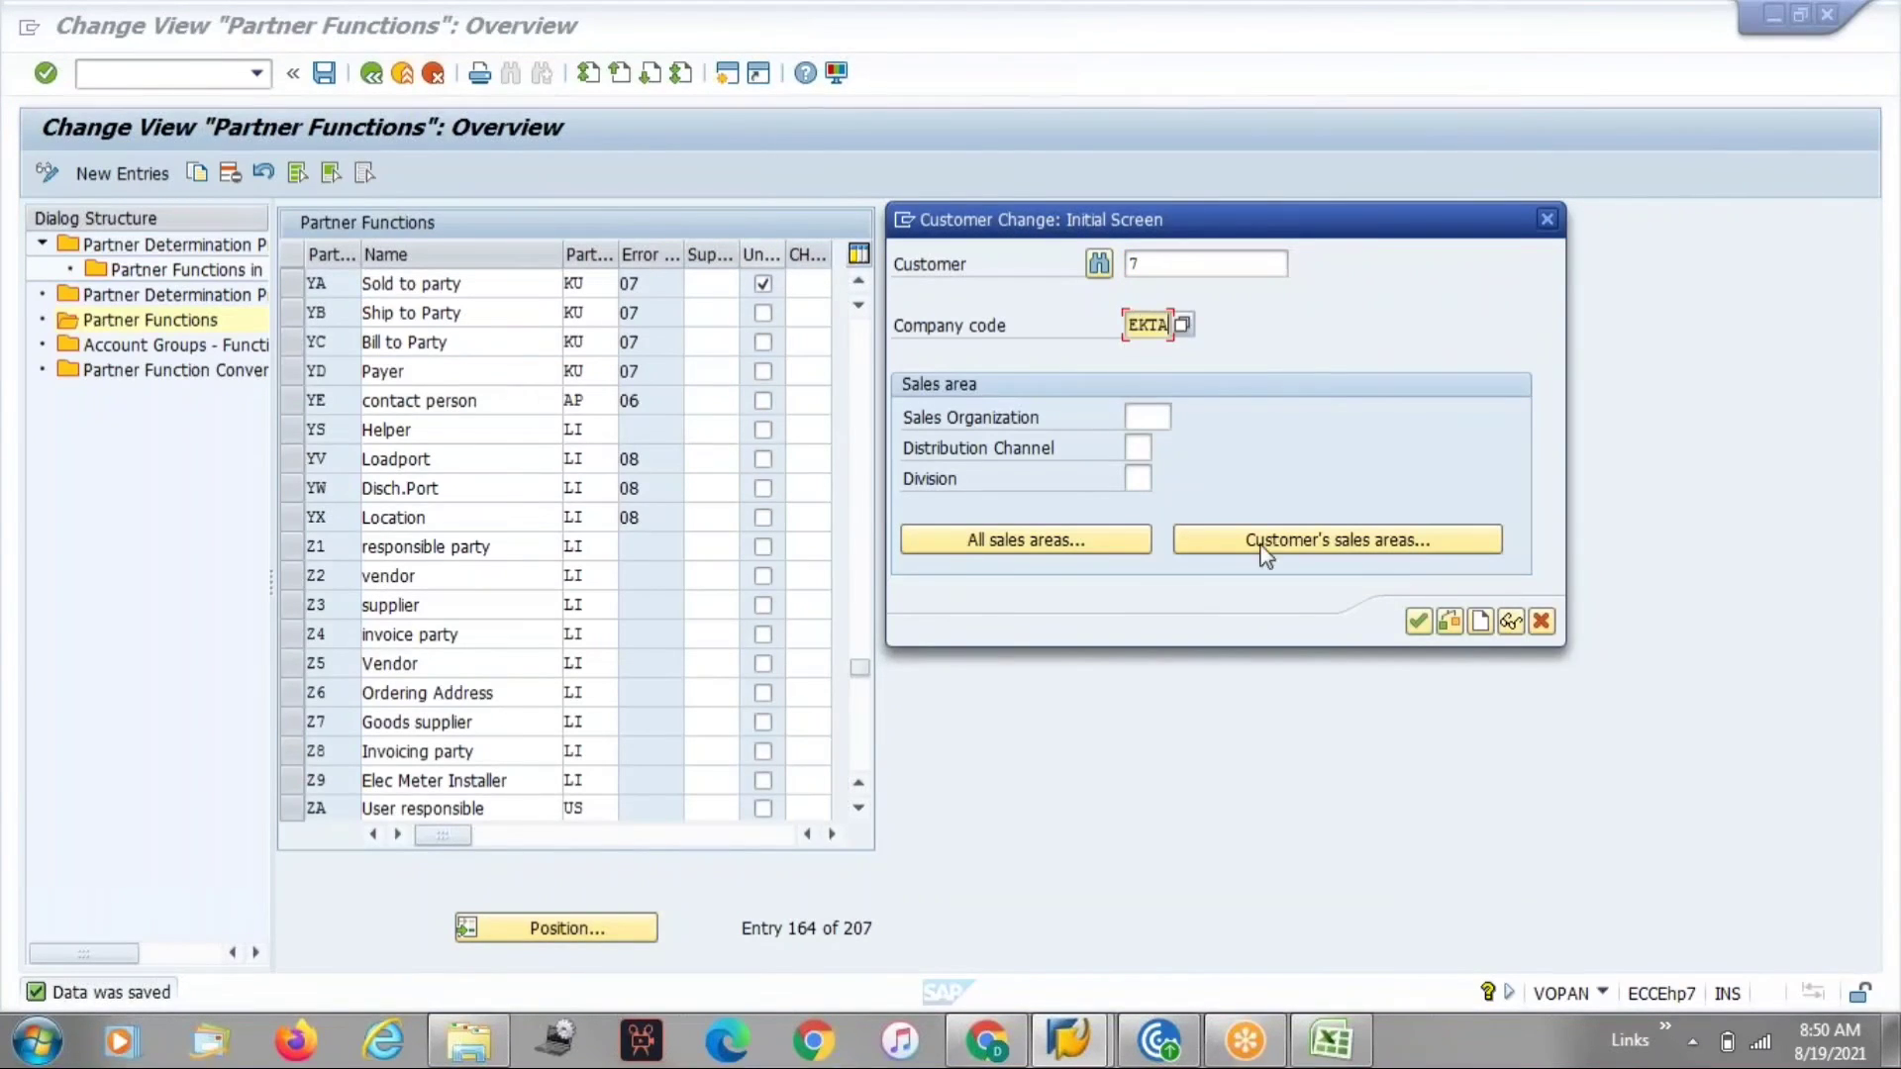
pyautogui.click(1264, 550)
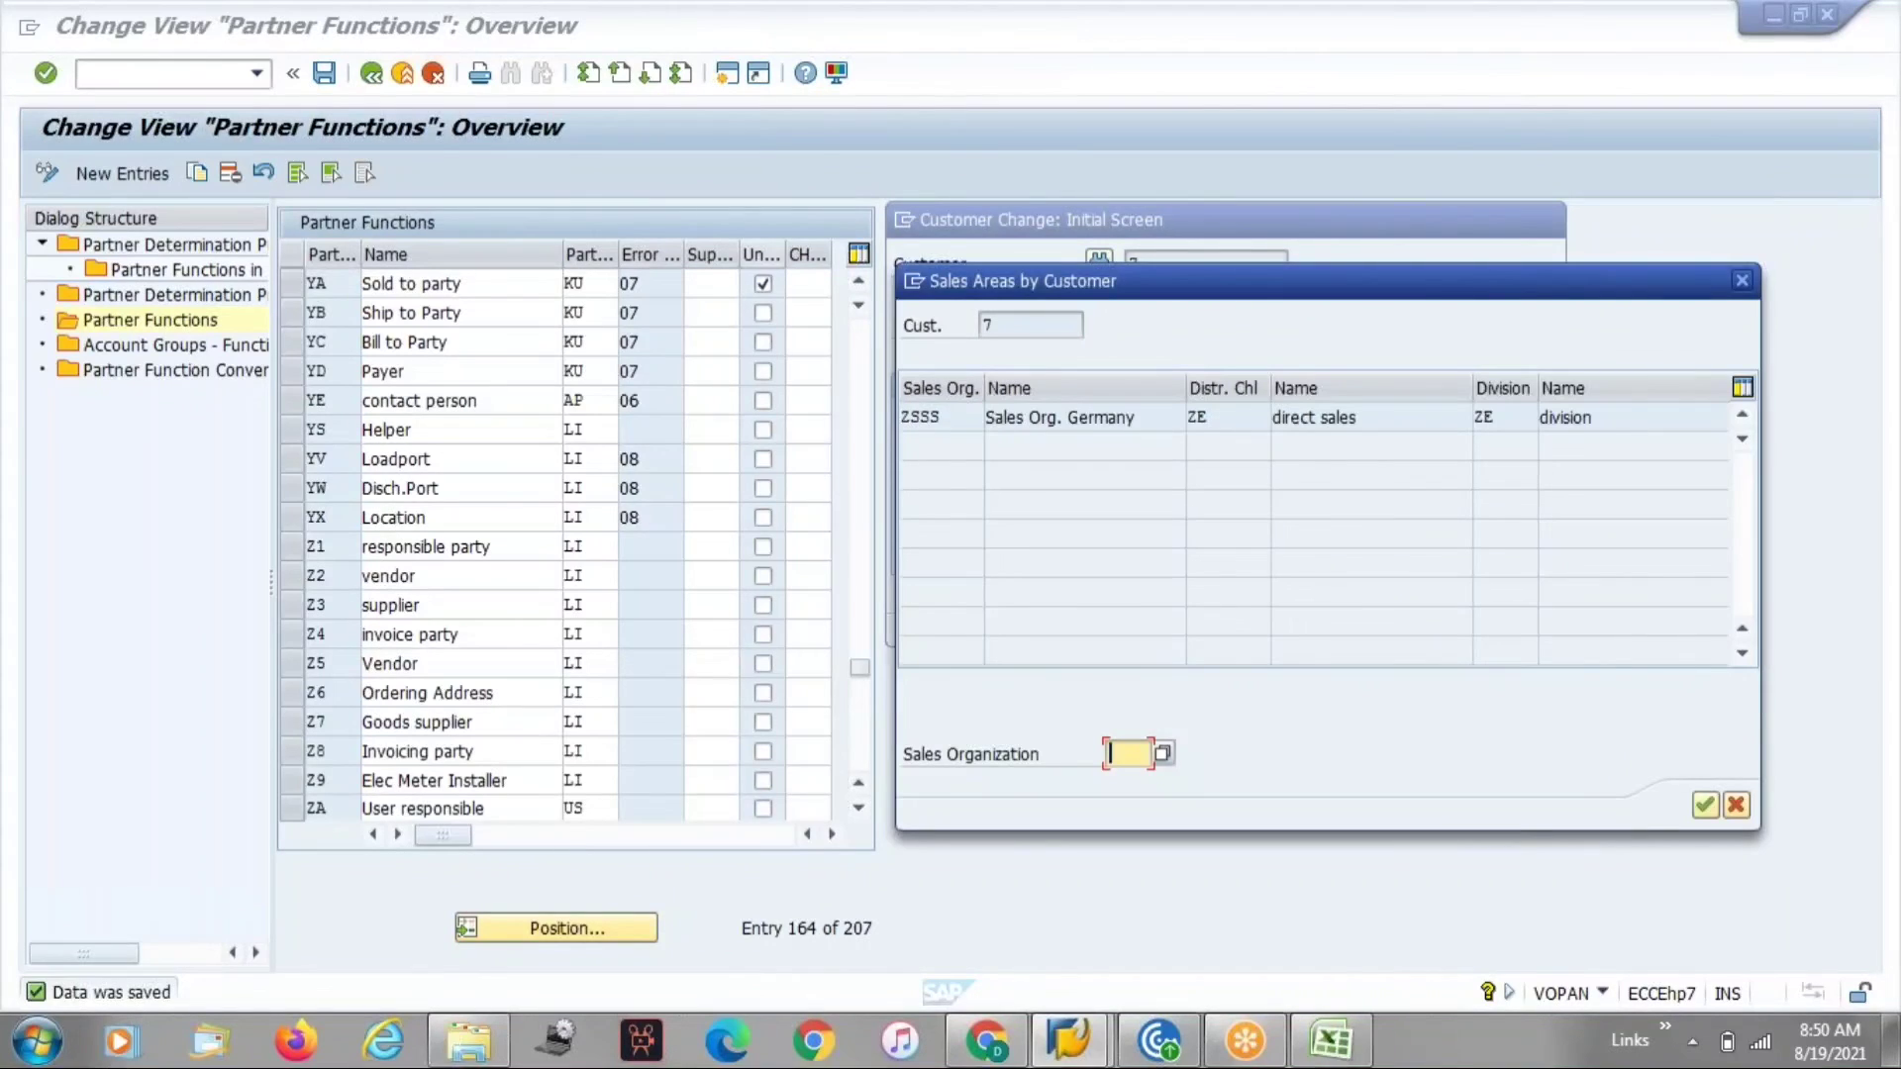
pyautogui.doubleClick(953, 417)
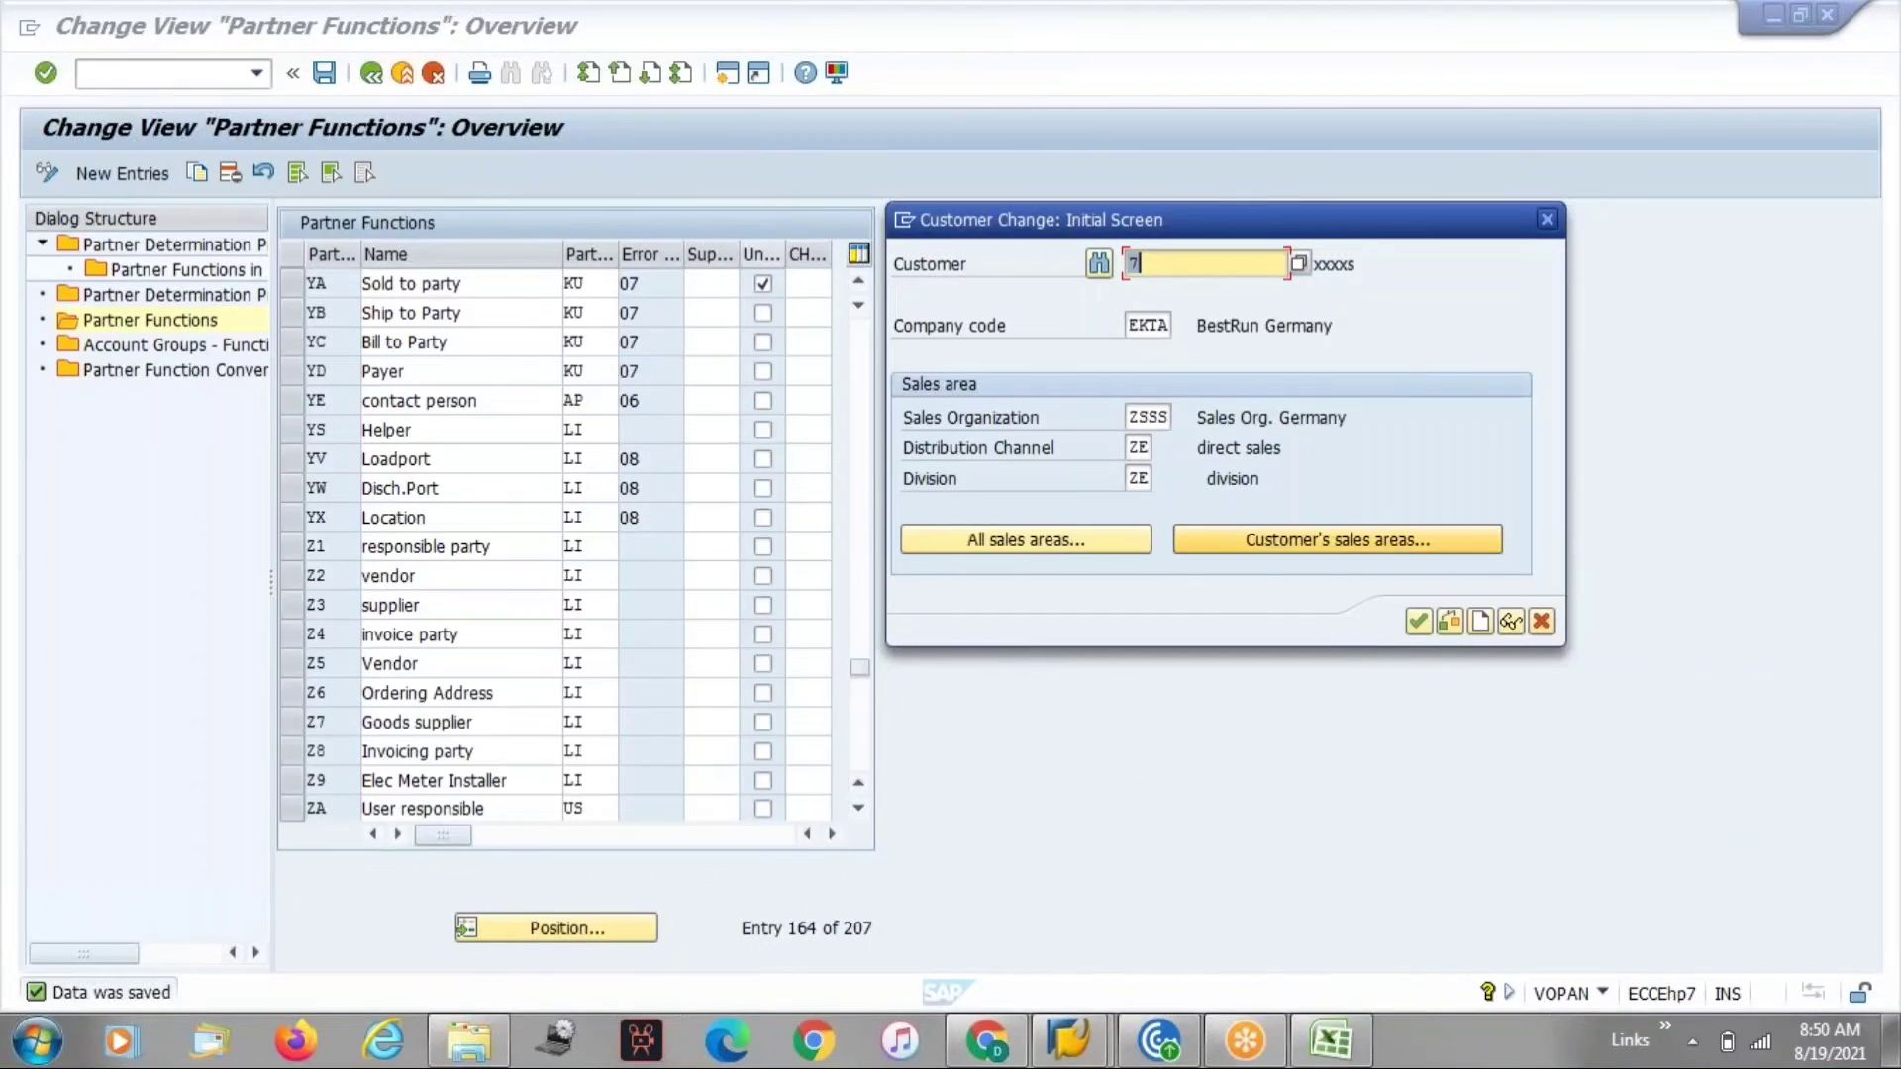
pyautogui.click(1422, 622)
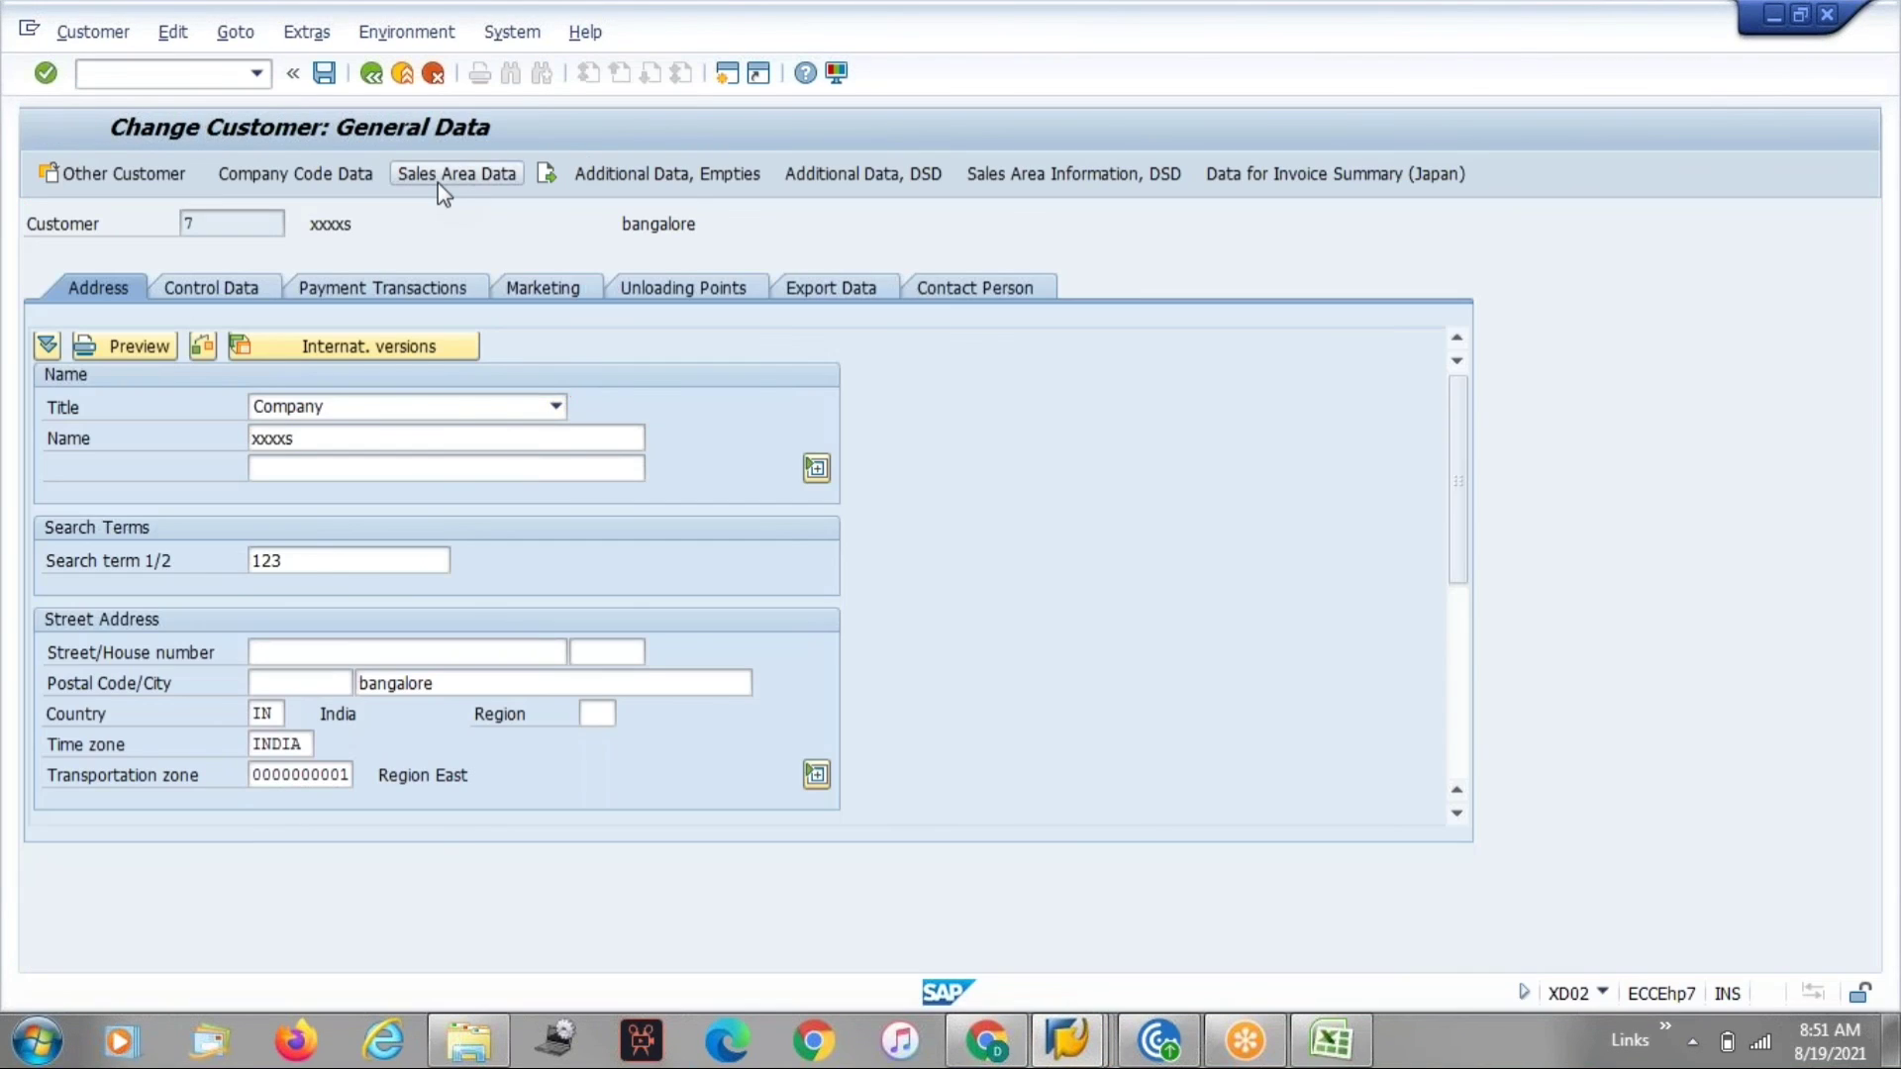
pyautogui.click(438, 180)
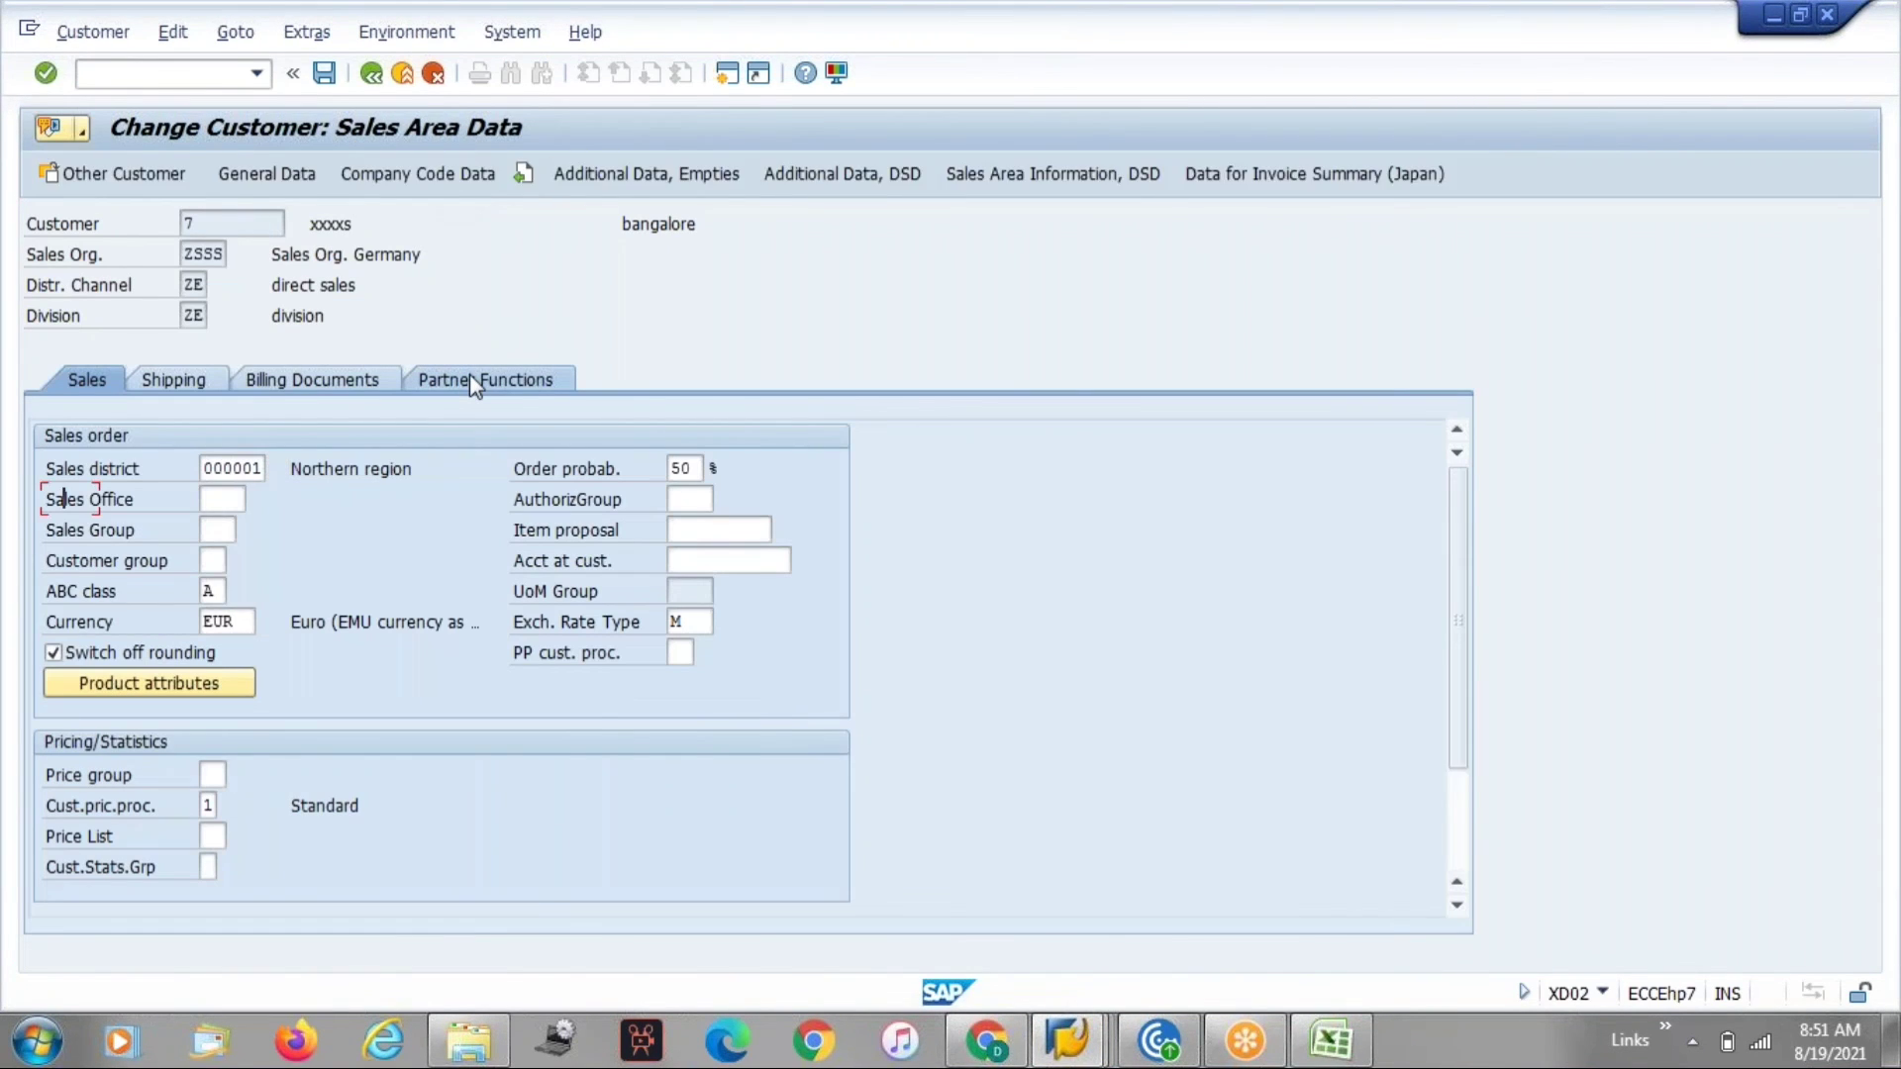
pyautogui.click(469, 378)
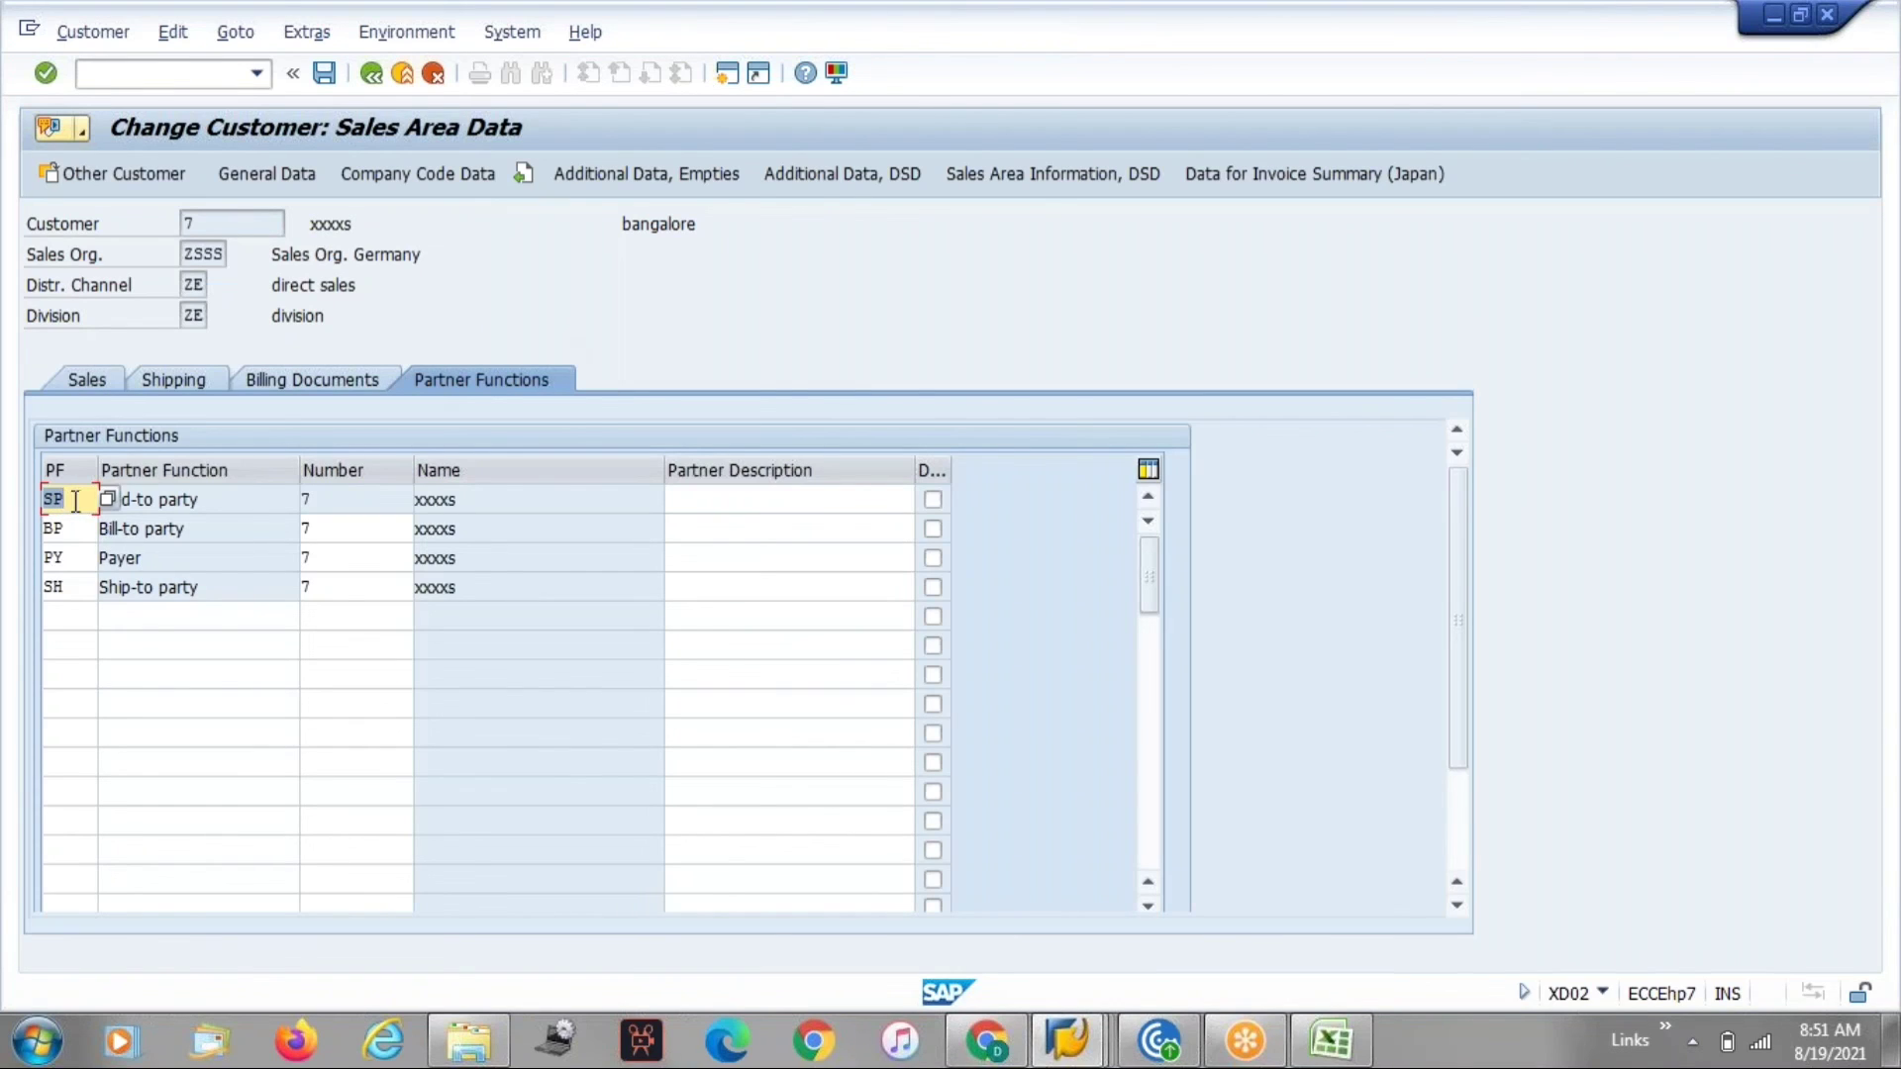
# Compare the customer's SP entry with the SP partner function's unique setting in the configuration list.
pyautogui.click(70, 500)
pyautogui.moveTo(69, 501); pyautogui.dragTo(45, 501)
pyautogui.click(44, 501)
pyautogui.hotkey('alt', 'Tab')
pyautogui.click(540, 916)
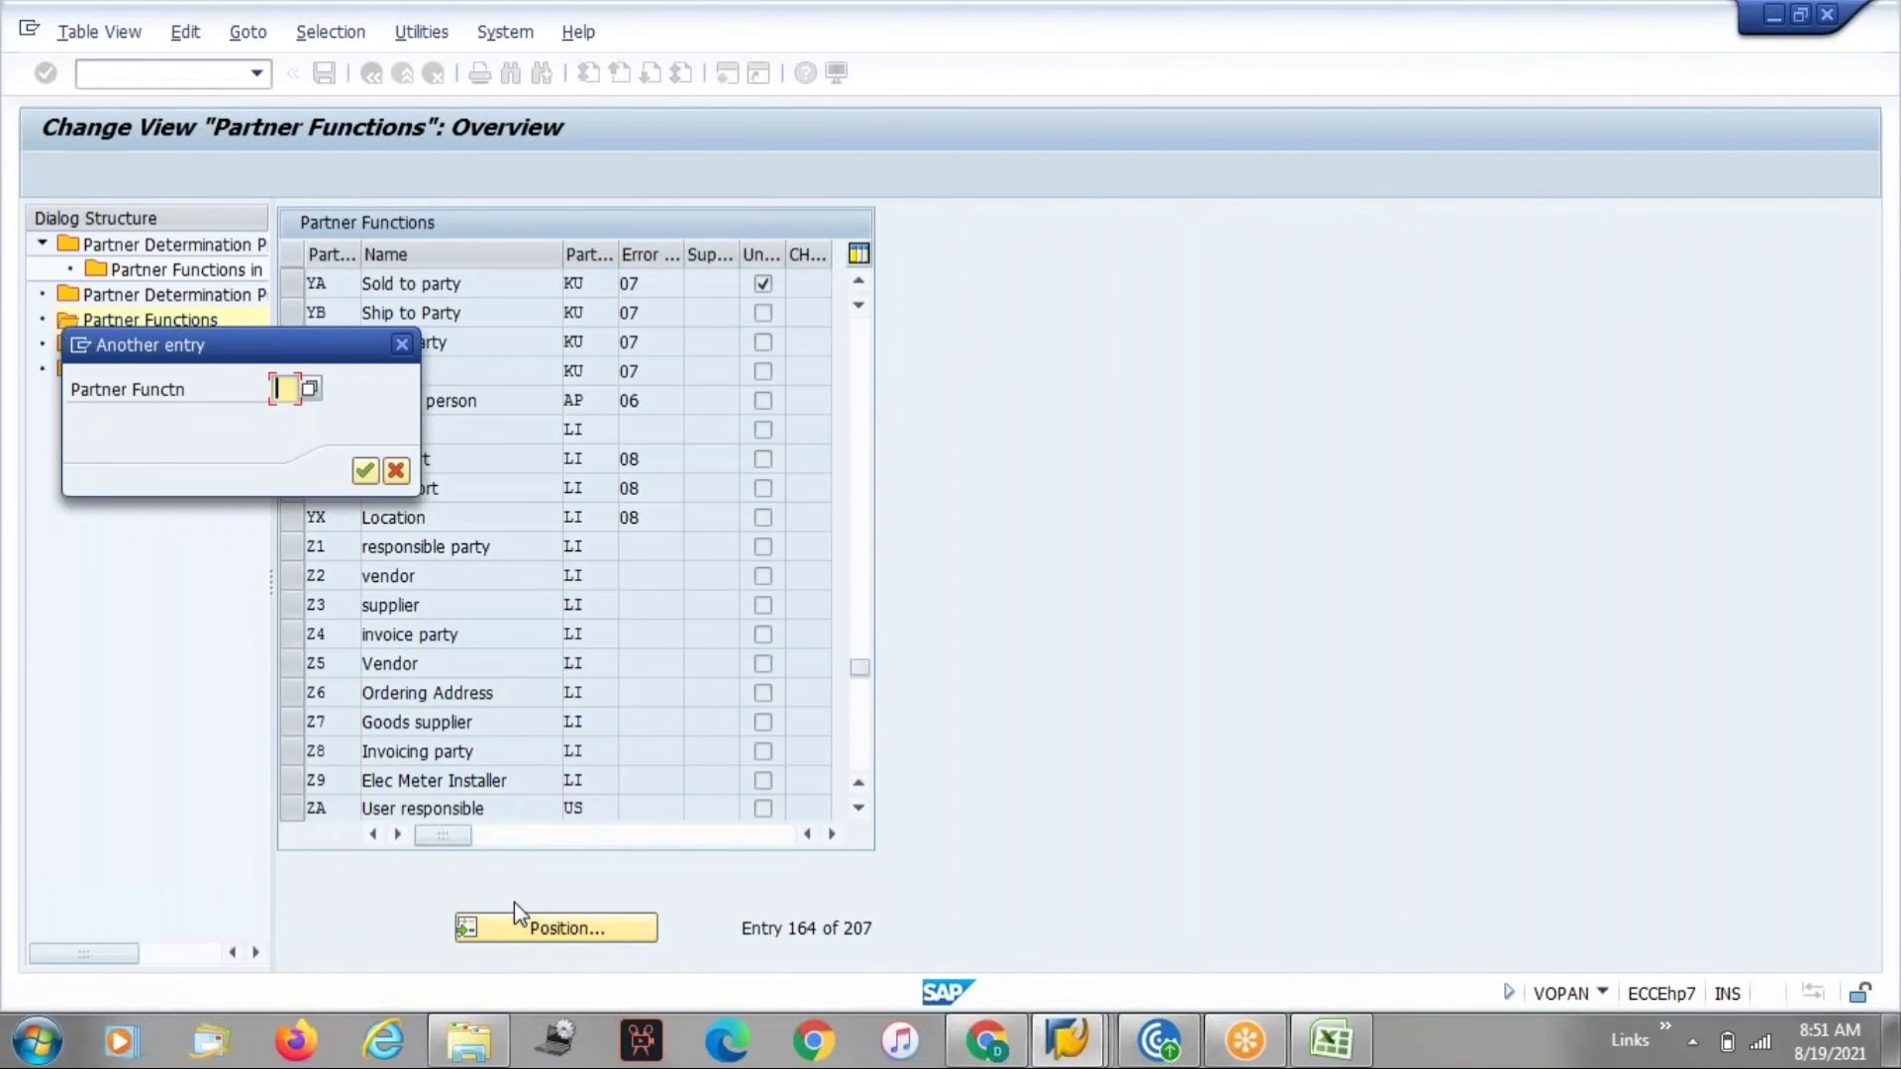
pyautogui.write('sp')
pyautogui.press('Return')
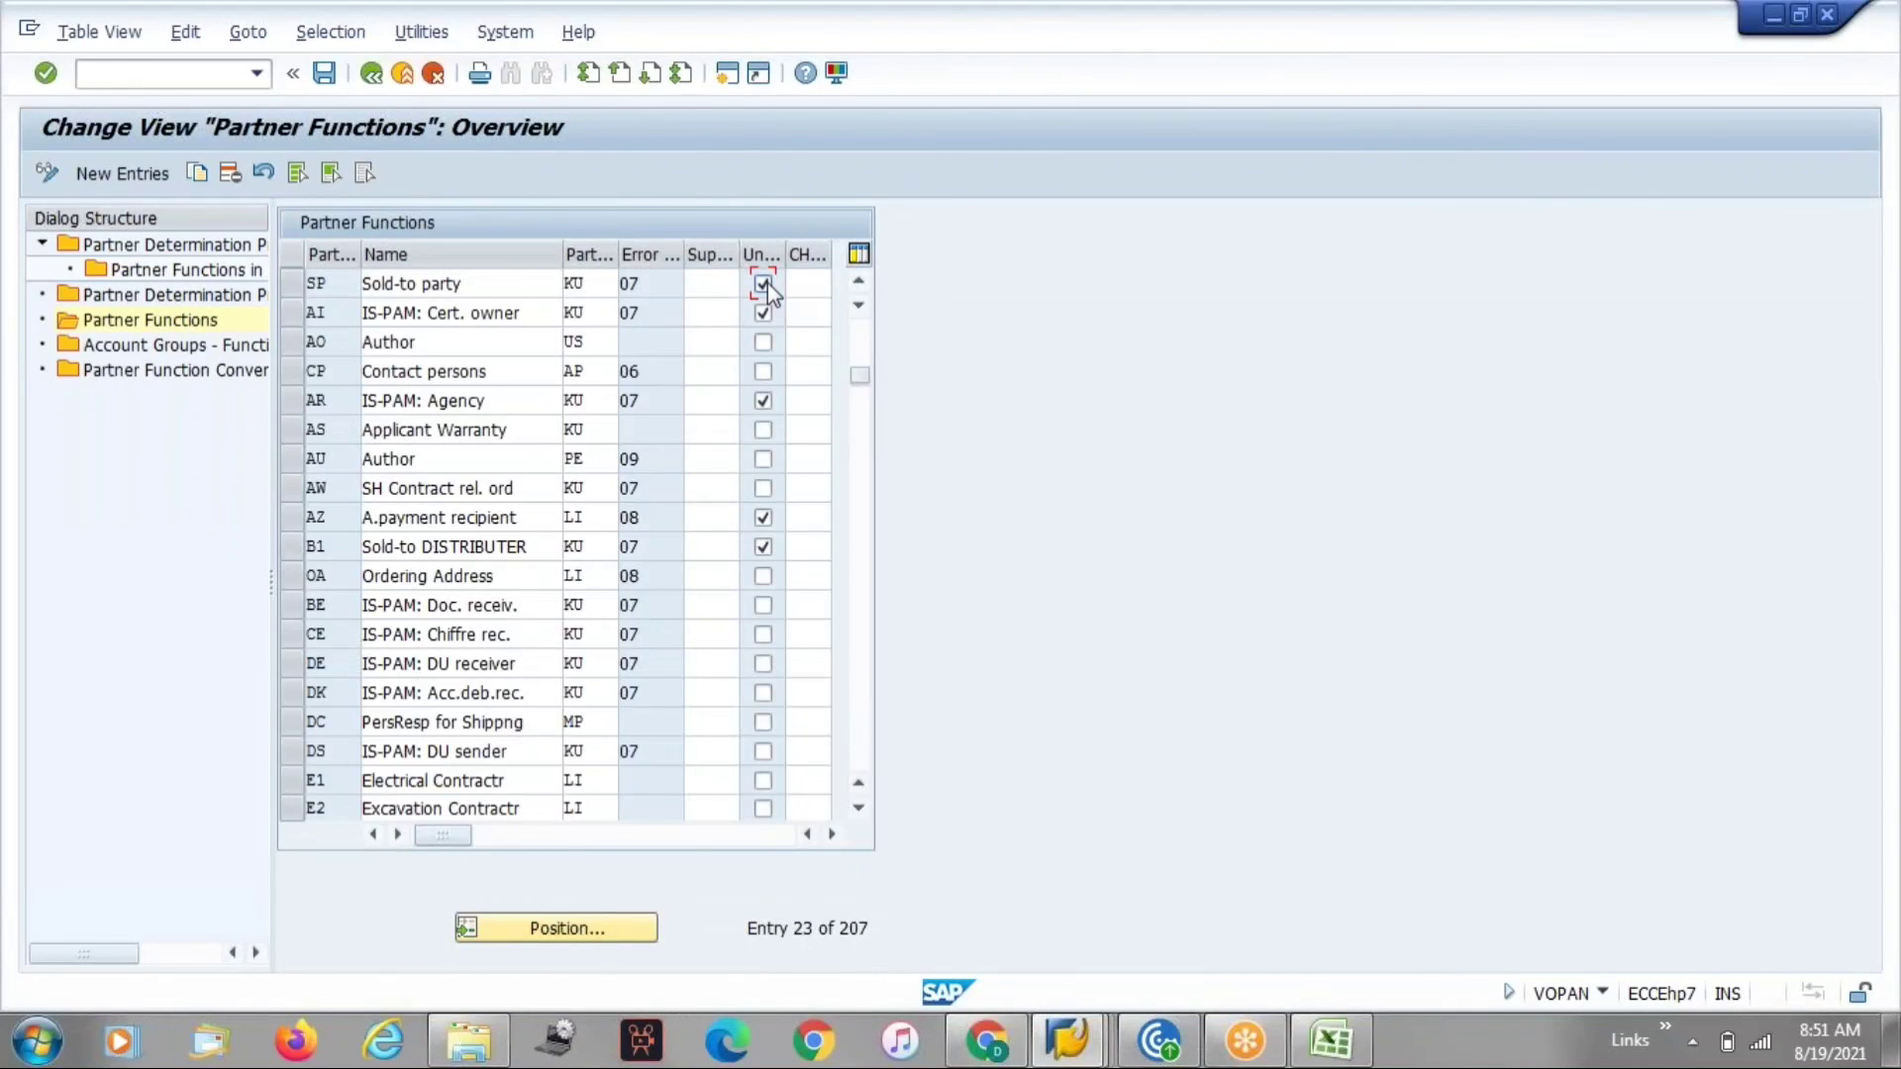
pyautogui.hotkey('alt', 'Tab')
# Try to add a second SP Sold-to party partner with number 8 to the customer's partner functions.
pyautogui.click(70, 614)
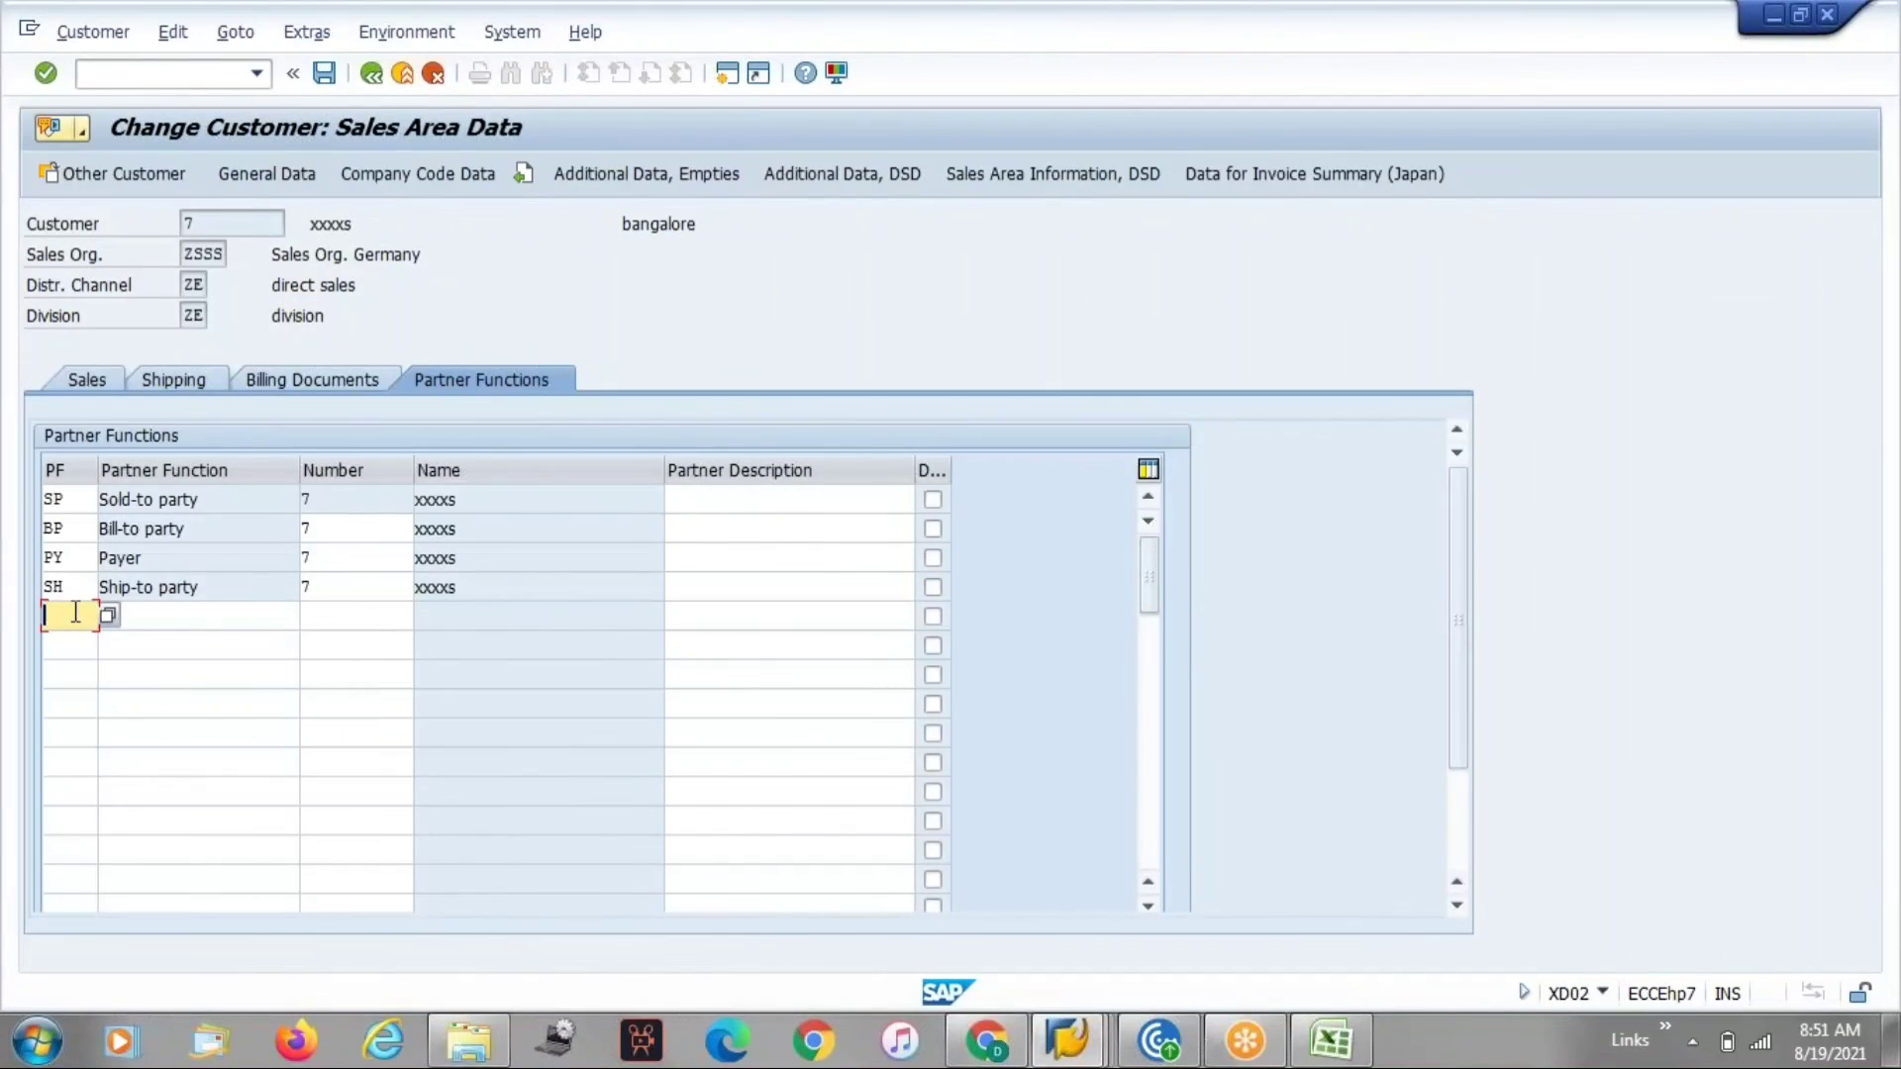
pyautogui.write('SP')
pyautogui.press('Return')
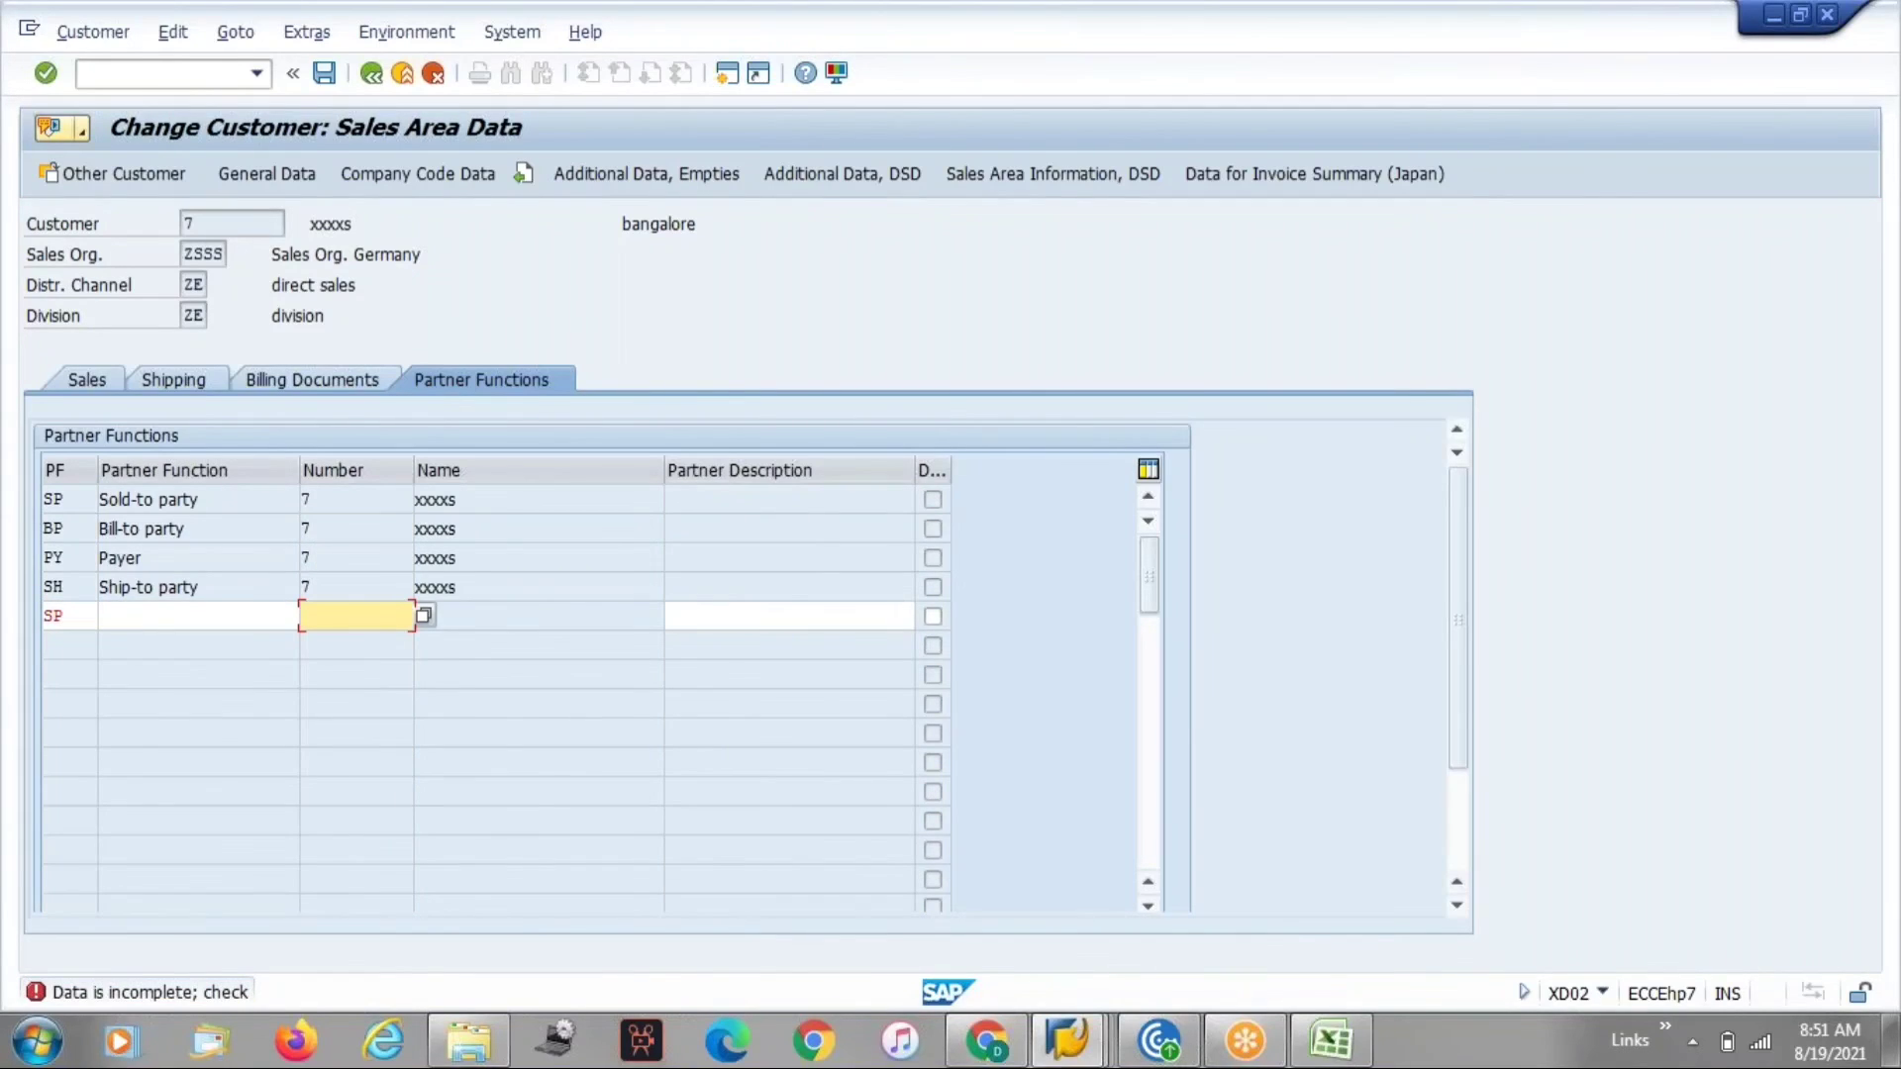
pyautogui.write('8')
pyautogui.press('Return')
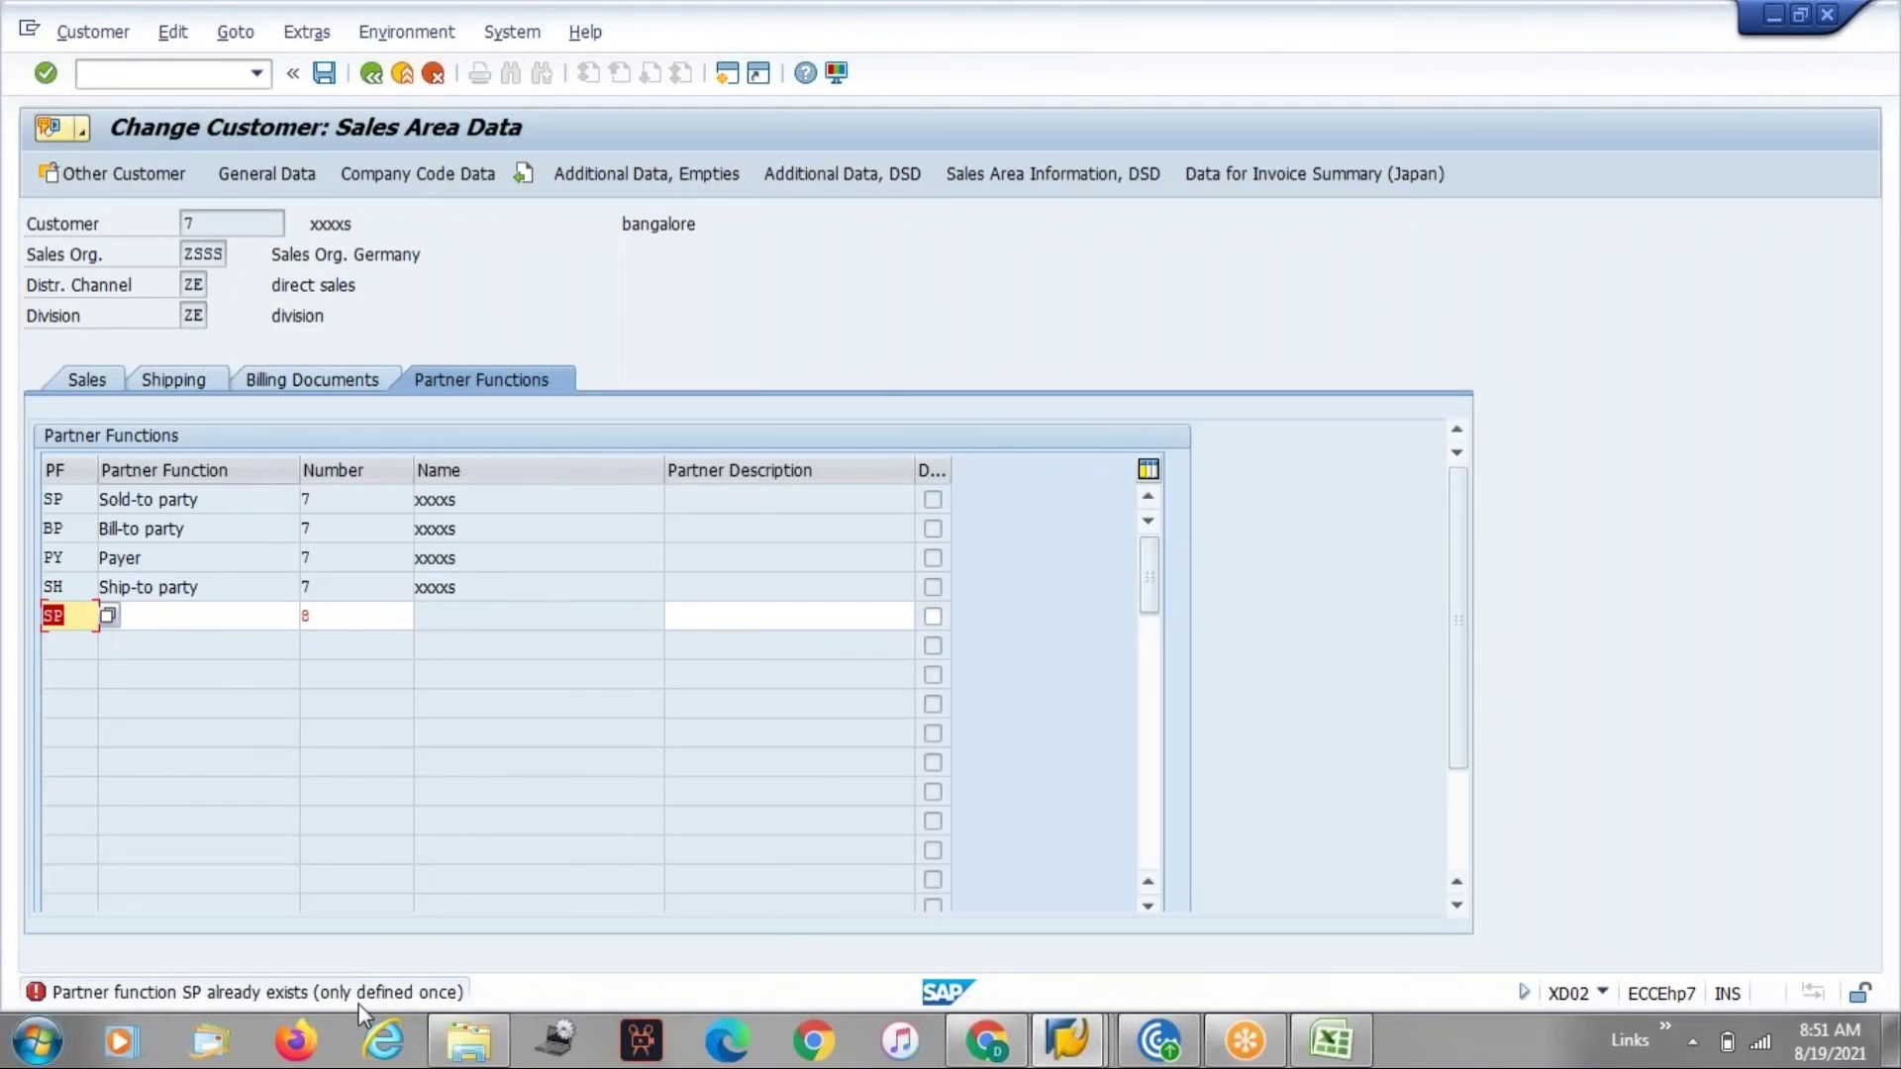
# Open the long text of the partner function error message and close it.
pyautogui.click(443, 991)
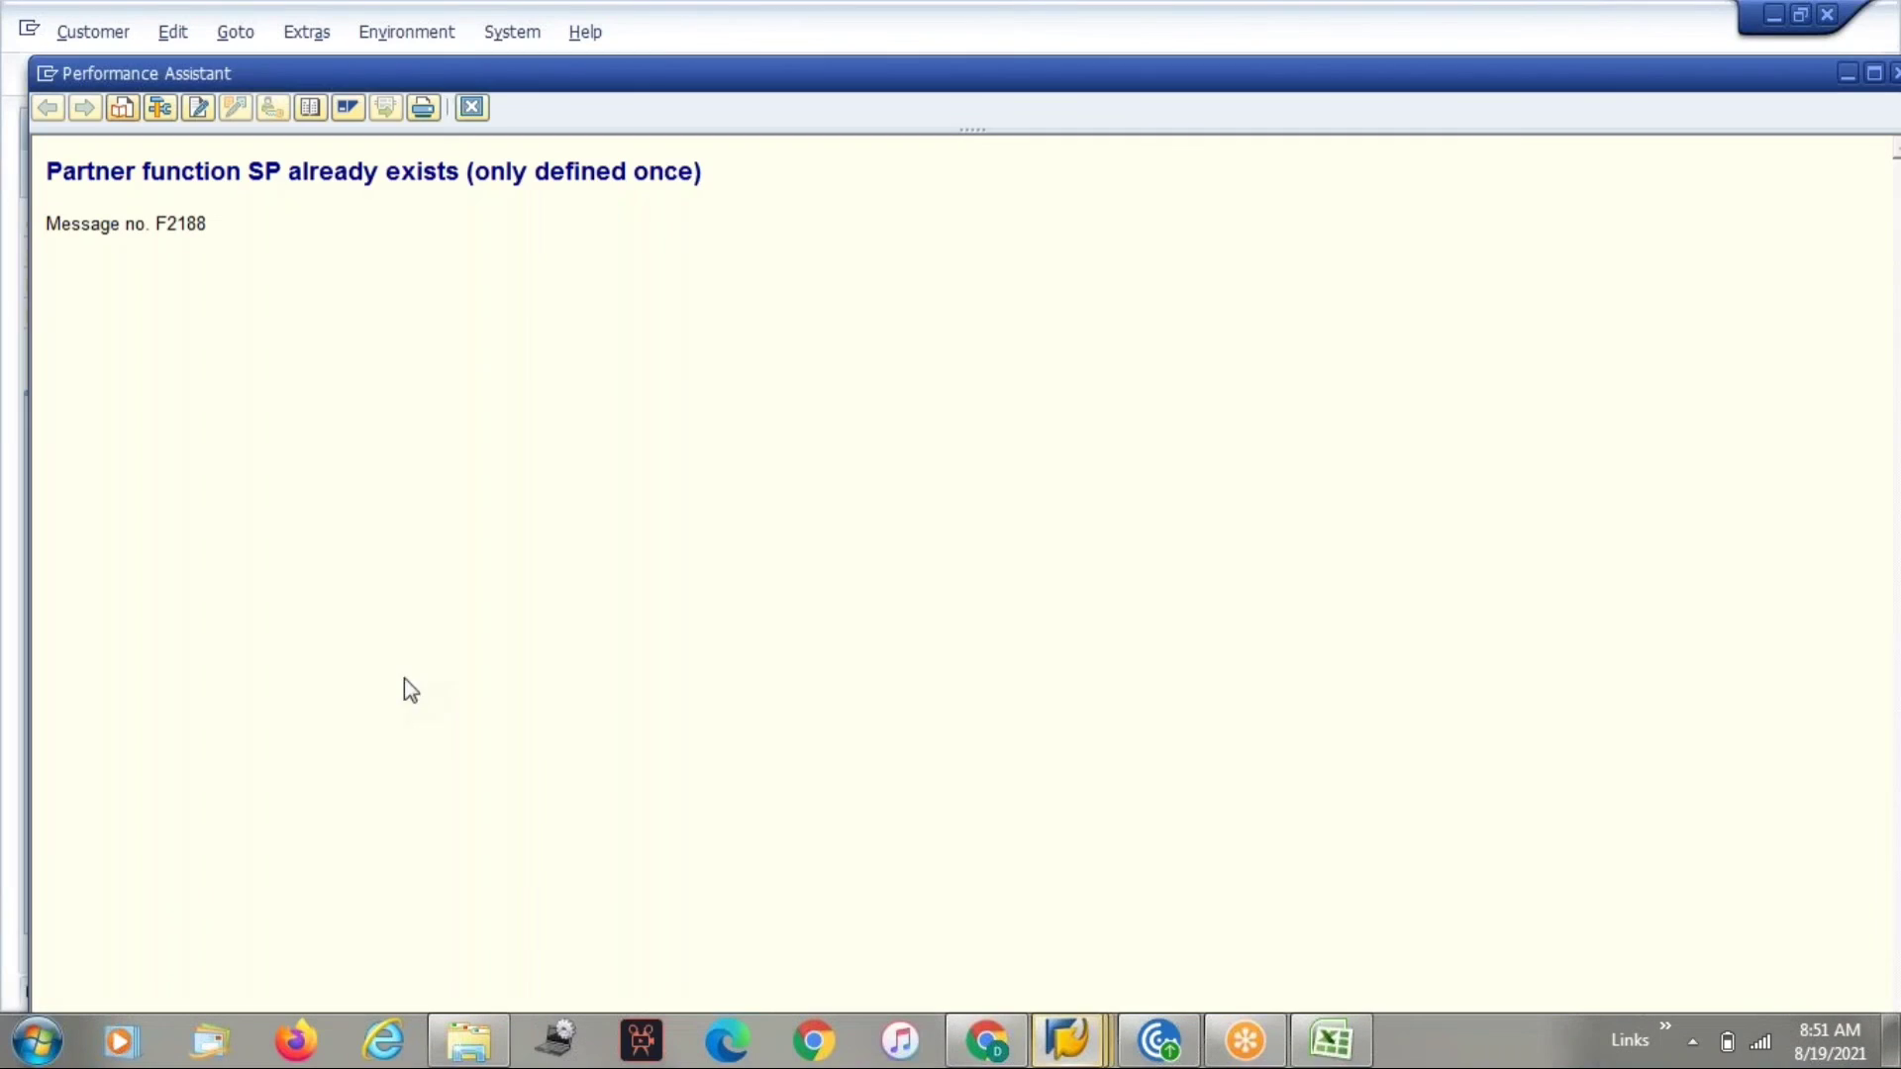
pyautogui.moveTo(644, 151); pyautogui.dragTo(488, 127)
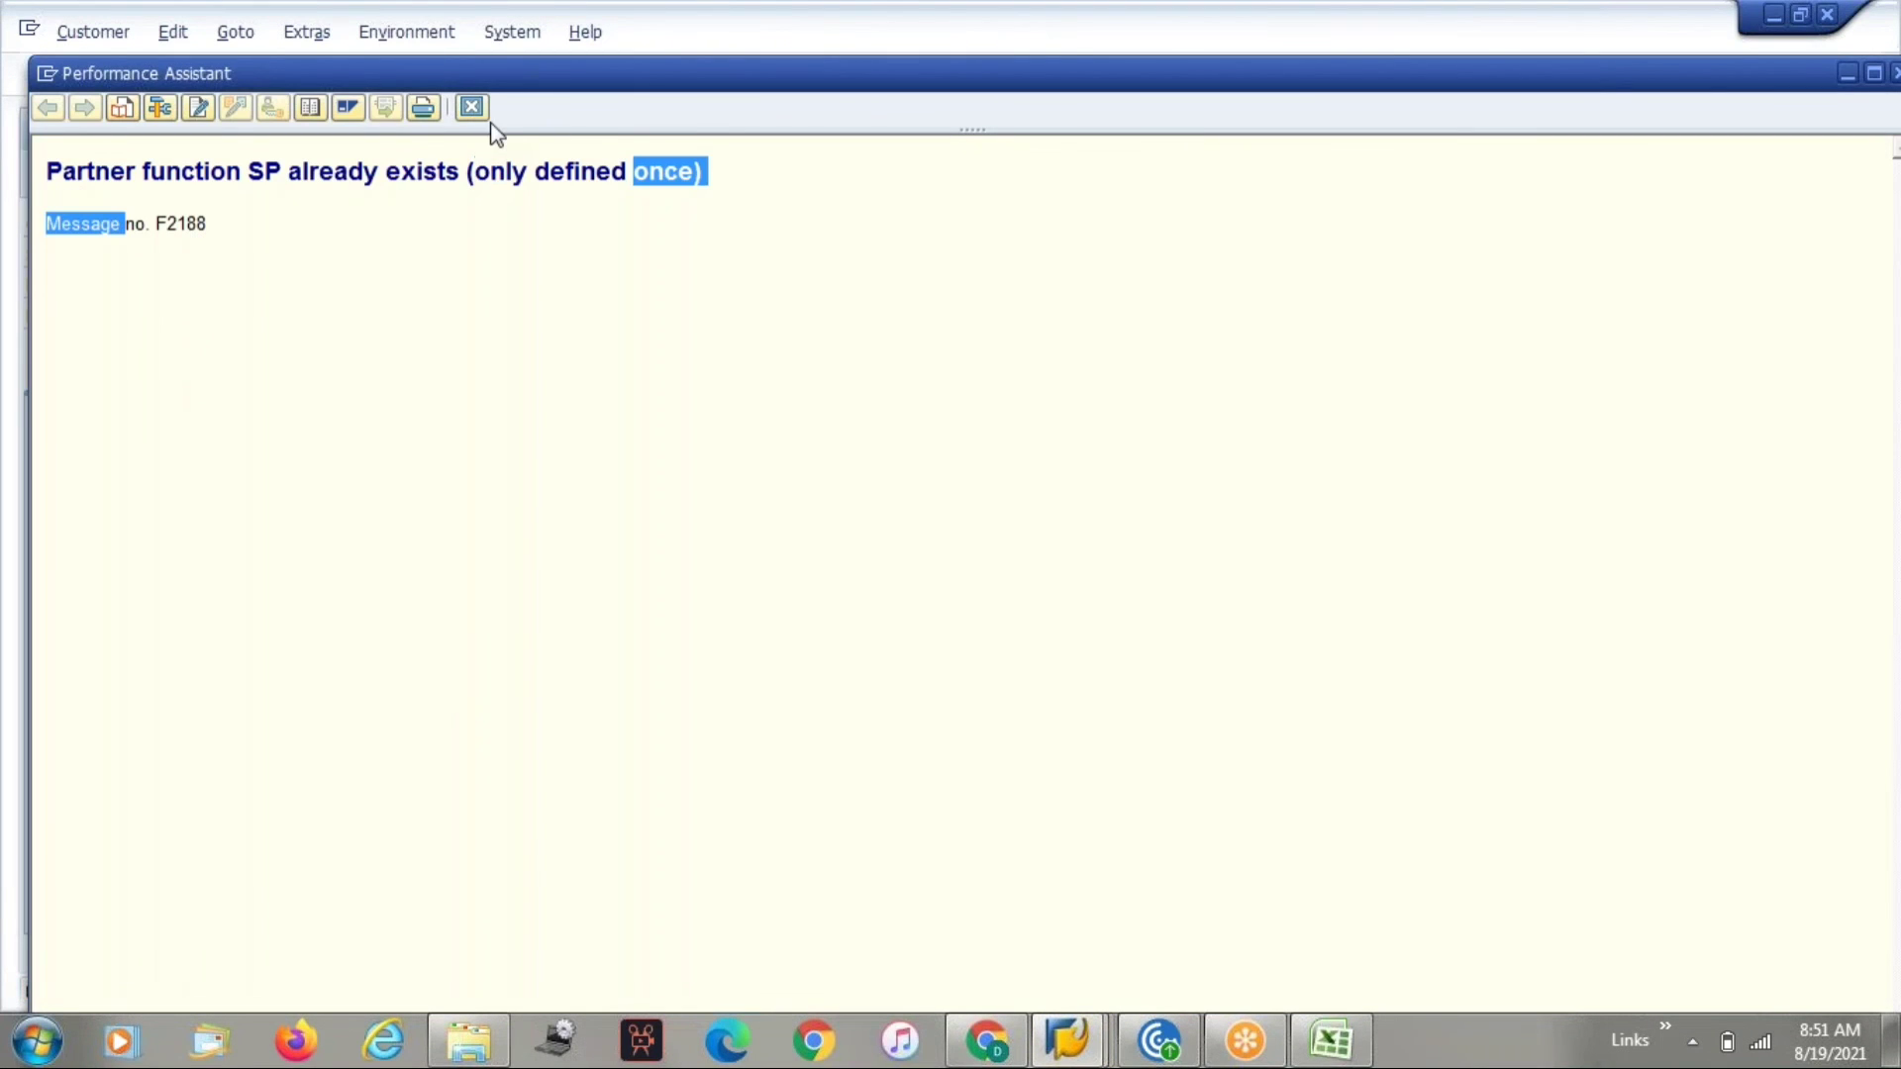
pyautogui.click(472, 108)
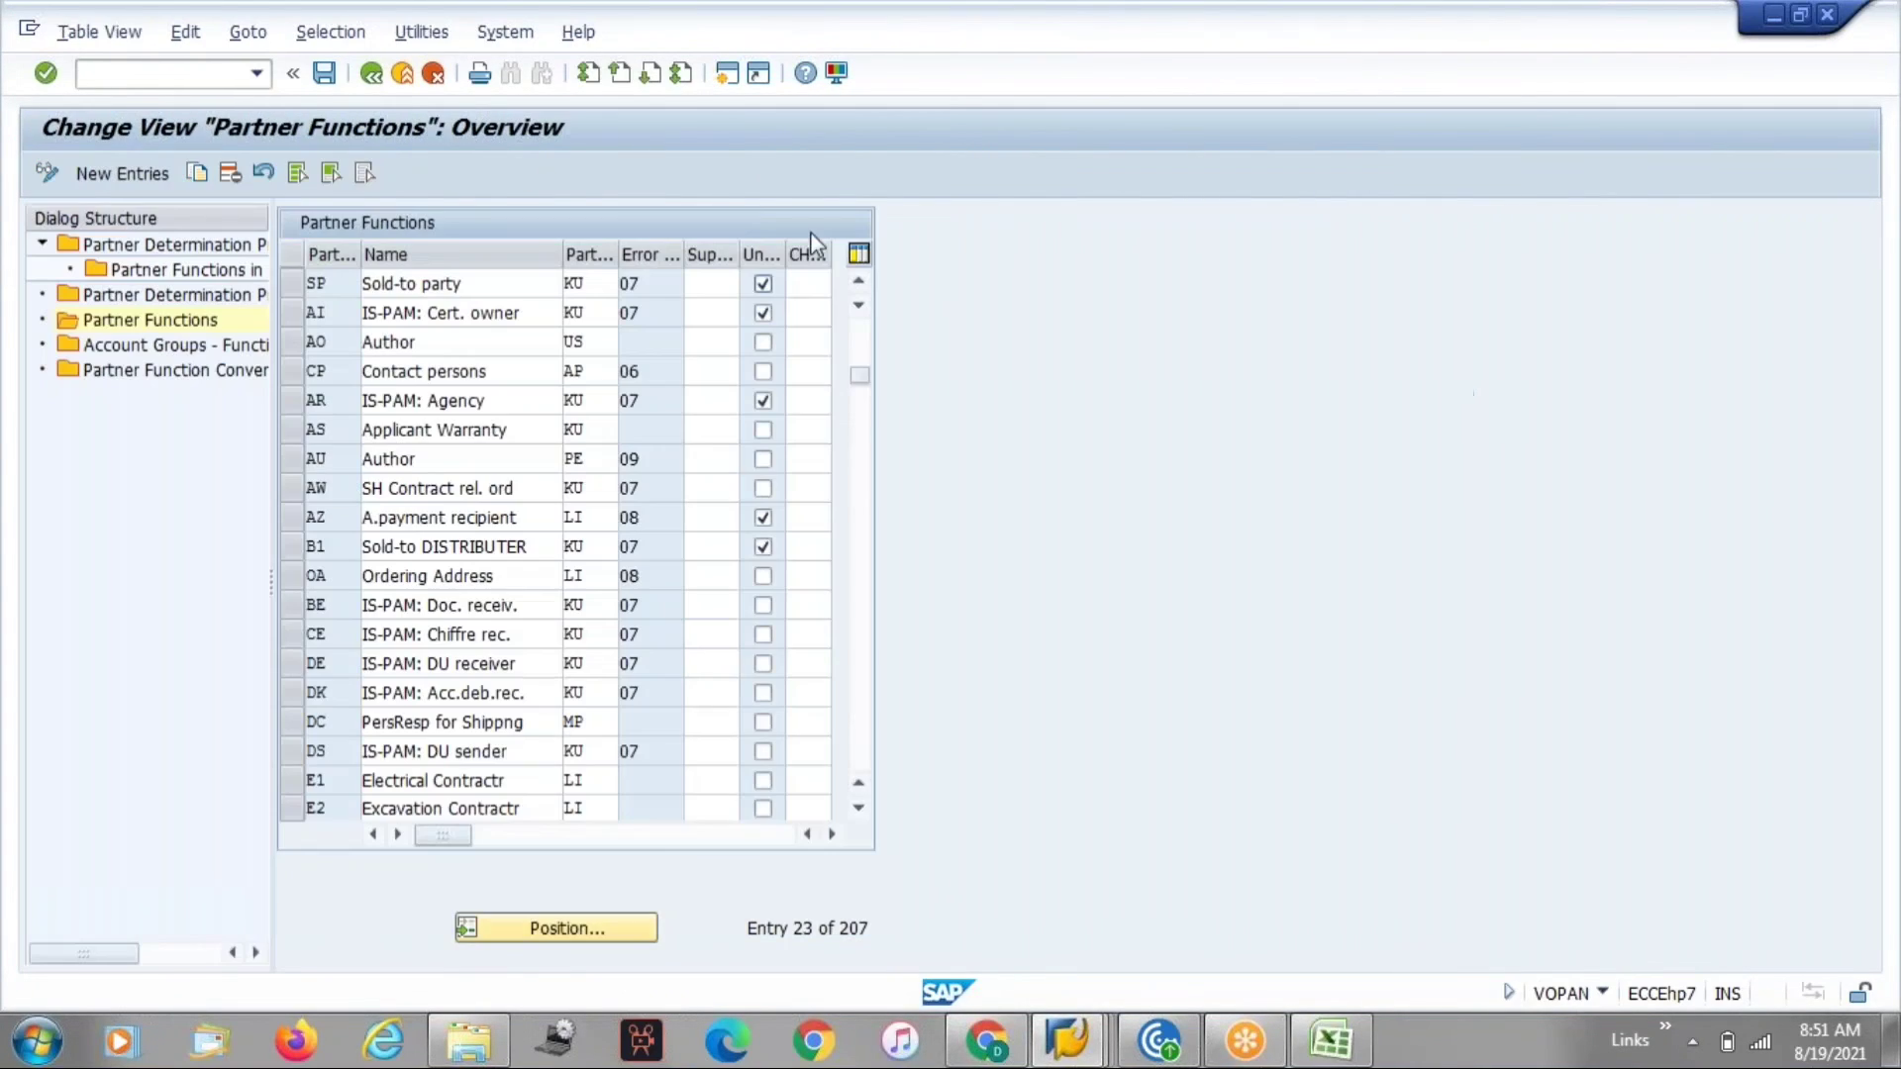
# Clear the unique flag of the SP Sold-to party partner function and save the partner functions.
pyautogui.click(762, 286)
pyautogui.hotkey('ctrl', 's')
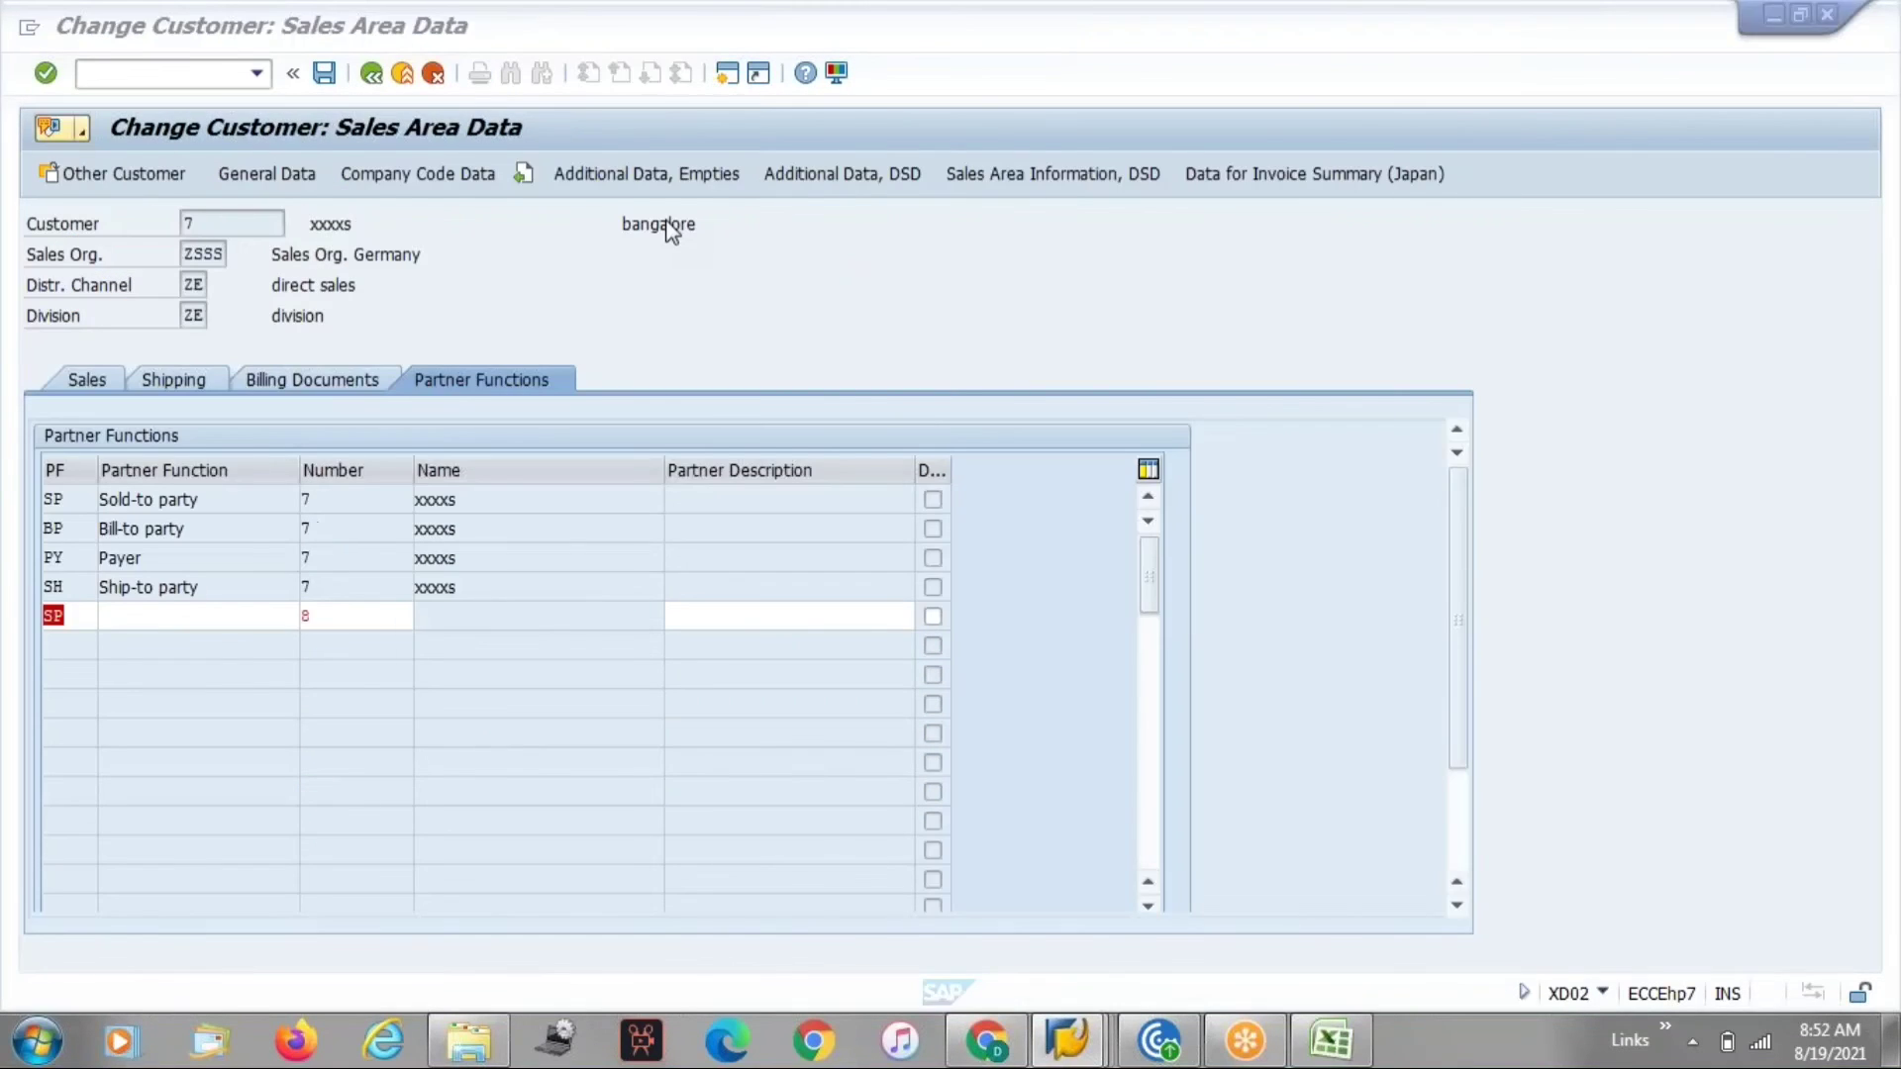
# Leave the customer without saving and reopen its sales area data.
pyautogui.click(433, 72)
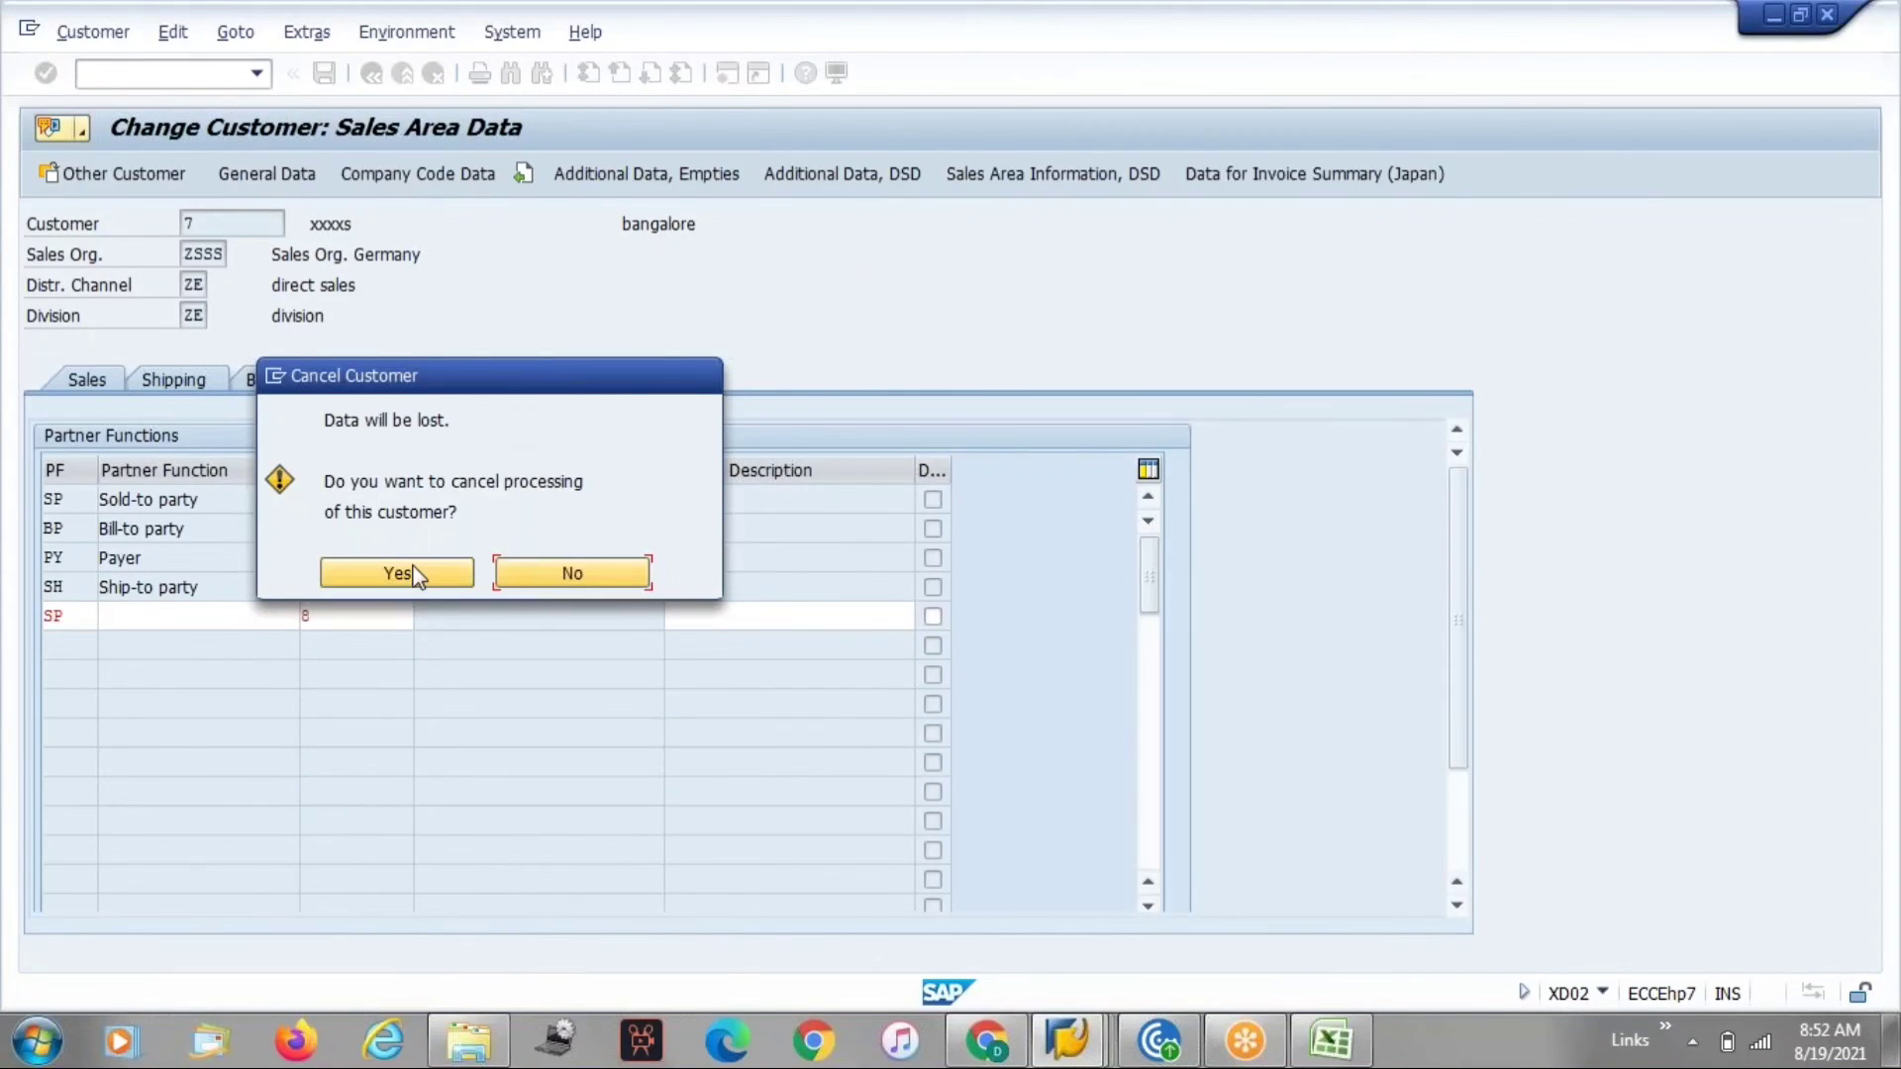
pyautogui.click(398, 573)
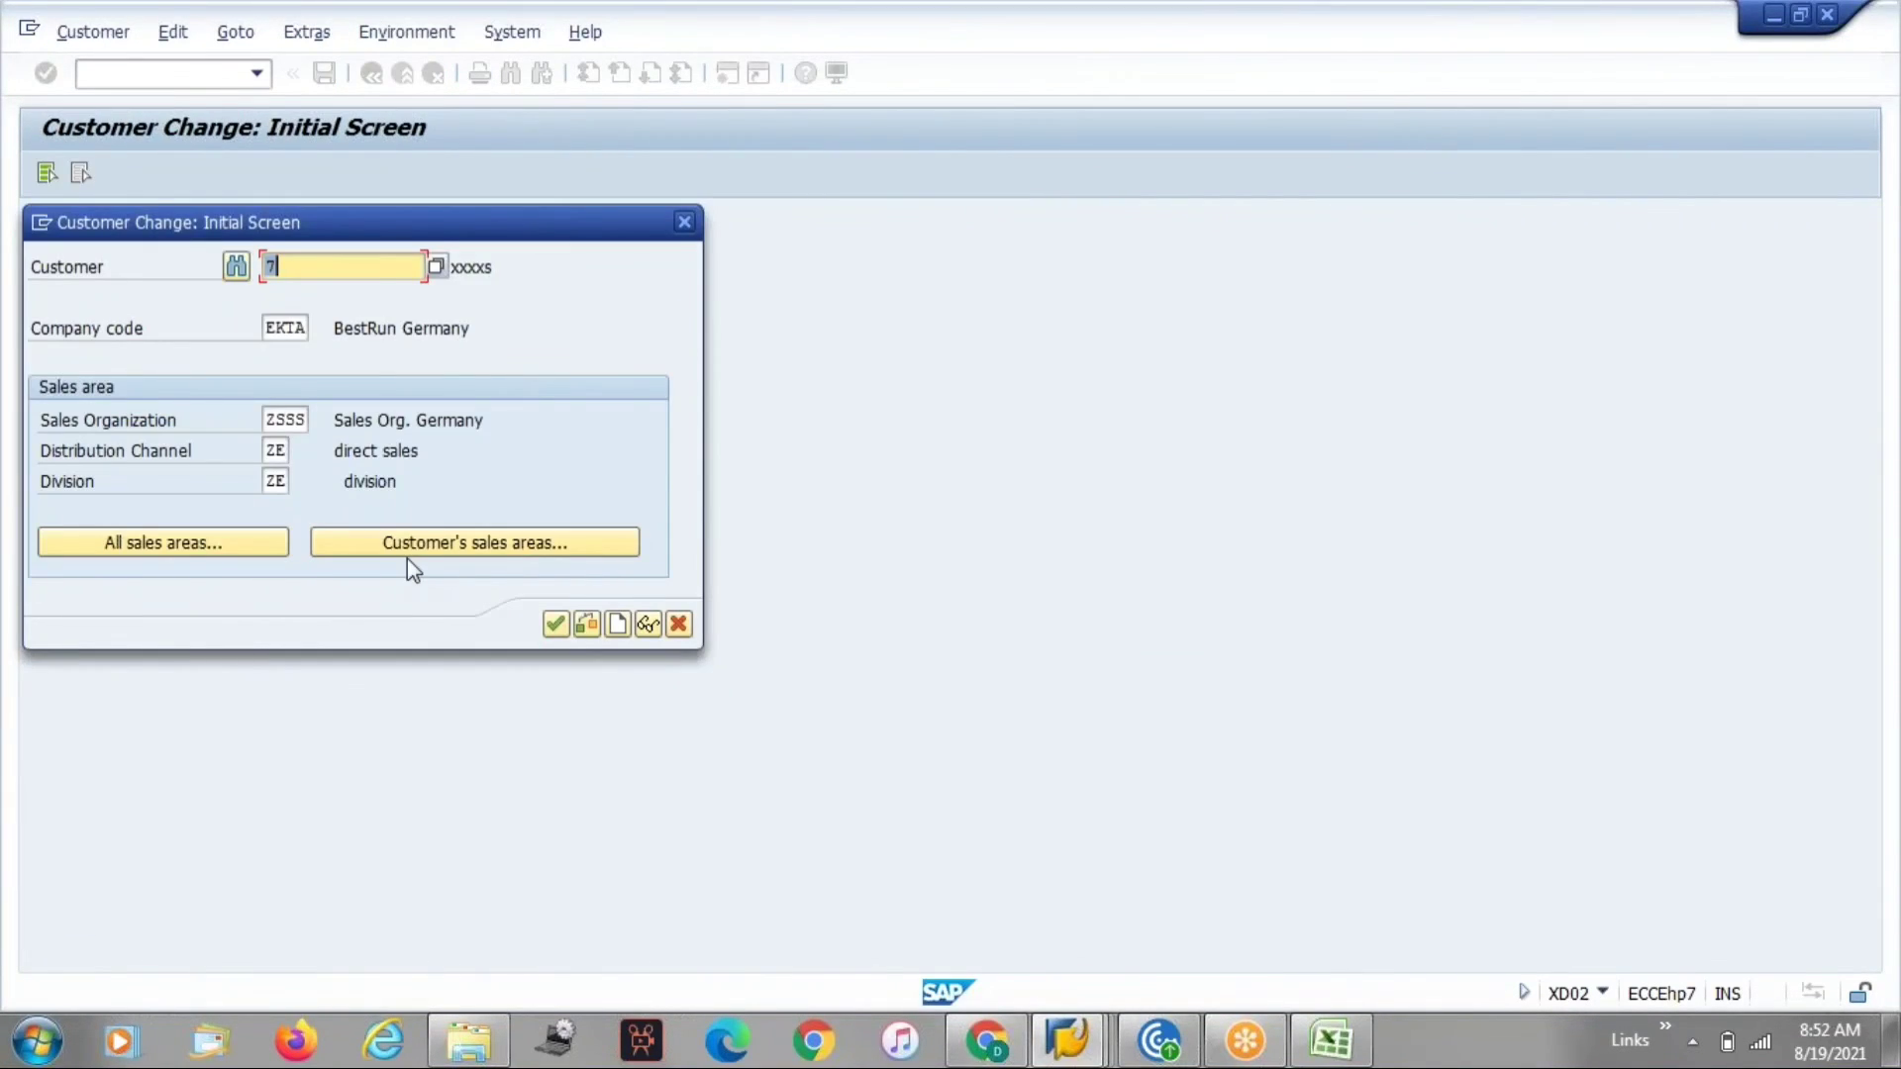
pyautogui.press('Return')
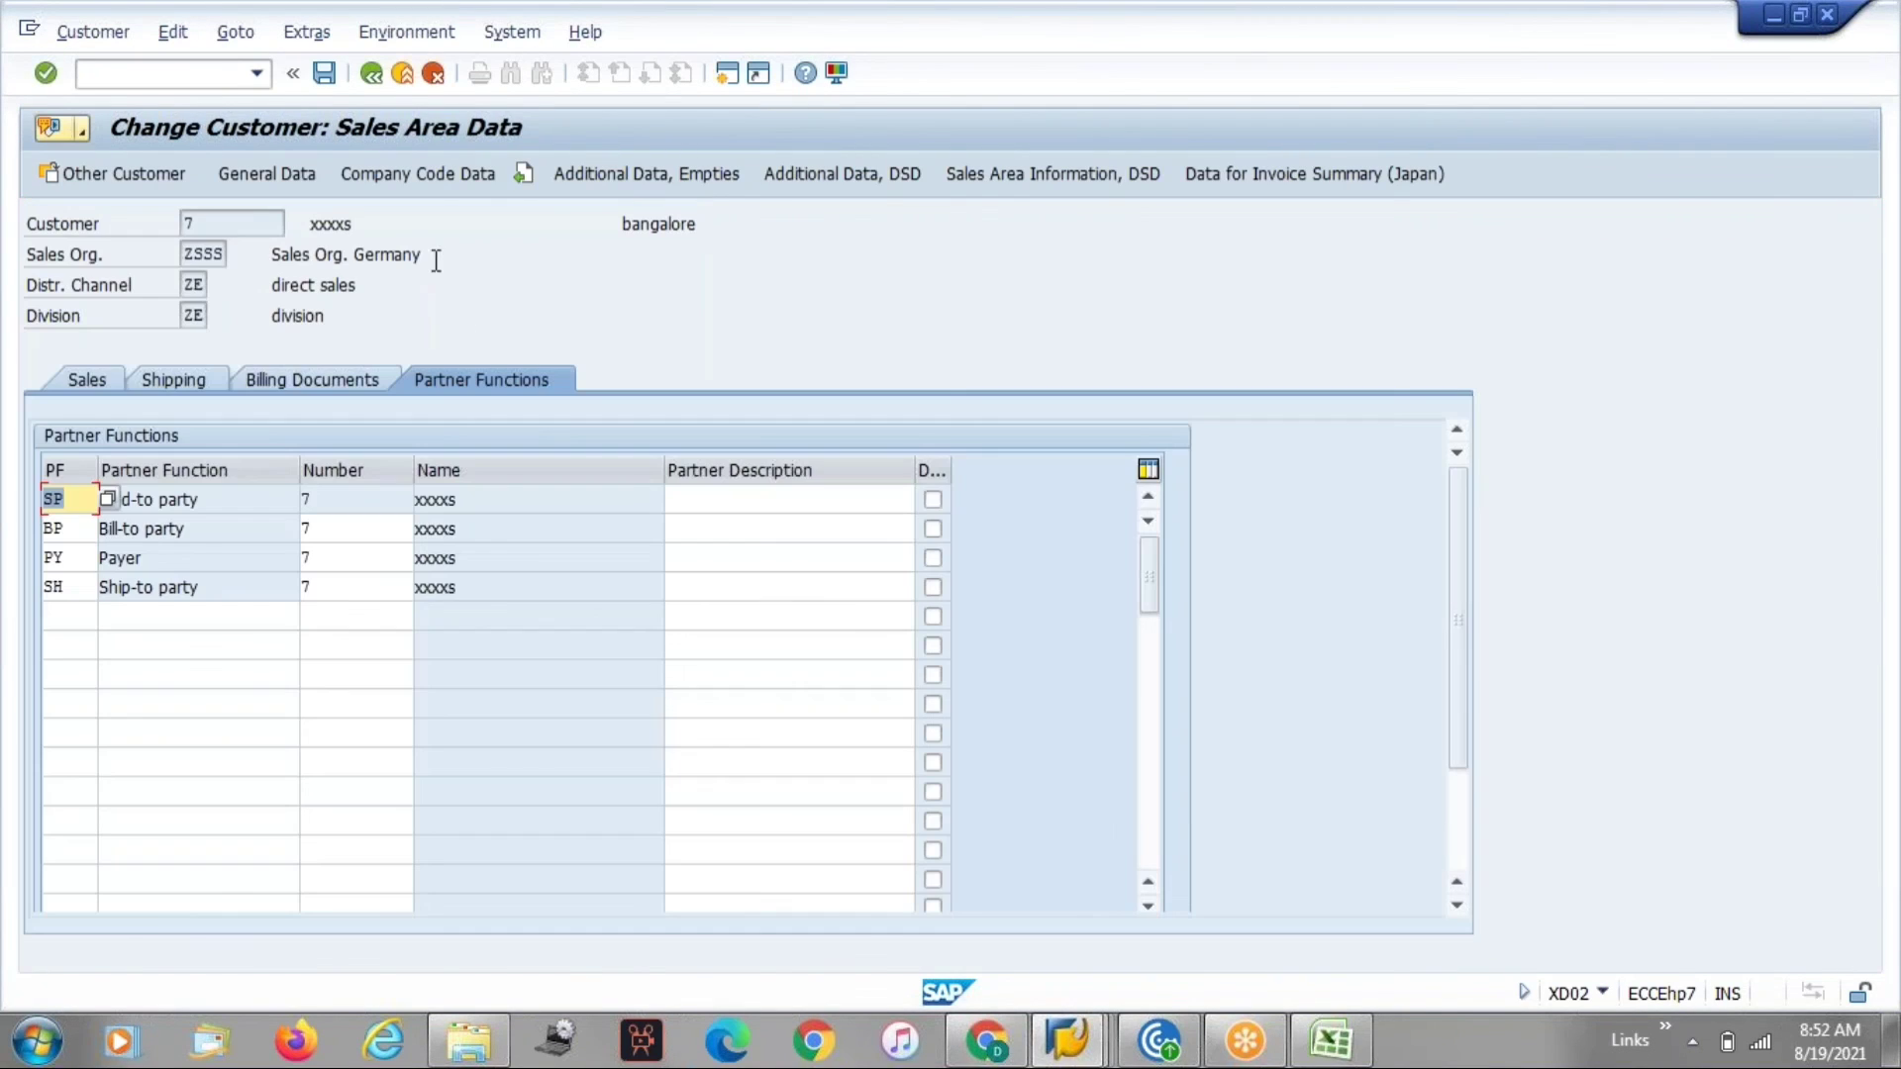
# Add another SP Sold-to party partner with number 8 to the customer.
pyautogui.click(67, 616)
pyautogui.write('sp')
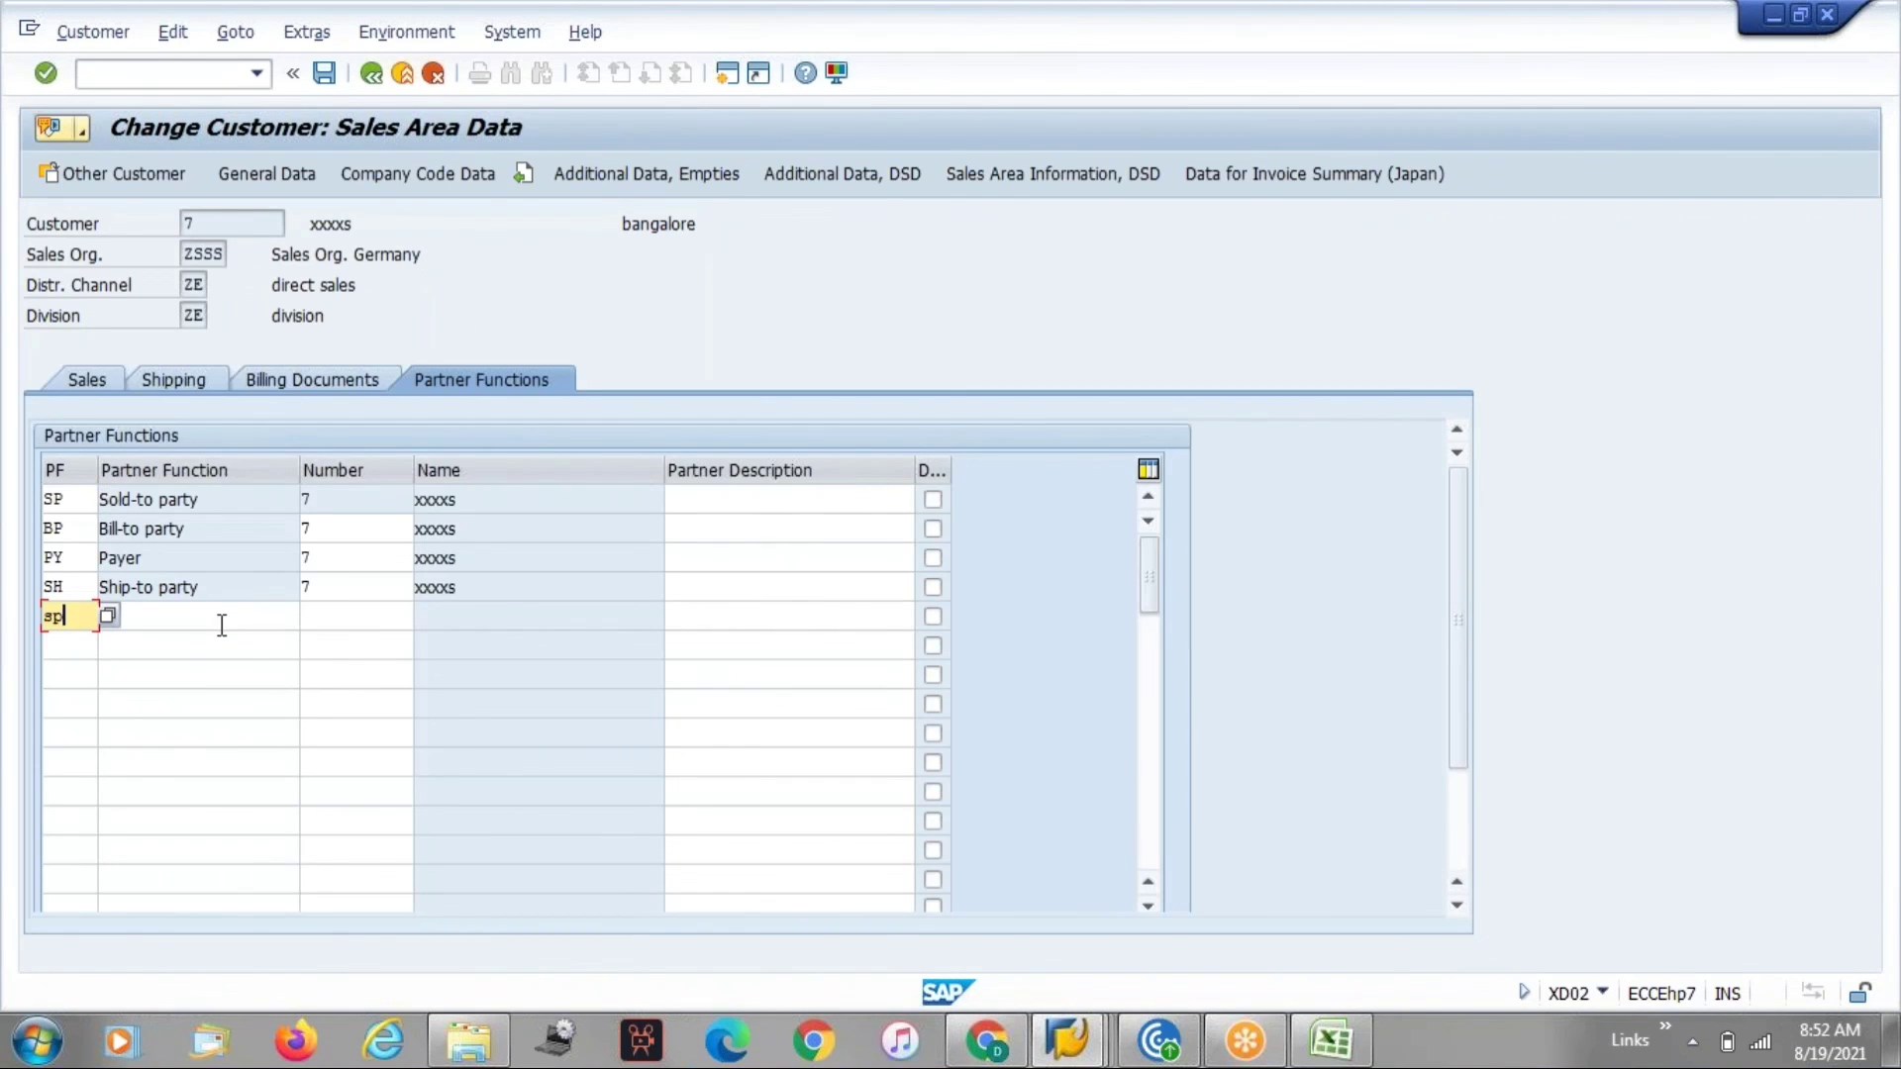
pyautogui.click(335, 618)
pyautogui.write('8')
pyautogui.press('Return')
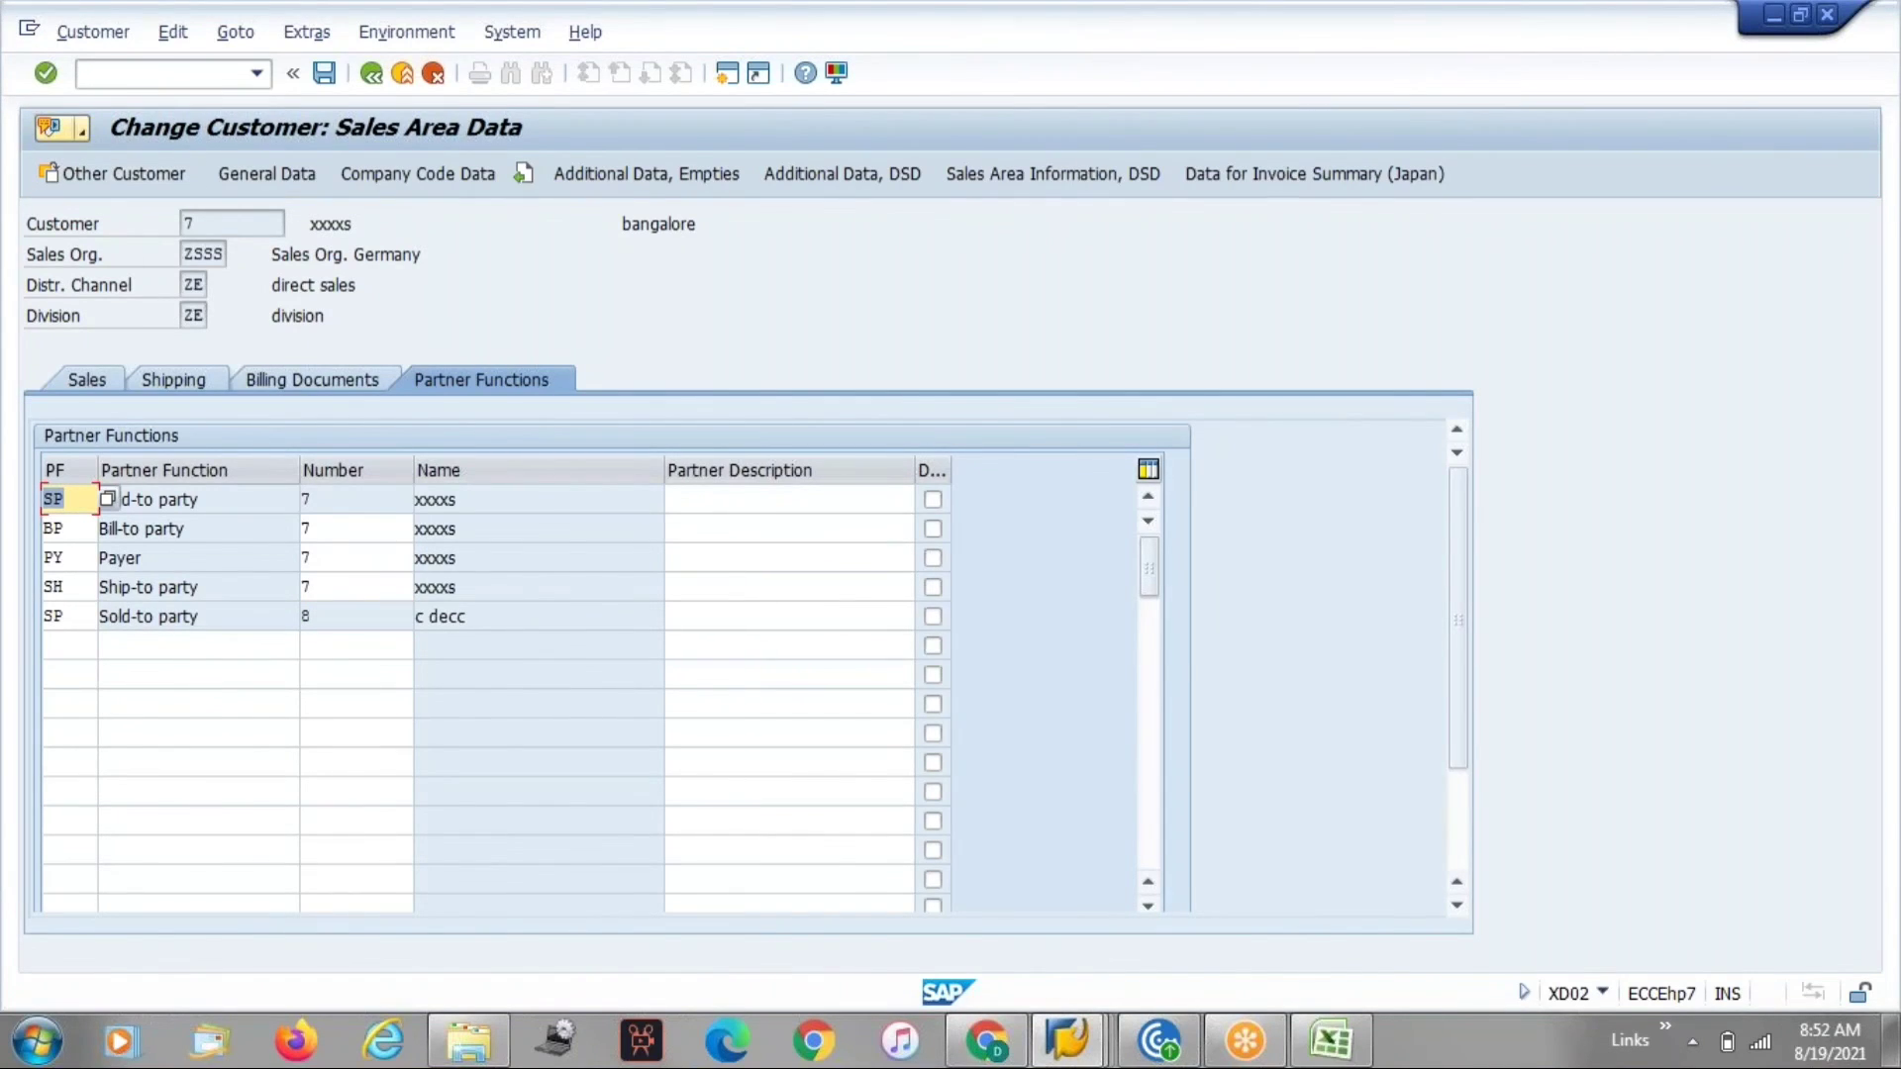
pyautogui.click(329, 614)
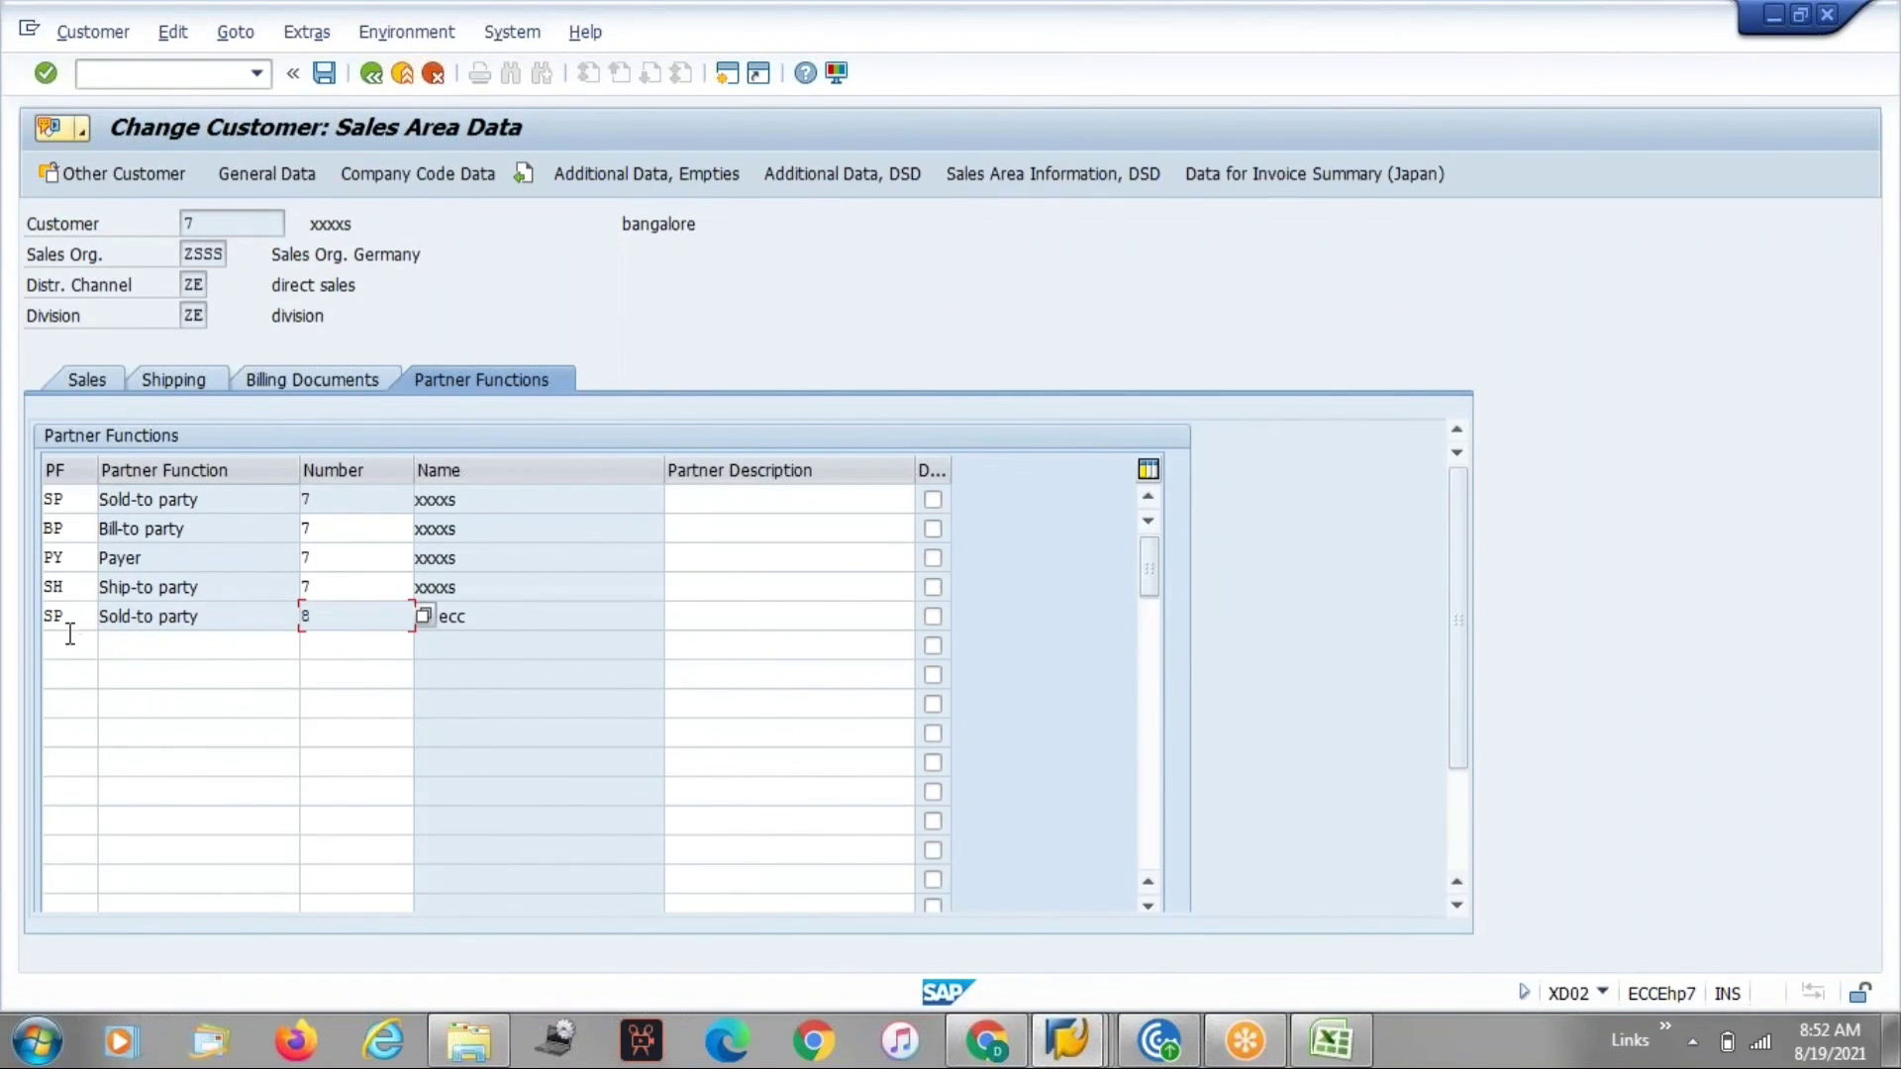
# Add a further SP Sold-to party partner with number 6 to the customer.
pyautogui.click(76, 645)
pyautogui.write('SP')
pyautogui.click(326, 649)
pyautogui.click(326, 648)
pyautogui.write('6')
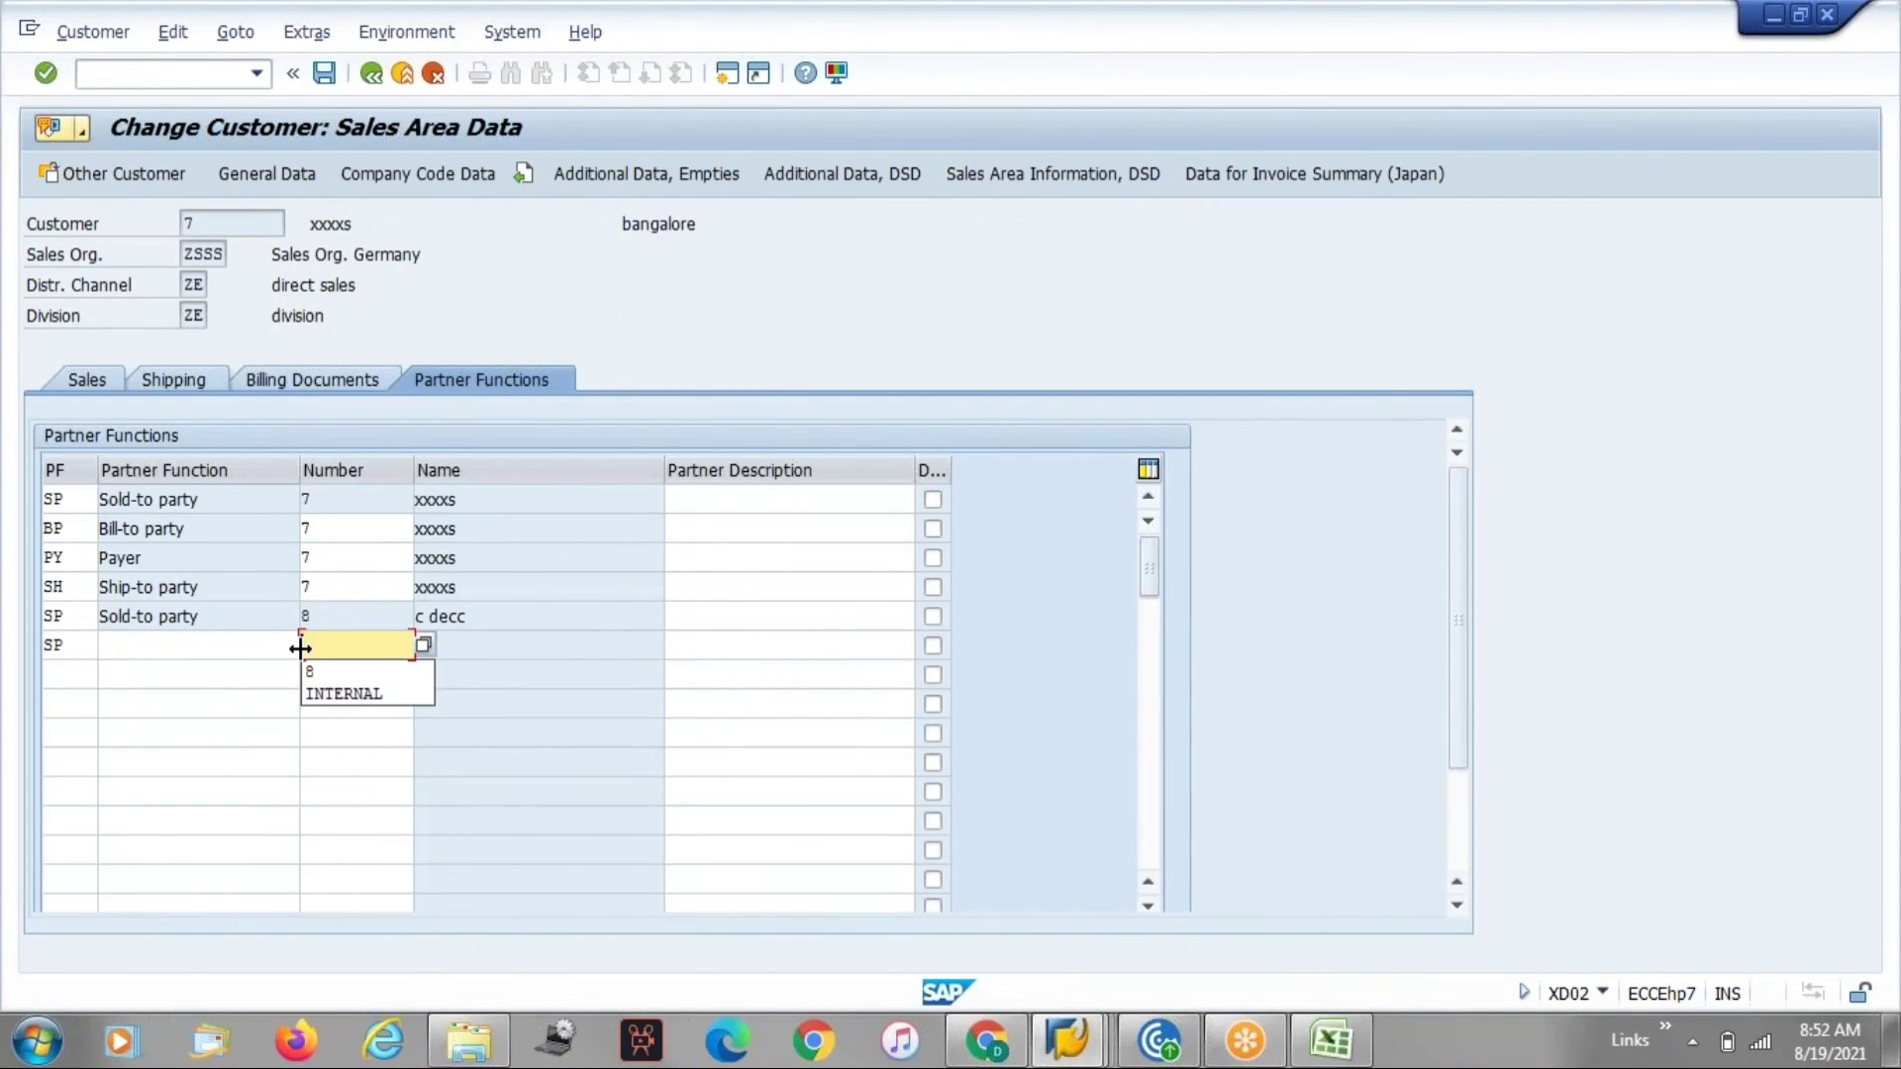
pyautogui.press('Return')
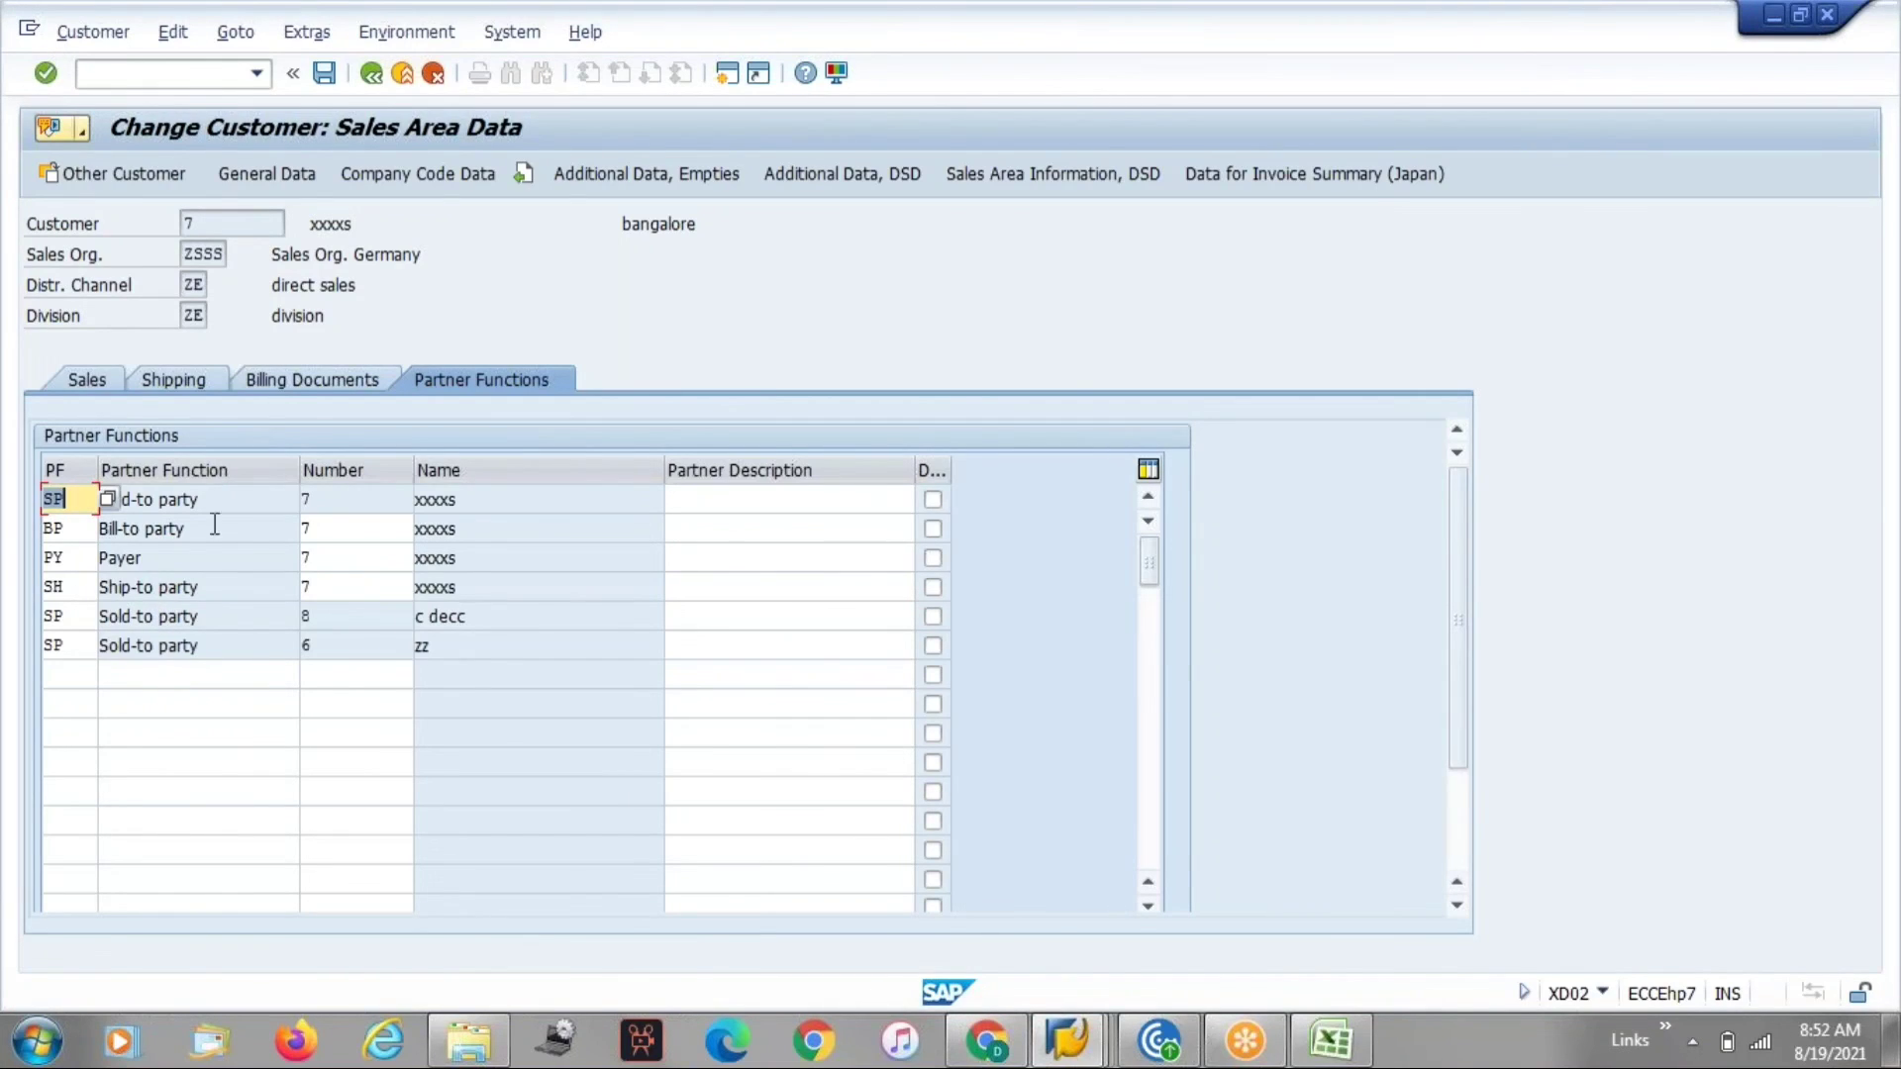
# Exit the customer and discard the unsaved partner changes.
pyautogui.click(434, 76)
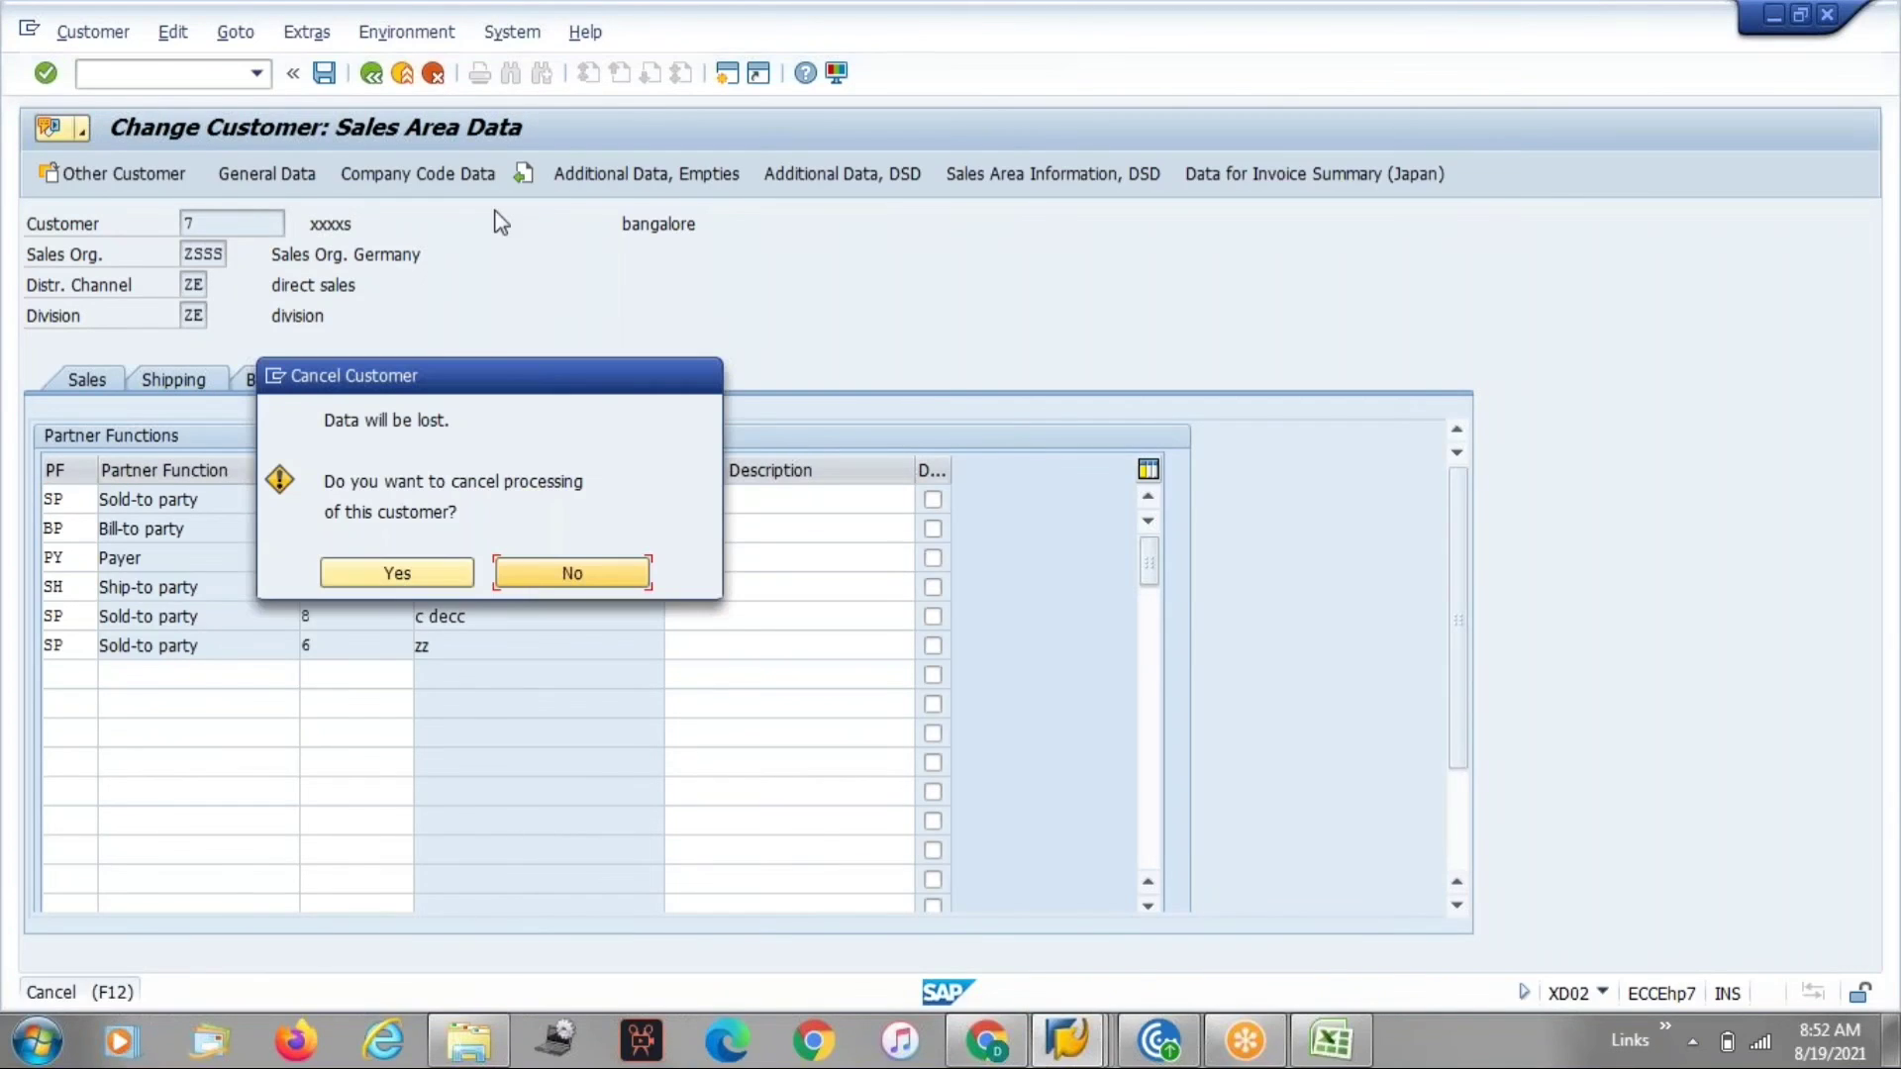
pyautogui.click(424, 574)
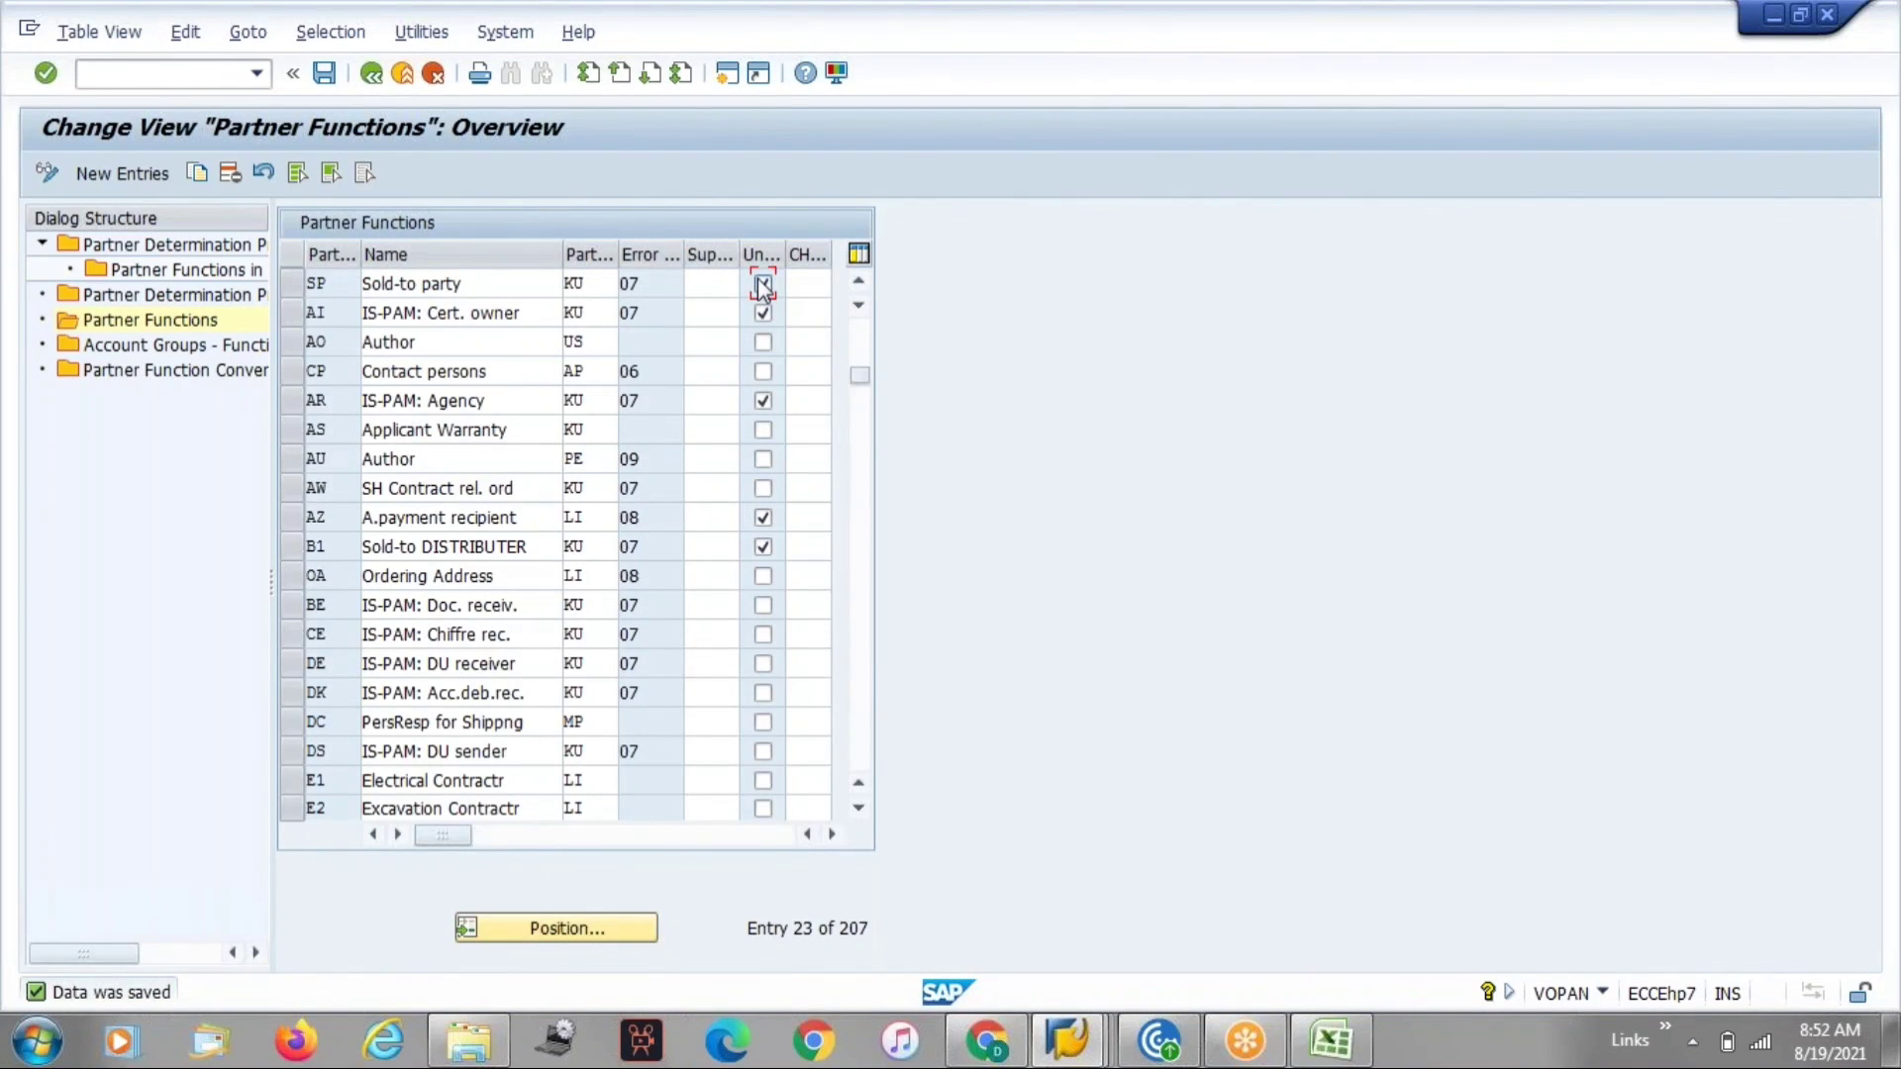
# Reopen the customer's partner functions and try adding another SP partner with number 6.
pyautogui.click(371, 73)
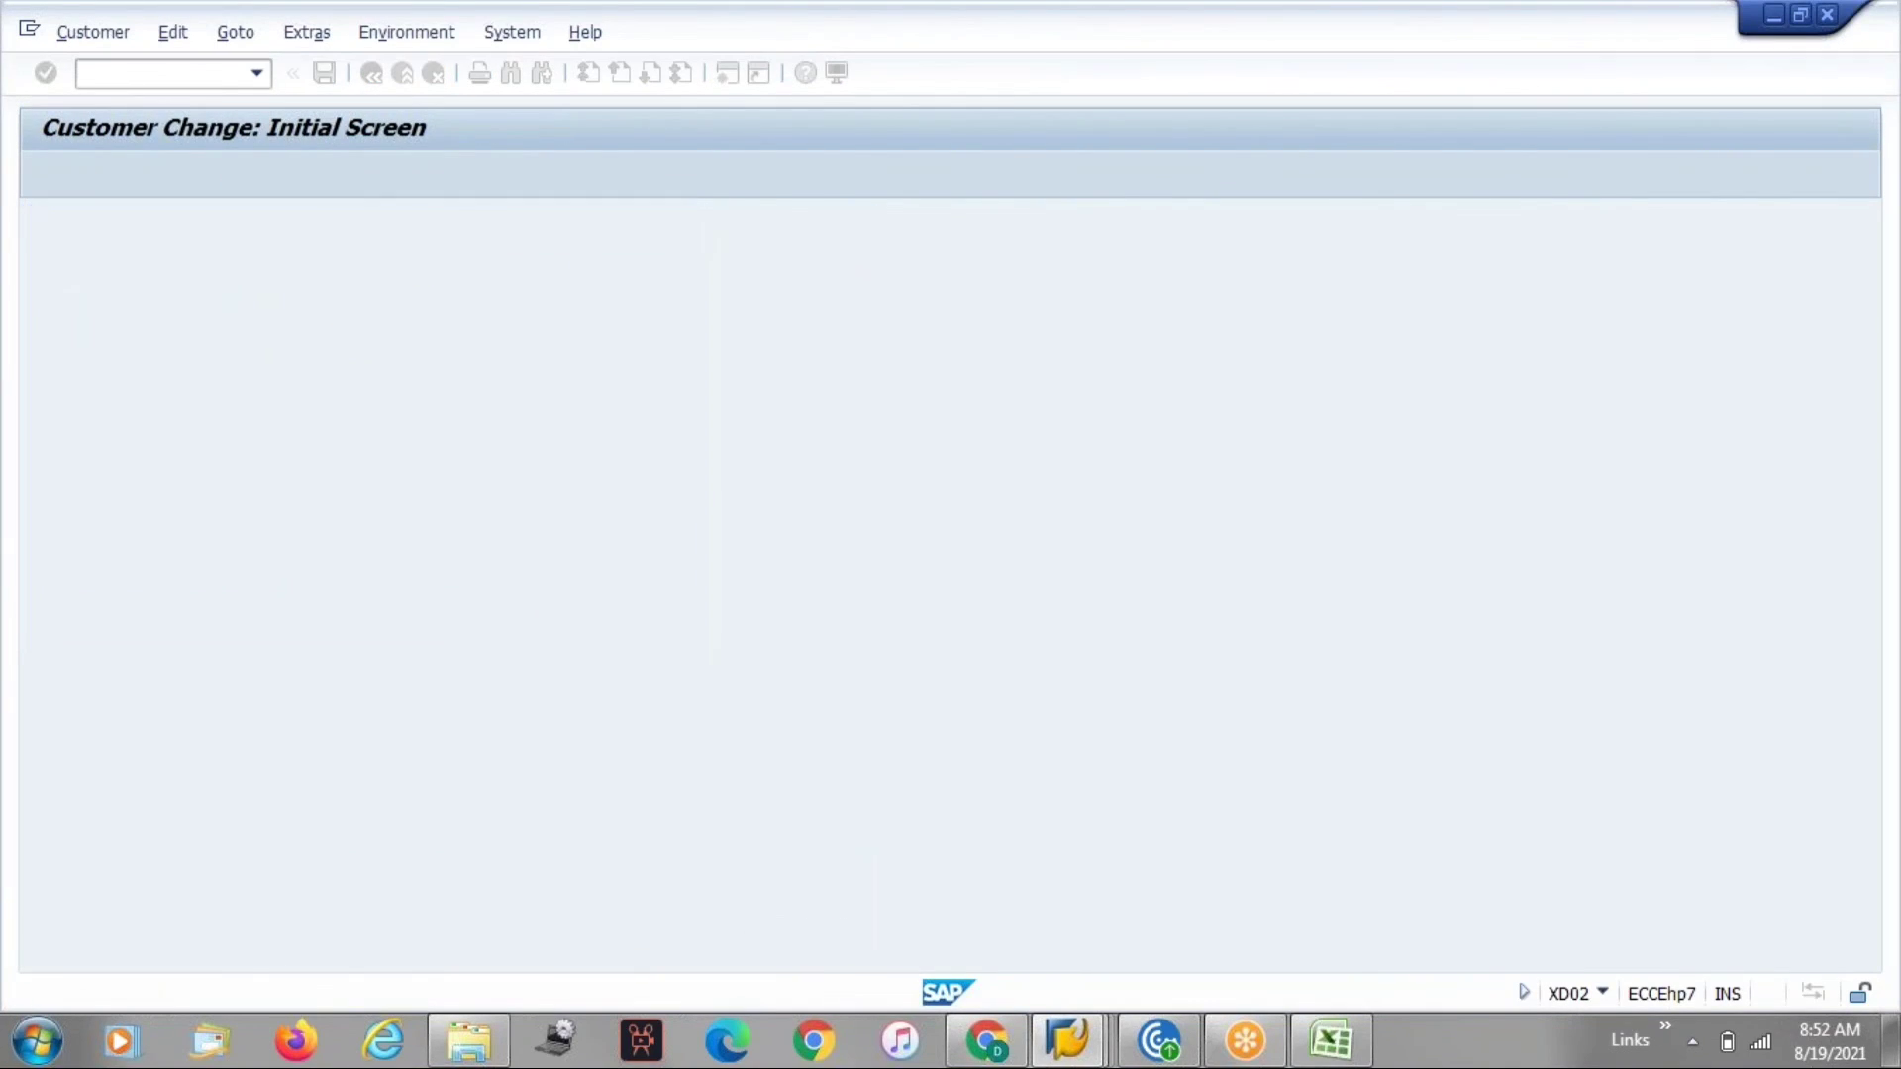
pyautogui.click(66, 616)
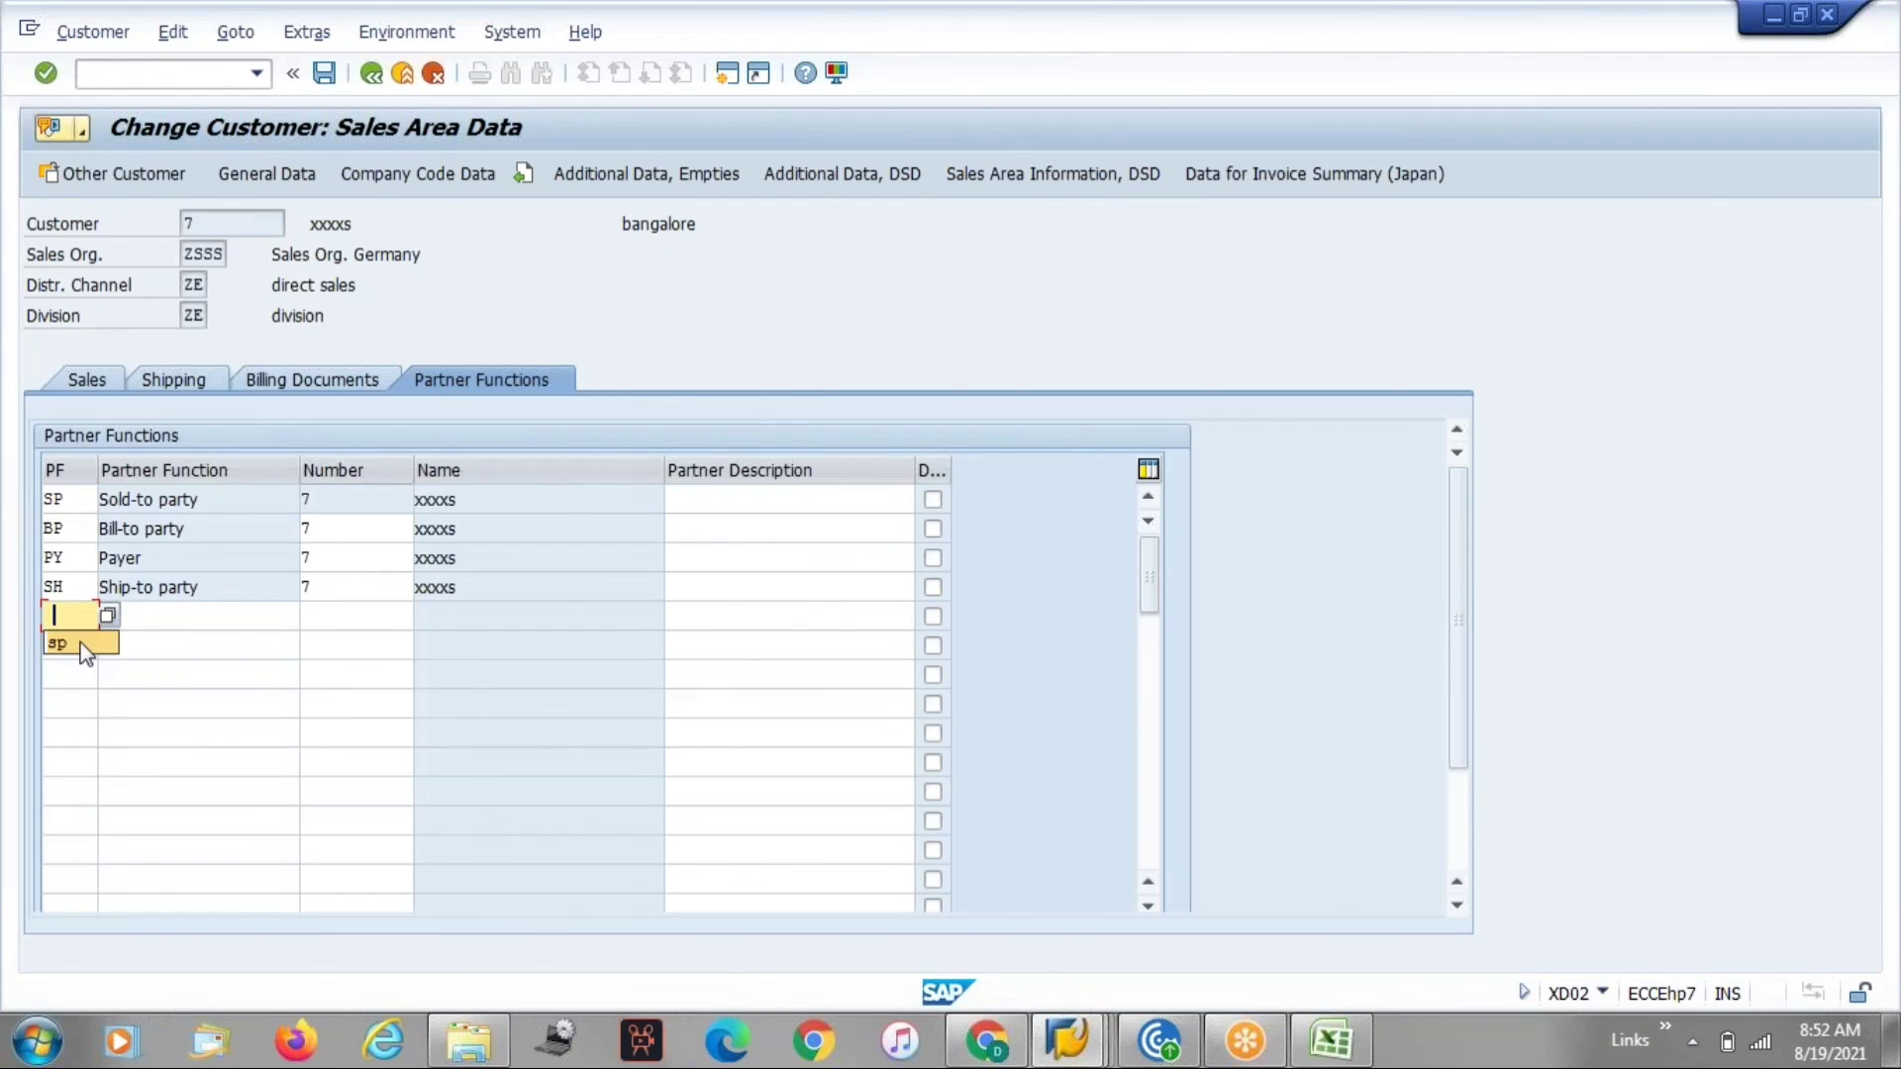
pyautogui.click(83, 643)
pyautogui.click(338, 612)
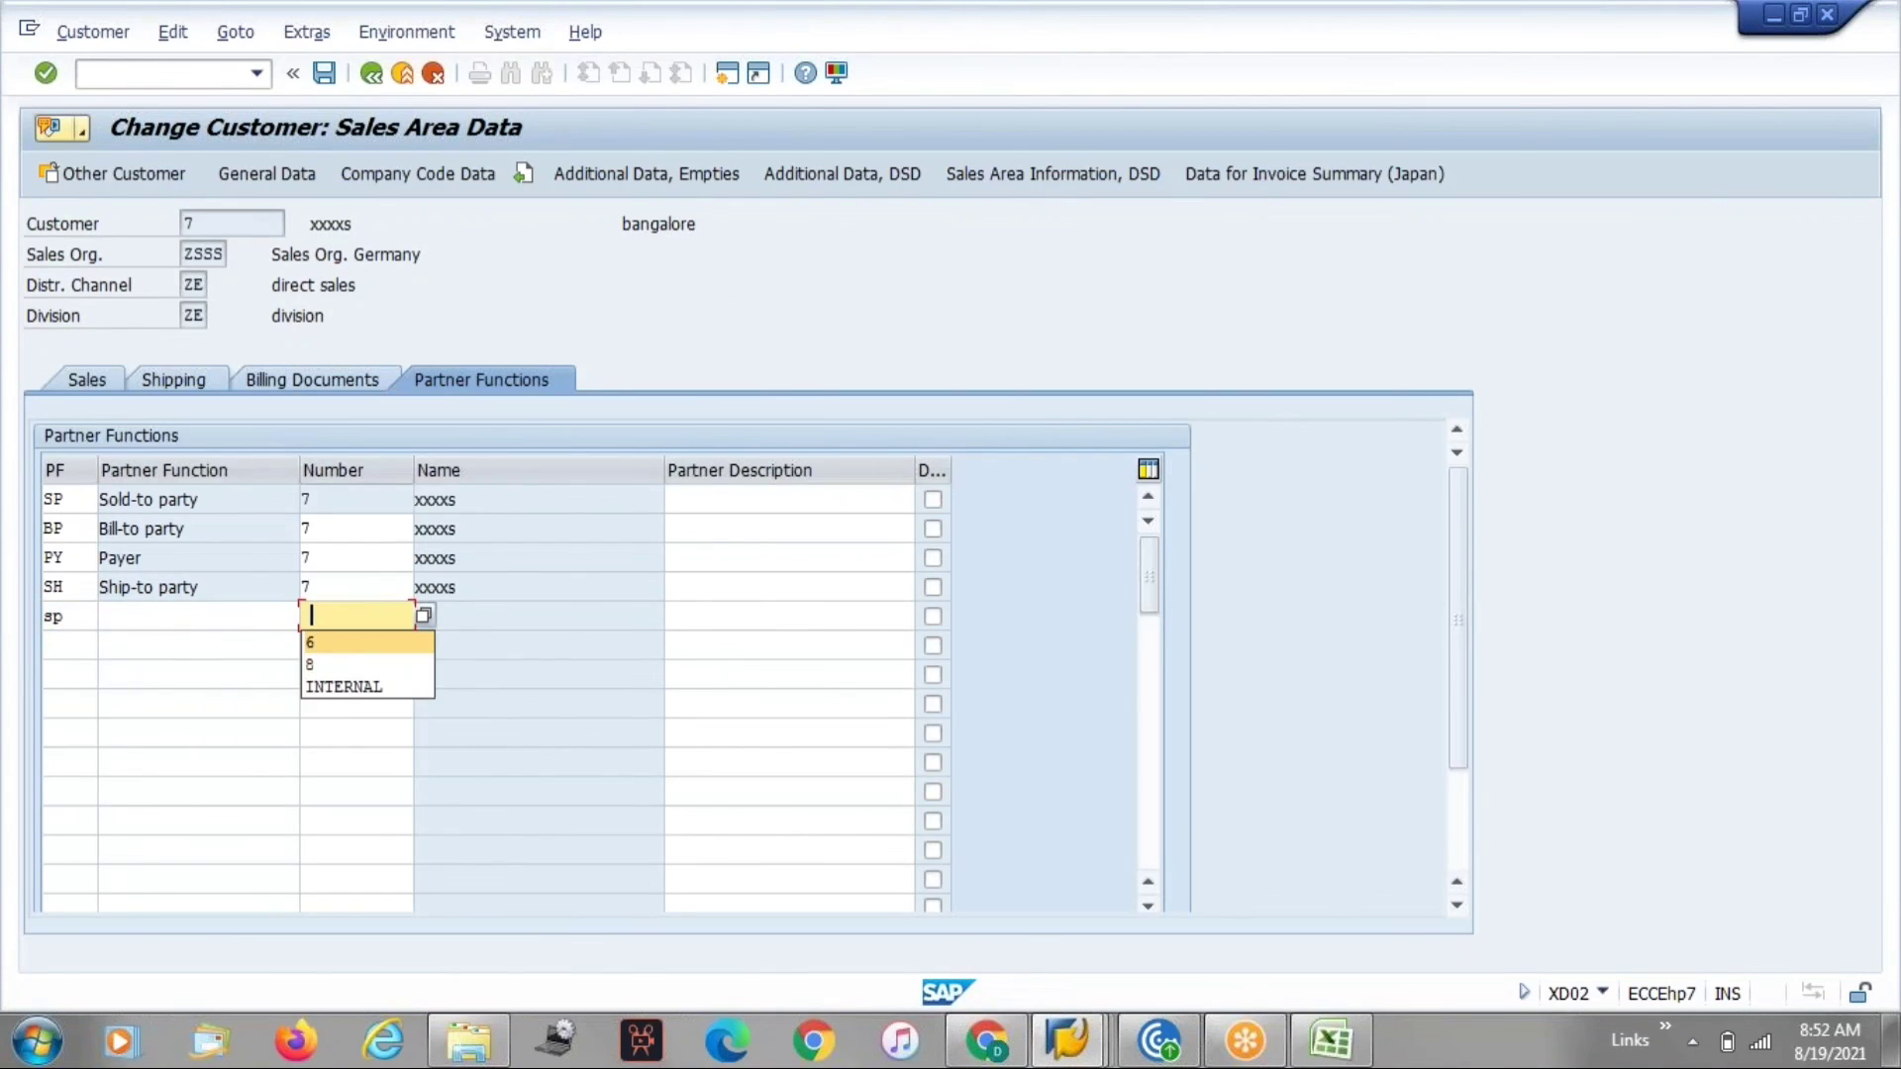
pyautogui.press('Return')
pyautogui.press('Return')
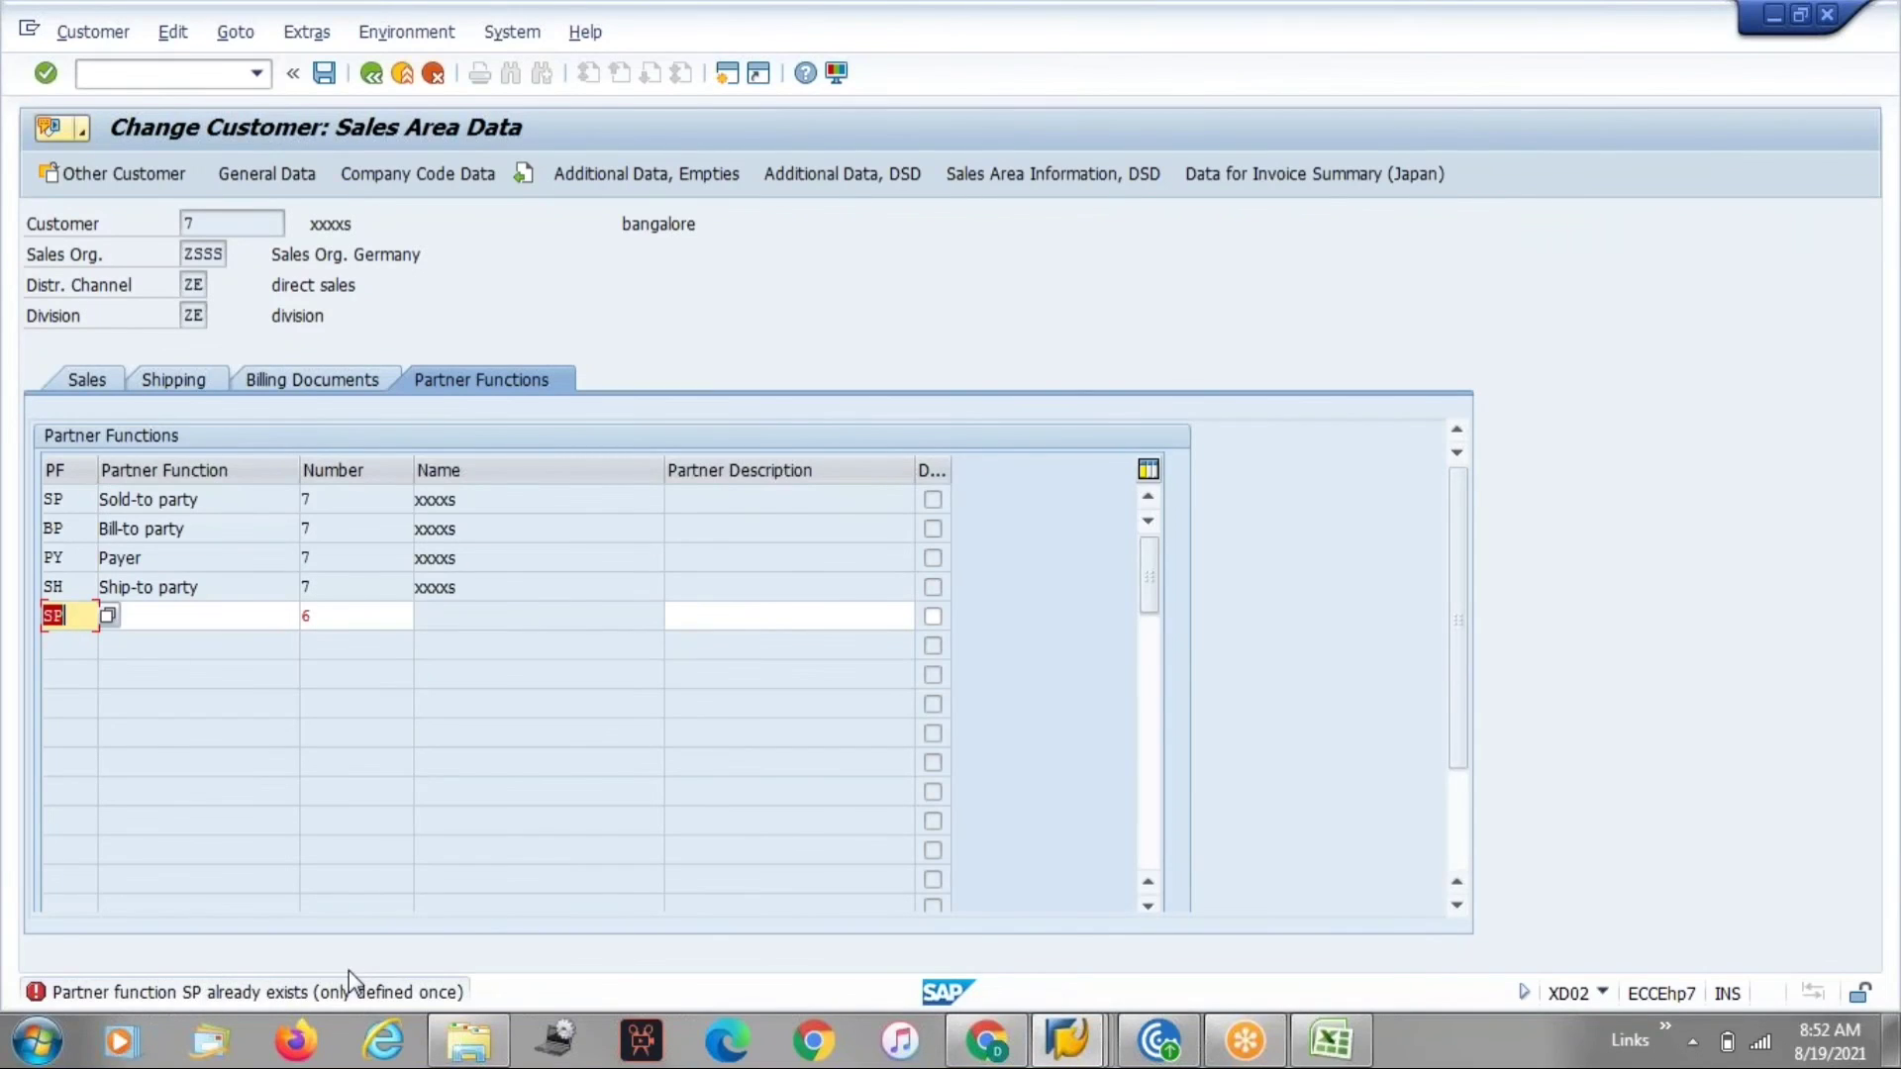
# Position the partner functions configuration list on SH Ship-to party.
pyautogui.hotkey('alt', 'Tab')
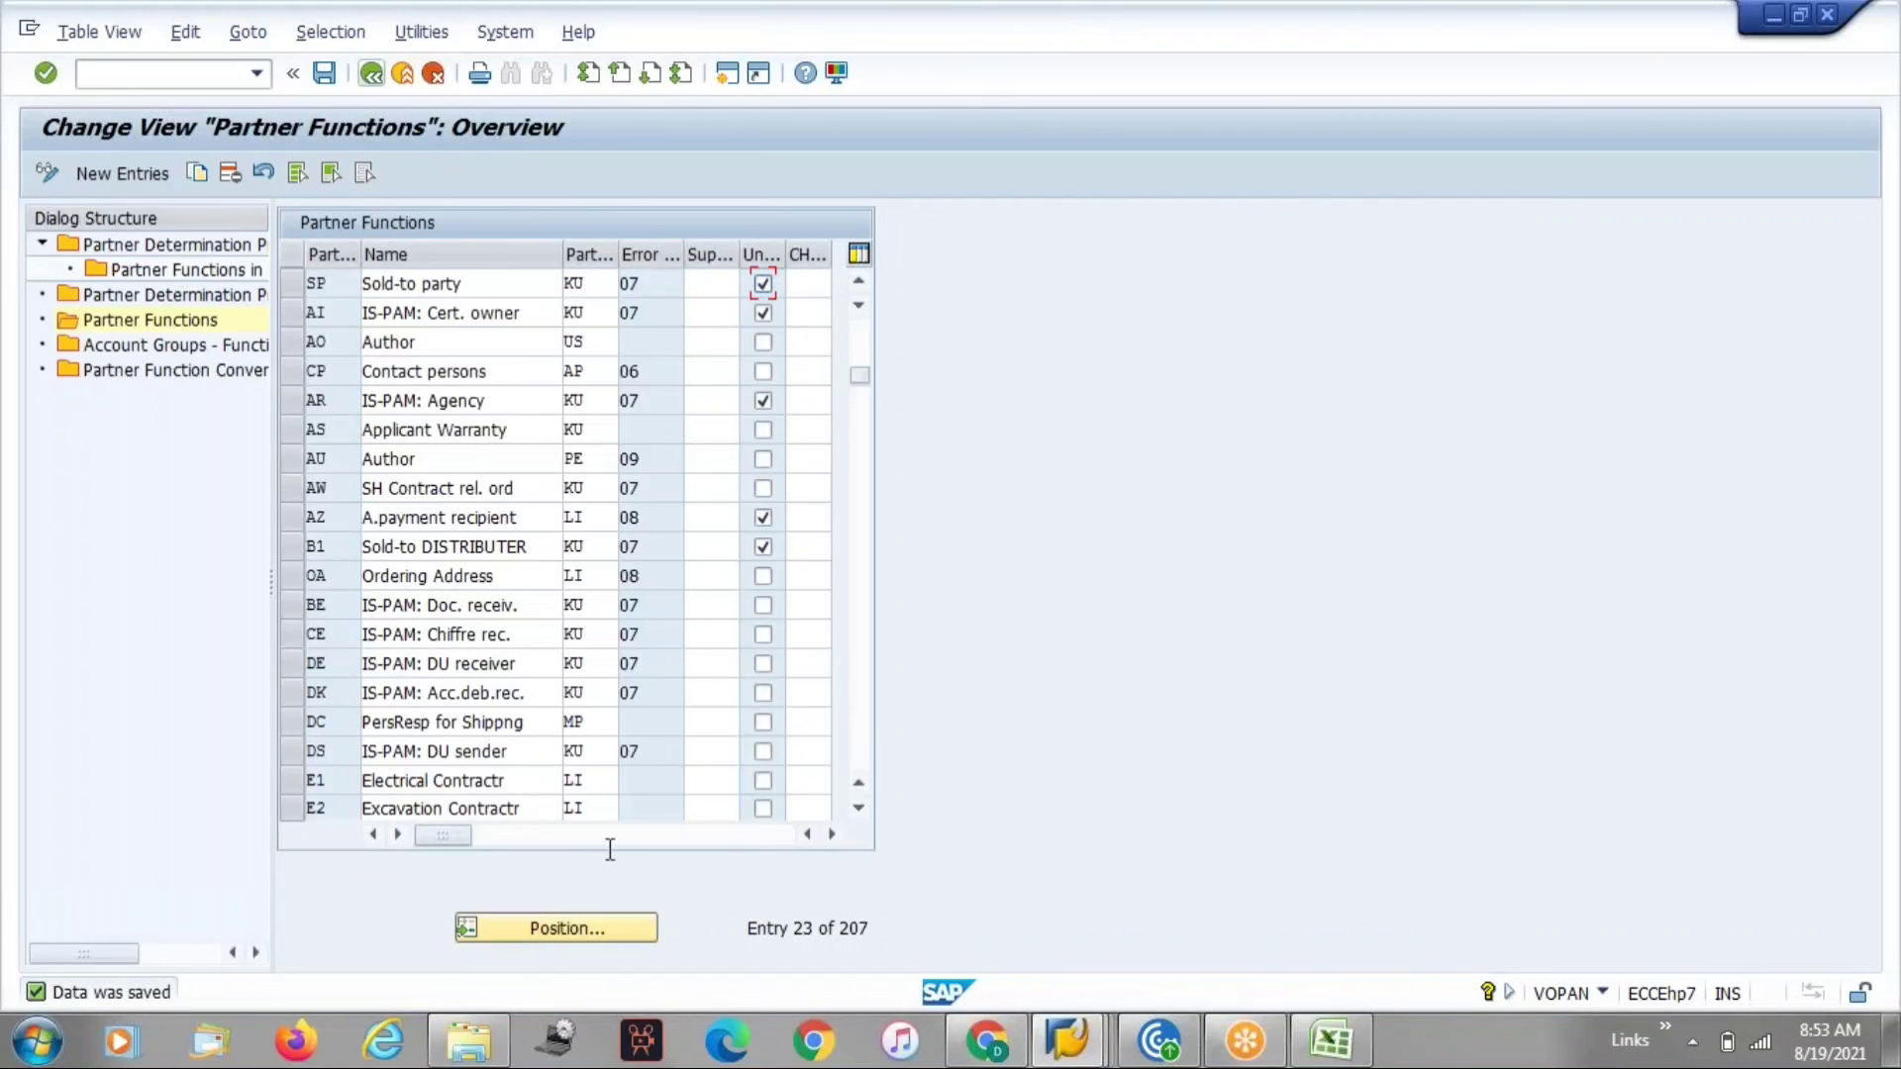
pyautogui.click(586, 930)
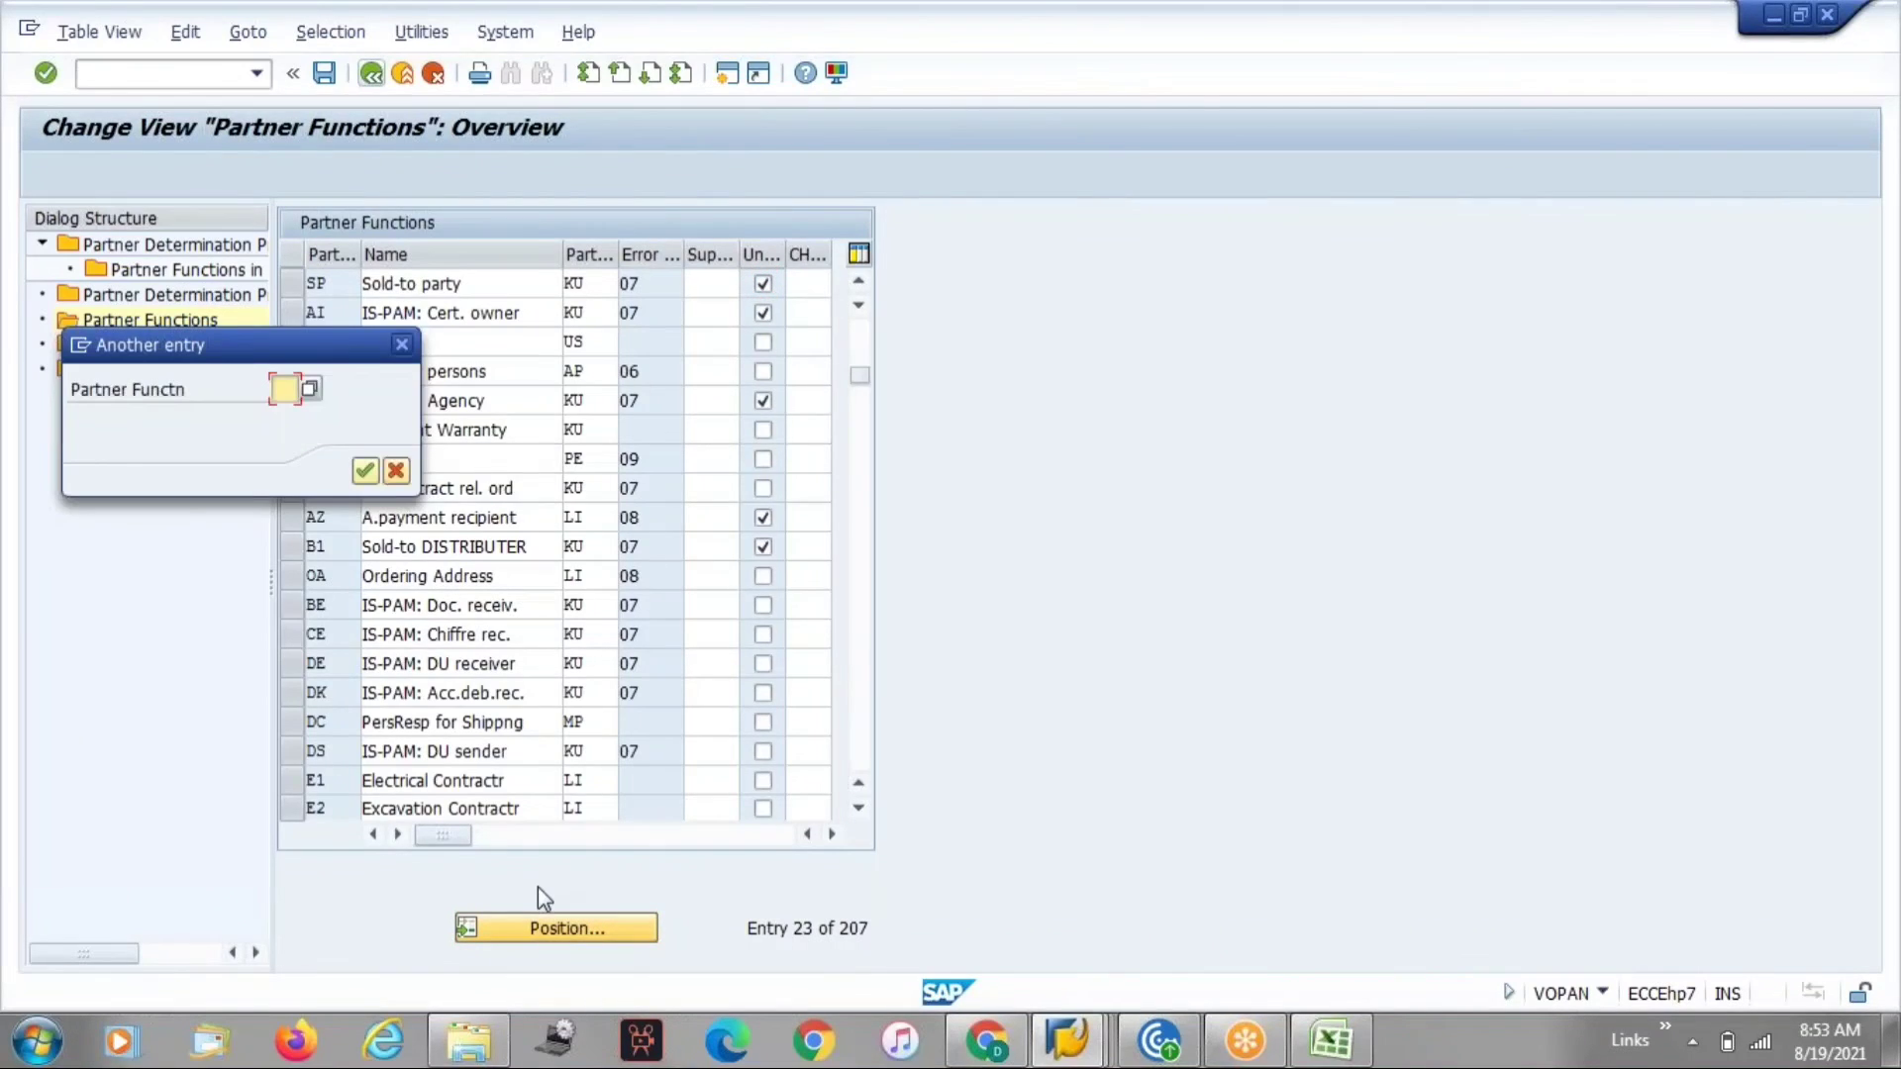
pyautogui.write('sh')
pyautogui.press('Return')
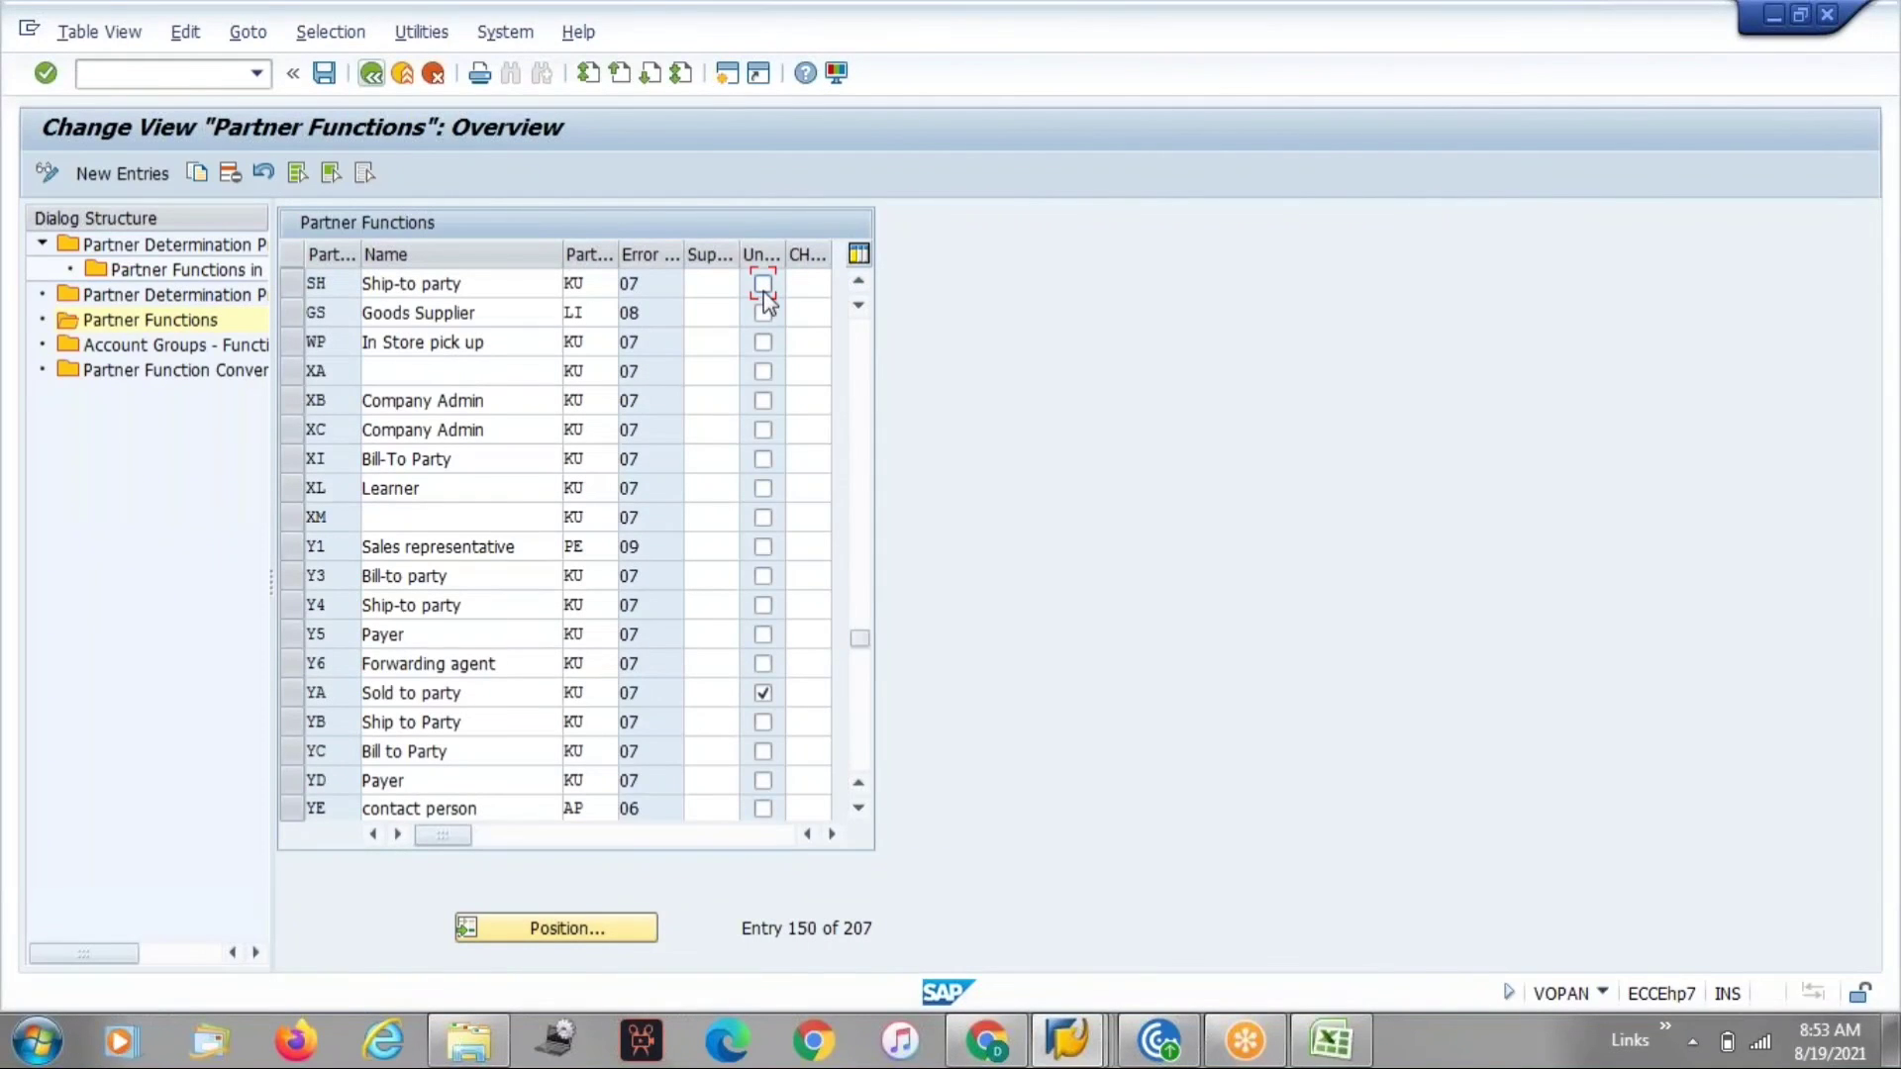
# Add two extra SH Ship-to party partners numbered 6 and 8 to the customer.
pyautogui.hotkey('alt', 'Tab')
pyautogui.click(77, 615)
pyautogui.press('BackSpace')
pyautogui.write('h')
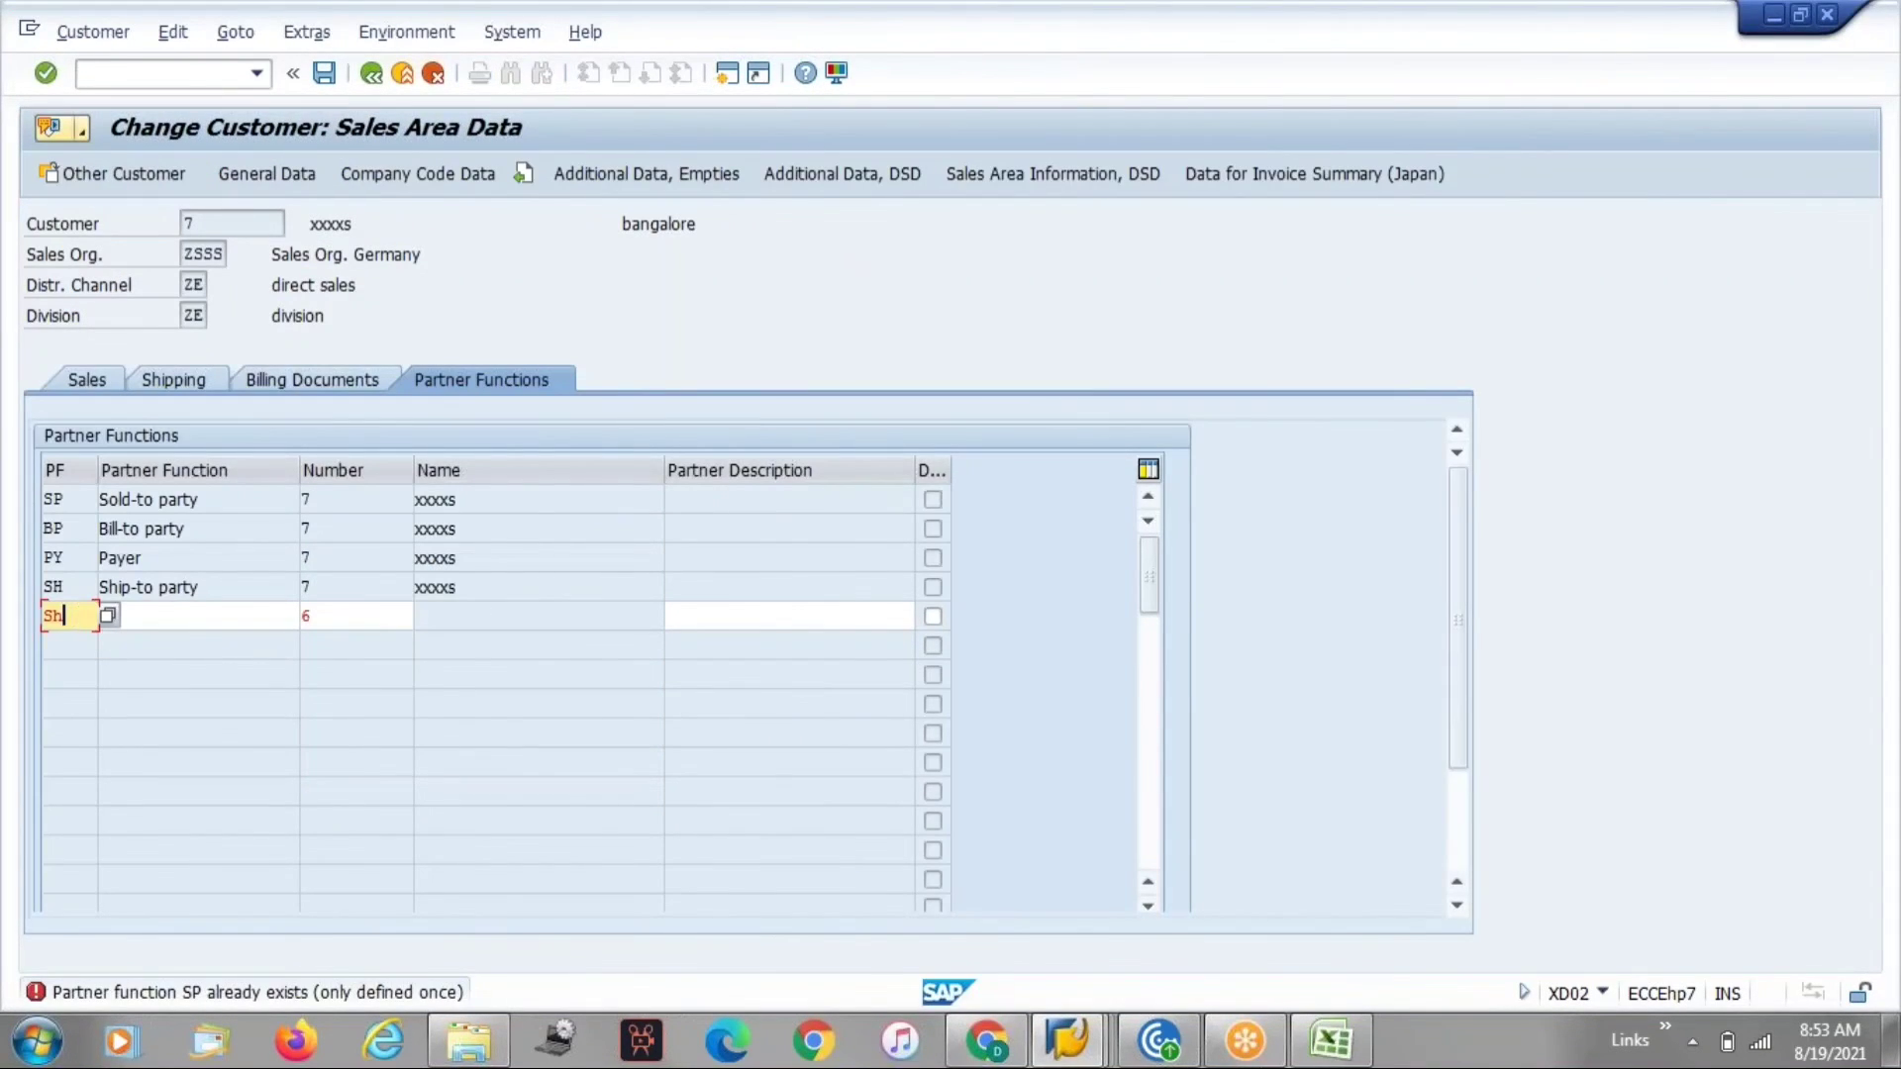
pyautogui.press('Return')
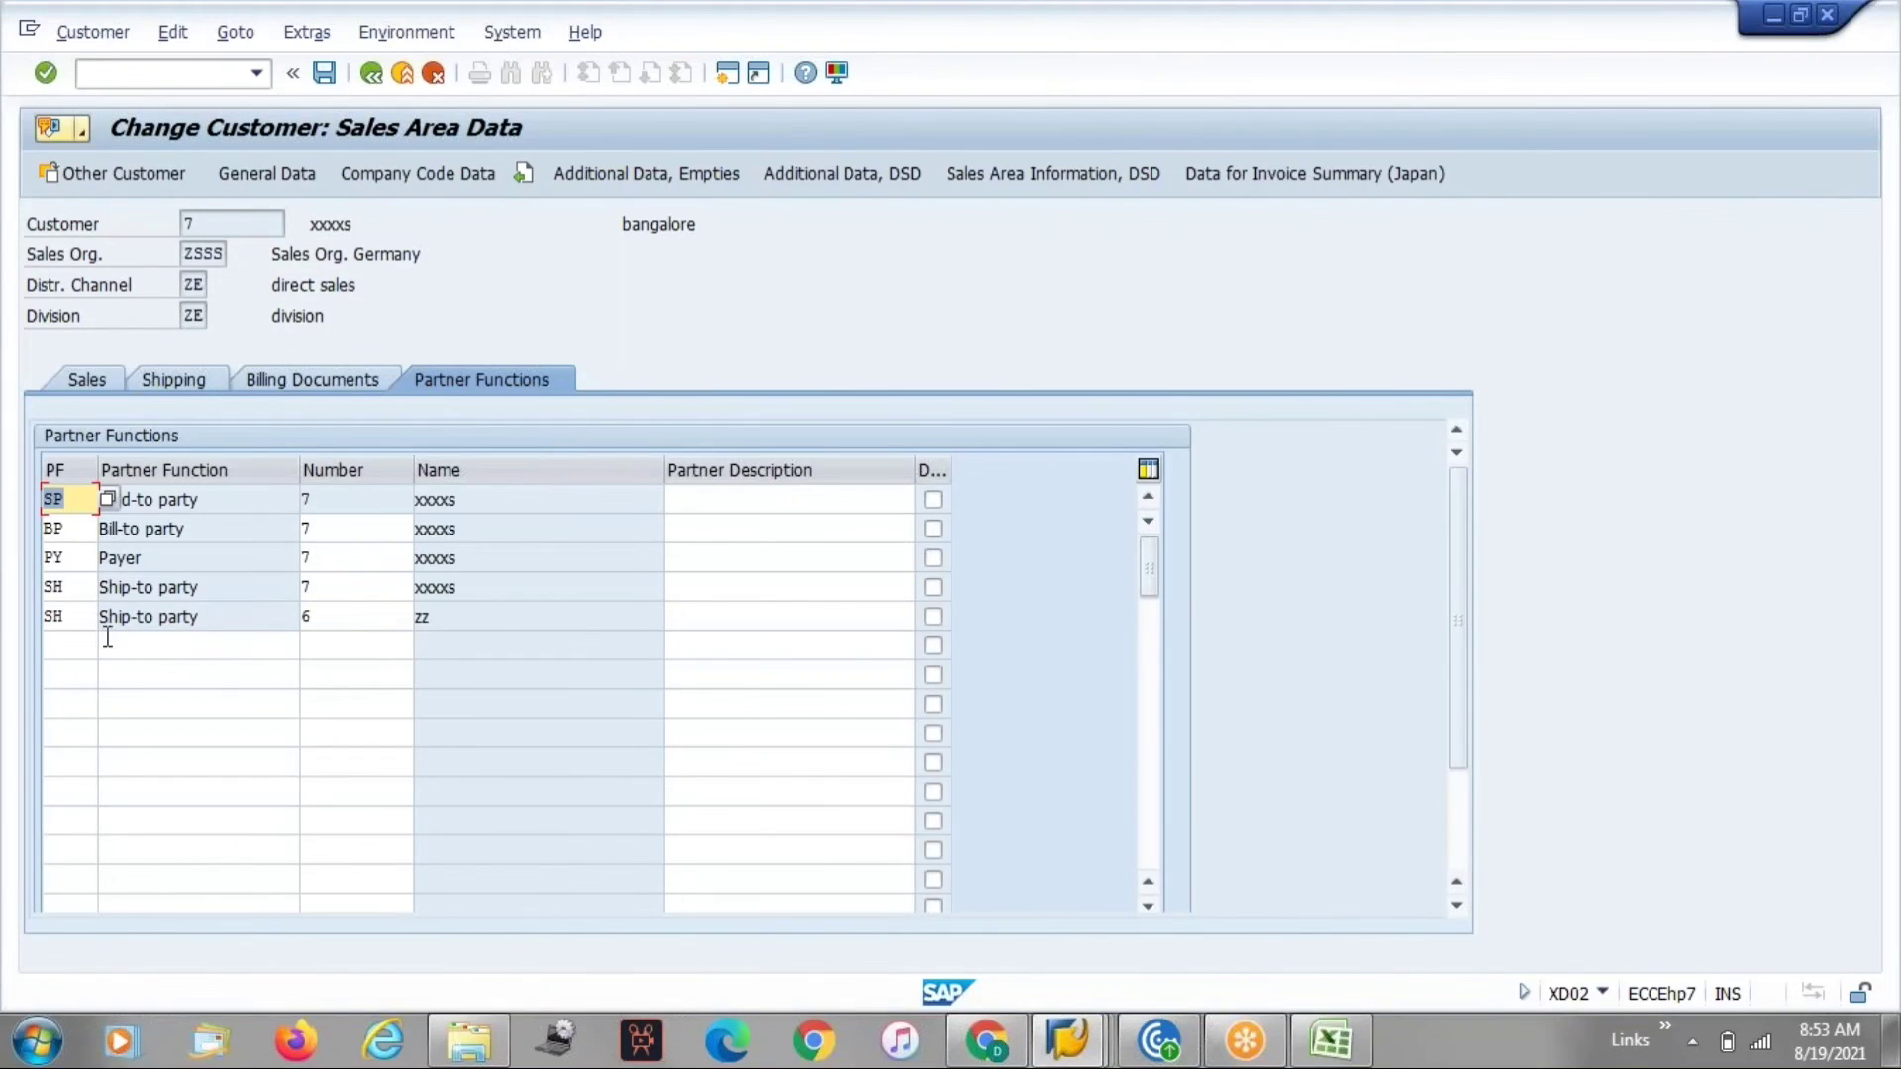
pyautogui.click(45, 642)
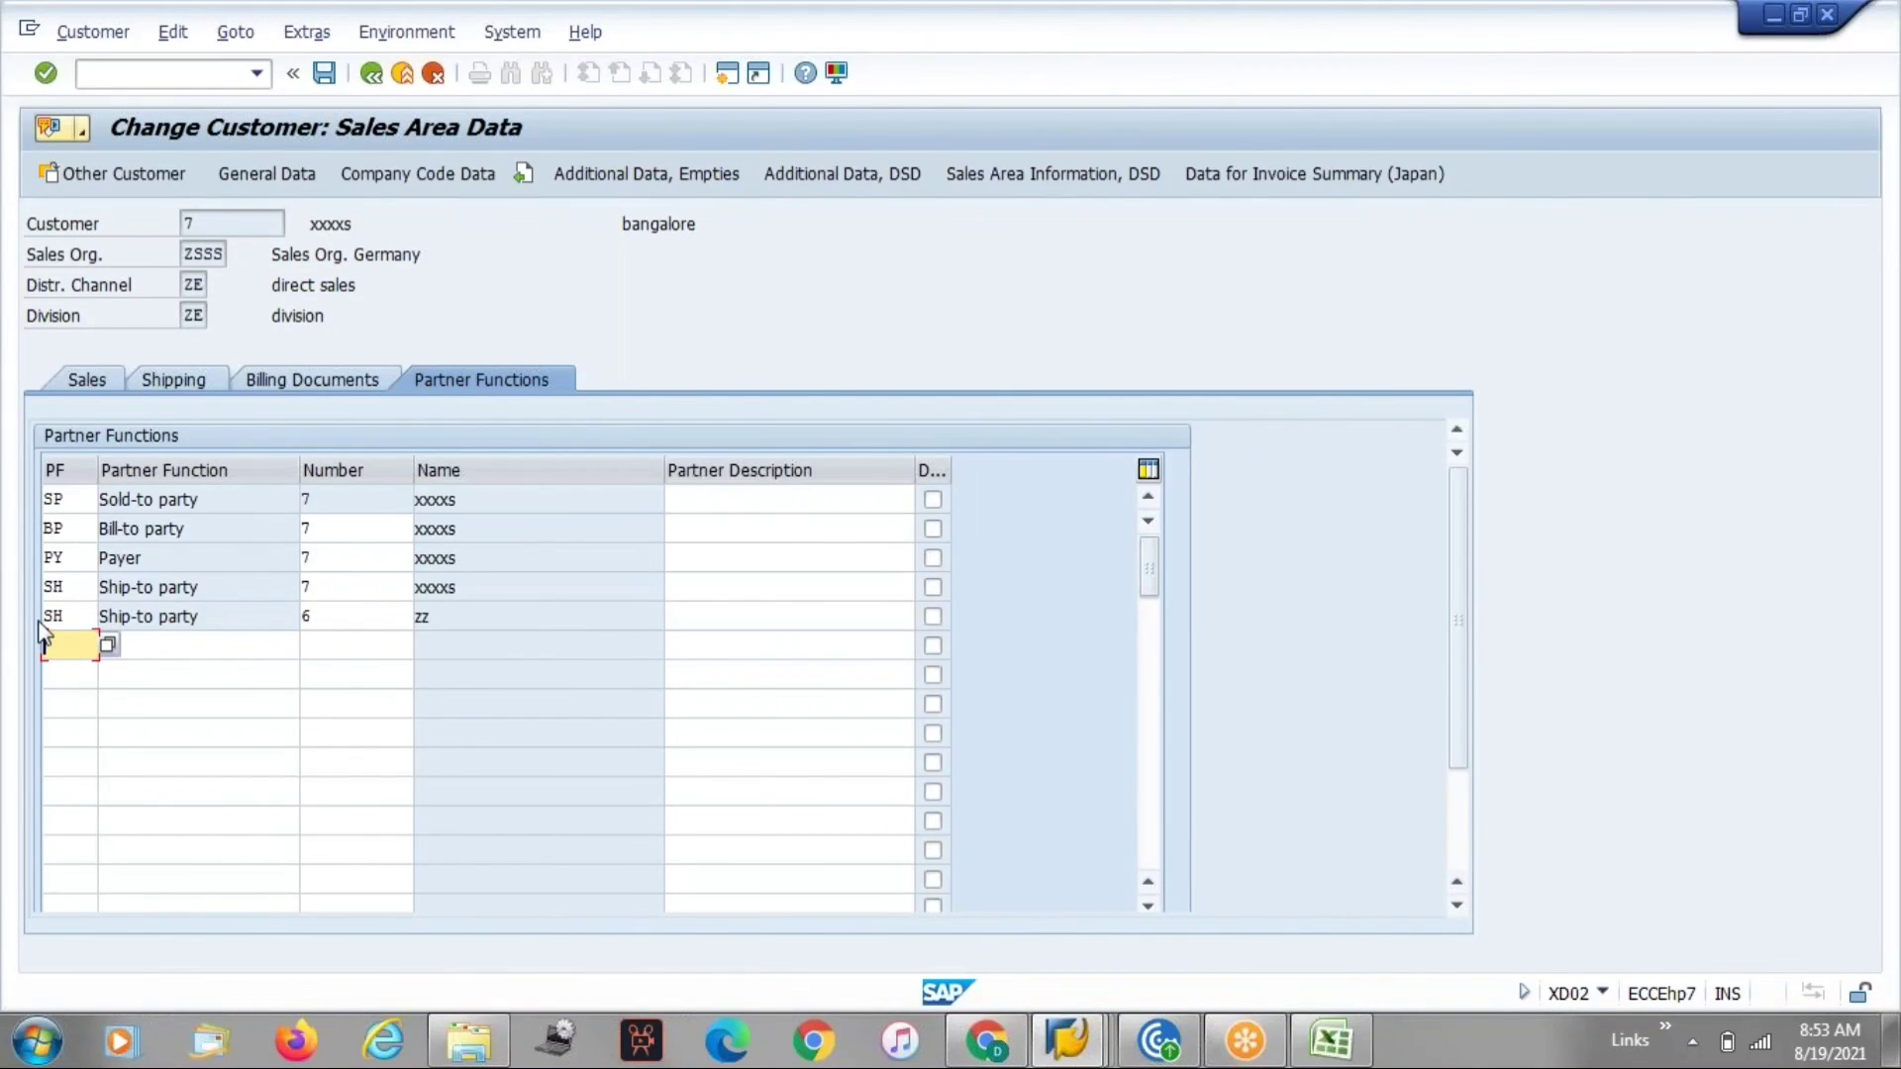
pyautogui.write('SH')
pyautogui.press('Tab')
pyautogui.write('8')
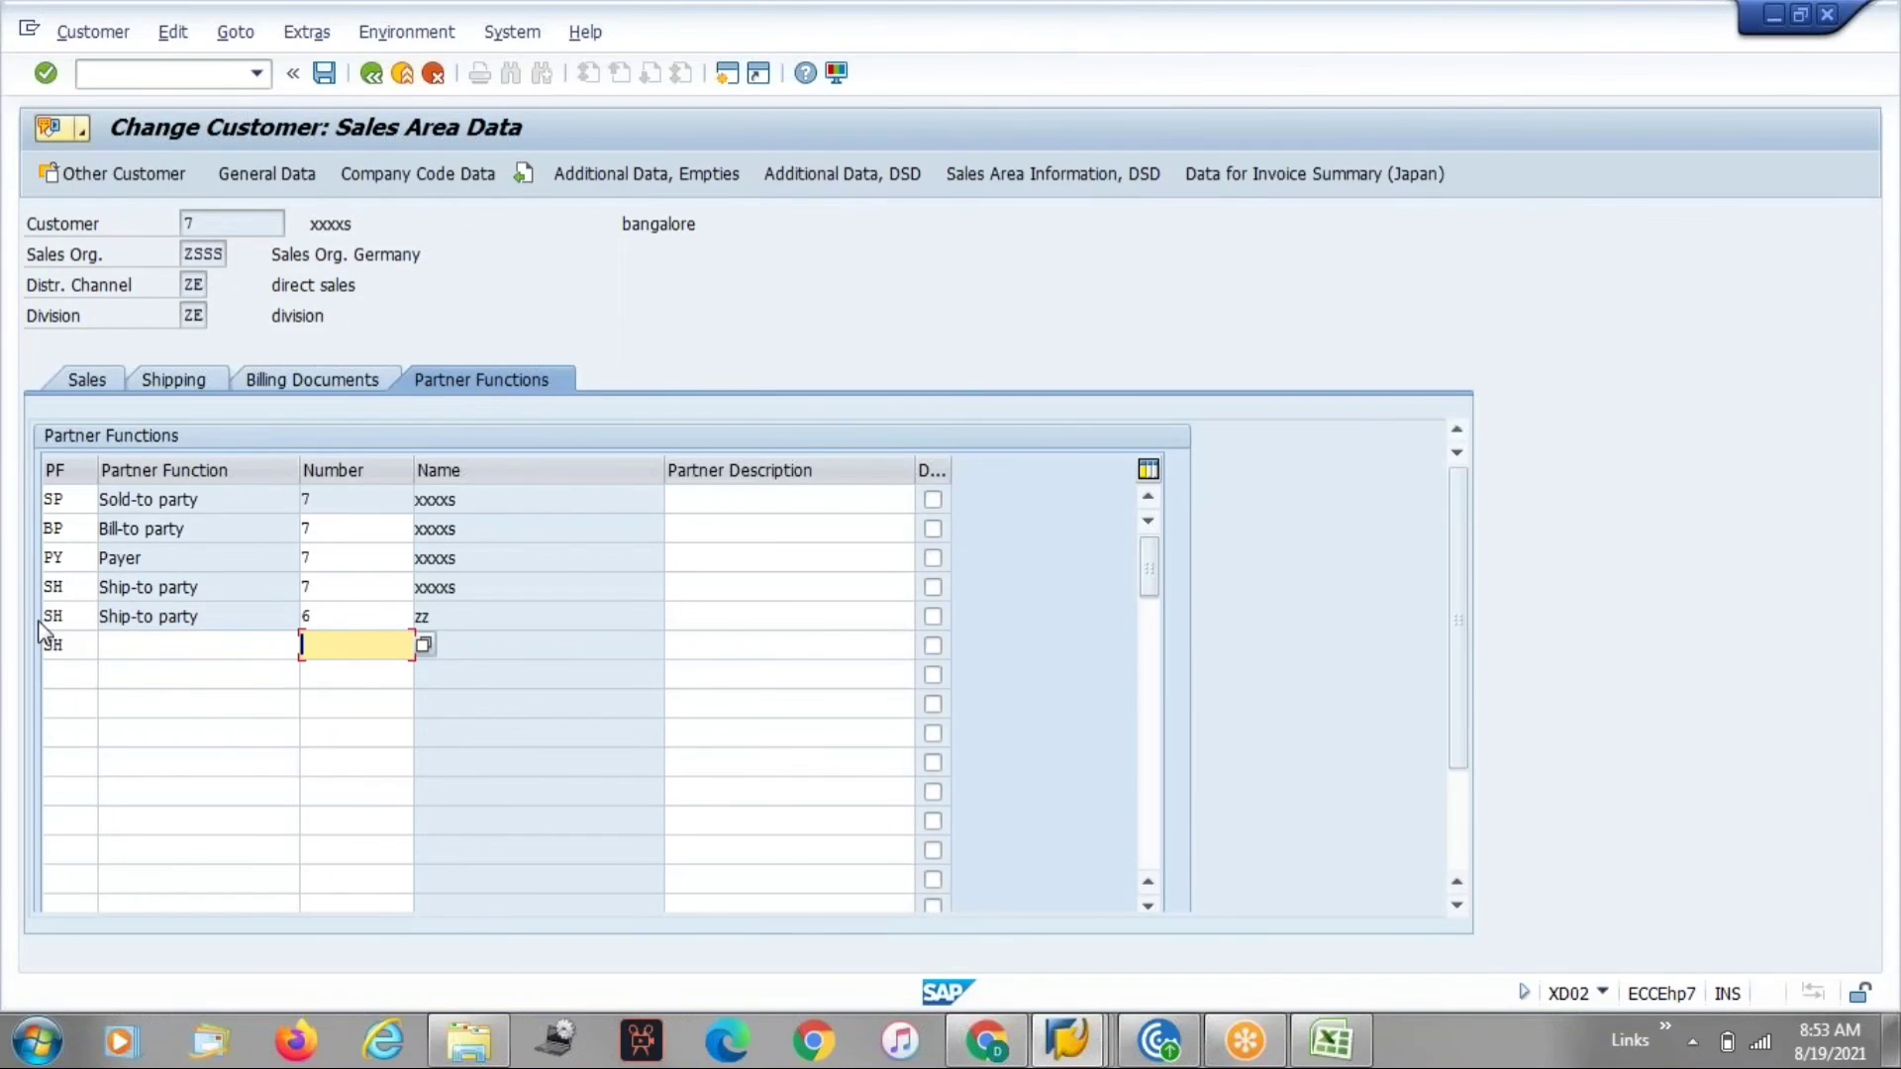
pyautogui.press('Return')
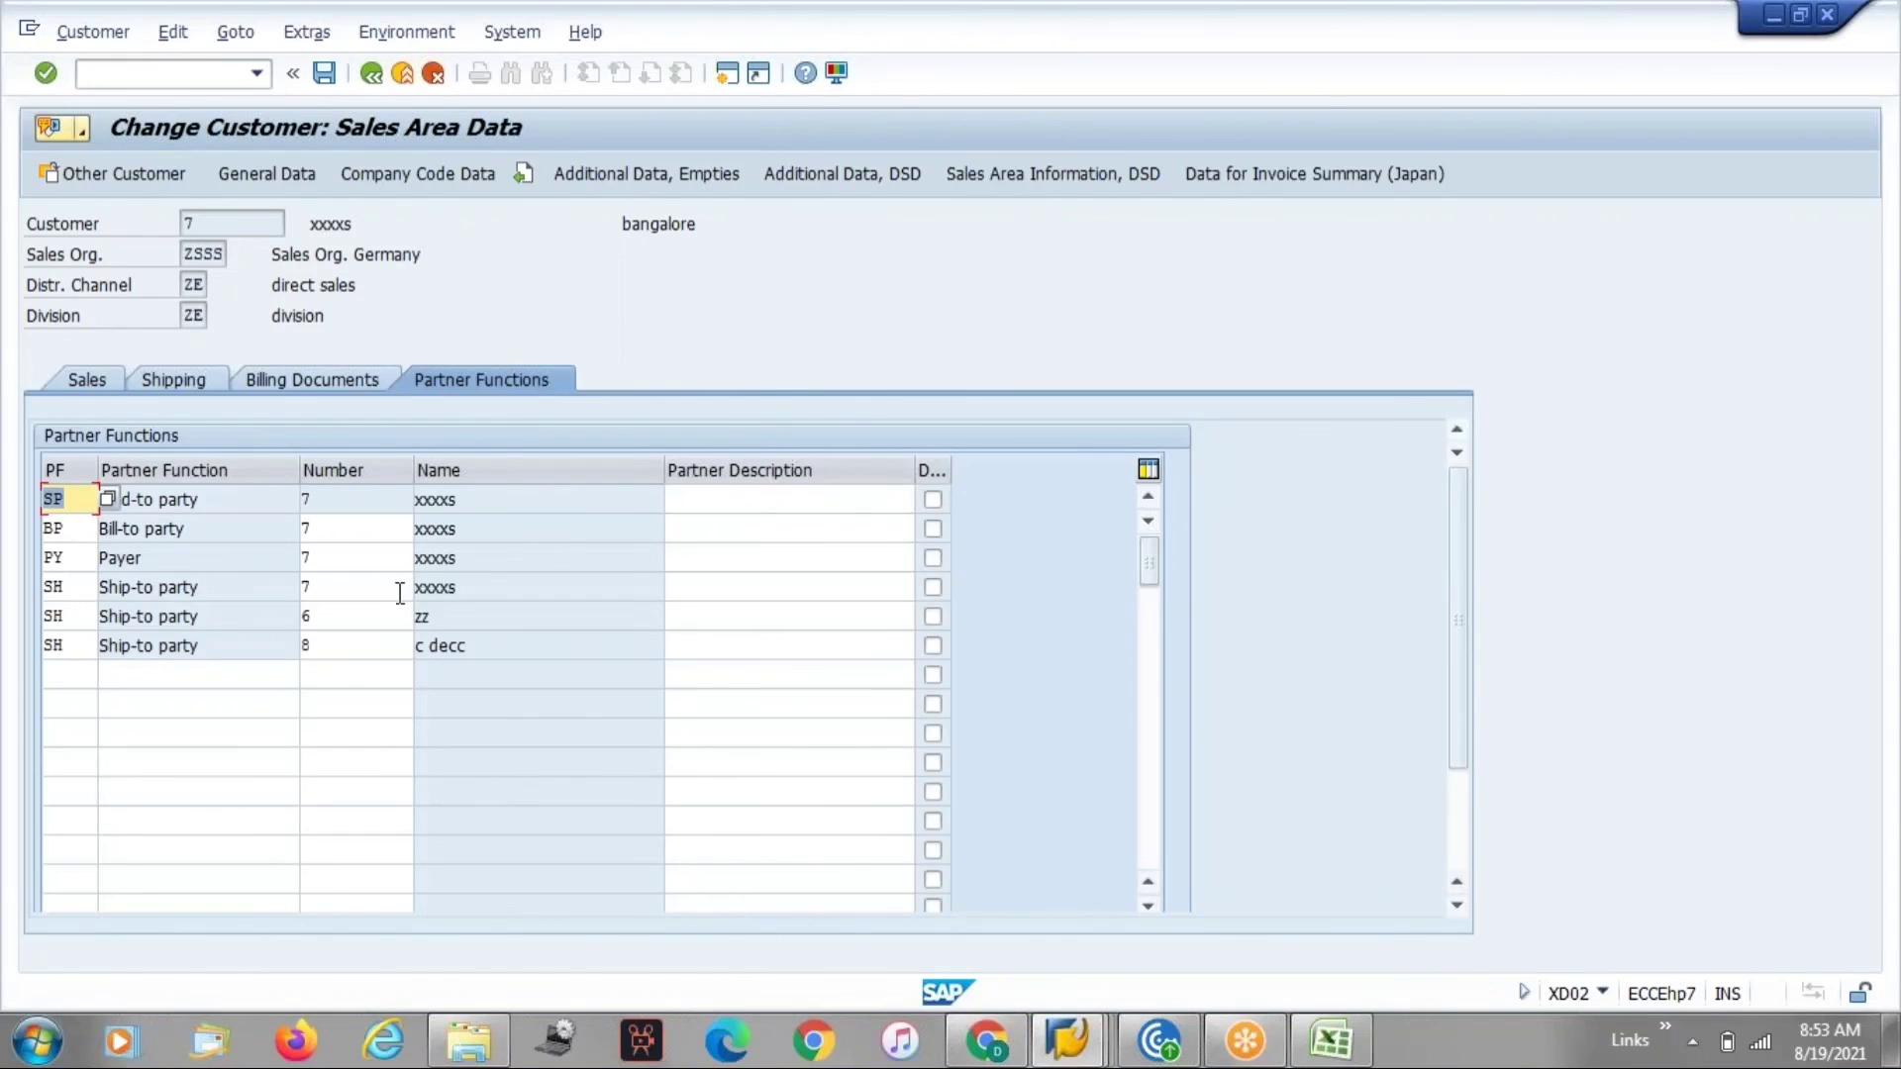
# Review the customer's partner function rows.
pyautogui.click(436, 587)
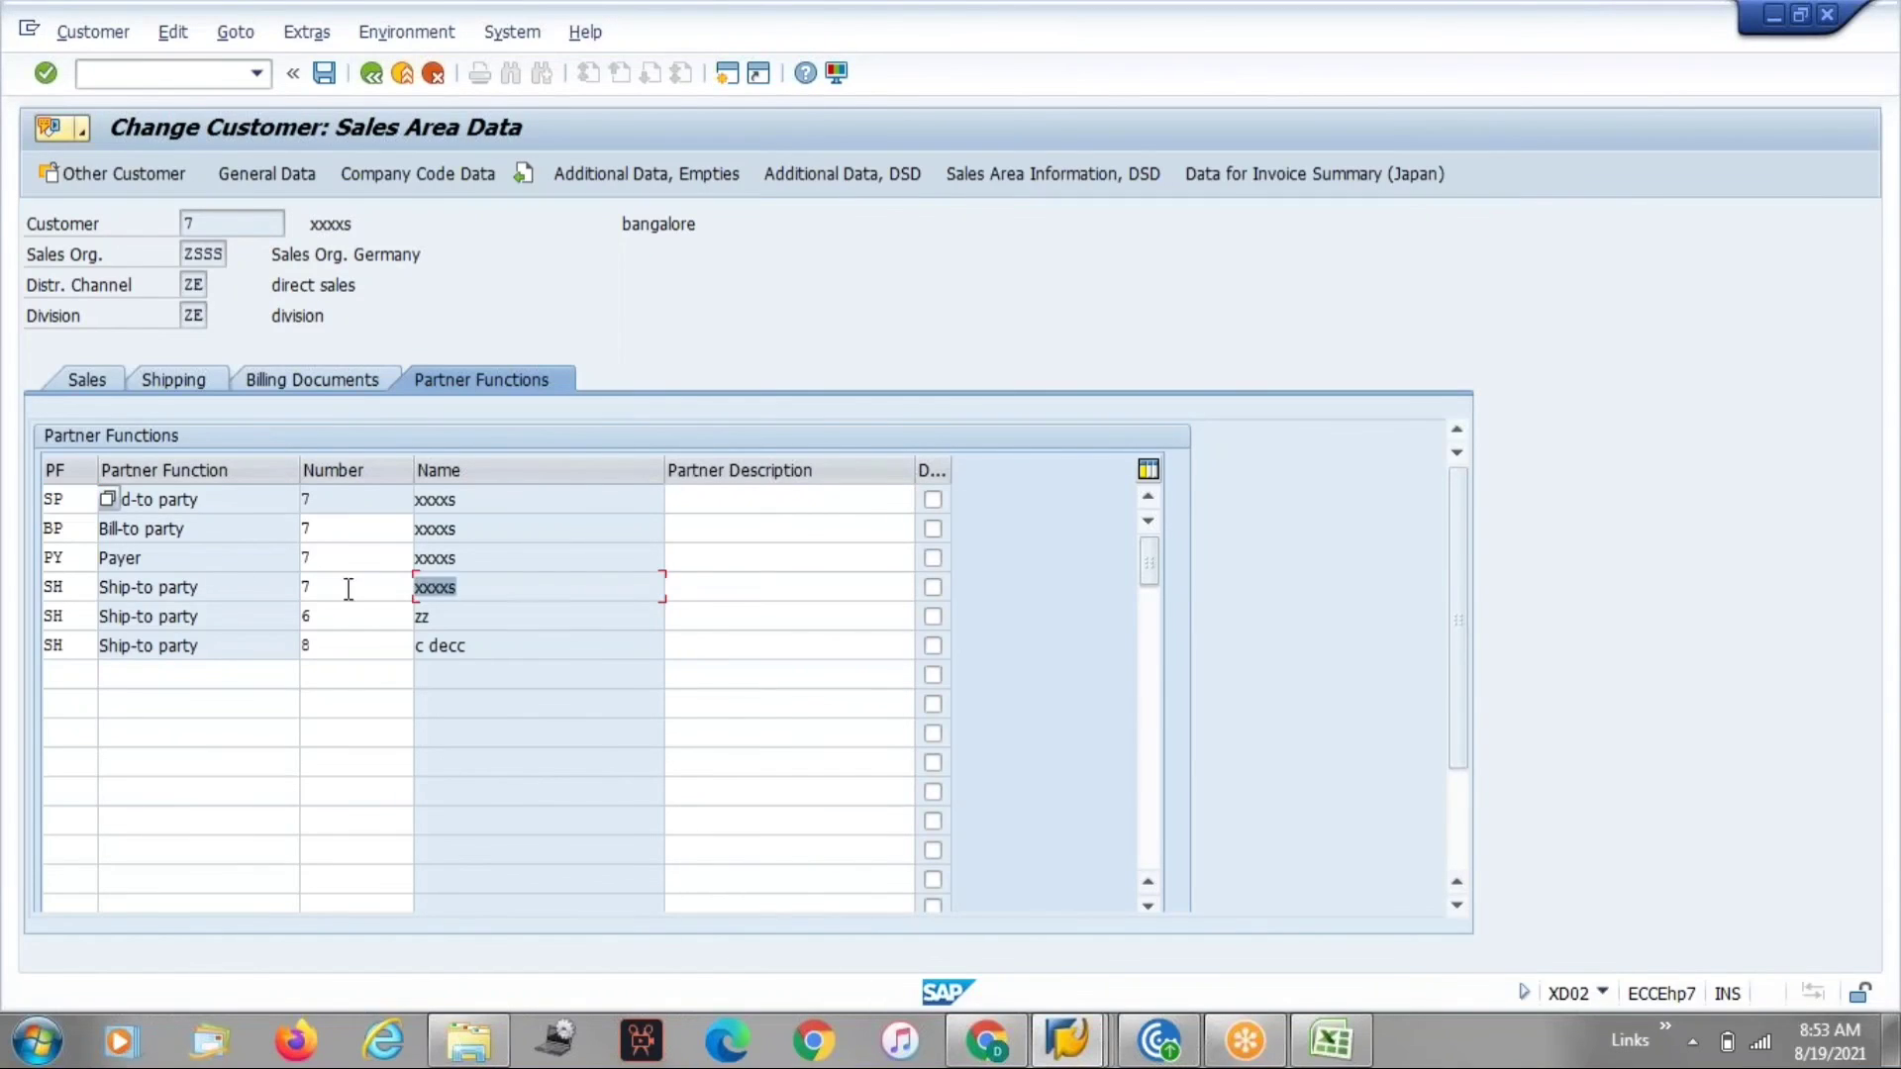
pyautogui.click(473, 647)
pyautogui.click(378, 554)
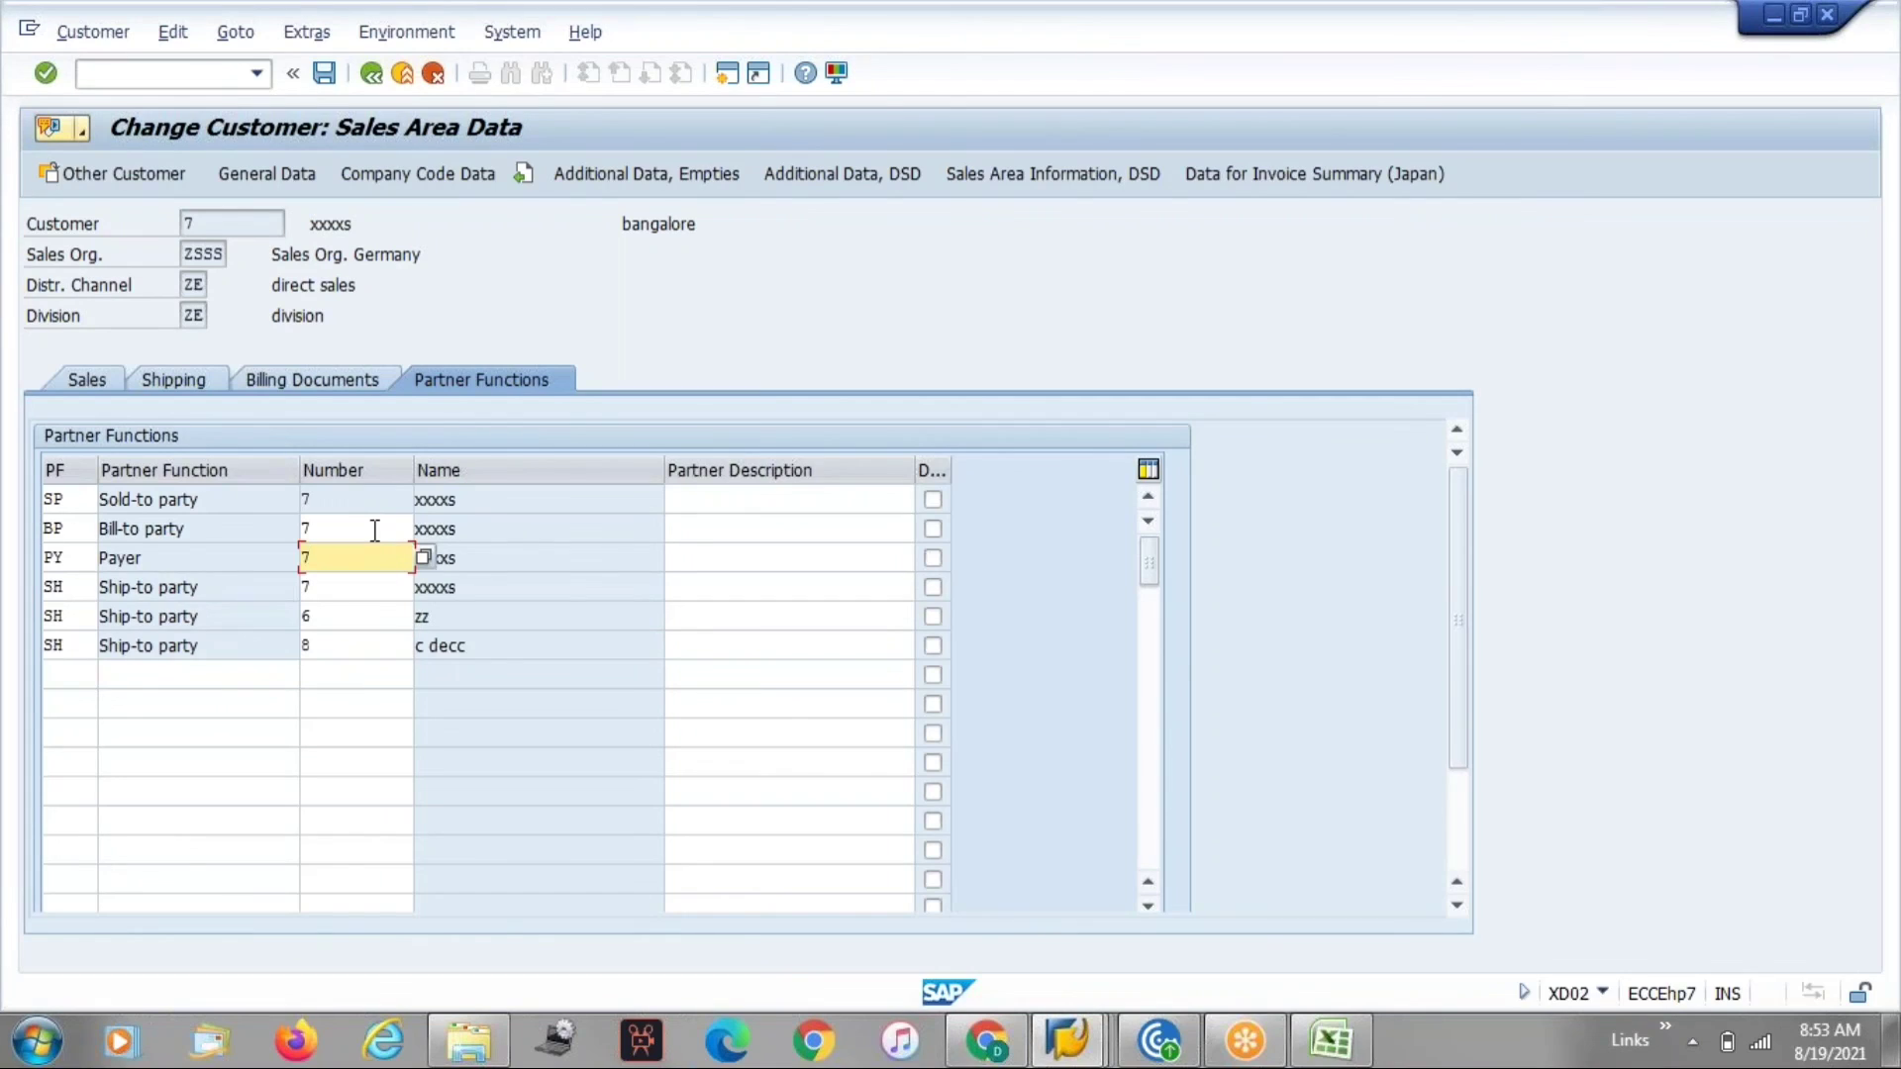
pyautogui.click(375, 531)
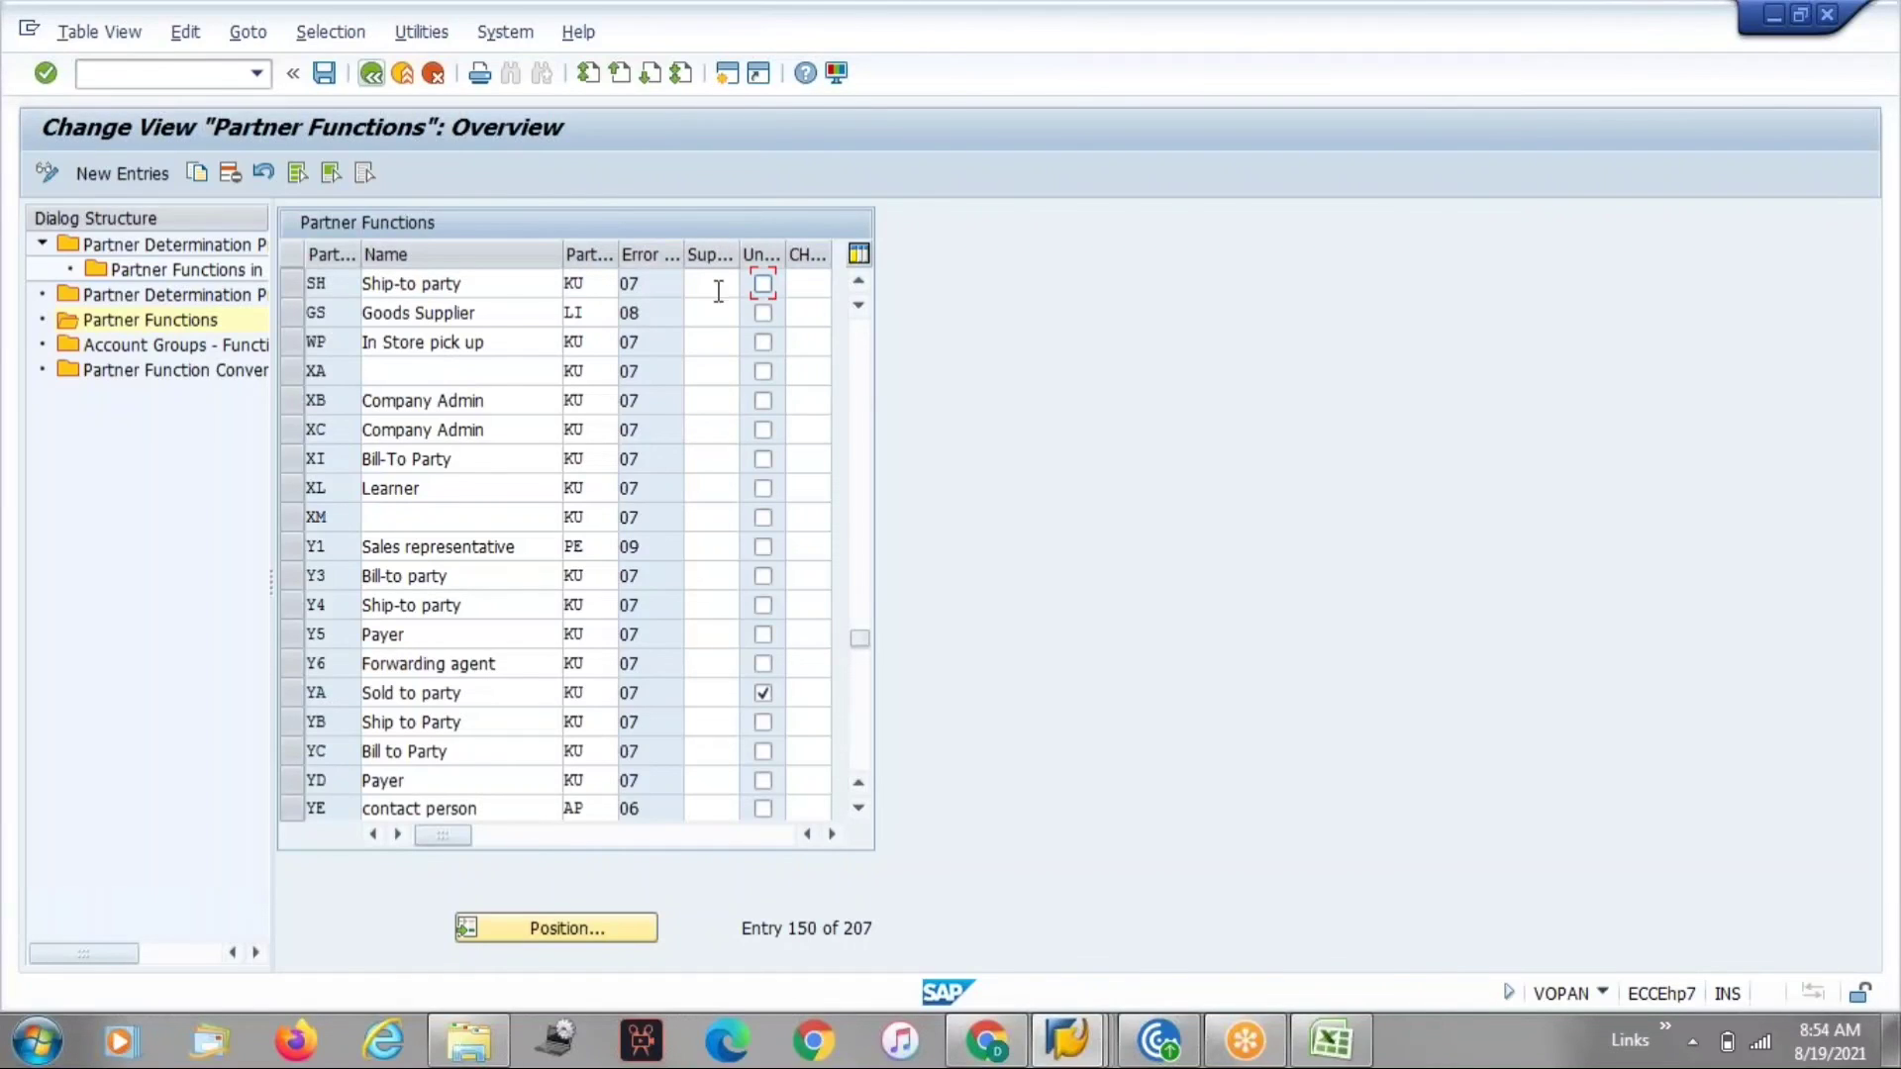
# Browse the partner functions configuration list back up to the SP Sold-to party entry.
pyautogui.scroll(3, 863, 348)
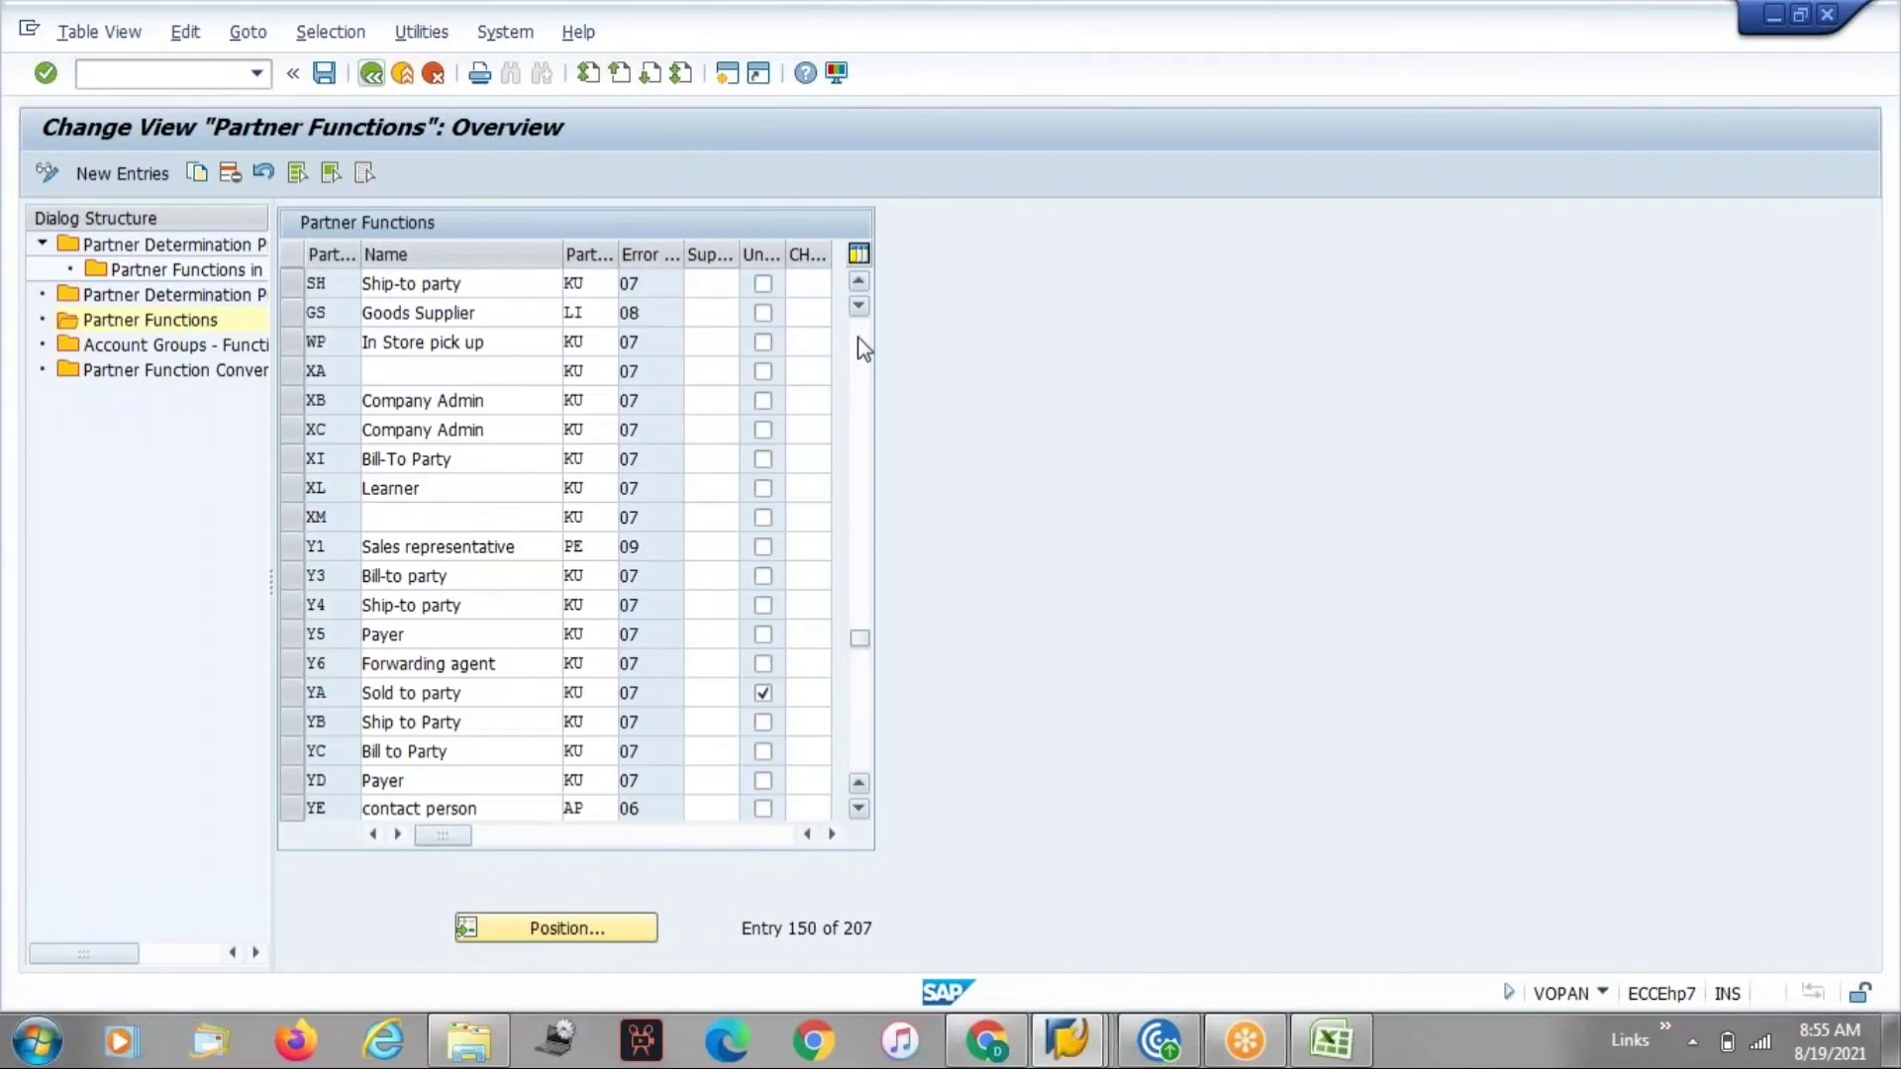
pyautogui.click(862, 349)
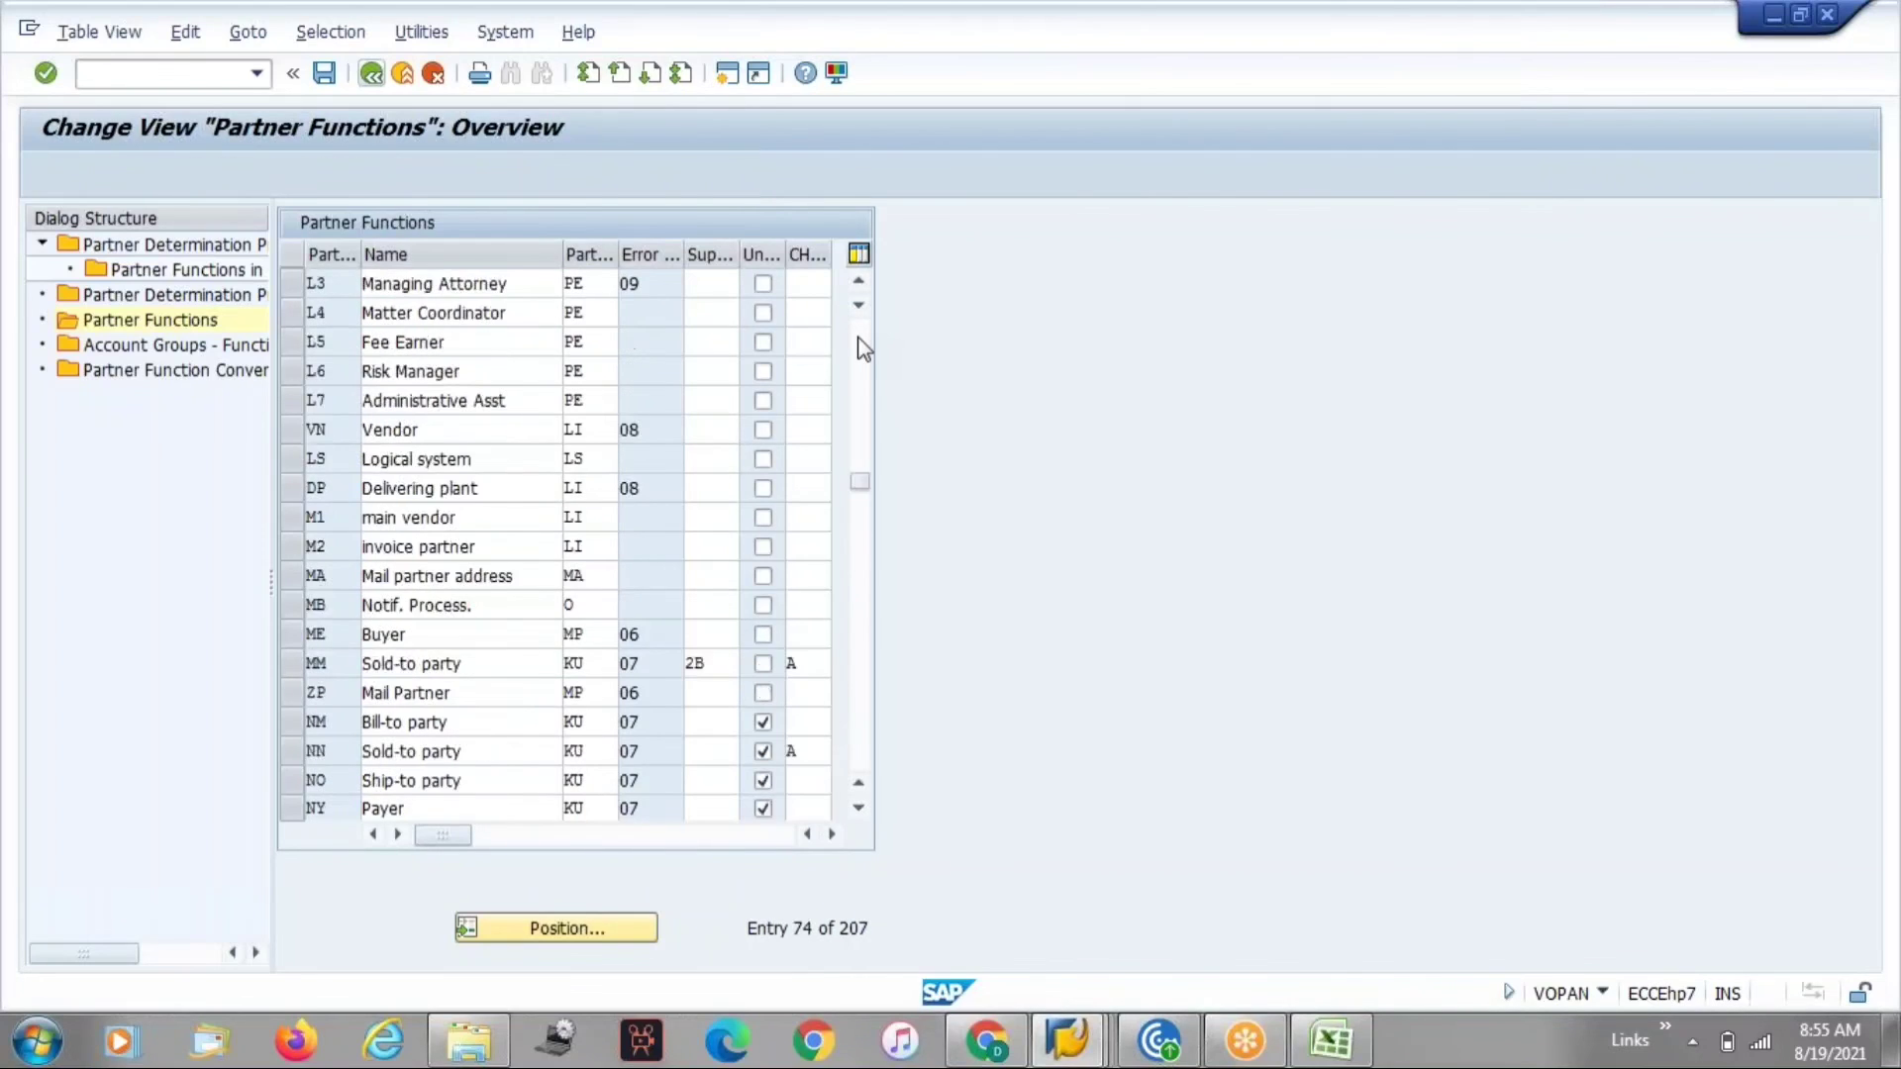
pyautogui.click(861, 348)
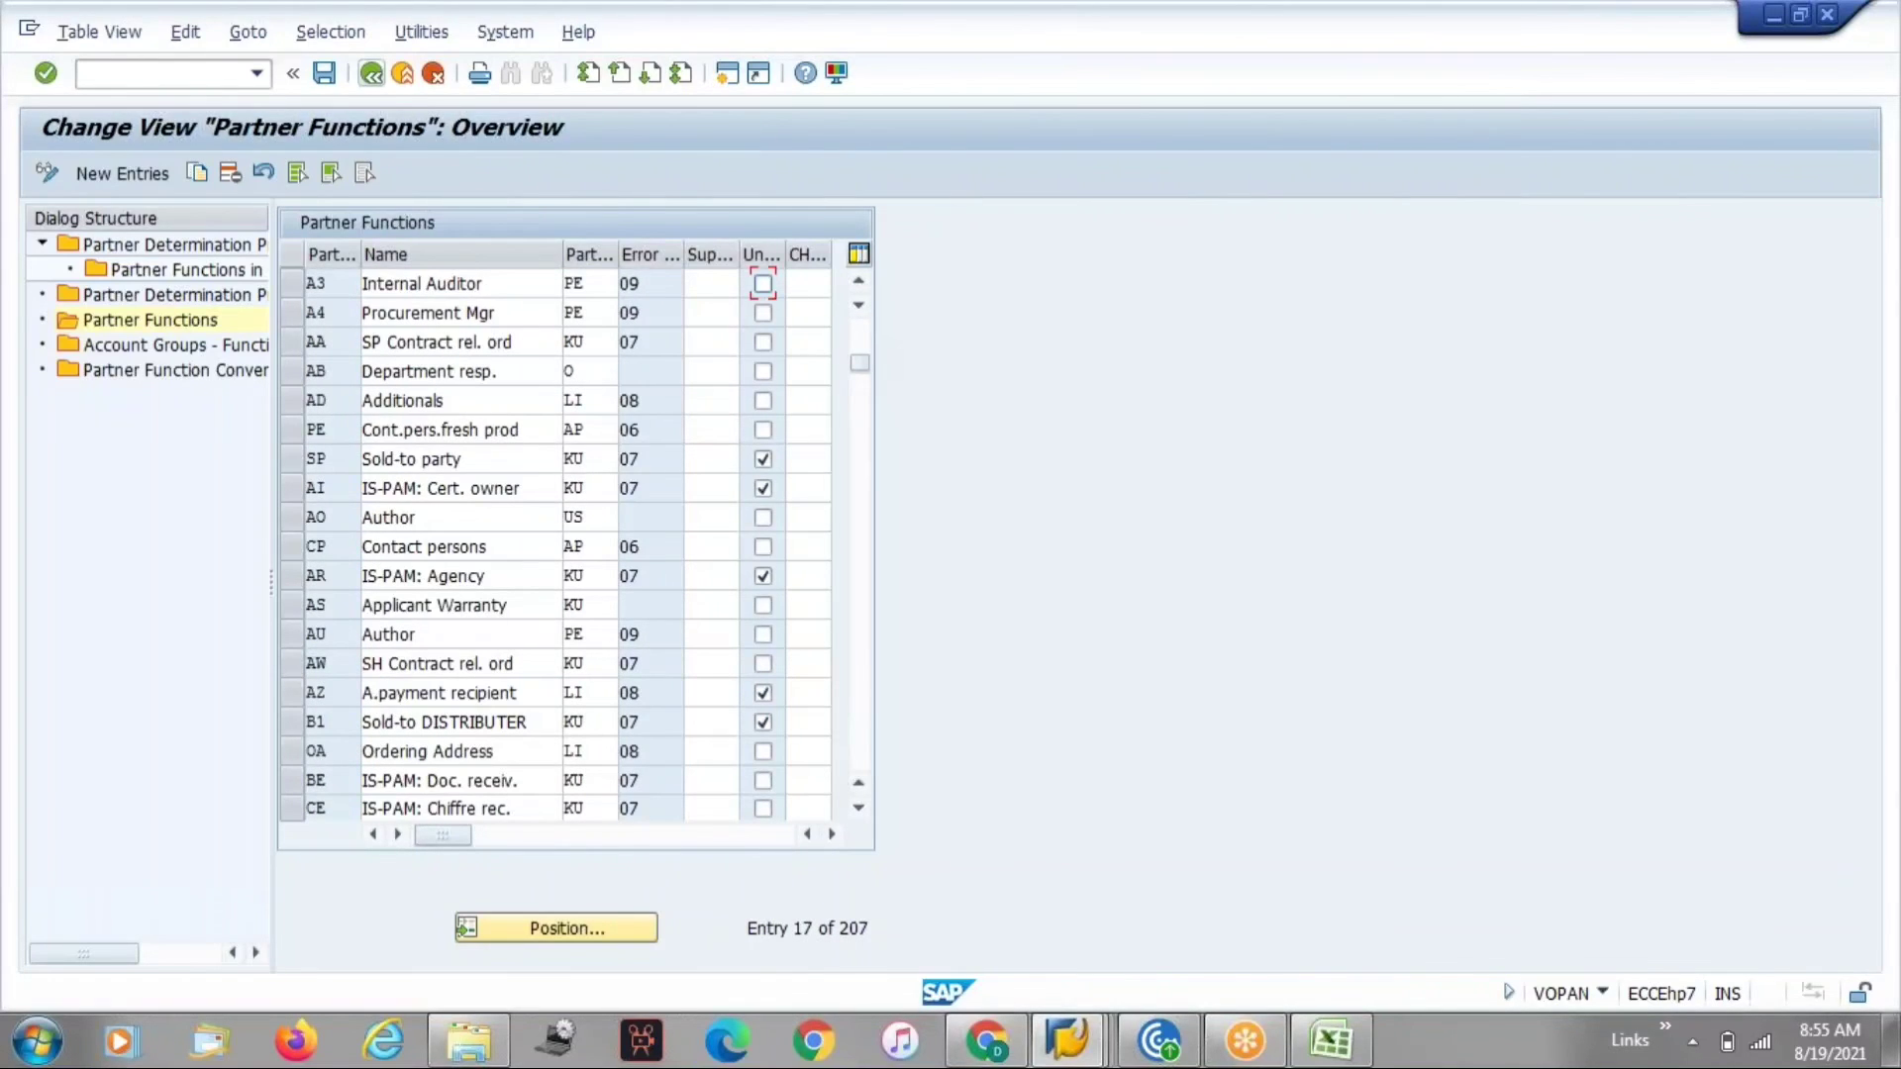